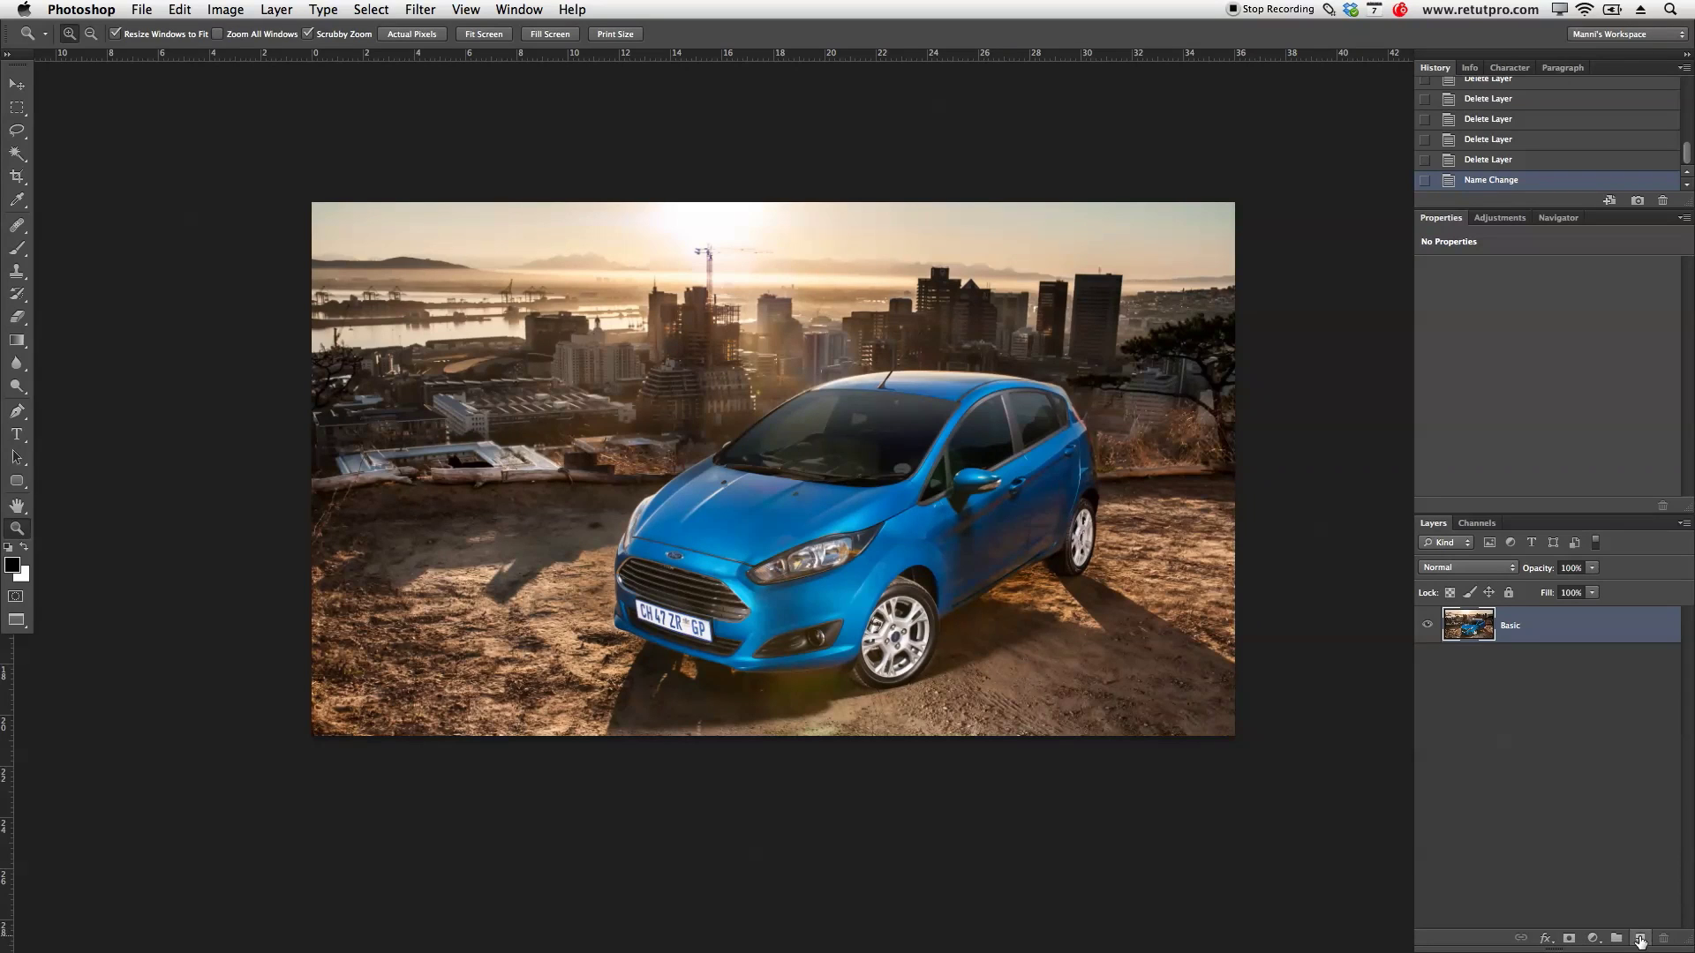
Step: Add a new empty layer above the Basic layer and name it "Help Layer"
{"action": "left_click", "coordinate": [1640, 938]}
{"action": "double_click", "coordinate": [1517, 626]}
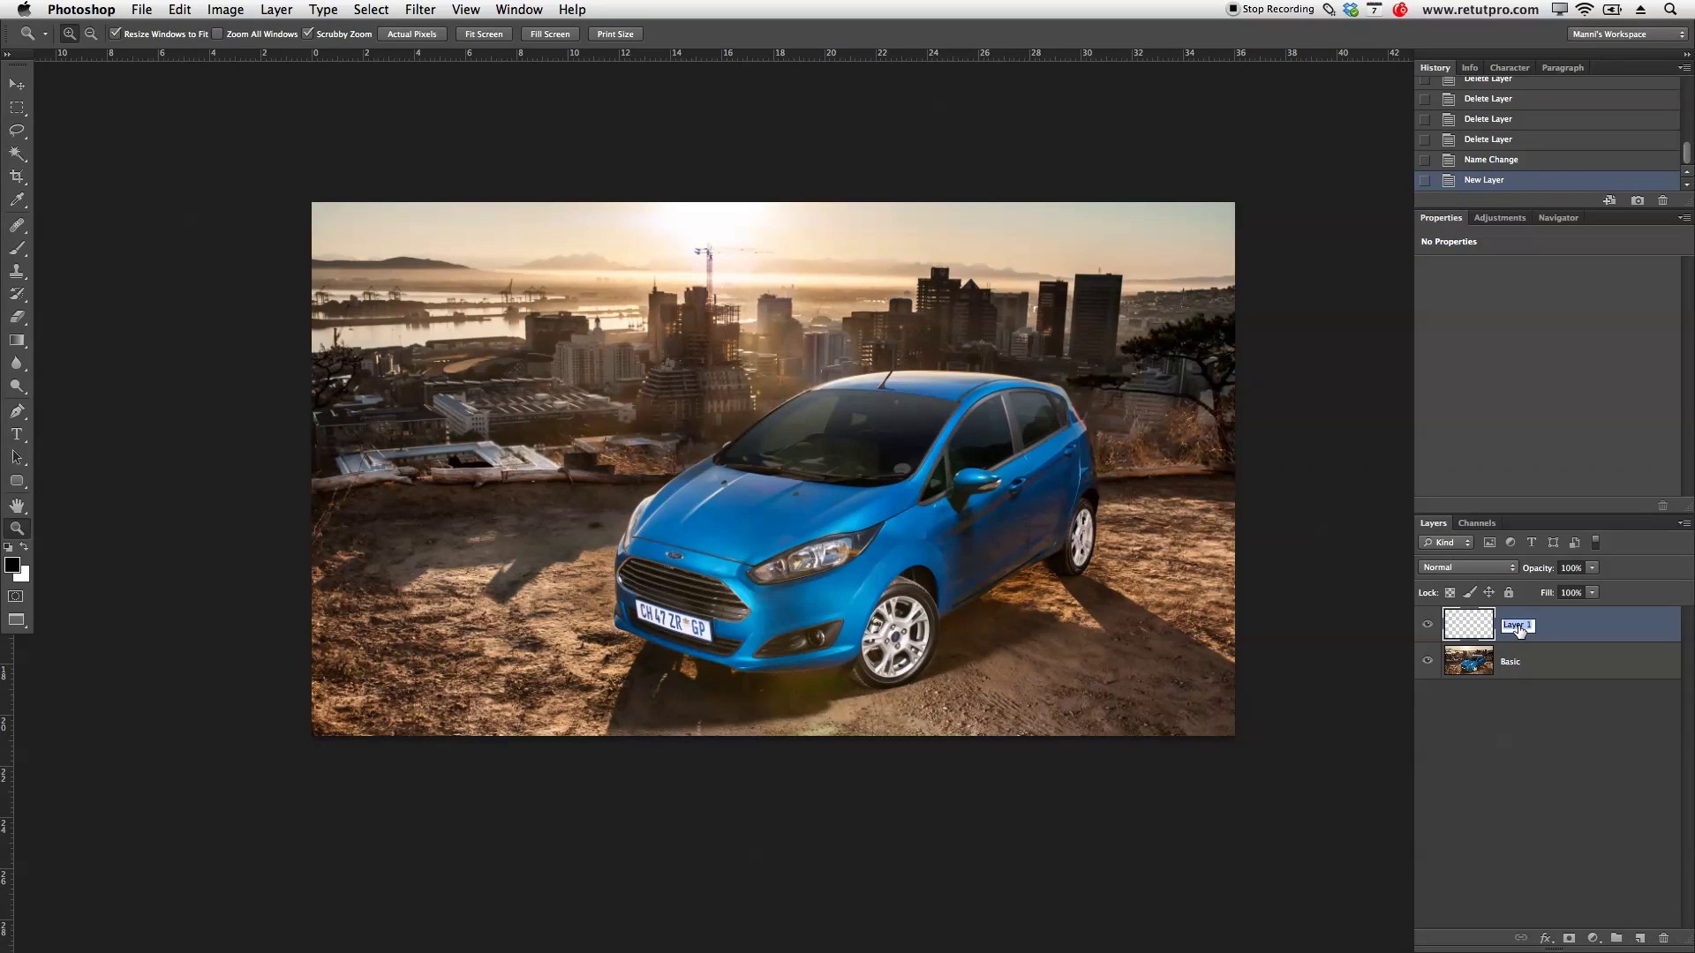
{"action": "type", "text": "Help Layer"}
{"action": "key", "text": "Return"}
Step: Outline the shadowed ground in front of and beneath the car with freehand red (bc0000) brush strokes on the Help Layer
{"action": "key", "text": "b"}
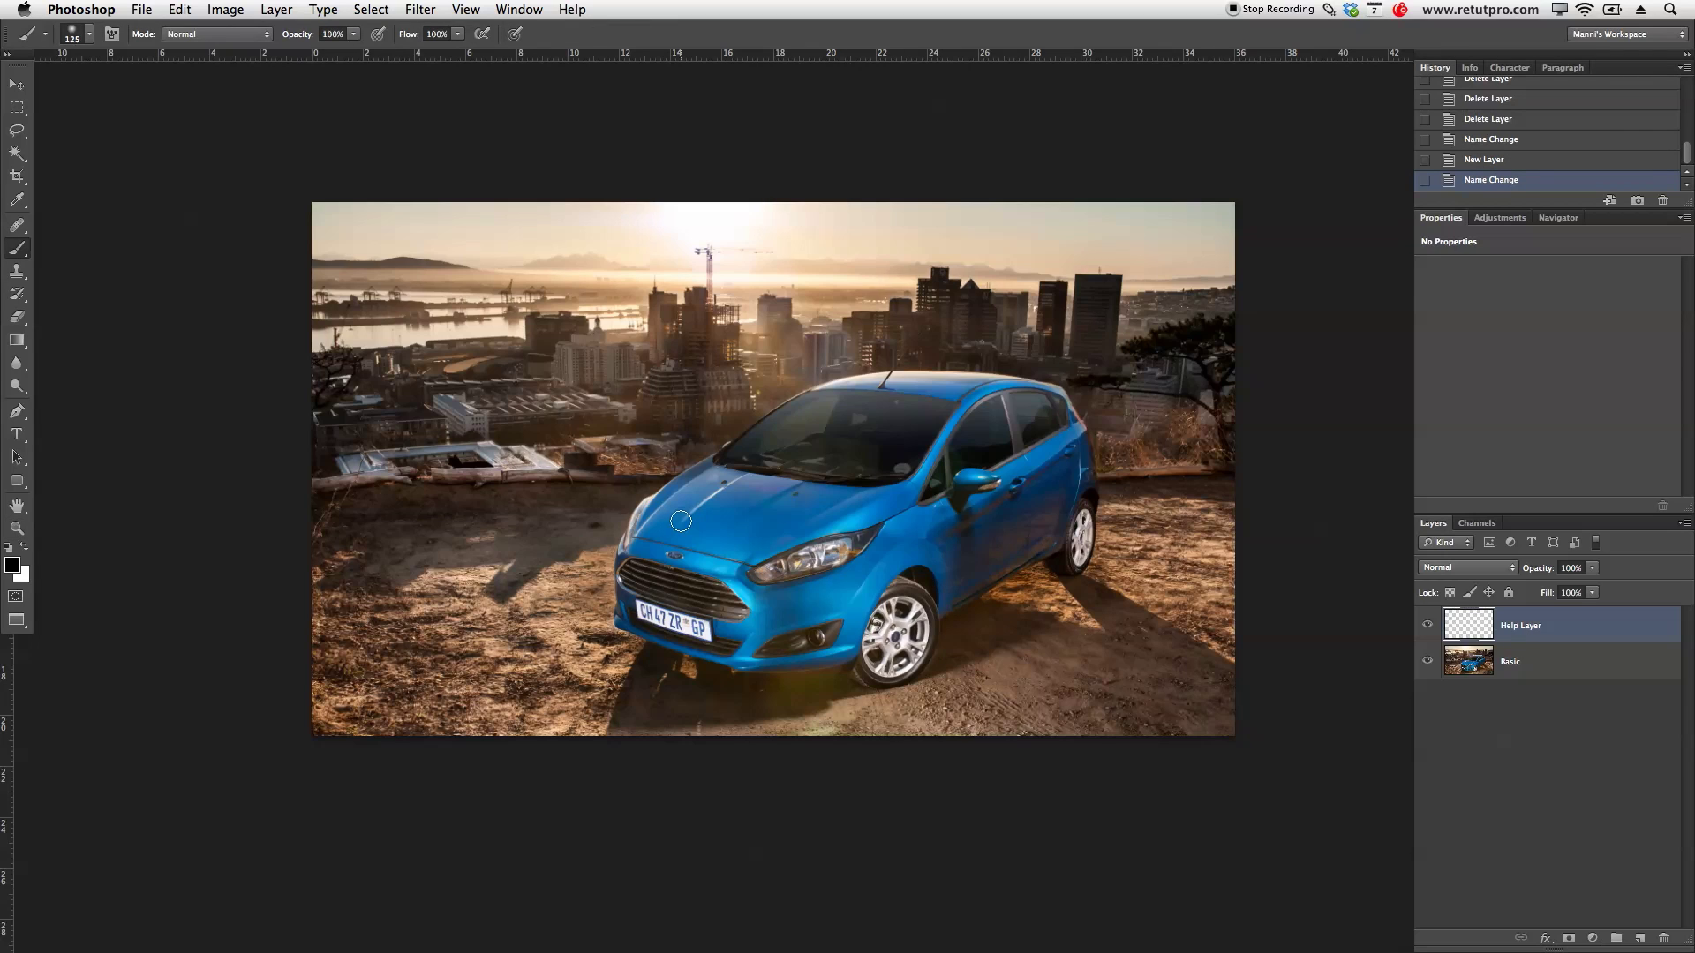
{"action": "left_click", "coordinate": [12, 565]}
{"action": "left_click_drag", "start_coordinate": [1422, 132], "coordinate": [1456, 131]}
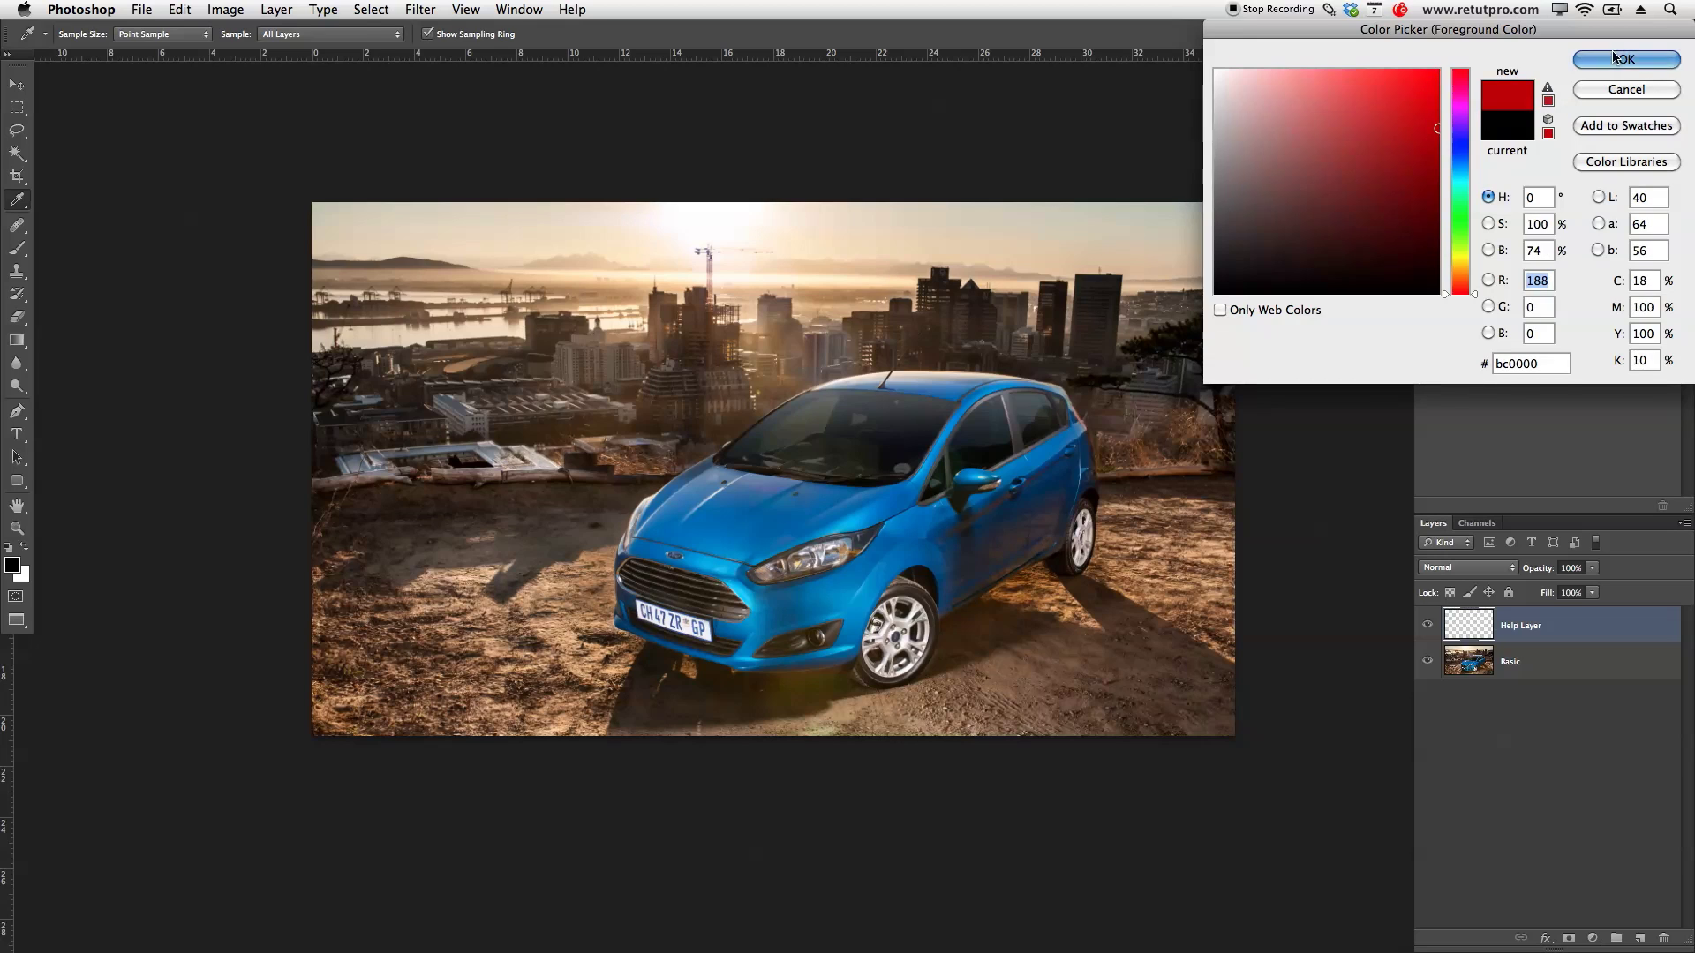
{"action": "key", "text": "Return"}
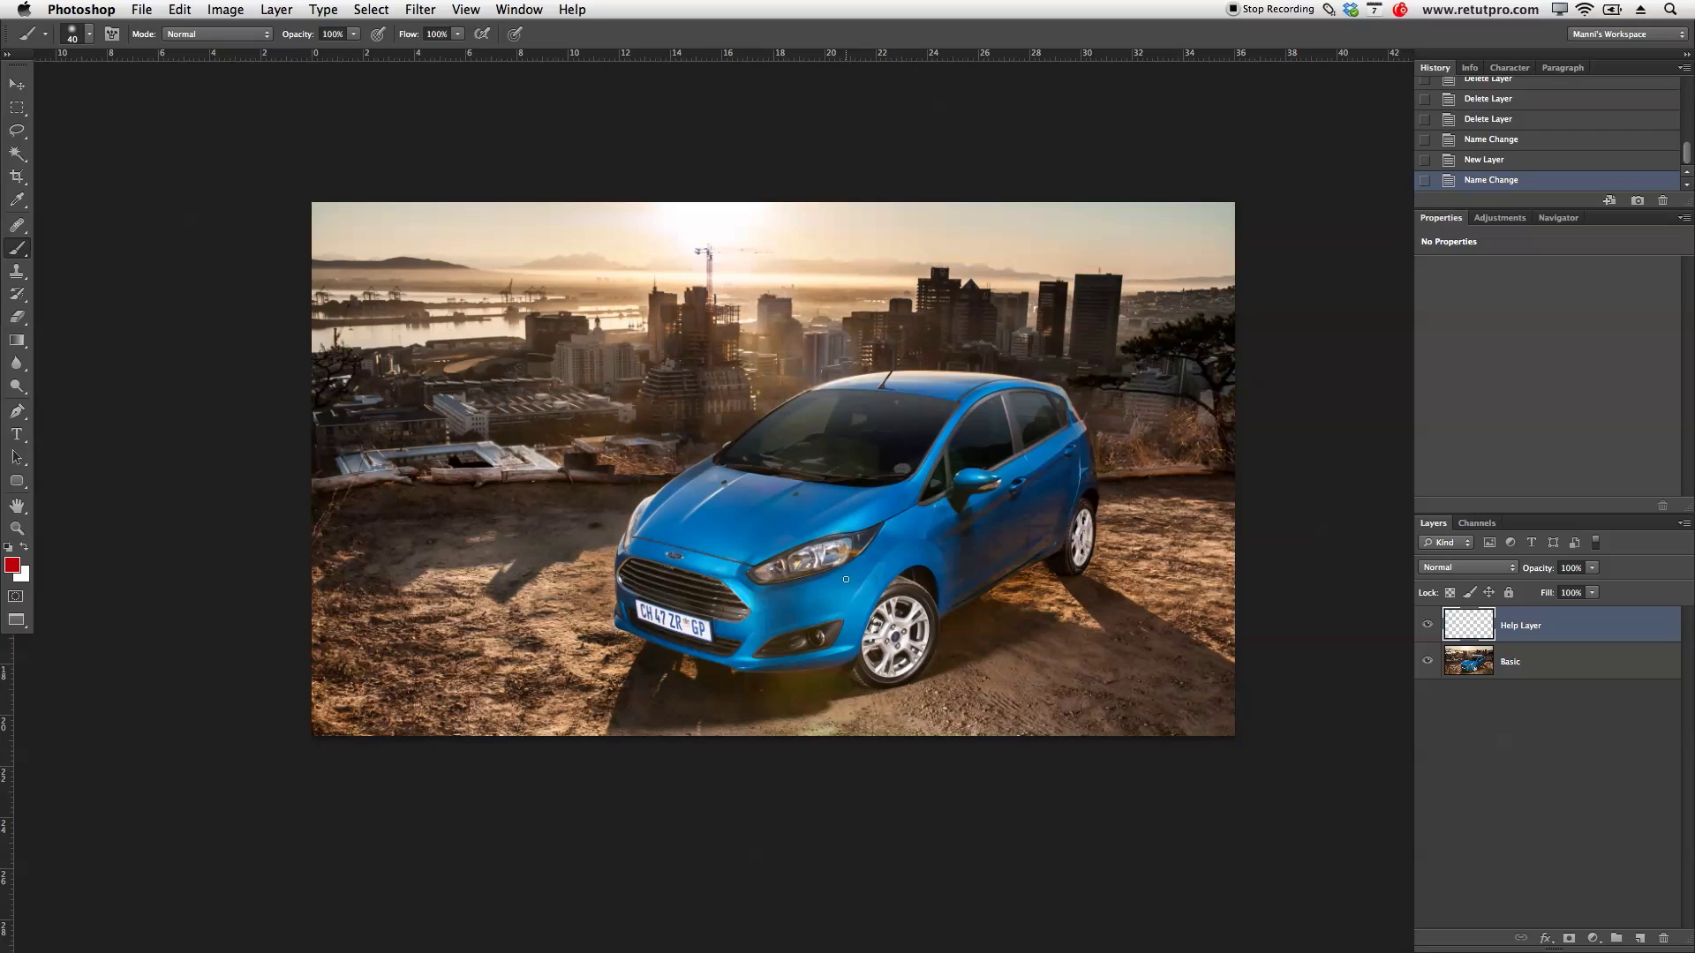
{"action": "mouse_move", "coordinate": [683, 653]}
{"action": "left_mouse_down"}
{"action": "mouse_move", "coordinate": [841, 670]}
{"action": "mouse_move", "coordinate": [869, 636]}
{"action": "mouse_move", "coordinate": [1010, 601]}
{"action": "mouse_move", "coordinate": [1082, 633]}
{"action": "mouse_move", "coordinate": [1084, 584]}
{"action": "mouse_move", "coordinate": [1245, 670]}
{"action": "left_mouse_up"}
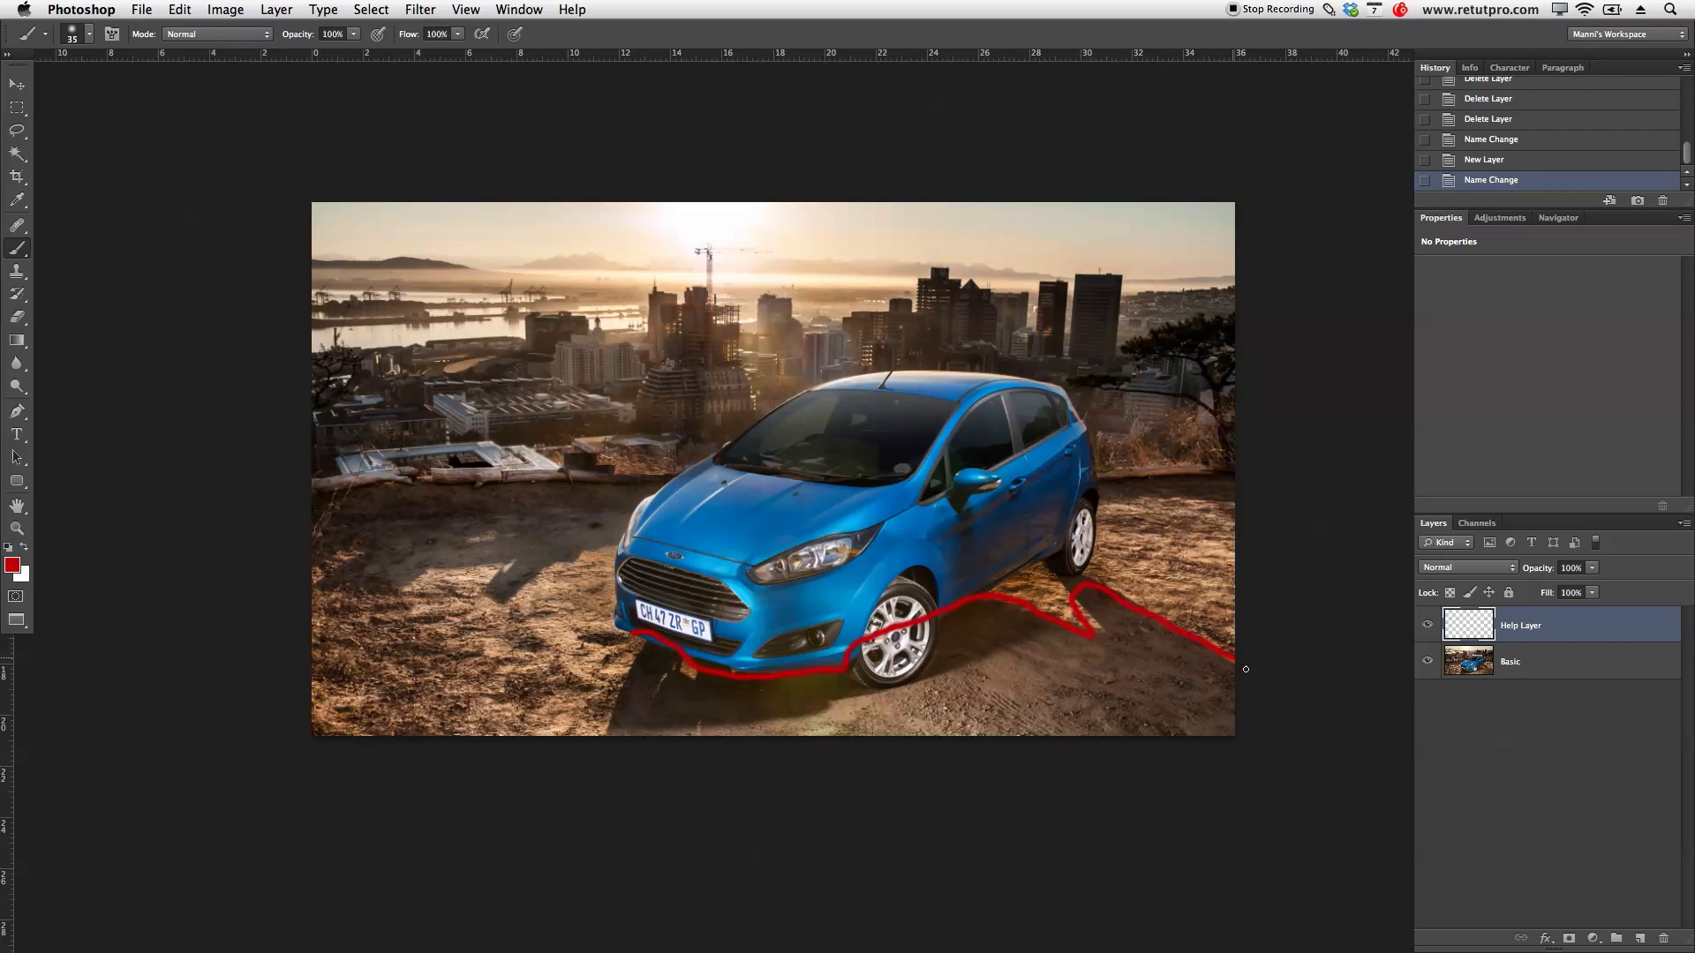
{"action": "mouse_move", "coordinate": [777, 784]}
{"action": "left_mouse_down"}
{"action": "mouse_move", "coordinate": [565, 695]}
{"action": "mouse_move", "coordinate": [631, 636]}
{"action": "left_mouse_up"}
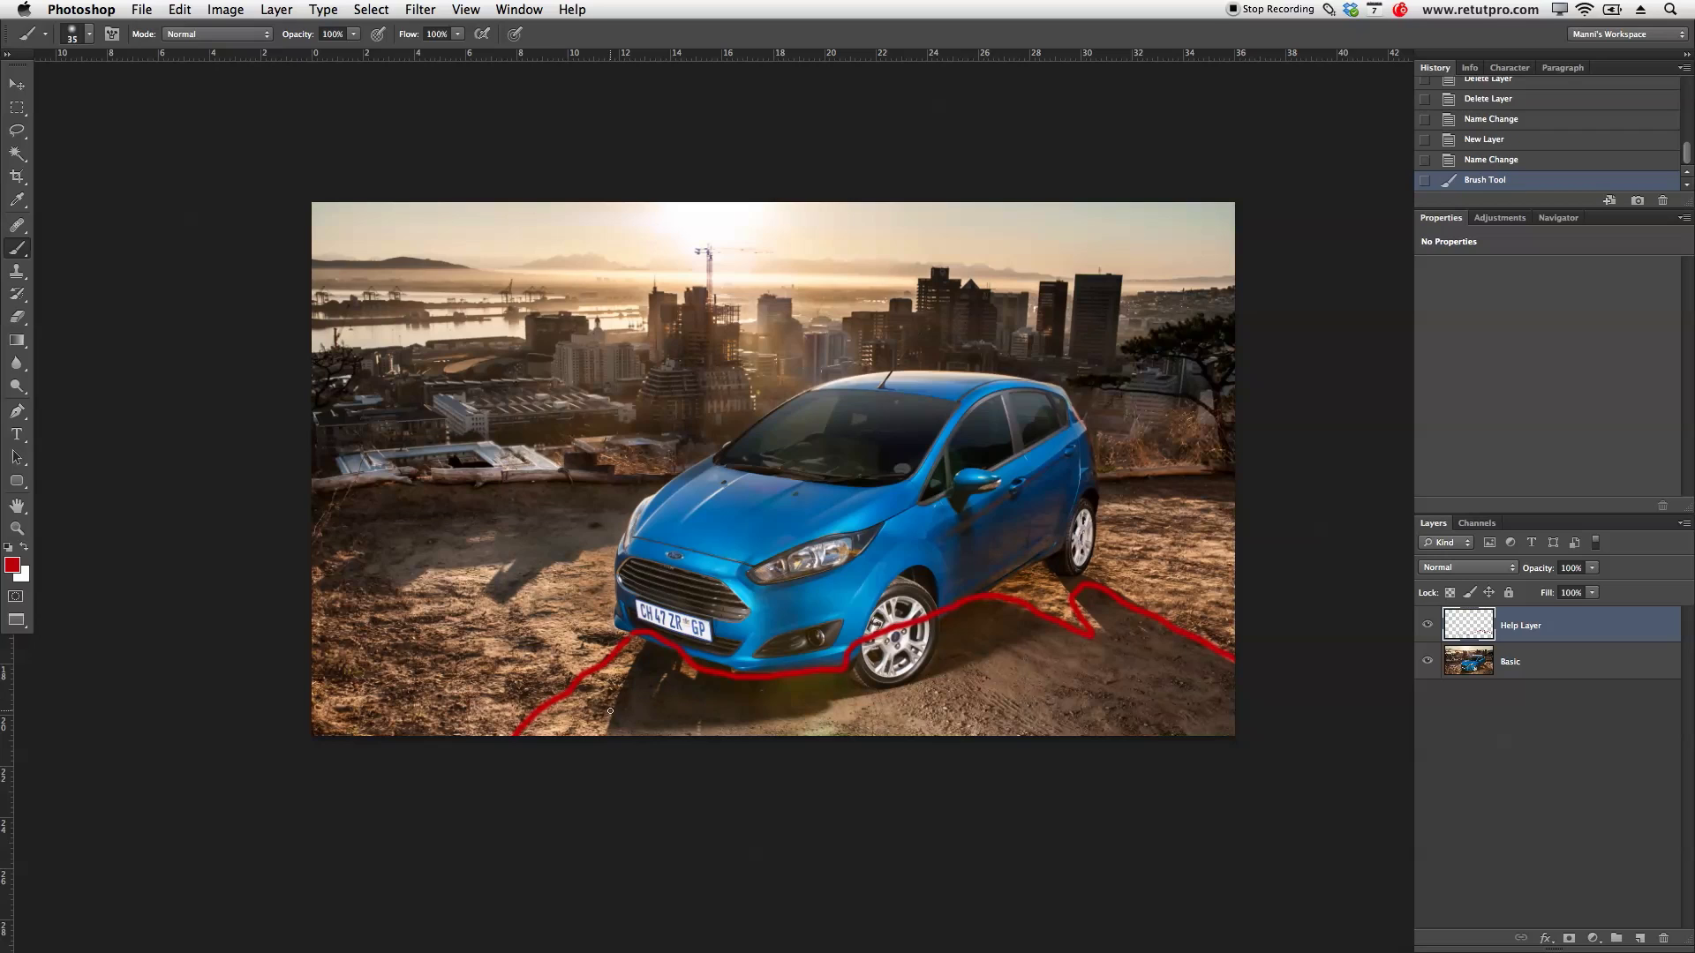
{"action": "mouse_move", "coordinate": [621, 698]}
{"action": "left_mouse_down"}
{"action": "mouse_move", "coordinate": [629, 734]}
{"action": "mouse_move", "coordinate": [878, 709]}
{"action": "mouse_move", "coordinate": [968, 731]}
{"action": "mouse_move", "coordinate": [1032, 654]}
{"action": "mouse_move", "coordinate": [1147, 692]}
{"action": "mouse_move", "coordinate": [1154, 648]}
{"action": "mouse_move", "coordinate": [1204, 622]}
{"action": "left_mouse_up"}
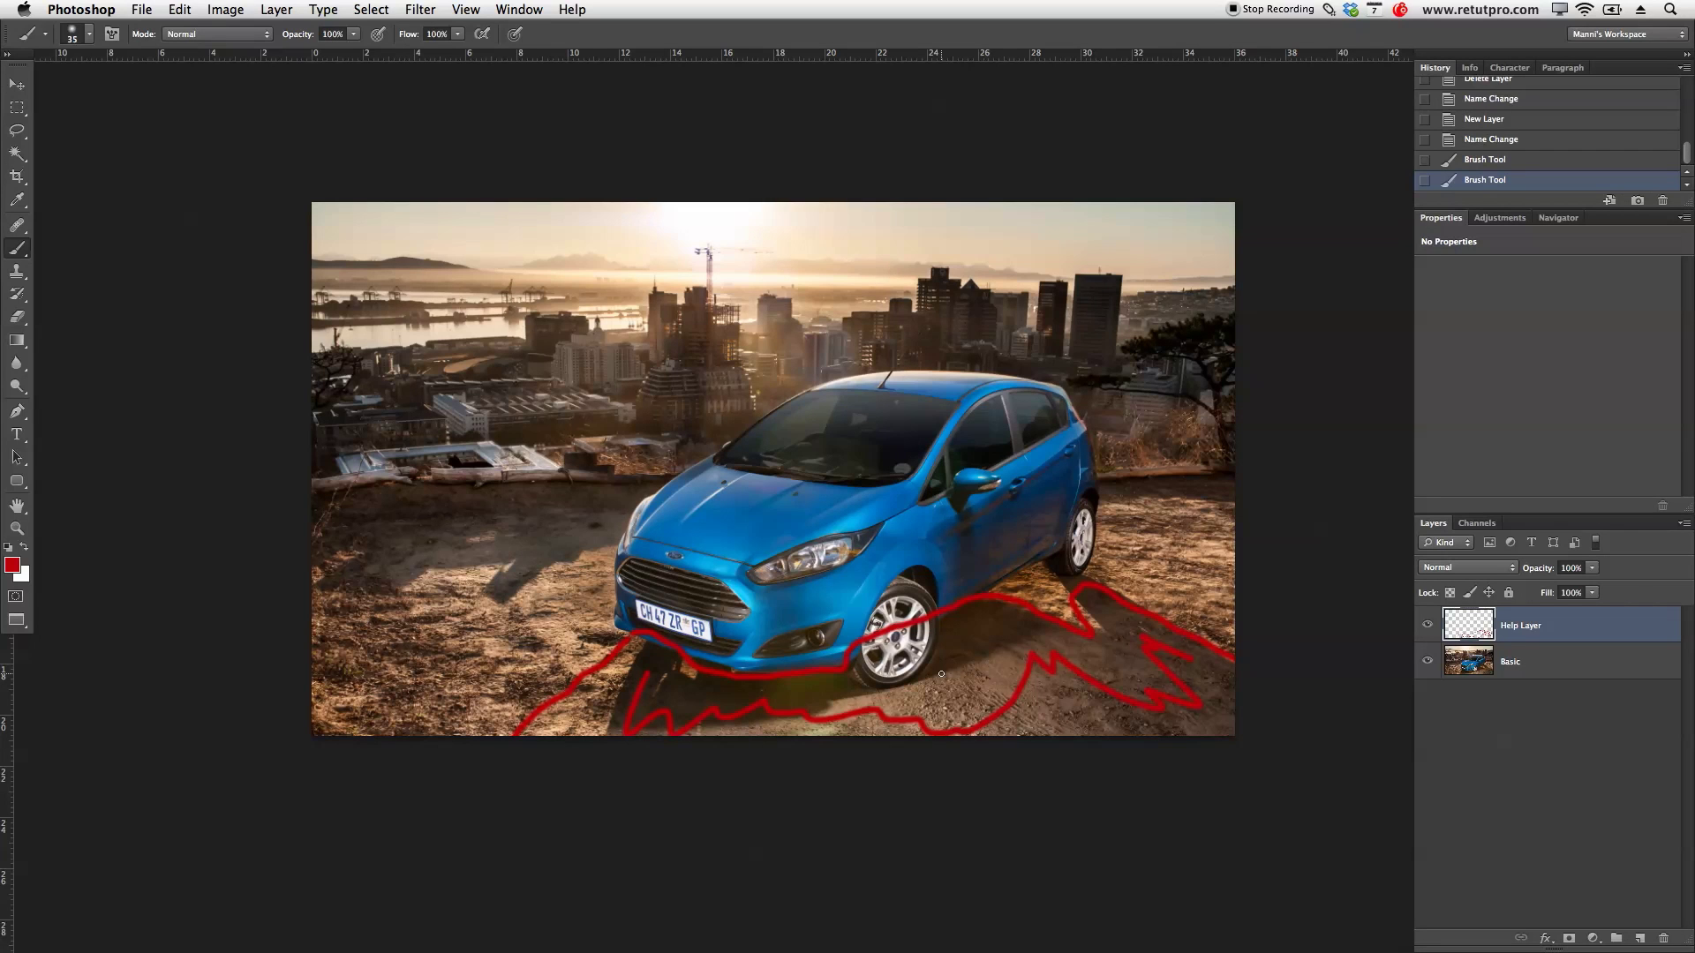
Step: Hatch the outlined shadow area in red and mark the sunlit ground on both sides of the car with crosses
{"action": "left_click", "coordinate": [1428, 624]}
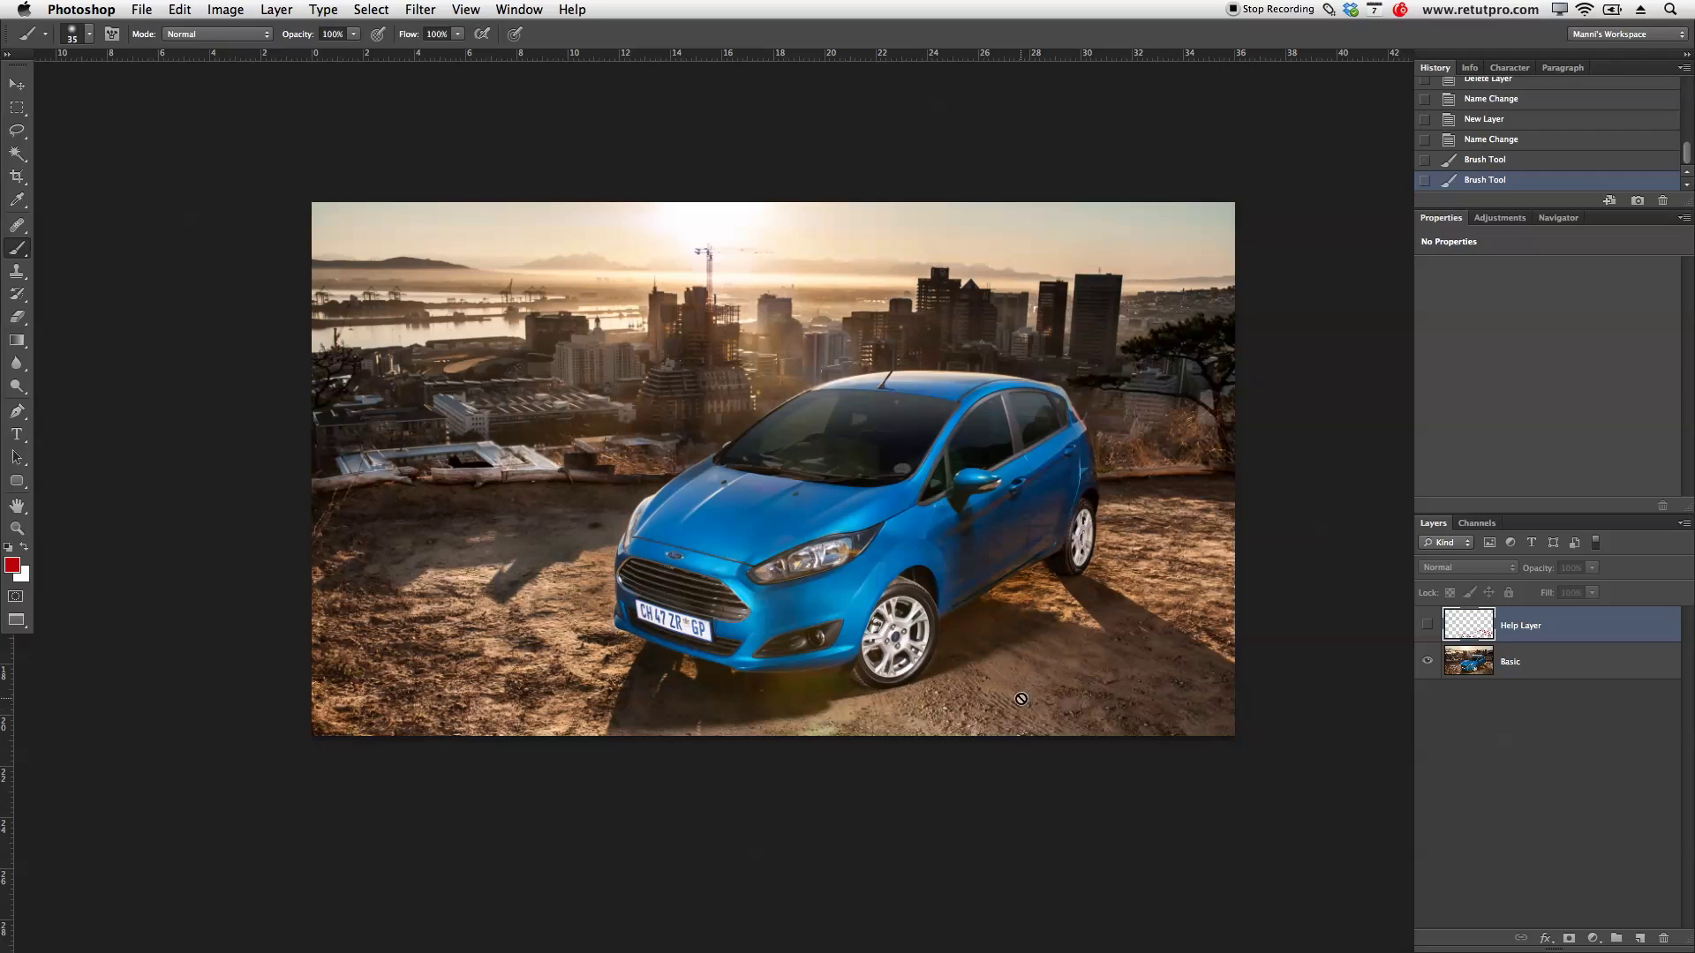
{"action": "left_click", "coordinate": [1427, 625]}
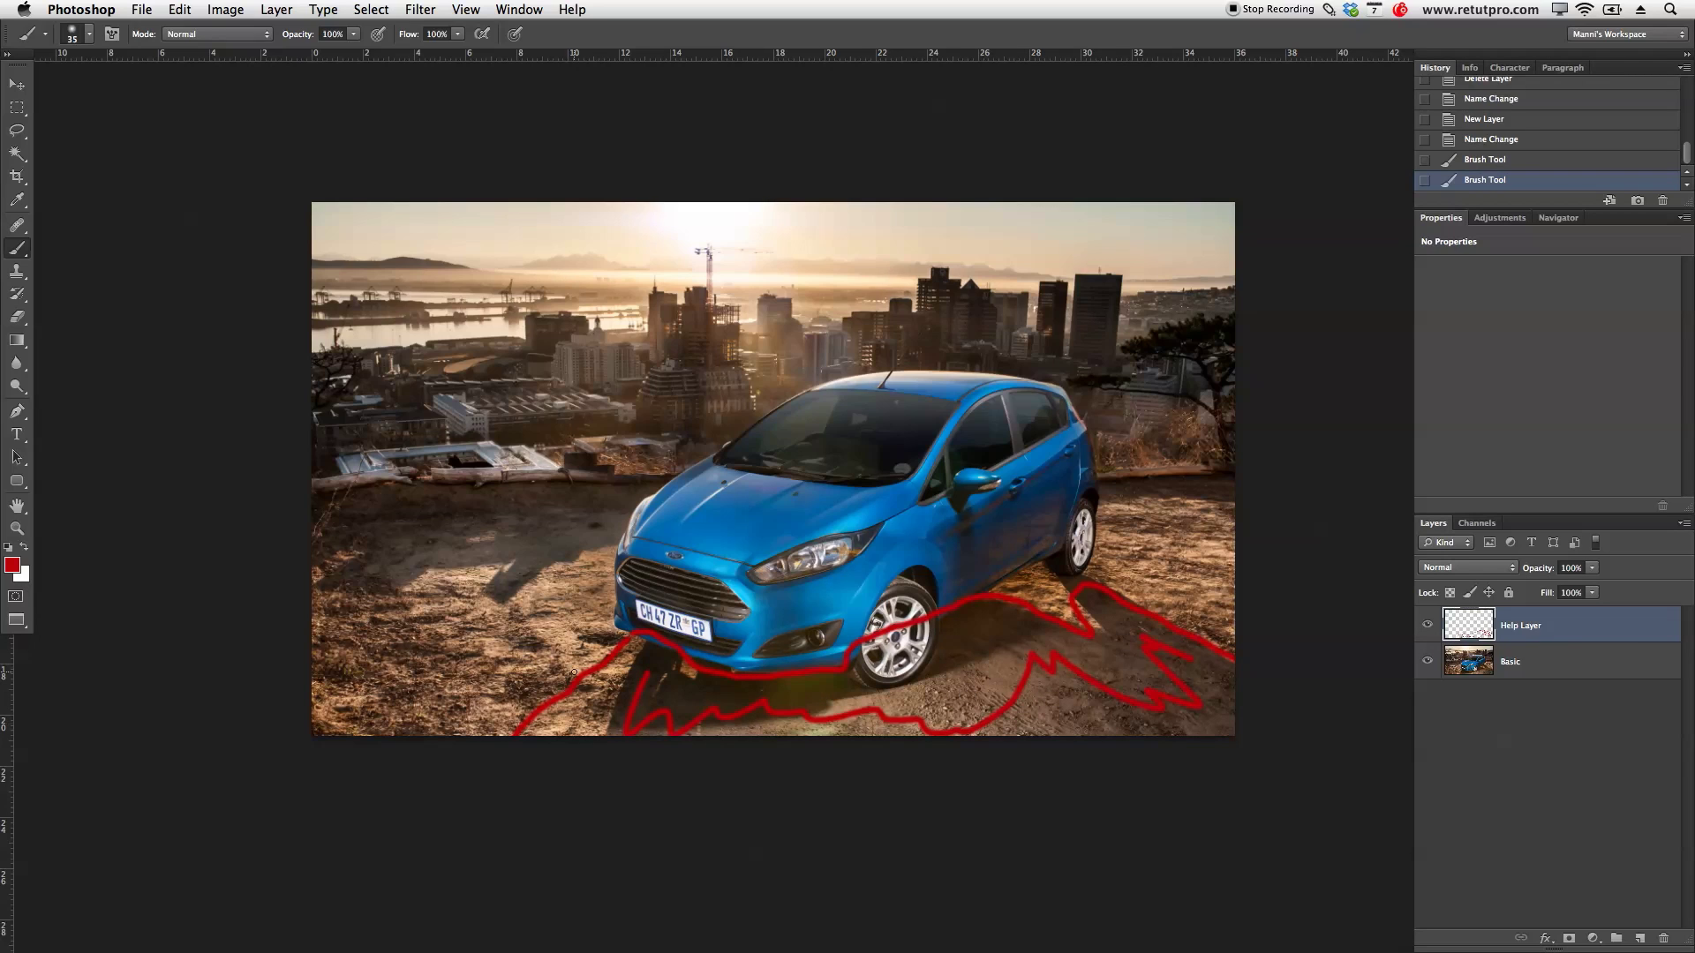
{"action": "mouse_move", "coordinate": [605, 663]}
{"action": "left_mouse_down"}
{"action": "mouse_move", "coordinate": [569, 733]}
{"action": "mouse_move", "coordinate": [685, 701]}
{"action": "mouse_move", "coordinate": [969, 692]}
{"action": "mouse_move", "coordinate": [1042, 737]}
{"action": "mouse_move", "coordinate": [1232, 688]}
{"action": "left_mouse_up"}
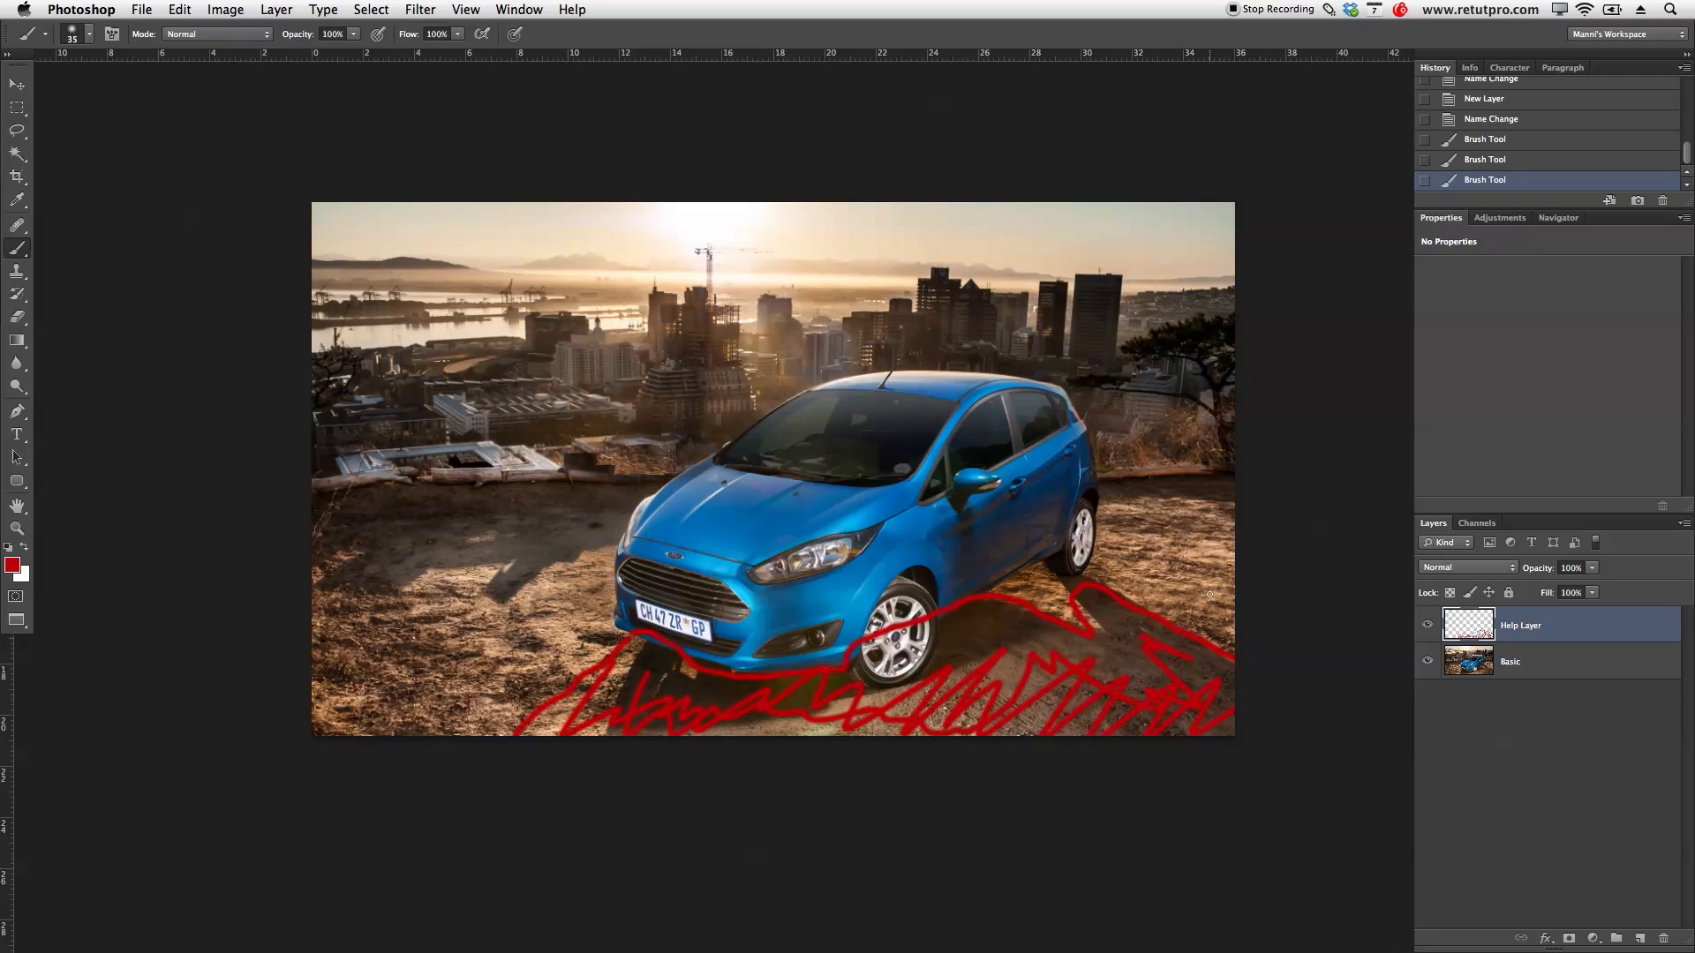
{"action": "mouse_move", "coordinate": [484, 625]}
{"action": "left_mouse_down"}
{"action": "mouse_move", "coordinate": [397, 561]}
{"action": "mouse_move", "coordinate": [428, 634]}
{"action": "left_mouse_up"}
{"action": "left_click_drag", "start_coordinate": [1197, 532], "coordinate": [1227, 538]}
{"action": "left_click_drag", "start_coordinate": [1220, 529], "coordinate": [1170, 595]}
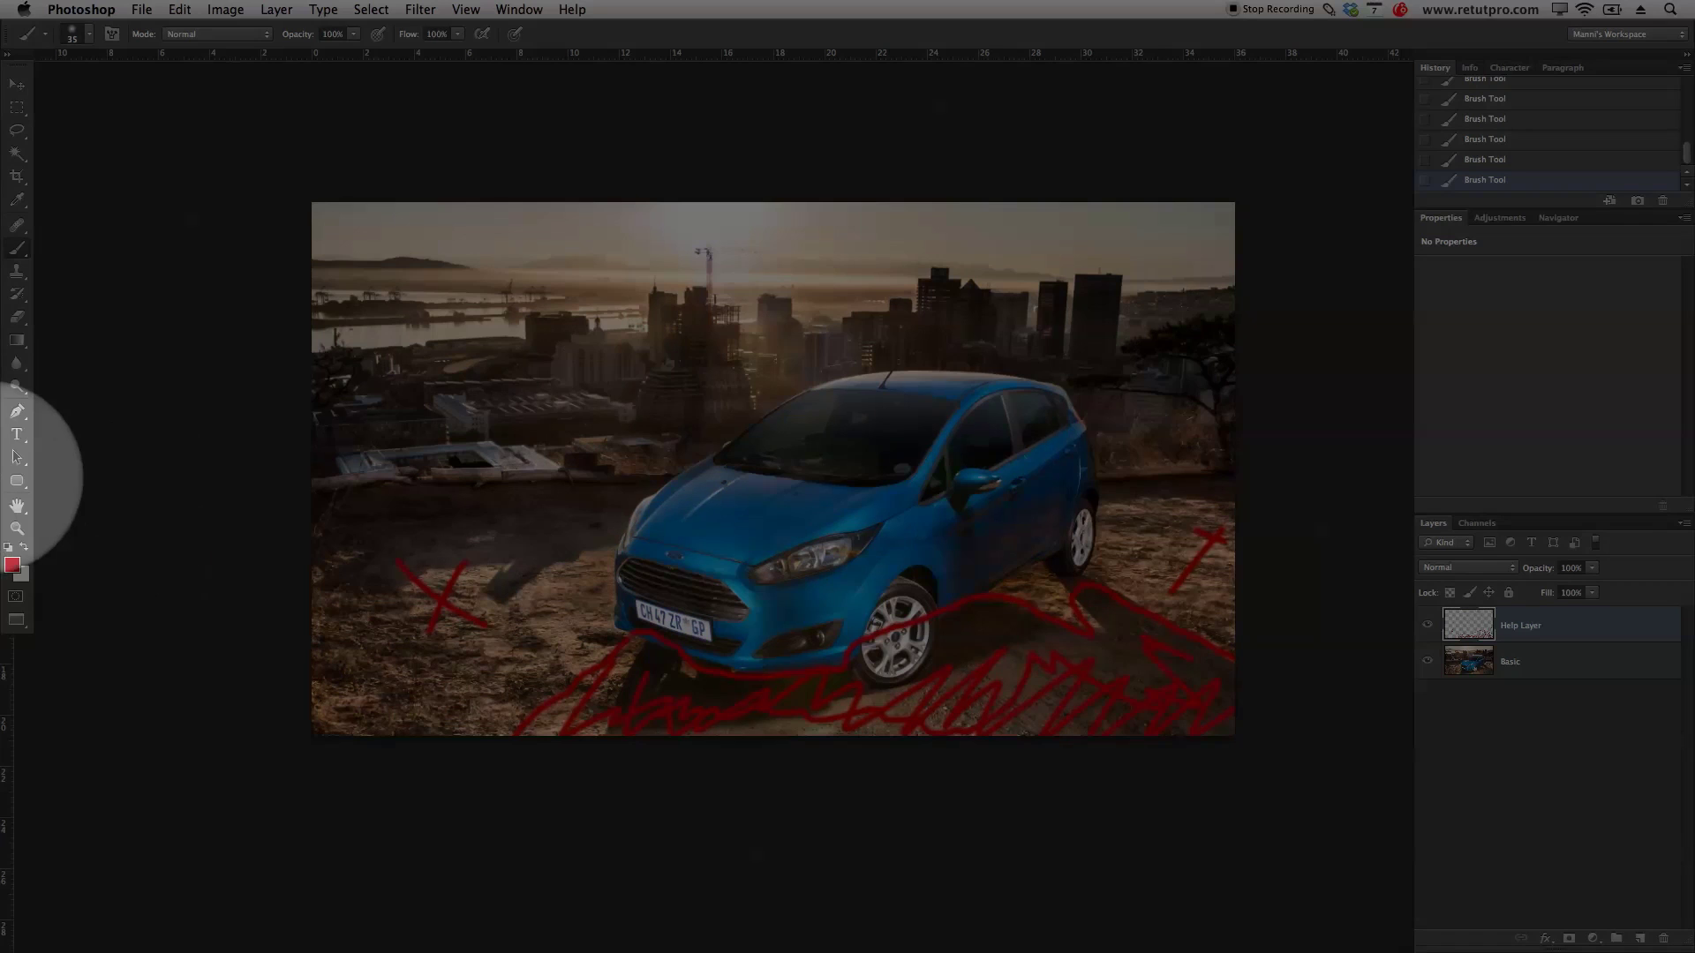
Step: Outline and hatch the car's shaded side in yellow (eeda00) and add short strokes on the windscreen and side windows
{"action": "left_click", "coordinate": [12, 565]}
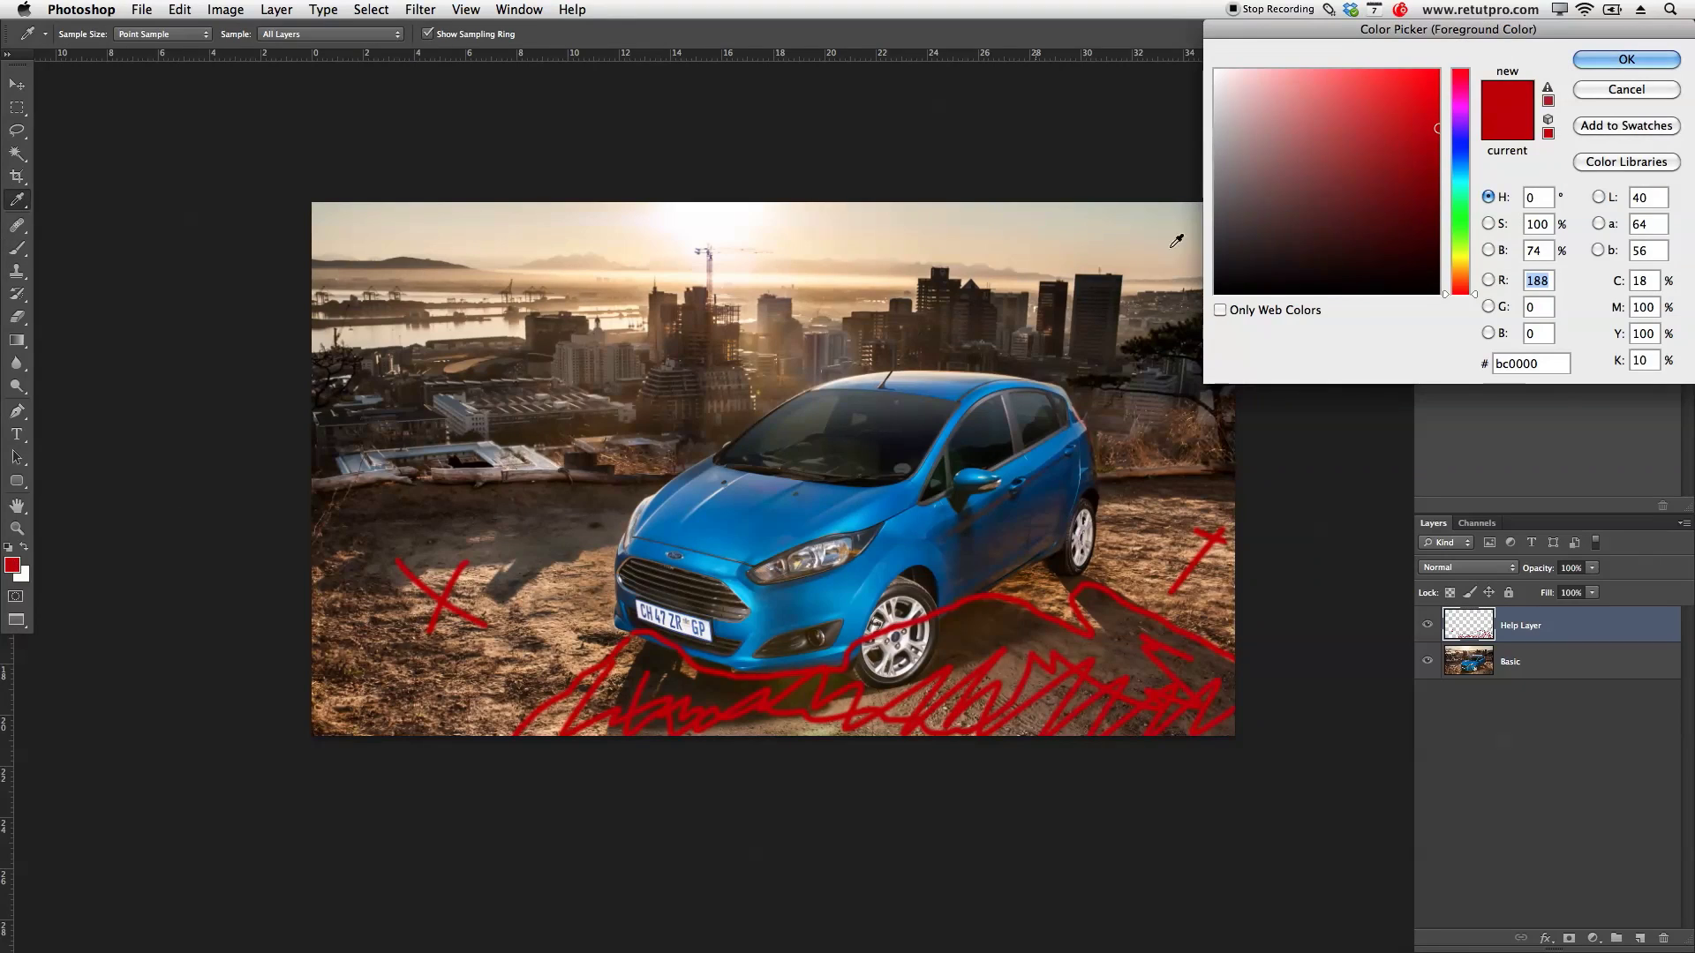
{"action": "left_click_drag", "start_coordinate": [1466, 241], "coordinate": [1466, 256]}
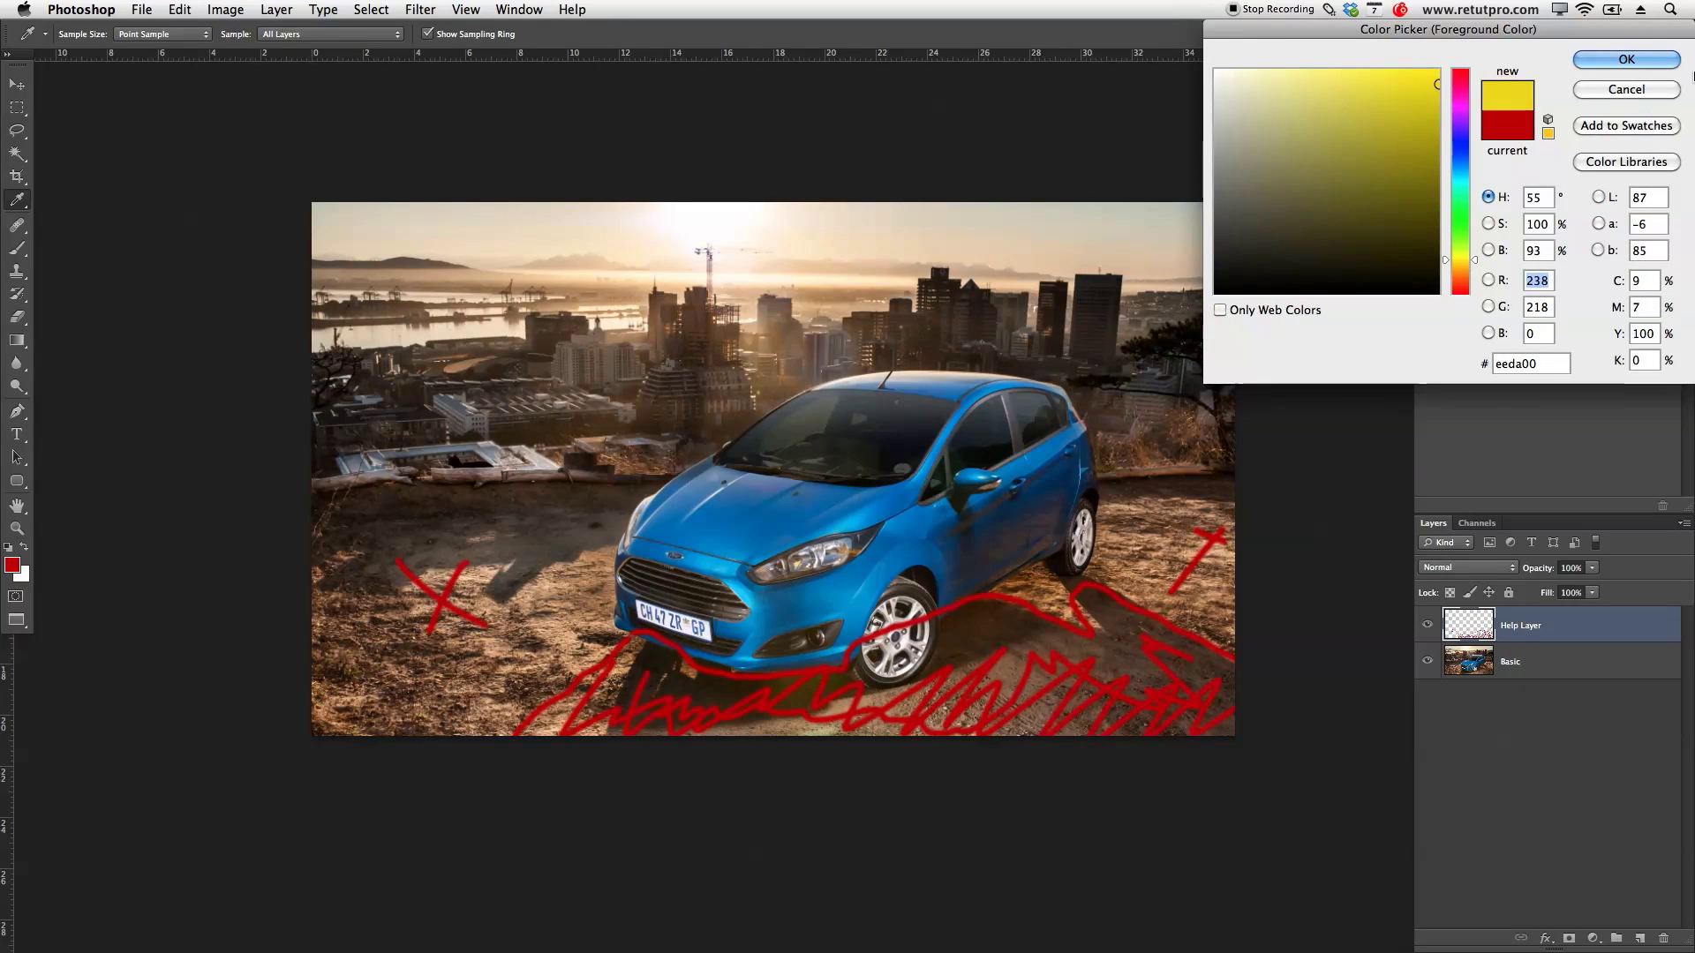
{"action": "left_click", "coordinate": [1656, 60]}
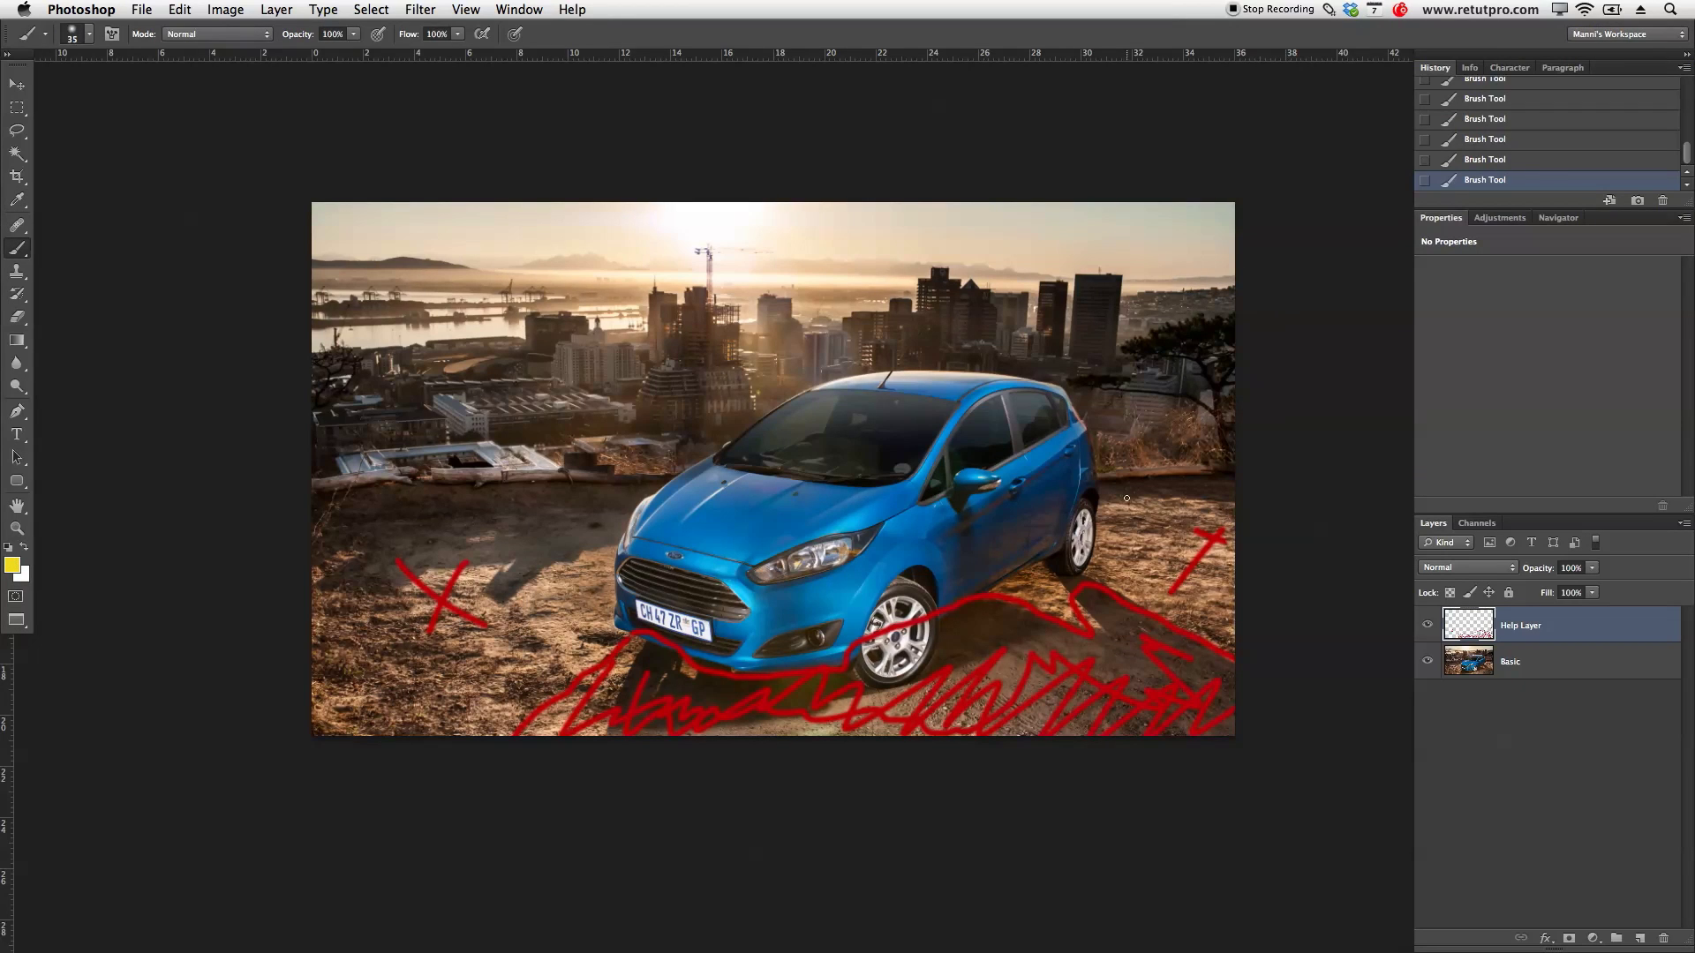
{"action": "mouse_move", "coordinate": [917, 520]}
{"action": "left_mouse_down"}
{"action": "mouse_move", "coordinate": [1084, 441]}
{"action": "mouse_move", "coordinate": [1089, 490]}
{"action": "mouse_move", "coordinate": [1064, 537]}
{"action": "mouse_move", "coordinate": [946, 611]}
{"action": "left_mouse_up"}
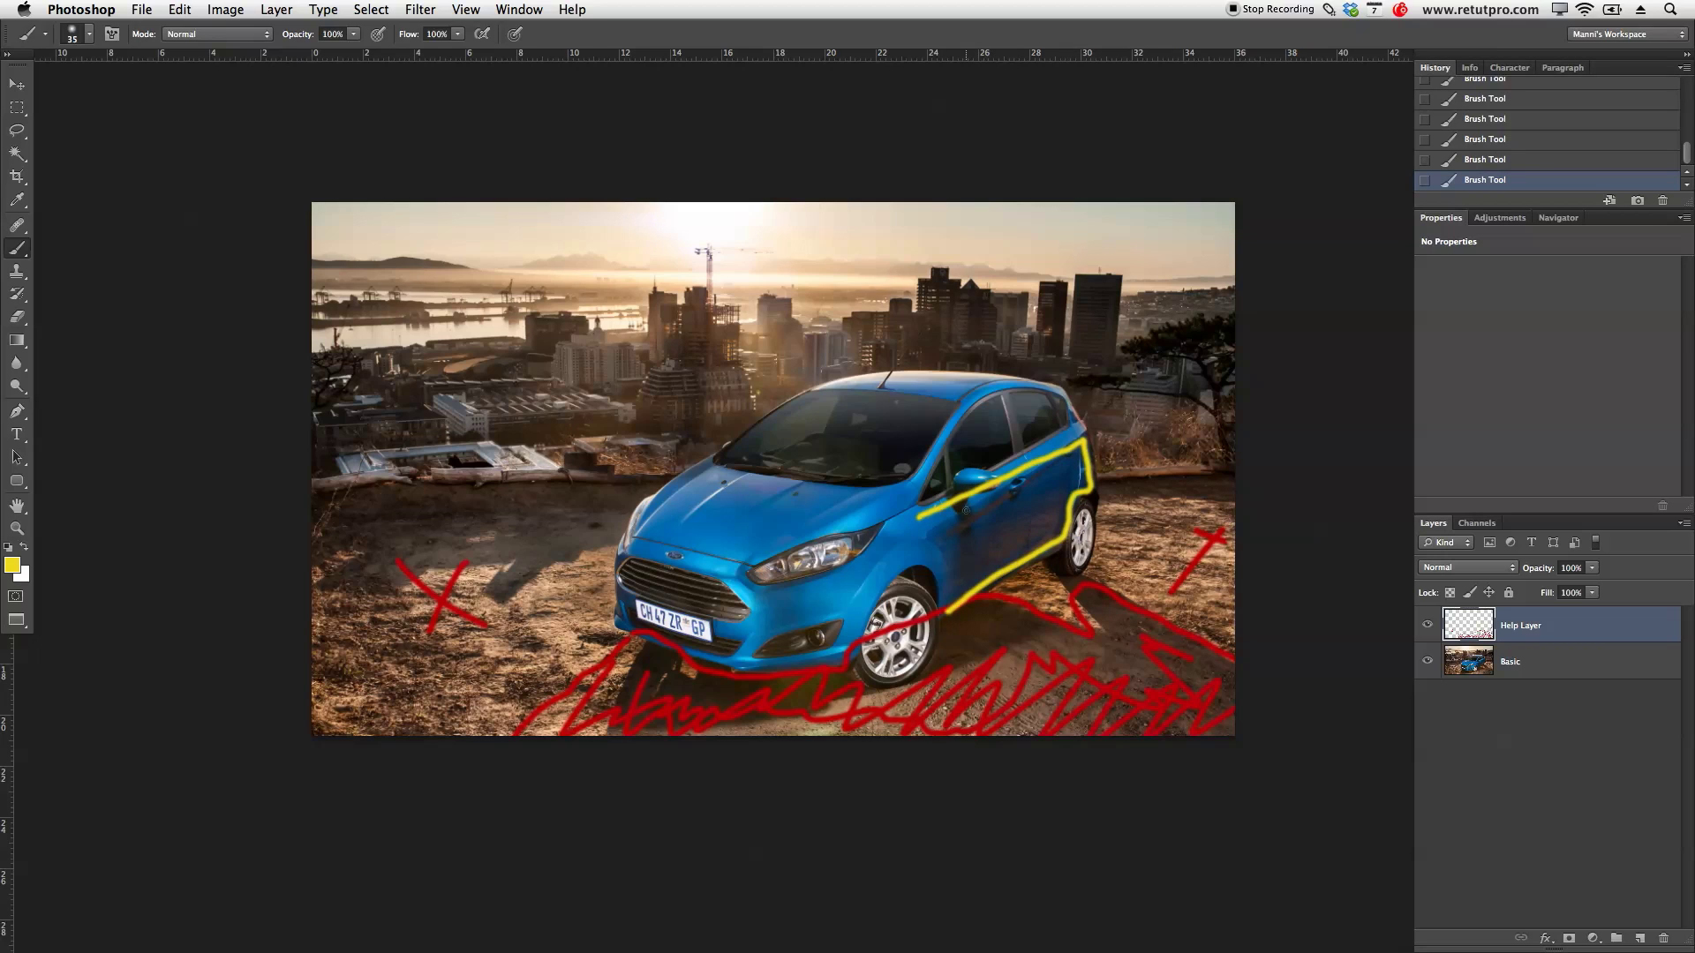
{"action": "left_click_drag", "start_coordinate": [921, 522], "coordinate": [932, 609]}
{"action": "mouse_move", "coordinate": [983, 511]}
{"action": "left_mouse_down"}
{"action": "mouse_move", "coordinate": [982, 533]}
{"action": "mouse_move", "coordinate": [1008, 520]}
{"action": "left_mouse_up"}
{"action": "left_click_drag", "start_coordinate": [1029, 498], "coordinate": [1041, 518]}
{"action": "left_click_drag", "start_coordinate": [956, 559], "coordinate": [983, 547]}
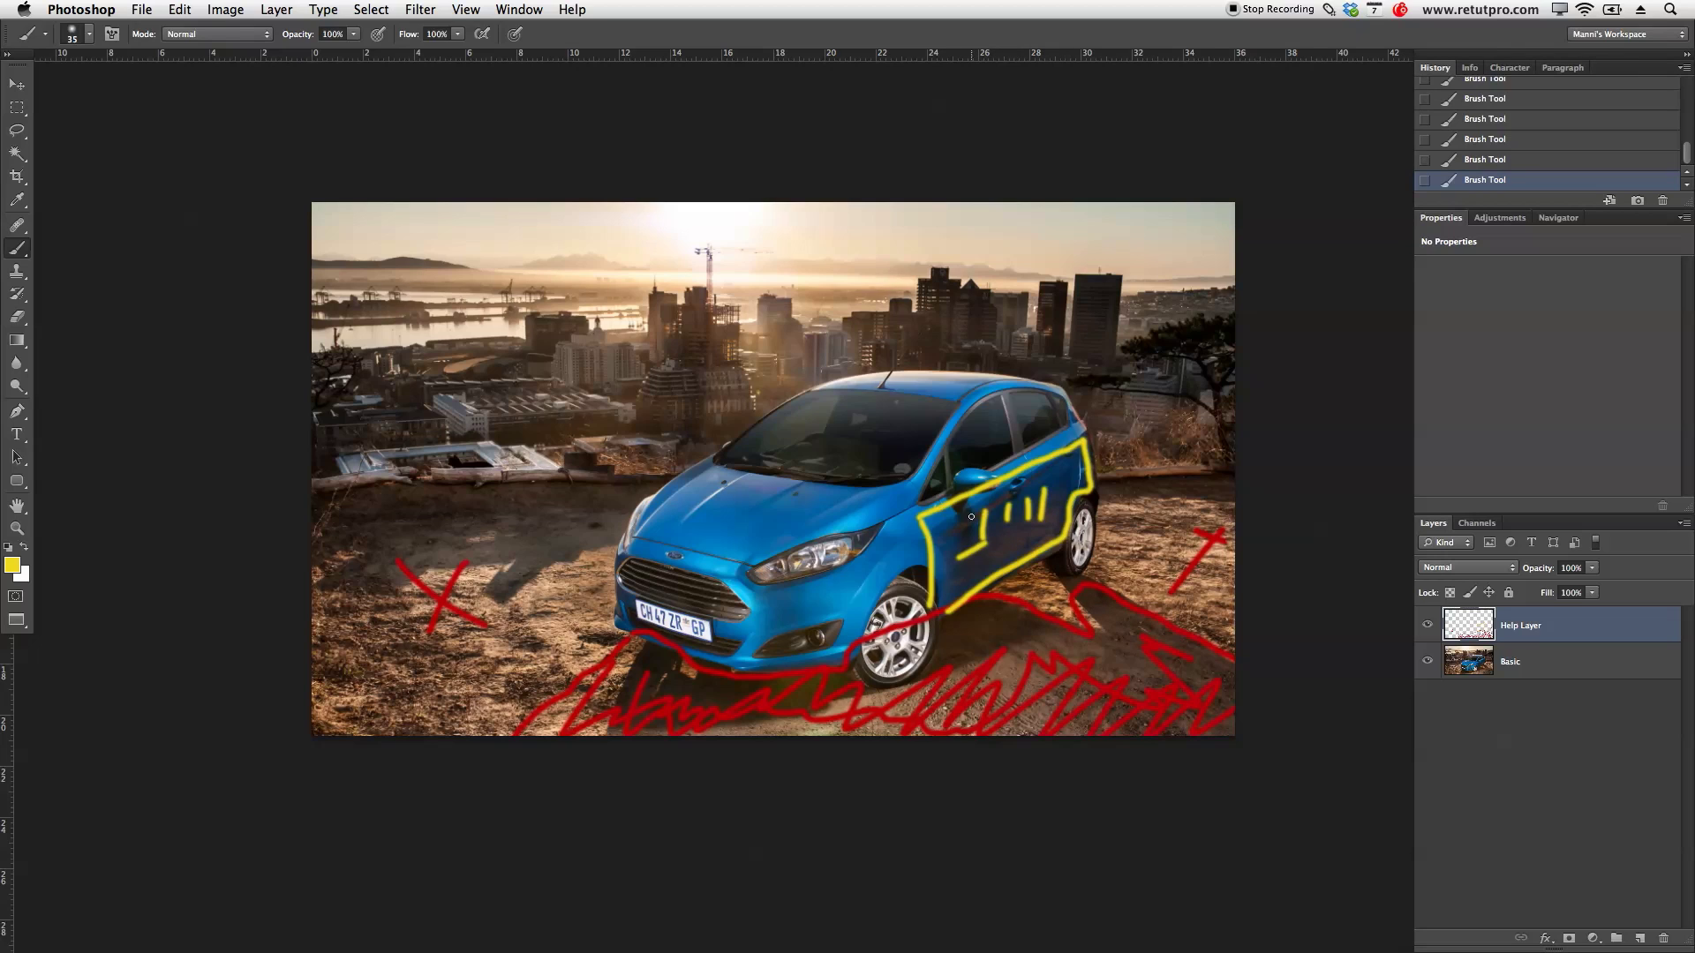
{"action": "mouse_move", "coordinate": [812, 417]}
{"action": "left_mouse_down"}
{"action": "mouse_move", "coordinate": [831, 444]}
{"action": "mouse_move", "coordinate": [972, 446]}
{"action": "mouse_move", "coordinate": [1030, 427]}
{"action": "left_mouse_up"}
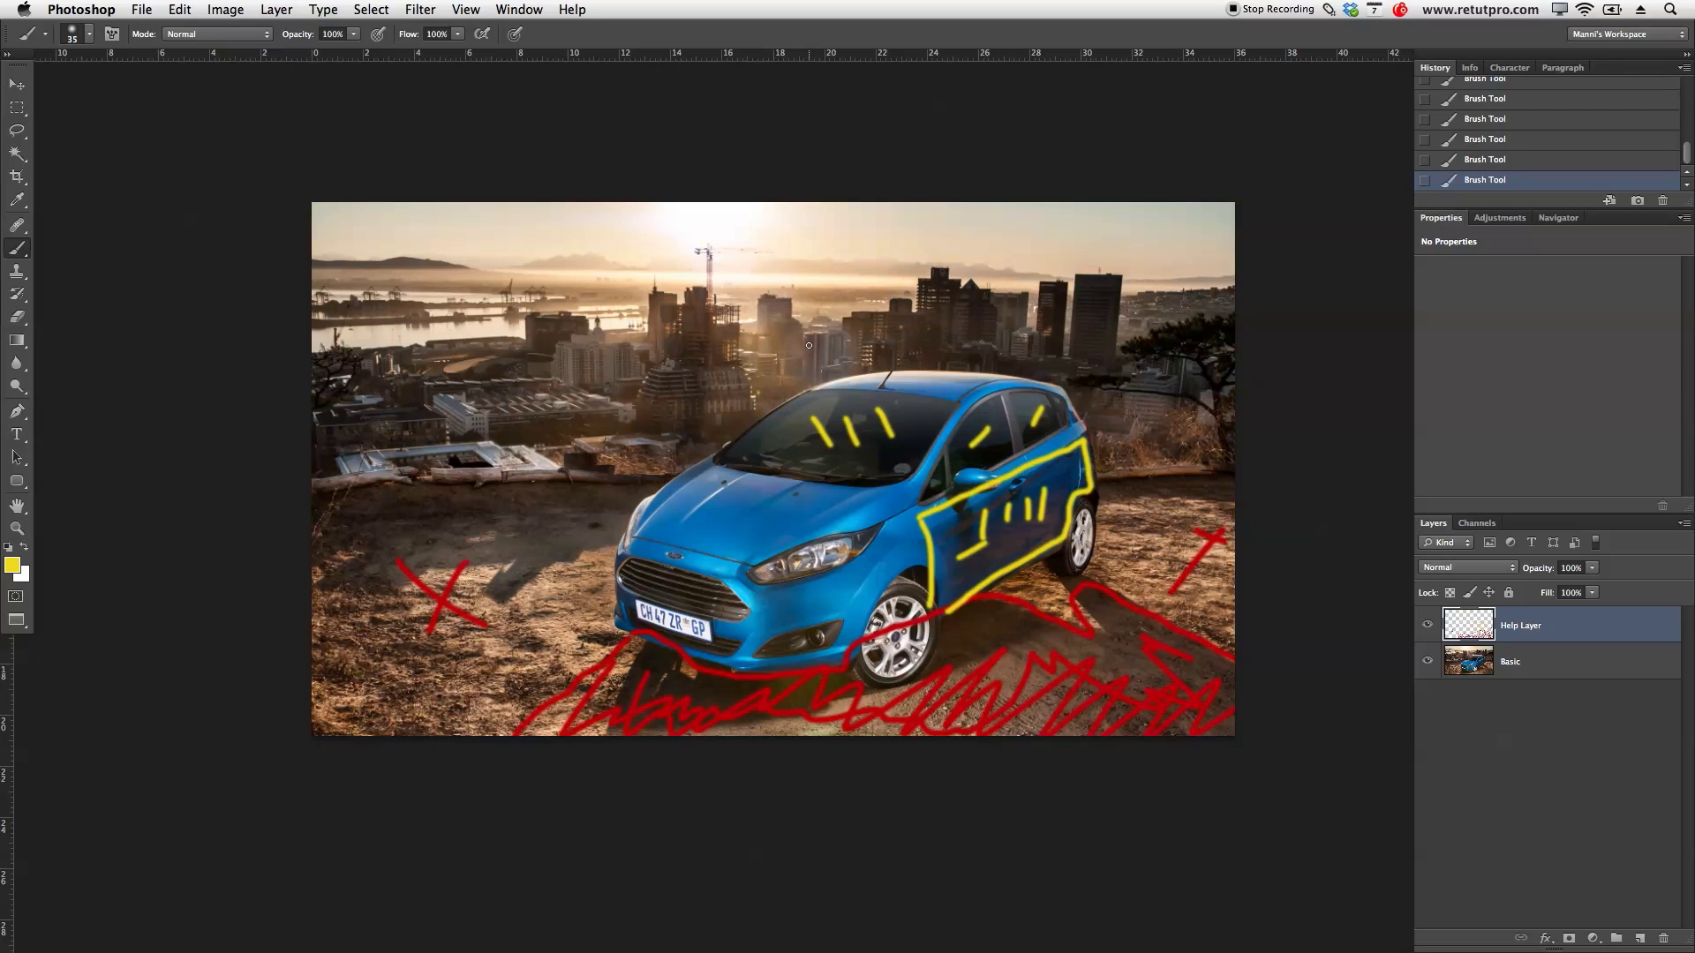
Step: Mark the sun above the skyline in green (00ee49) with rays radiating from it over the sky and city
{"action": "left_click", "coordinate": [12, 565]}
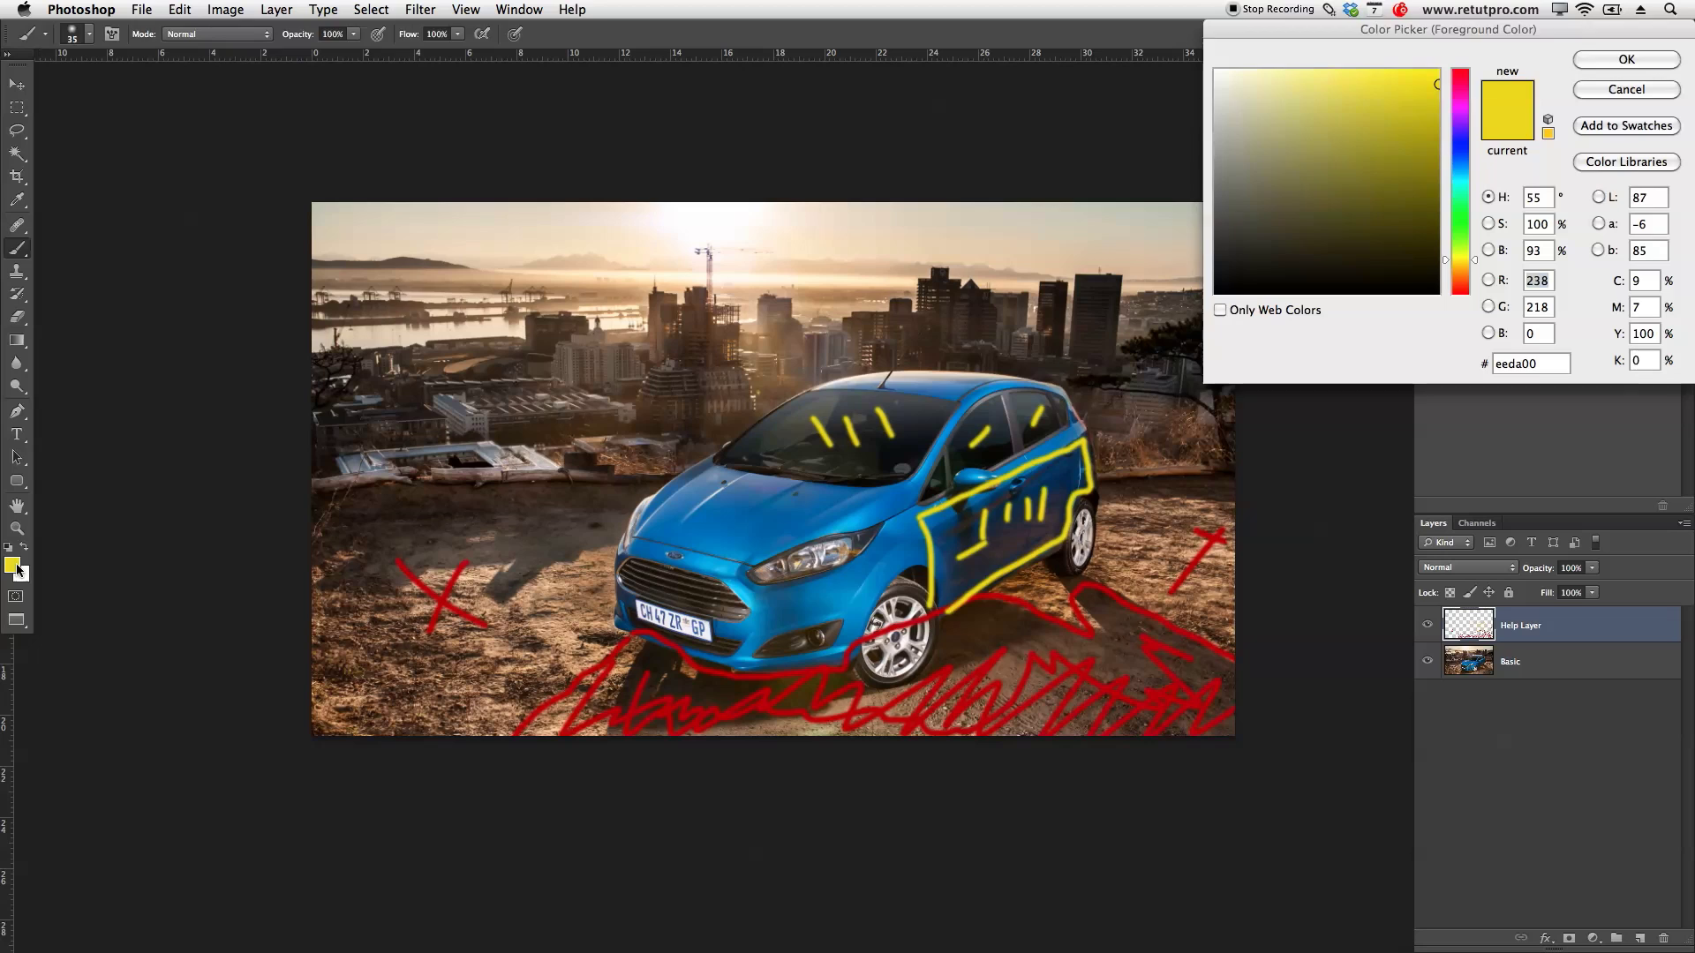
{"action": "left_click", "coordinate": [1461, 207]}
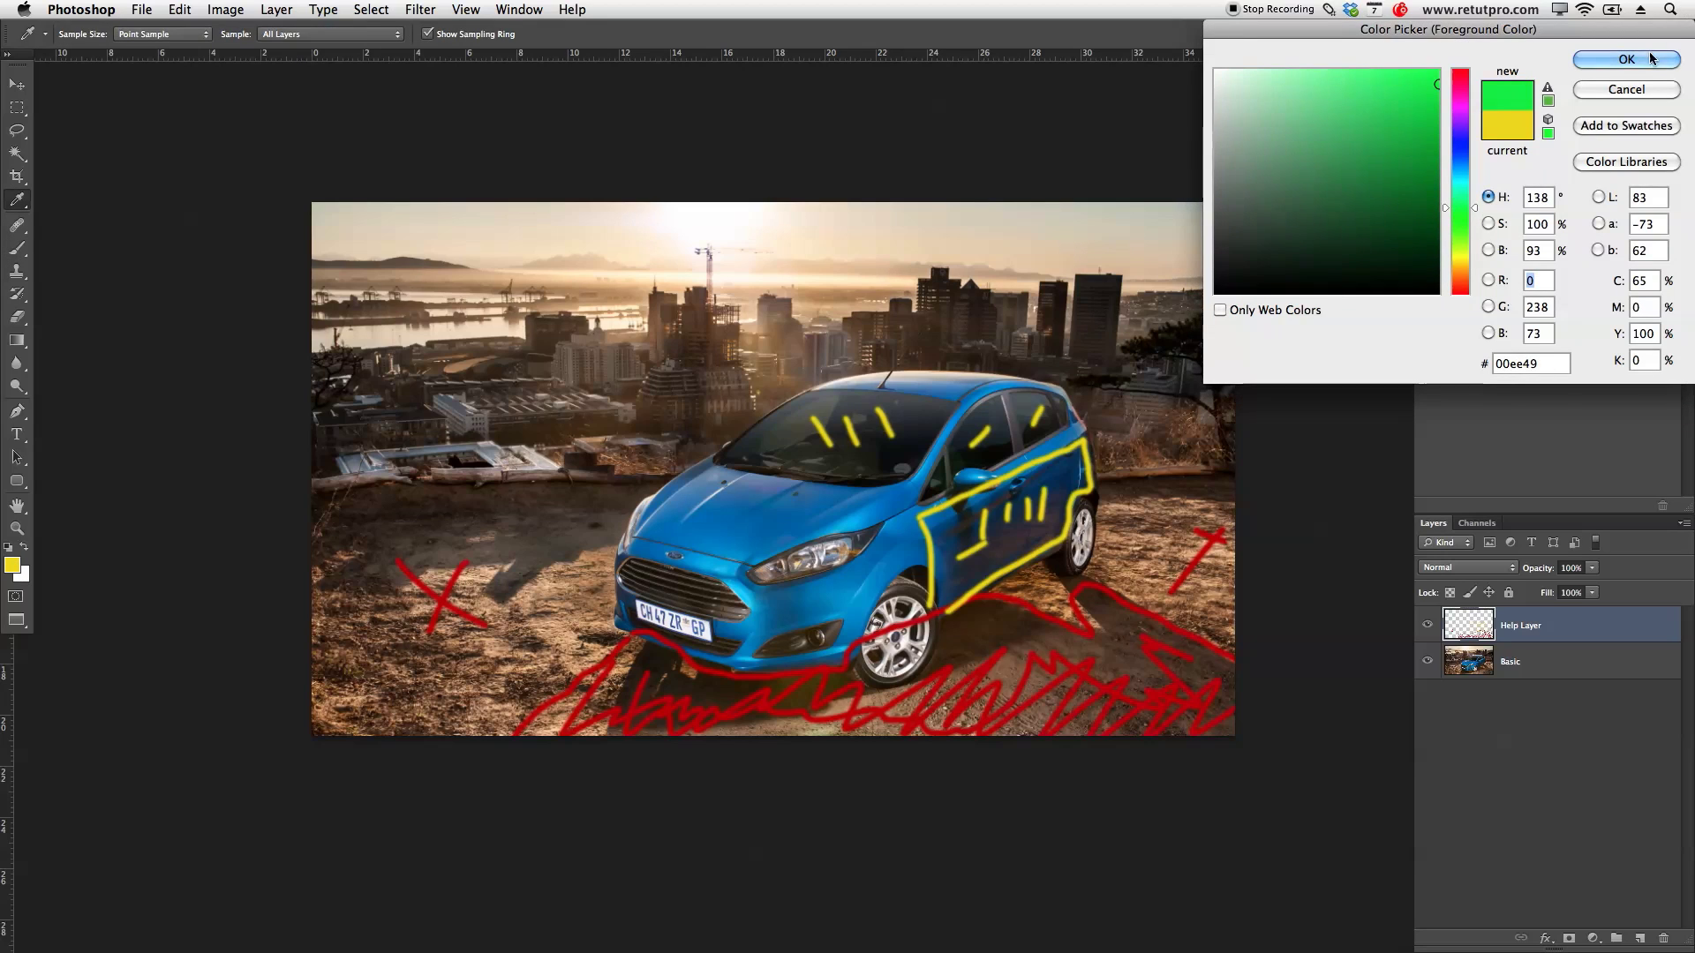
{"action": "left_click", "coordinate": [1626, 59]}
{"action": "left_click_drag", "start_coordinate": [682, 262], "coordinate": [718, 401]}
{"action": "mouse_move", "coordinate": [725, 329]}
{"action": "left_mouse_down"}
{"action": "mouse_move", "coordinate": [776, 401]}
{"action": "mouse_move", "coordinate": [783, 359]}
{"action": "left_mouse_up"}
{"action": "mouse_move", "coordinate": [722, 294]}
{"action": "left_mouse_down"}
{"action": "mouse_move", "coordinate": [776, 314]}
{"action": "mouse_move", "coordinate": [789, 284]}
{"action": "left_mouse_up"}
{"action": "left_click_drag", "start_coordinate": [726, 265], "coordinate": [754, 218]}
{"action": "mouse_move", "coordinate": [710, 205]}
{"action": "left_mouse_down"}
{"action": "mouse_move", "coordinate": [720, 229]}
{"action": "mouse_move", "coordinate": [668, 221]}
{"action": "left_mouse_up"}
{"action": "left_click_drag", "start_coordinate": [644, 234], "coordinate": [578, 205]}
{"action": "mouse_move", "coordinate": [611, 247]}
{"action": "left_mouse_down"}
{"action": "mouse_move", "coordinate": [554, 247]}
{"action": "mouse_move", "coordinate": [558, 309]}
{"action": "left_mouse_up"}
{"action": "mouse_move", "coordinate": [618, 353]}
{"action": "left_mouse_down"}
{"action": "mouse_move", "coordinate": [547, 401]}
{"action": "mouse_move", "coordinate": [576, 459]}
{"action": "left_mouse_up"}
{"action": "left_click_drag", "start_coordinate": [624, 406], "coordinate": [616, 446]}
{"action": "left_click_drag", "start_coordinate": [669, 362], "coordinate": [653, 428]}
Step: Draw a wide green arc around the sun's glow and scribble over the car's bonnet, headlight and window edge where it falls
{"action": "mouse_move", "coordinate": [412, 316]}
{"action": "left_mouse_down"}
{"action": "mouse_move", "coordinate": [418, 393]}
{"action": "mouse_move", "coordinate": [810, 541]}
{"action": "mouse_move", "coordinate": [1030, 305]}
{"action": "mouse_move", "coordinate": [960, 213]}
{"action": "left_mouse_up"}
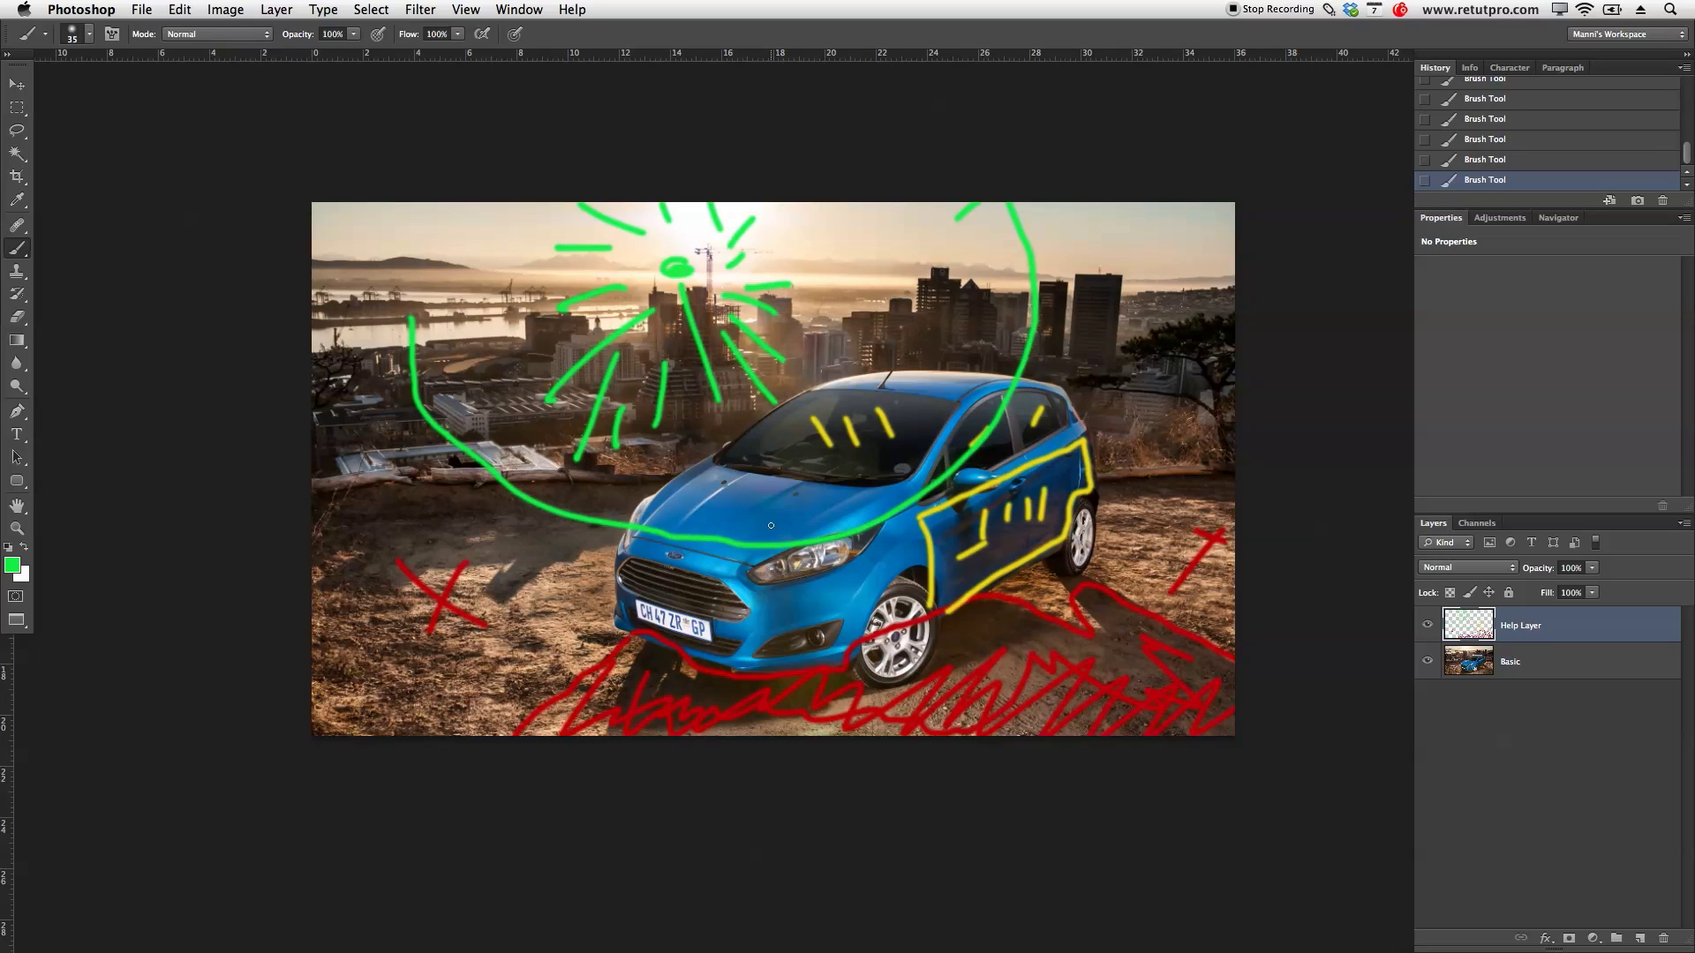
{"action": "mouse_move", "coordinate": [733, 552]}
{"action": "left_mouse_down"}
{"action": "mouse_move", "coordinate": [734, 513]}
{"action": "mouse_move", "coordinate": [848, 591]}
{"action": "mouse_move", "coordinate": [837, 464]}
{"action": "mouse_move", "coordinate": [964, 470]}
{"action": "mouse_move", "coordinate": [966, 442]}
{"action": "mouse_move", "coordinate": [1035, 378]}
{"action": "left_mouse_up"}
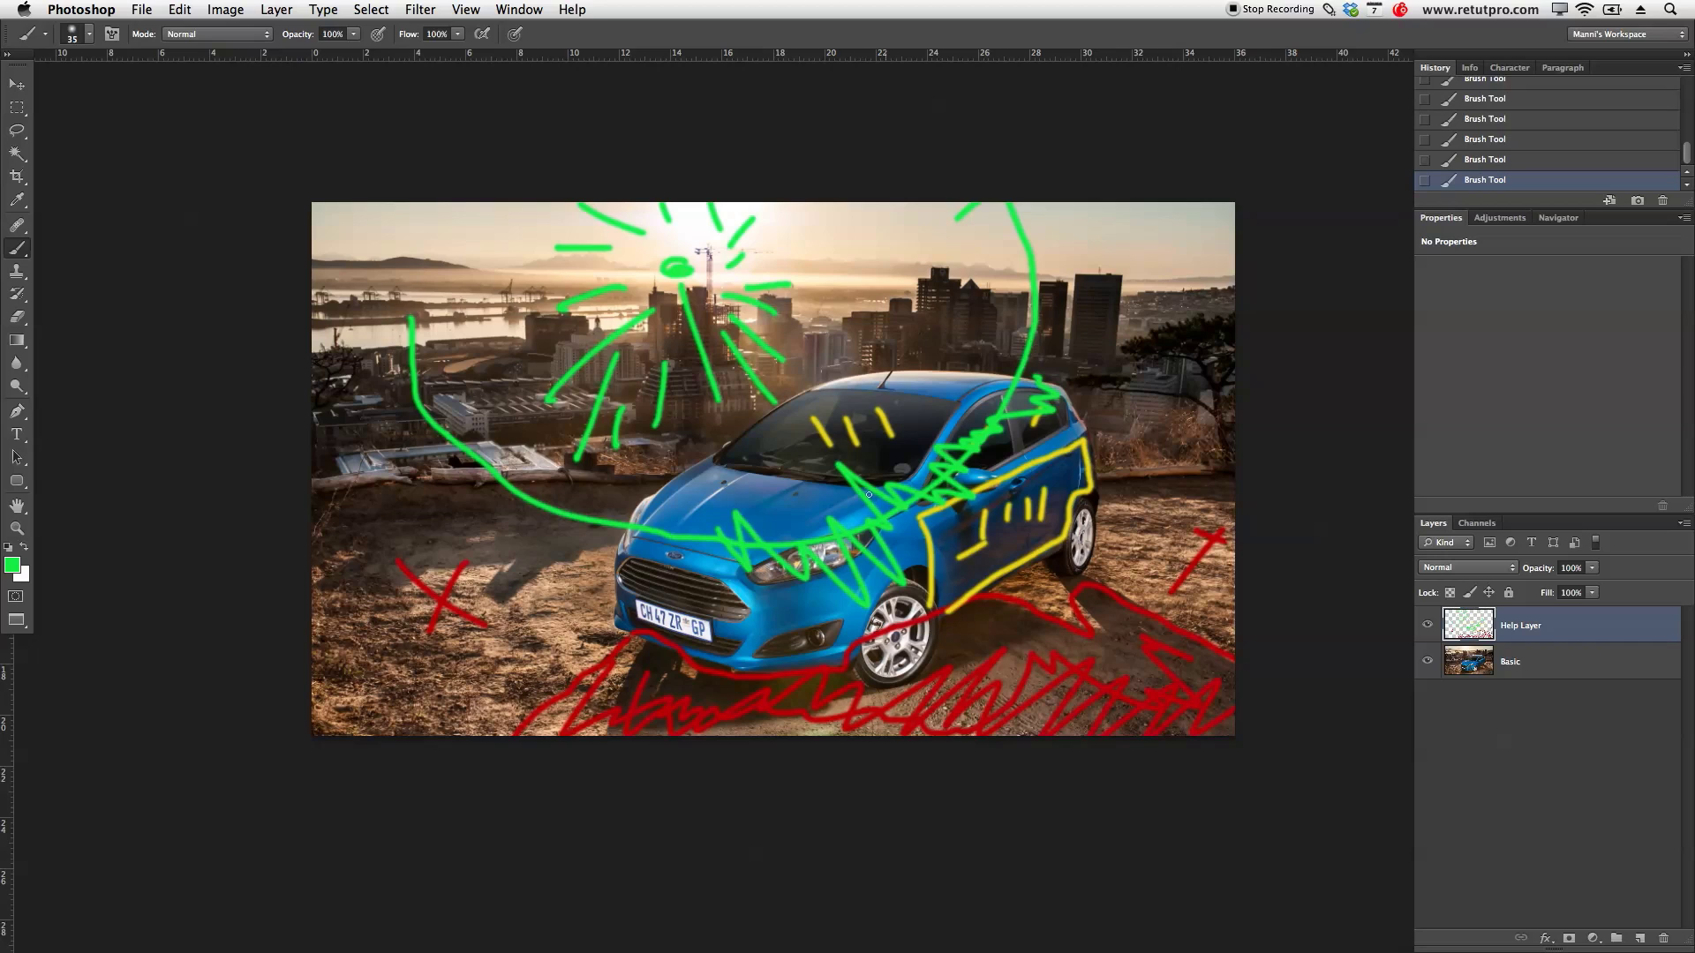
{"action": "left_click_drag", "start_coordinate": [807, 363], "coordinate": [808, 387]}
{"action": "left_click_drag", "start_coordinate": [831, 455], "coordinate": [943, 630]}
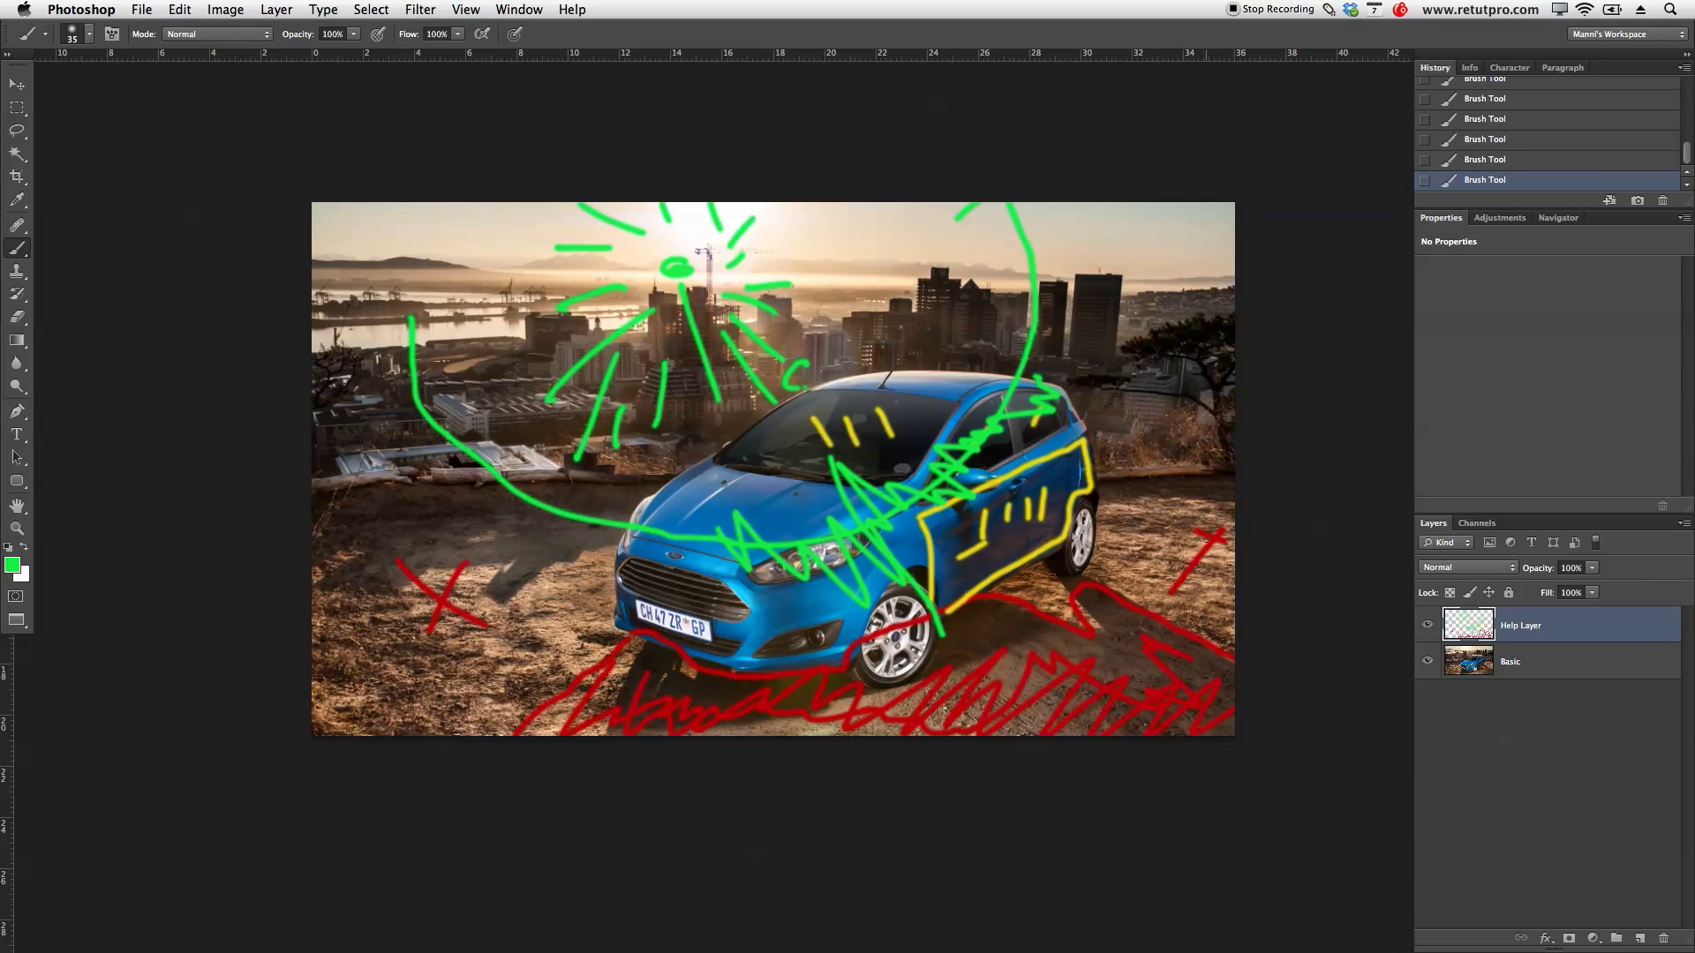
Step: Draw straight magenta (eb00ee) lines across the image along its top and bottom edges
{"action": "left_click", "coordinate": [12, 565]}
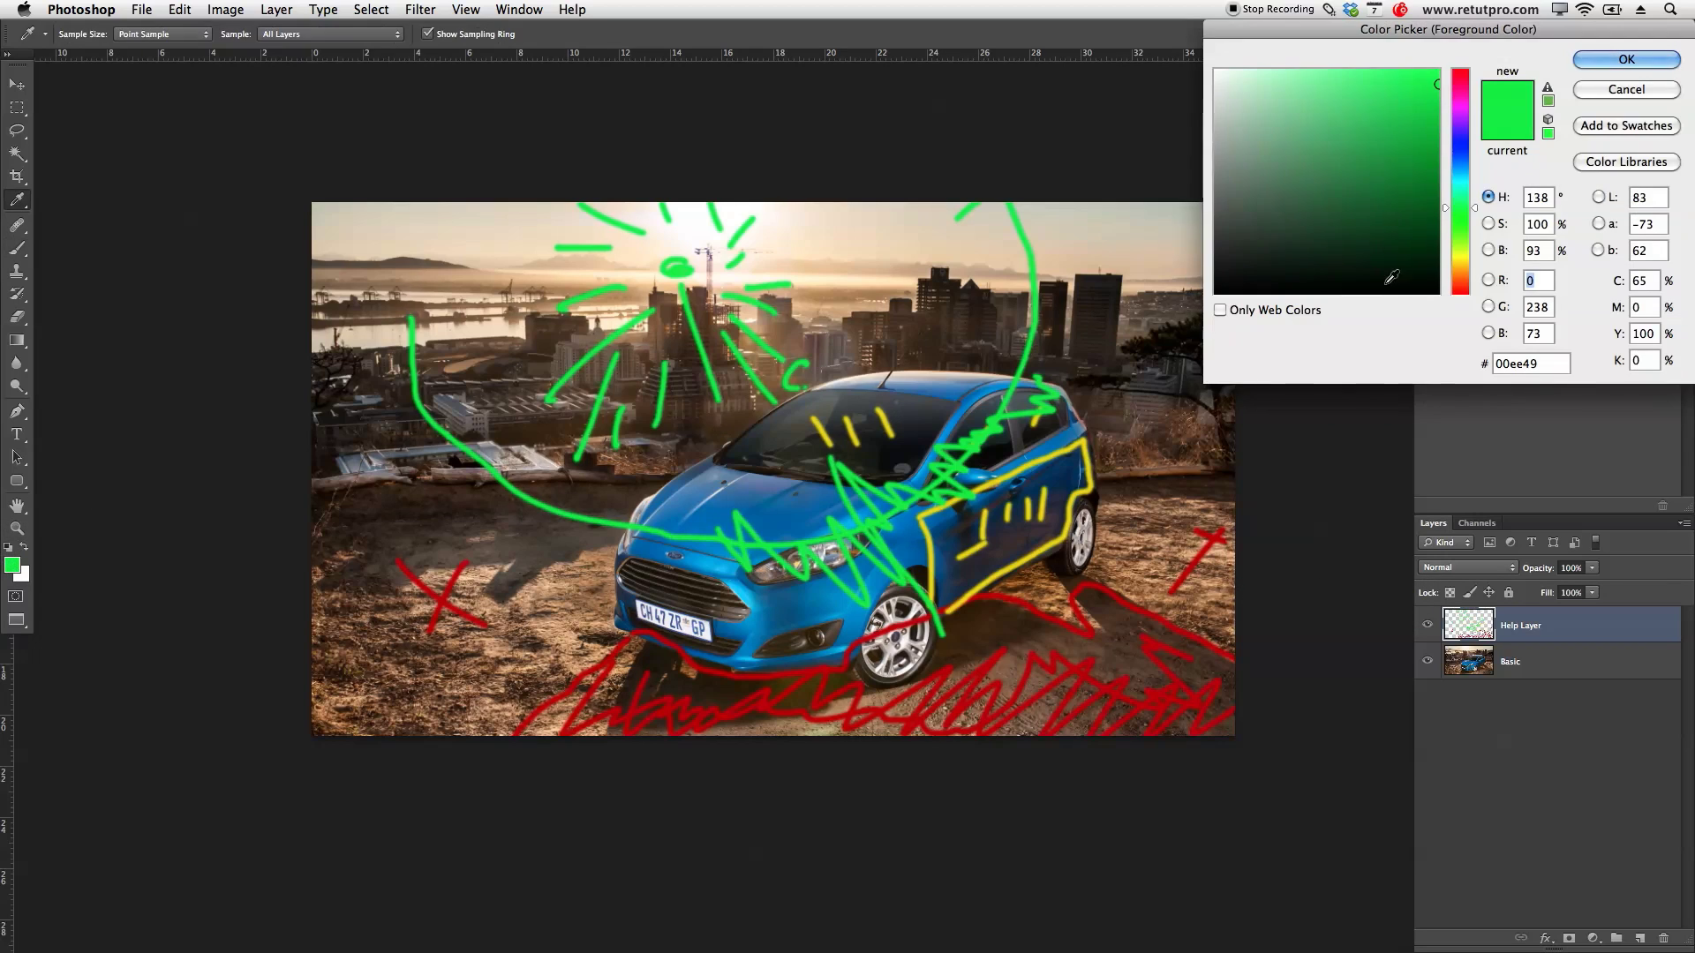
{"action": "left_click", "coordinate": [1466, 281]}
{"action": "left_click_drag", "start_coordinate": [1465, 281], "coordinate": [1466, 107]}
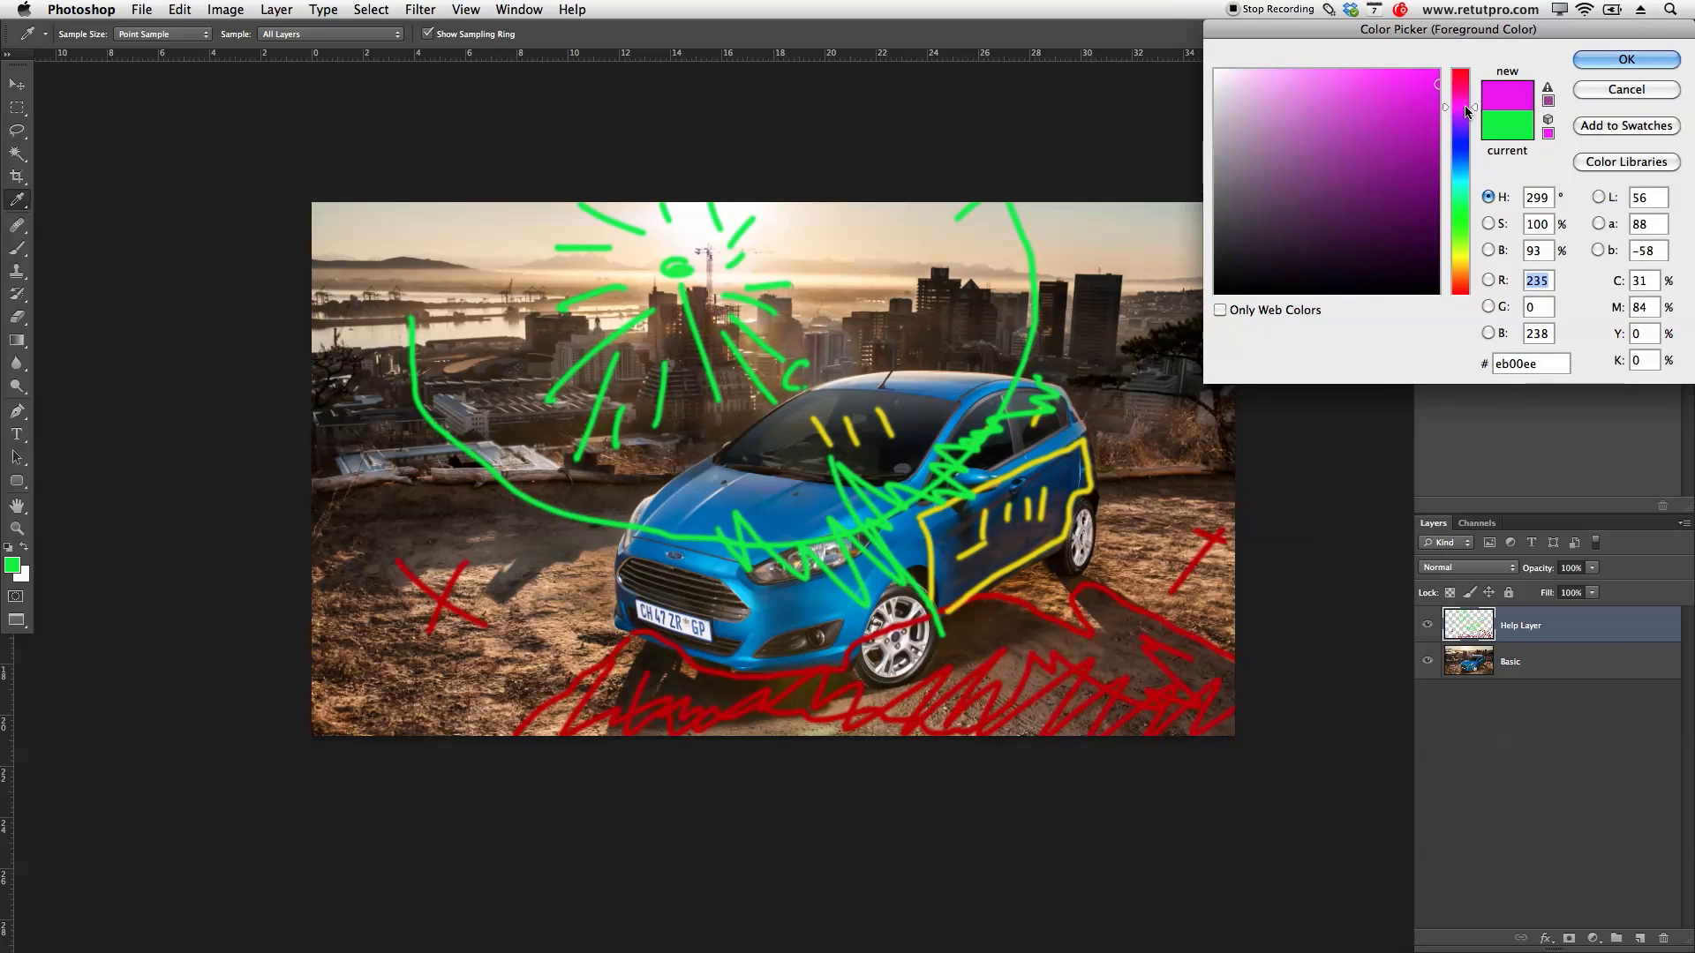
{"action": "key", "text": "Return"}
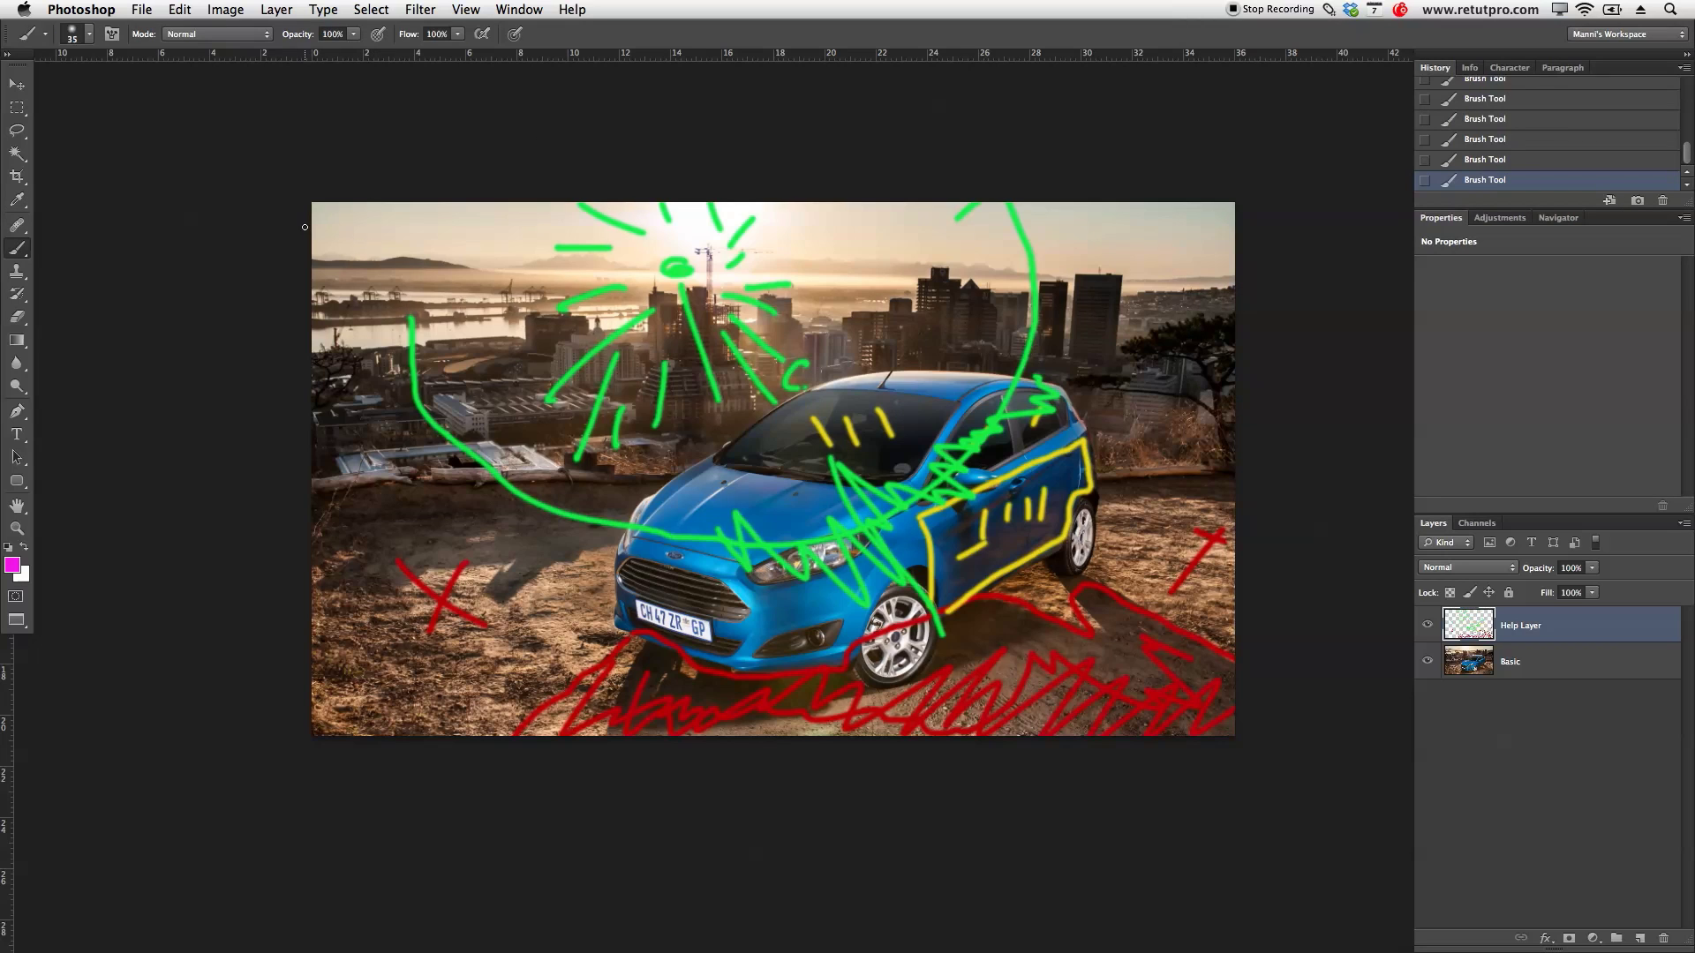
{"action": "left_click", "coordinate": [1269, 244], "text": "shift"}
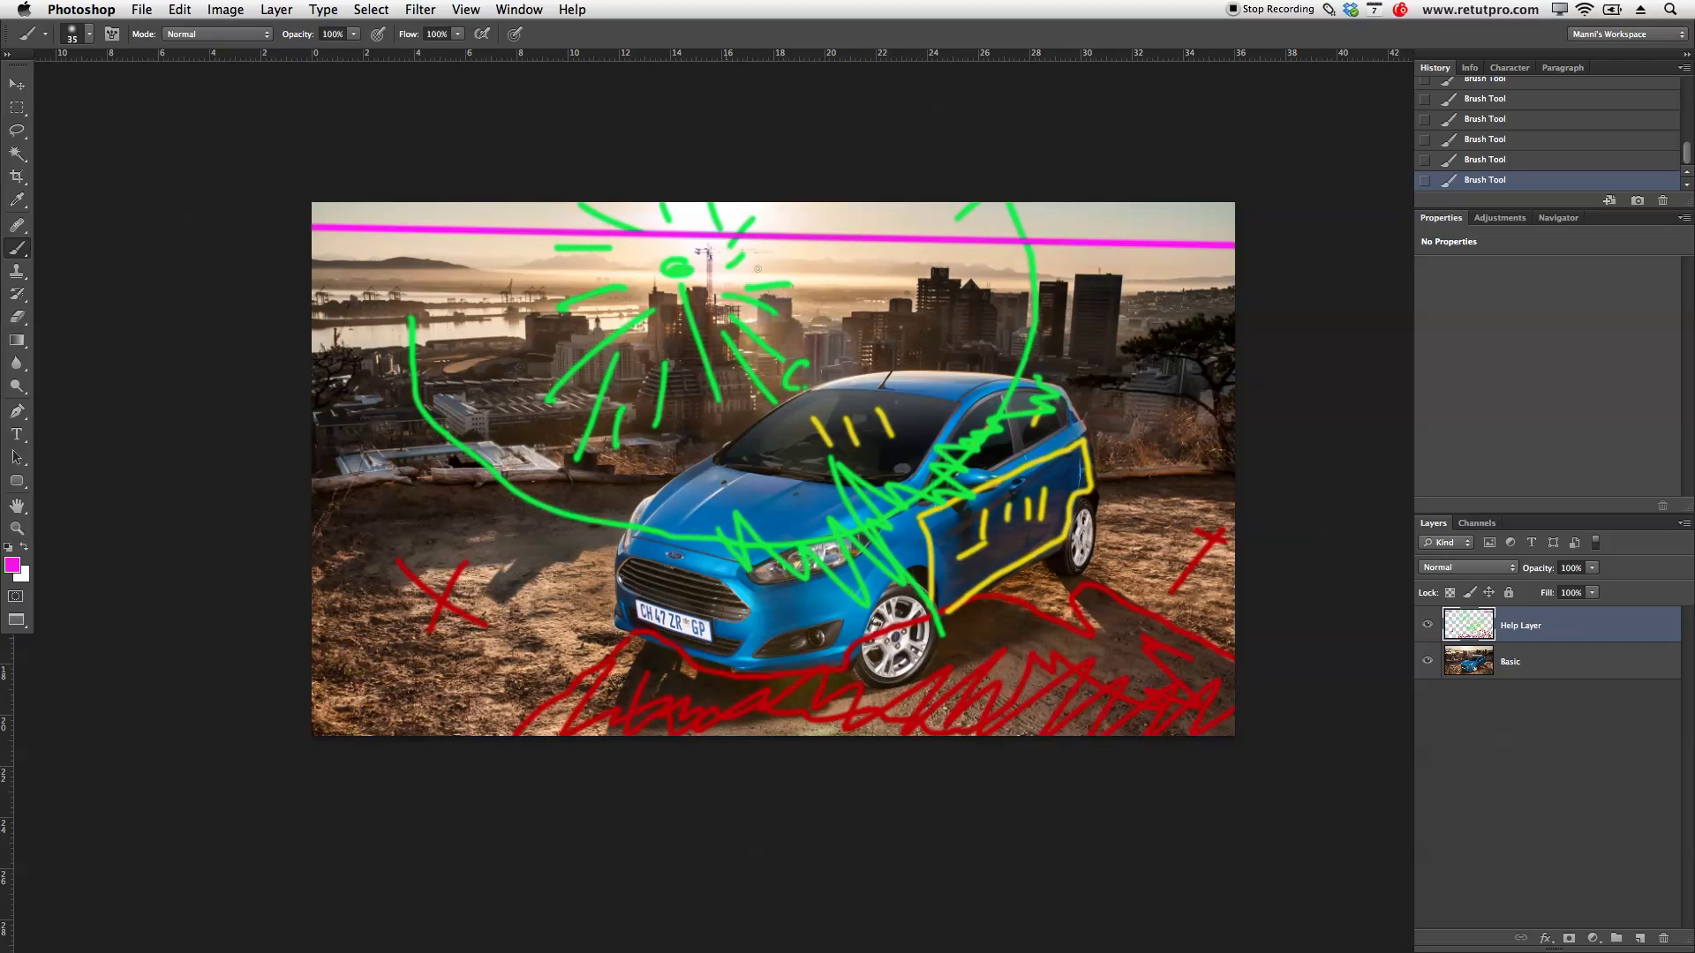
{"action": "key", "text": "super+z"}
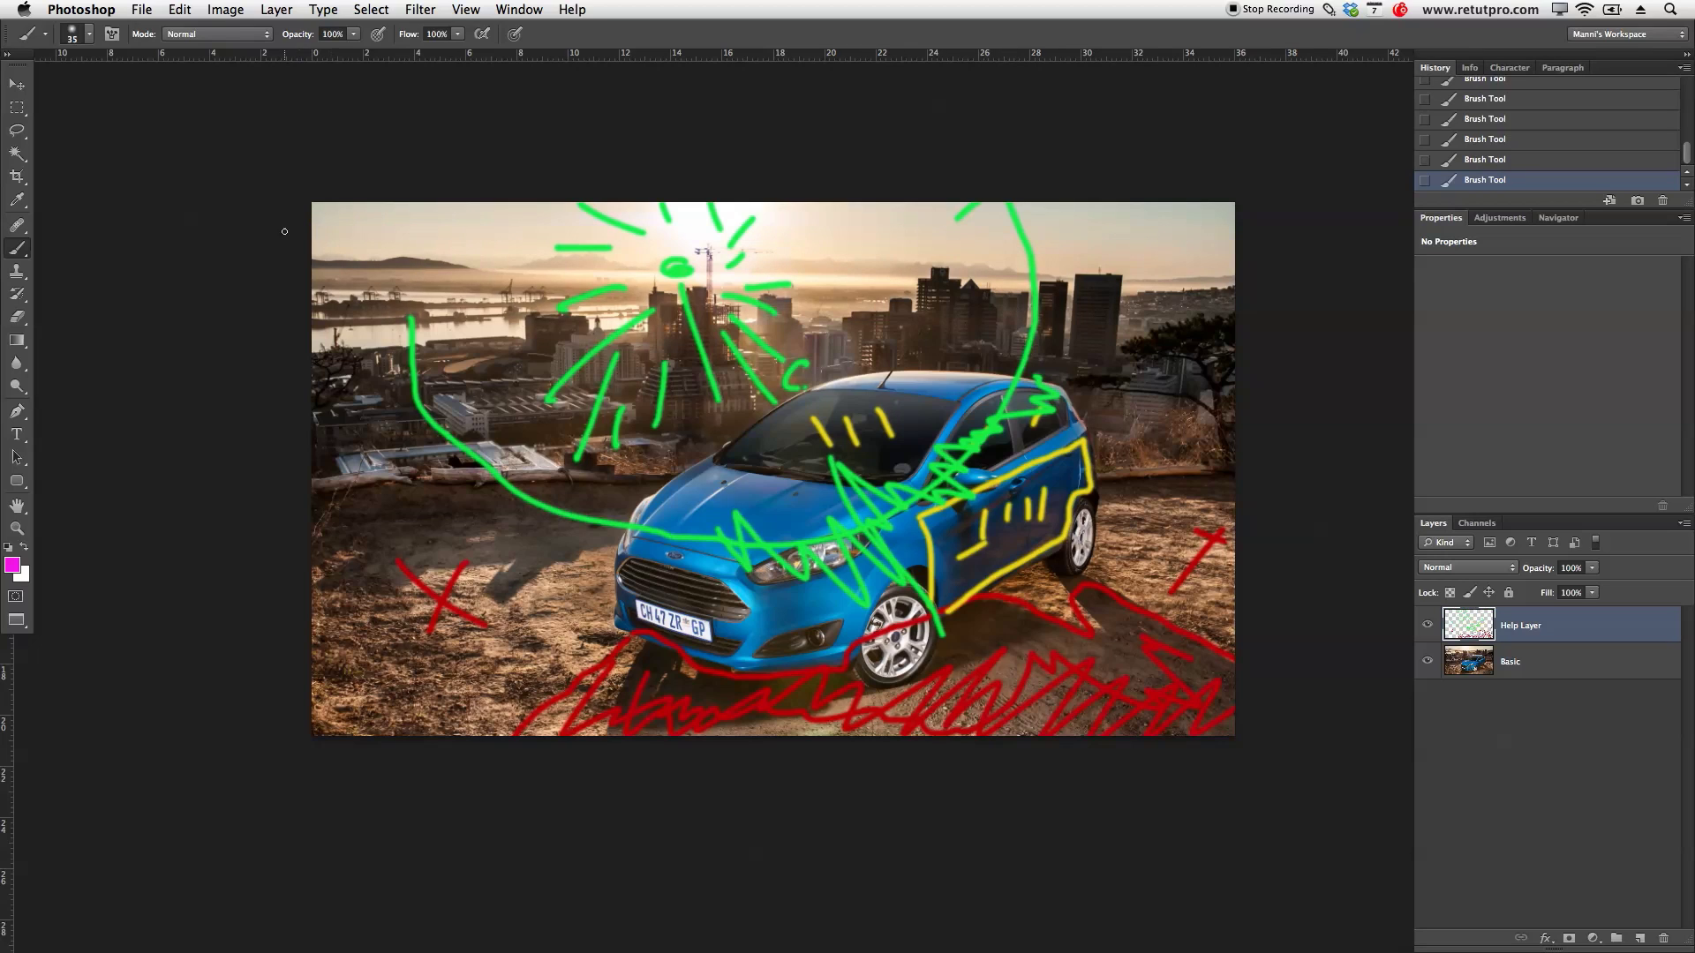
{"action": "left_click", "coordinate": [1303, 229], "text": "shift"}
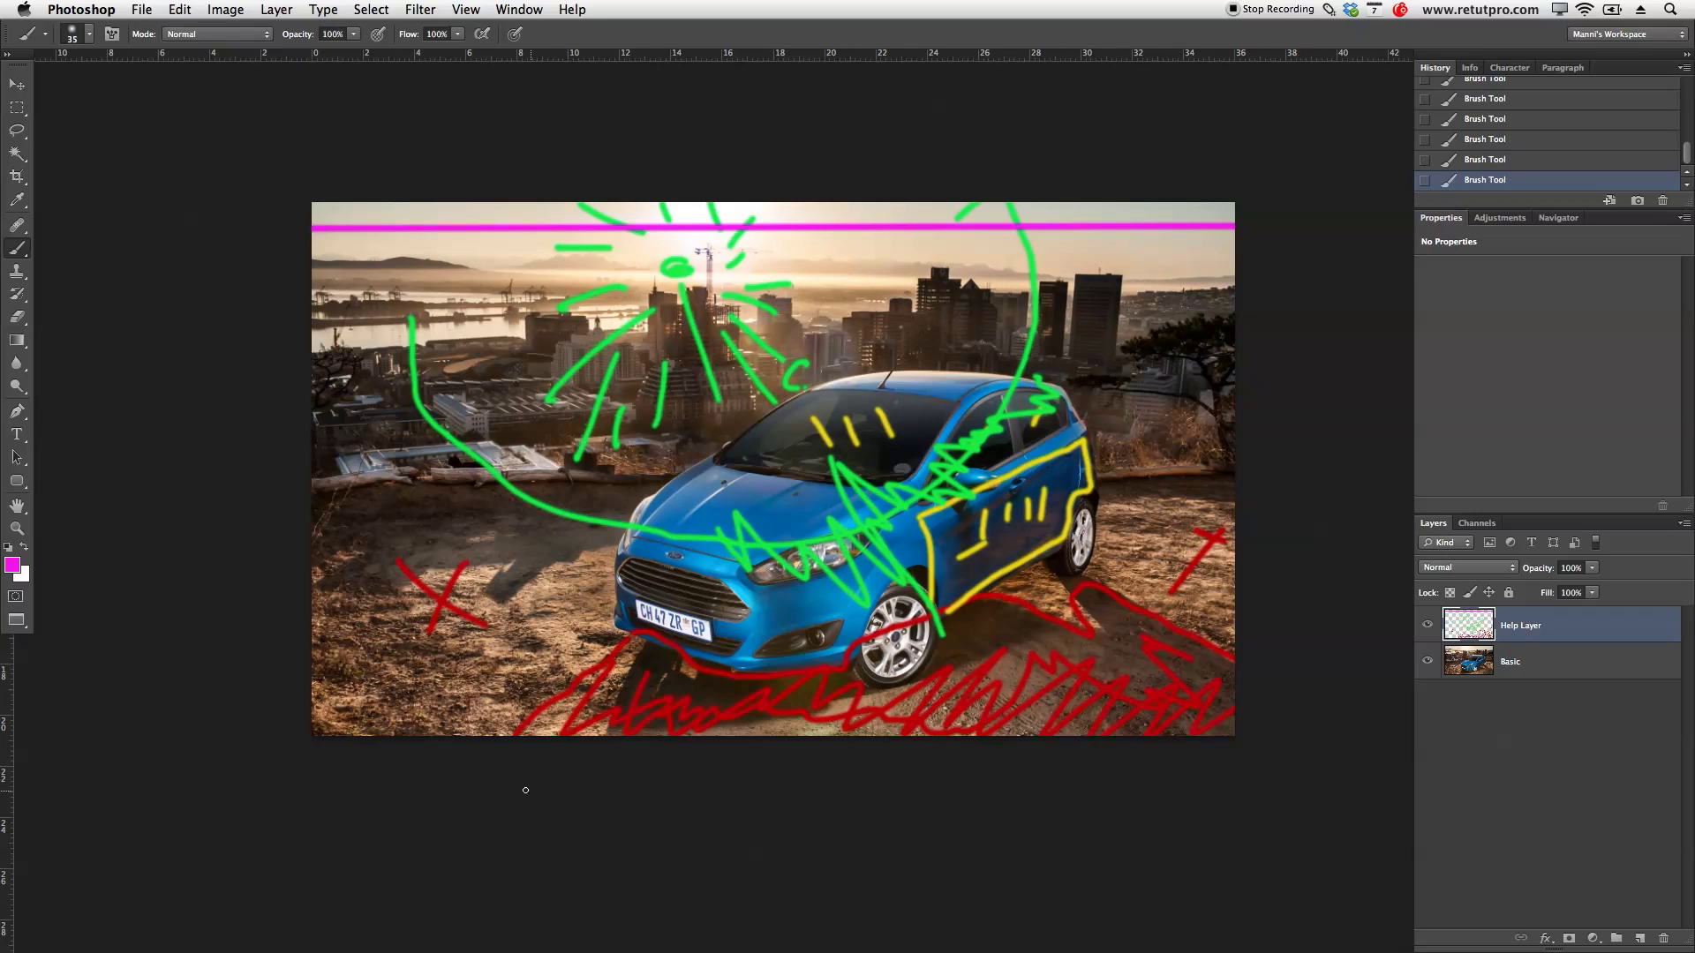
{"action": "left_click", "coordinate": [1297, 697], "text": "shift"}
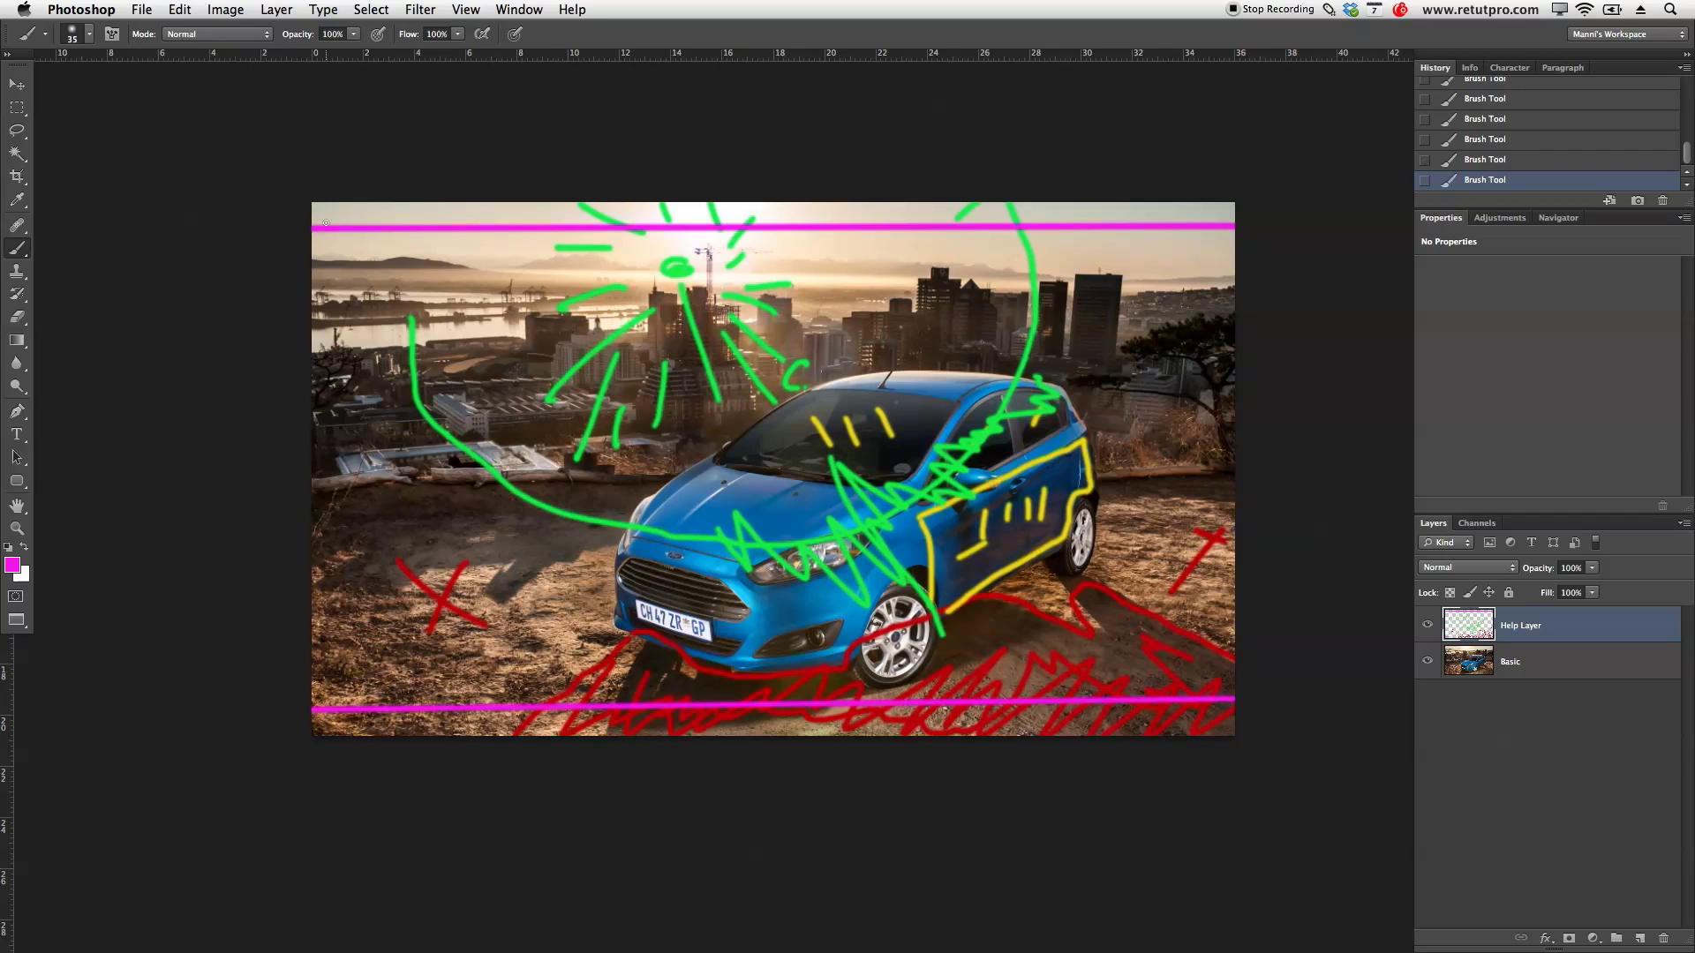
Step: Draw straight magenta lines down the image along its left and right edges to complete the frame
{"action": "left_click", "coordinate": [311, 169], "text": "shift"}
{"action": "key", "text": "super+z"}
{"action": "left_click", "coordinate": [343, 806], "text": "shift"}
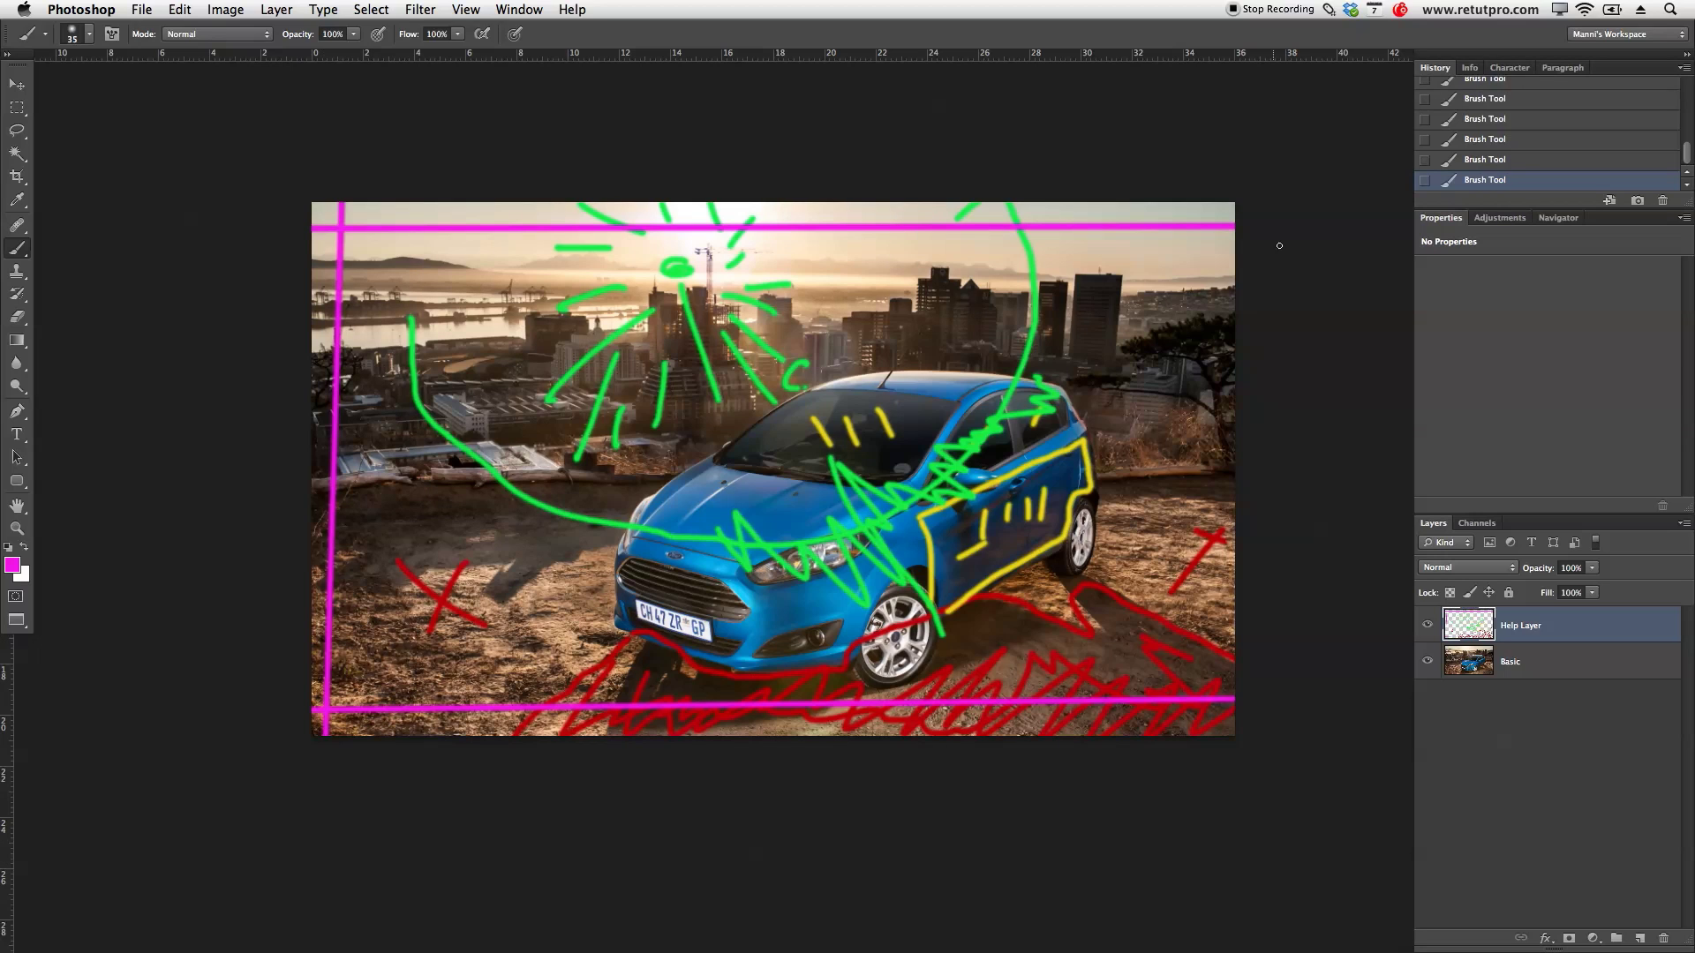
{"action": "left_click", "coordinate": [1201, 748], "text": "shift"}
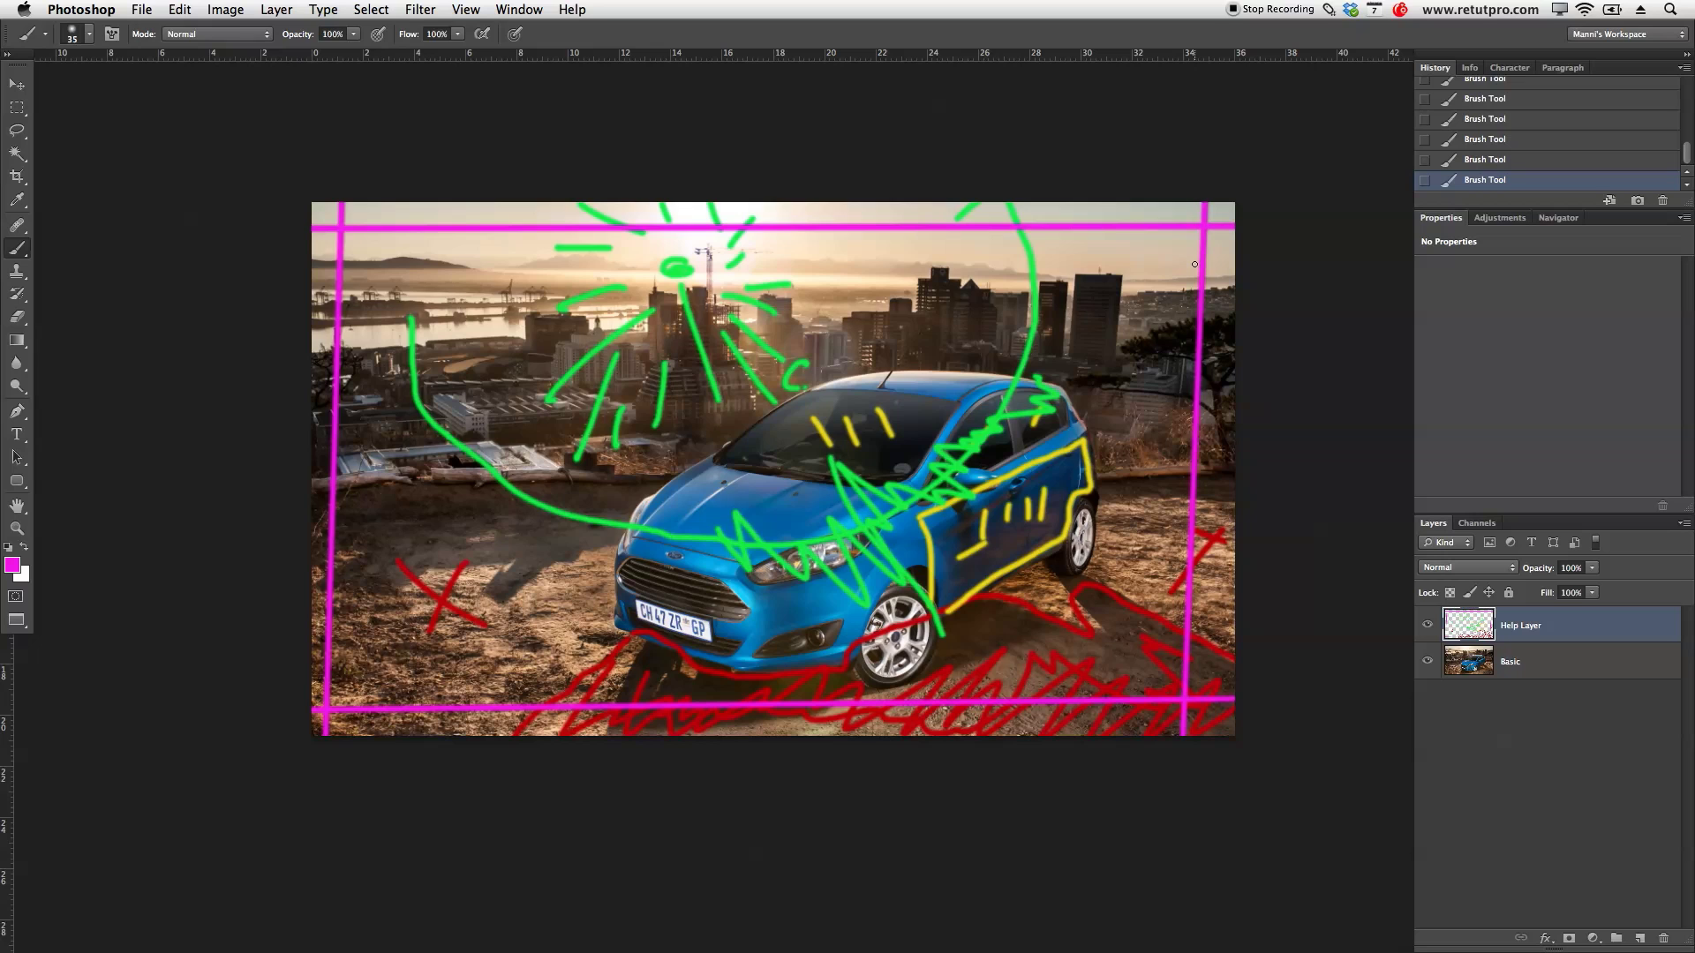
Step: Hide the Help Layer and delete it with all its annotation strokes
{"action": "left_click", "coordinate": [1429, 625]}
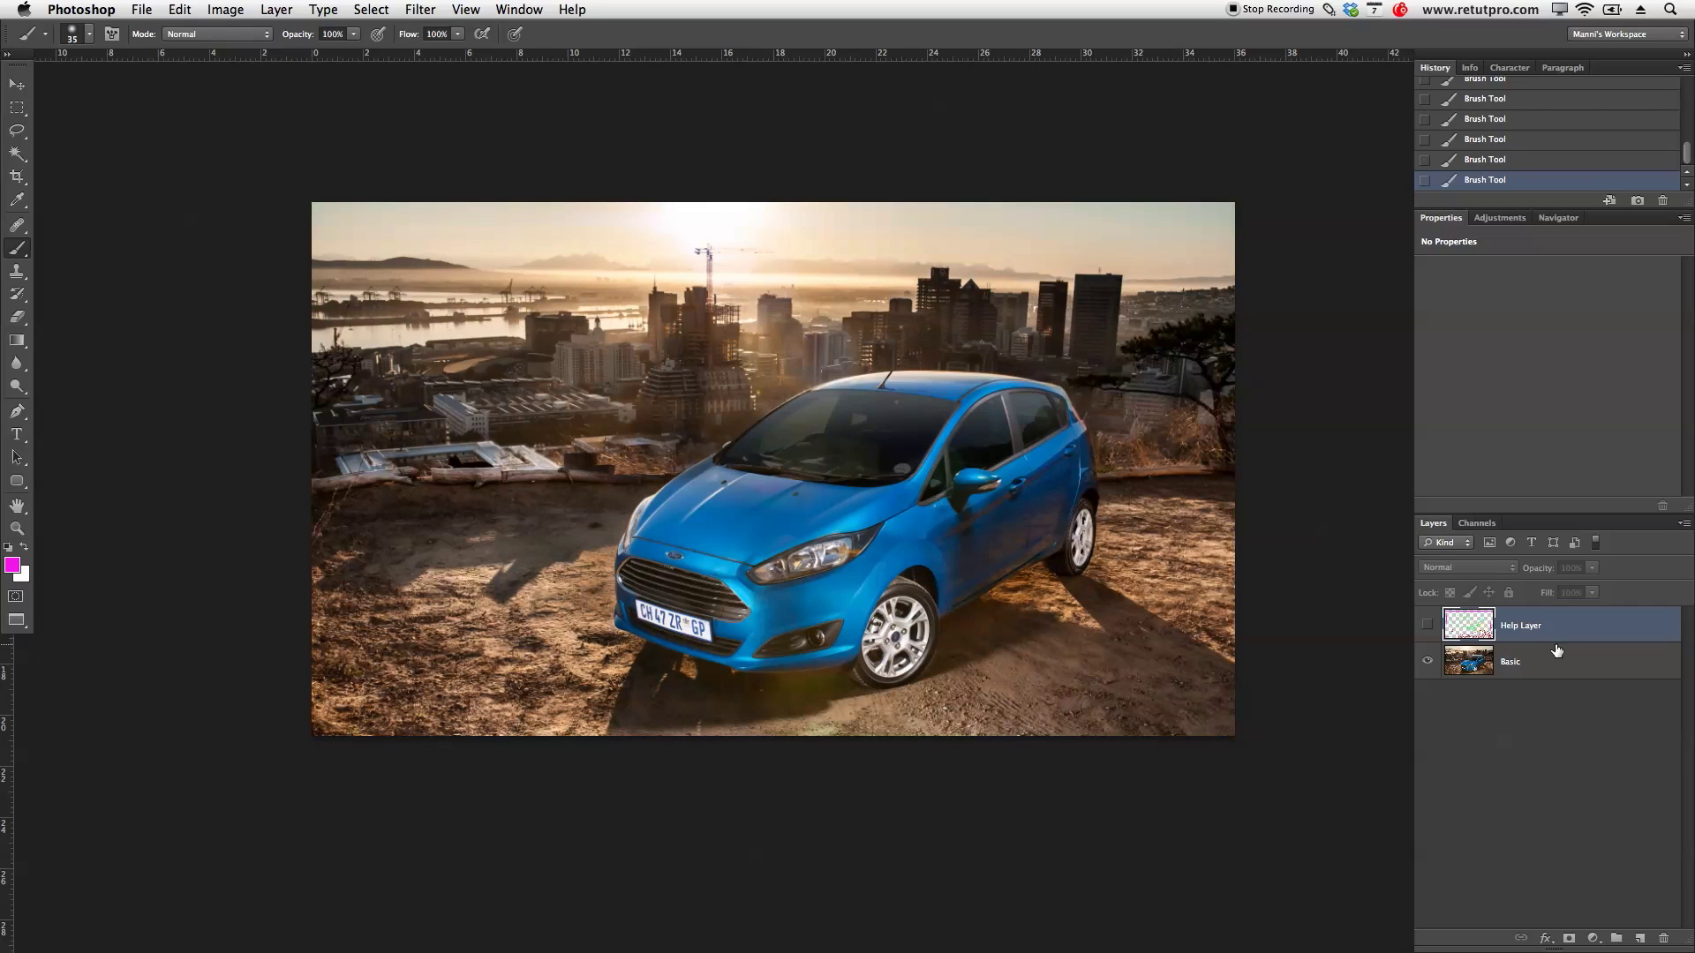
{"action": "key", "text": "Delete"}
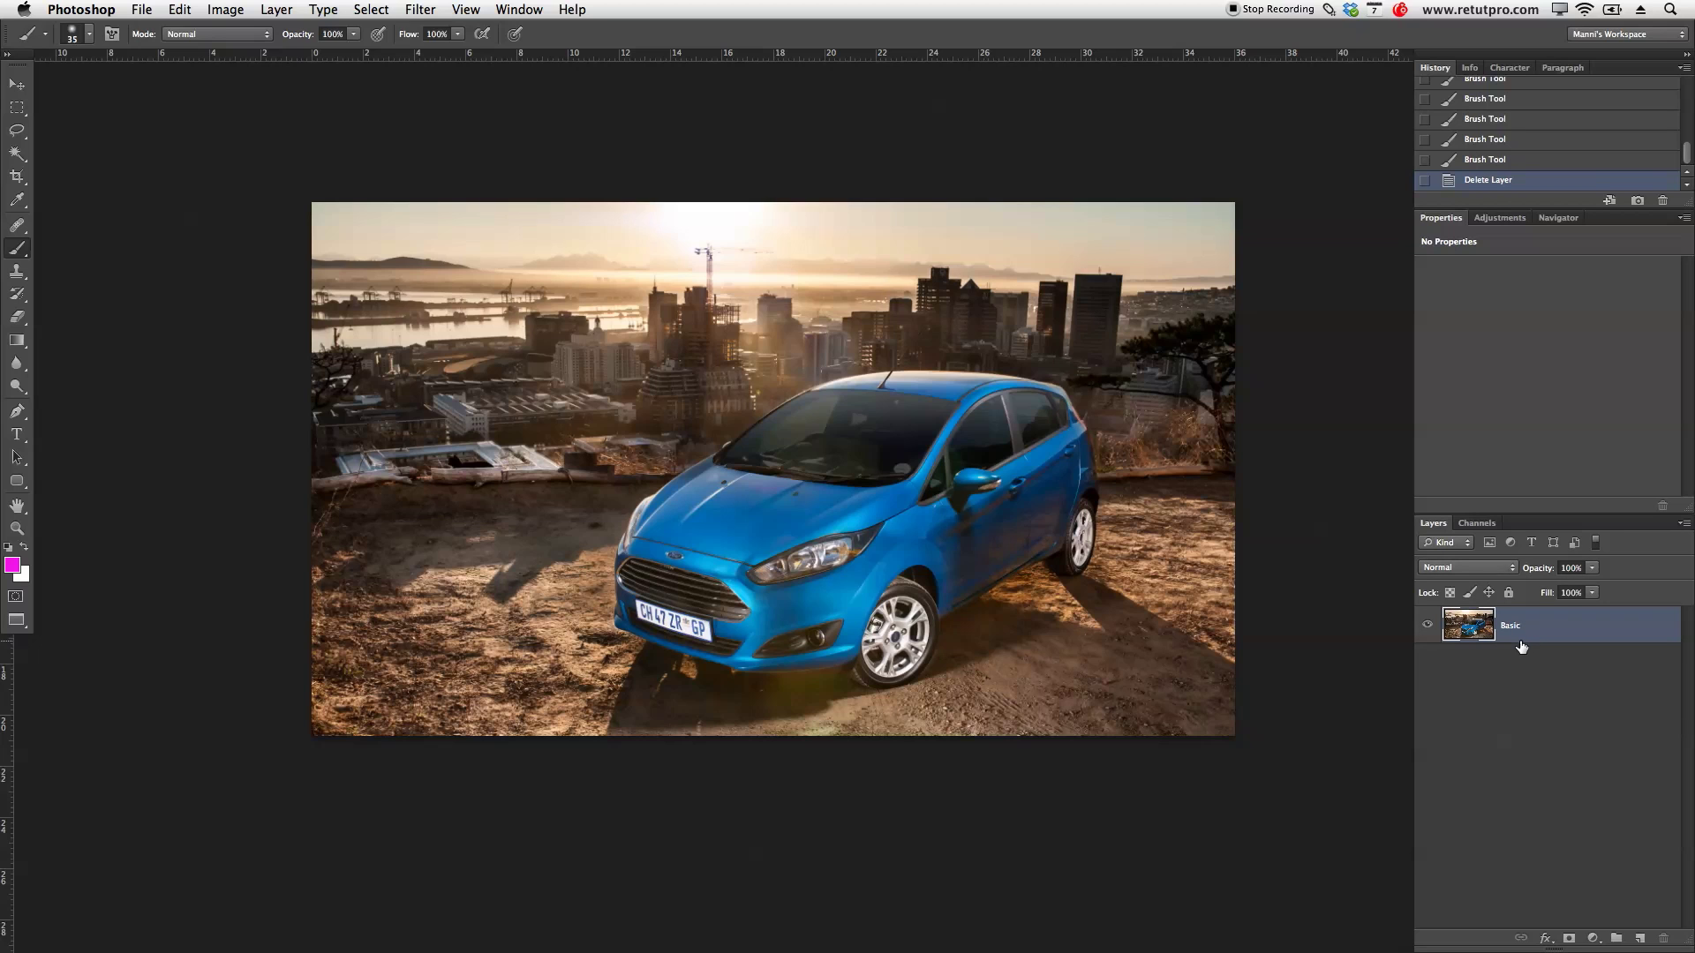
Step: Duplicate the Basic layer of the car photo
{"action": "key", "text": "z"}
{"action": "left_click_drag", "start_coordinate": [763, 562], "coordinate": [909, 594]}
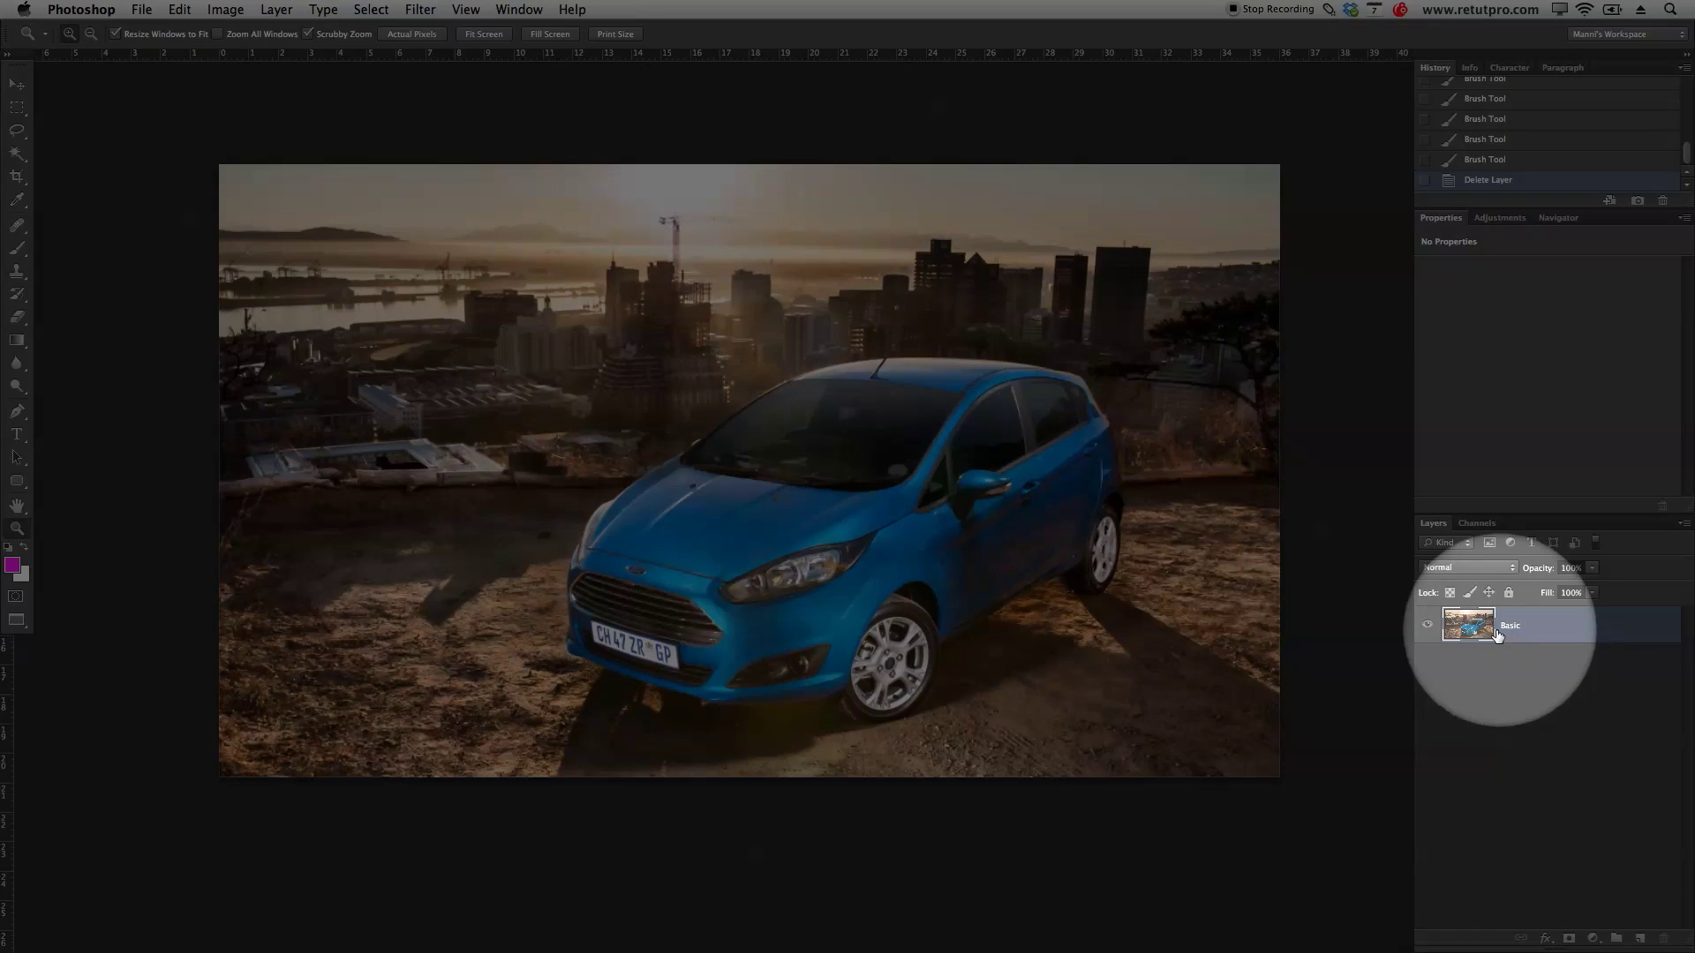
{"action": "key", "text": "super+j"}
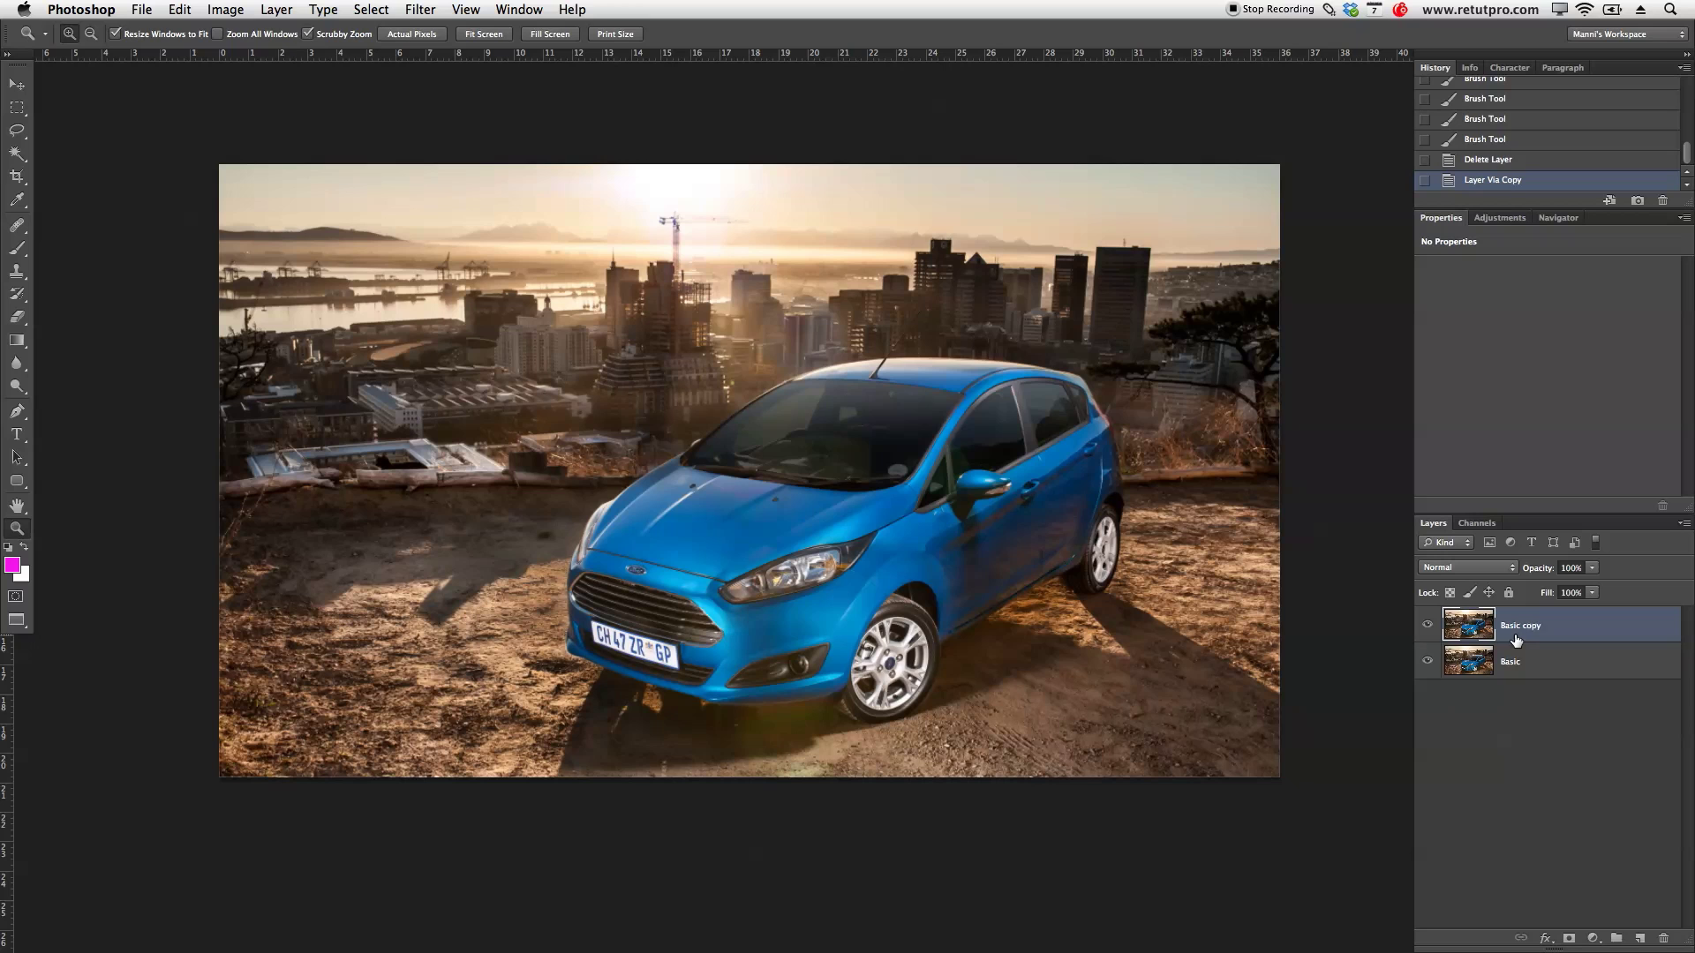
Step: Hide the Basic layer and rename its copy to 1
{"action": "left_click", "coordinate": [1428, 661]}
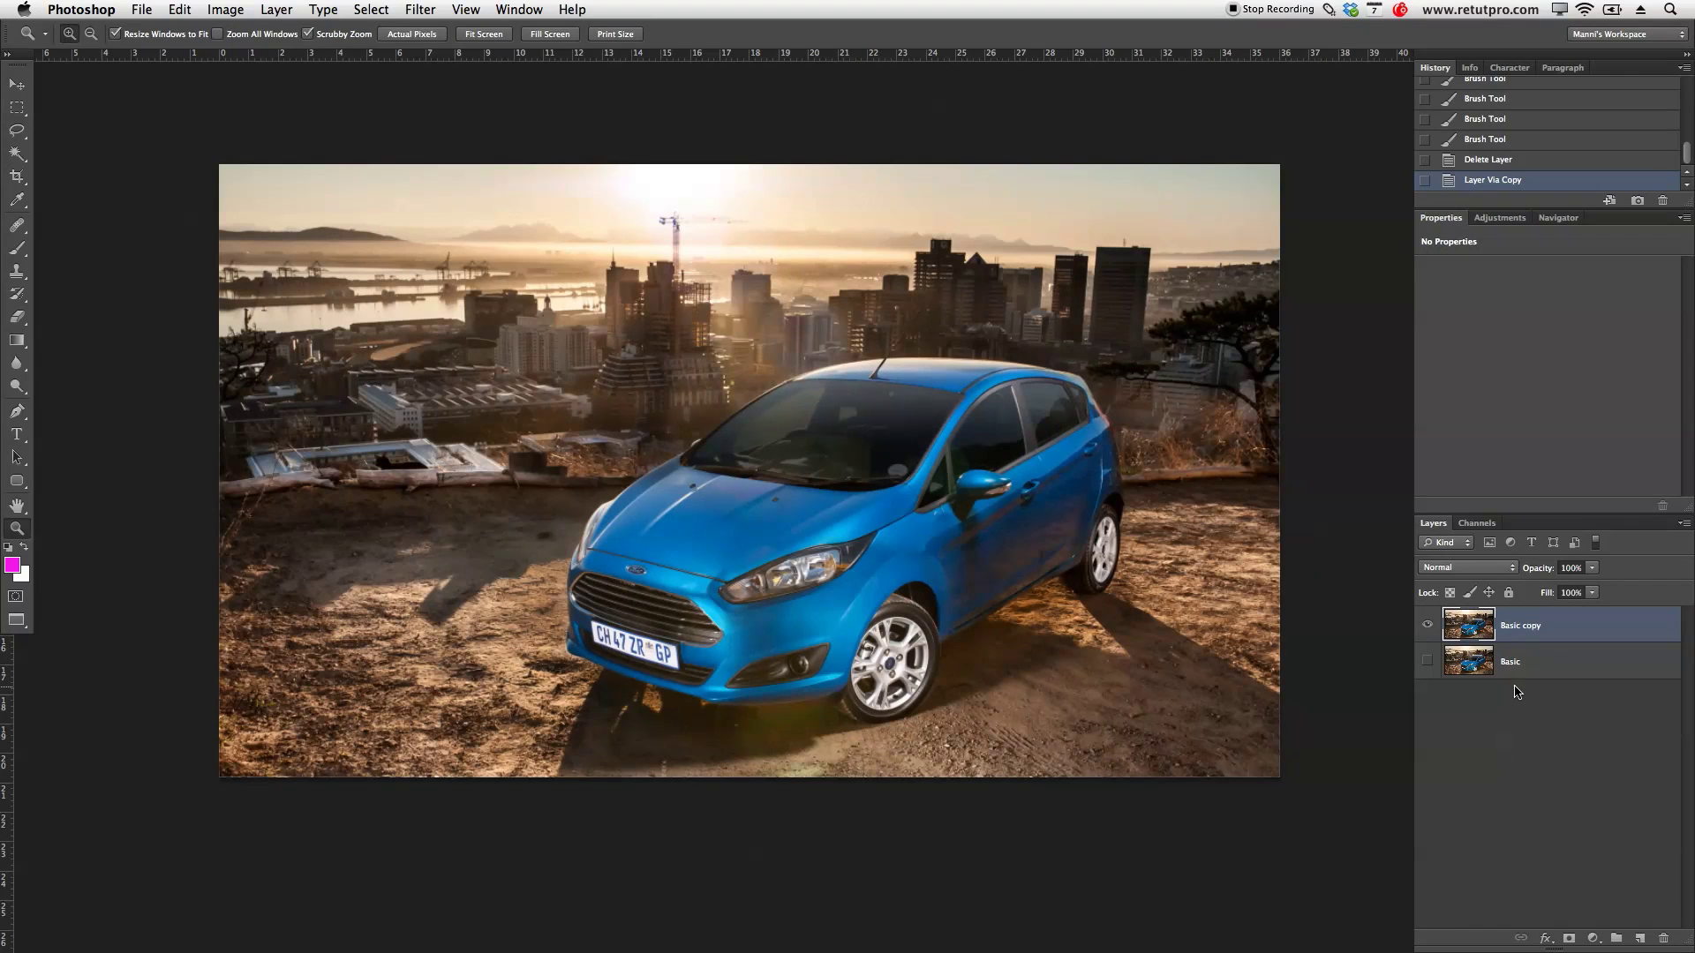
{"action": "double_click", "coordinate": [1520, 627]}
{"action": "type", "text": "1"}
{"action": "key", "text": "Return"}
Step: Reset the colours to default black and white and lasso the sandy ground to the left of the car
{"action": "key", "text": "l"}
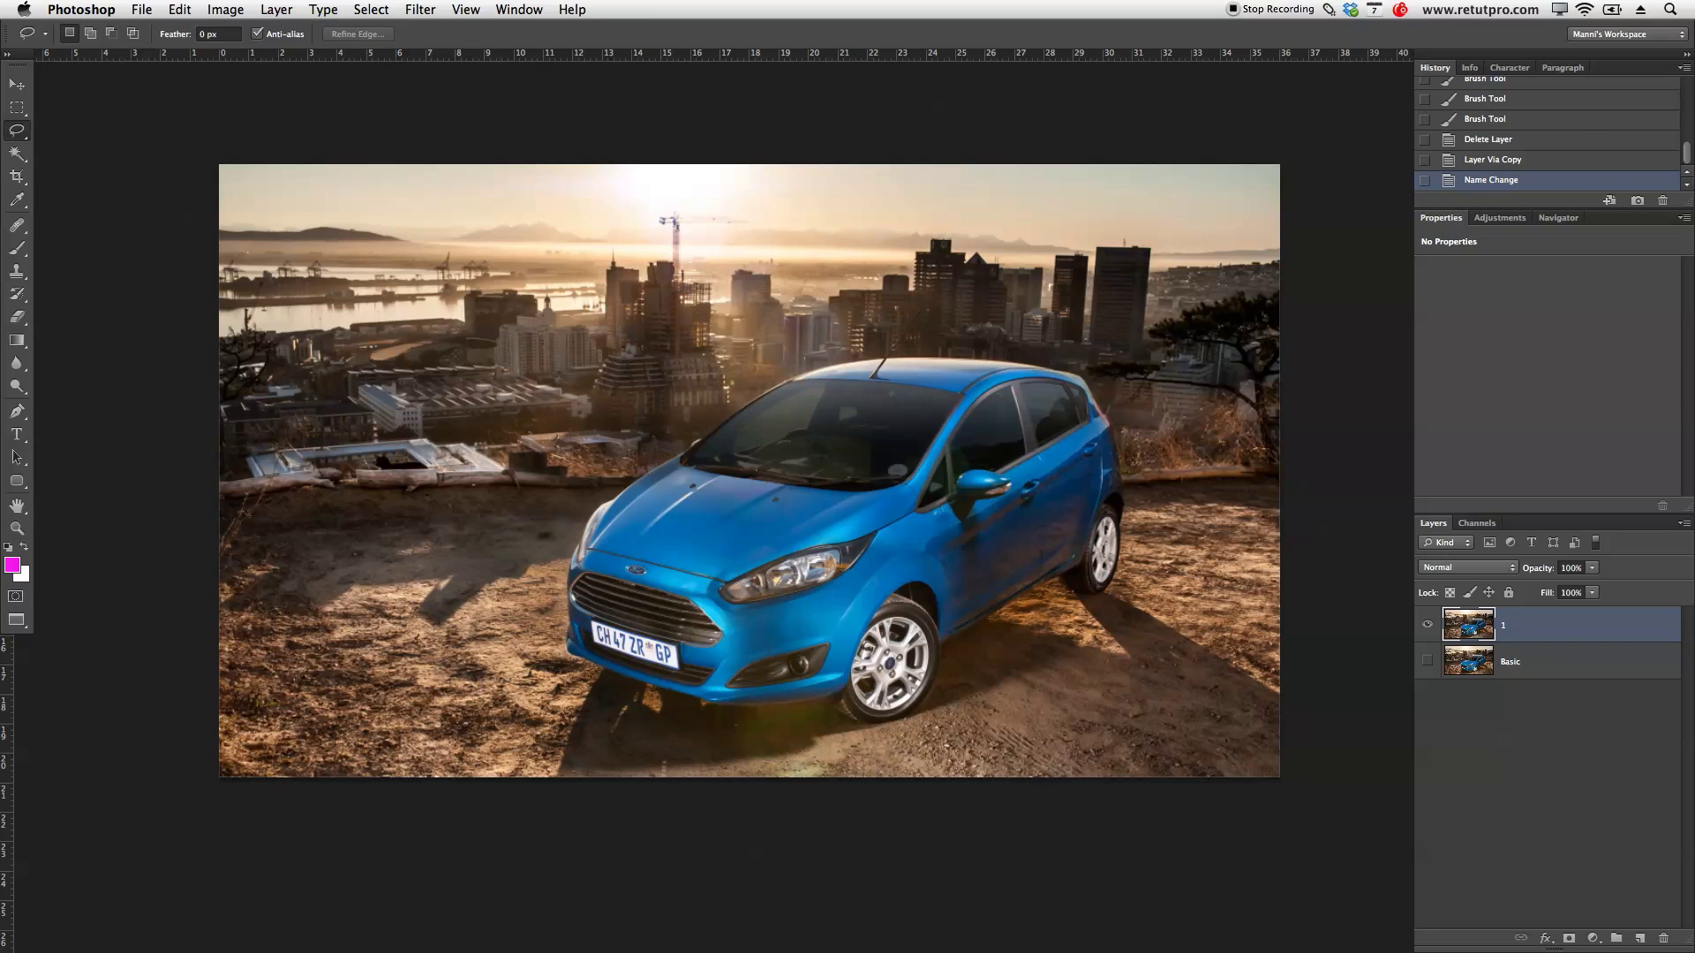
{"action": "left_click", "coordinate": [8, 552]}
{"action": "left_click", "coordinate": [9, 553]}
{"action": "left_click", "coordinate": [19, 131]}
{"action": "left_click", "coordinate": [75, 133]}
{"action": "mouse_move", "coordinate": [219, 501]}
{"action": "left_mouse_down"}
{"action": "mouse_move", "coordinate": [596, 496]}
{"action": "mouse_move", "coordinate": [559, 561]}
{"action": "mouse_move", "coordinate": [553, 644]}
{"action": "mouse_move", "coordinate": [581, 677]}
{"action": "mouse_move", "coordinate": [545, 782]}
{"action": "mouse_move", "coordinate": [215, 802]}
{"action": "mouse_move", "coordinate": [219, 499]}
{"action": "left_mouse_up"}
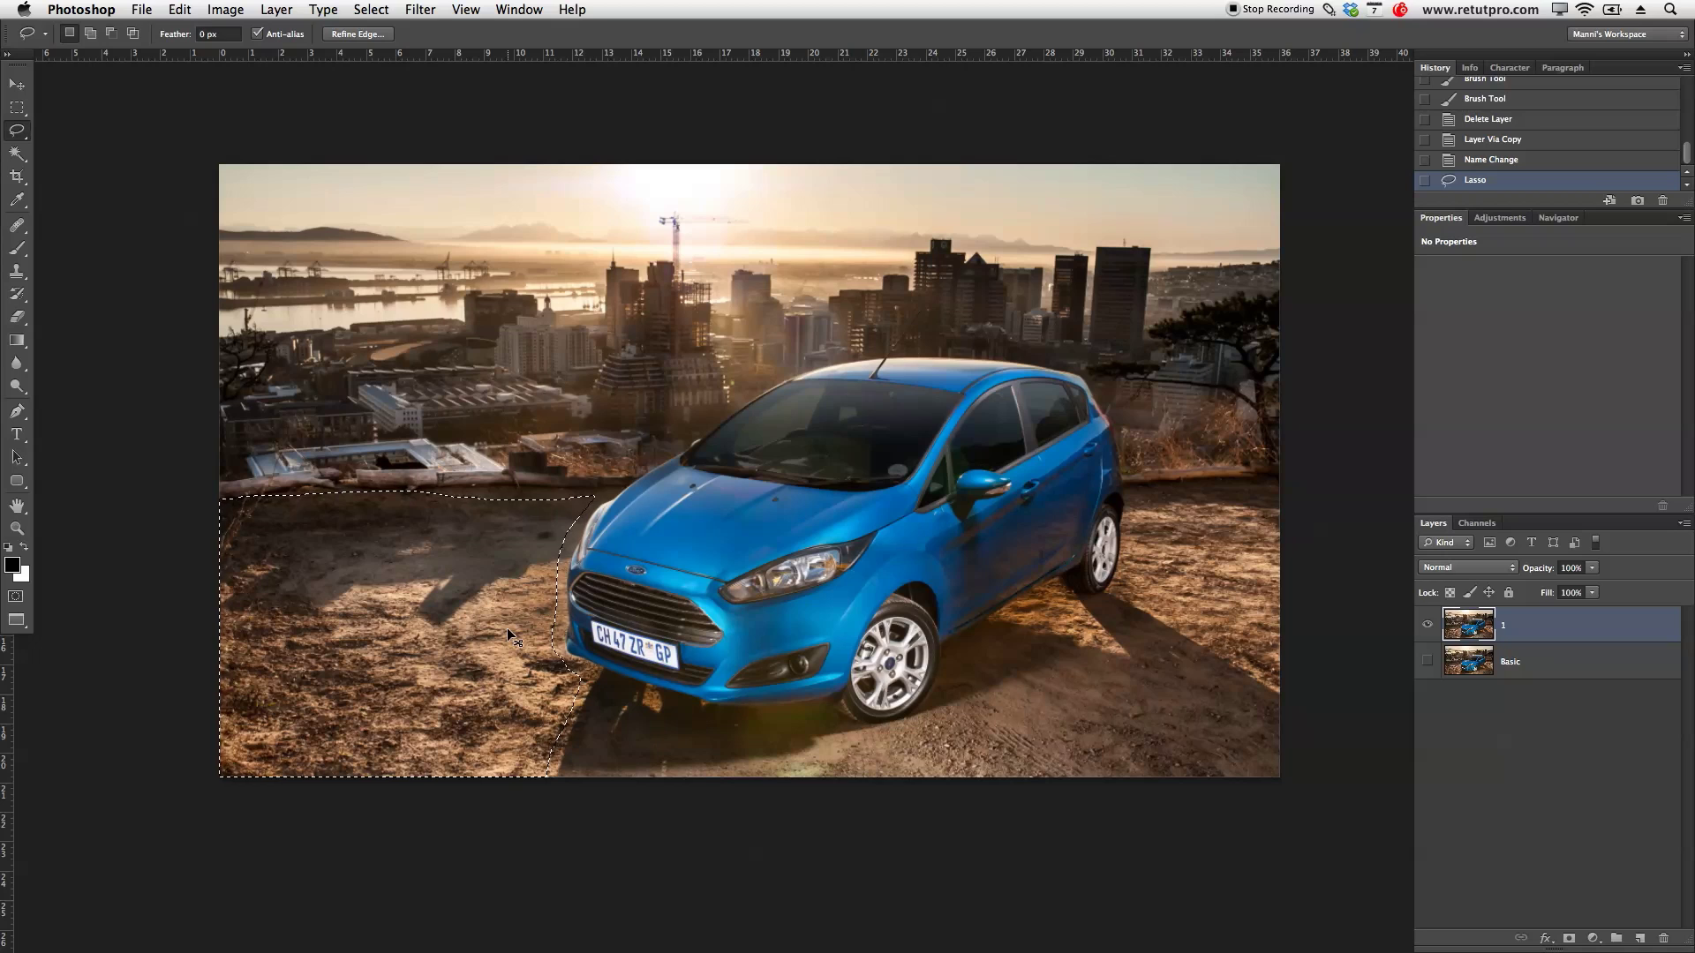
Step: Paste a copy of the selected sand onto a layer named 1 and place it in a group named Sand
{"action": "key", "text": "super+v"}
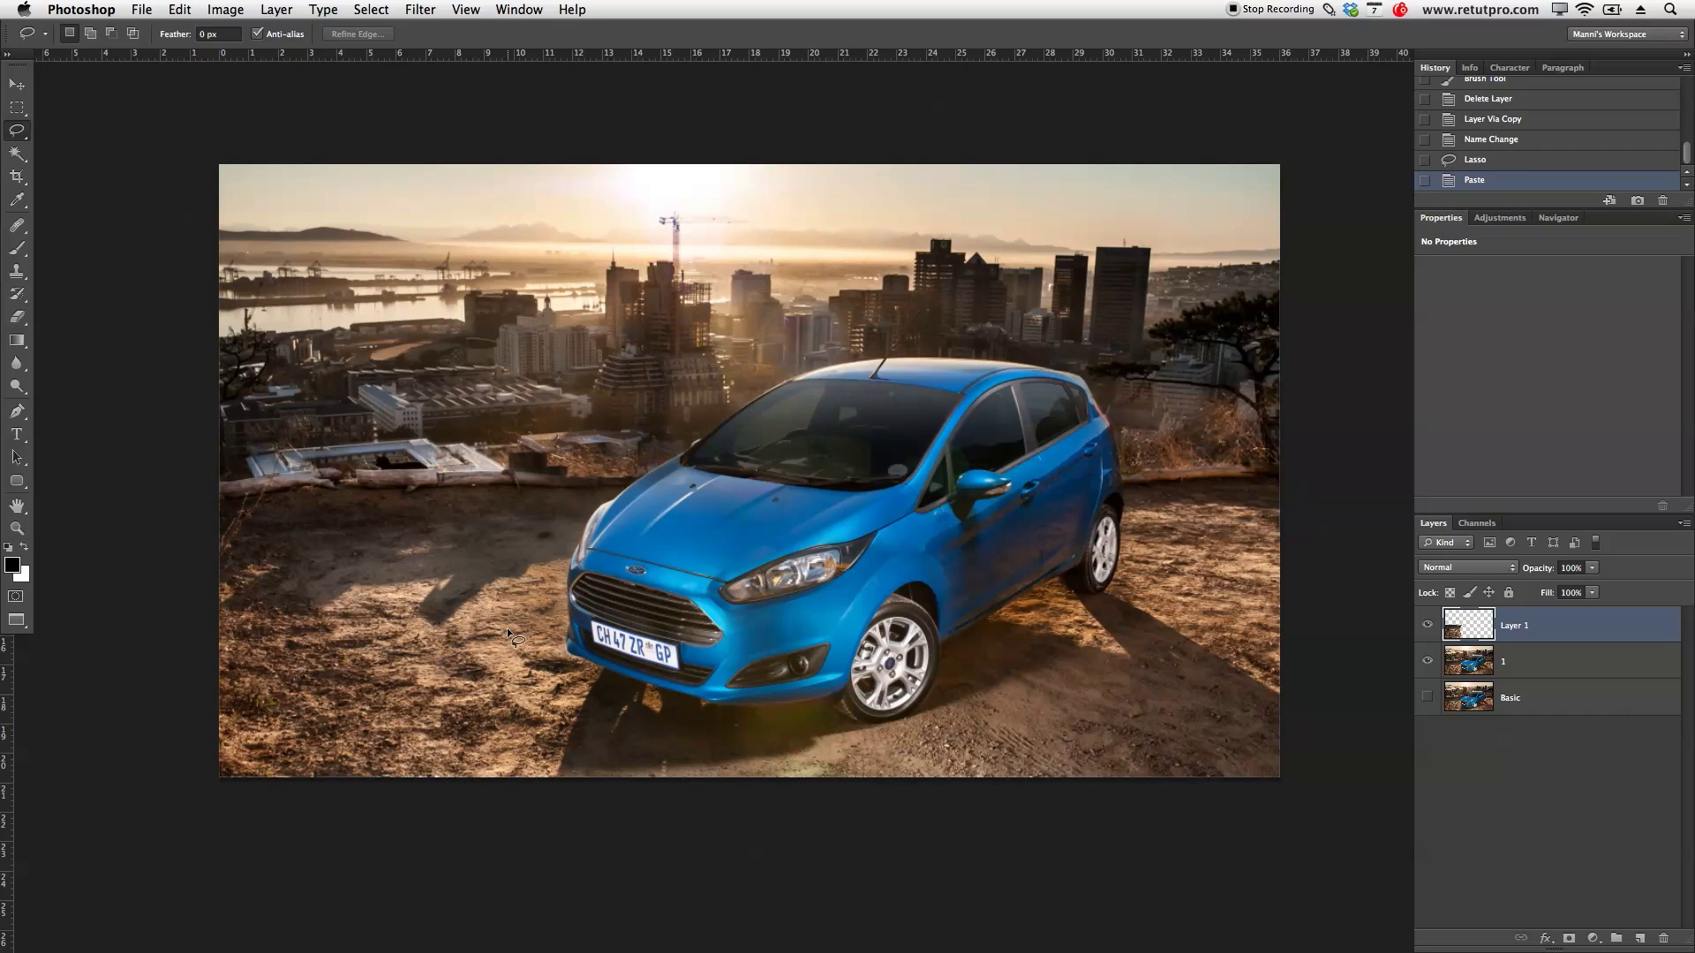
{"action": "key", "text": "v"}
{"action": "double_click", "coordinate": [1519, 626]}
{"action": "type", "text": "1"}
{"action": "key", "text": "Return"}
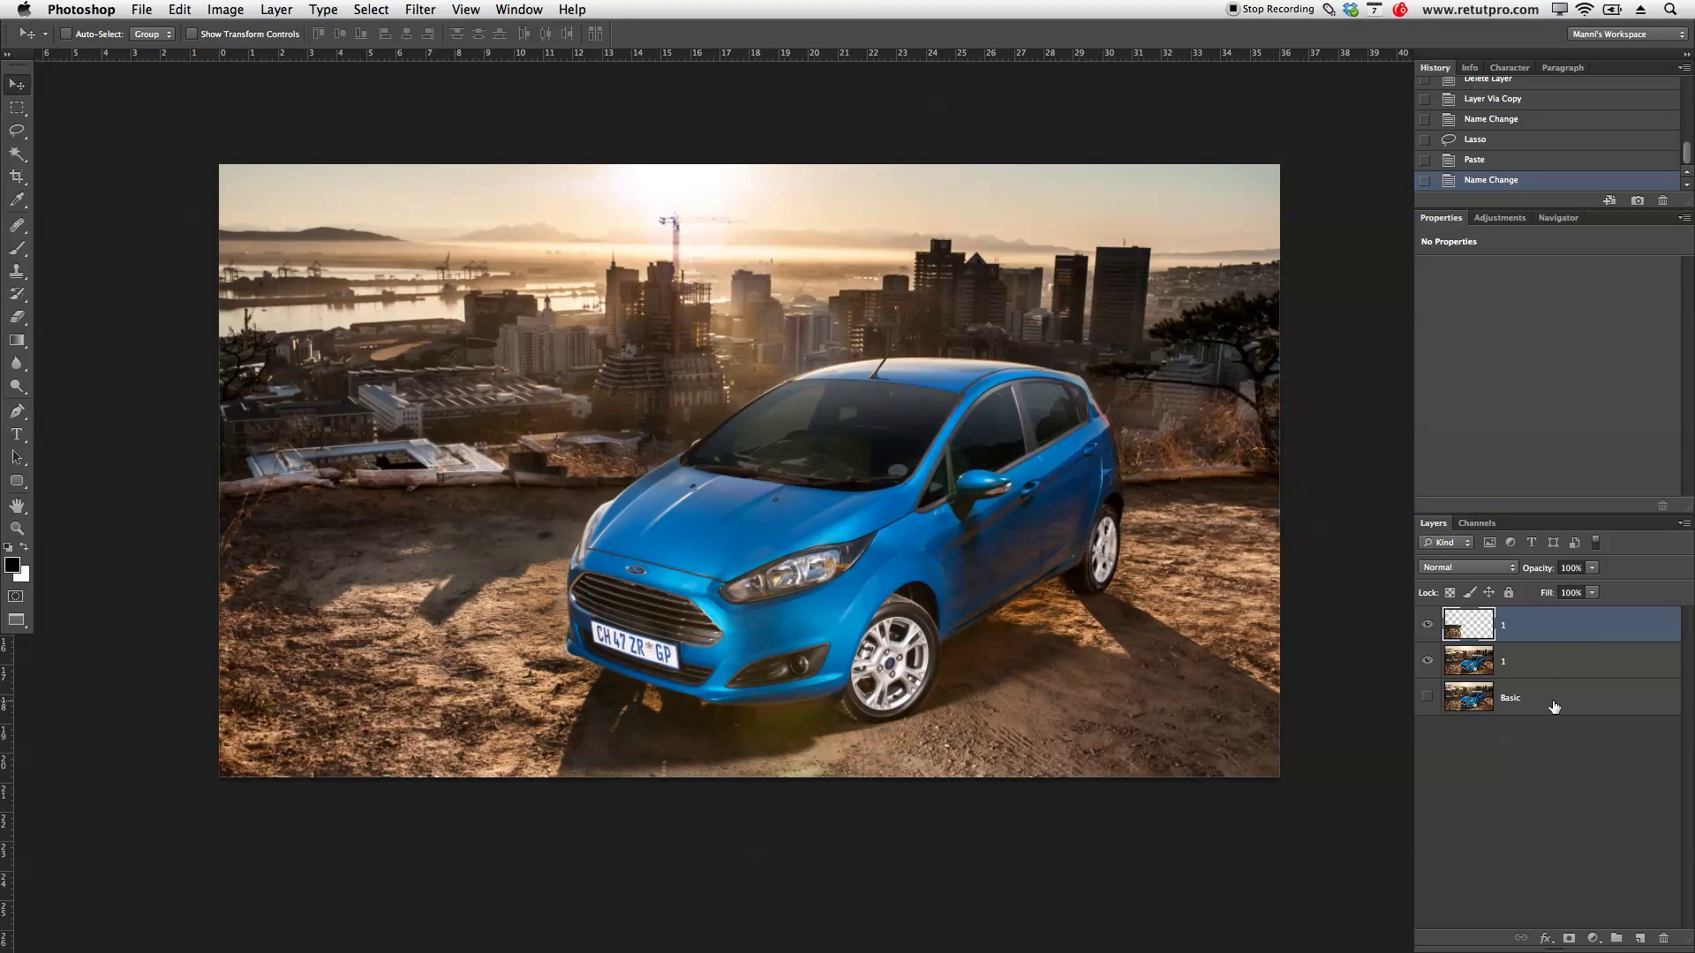
{"action": "key", "text": "ctrl+g"}
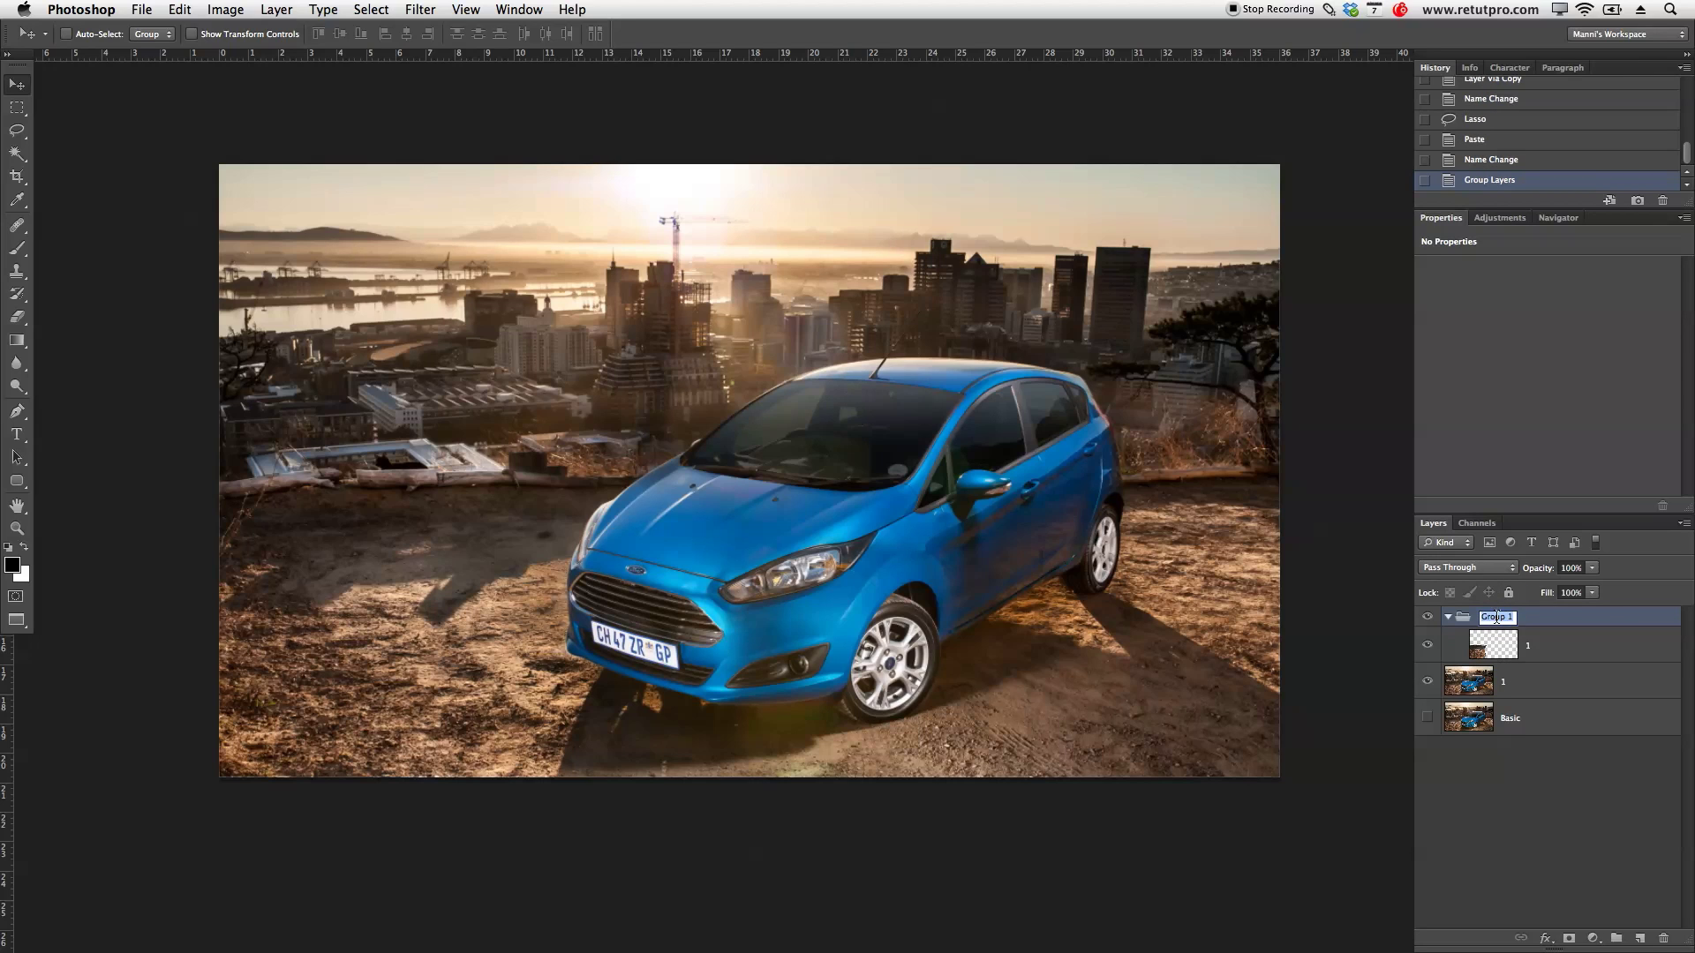
{"action": "key", "text": "Return"}
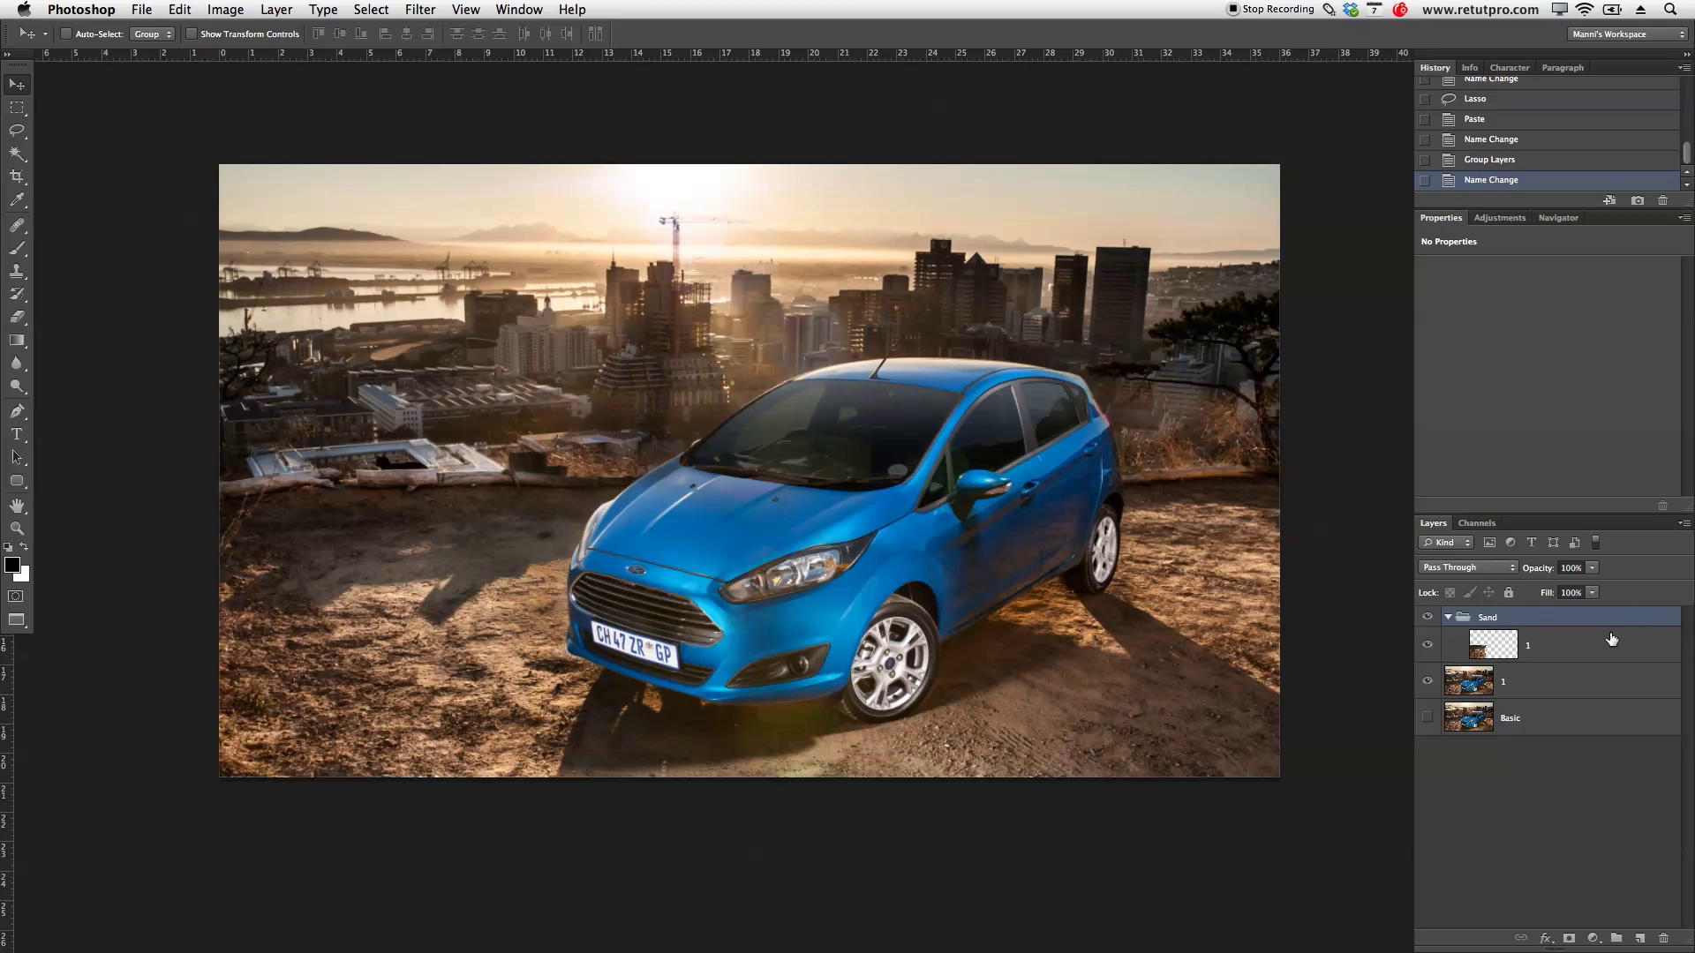
Step: Flip the sand patch horizontally and move it over the ground at the image's lower-right corner
{"action": "left_click", "coordinate": [1611, 639]}
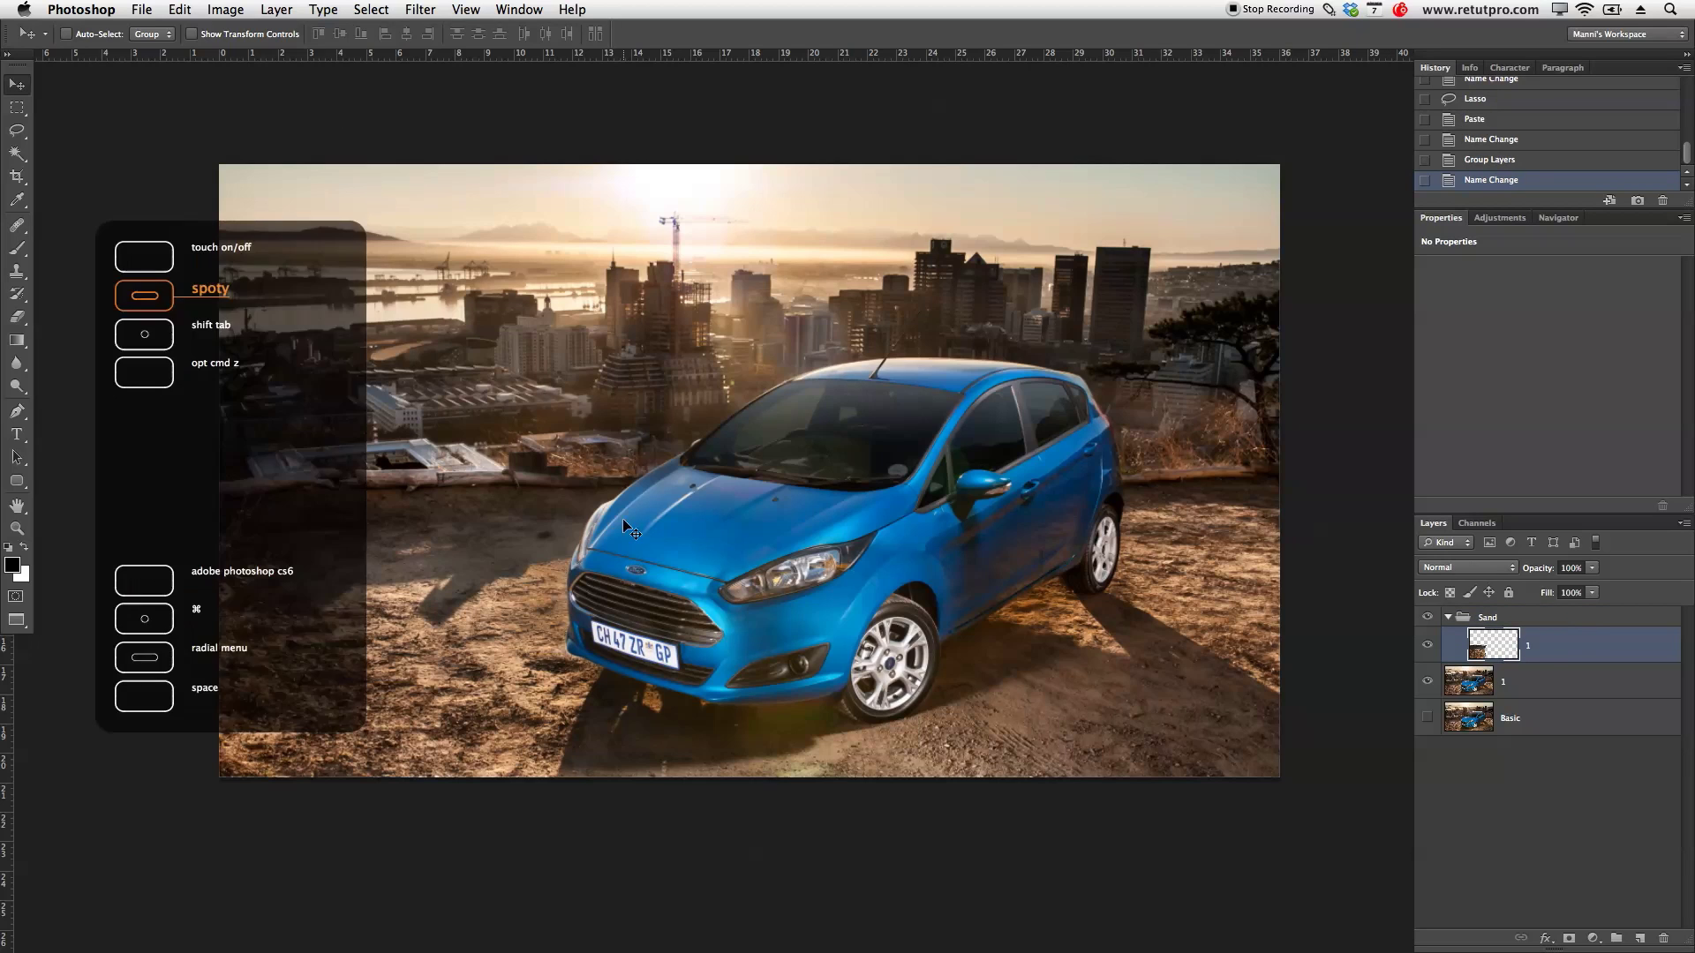
{"action": "left_click_drag", "start_coordinate": [473, 440], "coordinate": [961, 586]}
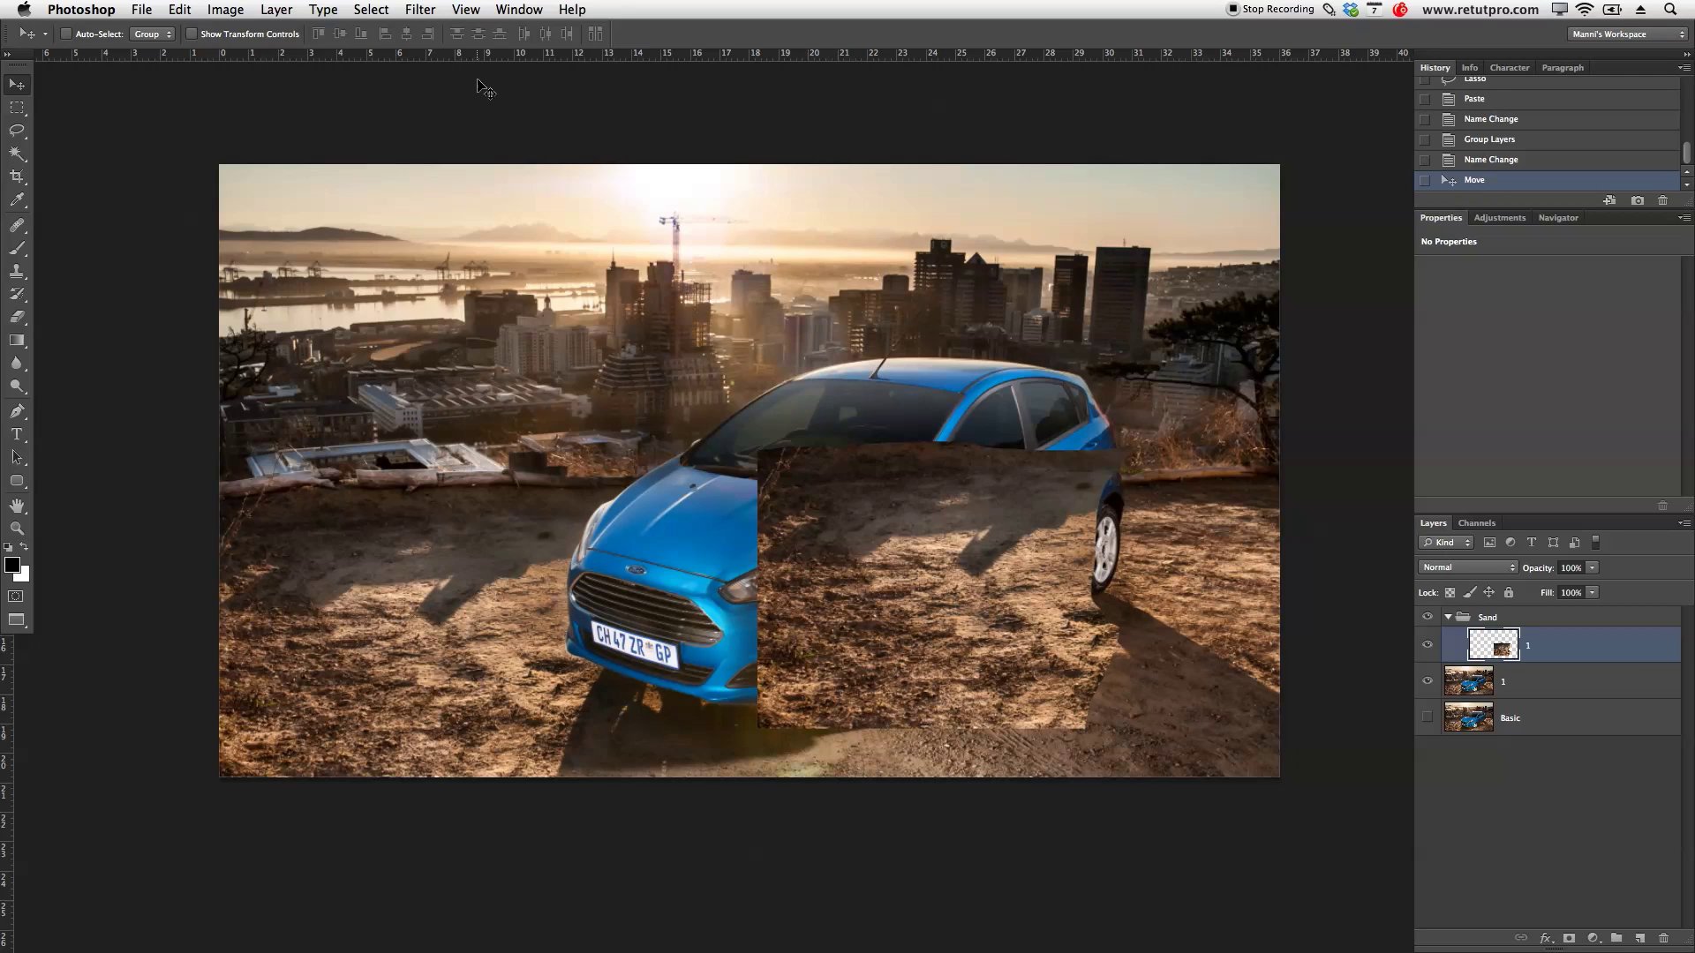
{"action": "left_click", "coordinate": [179, 9]}
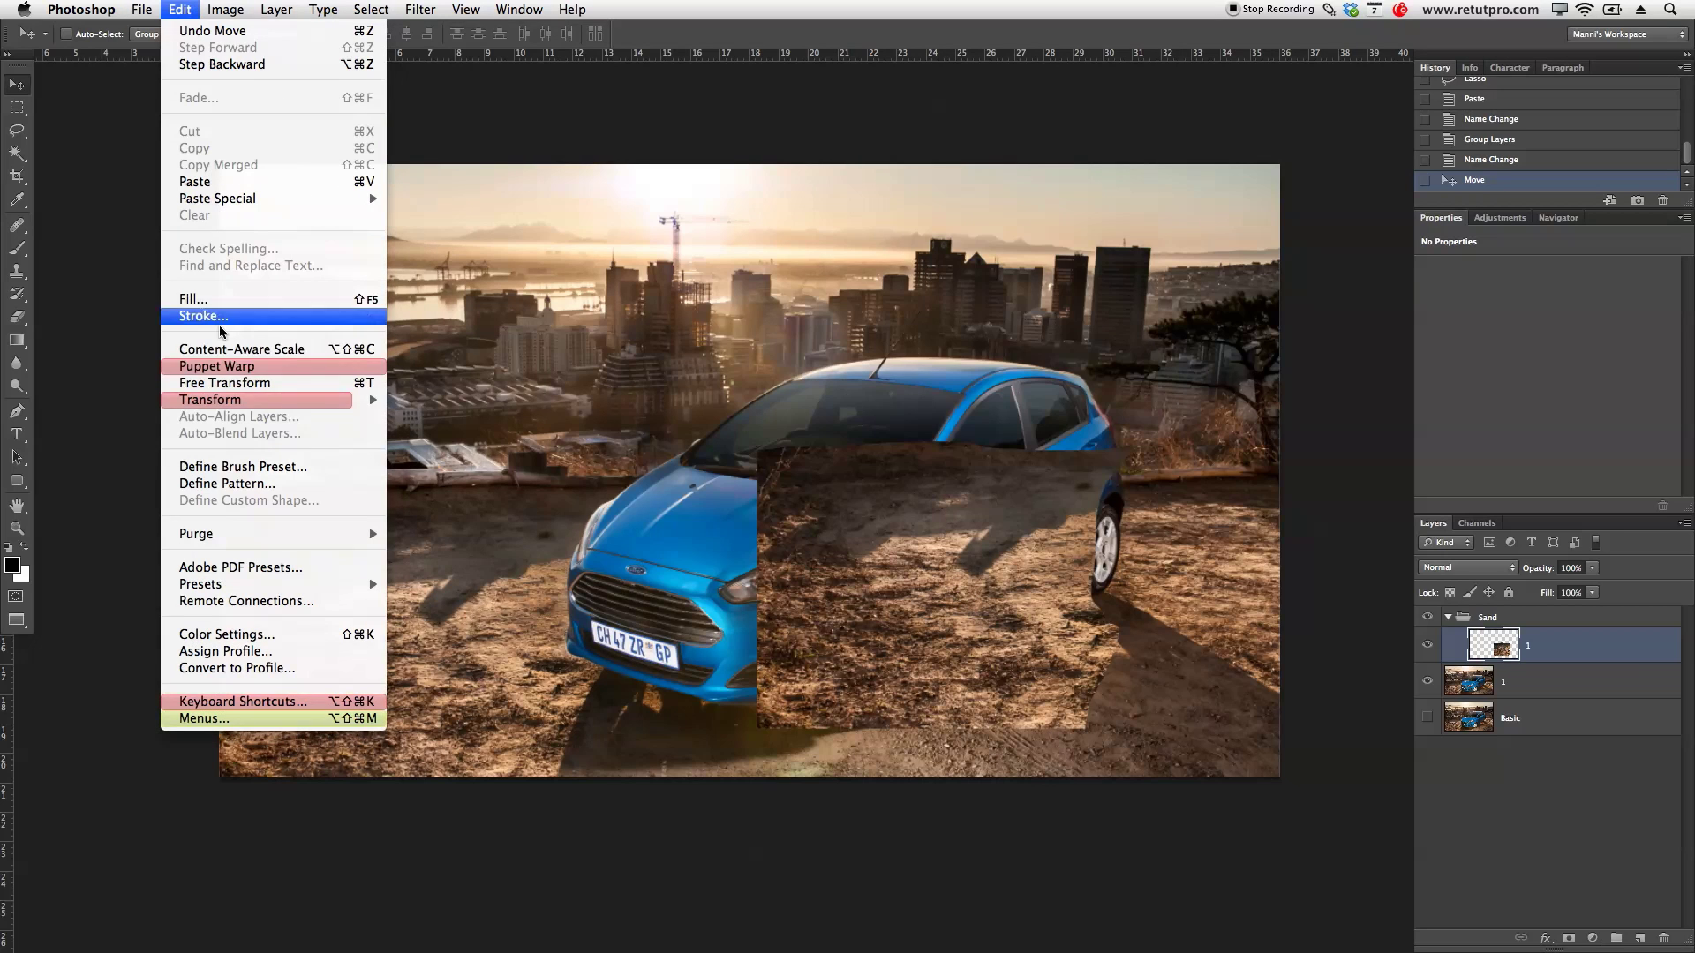
{"action": "mouse_move", "coordinate": [228, 400]}
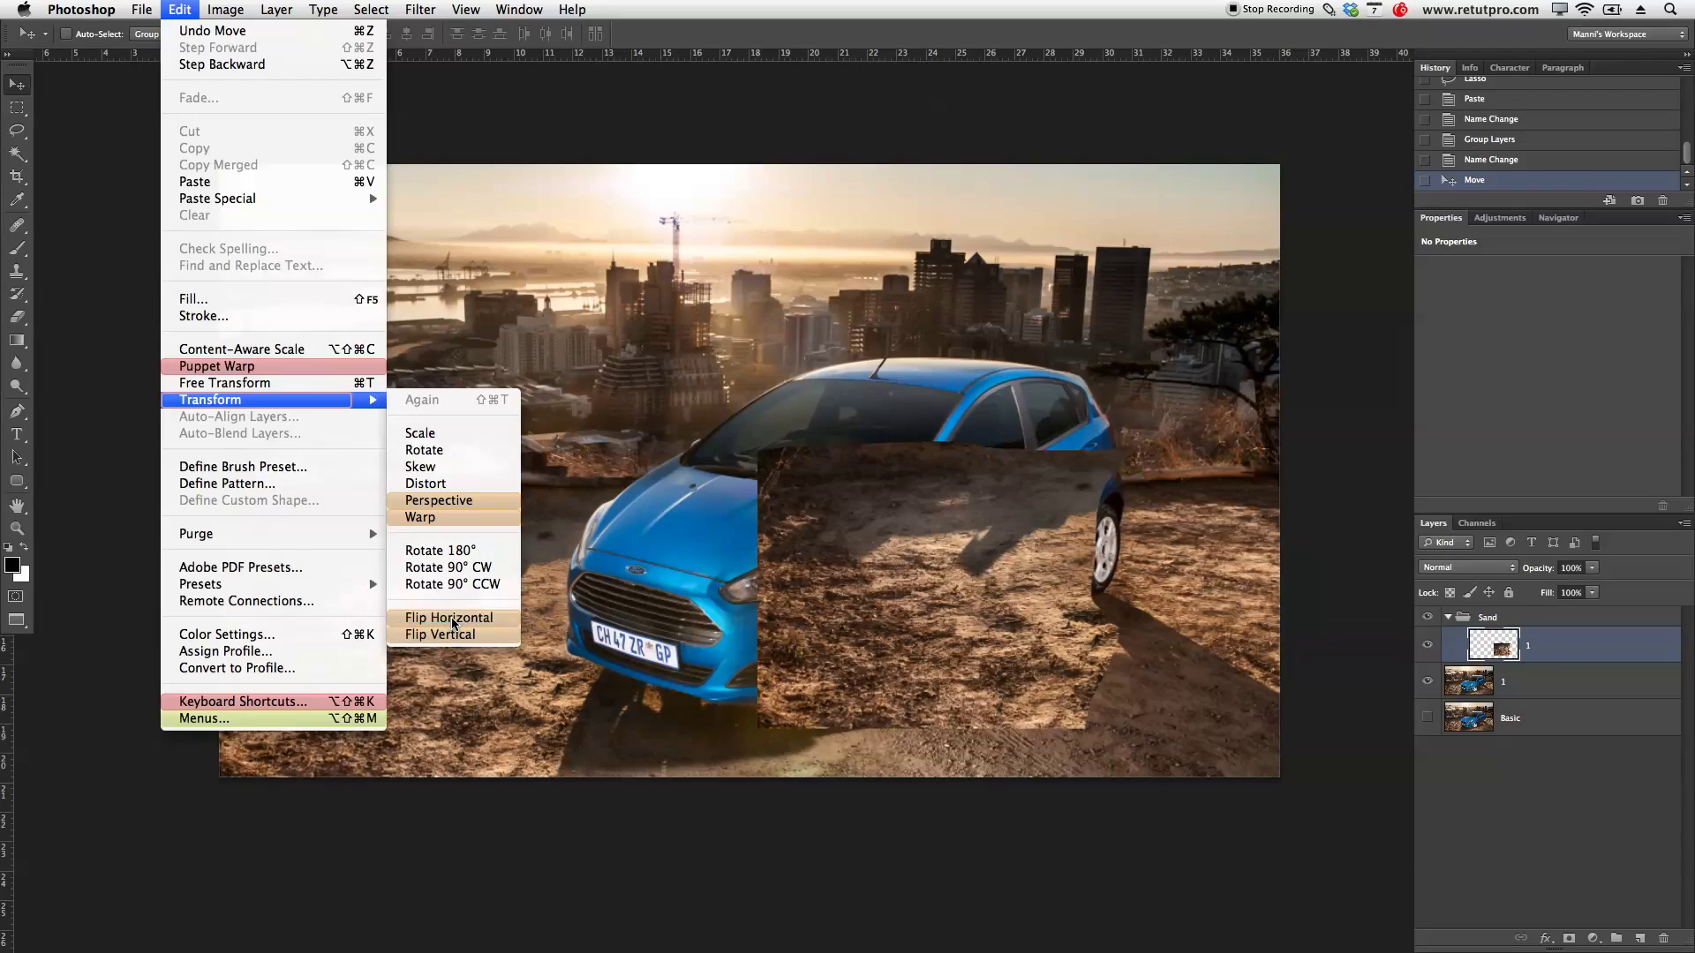
{"action": "left_click", "coordinate": [452, 618]}
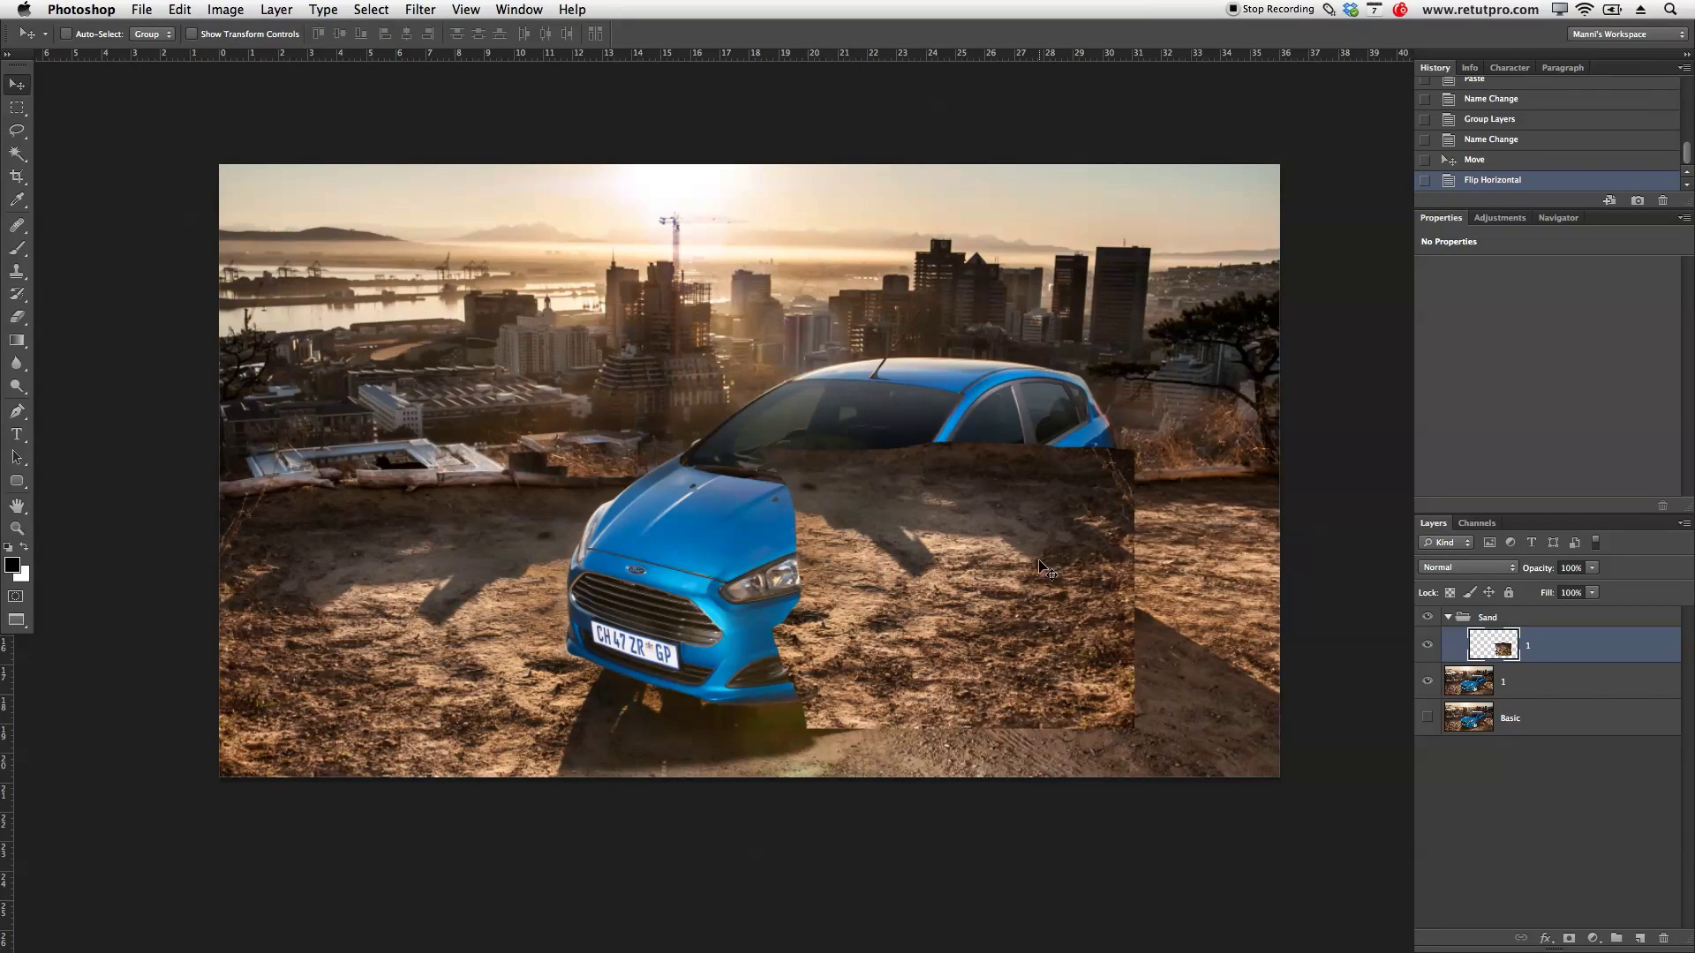
{"action": "left_click_drag", "start_coordinate": [1086, 589], "coordinate": [1192, 612]}
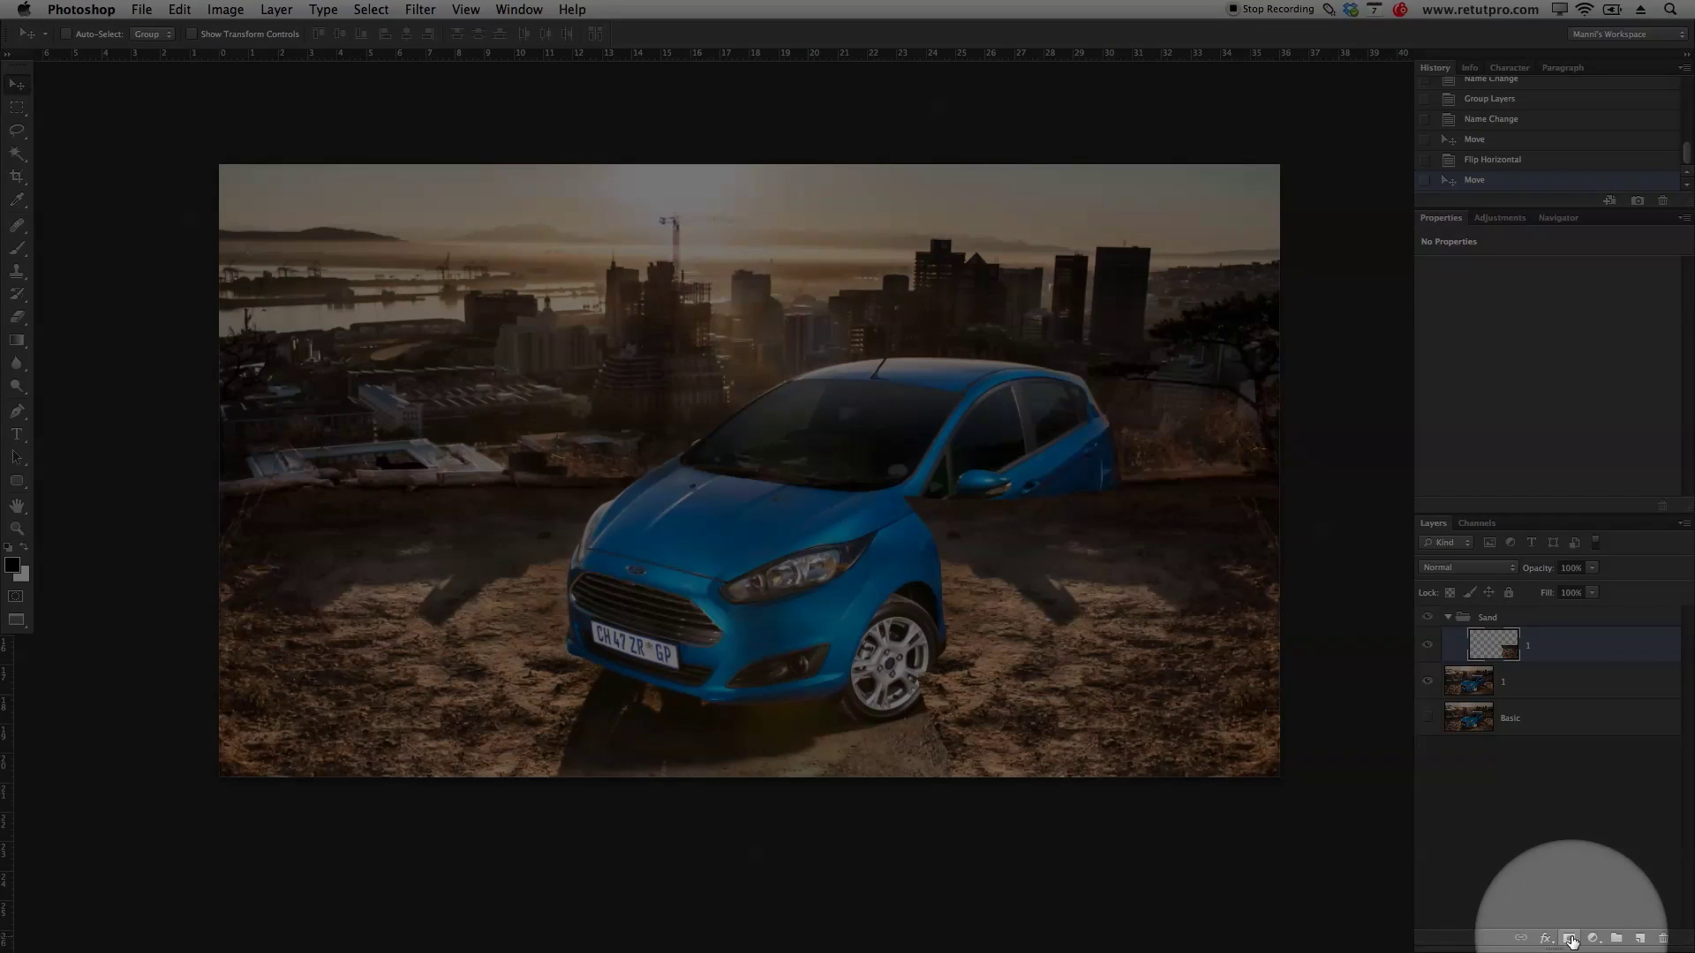
Step: Add a layer mask to the sand patch and place two masked copies of it successively farther left across the ground
{"action": "left_click", "coordinate": [1571, 939]}
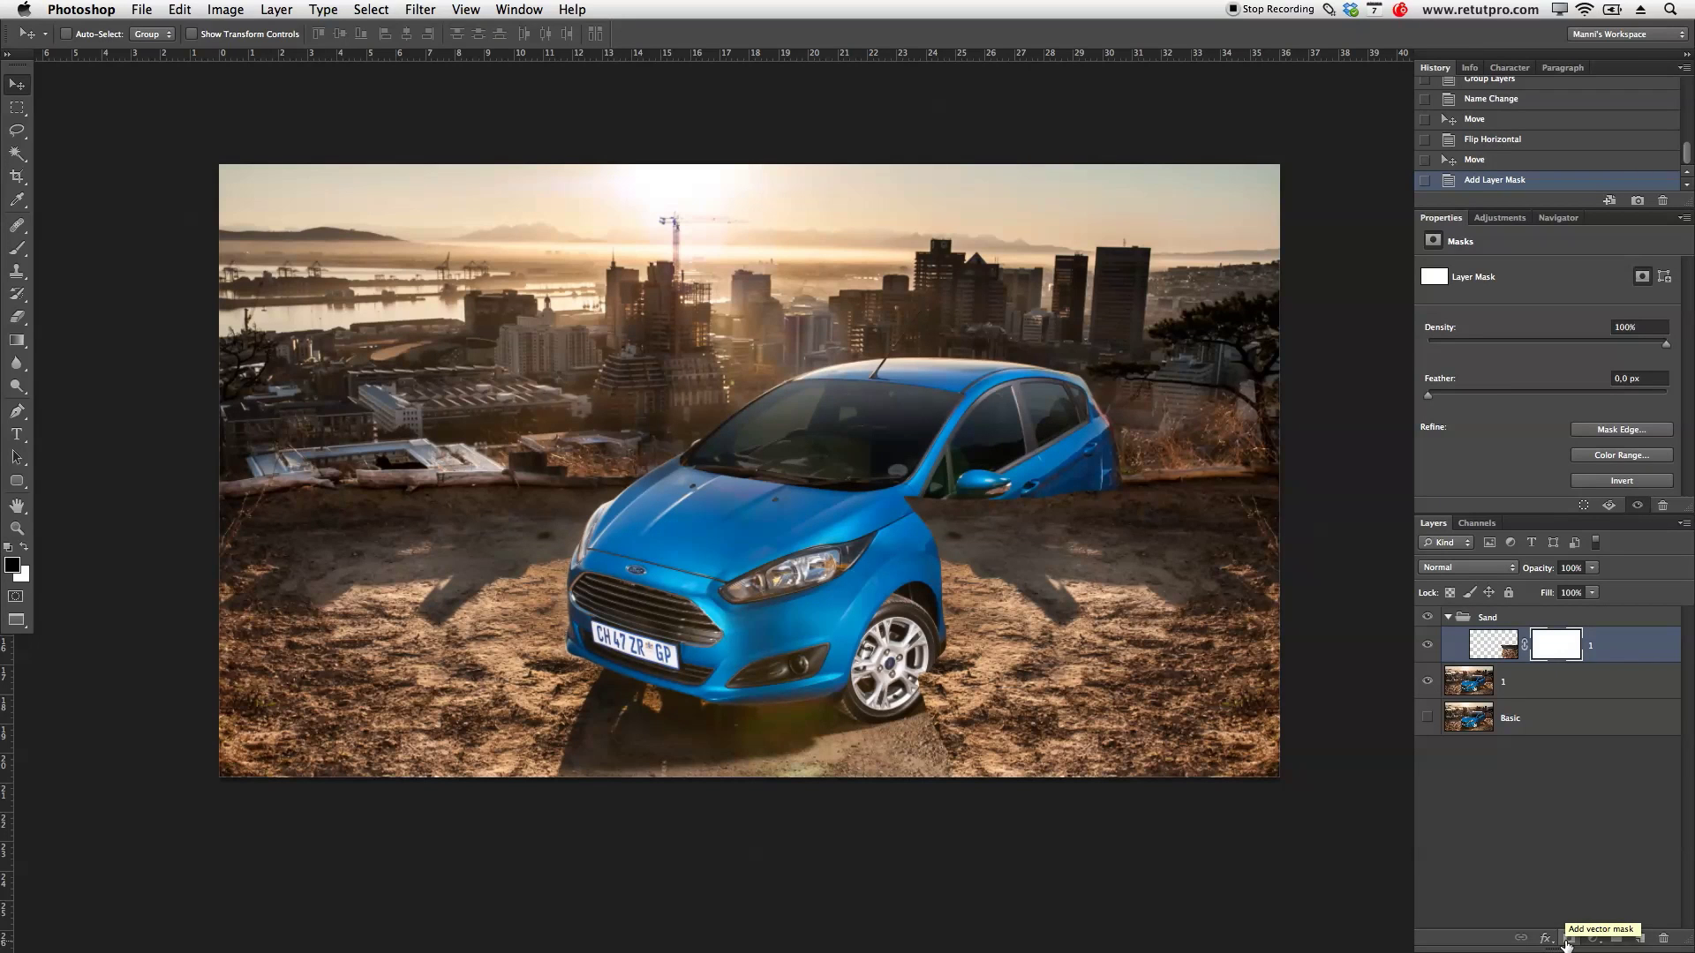
{"action": "left_click", "coordinate": [1643, 648]}
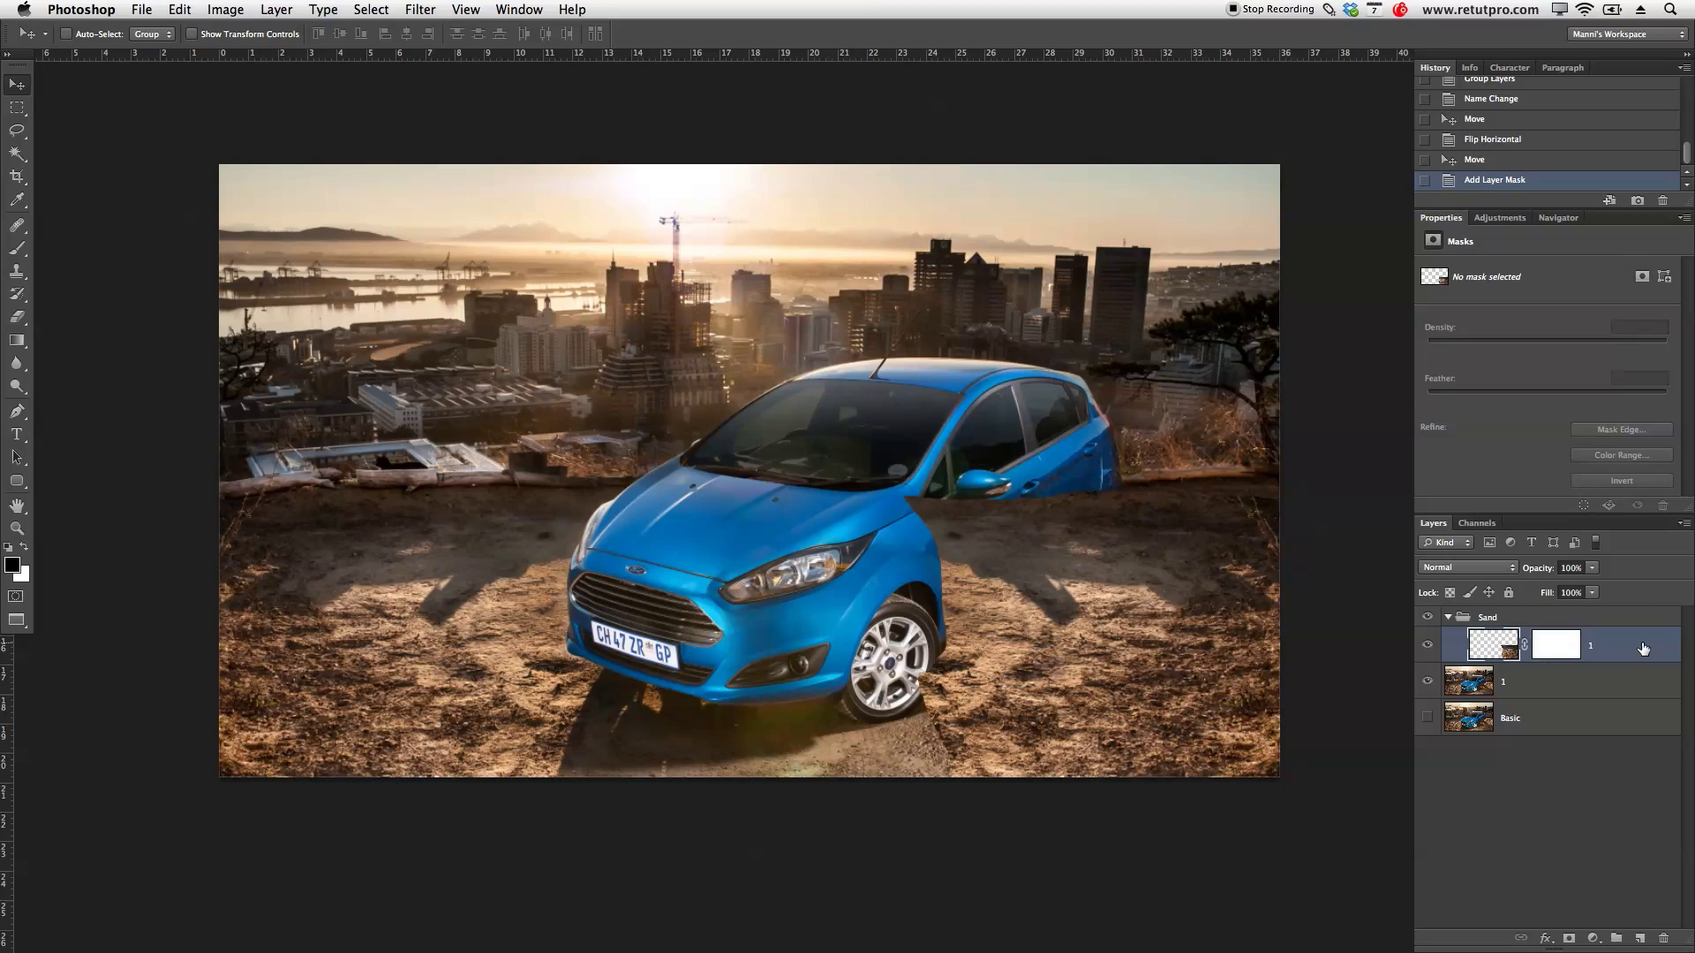
{"action": "key", "text": "ctrl+j"}
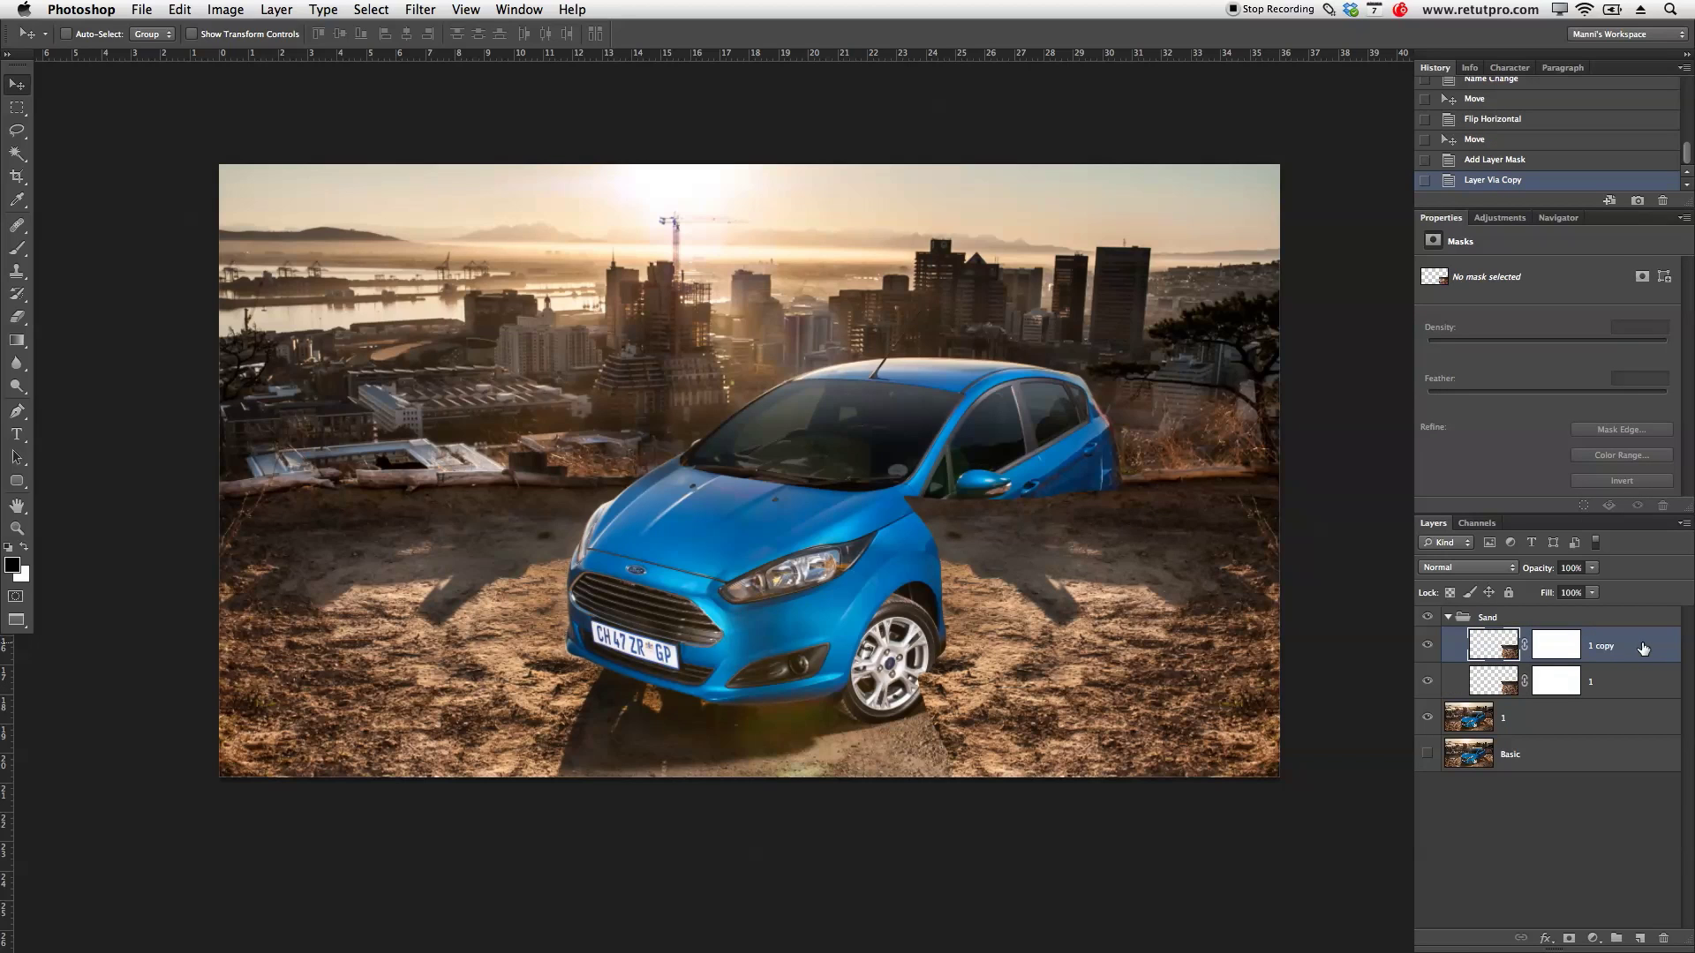
{"action": "left_click_drag", "start_coordinate": [1135, 602], "coordinate": [994, 612]}
{"action": "key", "text": "super+j"}
{"action": "left_click_drag", "start_coordinate": [1173, 613], "coordinate": [844, 658]}
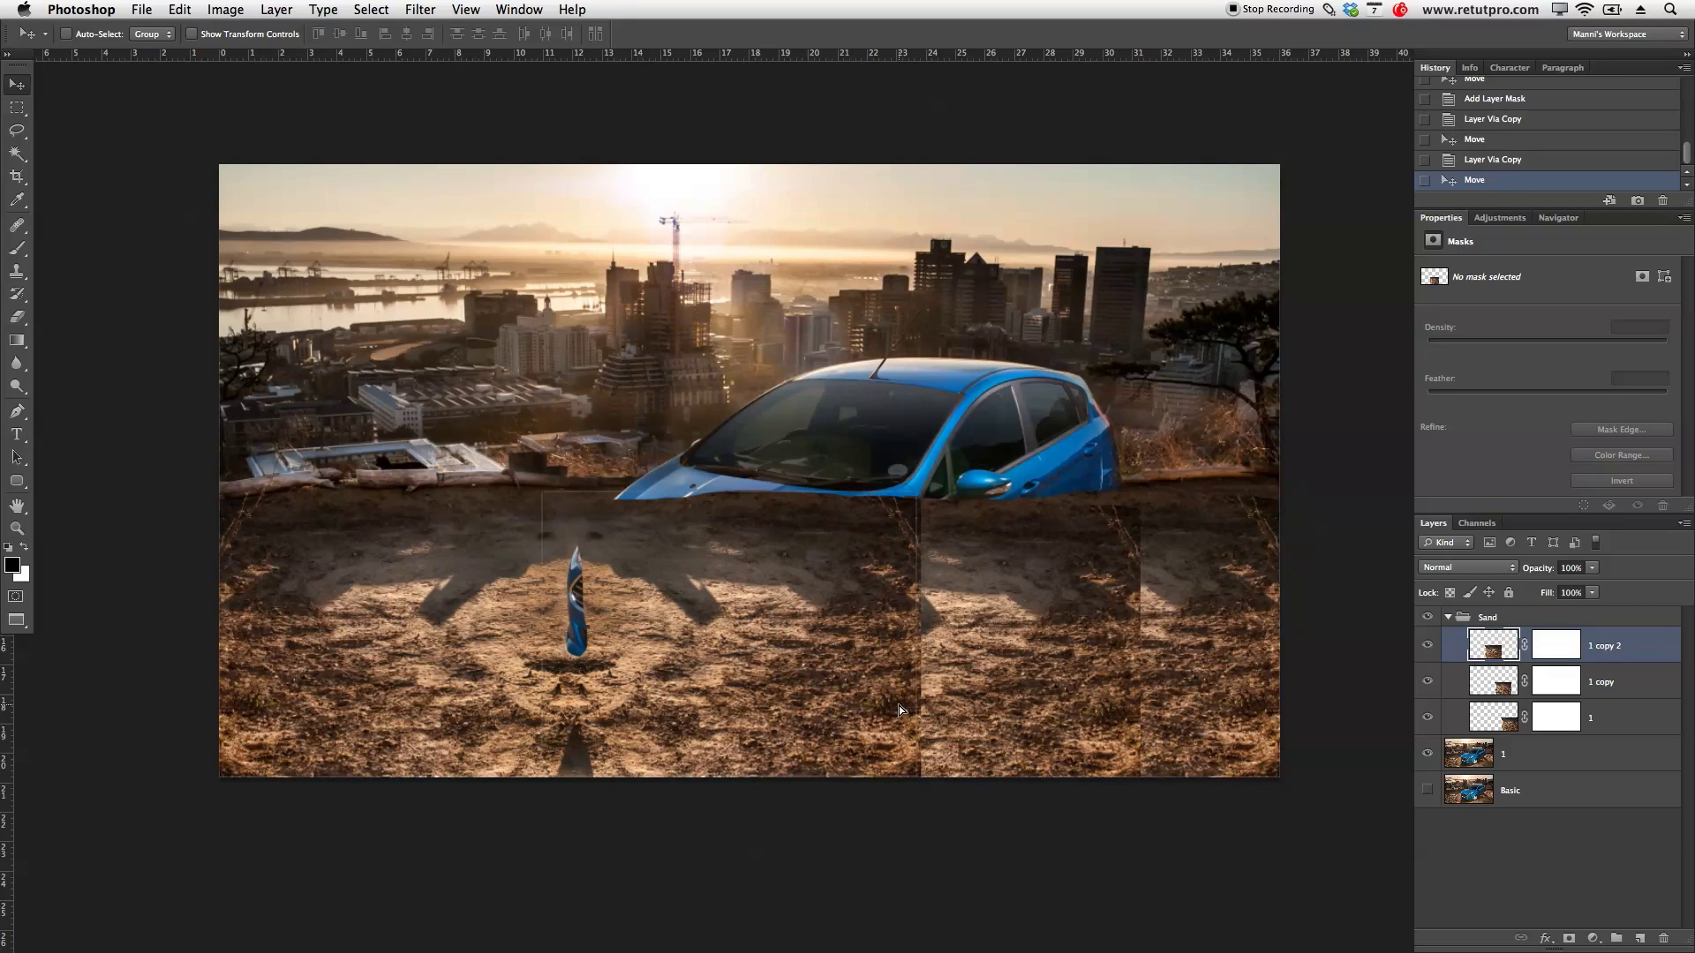
Step: Place a third copy of the sand patch, flipped horizontally, farther left over the car's front, and shift the second copy slightly right
{"action": "key", "text": "ctrl+j"}
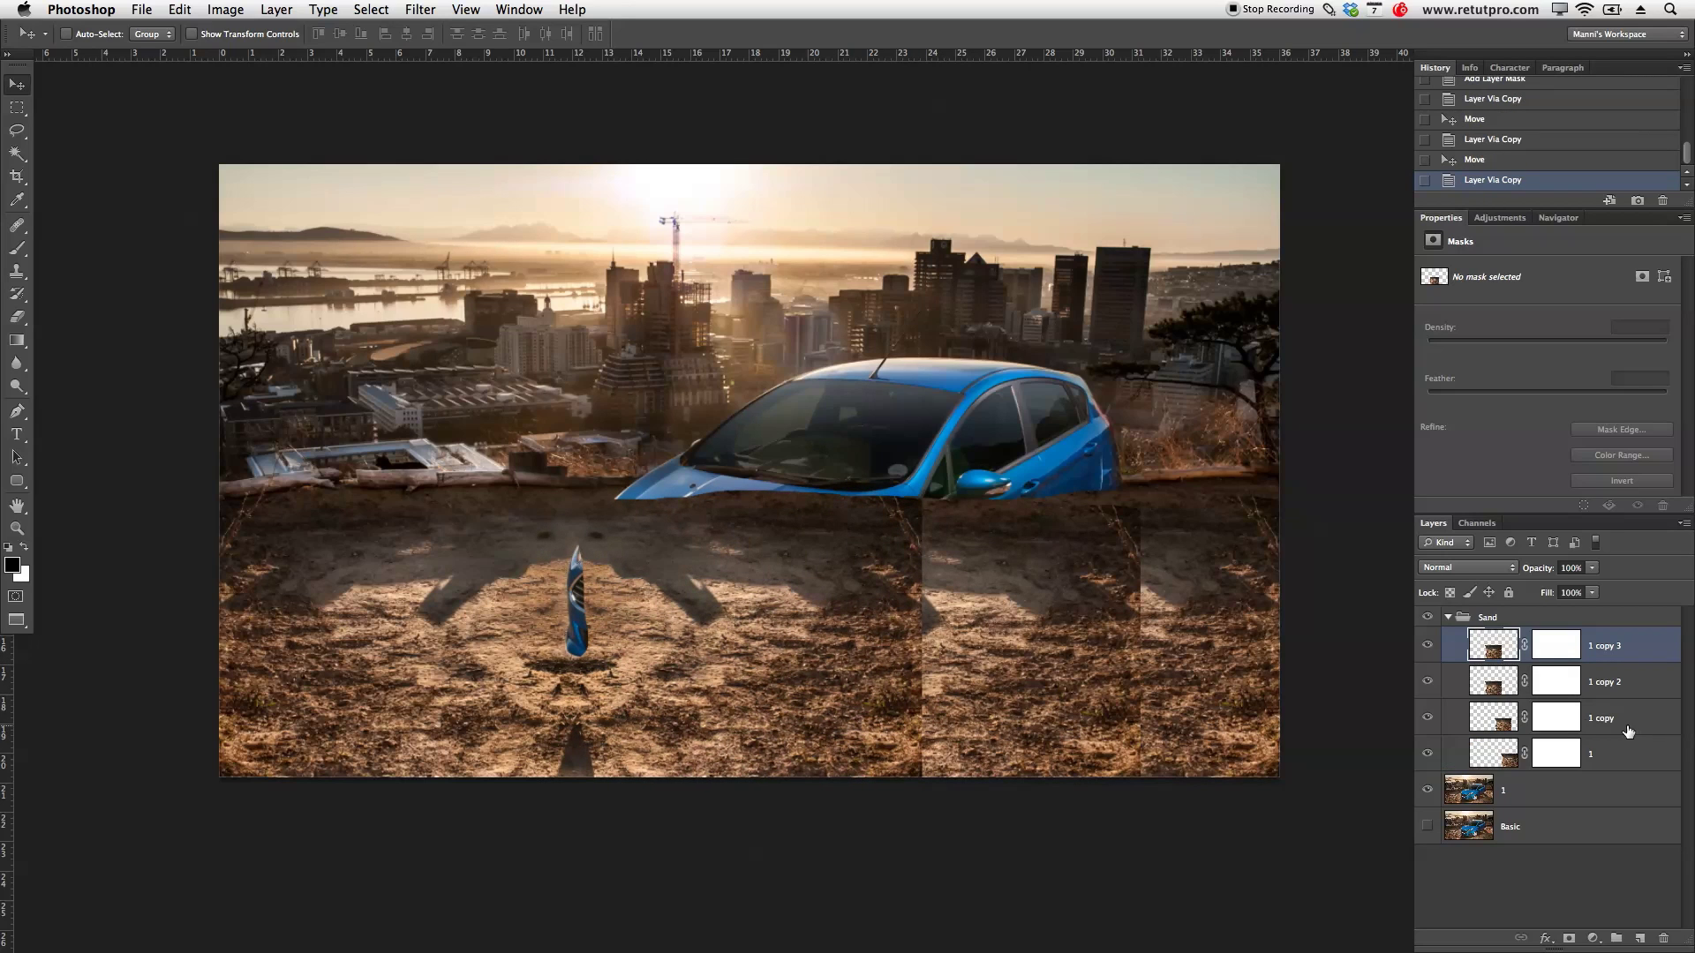
{"action": "left_click_drag", "start_coordinate": [671, 694], "coordinate": [512, 693]}
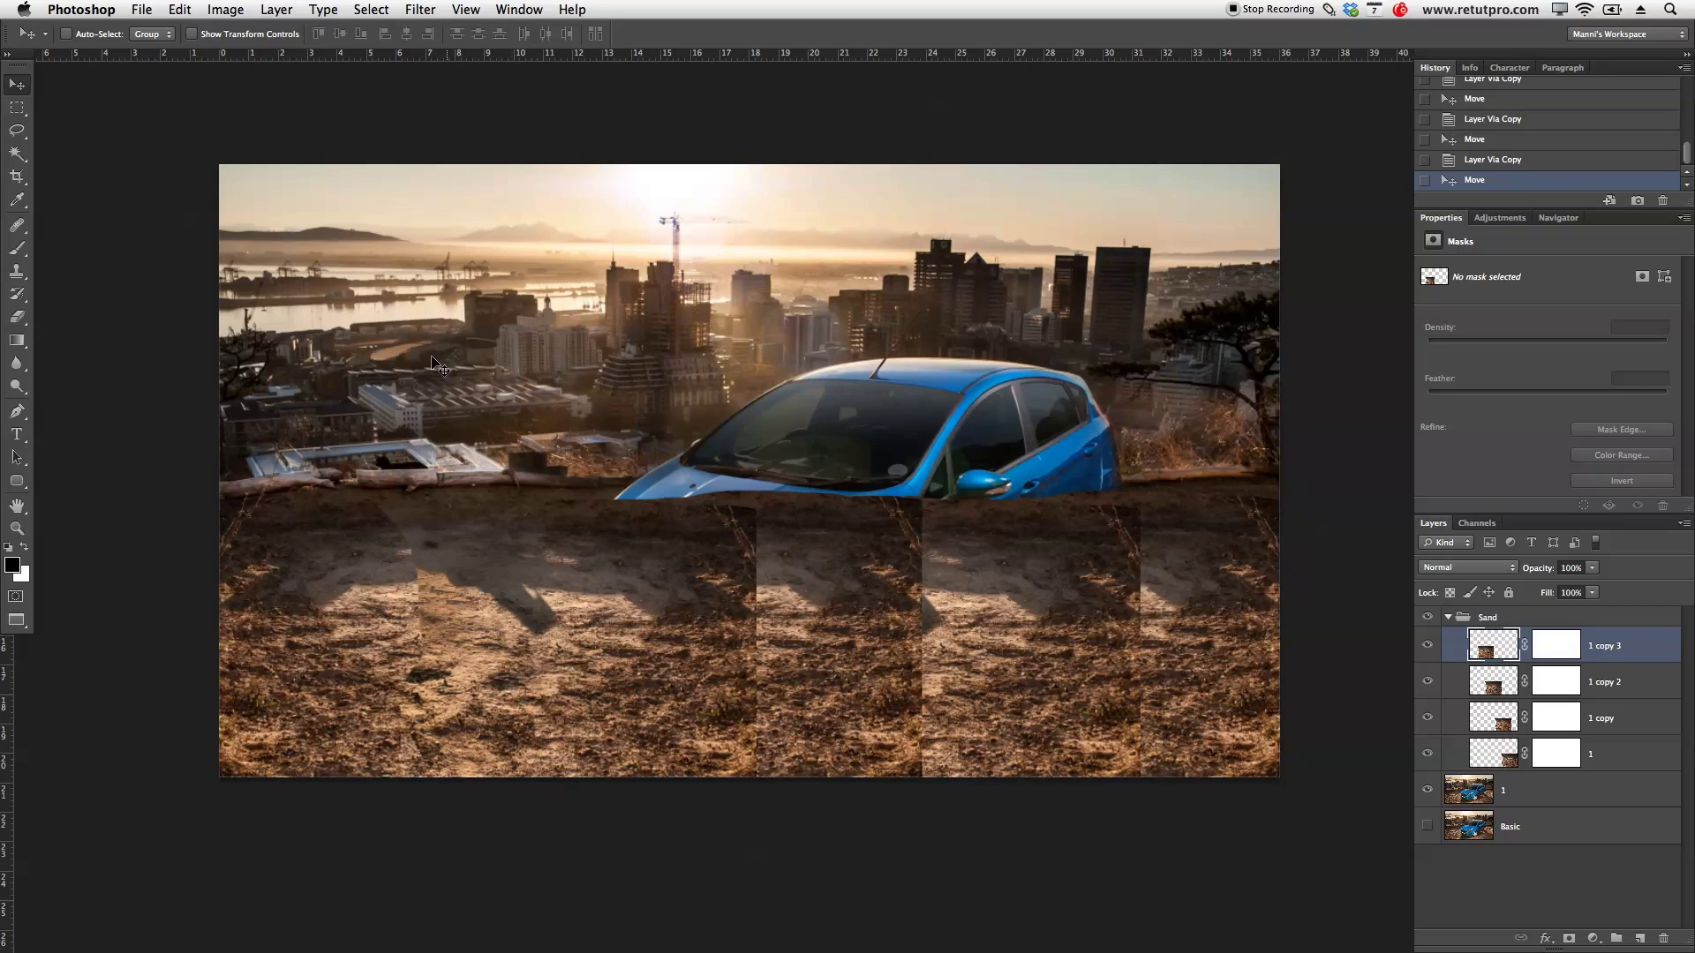
{"action": "left_click", "coordinate": [281, 9]}
{"action": "mouse_move", "coordinate": [180, 8]}
{"action": "mouse_move", "coordinate": [362, 402]}
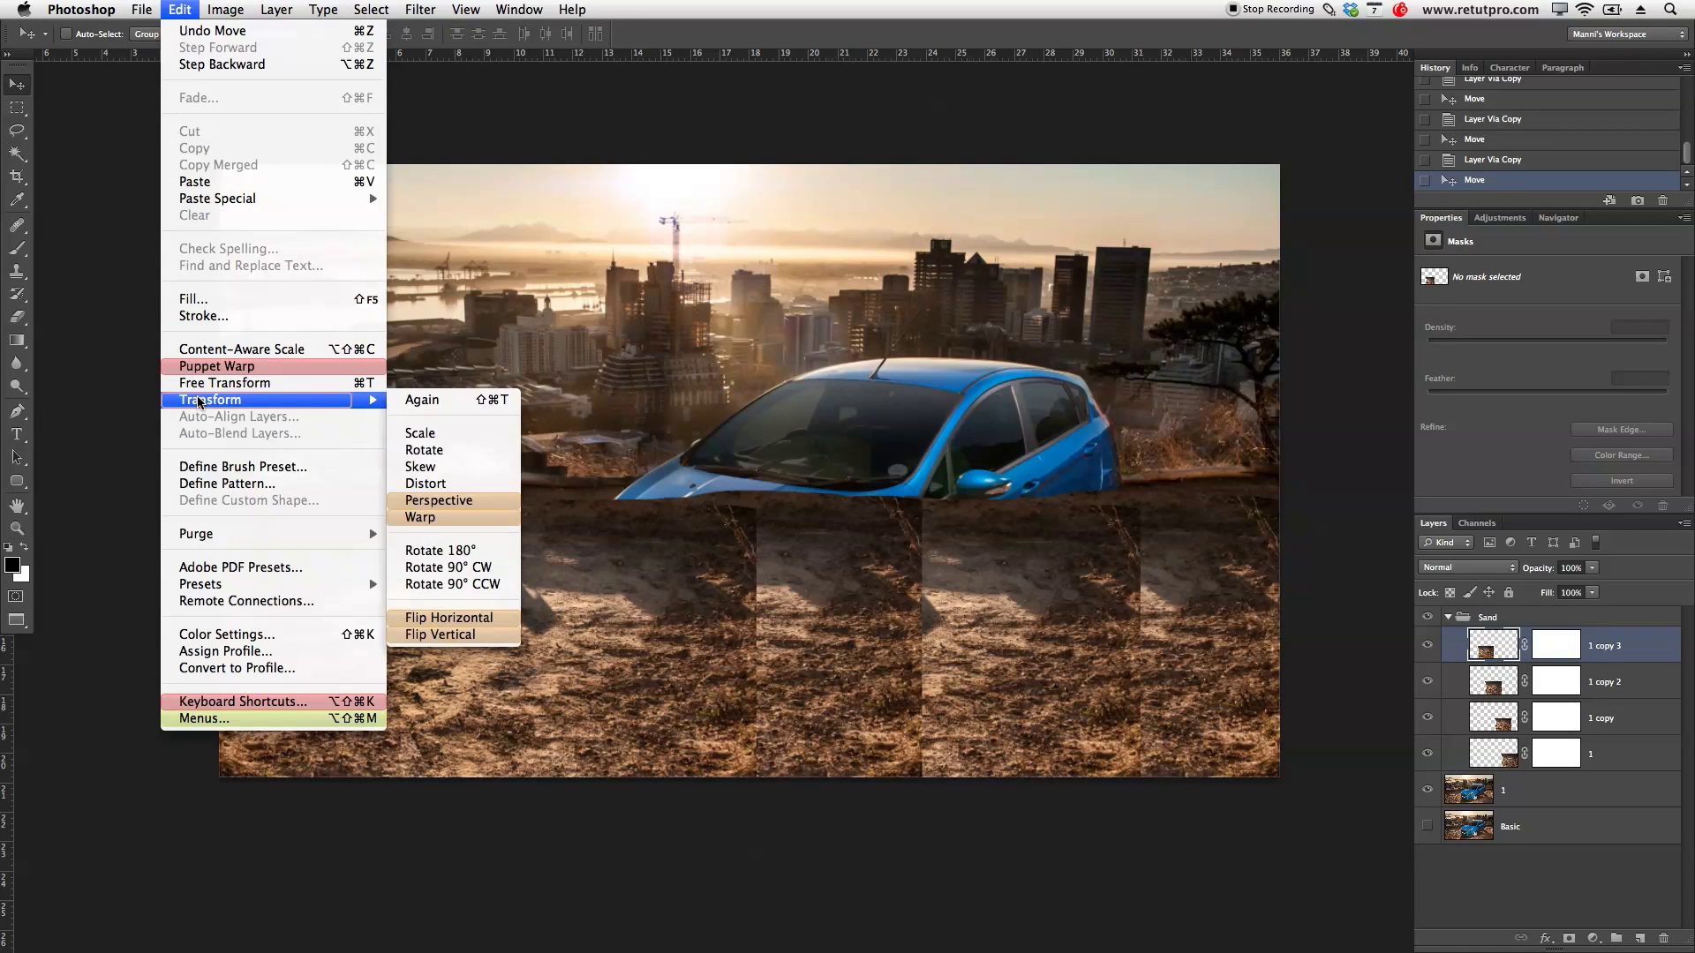
{"action": "left_click", "coordinate": [452, 618]}
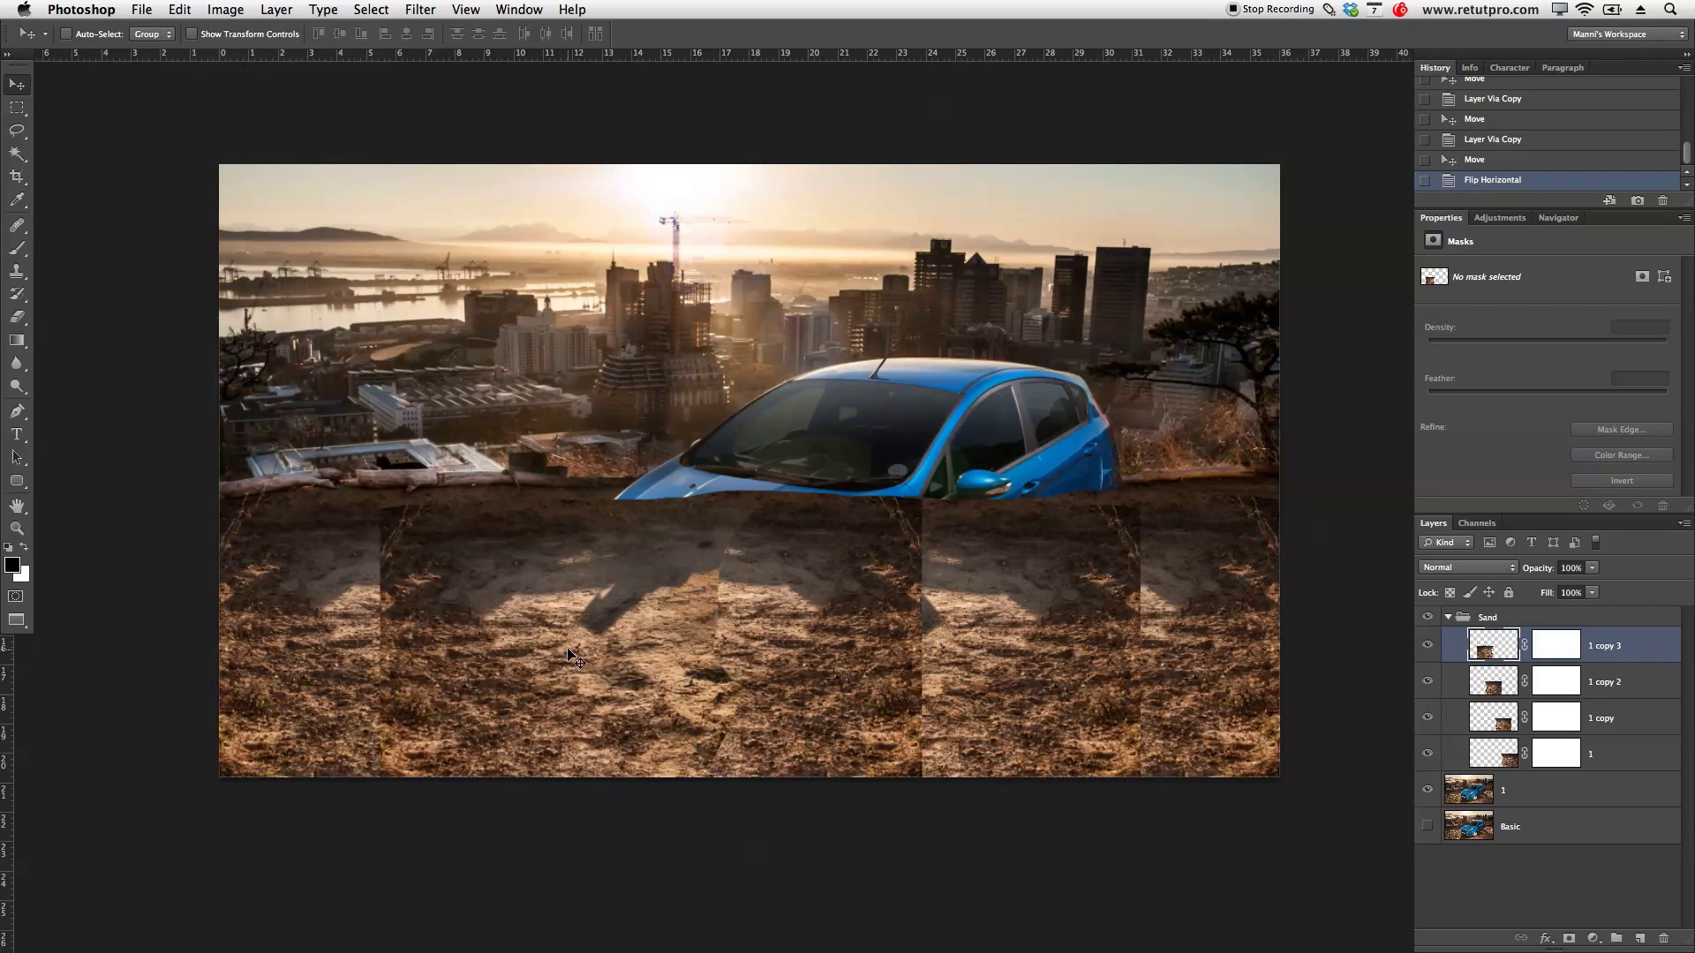
{"action": "mouse_move", "coordinate": [579, 653]}
{"action": "left_mouse_down"}
{"action": "mouse_move", "coordinate": [341, 638]}
{"action": "mouse_move", "coordinate": [591, 648]}
{"action": "left_mouse_up"}
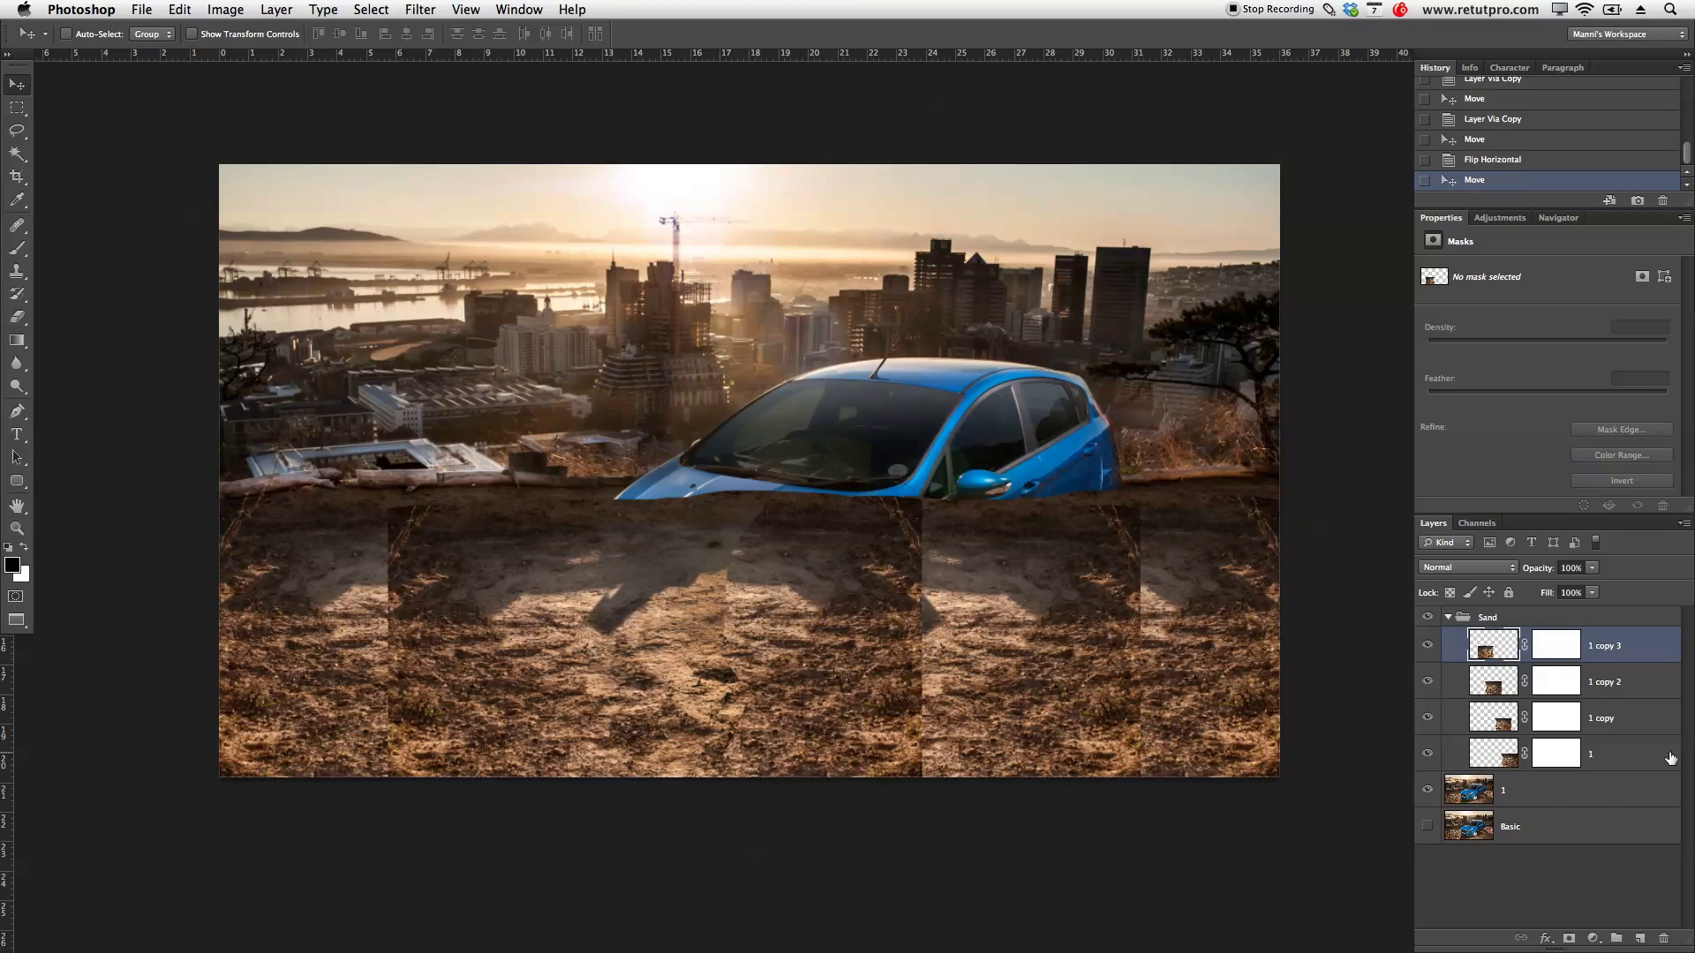
{"action": "left_click", "coordinate": [1622, 693]}
{"action": "left_click_drag", "start_coordinate": [978, 663], "coordinate": [900, 657]}
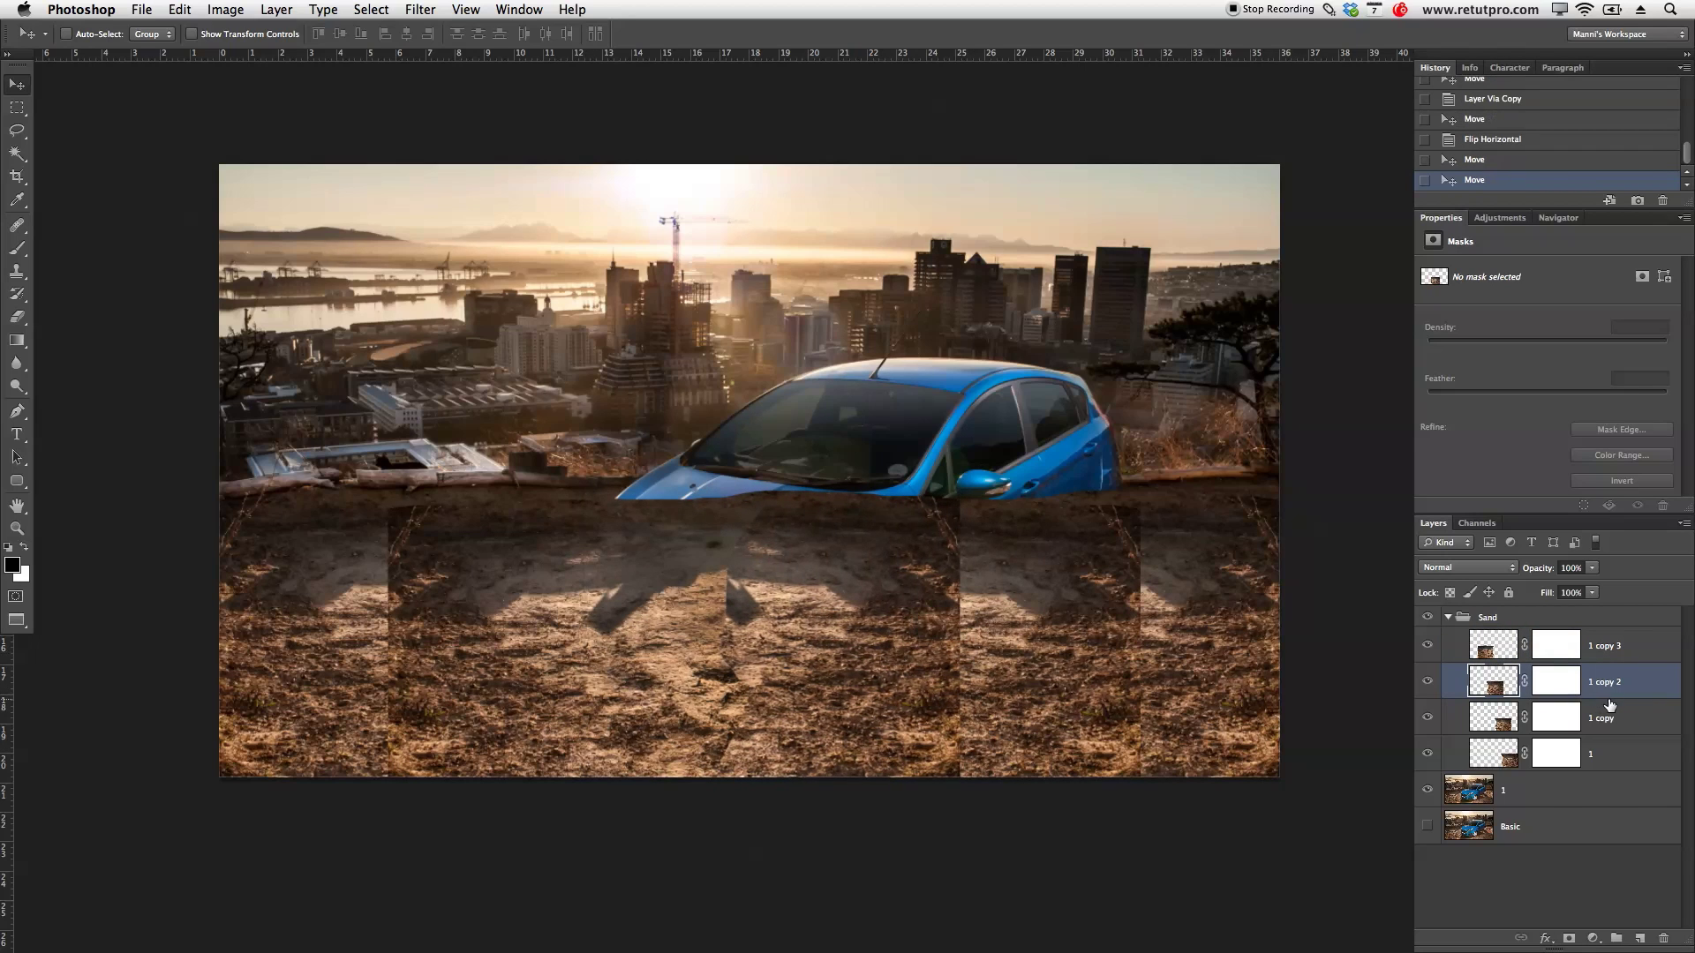
Step: Rename the three sand copies in the Sand group to 2, 3 and 4 from the lowest up
{"action": "double_click", "coordinate": [1604, 717]}
{"action": "double_click", "coordinate": [1613, 688]}
{"action": "type", "text": "3"}
{"action": "key", "text": "Return"}
{"action": "double_click", "coordinate": [1604, 647]}
{"action": "type", "text": "4"}
{"action": "key", "text": "Return"}
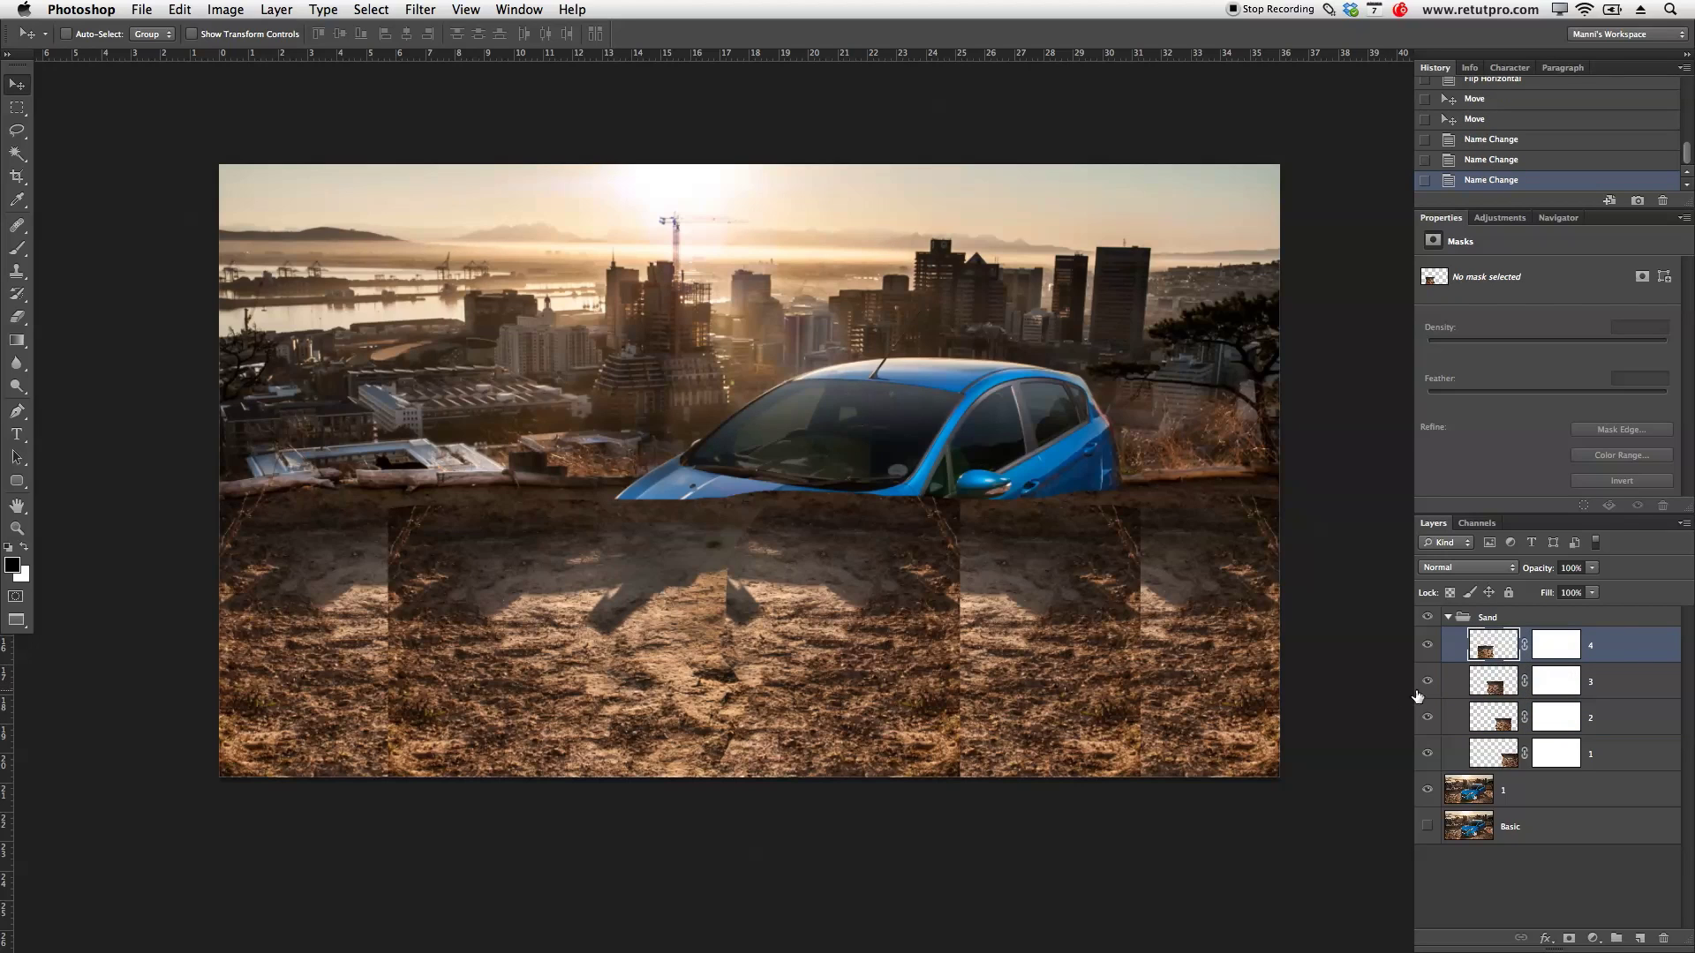
Step: Hide sand layers 2, 3 and 4 and make the mask of sand layer 1 active for editing
{"action": "left_click_drag", "start_coordinate": [1431, 684], "coordinate": [1429, 719]}
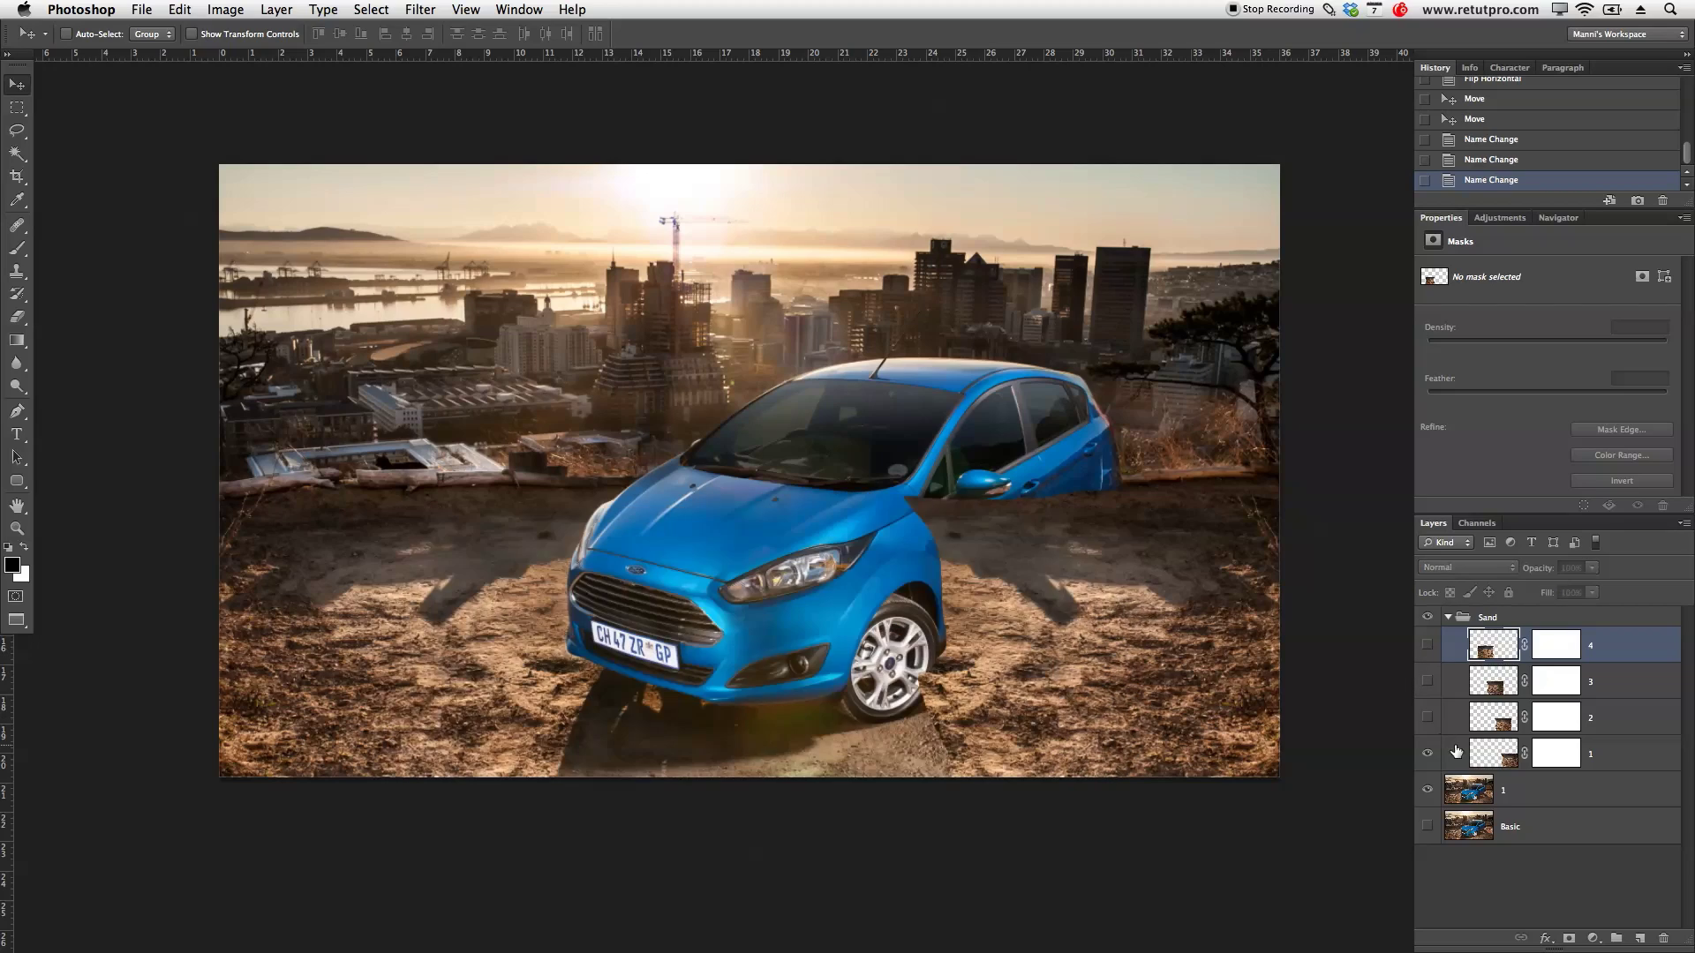
{"action": "left_click", "coordinate": [1547, 753]}
{"action": "key", "text": "z"}
{"action": "left_click", "coordinate": [973, 580]}
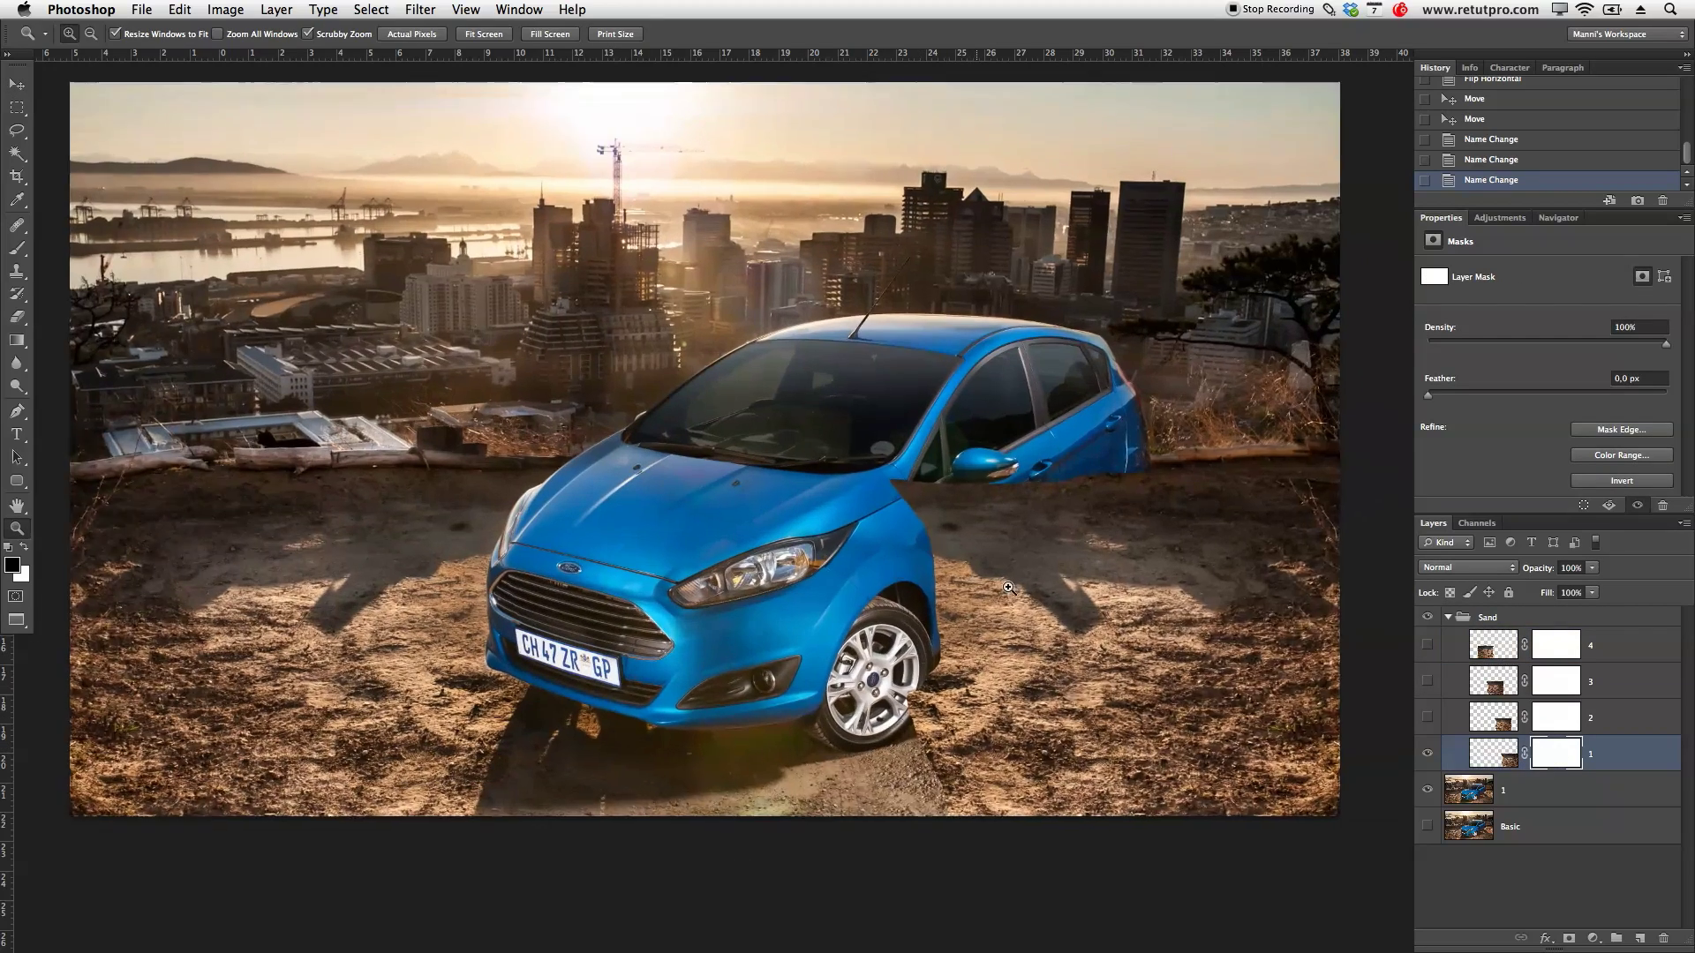
{"action": "left_click_drag", "start_coordinate": [1088, 633], "coordinate": [889, 545]}
{"action": "left_click", "coordinate": [915, 571]}
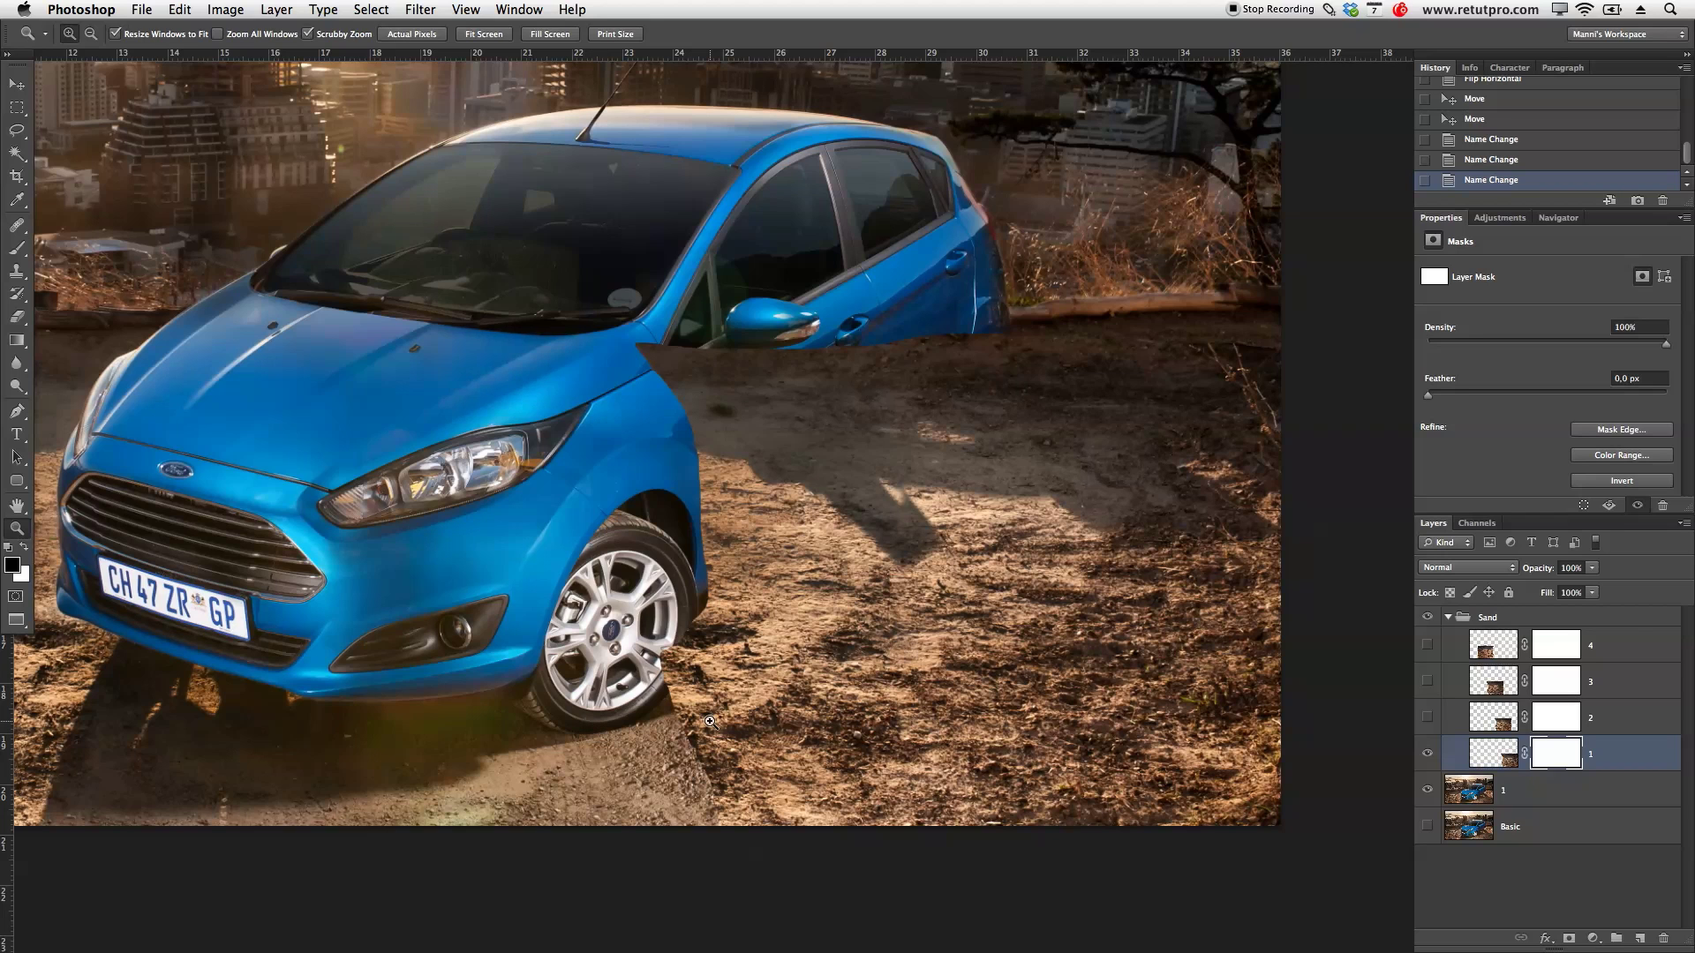
Step: Adjust the Brush tool's diameter, hardness and opacity for painting on the mask, using a soft tip at 100% opacity
{"action": "key", "text": "b"}
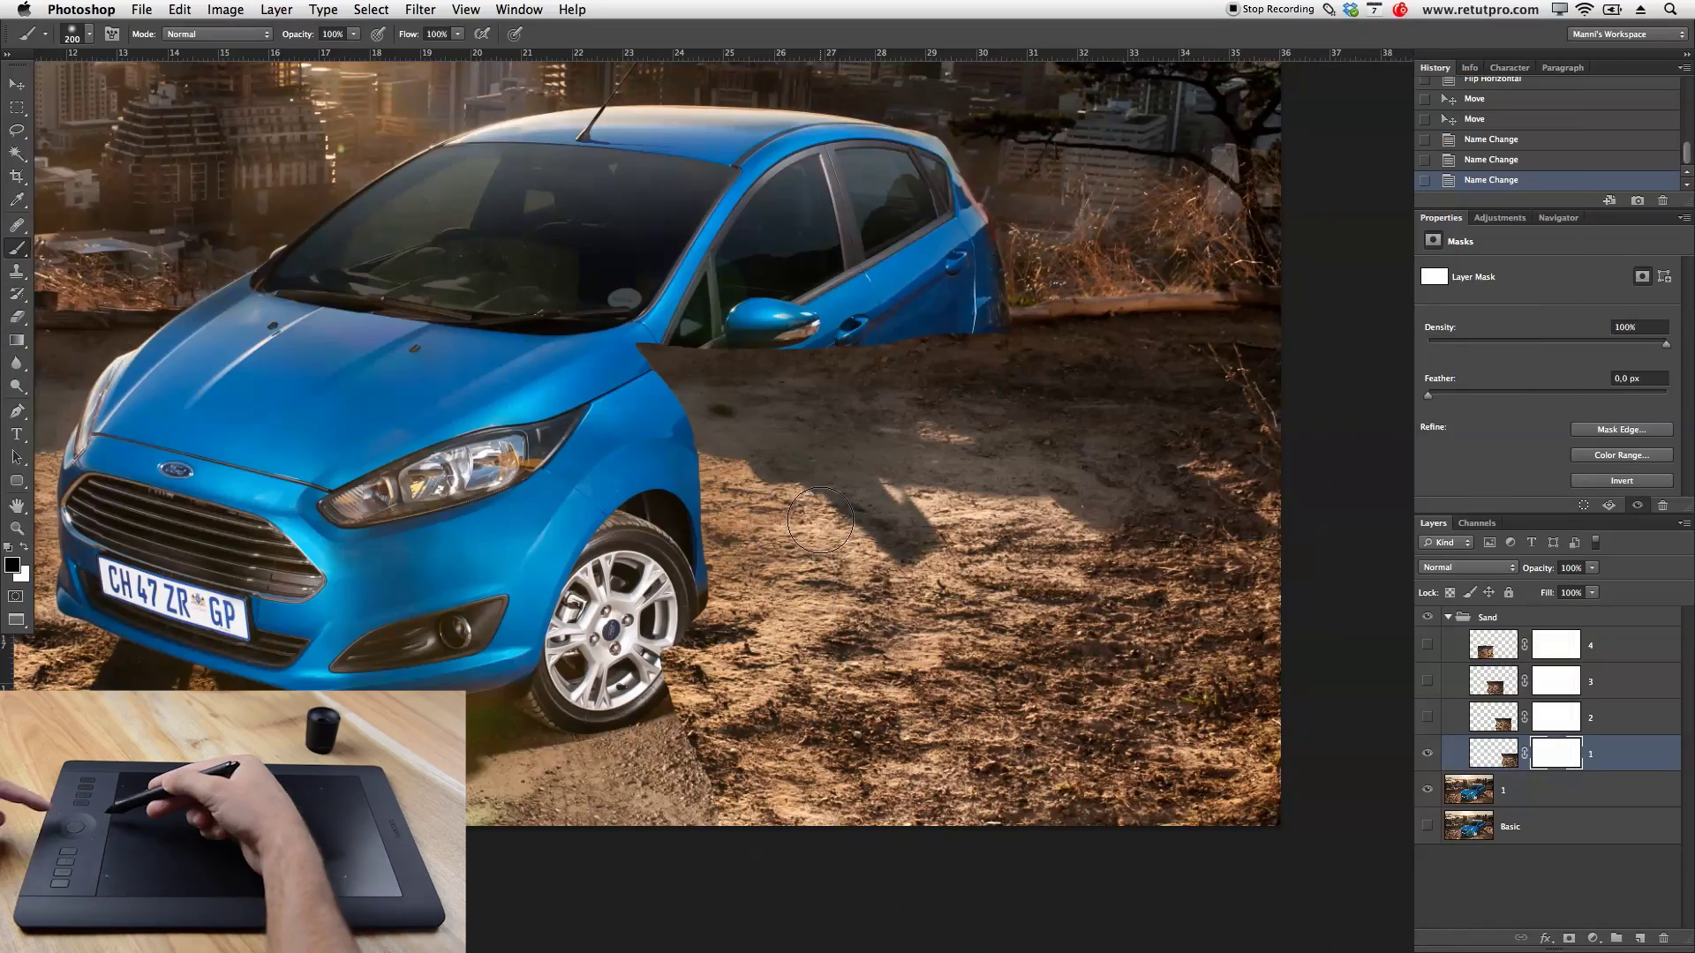
{"action": "mouse_move", "coordinate": [805, 502]}
{"action": "left_mouse_down"}
{"action": "mouse_move", "coordinate": [856, 512]}
{"action": "mouse_move", "coordinate": [829, 507]}
{"action": "left_mouse_up"}
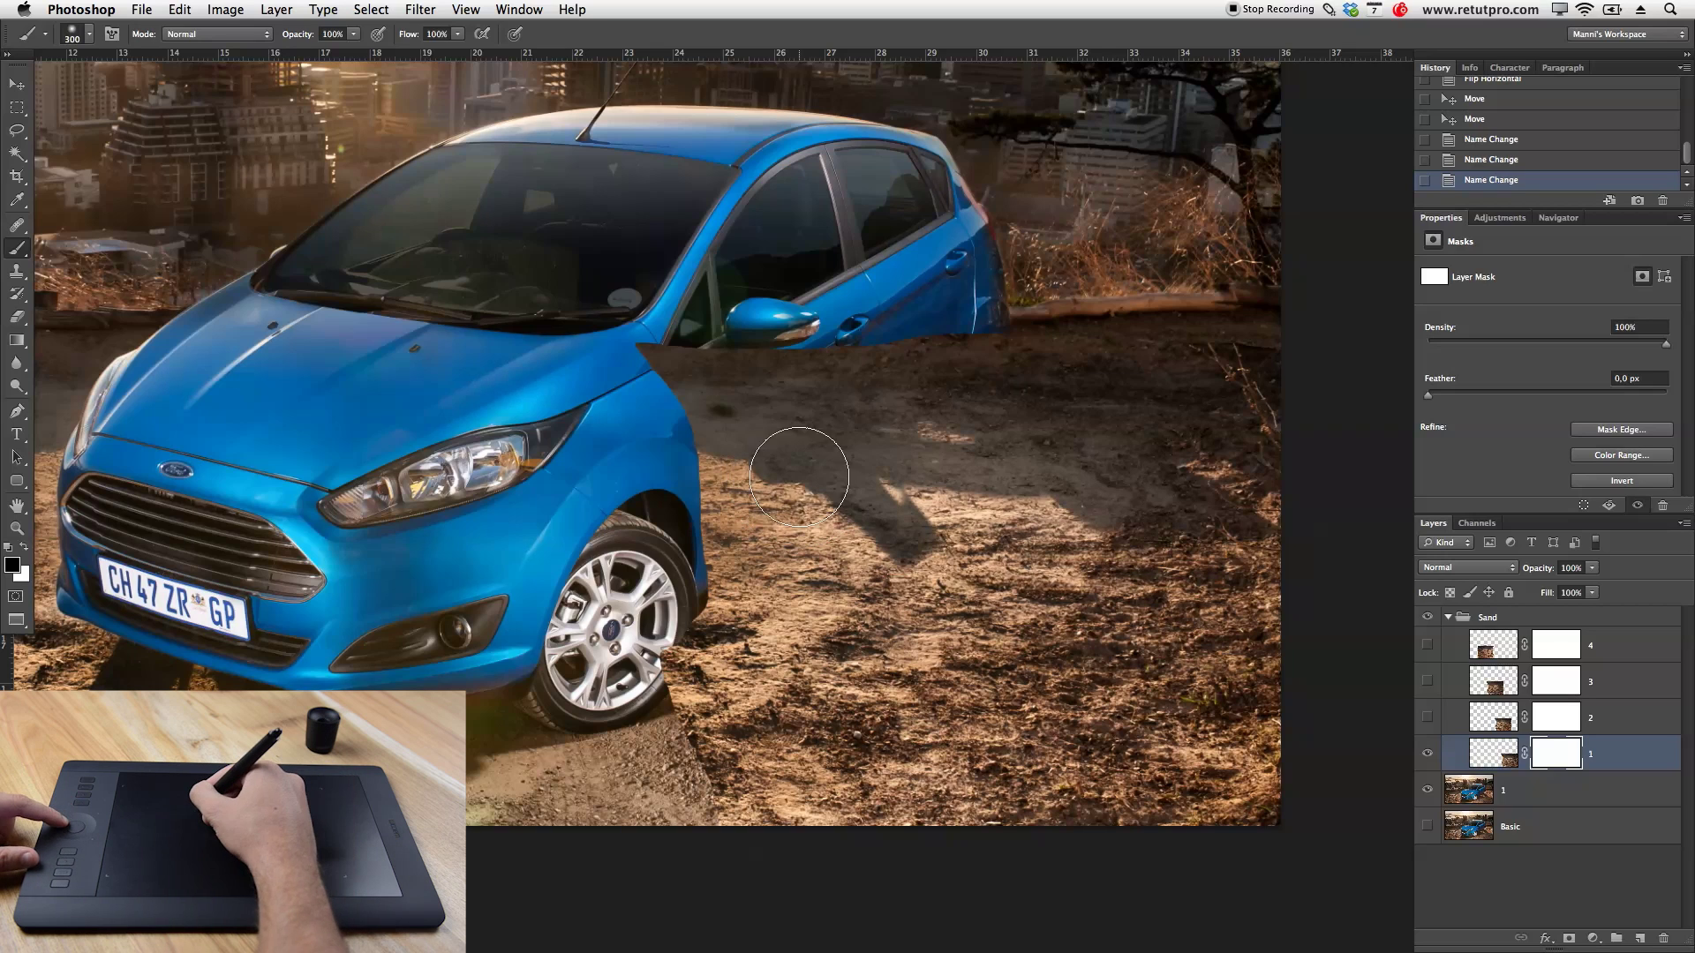
{"action": "mouse_move", "coordinate": [799, 477]}
{"action": "left_mouse_down"}
{"action": "mouse_move", "coordinate": [848, 479]}
{"action": "mouse_move", "coordinate": [821, 477]}
{"action": "mouse_move", "coordinate": [805, 449]}
{"action": "left_mouse_up"}
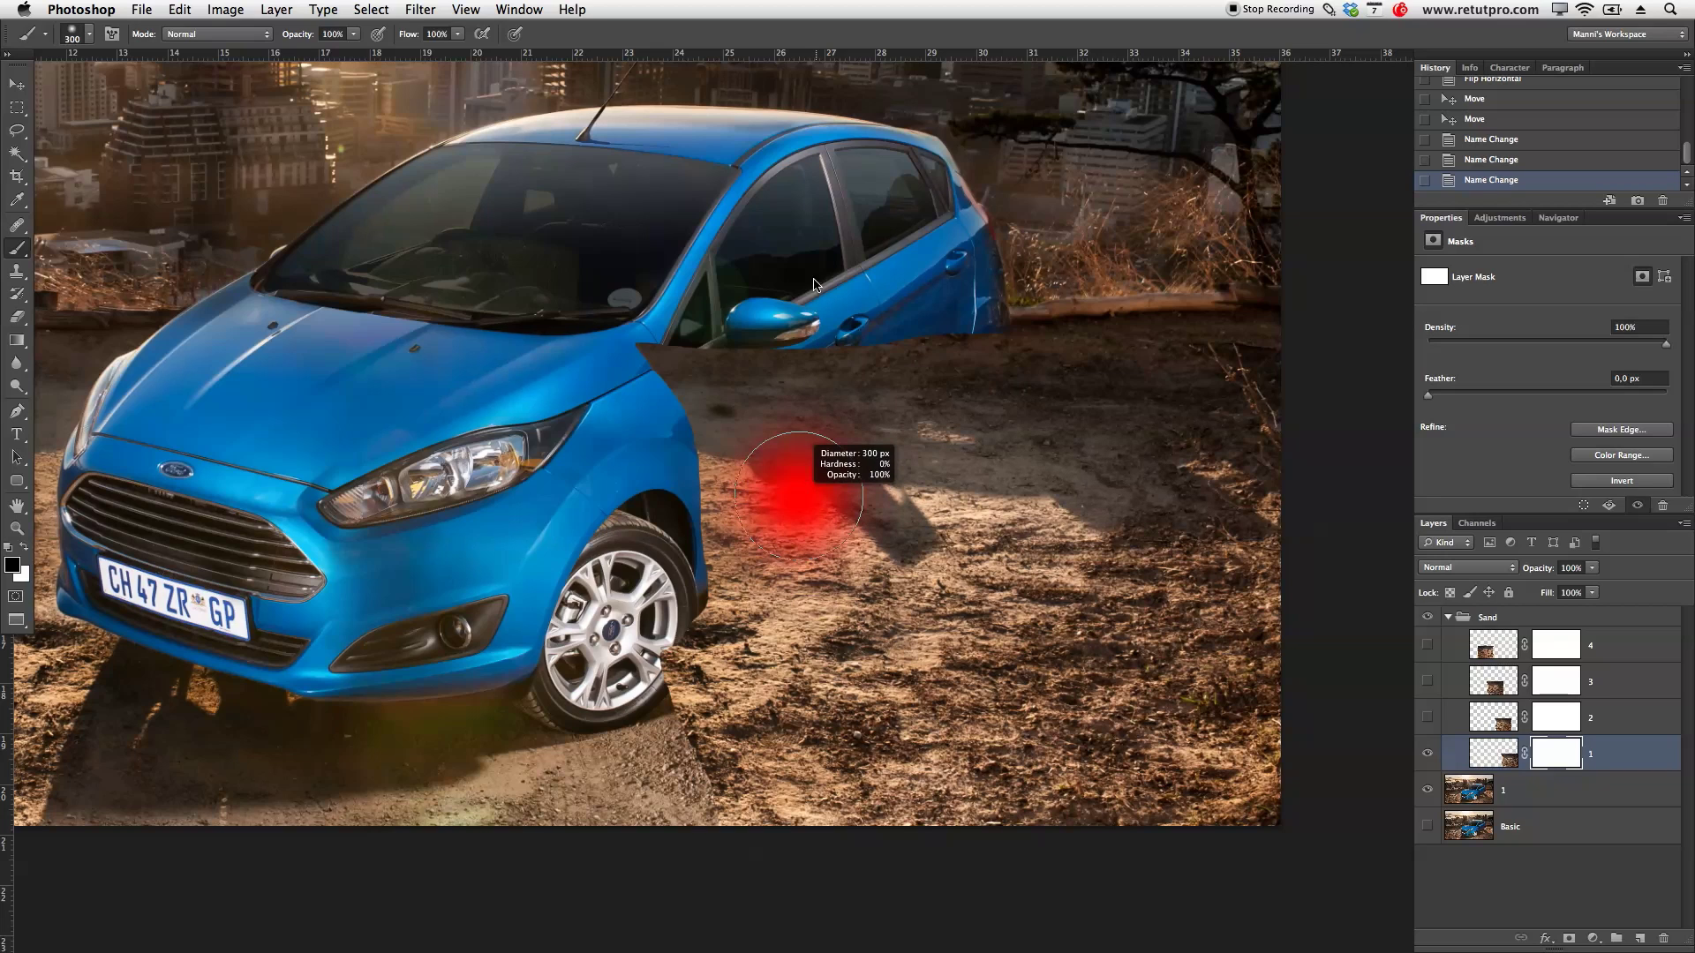
{"action": "left_click_drag", "start_coordinate": [814, 283], "coordinate": [816, 654]}
{"action": "mouse_move", "coordinate": [819, 497]}
{"action": "left_mouse_down"}
{"action": "mouse_move", "coordinate": [818, 314]}
{"action": "mouse_move", "coordinate": [816, 565]}
{"action": "left_mouse_up"}
{"action": "left_click_drag", "start_coordinate": [816, 385], "coordinate": [816, 357]}
{"action": "mouse_move", "coordinate": [815, 272]}
{"action": "left_mouse_down"}
{"action": "mouse_move", "coordinate": [828, 713]}
{"action": "mouse_move", "coordinate": [816, 370]}
{"action": "left_mouse_up"}
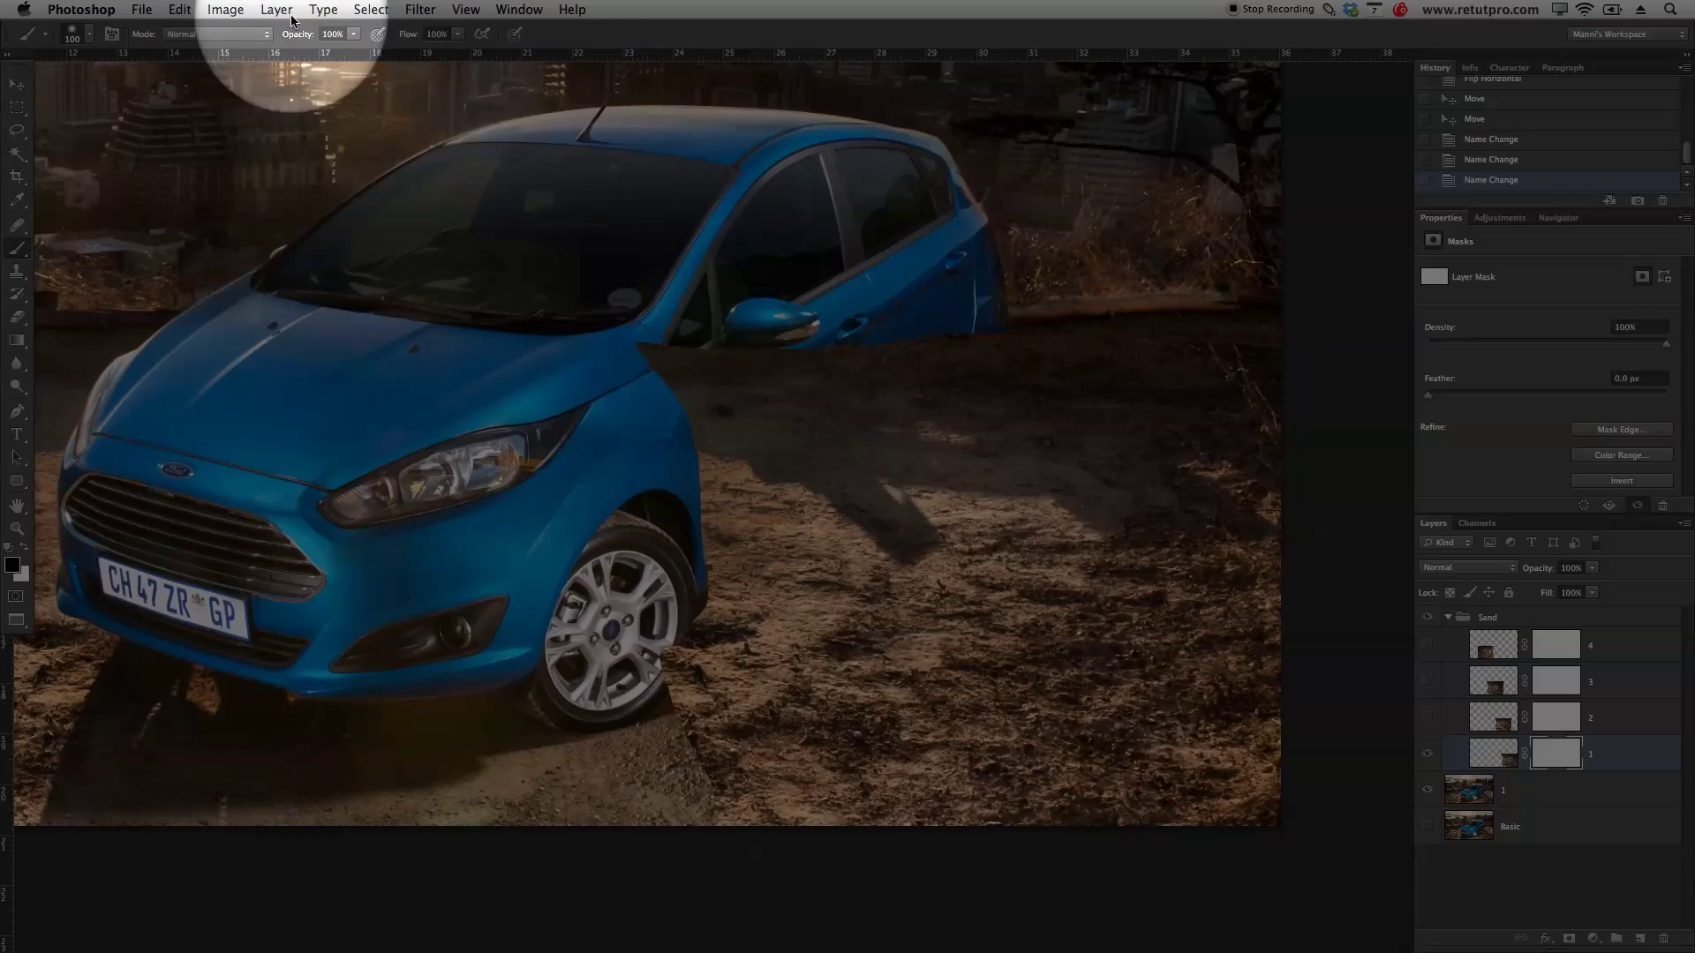
{"action": "left_click_drag", "start_coordinate": [306, 38], "coordinate": [685, 395]}
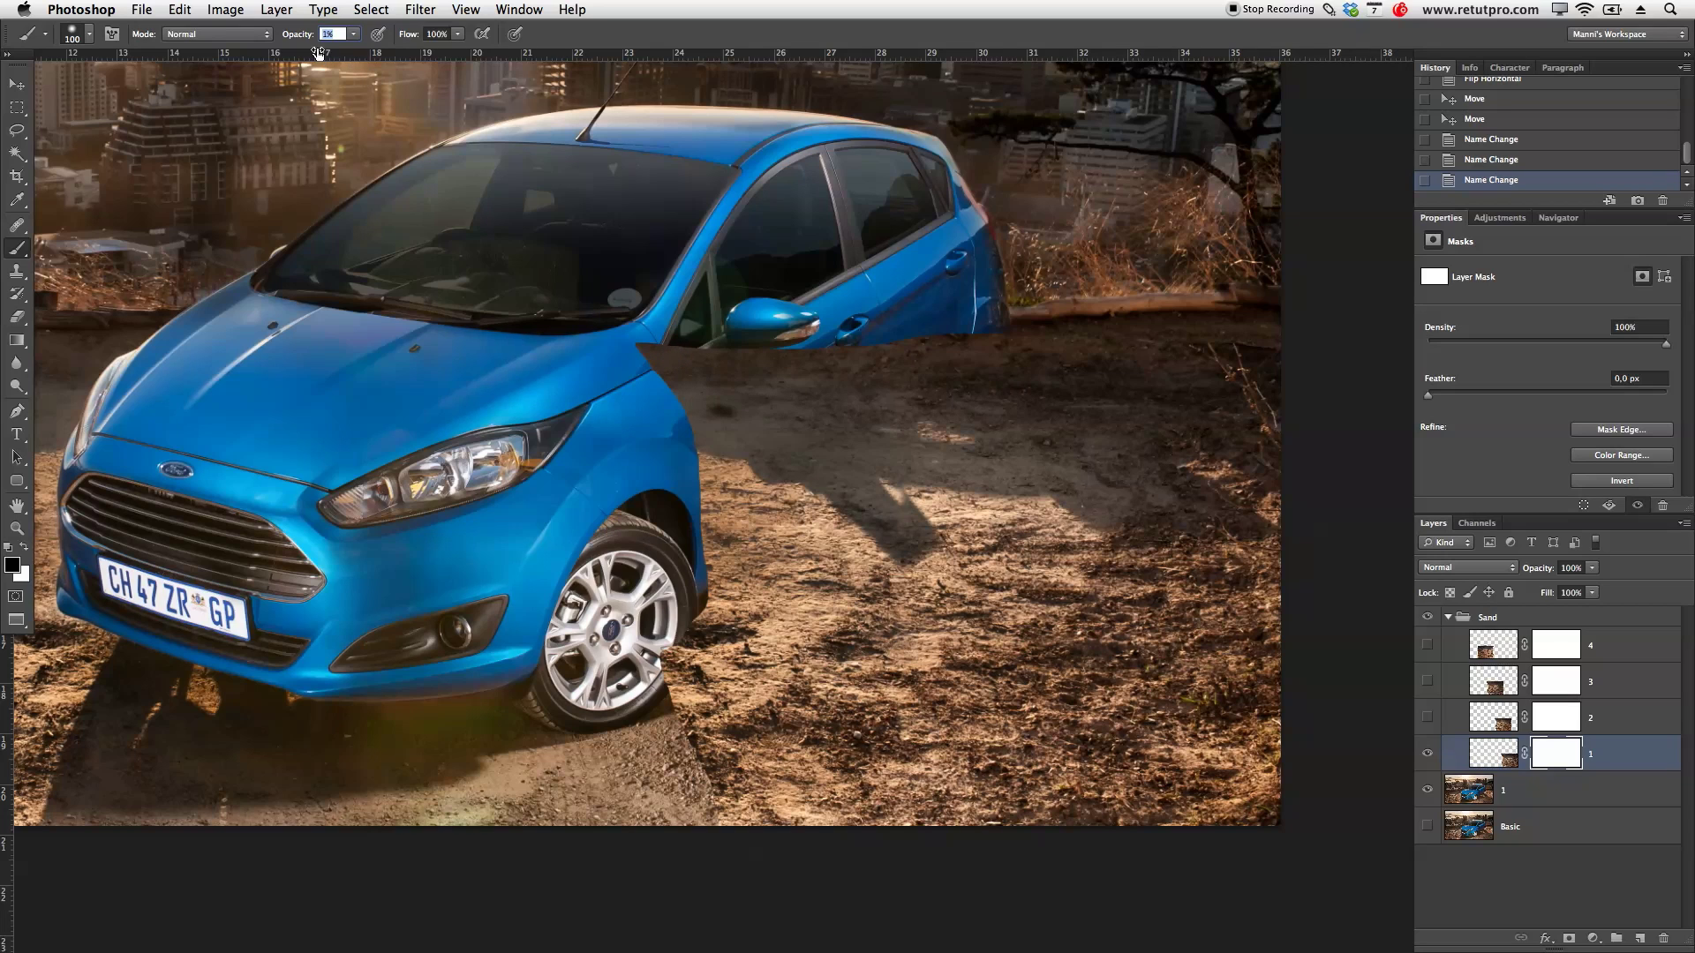
Step: Paint black on sand layer 1's mask with 250 to 400 px brushes to reveal the car's side and both wheels
{"action": "mouse_move", "coordinate": [710, 328]}
{"action": "left_mouse_down"}
{"action": "mouse_move", "coordinate": [689, 374]}
{"action": "mouse_move", "coordinate": [722, 336]}
{"action": "mouse_move", "coordinate": [688, 322]}
{"action": "mouse_move", "coordinate": [592, 352]}
{"action": "mouse_move", "coordinate": [801, 324]}
{"action": "mouse_move", "coordinate": [725, 400]}
{"action": "mouse_move", "coordinate": [577, 491]}
{"action": "mouse_move", "coordinate": [1114, 317]}
{"action": "mouse_move", "coordinate": [931, 429]}
{"action": "mouse_move", "coordinate": [1326, 355]}
{"action": "mouse_move", "coordinate": [1192, 368]}
{"action": "mouse_move", "coordinate": [1142, 405]}
{"action": "left_mouse_up"}
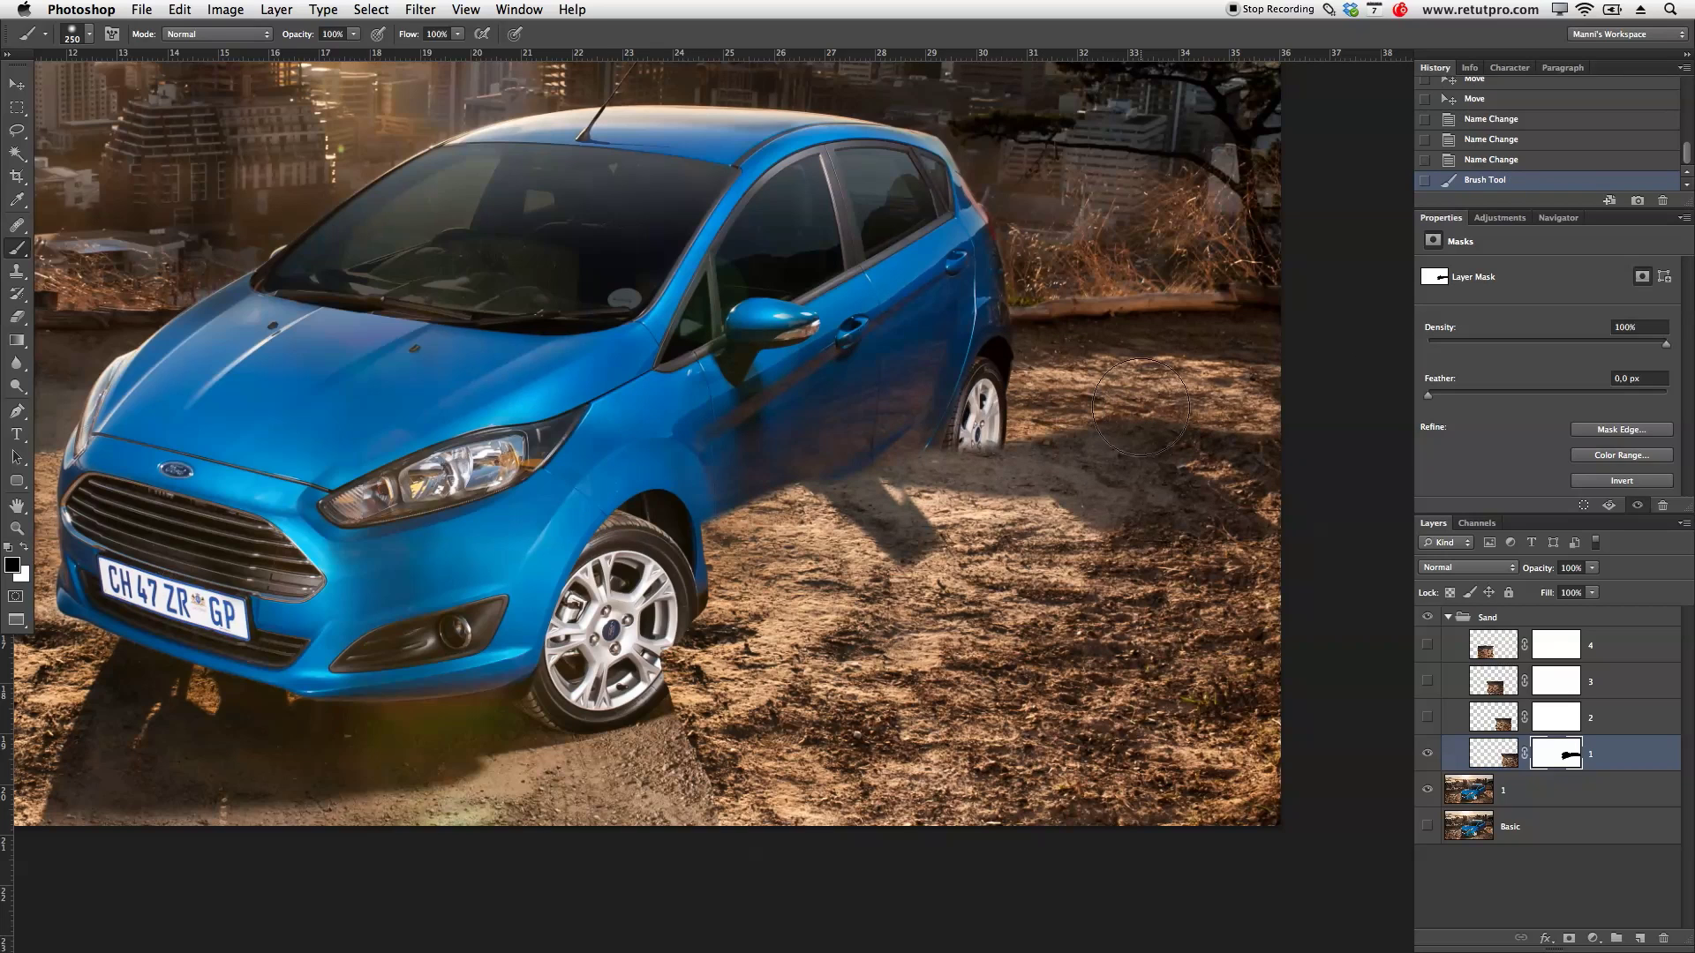
{"action": "key", "text": "bracketright"}
{"action": "key", "text": "bracketright"}
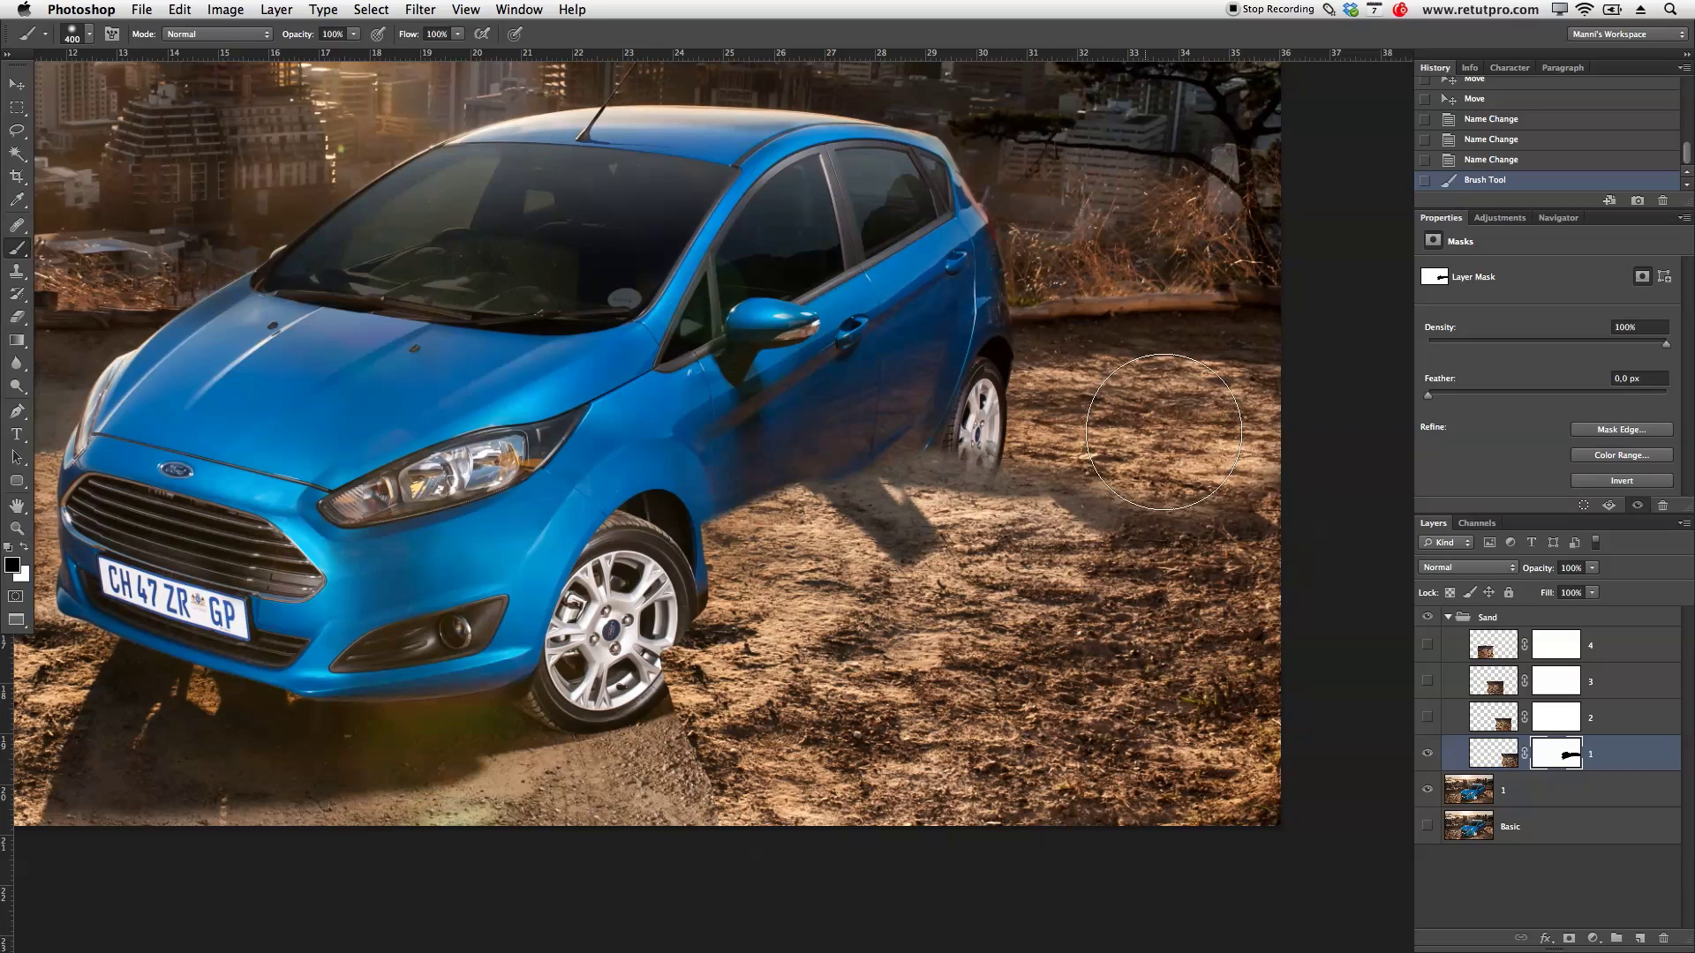
{"action": "mouse_move", "coordinate": [1065, 405]}
{"action": "left_mouse_down"}
{"action": "mouse_move", "coordinate": [881, 412]}
{"action": "mouse_move", "coordinate": [710, 473]}
{"action": "mouse_move", "coordinate": [770, 431]}
{"action": "mouse_move", "coordinate": [648, 538]}
{"action": "mouse_move", "coordinate": [769, 457]}
{"action": "mouse_move", "coordinate": [643, 544]}
{"action": "mouse_move", "coordinate": [605, 630]}
{"action": "mouse_move", "coordinate": [617, 620]}
{"action": "mouse_move", "coordinate": [613, 678]}
{"action": "mouse_move", "coordinate": [631, 635]}
{"action": "mouse_move", "coordinate": [610, 671]}
{"action": "left_mouse_up"}
{"action": "mouse_move", "coordinate": [691, 512]}
{"action": "left_mouse_down"}
{"action": "mouse_move", "coordinate": [837, 450]}
{"action": "mouse_move", "coordinate": [965, 438]}
{"action": "mouse_move", "coordinate": [980, 458]}
{"action": "mouse_move", "coordinate": [966, 461]}
{"action": "mouse_move", "coordinate": [1072, 426]}
{"action": "mouse_move", "coordinate": [1114, 435]}
{"action": "mouse_move", "coordinate": [1077, 437]}
{"action": "left_mouse_up"}
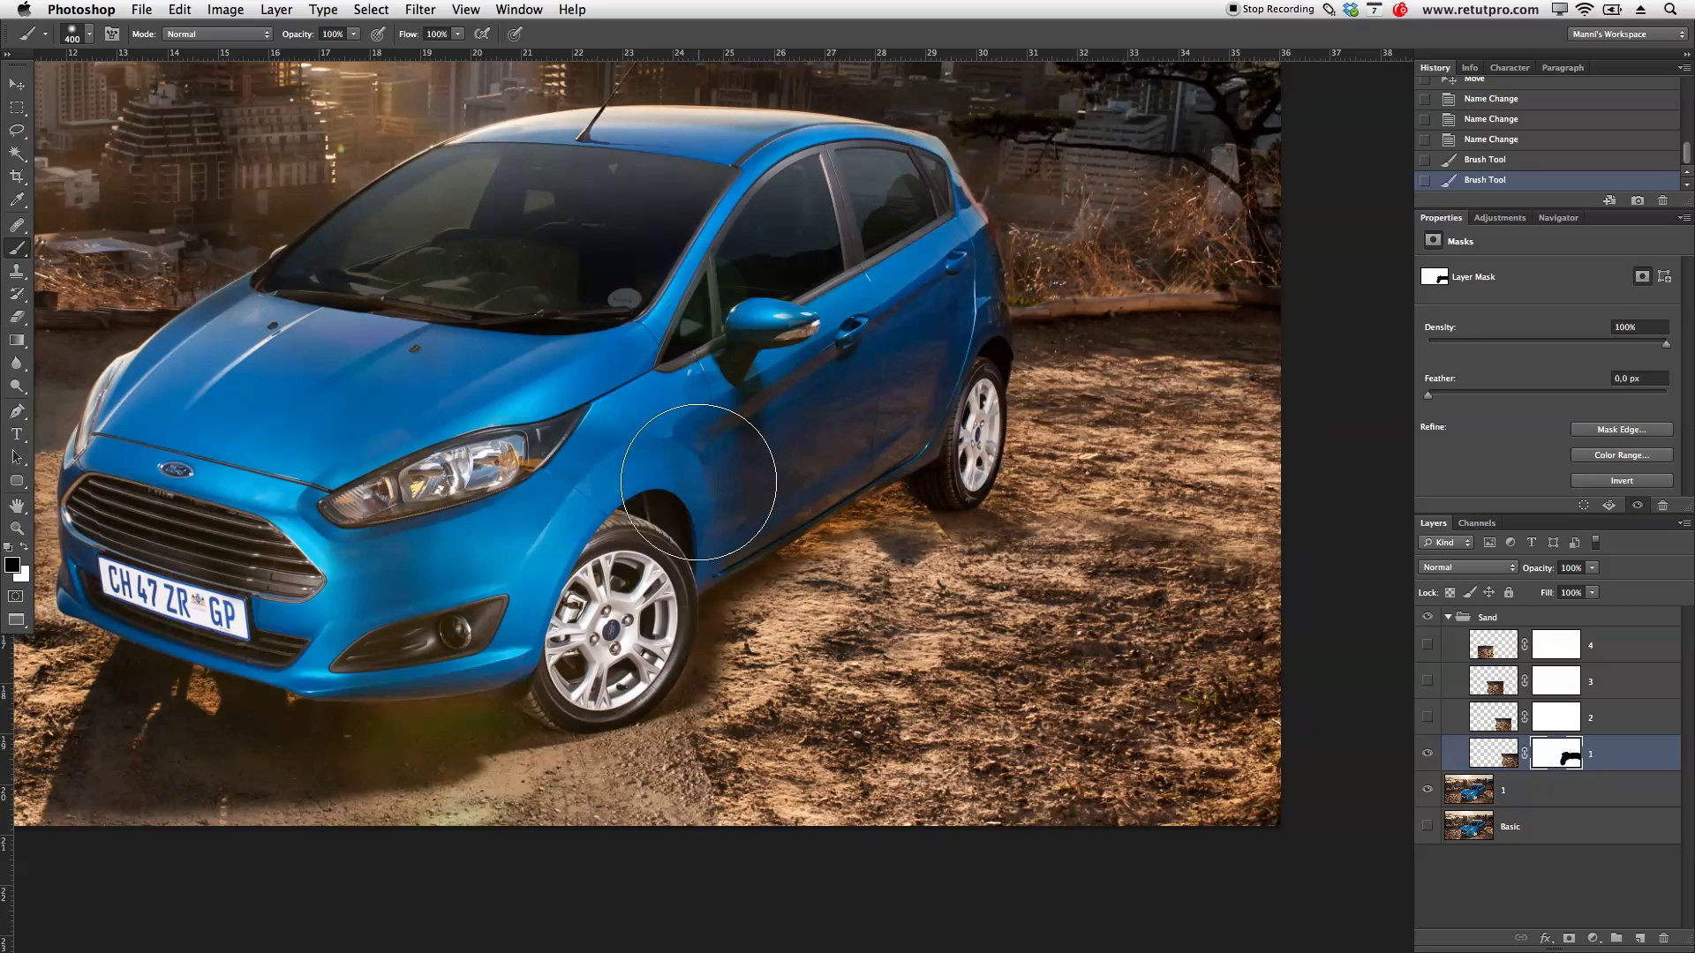
Step: Paint on sand layer 1's mask with a 60 px brush at 50% opacity to blend the sand around the rear wheel
{"action": "key", "text": "x"}
{"action": "left_click_drag", "start_coordinate": [250, 692], "coordinate": [246, 669]}
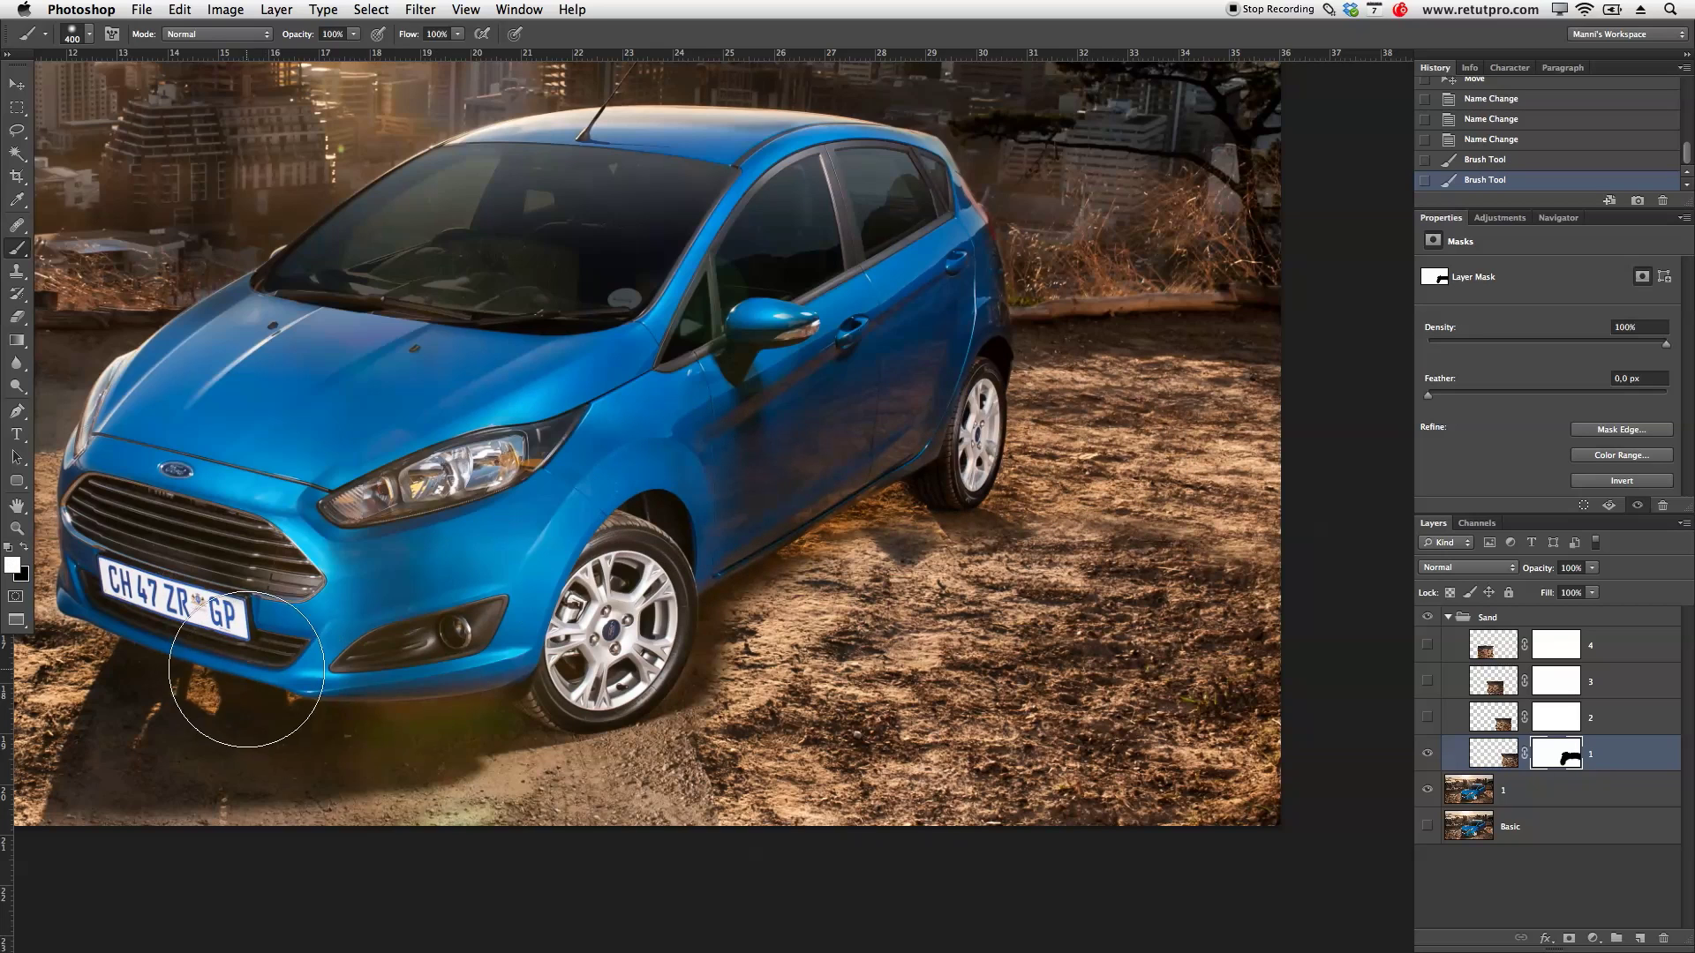
{"action": "key", "text": "bracketleft"}
{"action": "key", "text": "bracketleft"}
{"action": "key", "text": "bracketleft"}
{"action": "key", "text": "bracketleft"}
{"action": "key", "text": "z"}
{"action": "mouse_move", "coordinate": [712, 688]}
{"action": "left_mouse_down"}
{"action": "mouse_move", "coordinate": [781, 687]}
{"action": "mouse_move", "coordinate": [655, 715]}
{"action": "mouse_move", "coordinate": [707, 664]}
{"action": "mouse_move", "coordinate": [732, 504]}
{"action": "mouse_move", "coordinate": [821, 451]}
{"action": "mouse_move", "coordinate": [701, 489]}
{"action": "mouse_move", "coordinate": [1064, 321]}
{"action": "left_mouse_up"}
{"action": "key", "text": "b"}
{"action": "mouse_move", "coordinate": [1046, 317]}
{"action": "left_mouse_down"}
{"action": "mouse_move", "coordinate": [1153, 263]}
{"action": "mouse_move", "coordinate": [1032, 316]}
{"action": "mouse_move", "coordinate": [1186, 238]}
{"action": "mouse_move", "coordinate": [1268, 273]}
{"action": "left_mouse_up"}
{"action": "left_click_drag", "start_coordinate": [1272, 341], "coordinate": [781, 505]}
{"action": "mouse_move", "coordinate": [902, 481]}
{"action": "left_mouse_down"}
{"action": "mouse_move", "coordinate": [957, 491]}
{"action": "mouse_move", "coordinate": [1060, 466]}
{"action": "mouse_move", "coordinate": [999, 478]}
{"action": "mouse_move", "coordinate": [1092, 434]}
{"action": "mouse_move", "coordinate": [1180, 455]}
{"action": "mouse_move", "coordinate": [1083, 407]}
{"action": "mouse_move", "coordinate": [1319, 498]}
{"action": "mouse_move", "coordinate": [1161, 590]}
{"action": "mouse_move", "coordinate": [838, 617]}
{"action": "mouse_move", "coordinate": [1073, 466]}
{"action": "mouse_move", "coordinate": [891, 446]}
{"action": "mouse_move", "coordinate": [1271, 548]}
{"action": "mouse_move", "coordinate": [1193, 537]}
{"action": "left_mouse_up"}
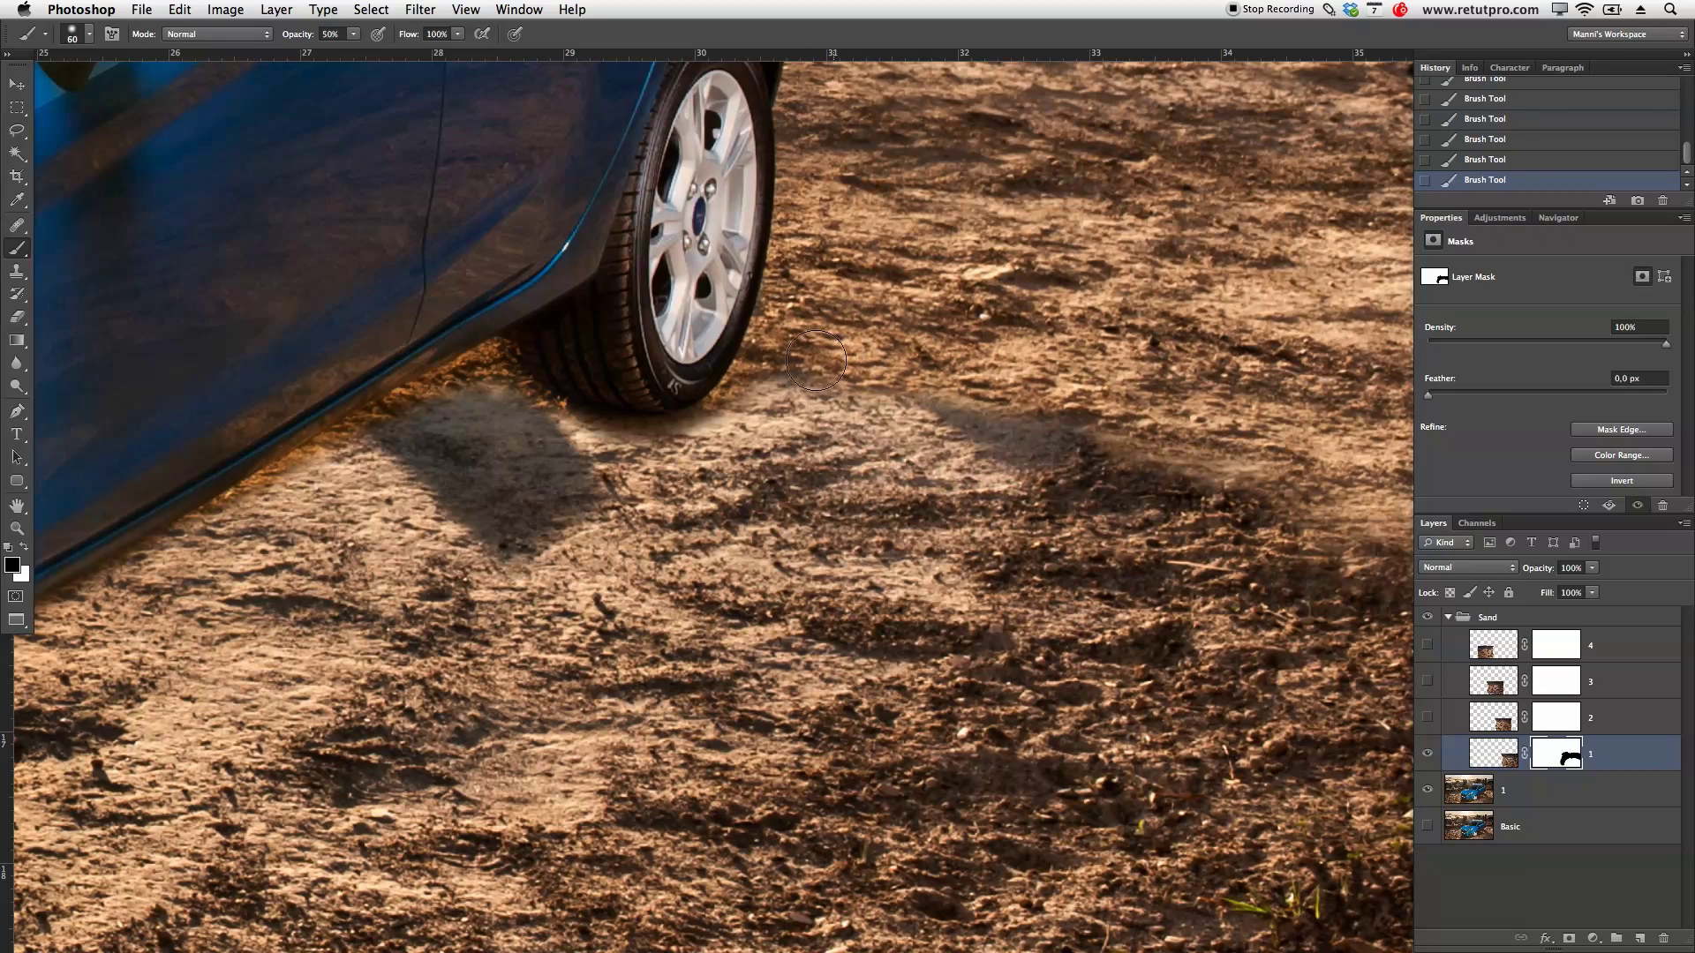
Step: Paint black on sand layer 1's mask with 150 to 175 px brushes to soften the rear-wheel seam and reveal the ground beneath the sill
{"action": "mouse_move", "coordinate": [799, 375]}
{"action": "left_mouse_down"}
{"action": "mouse_move", "coordinate": [981, 394]}
{"action": "mouse_move", "coordinate": [1024, 424]}
{"action": "mouse_move", "coordinate": [1280, 495]}
{"action": "mouse_move", "coordinate": [1077, 446]}
{"action": "mouse_move", "coordinate": [927, 388]}
{"action": "mouse_move", "coordinate": [882, 344]}
{"action": "left_mouse_up"}
{"action": "key", "text": "bracketright"}
{"action": "mouse_move", "coordinate": [771, 349]}
{"action": "left_mouse_down"}
{"action": "mouse_move", "coordinate": [624, 371]}
{"action": "mouse_move", "coordinate": [624, 346]}
{"action": "mouse_move", "coordinate": [517, 342]}
{"action": "mouse_move", "coordinate": [416, 391]}
{"action": "left_mouse_up"}
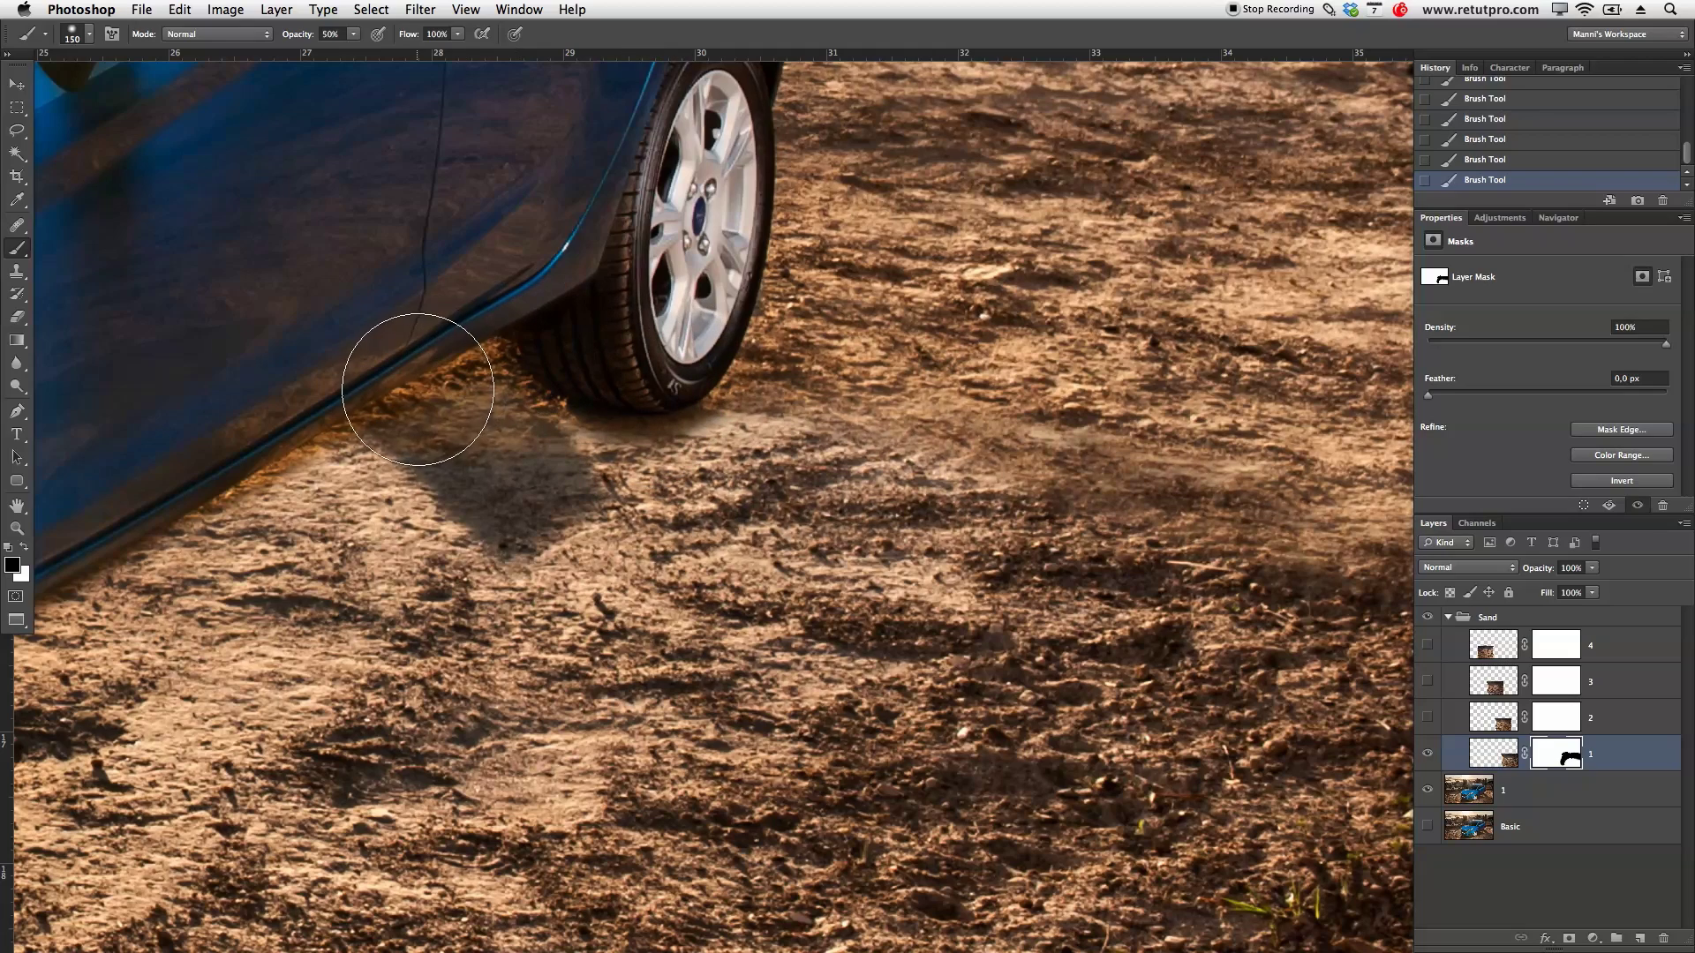
{"action": "key", "text": "bracketright"}
{"action": "key", "text": "space"}
{"action": "left_click_drag", "start_coordinate": [651, 429], "coordinate": [946, 380]}
{"action": "mouse_move", "coordinate": [767, 360]}
{"action": "left_mouse_down"}
{"action": "mouse_move", "coordinate": [785, 394]}
{"action": "mouse_move", "coordinate": [805, 390]}
{"action": "mouse_move", "coordinate": [784, 420]}
{"action": "mouse_move", "coordinate": [818, 444]}
{"action": "mouse_move", "coordinate": [754, 412]}
{"action": "mouse_move", "coordinate": [803, 430]}
{"action": "mouse_move", "coordinate": [629, 436]}
{"action": "mouse_move", "coordinate": [809, 433]}
{"action": "left_mouse_up"}
{"action": "mouse_move", "coordinate": [622, 430]}
{"action": "left_mouse_down"}
{"action": "mouse_move", "coordinate": [491, 473]}
{"action": "mouse_move", "coordinate": [627, 378]}
{"action": "left_mouse_up"}
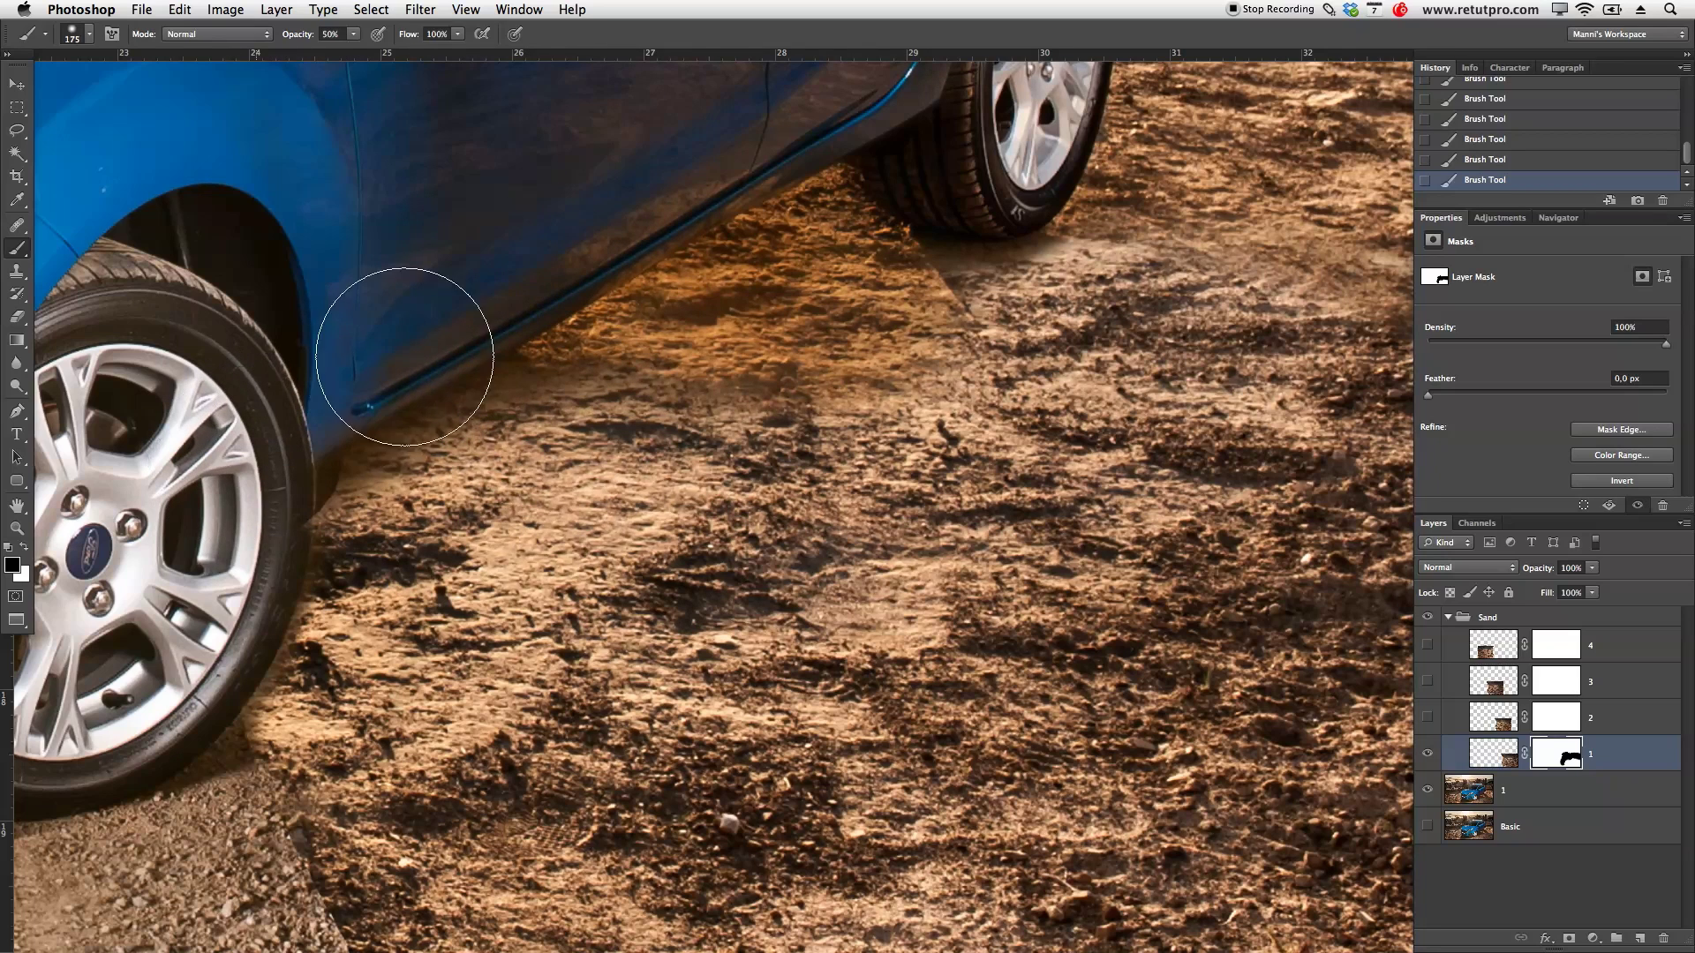
Step: Fade the sand under the sill behind the front wheel on layer 1's mask, using 150 to 600 px black brushes at 50% opacity
{"action": "scroll", "coordinate": [599, 245], "scroll_direction": "down", "scroll_amount": 5}
{"action": "scroll", "coordinate": [600, 245], "scroll_direction": "left", "scroll_amount": 3}
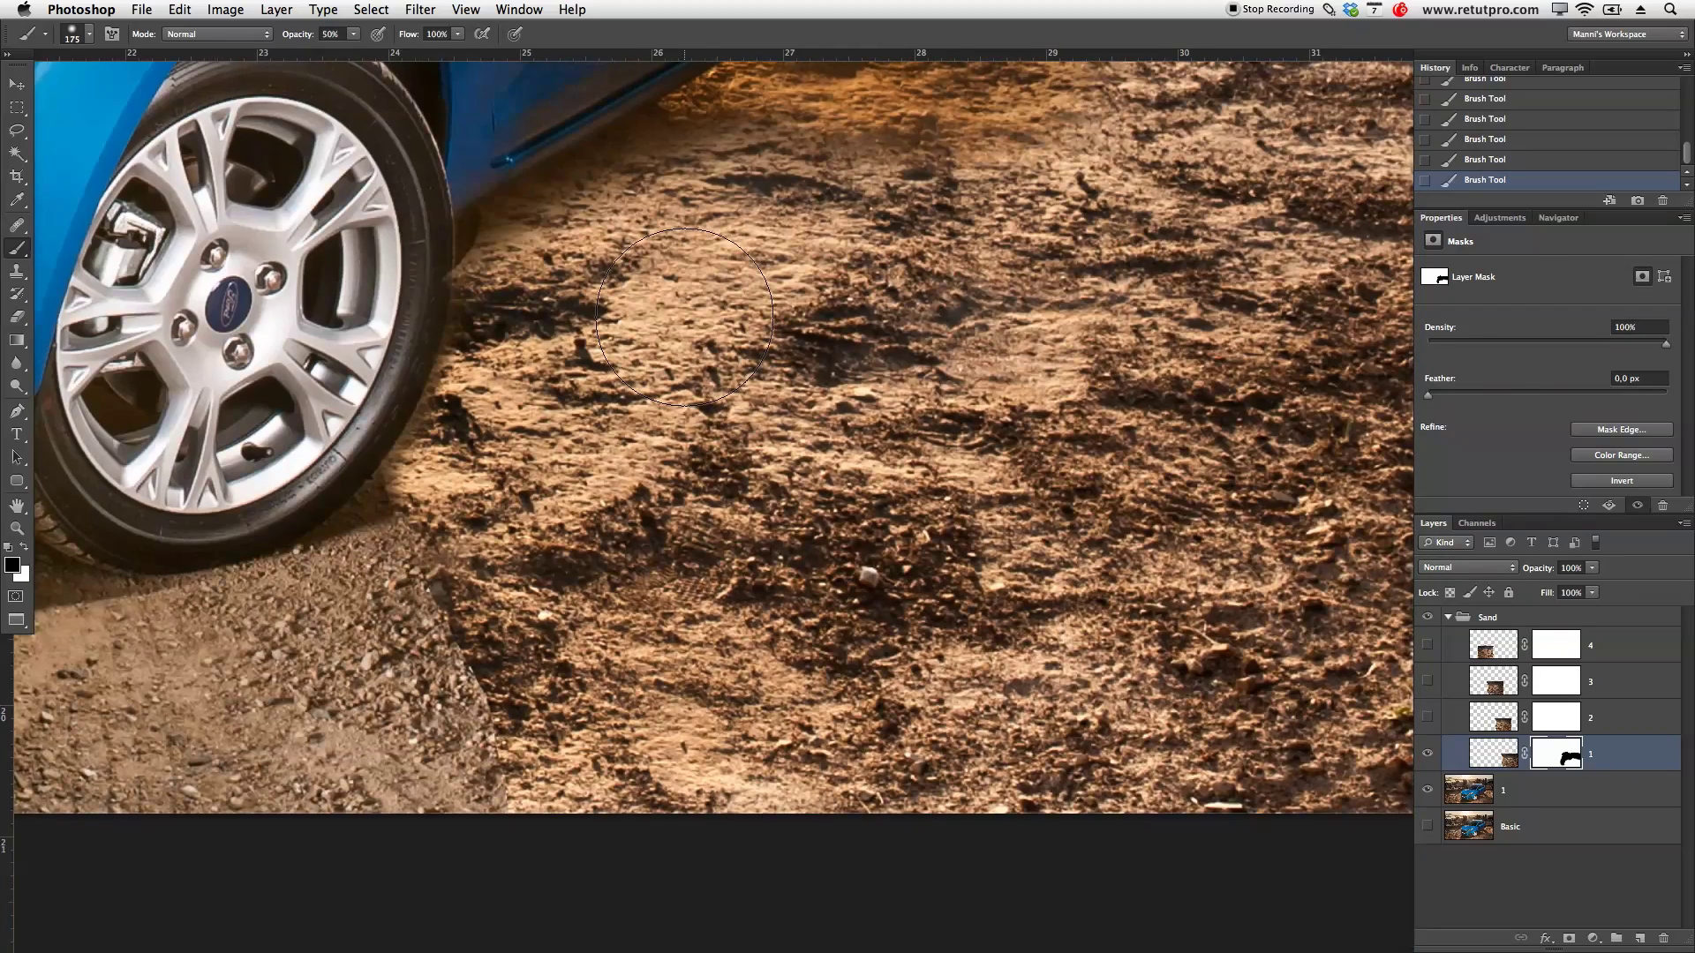
{"action": "key", "text": "bracketleft"}
{"action": "key", "text": "bracketleft"}
{"action": "key", "text": "bracketleft"}
{"action": "key", "text": "bracketleft"}
{"action": "key", "text": "bracketright"}
{"action": "key", "text": "bracketright"}
{"action": "key", "text": "bracketright"}
{"action": "key", "text": "bracketright"}
{"action": "key", "text": "bracketright"}
{"action": "key", "text": "bracketright"}
{"action": "key", "text": "bracketright"}
{"action": "key", "text": "bracketright"}
{"action": "key", "text": "bracketright"}
{"action": "key", "text": "bracketright"}
{"action": "key", "text": "bracketright"}
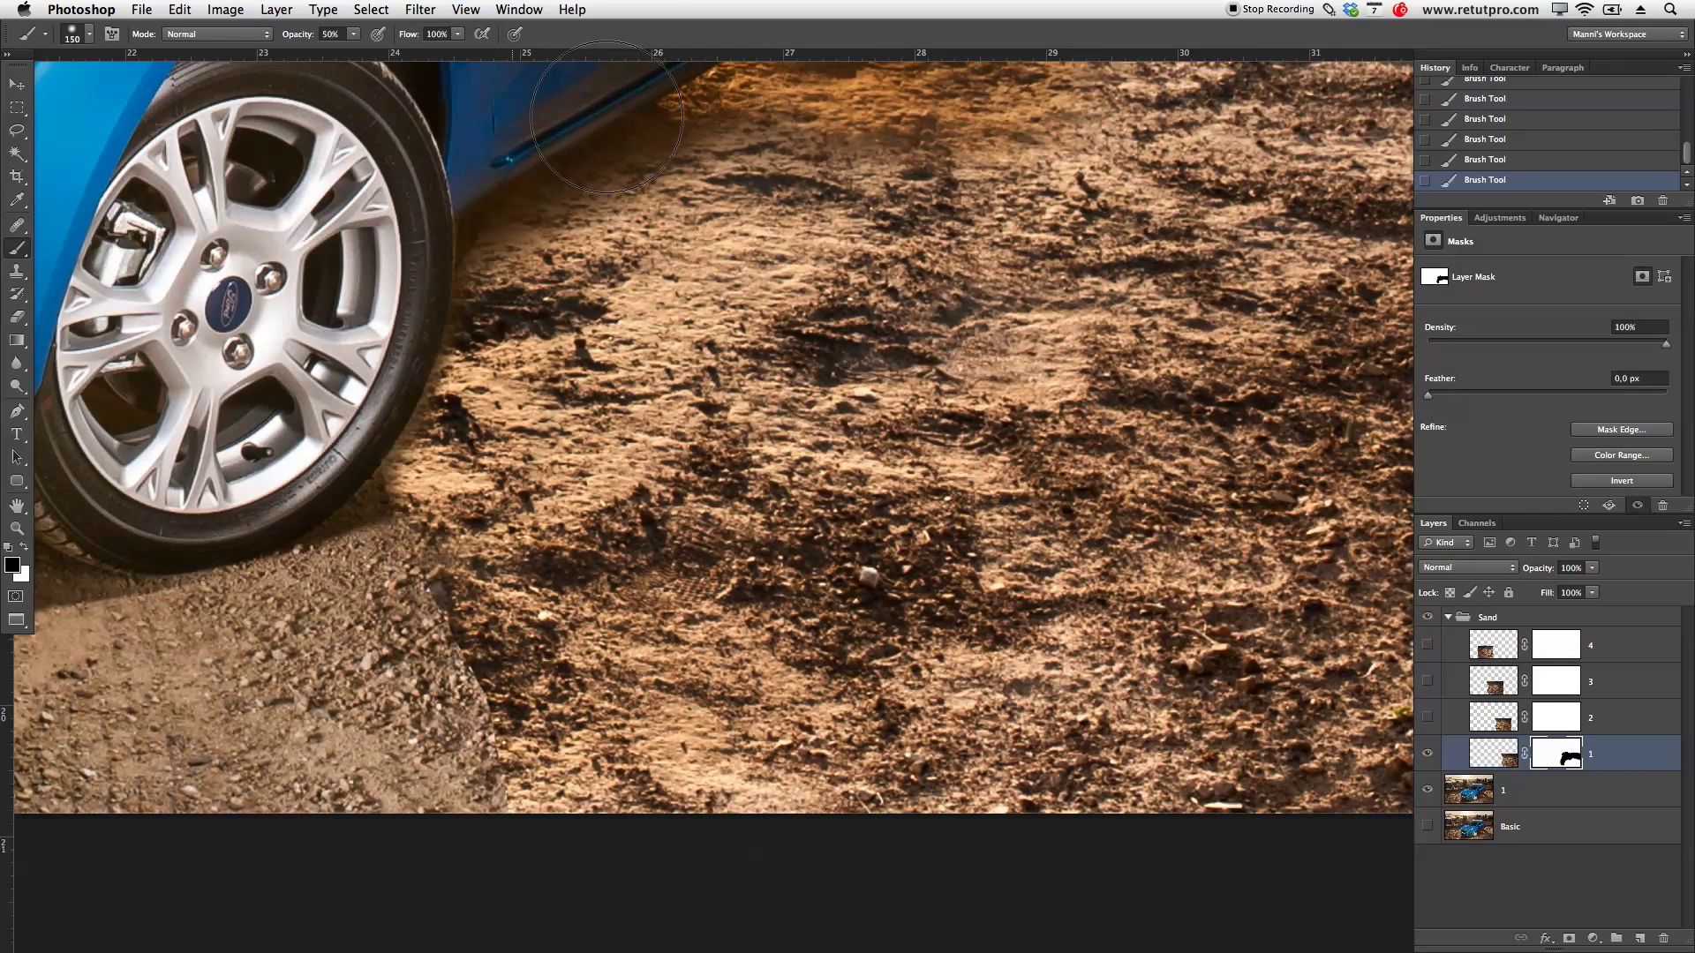
{"action": "key", "text": "bracketright"}
{"action": "key", "text": "bracketright"}
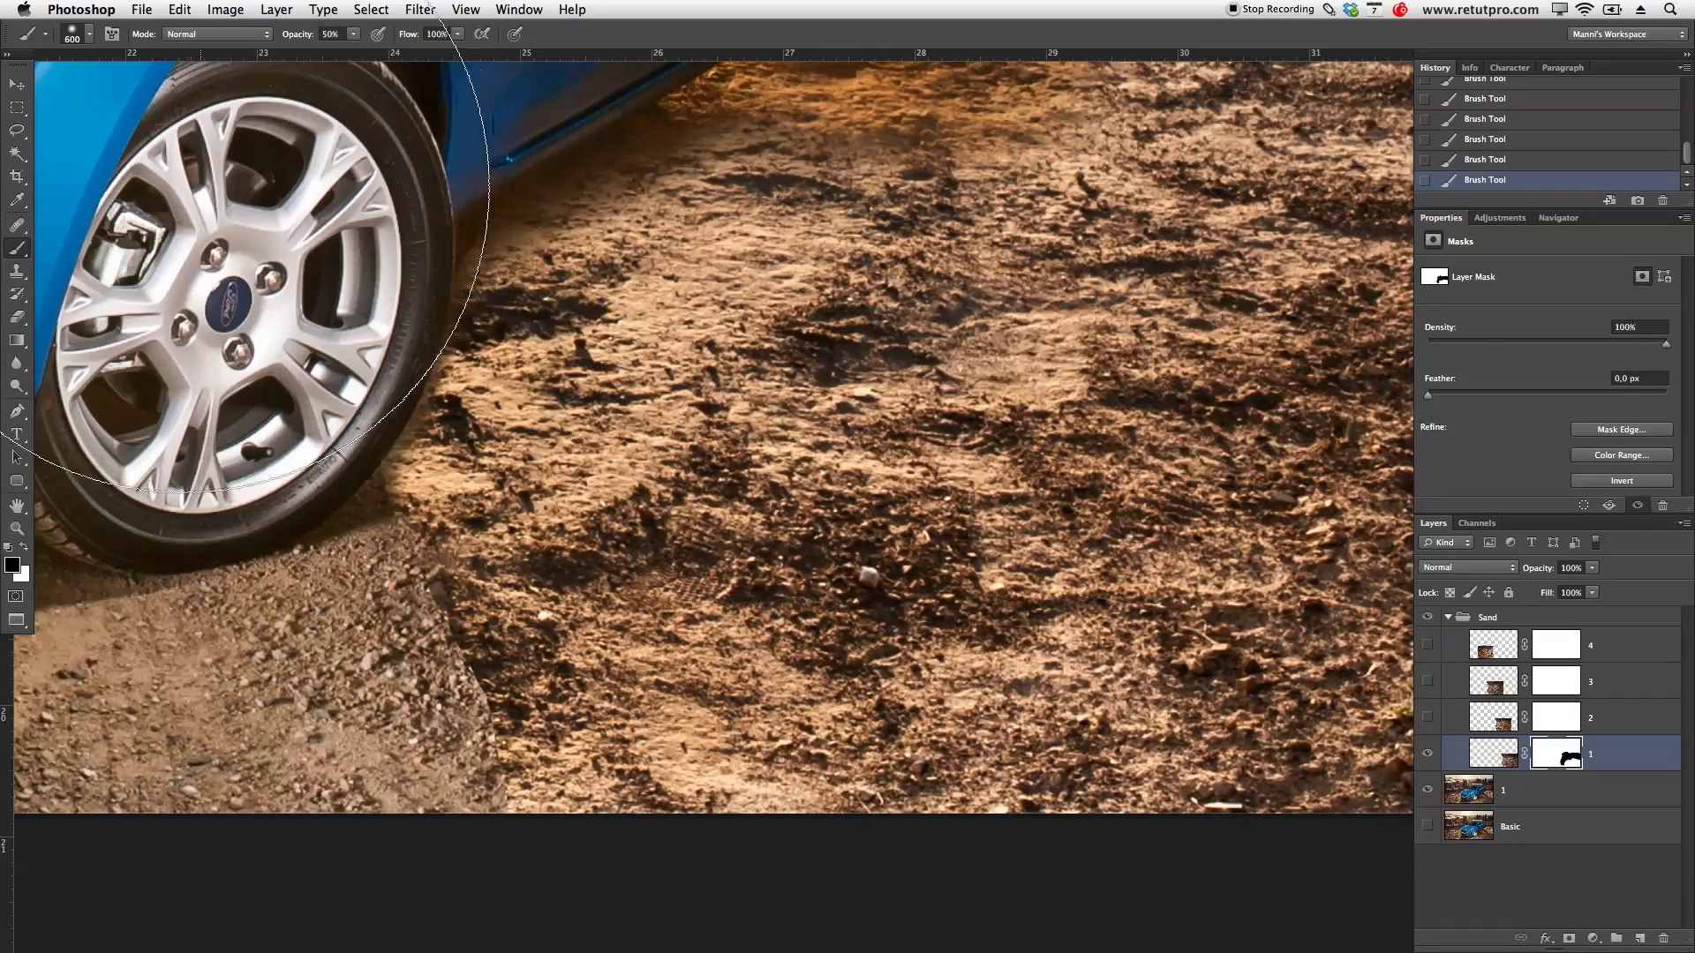
{"action": "left_click_drag", "start_coordinate": [199, 207], "coordinate": [491, 343]}
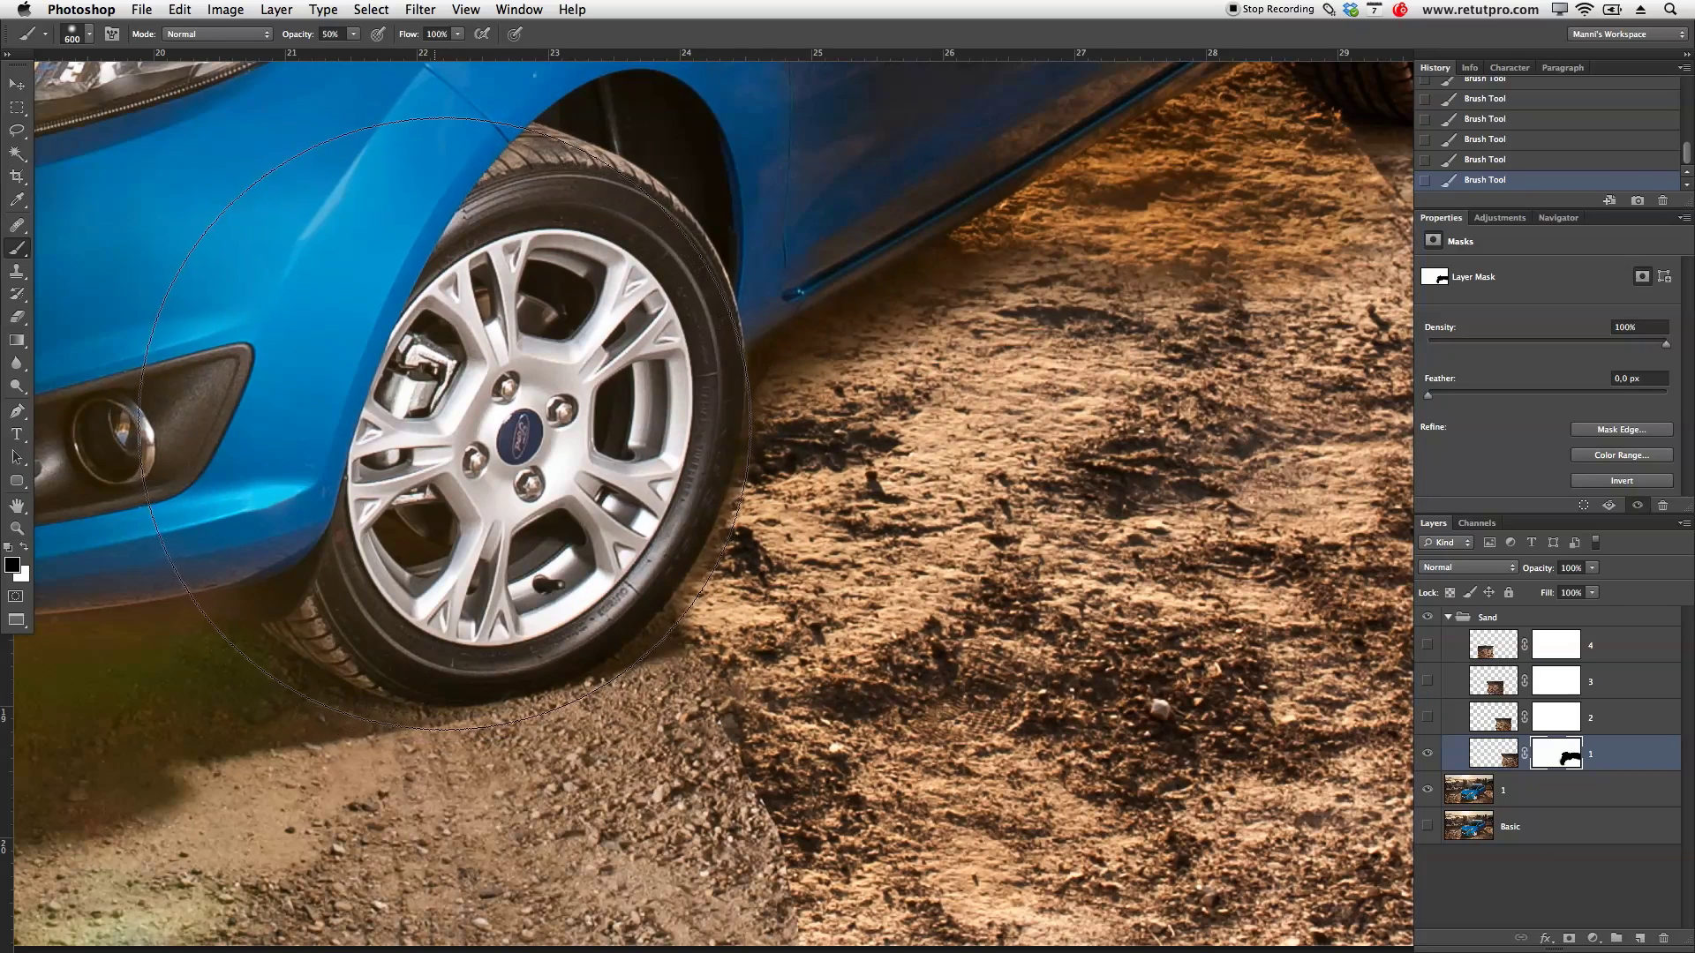
Step: Soften the sand along the front tyre's edge on layer 1's mask with 200 to 500 px black brushes at 50% opacity
{"action": "key", "text": "bracketleft"}
{"action": "key", "text": "bracketleft"}
{"action": "key", "text": "bracketleft"}
{"action": "key", "text": "bracketleft"}
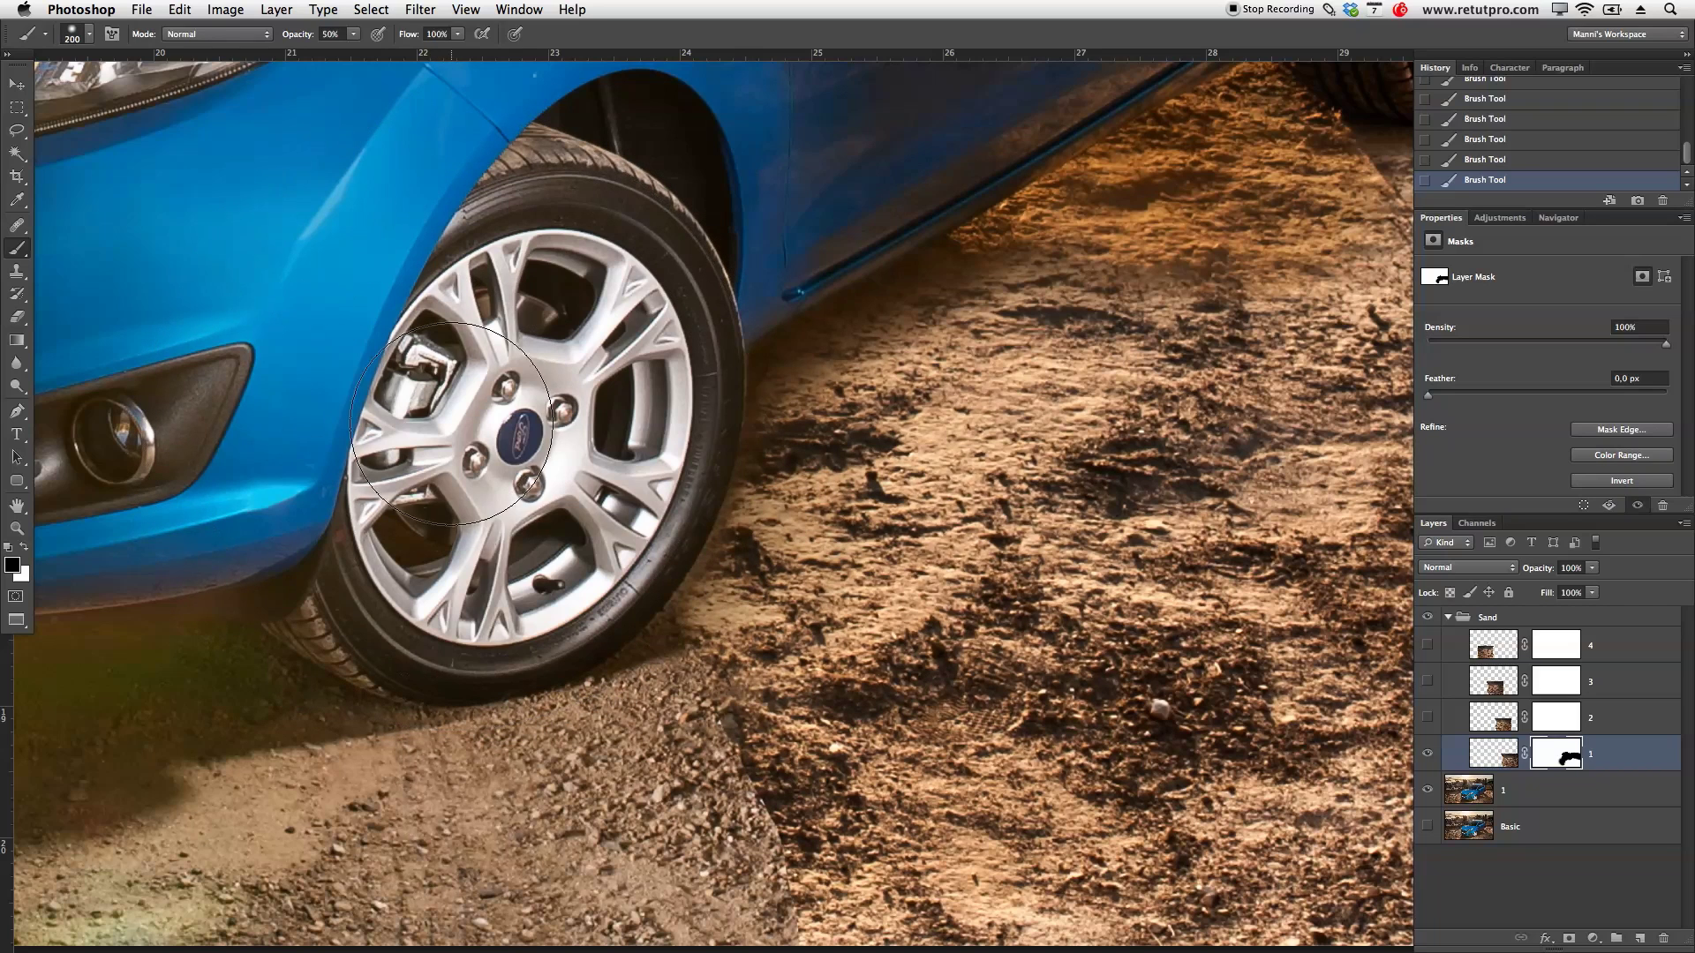
{"action": "key", "text": "bracketright"}
{"action": "key", "text": "bracketright"}
{"action": "key", "text": "bracketright"}
{"action": "key", "text": "bracketright"}
{"action": "key", "text": "bracketright"}
{"action": "key", "text": "bracketright"}
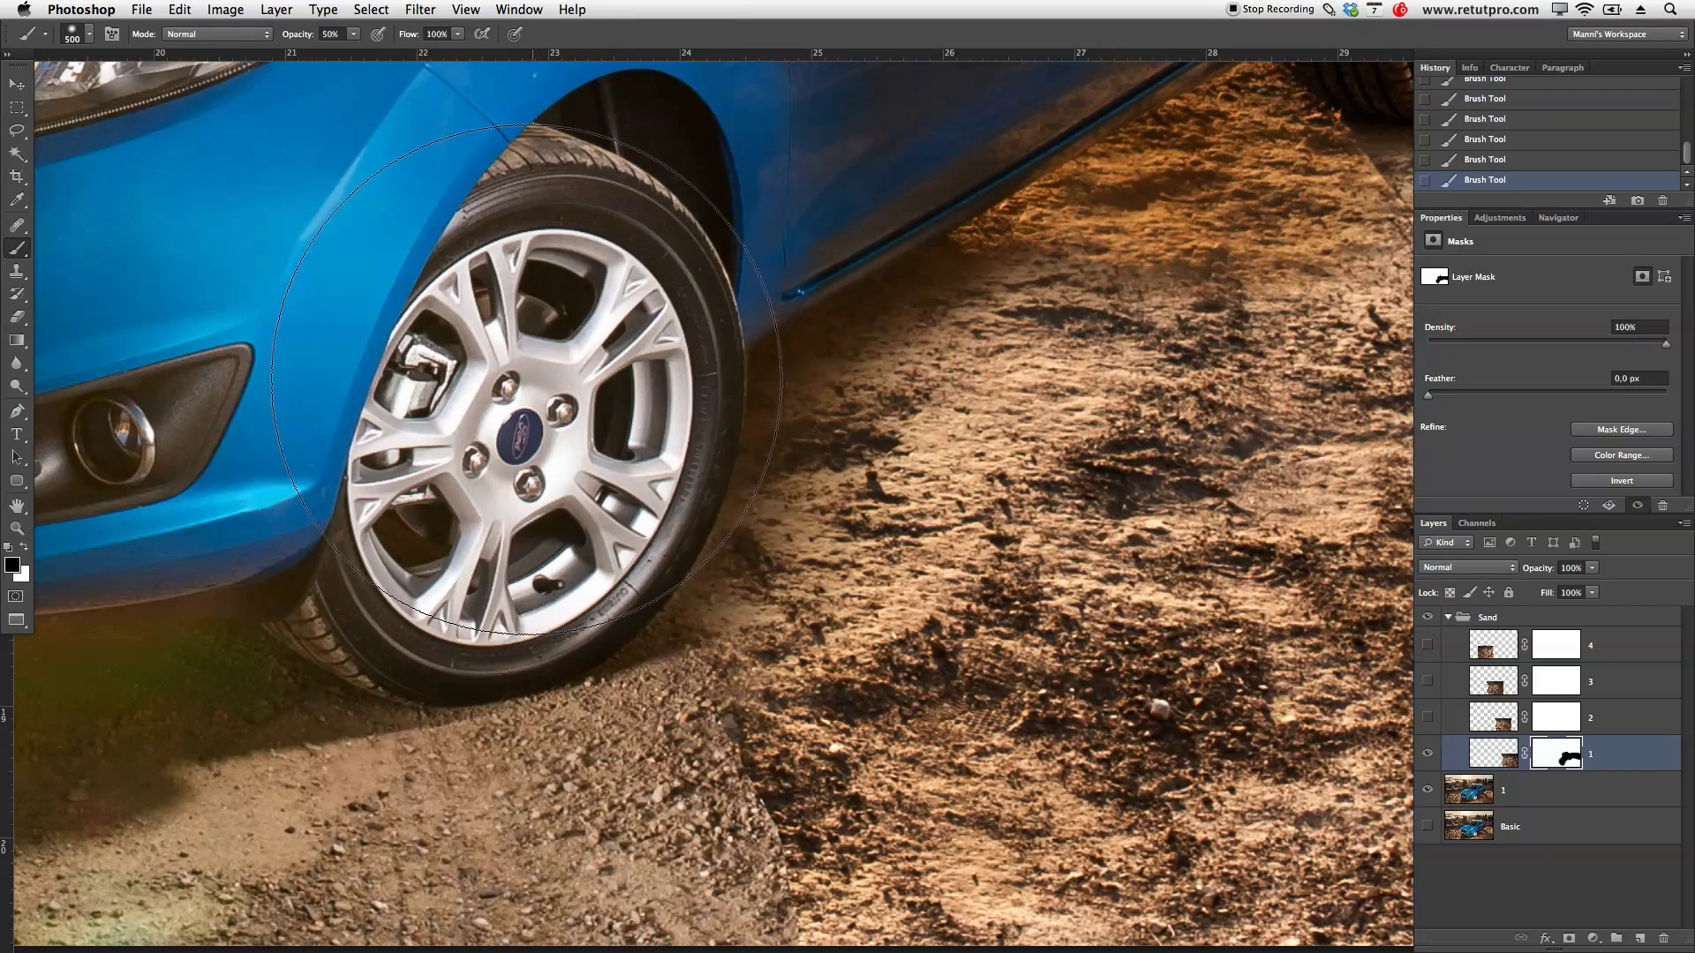
{"action": "left_click_drag", "start_coordinate": [508, 368], "coordinate": [615, 183]}
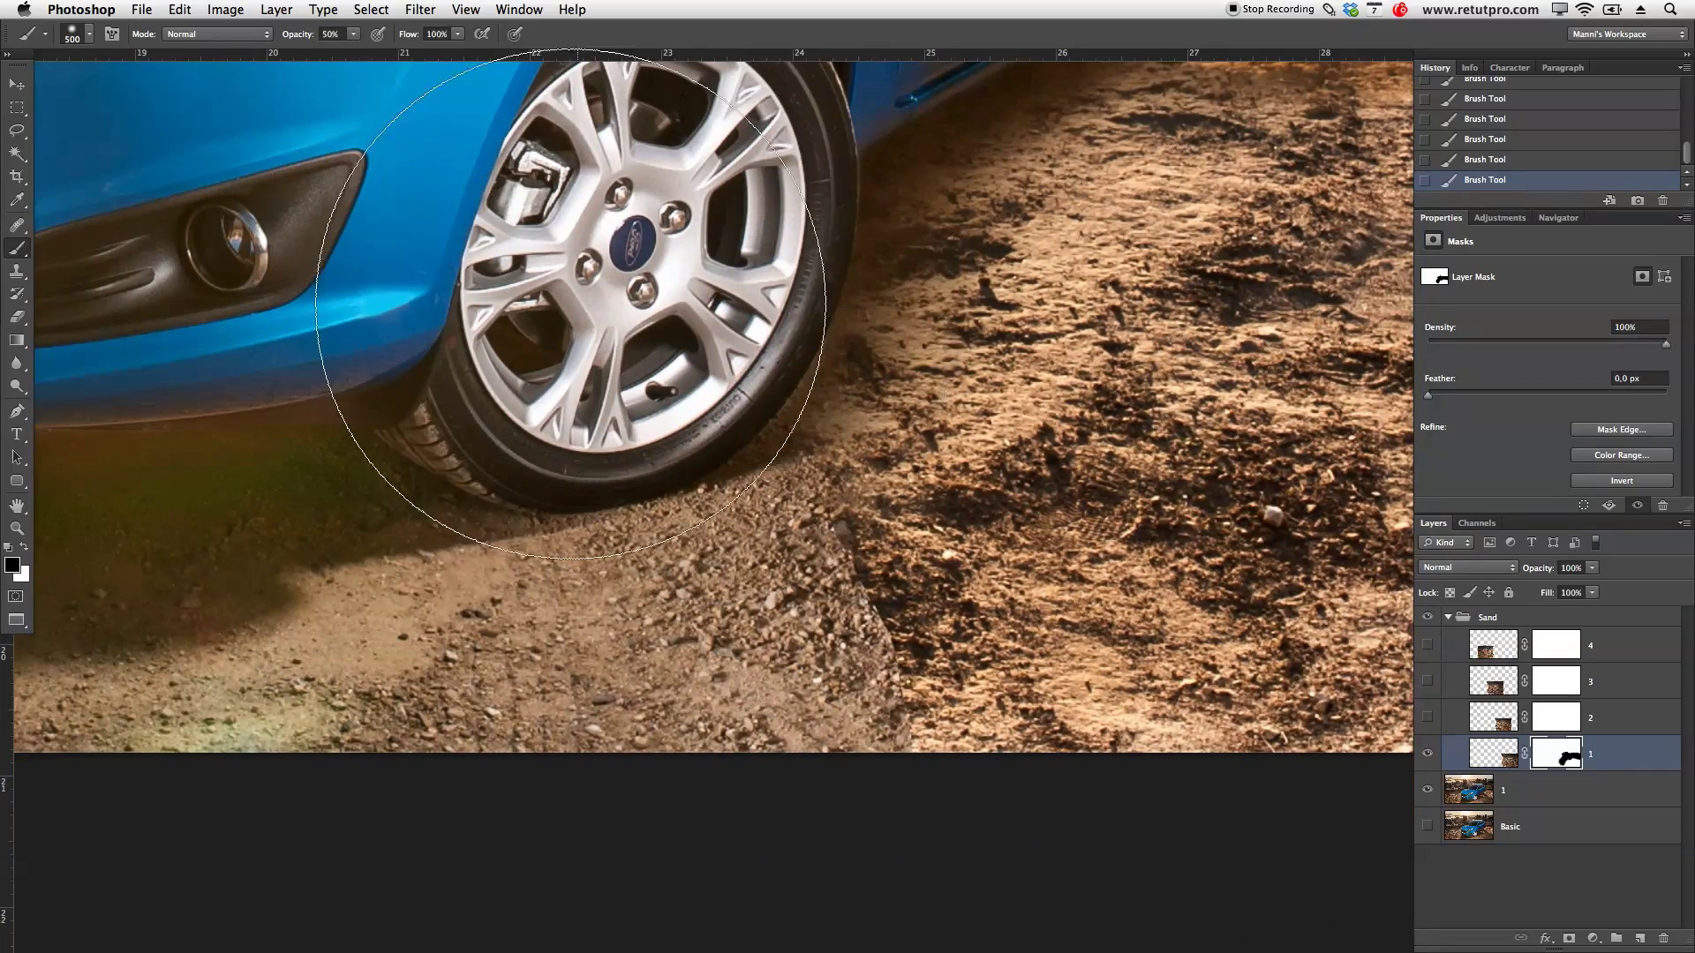
Step: Reduce the brush diameter to 200 px
{"action": "key", "text": "z"}
{"action": "left_click", "coordinate": [598, 268], "text": "alt"}
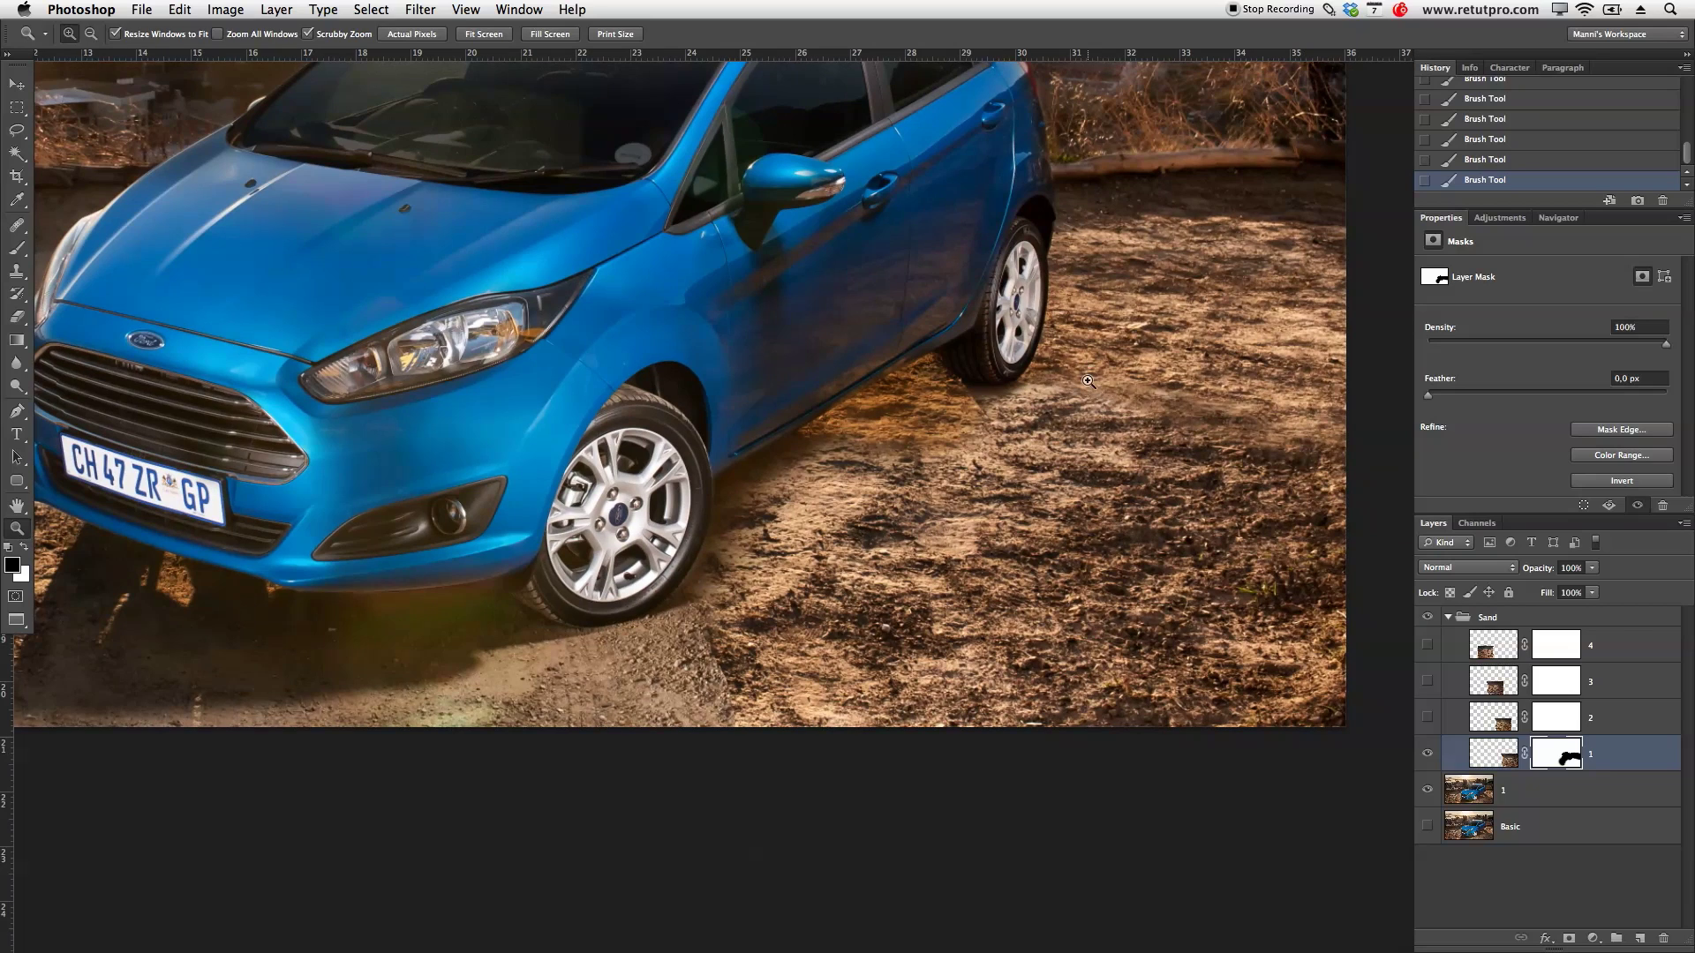
{"action": "key", "text": "b"}
{"action": "key", "text": "bracketleft"}
{"action": "key", "text": "bracketleft"}
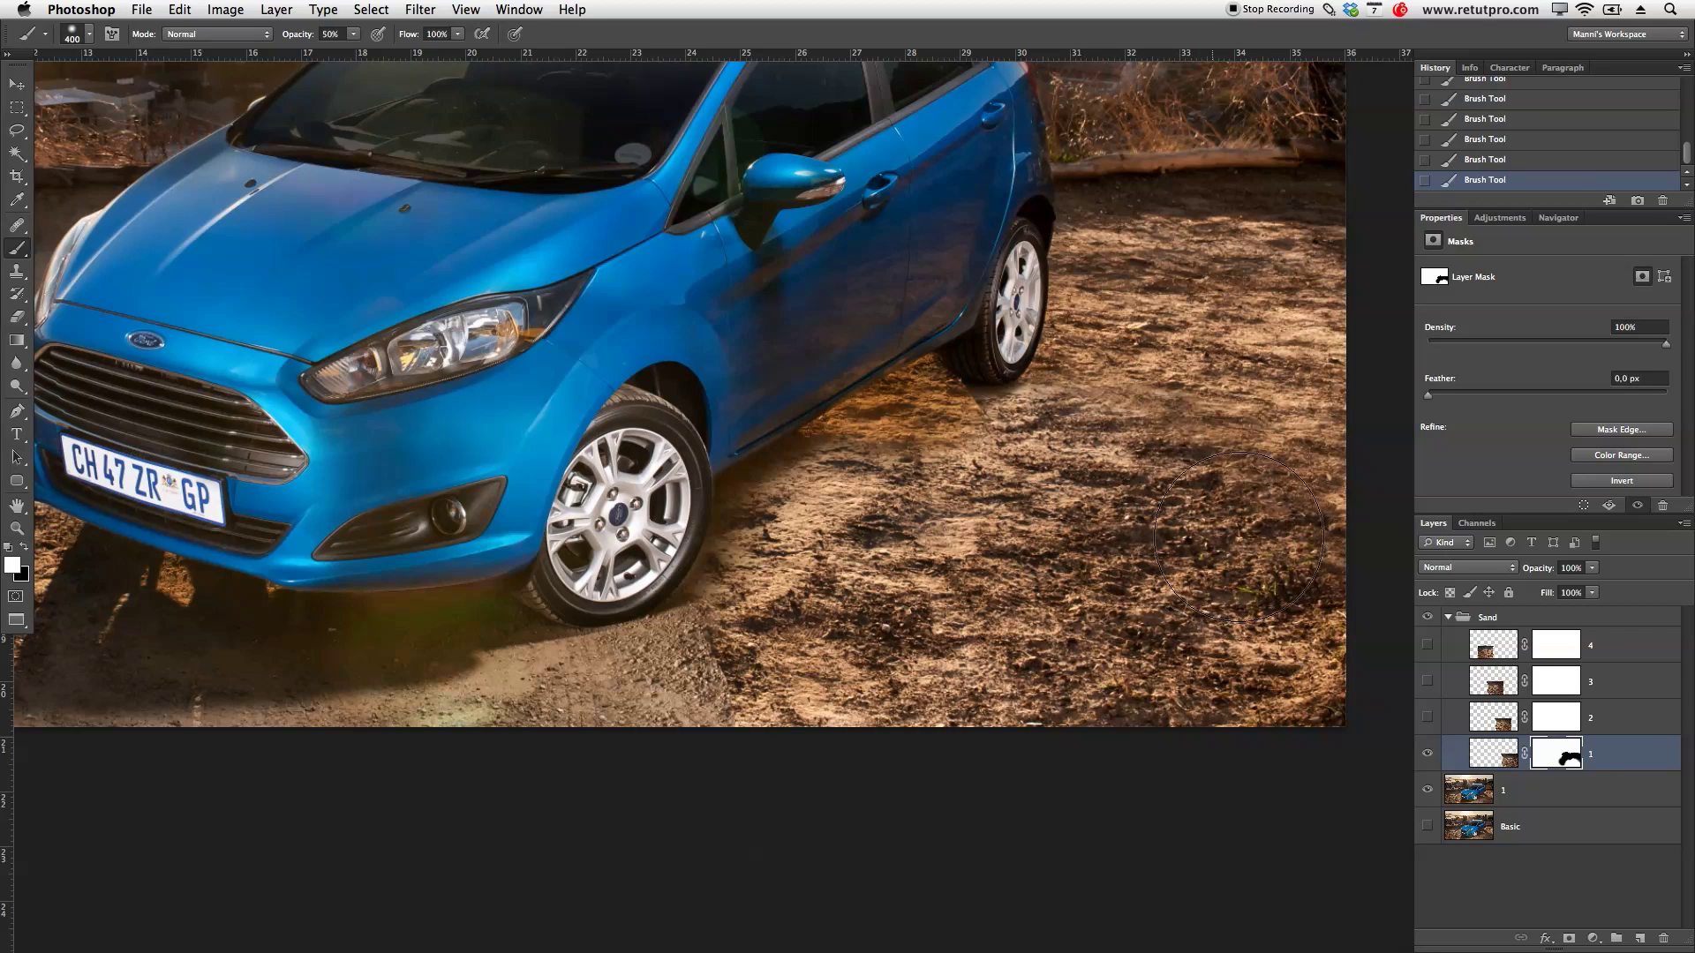
{"action": "key", "text": "bracketleft"}
{"action": "key", "text": "bracketleft"}
{"action": "key", "text": "bracketleft"}
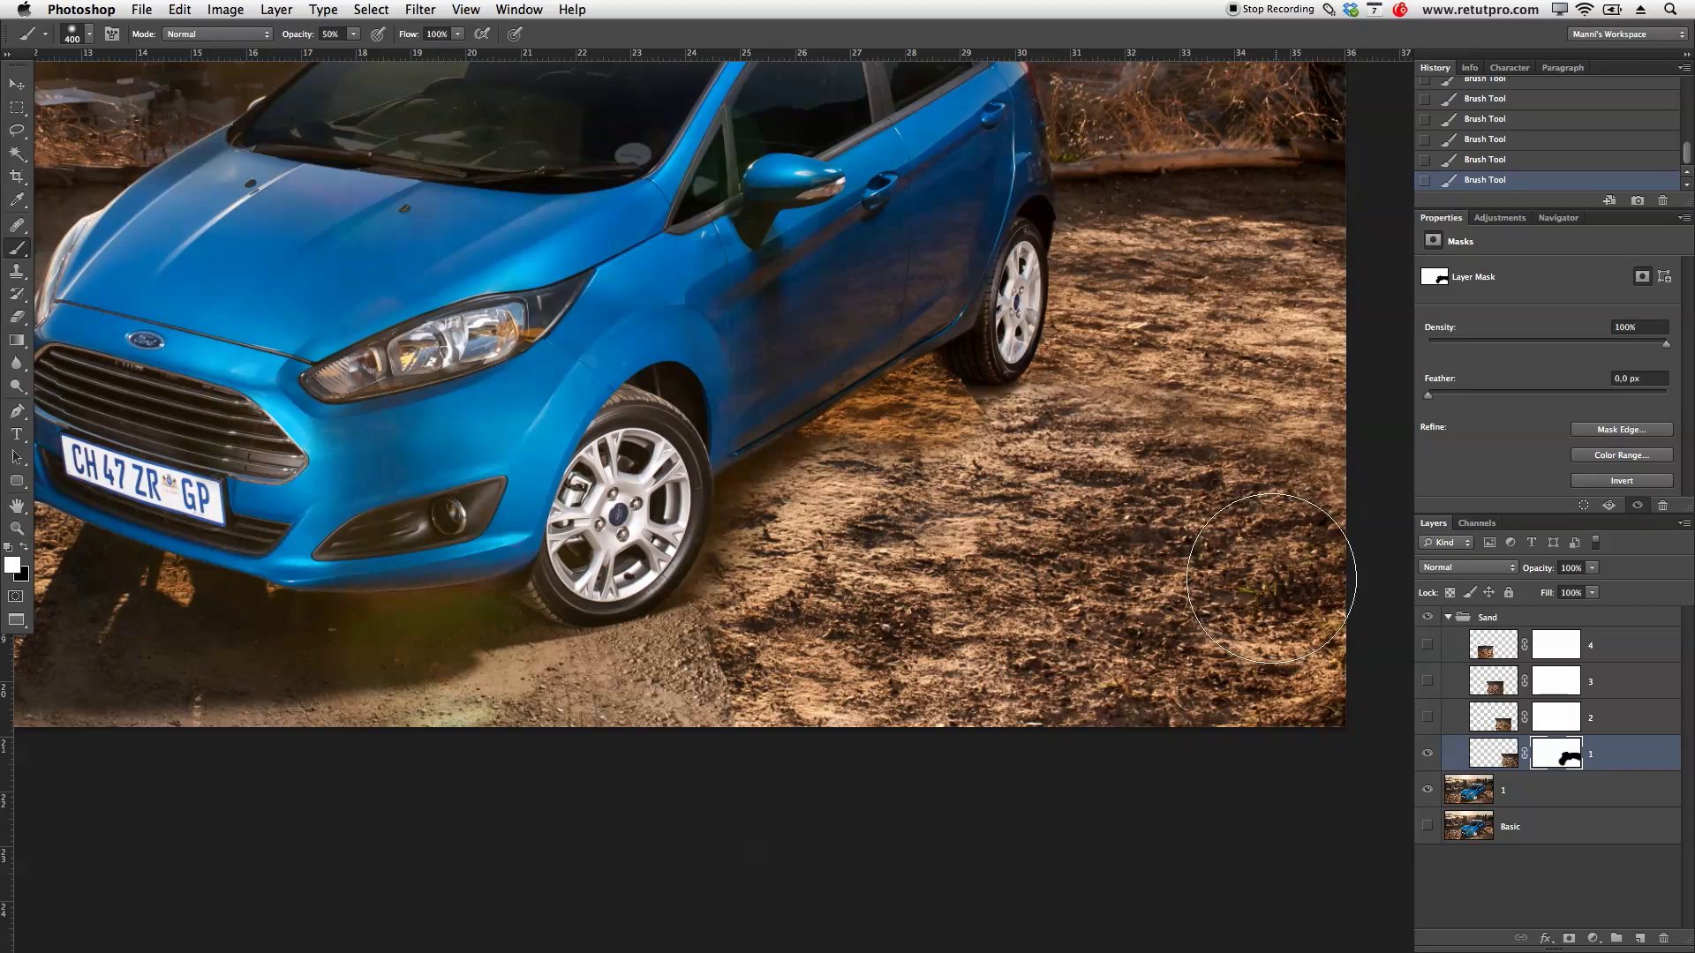
{"action": "left_click_drag", "start_coordinate": [991, 550], "coordinate": [1163, 437]}
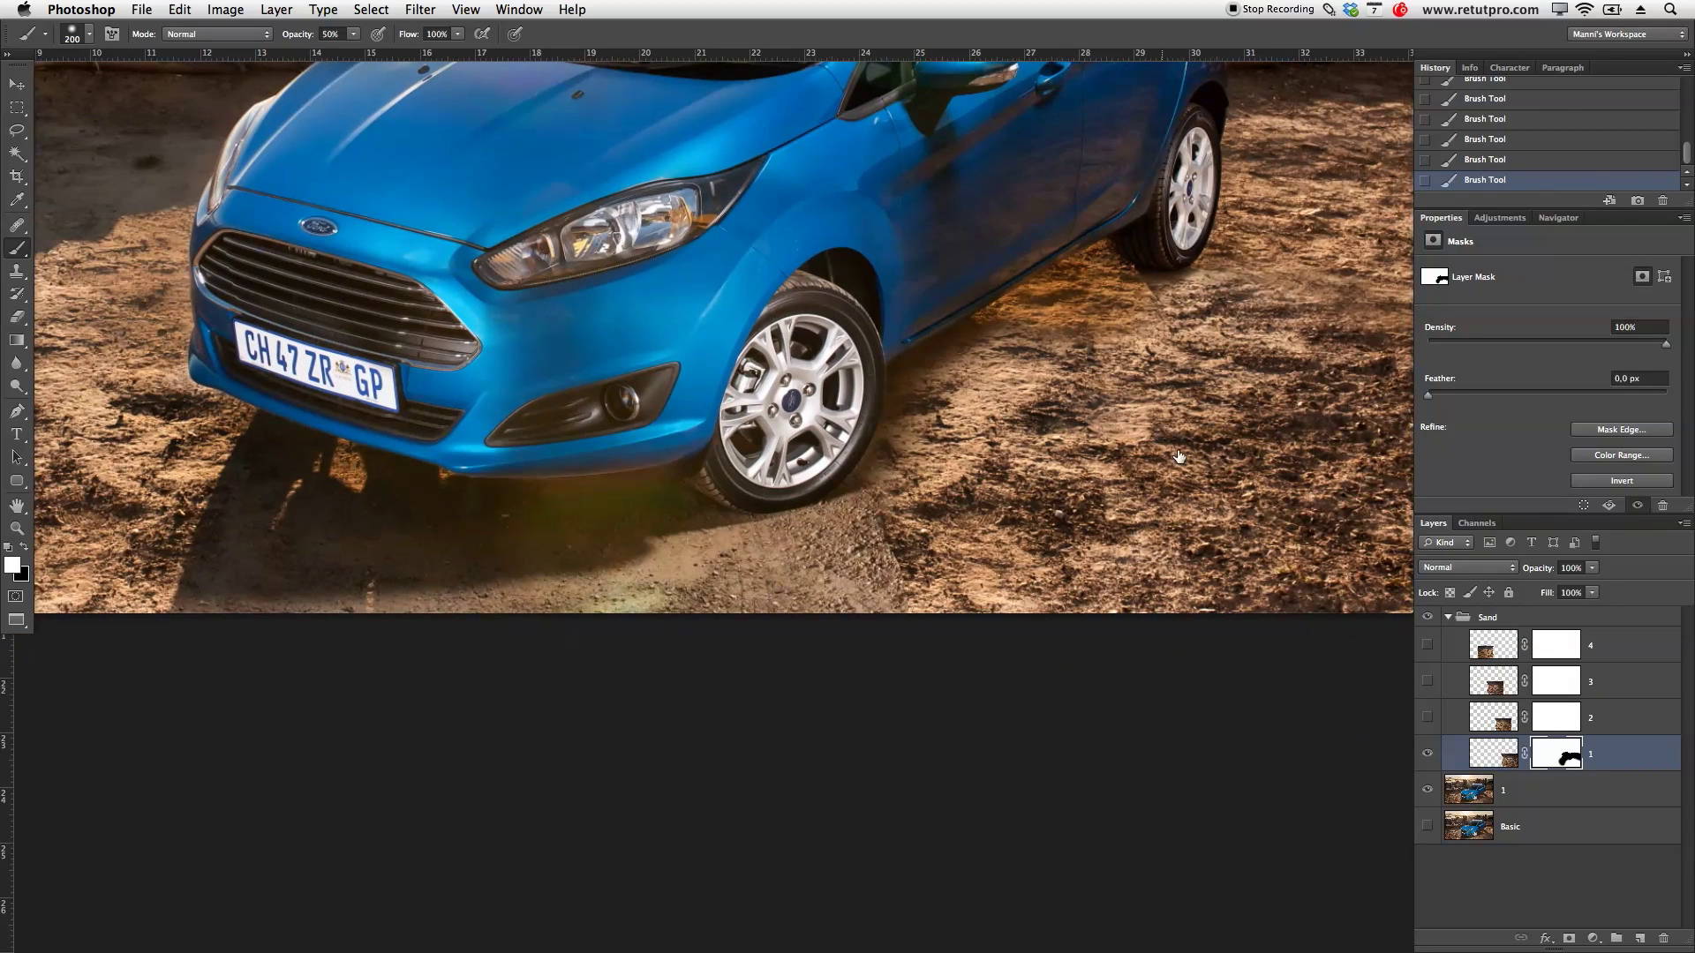
Step: Show sand layer 2 and paint black on its mask at 100% opacity to reveal the headlight, the car's side and the wheels
{"action": "left_click", "coordinate": [1429, 718]}
{"action": "left_click", "coordinate": [1635, 731]}
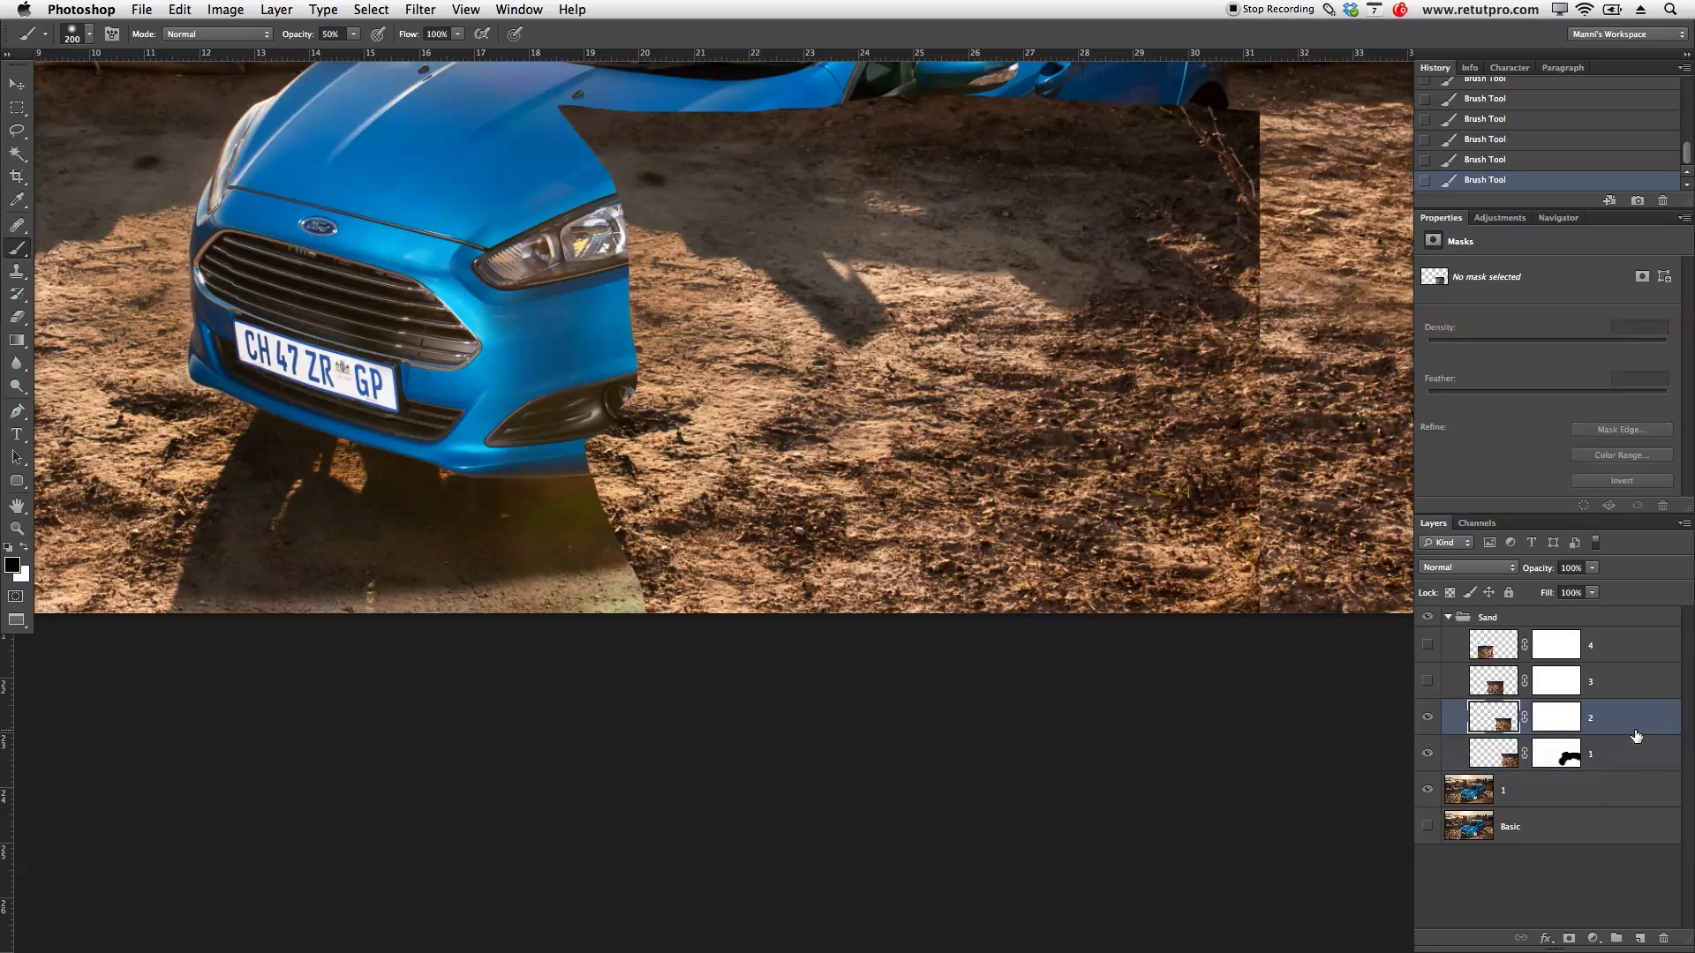
{"action": "left_click", "coordinate": [1550, 722]}
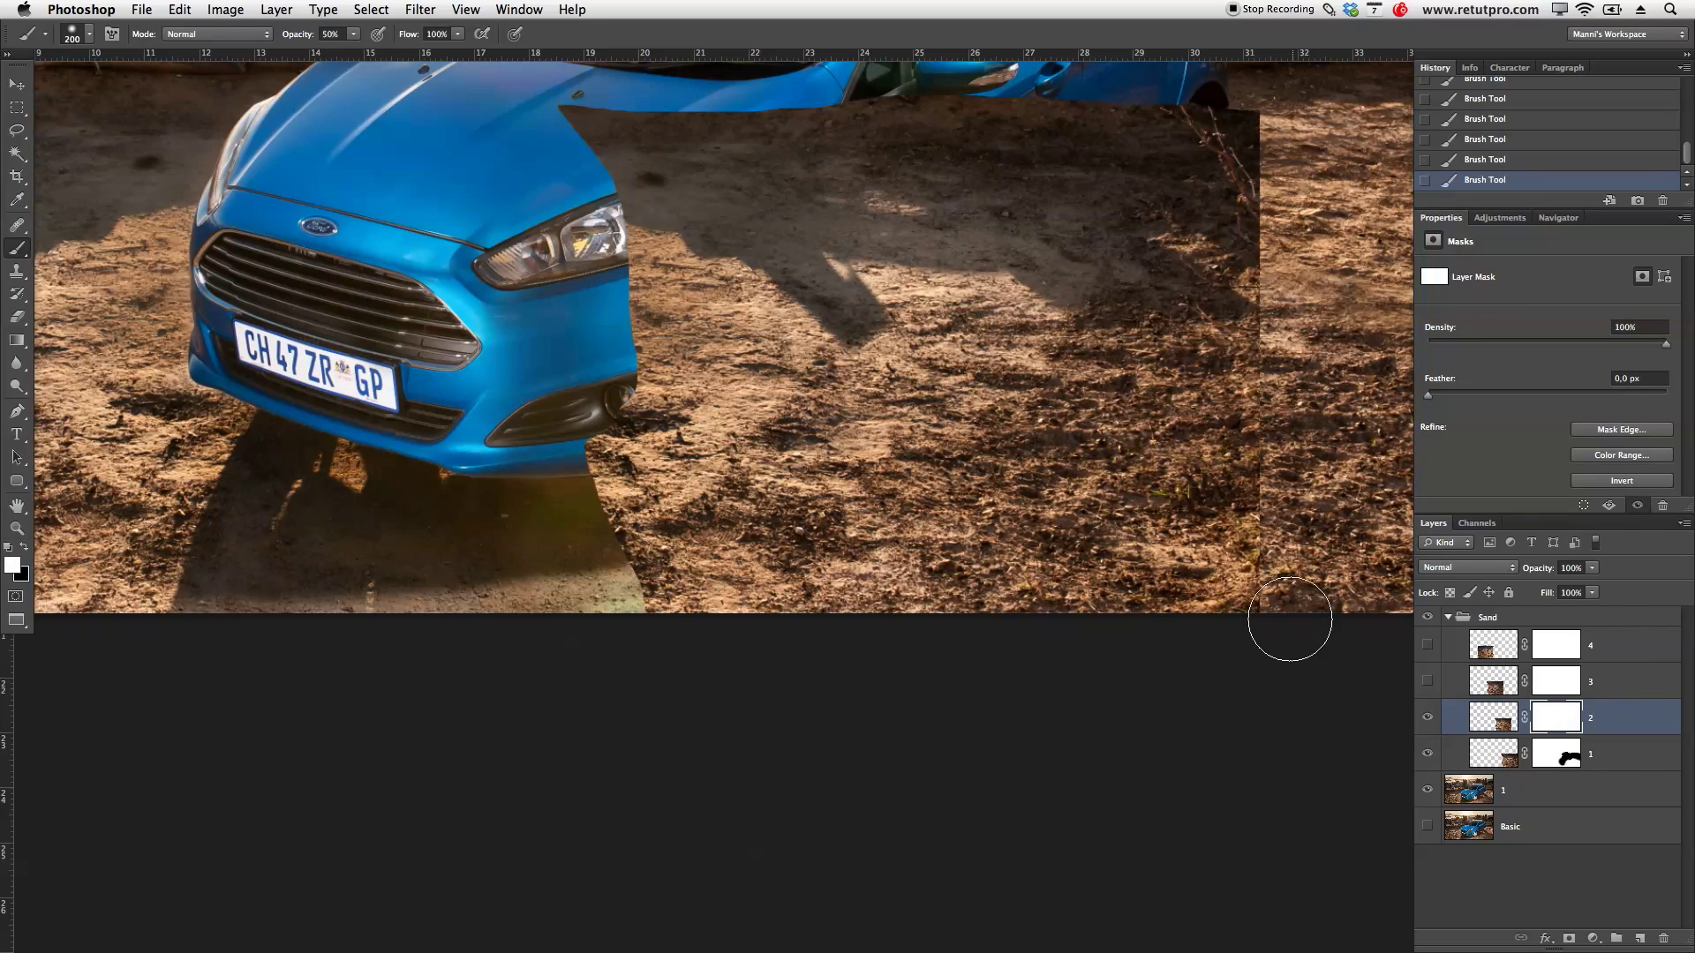
{"action": "left_click_drag", "start_coordinate": [1125, 380], "coordinate": [1073, 490]}
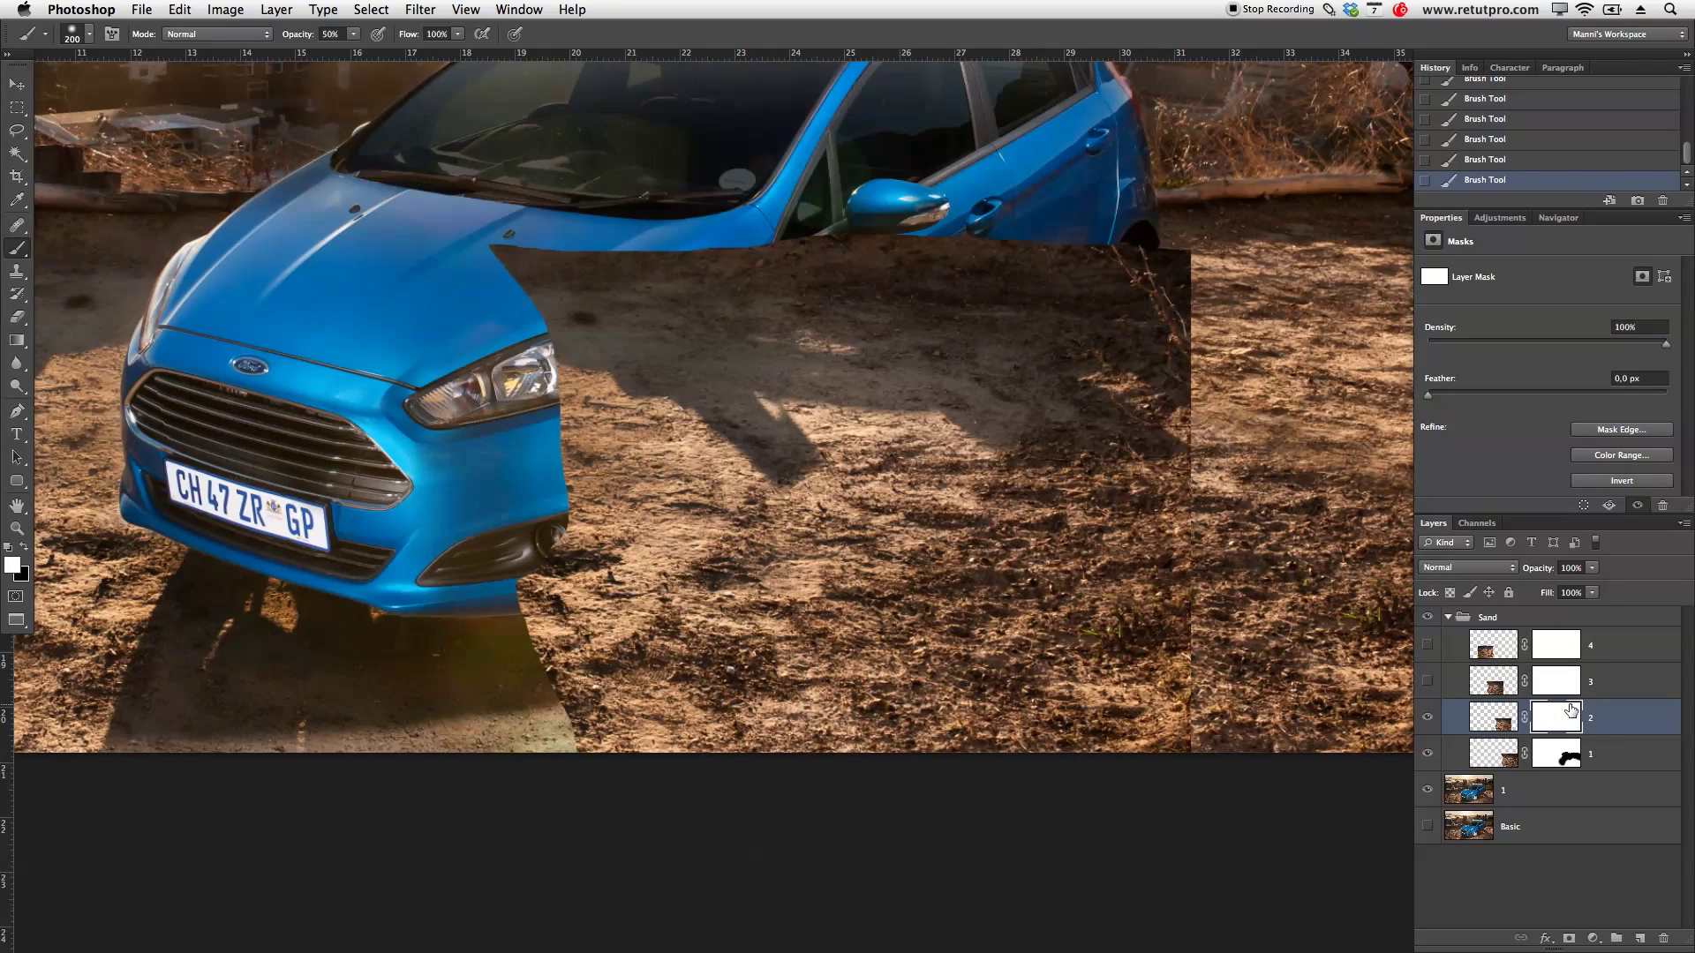
{"action": "left_click", "coordinate": [24, 550]}
{"action": "mouse_move", "coordinate": [539, 239]}
{"action": "left_mouse_down"}
{"action": "mouse_move", "coordinate": [534, 254]}
{"action": "mouse_move", "coordinate": [635, 317]}
{"action": "mouse_move", "coordinate": [859, 250]}
{"action": "mouse_move", "coordinate": [1148, 269]}
{"action": "mouse_move", "coordinate": [1174, 327]}
{"action": "mouse_move", "coordinate": [935, 310]}
{"action": "mouse_move", "coordinate": [600, 415]}
{"action": "mouse_move", "coordinate": [965, 341]}
{"action": "mouse_move", "coordinate": [561, 514]}
{"action": "mouse_move", "coordinate": [931, 381]}
{"action": "left_mouse_up"}
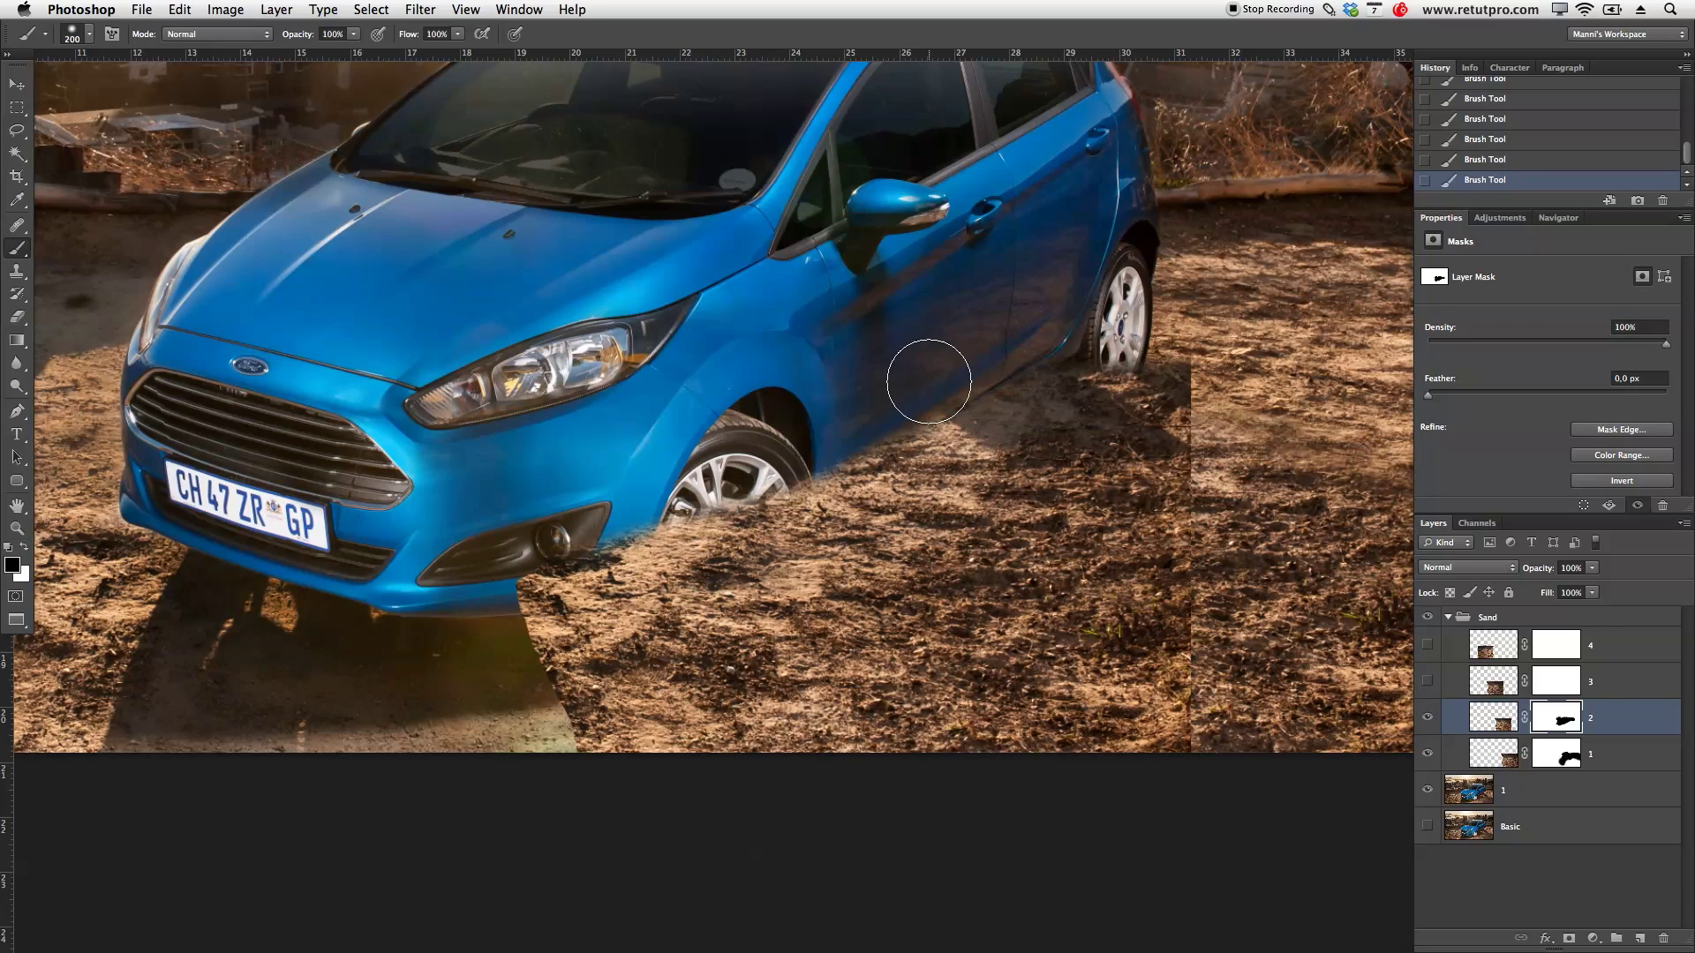
Step: Add a new layer above the Sand group and sketch guide strokes in red ff0000 over the sand beside the car with a 35 px brush
{"action": "left_click", "coordinate": [1639, 941]}
{"action": "left_click_drag", "start_coordinate": [1515, 722], "coordinate": [1508, 600]}
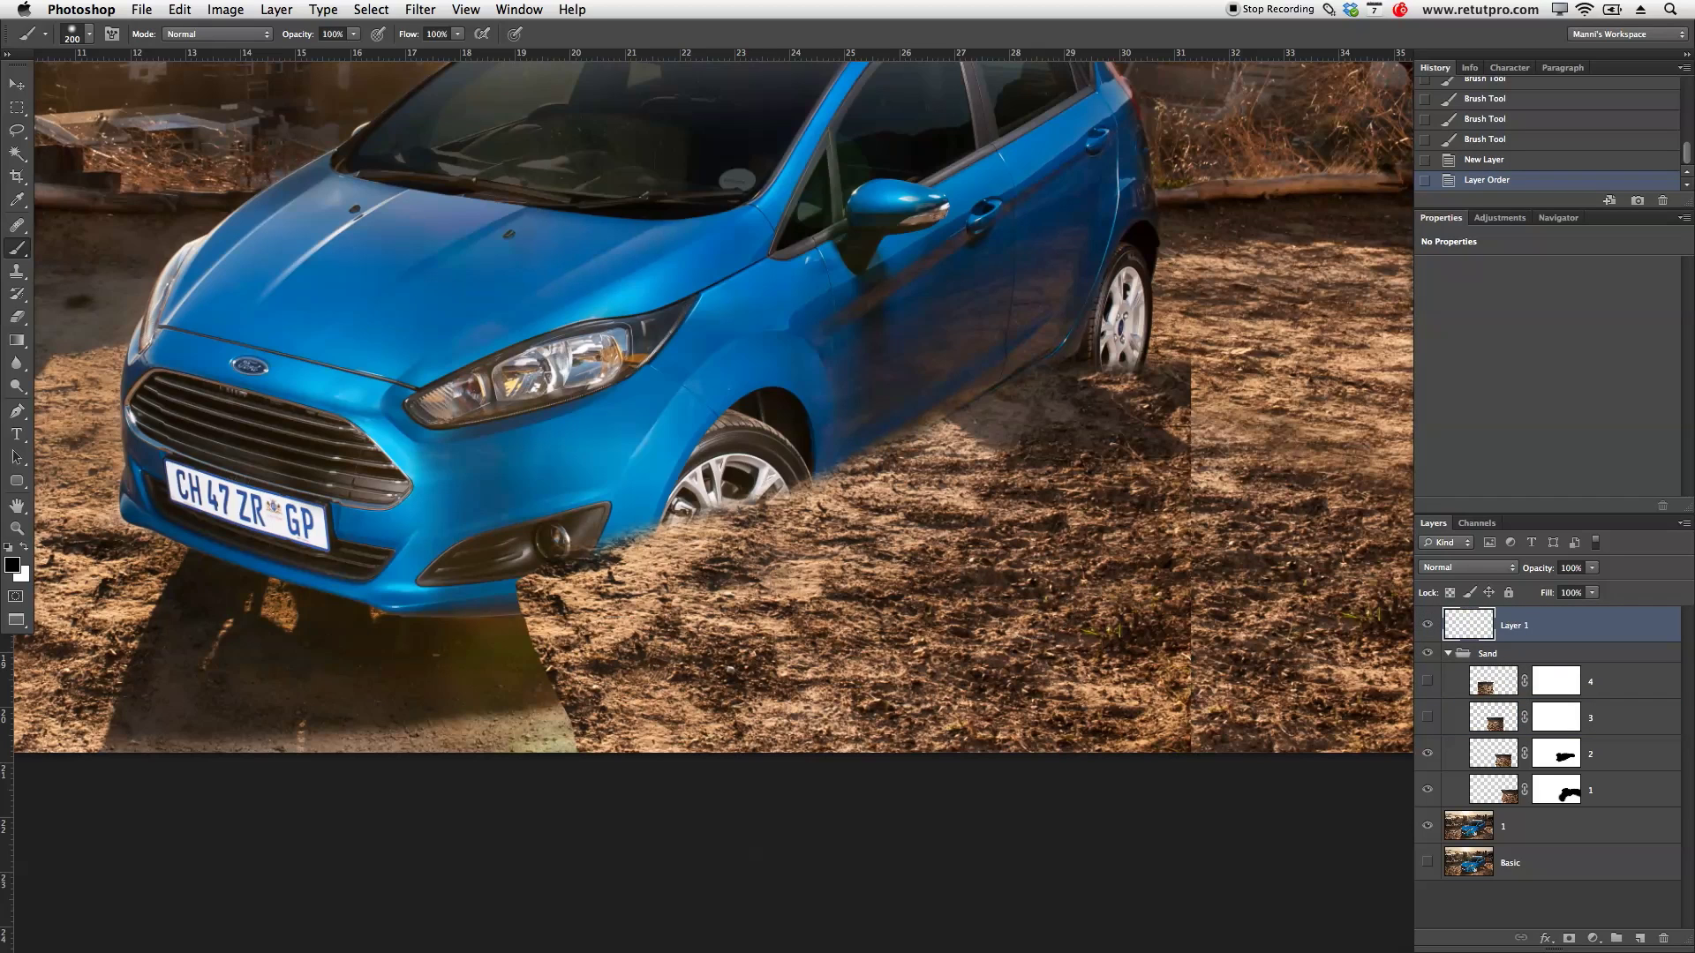
{"action": "left_click", "coordinate": [12, 565]}
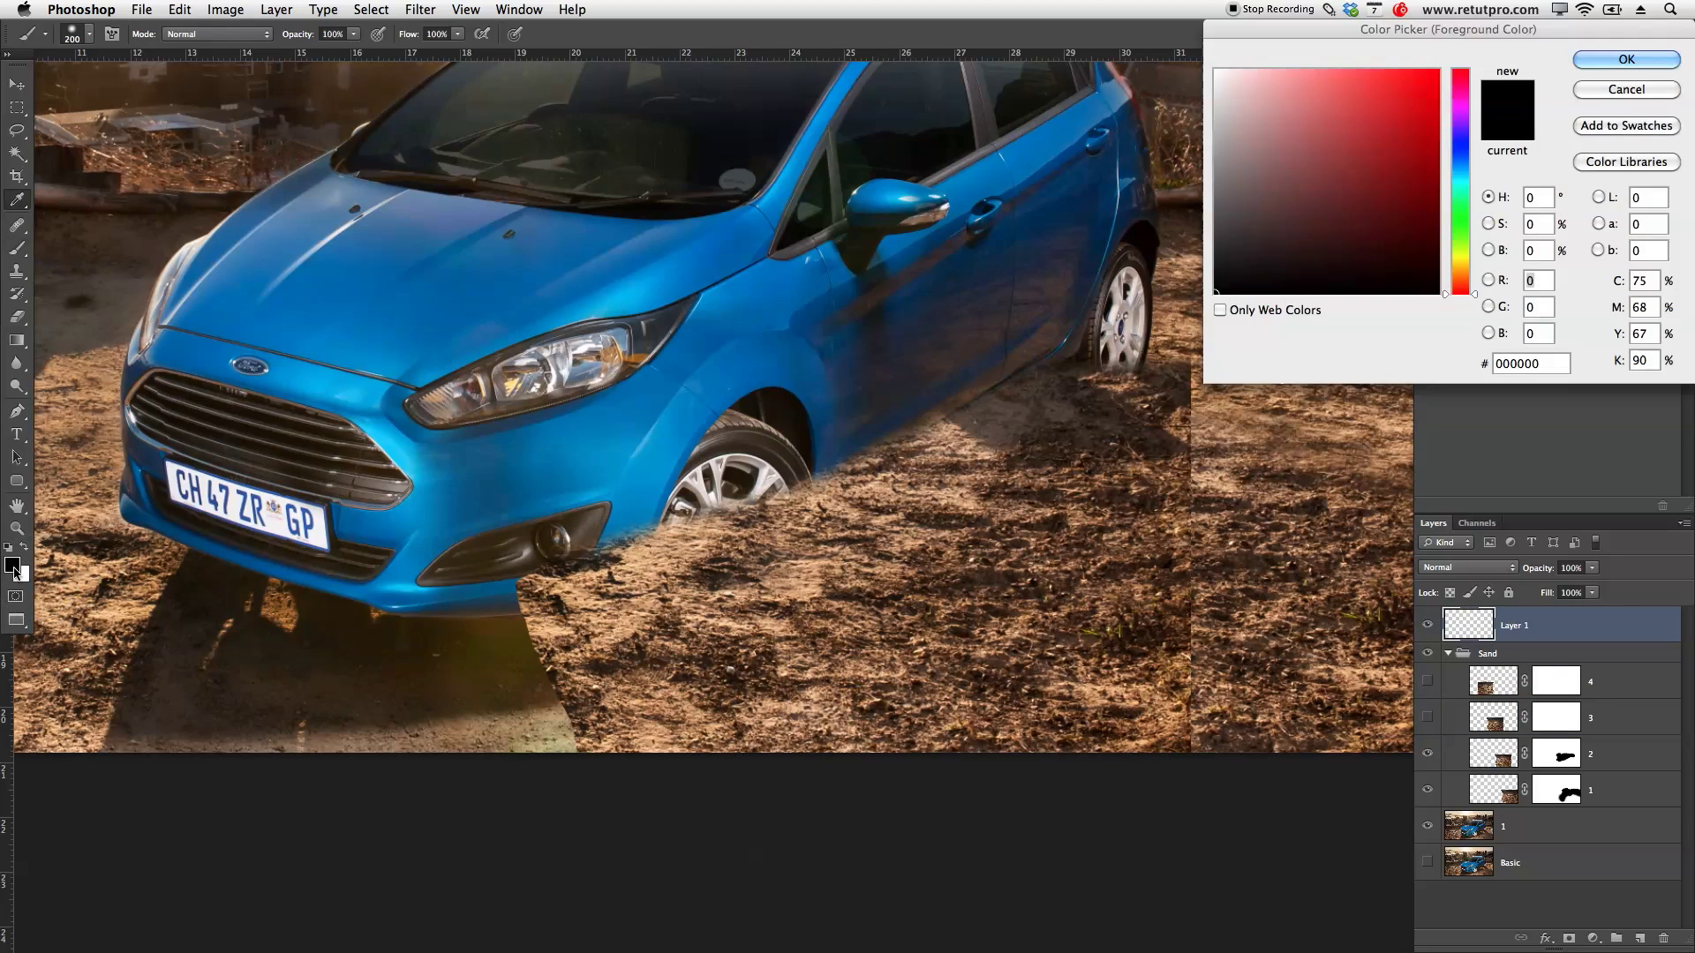
{"action": "type", "text": "ff0000"}
{"action": "key", "text": "Return"}
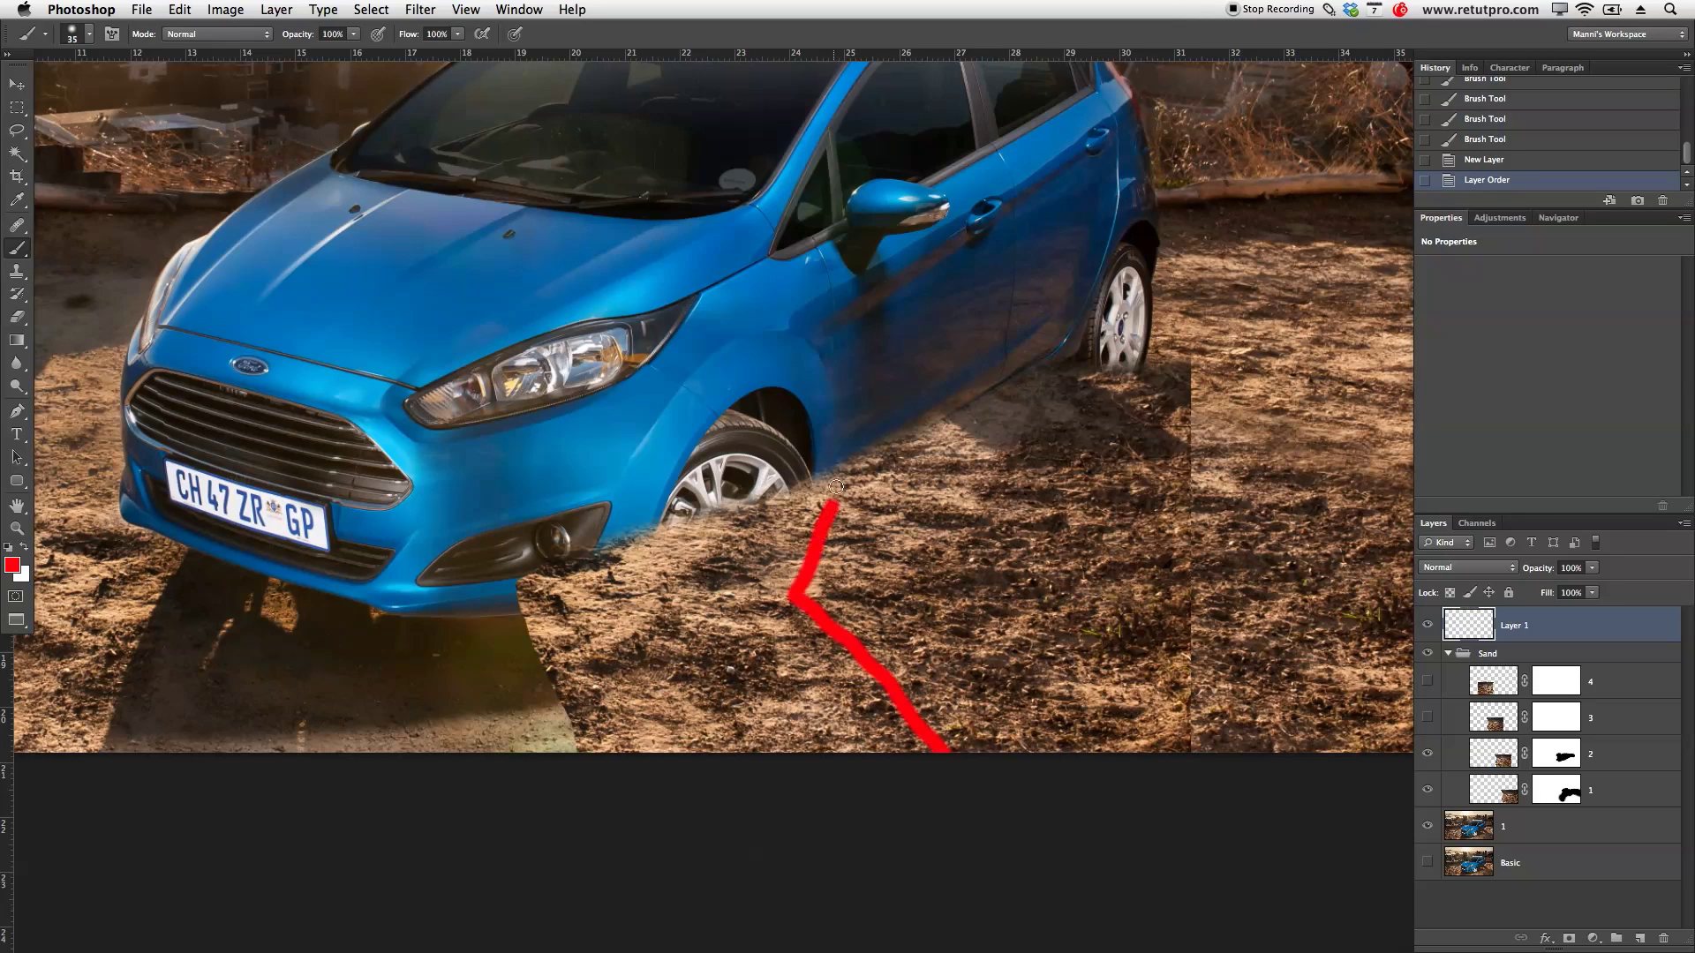
{"action": "left_click_drag", "start_coordinate": [836, 486], "coordinate": [1017, 406]}
{"action": "mouse_move", "coordinate": [1109, 432]}
{"action": "left_mouse_down"}
{"action": "mouse_move", "coordinate": [960, 619]}
{"action": "mouse_move", "coordinate": [1186, 792]}
{"action": "left_mouse_up"}
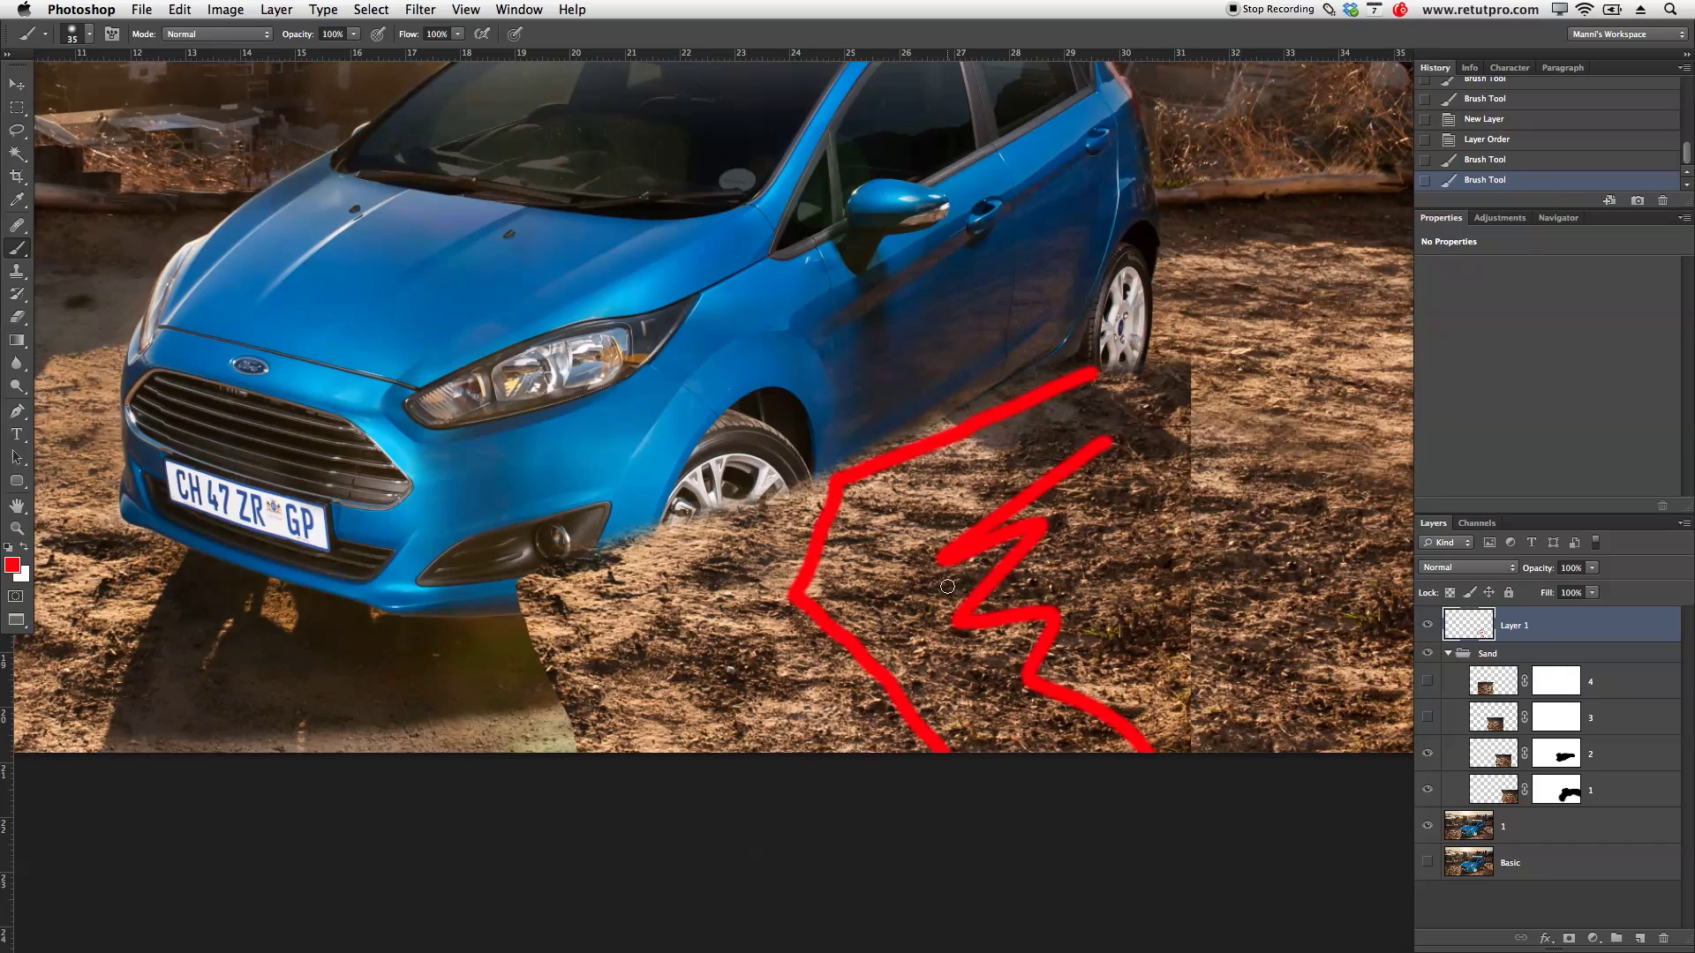
Step: Move sand layer 2 with its mask slightly down and to the right
{"action": "left_click", "coordinate": [1492, 758]}
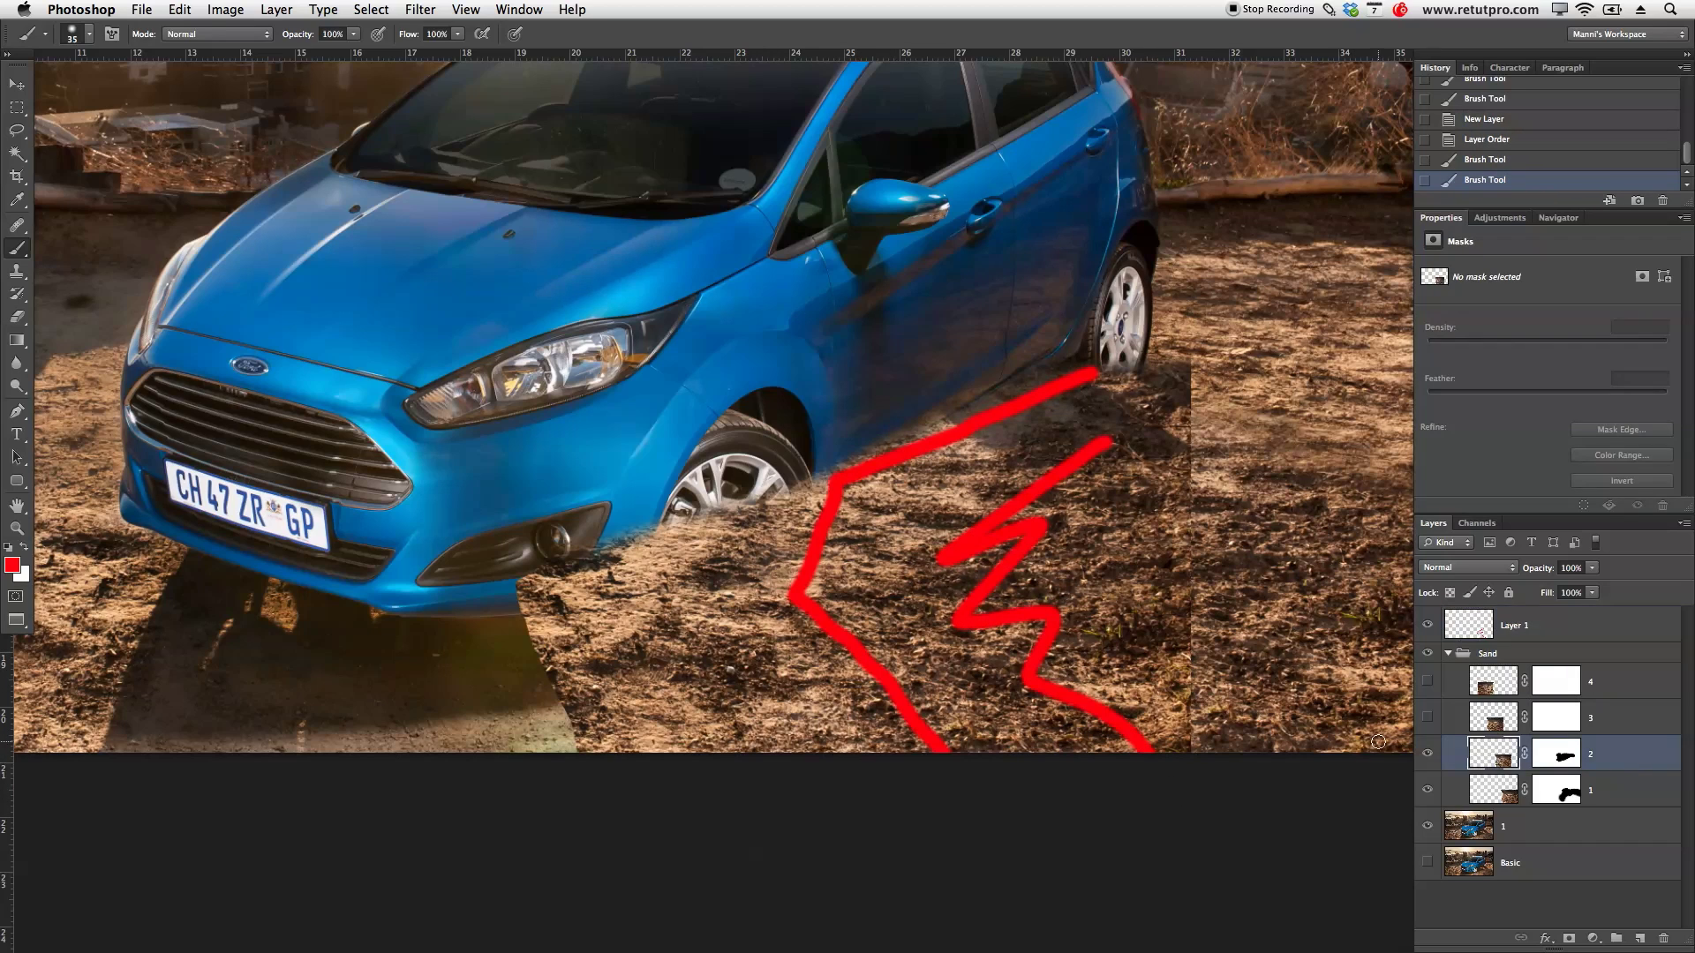
{"action": "key", "text": "v"}
{"action": "left_click_drag", "start_coordinate": [987, 700], "coordinate": [1146, 548]}
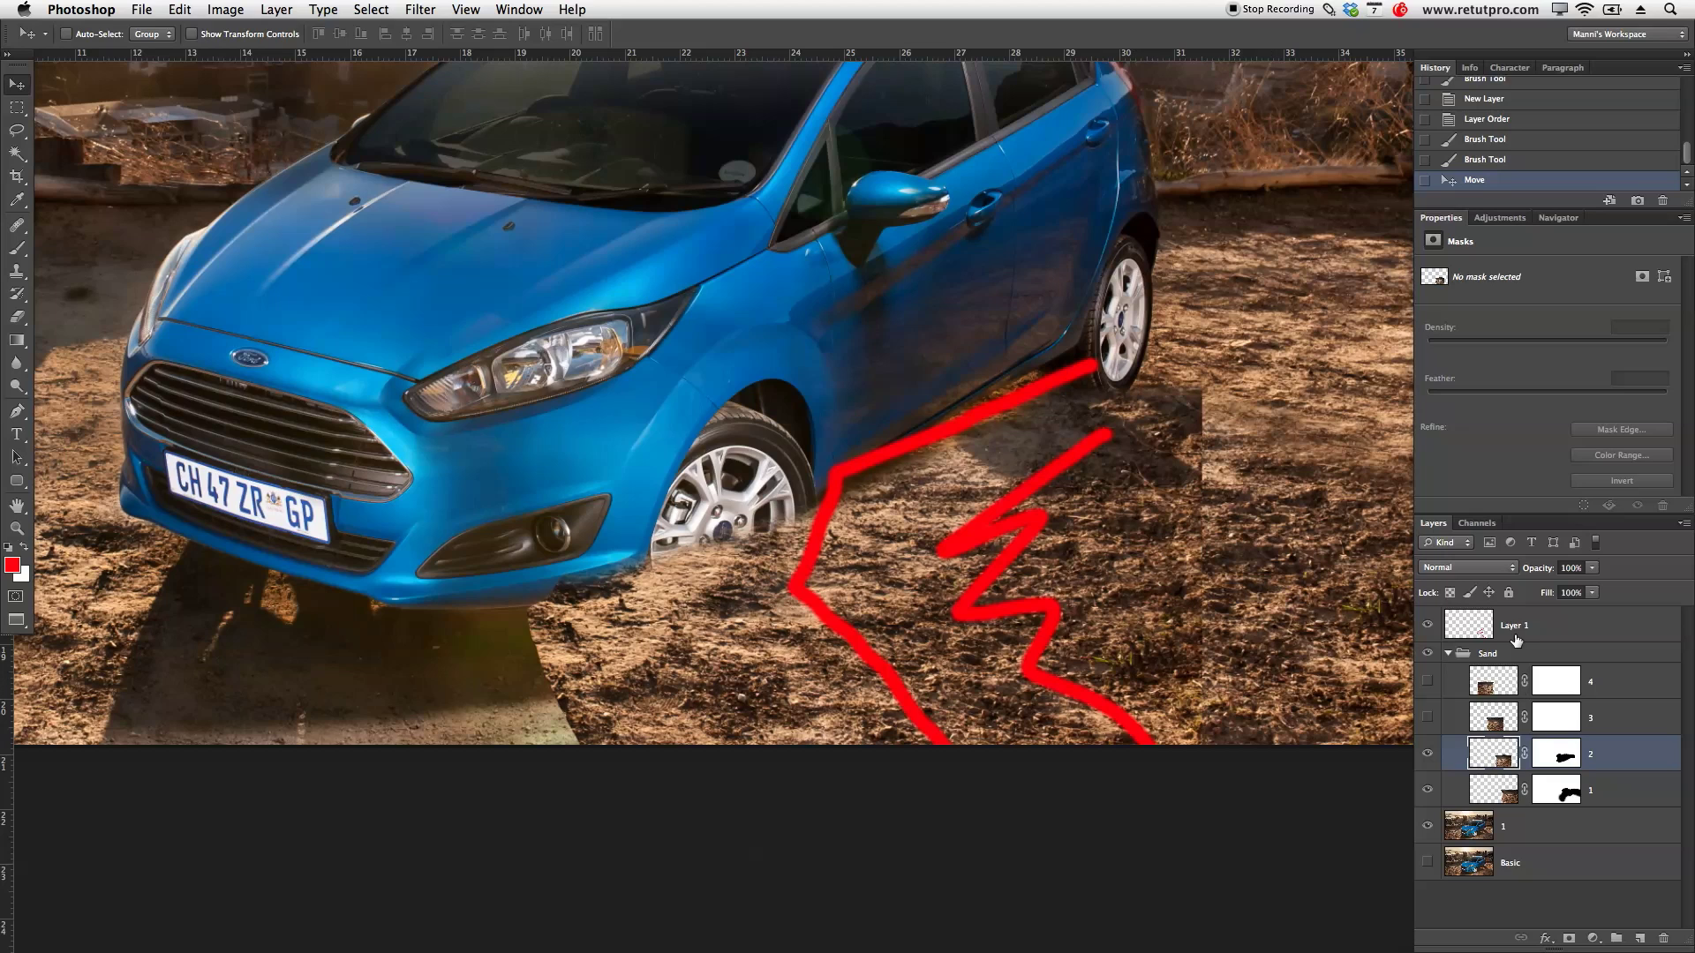
Step: Draw more red guide strokes over the sand beside and in front of the car on the top layer, and hide that layer
{"action": "left_click", "coordinate": [1516, 628]}
{"action": "key", "text": "b"}
{"action": "mouse_move", "coordinate": [1125, 410]}
{"action": "left_mouse_down"}
{"action": "mouse_move", "coordinate": [1099, 423]}
{"action": "mouse_move", "coordinate": [1020, 556]}
{"action": "mouse_move", "coordinate": [1112, 684]}
{"action": "mouse_move", "coordinate": [1075, 580]}
{"action": "left_mouse_up"}
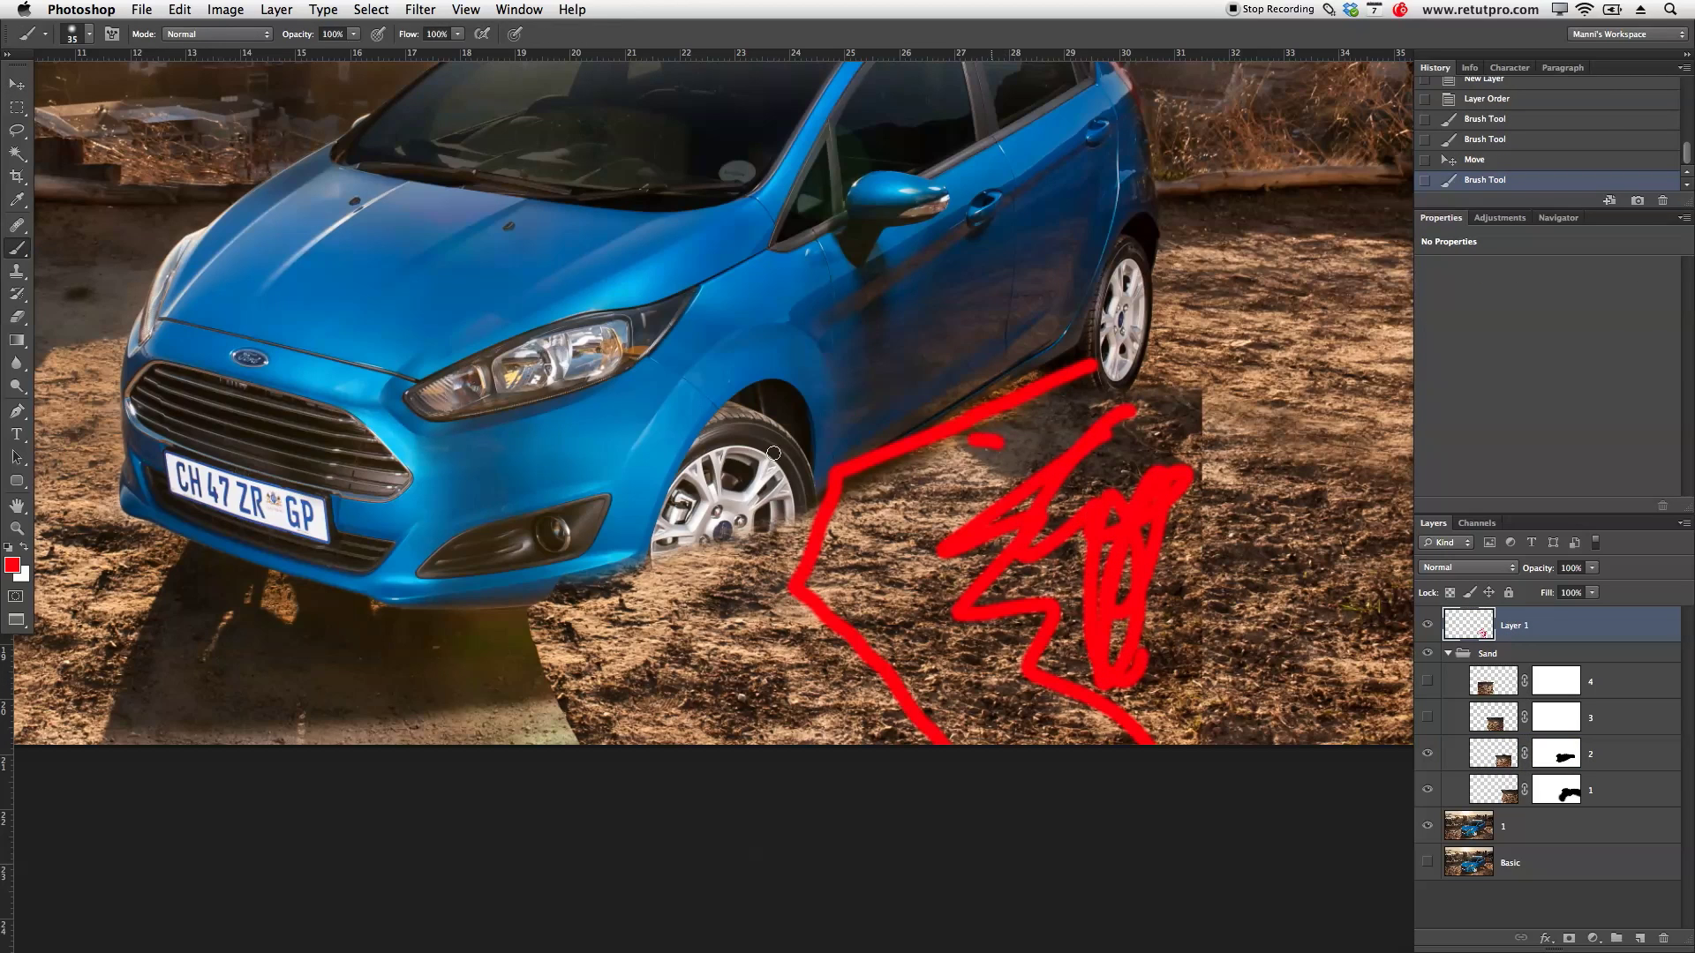
{"action": "left_click_drag", "start_coordinate": [998, 438], "coordinate": [530, 744]}
{"action": "left_click", "coordinate": [1428, 626]}
{"action": "left_click", "coordinate": [1429, 626]}
{"action": "left_click", "coordinate": [1429, 626]}
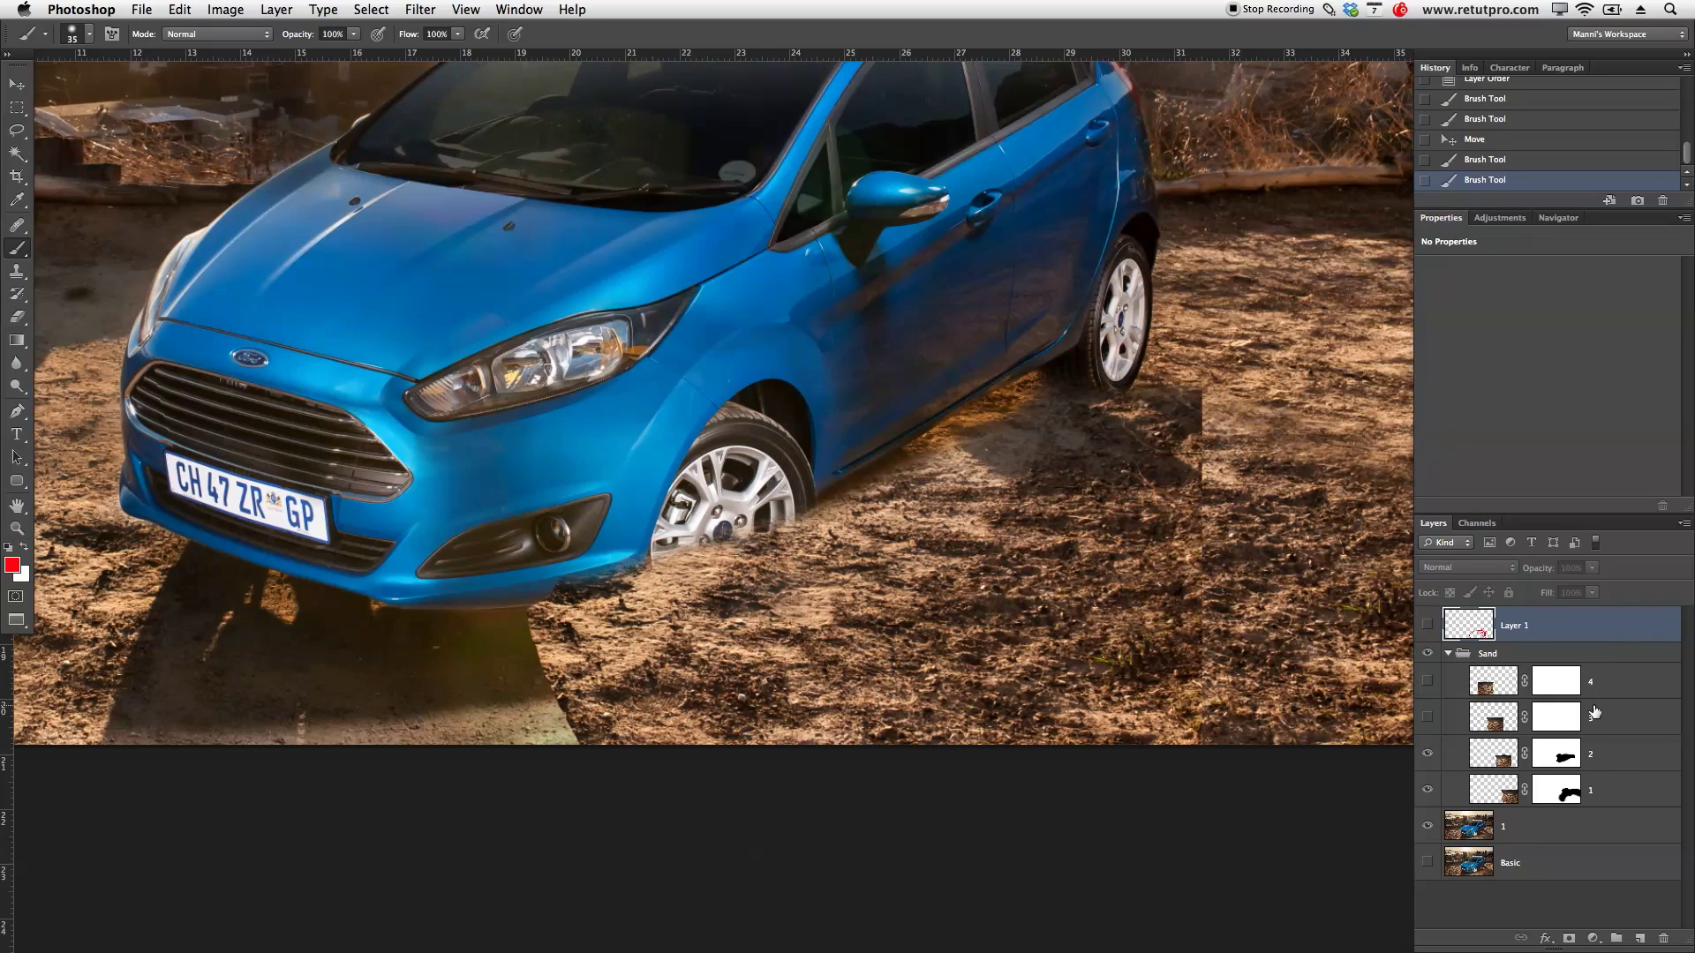
Step: Move sand layer 2 with its mask down and to the left to expose more of the front wheel
{"action": "left_click", "coordinate": [1614, 759]}
{"action": "key", "text": "v"}
{"action": "mouse_move", "coordinate": [987, 602]}
{"action": "left_mouse_down"}
{"action": "mouse_move", "coordinate": [1020, 685]}
{"action": "mouse_move", "coordinate": [971, 720]}
{"action": "mouse_move", "coordinate": [954, 675]}
{"action": "mouse_move", "coordinate": [1003, 819]}
{"action": "mouse_move", "coordinate": [937, 686]}
{"action": "mouse_move", "coordinate": [894, 642]}
{"action": "mouse_move", "coordinate": [949, 847]}
{"action": "mouse_move", "coordinate": [962, 651]}
{"action": "mouse_move", "coordinate": [991, 896]}
{"action": "mouse_move", "coordinate": [949, 703]}
{"action": "mouse_move", "coordinate": [967, 543]}
{"action": "mouse_move", "coordinate": [881, 550]}
{"action": "mouse_move", "coordinate": [949, 539]}
{"action": "mouse_move", "coordinate": [1011, 589]}
{"action": "left_mouse_up"}
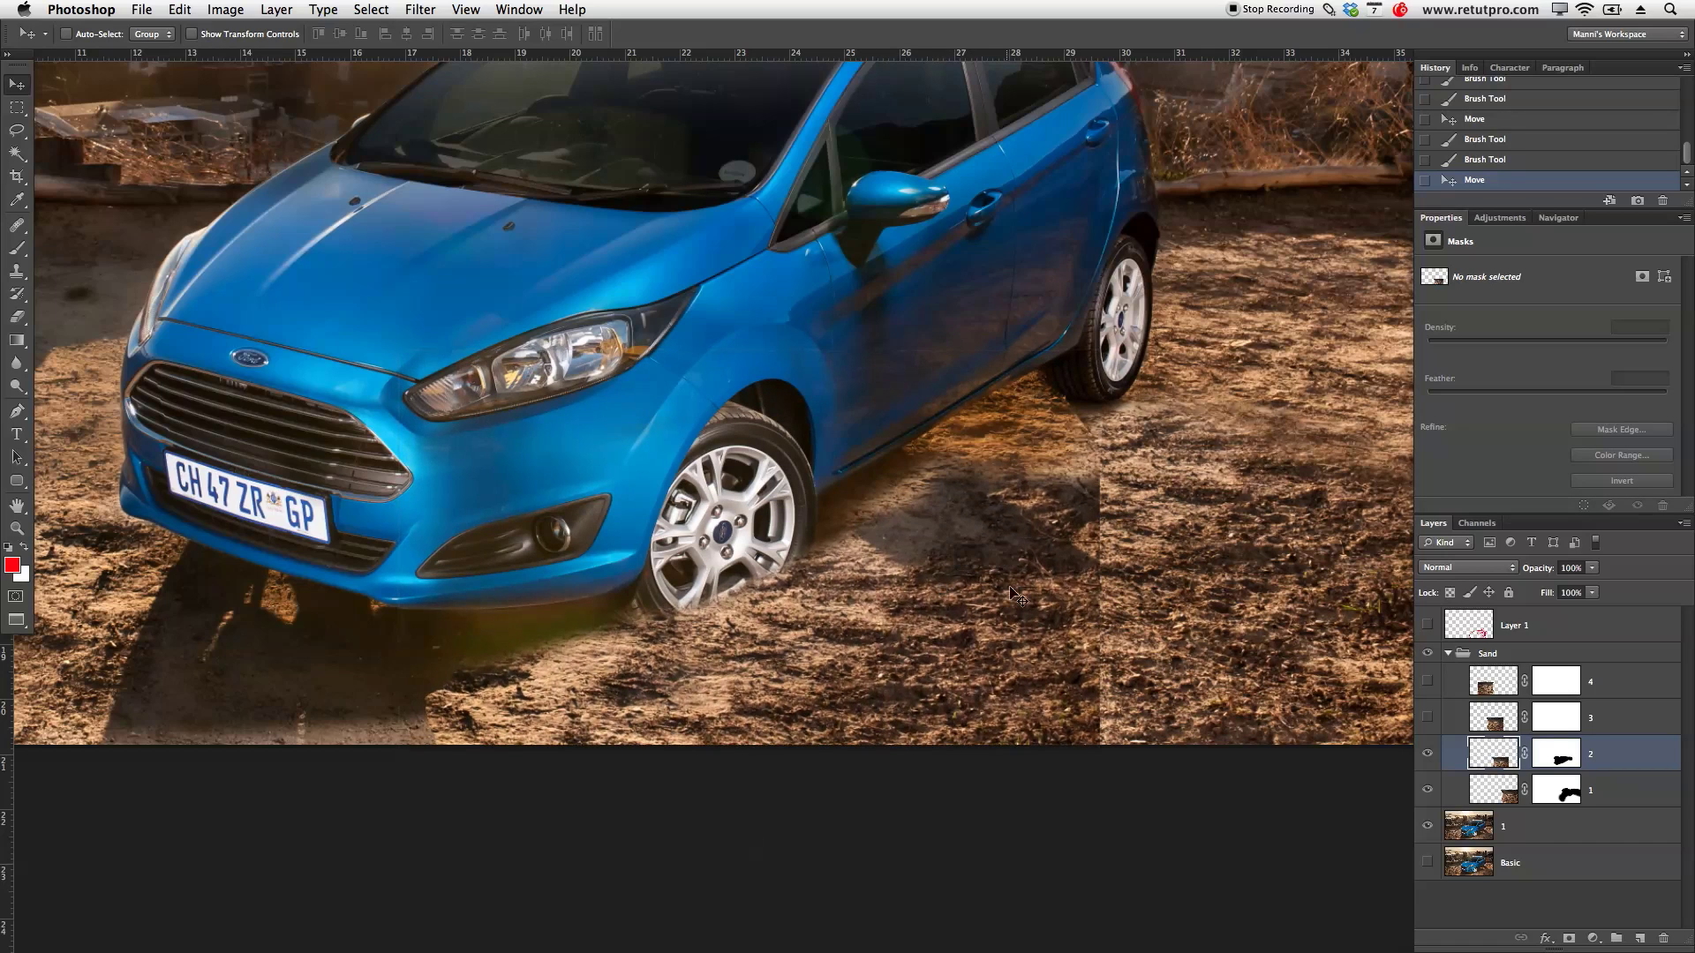
Step: Paint black on sand layer 2's mask to blend away the patch's right edge and uncover the front tyre, using a 150 px brush there
{"action": "left_click", "coordinate": [1548, 762]}
{"action": "key", "text": "b"}
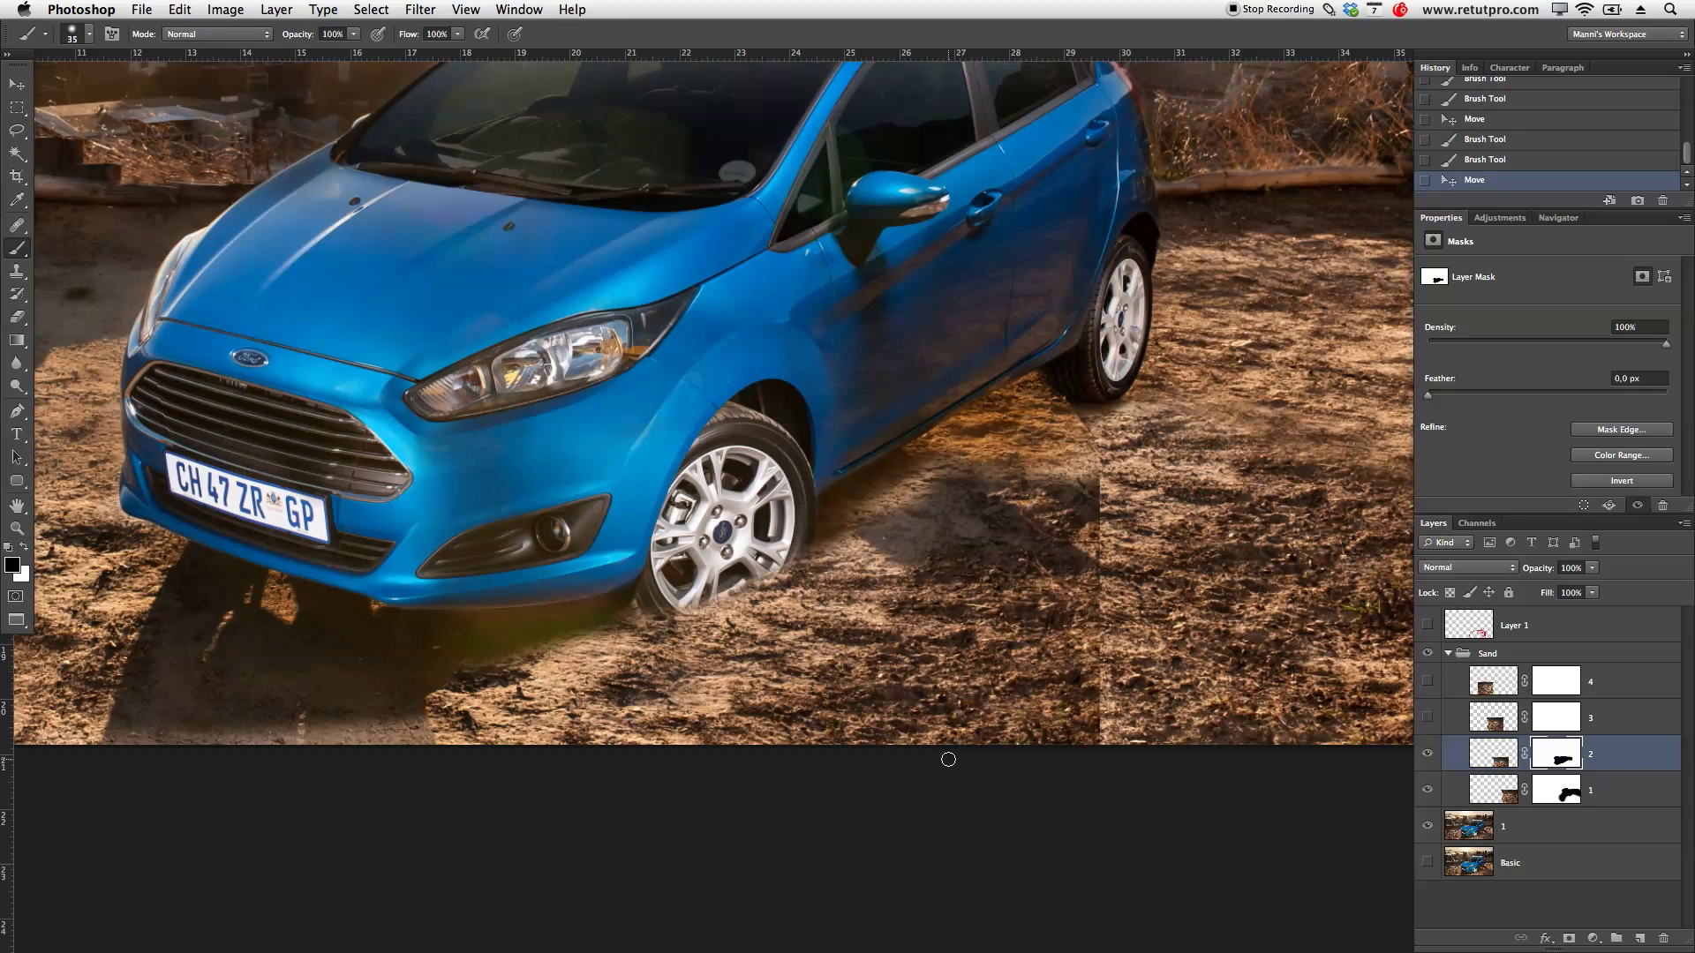
{"action": "left_click_drag", "start_coordinate": [1070, 521], "coordinate": [1079, 542]}
{"action": "mouse_move", "coordinate": [1089, 466]}
{"action": "left_mouse_down"}
{"action": "mouse_move", "coordinate": [961, 524]}
{"action": "mouse_move", "coordinate": [925, 510]}
{"action": "mouse_move", "coordinate": [869, 572]}
{"action": "mouse_move", "coordinate": [1051, 693]}
{"action": "mouse_move", "coordinate": [1016, 490]}
{"action": "mouse_move", "coordinate": [1086, 696]}
{"action": "mouse_move", "coordinate": [1095, 531]}
{"action": "mouse_move", "coordinate": [1024, 764]}
{"action": "left_mouse_up"}
{"action": "left_click_drag", "start_coordinate": [959, 741], "coordinate": [843, 599]}
{"action": "key", "text": "bracketleft"}
{"action": "mouse_move", "coordinate": [654, 610]}
{"action": "left_mouse_down"}
{"action": "mouse_move", "coordinate": [762, 597]}
{"action": "mouse_move", "coordinate": [767, 613]}
{"action": "mouse_move", "coordinate": [804, 578]}
{"action": "left_mouse_up"}
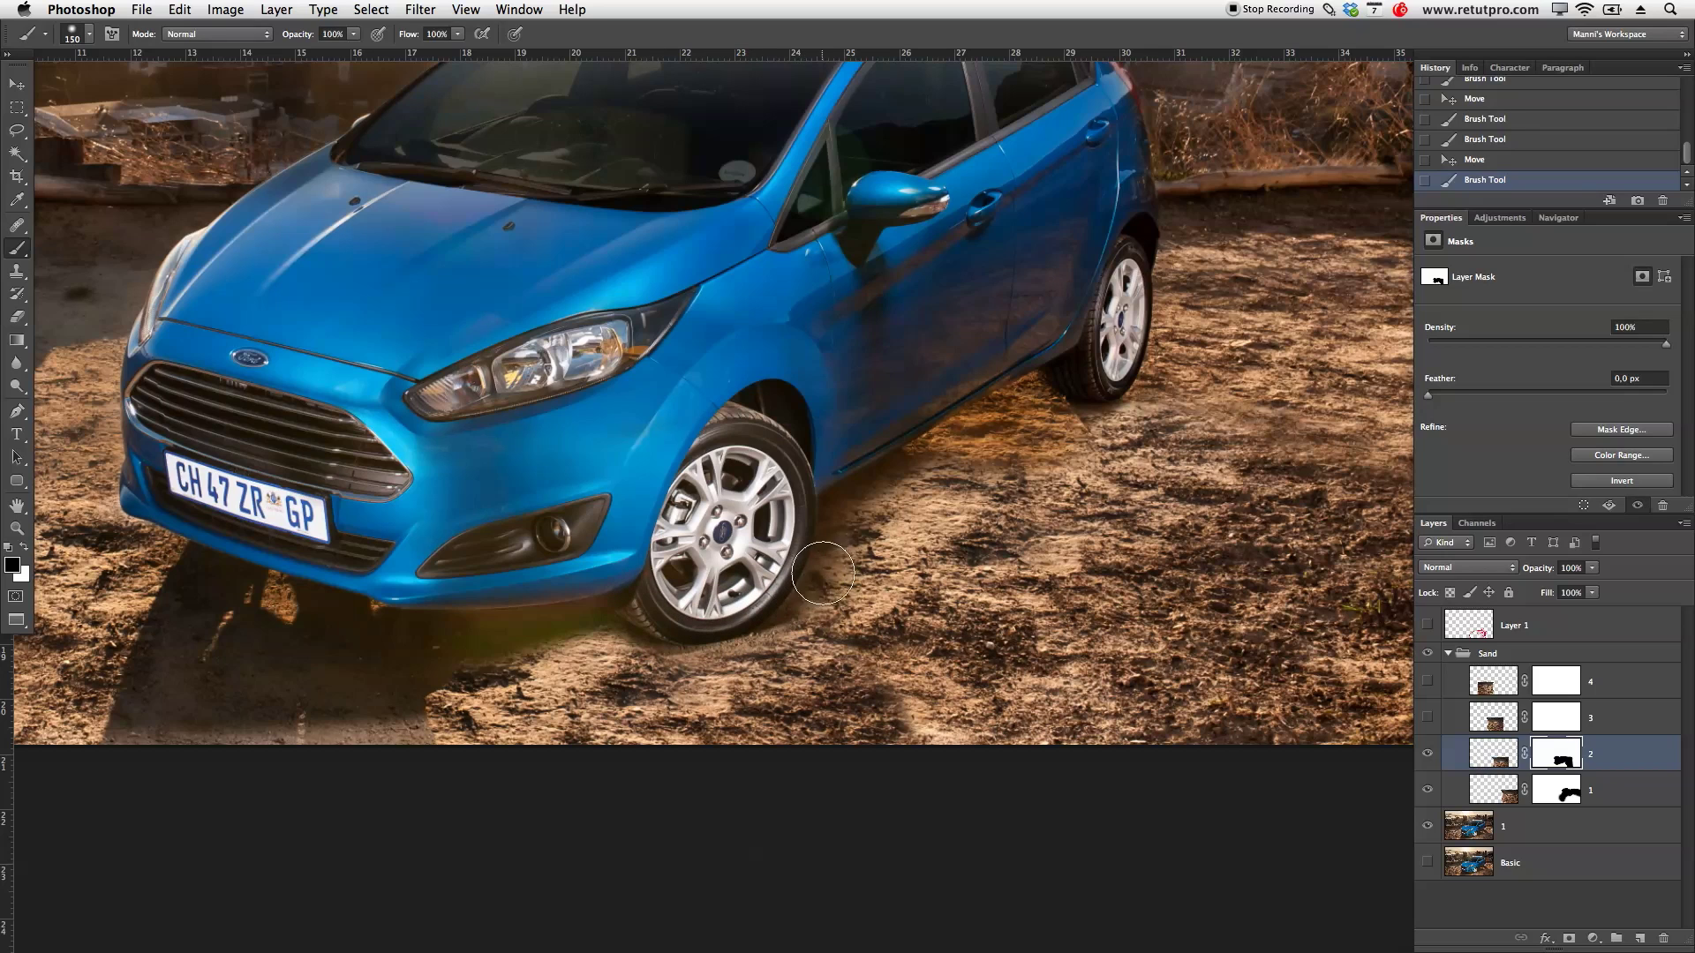
{"action": "mouse_move", "coordinate": [816, 625]}
{"action": "left_mouse_down"}
{"action": "mouse_move", "coordinate": [761, 668]}
{"action": "mouse_move", "coordinate": [567, 674]}
{"action": "mouse_move", "coordinate": [563, 657]}
{"action": "mouse_move", "coordinate": [604, 626]}
{"action": "mouse_move", "coordinate": [459, 624]}
{"action": "mouse_move", "coordinate": [722, 611]}
{"action": "left_mouse_up"}
Step: Refine sand layer 2's mask at 49% opacity with 90 to 150 px brushes, blending sand around the front tyre and restoring it under the bumper
{"action": "key", "text": "z"}
{"action": "left_click_drag", "start_coordinate": [746, 741], "coordinate": [861, 726]}
{"action": "key", "text": "b"}
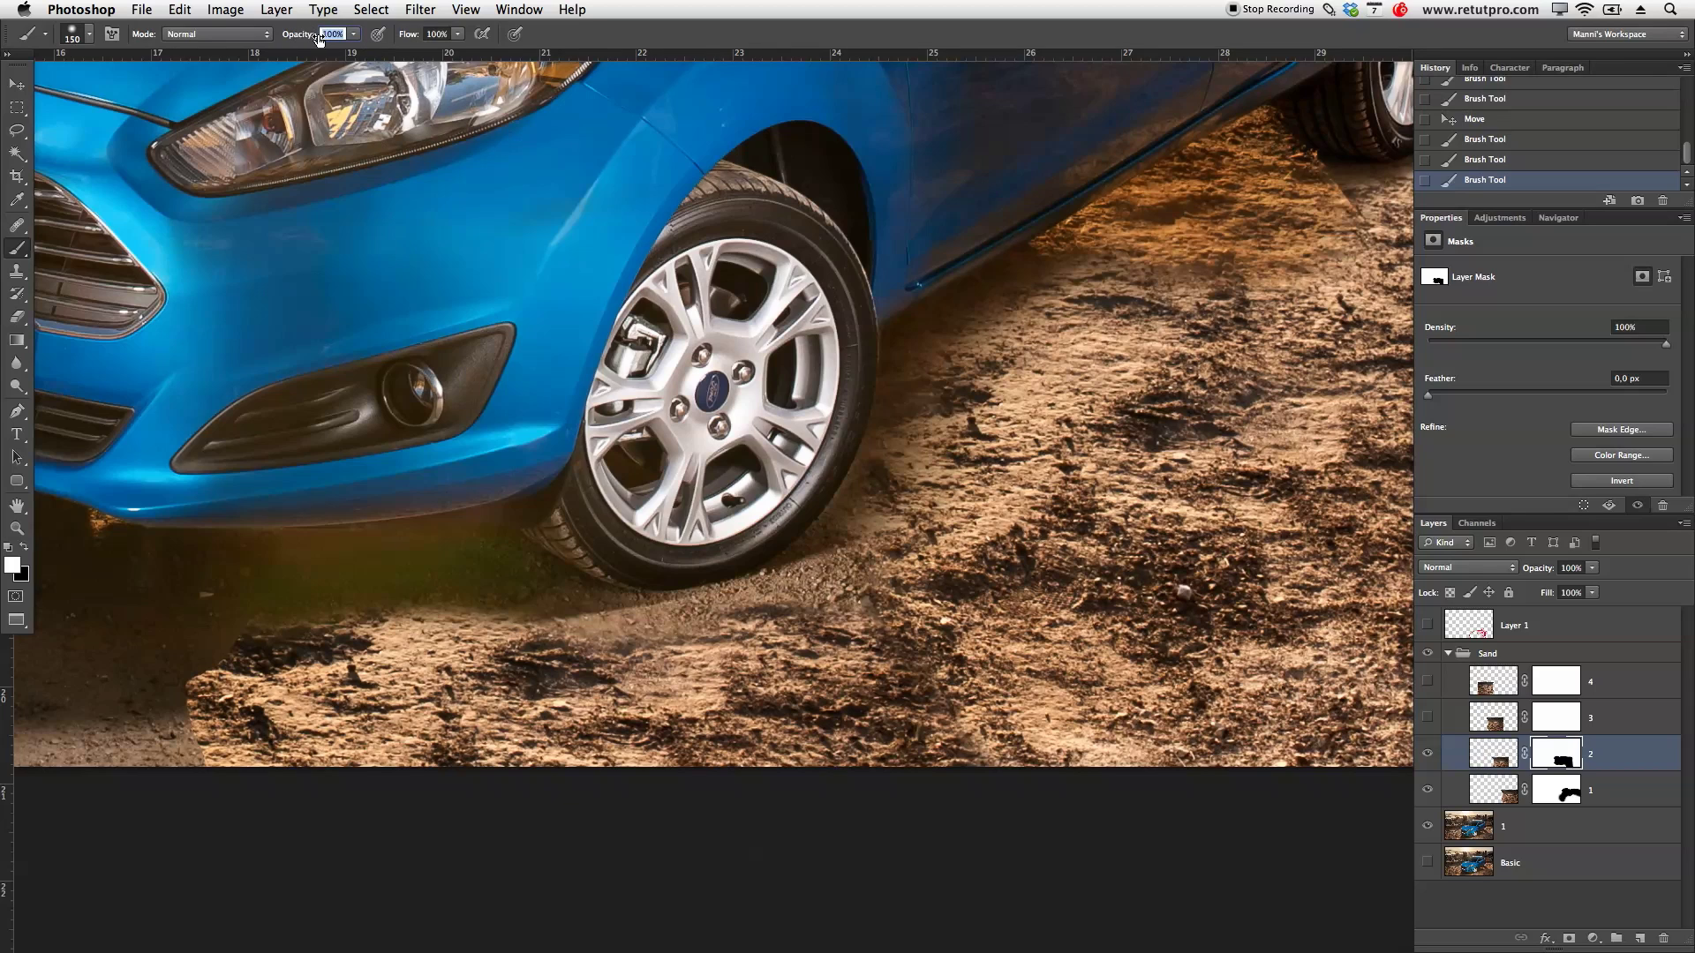
{"action": "key", "text": "bracketleft"}
{"action": "mouse_move", "coordinate": [1011, 741]}
{"action": "left_mouse_down"}
{"action": "mouse_move", "coordinate": [1121, 813]}
{"action": "mouse_move", "coordinate": [1101, 859]}
{"action": "left_mouse_up"}
{"action": "mouse_move", "coordinate": [1045, 802]}
{"action": "left_mouse_down"}
{"action": "mouse_move", "coordinate": [1003, 776]}
{"action": "mouse_move", "coordinate": [1134, 825]}
{"action": "mouse_move", "coordinate": [1040, 776]}
{"action": "mouse_move", "coordinate": [892, 636]}
{"action": "mouse_move", "coordinate": [852, 620]}
{"action": "mouse_move", "coordinate": [841, 579]}
{"action": "mouse_move", "coordinate": [812, 567]}
{"action": "mouse_move", "coordinate": [720, 607]}
{"action": "mouse_move", "coordinate": [594, 624]}
{"action": "left_mouse_up"}
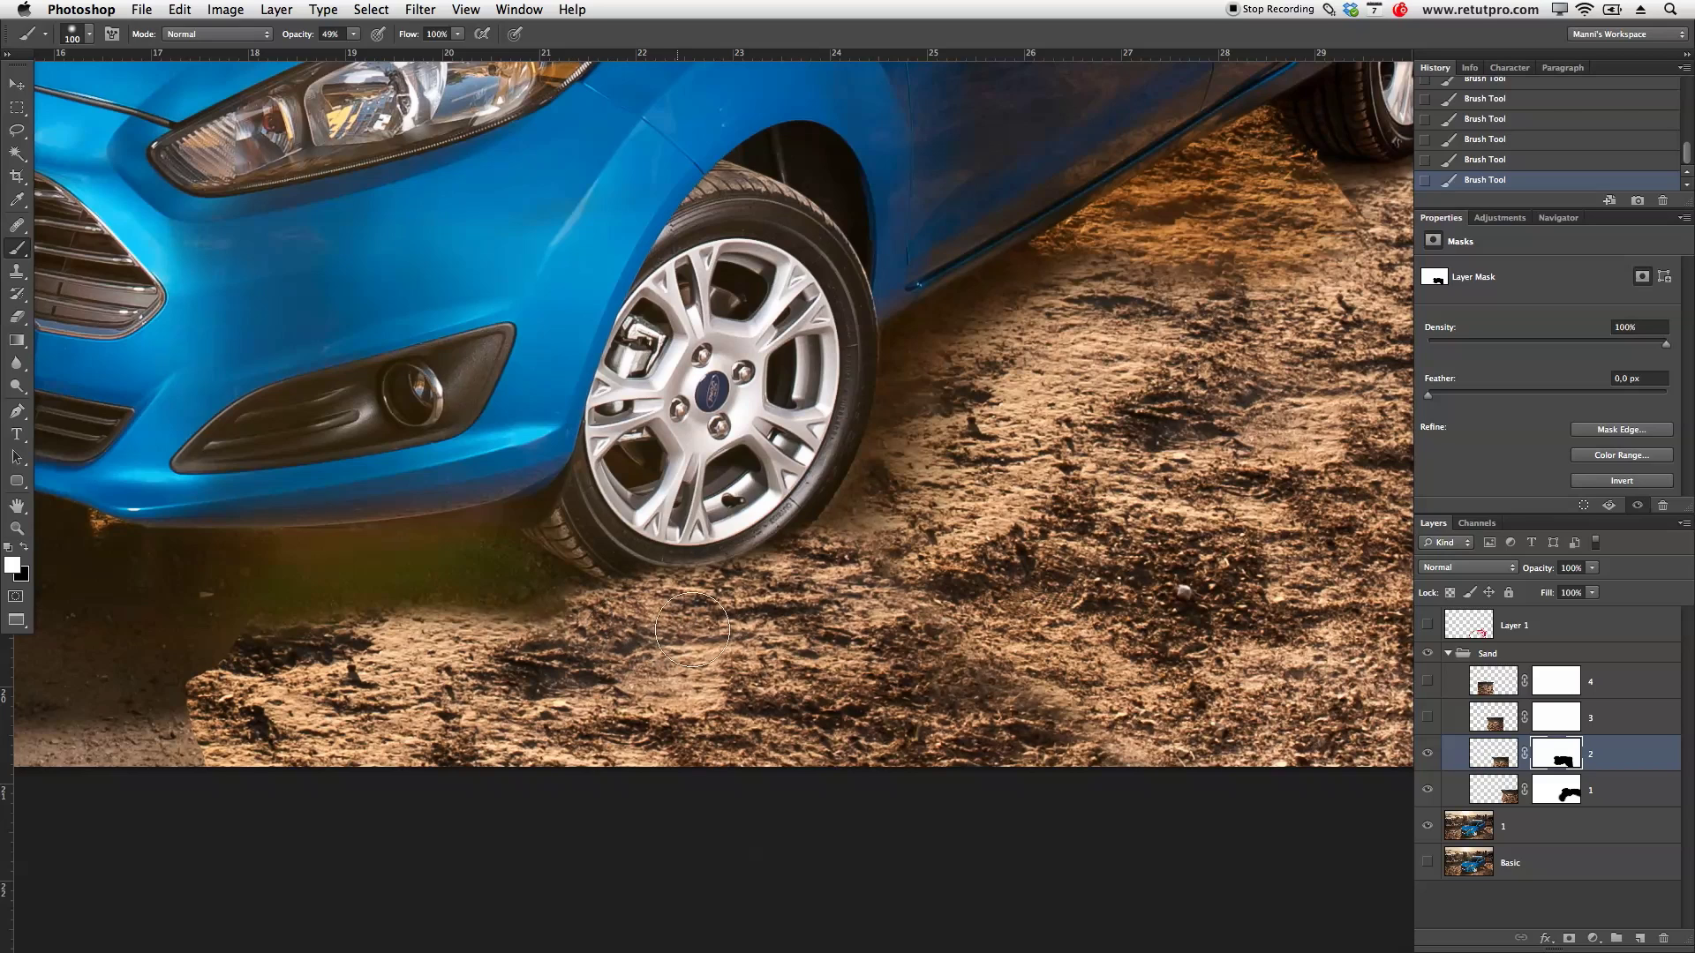
{"action": "left_click_drag", "start_coordinate": [869, 541], "coordinate": [836, 541]}
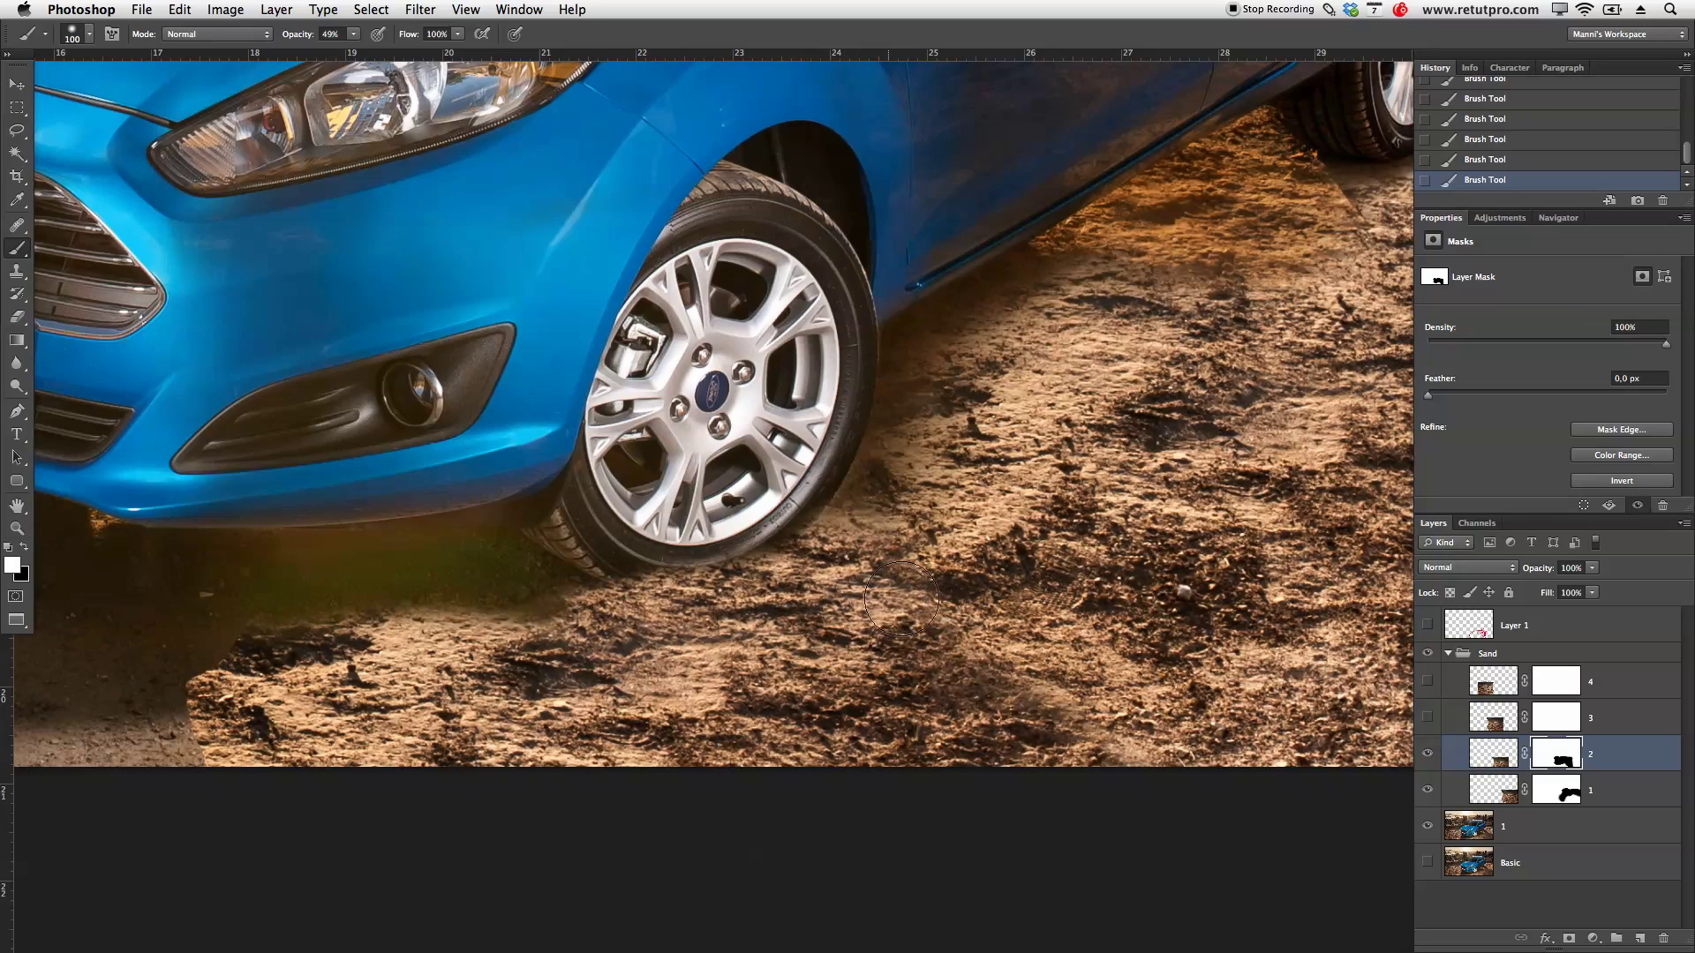
{"action": "mouse_move", "coordinate": [919, 600]}
{"action": "left_mouse_down"}
{"action": "mouse_move", "coordinate": [988, 628]}
{"action": "mouse_move", "coordinate": [995, 614]}
{"action": "left_mouse_up"}
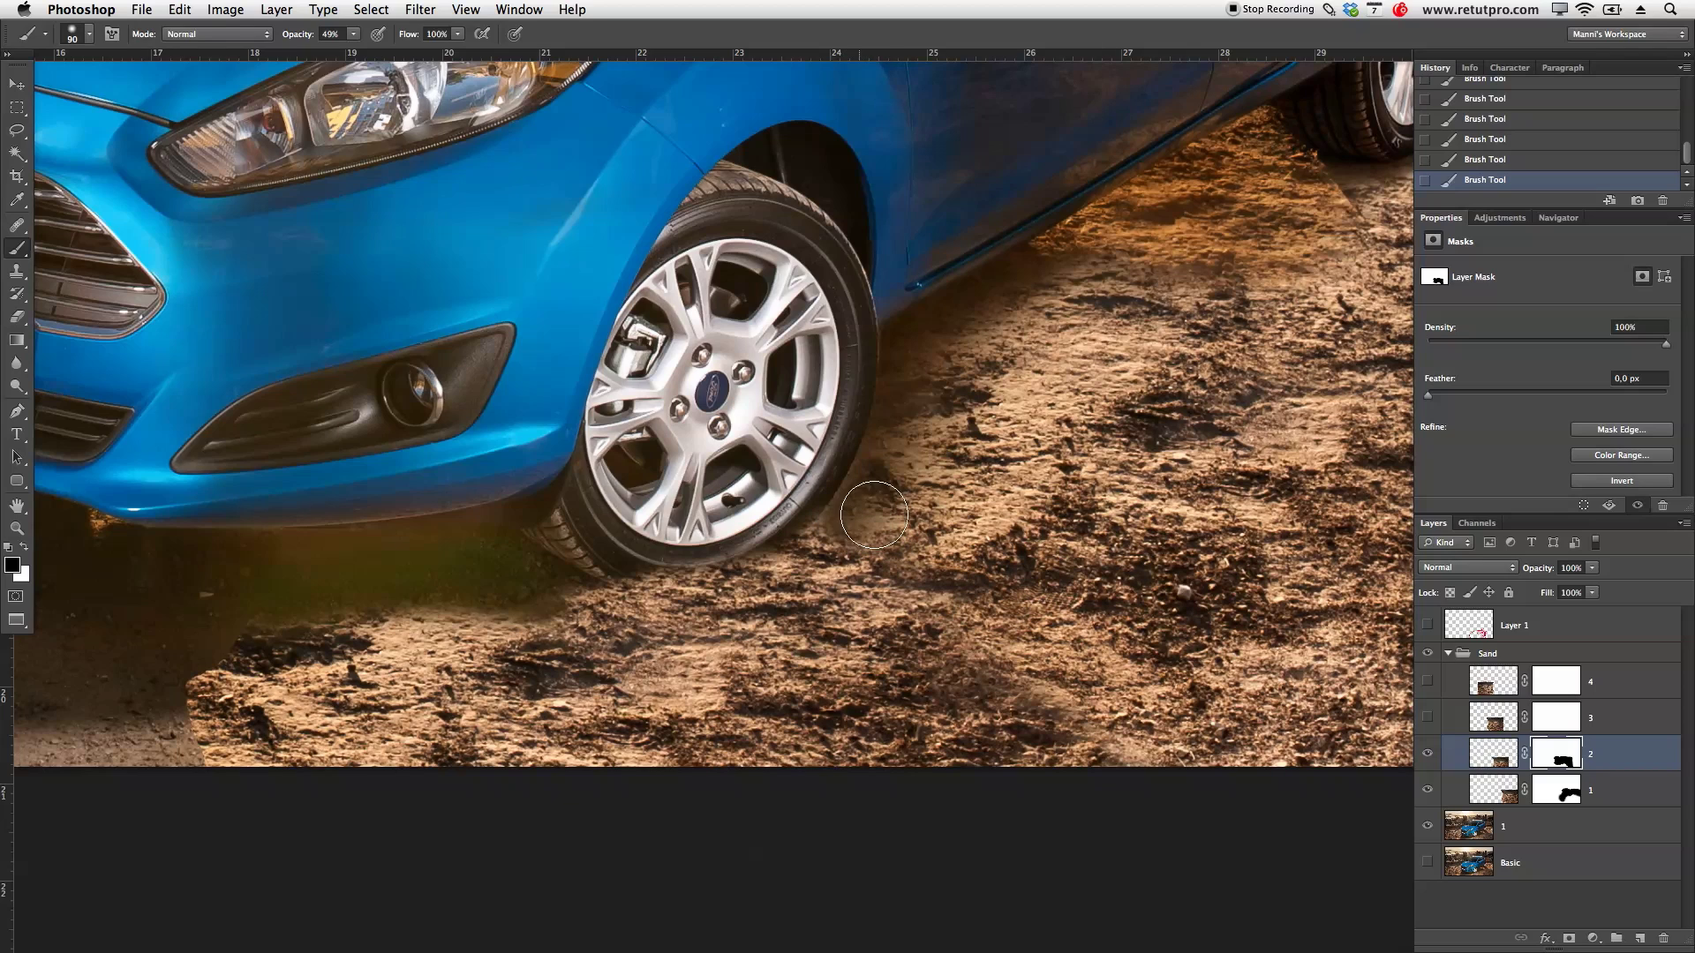
{"action": "mouse_move", "coordinate": [530, 626]}
{"action": "left_mouse_down"}
{"action": "mouse_move", "coordinate": [217, 600]}
{"action": "mouse_move", "coordinate": [336, 578]}
{"action": "mouse_move", "coordinate": [505, 613]}
{"action": "left_mouse_up"}
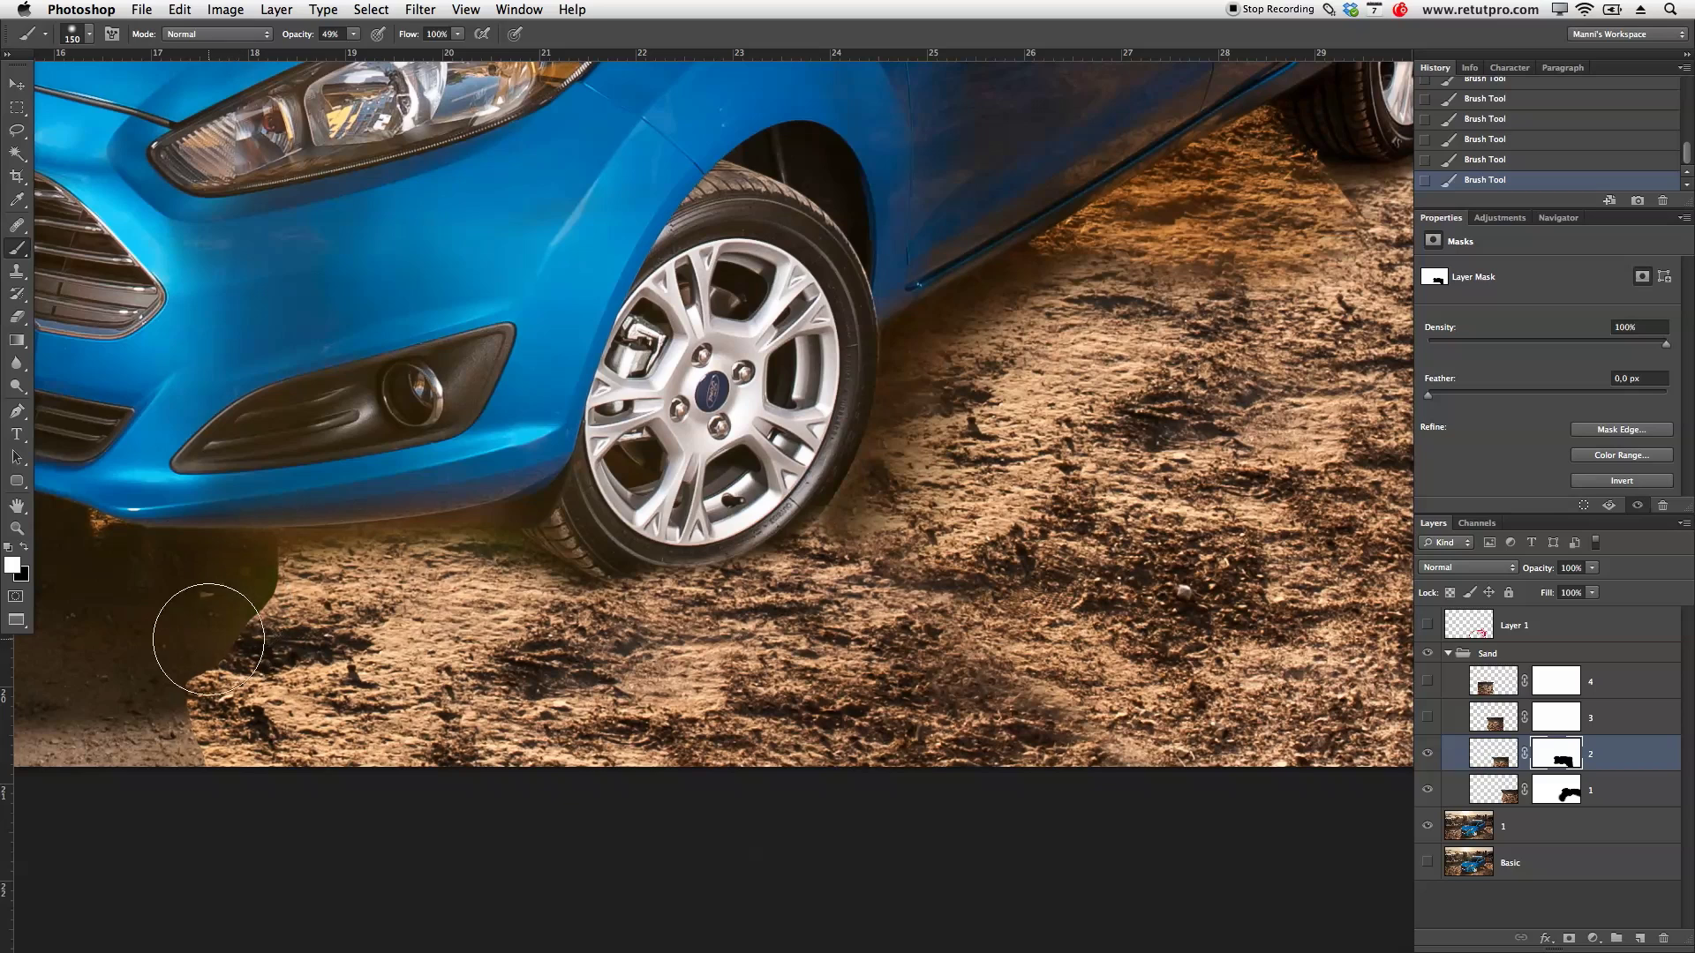
Step: Paint black on sand layer 2's mask with the 150 px brush at 49% opacity to fade the patch's left edge below the bumper
{"action": "key", "text": "x"}
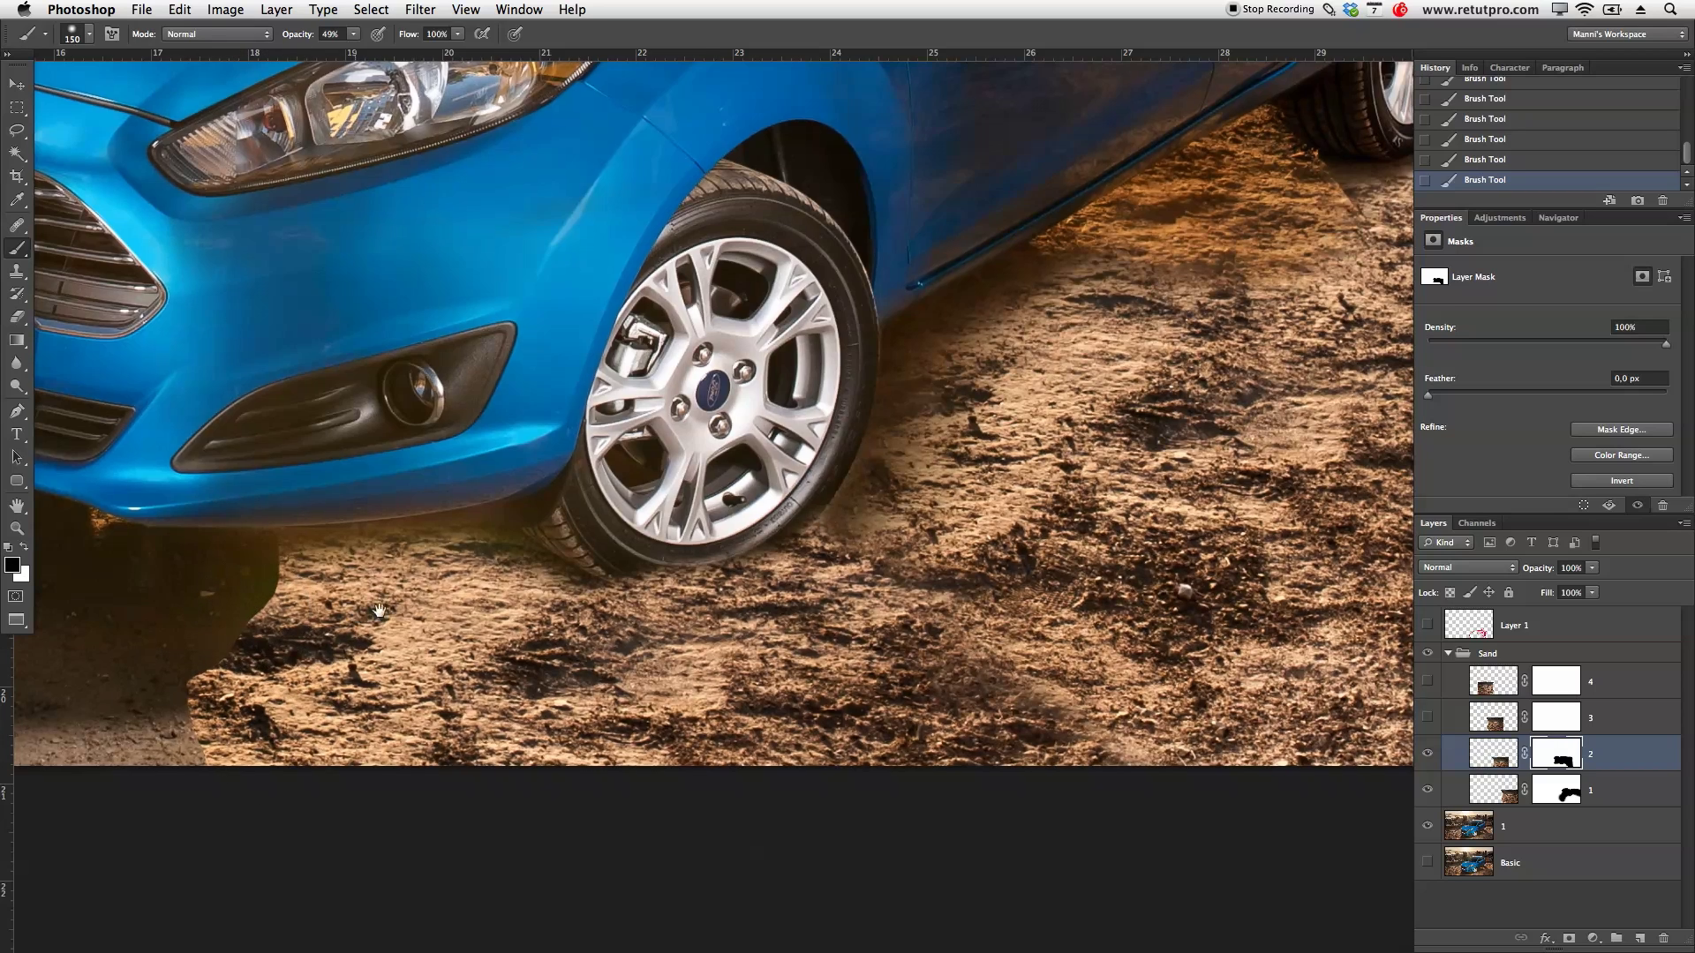
{"action": "scroll", "coordinate": [258, 616], "scroll_direction": "left", "scroll_amount": 5}
{"action": "mouse_move", "coordinate": [462, 656]}
{"action": "left_mouse_down"}
{"action": "mouse_move", "coordinate": [429, 684]}
{"action": "mouse_move", "coordinate": [389, 808]}
{"action": "mouse_move", "coordinate": [416, 693]}
{"action": "mouse_move", "coordinate": [406, 755]}
{"action": "left_mouse_up"}
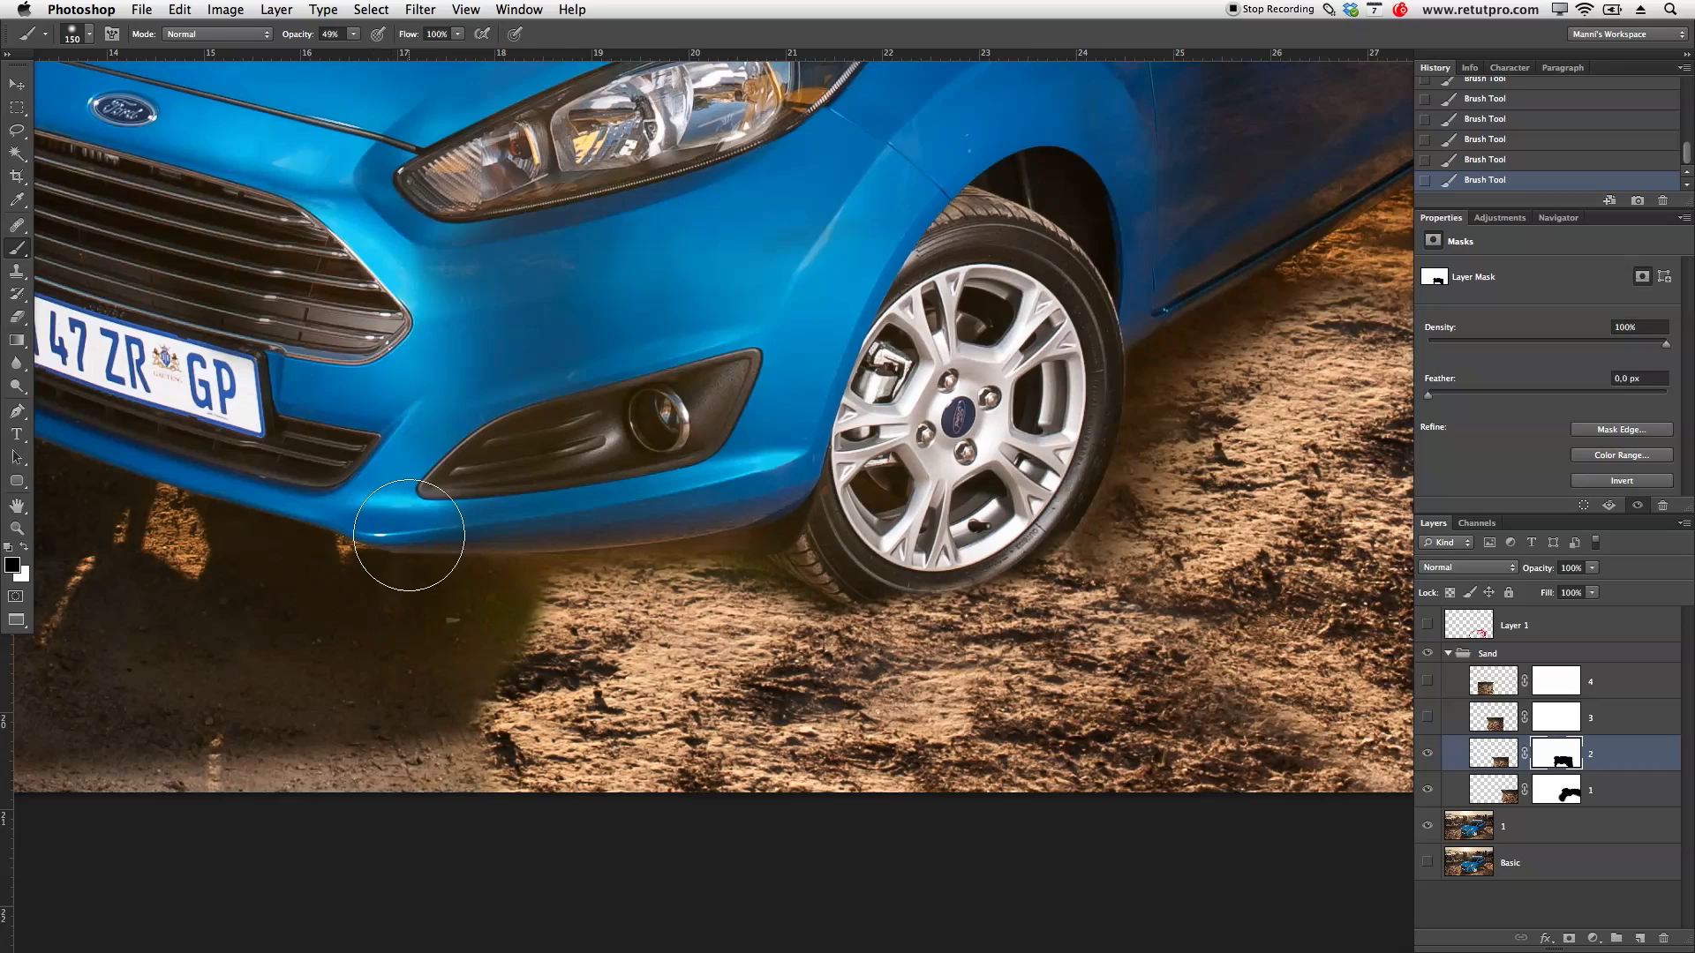
Step: Set the brush to 42% opacity and about 300 px, and fade sand layer 2 under the bumper beside the front tyre
{"action": "key", "text": "x"}
{"action": "key", "text": "bracketright"}
{"action": "key", "text": "bracketright"}
{"action": "key", "text": "bracketright"}
{"action": "key", "text": "bracketright"}
{"action": "key", "text": "Return"}
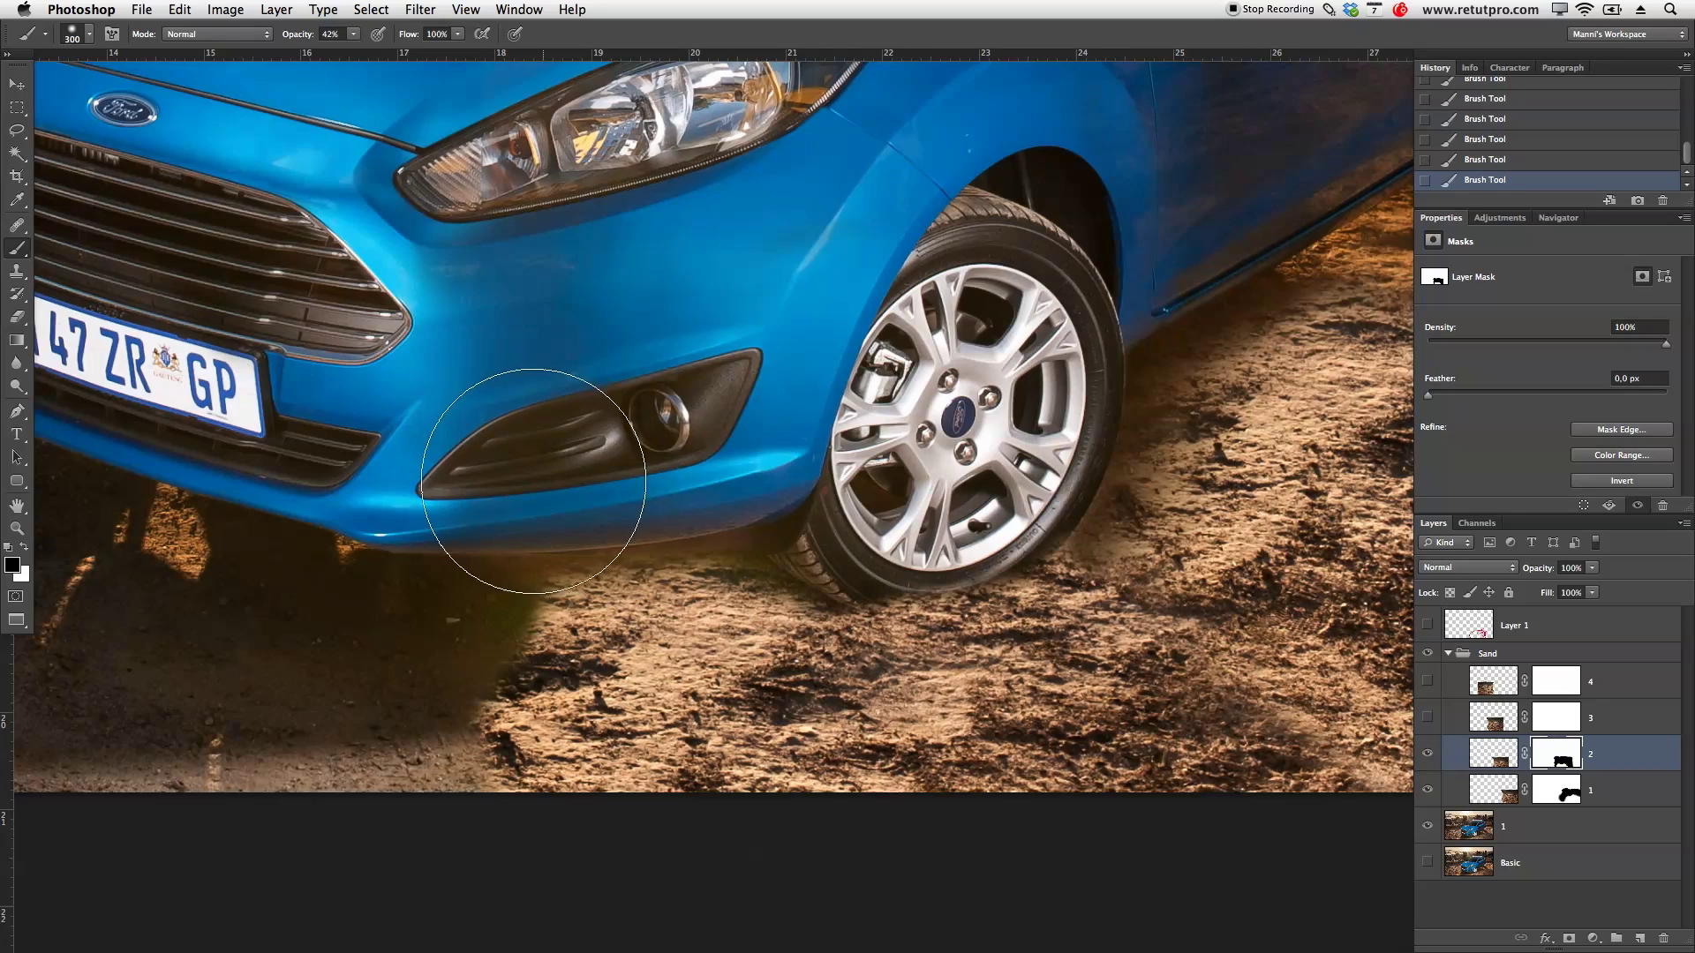
{"action": "mouse_move", "coordinate": [577, 483]}
{"action": "left_mouse_down"}
{"action": "mouse_move", "coordinate": [712, 486]}
{"action": "mouse_move", "coordinate": [512, 489]}
{"action": "mouse_move", "coordinate": [646, 540]}
{"action": "left_mouse_up"}
{"action": "key", "text": "bracketleft"}
{"action": "key", "text": "bracketleft"}
{"action": "key", "text": "bracketleft"}
{"action": "key", "text": "bracketleft"}
{"action": "key", "text": "bracketleft"}
{"action": "key", "text": "bracketleft"}
{"action": "key", "text": "bracketleft"}
{"action": "key", "text": "bracketleft"}
{"action": "key", "text": "bracketleft"}
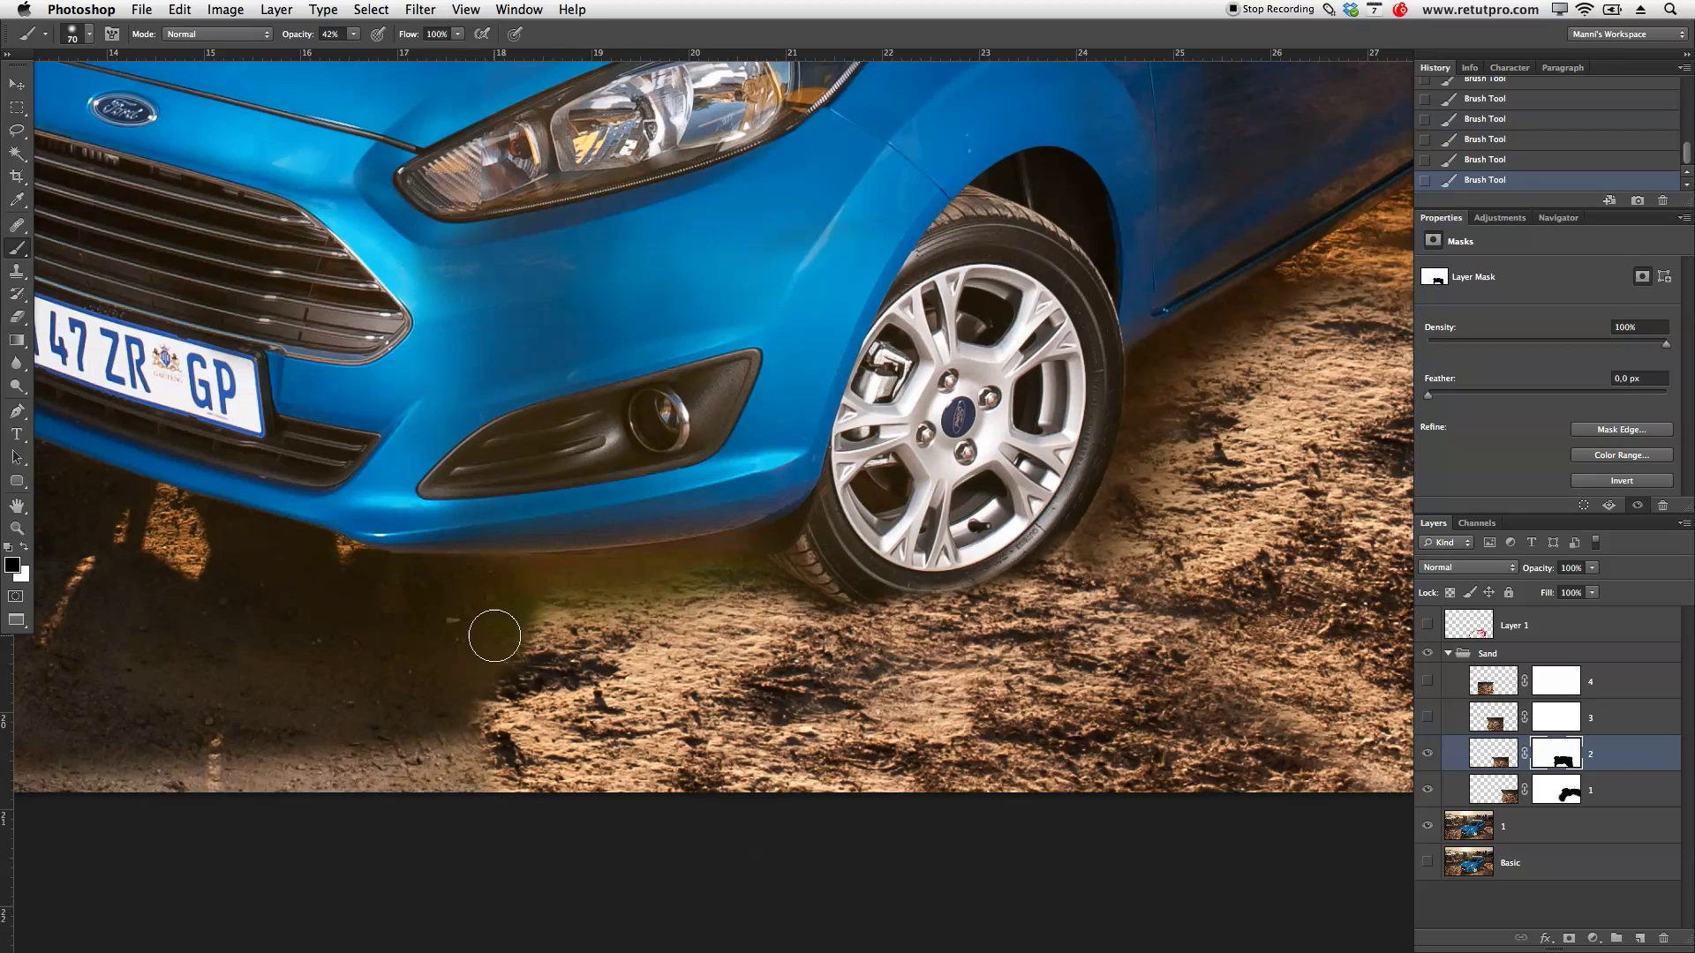
{"action": "key", "text": "bracketright"}
{"action": "key", "text": "bracketright"}
{"action": "key", "text": "bracketright"}
{"action": "key", "text": "bracketright"}
{"action": "key", "text": "bracketright"}
{"action": "key", "text": "bracketright"}
{"action": "key", "text": "bracketright"}
{"action": "key", "text": "bracketright"}
{"action": "key", "text": "bracketright"}
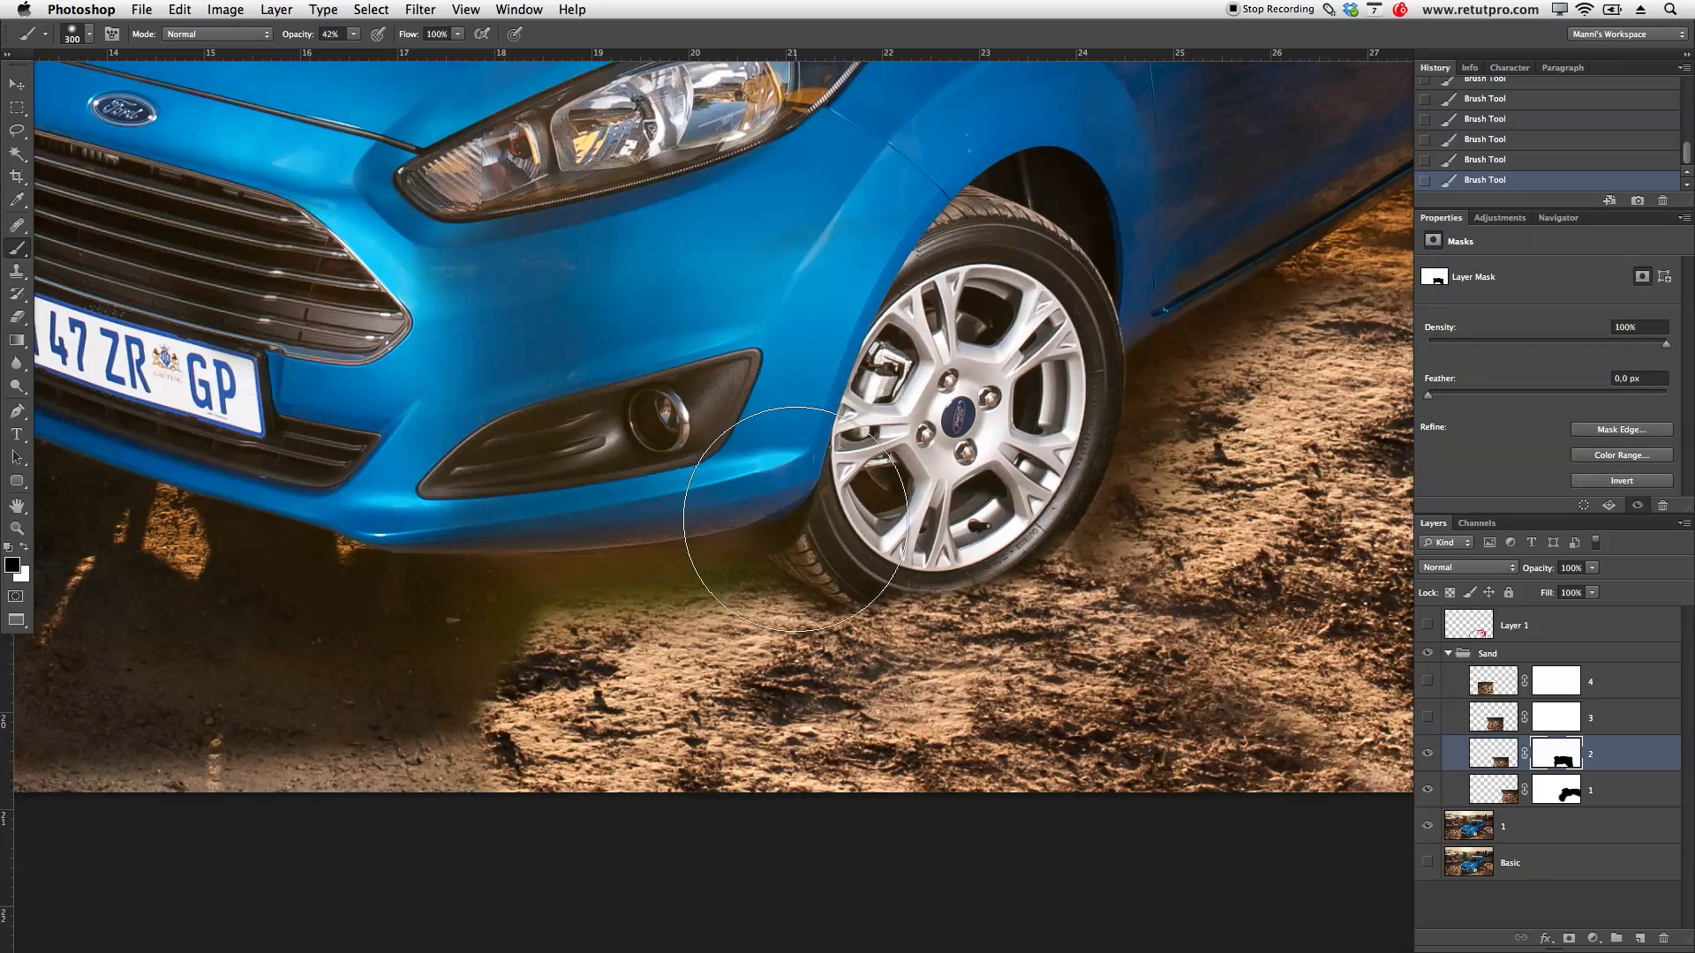
Step: Set the brush to 40 px at 100% opacity and hide sand layer 2 to expose the front tyre's full lower edge
{"action": "key", "text": "bracketleft"}
{"action": "key", "text": "bracketleft"}
{"action": "key", "text": "bracketleft"}
{"action": "key", "text": "bracketleft"}
{"action": "key", "text": "bracketleft"}
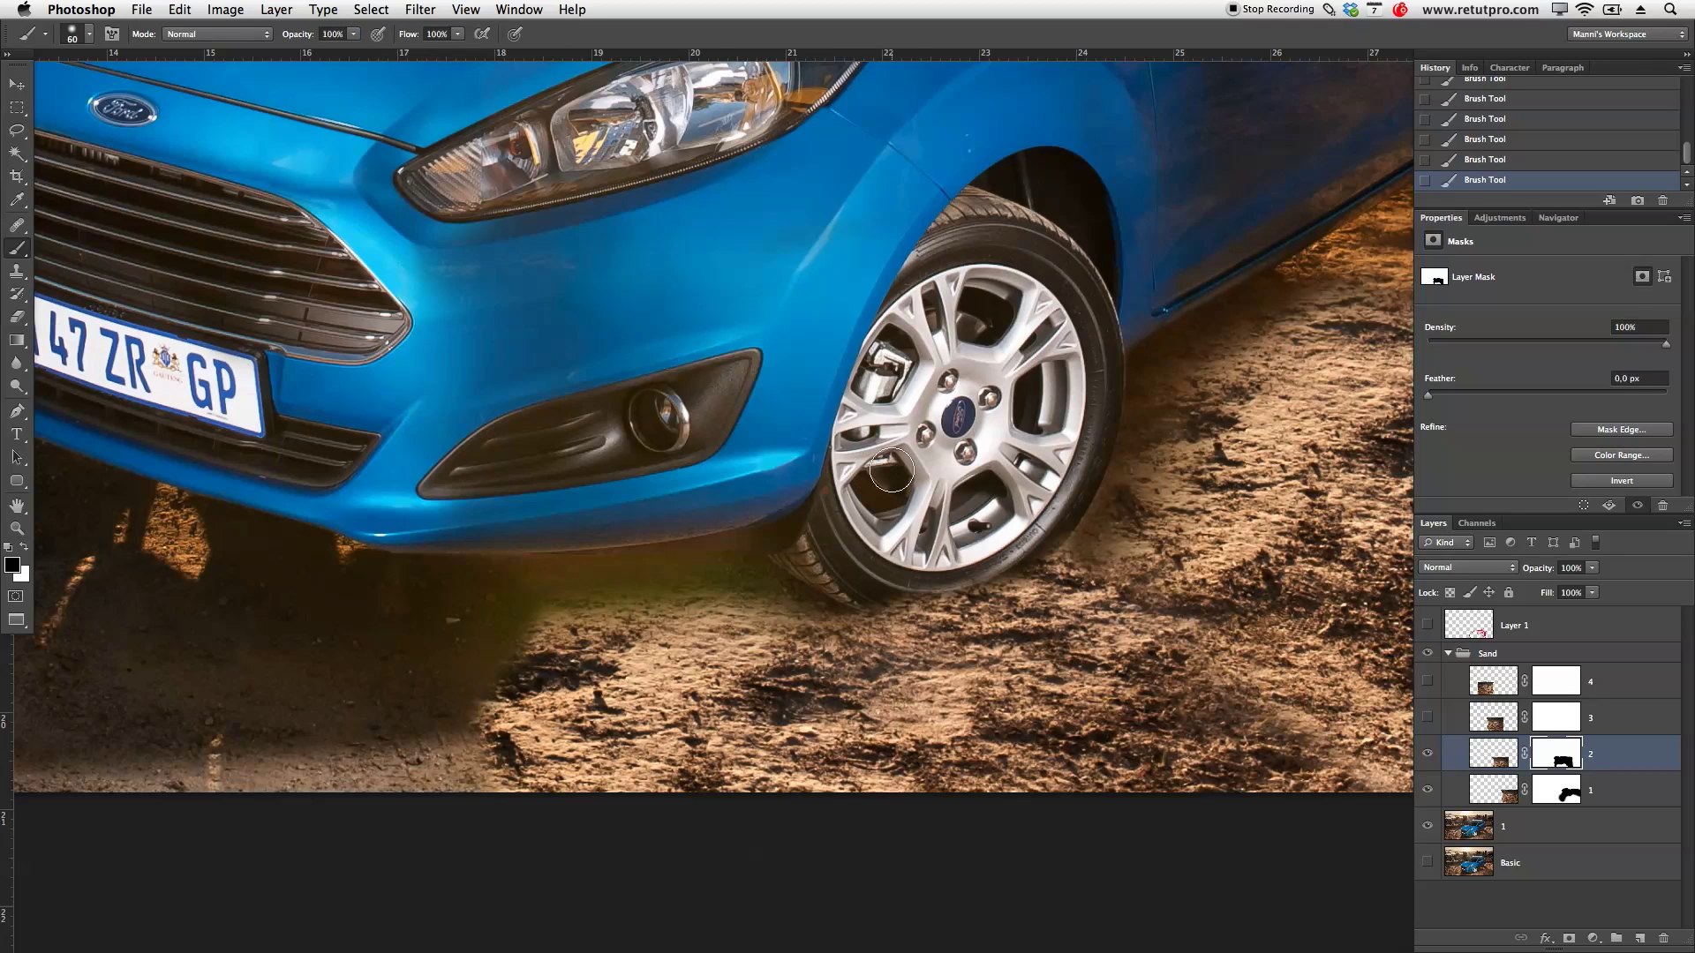
{"action": "key", "text": "z"}
{"action": "mouse_move", "coordinate": [947, 589]}
{"action": "left_mouse_down"}
{"action": "mouse_move", "coordinate": [1029, 653]}
{"action": "mouse_move", "coordinate": [966, 615]}
{"action": "left_mouse_up"}
{"action": "left_click", "coordinate": [902, 577]}
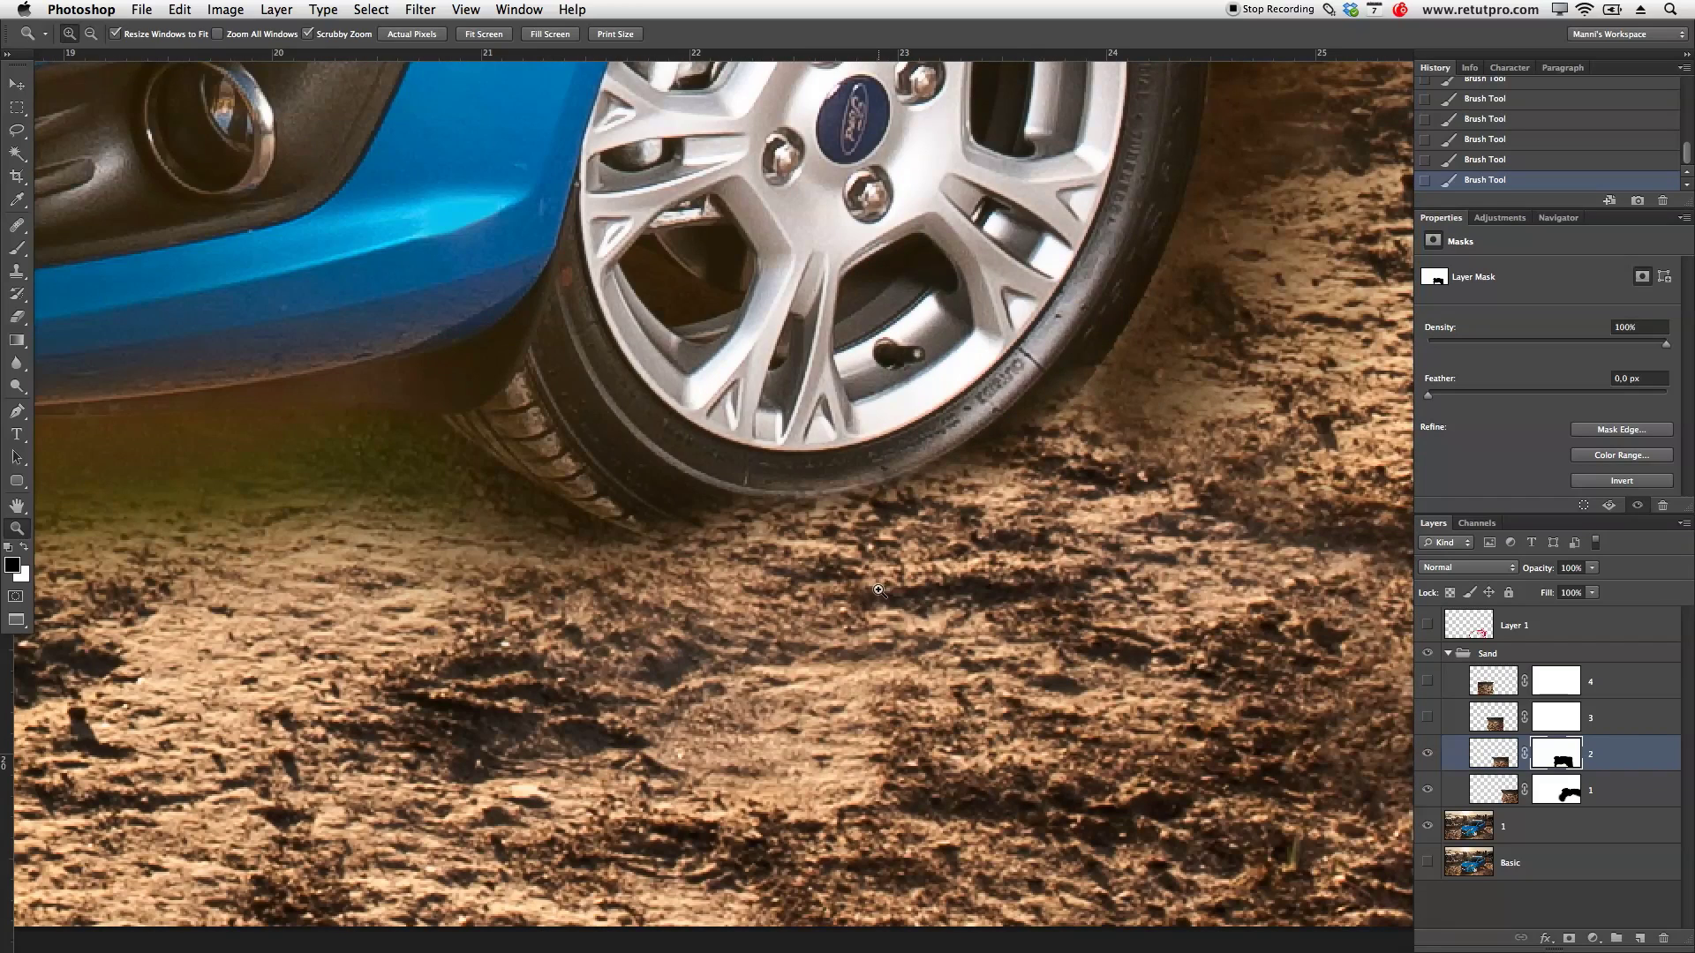
{"action": "key", "text": "b"}
{"action": "key", "text": "bracketleft"}
{"action": "mouse_move", "coordinate": [744, 477]}
{"action": "left_mouse_down"}
{"action": "mouse_move", "coordinate": [940, 446]}
{"action": "mouse_move", "coordinate": [1033, 389]}
{"action": "left_mouse_up"}
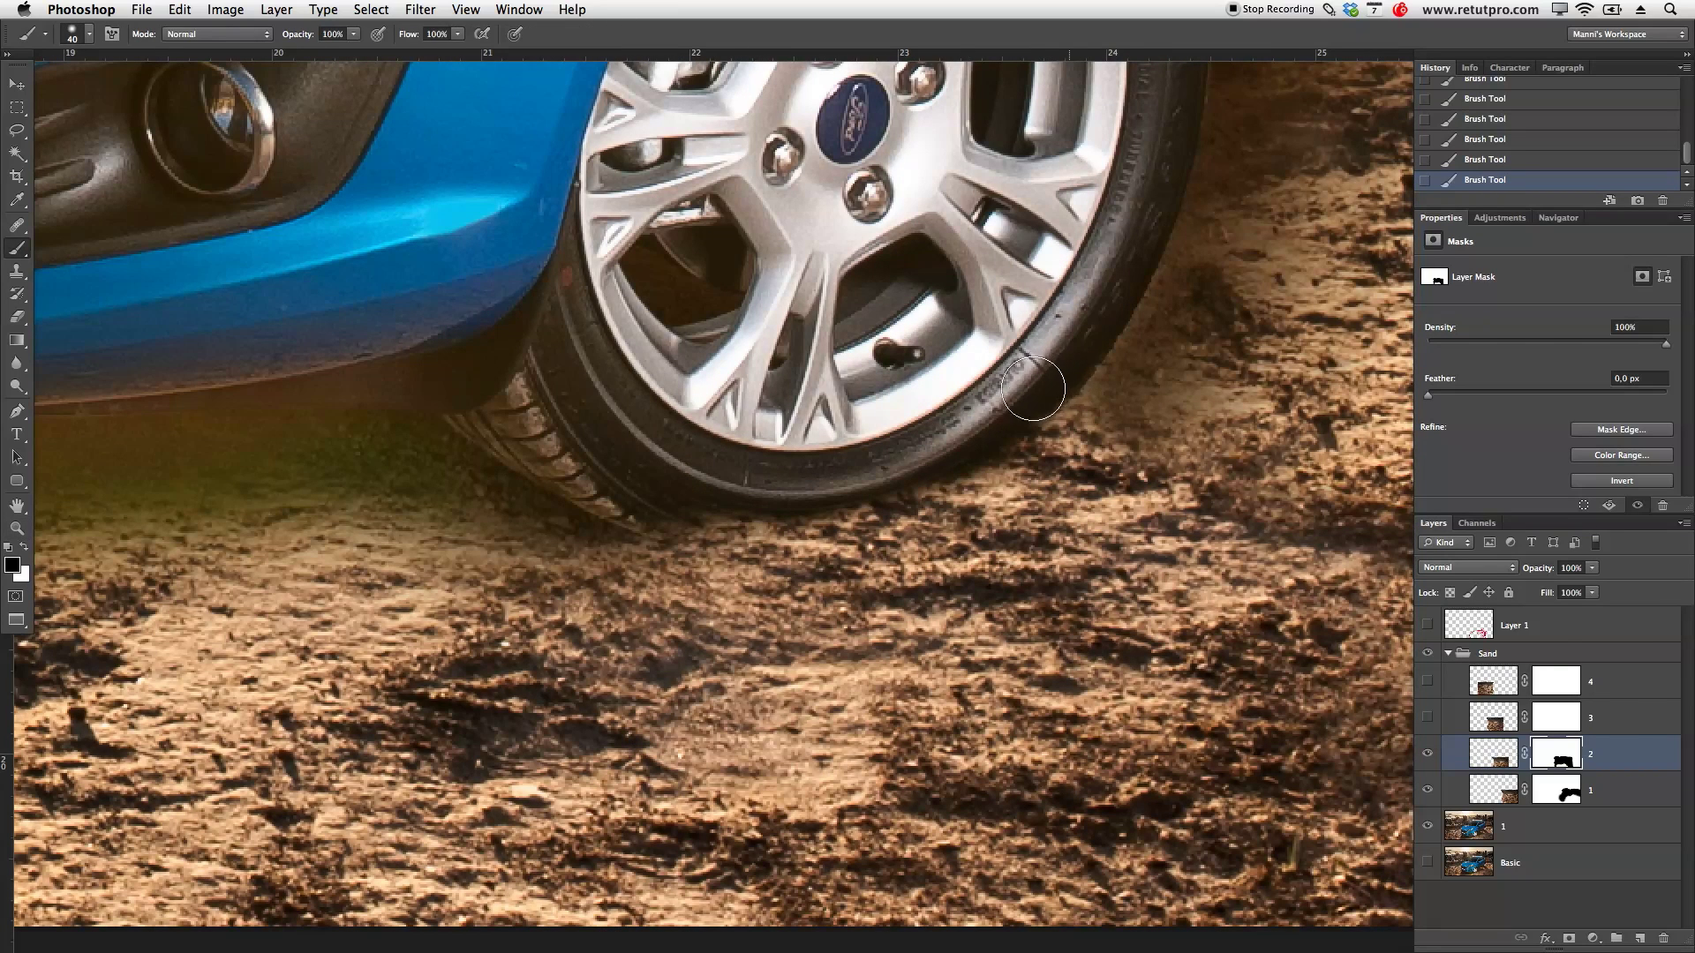
{"action": "left_click", "coordinate": [1428, 753]}
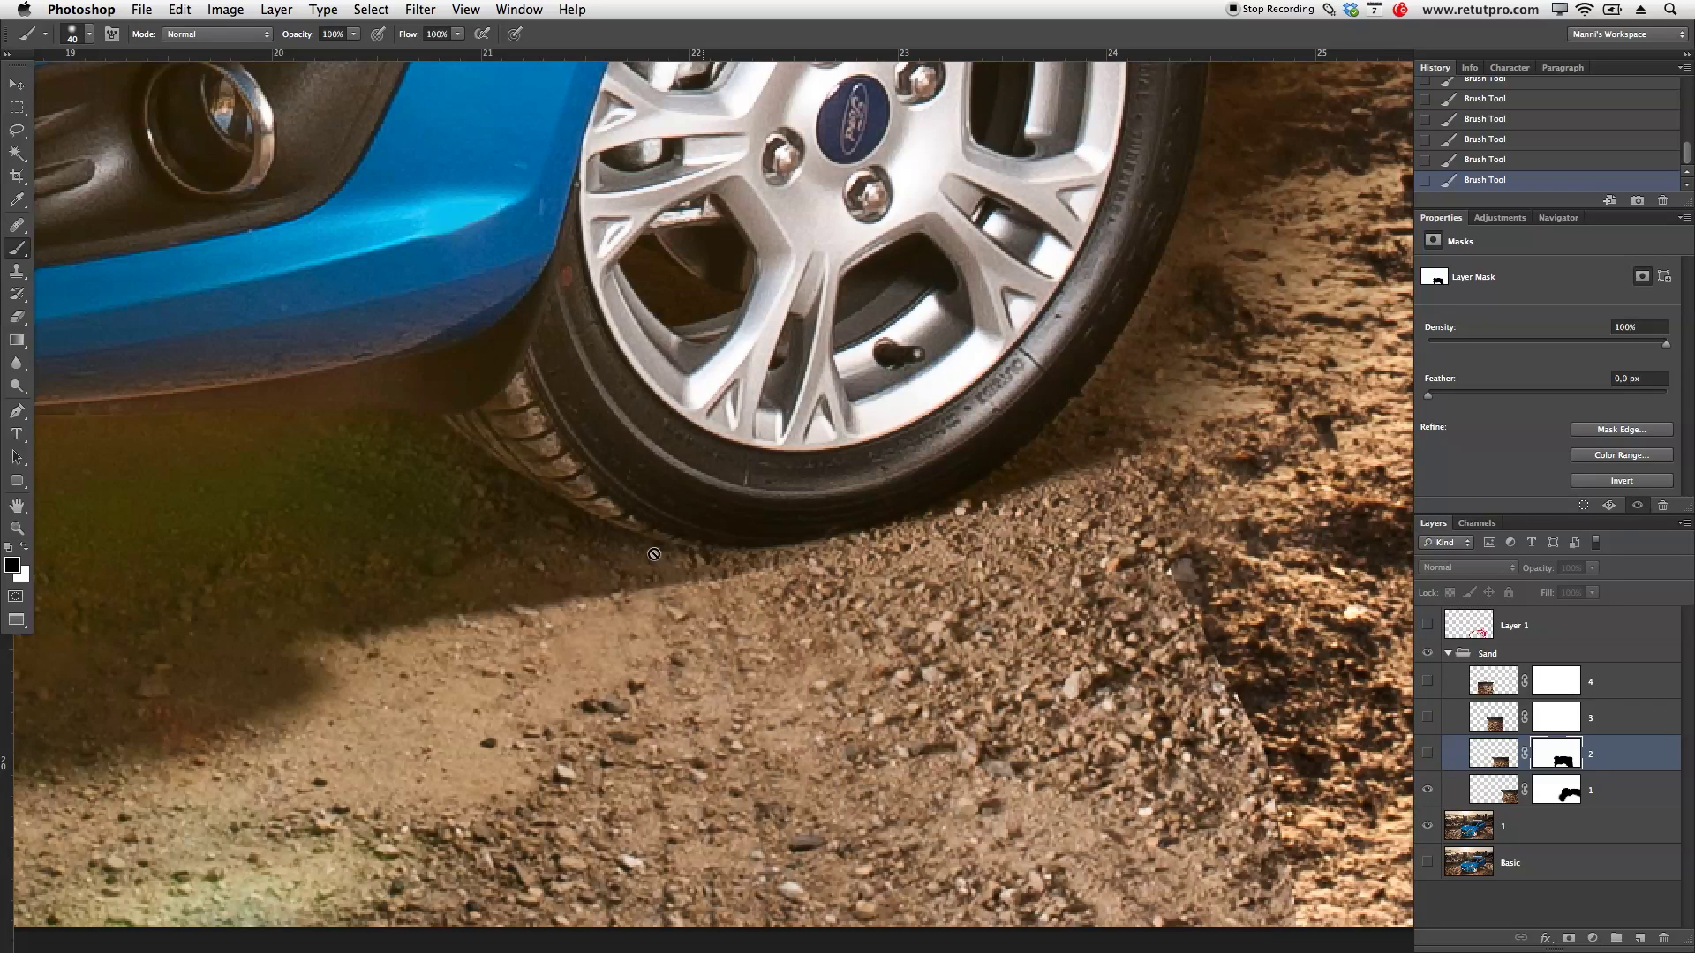
Step: Draw a closed Pen path that follows the front tyre's outer lower edge and closes across the rim
{"action": "key", "text": "p"}
{"action": "left_click", "coordinate": [539, 486]}
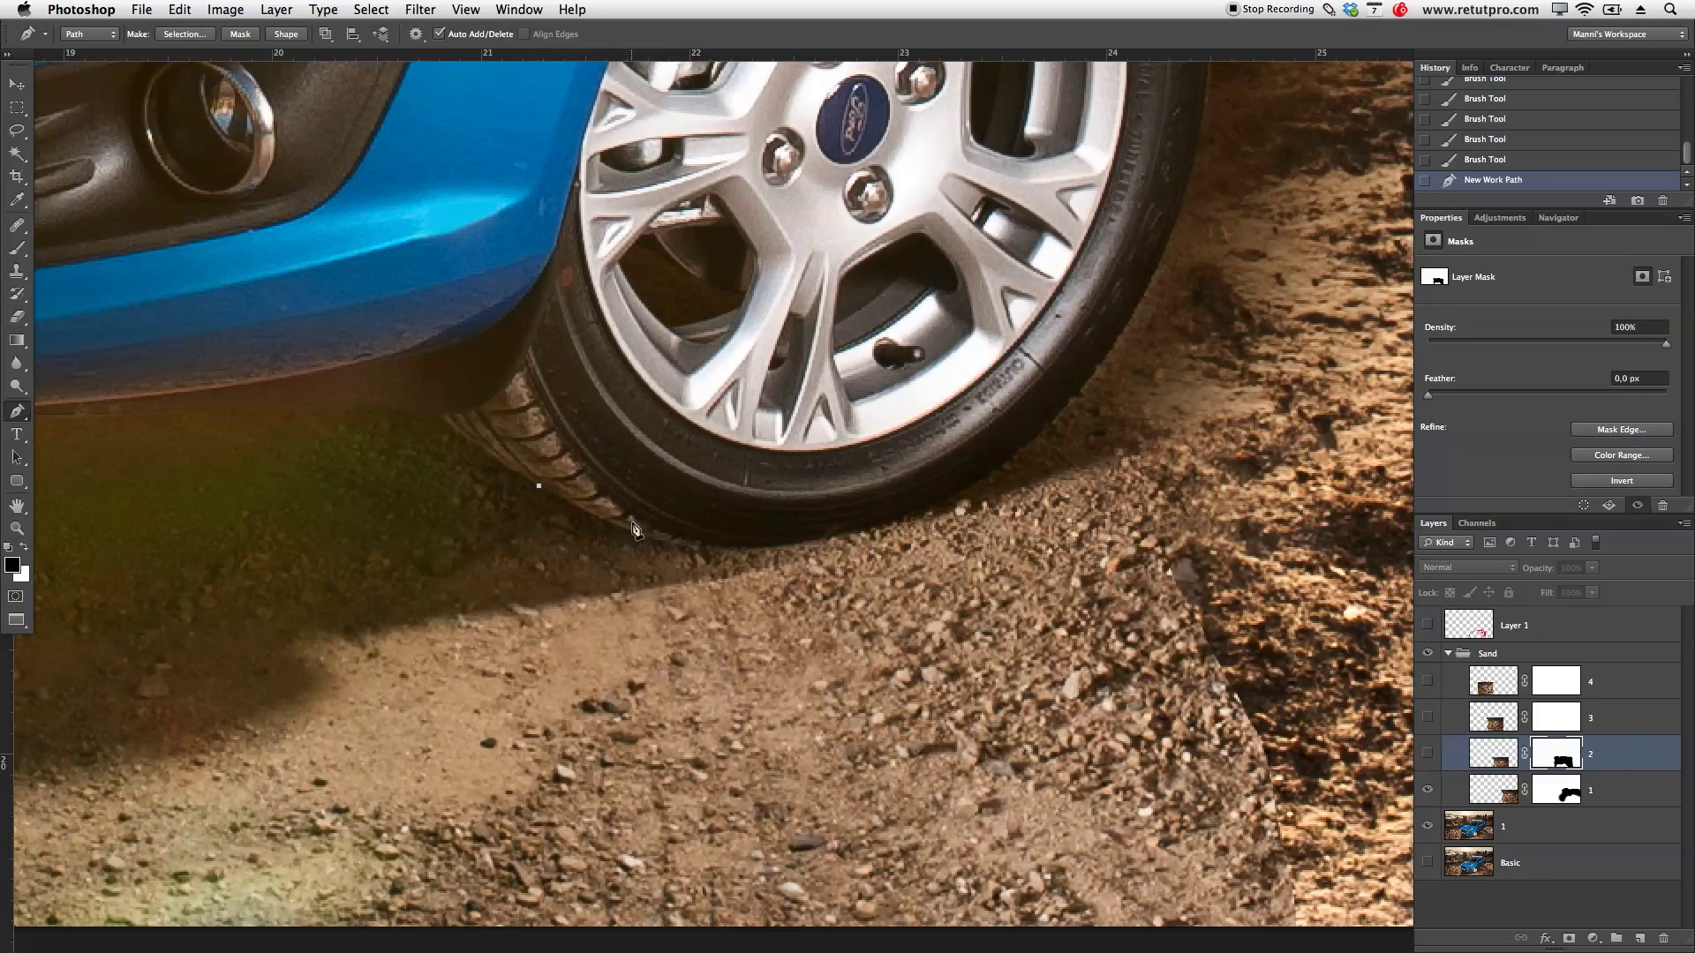
{"action": "left_click_drag", "start_coordinate": [828, 538], "coordinate": [976, 497]}
{"action": "left_click_drag", "start_coordinate": [1105, 360], "coordinate": [1150, 279]}
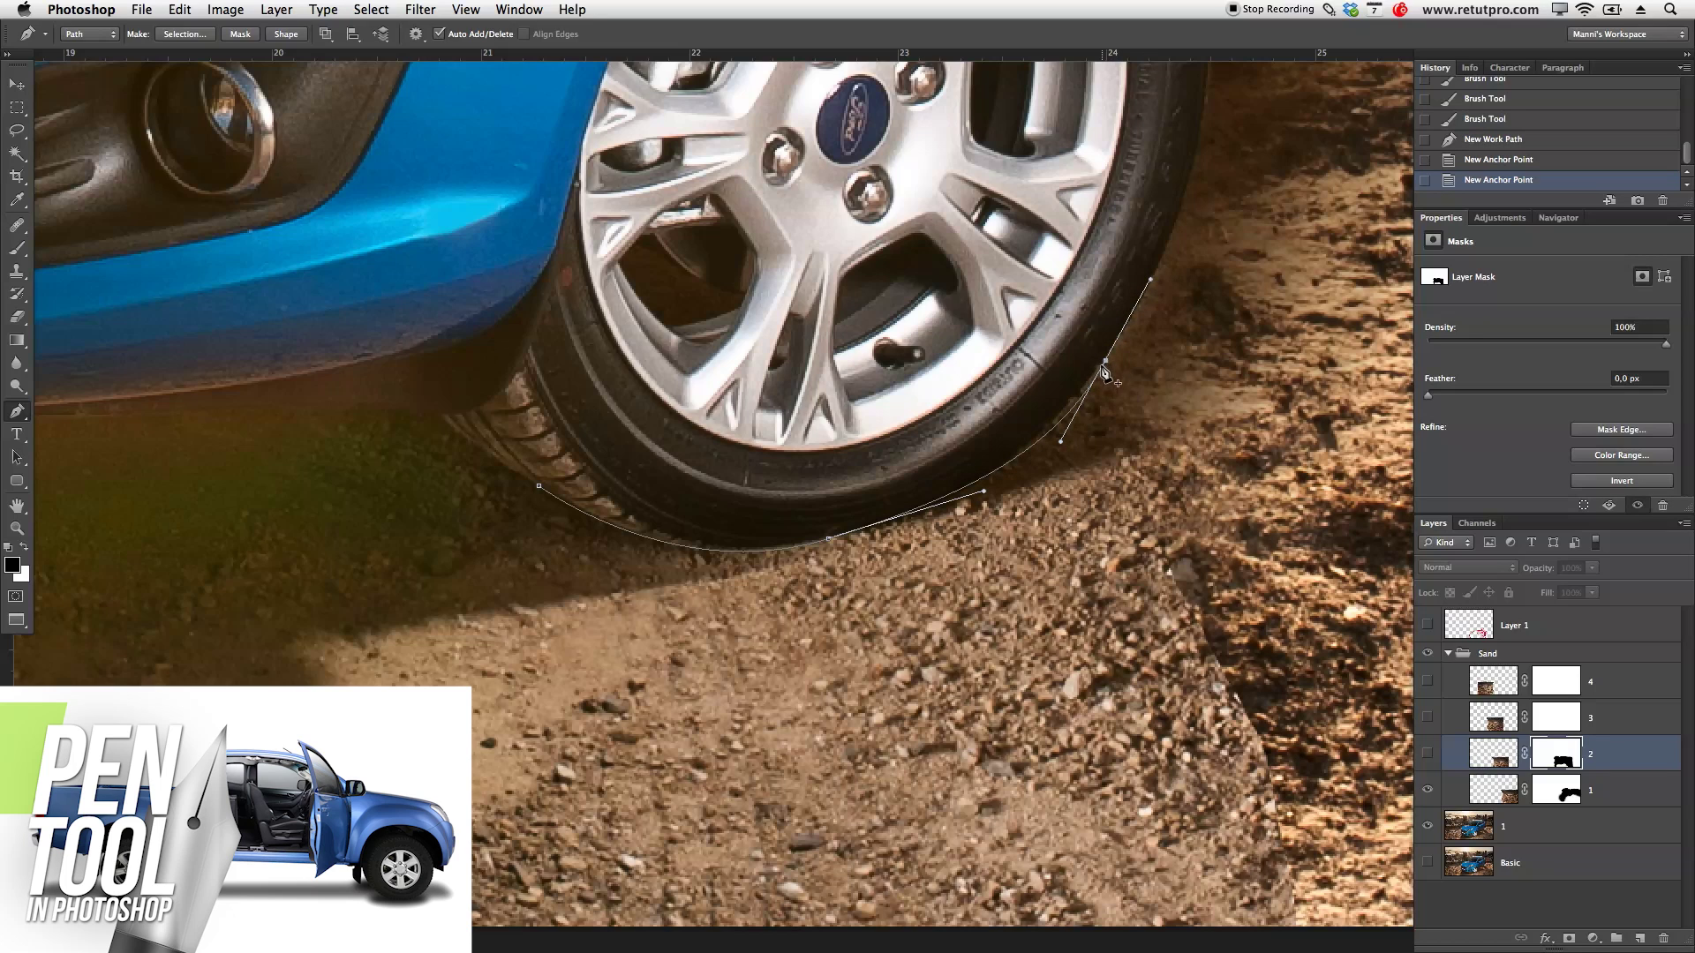
{"action": "left_click_drag", "start_coordinate": [1107, 367], "coordinate": [1100, 362]}
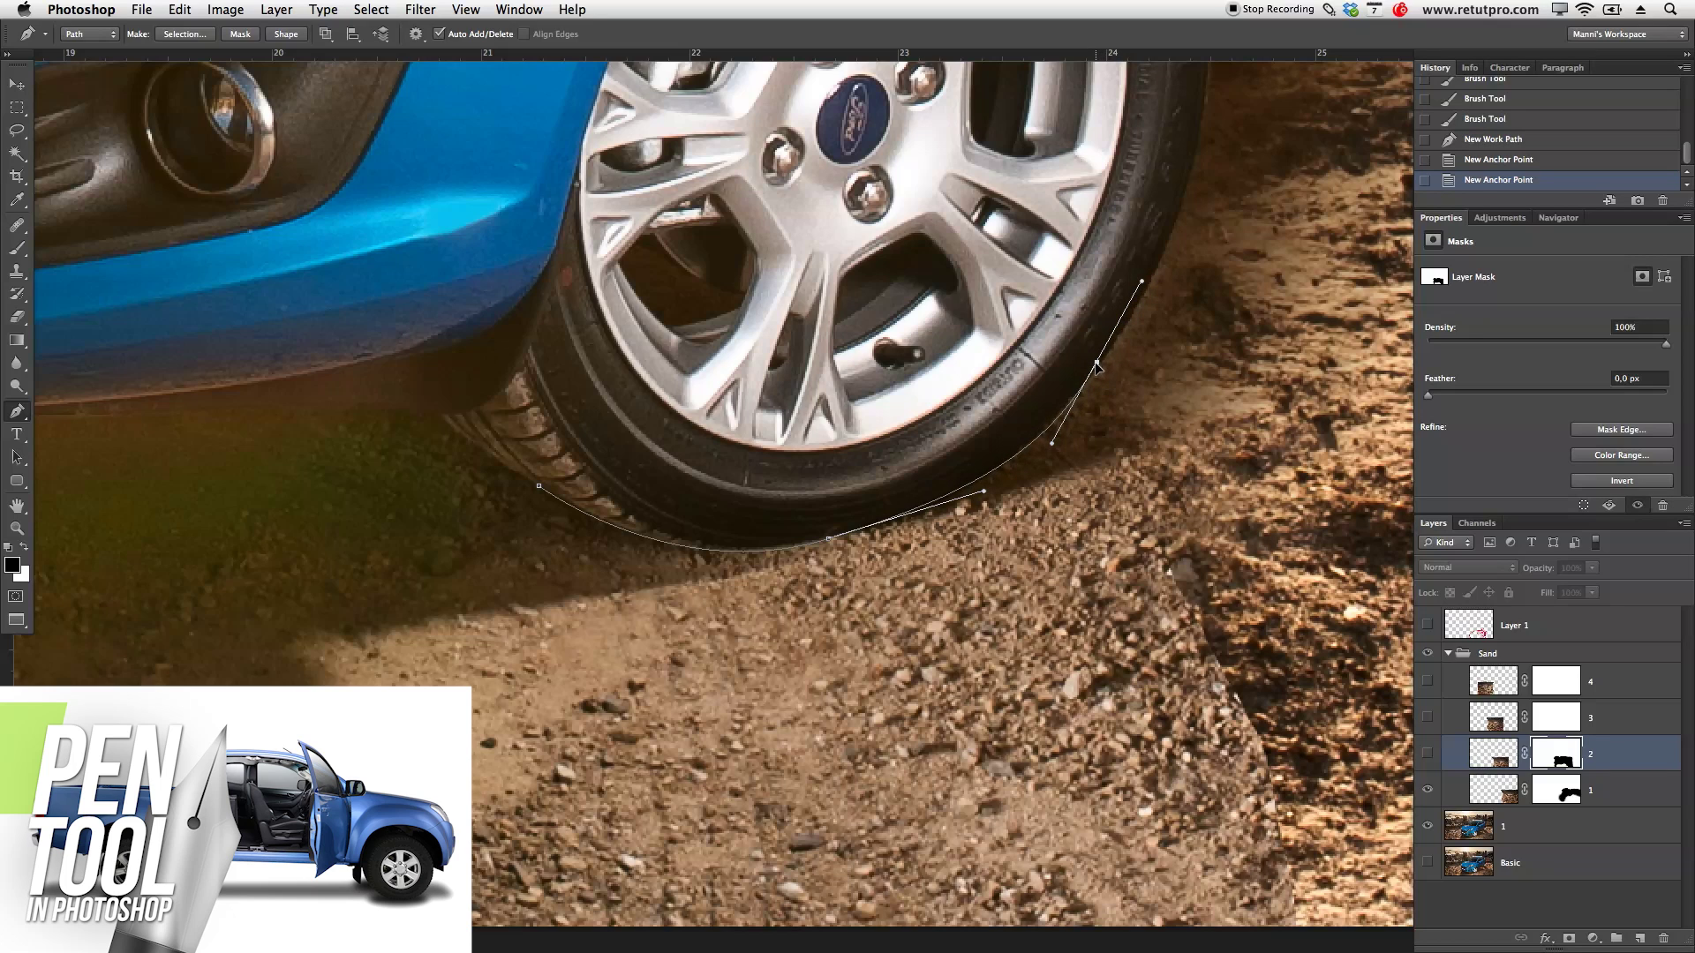
{"action": "left_click", "coordinate": [1124, 331], "text": "alt"}
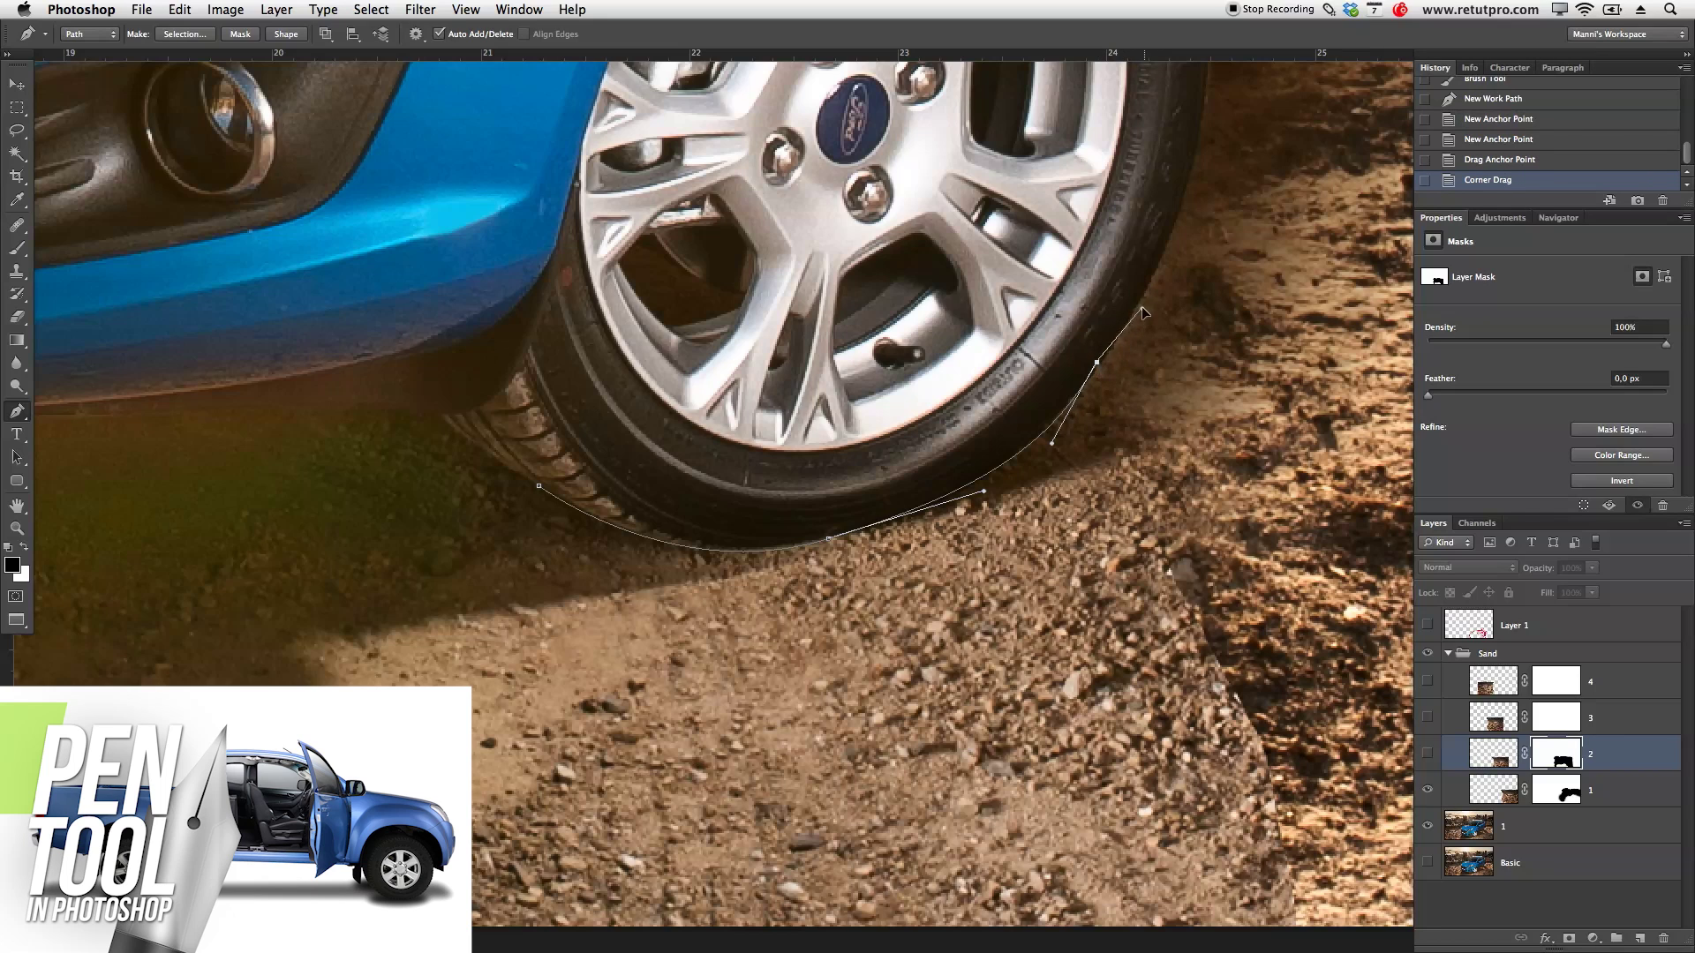
{"action": "left_click", "coordinate": [1097, 362]}
{"action": "left_click", "coordinate": [1145, 293]}
{"action": "left_click", "coordinate": [1162, 254]}
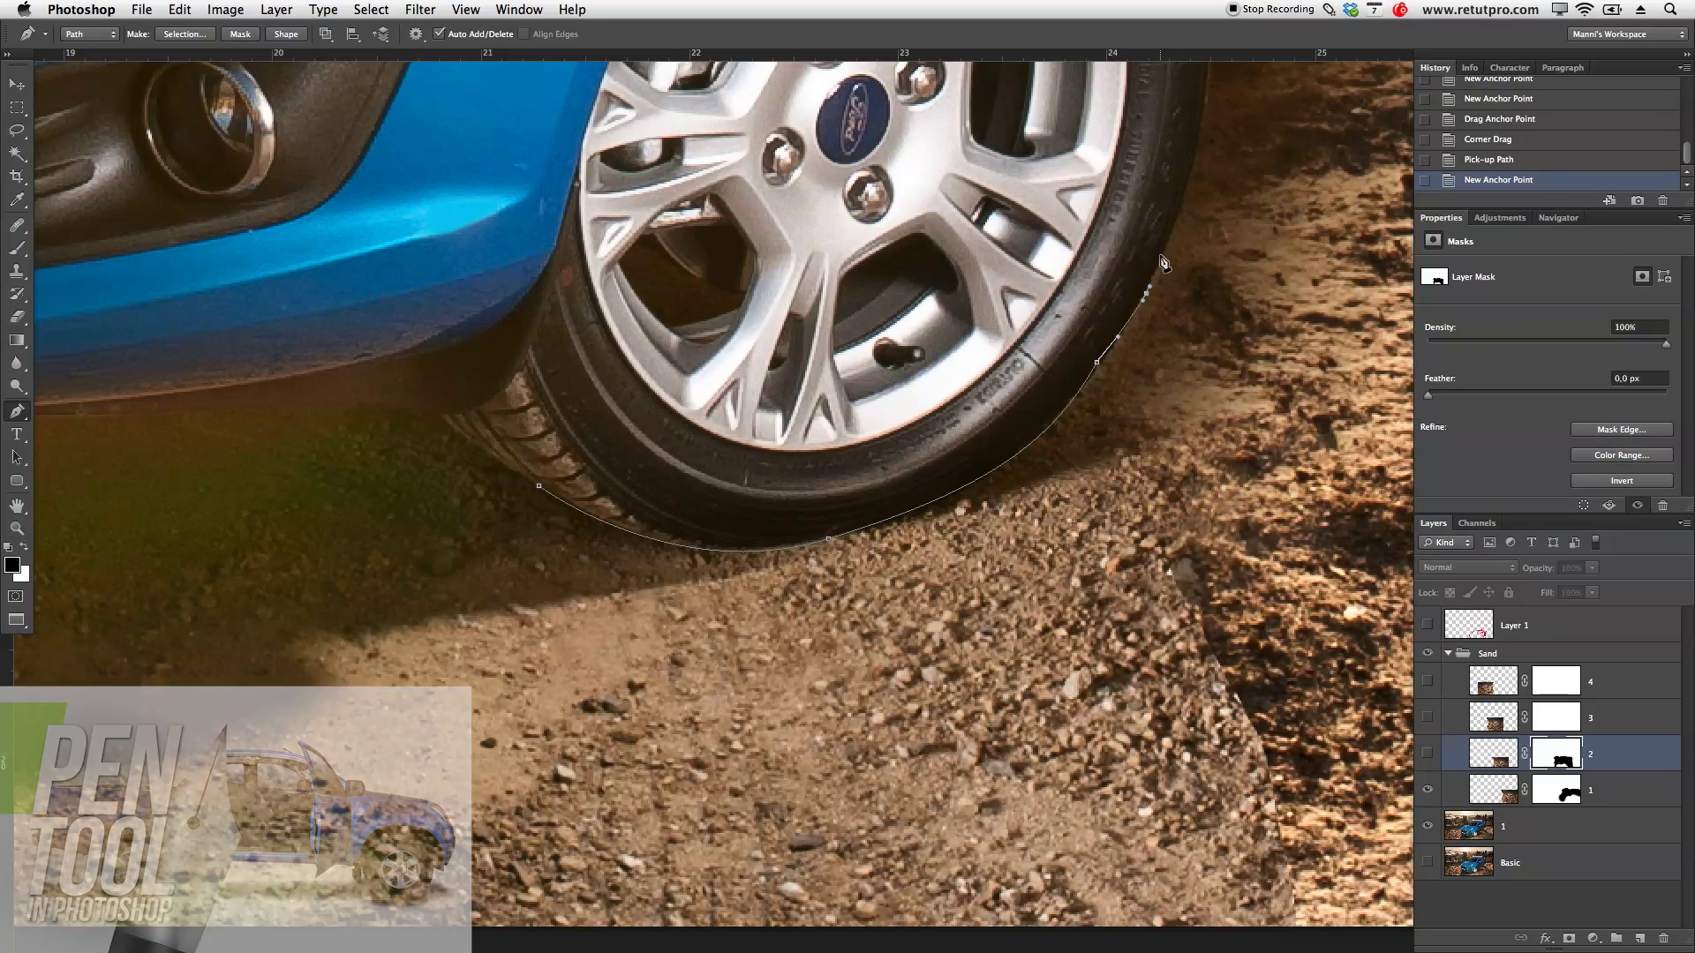
{"action": "left_click", "coordinate": [1173, 229]}
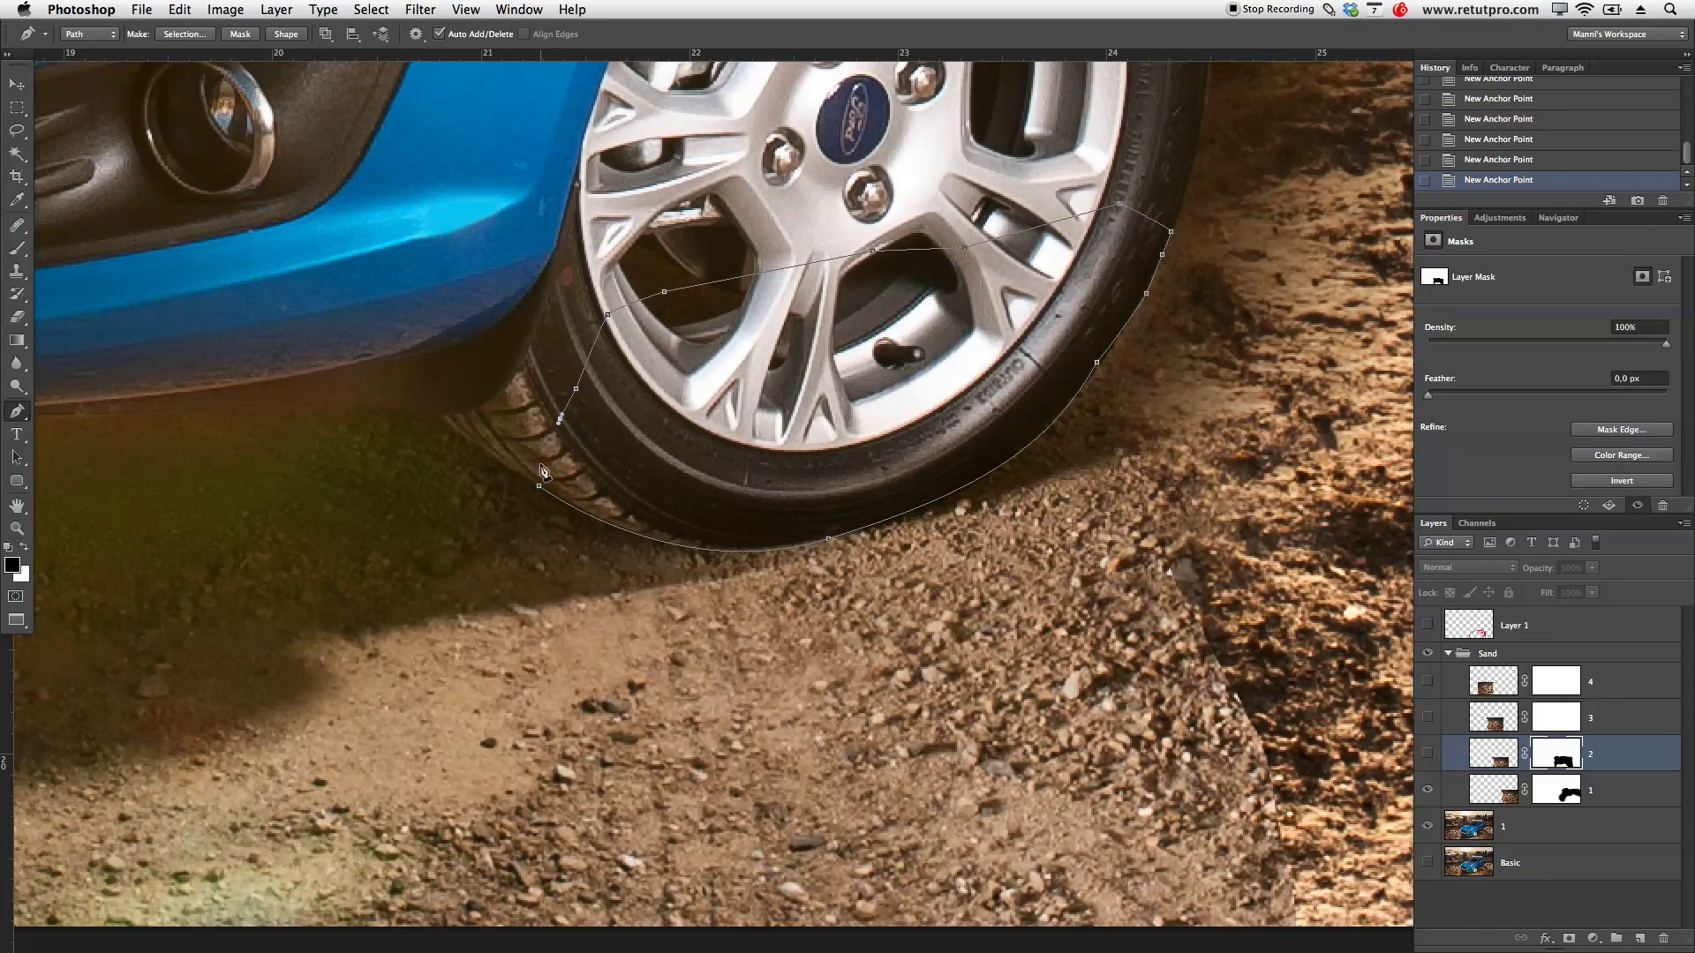
Step: Convert the tyre path into a new anti-aliased selection with a 0 px feather radius, and show sand layer 2 again
{"action": "right_click", "coordinate": [649, 439]}
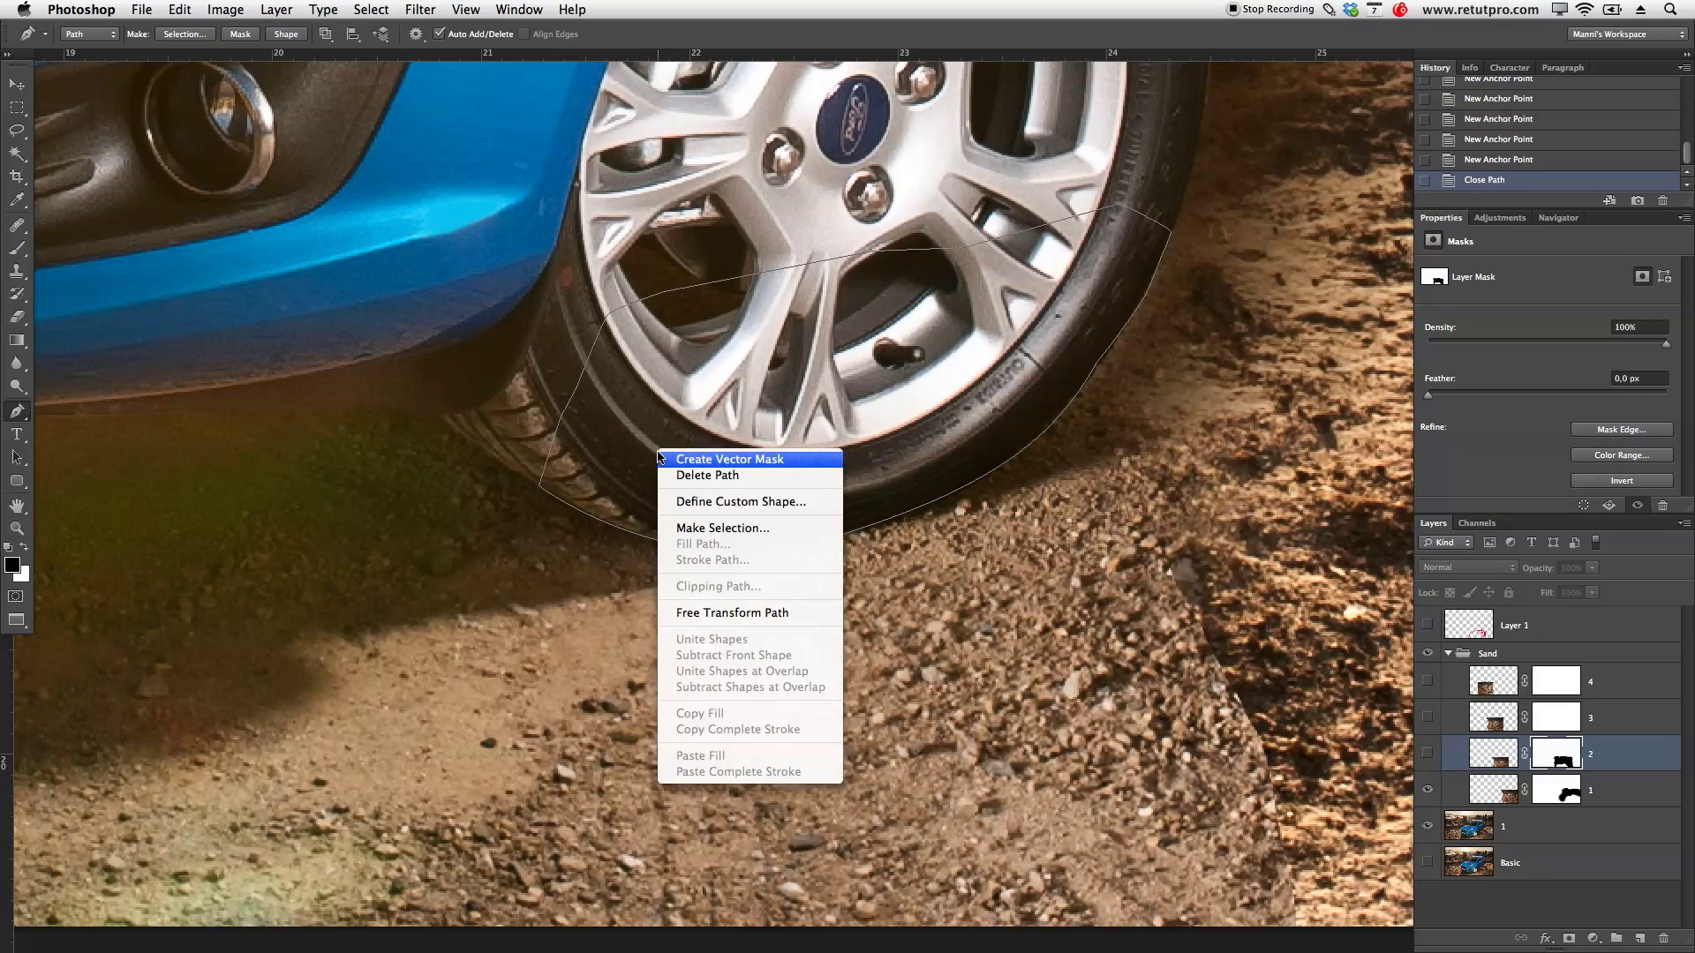
{"action": "left_click", "coordinate": [703, 524]}
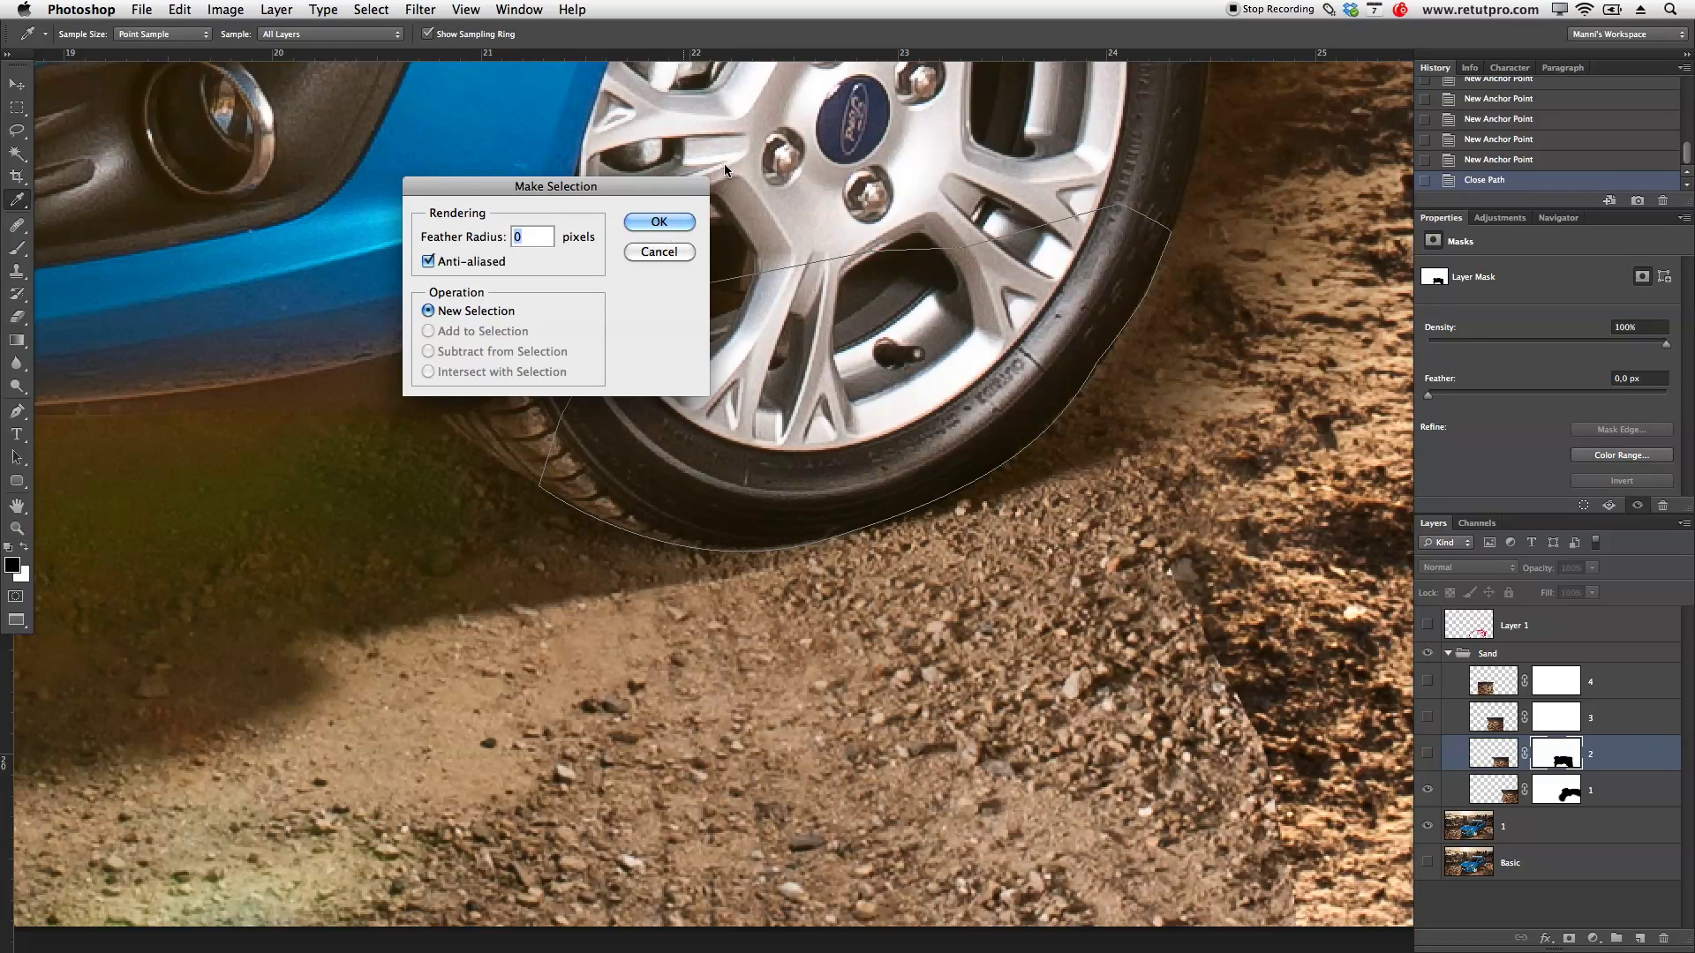
{"action": "left_click", "coordinate": [660, 222]}
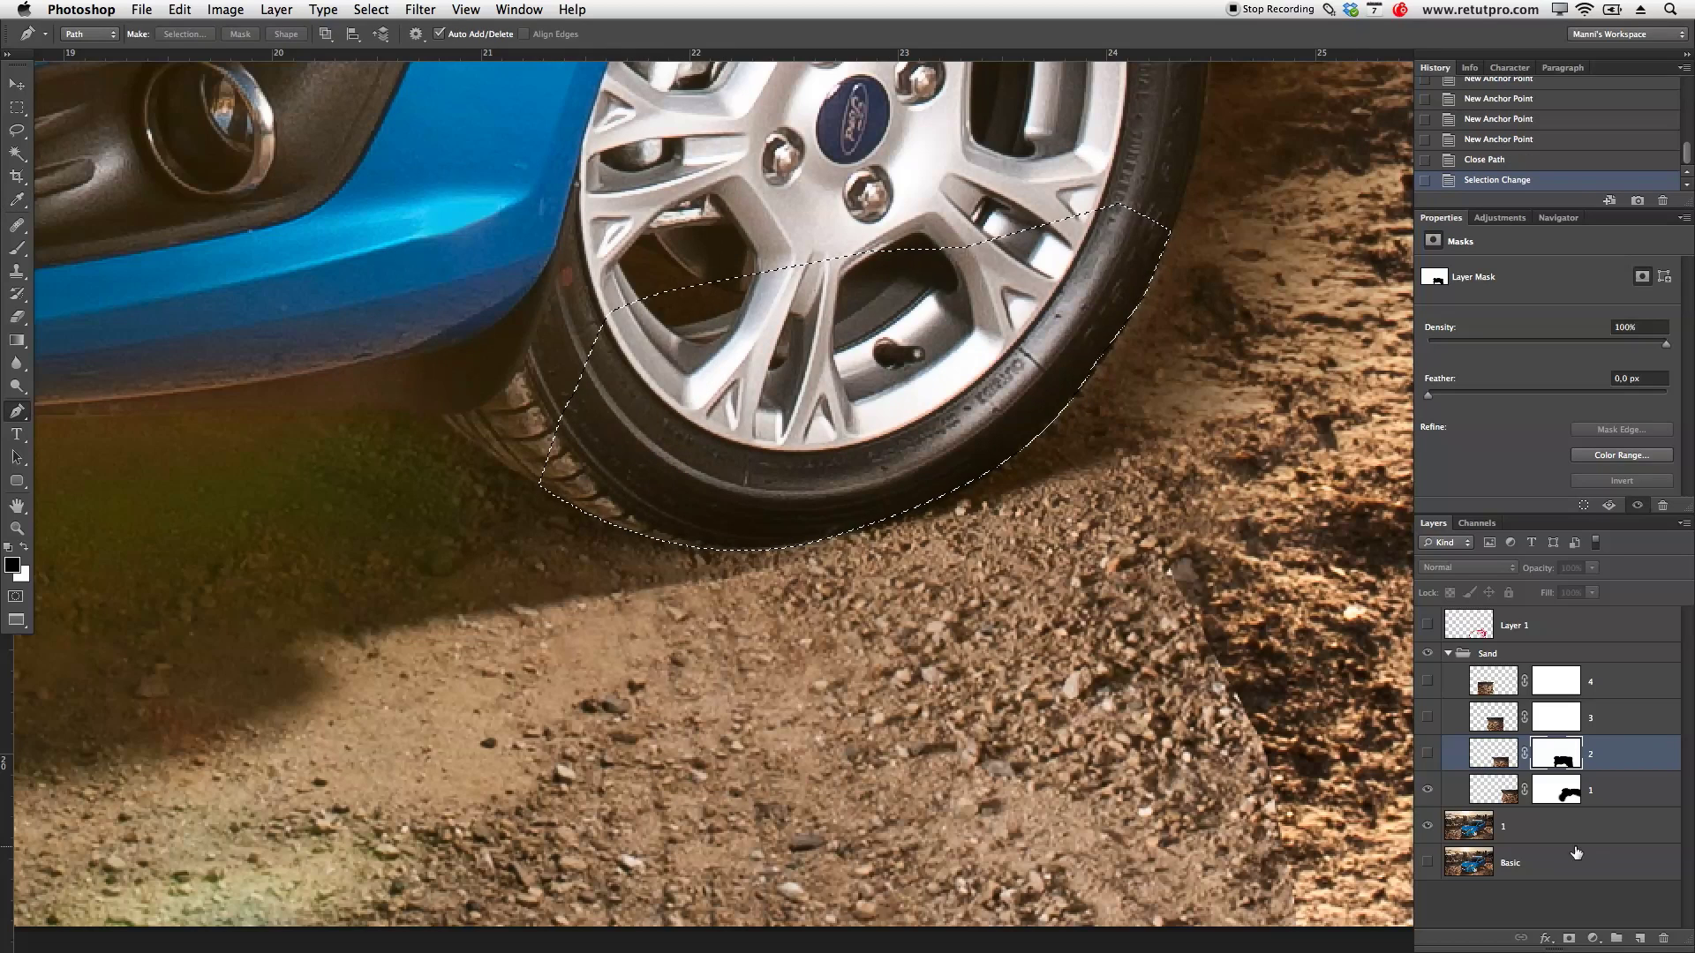
{"action": "left_click", "coordinate": [1428, 753]}
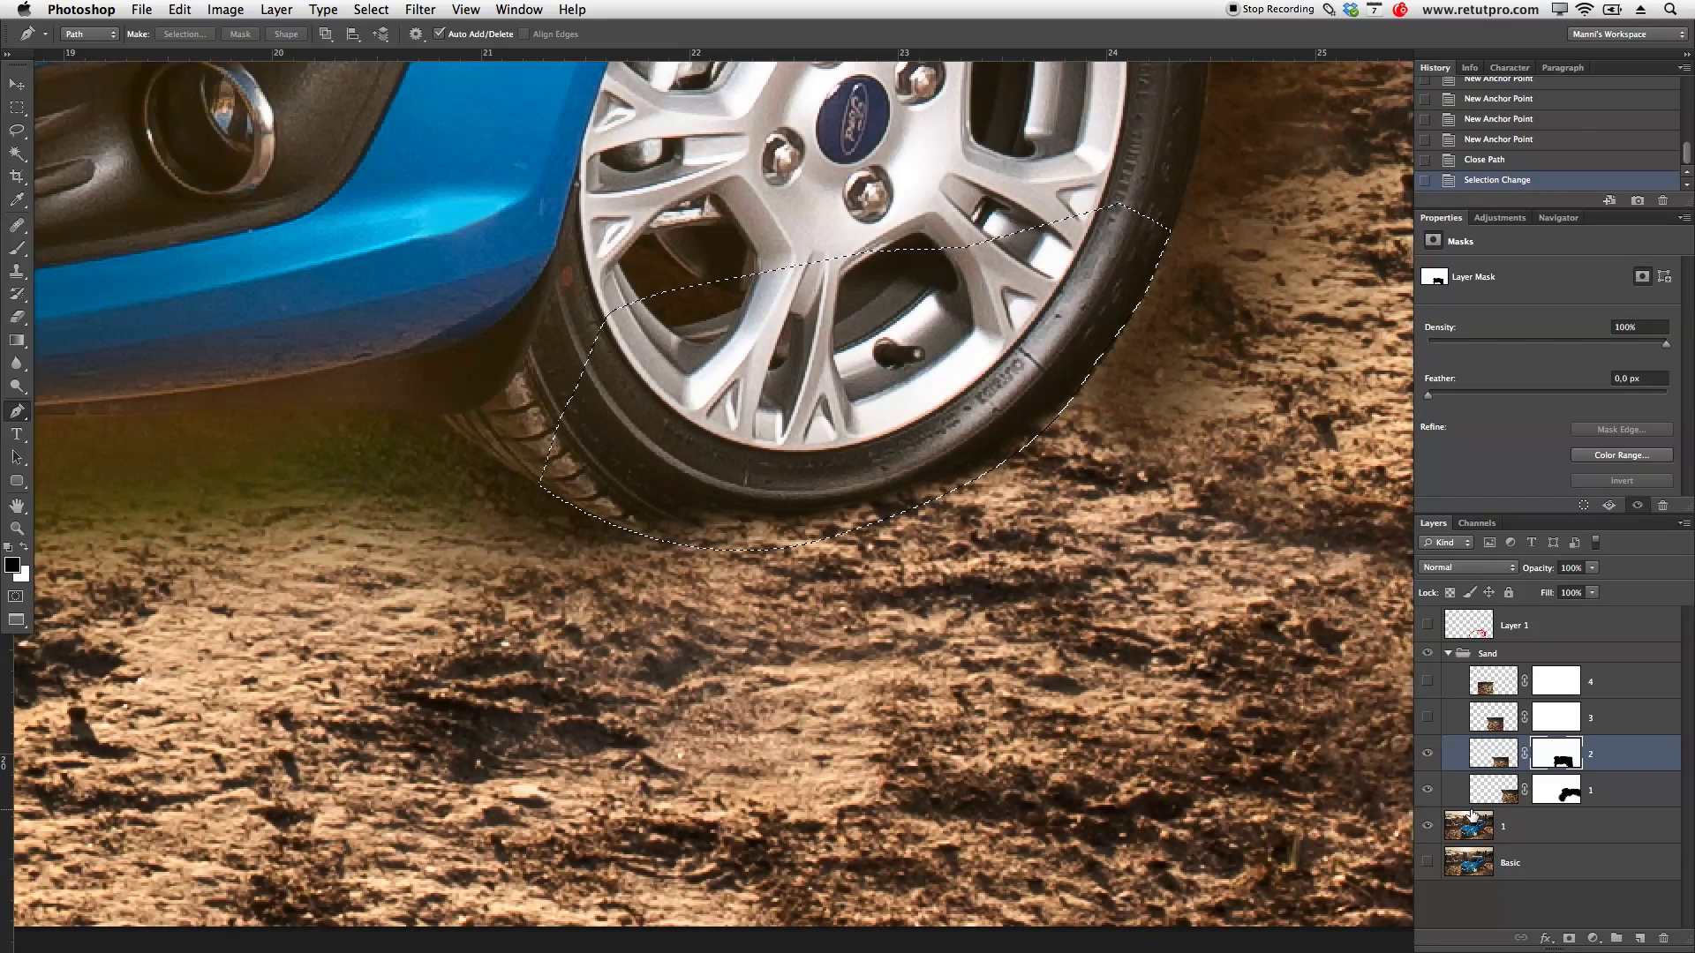
Step: Paint black on sand layer 2's mask inside the selection to uncover the tyre's lower edge, and deselect
{"action": "key", "text": "b"}
{"action": "mouse_move", "coordinate": [555, 429]}
{"action": "left_mouse_down"}
{"action": "mouse_move", "coordinate": [711, 487]}
{"action": "mouse_move", "coordinate": [743, 521]}
{"action": "mouse_move", "coordinate": [723, 534]}
{"action": "mouse_move", "coordinate": [835, 535]}
{"action": "mouse_move", "coordinate": [847, 503]}
{"action": "mouse_move", "coordinate": [1061, 385]}
{"action": "mouse_move", "coordinate": [1143, 286]}
{"action": "left_mouse_up"}
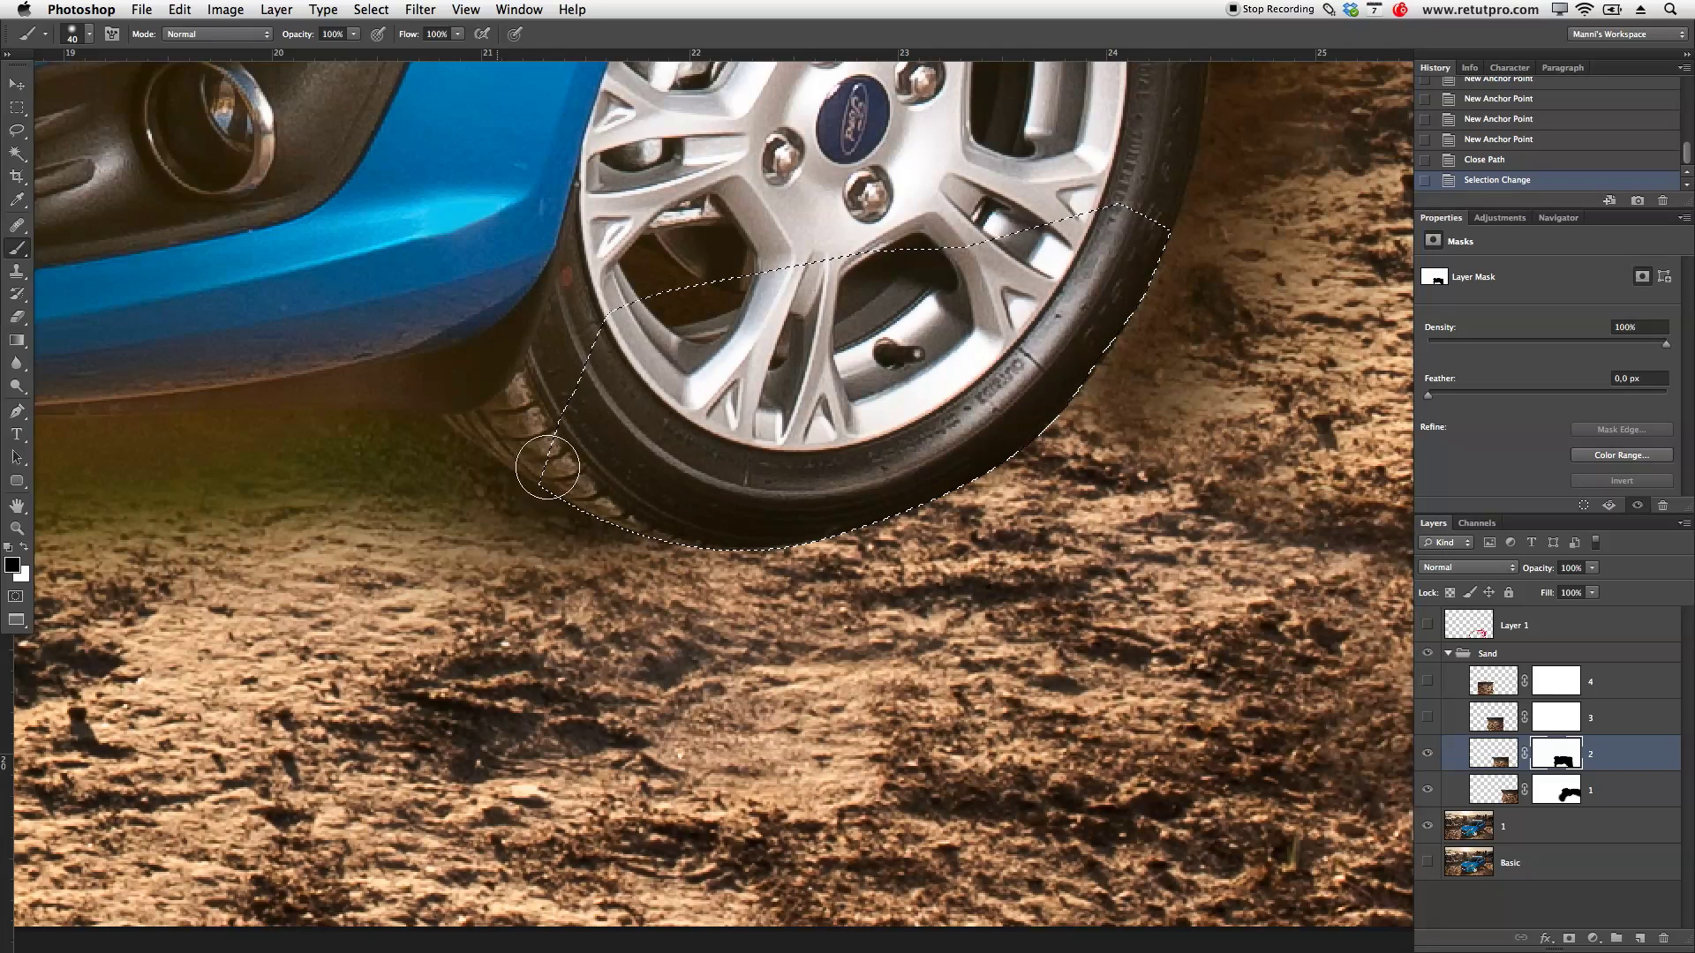
{"action": "left_click", "coordinate": [853, 475]}
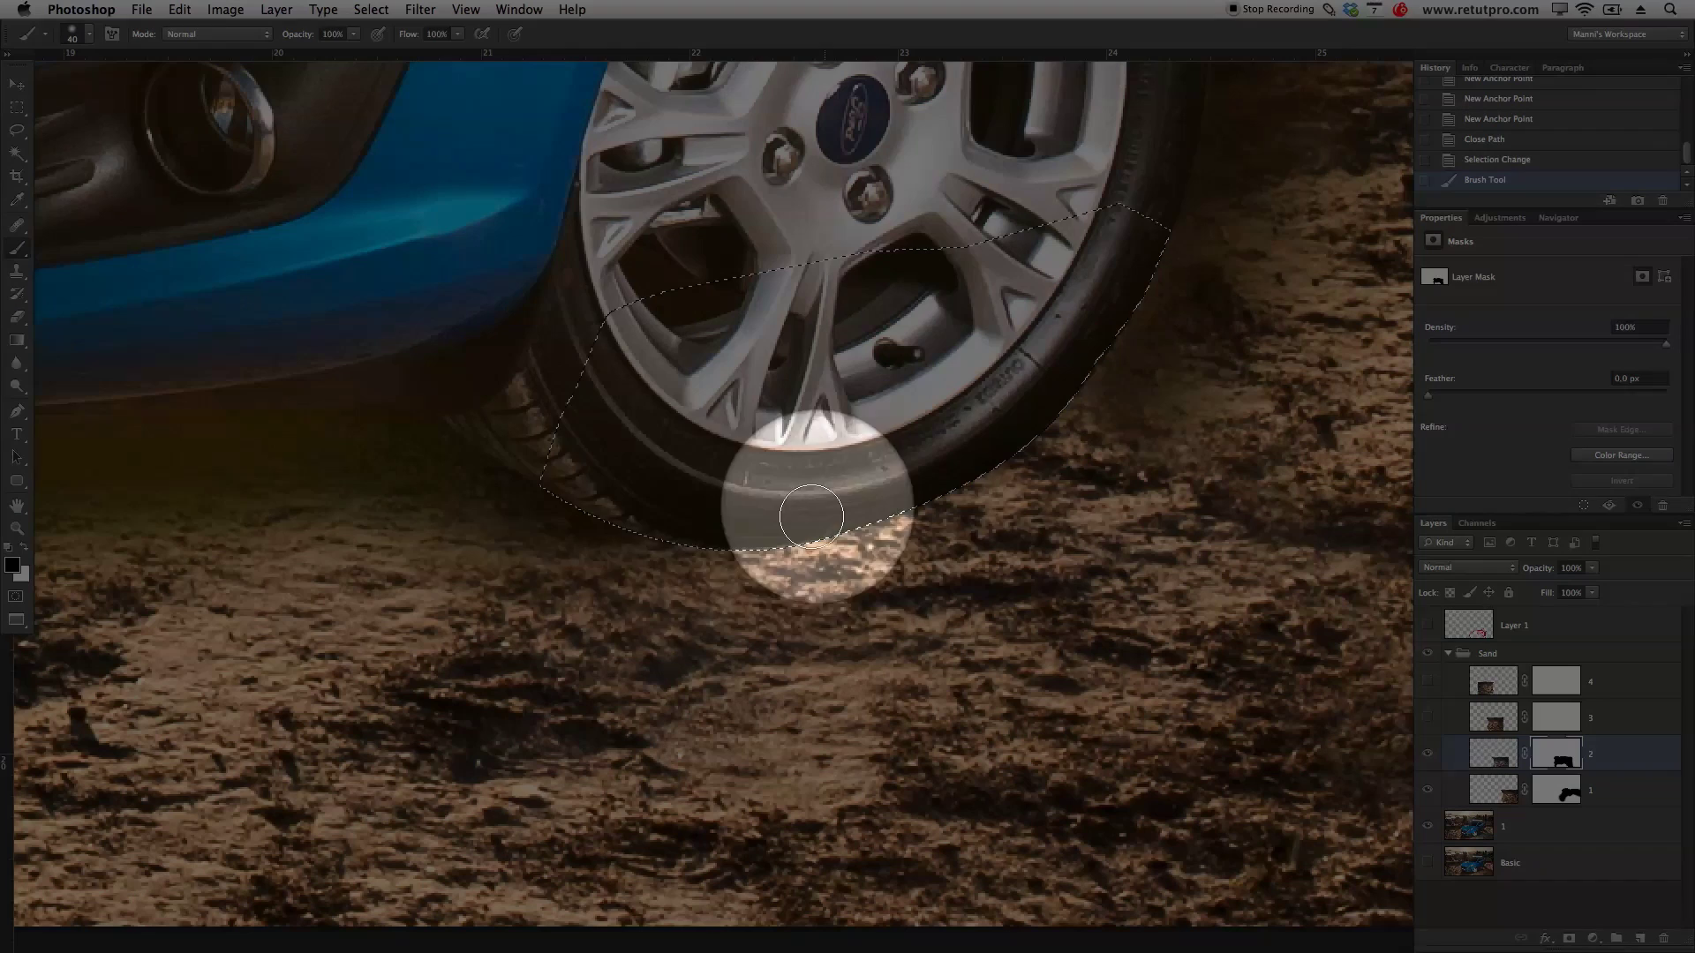
{"action": "key", "text": "super+d"}
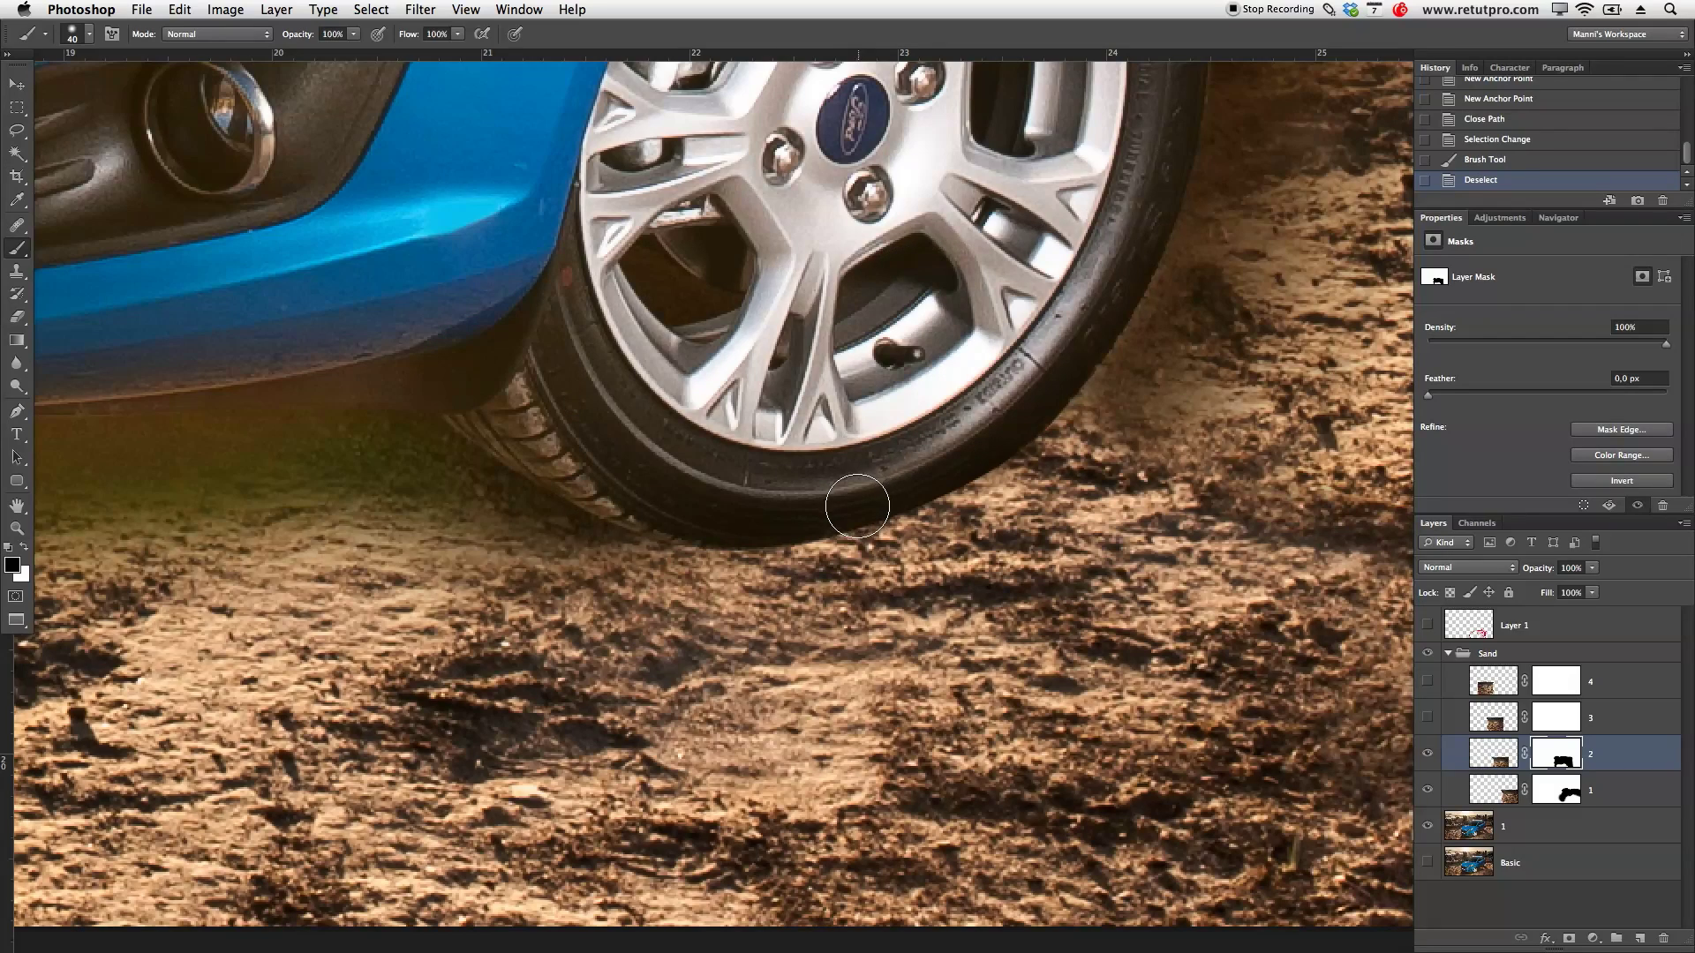
Step: Blend the sand below the front tyre on layer 2's mask at 55% opacity, using brushes of 175 and 150 px
{"action": "key", "text": "z"}
{"action": "left_click_drag", "start_coordinate": [943, 492], "coordinate": [913, 506]}
{"action": "key", "text": "super+0"}
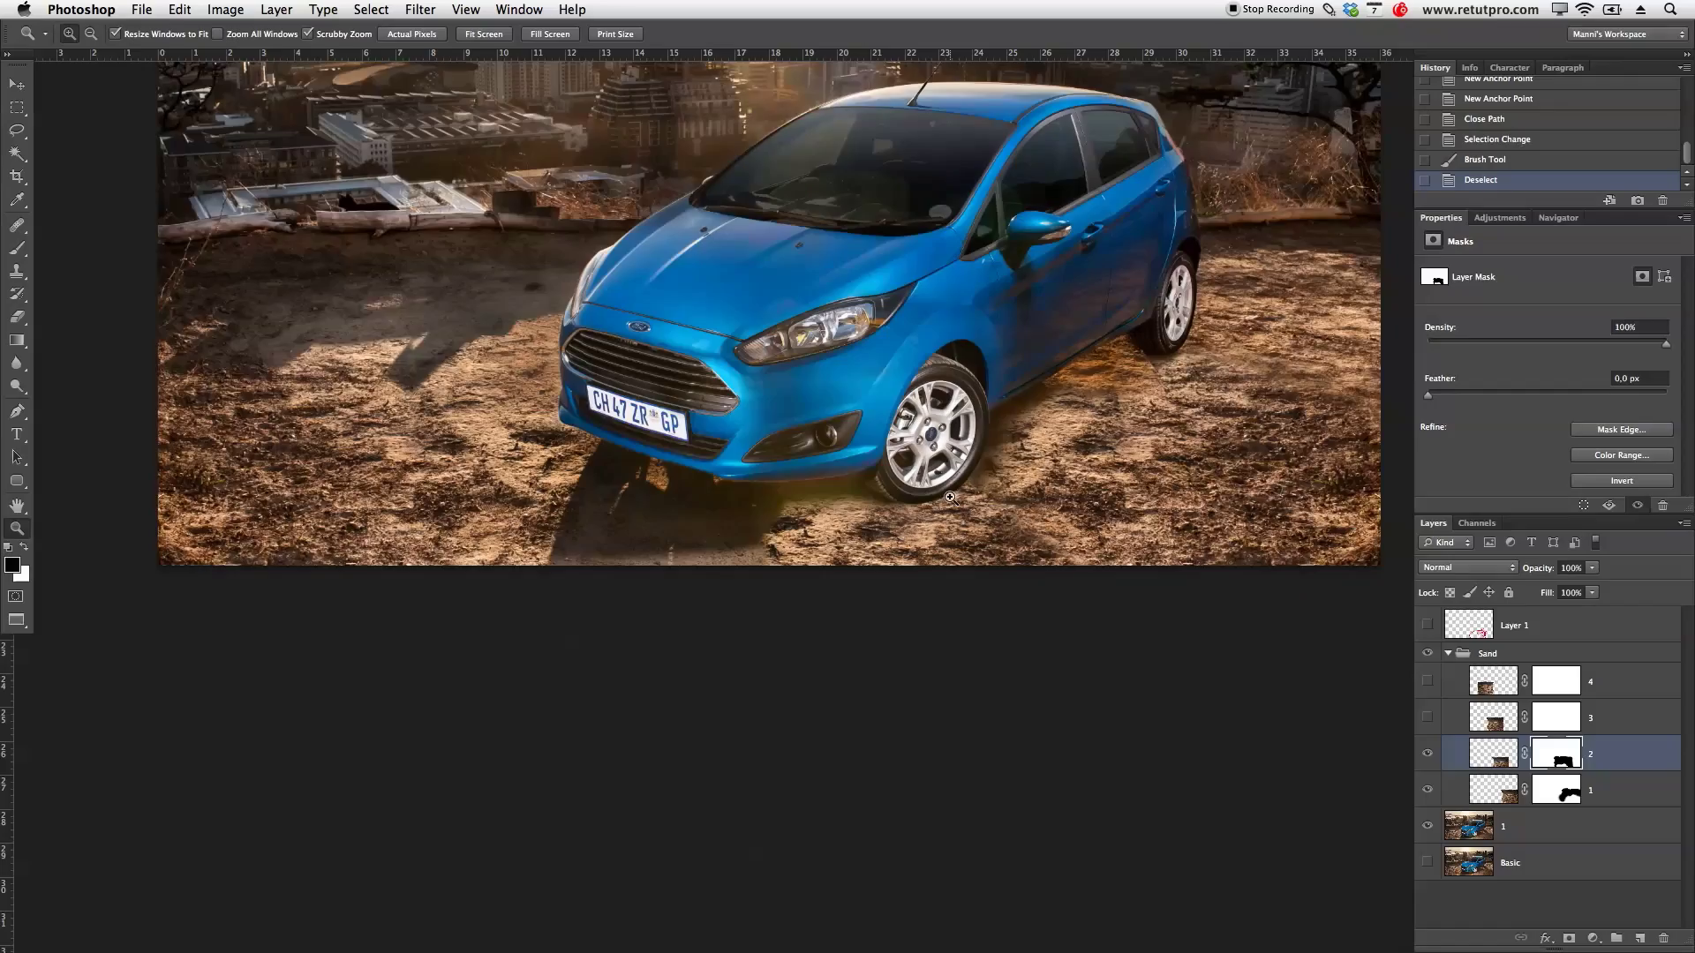
{"action": "left_click_drag", "start_coordinate": [931, 499], "coordinate": [1053, 503]}
{"action": "key", "text": "b"}
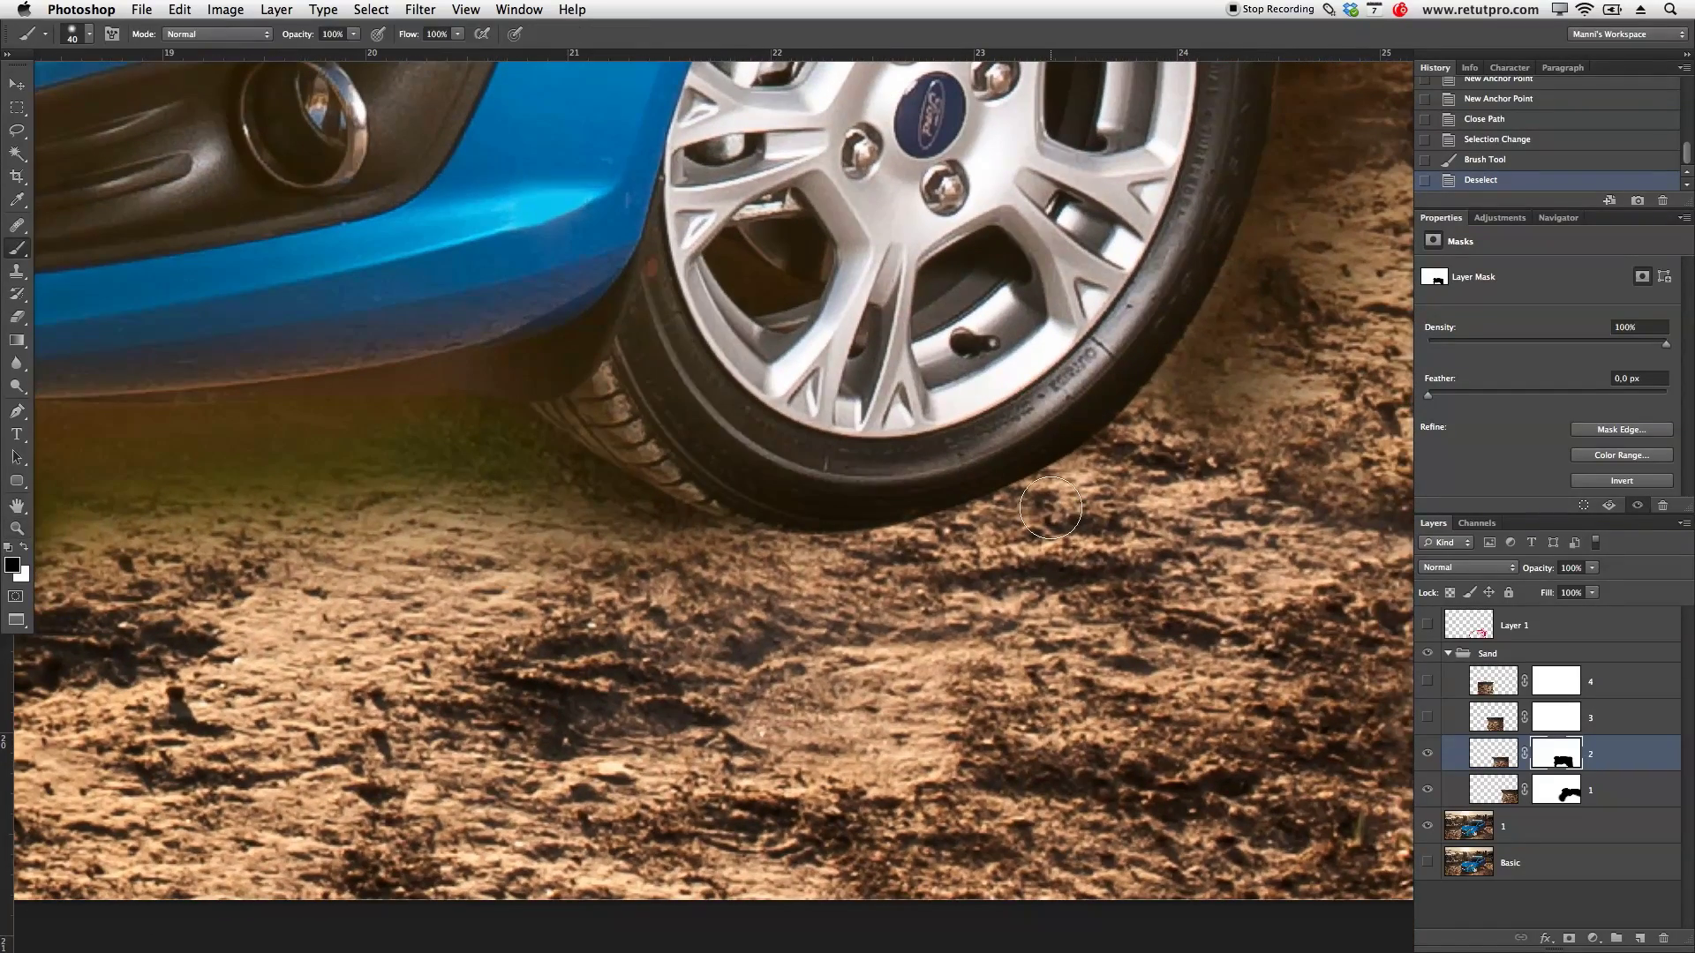
{"action": "key", "text": "bracketright"}
{"action": "key", "text": "bracketright"}
{"action": "key", "text": "bracketright"}
{"action": "key", "text": "bracketright"}
{"action": "key", "text": "bracketright"}
{"action": "key", "text": "bracketright"}
{"action": "key", "text": "bracketright"}
{"action": "key", "text": "bracketright"}
{"action": "key", "text": "bracketright"}
{"action": "key", "text": "bracketleft"}
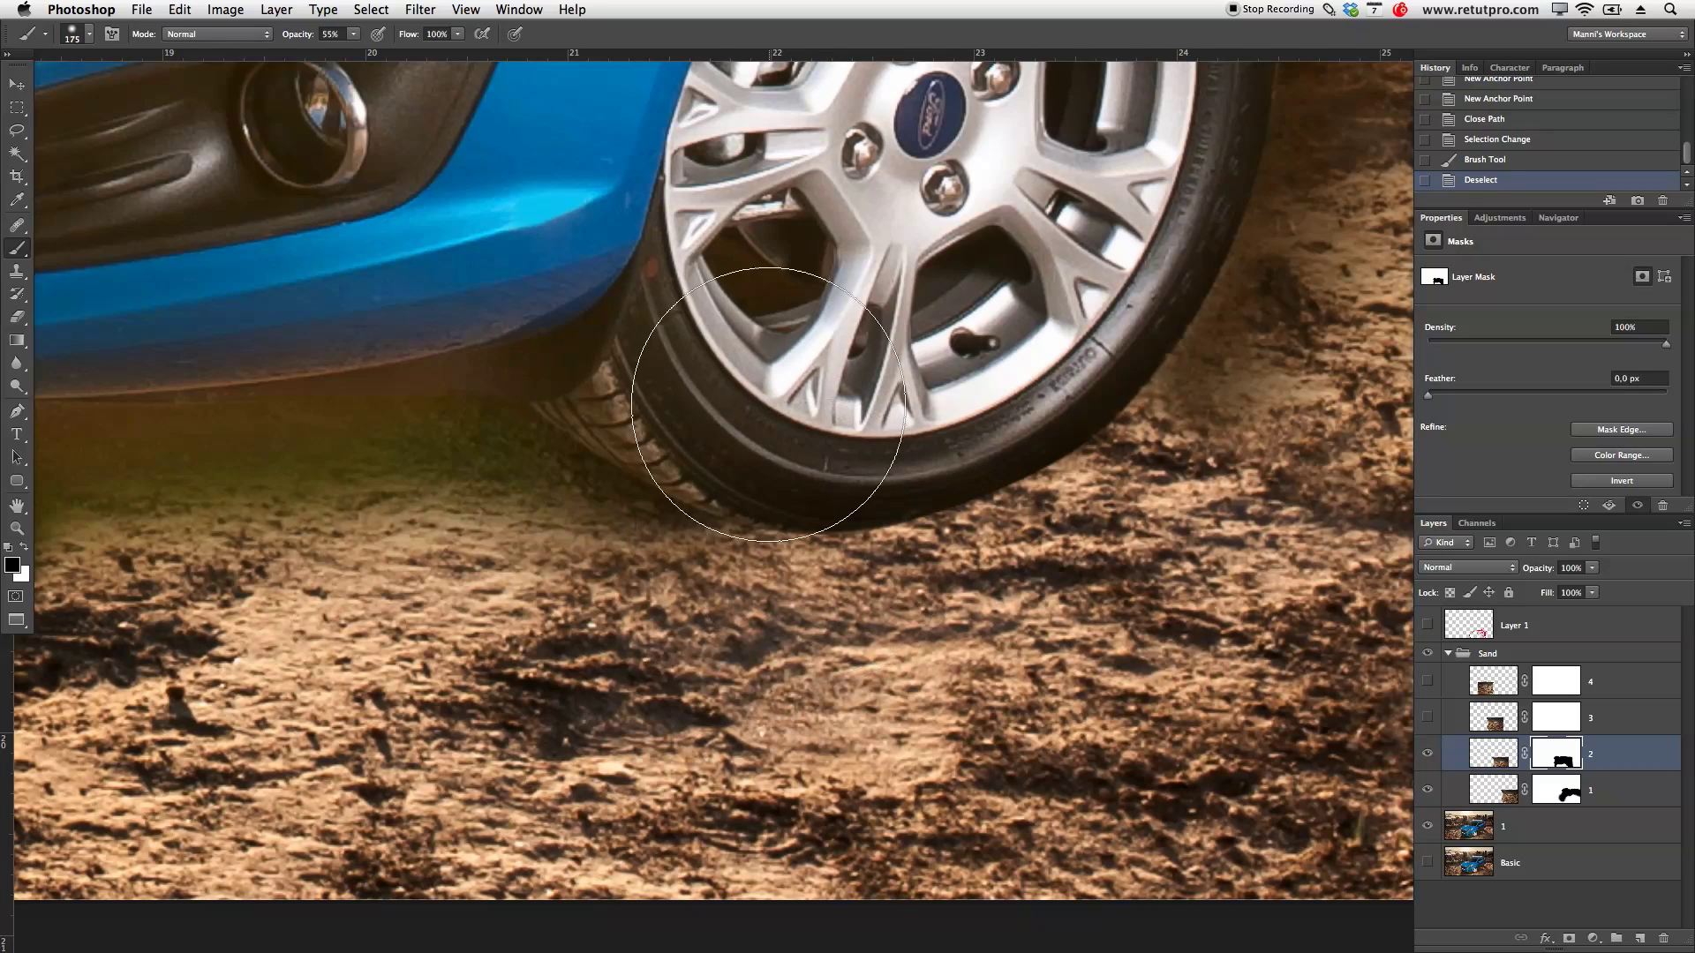
{"action": "mouse_move", "coordinate": [785, 433]}
{"action": "left_mouse_down"}
{"action": "mouse_move", "coordinate": [768, 423]}
{"action": "mouse_move", "coordinate": [813, 446]}
{"action": "mouse_move", "coordinate": [848, 423]}
{"action": "left_mouse_up"}
{"action": "left_click", "coordinate": [794, 435]}
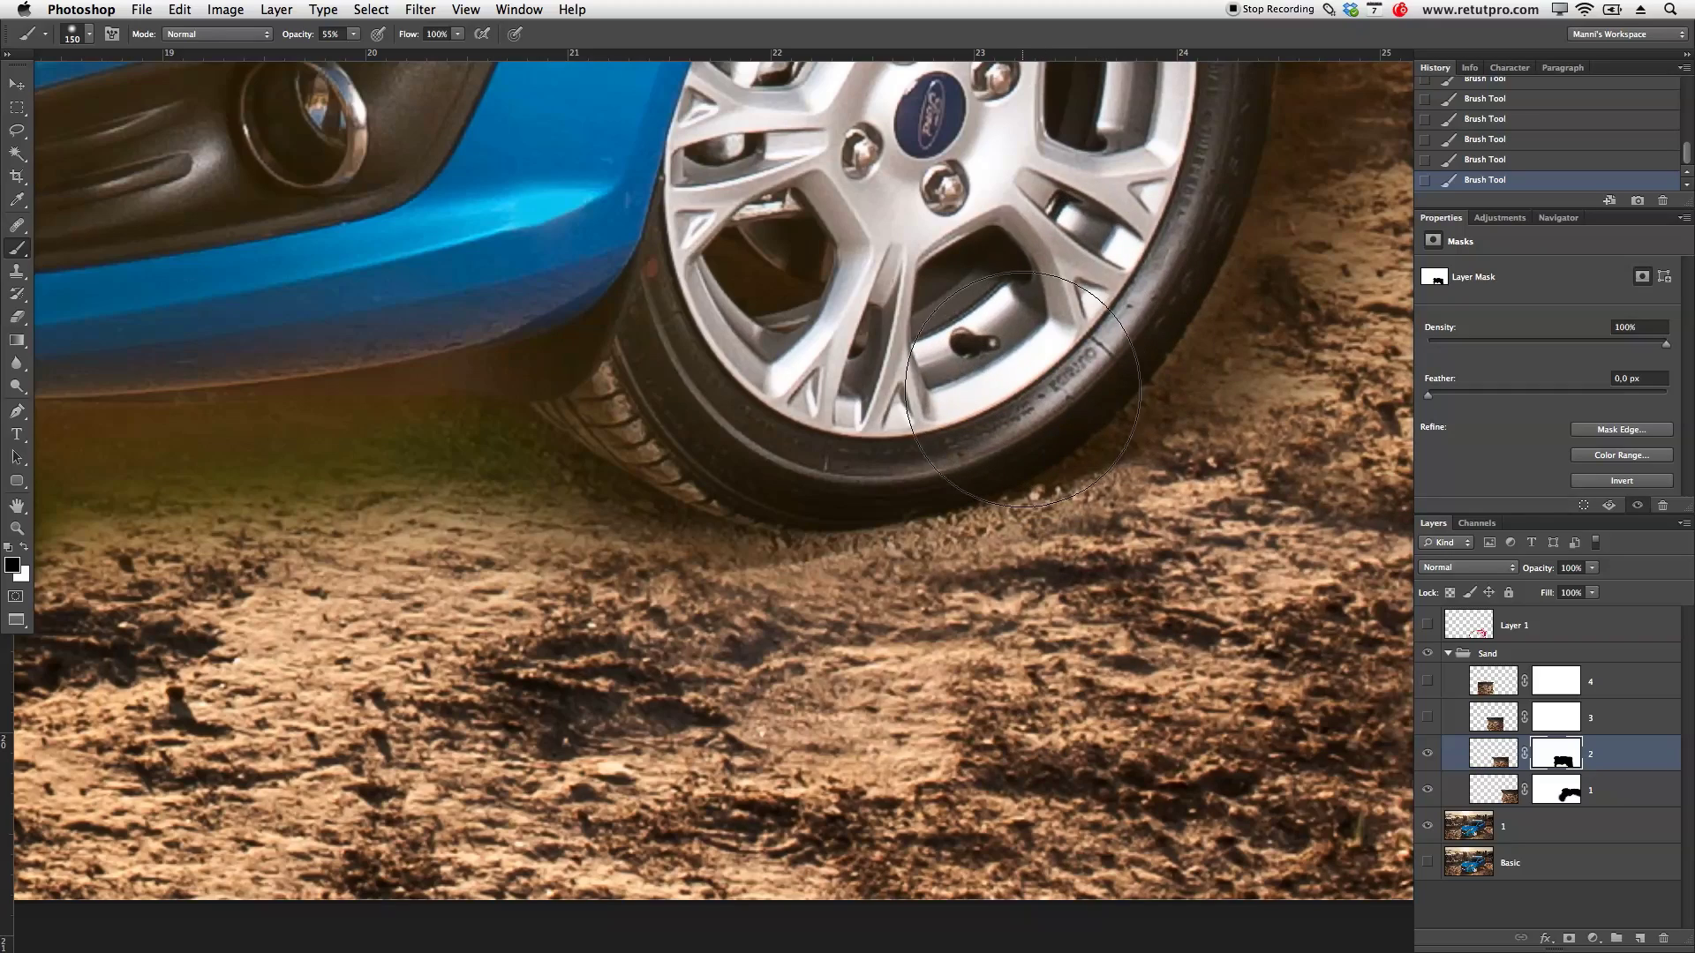
Step: Check the blended ground around the whole car, make sand layer 3 visible and select its layer mask
{"action": "key", "text": "z"}
{"action": "left_click", "coordinate": [881, 520], "text": "alt"}
{"action": "left_click", "coordinate": [881, 520], "text": "alt"}
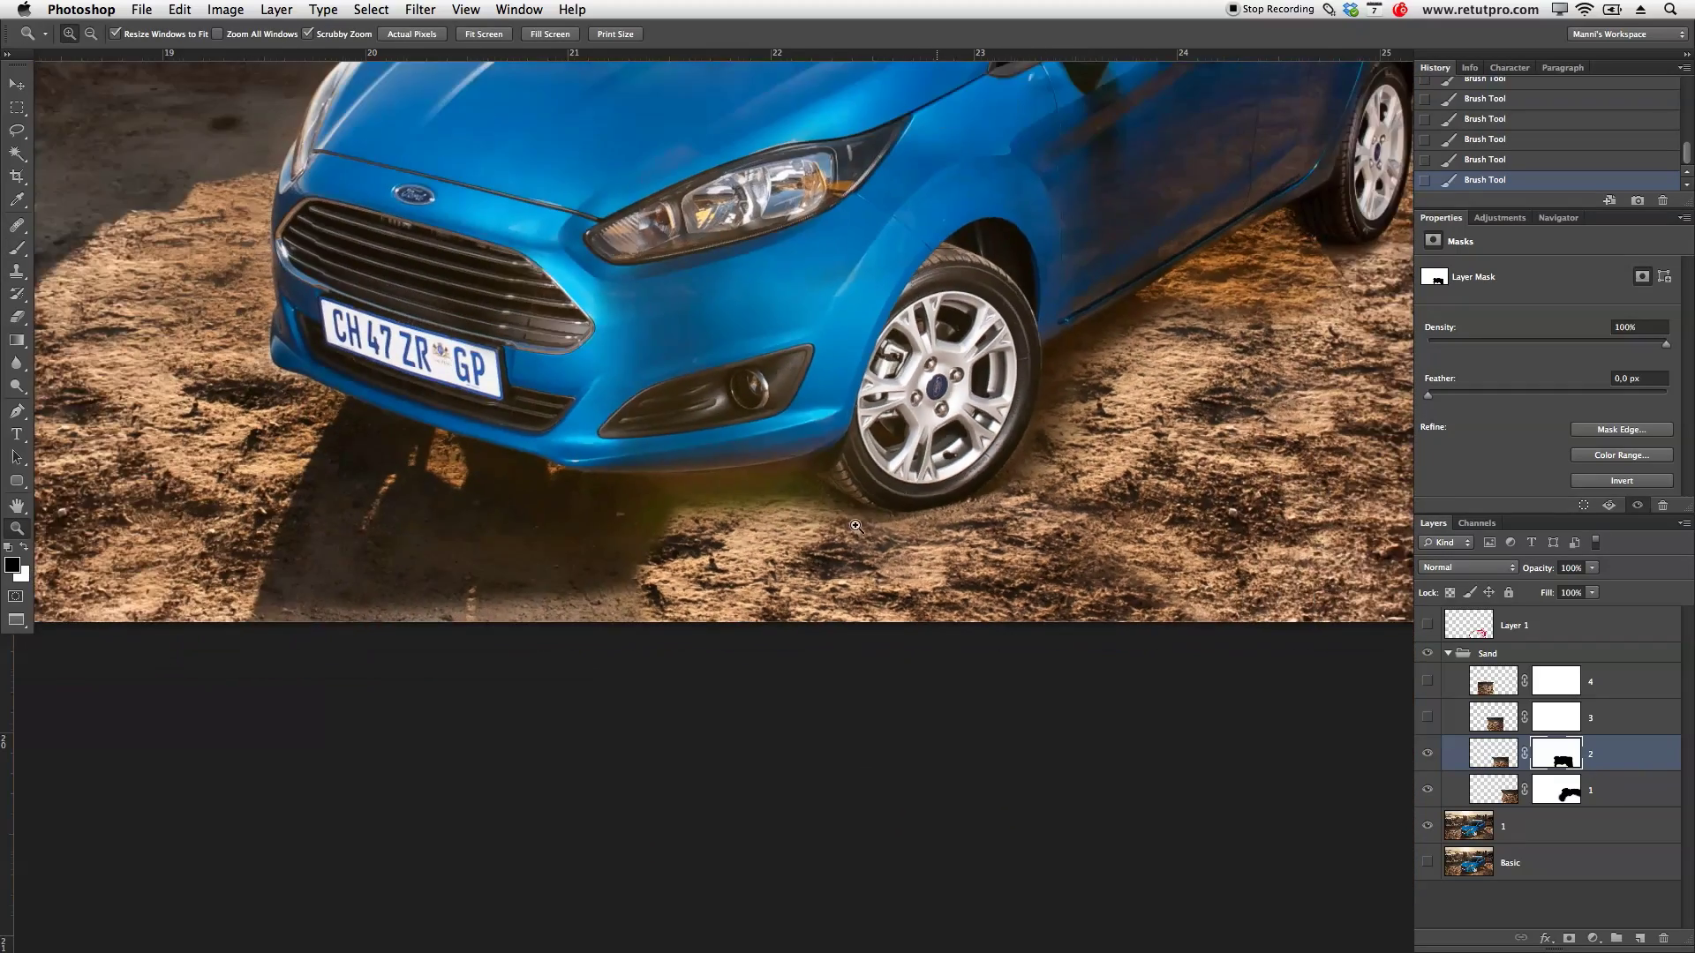
{"action": "left_click", "coordinate": [954, 508], "text": "alt"}
{"action": "left_click_drag", "start_coordinate": [952, 504], "coordinate": [980, 500]}
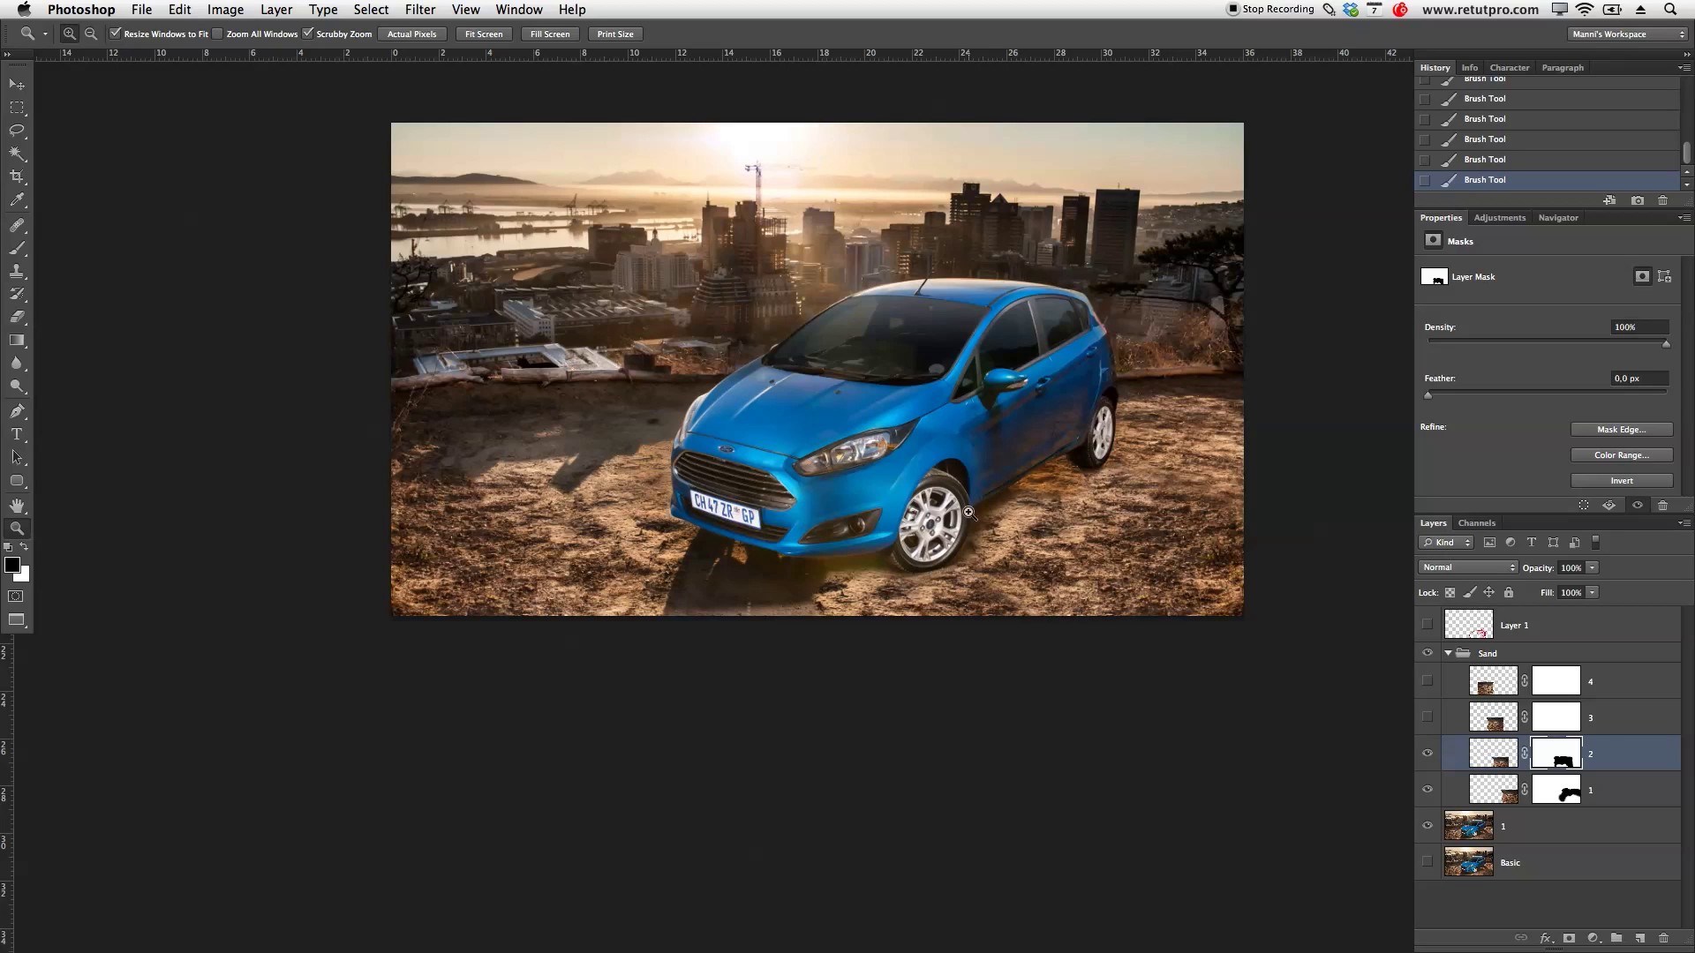
{"action": "left_click", "coordinate": [925, 576]}
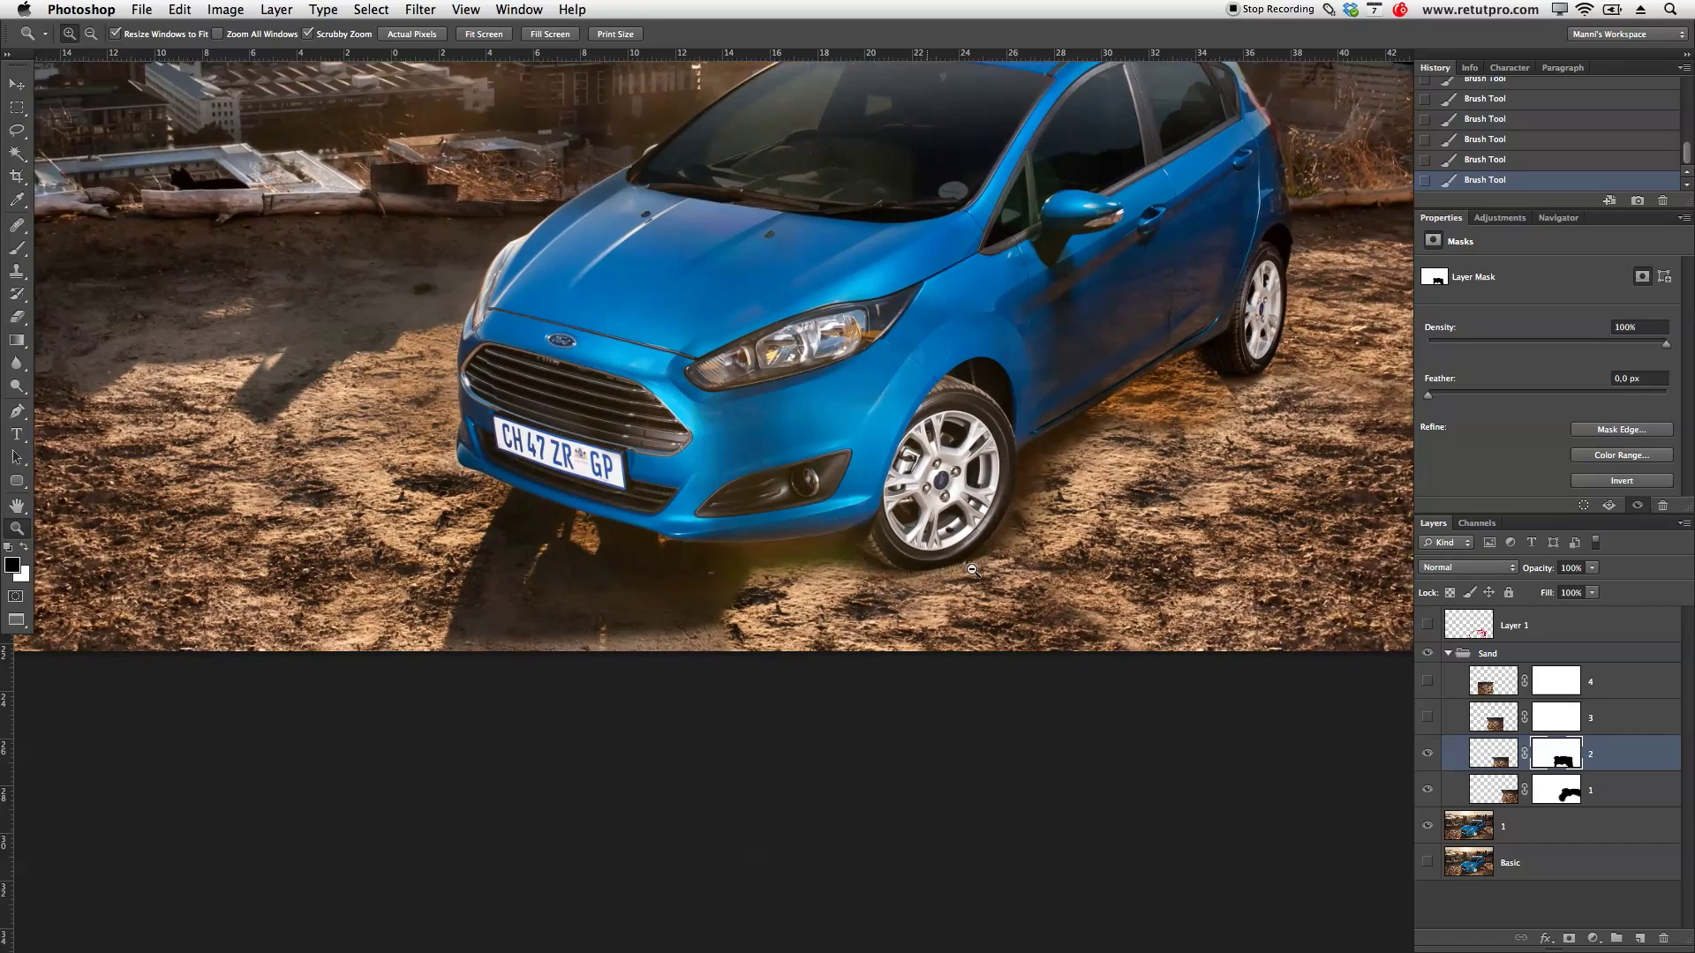
{"action": "left_click", "coordinate": [1428, 717]}
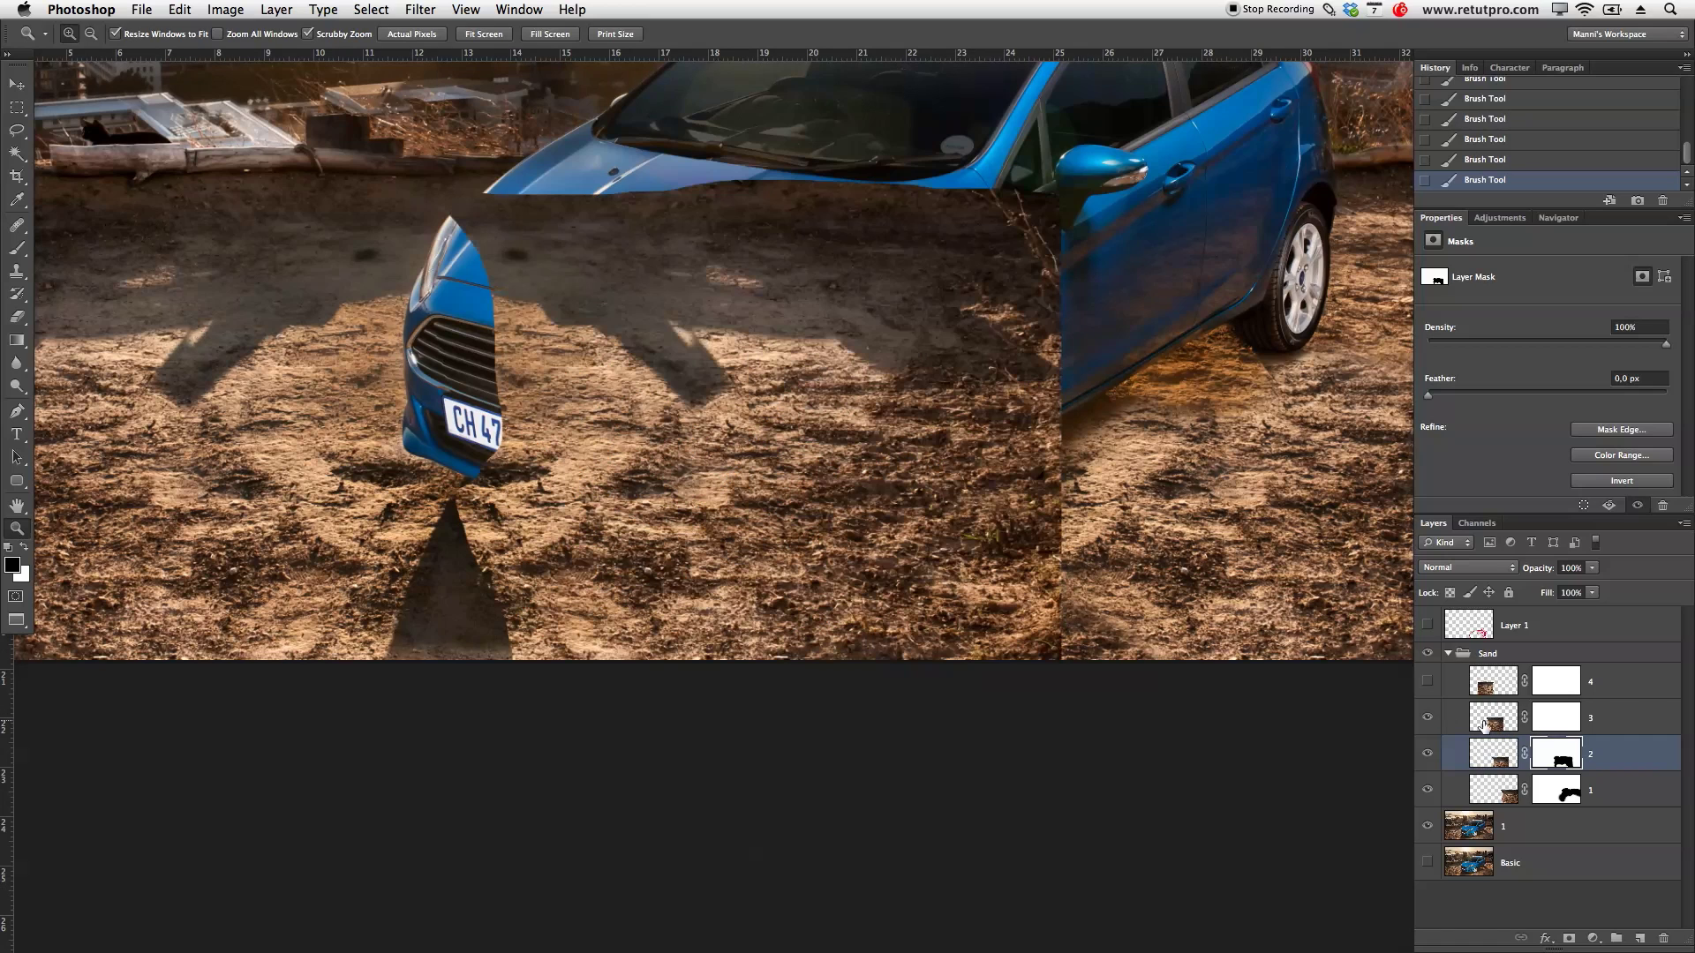
{"action": "left_click", "coordinate": [1493, 720]}
{"action": "left_click", "coordinate": [1546, 724]}
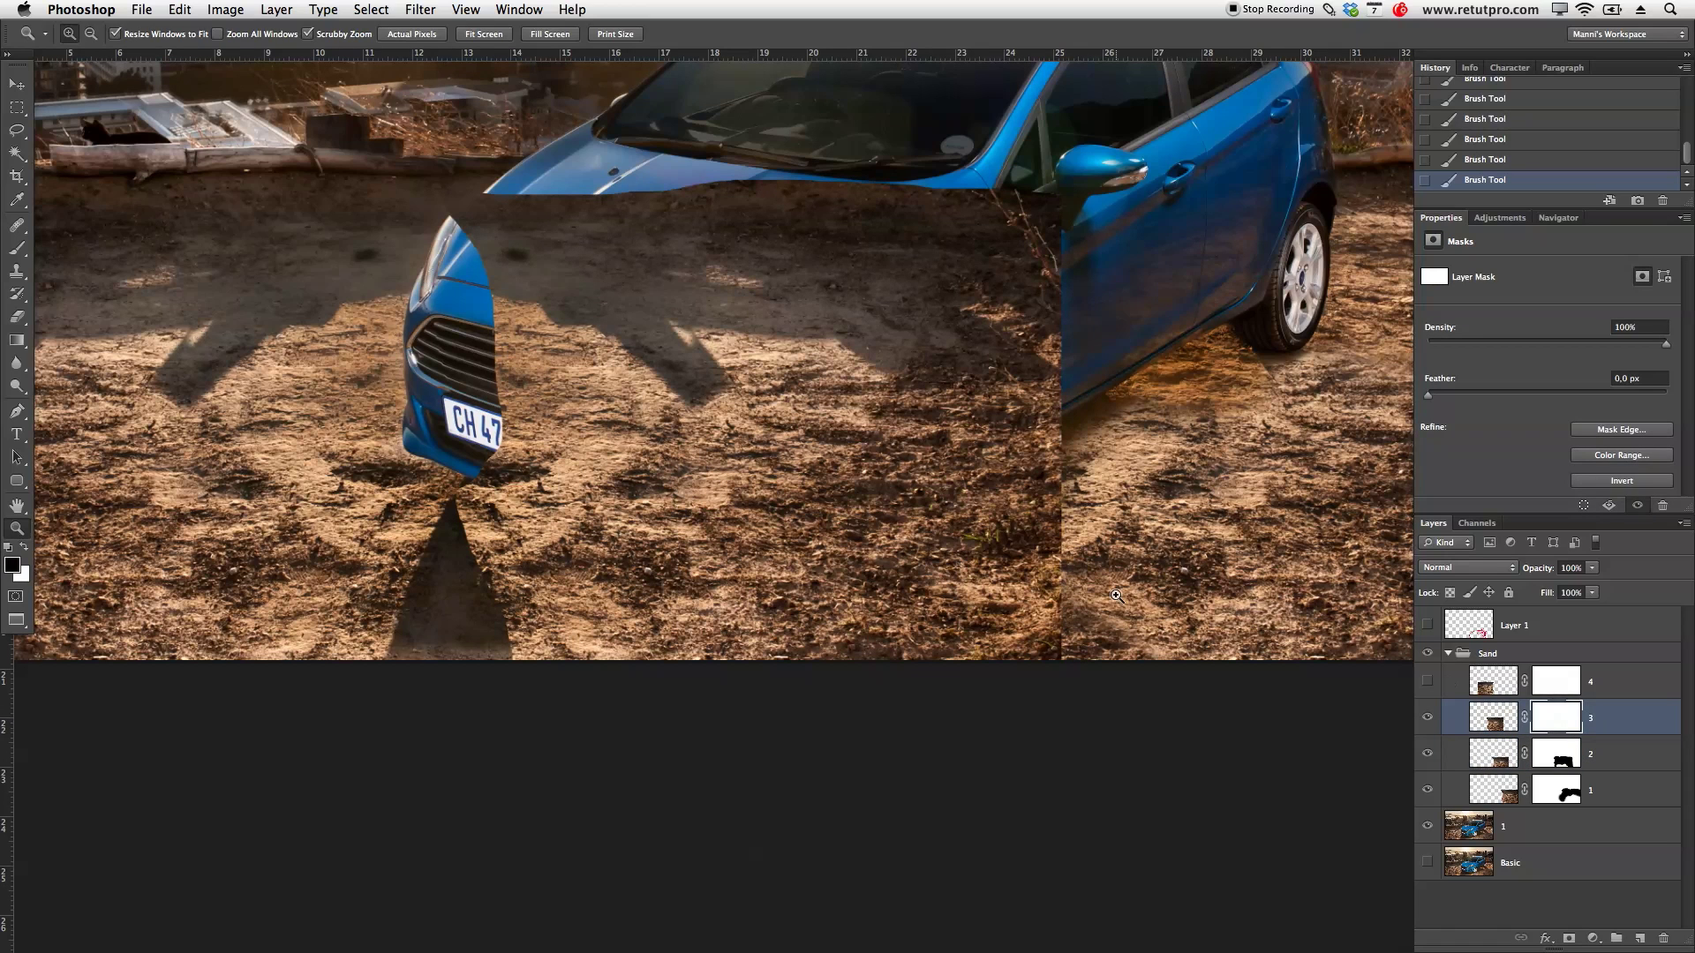
Step: Lower sand layer 3's opacity to 79% to compare it with the car underneath, and restore it to 100%
{"action": "left_click_drag", "start_coordinate": [1526, 578], "coordinate": [1513, 578]}
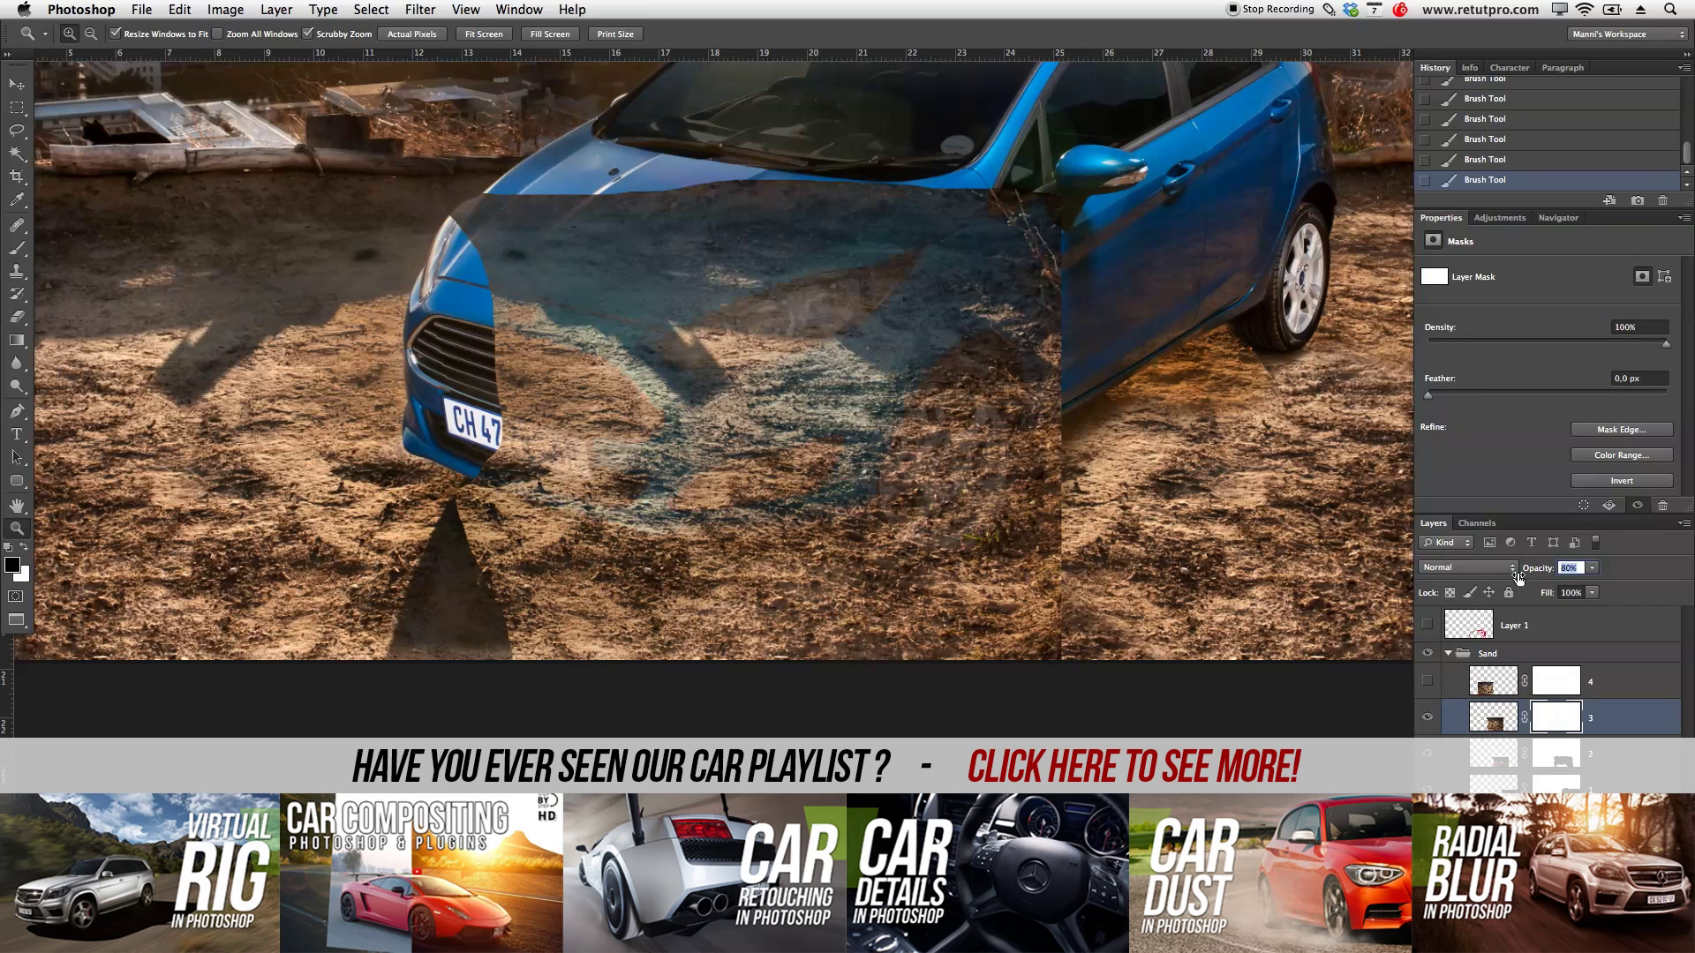
{"action": "left_click_drag", "start_coordinate": [963, 533], "coordinate": [1035, 520]}
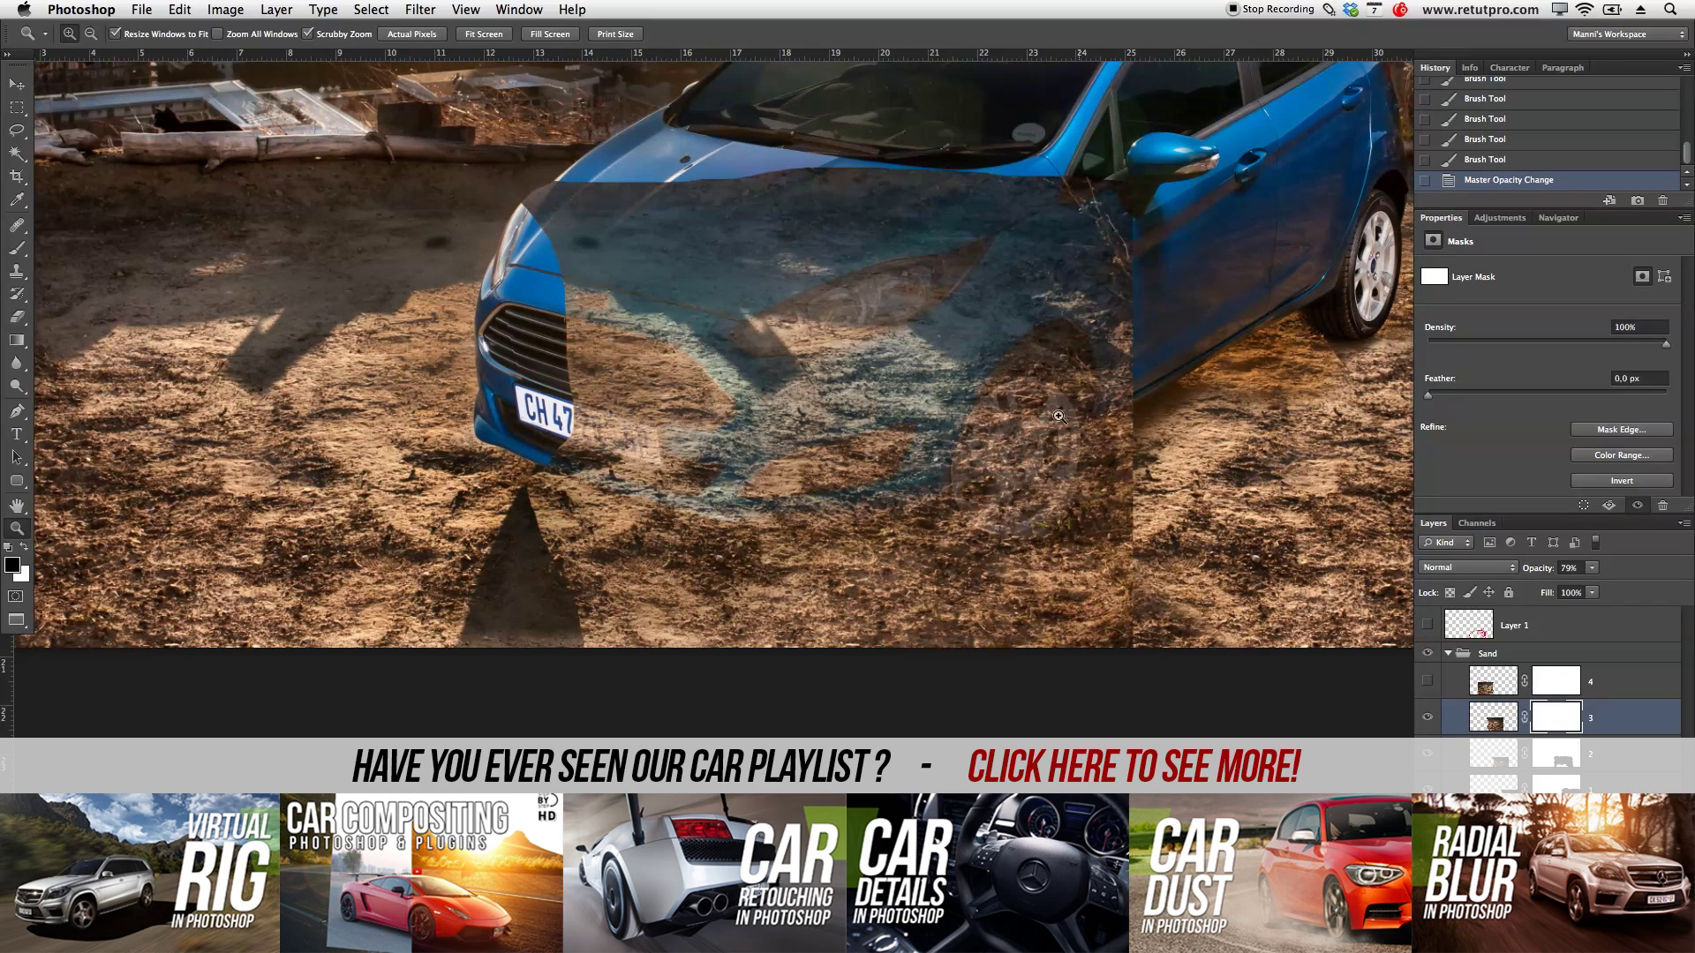
{"action": "key", "text": "v"}
{"action": "left_click_drag", "start_coordinate": [671, 620], "coordinate": [991, 604]}
{"action": "key", "text": "ctrl+z"}
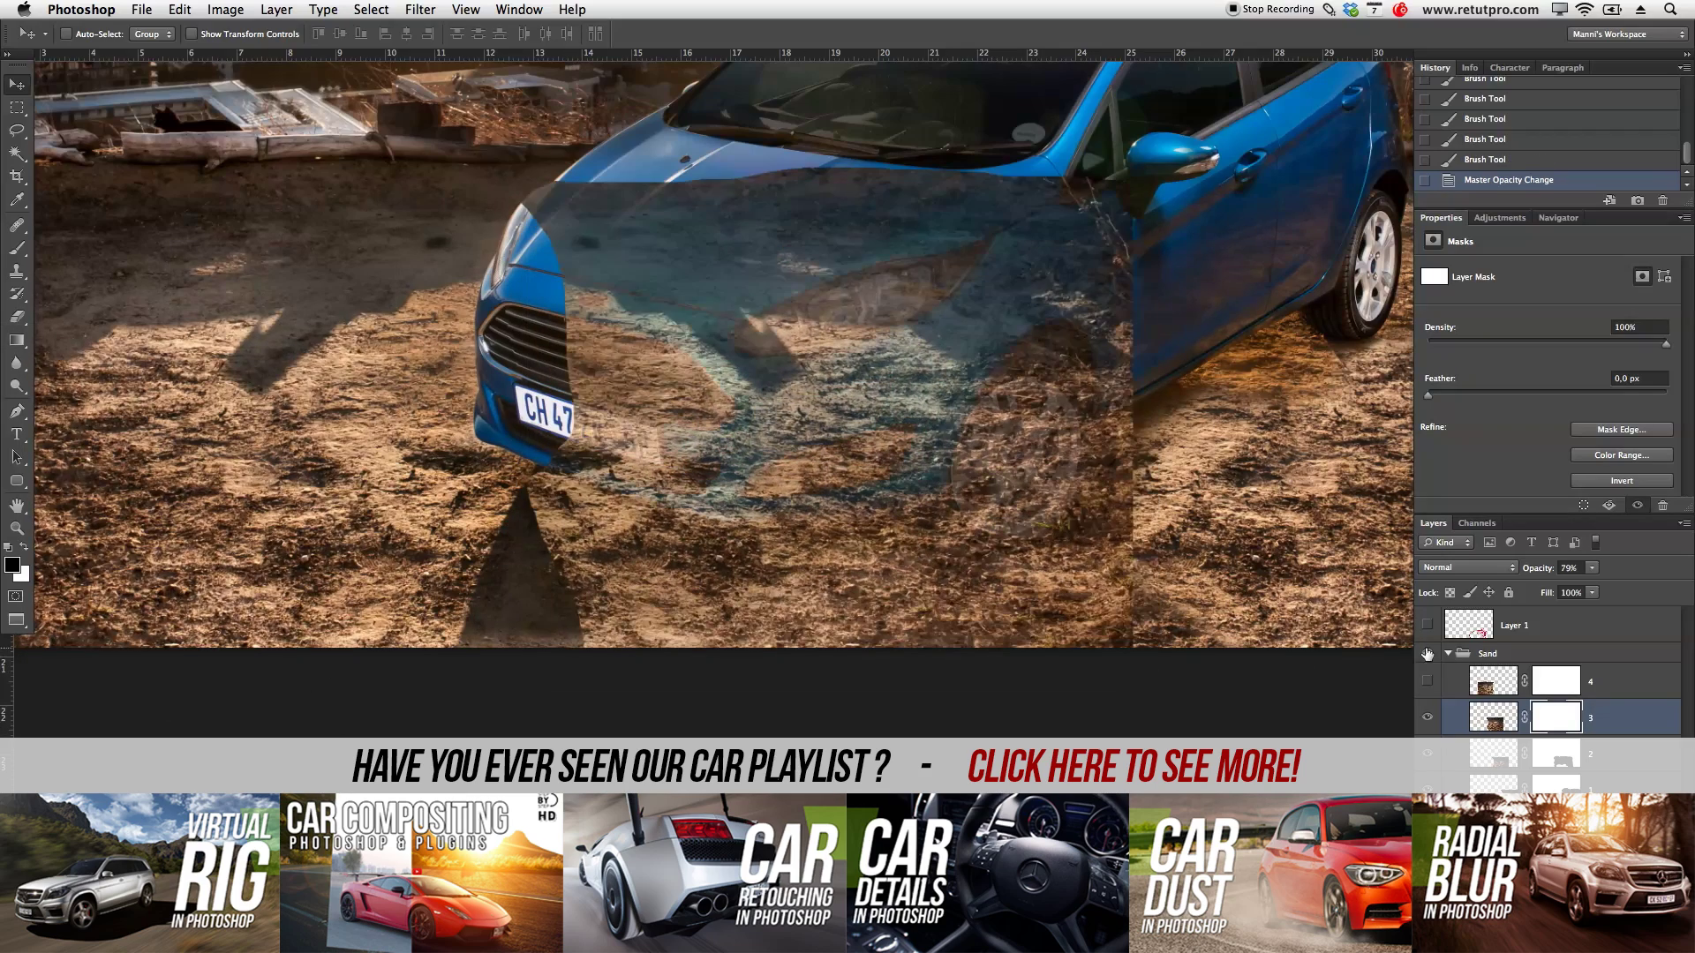
{"action": "key", "text": "Return"}
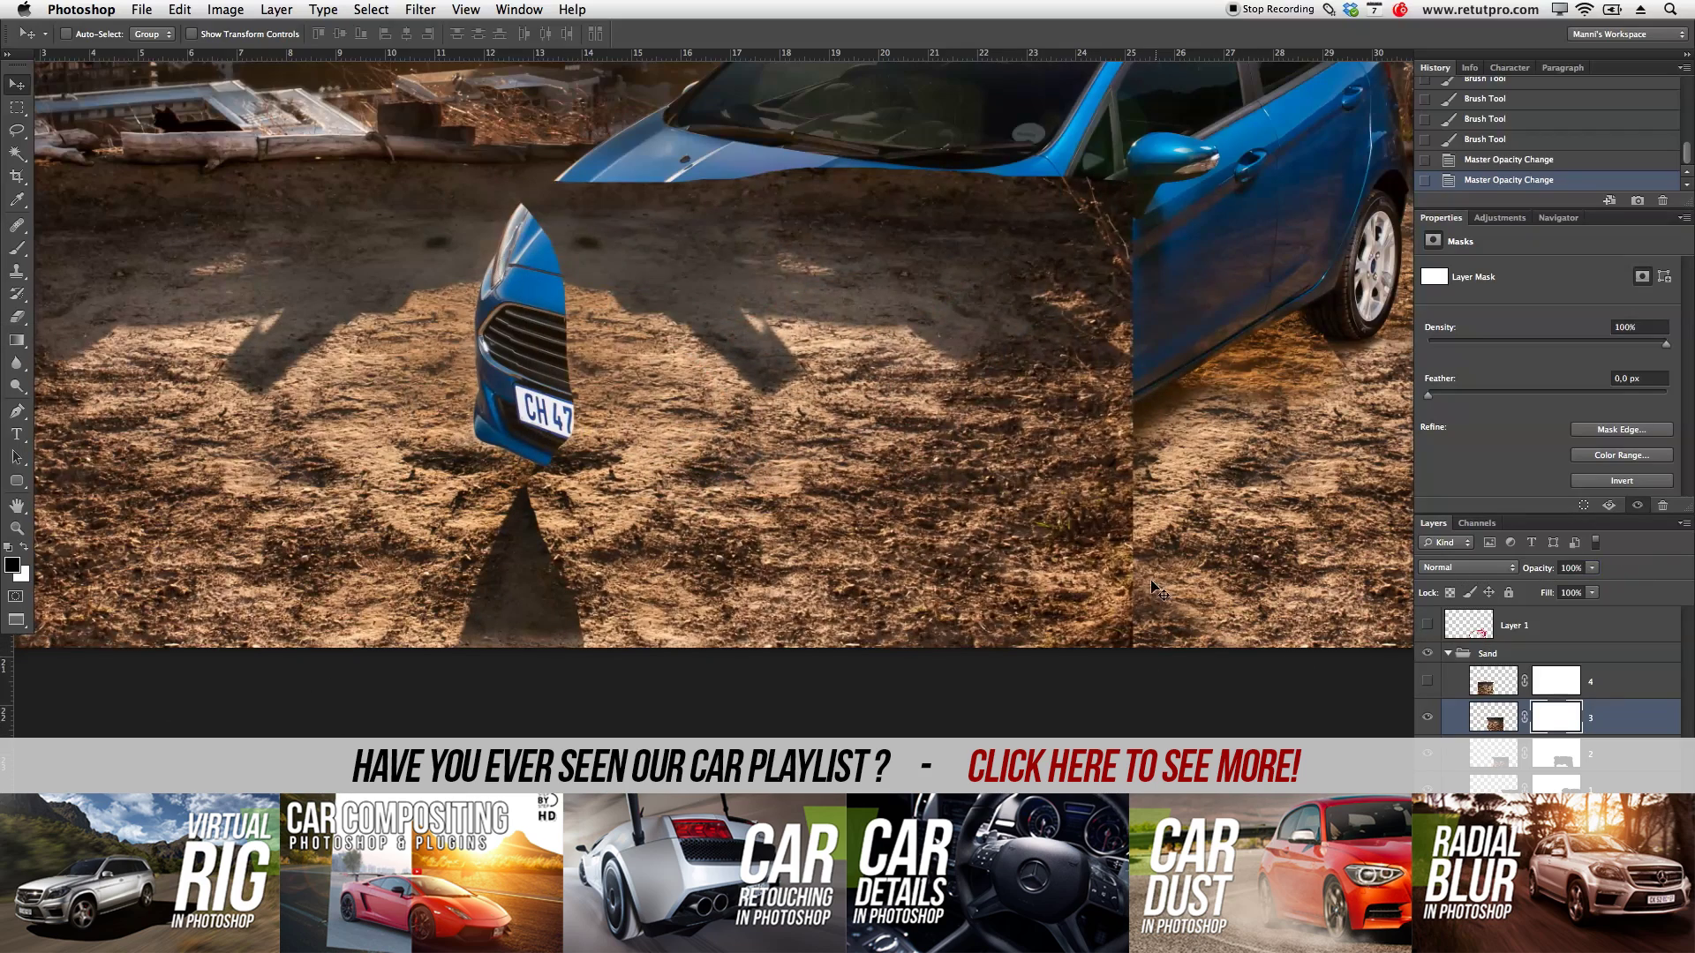
Step: Move sand layer 3 so its patch covers the ground in front of the bumper, and compare it hidden and shown
{"action": "scroll", "coordinate": [890, 651], "scroll_direction": "down", "scroll_amount": 3}
{"action": "scroll", "coordinate": [890, 651], "scroll_direction": "left", "scroll_amount": 2}
{"action": "left_click_drag", "start_coordinate": [929, 493], "coordinate": [783, 462]}
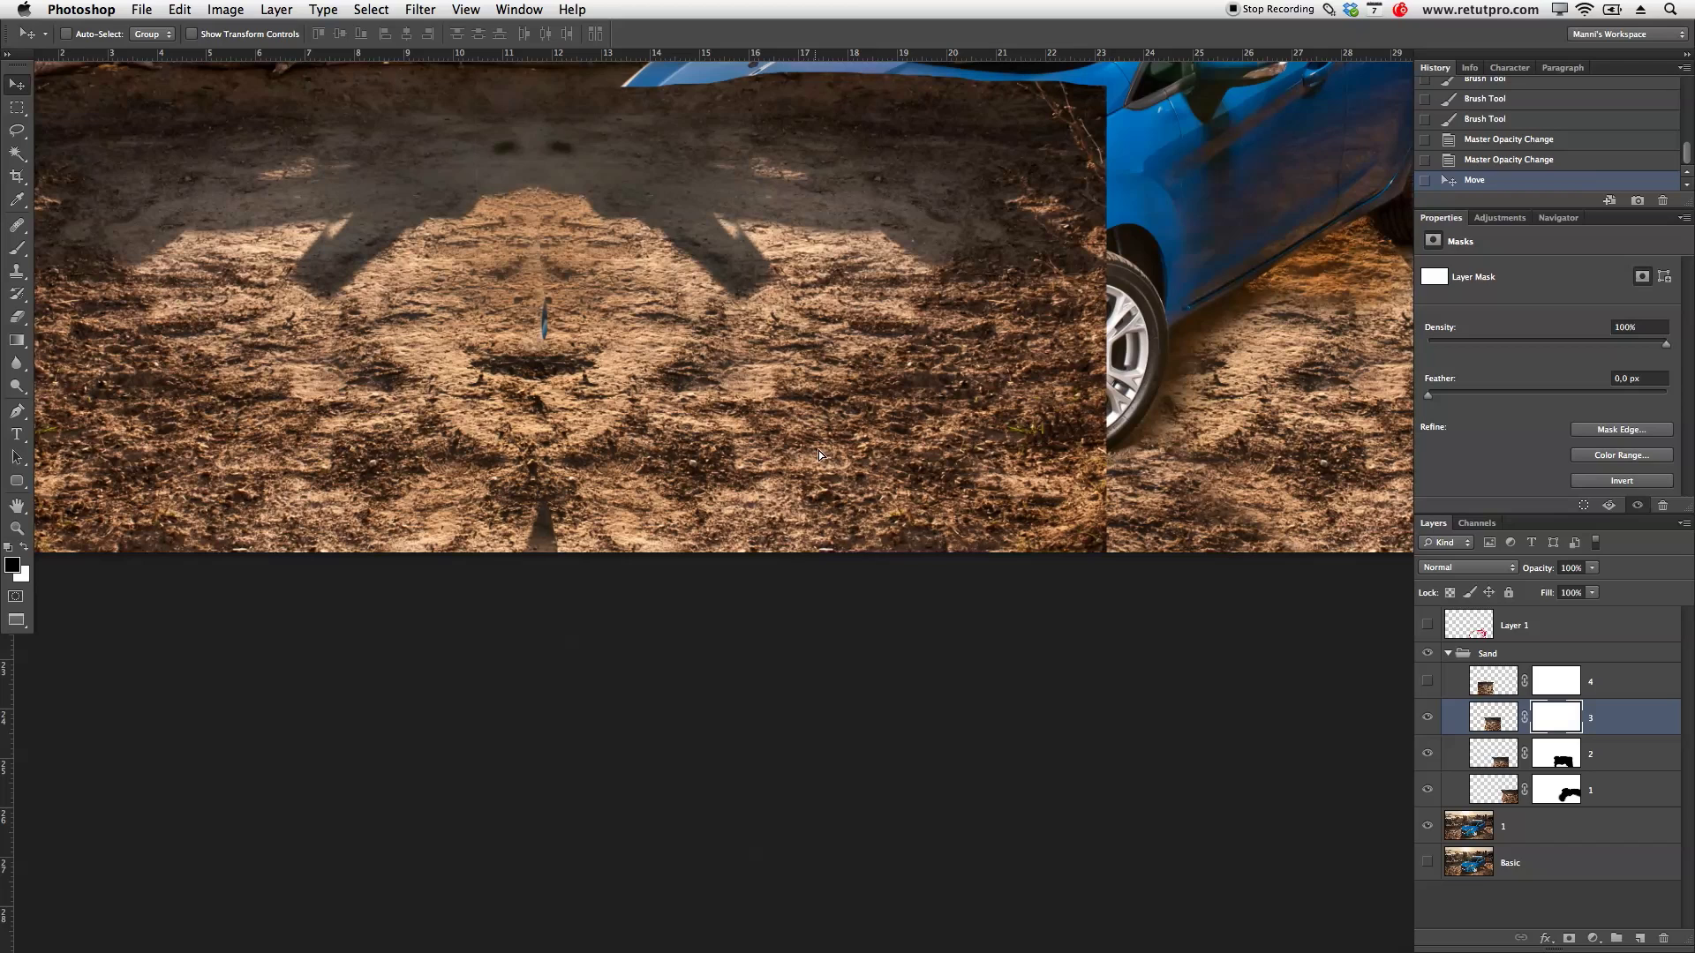
{"action": "left_click", "coordinate": [1427, 718]}
{"action": "left_click", "coordinate": [1428, 718]}
{"action": "left_click_drag", "start_coordinate": [1031, 389], "coordinate": [1069, 532]}
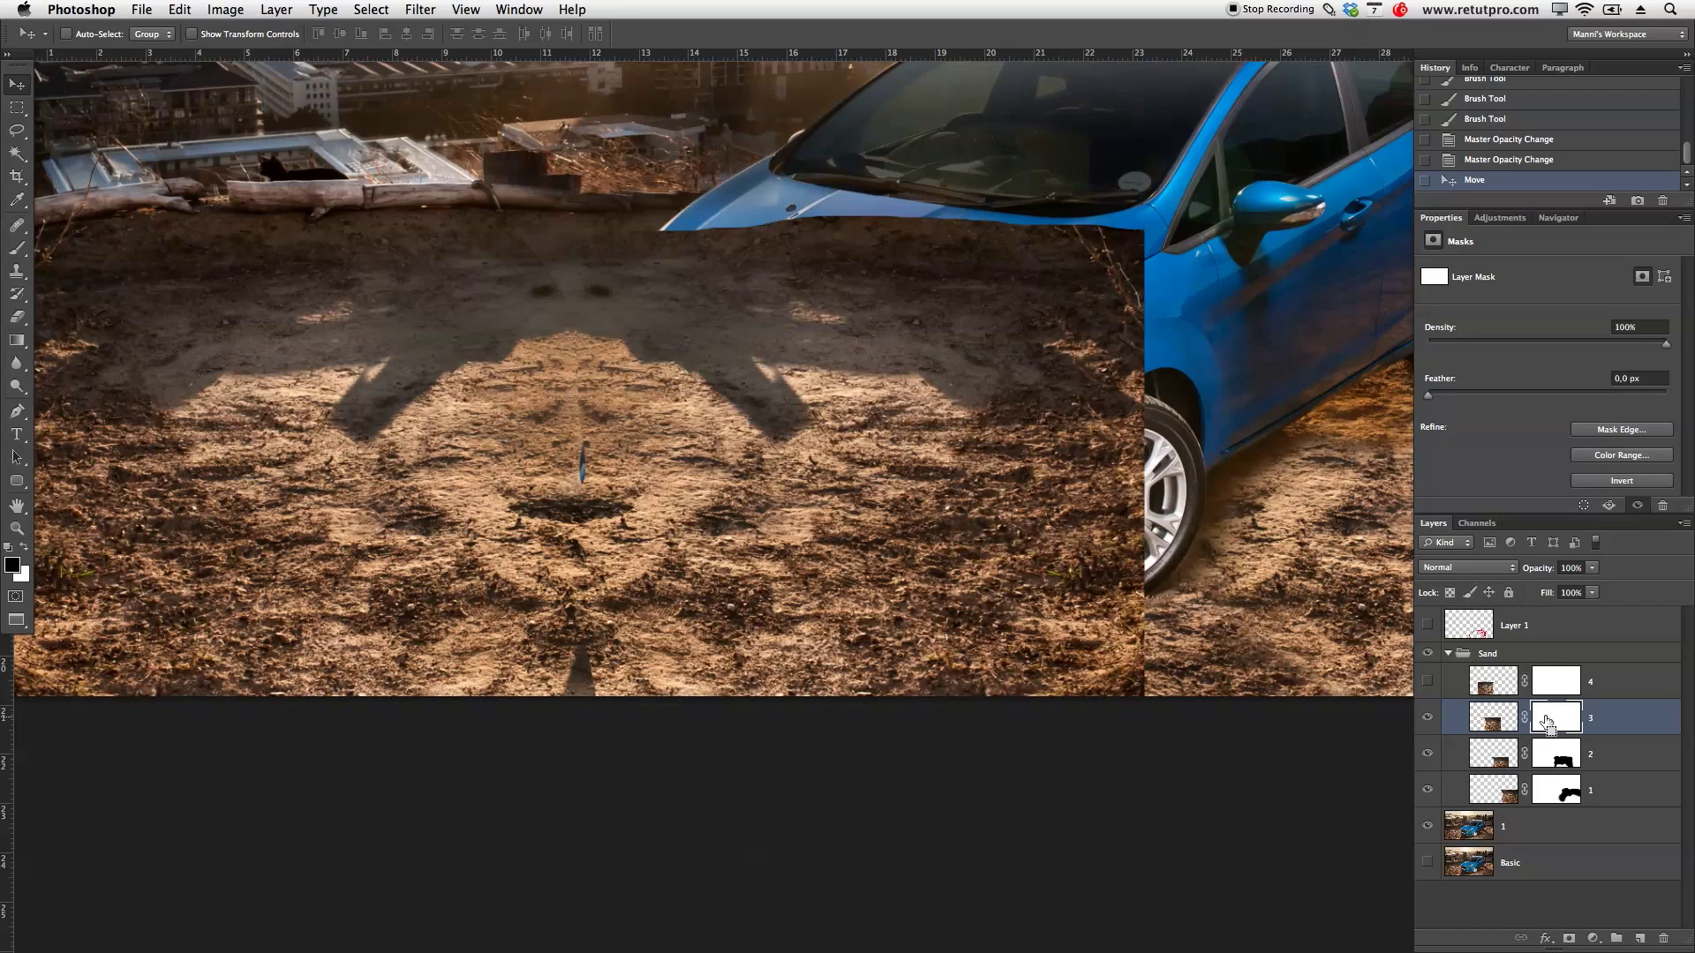
Step: Invert sand layer 3's mask and paint white at 100% opacity with a 150 px brush over the shadow in front of the bumper
{"action": "key", "text": "super+i"}
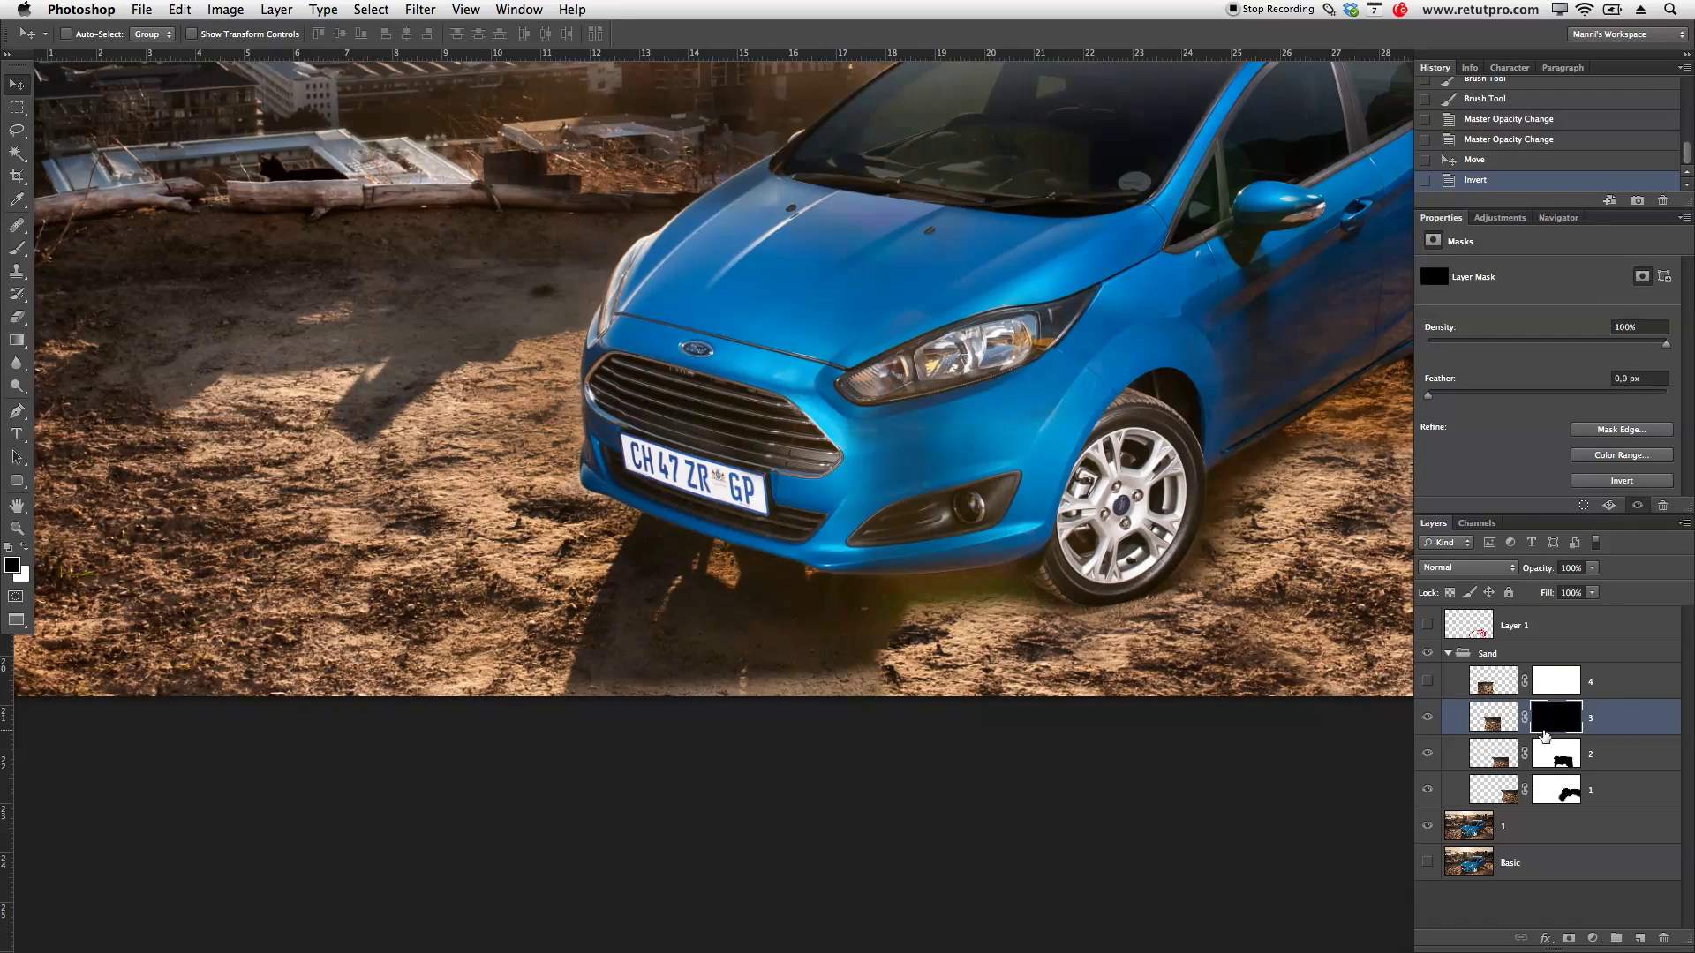
{"action": "key", "text": "b"}
{"action": "key", "text": "x"}
{"action": "left_click_drag", "start_coordinate": [303, 37], "coordinate": [413, 39]}
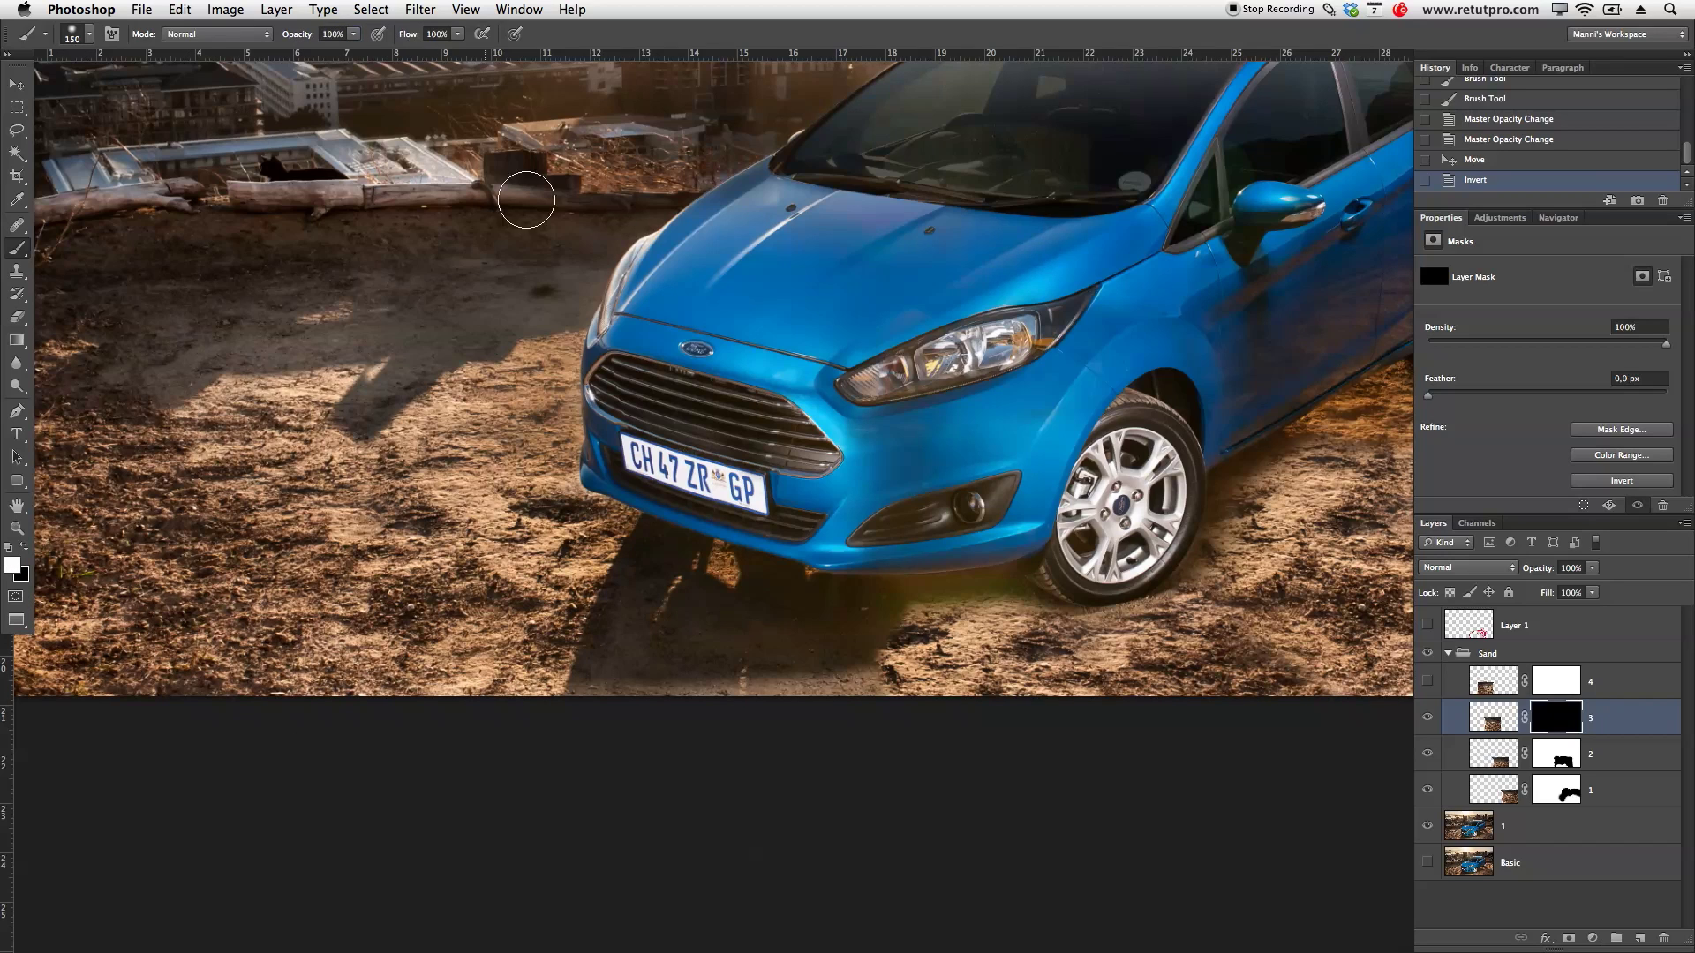
{"action": "mouse_move", "coordinate": [844, 658]}
{"action": "left_mouse_down"}
{"action": "mouse_move", "coordinate": [888, 628]}
{"action": "mouse_move", "coordinate": [811, 621]}
{"action": "mouse_move", "coordinate": [636, 554]}
{"action": "mouse_move", "coordinate": [580, 635]}
{"action": "mouse_move", "coordinate": [578, 694]}
{"action": "mouse_move", "coordinate": [645, 608]}
{"action": "mouse_move", "coordinate": [642, 668]}
{"action": "mouse_move", "coordinate": [685, 618]}
{"action": "mouse_move", "coordinate": [666, 606]}
{"action": "mouse_move", "coordinate": [742, 681]}
{"action": "mouse_move", "coordinate": [725, 679]}
{"action": "mouse_move", "coordinate": [770, 686]}
{"action": "left_mouse_up"}
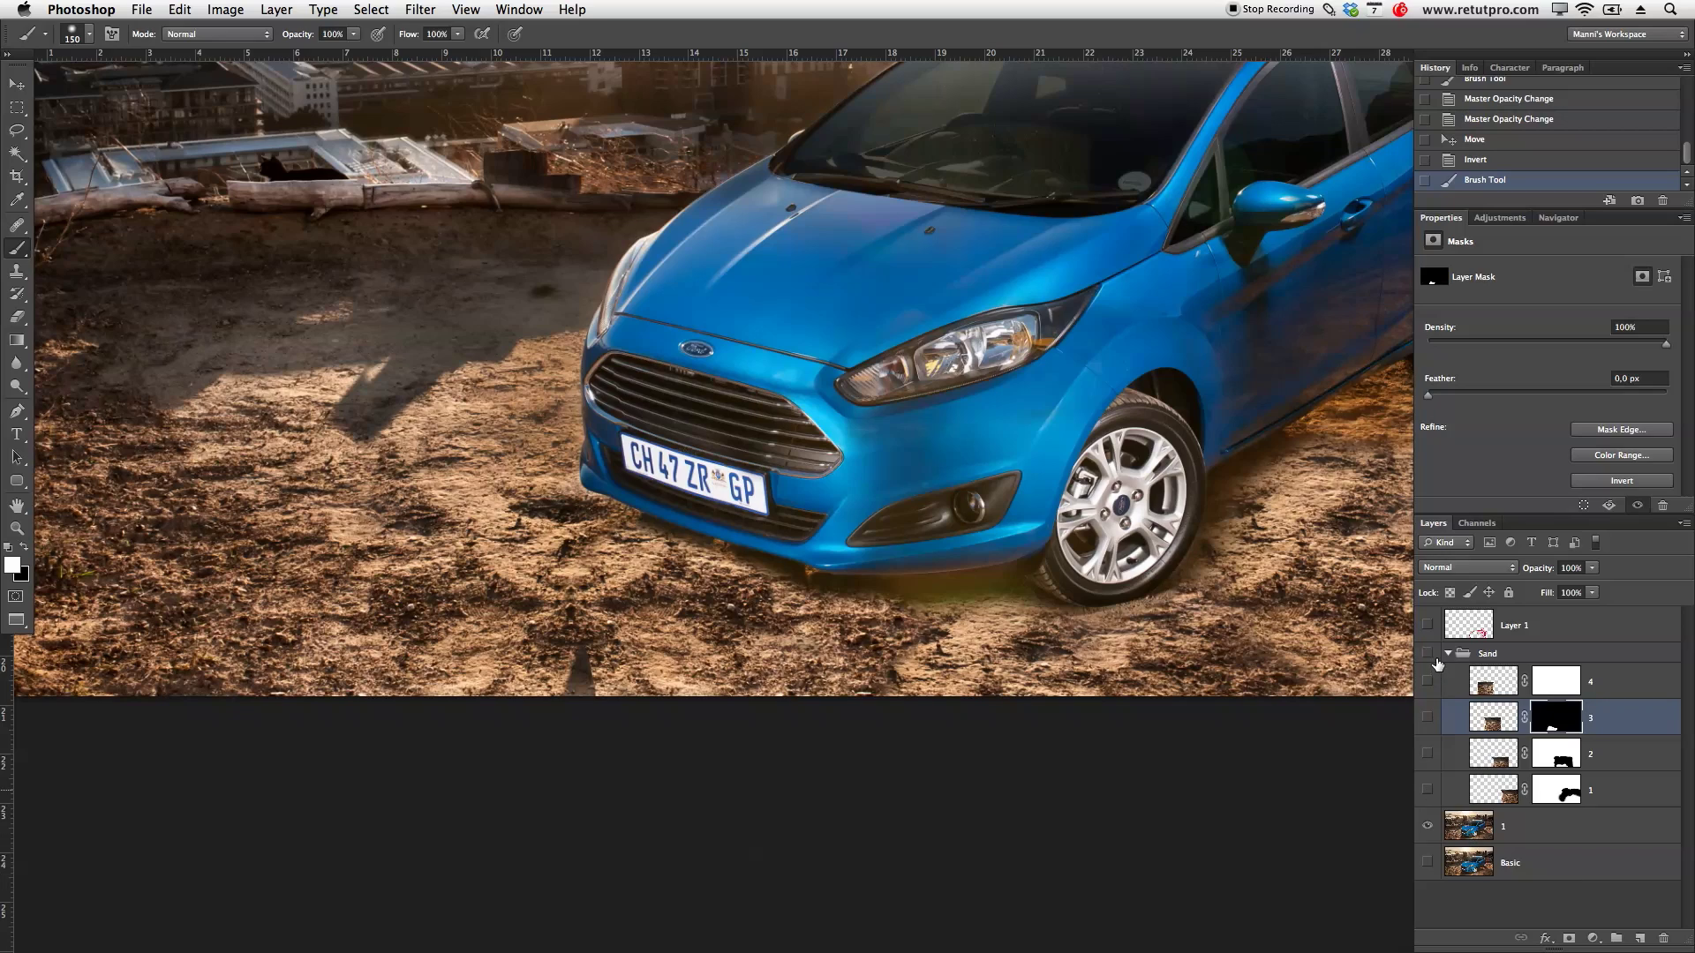
Step: Compare the ground around the front bumper with the Sand group and its individual layers hidden and shown
{"action": "left_click", "coordinate": [1429, 655]}
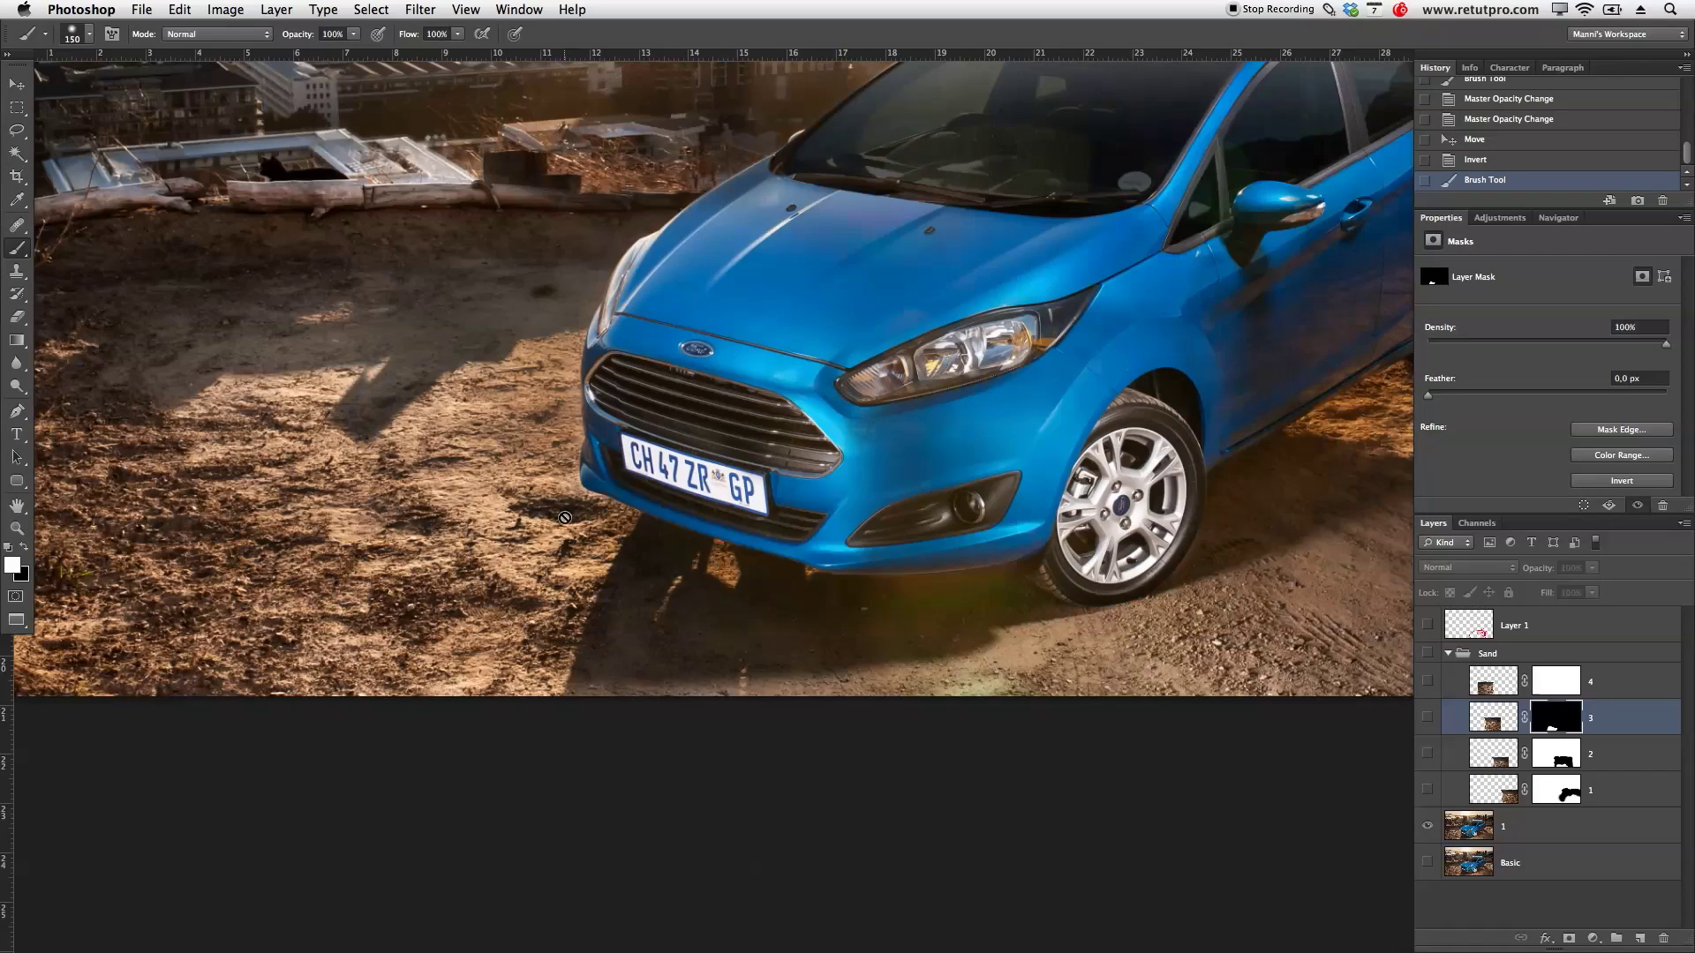
{"action": "left_click", "coordinate": [1429, 792]}
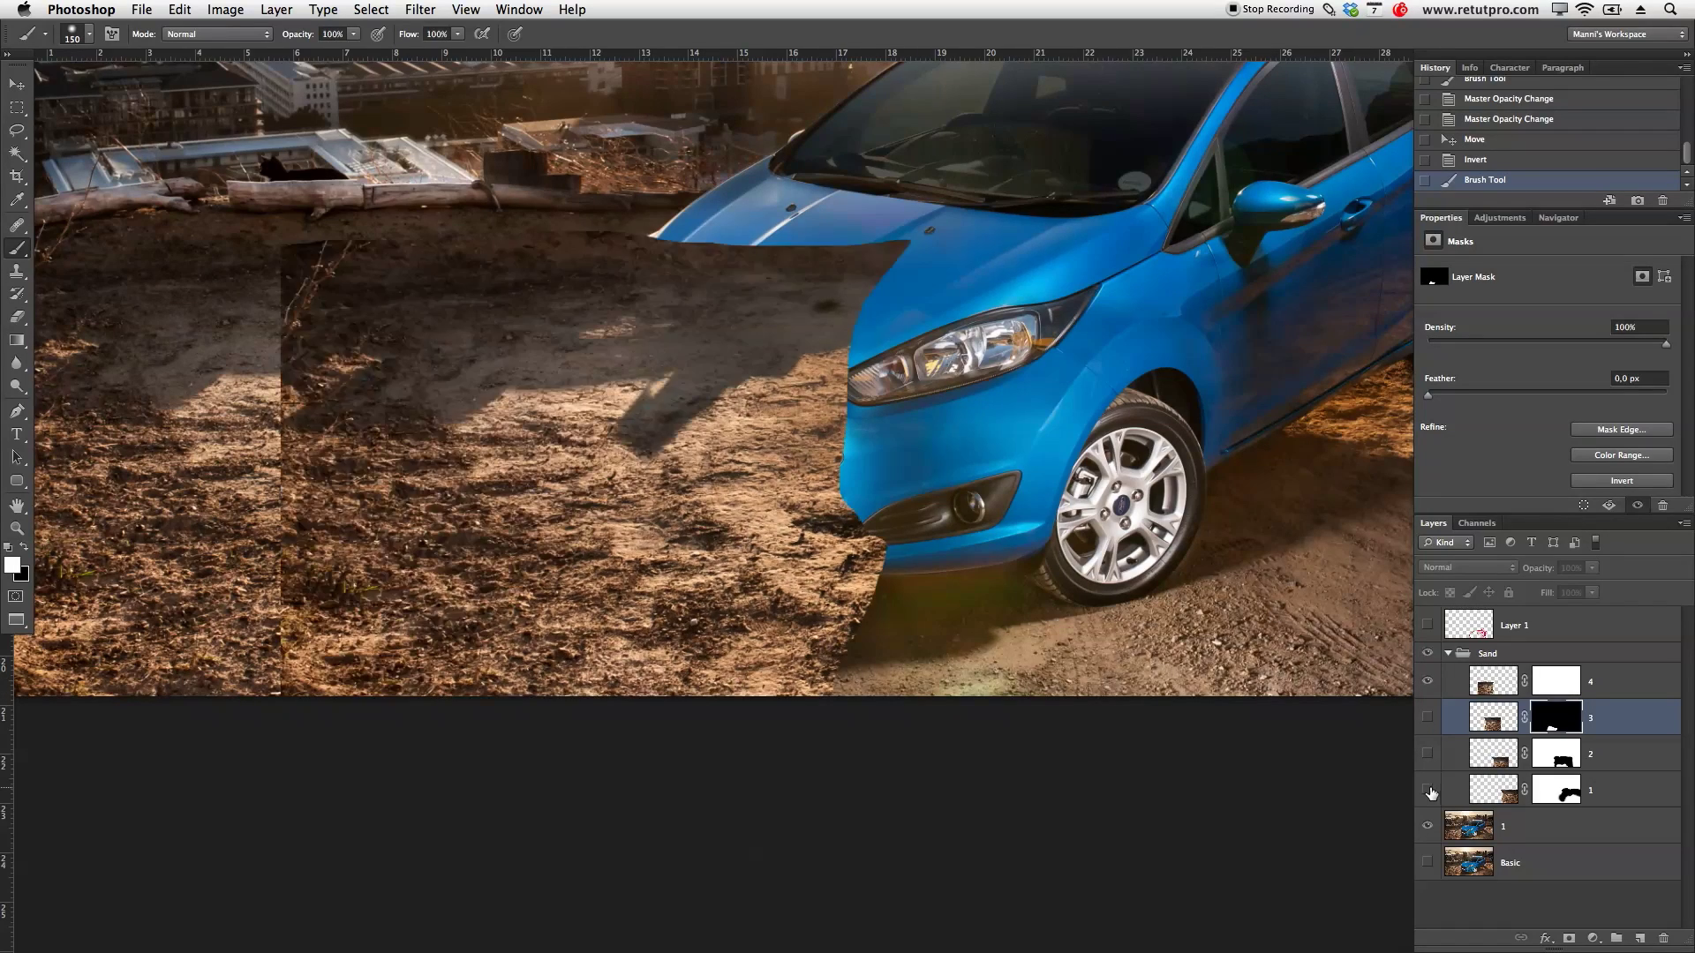
{"action": "left_click_drag", "start_coordinate": [1425, 724], "coordinate": [1428, 792]}
{"action": "left_click", "coordinate": [1427, 681]}
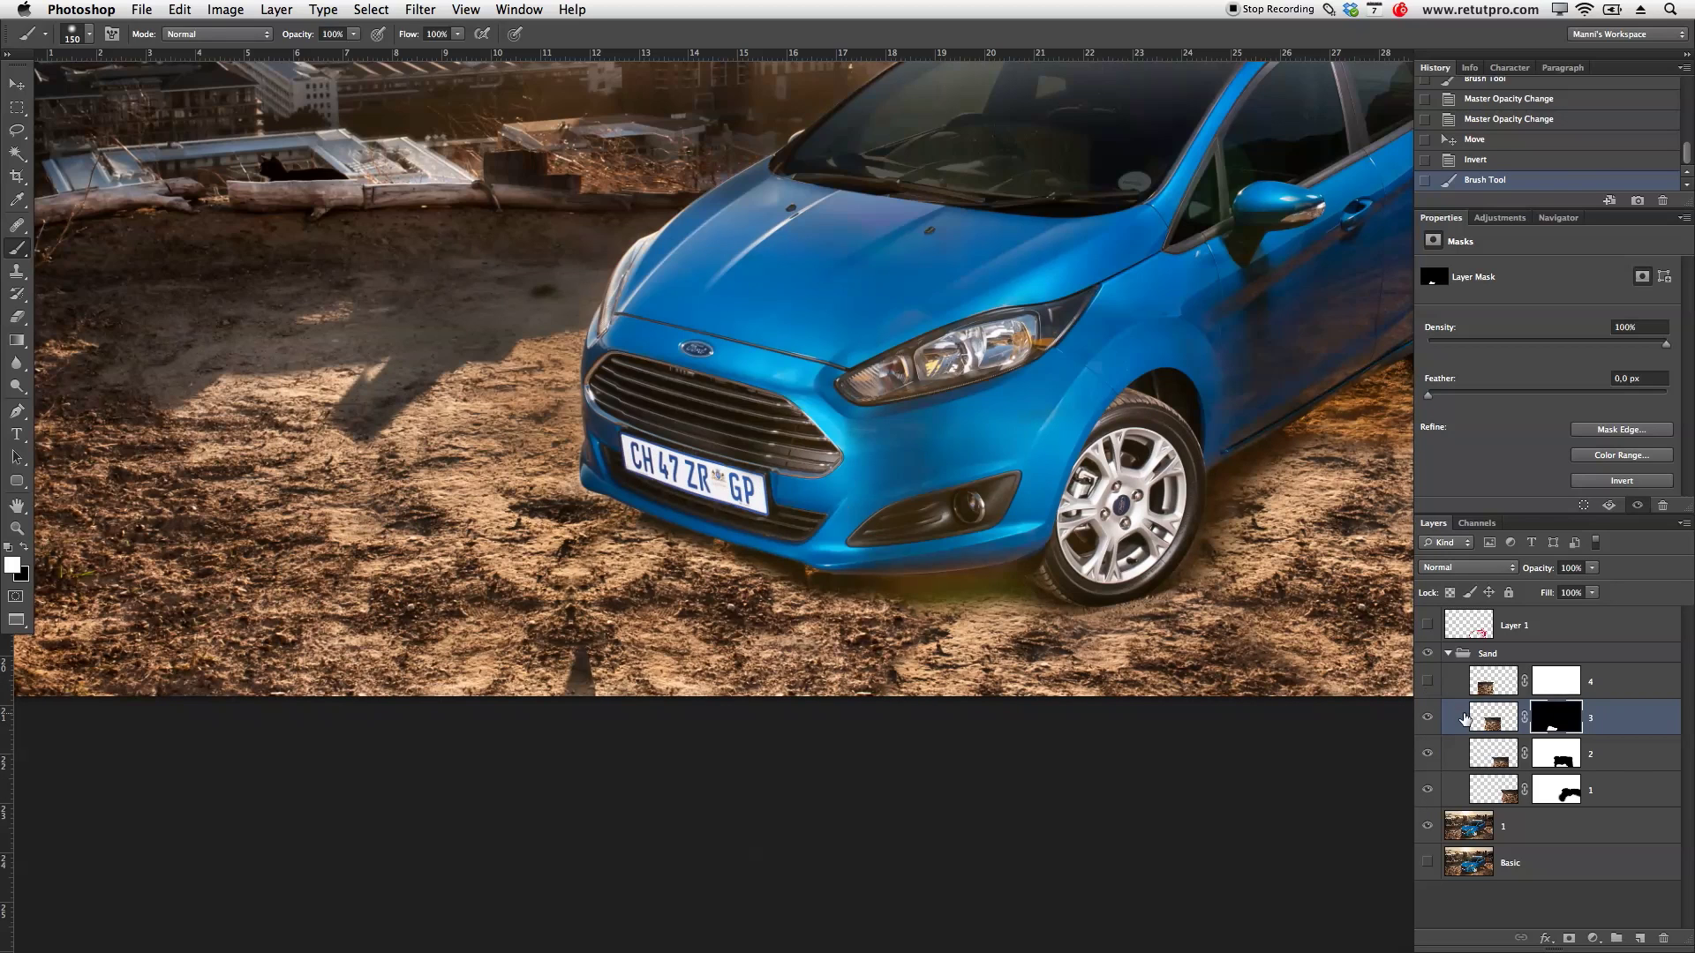
{"action": "left_click", "coordinate": [1429, 723]}
{"action": "left_click", "coordinate": [1429, 723]}
Step: Paint white dabs on sand layer 3's mask around the bumper's lower front corner, checking the layer hidden and shown
{"action": "left_click", "coordinate": [635, 546]}
{"action": "left_click", "coordinate": [1427, 720]}
{"action": "left_click", "coordinate": [1427, 720]}
{"action": "left_click", "coordinate": [1426, 720]}
{"action": "left_click", "coordinate": [1427, 721]}
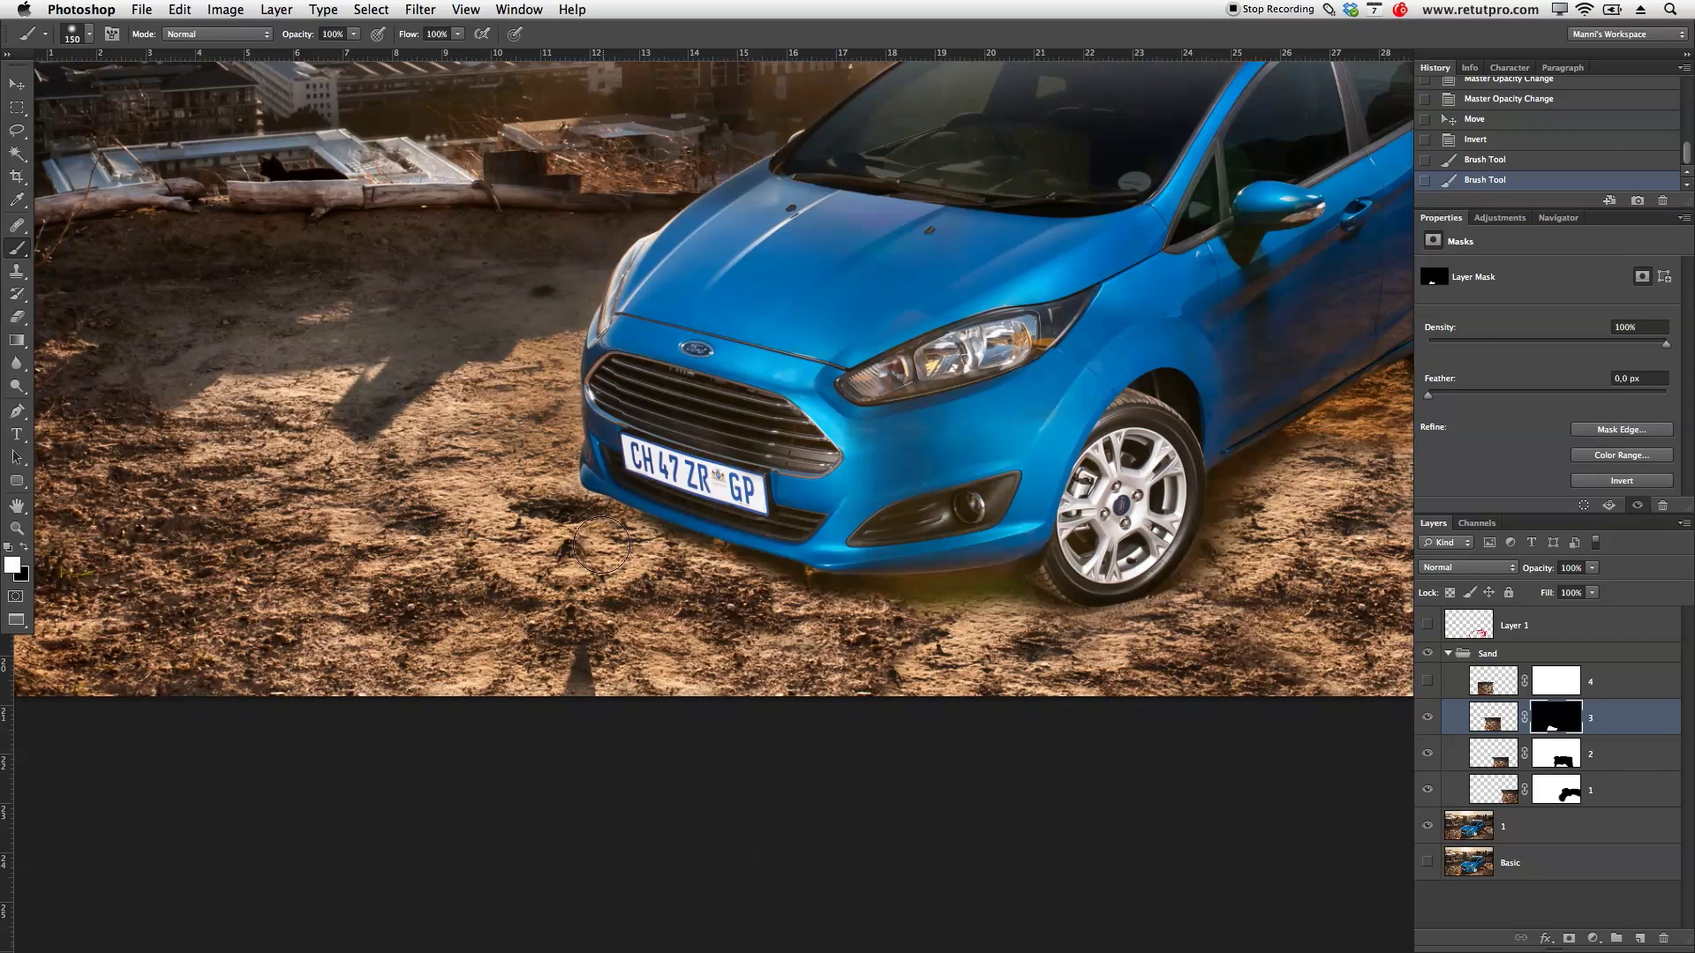
{"action": "left_click", "coordinate": [578, 521]}
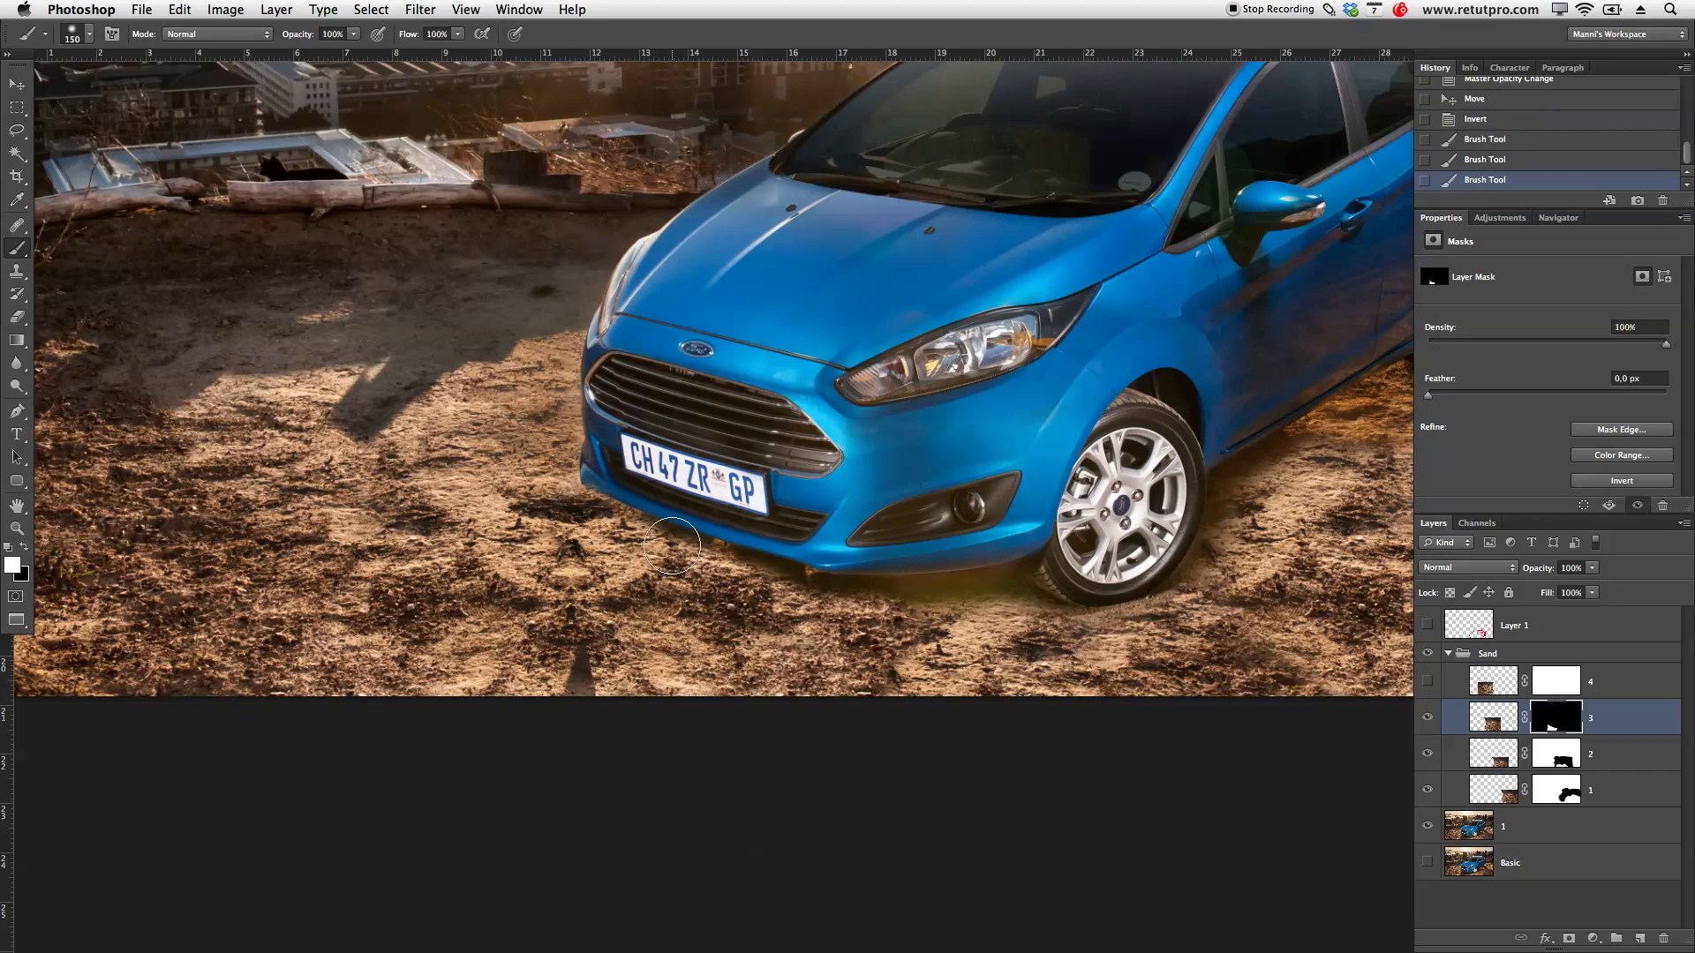
Step: Paint a black dab on sand layer 3's mask beside the bumper's front corner, and paint white along the photo's lower edge
{"action": "key", "text": "x"}
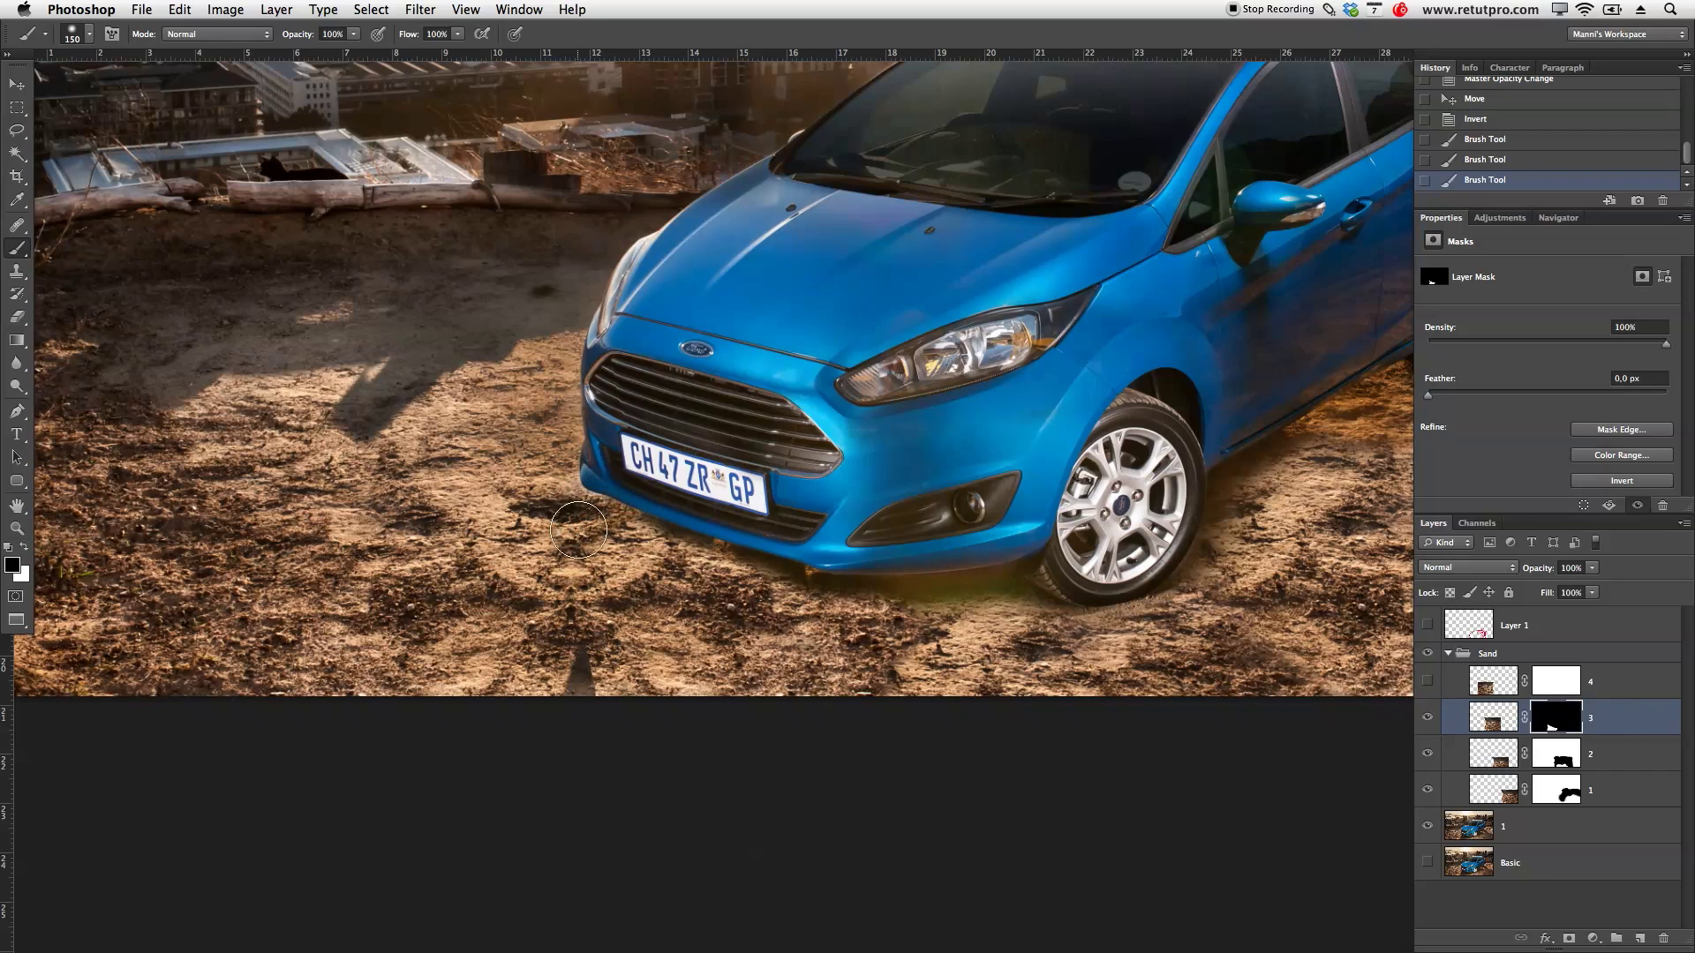
{"action": "left_click", "coordinate": [578, 534]}
{"action": "key", "text": "x"}
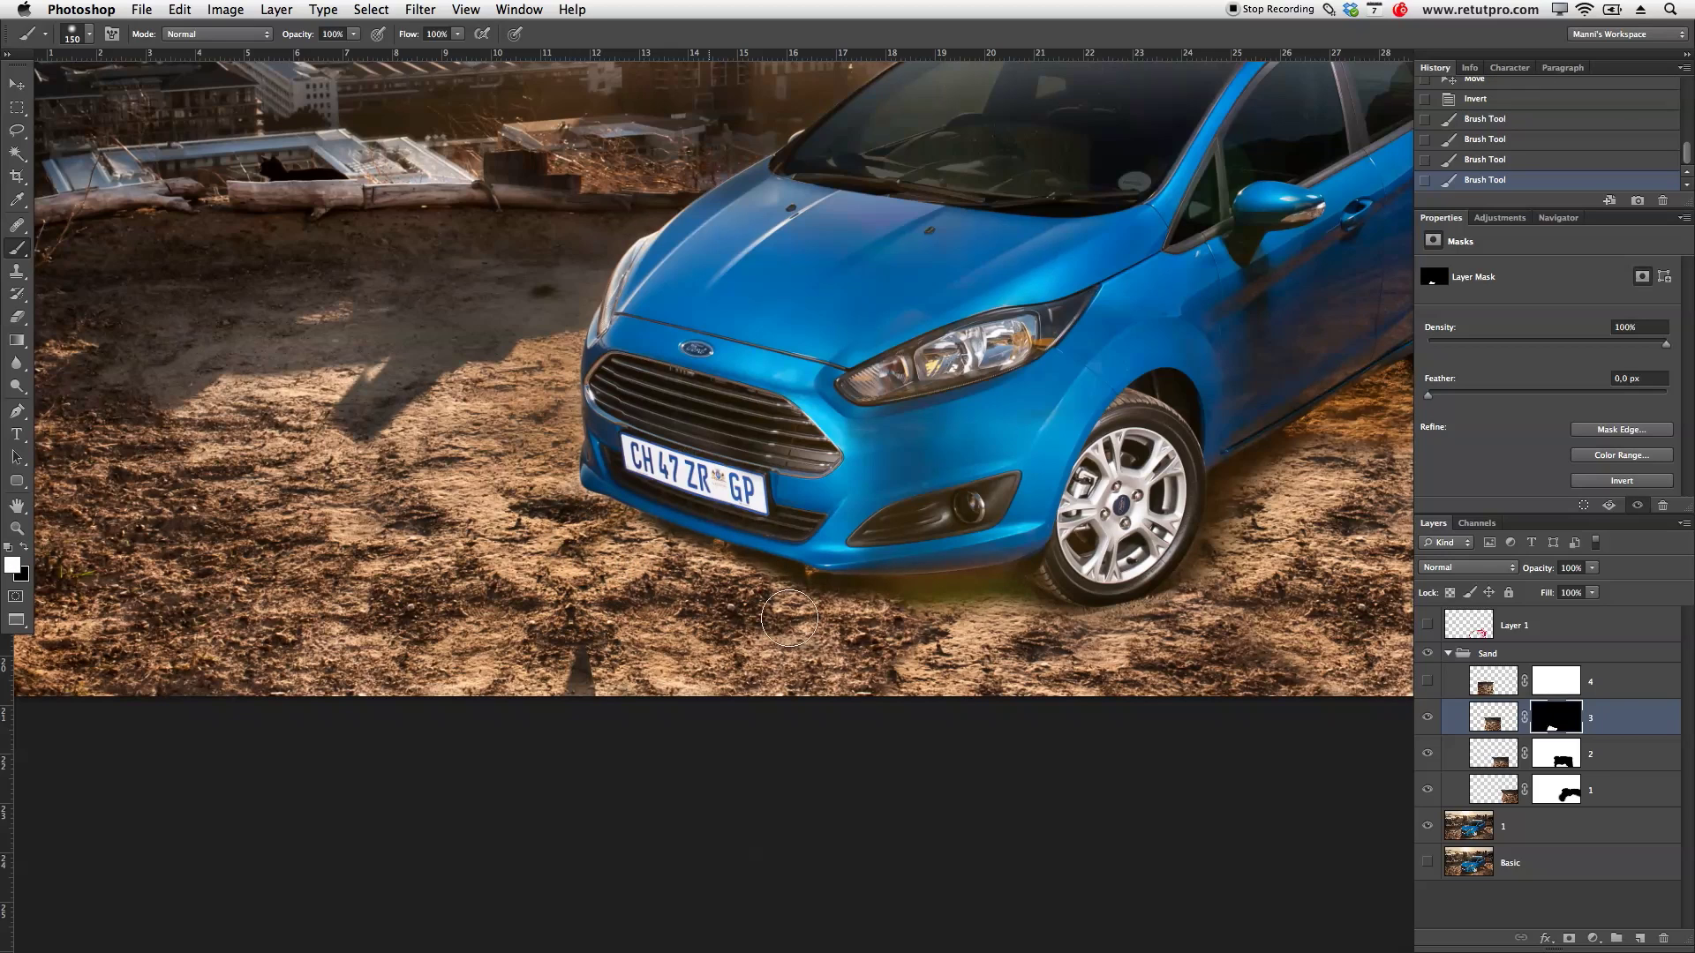
{"action": "mouse_move", "coordinate": [941, 700]}
{"action": "left_mouse_down"}
{"action": "mouse_move", "coordinate": [992, 700]}
{"action": "mouse_move", "coordinate": [976, 738]}
{"action": "left_mouse_up"}
{"action": "left_click_drag", "start_coordinate": [1011, 684], "coordinate": [1030, 692]}
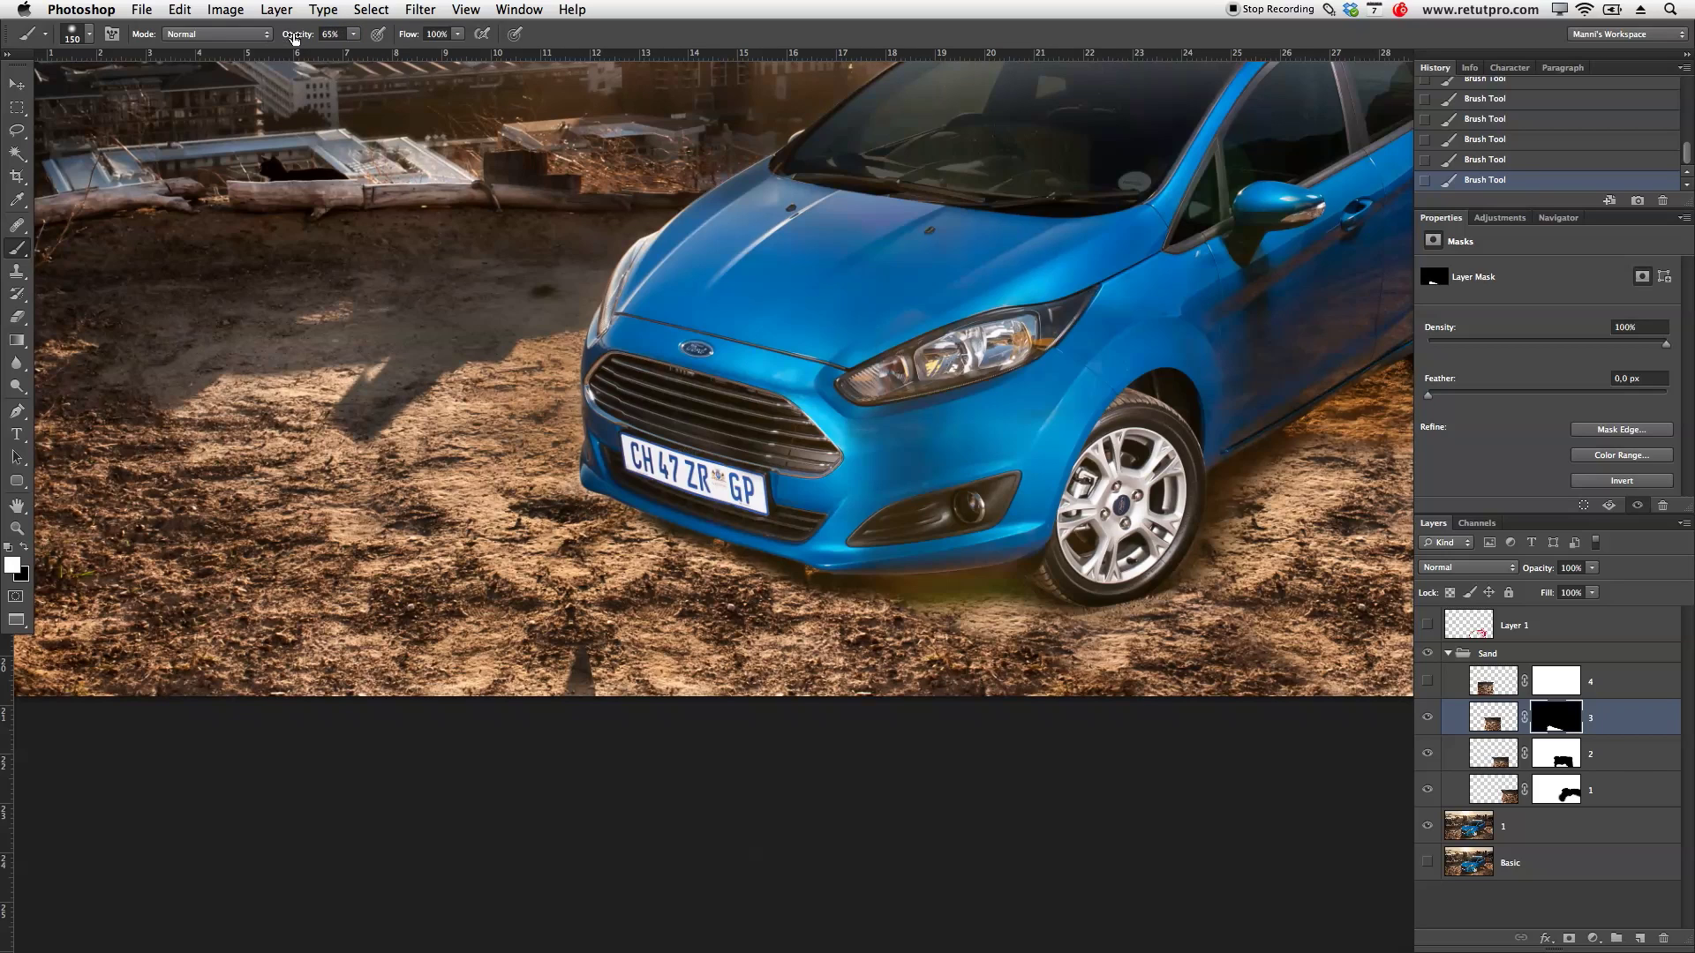
Step: Try a white dab over the number plate on sand layer 3's mask with a 373 px brush at 50% opacity
{"action": "key", "text": "bracketright"}
{"action": "key", "text": "bracketright"}
{"action": "key", "text": "bracketright"}
{"action": "key", "text": "bracketright"}
{"action": "key", "text": "bracketright"}
{"action": "key", "text": "bracketright"}
{"action": "mouse_move", "coordinate": [533, 438]}
{"action": "left_mouse_down"}
{"action": "mouse_move", "coordinate": [558, 441]}
{"action": "mouse_move", "coordinate": [556, 512]}
{"action": "mouse_move", "coordinate": [606, 141]}
{"action": "mouse_move", "coordinate": [586, 161]}
{"action": "mouse_move", "coordinate": [584, 260]}
{"action": "mouse_move", "coordinate": [530, 273]}
{"action": "left_mouse_up"}
{"action": "left_click", "coordinate": [657, 474]}
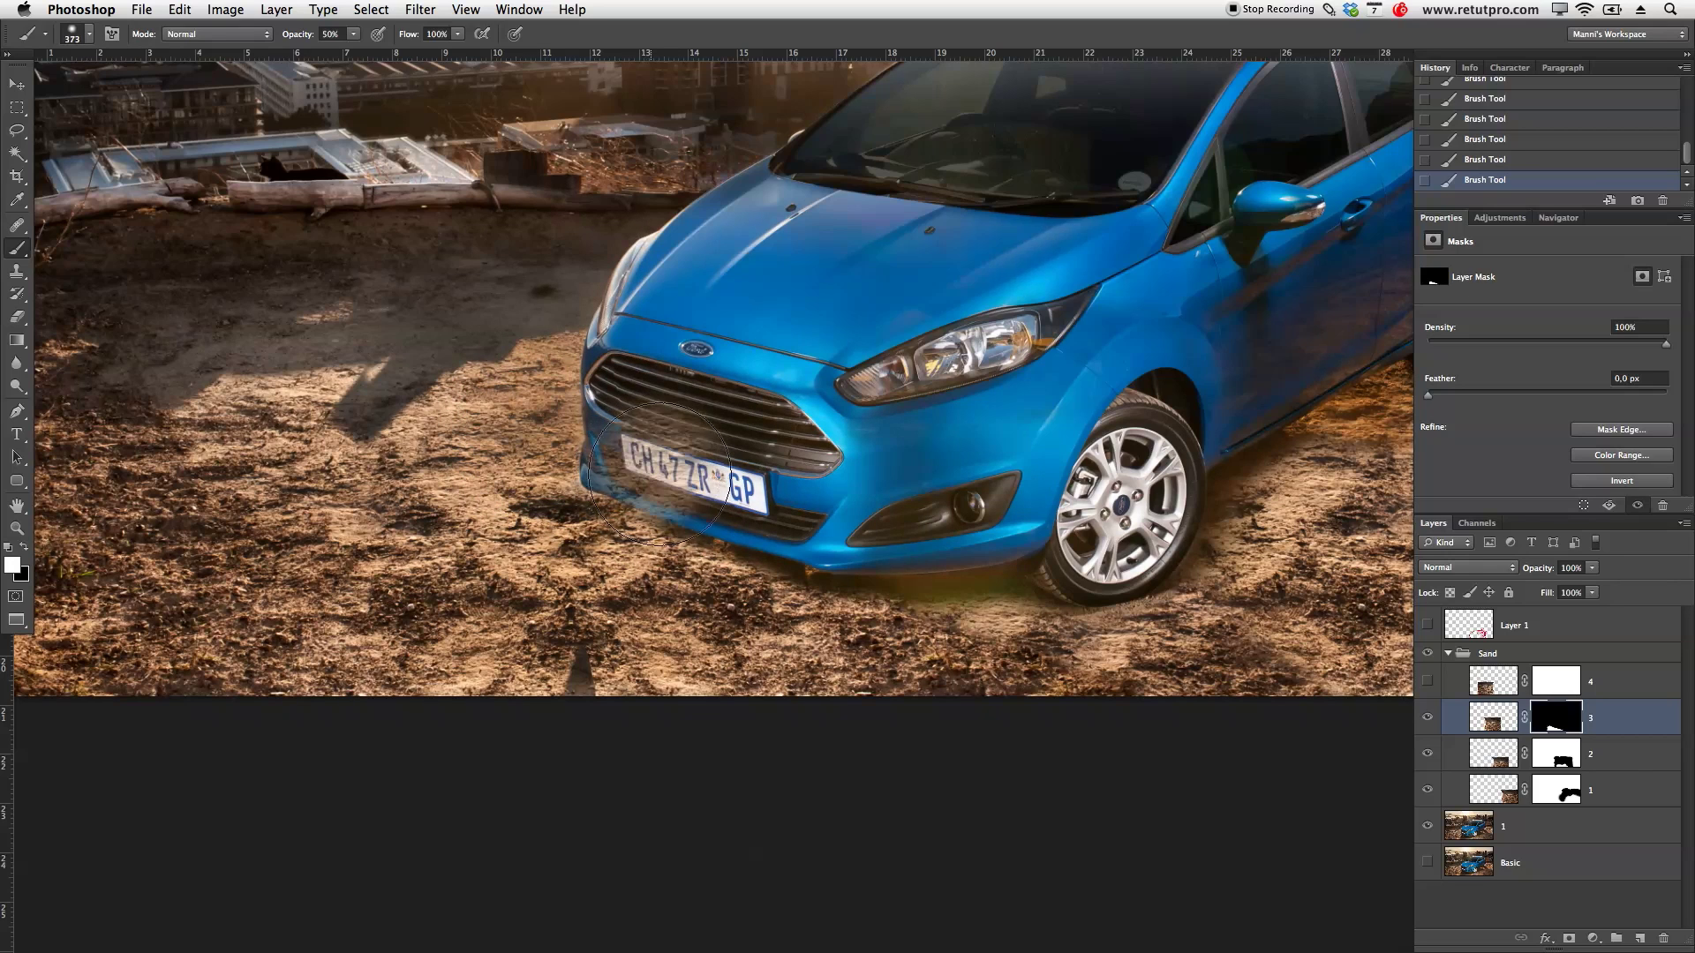
Step: Paint black on sand layer 3's mask with the 373 px brush at 50% opacity to clear sand from the plate and bumper
{"action": "key", "text": "x"}
{"action": "left_click", "coordinate": [657, 475]}
{"action": "left_click", "coordinate": [655, 474]}
{"action": "left_click", "coordinate": [658, 475]}
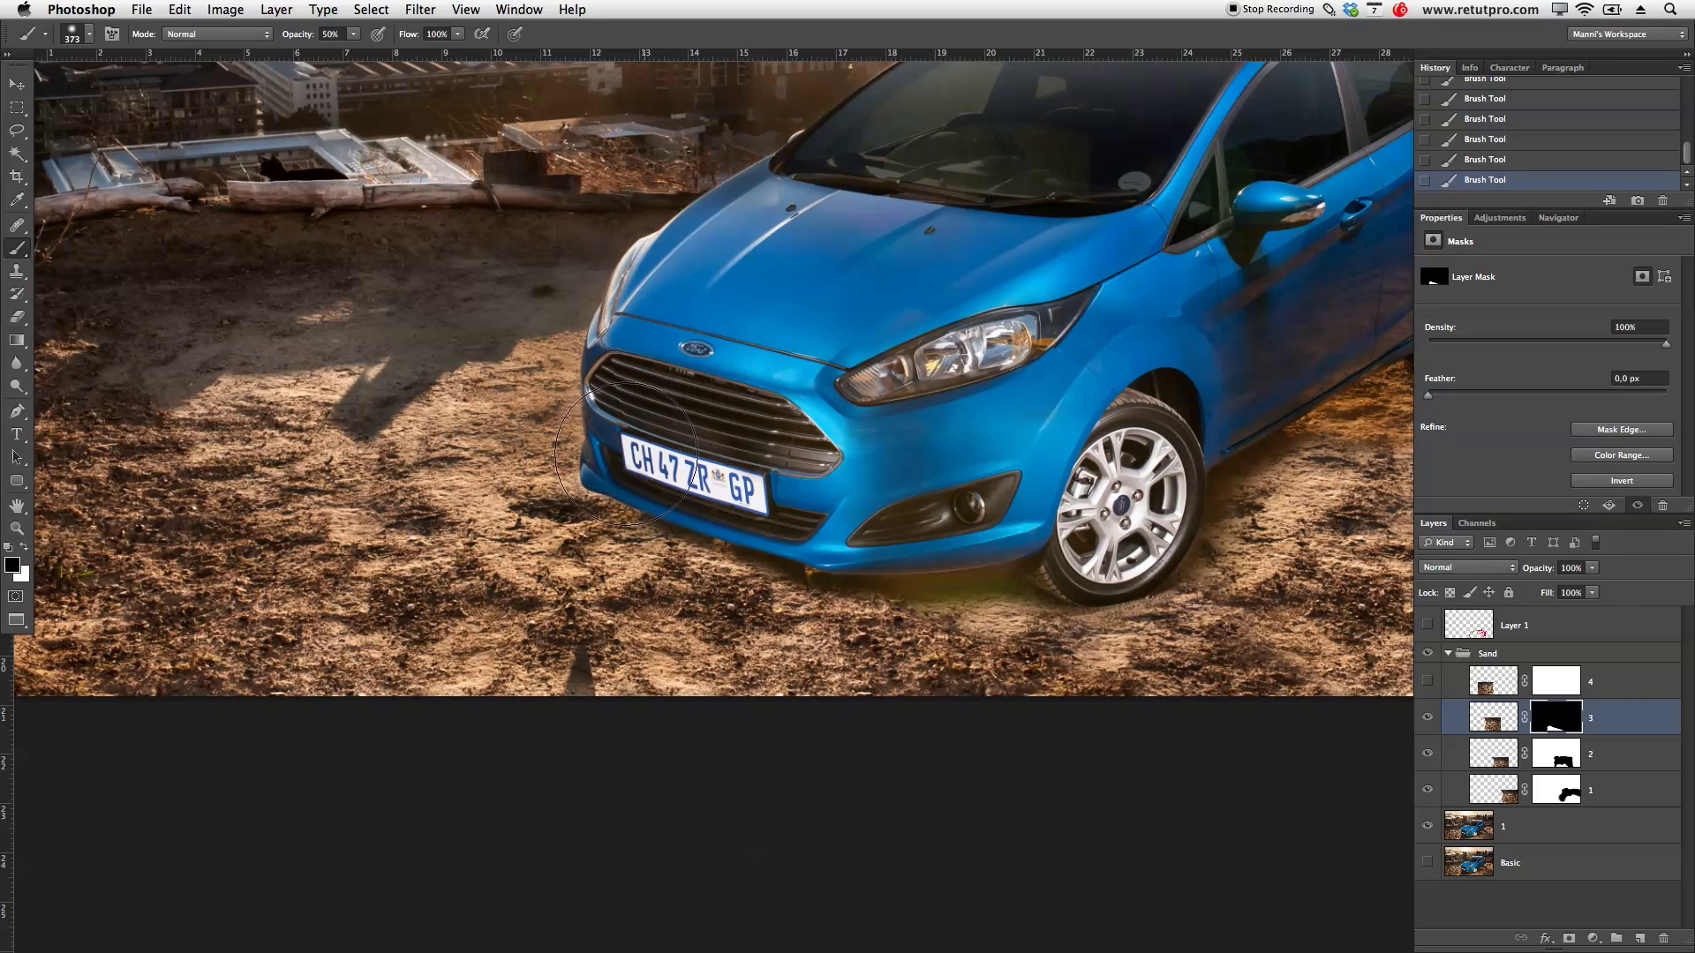
{"action": "mouse_move", "coordinate": [680, 484]}
{"action": "left_mouse_down"}
{"action": "mouse_move", "coordinate": [794, 523]}
{"action": "mouse_move", "coordinate": [934, 536]}
{"action": "left_mouse_up"}
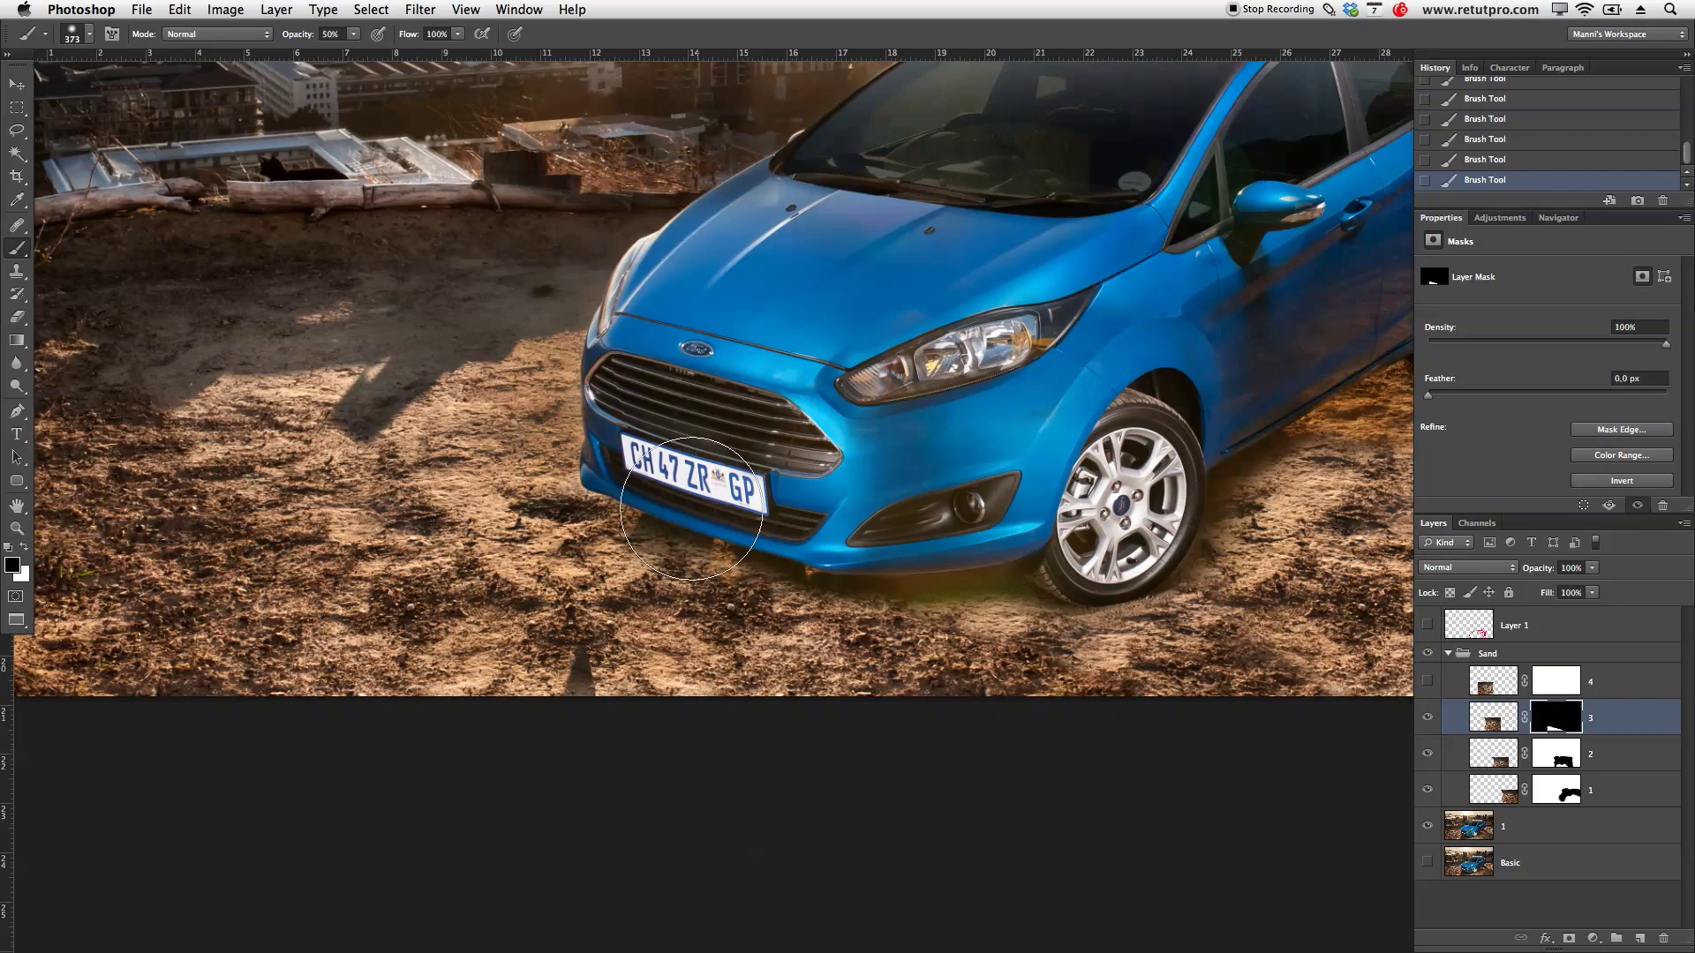
Step: Make sand layer 4 visible and invert its layer mask to black
{"action": "left_click", "coordinate": [1560, 689]}
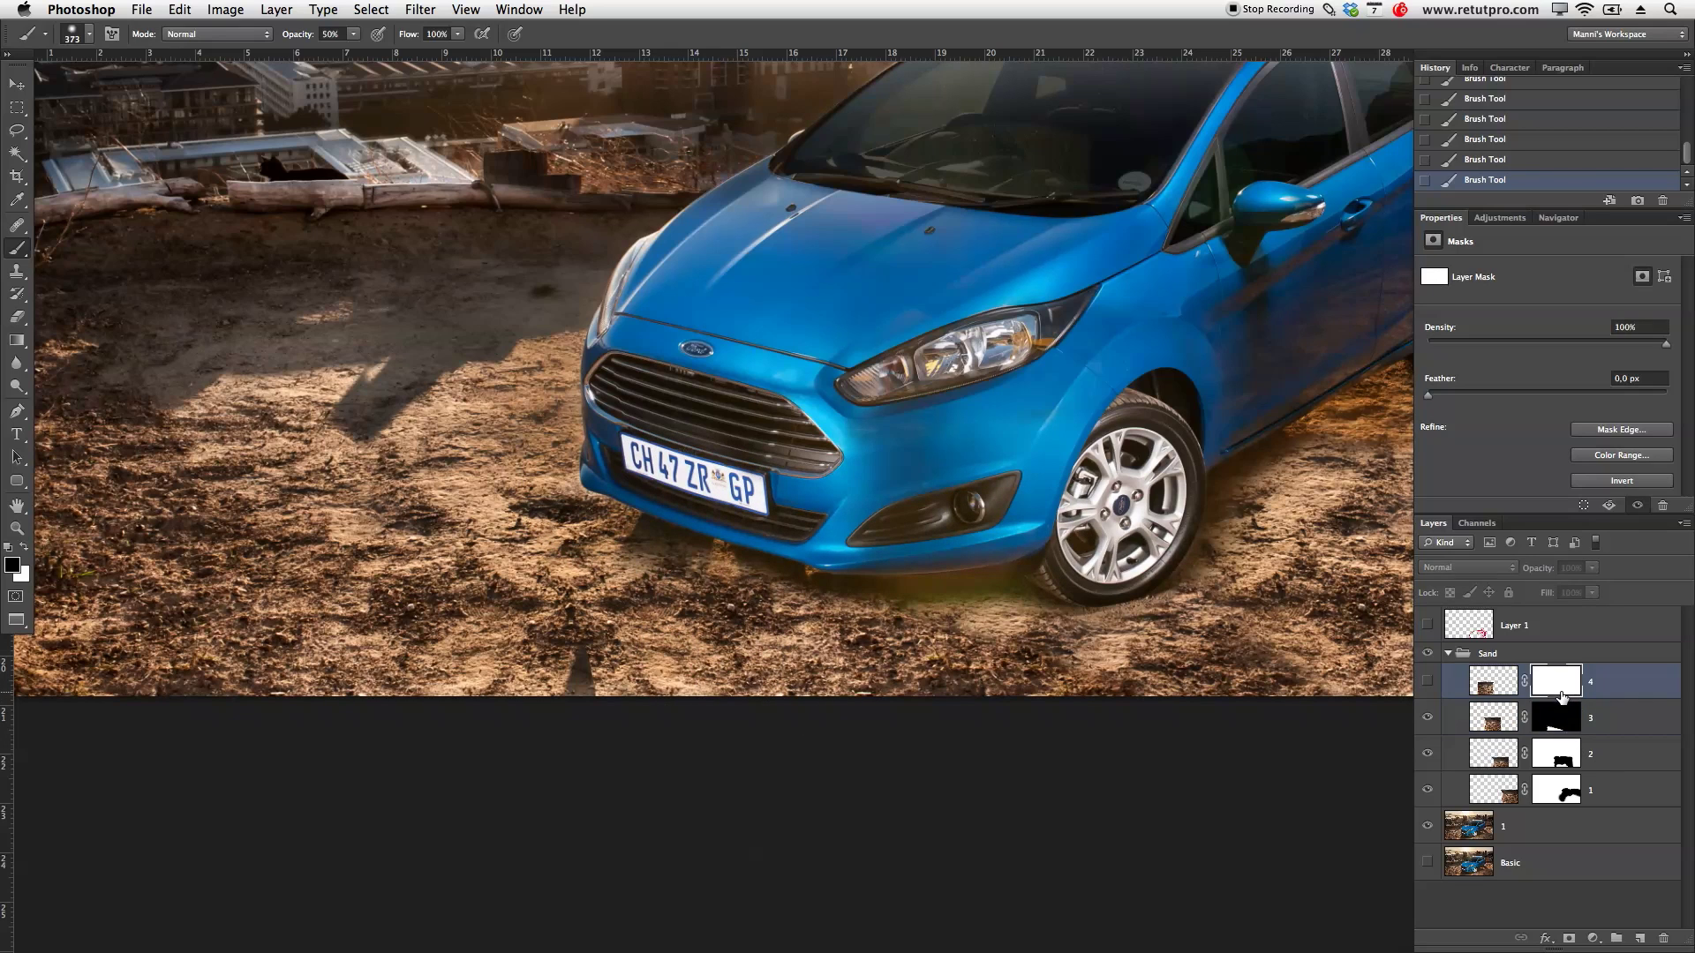
{"action": "left_click", "coordinate": [1429, 683]}
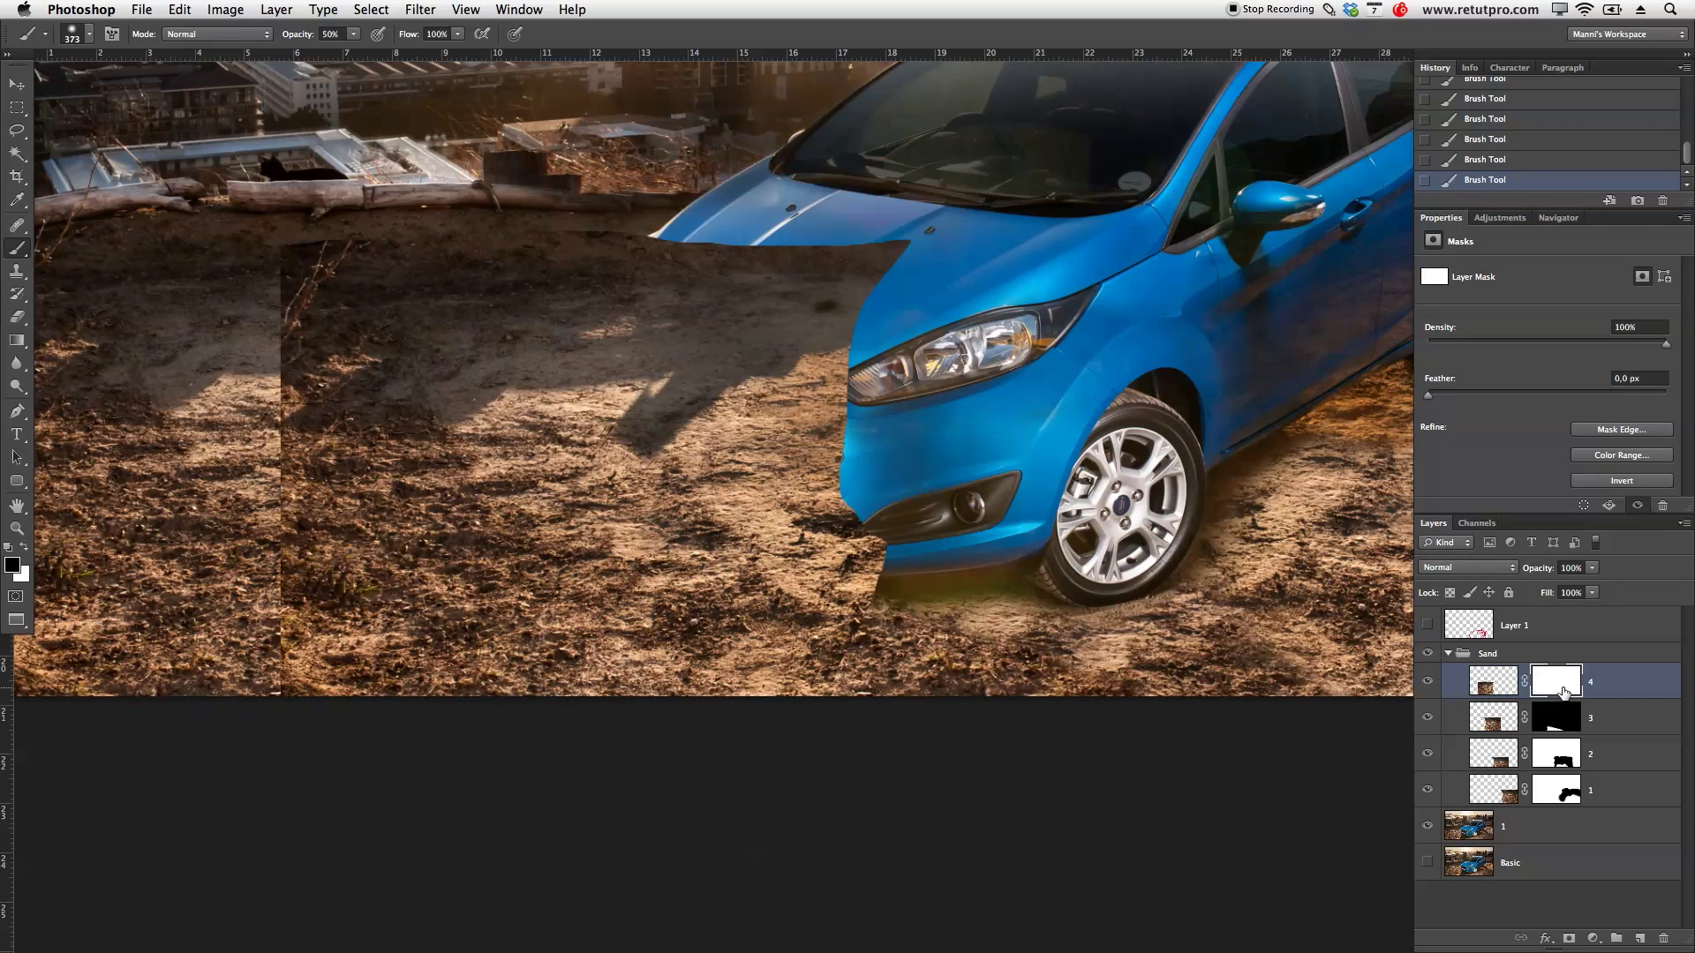
{"action": "key", "text": "super+i"}
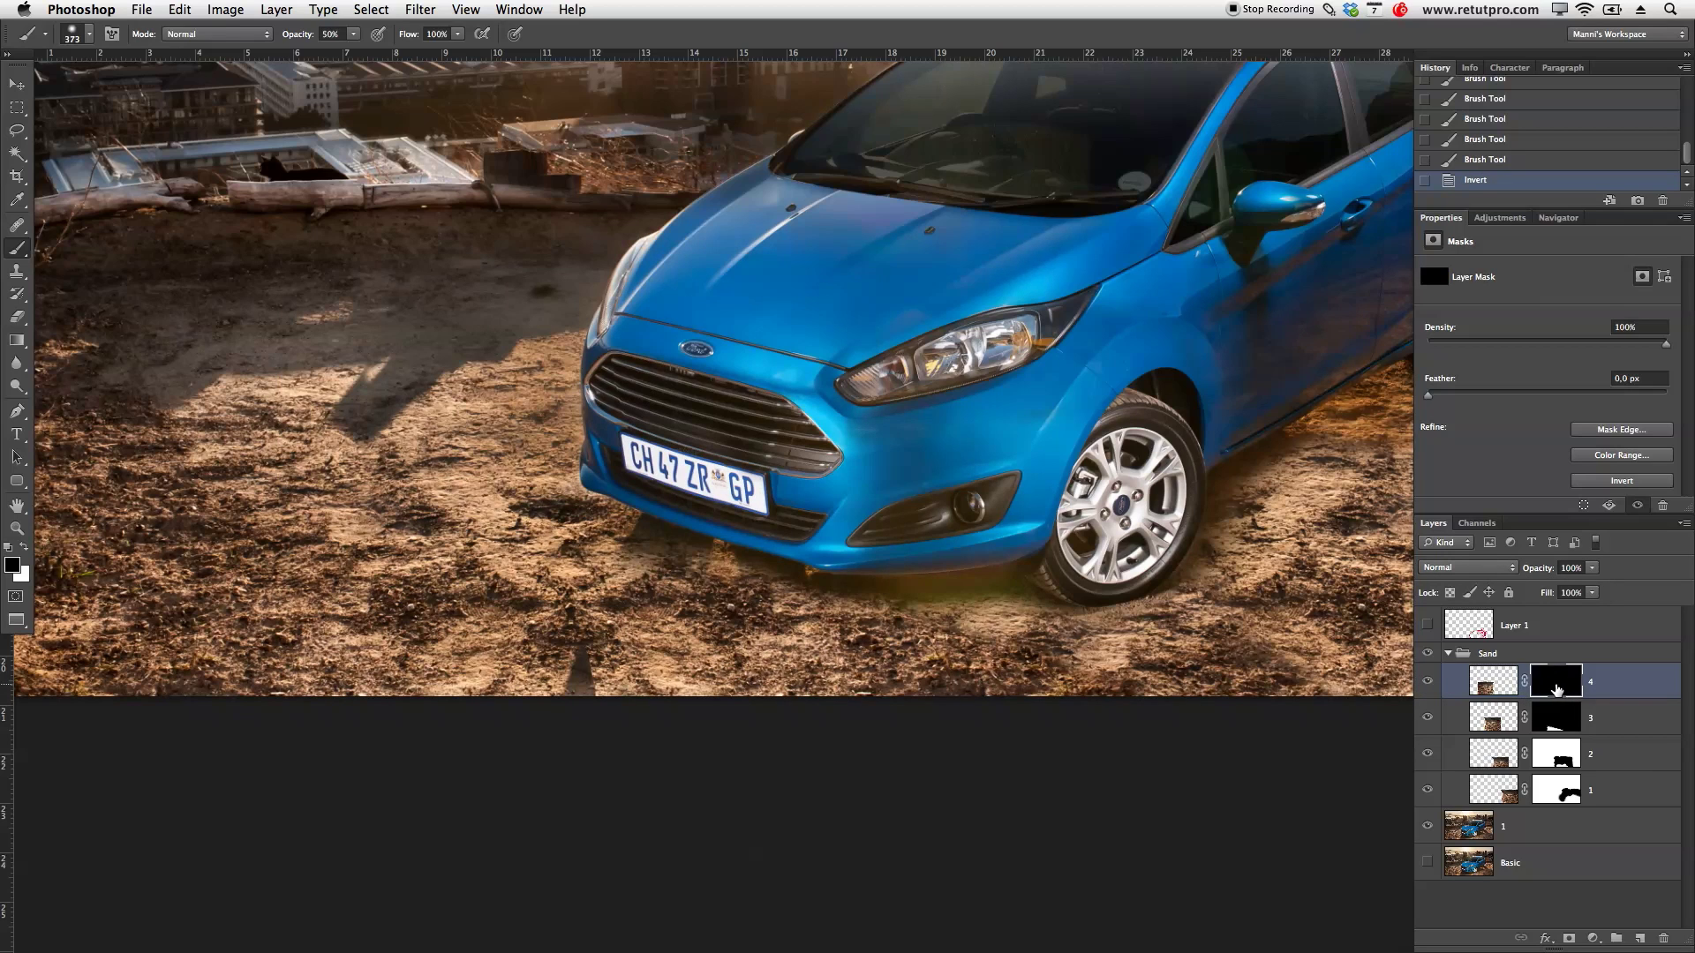
Step: Paint white on sand layer 4's mask at 100% opacity over the dark mirrored spot at the photo's lower edge
{"action": "key", "text": "x"}
{"action": "key", "text": "bracketleft"}
{"action": "key", "text": "bracketleft"}
{"action": "key", "text": "bracketleft"}
{"action": "key", "text": "bracketleft"}
{"action": "key", "text": "bracketleft"}
{"action": "mouse_move", "coordinate": [552, 673]}
{"action": "left_mouse_down"}
{"action": "mouse_move", "coordinate": [544, 638]}
{"action": "mouse_move", "coordinate": [607, 649]}
{"action": "mouse_move", "coordinate": [569, 619]}
{"action": "mouse_move", "coordinate": [566, 635]}
{"action": "mouse_move", "coordinate": [772, 651]}
{"action": "mouse_move", "coordinate": [614, 664]}
{"action": "left_mouse_up"}
{"action": "key", "text": "bracketright"}
{"action": "key", "text": "bracketright"}
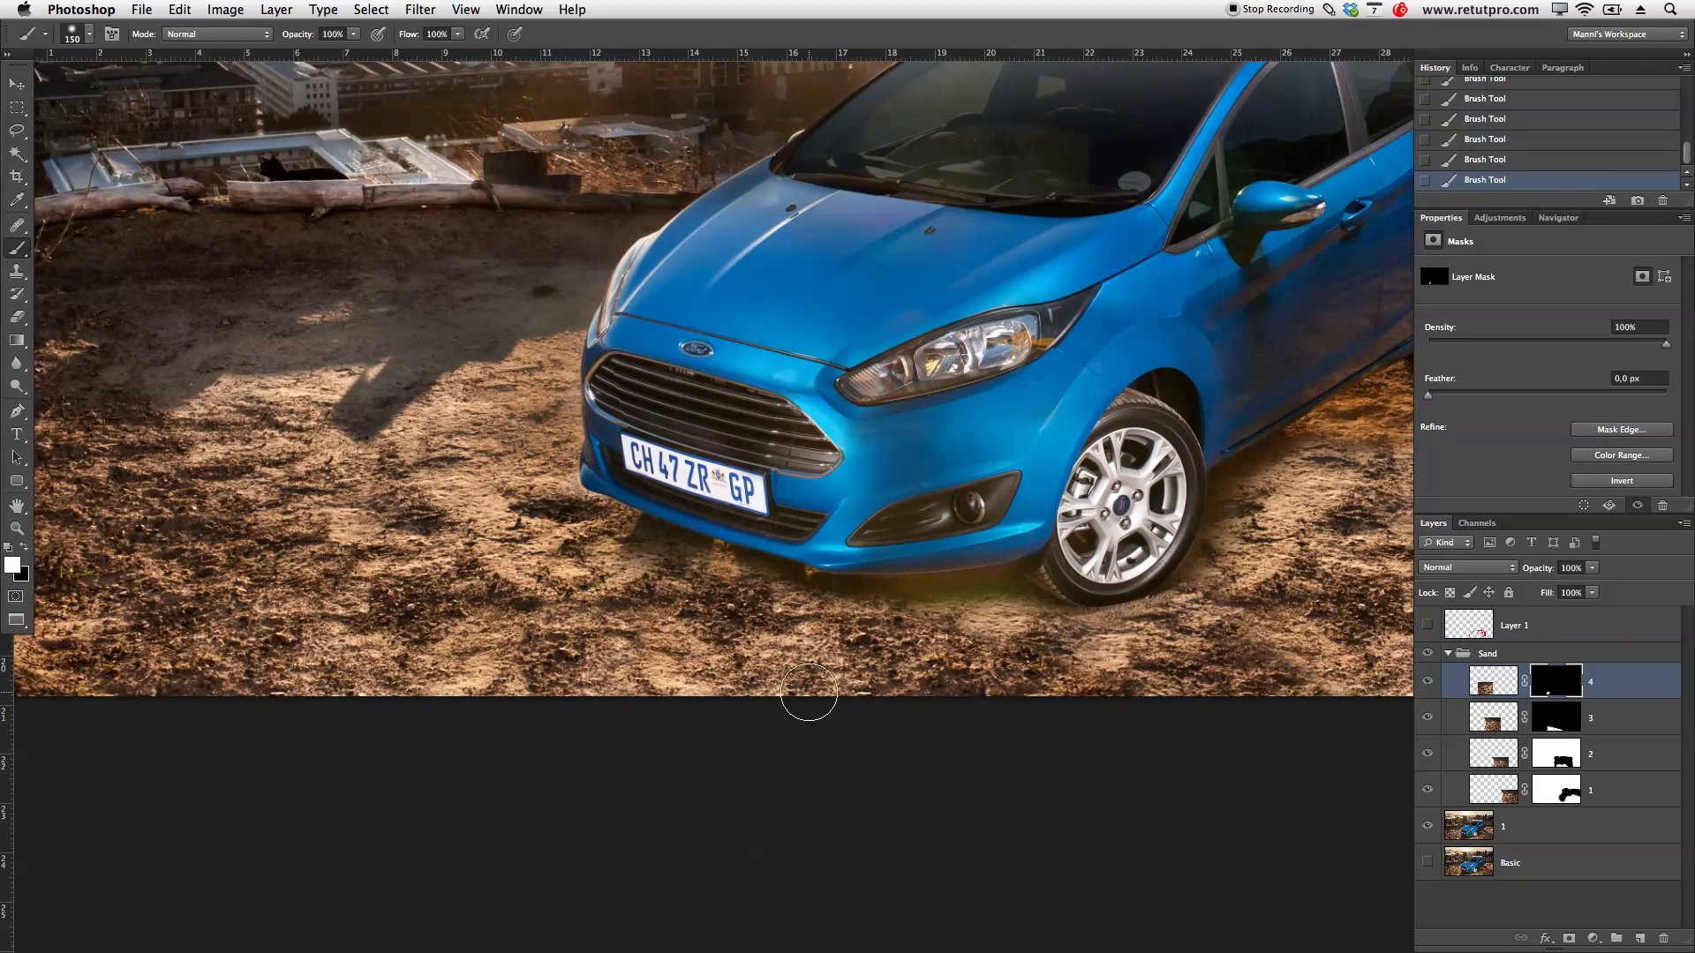
Step: Compare the ground in the whole photo with sand layer 1 hidden and shown
{"action": "key", "text": "z"}
{"action": "mouse_move", "coordinate": [909, 692]}
{"action": "left_mouse_down"}
{"action": "mouse_move", "coordinate": [875, 654]}
{"action": "mouse_move", "coordinate": [902, 636]}
{"action": "left_mouse_up"}
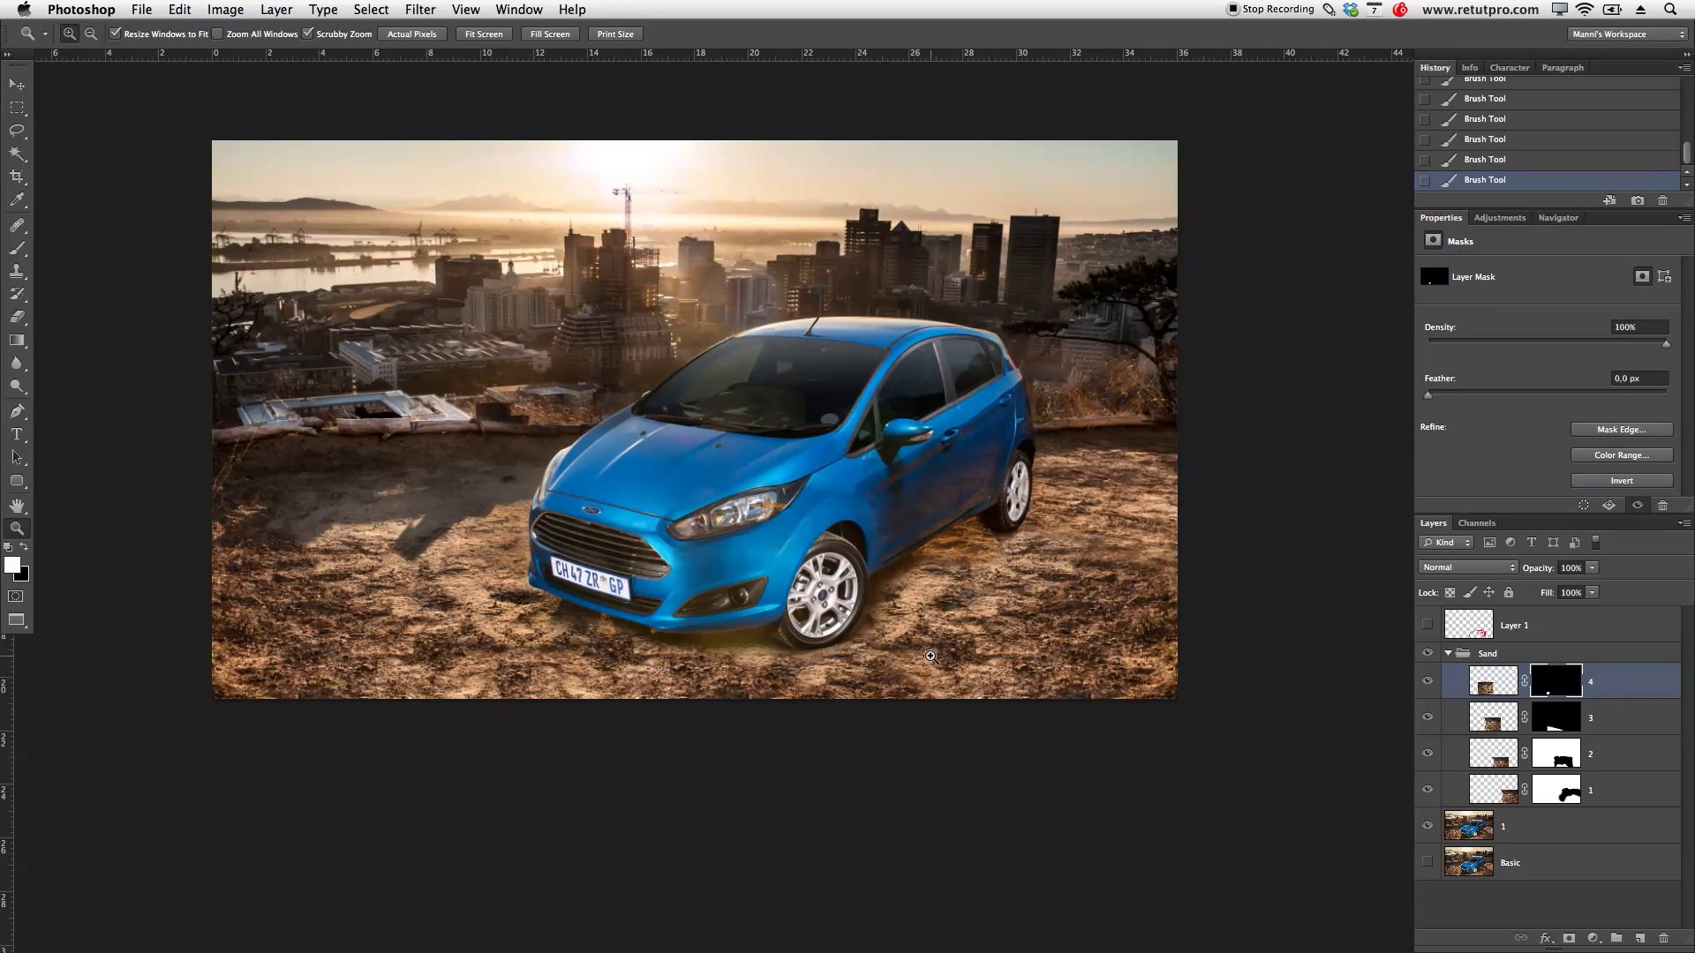
{"action": "left_click", "coordinate": [1428, 790]}
{"action": "left_click", "coordinate": [1427, 790]}
{"action": "left_click", "coordinate": [1427, 790]}
Step: Paint black on sand layer 1's mask beside the car's sill with an 1100 px brush at 21% opacity to soften the sand
{"action": "left_click", "coordinate": [1556, 800]}
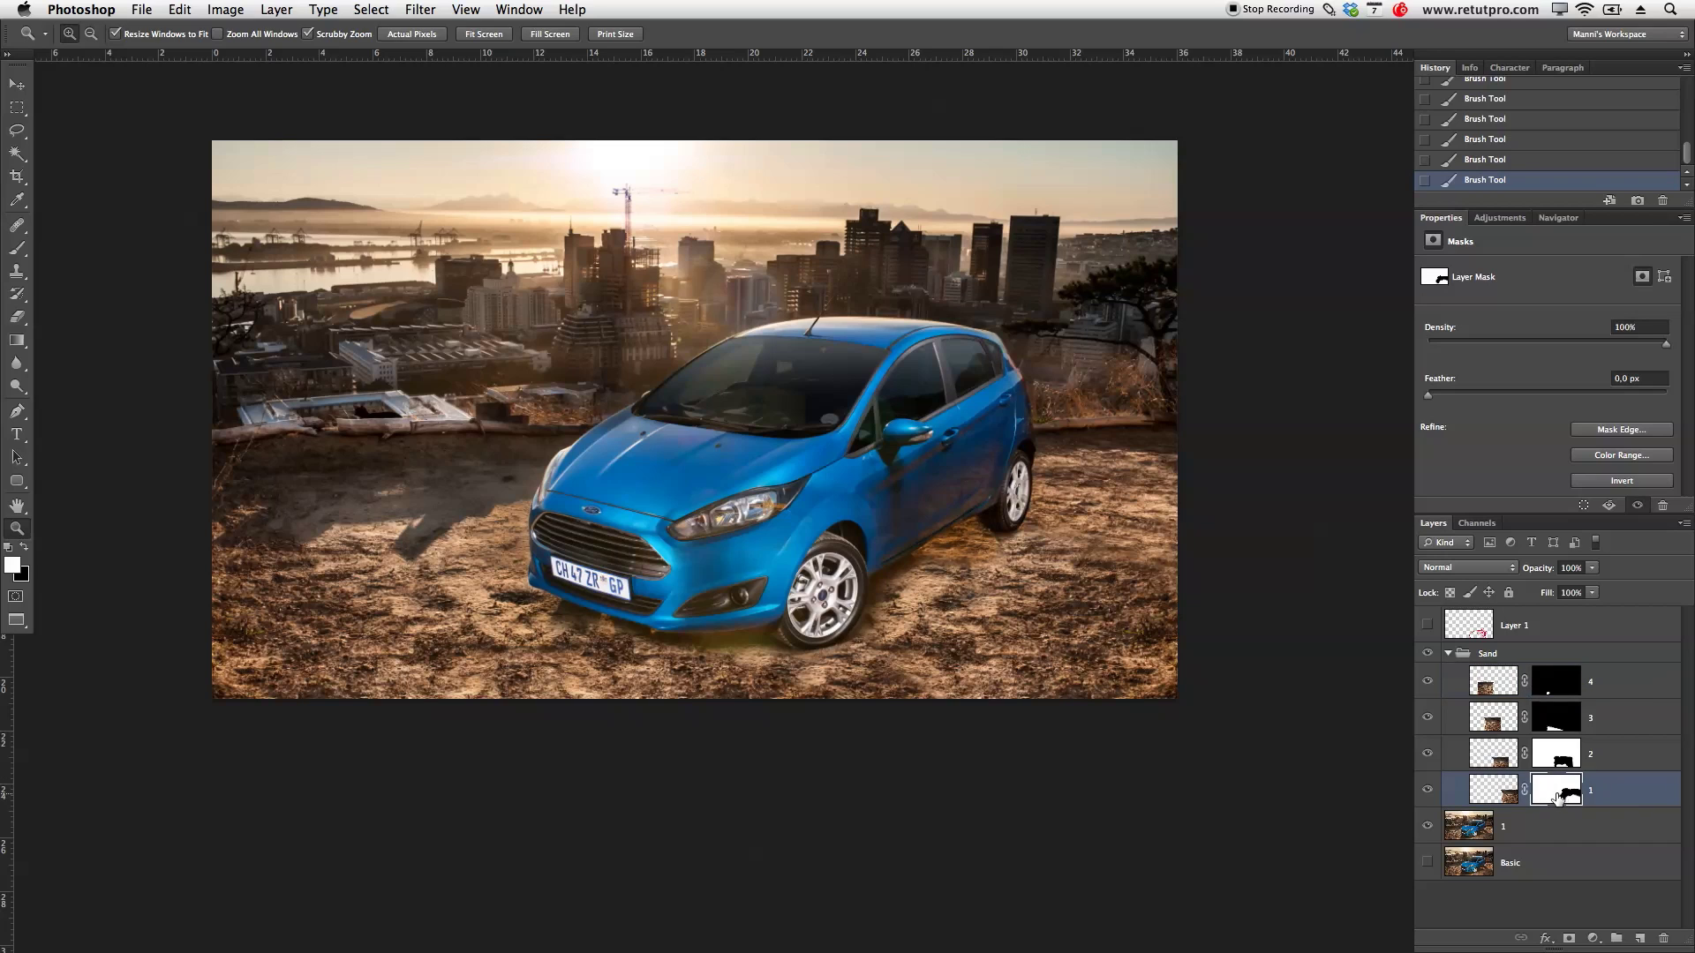
{"action": "key", "text": "b"}
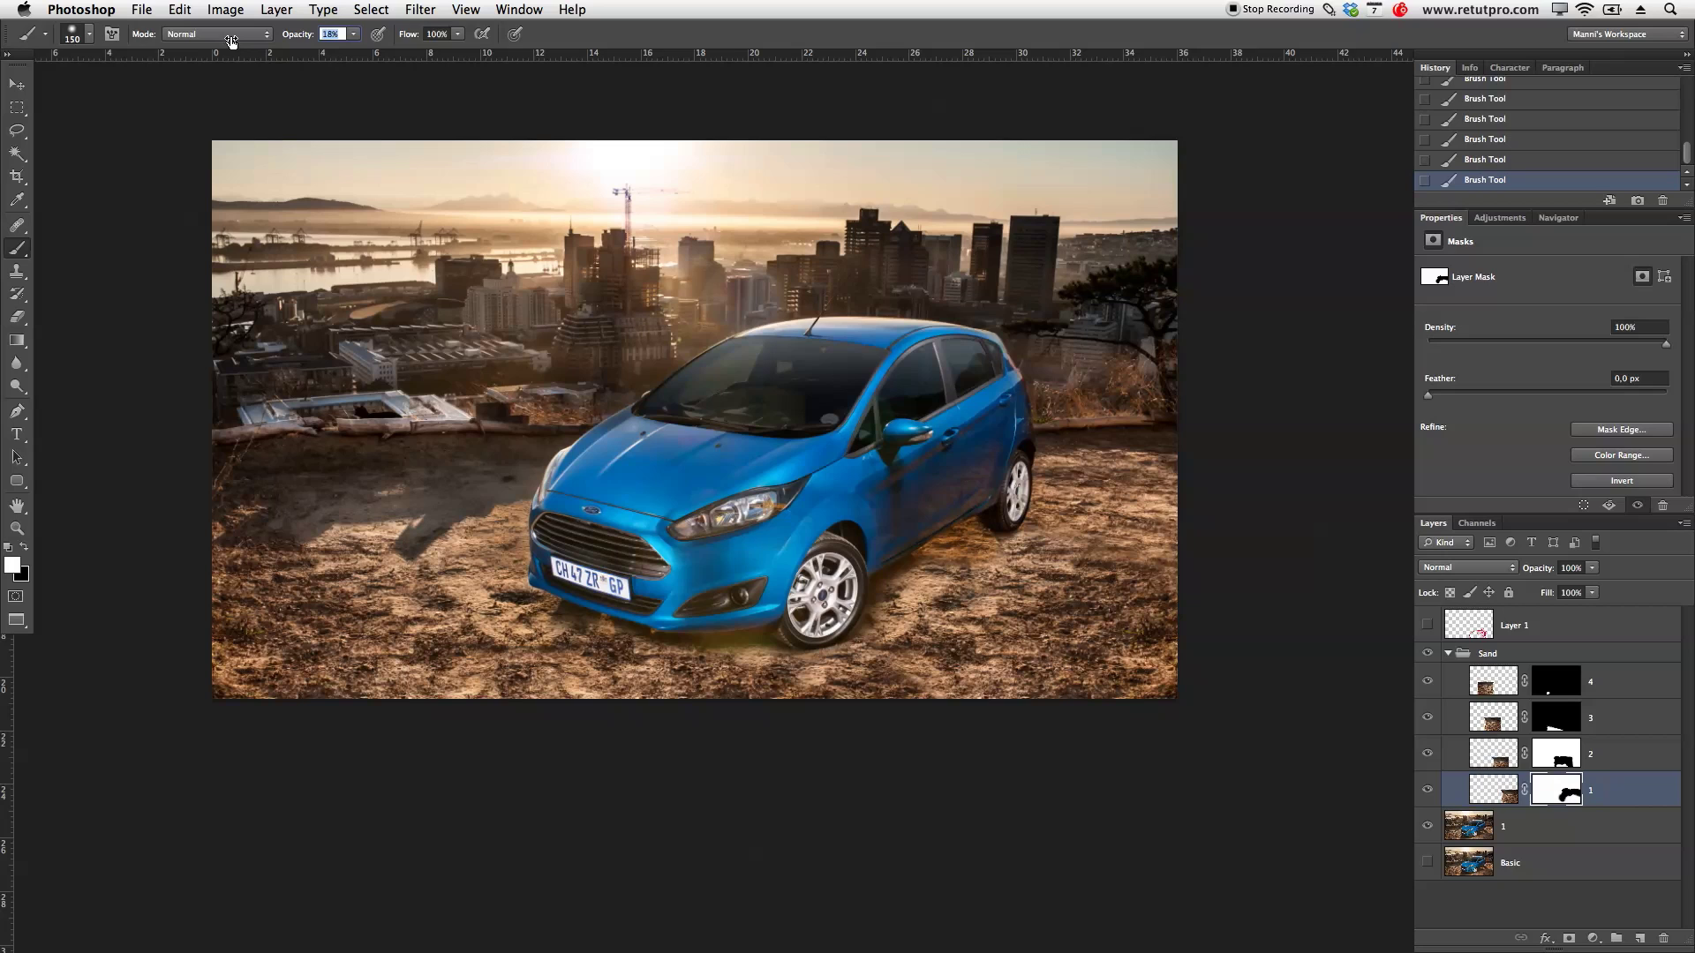
{"action": "key", "text": "bracketright"}
{"action": "key", "text": "bracketright"}
{"action": "key", "text": "bracketright"}
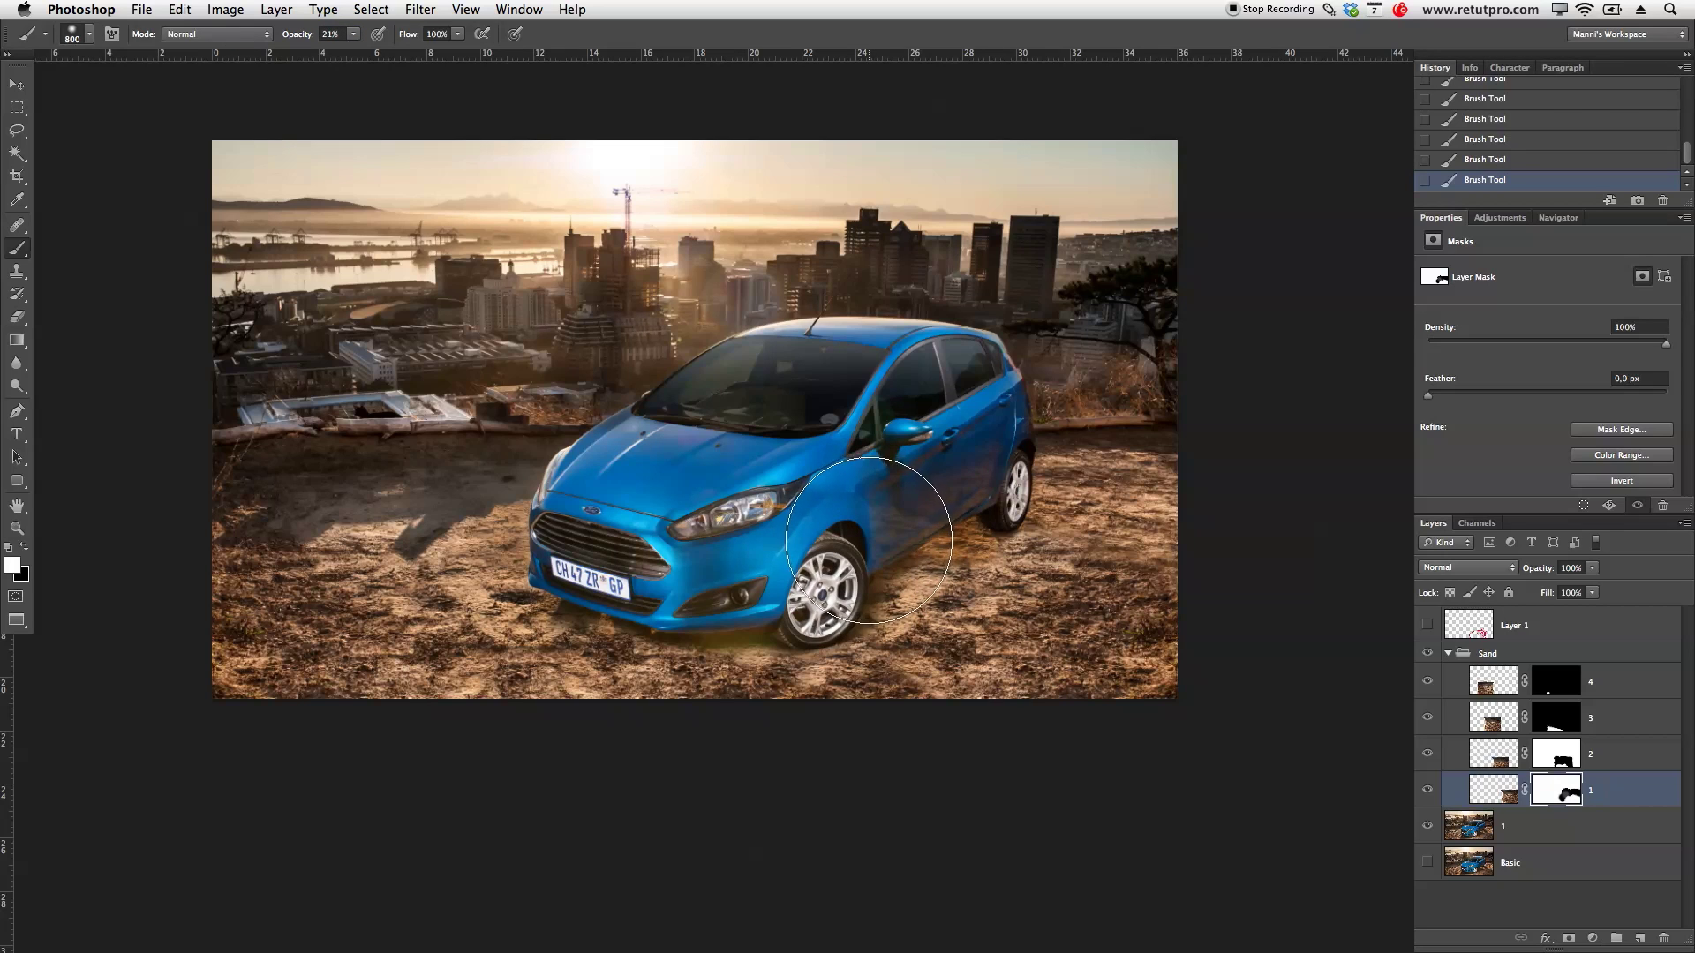
{"action": "key", "text": "x"}
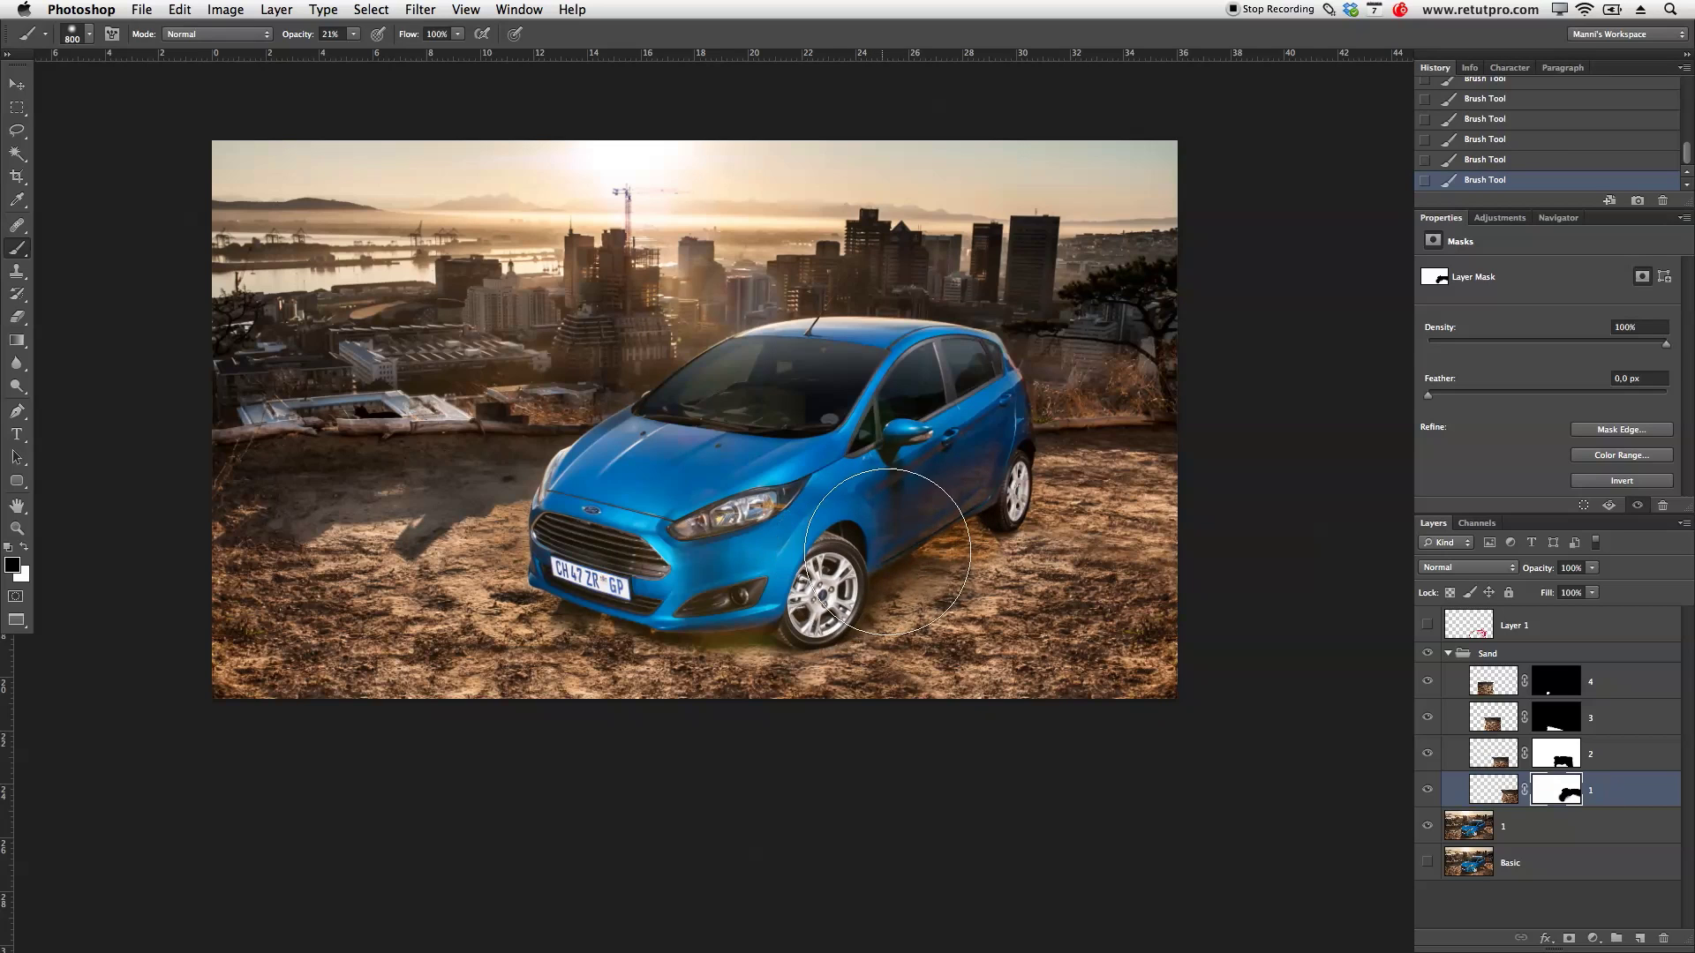
{"action": "key", "text": "bracketright"}
{"action": "key", "text": "bracketright"}
{"action": "key", "text": "bracketright"}
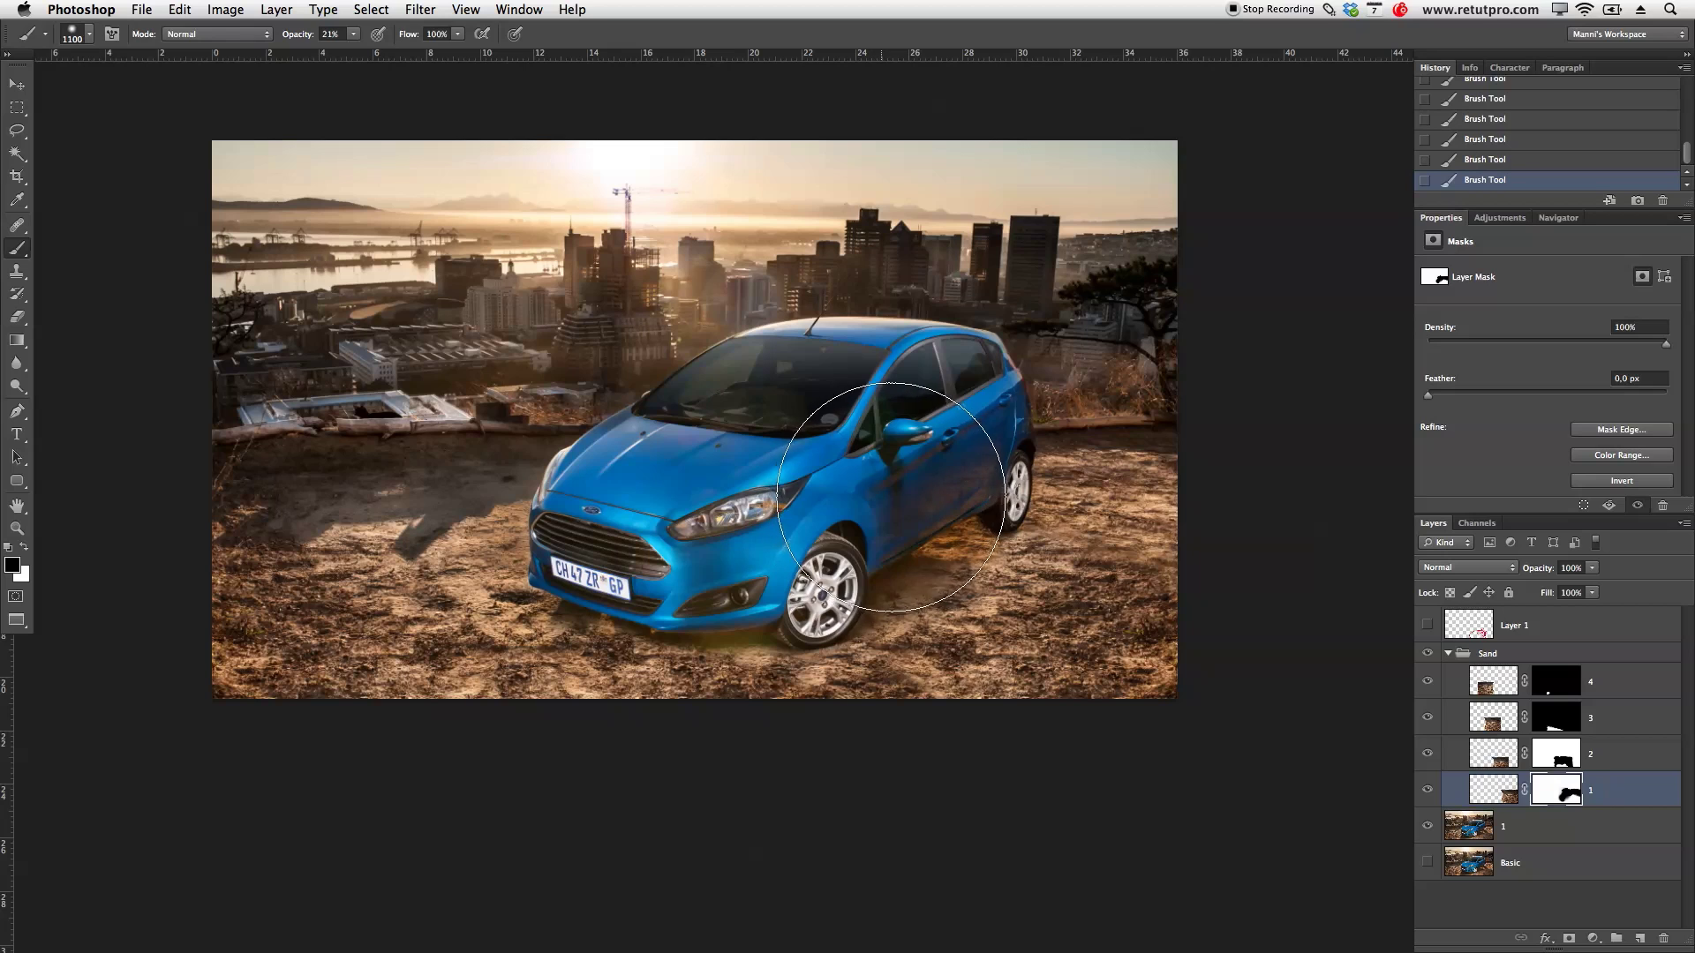
{"action": "mouse_move", "coordinate": [890, 497]}
{"action": "left_mouse_down"}
{"action": "mouse_move", "coordinate": [930, 477]}
{"action": "mouse_move", "coordinate": [883, 498]}
{"action": "left_mouse_up"}
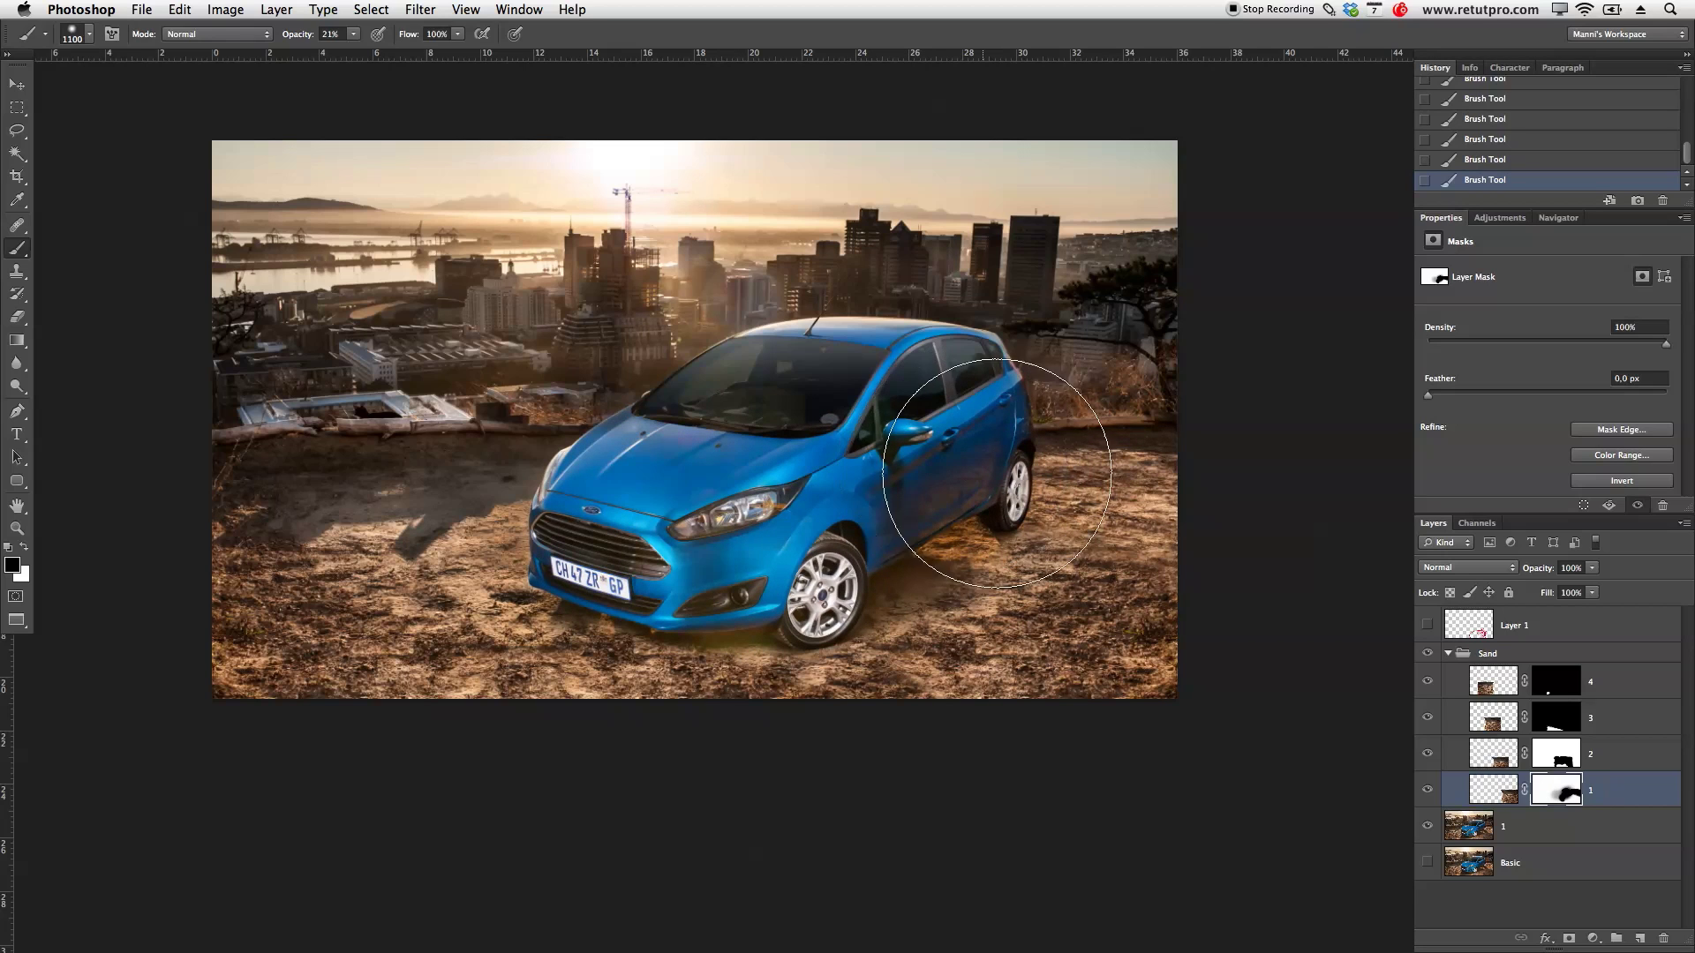
Step: Select sand layer 2's mask and compare the ground around the front wheel with the layer hidden and shown
{"action": "left_click", "coordinate": [1565, 747]}
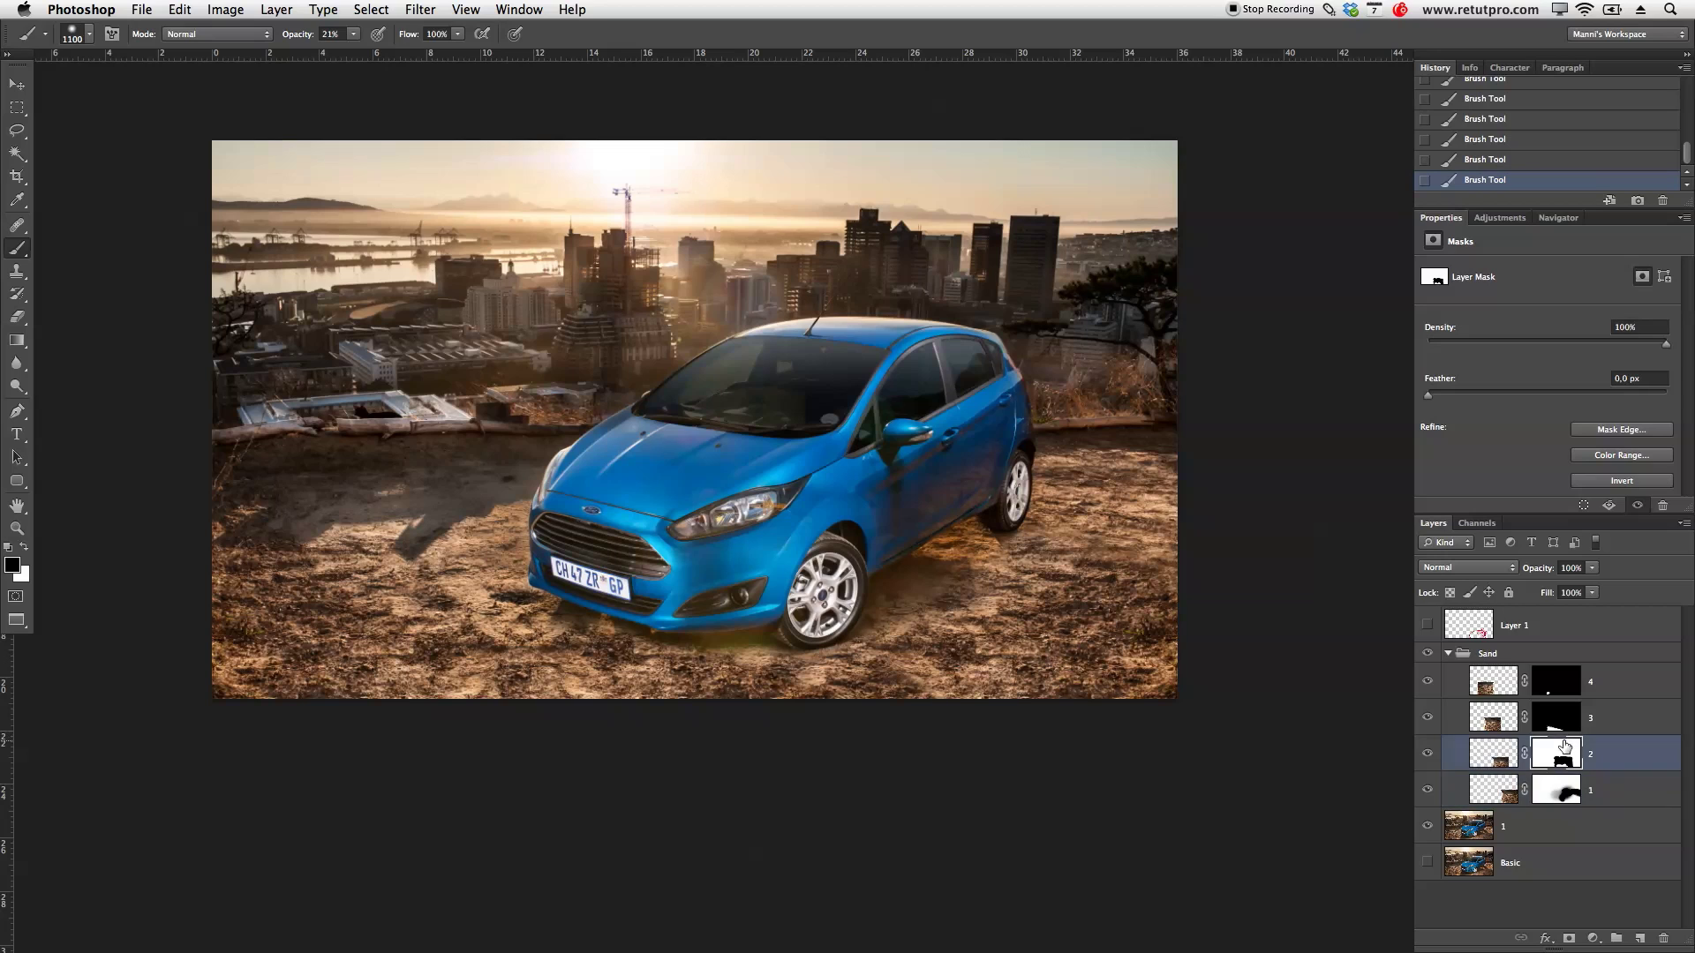
{"action": "left_click", "coordinate": [1427, 755]}
{"action": "left_click", "coordinate": [1427, 755]}
{"action": "left_click", "coordinate": [1427, 754]}
{"action": "left_click", "coordinate": [1428, 755]}
{"action": "left_click", "coordinate": [1427, 754]}
{"action": "left_click", "coordinate": [1428, 755]}
Step: Reduce the brush to 150 px at 100% opacity and recheck sand layer 2's edges by hiding and showing the layer
{"action": "key", "text": "bracketleft"}
{"action": "key", "text": "bracketleft"}
{"action": "key", "text": "bracketleft"}
{"action": "key", "text": "bracketleft"}
{"action": "key", "text": "bracketleft"}
{"action": "key", "text": "bracketleft"}
{"action": "key", "text": "bracketleft"}
{"action": "key", "text": "bracketleft"}
{"action": "key", "text": "bracketleft"}
{"action": "left_click", "coordinate": [1427, 755]}
{"action": "left_click", "coordinate": [1427, 755]}
{"action": "left_click", "coordinate": [1428, 757]}
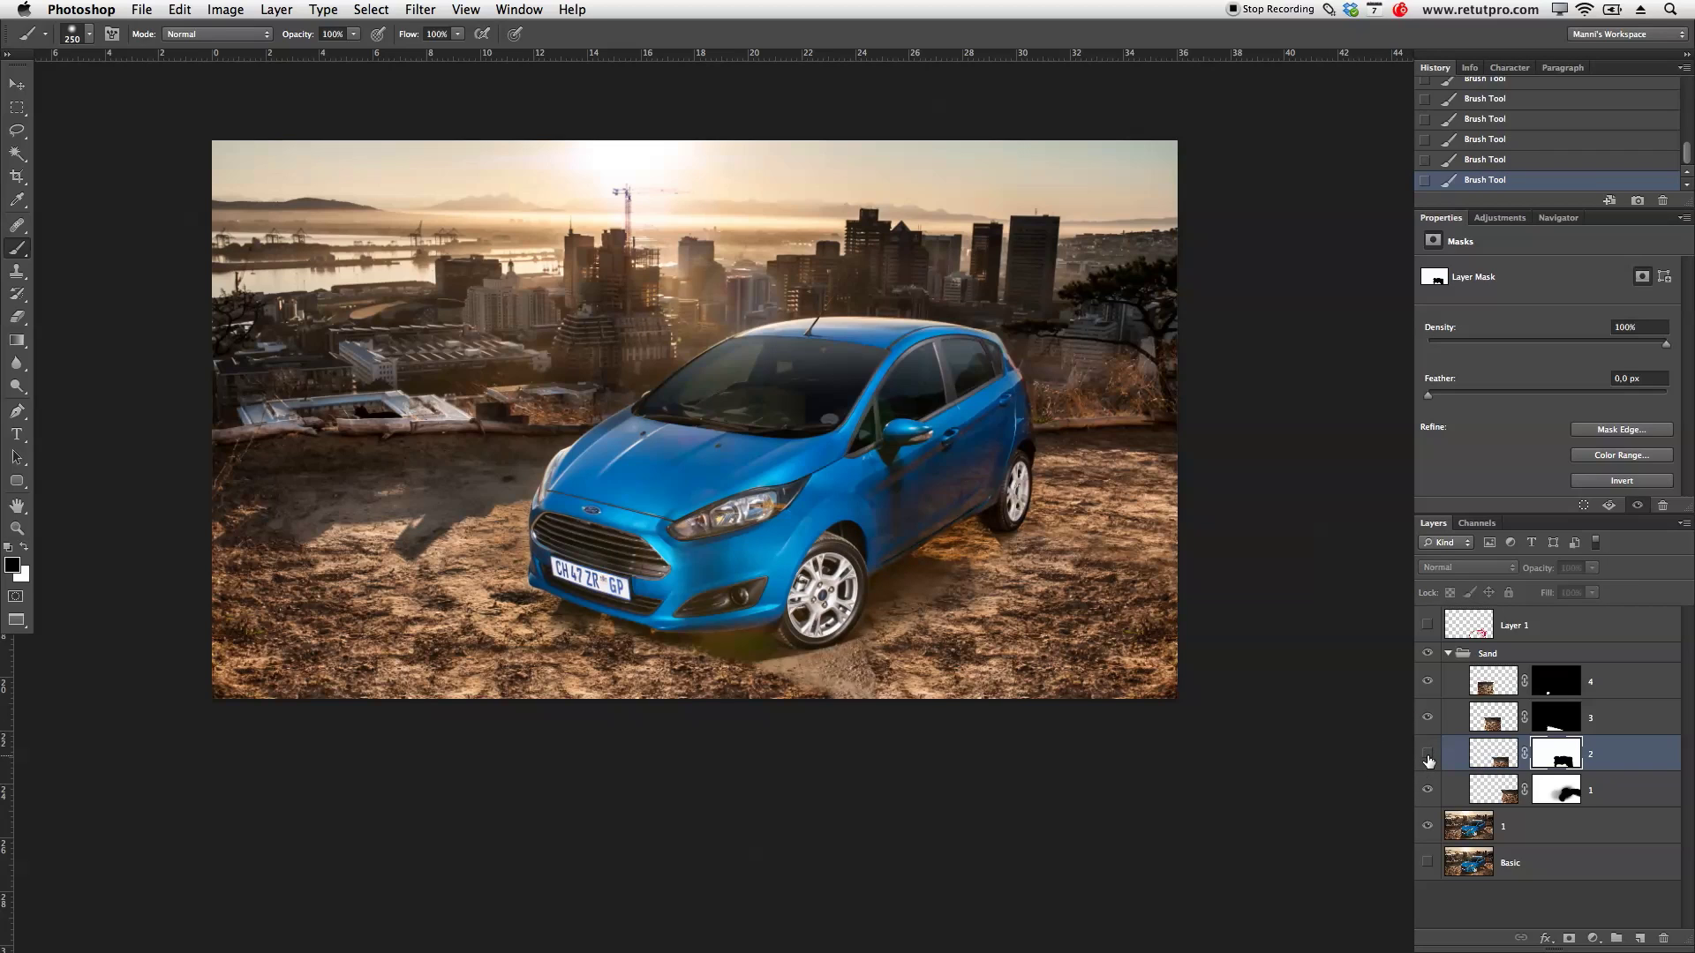
{"action": "left_click", "coordinate": [1428, 752]}
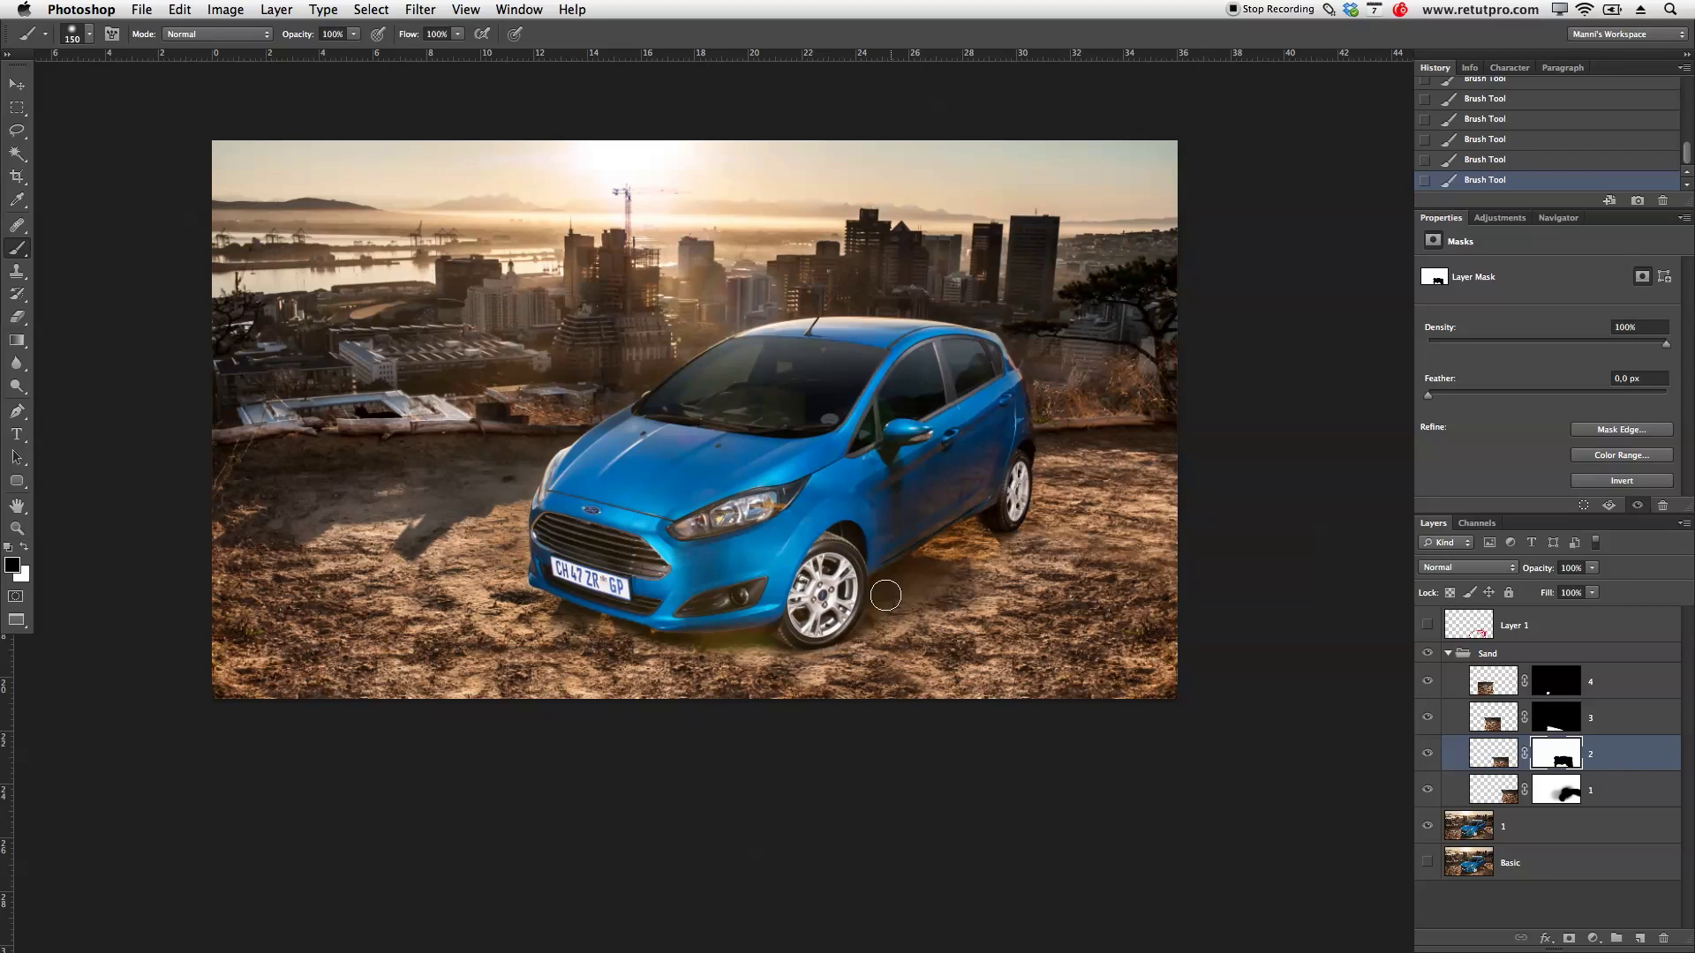
{"action": "left_click", "coordinate": [1429, 755]}
{"action": "left_click", "coordinate": [1429, 755]}
{"action": "left_click", "coordinate": [1428, 755]}
{"action": "left_click", "coordinate": [1429, 755]}
Step: Compare the ground in front of the bumper with sand layer 3 hidden and shown, and select its layer mask
{"action": "left_click", "coordinate": [1430, 719]}
{"action": "left_click", "coordinate": [1431, 719]}
{"action": "left_click", "coordinate": [1430, 719]}
{"action": "left_click", "coordinate": [1431, 719]}
{"action": "left_click", "coordinate": [1553, 729]}
{"action": "left_click", "coordinate": [1427, 718]}
{"action": "left_click", "coordinate": [1427, 718]}
Step: Try a black stroke with a smaller brush on sand layer 3's mask below the number plate, and undo it
{"action": "key", "text": "z"}
{"action": "left_click_drag", "start_coordinate": [574, 667], "coordinate": [770, 600]}
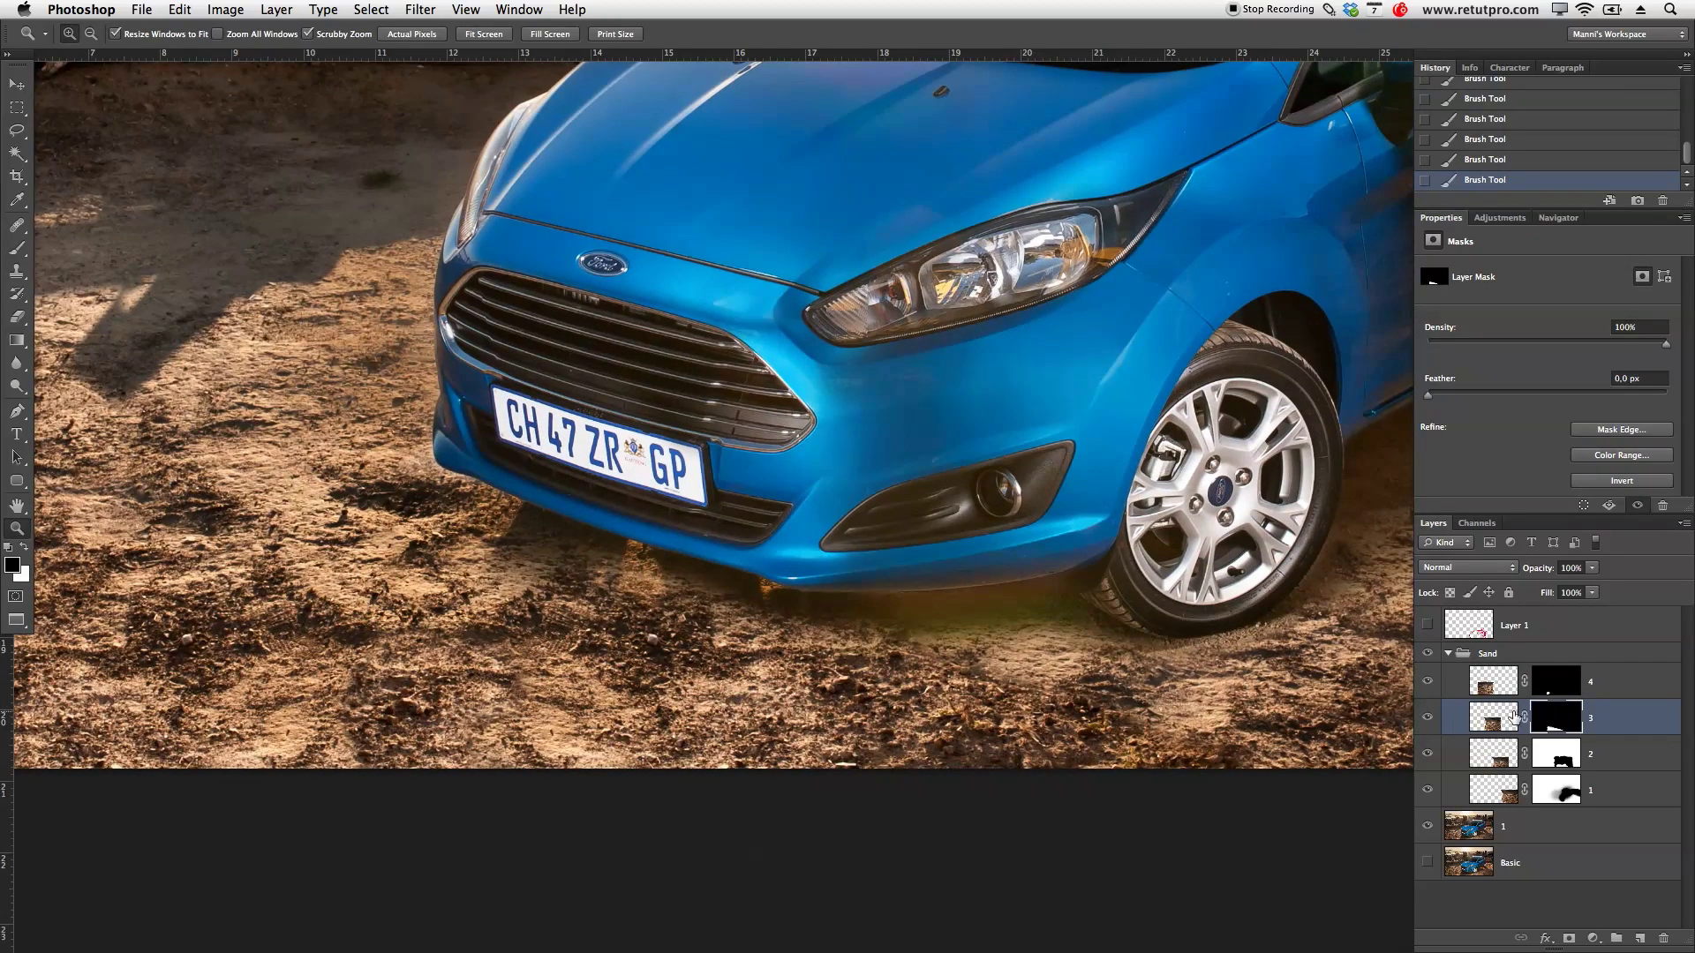
{"action": "key", "text": "b"}
{"action": "key", "text": "bracketleft"}
{"action": "key", "text": "bracketleft"}
{"action": "key", "text": "bracketleft"}
{"action": "left_click_drag", "start_coordinate": [585, 574], "coordinate": [600, 574]}
{"action": "key", "text": "super+z"}
{"action": "key", "text": "x"}
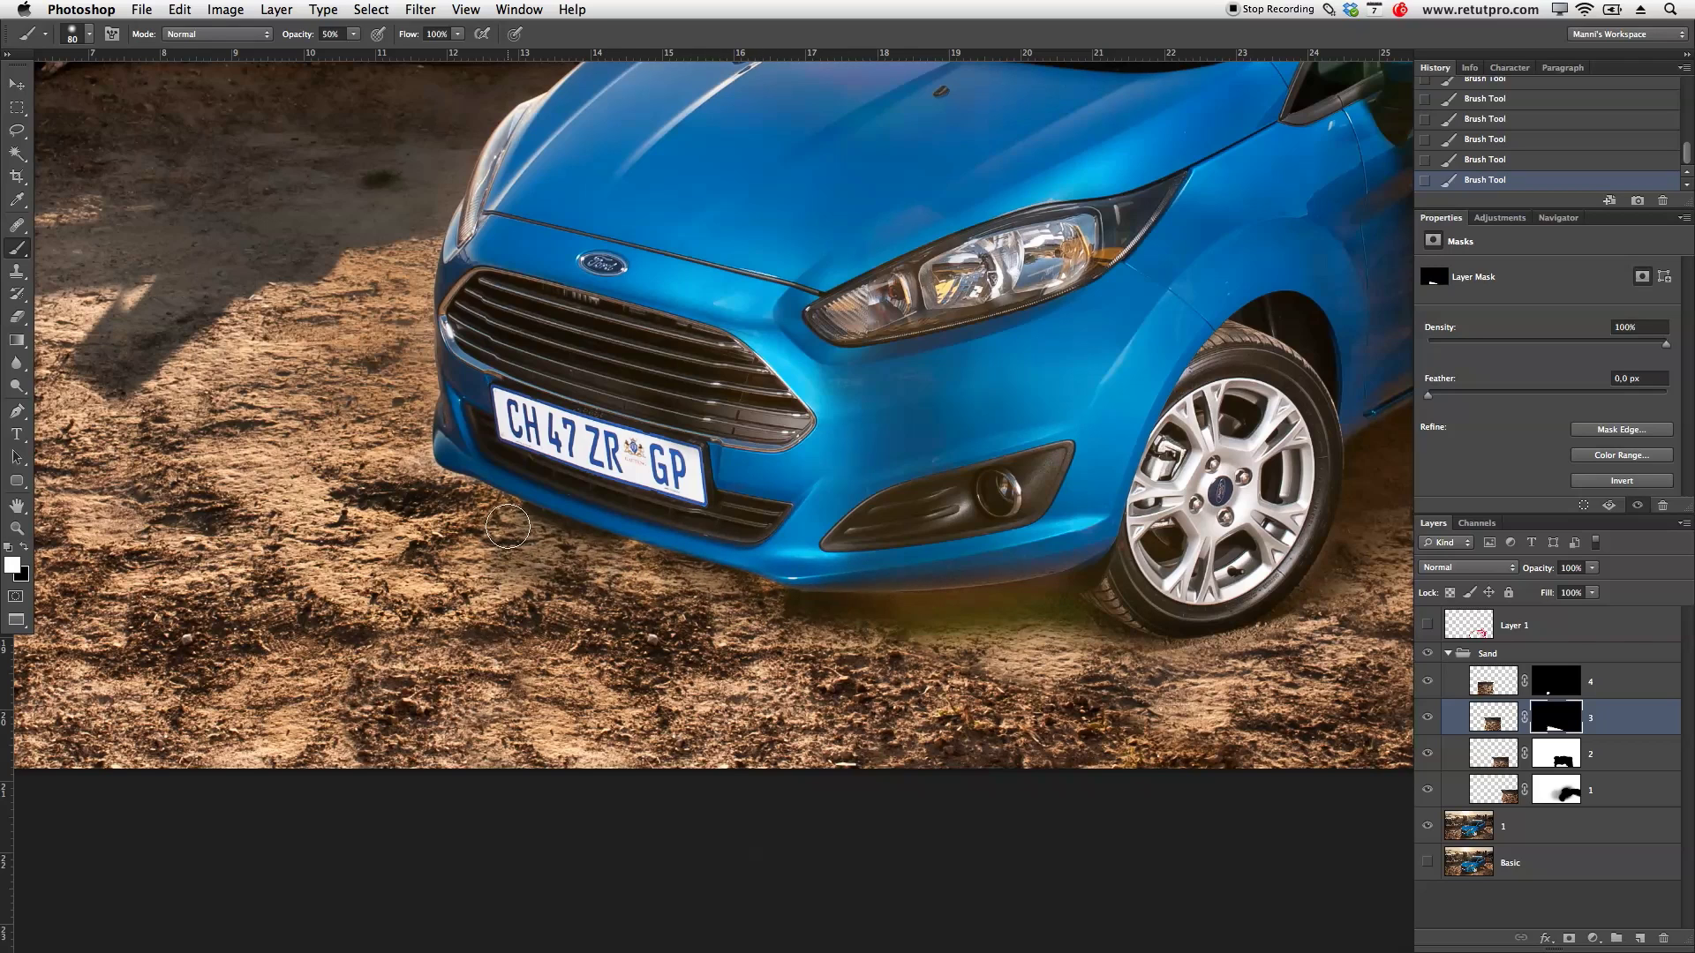
{"action": "key", "text": "bracketright"}
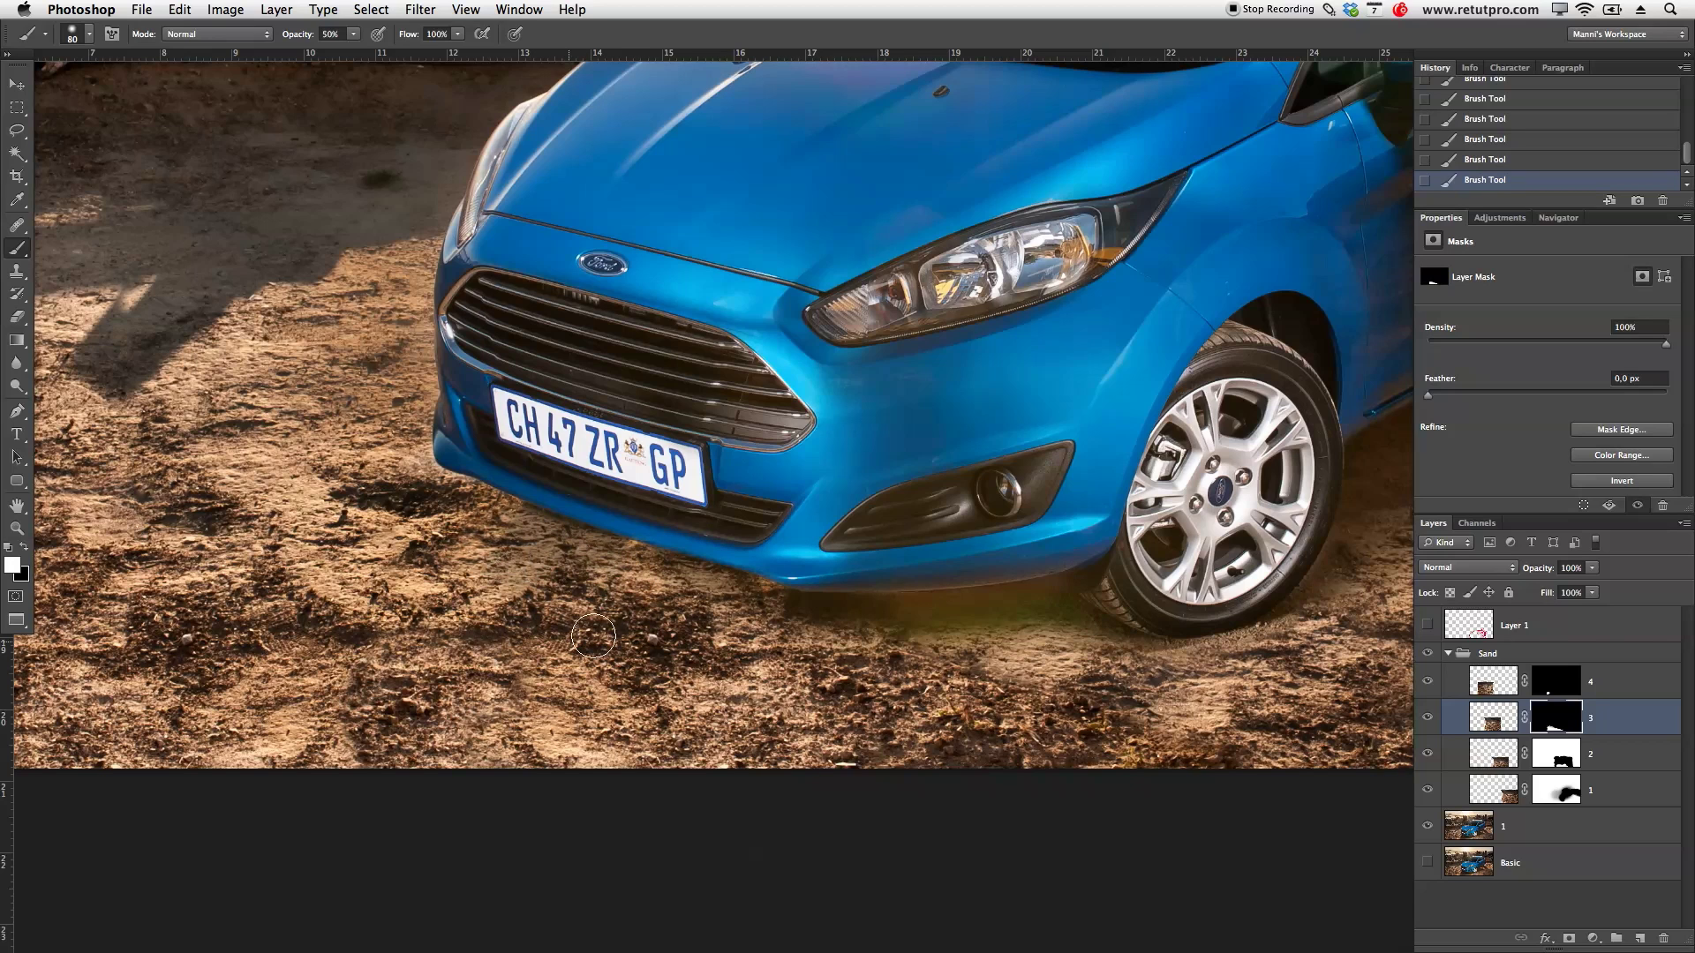
{"action": "key", "text": "bracketright"}
{"action": "key", "text": "bracketright"}
{"action": "key", "text": "bracketright"}
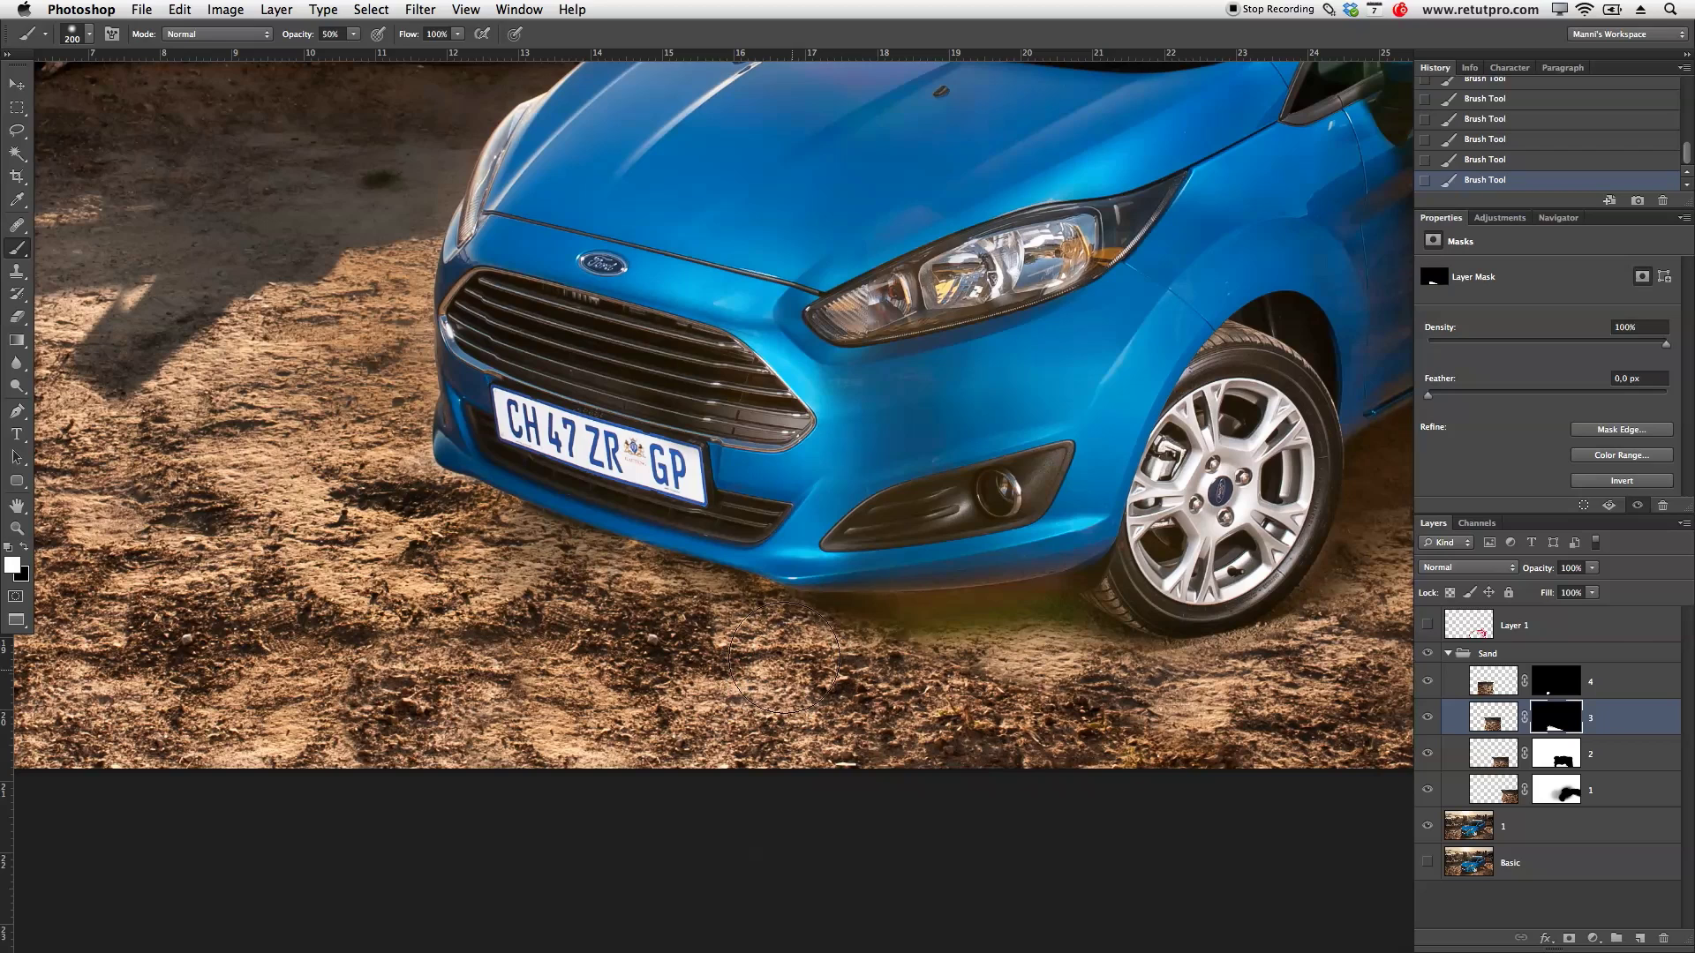
{"action": "key", "text": "bracketleft"}
{"action": "key", "text": "bracketleft"}
{"action": "key", "text": "bracketleft"}
{"action": "key", "text": "bracketleft"}
{"action": "key", "text": "bracketright"}
{"action": "key", "text": "bracketright"}
{"action": "key", "text": "bracketright"}
{"action": "key", "text": "bracketright"}
{"action": "key", "text": "bracketright"}
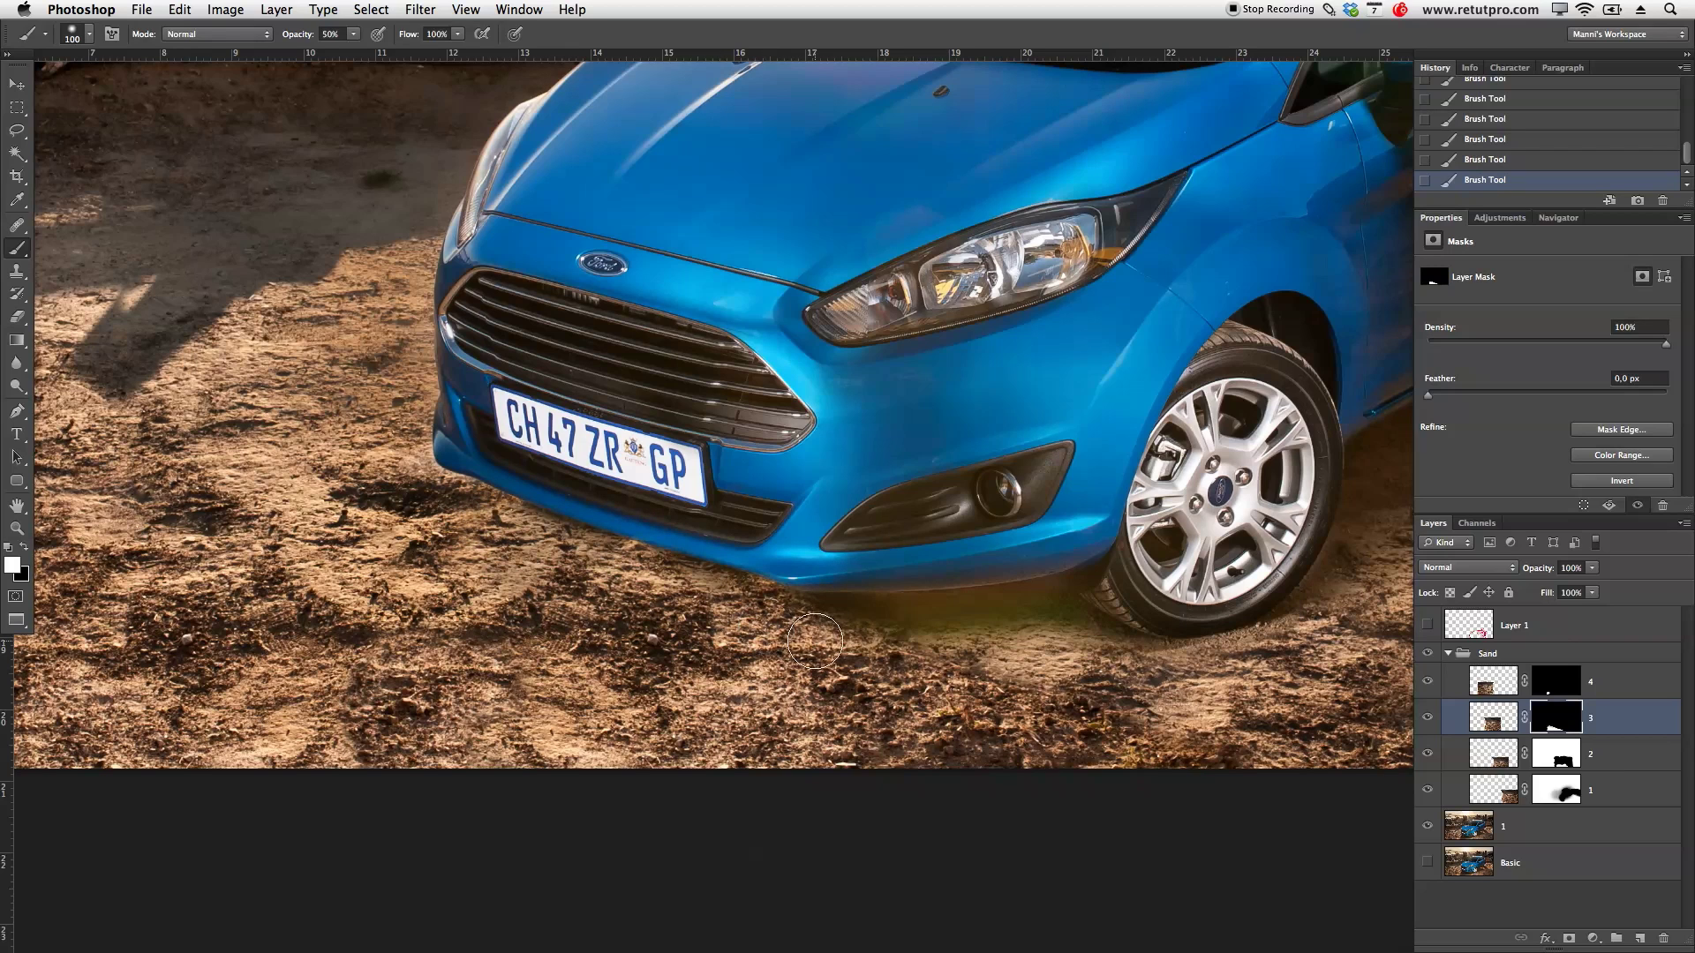
{"action": "key", "text": "bracketright"}
{"action": "key", "text": "bracketright"}
{"action": "key", "text": "bracketright"}
{"action": "key", "text": "bracketright"}
{"action": "key", "text": "bracketright"}
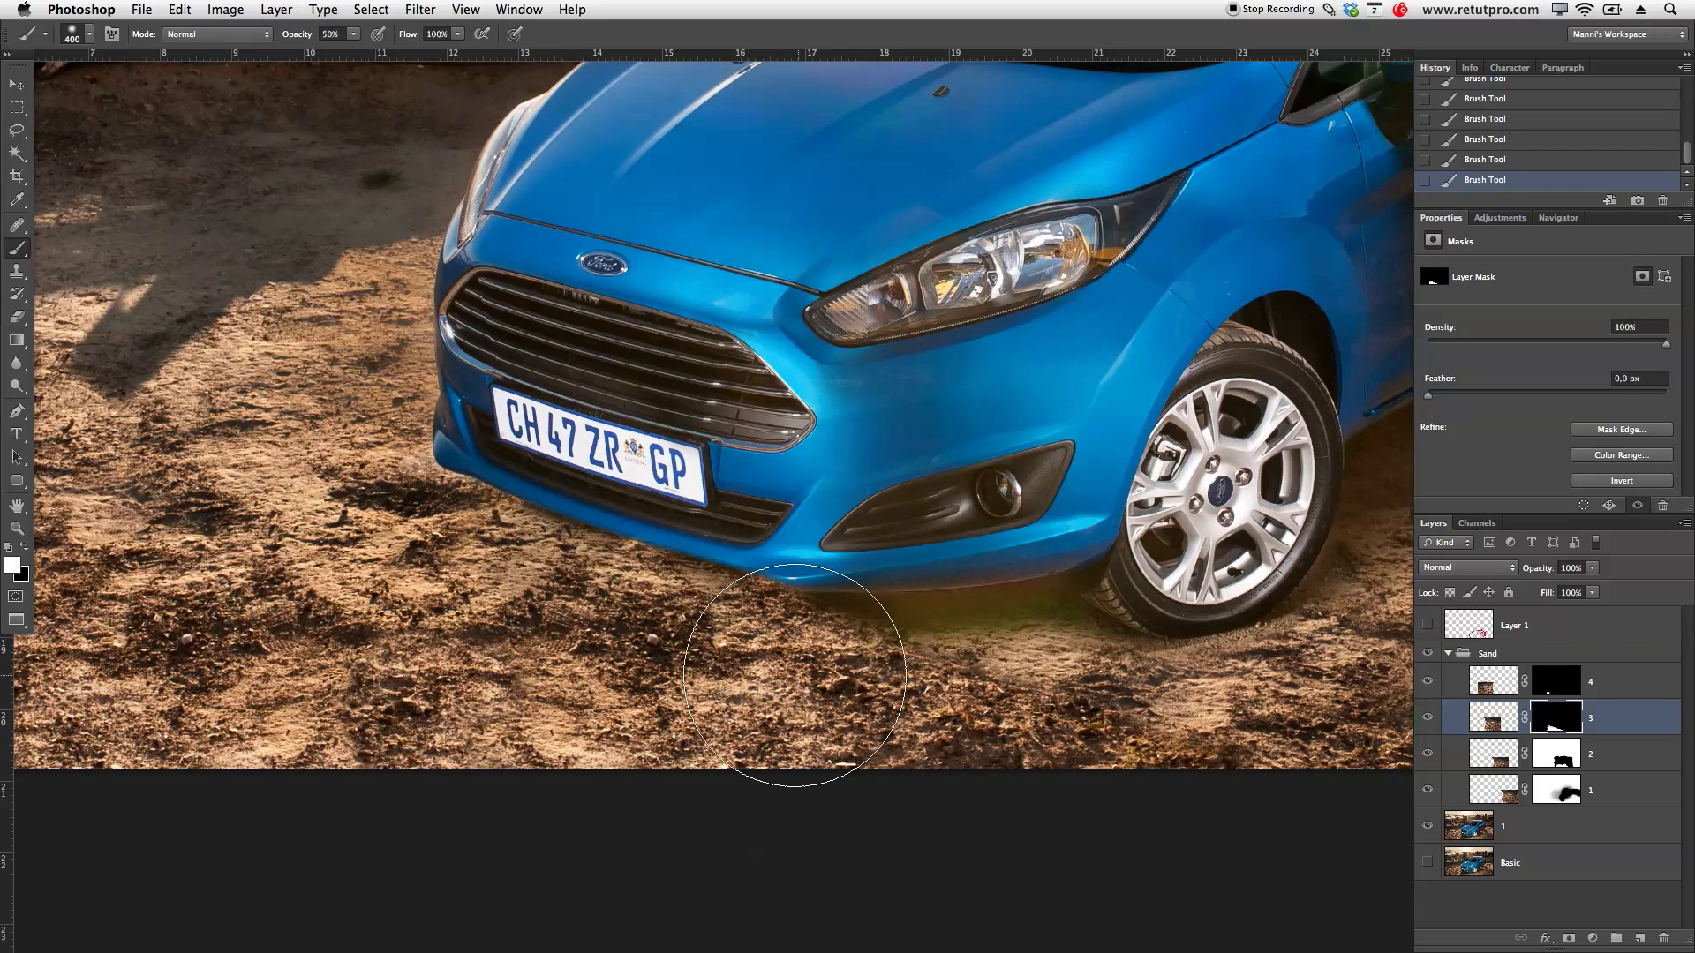
{"action": "key", "text": "x"}
{"action": "key", "text": "bracketleft"}
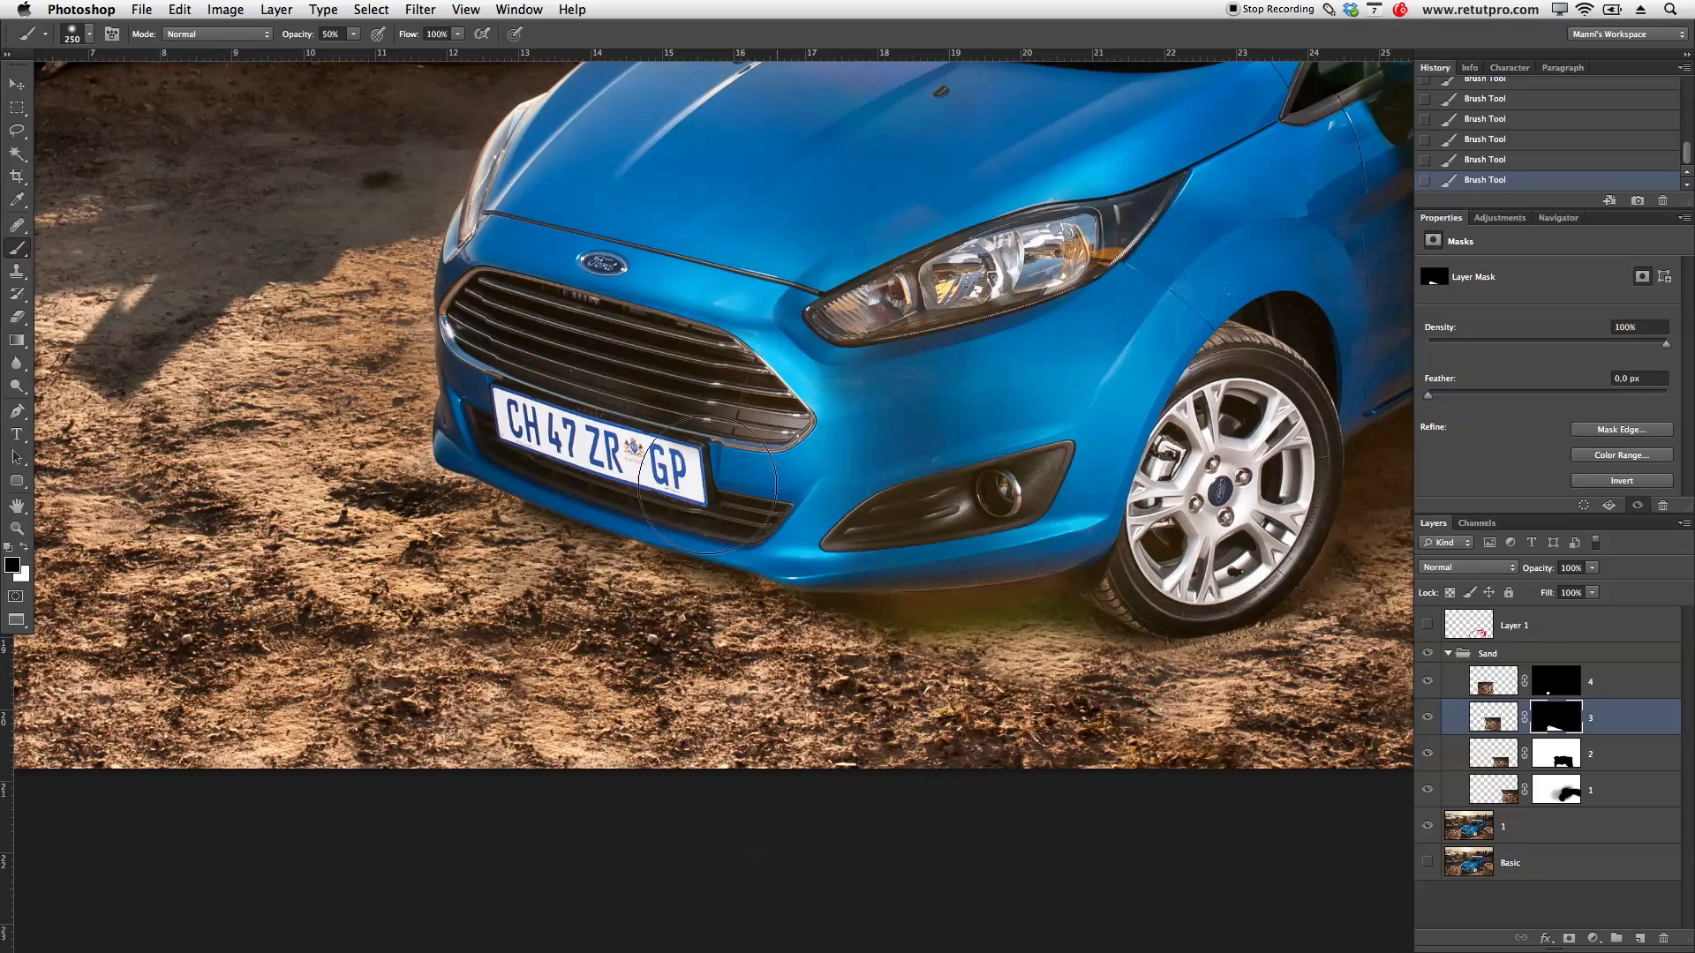
Step: Collapse the Sand group and compare the whole image's ground with the group hidden and shown
{"action": "key", "text": "z"}
{"action": "left_click_drag", "start_coordinate": [686, 505], "coordinate": [600, 506]}
{"action": "left_click_drag", "start_coordinate": [1006, 538], "coordinate": [941, 597]}
{"action": "left_click_drag", "start_coordinate": [1005, 490], "coordinate": [968, 551]}
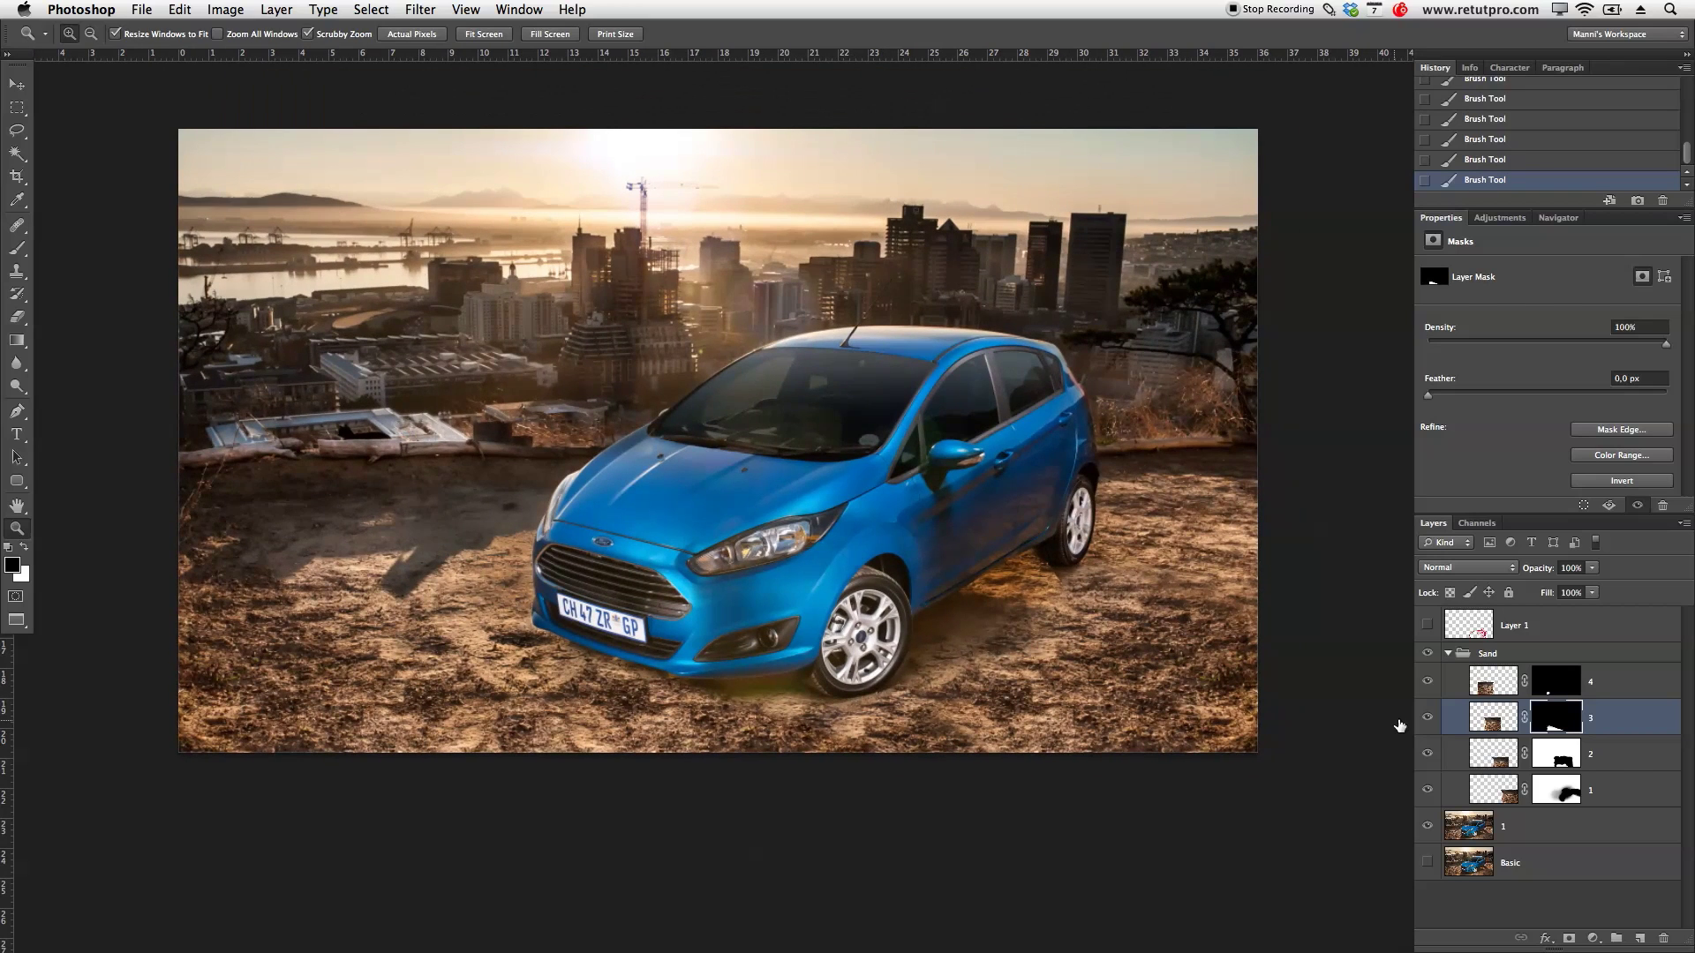
{"action": "left_click", "coordinate": [1449, 654]}
{"action": "left_click", "coordinate": [1428, 654]}
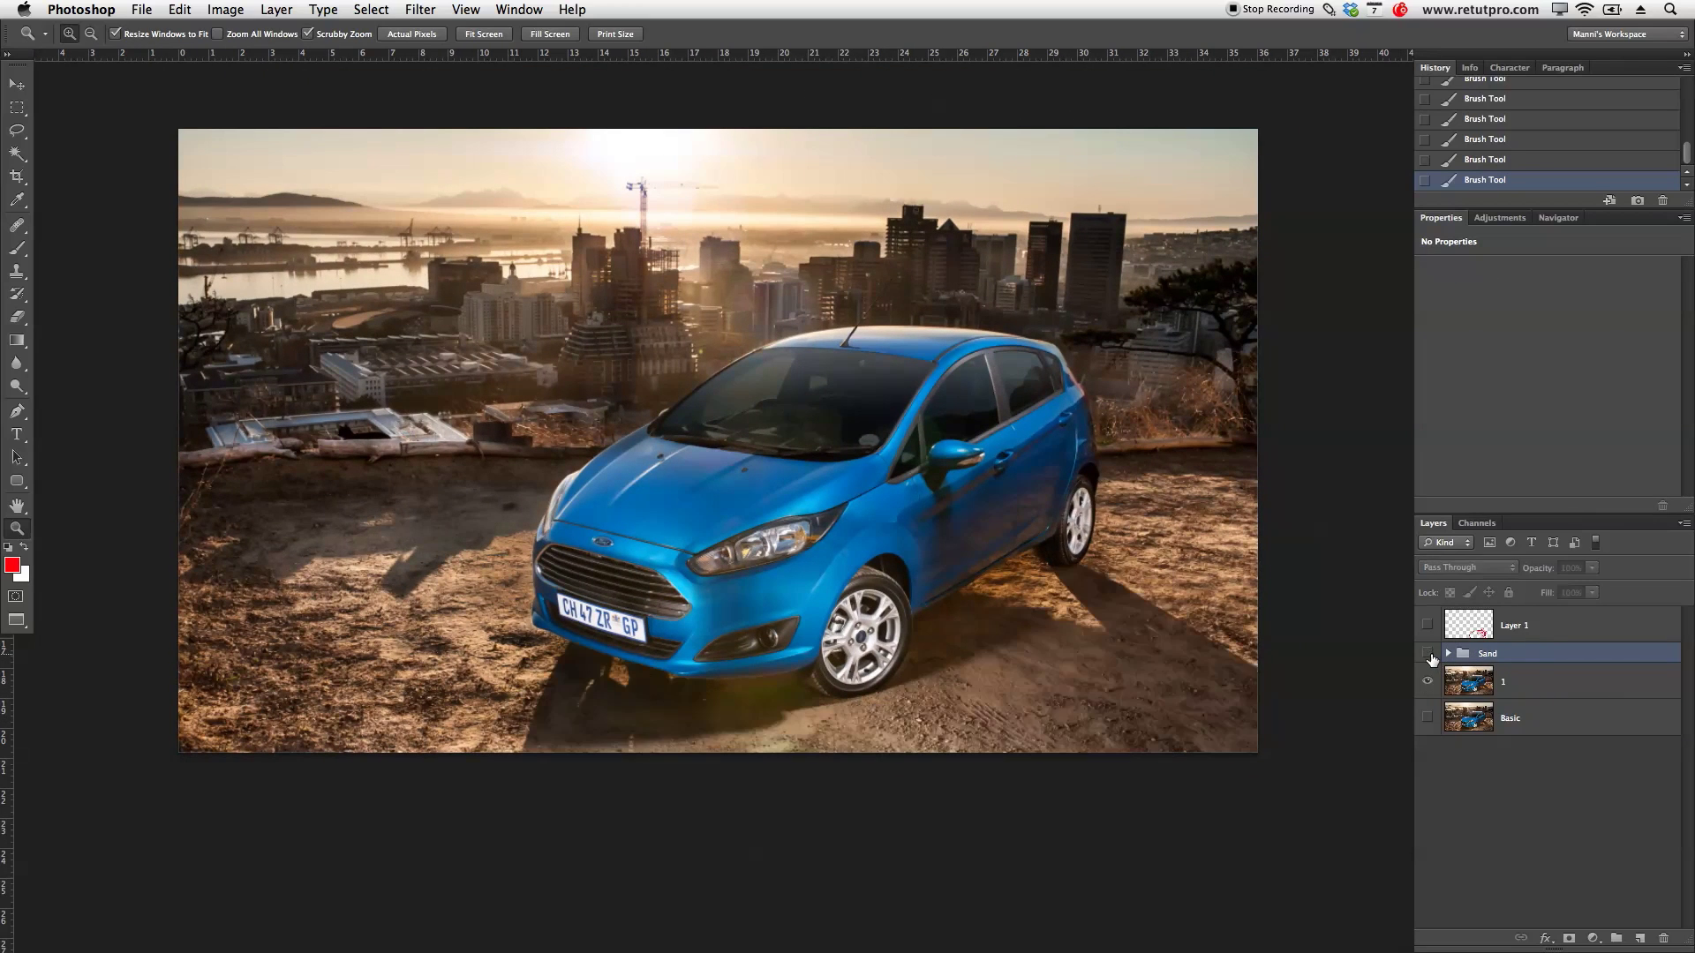
{"action": "left_click", "coordinate": [1428, 654]}
{"action": "left_click", "coordinate": [1428, 654]}
{"action": "left_click", "coordinate": [1428, 654]}
{"action": "left_click_drag", "start_coordinate": [1221, 627], "coordinate": [1168, 642]}
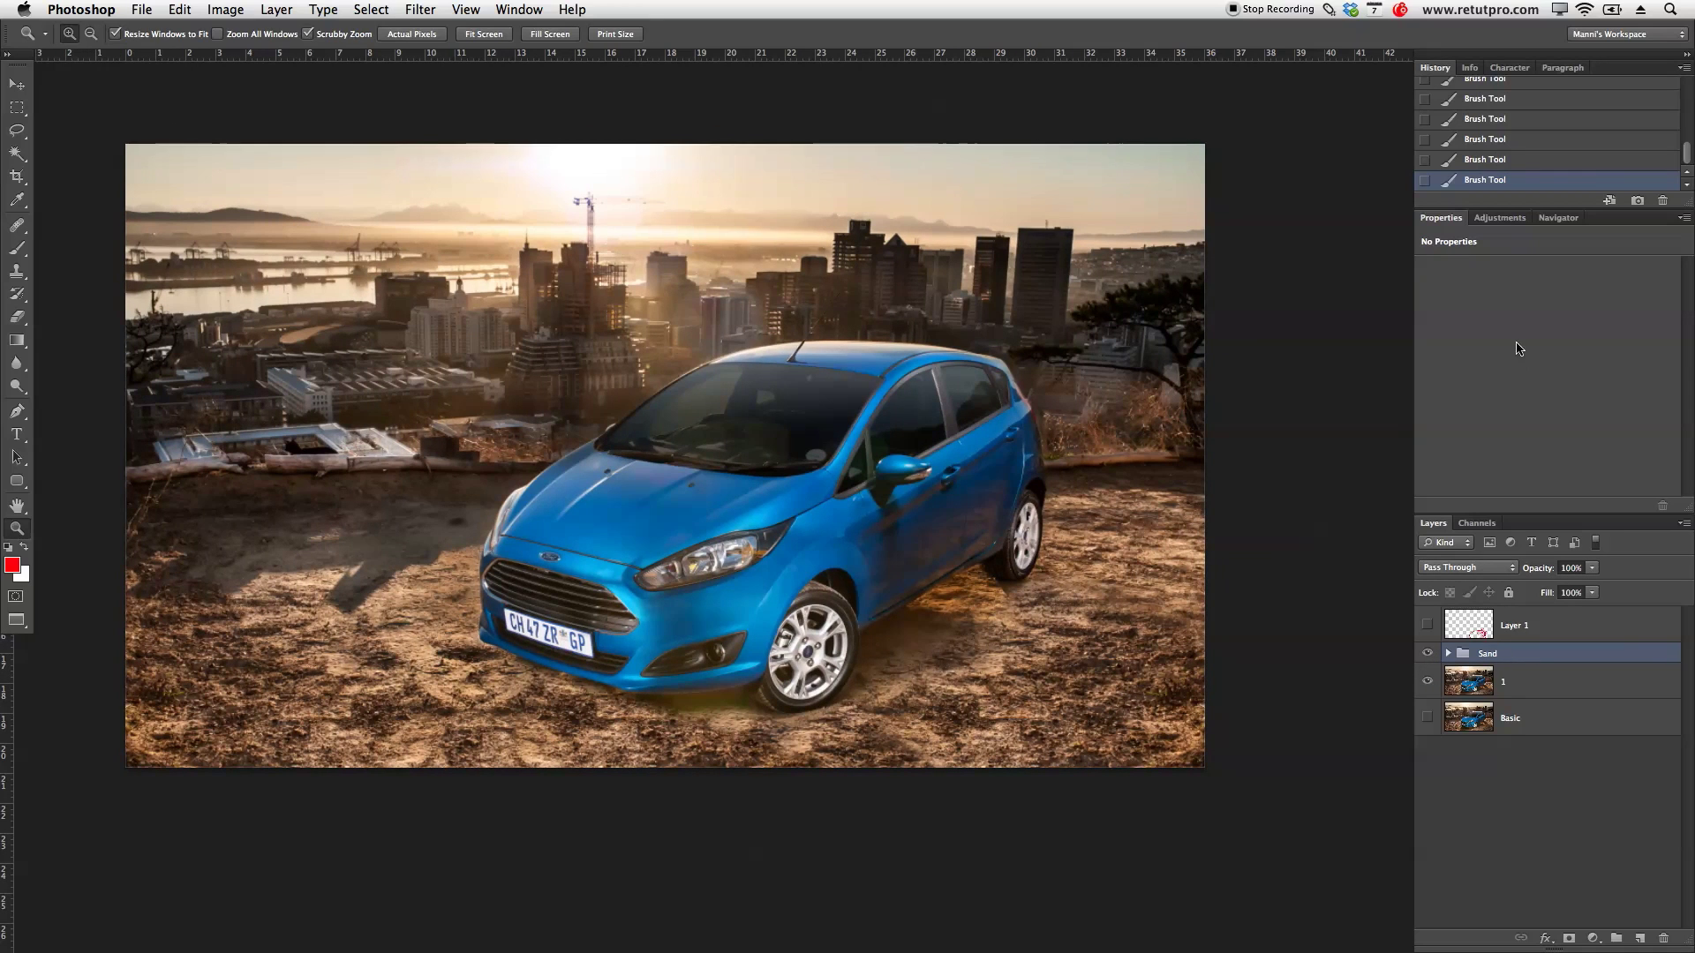
Step: Add a Curves adjustment layer above the Sand group, darken its shadows slightly, and clip it to the group
{"action": "left_click", "coordinate": [1500, 217]}
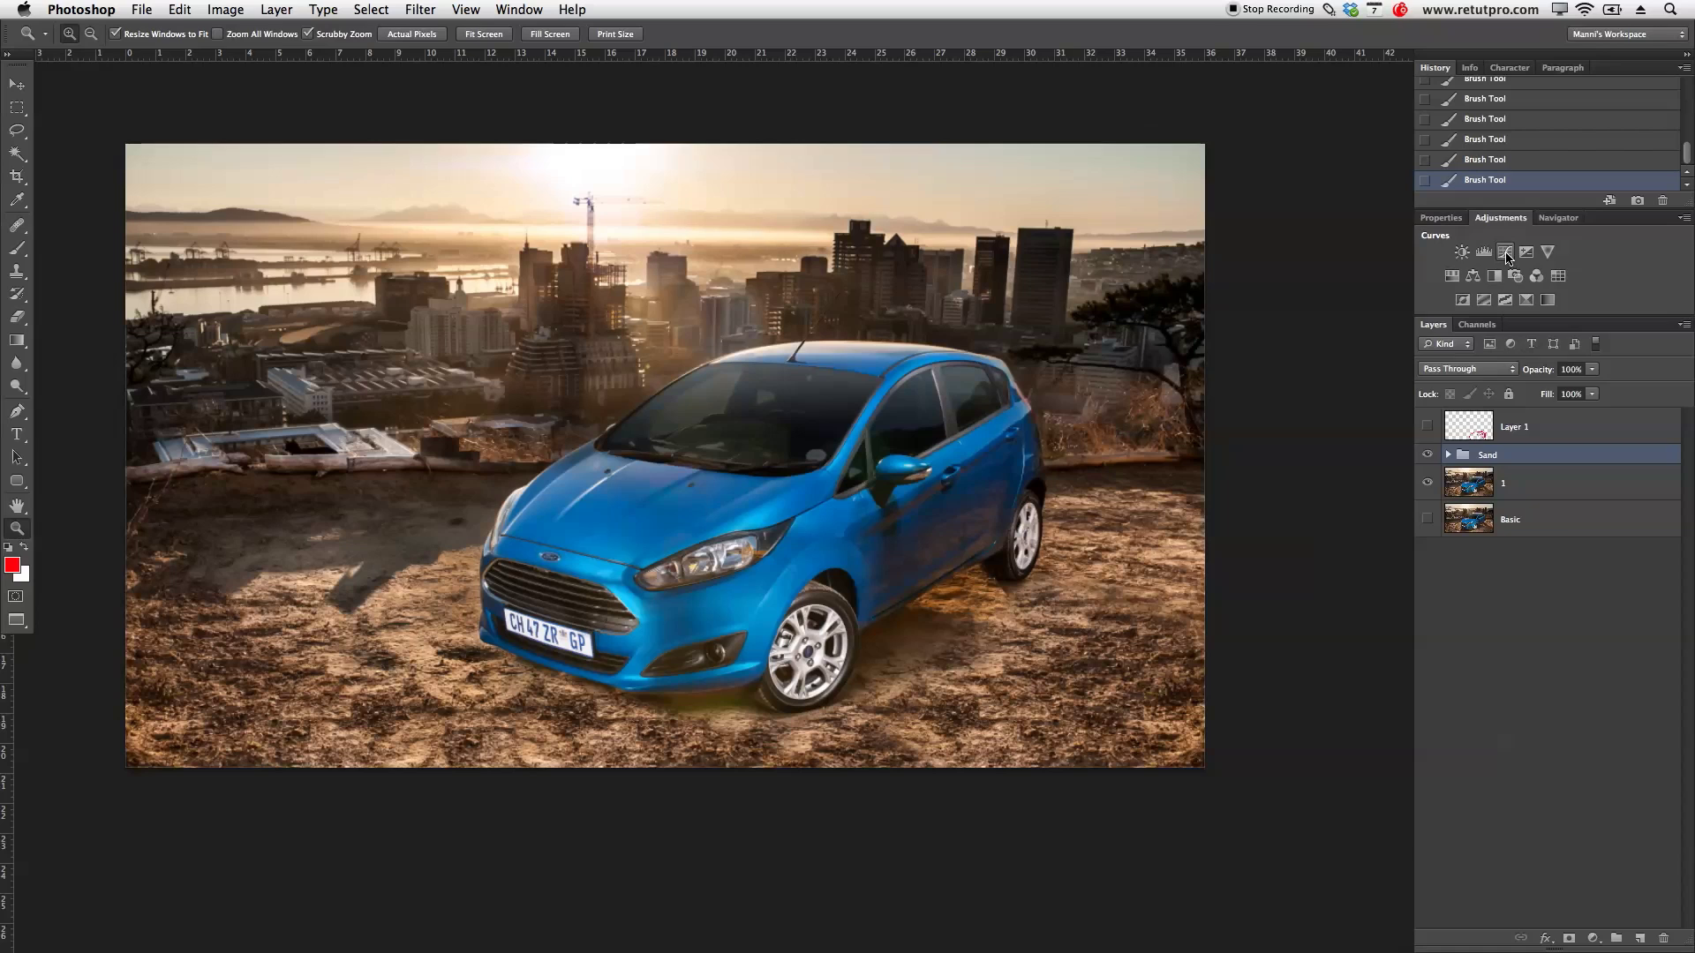
{"action": "left_click", "coordinate": [1505, 253]}
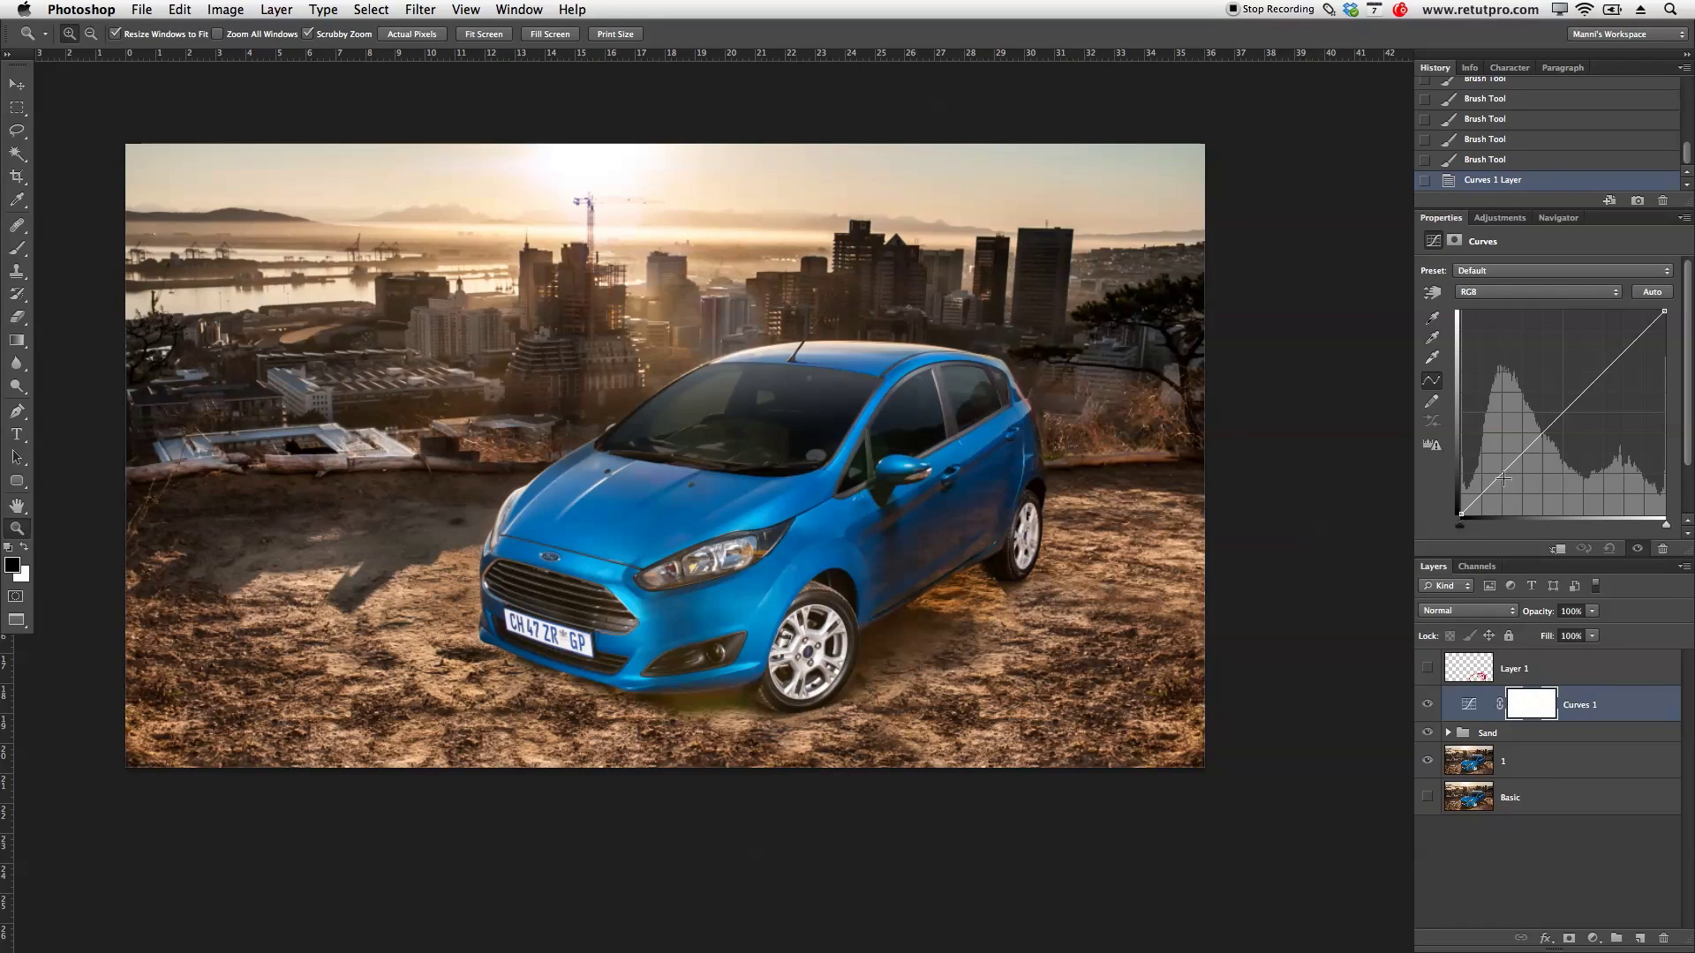
{"action": "left_click_drag", "start_coordinate": [1501, 474], "coordinate": [1503, 481]}
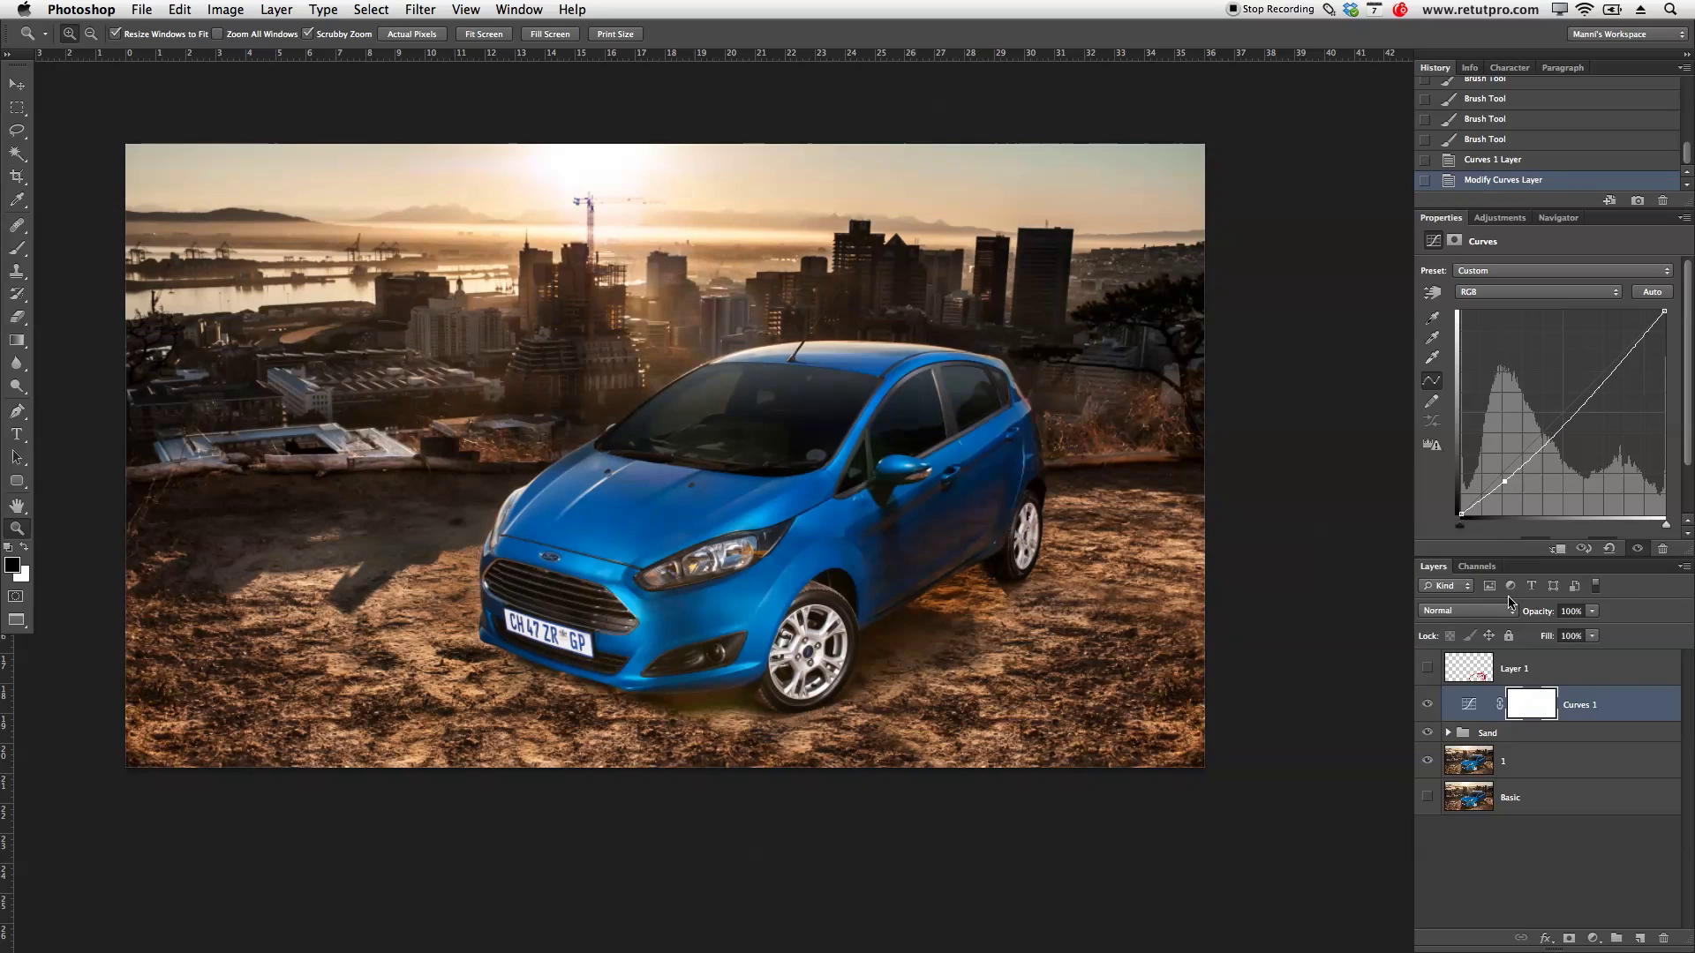
{"action": "left_click", "coordinate": [1474, 719], "text": "alt"}
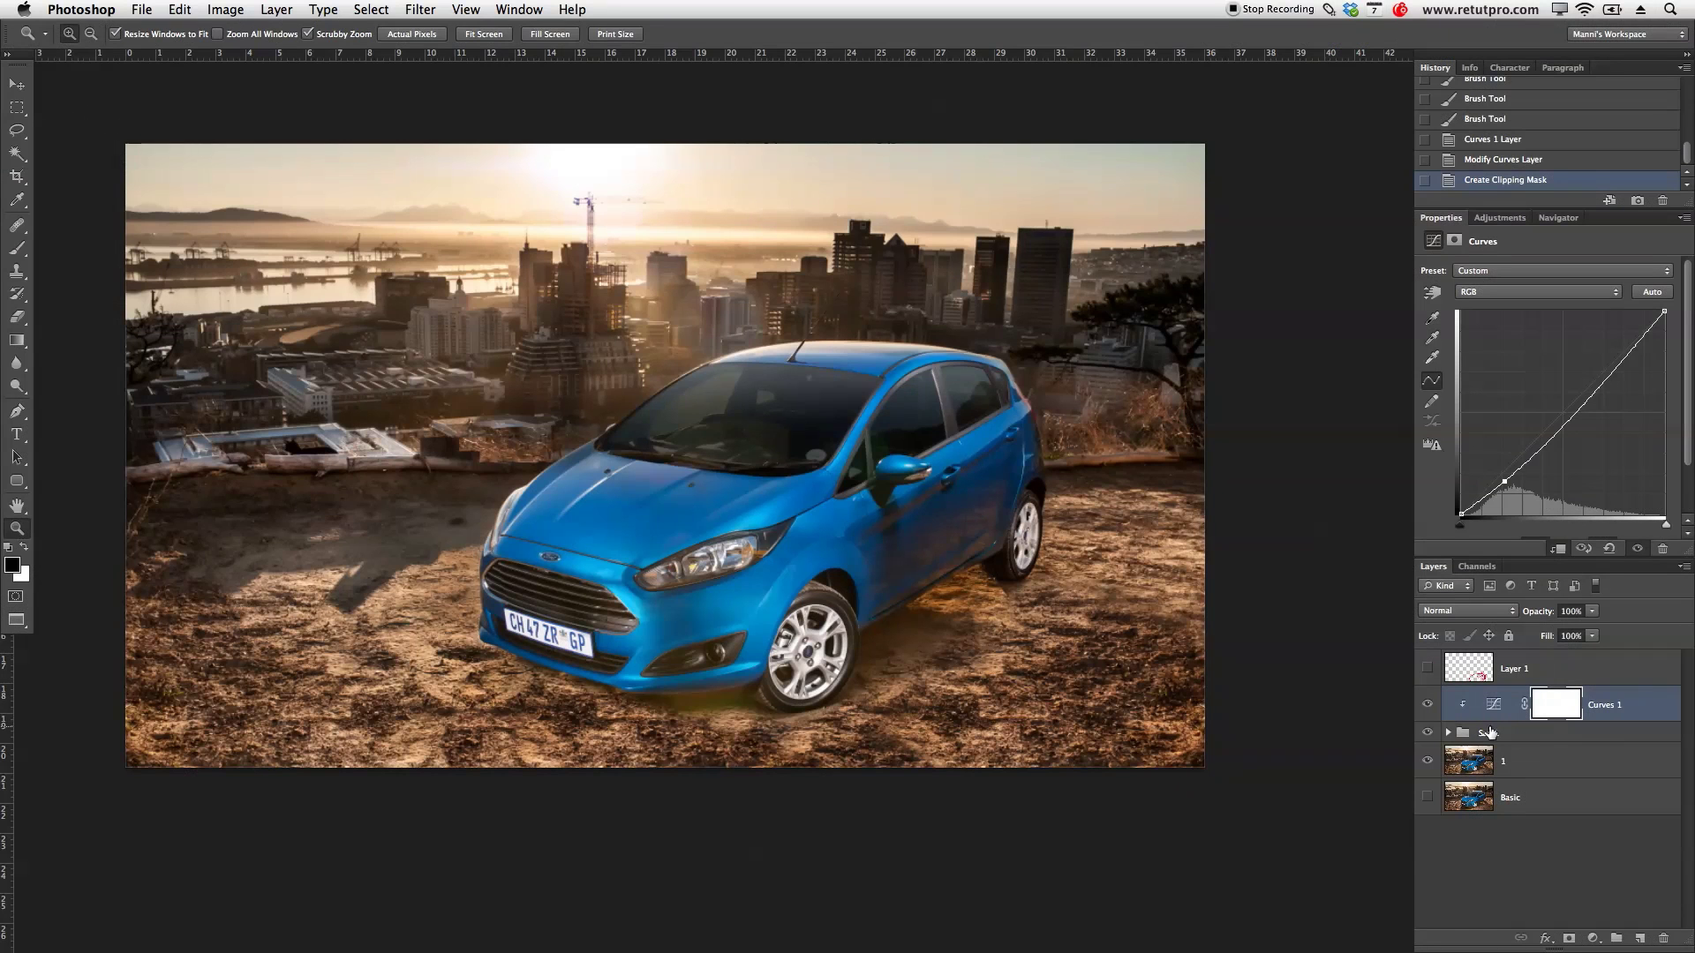
Step: Refine the clipped sand curve by slightly raising its black point and adding a control point in the brighter tones
{"action": "left_click_drag", "start_coordinate": [1504, 481], "coordinate": [1510, 485]}
{"action": "key", "text": "ctrl+z"}
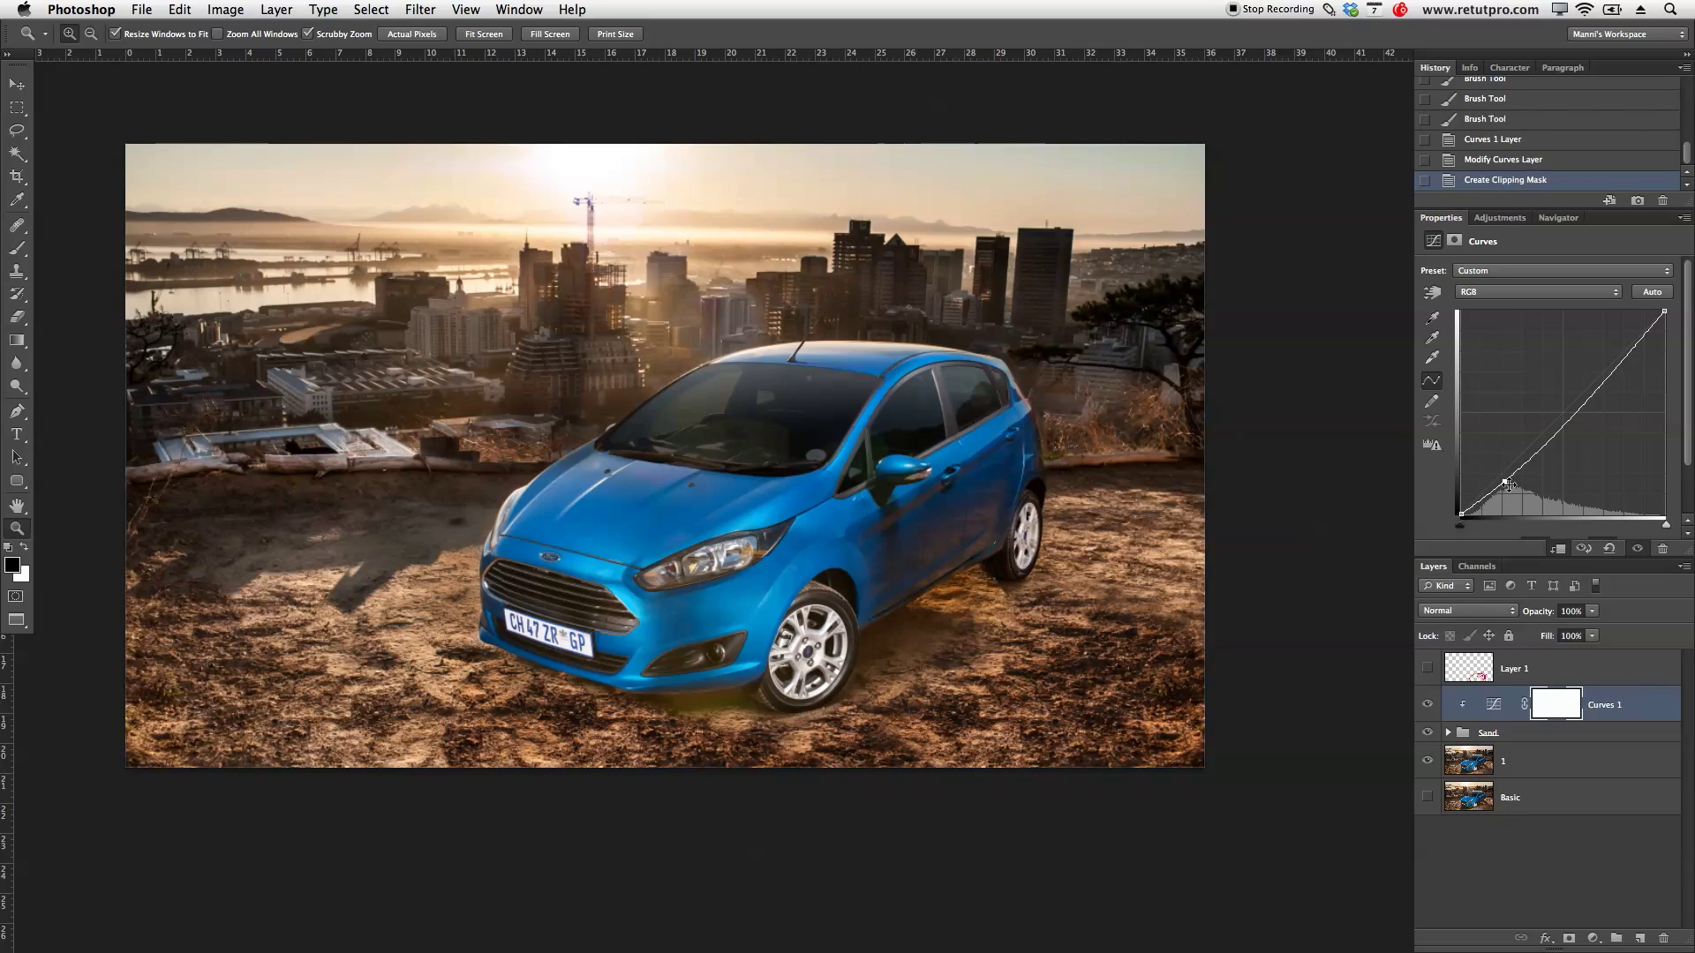
{"action": "mouse_move", "coordinate": [1461, 514]}
{"action": "left_mouse_down"}
{"action": "mouse_move", "coordinate": [1453, 487]}
{"action": "mouse_move", "coordinate": [1449, 510]}
{"action": "left_mouse_up"}
{"action": "left_click_drag", "start_coordinate": [1607, 380], "coordinate": [1595, 386]}
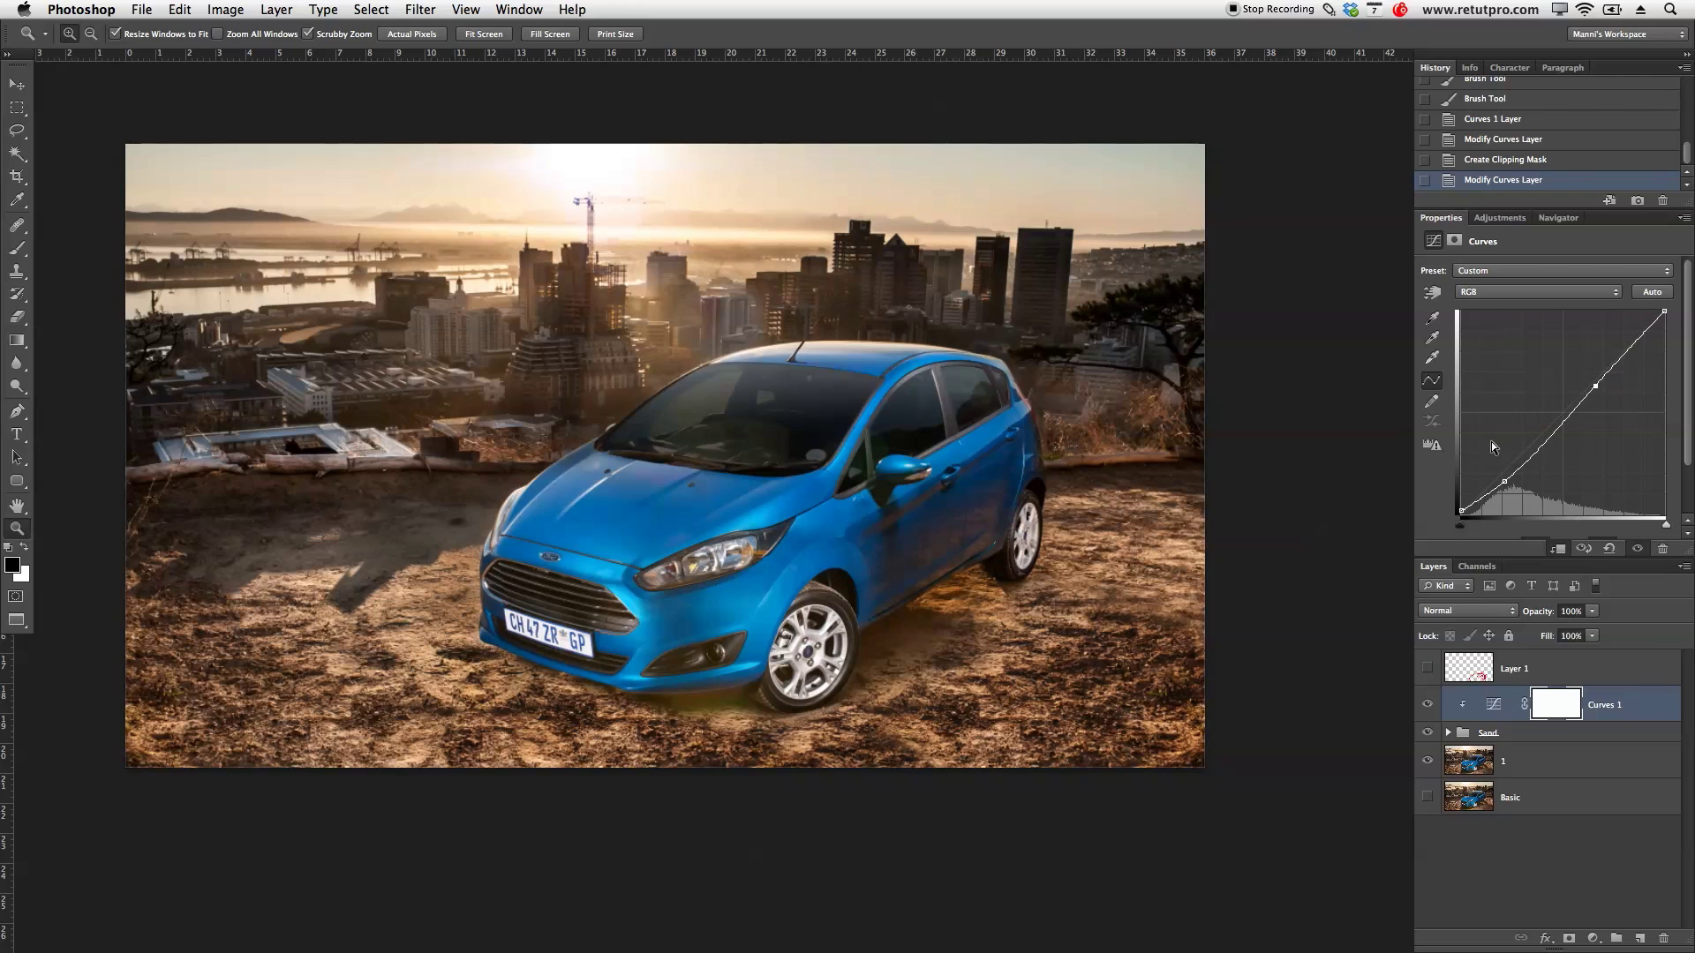
Step: Add a Hue/Saturation layer above Curves 1, clip it to the Sand group, and set Saturation to -13
{"action": "left_click", "coordinate": [1501, 219]}
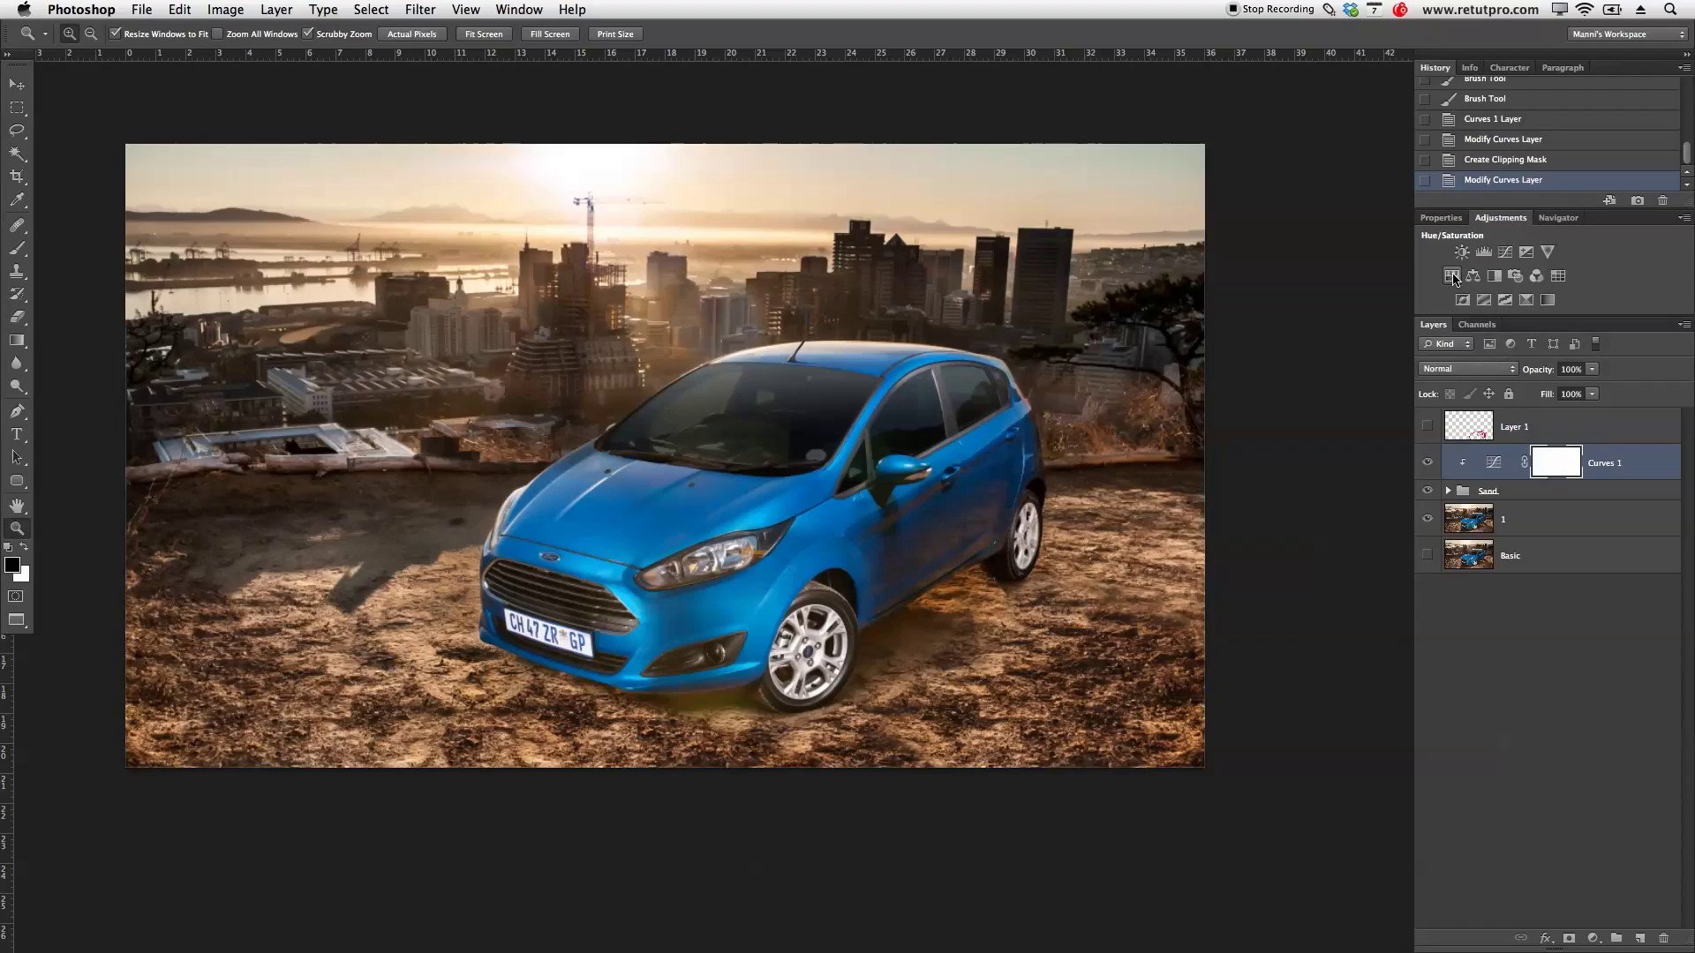
{"action": "left_click", "coordinate": [1451, 278]}
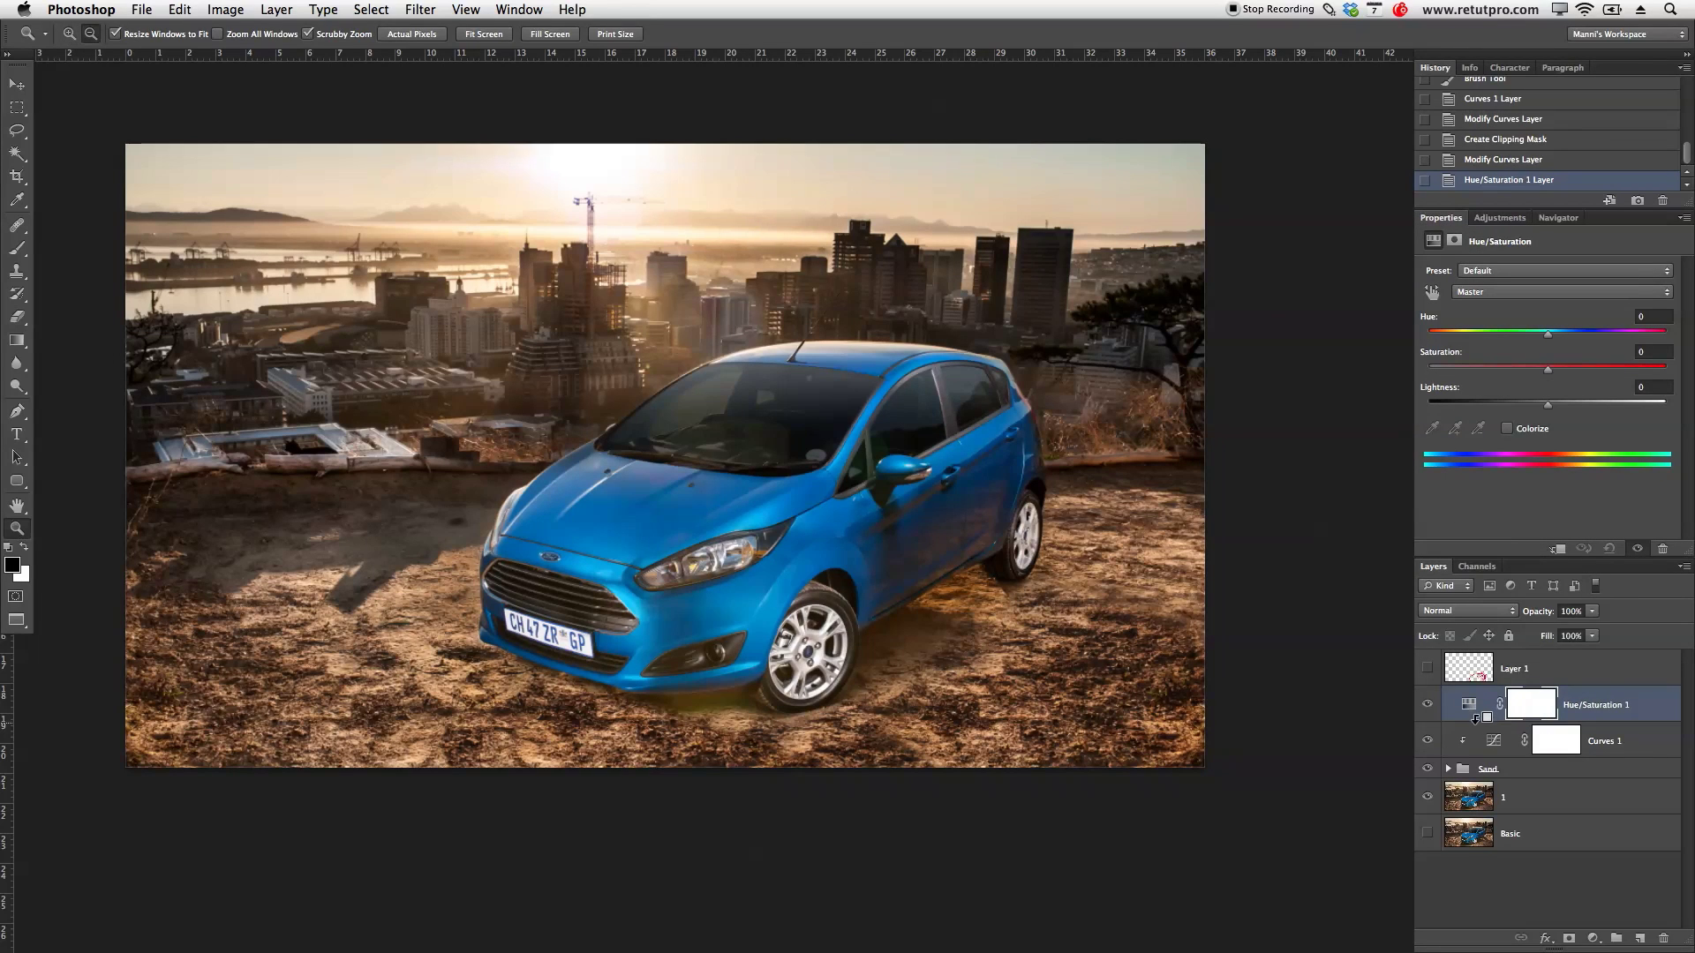
{"action": "left_click", "coordinate": [1462, 734]}
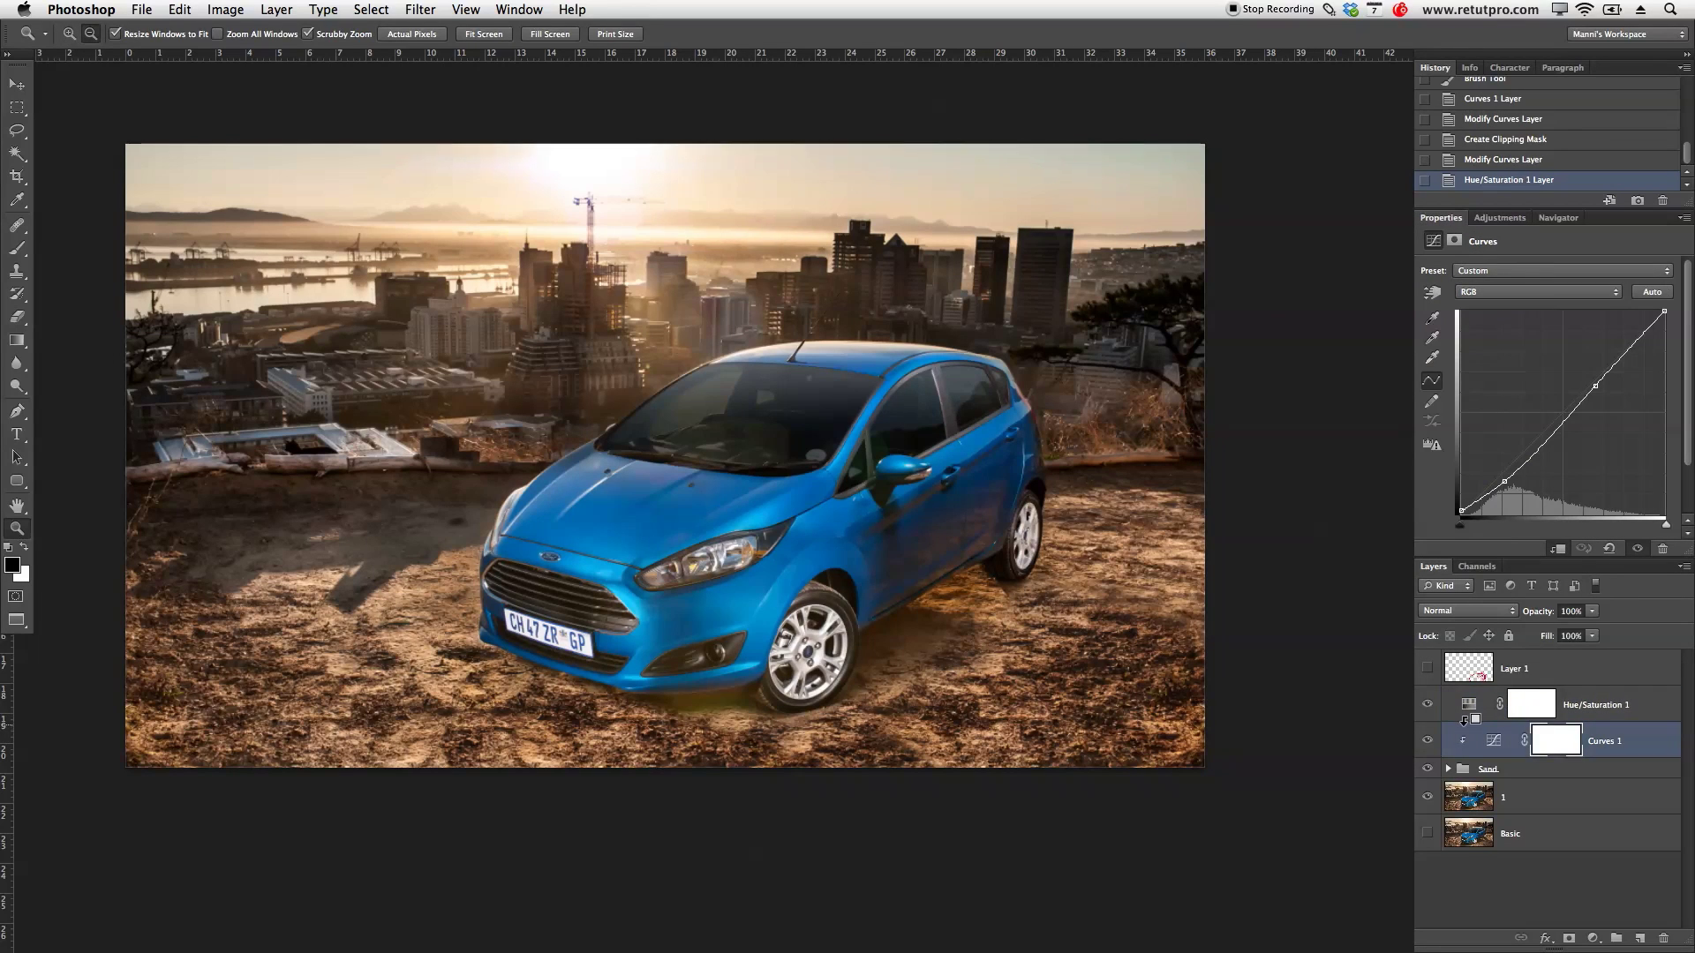
{"action": "left_click", "coordinate": [1512, 723], "text": "alt"}
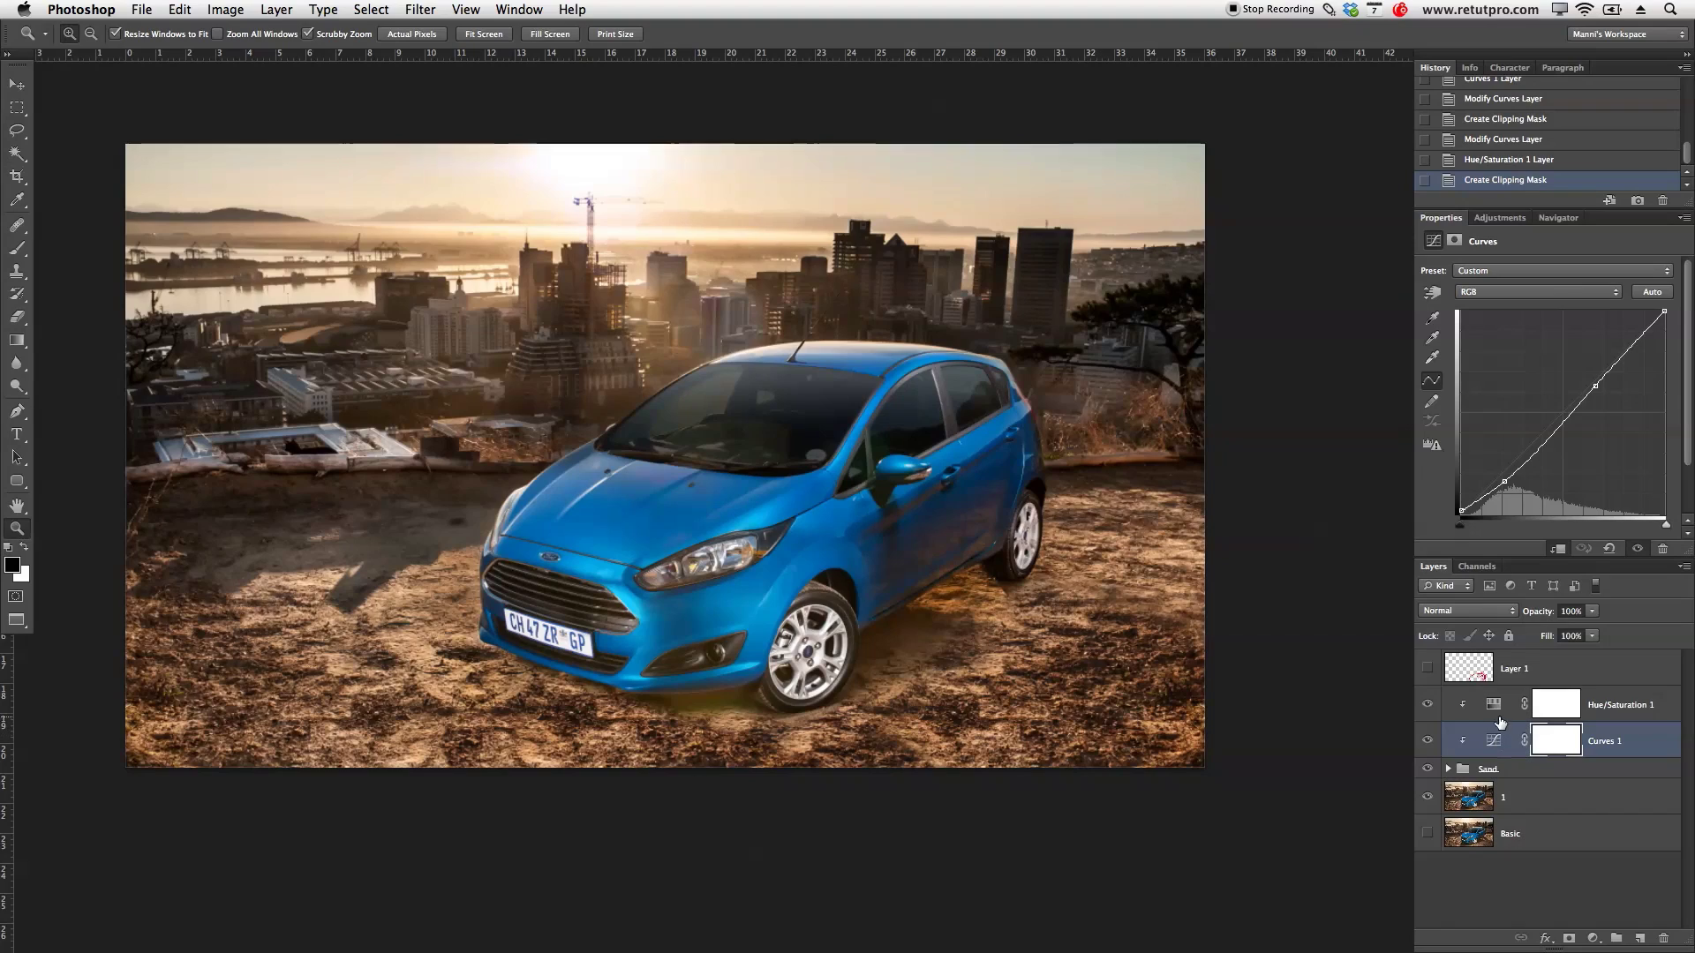
{"action": "left_click", "coordinate": [1502, 713]}
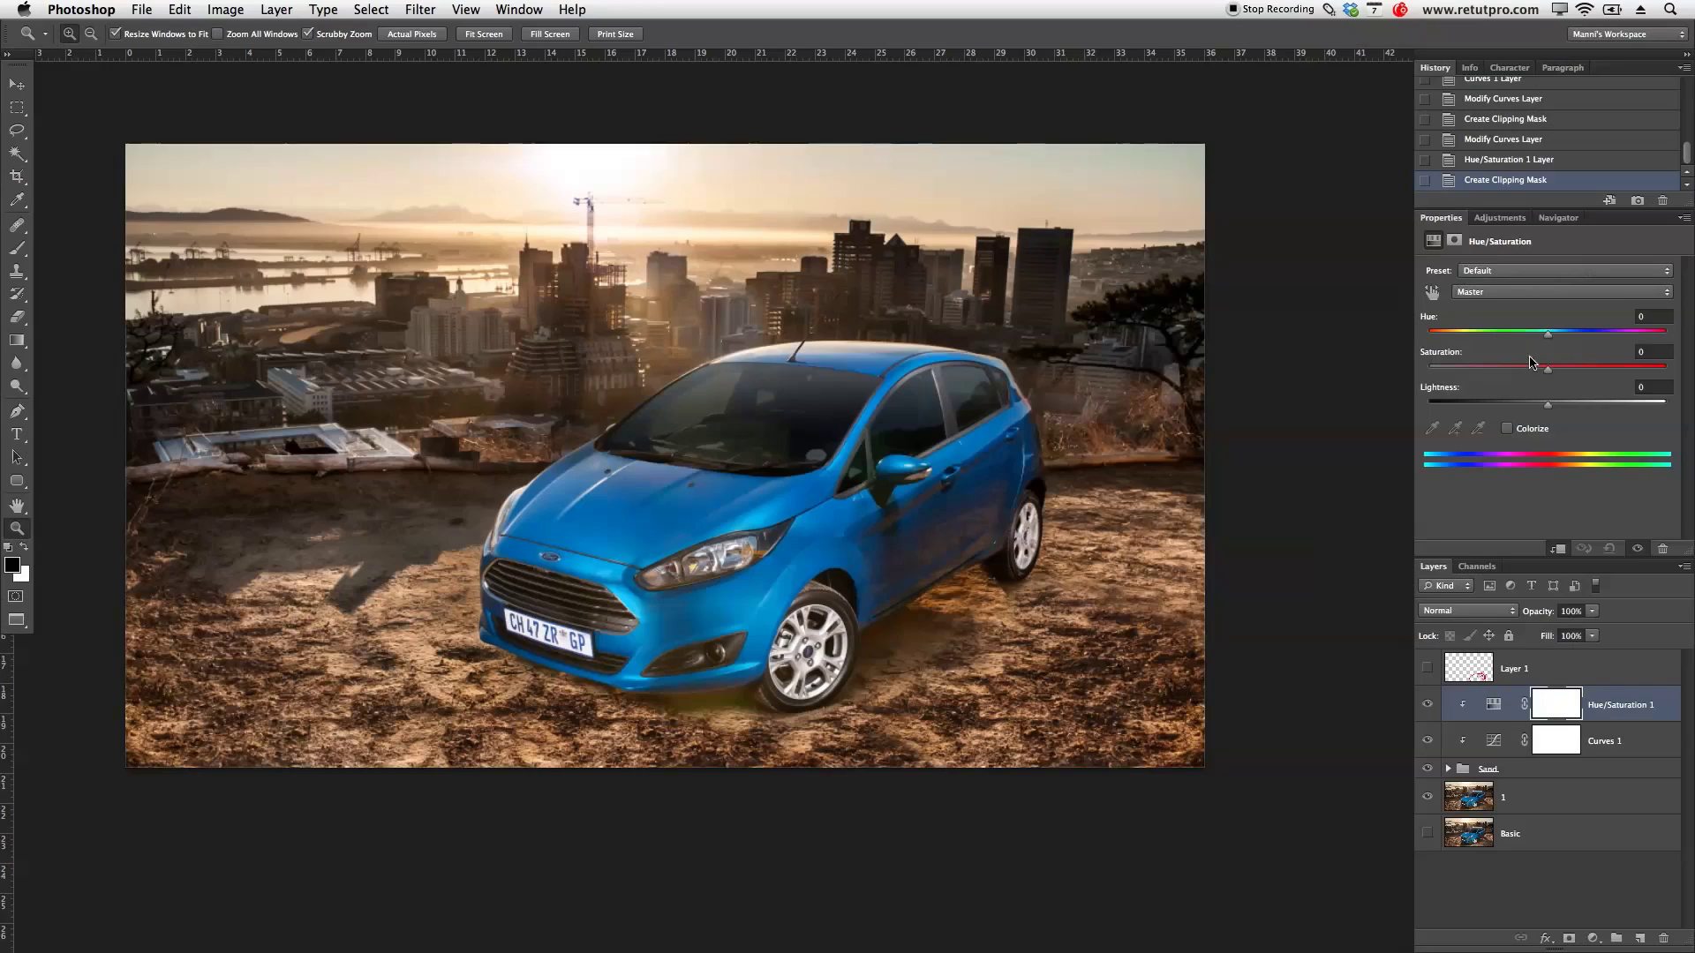
{"action": "left_click_drag", "start_coordinate": [1547, 369], "coordinate": [1532, 371]}
{"action": "left_click_drag", "start_coordinate": [1532, 372], "coordinate": [1529, 372]}
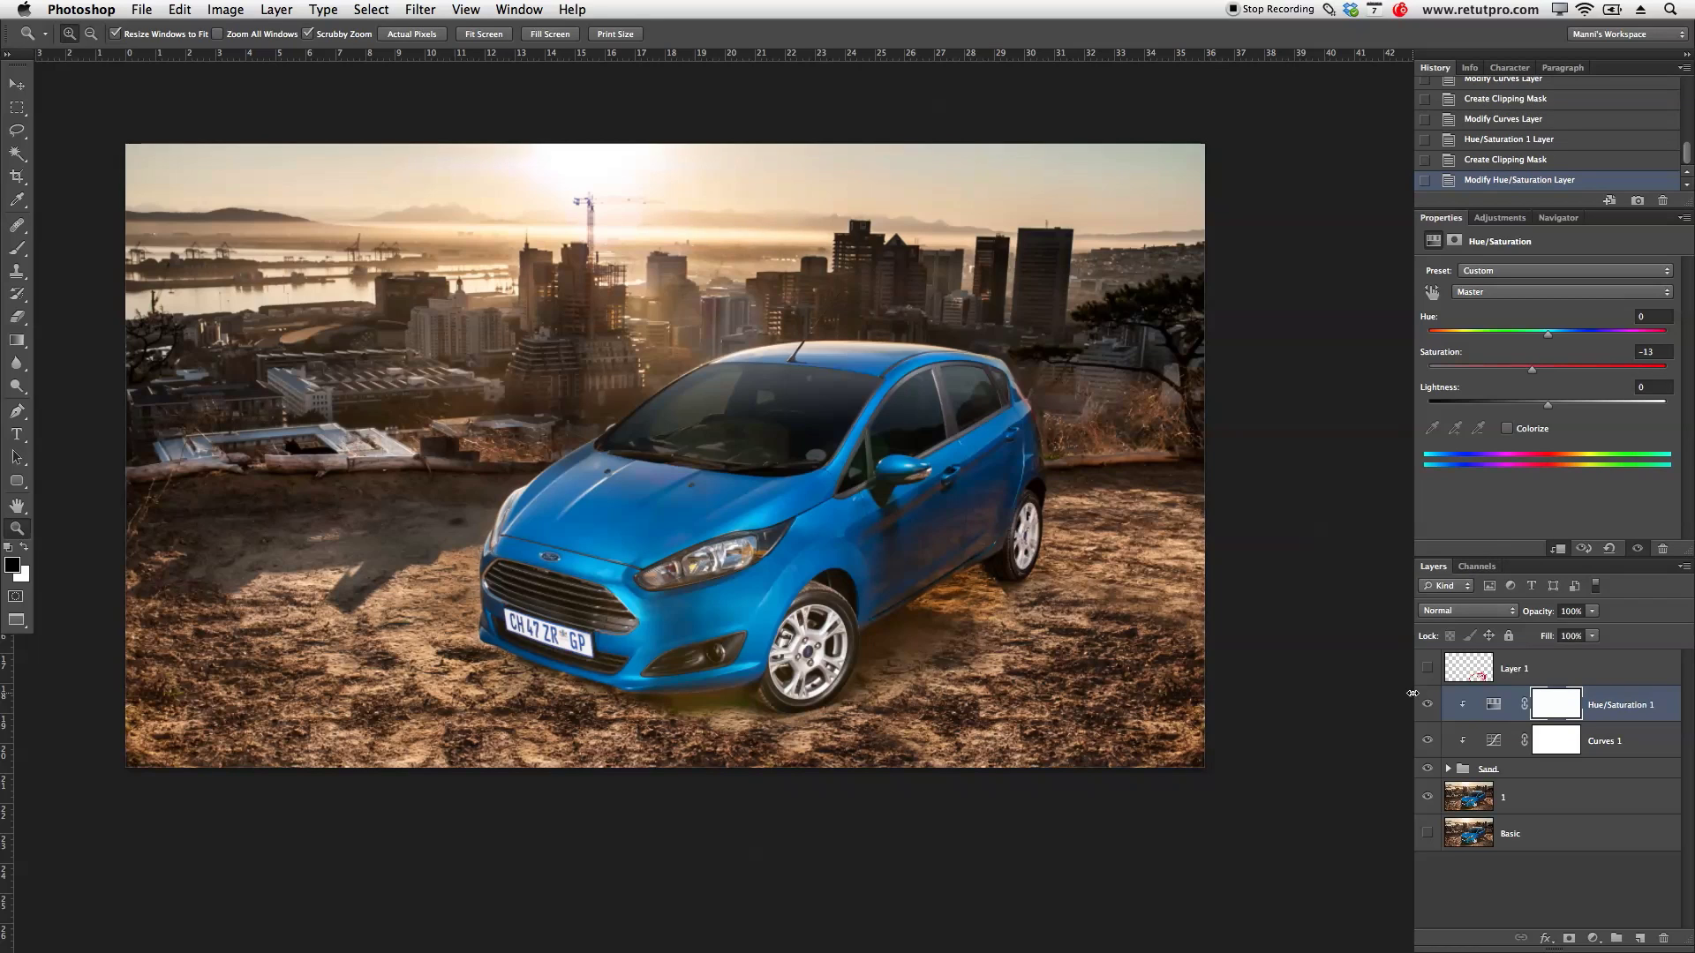
Step: Group the Hue/Saturation layer, the Curves layer and the Sand group into a new group named Sand
{"action": "left_click", "coordinate": [1599, 771], "text": "shift"}
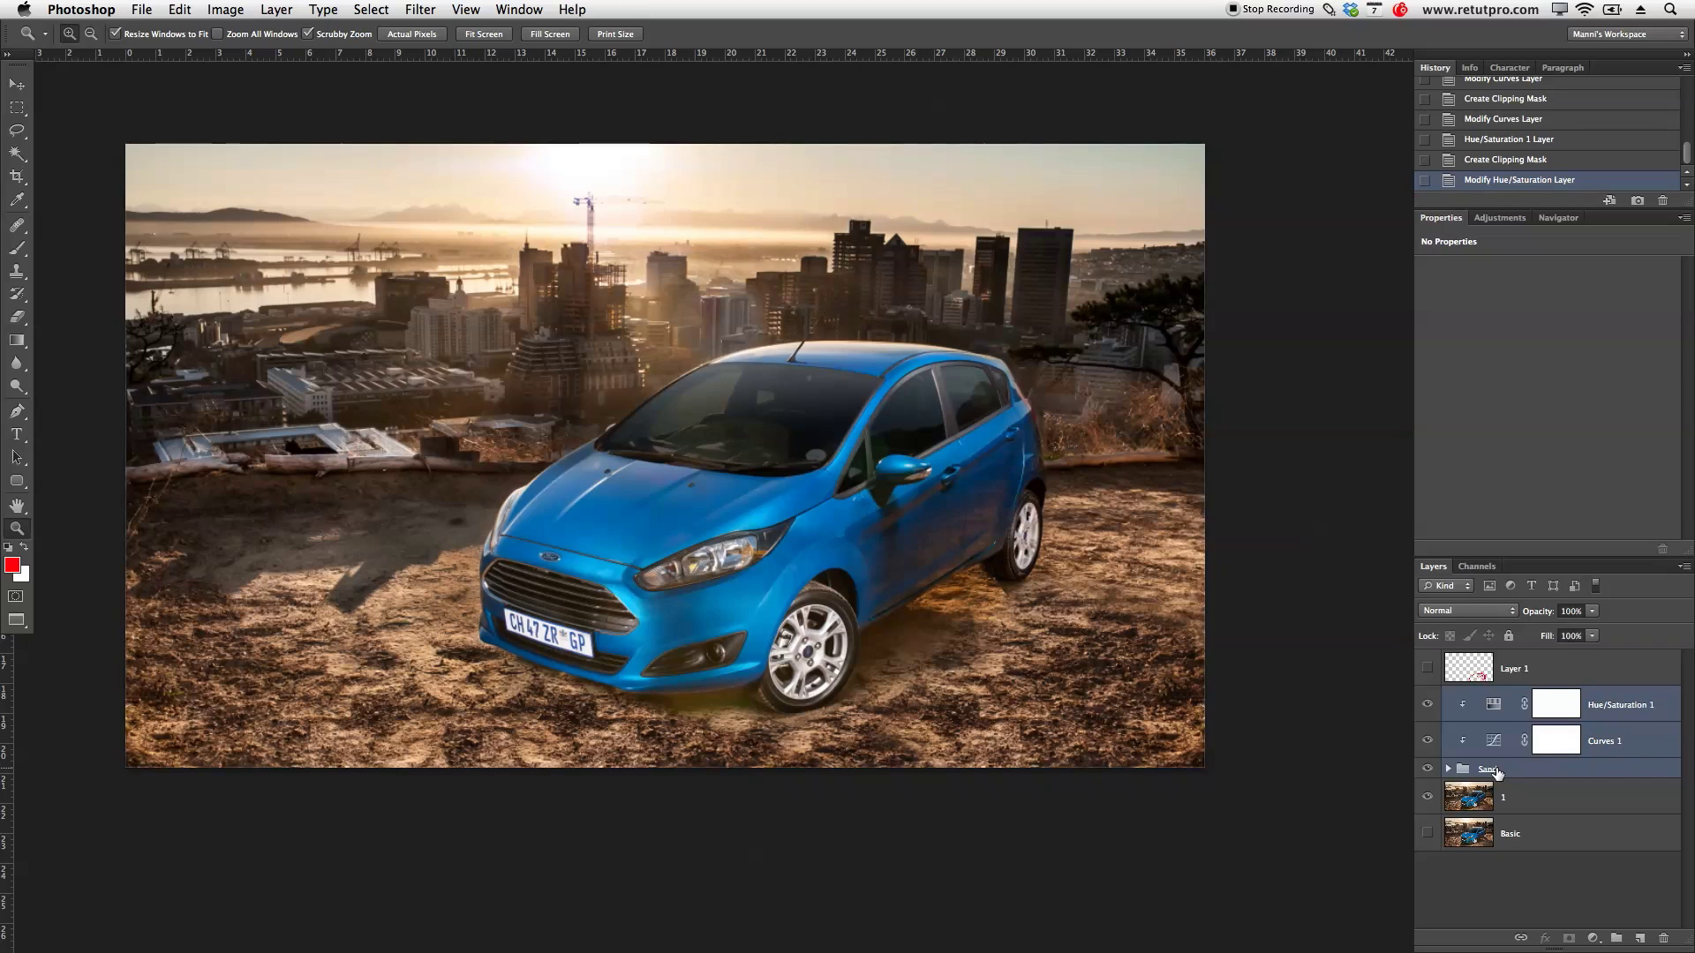
{"action": "key", "text": "ctrl+g"}
{"action": "type", "text": "Sand"}
{"action": "key", "text": "Return"}
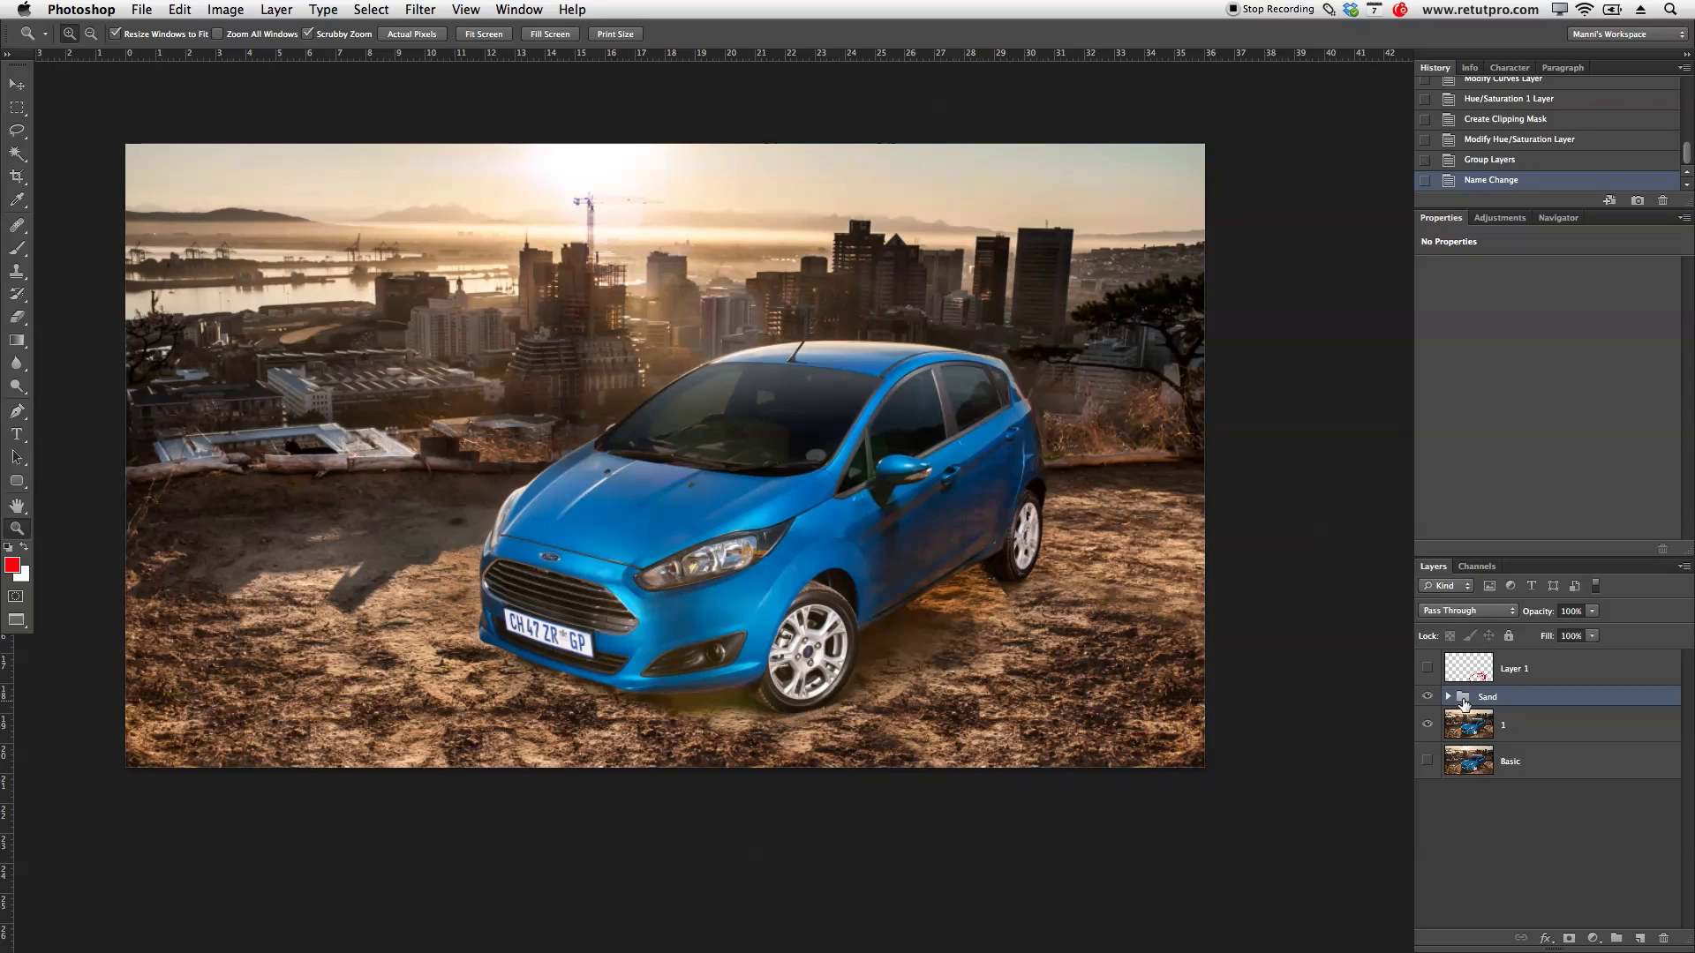
Step: Rename the inner sand group to "Sand - 1" and collapse the outer Sand group
{"action": "left_click", "coordinate": [1450, 698]}
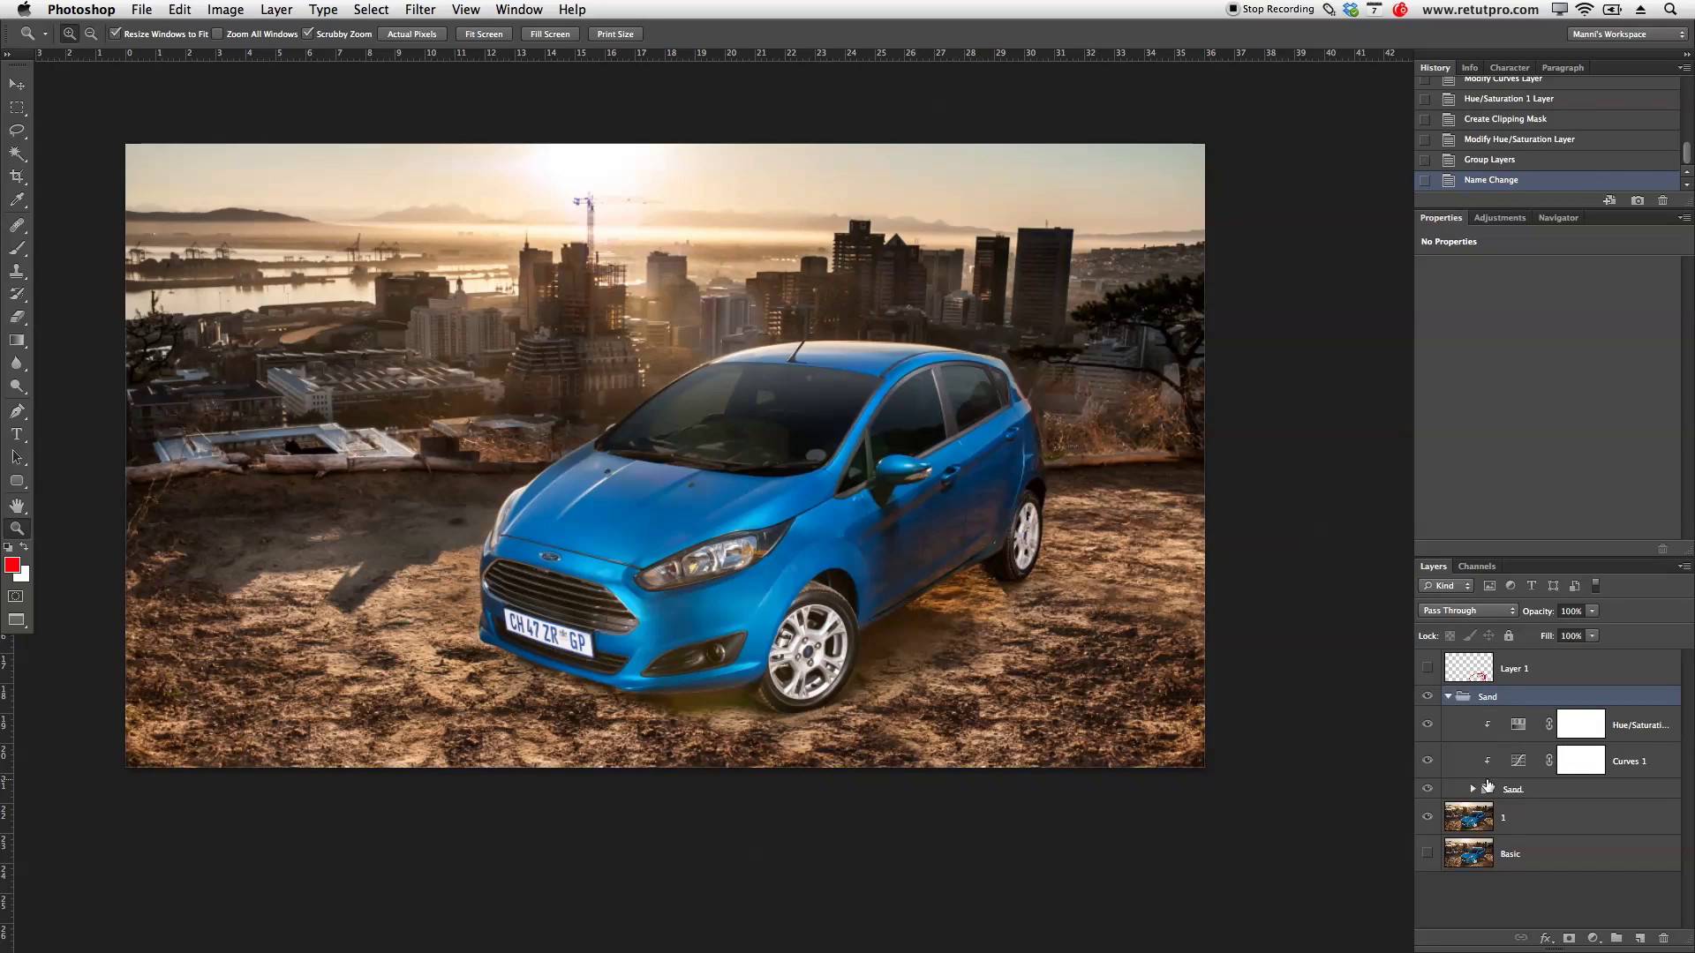
{"action": "left_click", "coordinate": [1509, 790]}
{"action": "double_click", "coordinate": [1511, 790]}
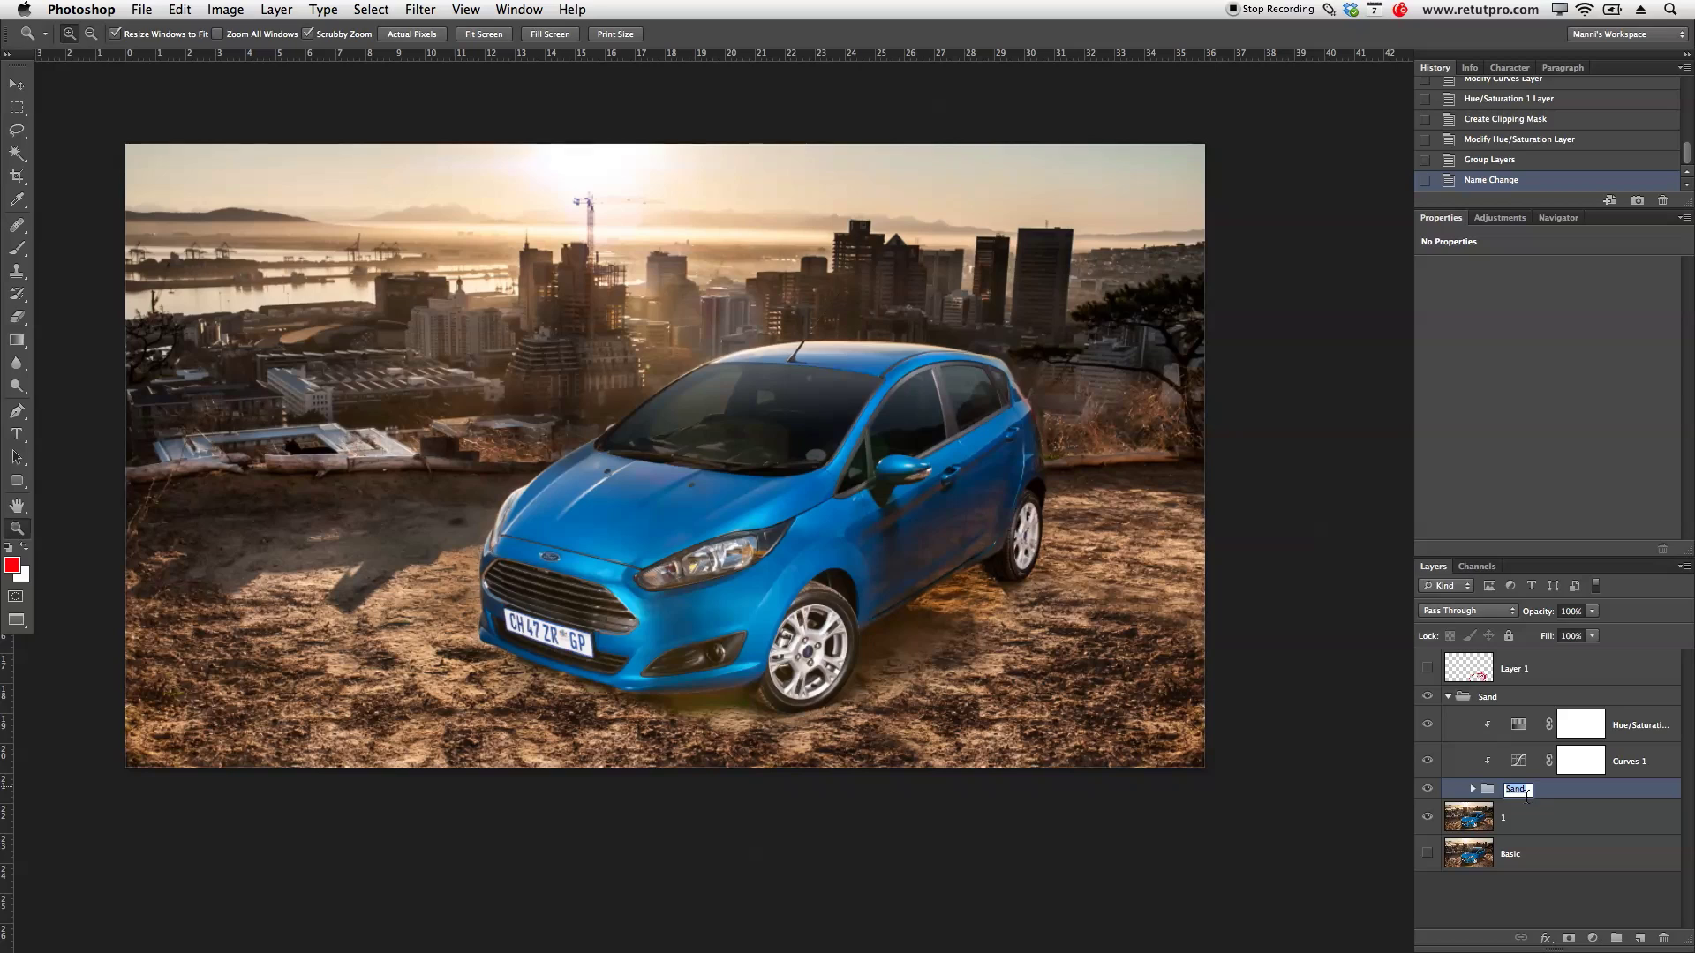
{"action": "type", "text": "- 1"}
{"action": "key", "text": "Return"}
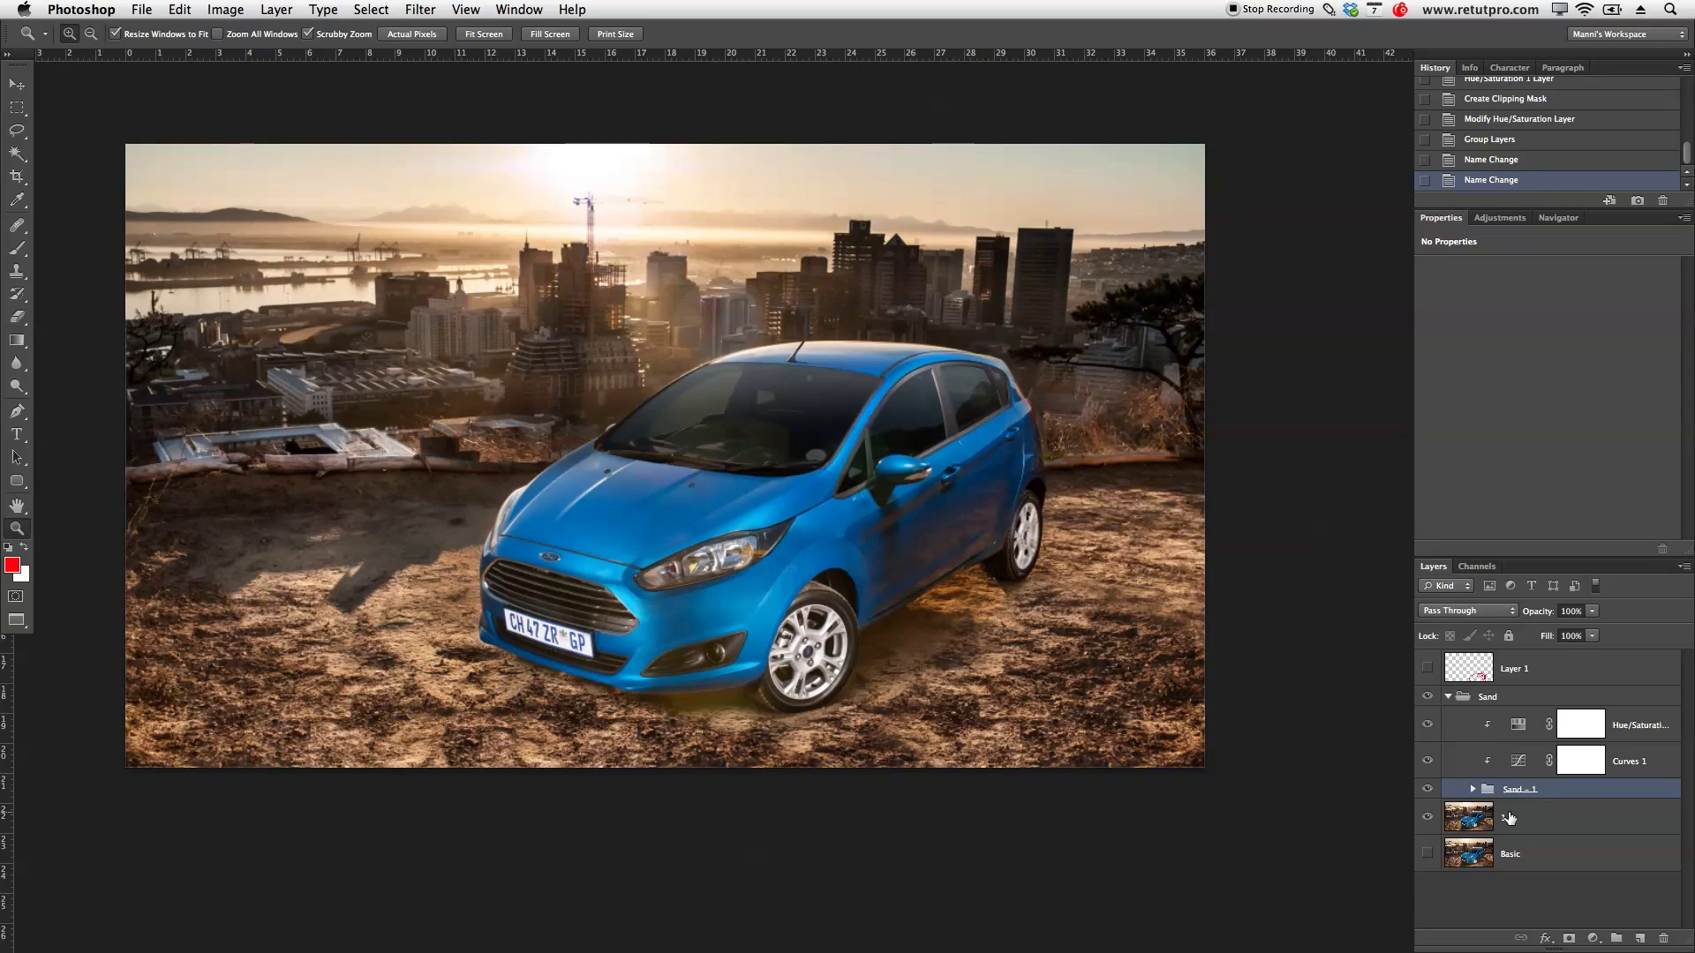
{"action": "left_click", "coordinate": [1448, 697]}
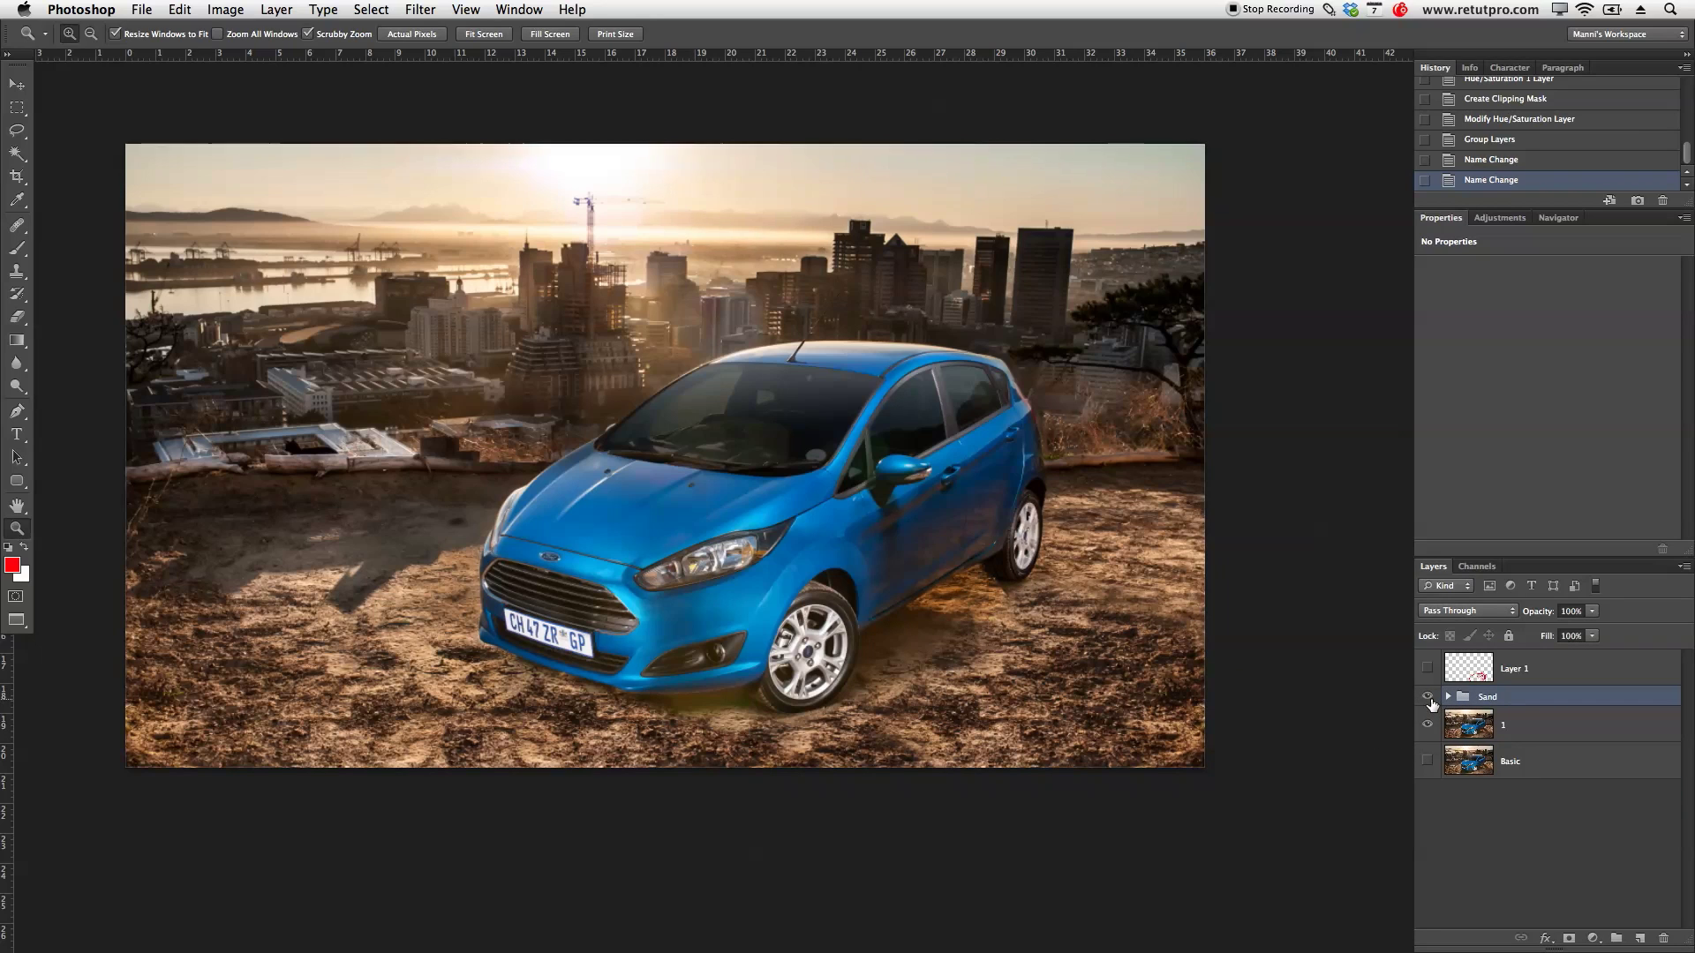
Step: Hide the Sand group, select layer 1, and start a Pen path along the shadow's left edge from the image border to the bumper
{"action": "left_click", "coordinate": [1428, 697]}
{"action": "left_click", "coordinate": [1513, 735]}
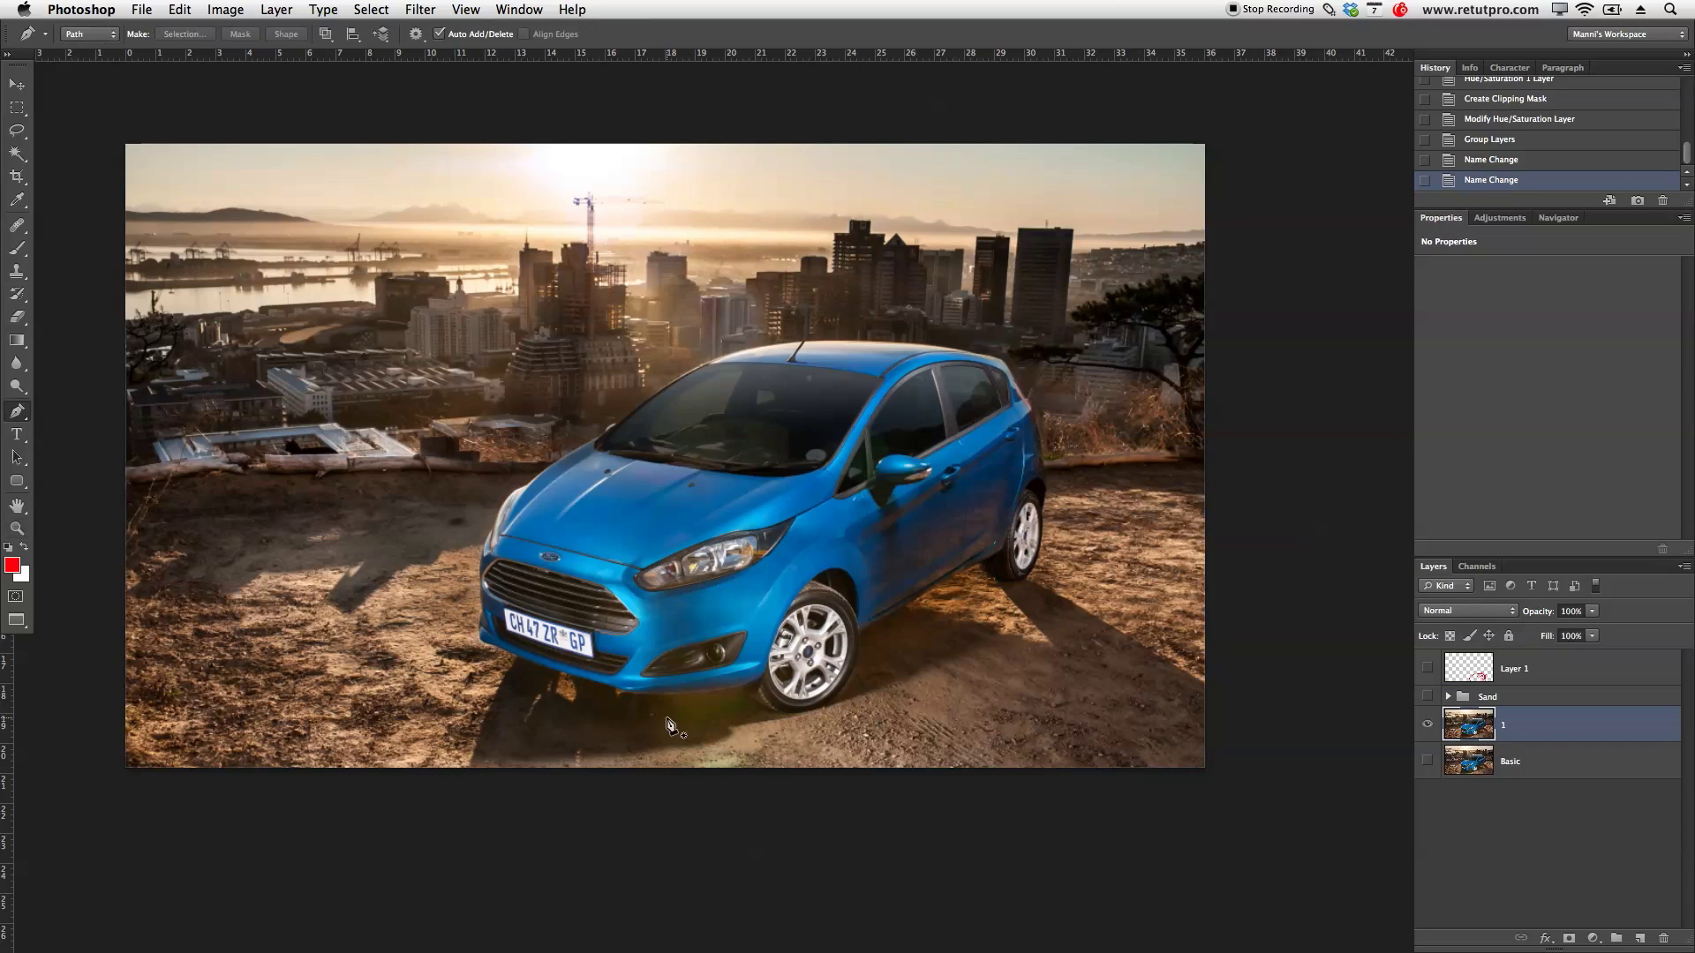
{"action": "left_click_drag", "start_coordinate": [529, 692], "coordinate": [592, 463]}
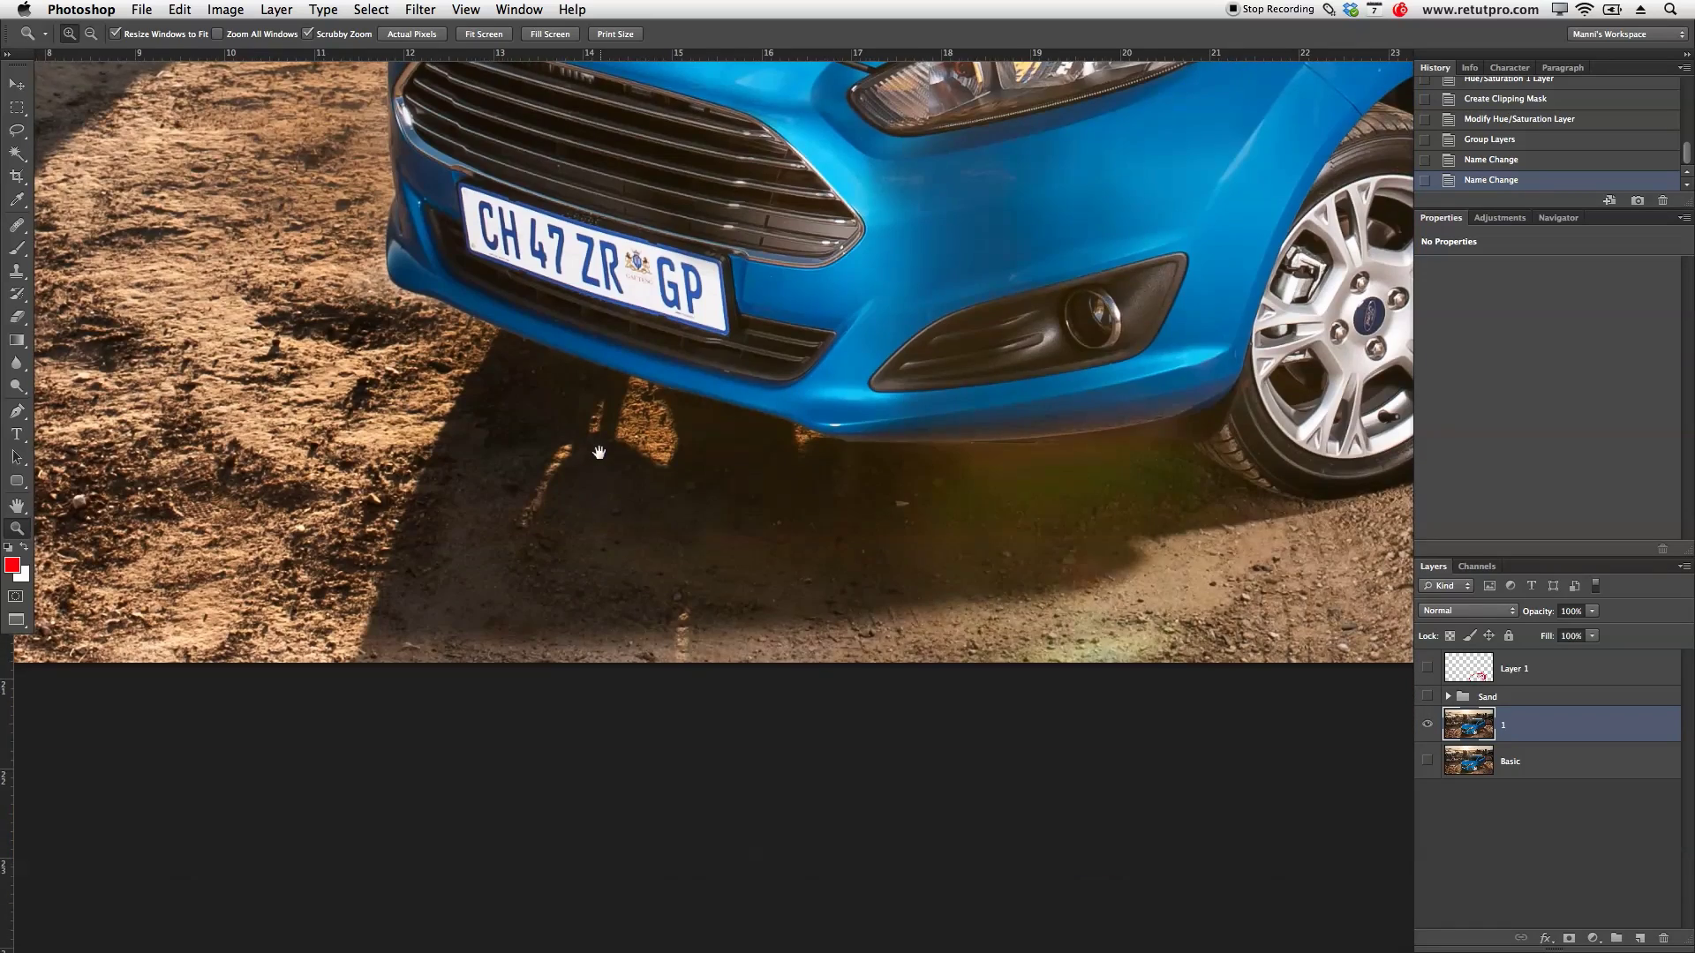
{"action": "left_click", "coordinate": [482, 557]}
{"action": "key", "text": "p"}
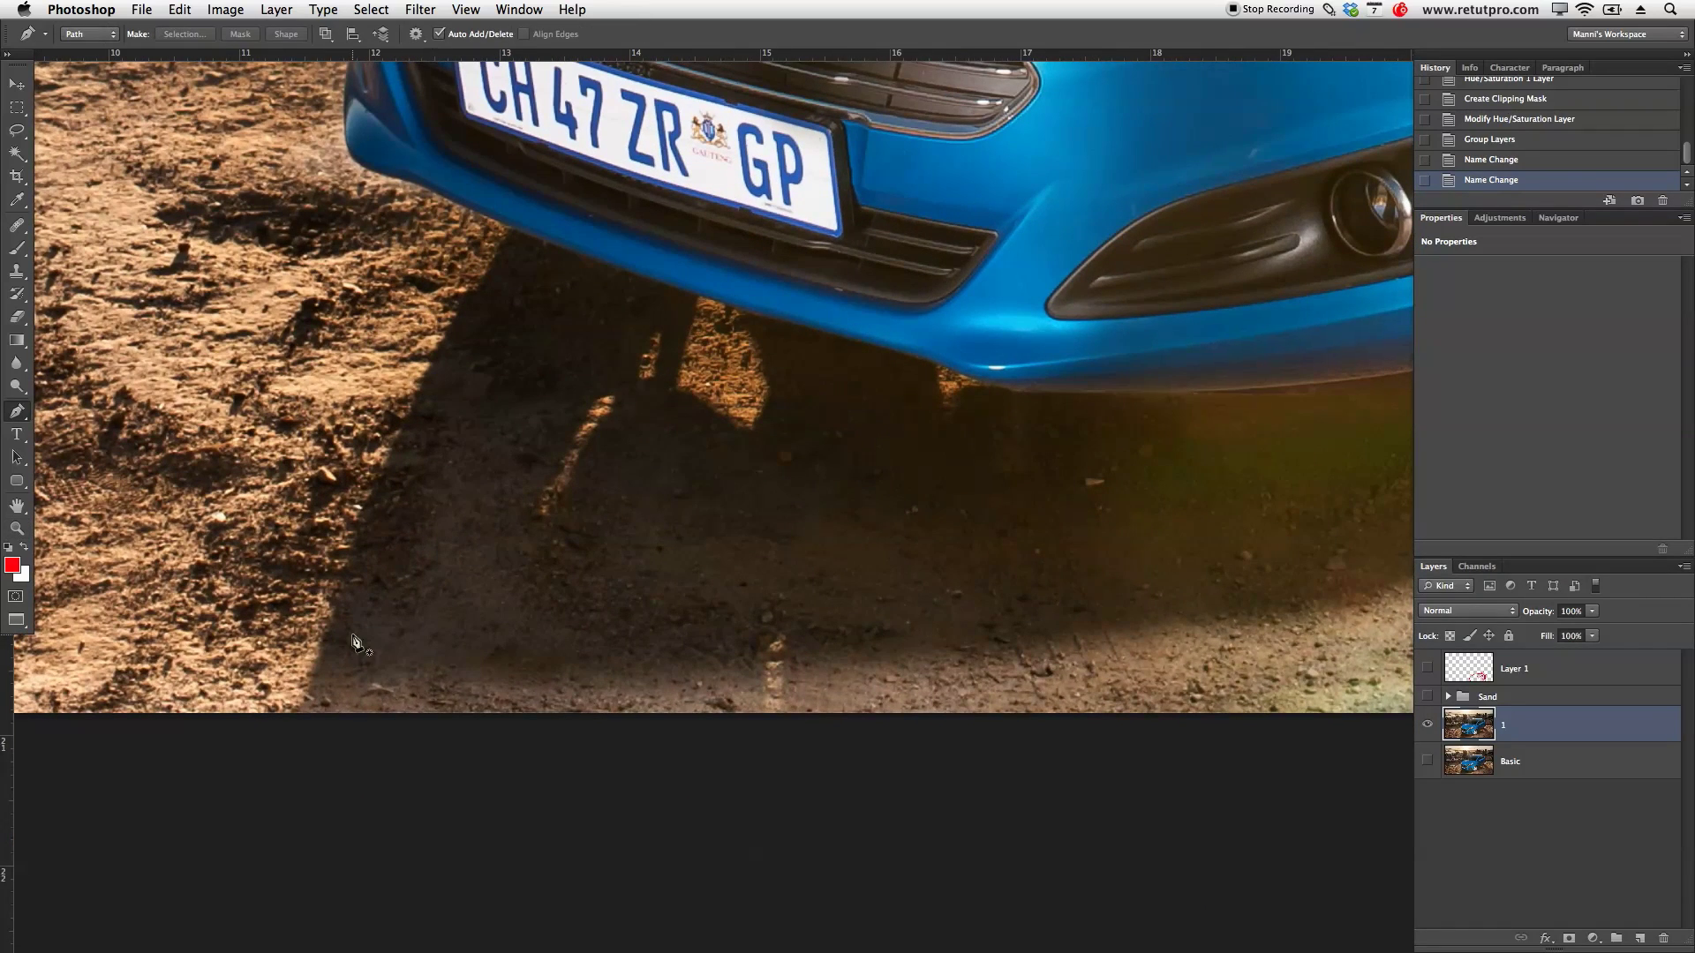
{"action": "left_click", "coordinate": [293, 711]}
{"action": "left_click", "coordinate": [339, 594]}
{"action": "left_click", "coordinate": [389, 452]}
{"action": "left_click", "coordinate": [443, 337]}
{"action": "left_click", "coordinate": [509, 230]}
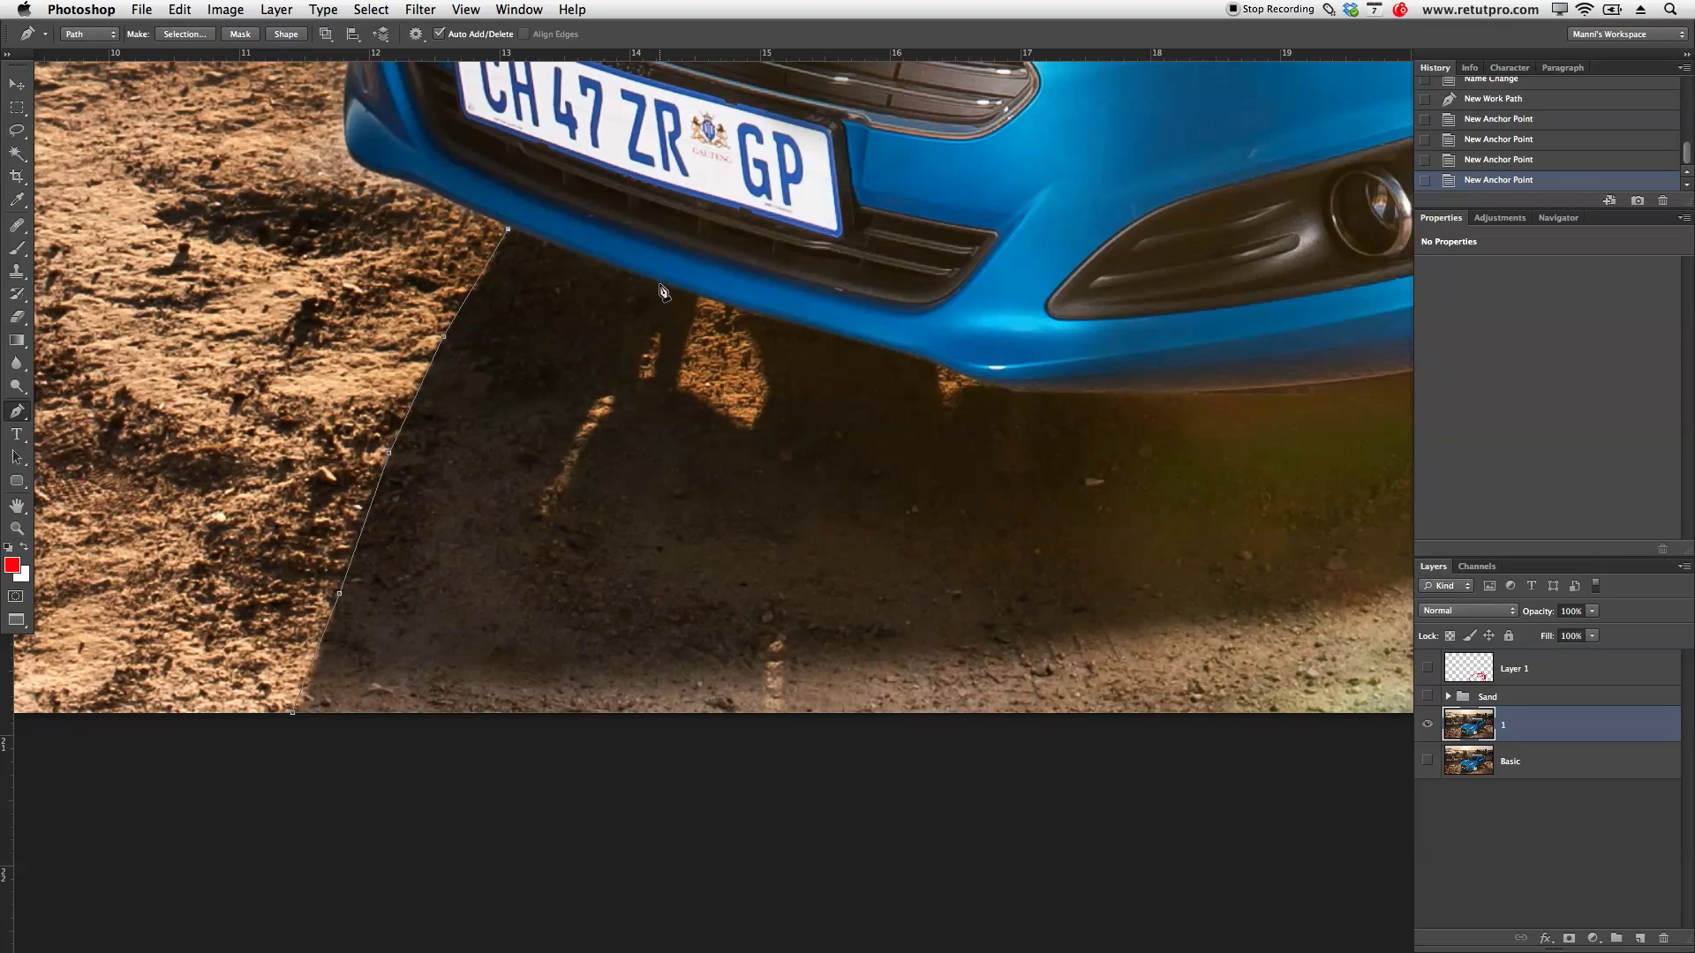
Step: Continue the path along the bumper's lower edge, past the fog light, toward the front tyre
{"action": "left_click_drag", "start_coordinate": [685, 287], "coordinate": [692, 289]}
{"action": "left_click", "coordinate": [839, 336]}
{"action": "mouse_move", "coordinate": [1040, 389]}
{"action": "left_mouse_down"}
{"action": "mouse_move", "coordinate": [1078, 393]}
{"action": "mouse_move", "coordinate": [892, 442]}
{"action": "mouse_move", "coordinate": [1019, 412]}
{"action": "left_mouse_up"}
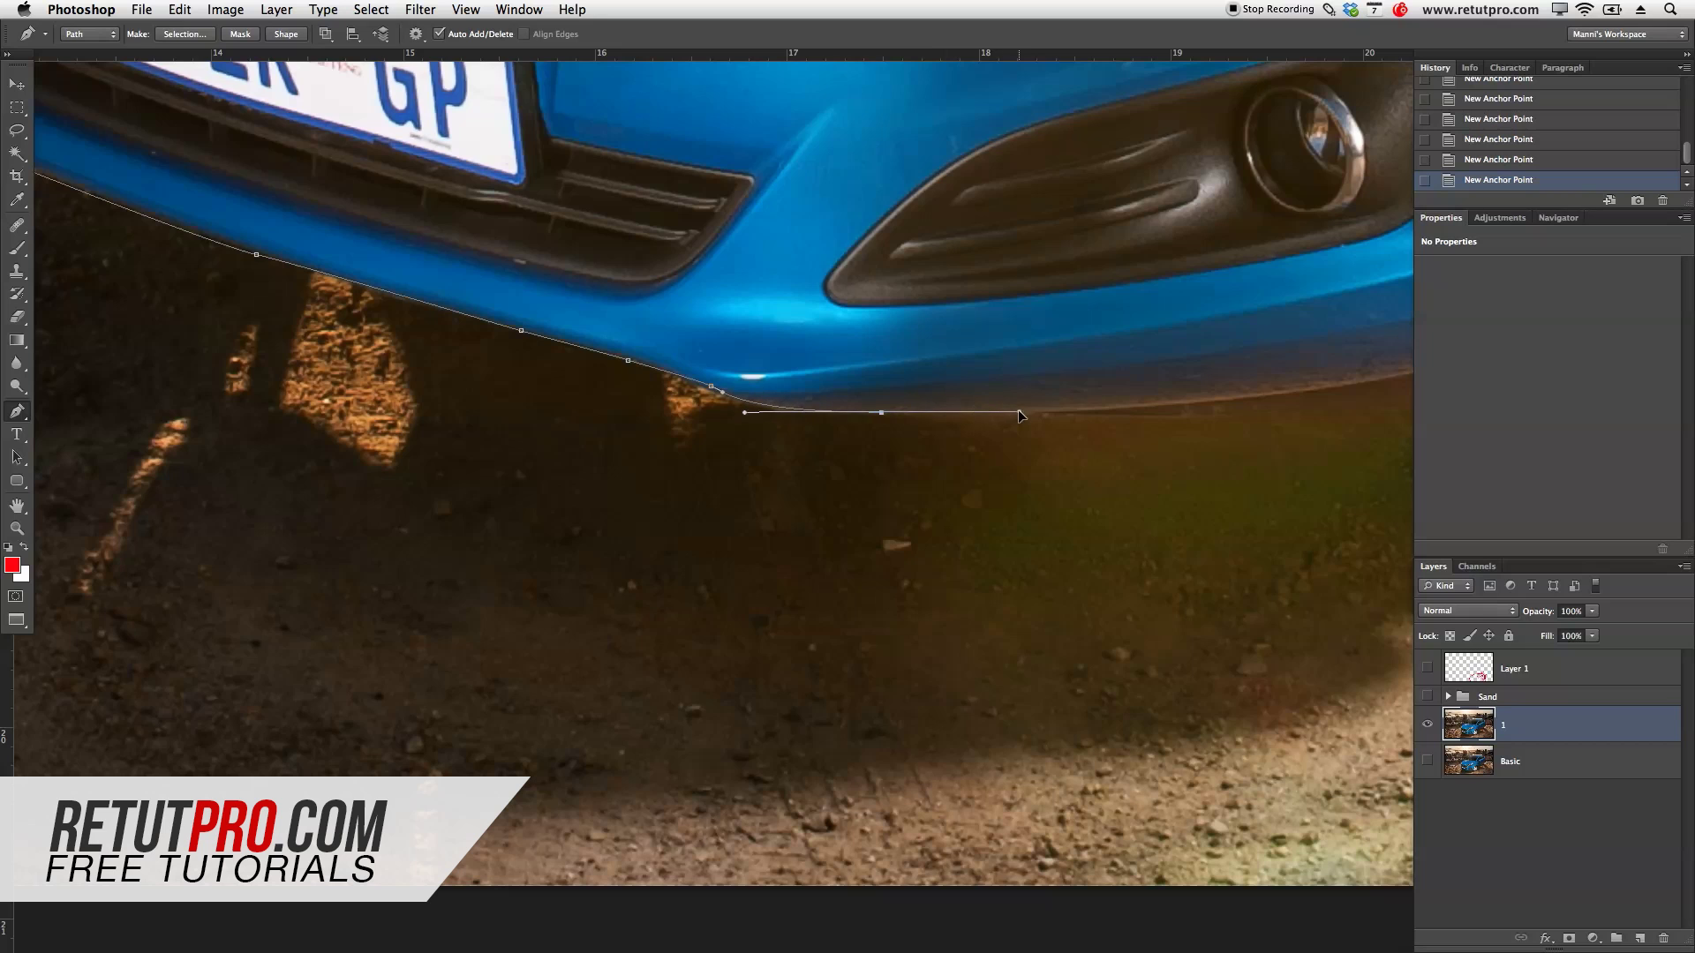
{"action": "scroll", "coordinate": [919, 435], "scroll_direction": "right", "scroll_amount": 10}
{"action": "scroll", "coordinate": [919, 434], "scroll_direction": "down", "scroll_amount": 2}
{"action": "left_click", "coordinate": [881, 348]}
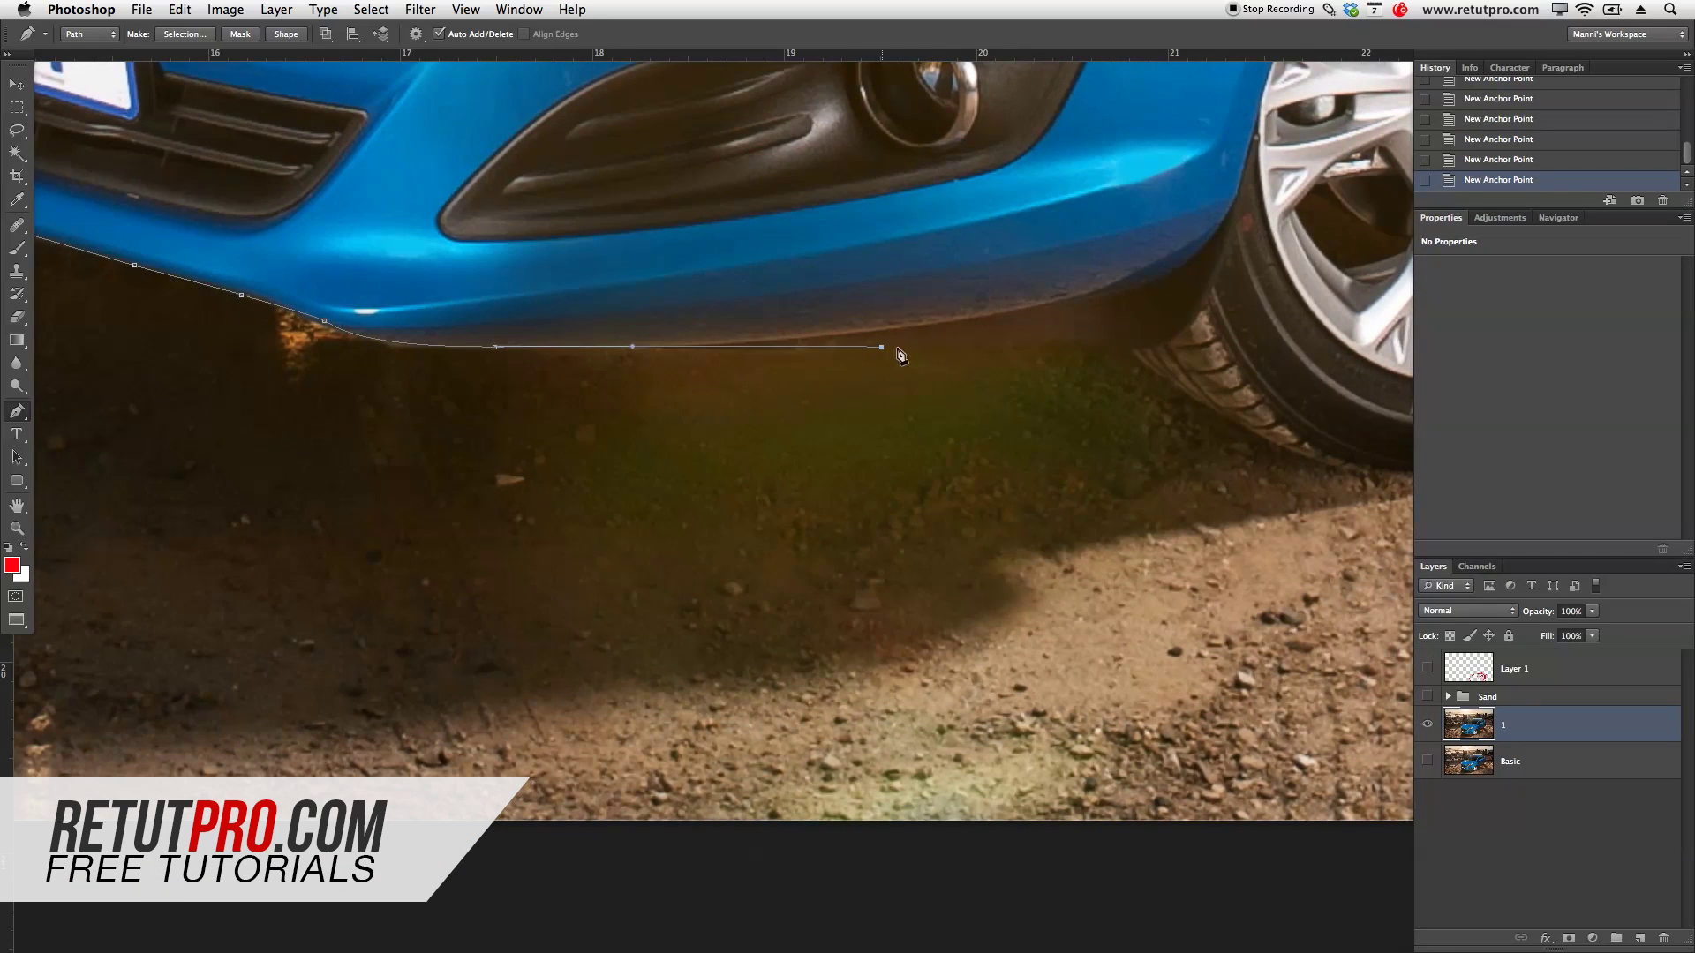
{"action": "left_click_drag", "start_coordinate": [1042, 338], "coordinate": [1053, 342]}
Step: Continue the path along the bumper's lower edge and around the front tyre's outer edge up to the door sill
{"action": "left_click", "coordinate": [1171, 386]}
{"action": "scroll", "coordinate": [833, 382], "scroll_direction": "right", "scroll_amount": 8}
{"action": "scroll", "coordinate": [833, 382], "scroll_direction": "down", "scroll_amount": 2}
{"action": "left_click_drag", "start_coordinate": [1128, 389], "coordinate": [1306, 345]}
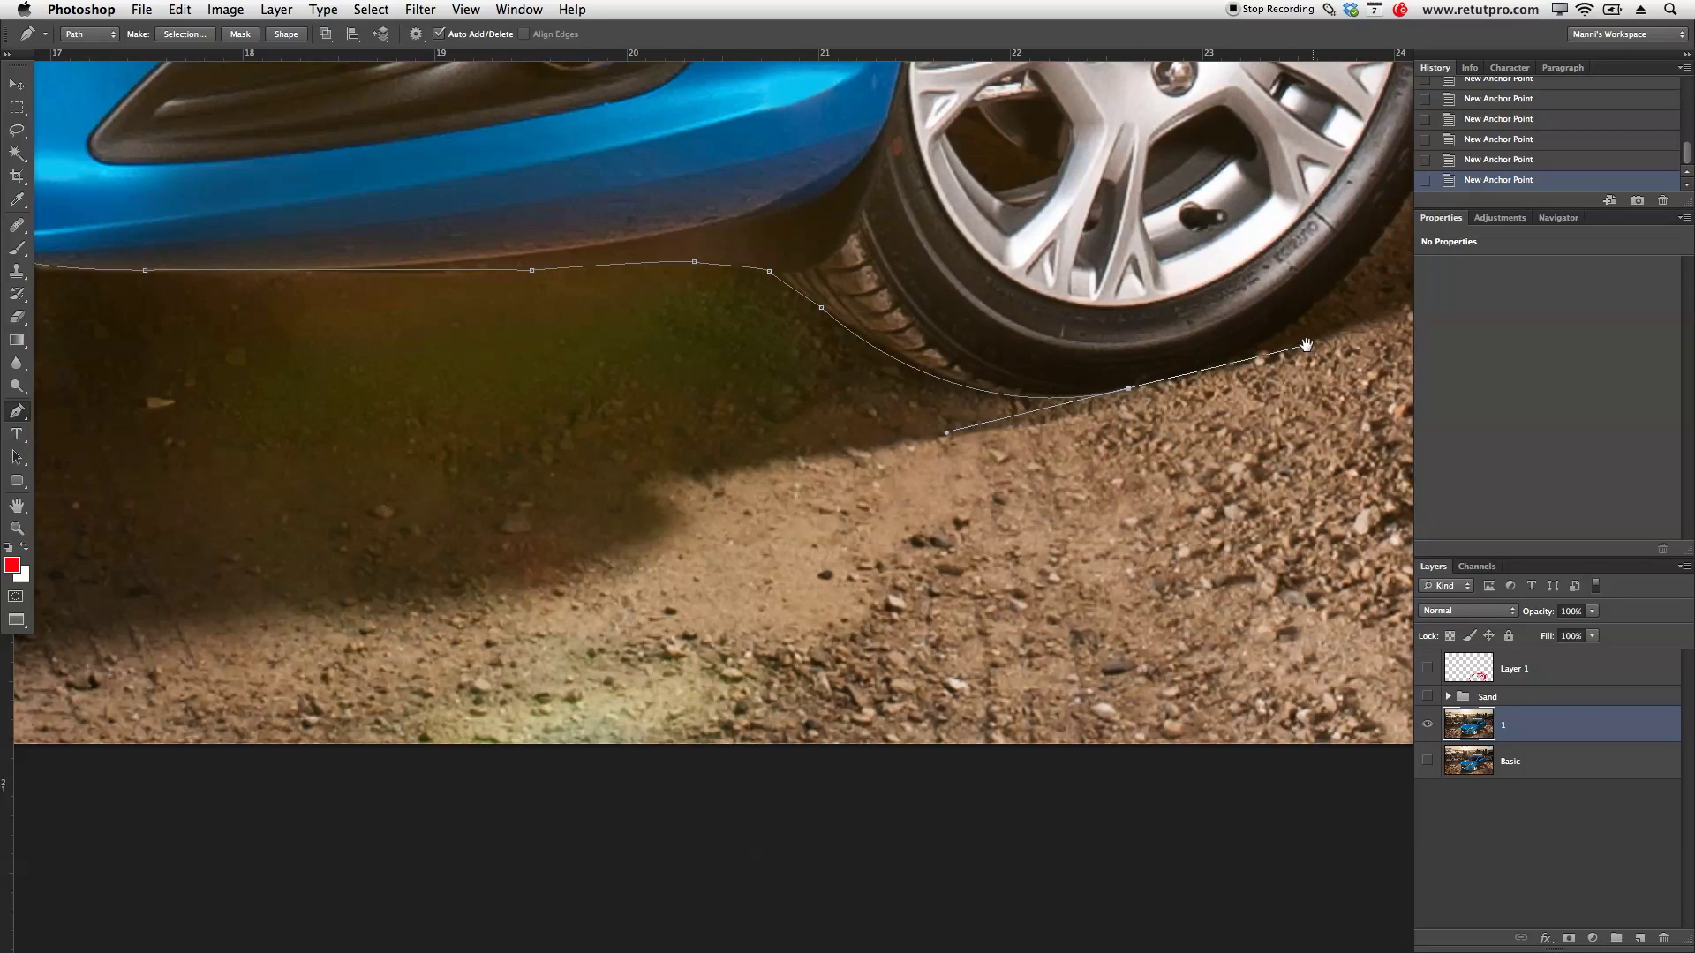
{"action": "scroll", "coordinate": [1157, 486], "scroll_direction": "right", "scroll_amount": 10}
{"action": "scroll", "coordinate": [1156, 485], "scroll_direction": "up", "scroll_amount": 3}
{"action": "left_click_drag", "start_coordinate": [870, 403], "coordinate": [915, 348]}
{"action": "scroll", "coordinate": [795, 495], "scroll_direction": "right", "scroll_amount": 5}
{"action": "scroll", "coordinate": [795, 494], "scroll_direction": "up", "scroll_amount": 8}
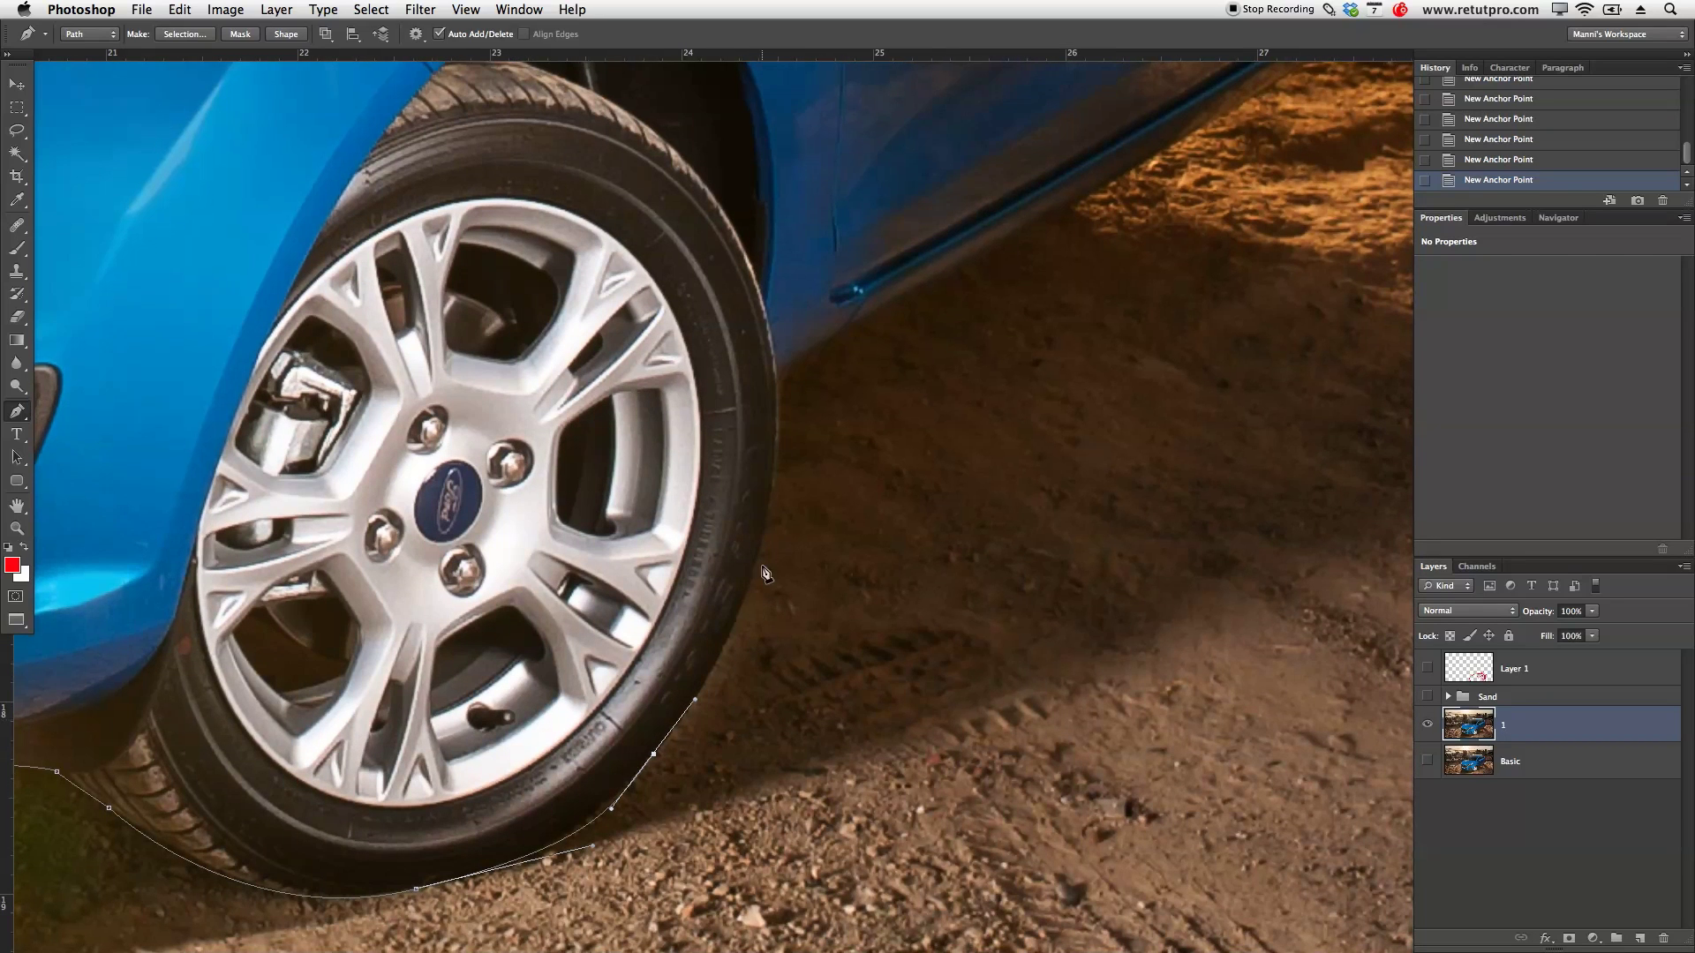
{"action": "left_click_drag", "start_coordinate": [765, 541], "coordinate": [773, 505]}
{"action": "left_click_drag", "start_coordinate": [779, 376], "coordinate": [778, 374]}
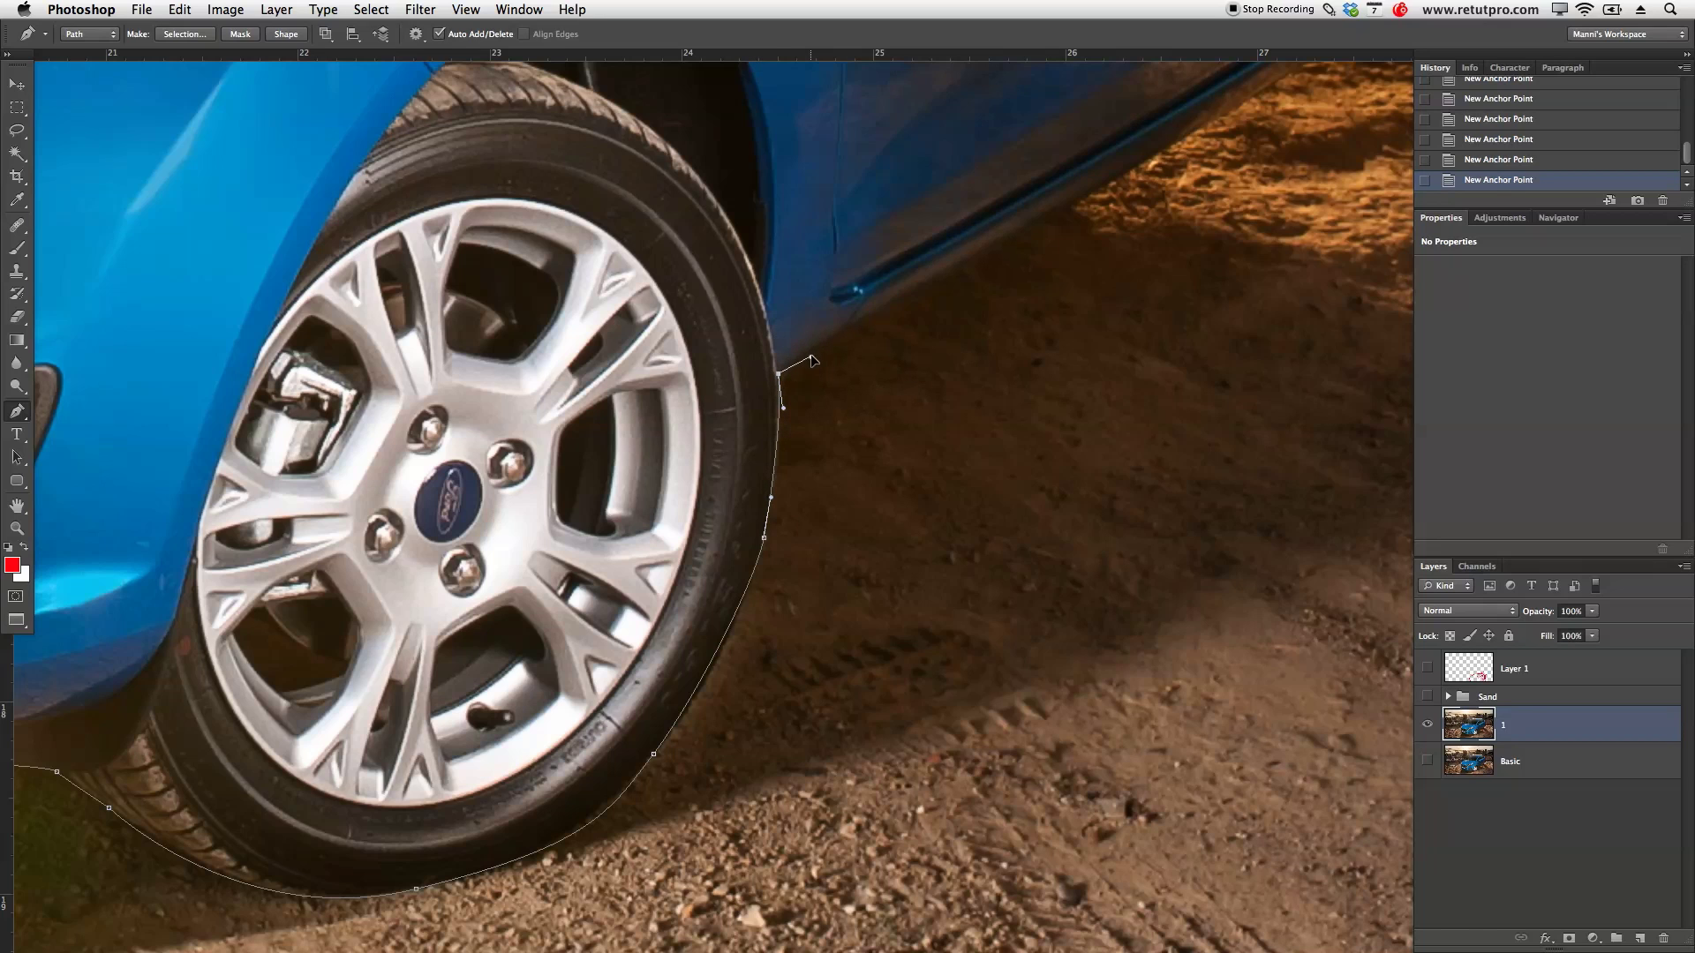
Step: Extend the path along the door sill, deleting the anchor placed too far along and ending where the ground shadow meets the sill
{"action": "left_click_drag", "start_coordinate": [813, 359], "coordinate": [811, 356]}
{"action": "left_click_drag", "start_coordinate": [1038, 234], "coordinate": [552, 611]}
{"action": "left_click", "coordinate": [548, 606]}
{"action": "left_click", "coordinate": [749, 488]}
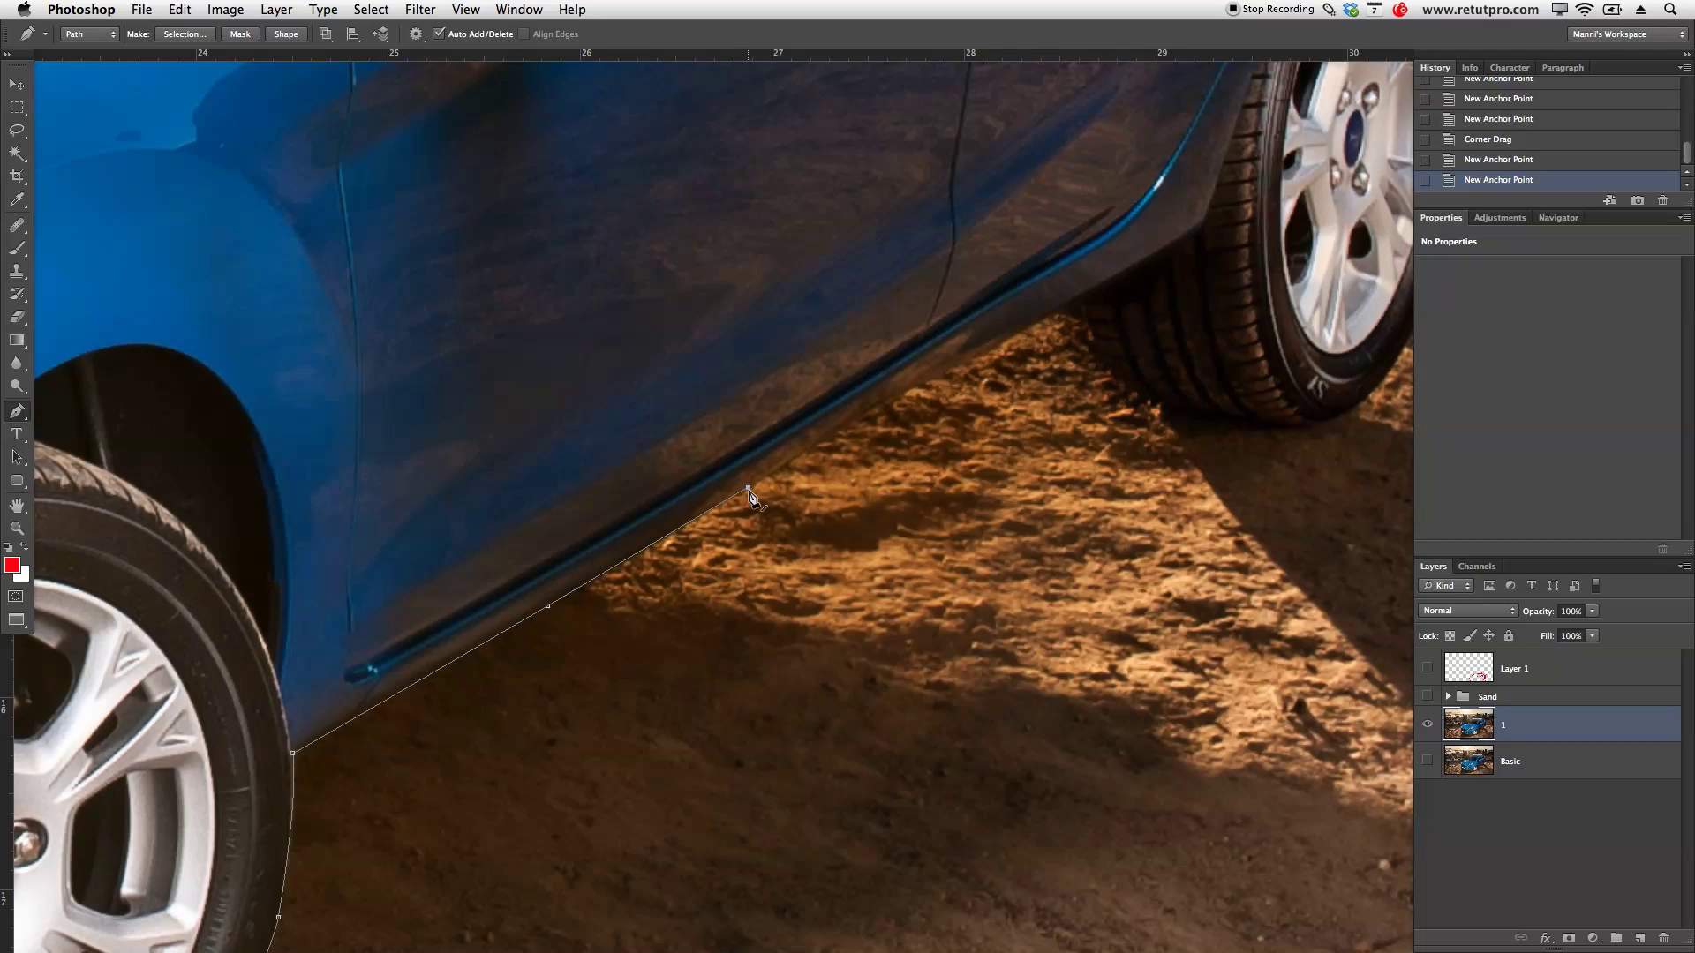
{"action": "left_click_drag", "start_coordinate": [932, 541], "coordinate": [867, 367]}
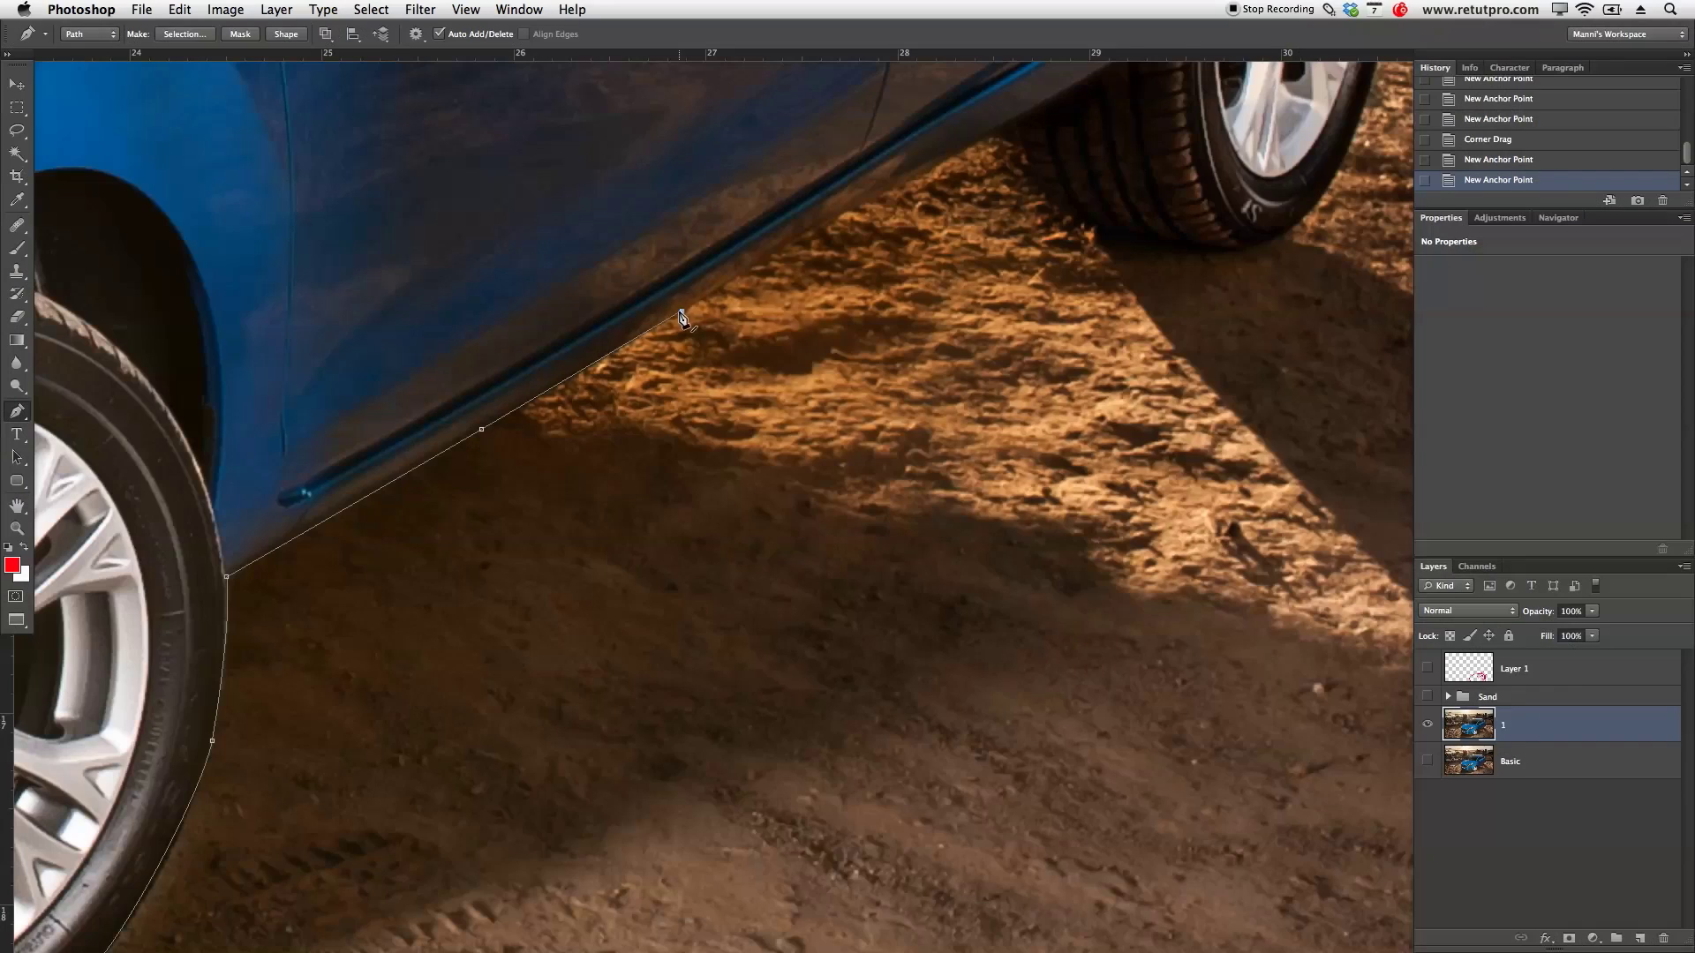
{"action": "left_click", "coordinate": [681, 316]}
{"action": "key", "text": "BackSpace"}
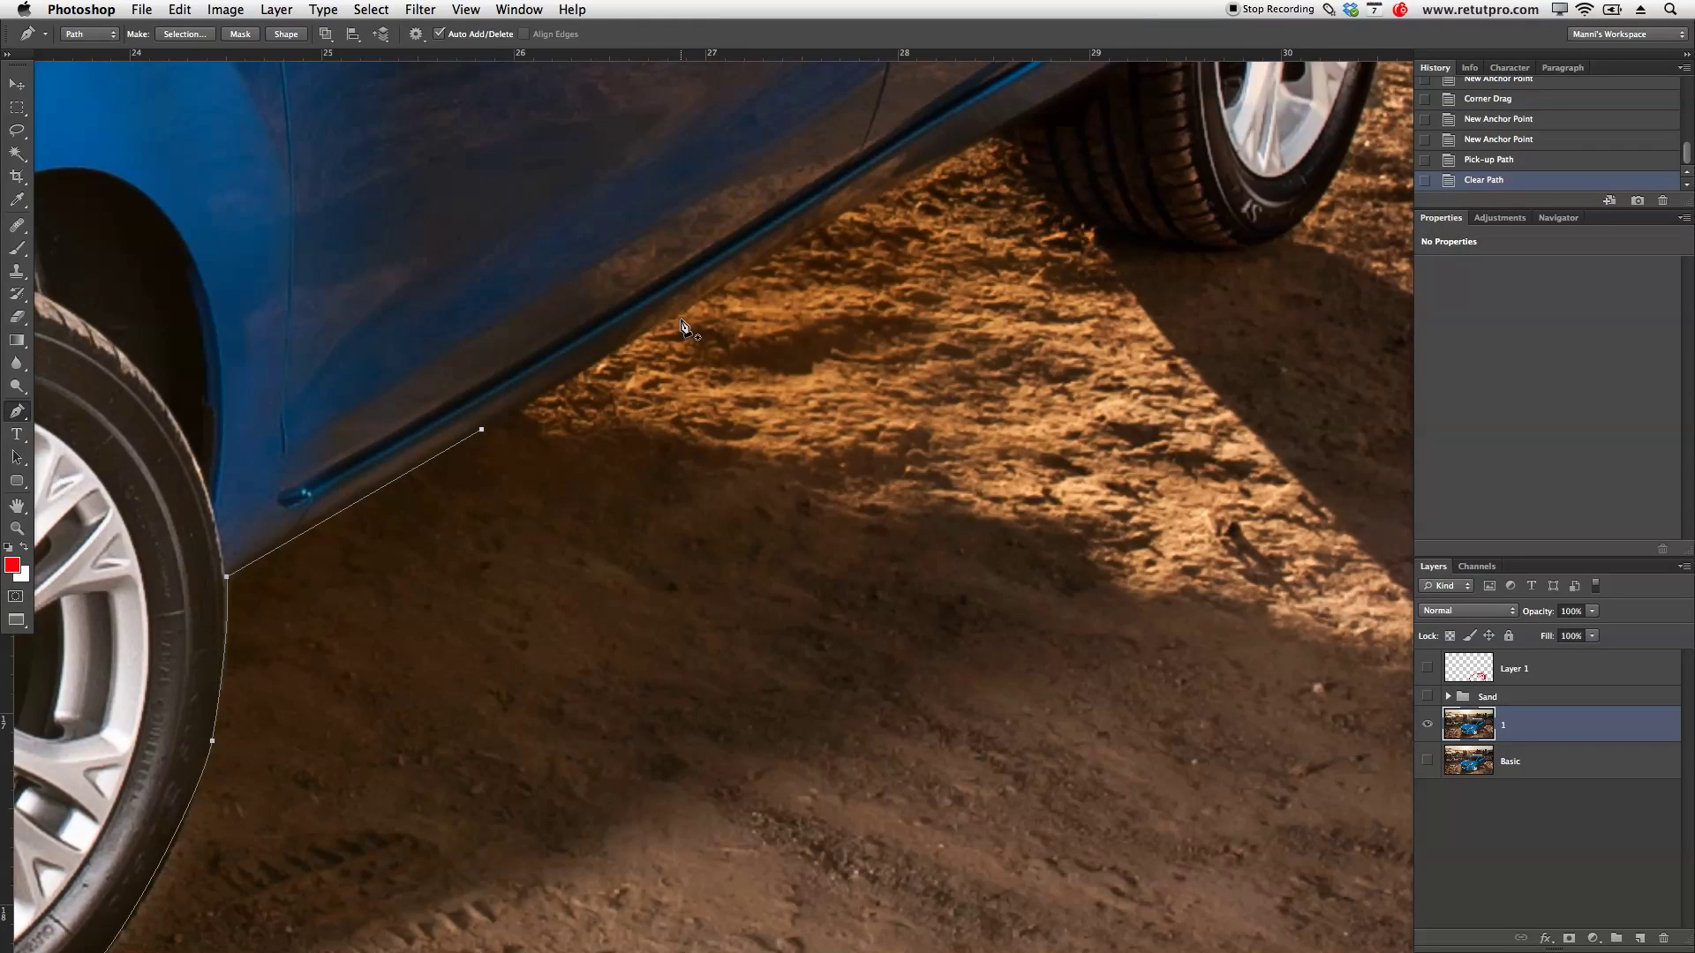
{"action": "left_click", "coordinate": [482, 429]}
{"action": "left_click", "coordinate": [519, 410]}
Step: Trace the path along the sunlit patch's lower edge to its tip, and back up its other edge to the rear tyre
{"action": "left_click", "coordinate": [1110, 590]}
{"action": "left_click_drag", "start_coordinate": [1146, 636], "coordinate": [654, 586]}
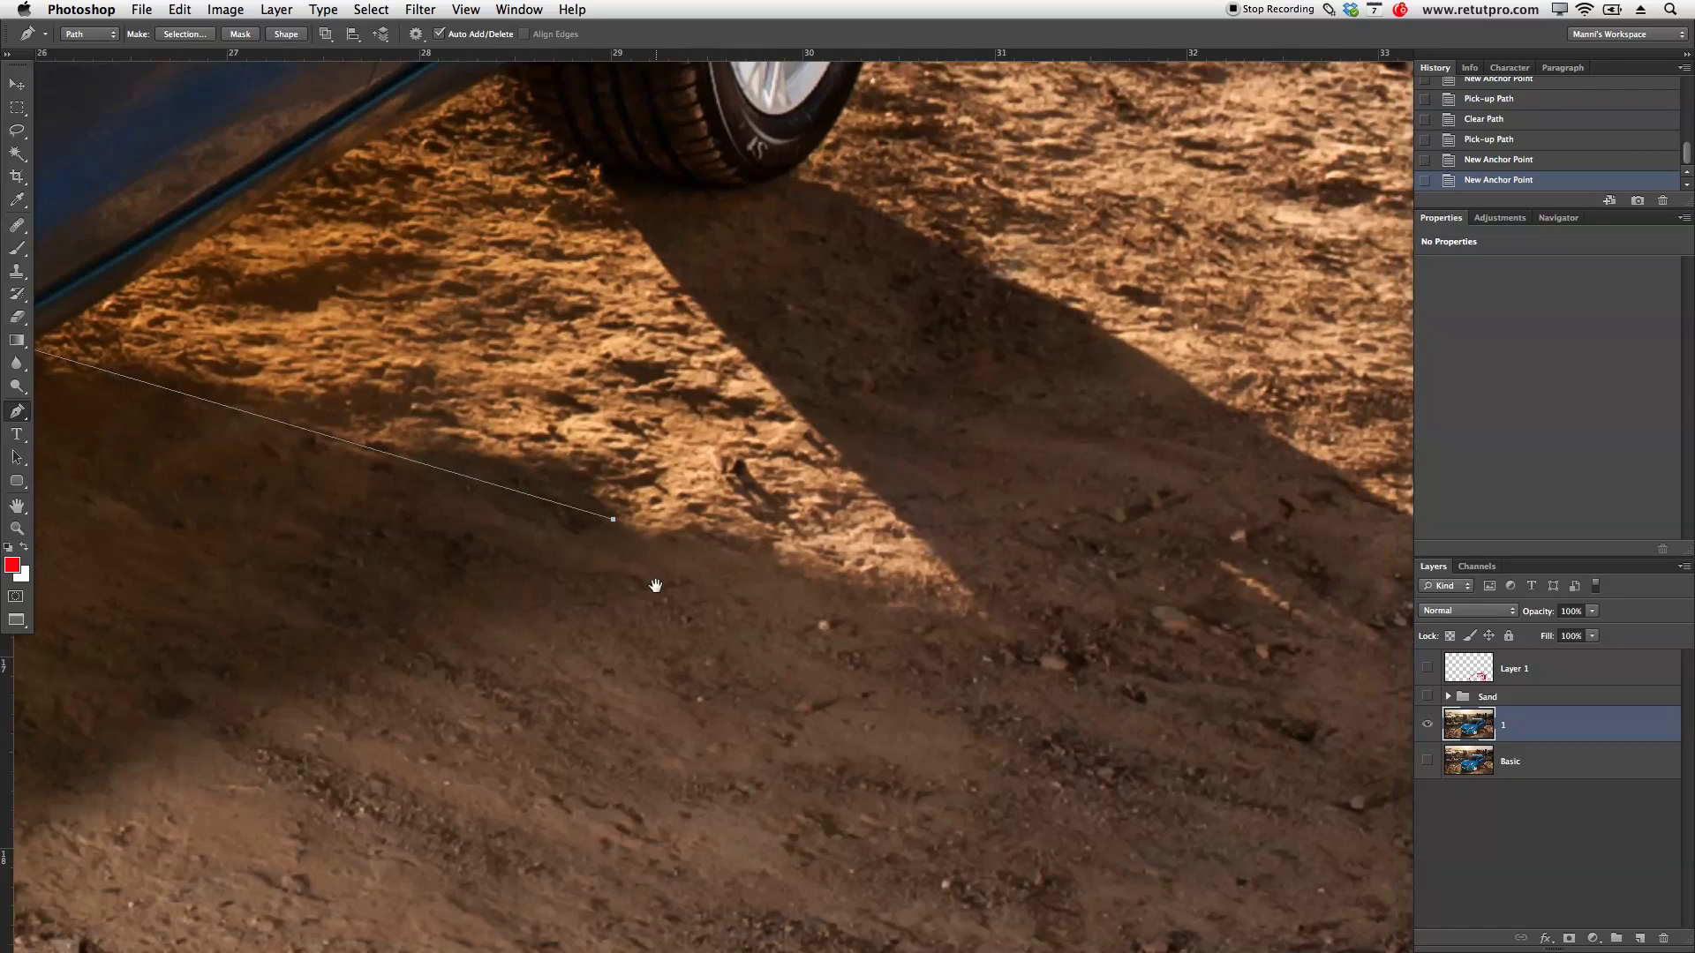
{"action": "left_click", "coordinate": [996, 626]}
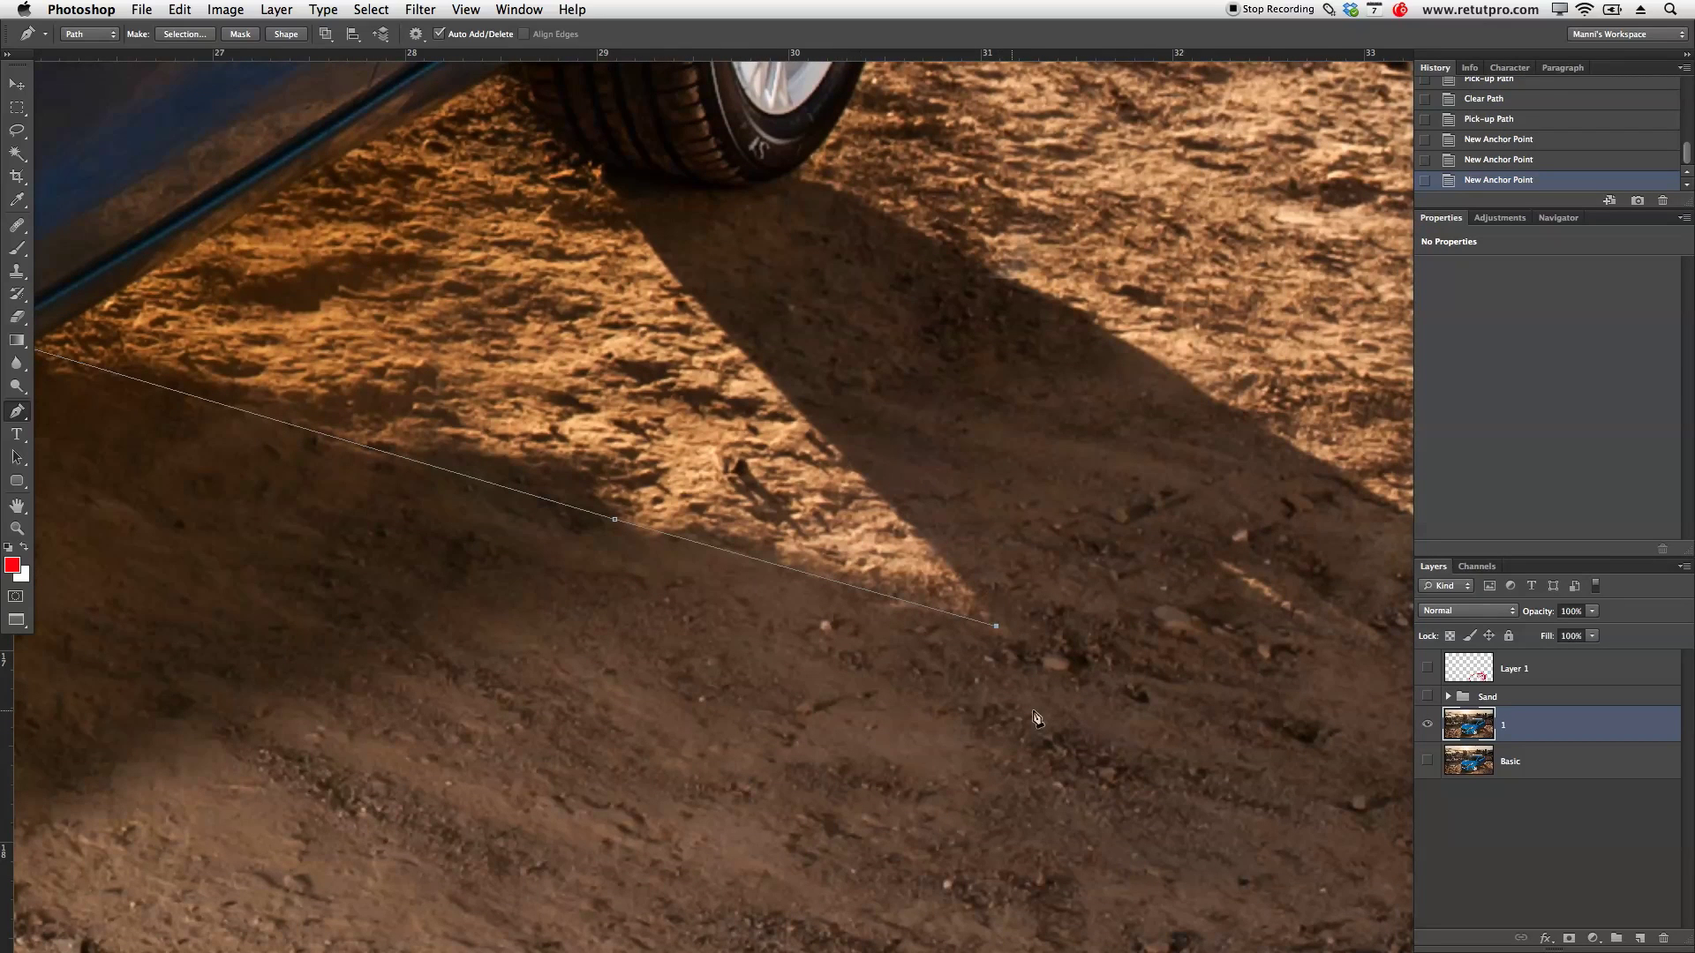
{"action": "left_click_drag", "start_coordinate": [970, 574], "coordinate": [917, 522]}
{"action": "left_click", "coordinate": [727, 331]}
{"action": "left_click", "coordinate": [613, 181]}
Step: Carry the path under the rear tyre and along the outer edge of its shadow to just beyond the image border
{"action": "left_click", "coordinate": [669, 177]}
{"action": "left_click", "coordinate": [750, 185]}
{"action": "left_click", "coordinate": [783, 175]}
{"action": "left_click", "coordinate": [837, 188]}
{"action": "left_click_drag", "start_coordinate": [992, 386], "coordinate": [818, 352]}
{"action": "left_click", "coordinate": [873, 263]}
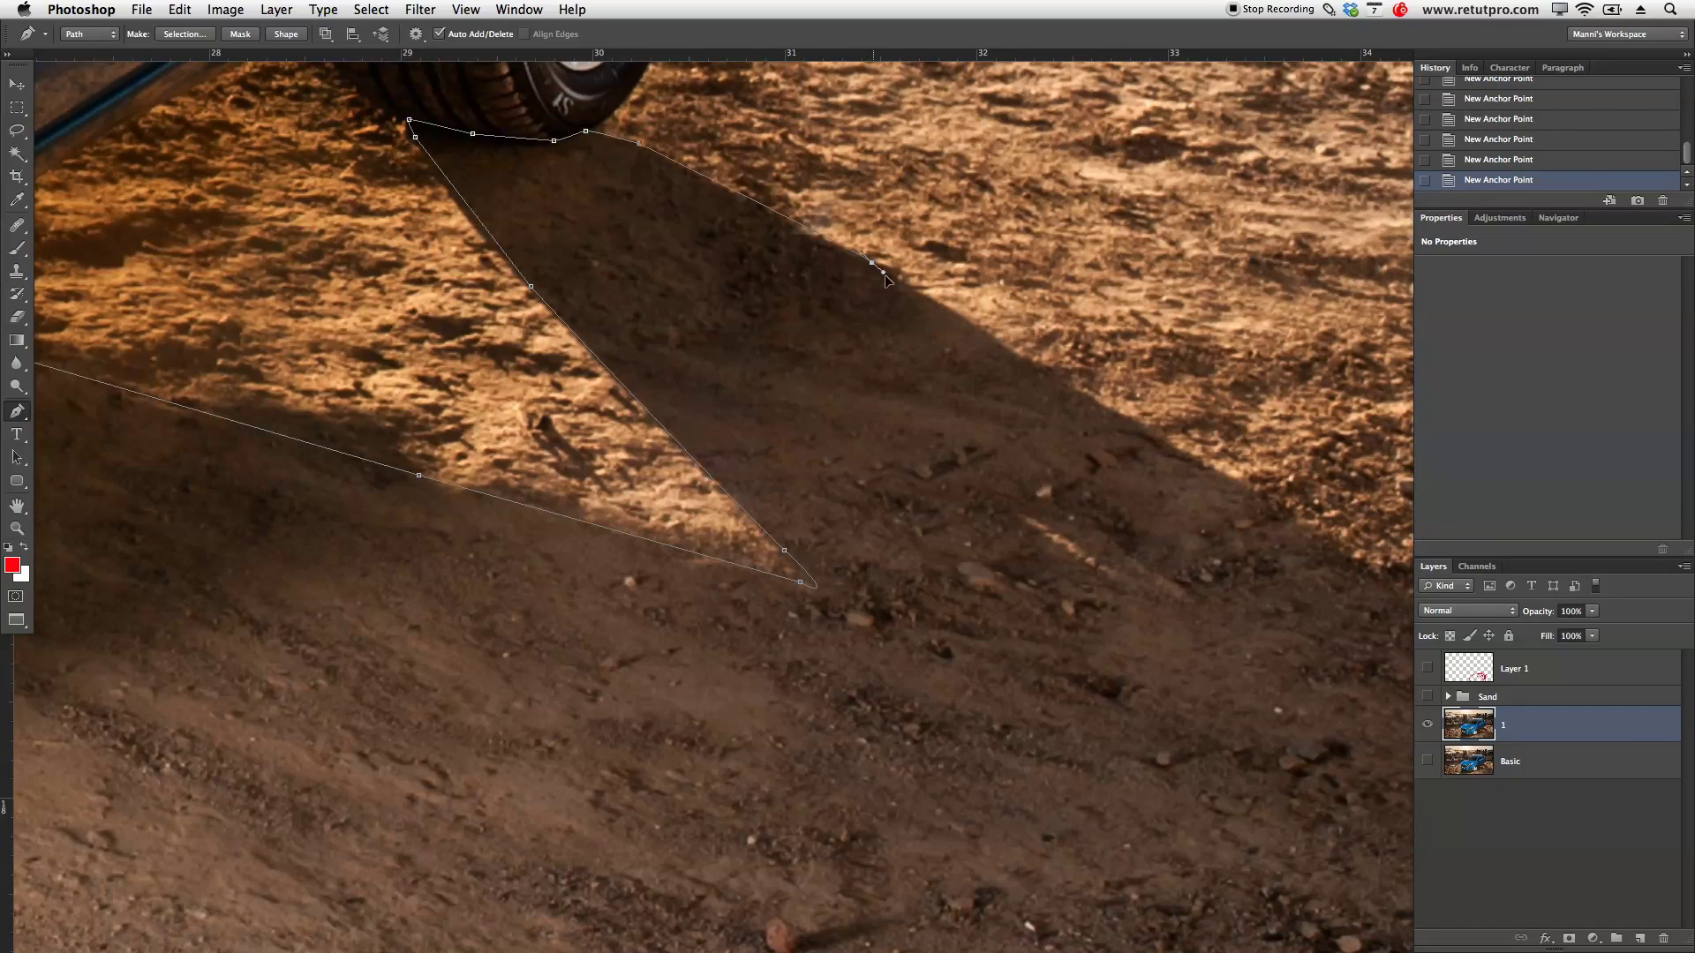
{"action": "left_click", "coordinate": [990, 334]}
{"action": "left_click", "coordinate": [1253, 482]}
{"action": "scroll", "coordinate": [1135, 519], "scroll_direction": "right", "scroll_amount": 10}
{"action": "scroll", "coordinate": [1135, 518], "scroll_direction": "down", "scroll_amount": 4}
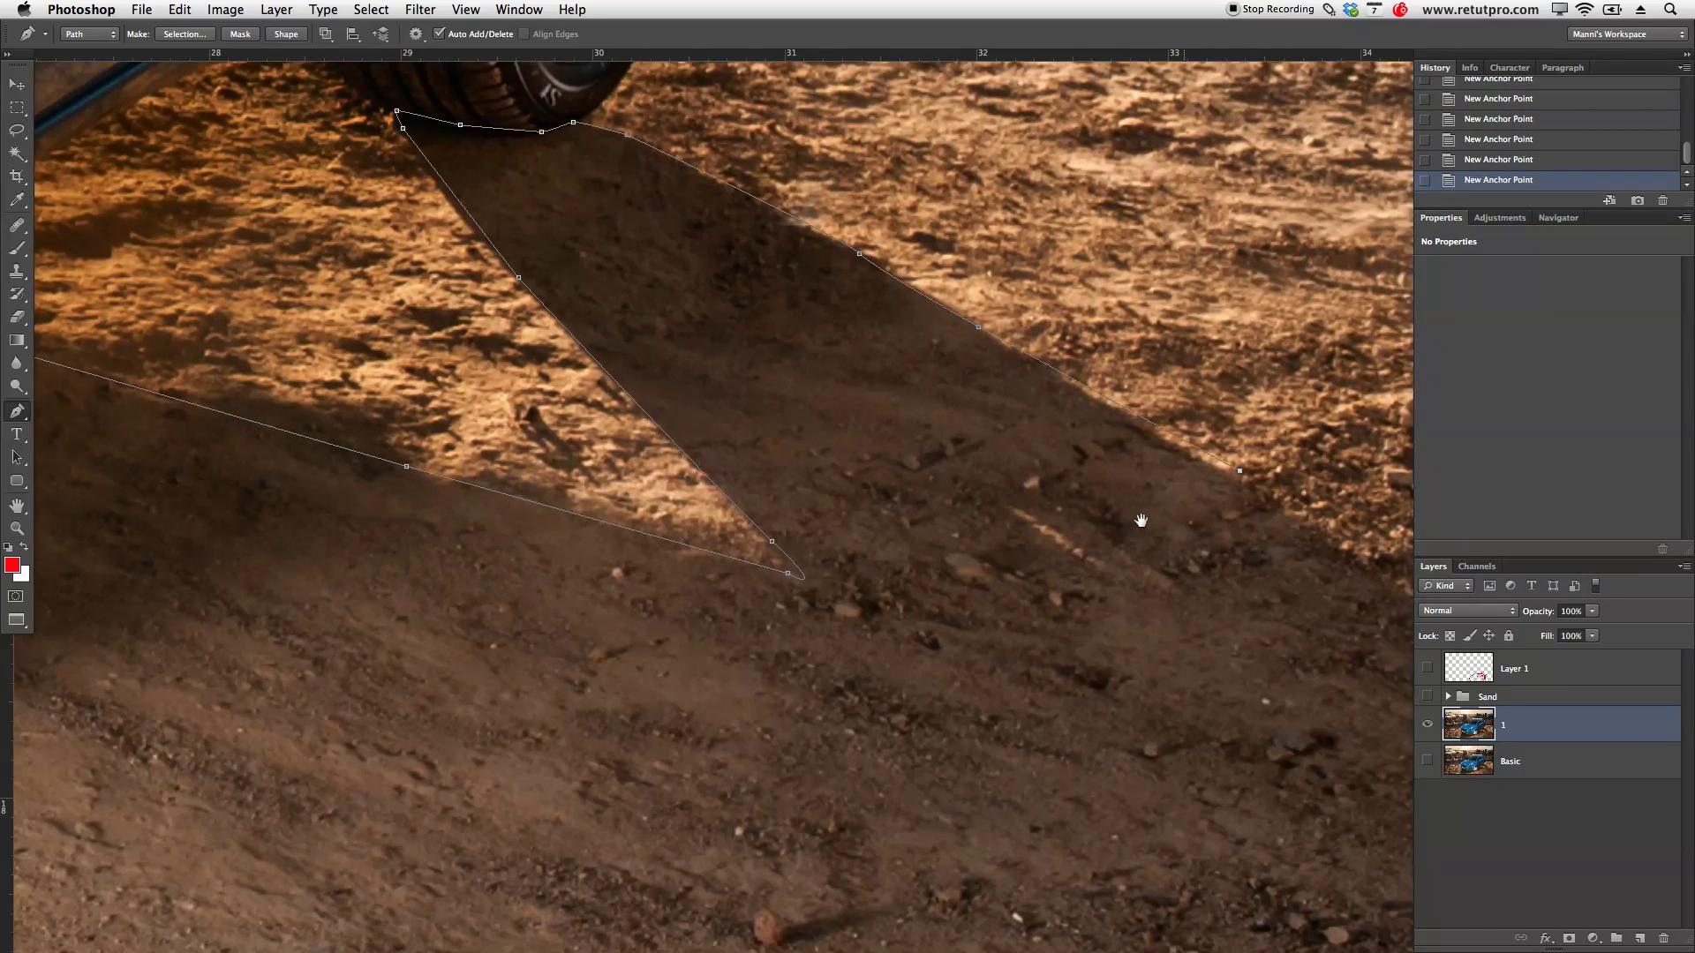
{"action": "left_click", "coordinate": [1099, 510]}
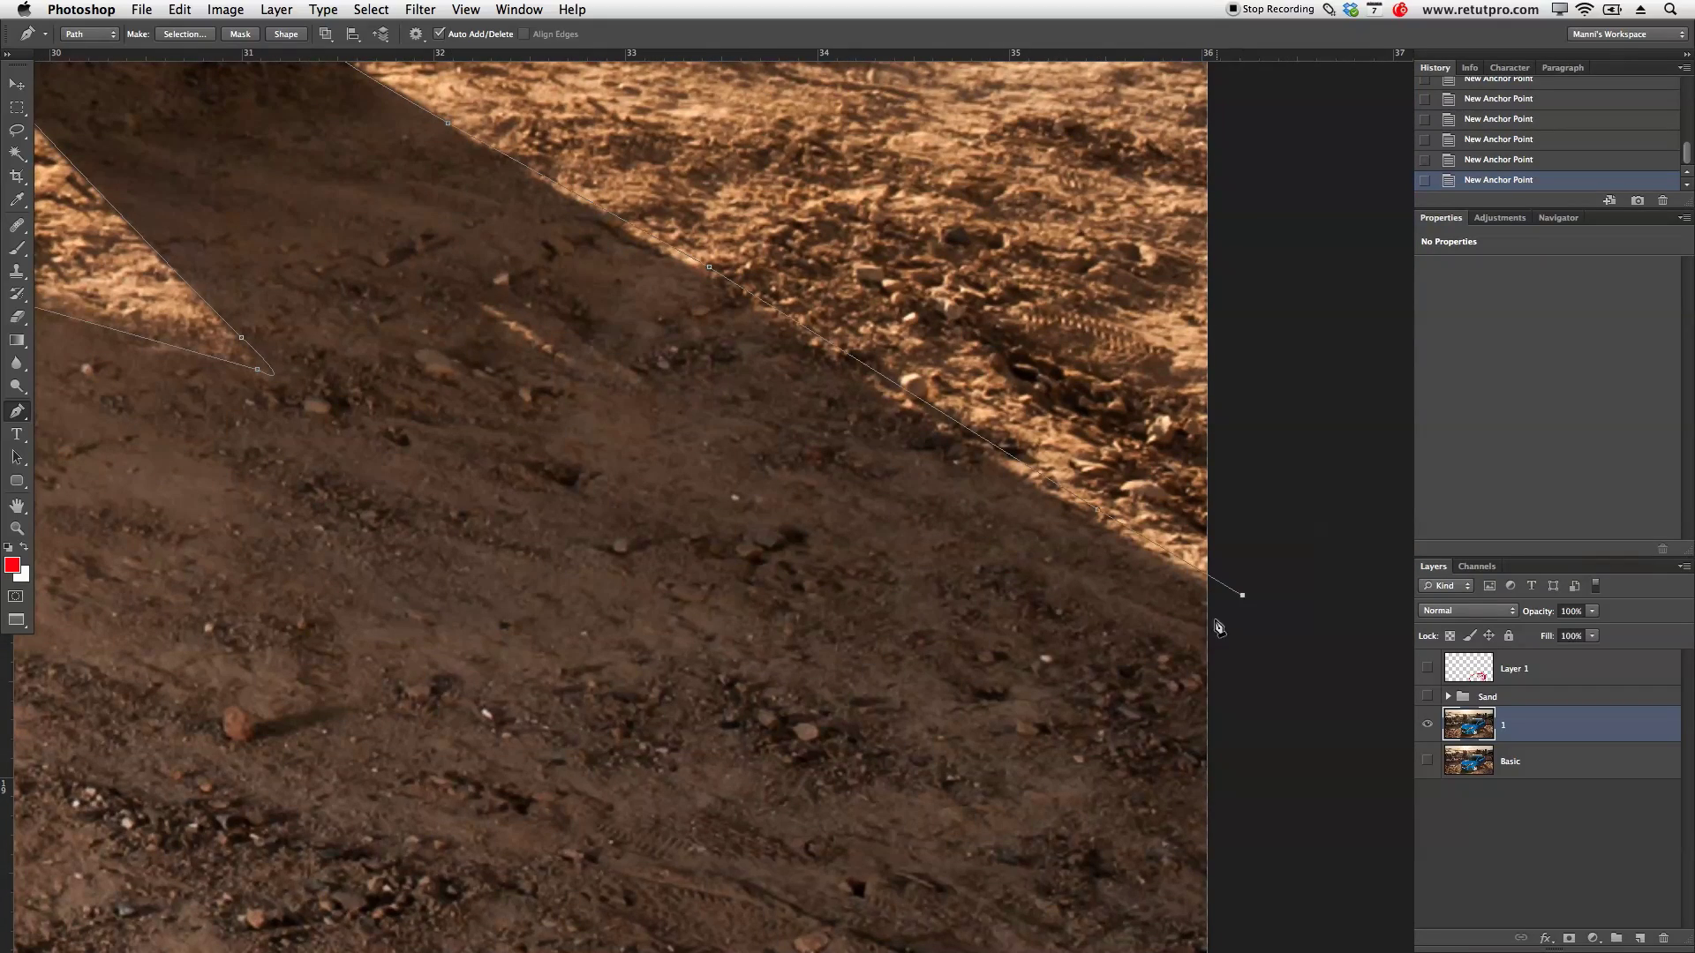
Step: Route the path around the outside of the canvas below the ground and close it at its starting anchor
{"action": "key", "text": "z"}
{"action": "left_click_drag", "start_coordinate": [1132, 616], "coordinate": [1016, 595]}
{"action": "left_click_drag", "start_coordinate": [967, 676], "coordinate": [994, 541]}
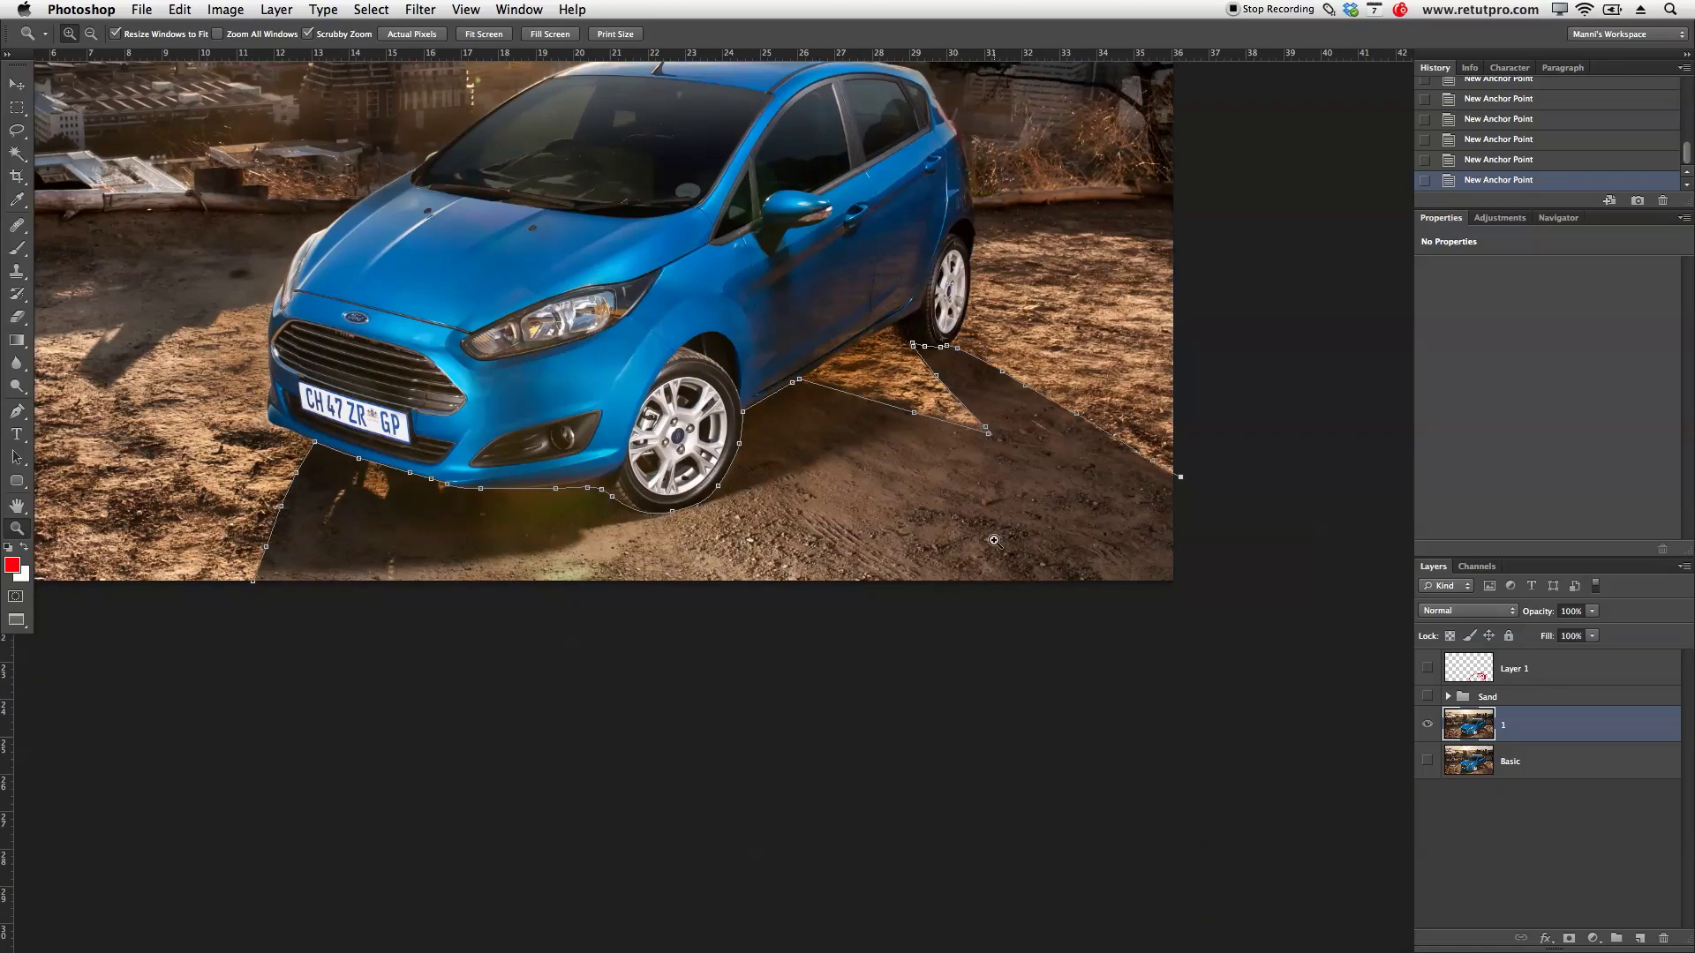
{"action": "key", "text": "p"}
{"action": "left_click", "coordinate": [1194, 525]}
{"action": "left_click", "coordinate": [1177, 601]}
{"action": "left_click", "coordinate": [1163, 617]}
{"action": "left_click", "coordinate": [1108, 616]}
{"action": "left_click", "coordinate": [994, 624]}
{"action": "left_click", "coordinate": [919, 624]}
{"action": "left_click", "coordinate": [790, 598]}
{"action": "left_click", "coordinate": [560, 599]}
{"action": "left_click", "coordinate": [337, 609]}
{"action": "left_click", "coordinate": [249, 593]}
{"action": "left_click", "coordinate": [255, 587]}
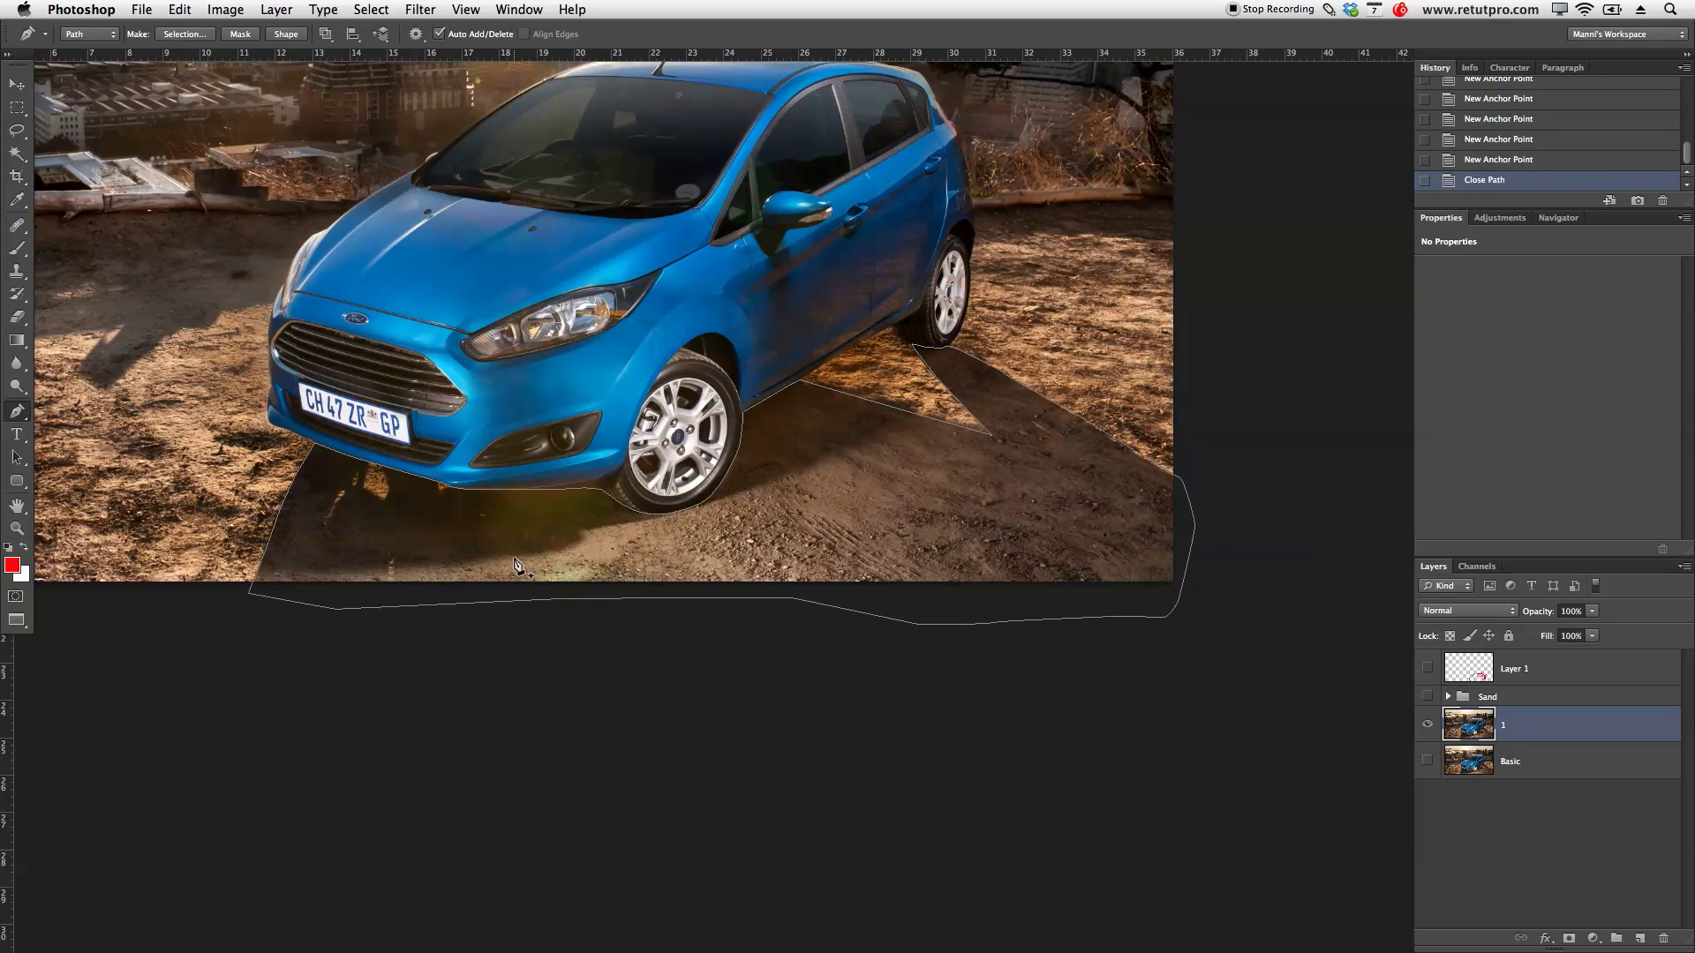
Step: Convert the closed path into a new anti-aliased selection with a feather radius of 0 pixels
{"action": "right_click", "coordinate": [860, 500]}
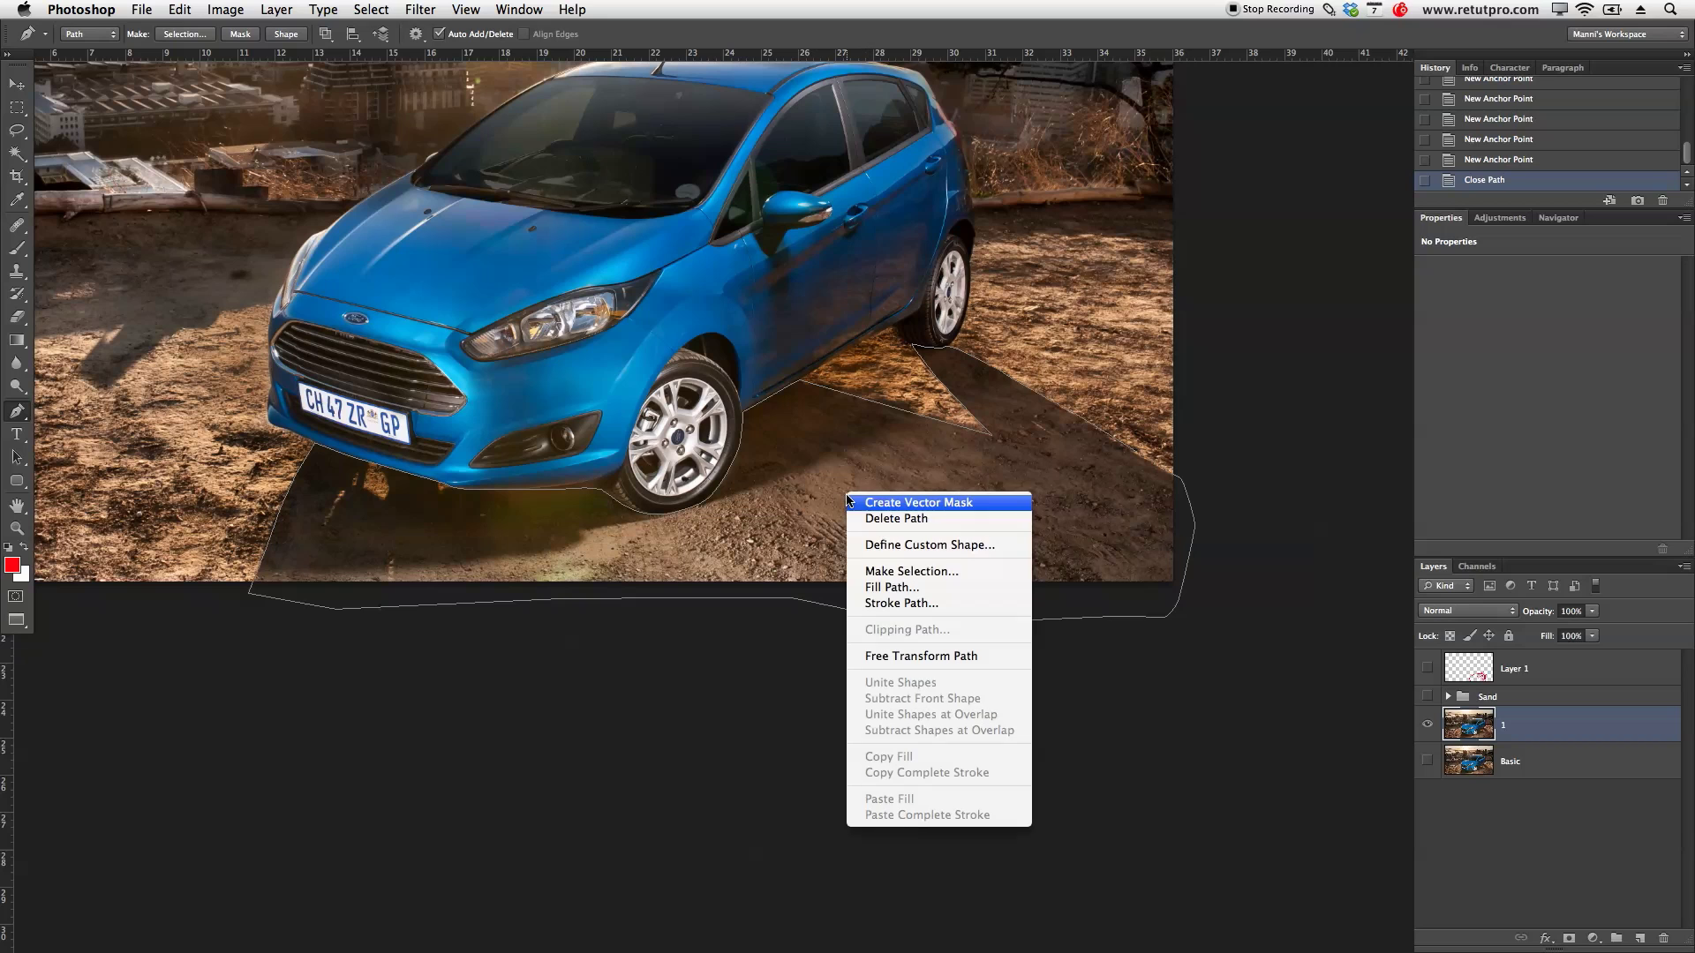
{"action": "left_click", "coordinate": [875, 575]}
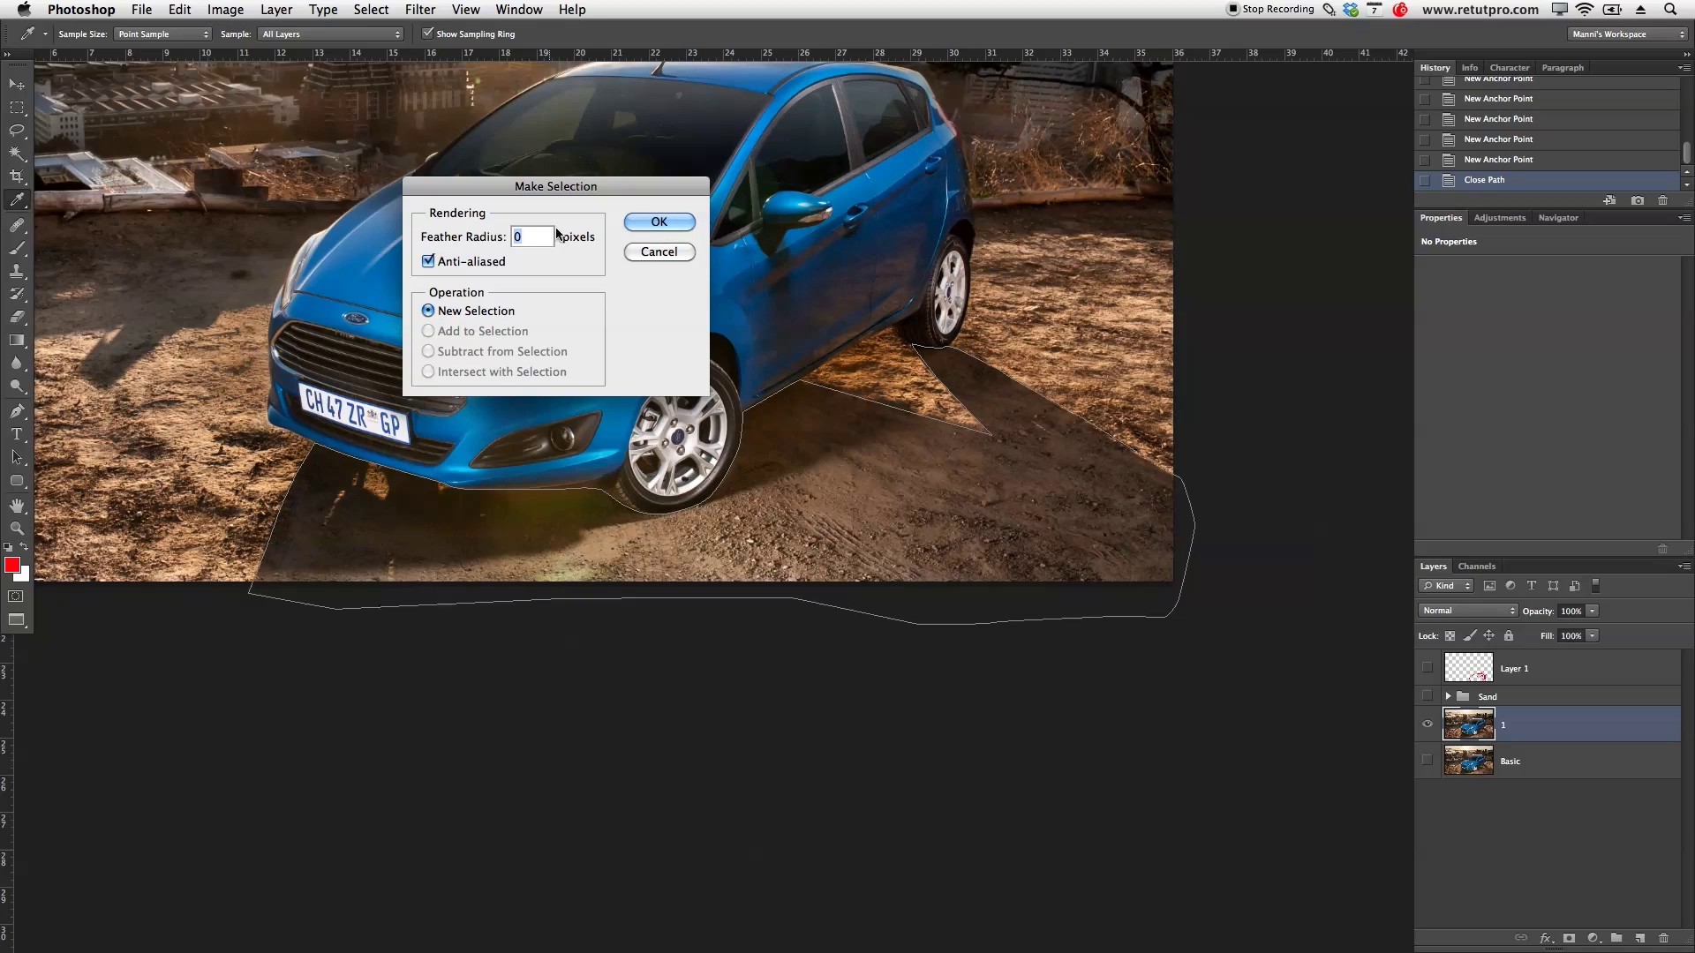
{"action": "left_click", "coordinate": [670, 227]}
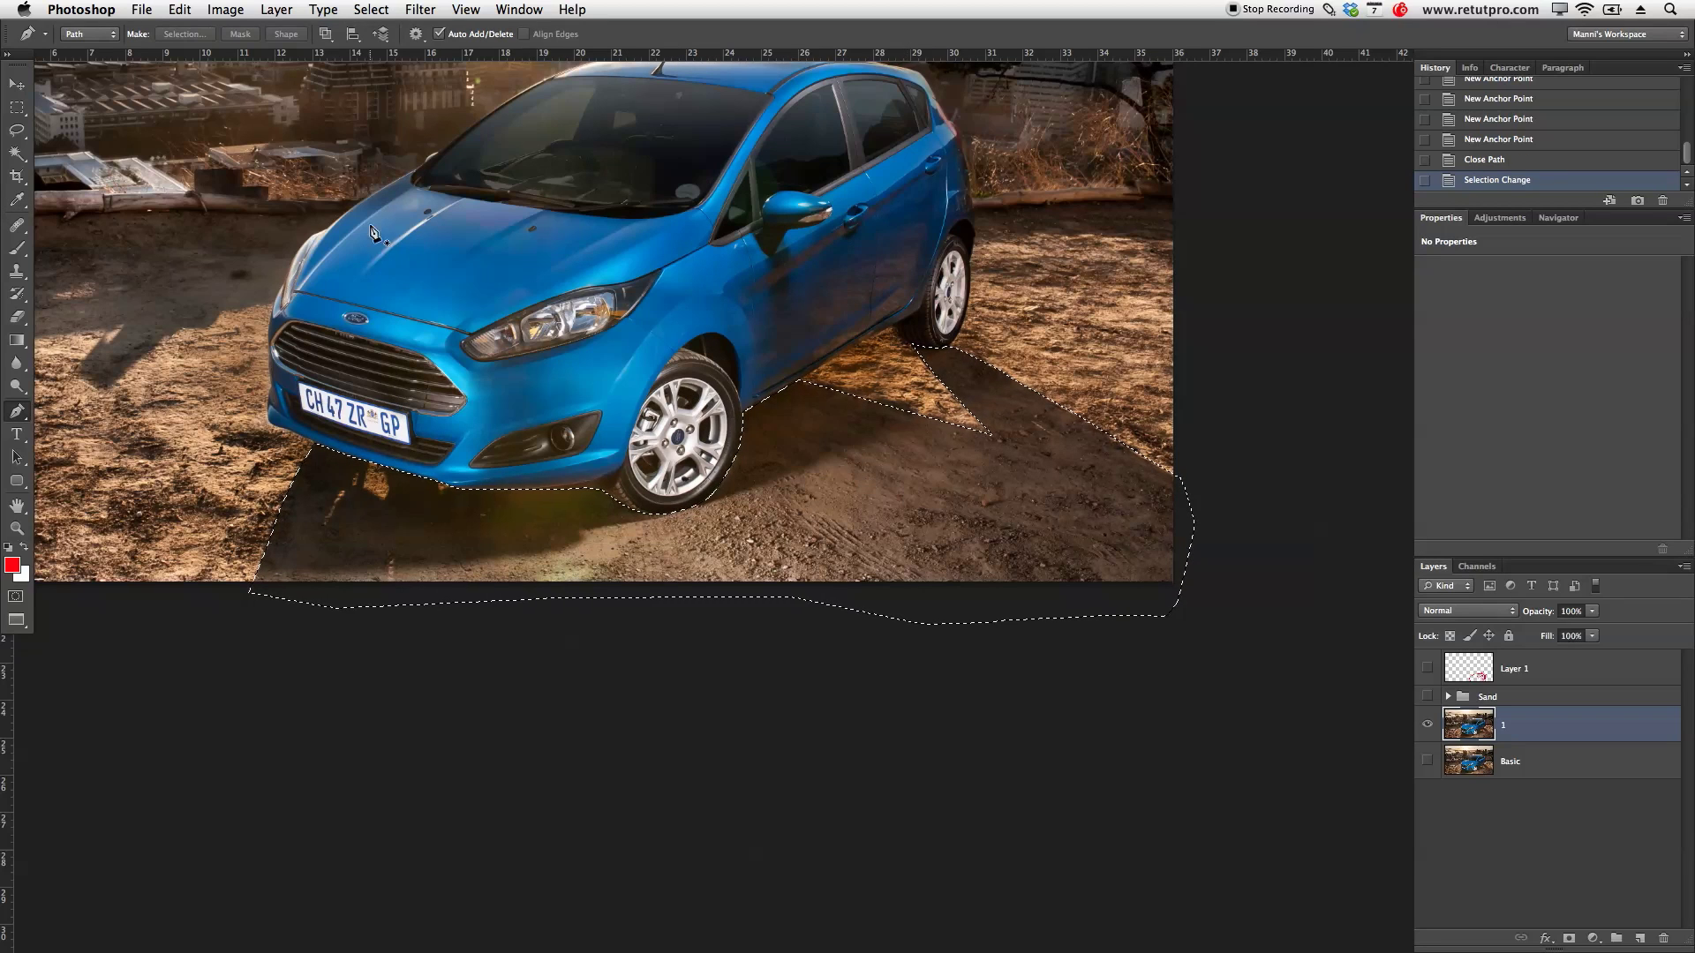
Step: Save the selection as a new channel named "Shadow"
{"action": "left_click", "coordinate": [21, 110]}
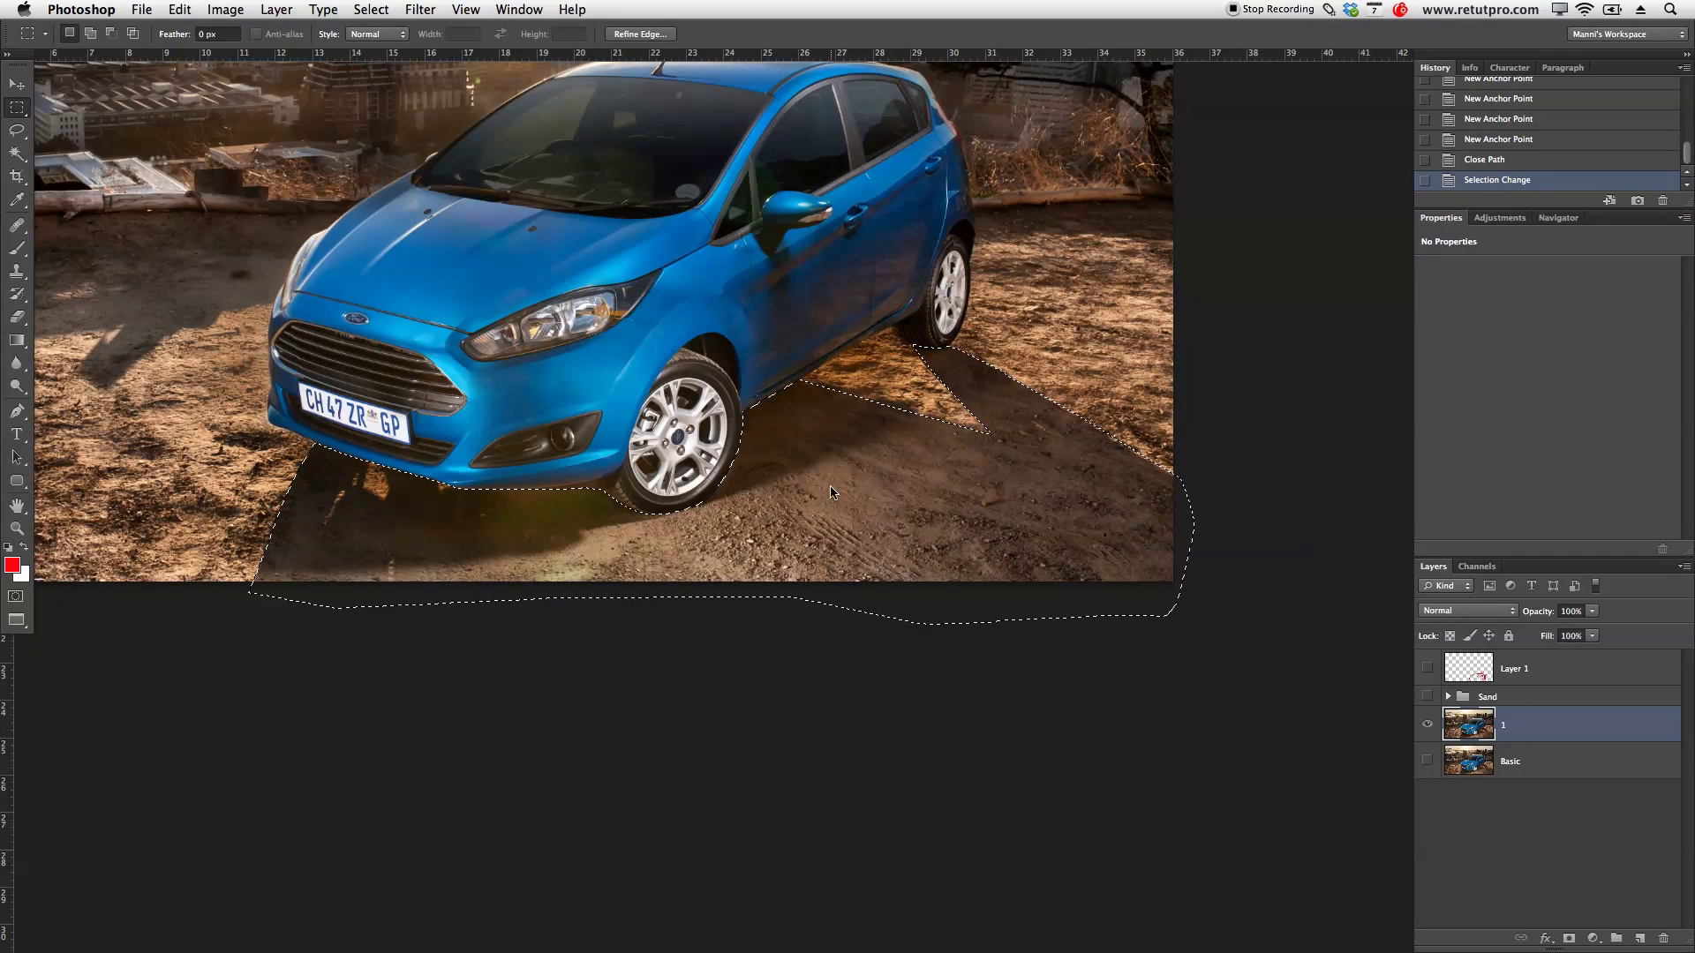
{"action": "right_click", "coordinate": [830, 491]}
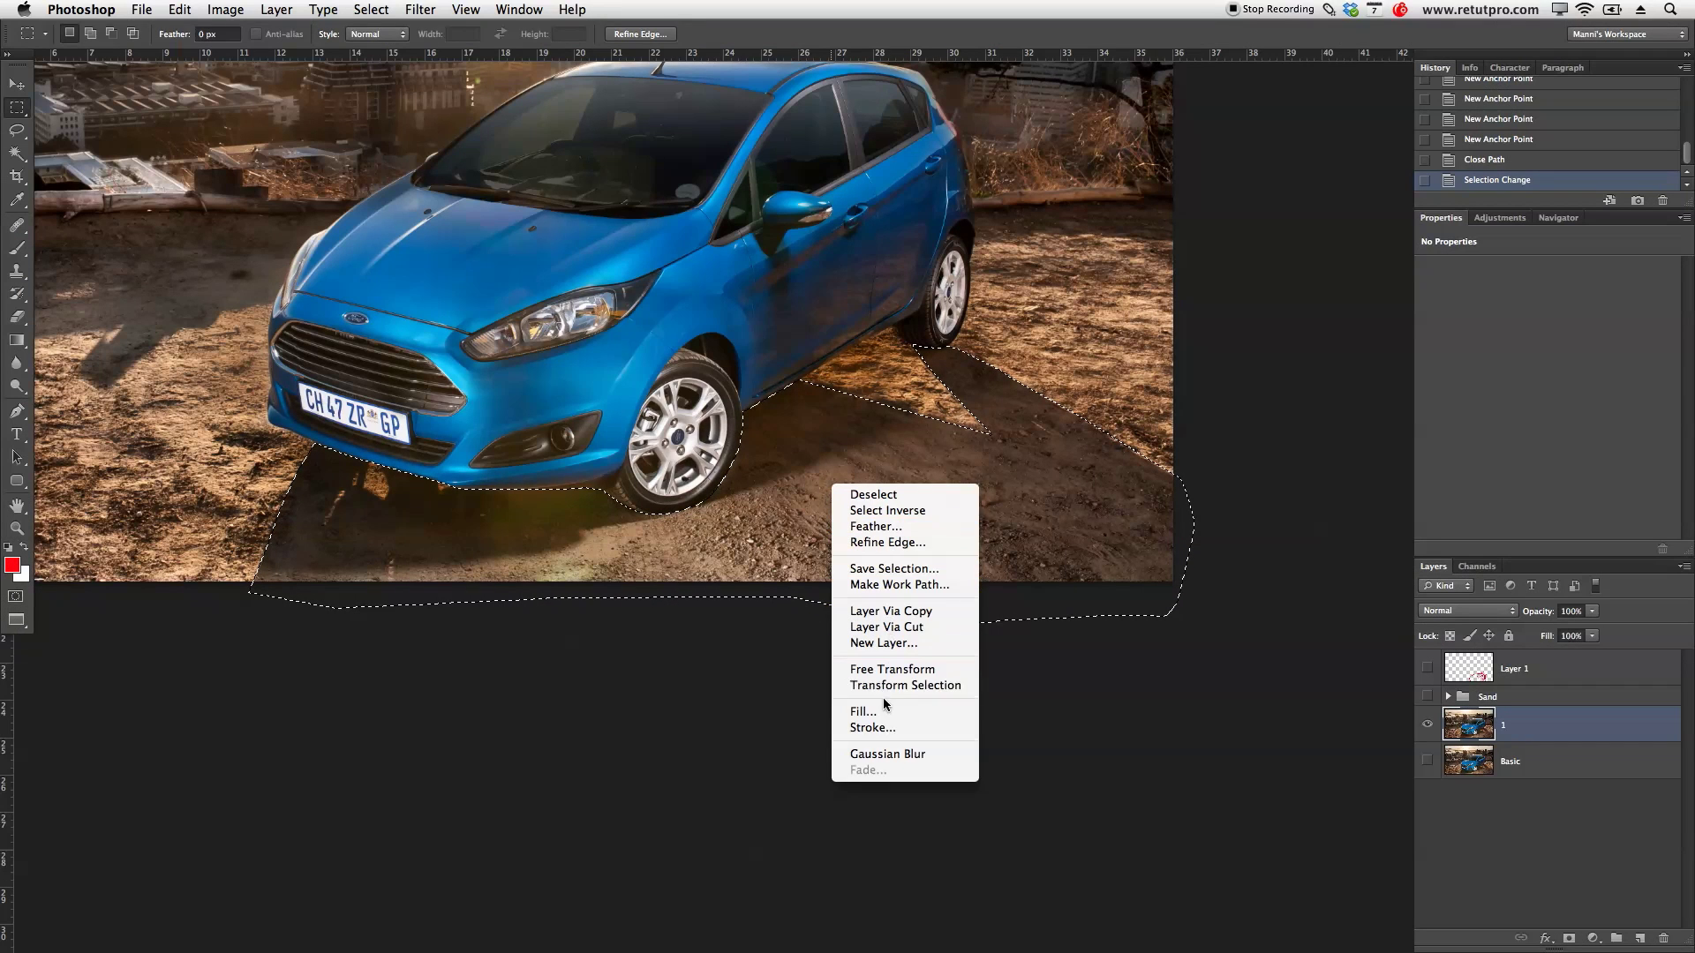
{"action": "left_click", "coordinate": [908, 568]}
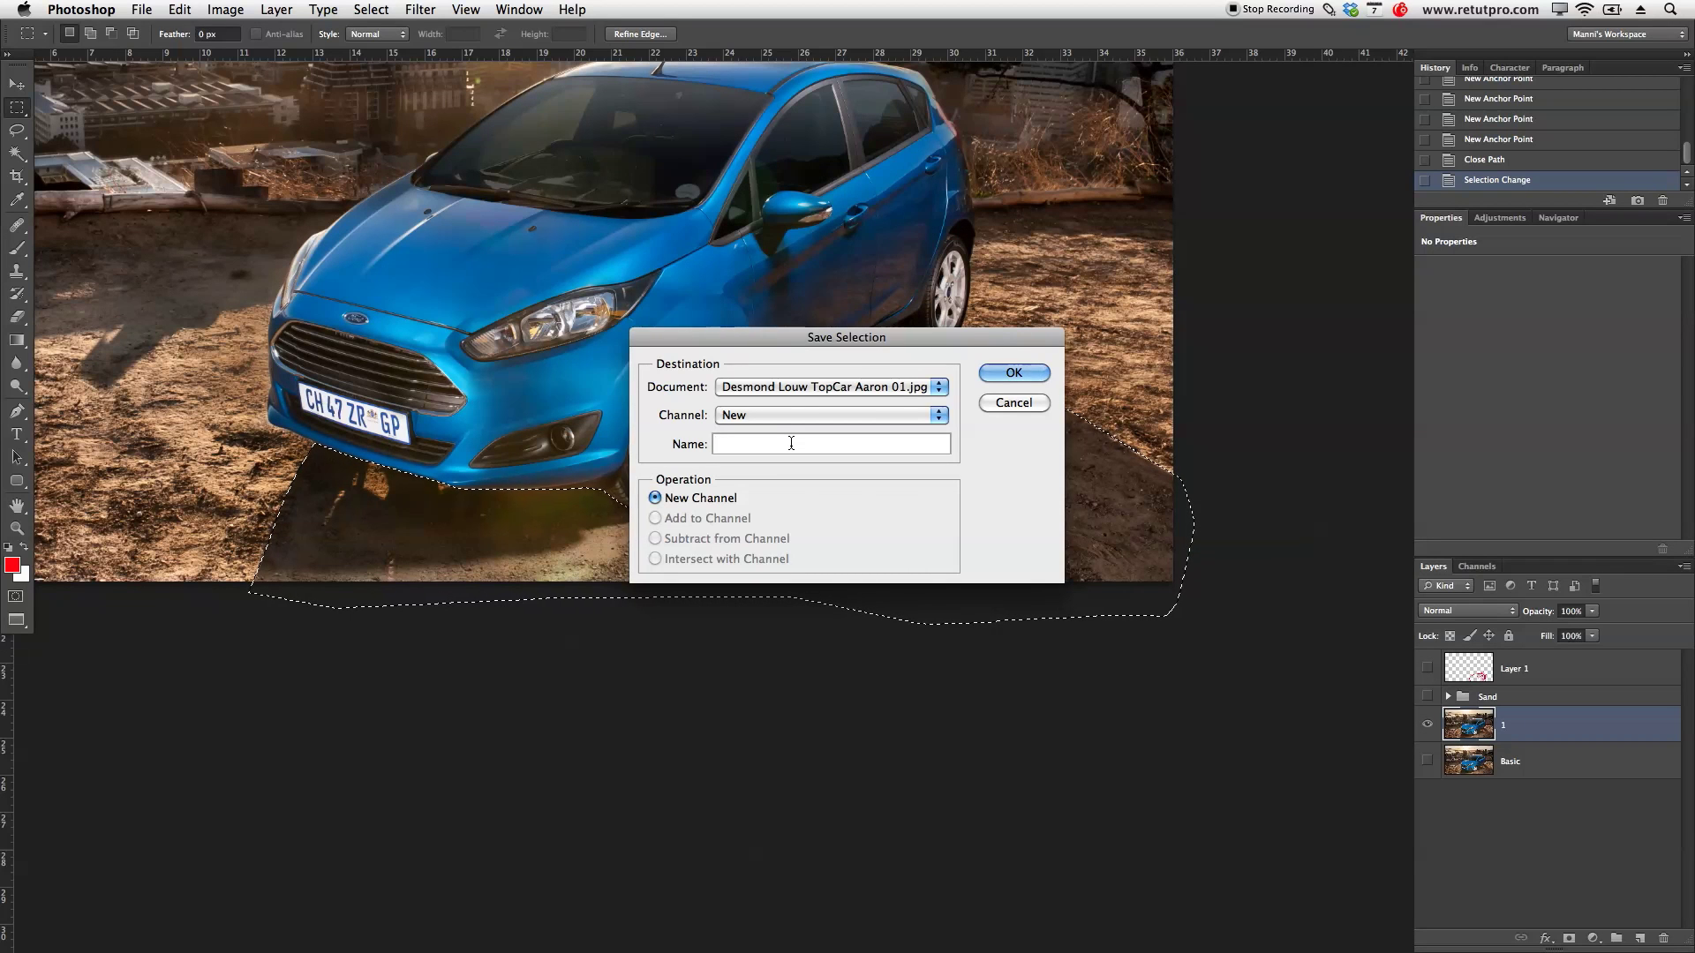
{"action": "type", "text": "Shadow"}
{"action": "key", "text": "Return"}
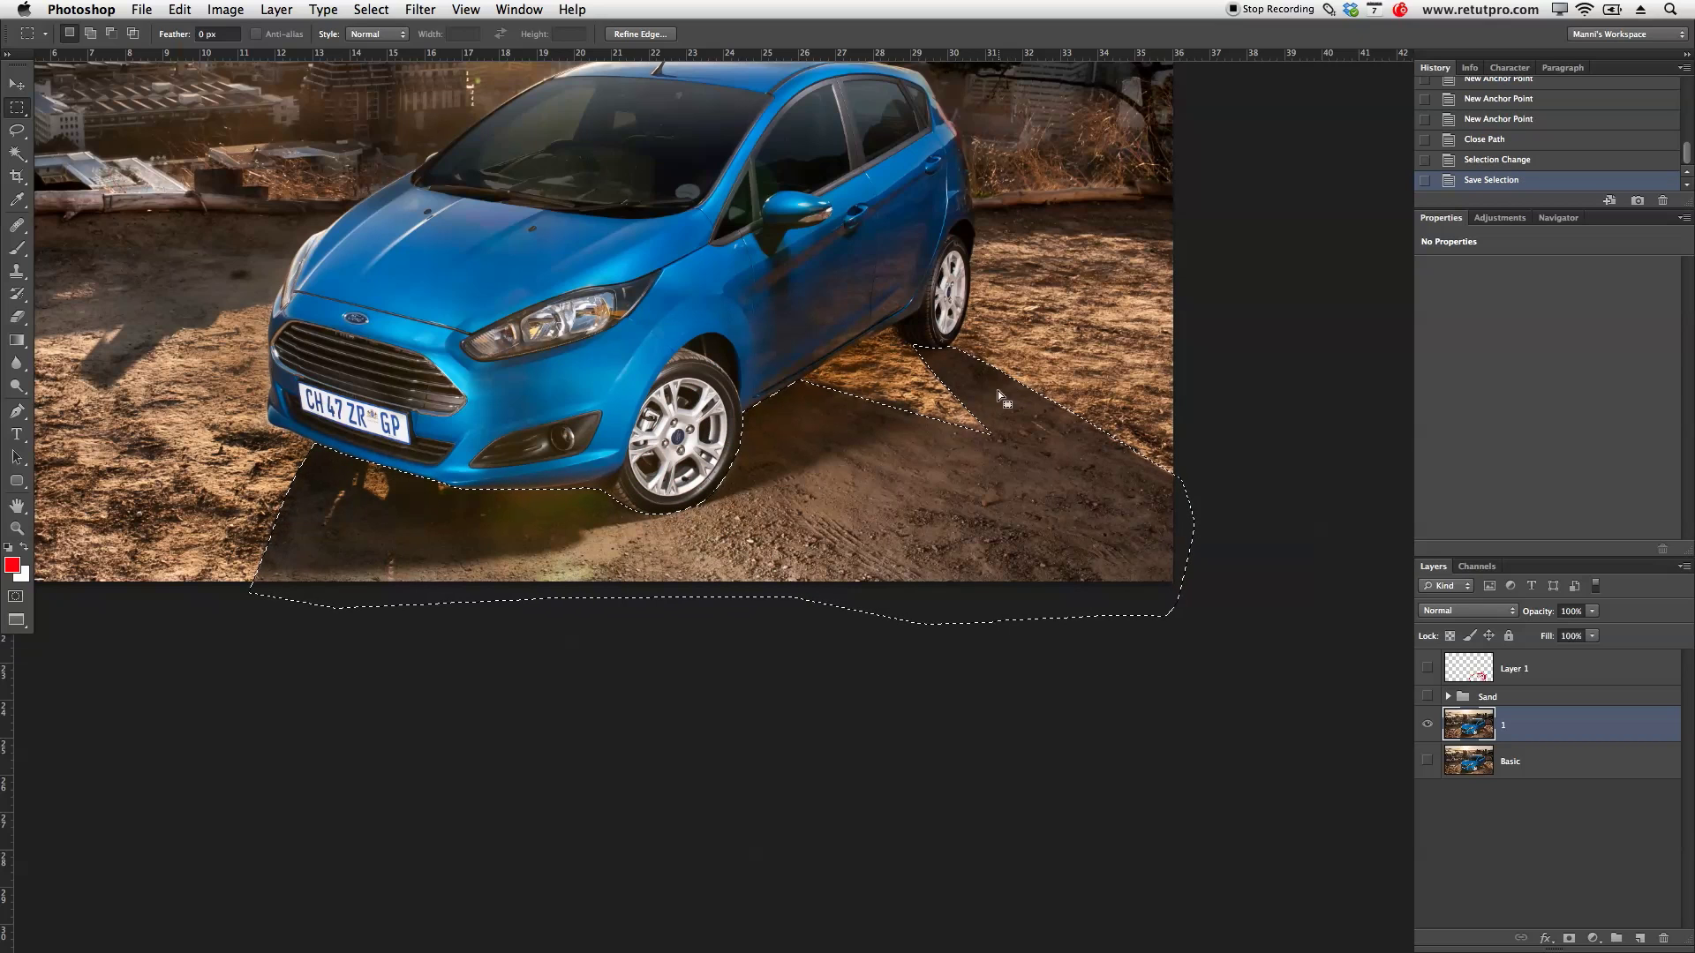
Step: Add a new layer, move it above the Sand group and rename it "Shadow 2"
{"action": "left_click_drag", "start_coordinate": [980, 495], "coordinate": [991, 559]}
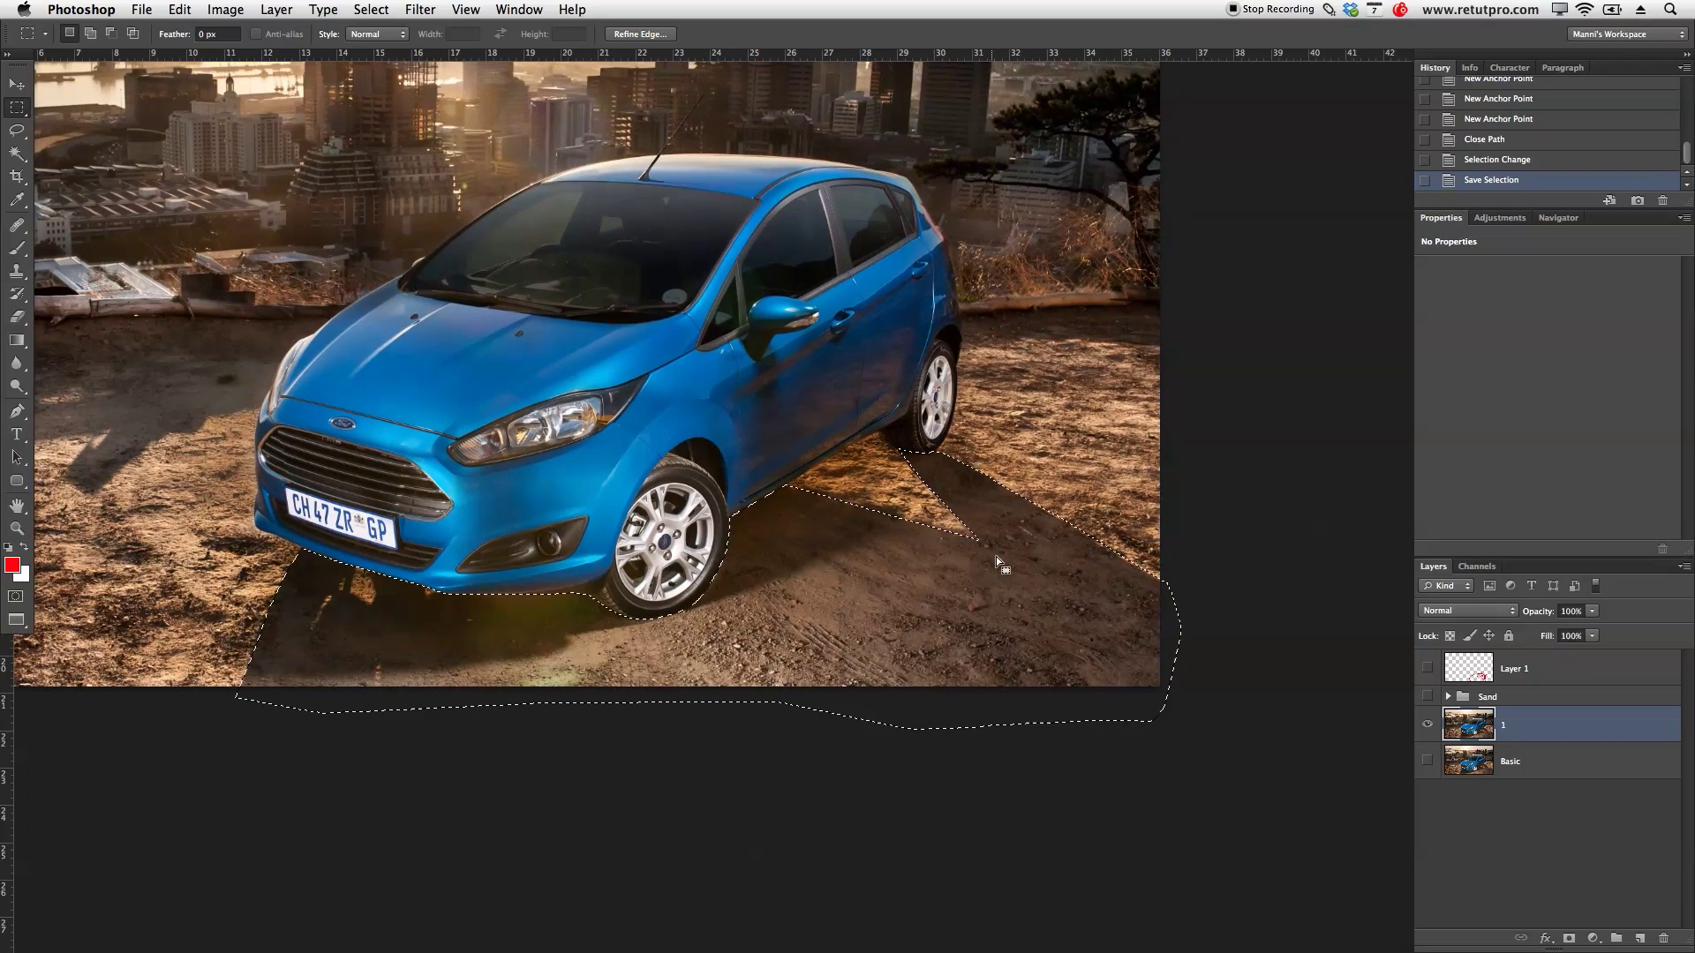
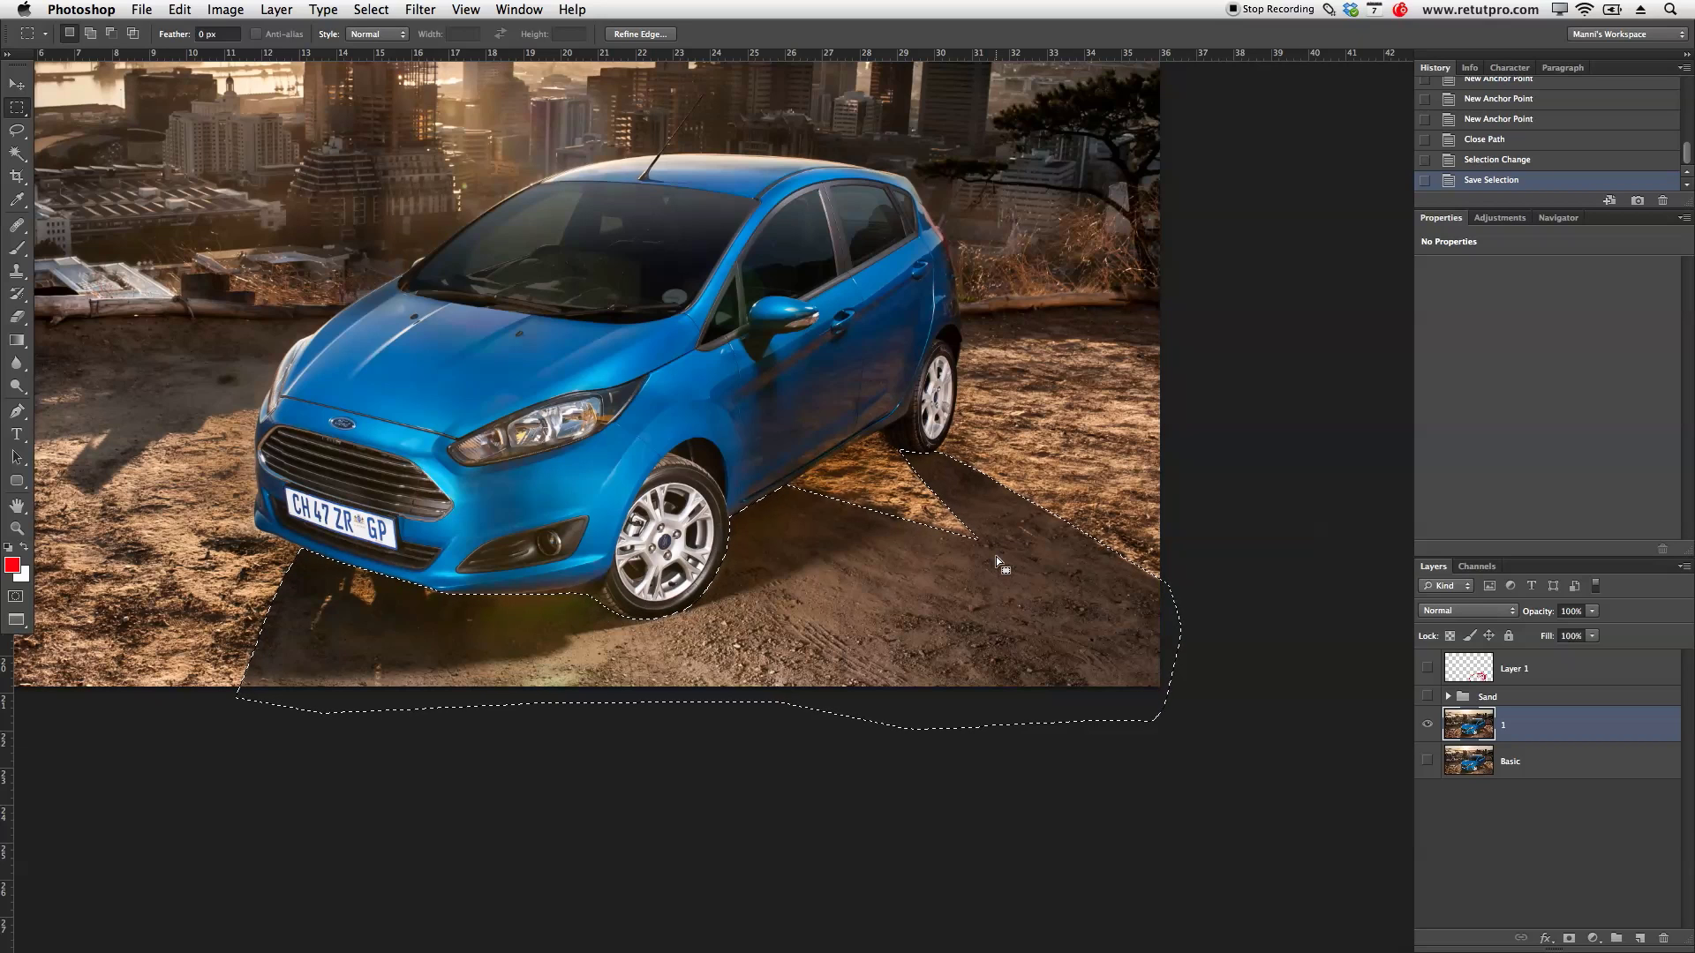
{"action": "left_click", "coordinate": [1629, 940]}
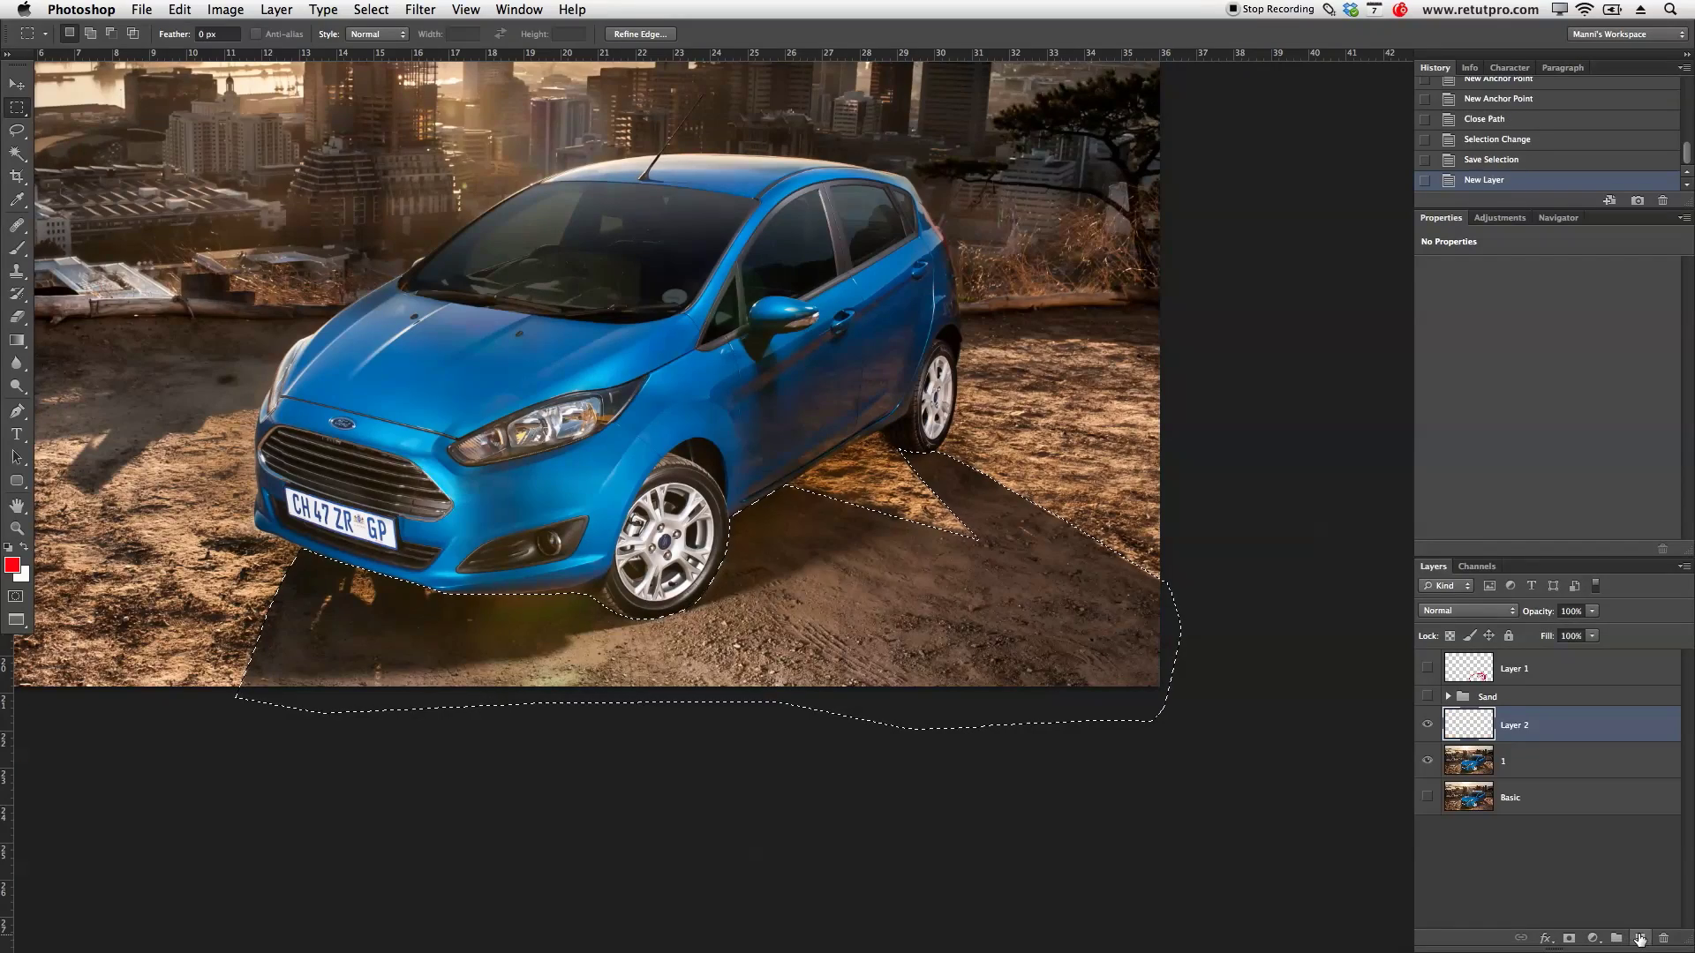
{"action": "left_click_drag", "start_coordinate": [1506, 733], "coordinate": [1503, 691]}
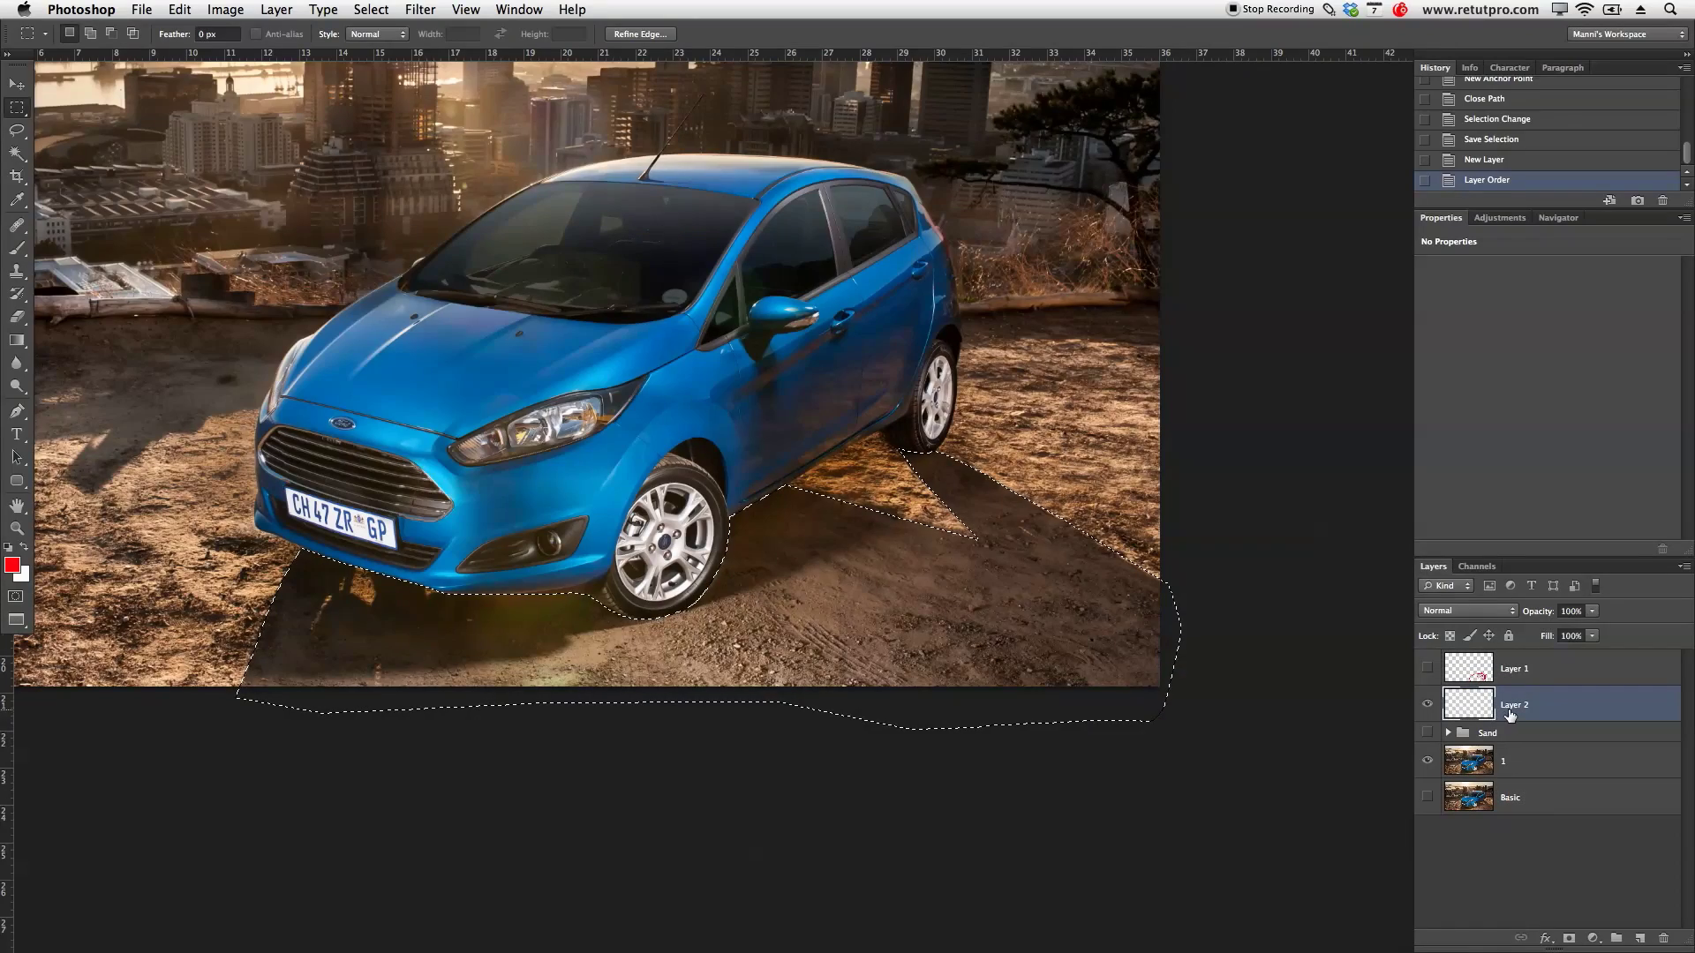
{"action": "double_click", "coordinate": [1513, 704]}
{"action": "type", "text": "Shadow"}
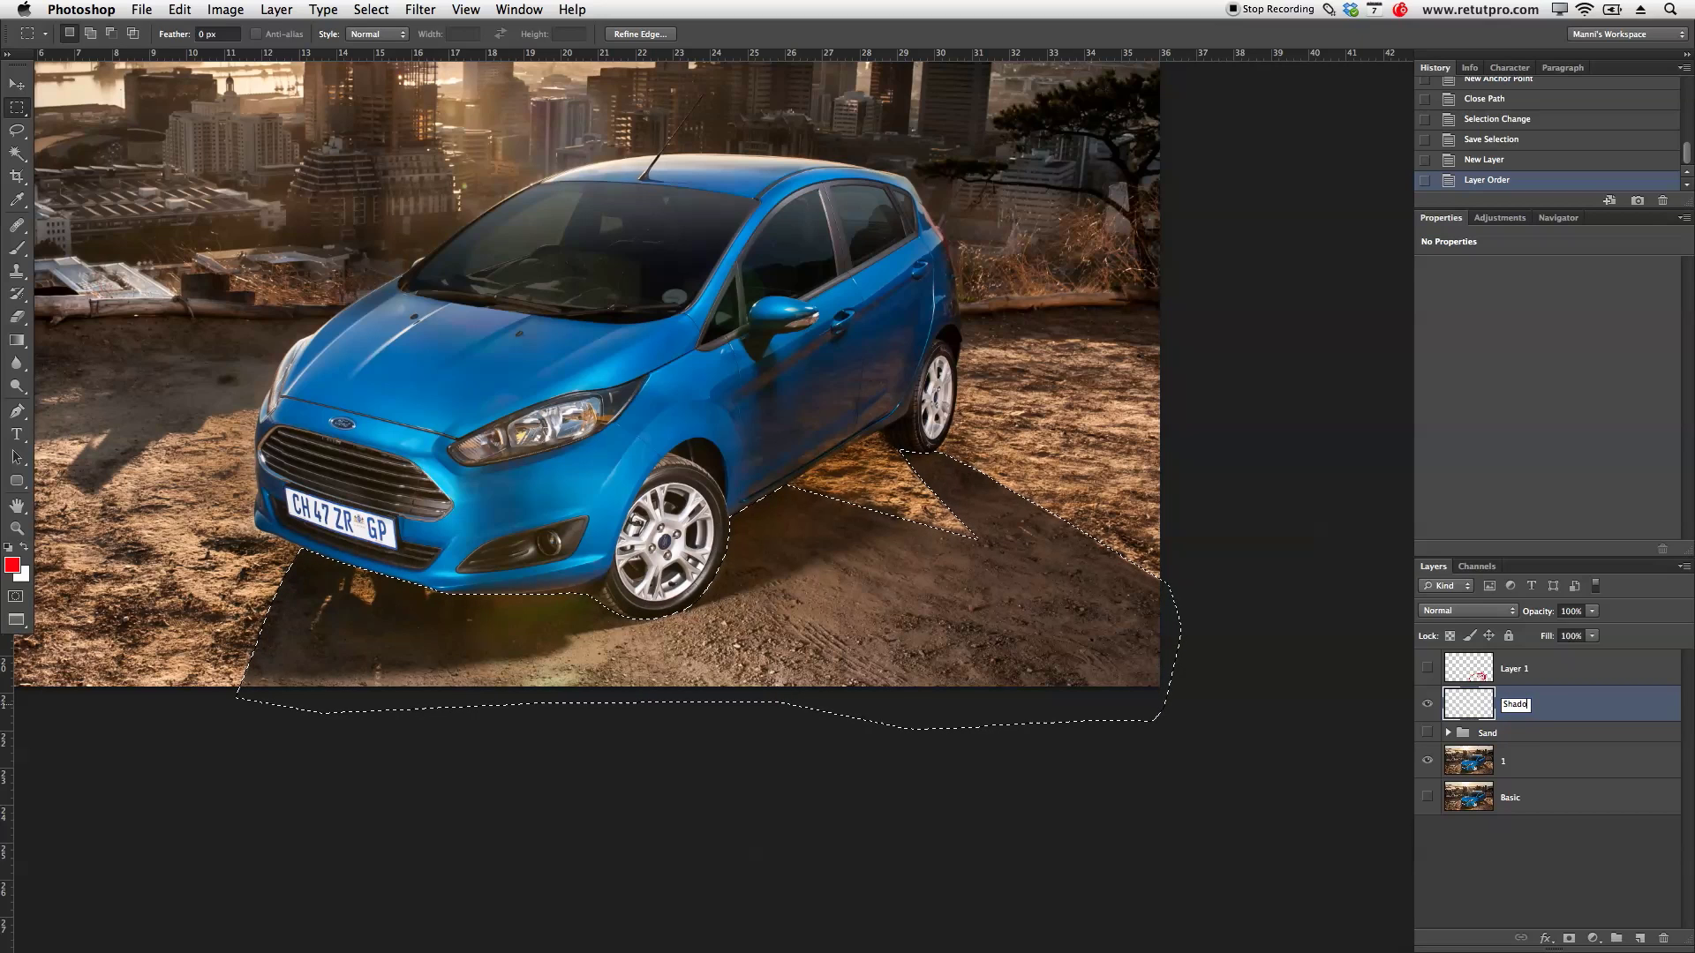
{"action": "type", "text": " 2"}
{"action": "key", "text": "Return"}
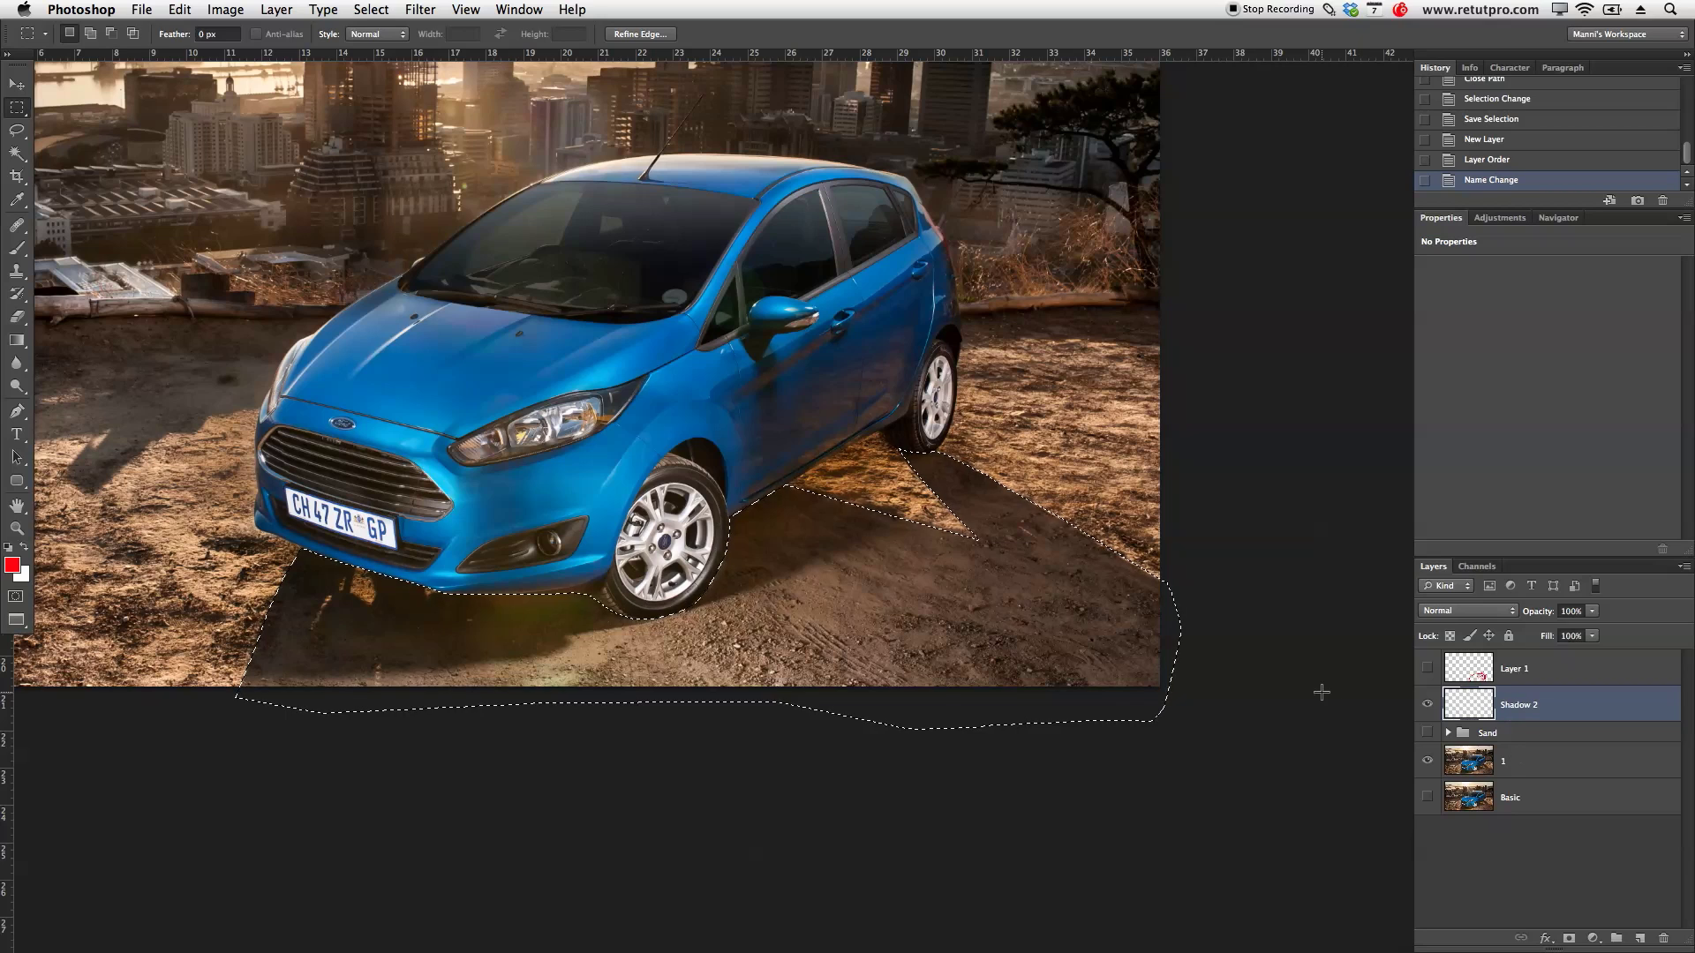
Step: Fill the selection on the Shadow 2 layer with black in Normal mode at 100% opacity and deselect
{"action": "right_click", "coordinate": [823, 587]}
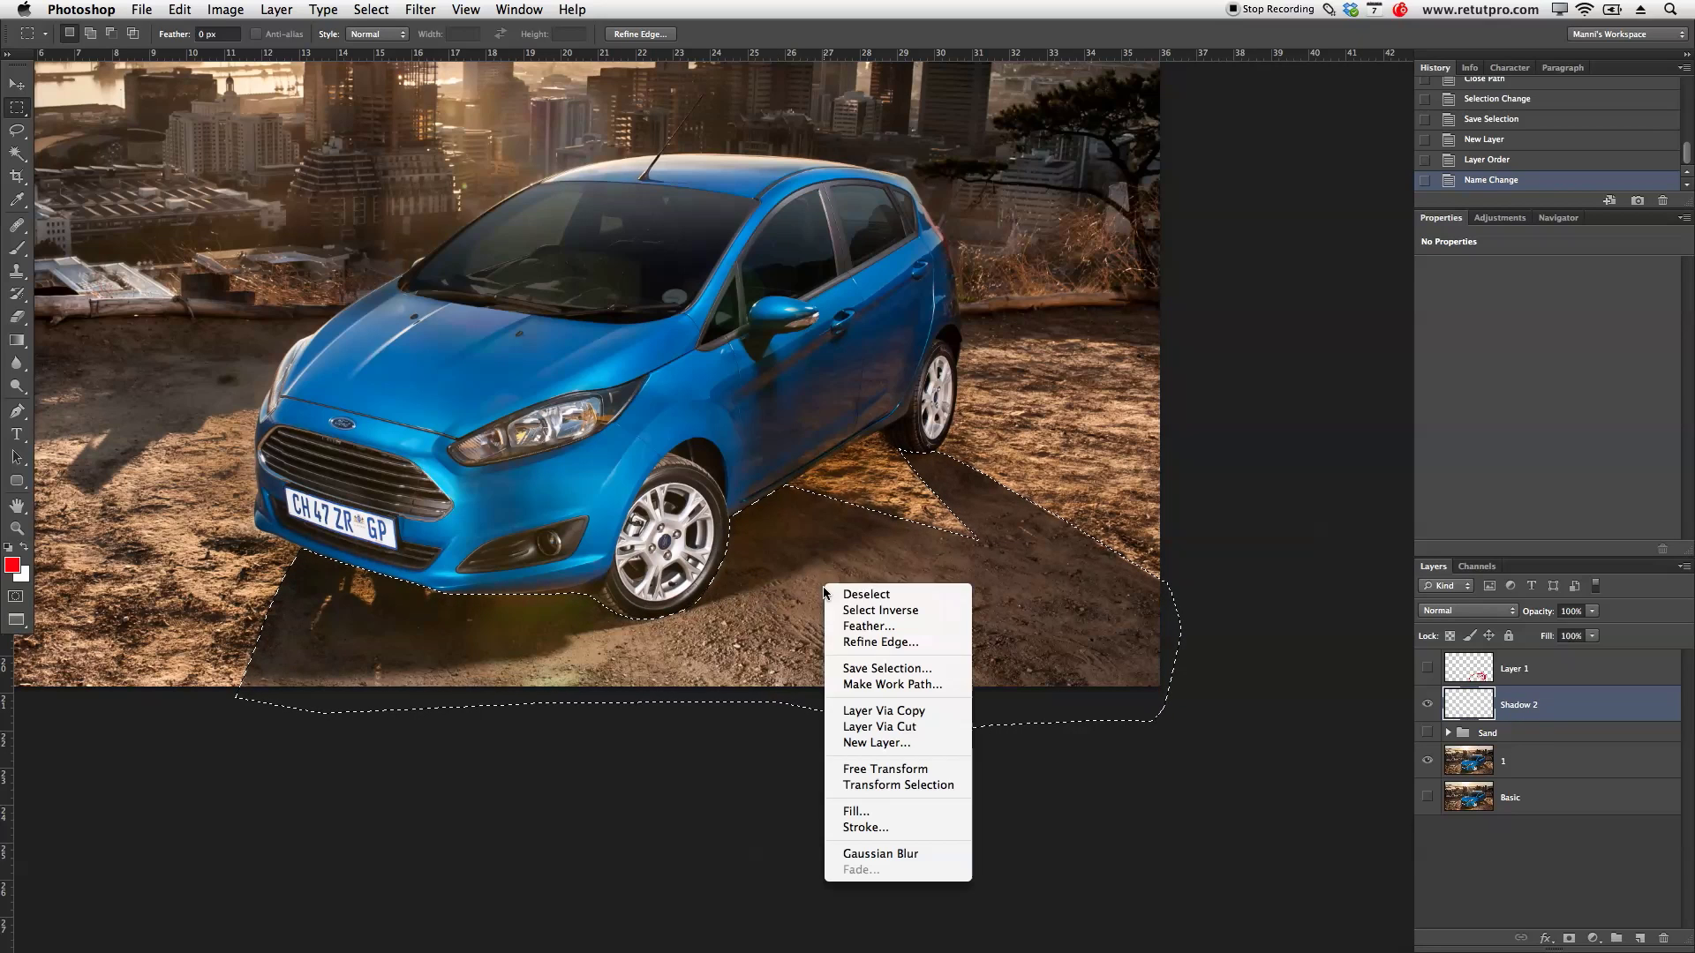
{"action": "left_click", "coordinate": [857, 810]}
{"action": "left_click", "coordinate": [874, 170]}
{"action": "left_click", "coordinate": [862, 255]}
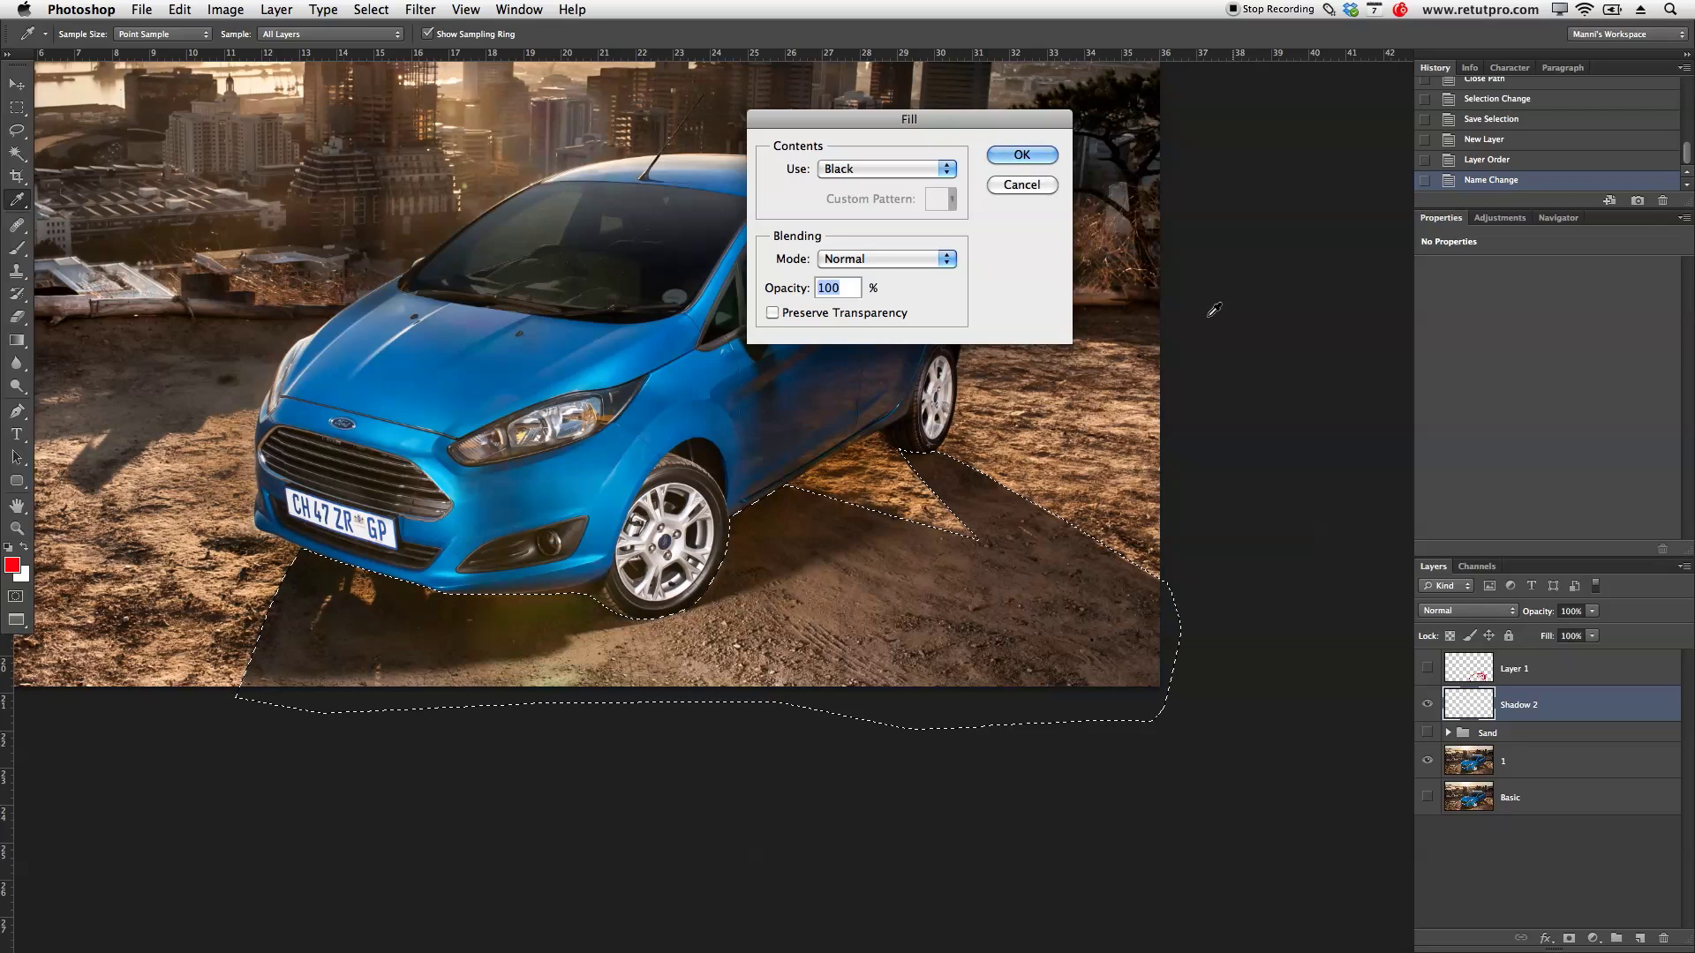
{"action": "left_click", "coordinate": [1016, 159]}
{"action": "key", "text": "m"}
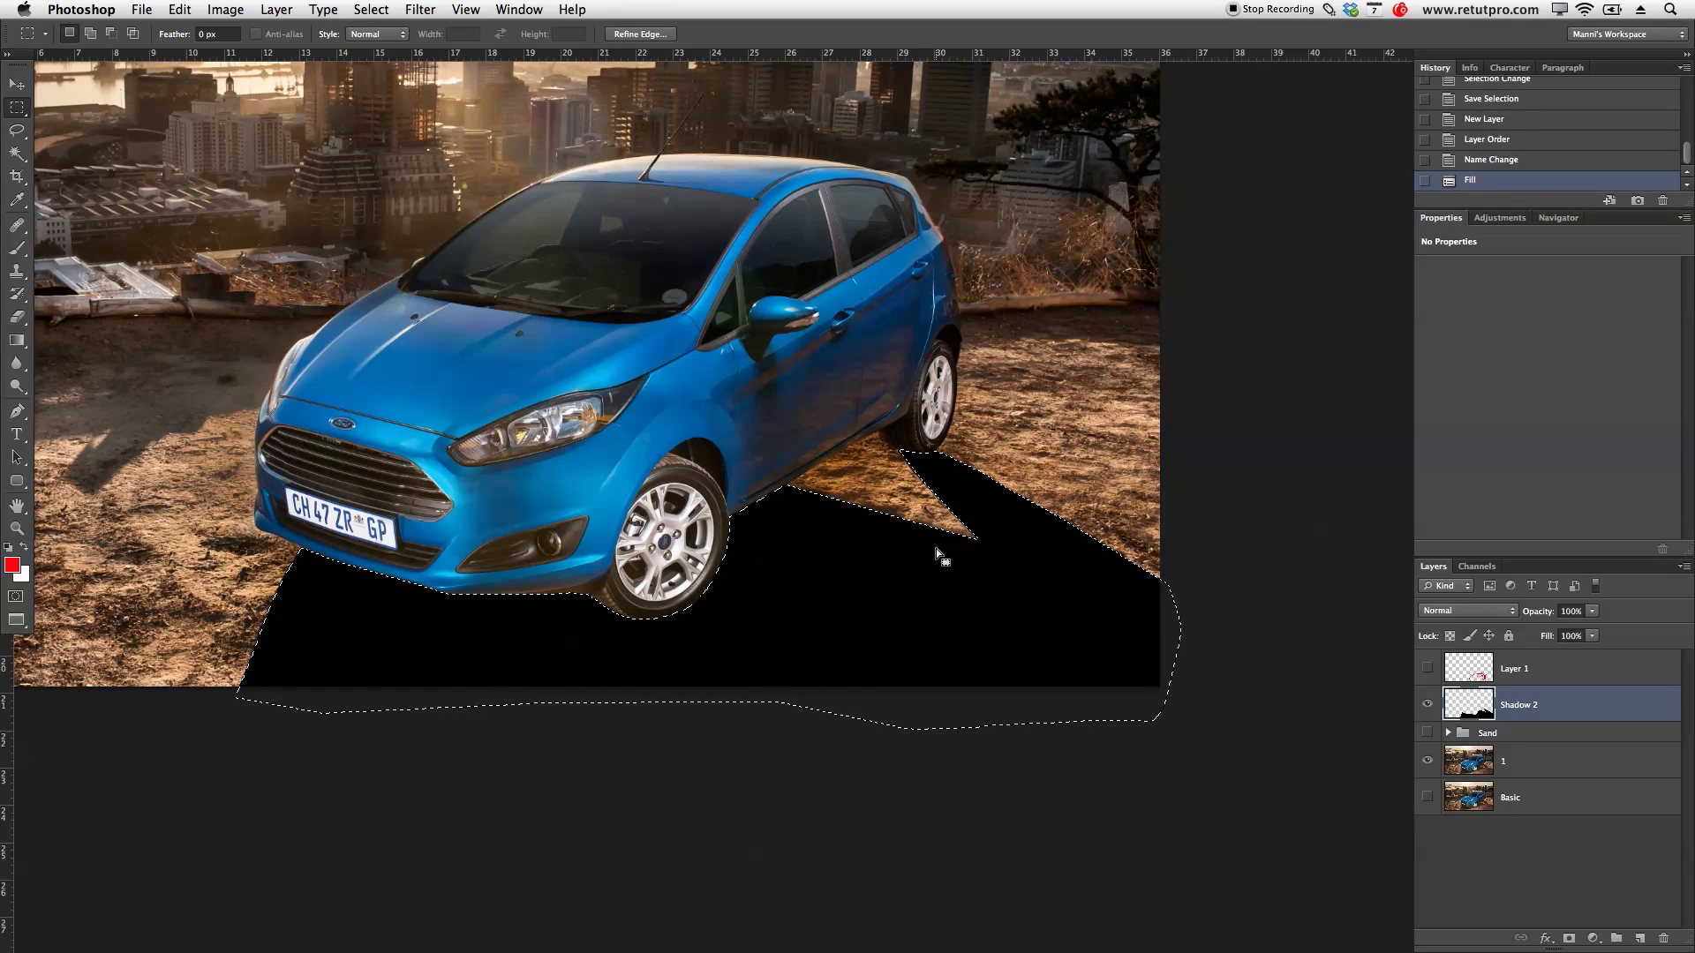
{"action": "key", "text": "super+d"}
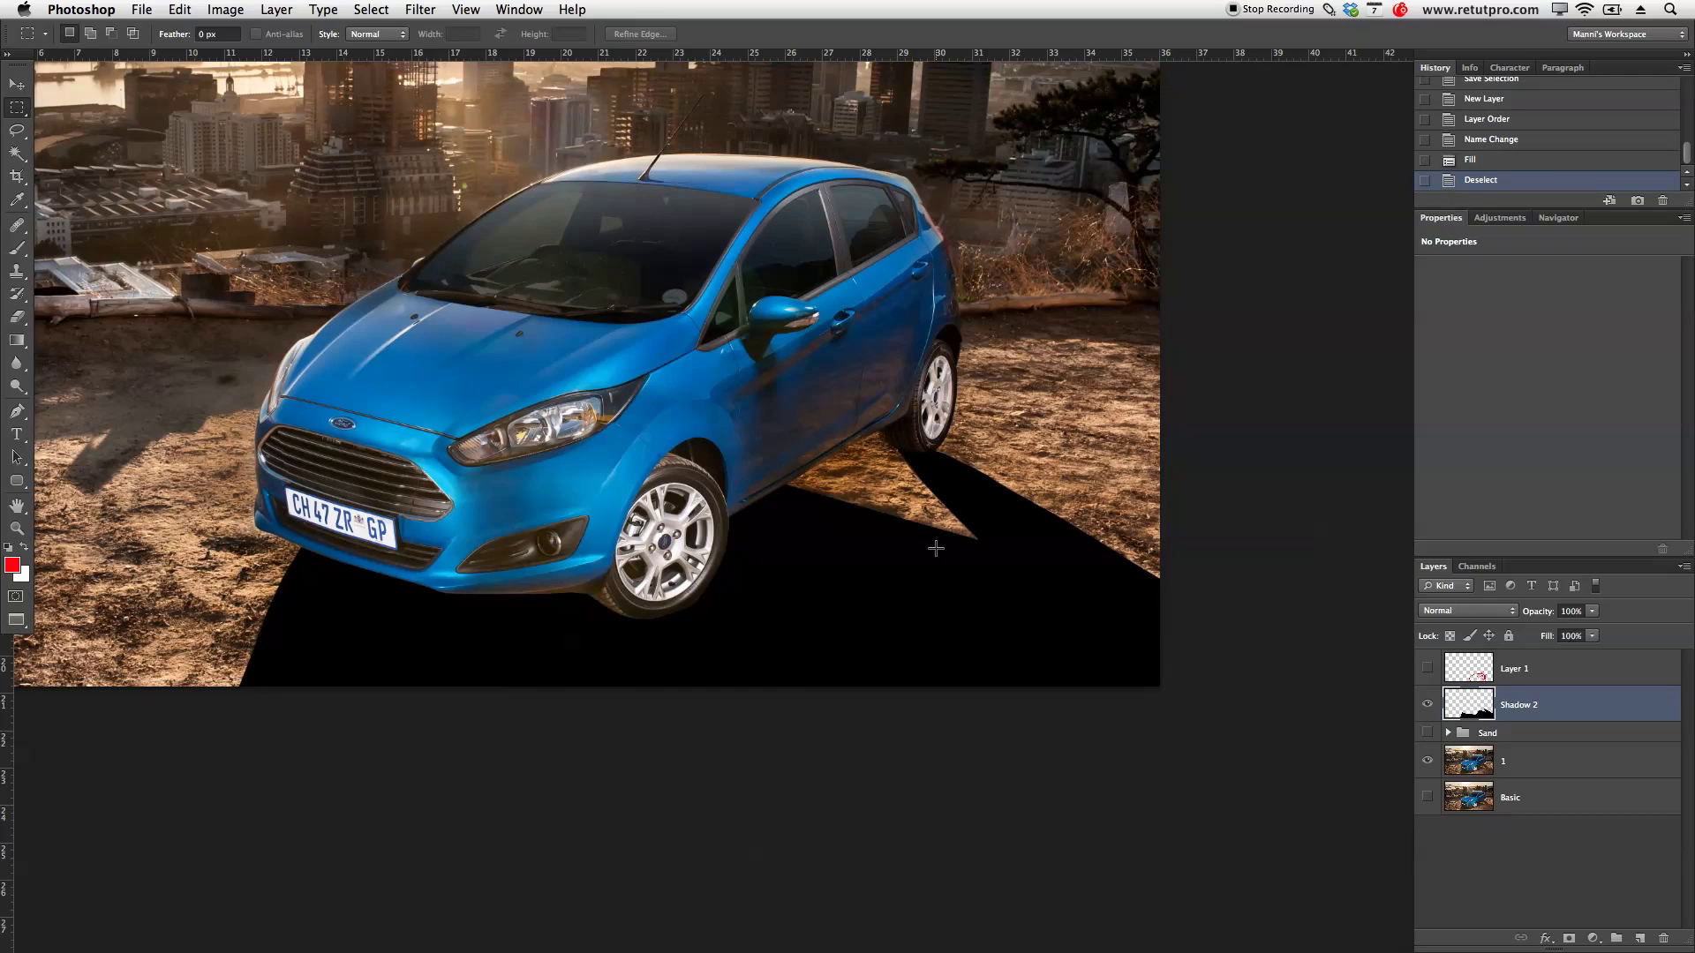
Step: Apply a Gaussian Blur with a radius of 40.2 pixels to the Shadow 2 layer
{"action": "key", "text": "z"}
{"action": "left_click", "coordinate": [897, 562], "text": "alt"}
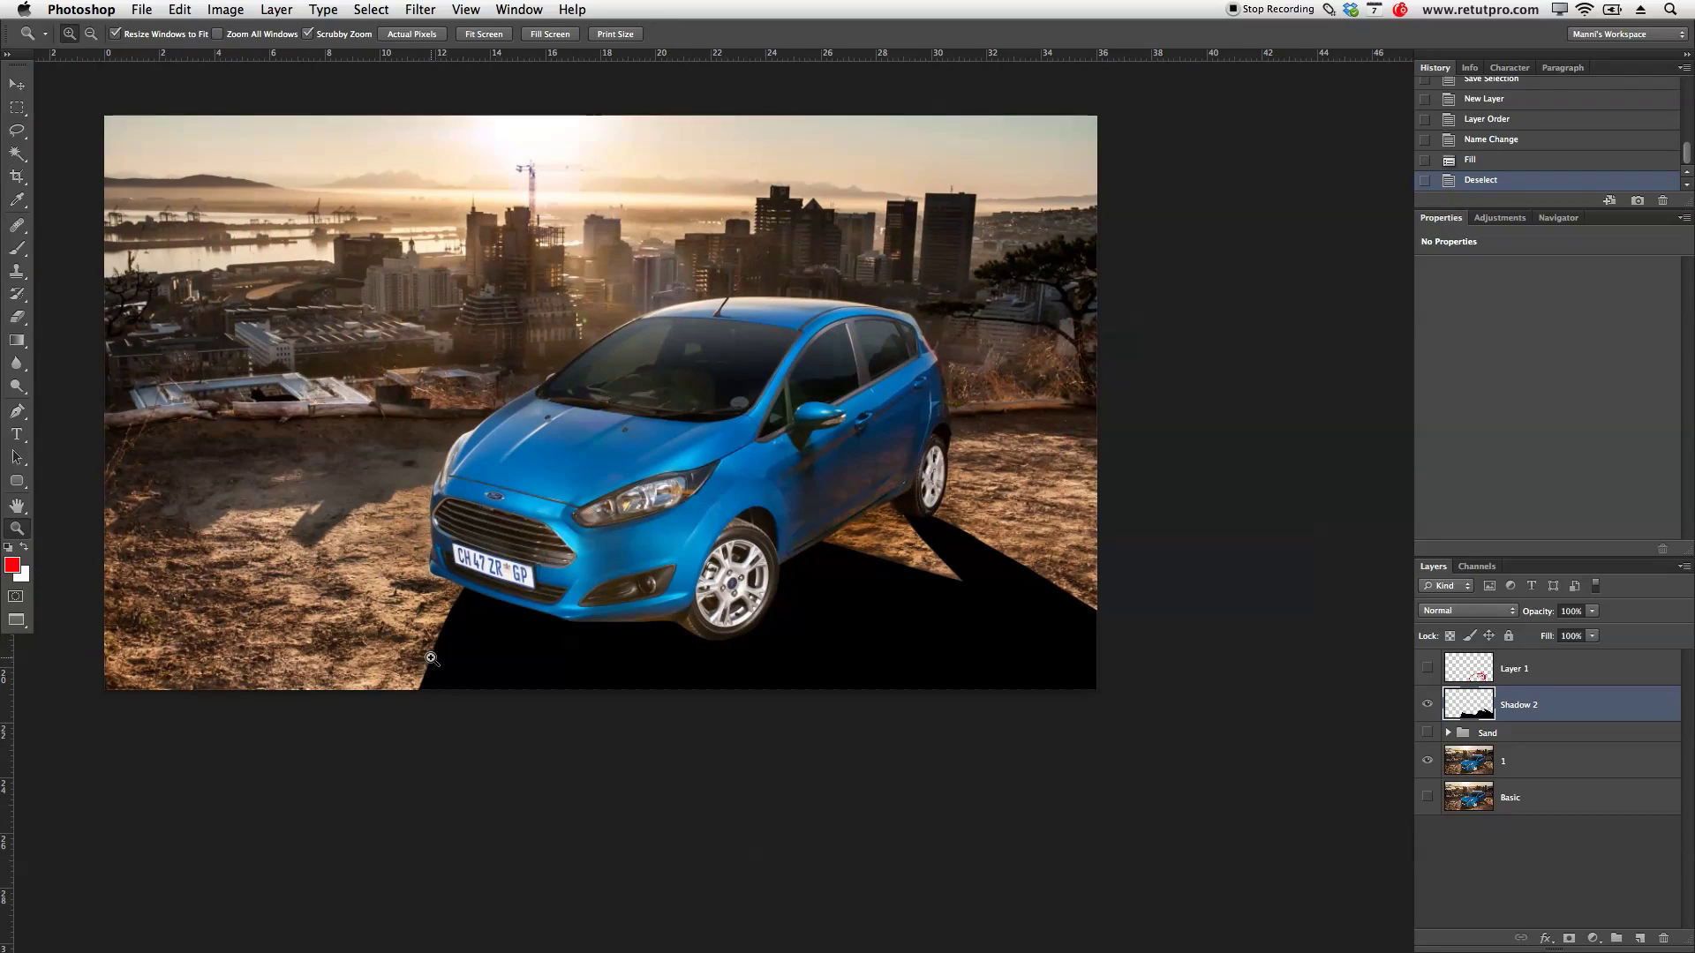
{"action": "left_click_drag", "start_coordinate": [435, 662], "coordinate": [515, 661]}
{"action": "left_click", "coordinate": [515, 660], "text": "alt"}
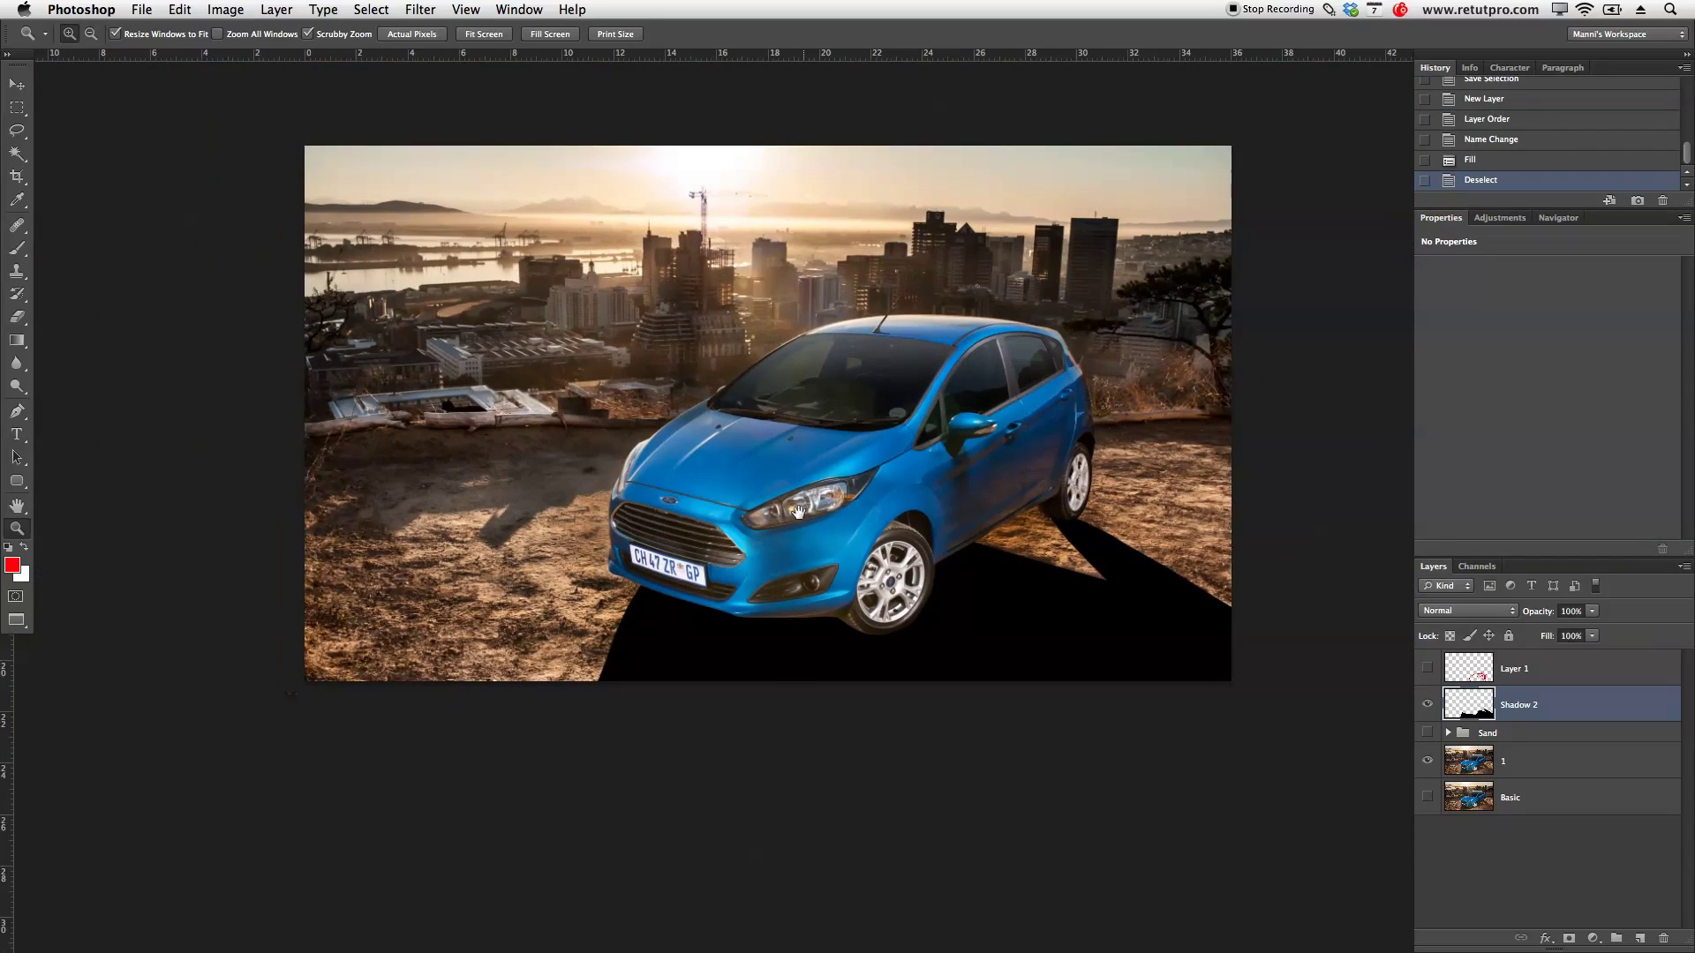
{"action": "left_click", "coordinate": [418, 9]}
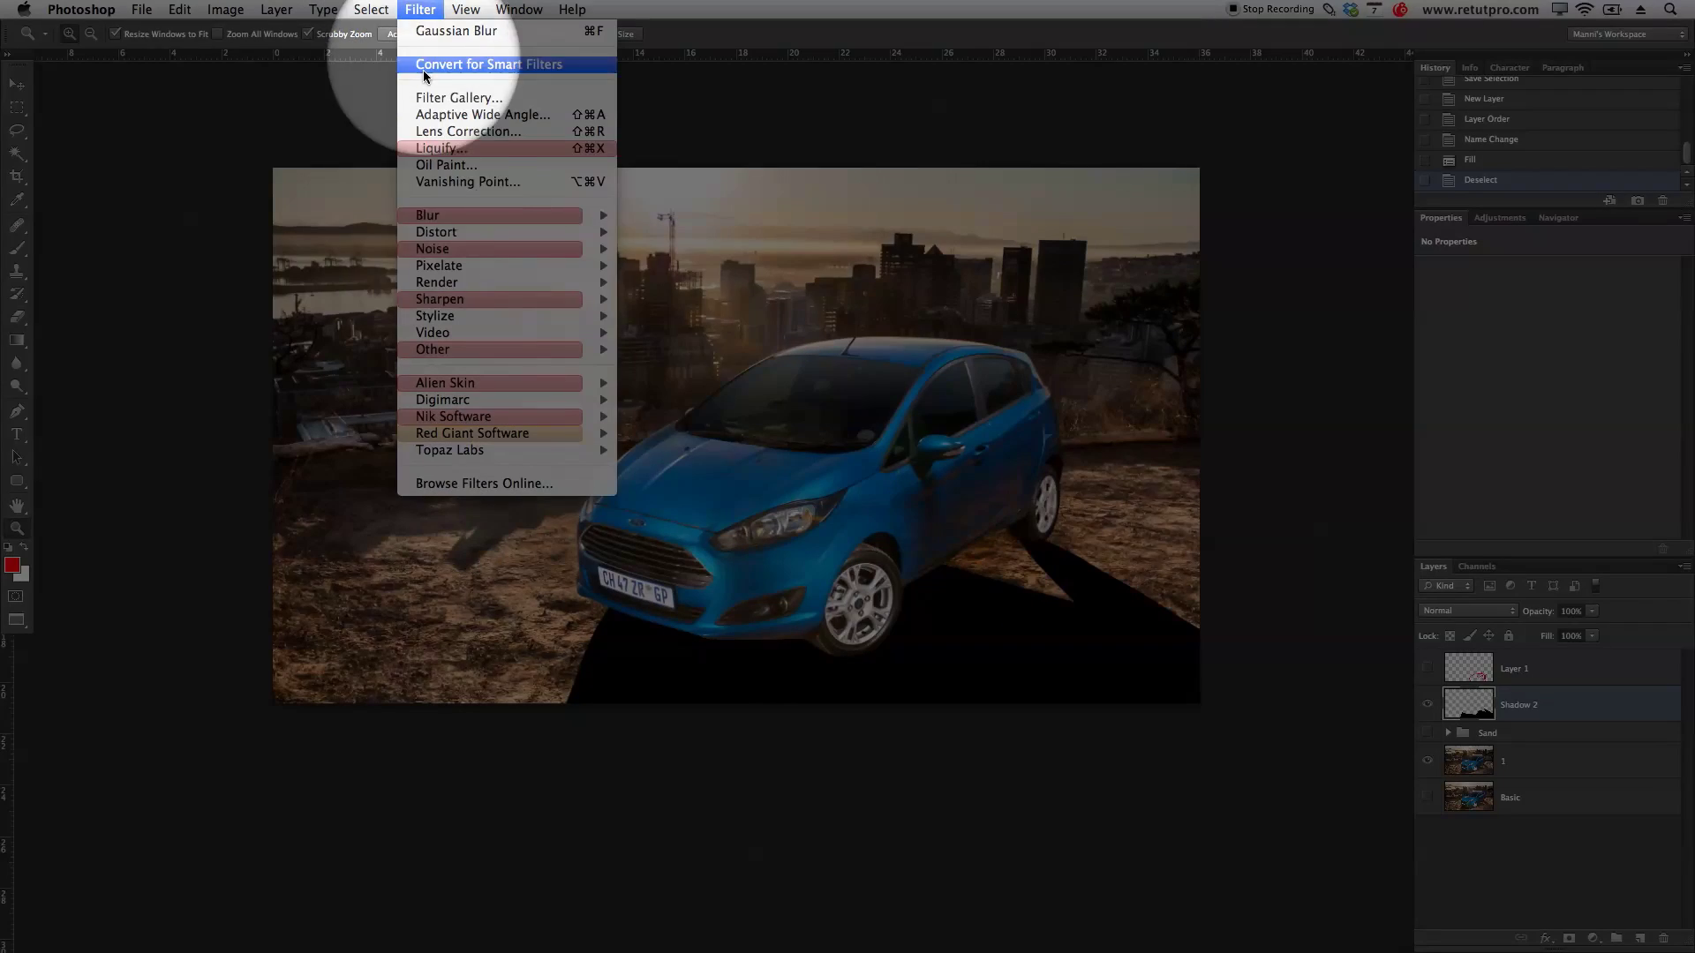
{"action": "mouse_move", "coordinate": [441, 216]}
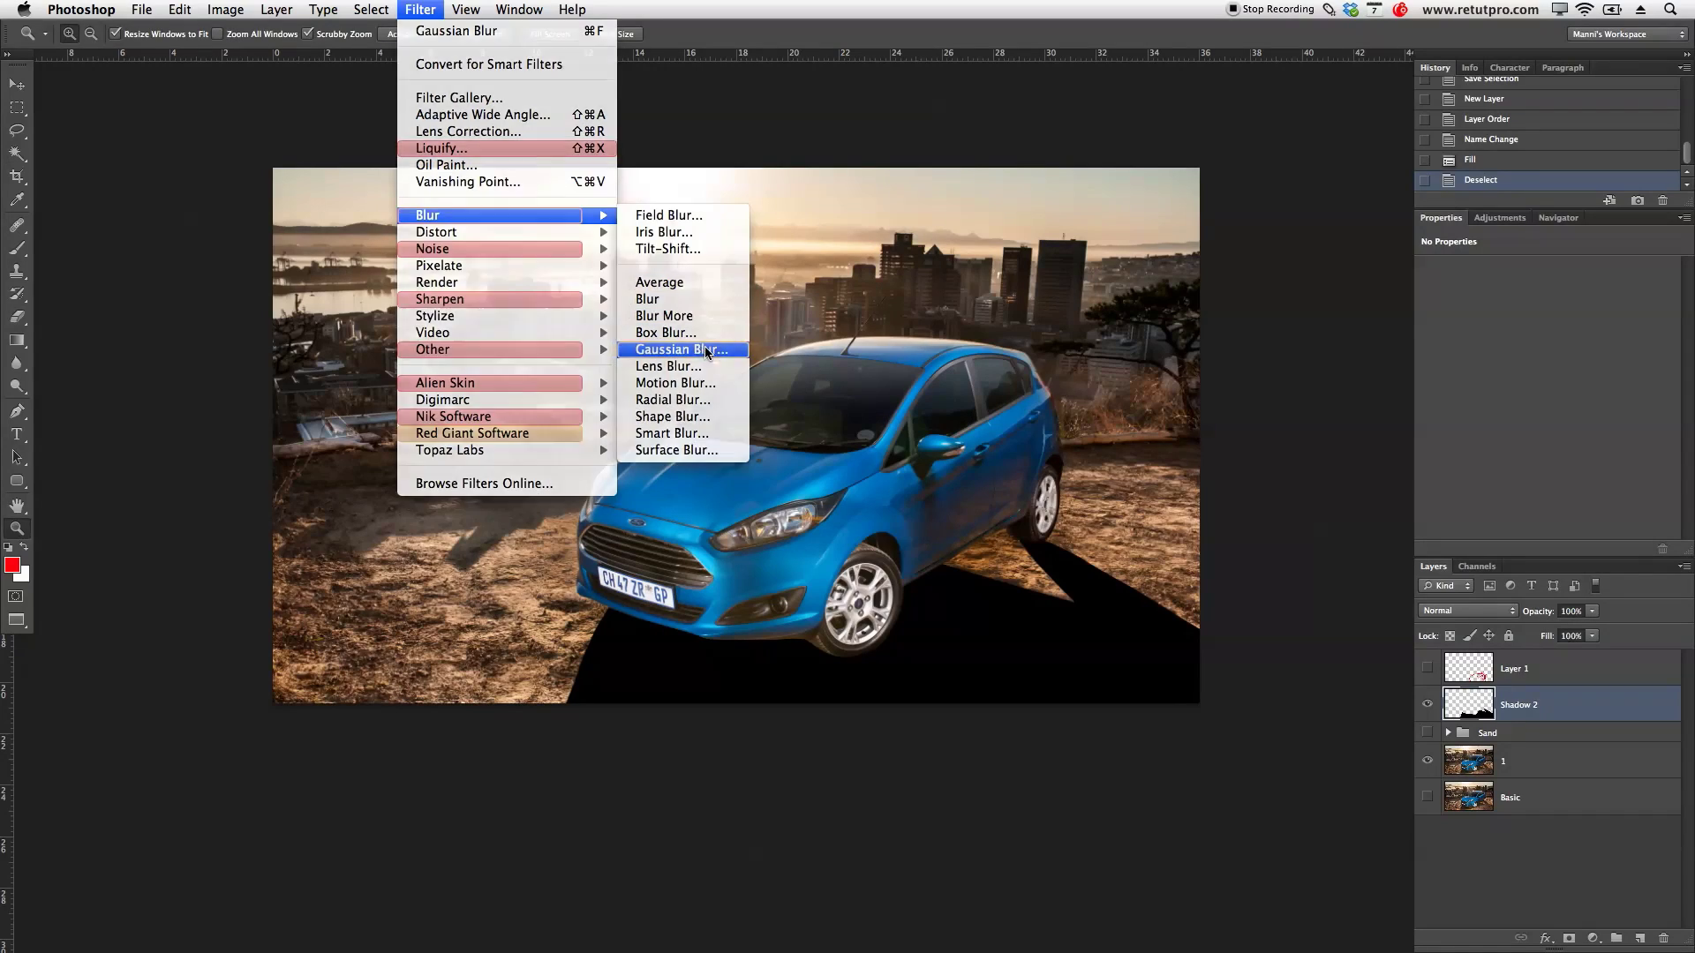
{"action": "left_click", "coordinate": [703, 350]}
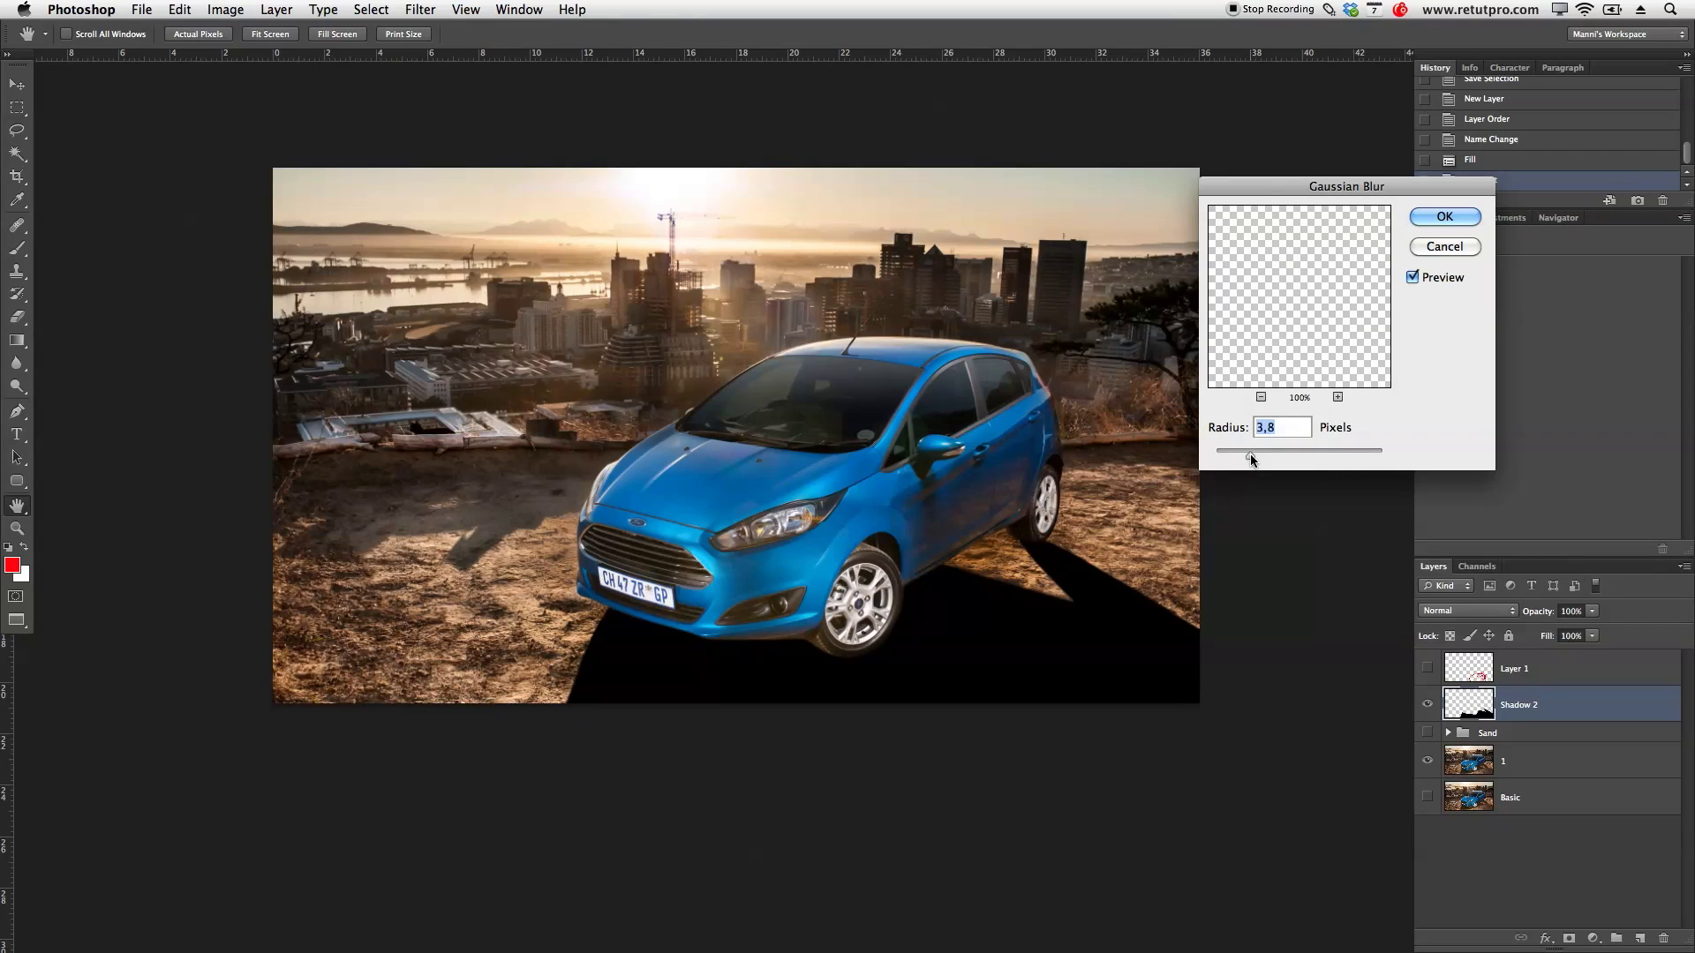
{"action": "left_click_drag", "start_coordinate": [1249, 455], "coordinate": [1298, 467]}
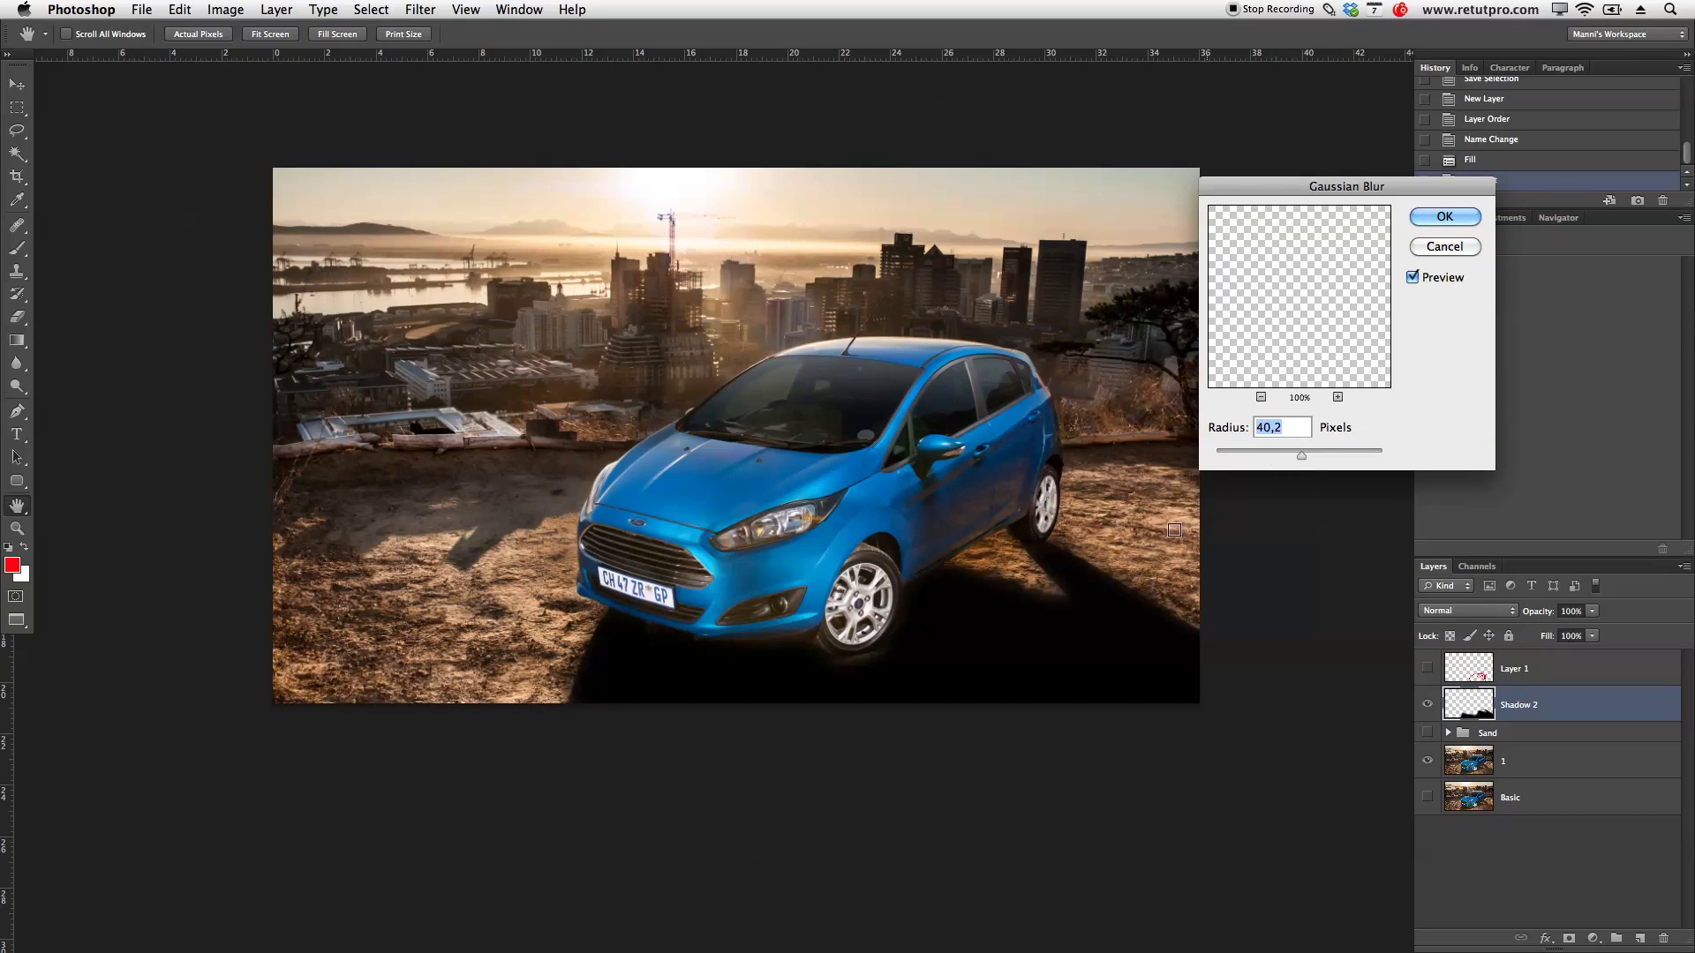
{"action": "left_click", "coordinate": [1464, 216]}
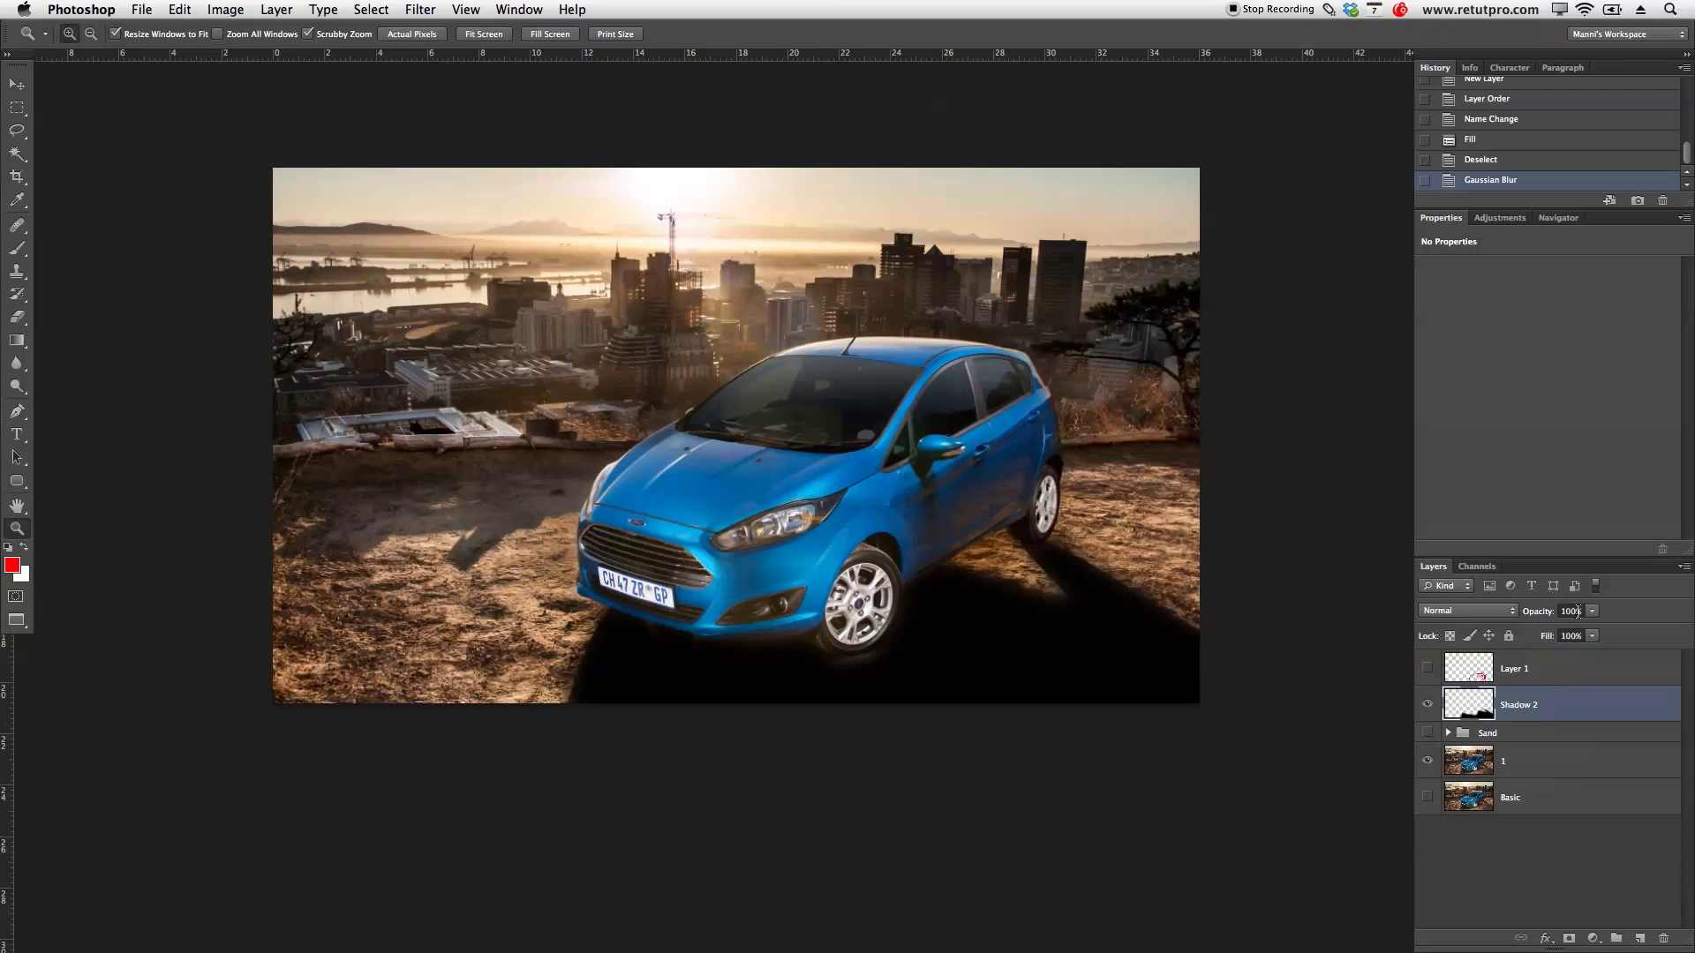
Step: Lower the Shadow 2 layer's opacity to 19% and turn the Sand group's visibility back on
{"action": "left_click_drag", "start_coordinate": [1543, 613], "coordinate": [1472, 613]}
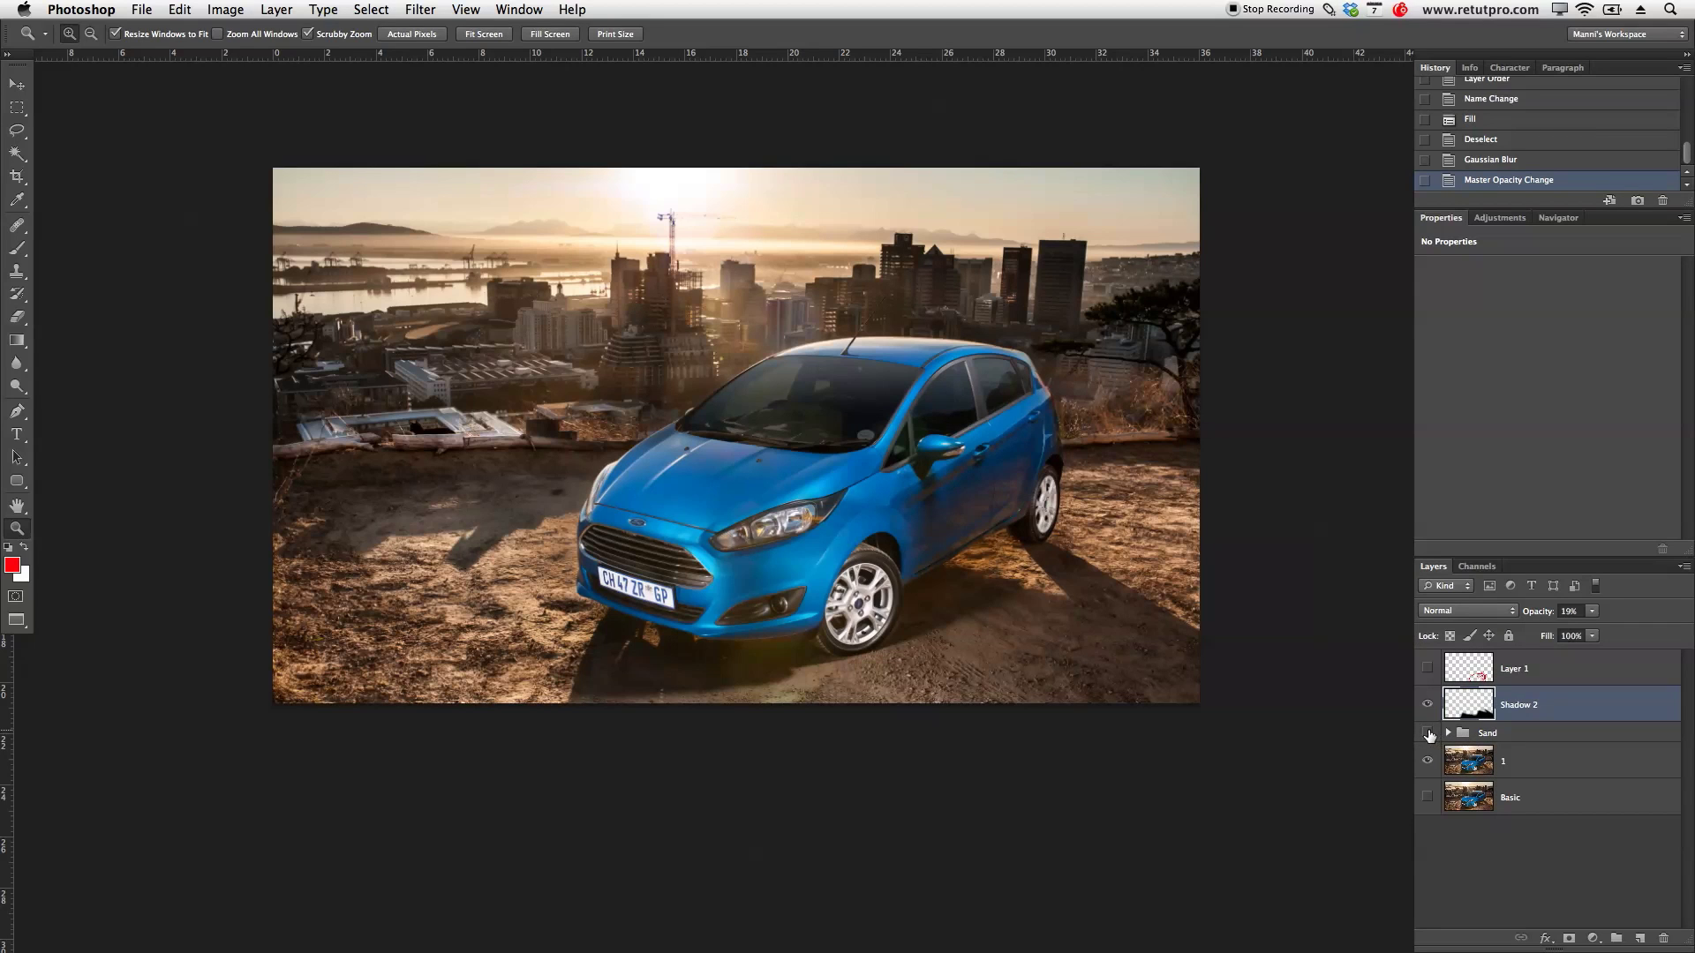
{"action": "left_click", "coordinate": [1427, 732]}
{"action": "left_click", "coordinate": [1495, 744]}
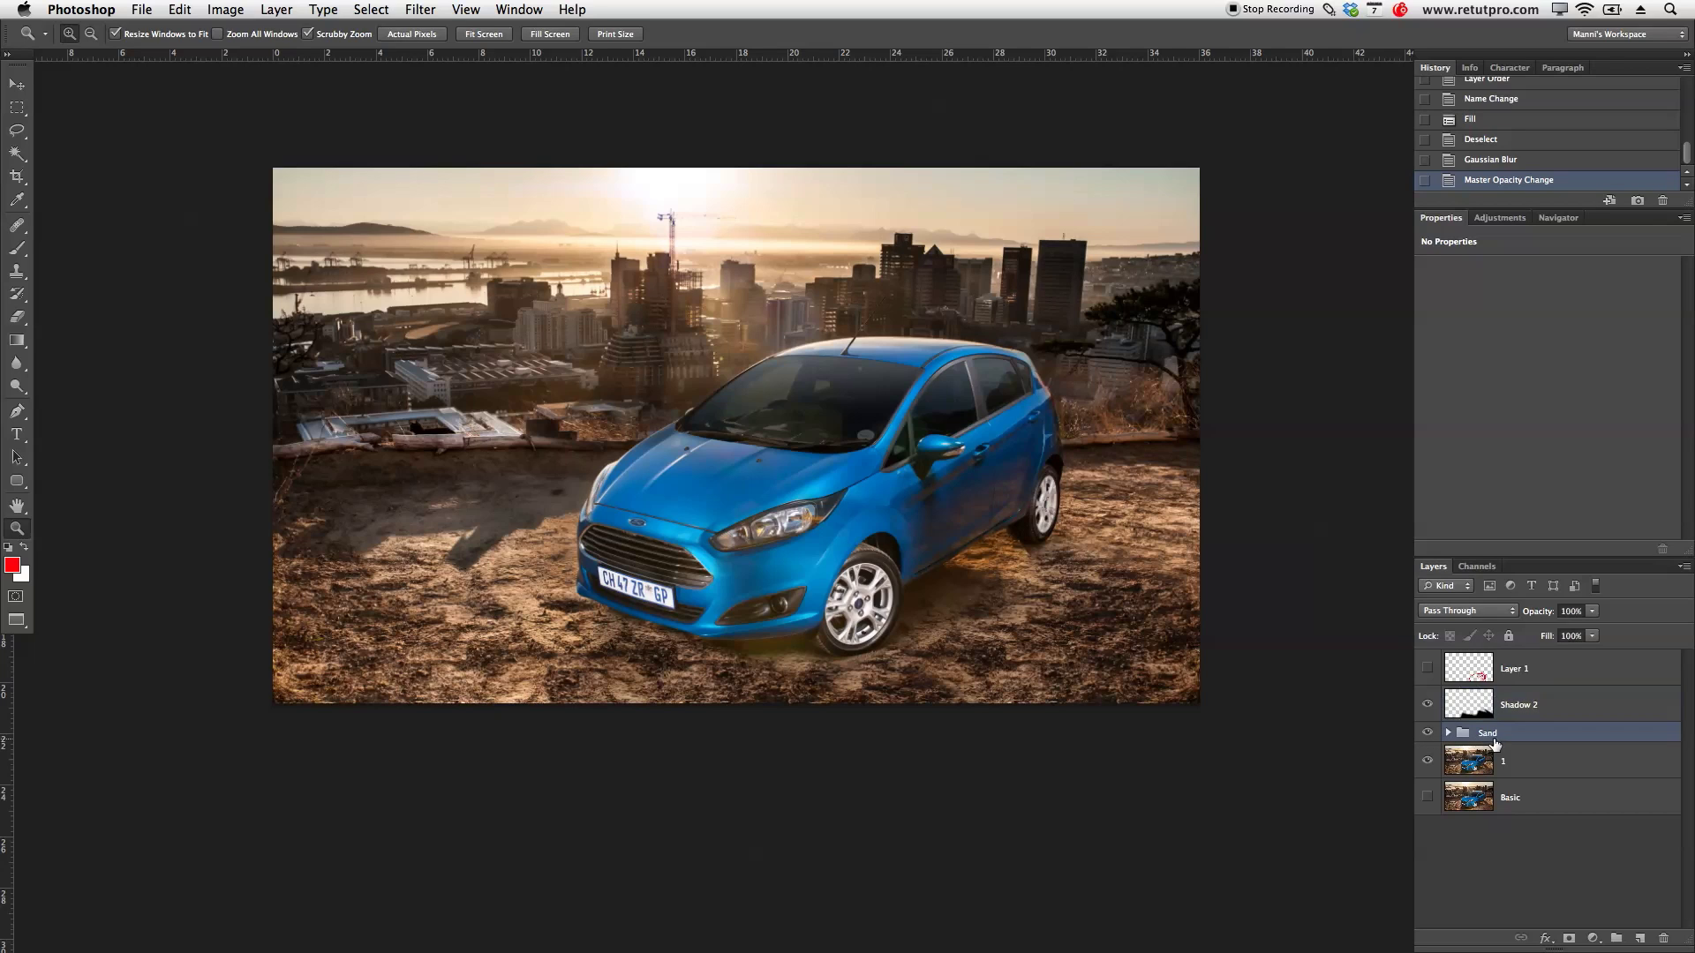
{"action": "left_click", "coordinate": [1544, 715]}
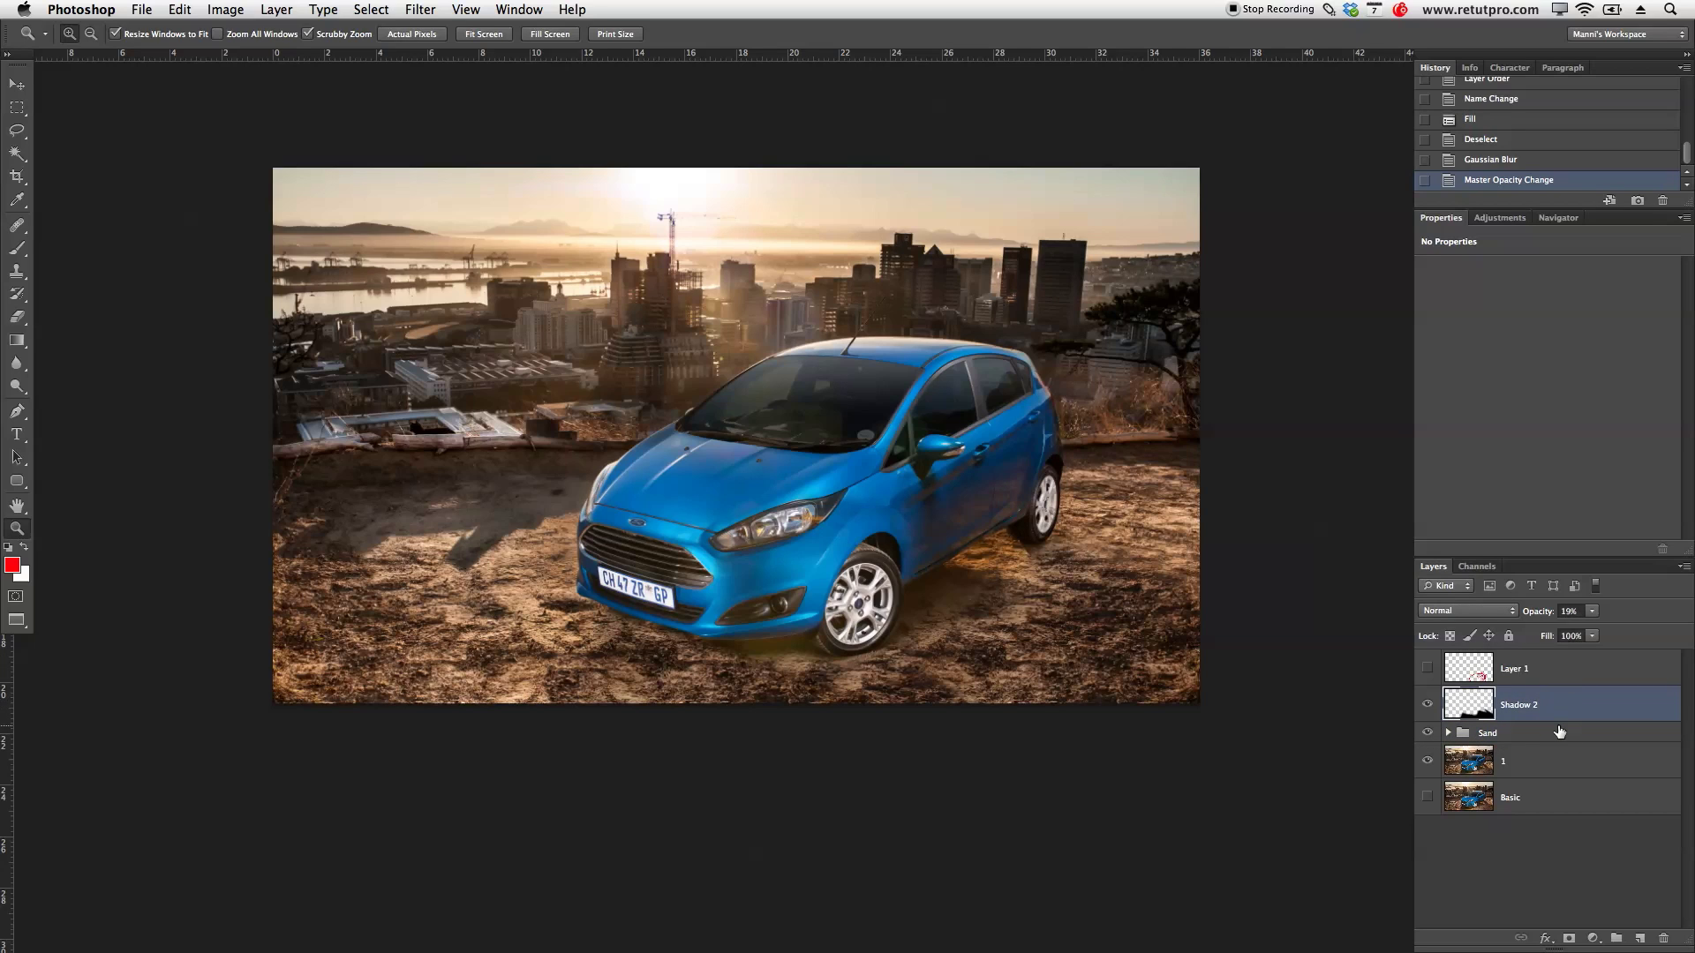
Step: Reduce the Shadow 2 layer's opacity to 15%, comparing the ground with and without the shadow
{"action": "left_click_drag", "start_coordinate": [1543, 616], "coordinate": [1547, 616]}
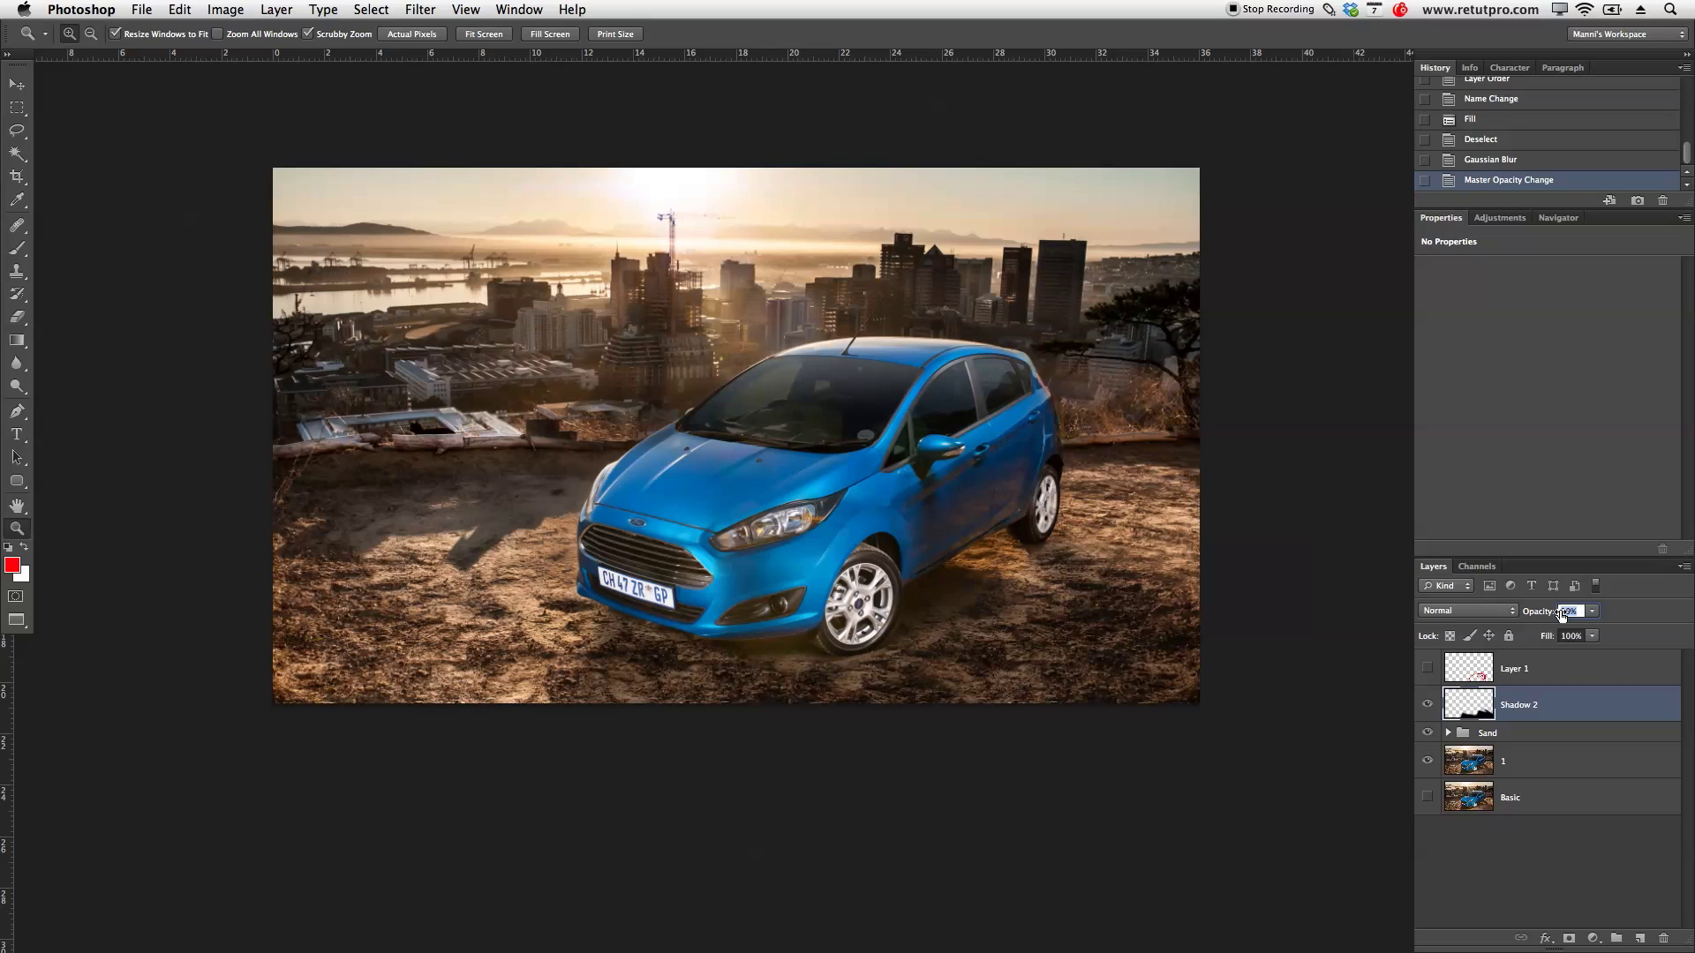
{"action": "left_click_drag", "start_coordinate": [1557, 615], "coordinate": [1549, 618]}
{"action": "left_click", "coordinate": [1426, 707]}
{"action": "left_click", "coordinate": [1427, 707]}
{"action": "left_click", "coordinate": [1428, 706]}
{"action": "left_click", "coordinate": [1429, 707]}
{"action": "left_click_drag", "start_coordinate": [1543, 618], "coordinate": [1526, 618]}
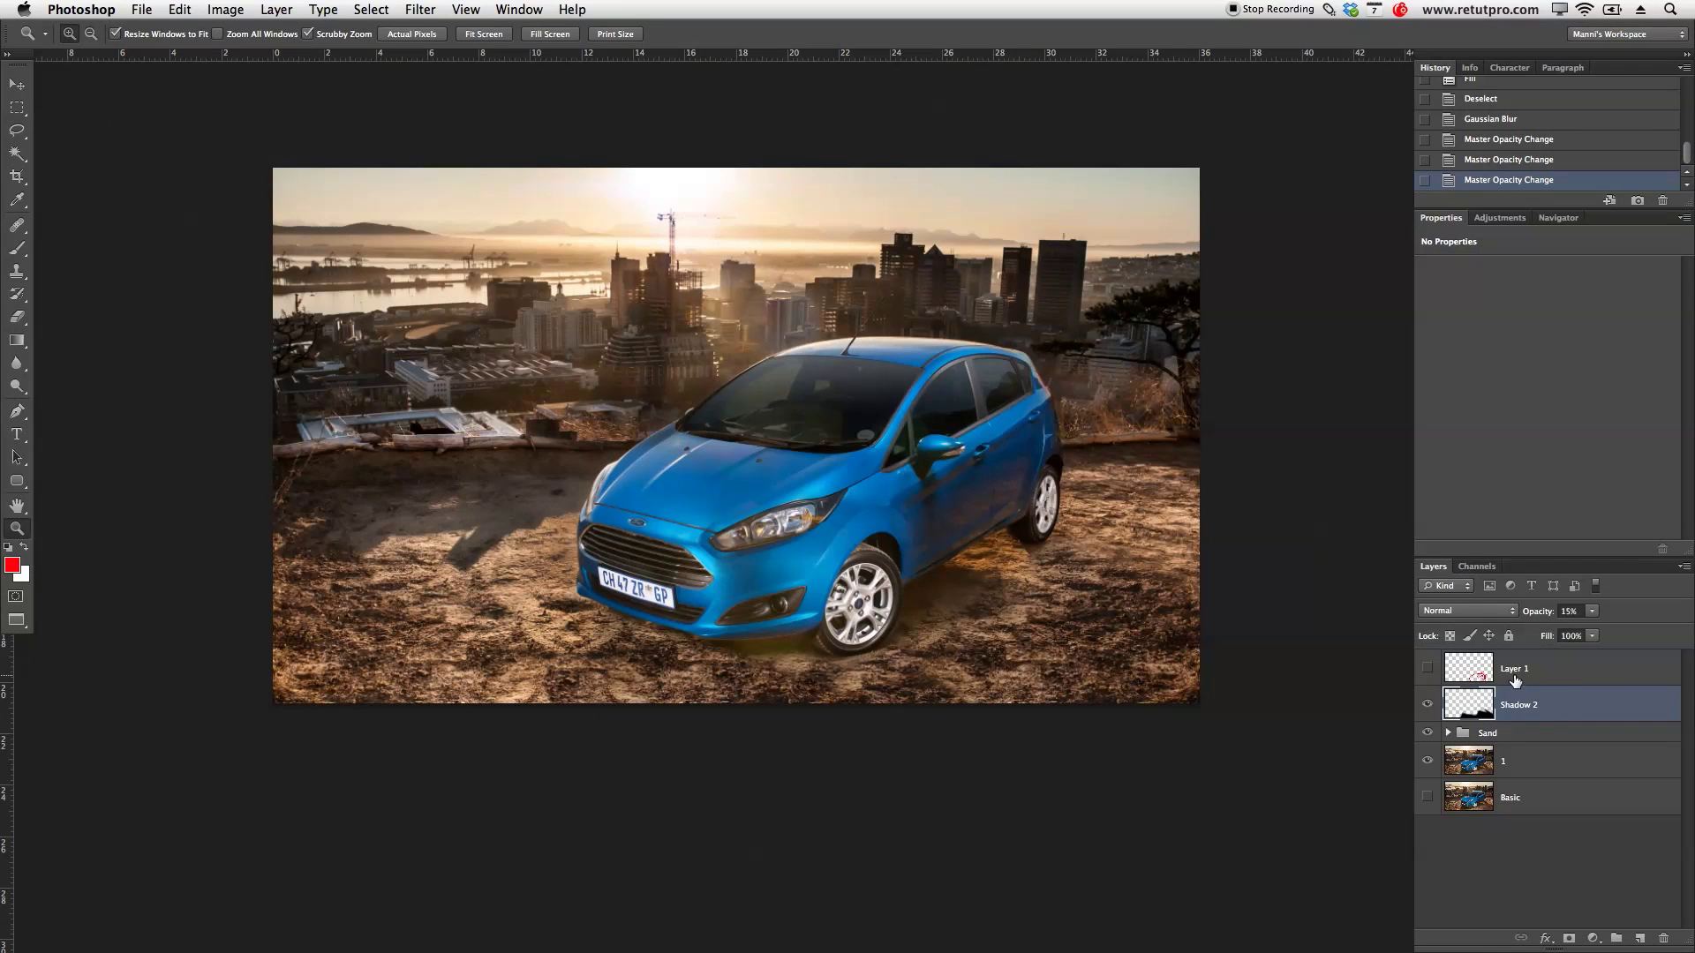
Step: Delete the hidden Layer 1 that holds the red guide marks
{"action": "left_click", "coordinate": [1515, 677]}
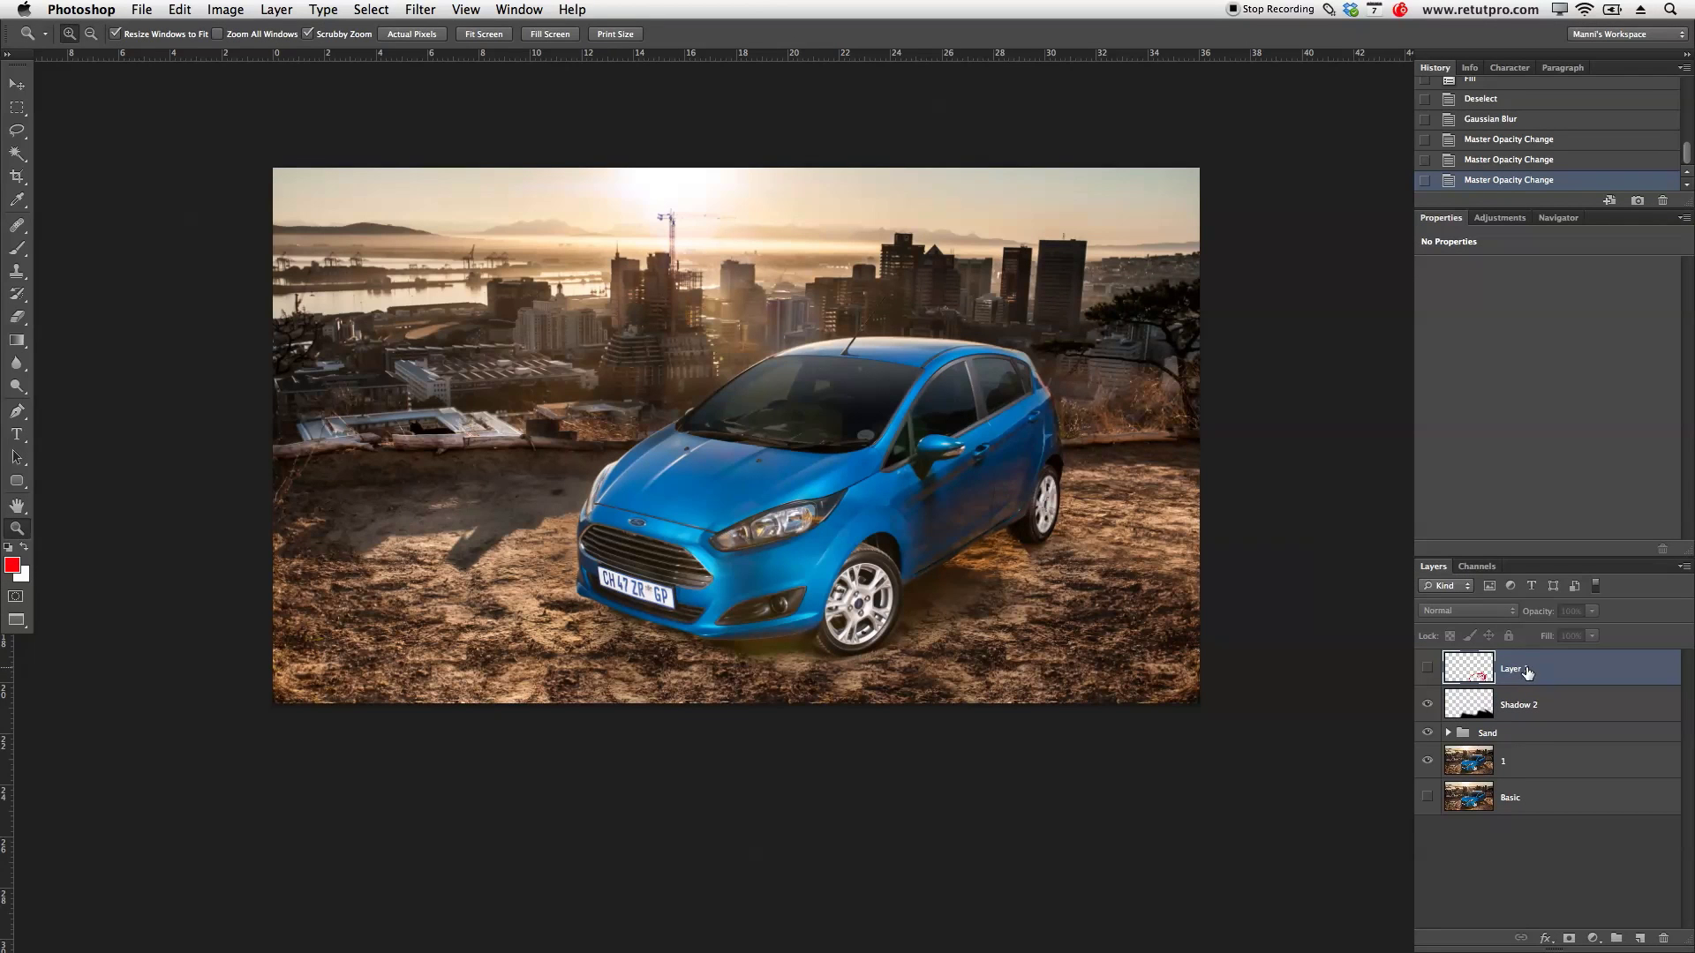
{"action": "left_click", "coordinate": [1428, 668]}
{"action": "key", "text": "Delete"}
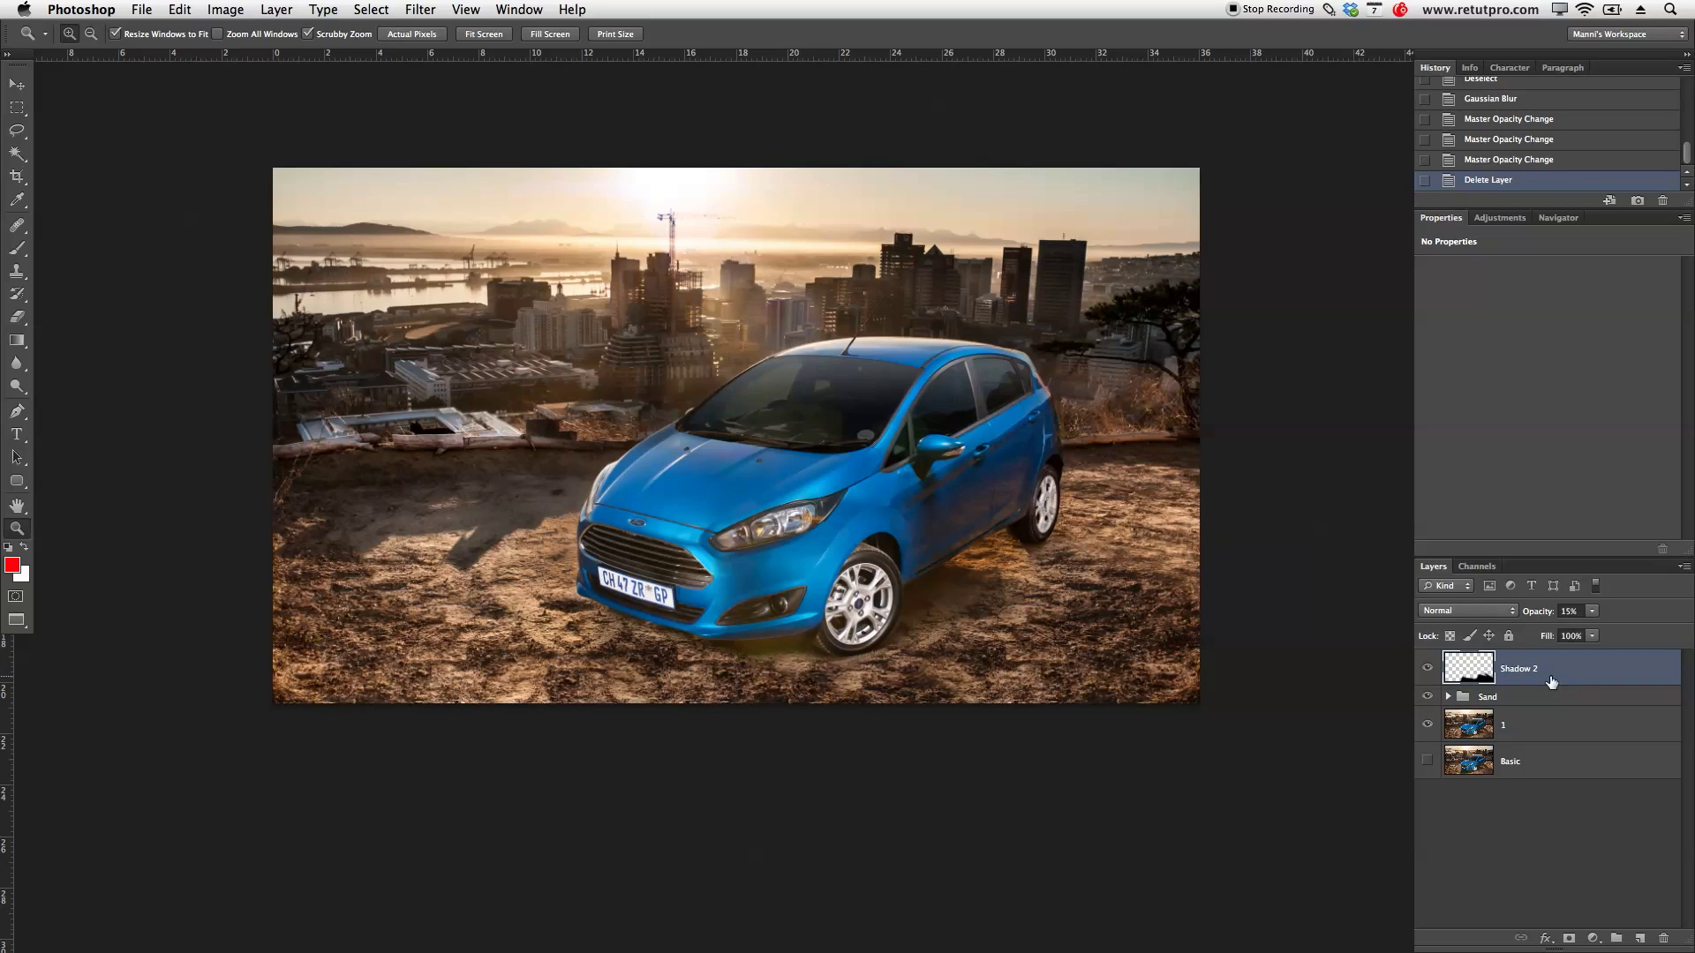
Step: Put the Shadow 2 layer in a group named "Shadow" and collapse the group
{"action": "key", "text": "super+g"}
{"action": "double_click", "coordinate": [1496, 660]}
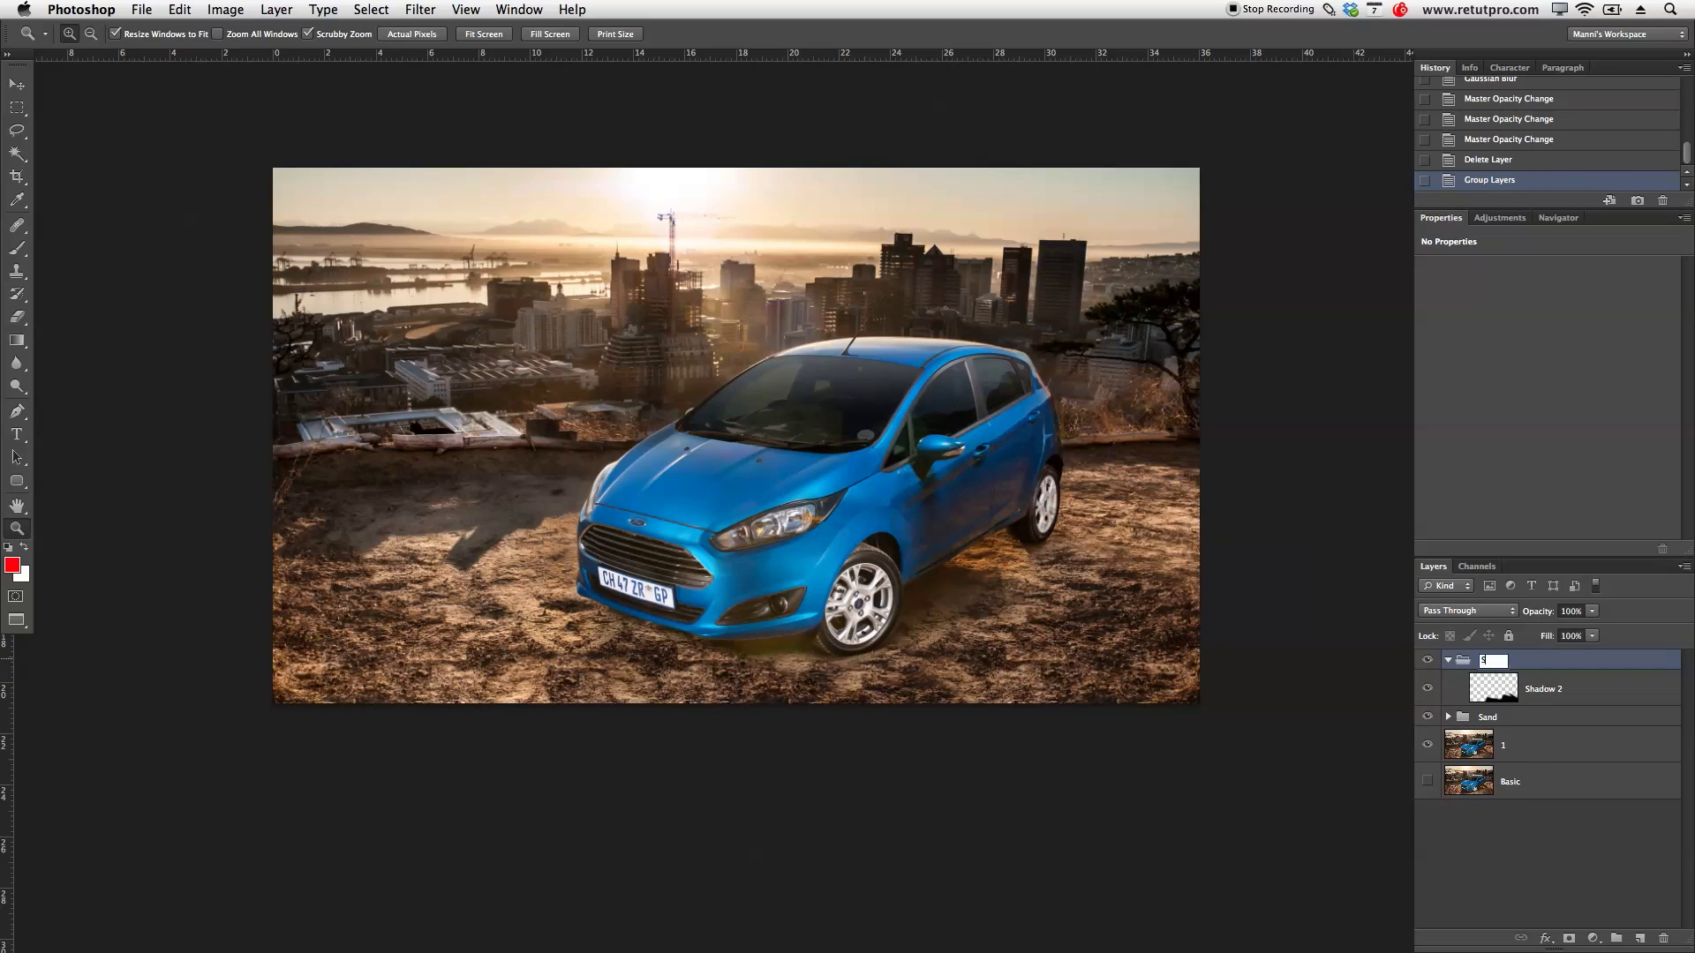
{"action": "type", "text": "Shadow"}
{"action": "key", "text": "Return"}
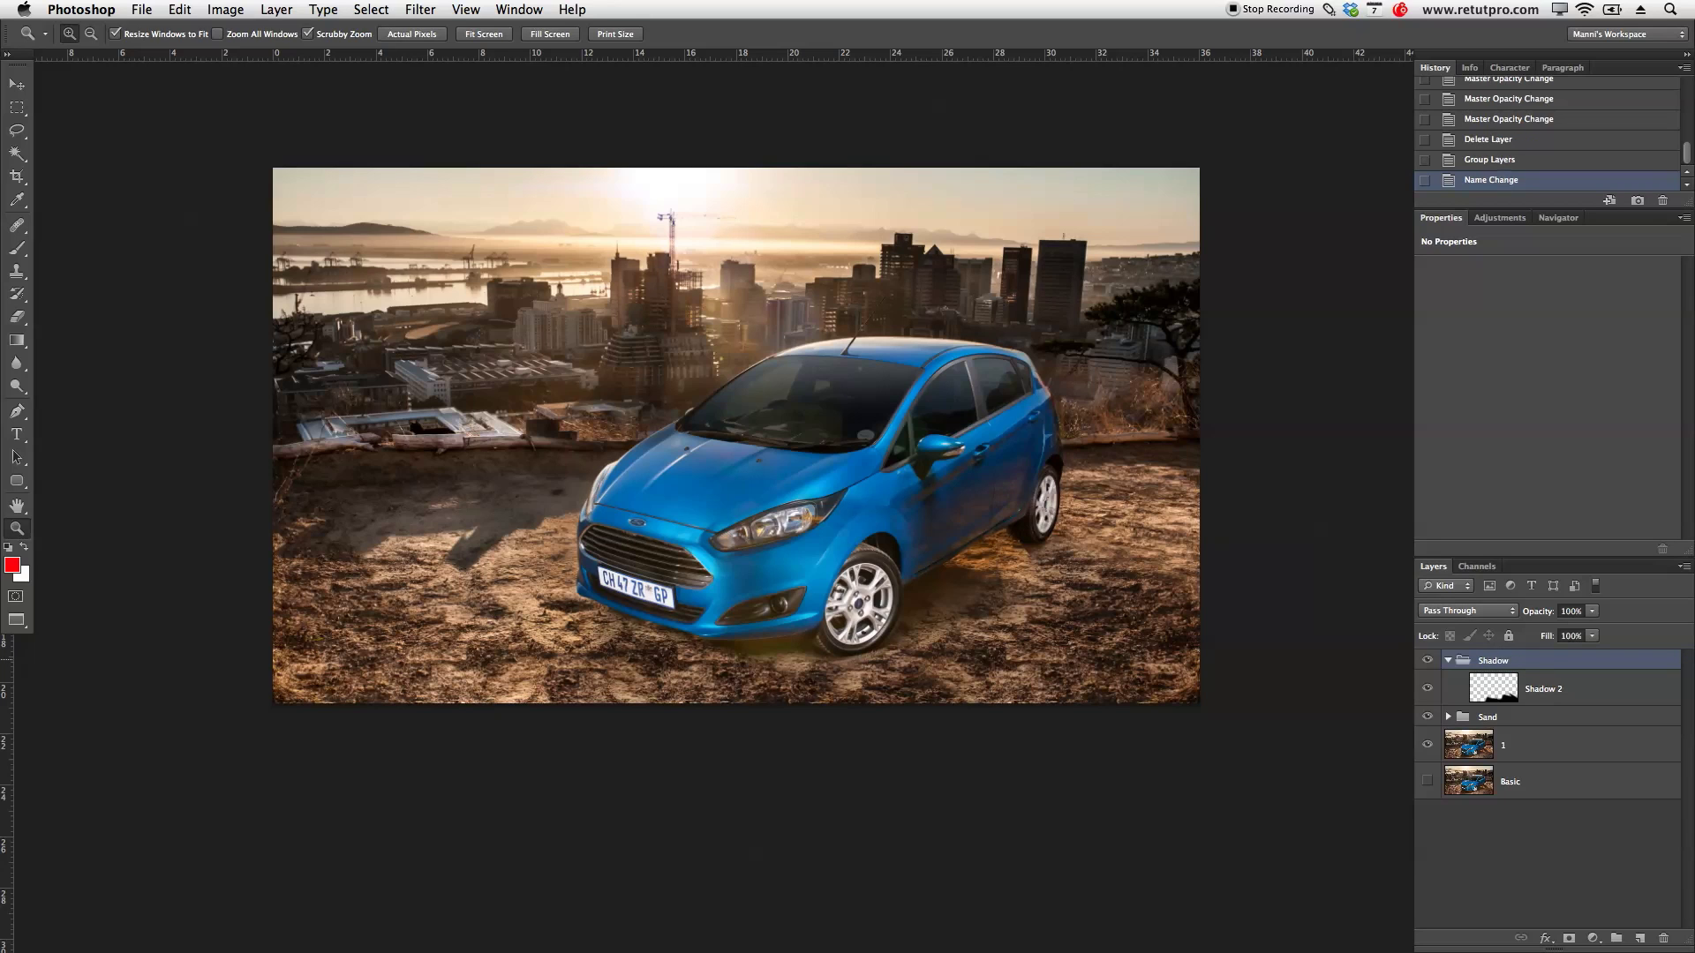
{"action": "left_click", "coordinate": [1448, 660]}
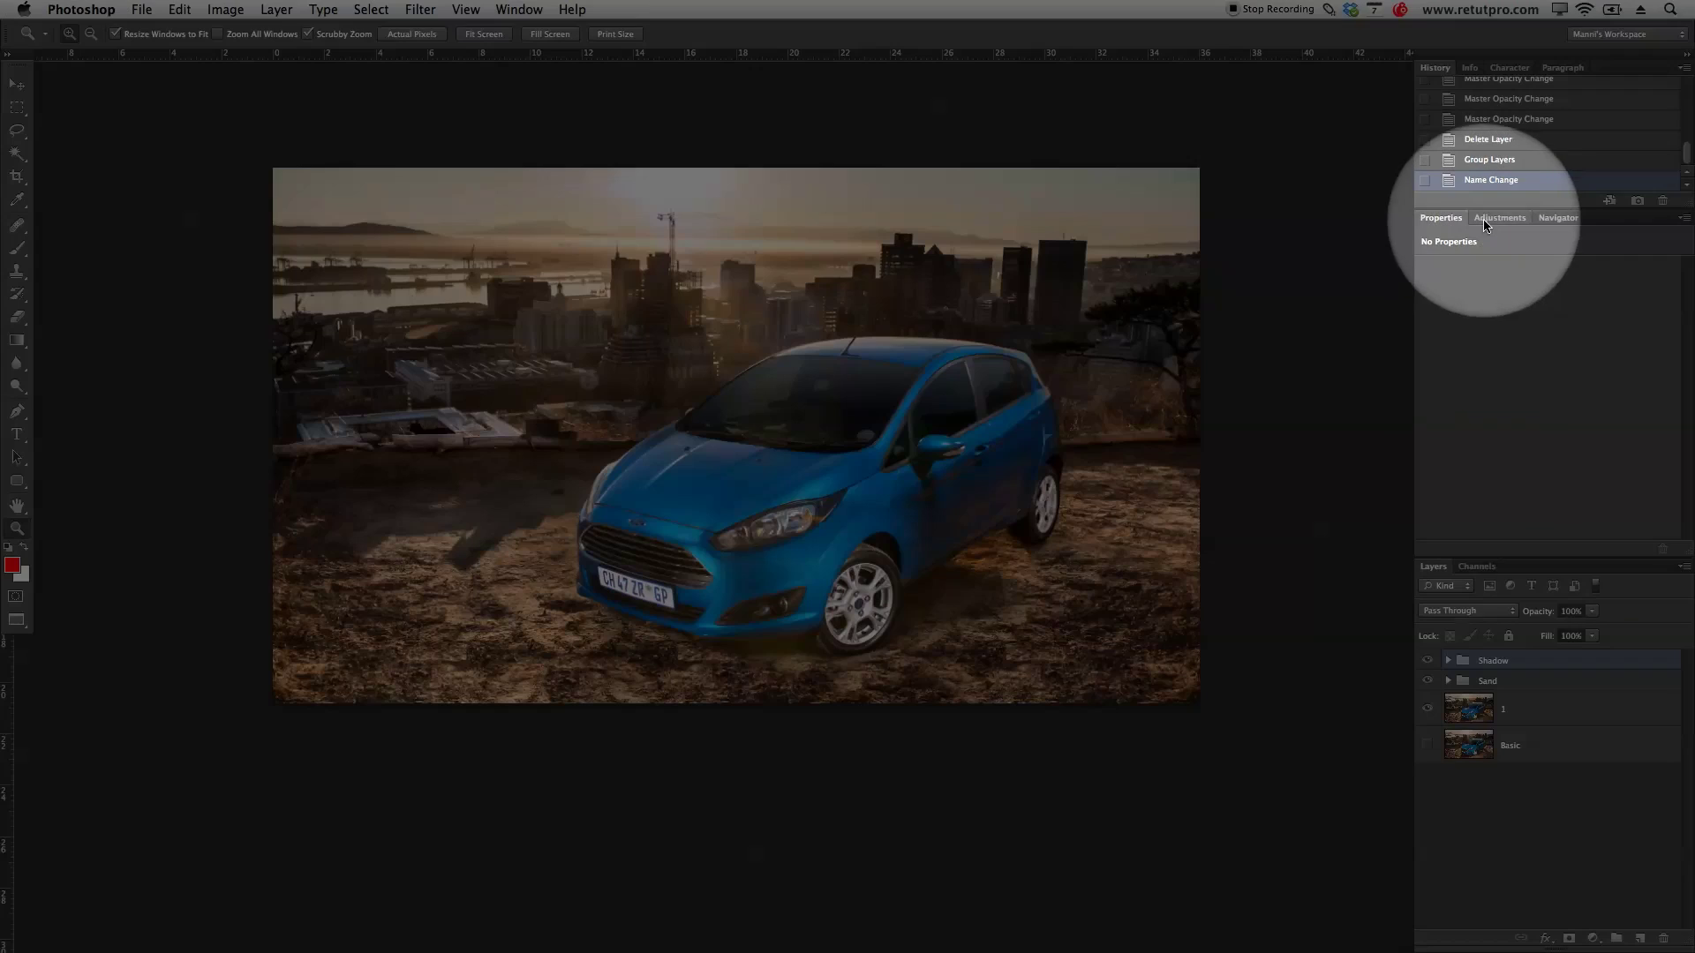
Step: Add a Curves adjustment above the Shadow group, lifting the black point, darkening the lower tones and raising the highlights, and compare its effect
{"action": "left_click", "coordinate": [1499, 217]}
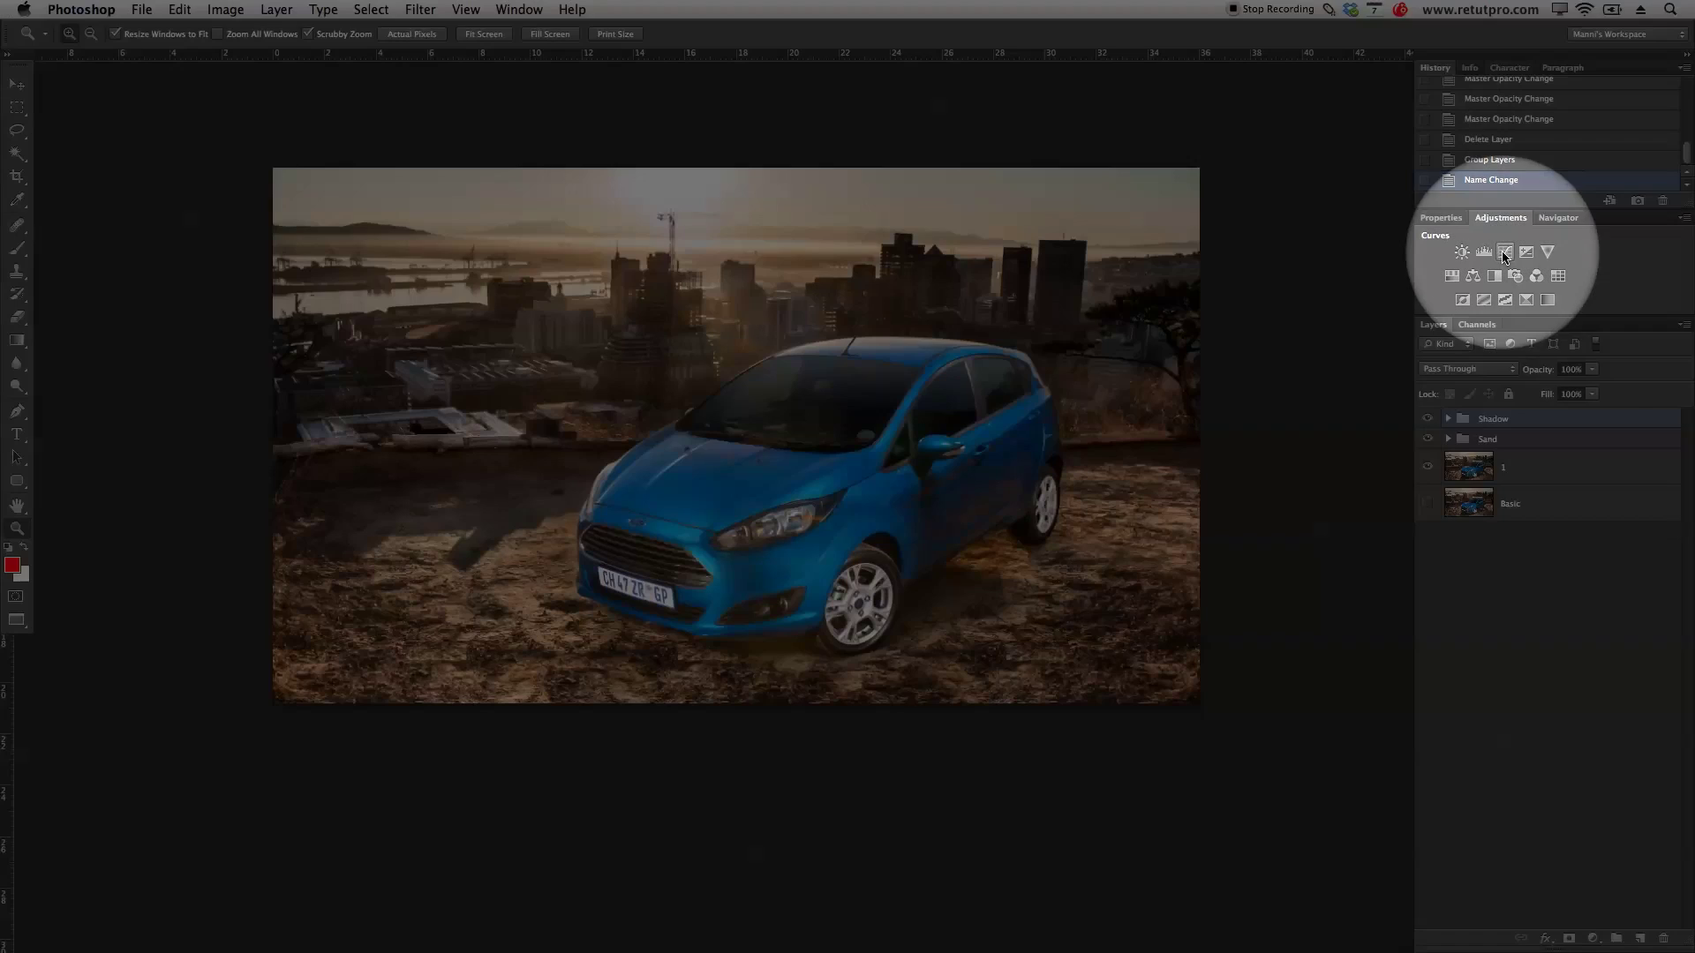
{"action": "left_click", "coordinate": [1506, 252]}
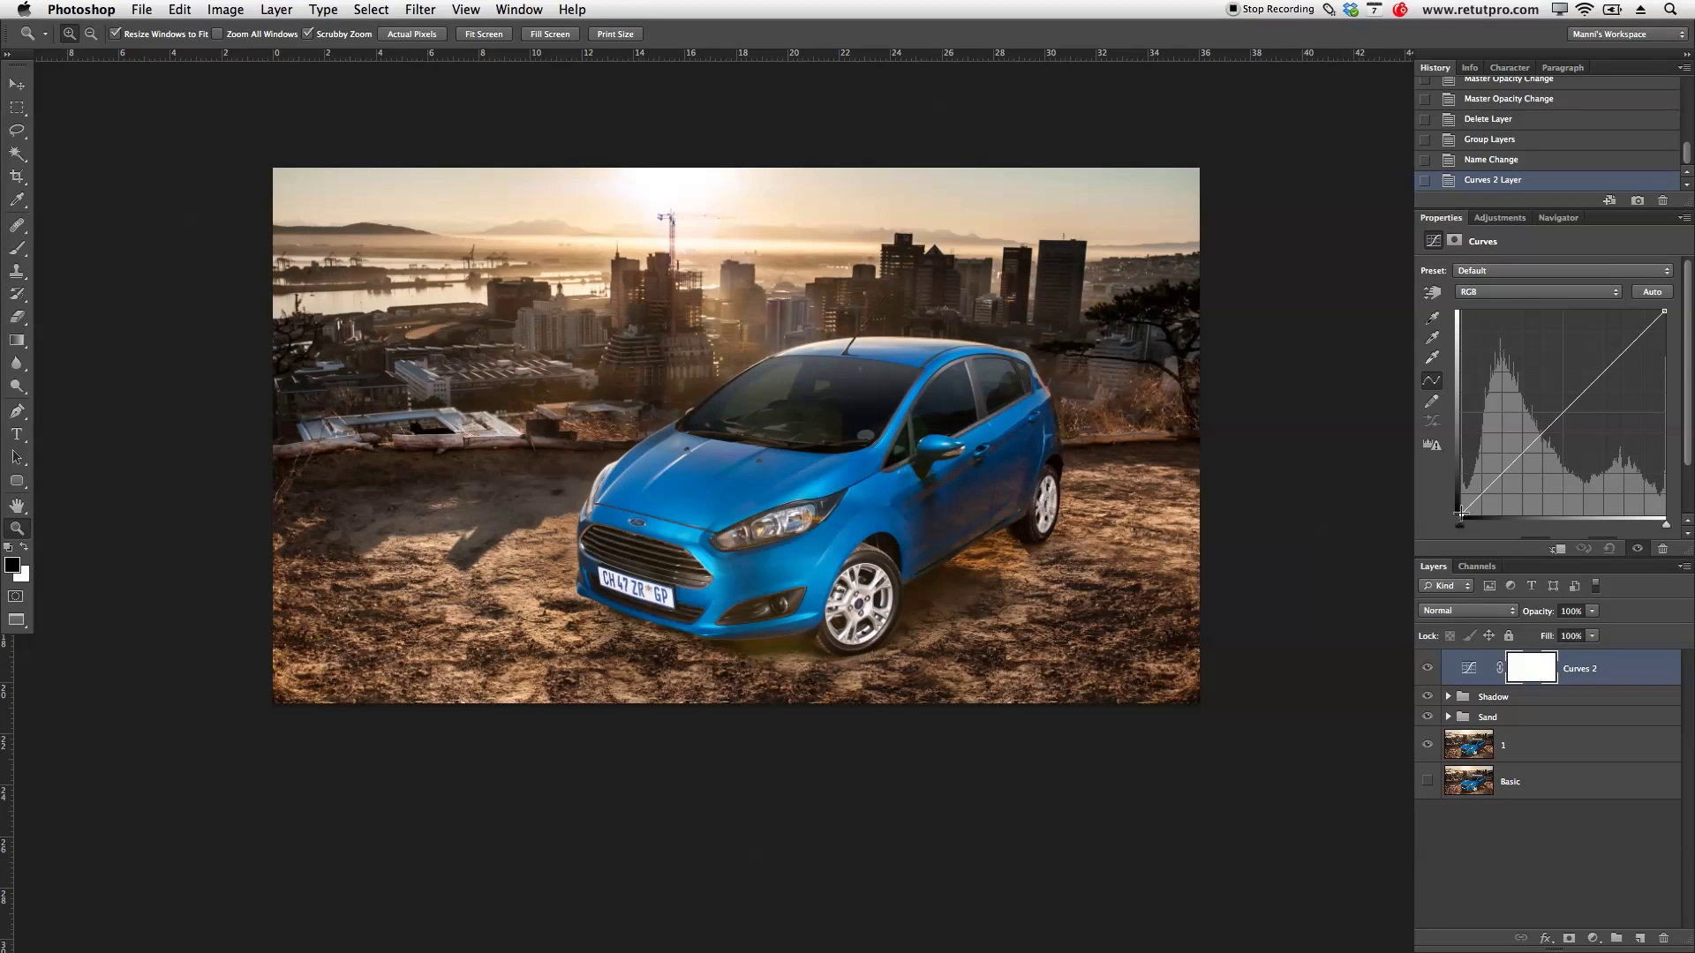
{"action": "left_click_drag", "start_coordinate": [1459, 514], "coordinate": [1461, 502]}
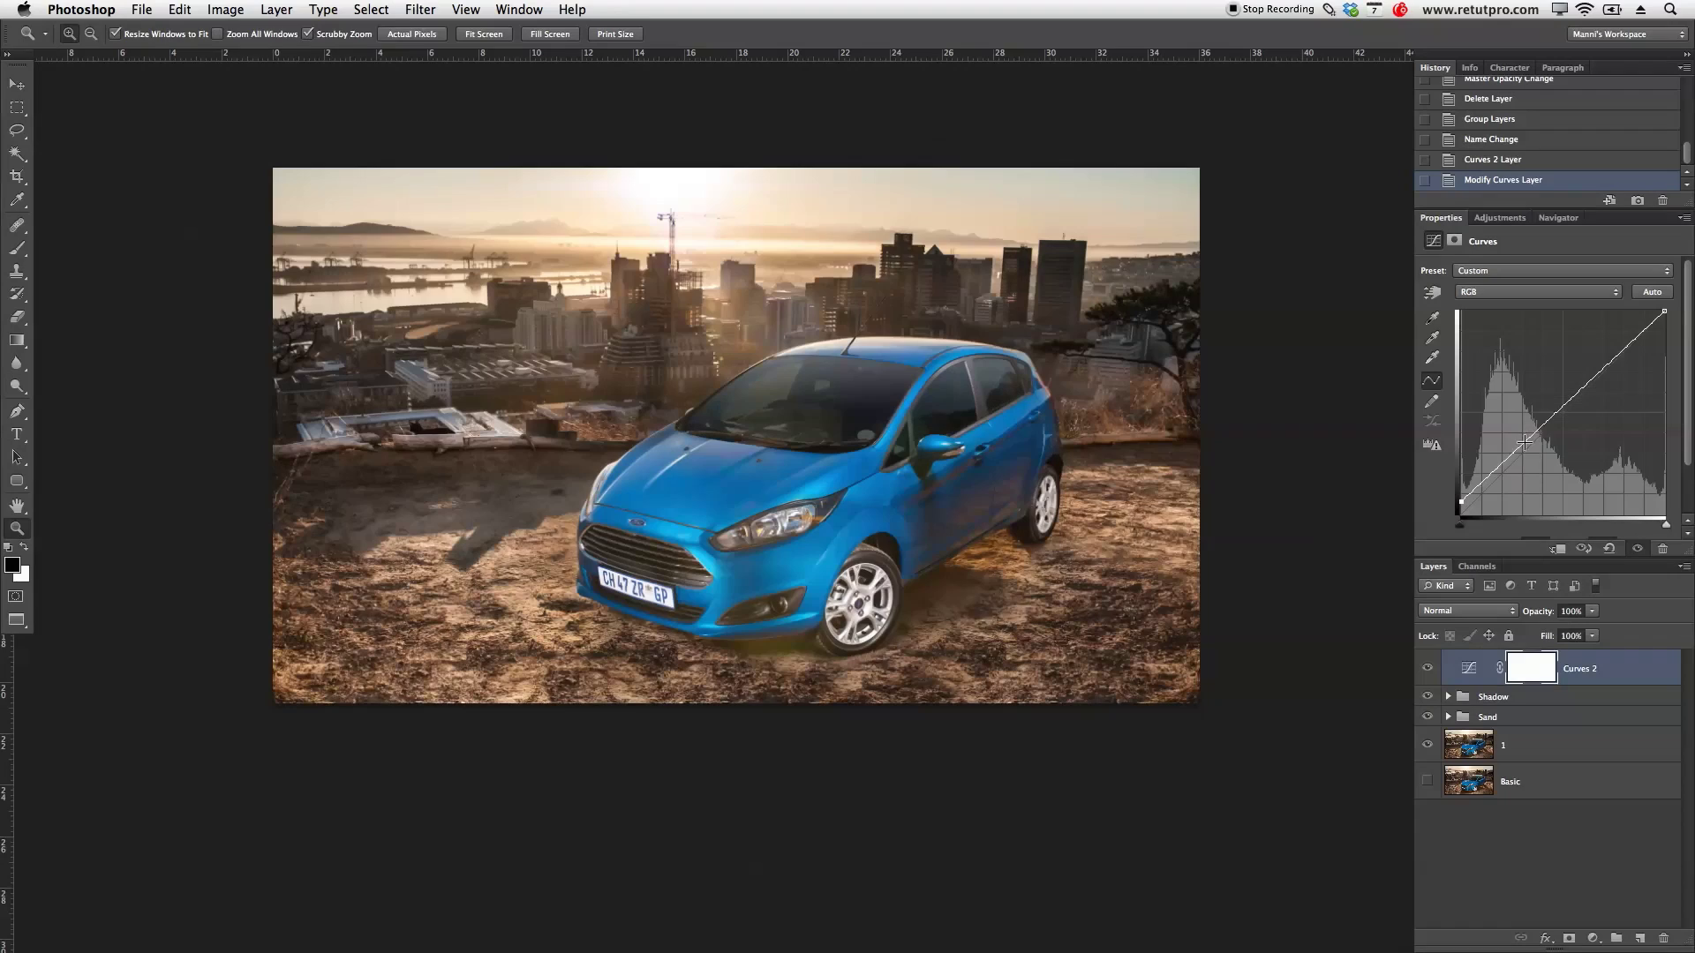
{"action": "left_click_drag", "start_coordinate": [1533, 444], "coordinate": [1531, 458]}
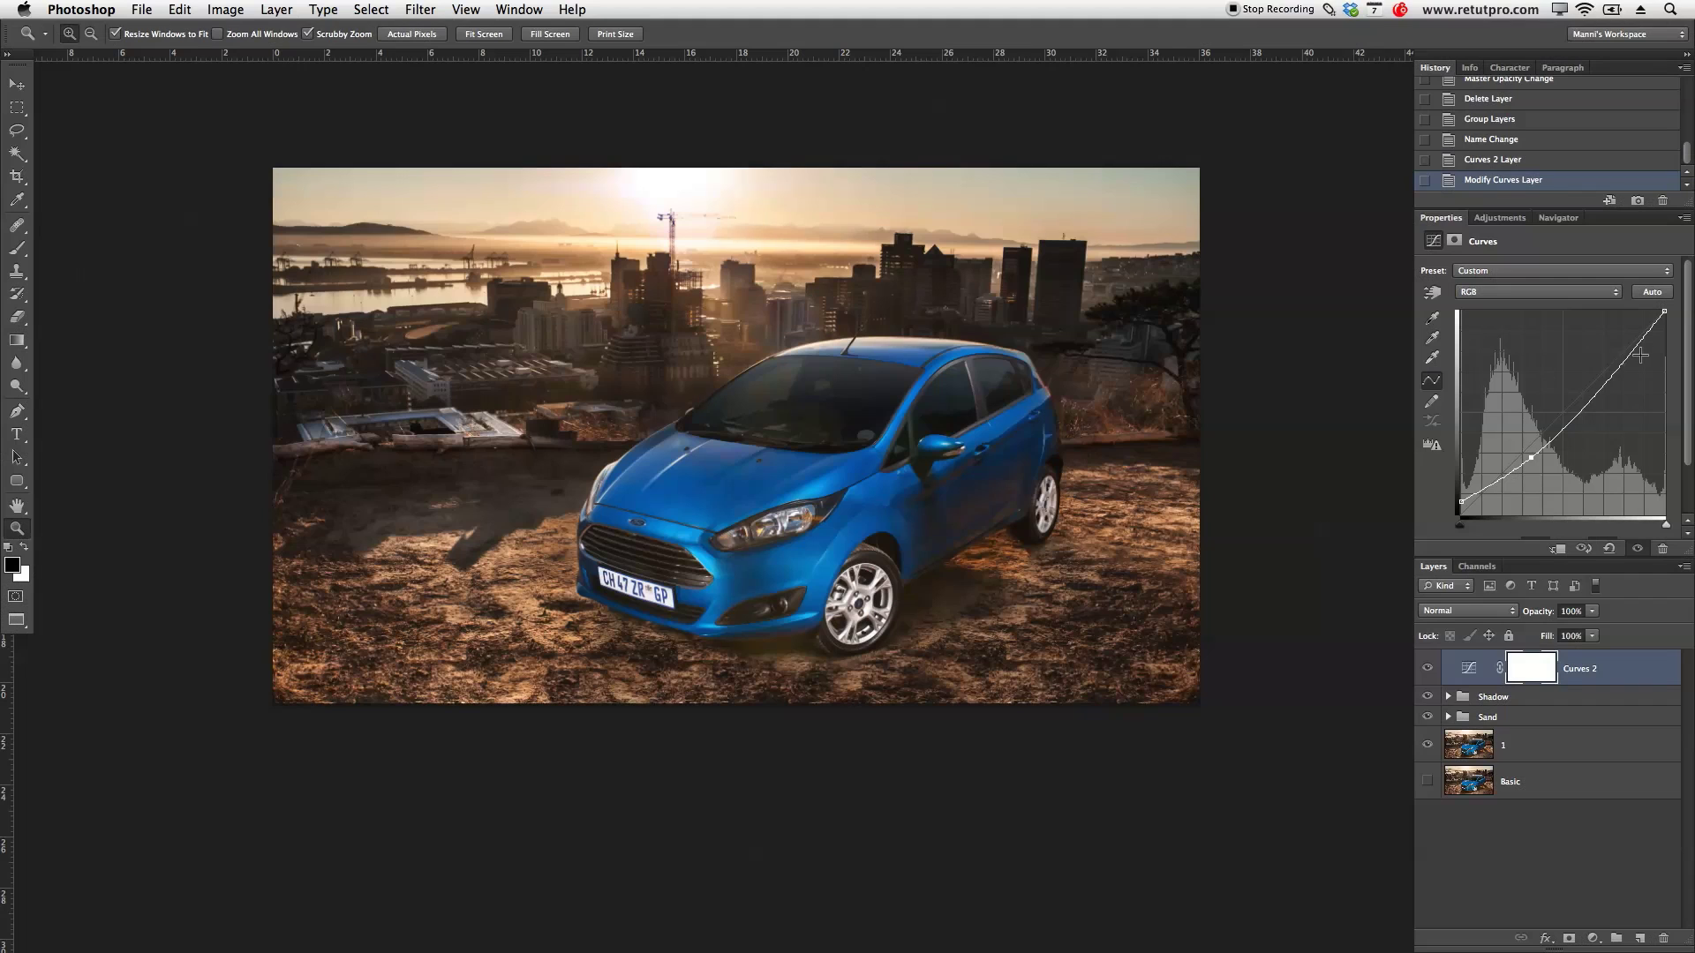
{"action": "left_click_drag", "start_coordinate": [1639, 355], "coordinate": [1622, 350]}
{"action": "left_click", "coordinate": [1430, 670]}
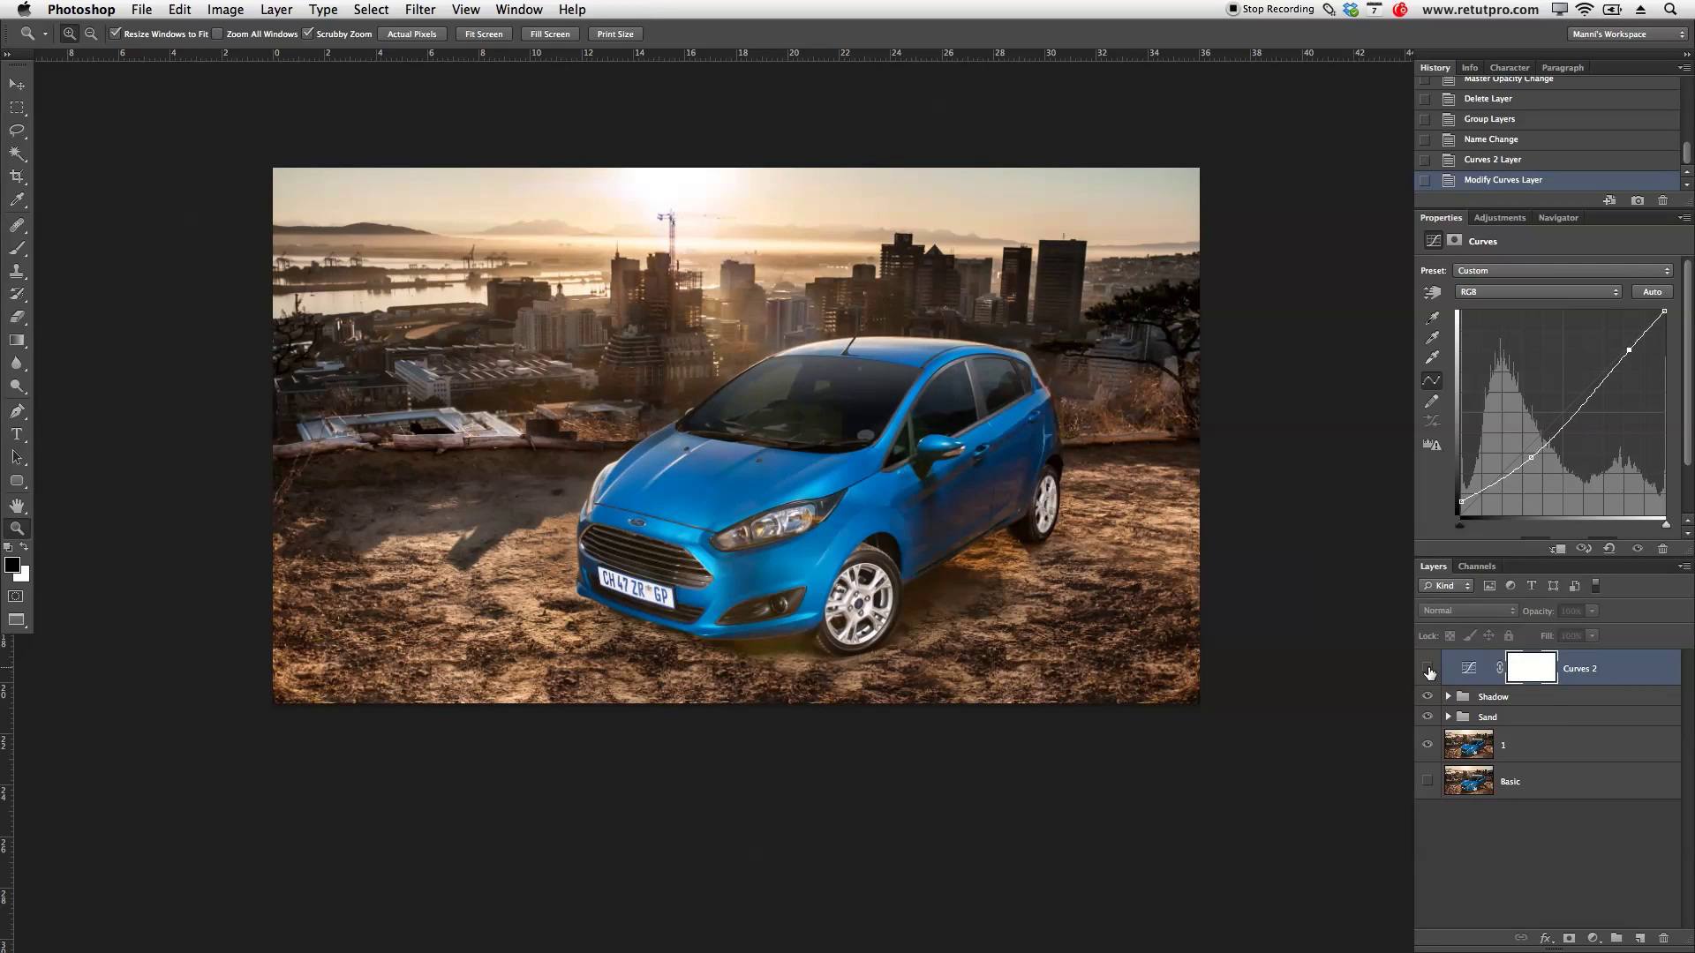
{"action": "left_click", "coordinate": [1428, 670]}
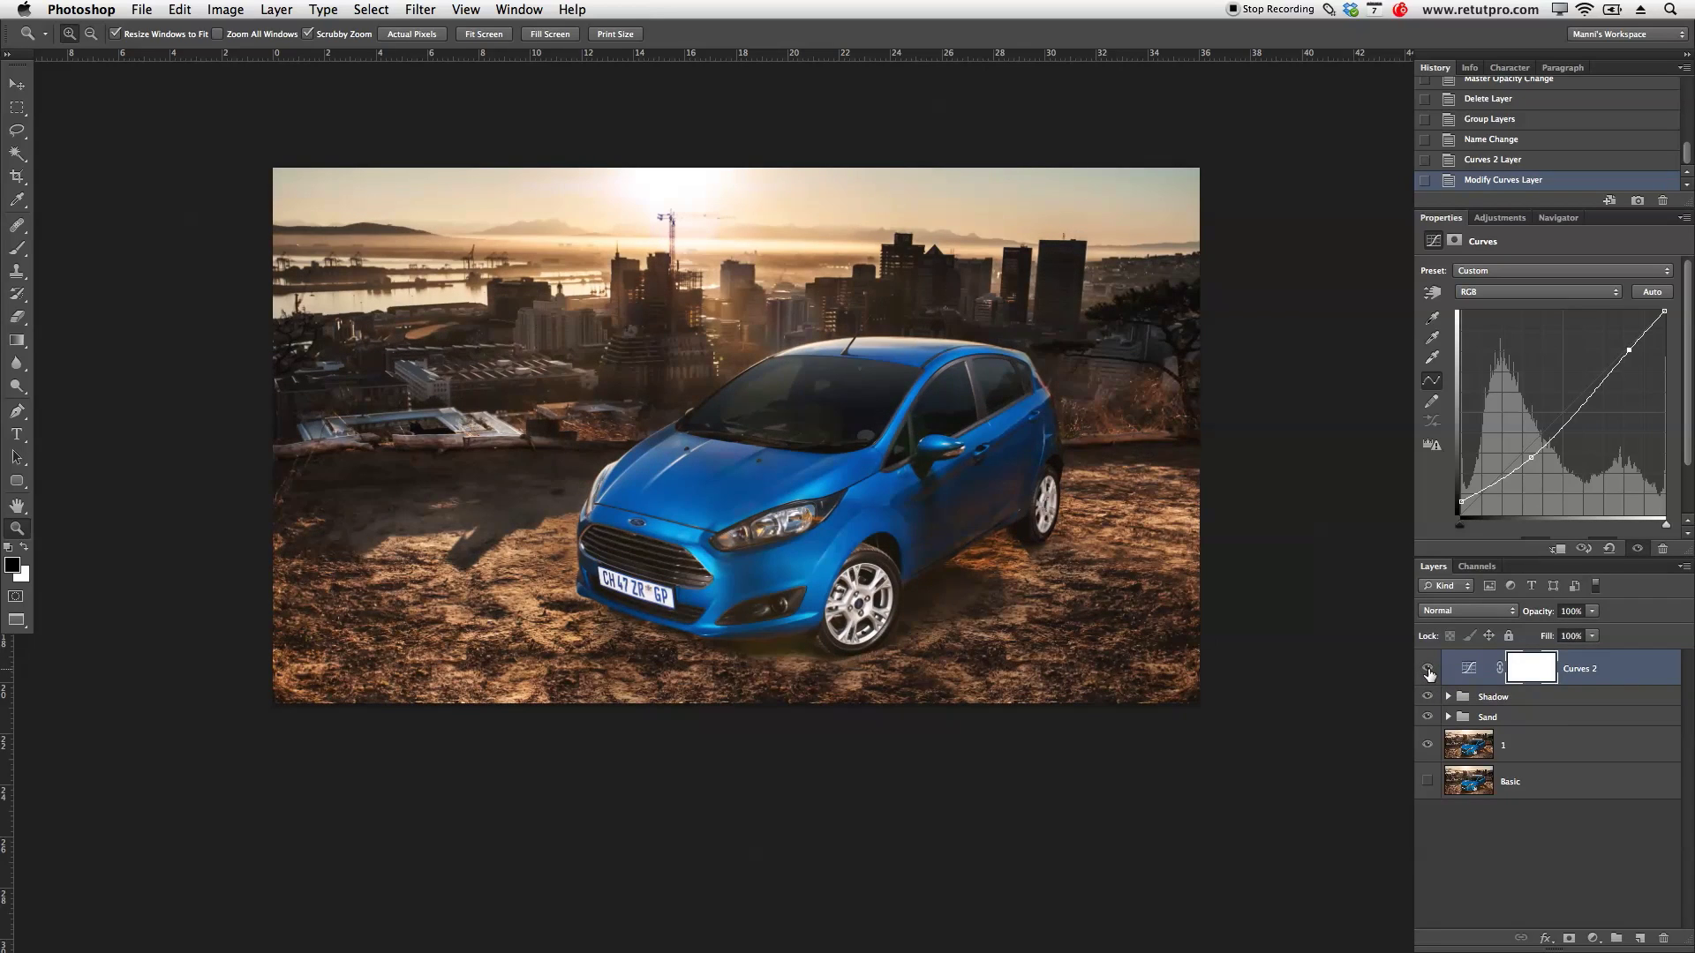
{"action": "left_click", "coordinate": [1429, 670]}
{"action": "left_click", "coordinate": [1428, 670]}
{"action": "left_click", "coordinate": [1428, 670]}
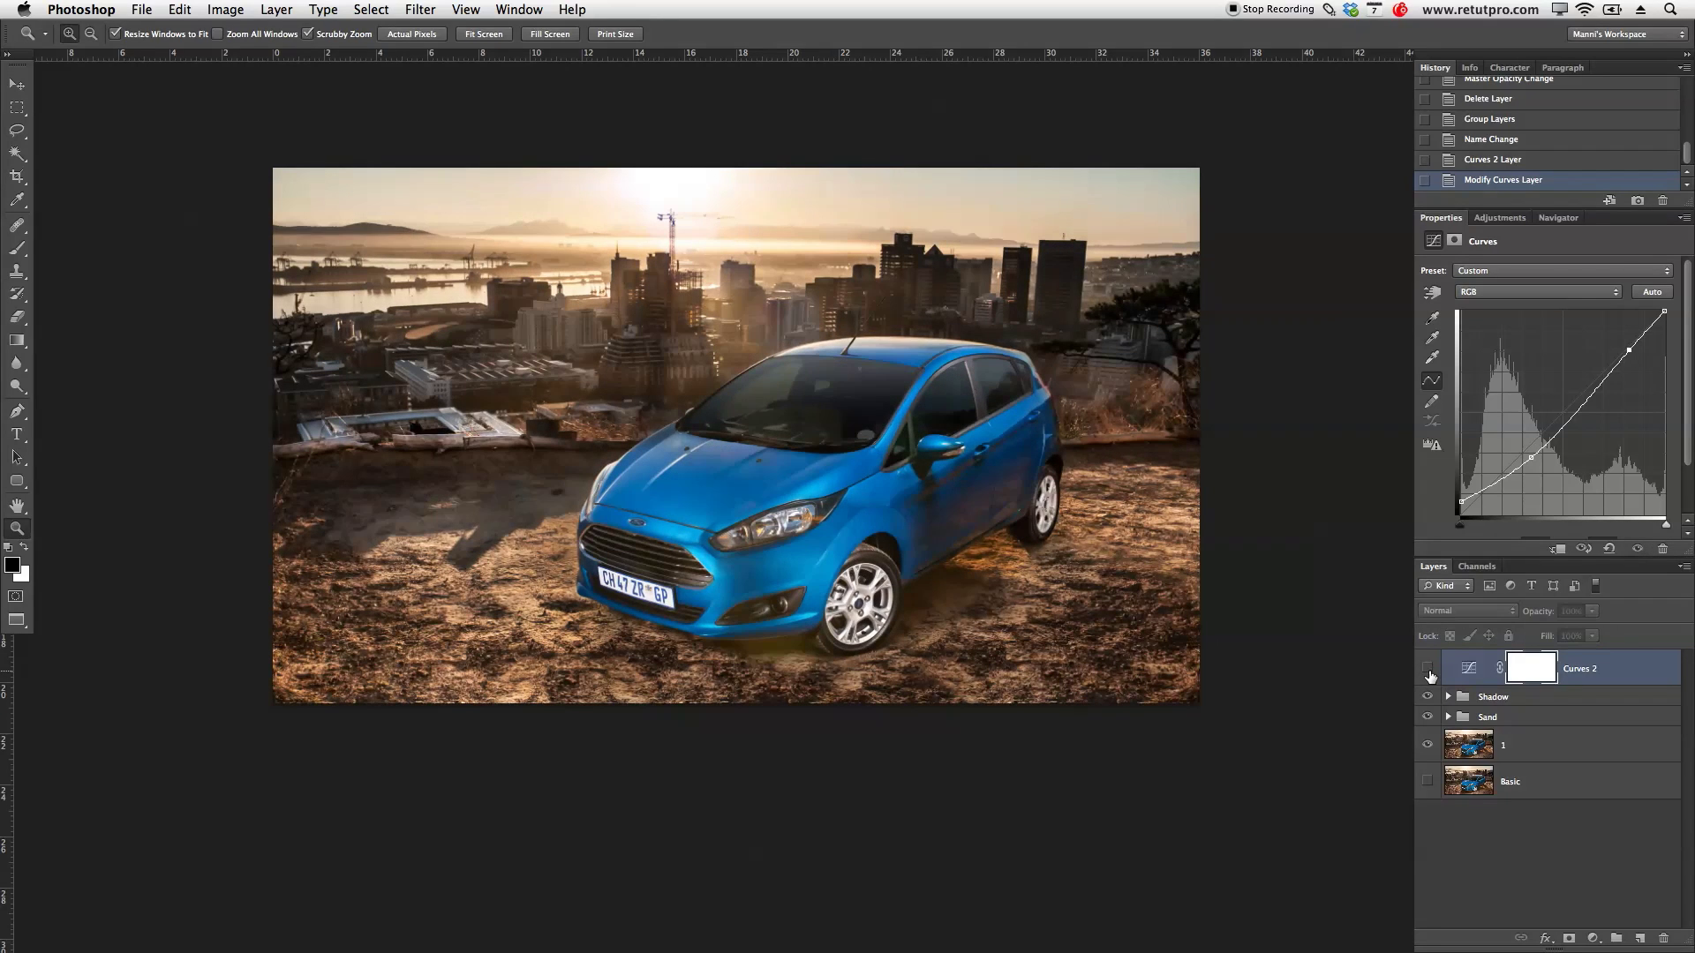
{"action": "left_click", "coordinate": [1429, 670]}
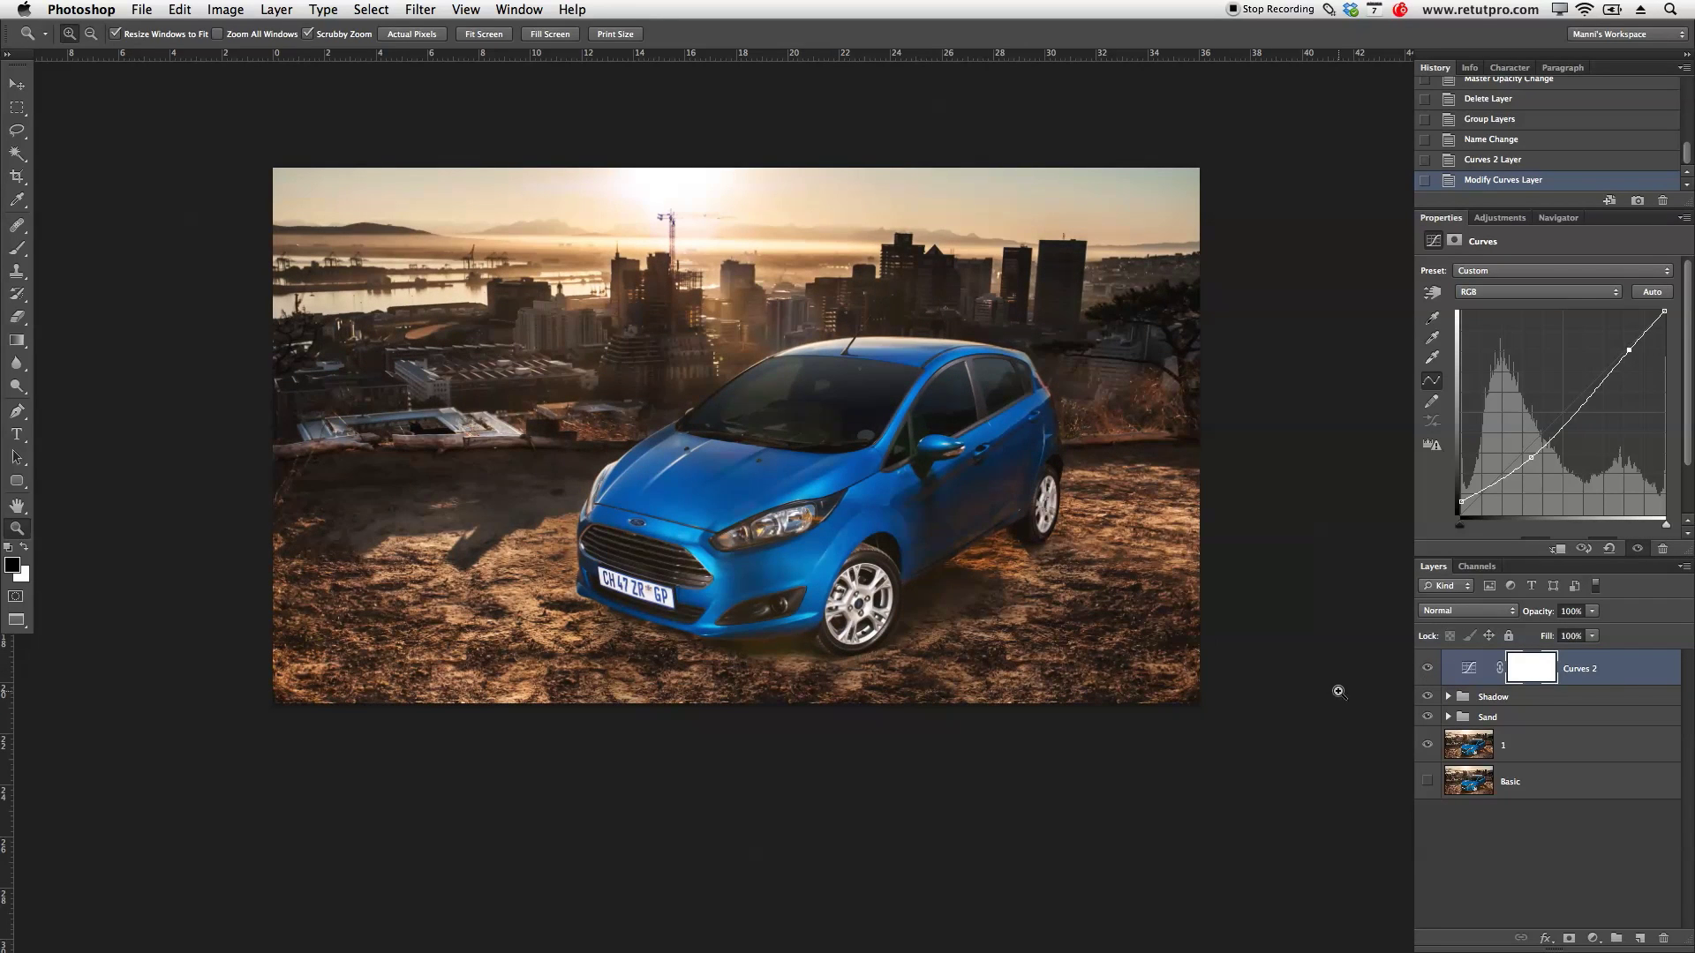
Step: Invert the Curves 2 mask to black and paint the ground around the car with a white 900-pixel brush at 100% opacity
{"action": "left_click", "coordinate": [1529, 674]}
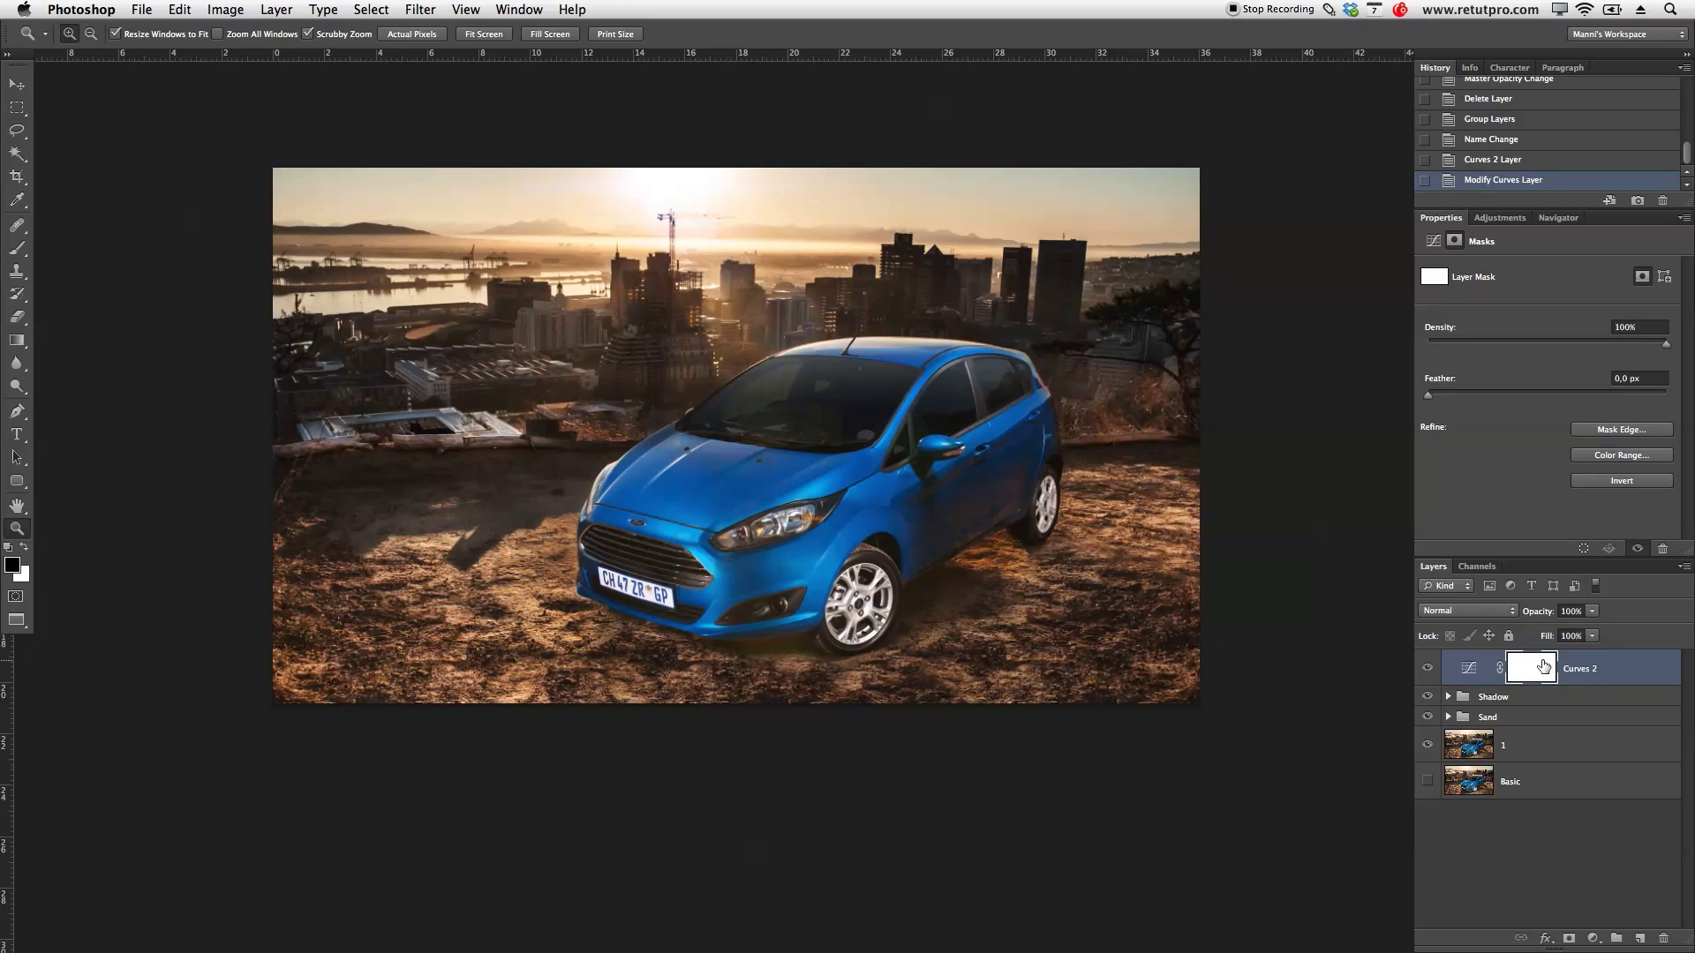
{"action": "key", "text": "super+i"}
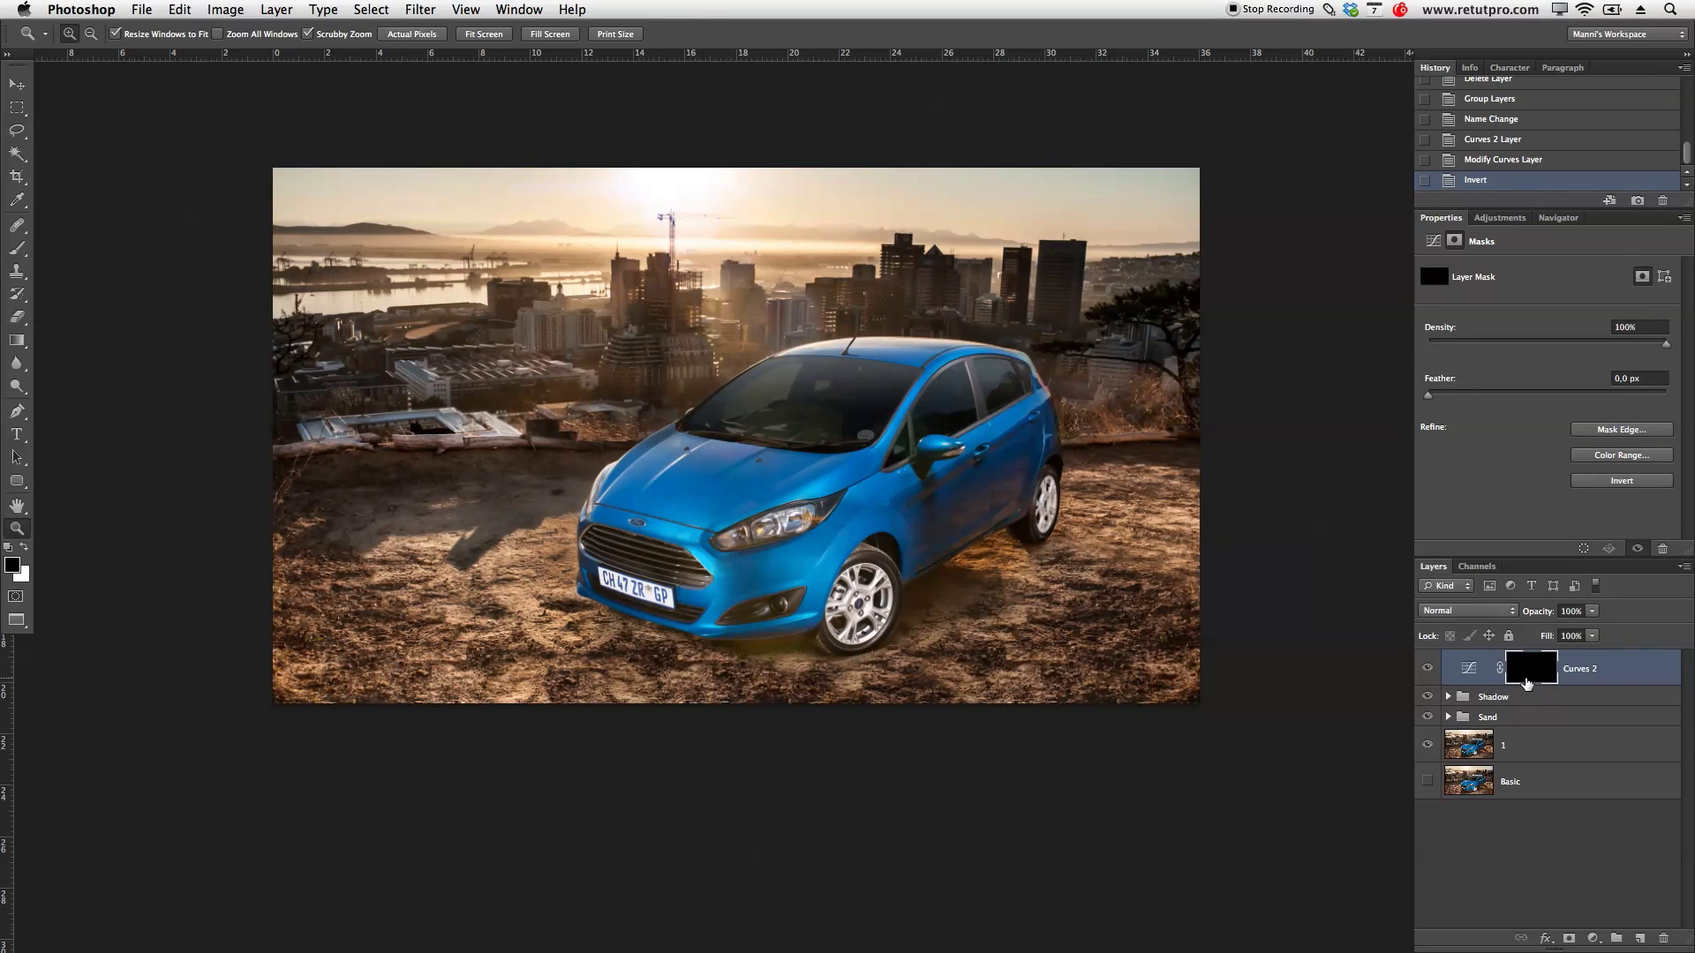
{"action": "key", "text": "b"}
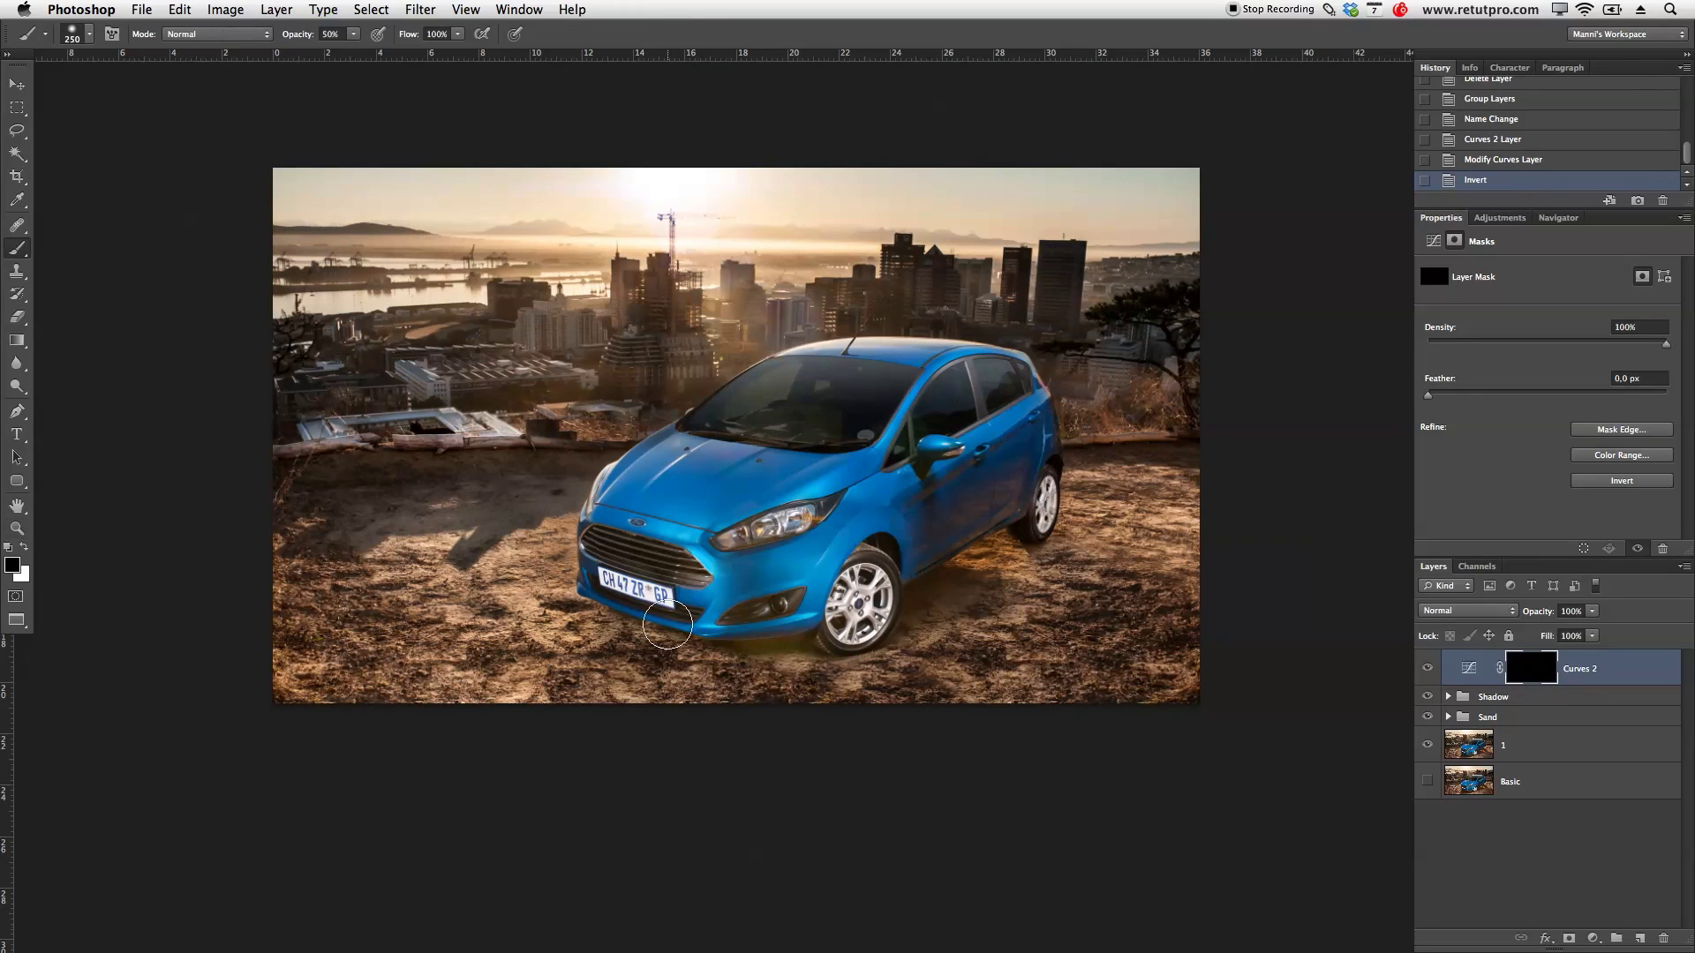
{"action": "key", "text": "x"}
{"action": "key", "text": "0"}
{"action": "key", "text": "bracketright"}
{"action": "key", "text": "bracketright"}
{"action": "key", "text": "bracketright"}
{"action": "key", "text": "bracketright"}
{"action": "key", "text": "bracketright"}
{"action": "key", "text": "bracketright"}
{"action": "key", "text": "bracketright"}
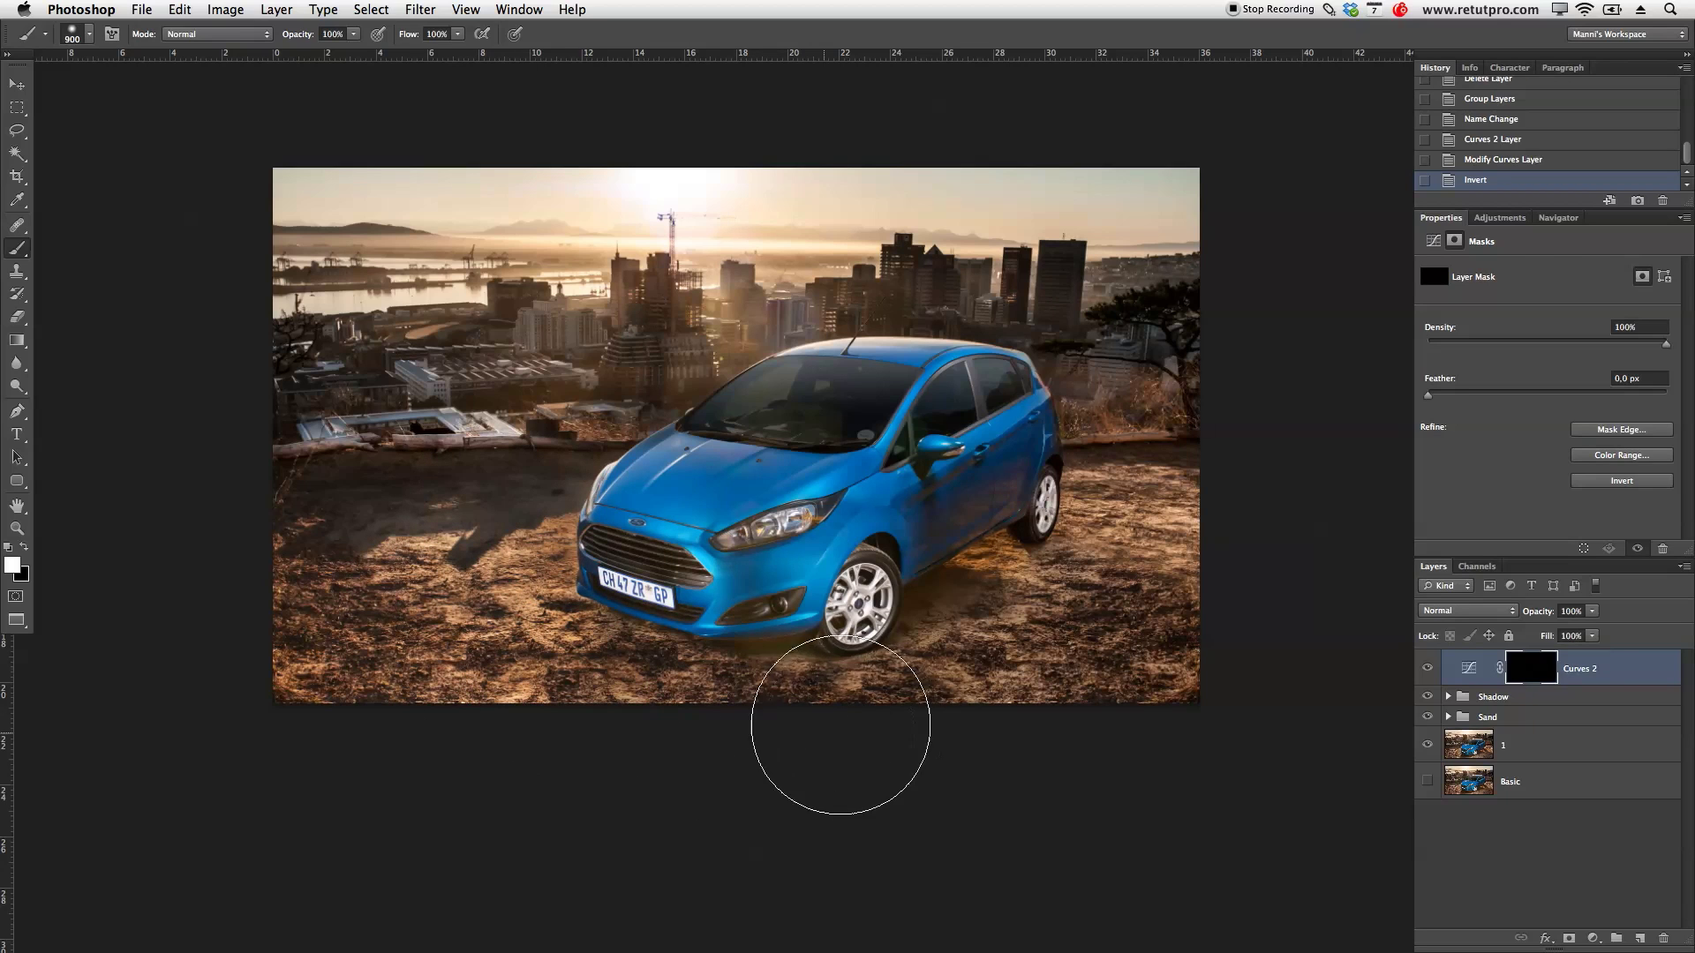
{"action": "mouse_move", "coordinate": [1168, 572]}
{"action": "left_mouse_down"}
{"action": "mouse_move", "coordinate": [1150, 529]}
{"action": "mouse_move", "coordinate": [1236, 534]}
{"action": "left_mouse_up"}
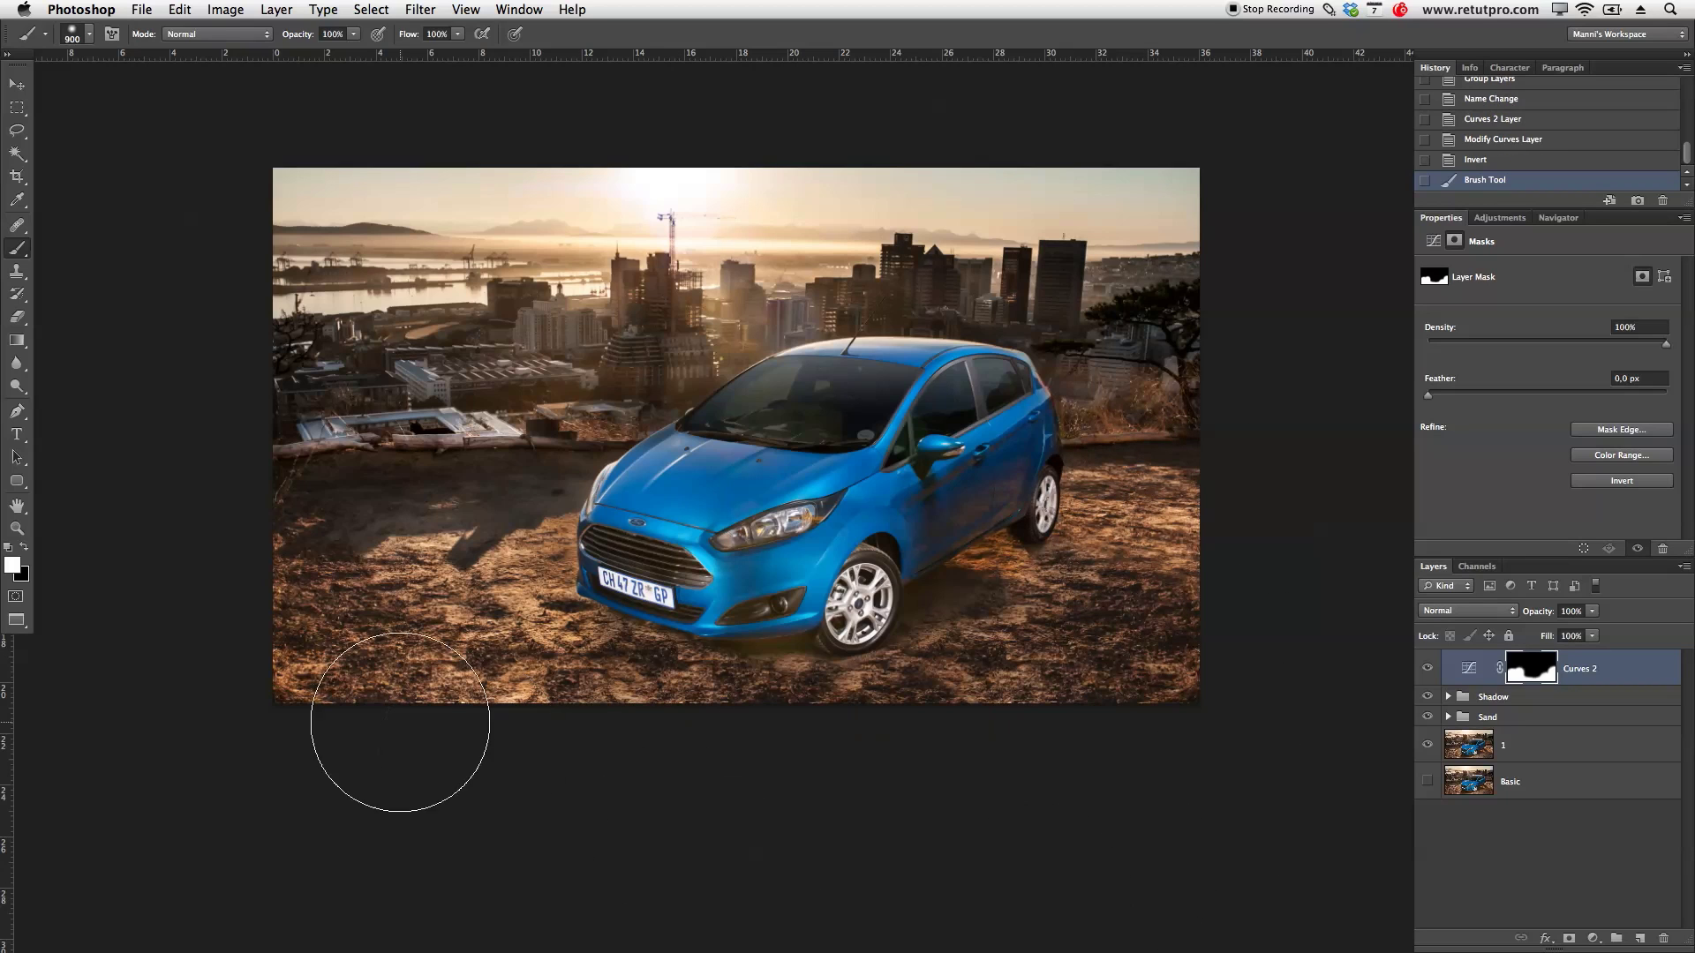
{"action": "left_click_drag", "start_coordinate": [250, 518], "coordinate": [275, 542]}
{"action": "left_click_drag", "start_coordinate": [1216, 561], "coordinate": [1236, 514]}
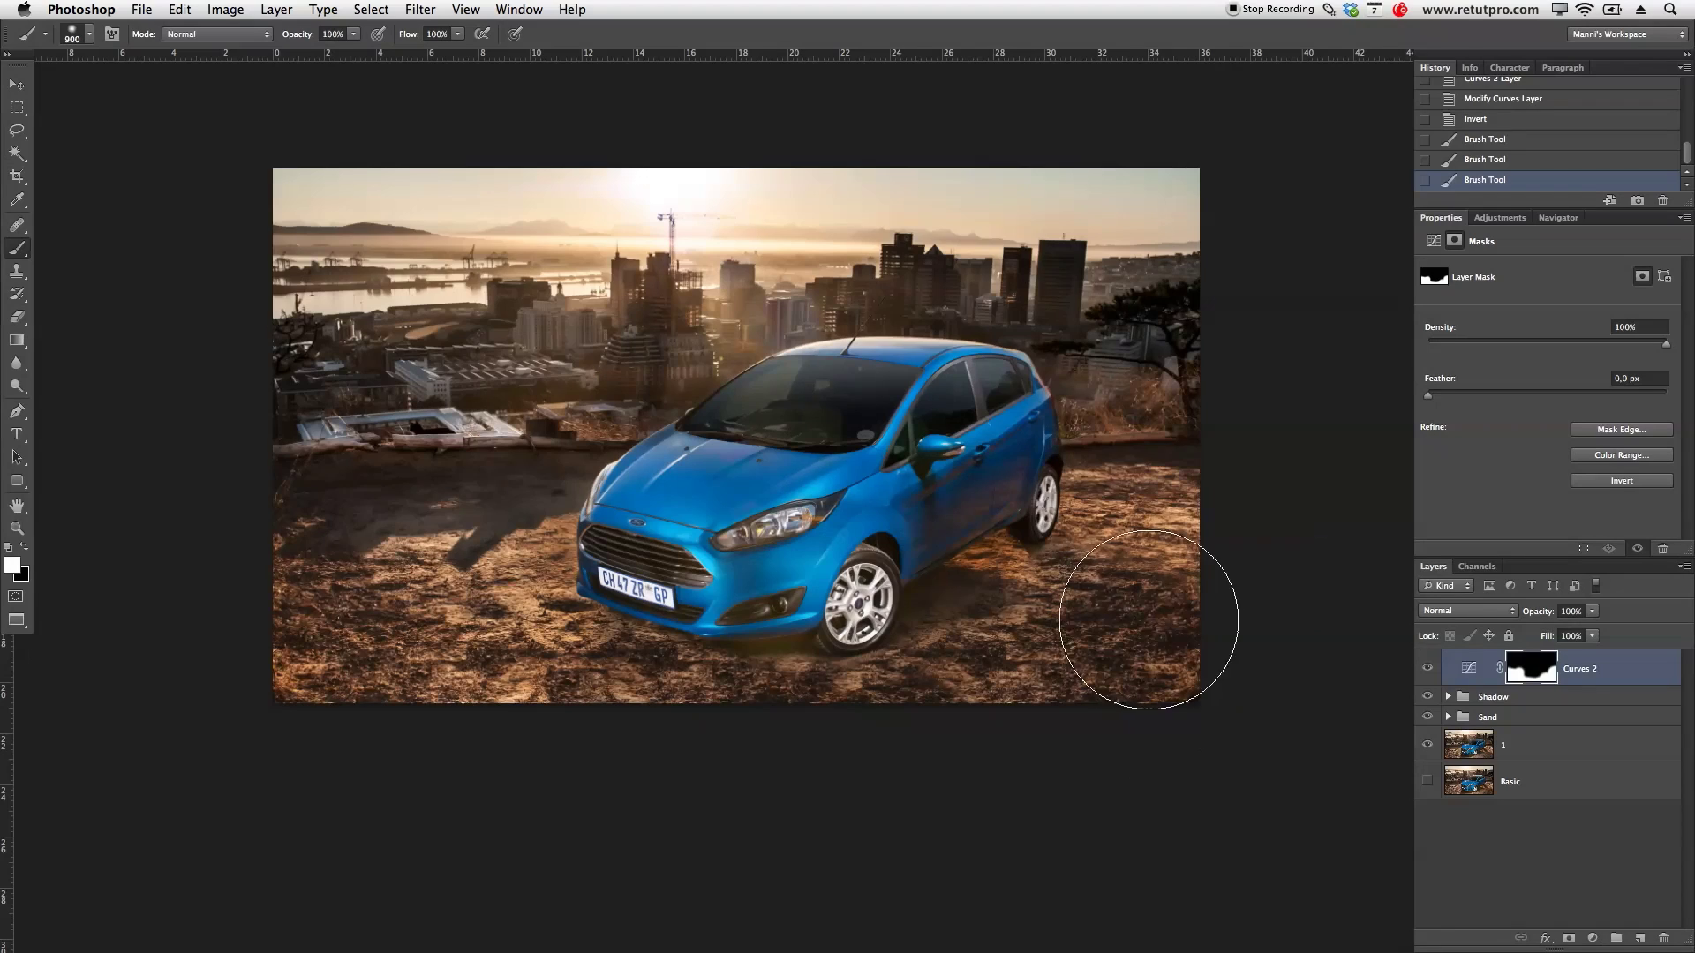
{"action": "left_click_drag", "start_coordinate": [1192, 510], "coordinate": [1031, 525]}
{"action": "mouse_move", "coordinate": [456, 521]}
{"action": "left_mouse_down"}
{"action": "mouse_move", "coordinate": [427, 492]}
{"action": "mouse_move", "coordinate": [283, 511]}
{"action": "mouse_move", "coordinate": [359, 454]}
{"action": "left_mouse_up"}
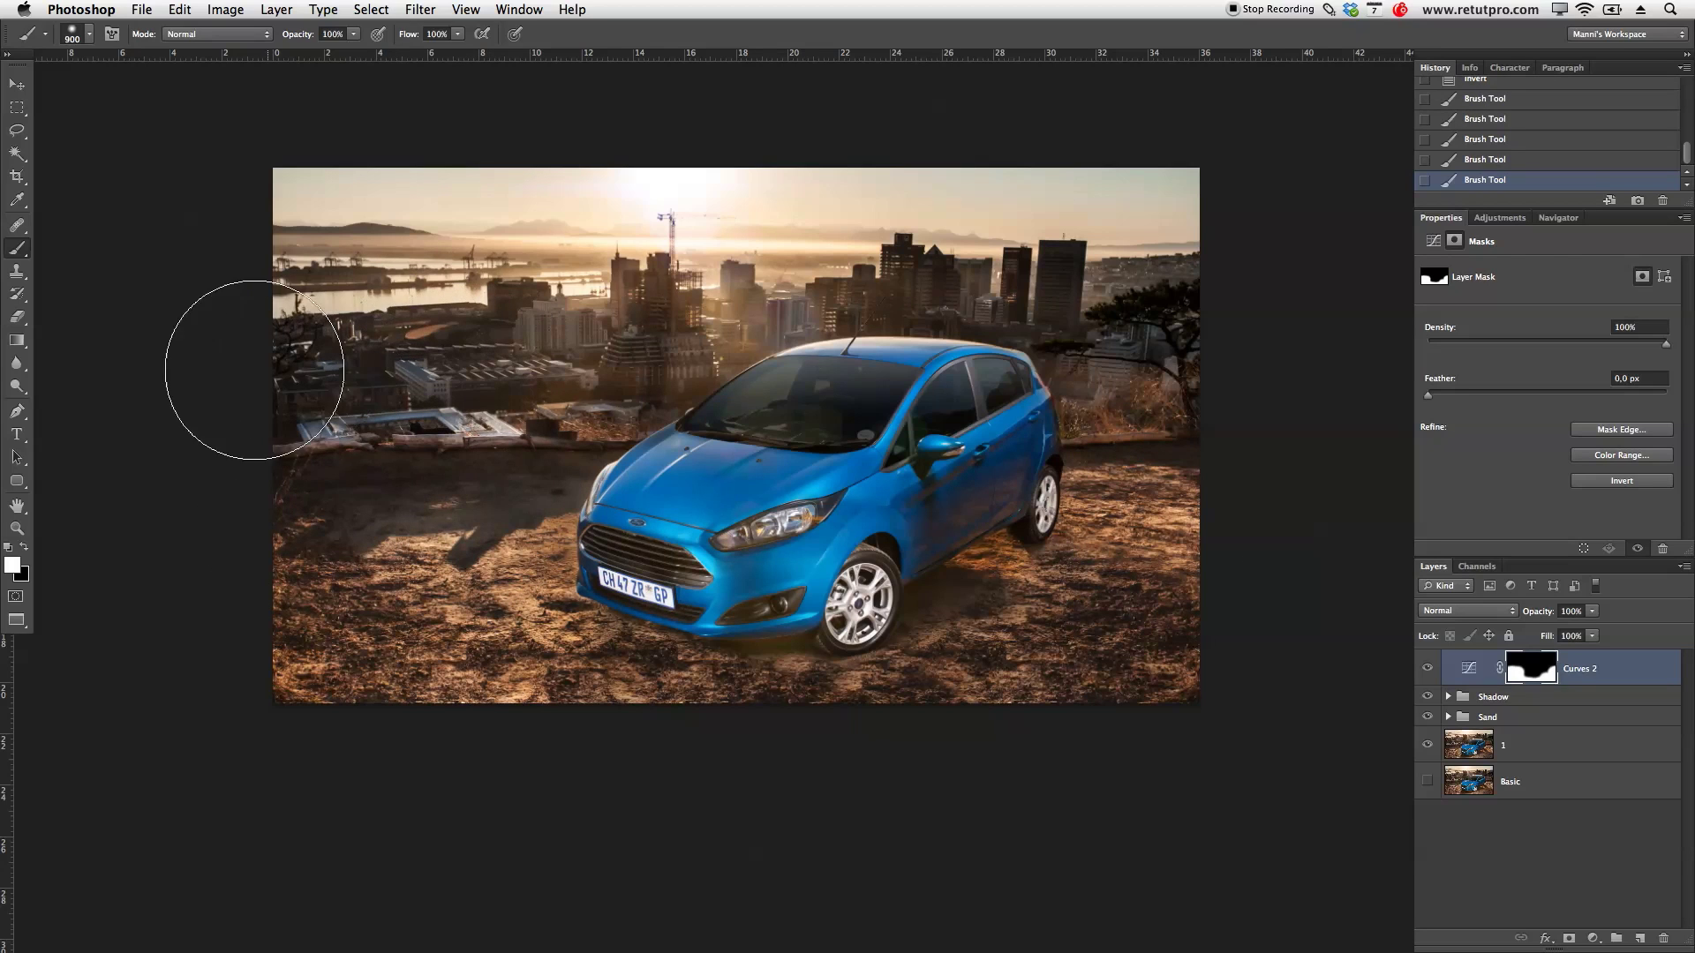
Step: Paint white on the Curves 2 mask over the city background and outer edges with smaller brushes, leaving the car masked out
{"action": "mouse_move", "coordinate": [662, 327]}
{"action": "left_mouse_down"}
{"action": "mouse_move", "coordinate": [897, 212]}
{"action": "mouse_move", "coordinate": [1117, 227]}
{"action": "mouse_move", "coordinate": [1172, 366]}
{"action": "left_mouse_up"}
{"action": "key", "text": "bracketleft"}
{"action": "key", "text": "bracketleft"}
{"action": "mouse_move", "coordinate": [494, 354]}
{"action": "left_mouse_down"}
{"action": "mouse_move", "coordinate": [447, 257]}
{"action": "mouse_move", "coordinate": [416, 254]}
{"action": "left_mouse_up"}
{"action": "key", "text": "bracketleft"}
{"action": "key", "text": "bracketleft"}
{"action": "key", "text": "bracketleft"}
{"action": "key", "text": "bracketleft"}
{"action": "key", "text": "bracketleft"}
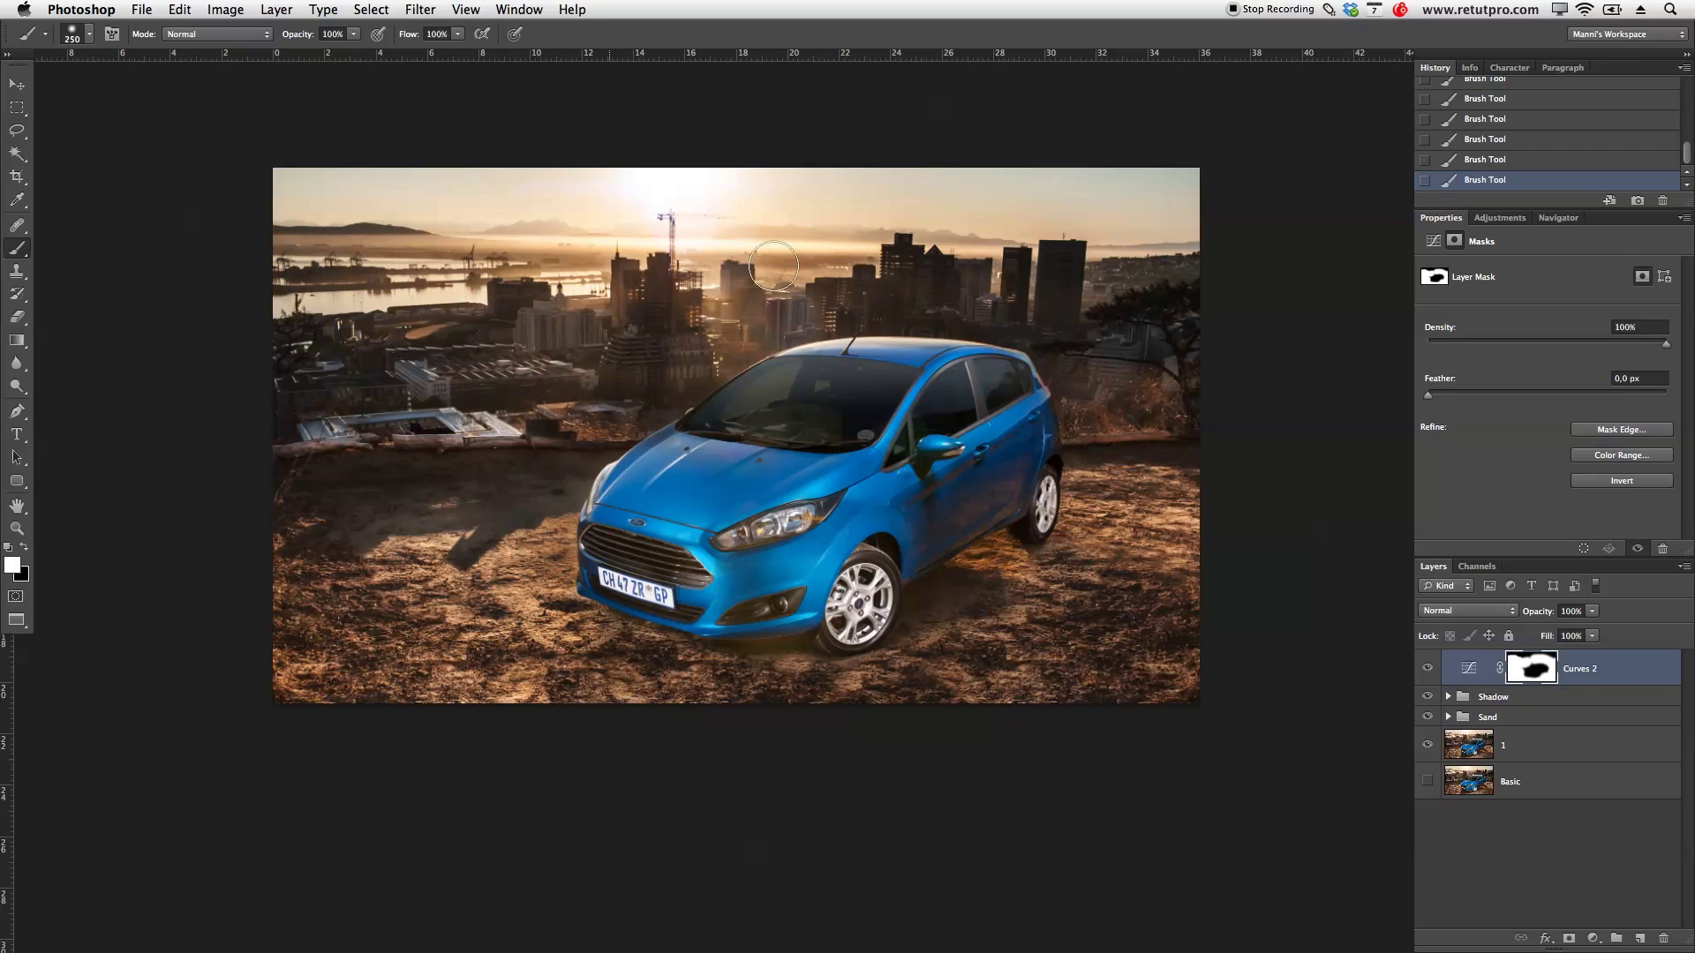
{"action": "key", "text": "bracketleft"}
{"action": "key", "text": "bracketleft"}
{"action": "key", "text": "bracketleft"}
{"action": "key", "text": "bracketleft"}
{"action": "key", "text": "bracketright"}
{"action": "key", "text": "bracketright"}
Step: Compare the image with and without the Curves 2 layer, and hide it along with the Shadow group to inspect the ground around the car
{"action": "left_click", "coordinate": [1431, 673]}
{"action": "left_click", "coordinate": [1430, 674]}
{"action": "left_click", "coordinate": [1431, 674]}
{"action": "left_click", "coordinate": [1430, 672]}
{"action": "left_click_drag", "start_coordinate": [1430, 673], "coordinate": [1432, 700]}
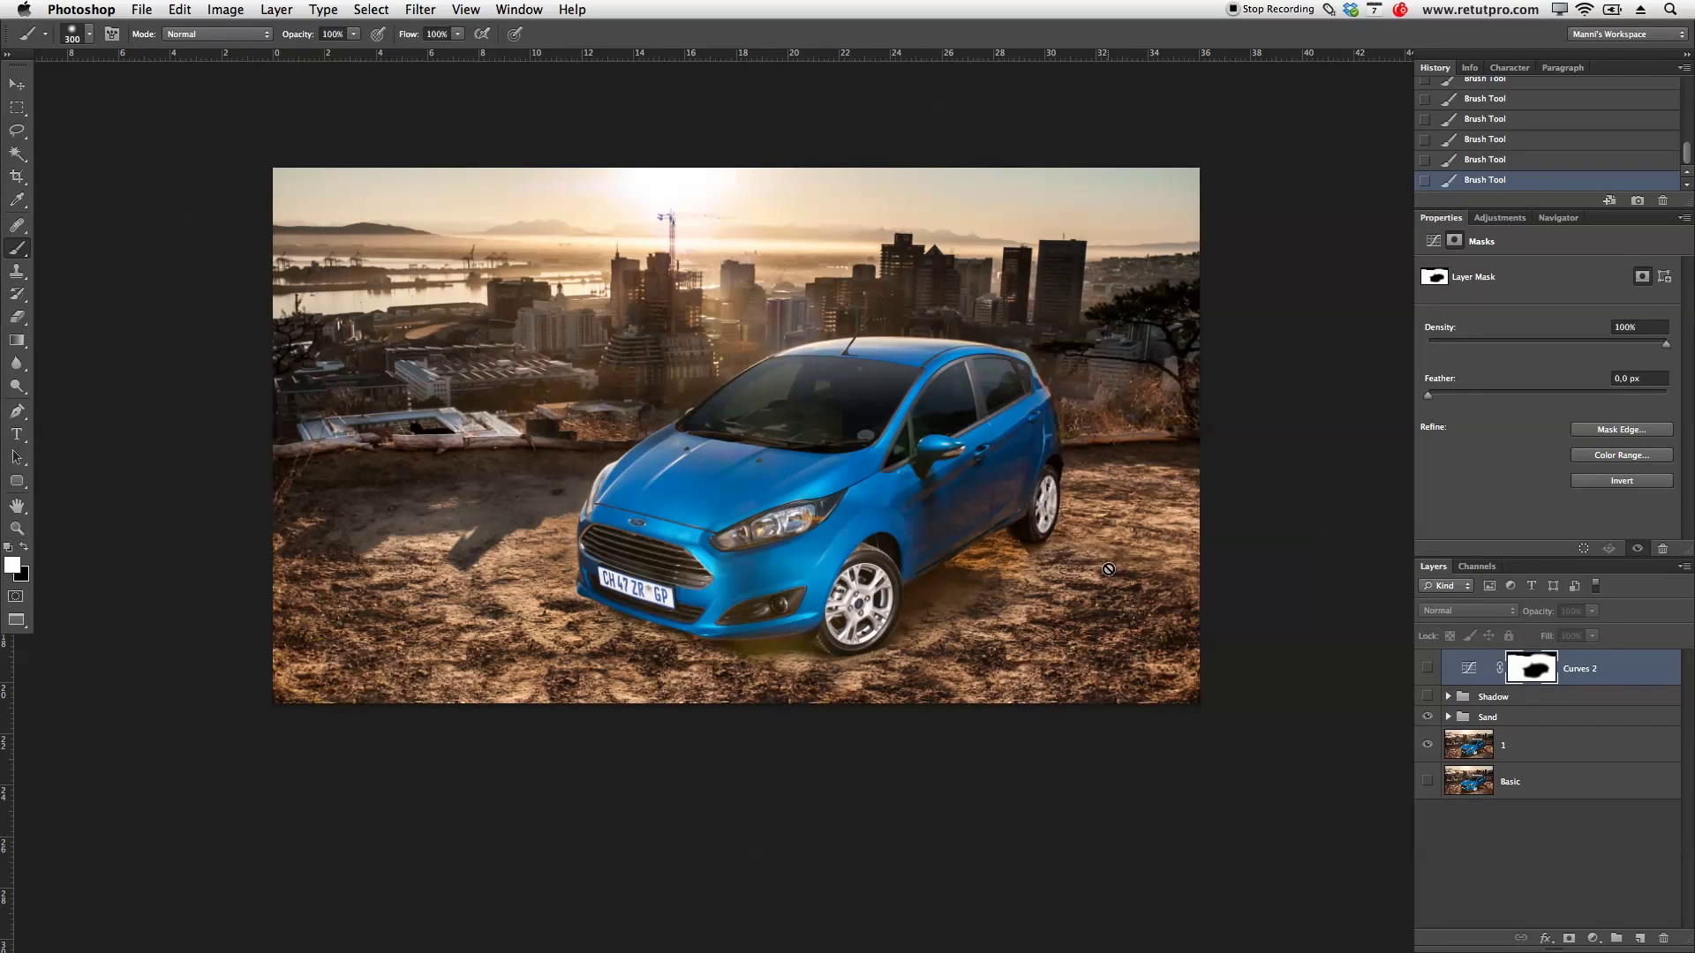
{"action": "key", "text": "z"}
{"action": "left_click", "coordinate": [1214, 591]}
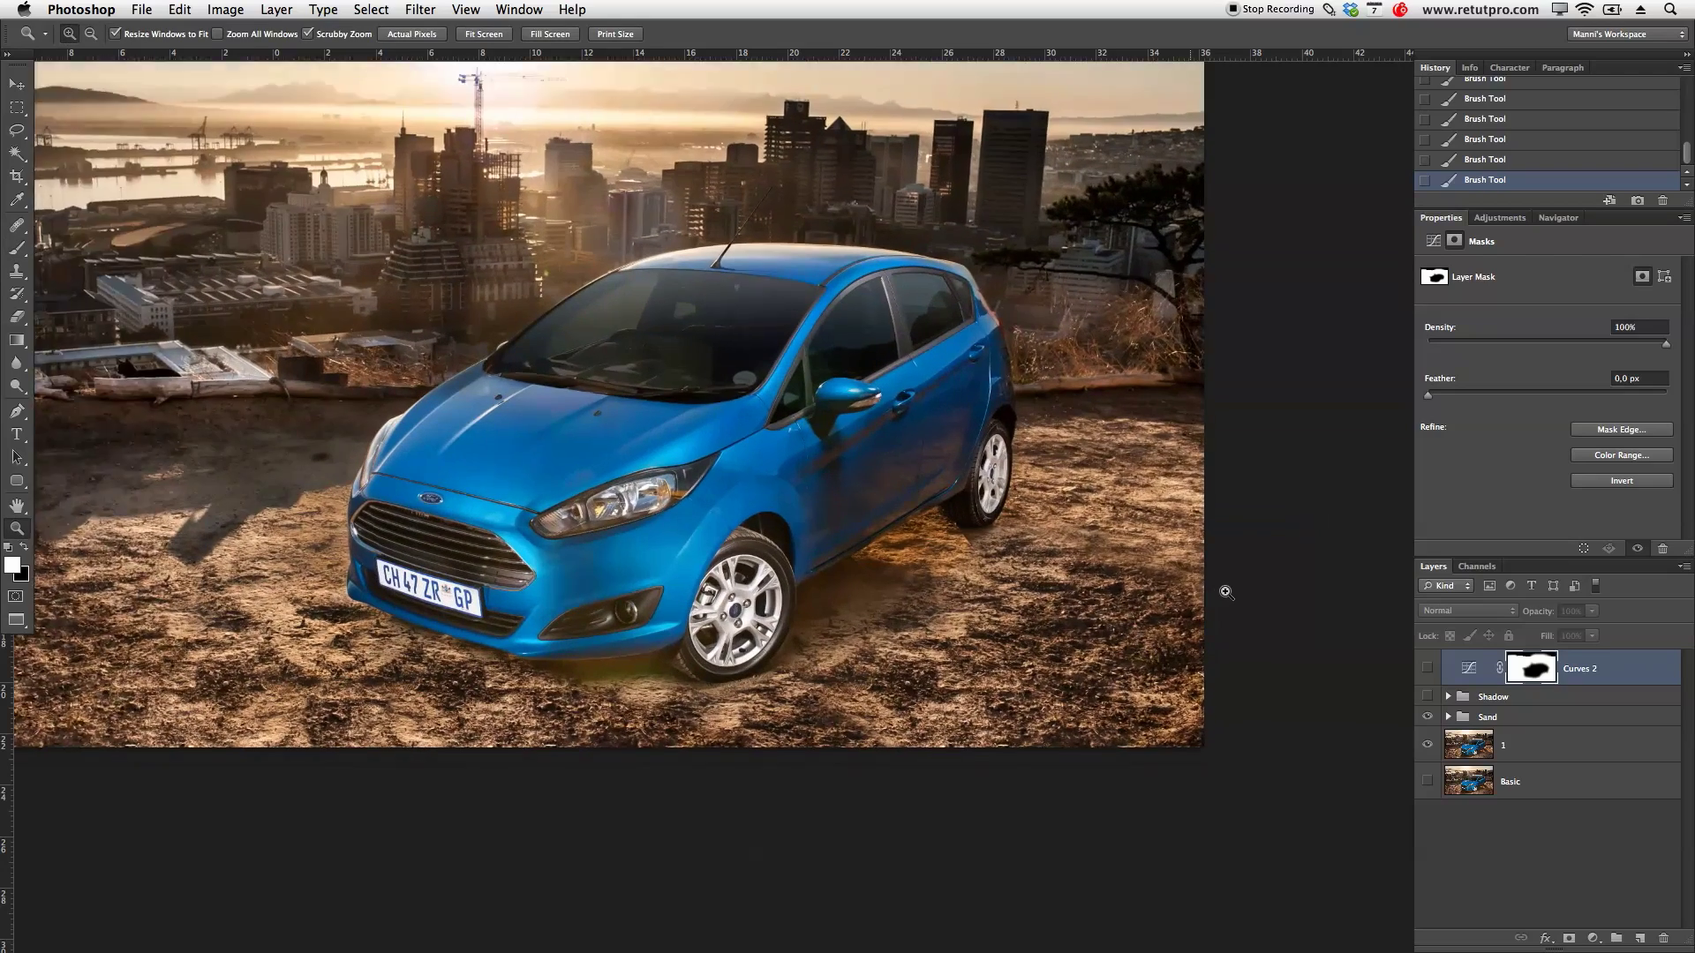
Step: Hide the Sand group, lasso the ground to the right of the rear wheel on layer 1, and copy it onto a new layer
{"action": "left_click", "coordinate": [1427, 717]}
{"action": "left_click", "coordinate": [1503, 748]}
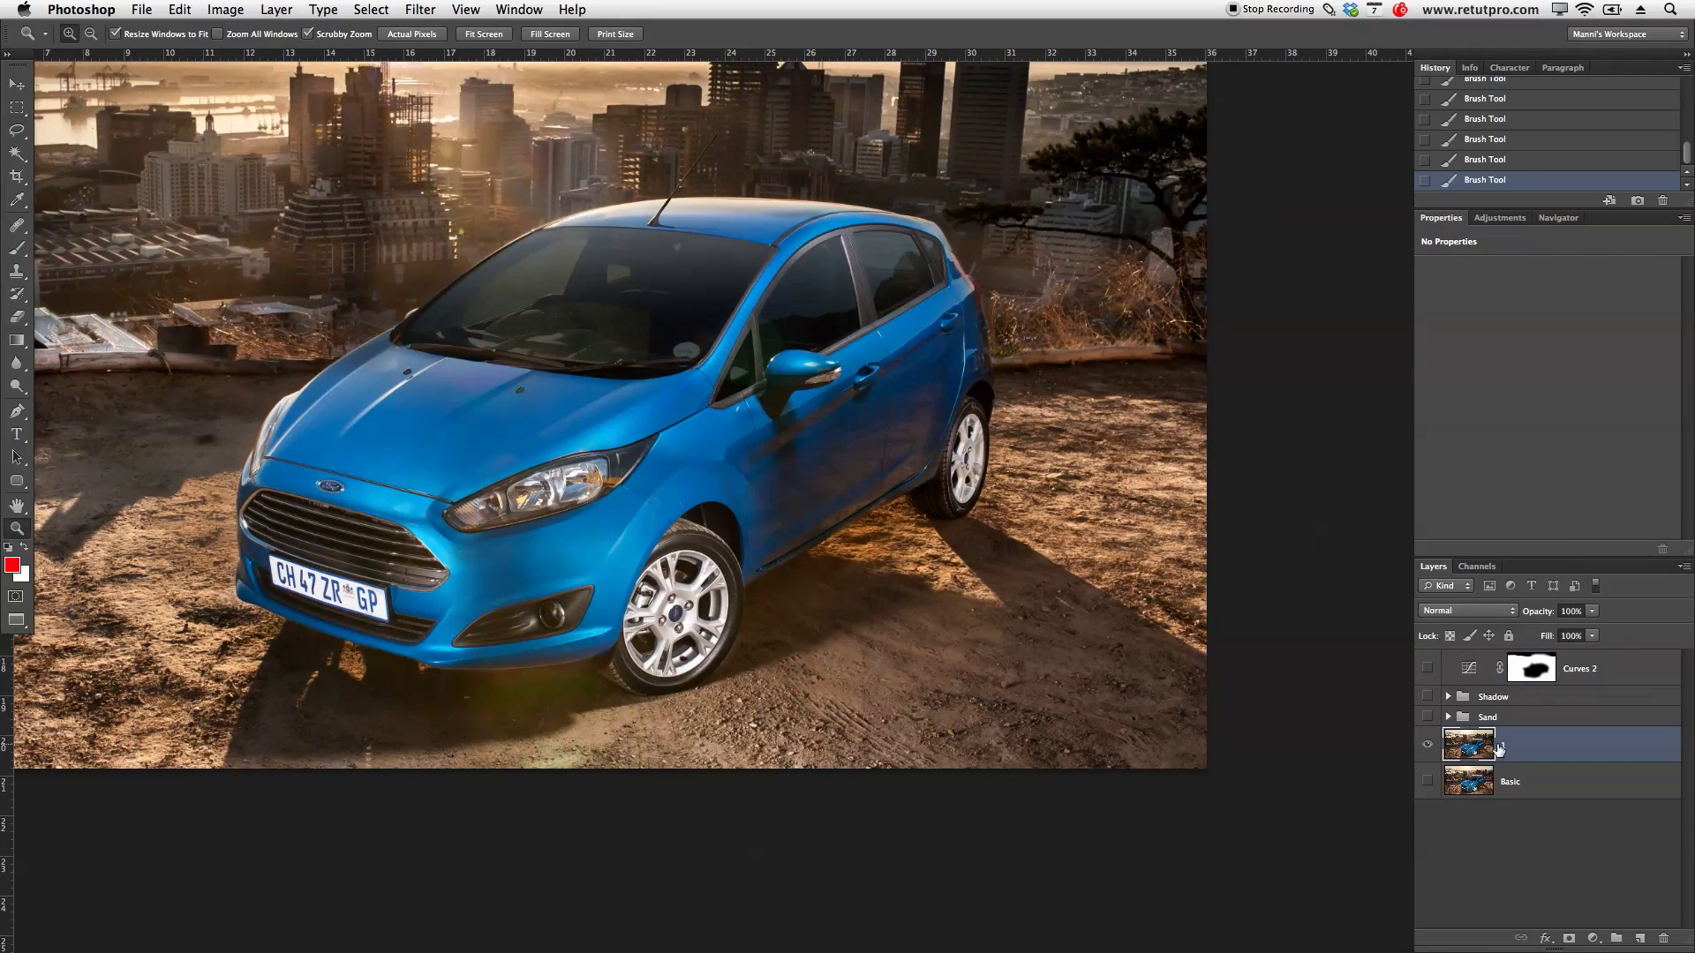
{"action": "key", "text": "l"}
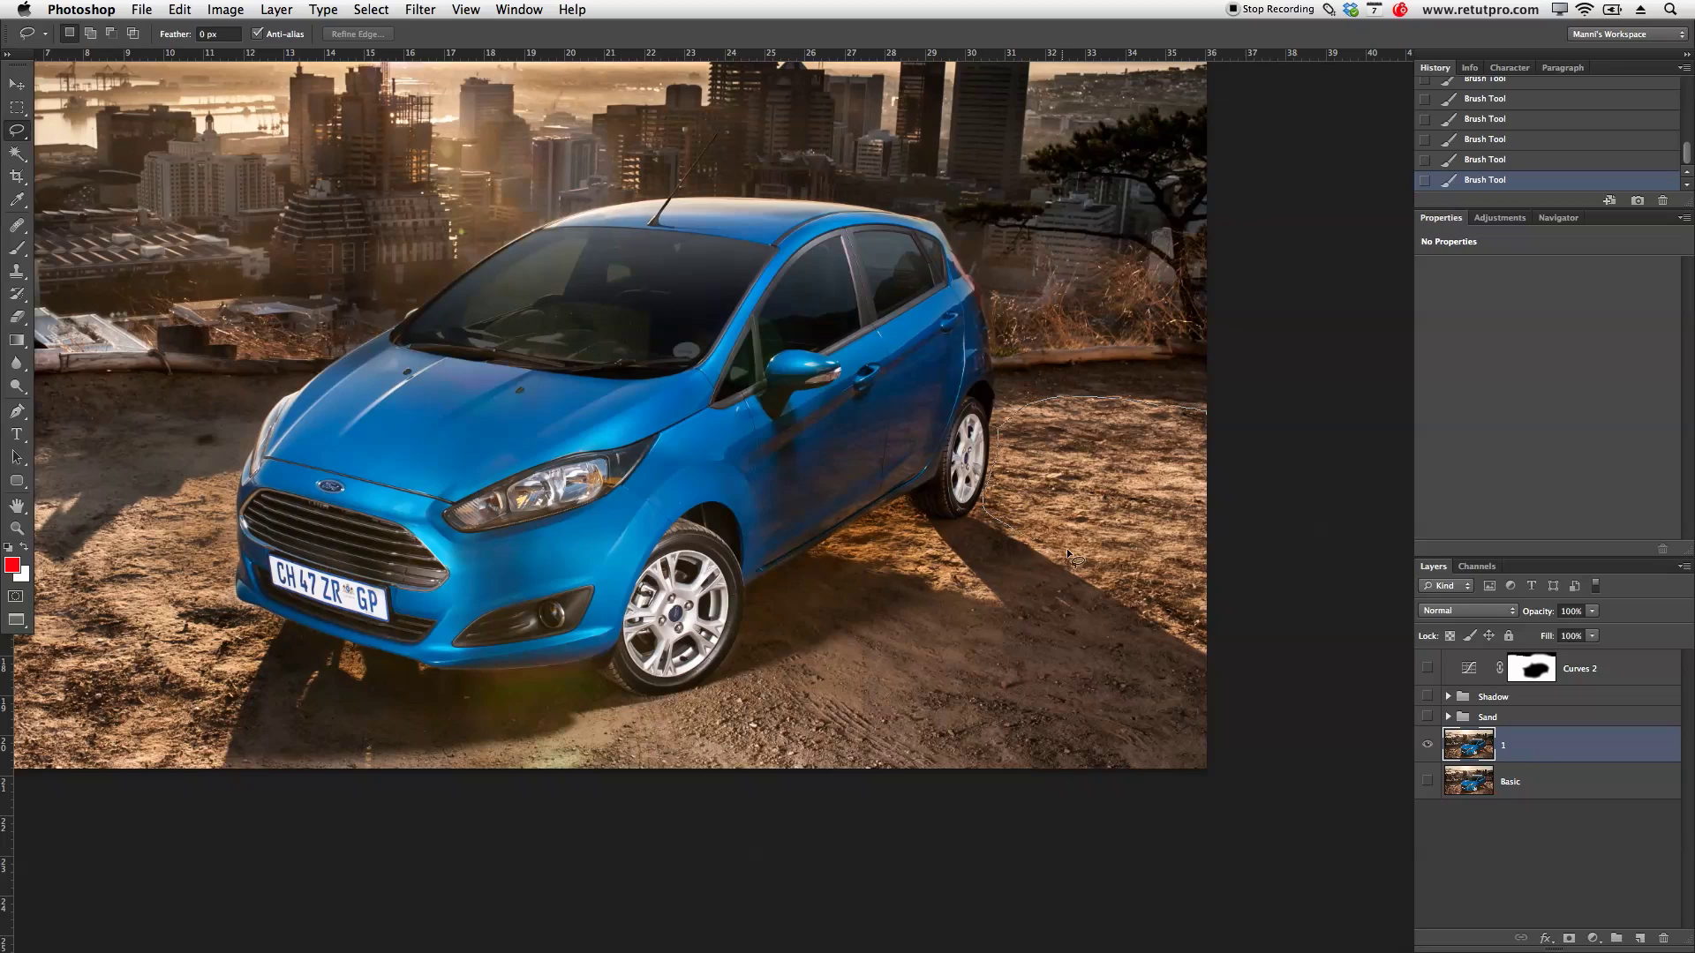
{"action": "left_click_drag", "start_coordinate": [1166, 616], "coordinate": [1244, 623]}
{"action": "left_click_drag", "start_coordinate": [1201, 406], "coordinate": [1202, 409]}
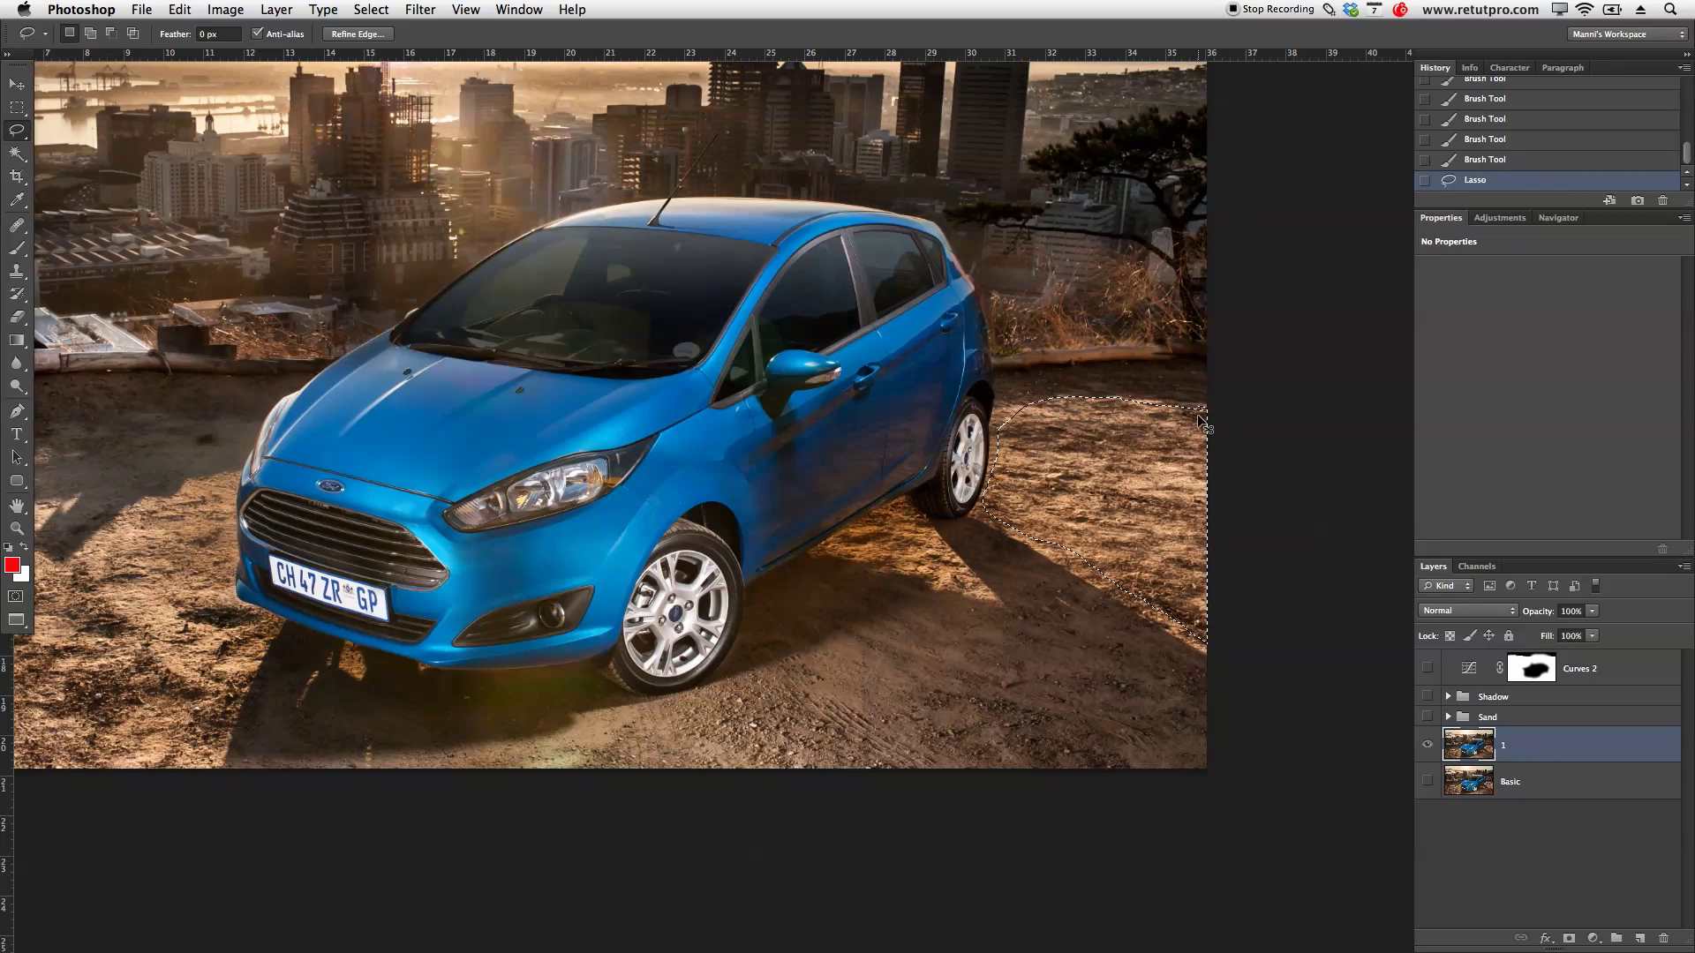
{"action": "key", "text": "super+c"}
{"action": "key", "text": "super+v"}
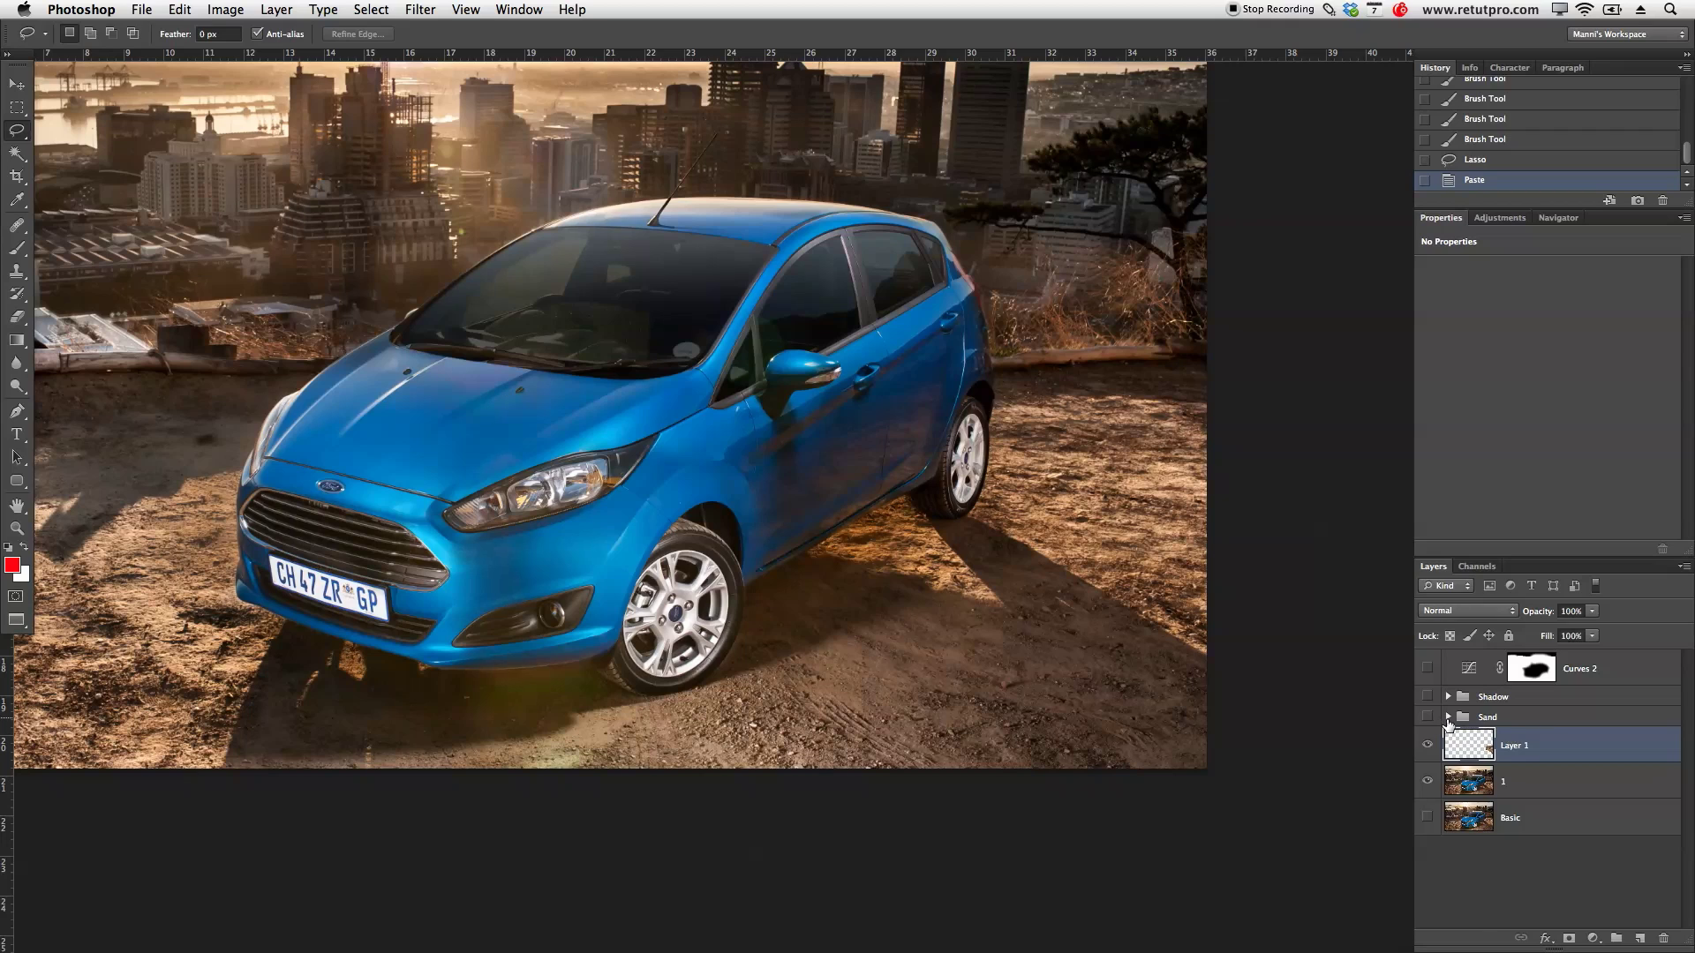
Step: Show the Sand group again and move the pasted ground layer into its inner sand group, directly above sand layer 1
{"action": "left_click", "coordinate": [1447, 717]}
{"action": "left_click", "coordinate": [1472, 809]}
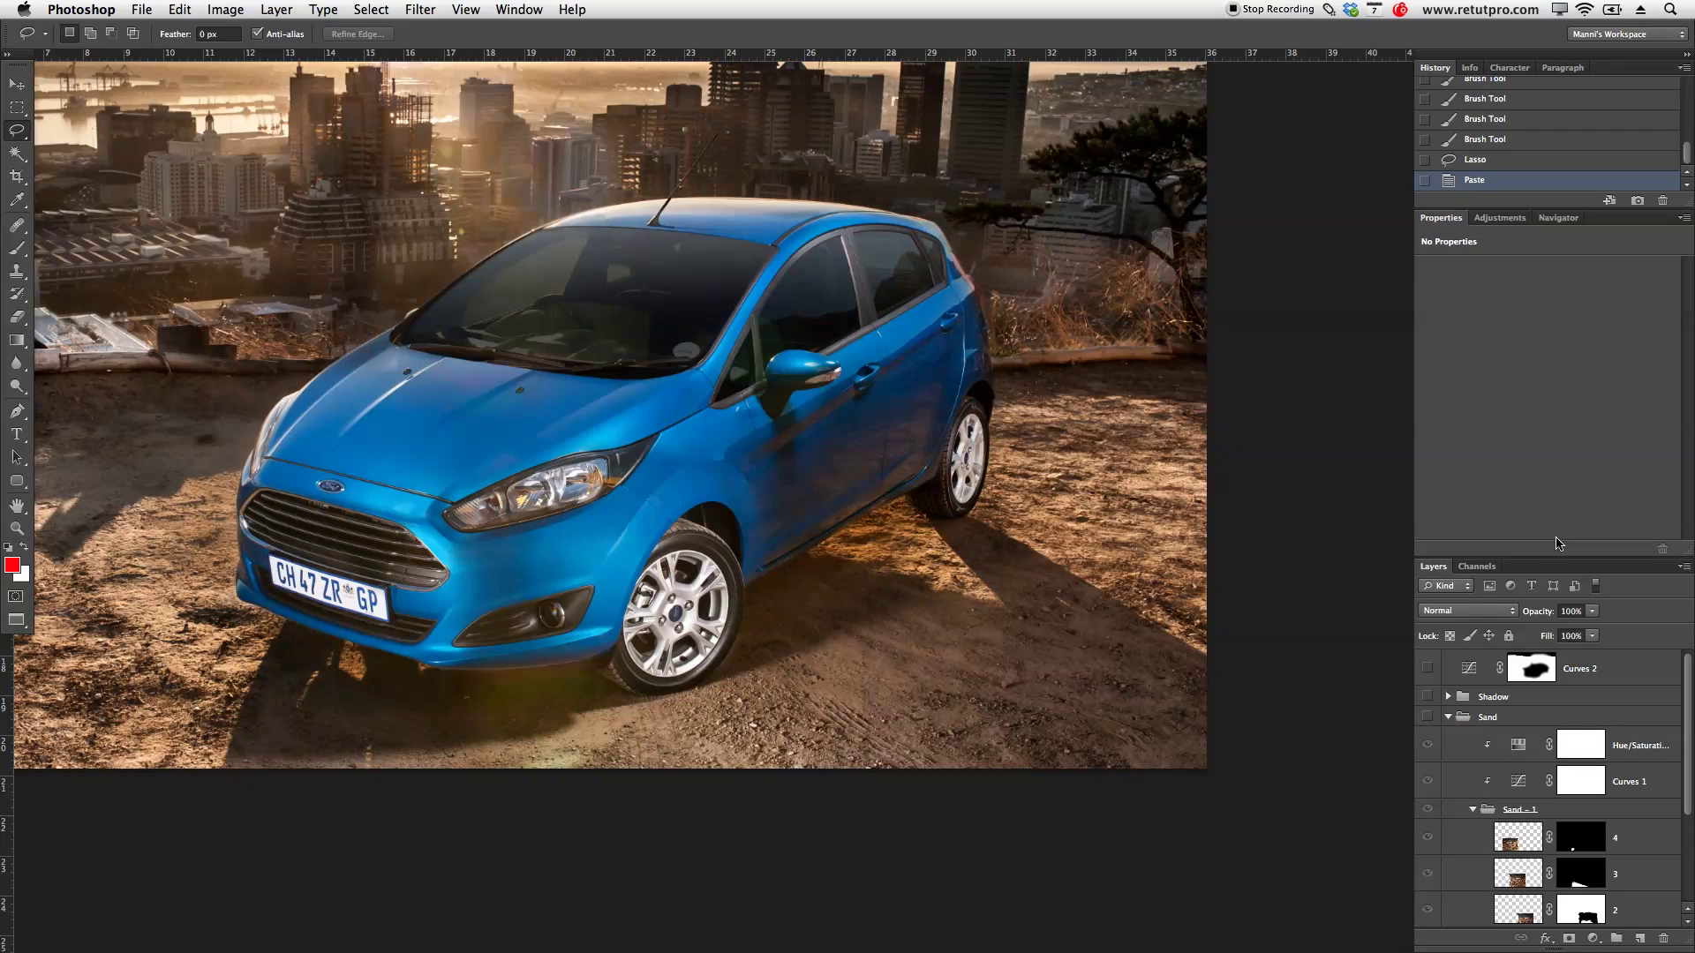
{"action": "left_click_drag", "start_coordinate": [1542, 565], "coordinate": [1543, 382]}
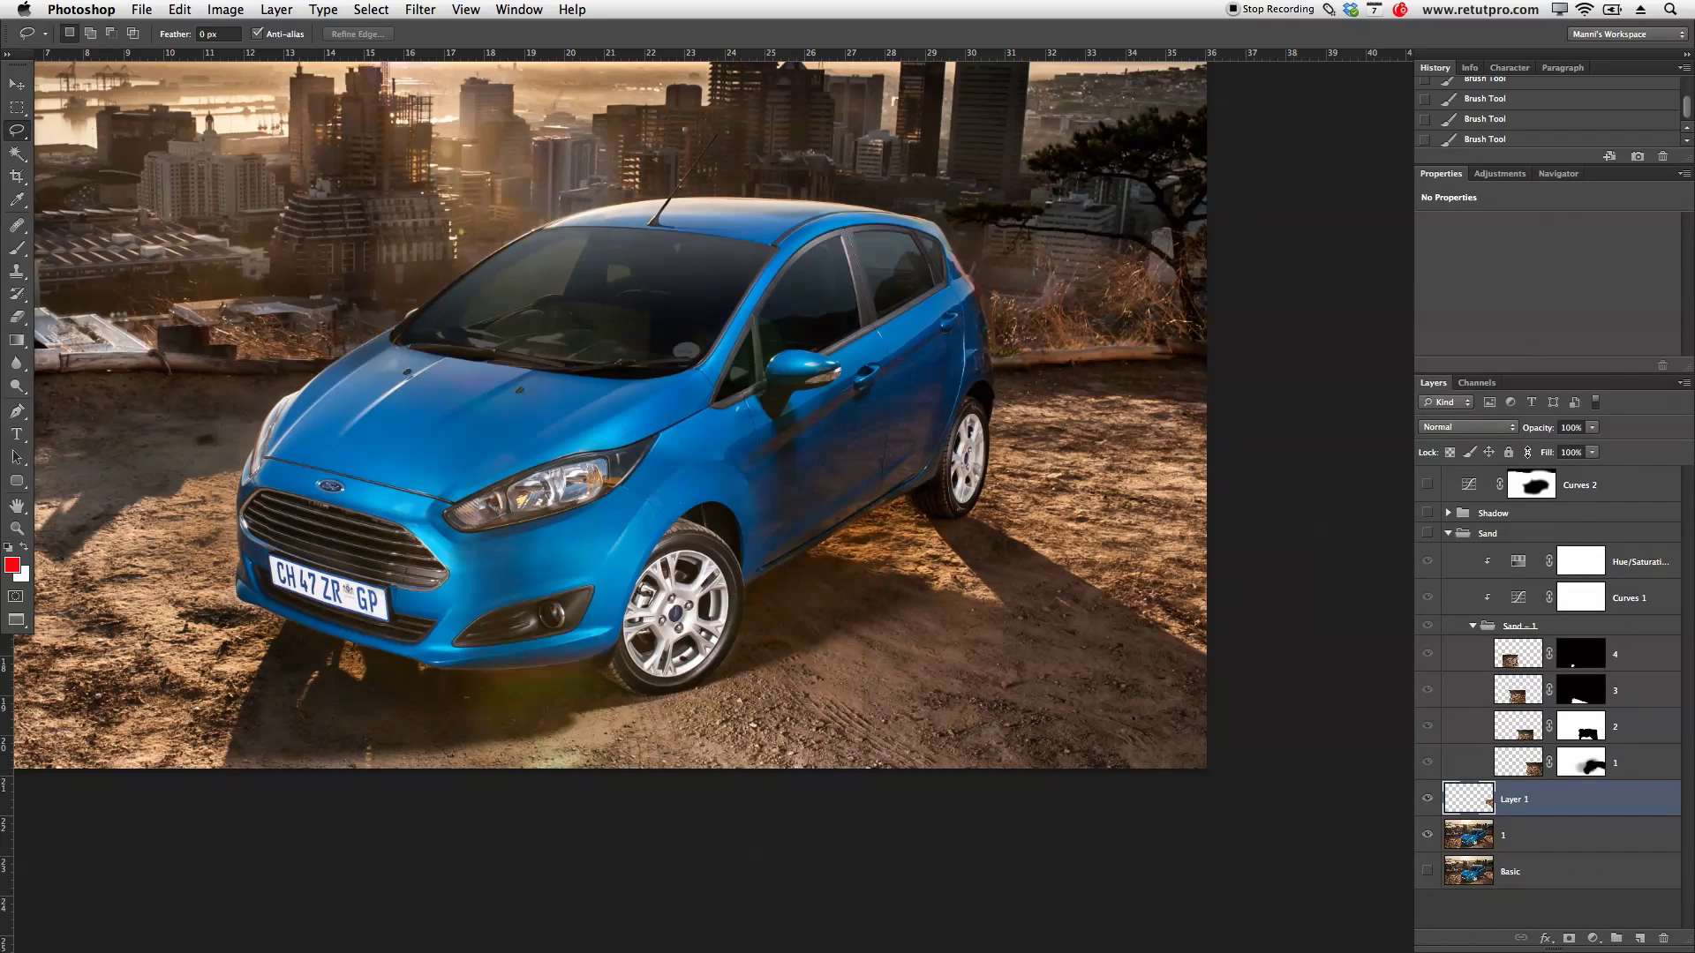
{"action": "left_click_drag", "start_coordinate": [1479, 801], "coordinate": [1550, 750]}
{"action": "left_click", "coordinate": [1429, 799]}
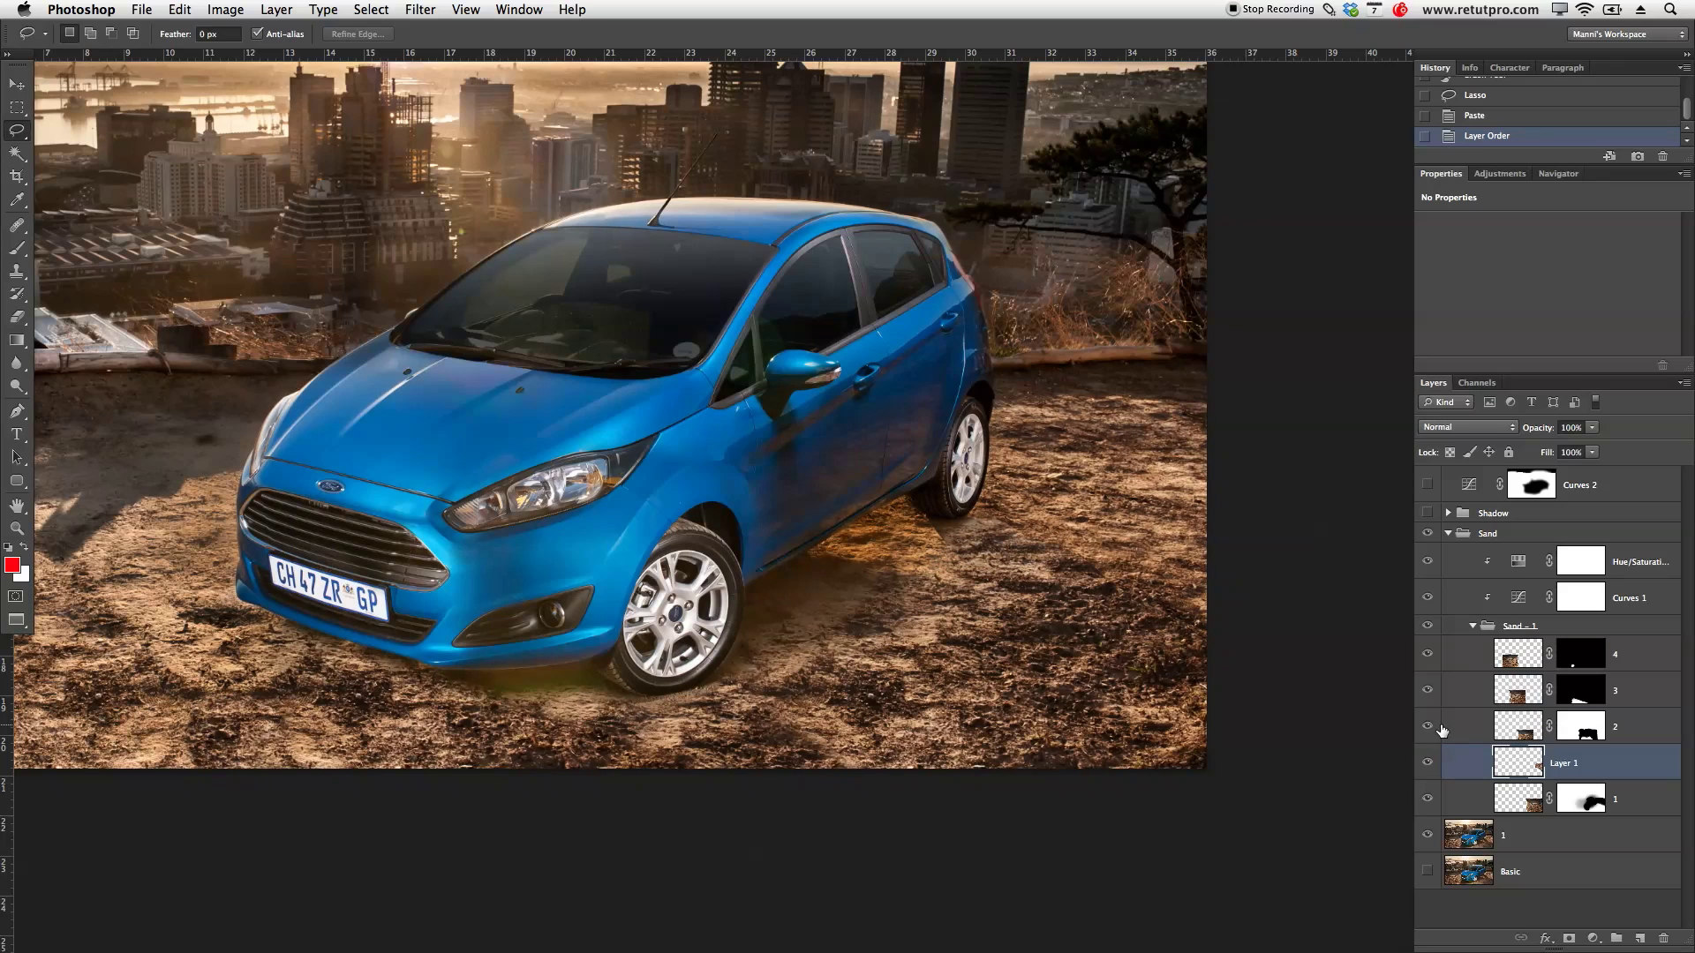
Step: Hide sand layers 2, 3 and 4, and compare the ground with and without sand layer 1 and the pasted layer
{"action": "left_click", "coordinate": [1427, 725]}
{"action": "left_click", "coordinate": [1429, 799]}
{"action": "left_click", "coordinate": [1429, 799]}
{"action": "left_click", "coordinate": [1430, 799]}
{"action": "left_click", "coordinate": [1429, 799]}
{"action": "left_click", "coordinate": [1428, 762]}
{"action": "left_click", "coordinate": [1427, 763]}
{"action": "key", "text": "v"}
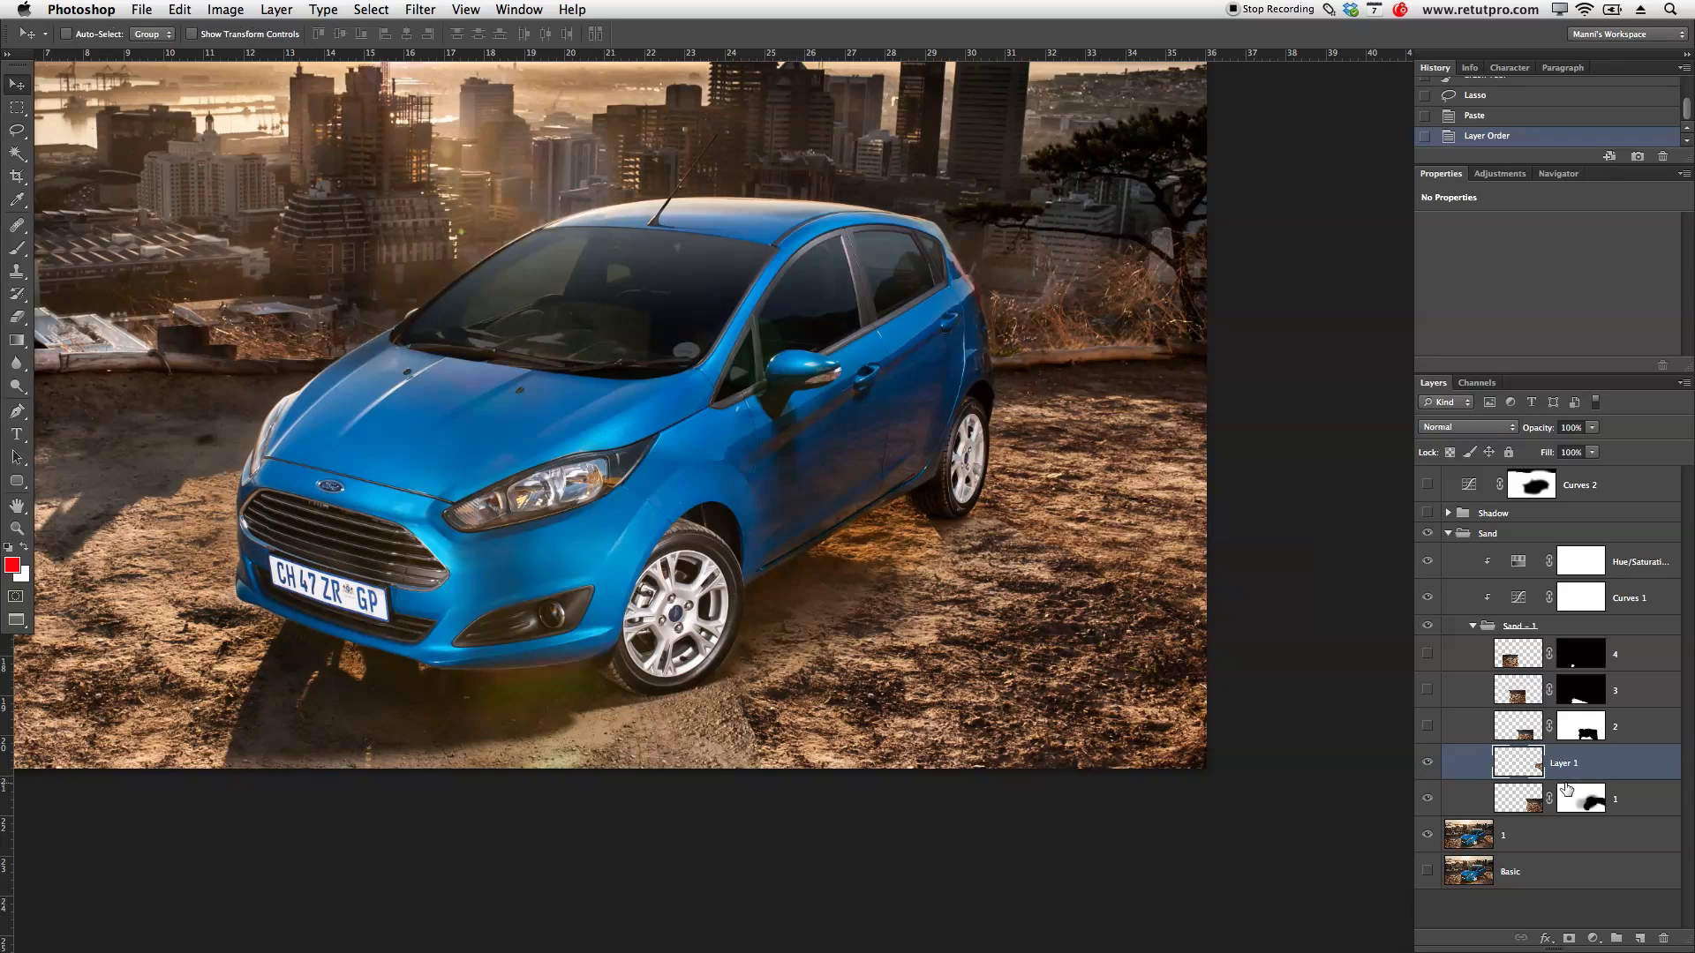
Step: Rename sand layer 1 as 0 and the pasted ground layer as 1, and add a layer mask to the pasted layer
{"action": "left_click", "coordinate": [1614, 806]}
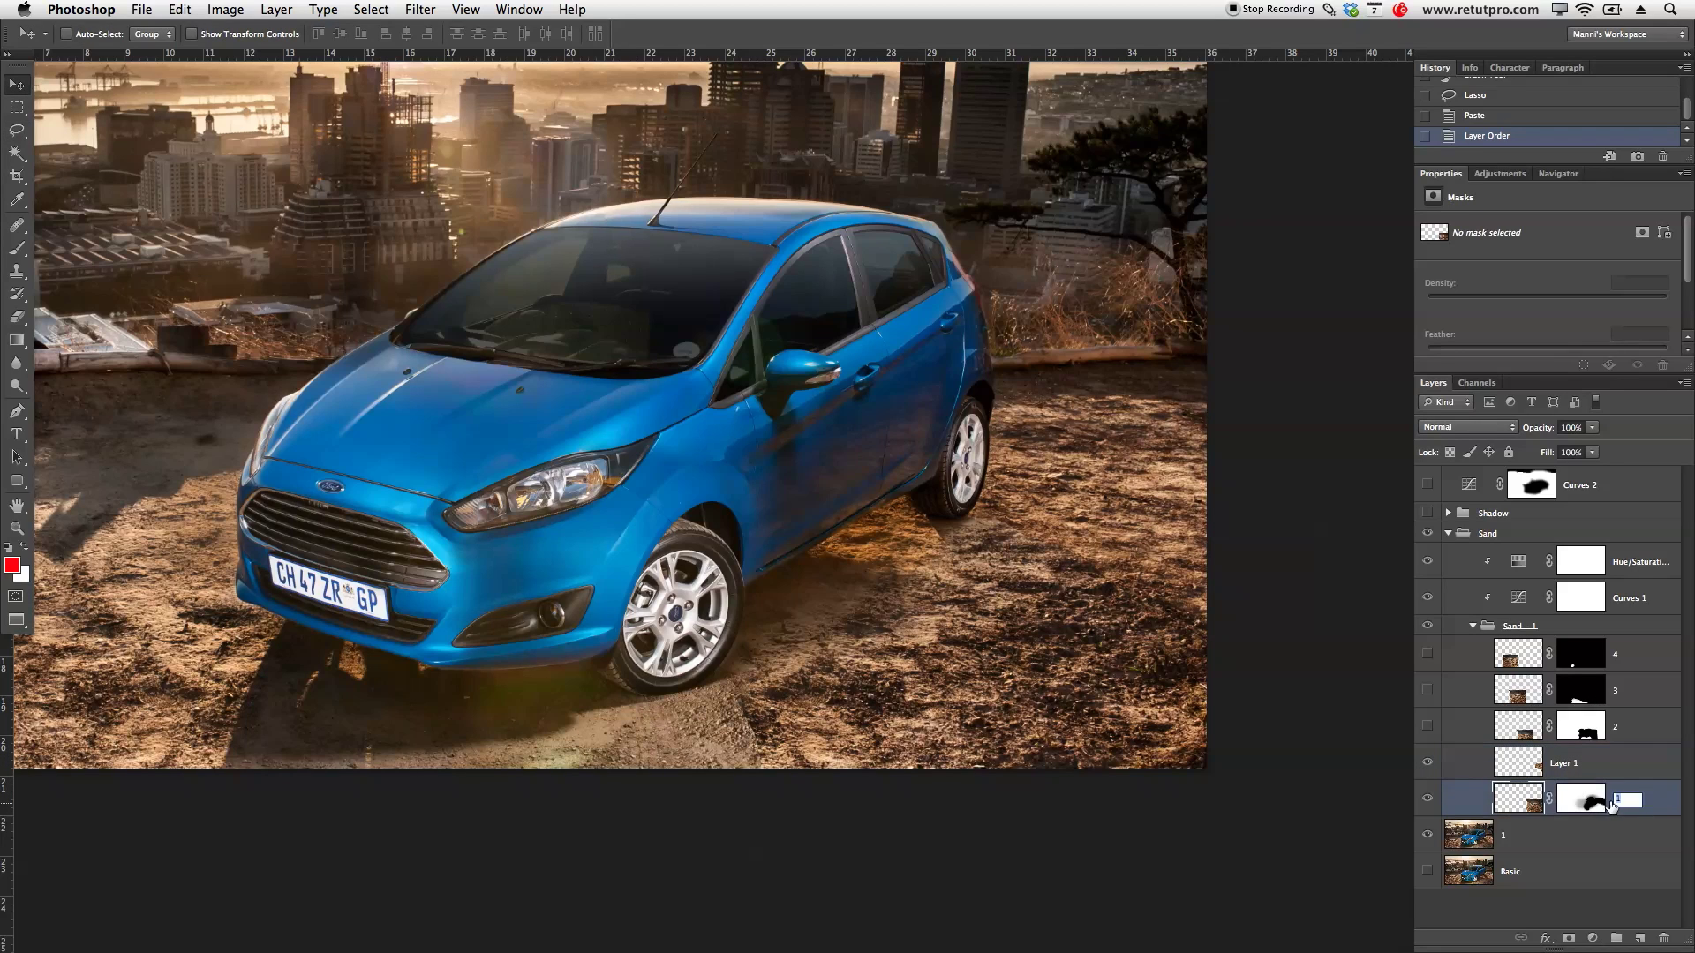
{"action": "type", "text": "0"}
{"action": "double_click", "coordinate": [1574, 766]}
{"action": "type", "text": "1"}
{"action": "key", "text": "Return"}
{"action": "left_click", "coordinate": [1568, 939]}
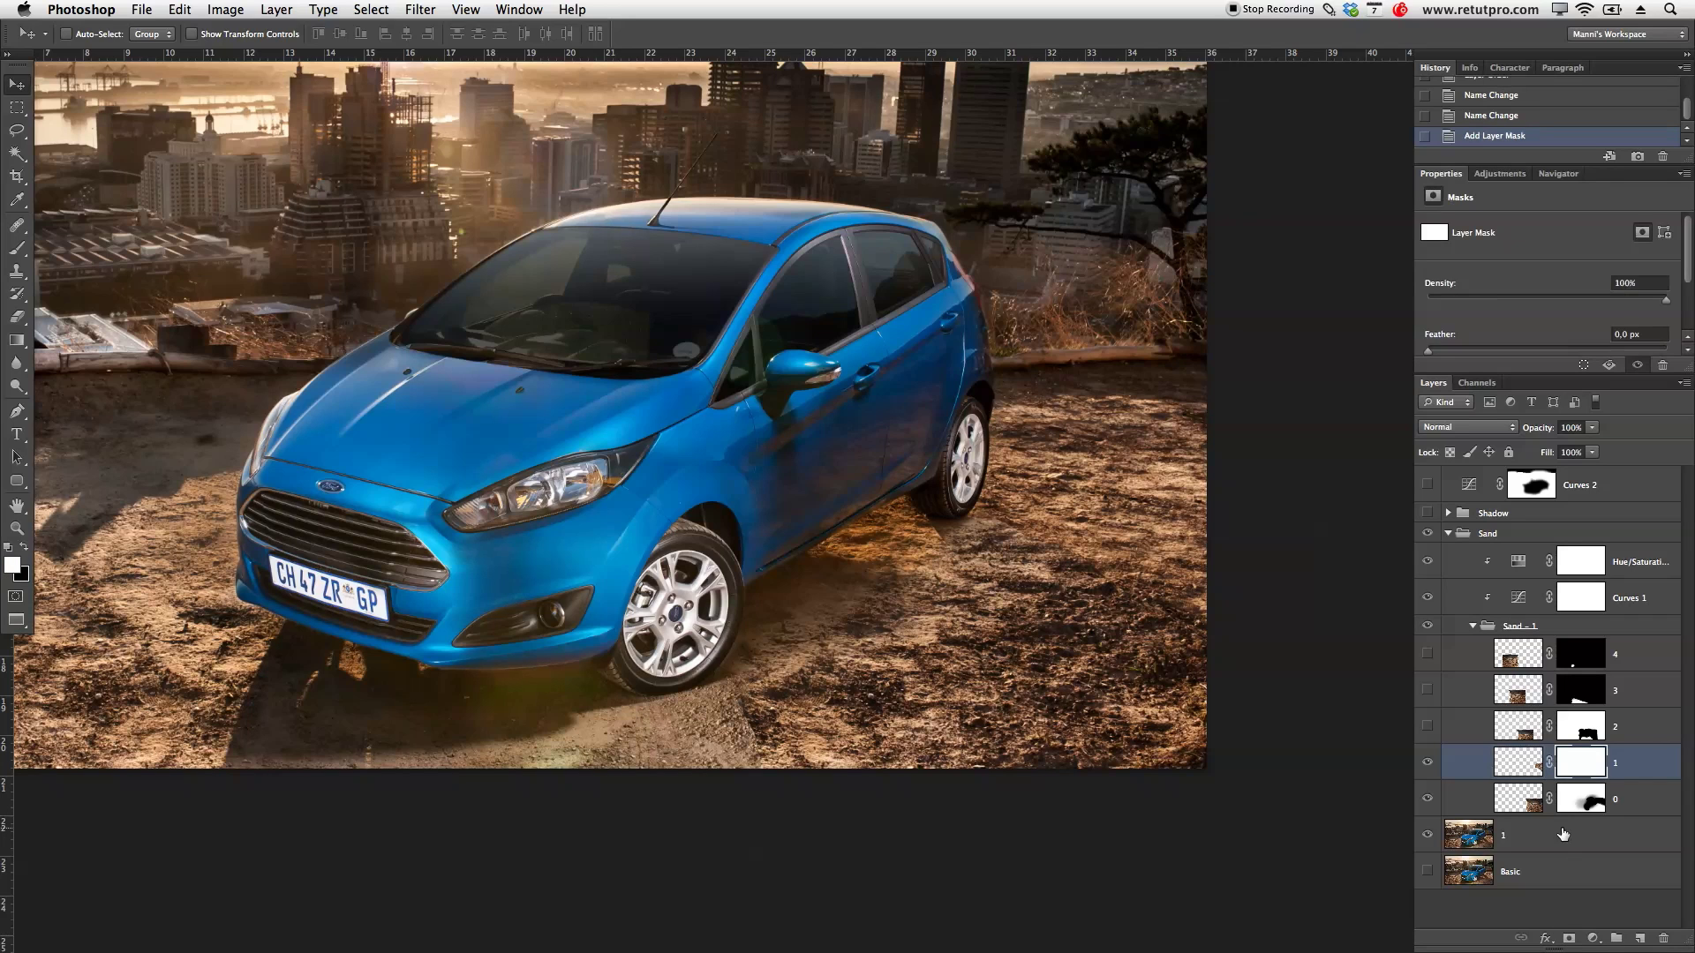
Step: Move the pasted ground patch down over the area right of the rear wheel and scale it up to about 125%
{"action": "left_click", "coordinate": [1537, 770]}
{"action": "left_click_drag", "start_coordinate": [1084, 520], "coordinate": [1100, 620]}
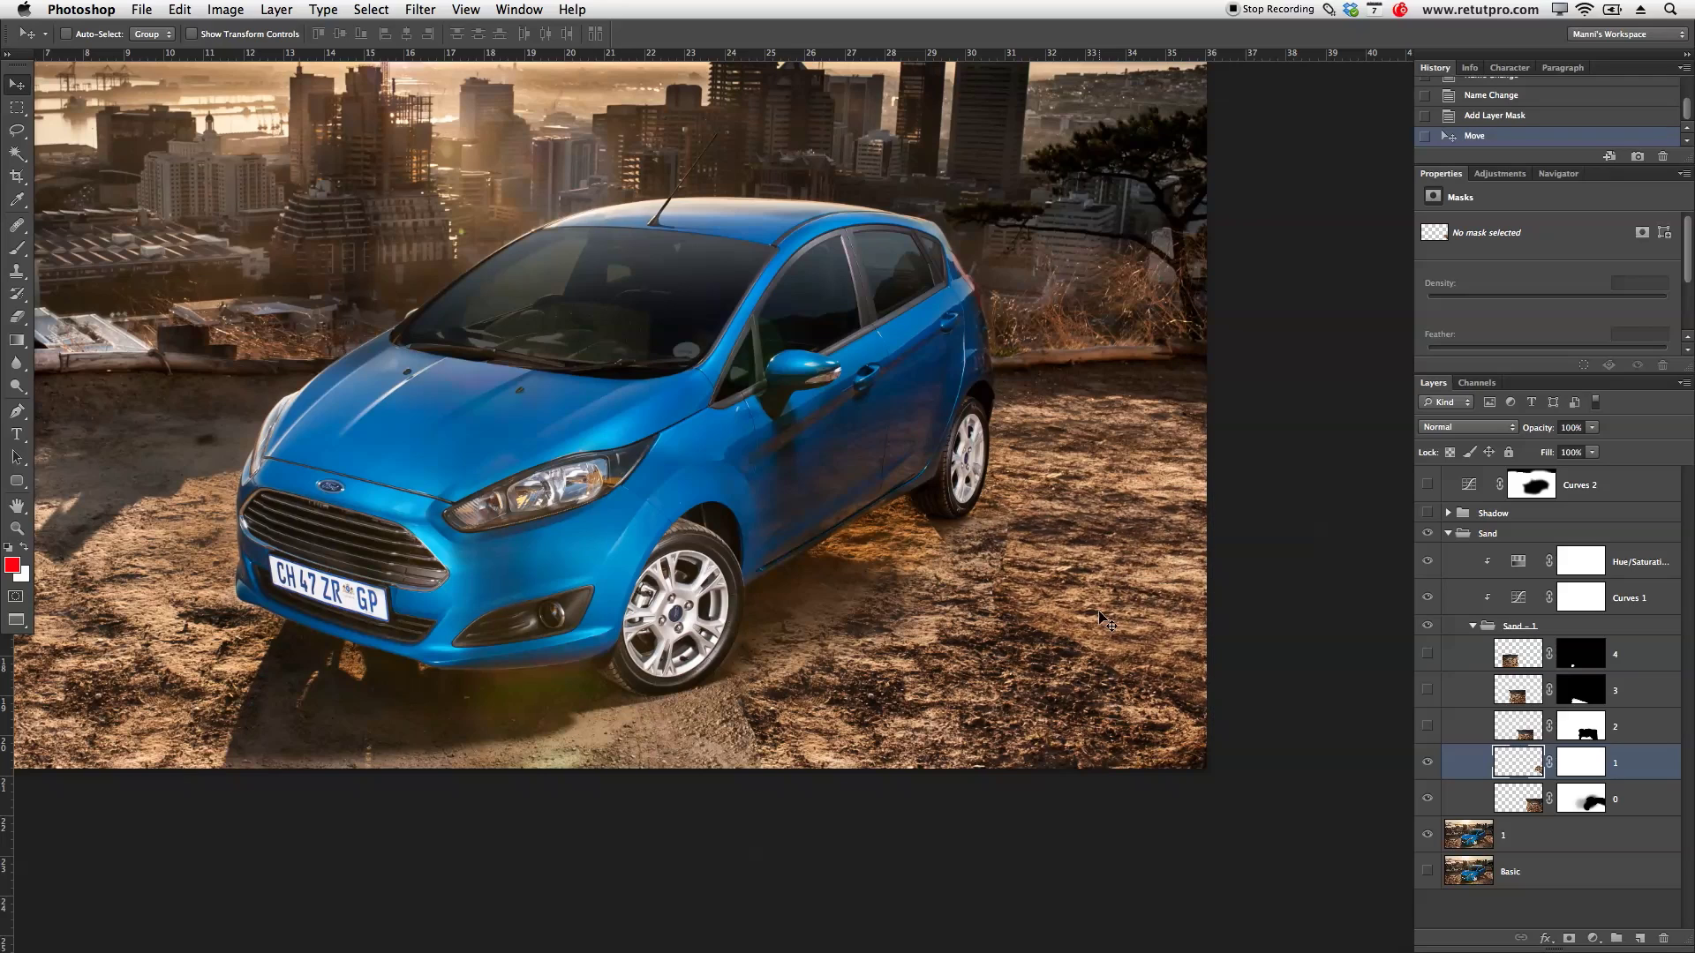
{"action": "key", "text": "ctrl+t"}
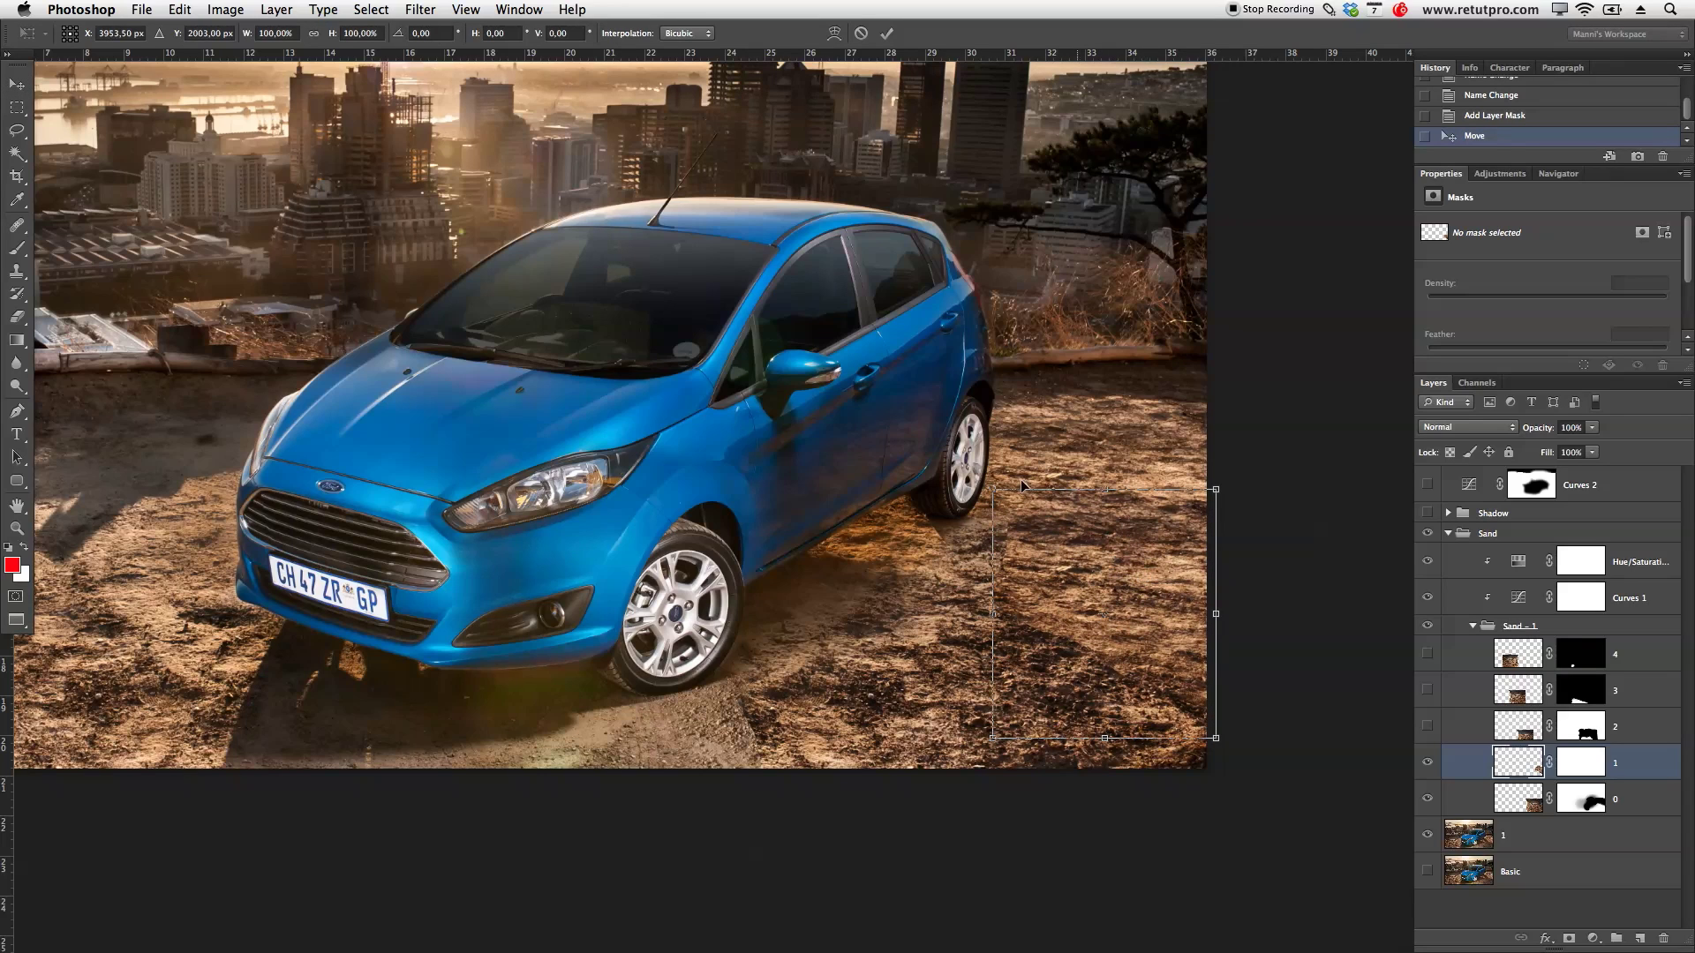
{"action": "left_click_drag", "start_coordinate": [995, 484], "coordinate": [900, 448]}
{"action": "left_click_drag", "start_coordinate": [1000, 530], "coordinate": [1008, 519]}
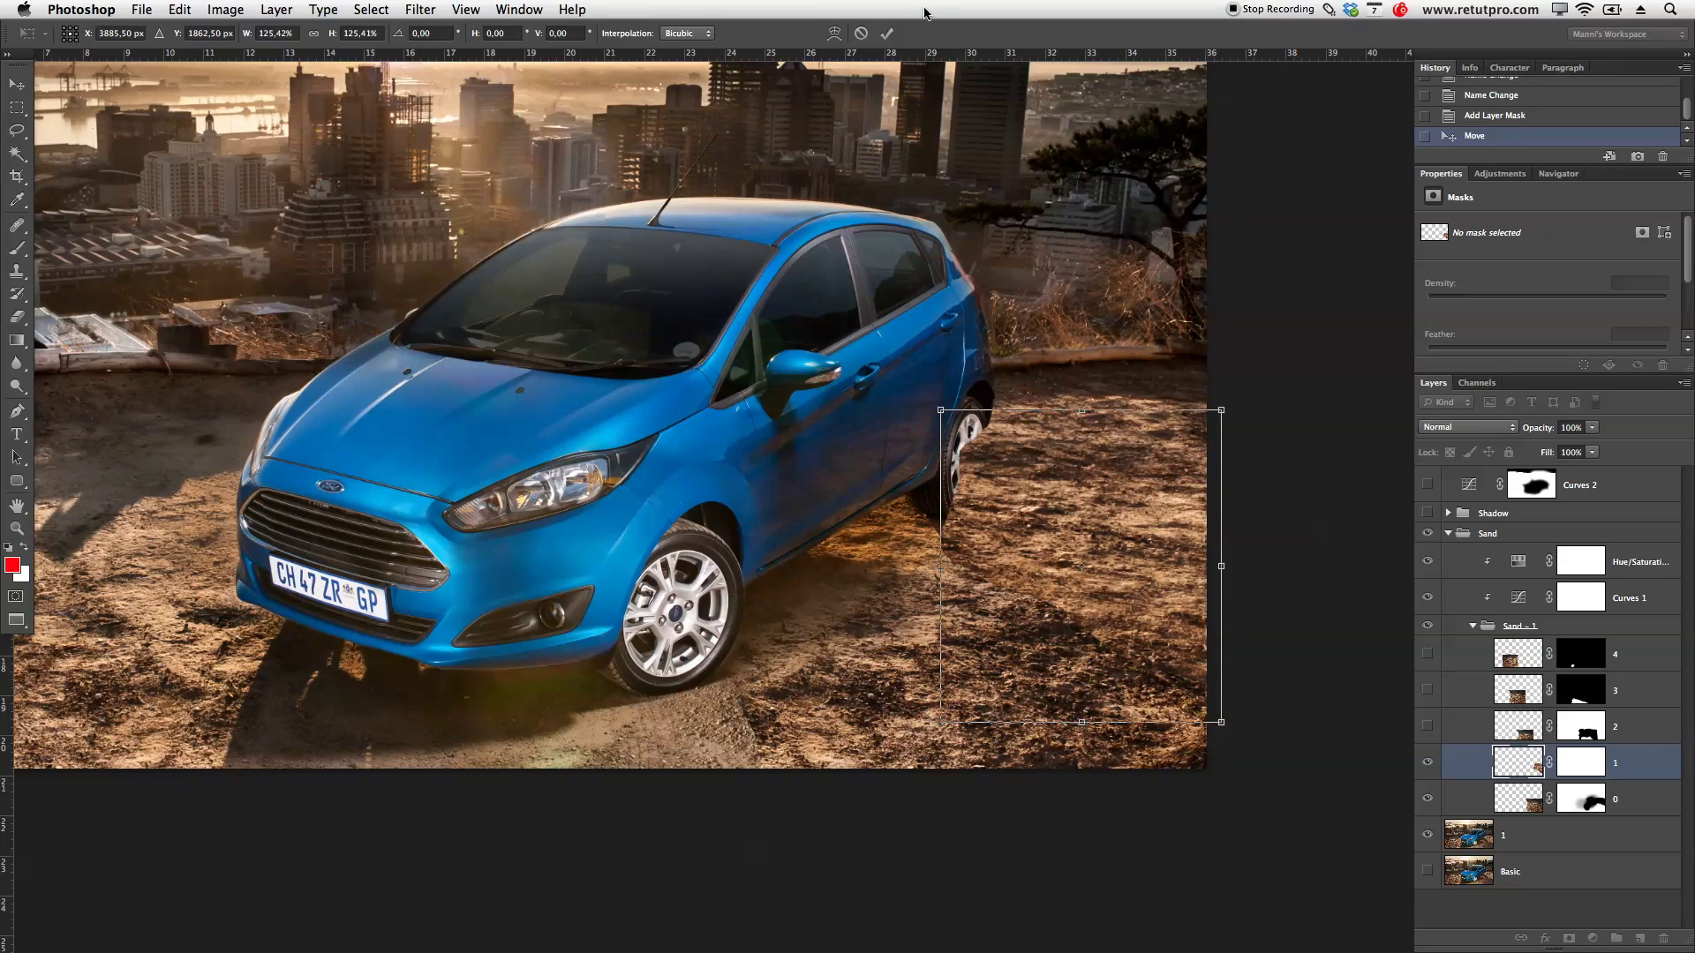
{"action": "left_click", "coordinate": [887, 34]}
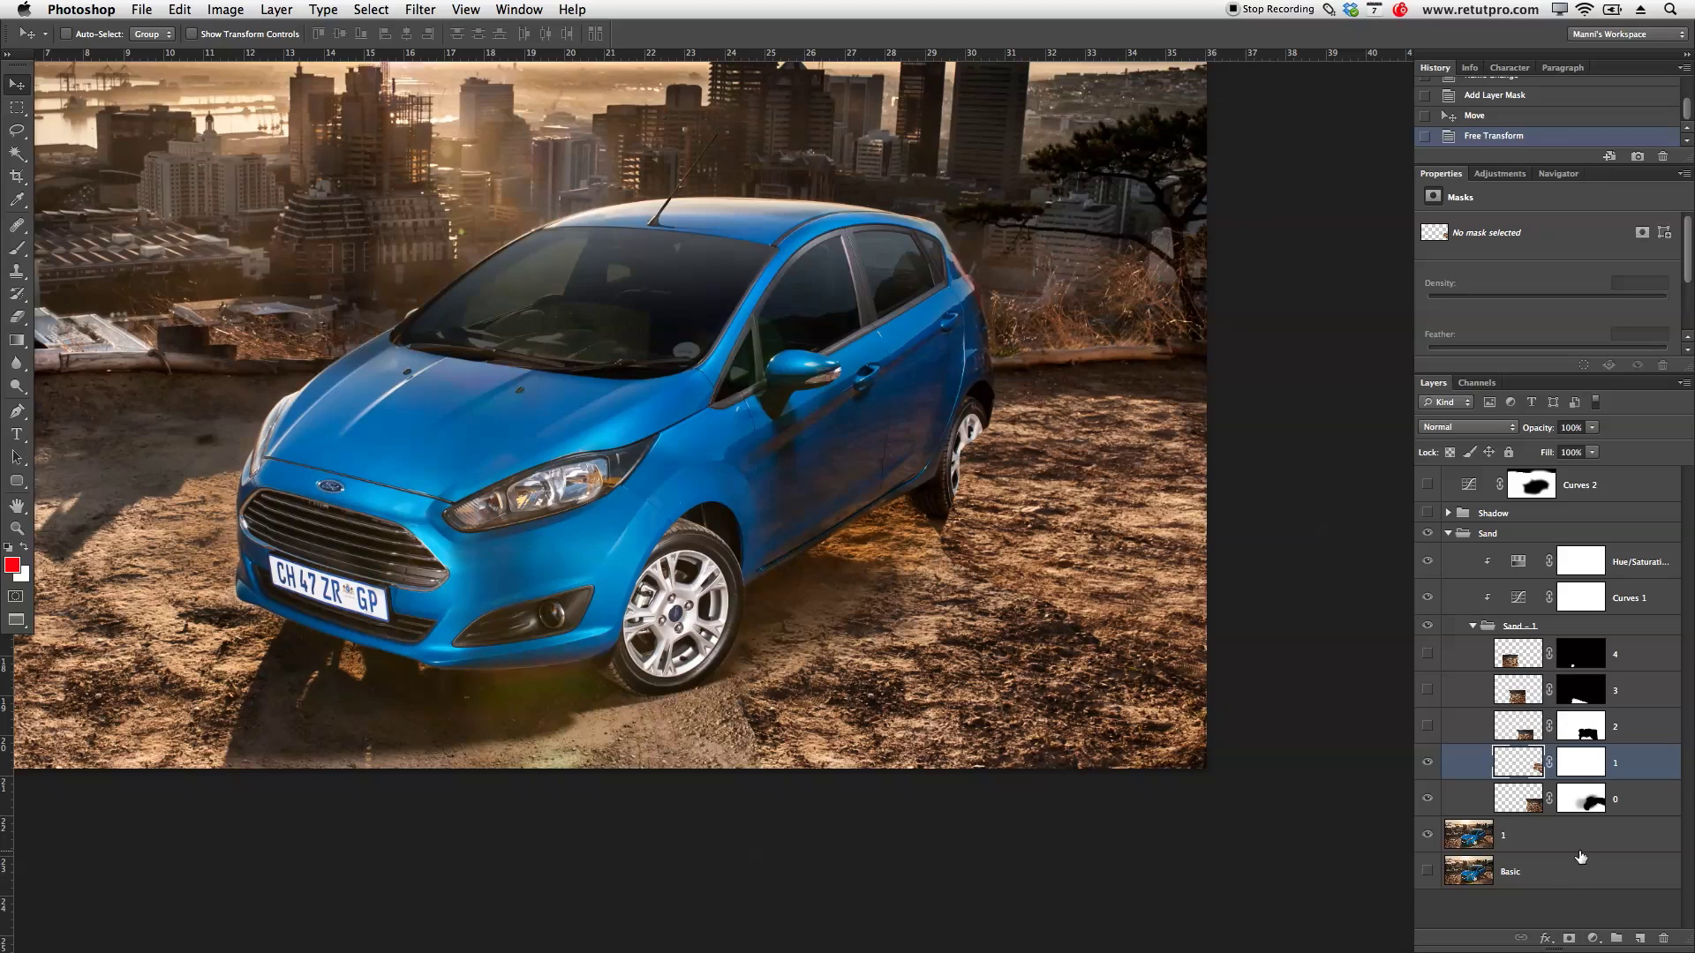
Step: Invert the ground patch's mask to black and paint white with a 150-pixel brush at 100% opacity over the dark shadow beyond the rear wheel
{"action": "left_click", "coordinate": [1582, 770]}
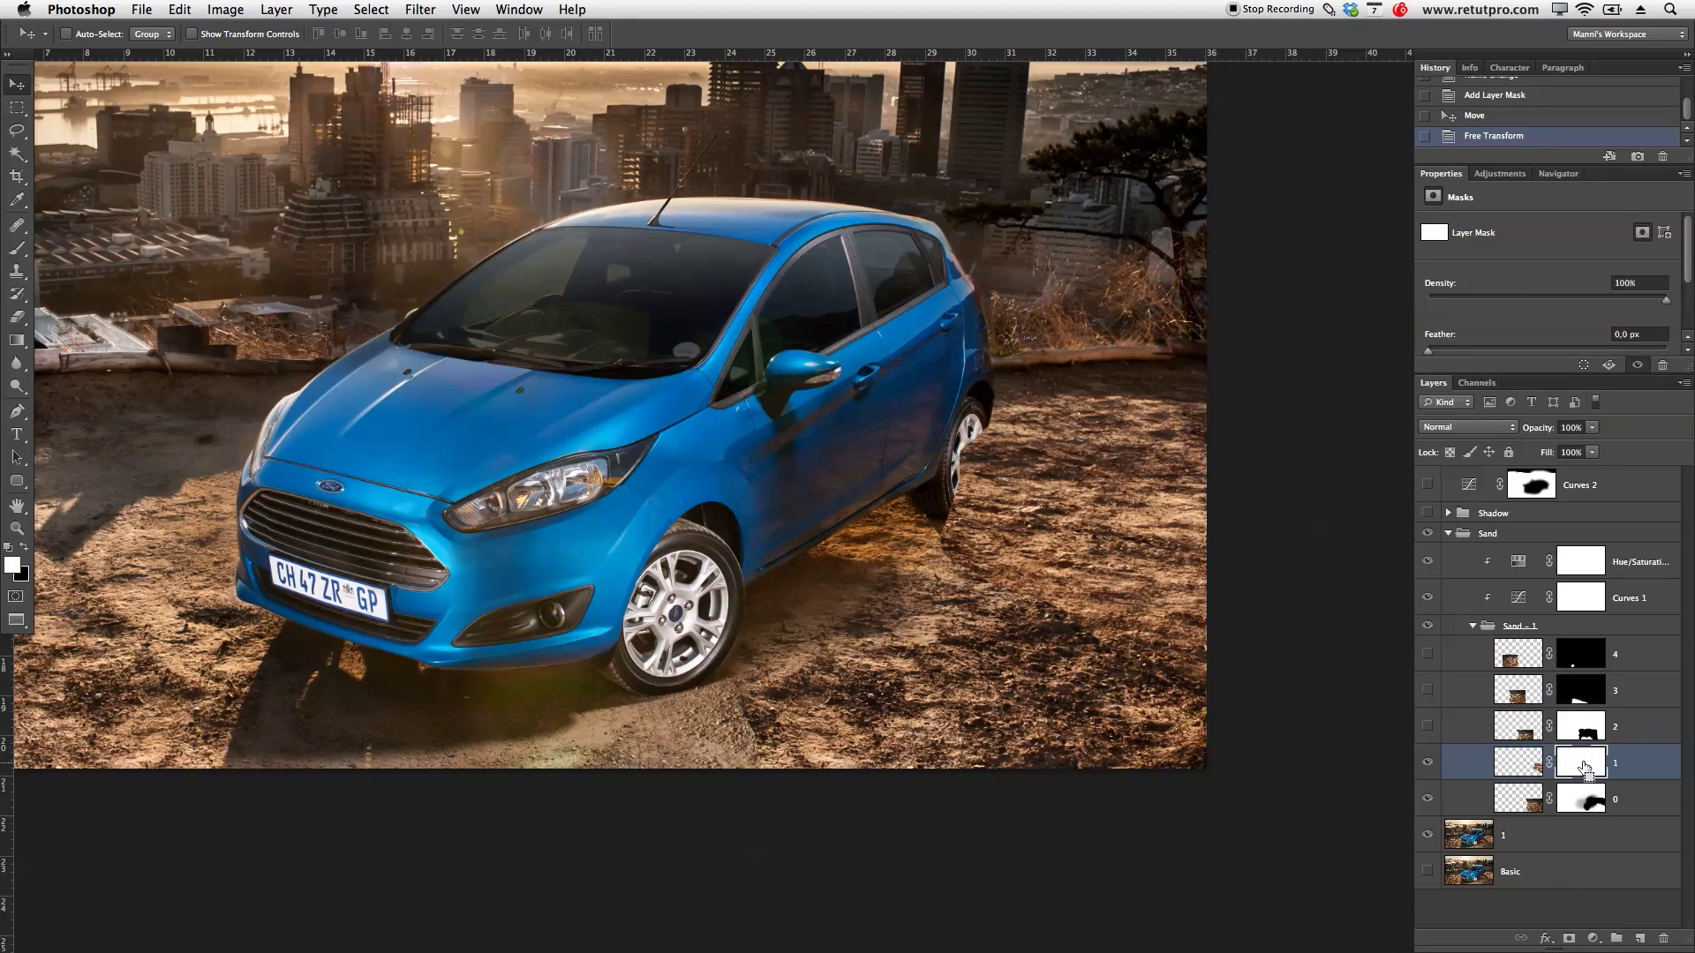
{"action": "key", "text": "super+i"}
{"action": "key", "text": "b"}
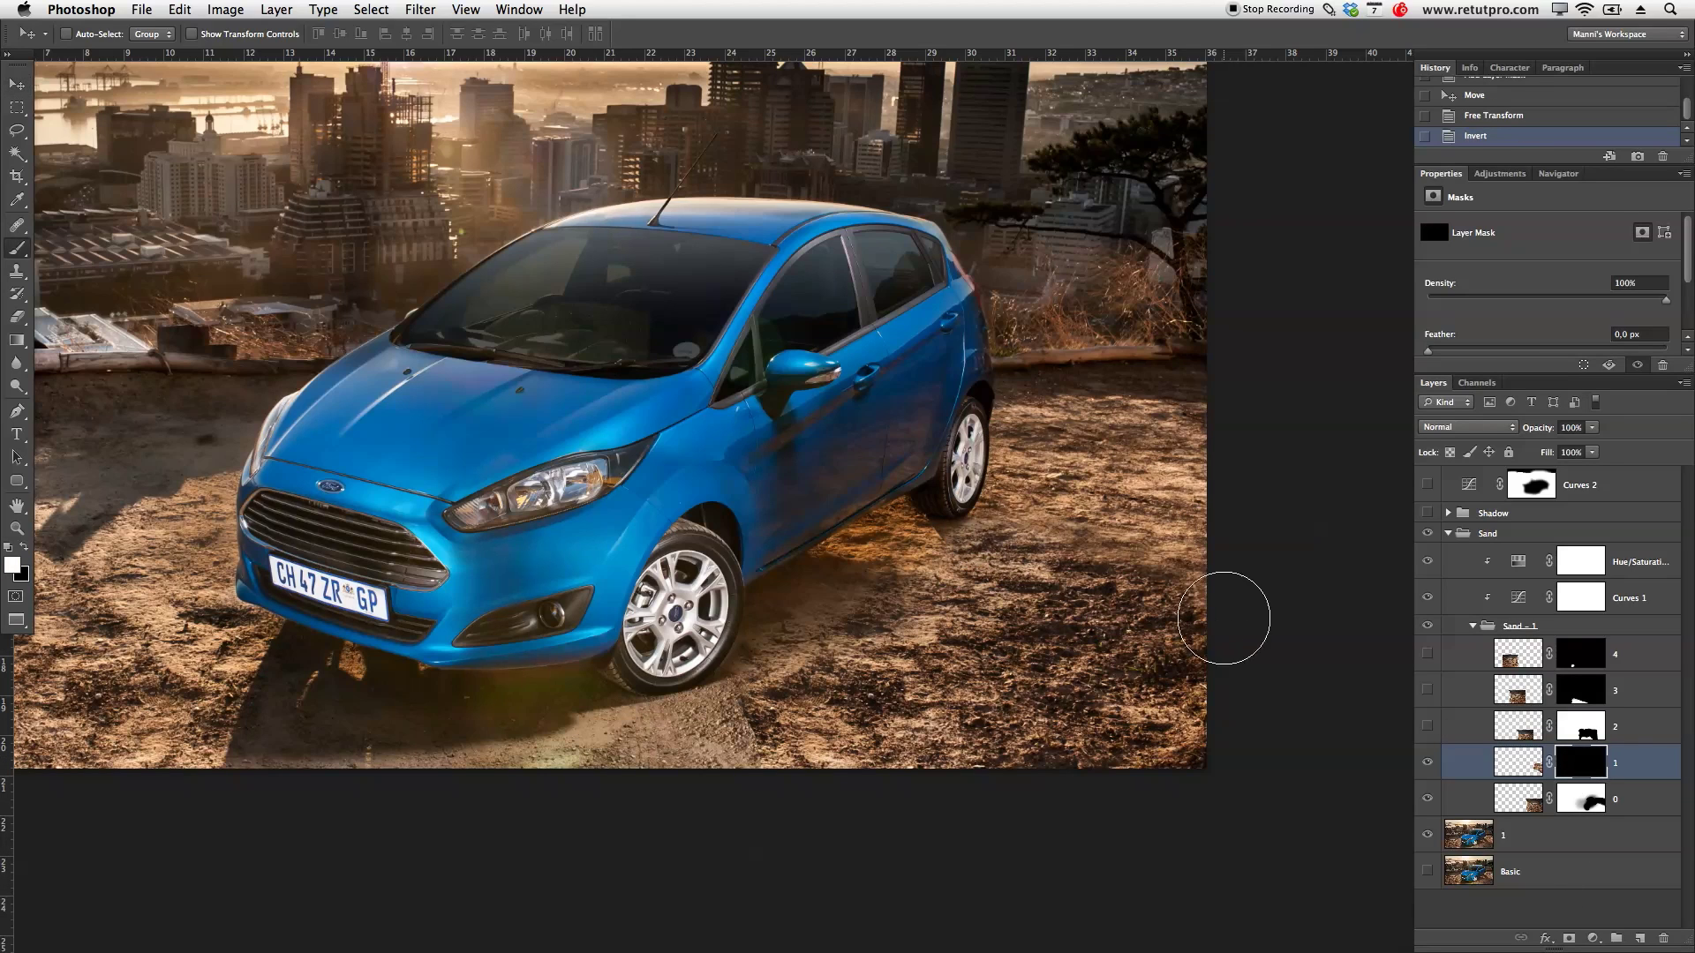
{"action": "key", "text": "bracketleft"}
{"action": "key", "text": "bracketleft"}
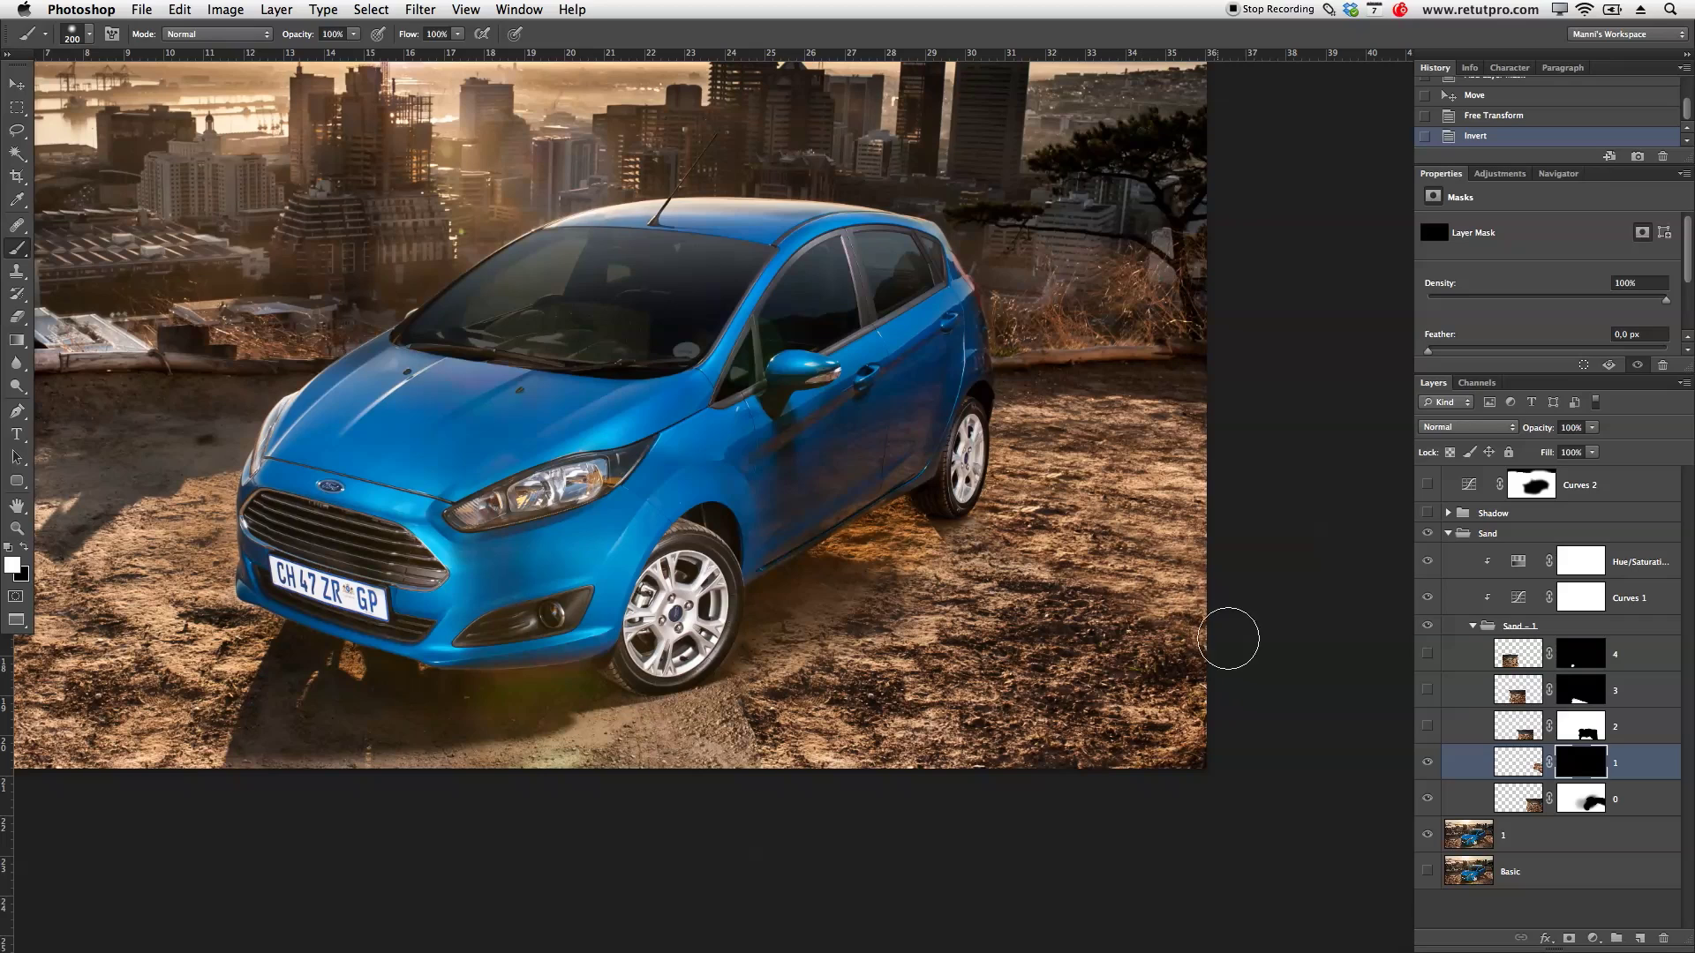
{"action": "key", "text": "bracketleft"}
{"action": "left_click_drag", "start_coordinate": [1203, 650], "coordinate": [1139, 609]}
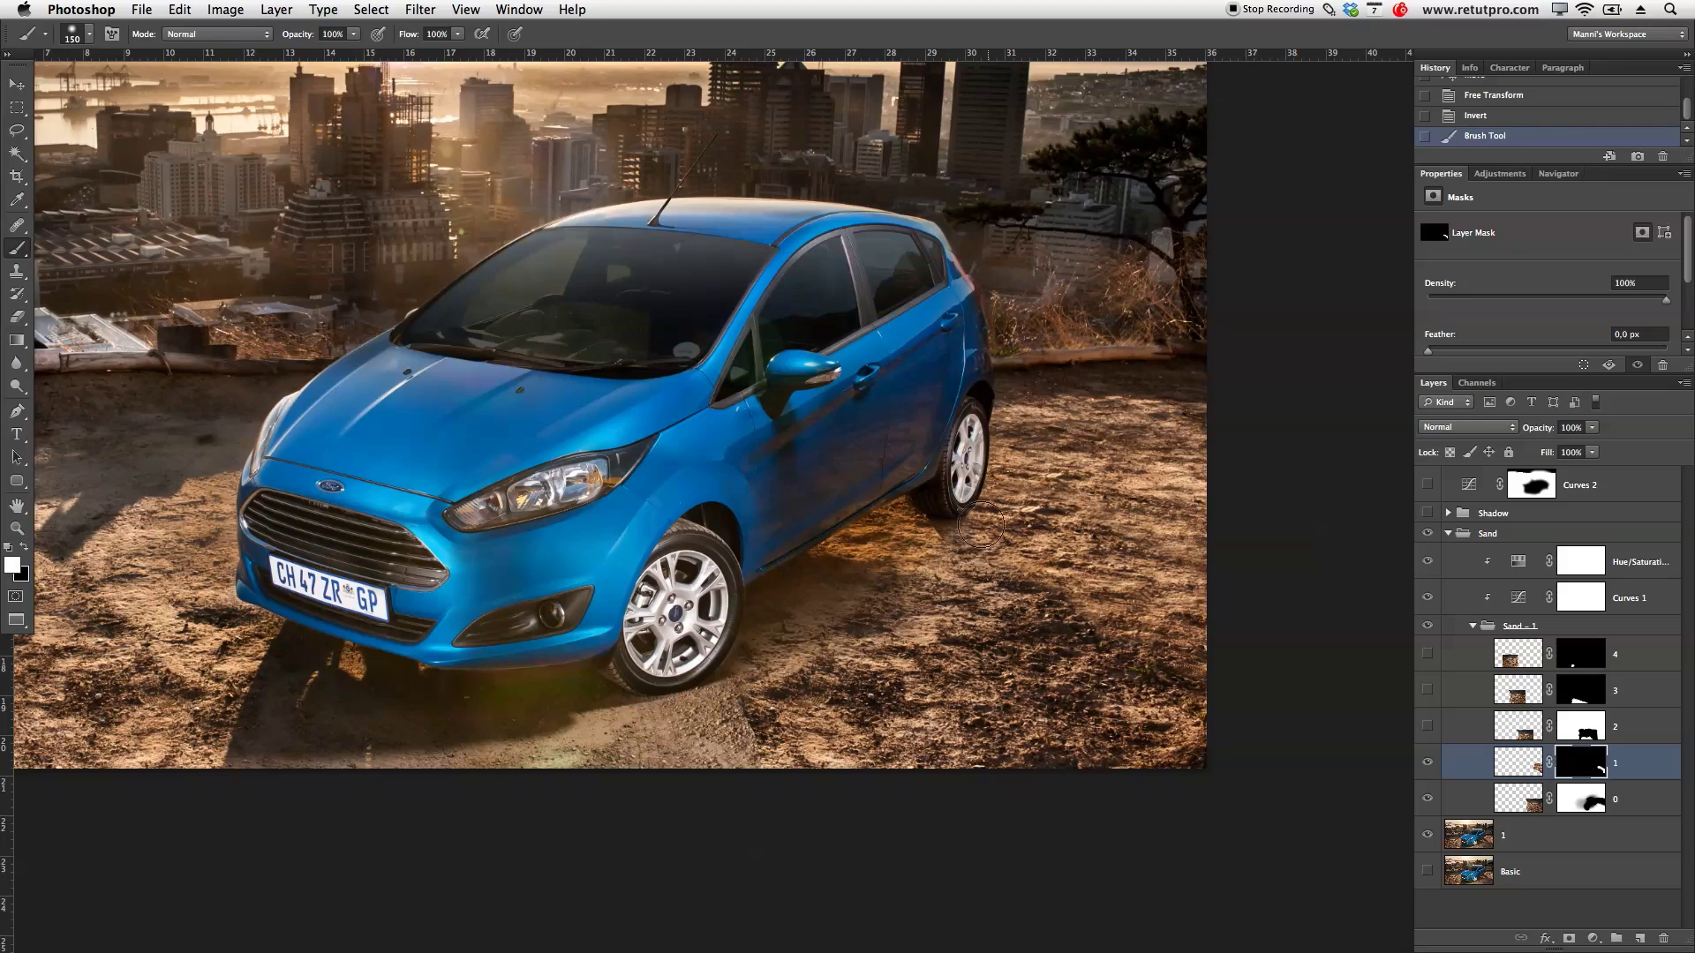
{"action": "mouse_move", "coordinate": [1039, 557]}
{"action": "left_mouse_down"}
{"action": "mouse_move", "coordinate": [1196, 682]}
{"action": "mouse_move", "coordinate": [1230, 659]}
{"action": "left_mouse_up"}
Step: Refine the ground patch's mask at 50% brush opacity, using a 175-pixel brush and smaller sizes and alternating white and black
{"action": "key", "text": "5"}
{"action": "key", "text": "bracketright"}
{"action": "left_click_drag", "start_coordinate": [1076, 626], "coordinate": [1052, 618]}
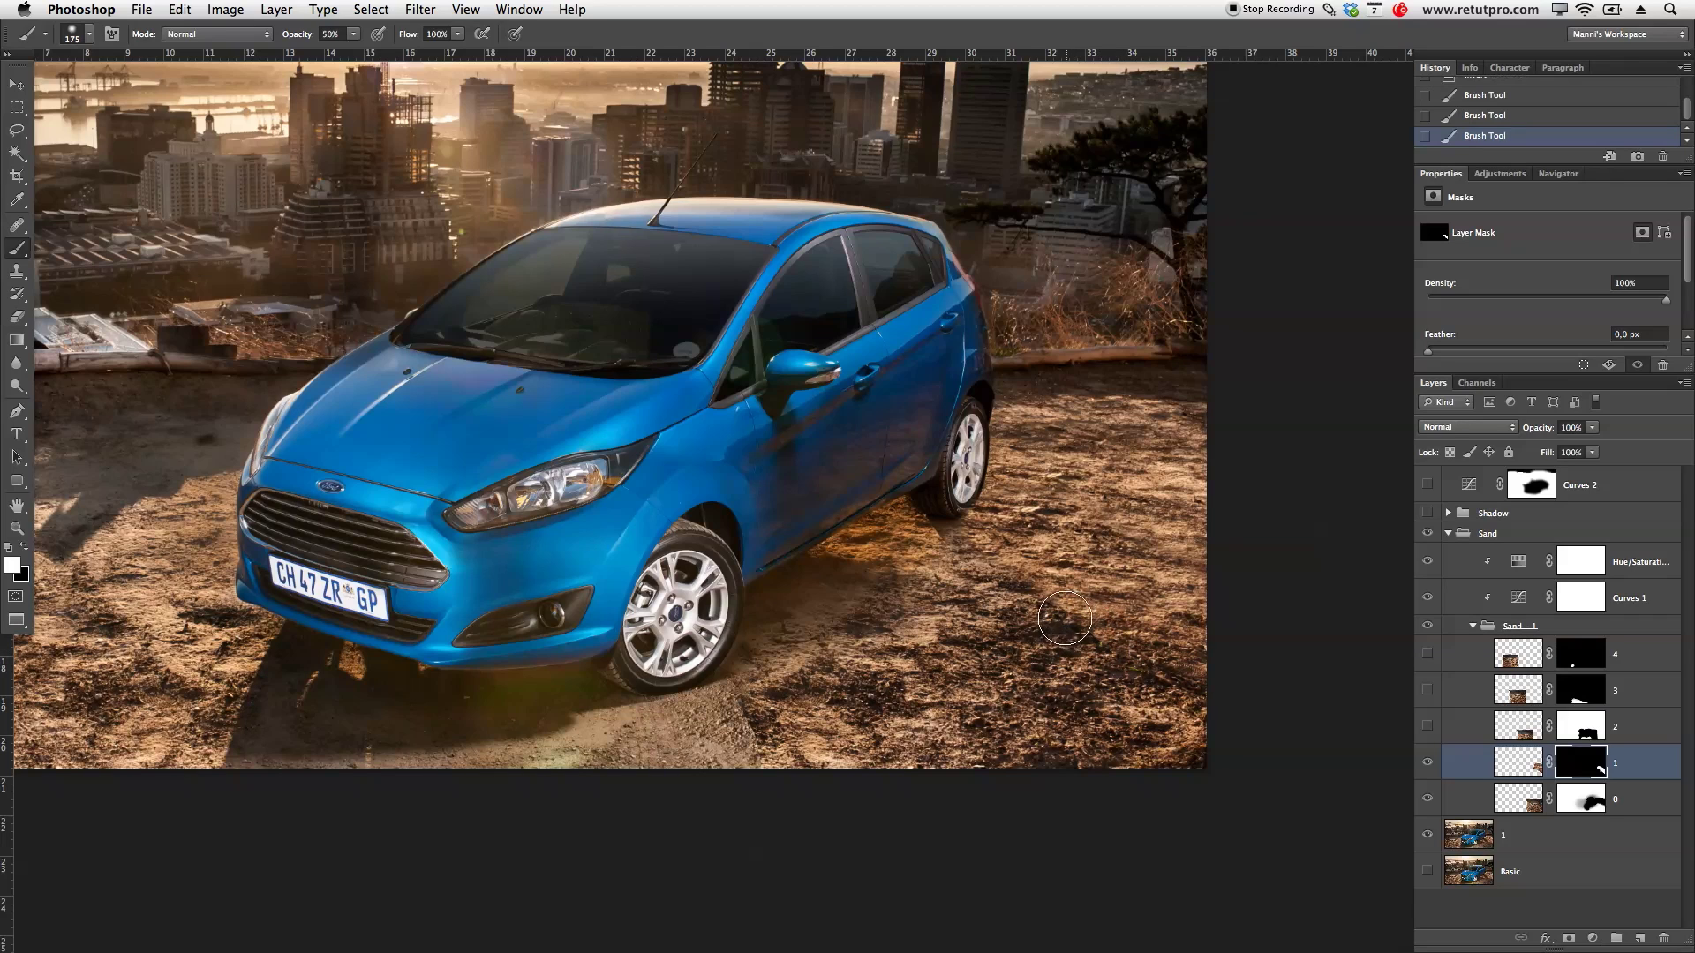
{"action": "key", "text": "x"}
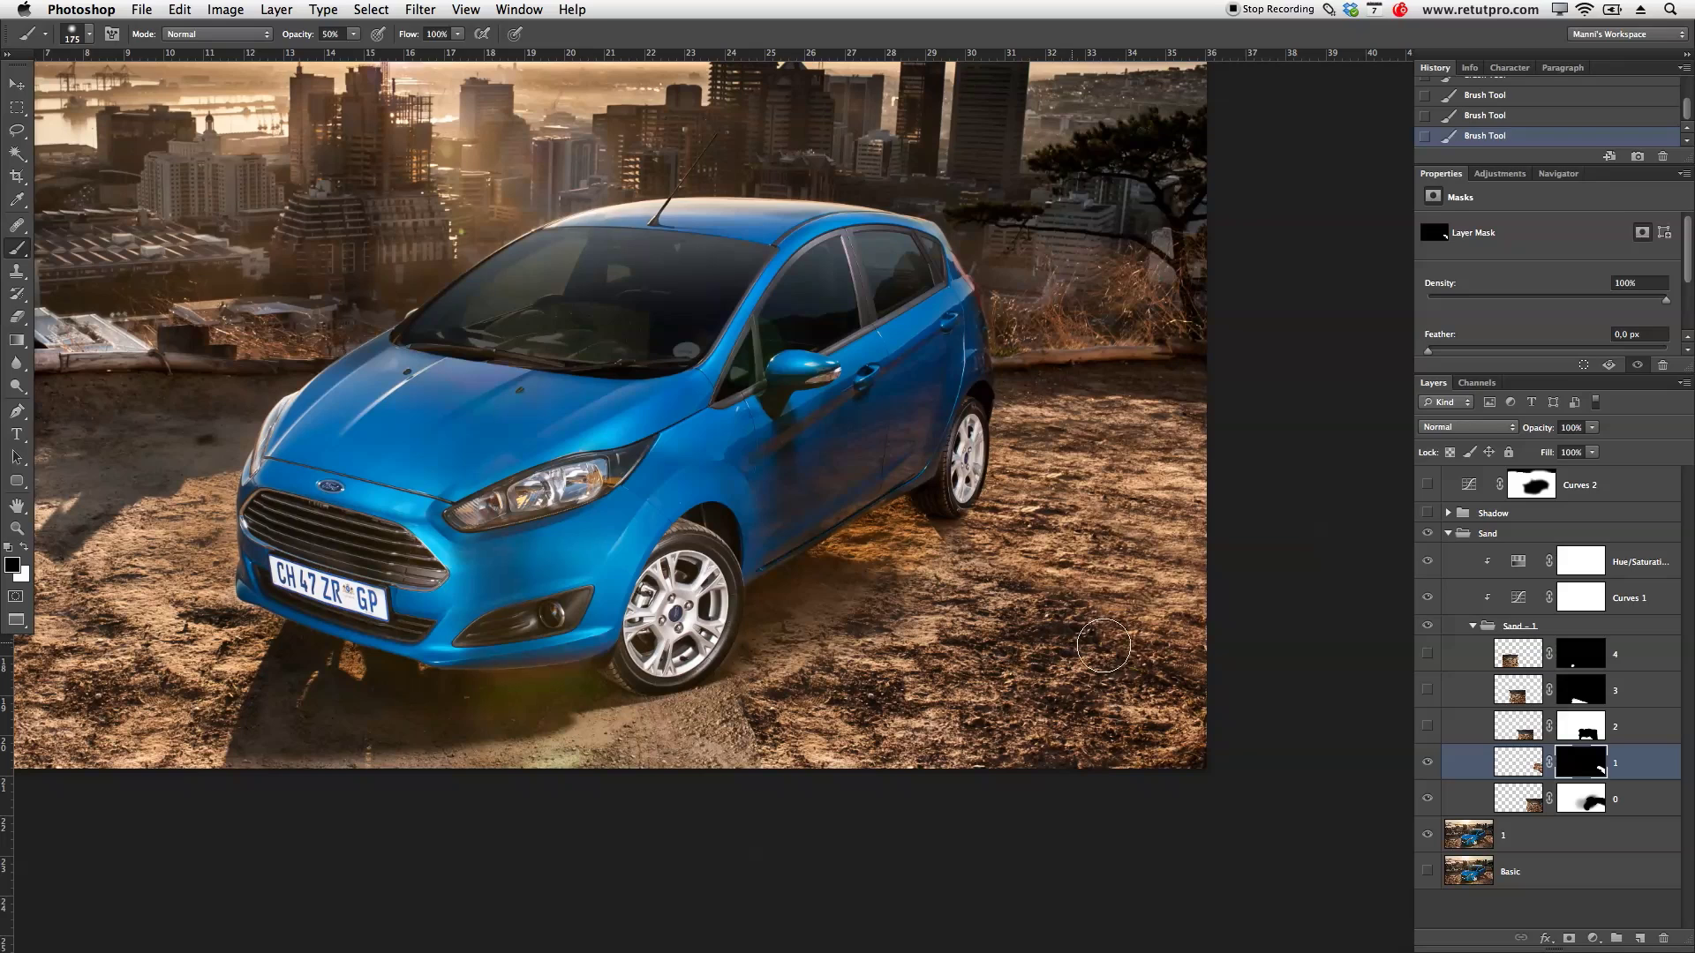
{"action": "key", "text": "bracketleft"}
{"action": "key", "text": "bracketleft"}
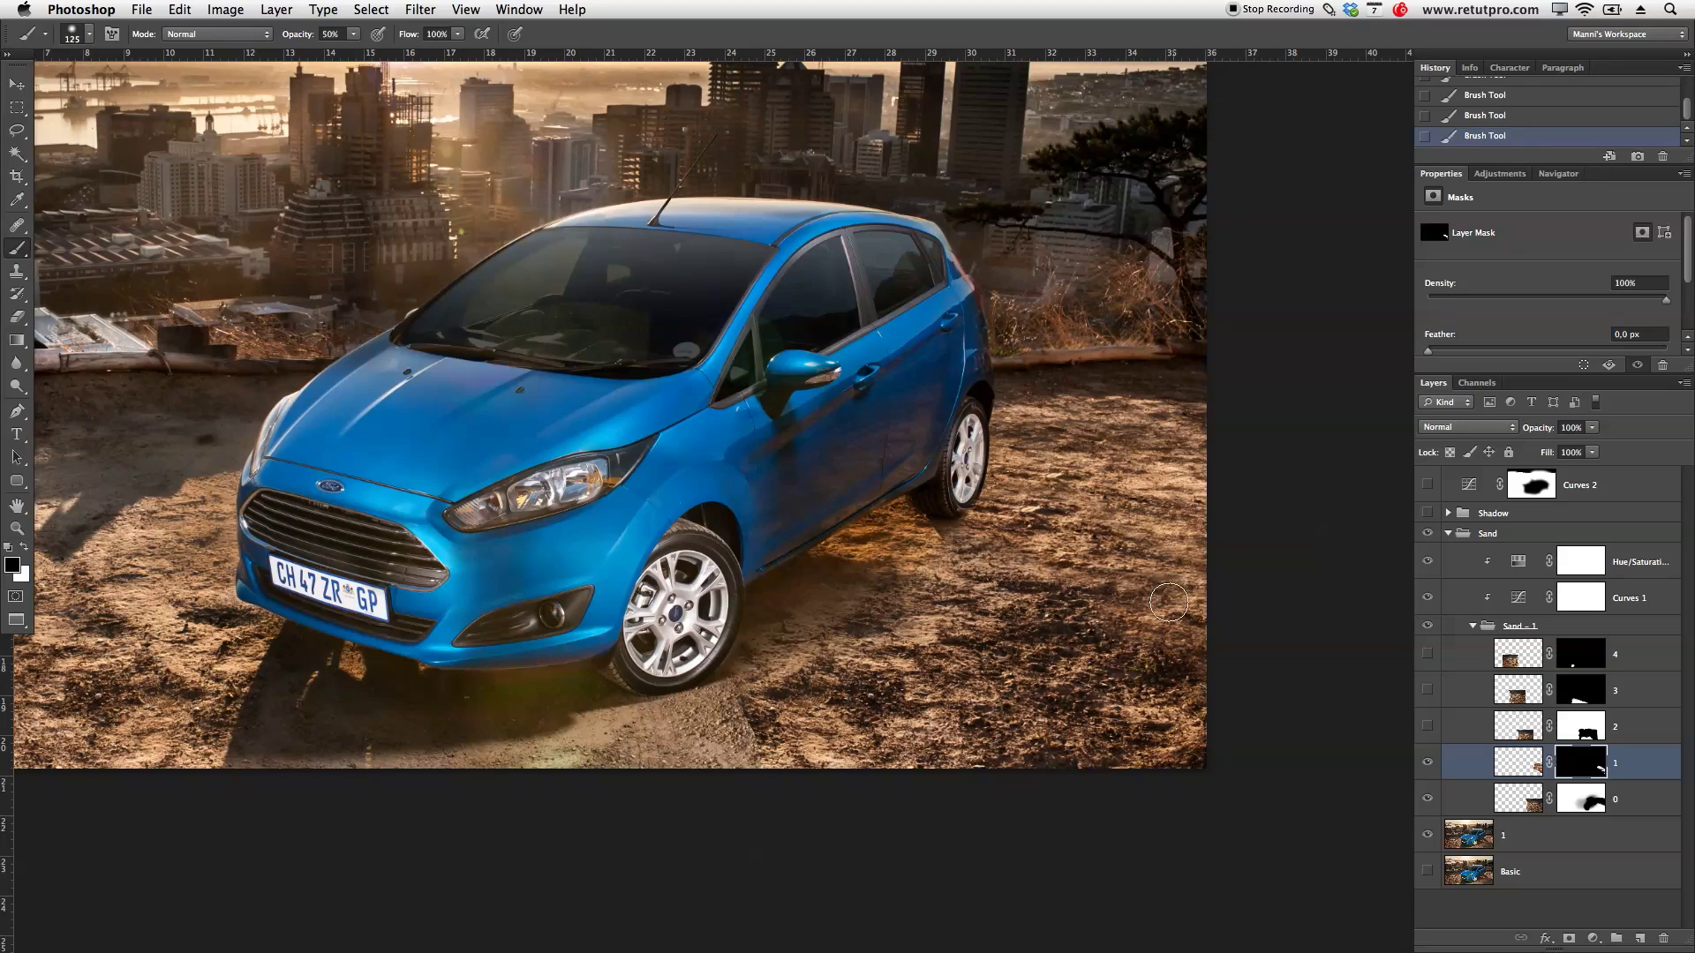
{"action": "key", "text": "bracketleft"}
{"action": "key", "text": "bracketleft"}
{"action": "key", "text": "bracketleft"}
{"action": "key", "text": "bracketright"}
{"action": "key", "text": "bracketright"}
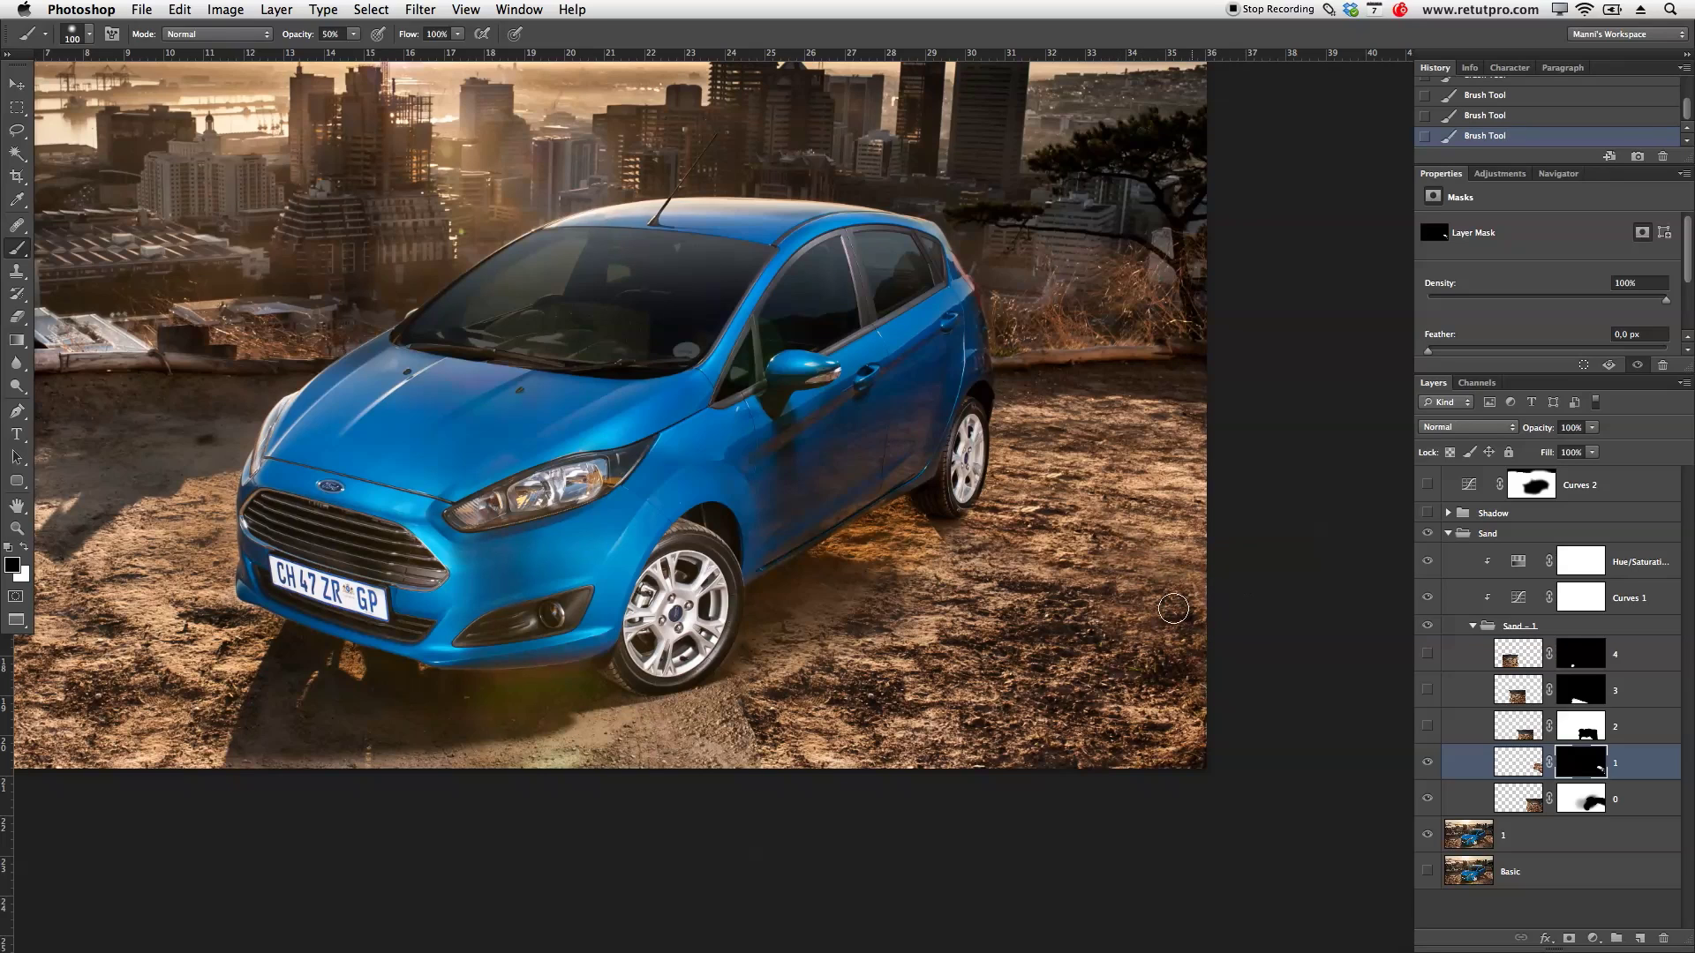
{"action": "key", "text": "bracketleft"}
{"action": "key", "text": "x"}
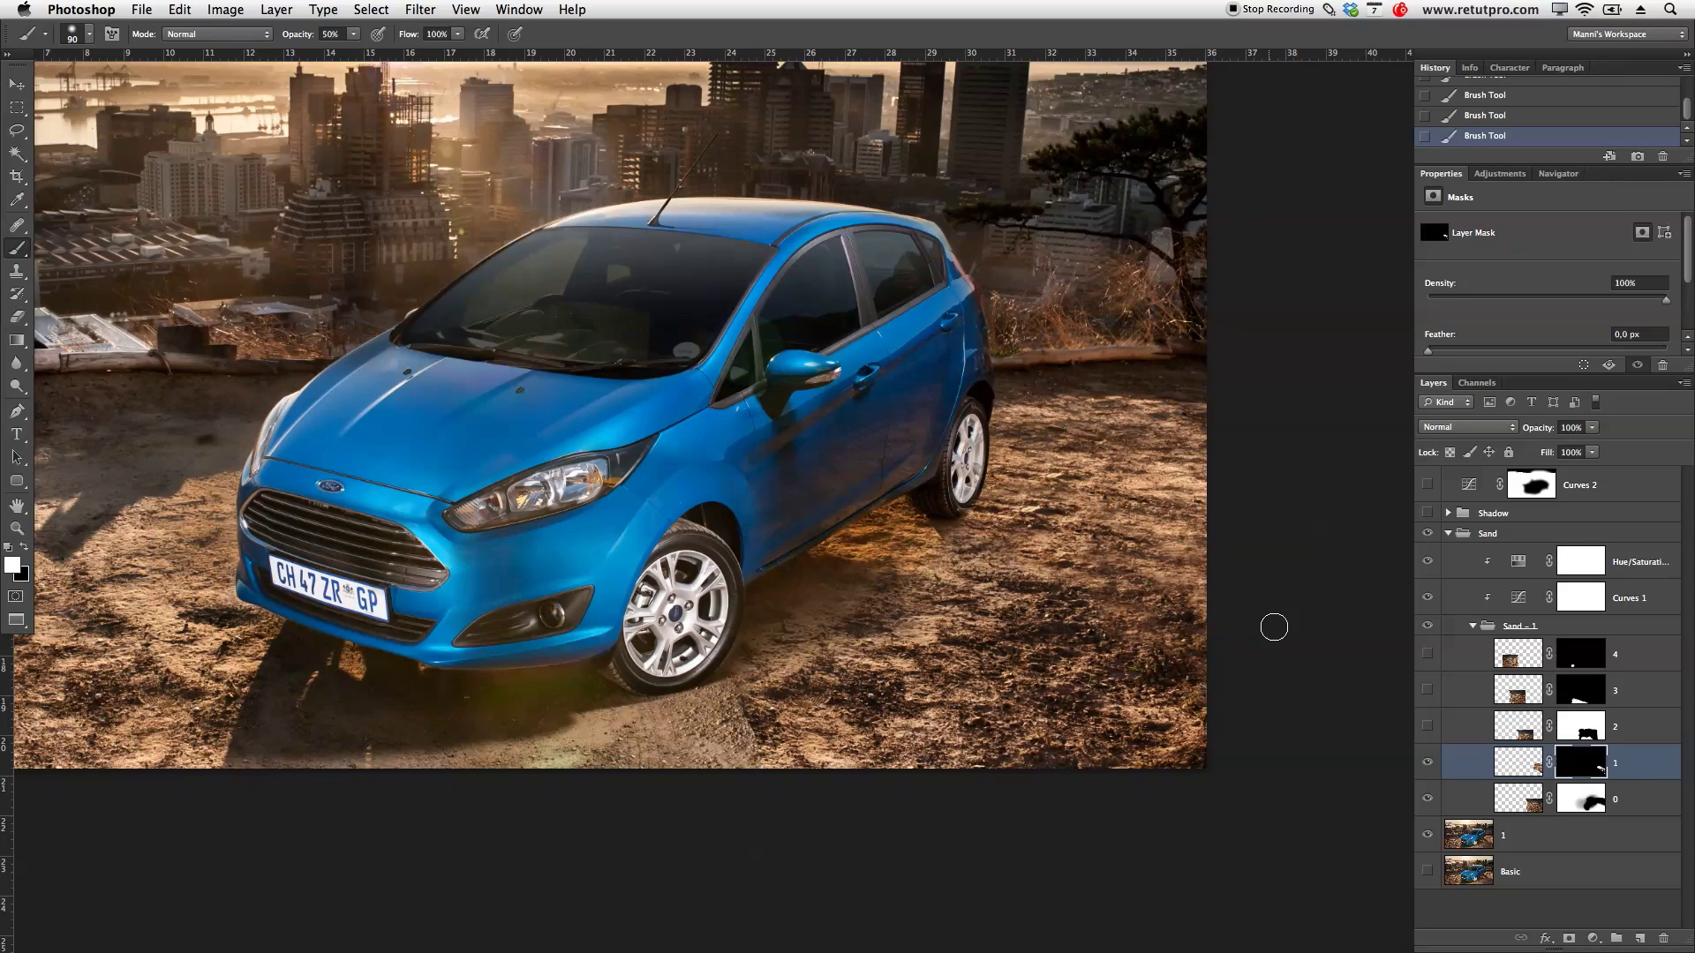
Step: Show sand layers 2, 3 and 4 again and collapse the Sand groups
{"action": "left_click", "coordinate": [1427, 728]}
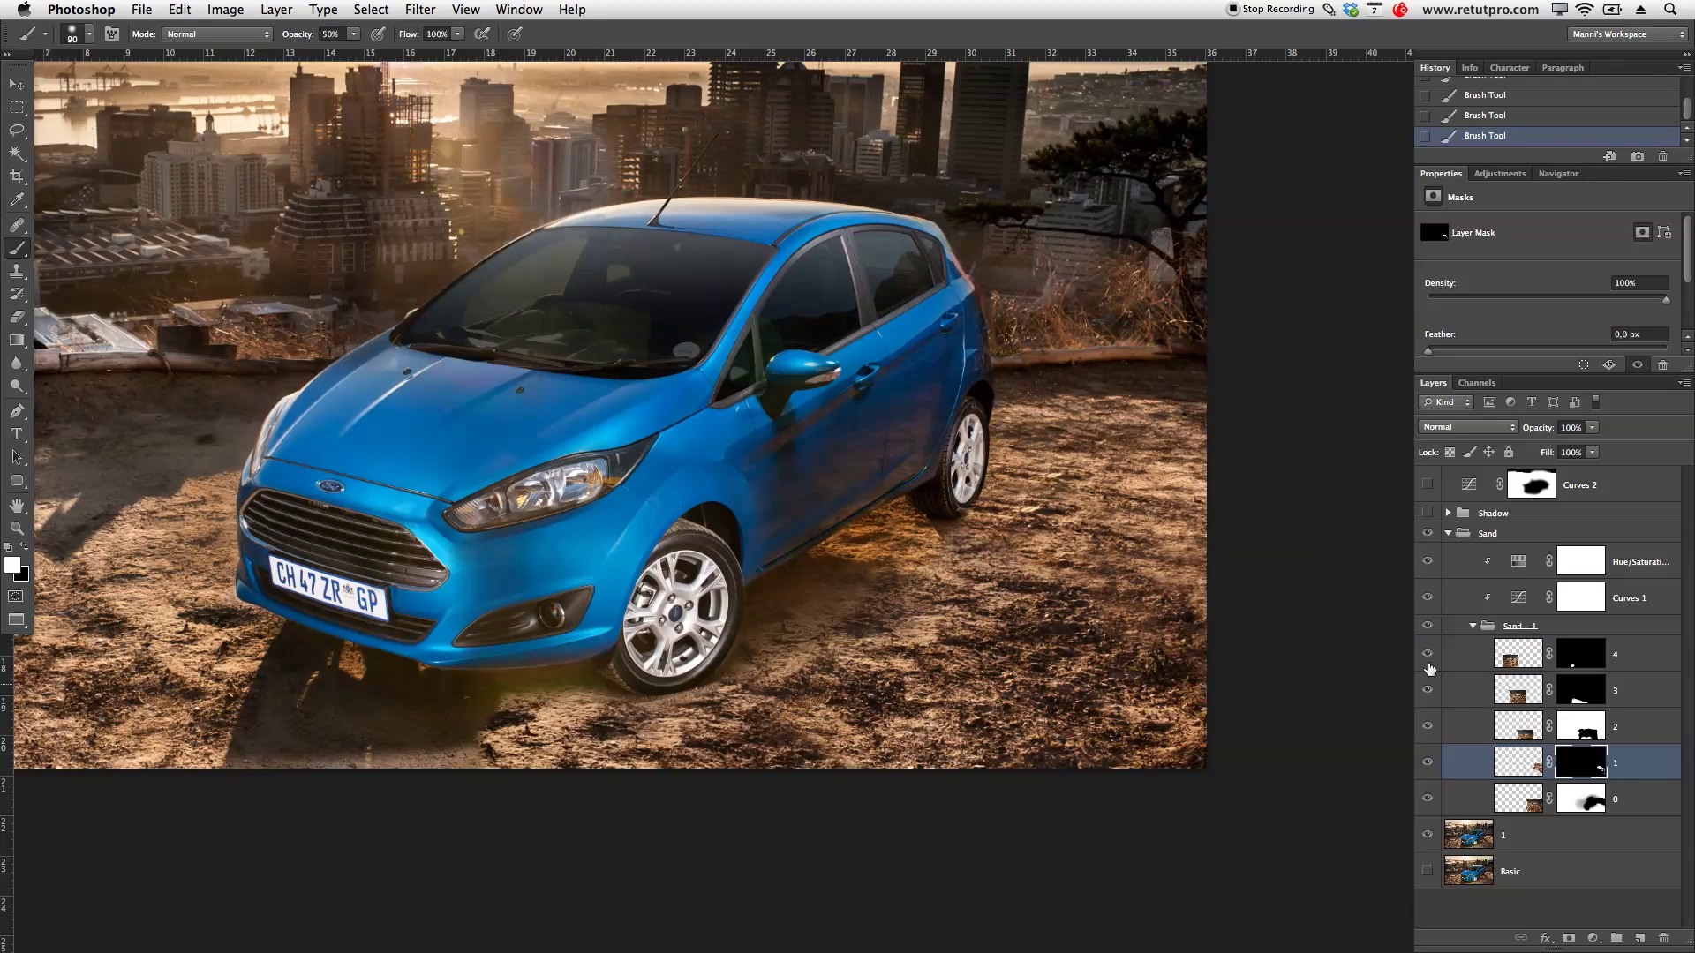
{"action": "left_click", "coordinate": [1471, 626]}
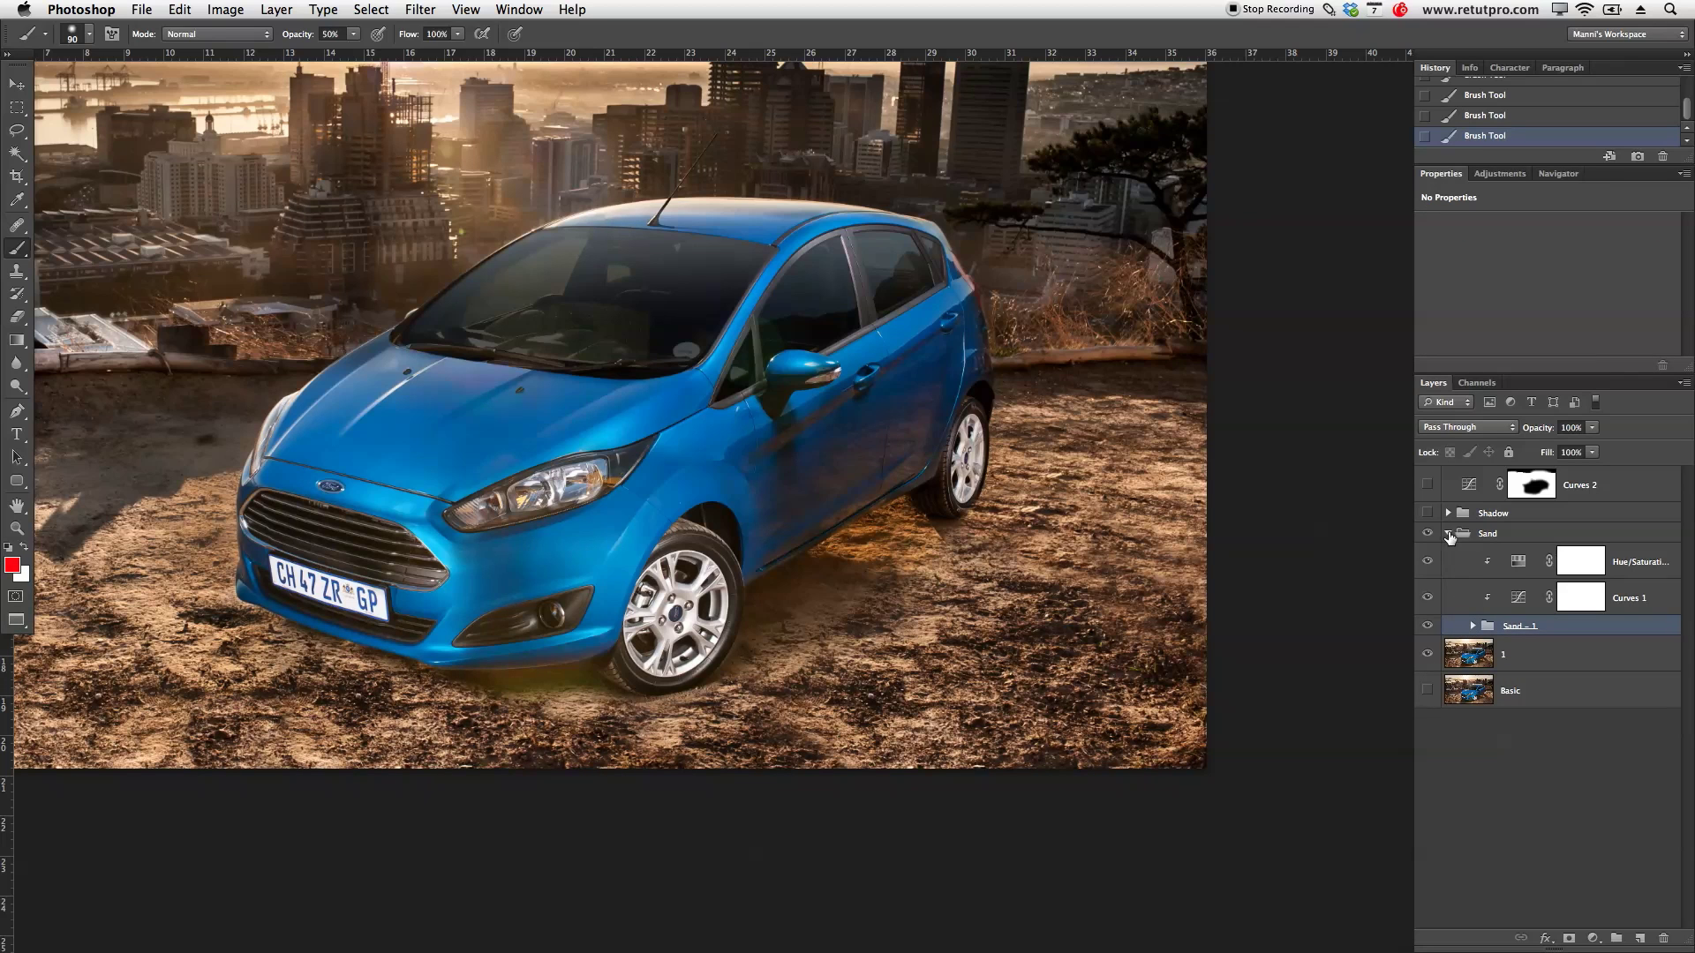
{"action": "left_click", "coordinate": [1449, 534]}
Step: Turn the Shadow group back on and compare the whole image with and without it
{"action": "key", "text": "z"}
{"action": "left_click_drag", "start_coordinate": [1066, 627], "coordinate": [1137, 686]}
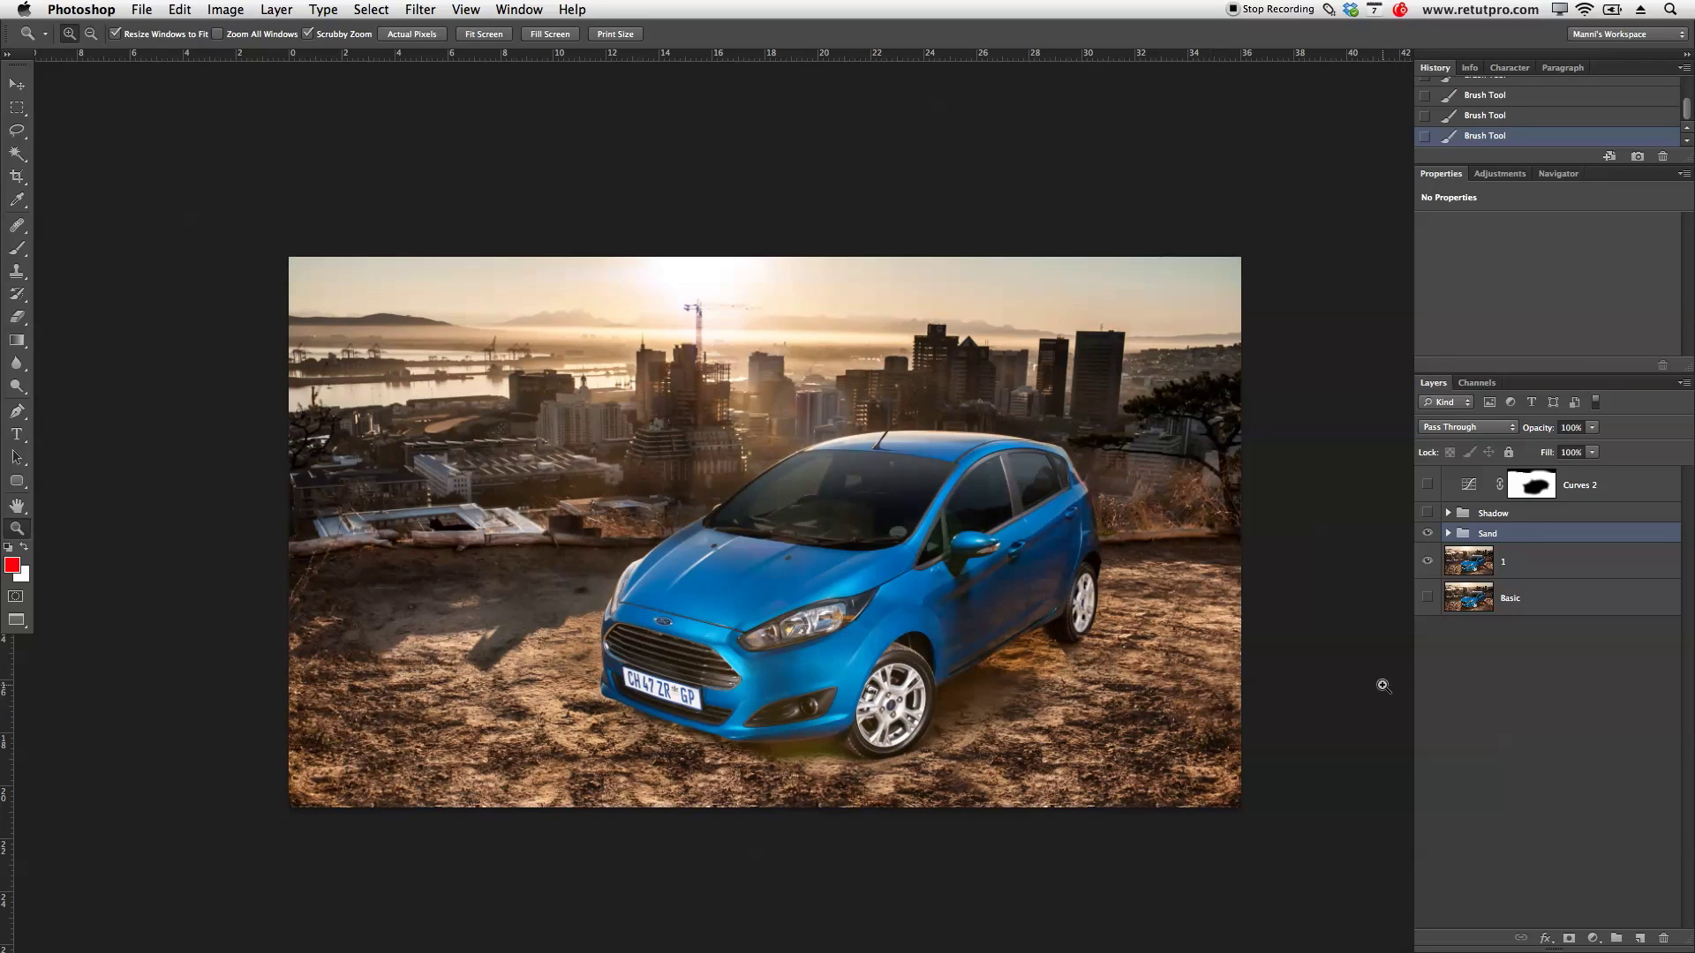
{"action": "left_click", "coordinate": [1429, 513]}
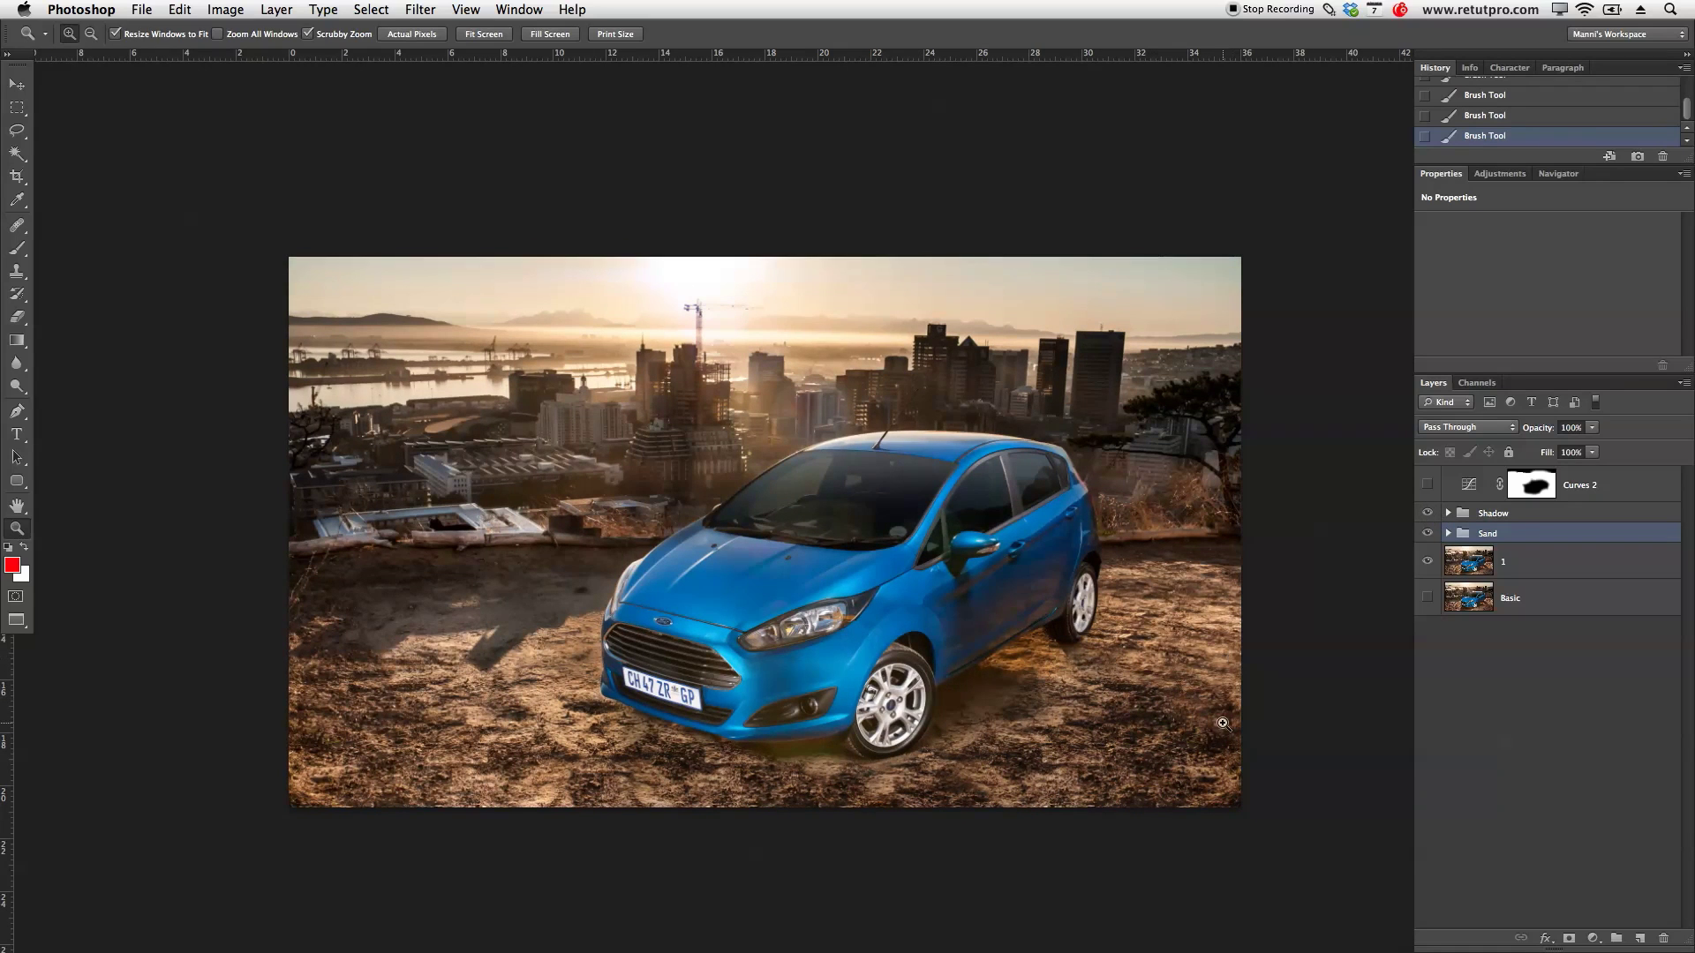
{"action": "left_click", "coordinate": [1426, 513]}
{"action": "left_click", "coordinate": [1427, 513]}
{"action": "left_click", "coordinate": [1176, 619]}
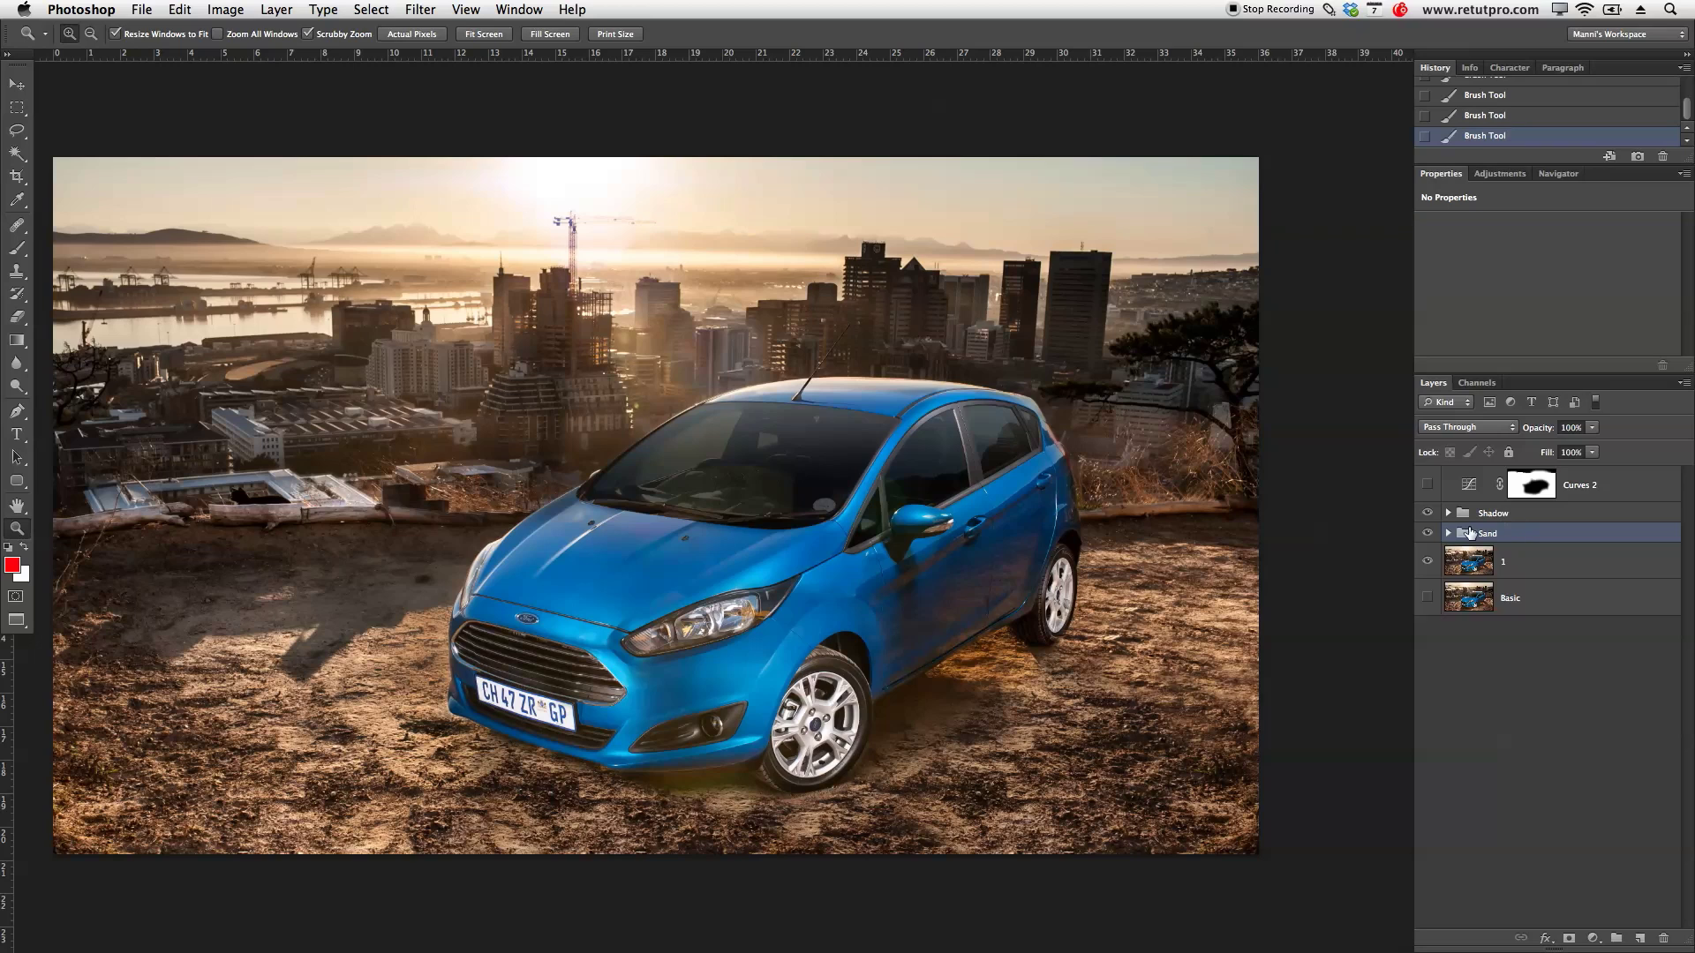
Step: Clone over the ground right of the rear wheel on sand layer 1, using a 125-pixel Clone Stamp at 100% opacity sampling all layers
{"action": "left_click", "coordinate": [1448, 534]}
{"action": "left_click", "coordinate": [1474, 626]}
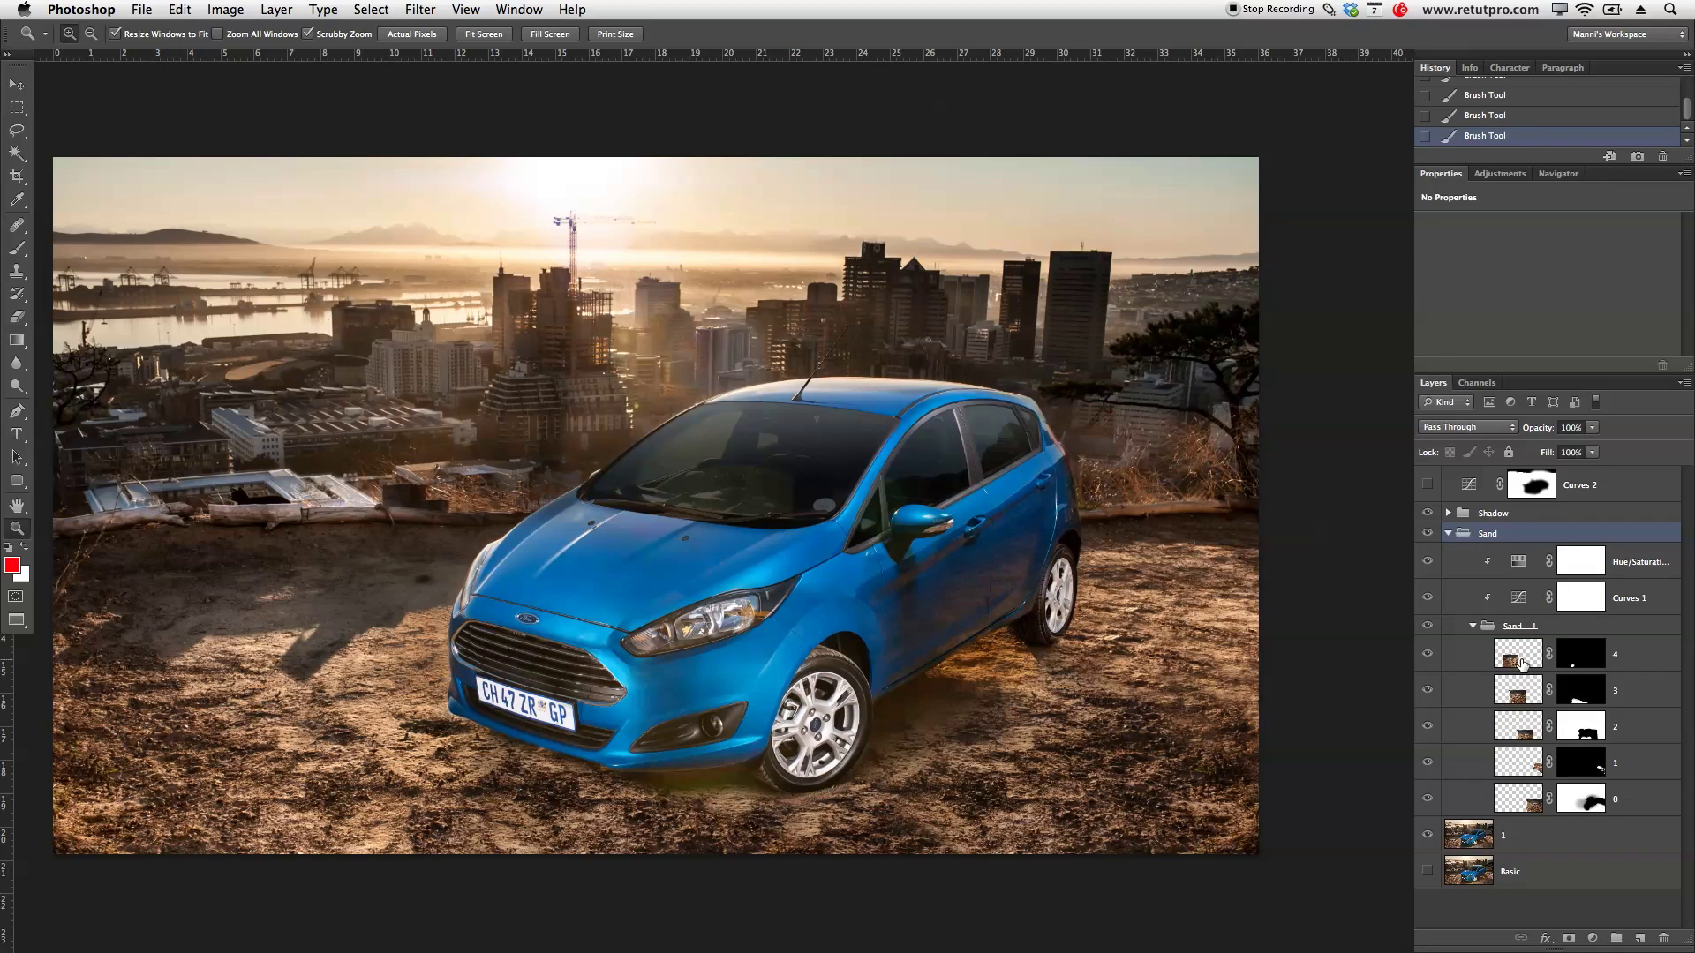
{"action": "left_click", "coordinate": [1531, 775]}
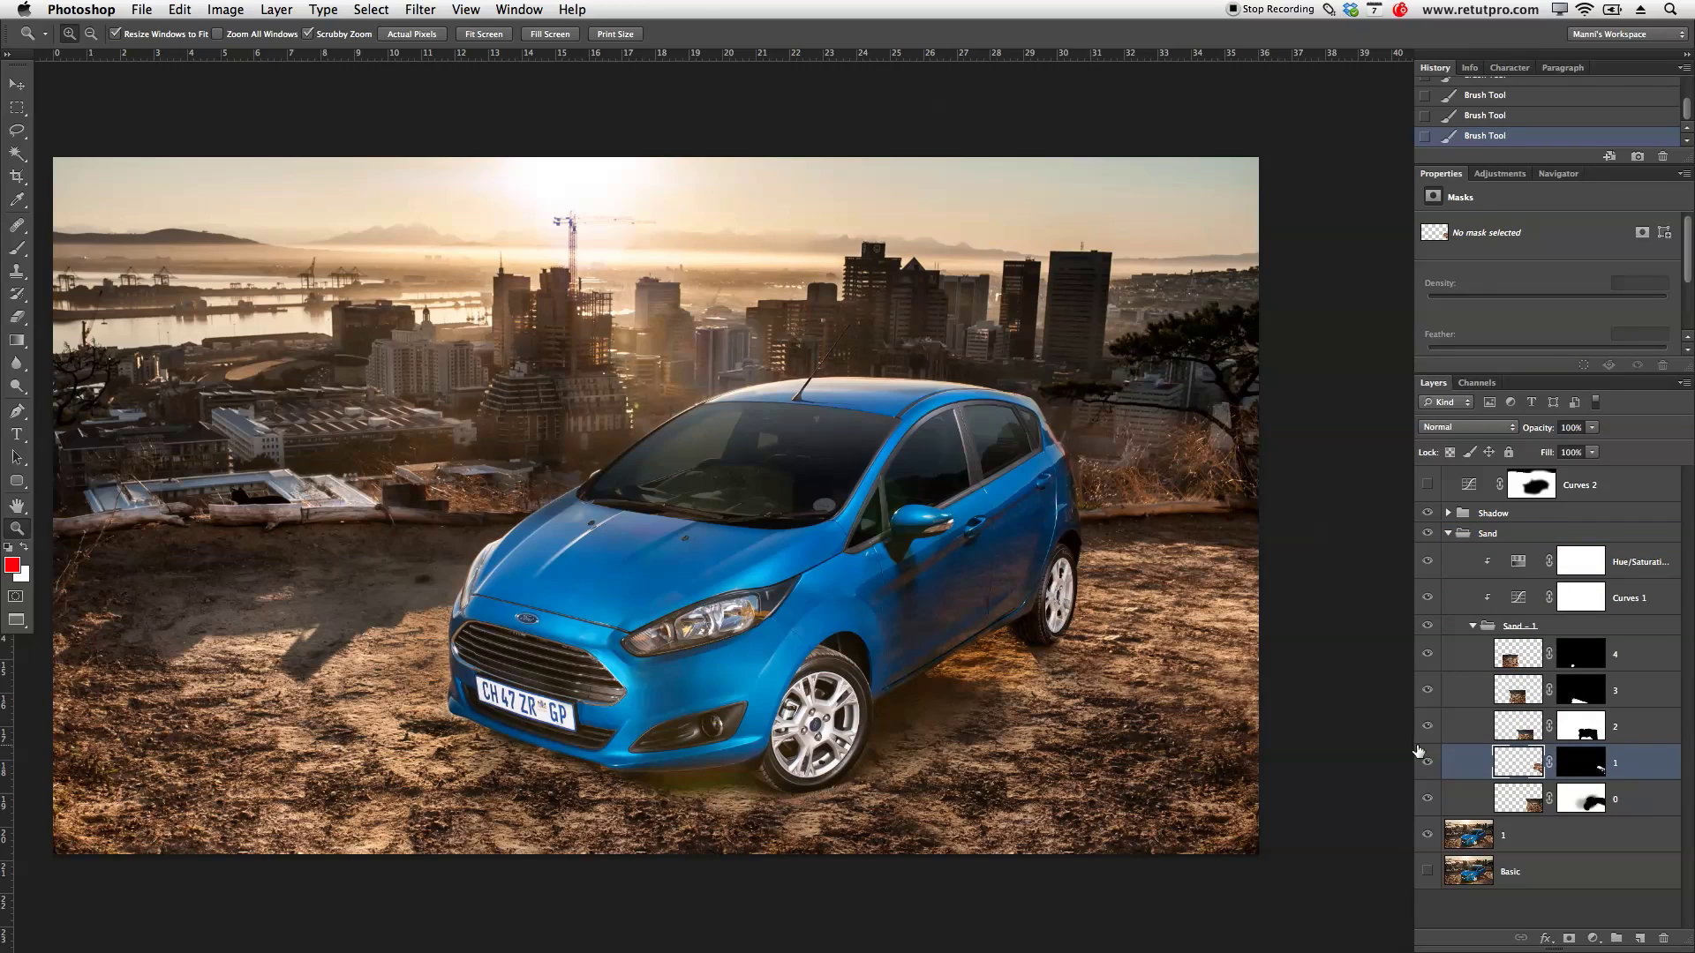
{"action": "key", "text": "s"}
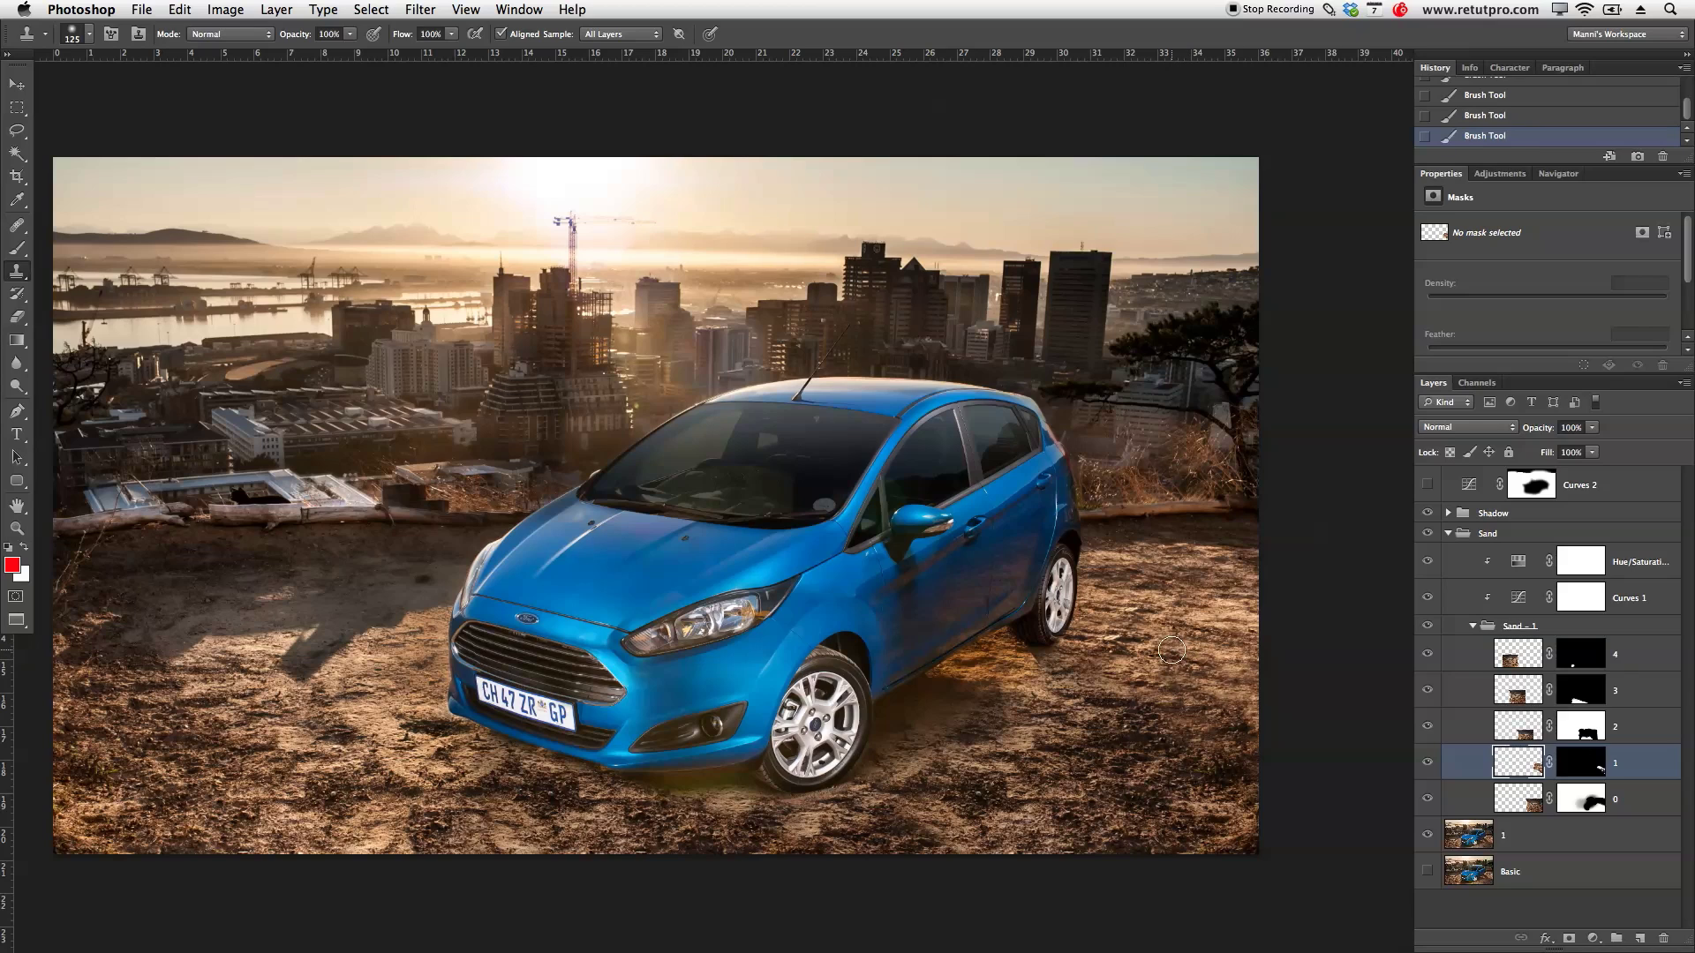
{"action": "left_click_drag", "start_coordinate": [1162, 654], "coordinate": [1205, 667]}
Step: Clone the ground beyond the rear wheel on base layer 1 from the sand near the image's right edge, and collapse the Sand groups
{"action": "left_click", "coordinate": [1468, 837]}
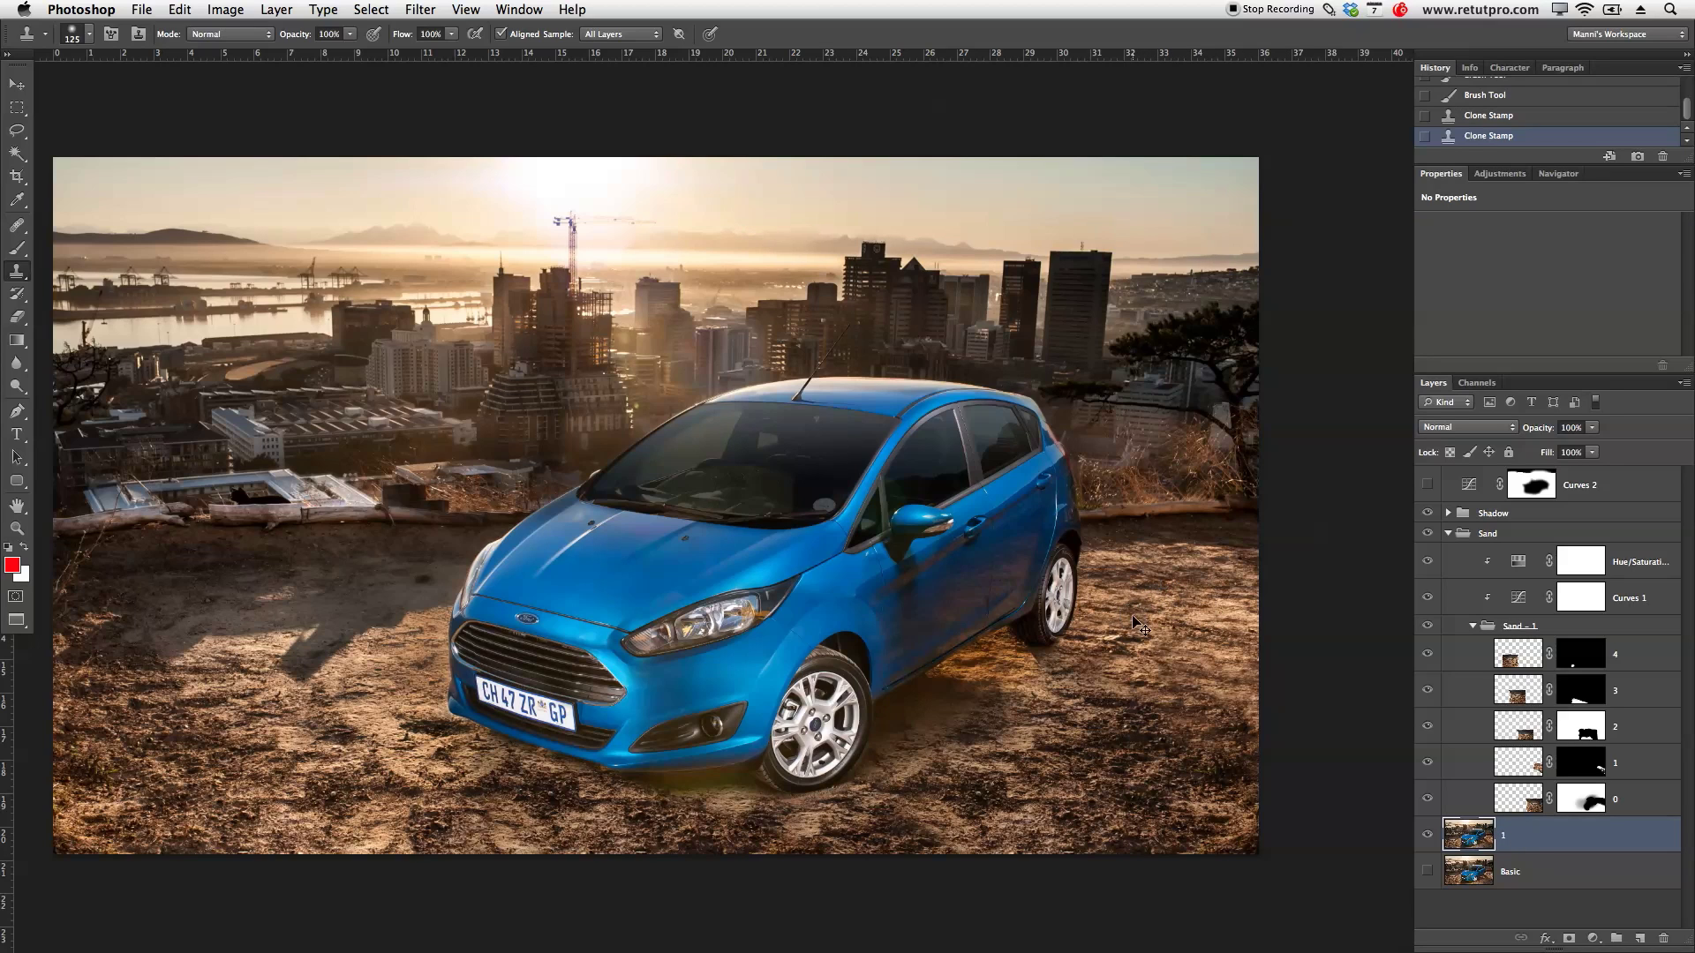
{"action": "left_click", "coordinate": [1219, 614], "text": "alt"}
{"action": "mouse_move", "coordinate": [1165, 618]}
{"action": "left_mouse_down"}
{"action": "mouse_move", "coordinate": [1121, 614]}
{"action": "mouse_move", "coordinate": [1189, 612]}
{"action": "left_mouse_up"}
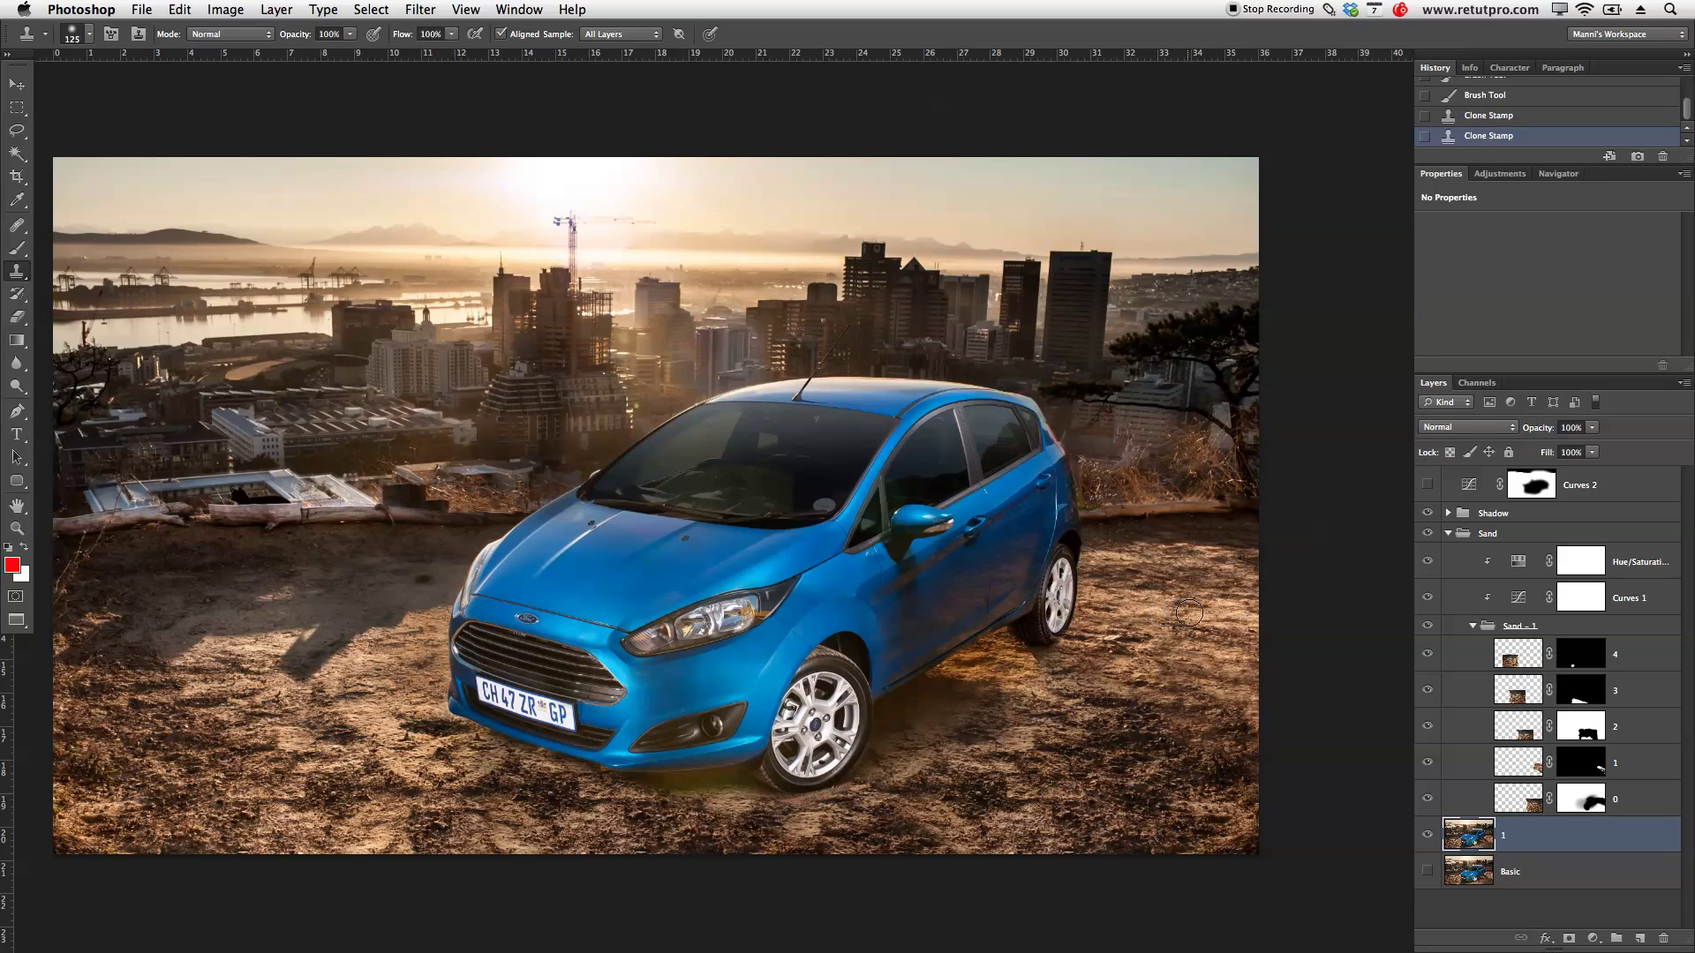
{"action": "left_click", "coordinate": [1129, 604]}
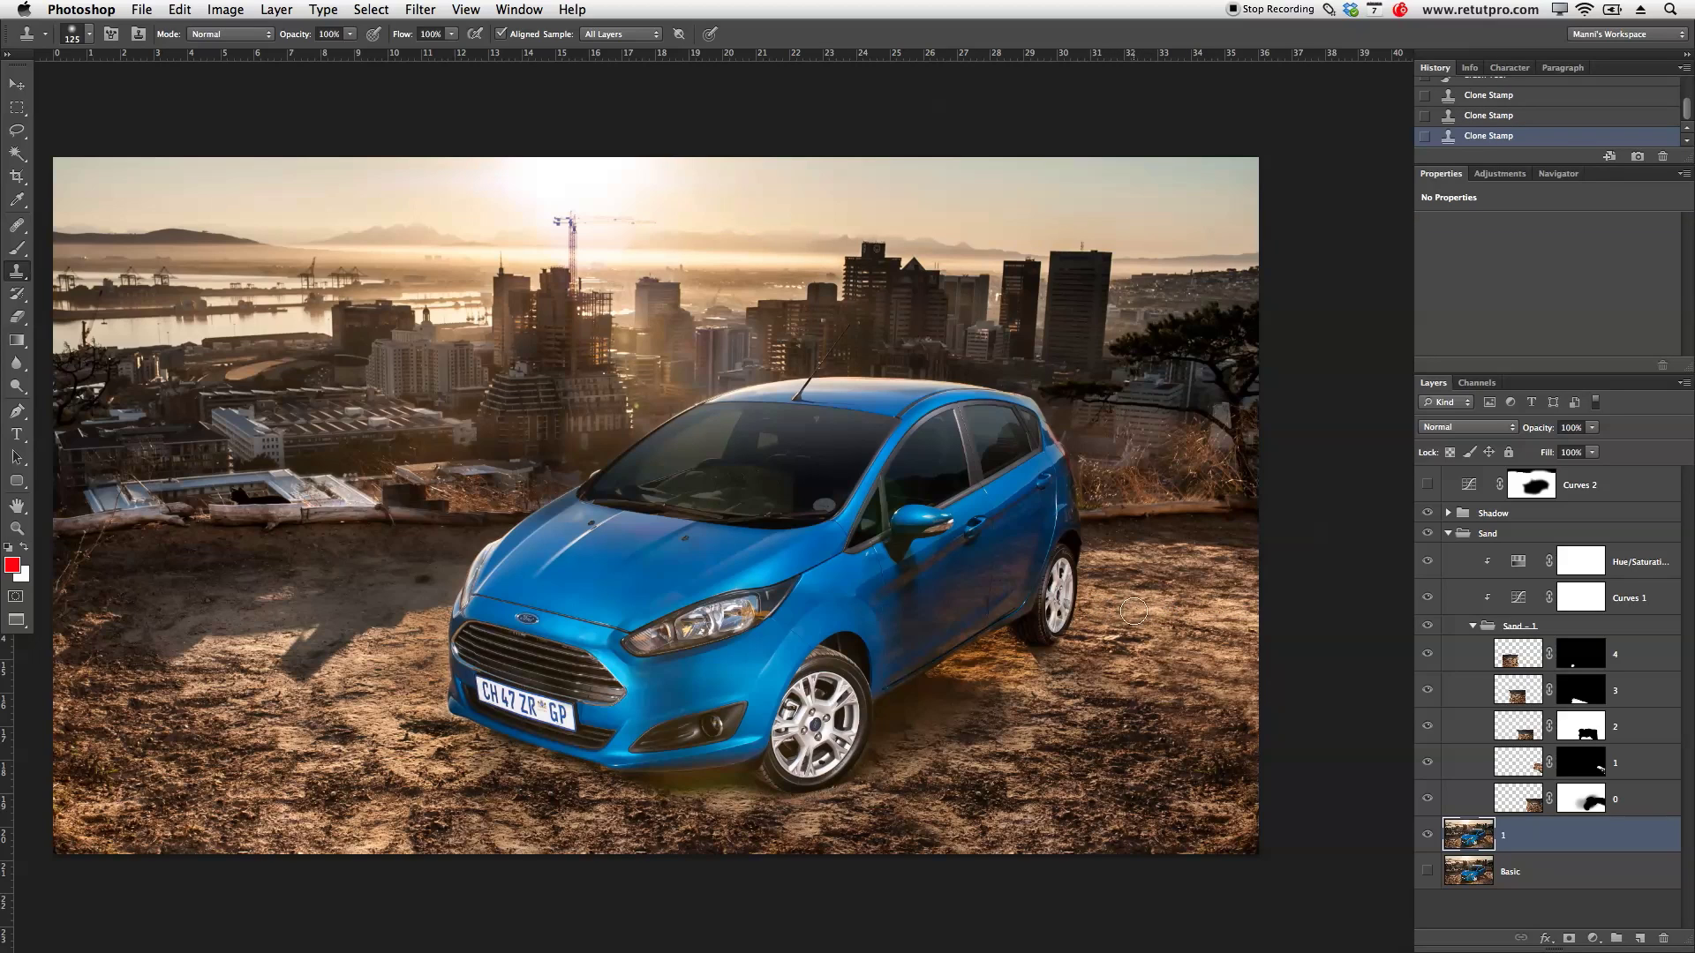
{"action": "left_click", "coordinate": [1473, 626]}
{"action": "left_click", "coordinate": [1449, 534]}
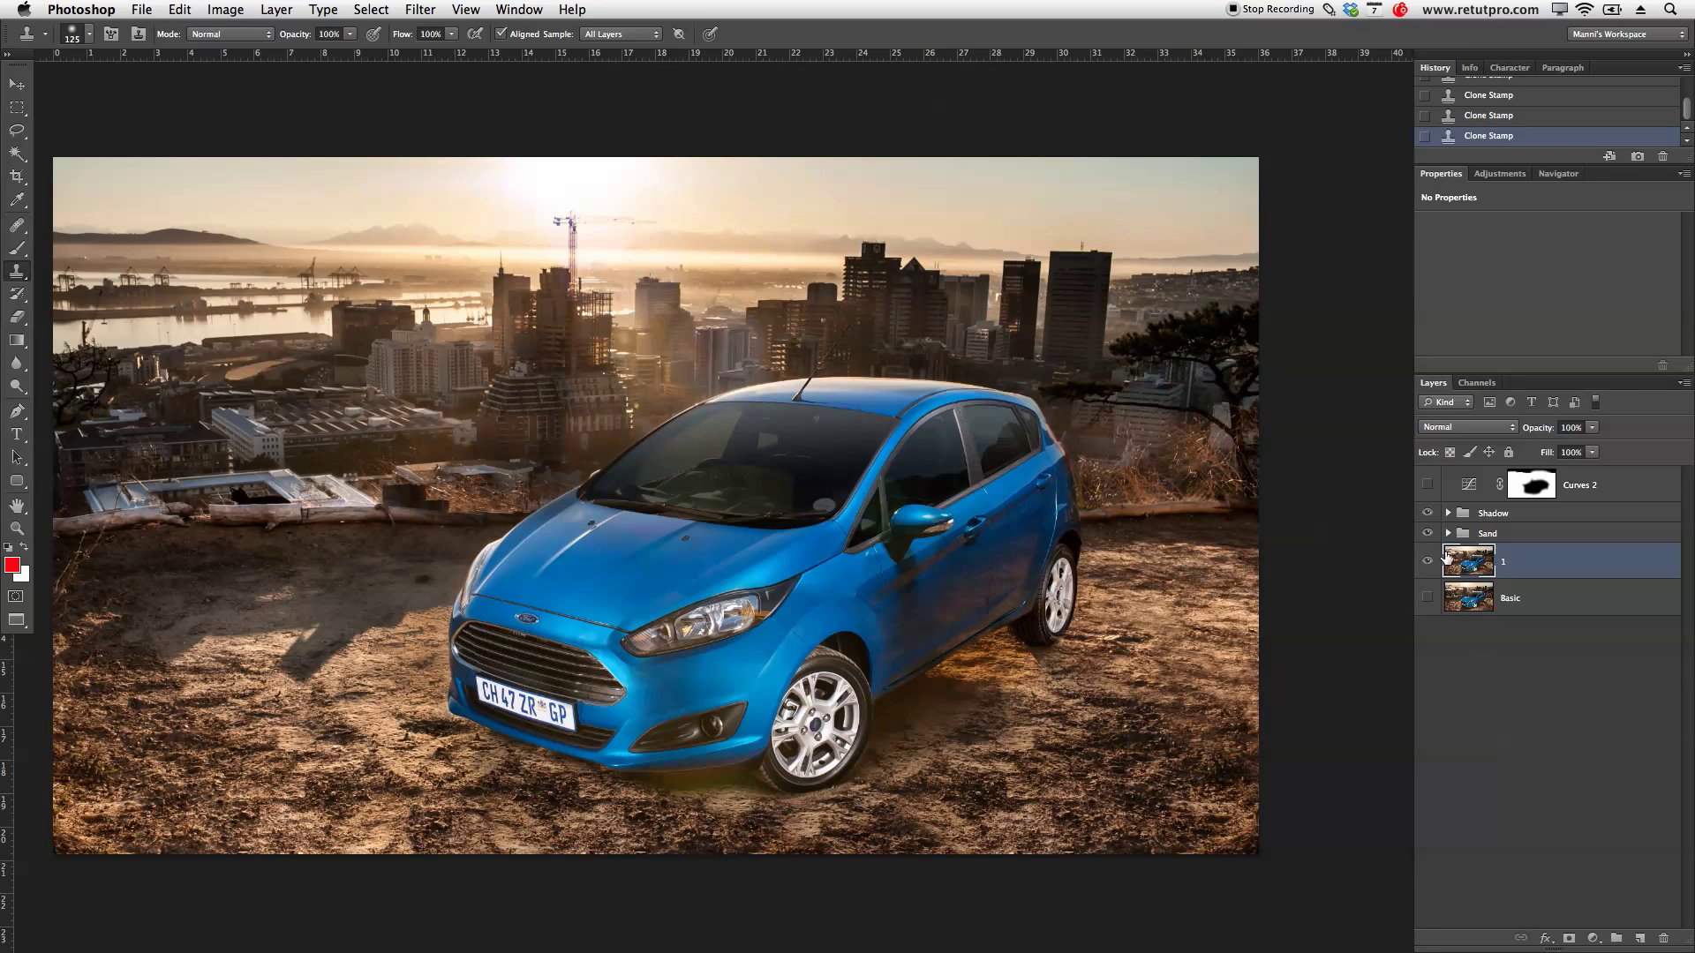
Step: Turn the Curves 2 layer back on, select it, and compare the car with and without its contrast
{"action": "left_click", "coordinate": [1427, 485]}
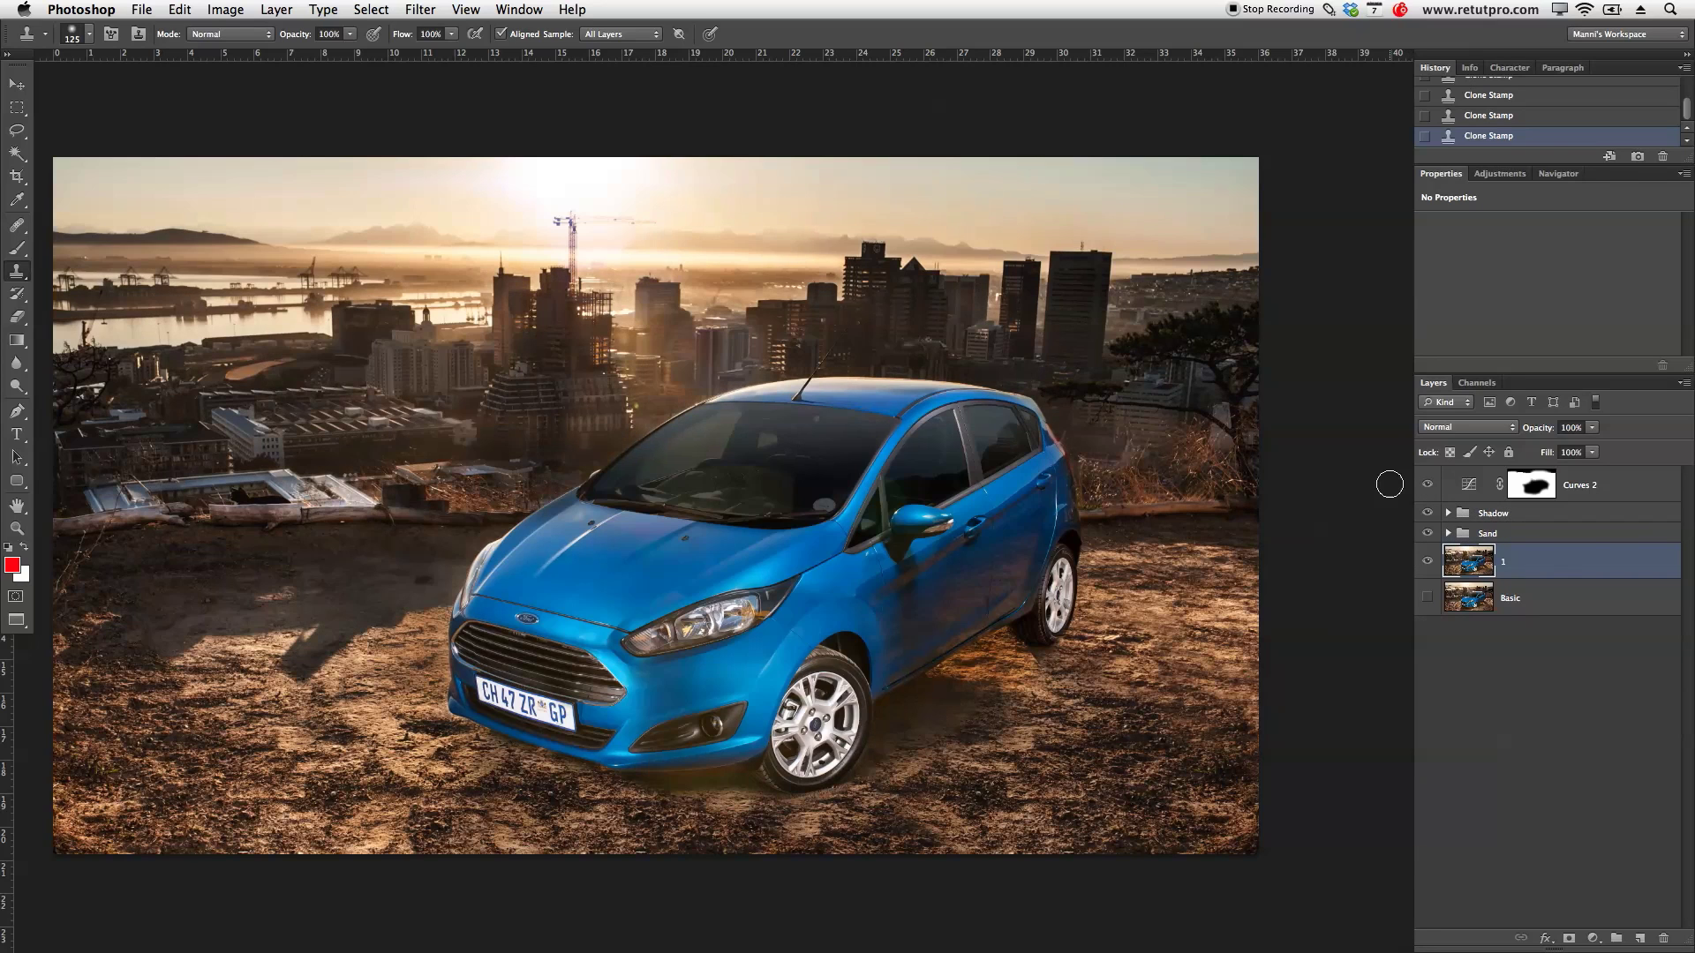
{"action": "key", "text": "z"}
{"action": "left_click_drag", "start_coordinate": [1005, 536], "coordinate": [967, 542]}
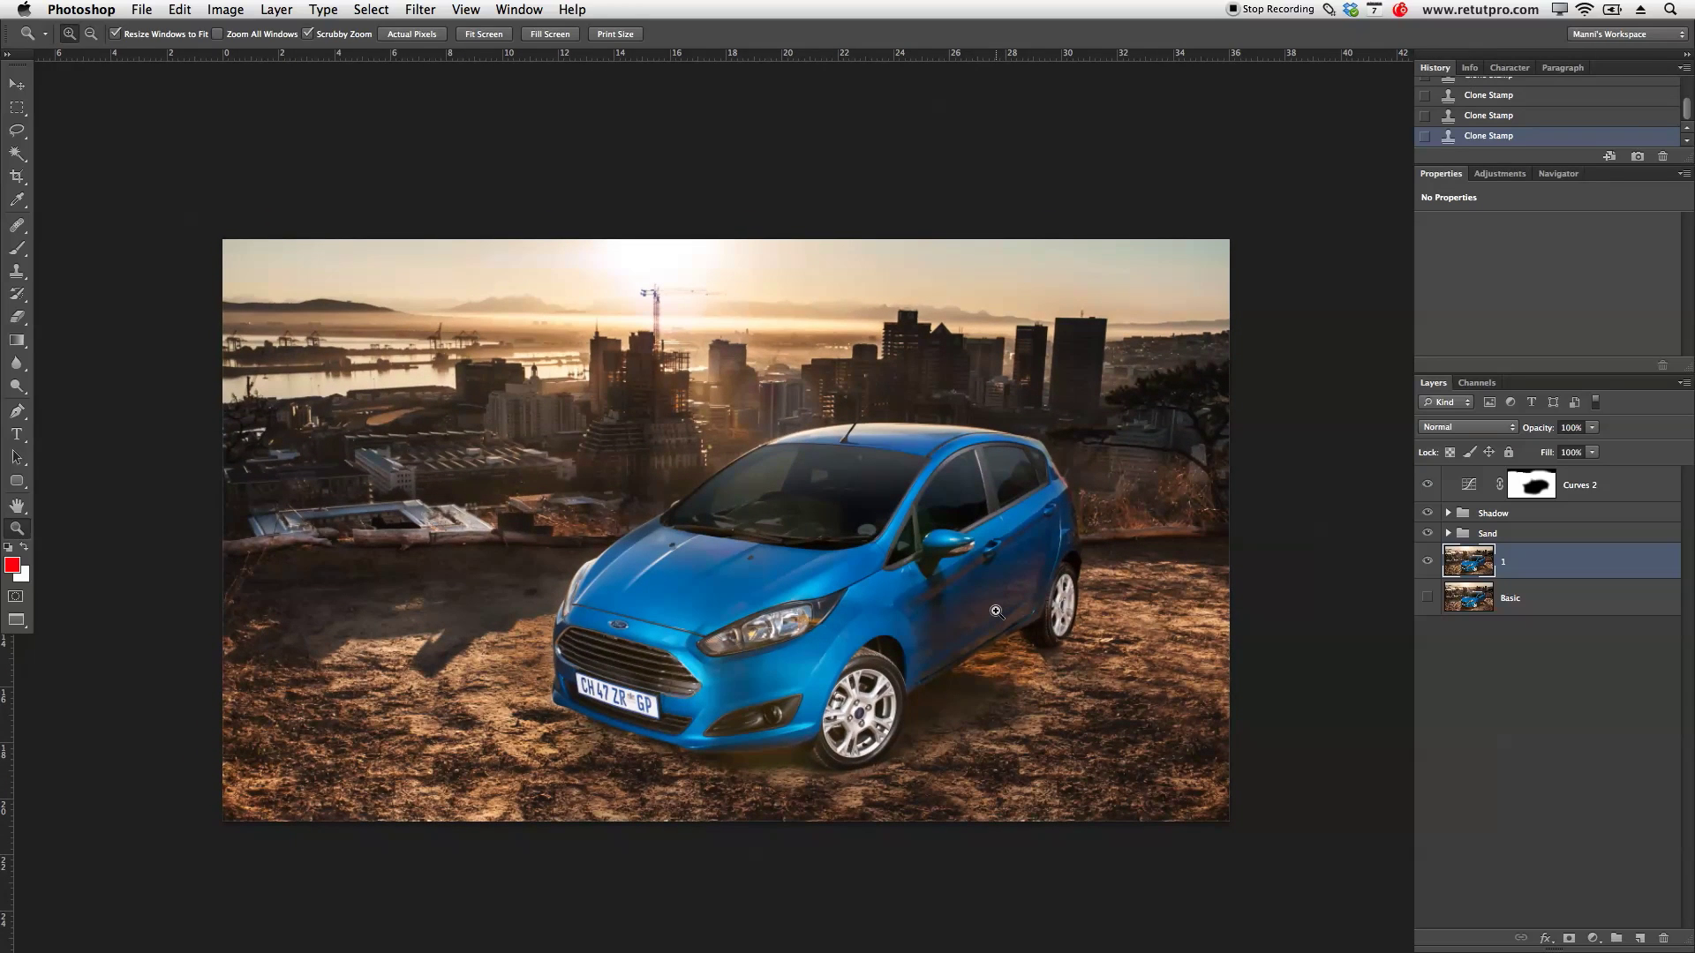
{"action": "left_click", "coordinate": [1661, 505]}
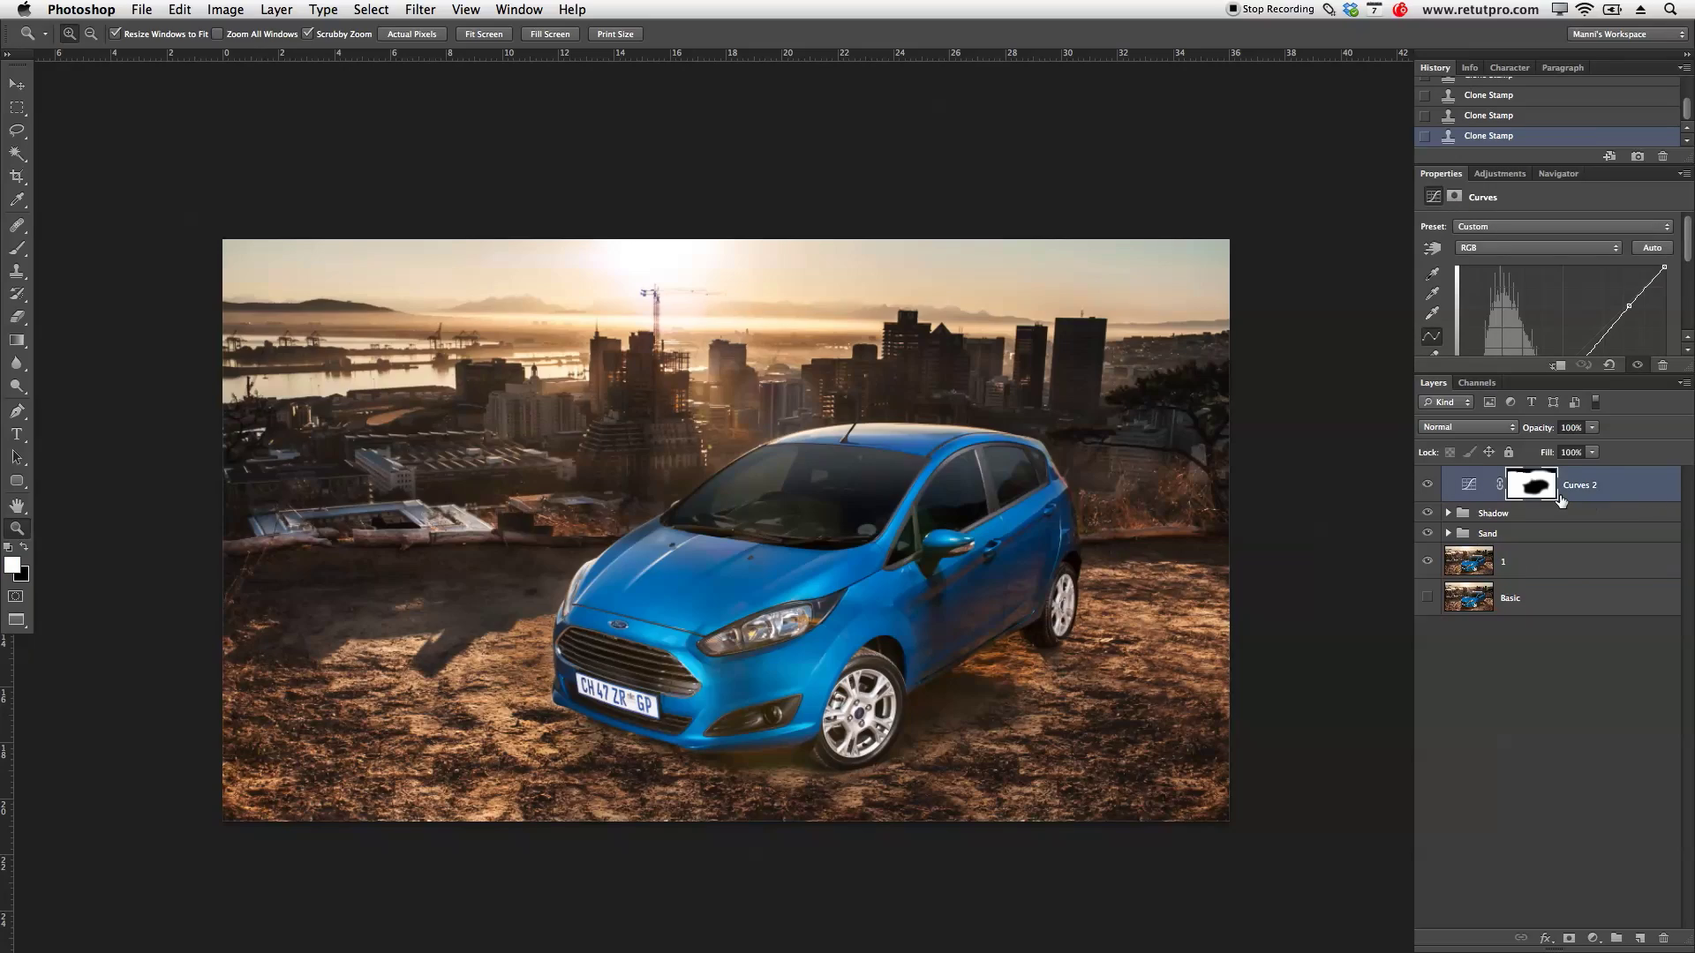
{"action": "left_click_drag", "start_coordinate": [852, 659], "coordinate": [953, 662]}
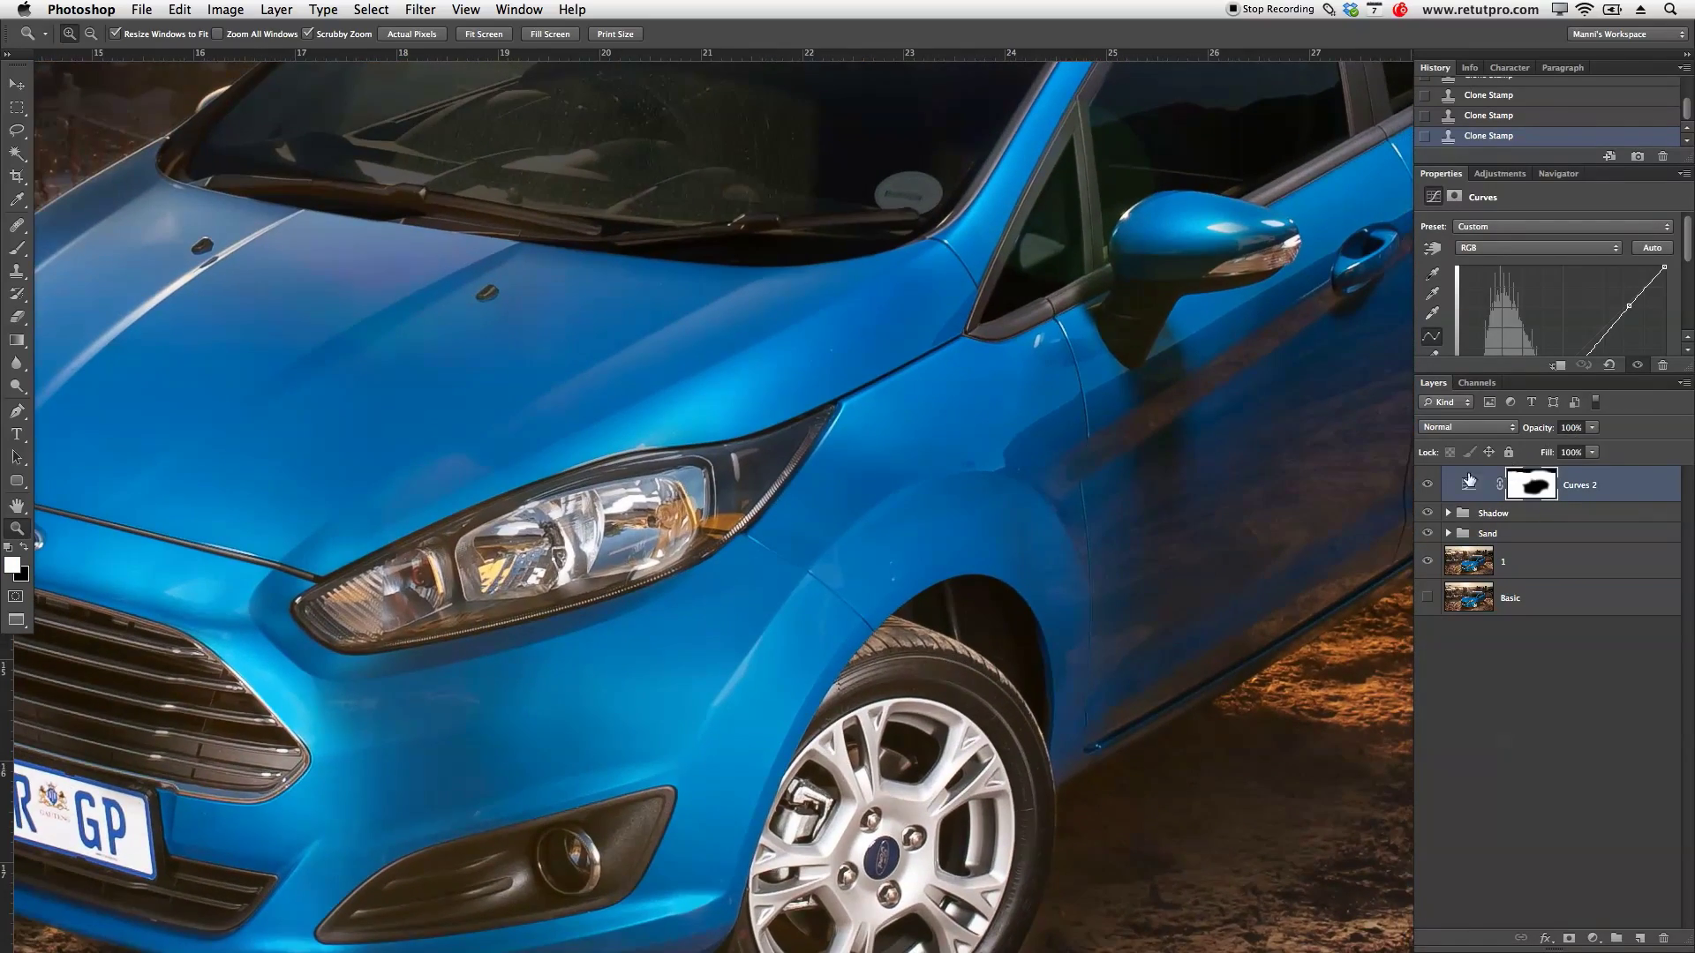
{"action": "left_click", "coordinate": [1430, 486]}
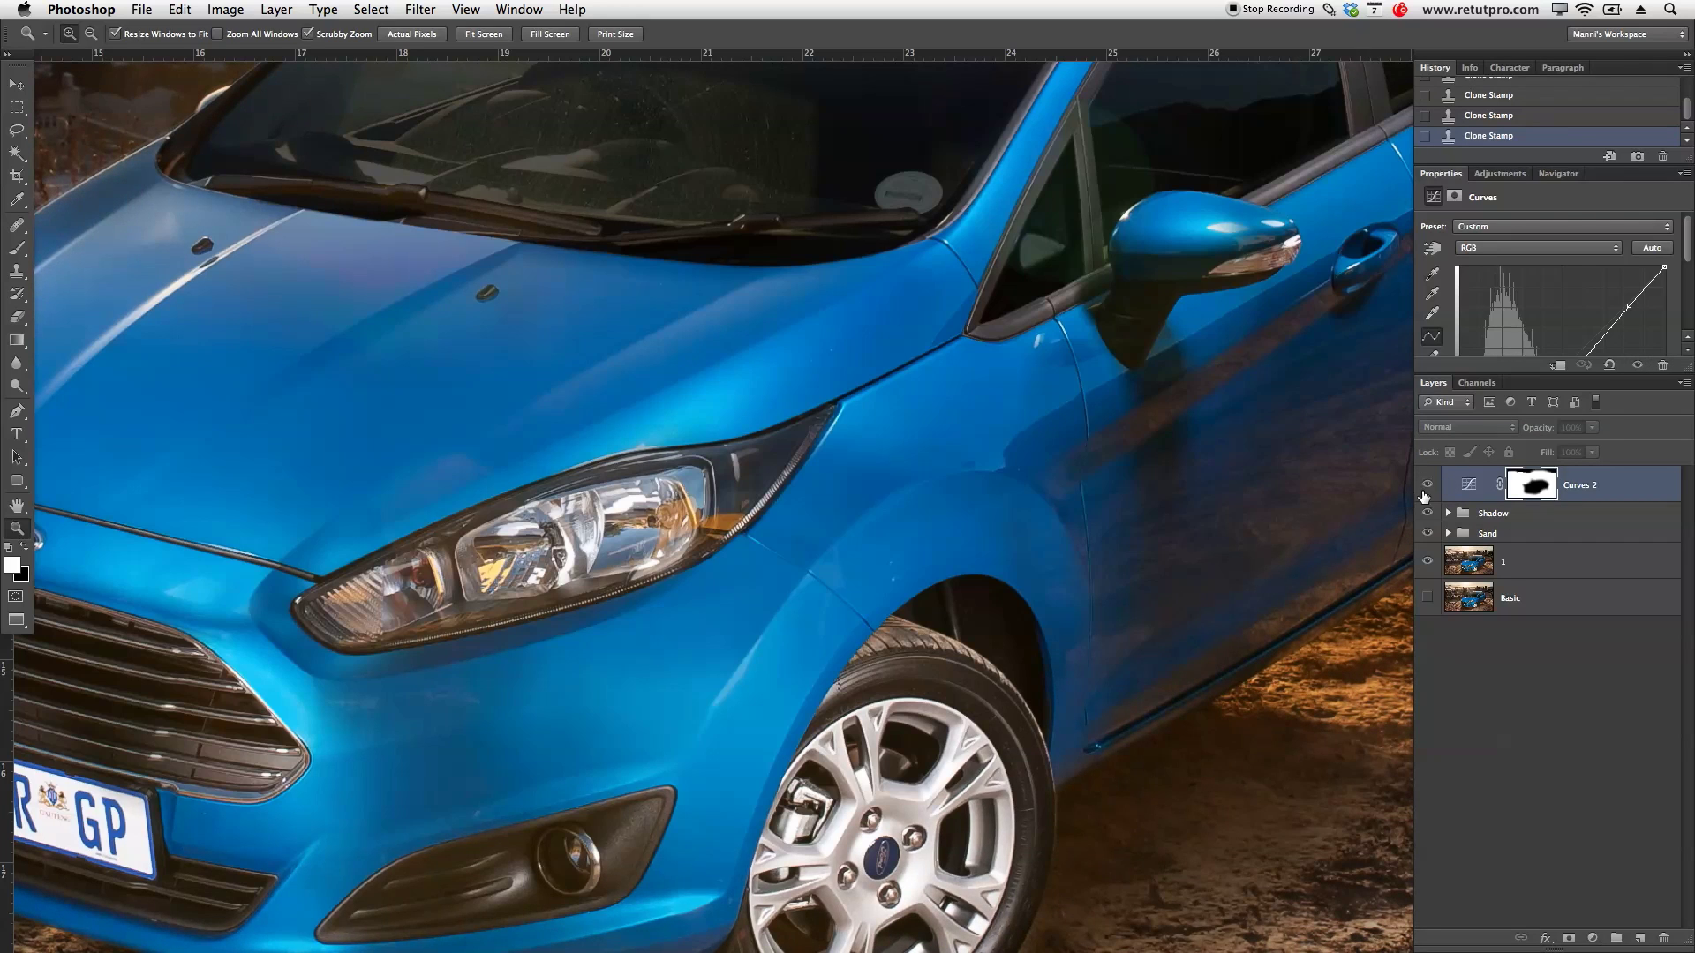
{"action": "left_click", "coordinate": [1424, 495]}
Step: Examine the front bumper, both wheels, the door and the ground beneath the car for remaining flaws
{"action": "scroll", "coordinate": [919, 652], "scroll_direction": "down", "scroll_amount": 5}
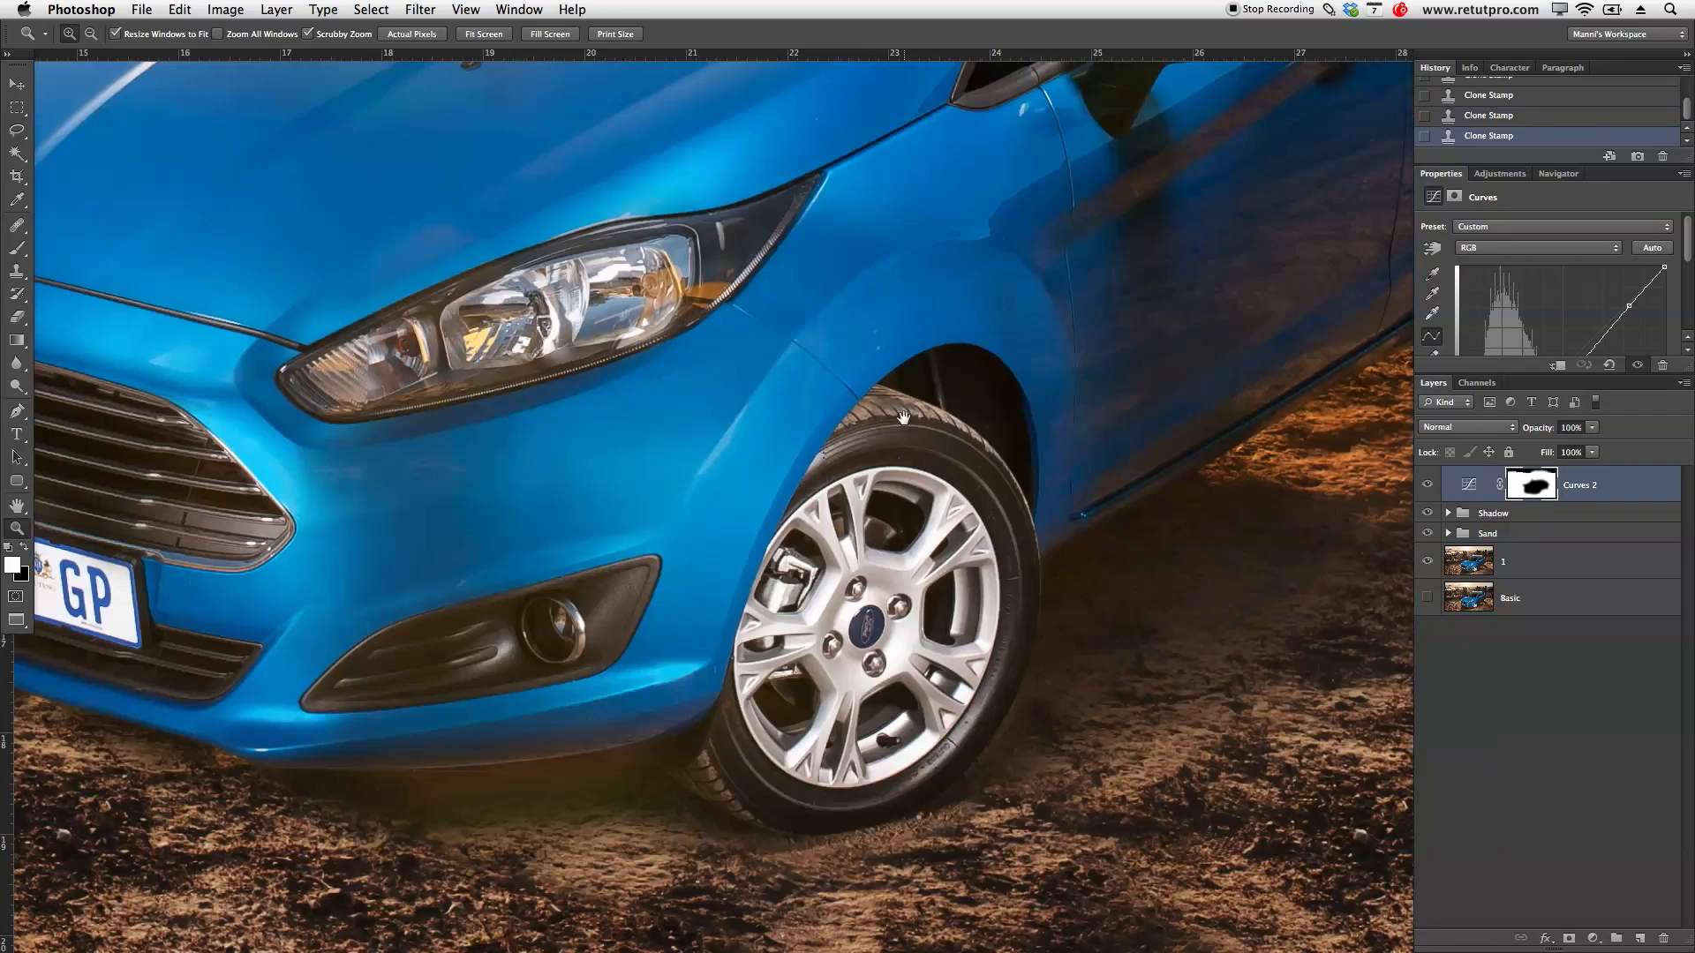
{"action": "scroll", "coordinate": [445, 748], "scroll_direction": "left", "scroll_amount": 4}
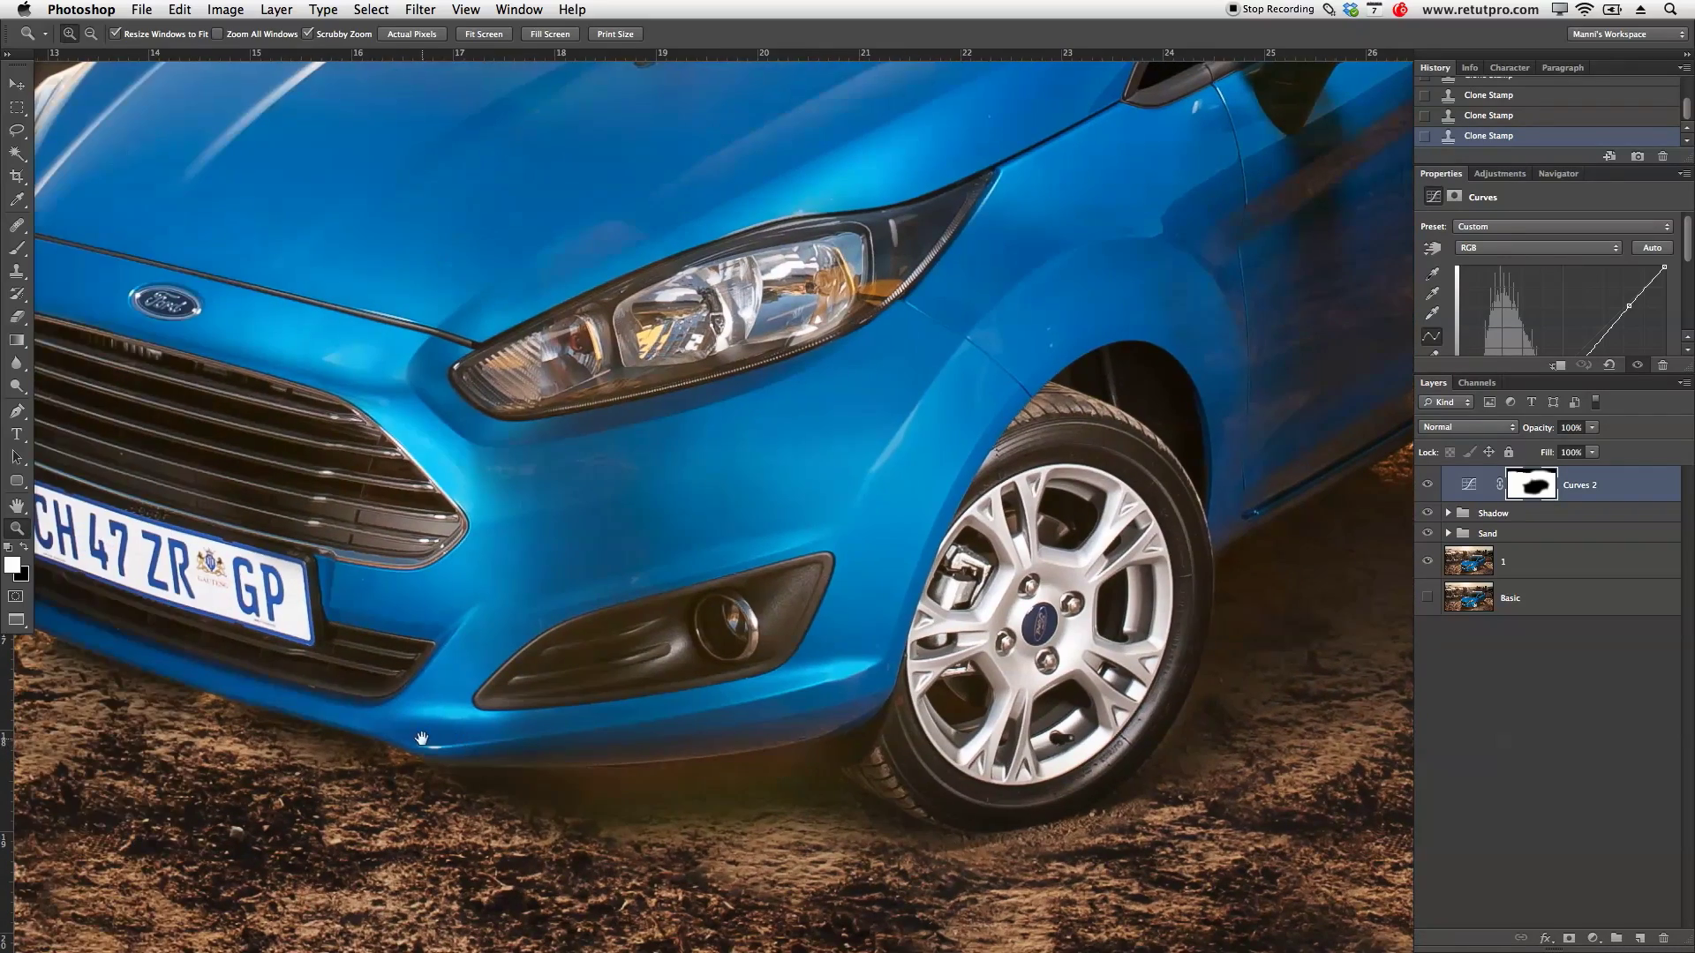
{"action": "scroll", "coordinate": [883, 747], "scroll_direction": "right", "scroll_amount": 2}
{"action": "scroll", "coordinate": [986, 694], "scroll_direction": "right", "scroll_amount": 4}
{"action": "scroll", "coordinate": [985, 695], "scroll_direction": "up", "scroll_amount": 3}
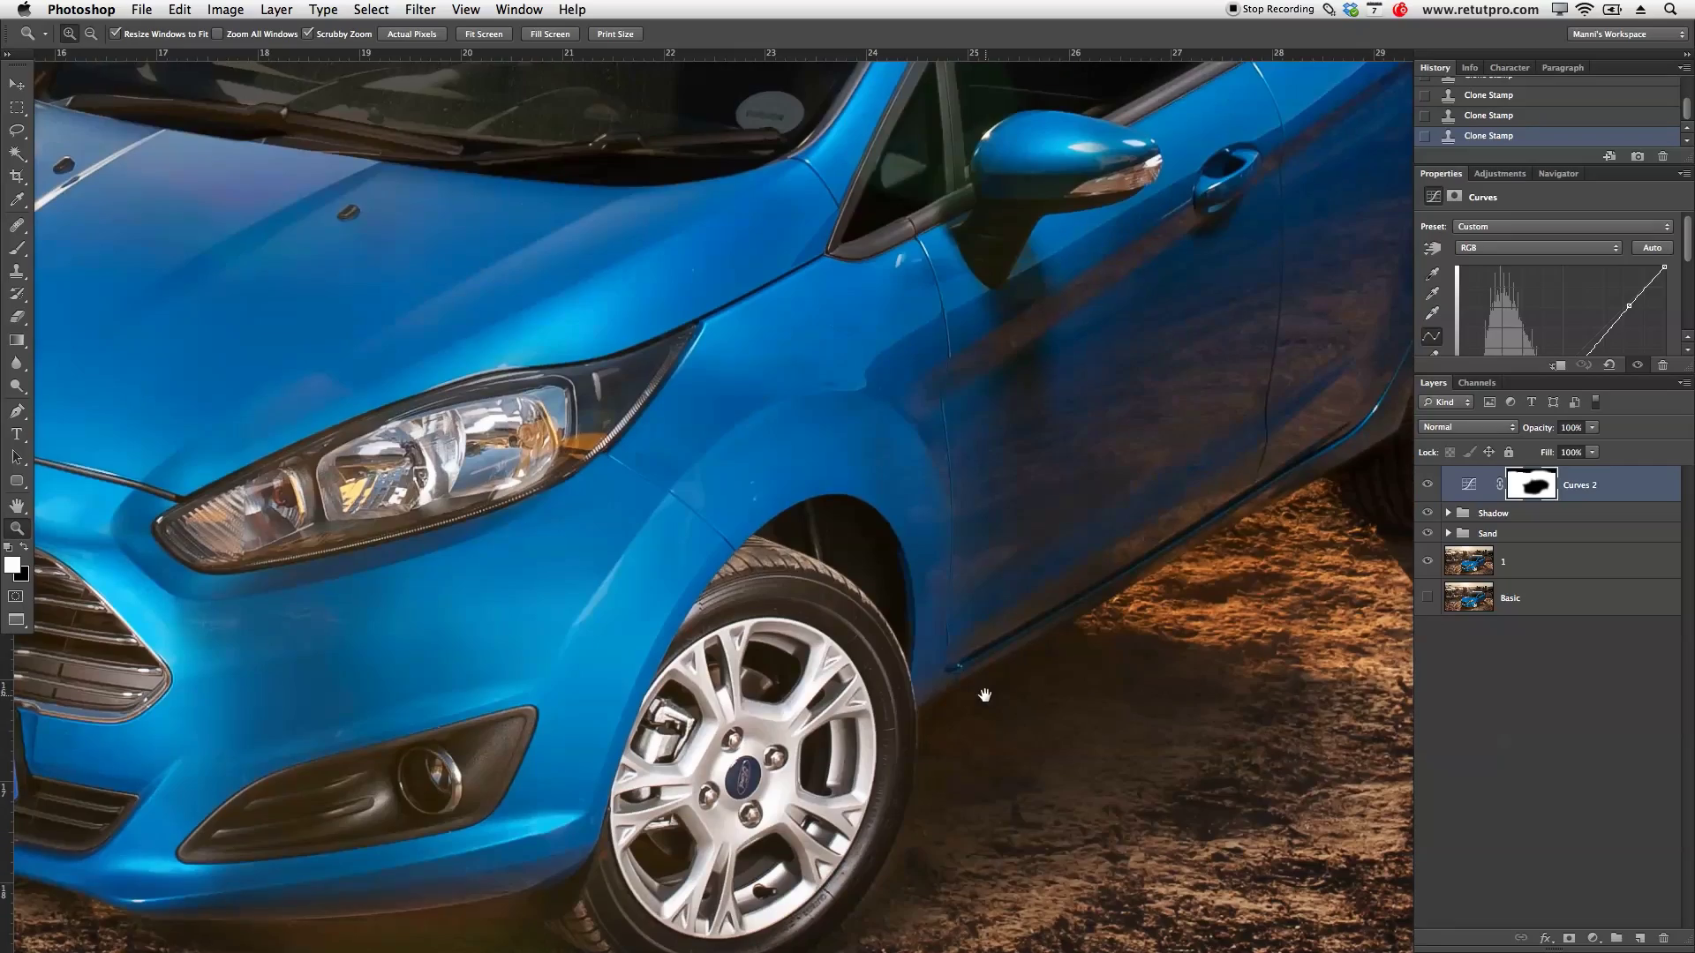
{"action": "scroll", "coordinate": [1121, 547], "scroll_direction": "down", "scroll_amount": 3}
{"action": "scroll", "coordinate": [1121, 548], "scroll_direction": "right", "scroll_amount": 2}
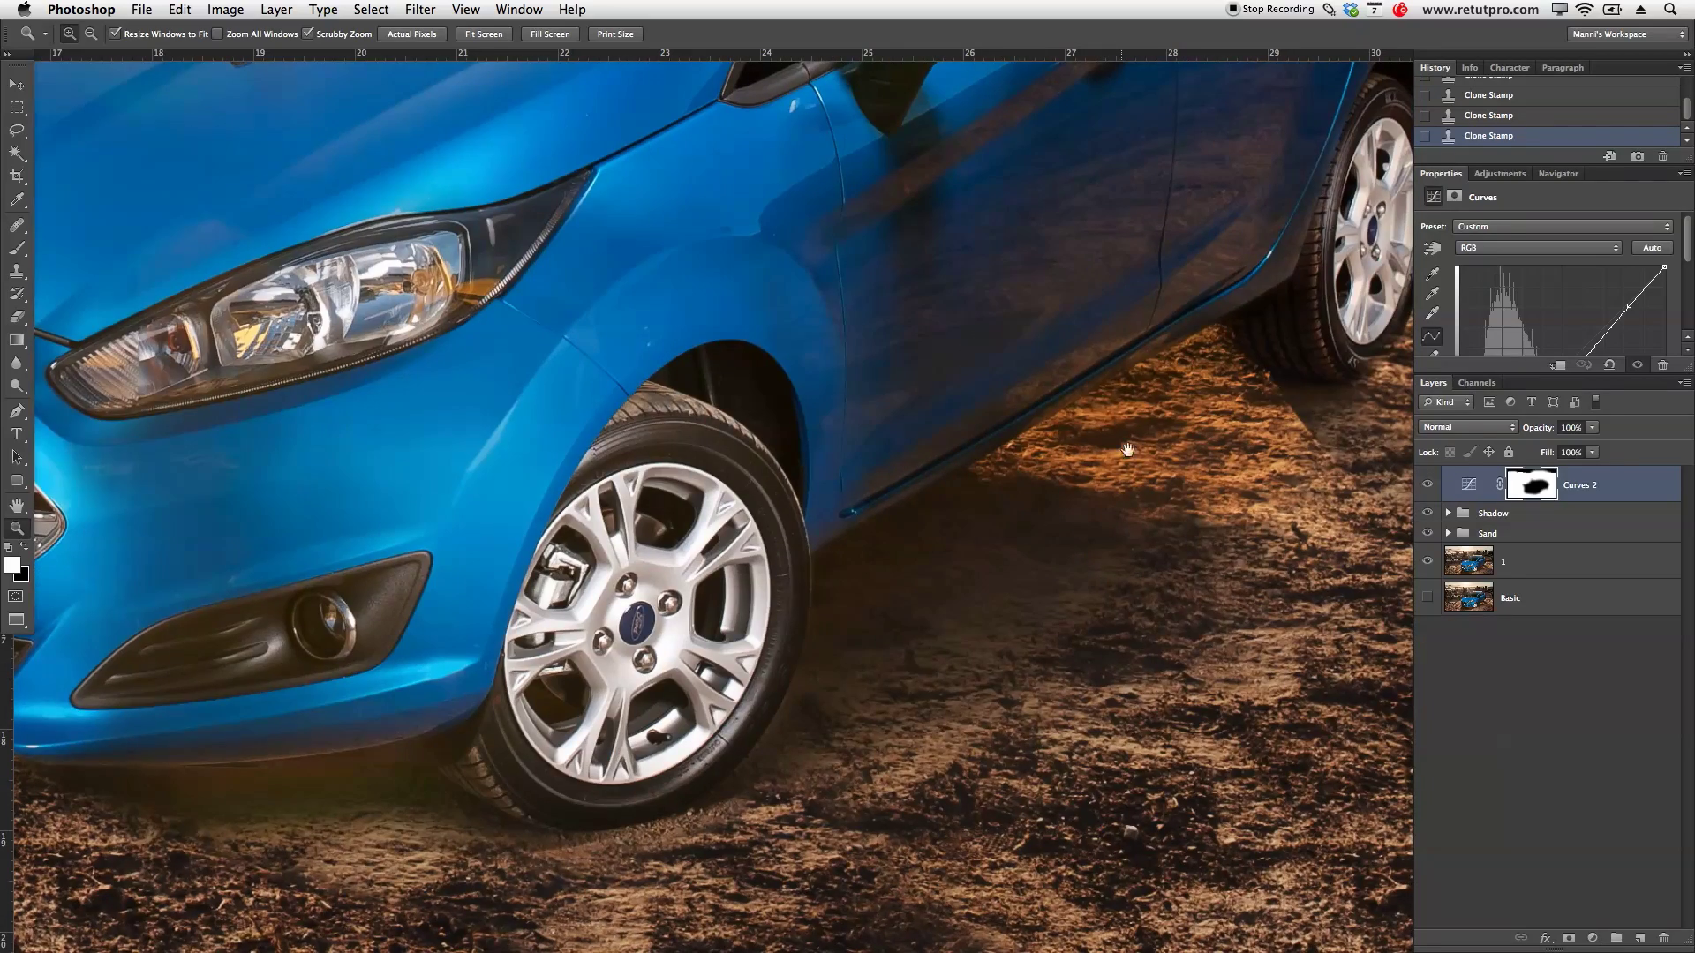
{"action": "scroll", "coordinate": [1054, 636], "scroll_direction": "up", "scroll_amount": 4}
{"action": "scroll", "coordinate": [1048, 480], "scroll_direction": "up", "scroll_amount": 5}
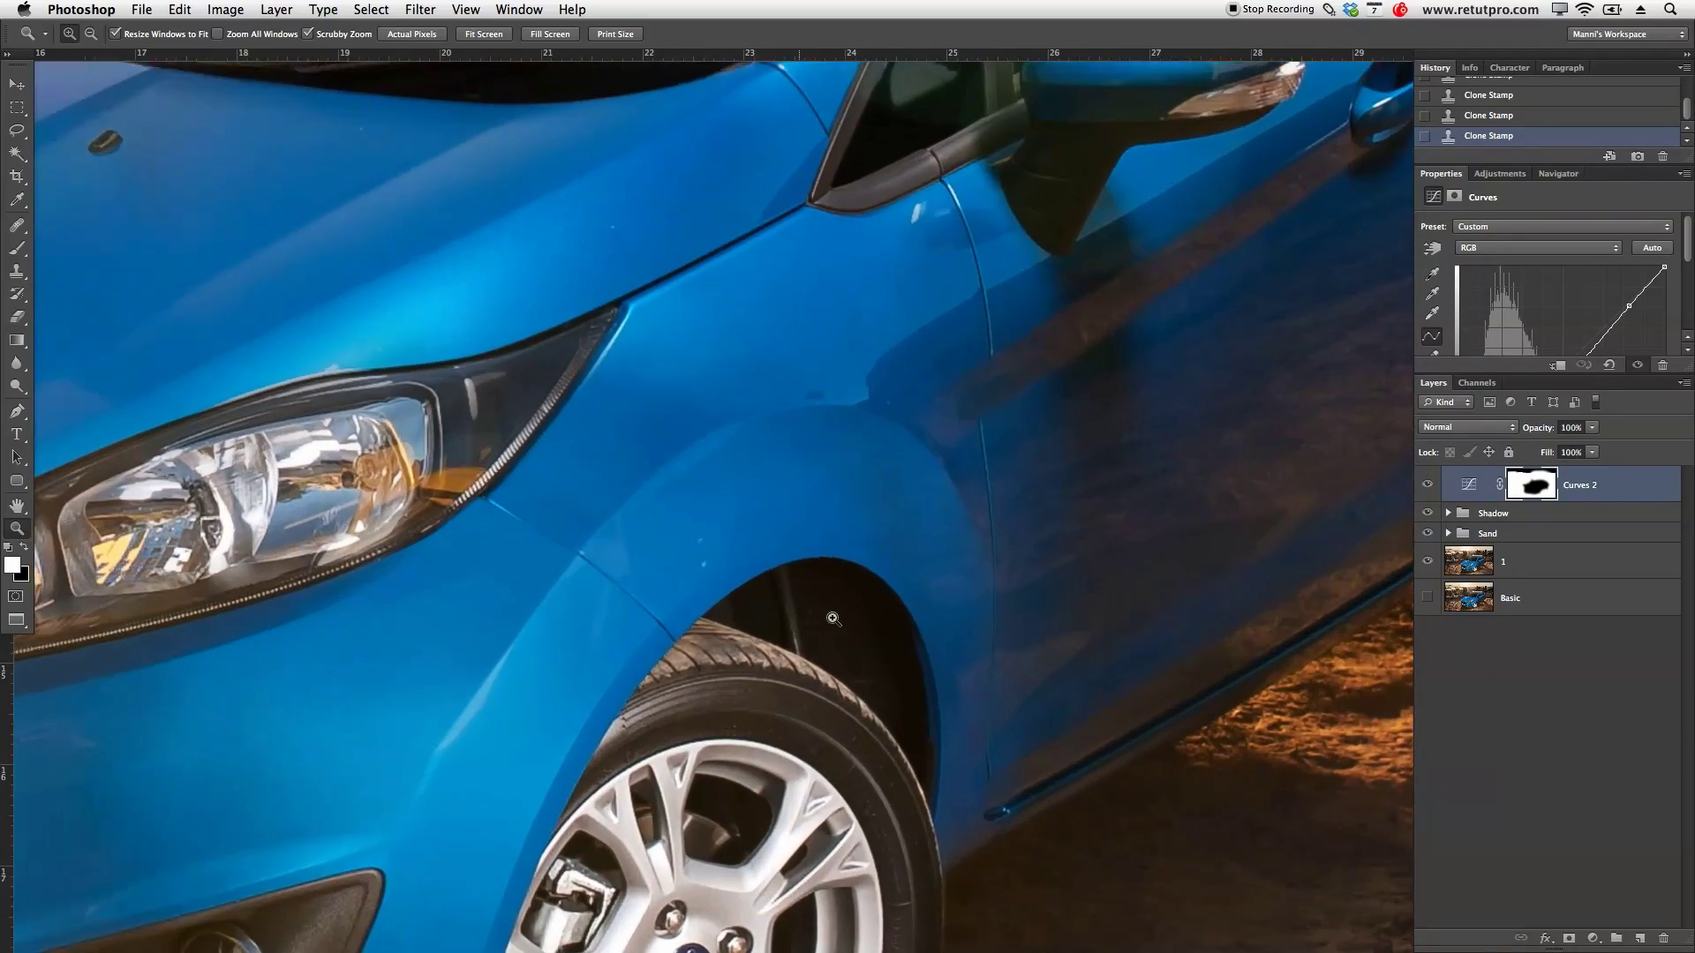
Step: Add a layer named Healing above Curves 2 and set the Healing Brush to sample all layers
{"action": "left_click", "coordinate": [832, 619]}
{"action": "key", "text": "j"}
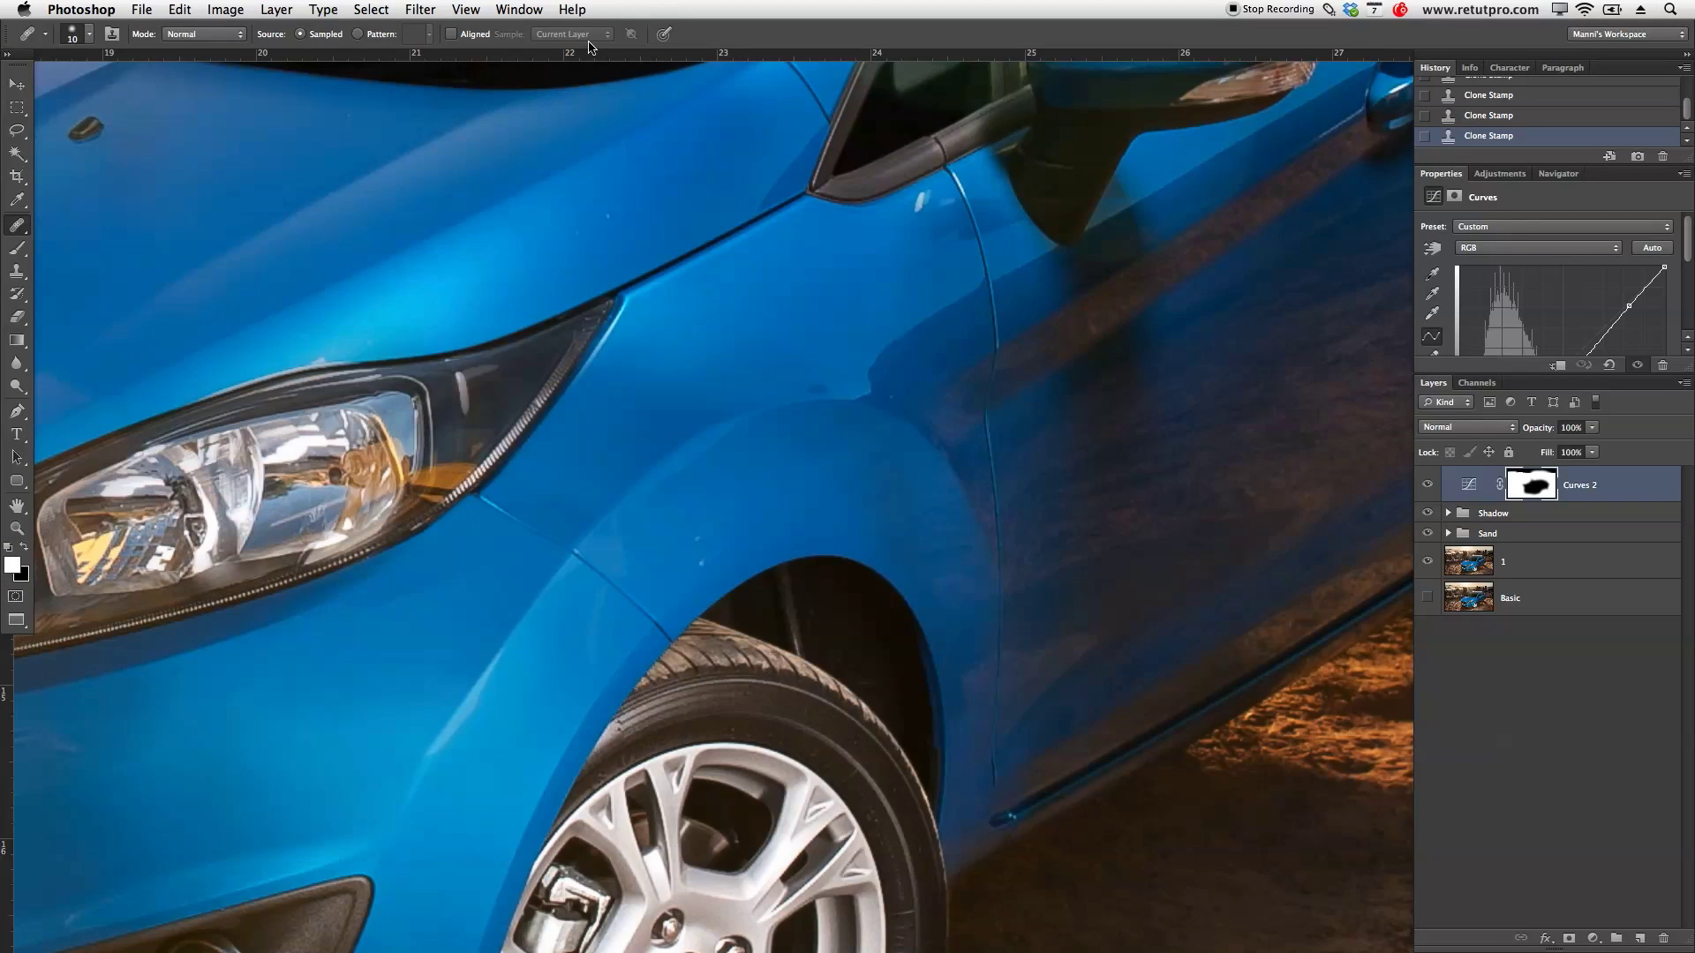
{"action": "left_click", "coordinate": [1639, 938]}
{"action": "double_click", "coordinate": [1518, 486]}
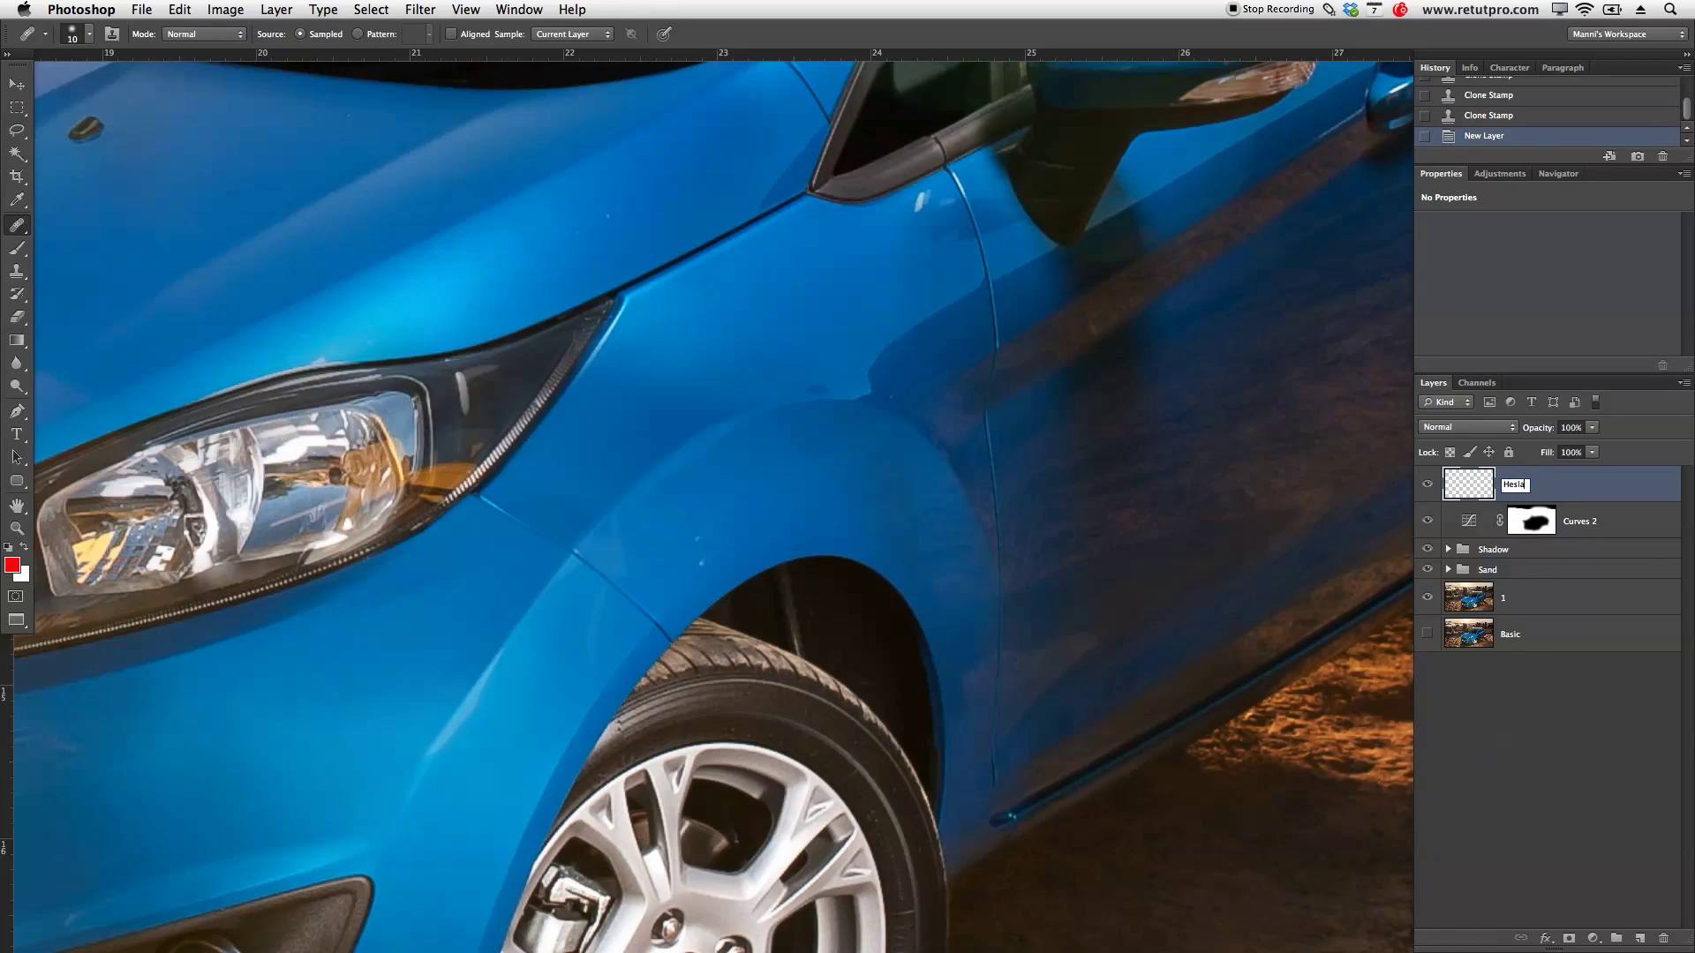
{"action": "type", "text": "Healing"}
{"action": "key", "text": "Return"}
{"action": "left_click", "coordinate": [561, 35]}
{"action": "left_click", "coordinate": [559, 55]}
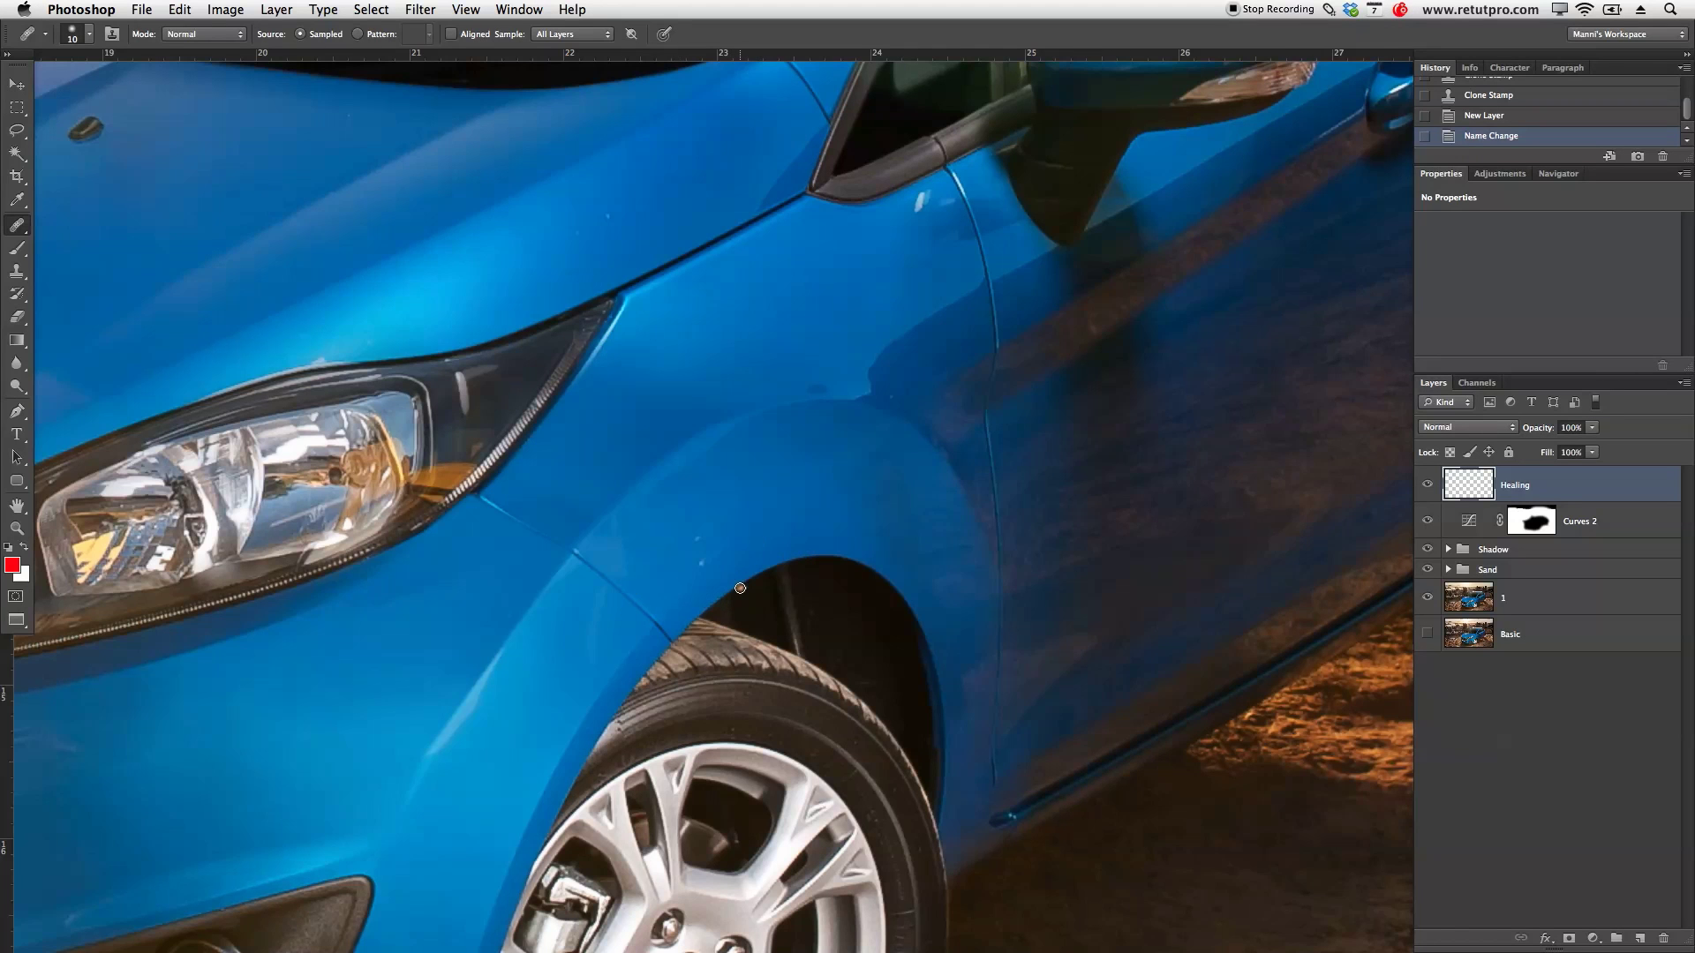
Step: Heal the small light marks on the fender above the front wheel, using a 20-pixel Healing Brush sampled from nearby paint
{"action": "key", "text": "z"}
{"action": "left_click", "coordinate": [719, 562]}
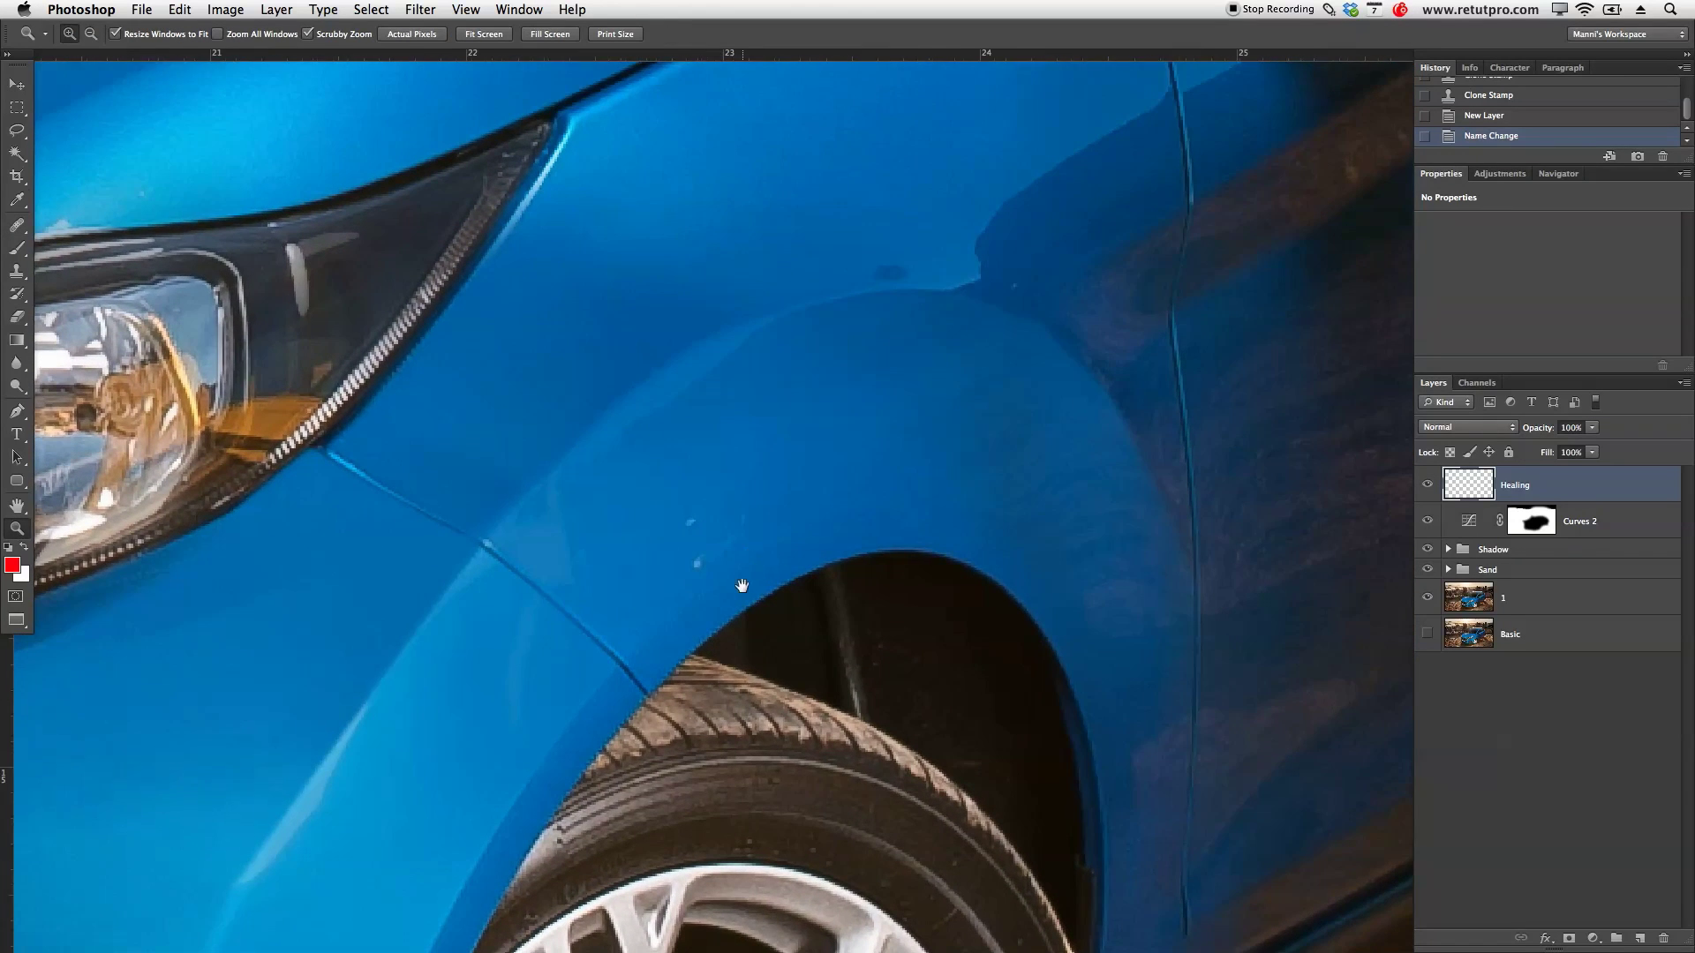
{"action": "left_click", "coordinate": [750, 556]}
{"action": "key", "text": "j"}
{"action": "key", "text": "bracketright"}
{"action": "key", "text": "bracketright"}
{"action": "key", "text": "bracketright"}
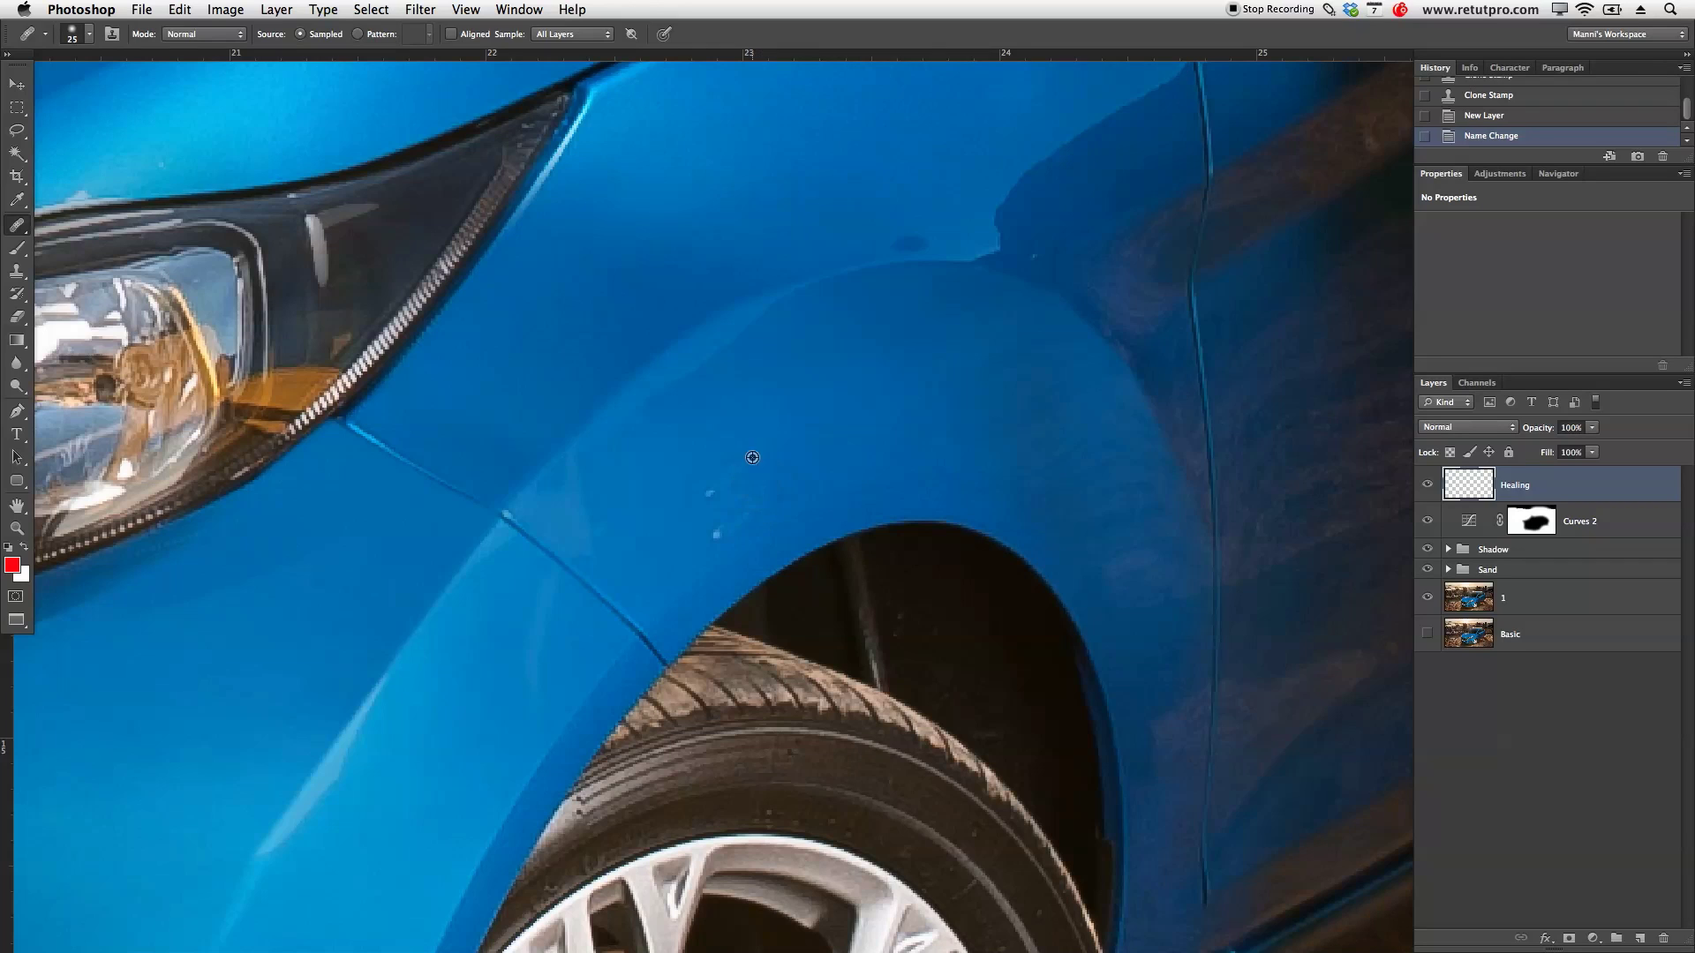
{"action": "left_click", "coordinate": [731, 464], "text": "alt"}
{"action": "key", "text": "bracketleft"}
{"action": "left_click", "coordinate": [710, 491]}
{"action": "left_click", "coordinate": [716, 533]}
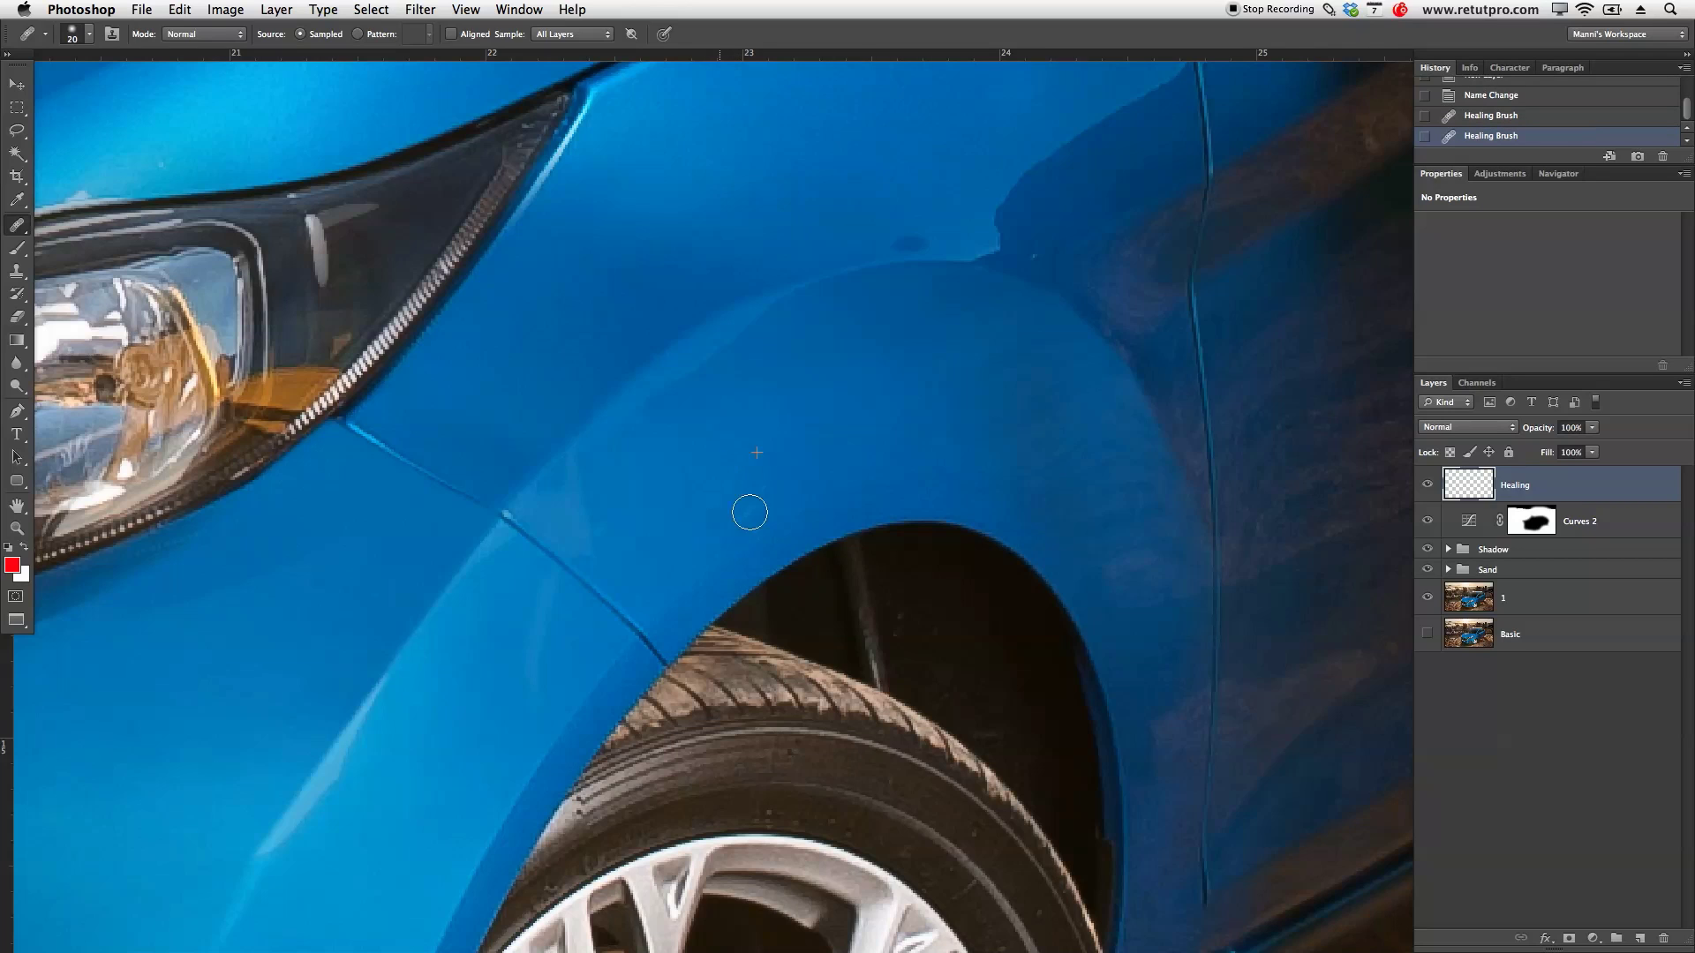
{"action": "left_click", "coordinate": [669, 487]}
{"action": "left_click", "coordinate": [630, 484]}
Step: Heal the faint reflection marks on the bumper below the headlight with clean blue paint sampled nearby
{"action": "left_click_drag", "start_coordinate": [505, 632], "coordinate": [991, 447]}
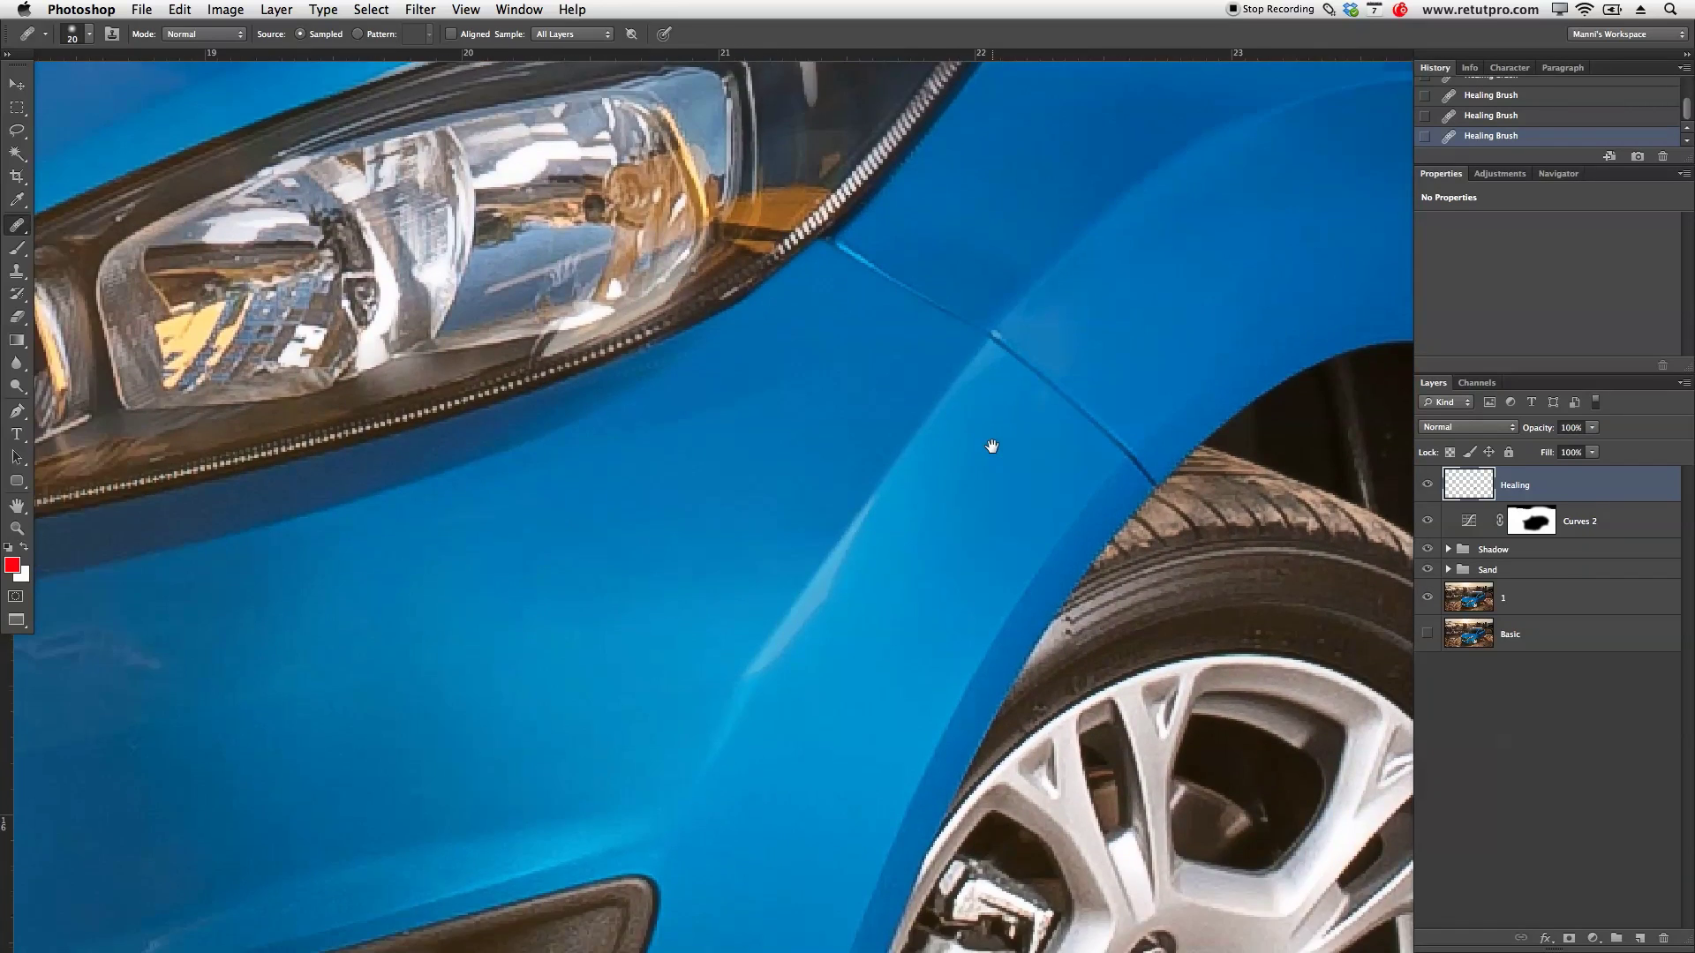
{"action": "left_click_drag", "start_coordinate": [537, 389], "coordinate": [963, 452]}
{"action": "left_click_drag", "start_coordinate": [632, 712], "coordinate": [878, 571]}
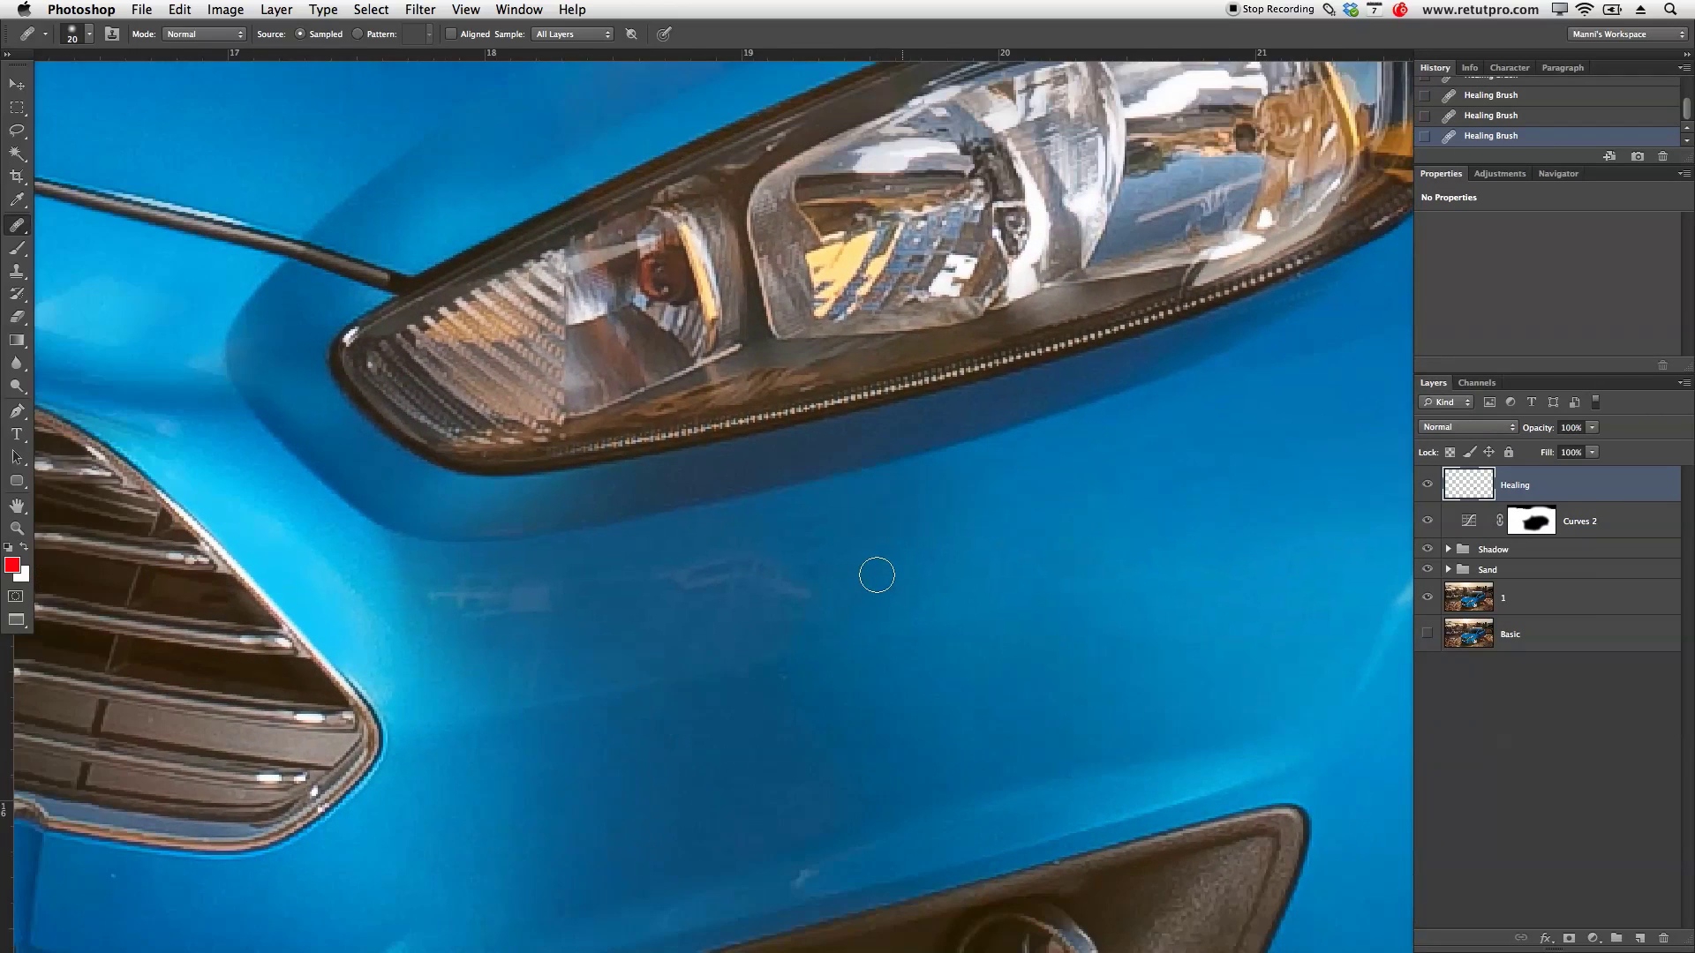
{"action": "left_click_drag", "start_coordinate": [675, 584], "coordinate": [721, 589]}
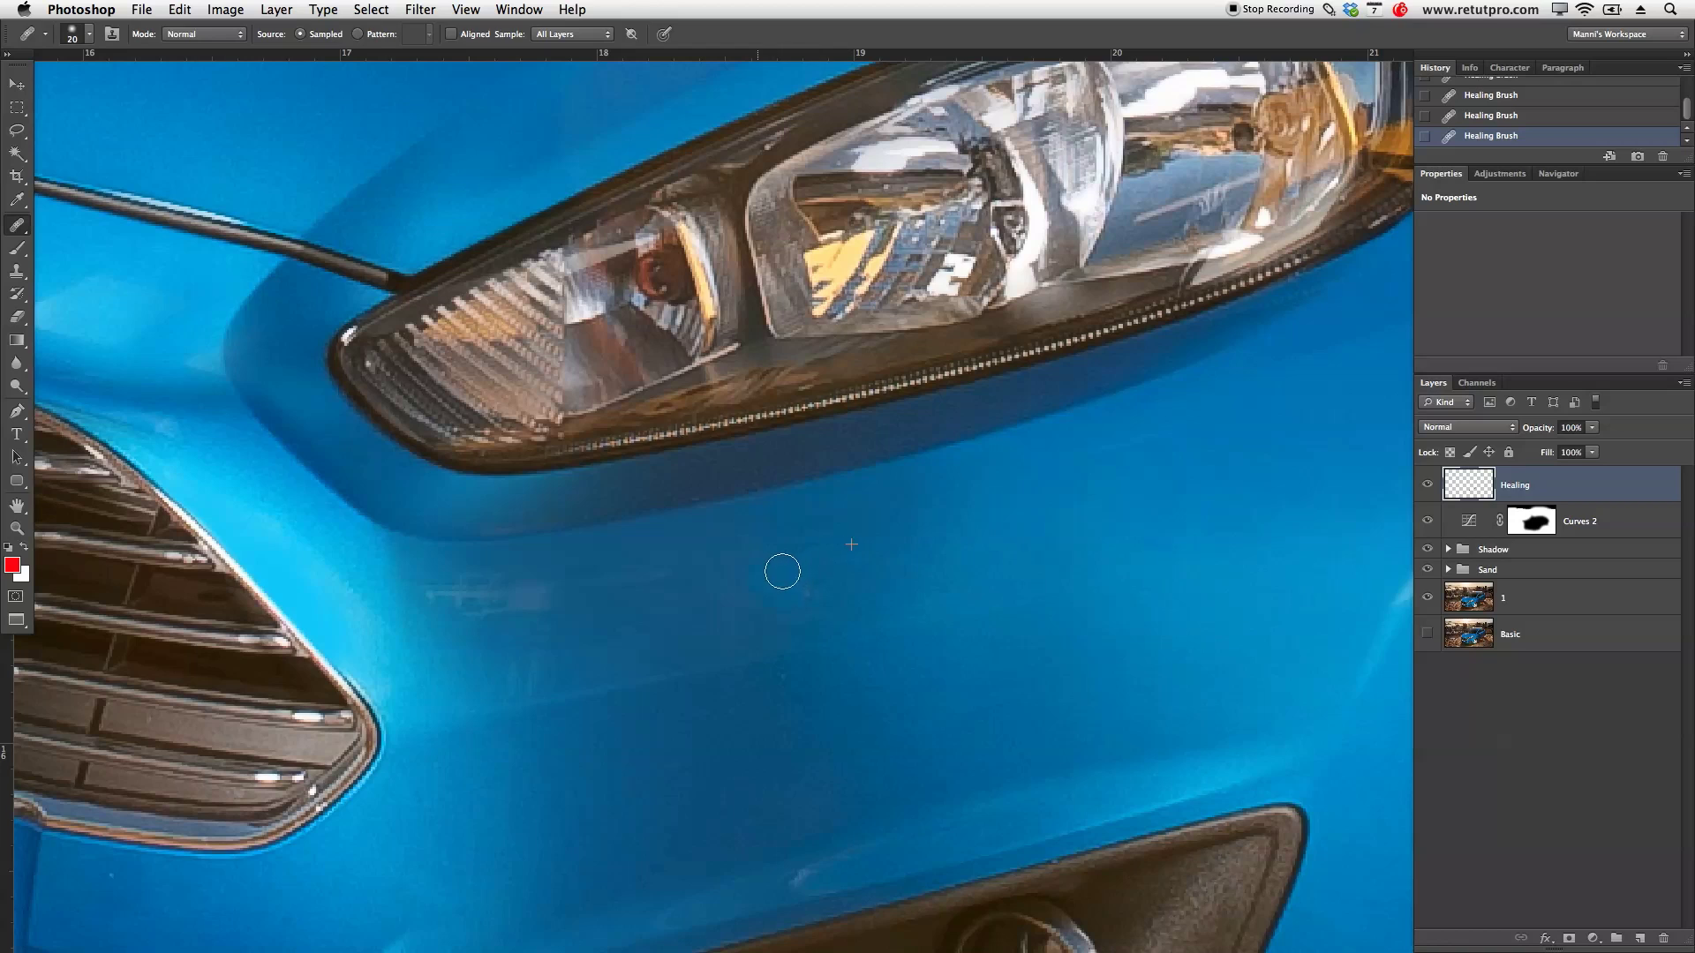
{"action": "left_click", "coordinate": [643, 599], "text": "alt"}
{"action": "mouse_move", "coordinate": [646, 585]}
{"action": "left_mouse_down"}
{"action": "mouse_move", "coordinate": [587, 577]}
{"action": "mouse_move", "coordinate": [528, 599]}
{"action": "mouse_move", "coordinate": [531, 622]}
{"action": "mouse_move", "coordinate": [581, 604]}
{"action": "mouse_move", "coordinate": [500, 581]}
{"action": "mouse_move", "coordinate": [462, 591]}
{"action": "mouse_move", "coordinate": [531, 602]}
{"action": "mouse_move", "coordinate": [433, 607]}
{"action": "mouse_move", "coordinate": [518, 606]}
{"action": "left_mouse_up"}
{"action": "left_click", "coordinate": [621, 599], "text": "alt"}
Step: Heal the pale triangular reflection on the blue panel between the Ford badge and the headlight
{"action": "scroll", "coordinate": [951, 881], "scroll_direction": "down", "scroll_amount": 5}
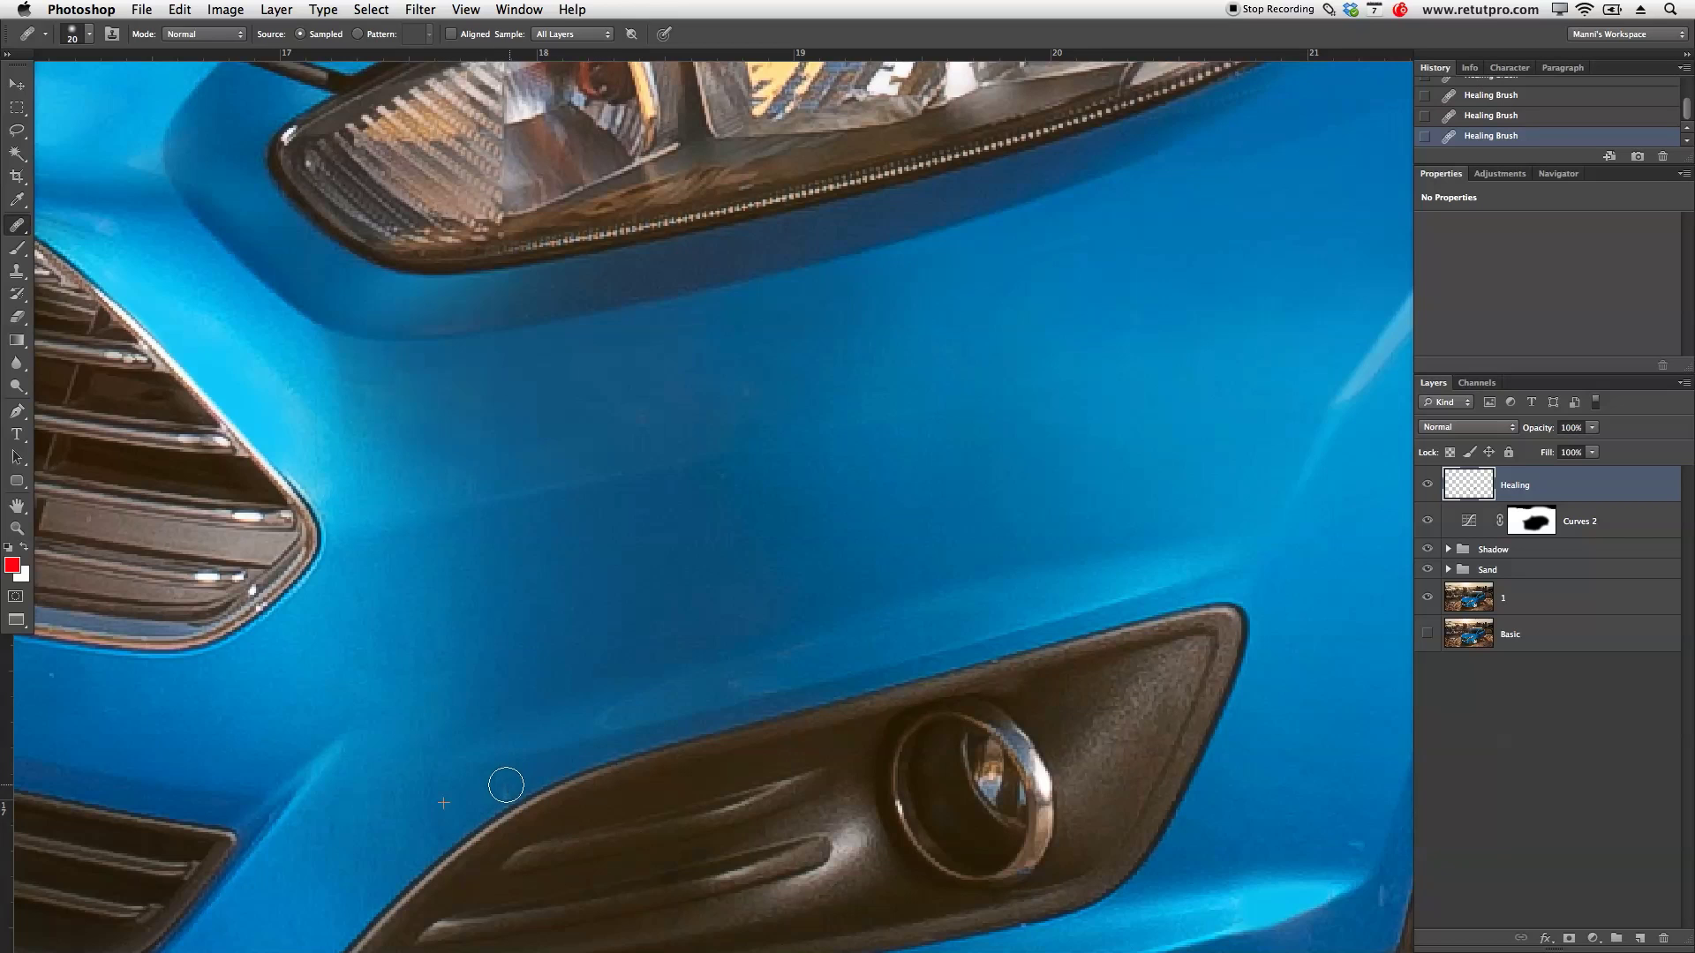
{"action": "scroll", "coordinate": [577, 676], "scroll_direction": "left", "scroll_amount": 10}
{"action": "scroll", "coordinate": [577, 676], "scroll_direction": "up", "scroll_amount": 5}
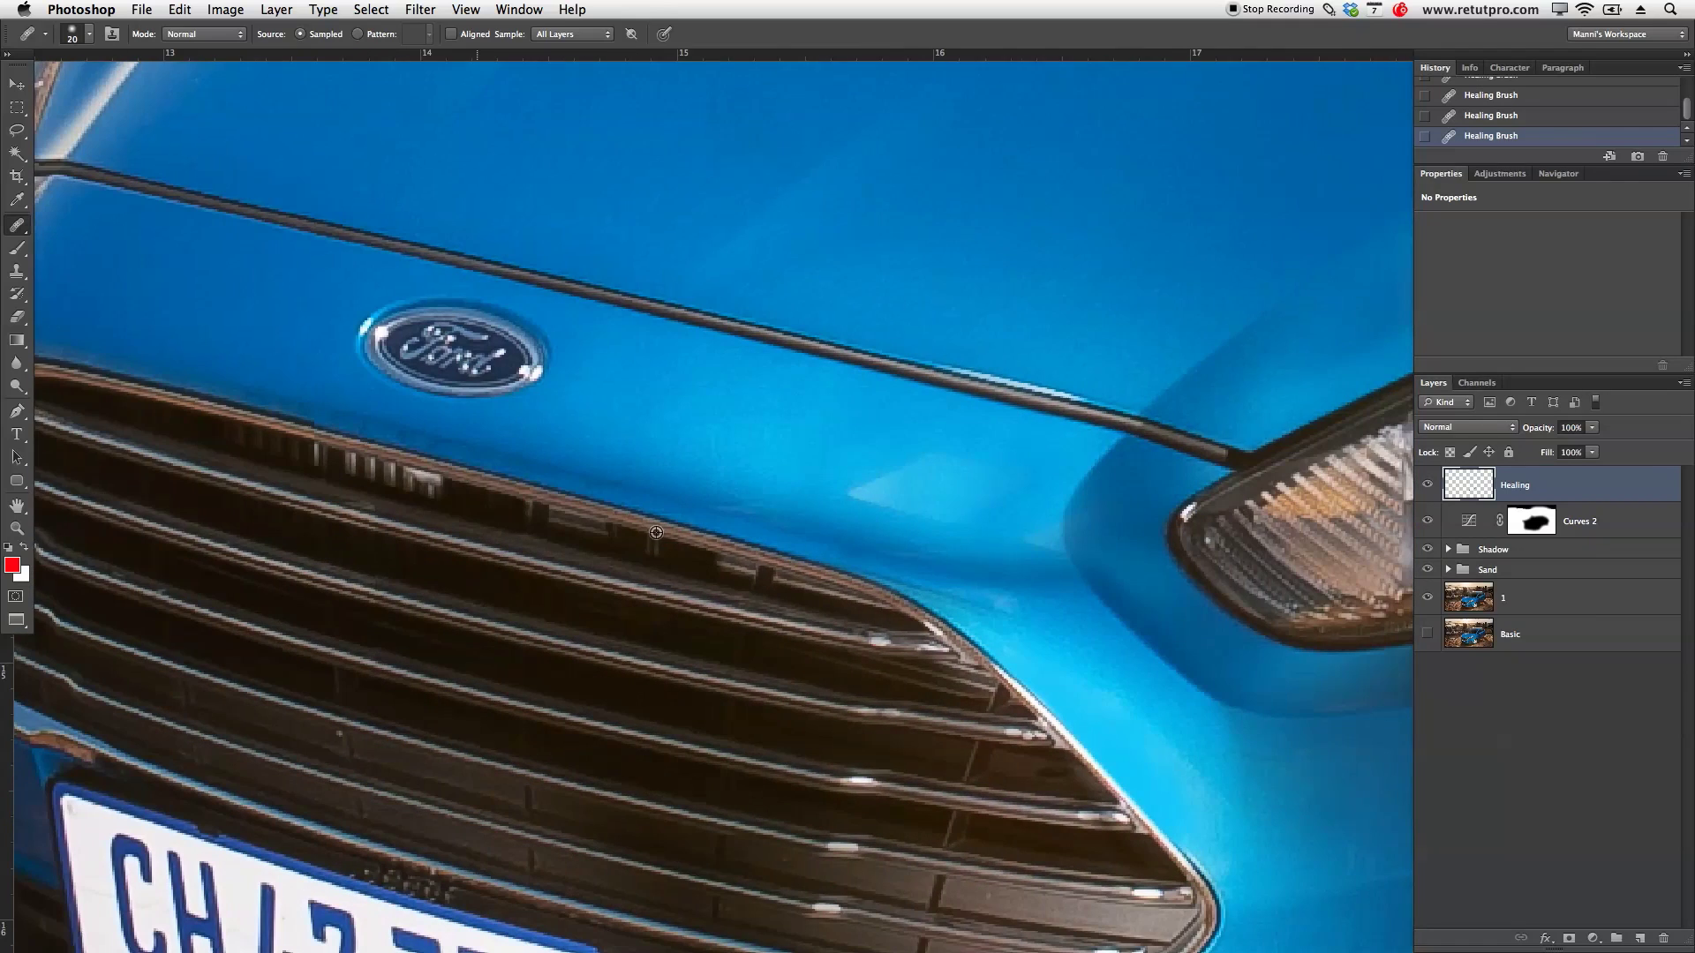
{"action": "scroll", "coordinate": [891, 567], "scroll_direction": "right", "scroll_amount": 1}
{"action": "left_click_drag", "start_coordinate": [830, 475], "coordinate": [870, 495]}
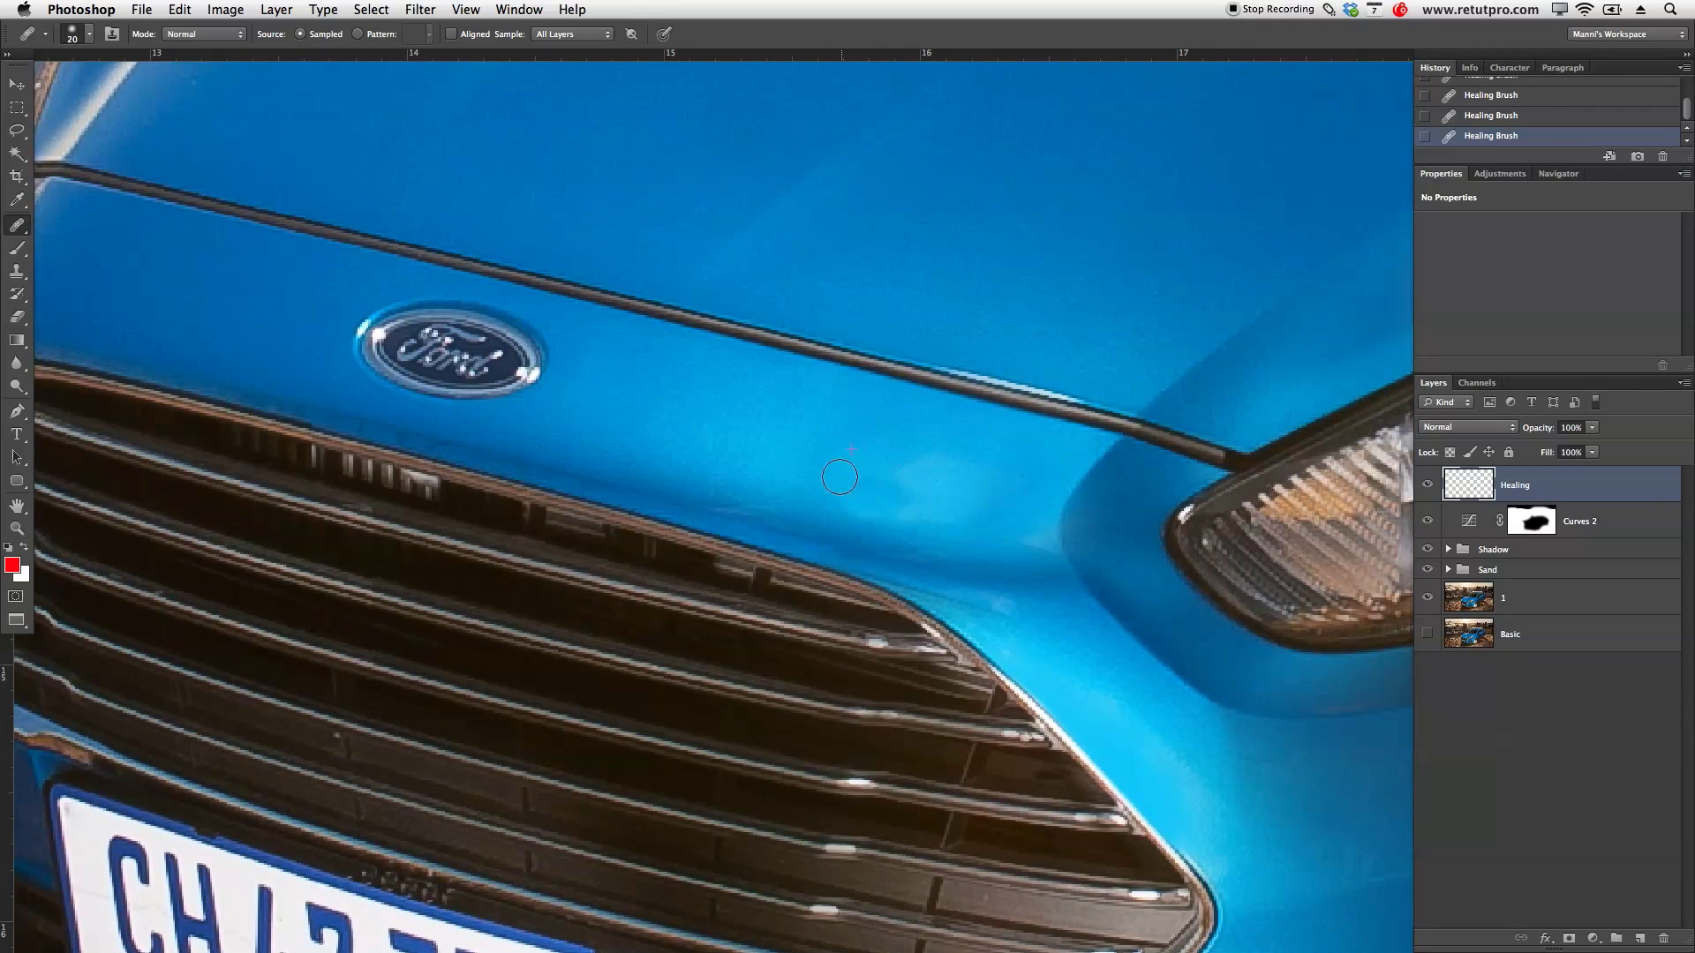
{"action": "mouse_move", "coordinate": [848, 433]}
{"action": "left_mouse_down"}
{"action": "mouse_move", "coordinate": [927, 477]}
{"action": "mouse_move", "coordinate": [909, 489]}
{"action": "mouse_move", "coordinate": [966, 459]}
{"action": "mouse_move", "coordinate": [939, 511]}
{"action": "left_mouse_up"}
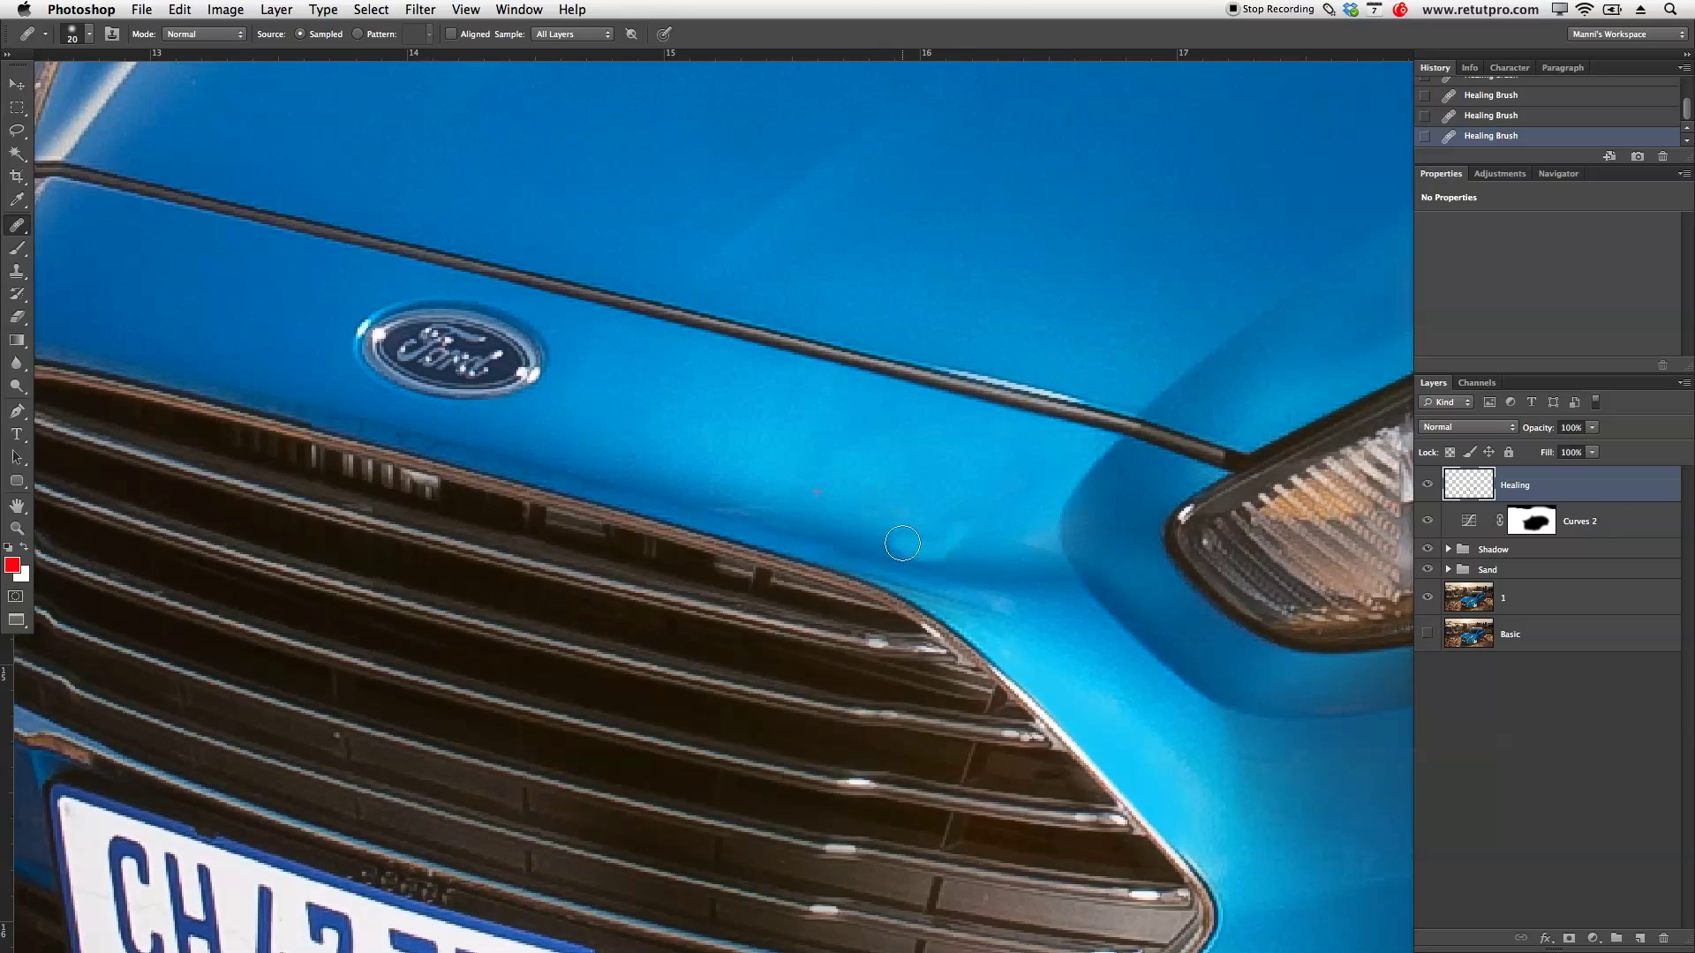
Step: Draw a closed pen path around the leftover highlight beside the headlight's dark edge and make it a selection with 0 feather
{"action": "key", "text": "p"}
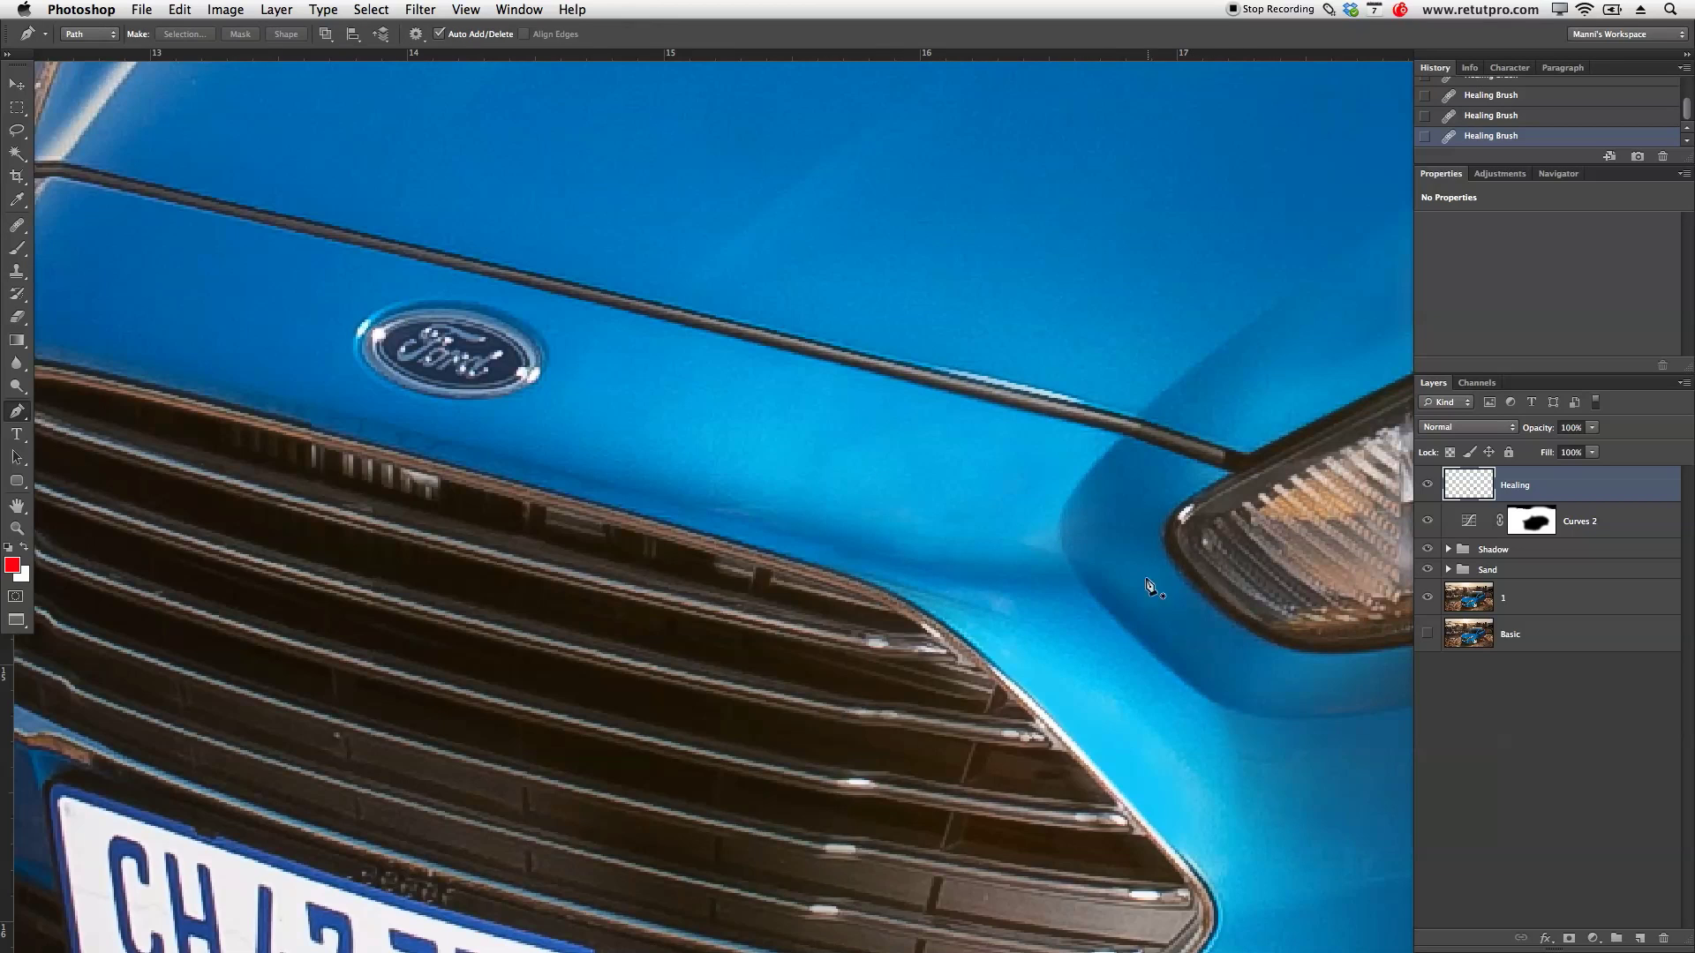
{"action": "left_click", "coordinate": [1068, 499]}
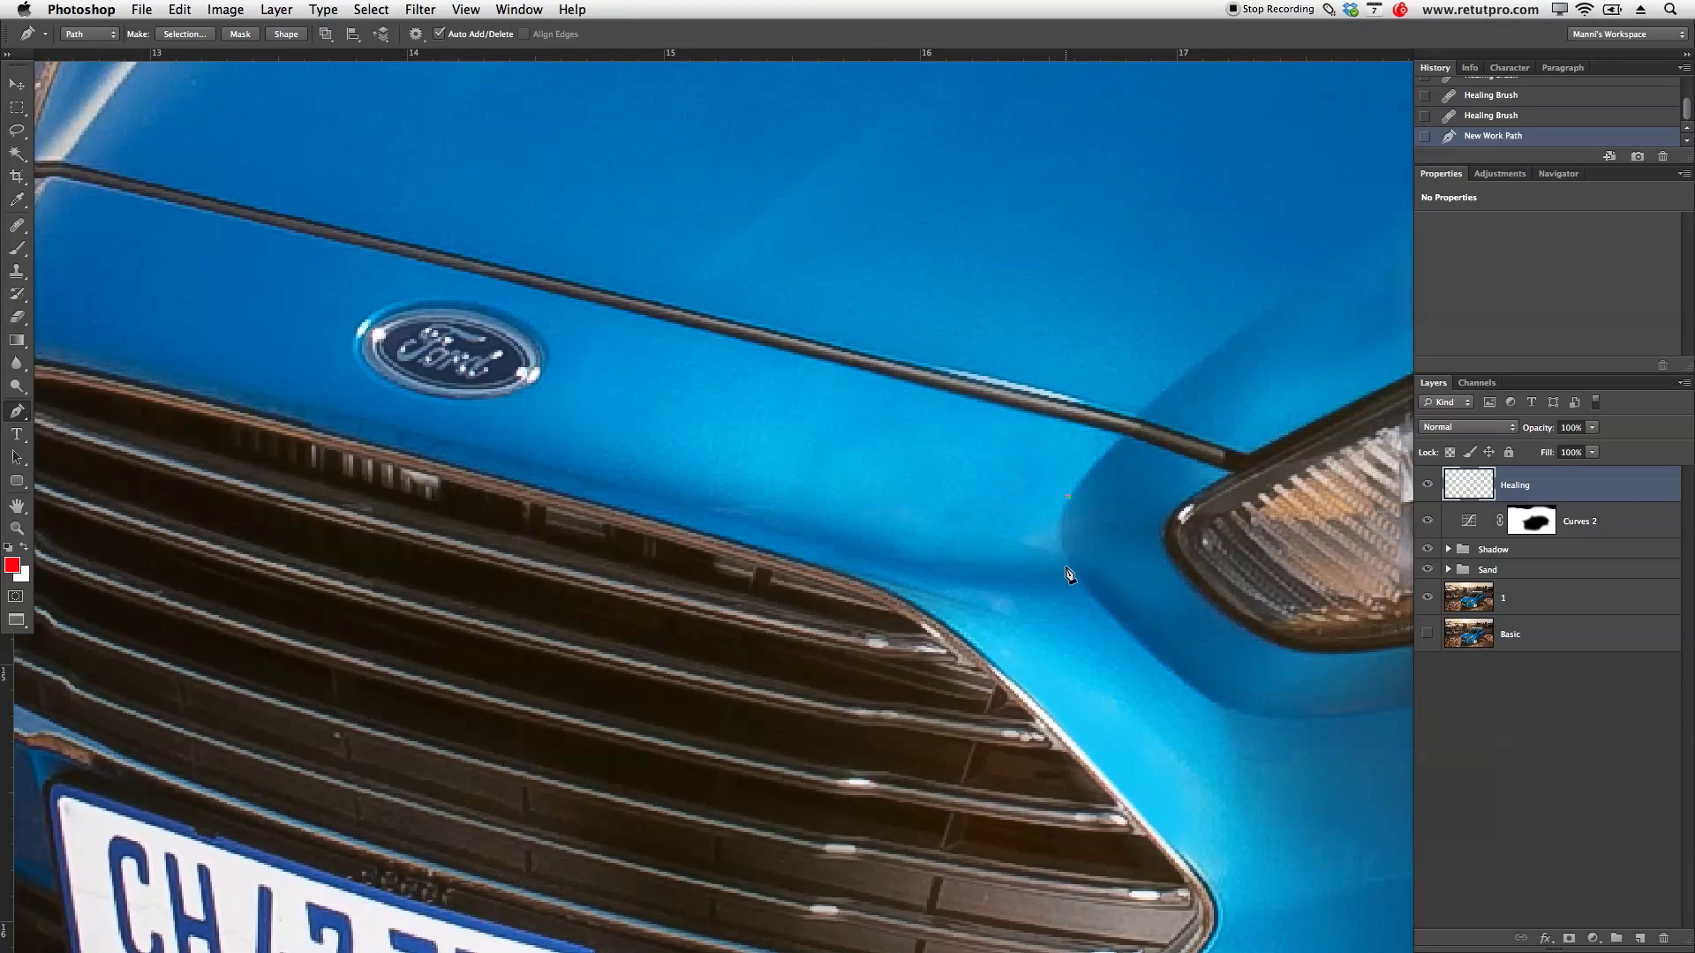
{"action": "left_click_drag", "start_coordinate": [1099, 603], "coordinate": [1099, 604]}
{"action": "left_click", "coordinate": [1058, 596]}
{"action": "left_click", "coordinate": [960, 562]}
{"action": "left_click_drag", "start_coordinate": [927, 517], "coordinate": [970, 483]}
{"action": "left_click", "coordinate": [1066, 499]}
{"action": "right_click", "coordinate": [1043, 512]}
{"action": "left_click", "coordinate": [1062, 590]}
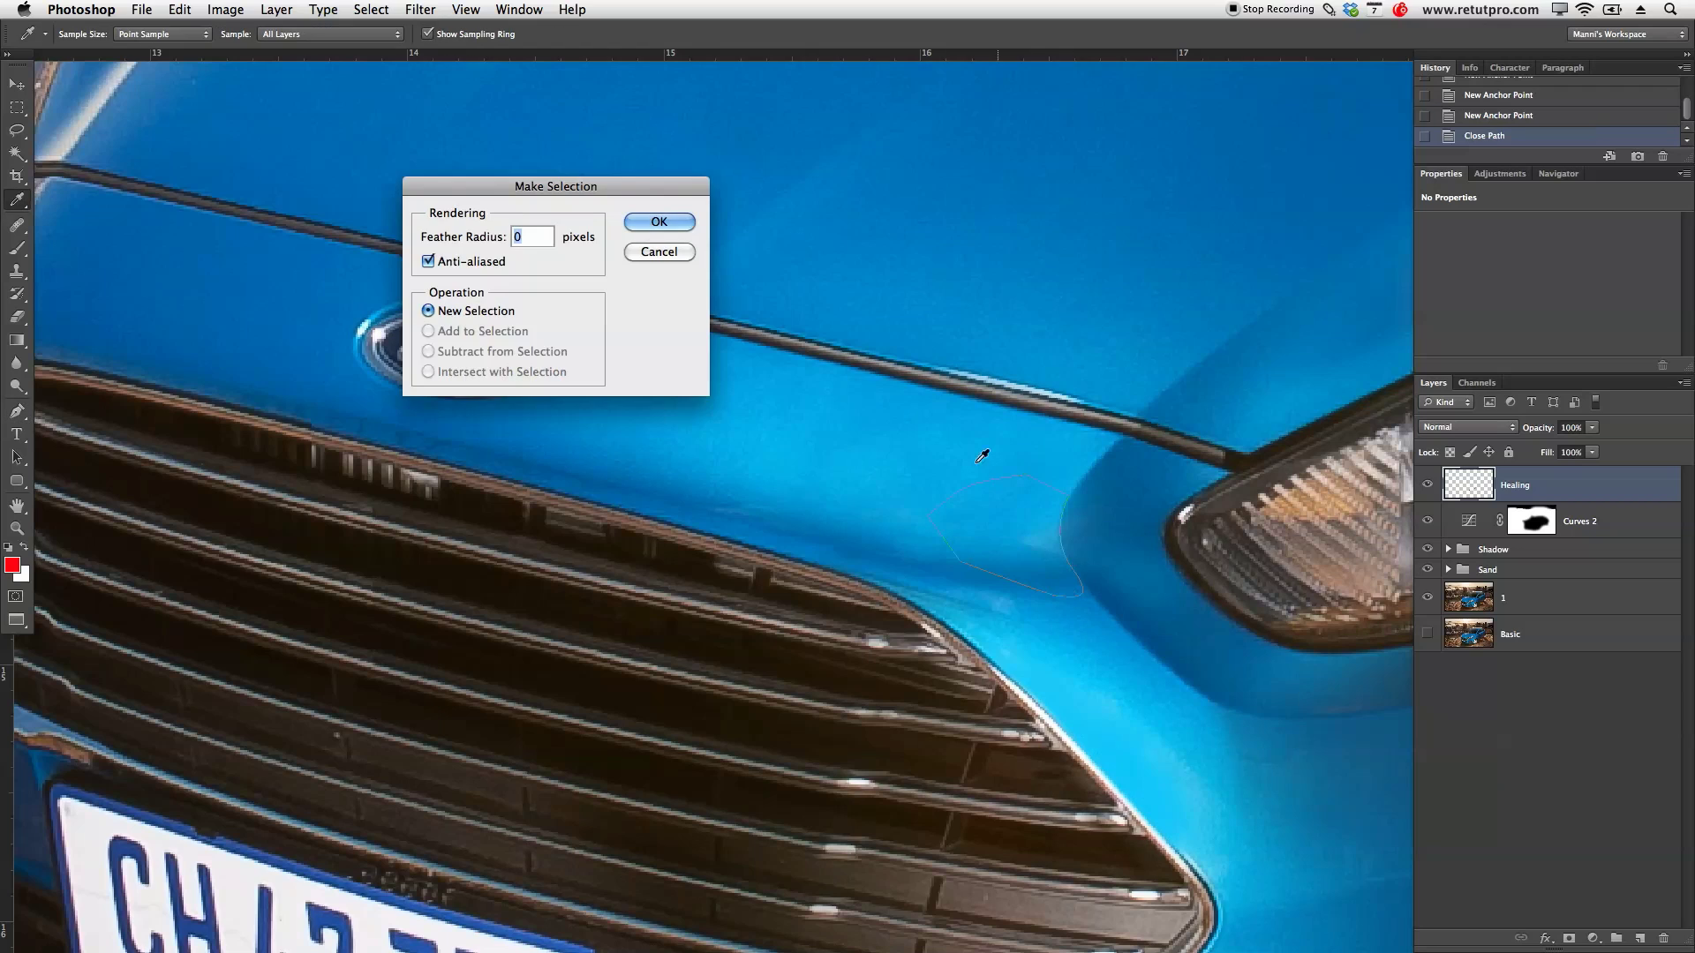
{"action": "left_click", "coordinate": [645, 221]}
Step: Heal the leftover highlight inside the selection with paint sampled beside it, and deselect
{"action": "key", "text": "j"}
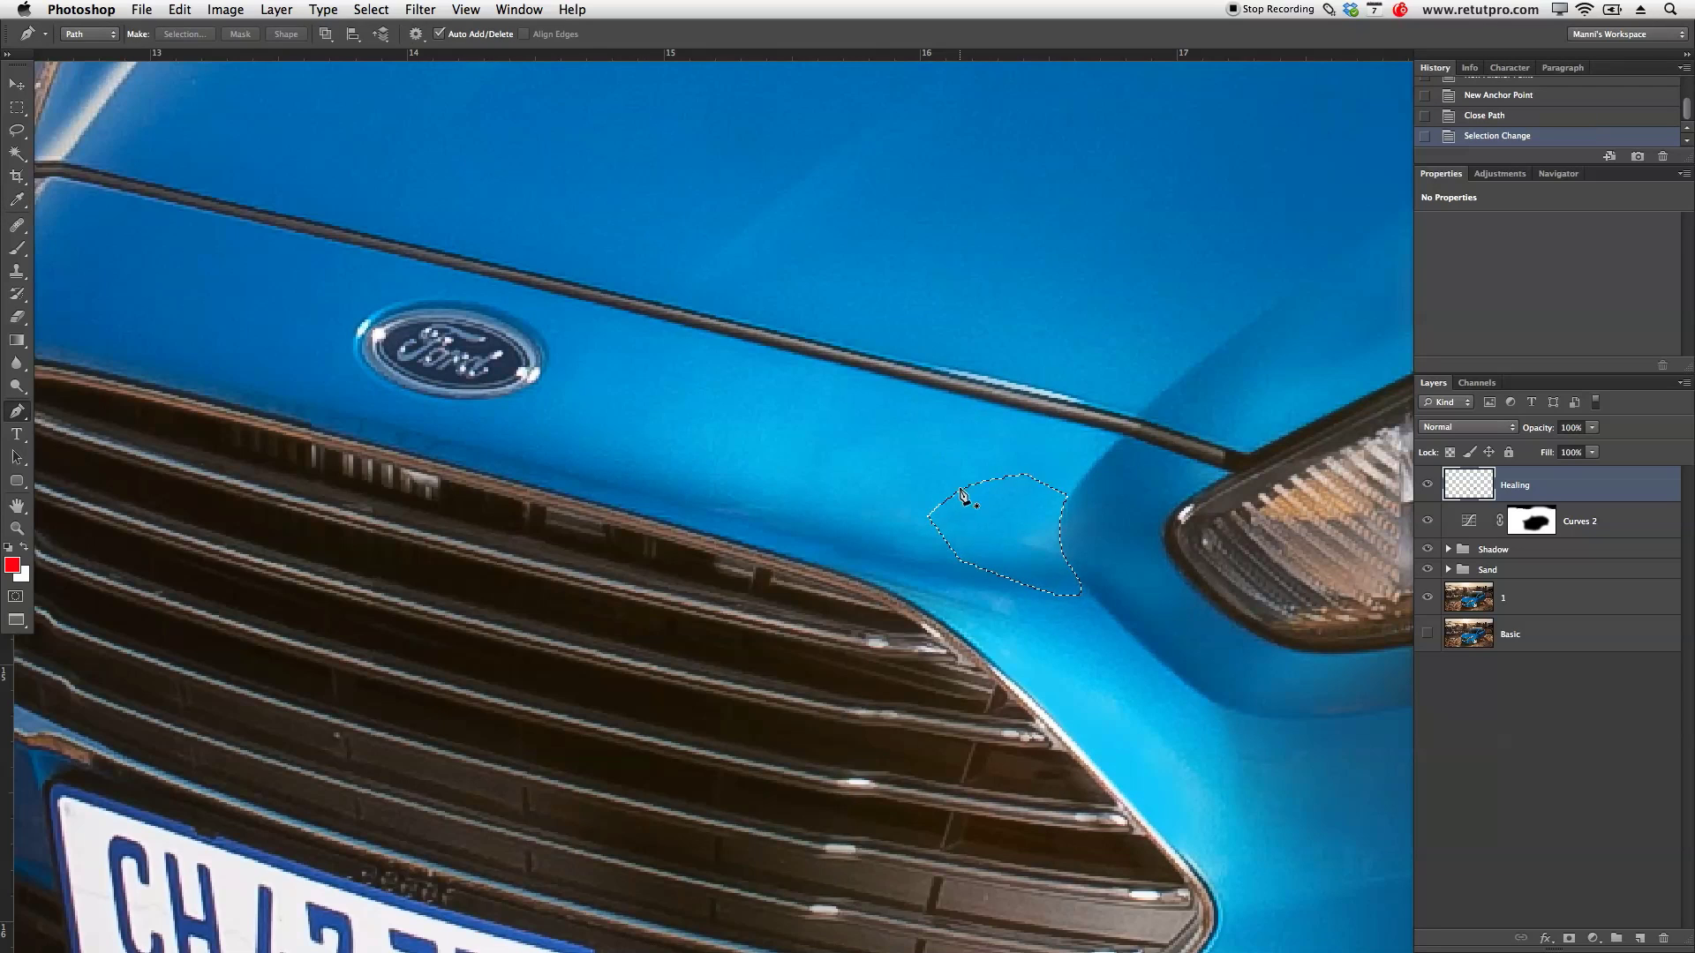
{"action": "left_click", "coordinate": [982, 521], "text": "alt"}
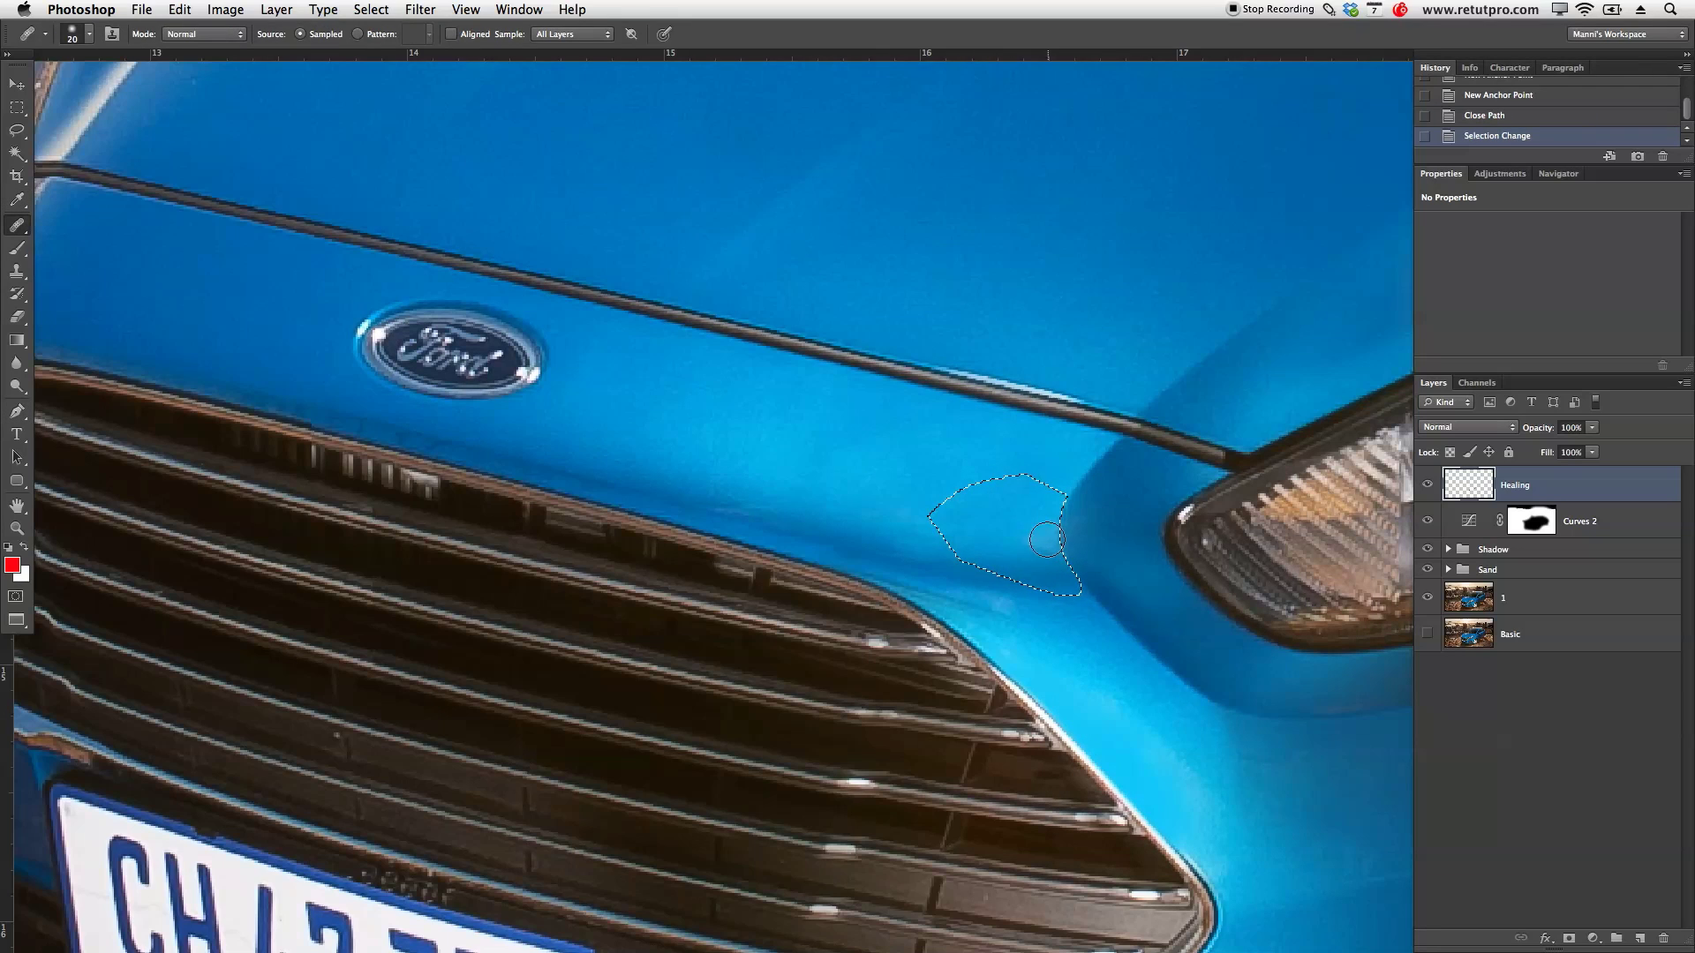
{"action": "mouse_move", "coordinate": [1039, 538]}
{"action": "left_mouse_down"}
{"action": "mouse_move", "coordinate": [1055, 543]}
{"action": "mouse_move", "coordinate": [1045, 528]}
{"action": "left_mouse_up"}
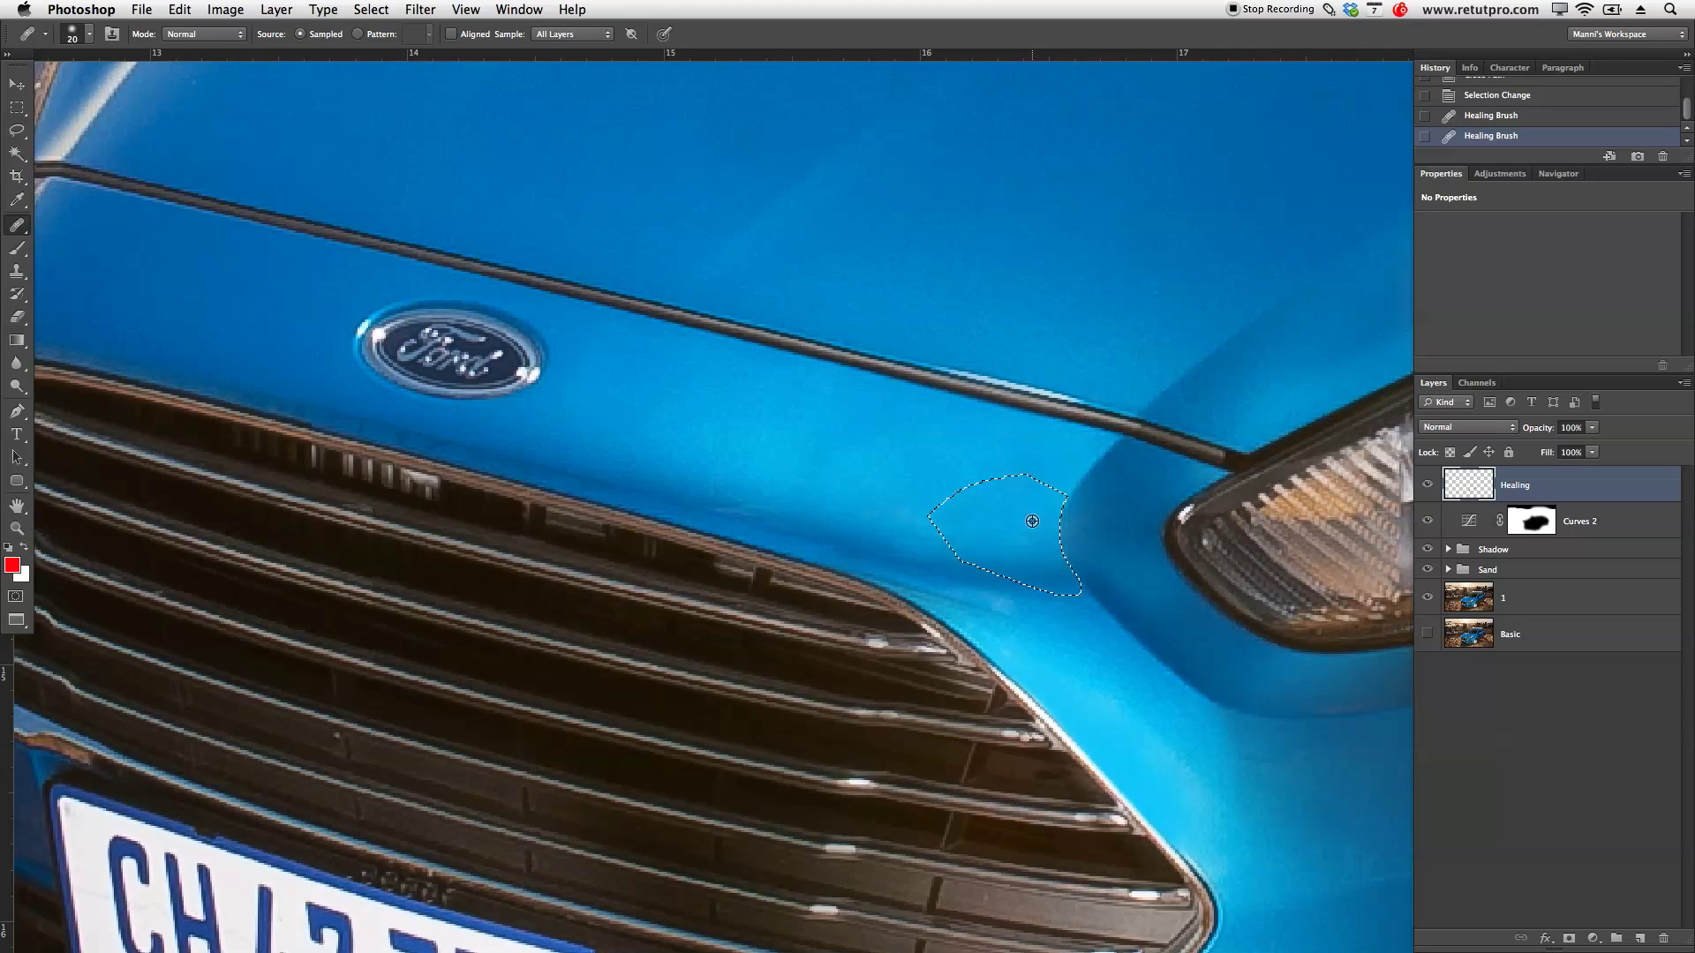
{"action": "left_click", "coordinate": [1065, 528]}
{"action": "key", "text": "ctrl+h"}
{"action": "key", "text": "ctrl+d"}
Step: Heal the remaining small marks on the blue strip along the grille's upper edge
{"action": "left_click", "coordinate": [794, 468], "text": "alt"}
{"action": "mouse_move", "coordinate": [747, 496]}
{"action": "left_mouse_down"}
{"action": "mouse_move", "coordinate": [761, 504]}
{"action": "mouse_move", "coordinate": [705, 495]}
{"action": "left_mouse_up"}
{"action": "left_click", "coordinate": [700, 494]}
{"action": "left_click", "coordinate": [848, 579]}
Step: Heal the pale reflection on the hood beside the washer nozzle, using a 35-pixel Healing Brush sampled from the hood's centre
{"action": "scroll", "coordinate": [949, 626], "scroll_direction": "up", "scroll_amount": 10}
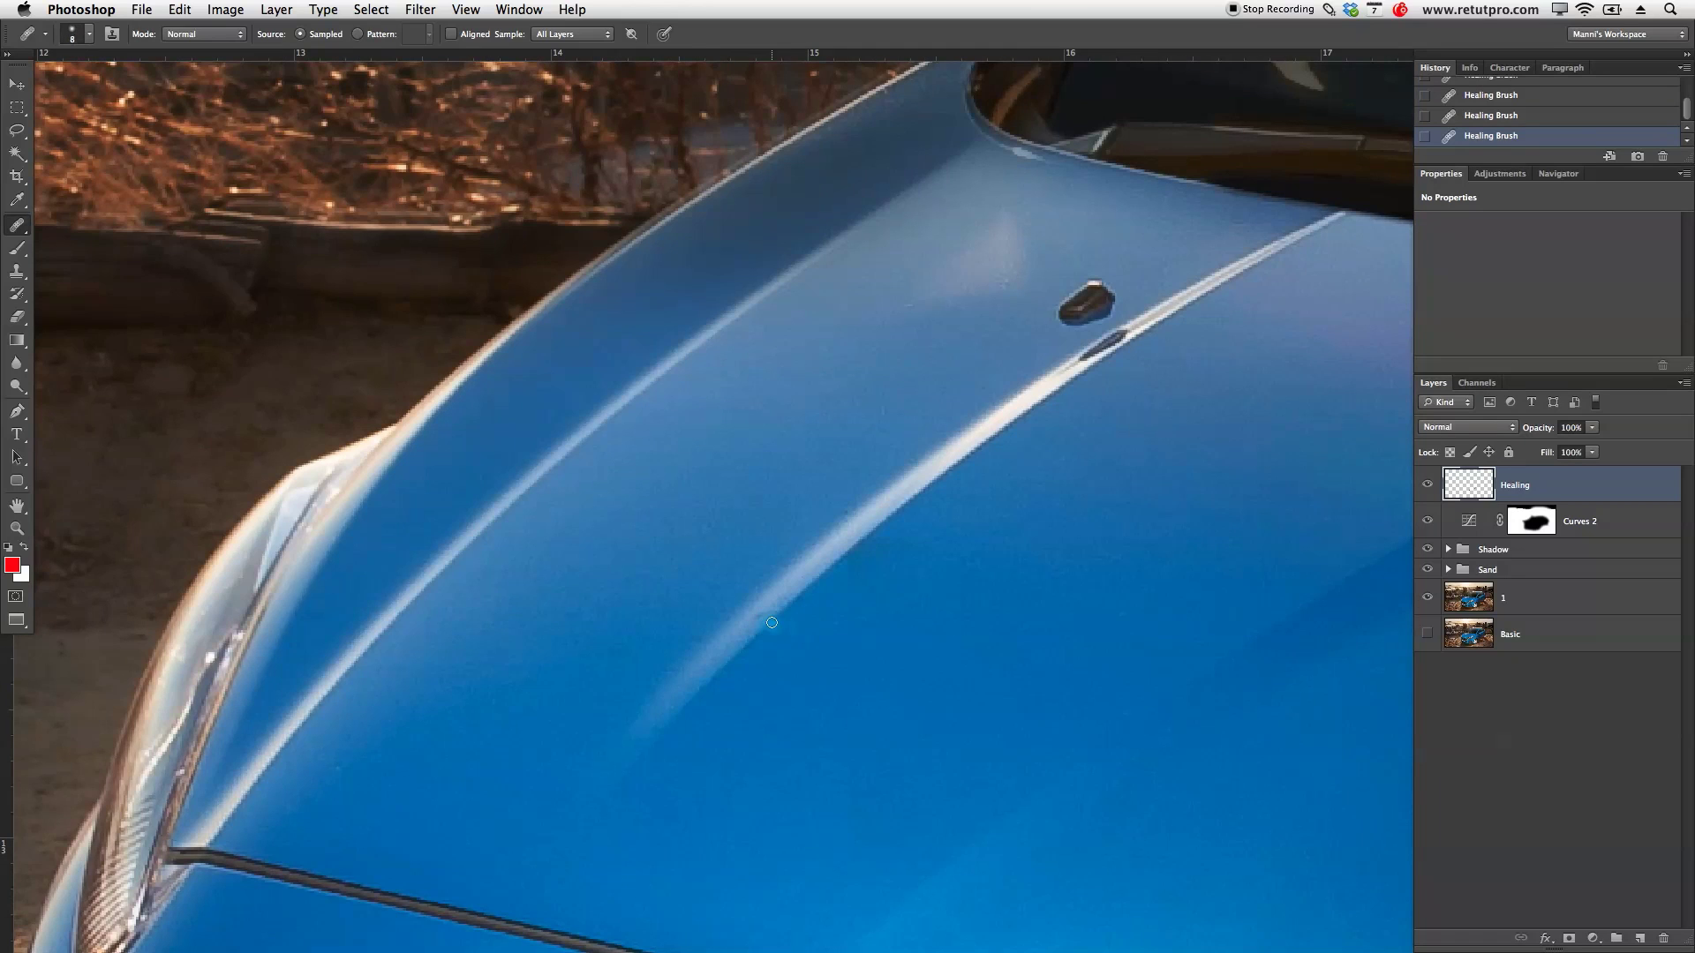
{"action": "scroll", "coordinate": [762, 606], "scroll_direction": "up", "scroll_amount": 10}
{"action": "scroll", "coordinate": [763, 607], "scroll_direction": "right", "scroll_amount": 10}
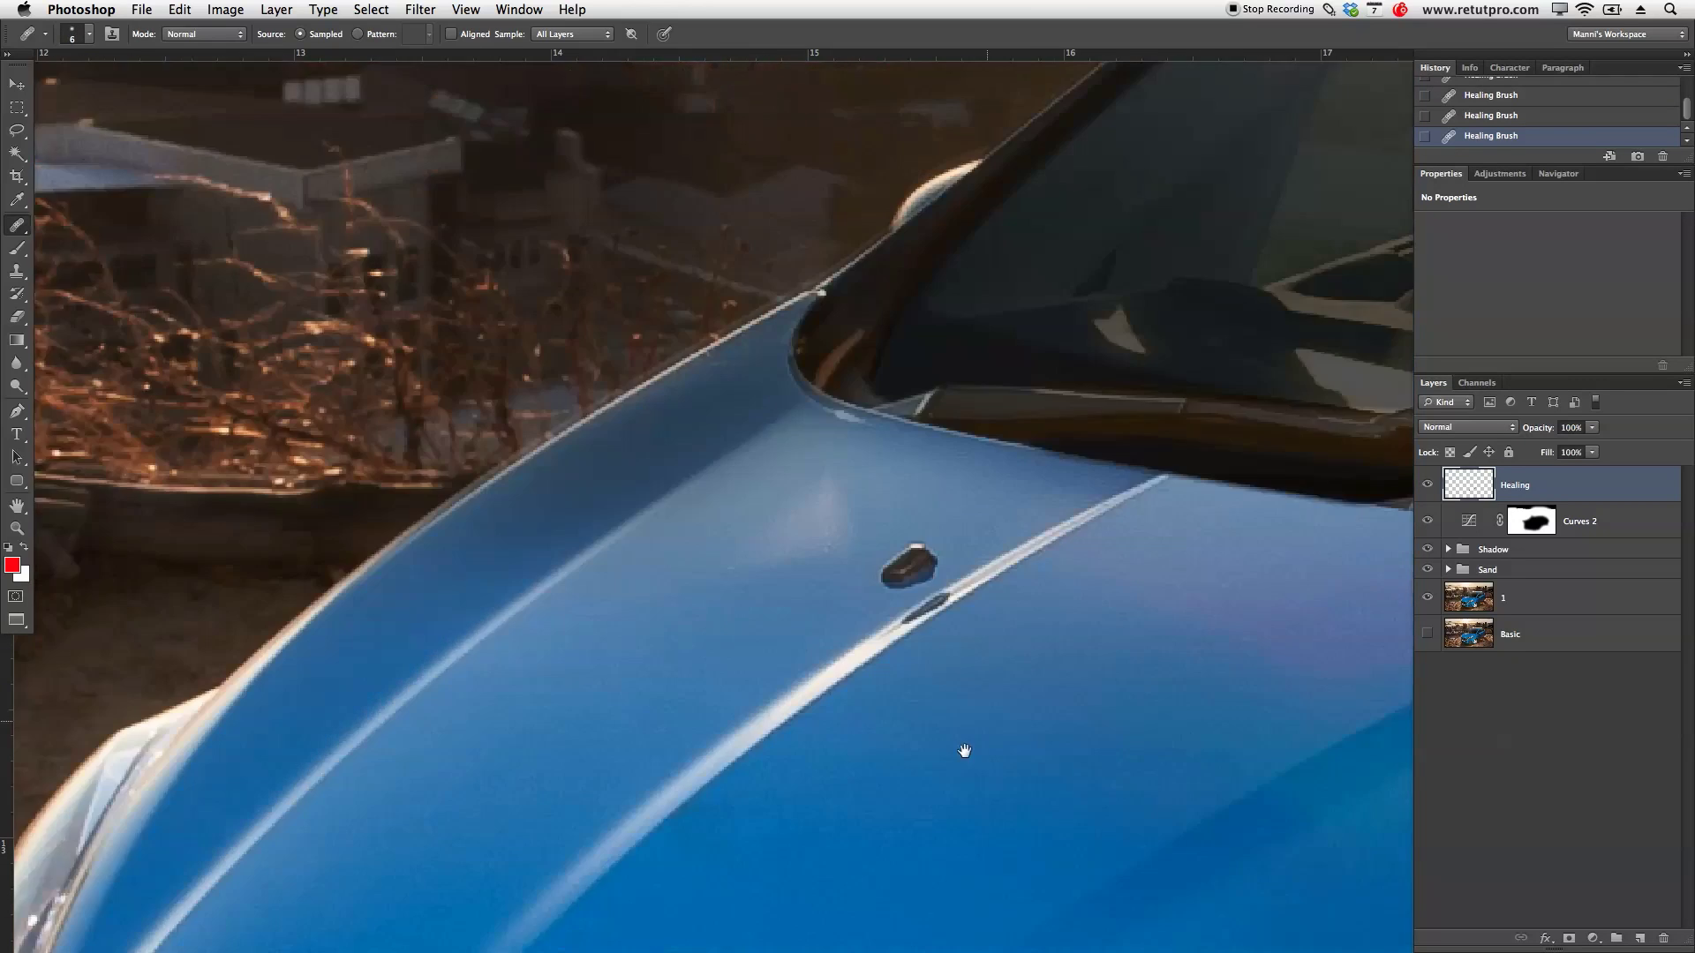
{"action": "scroll", "coordinate": [1047, 388], "scroll_direction": "down", "scroll_amount": 10}
{"action": "scroll", "coordinate": [1047, 388], "scroll_direction": "left", "scroll_amount": 10}
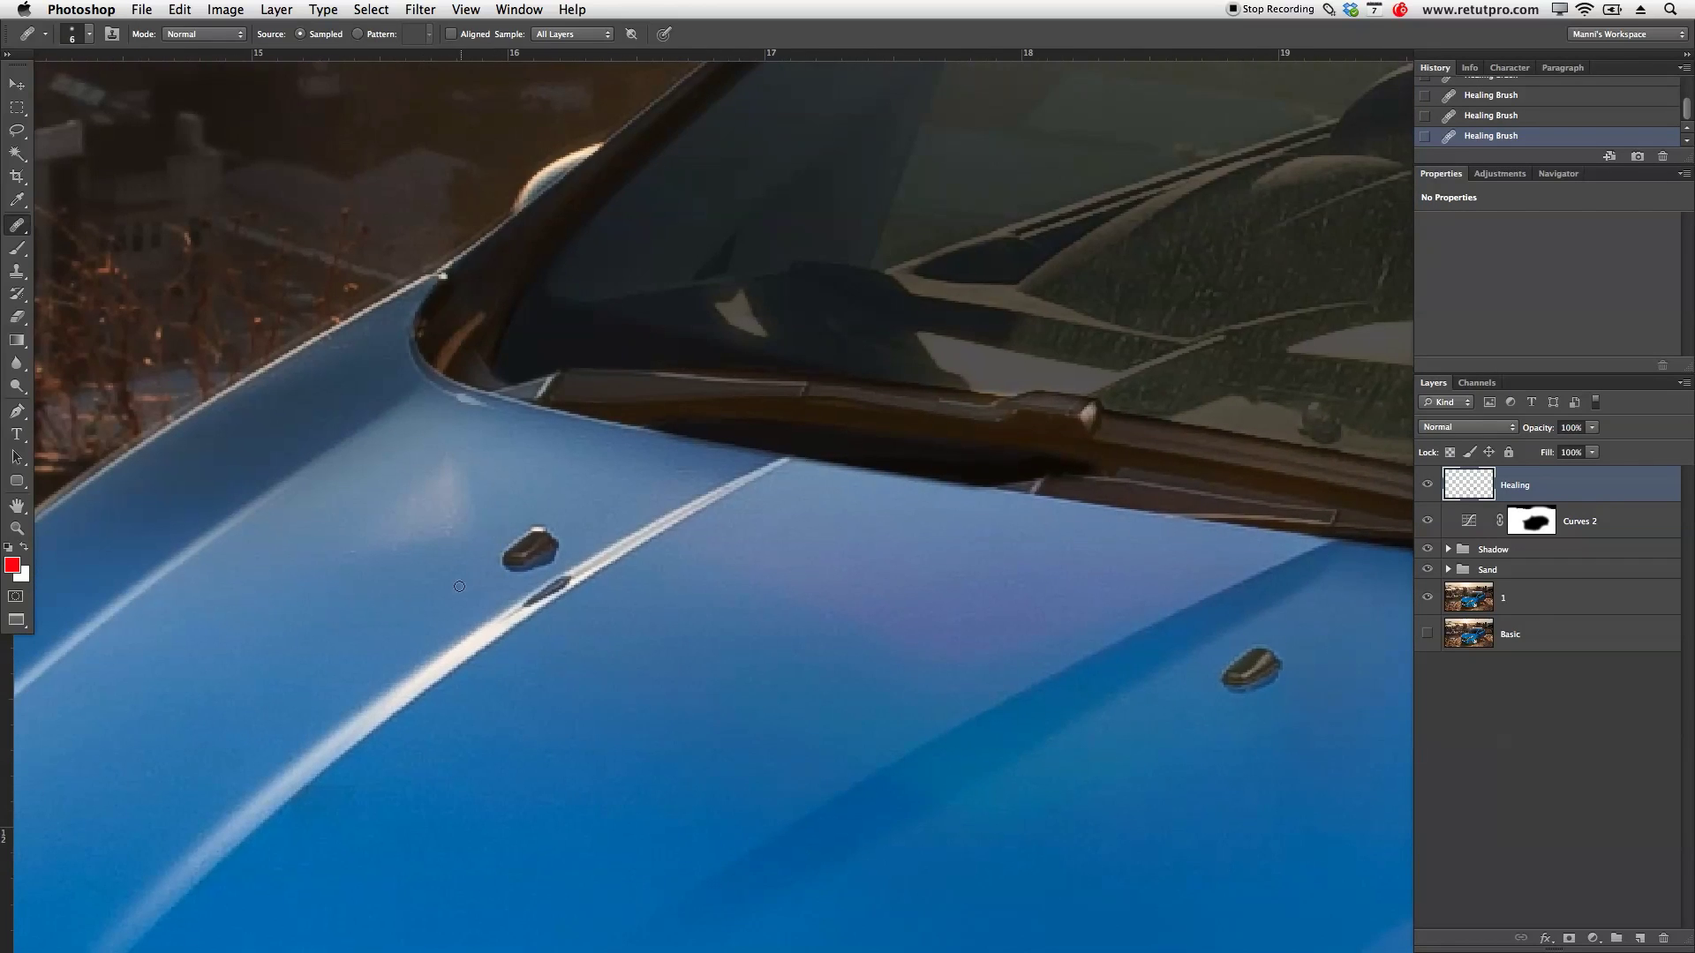
{"action": "key", "text": "bracketright"}
{"action": "key", "text": "bracketright"}
{"action": "key", "text": "bracketright"}
{"action": "key", "text": "bracketright"}
{"action": "key", "text": "bracketright"}
{"action": "key", "text": "bracketright"}
{"action": "key", "text": "bracketright"}
{"action": "key", "text": "bracketright"}
{"action": "key", "text": "bracketright"}
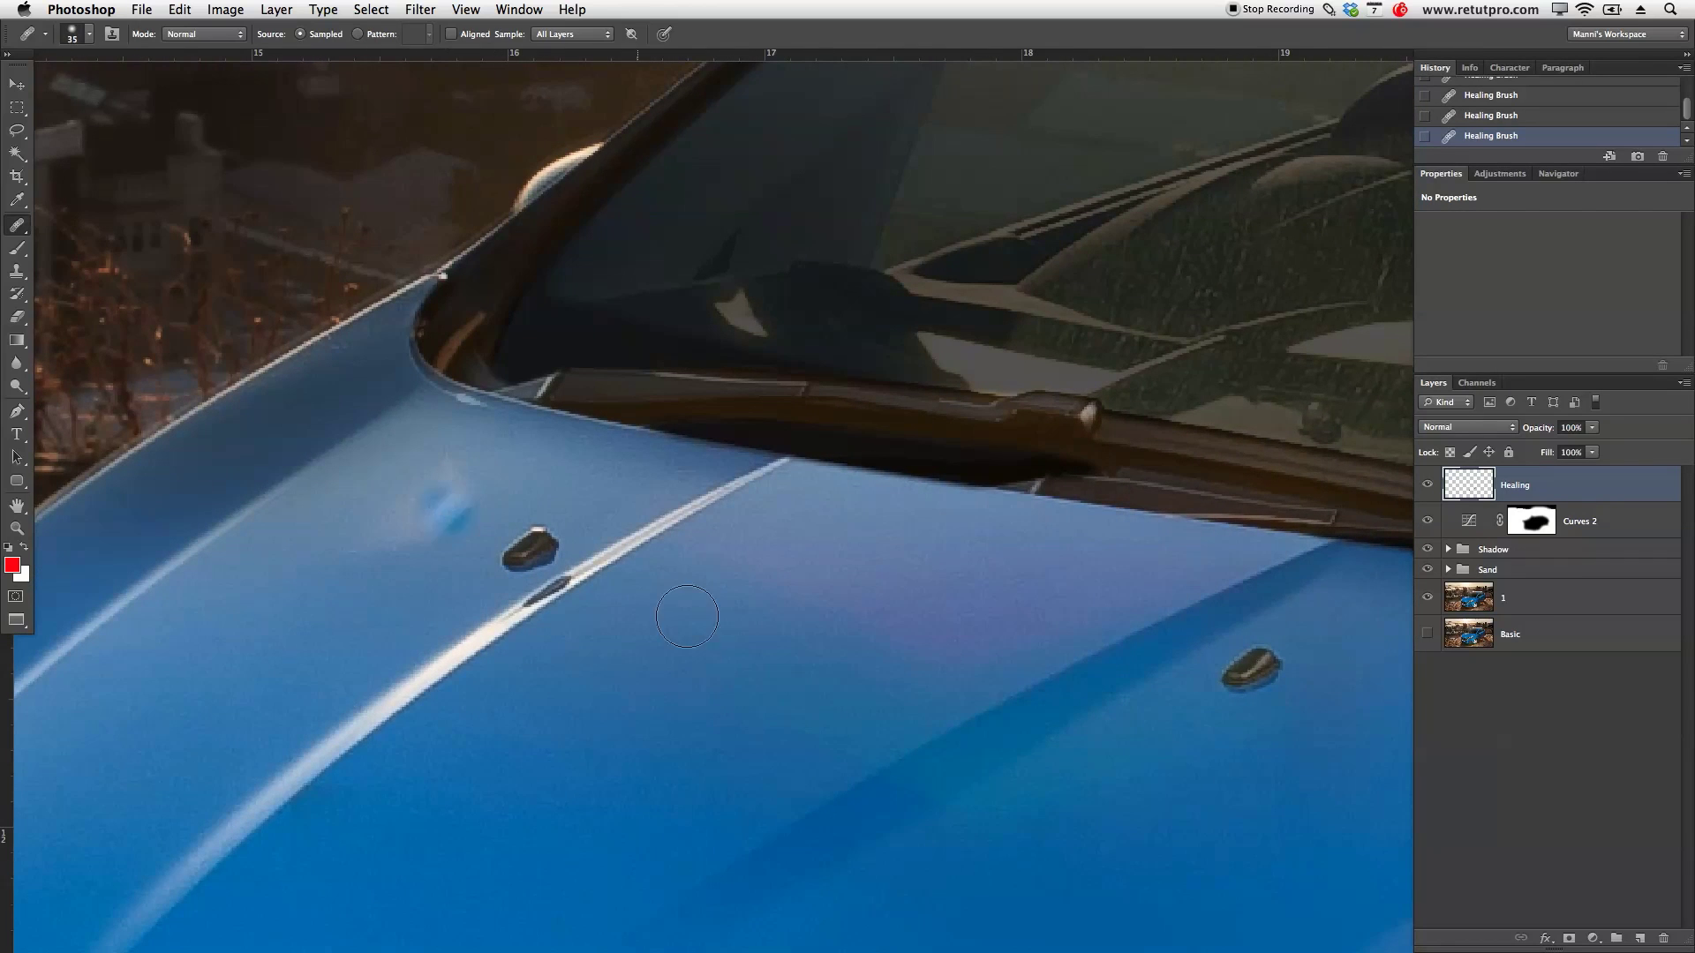
{"action": "left_click", "coordinate": [759, 632], "text": "alt"}
{"action": "left_click", "coordinate": [414, 488]}
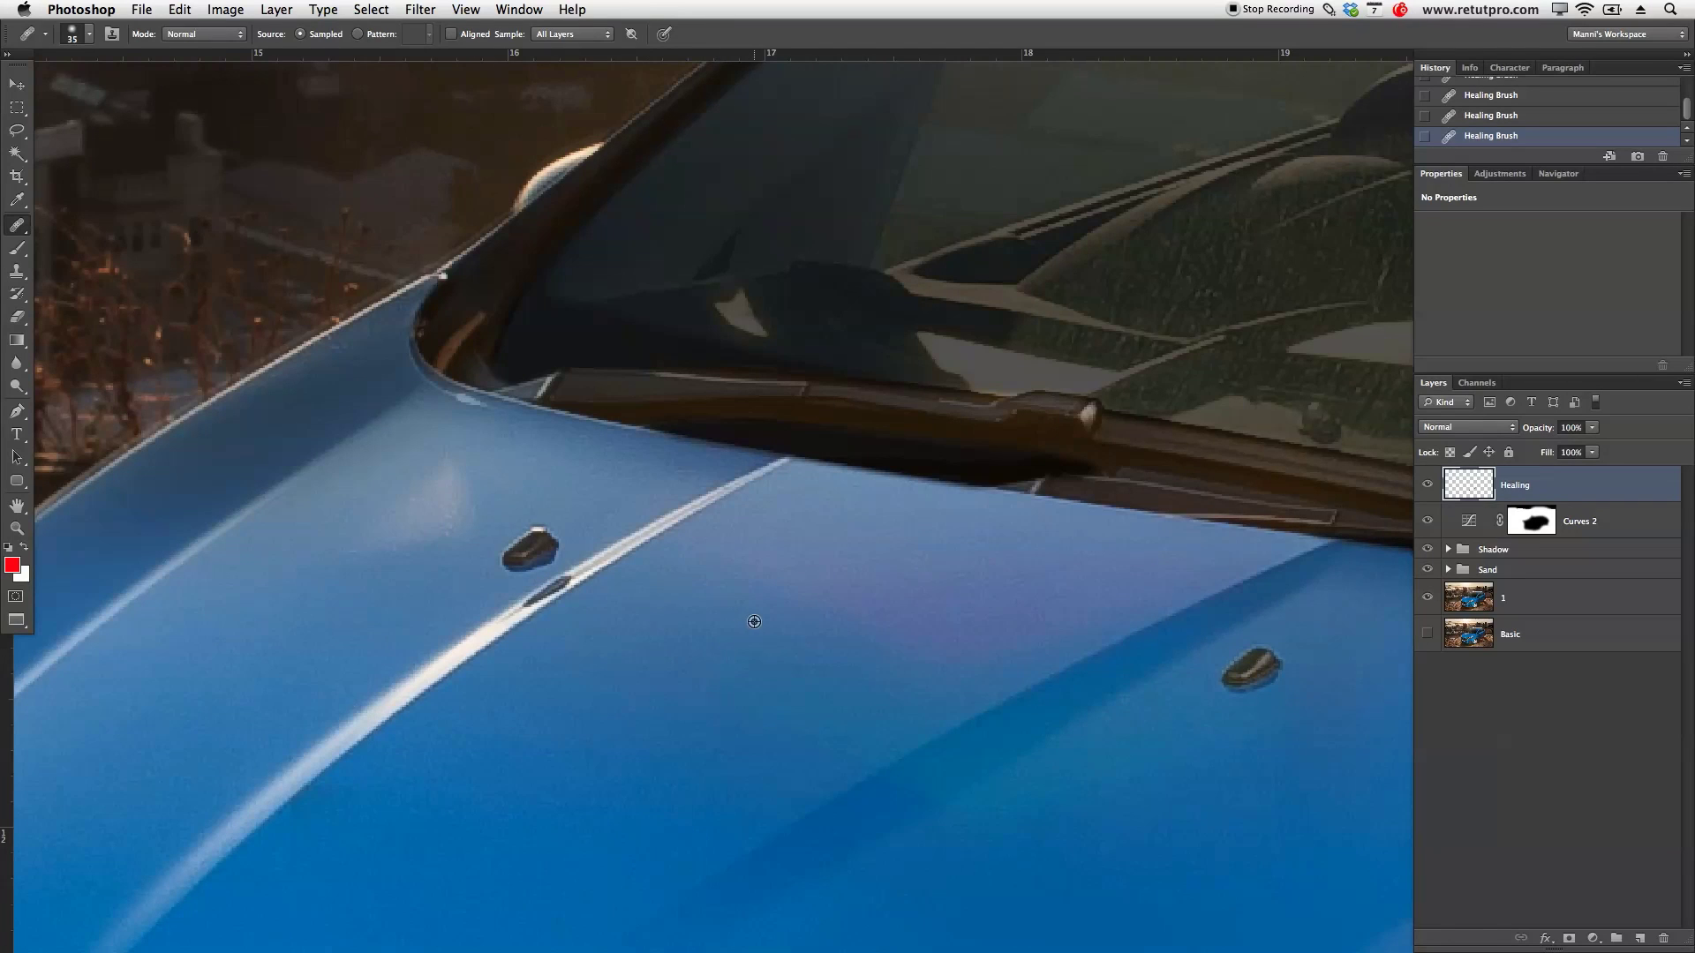
{"action": "left_click", "coordinate": [762, 619], "text": "alt"}
{"action": "mouse_move", "coordinate": [441, 519]}
{"action": "left_mouse_down"}
{"action": "mouse_move", "coordinate": [457, 505]}
{"action": "mouse_move", "coordinate": [441, 478]}
{"action": "mouse_move", "coordinate": [393, 534]}
{"action": "mouse_move", "coordinate": [434, 549]}
{"action": "left_mouse_up"}
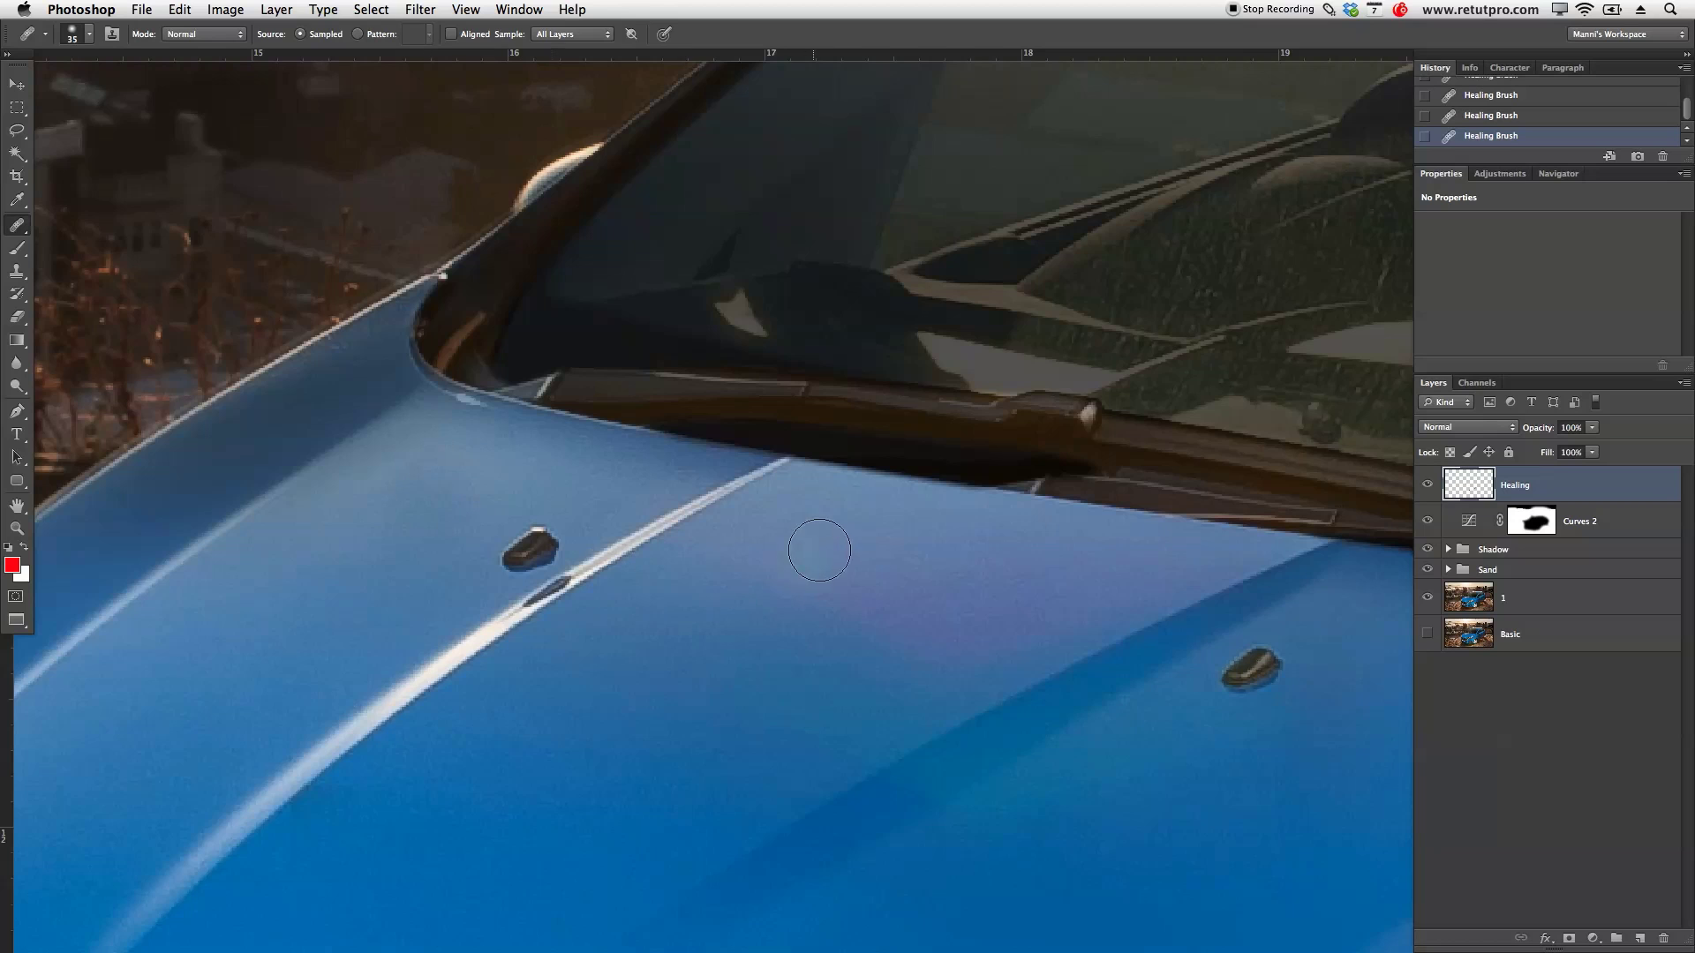
Step: Heal the small marks on the roof around the antenna with a small Healing Brush
{"action": "left_click_drag", "start_coordinate": [1189, 458], "coordinate": [711, 899]}
{"action": "left_click_drag", "start_coordinate": [1196, 269], "coordinate": [795, 824]}
{"action": "left_click_drag", "start_coordinate": [1084, 700], "coordinate": [613, 660]}
{"action": "mouse_move", "coordinate": [967, 651]}
{"action": "left_mouse_down"}
{"action": "mouse_move", "coordinate": [893, 628]}
{"action": "mouse_move", "coordinate": [696, 635]}
{"action": "left_mouse_up"}
{"action": "left_click_drag", "start_coordinate": [910, 485], "coordinate": [885, 484]}
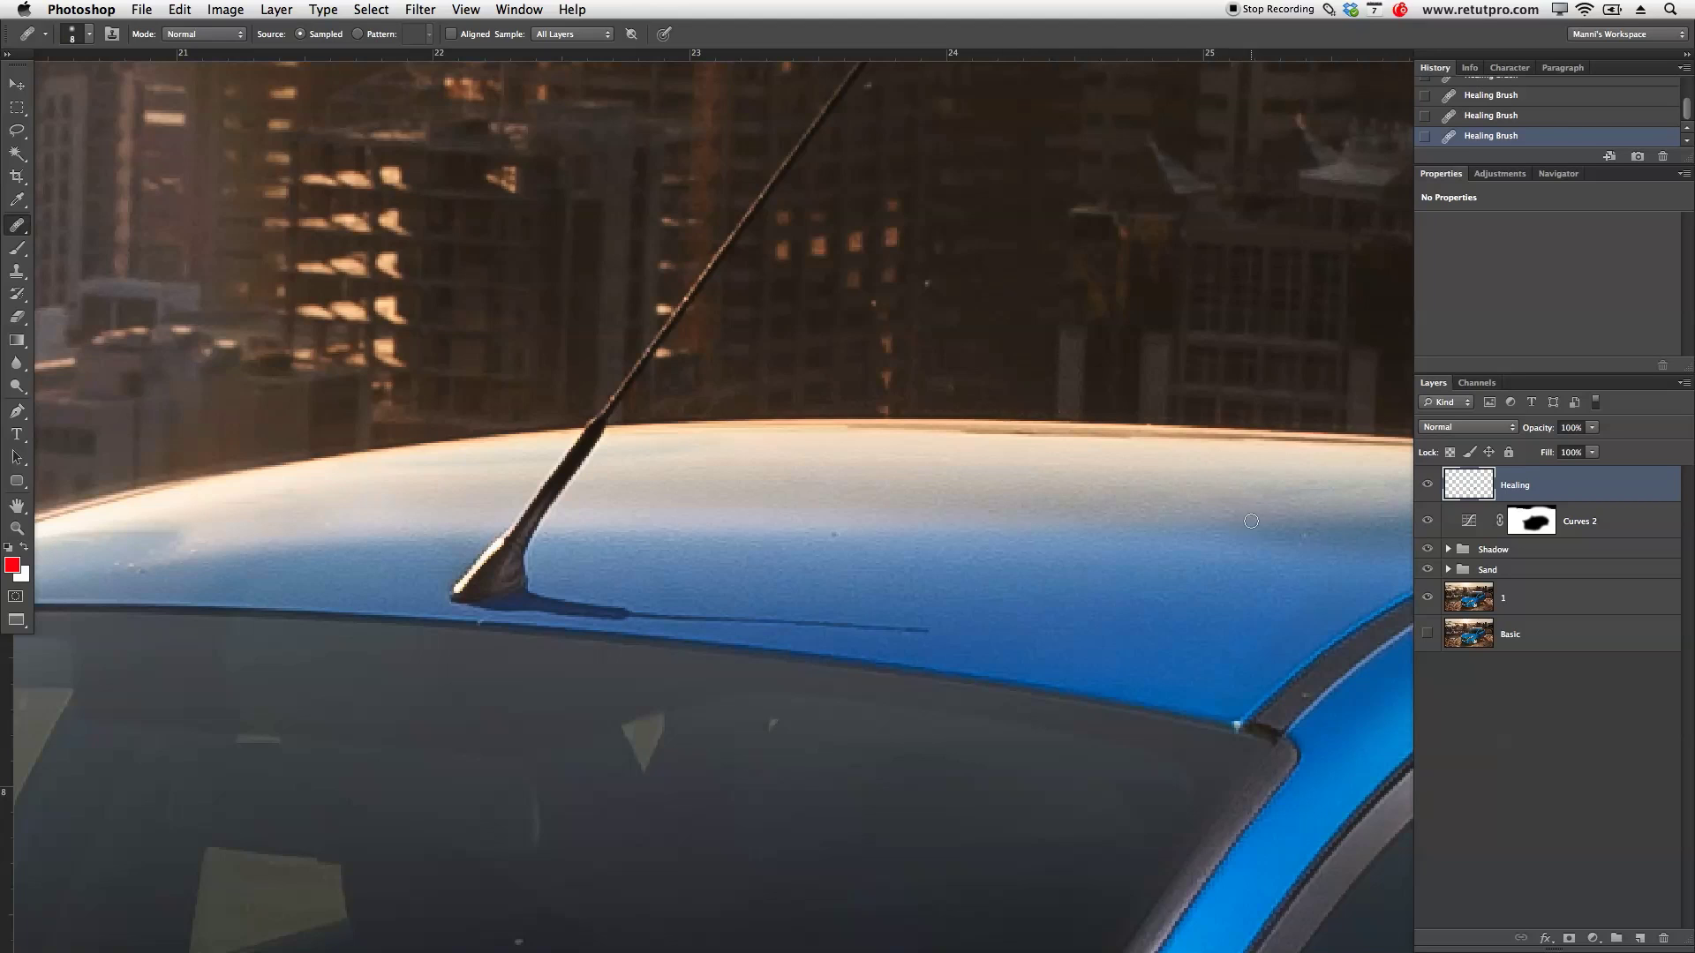
{"action": "left_click_drag", "start_coordinate": [1169, 492], "coordinate": [997, 520]}
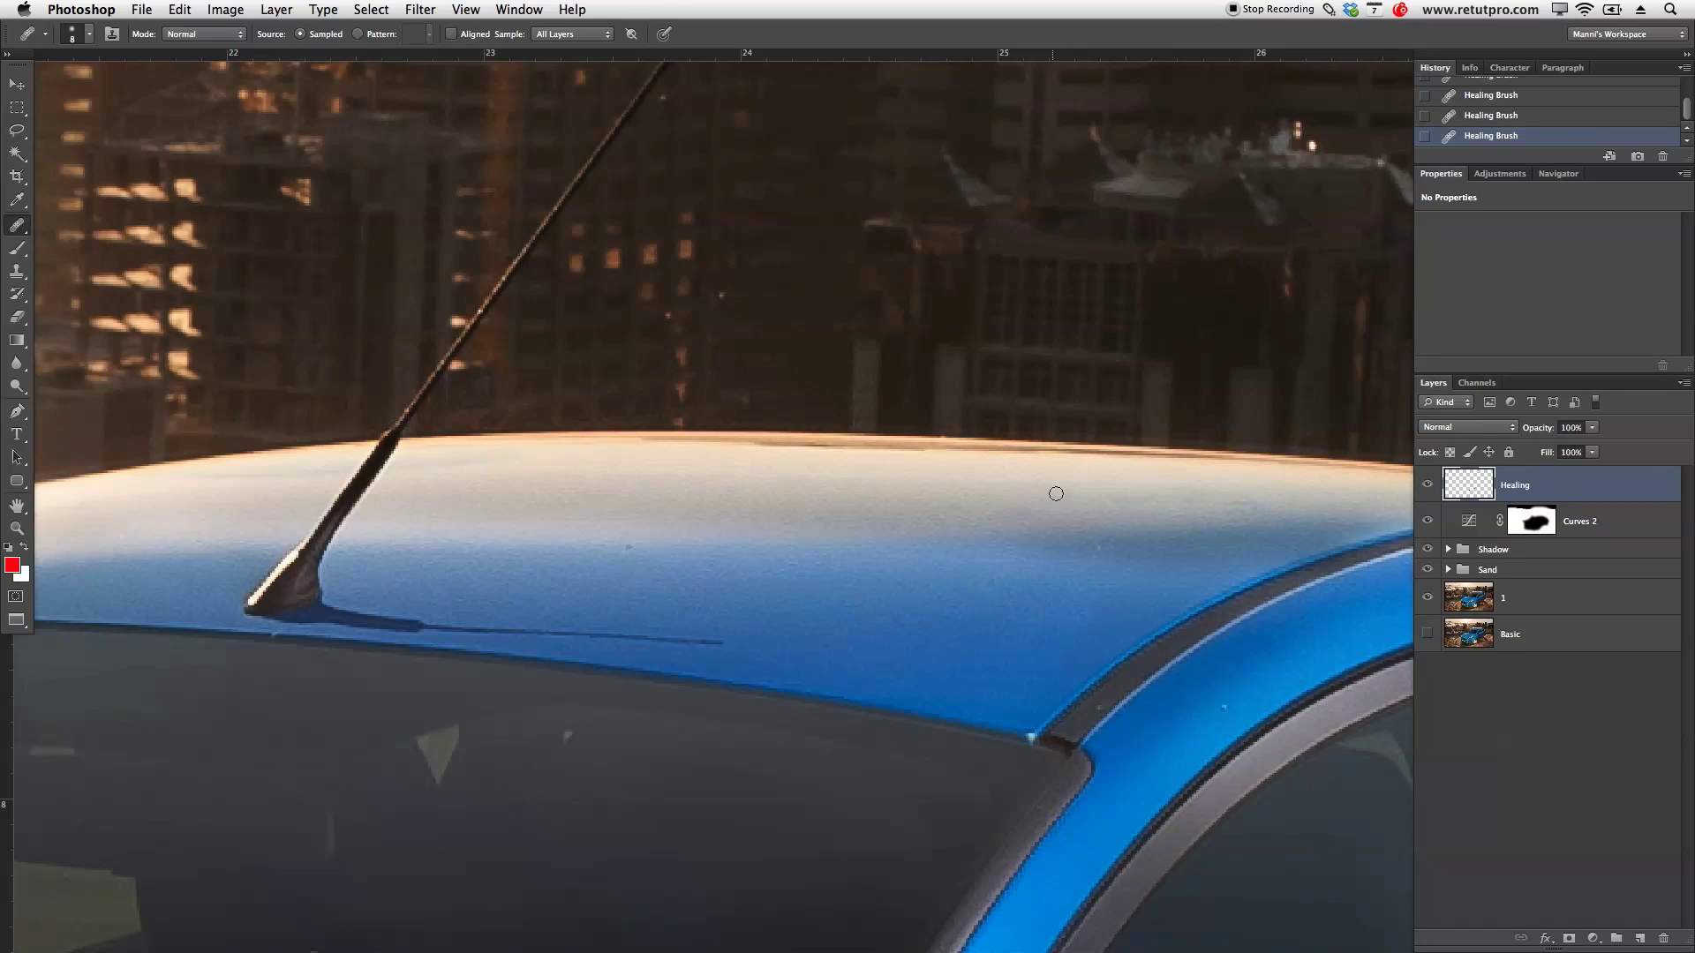
{"action": "left_click_drag", "start_coordinate": [1000, 503], "coordinate": [1386, 455]}
{"action": "left_click", "coordinate": [823, 456]}
{"action": "left_click_drag", "start_coordinate": [737, 477], "coordinate": [752, 482]}
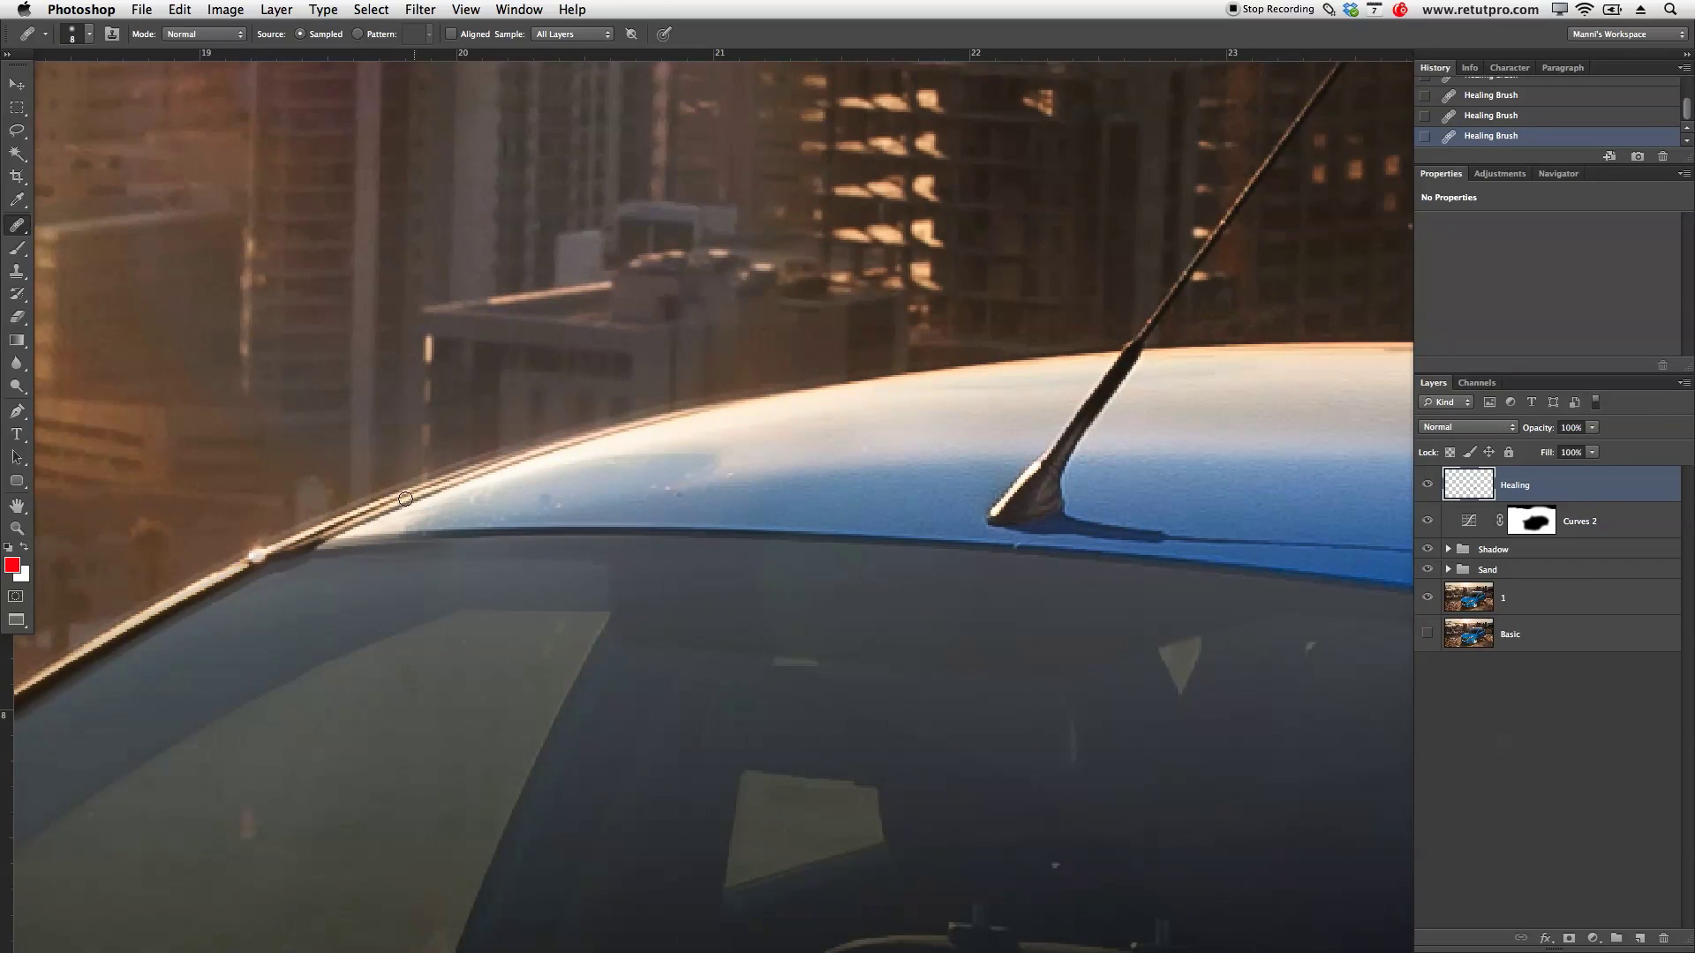
Step: Draw a closed pen path around the pale roof reflection from the windshield corner to the antenna and make it a selection with 0 feather
{"action": "key", "text": "p"}
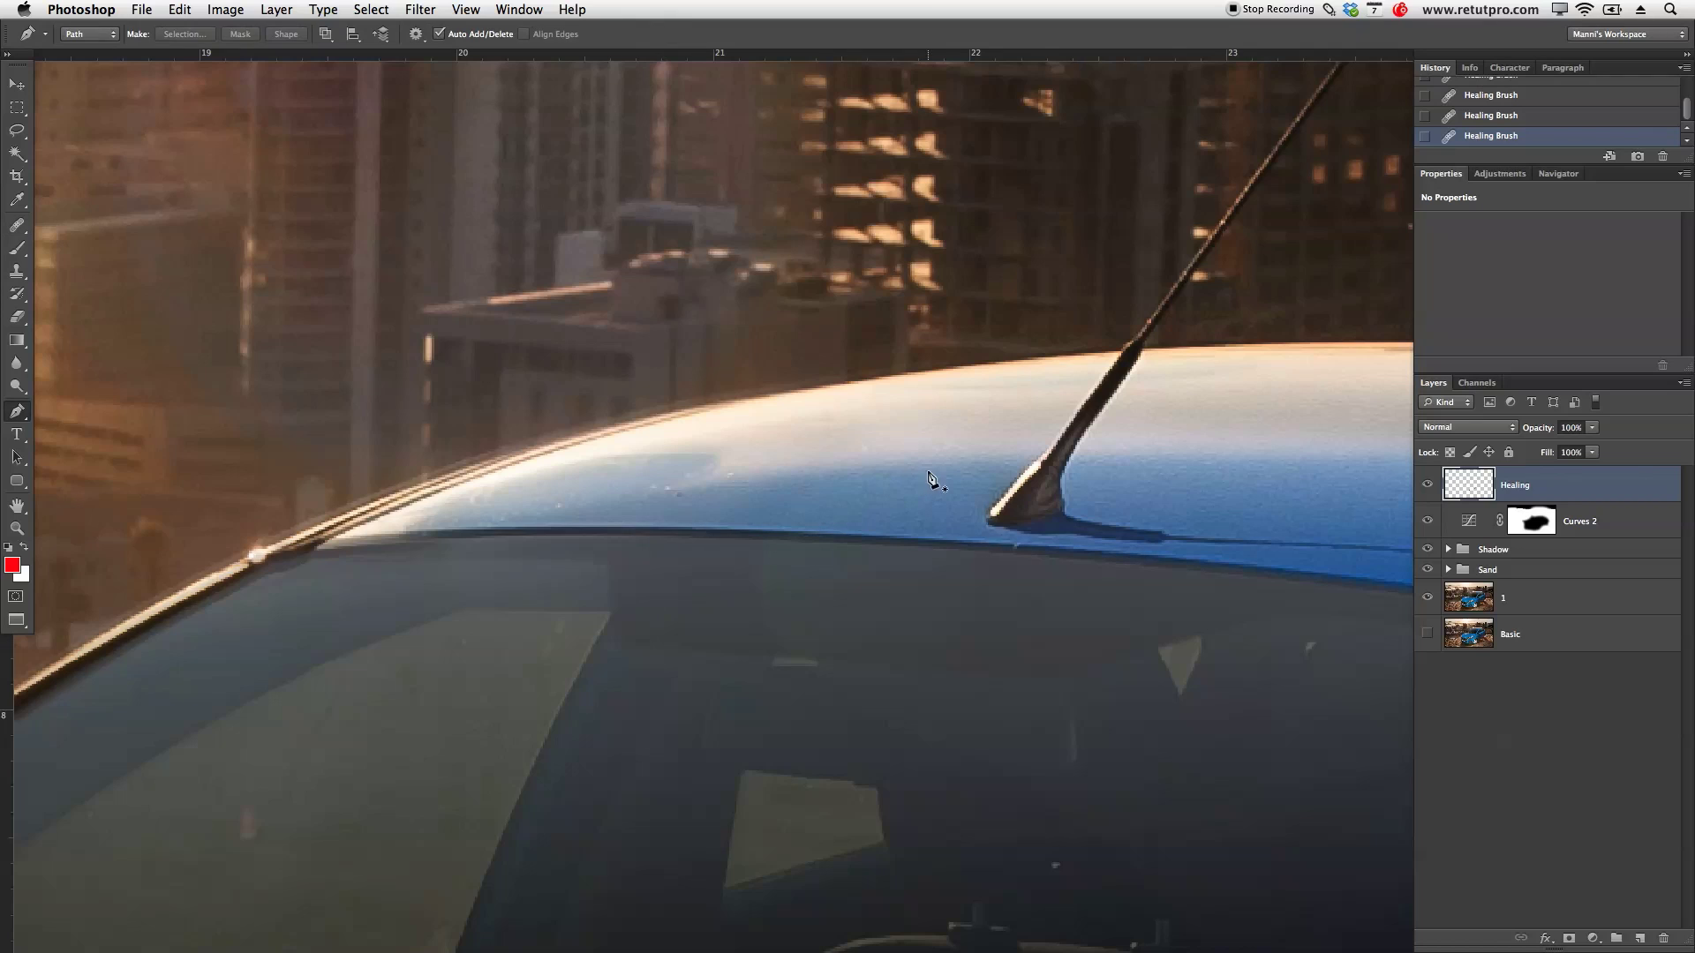
{"action": "left_click", "coordinate": [954, 460]}
{"action": "left_click_drag", "start_coordinate": [327, 541], "coordinate": [374, 528]}
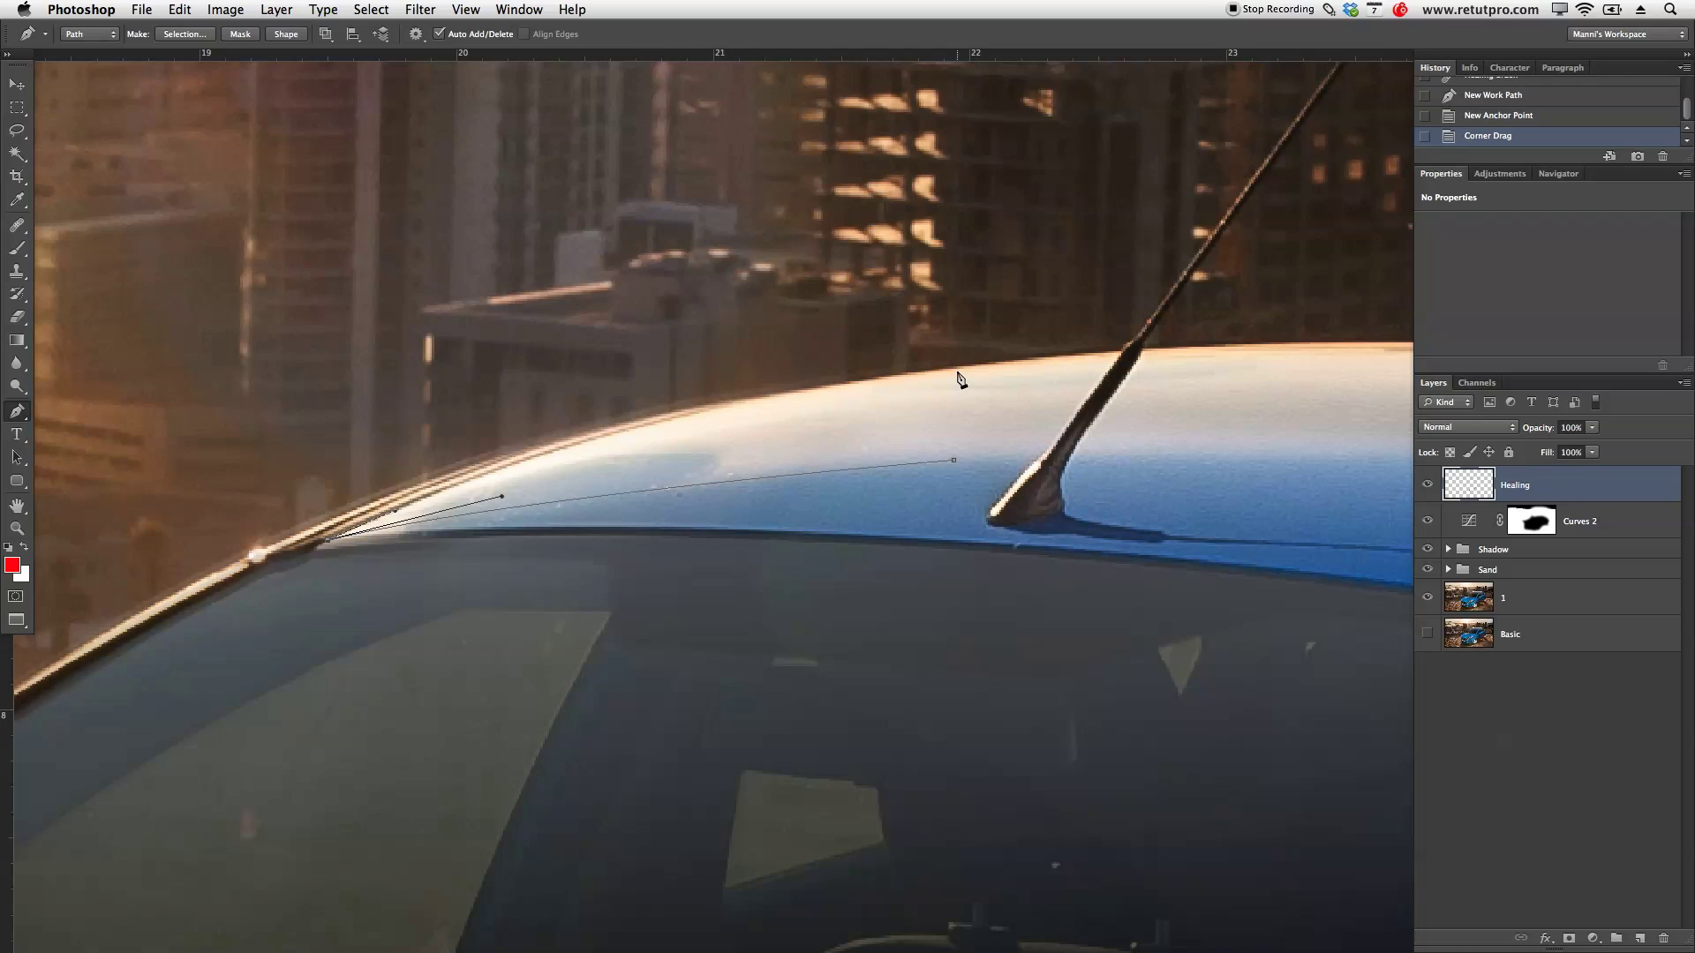
{"action": "left_click_drag", "start_coordinate": [955, 366], "coordinate": [1095, 441]}
{"action": "left_click", "coordinate": [955, 460]}
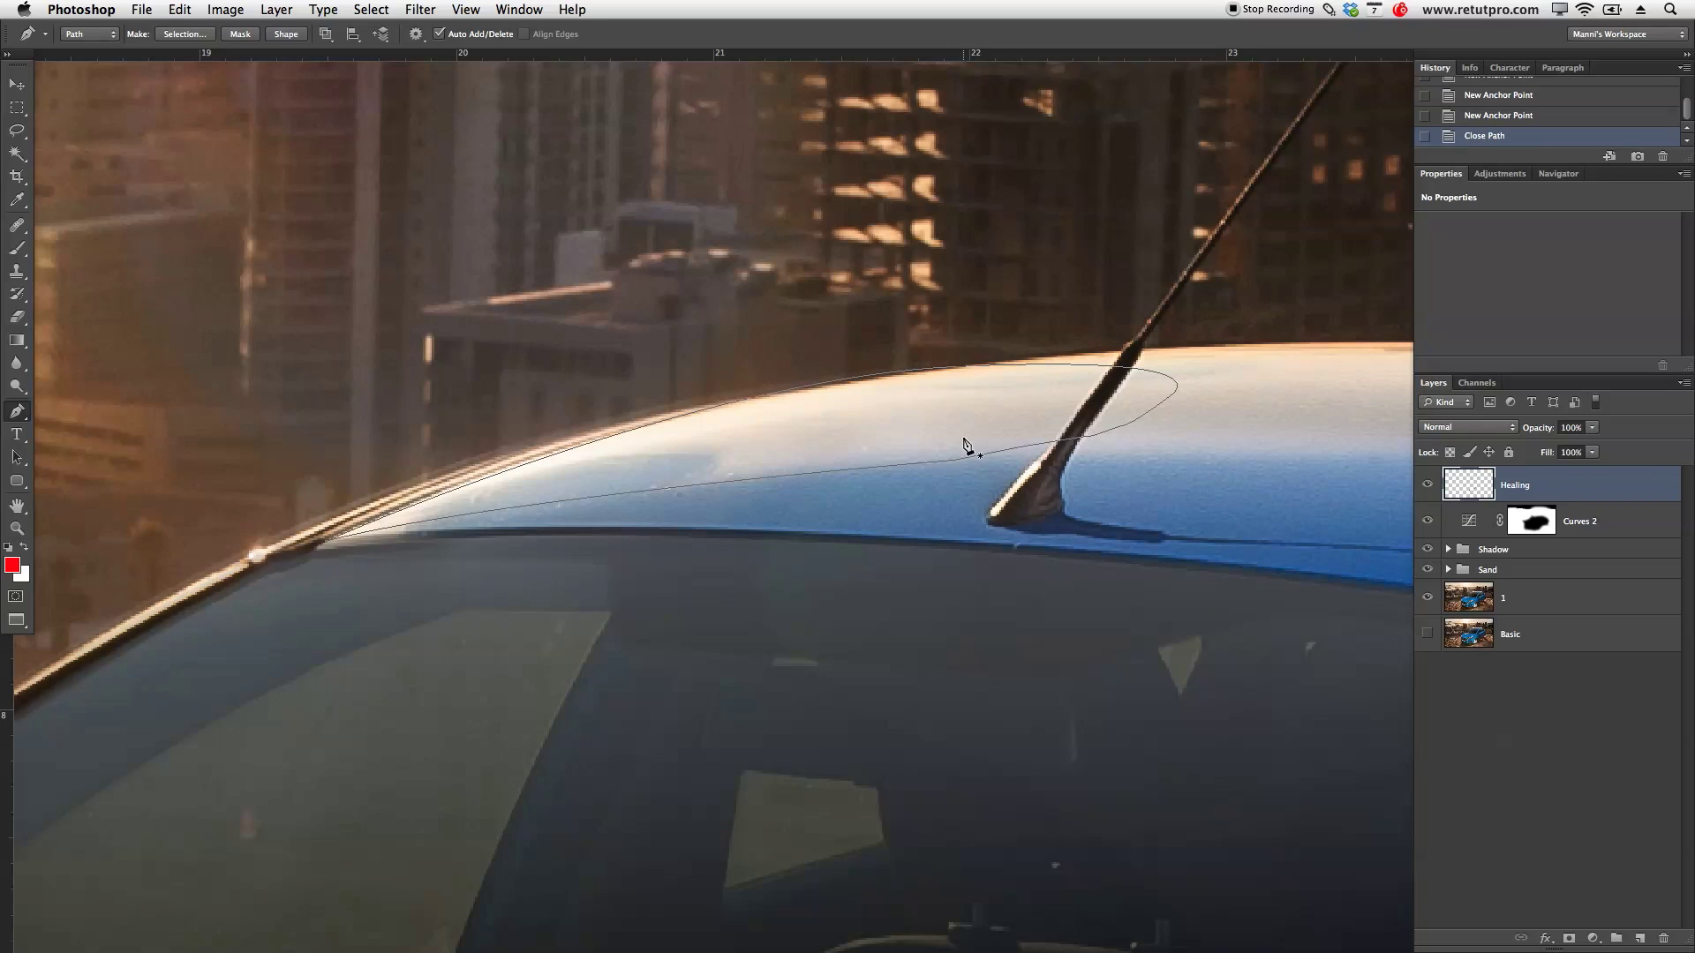
{"action": "right_click", "coordinate": [979, 415]}
{"action": "left_click", "coordinate": [1042, 493]}
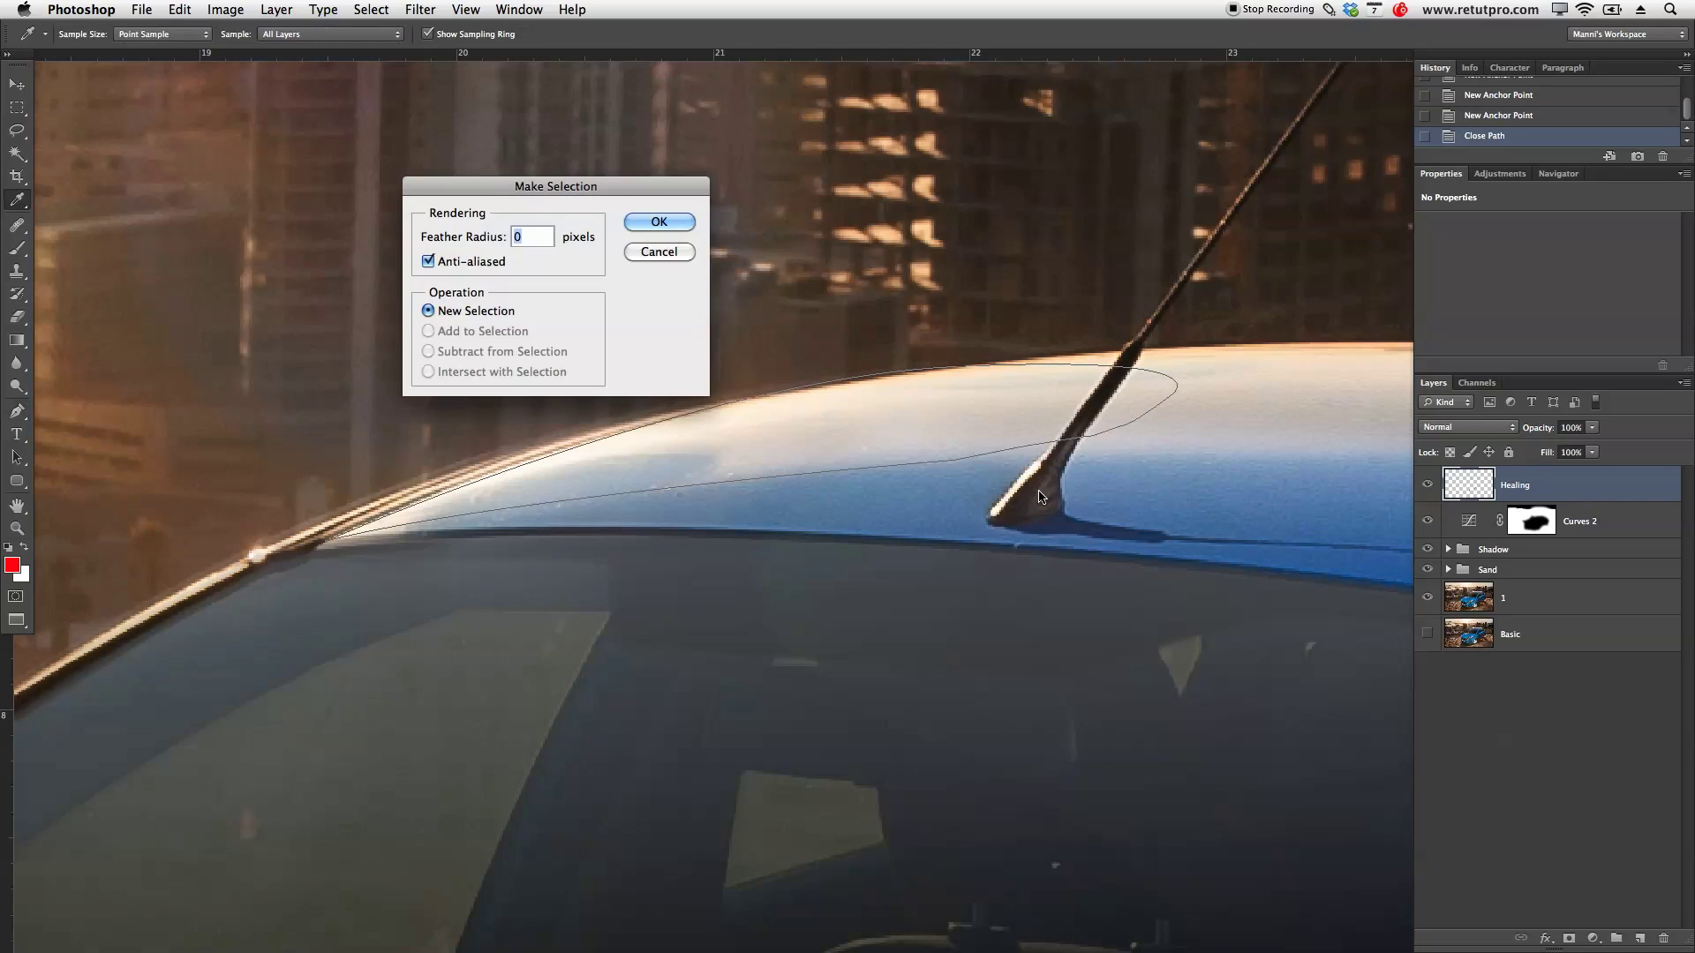
{"action": "key", "text": "Return"}
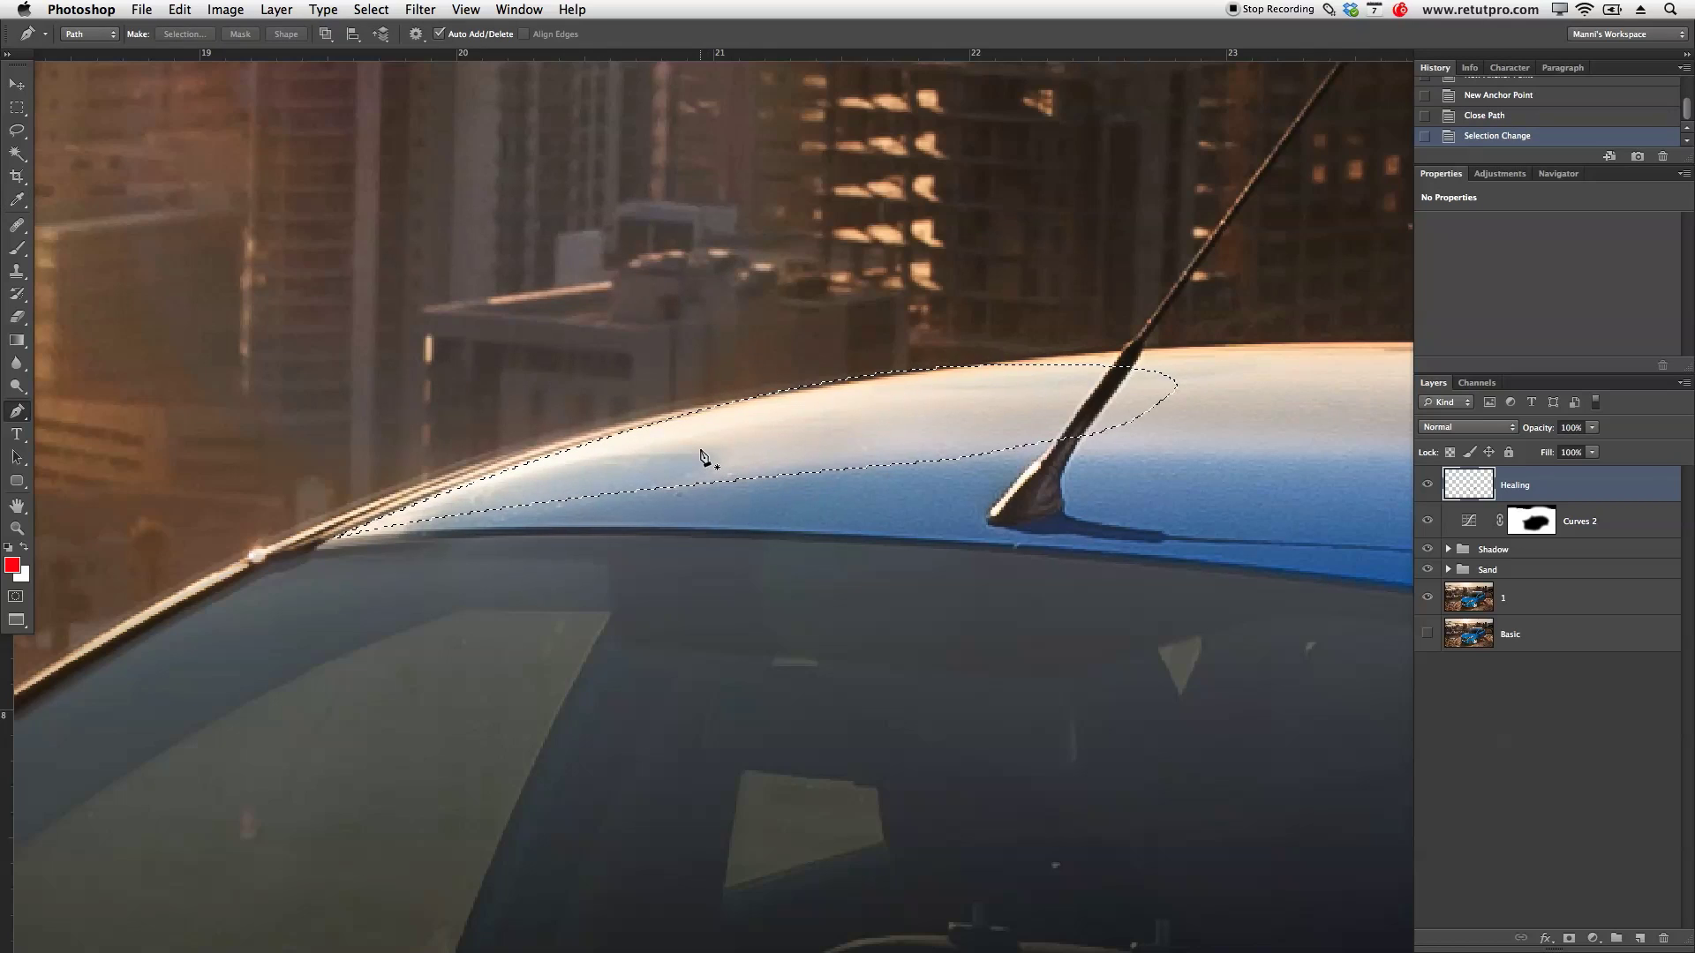
Step: Smooth the pale roof reflection inside the selection with a 50-pixel Clone Stamp, using clean paint sampled nearer the antenna
{"action": "key", "text": "s"}
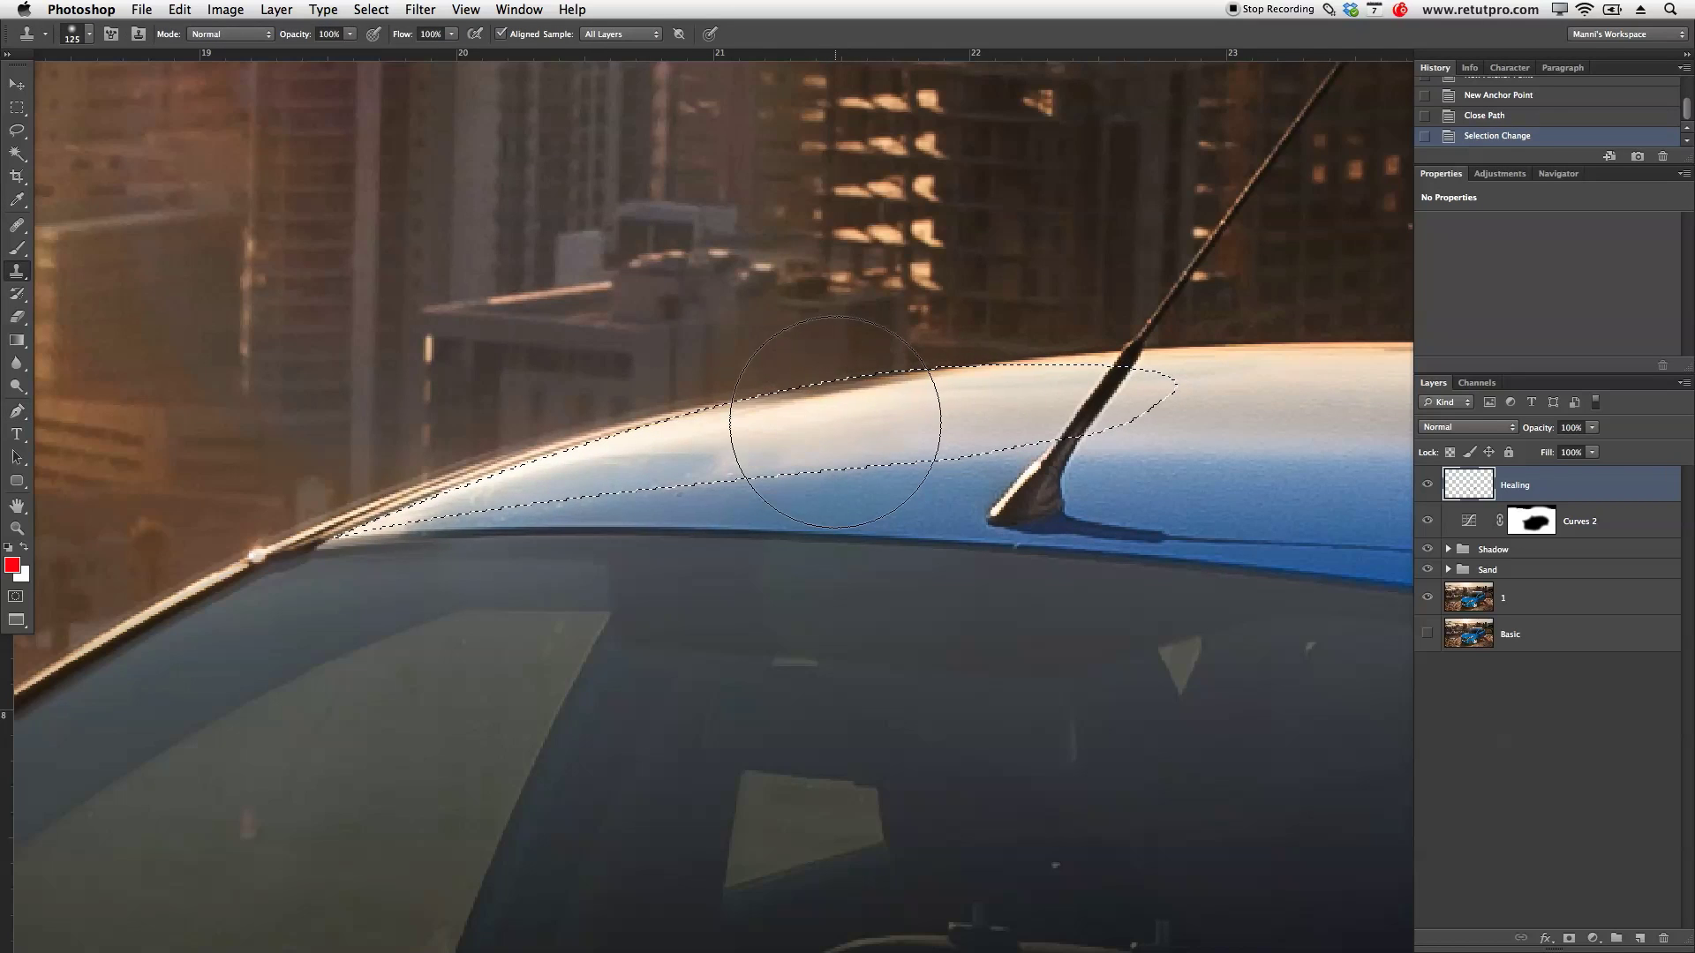
{"action": "key", "text": "bracketleft"}
{"action": "key", "text": "bracketleft"}
{"action": "key", "text": "bracketleft"}
{"action": "key", "text": "bracketleft"}
{"action": "key", "text": "bracketleft"}
{"action": "key", "text": "bracketleft"}
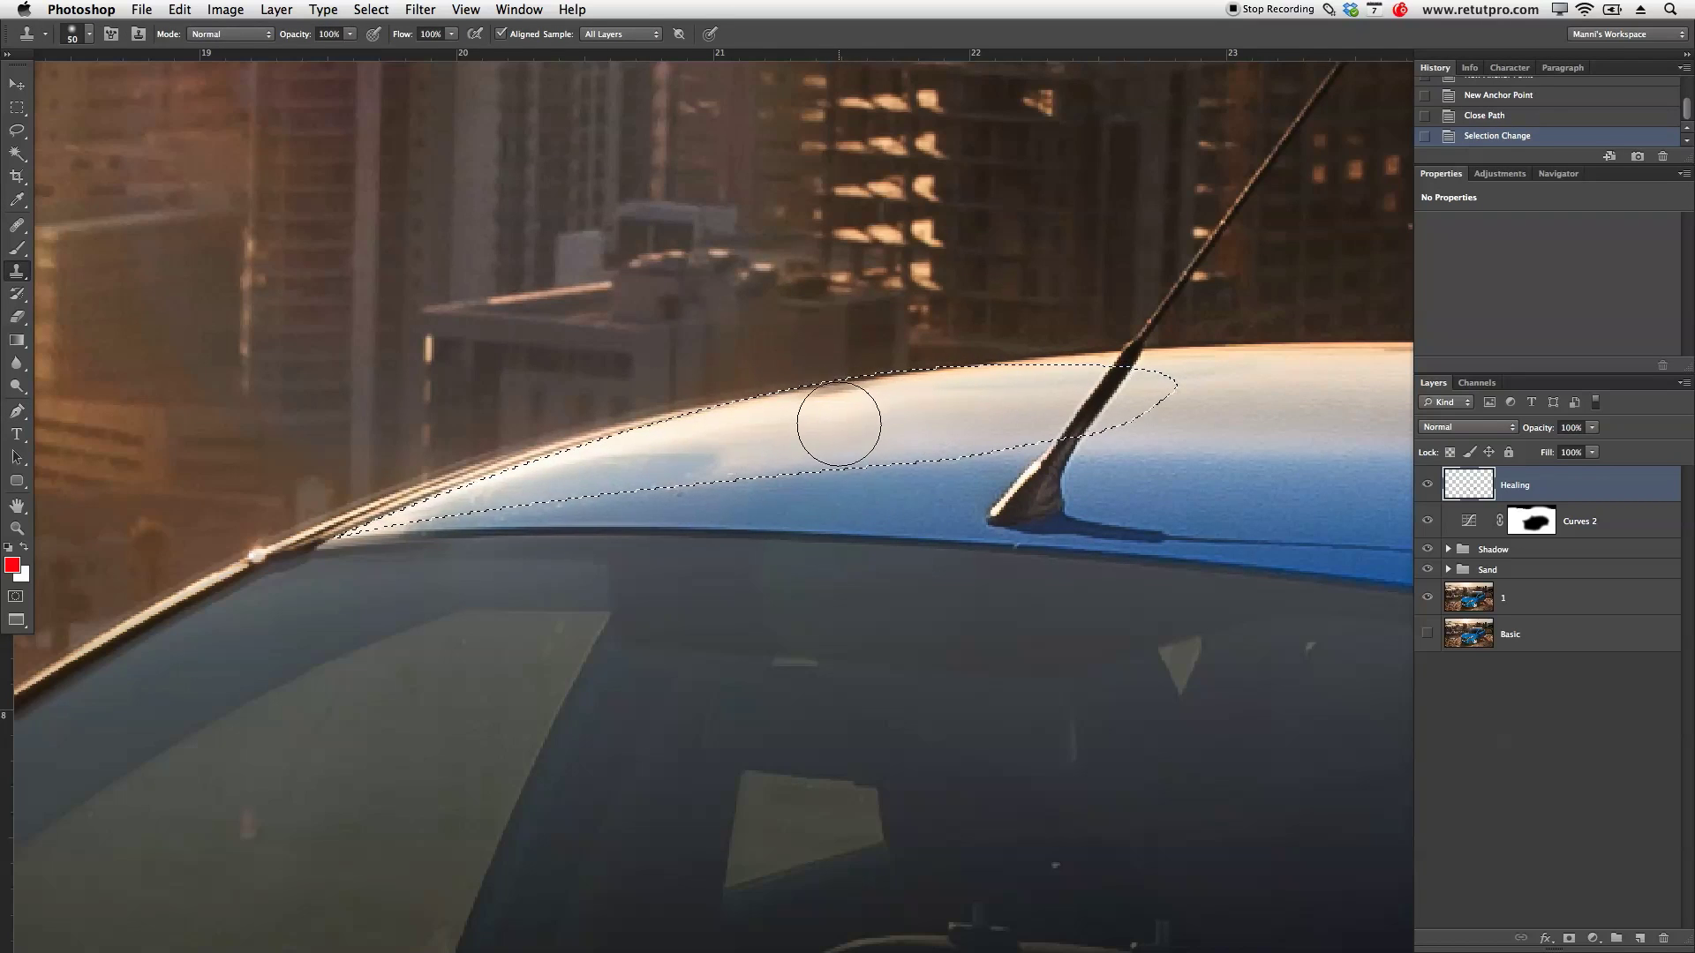
{"action": "left_click", "coordinate": [893, 435], "text": "alt"}
{"action": "left_click_drag", "start_coordinate": [703, 475], "coordinate": [634, 472]}
{"action": "left_click_drag", "start_coordinate": [441, 511], "coordinate": [441, 511]}
{"action": "left_click_drag", "start_coordinate": [634, 485], "coordinate": [525, 491]}
{"action": "left_click", "coordinate": [408, 519]}
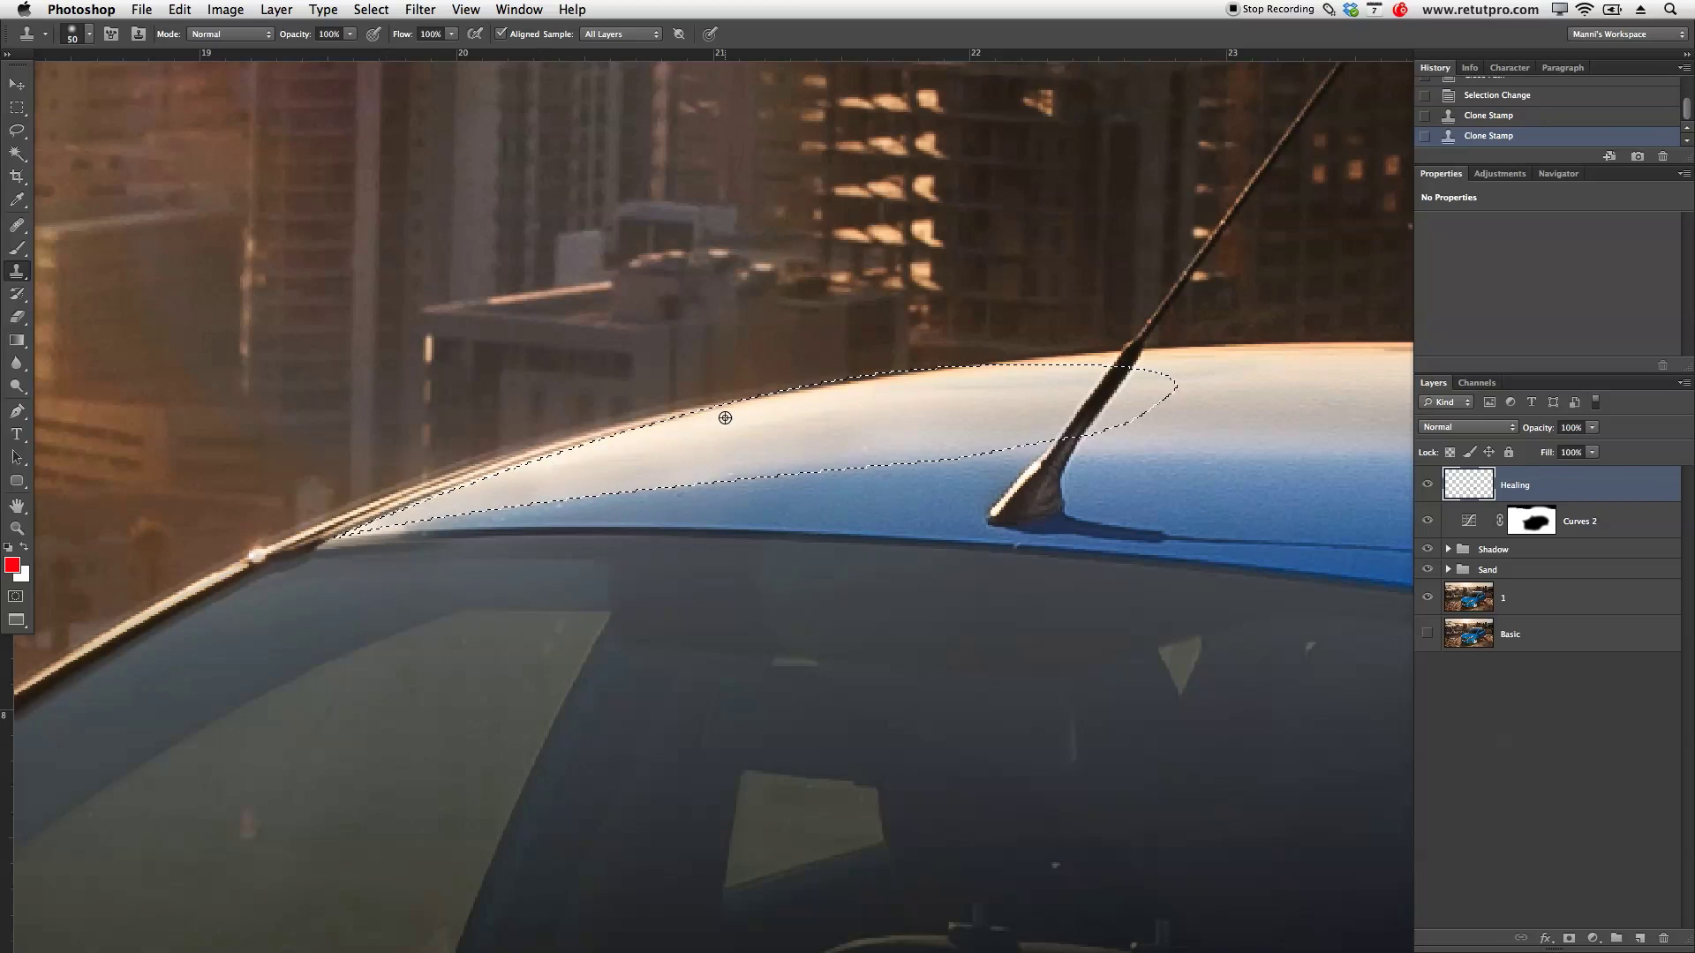
{"action": "left_click_drag", "start_coordinate": [415, 521], "coordinate": [430, 540]}
{"action": "key", "text": "super+z"}
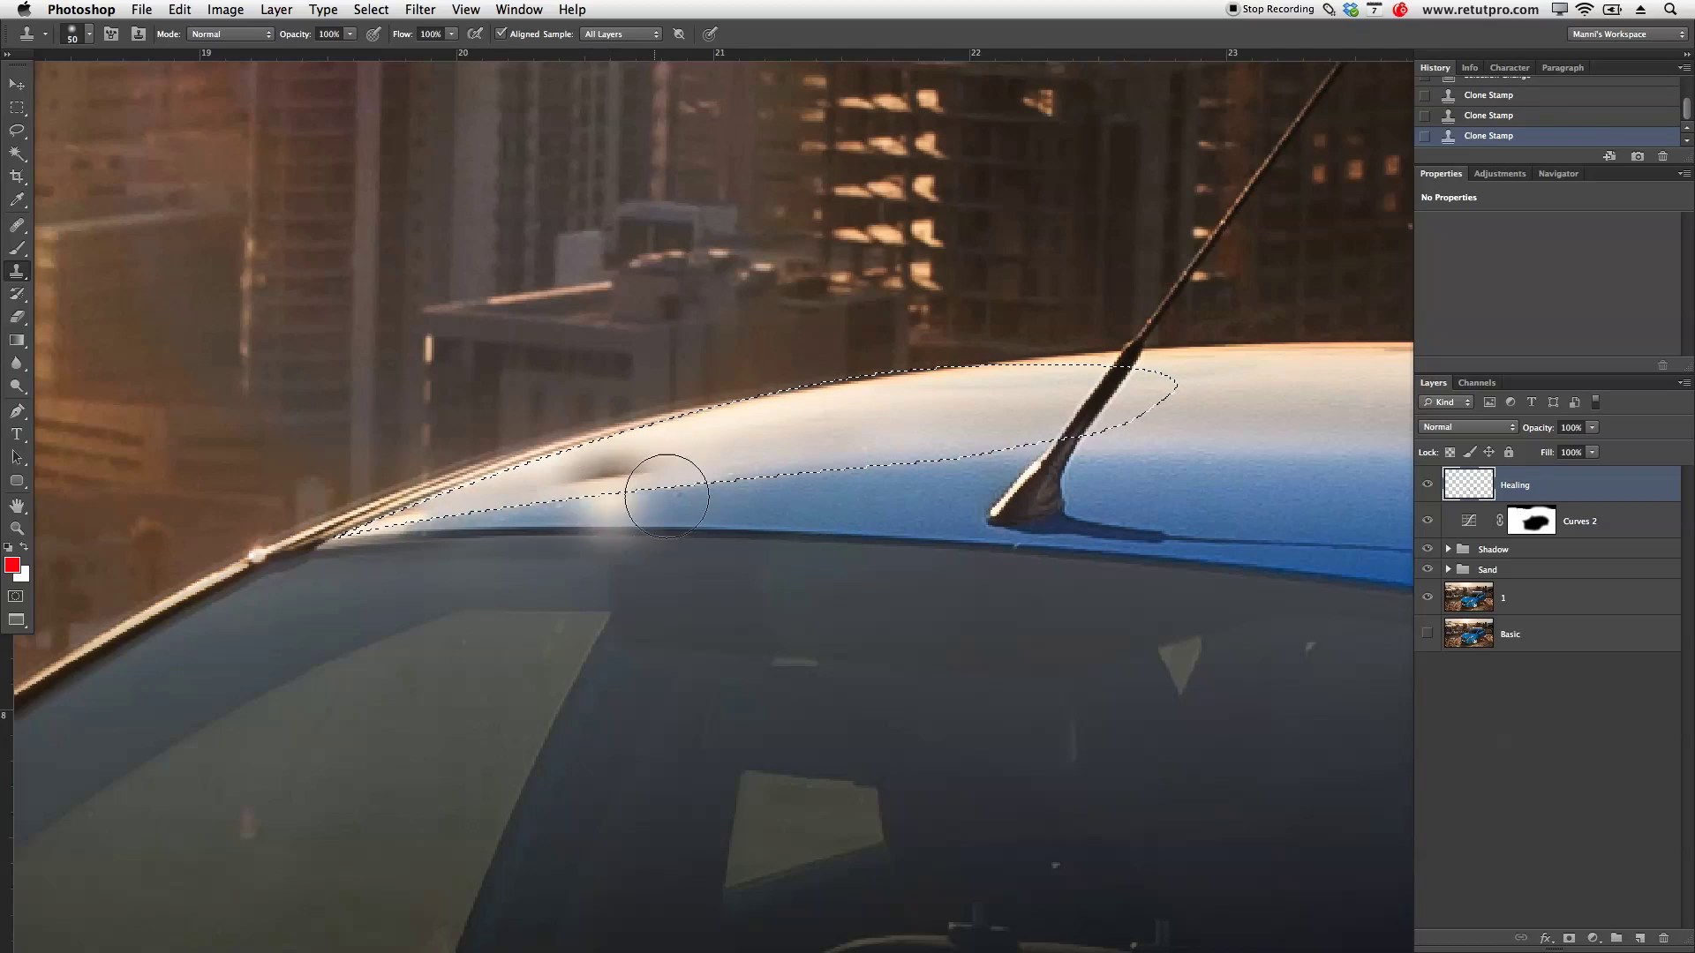
{"action": "left_click", "coordinate": [452, 515]}
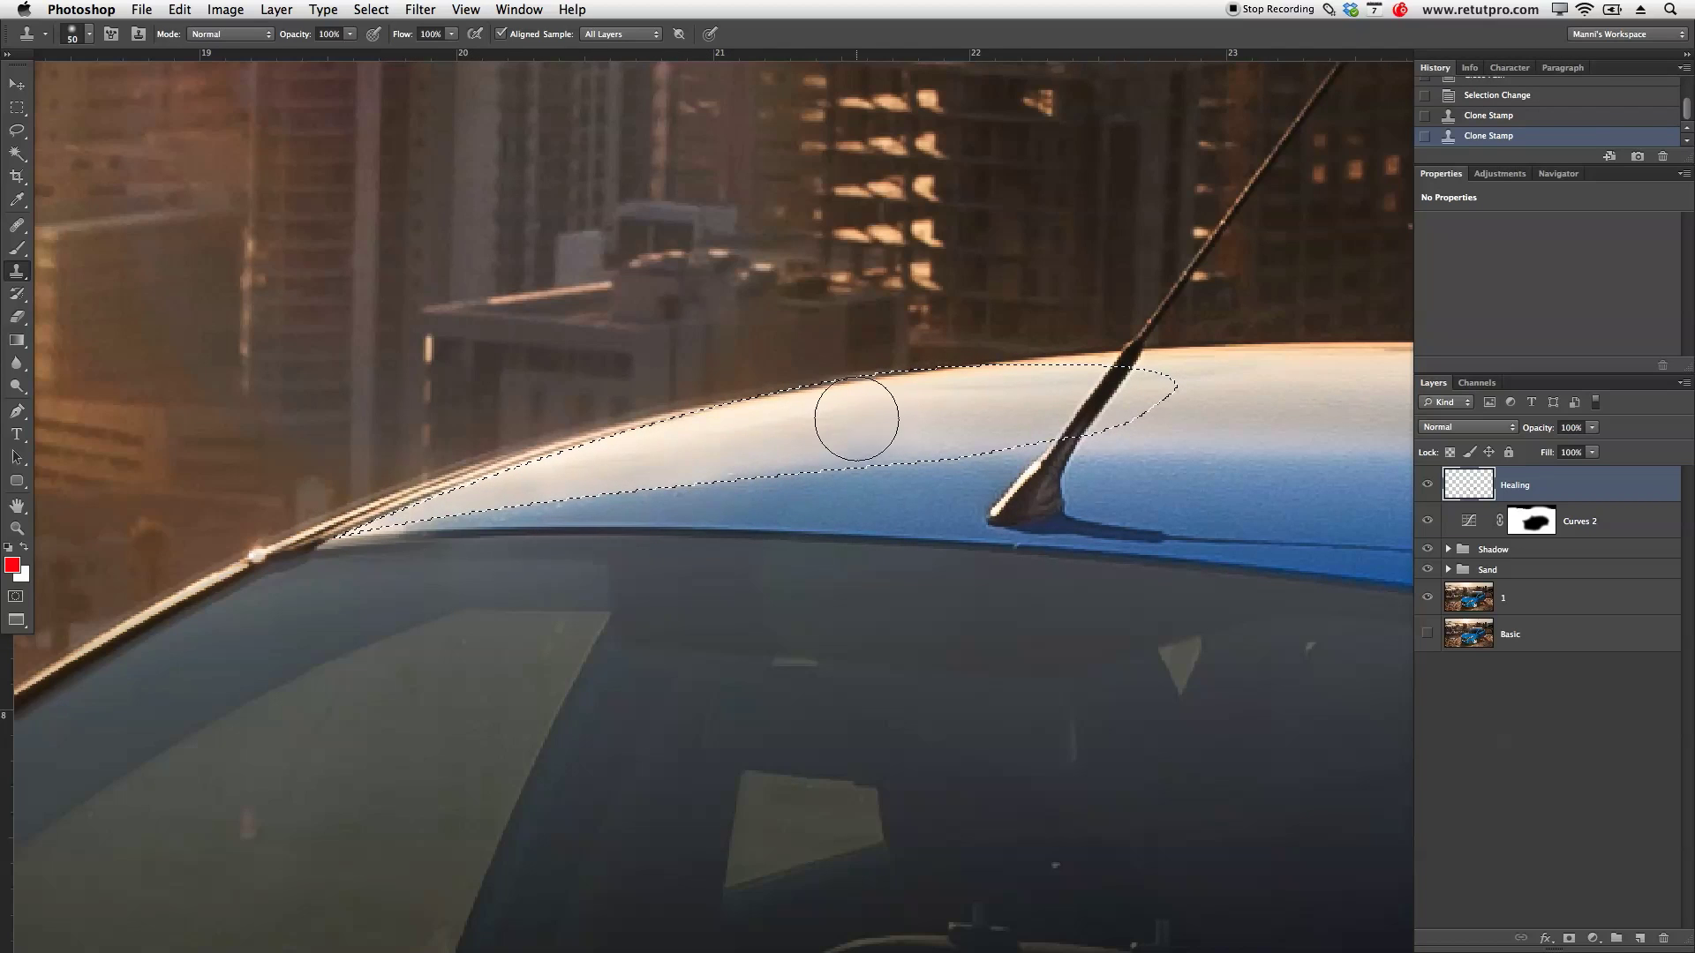
Step: Deselect the roof area and soften the edge between the pale reflection and the blue paint with the Blur tool
{"action": "key", "text": "super+d"}
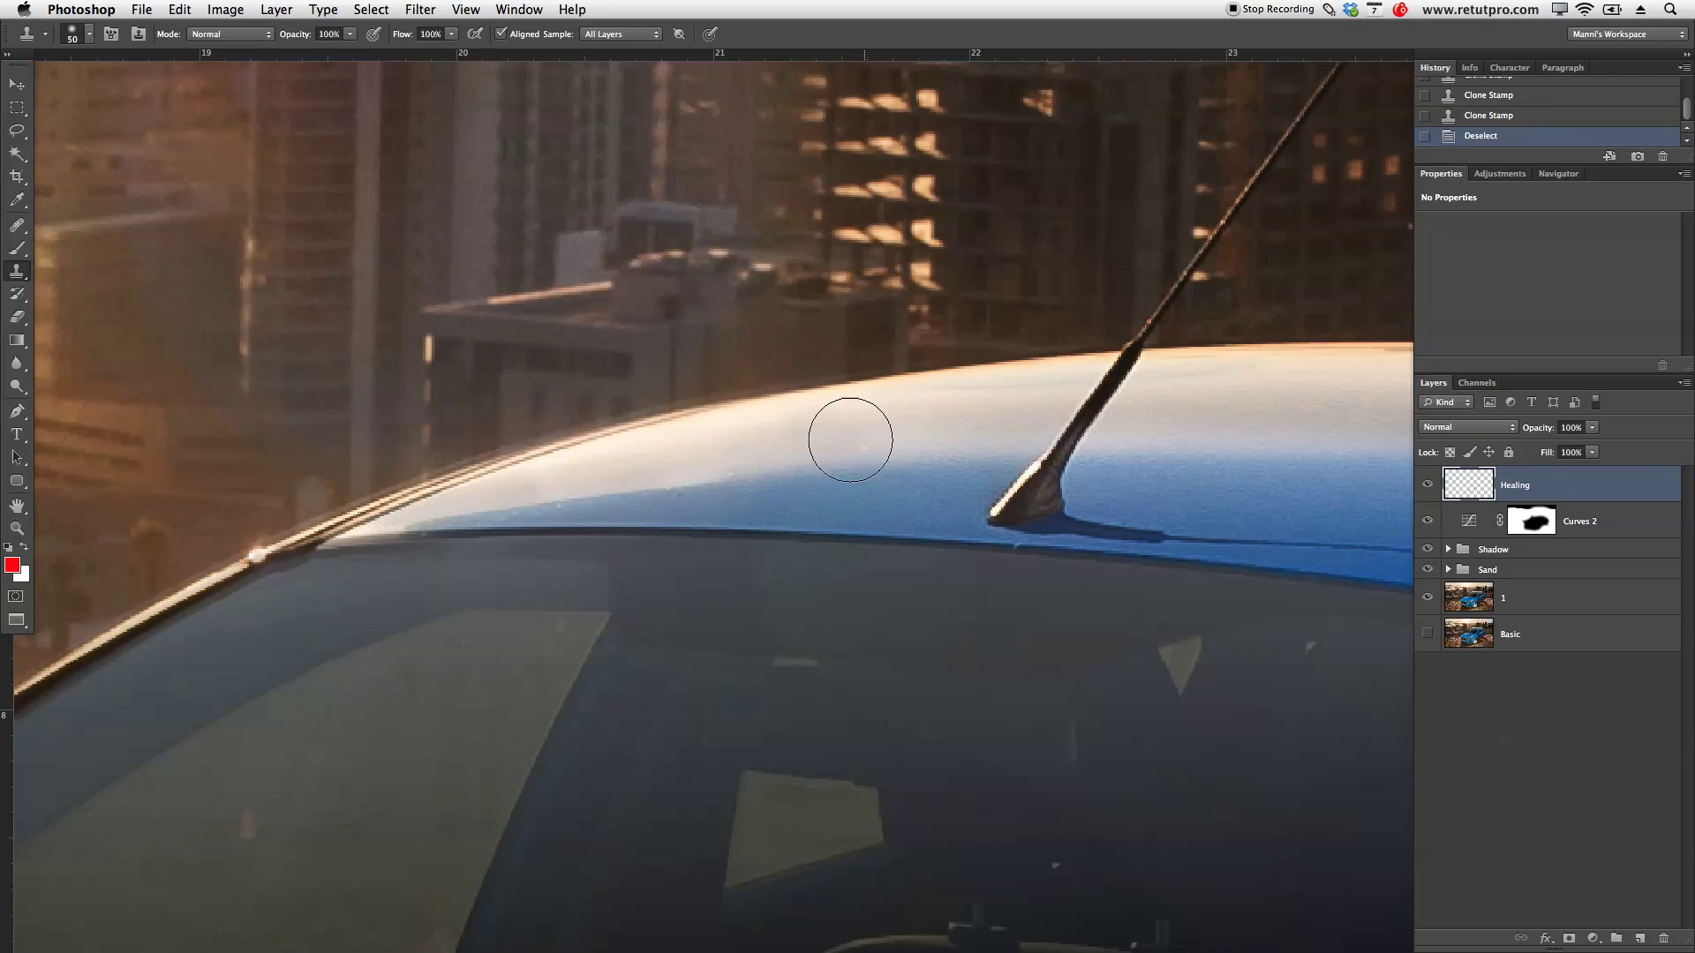
{"action": "key", "text": "z"}
{"action": "left_click_drag", "start_coordinate": [918, 552], "coordinate": [644, 512]}
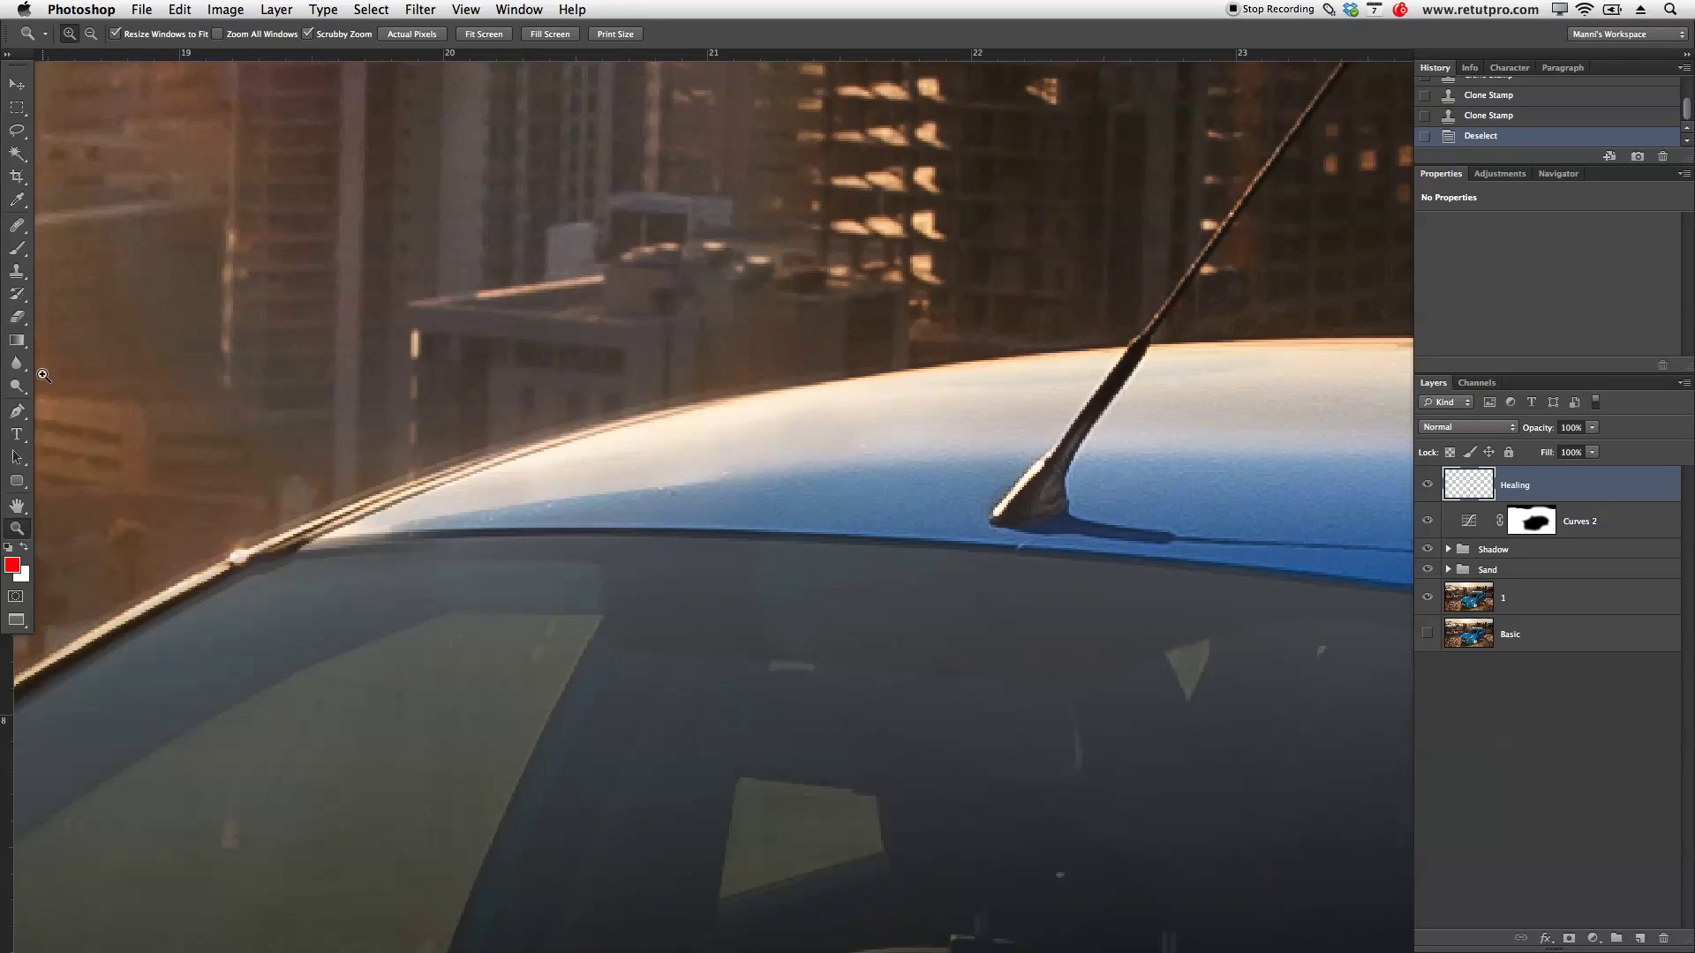
{"action": "left_click", "coordinate": [17, 363]}
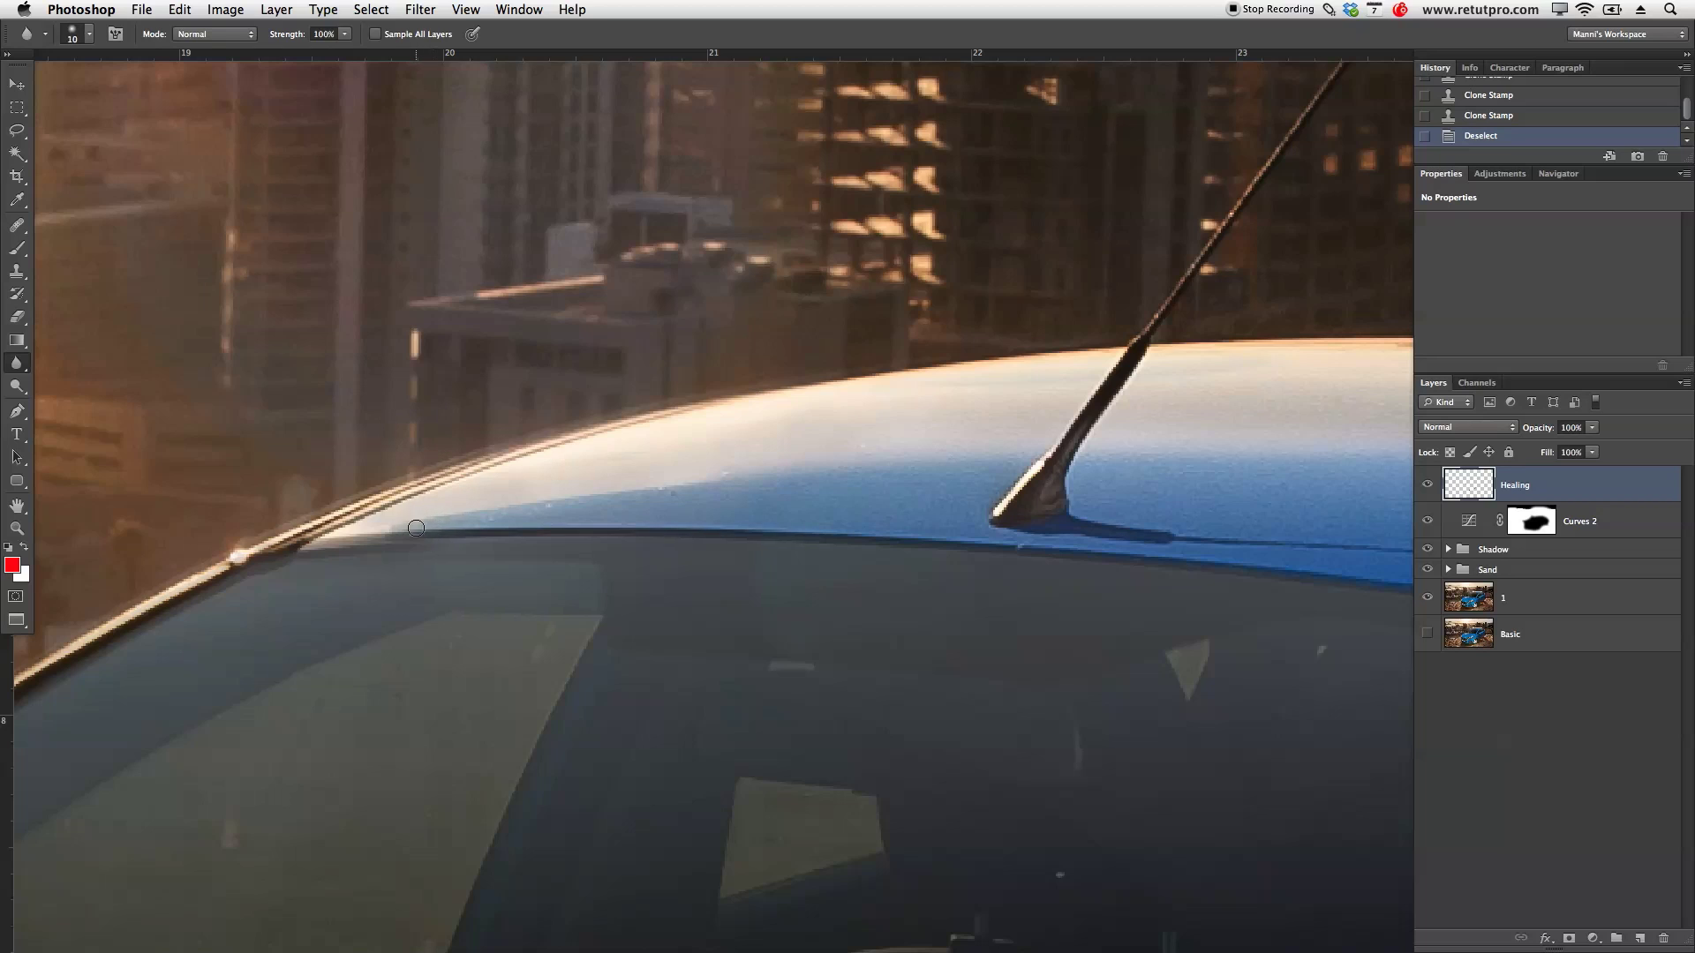
{"action": "left_click_drag", "start_coordinate": [765, 472], "coordinate": [499, 513]}
{"action": "mouse_move", "coordinate": [752, 478]}
{"action": "left_mouse_down"}
{"action": "mouse_move", "coordinate": [515, 514]}
{"action": "mouse_move", "coordinate": [755, 476]}
{"action": "left_mouse_up"}
Step: Remove the small specks on the hood above the headlight with the Healing Brush
{"action": "key", "text": "z"}
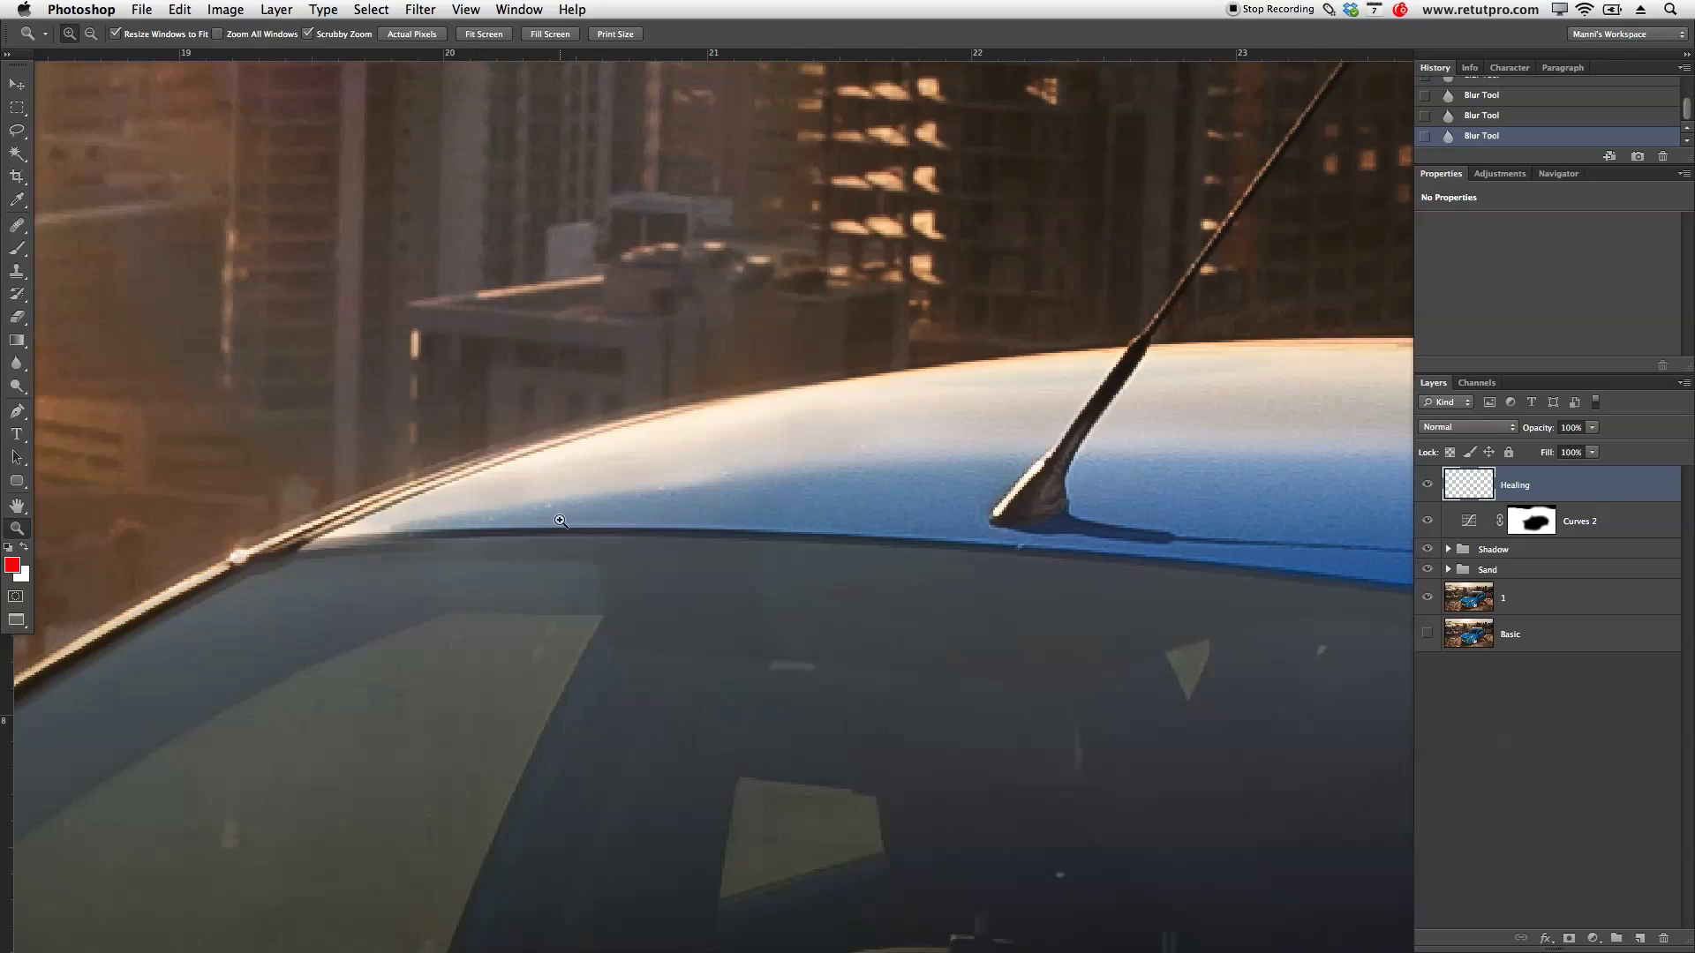
{"action": "left_click", "coordinate": [448, 531], "text": "alt"}
{"action": "left_click", "coordinate": [710, 558], "text": "alt"}
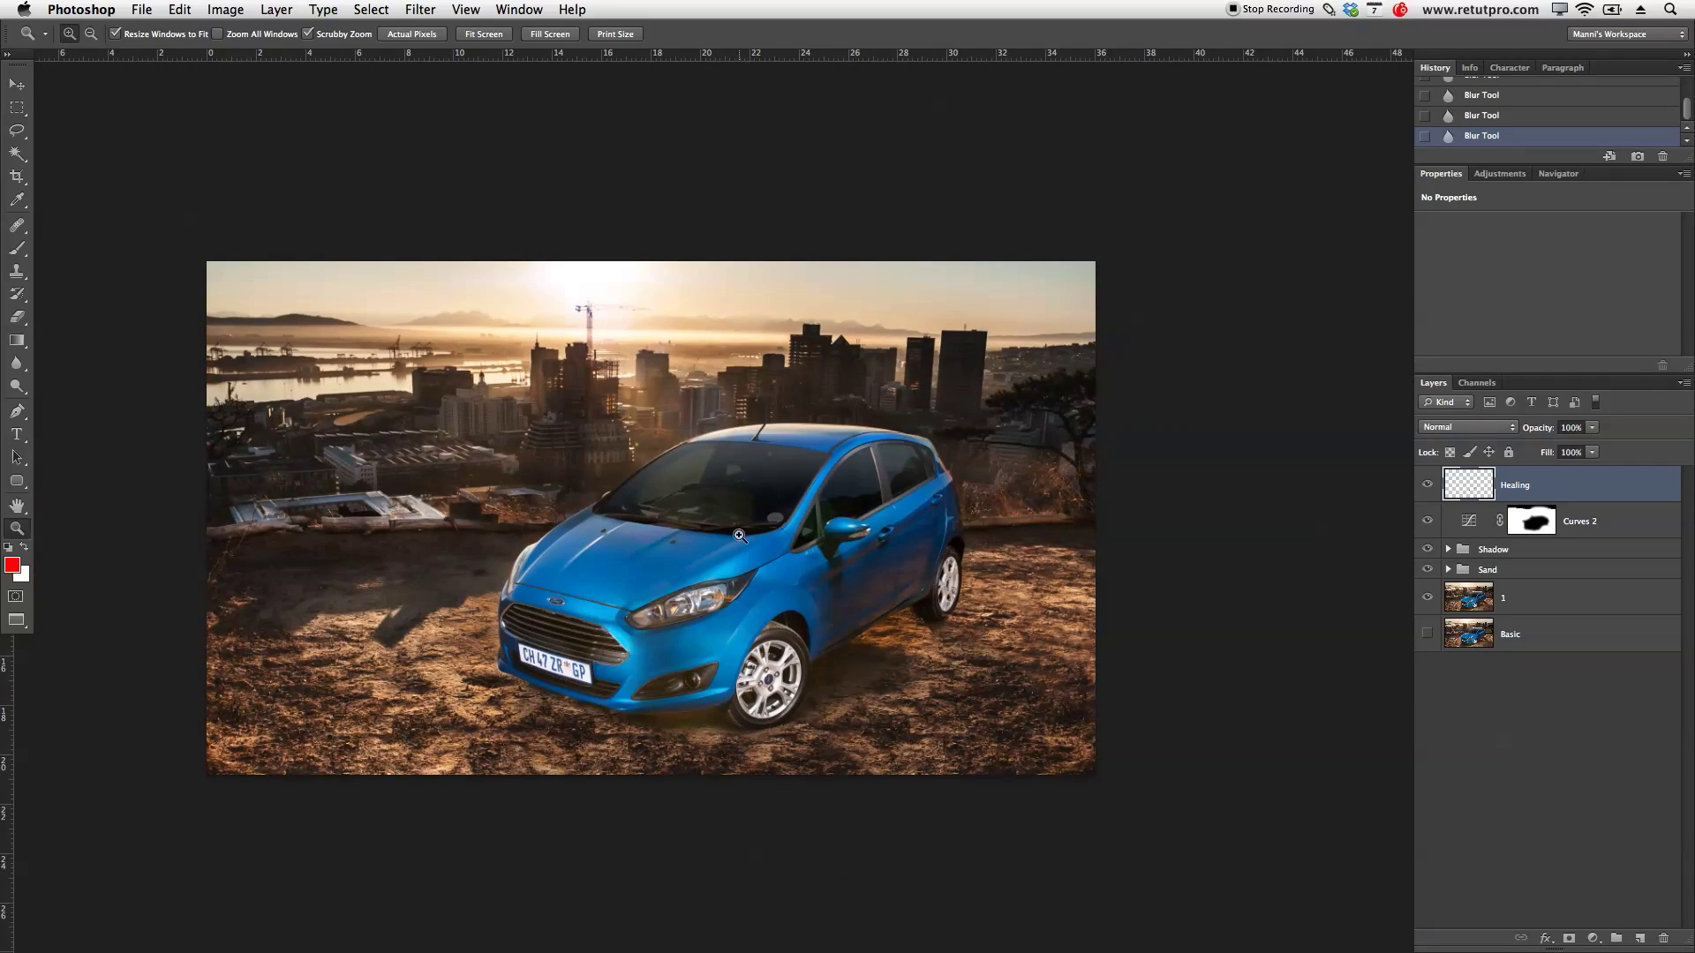
{"action": "left_click", "coordinate": [781, 590]}
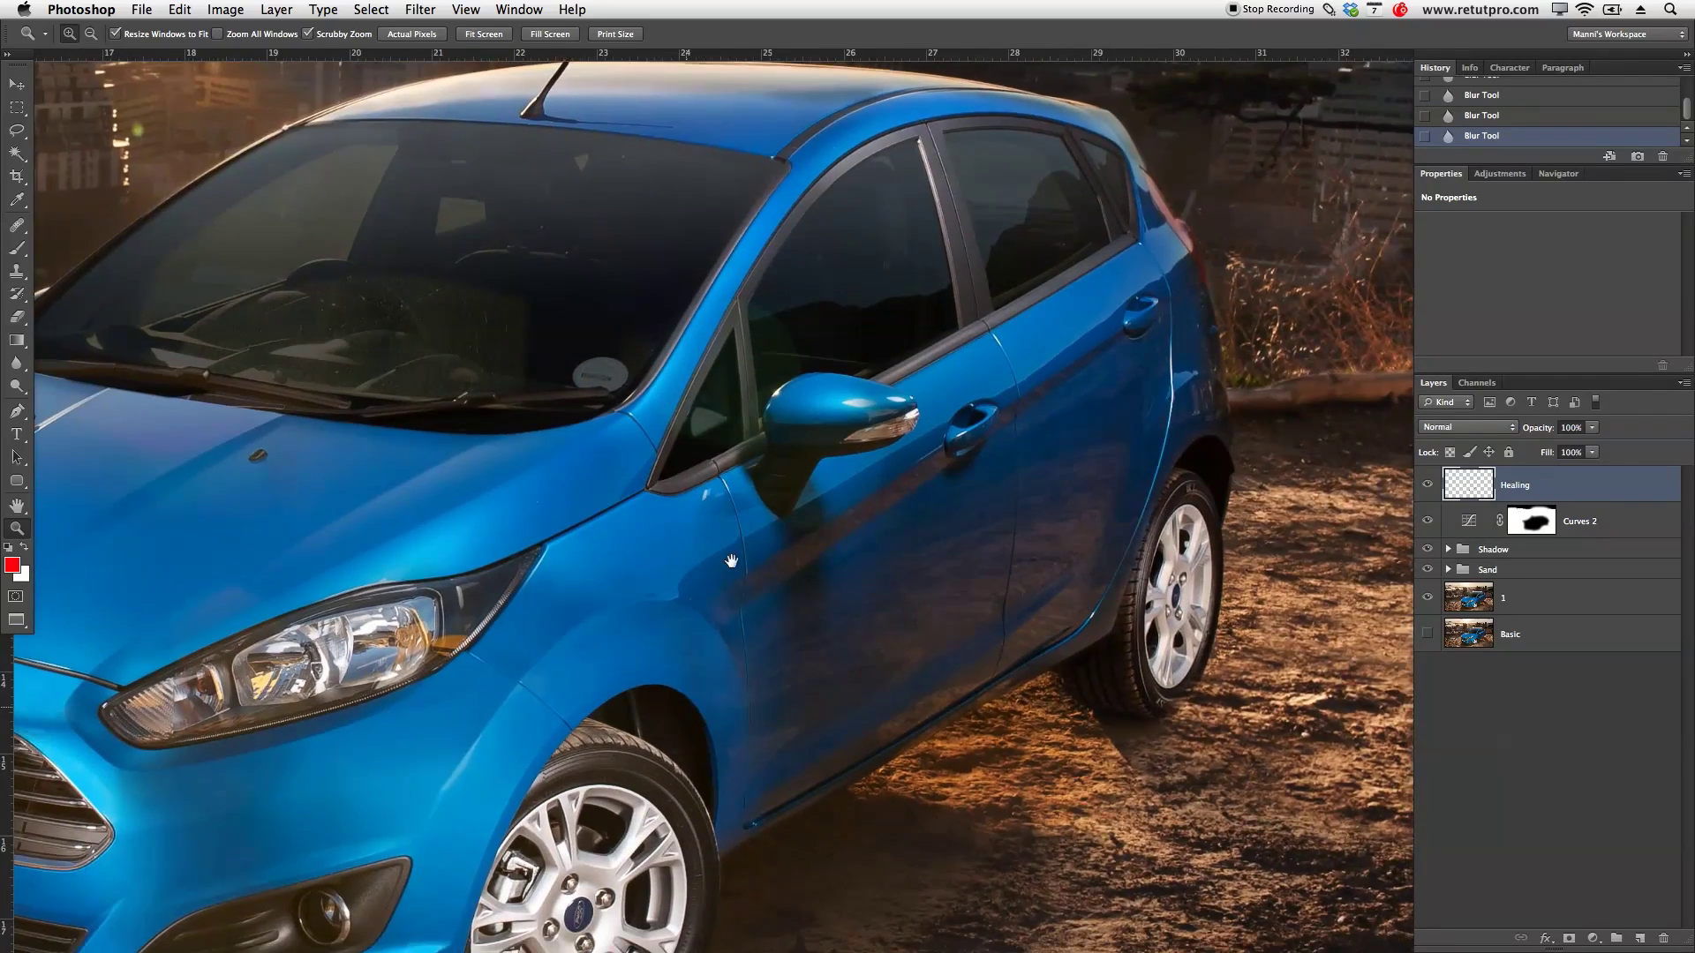
{"action": "left_click", "coordinate": [768, 585]}
{"action": "left_click", "coordinate": [720, 511]}
{"action": "left_click", "coordinate": [718, 389]}
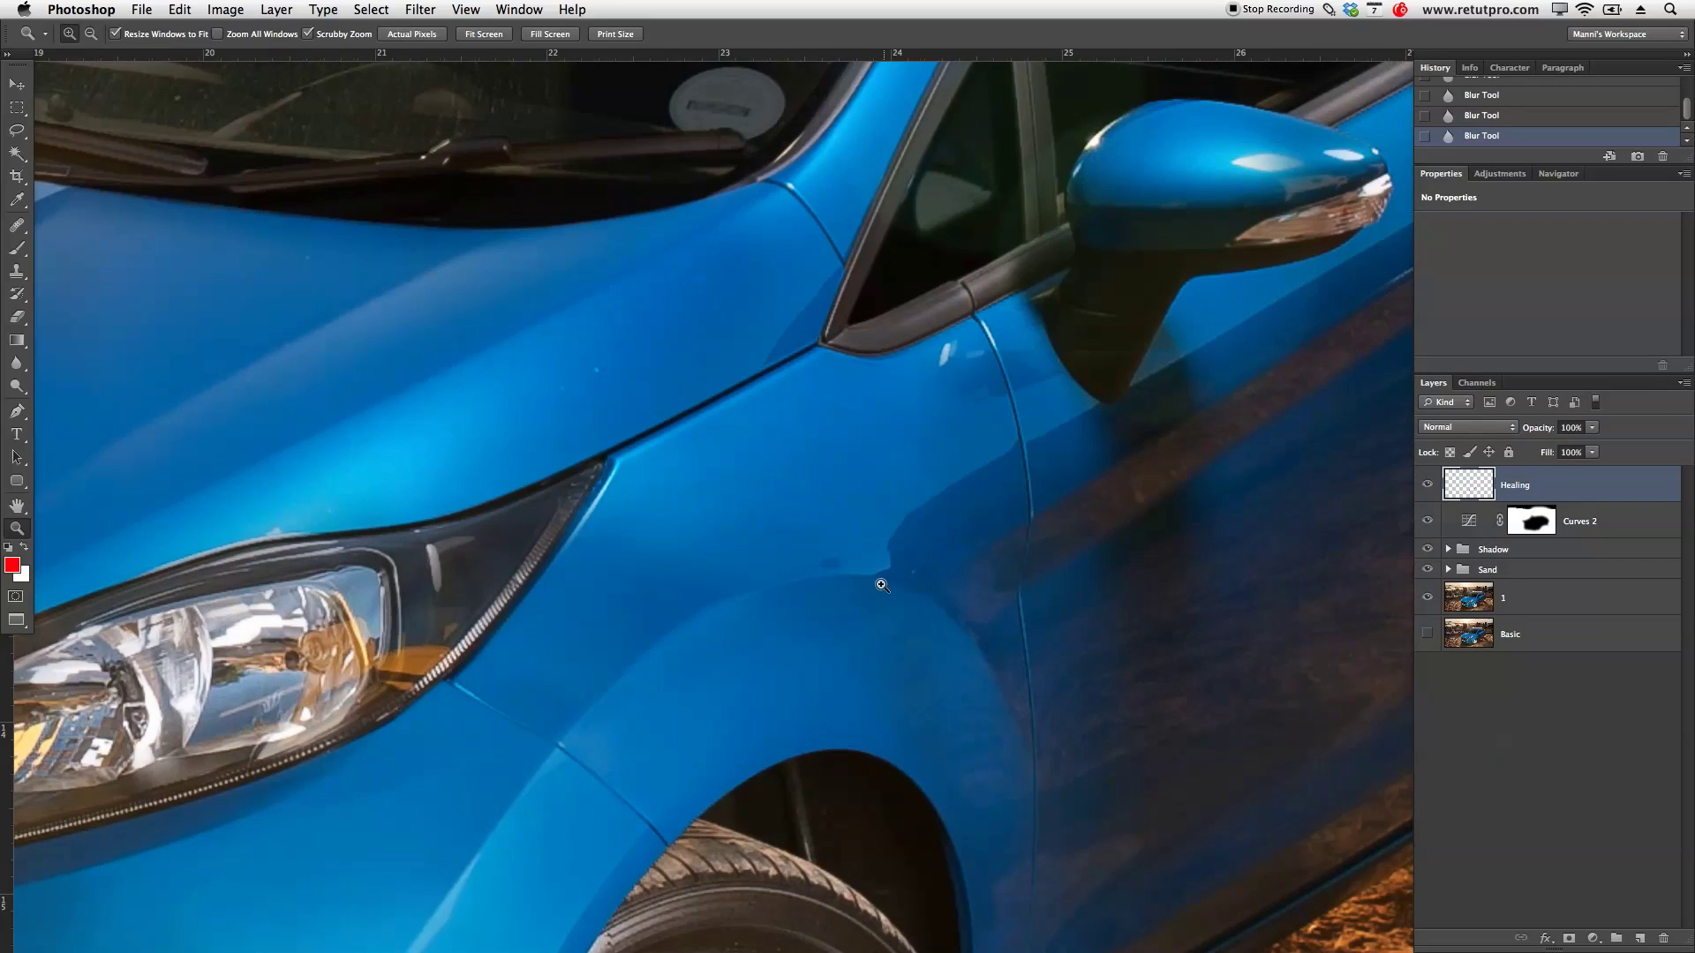
{"action": "key", "text": "j"}
{"action": "left_click", "coordinate": [561, 390]}
{"action": "left_click", "coordinate": [593, 373]}
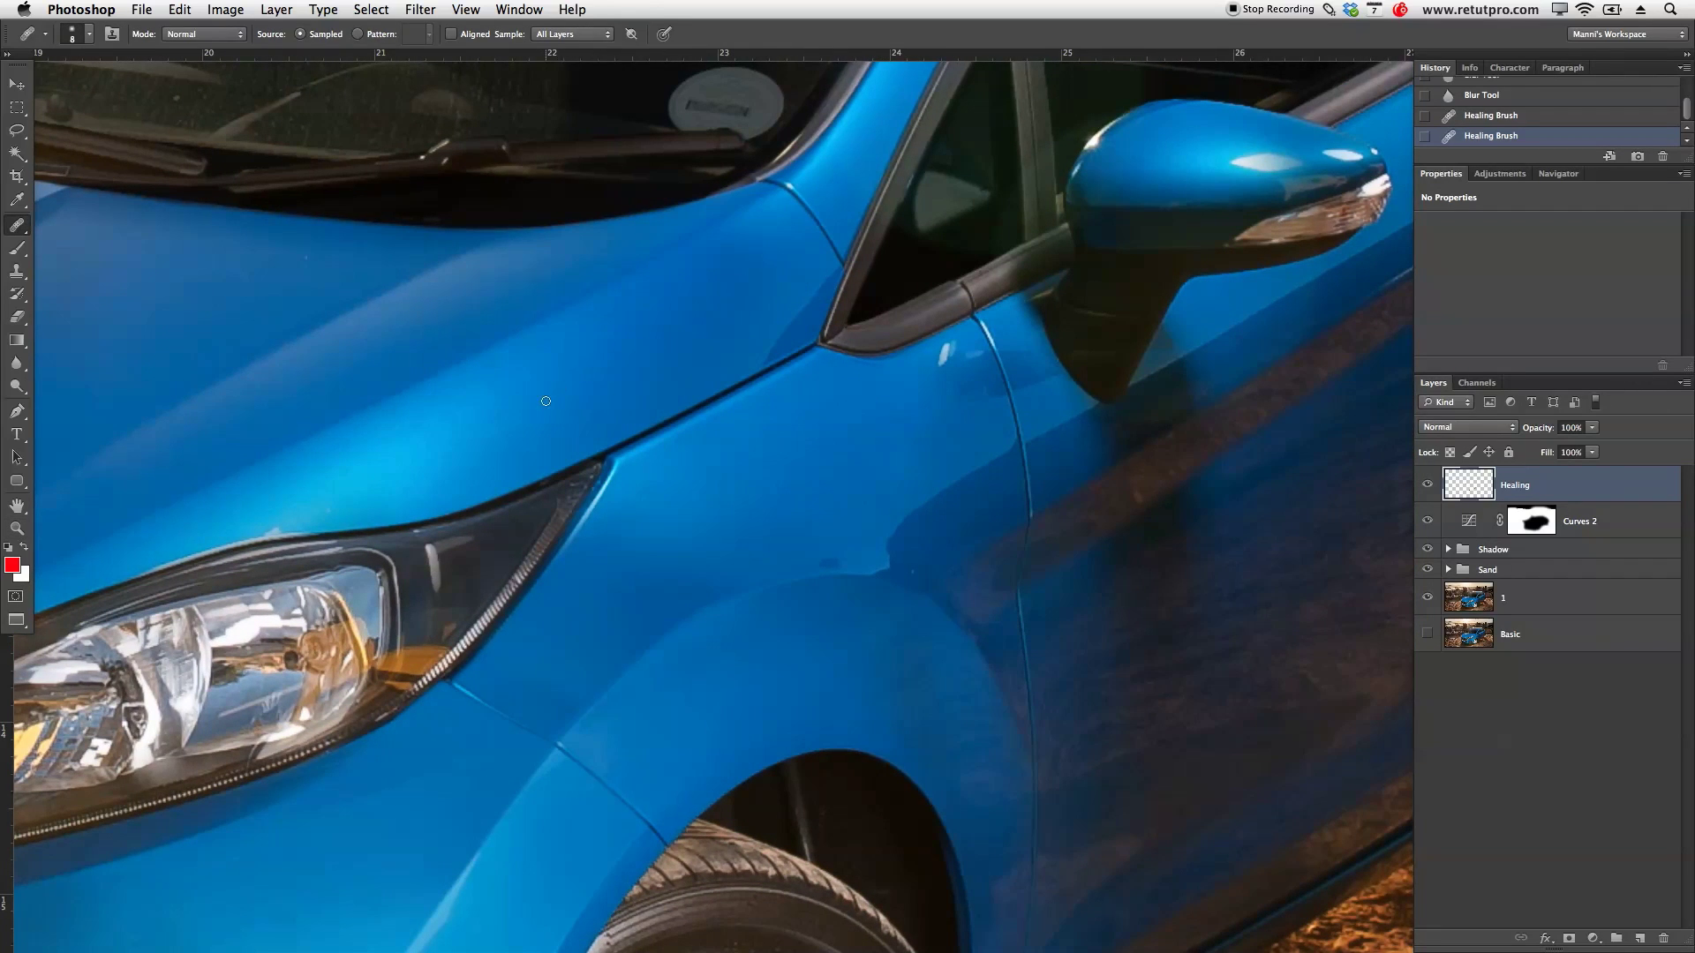
{"action": "left_click", "coordinate": [394, 277]}
Step: Trace a closed Pen path around the bright blemish on the hood edge above the headlight and convert it to a selection
{"action": "key", "text": "z"}
{"action": "mouse_move", "coordinate": [313, 547]}
{"action": "left_mouse_down"}
{"action": "mouse_move", "coordinate": [557, 526]}
{"action": "mouse_move", "coordinate": [461, 472]}
{"action": "left_mouse_up"}
{"action": "key", "text": "p"}
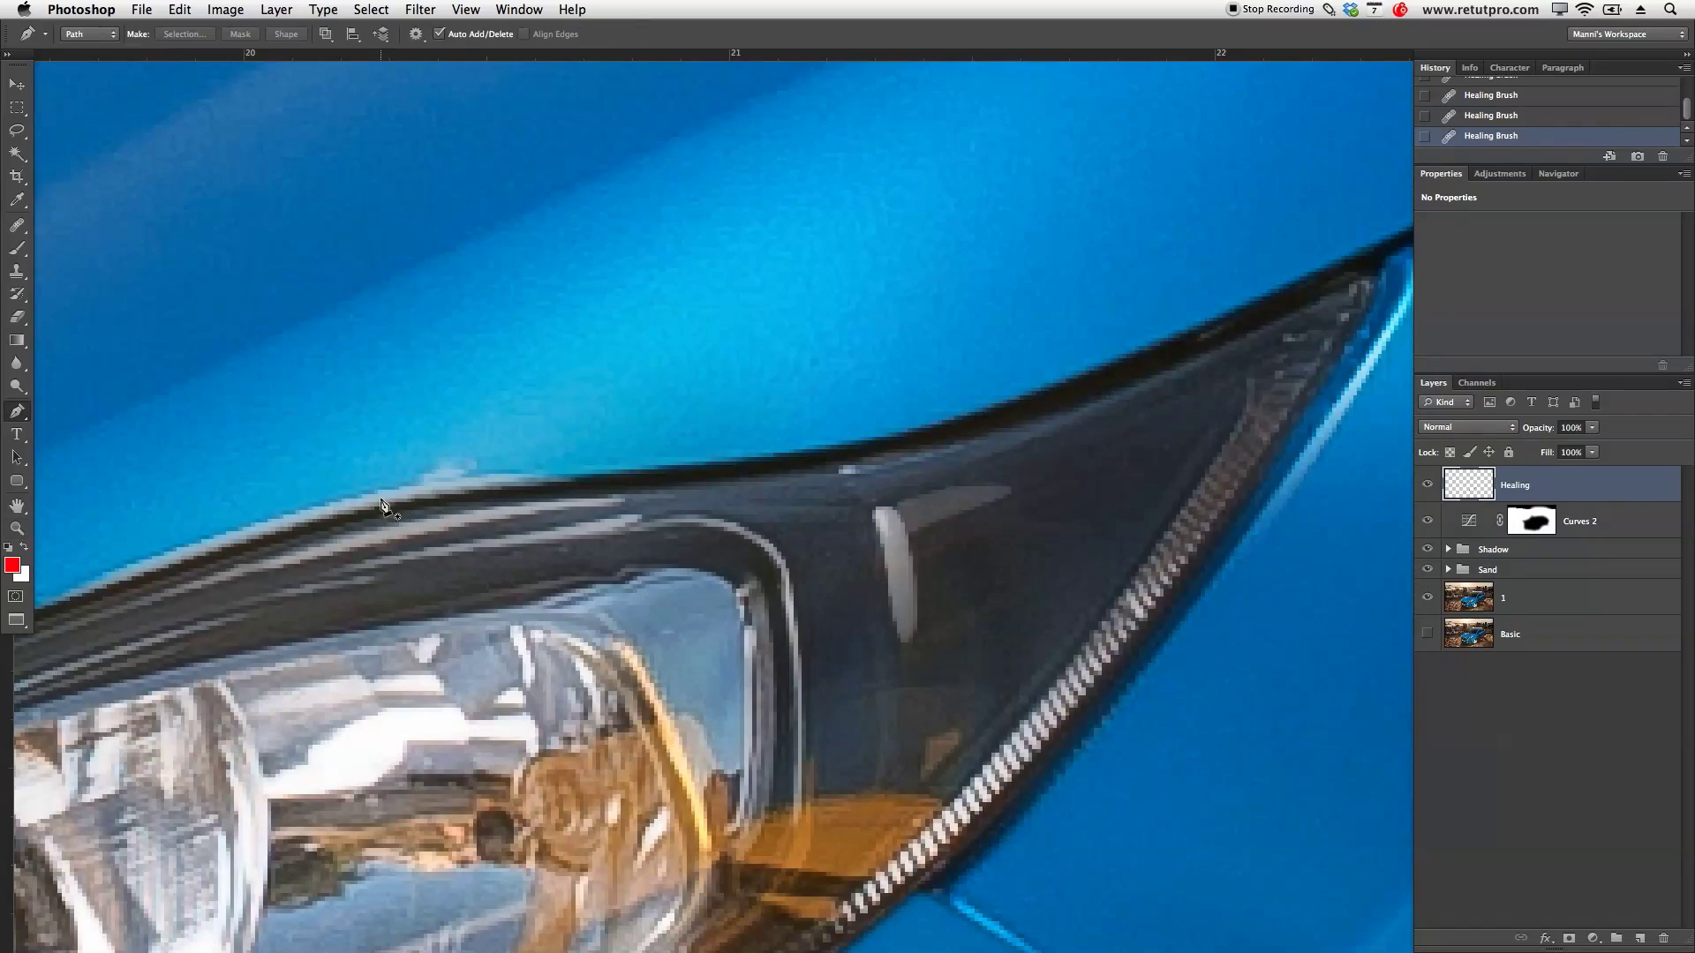
{"action": "left_click", "coordinate": [371, 492]}
{"action": "left_click_drag", "start_coordinate": [549, 466], "coordinate": [552, 466]}
{"action": "left_click", "coordinate": [552, 435]}
{"action": "left_click", "coordinate": [455, 392]}
{"action": "left_click", "coordinate": [370, 493]}
{"action": "right_click", "coordinate": [408, 459]}
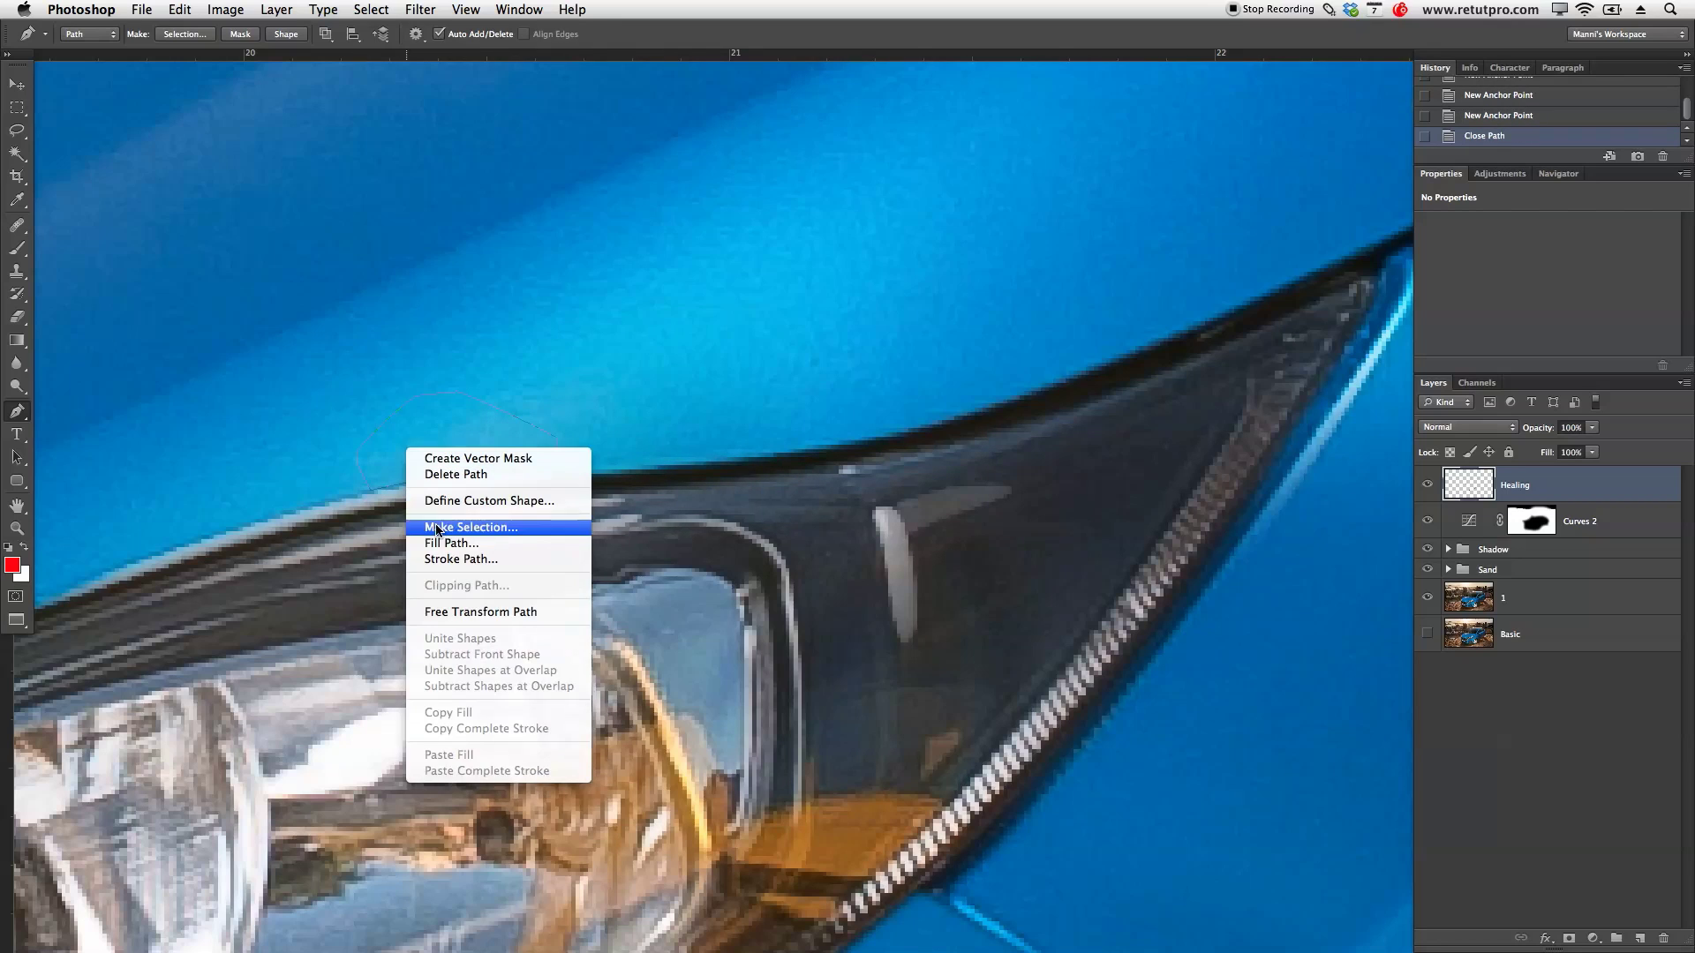
{"action": "left_click", "coordinate": [437, 527]}
{"action": "key", "text": "Return"}
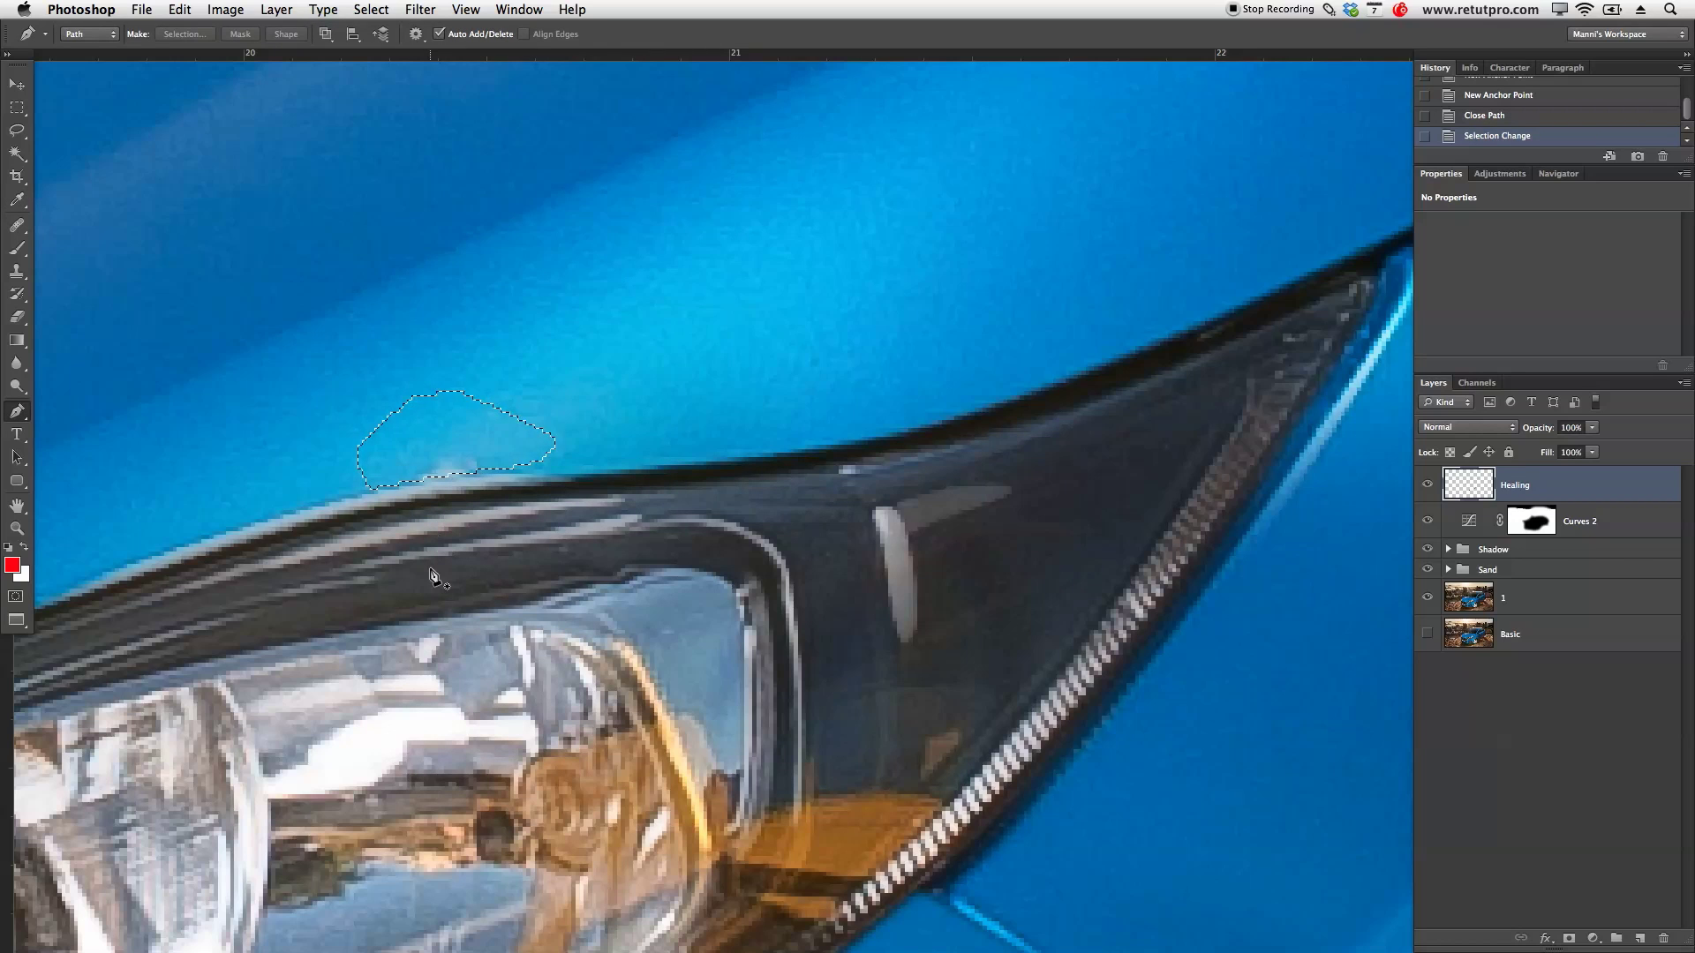
Step: Heal the bright blemish inside the selection with sampled hood paint, and deselect
{"action": "key", "text": "j"}
{"action": "left_click", "coordinate": [432, 424], "text": "alt"}
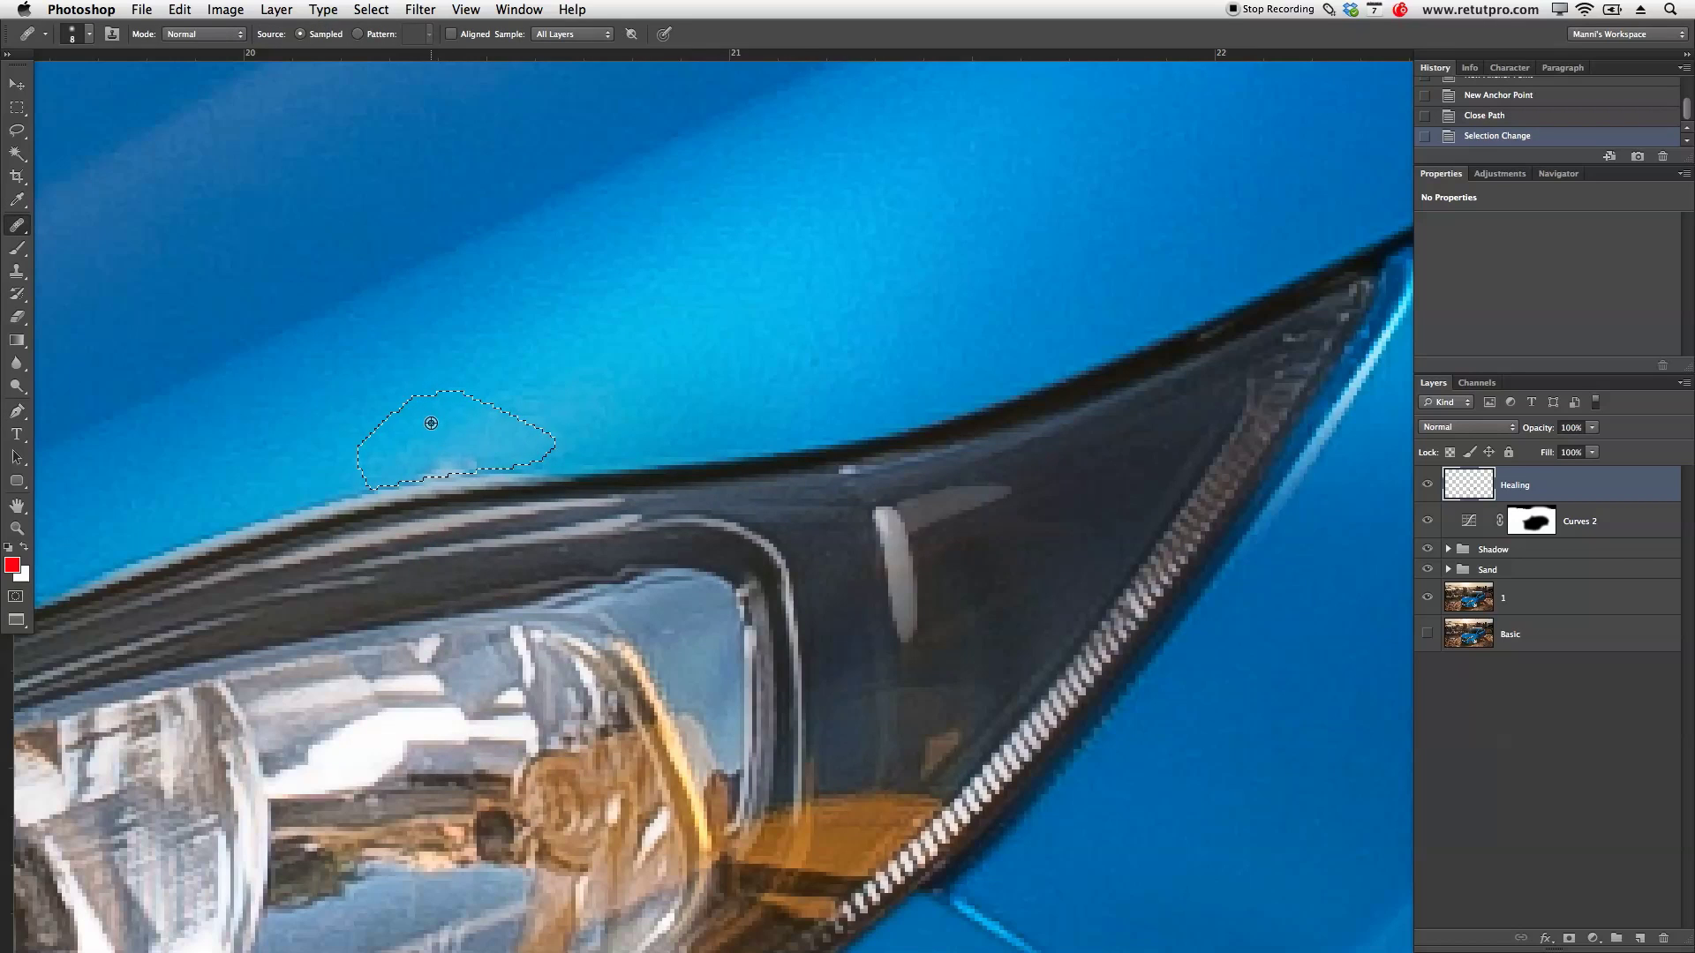
{"action": "mouse_move", "coordinate": [419, 457]}
{"action": "left_mouse_down"}
{"action": "mouse_move", "coordinate": [516, 449]}
{"action": "mouse_move", "coordinate": [477, 439]}
{"action": "mouse_move", "coordinate": [429, 481]}
{"action": "left_mouse_up"}
{"action": "key", "text": "ctrl+d"}
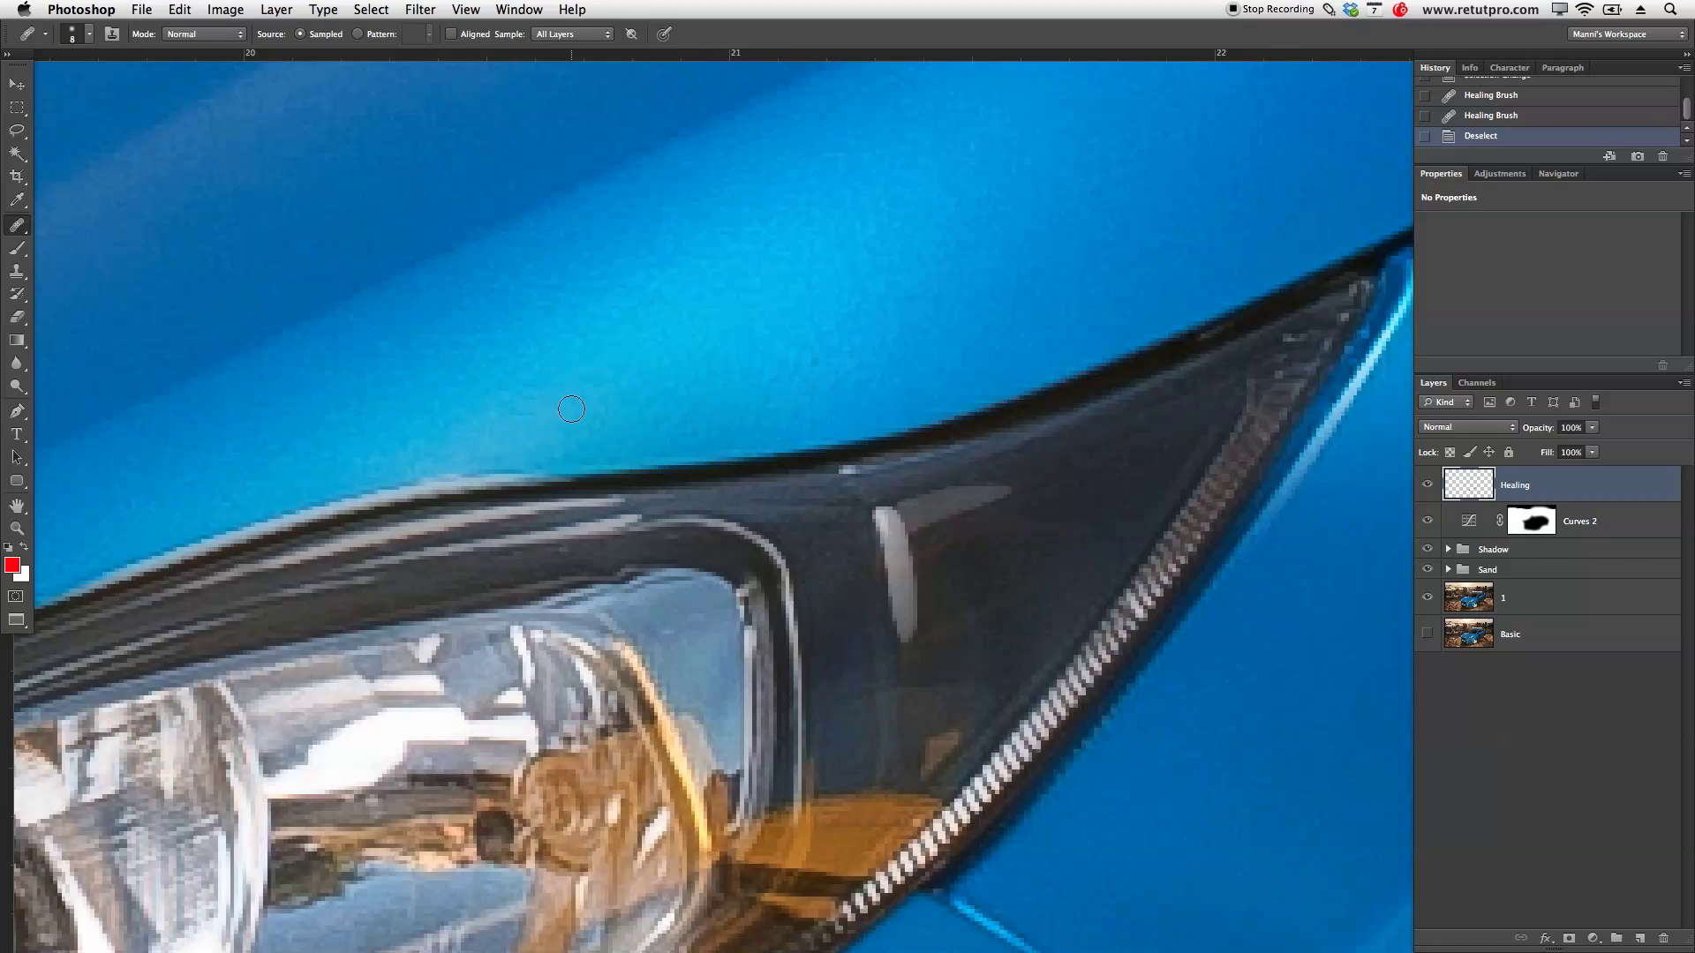
Step: Remove the white reflection and the surrounding faint patches on the front fender below the window corner with the Healing Brush
{"action": "left_click_drag", "start_coordinate": [971, 415], "coordinate": [683, 572]}
{"action": "key", "text": "z"}
{"action": "left_click_drag", "start_coordinate": [1108, 527], "coordinate": [1053, 560]}
{"action": "key", "text": "j"}
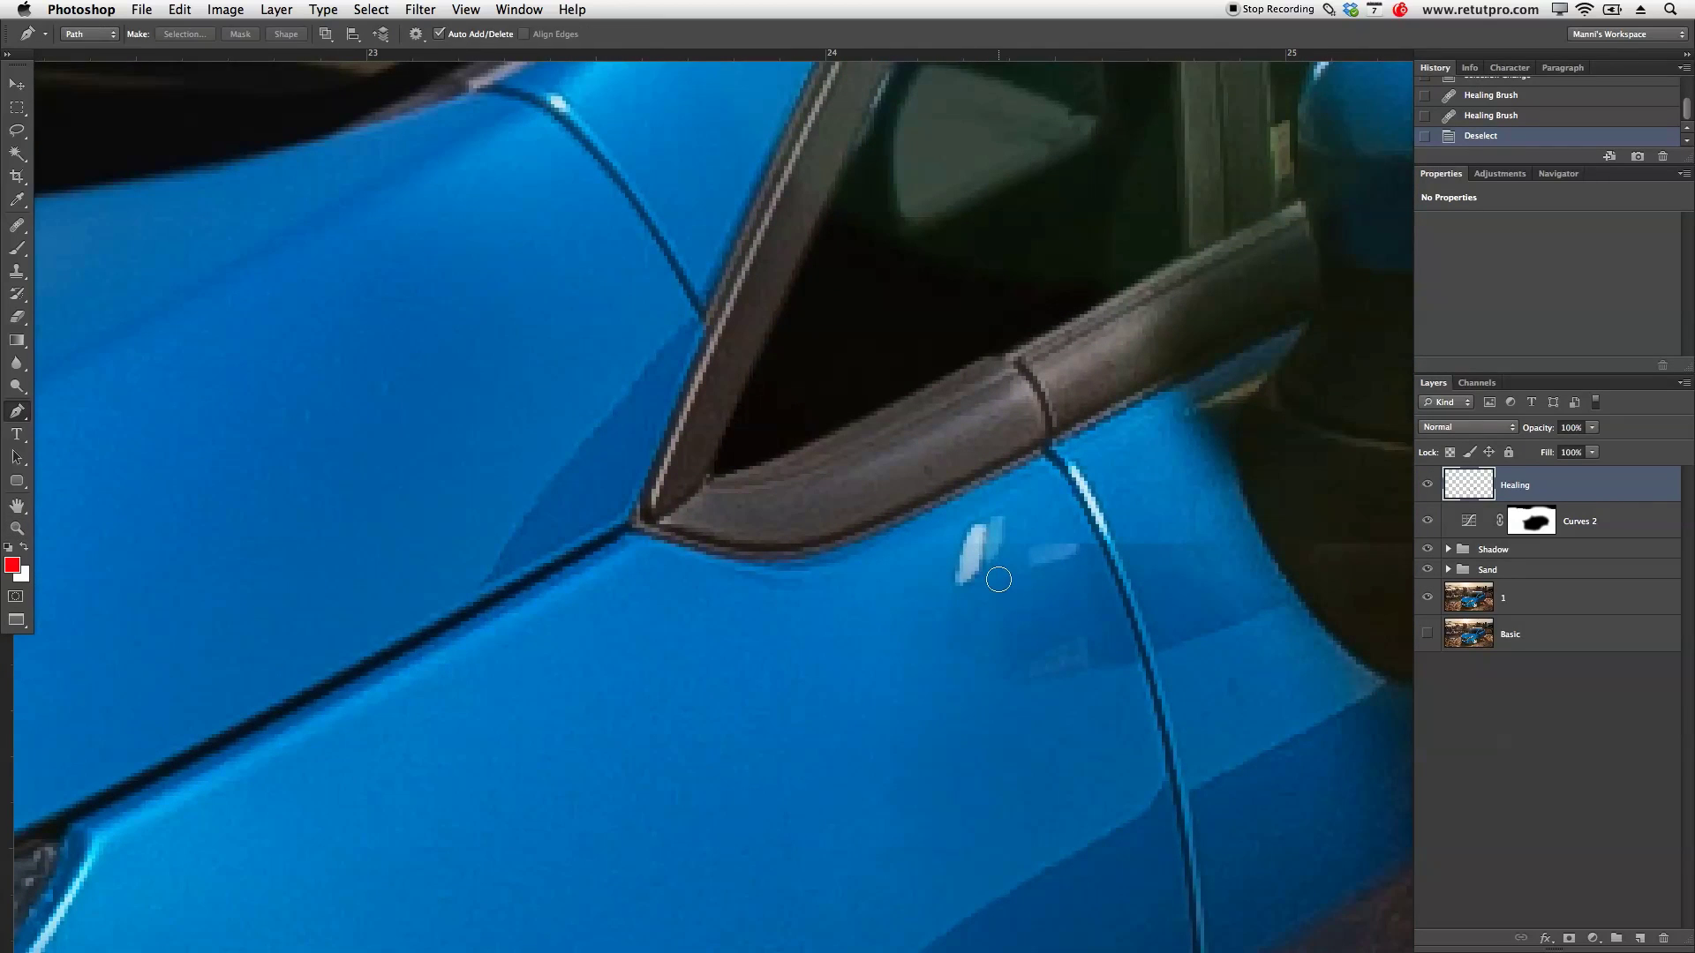
{"action": "left_click", "coordinate": [887, 604], "text": "alt"}
{"action": "mouse_move", "coordinate": [971, 571]}
{"action": "left_mouse_down"}
{"action": "mouse_move", "coordinate": [989, 559]}
{"action": "mouse_move", "coordinate": [963, 537]}
{"action": "mouse_move", "coordinate": [996, 529]}
{"action": "mouse_move", "coordinate": [972, 567]}
{"action": "left_mouse_up"}
{"action": "left_click", "coordinate": [994, 554]}
{"action": "left_click_drag", "start_coordinate": [955, 652], "coordinate": [995, 678]}
{"action": "left_click", "coordinate": [965, 645], "text": "alt"}
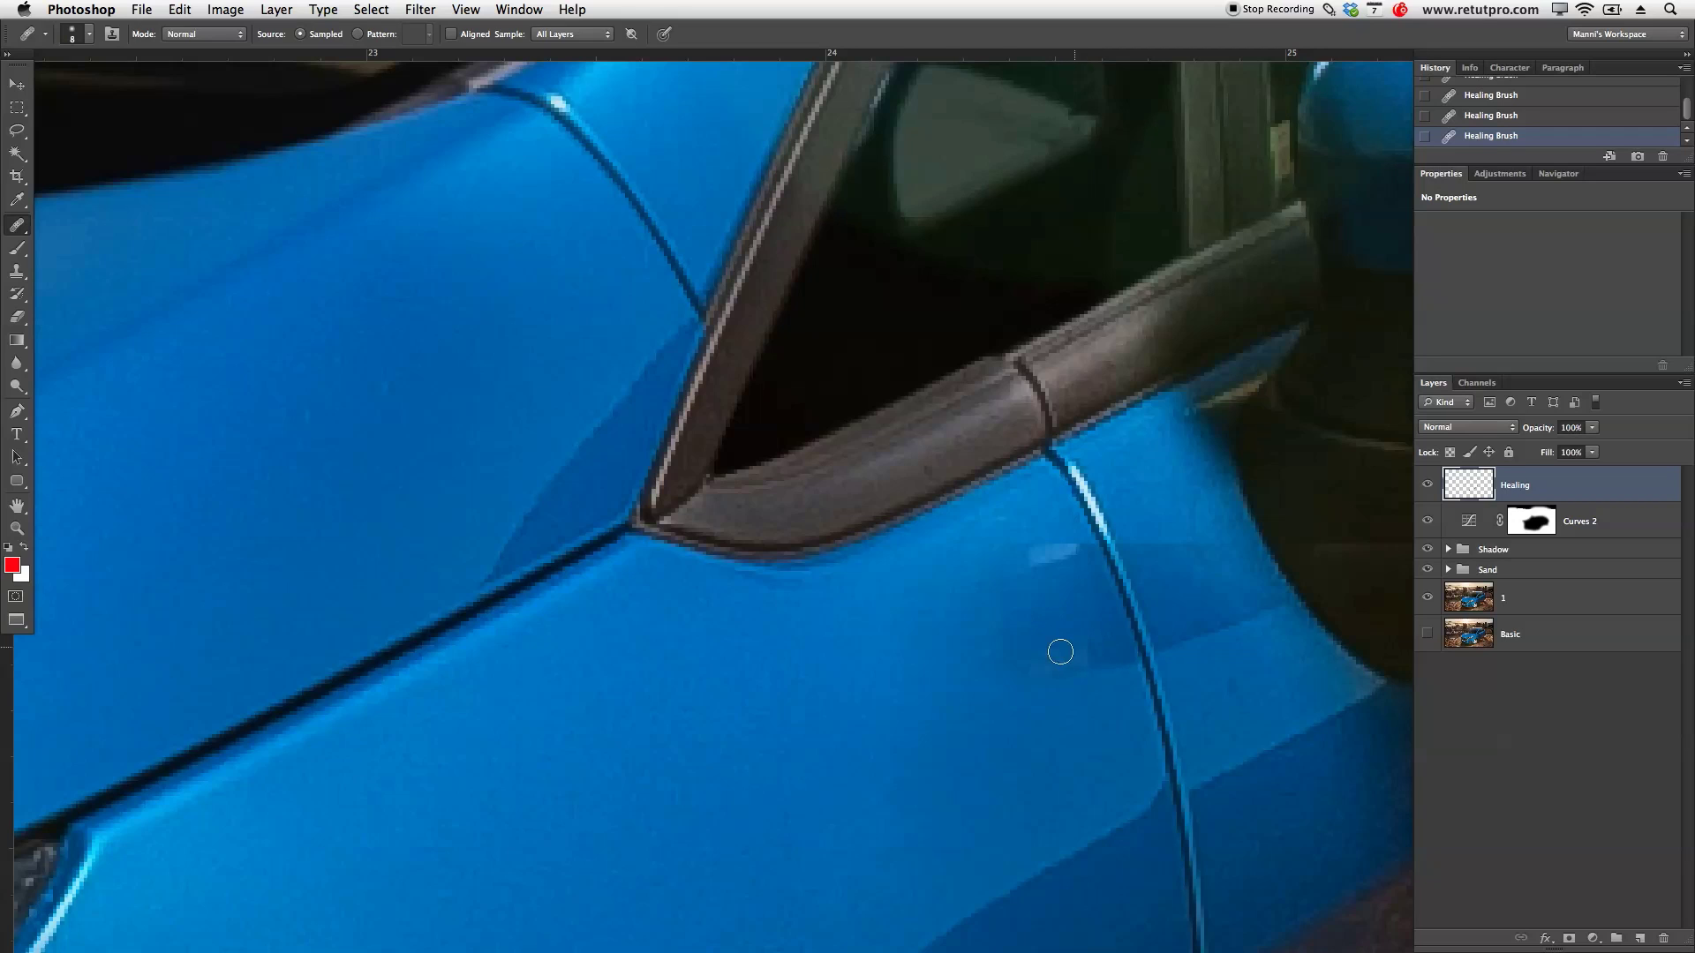
{"action": "left_click", "coordinate": [1071, 558], "text": "alt"}
{"action": "mouse_move", "coordinate": [1071, 551]}
{"action": "left_mouse_down"}
{"action": "mouse_move", "coordinate": [1044, 548]}
{"action": "mouse_move", "coordinate": [1052, 573]}
{"action": "left_mouse_up"}
Step: Remove the small dark spot and specks just above the front wheel arch with the Healing Brush
{"action": "key", "text": "z"}
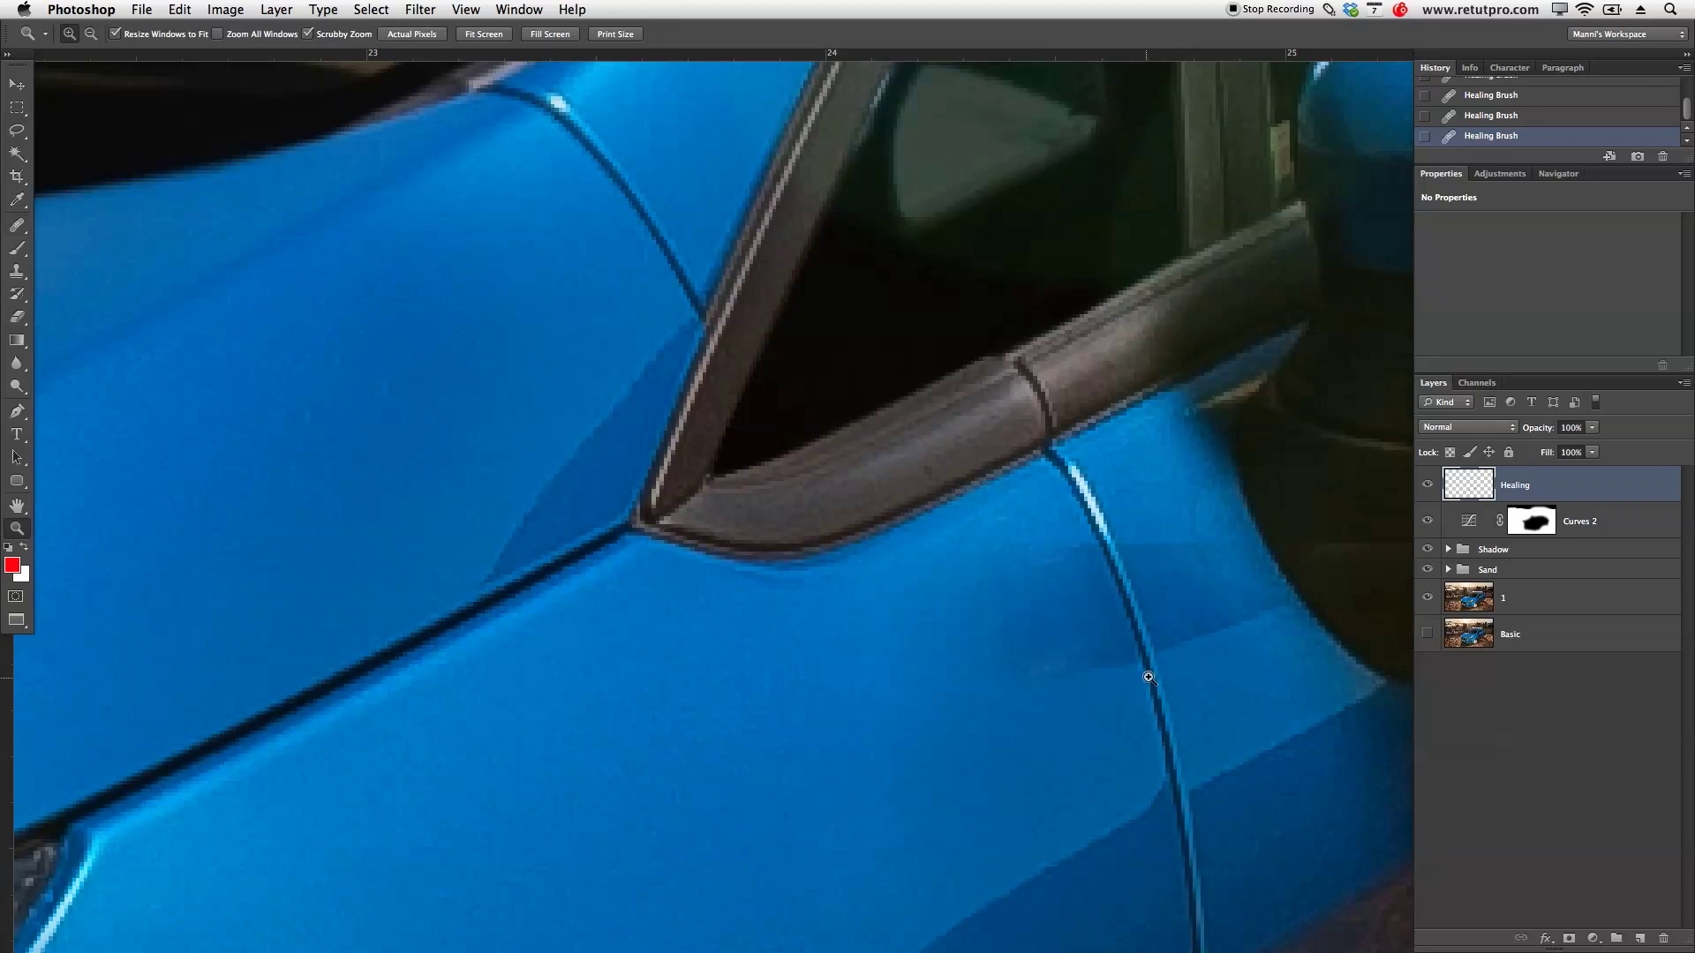
{"action": "left_click_drag", "start_coordinate": [1104, 691], "coordinate": [1053, 696]}
{"action": "scroll", "coordinate": [1053, 695], "scroll_direction": "right", "scroll_amount": 10}
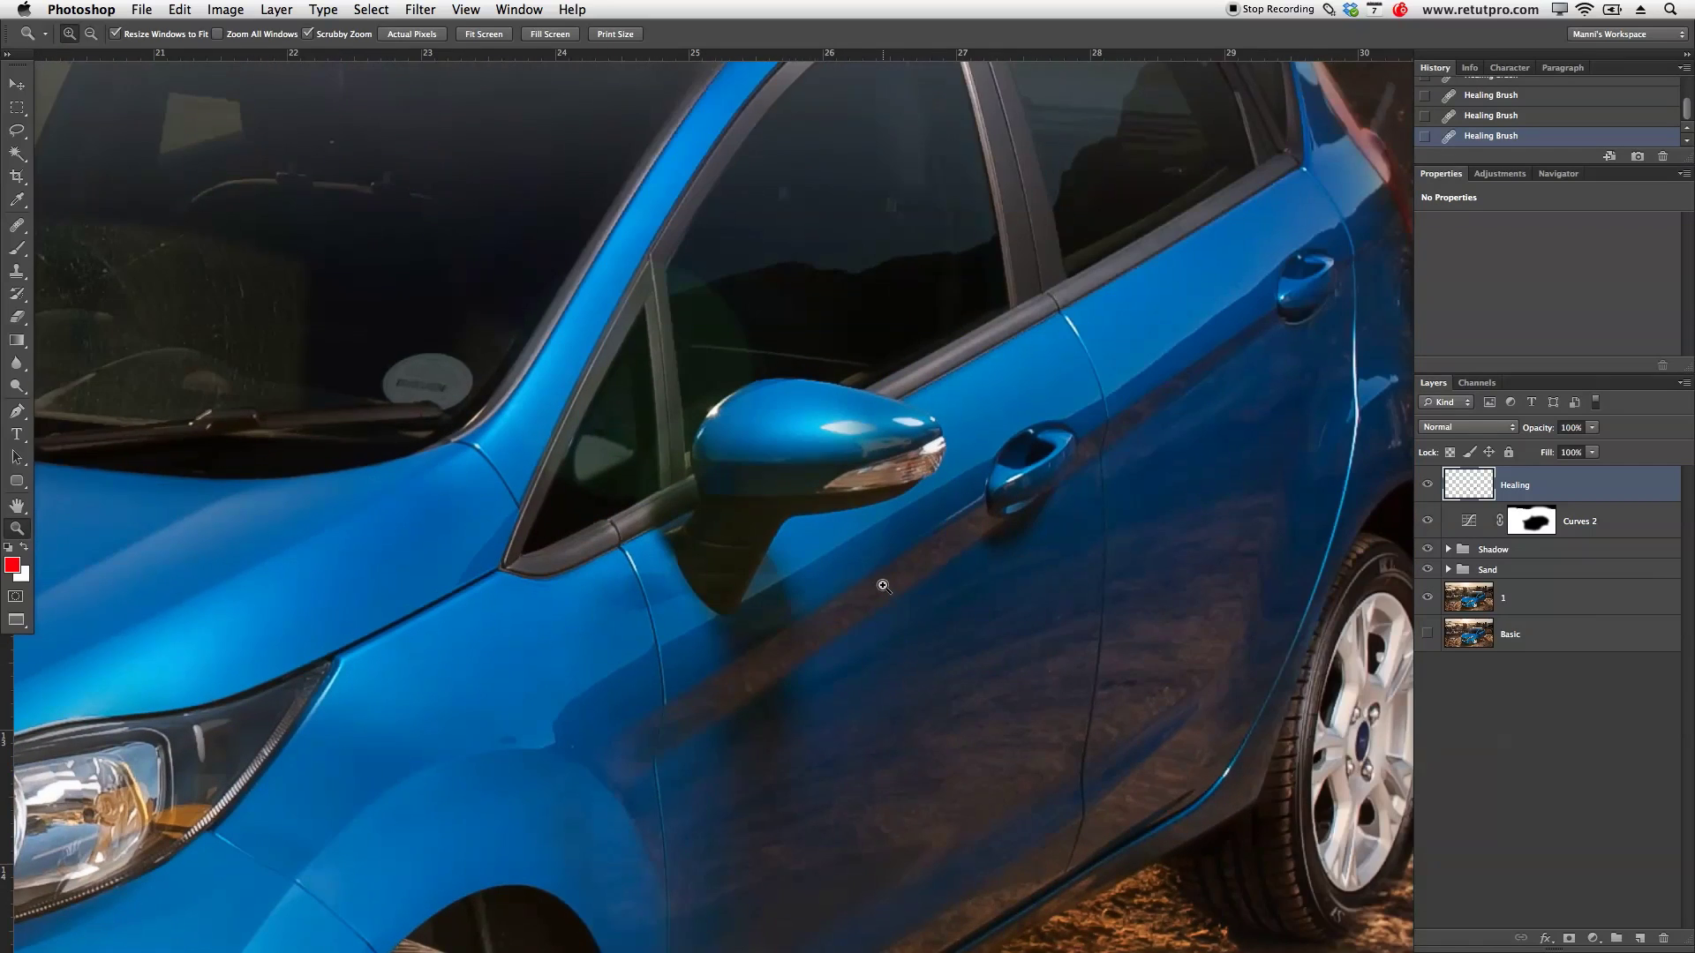
{"action": "scroll", "coordinate": [625, 601], "scroll_direction": "down", "scroll_amount": 3}
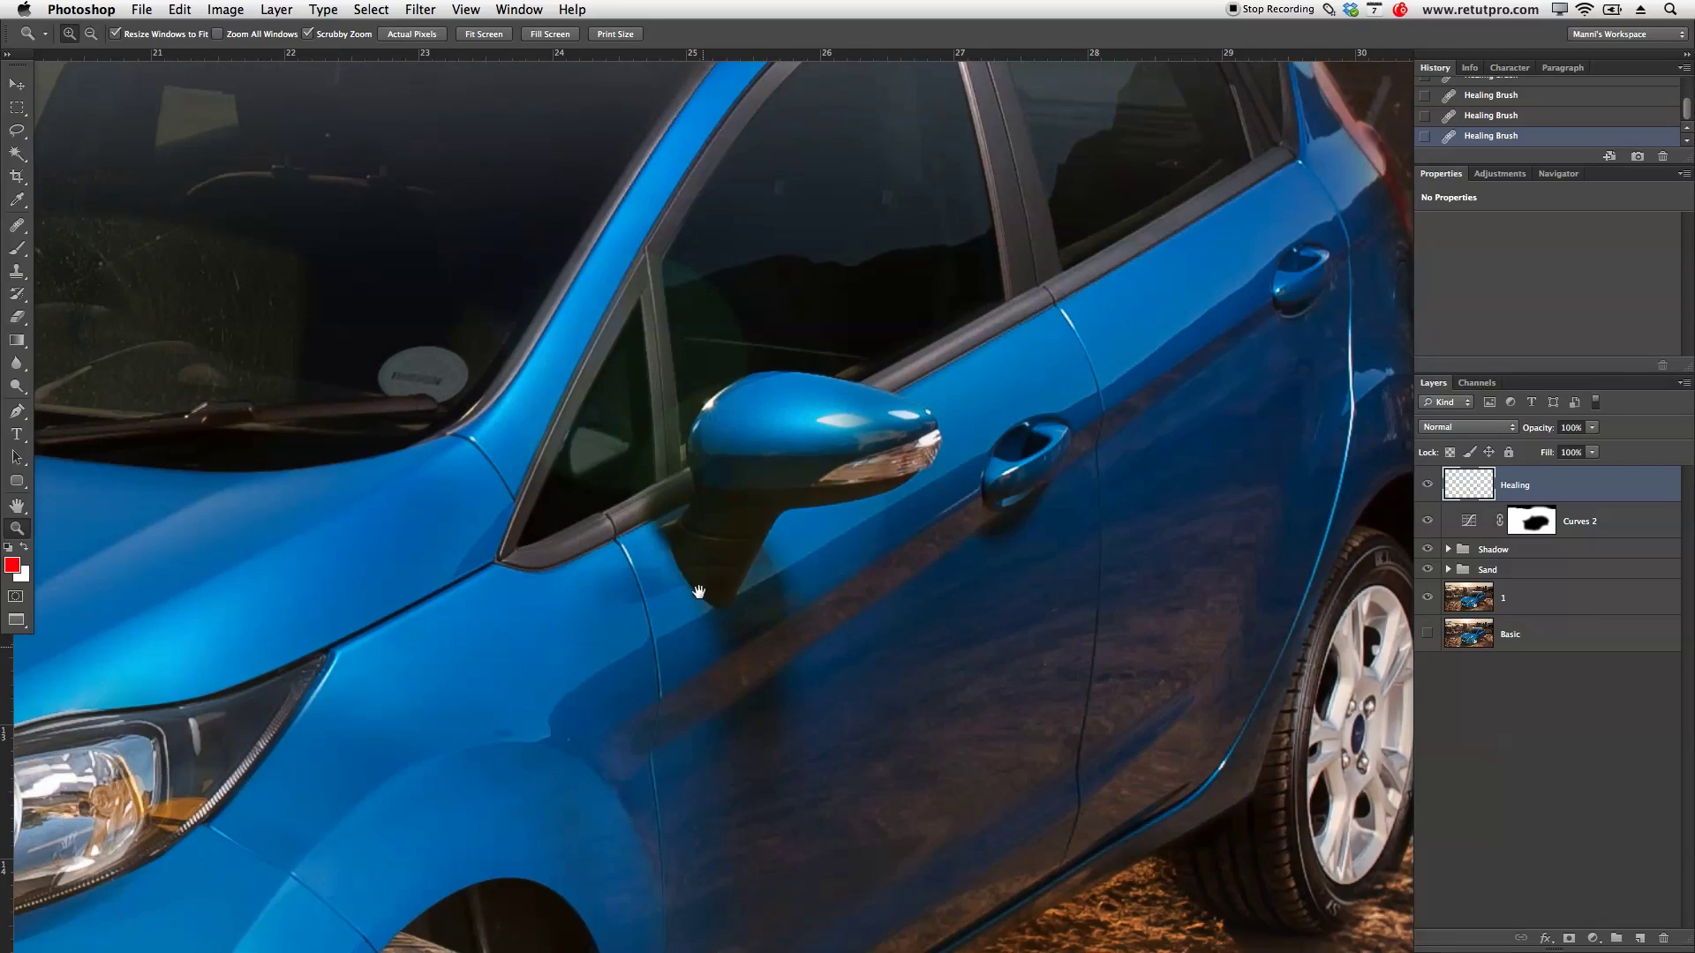
{"action": "left_click", "coordinate": [549, 702]}
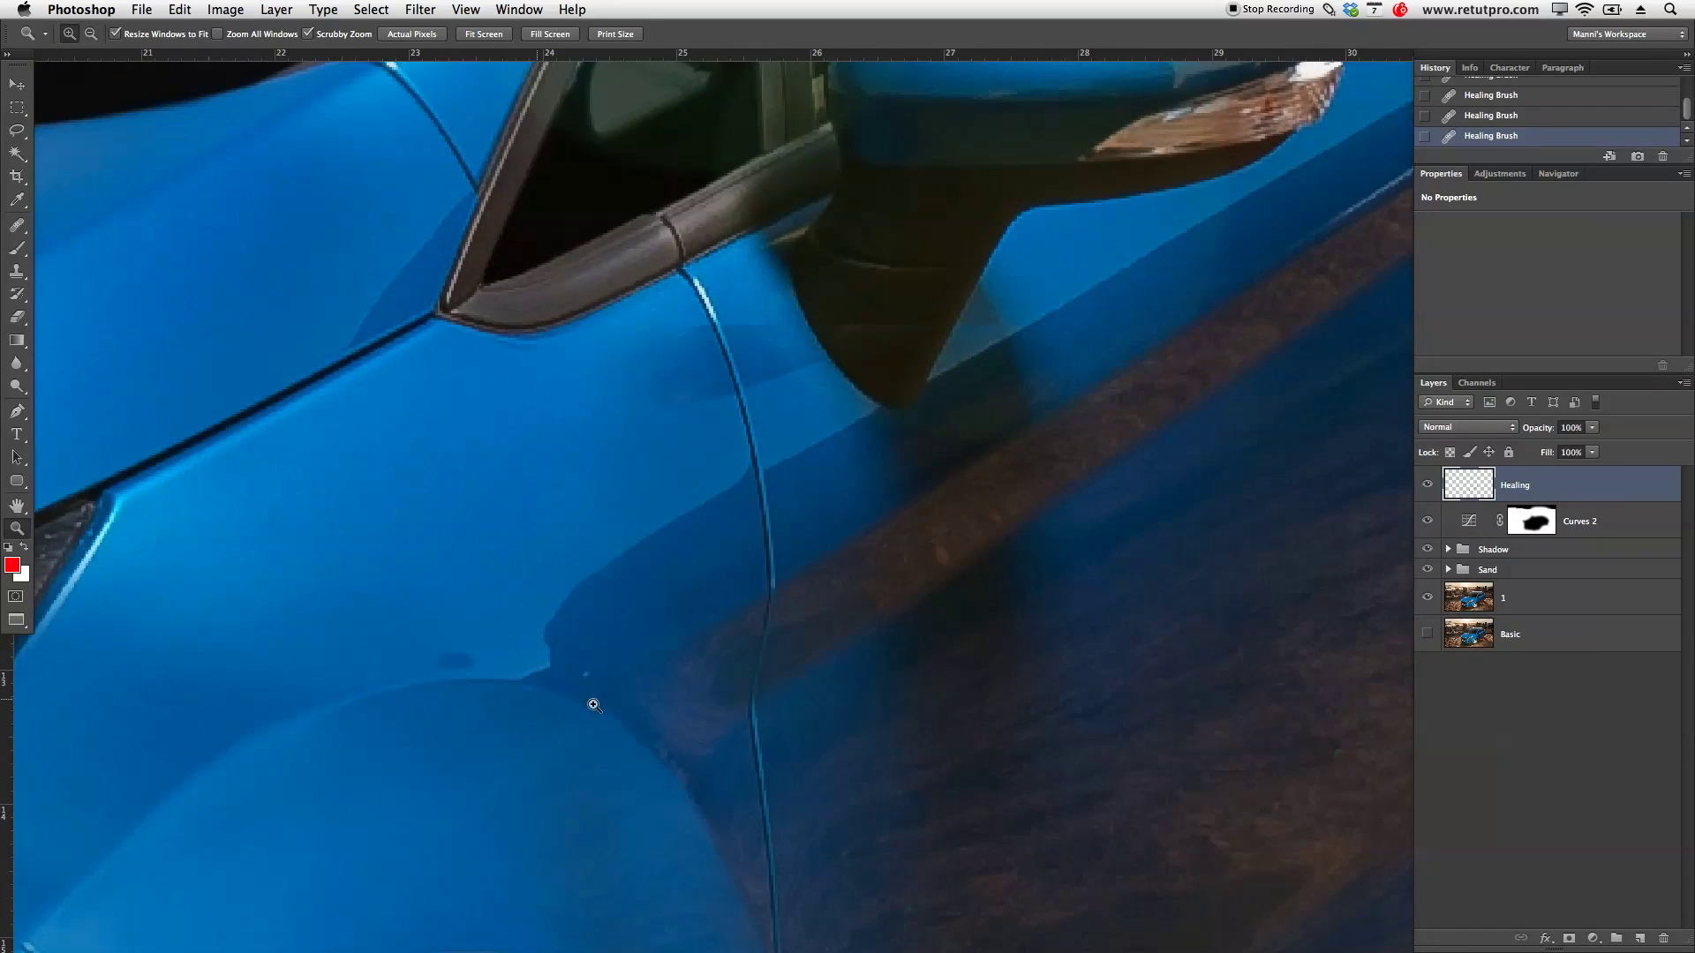
{"action": "key", "text": "j"}
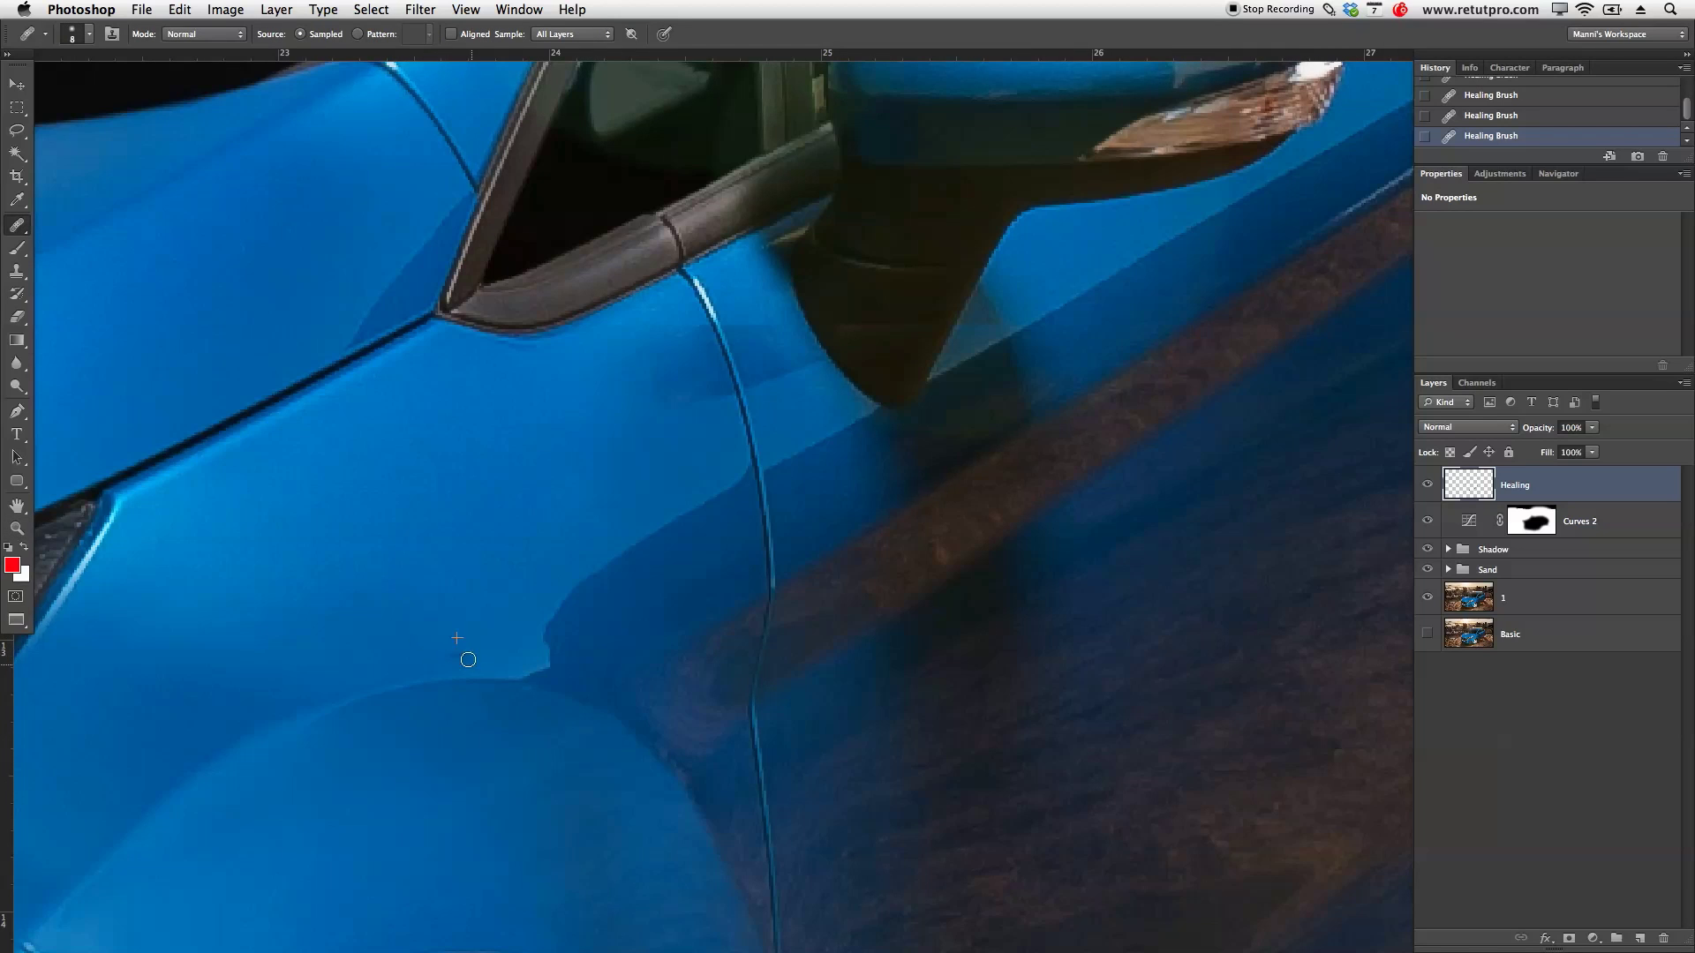
Step: Inspect the doors, side windows, roof, rear end and front wheel area for remaining blemishes
{"action": "scroll", "coordinate": [827, 562], "scroll_direction": "right", "scroll_amount": 10}
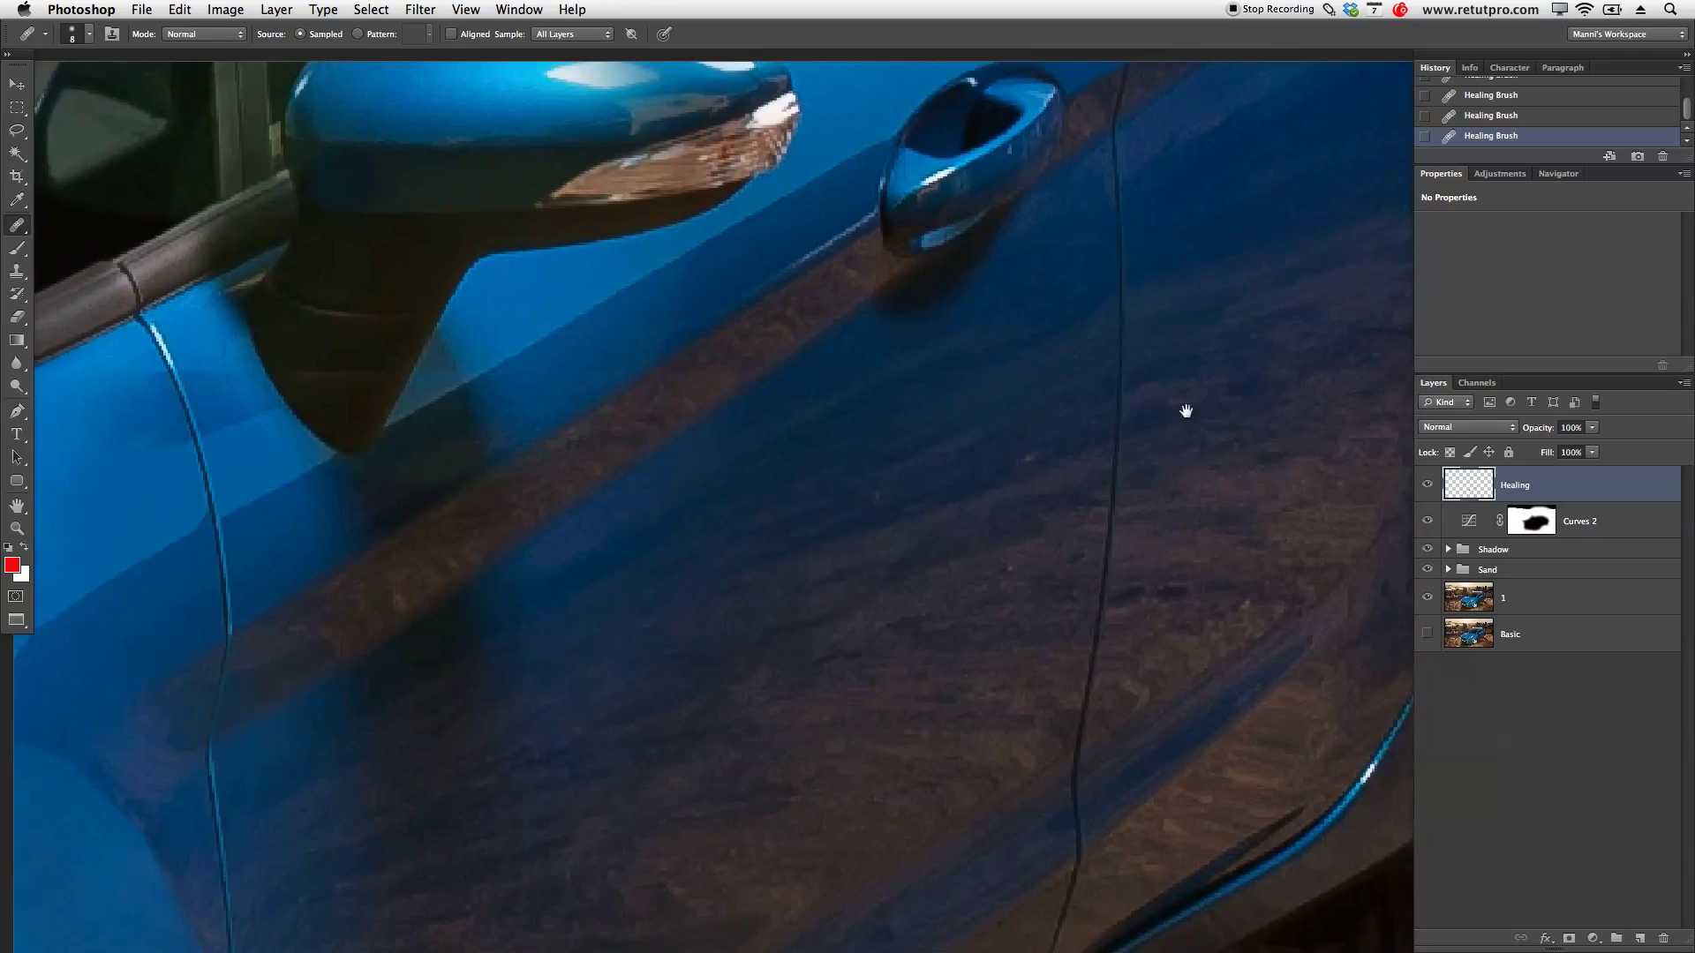
{"action": "key", "text": "z"}
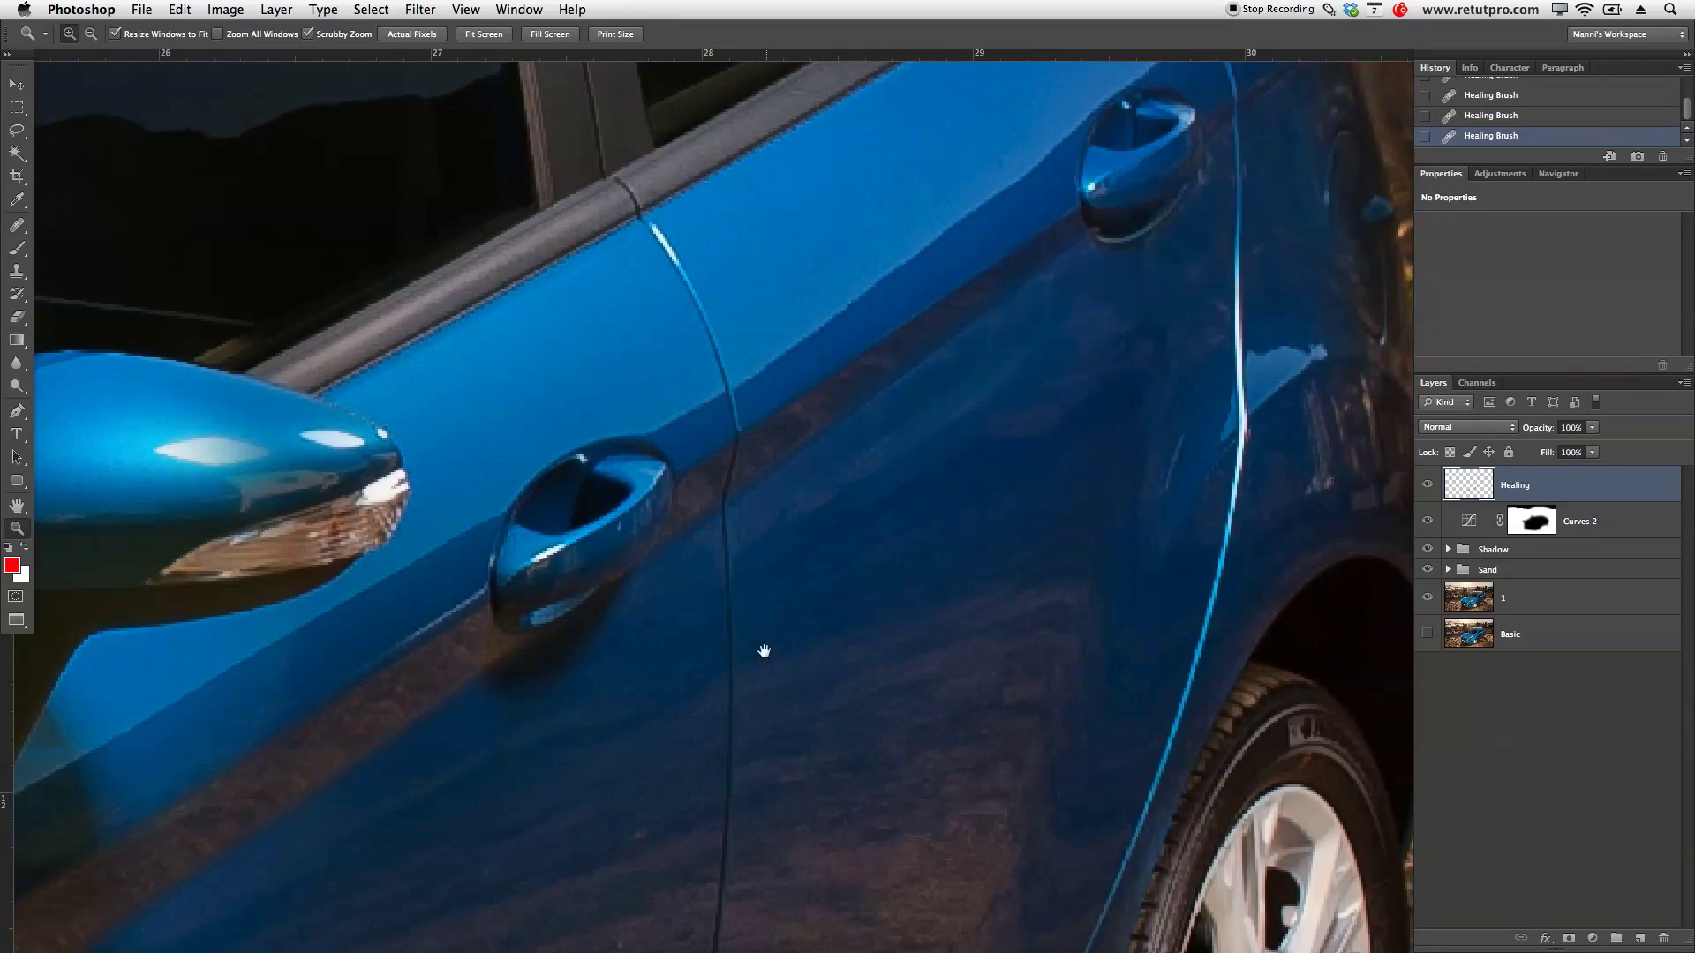
{"action": "left_click_drag", "start_coordinate": [768, 651], "coordinate": [803, 257]}
{"action": "left_click", "coordinate": [557, 643], "text": "alt"}
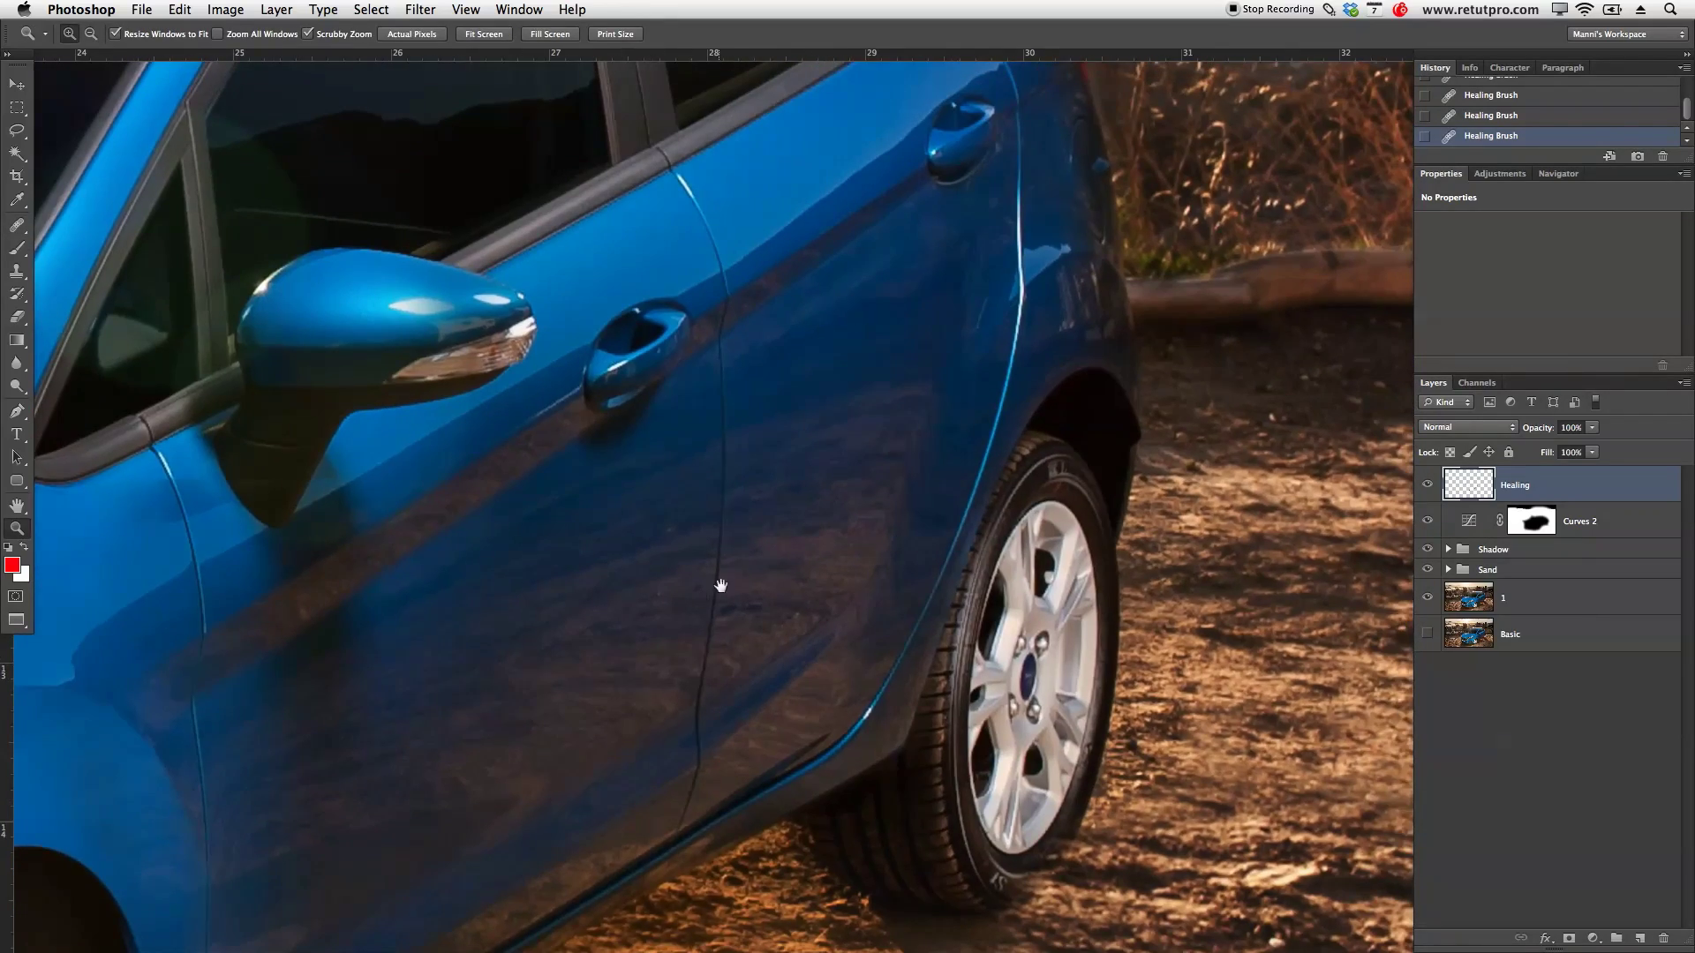
{"action": "scroll", "coordinate": [718, 586], "scroll_direction": "up", "scroll_amount": 5}
{"action": "scroll", "coordinate": [719, 587], "scroll_direction": "right", "scroll_amount": 3}
{"action": "scroll", "coordinate": [855, 588], "scroll_direction": "up", "scroll_amount": 5}
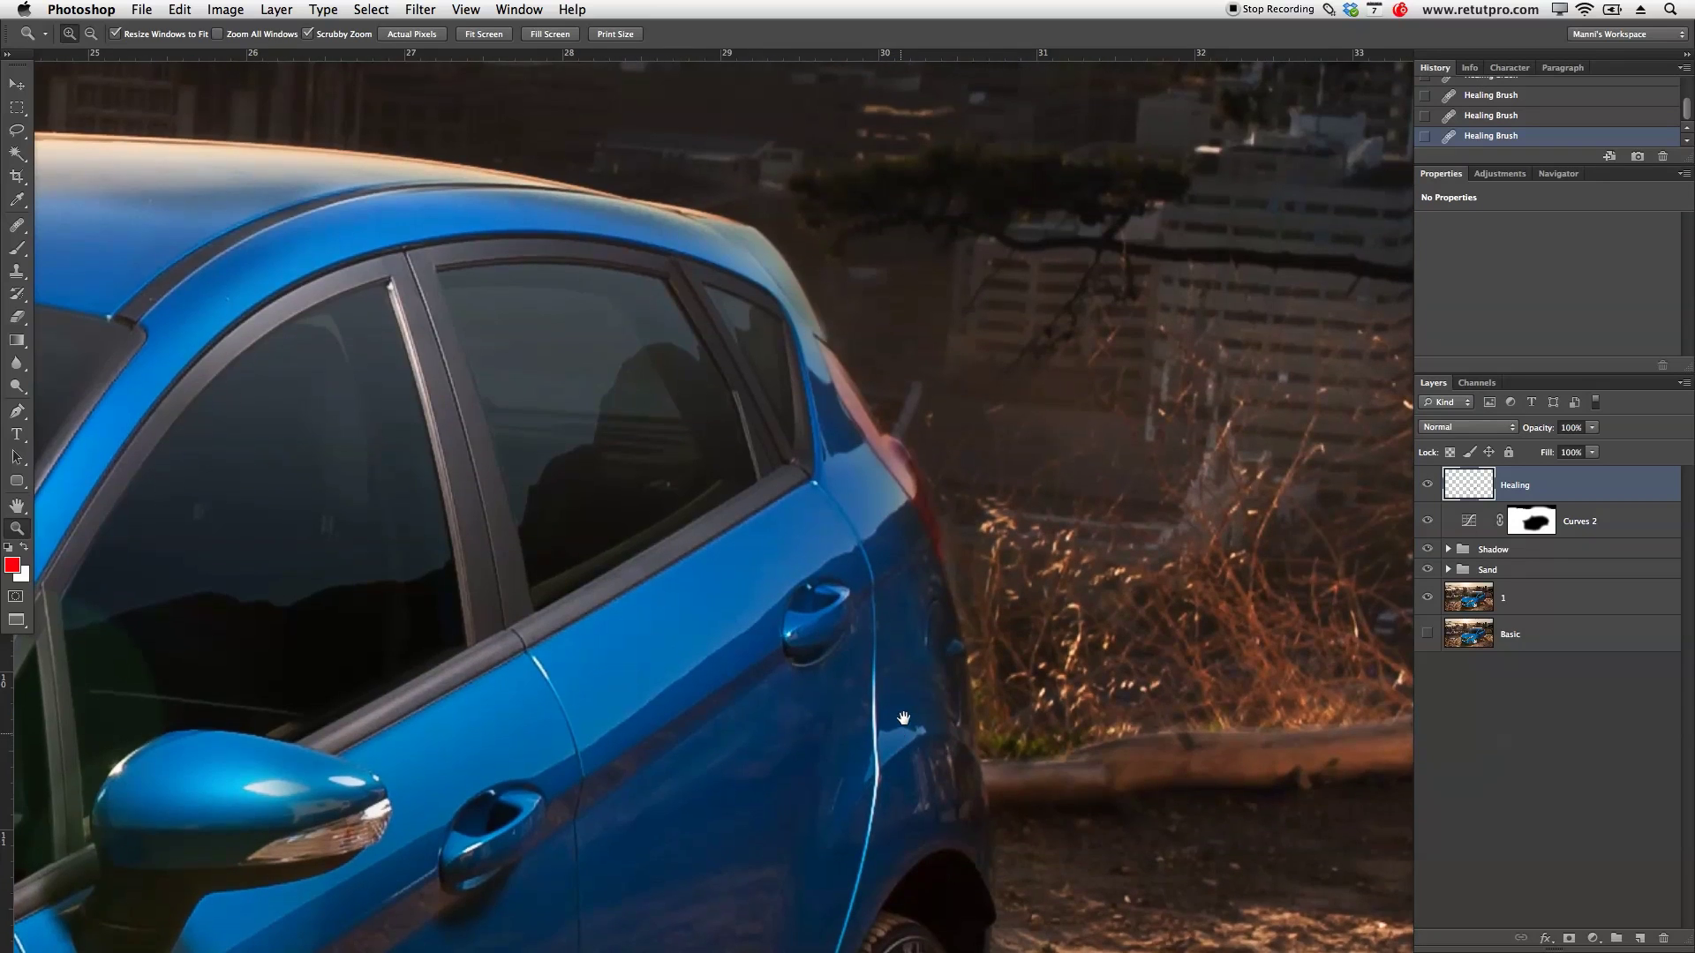
{"action": "scroll", "coordinate": [792, 515], "scroll_direction": "up", "scroll_amount": 4}
{"action": "scroll", "coordinate": [792, 515], "scroll_direction": "left", "scroll_amount": 3}
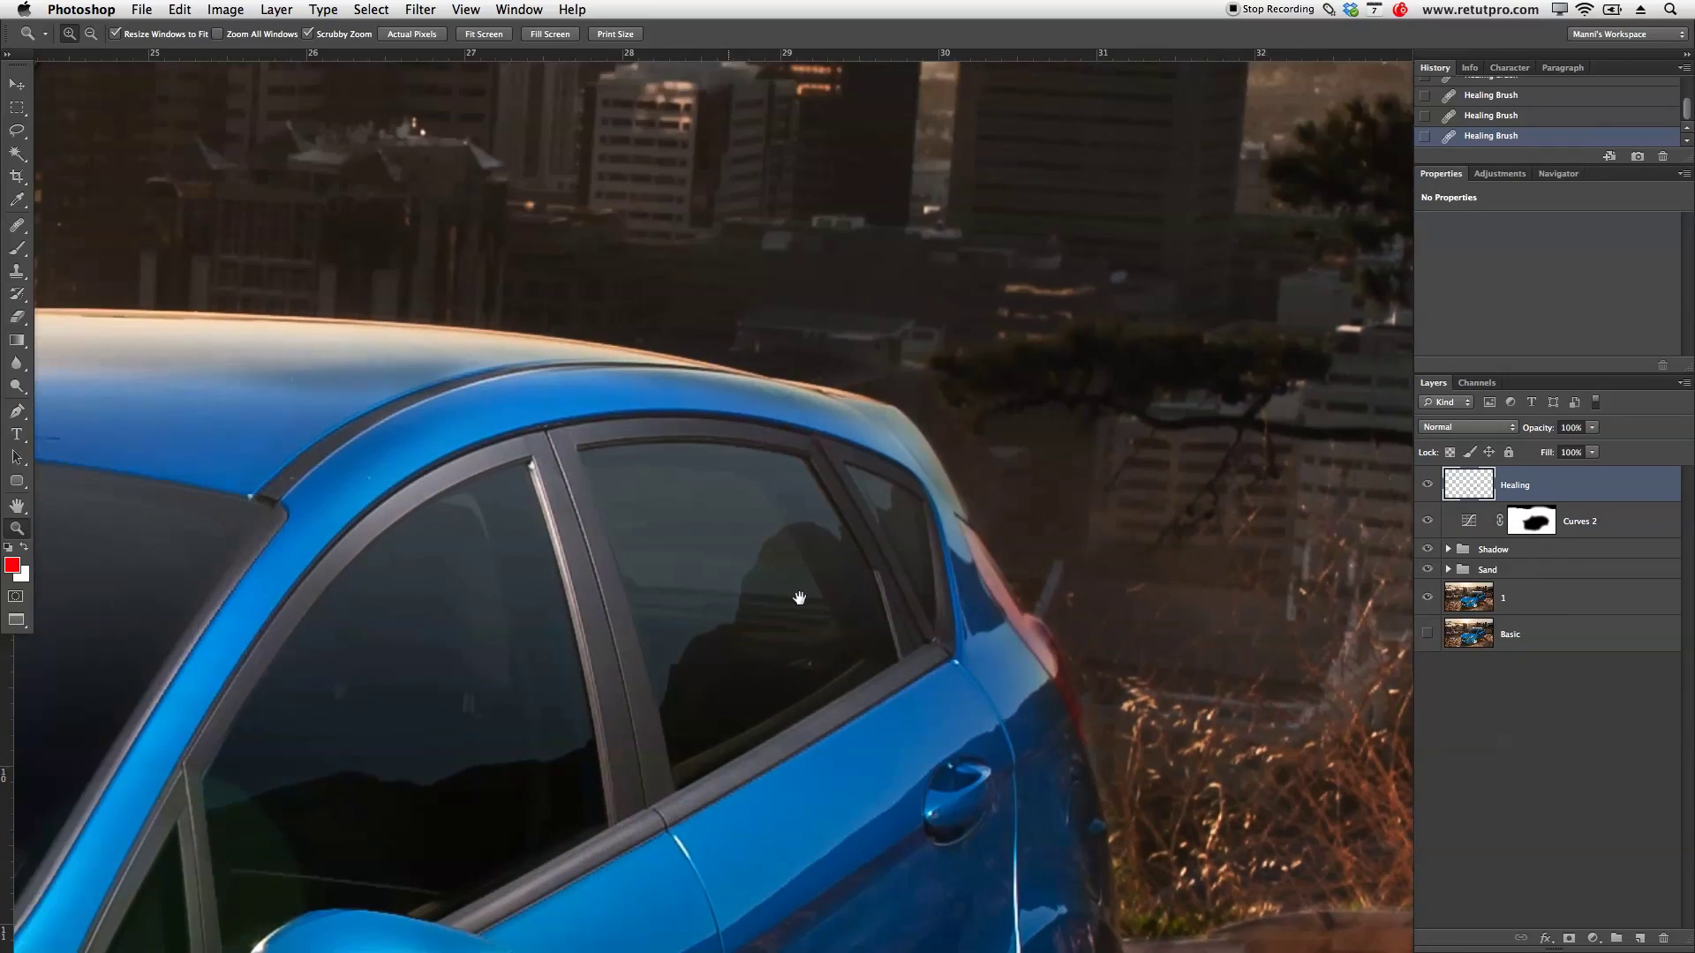
{"action": "scroll", "coordinate": [281, 730], "scroll_direction": "down", "scroll_amount": 4}
{"action": "scroll", "coordinate": [281, 729], "scroll_direction": "left", "scroll_amount": 6}
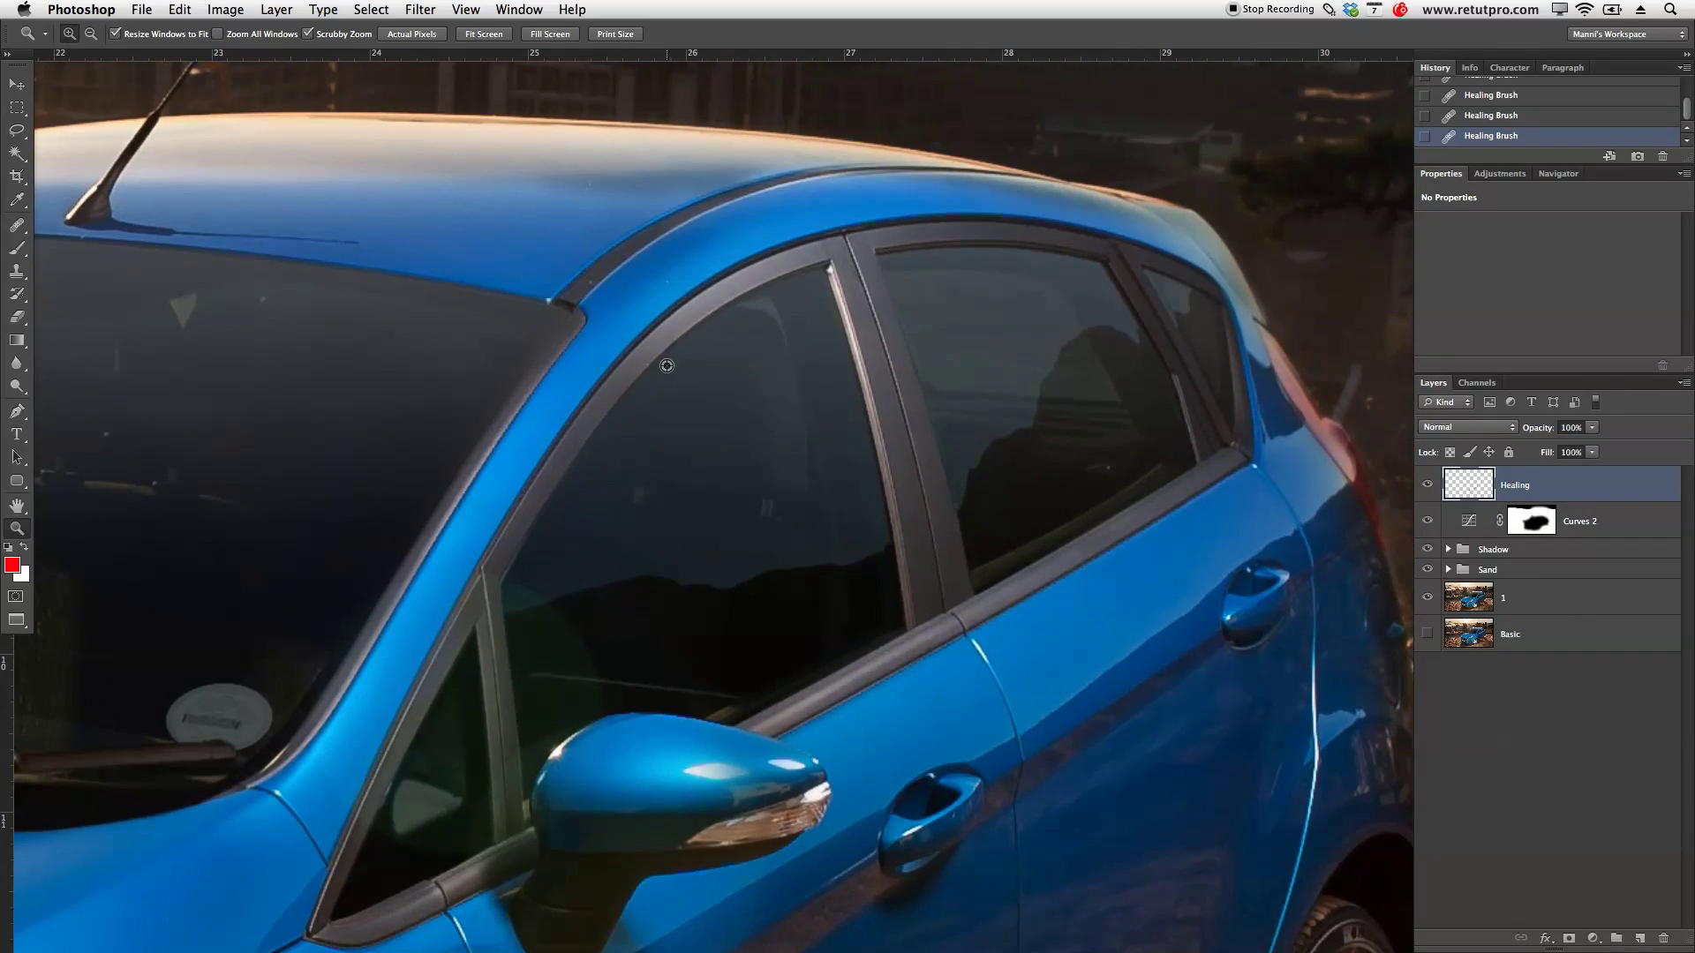
{"action": "key", "text": "j"}
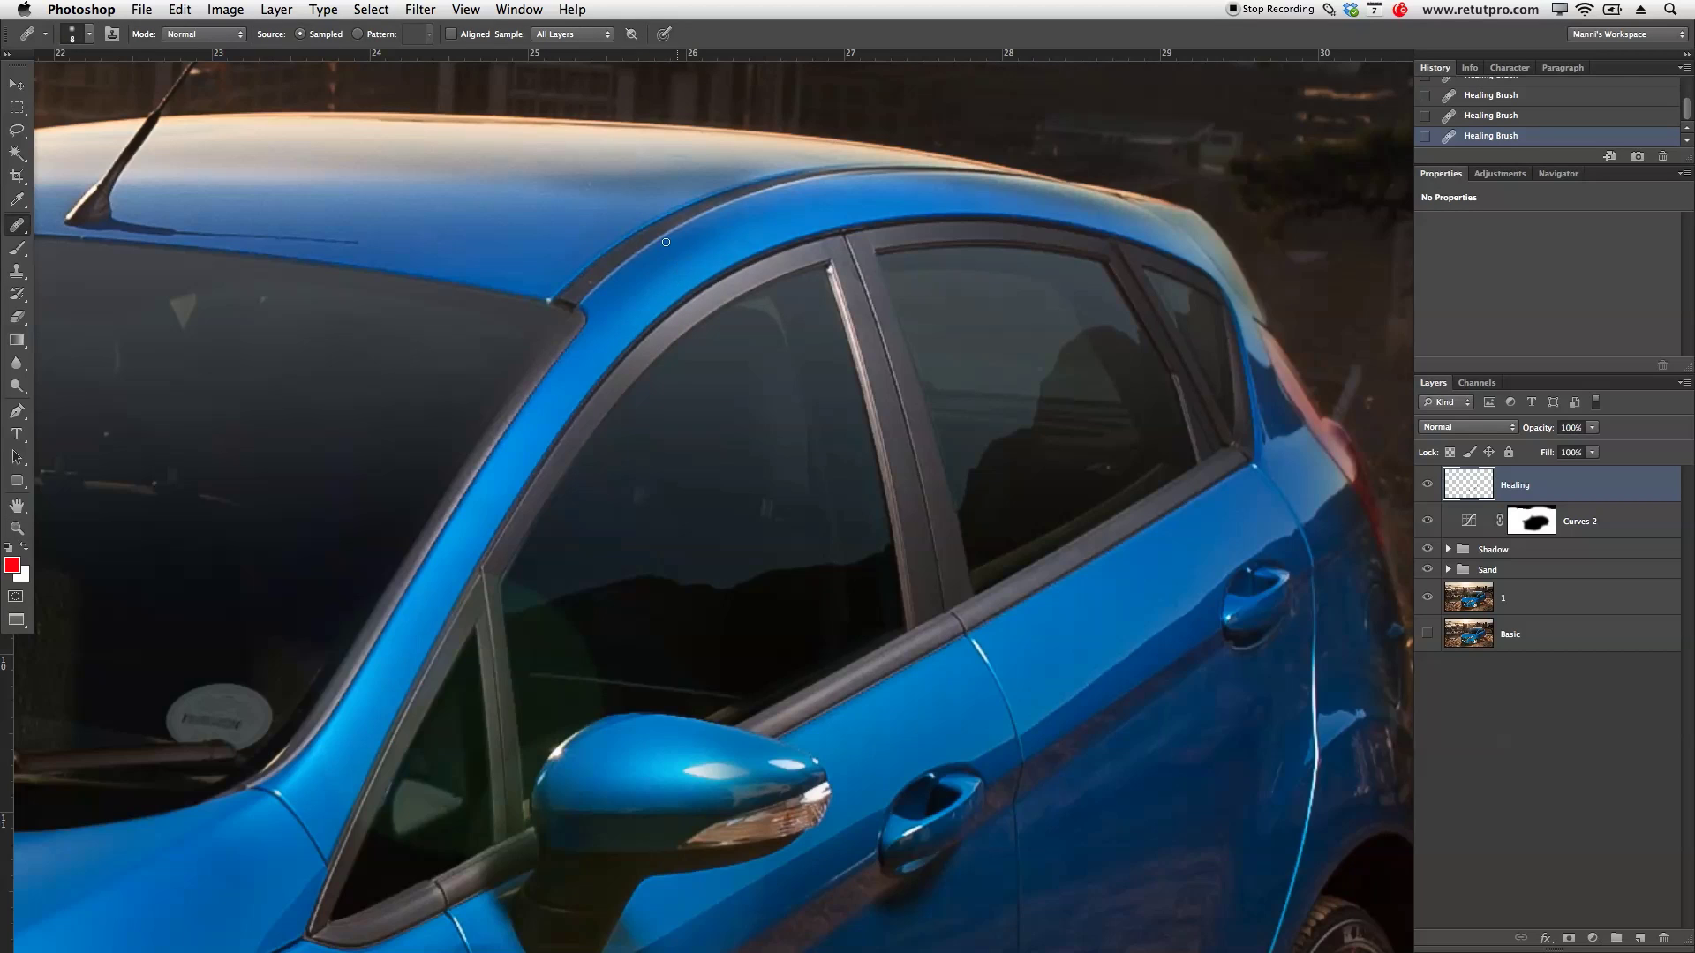
{"action": "left_click_drag", "start_coordinate": [810, 246], "coordinate": [720, 382]}
{"action": "left_click_drag", "start_coordinate": [466, 674], "coordinate": [730, 459]}
{"action": "left_click_drag", "start_coordinate": [697, 531], "coordinate": [674, 303]}
{"action": "left_click_drag", "start_coordinate": [594, 463], "coordinate": [601, 422]}
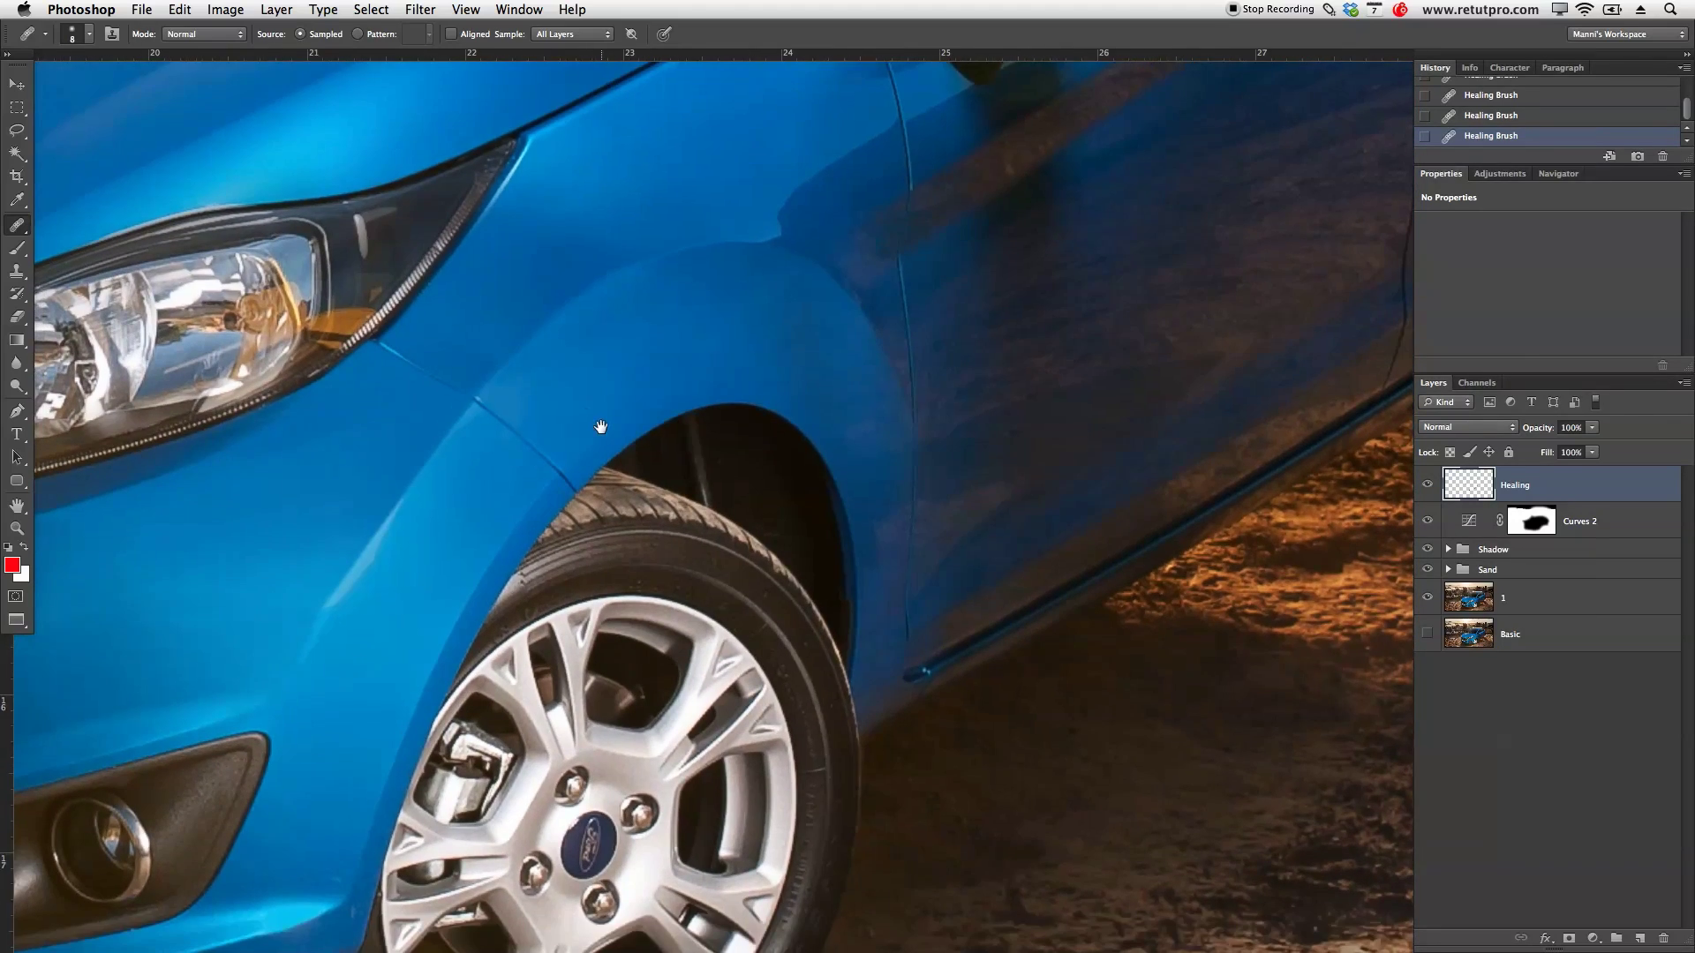
Step: Start a Pen path at the door seam and follow the upper edge of the fender's dark reflection to the wheel arch
{"action": "left_click_drag", "start_coordinate": [802, 291], "coordinate": [822, 453]}
{"action": "key", "text": "z"}
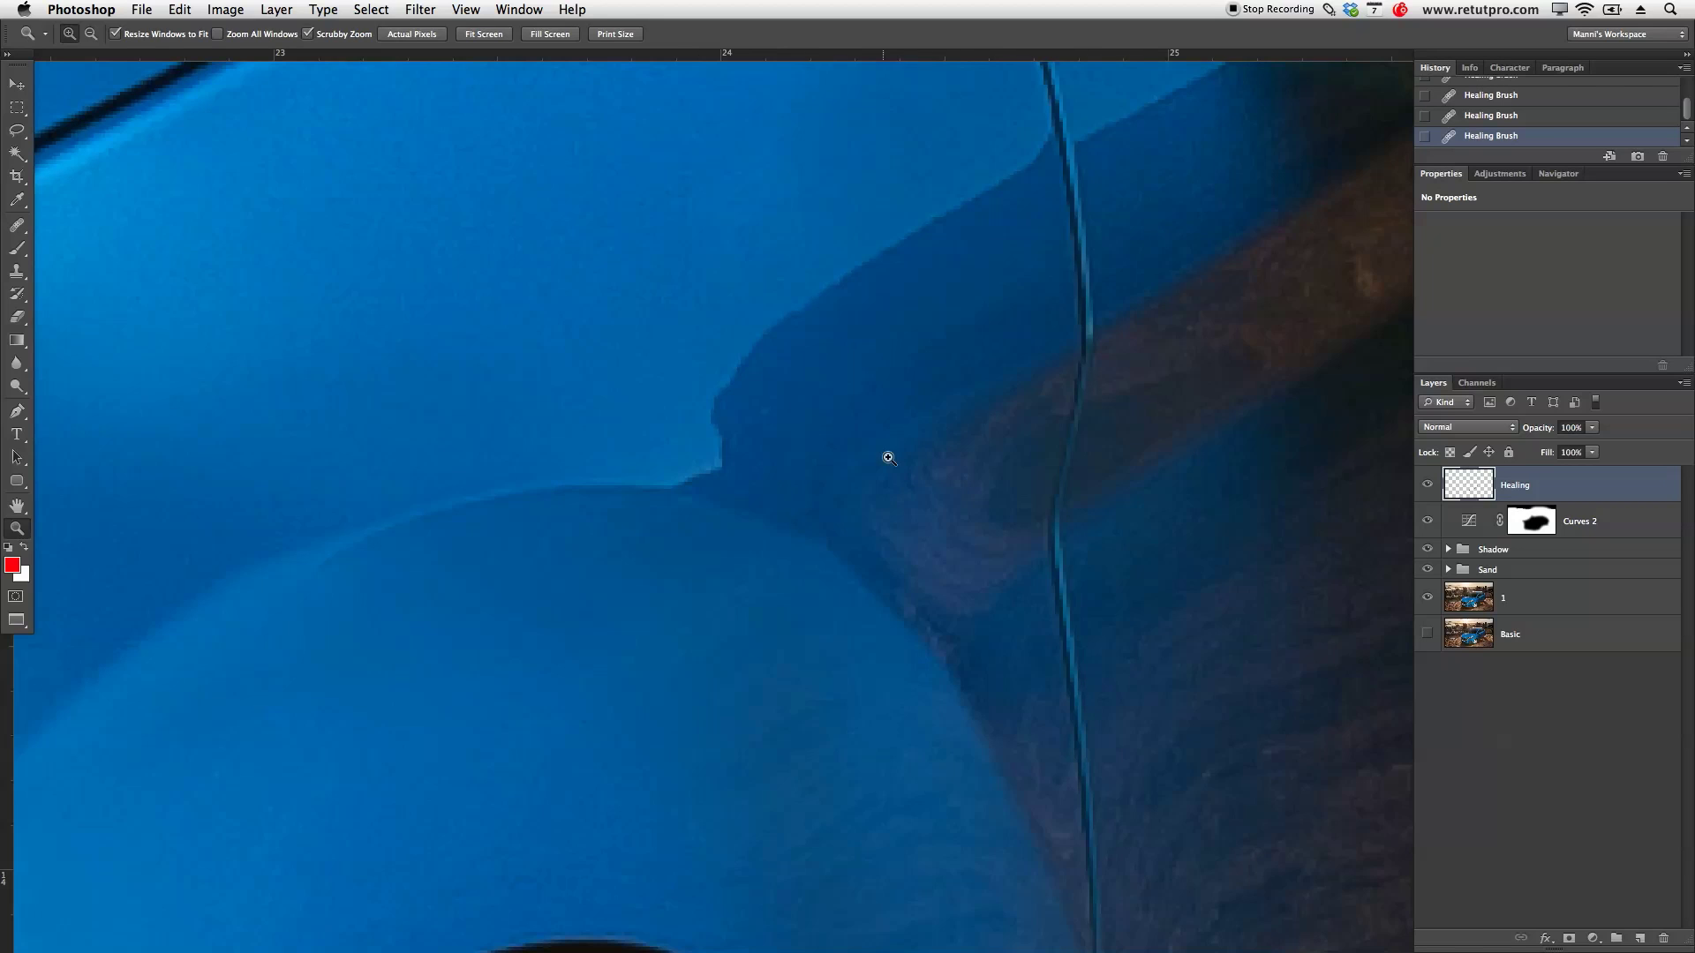
{"action": "key", "text": "p"}
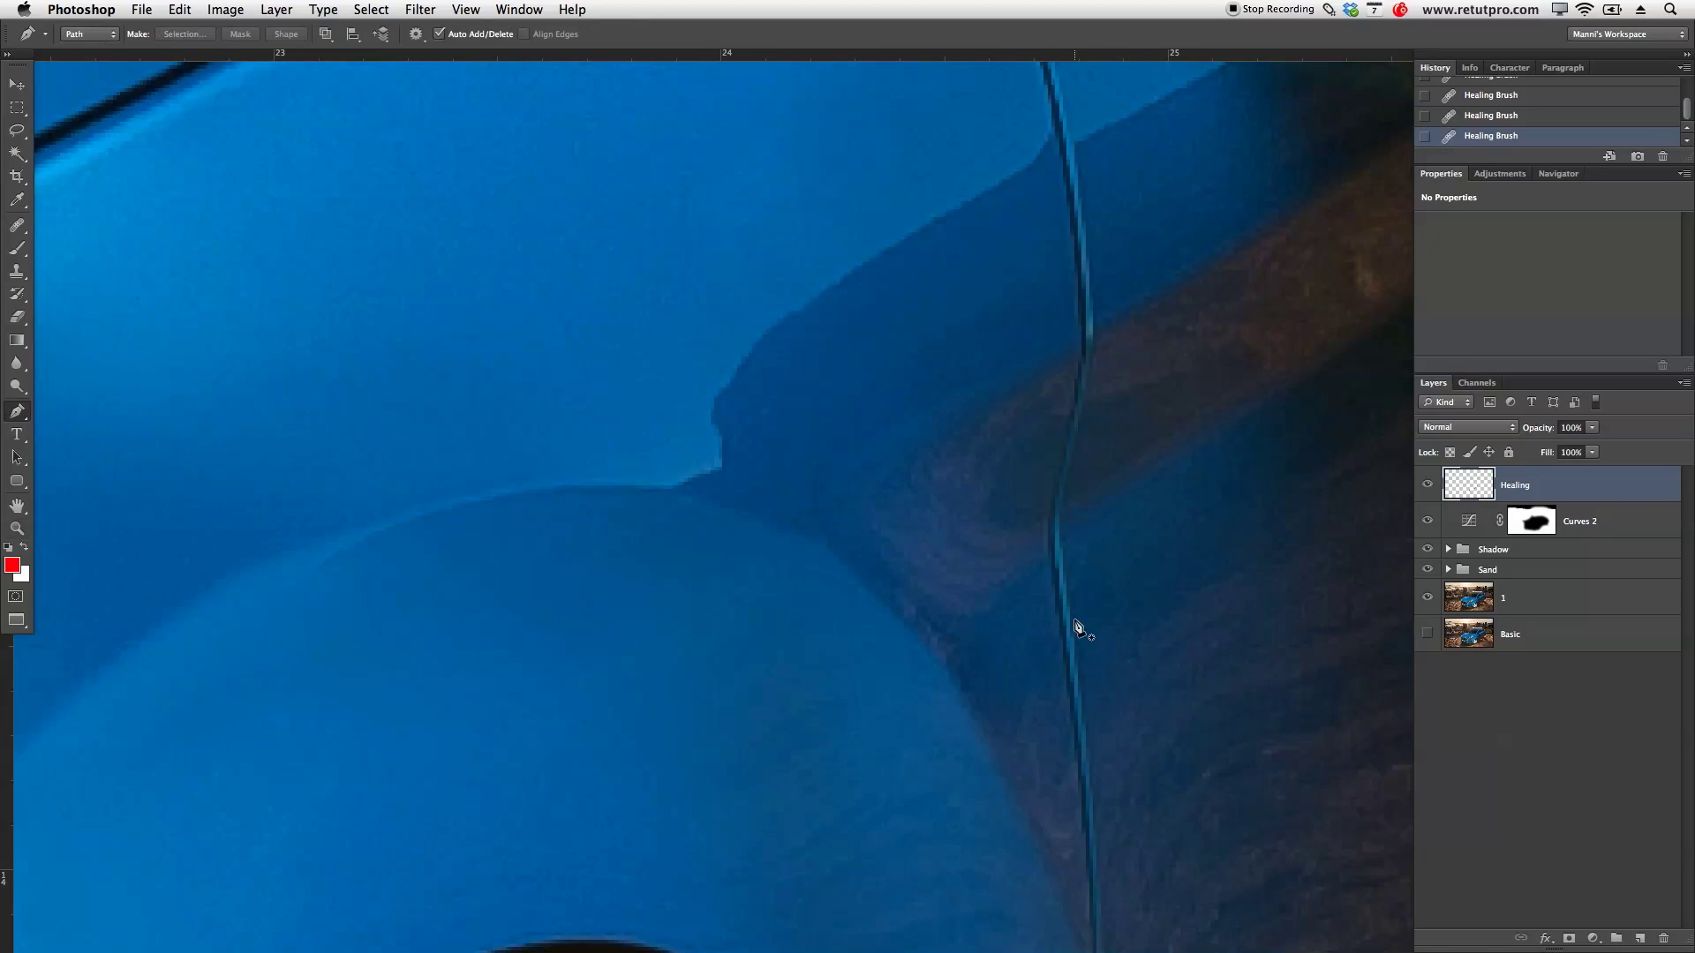
{"action": "left_click", "coordinate": [1059, 154]}
{"action": "left_click", "coordinate": [881, 251]}
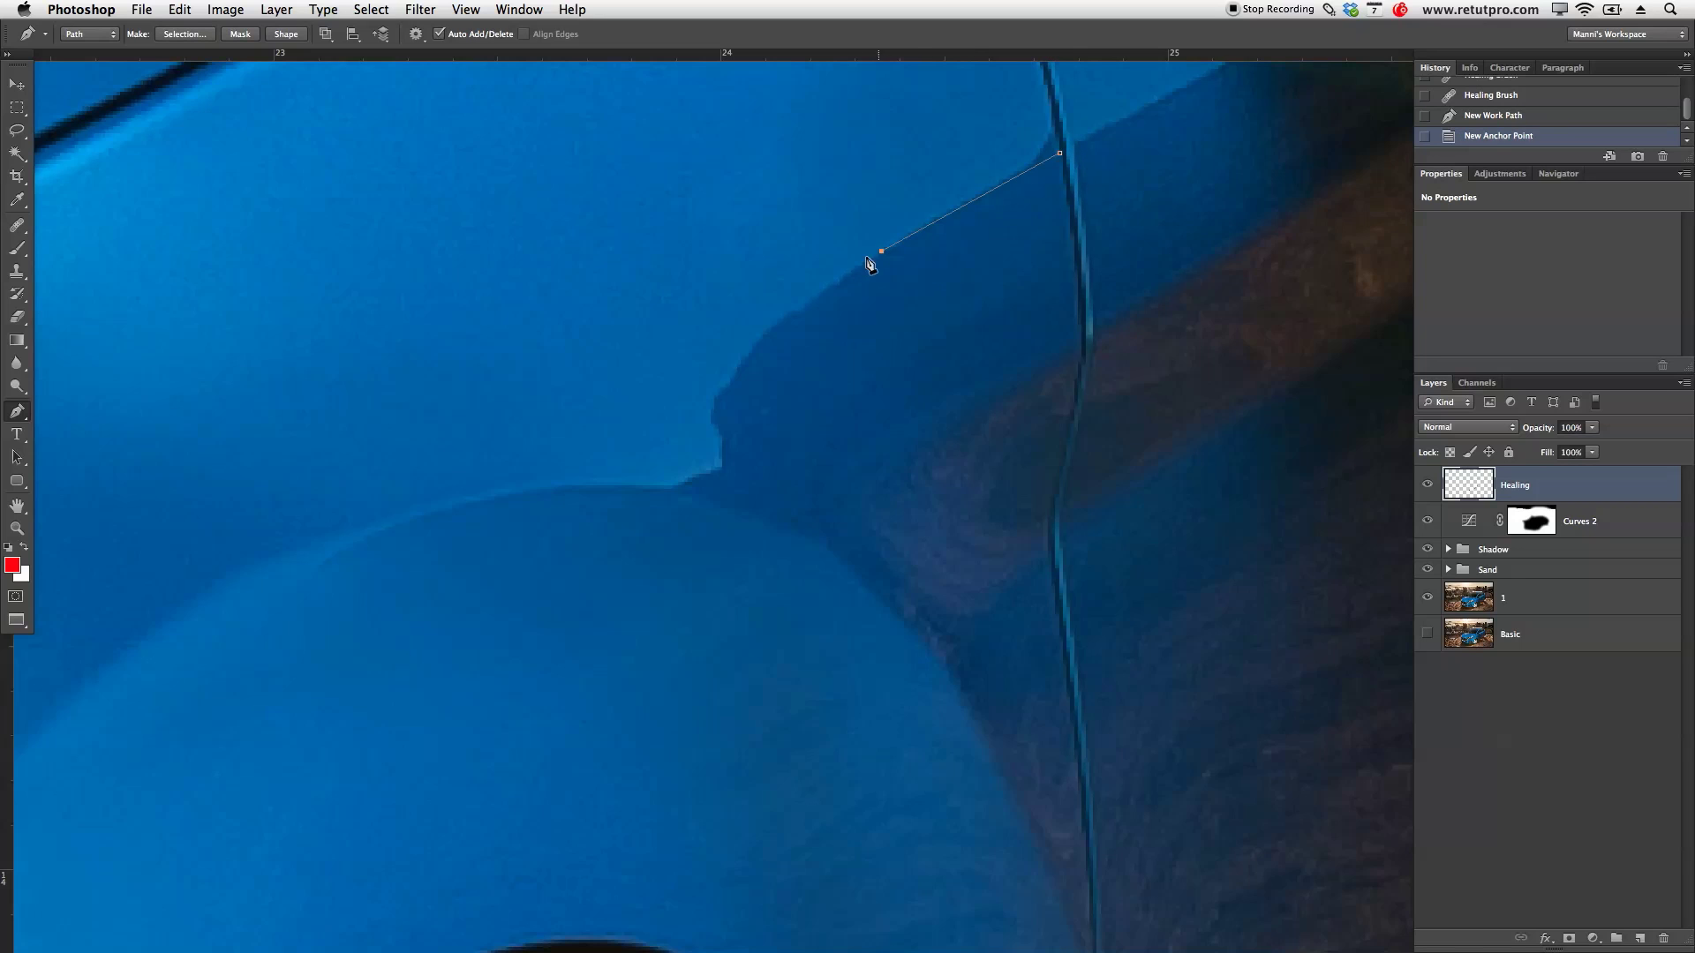
{"action": "left_click_drag", "start_coordinate": [671, 487], "coordinate": [667, 594]}
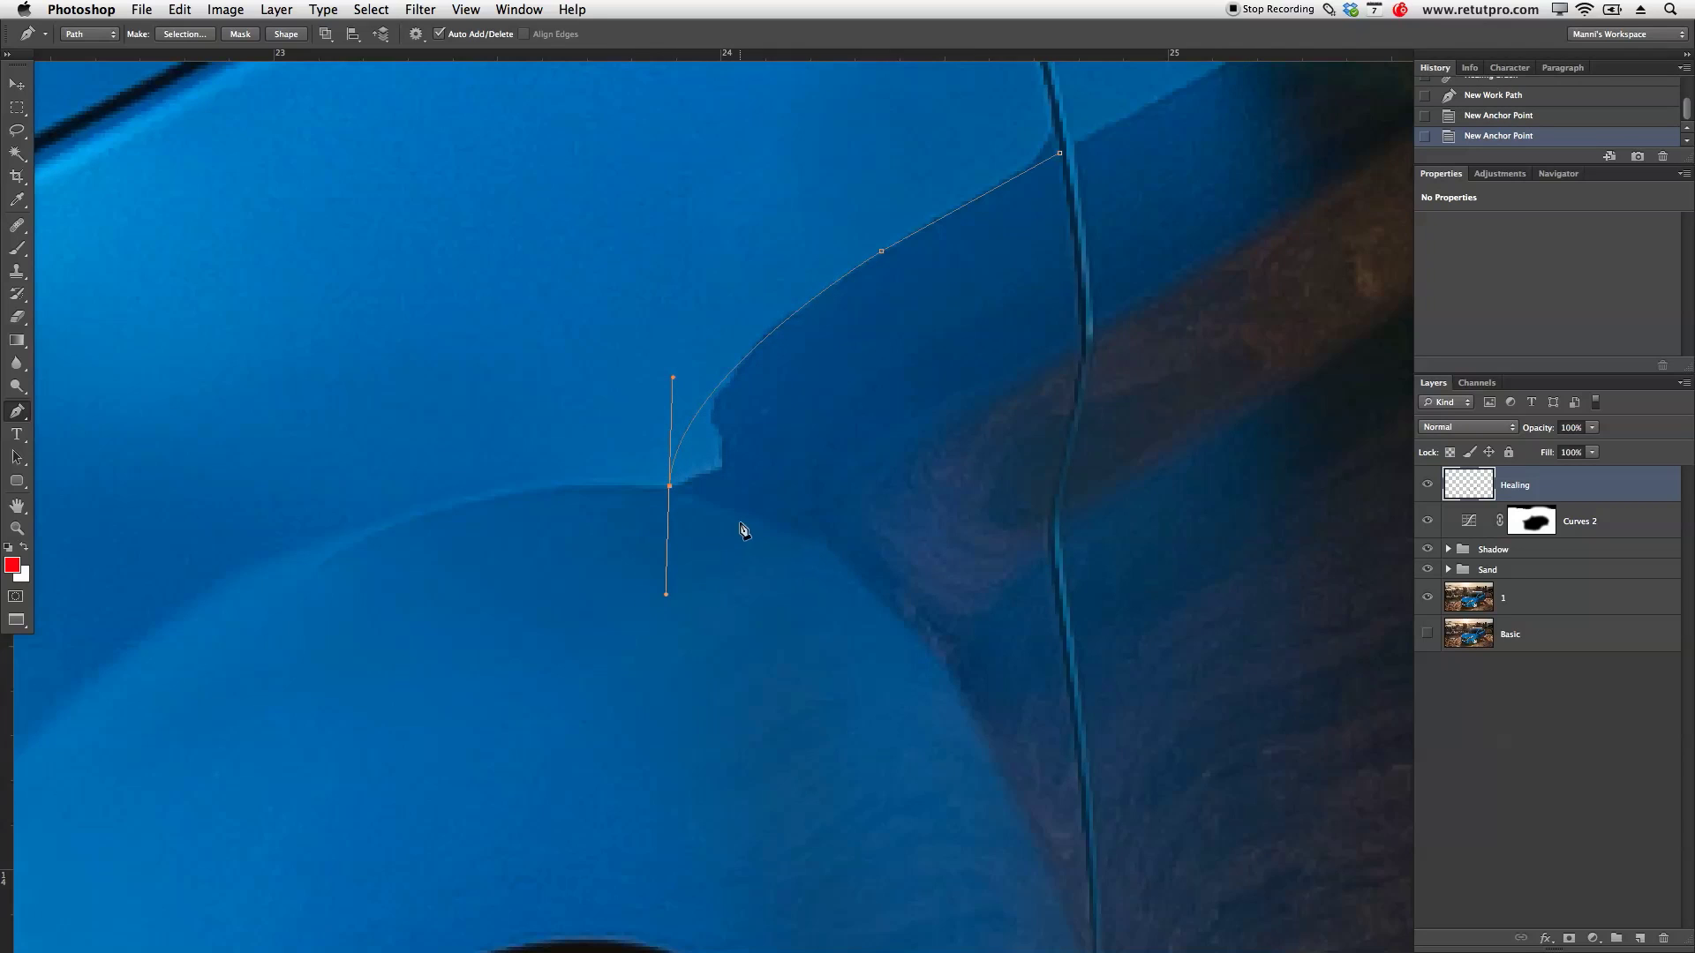
Step: Continue the Pen path along the wheel arch edge and up the door seam, closing it around the fender's dark reflection
{"action": "key", "text": "ctrl"}
{"action": "left_click", "coordinate": [676, 491], "text": "alt"}
{"action": "left_click_drag", "start_coordinate": [766, 521], "coordinate": [766, 521]}
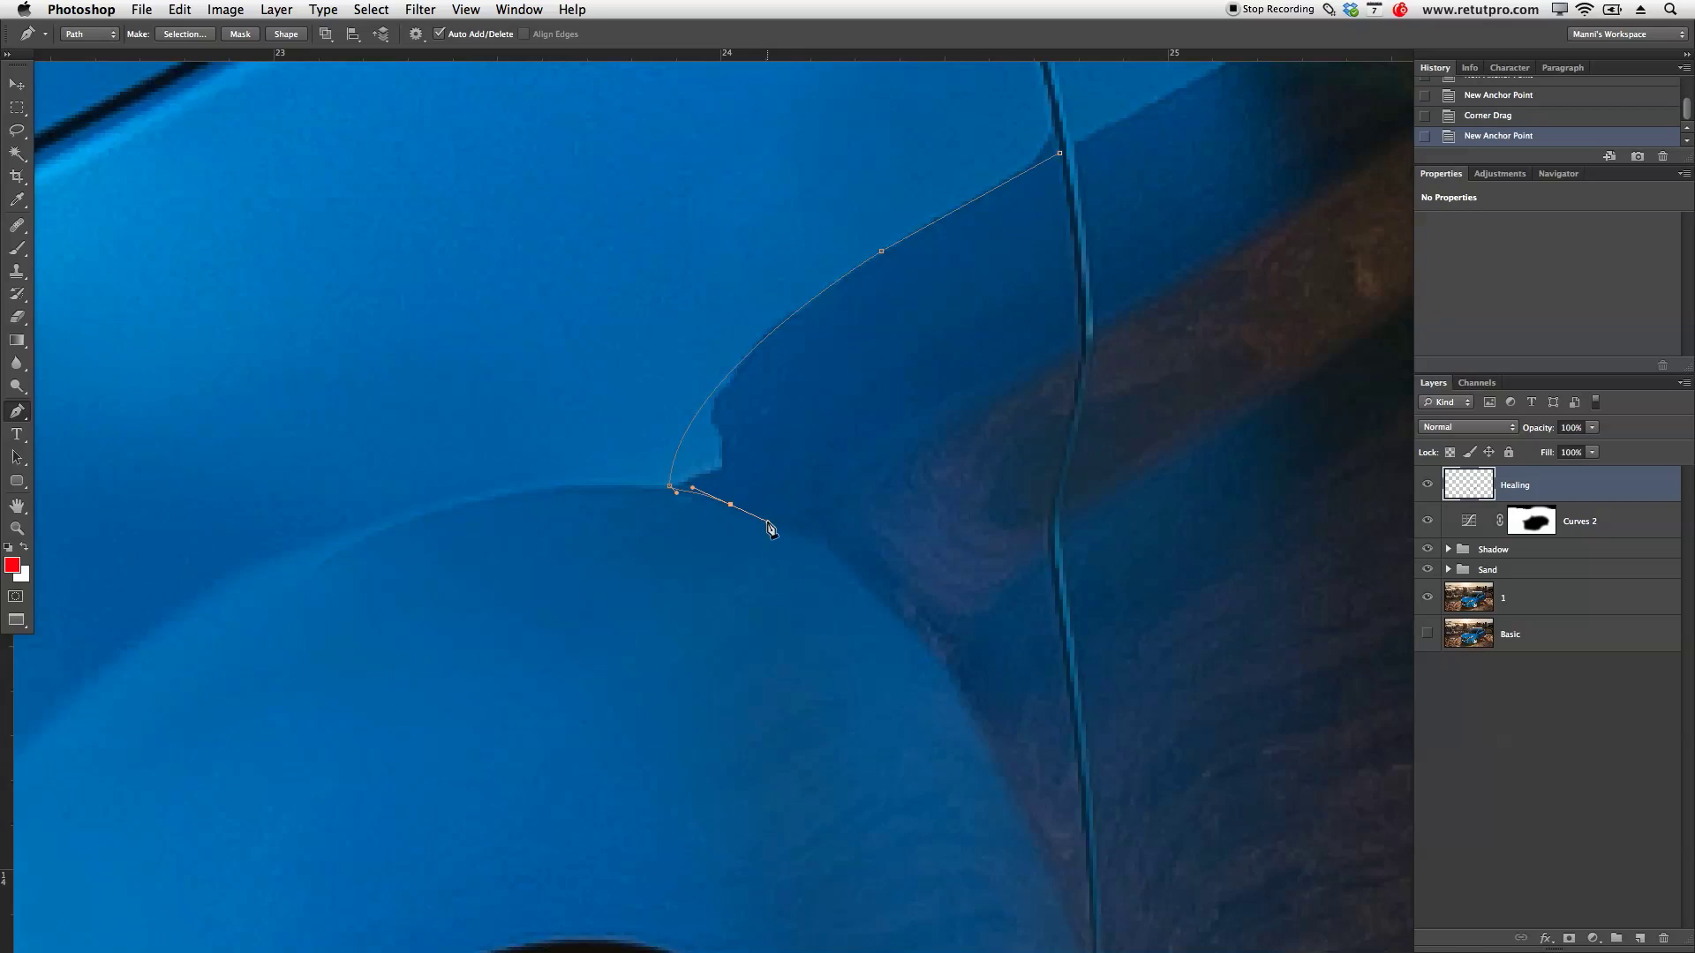
{"action": "left_click_drag", "start_coordinate": [930, 652], "coordinate": [1030, 679]}
{"action": "left_click", "coordinate": [1048, 614]}
{"action": "left_click", "coordinate": [1081, 300]}
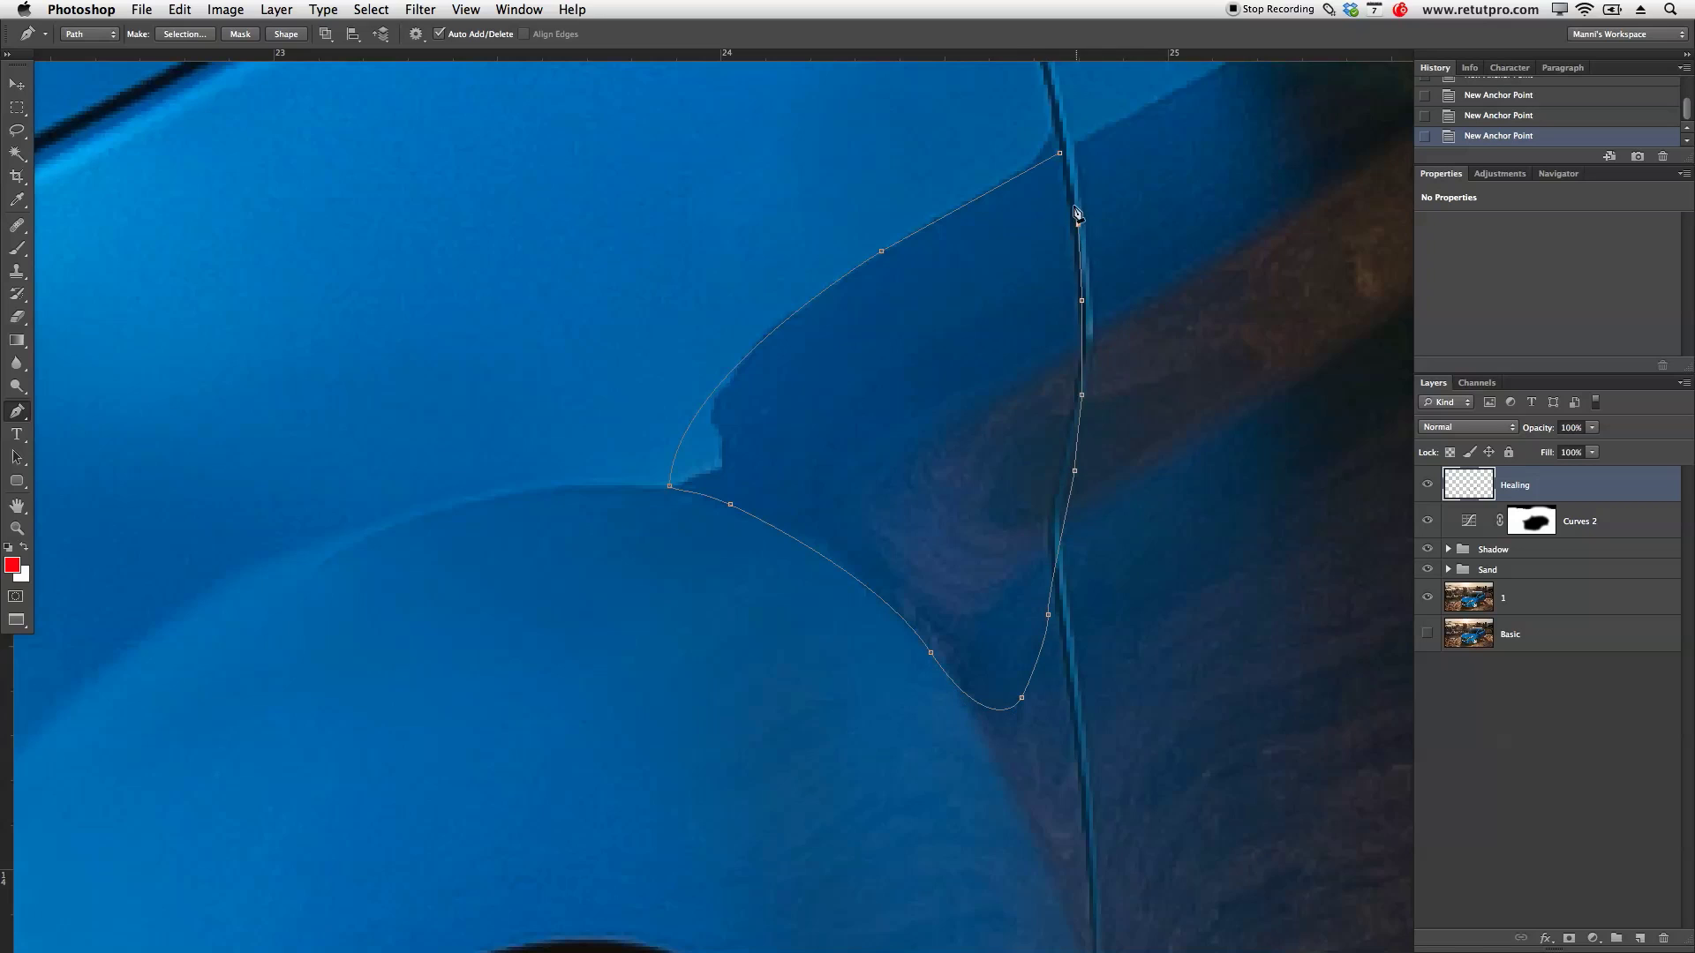
{"action": "left_click", "coordinate": [1060, 162]}
Step: Convert the closed path around the fender's dark reflection into a selection
{"action": "right_click", "coordinate": [1017, 289]}
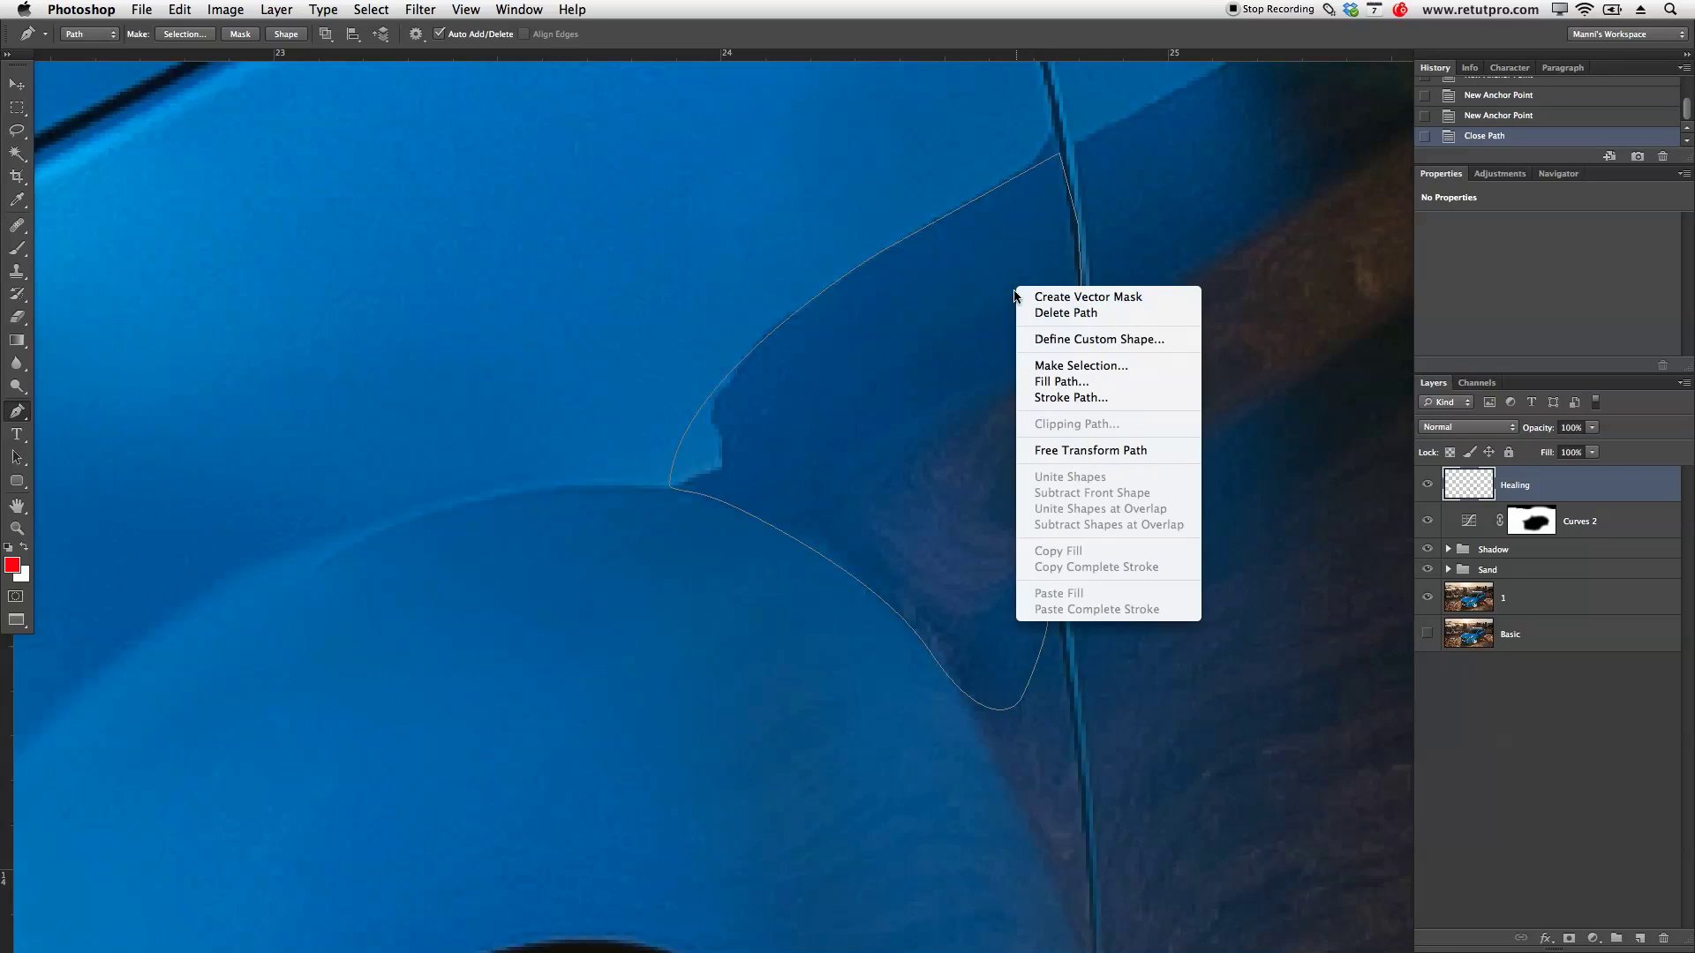
{"action": "left_click", "coordinate": [1044, 366]}
{"action": "left_click", "coordinate": [630, 230]}
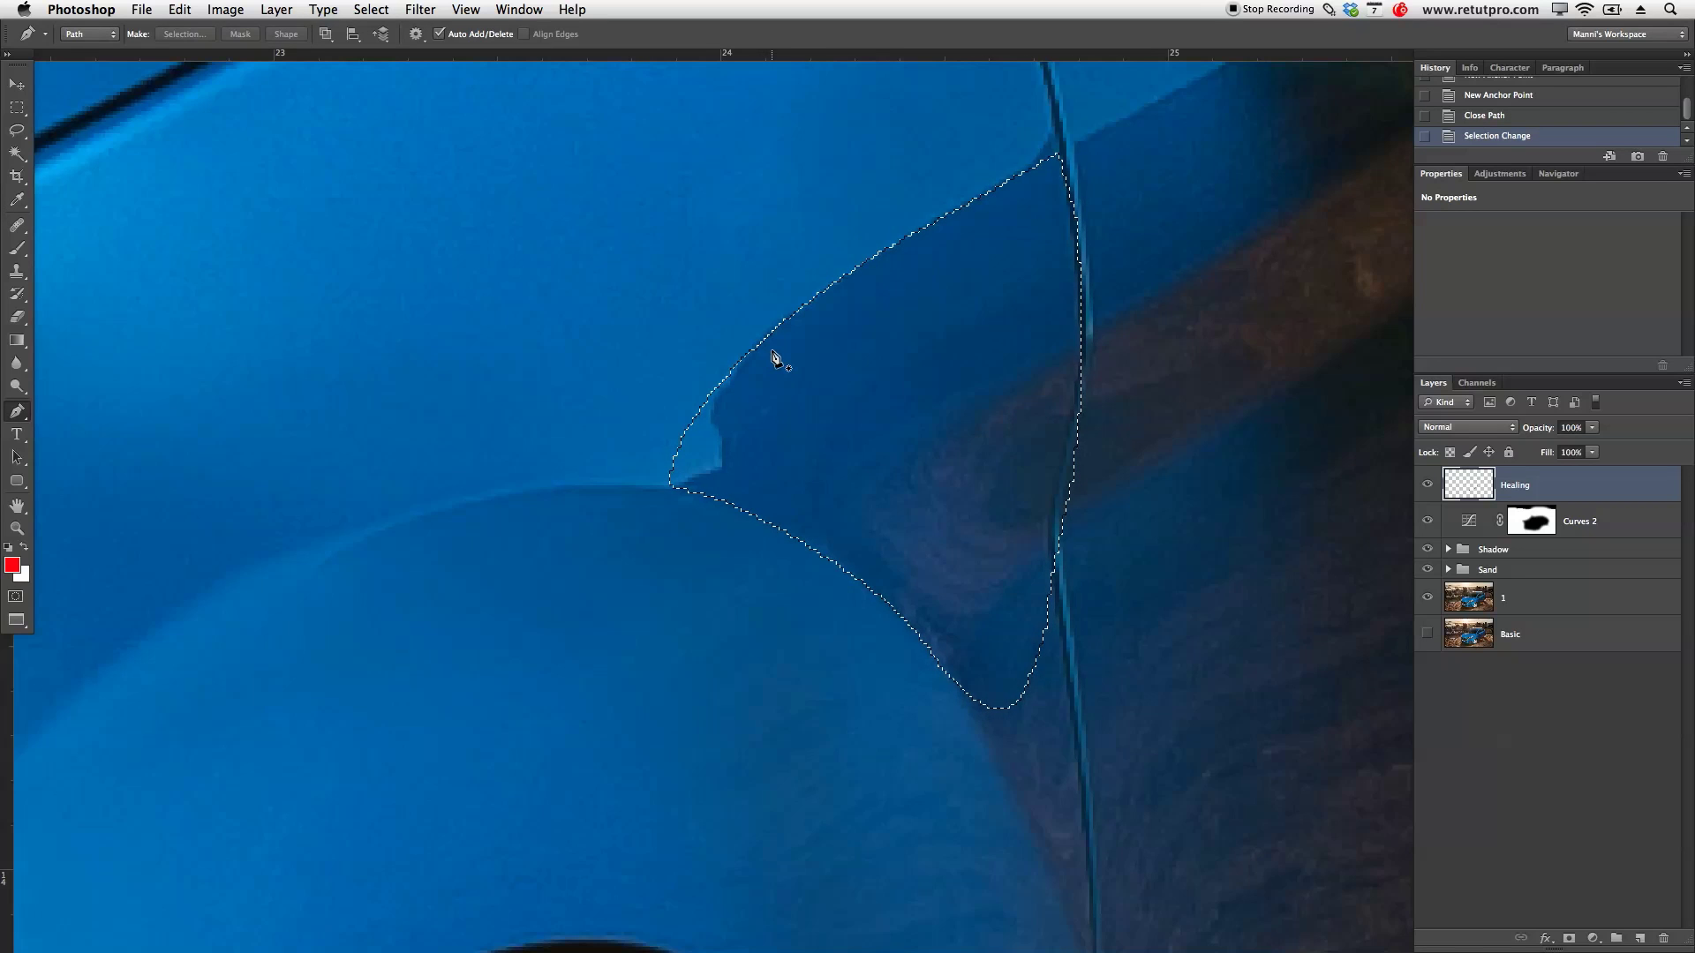
Step: Clone dark blue over the light notch at the front tip of the selected reflection with a size 15 Clone Stamp
{"action": "key", "text": "s"}
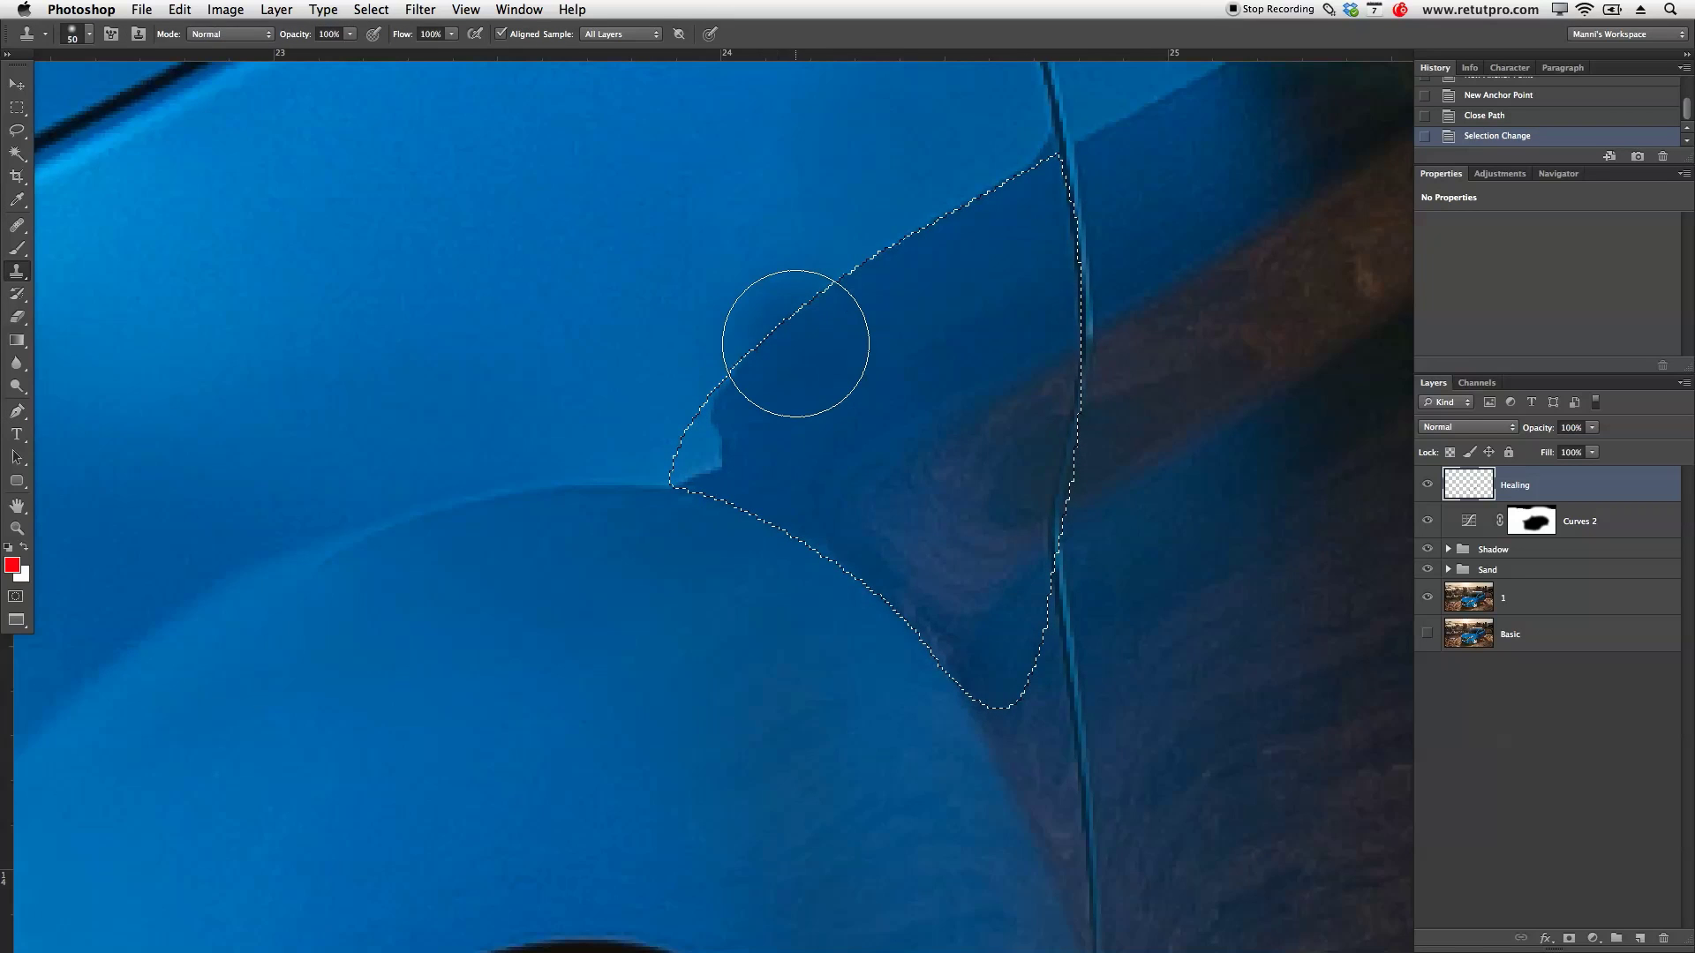
{"action": "key", "text": "bracketleft"}
{"action": "key", "text": "bracketleft"}
{"action": "key", "text": "bracketleft"}
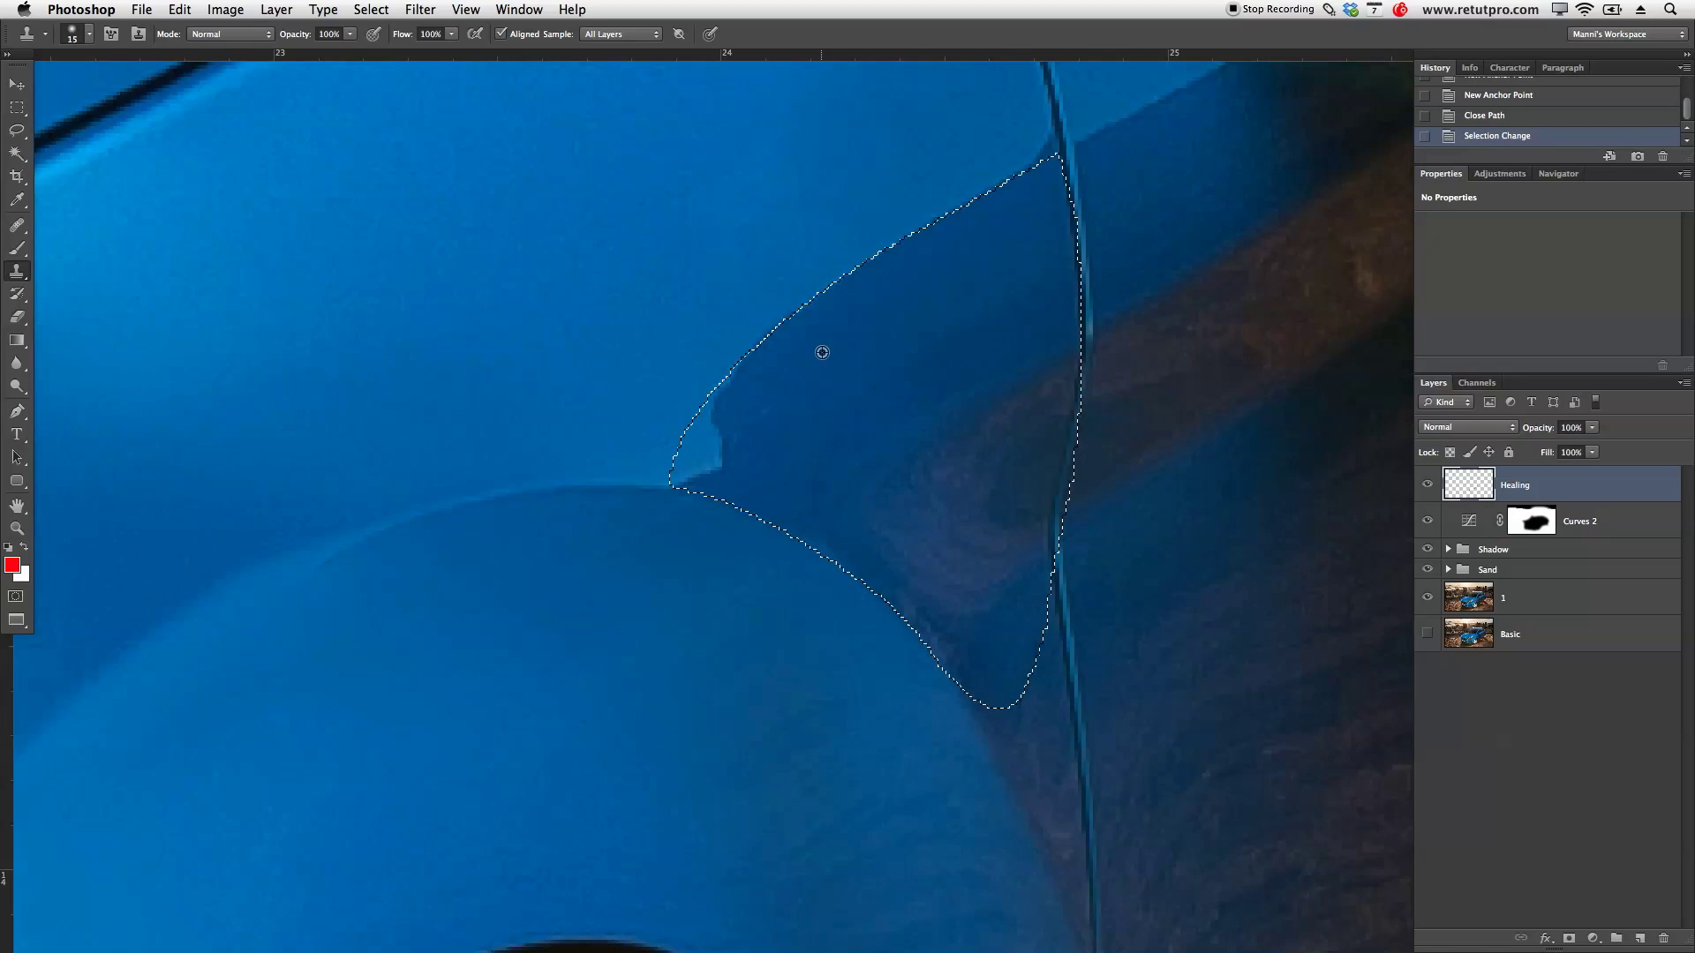
{"action": "left_click", "coordinate": [843, 322], "text": "alt"}
{"action": "mouse_move", "coordinate": [757, 351]}
{"action": "left_mouse_down"}
{"action": "mouse_move", "coordinate": [717, 404]}
{"action": "mouse_move", "coordinate": [692, 463]}
{"action": "mouse_move", "coordinate": [739, 387]}
{"action": "mouse_move", "coordinate": [683, 472]}
{"action": "mouse_move", "coordinate": [811, 368]}
{"action": "mouse_move", "coordinate": [797, 387]}
{"action": "mouse_move", "coordinate": [721, 439]}
{"action": "mouse_move", "coordinate": [875, 262]}
{"action": "left_mouse_up"}
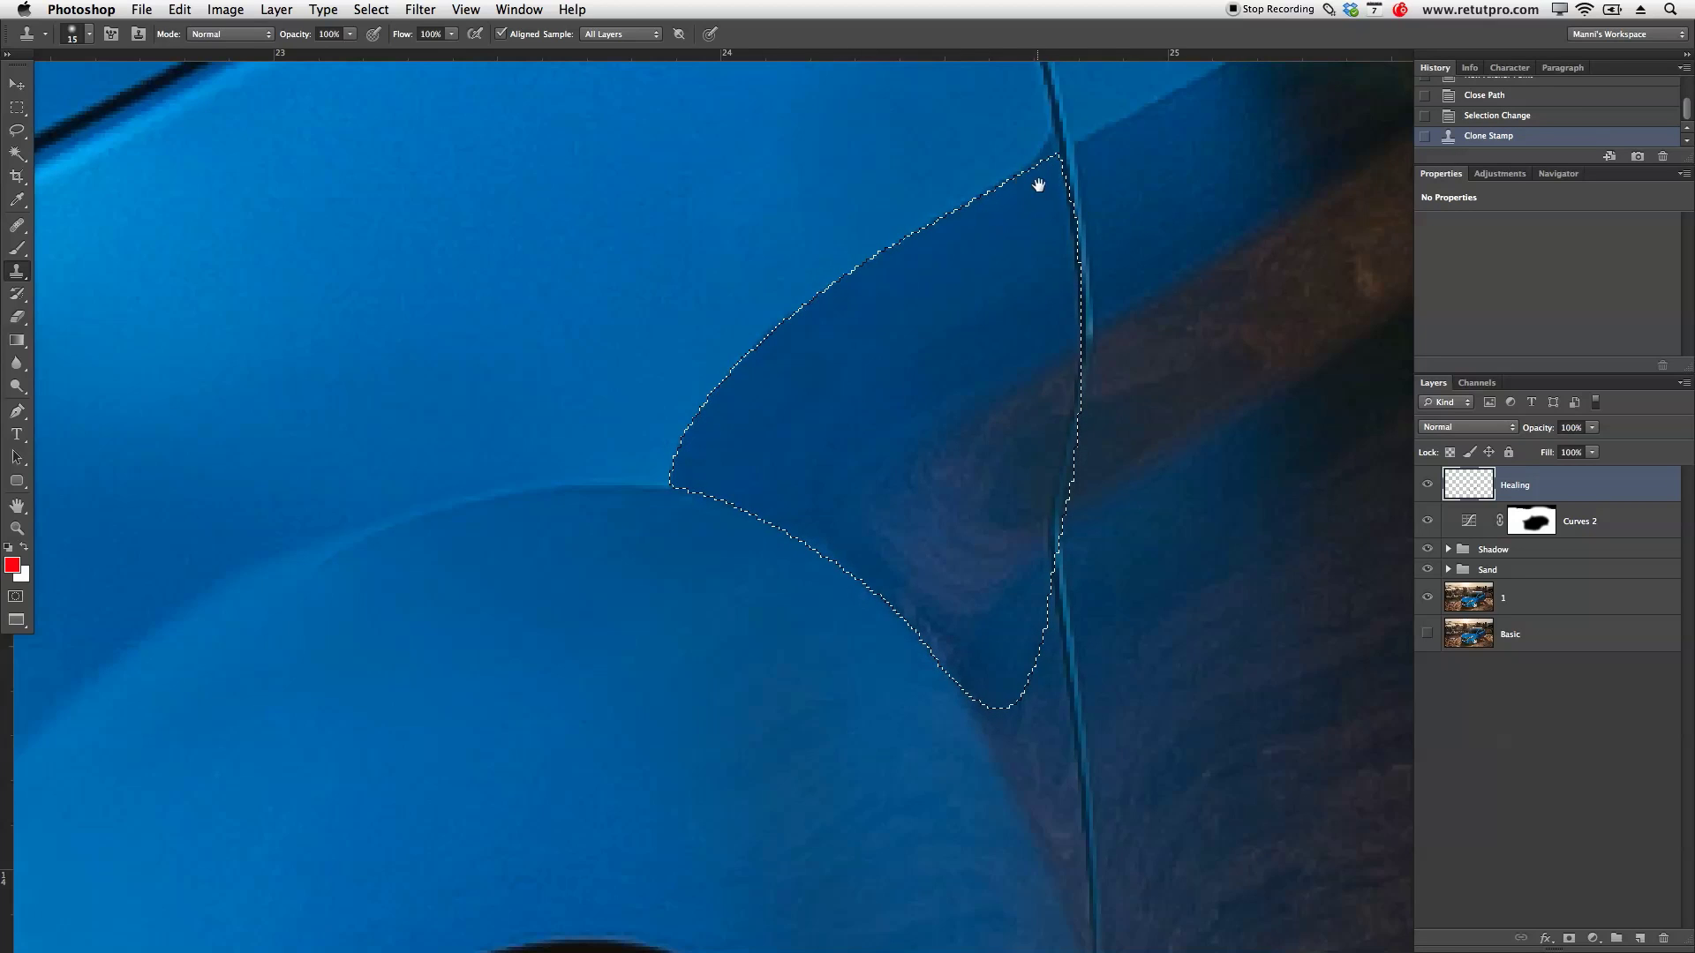
Step: Invert the selection so the area outside the fender's dark reflection is editable
{"action": "left_click_drag", "start_coordinate": [1079, 198], "coordinate": [998, 422]}
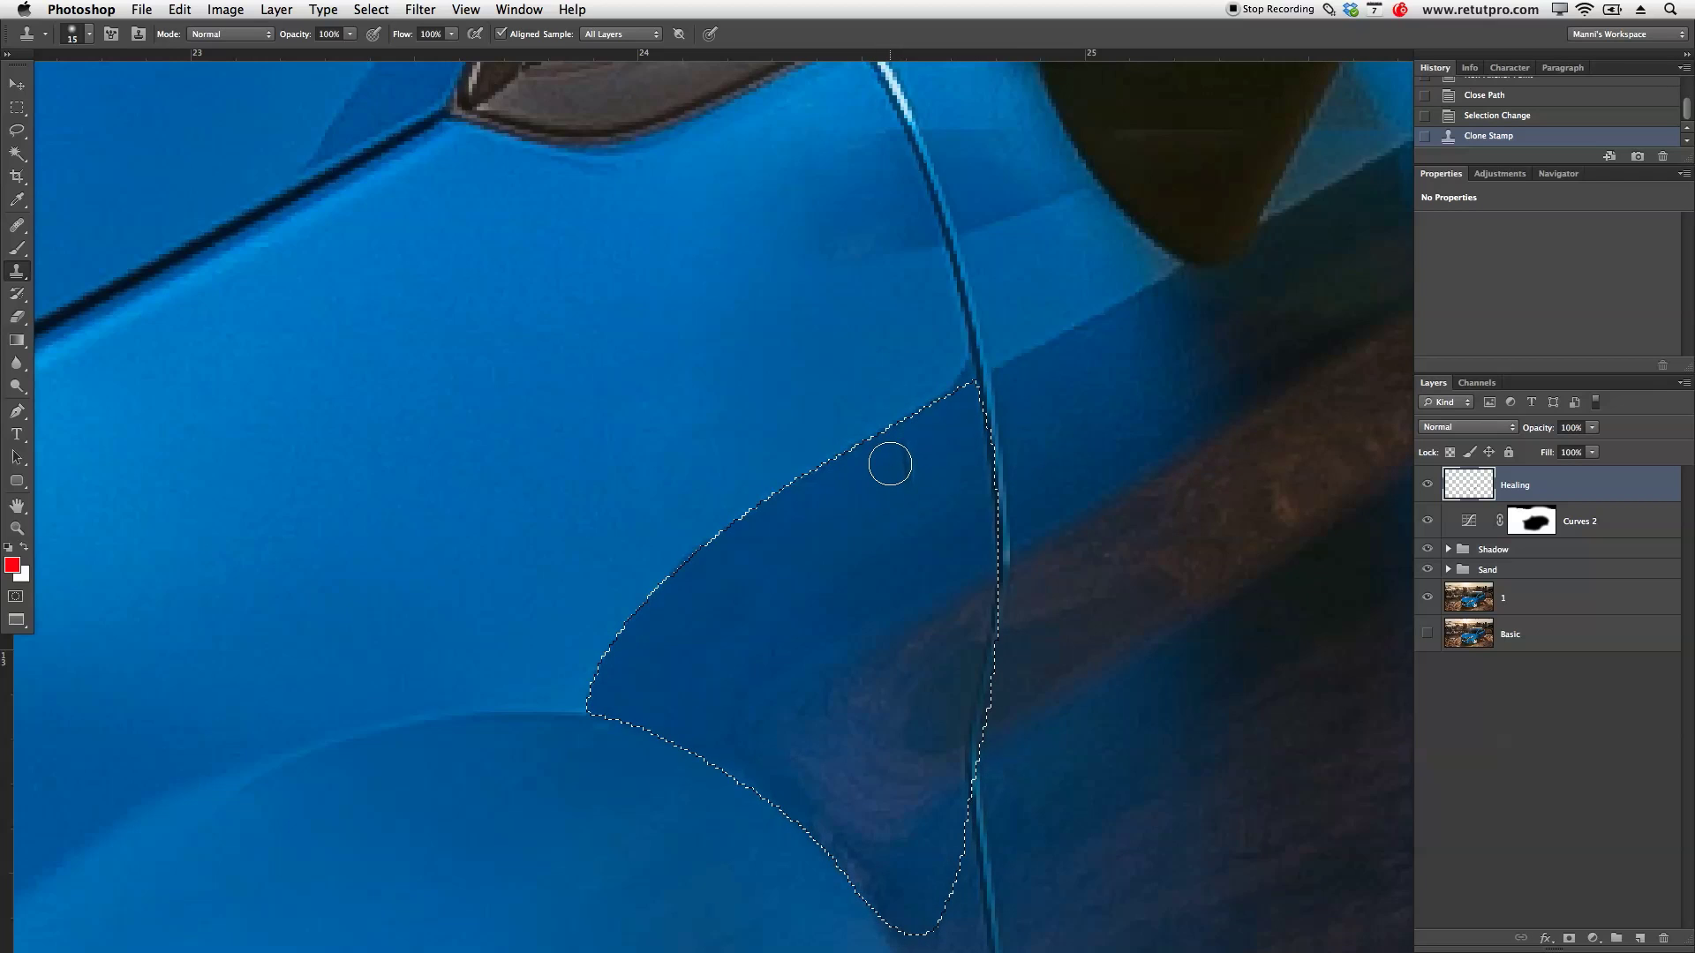
{"action": "left_click", "coordinate": [17, 107]}
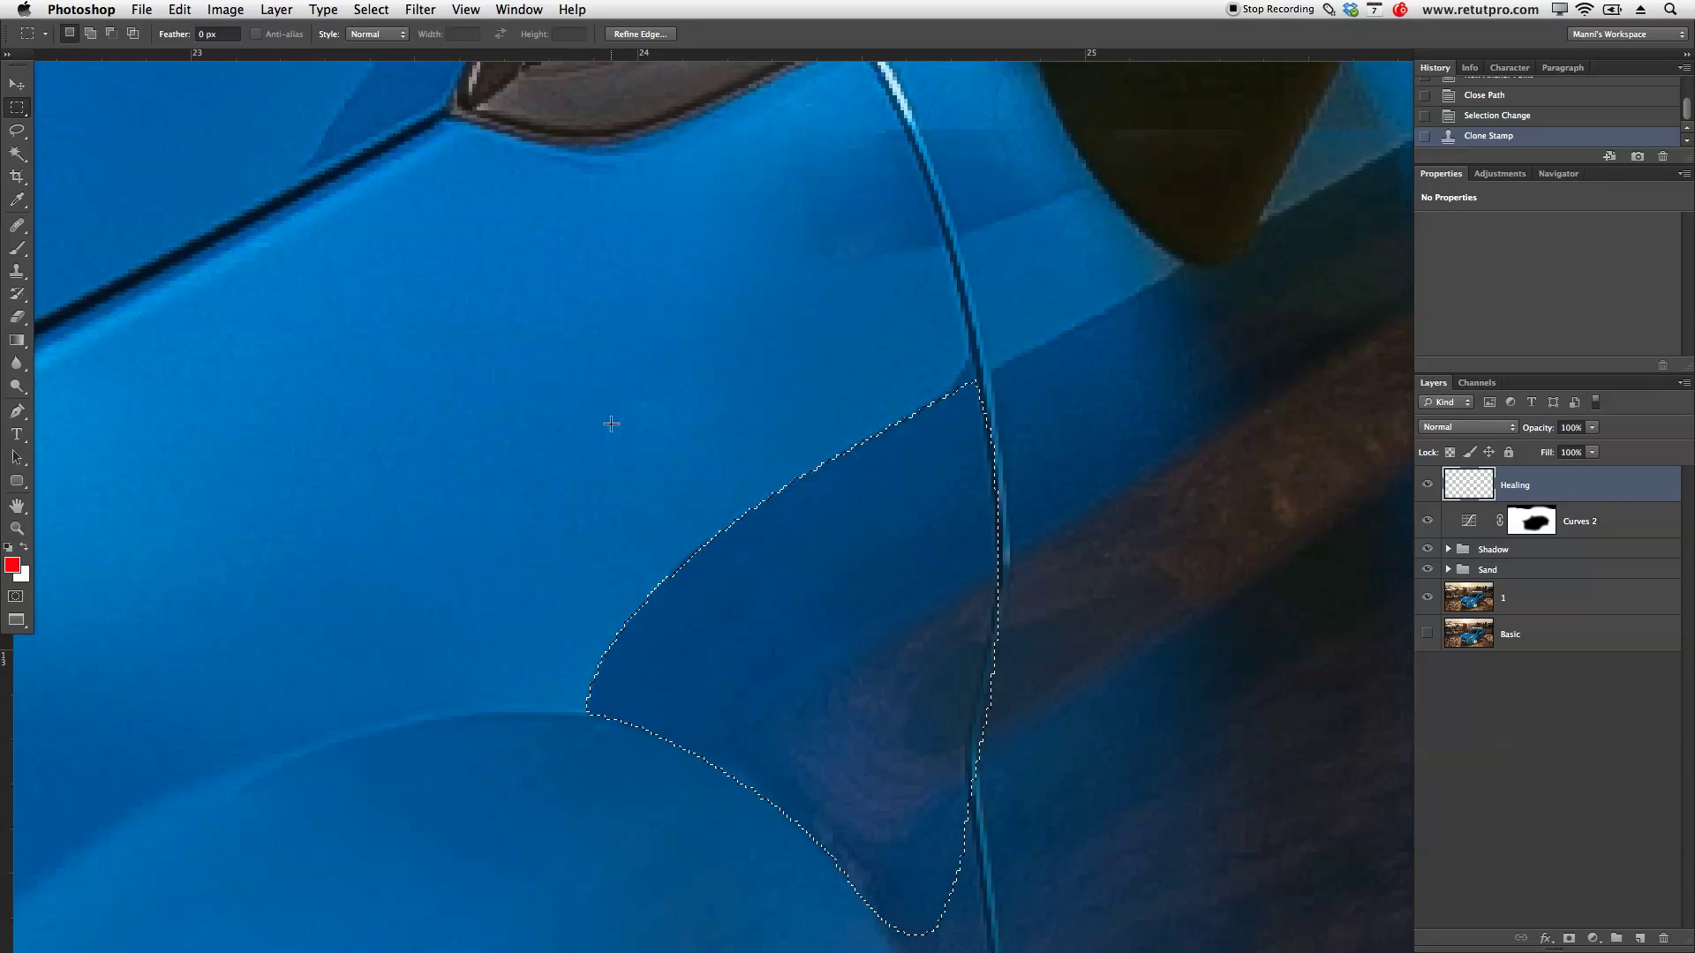
{"action": "right_click", "coordinate": [865, 522]}
{"action": "left_click", "coordinate": [918, 541]}
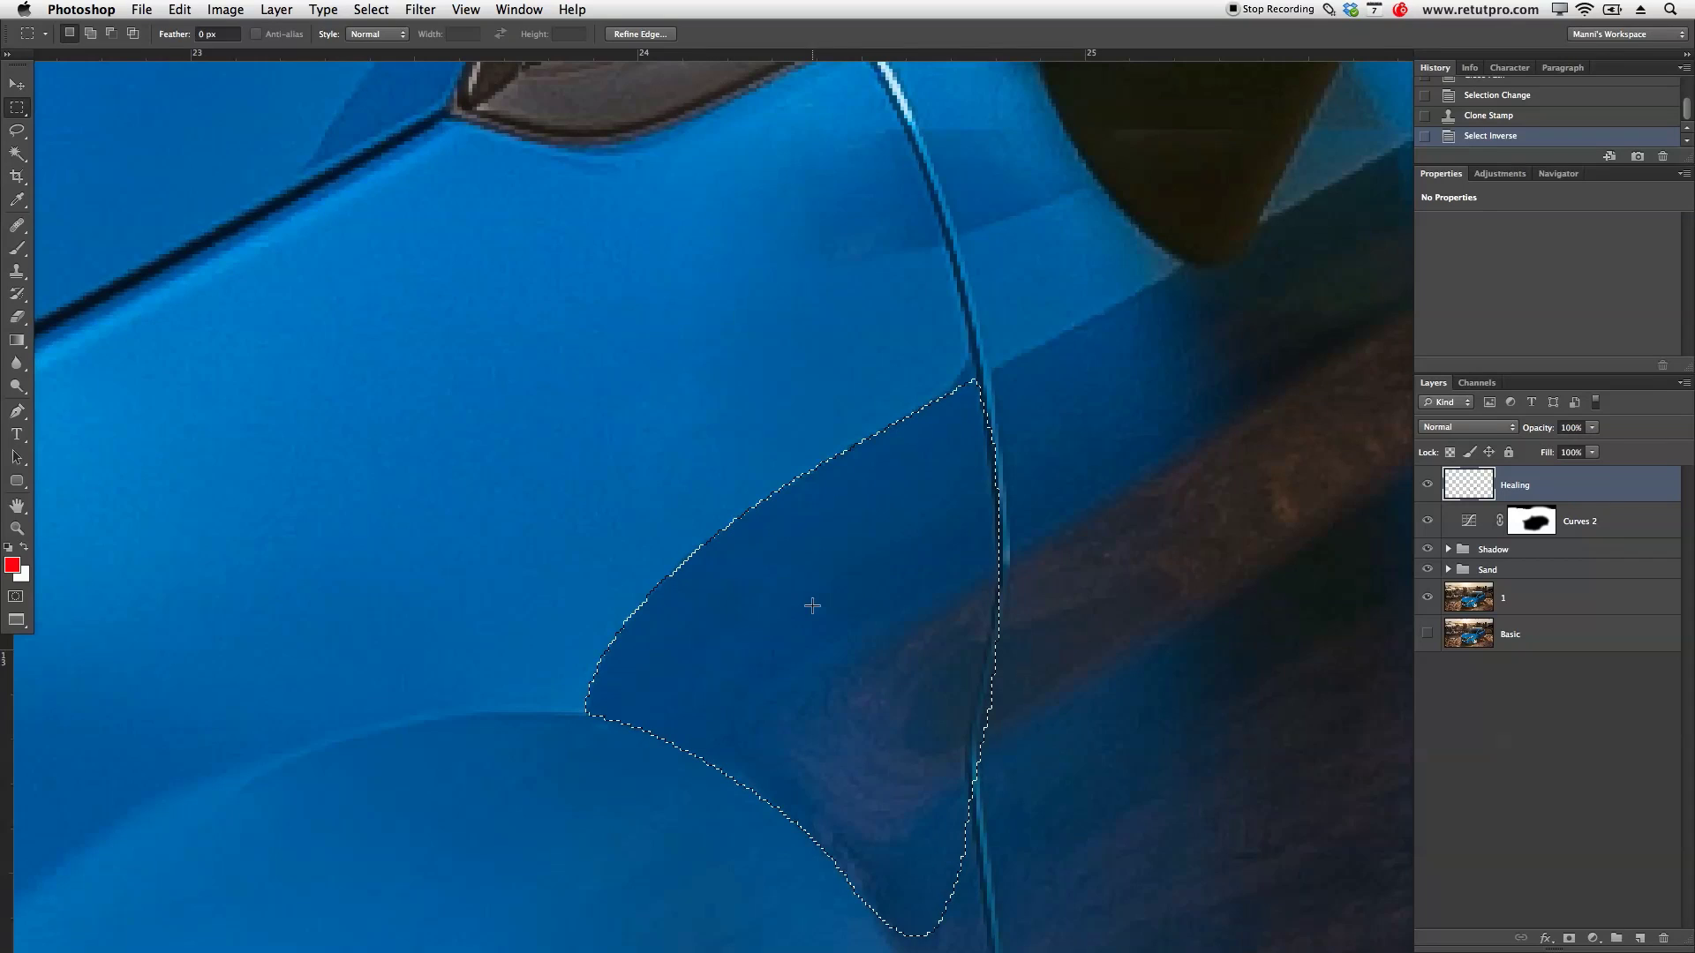
Step: Clone light blue over the dark corner above the reflection at the door seam with a size 3 Clone Stamp, and deselect
{"action": "key", "text": "s"}
{"action": "mouse_move", "coordinate": [1127, 581]}
{"action": "left_mouse_down"}
{"action": "mouse_move", "coordinate": [1078, 674]}
{"action": "mouse_move", "coordinate": [829, 624]}
{"action": "left_mouse_up"}
{"action": "left_click_drag", "start_coordinate": [718, 825], "coordinate": [942, 559]}
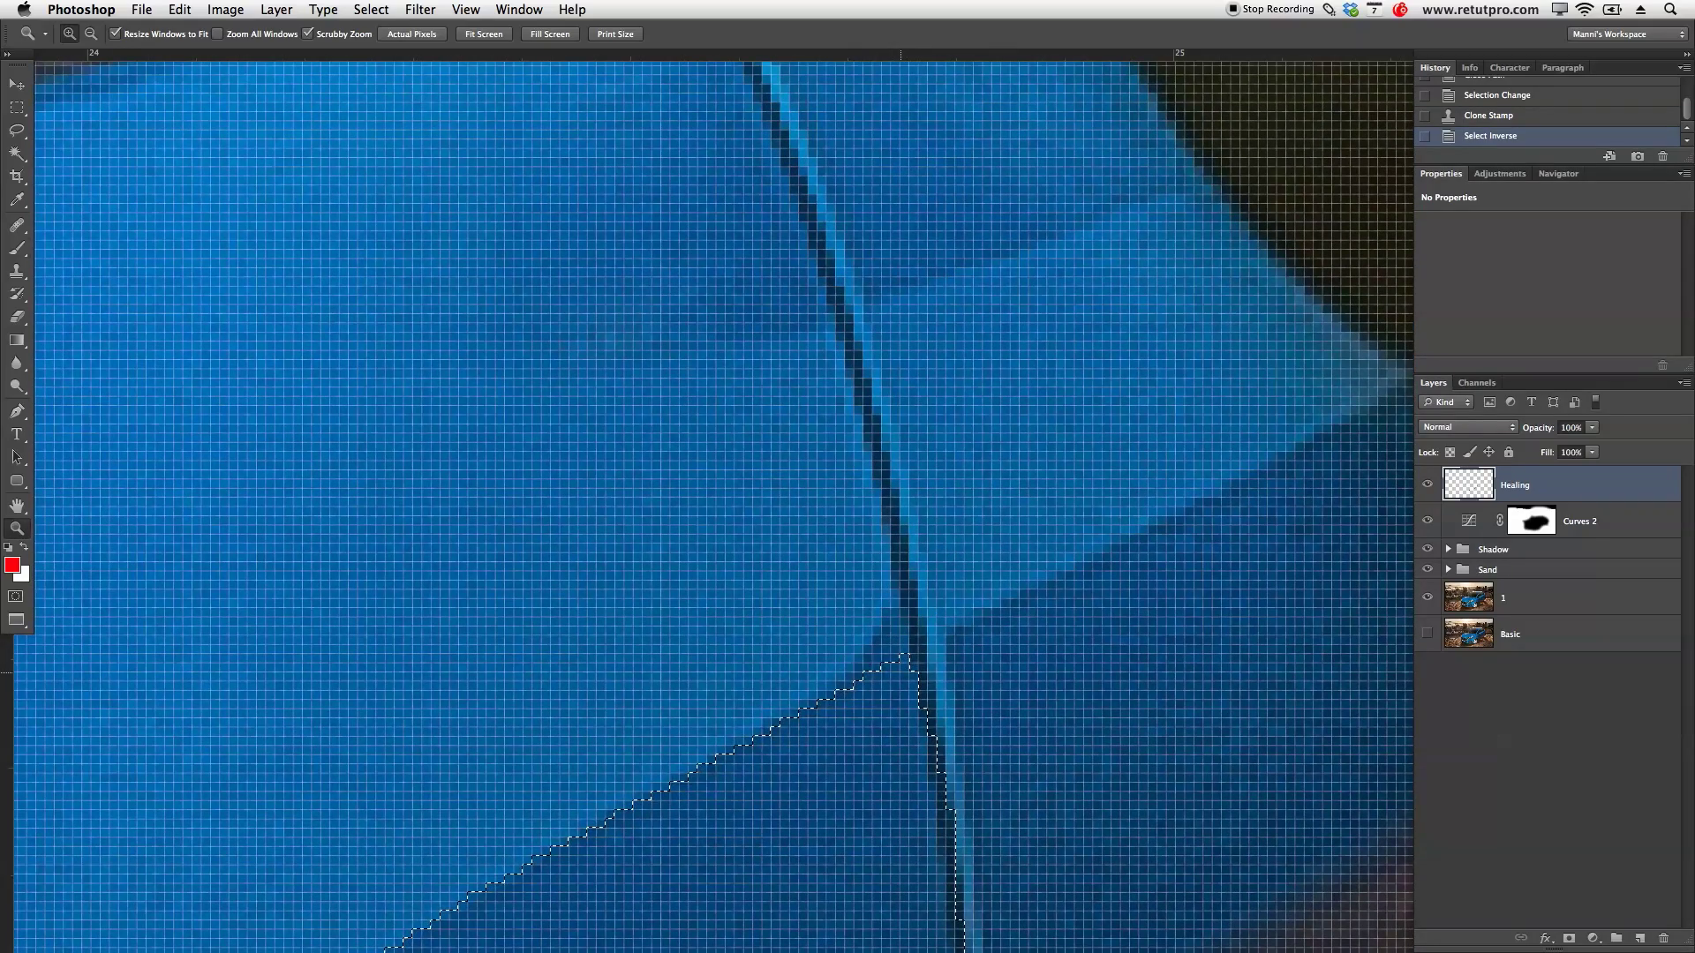
{"action": "key", "text": "b"}
{"action": "key", "text": "s"}
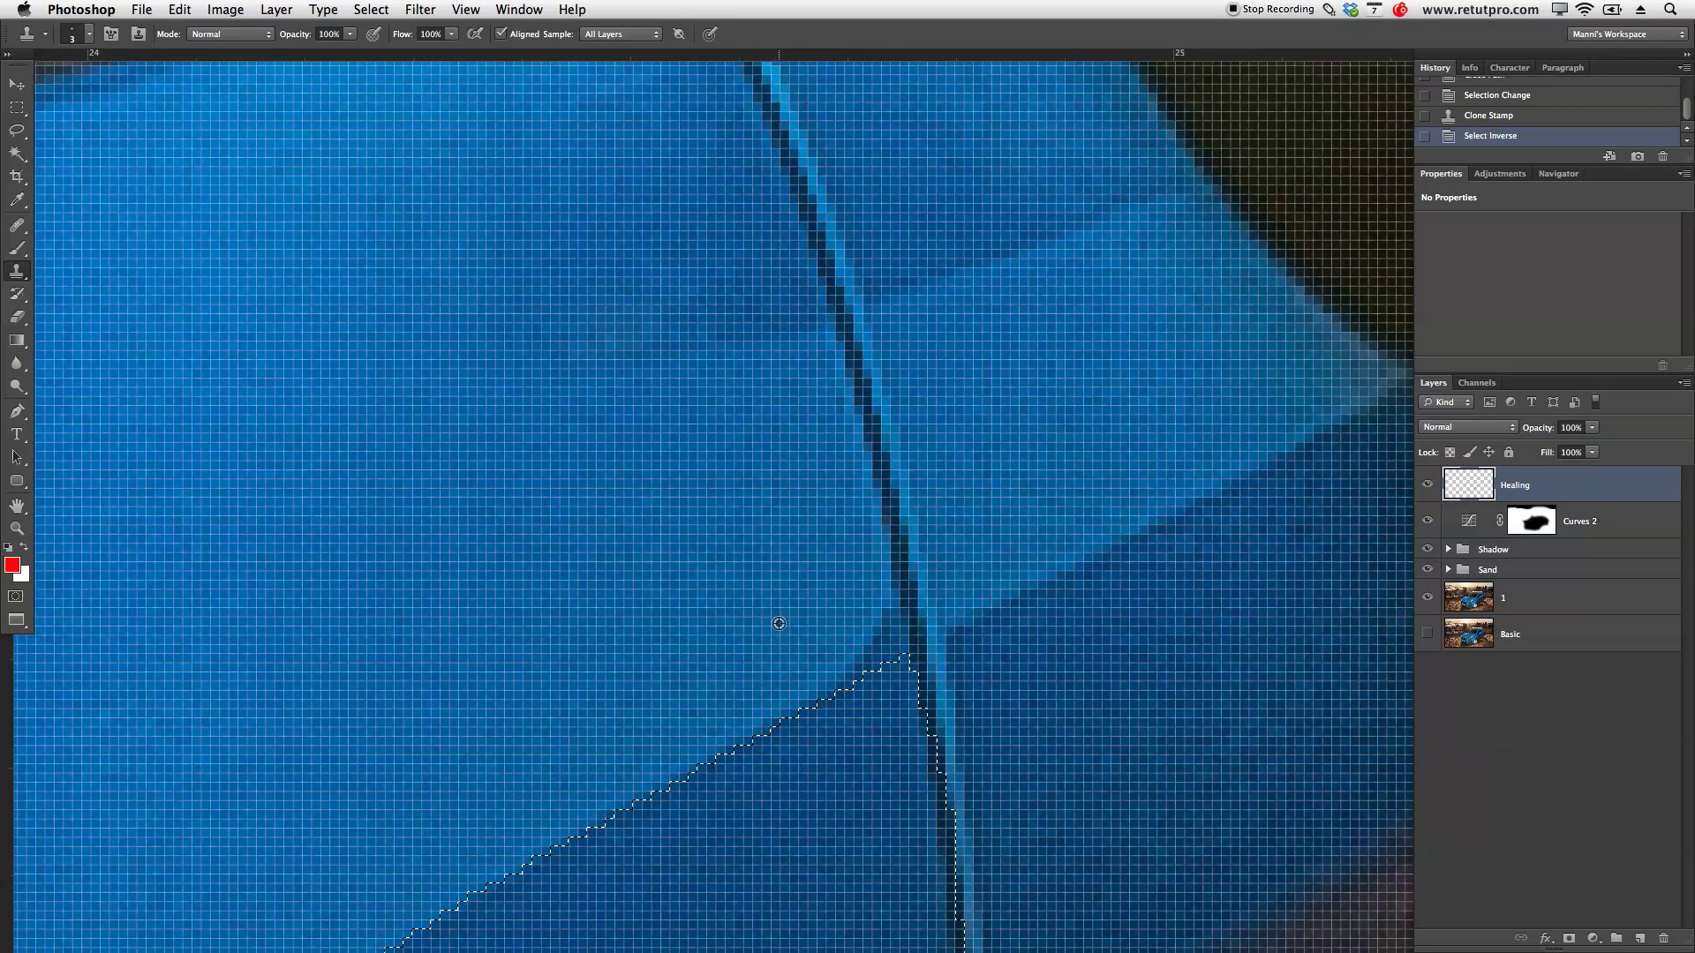
{"action": "left_click", "coordinate": [870, 634]}
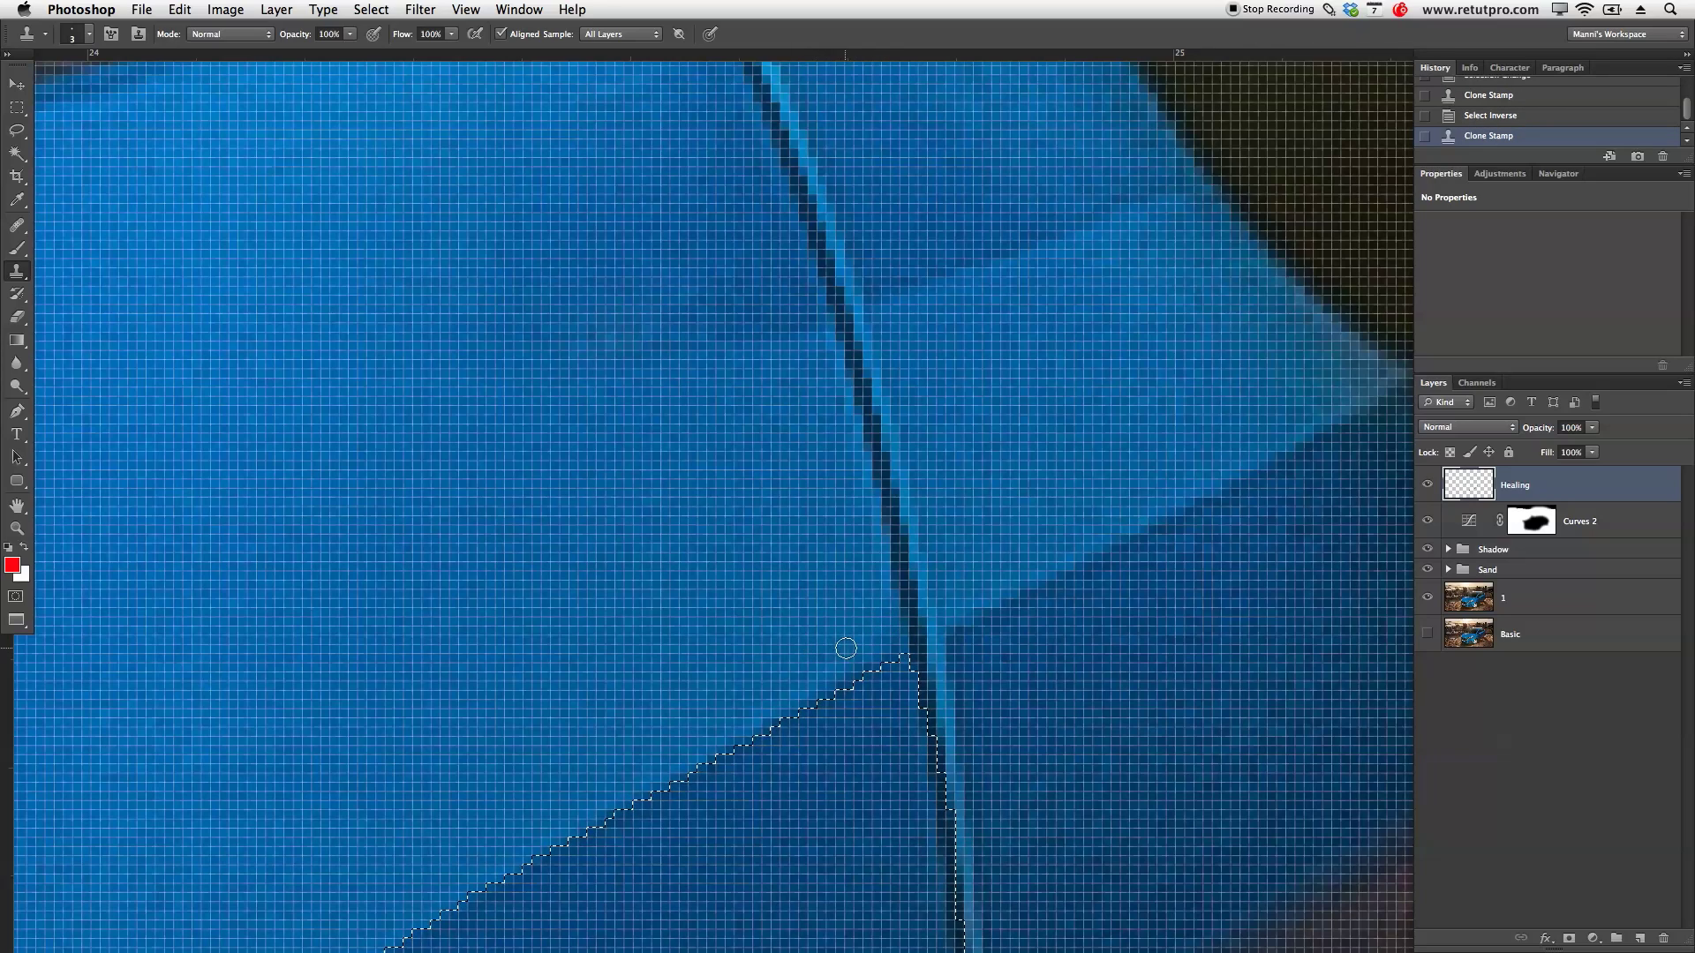
{"action": "left_click", "coordinate": [850, 651]}
{"action": "key", "text": "z"}
{"action": "left_click_drag", "start_coordinate": [909, 617], "coordinate": [848, 636]}
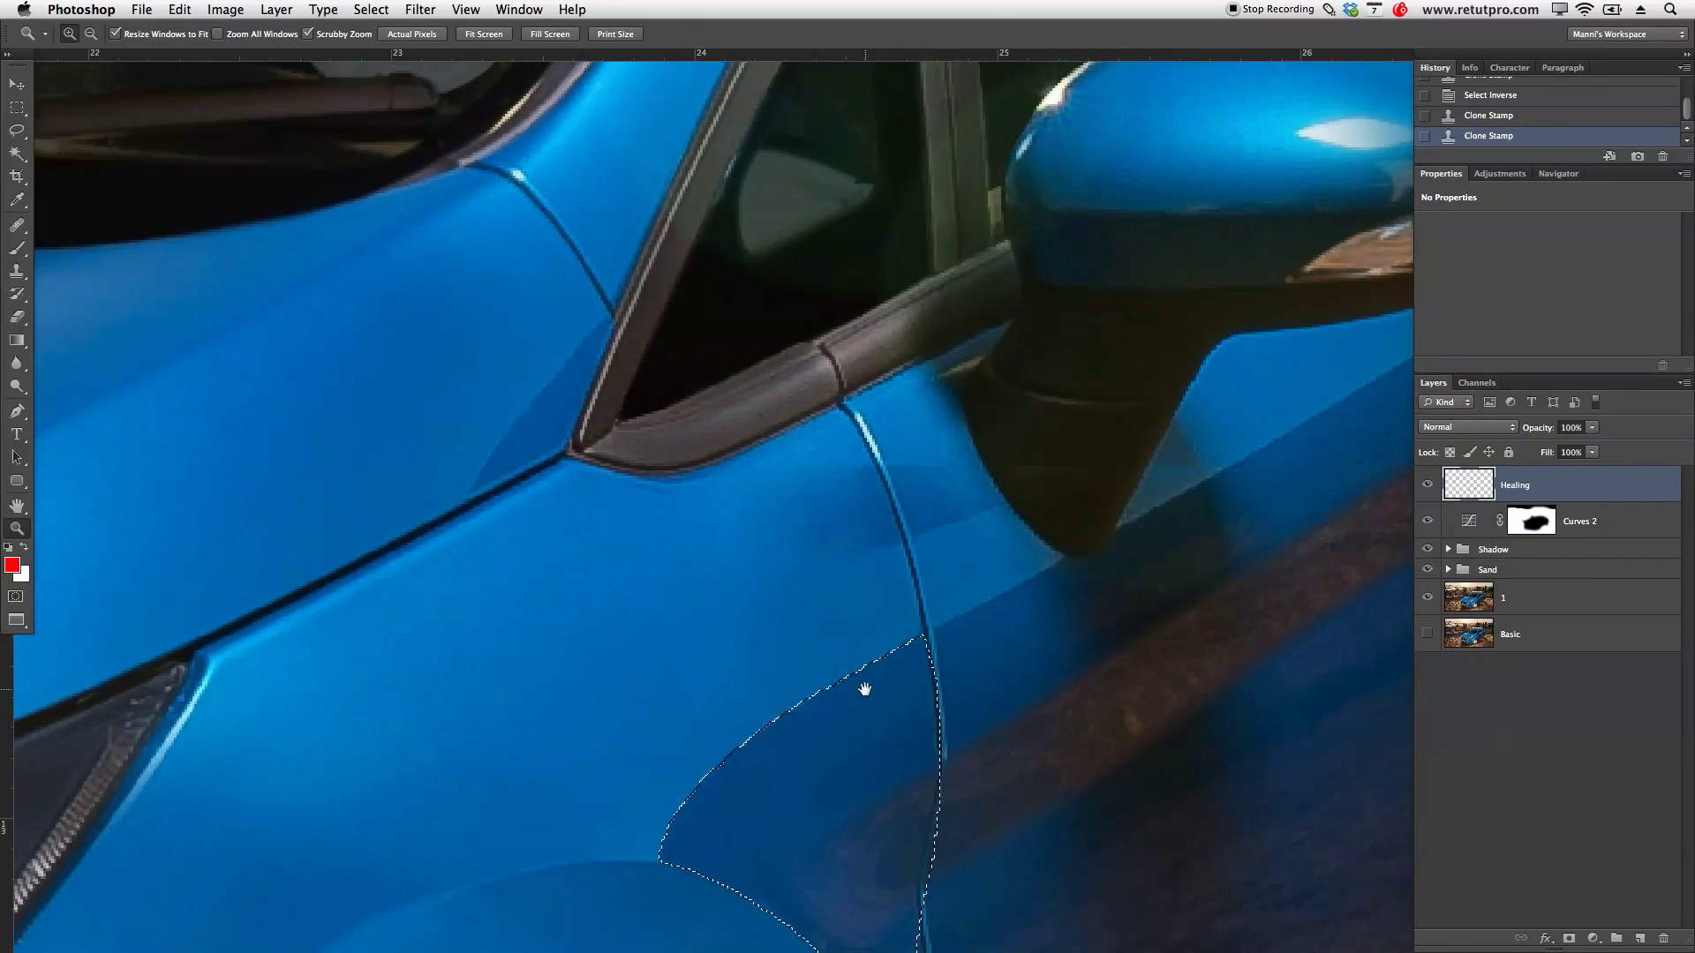
{"action": "left_click_drag", "start_coordinate": [866, 692], "coordinate": [829, 541]}
{"action": "key", "text": "ctrl+d"}
{"action": "left_click_drag", "start_coordinate": [930, 461], "coordinate": [861, 481]}
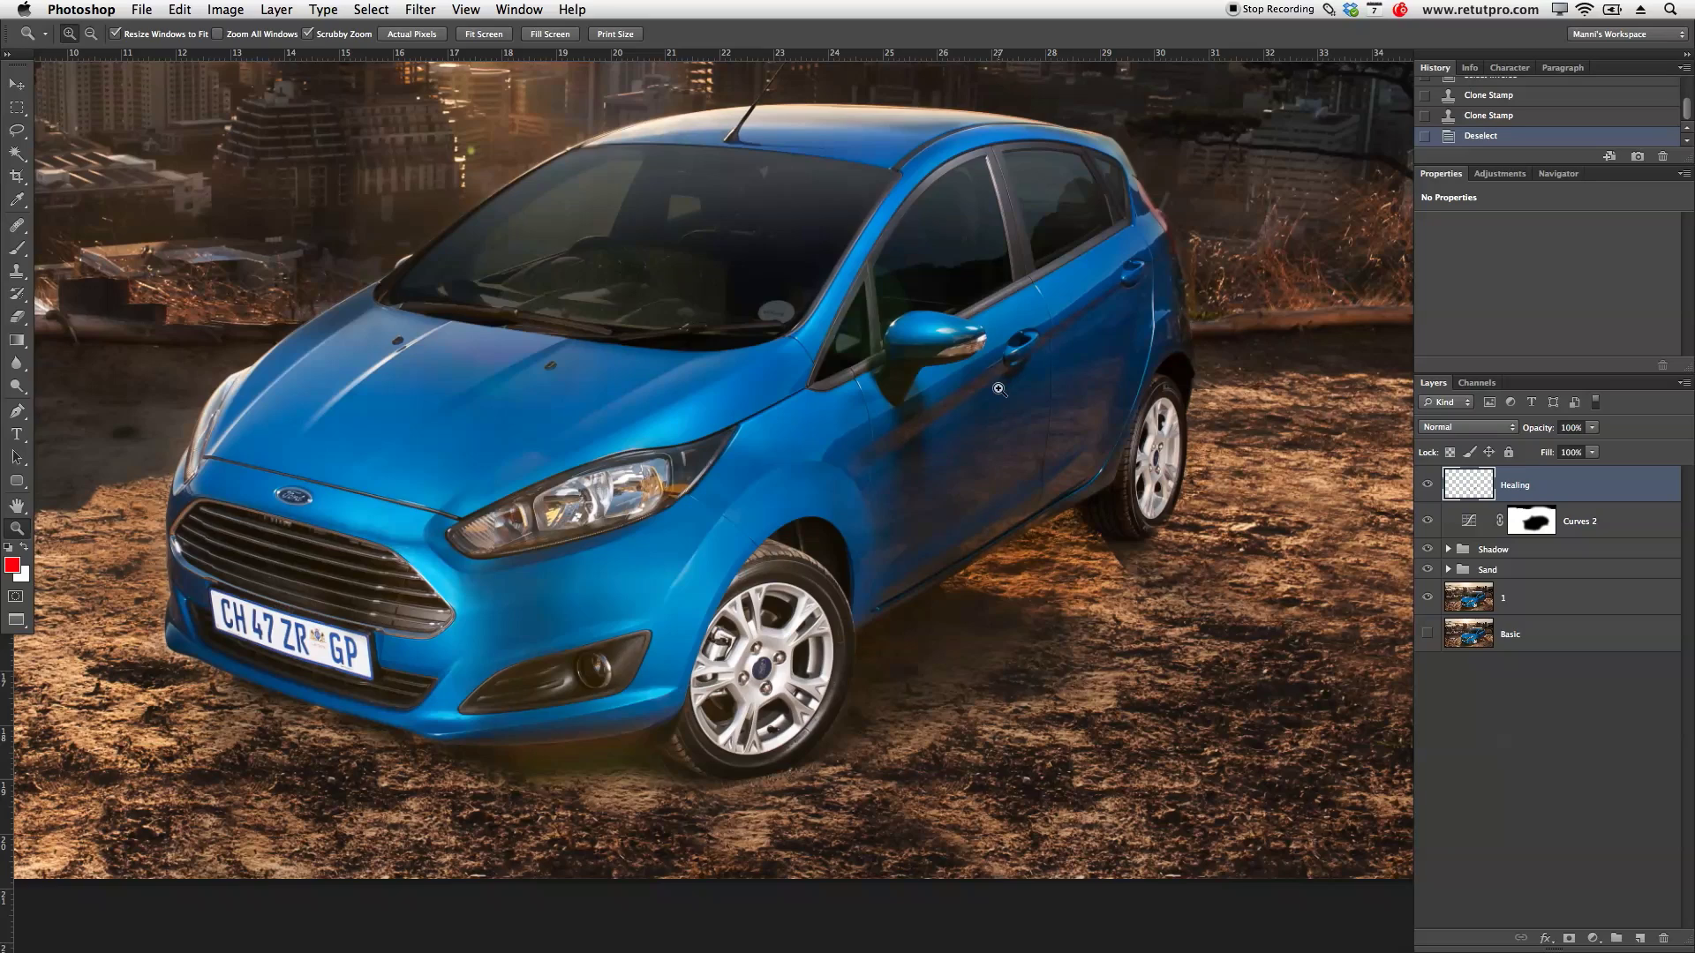
{"action": "left_click_drag", "start_coordinate": [1094, 334], "coordinate": [1099, 403]}
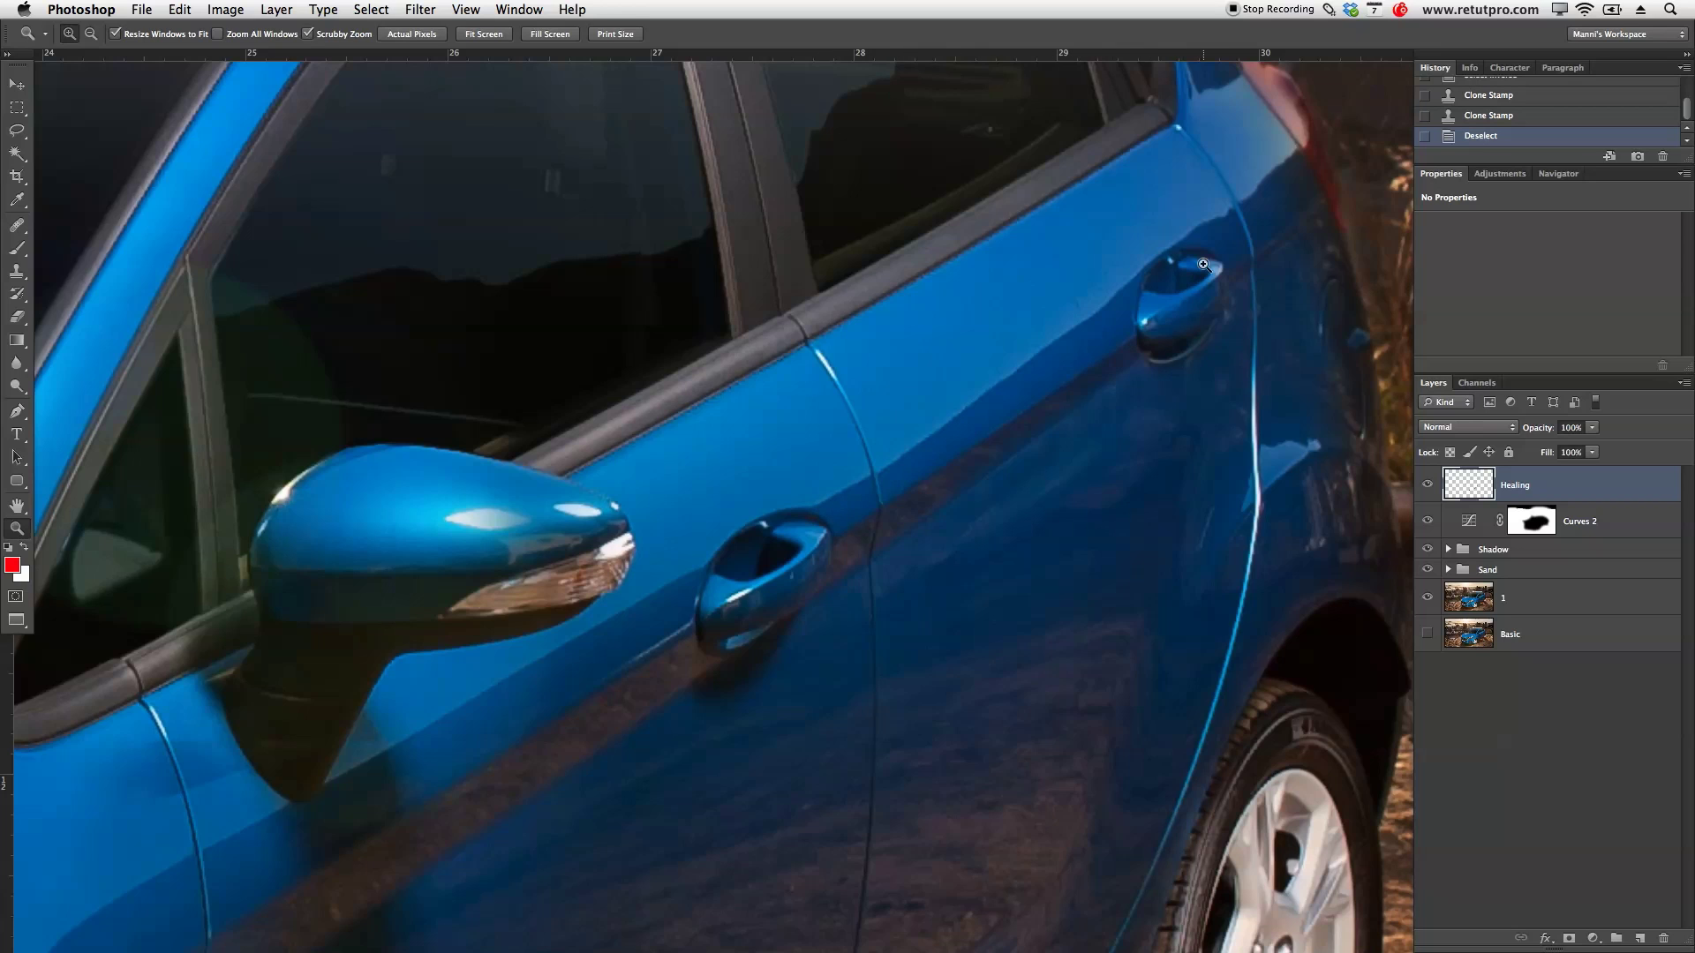
{"action": "key", "text": "p"}
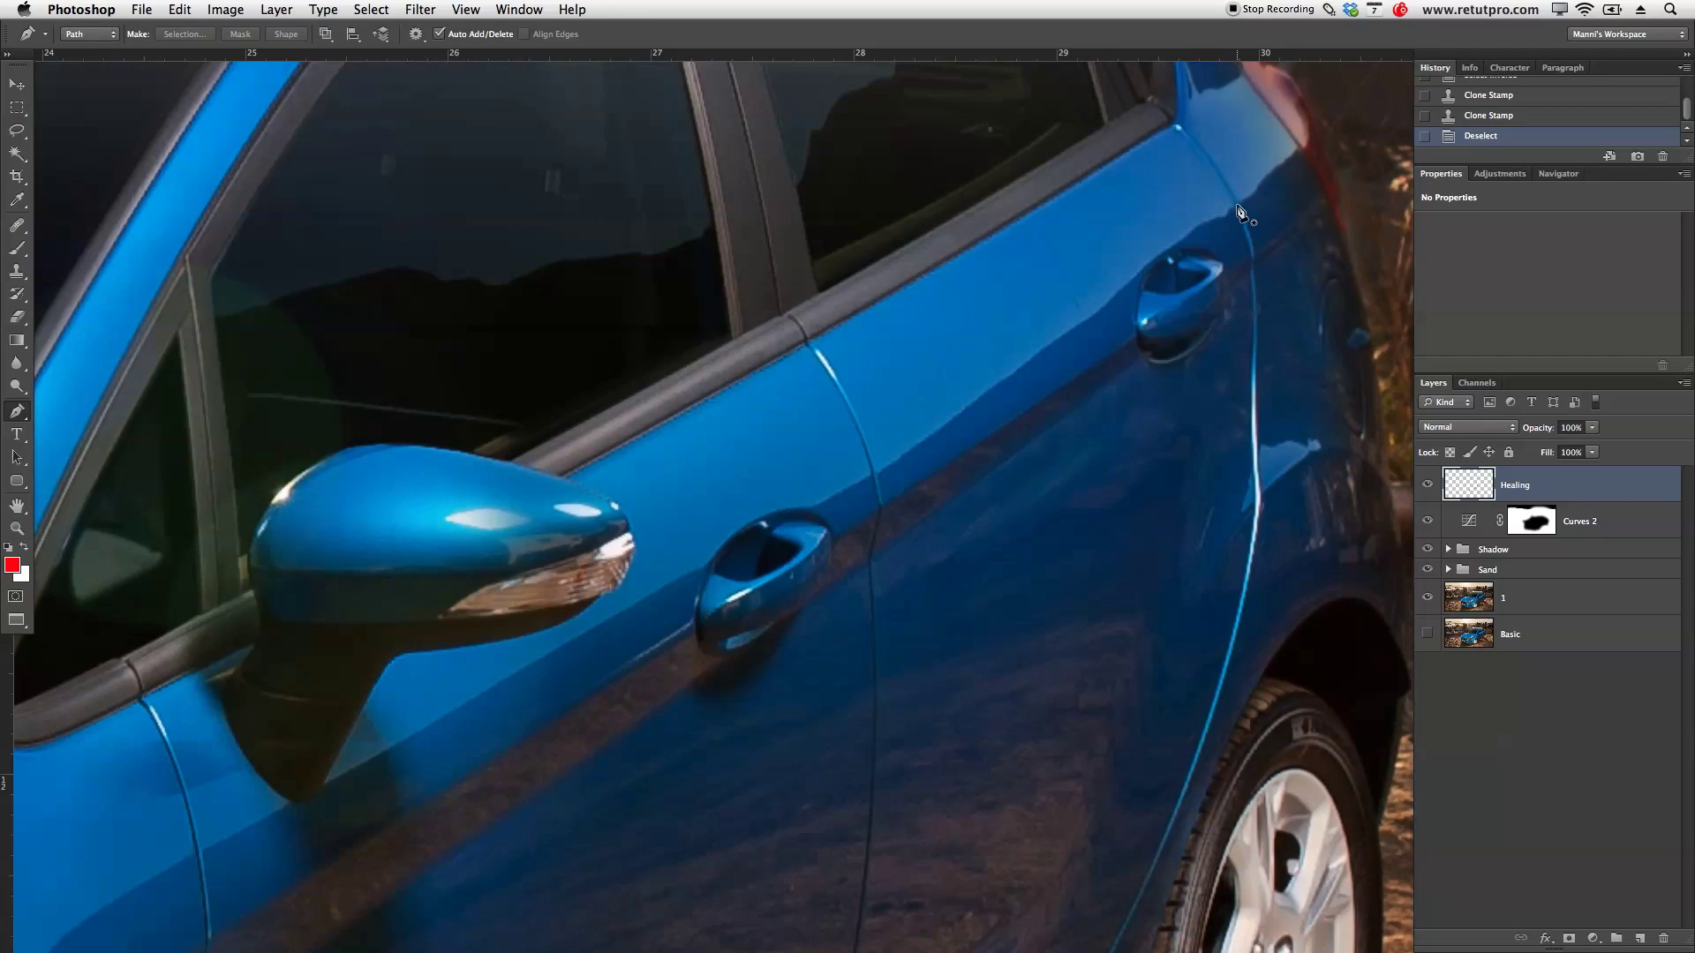
{"action": "key", "text": "z"}
{"action": "left_click", "coordinate": [1086, 280]}
{"action": "left_click_drag", "start_coordinate": [1033, 341], "coordinate": [858, 585]}
{"action": "key", "text": "p"}
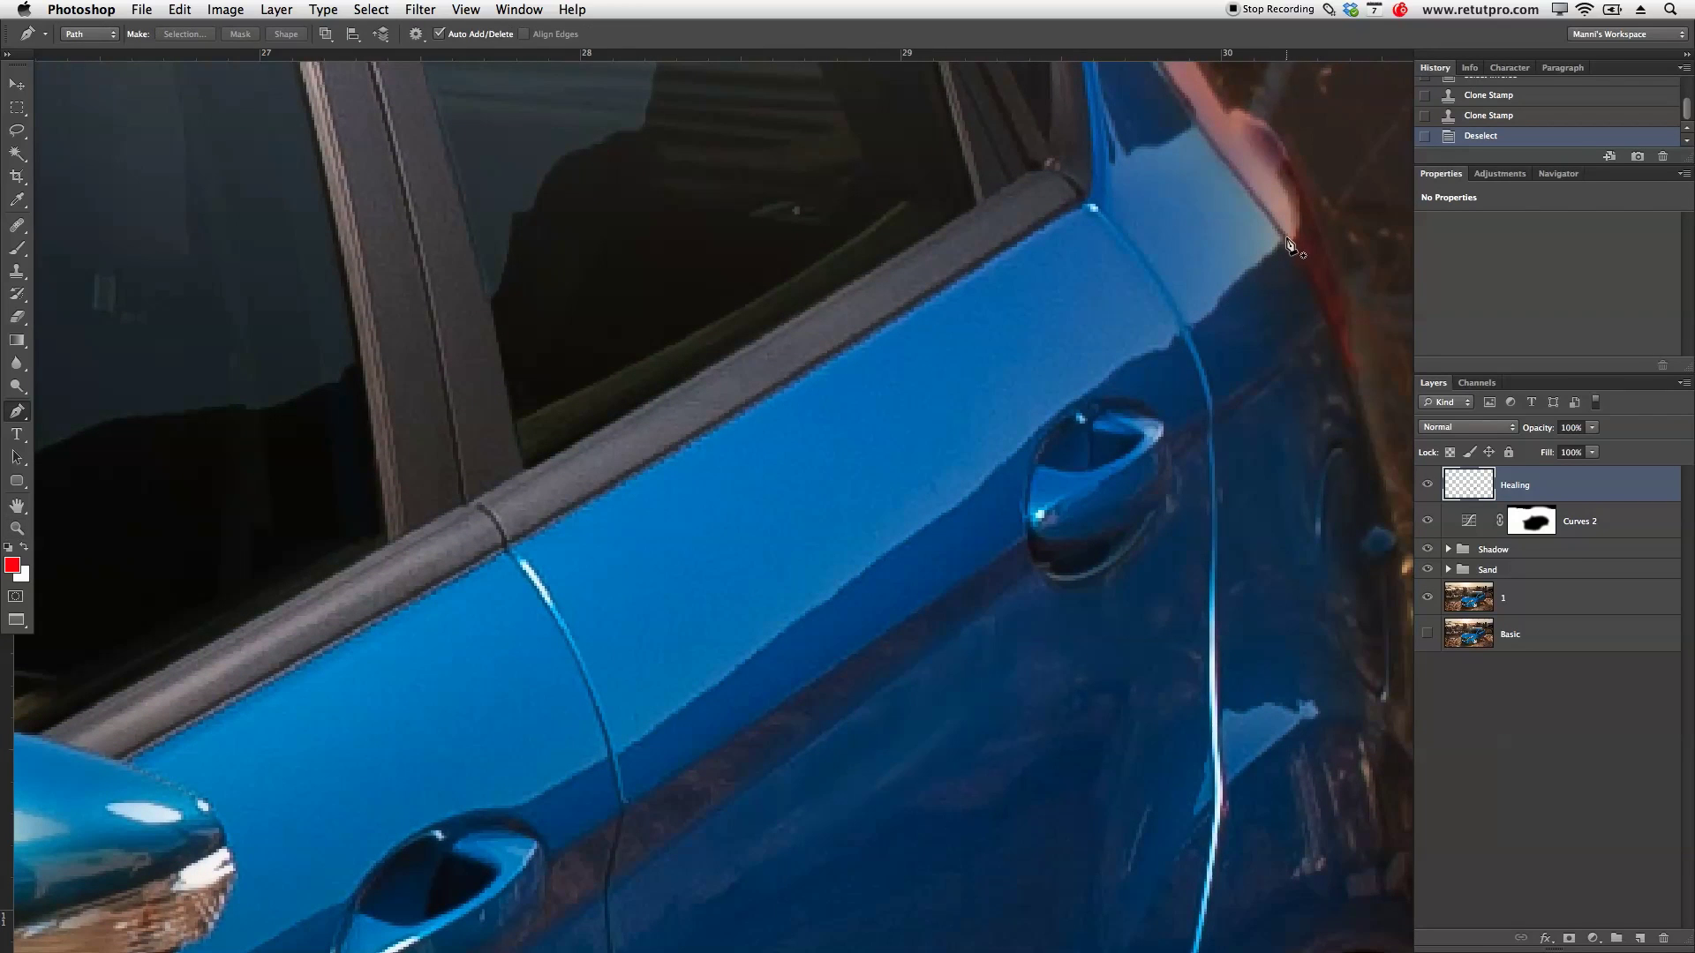
{"action": "left_click", "coordinate": [1282, 240]}
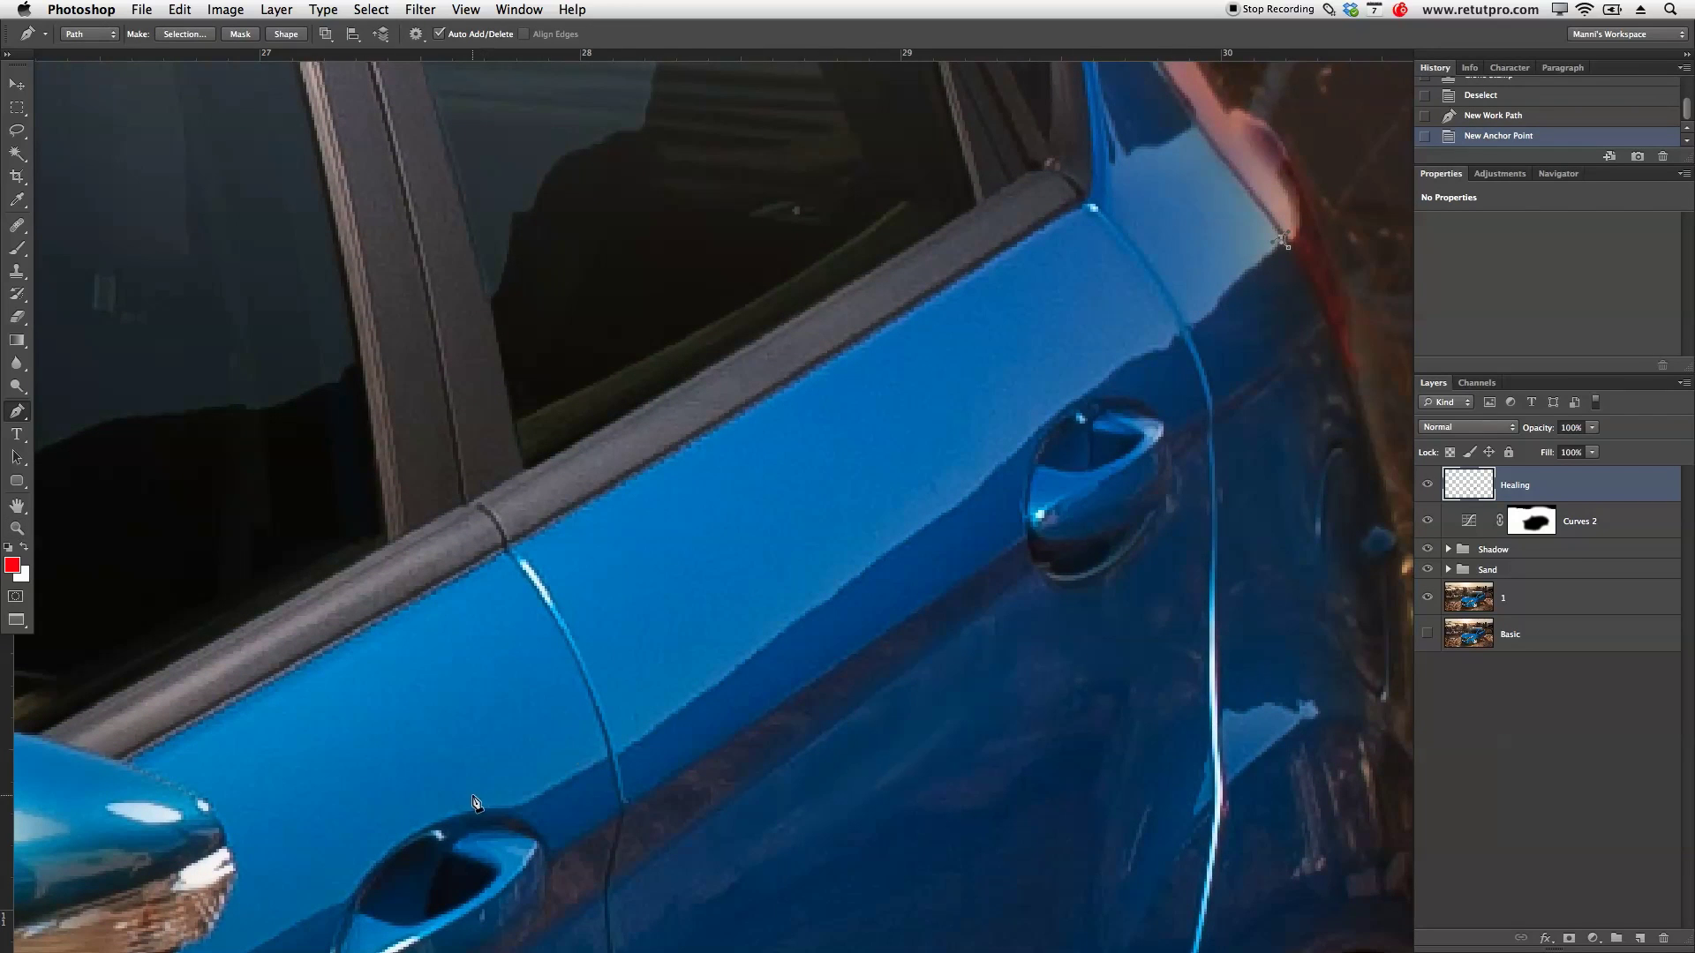
{"action": "left_click_drag", "start_coordinate": [510, 806], "coordinate": [685, 719]}
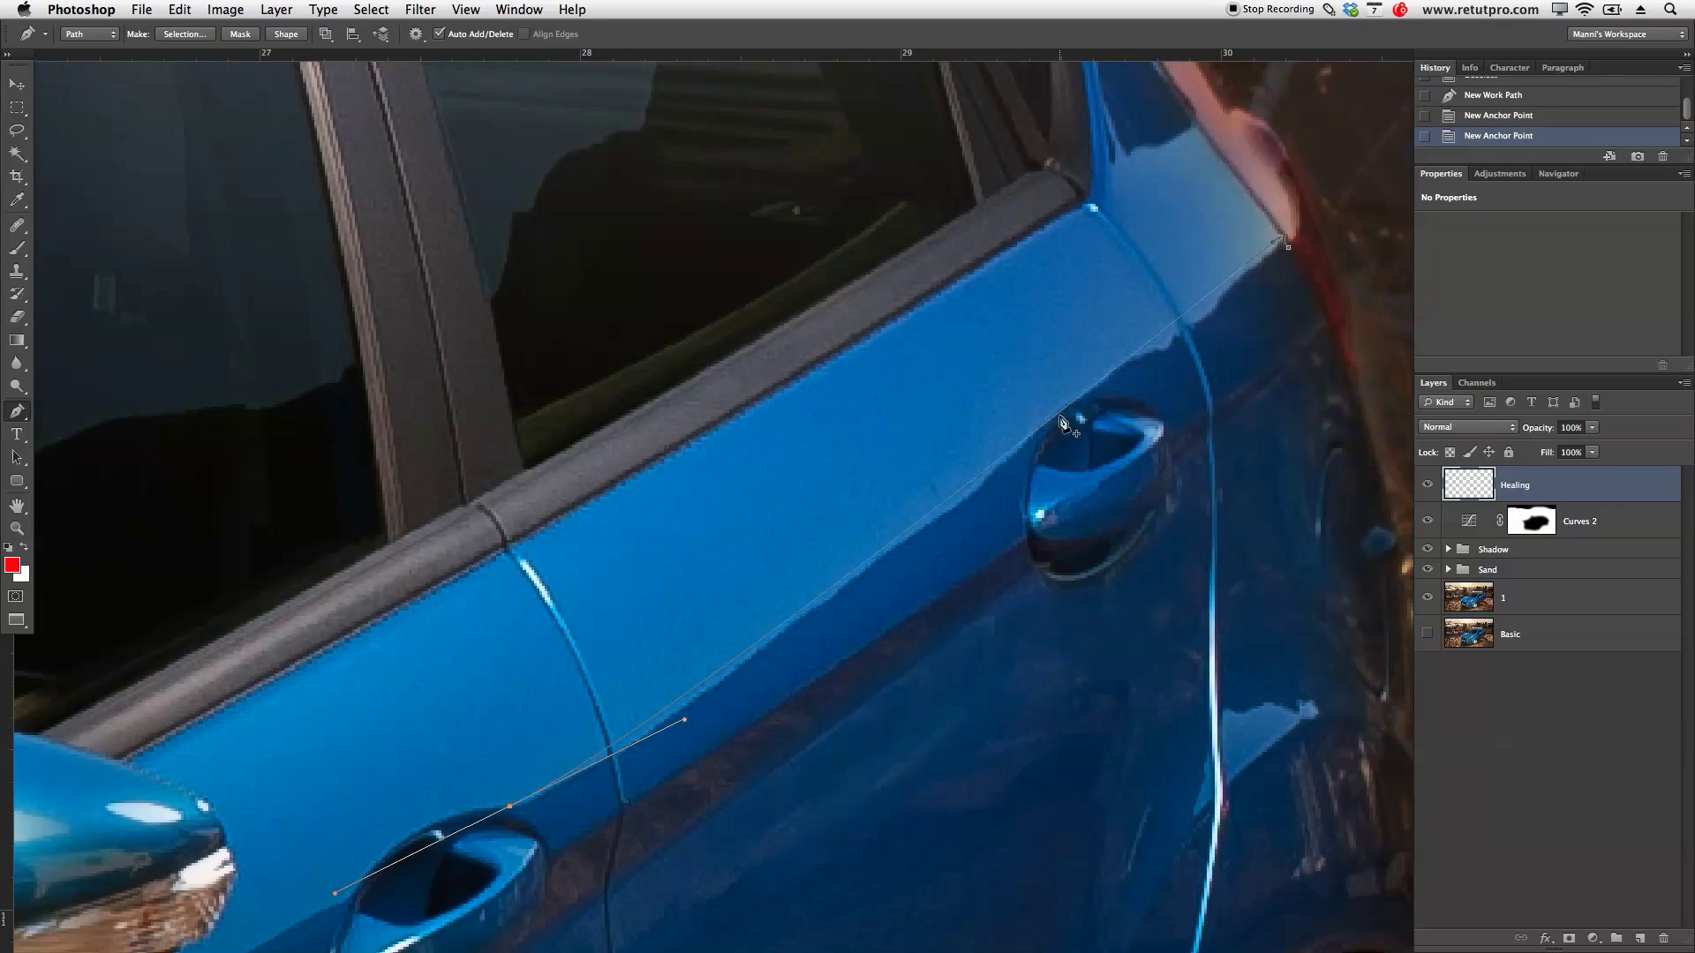
{"action": "left_click", "coordinate": [1162, 344], "text": "super"}
{"action": "key", "text": "Return"}
Step: Start a new Pen path at the fender reflection's front tip and follow its upper edge across both doors towards the tail light
{"action": "key", "text": "z"}
{"action": "left_click_drag", "start_coordinate": [951, 598], "coordinate": [789, 669]}
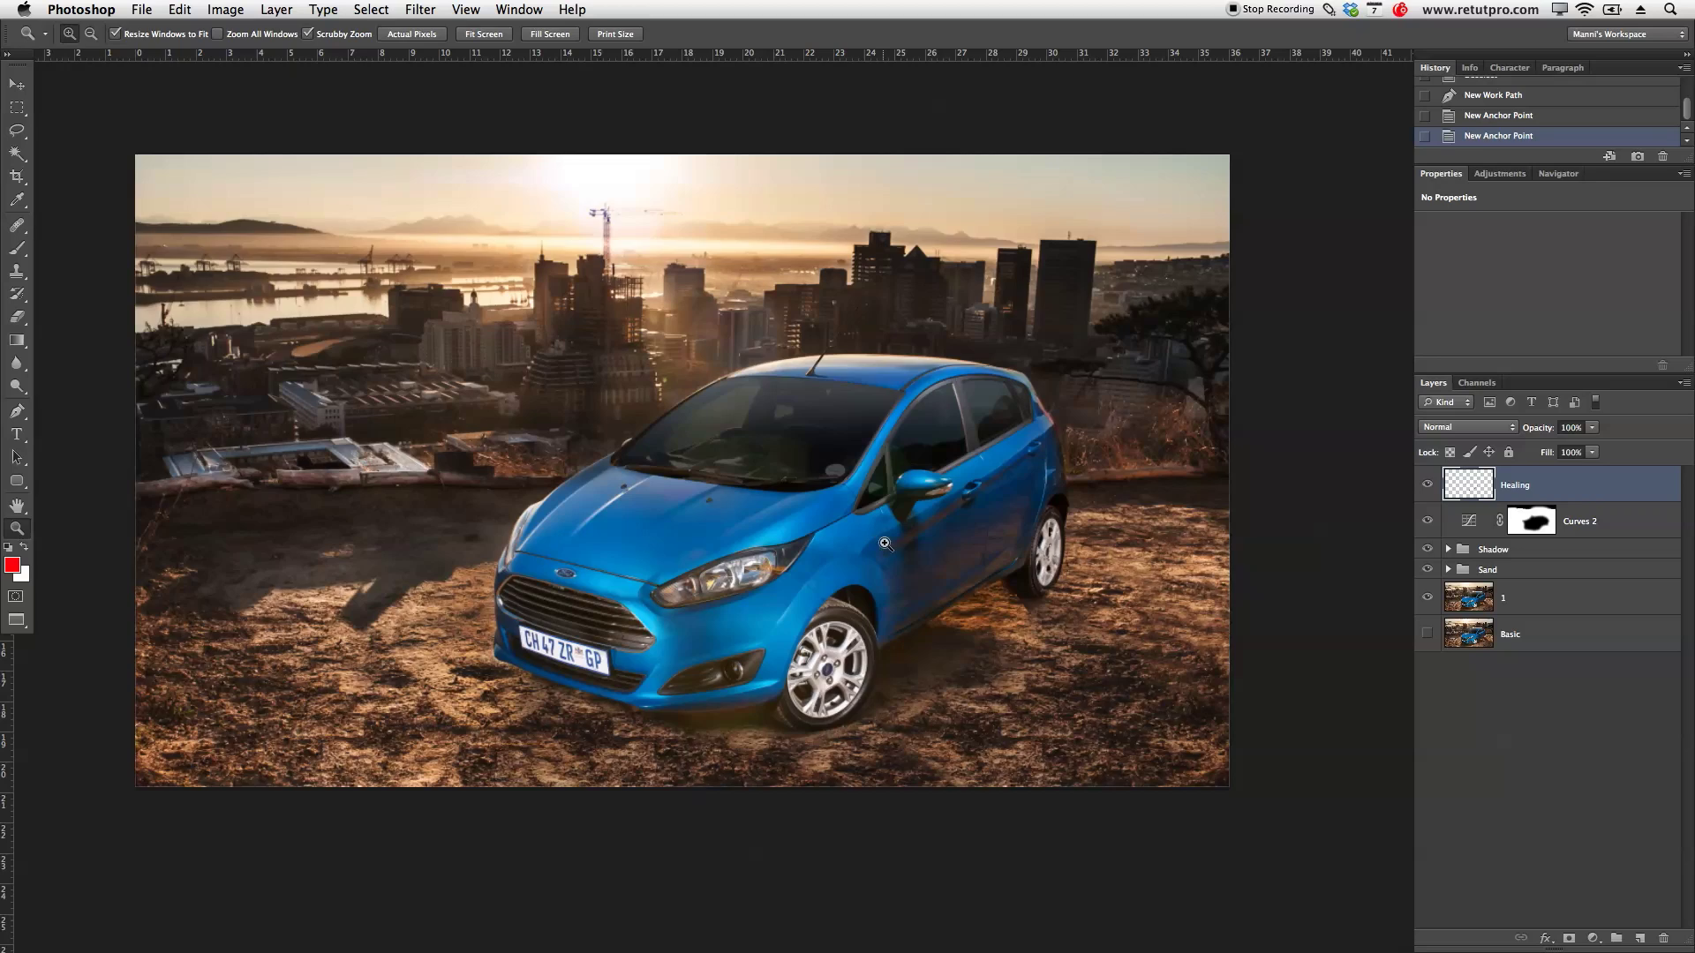
{"action": "left_click", "coordinate": [884, 546]}
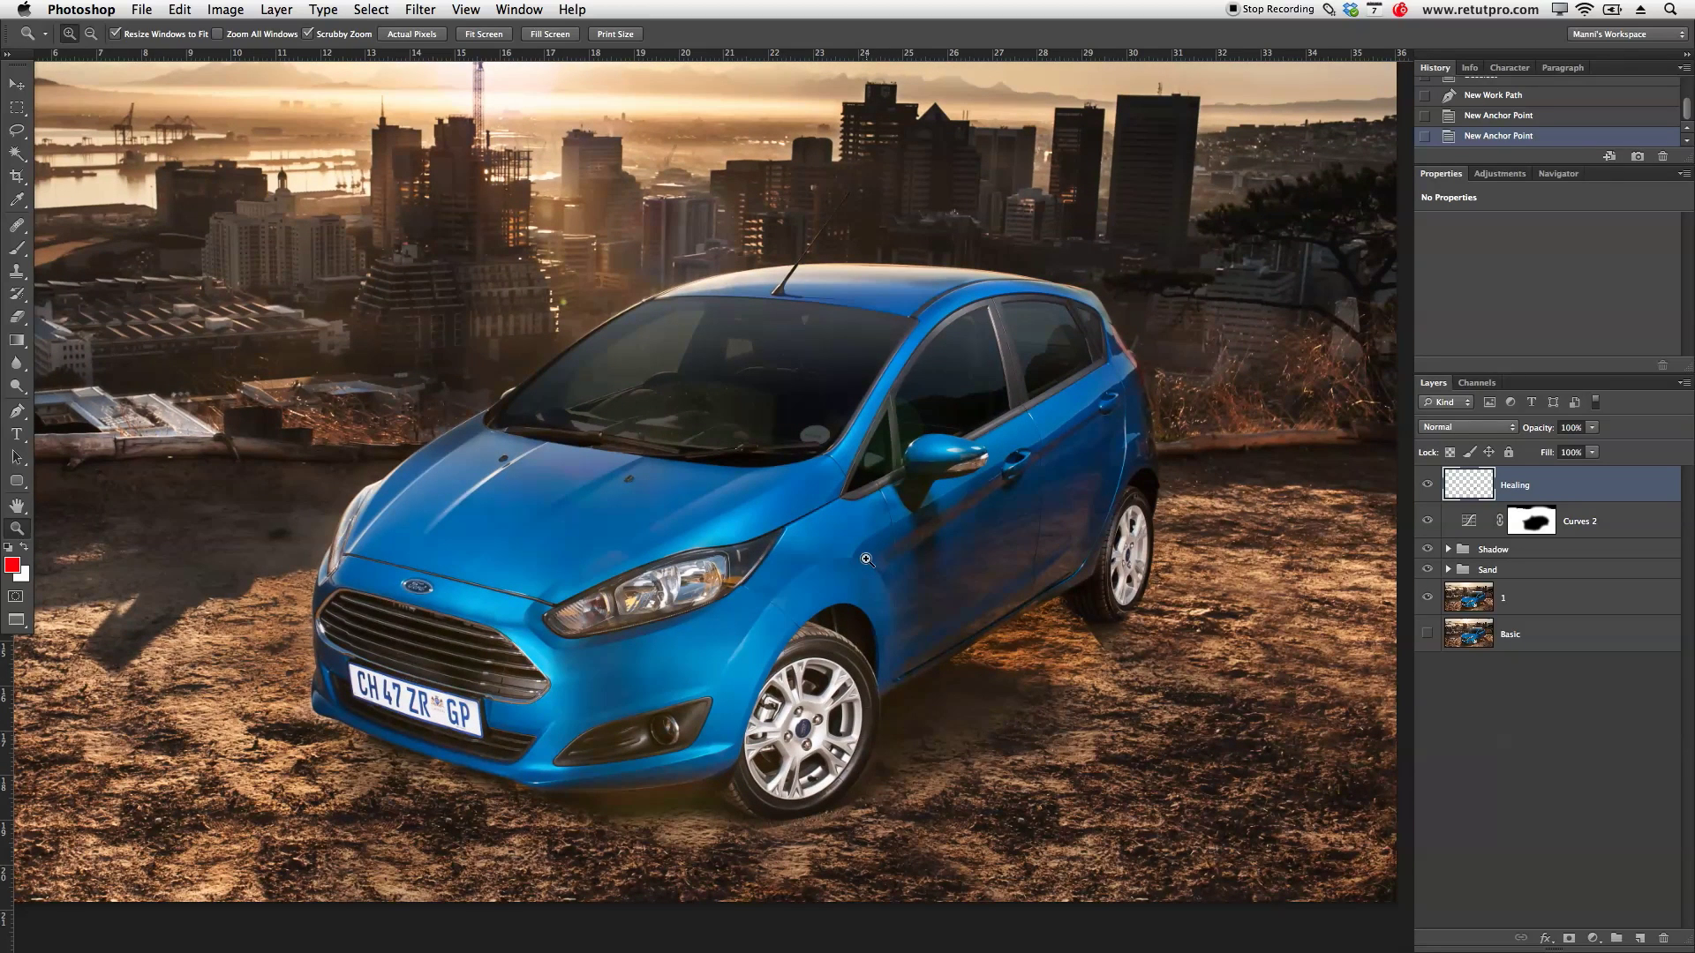
{"action": "left_click_drag", "start_coordinate": [901, 671], "coordinate": [997, 579]}
{"action": "key", "text": "p"}
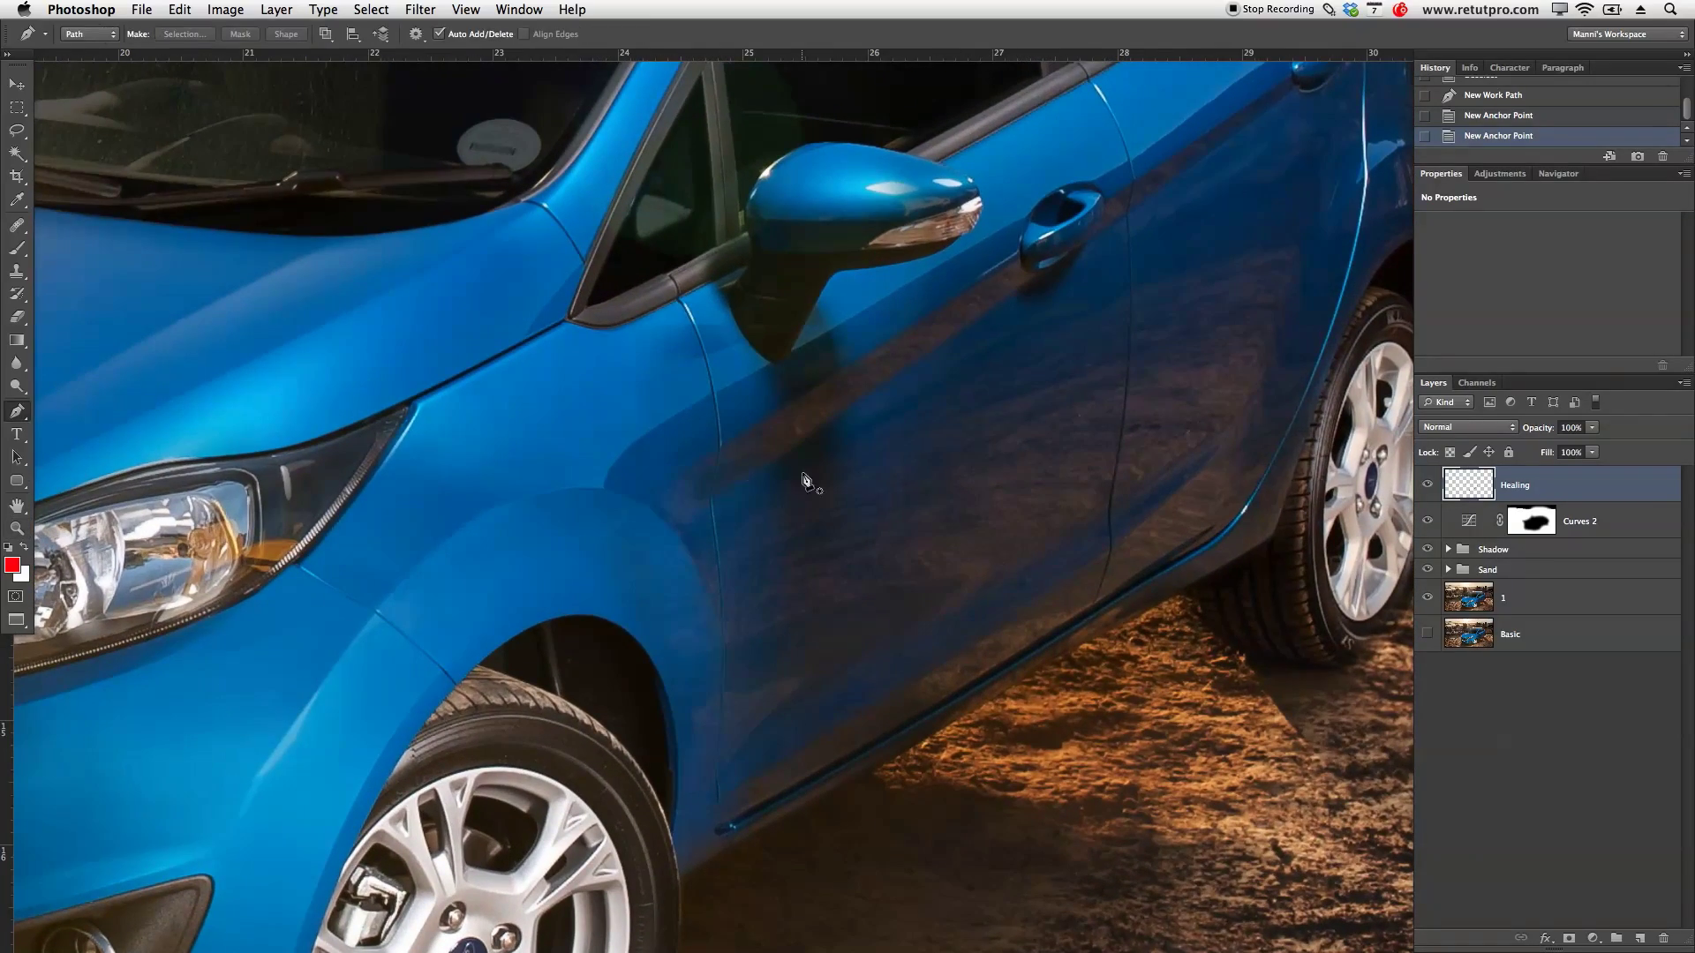
{"action": "left_click", "coordinate": [603, 487]}
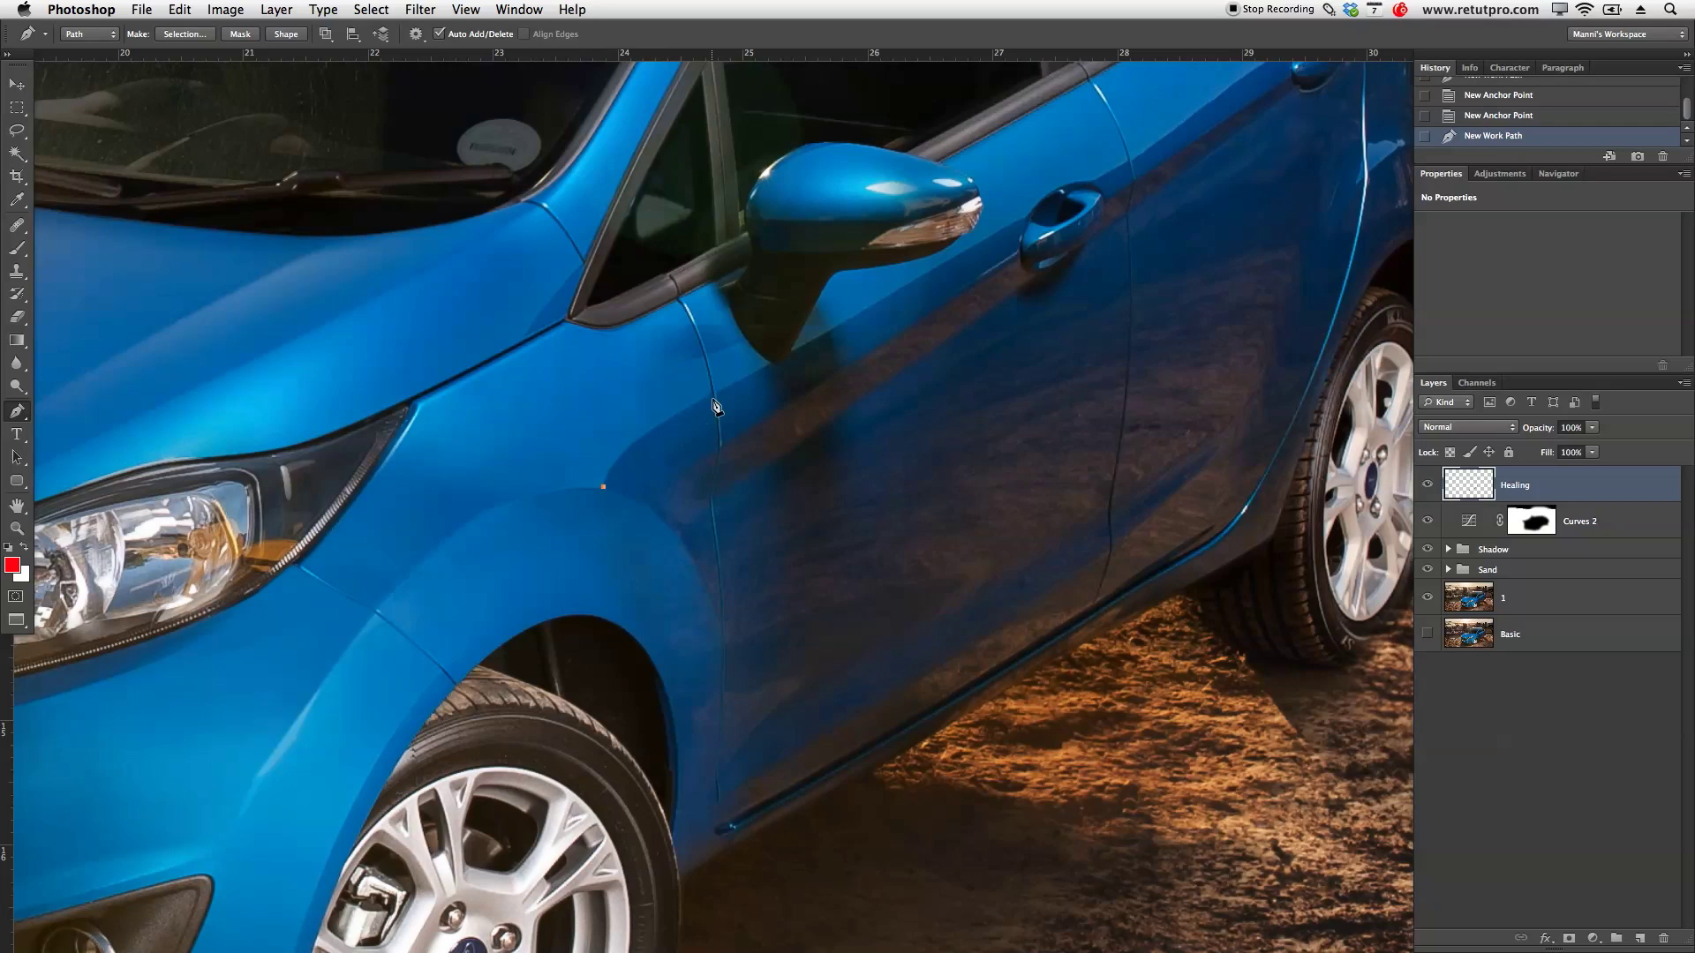
{"action": "left_click_drag", "start_coordinate": [738, 378], "coordinate": [823, 334]}
{"action": "left_click", "coordinate": [968, 251]}
{"action": "scroll", "coordinate": [971, 265], "scroll_direction": "right", "scroll_amount": 5}
{"action": "scroll", "coordinate": [971, 265], "scroll_direction": "up", "scroll_amount": 4}
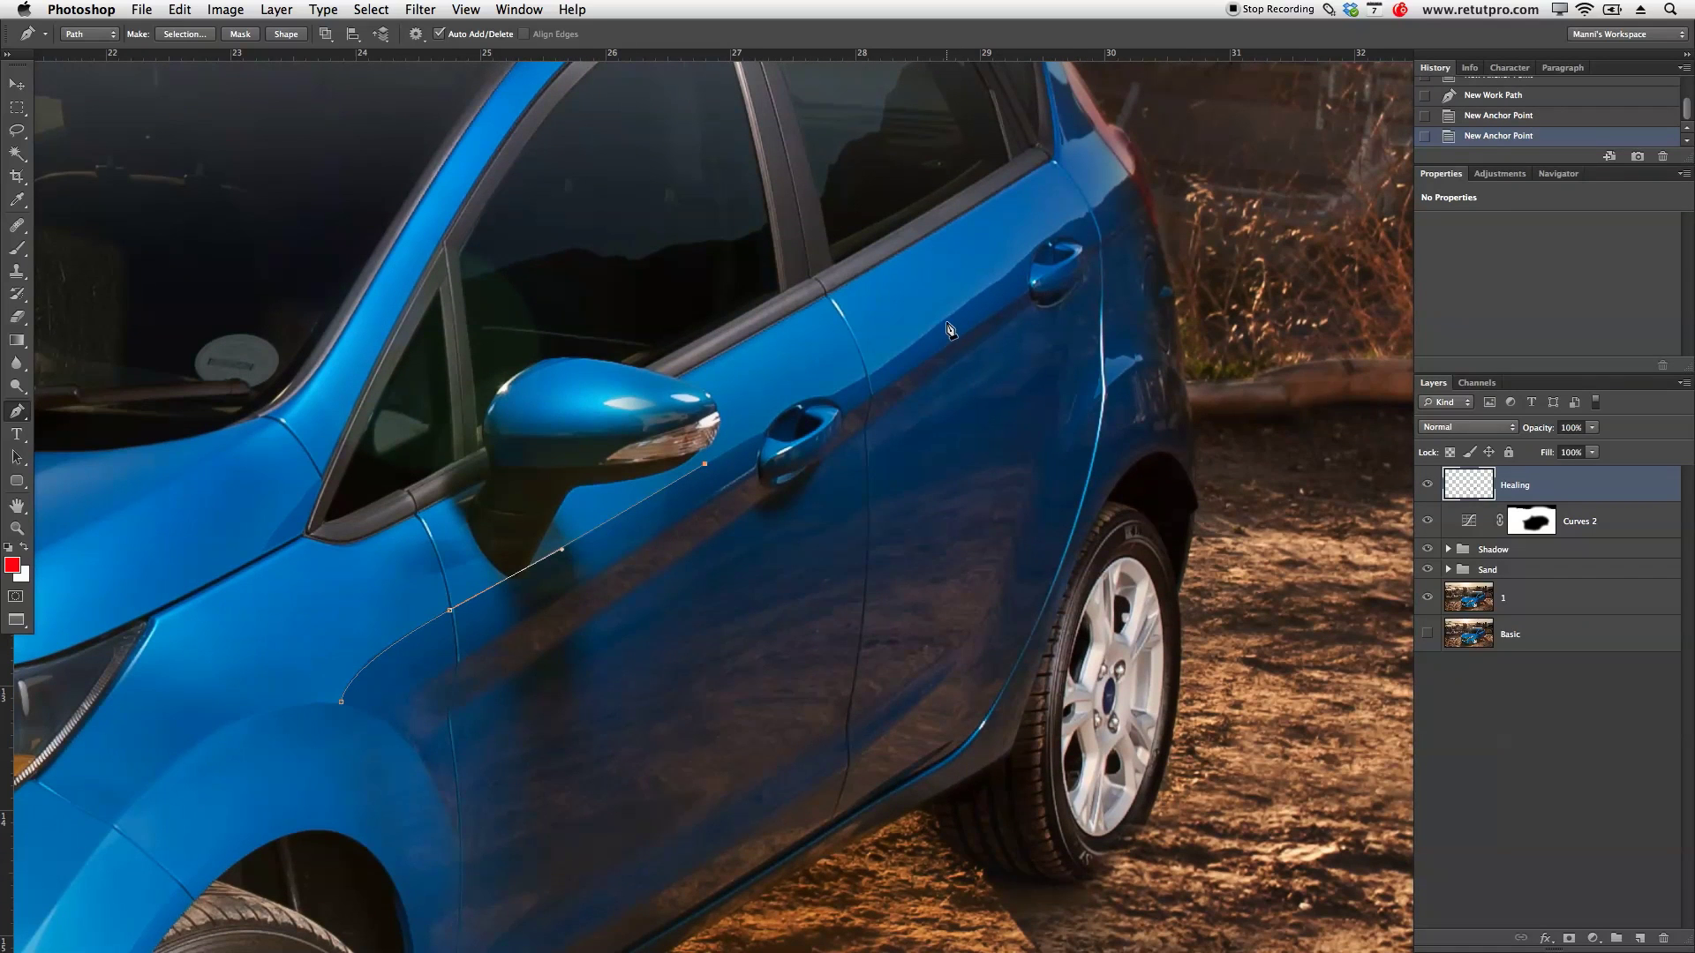
{"action": "left_click_drag", "start_coordinate": [1092, 212], "coordinate": [1121, 196]}
Step: Continue the Pen path down the car's rear edge and around to the rear wheel arch, removing the misplaced anchor point
{"action": "left_click", "coordinate": [1130, 183]}
{"action": "left_click", "coordinate": [1181, 348]}
{"action": "left_click", "coordinate": [1185, 383]}
{"action": "left_click_drag", "start_coordinate": [1161, 450], "coordinate": [1125, 471]}
{"action": "left_click", "coordinate": [1161, 449]}
{"action": "key", "text": "BackSpace"}
{"action": "left_click", "coordinate": [1190, 480]}
{"action": "left_click_drag", "start_coordinate": [1135, 465], "coordinate": [1104, 512]}
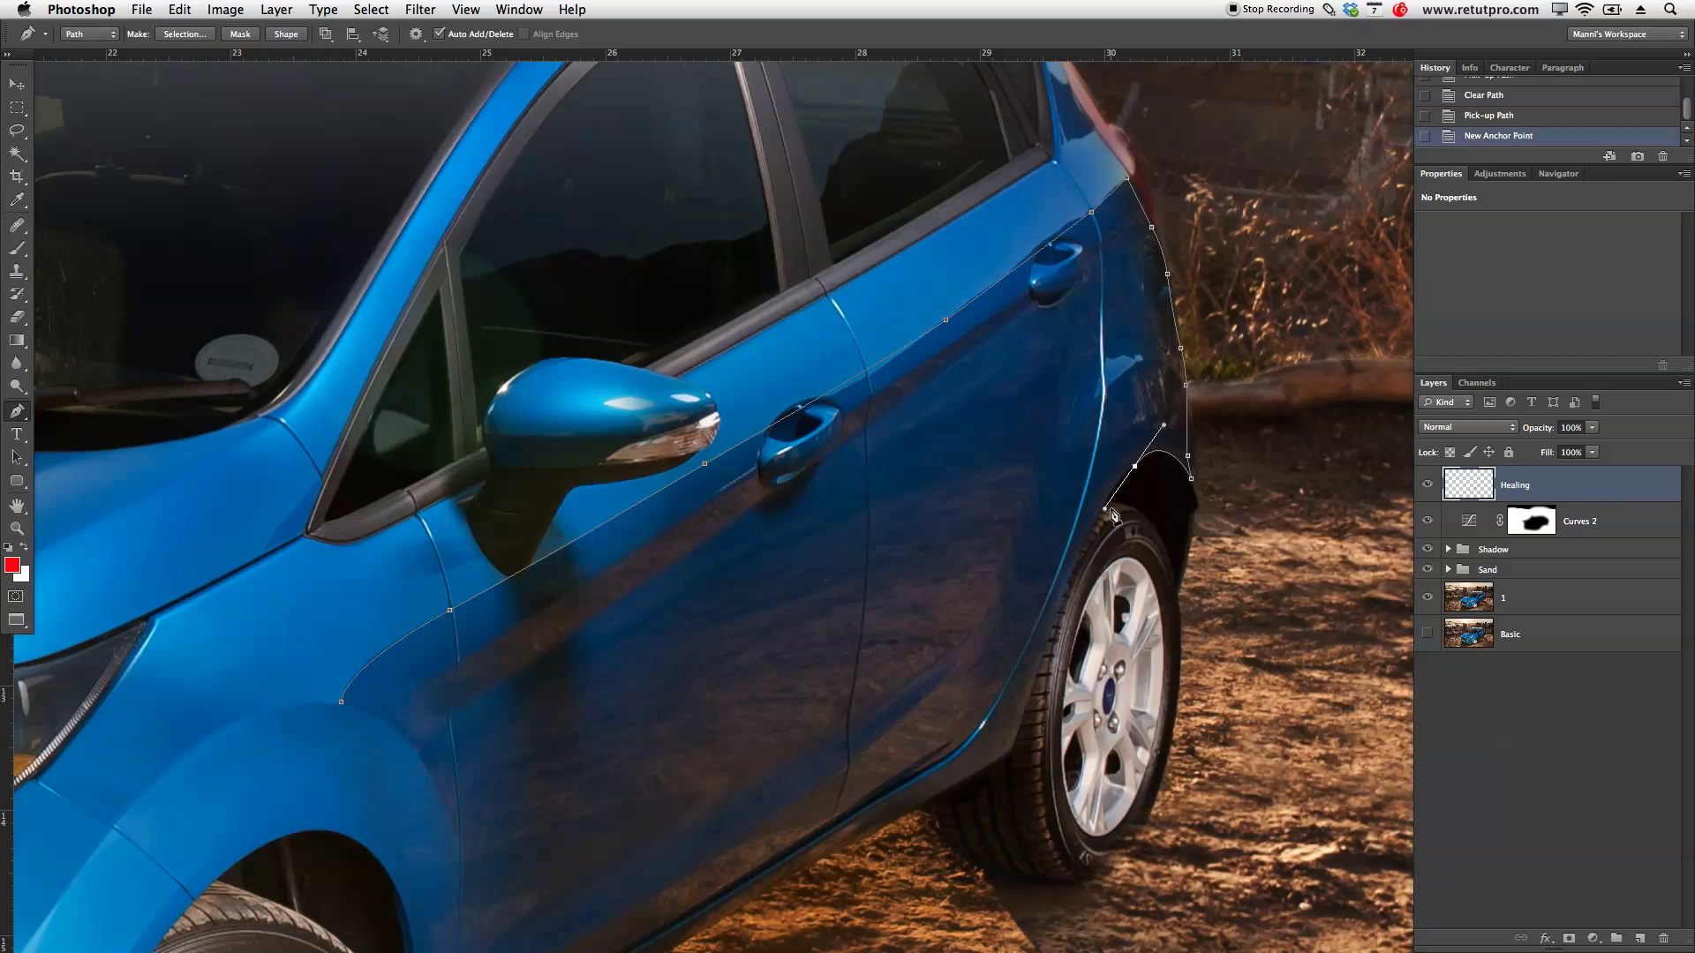
Step: Trace the path along the rear wheel arch, the sill and the front wheel arch, and close it at the fender reflection's tip
{"action": "left_click_drag", "start_coordinate": [1110, 507], "coordinate": [1050, 637]}
{"action": "left_click_drag", "start_coordinate": [1029, 694], "coordinate": [1024, 729]}
{"action": "left_click_drag", "start_coordinate": [882, 734], "coordinate": [954, 465]}
{"action": "left_click_drag", "start_coordinate": [781, 657], "coordinate": [658, 730]}
{"action": "left_click_drag", "start_coordinate": [549, 787], "coordinate": [499, 813]}
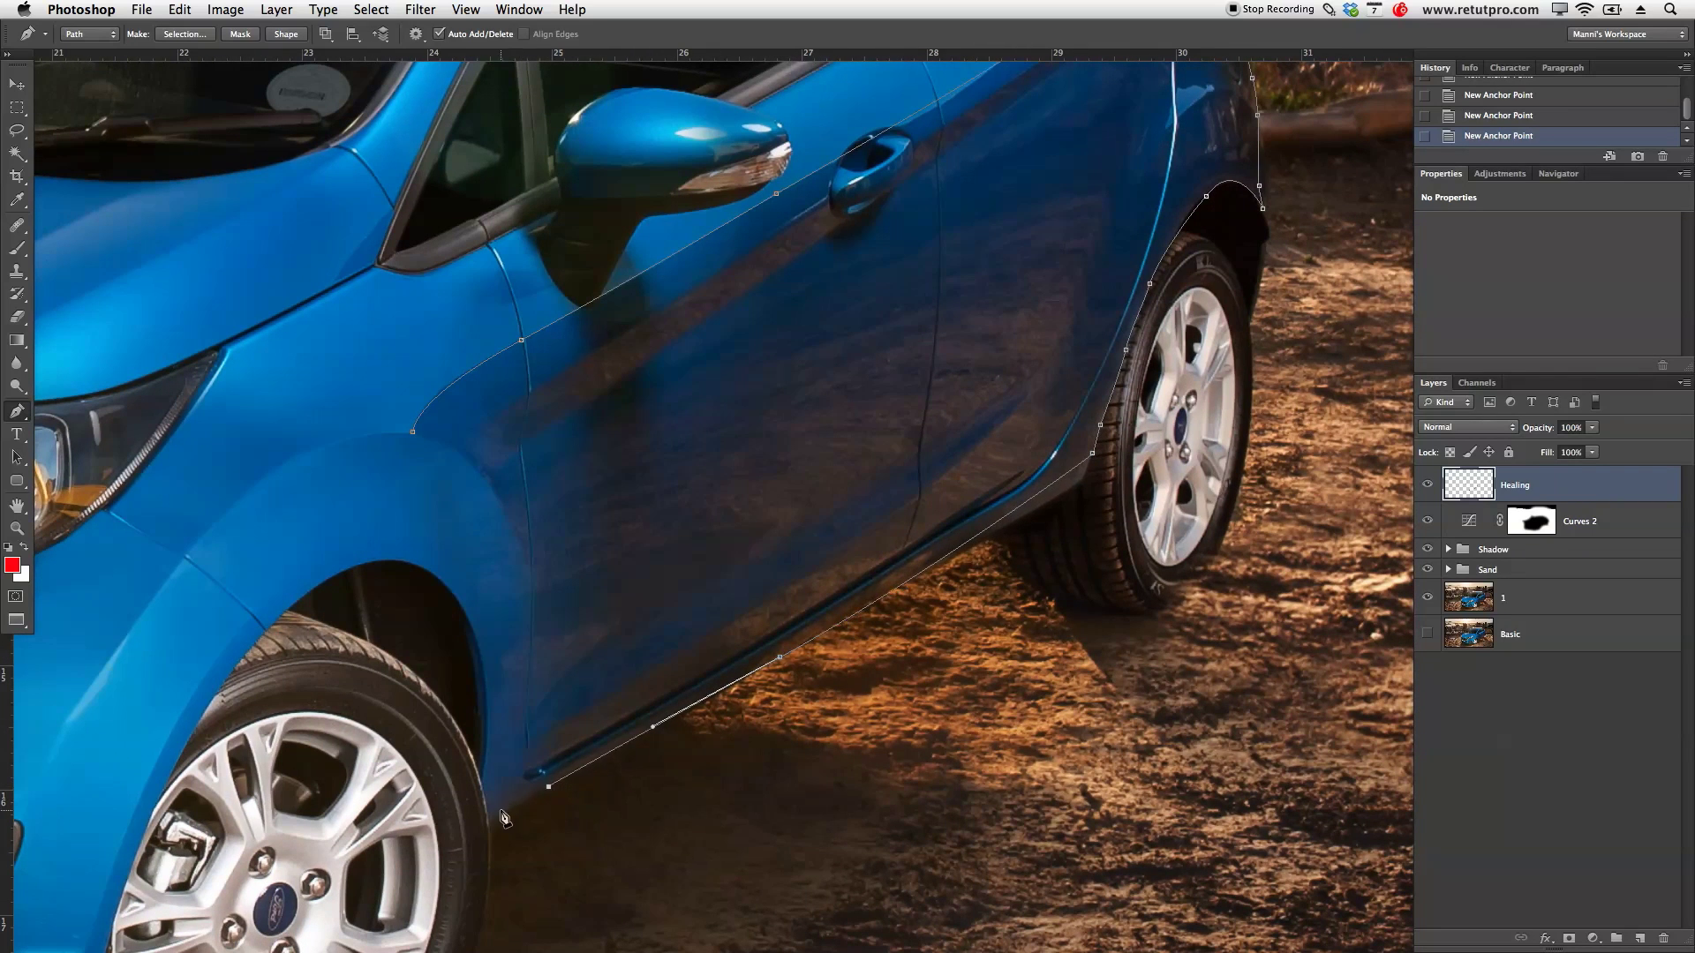
{"action": "left_click_drag", "start_coordinate": [528, 667], "coordinate": [530, 580]}
{"action": "left_click_drag", "start_coordinate": [414, 432], "coordinate": [305, 382]}
Step: Convert the closed path around the car's lower side into a selection
{"action": "right_click", "coordinate": [504, 404]}
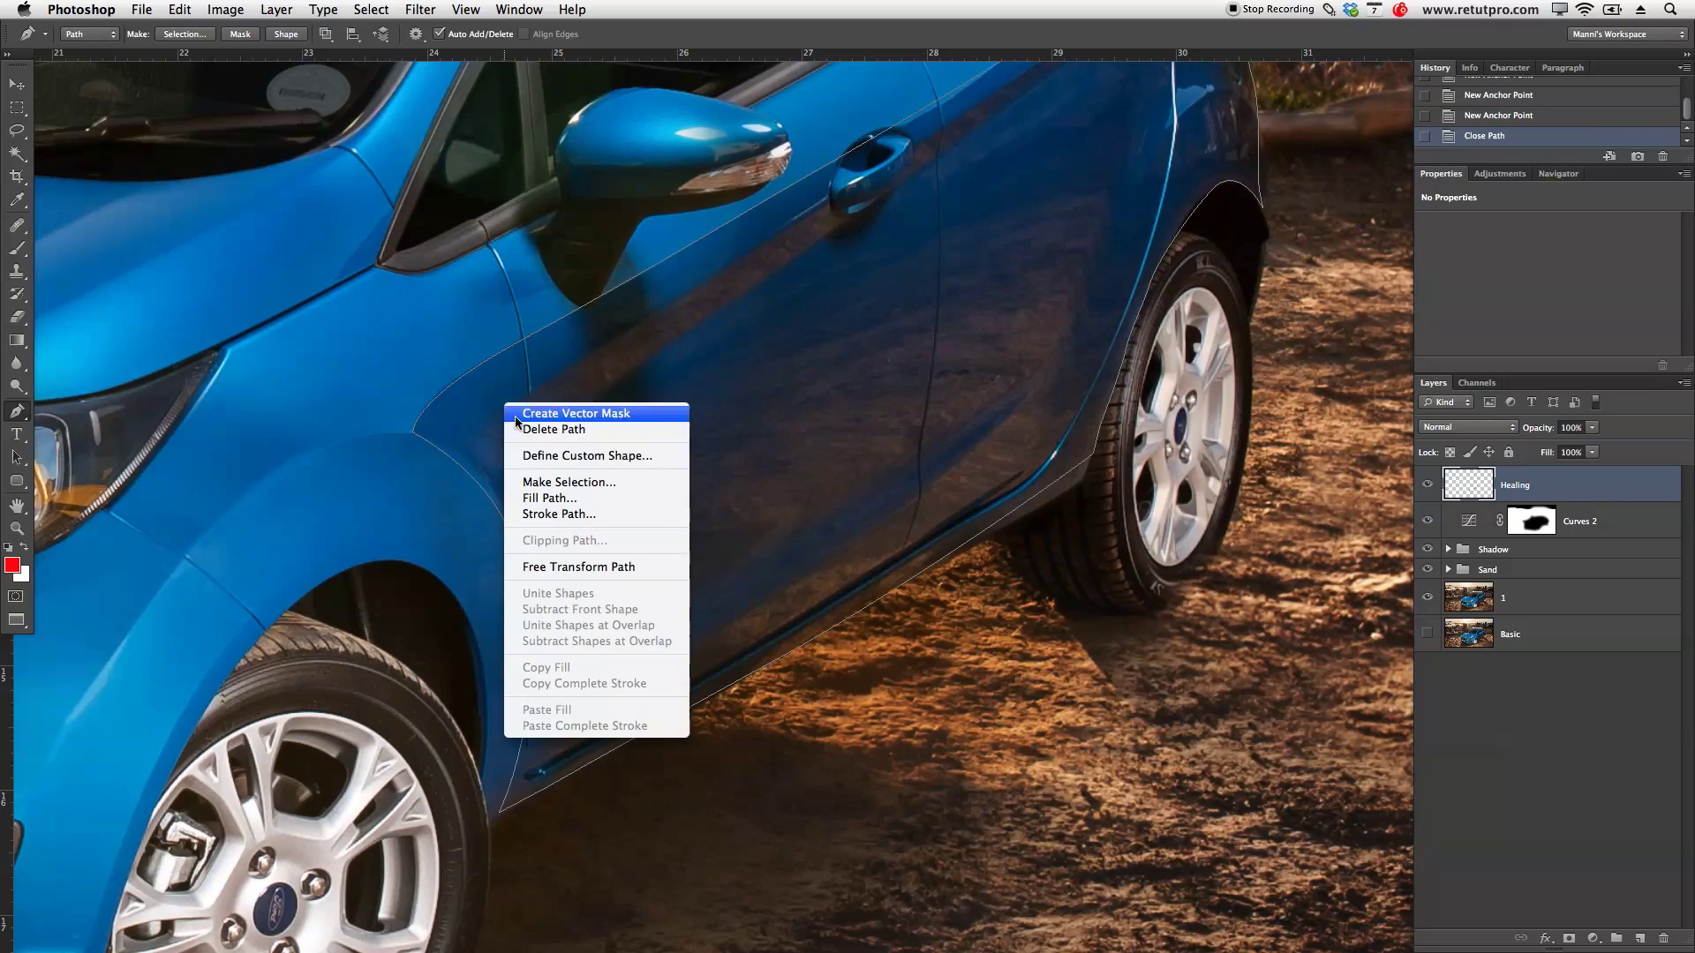
{"action": "left_click", "coordinate": [612, 484]}
{"action": "left_click", "coordinate": [660, 228]}
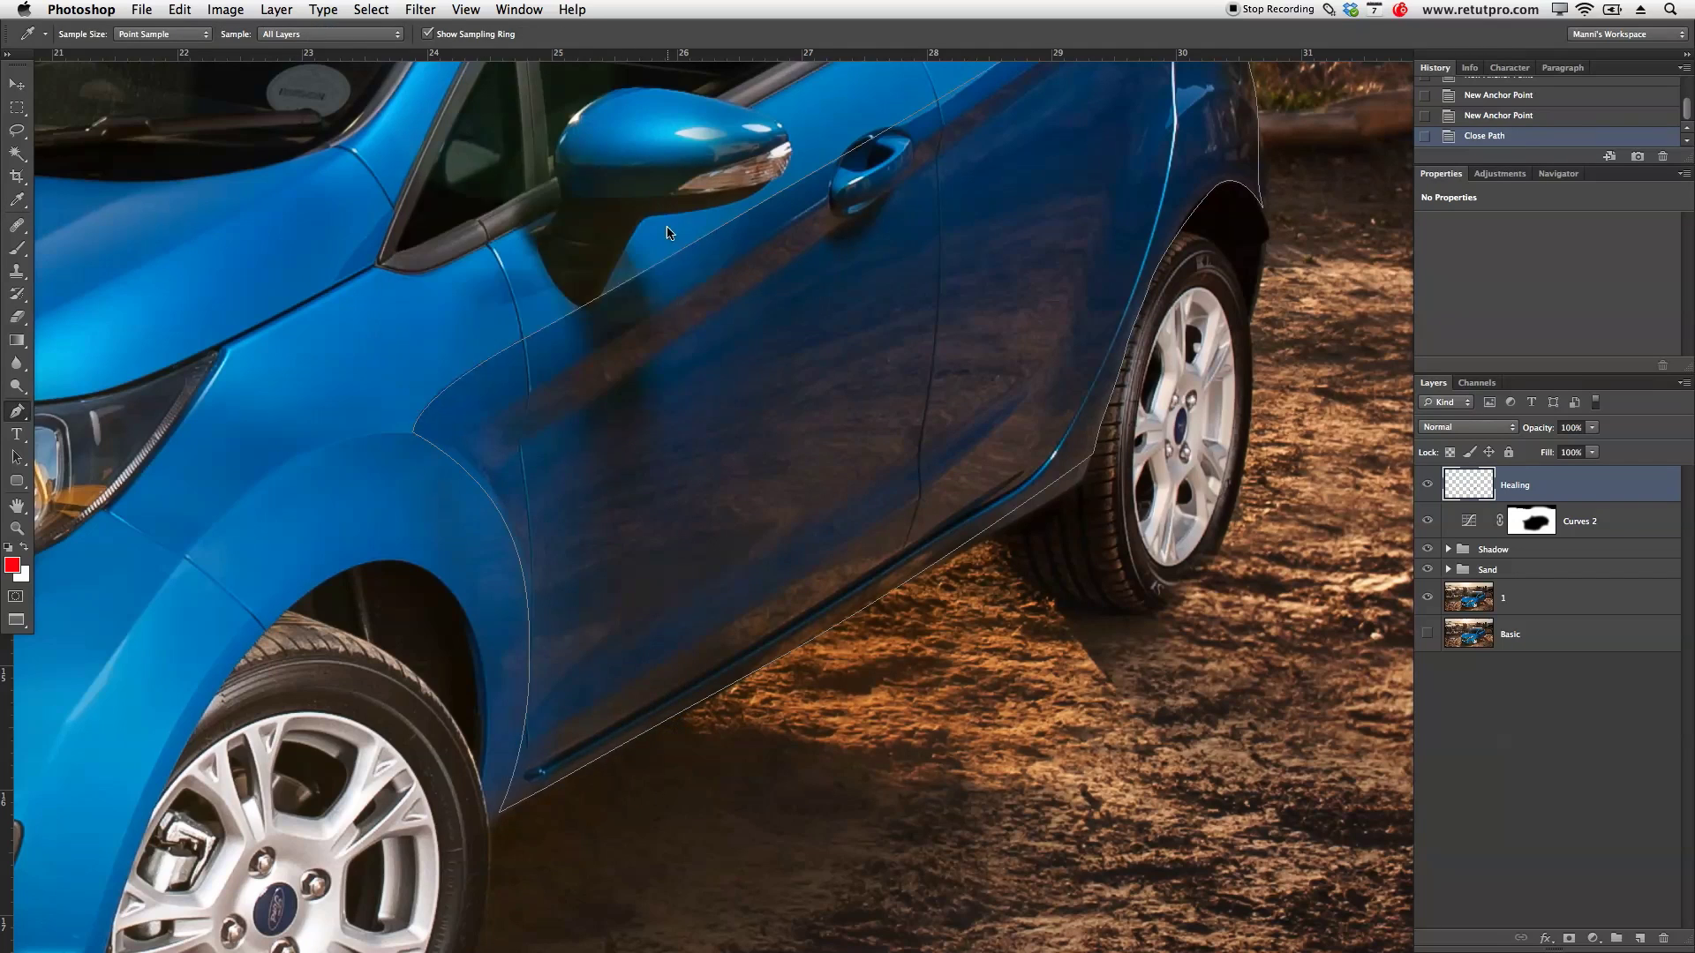
{"action": "key", "text": "super+minus"}
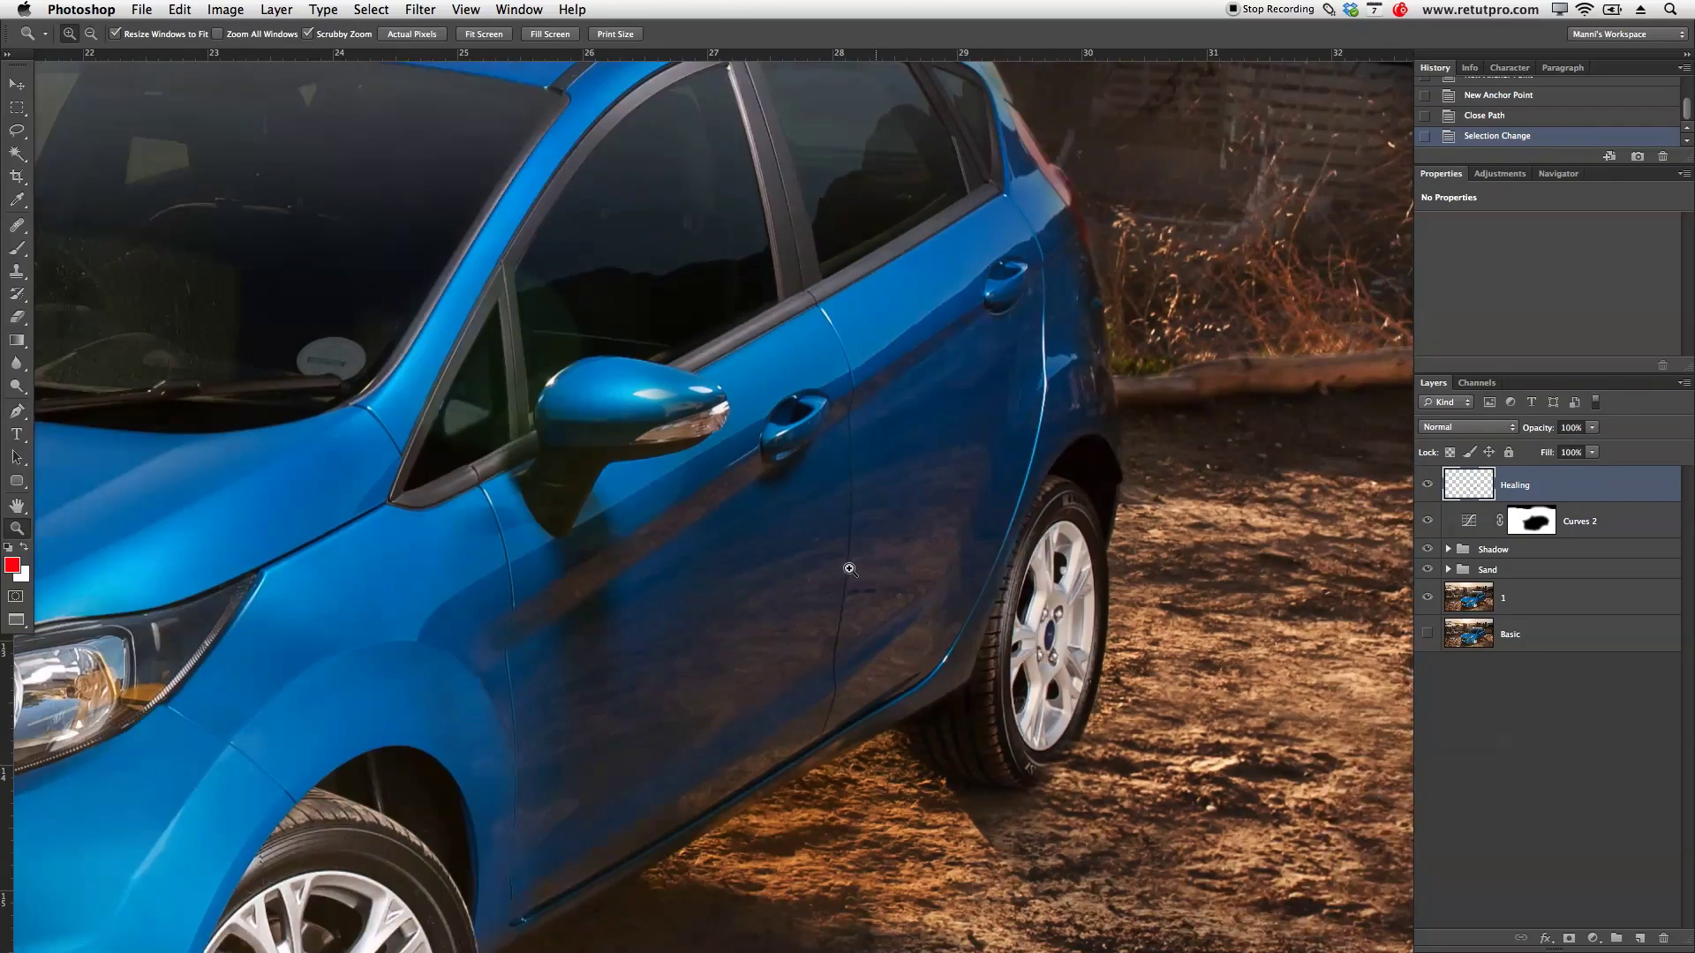
Step: Save the selection of the car's side as a new channel named "Car – Side"
{"action": "key", "text": "m"}
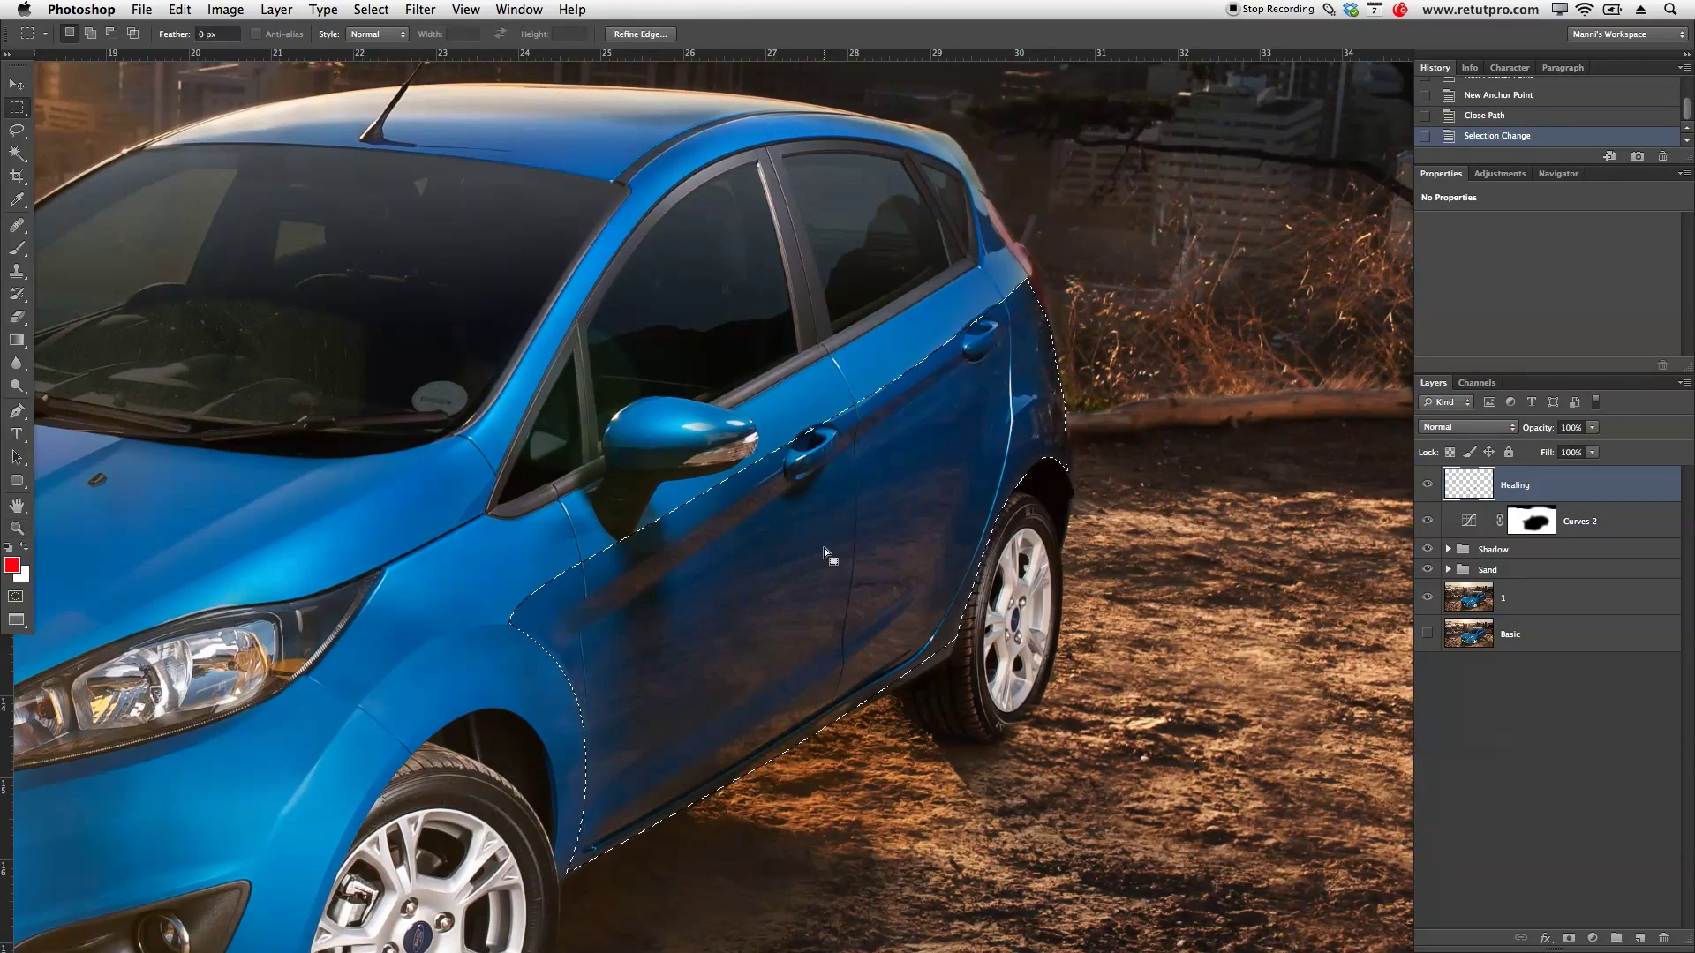
{"action": "right_click", "coordinate": [793, 554]}
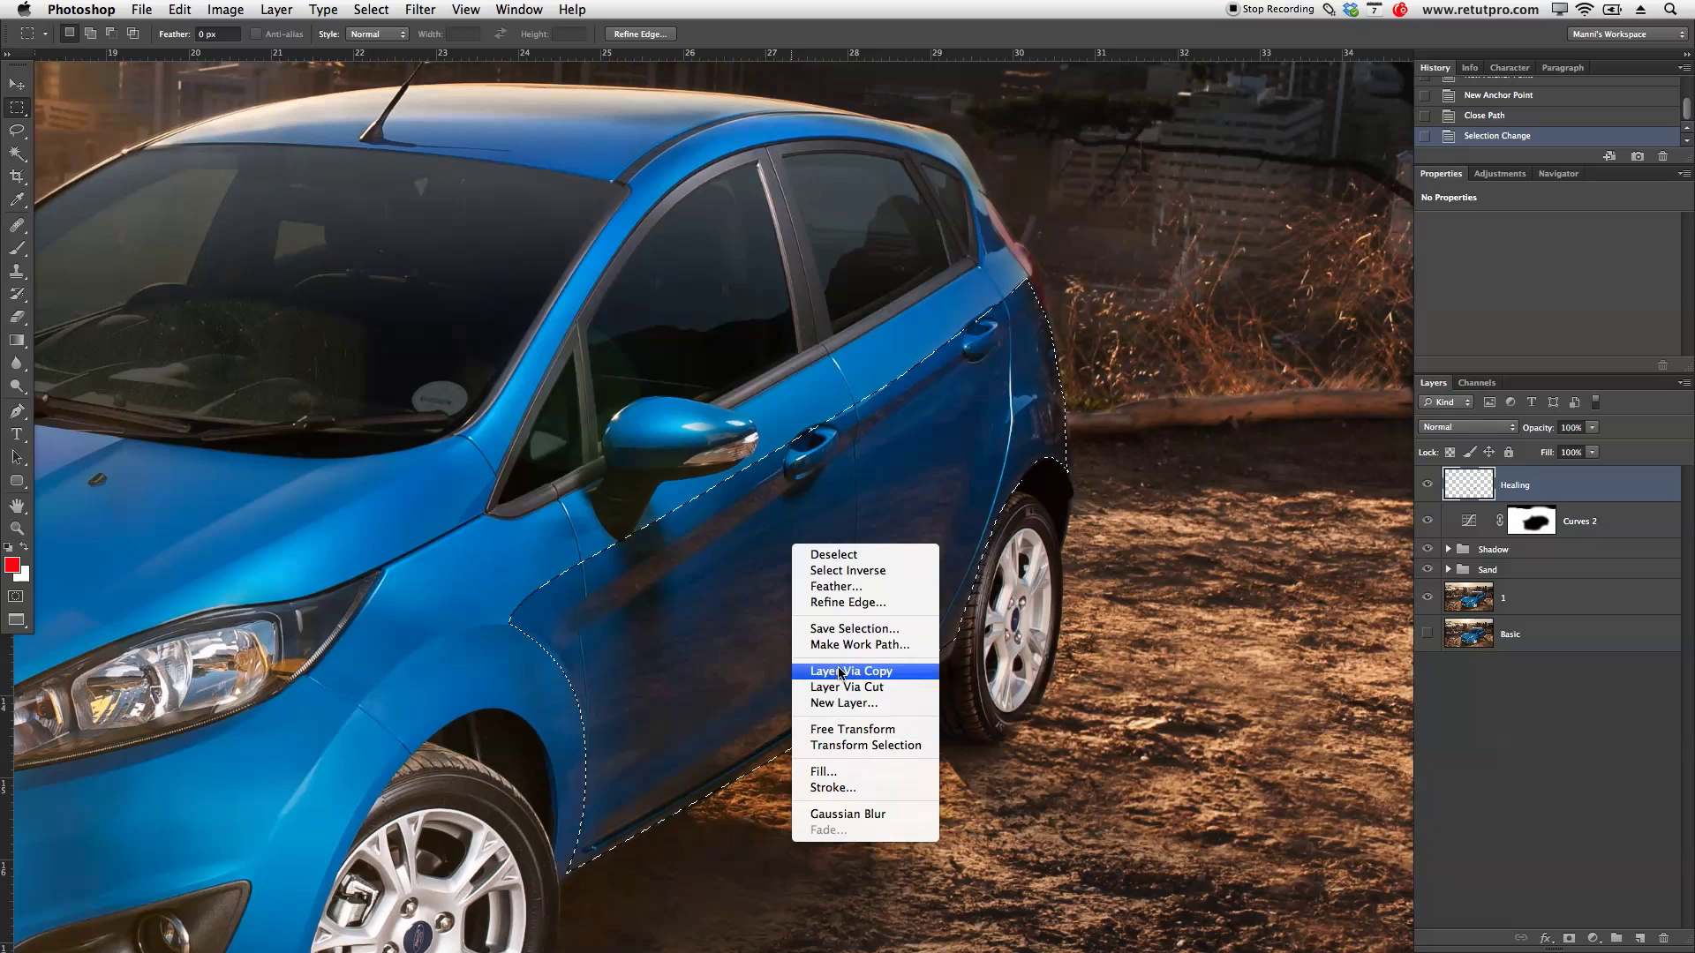
{"action": "left_click", "coordinate": [838, 633]}
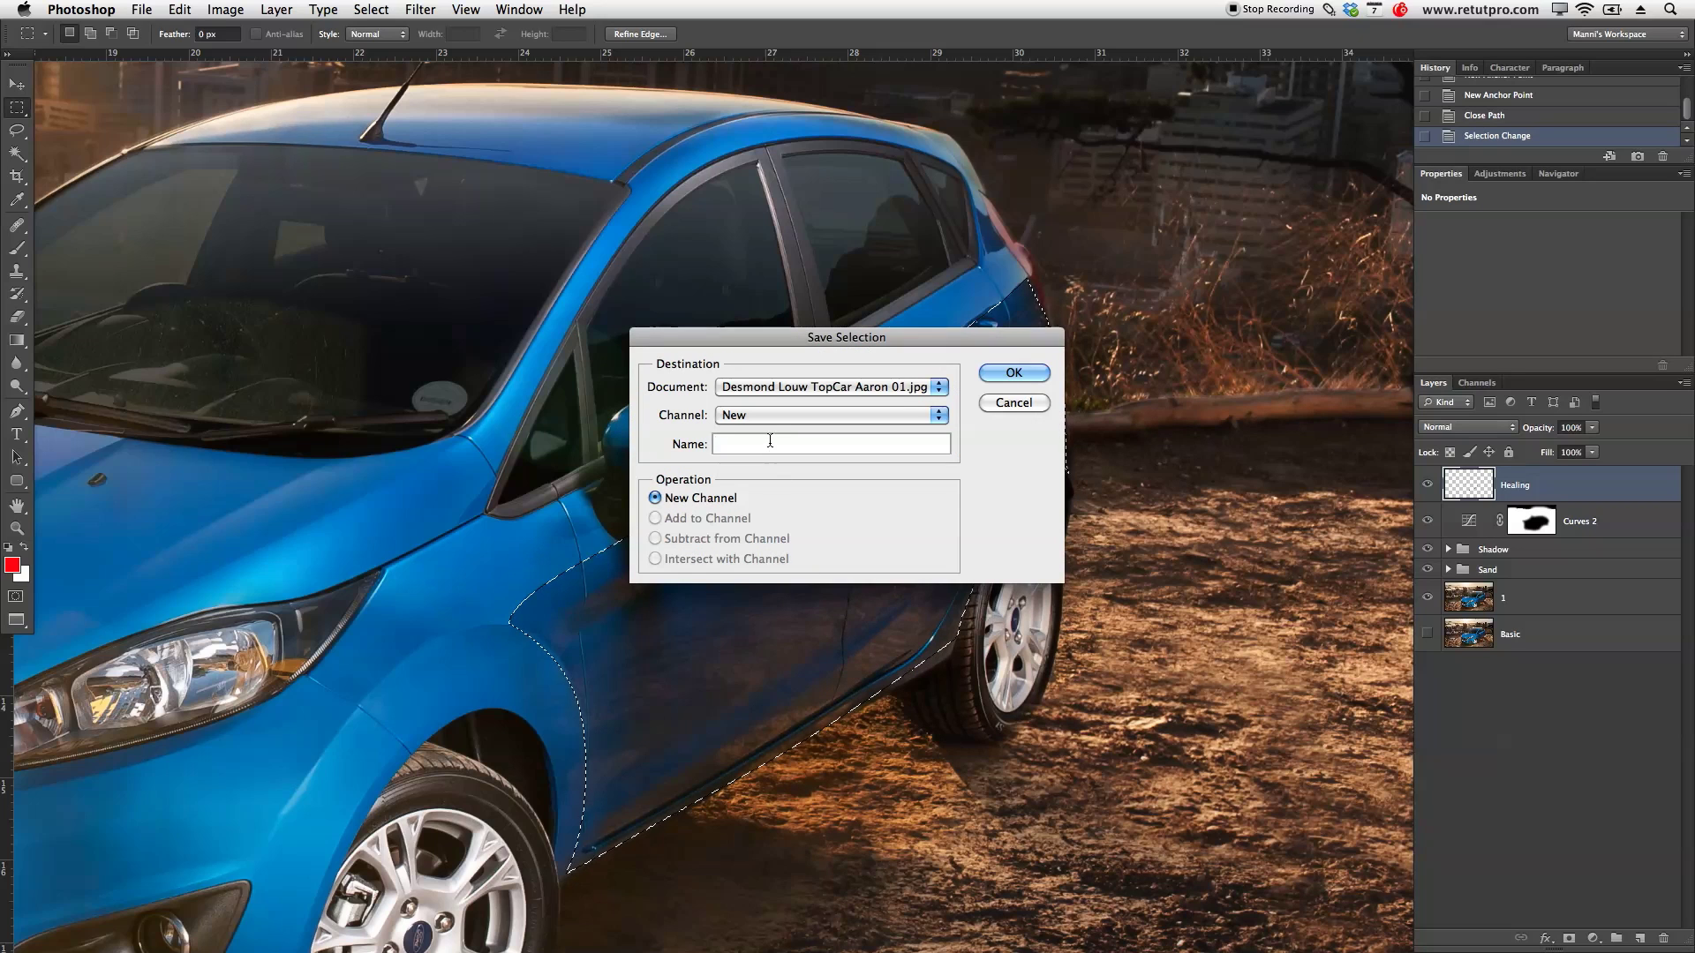
{"action": "type", "text": "S"}
{"action": "key", "text": "BackSpace"}
{"action": "type", "text": "Car – Side"}
{"action": "left_click", "coordinate": [993, 377]}
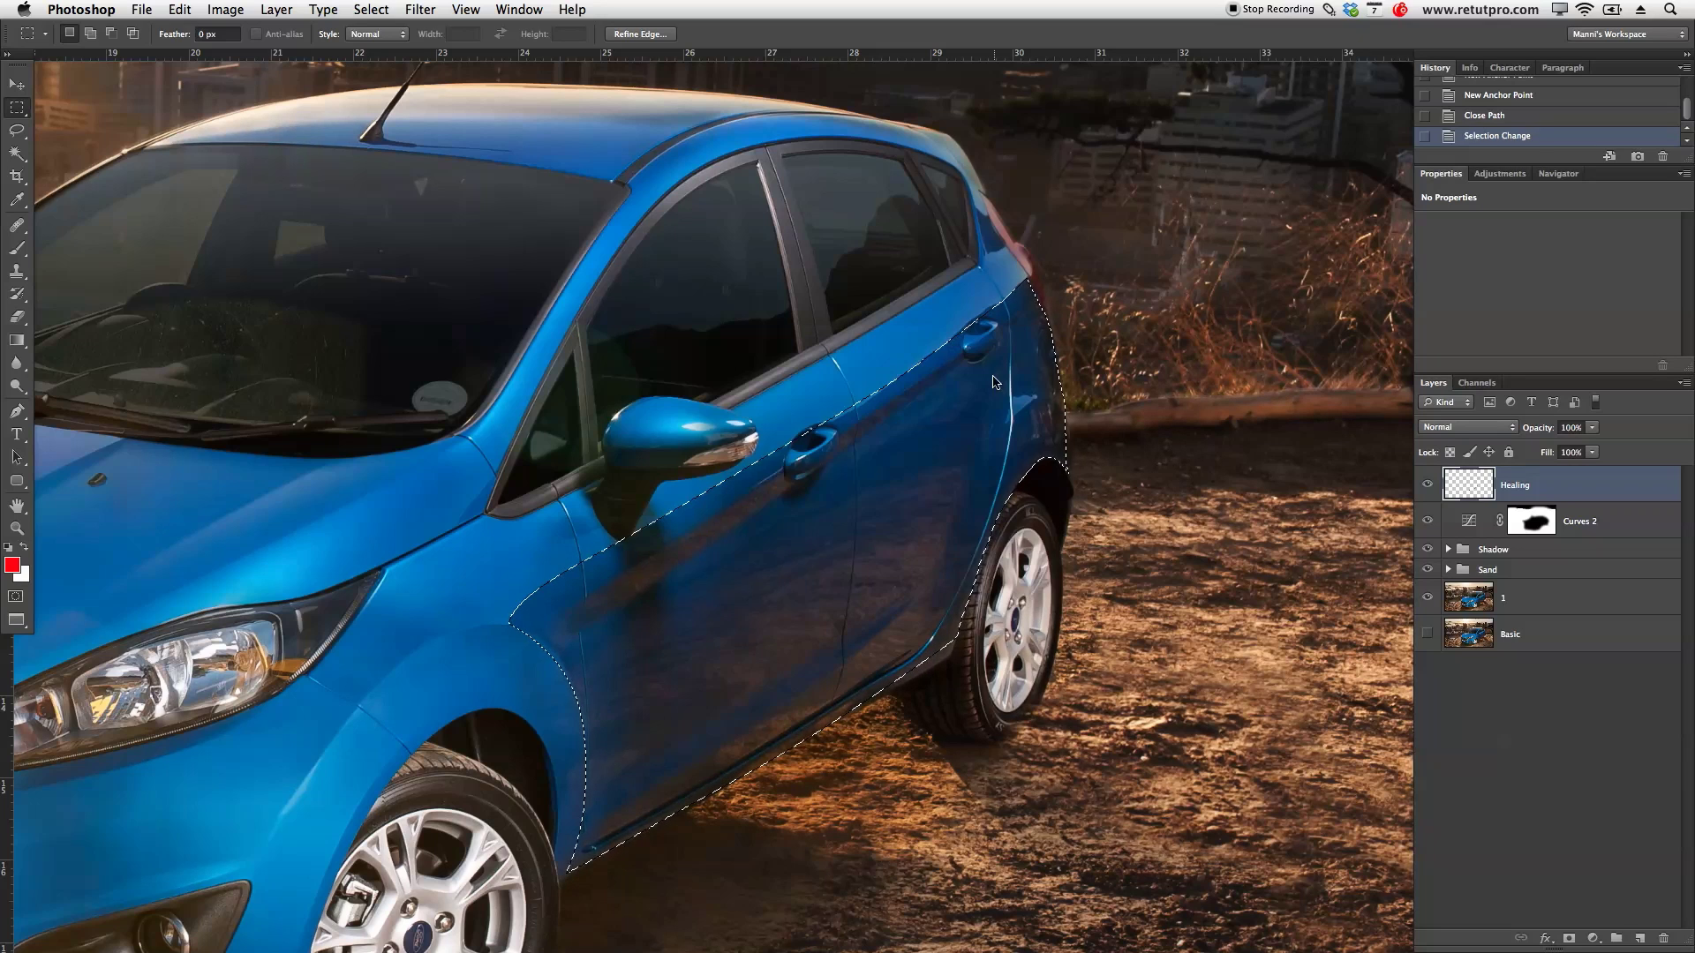
{"action": "scroll", "coordinate": [826, 675], "scroll_direction": "down", "scroll_amount": 1}
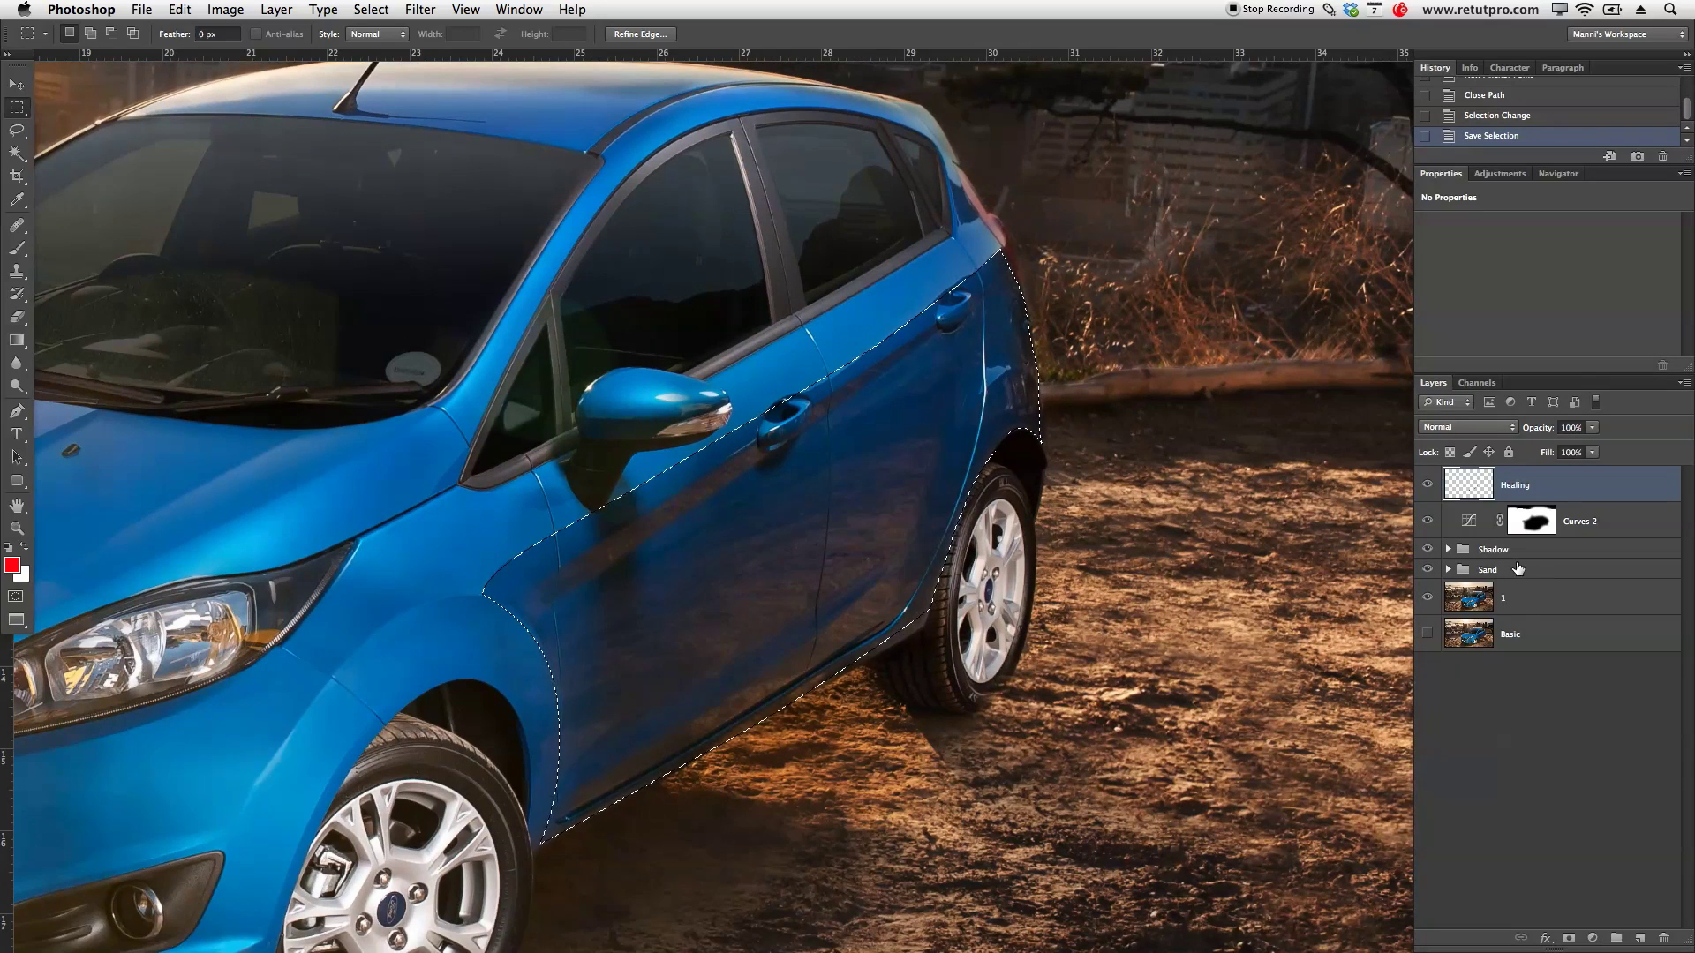
Step: Add a new layer and paint white over the selected car side with a large brush at reduced opacity
{"action": "left_click", "coordinate": [1635, 939]}
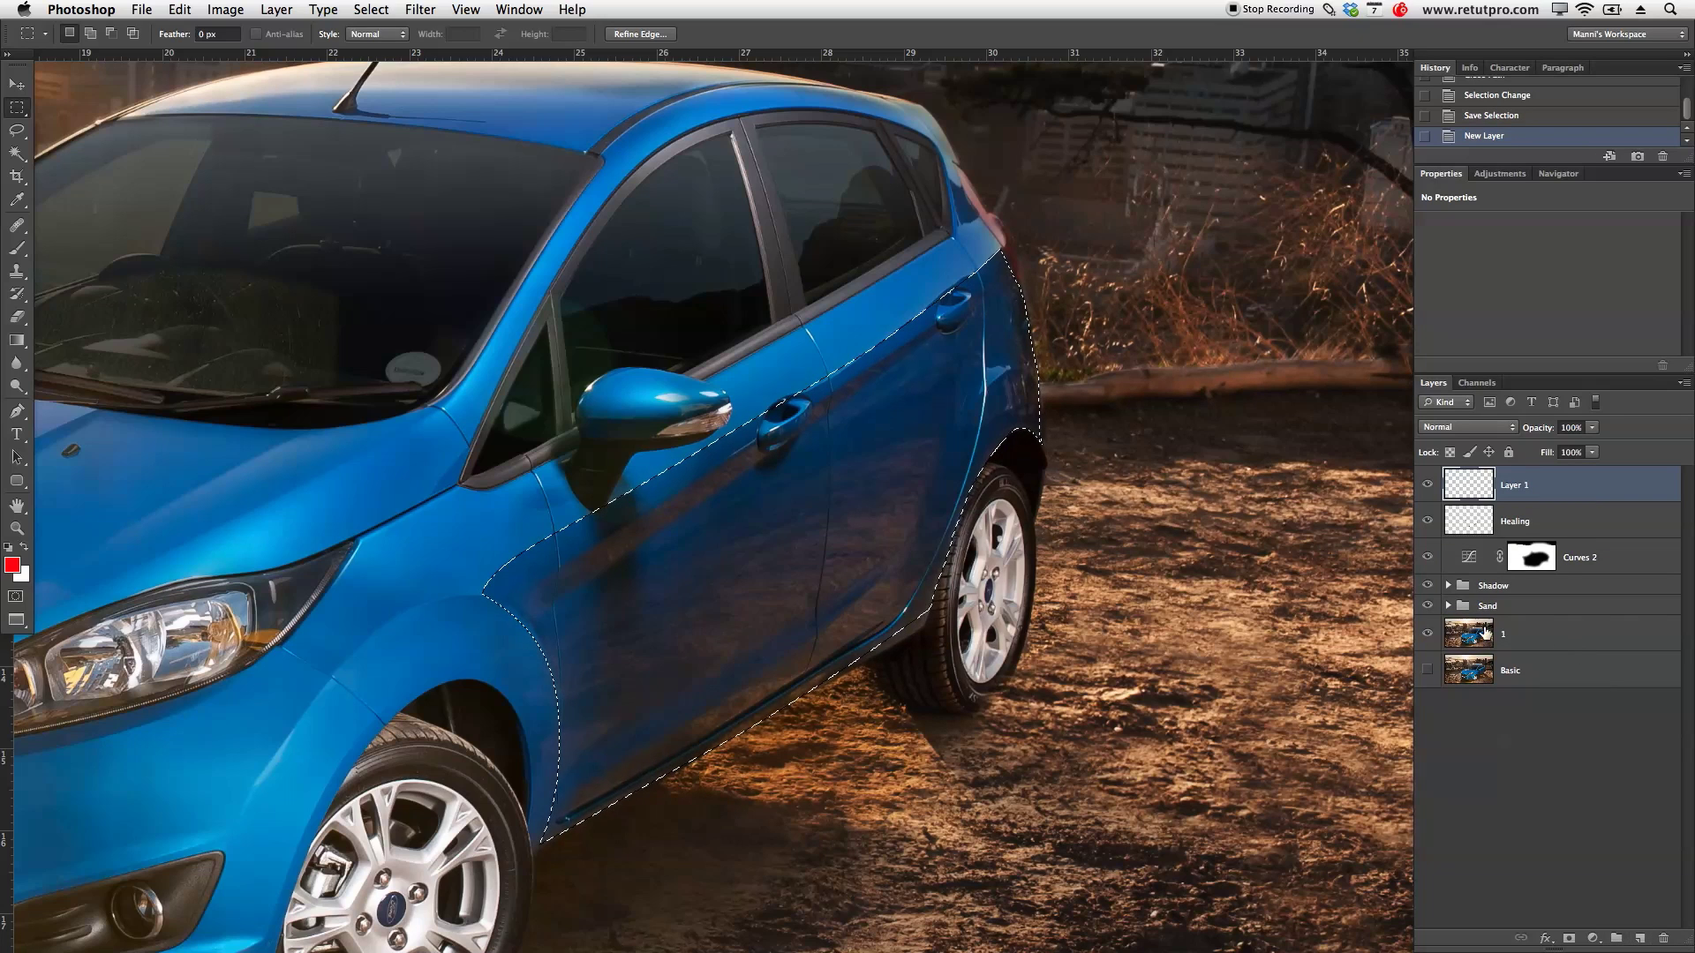
{"action": "key", "text": "b"}
{"action": "left_click", "coordinate": [8, 547]}
{"action": "key", "text": "x"}
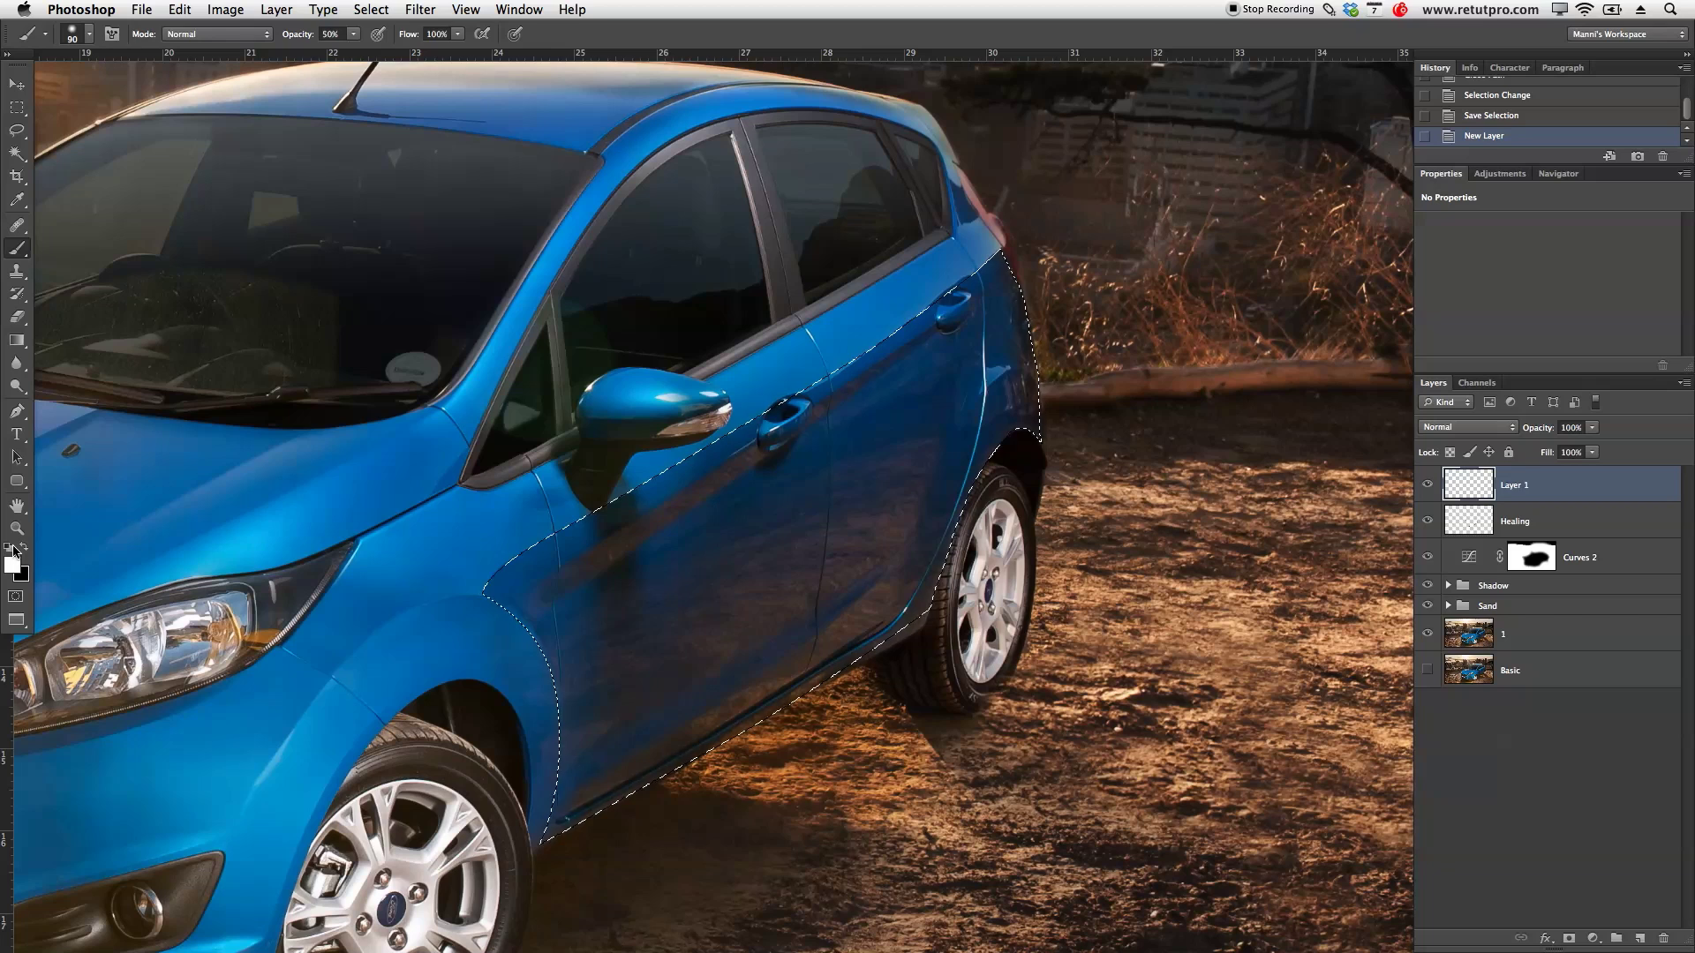
{"action": "key", "text": "bracketleft"}
{"action": "key", "text": "bracketleft"}
{"action": "mouse_move", "coordinate": [522, 598]}
{"action": "left_mouse_down"}
{"action": "mouse_move", "coordinate": [1136, 321]}
{"action": "mouse_move", "coordinate": [1032, 268]}
{"action": "mouse_move", "coordinate": [468, 688]}
{"action": "mouse_move", "coordinate": [538, 874]}
{"action": "left_mouse_up"}
{"action": "mouse_move", "coordinate": [632, 534]}
{"action": "left_mouse_down"}
{"action": "mouse_move", "coordinate": [1042, 570]}
{"action": "mouse_move", "coordinate": [568, 889]}
{"action": "left_mouse_up"}
Step: Set the brush opacity to 100%, cover the car-side selection completely in white, and deselect
{"action": "left_click_drag", "start_coordinate": [304, 39], "coordinate": [665, 266]}
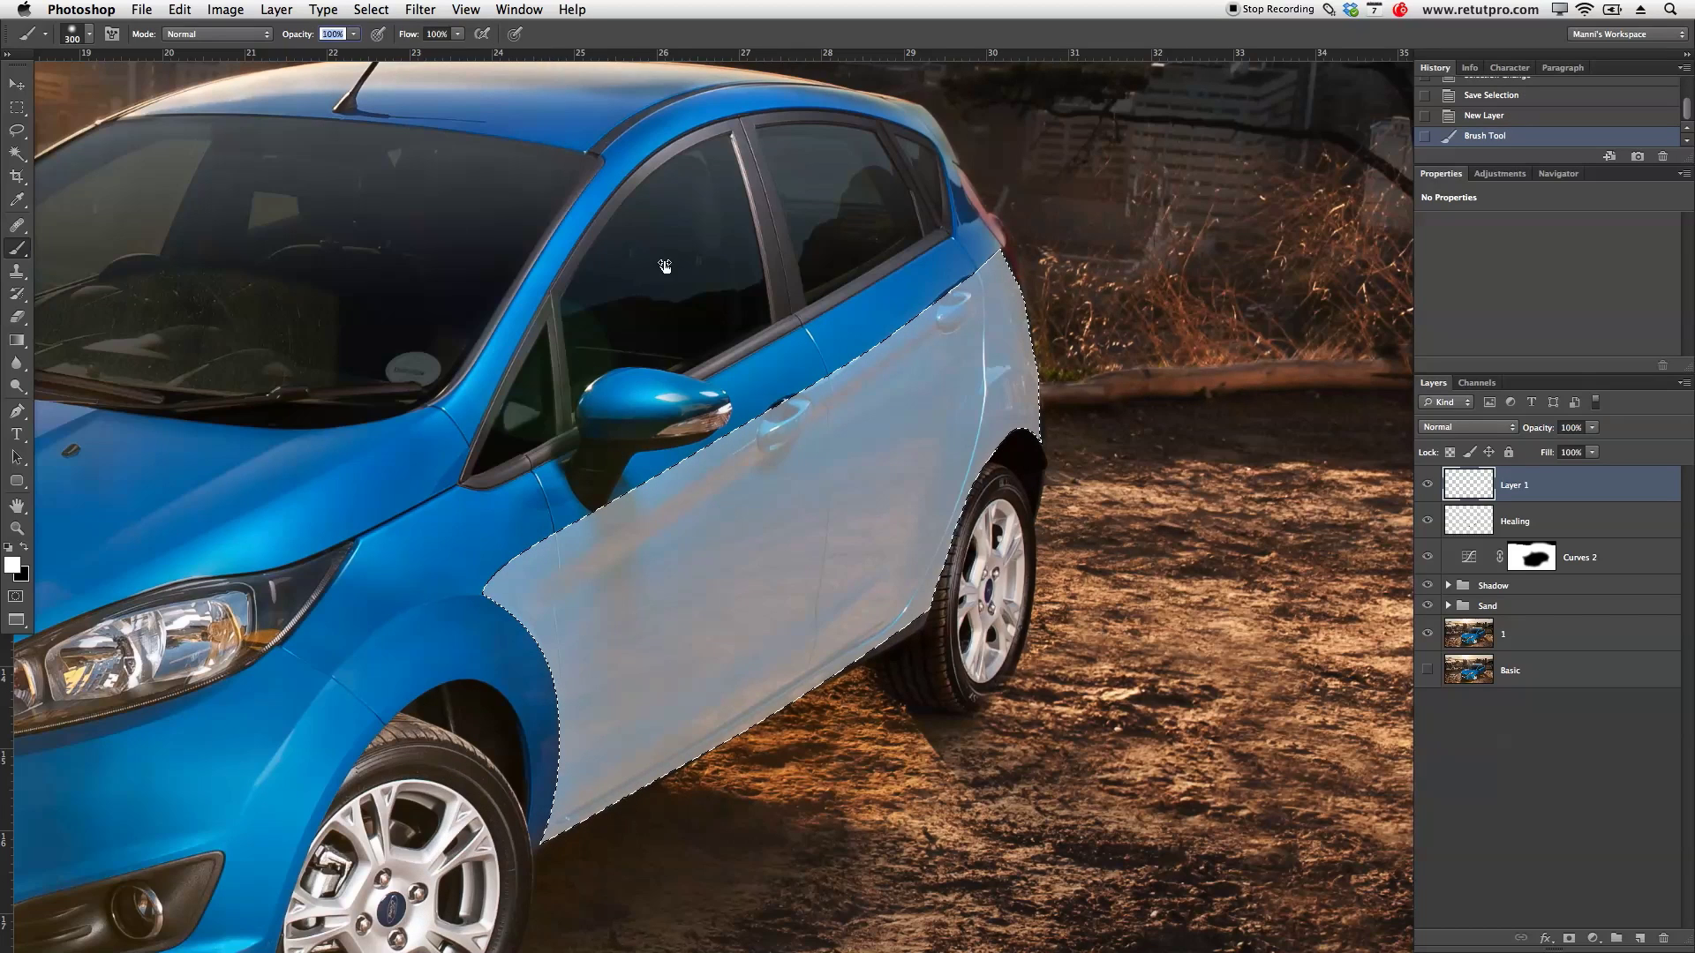
{"action": "type", "text": "90"}
{"action": "key", "text": "Return"}
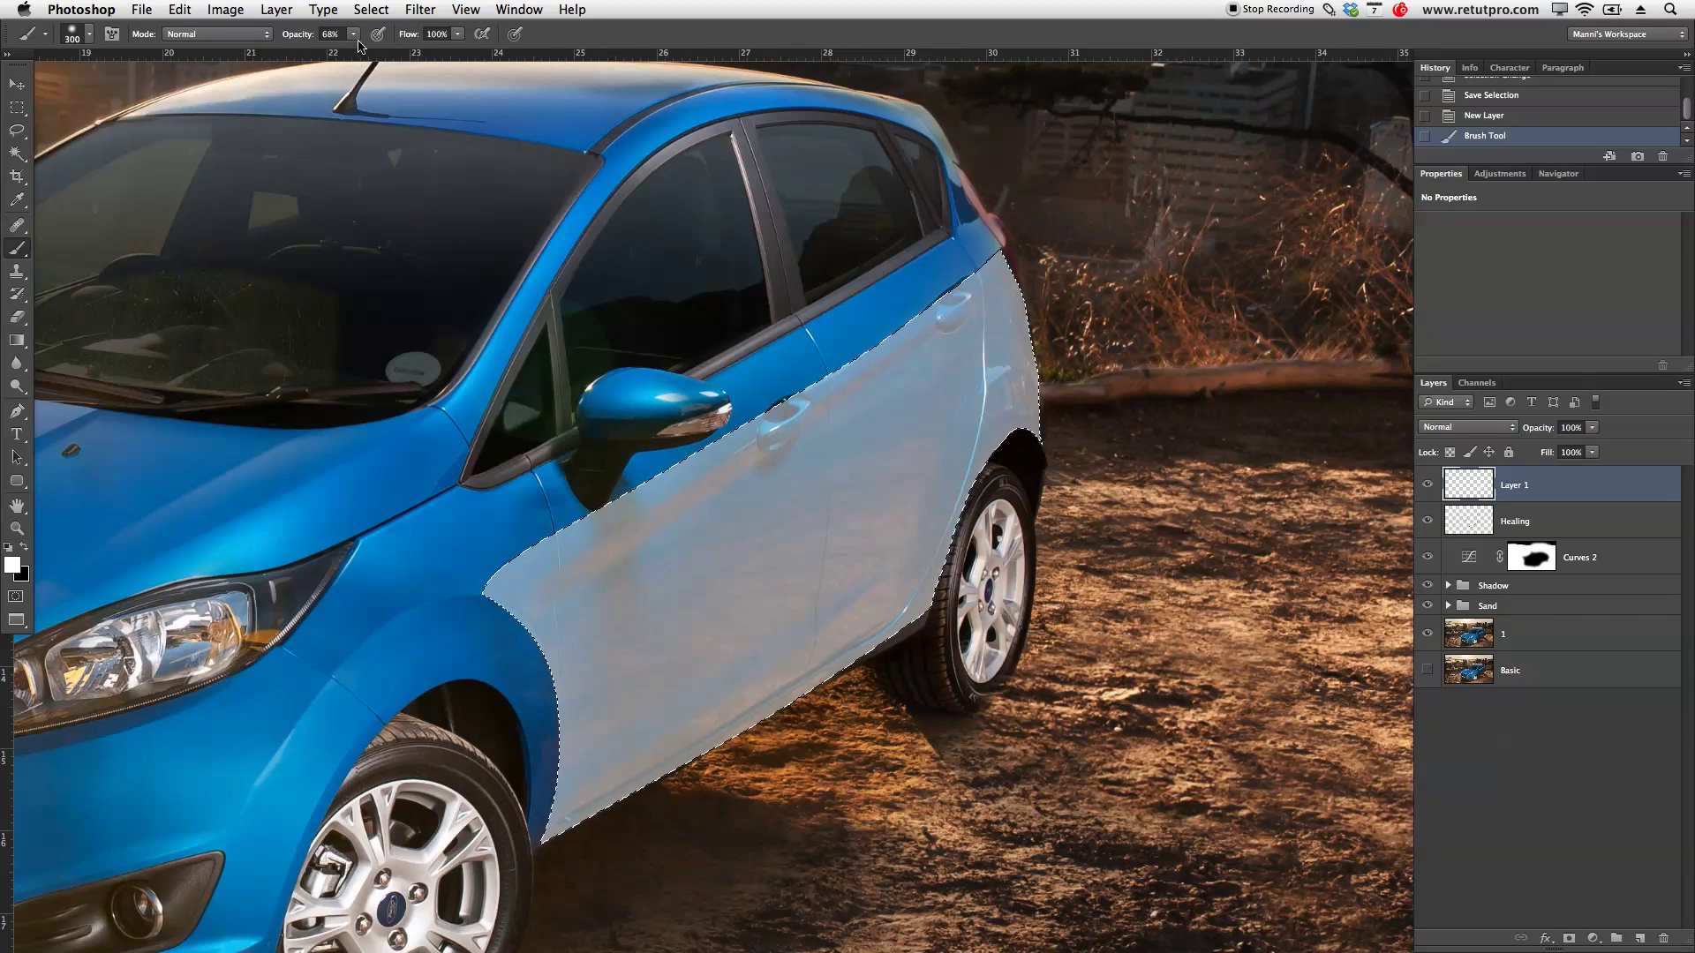
{"action": "key", "text": "0"}
{"action": "mouse_move", "coordinate": [574, 512]}
{"action": "left_mouse_down"}
{"action": "mouse_move", "coordinate": [1154, 284]}
{"action": "mouse_move", "coordinate": [1121, 470]}
{"action": "mouse_move", "coordinate": [810, 544]}
{"action": "left_mouse_up"}
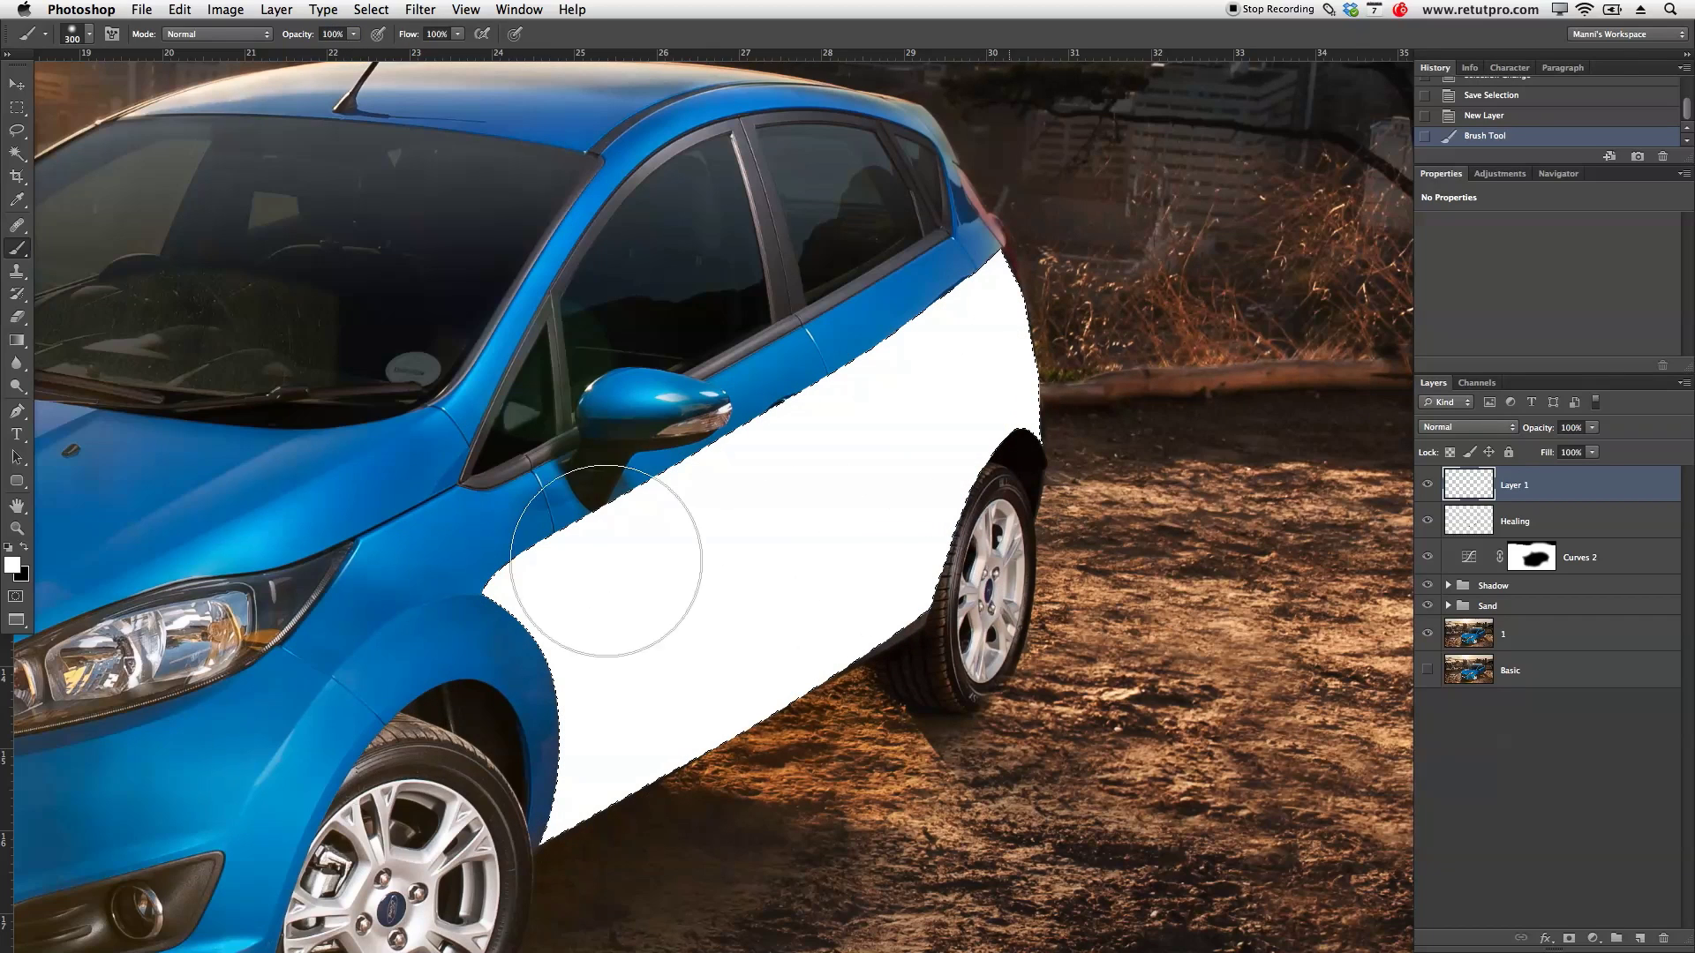
{"action": "key", "text": "ctrl+d"}
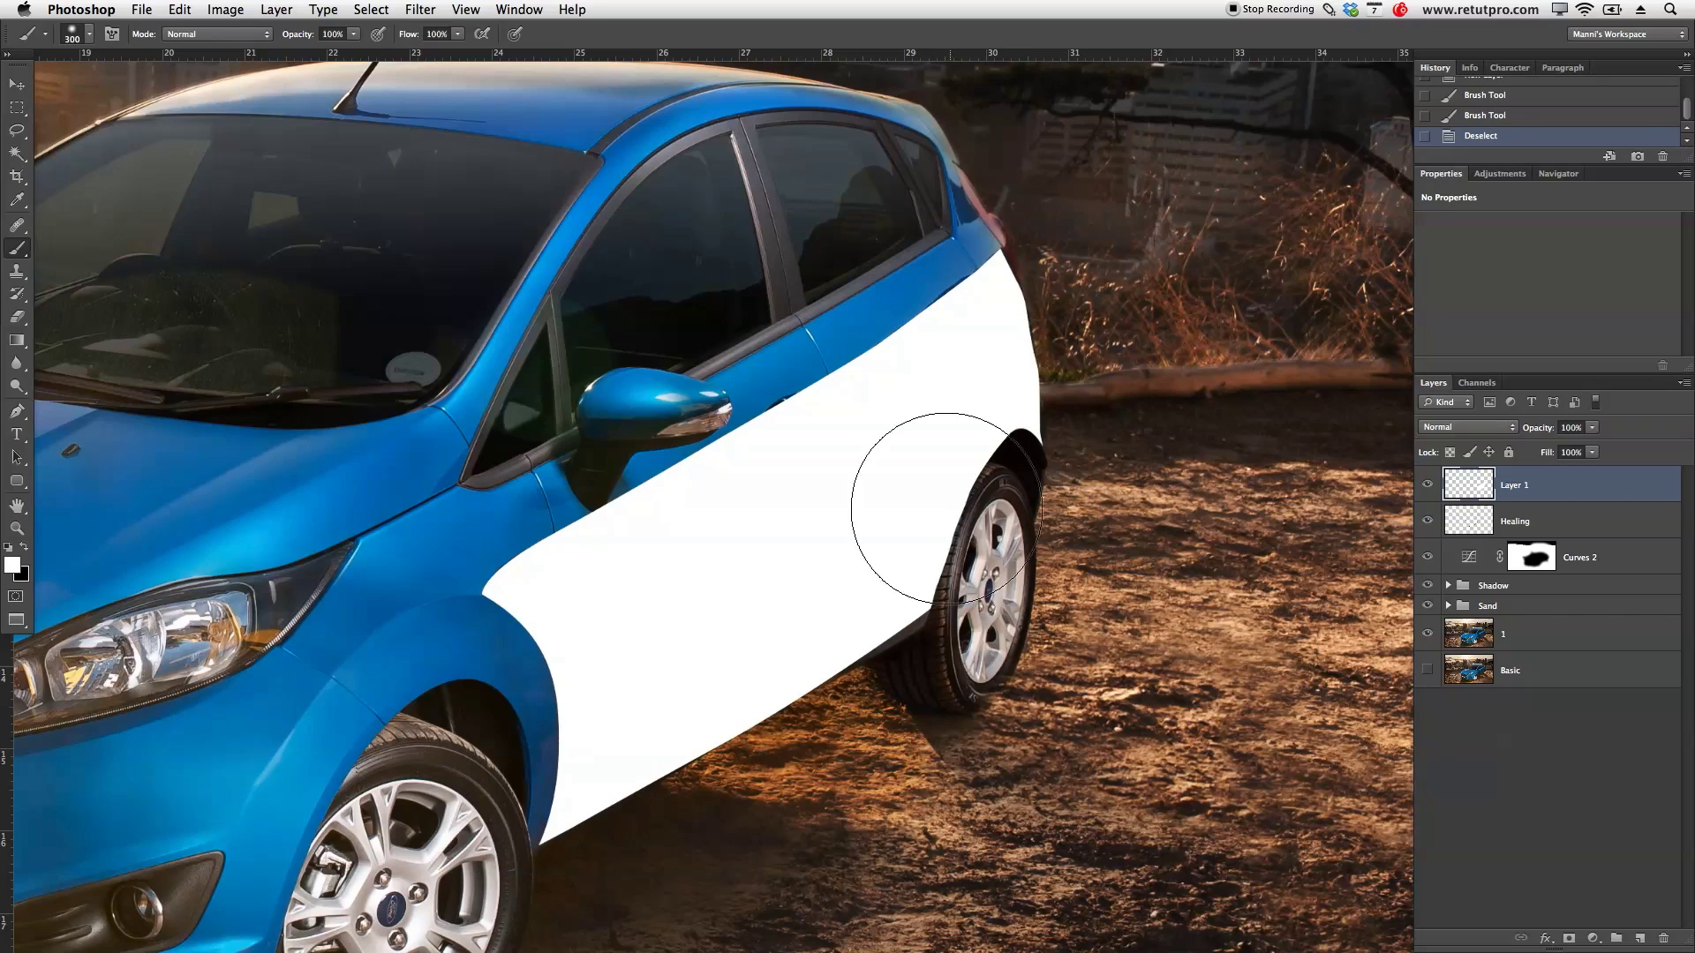
Step: Lower the white layer's opacity to 4% and soften it with a Gaussian Blur of 3.8 pixels
{"action": "key", "text": "z"}
{"action": "left_click", "coordinate": [795, 540], "text": "alt"}
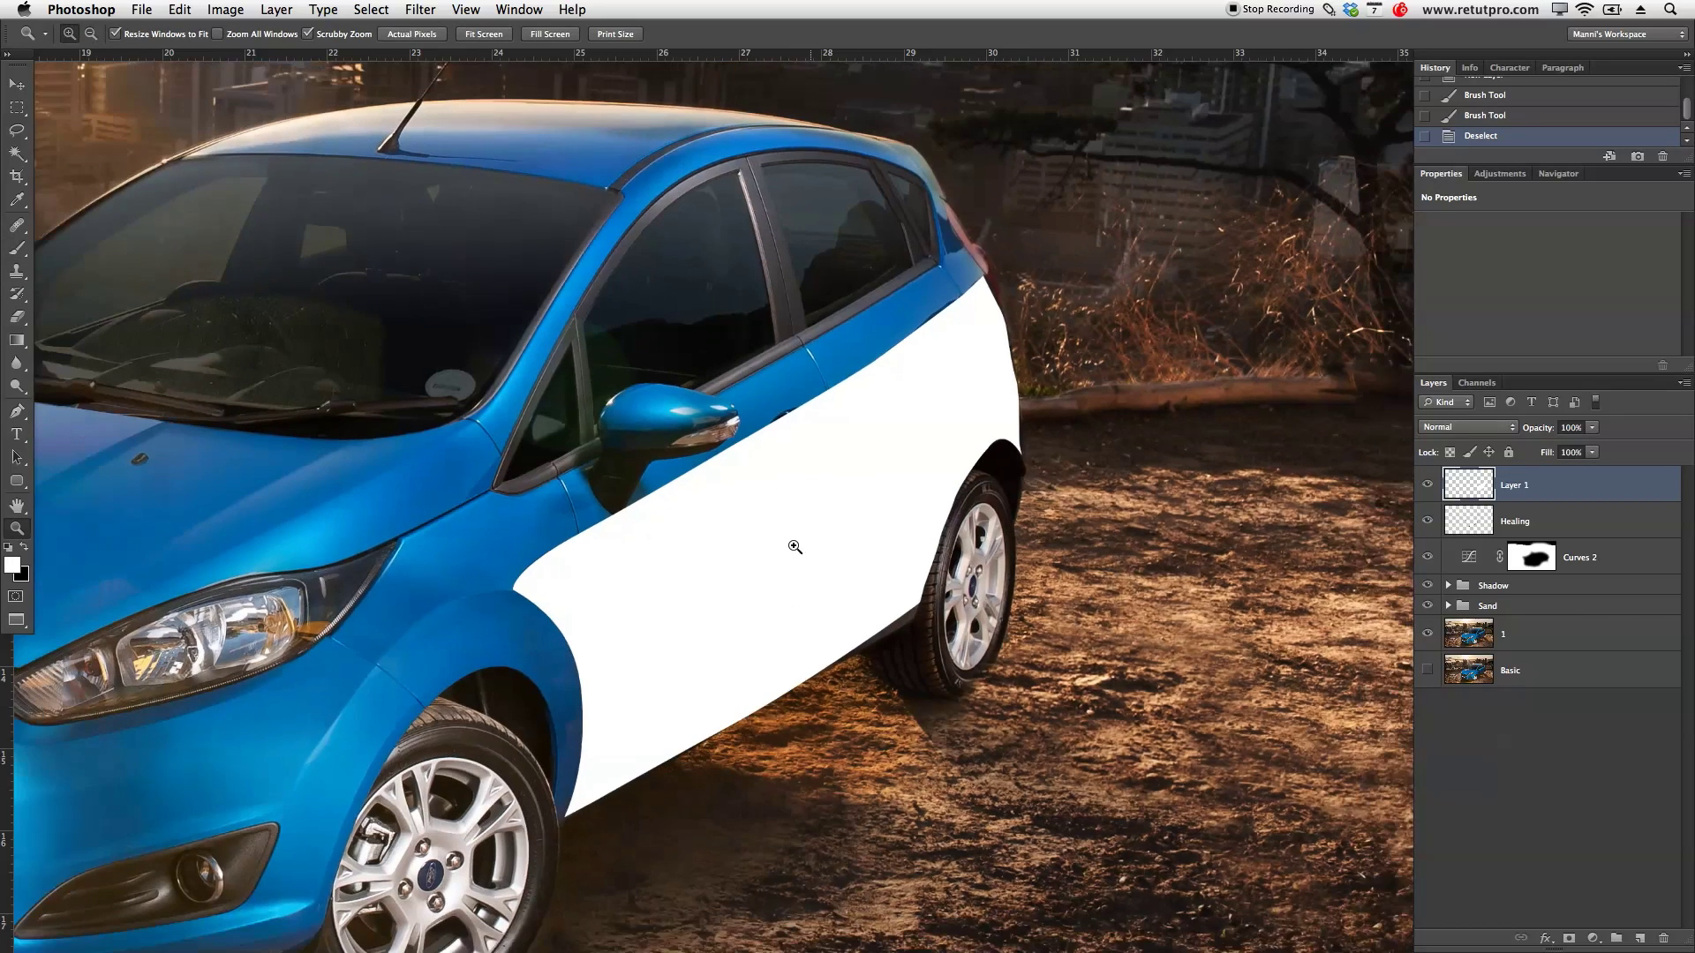
{"action": "left_click_drag", "start_coordinate": [1543, 432], "coordinate": [1457, 435]}
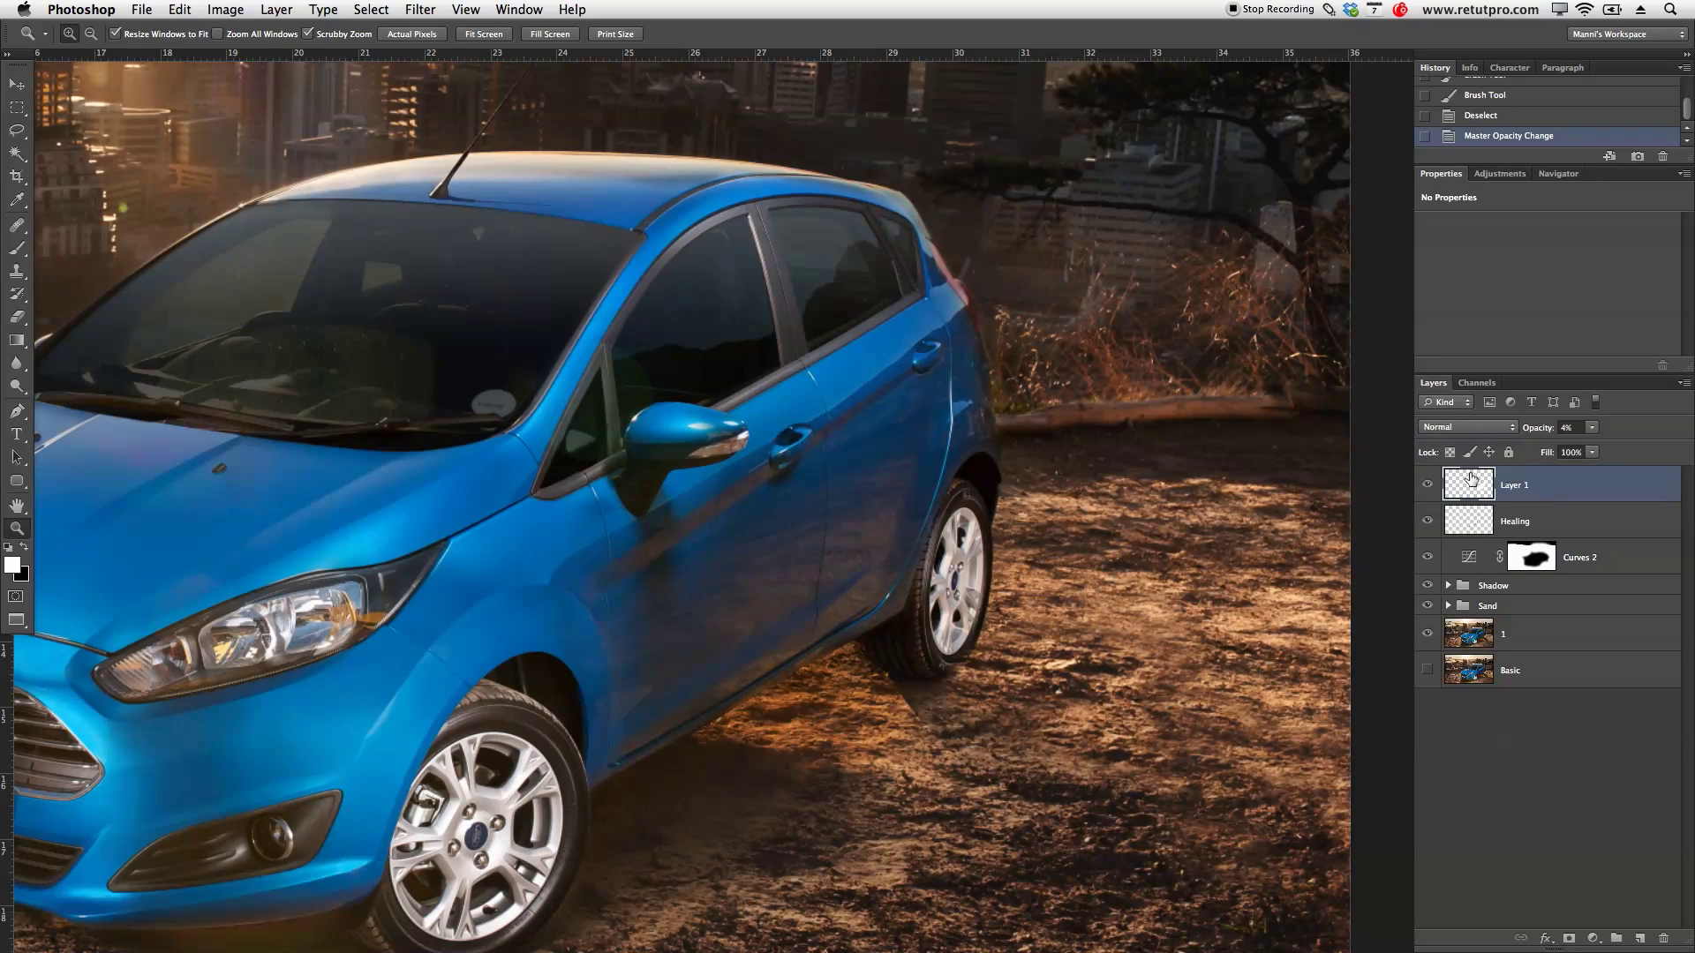
{"action": "left_click", "coordinate": [422, 8]}
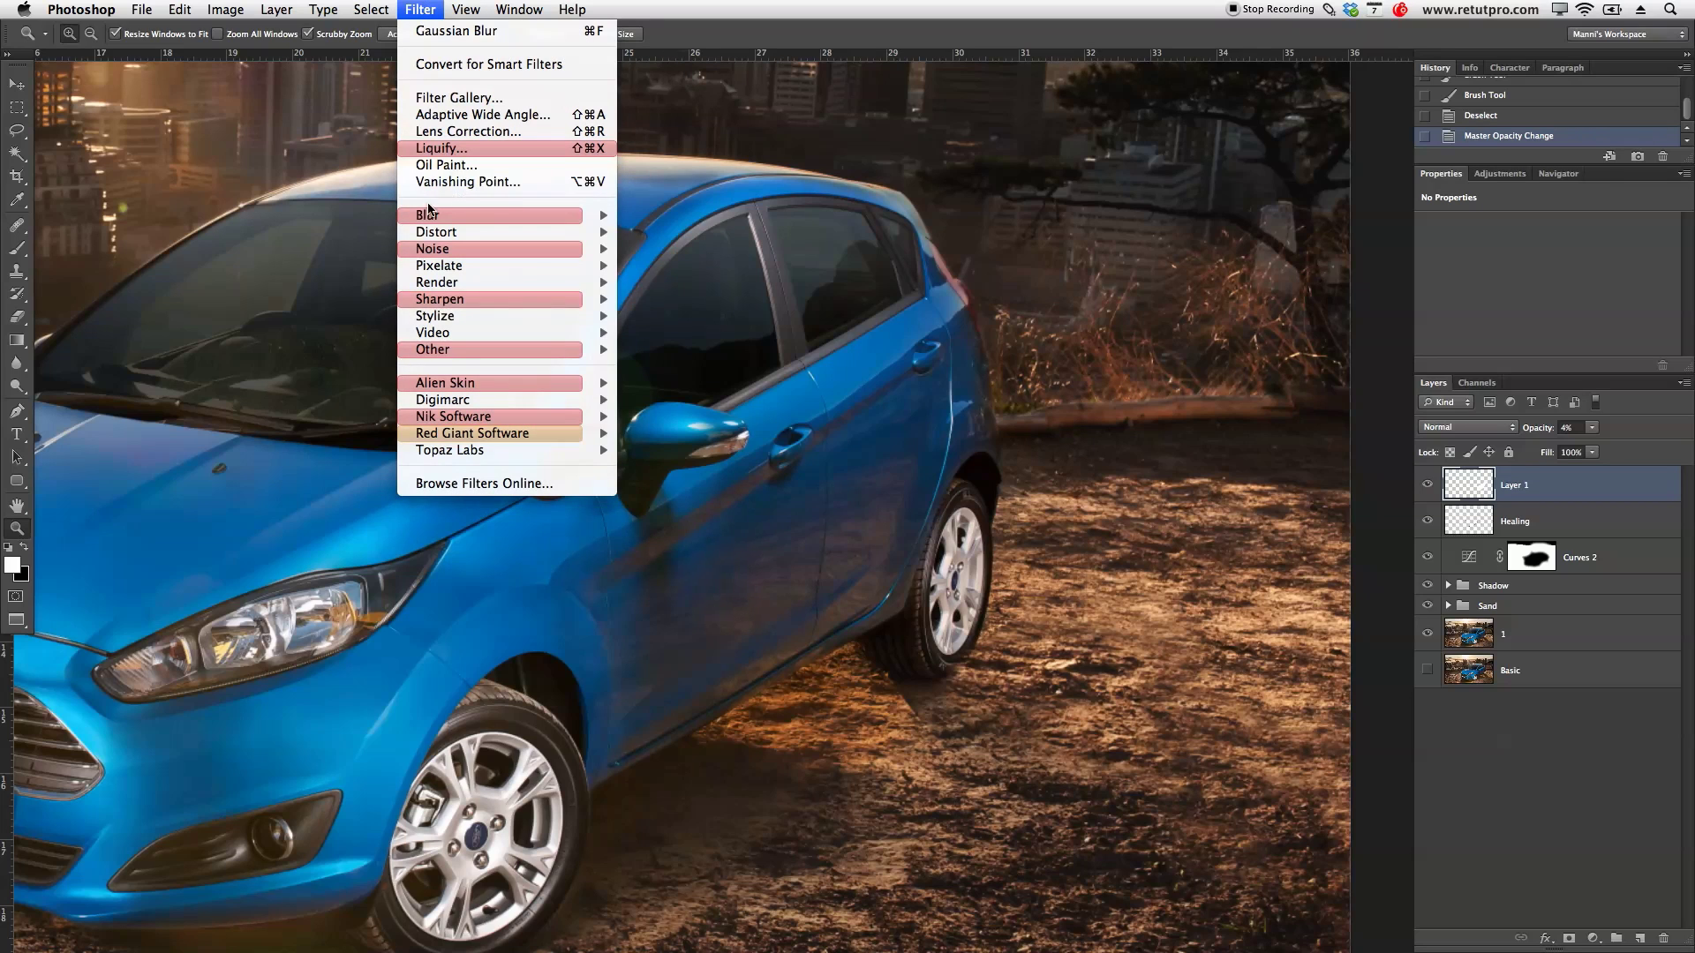
{"action": "mouse_move", "coordinate": [435, 214]}
{"action": "left_click", "coordinate": [693, 350]}
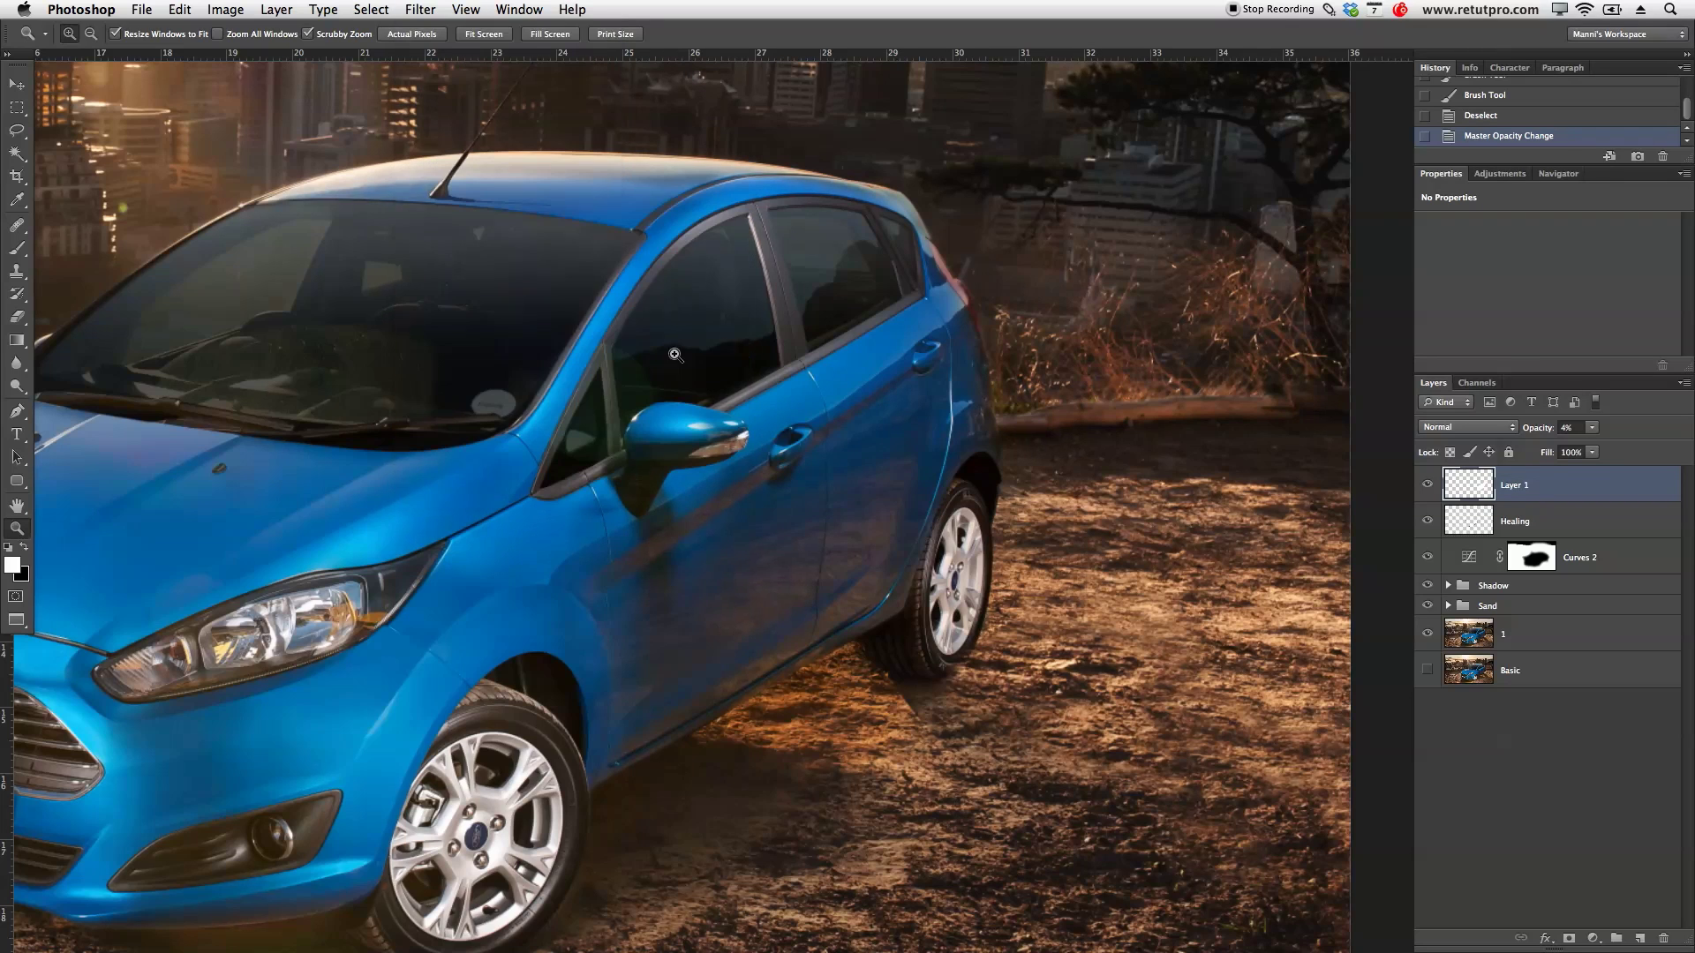
{"action": "left_click", "coordinate": [1249, 452]}
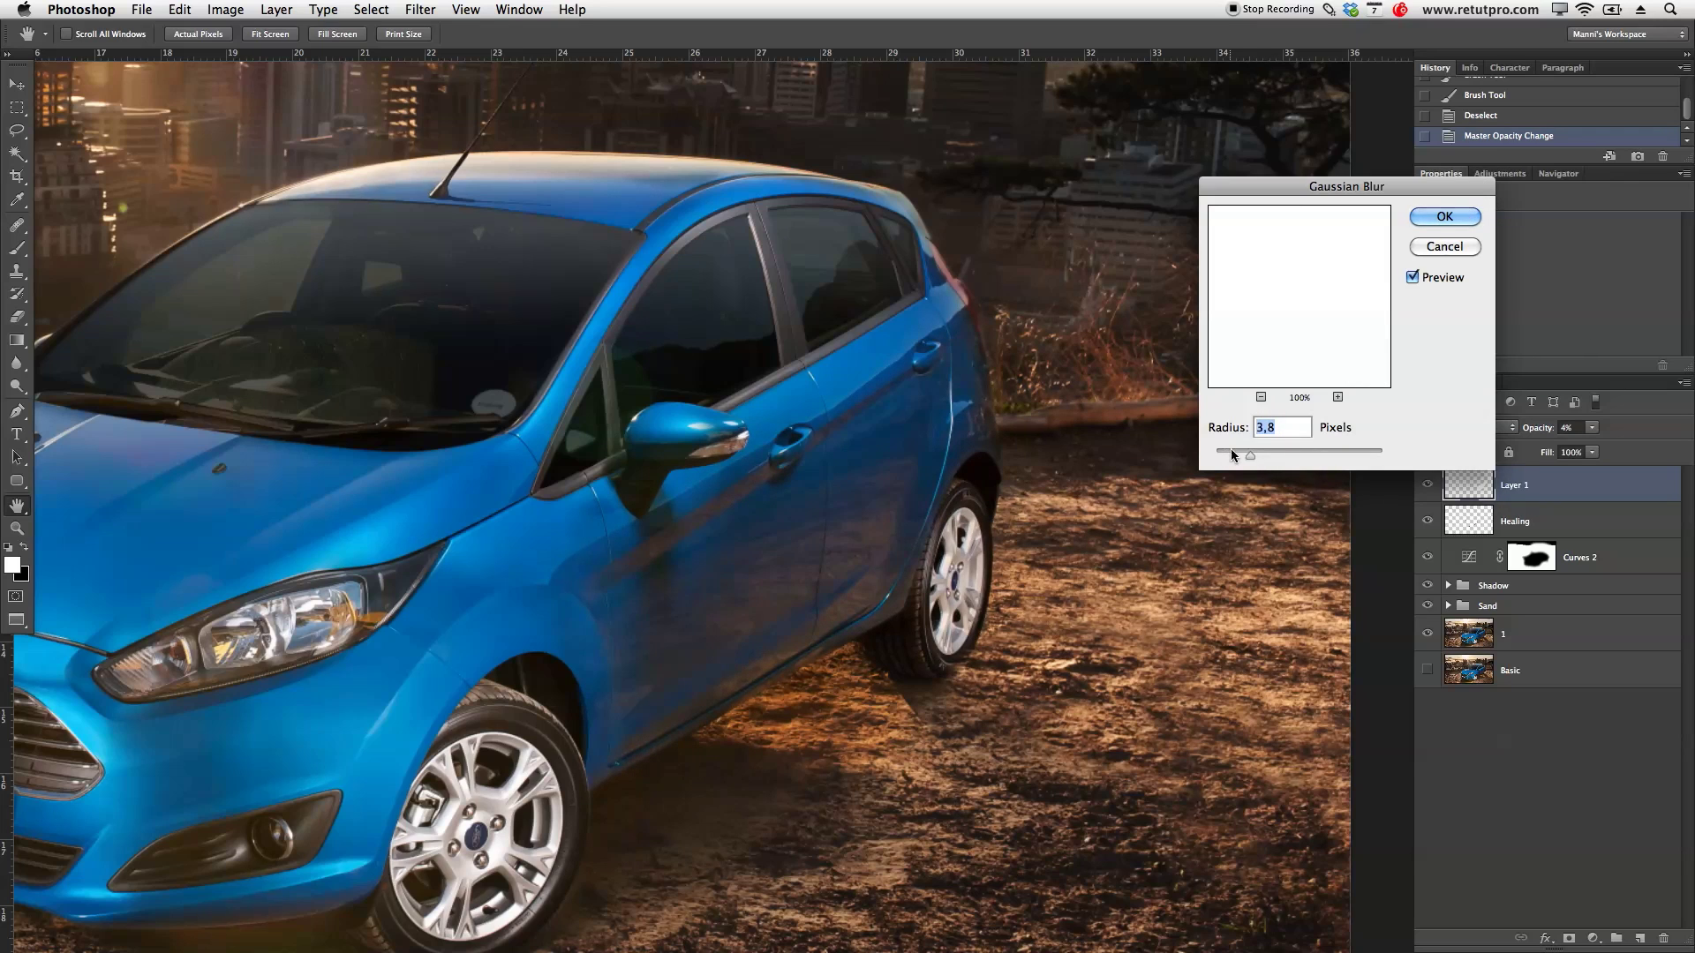
{"action": "left_click", "coordinate": [1445, 217]}
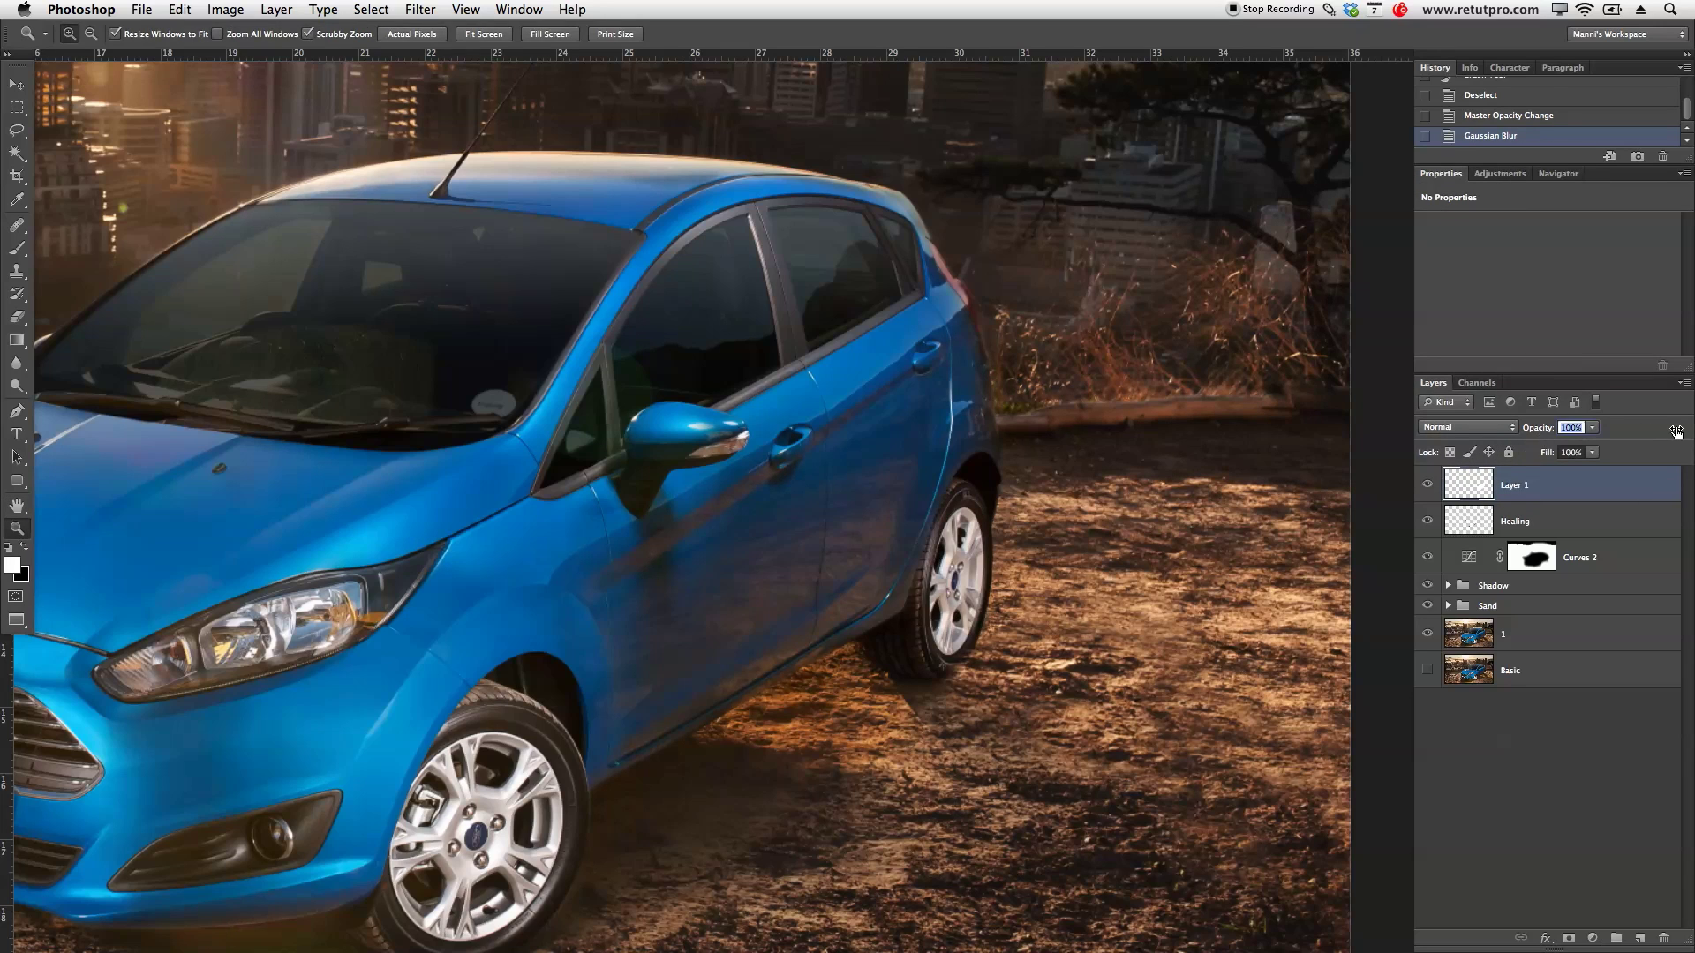
Step: Raise the white layer's opacity to 94% to check its blurred edges, and reduce it to 7%
{"action": "key", "text": "9"}
{"action": "key", "text": "4"}
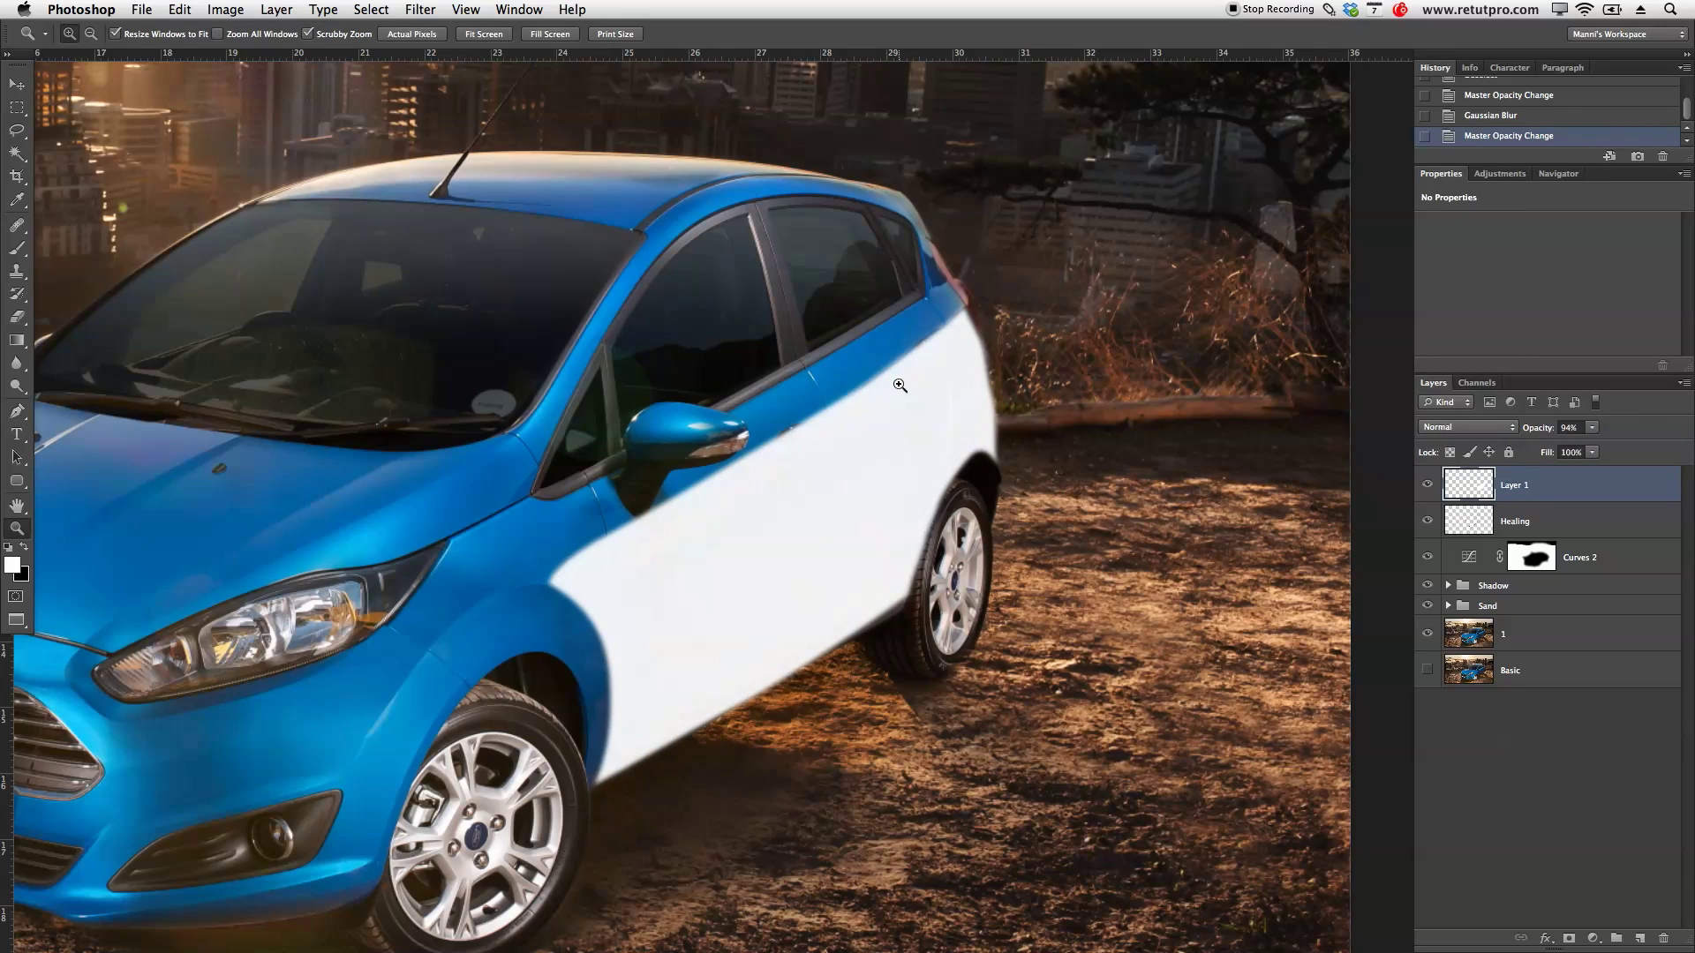
{"action": "left_click_drag", "start_coordinate": [1545, 429], "coordinate": [1469, 433]}
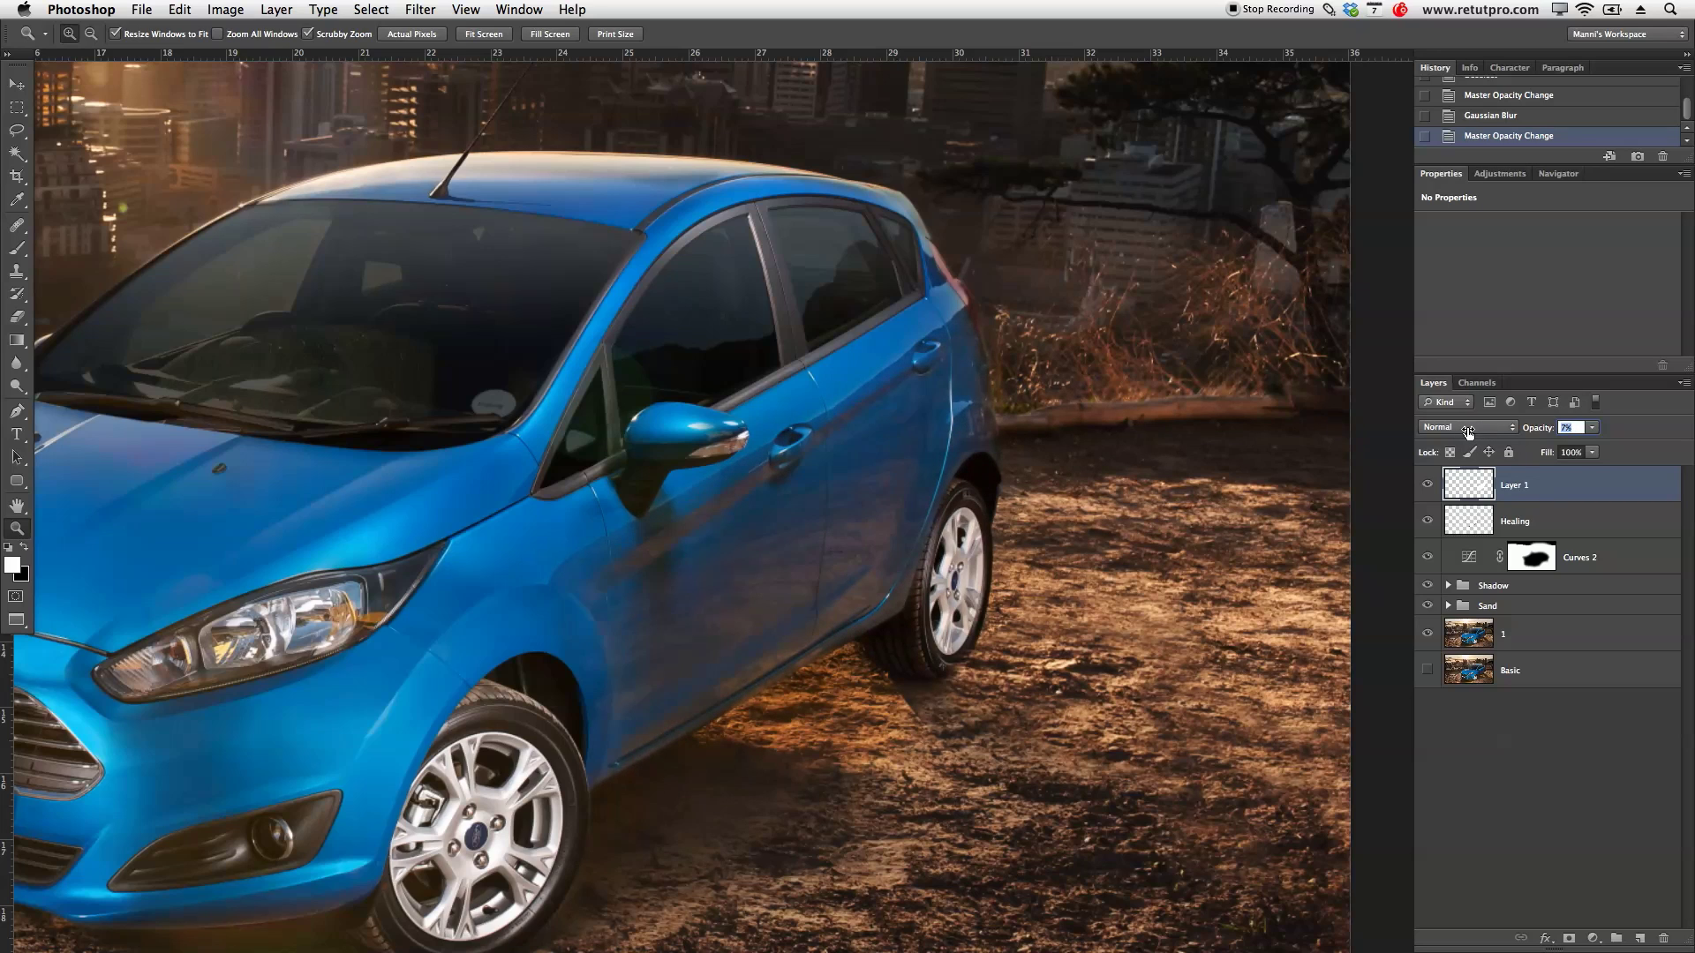
{"action": "left_click_drag", "start_coordinate": [1041, 492], "coordinate": [995, 494]}
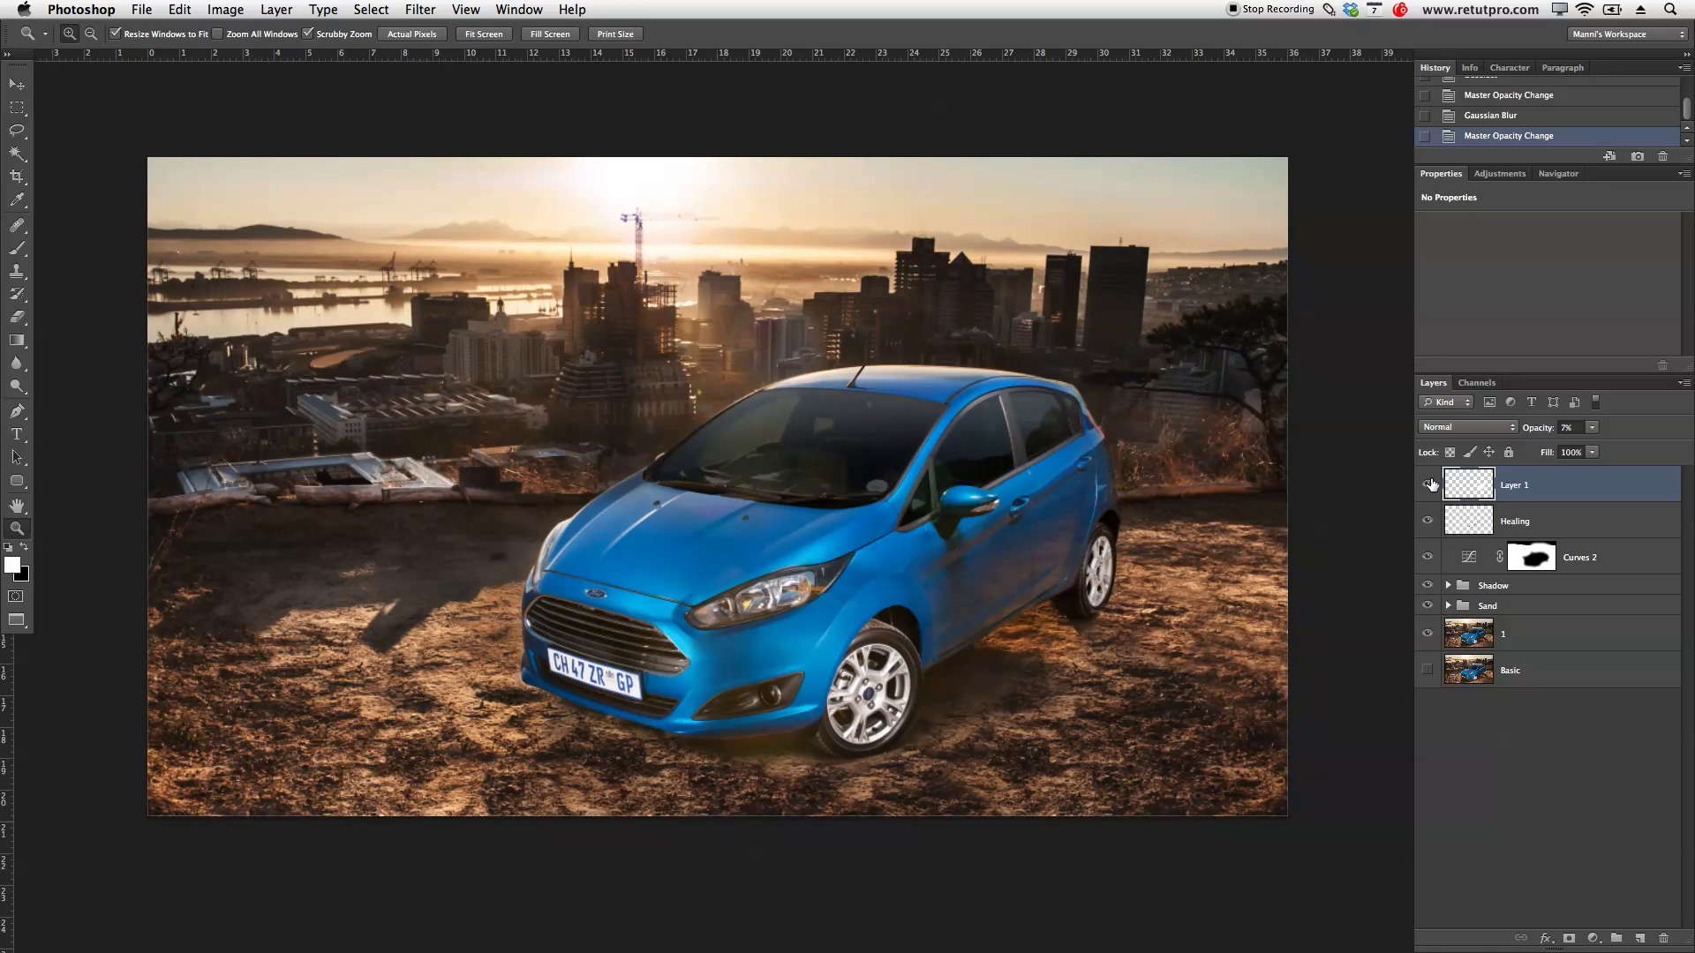
Step: Compare the car with and without the white layer and set the layer's opacity to 4%
{"action": "left_click", "coordinate": [1429, 485]}
{"action": "left_click", "coordinate": [1428, 485]}
{"action": "left_click", "coordinate": [1428, 485]}
{"action": "left_click", "coordinate": [1428, 485]}
{"action": "left_click_drag", "start_coordinate": [1542, 429], "coordinate": [1536, 429]}
{"action": "left_click", "coordinate": [1427, 485]}
{"action": "left_click", "coordinate": [1427, 484]}
{"action": "left_click", "coordinate": [1427, 485]}
{"action": "left_click", "coordinate": [1427, 484]}
Step: Rename the white car-side layer as "Lighten car side"
{"action": "left_click", "coordinate": [1593, 532], "text": "shift"}
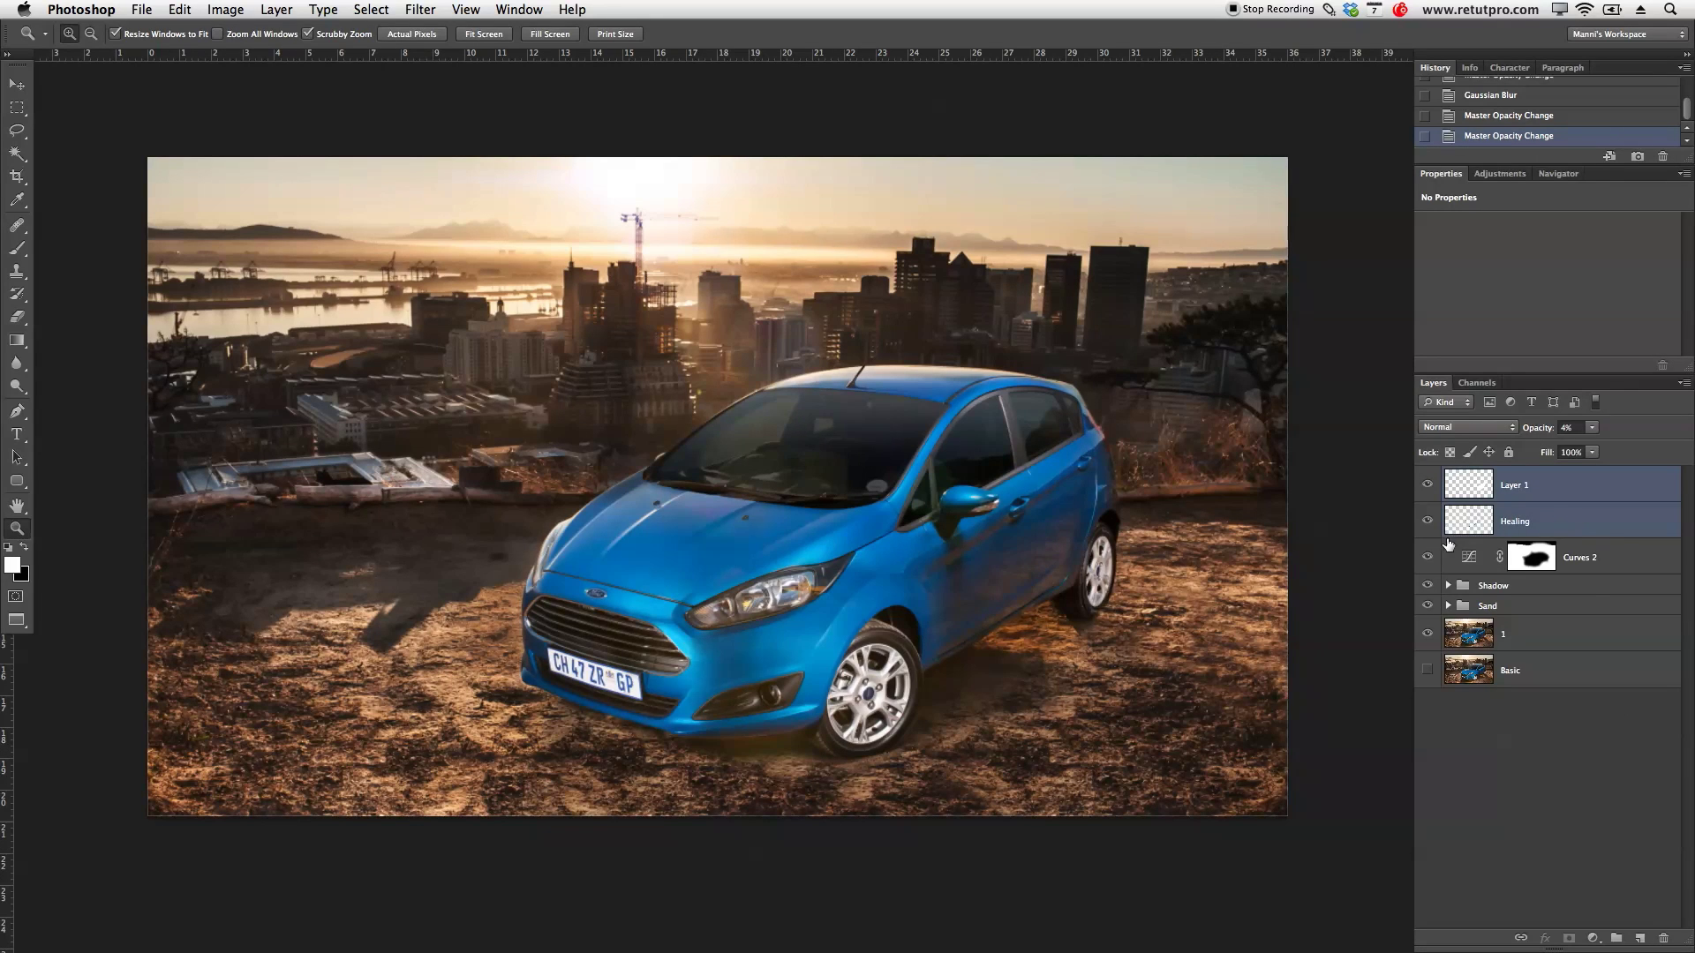
{"action": "left_click", "coordinate": [1605, 563]}
{"action": "left_click", "coordinate": [1543, 539]}
{"action": "left_click", "coordinate": [1557, 496], "text": "shift"}
{"action": "double_click", "coordinate": [1538, 488]}
{"action": "type", "text": "L"}
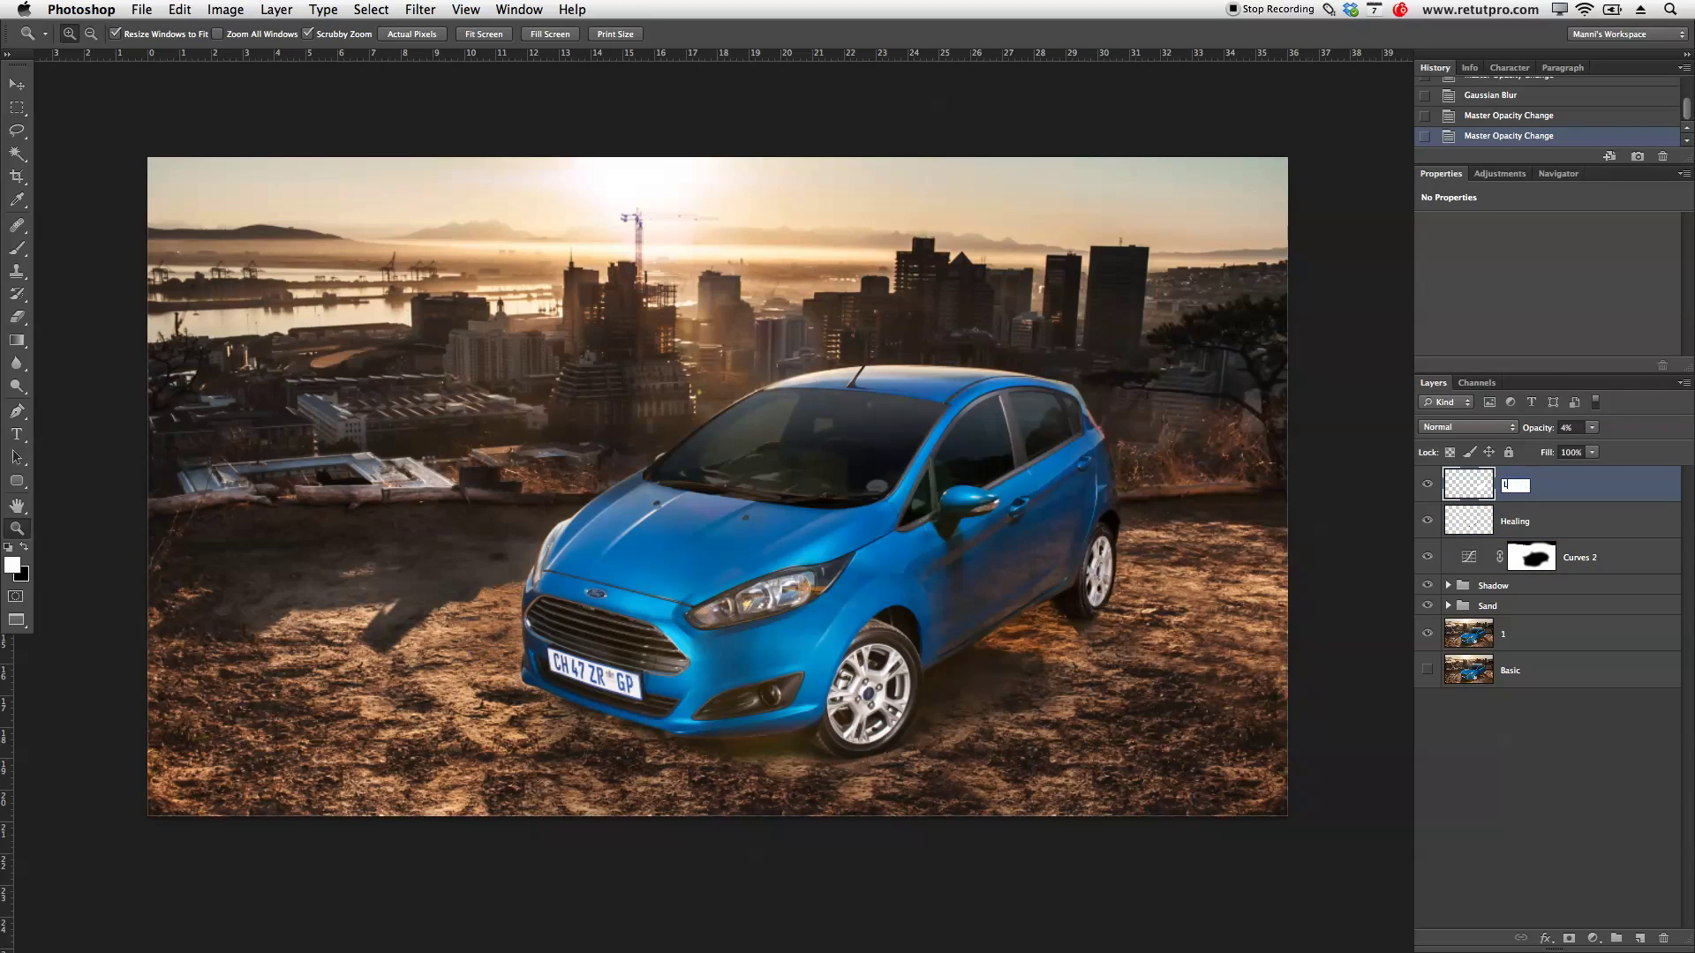
{"action": "type", "text": "ighten car side"}
{"action": "key", "text": "Return"}
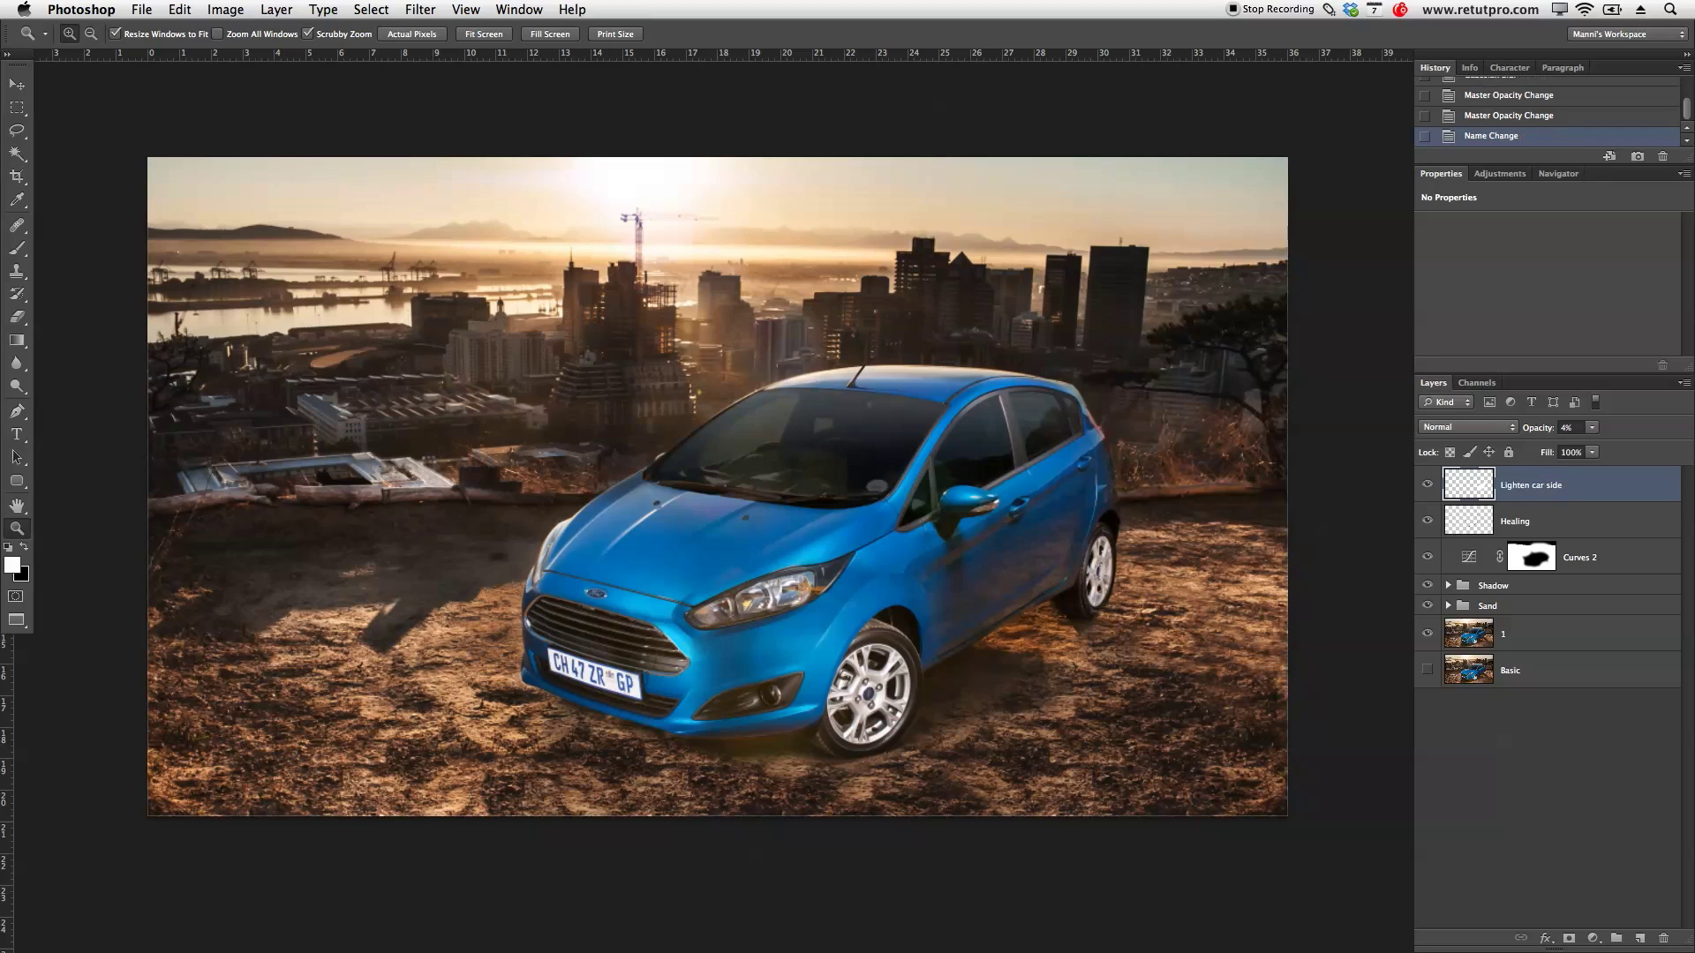
Step: Group the "Lighten car side" and "Healing" layers and name the group "Car"
{"action": "left_click", "coordinate": [1567, 529], "text": "shift"}
{"action": "key", "text": "super+g"}
{"action": "double_click", "coordinate": [1501, 476]}
{"action": "type", "text": "C"}
{"action": "key", "text": "Return"}
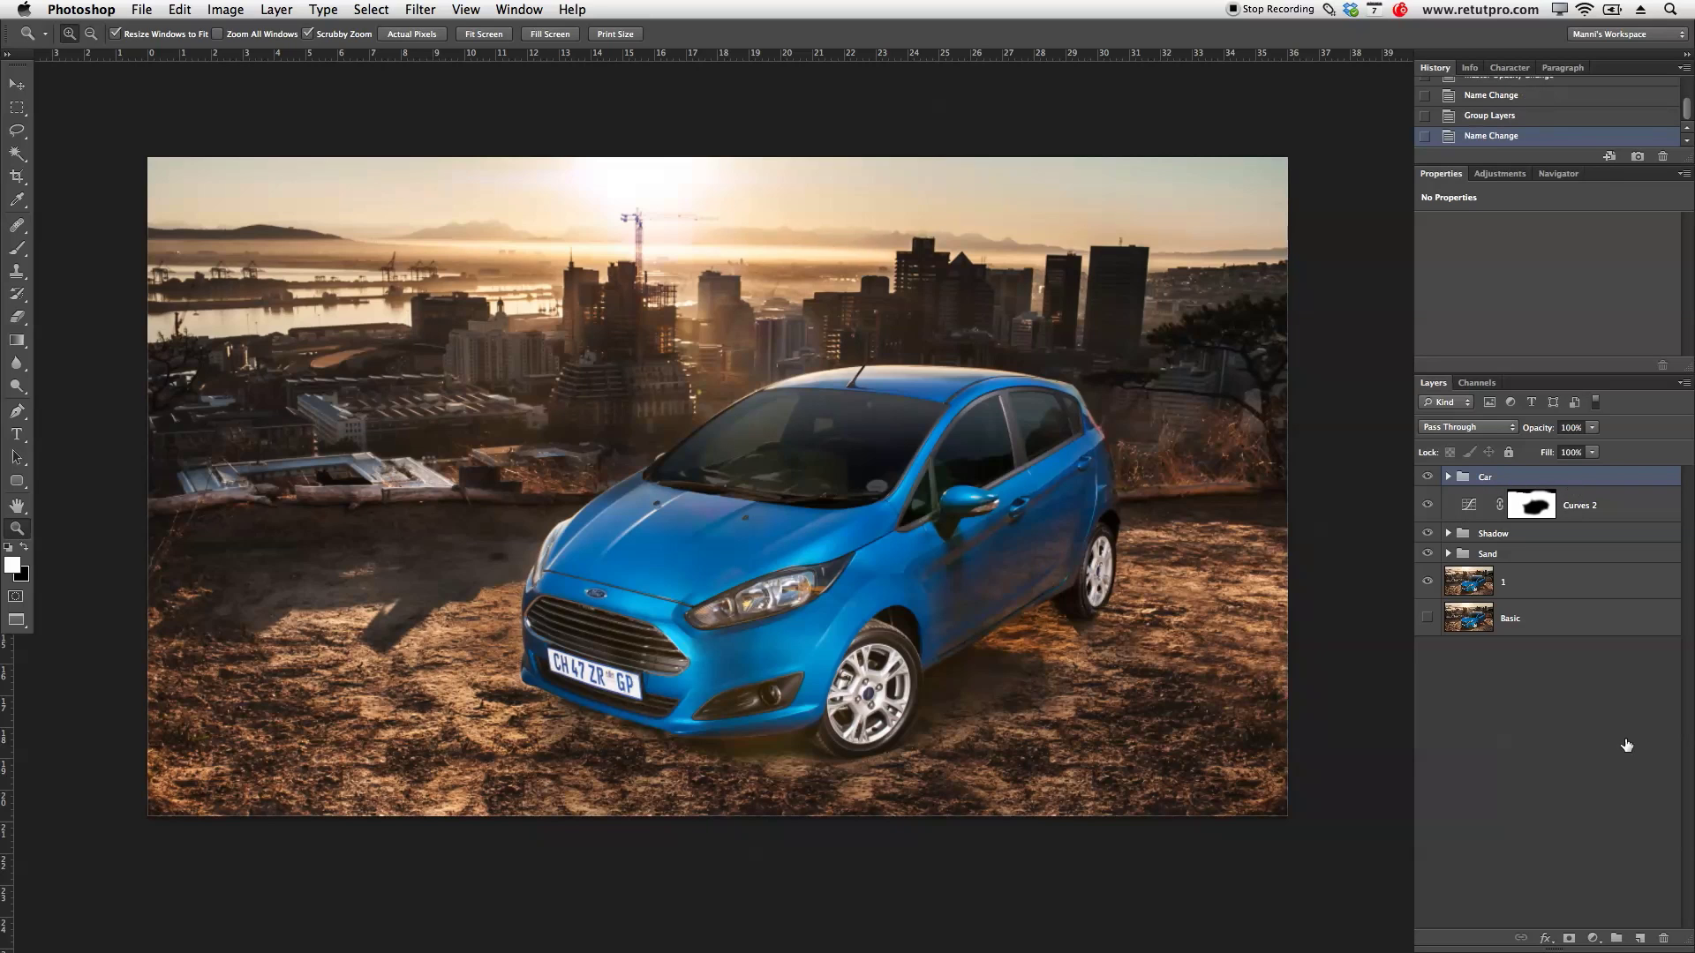
Step: Add a new layer above the Car group, fill the whole canvas with 50% Gray, and deselect
{"action": "left_click", "coordinate": [1640, 940]}
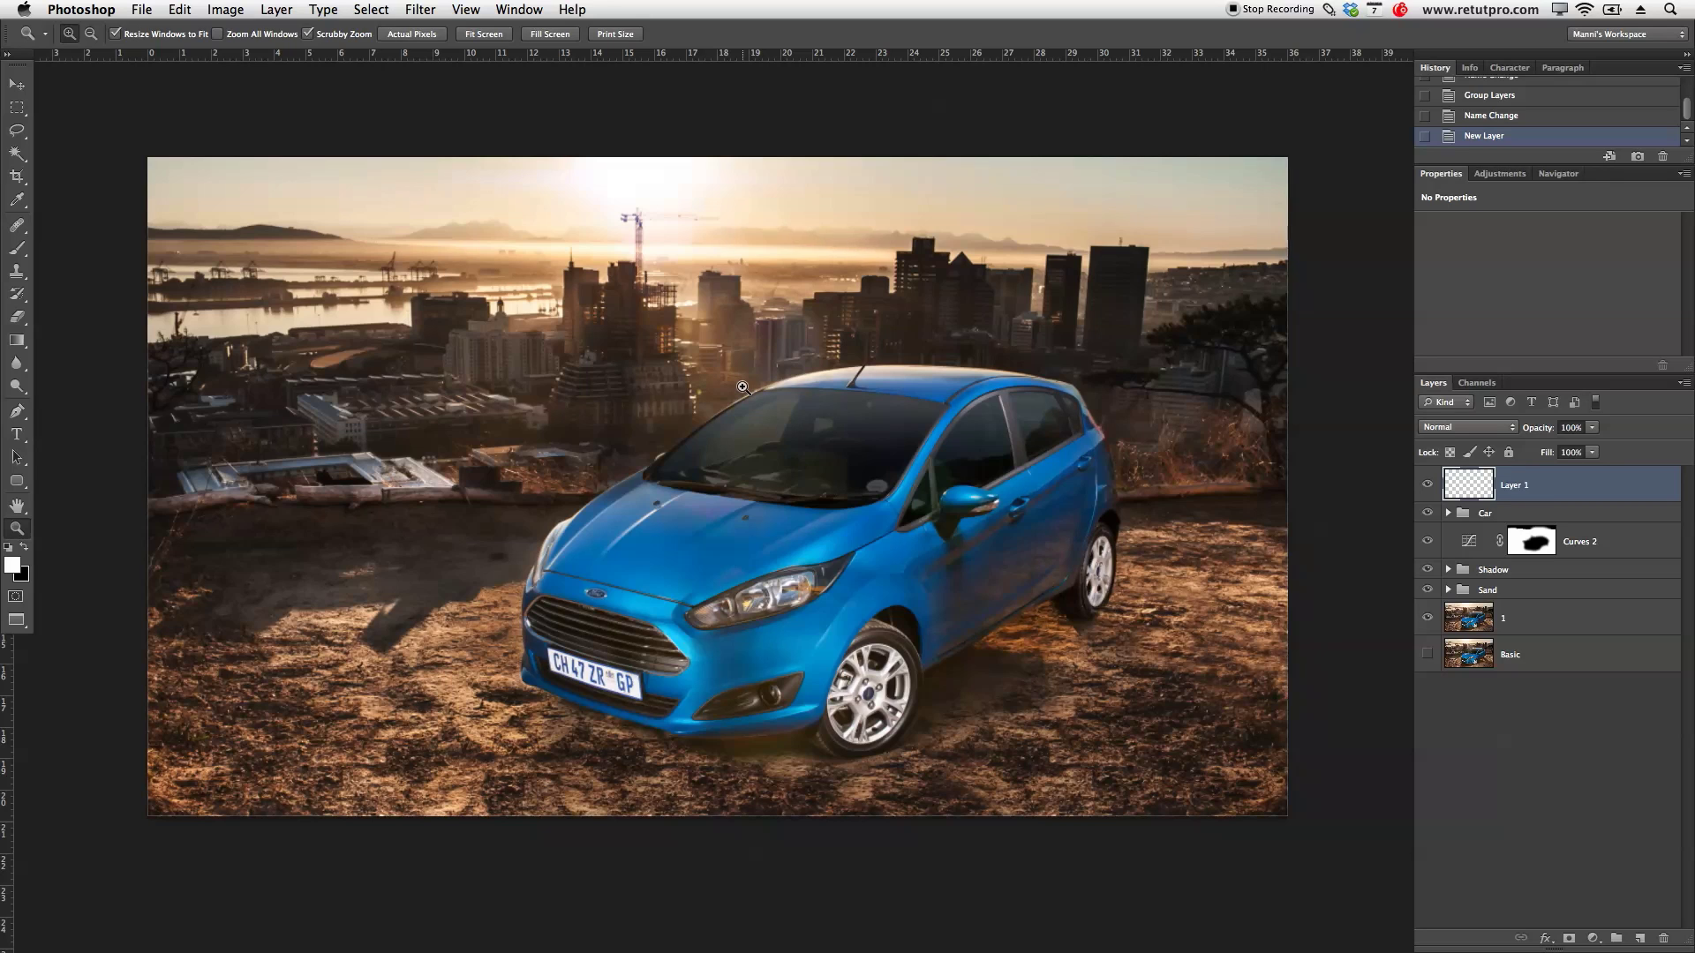
{"action": "key", "text": "ctrl+a"}
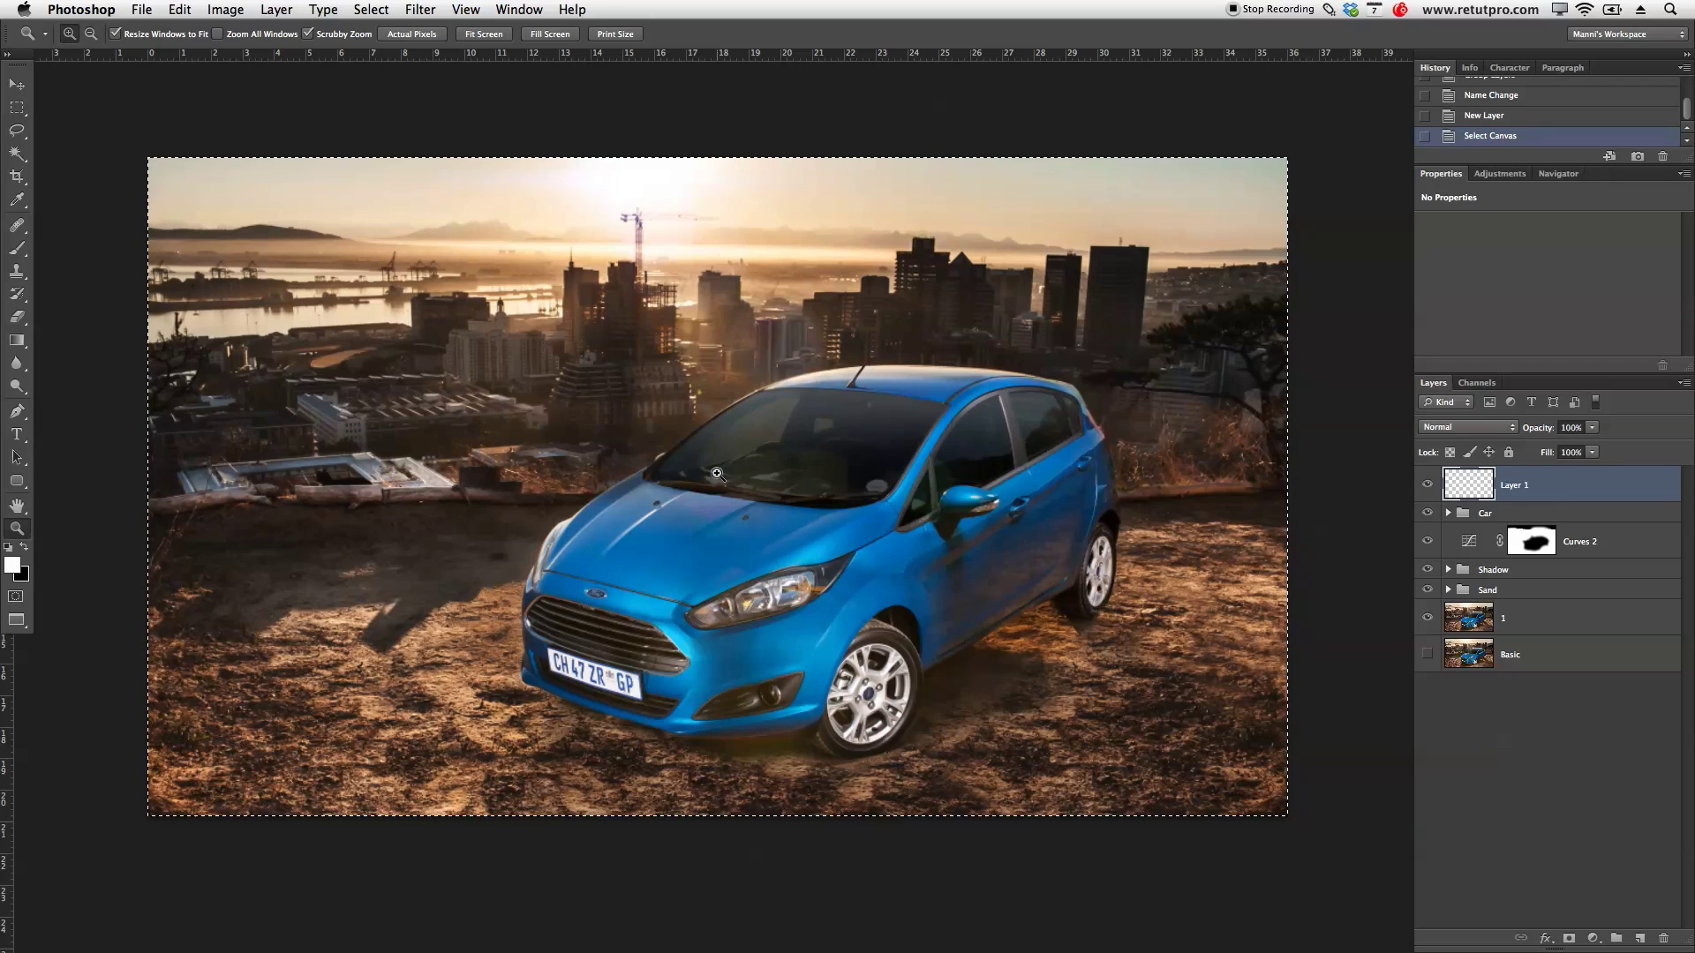
{"action": "key", "text": "m"}
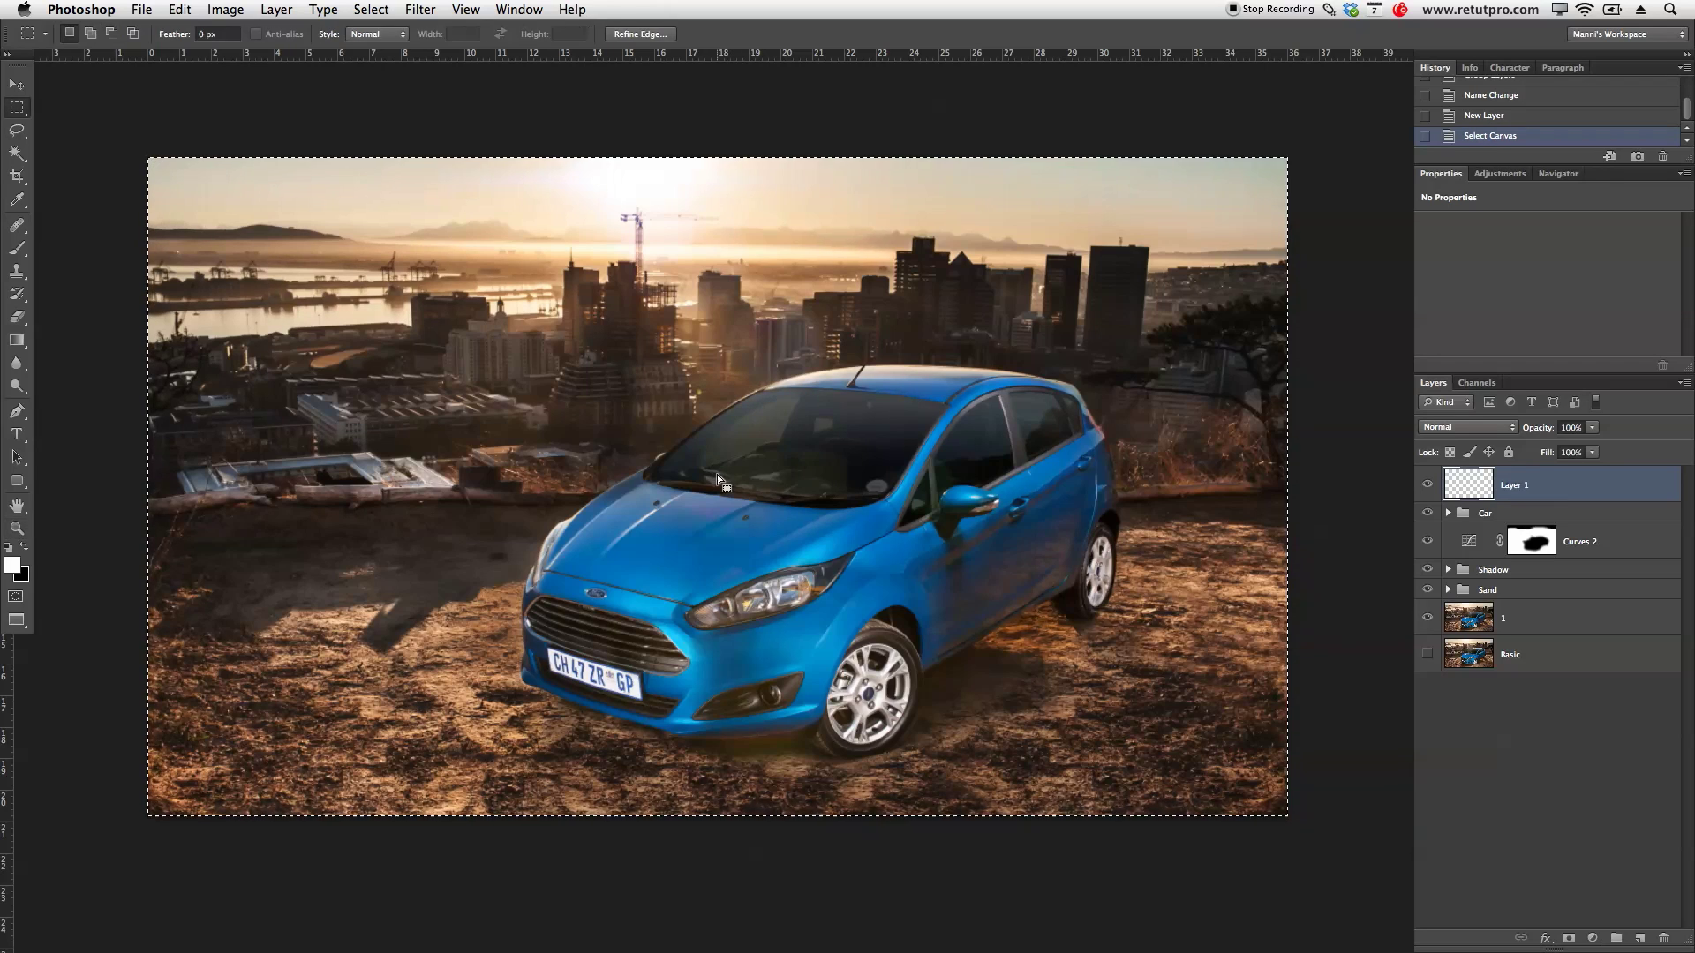
{"action": "right_click", "coordinate": [670, 378]}
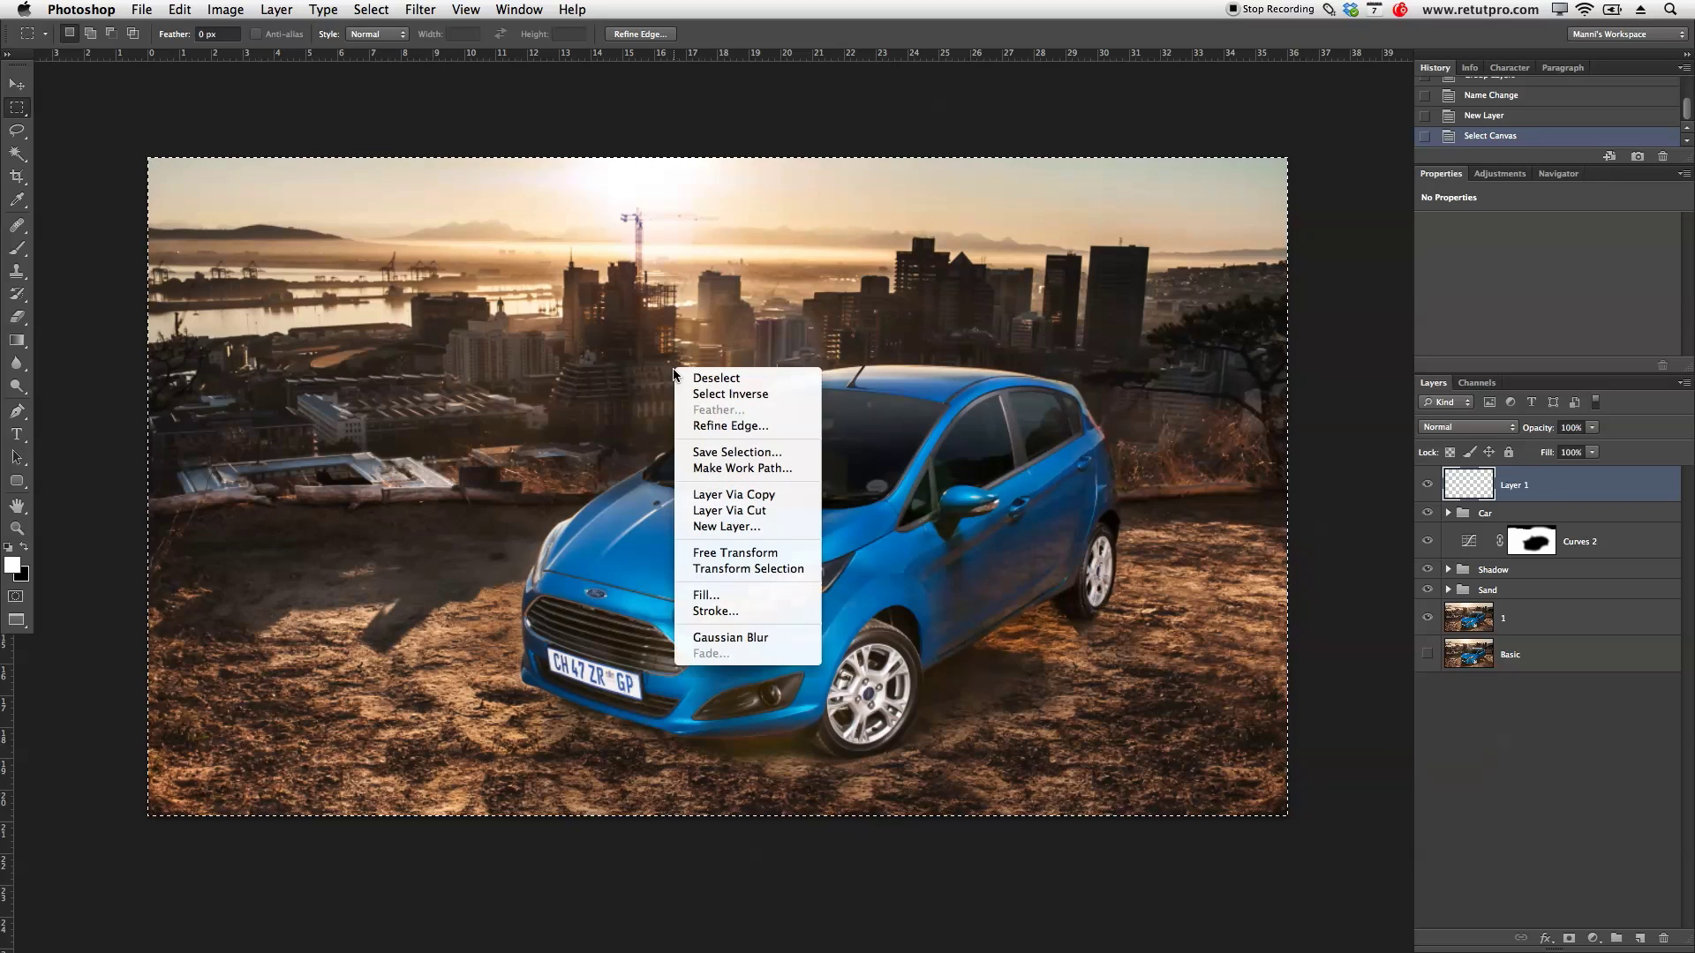
{"action": "left_click", "coordinate": [706, 596]}
{"action": "left_click", "coordinate": [912, 171]}
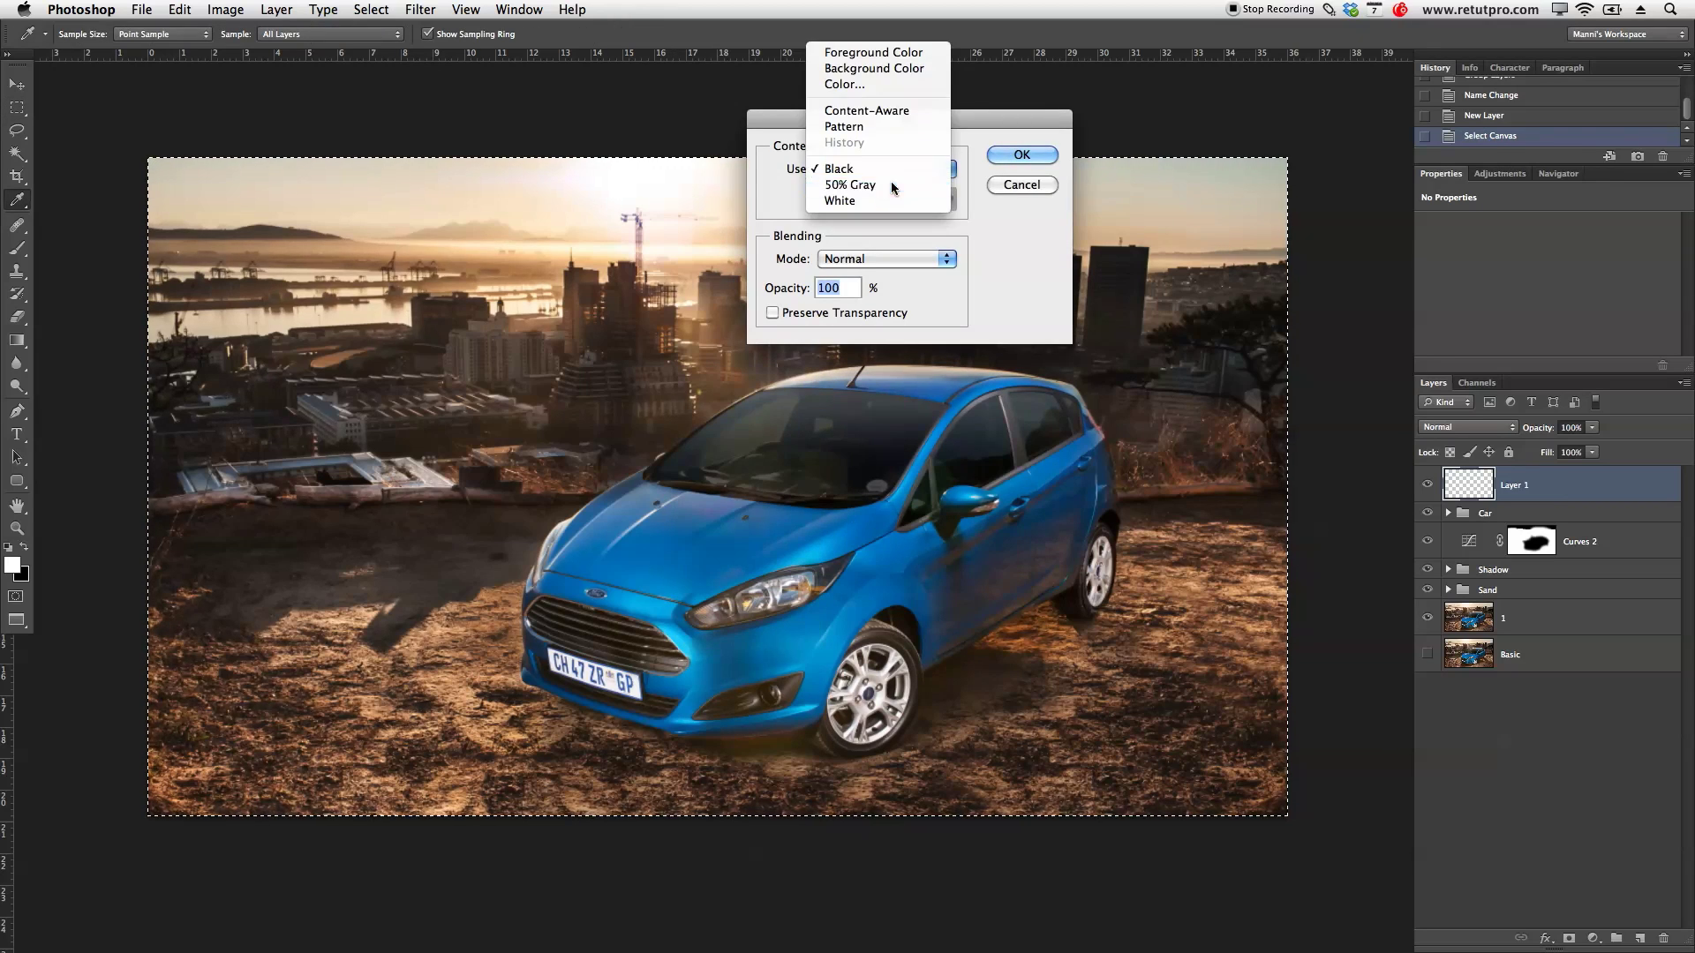
{"action": "left_click", "coordinate": [892, 184]}
{"action": "left_click", "coordinate": [1021, 156]}
{"action": "key", "text": "ctrl+d"}
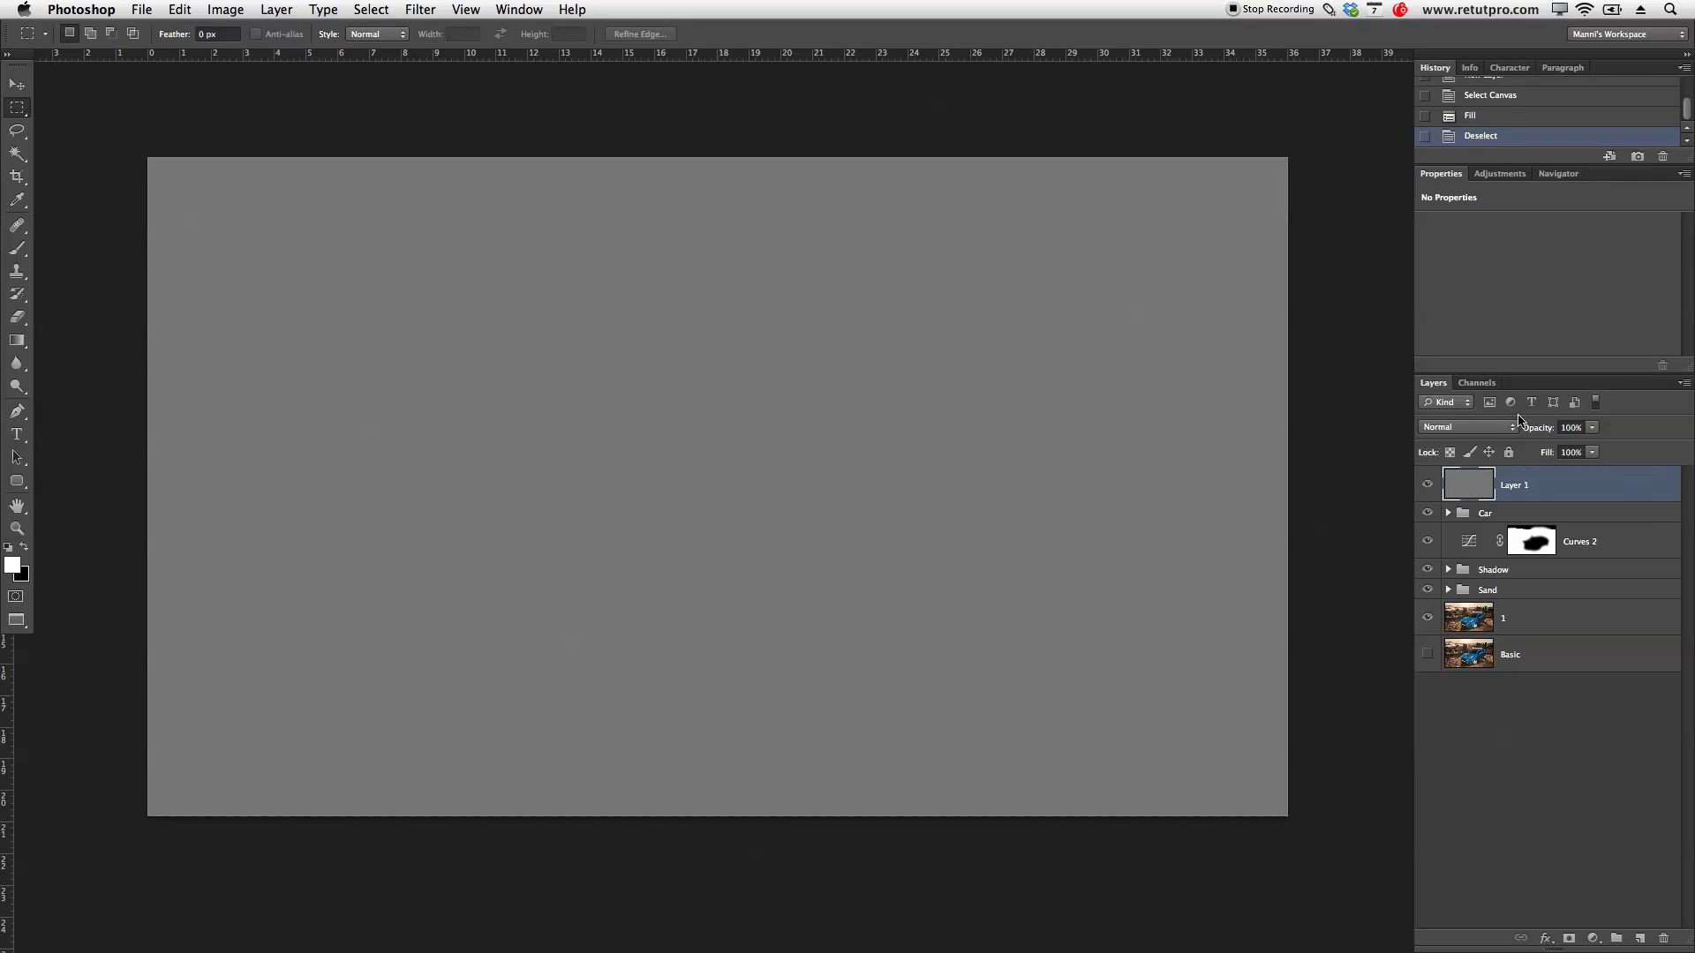
Step: Change the gray layer's blending mode to Soft Light
{"action": "left_click", "coordinate": [1486, 430]}
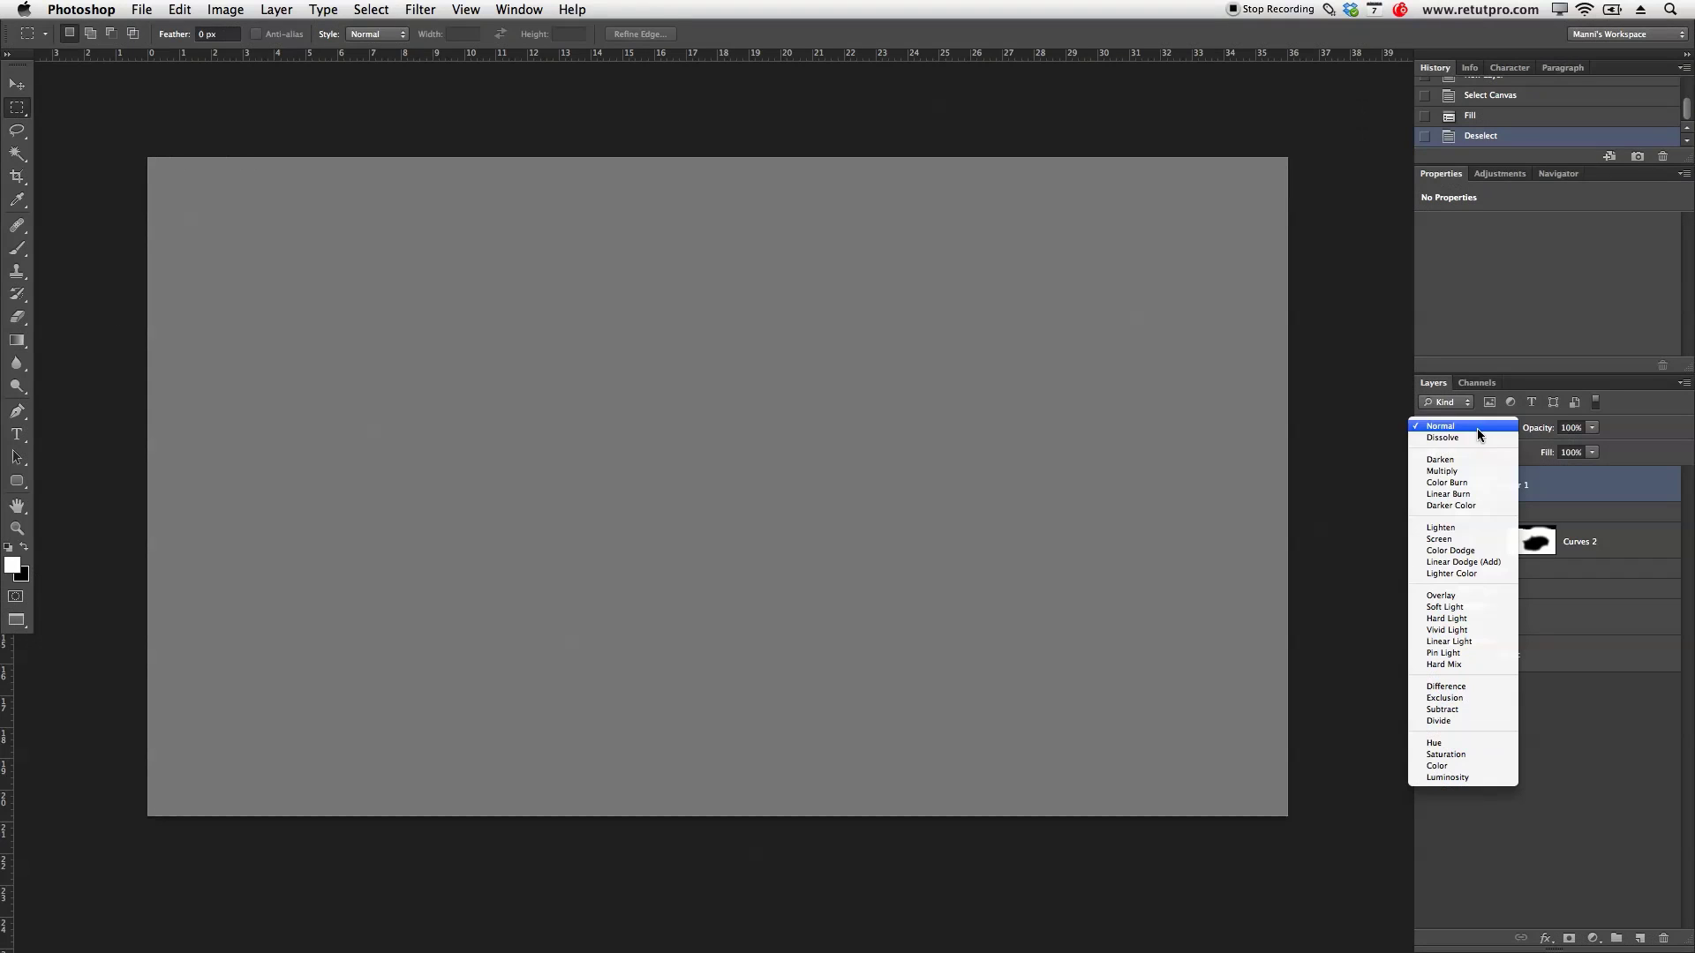
{"action": "left_click", "coordinate": [1449, 608]}
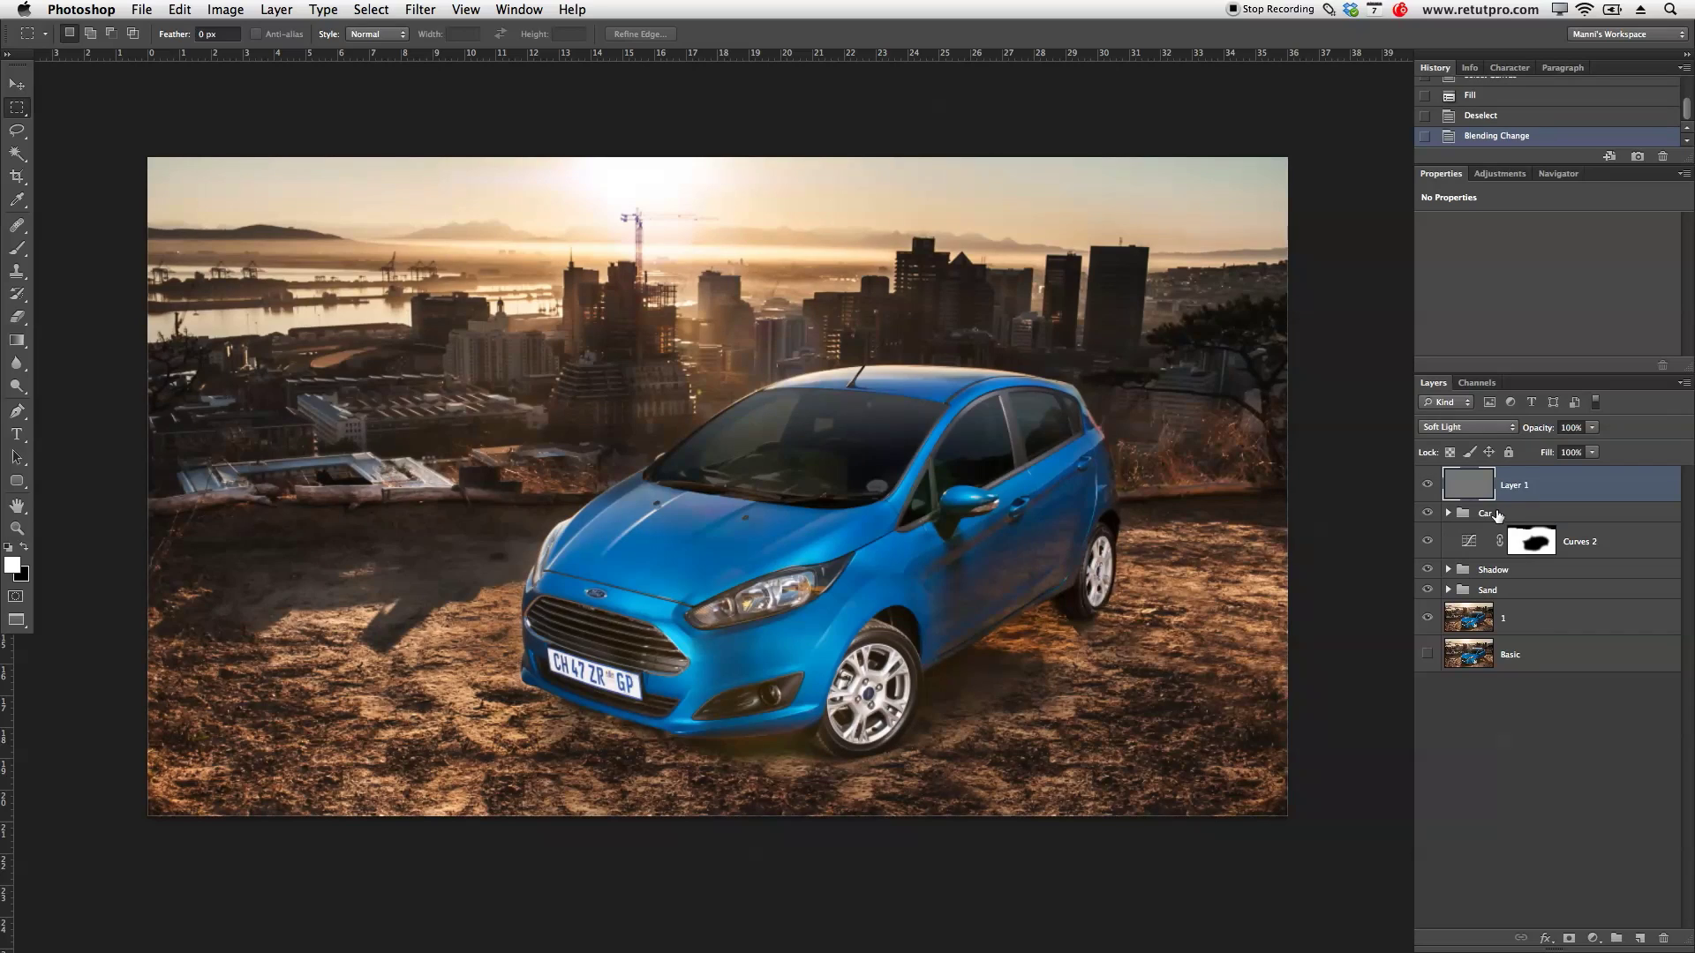
{"action": "left_click", "coordinate": [618, 640]}
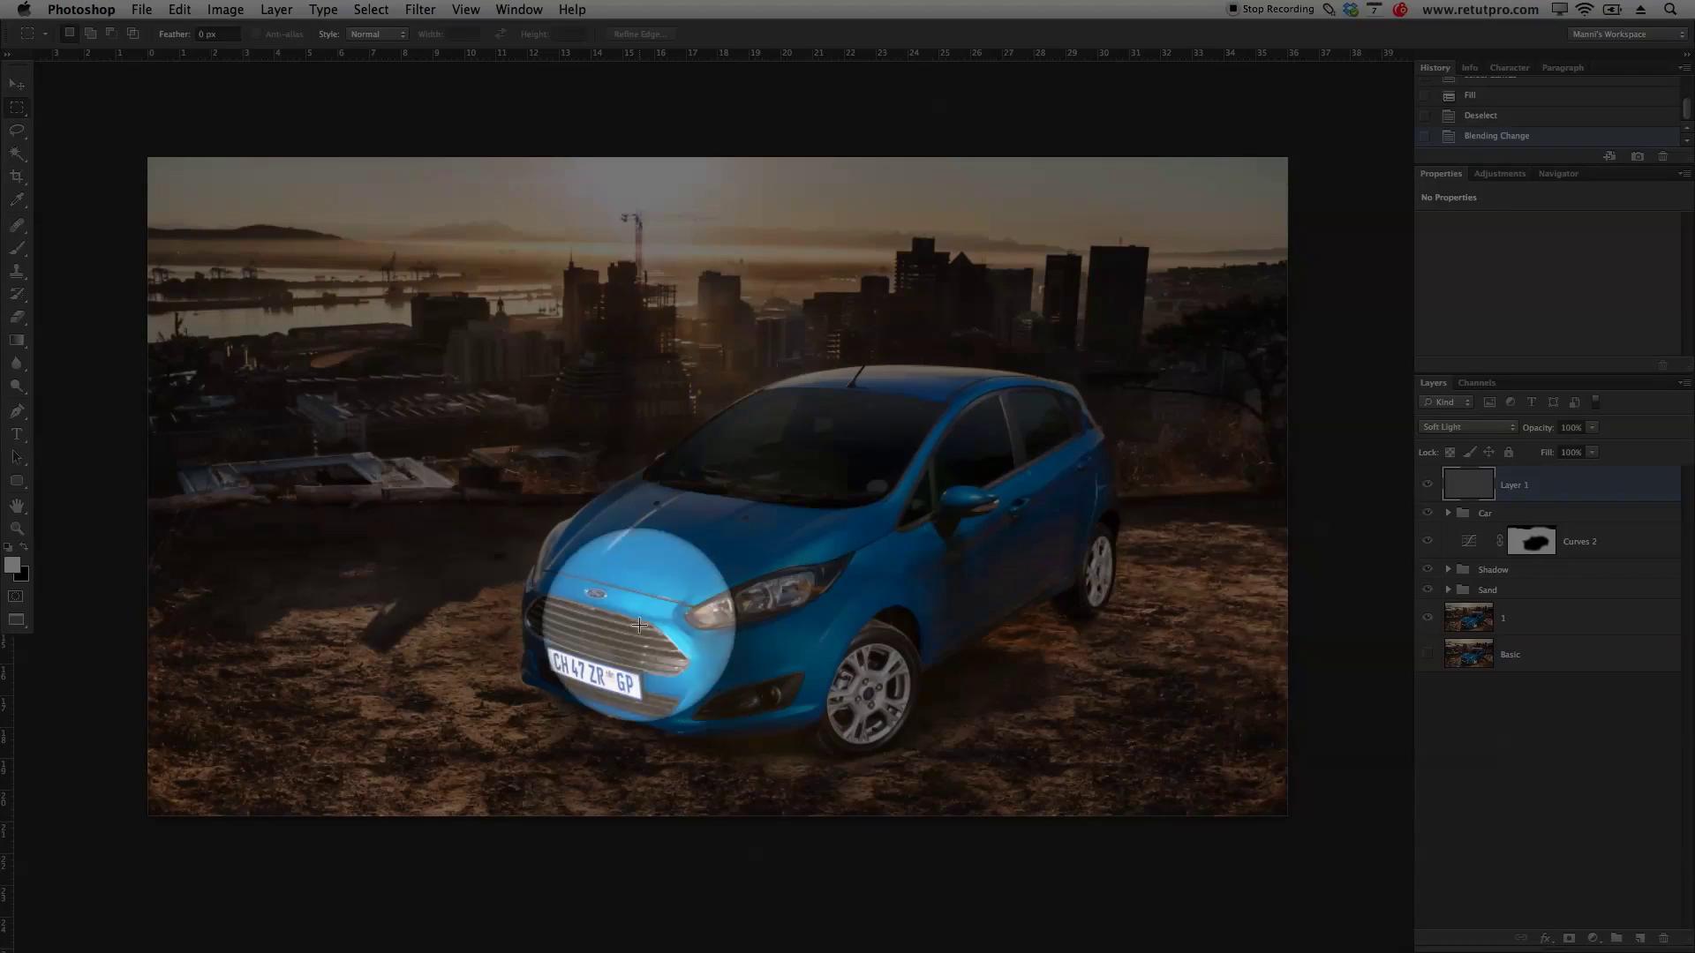
{"action": "left_click", "coordinate": [1461, 431]}
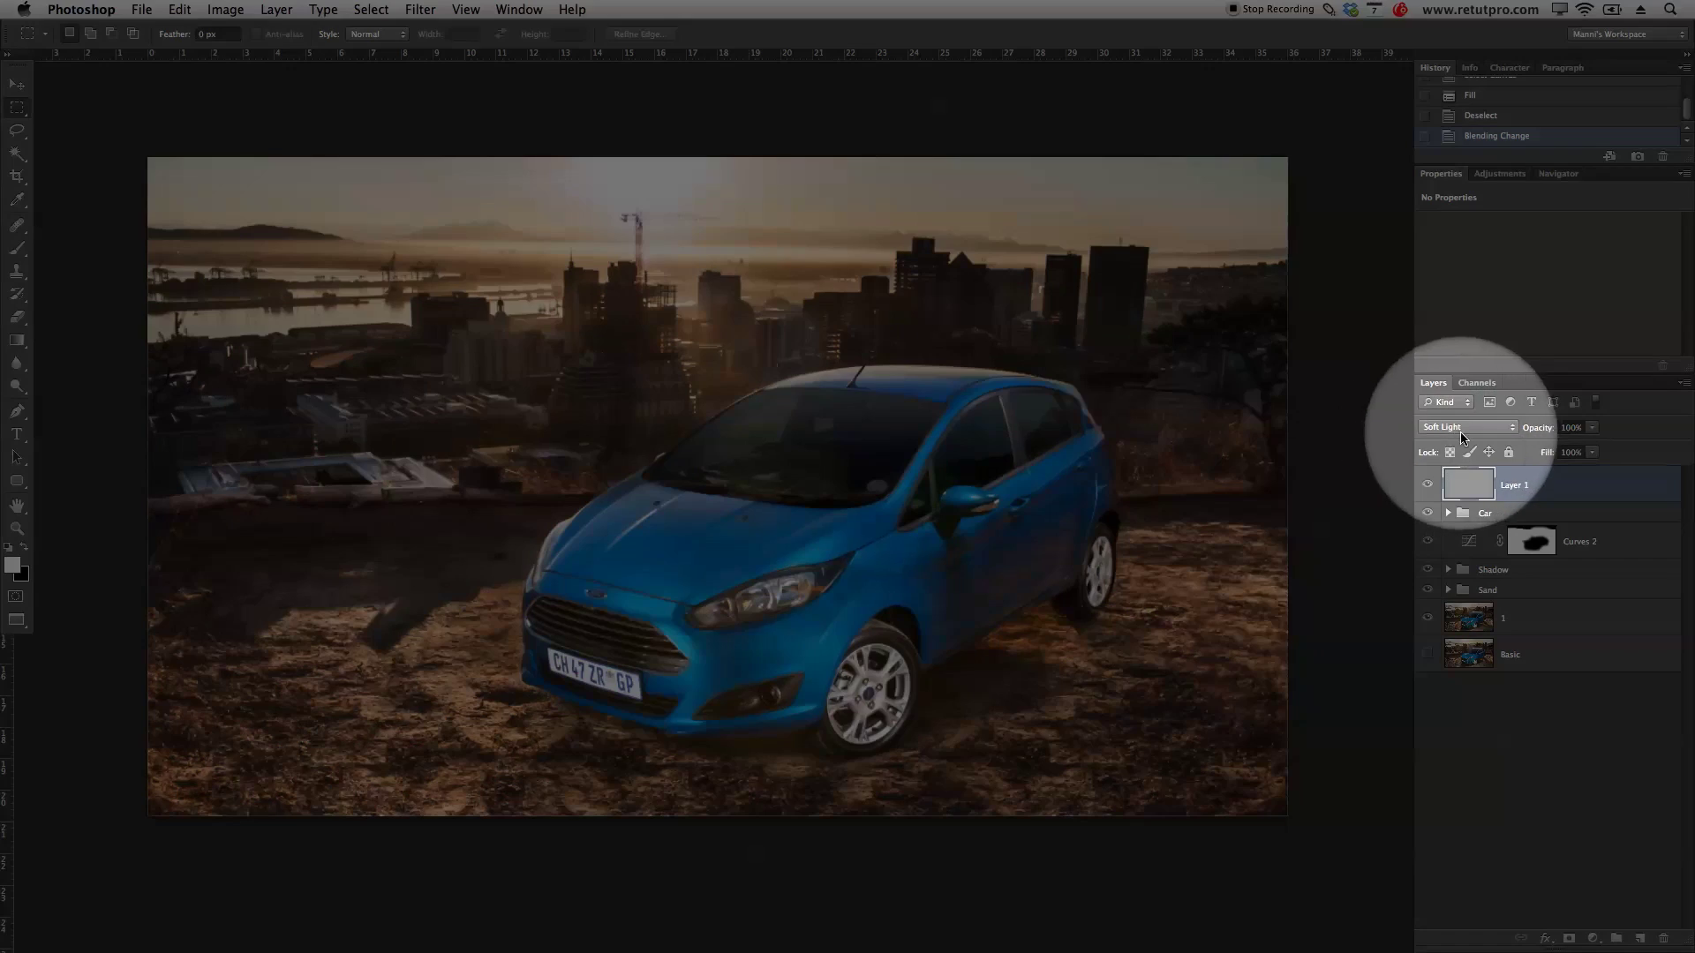
Step: Draw a closed Pen path around the dark strip along the hood's far edge, from the windshield base to the headlight
{"action": "key", "text": "z"}
{"action": "left_click_drag", "start_coordinate": [867, 645], "coordinate": [977, 609]}
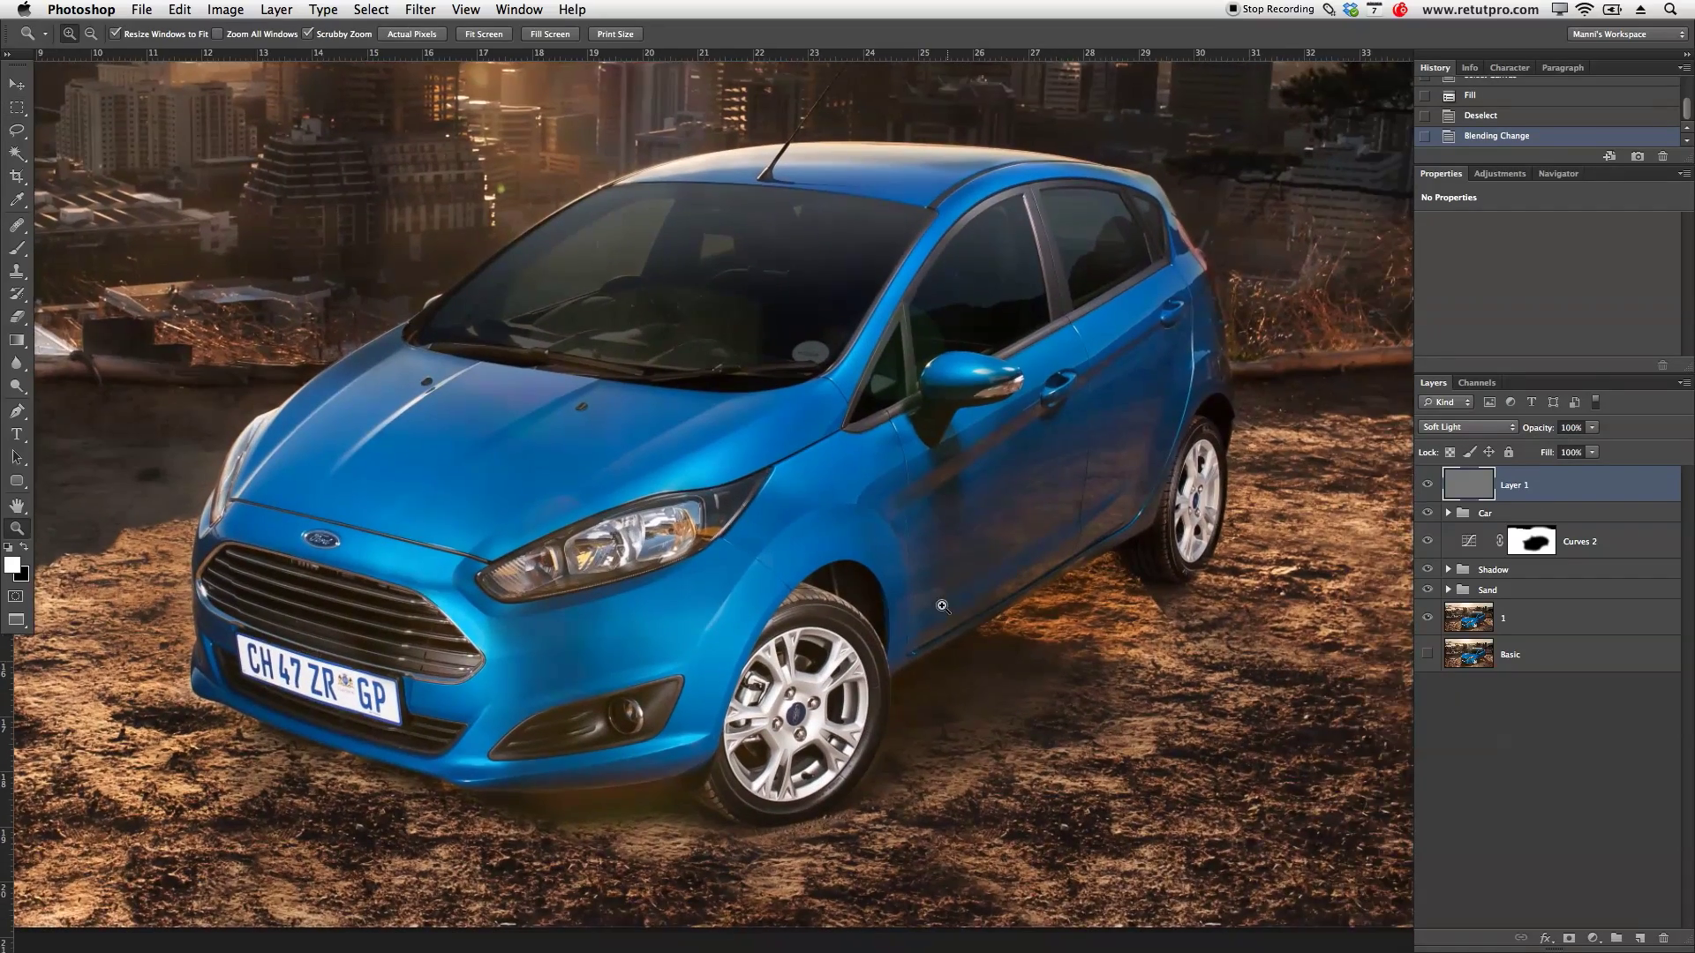
{"action": "left_click", "coordinate": [963, 609]}
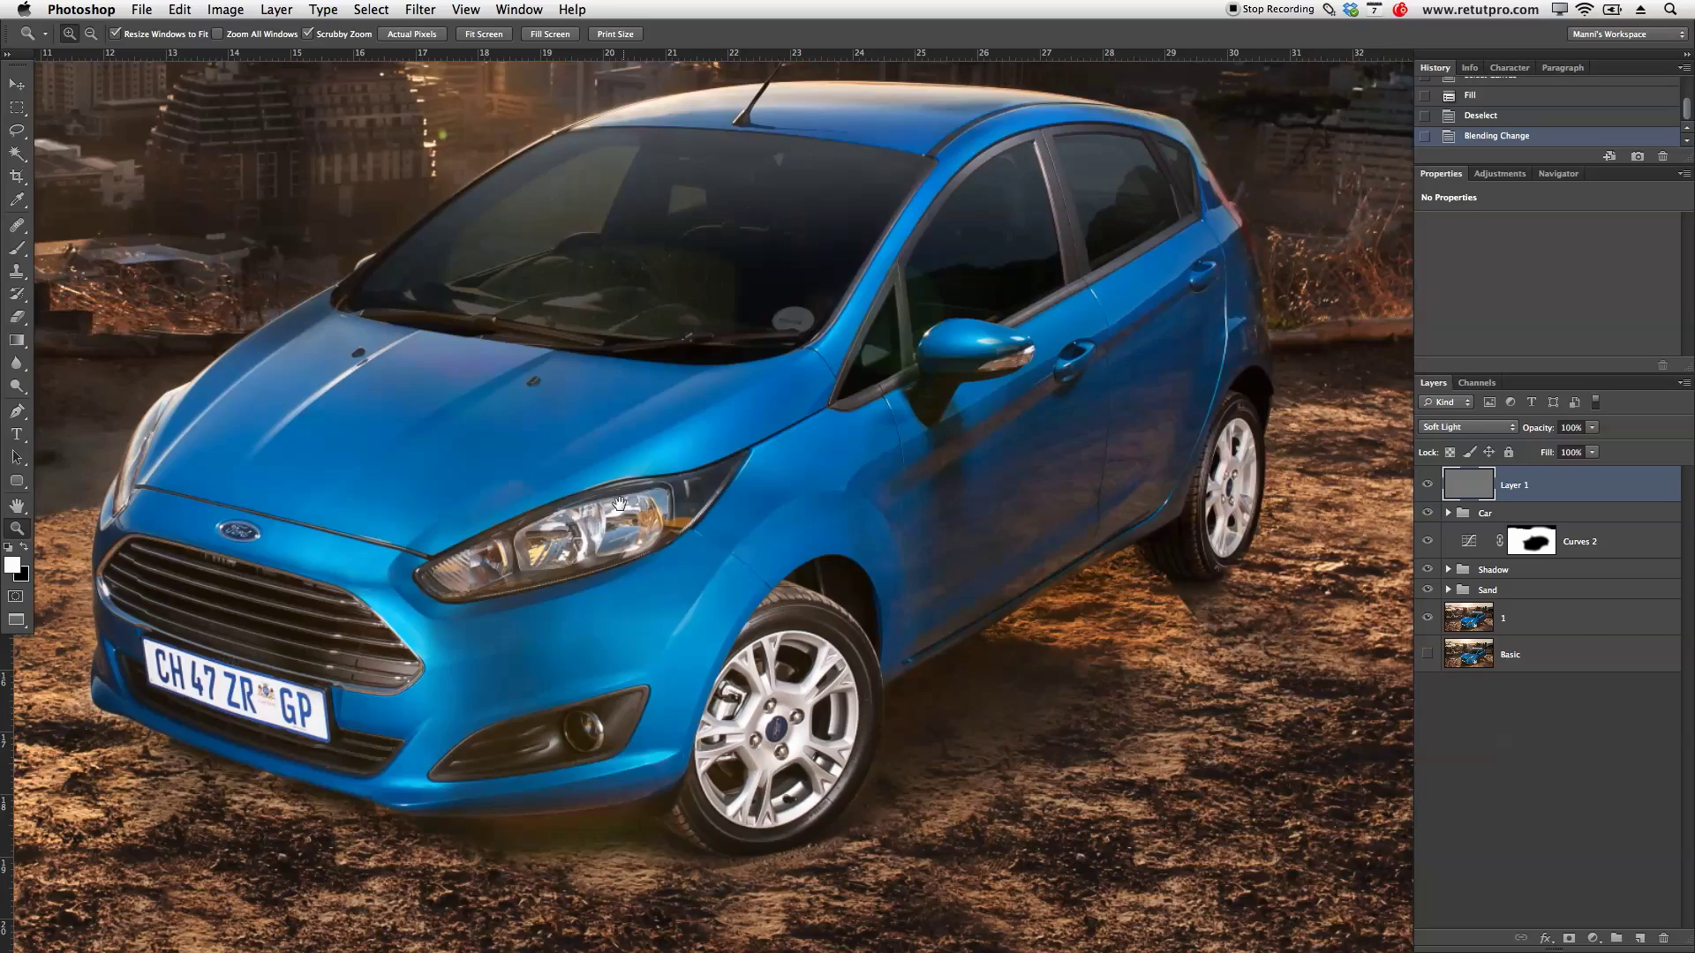
{"action": "scroll", "coordinate": [585, 495], "scroll_direction": "left", "scroll_amount": 3}
{"action": "left_click_drag", "start_coordinate": [642, 488], "coordinate": [695, 484]}
{"action": "scroll", "coordinate": [750, 494], "scroll_direction": "left", "scroll_amount": 3}
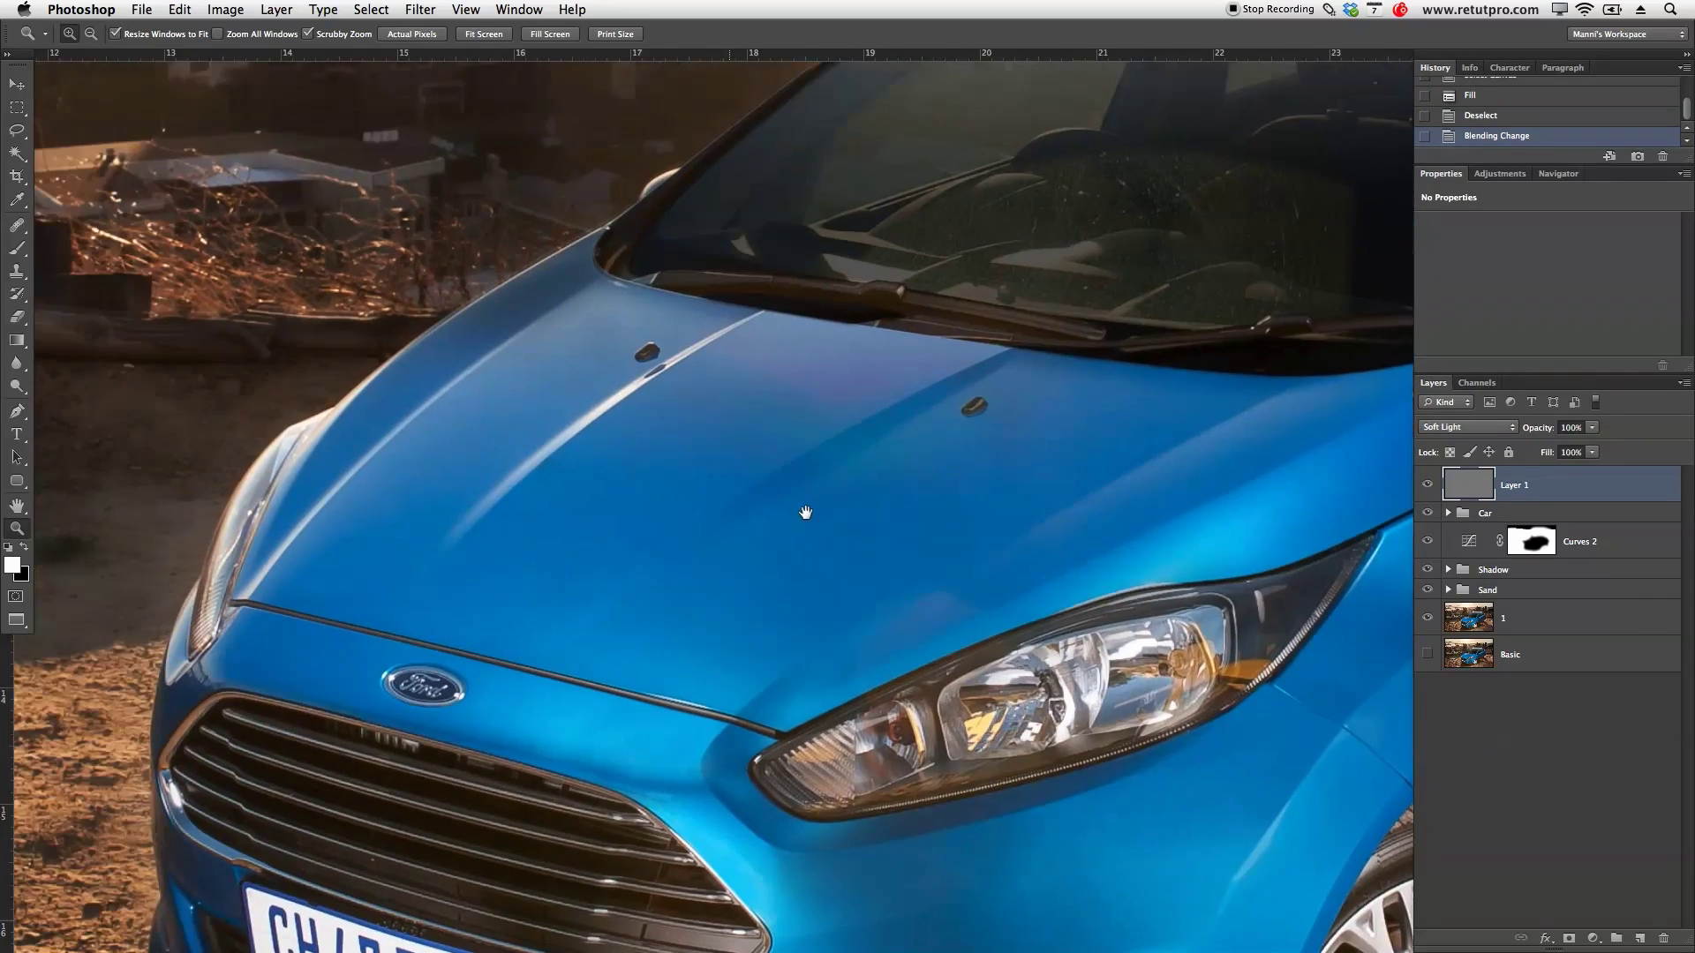
{"action": "scroll", "coordinate": [689, 521], "scroll_direction": "up", "scroll_amount": 3}
{"action": "scroll", "coordinate": [688, 522], "scroll_direction": "up", "scroll_amount": 2}
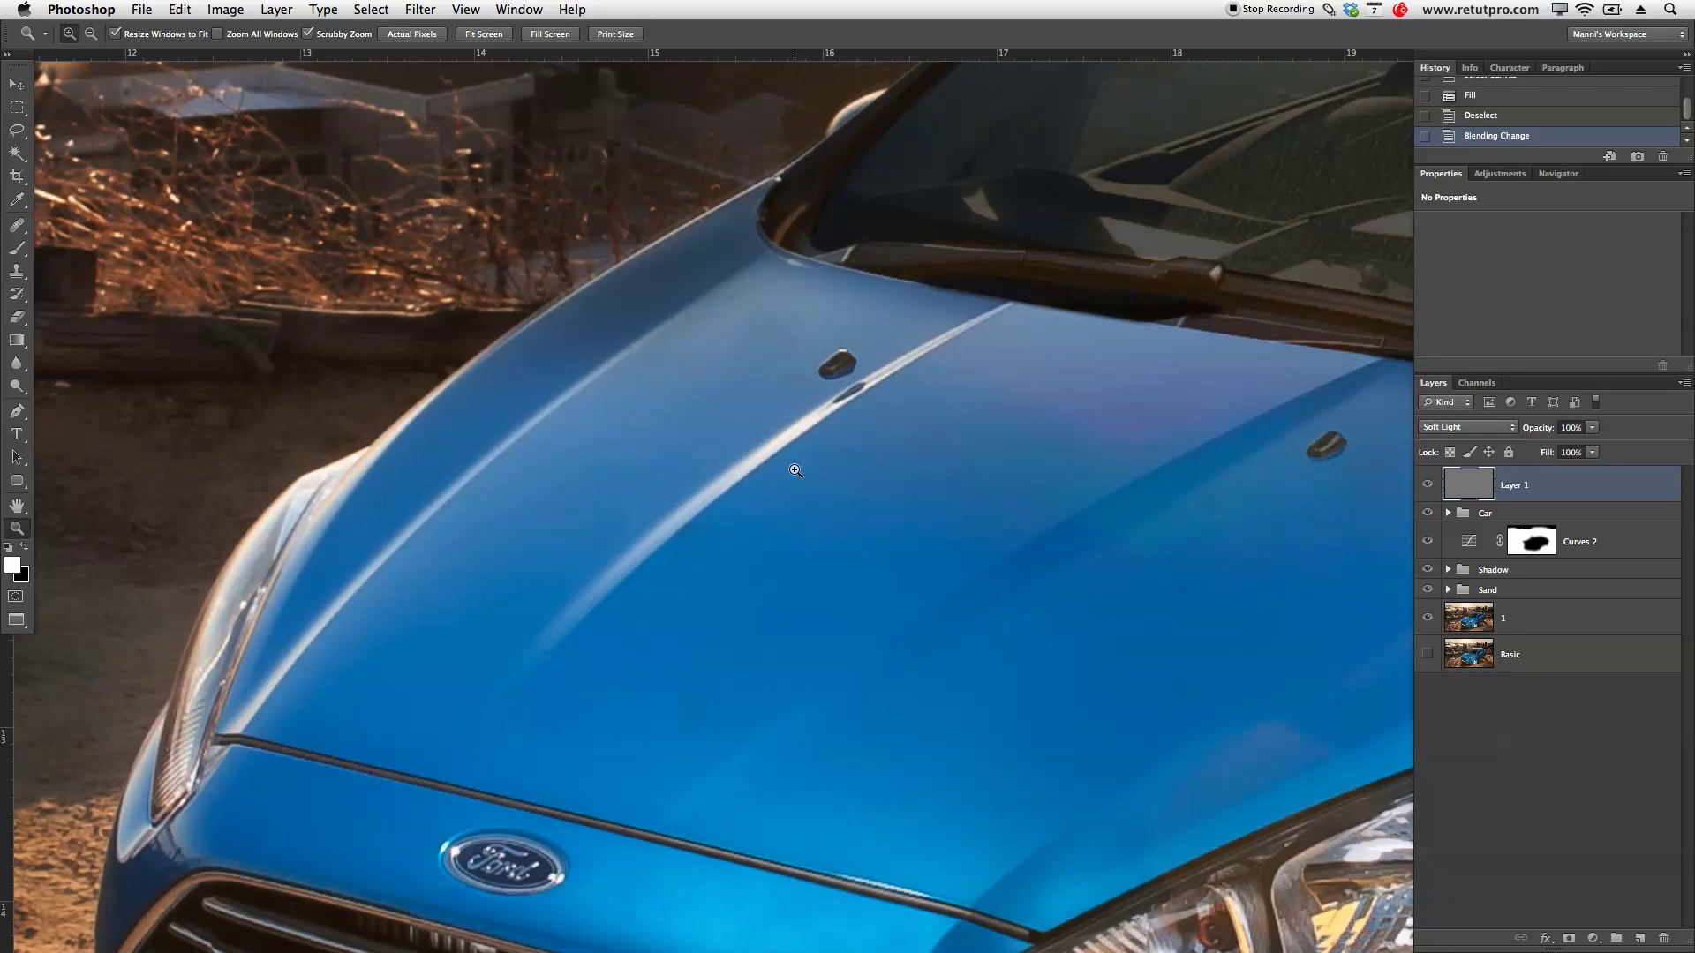
{"action": "key", "text": "p"}
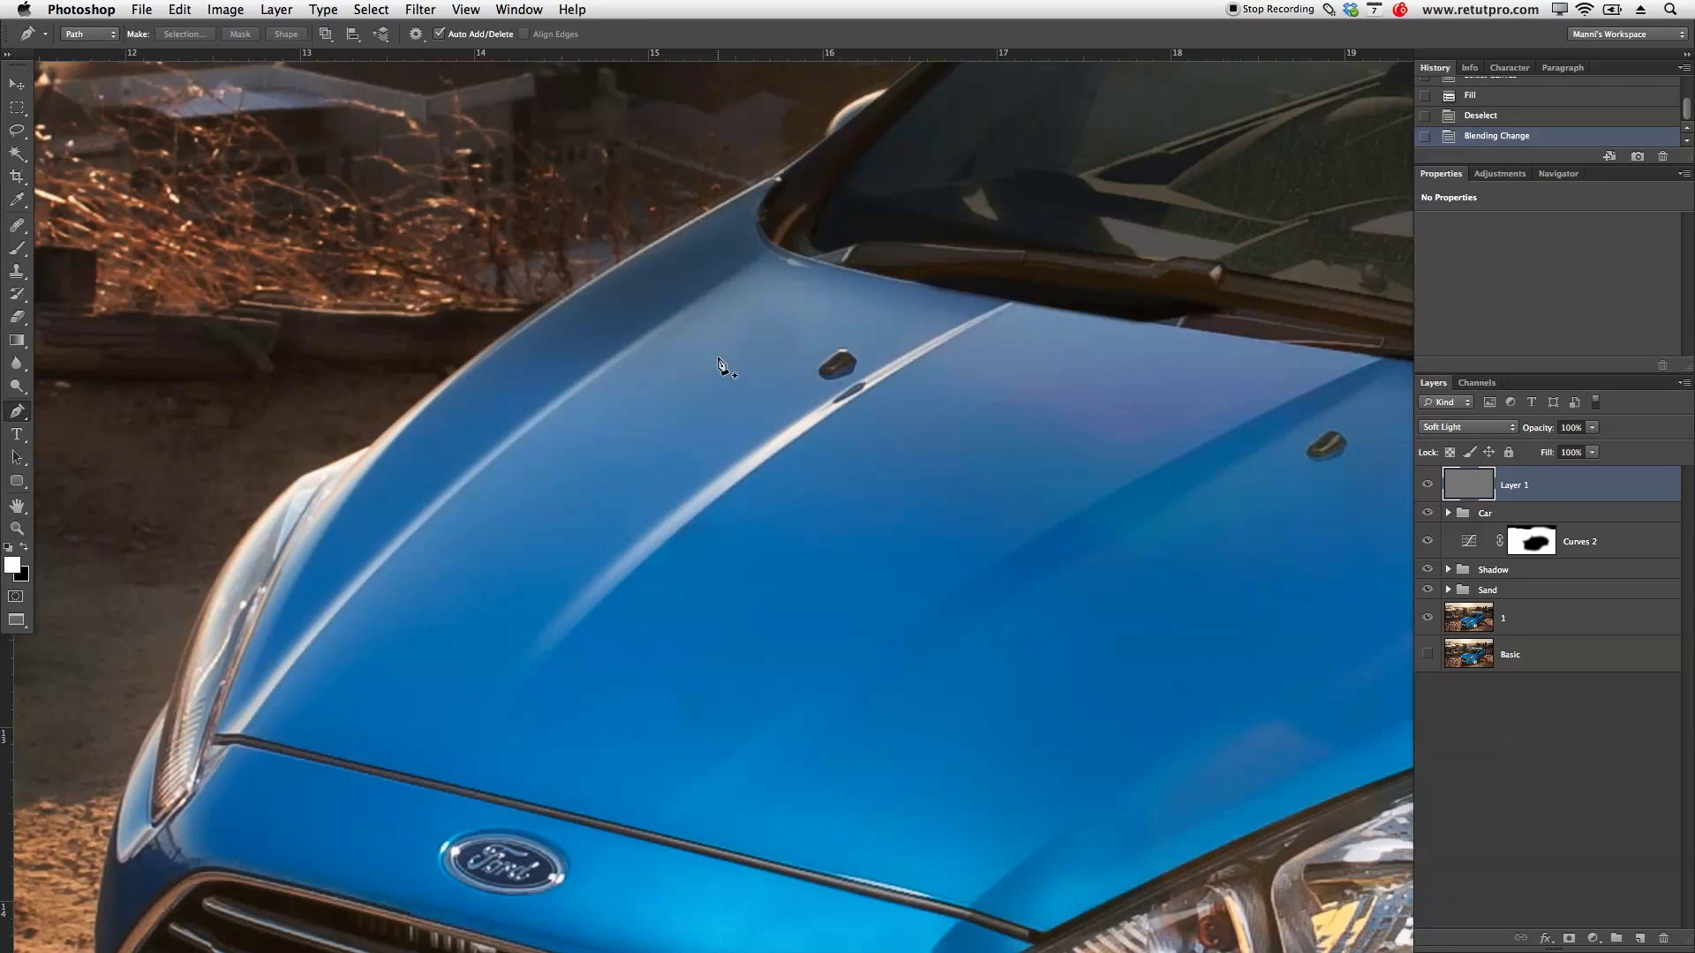
{"action": "left_click", "coordinate": [772, 181]}
{"action": "left_click", "coordinate": [758, 184]}
{"action": "left_click", "coordinate": [632, 254]}
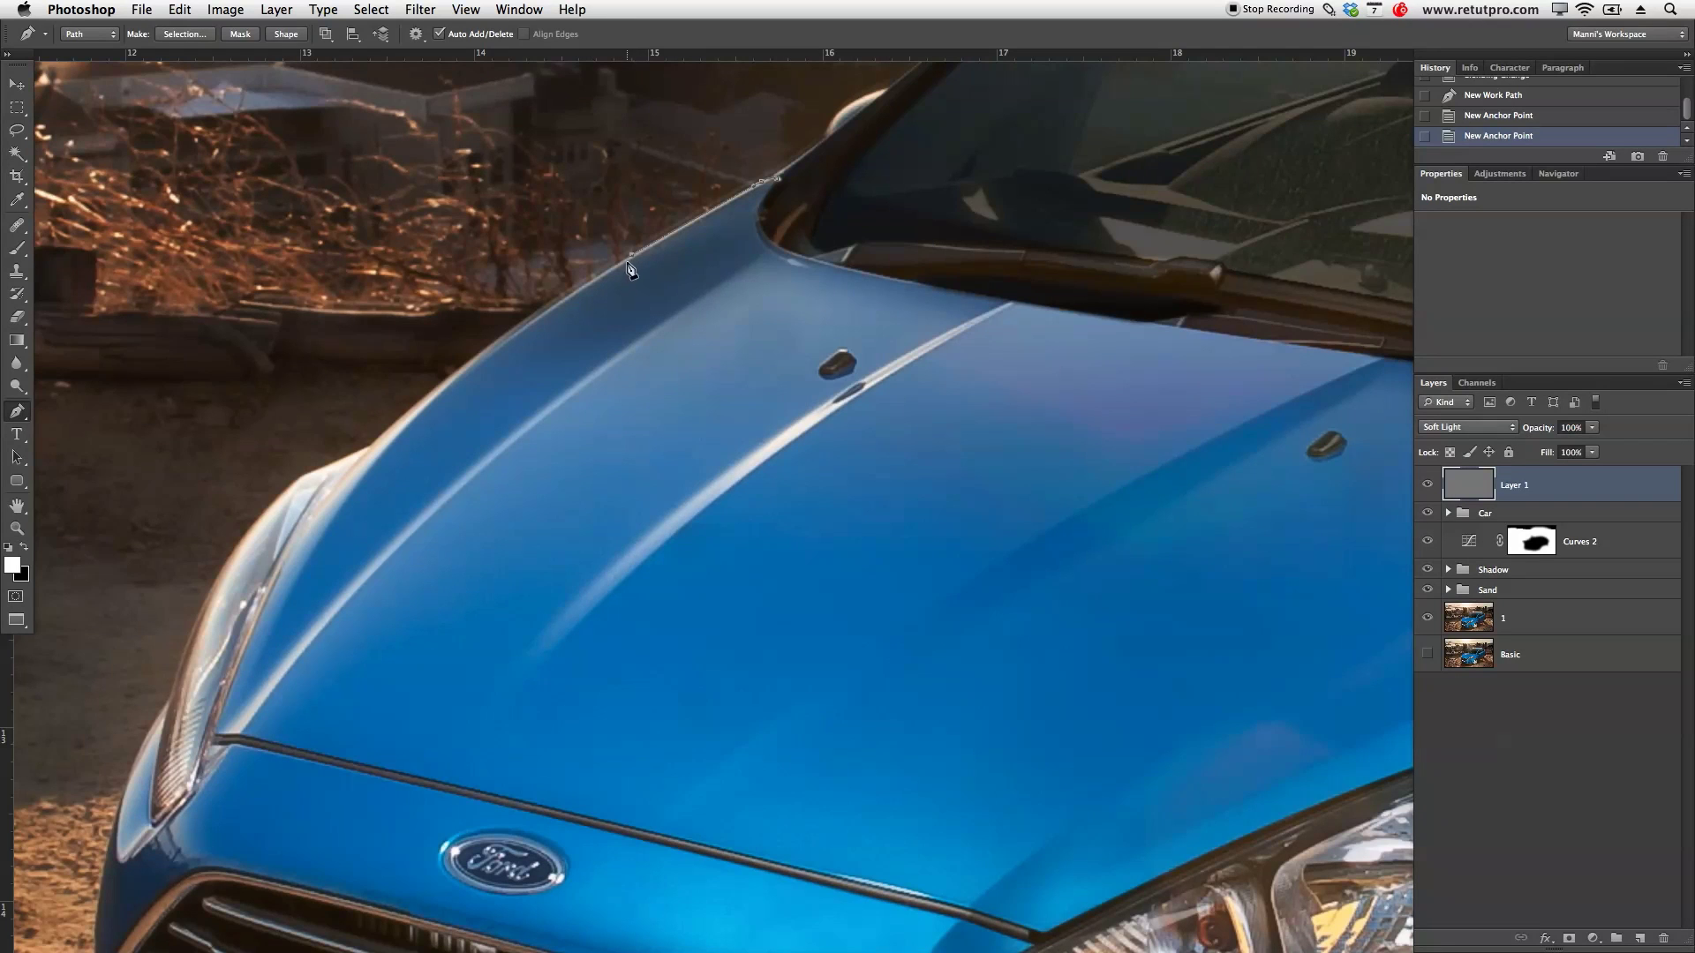
{"action": "left_click", "coordinate": [631, 258]}
{"action": "left_click", "coordinate": [350, 484]}
{"action": "left_click", "coordinate": [213, 782]}
{"action": "left_click_drag", "start_coordinate": [305, 628], "coordinate": [308, 627]}
{"action": "left_click_drag", "start_coordinate": [489, 455], "coordinate": [584, 383]}
{"action": "left_click", "coordinate": [770, 246]}
{"action": "left_click_drag", "start_coordinate": [778, 180], "coordinate": [811, 135]}
Step: Convert the path around the hood's far edge into a selection
{"action": "right_click", "coordinate": [711, 247]}
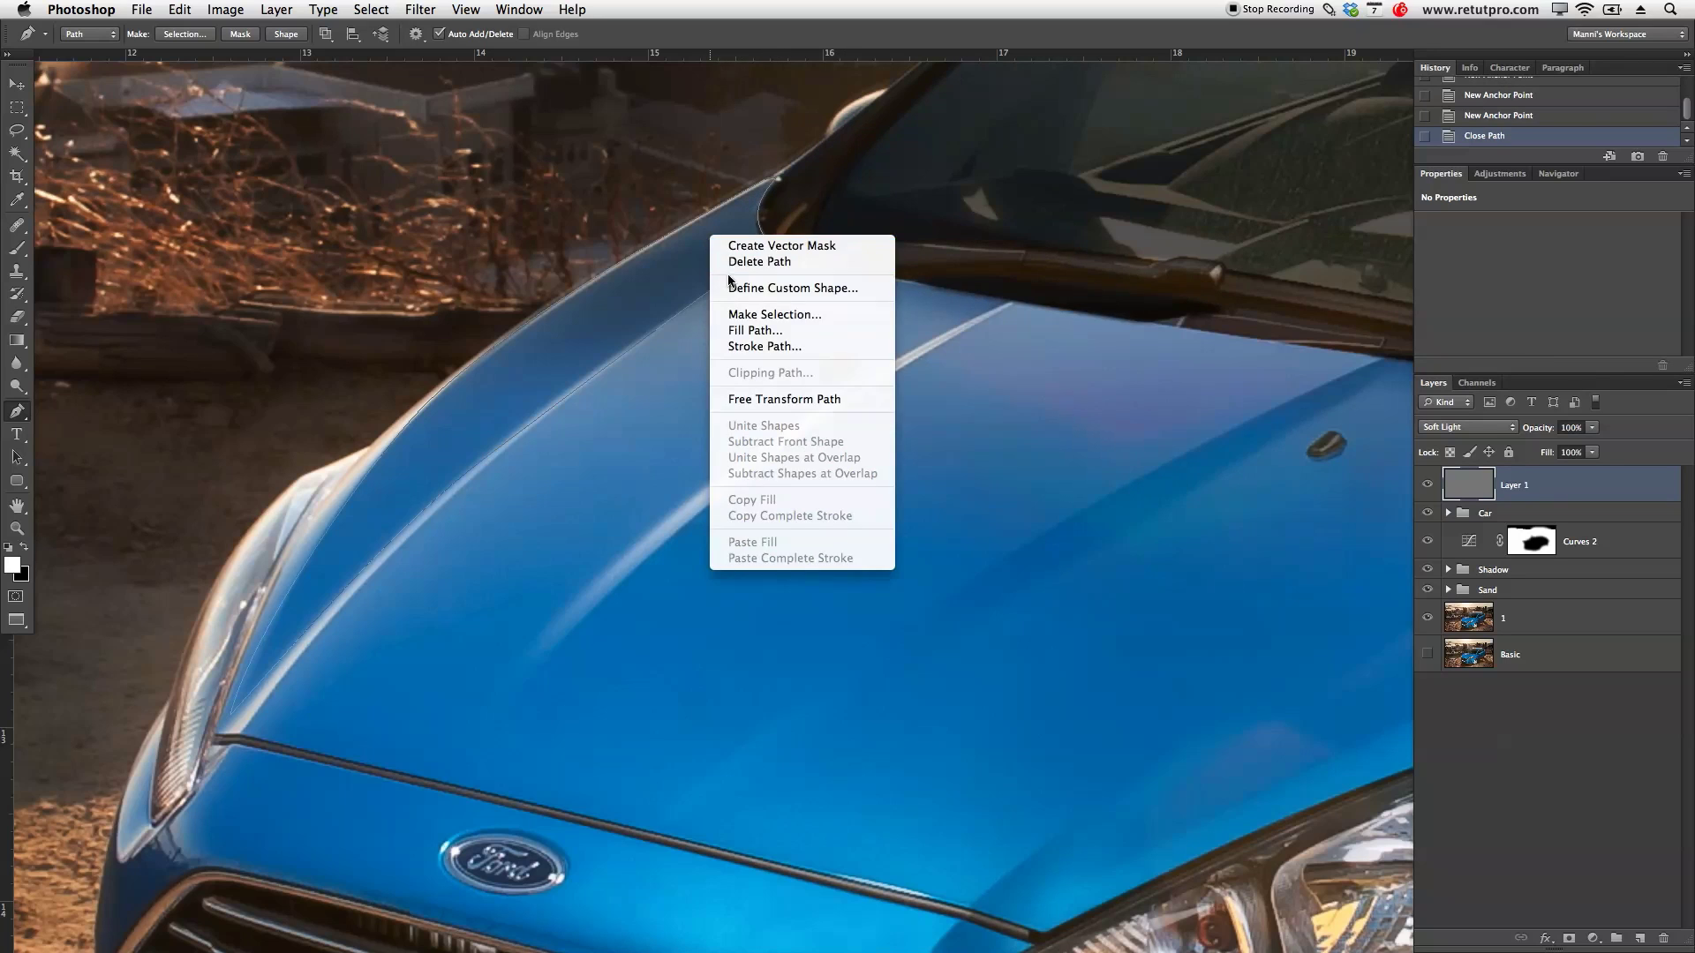
{"action": "left_click", "coordinate": [742, 313]}
{"action": "left_click", "coordinate": [660, 226]}
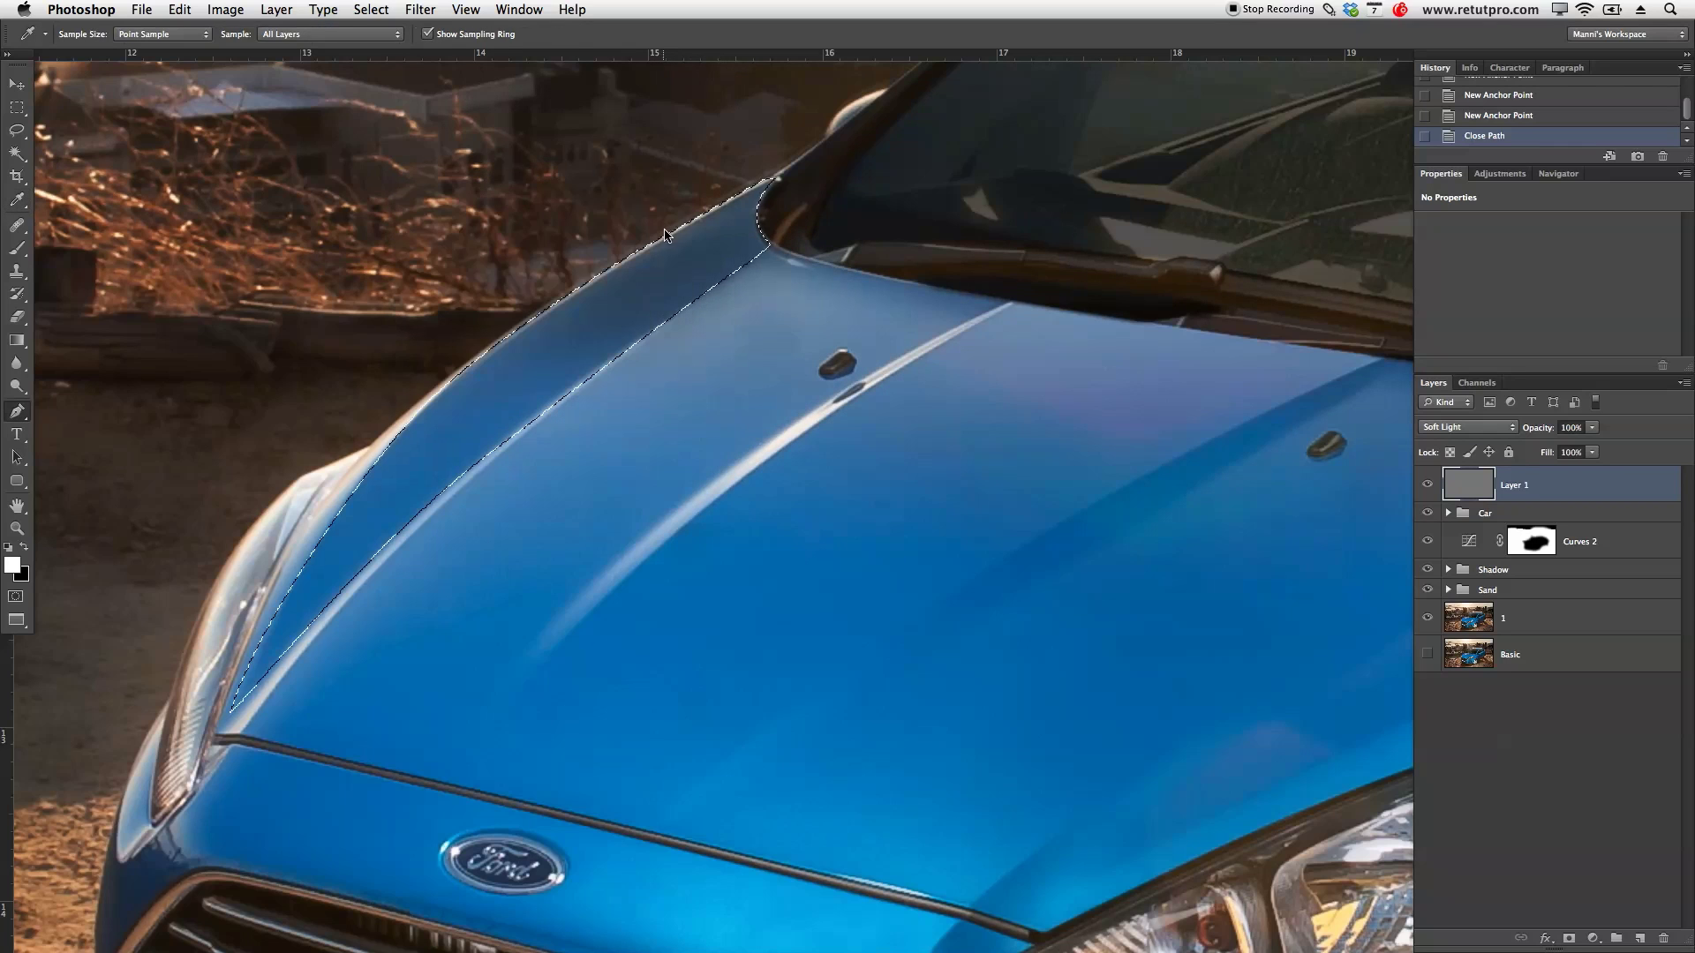
Step: Rename the gray Soft Light layer "D&B", place it in a group also named "D&B", and make the layer active
{"action": "double_click", "coordinate": [1514, 485]}
{"action": "type", "text": "D&B"}
{"action": "key", "text": "Return"}
{"action": "key", "text": "super+g"}
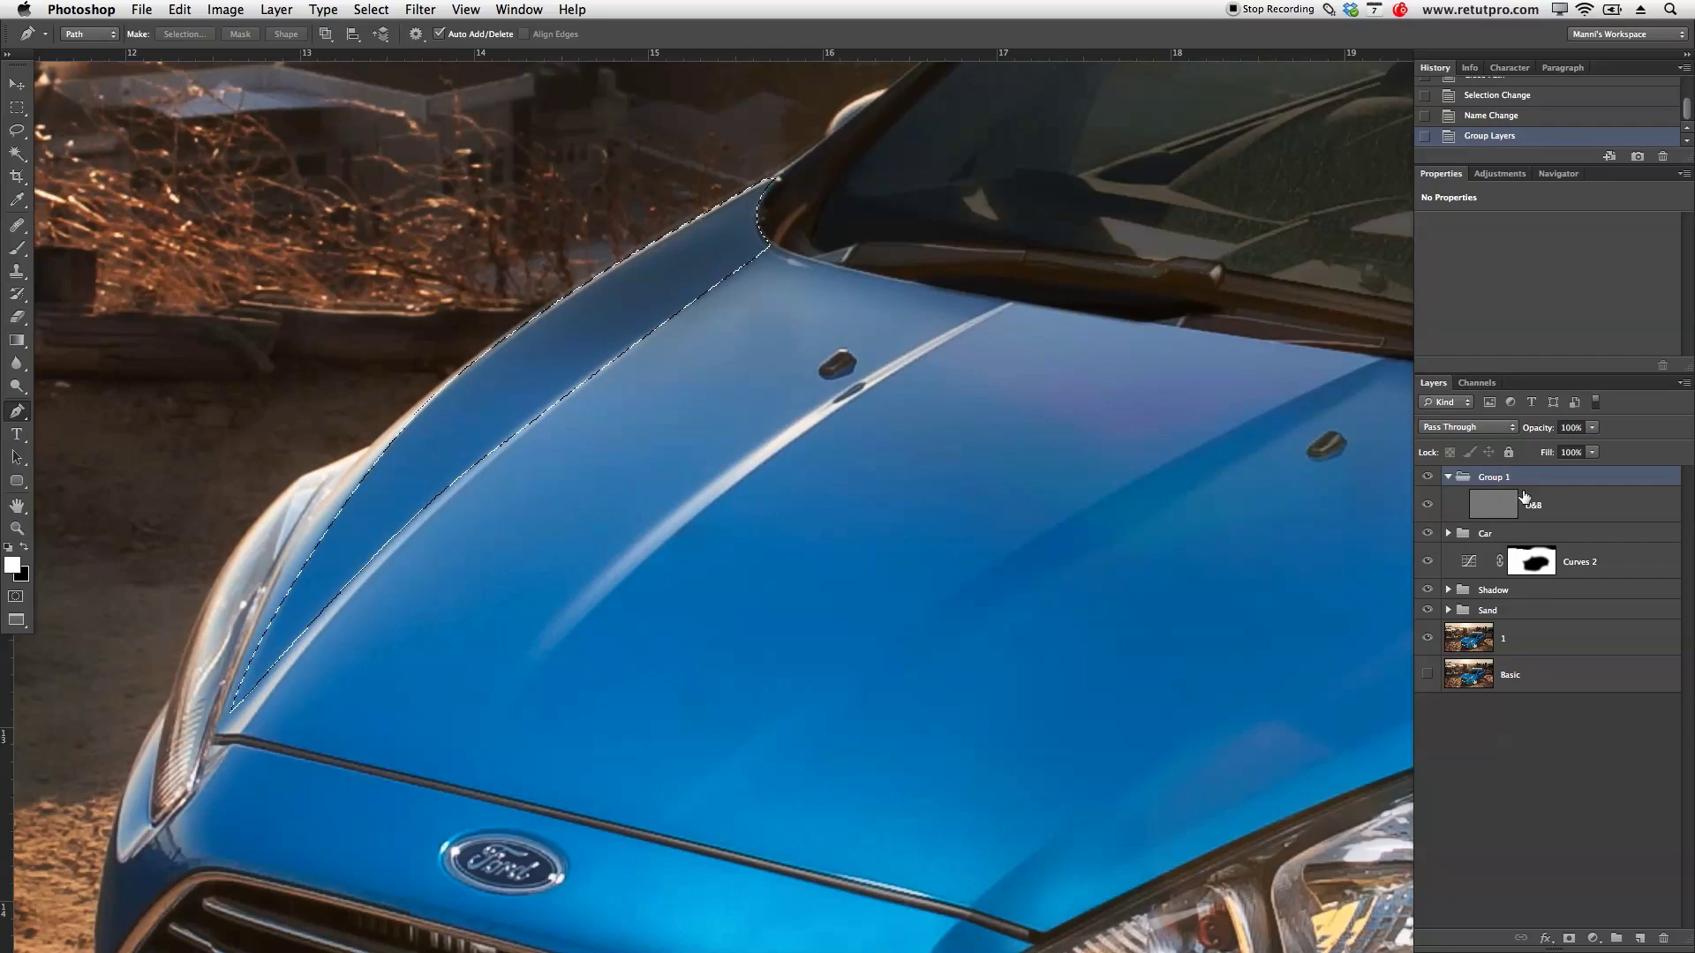
{"action": "double_click", "coordinate": [1499, 476]}
{"action": "type", "text": "D&B"}
{"action": "key", "text": "Return"}
{"action": "left_click", "coordinate": [1528, 505]}
Step: Set up the Brush with black as the foreground color, a 50 px size and 7% opacity
{"action": "key", "text": "b"}
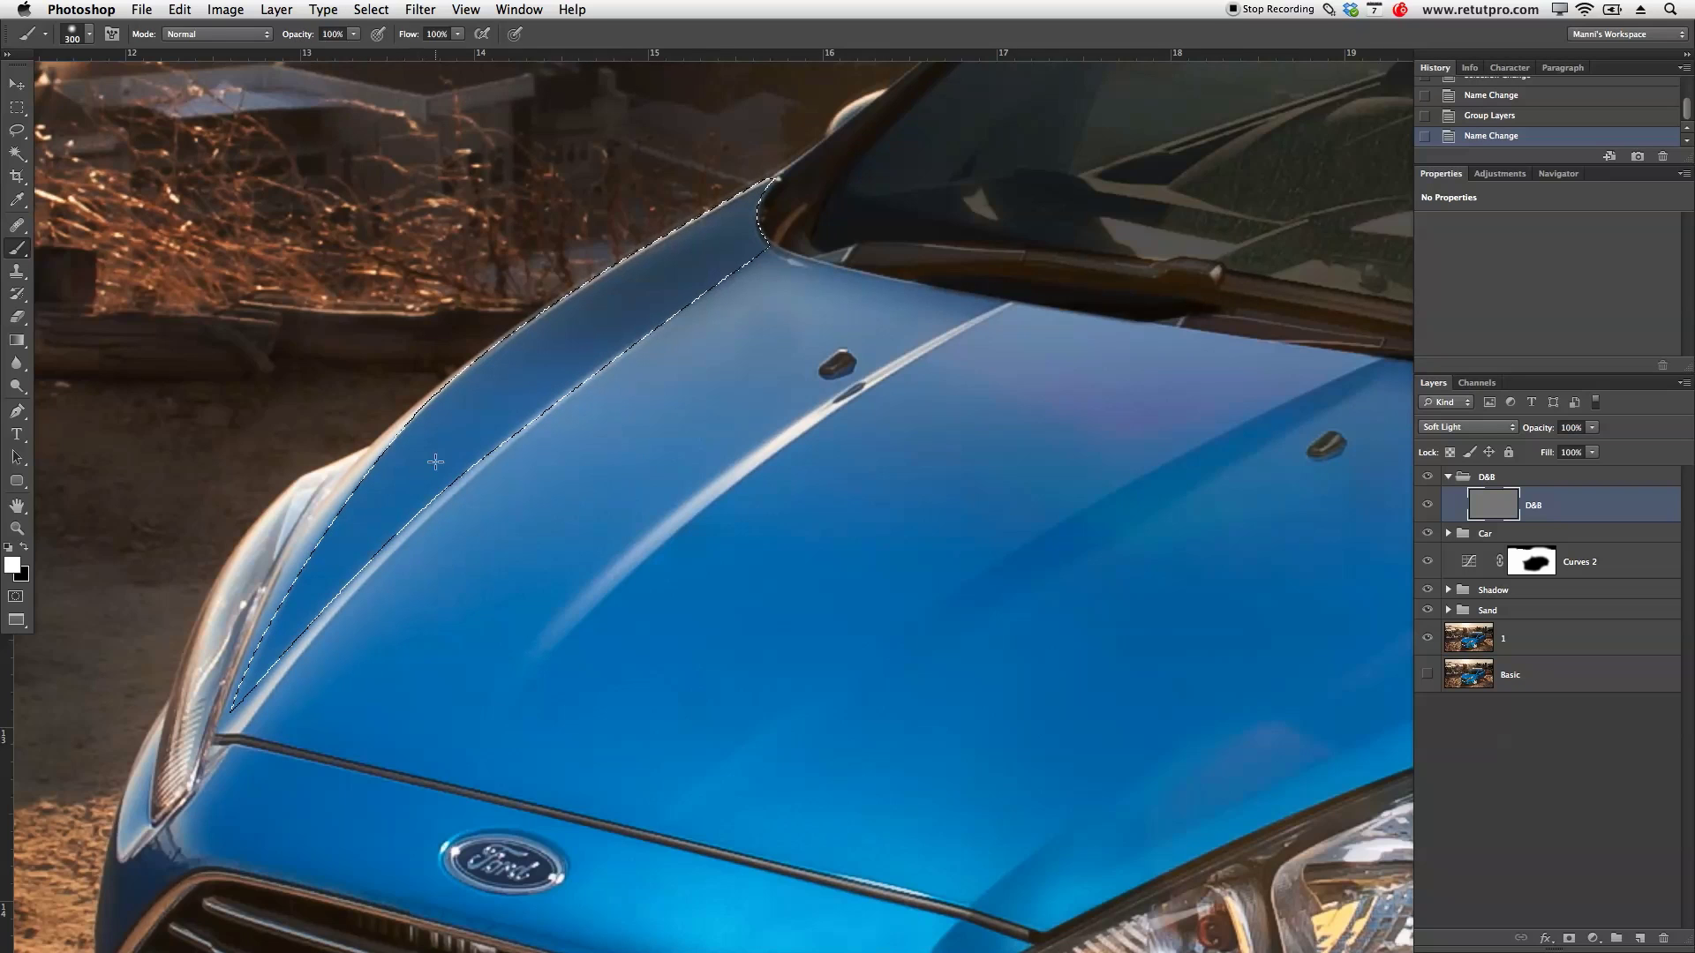
{"action": "key", "text": "bracketleft"}
{"action": "key", "text": "bracketleft"}
{"action": "key", "text": "bracketleft"}
{"action": "key", "text": "ctrl+z"}
{"action": "key", "text": "x"}
{"action": "left_click_drag", "start_coordinate": [545, 431], "coordinate": [561, 400]}
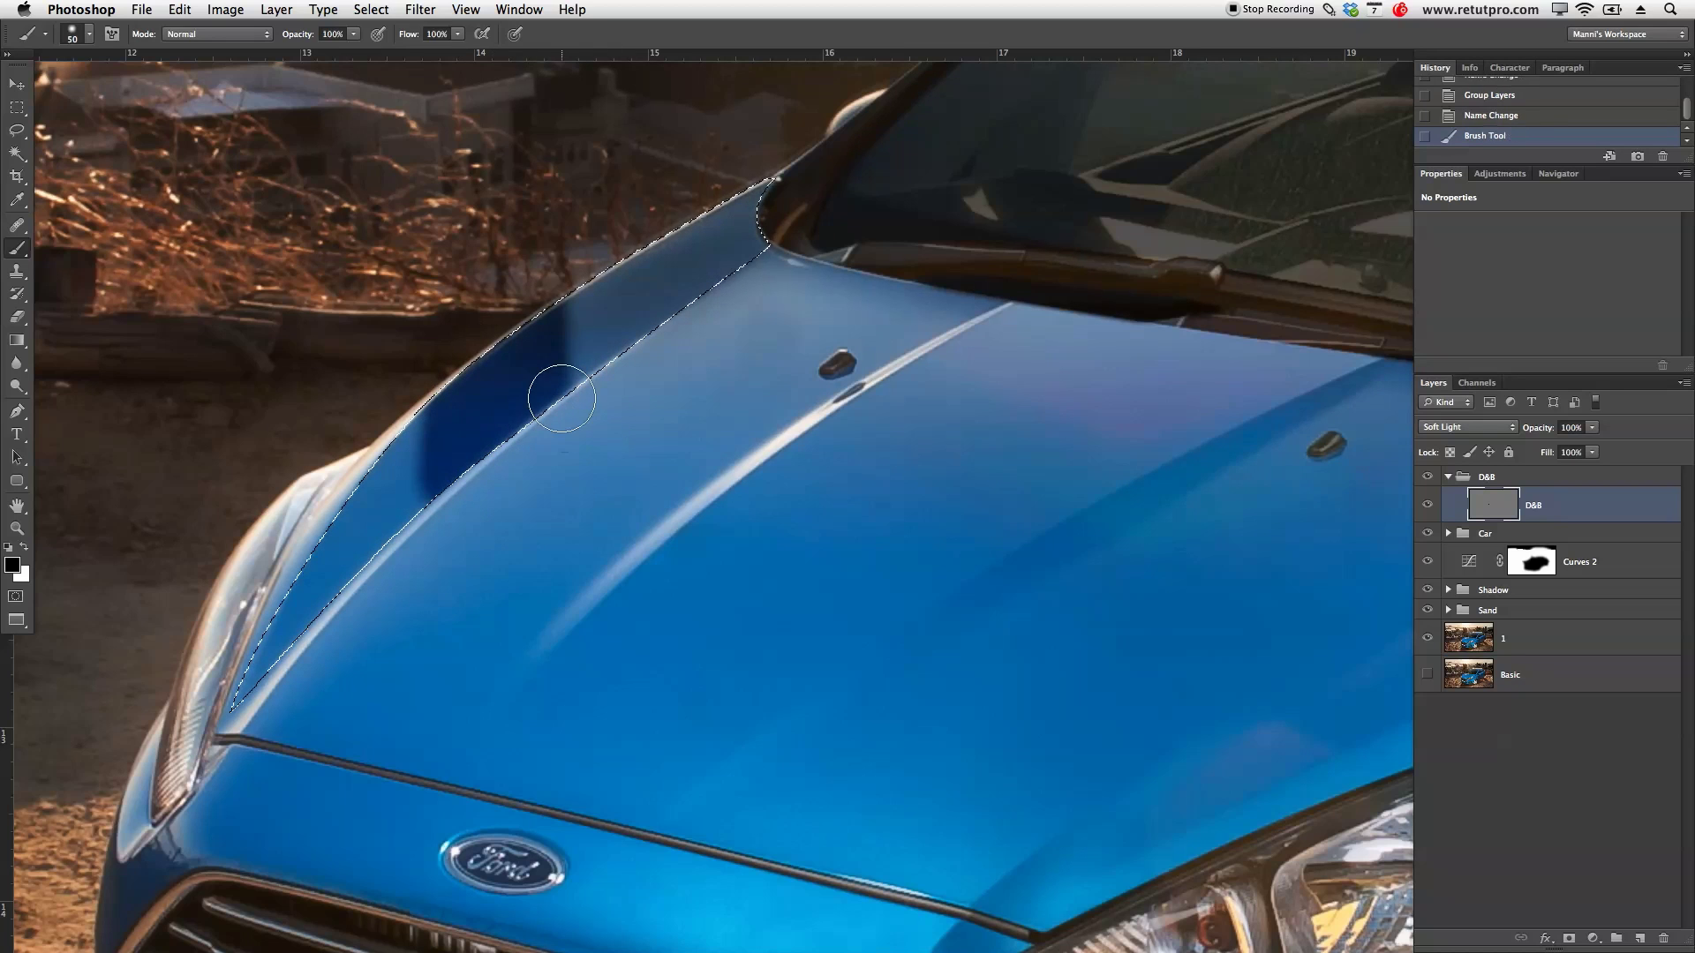
{"action": "key", "text": "ctrl+z"}
{"action": "left_click_drag", "start_coordinate": [307, 39], "coordinate": [216, 35]}
{"action": "left_click", "coordinate": [309, 39]}
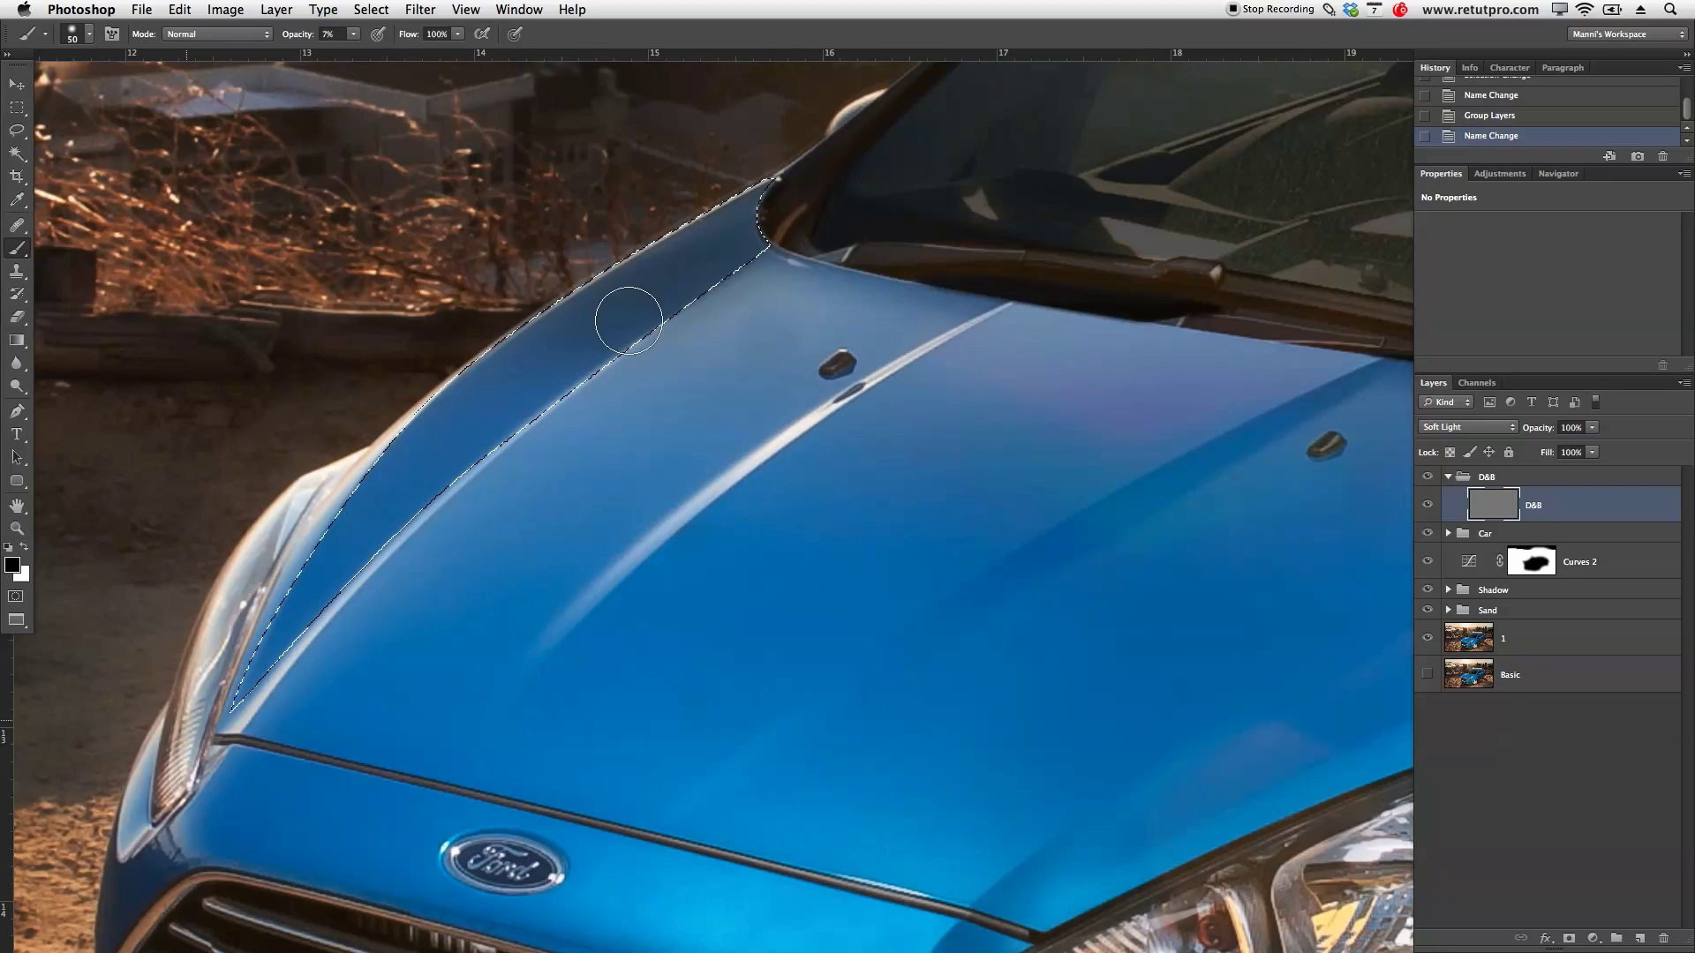
Step: Darken the selected strip along the hood's far edge with black brush strokes and deselect
{"action": "left_click_drag", "start_coordinate": [215, 732], "coordinate": [208, 771]}
{"action": "left_click_drag", "start_coordinate": [686, 204], "coordinate": [403, 677]}
{"action": "key", "text": "super+d"}
Step: Compare the whole car with and without the D&B layer
{"action": "key", "text": "z"}
{"action": "left_click_drag", "start_coordinate": [805, 463], "coordinate": [707, 519]}
{"action": "left_click_drag", "start_coordinate": [792, 406], "coordinate": [638, 549]}
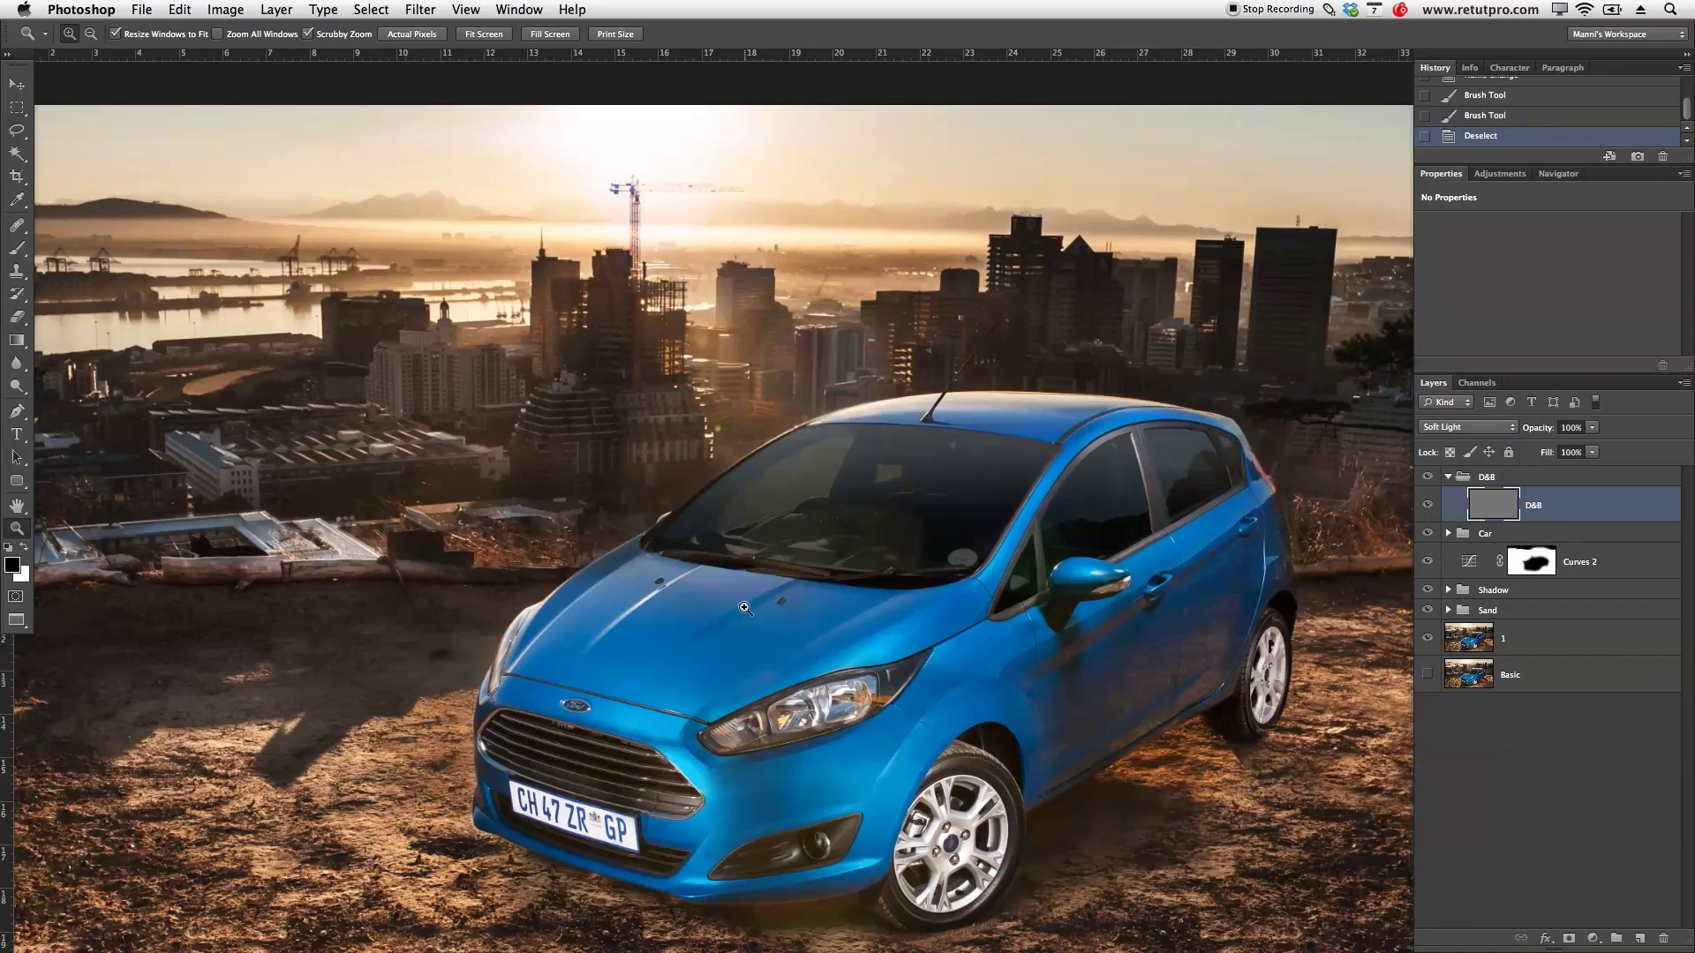
{"action": "left_click", "coordinate": [1428, 506]}
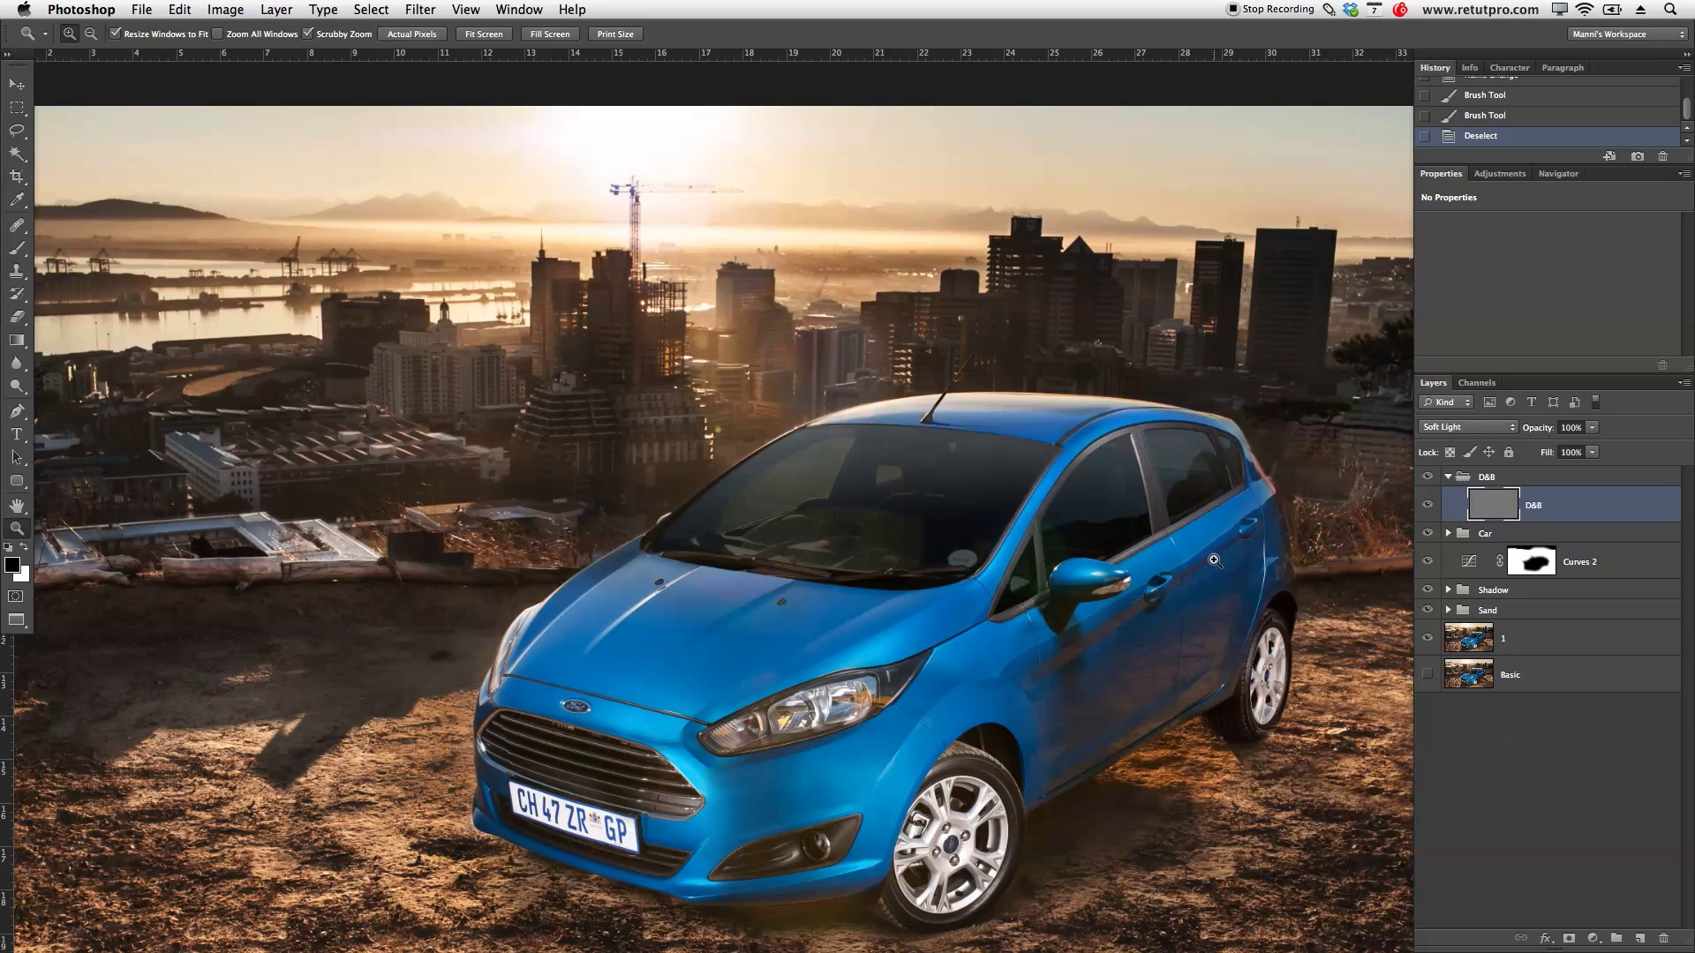
Step: Lighten the hood and fender edge above the near headlight with a white 100 px brush on the D&B layer
{"action": "key", "text": "b"}
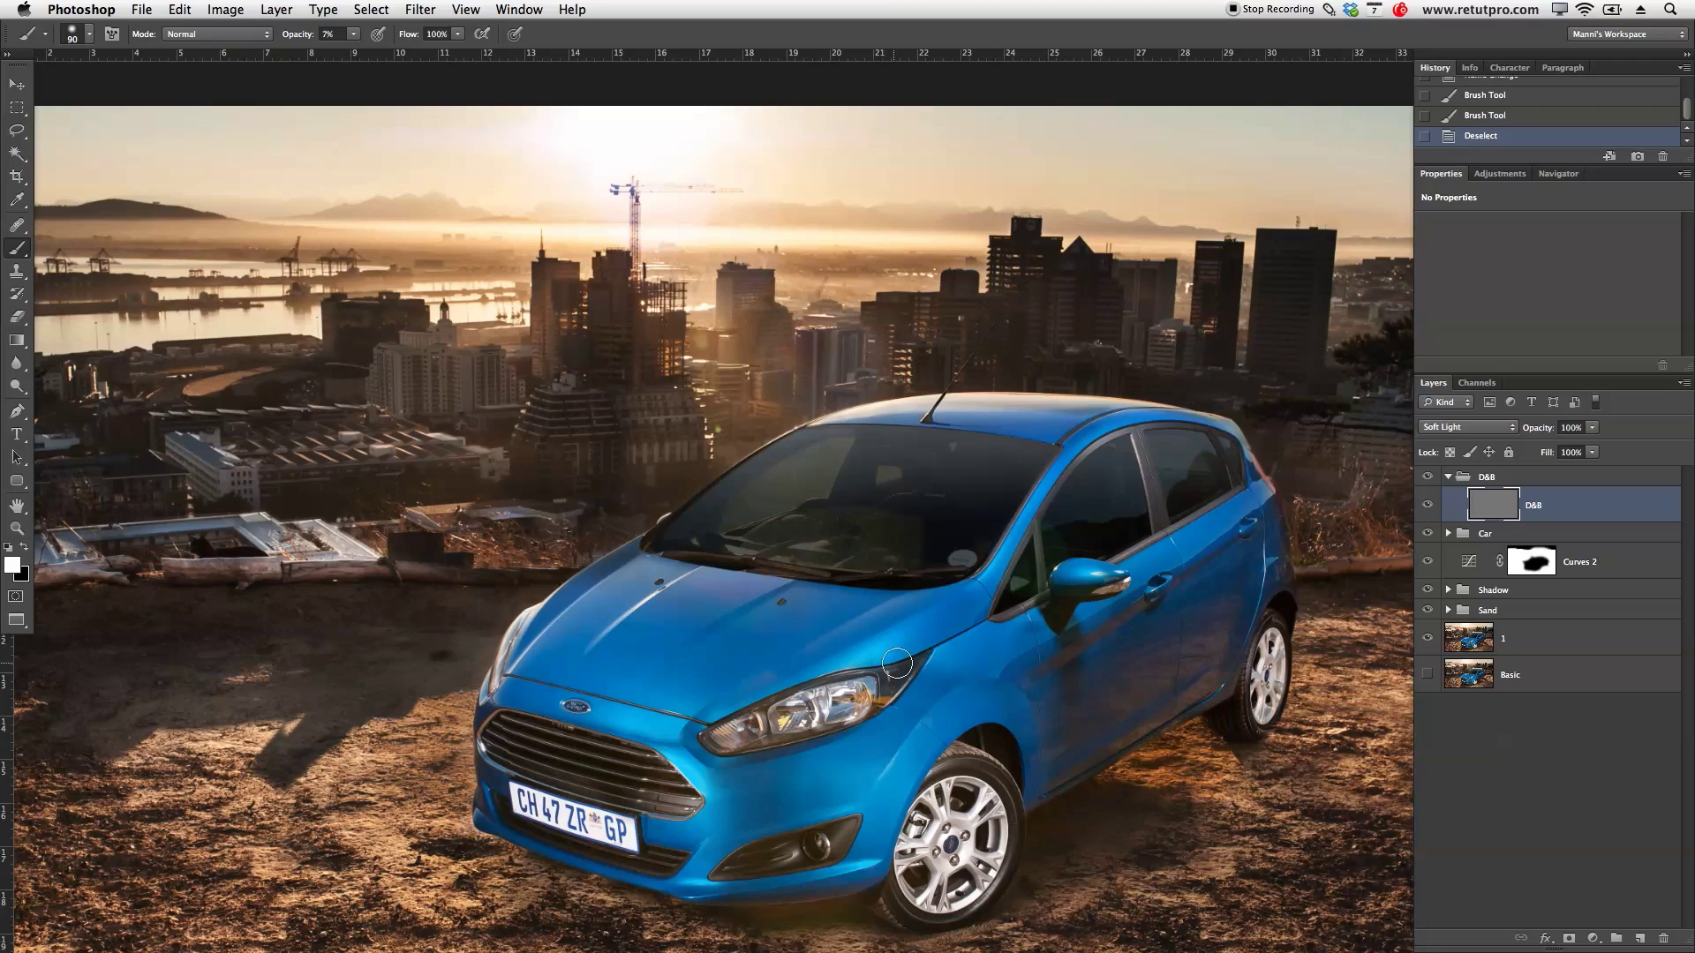
{"action": "key", "text": "bracketright"}
{"action": "key", "text": "bracketright"}
{"action": "left_click_drag", "start_coordinate": [956, 610], "coordinate": [912, 647]}
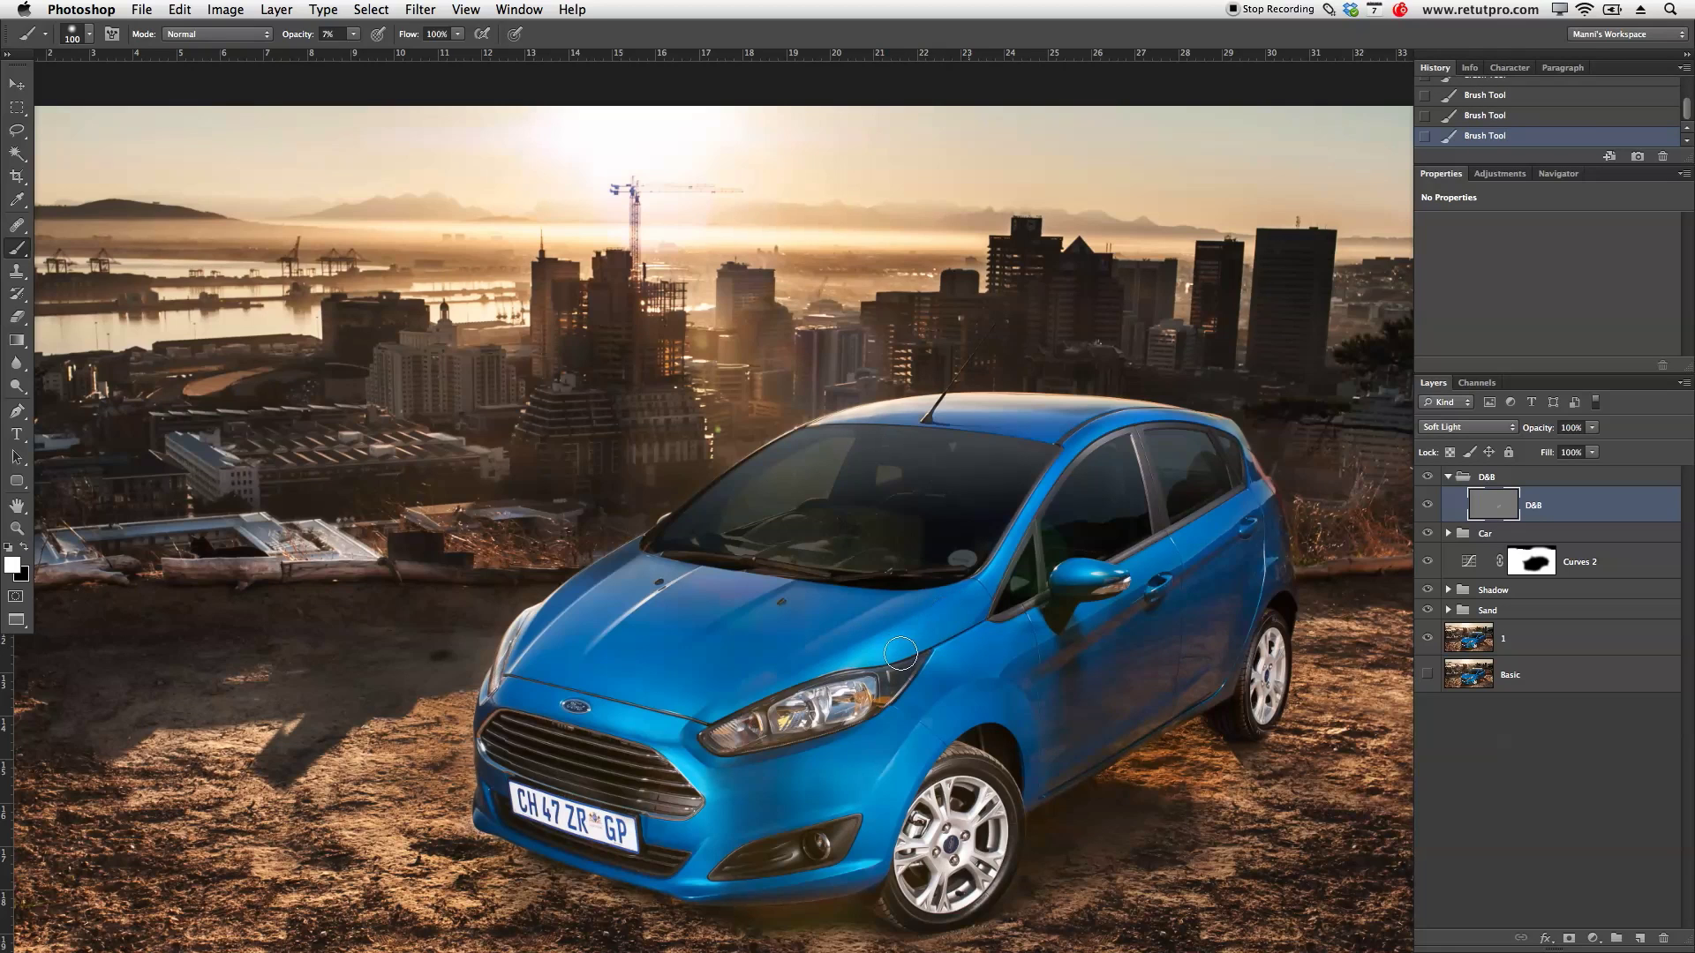
{"action": "mouse_move", "coordinate": [978, 594]}
{"action": "left_mouse_down"}
{"action": "mouse_move", "coordinate": [917, 638]}
{"action": "mouse_move", "coordinate": [874, 640]}
{"action": "left_mouse_up"}
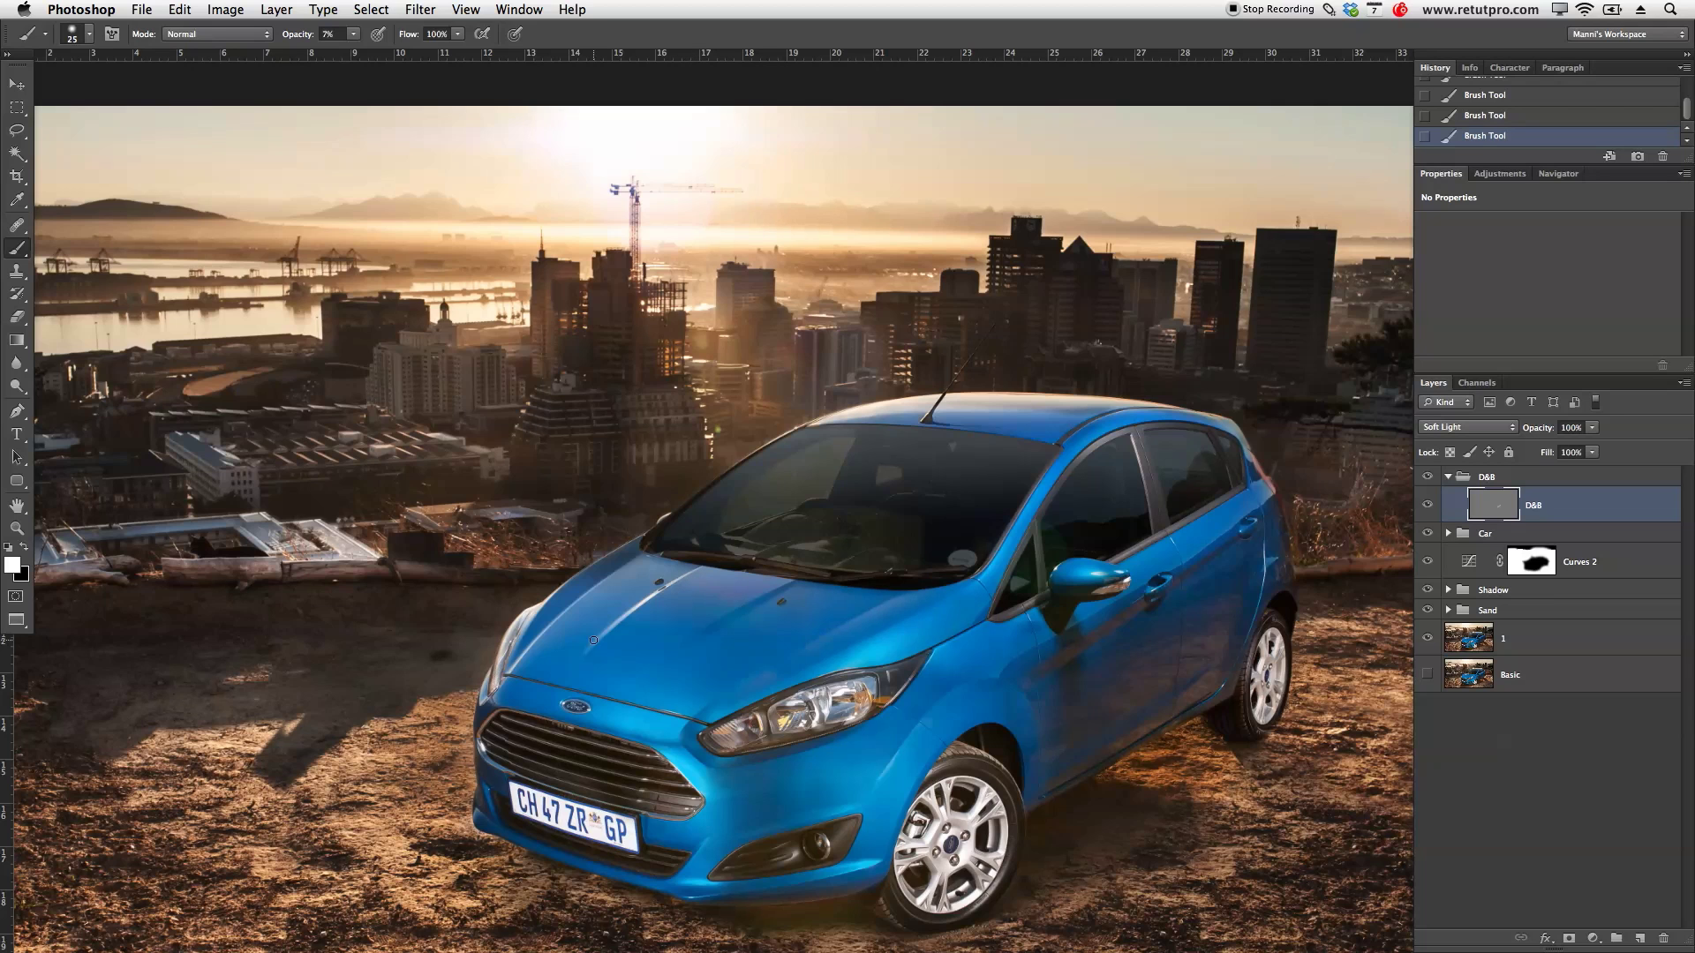
Step: Draw a narrow closed Pen path around the bright crease line near the hood's far edge
{"action": "key", "text": "z"}
{"action": "mouse_move", "coordinate": [610, 598]}
{"action": "left_mouse_down"}
{"action": "mouse_move", "coordinate": [676, 615]}
{"action": "mouse_move", "coordinate": [723, 563]}
{"action": "left_mouse_up"}
{"action": "key", "text": "p"}
{"action": "left_click", "coordinate": [913, 372]}
{"action": "left_click_drag", "start_coordinate": [348, 912], "coordinate": [265, 839]}
{"action": "key", "text": "super+z"}
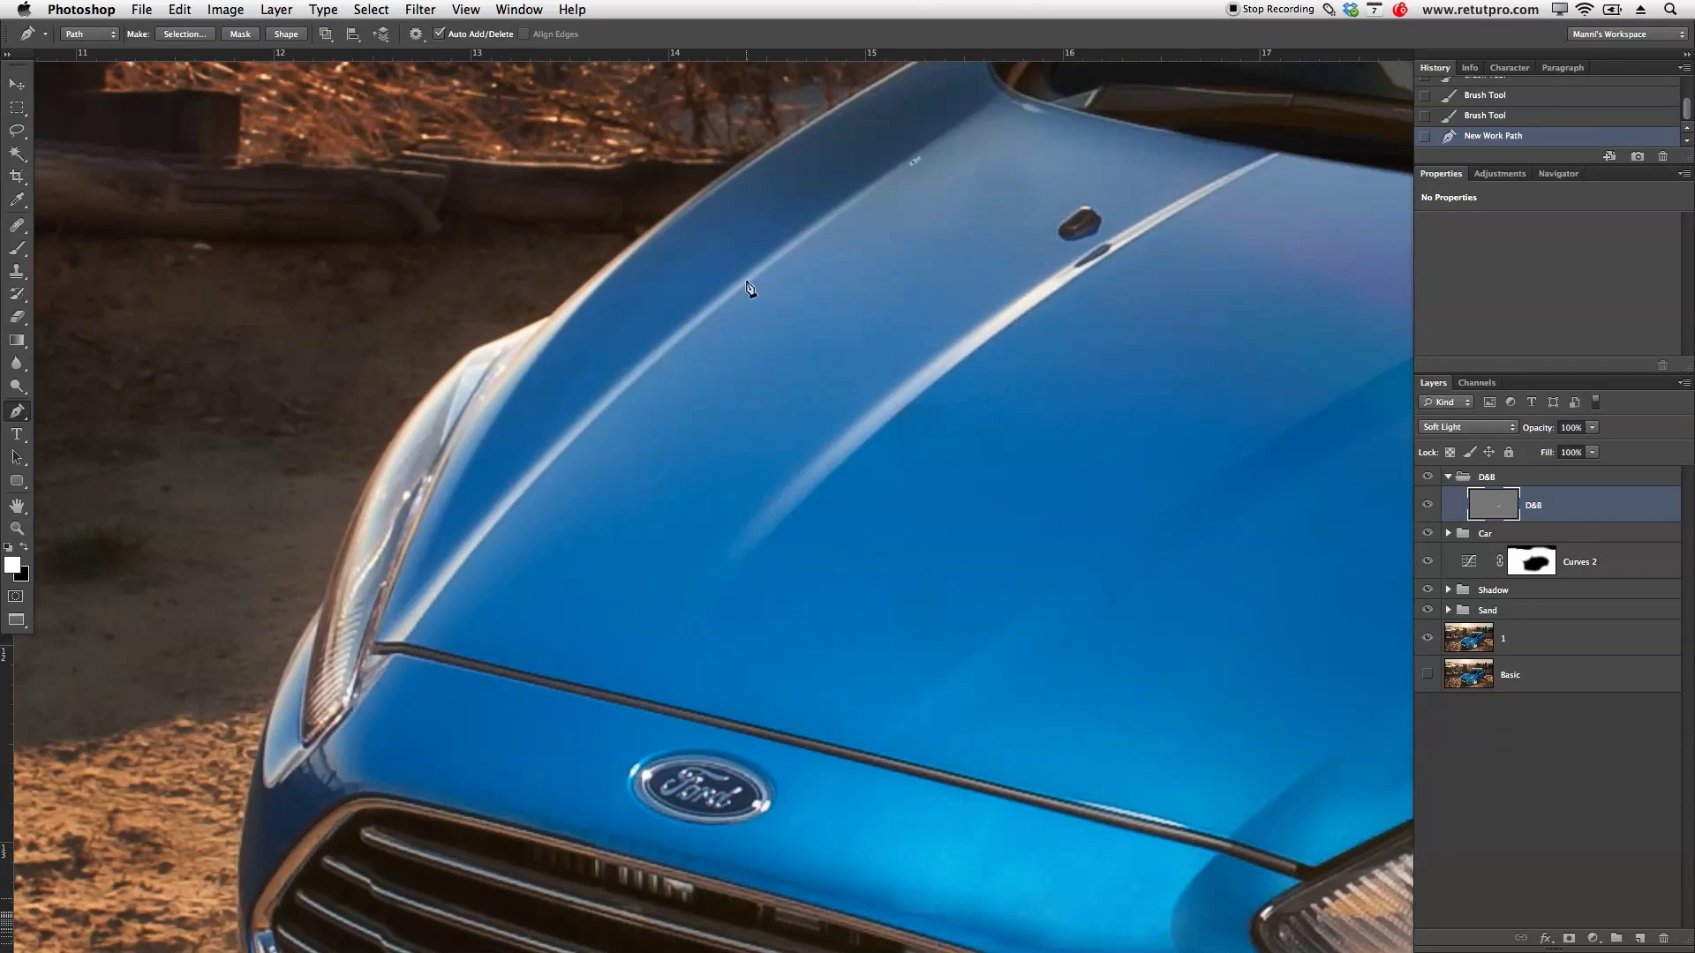
{"action": "left_click_drag", "start_coordinate": [657, 337], "coordinate": [612, 386]}
{"action": "left_click_drag", "start_coordinate": [382, 633], "coordinate": [379, 643]}
{"action": "left_click", "coordinate": [377, 640]}
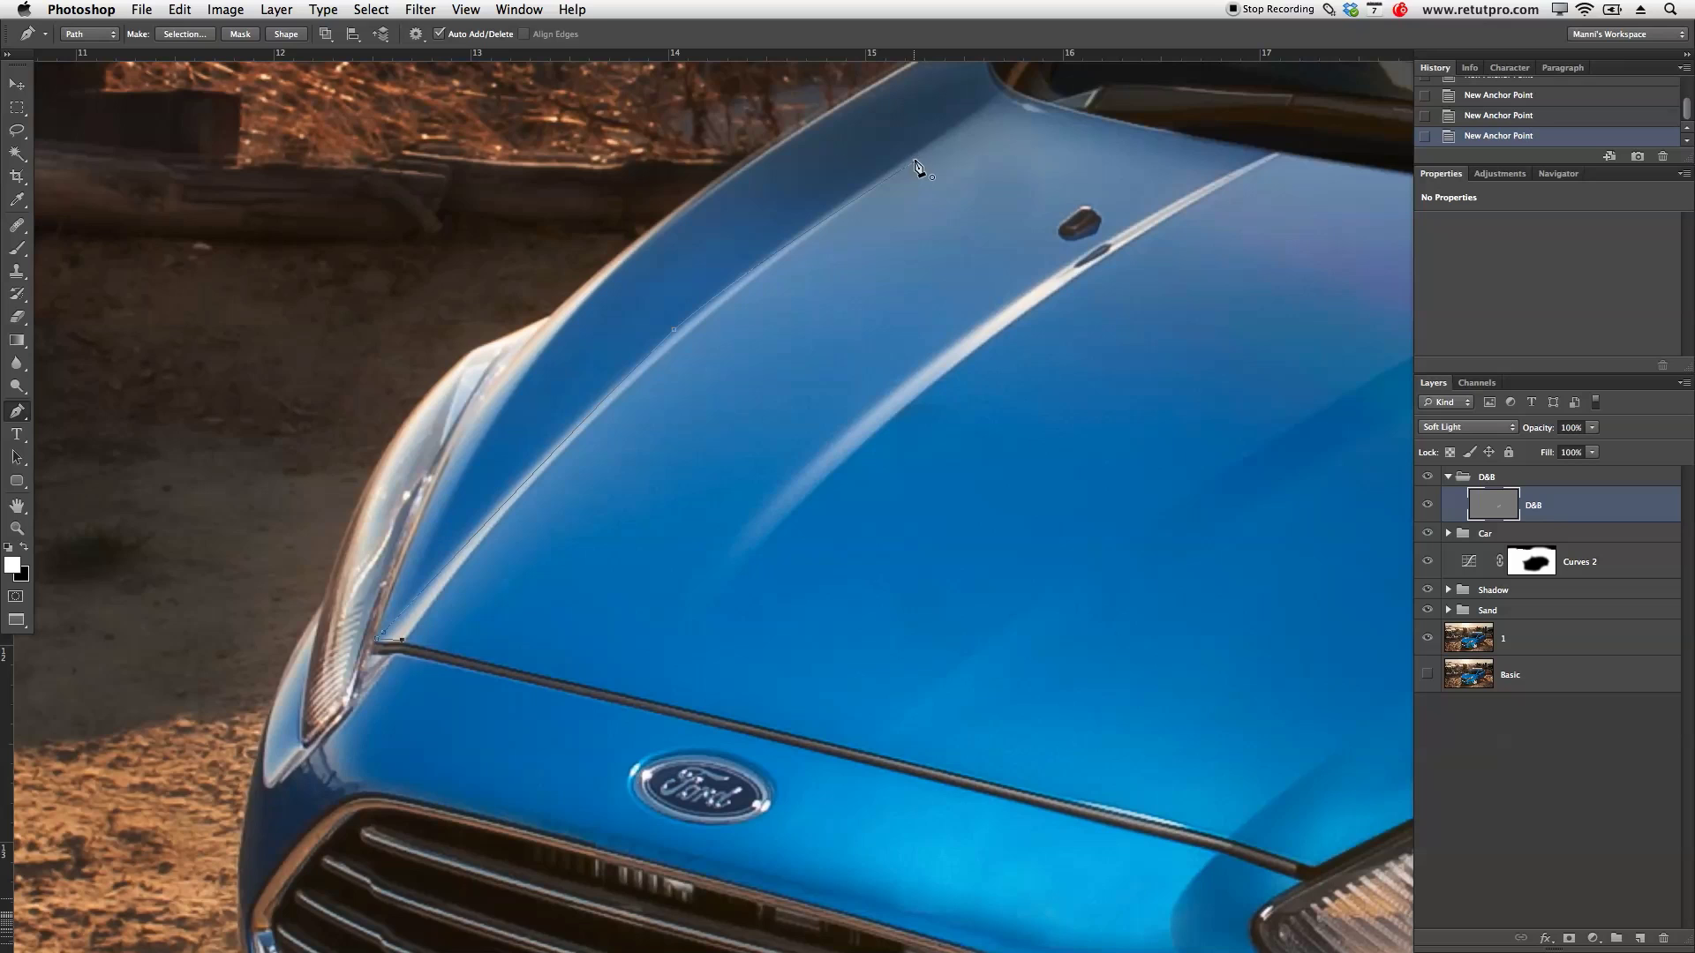
{"action": "left_click_drag", "start_coordinate": [994, 115], "coordinate": [1059, 103]}
{"action": "left_click", "coordinate": [637, 380]}
{"action": "left_click_drag", "start_coordinate": [915, 164], "coordinate": [971, 144]}
Step: Turn the crease path into a new anti-aliased selection with a 0-pixel feather radius
{"action": "right_click", "coordinate": [668, 363]}
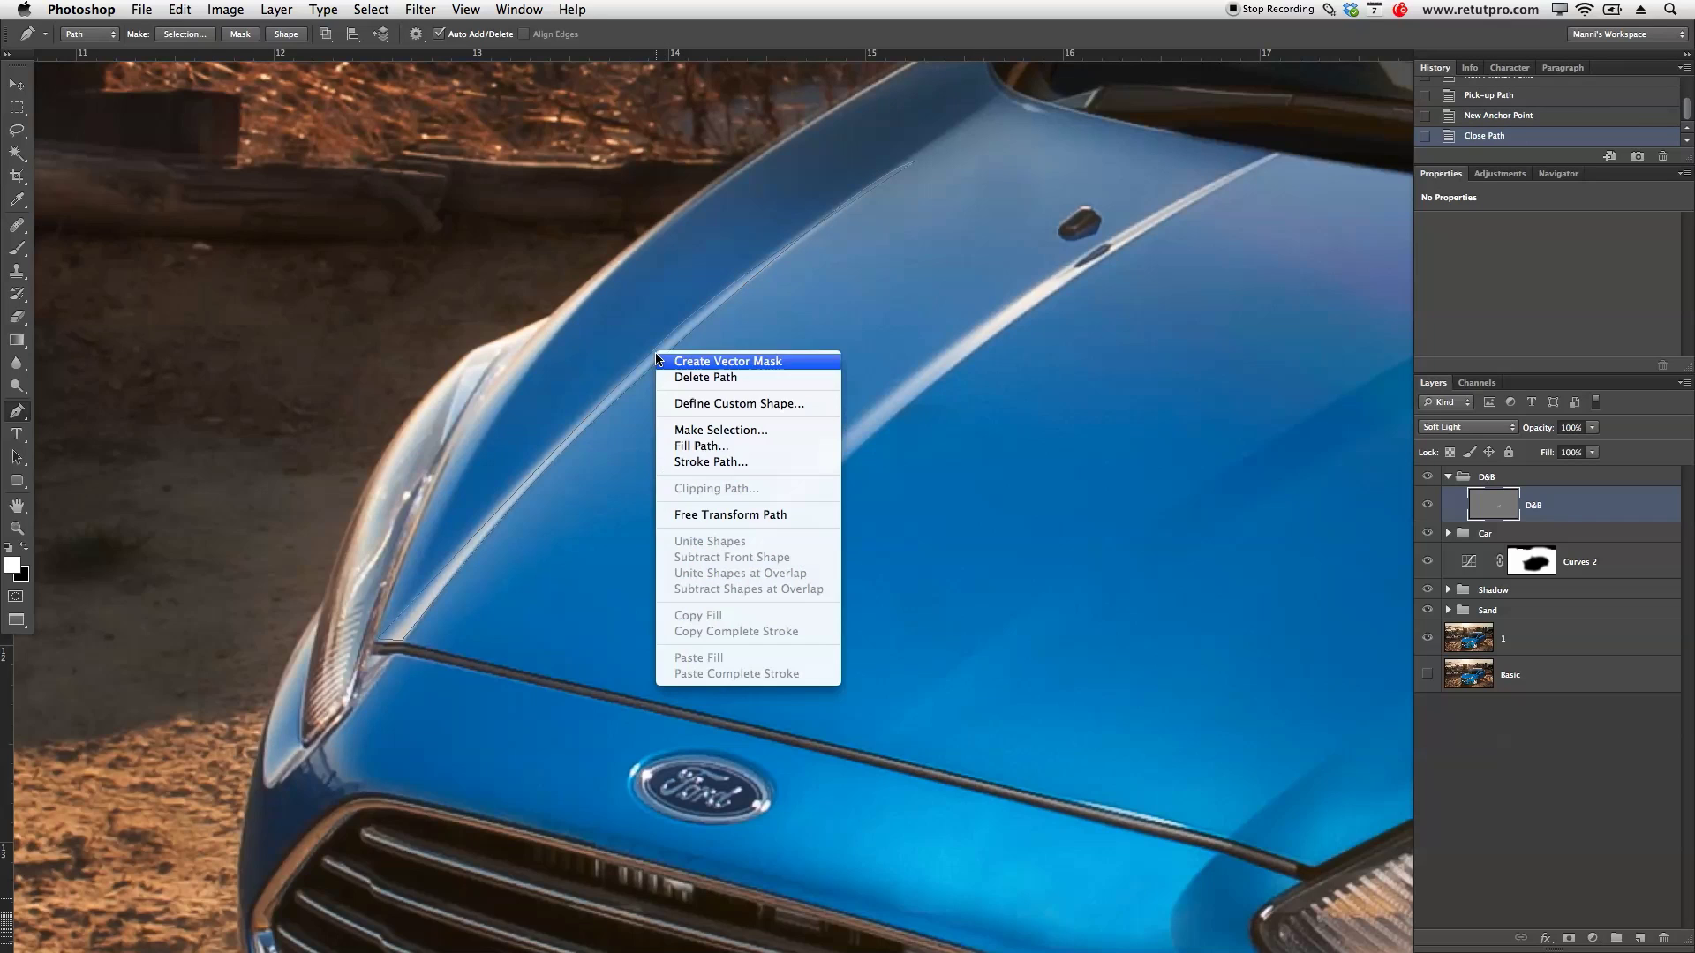
{"action": "left_click", "coordinate": [700, 432]}
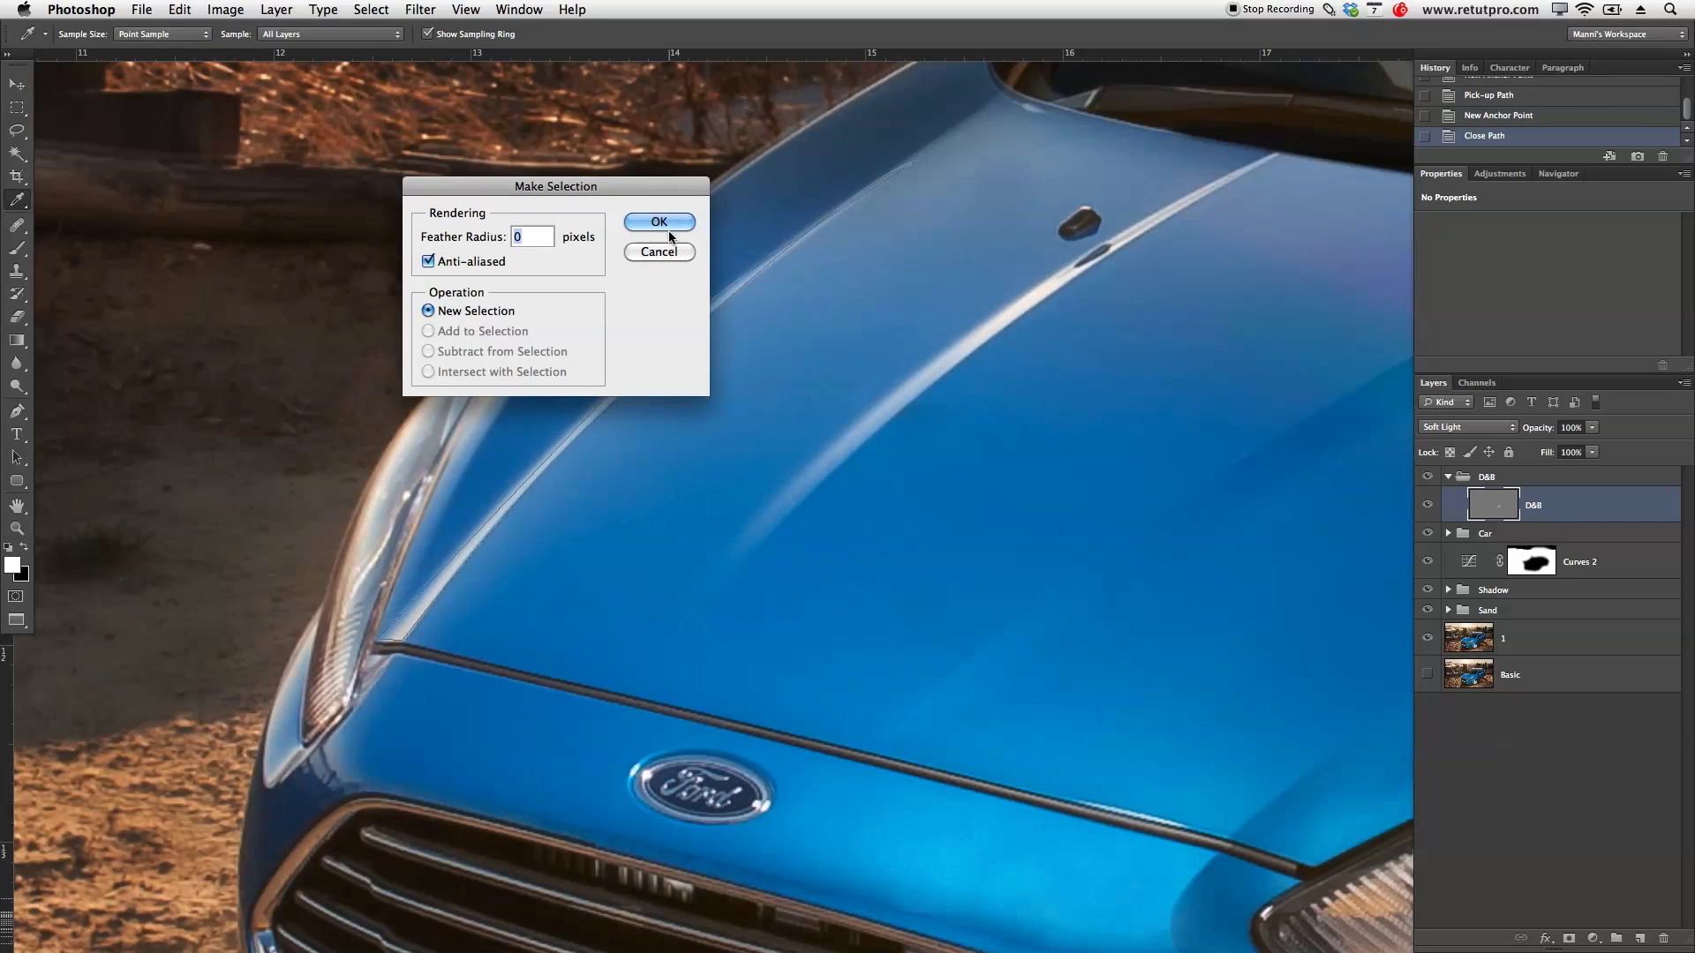
{"action": "left_click", "coordinate": [660, 224]}
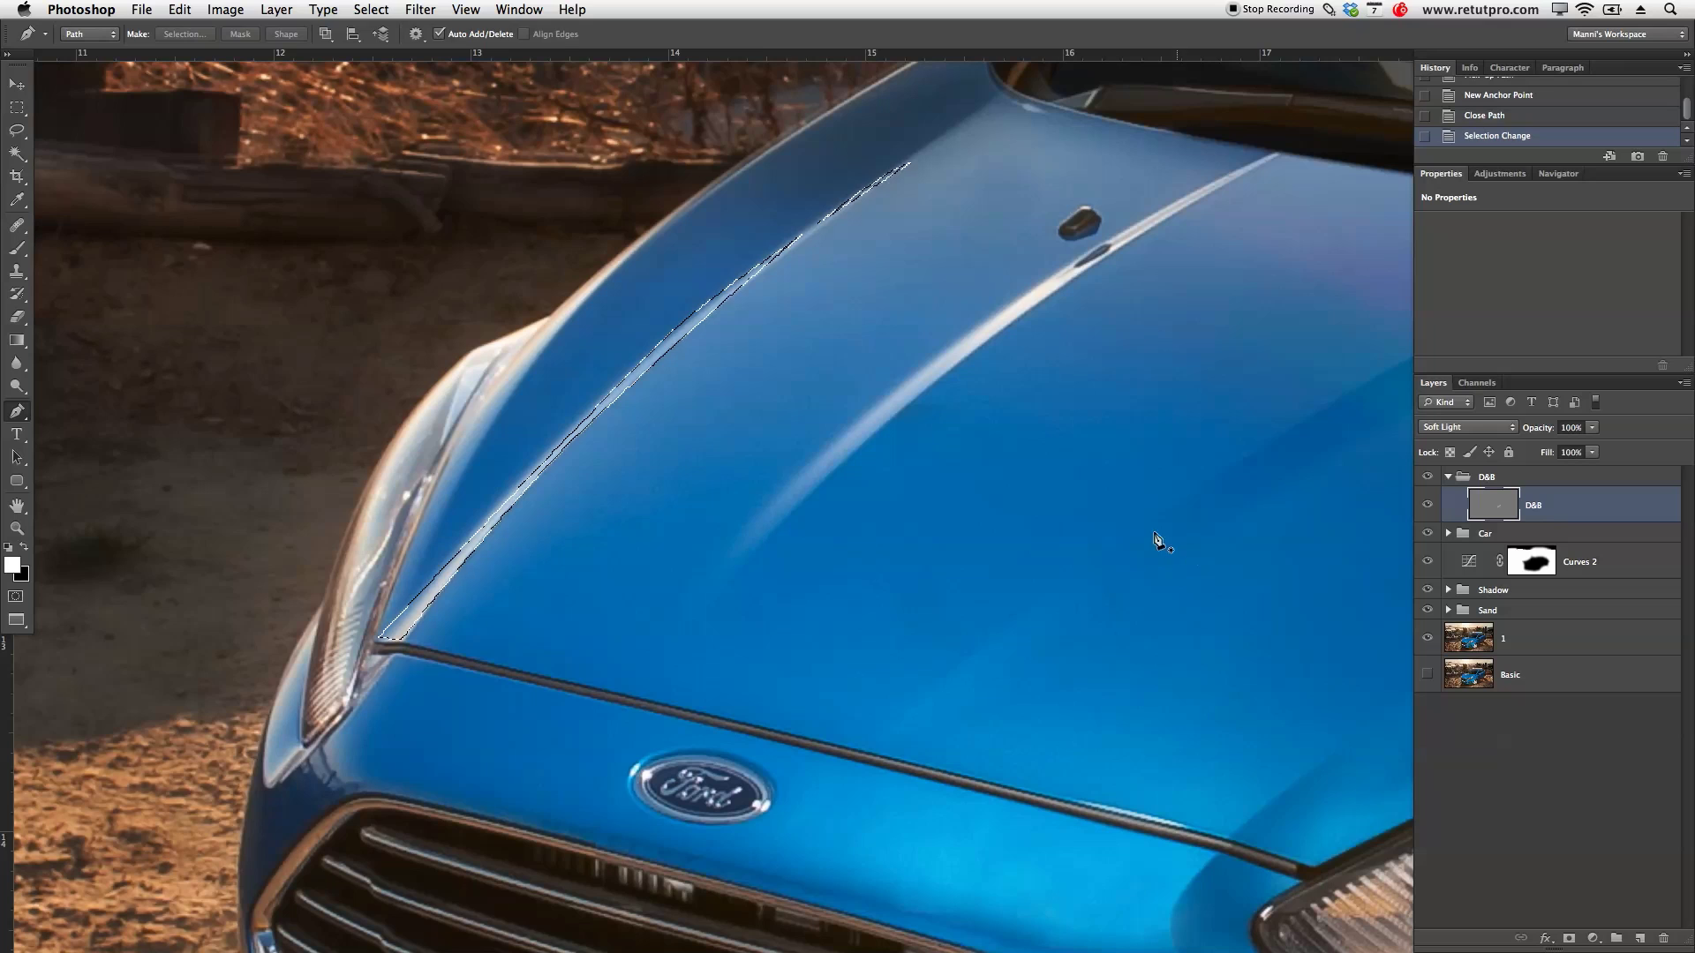
Step: Brighten the selected hood crease with white brush strokes at 7% opacity and deselect
{"action": "key", "text": "b"}
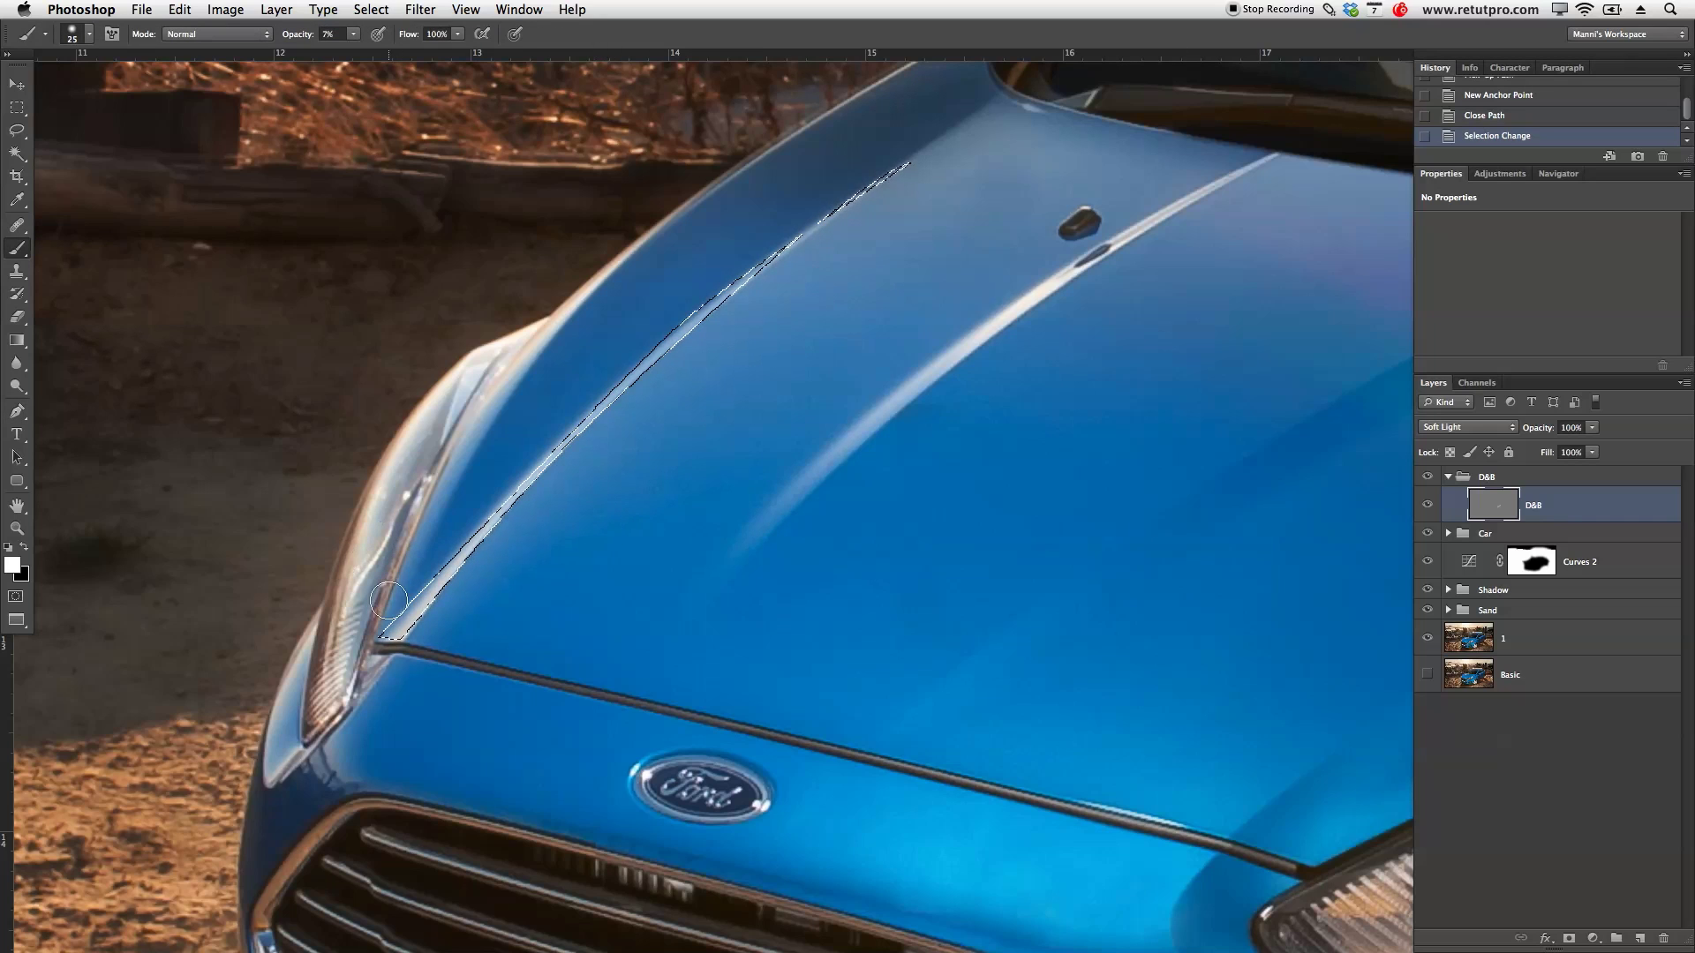
{"action": "left_click_drag", "start_coordinate": [723, 328], "coordinate": [679, 358]}
{"action": "left_click_drag", "start_coordinate": [671, 362], "coordinate": [543, 477]}
{"action": "key", "text": "super+d"}
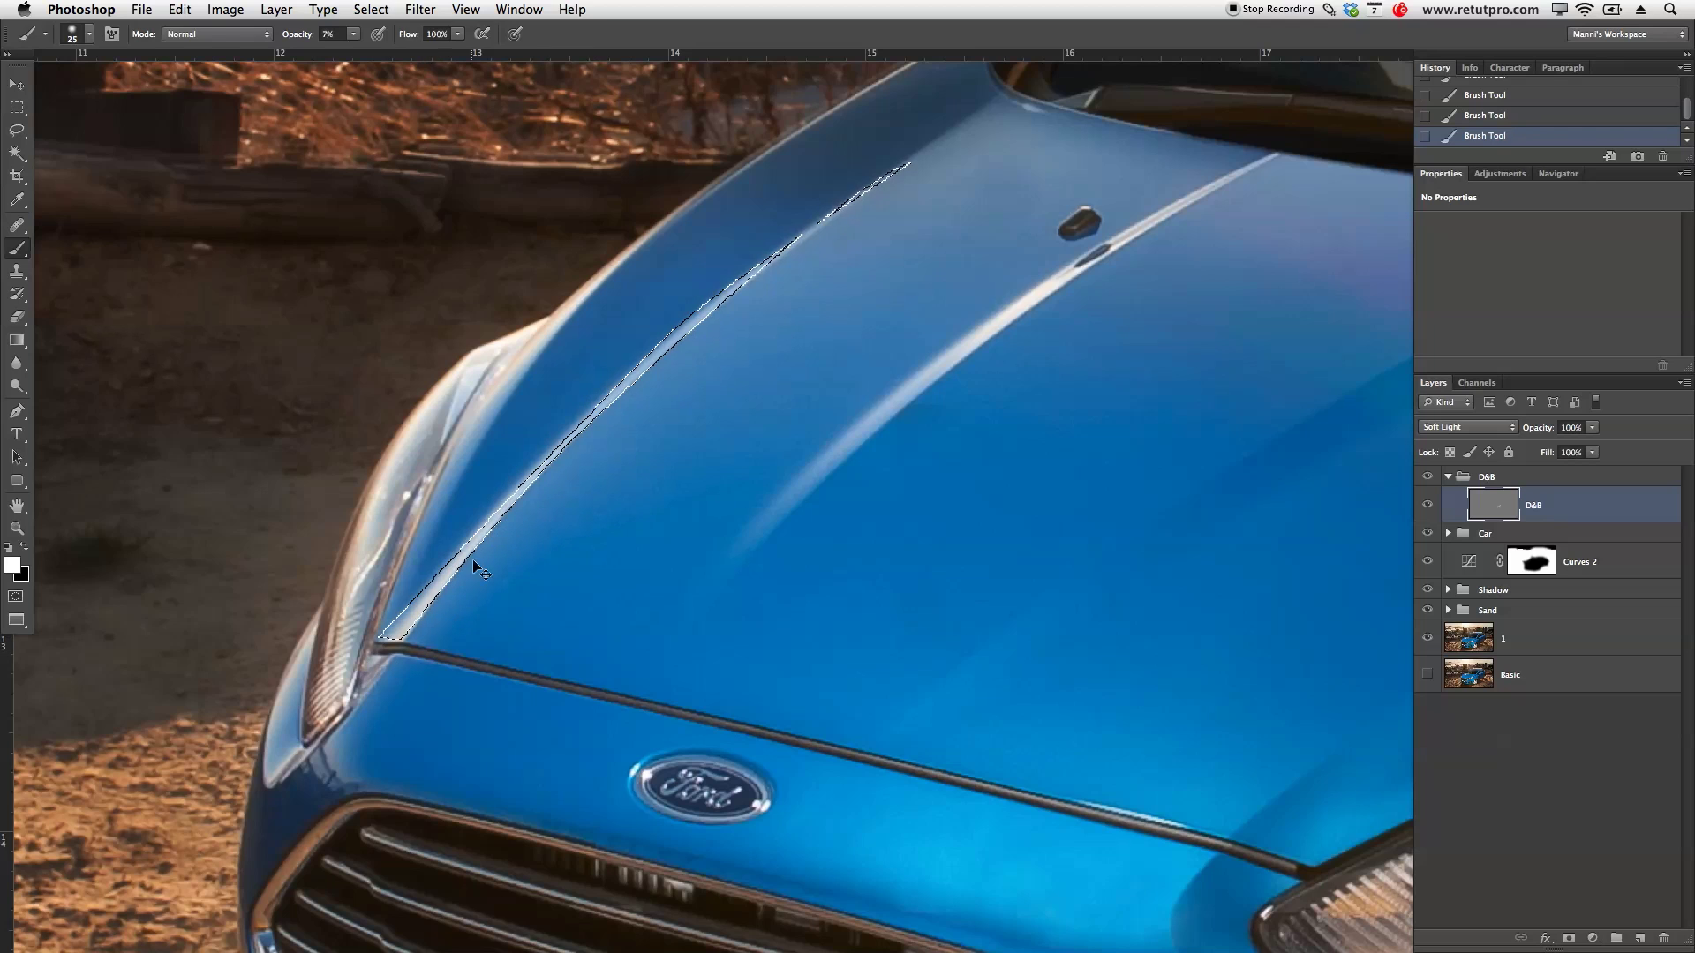
Step: Compare the hood with the D&B layer hidden and shown
{"action": "left_click", "coordinate": [1429, 506]}
{"action": "left_click", "coordinate": [1428, 508]}
{"action": "left_click", "coordinate": [1429, 507]}
{"action": "left_click", "coordinate": [1428, 509]}
Step: Lighten the car's side from the lower front door up to the rear fender with a white 175 px brush
{"action": "key", "text": "z"}
{"action": "left_click_drag", "start_coordinate": [927, 491], "coordinate": [870, 506]}
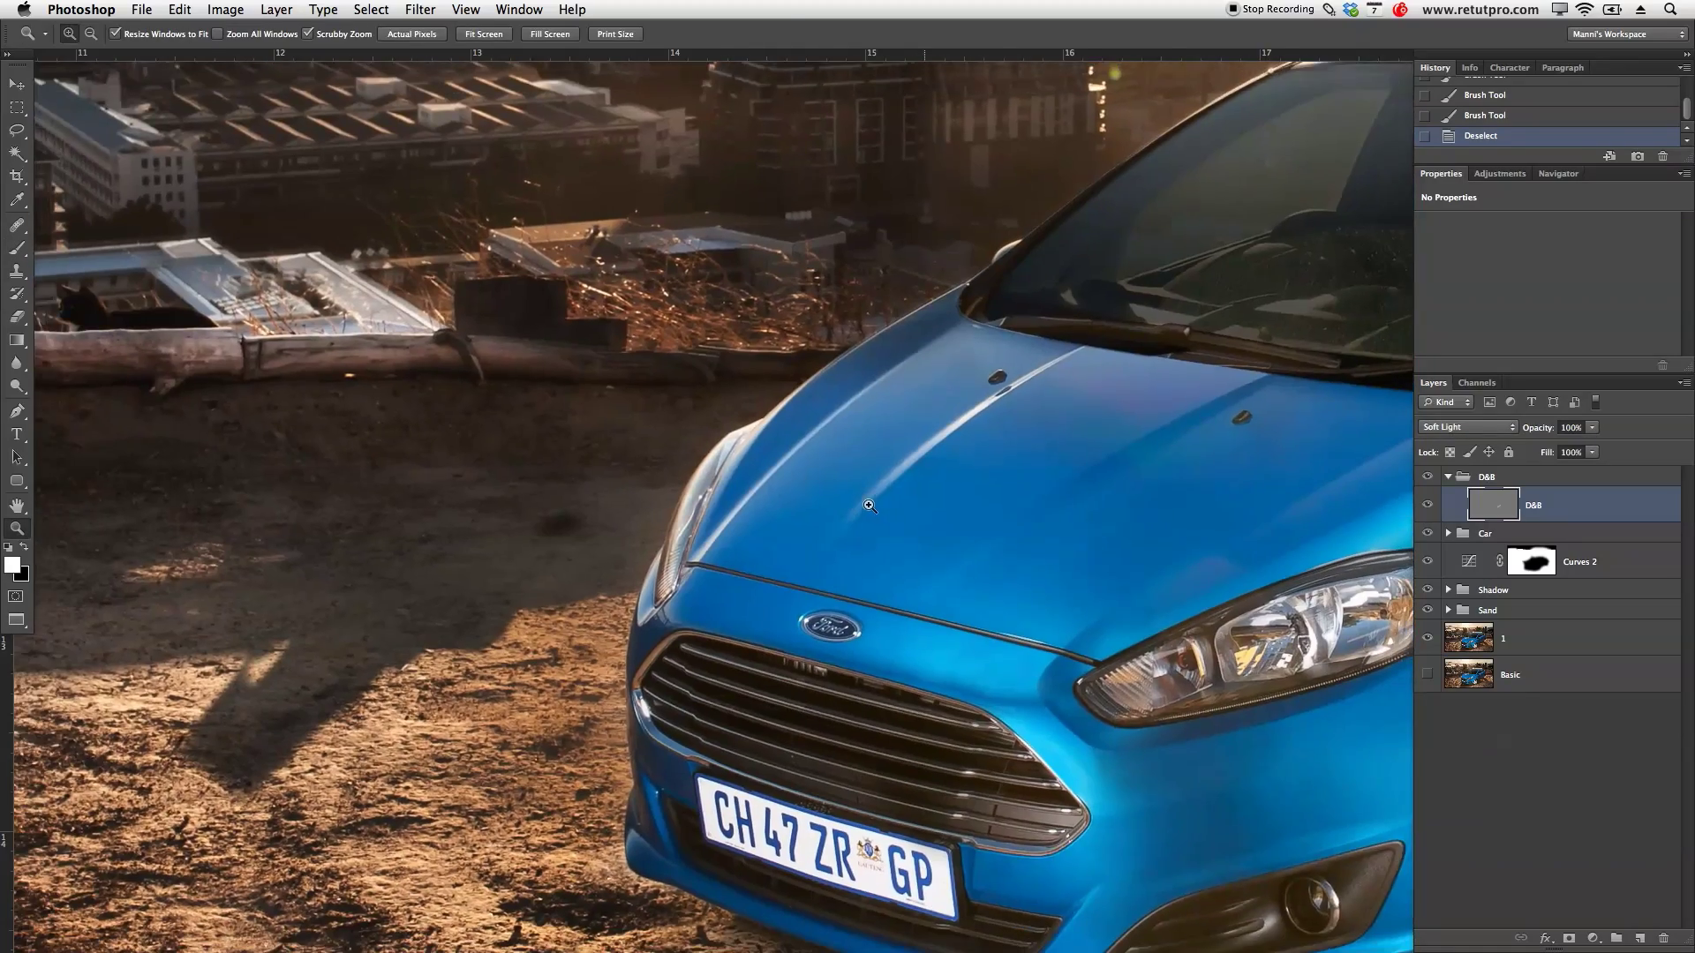
{"action": "left_click_drag", "start_coordinate": [1014, 479], "coordinate": [763, 432]}
{"action": "left_click_drag", "start_coordinate": [938, 400], "coordinate": [866, 410]}
{"action": "left_click_drag", "start_coordinate": [1124, 388], "coordinate": [920, 491]}
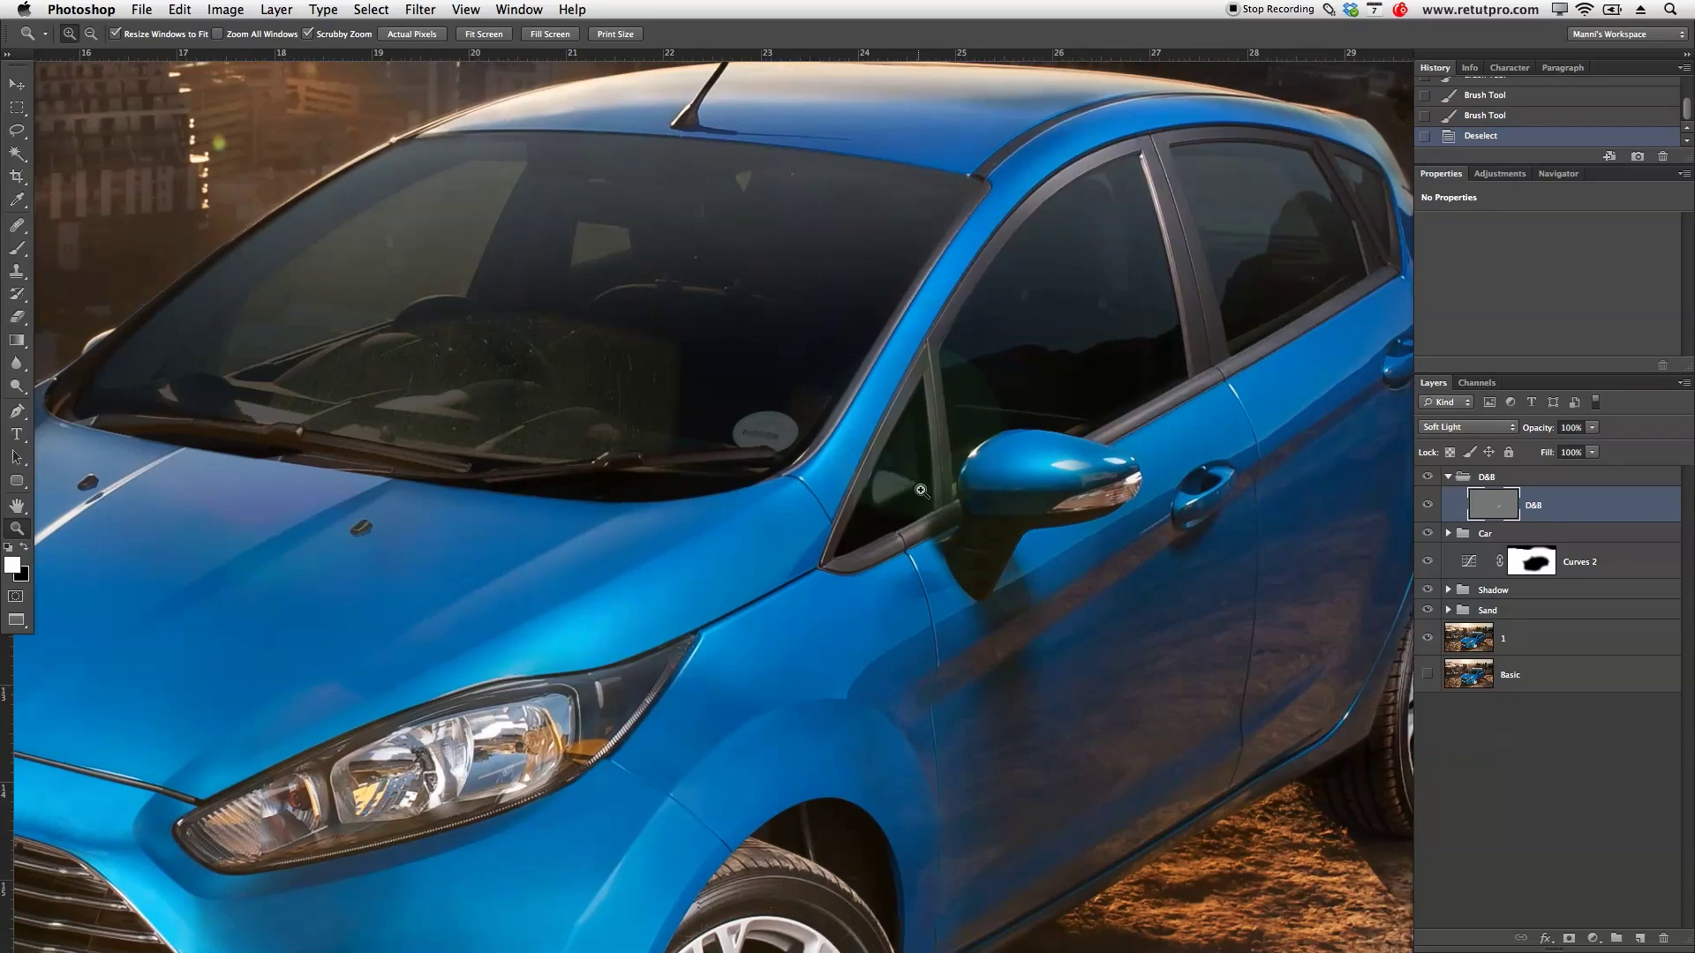
{"action": "left_click_drag", "start_coordinate": [956, 620], "coordinate": [938, 534]}
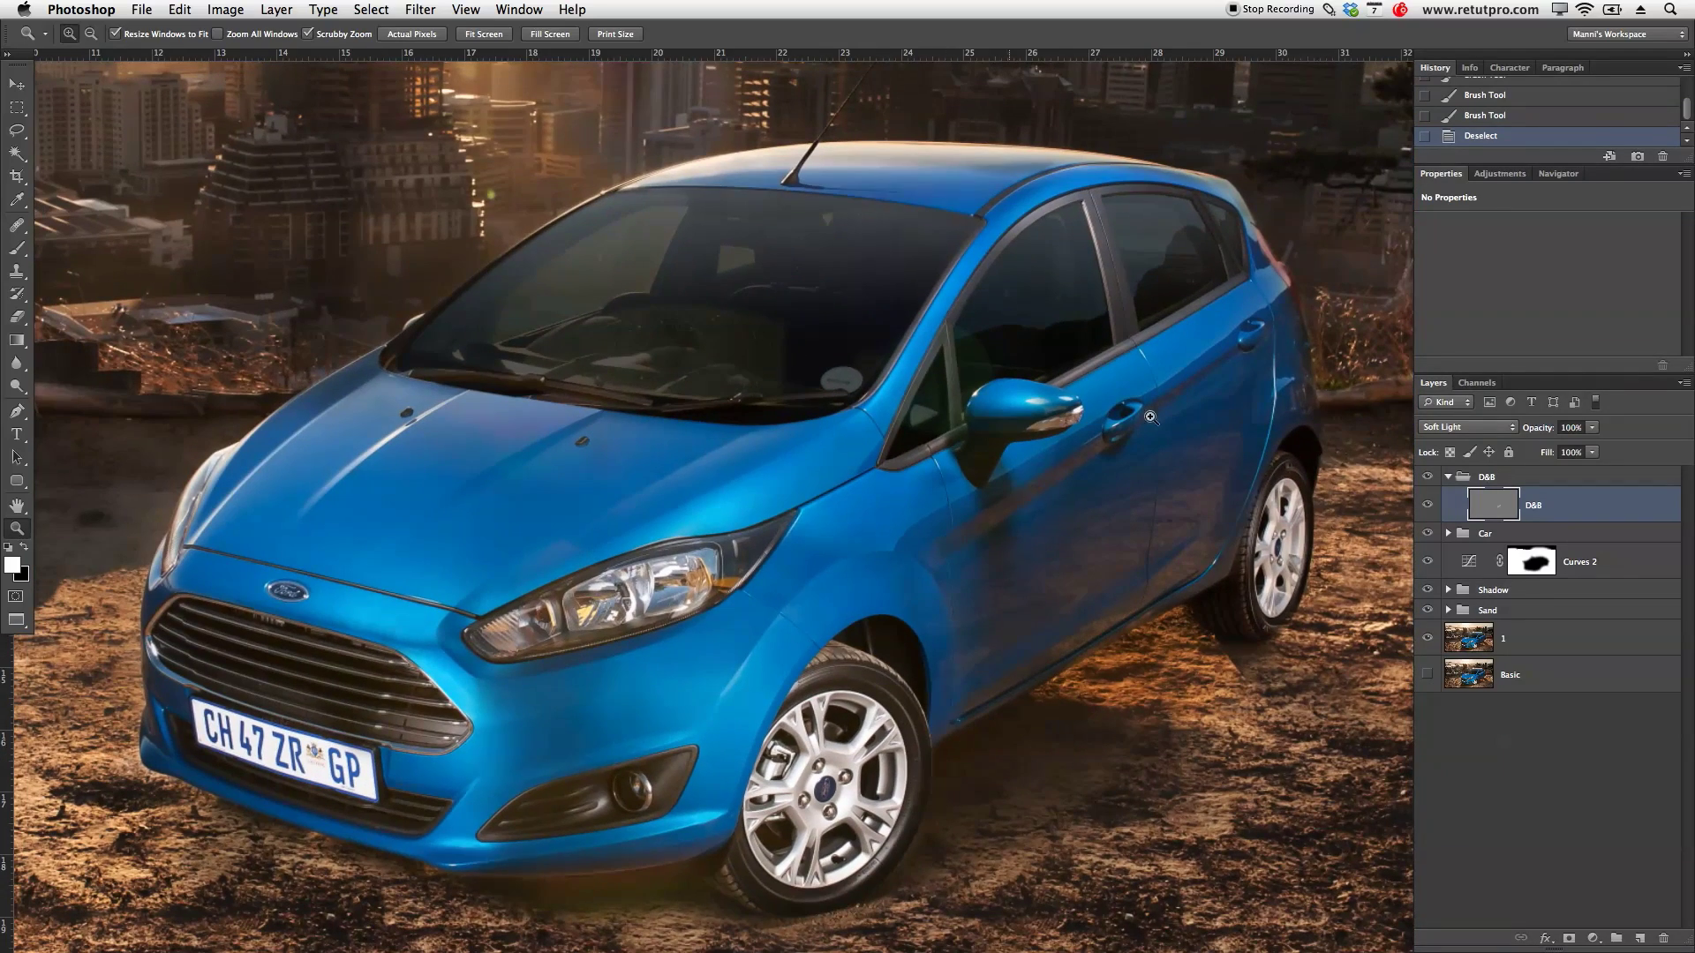
{"action": "key", "text": "b"}
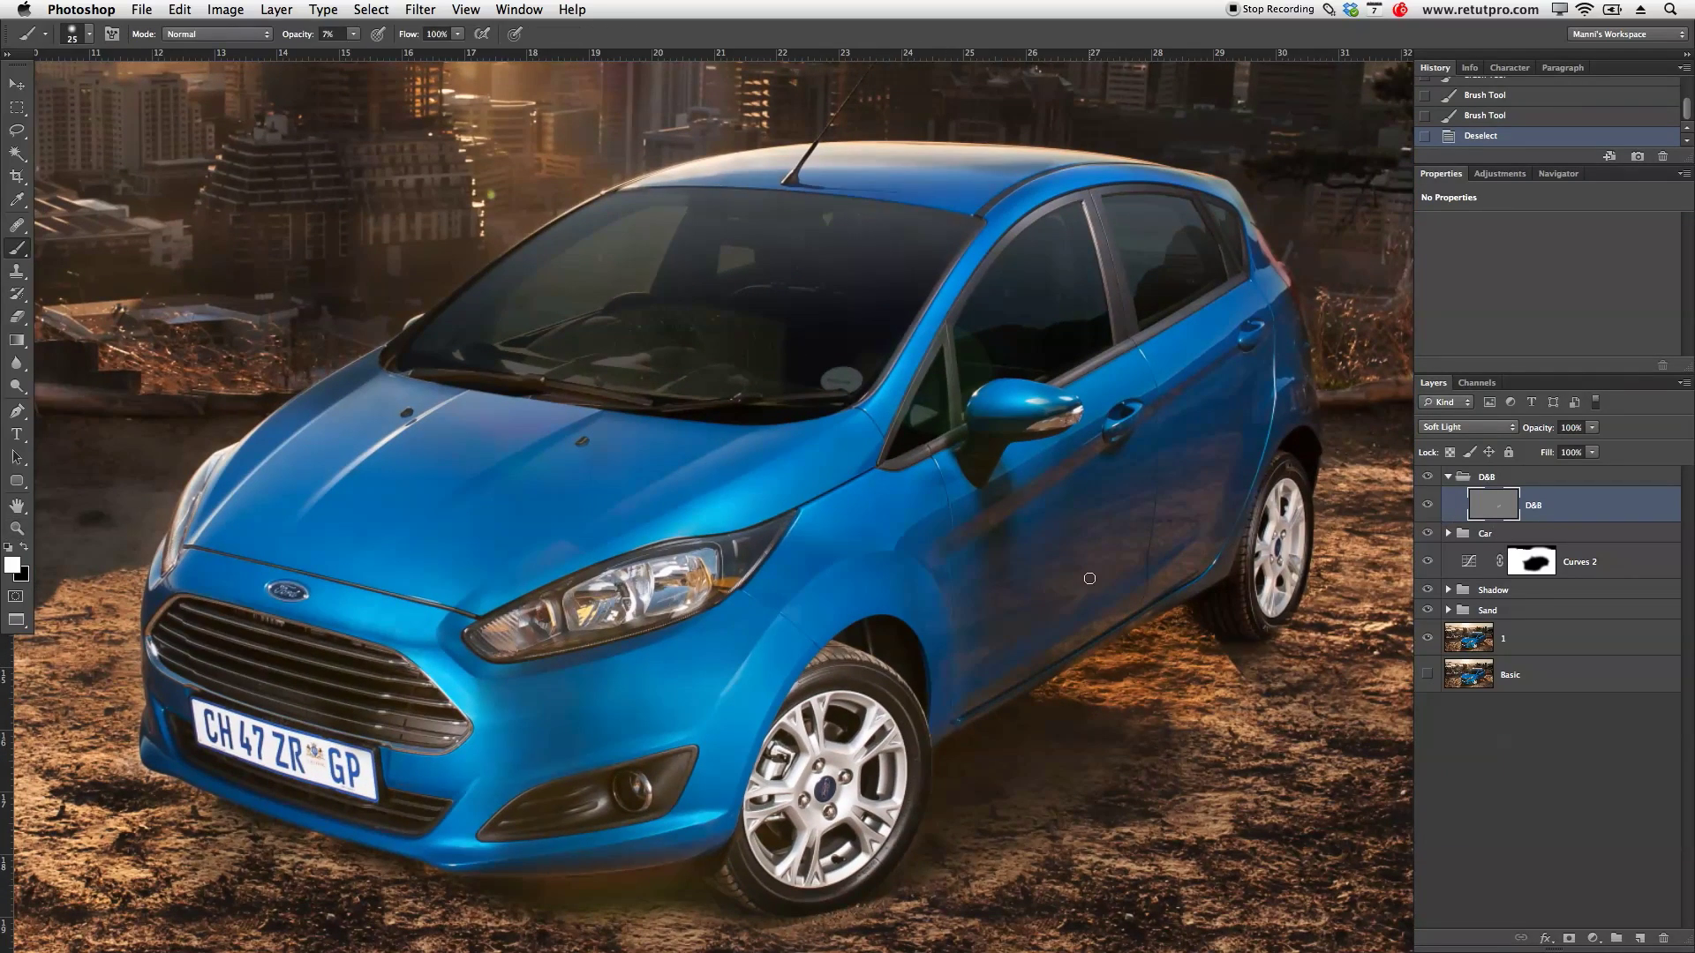
{"action": "key", "text": "bracketright"}
{"action": "key", "text": "bracketright"}
{"action": "key", "text": "bracketright"}
{"action": "key", "text": "bracketright"}
{"action": "key", "text": "bracketright"}
{"action": "key", "text": "bracketright"}
{"action": "key", "text": "bracketright"}
{"action": "key", "text": "bracketright"}
{"action": "key", "text": "bracketright"}
{"action": "key", "text": "bracketright"}
{"action": "key", "text": "bracketright"}
{"action": "key", "text": "bracketright"}
{"action": "key", "text": "bracketright"}
{"action": "mouse_move", "coordinate": [1082, 575]}
{"action": "left_mouse_down"}
{"action": "mouse_move", "coordinate": [930, 708]}
{"action": "mouse_move", "coordinate": [977, 636]}
{"action": "left_mouse_up"}
{"action": "left_click_drag", "start_coordinate": [1127, 527], "coordinate": [1286, 333]}
Step: Switch the brush to black and darken the sill below the rear door with a smaller brush
{"action": "key", "text": "z"}
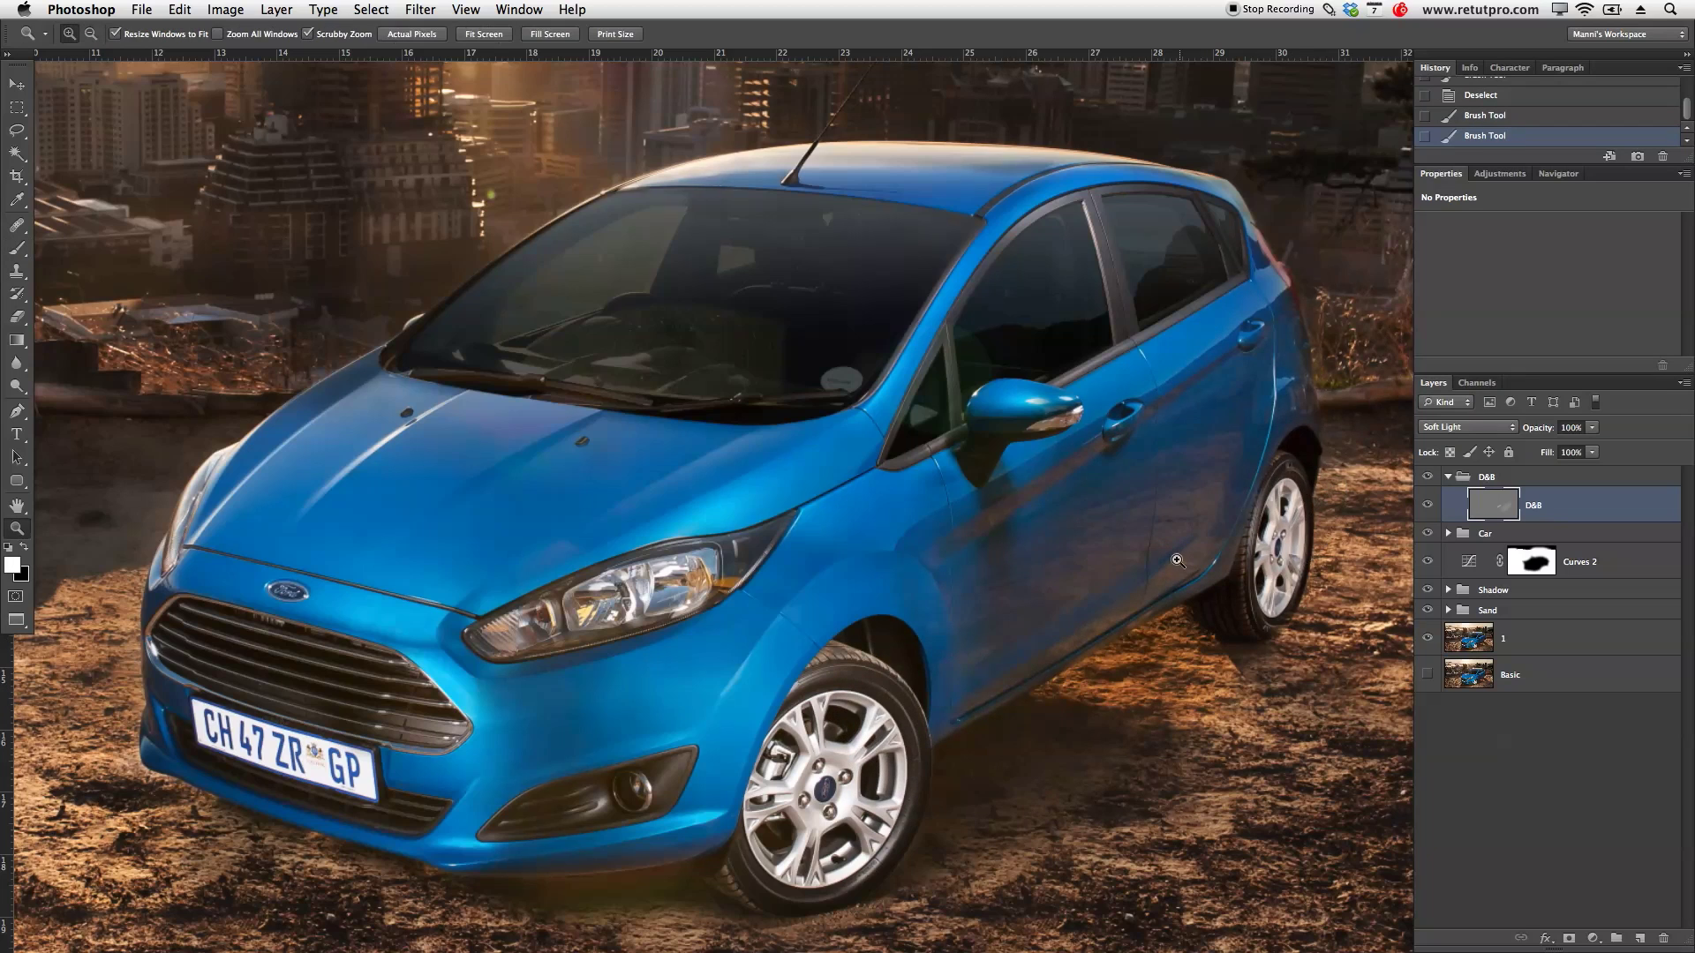
{"action": "left_click", "coordinate": [1090, 578]}
{"action": "left_click_drag", "start_coordinate": [1112, 600], "coordinate": [1034, 531]}
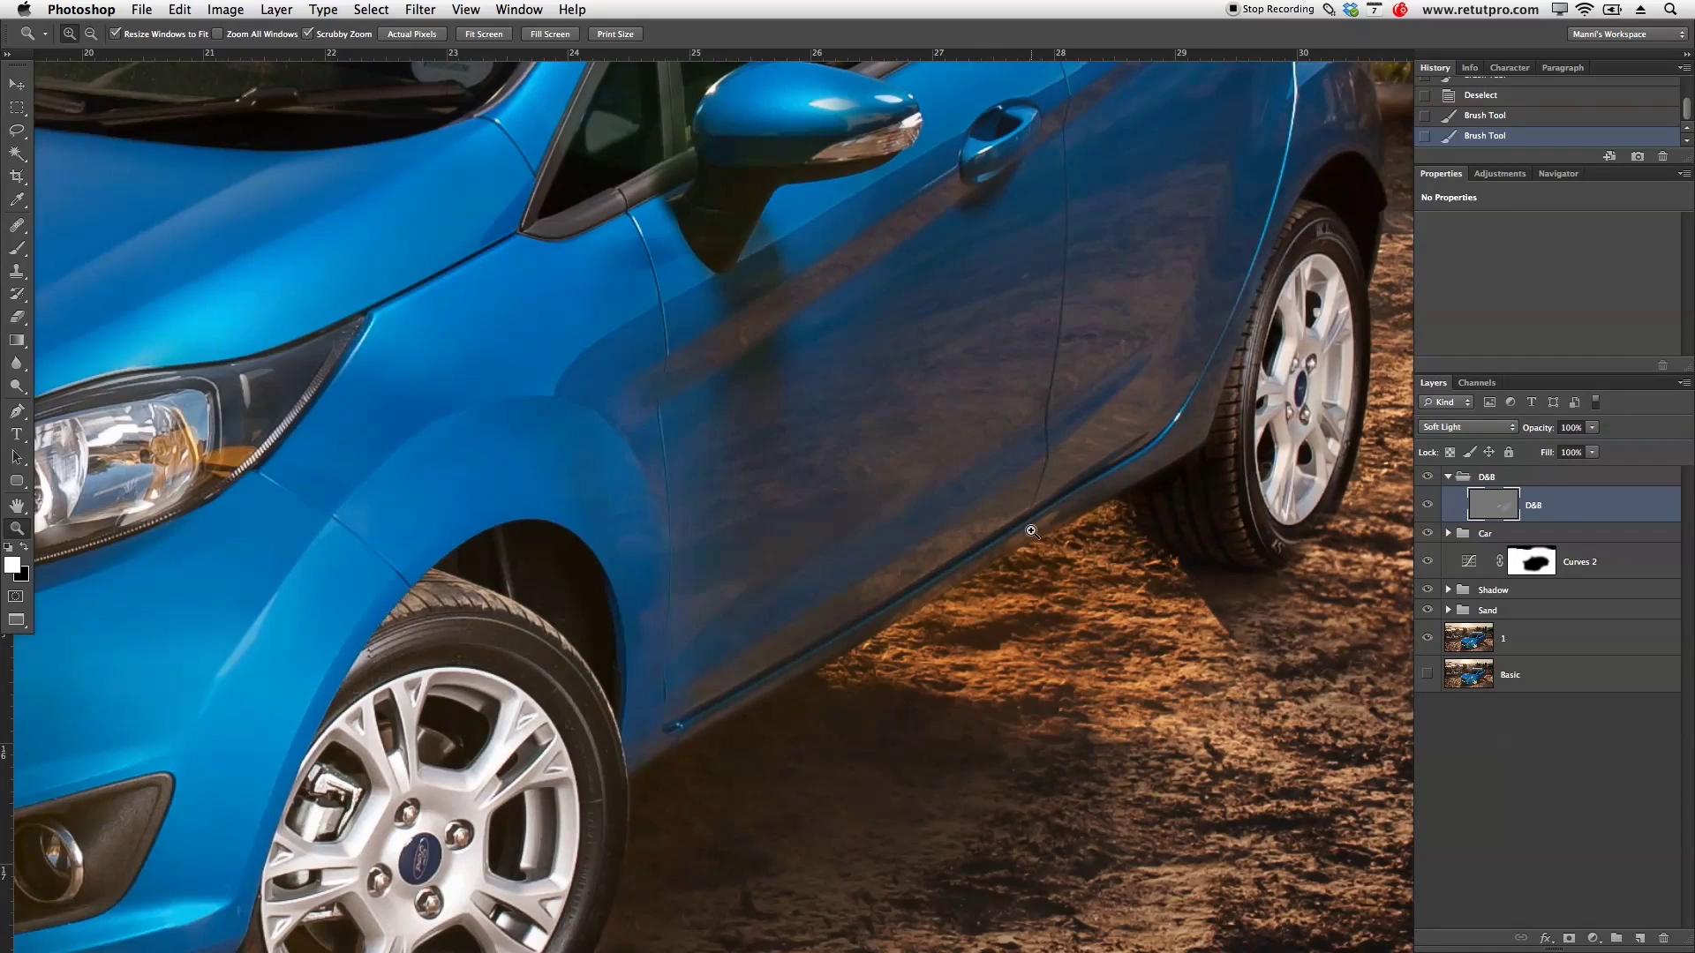
{"action": "key", "text": "b"}
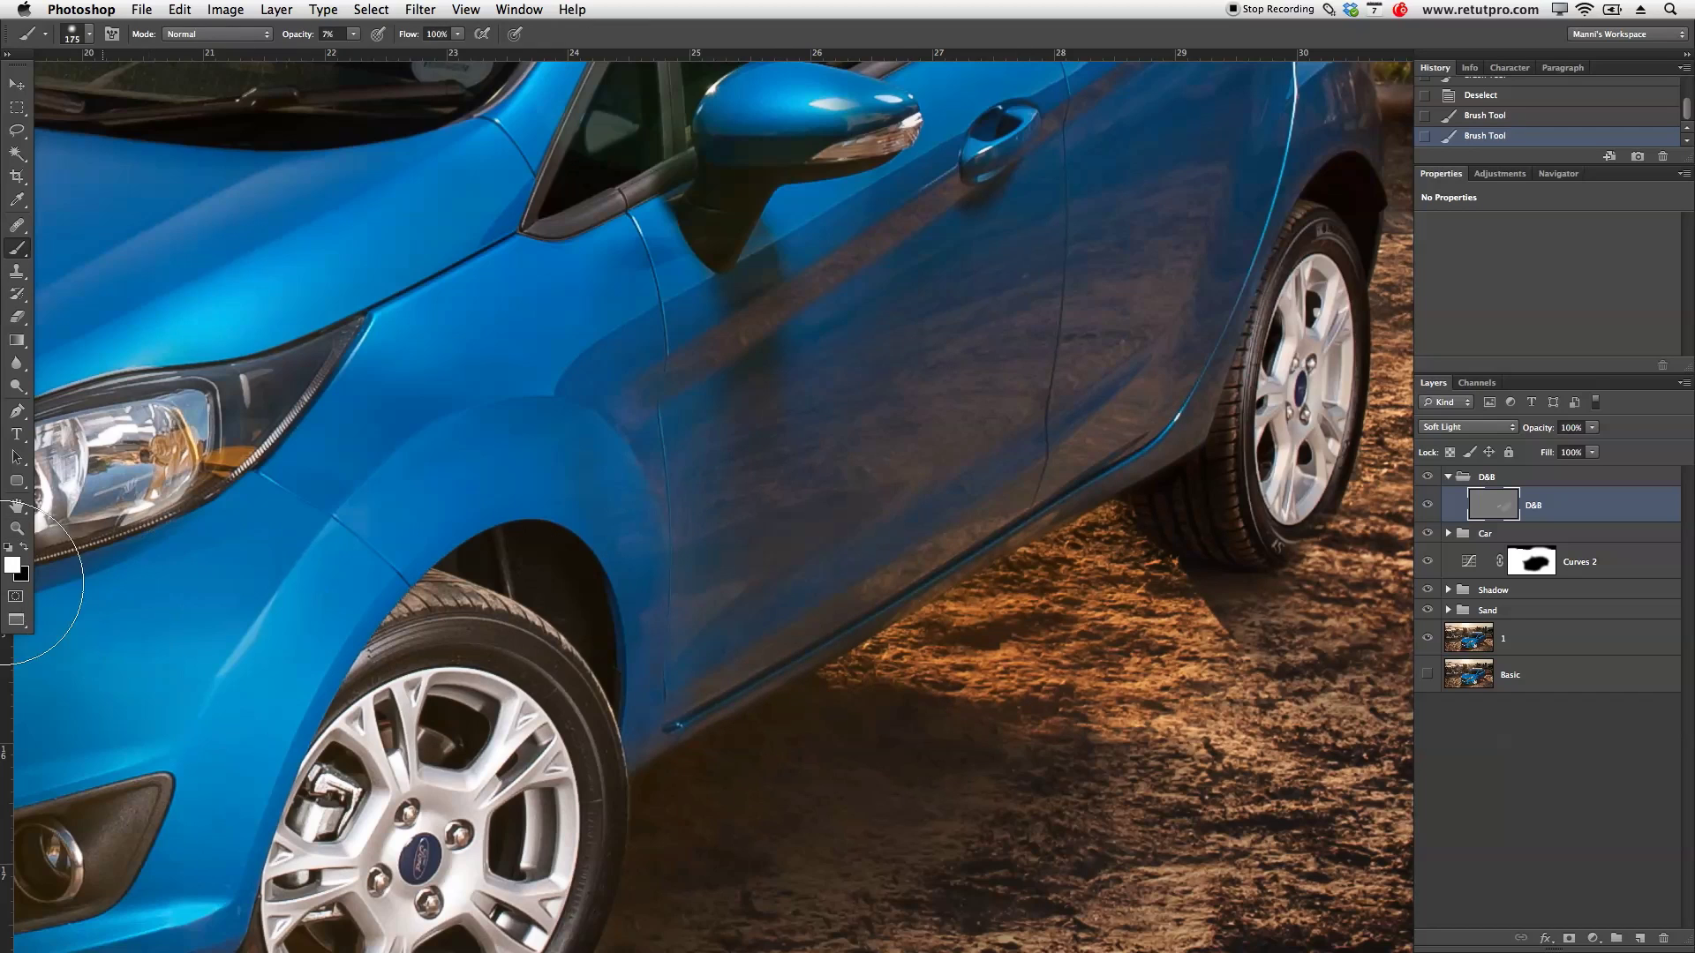
{"action": "left_click", "coordinate": [21, 549]}
{"action": "key", "text": "bracketleft"}
{"action": "key", "text": "bracketleft"}
{"action": "key", "text": "bracketleft"}
{"action": "key", "text": "bracketleft"}
{"action": "key", "text": "bracketleft"}
{"action": "key", "text": "bracketleft"}
{"action": "key", "text": "bracketleft"}
{"action": "key", "text": "bracketleft"}
{"action": "key", "text": "bracketleft"}
{"action": "key", "text": "bracketleft"}
{"action": "key", "text": "bracketleft"}
{"action": "key", "text": "bracketleft"}
{"action": "left_click_drag", "start_coordinate": [1122, 456], "coordinate": [1147, 445]}
Step: Darken the lower rear door and the sill near the rear wheel on the D&B layer with a black brush of about 200 px
{"action": "key", "text": "bracketright"}
{"action": "key", "text": "bracketright"}
{"action": "key", "text": "bracketright"}
{"action": "key", "text": "bracketright"}
{"action": "key", "text": "bracketright"}
{"action": "key", "text": "bracketright"}
{"action": "key", "text": "bracketright"}
{"action": "key", "text": "bracketright"}
{"action": "key", "text": "bracketright"}
{"action": "key", "text": "bracketright"}
{"action": "key", "text": "bracketright"}
{"action": "key", "text": "bracketright"}
{"action": "key", "text": "bracketright"}
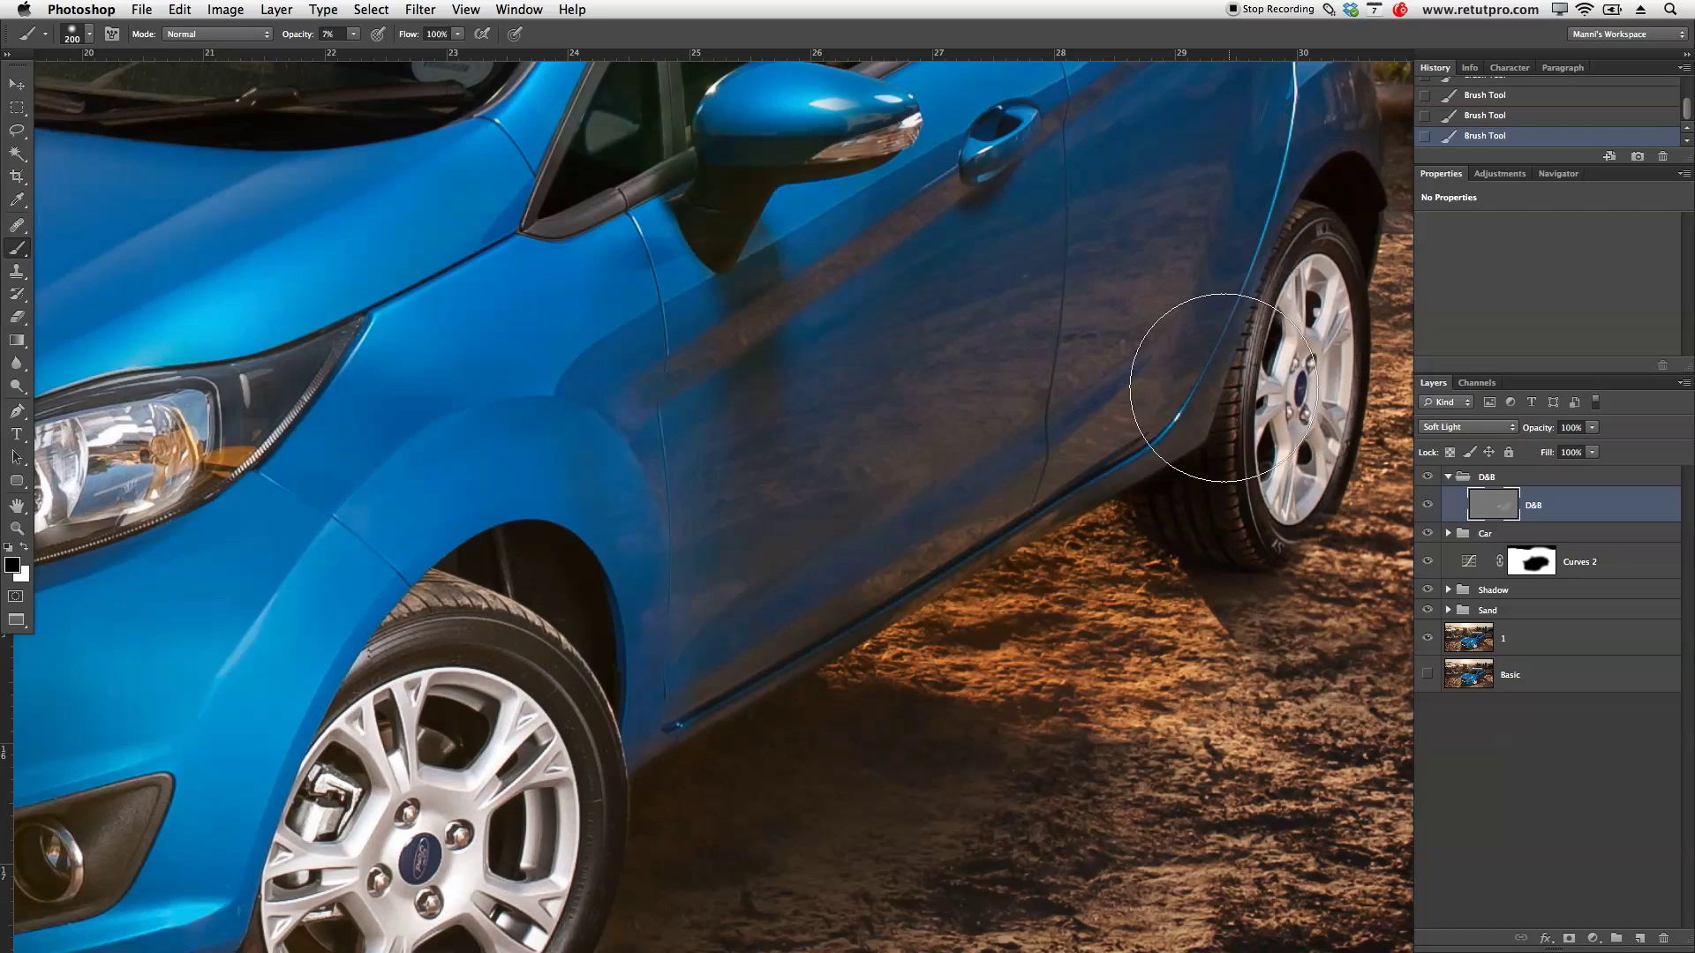
{"action": "key", "text": "bracketleft"}
{"action": "key", "text": "bracketleft"}
{"action": "key", "text": "bracketleft"}
{"action": "key", "text": "bracketleft"}
{"action": "key", "text": "bracketleft"}
{"action": "key", "text": "bracketleft"}
{"action": "key", "text": "bracketleft"}
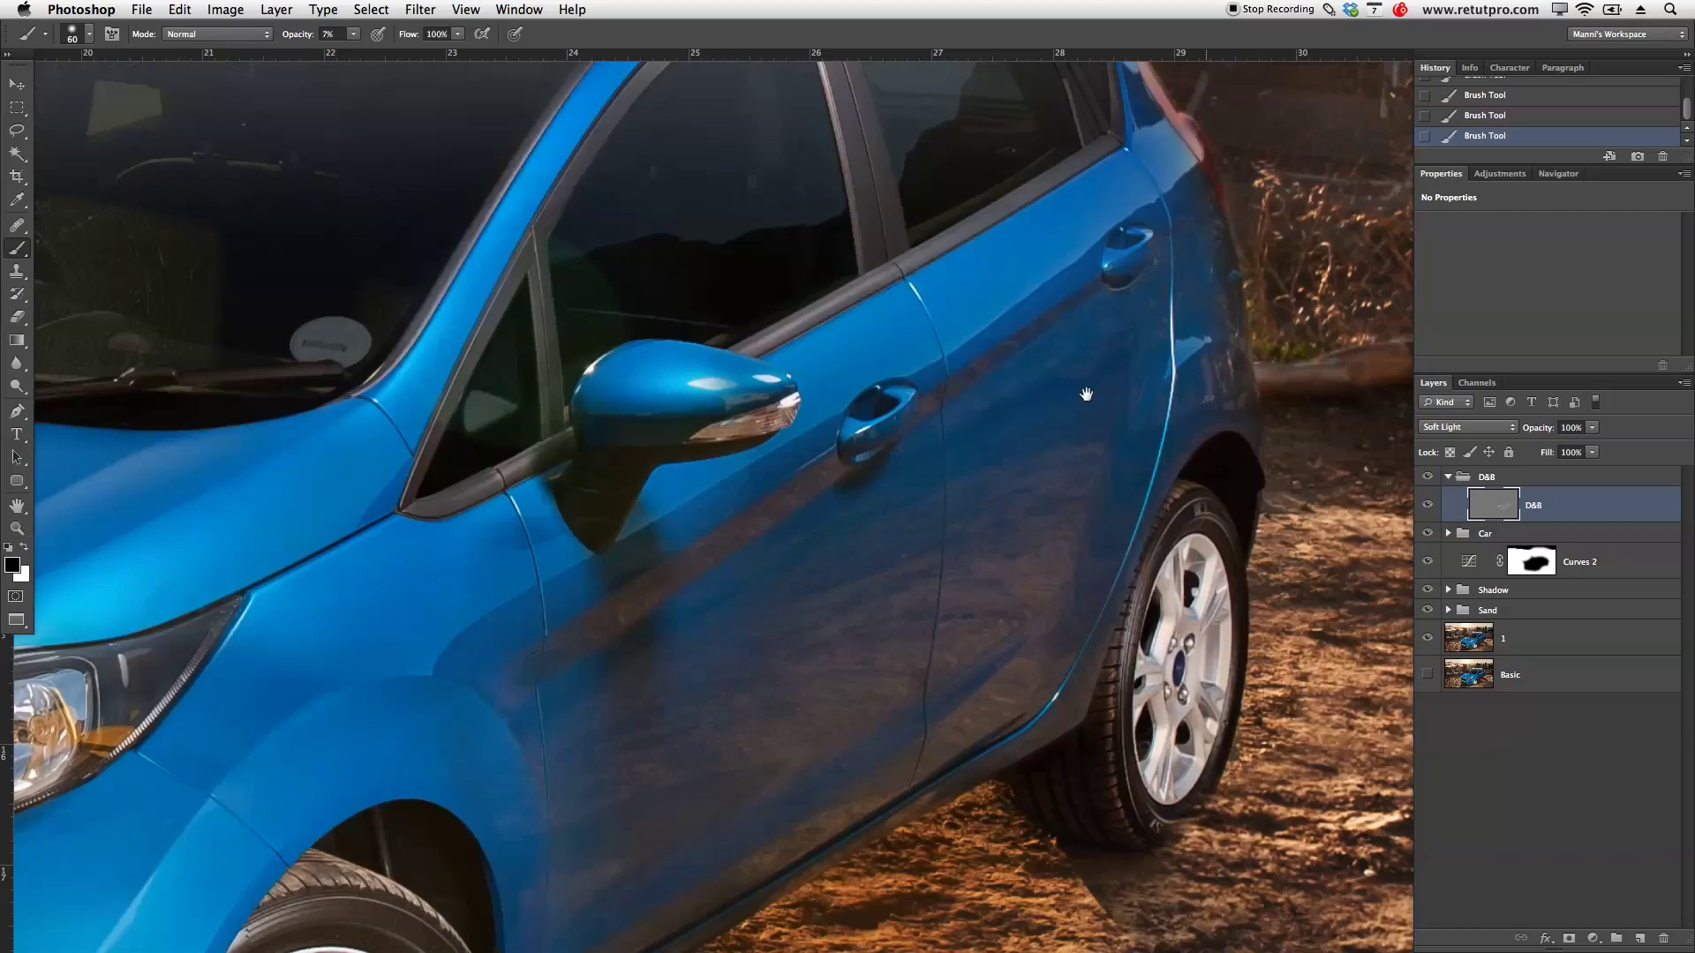
Step: Darken the fine lines along the car's door panels with a small black brush of about 10 px
{"action": "left_click_drag", "start_coordinate": [1208, 111], "coordinate": [1086, 393]}
{"action": "key", "text": "bracketleft"}
{"action": "key", "text": "bracketleft"}
{"action": "key", "text": "bracketleft"}
{"action": "key", "text": "bracketleft"}
{"action": "key", "text": "bracketleft"}
{"action": "key", "text": "bracketleft"}
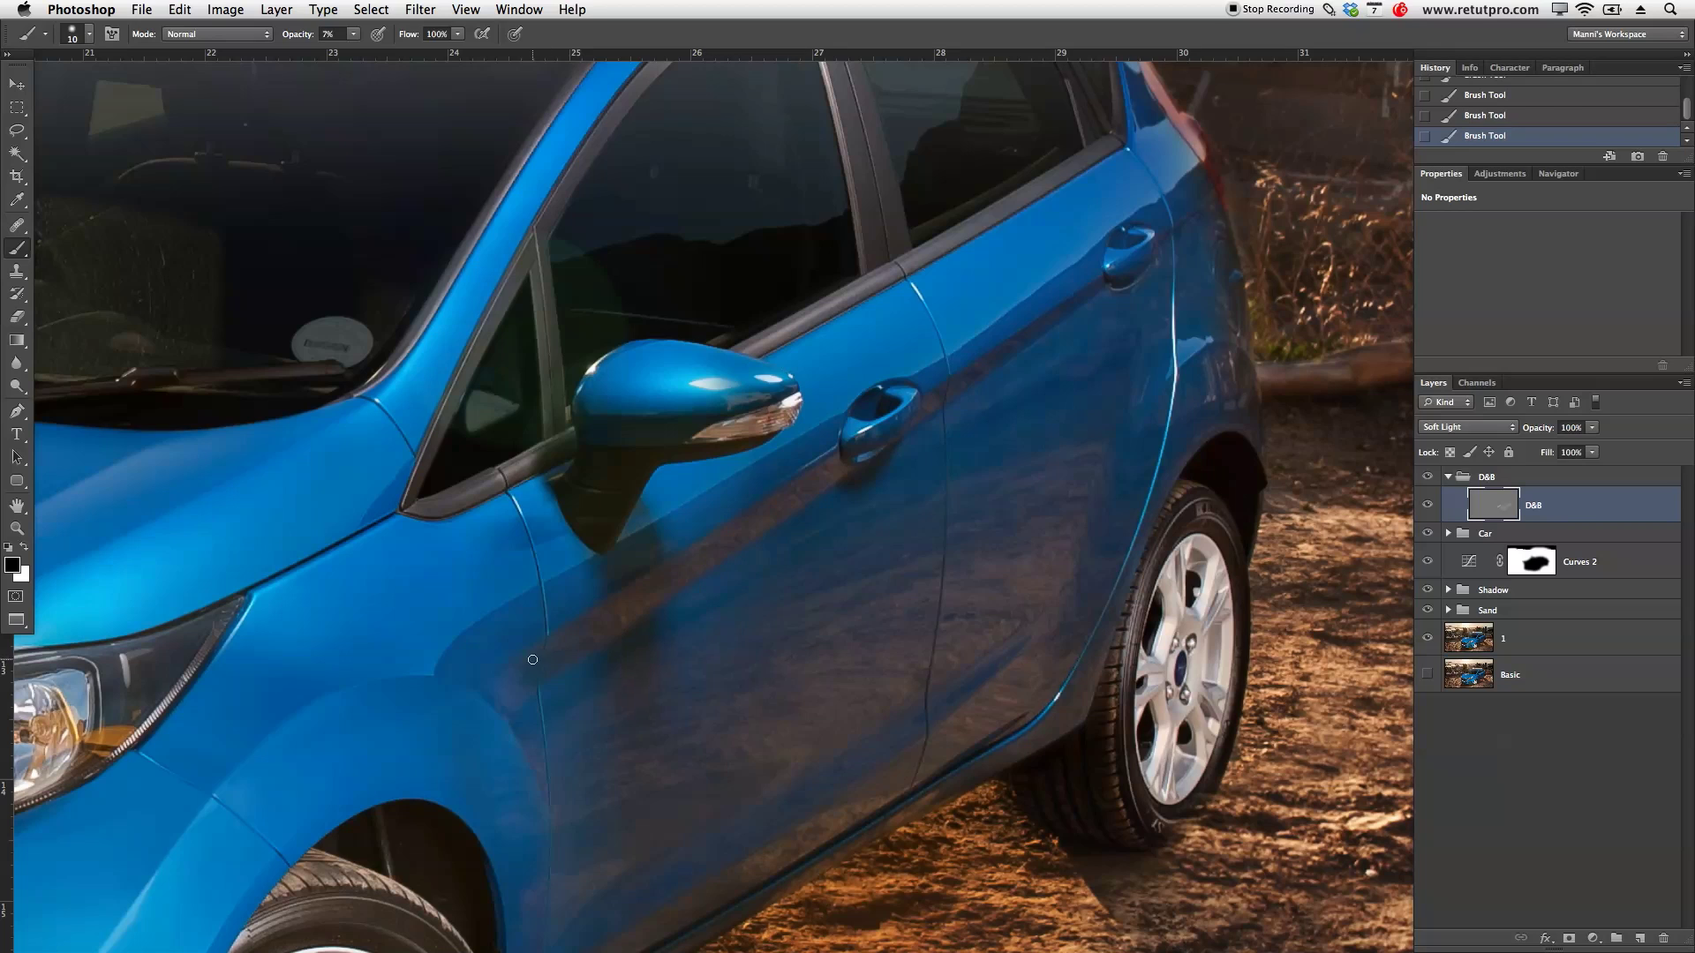
{"action": "key", "text": "bracketright"}
{"action": "key", "text": "bracketright"}
{"action": "key", "text": "bracketright"}
{"action": "key", "text": "bracketleft"}
{"action": "key", "text": "bracketleft"}
{"action": "key", "text": "bracketleft"}
Step: Darken the front fender and bumper around the front wheel with a large soft black brush of up to 500 px
{"action": "key", "text": "bracketright"}
{"action": "key", "text": "bracketright"}
{"action": "key", "text": "bracketright"}
{"action": "key", "text": "bracketright"}
{"action": "key", "text": "bracketright"}
{"action": "key", "text": "bracketright"}
{"action": "key", "text": "bracketright"}
{"action": "key", "text": "bracketright"}
{"action": "key", "text": "bracketright"}
{"action": "key", "text": "bracketright"}
{"action": "key", "text": "bracketright"}
{"action": "key", "text": "bracketright"}
{"action": "key", "text": "z"}
{"action": "left_click_drag", "start_coordinate": [978, 691], "coordinate": [919, 692]}
{"action": "left_click_drag", "start_coordinate": [883, 635], "coordinate": [1051, 386]}
{"action": "key", "text": "b"}
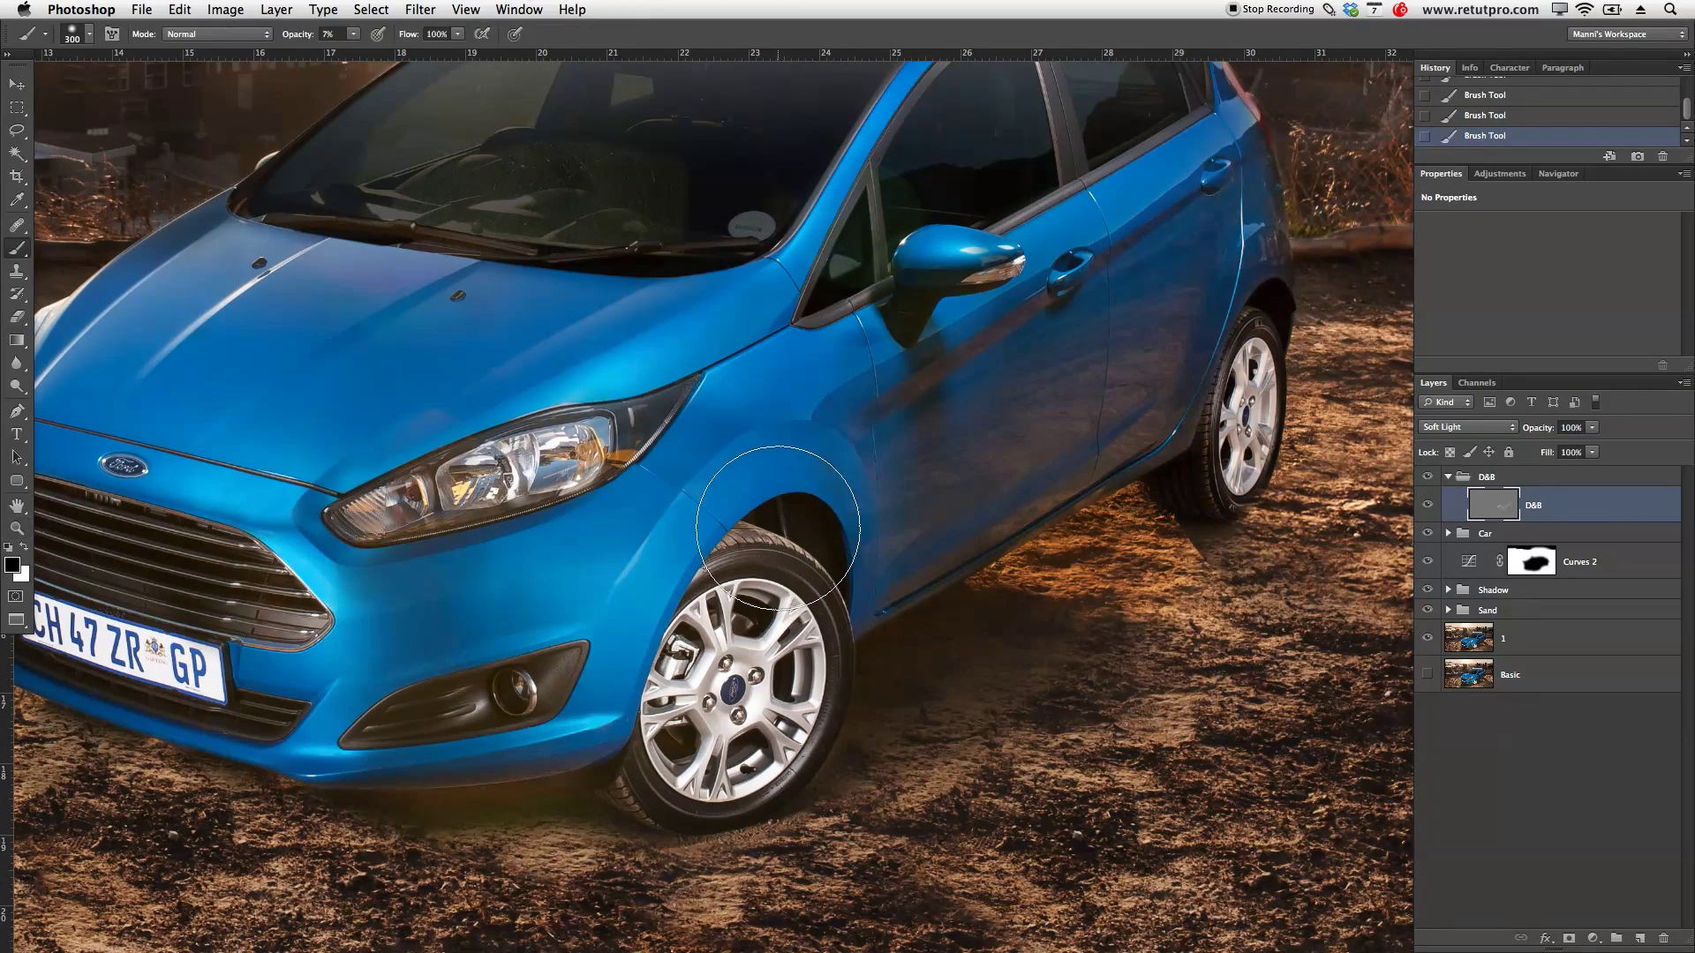
{"action": "key", "text": "bracketleft"}
{"action": "key", "text": "bracketleft"}
{"action": "key", "text": "bracketleft"}
{"action": "key", "text": "bracketleft"}
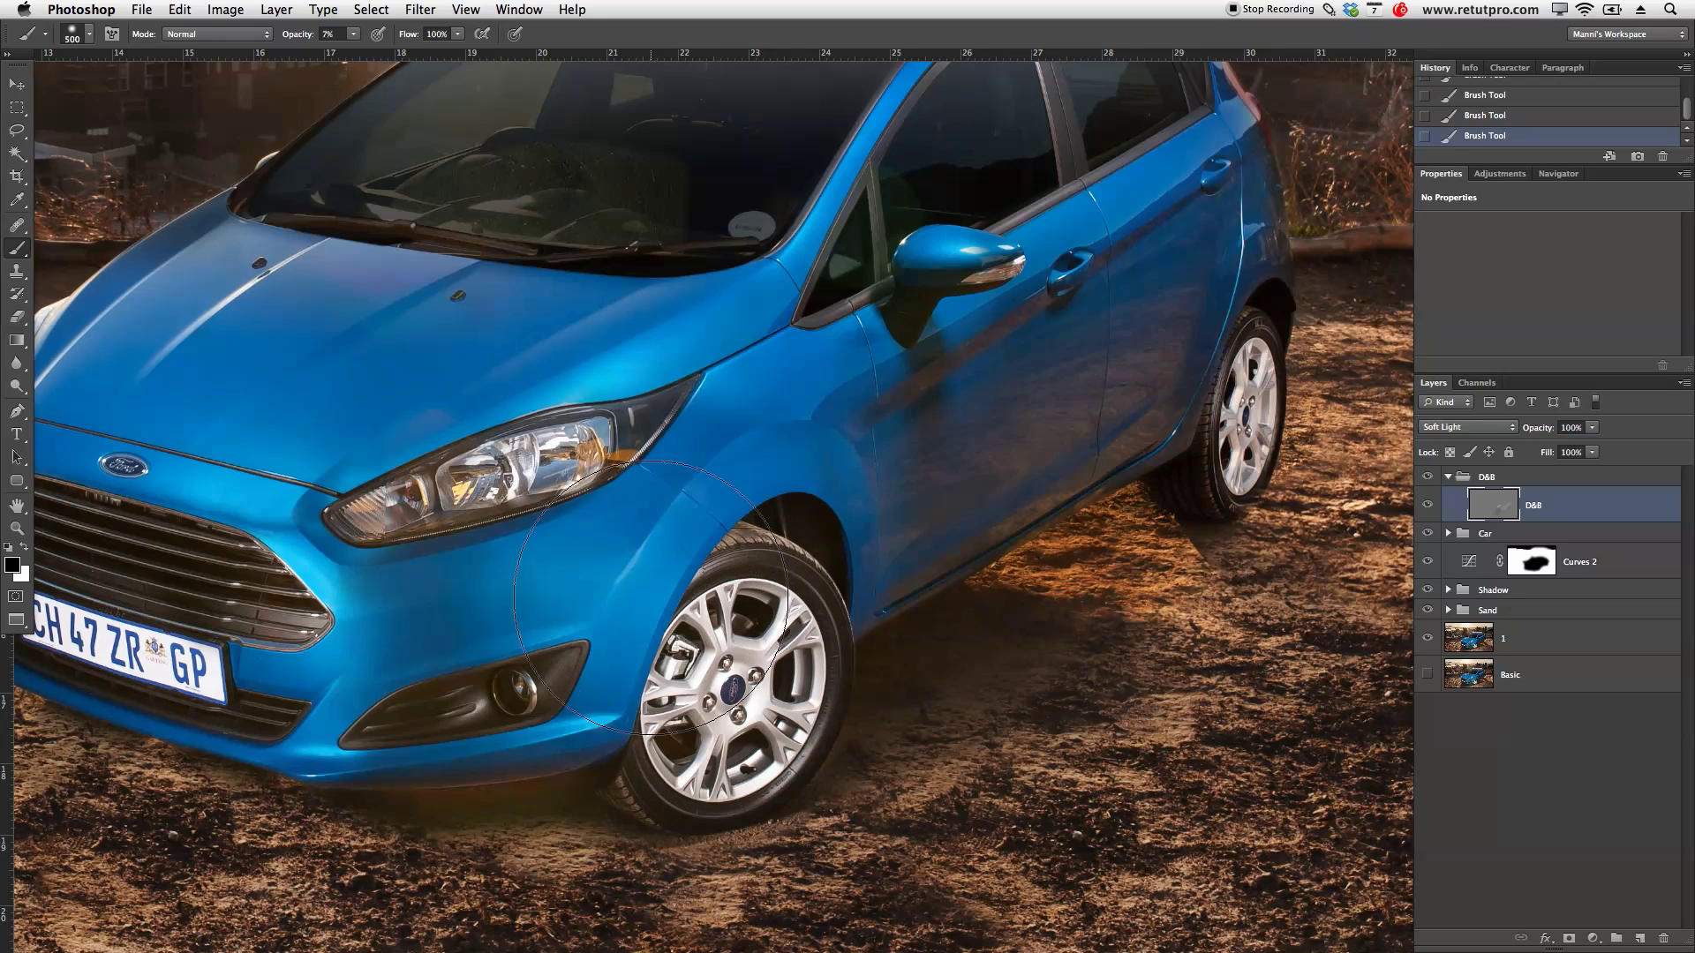
{"action": "key", "text": "bracketright"}
{"action": "key", "text": "bracketright"}
Step: Compare the whole car with the D&B layer hidden and shown
{"action": "key", "text": "z"}
{"action": "key", "text": "super+minus"}
{"action": "key", "text": "super+minus"}
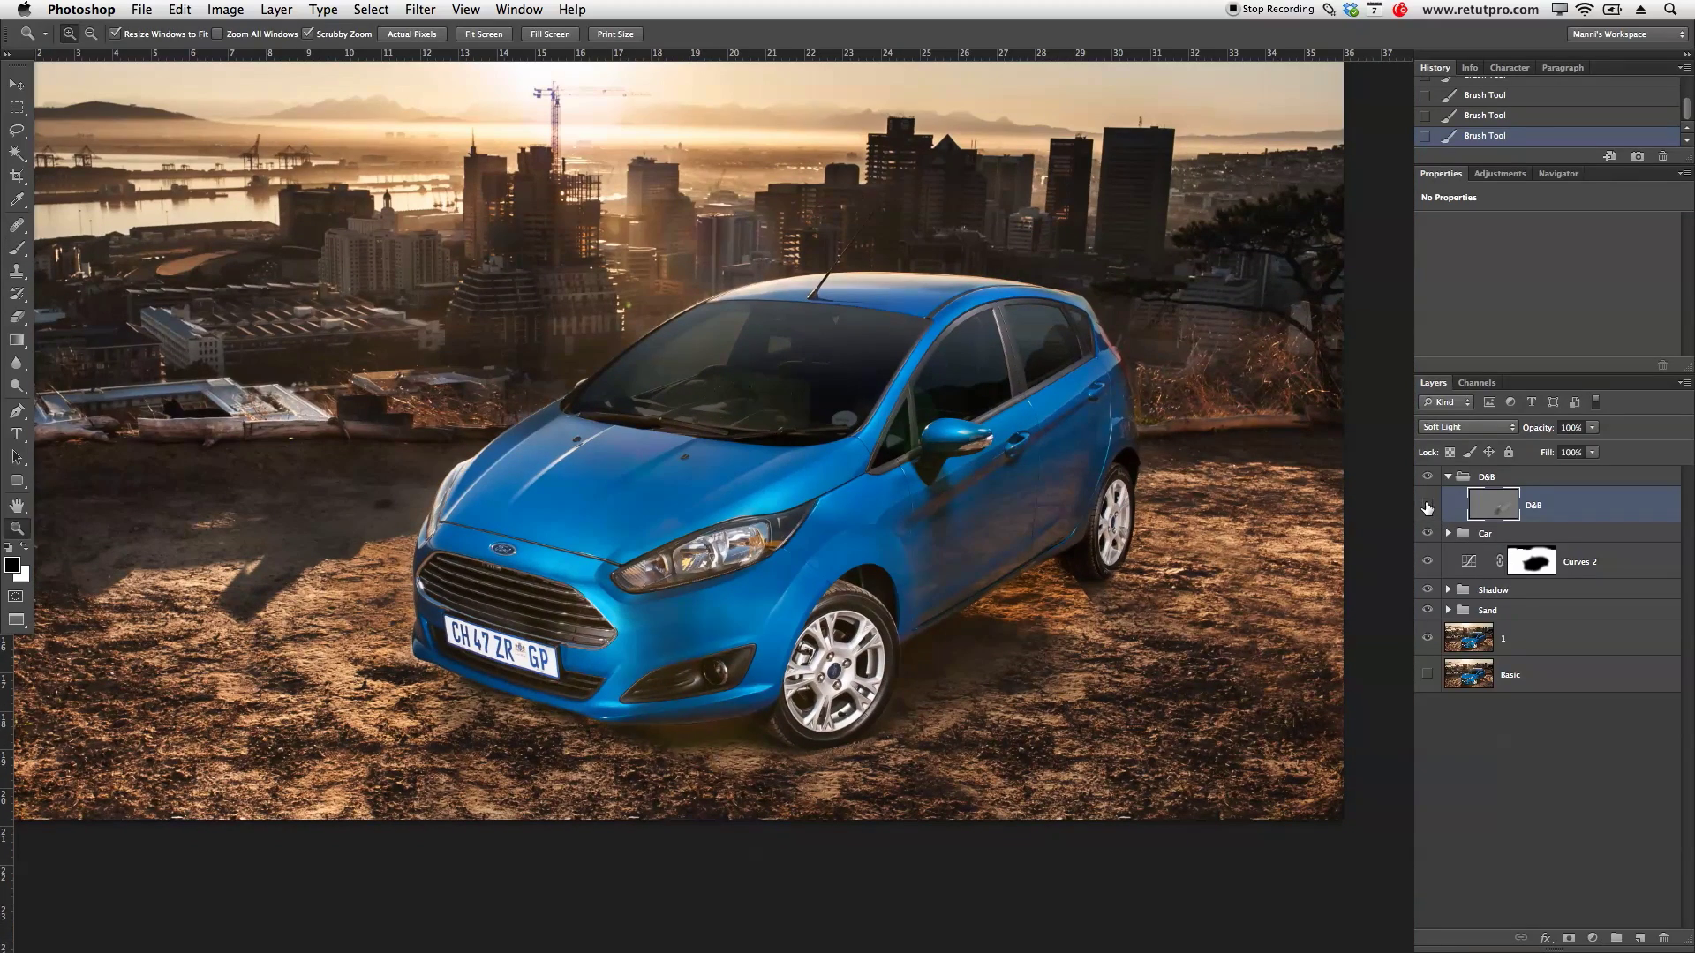
{"action": "left_click", "coordinate": [1427, 505]}
{"action": "left_click", "coordinate": [1427, 505]}
{"action": "left_click", "coordinate": [1428, 505]}
{"action": "left_click", "coordinate": [1428, 505]}
Step: Darken the front bumper and wheel area further with an 800 px black brush
{"action": "key", "text": "b"}
{"action": "key", "text": "bracketright"}
{"action": "key", "text": "bracketright"}
{"action": "key", "text": "bracketright"}
{"action": "key", "text": "bracketright"}
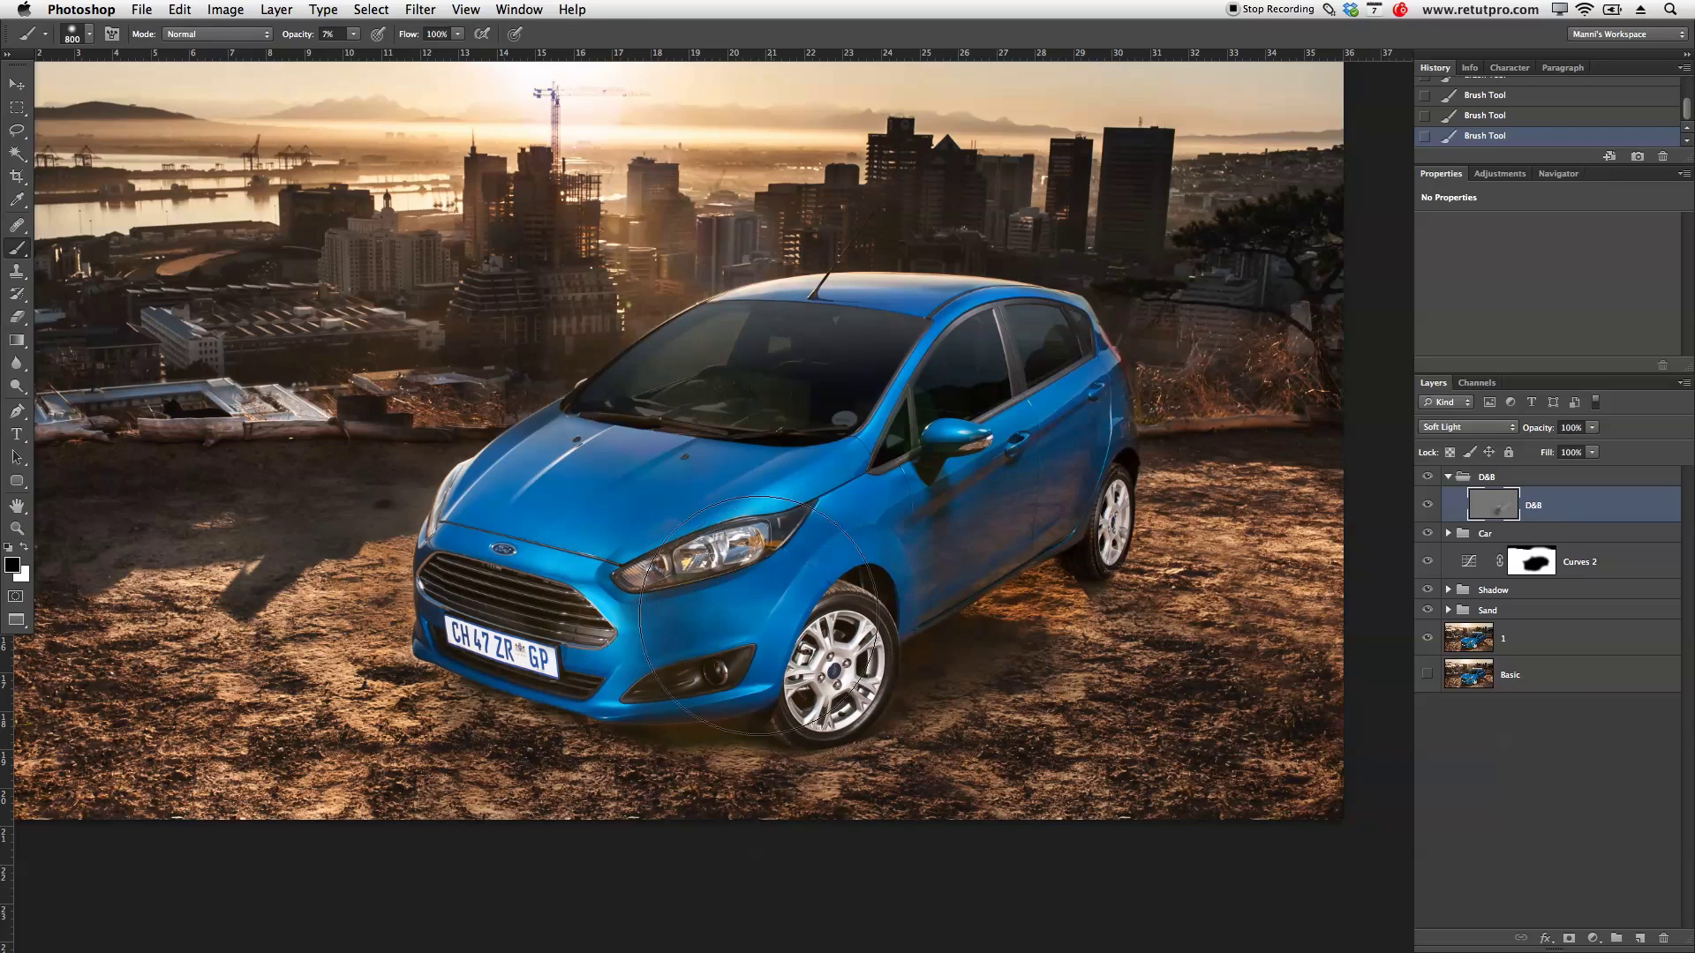
{"action": "key", "text": "bracketleft"}
{"action": "key", "text": "bracketleft"}
{"action": "key", "text": "bracketleft"}
{"action": "key", "text": "bracketleft"}
{"action": "key", "text": "bracketleft"}
{"action": "key", "text": "bracketleft"}
{"action": "key", "text": "bracketleft"}
{"action": "key", "text": "bracketleft"}
{"action": "key", "text": "bracketleft"}
{"action": "key", "text": "bracketleft"}
{"action": "key", "text": "bracketleft"}
{"action": "key", "text": "bracketleft"}
Step: Add a darkening Curves layer above the D&B layer with a point at input 51, output 31, and invert its mask to black
{"action": "key", "text": "z"}
{"action": "left_click", "coordinate": [688, 651]}
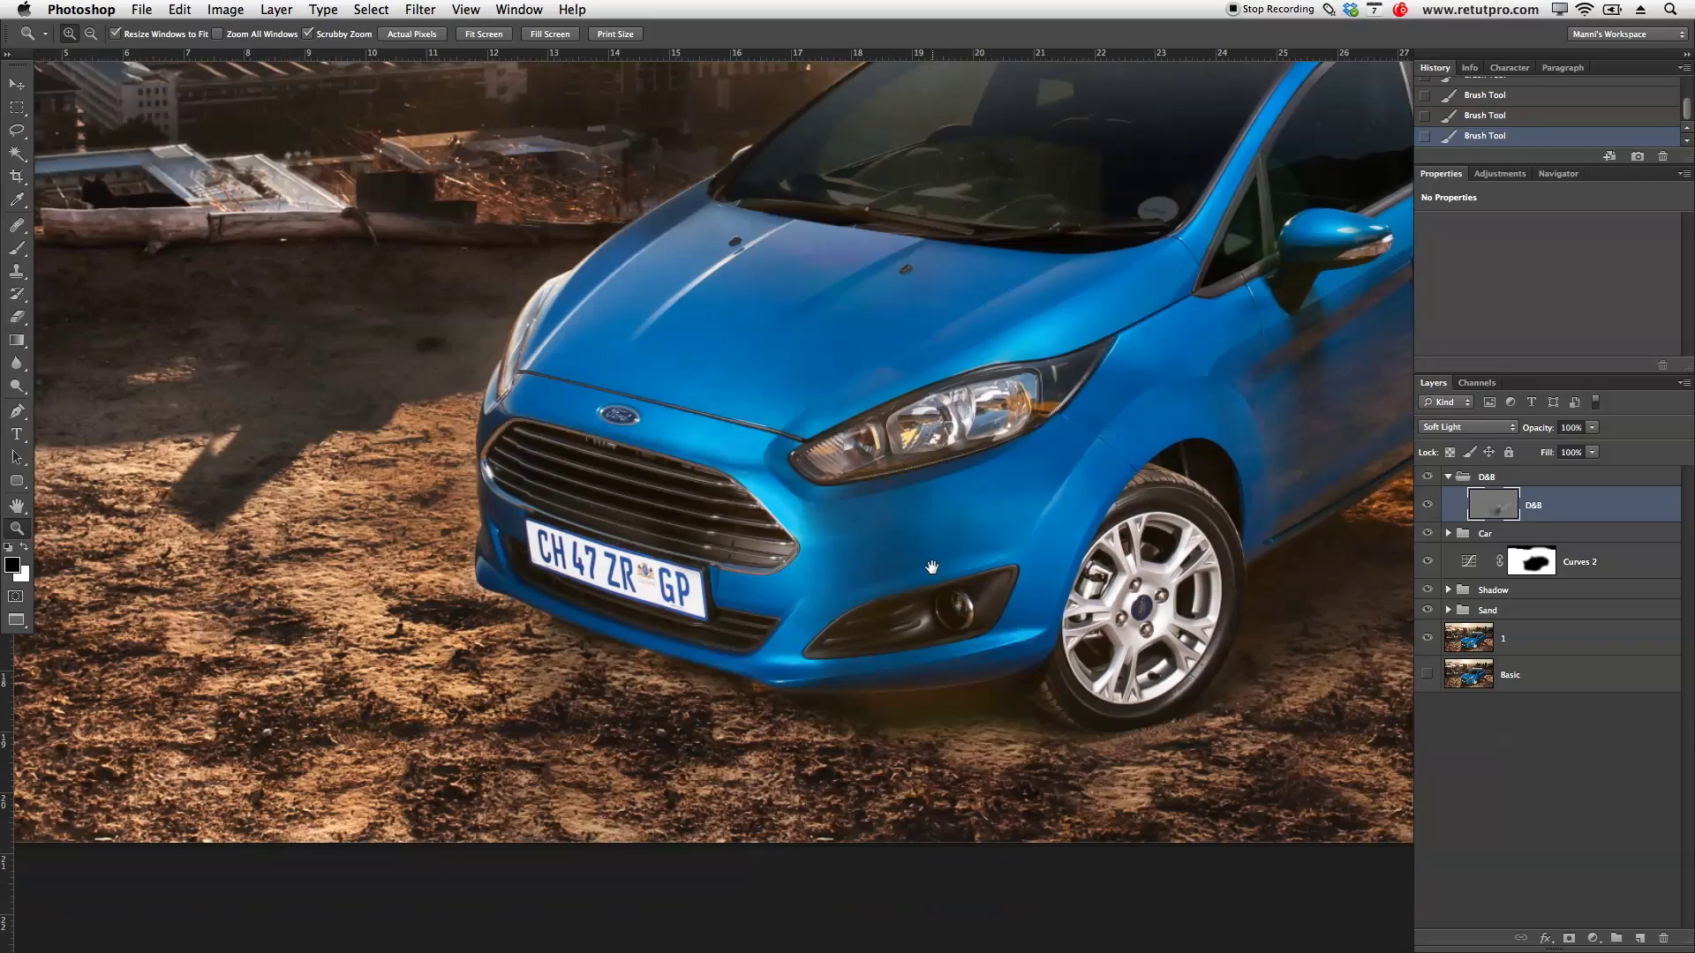
{"action": "left_click", "coordinate": [1509, 177]}
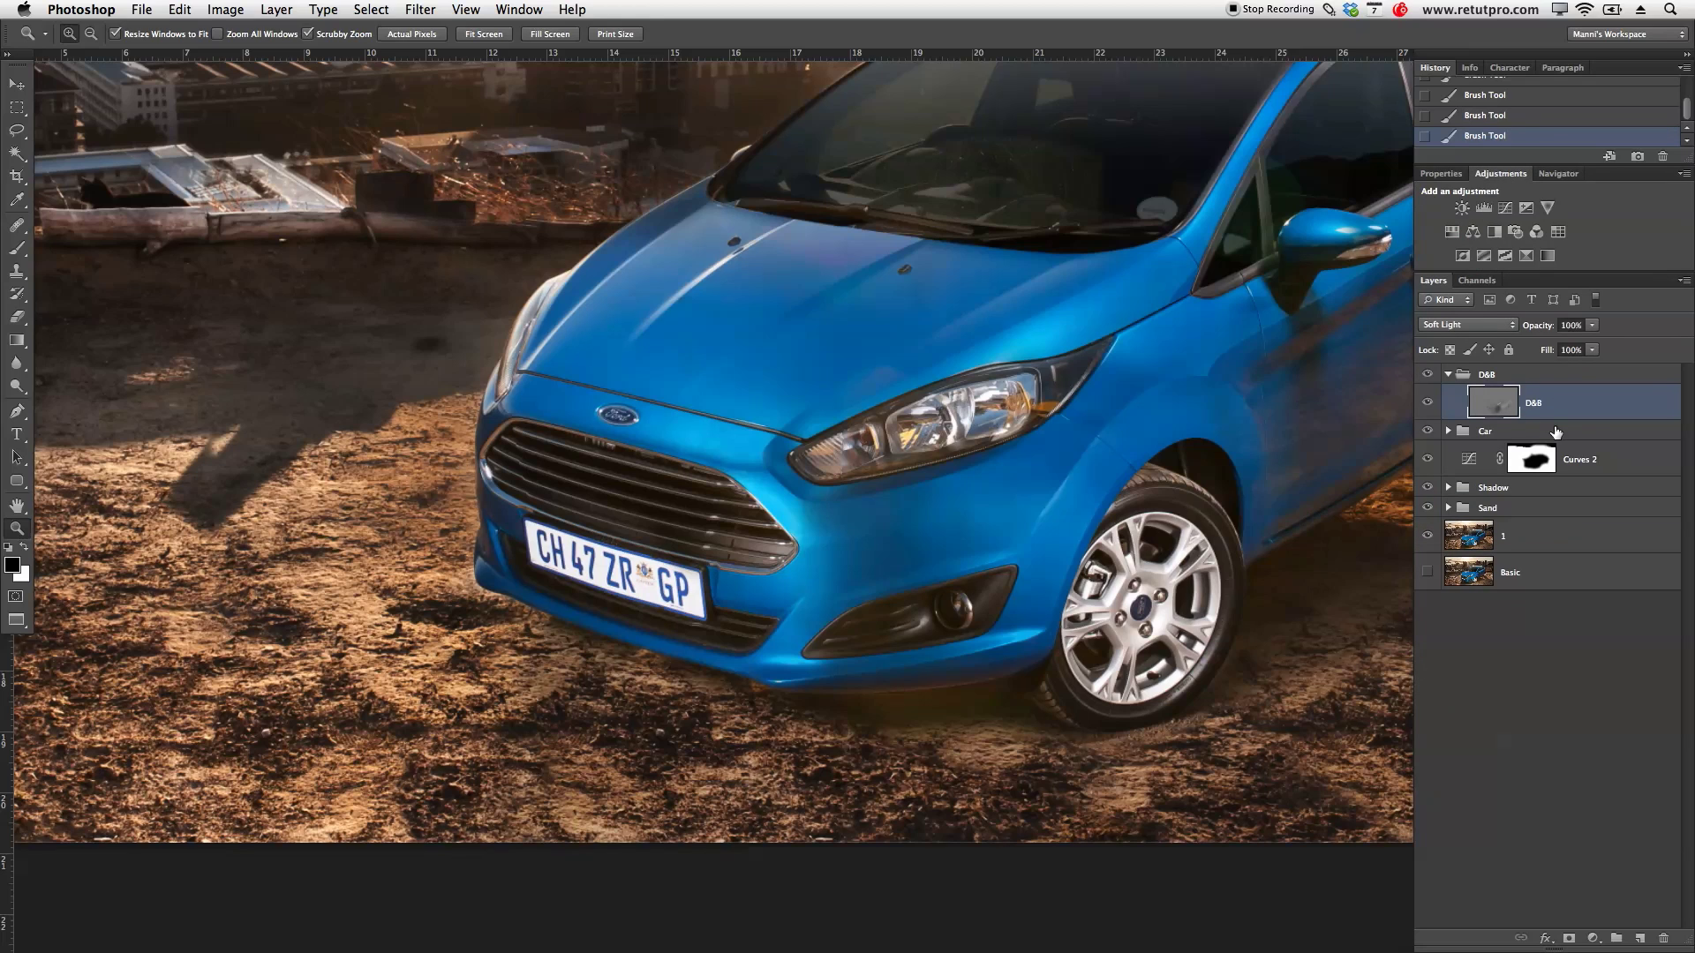
{"action": "left_click", "coordinate": [1505, 208]}
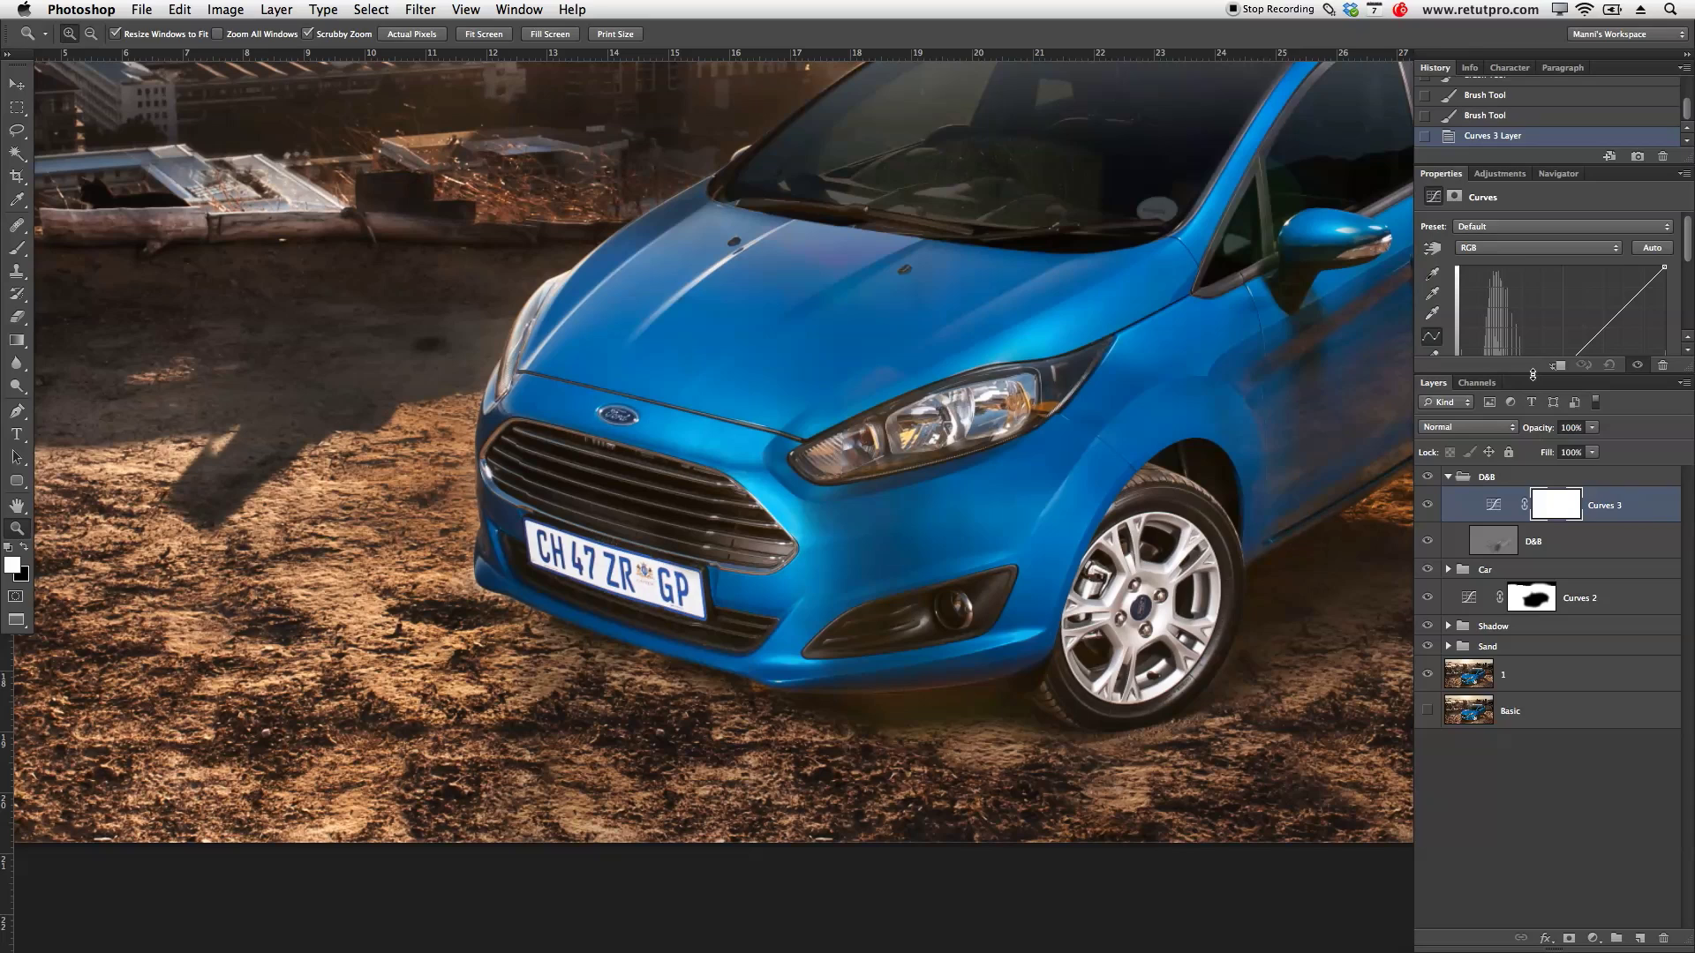
{"action": "left_click_drag", "start_coordinate": [1531, 372], "coordinate": [1522, 543]}
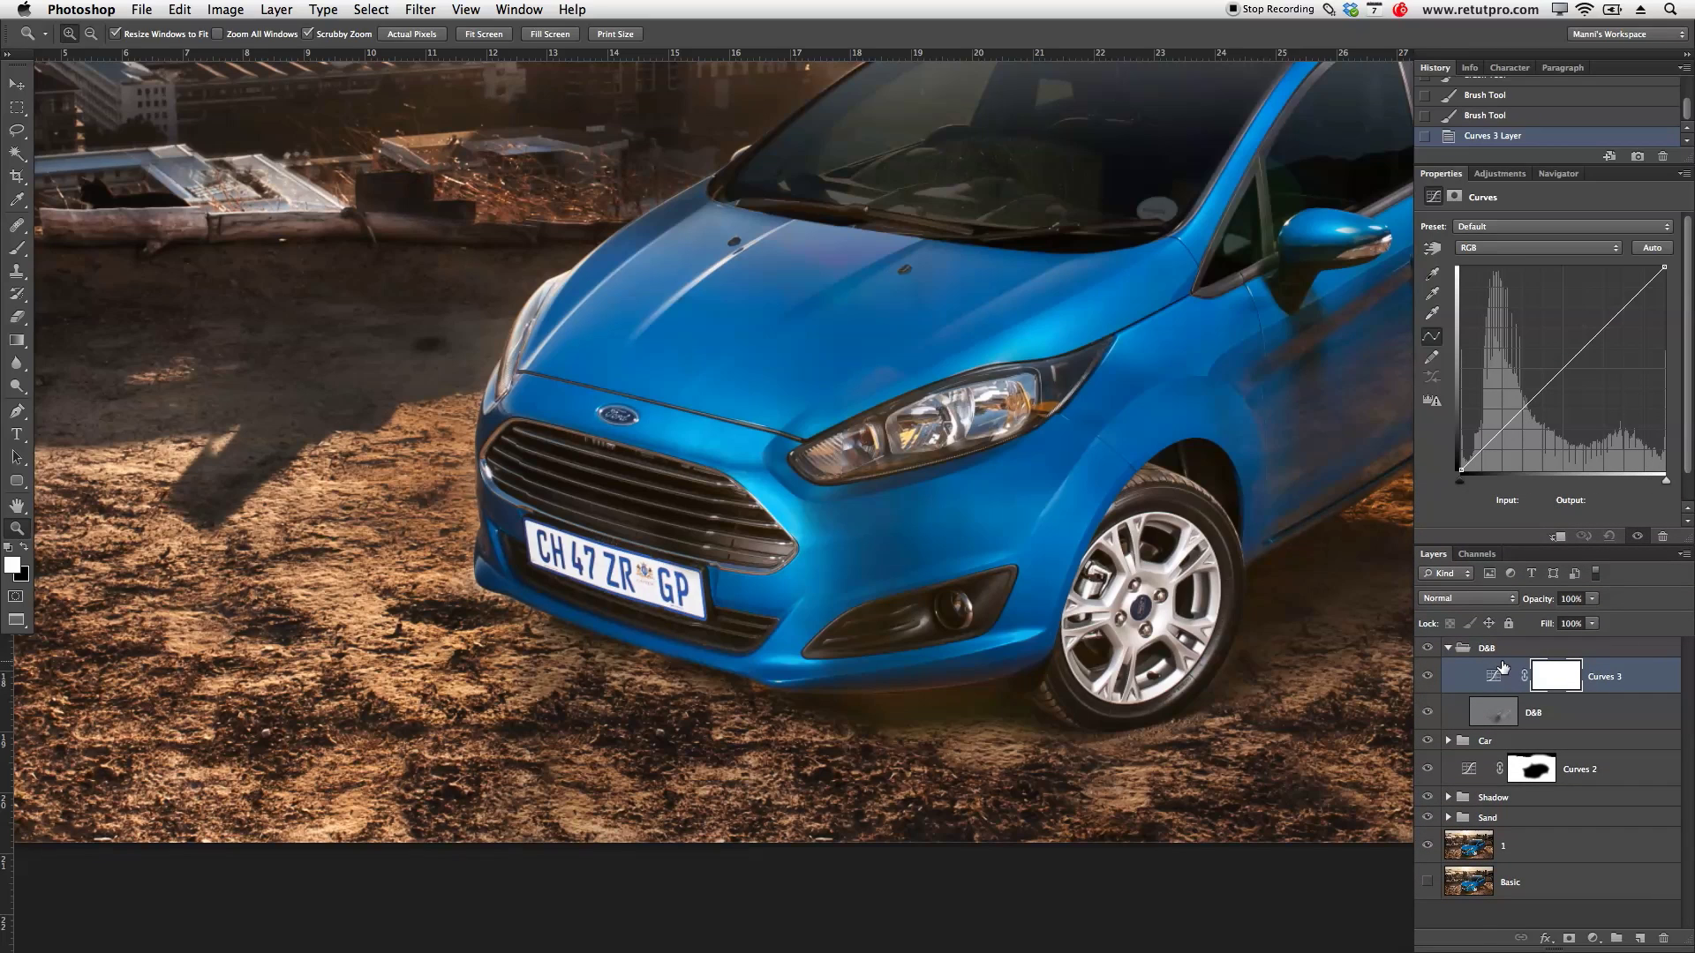
{"action": "left_click_drag", "start_coordinate": [1497, 441], "coordinate": [1504, 441]}
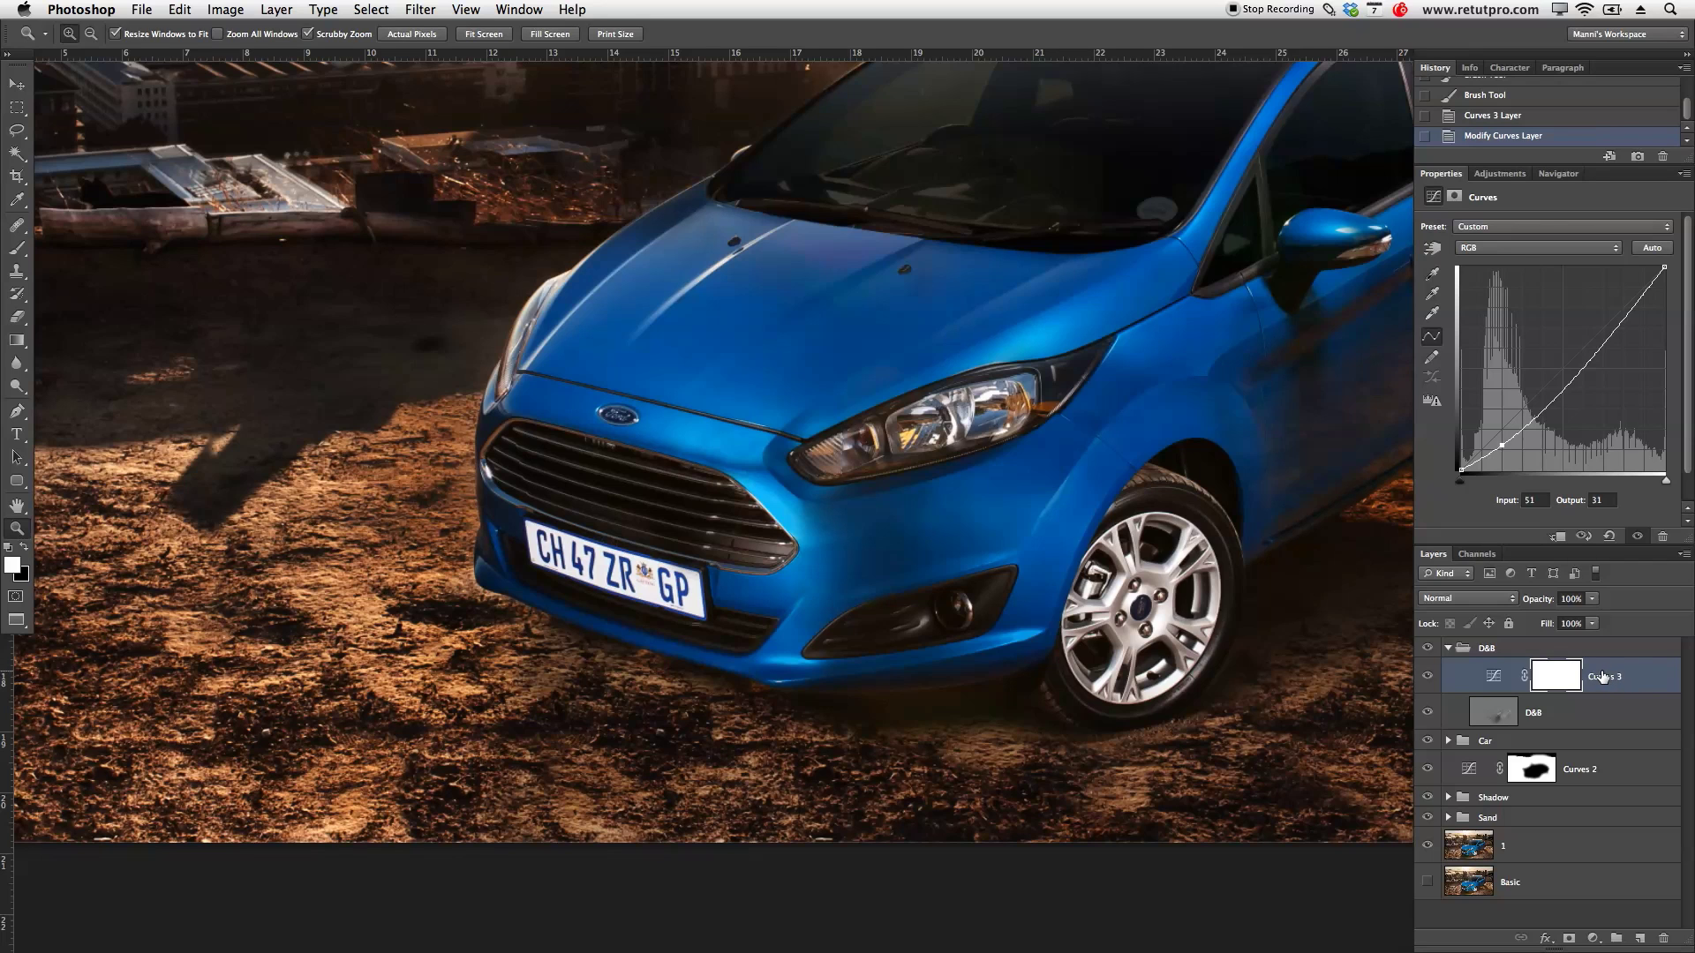
{"action": "left_click", "coordinate": [1562, 676]}
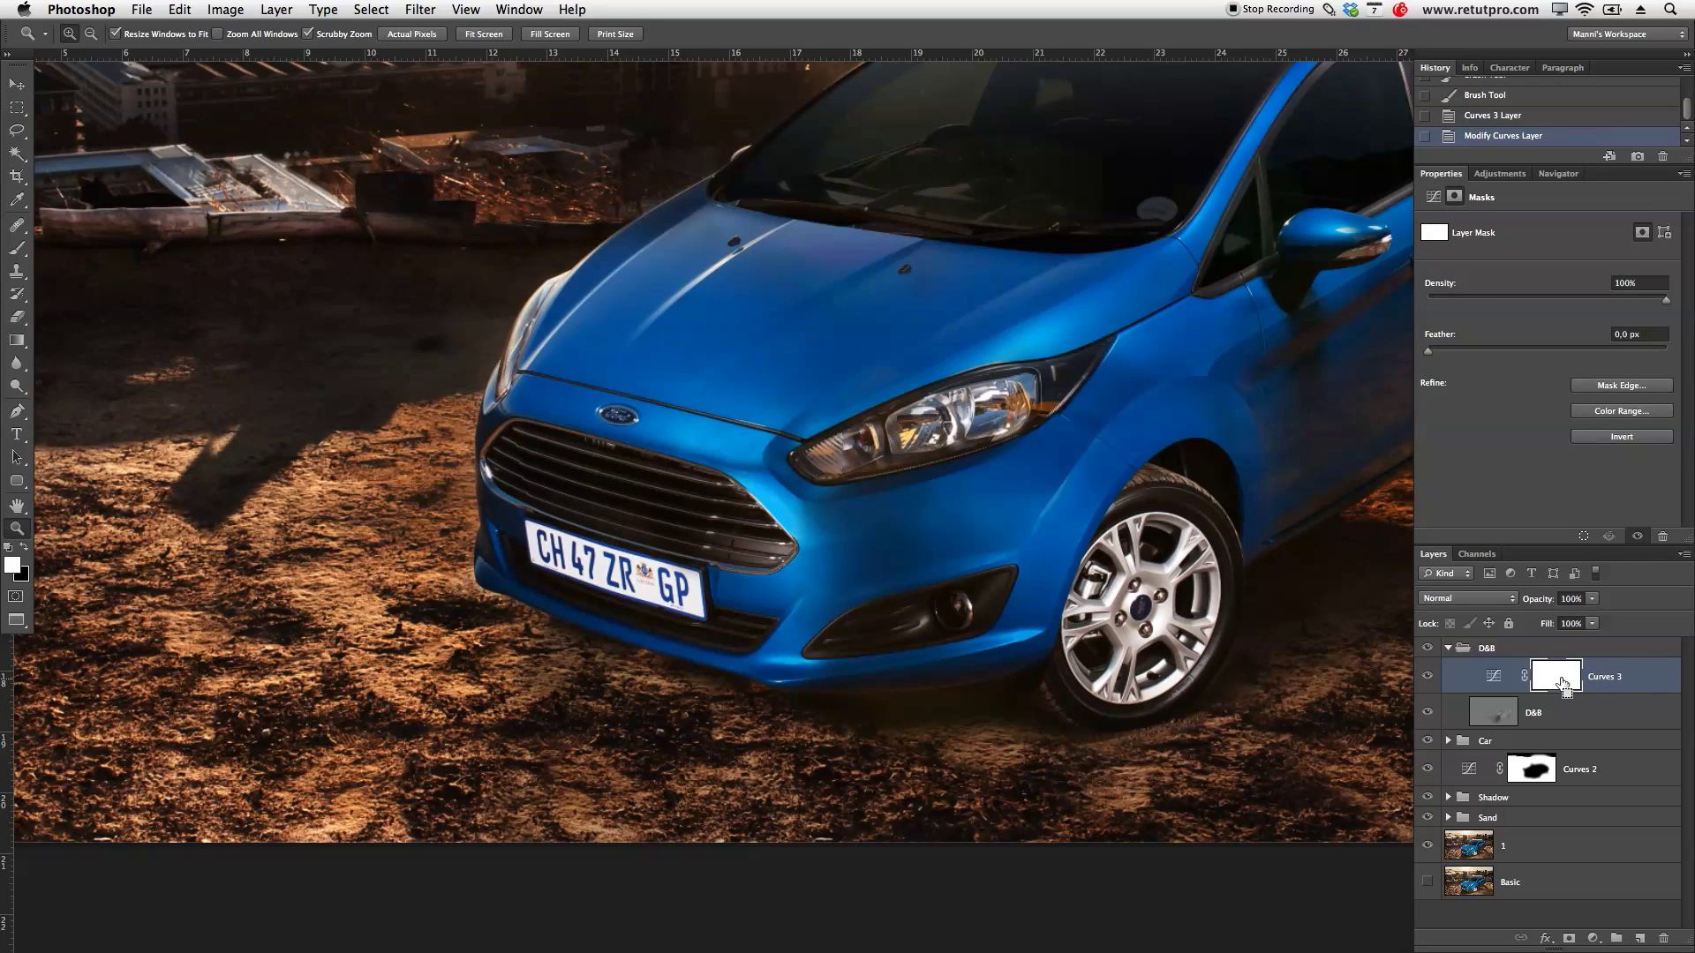
{"action": "key", "text": "super+i"}
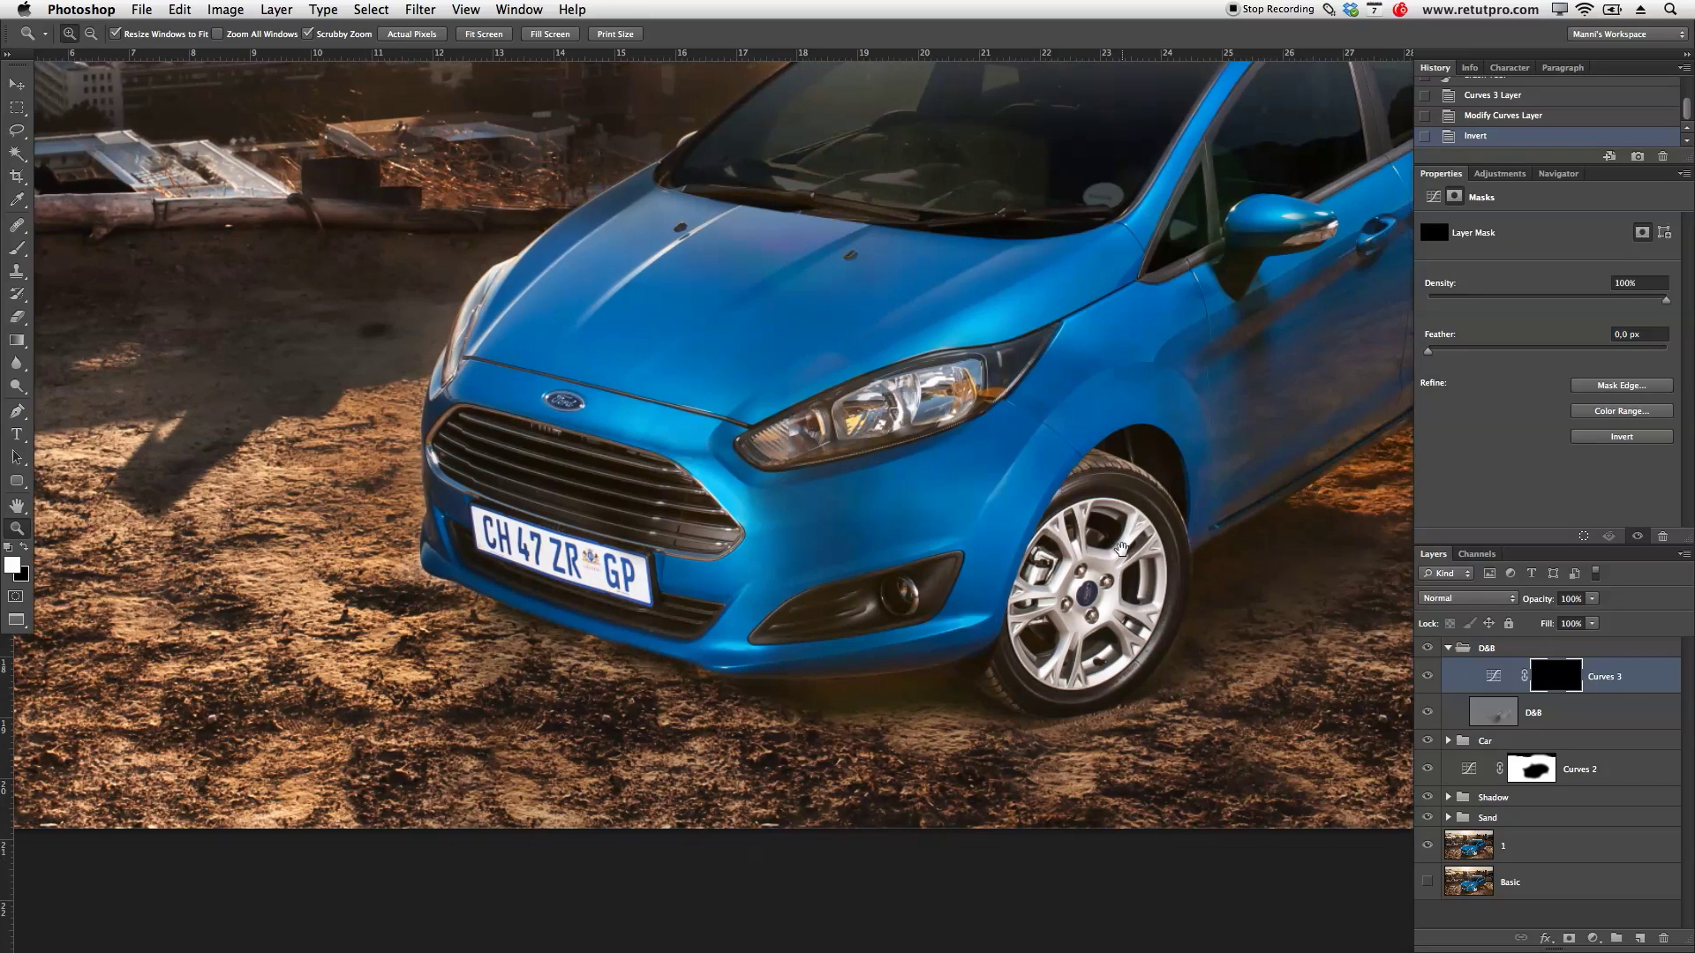
Step: Paint the fog light recess white on the Curves mask at 80% brush opacity, reducing the brush to 30 px
{"action": "key", "text": "b"}
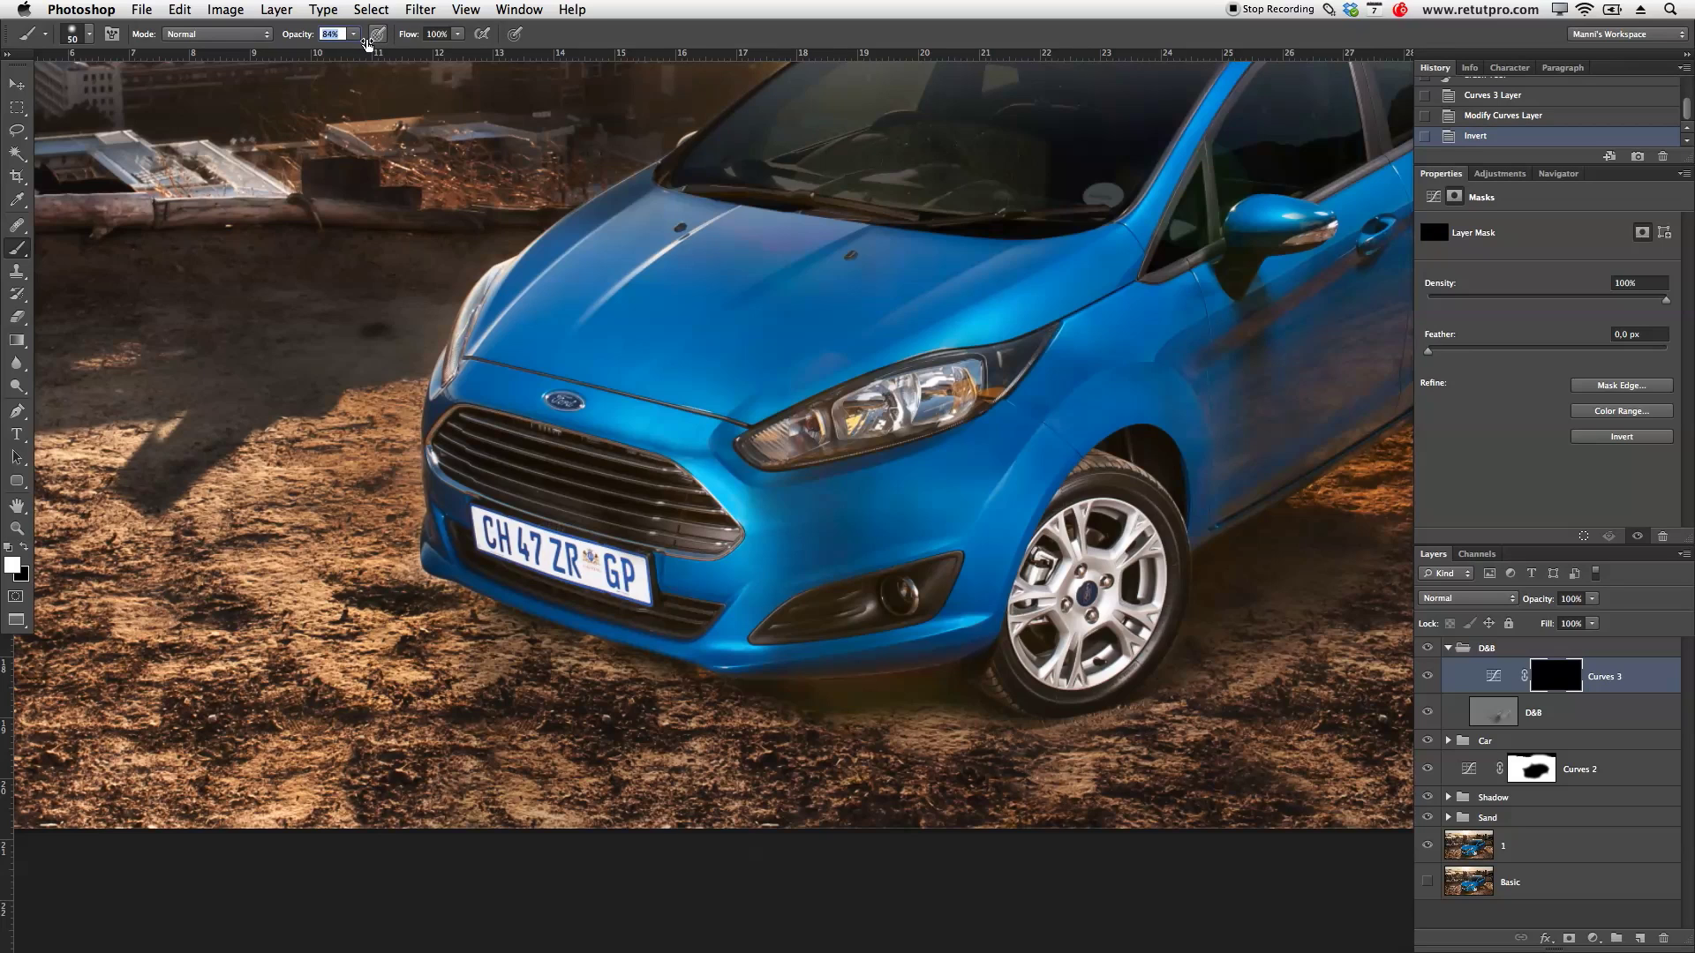
{"action": "left_click_drag", "start_coordinate": [365, 44], "coordinate": [362, 44]}
{"action": "left_click_drag", "start_coordinate": [700, 439], "coordinate": [731, 541]}
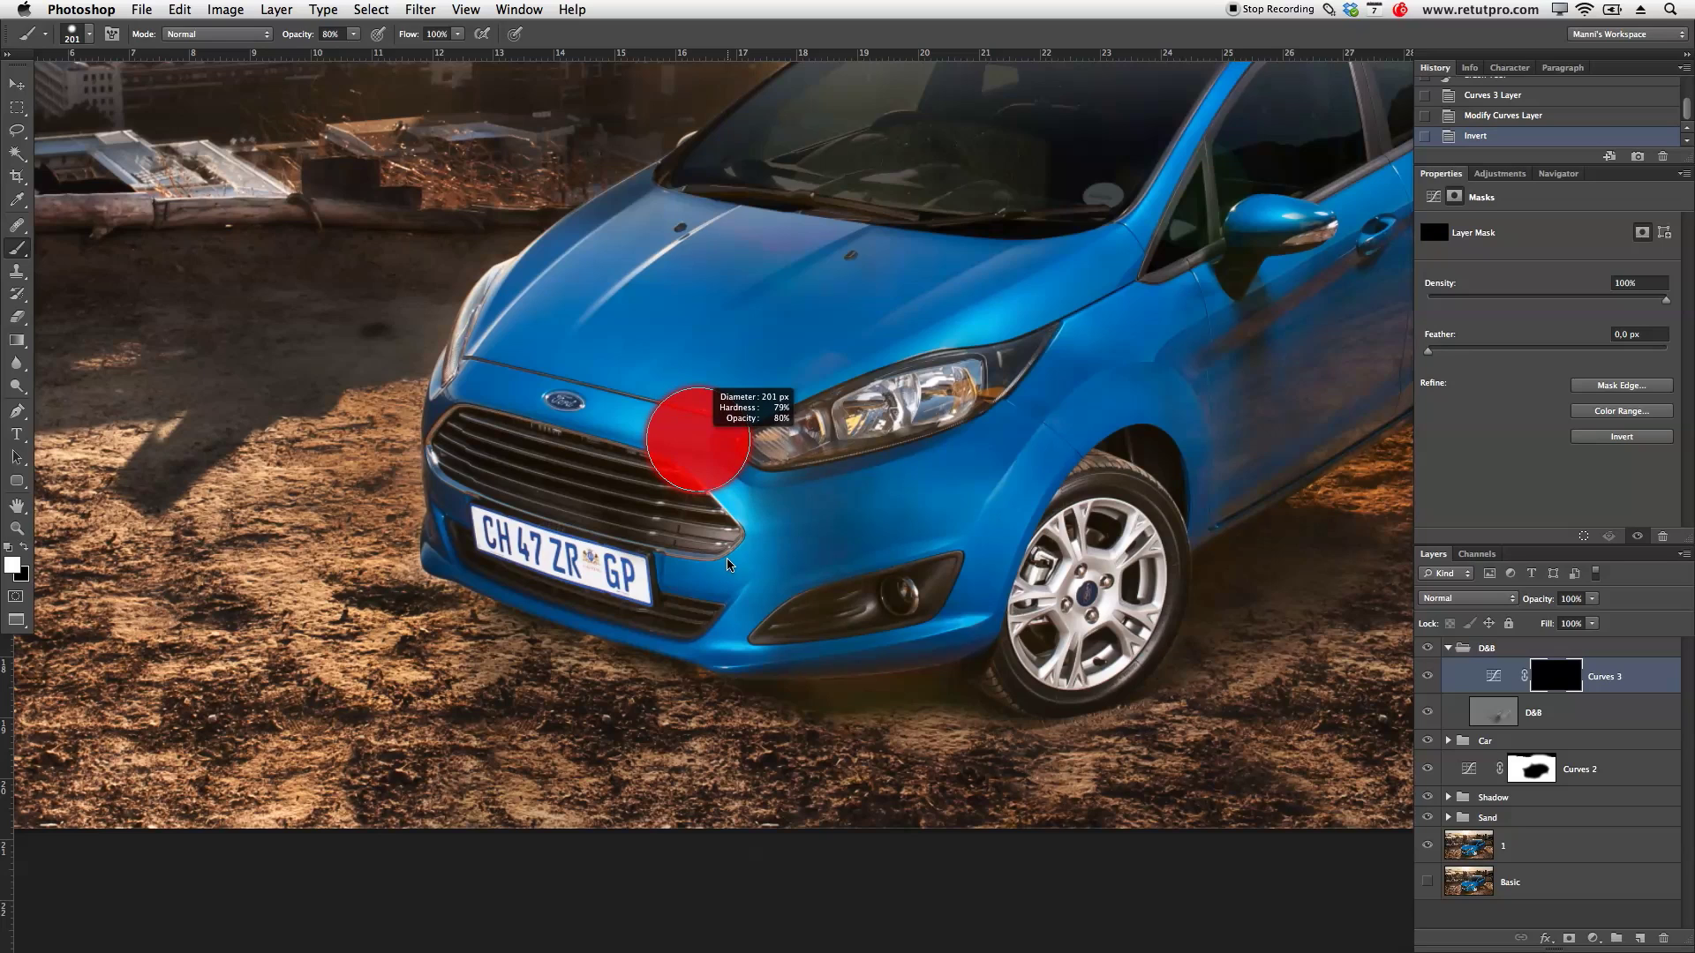
{"action": "key", "text": "z"}
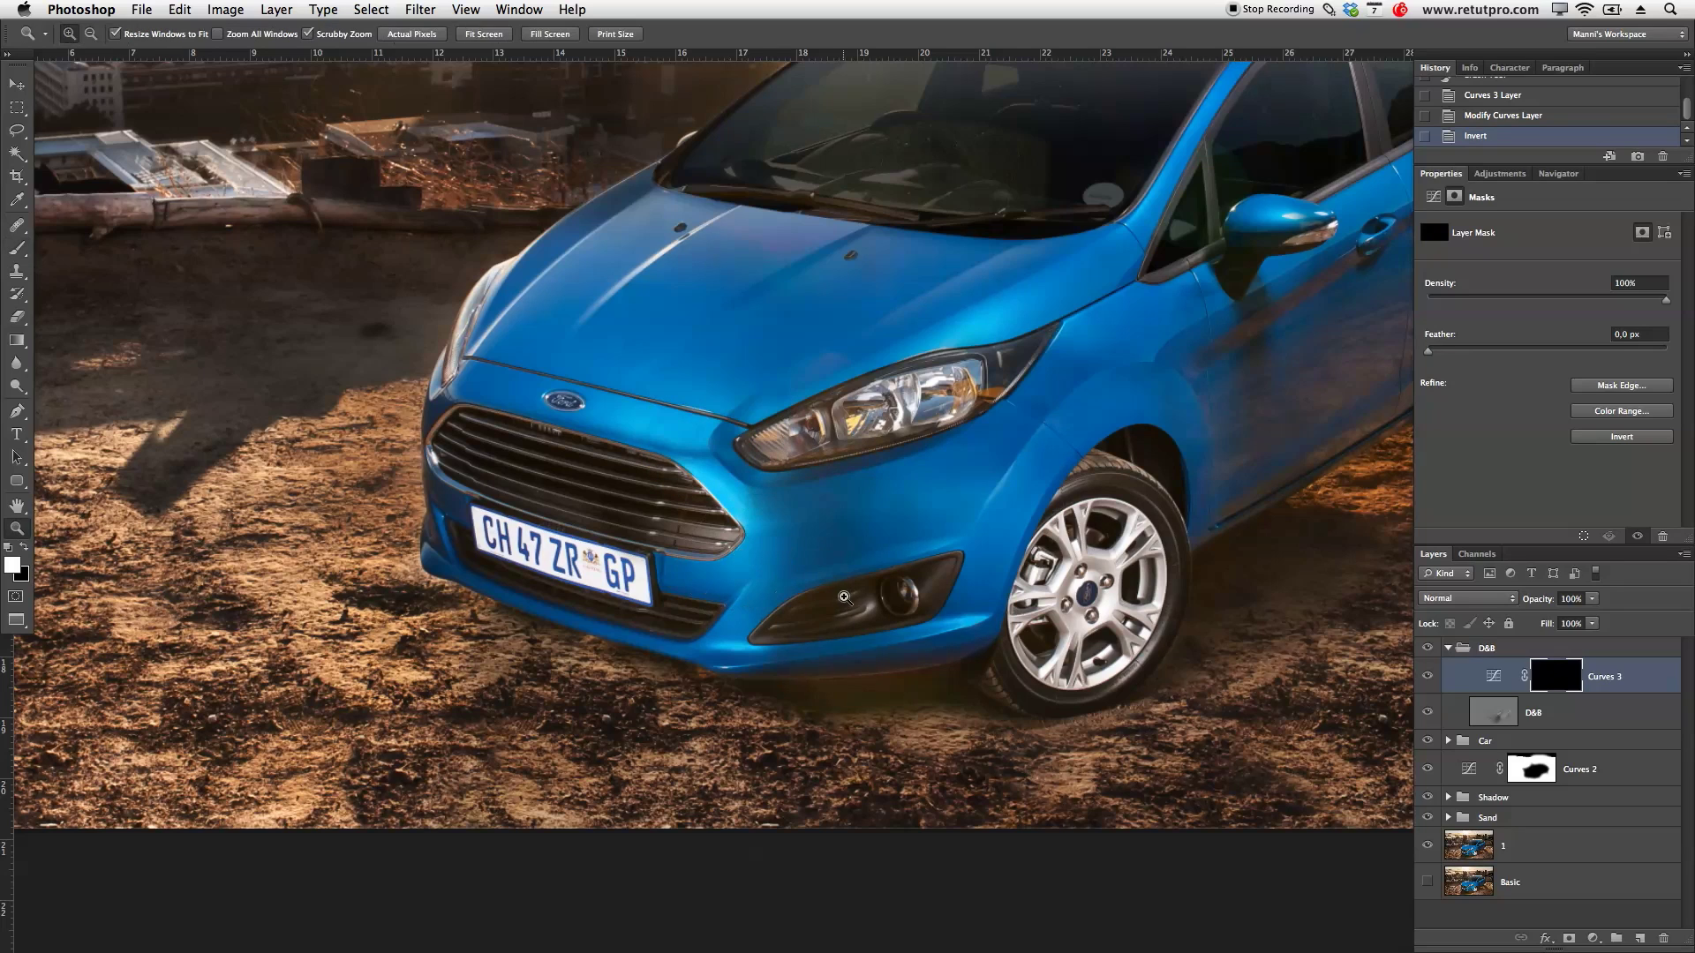
{"action": "left_click", "coordinate": [845, 602]}
{"action": "left_click", "coordinate": [845, 602]}
{"action": "key", "text": "b"}
{"action": "key", "text": "bracketleft"}
{"action": "key", "text": "bracketleft"}
{"action": "key", "text": "bracketleft"}
{"action": "key", "text": "bracketleft"}
{"action": "key", "text": "bracketleft"}
{"action": "key", "text": "bracketleft"}
{"action": "key", "text": "bracketleft"}
{"action": "key", "text": "bracketleft"}
{"action": "key", "text": "bracketleft"}
{"action": "mouse_move", "coordinate": [886, 584]}
{"action": "left_mouse_down"}
{"action": "mouse_move", "coordinate": [792, 614]}
{"action": "mouse_move", "coordinate": [878, 573]}
{"action": "mouse_move", "coordinate": [842, 579]}
{"action": "mouse_move", "coordinate": [680, 637]}
{"action": "mouse_move", "coordinate": [688, 620]}
{"action": "mouse_move", "coordinate": [542, 731]}
{"action": "mouse_move", "coordinate": [776, 703]}
{"action": "mouse_move", "coordinate": [664, 687]}
{"action": "mouse_move", "coordinate": [715, 656]}
{"action": "mouse_move", "coordinate": [915, 617]}
{"action": "mouse_move", "coordinate": [776, 667]}
{"action": "mouse_move", "coordinate": [860, 664]}
{"action": "mouse_move", "coordinate": [875, 682]}
{"action": "mouse_move", "coordinate": [809, 698]}
{"action": "mouse_move", "coordinate": [858, 701]}
{"action": "mouse_move", "coordinate": [1052, 673]}
{"action": "mouse_move", "coordinate": [1127, 630]}
{"action": "mouse_move", "coordinate": [1108, 631]}
{"action": "mouse_move", "coordinate": [1098, 537]}
{"action": "mouse_move", "coordinate": [1050, 540]}
{"action": "mouse_move", "coordinate": [994, 628]}
{"action": "mouse_move", "coordinate": [1087, 600]}
{"action": "mouse_move", "coordinate": [874, 658]}
{"action": "mouse_move", "coordinate": [1057, 561]}
{"action": "mouse_move", "coordinate": [971, 554]}
{"action": "mouse_move", "coordinate": [984, 539]}
{"action": "mouse_move", "coordinate": [949, 535]}
{"action": "mouse_move", "coordinate": [1218, 463]}
{"action": "mouse_move", "coordinate": [1127, 582]}
{"action": "left_mouse_up"}
{"action": "key", "text": "bracketleft"}
{"action": "key", "text": "bracketleft"}
{"action": "key", "text": "bracketleft"}
{"action": "key", "text": "bracketleft"}
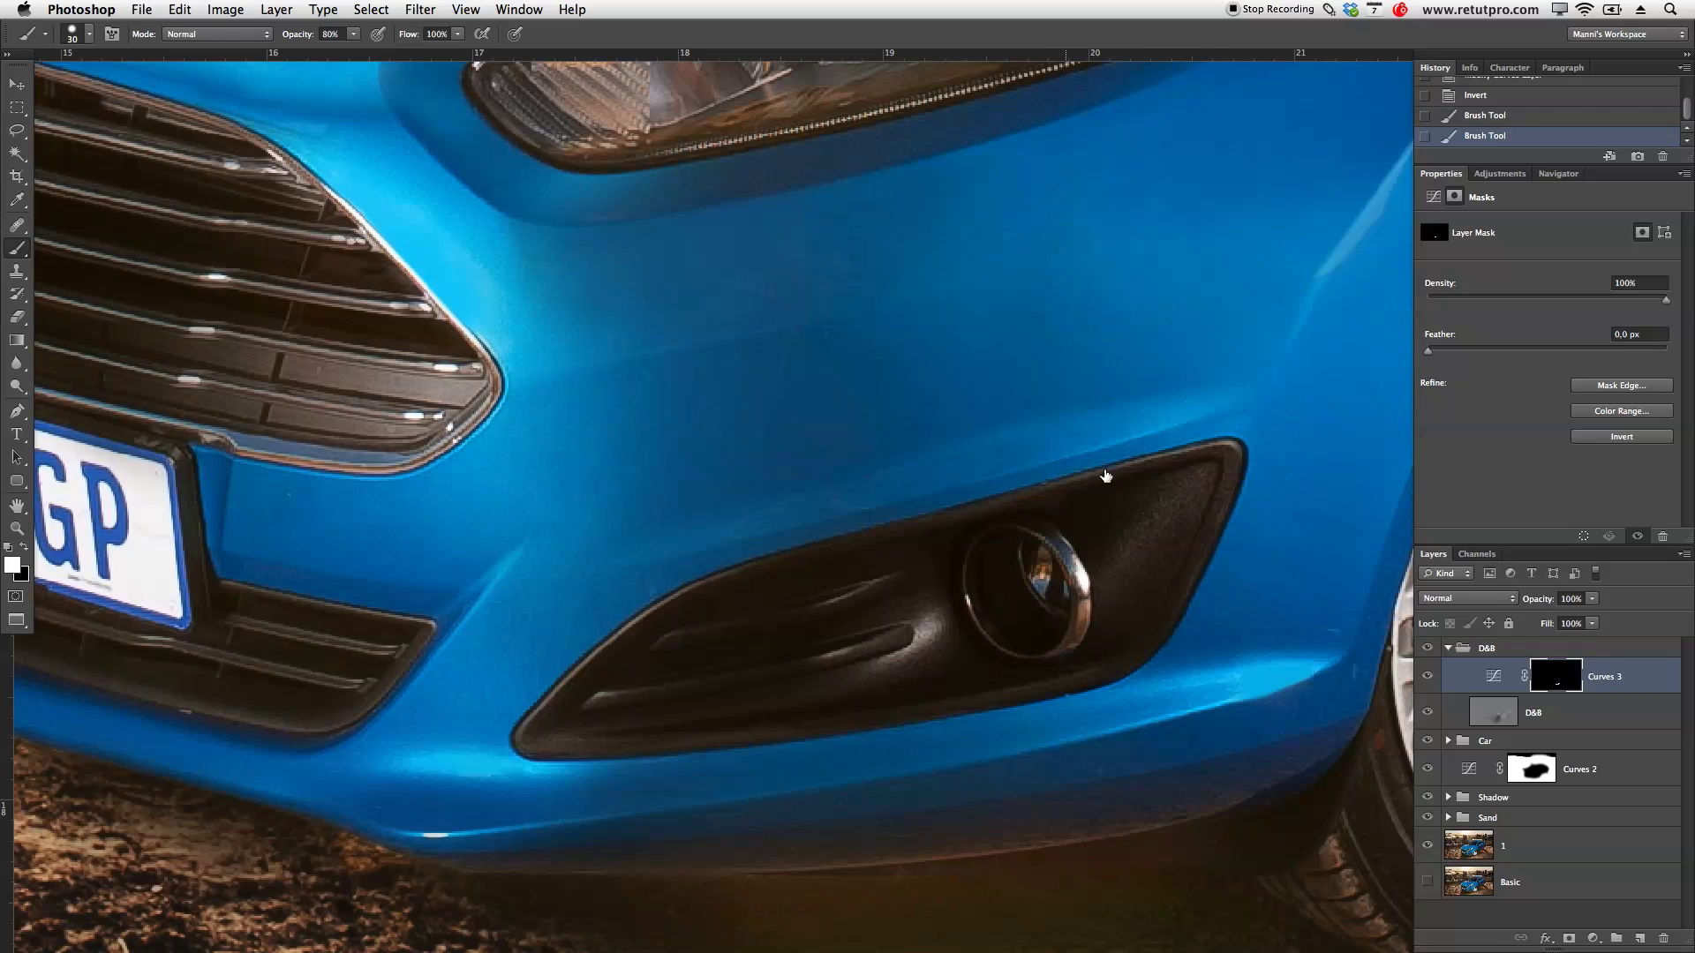
Step: Add a Curves highlight point at input 176, output 184, and clip a Hue/Saturation layer to it with saturation -22
{"action": "left_click", "coordinate": [1491, 675]}
{"action": "left_click_drag", "start_coordinate": [1613, 331], "coordinate": [1601, 324]}
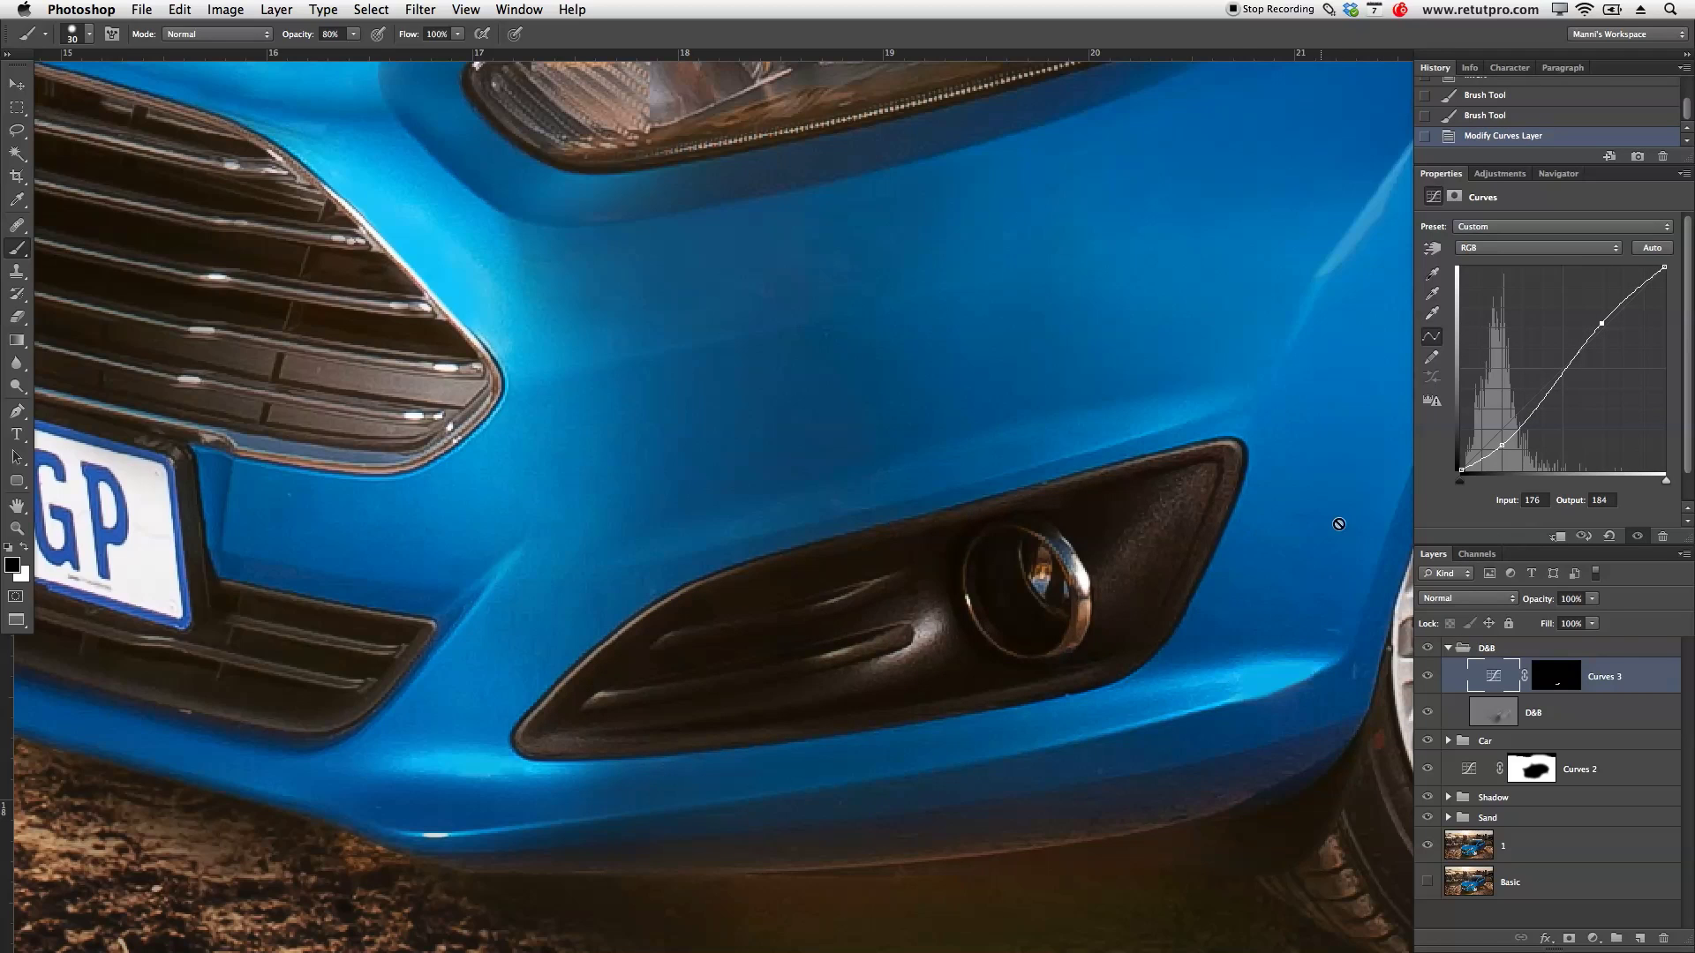
{"action": "left_click", "coordinate": [1501, 174]}
{"action": "left_click", "coordinate": [1459, 241]}
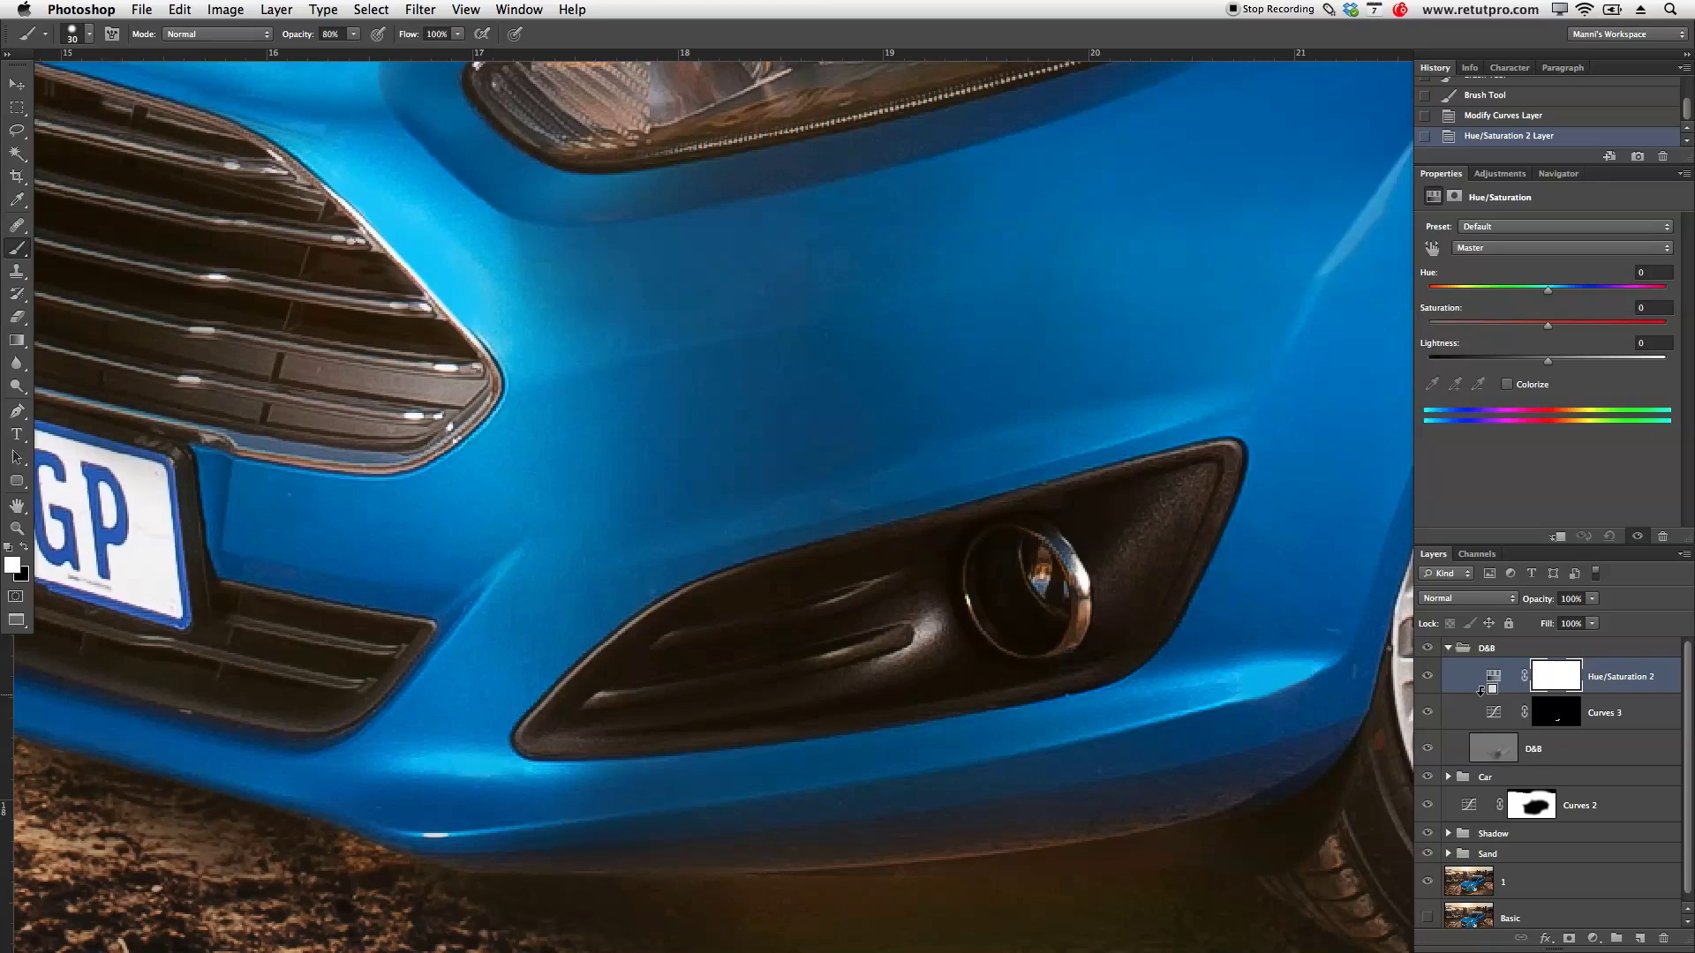
{"action": "left_click", "coordinate": [1480, 690], "text": "alt"}
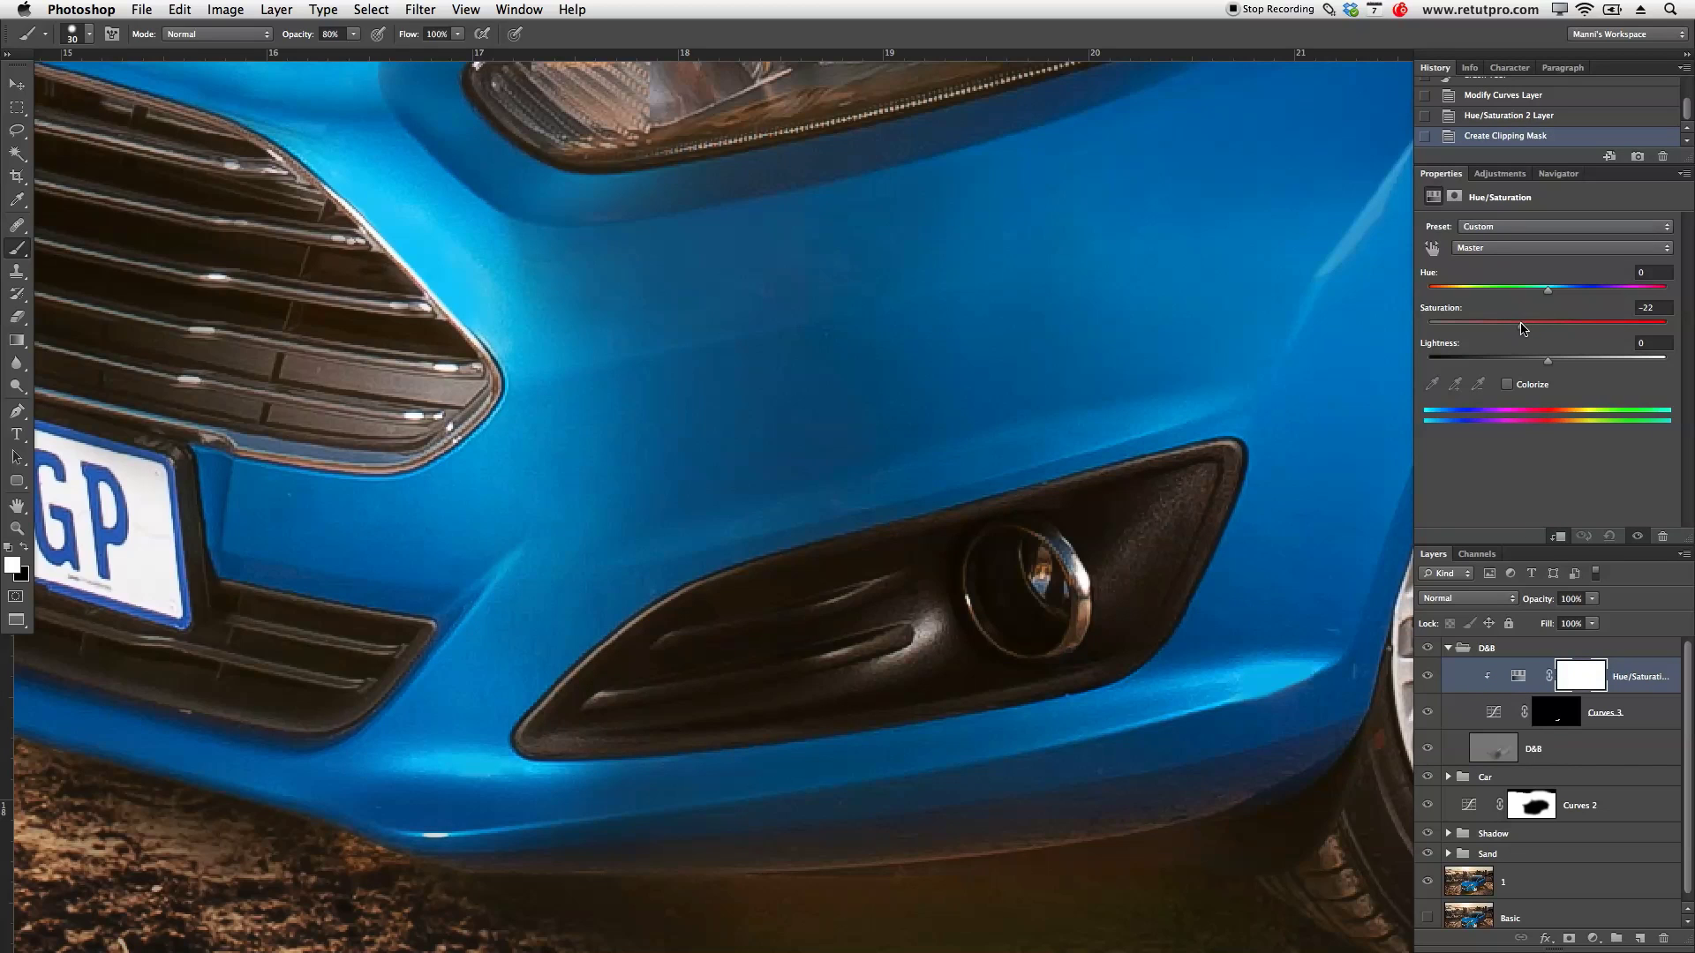
{"action": "left_click_drag", "start_coordinate": [1521, 326], "coordinate": [1345, 316]}
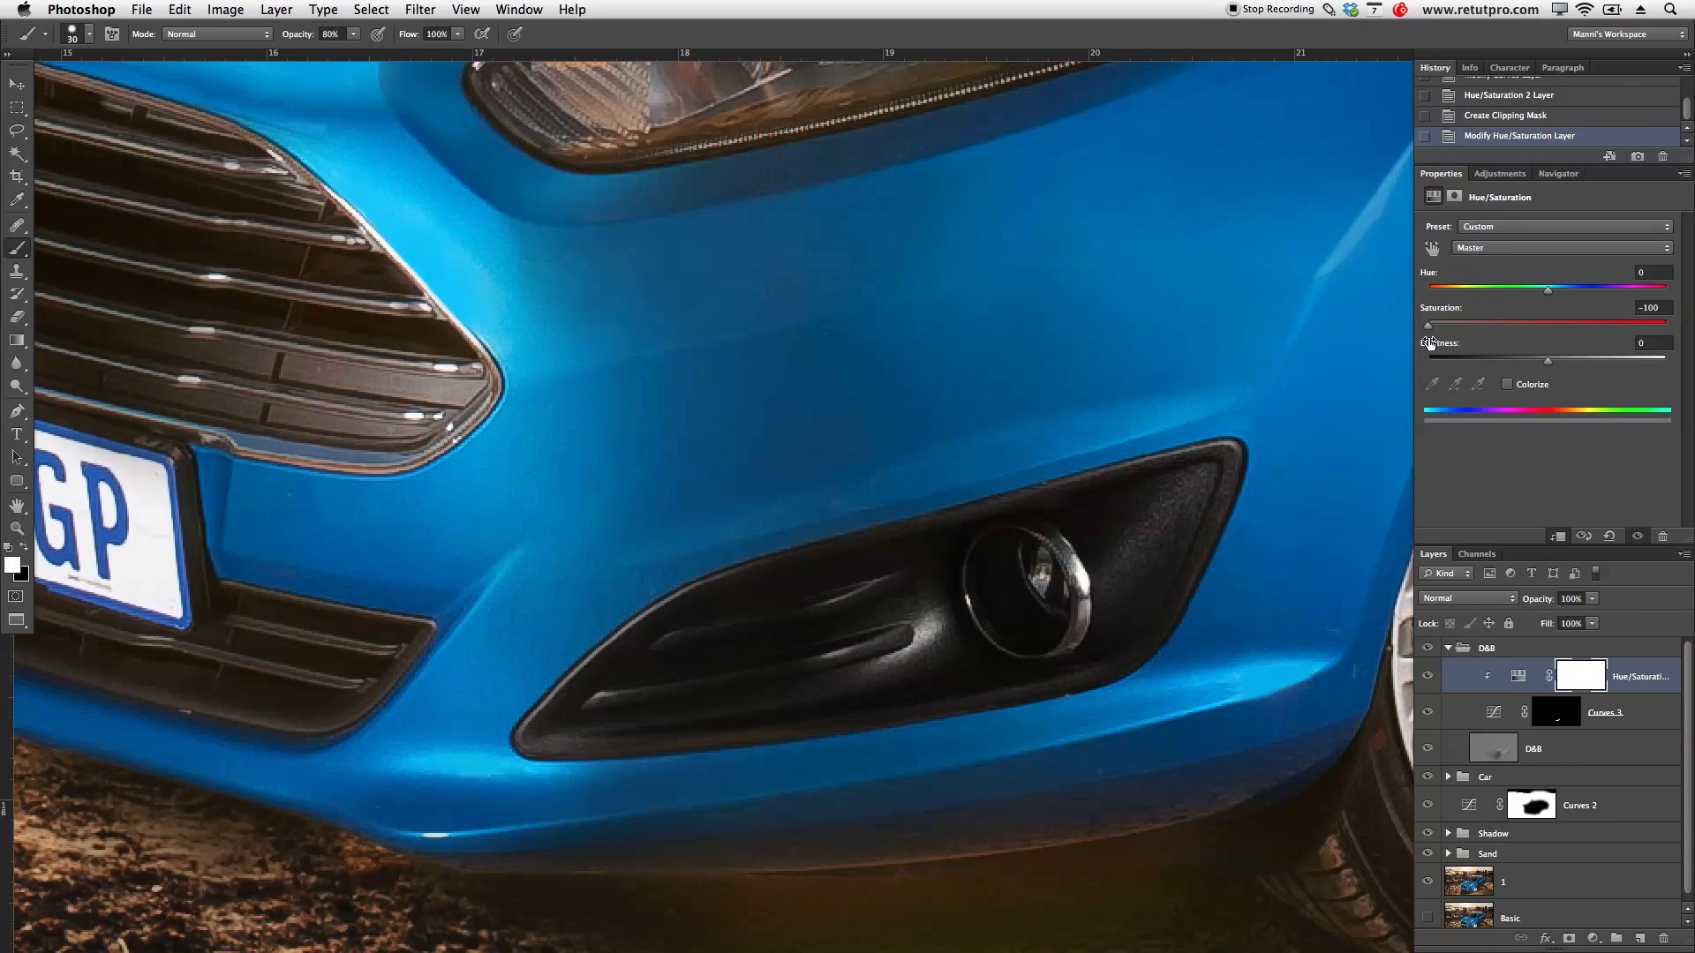
{"action": "left_click_drag", "start_coordinate": [1431, 328], "coordinate": [1506, 331]}
Step: Paint the headlight's housing, lens and dark outer corner white on the Curves mask with a 25 to 30 px brush
{"action": "left_click_drag", "start_coordinate": [1094, 363], "coordinate": [995, 700]}
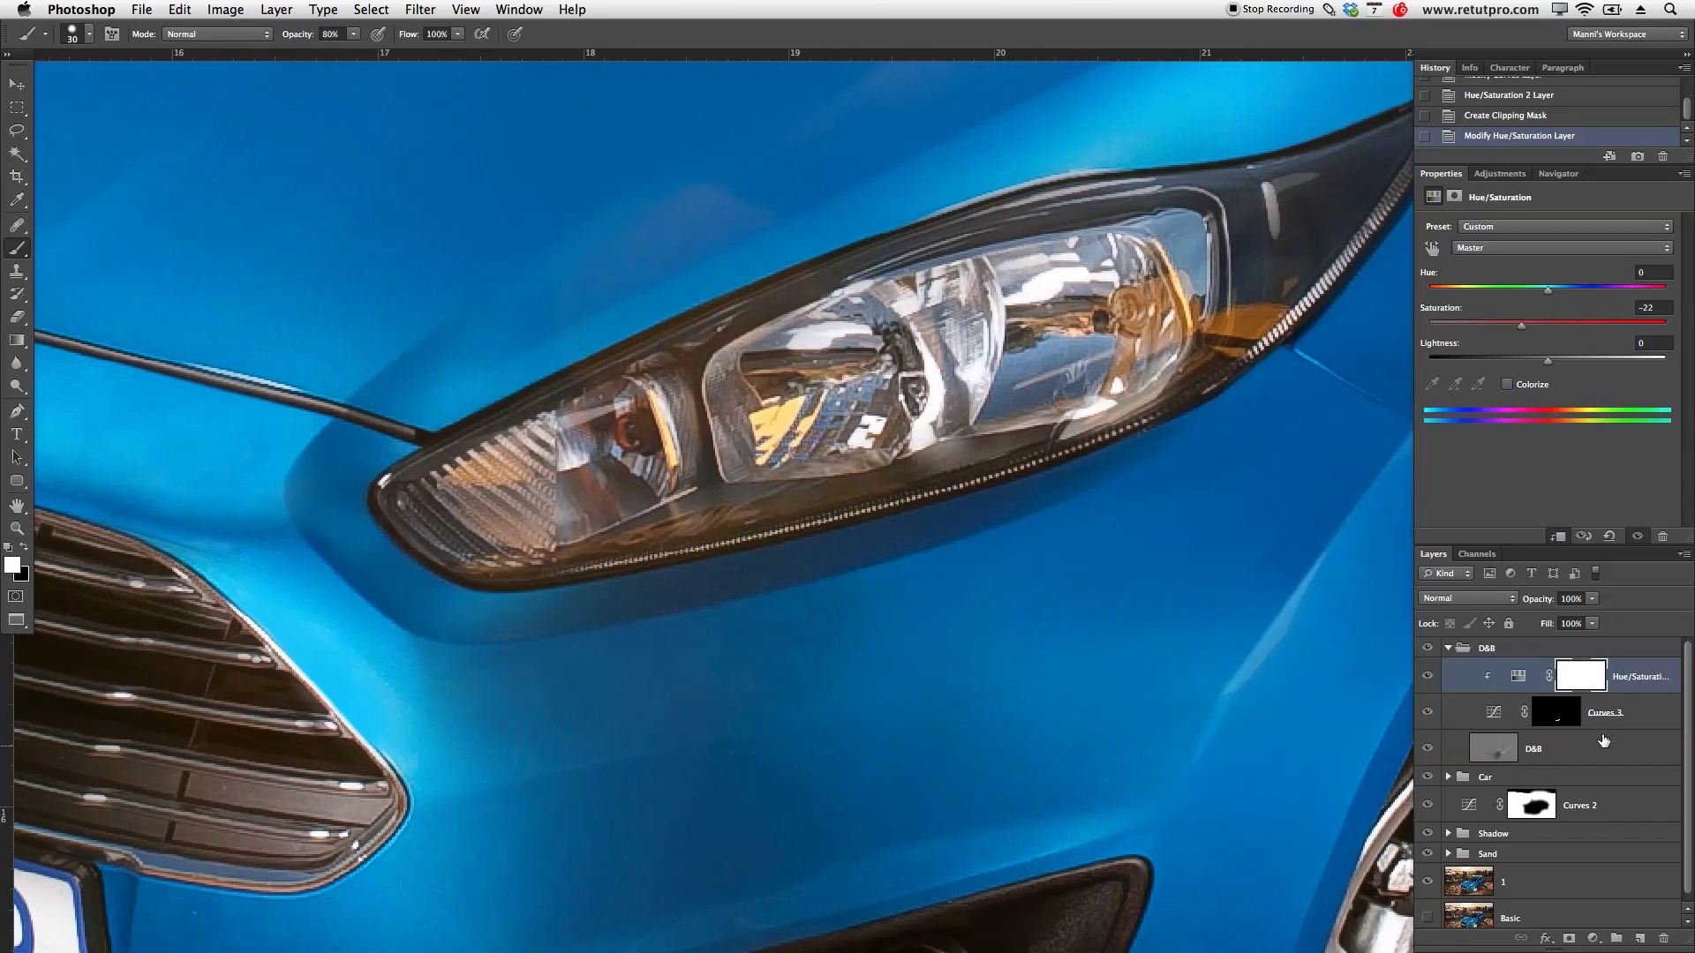
{"action": "left_click", "coordinate": [1557, 708]}
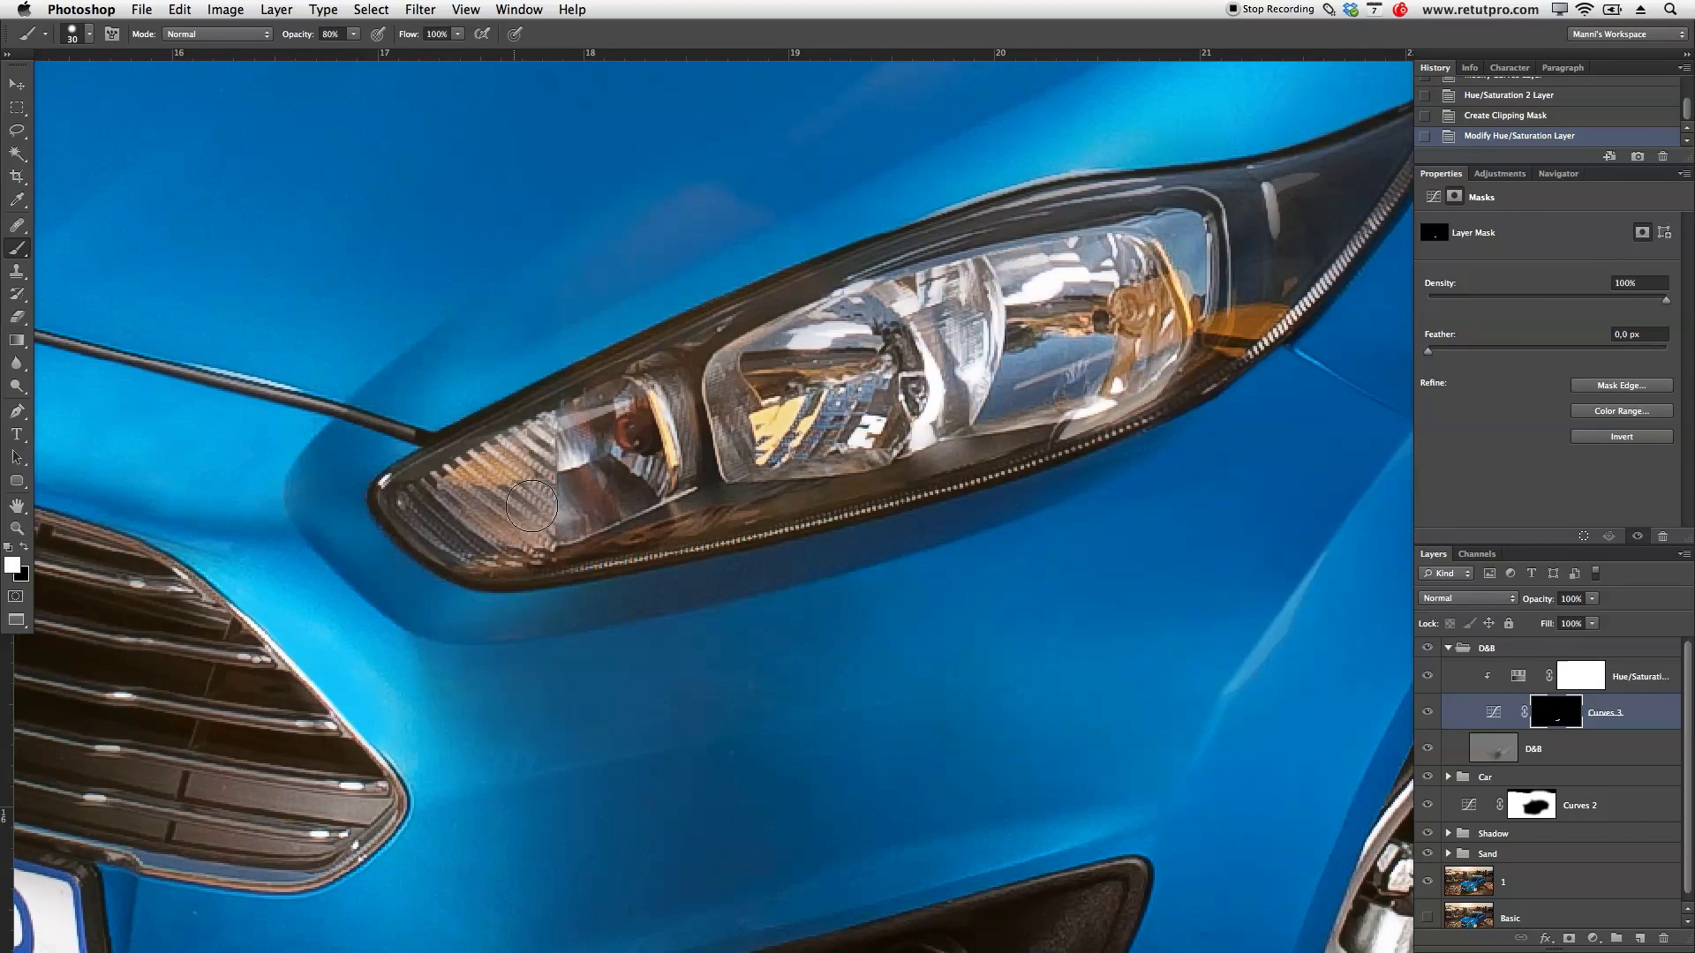
{"action": "mouse_move", "coordinate": [395, 495]}
{"action": "left_mouse_down"}
{"action": "mouse_move", "coordinate": [468, 556]}
{"action": "mouse_move", "coordinate": [530, 530]}
{"action": "mouse_move", "coordinate": [671, 380]}
{"action": "mouse_move", "coordinate": [661, 356]}
{"action": "mouse_move", "coordinate": [980, 231]}
{"action": "mouse_move", "coordinate": [1230, 199]}
{"action": "mouse_move", "coordinate": [710, 392]}
{"action": "mouse_move", "coordinate": [707, 459]}
{"action": "left_mouse_up"}
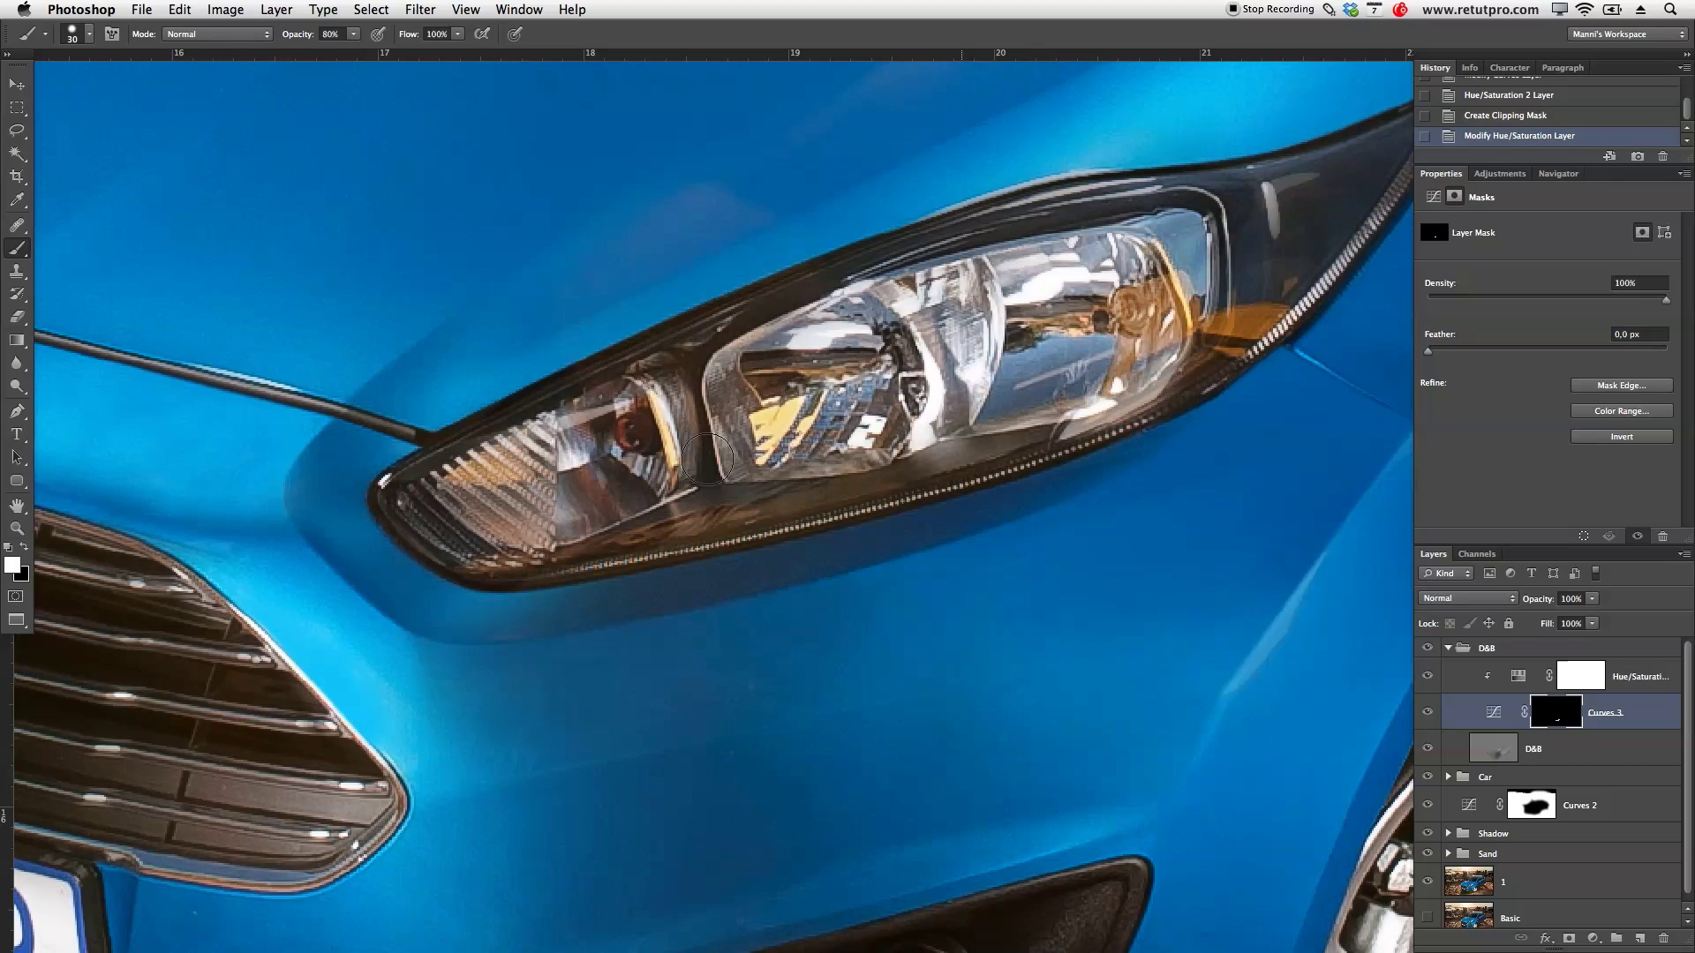
{"action": "mouse_move", "coordinate": [519, 560]}
{"action": "left_mouse_down"}
{"action": "mouse_move", "coordinate": [821, 503]}
{"action": "mouse_move", "coordinate": [706, 527]}
{"action": "left_mouse_up"}
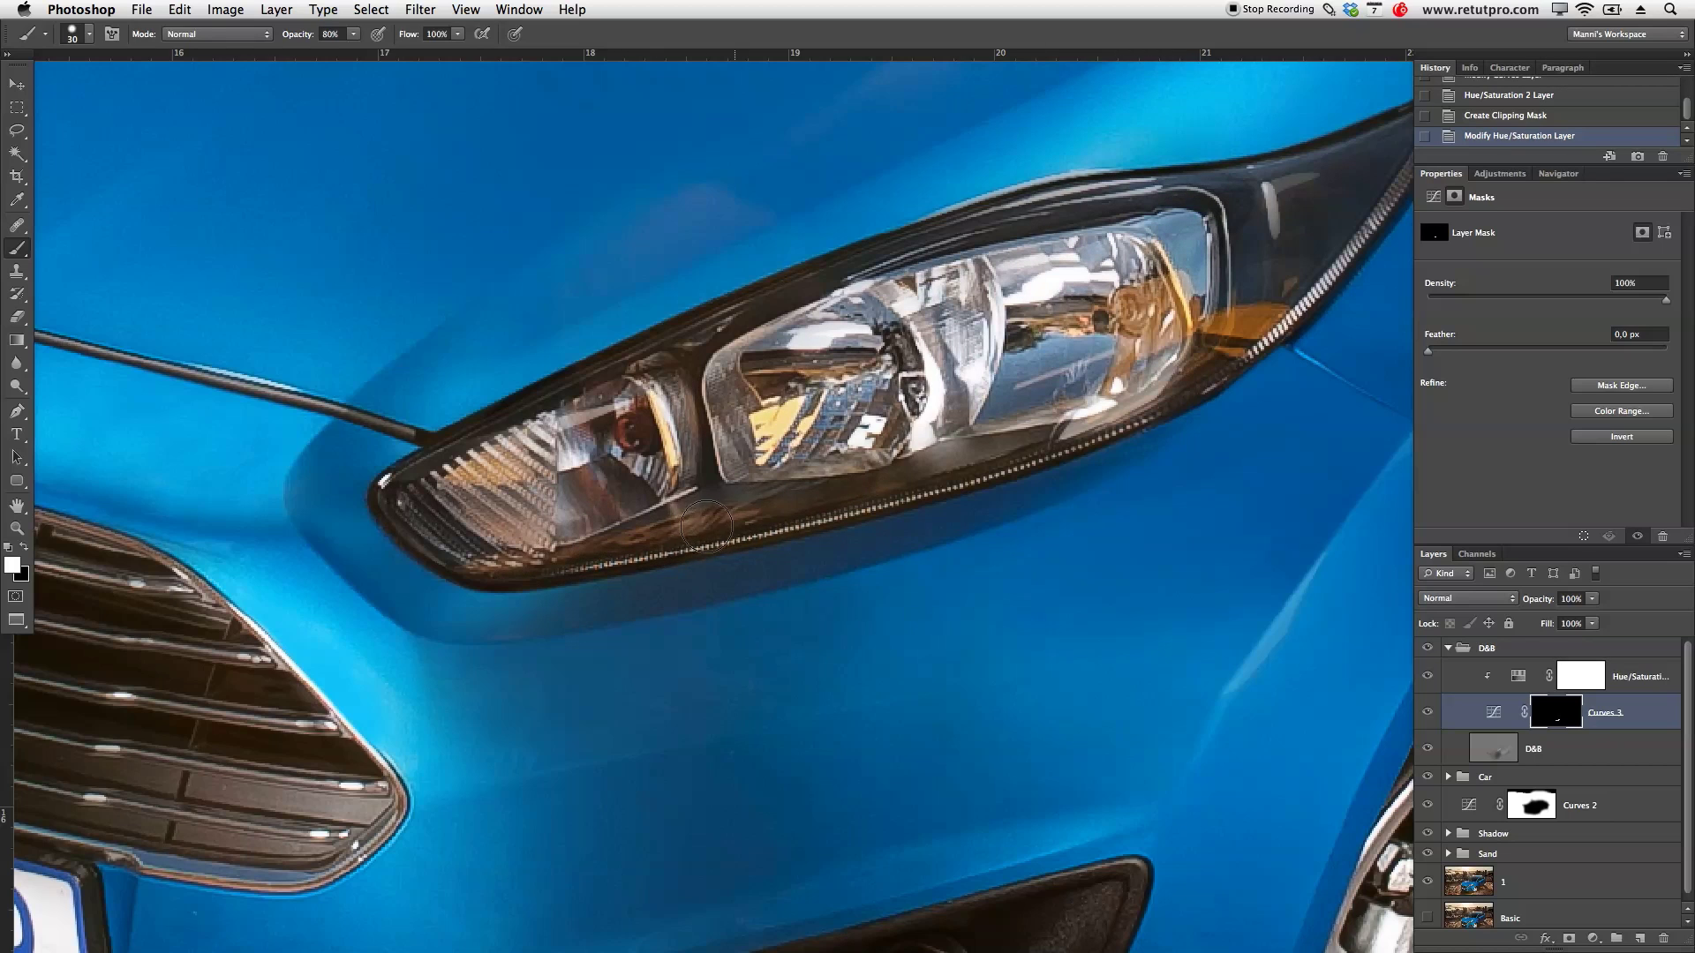
{"action": "mouse_move", "coordinate": [879, 487]}
{"action": "left_mouse_down"}
{"action": "mouse_move", "coordinate": [1142, 362]}
{"action": "mouse_move", "coordinate": [913, 424]}
{"action": "mouse_move", "coordinate": [1011, 334]}
{"action": "mouse_move", "coordinate": [839, 360]}
{"action": "left_mouse_up"}
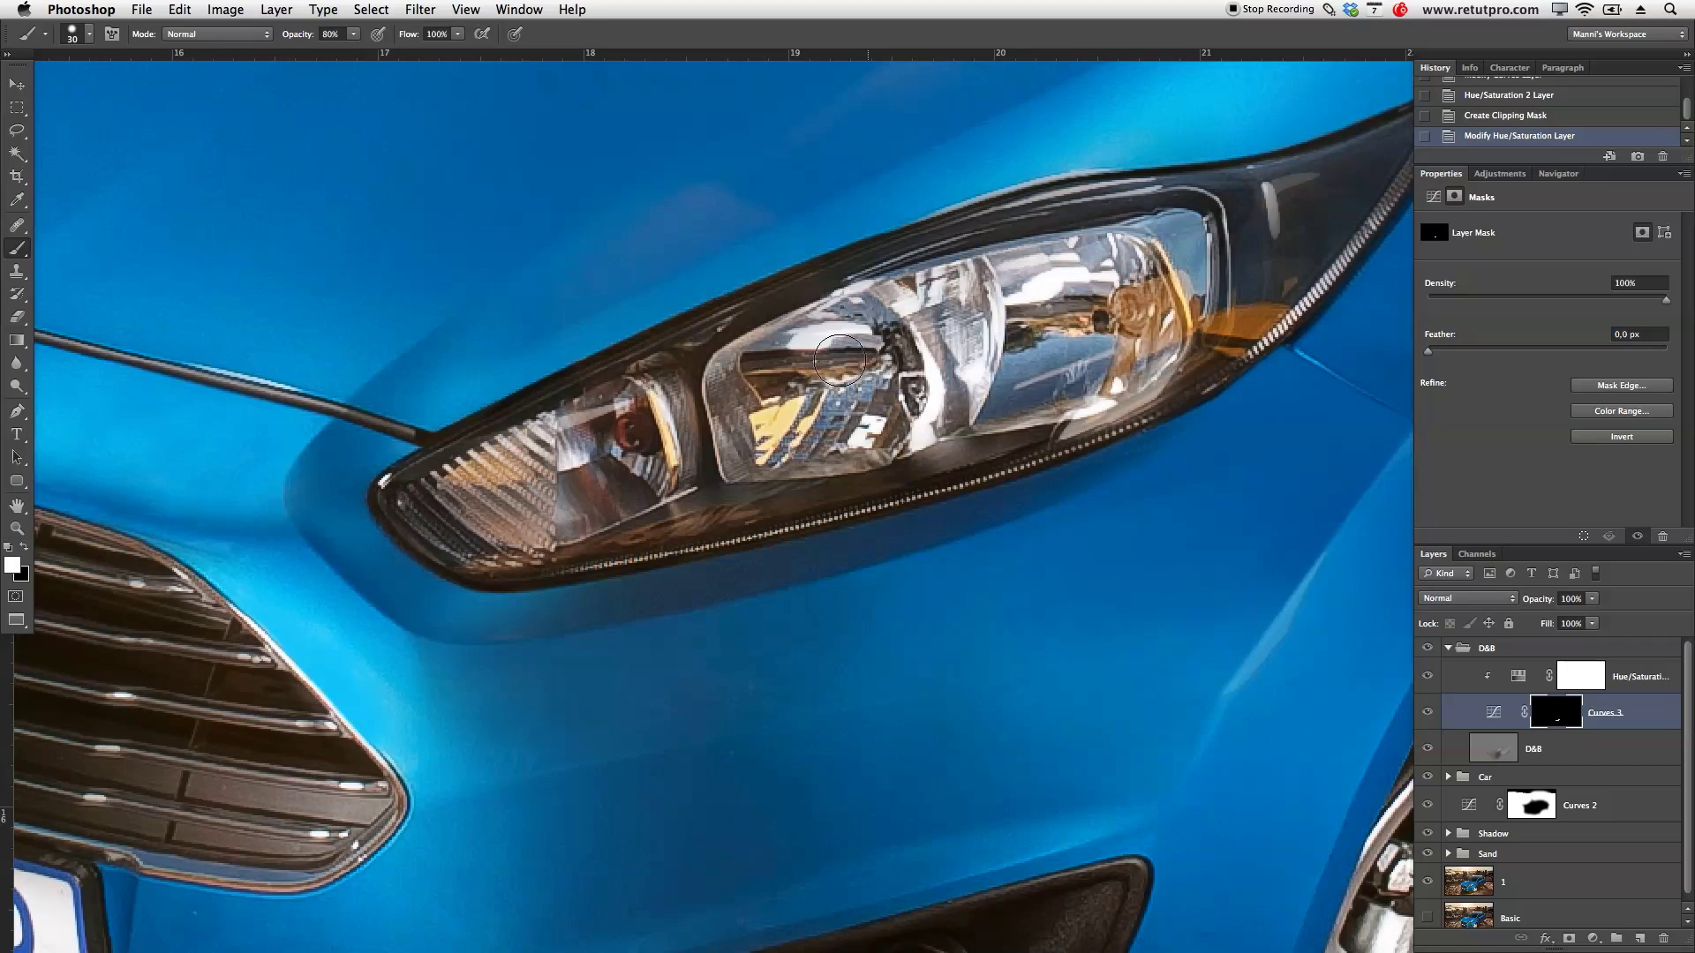
{"action": "mouse_move", "coordinate": [981, 304]}
{"action": "left_mouse_down"}
{"action": "mouse_move", "coordinate": [1236, 300]}
{"action": "mouse_move", "coordinate": [1128, 399]}
{"action": "mouse_move", "coordinate": [1236, 340]}
{"action": "mouse_move", "coordinate": [1305, 202]}
{"action": "mouse_move", "coordinate": [1250, 198]}
{"action": "left_mouse_up"}
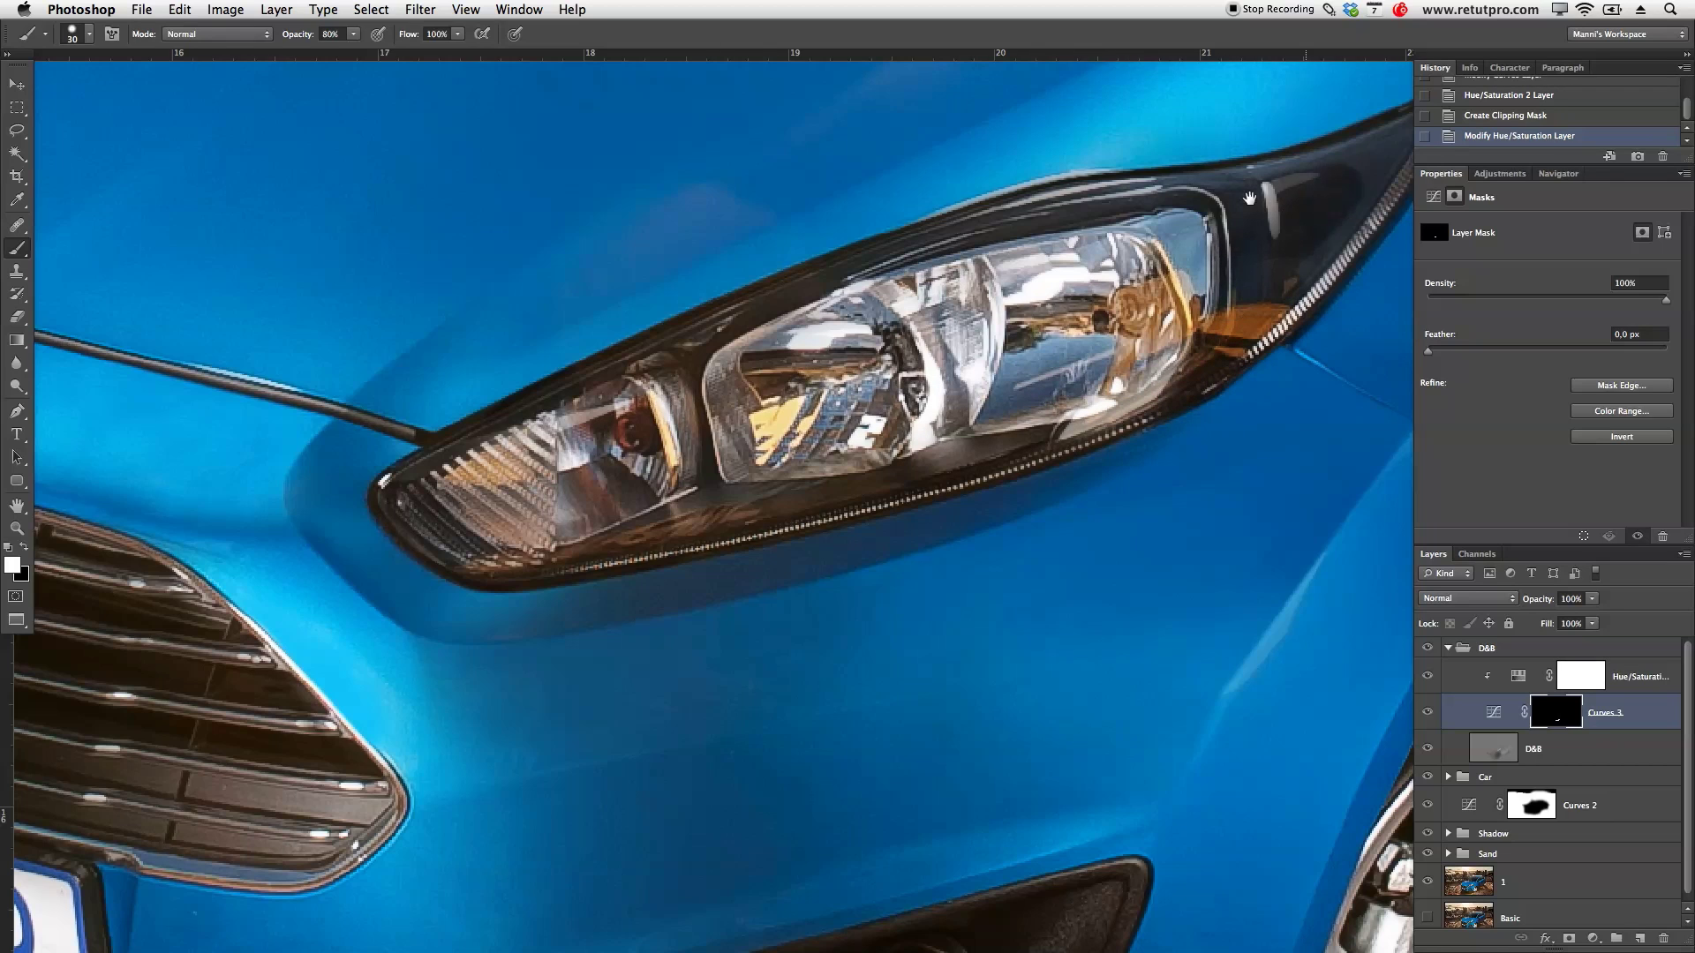
{"action": "left_click_drag", "start_coordinate": [1049, 232], "coordinate": [700, 413]}
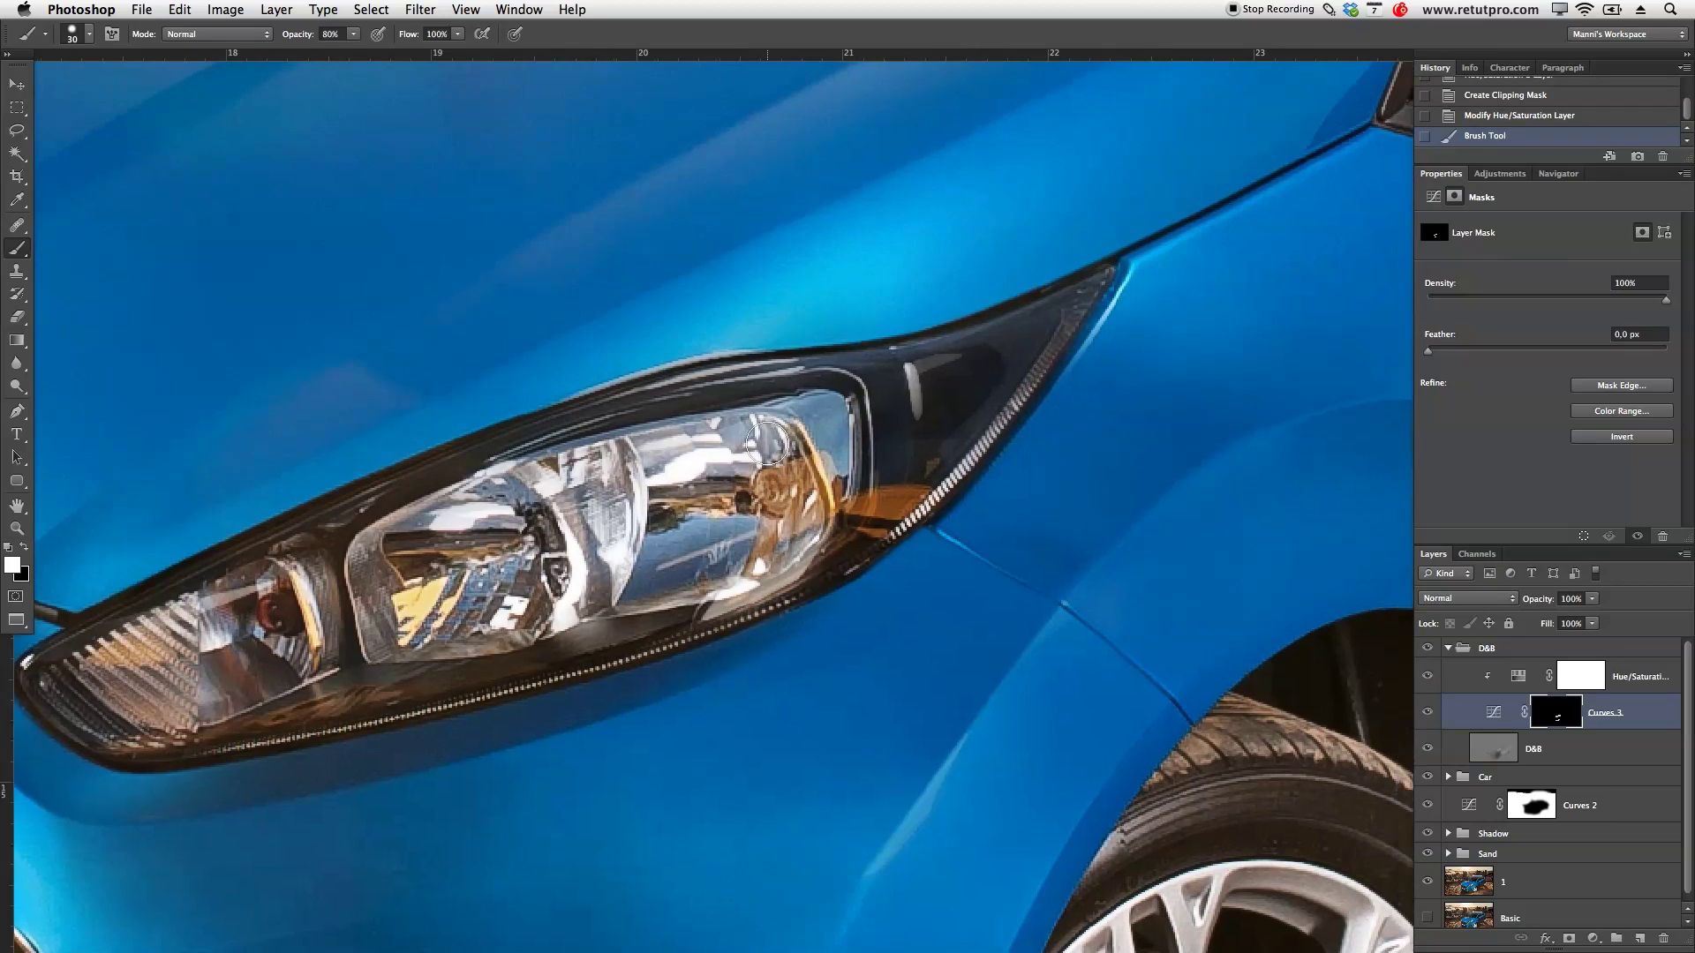
{"action": "left_click_drag", "start_coordinate": [990, 359], "coordinate": [945, 348]}
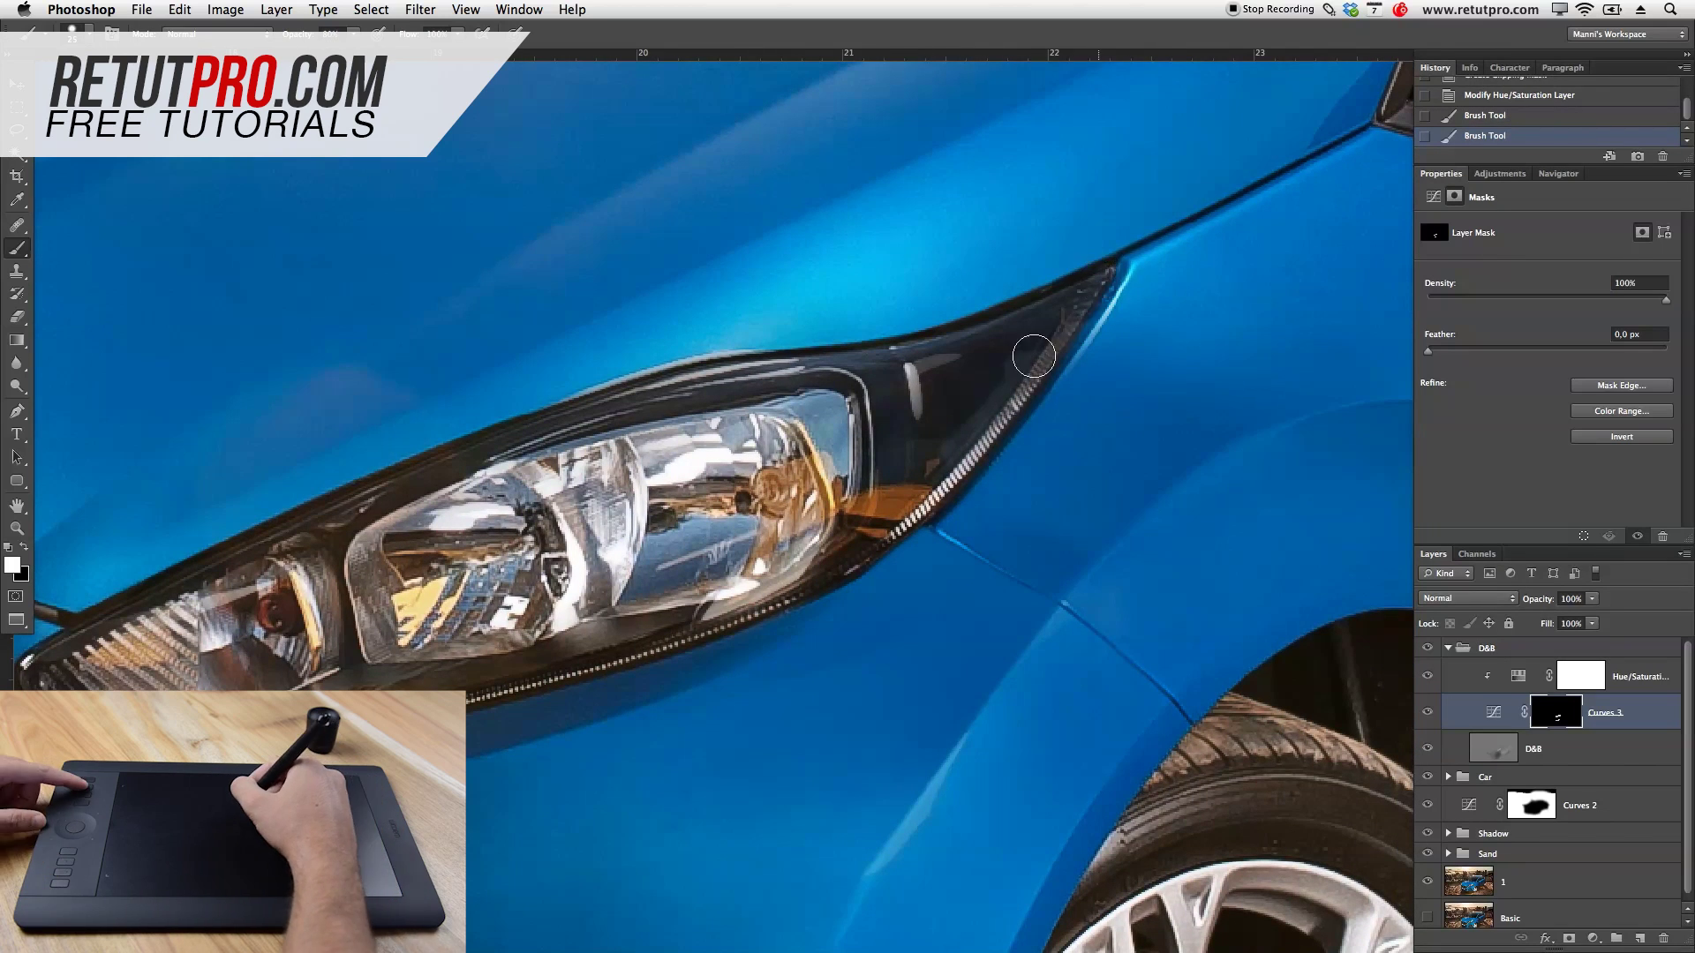
{"action": "left_click_drag", "start_coordinate": [968, 427], "coordinate": [839, 553]}
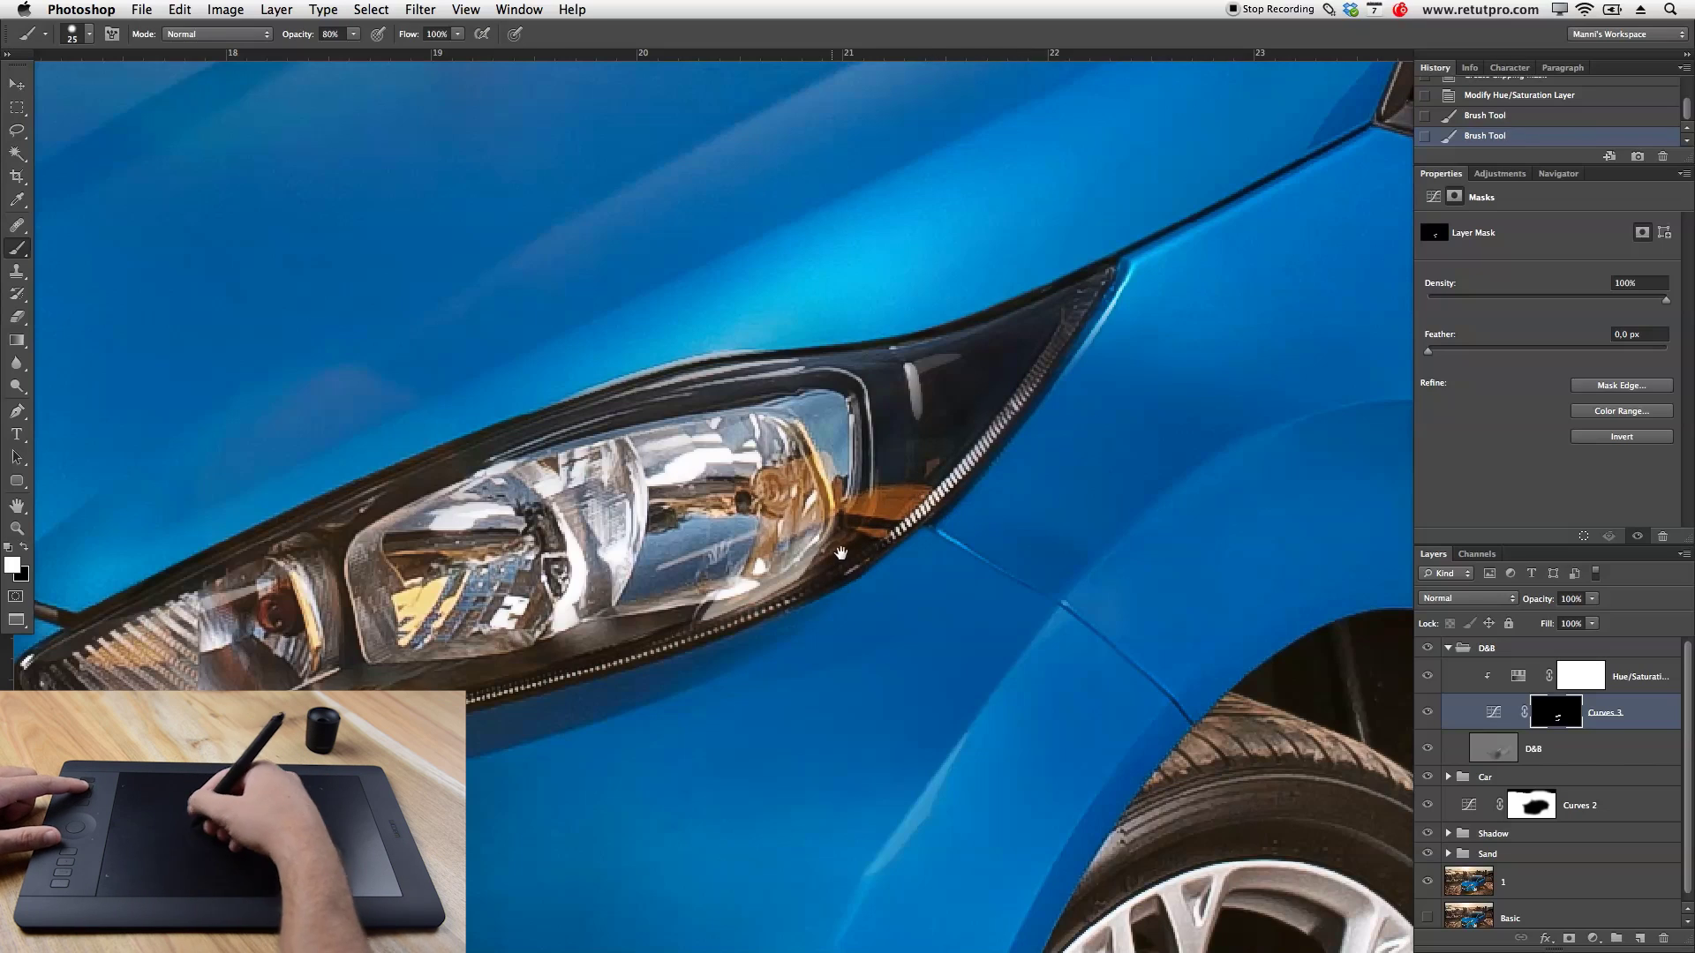
Step: Paint the lower bumper grille around and below the number plate white on the Curves mask
{"action": "left_click_drag", "start_coordinate": [775, 651], "coordinate": [1318, 340]}
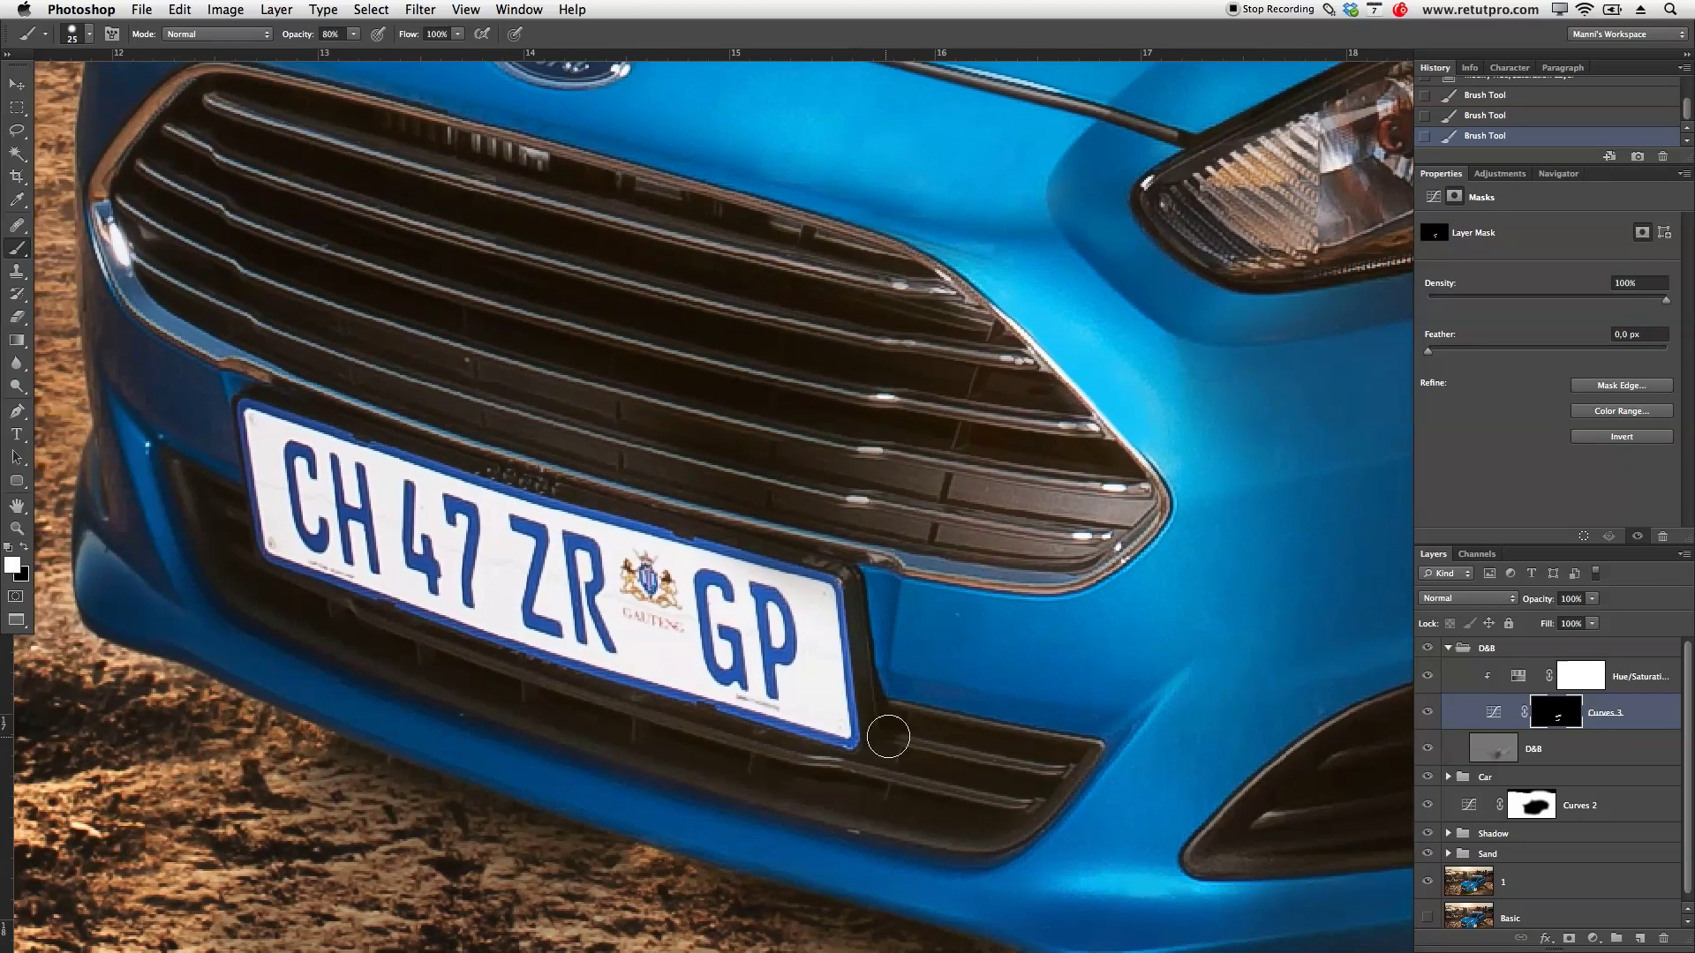
{"action": "mouse_move", "coordinate": [888, 737]}
{"action": "left_mouse_down"}
{"action": "mouse_move", "coordinate": [912, 824]}
{"action": "mouse_move", "coordinate": [1027, 798]}
{"action": "mouse_move", "coordinate": [1007, 820]}
{"action": "mouse_move", "coordinate": [1075, 763]}
{"action": "mouse_move", "coordinate": [980, 777]}
{"action": "mouse_move", "coordinate": [907, 731]}
{"action": "mouse_move", "coordinate": [1054, 755]}
{"action": "mouse_move", "coordinate": [878, 725]}
{"action": "mouse_move", "coordinate": [857, 693]}
{"action": "mouse_move", "coordinate": [843, 578]}
{"action": "mouse_move", "coordinate": [839, 701]}
{"action": "mouse_move", "coordinate": [754, 788]}
{"action": "left_mouse_up"}
{"action": "mouse_move", "coordinate": [238, 547]}
{"action": "left_mouse_down"}
{"action": "mouse_move", "coordinate": [202, 494]}
{"action": "mouse_move", "coordinate": [264, 584]}
{"action": "mouse_move", "coordinate": [257, 602]}
{"action": "mouse_move", "coordinate": [370, 630]}
{"action": "mouse_move", "coordinate": [285, 573]}
{"action": "mouse_move", "coordinate": [609, 706]}
{"action": "mouse_move", "coordinate": [800, 742]}
{"action": "mouse_move", "coordinate": [306, 634]}
{"action": "mouse_move", "coordinate": [474, 707]}
{"action": "mouse_move", "coordinate": [910, 832]}
{"action": "mouse_move", "coordinate": [678, 765]}
{"action": "left_mouse_up"}
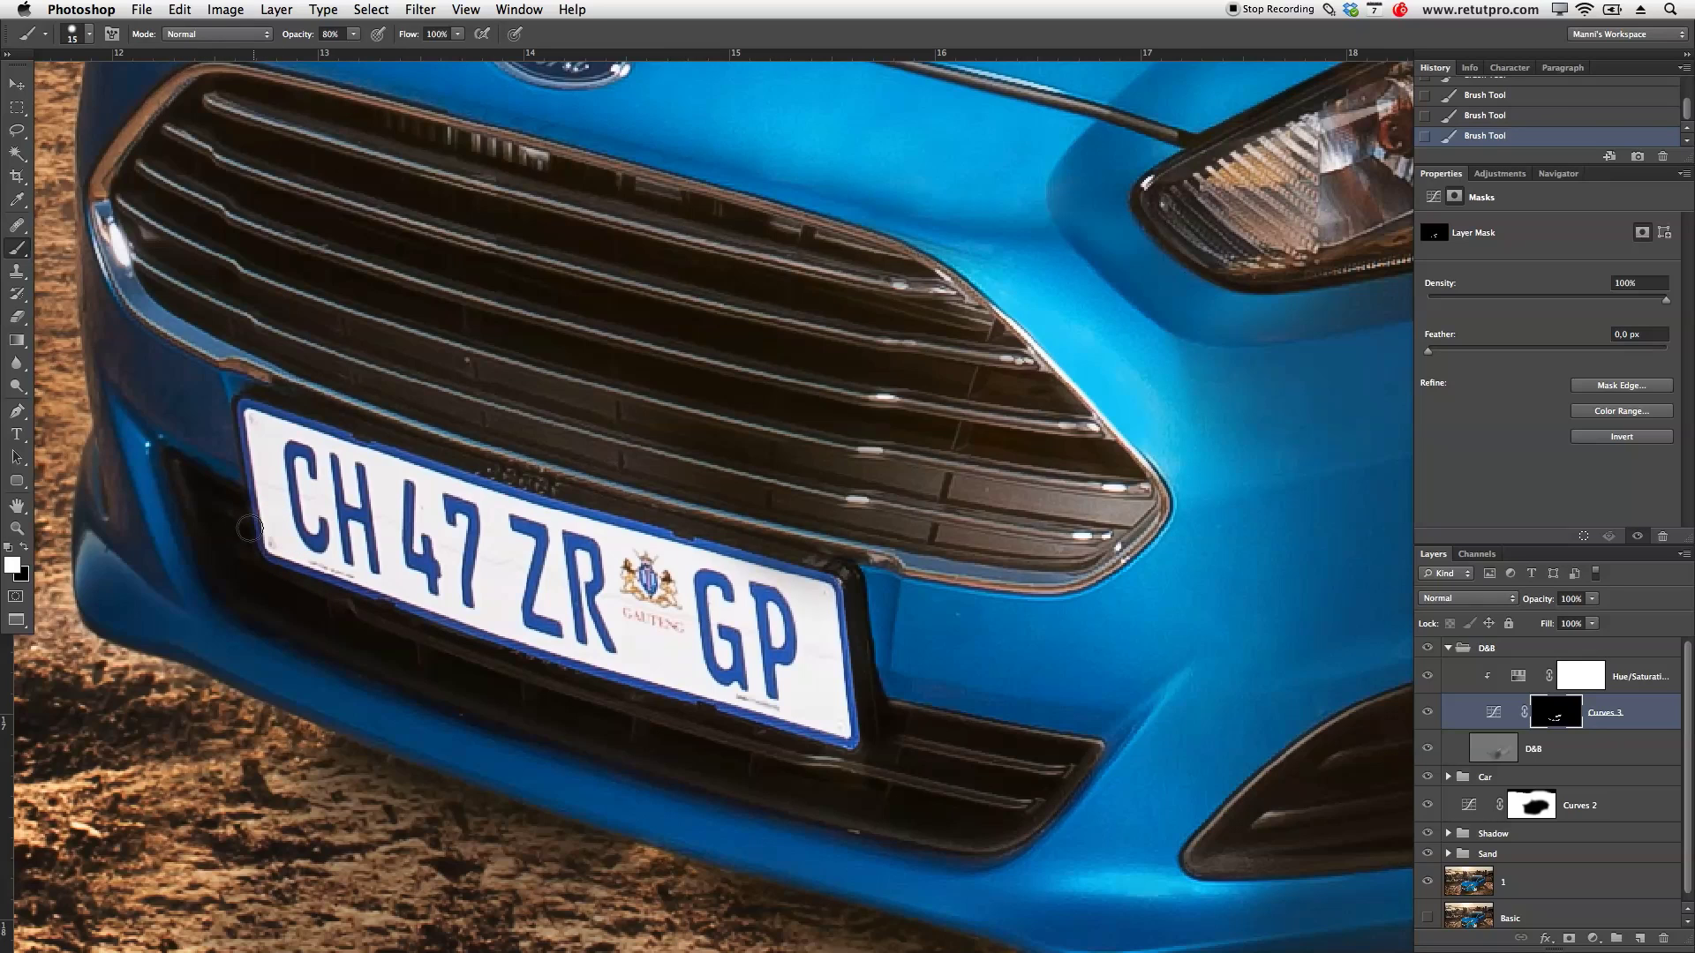
Step: Paint the main radiator grille's slats and dark gaps white on the Curves mask with a 40 px brush at 80% opacity
{"action": "key", "text": "x"}
{"action": "left_click_drag", "start_coordinate": [726, 366], "coordinate": [807, 414]}
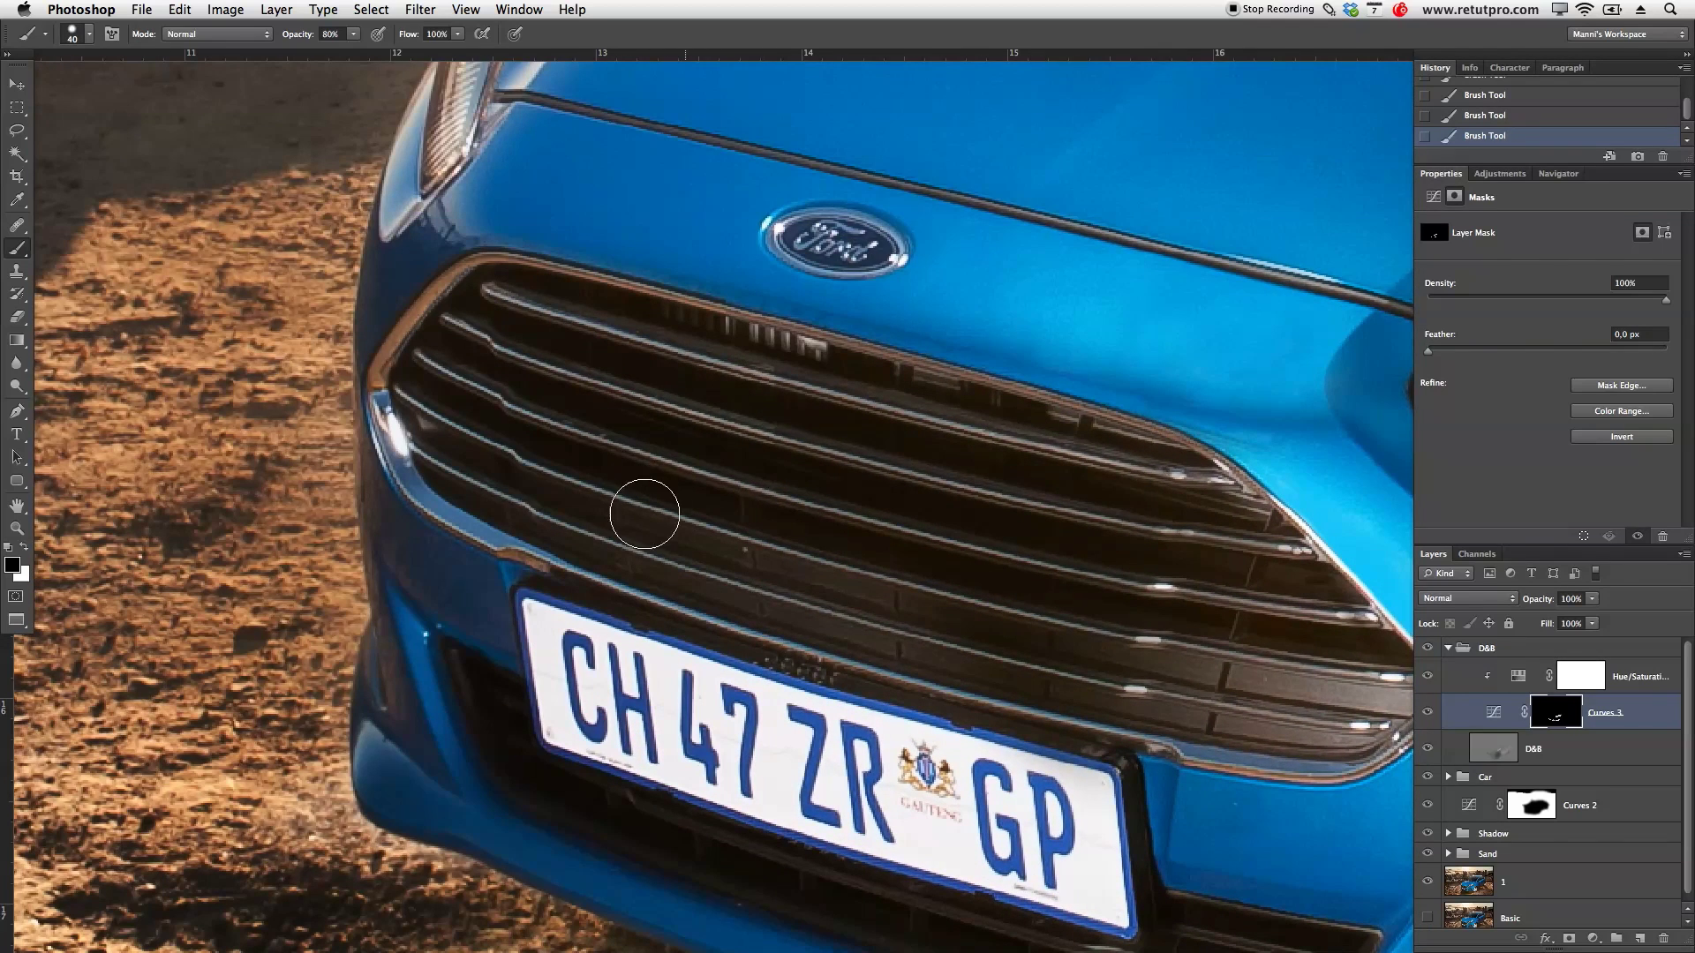
{"action": "key", "text": "x"}
{"action": "mouse_move", "coordinate": [654, 379]}
{"action": "left_mouse_down"}
{"action": "mouse_move", "coordinate": [584, 347]}
{"action": "mouse_move", "coordinate": [573, 371]}
{"action": "mouse_move", "coordinate": [564, 326]}
{"action": "mouse_move", "coordinate": [494, 295]}
{"action": "mouse_move", "coordinate": [427, 363]}
{"action": "mouse_move", "coordinate": [434, 424]}
{"action": "mouse_move", "coordinate": [510, 383]}
{"action": "mouse_move", "coordinate": [508, 325]}
{"action": "mouse_move", "coordinate": [509, 452]}
{"action": "mouse_move", "coordinate": [490, 484]}
{"action": "mouse_move", "coordinate": [687, 572]}
{"action": "mouse_move", "coordinate": [548, 445]}
{"action": "mouse_move", "coordinate": [604, 418]}
{"action": "mouse_move", "coordinate": [620, 357]}
{"action": "mouse_move", "coordinate": [545, 308]}
{"action": "mouse_move", "coordinate": [1117, 461]}
{"action": "mouse_move", "coordinate": [1188, 502]}
{"action": "mouse_move", "coordinate": [936, 449]}
{"action": "mouse_move", "coordinate": [987, 527]}
{"action": "mouse_move", "coordinate": [728, 511]}
{"action": "mouse_move", "coordinate": [744, 561]}
{"action": "mouse_move", "coordinate": [816, 629]}
{"action": "mouse_move", "coordinate": [766, 610]}
{"action": "mouse_move", "coordinate": [1013, 659]}
{"action": "mouse_move", "coordinate": [1091, 634]}
{"action": "mouse_move", "coordinate": [980, 530]}
{"action": "mouse_move", "coordinate": [1178, 548]}
{"action": "mouse_move", "coordinate": [998, 436]}
{"action": "mouse_move", "coordinate": [961, 467]}
{"action": "mouse_move", "coordinate": [961, 498]}
{"action": "mouse_move", "coordinate": [853, 489]}
{"action": "mouse_move", "coordinate": [1072, 530]}
{"action": "mouse_move", "coordinate": [1072, 490]}
{"action": "mouse_move", "coordinate": [1168, 525]}
{"action": "mouse_move", "coordinate": [1116, 542]}
{"action": "mouse_move", "coordinate": [1146, 541]}
{"action": "mouse_move", "coordinate": [1175, 498]}
{"action": "mouse_move", "coordinate": [1203, 504]}
{"action": "mouse_move", "coordinate": [1037, 399]}
{"action": "mouse_move", "coordinate": [1016, 414]}
{"action": "mouse_move", "coordinate": [1121, 432]}
{"action": "mouse_move", "coordinate": [1002, 288]}
{"action": "mouse_move", "coordinate": [1199, 488]}
{"action": "mouse_move", "coordinate": [990, 467]}
{"action": "mouse_move", "coordinate": [1158, 541]}
{"action": "mouse_move", "coordinate": [1007, 525]}
{"action": "left_mouse_up"}
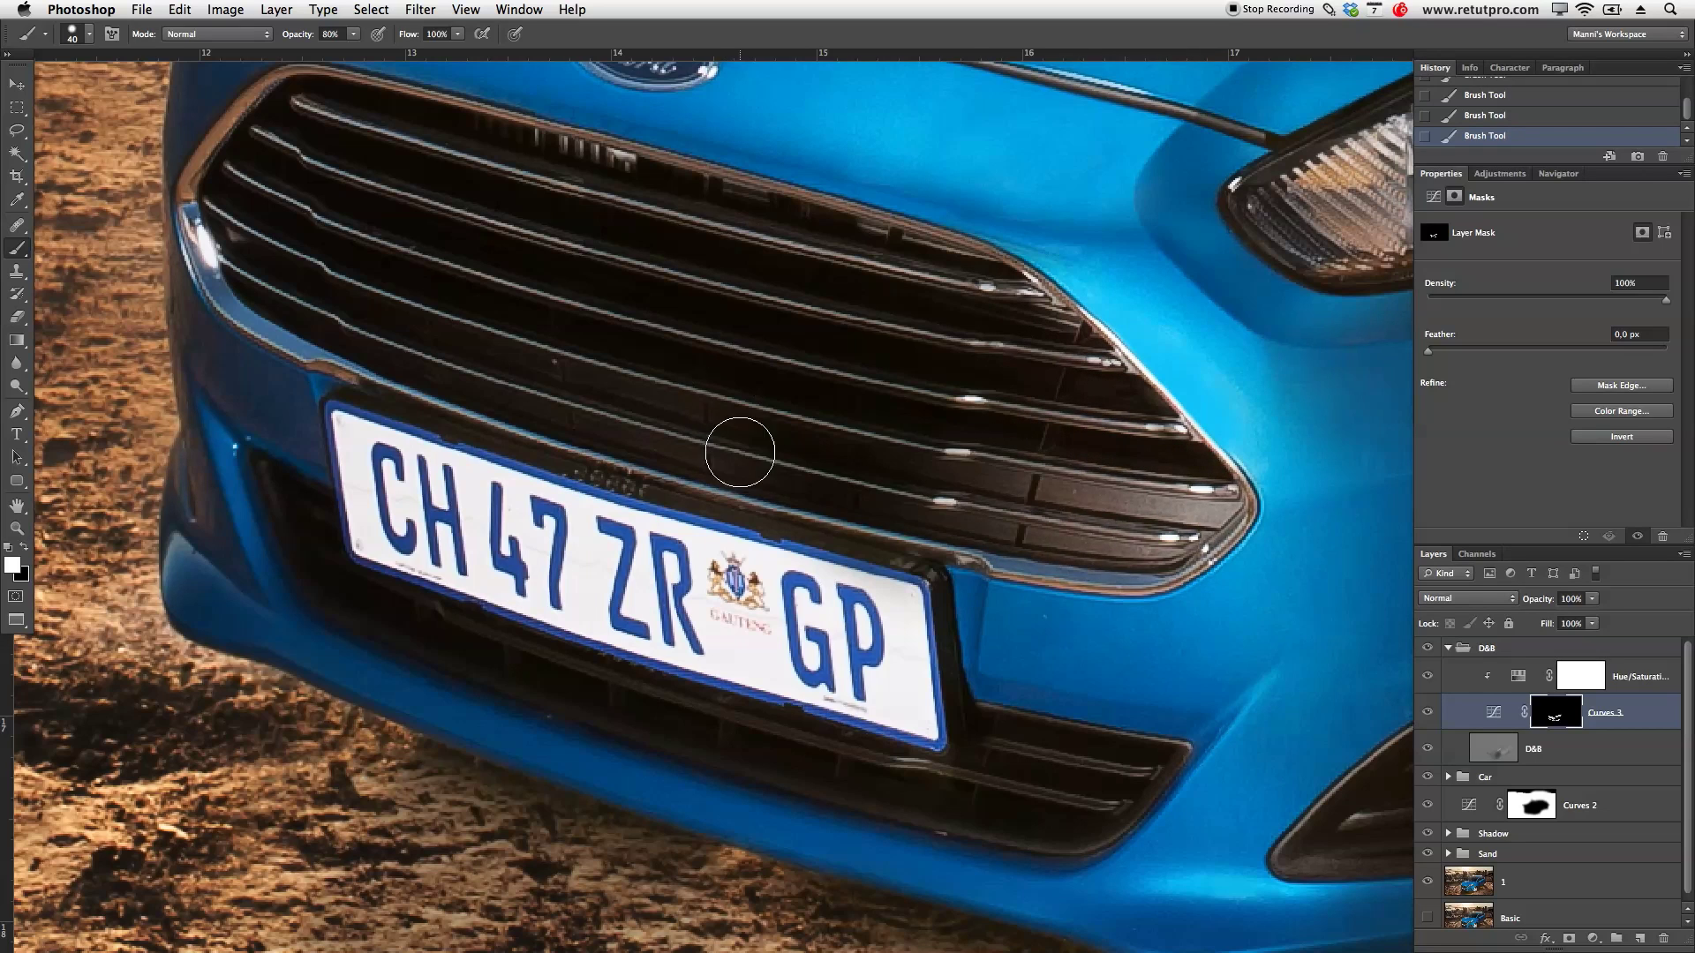
{"action": "mouse_move", "coordinate": [367, 382]}
{"action": "left_mouse_down"}
{"action": "mouse_move", "coordinate": [909, 554]}
{"action": "mouse_move", "coordinate": [946, 534]}
{"action": "mouse_move", "coordinate": [1091, 554]}
{"action": "mouse_move", "coordinate": [1174, 543]}
{"action": "left_mouse_up"}
{"action": "mouse_move", "coordinate": [432, 372]}
{"action": "left_mouse_down"}
{"action": "mouse_move", "coordinate": [342, 347]}
{"action": "mouse_move", "coordinate": [231, 256]}
{"action": "mouse_move", "coordinate": [221, 206]}
{"action": "left_mouse_up"}
{"action": "left_click_drag", "start_coordinate": [1009, 405], "coordinate": [743, 555]}
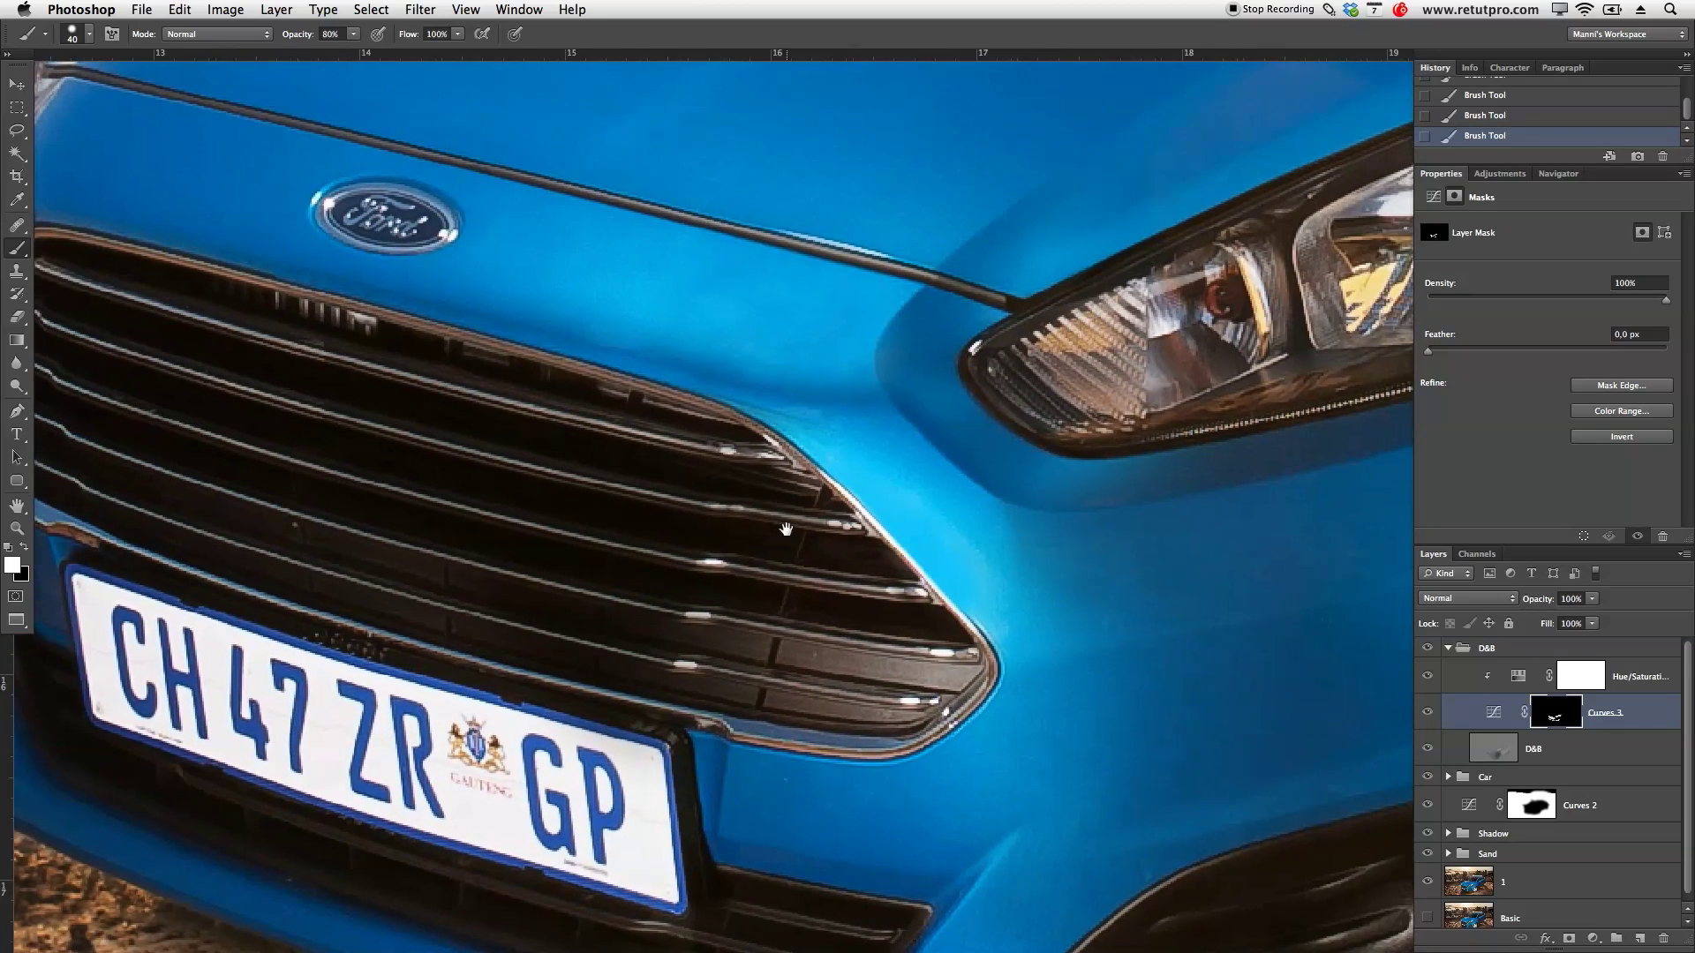
{"action": "left_click_drag", "start_coordinate": [388, 257], "coordinate": [620, 448]}
{"action": "key", "text": "bracketleft"}
{"action": "key", "text": "bracketleft"}
{"action": "key", "text": "bracketleft"}
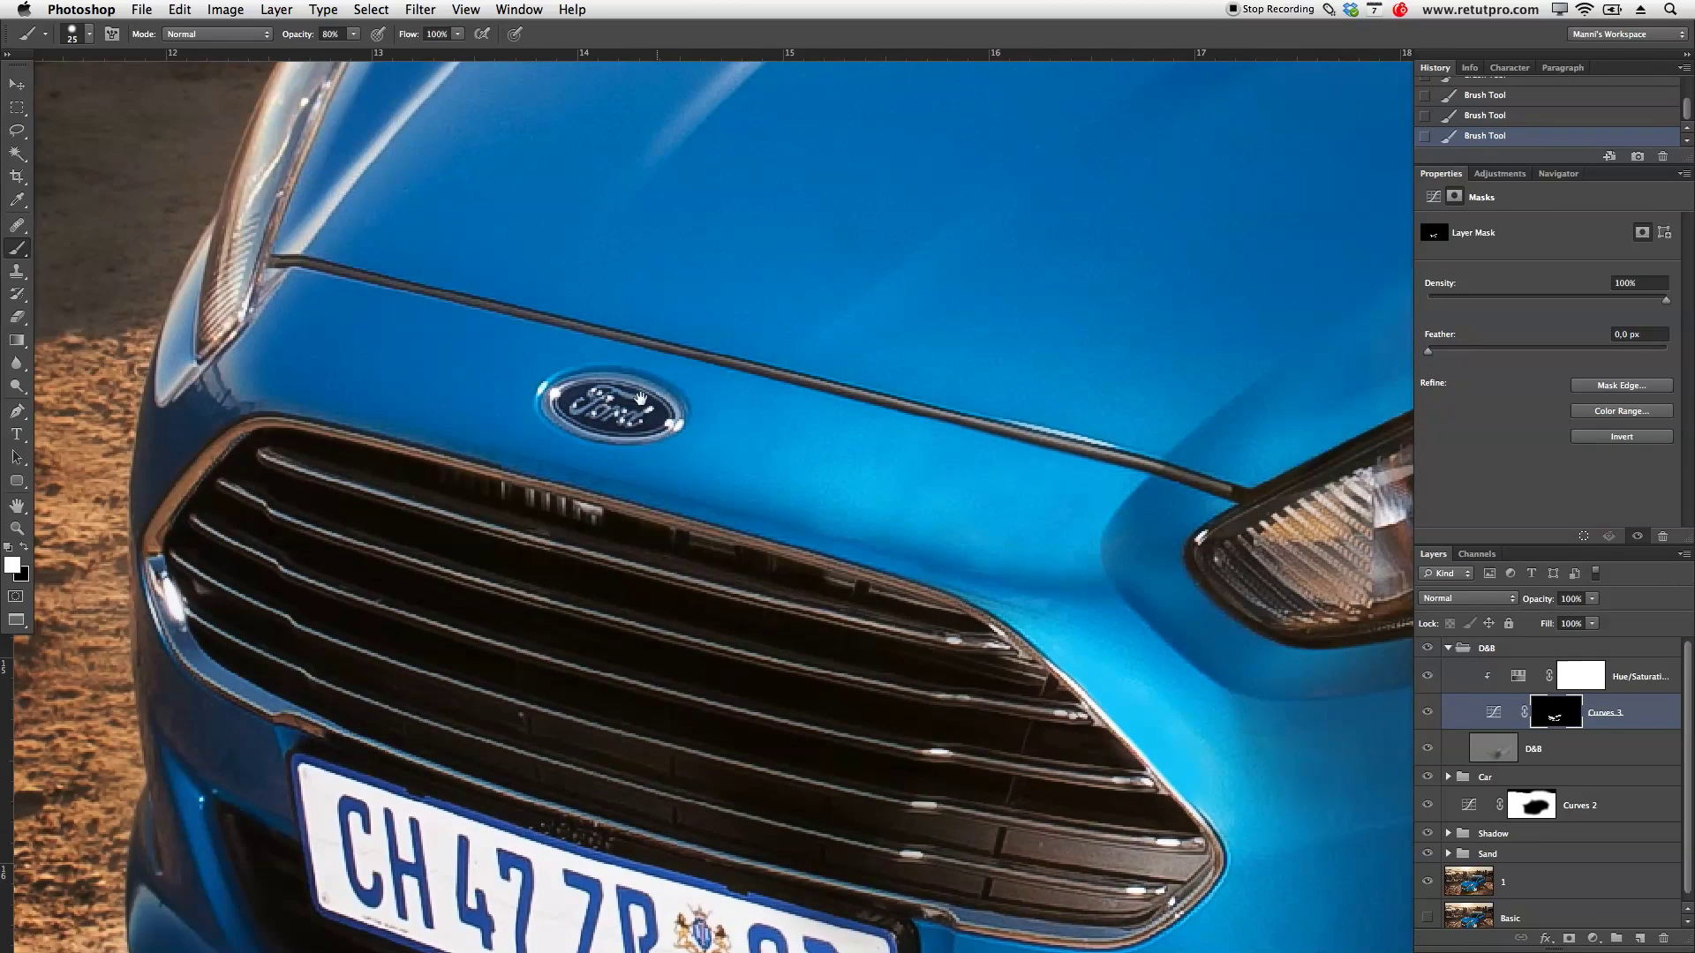
Step: Paint the black trim below the front side window, in front of the mirror, white on the Curves mask with a small brush
{"action": "left_click_drag", "start_coordinate": [1124, 389], "coordinate": [681, 680]}
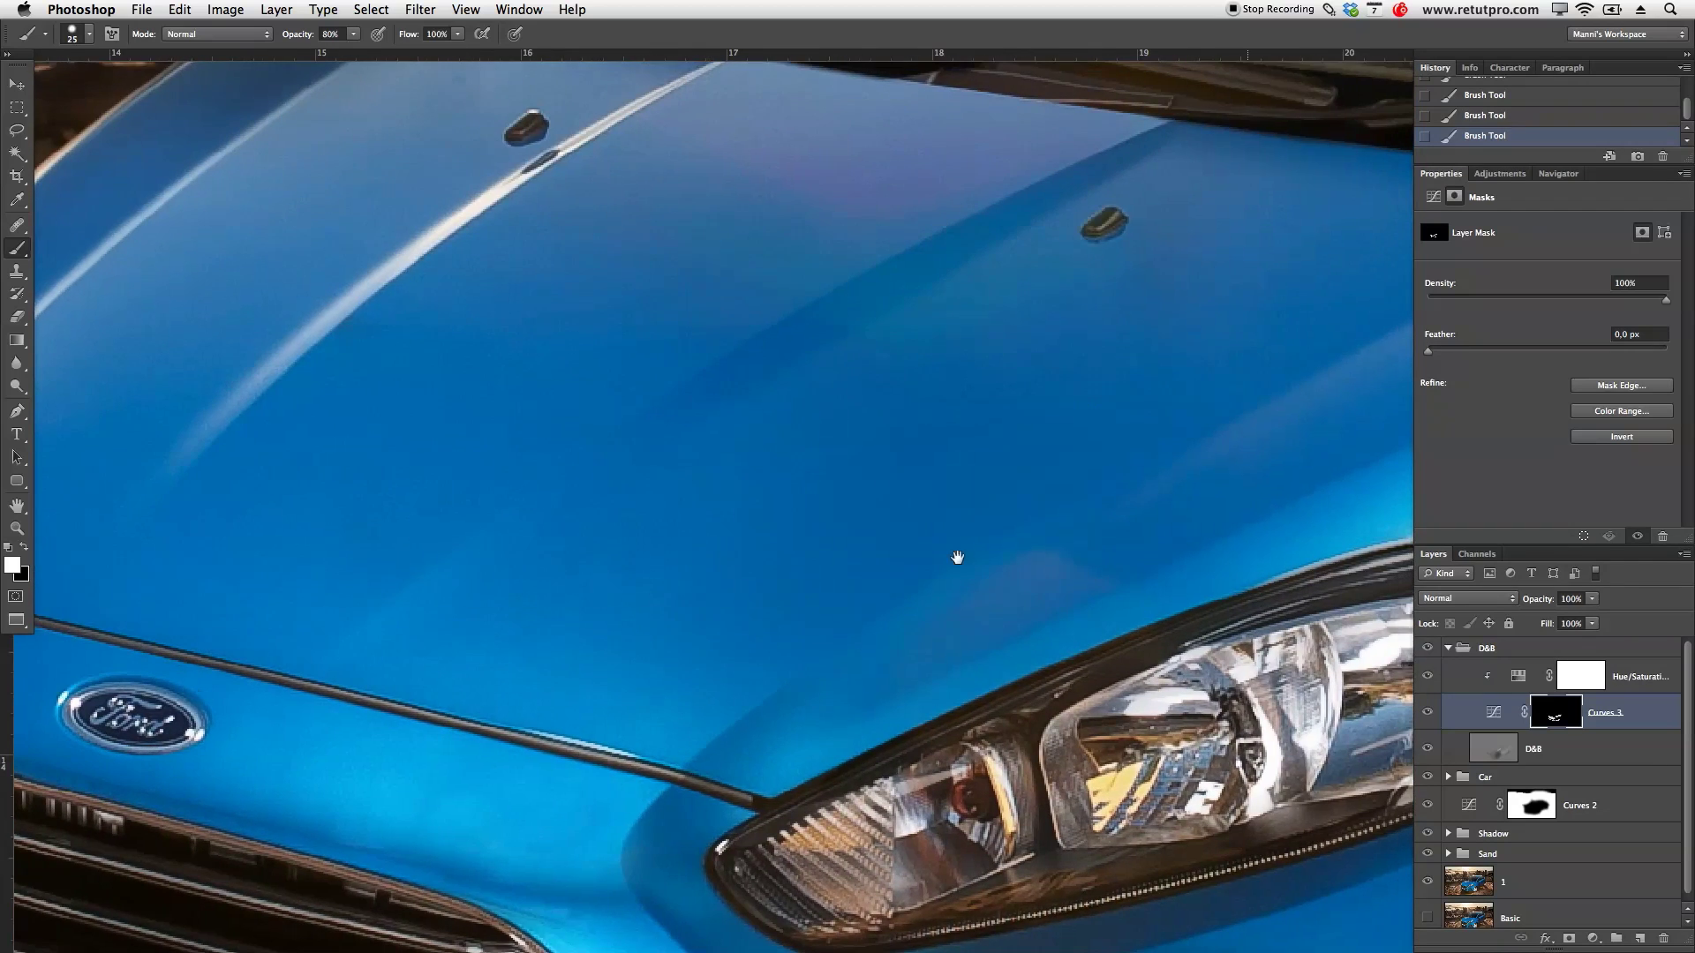
{"action": "left_click_drag", "start_coordinate": [1246, 259], "coordinate": [951, 565]}
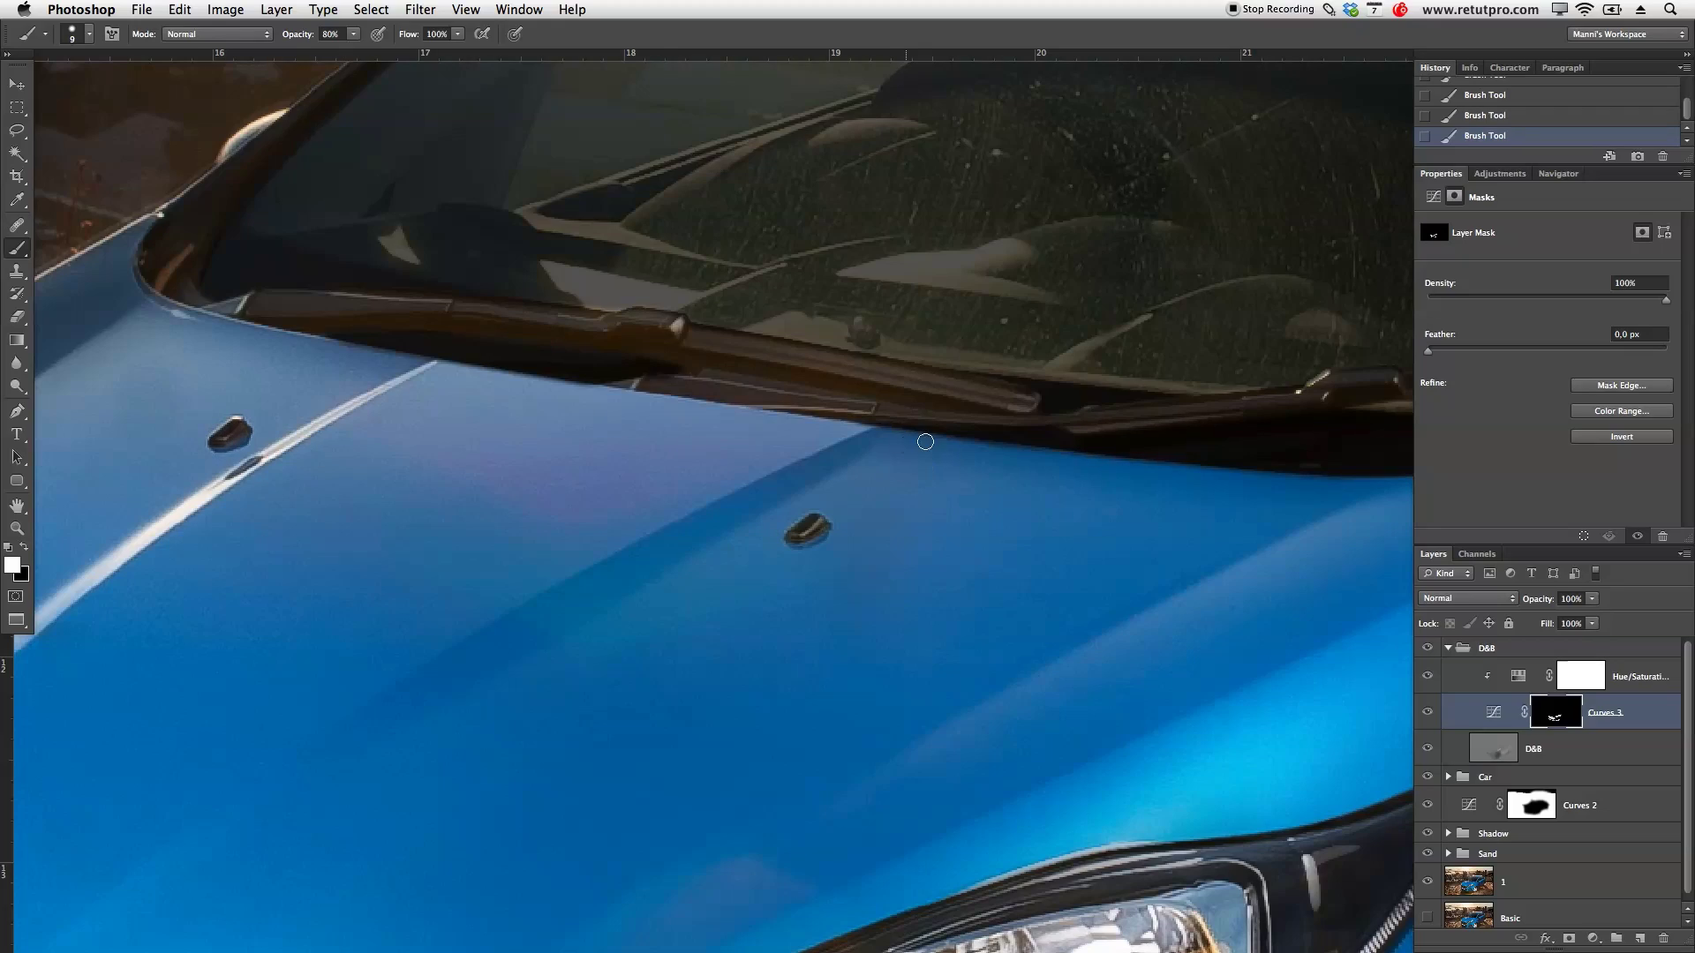
{"action": "key", "text": "z"}
{"action": "left_click_drag", "start_coordinate": [1013, 439], "coordinate": [830, 465]}
{"action": "left_click_drag", "start_coordinate": [940, 501], "coordinate": [866, 491]}
{"action": "left_click_drag", "start_coordinate": [1082, 512], "coordinate": [917, 538]}
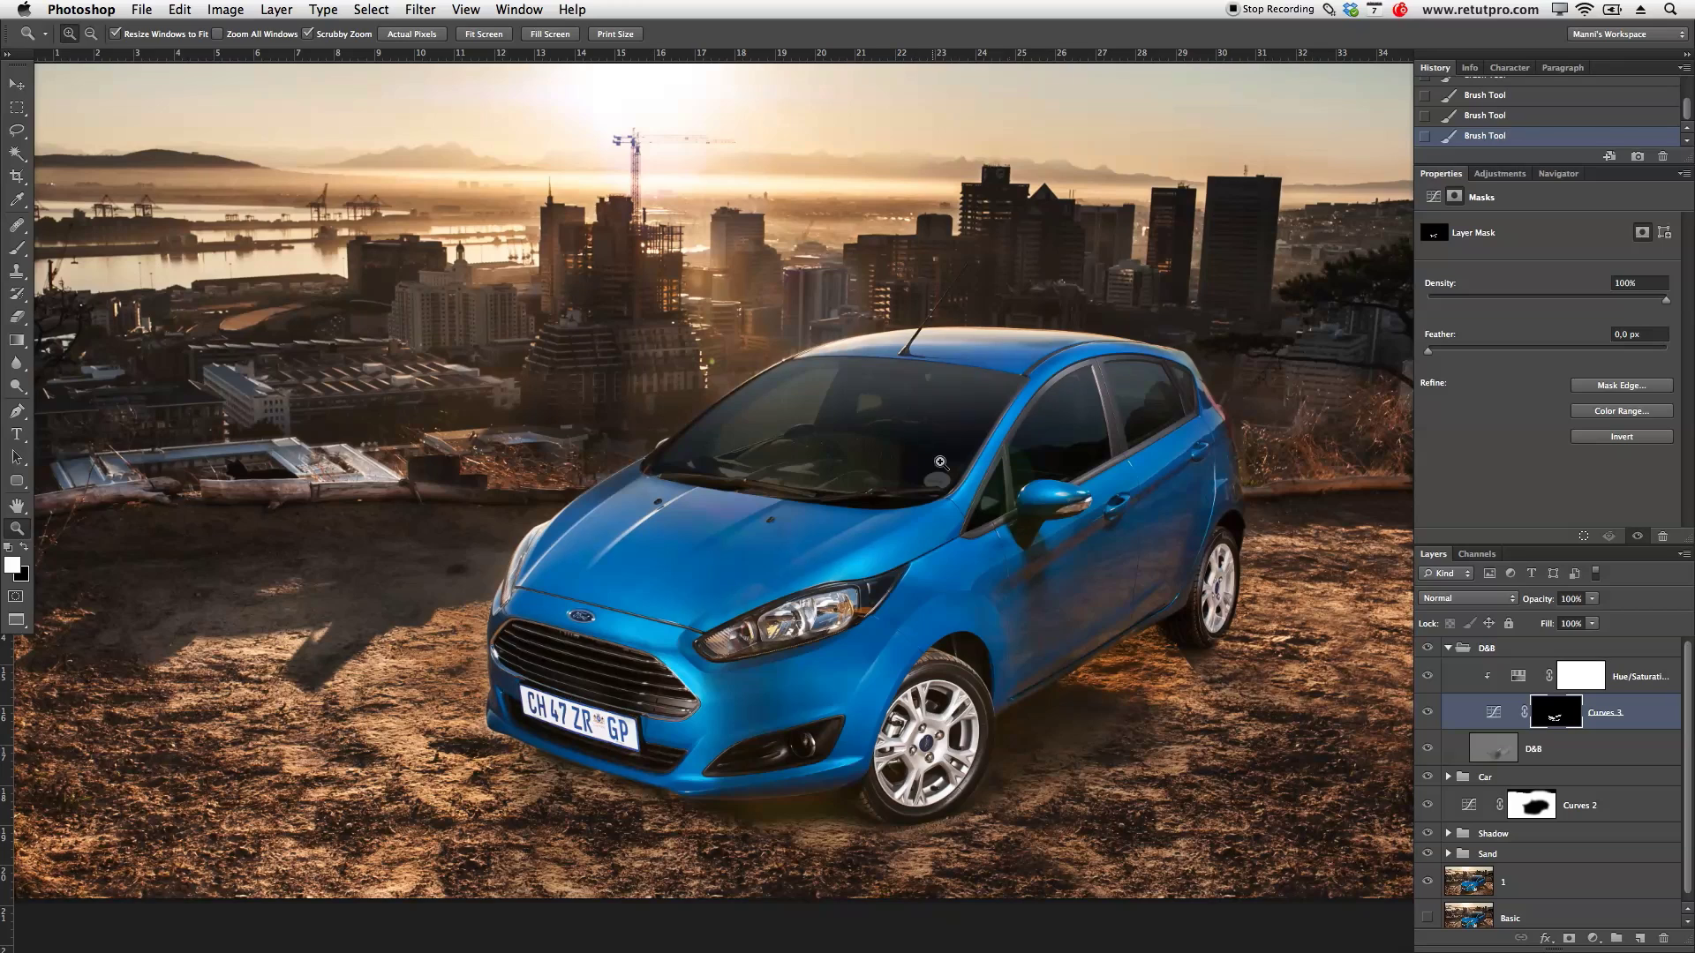
{"action": "left_click", "coordinate": [1052, 551]}
{"action": "key", "text": "b"}
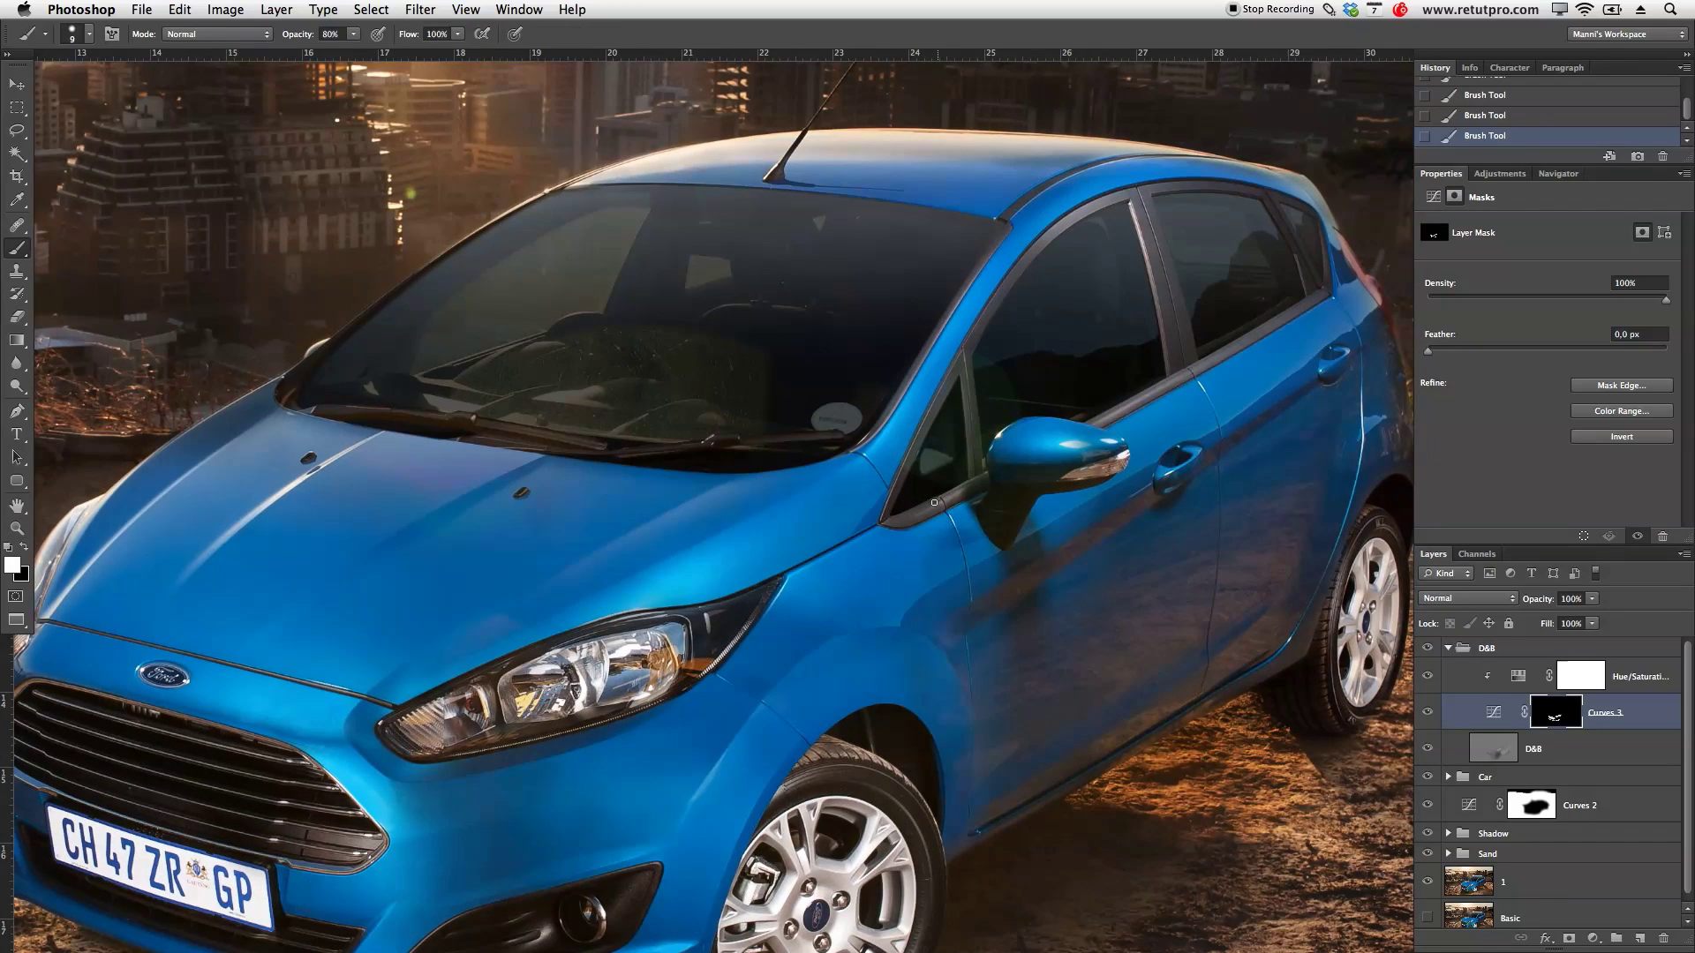
{"action": "mouse_move", "coordinate": [901, 516]}
{"action": "left_mouse_down"}
{"action": "mouse_move", "coordinate": [984, 477]}
{"action": "mouse_move", "coordinate": [971, 363]}
{"action": "mouse_move", "coordinate": [930, 405]}
{"action": "mouse_move", "coordinate": [887, 516]}
{"action": "left_mouse_up"}
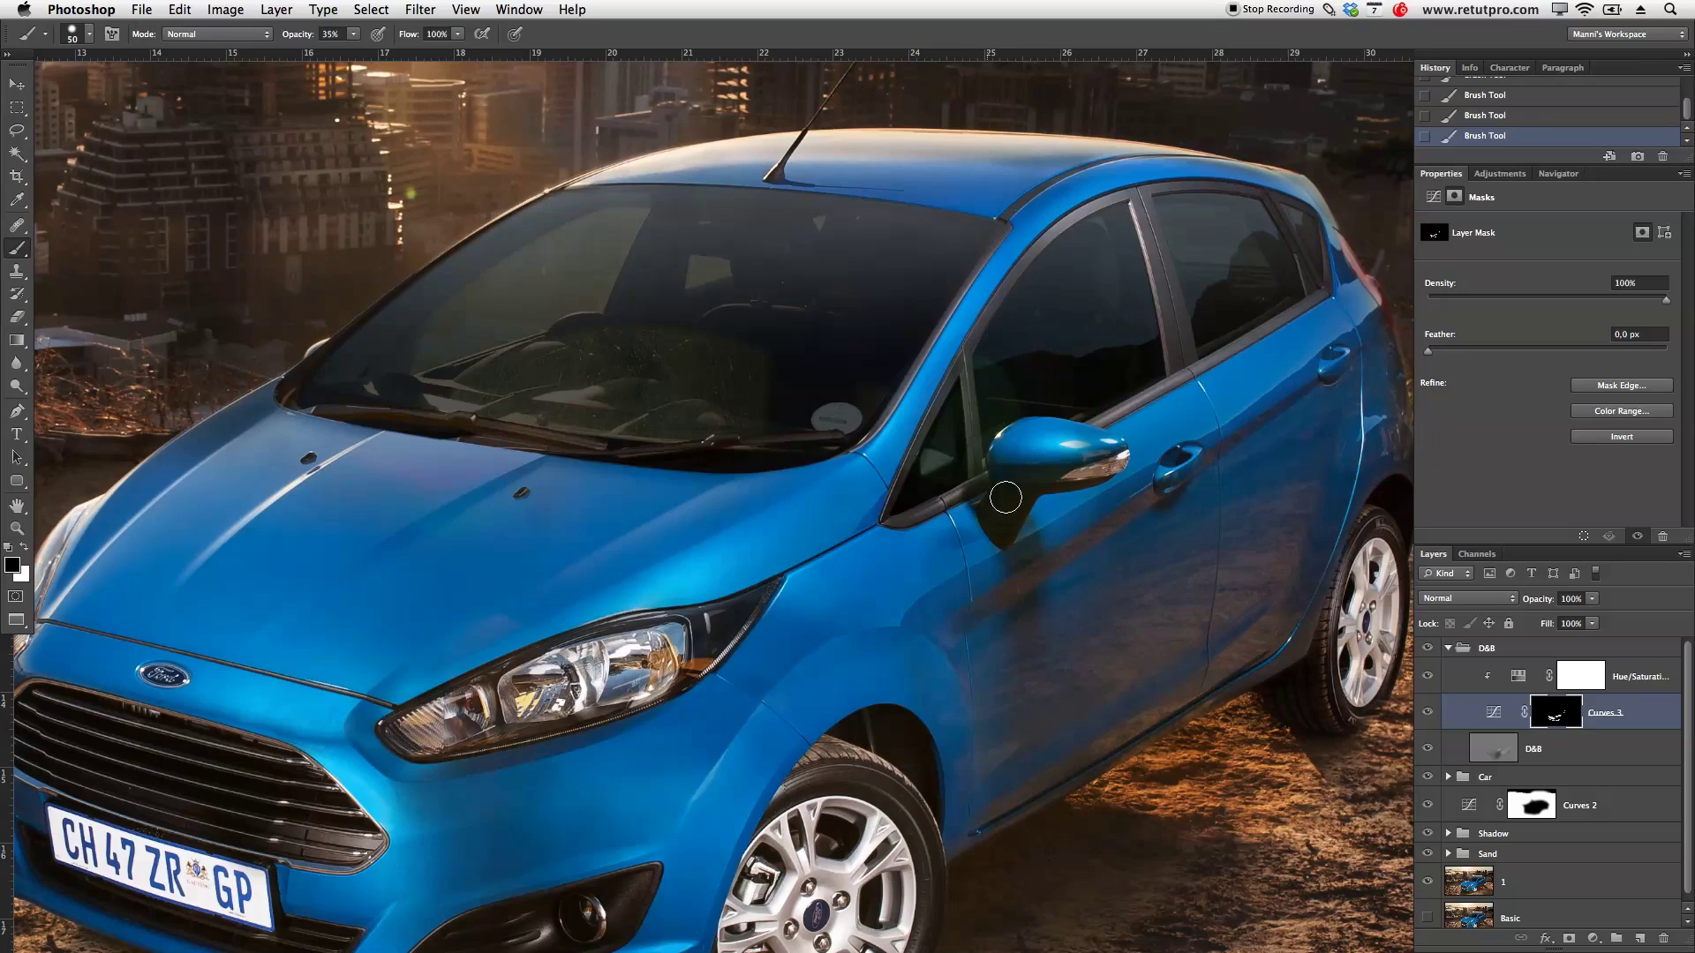
Step: Collapse the D&B group and toggle its visibility repeatedly to compare the whole car before and after
{"action": "key", "text": "z"}
{"action": "left_click", "coordinate": [1002, 397], "text": "alt"}
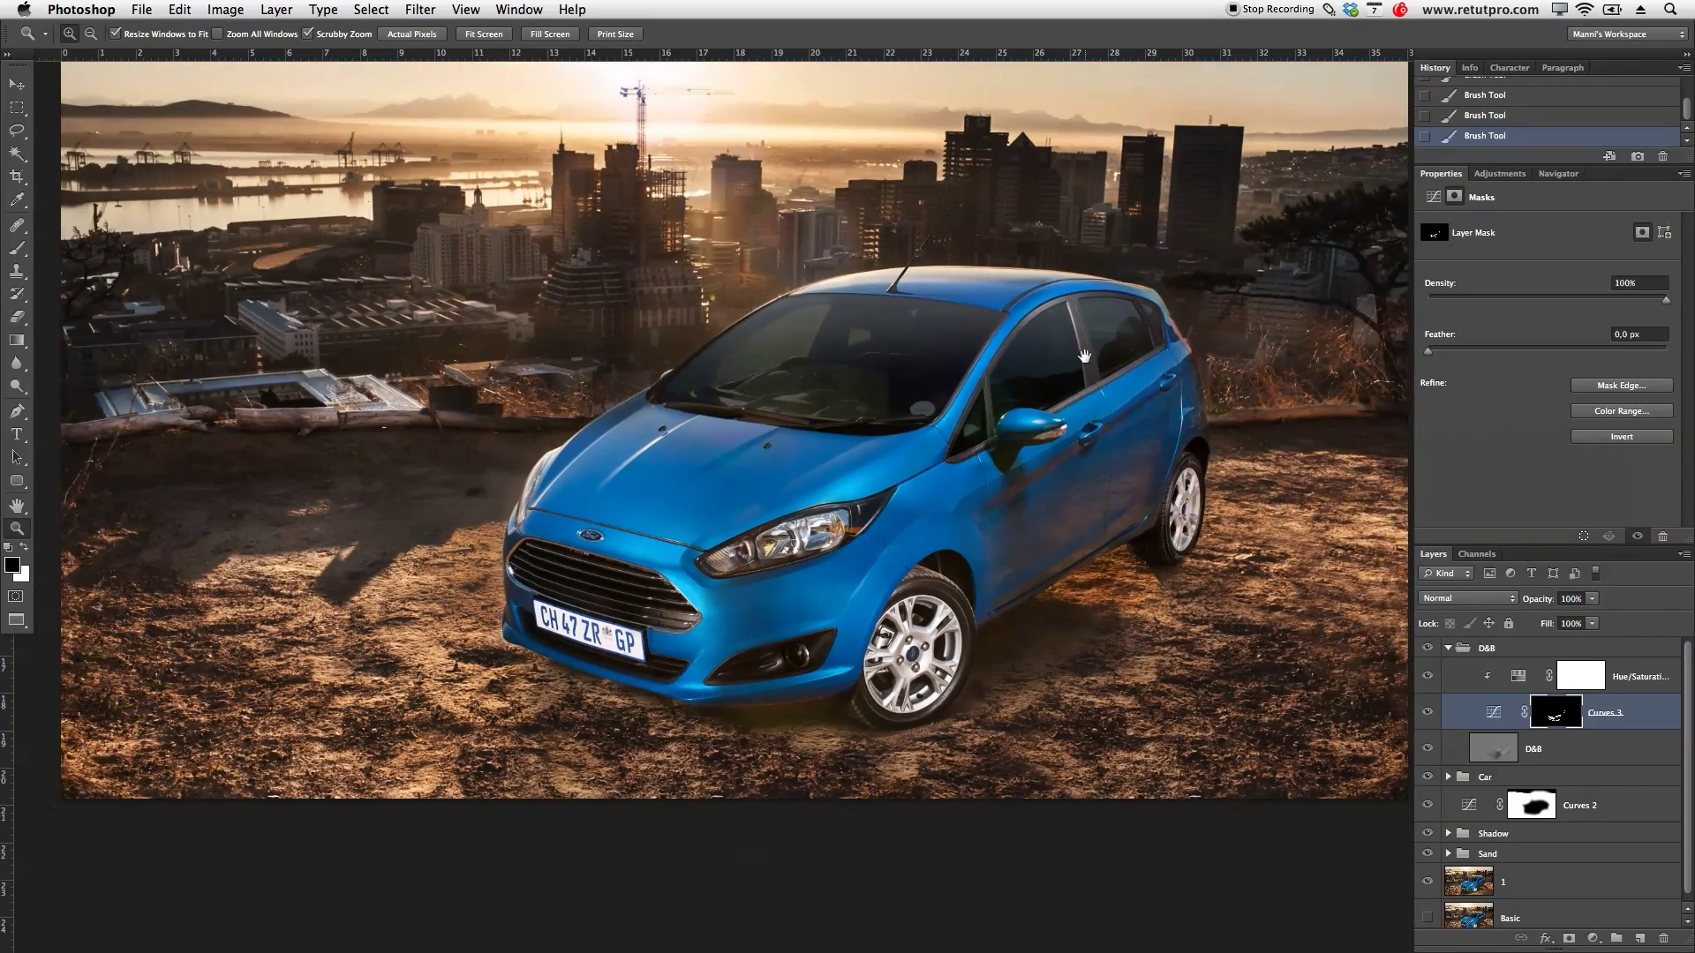
{"action": "left_click_drag", "start_coordinate": [1084, 357], "coordinate": [1028, 418]}
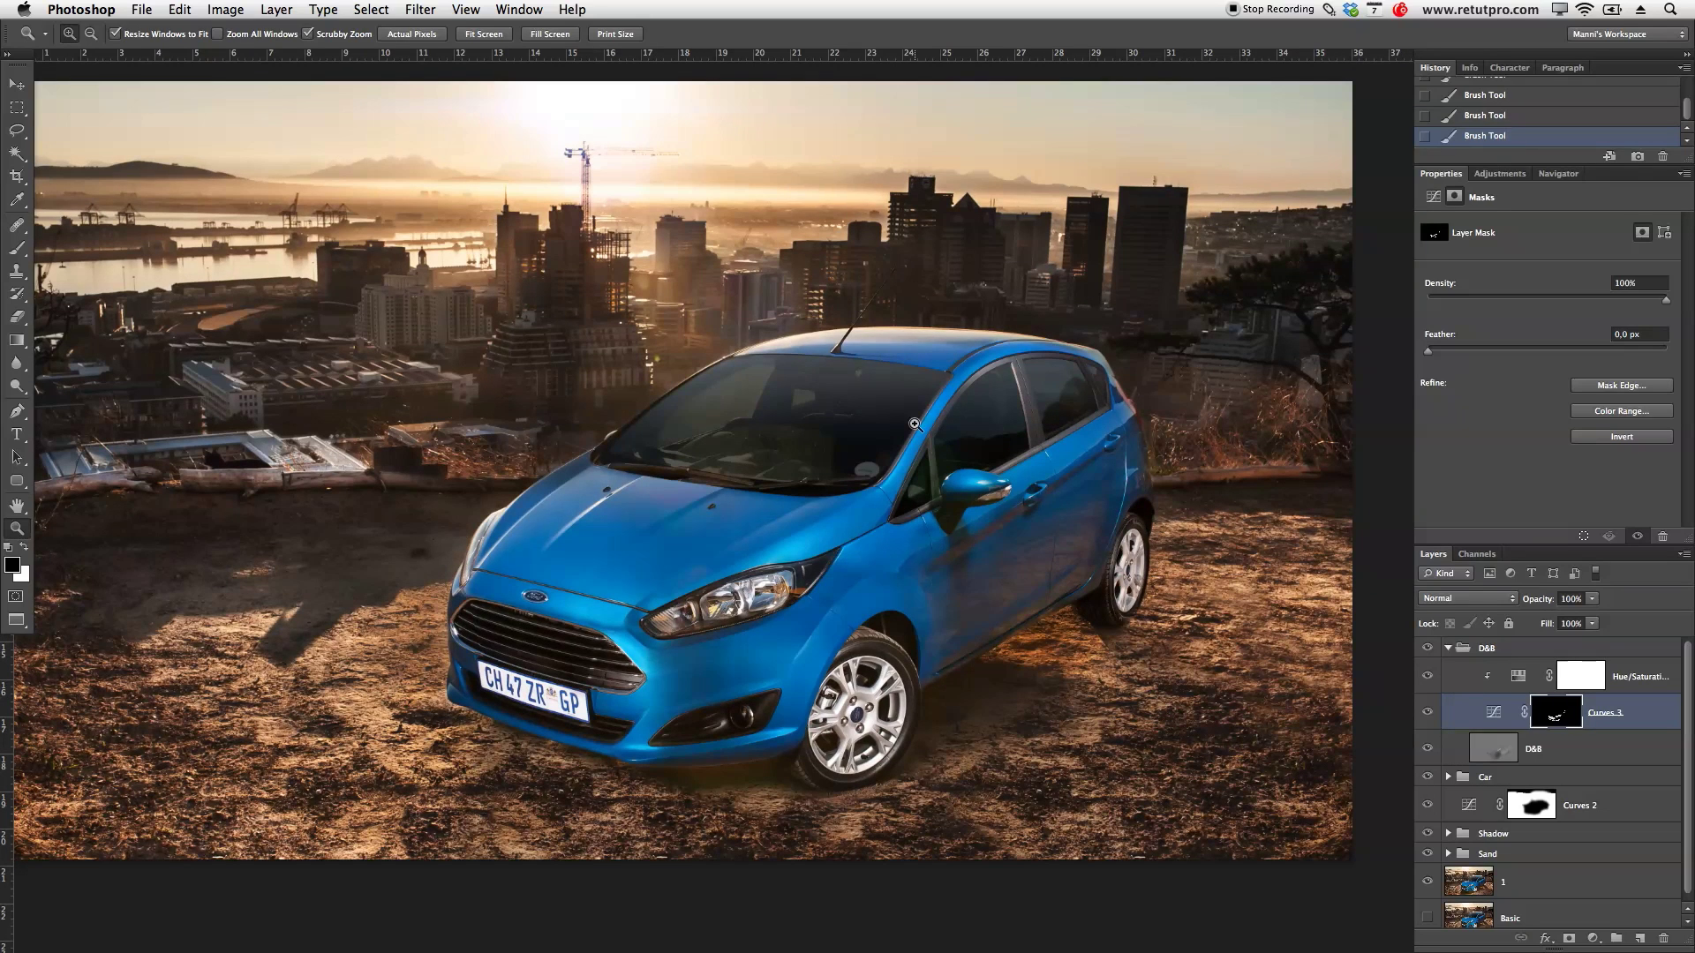
{"action": "left_click", "coordinate": [1446, 651]}
{"action": "left_click", "coordinate": [1427, 649]}
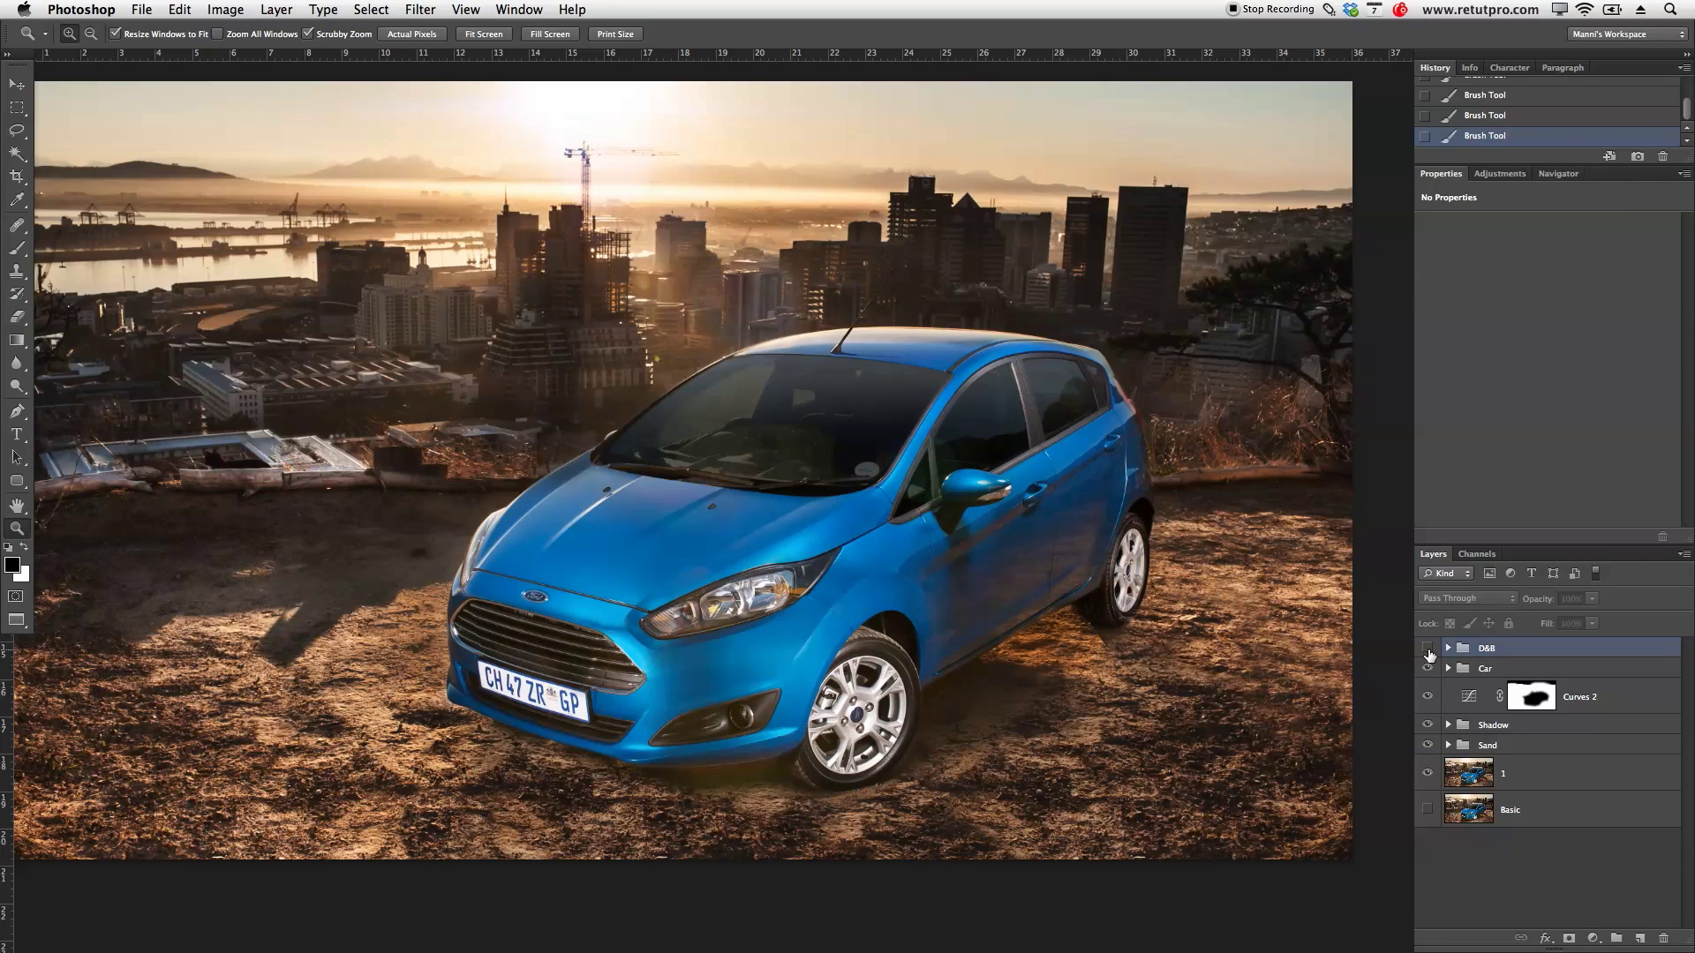
{"action": "left_click", "coordinate": [1427, 649]}
{"action": "left_click", "coordinate": [1428, 649]}
{"action": "left_click", "coordinate": [1427, 649]}
{"action": "left_click", "coordinate": [1427, 649]}
{"action": "left_click", "coordinate": [1427, 649]}
{"action": "left_click", "coordinate": [1427, 649]}
{"action": "left_click", "coordinate": [1427, 649]}
{"action": "left_click", "coordinate": [1428, 649]}
{"action": "left_click", "coordinate": [1428, 648]}
{"action": "left_click", "coordinate": [1428, 649]}
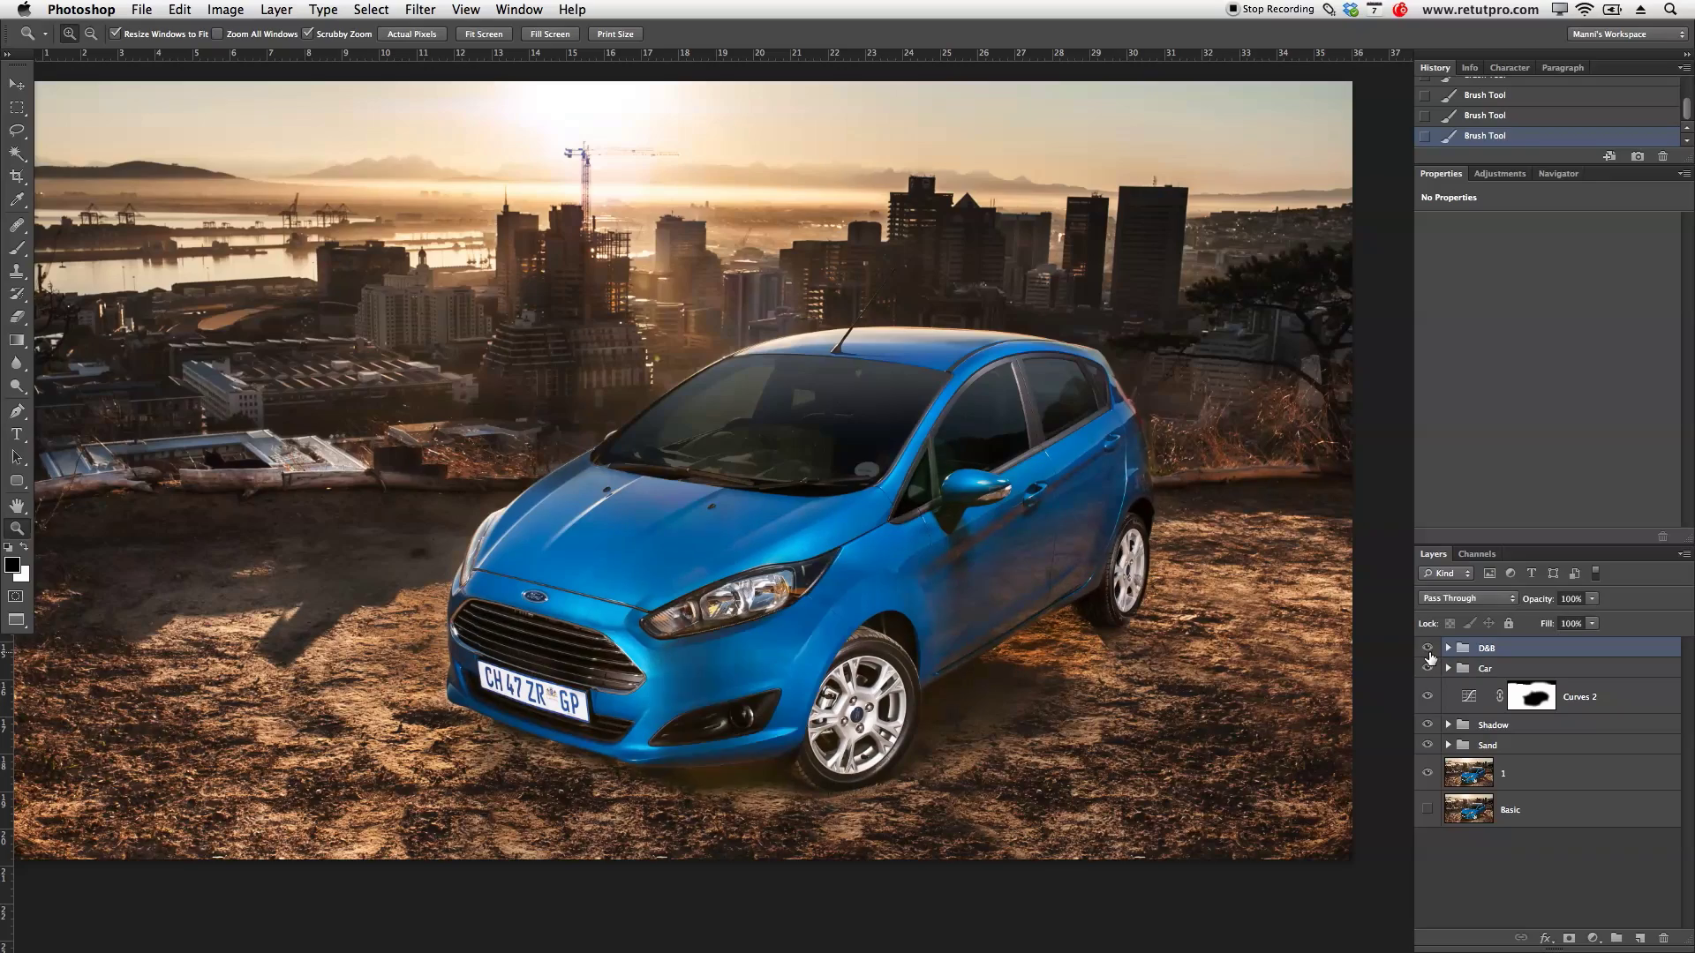
Step: Paint the front tyre white on the D&B group's Curves mask with a 70 px brush at 50% opacity
{"action": "left_click", "coordinate": [886, 693]}
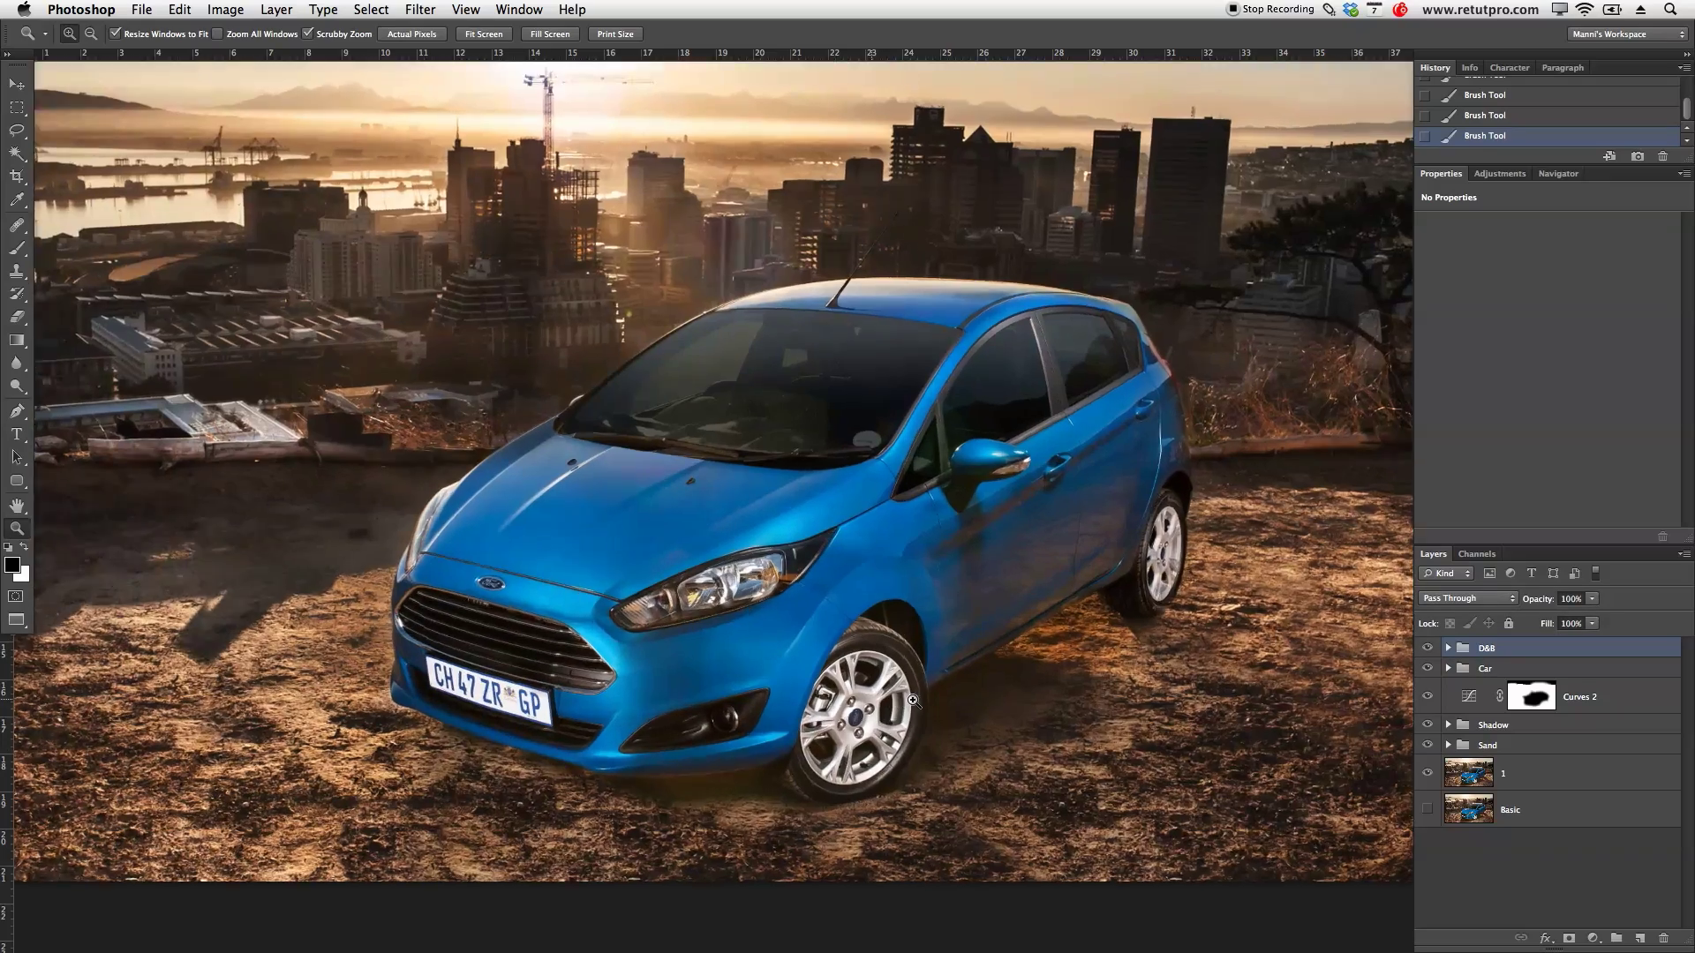
{"action": "left_click", "coordinate": [885, 693]}
{"action": "left_click_drag", "start_coordinate": [886, 693], "coordinate": [840, 579]}
{"action": "left_click", "coordinate": [936, 595]}
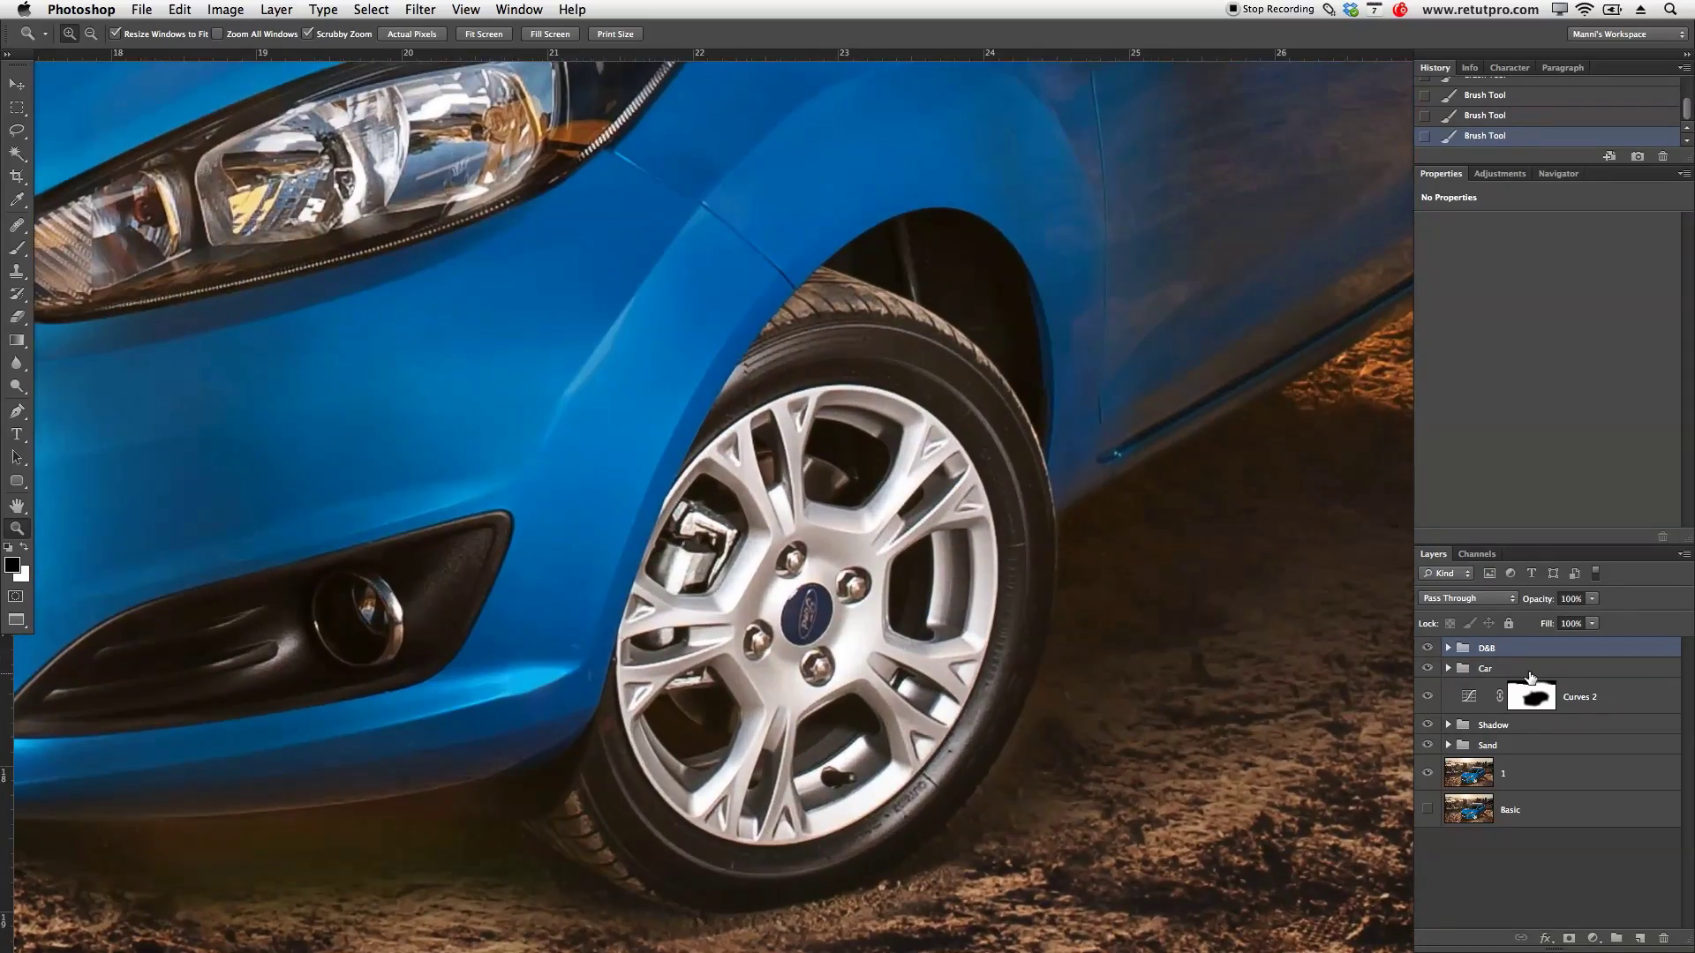
{"action": "left_click", "coordinate": [1449, 649]}
{"action": "left_click", "coordinate": [1552, 719]}
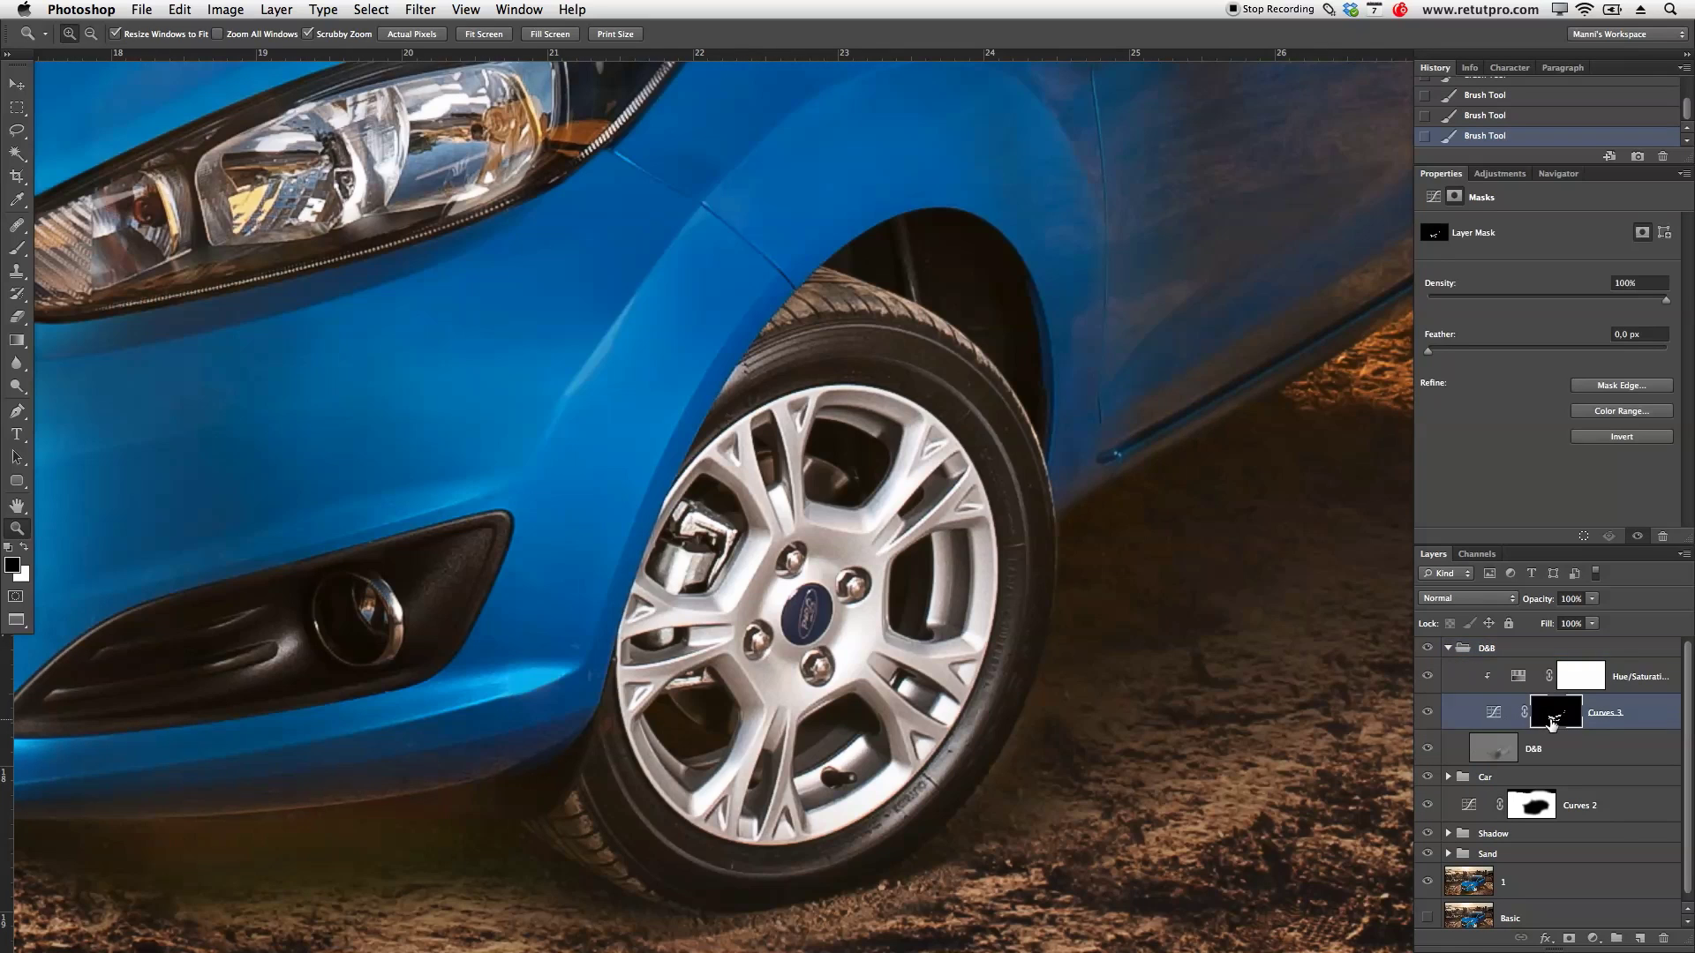
{"action": "key", "text": "b"}
{"action": "key", "text": "x"}
{"action": "key", "text": "bracketleft"}
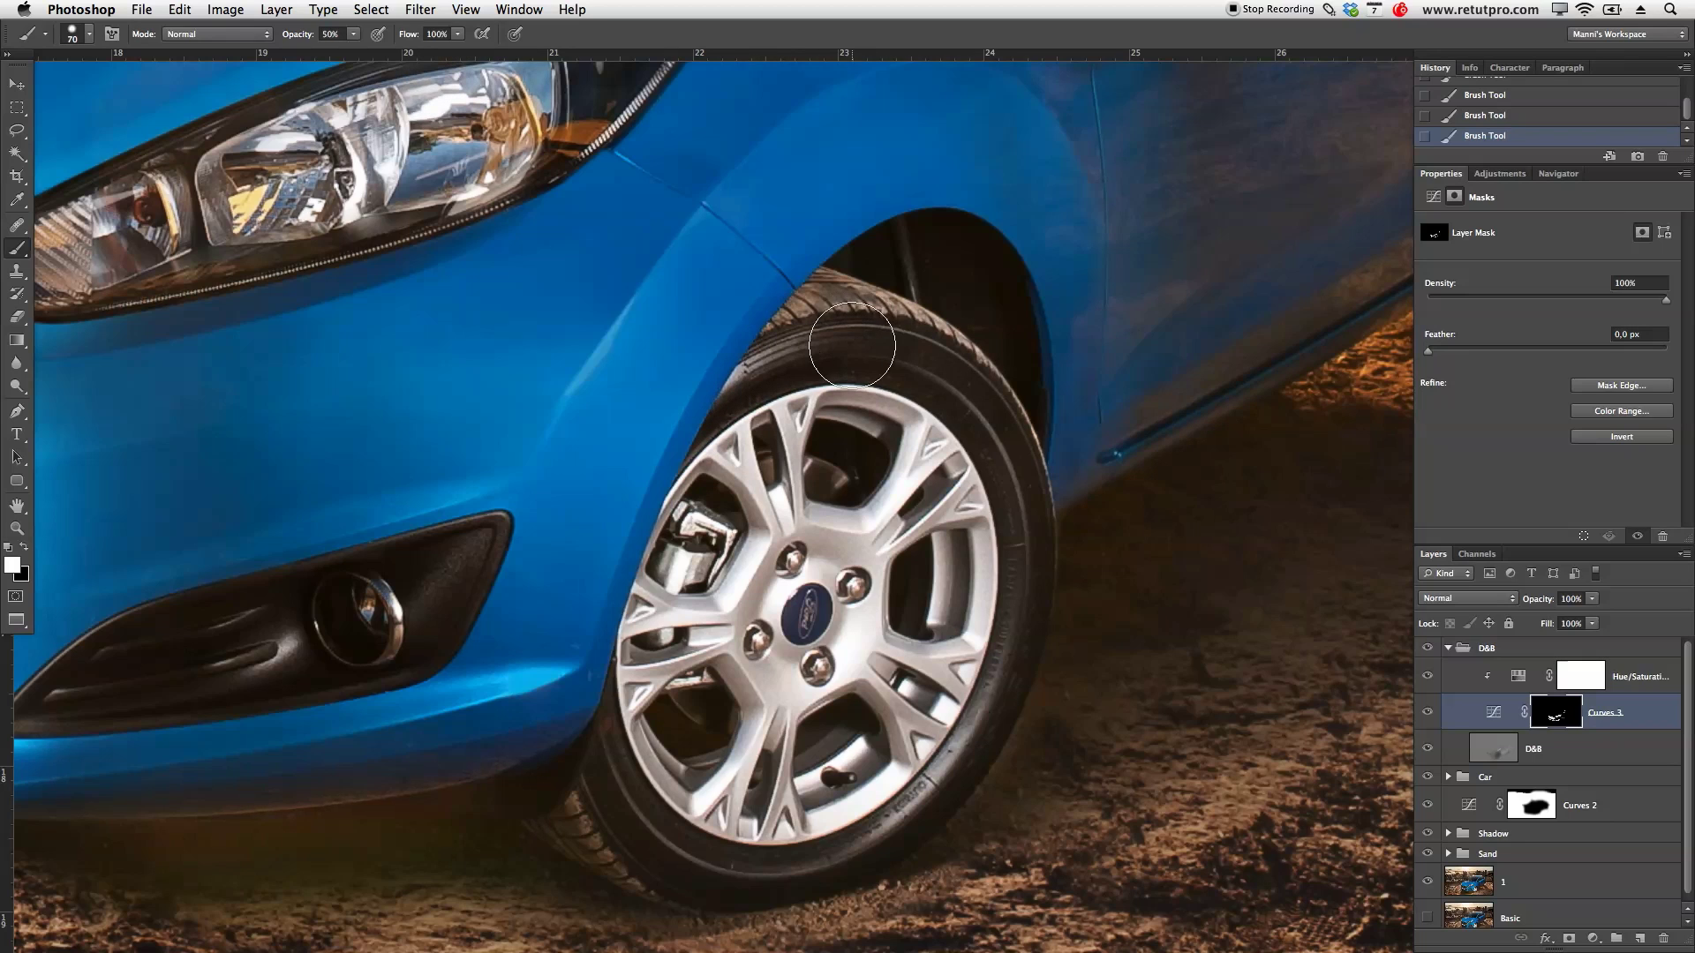
{"action": "mouse_move", "coordinate": [949, 757]}
{"action": "left_mouse_down"}
{"action": "mouse_move", "coordinate": [870, 828]}
{"action": "mouse_move", "coordinate": [721, 867]}
{"action": "mouse_move", "coordinate": [602, 752]}
{"action": "left_mouse_up"}
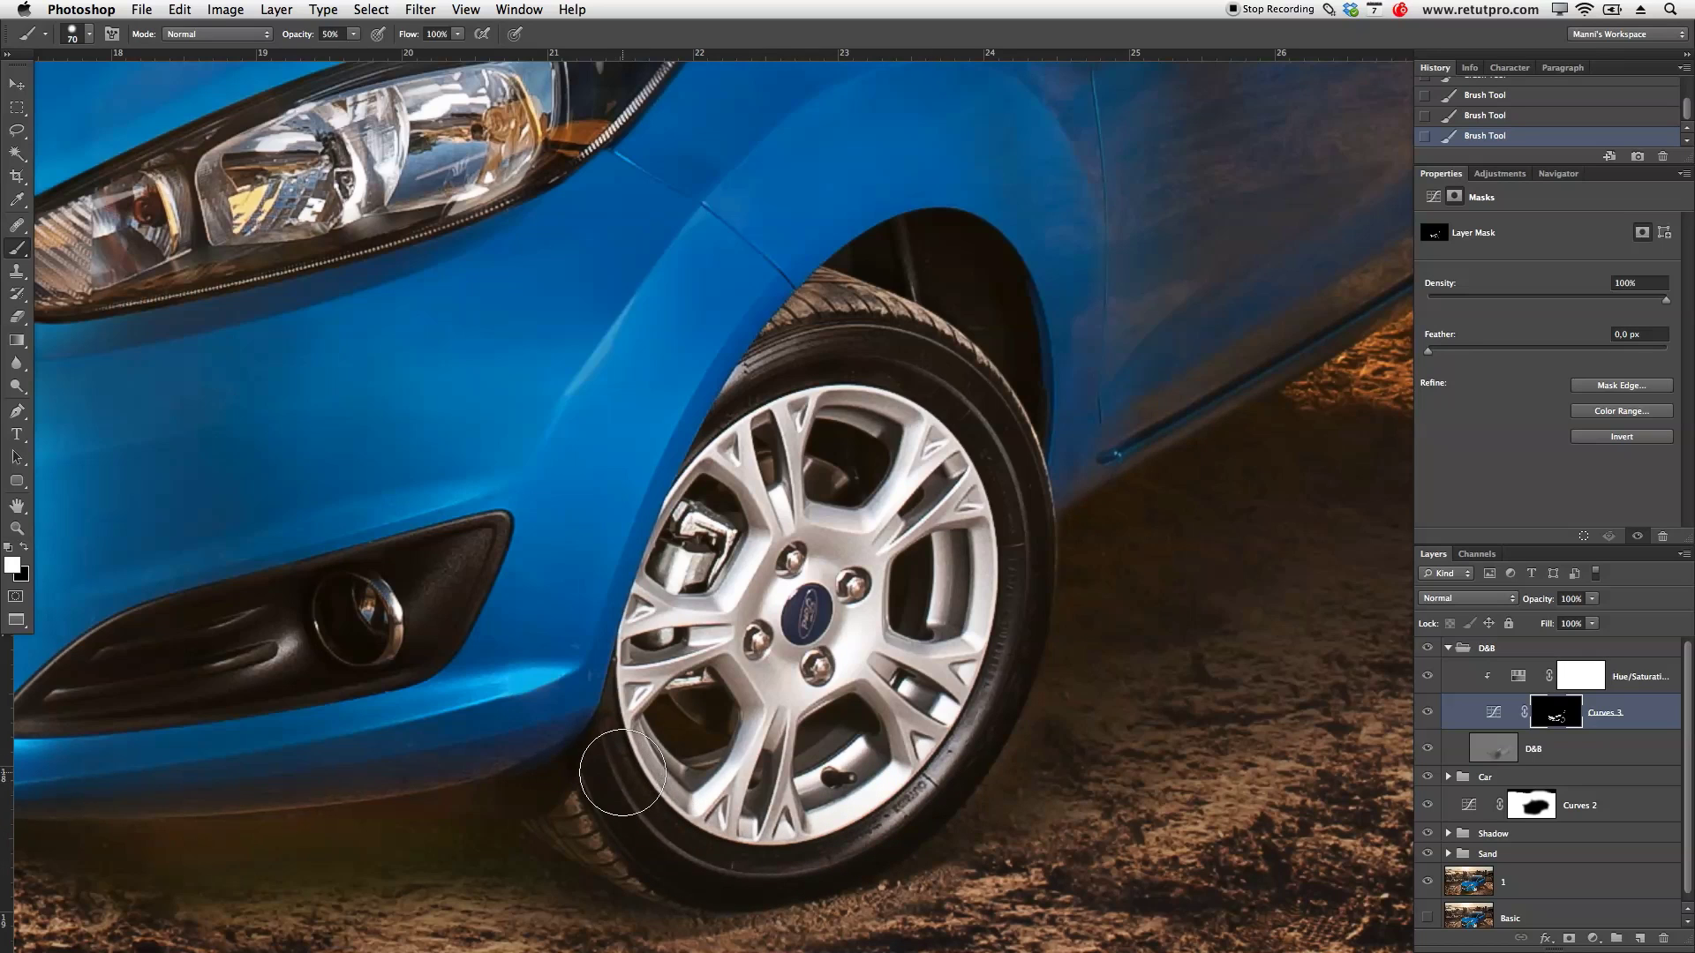
Step: Paint the front rim and the rear wheel white on the Curves mask with a 25 to 30 px brush at 50% opacity
{"action": "key", "text": "bracketleft"}
{"action": "key", "text": "bracketleft"}
{"action": "key", "text": "bracketleft"}
{"action": "key", "text": "bracketleft"}
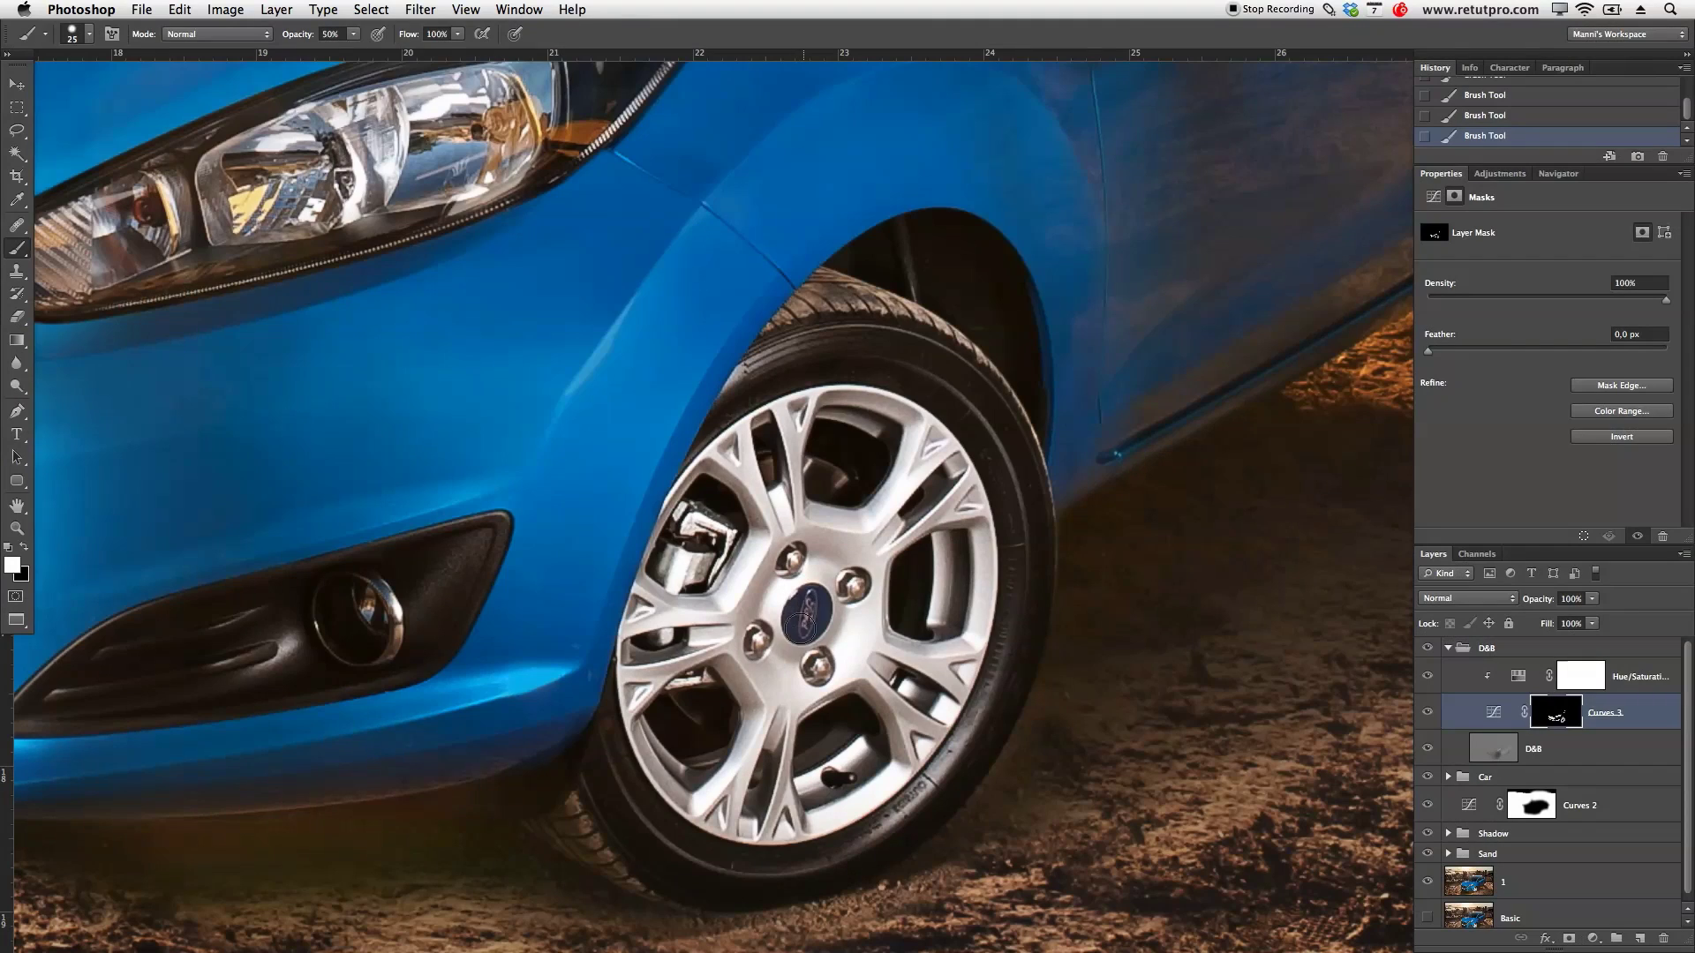
{"action": "key", "text": "bracketleft"}
{"action": "left_click_drag", "start_coordinate": [915, 602], "coordinate": [773, 582]}
{"action": "left_click_drag", "start_coordinate": [956, 497], "coordinate": [1362, 630]}
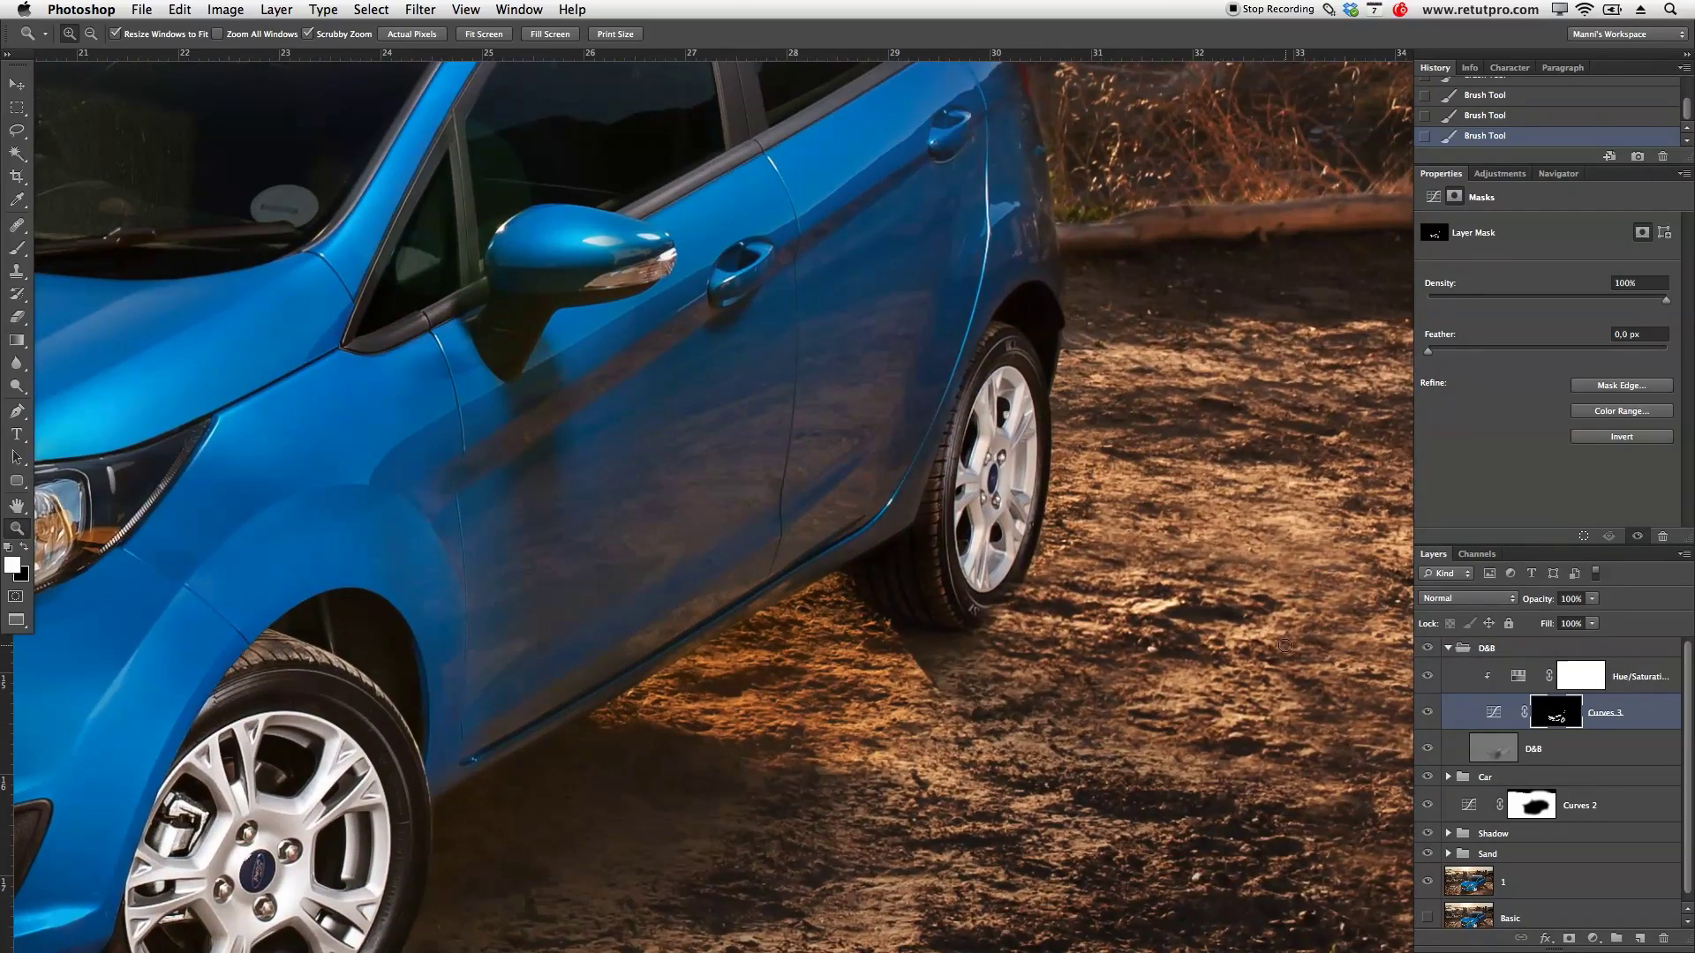
{"action": "key", "text": "b"}
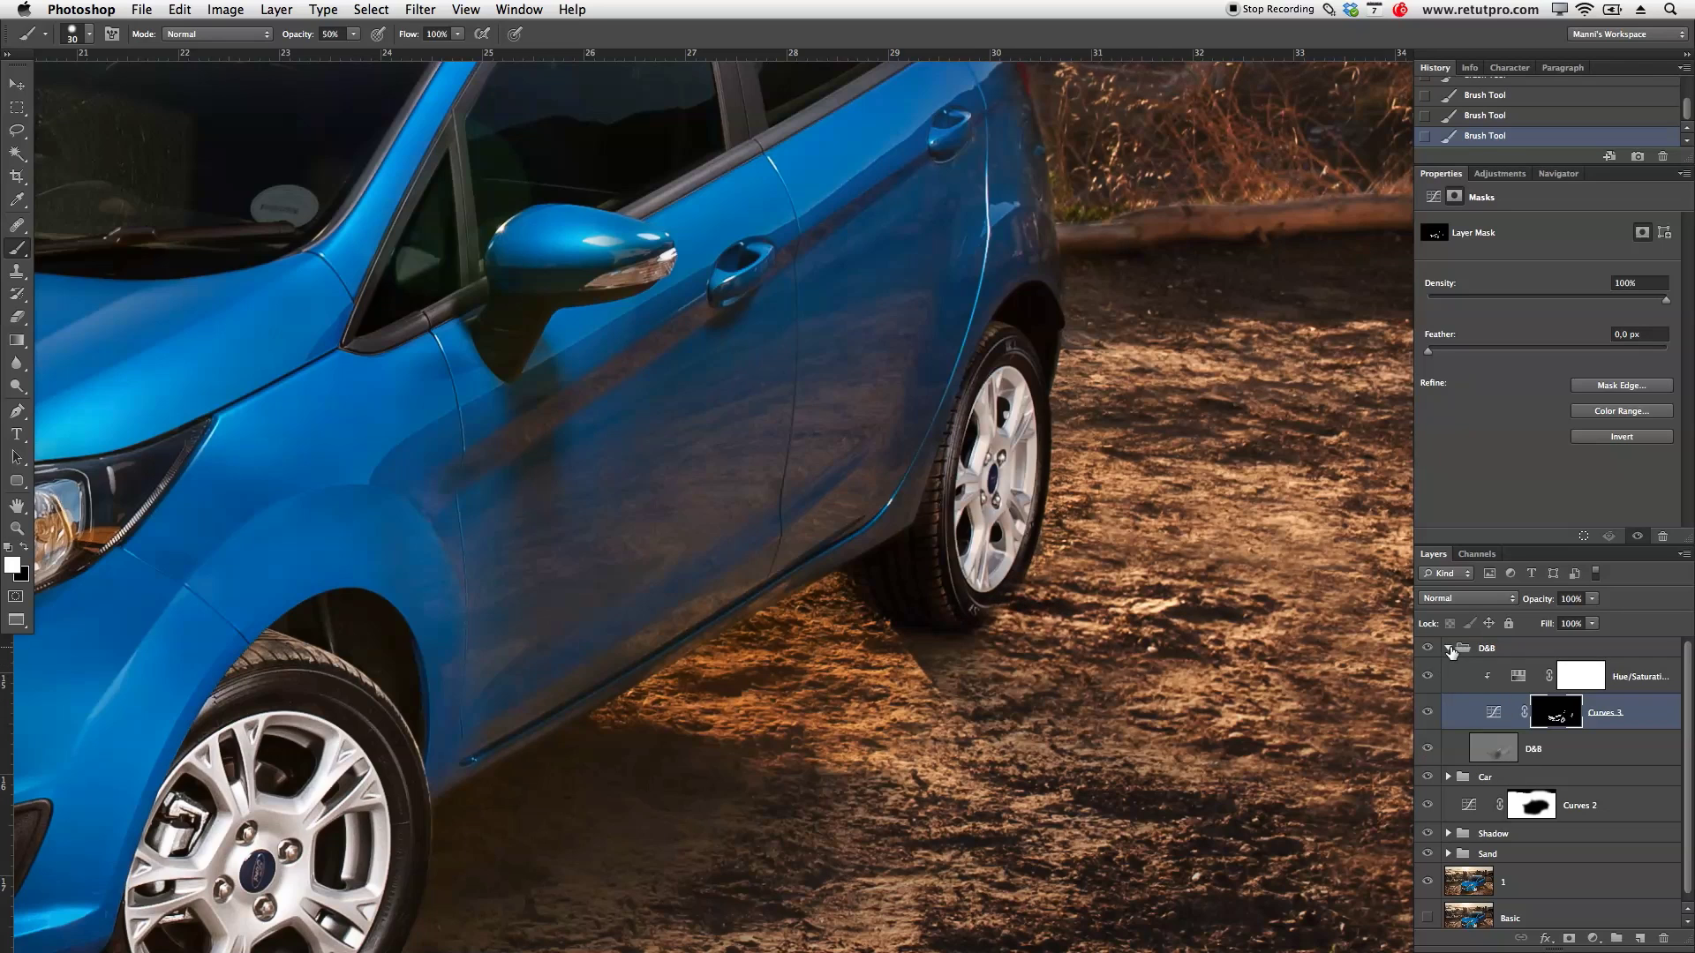
Step: Expand the Sand group and its nested group, enlarge the layer list, and select the mask of sand layer 1, checking its visibility
{"action": "left_click", "coordinate": [1448, 649]}
{"action": "left_click", "coordinate": [1448, 746]}
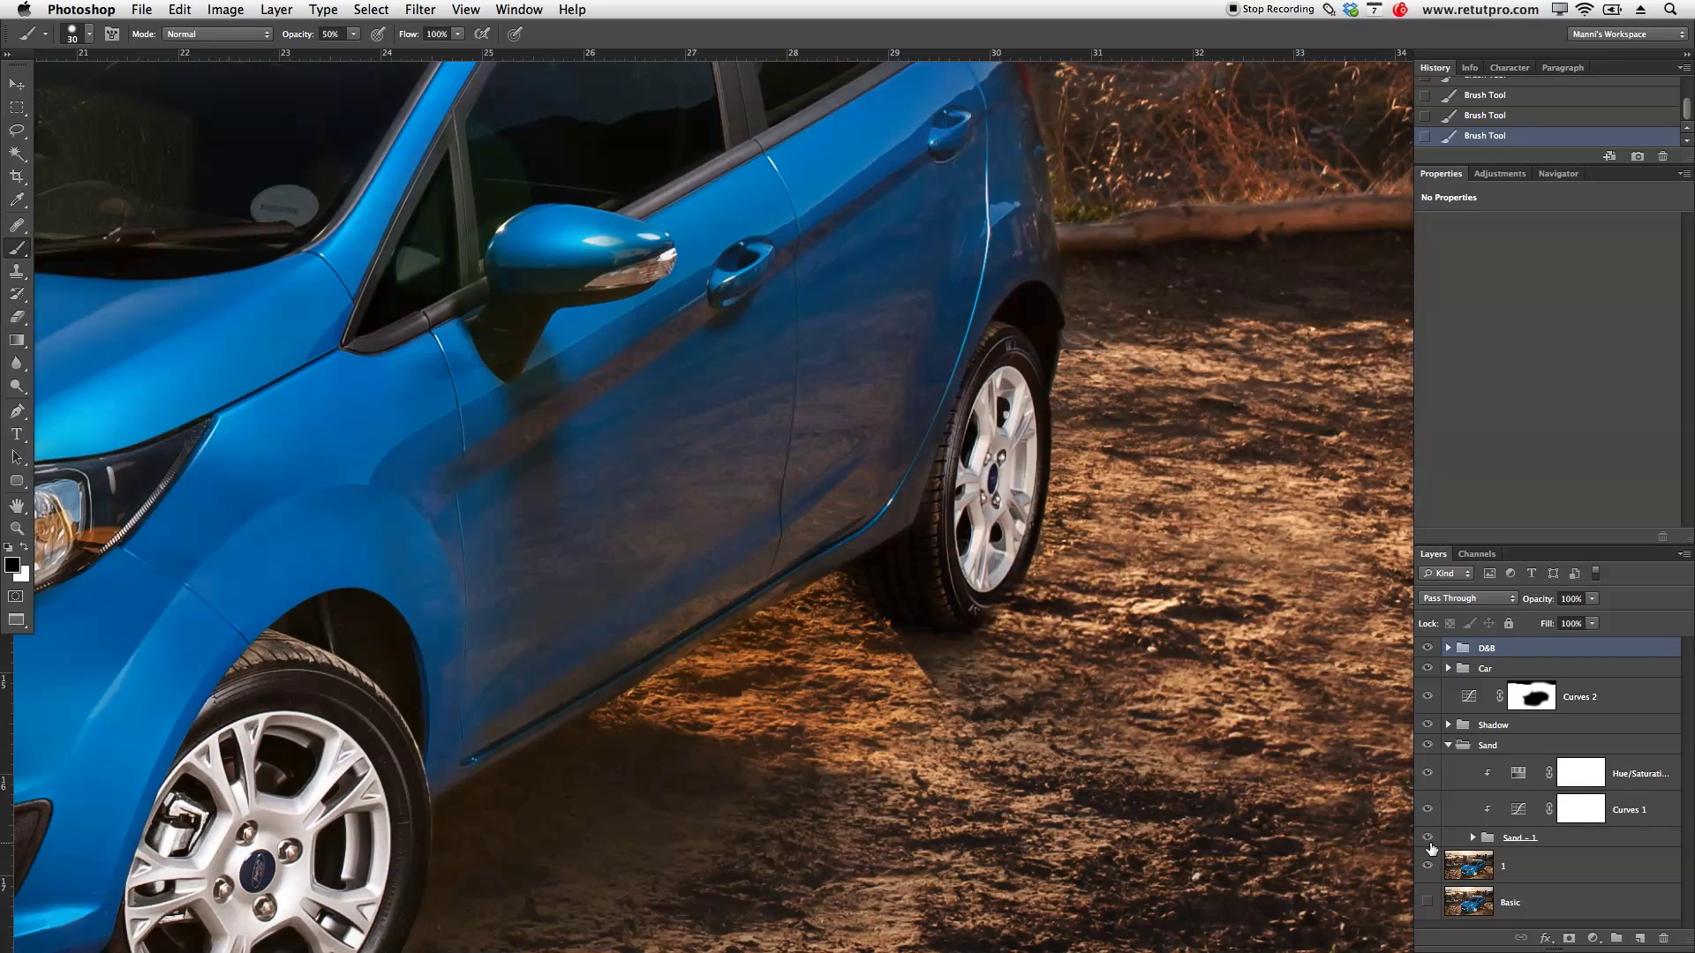
{"action": "left_click", "coordinate": [1470, 838]}
{"action": "left_click", "coordinate": [1472, 838]}
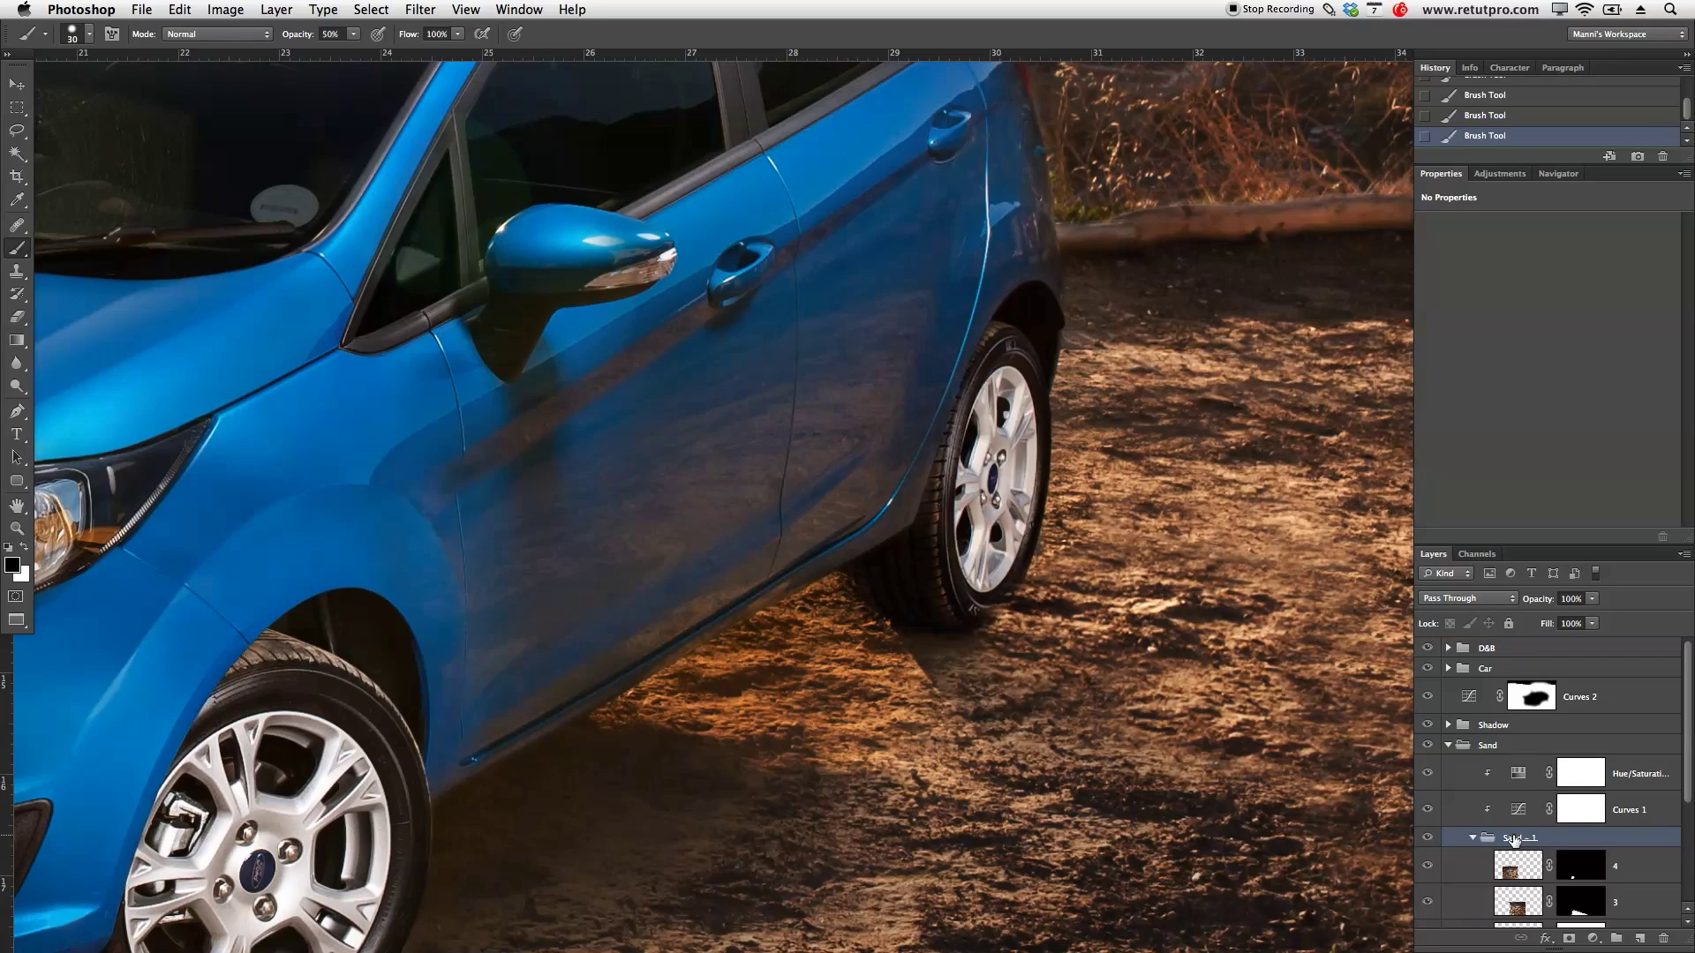
{"action": "left_click_drag", "start_coordinate": [1602, 547], "coordinate": [1620, 249]}
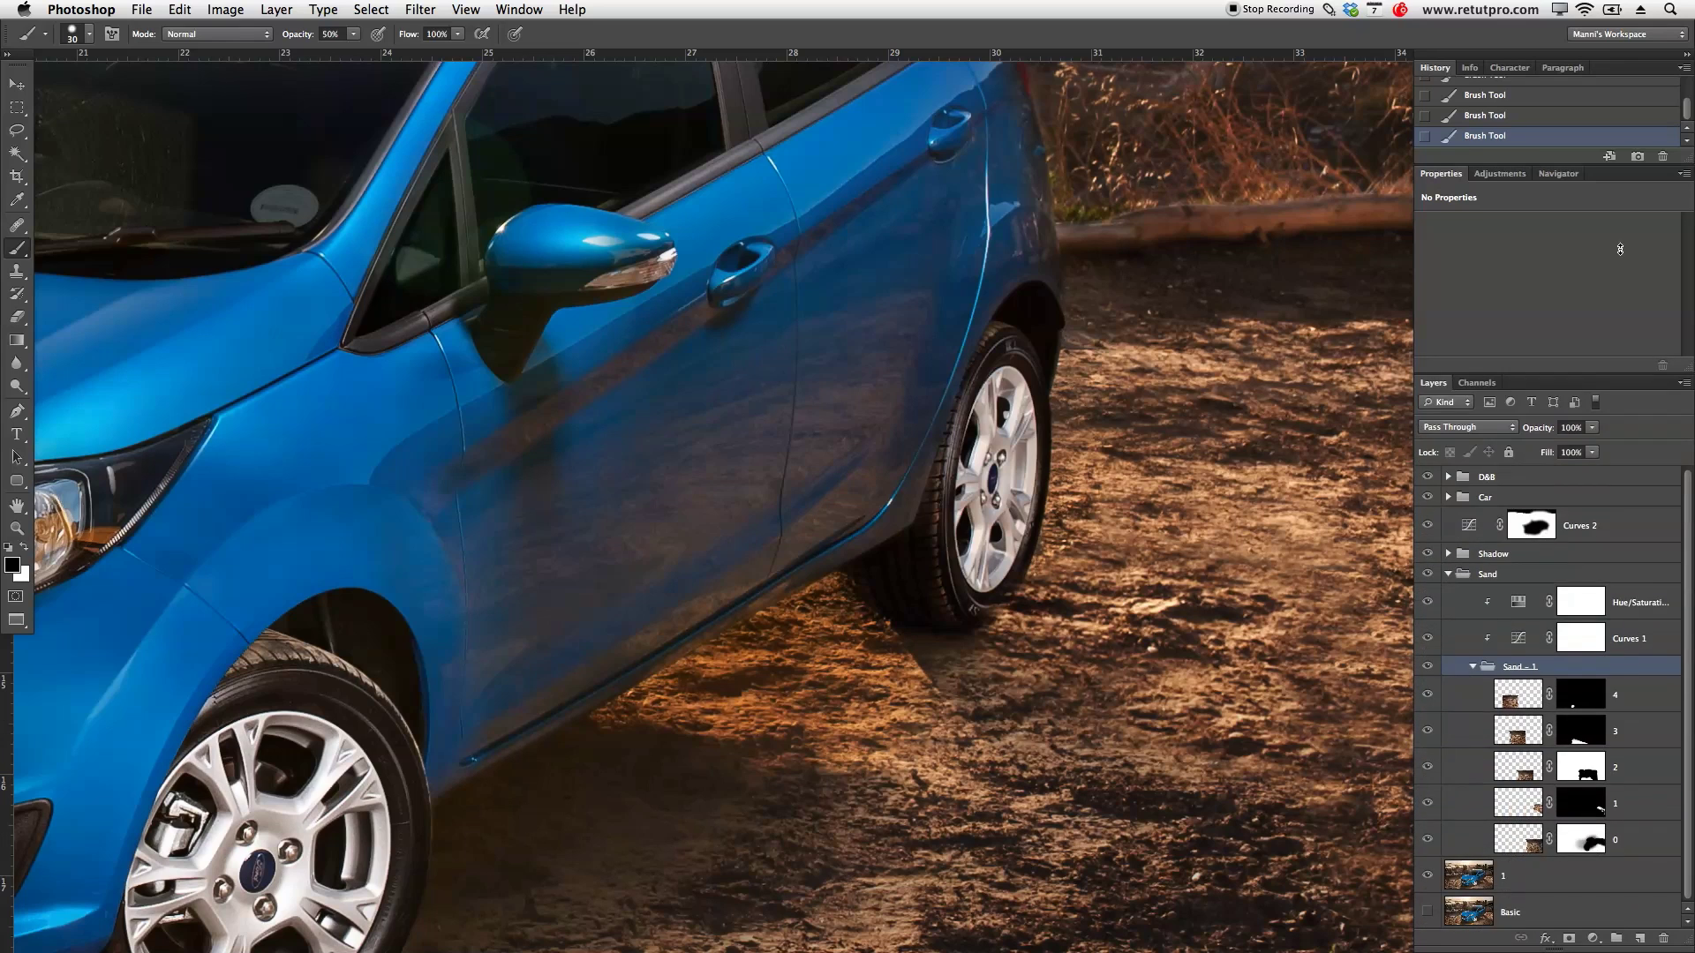
{"action": "left_click", "coordinate": [1578, 827]}
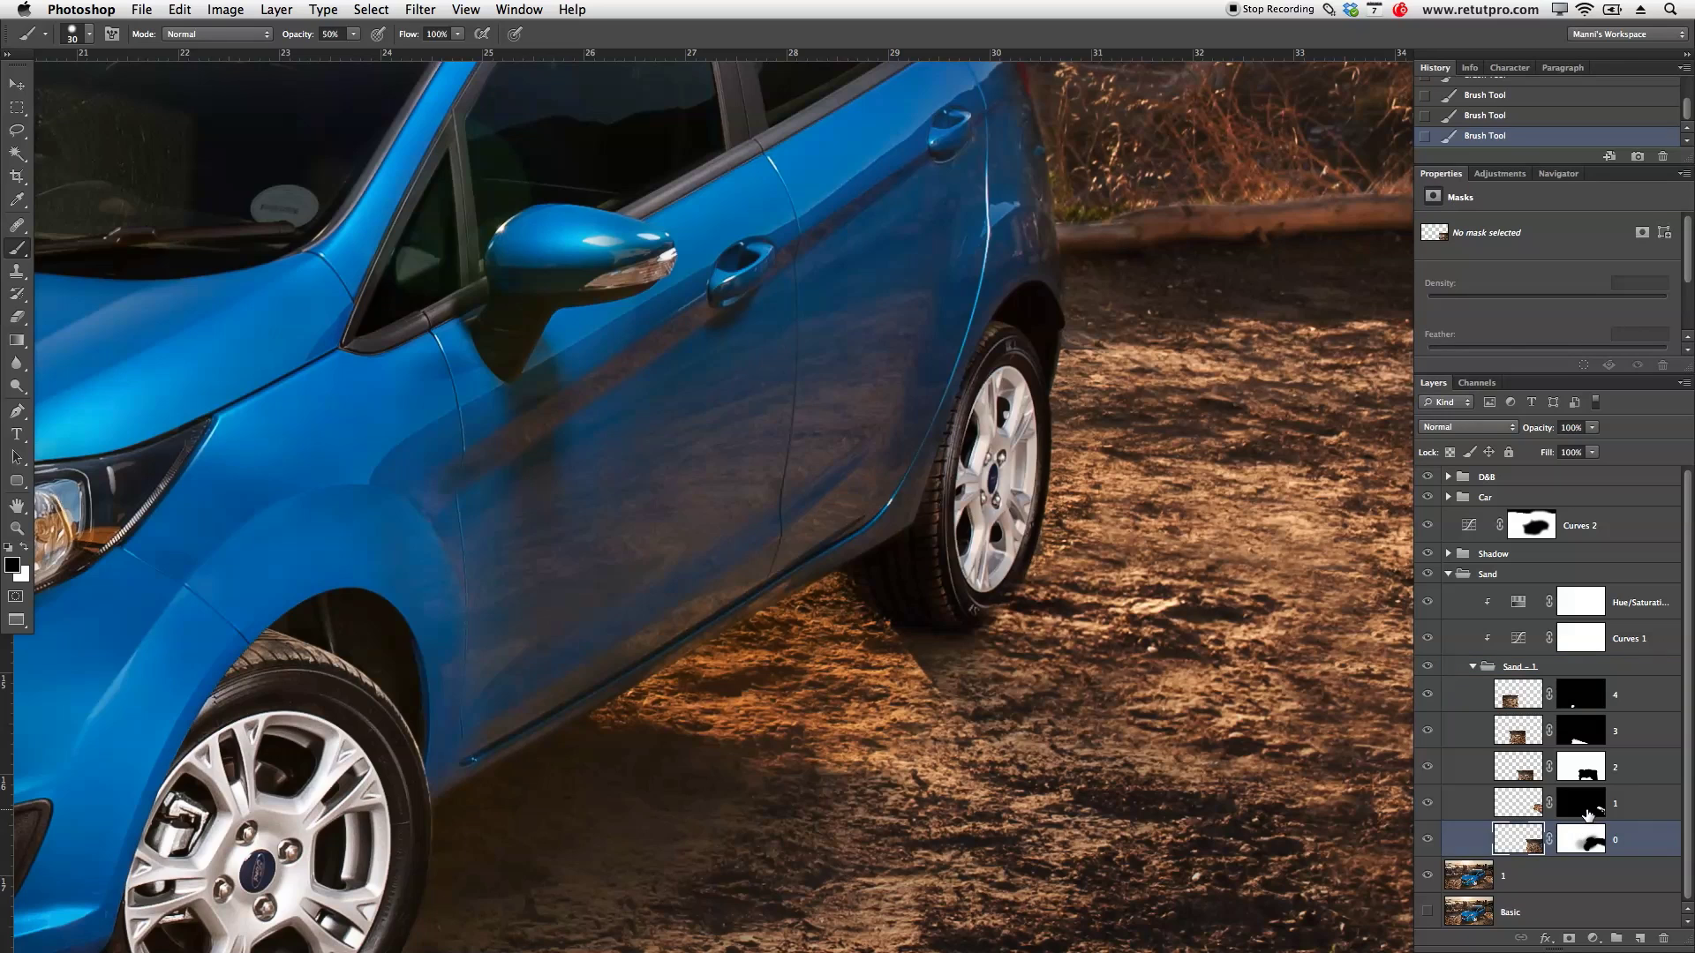
{"action": "left_click", "coordinate": [1583, 814]}
{"action": "left_click", "coordinate": [1426, 804]}
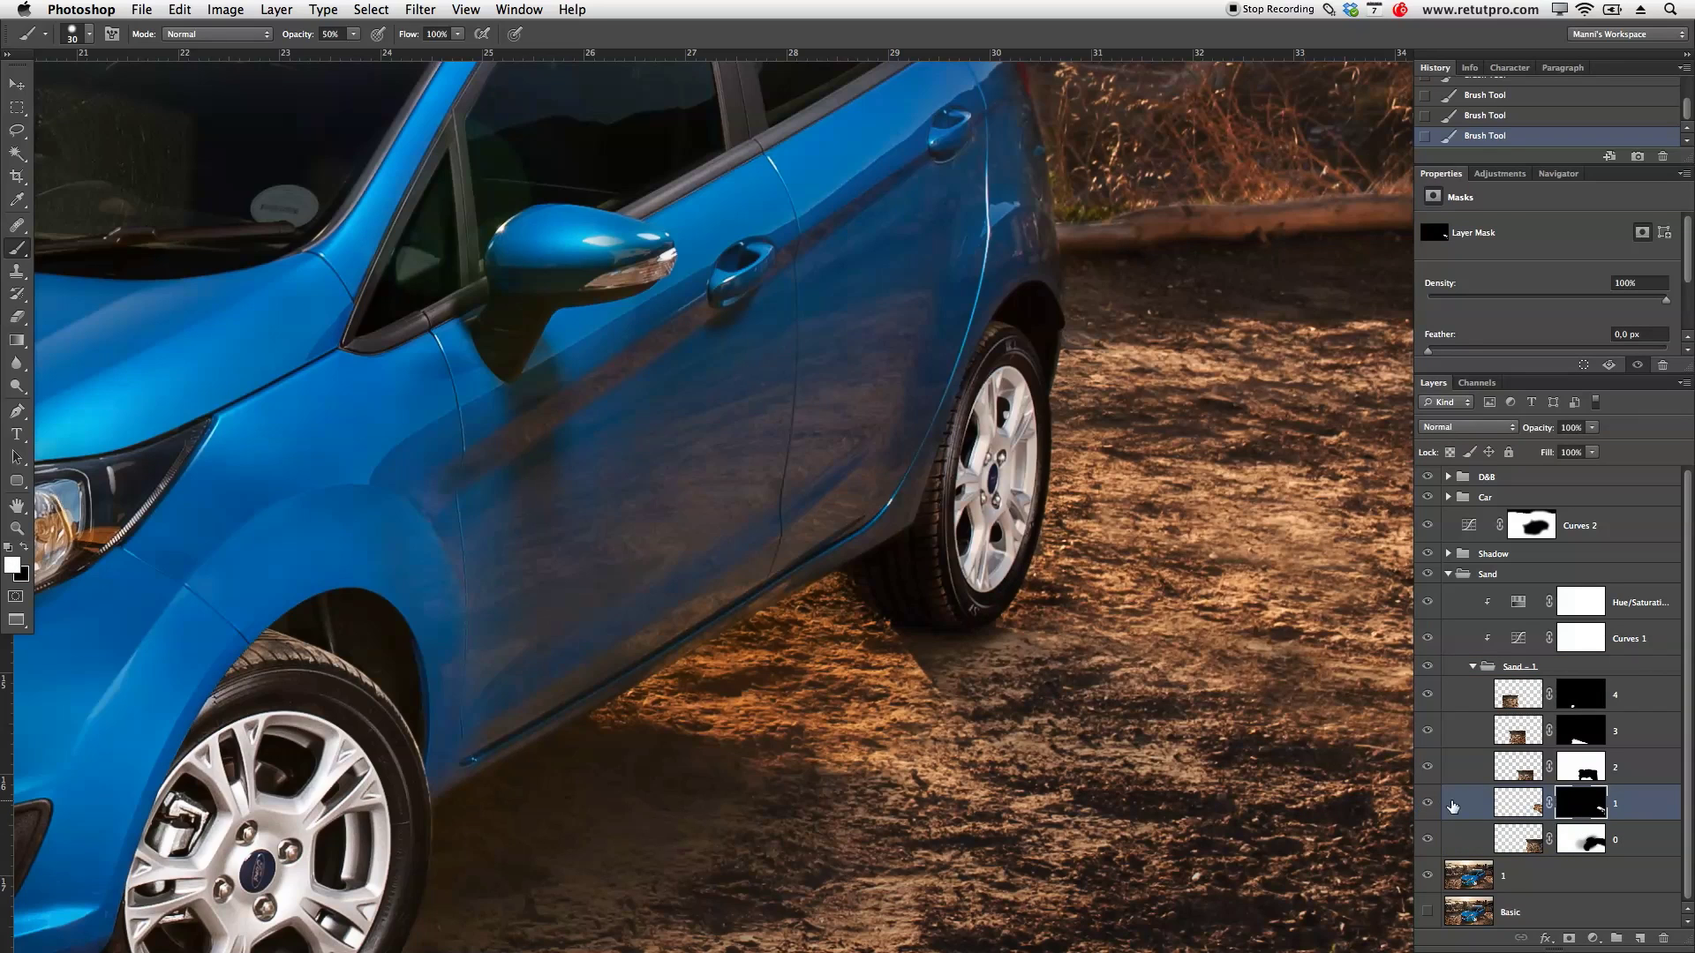
{"action": "left_click", "coordinate": [1425, 804]}
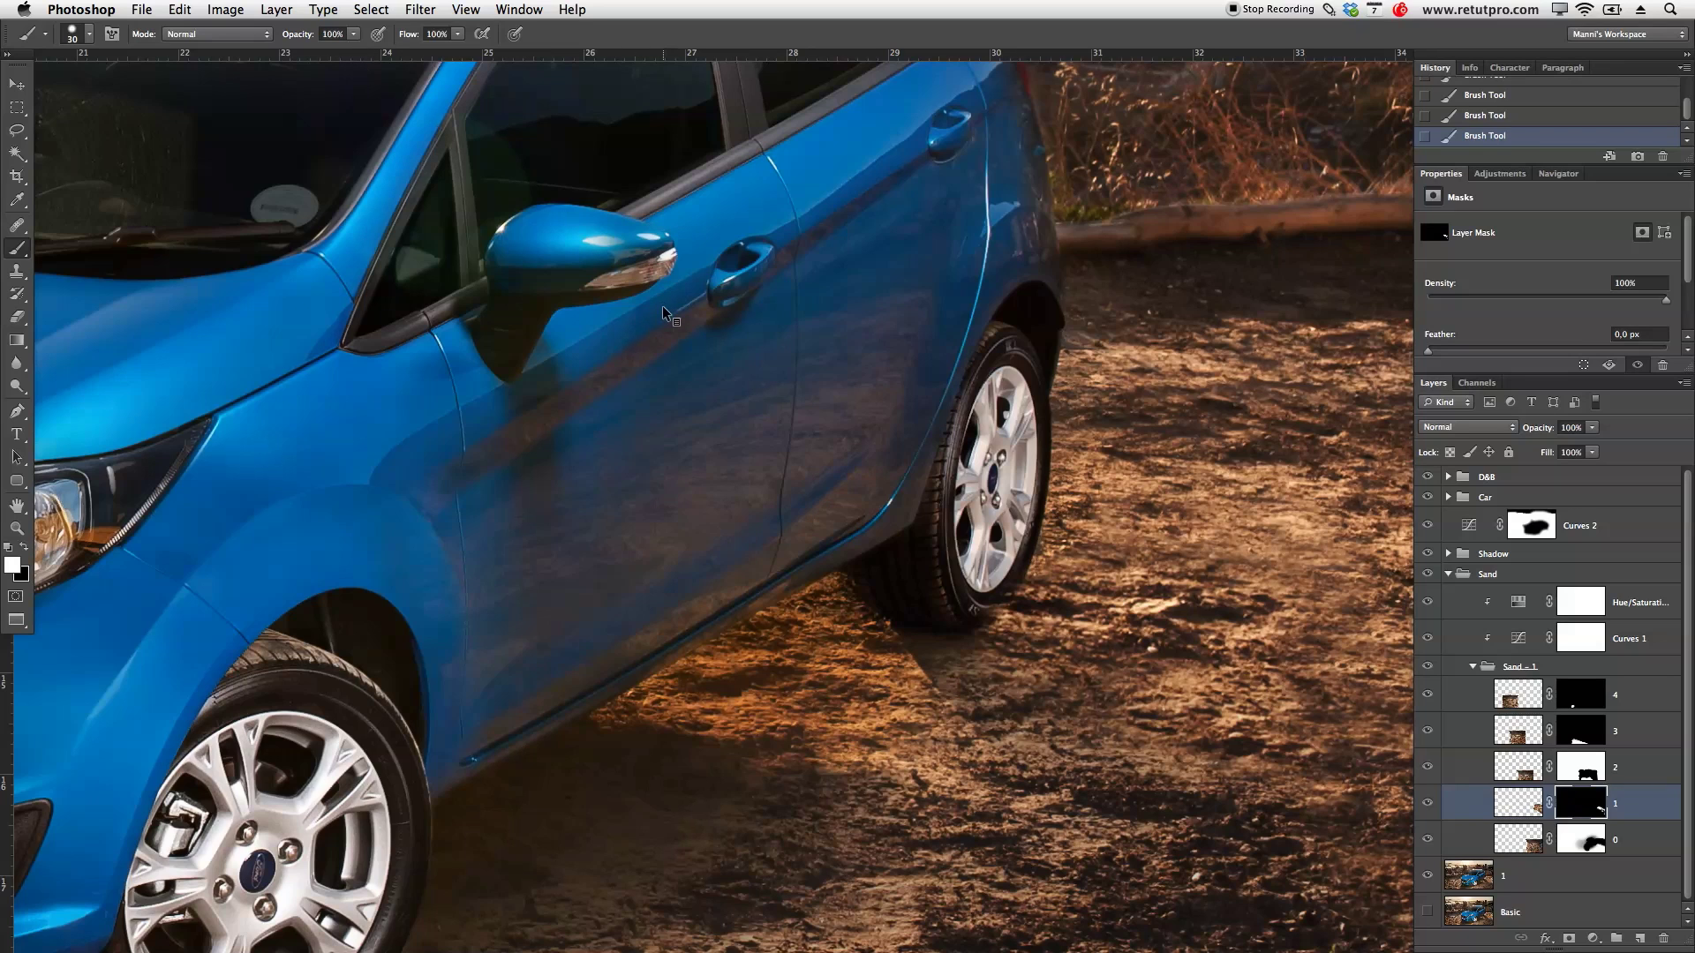
Step: Clear the sand overlapping the rear tyre's lower edge on layer 1's mask with a 40 px black brush at 100% opacity, then collapse the Sand groups
{"action": "mouse_move", "coordinate": [708, 510]}
{"action": "left_mouse_down"}
{"action": "mouse_move", "coordinate": [764, 358]}
{"action": "mouse_move", "coordinate": [674, 794]}
{"action": "mouse_move", "coordinate": [672, 706]}
{"action": "left_mouse_up"}
{"action": "key", "text": "ctrl+space"}
{"action": "left_click_drag", "start_coordinate": [1000, 642], "coordinate": [1049, 614]}
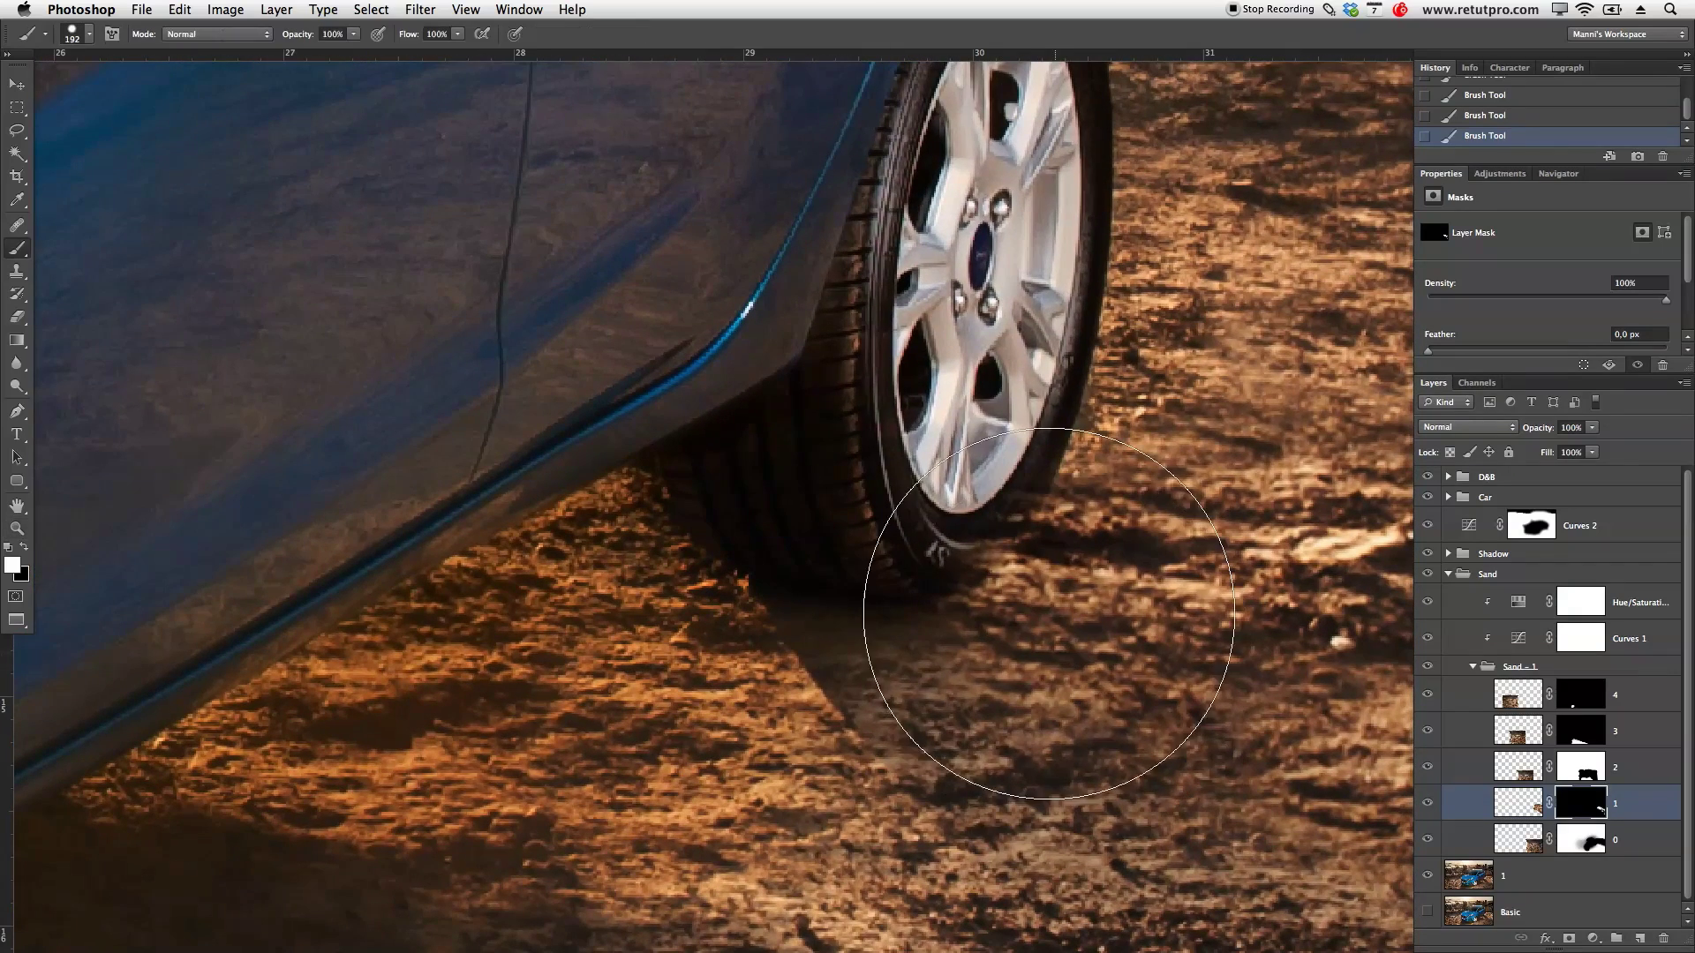
{"action": "key", "text": "bracketleft"}
{"action": "key", "text": "bracketleft"}
{"action": "key", "text": "bracketleft"}
{"action": "key", "text": "bracketleft"}
{"action": "key", "text": "bracketleft"}
{"action": "key", "text": "bracketleft"}
{"action": "key", "text": "bracketleft"}
{"action": "key", "text": "bracketleft"}
{"action": "key", "text": "bracketleft"}
{"action": "key", "text": "bracketleft"}
{"action": "mouse_move", "coordinate": [979, 535]}
{"action": "left_mouse_down"}
{"action": "mouse_move", "coordinate": [972, 500]}
{"action": "mouse_move", "coordinate": [998, 497]}
{"action": "mouse_move", "coordinate": [1025, 455]}
{"action": "mouse_move", "coordinate": [933, 570]}
{"action": "mouse_move", "coordinate": [998, 506]}
{"action": "left_mouse_up"}
{"action": "key", "text": "x"}
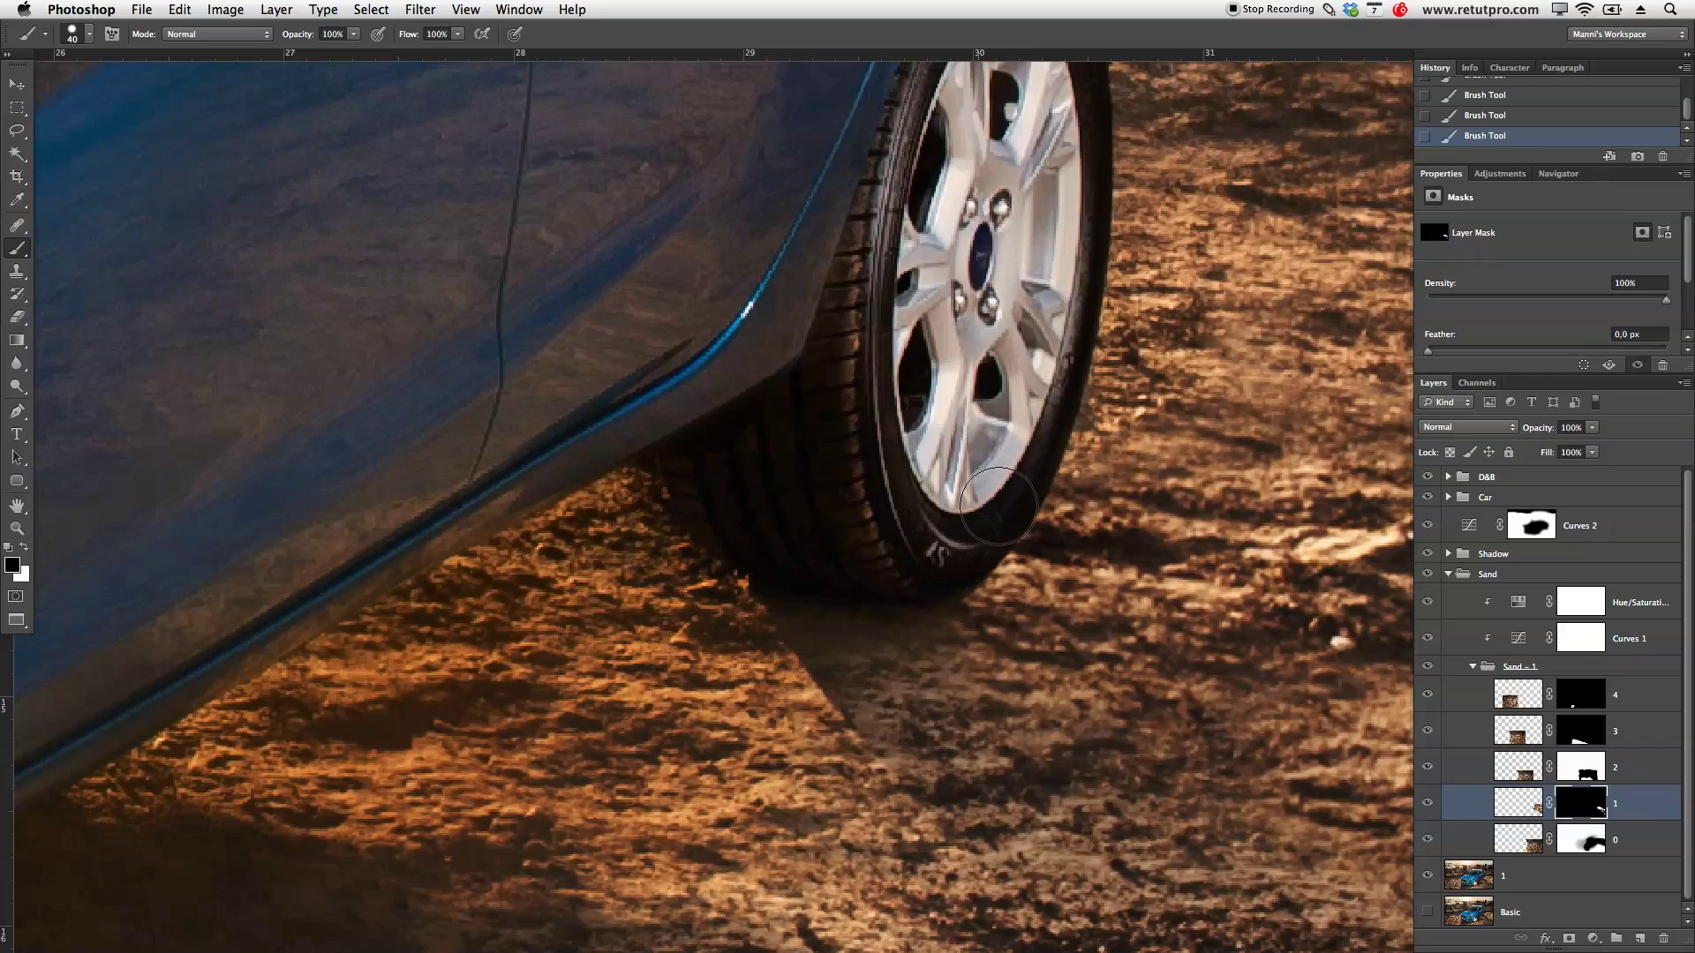
{"action": "key", "text": "z"}
{"action": "mouse_move", "coordinate": [909, 540]}
{"action": "left_mouse_down"}
{"action": "mouse_move", "coordinate": [806, 556]}
{"action": "mouse_move", "coordinate": [798, 537]}
{"action": "mouse_move", "coordinate": [981, 625]}
{"action": "left_mouse_up"}
{"action": "left_click", "coordinate": [1474, 667]}
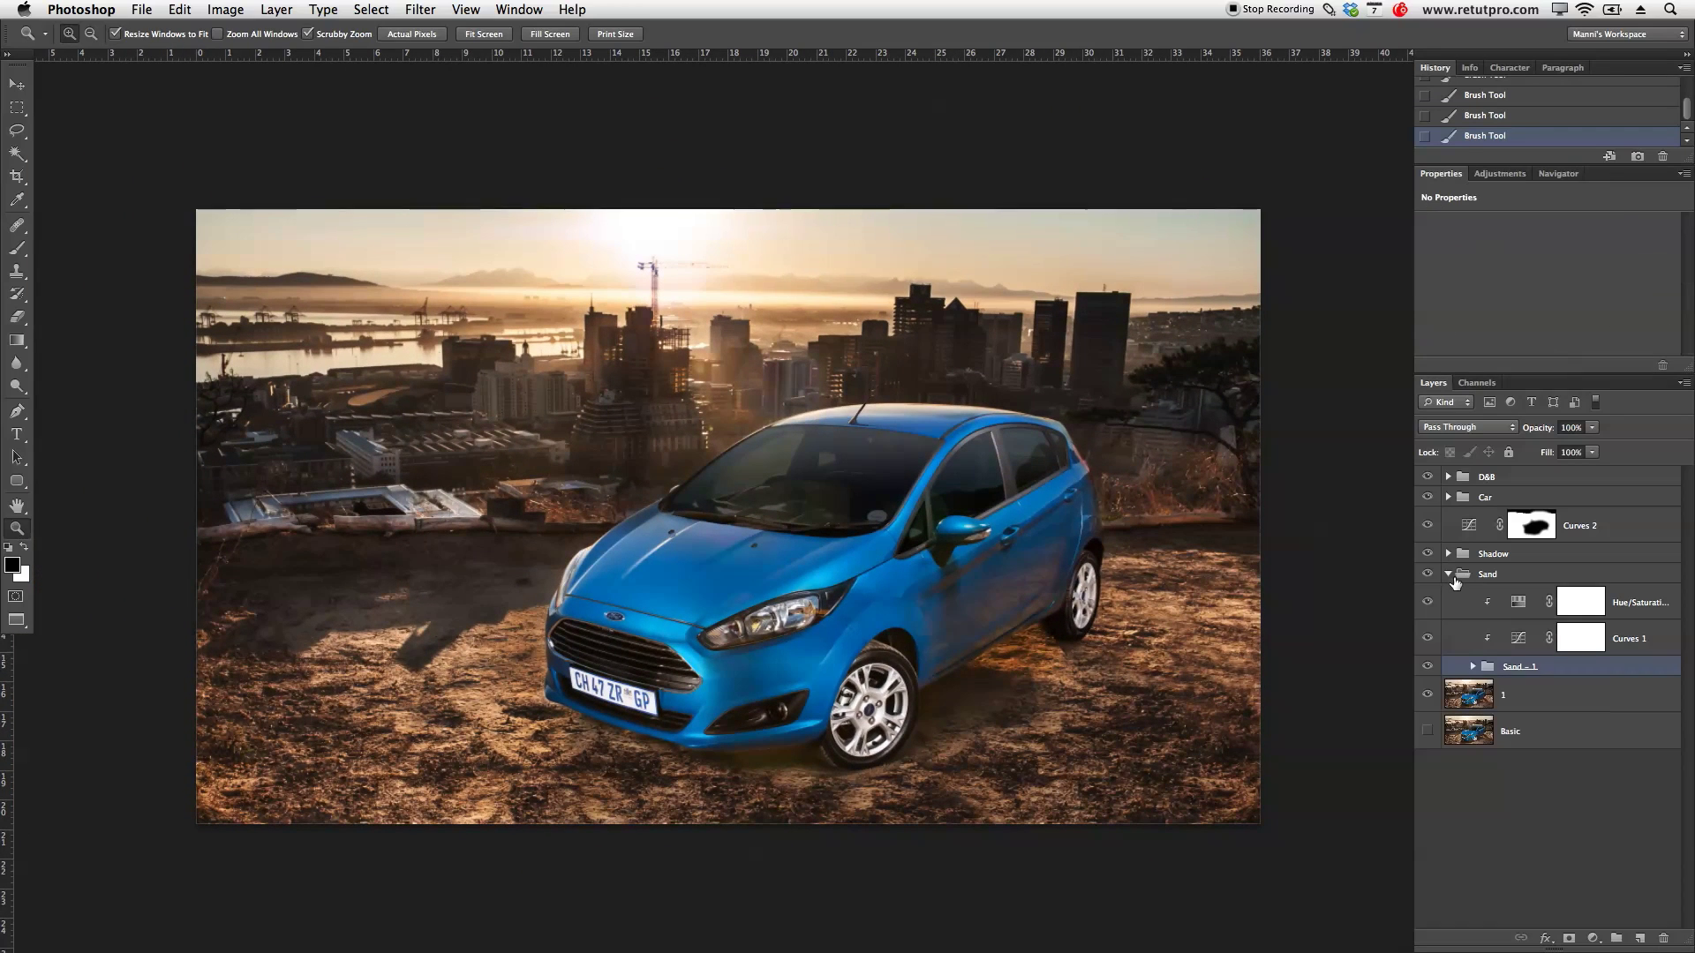
{"action": "left_click", "coordinate": [1447, 574]}
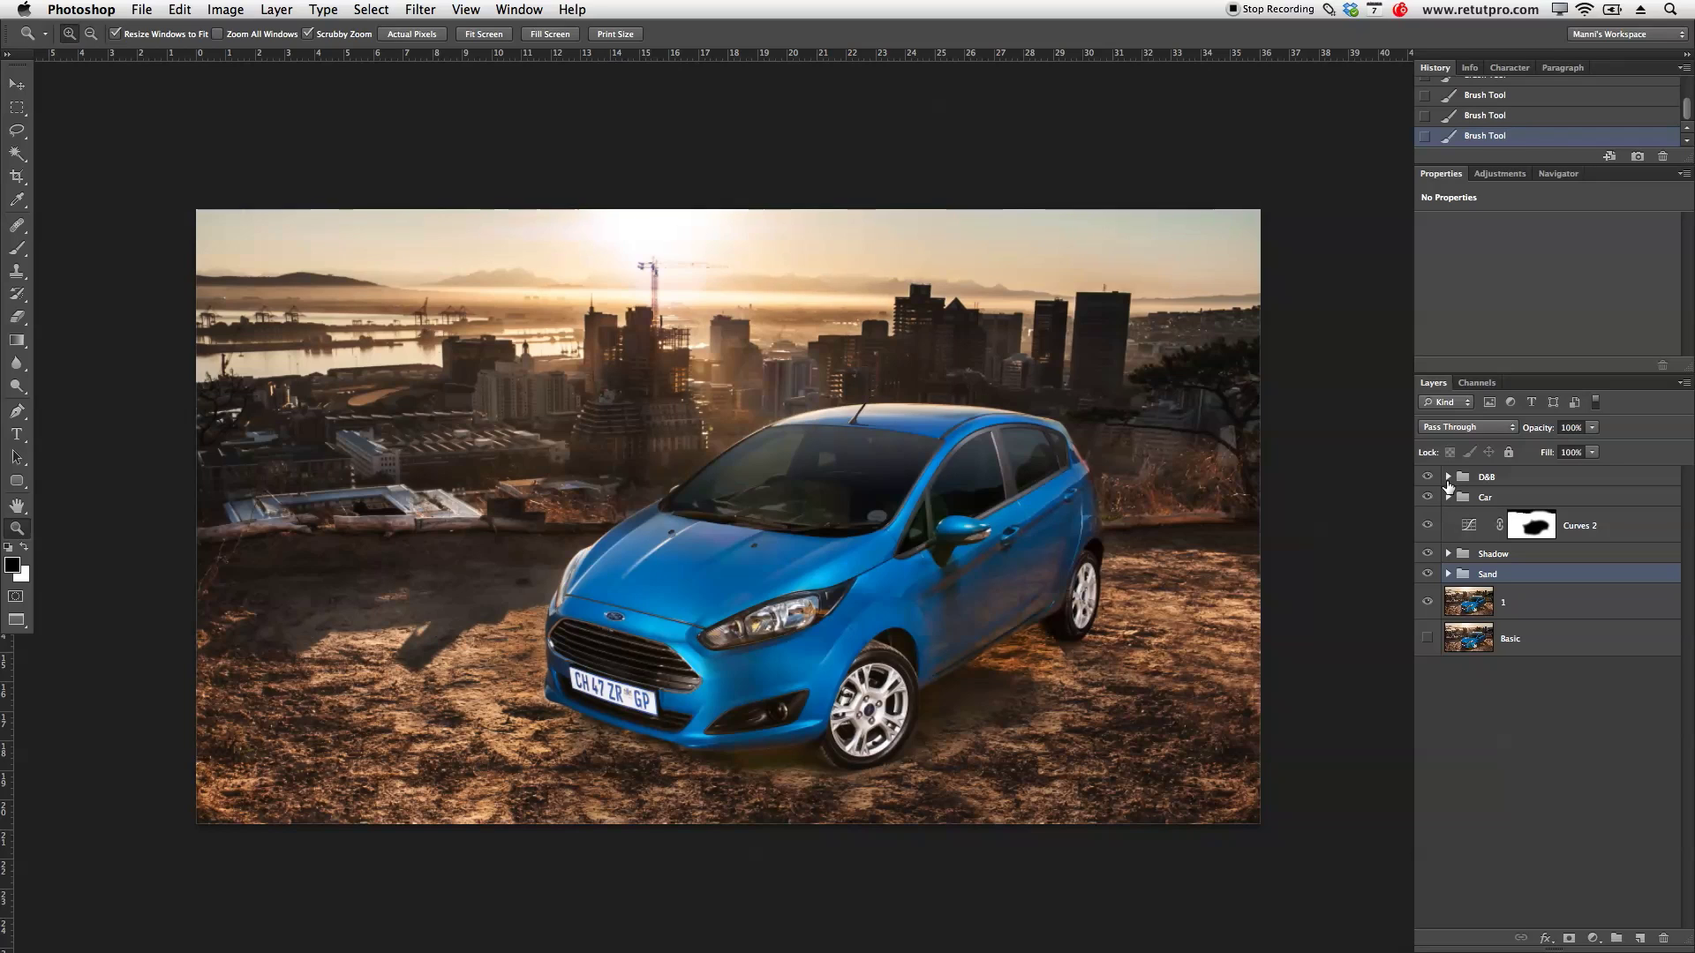
Step: Add a new layer above the existing one in the Shadow group, naming the existing layer Shadow 1 and the new one Shadow 2
{"action": "left_click", "coordinate": [1447, 554]}
{"action": "left_click", "coordinate": [1532, 556]}
{"action": "left_click", "coordinate": [1580, 586]}
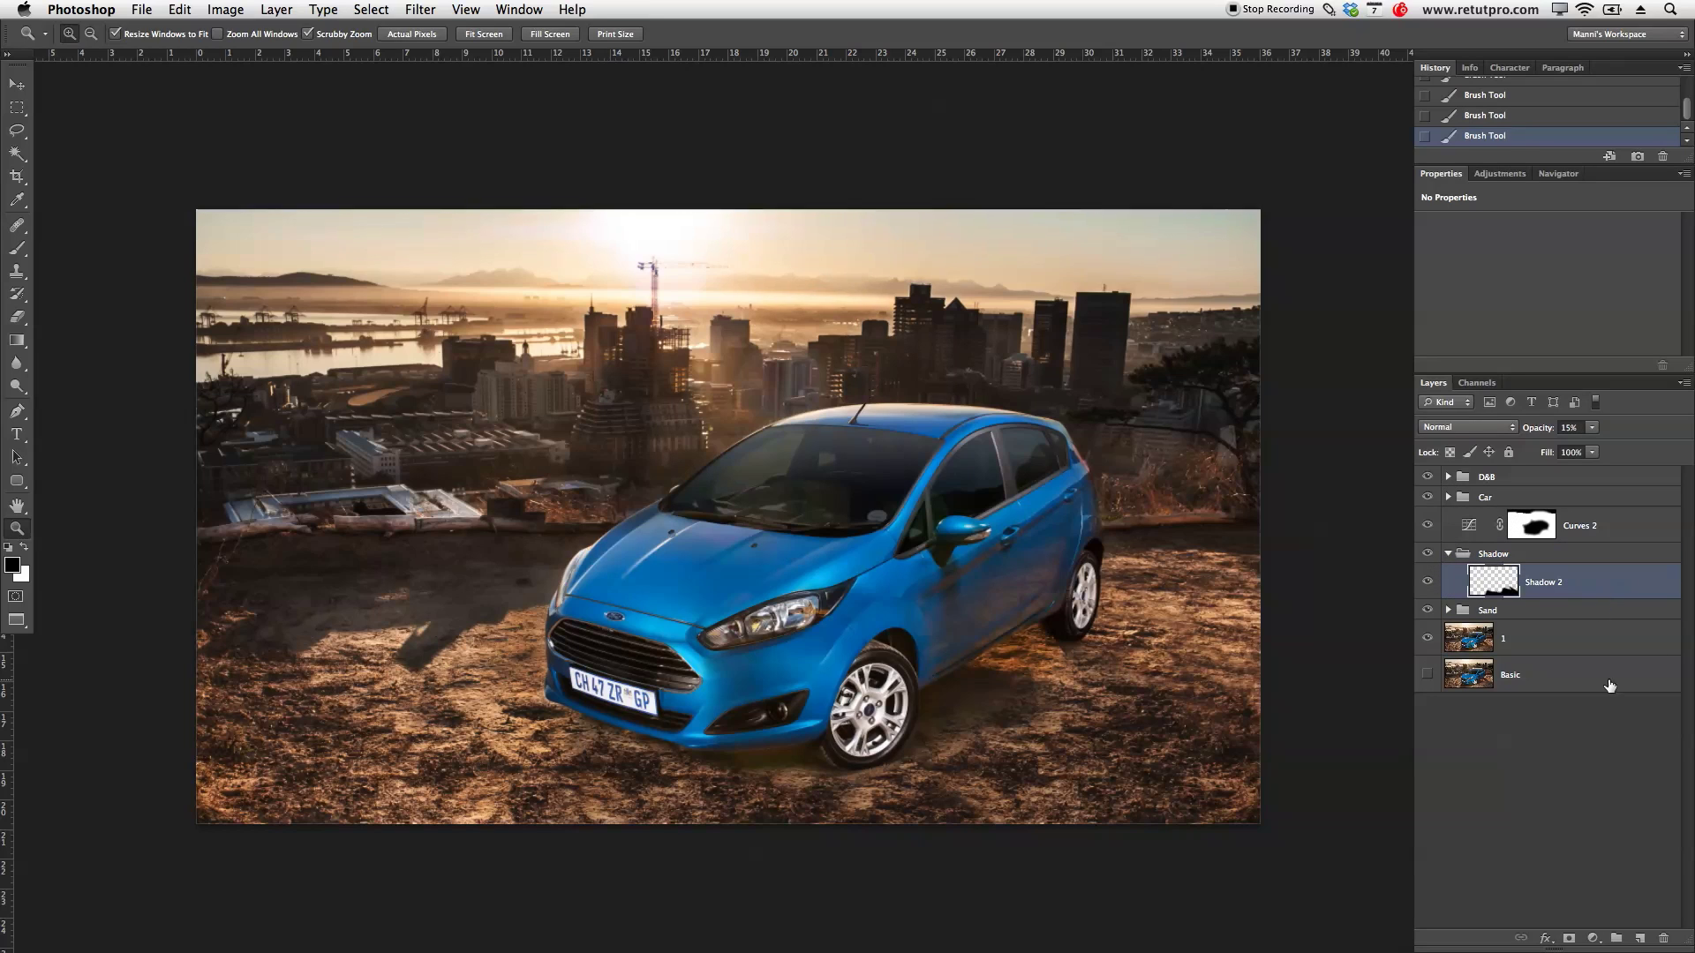
{"action": "left_click", "coordinate": [1640, 939]}
{"action": "double_click", "coordinate": [1543, 582]}
{"action": "double_click", "coordinate": [1553, 618]}
{"action": "type", "text": "Shadow"}
{"action": "left_click", "coordinate": [1541, 582]}
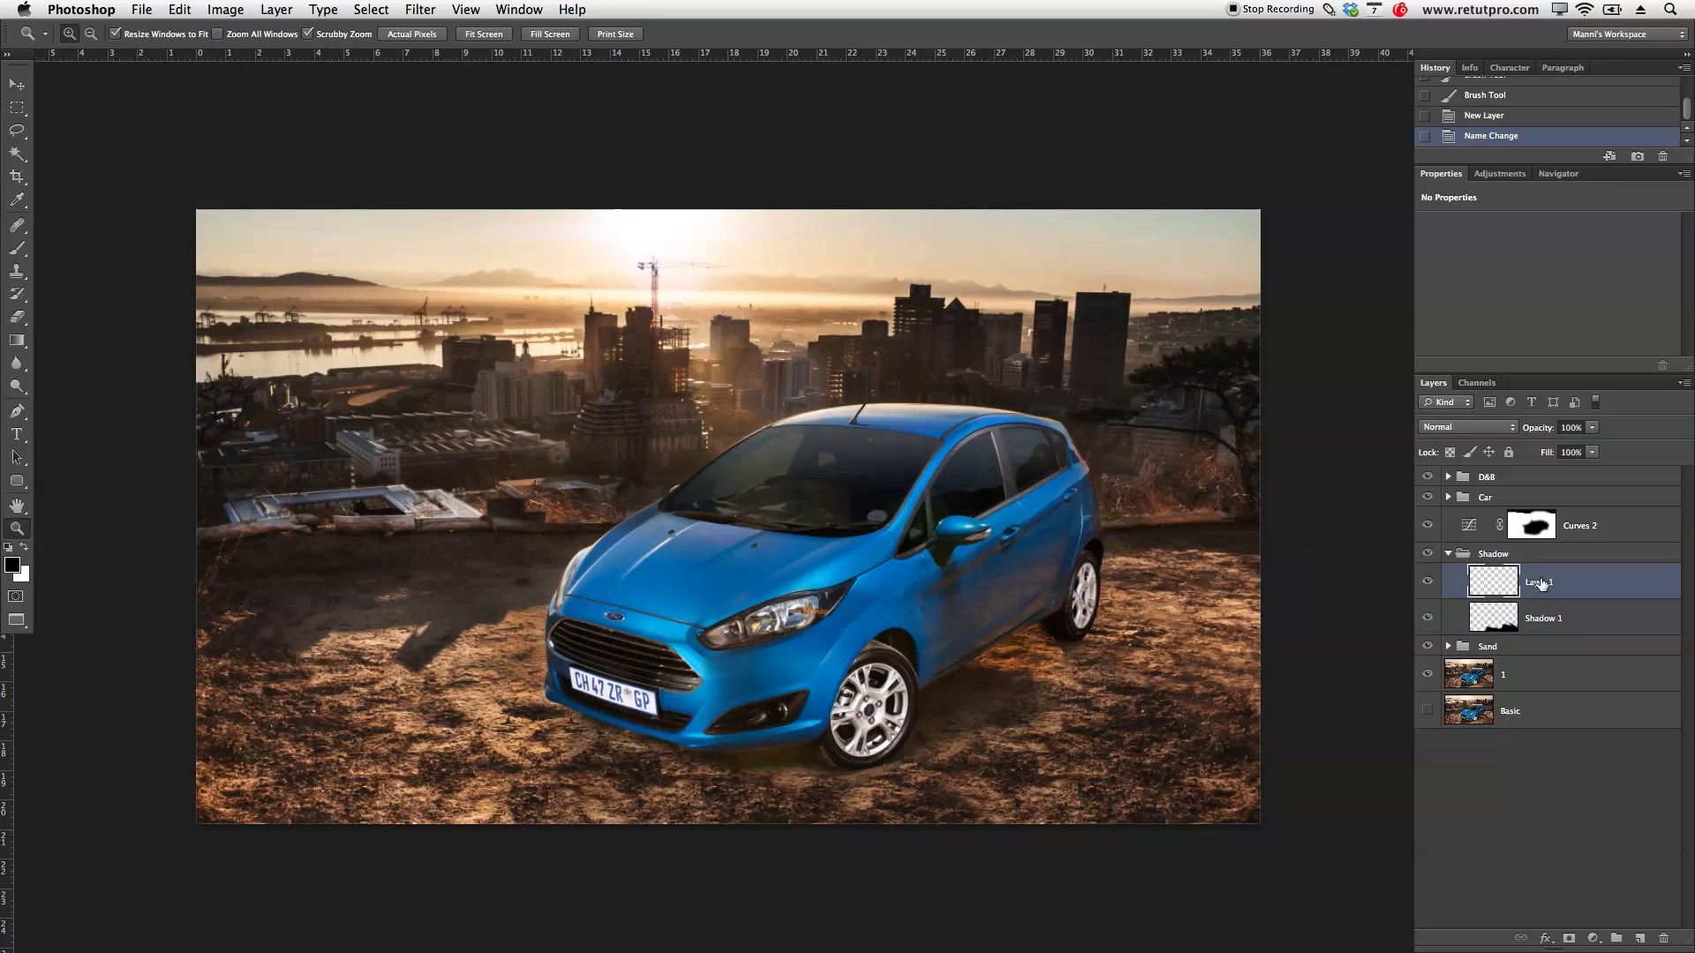
{"action": "type", "text": "Shadow 2"}
{"action": "key", "text": "Return"}
Step: Paint soft black shadow under the front bumper and front wheel on Shadow 2 with a brush of about 400 px at 10% opacity
{"action": "key", "text": "b"}
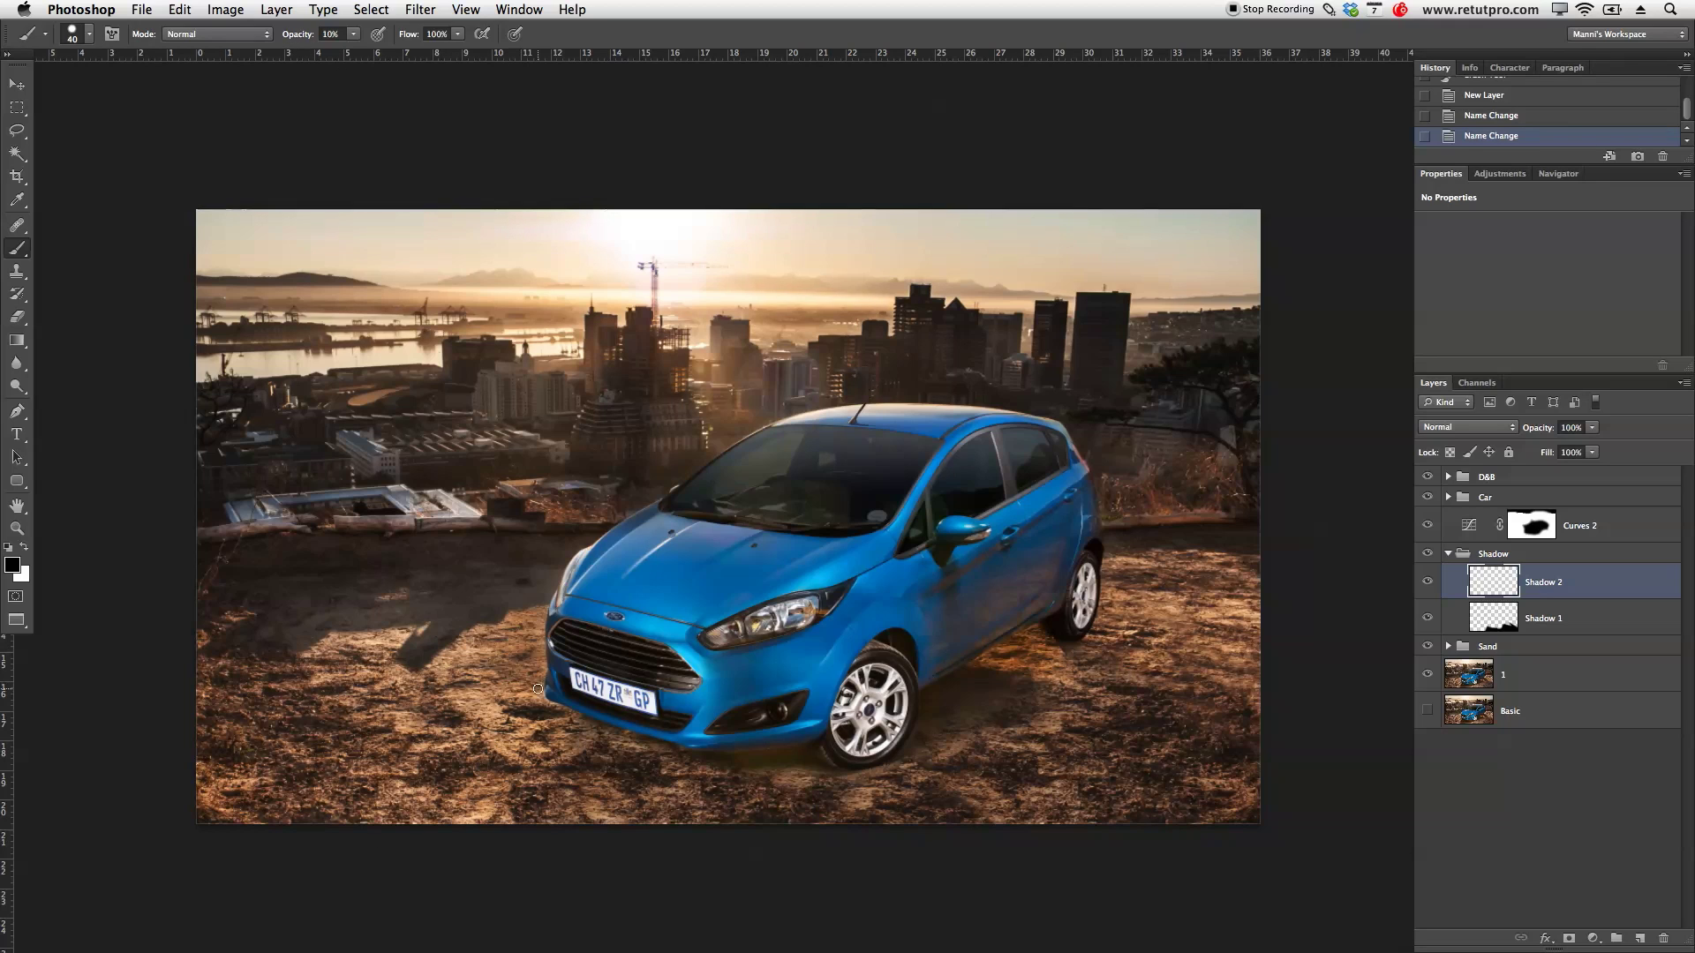
{"action": "mouse_move", "coordinate": [427, 589]}
{"action": "left_mouse_down"}
{"action": "mouse_move", "coordinate": [481, 600]}
{"action": "mouse_move", "coordinate": [477, 259]}
{"action": "mouse_move", "coordinate": [461, 269]}
{"action": "left_mouse_up"}
{"action": "key", "text": "["}
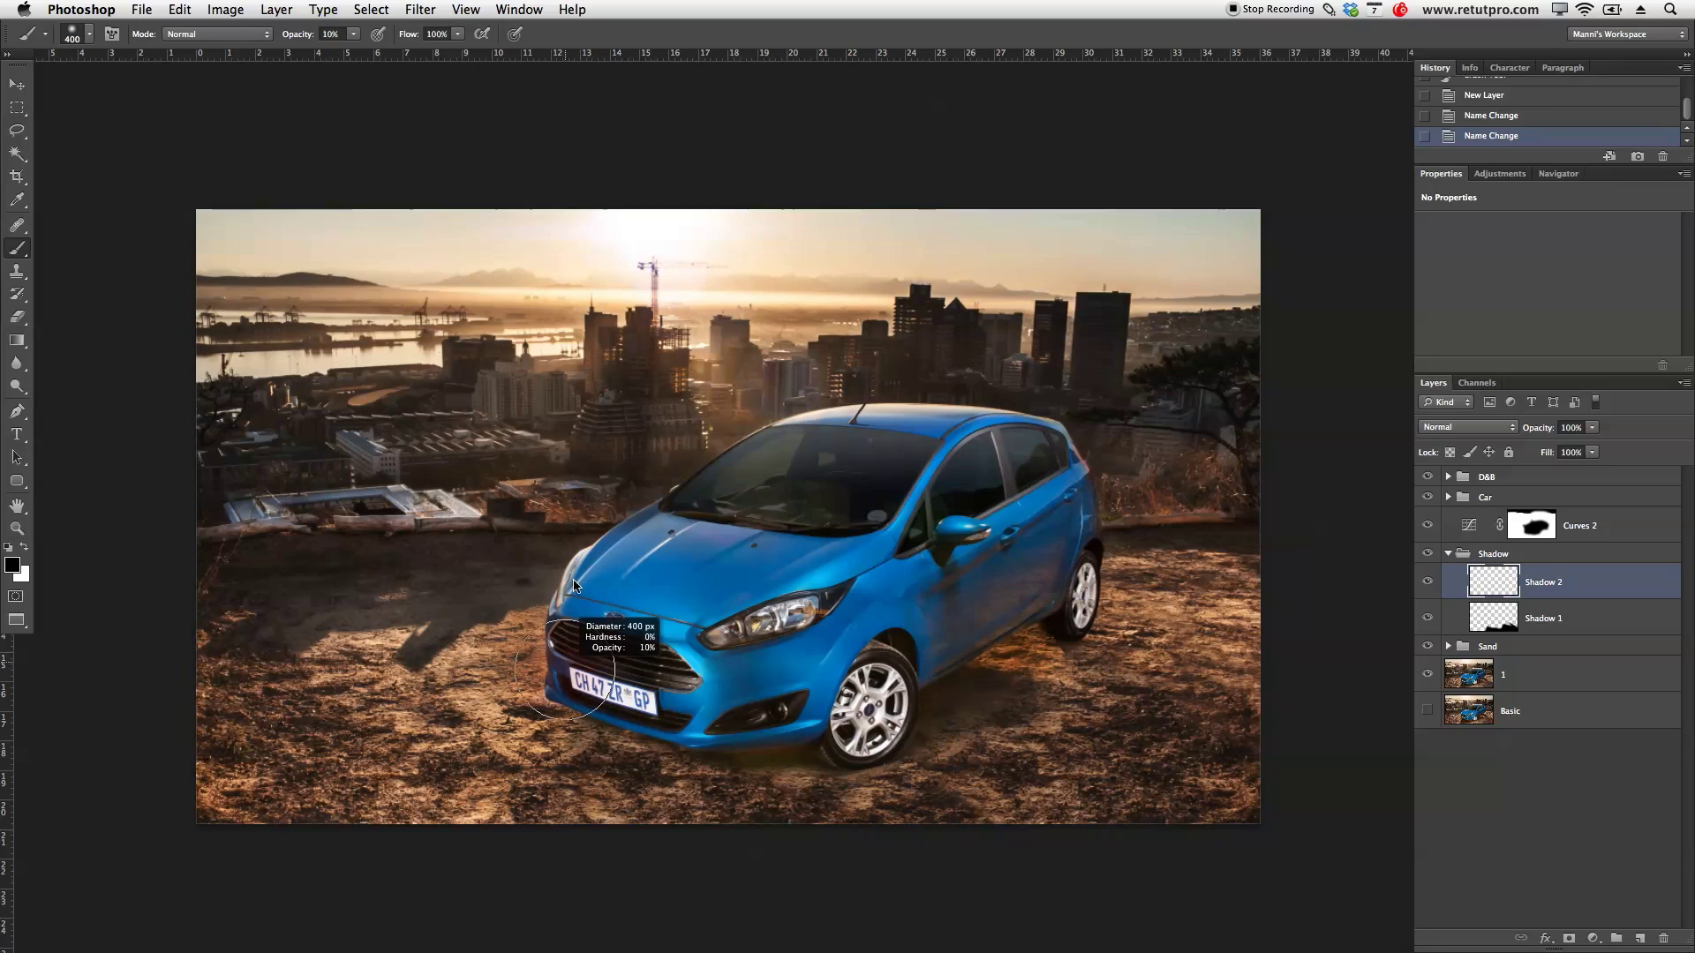
{"action": "key", "text": "z"}
{"action": "left_click", "coordinate": [618, 783]}
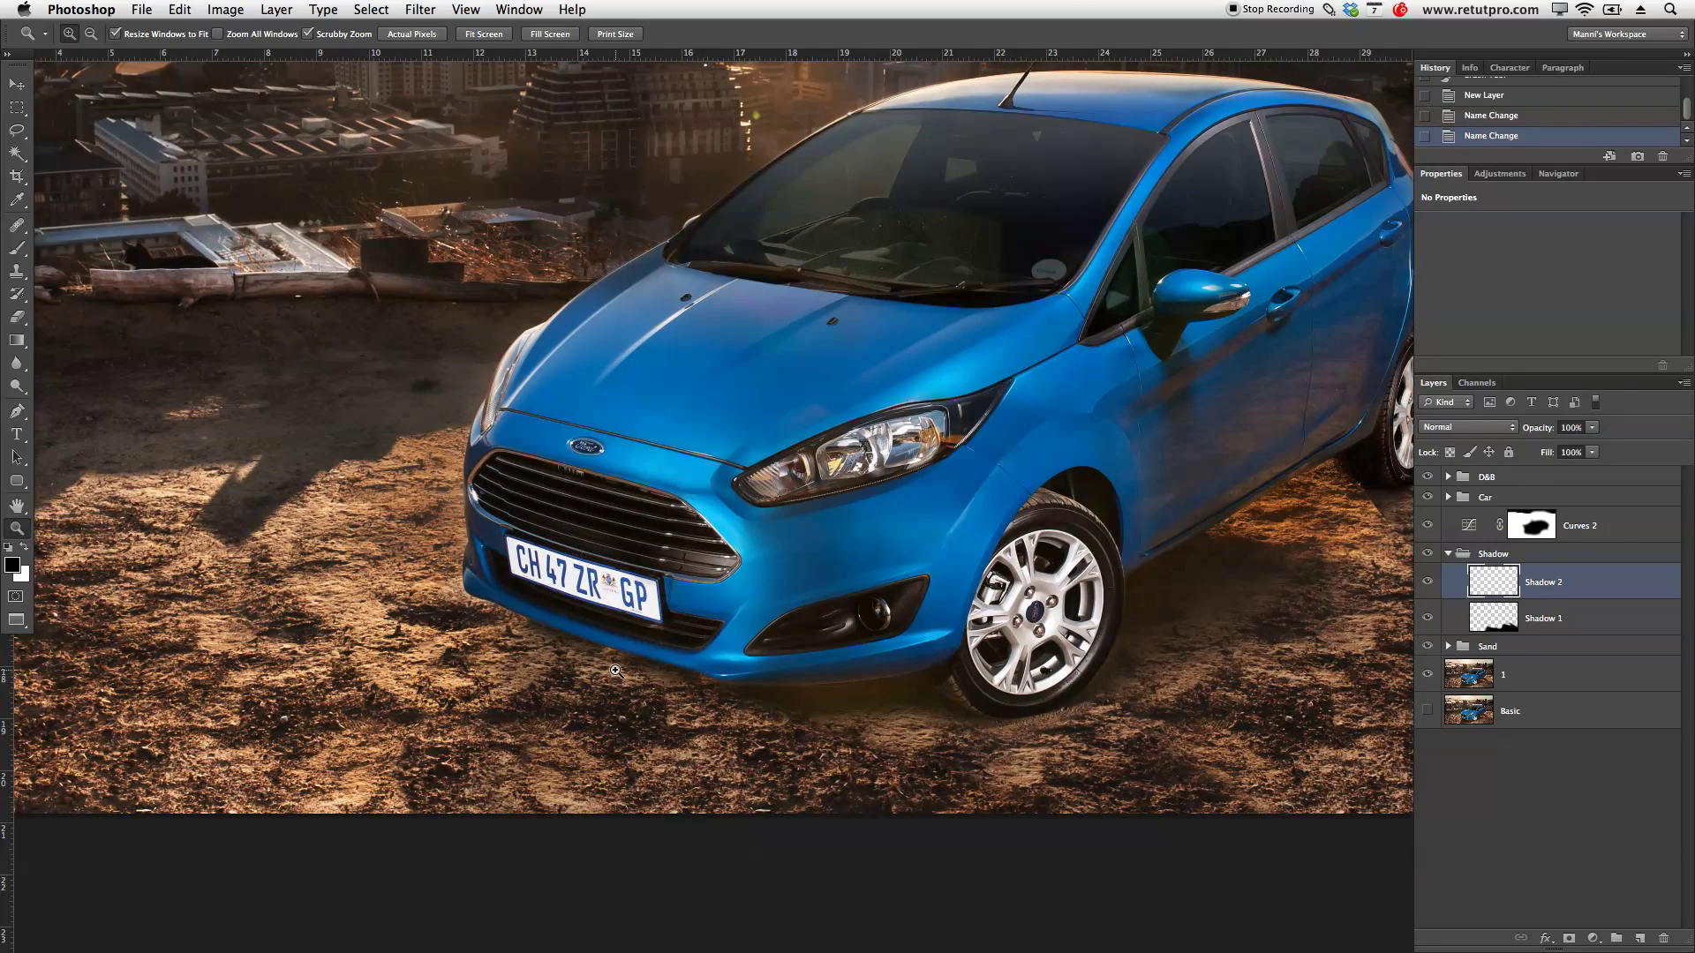
{"action": "key", "text": "b"}
{"action": "key", "text": "bracketleft"}
{"action": "key", "text": "bracketright"}
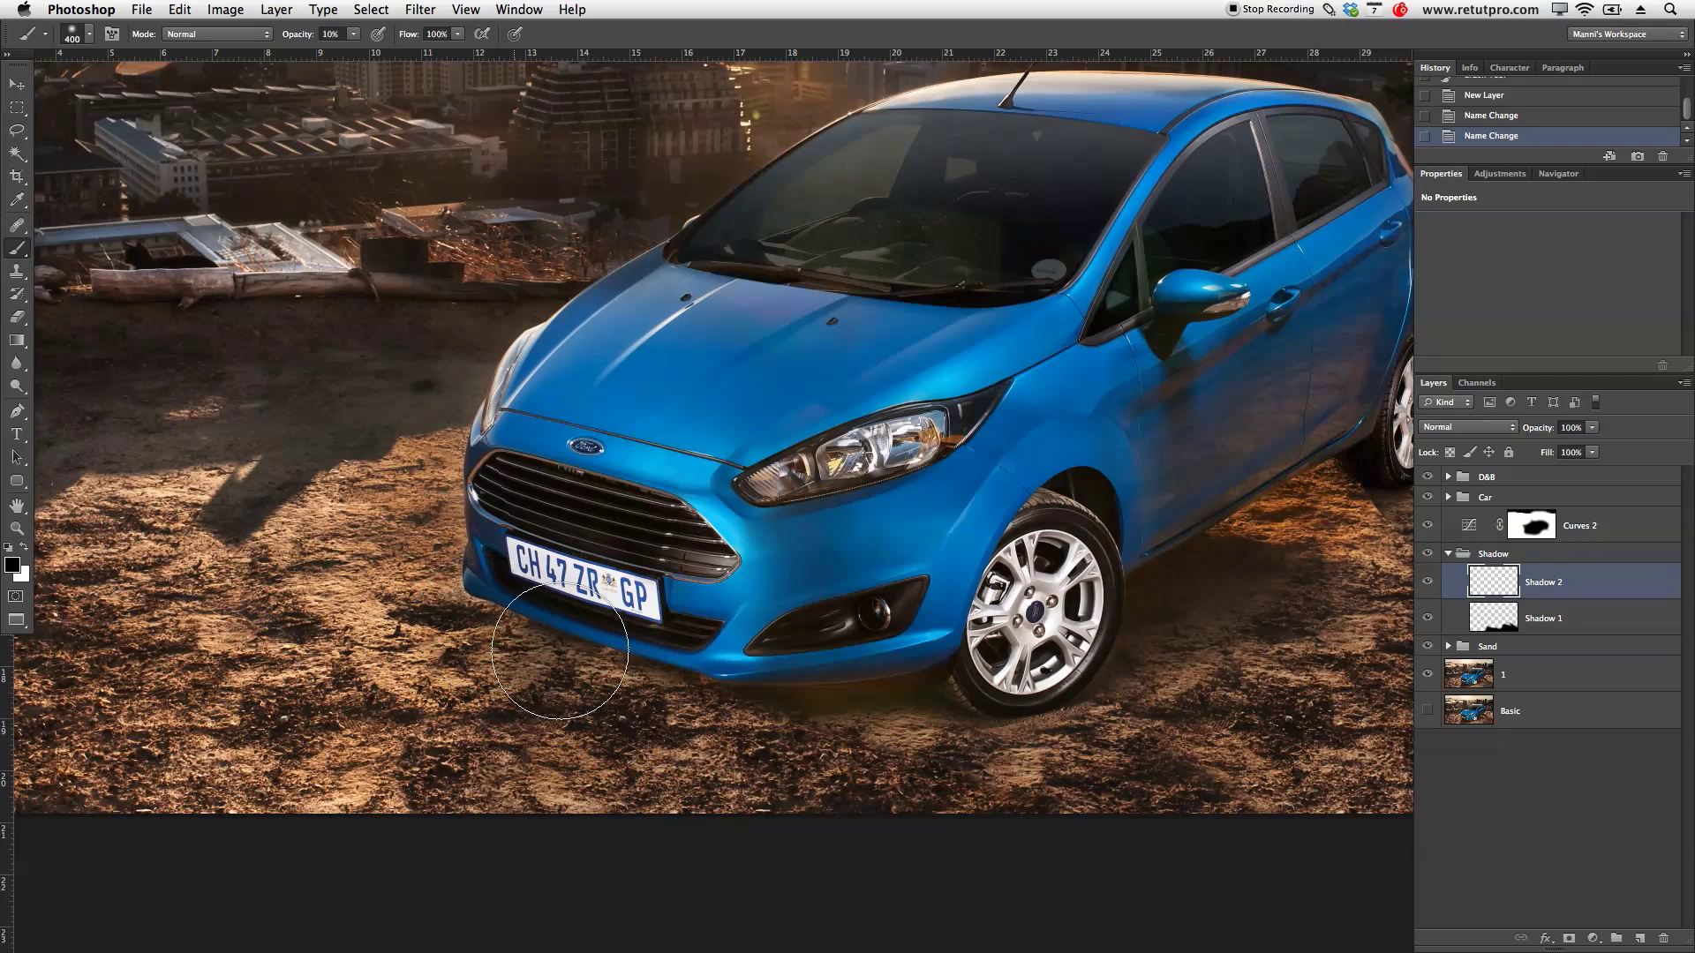
{"action": "left_click_drag", "start_coordinate": [521, 614], "coordinate": [495, 635]}
{"action": "key", "text": "bracketright"}
{"action": "key", "text": "bracketright"}
{"action": "left_click_drag", "start_coordinate": [985, 665], "coordinate": [936, 646]}
{"action": "left_click_drag", "start_coordinate": [1110, 773], "coordinate": [1052, 759]}
Step: Darken the ground at the rear wheel and around the front wheel on Shadow 2 at 10% opacity, enlarging the brush to 700 px
{"action": "key", "text": "z"}
{"action": "left_click", "coordinate": [1294, 644], "text": "alt"}
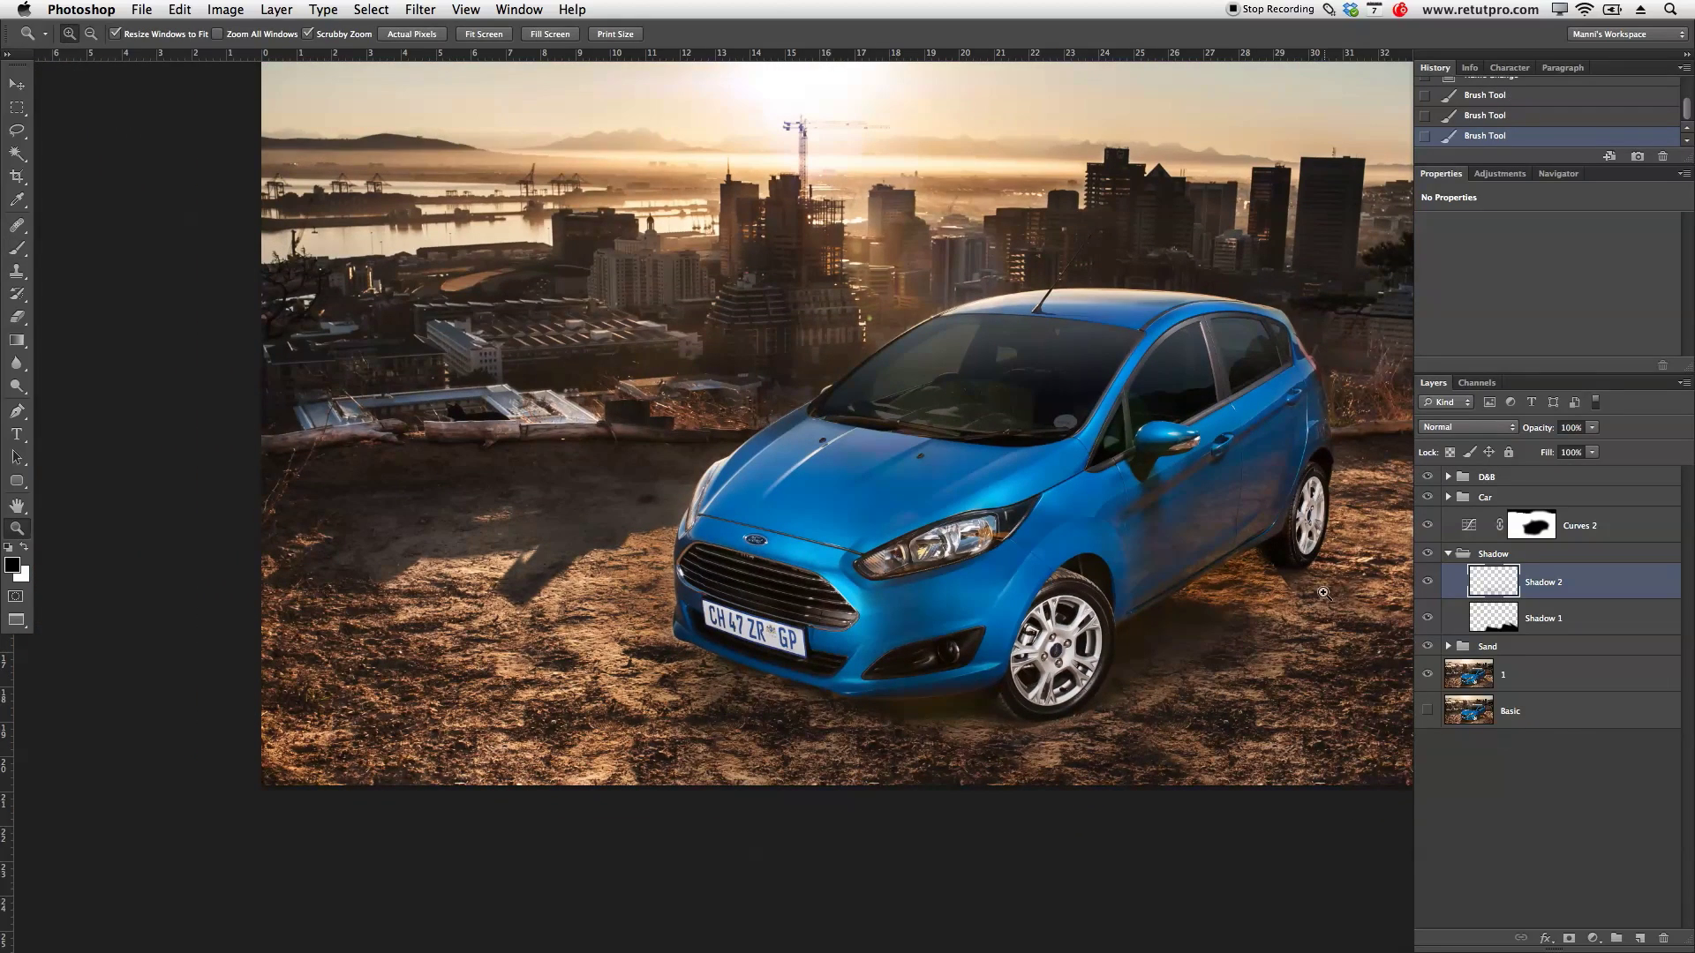
{"action": "key", "text": "b"}
{"action": "left_click_drag", "start_coordinate": [1289, 579], "coordinate": [1260, 606]}
{"action": "key", "text": "bracketleft"}
{"action": "key", "text": "bracketleft"}
{"action": "key", "text": "bracketleft"}
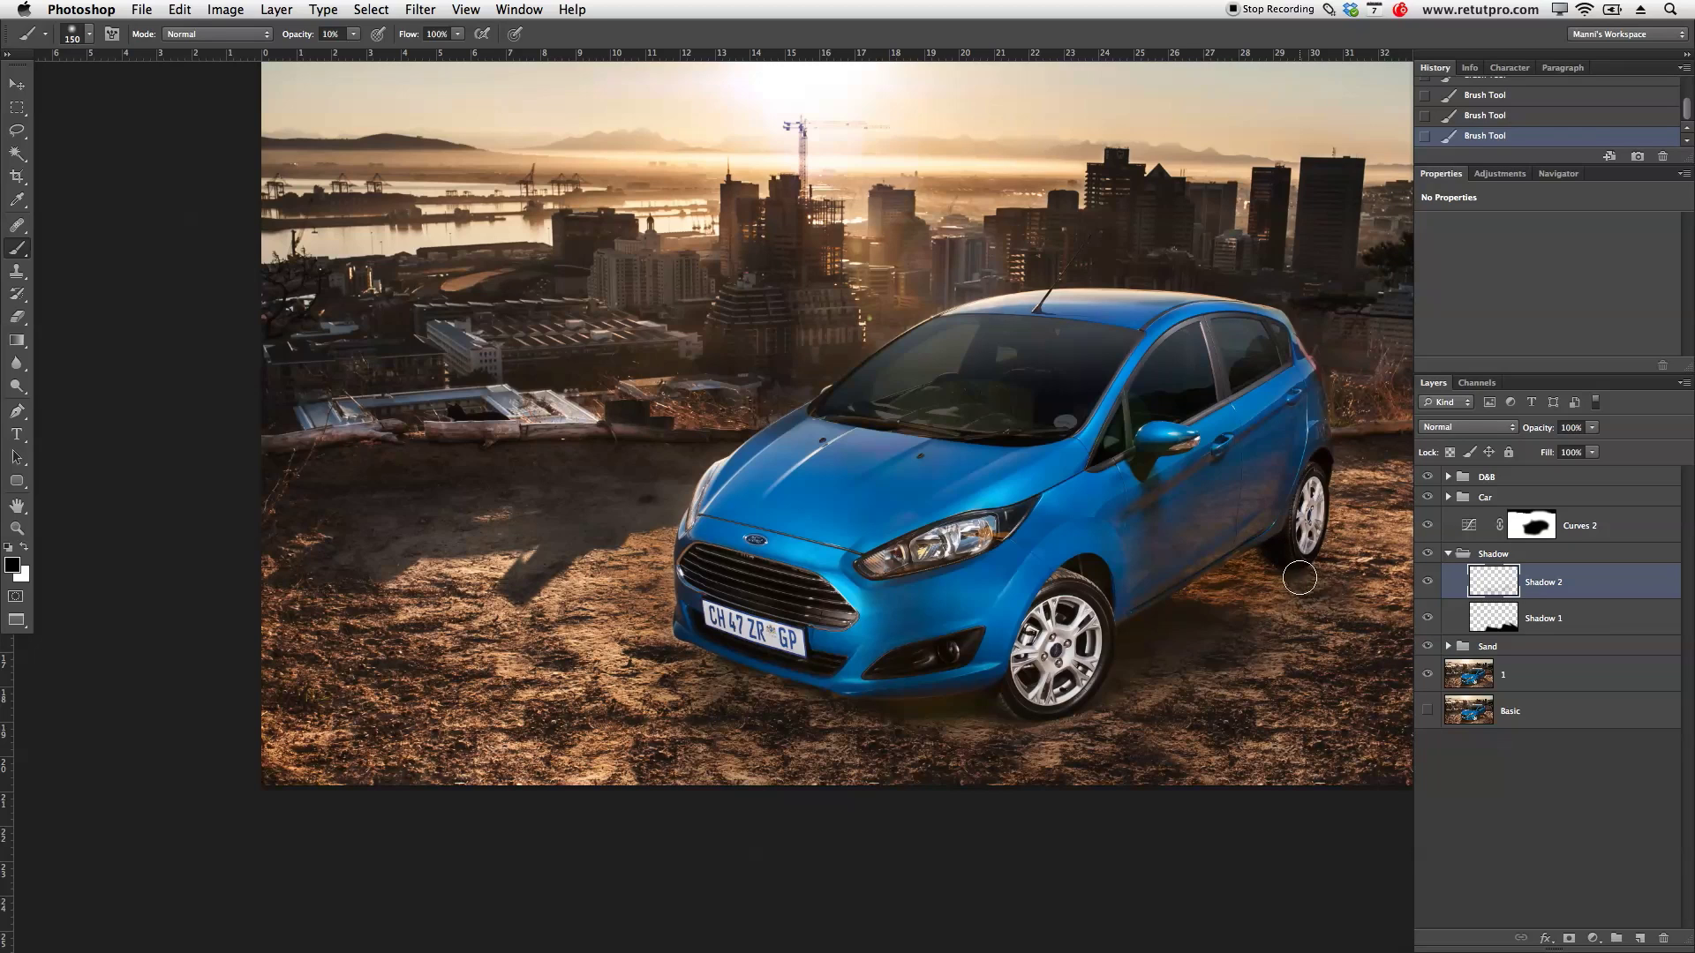
{"action": "key", "text": "bracketright"}
{"action": "key", "text": "bracketright"}
{"action": "key", "text": "bracketright"}
{"action": "key", "text": "bracketright"}
{"action": "key", "text": "bracketright"}
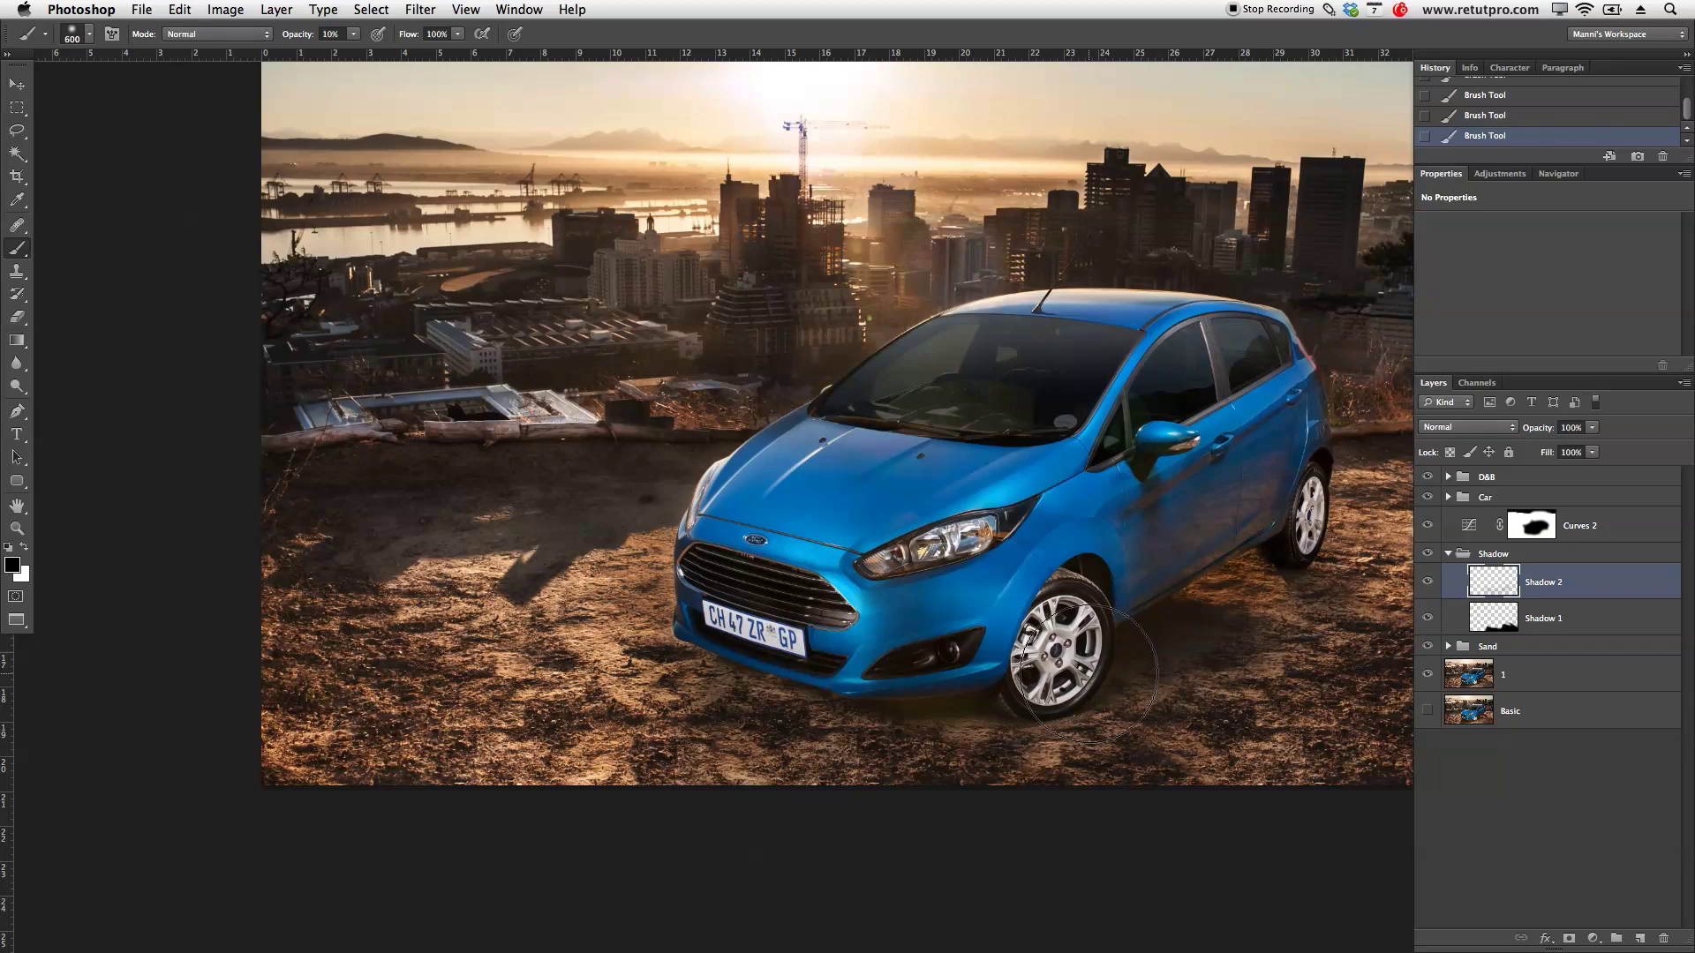
{"action": "mouse_move", "coordinate": [1008, 692]}
{"action": "left_mouse_down"}
{"action": "mouse_move", "coordinate": [860, 716]}
{"action": "mouse_move", "coordinate": [702, 670]}
{"action": "mouse_move", "coordinate": [913, 736]}
{"action": "mouse_move", "coordinate": [937, 719]}
{"action": "mouse_move", "coordinate": [1118, 714]}
{"action": "left_mouse_up"}
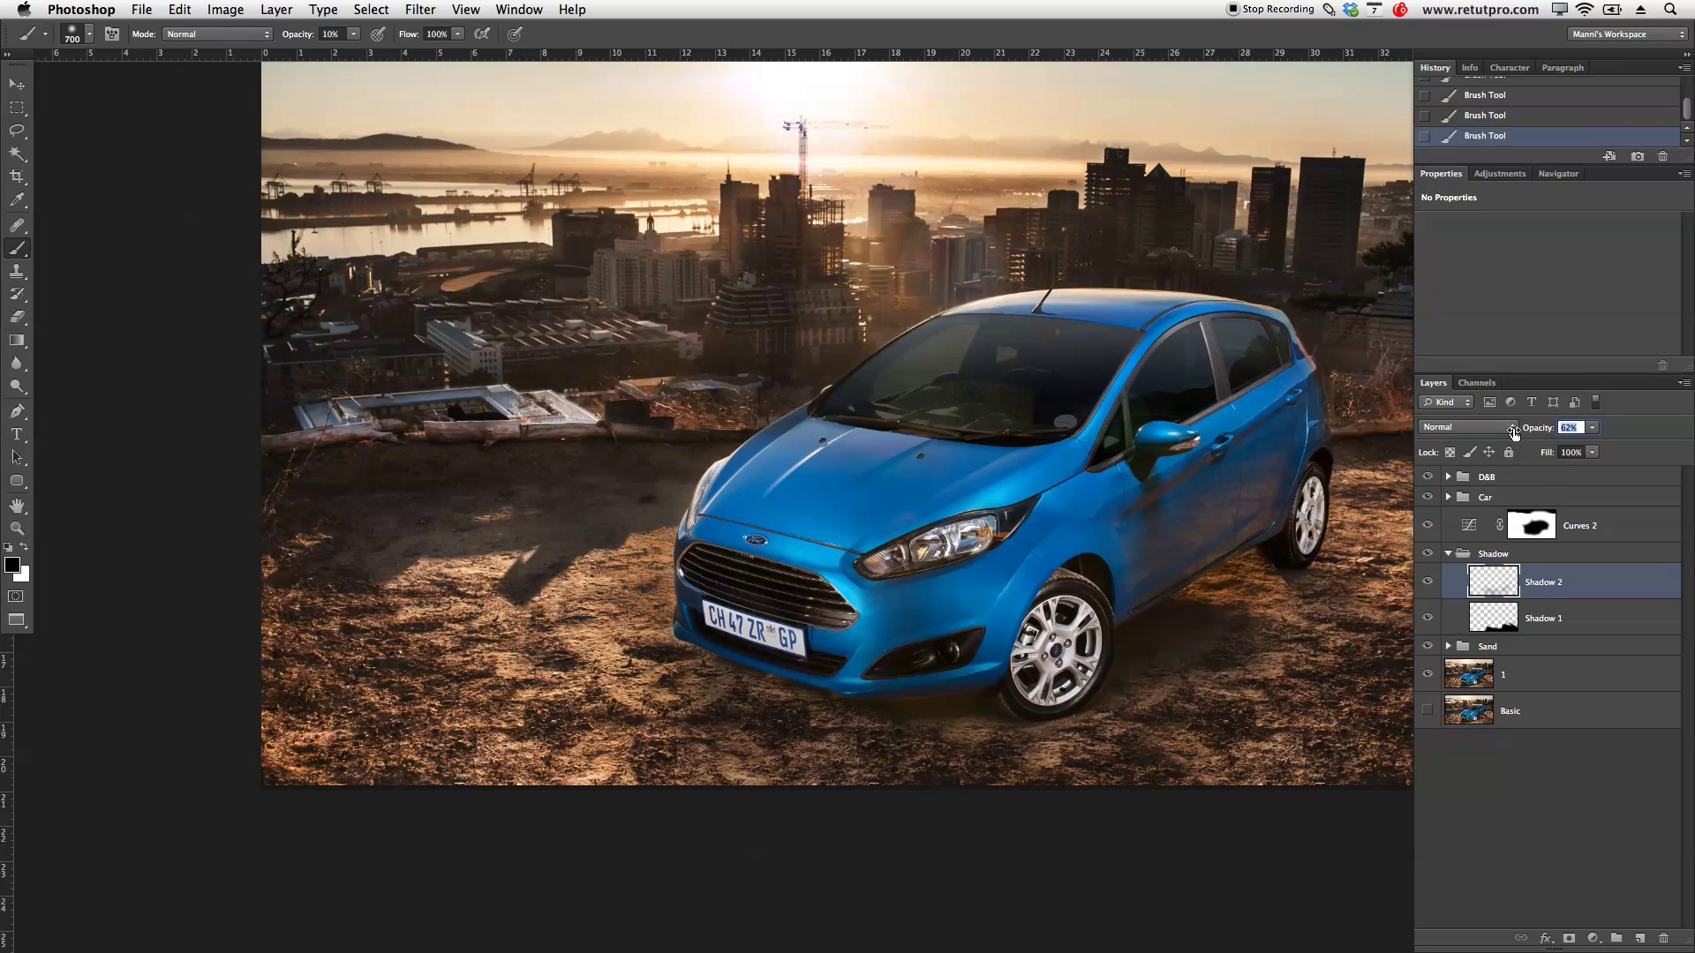
Step: Lower the Shadow 2 layer's opacity to 59% and add a layer mask to it
{"action": "left_click_drag", "start_coordinate": [1512, 432], "coordinate": [1510, 432]}
{"action": "left_click", "coordinate": [1567, 938]}
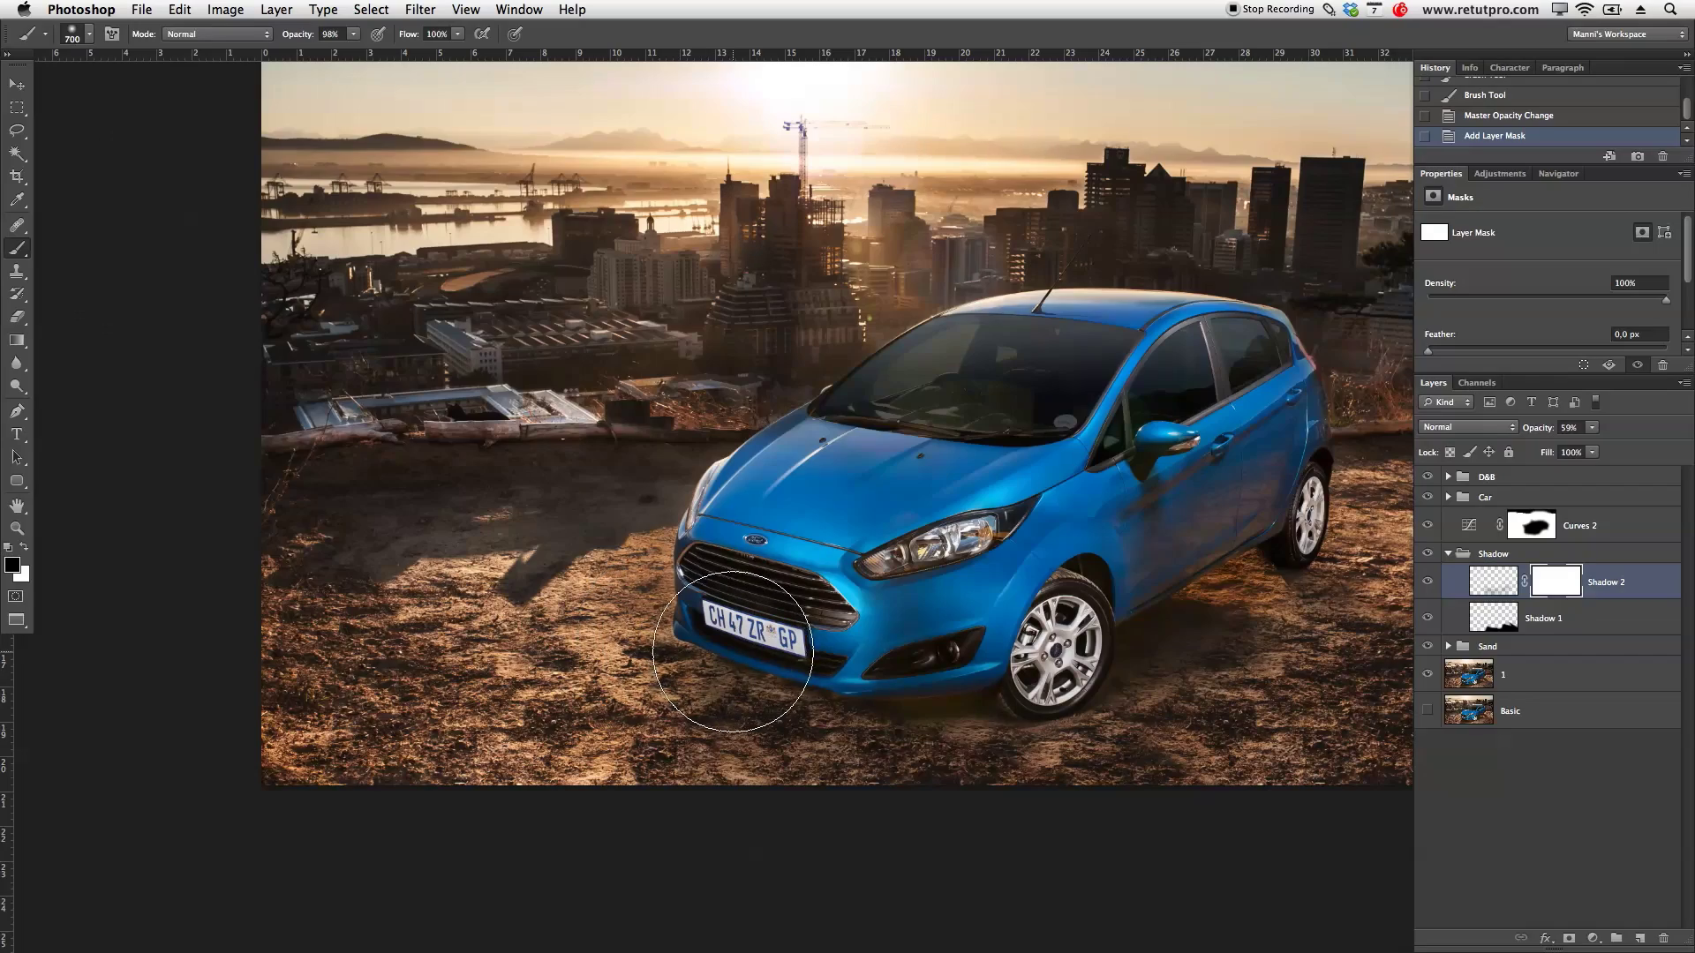
Step: Mask the painted shadow off the car's front bumper and lower side on Shadow 2's mask with a black brush at 98% opacity
{"action": "key", "text": "z"}
{"action": "left_click_drag", "start_coordinate": [759, 672], "coordinate": [841, 673]}
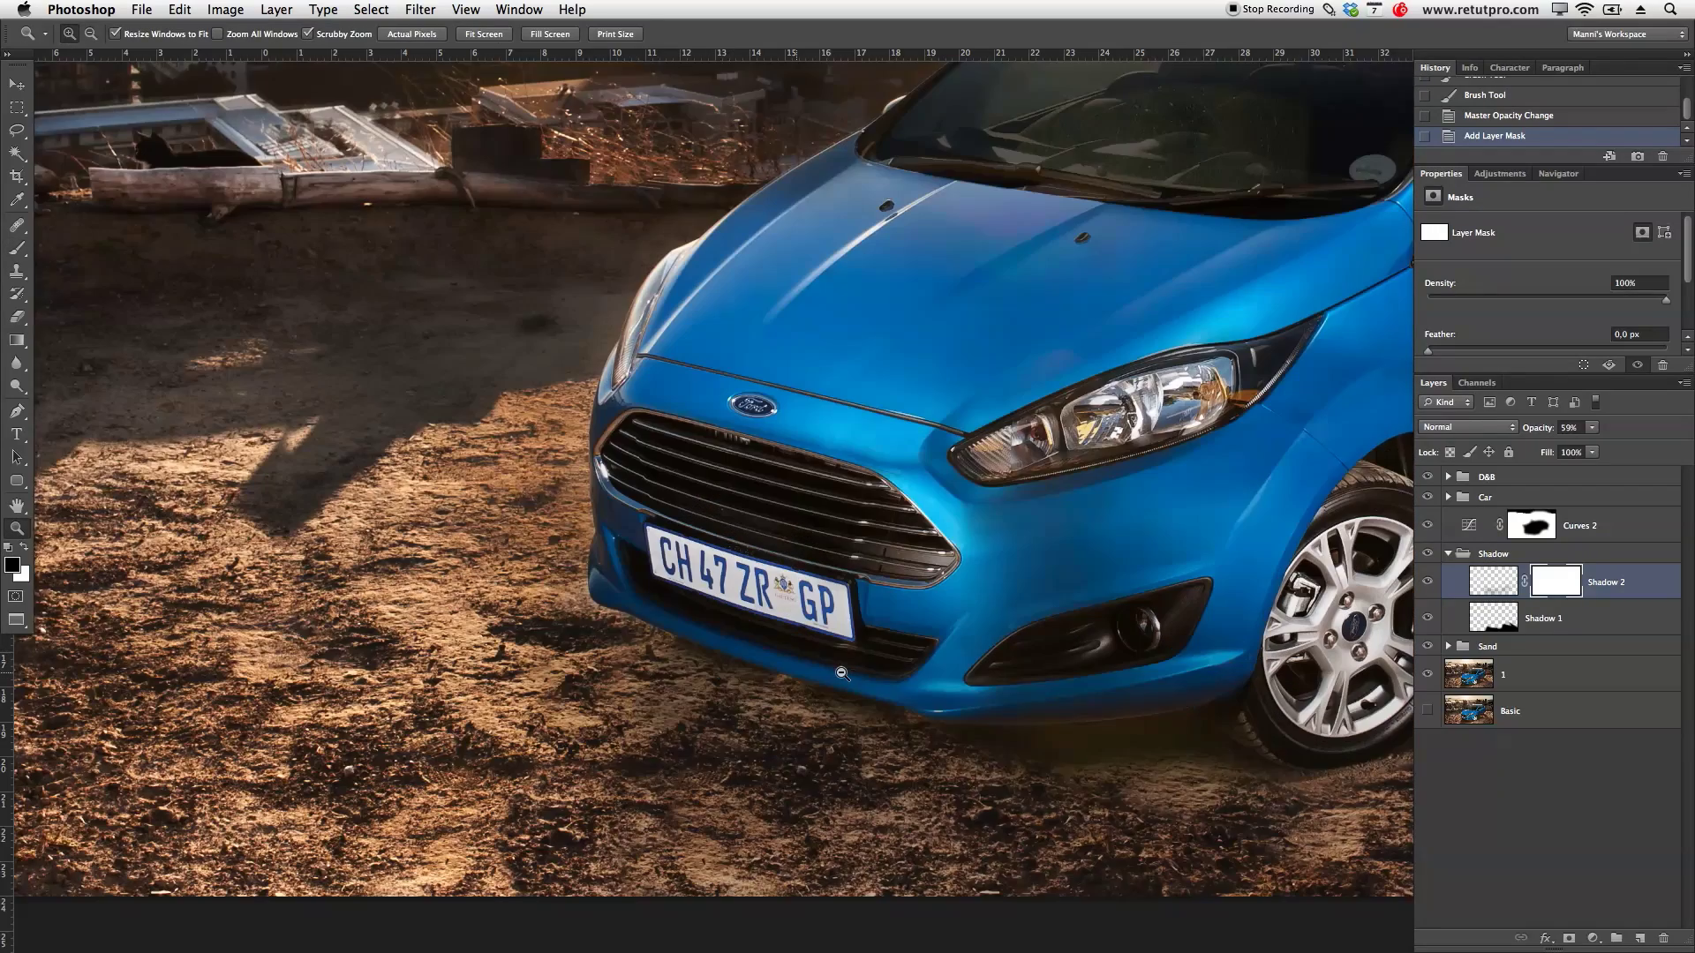
{"action": "key", "text": "b"}
{"action": "mouse_move", "coordinate": [653, 561]}
{"action": "left_mouse_down"}
{"action": "mouse_move", "coordinate": [593, 582]}
{"action": "mouse_move", "coordinate": [863, 660]}
{"action": "mouse_move", "coordinate": [1143, 670]}
{"action": "left_mouse_up"}
{"action": "key", "text": "ctrl+z"}
{"action": "mouse_move", "coordinate": [1003, 689]}
{"action": "left_mouse_down"}
{"action": "mouse_move", "coordinate": [1100, 687]}
{"action": "mouse_move", "coordinate": [1218, 641]}
{"action": "mouse_move", "coordinate": [1241, 670]}
{"action": "mouse_move", "coordinate": [968, 600]}
{"action": "mouse_move", "coordinate": [822, 636]}
{"action": "mouse_move", "coordinate": [659, 595]}
{"action": "mouse_move", "coordinate": [609, 556]}
{"action": "left_mouse_up"}
{"action": "scroll", "coordinate": [1237, 550], "scroll_direction": "right", "scroll_amount": 10}
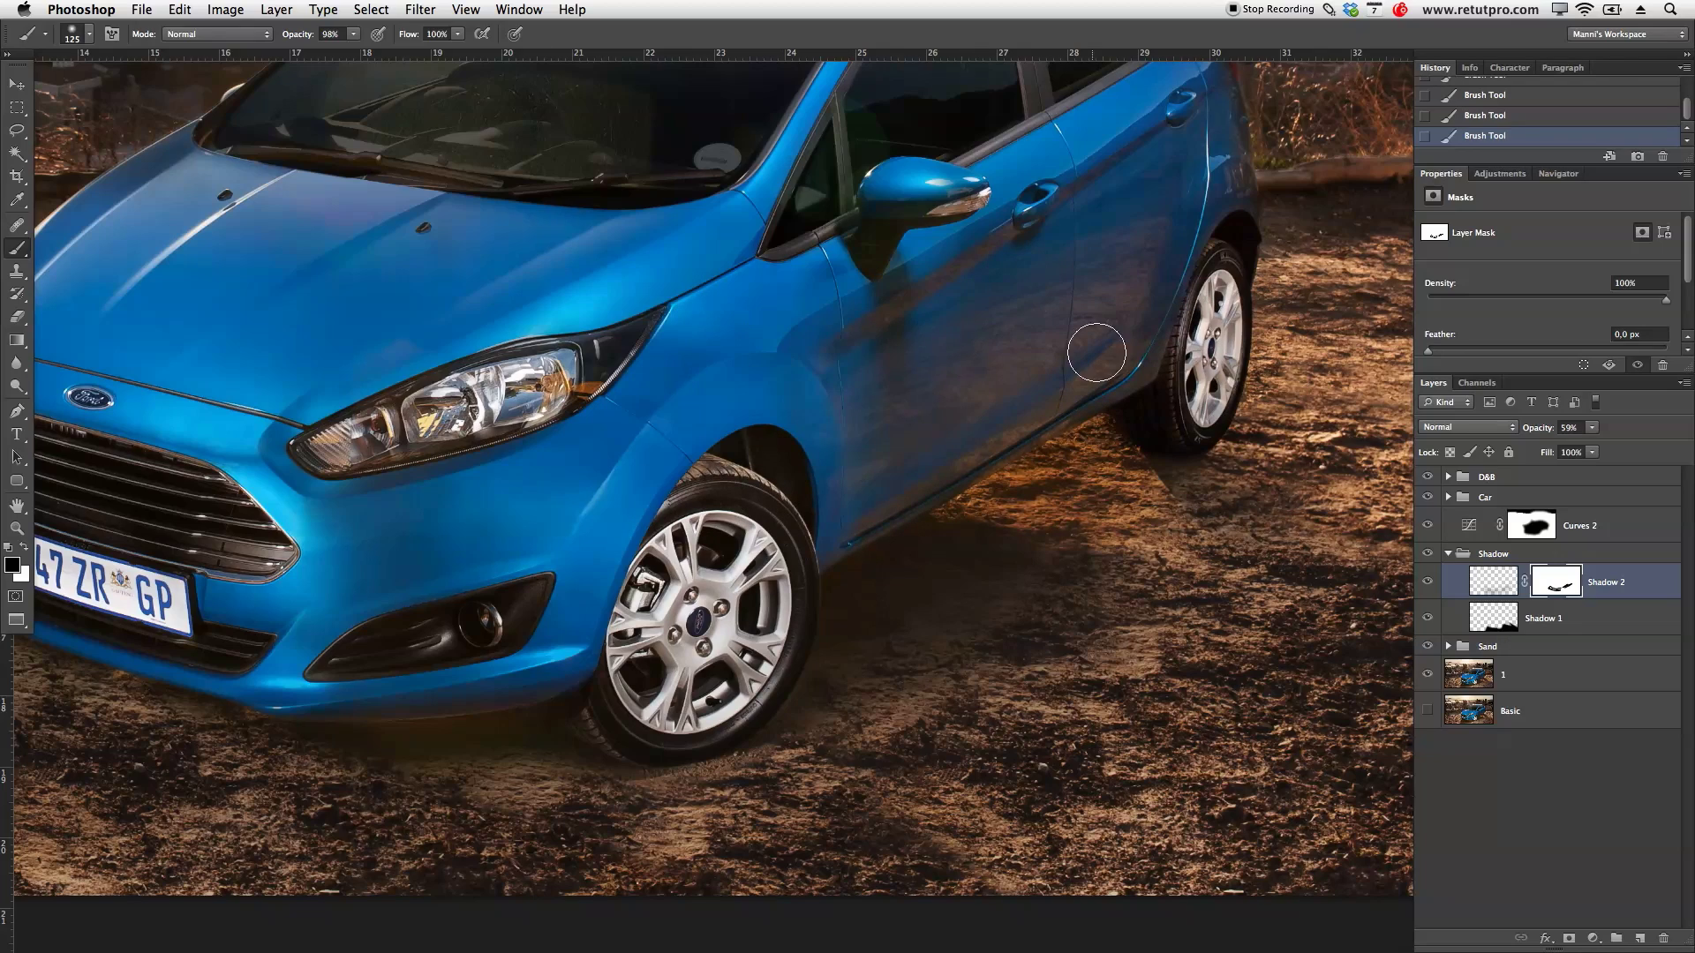
Step: Collapse the Shadow group and create a new group named Sand color directly above the Sand group
{"action": "key", "text": "z"}
{"action": "key", "text": "super+0"}
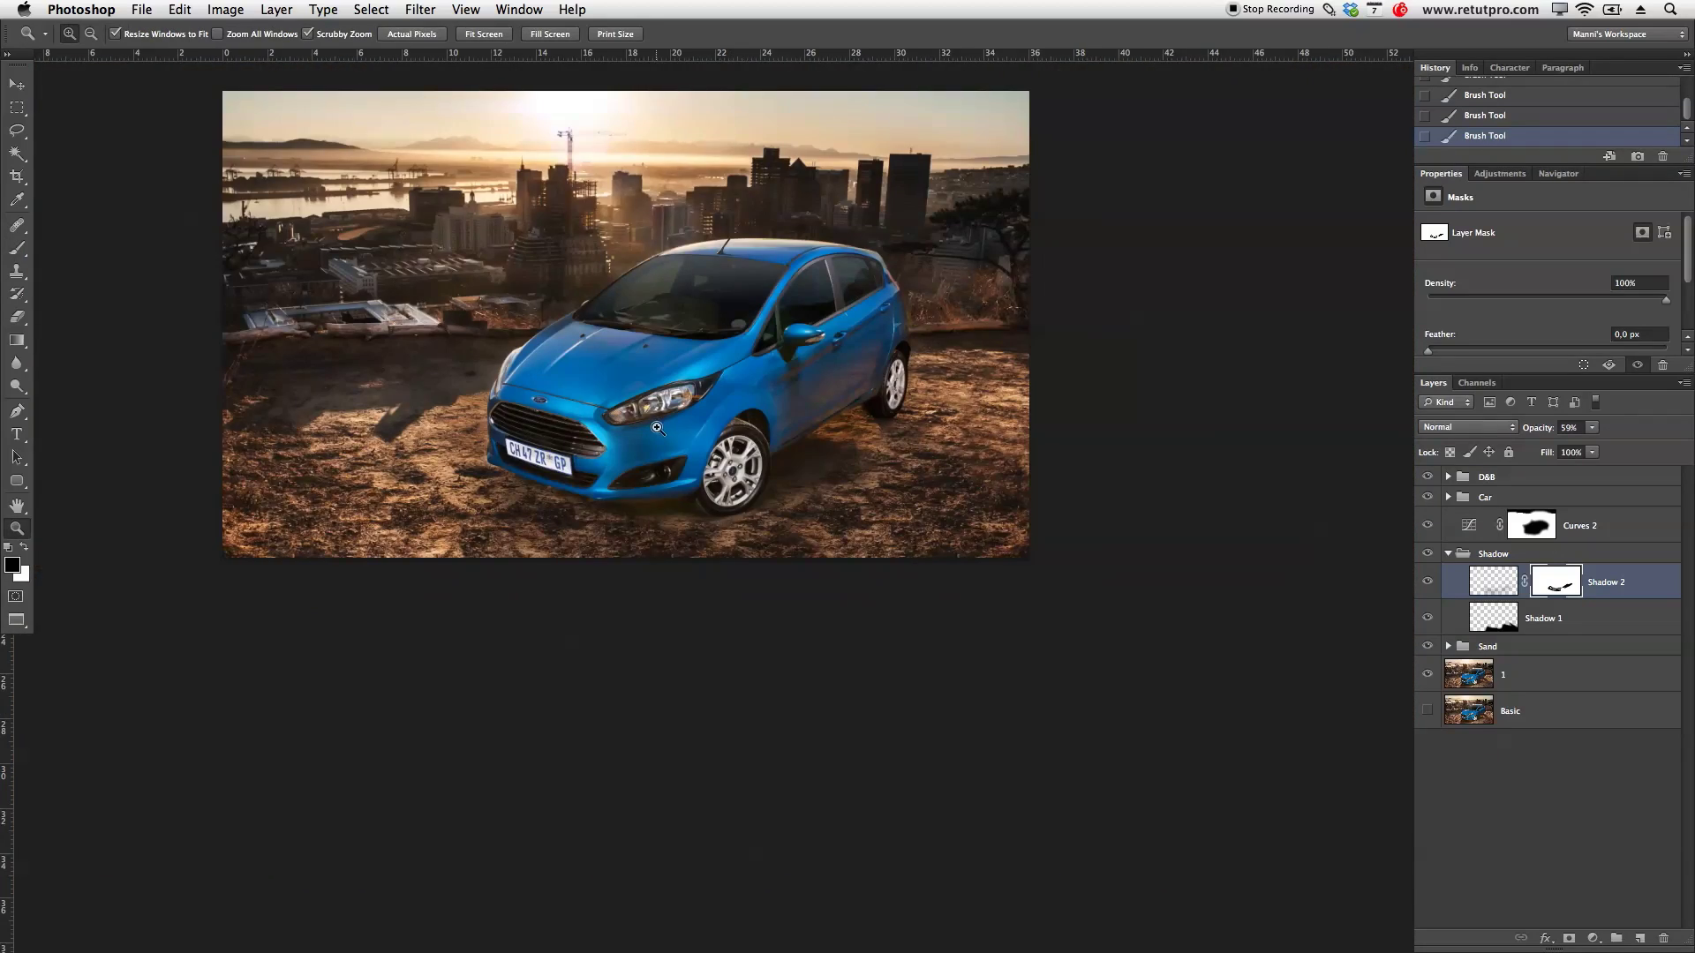
{"action": "left_click", "coordinate": [657, 428]}
{"action": "key", "text": "super+minus"}
{"action": "key", "text": "super+minus"}
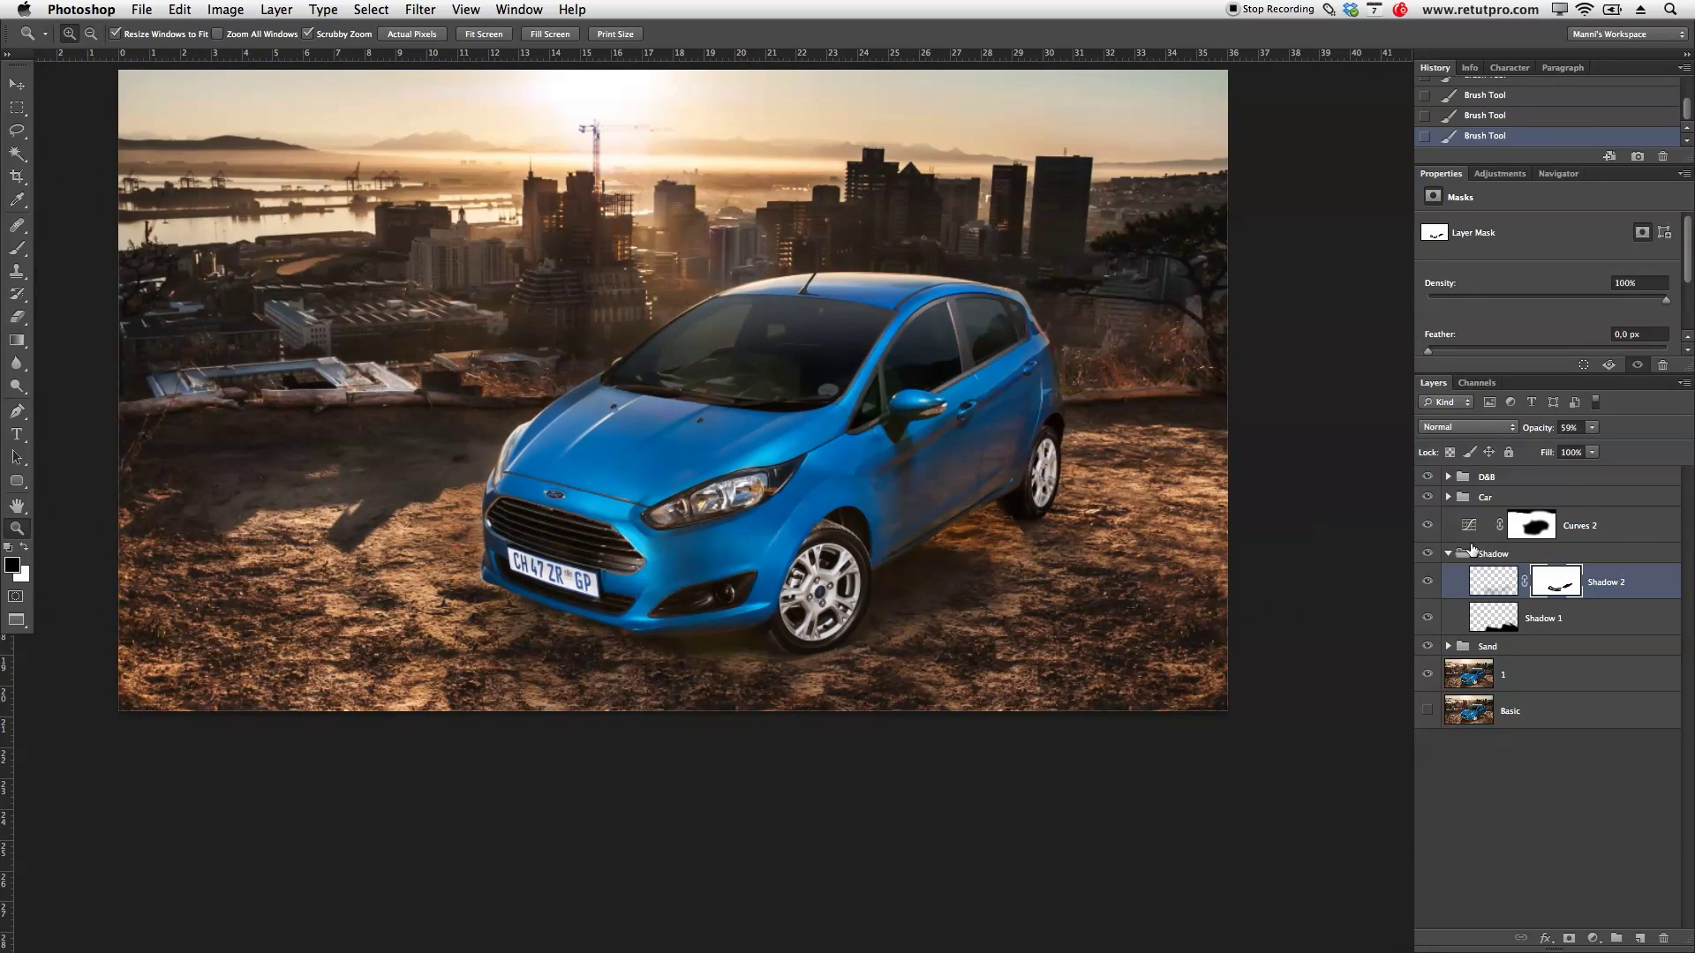
{"action": "left_click", "coordinate": [1447, 556]}
{"action": "left_click", "coordinate": [1504, 575]}
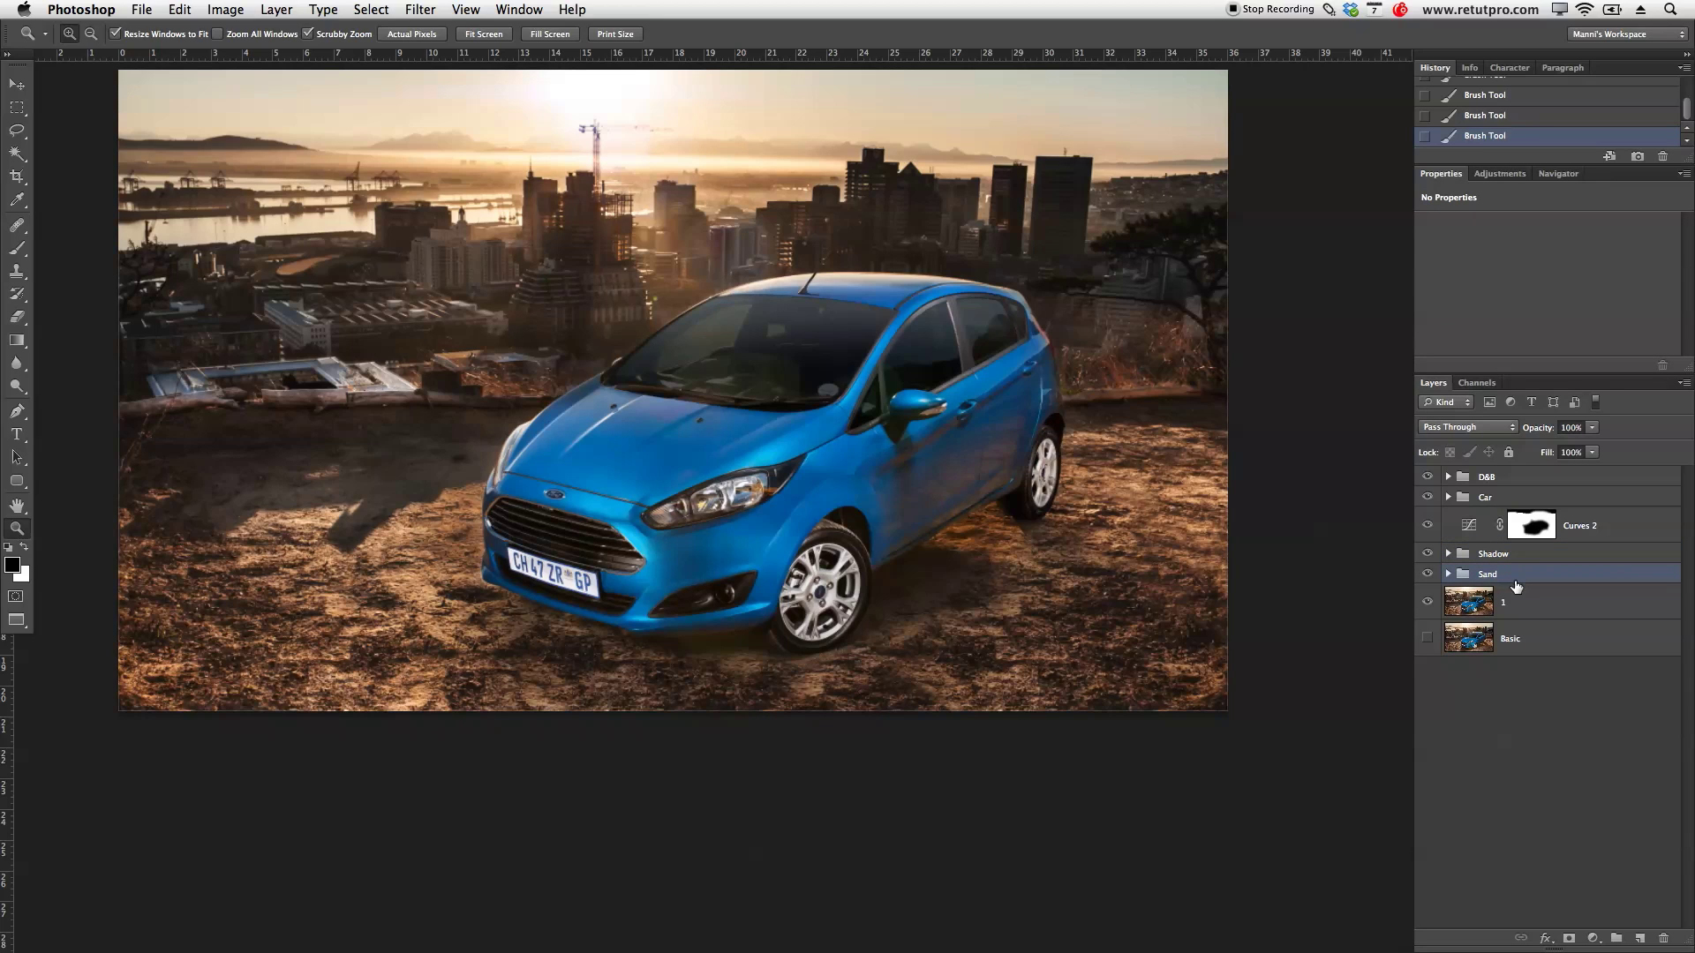
{"action": "left_click", "coordinate": [1616, 938]}
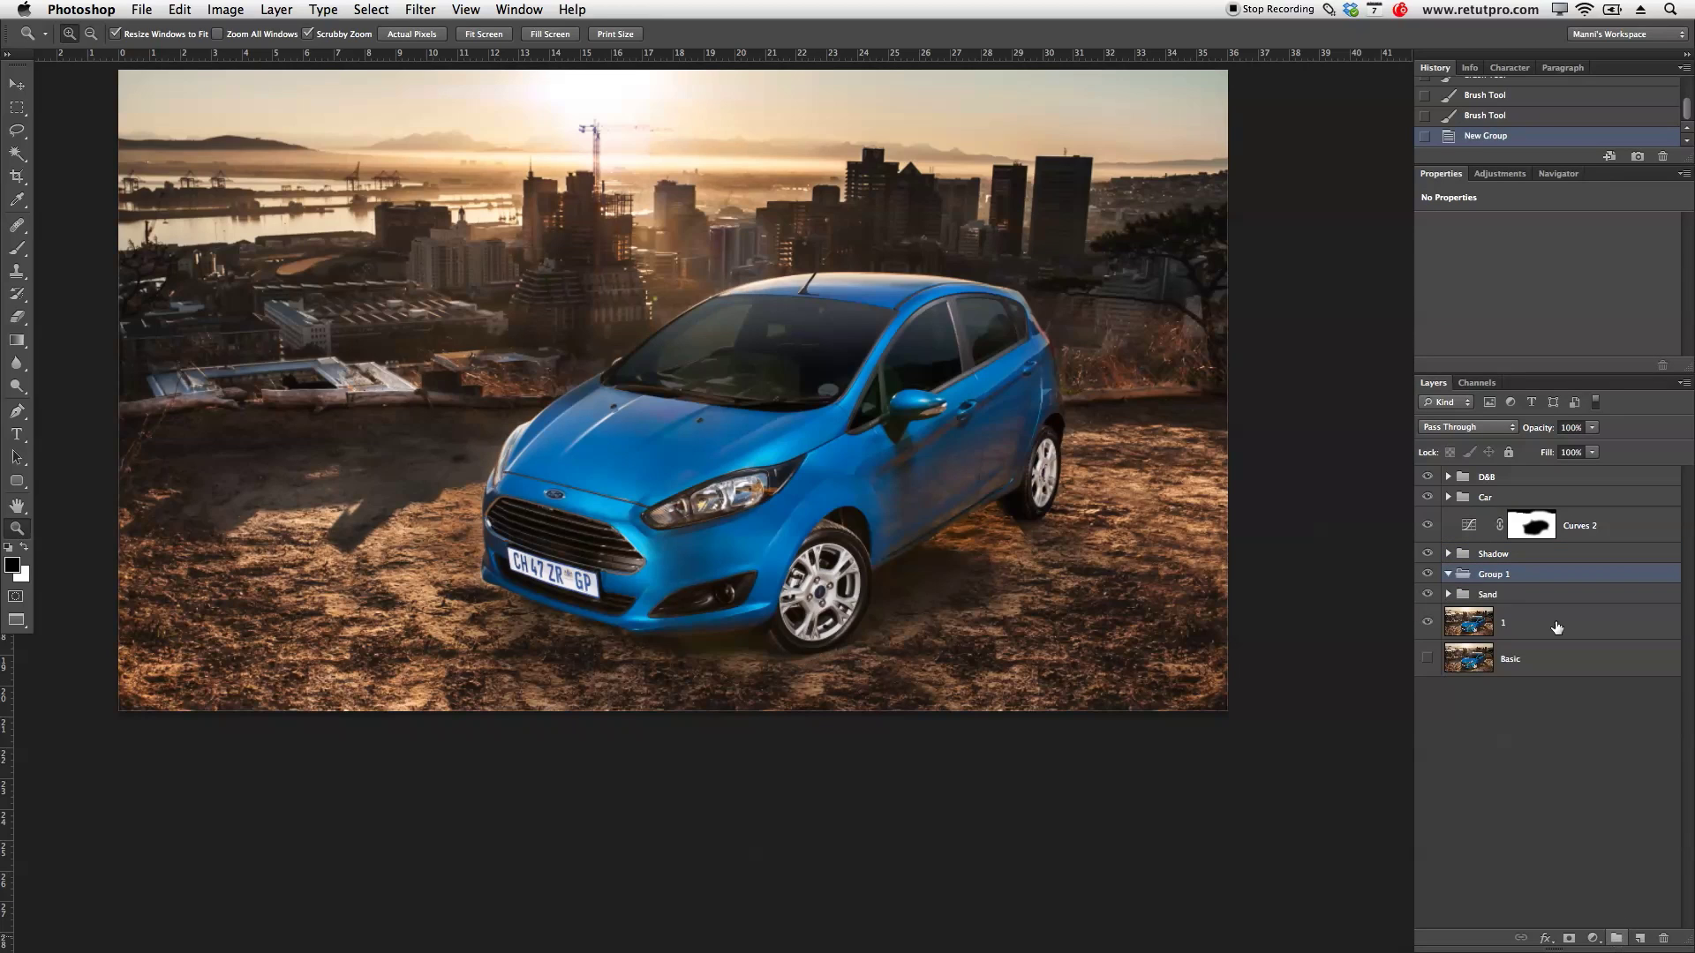
{"action": "double_click", "coordinate": [1496, 575]}
{"action": "type", "text": "Sand color"}
{"action": "key", "text": "Return"}
Step: Outline the sand behind the rear wheel out to the image's right edge with a closed Pen path
{"action": "key", "text": "p"}
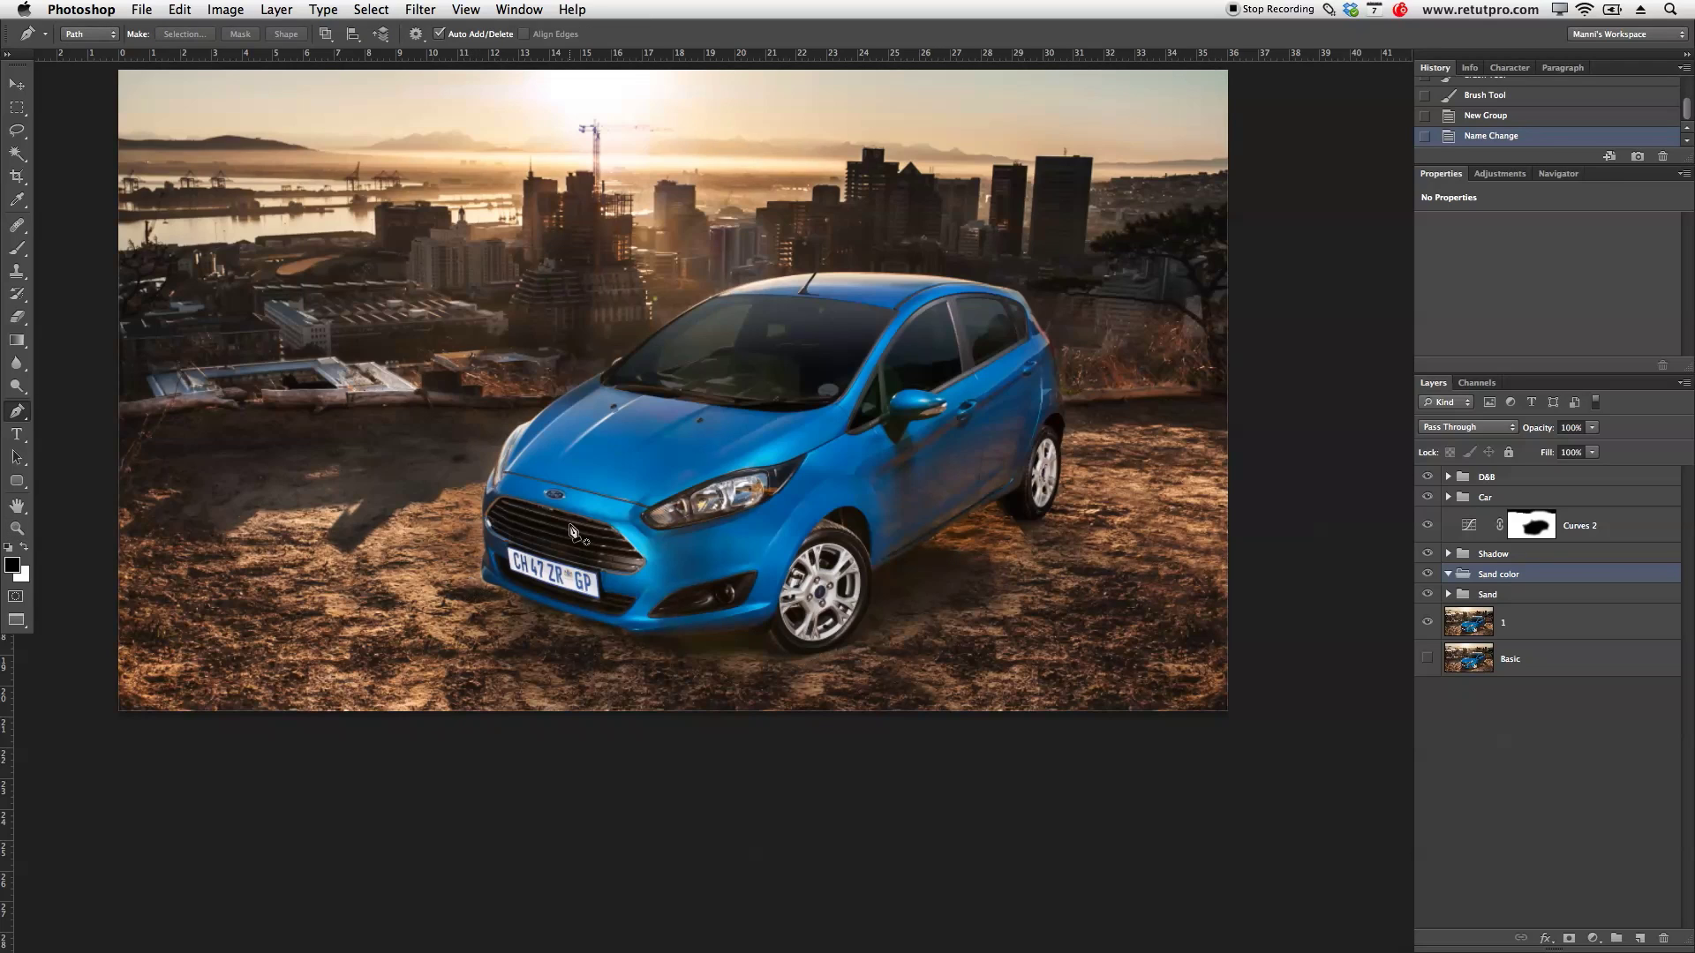
{"action": "left_click_drag", "start_coordinate": [1197, 396], "coordinate": [1157, 399]}
{"action": "left_click", "coordinate": [1156, 398]}
{"action": "left_click", "coordinate": [1096, 401]}
{"action": "left_click", "coordinate": [1067, 403]}
{"action": "left_click", "coordinate": [1054, 500]}
{"action": "left_click", "coordinate": [1075, 537]}
{"action": "left_click", "coordinate": [1177, 581]}
{"action": "left_click", "coordinate": [1236, 595]}
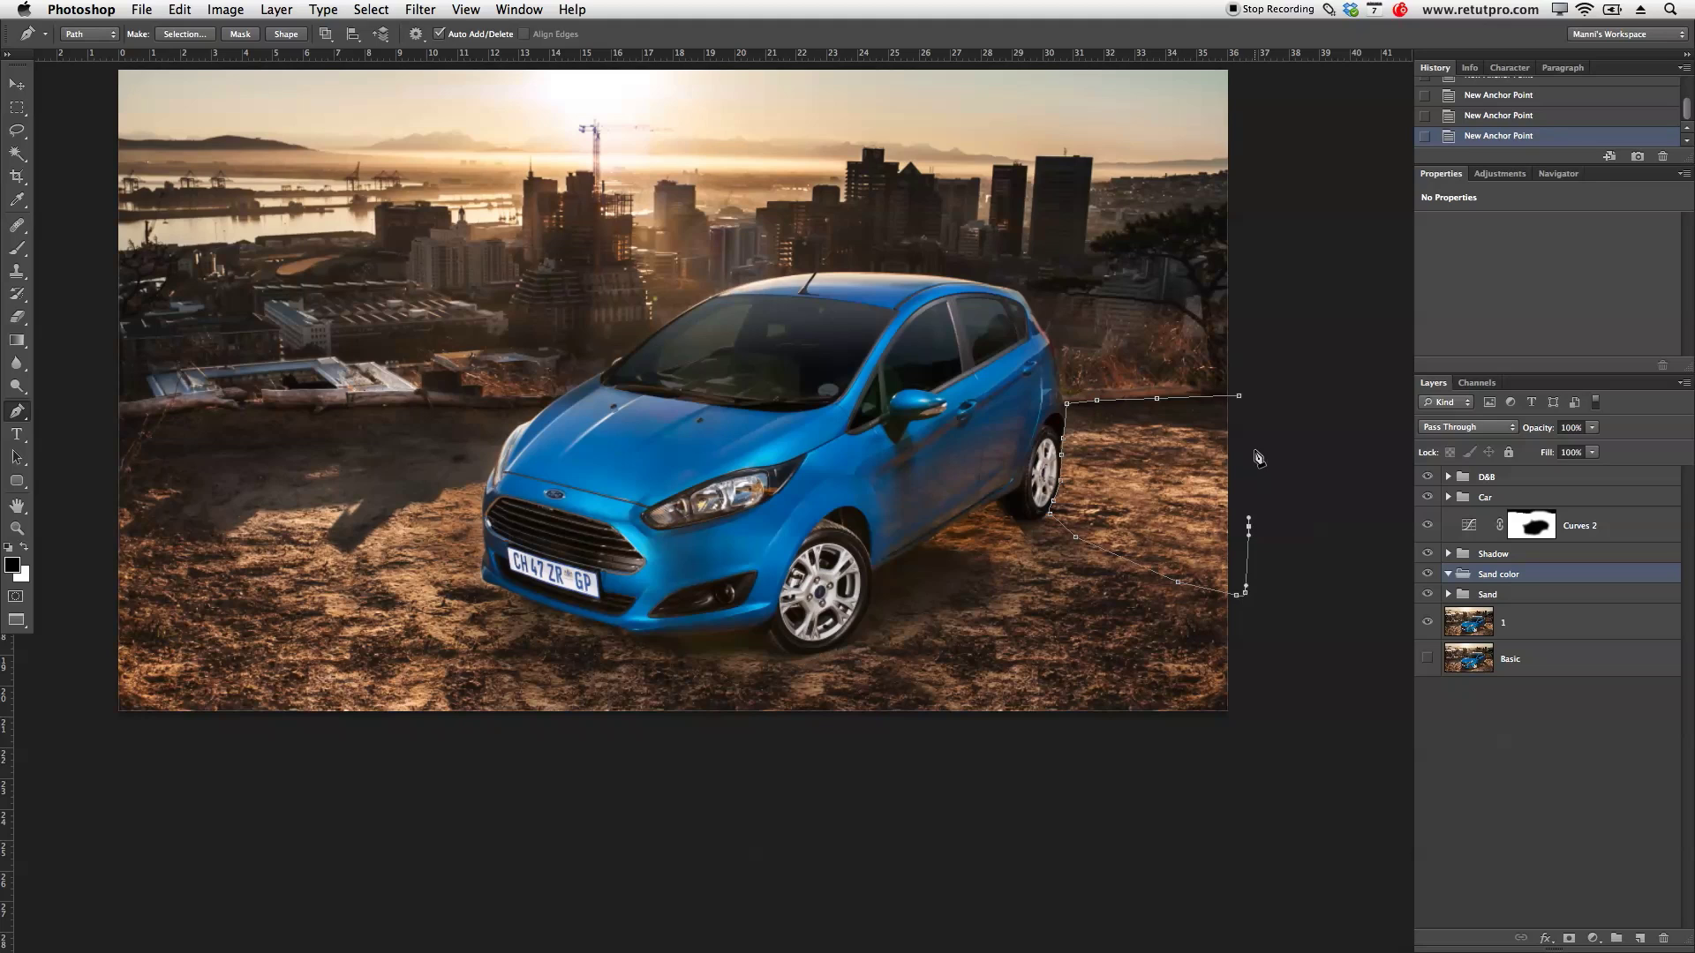
{"action": "left_click", "coordinate": [1240, 396]}
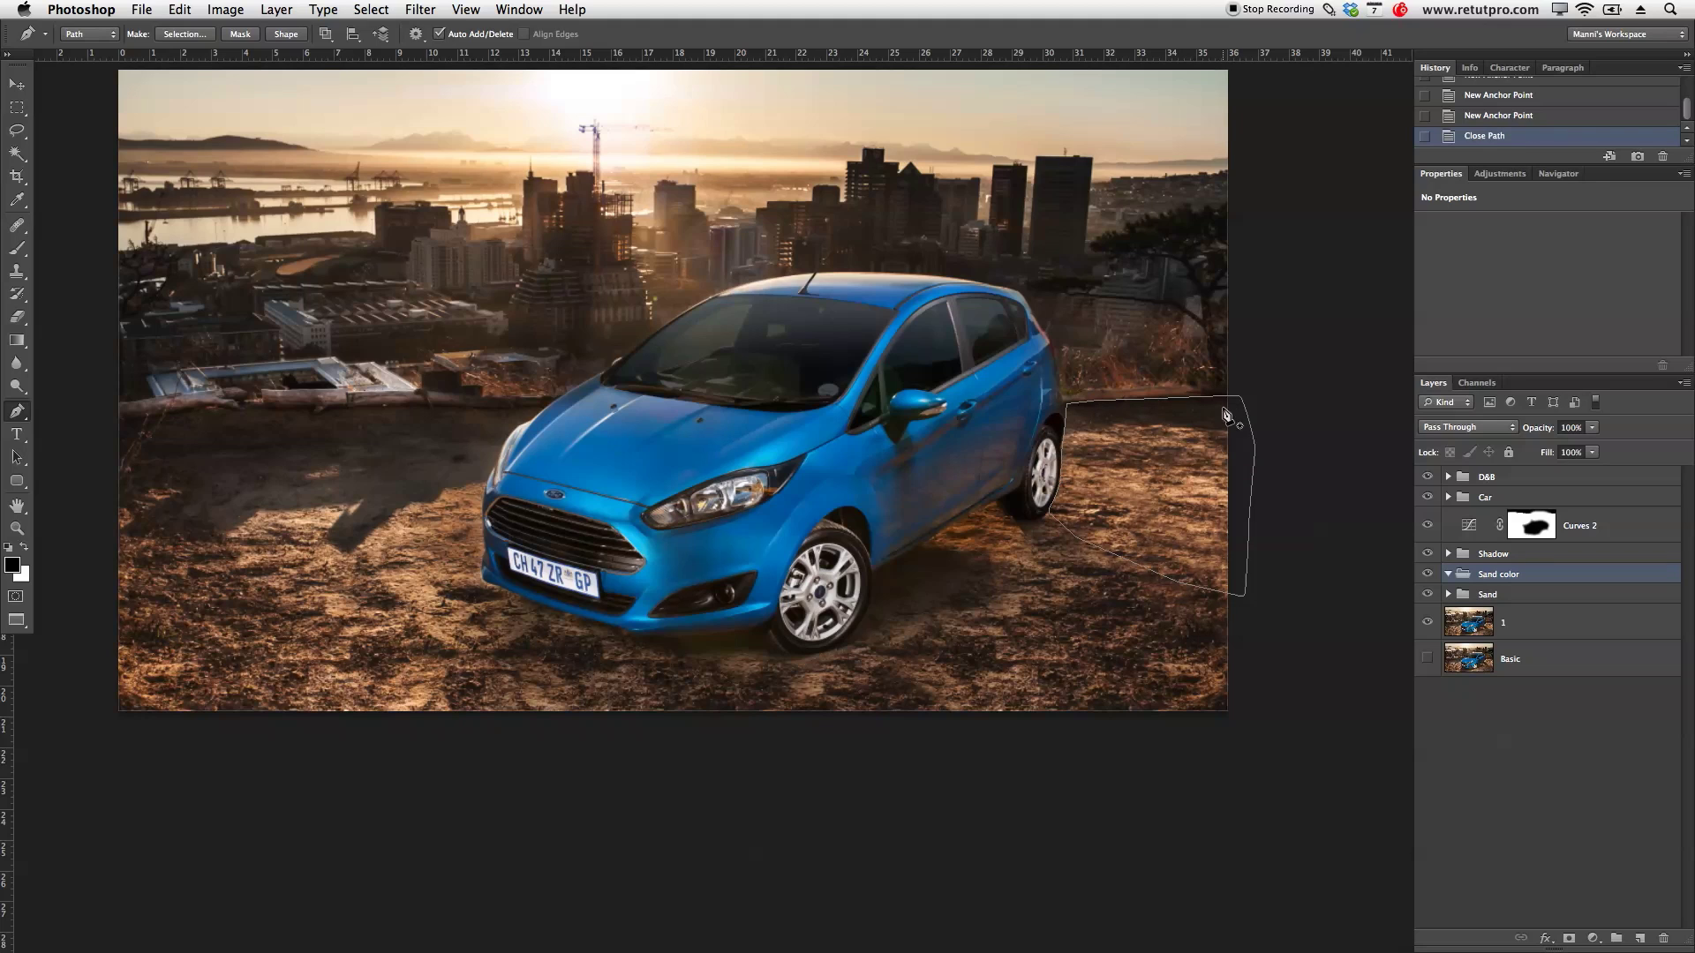
Step: Draw a closed triangular Pen path around the lit sand patch in front of the rear wheel, below the door sill
{"action": "left_click", "coordinate": [1004, 510]}
{"action": "left_click", "coordinate": [995, 505]}
{"action": "left_click", "coordinate": [964, 518]}
{"action": "left_click", "coordinate": [941, 533]}
{"action": "left_click", "coordinate": [931, 549]}
{"action": "left_click", "coordinate": [1023, 568]}
{"action": "left_click", "coordinate": [1057, 581]}
{"action": "left_click_drag", "start_coordinate": [1054, 565], "coordinate": [1035, 544]}
{"action": "left_click", "coordinate": [1011, 520]}
Step: Outline the sunlit sand left of the car, from the front bumper past the image's left and lower edges, with a closed Pen path
{"action": "left_click_drag", "start_coordinate": [484, 483], "coordinate": [417, 489]}
{"action": "left_click", "coordinate": [425, 487]}
{"action": "left_click", "coordinate": [227, 491]}
{"action": "left_click", "coordinate": [170, 495]}
{"action": "left_click", "coordinate": [79, 517]}
{"action": "left_click", "coordinate": [72, 559]}
{"action": "left_click", "coordinate": [86, 695]}
{"action": "left_click", "coordinate": [119, 729]}
{"action": "left_click", "coordinate": [188, 767]}
{"action": "left_click", "coordinate": [283, 771]}
{"action": "left_click", "coordinate": [323, 763]}
{"action": "left_click", "coordinate": [347, 753]}
{"action": "left_click", "coordinate": [359, 752]}
{"action": "left_click", "coordinate": [410, 748]}
{"action": "left_click", "coordinate": [438, 712]}
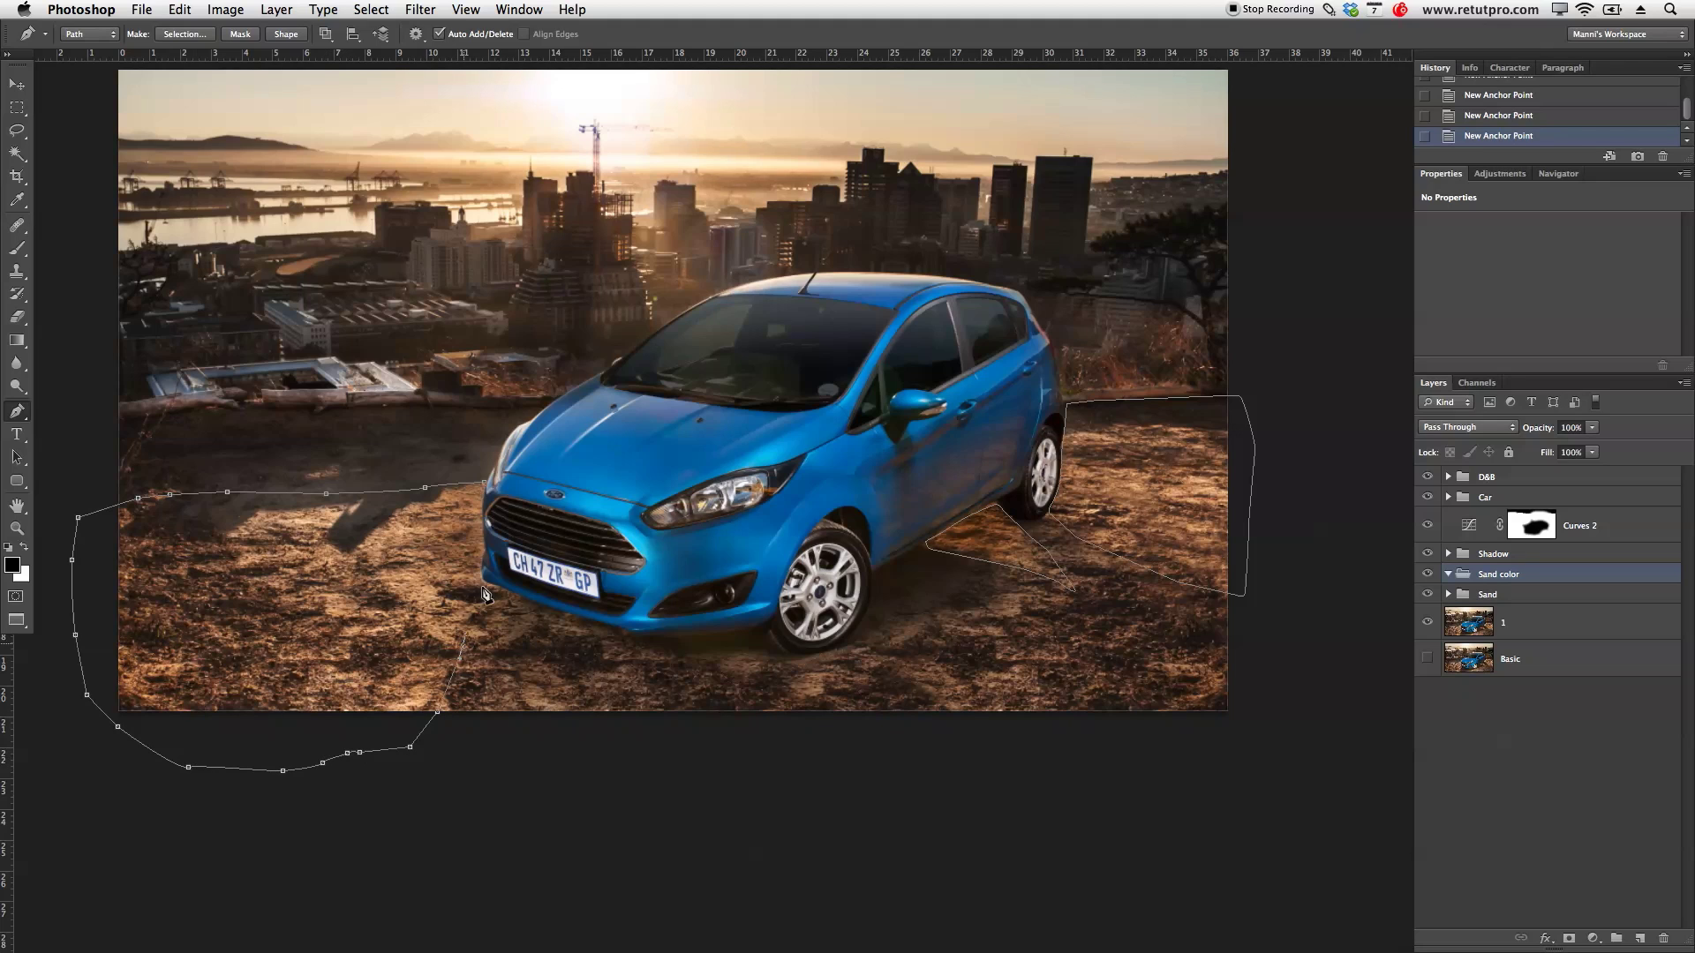
{"action": "left_click", "coordinate": [484, 486]}
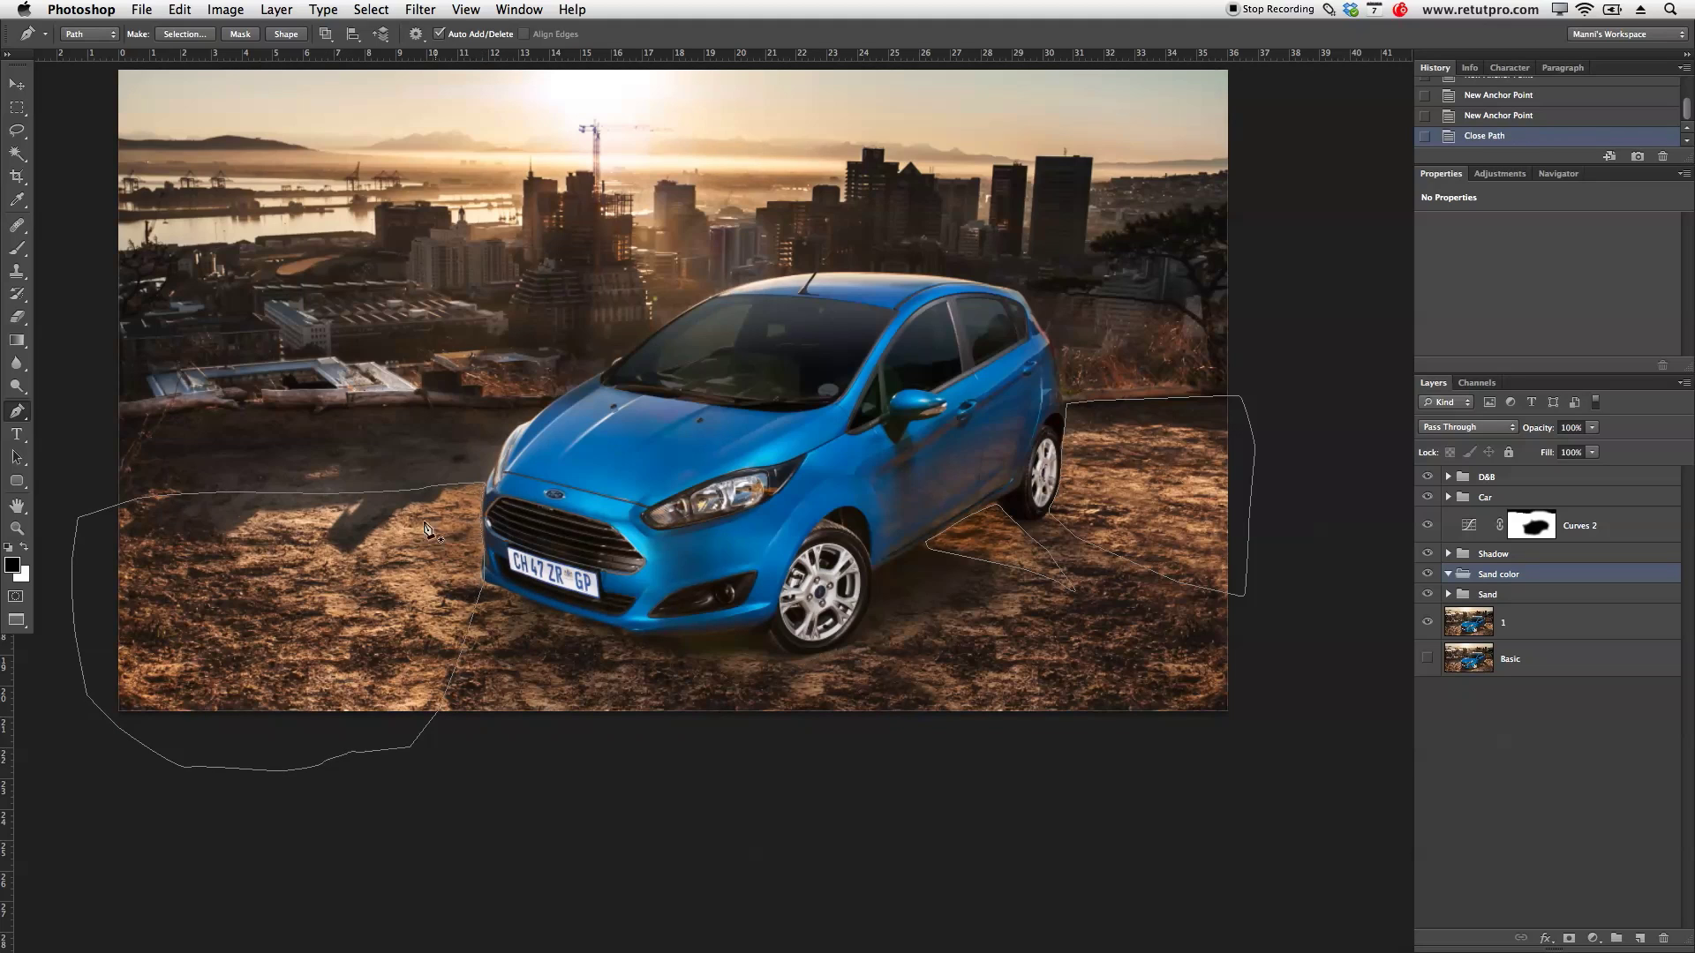
Step: Convert the three paths into a new anti-aliased selection with feather radius 0, and add a new layer inside the Sand color group
{"action": "right_click", "coordinate": [1114, 497]}
{"action": "left_click", "coordinate": [1162, 565]}
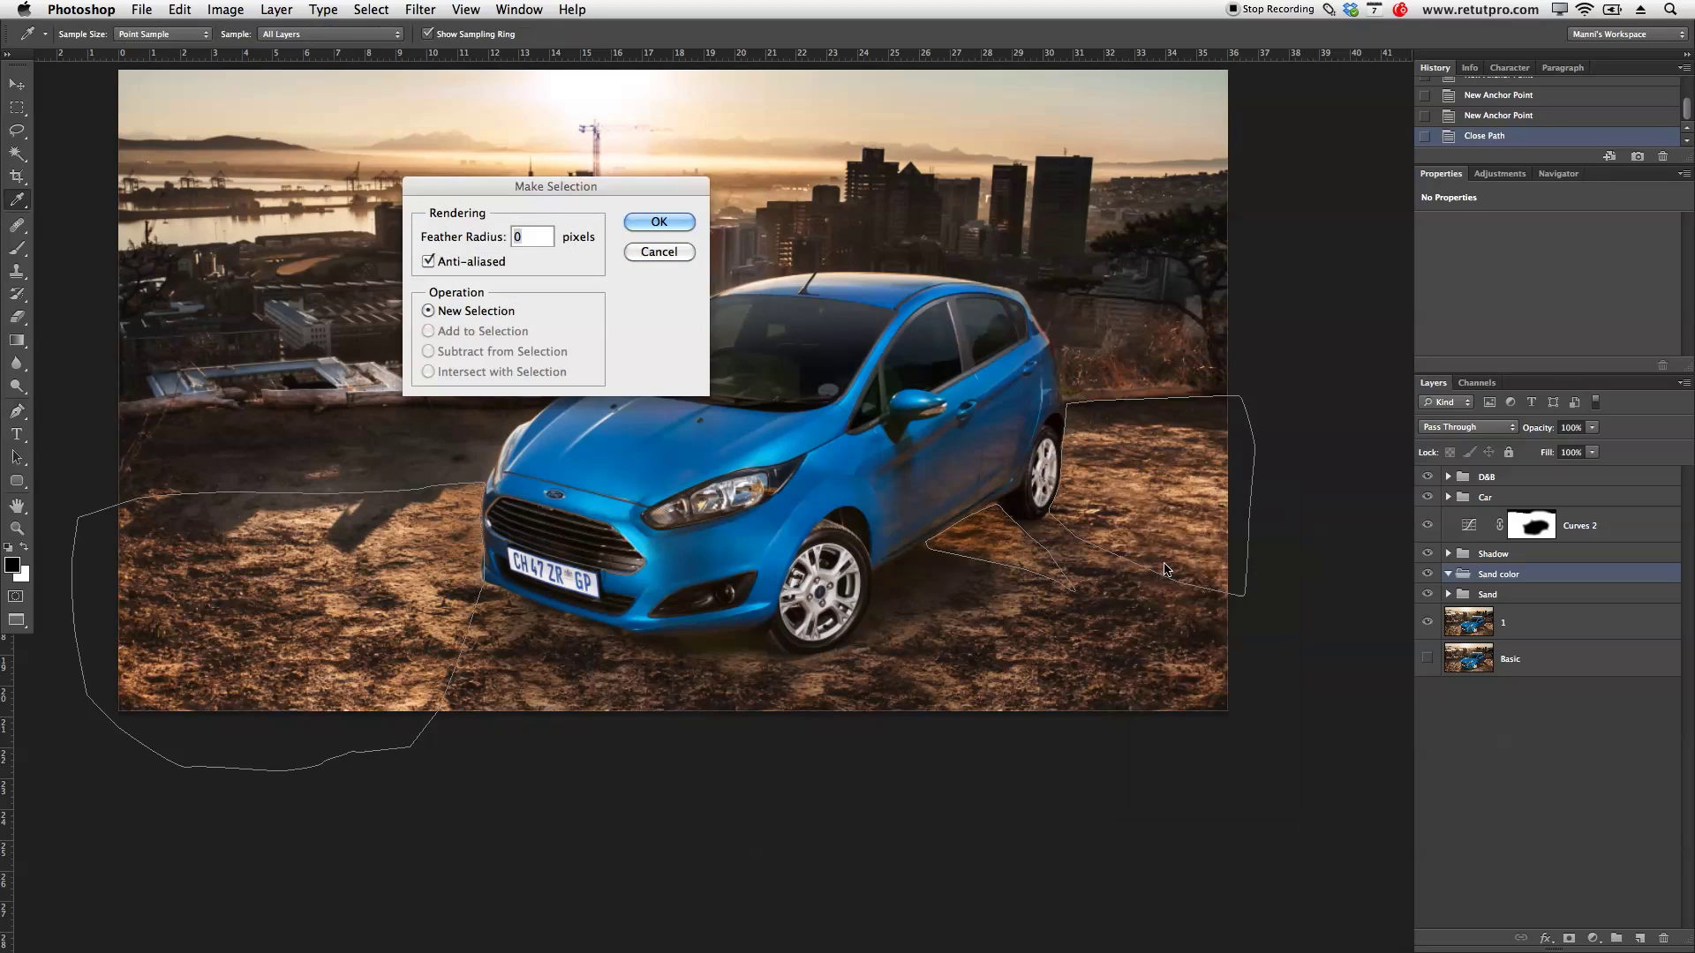
{"action": "left_click", "coordinate": [658, 222]}
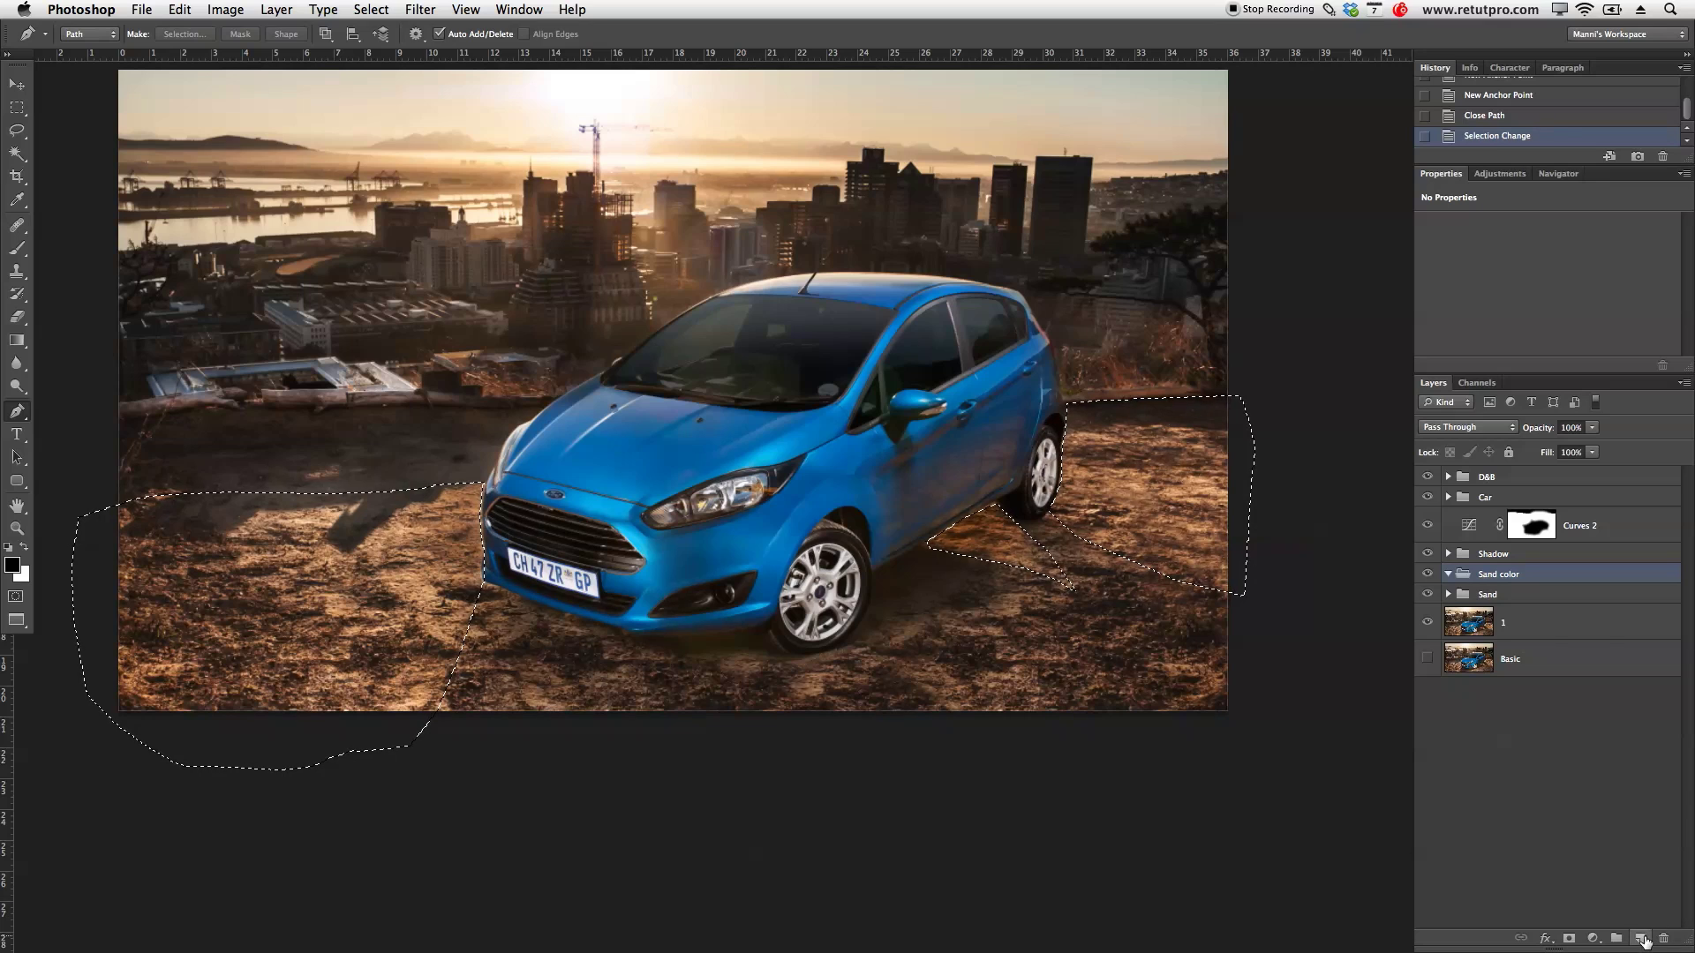
{"action": "left_click", "coordinate": [1644, 941]}
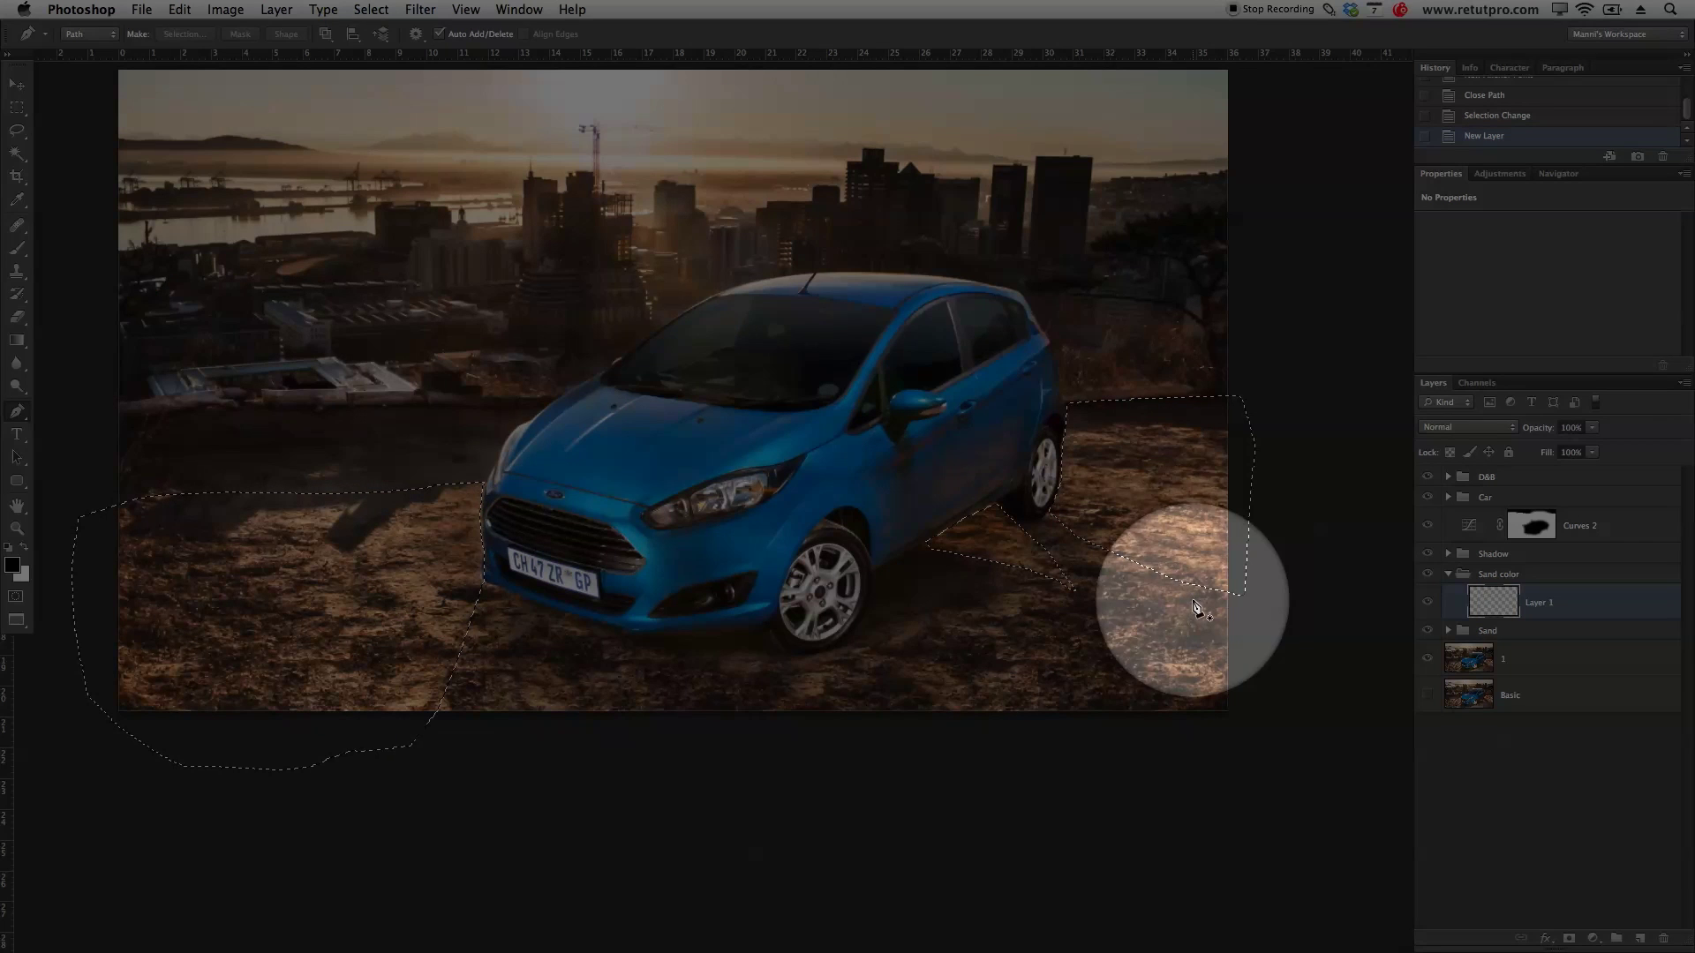
Step: Fill the selection on the new layer with the custom orange c2640d in Normal mode at 100% opacity, after sampling colours from the image
{"action": "key", "text": "m"}
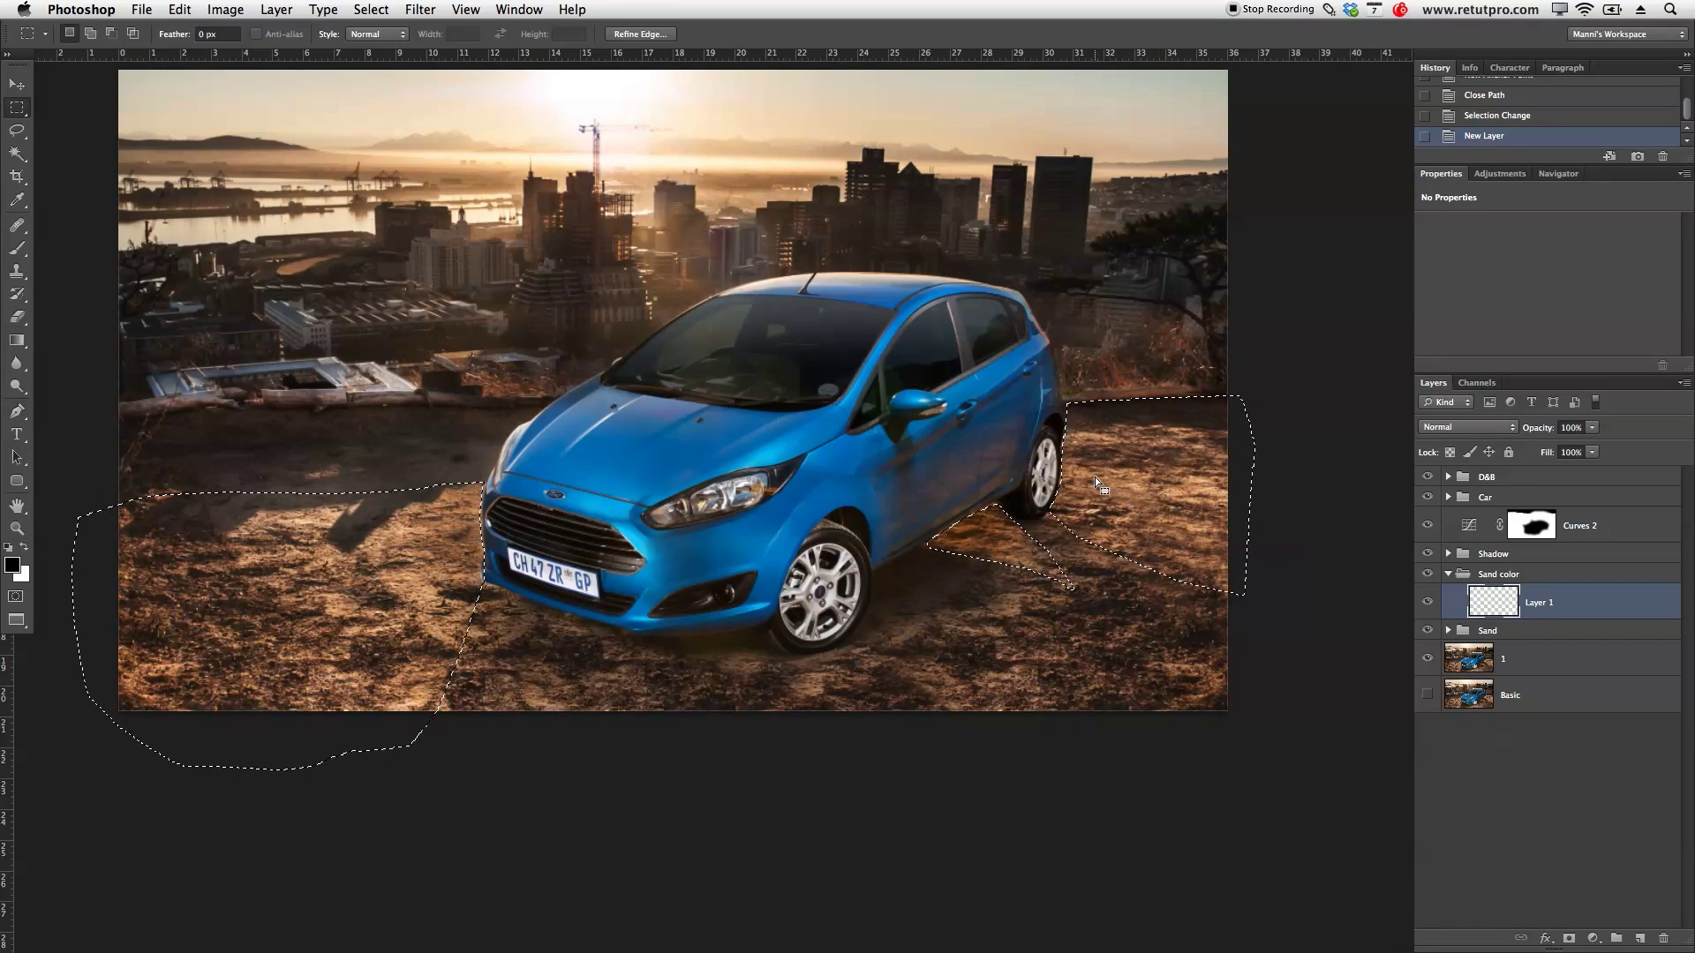
{"action": "right_click", "coordinate": [1114, 468]}
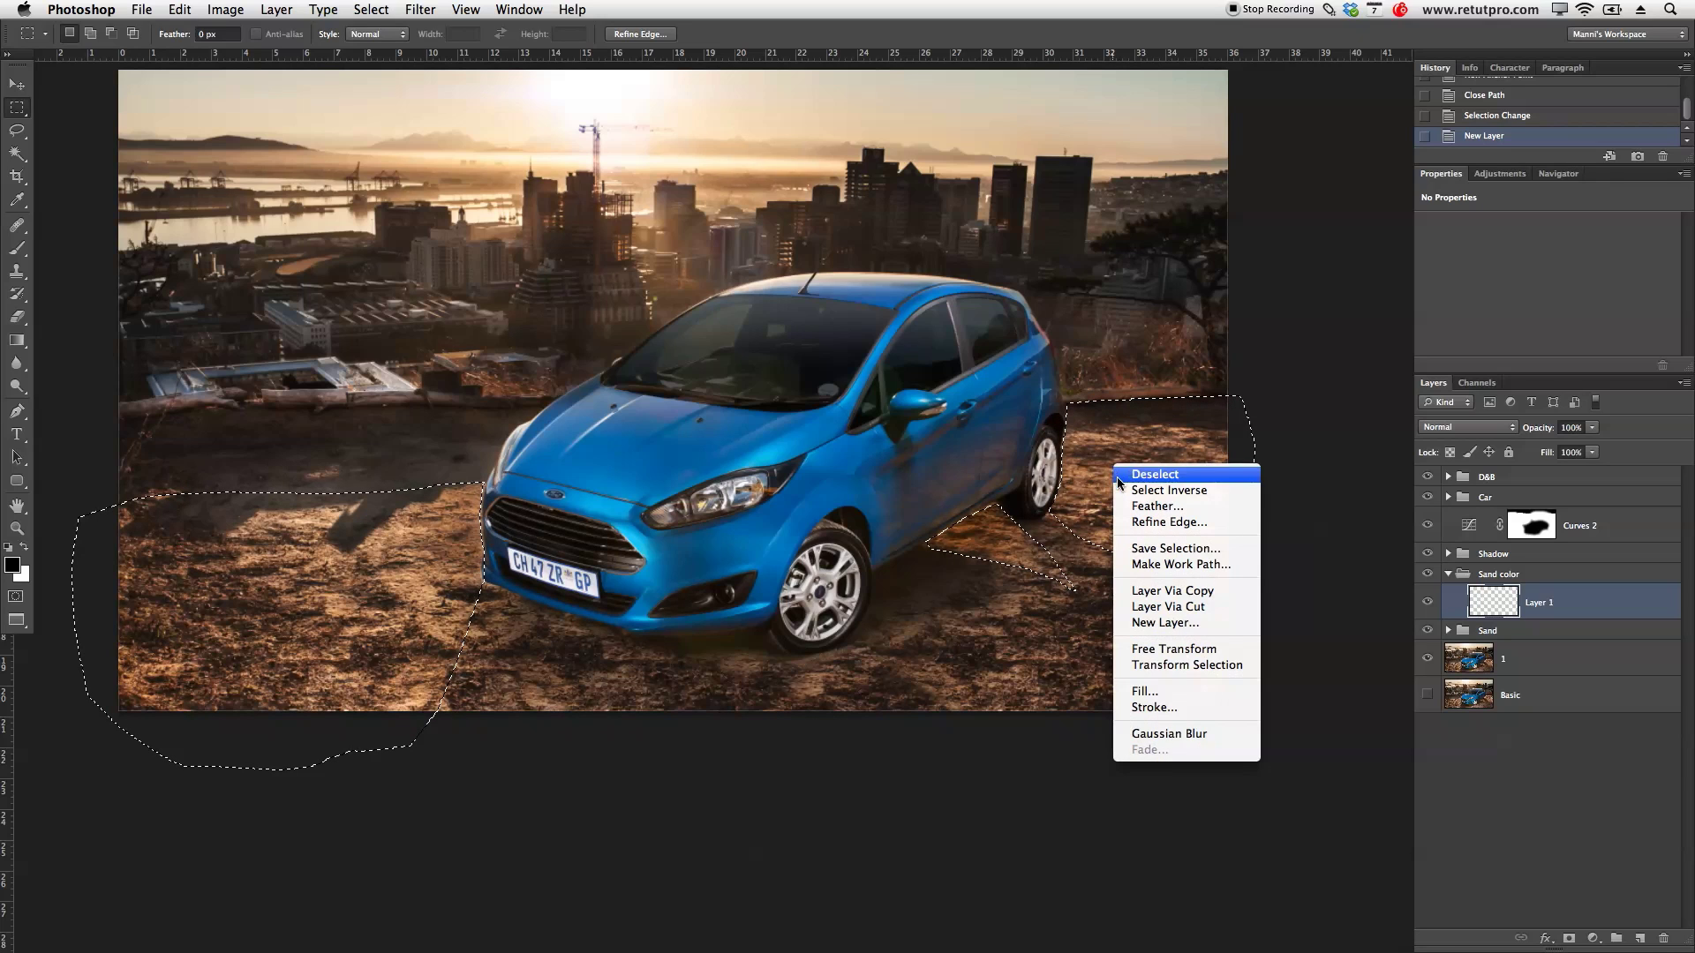
{"action": "left_click", "coordinate": [1157, 692]}
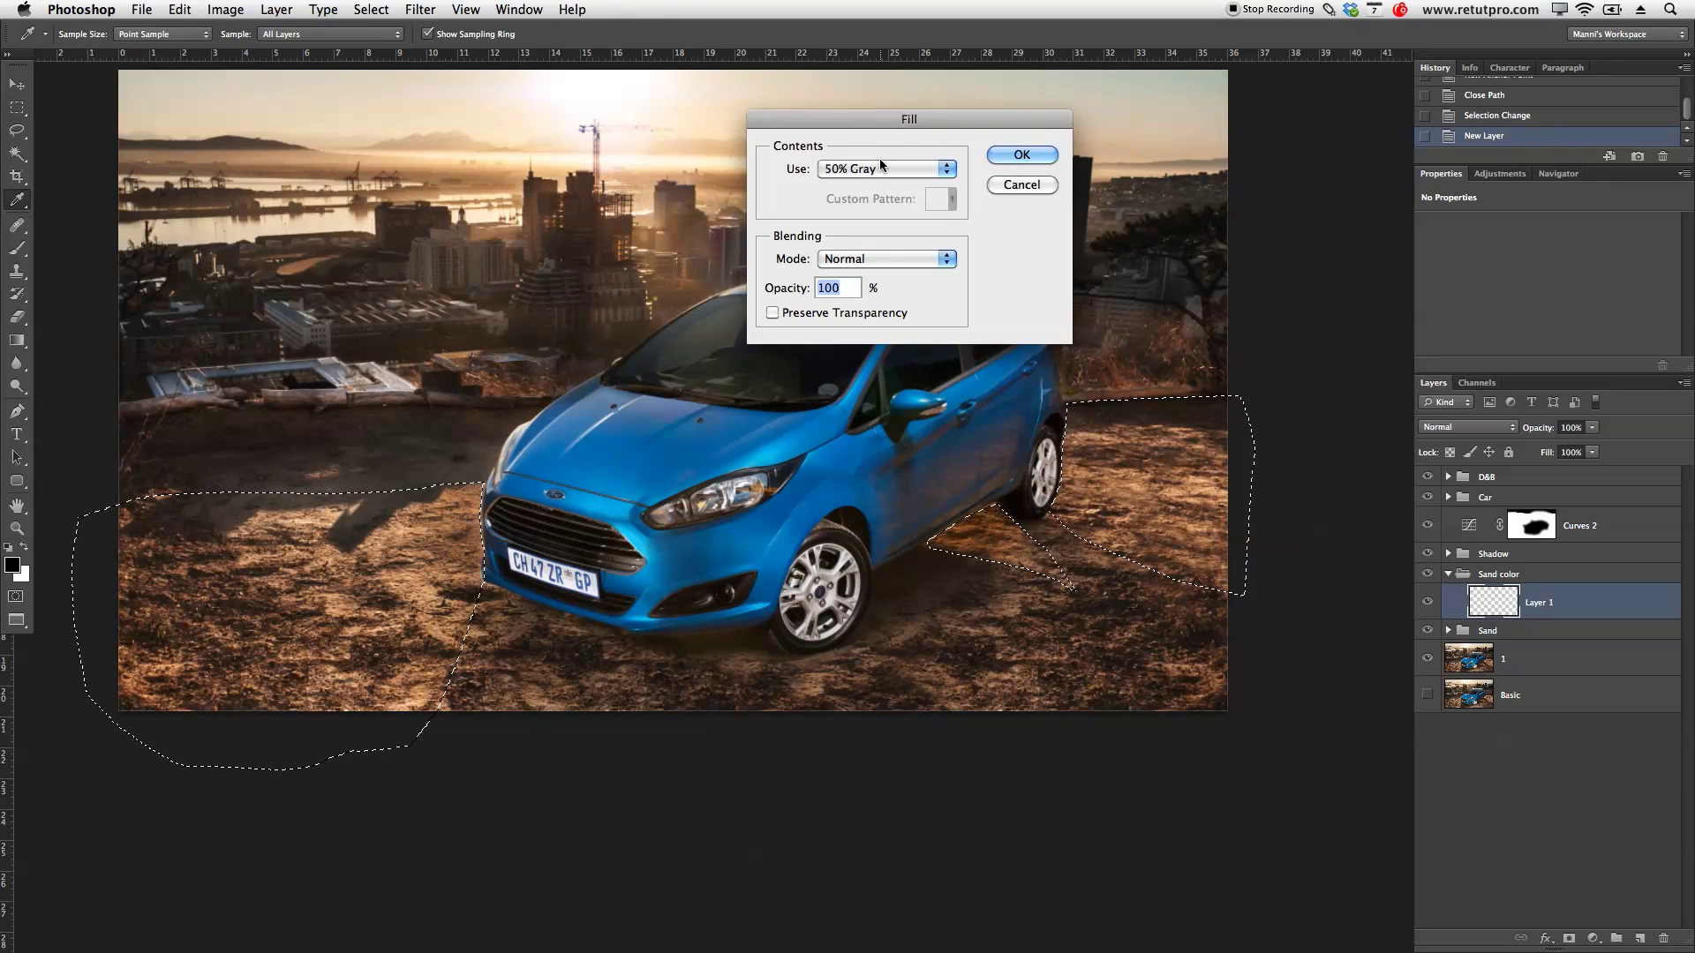
{"action": "left_click", "coordinate": [881, 167]}
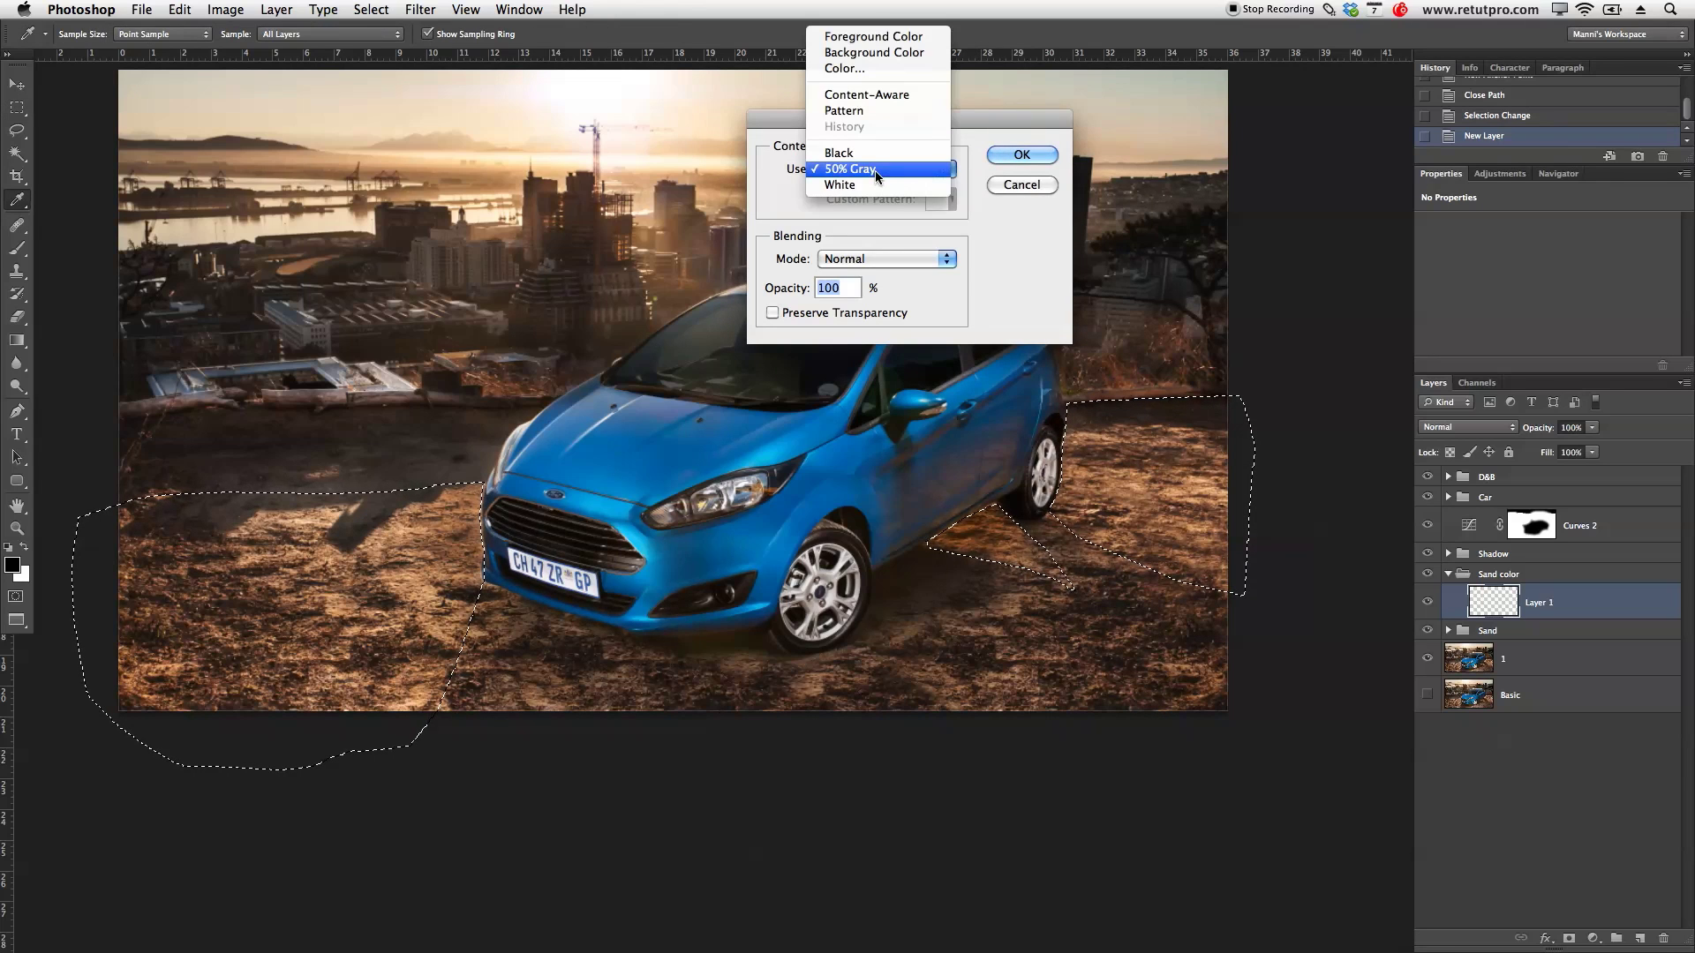
{"action": "left_click", "coordinate": [870, 78]}
{"action": "left_click_drag", "start_coordinate": [1426, 89], "coordinate": [1432, 121]}
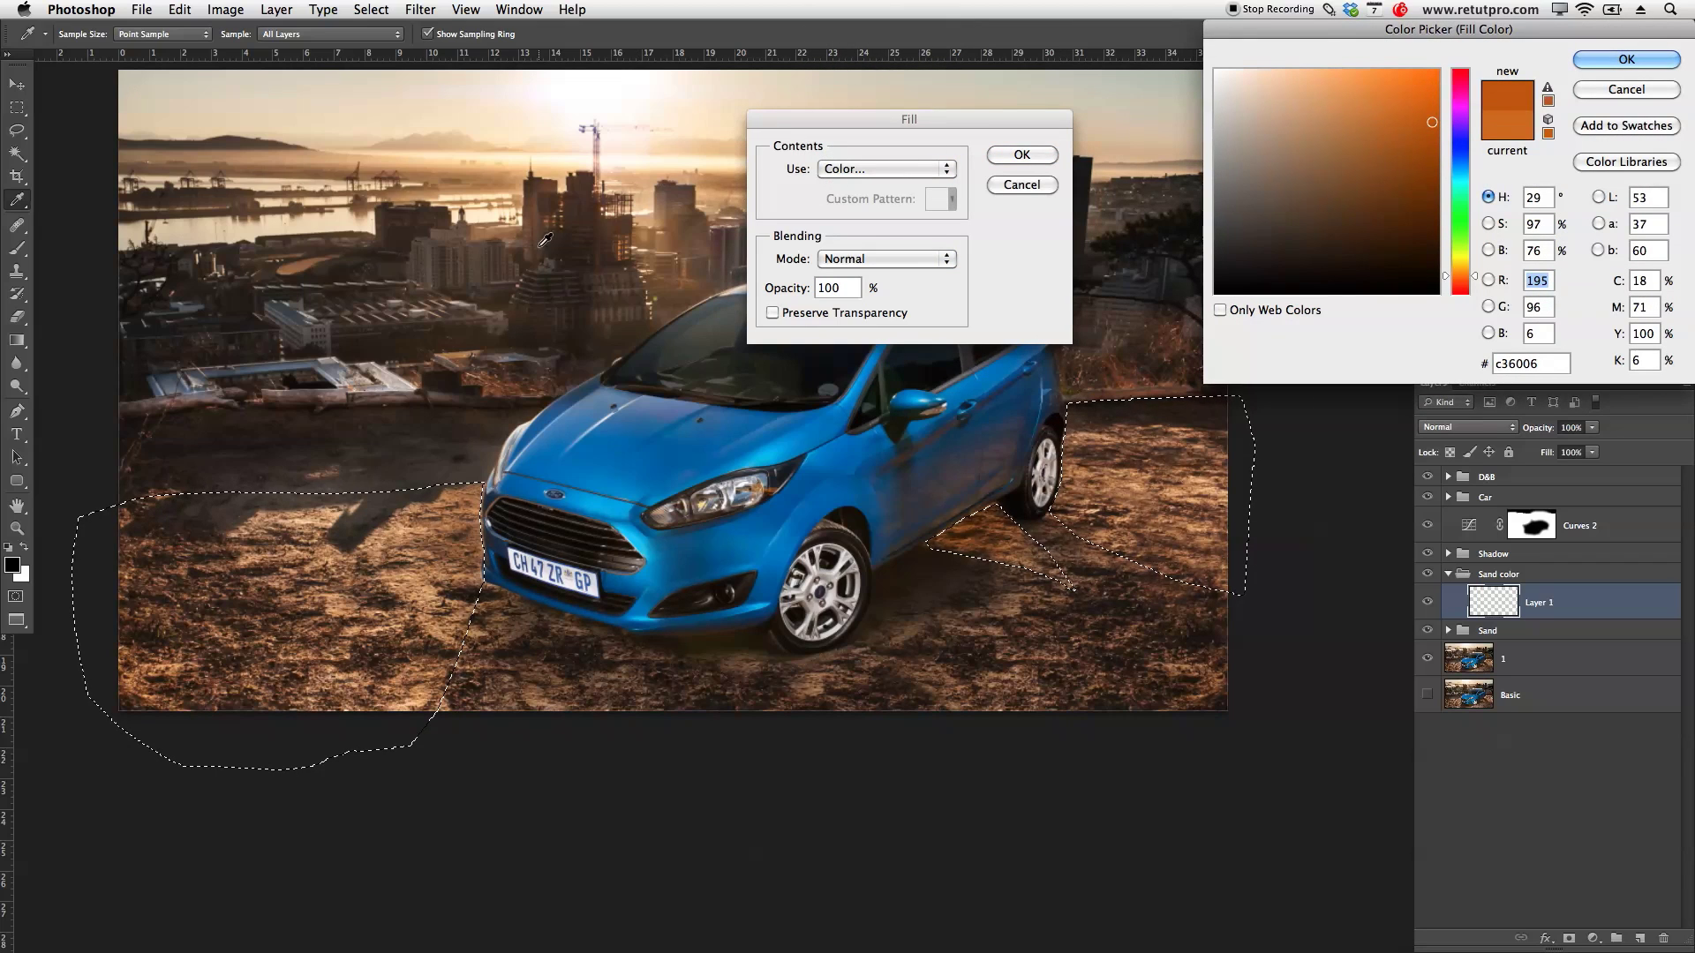
{"action": "left_click", "coordinate": [461, 491]}
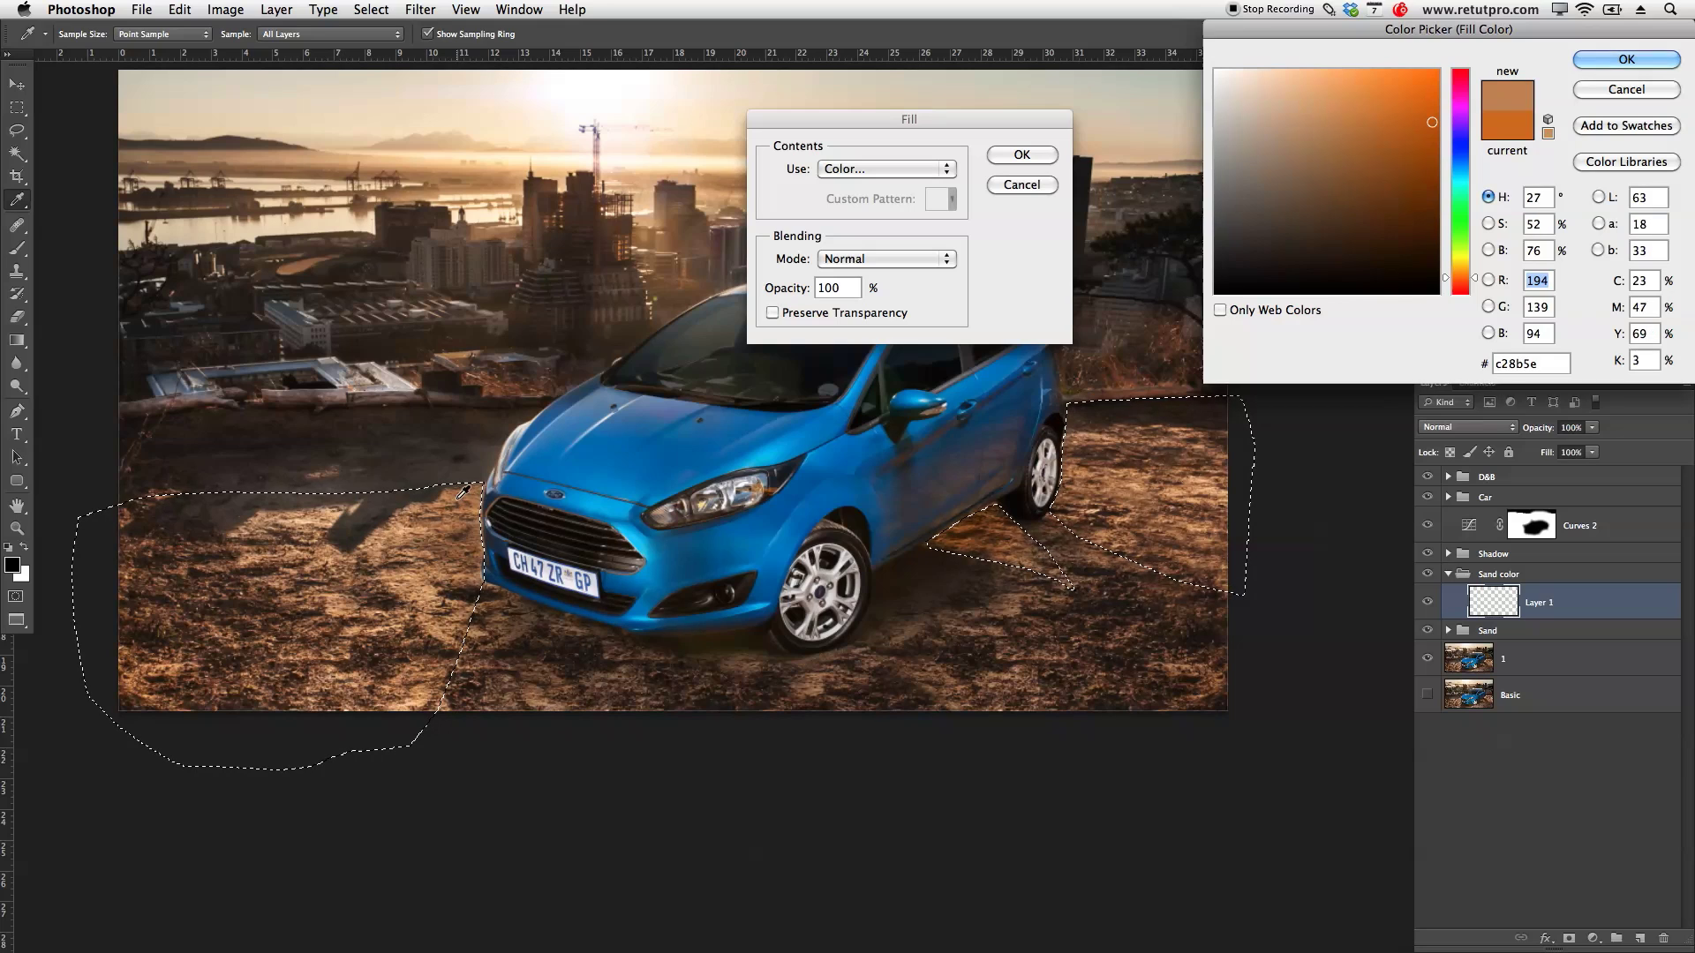
{"action": "left_click", "coordinate": [461, 491]}
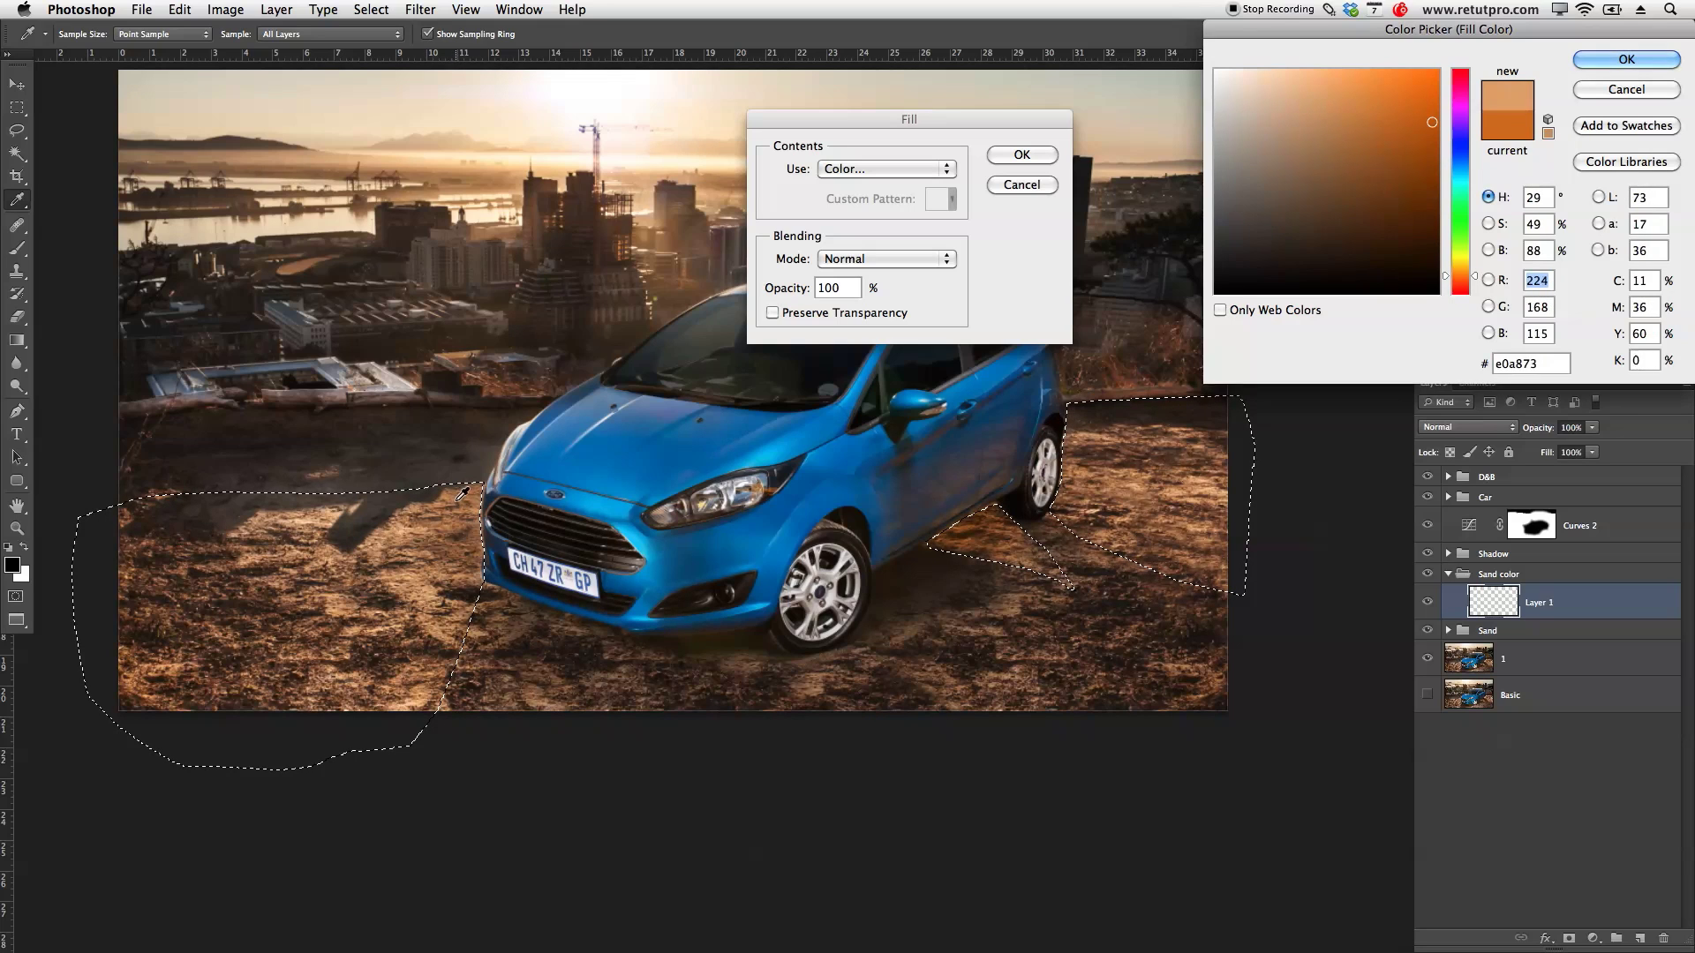
{"action": "left_click", "coordinate": [428, 163]}
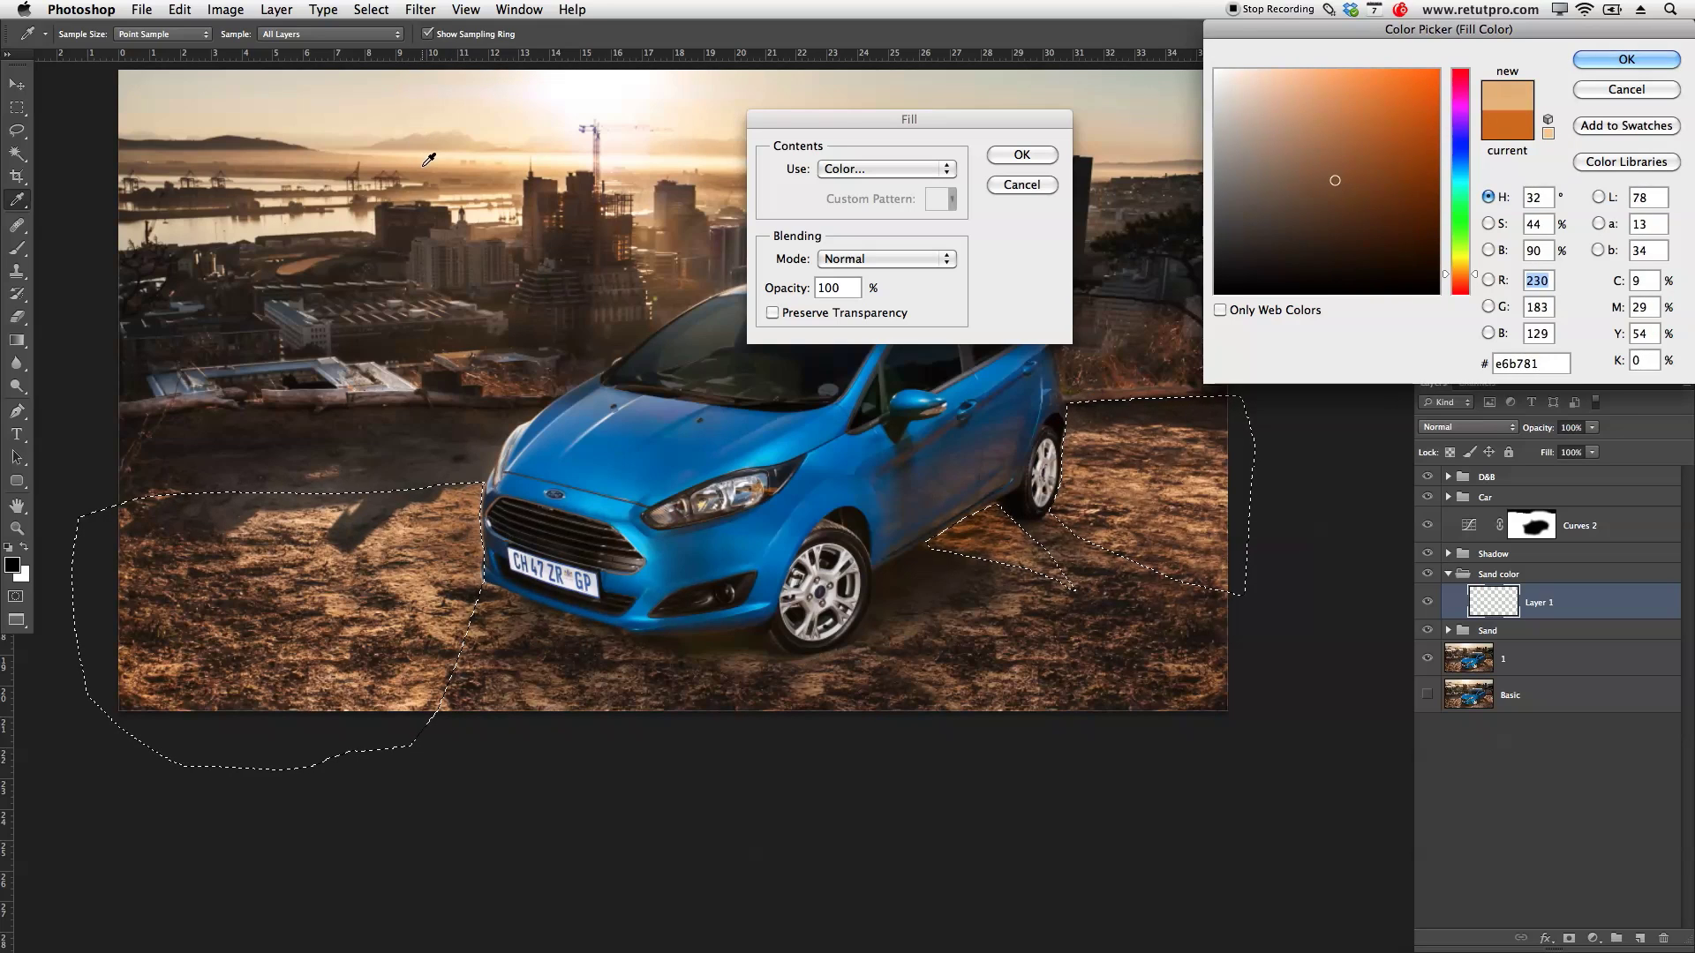
{"action": "left_click_drag", "start_coordinate": [425, 165], "coordinate": [625, 240]}
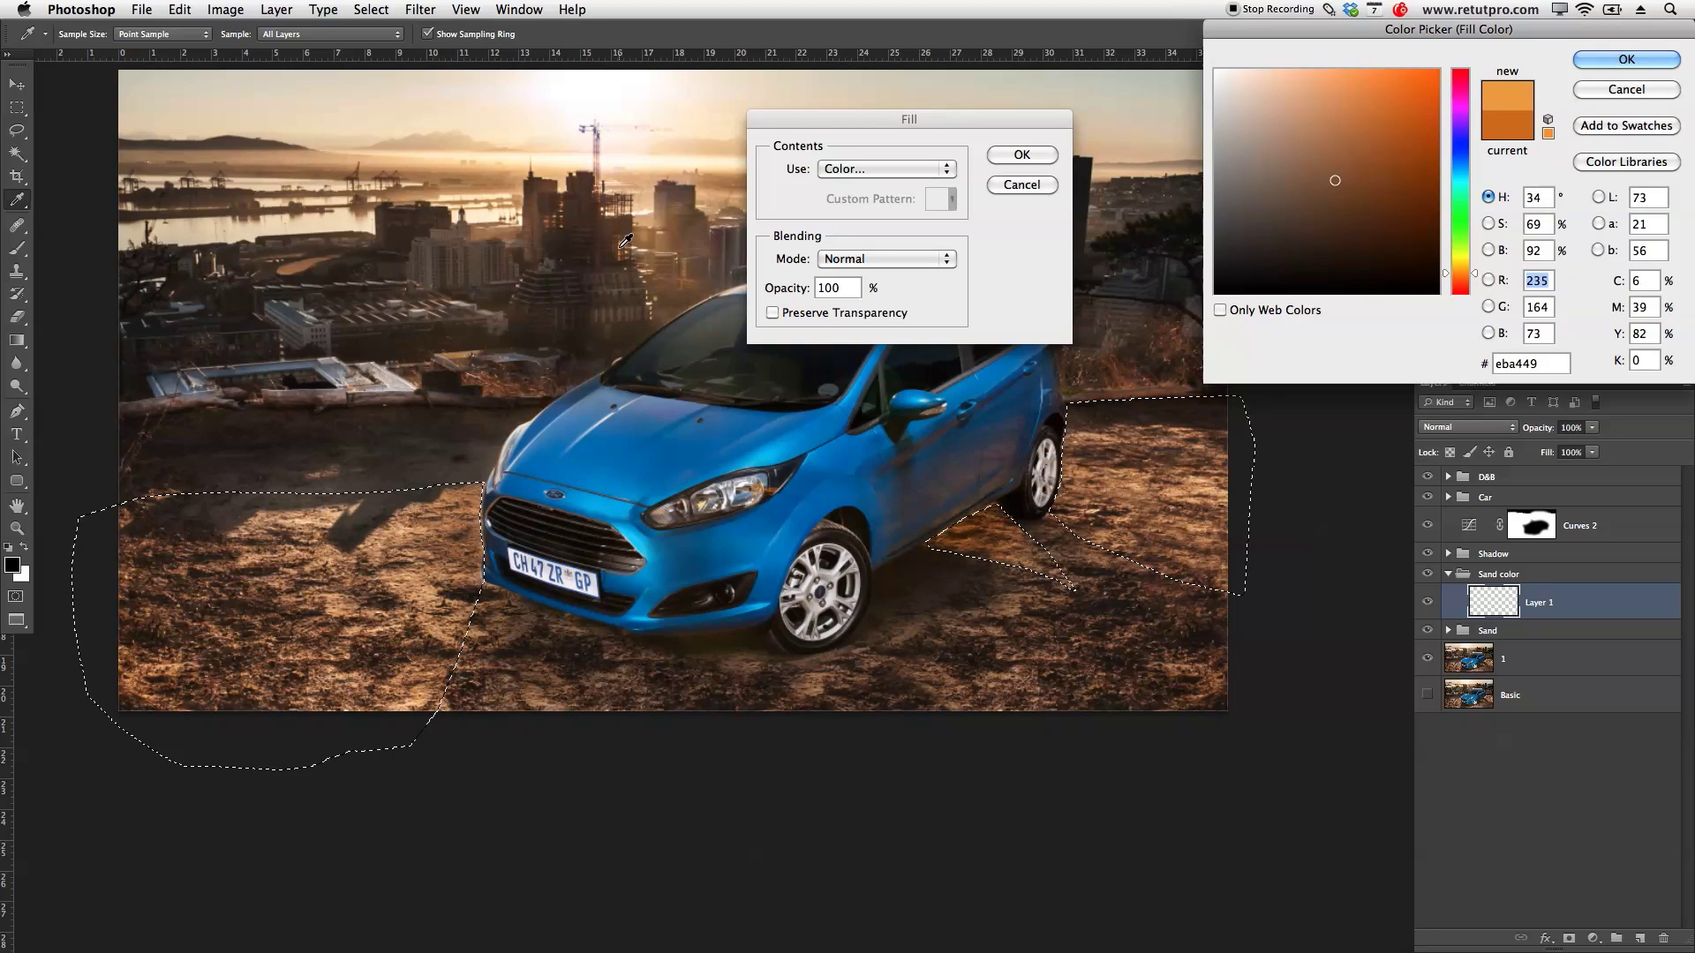
{"action": "mouse_move", "coordinate": [1439, 122]}
{"action": "left_mouse_down"}
{"action": "mouse_move", "coordinate": [1411, 114]}
{"action": "mouse_move", "coordinate": [1424, 122]}
{"action": "left_mouse_up"}
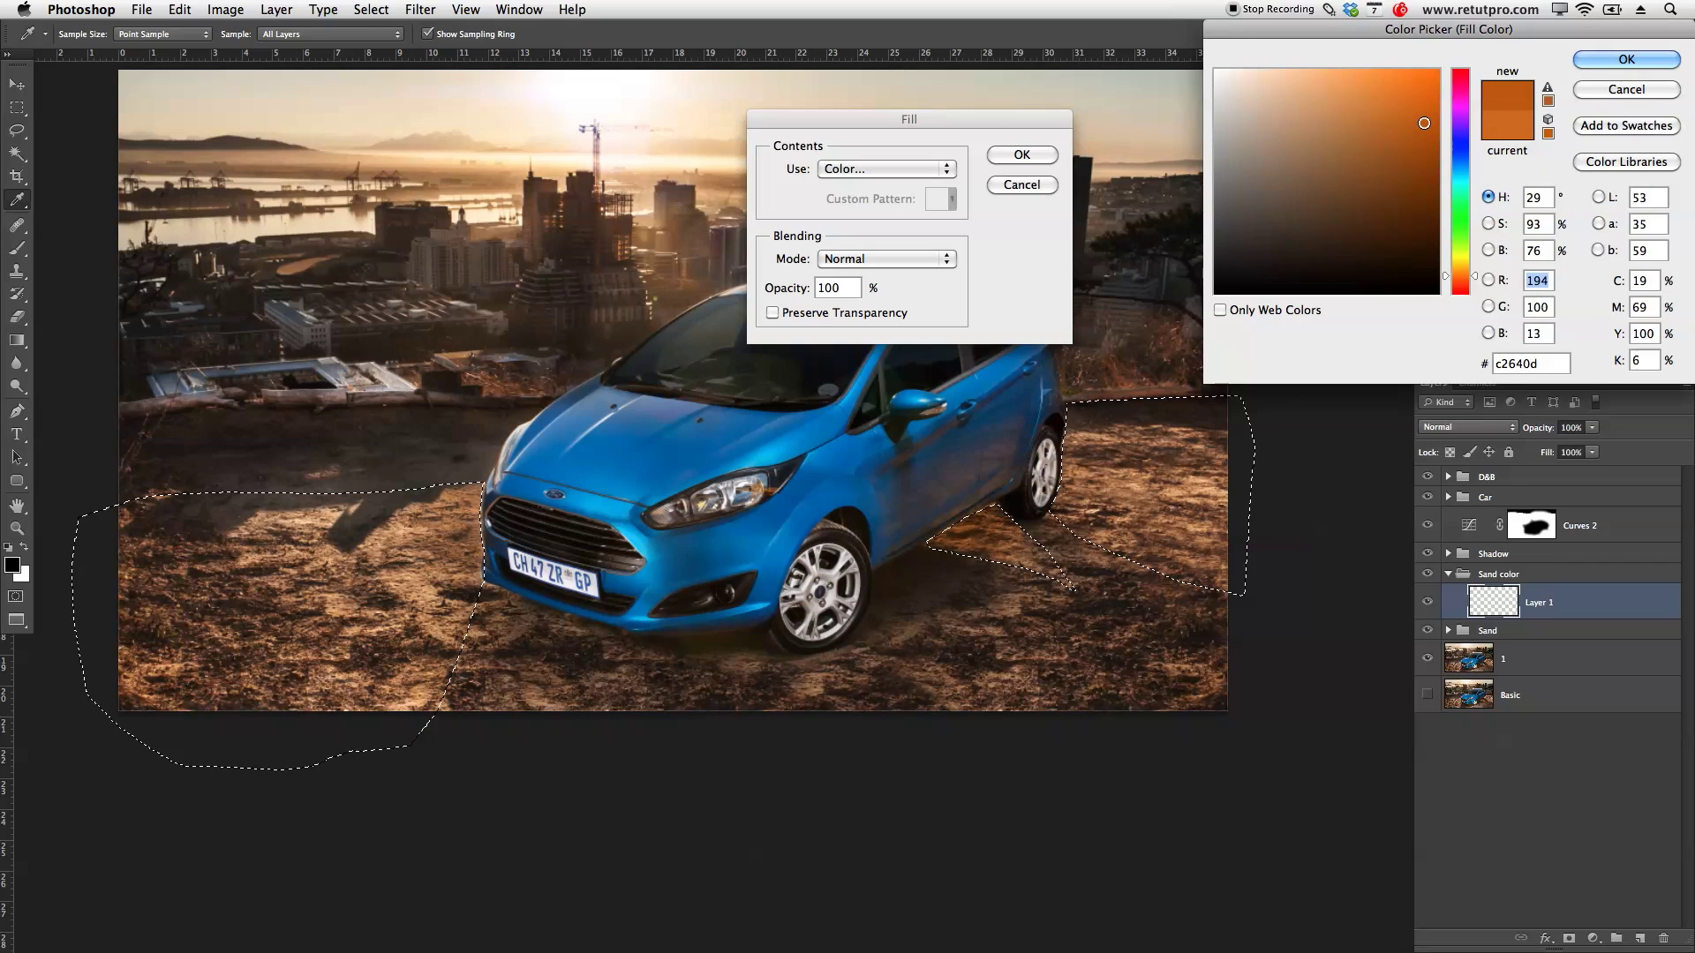
{"action": "left_click", "coordinate": [1626, 60]}
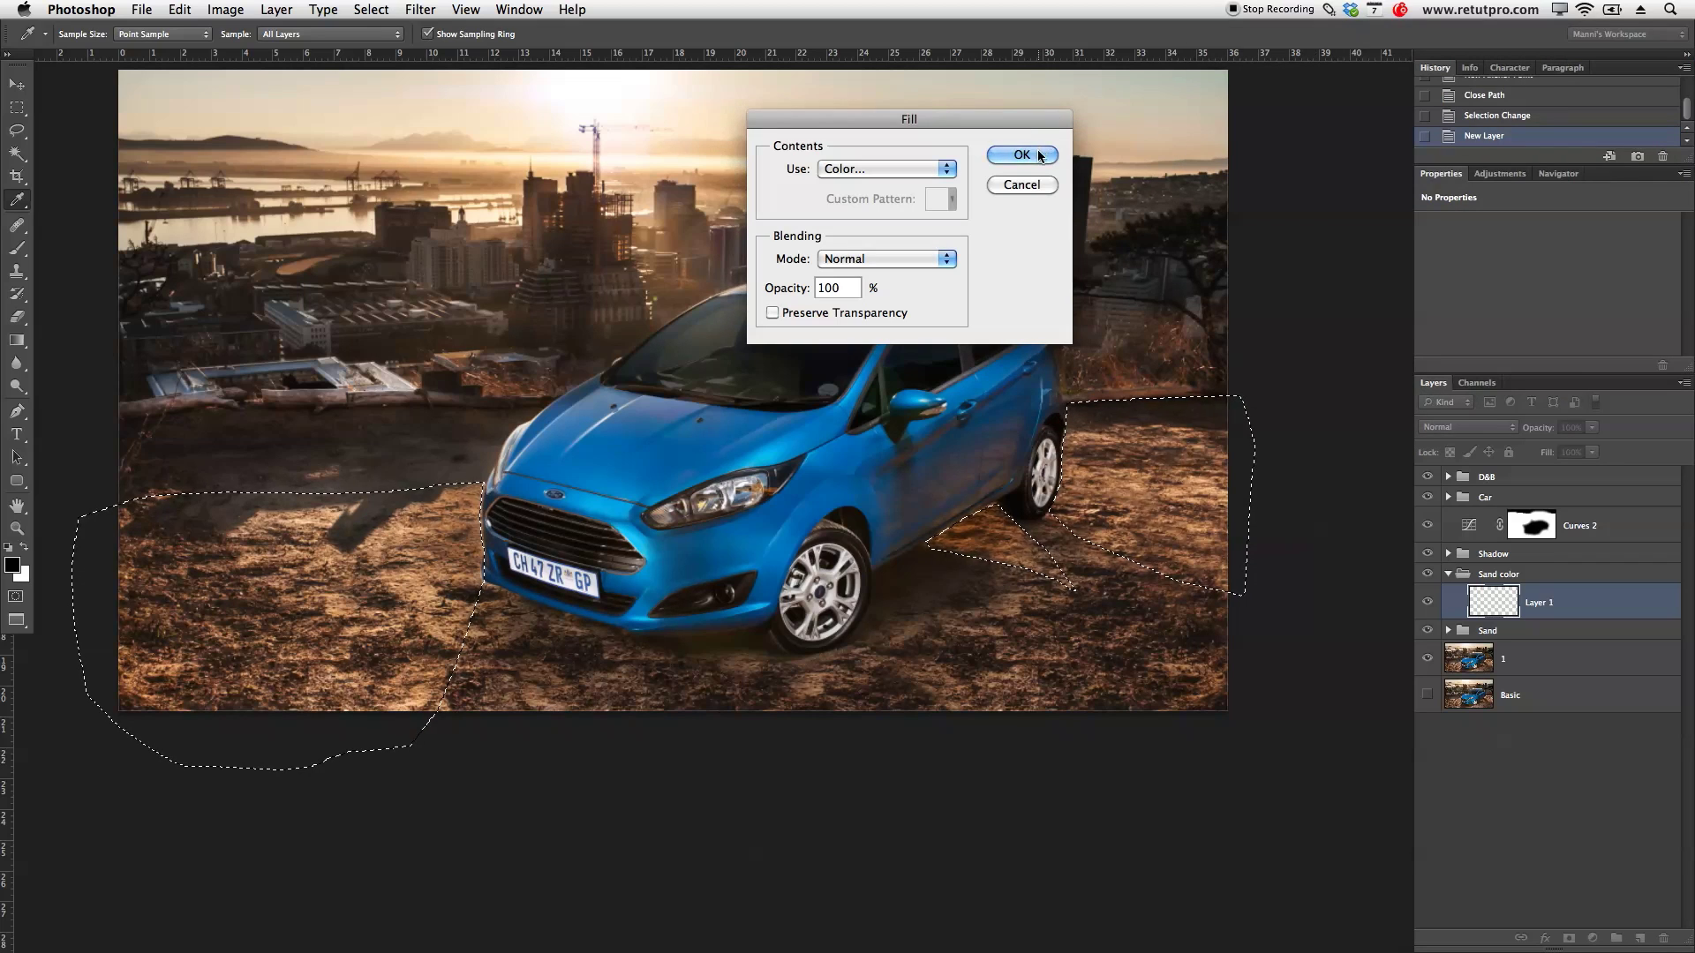
{"action": "left_click", "coordinate": [1040, 156]}
Step: Deselect the filled sand areas and soften the edges of the orange fill with a Gaussian Blur
{"action": "left_click", "coordinate": [1072, 499]}
{"action": "left_click", "coordinate": [310, 8]}
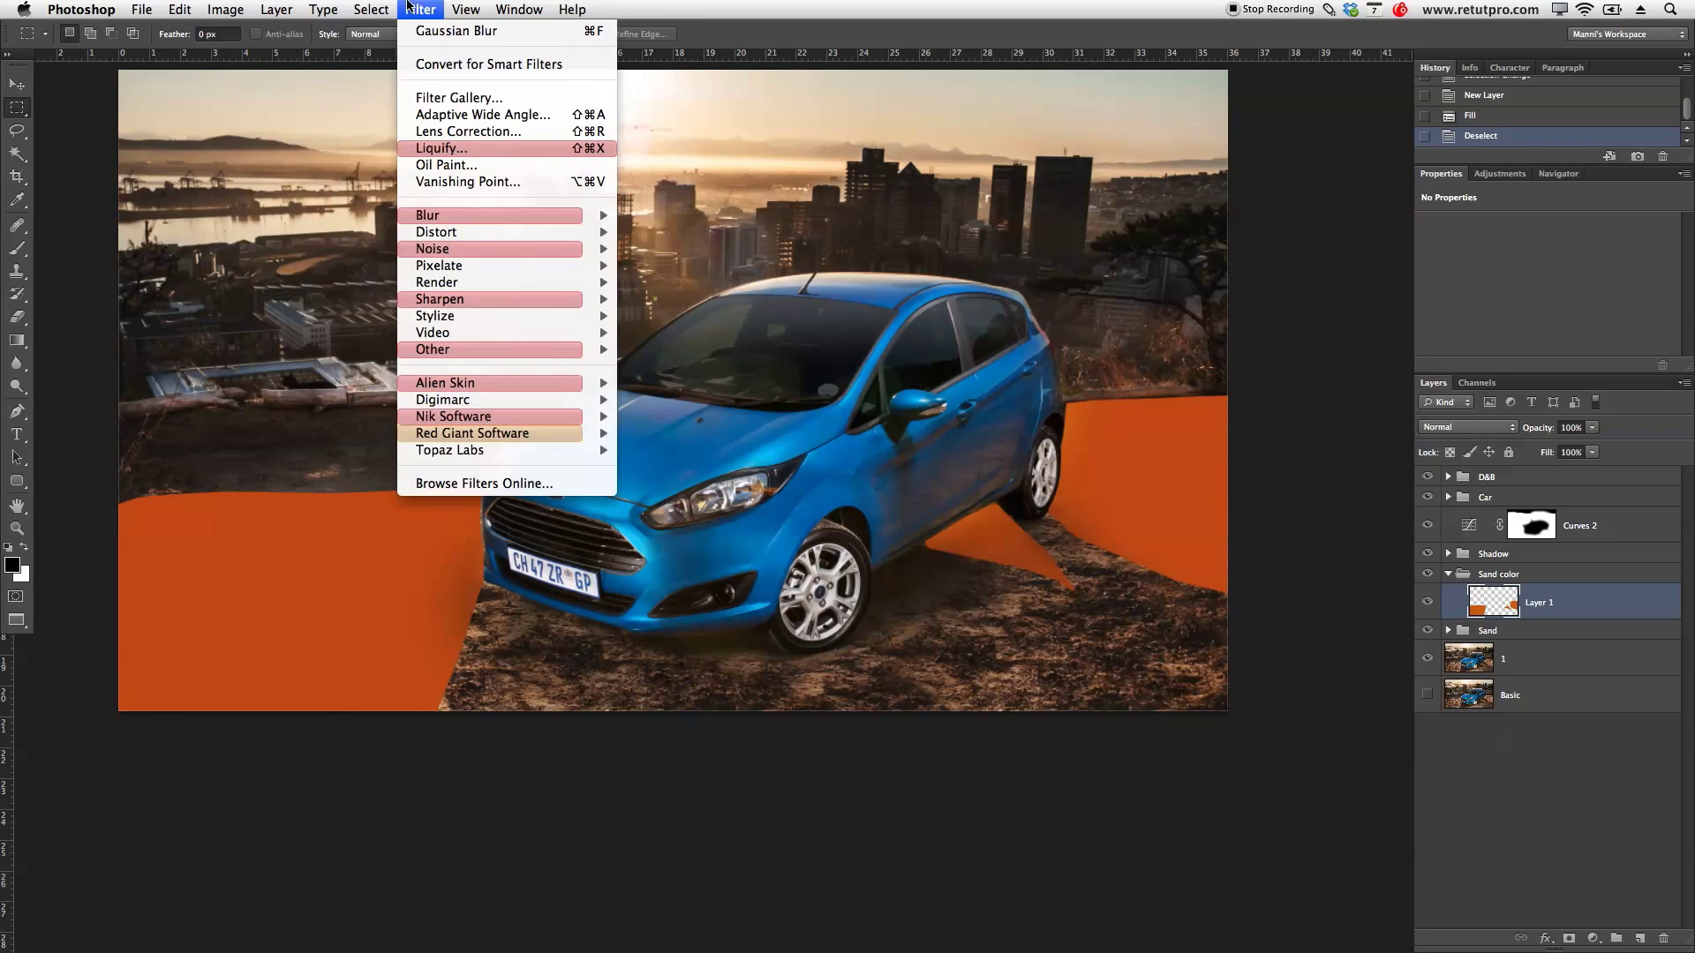
{"action": "mouse_move", "coordinate": [445, 233]}
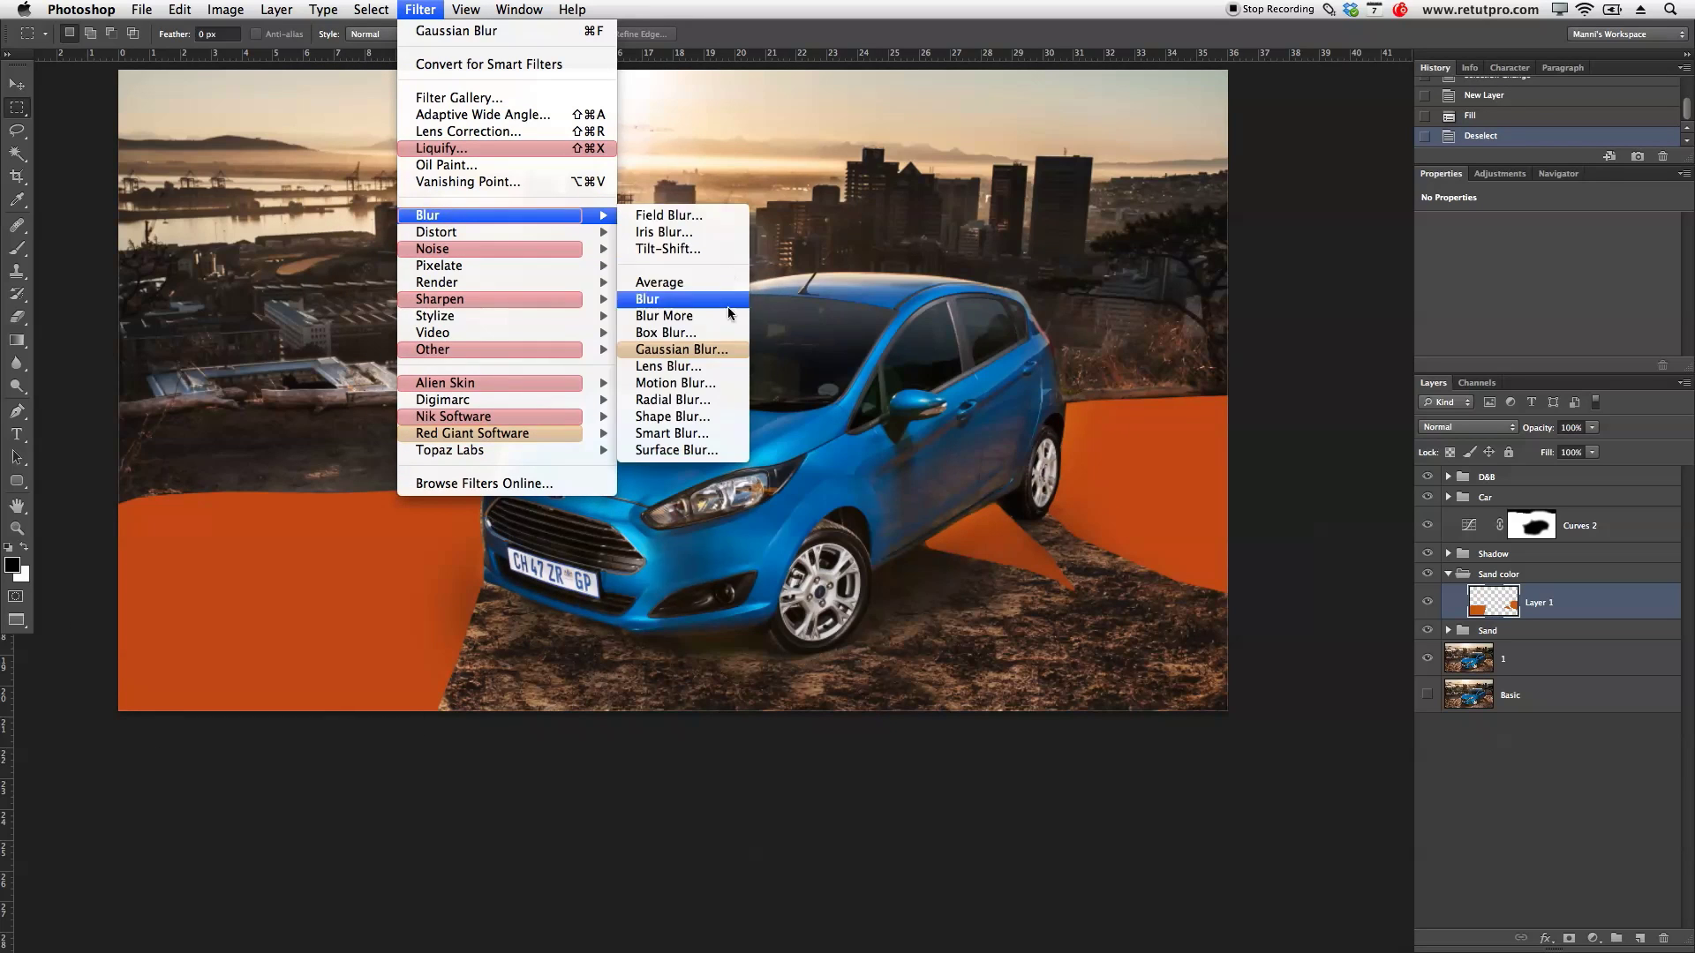
{"action": "left_click", "coordinate": [729, 353]}
{"action": "left_click_drag", "start_coordinate": [1252, 454], "coordinate": [1301, 462]}
{"action": "left_click", "coordinate": [1425, 217]}
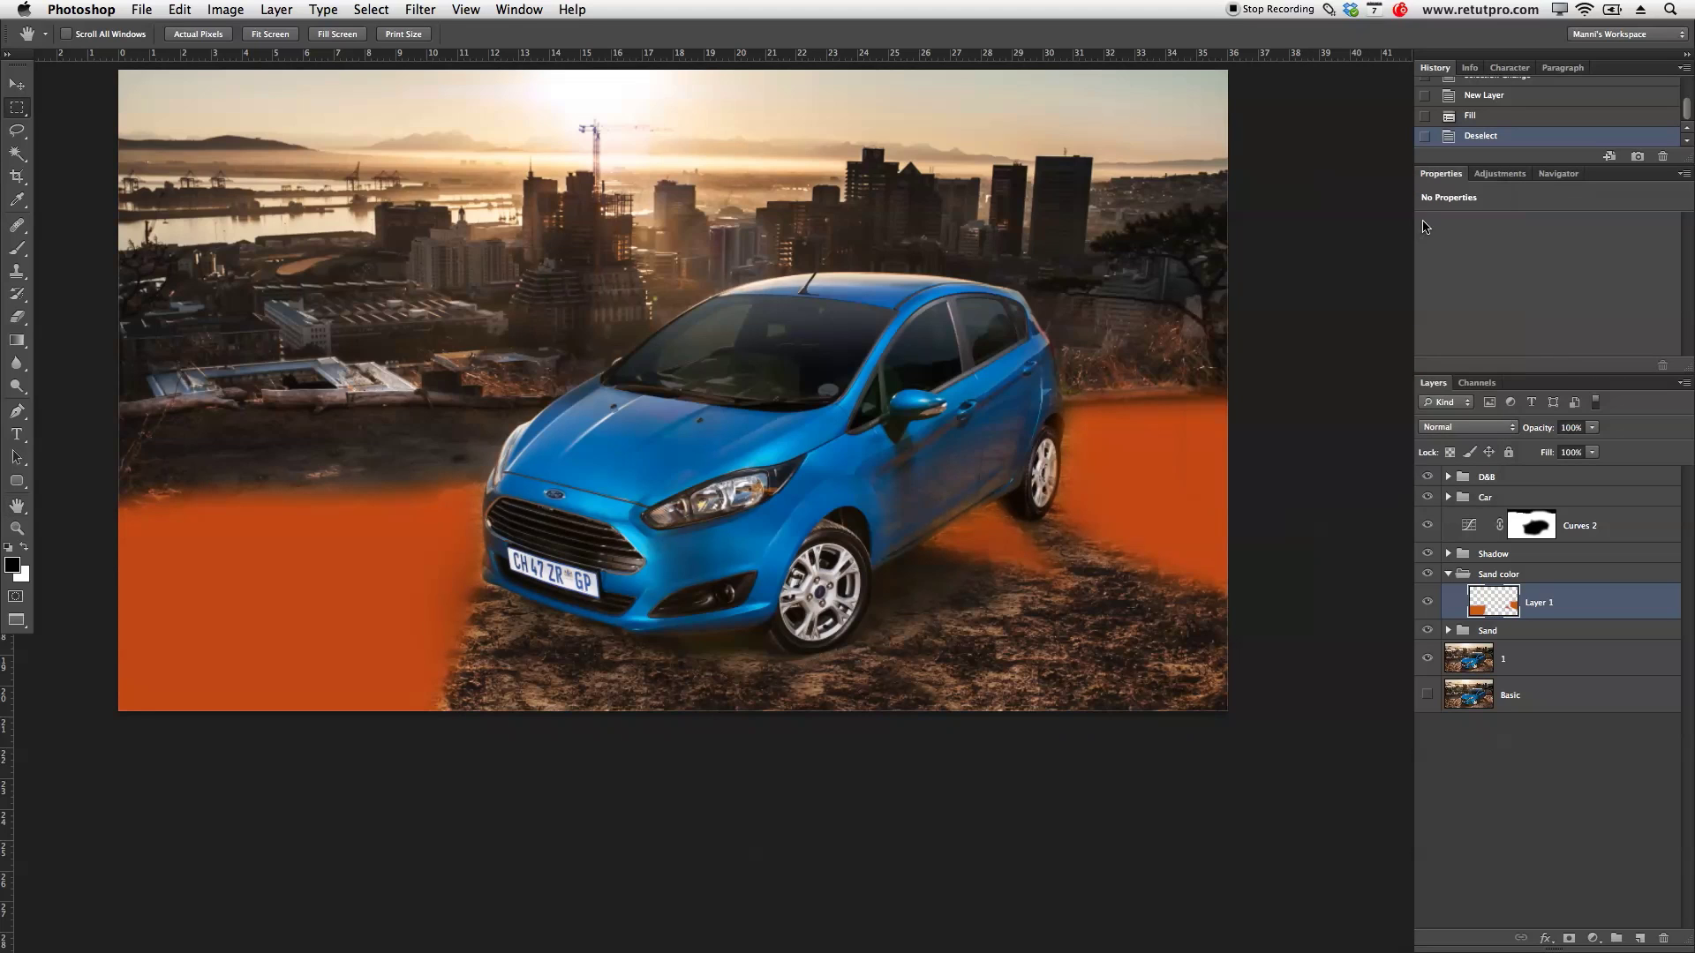
Step: Keep the orange layer at 100% opacity and set its blend mode to Color
{"action": "left_click_drag", "start_coordinate": [1544, 433], "coordinate": [1465, 439]}
{"action": "left_click", "coordinate": [1568, 427]}
{"action": "type", "text": "100"}
{"action": "key", "text": "Return"}
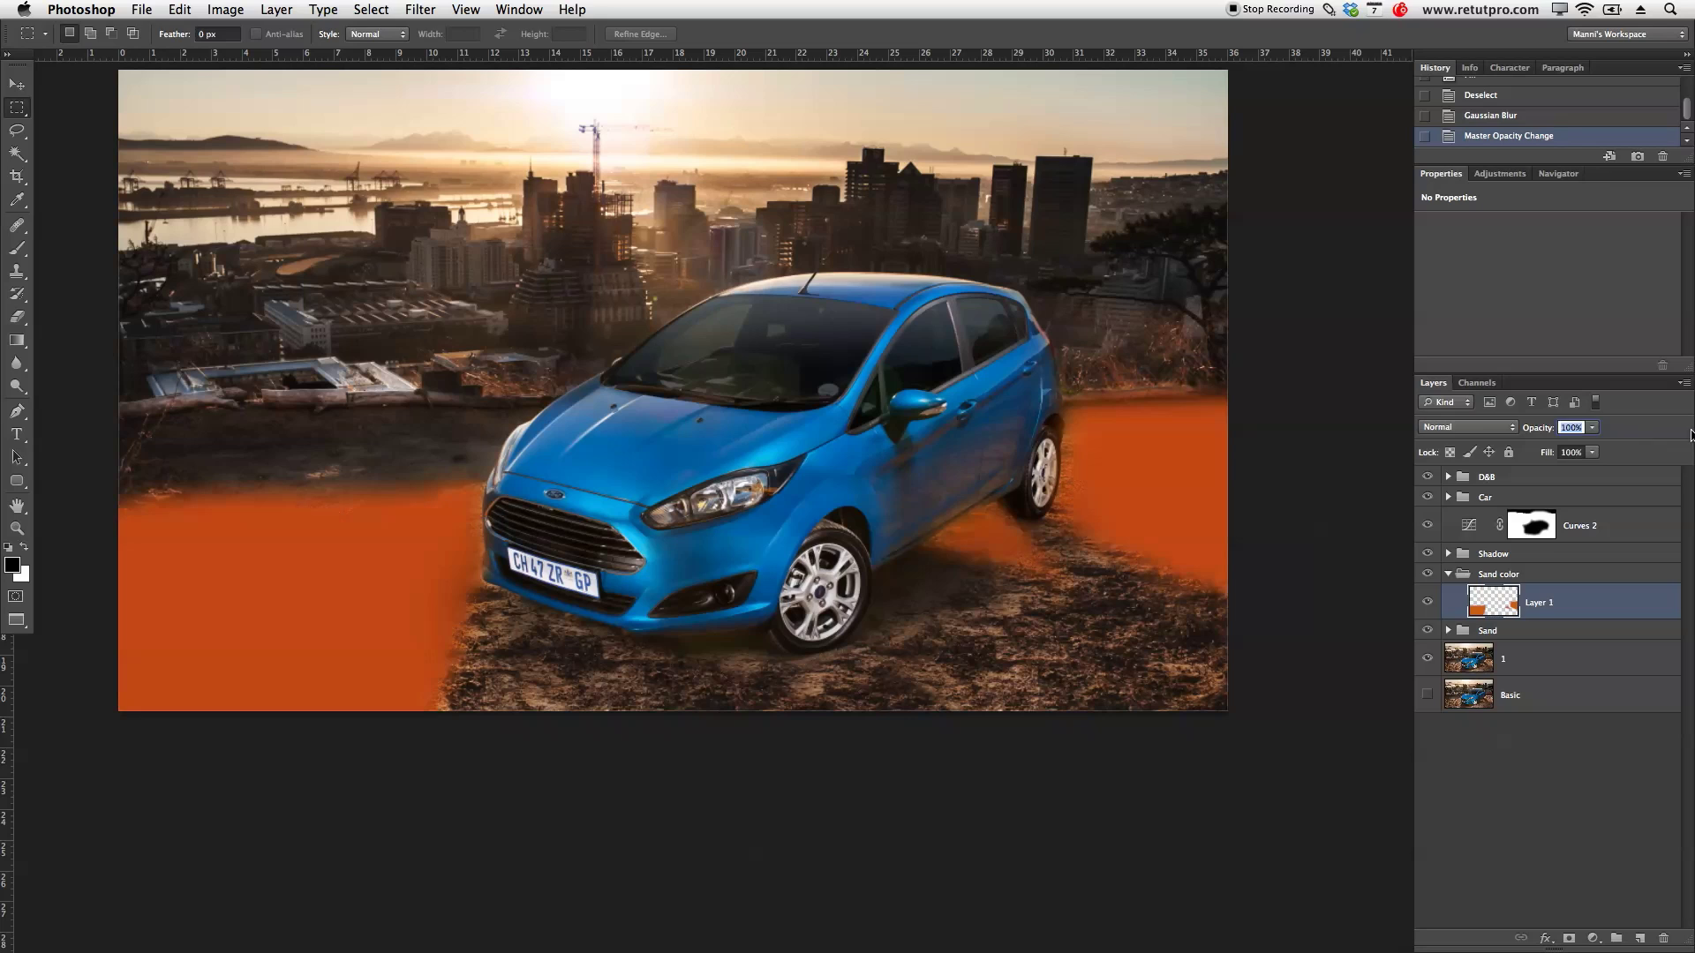
{"action": "left_click", "coordinate": [1486, 426]}
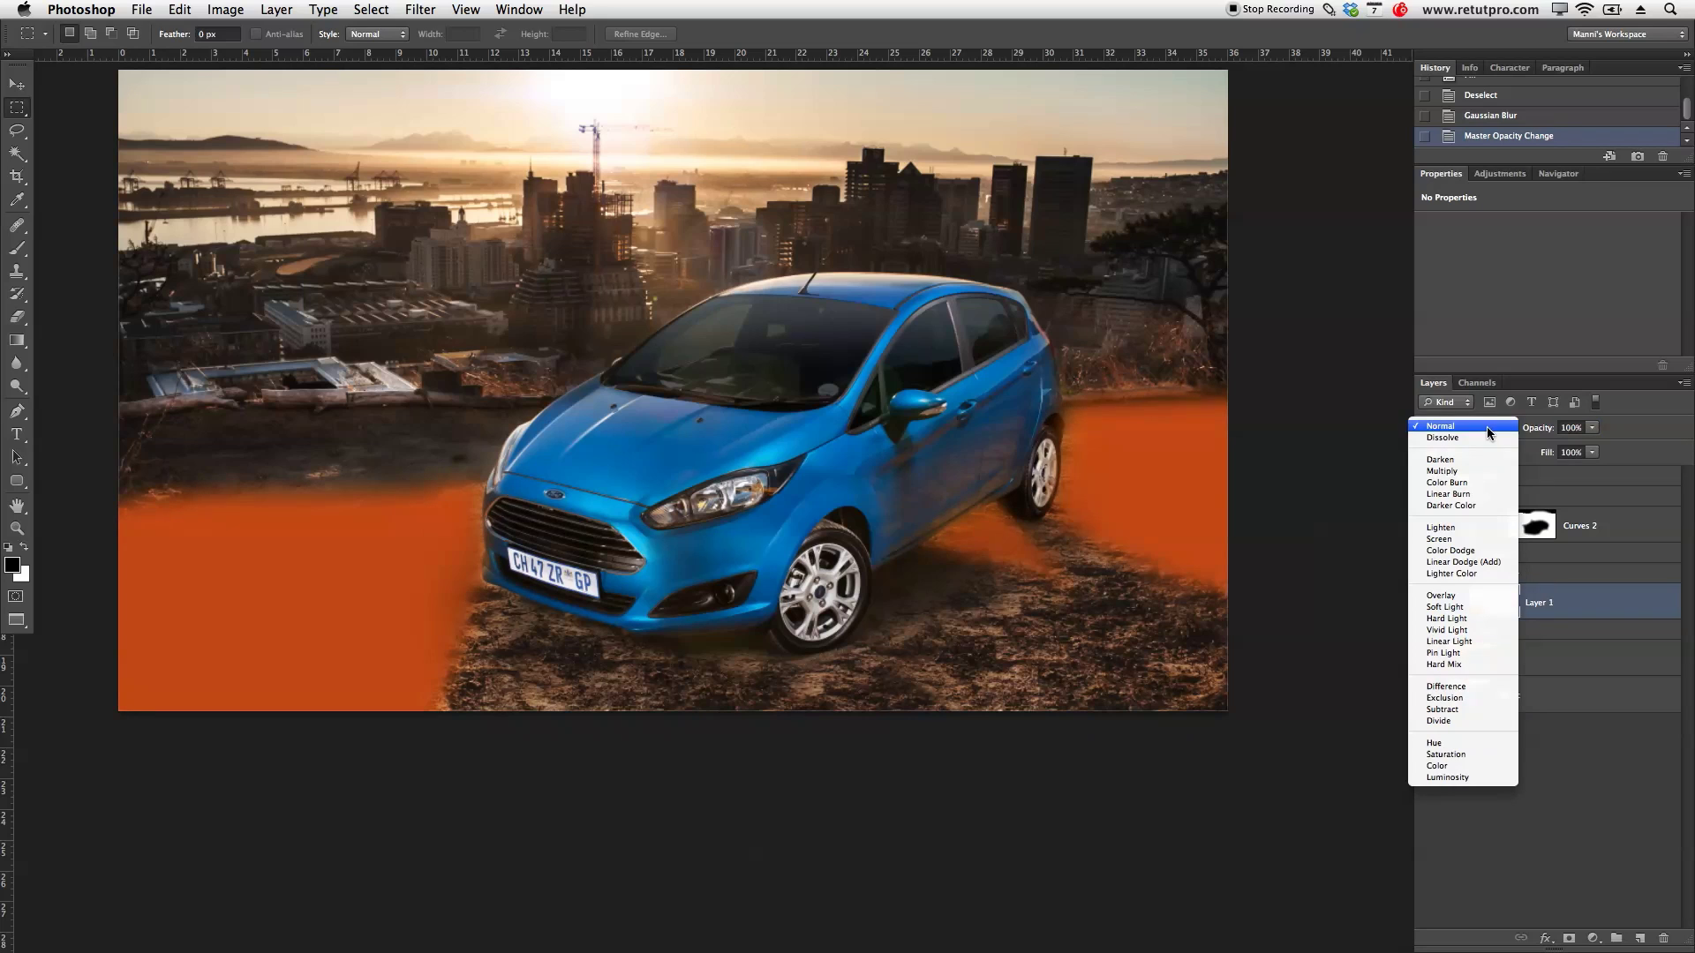
{"action": "left_click", "coordinate": [1441, 766]}
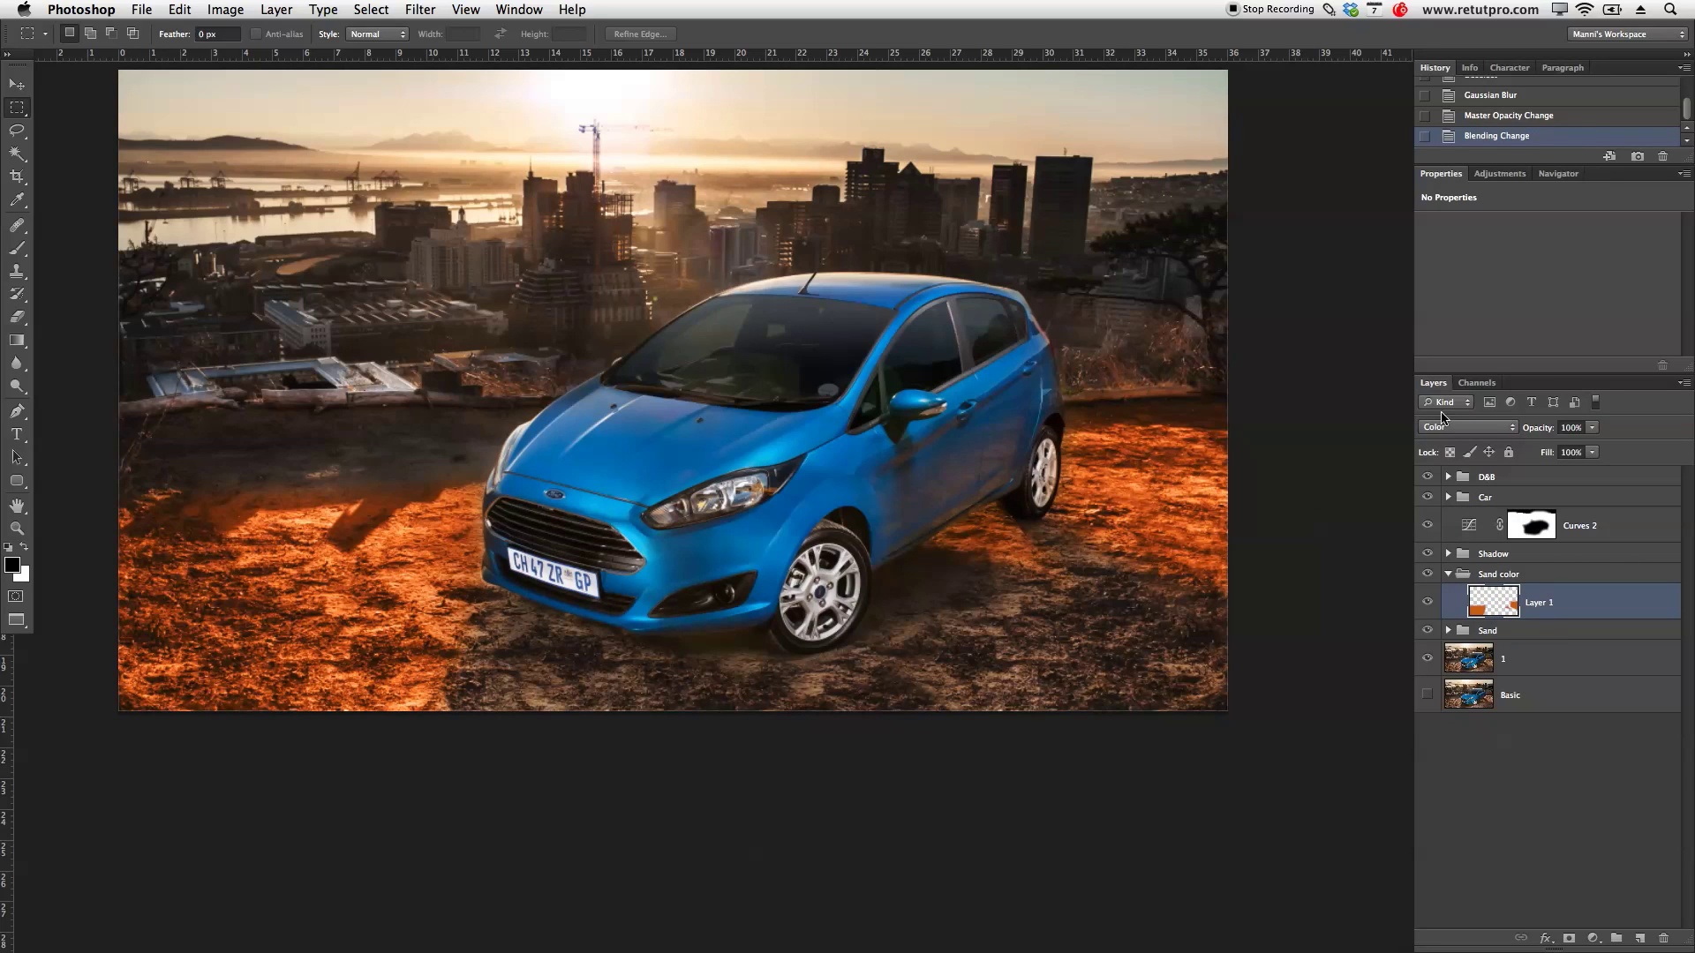
Step: Reduce the orange layer's opacity to 9% and toggle its visibility to compare the sand
{"action": "left_click_drag", "start_coordinate": [1541, 431], "coordinate": [1462, 444]}
{"action": "left_click", "coordinate": [1428, 602]}
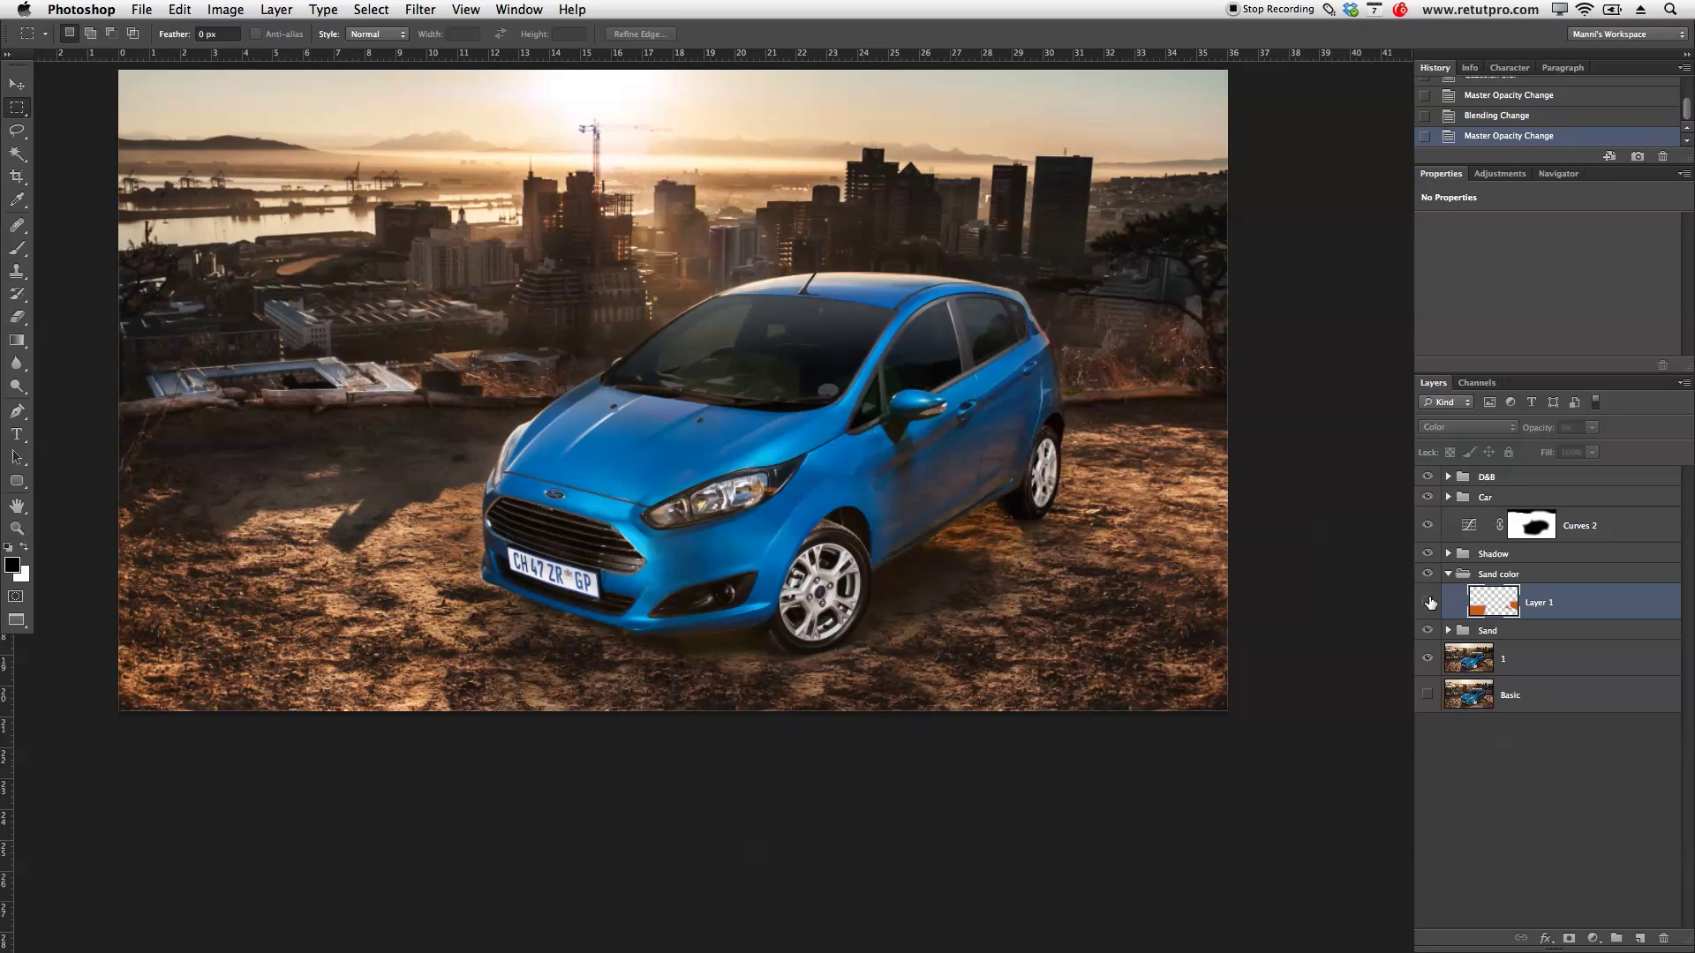
{"action": "left_click", "coordinate": [1428, 602]}
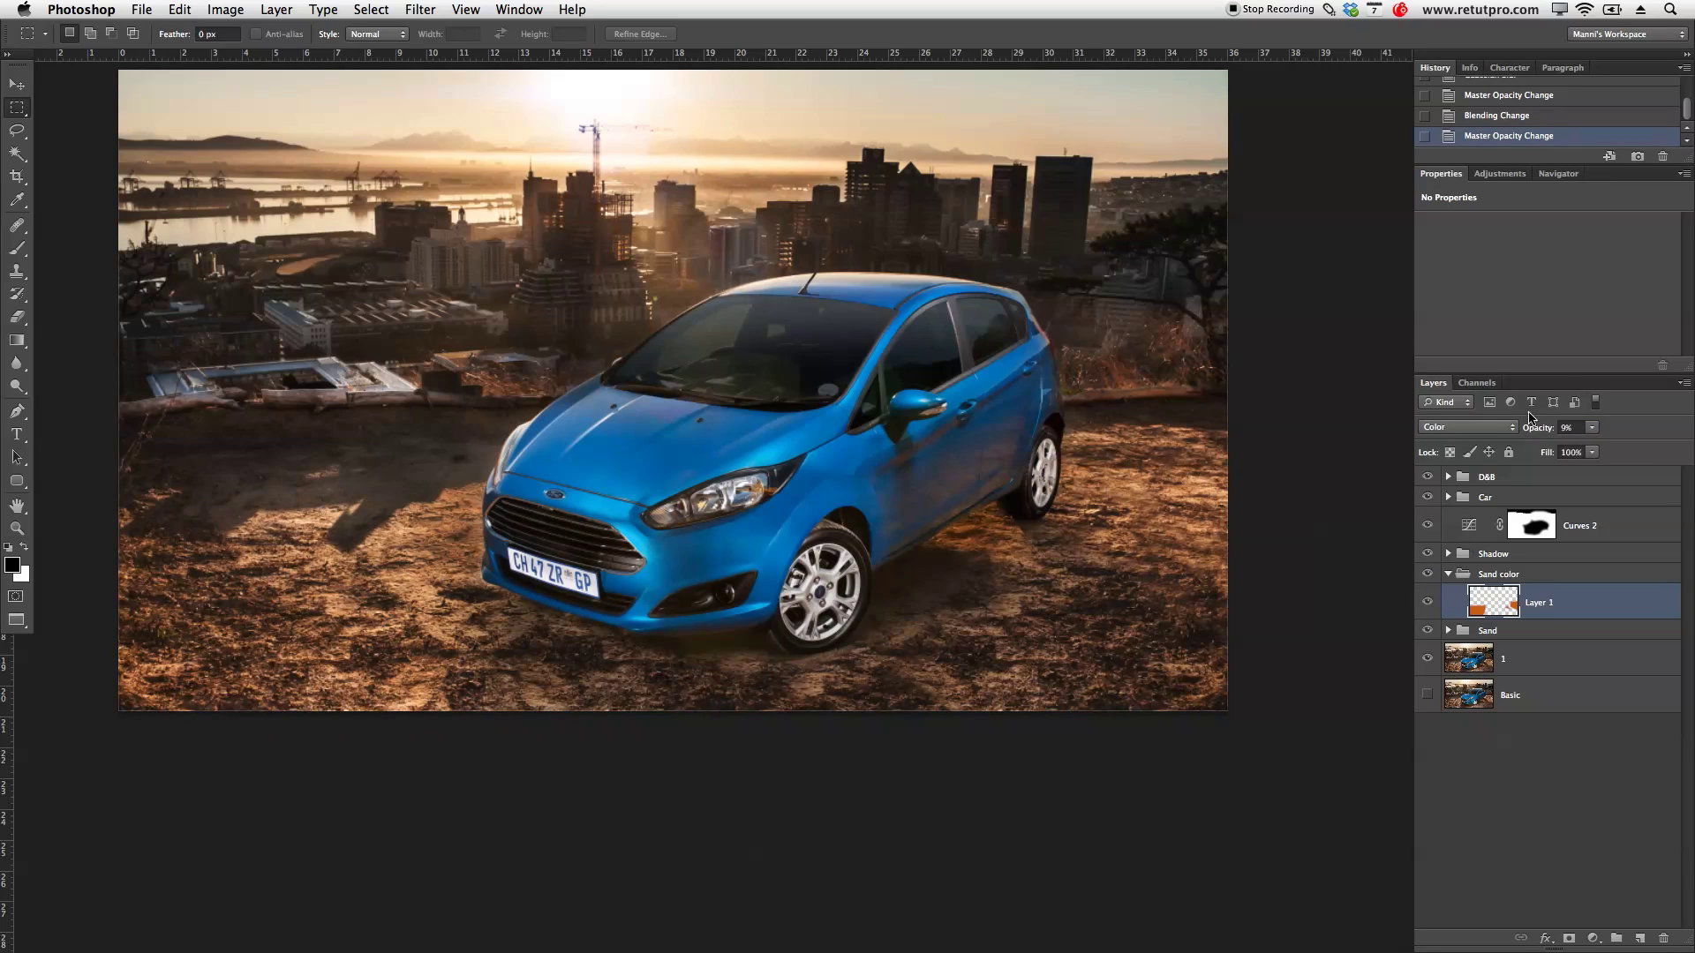
Step: Set the orange layer's opacity to 13% and compare the whole image with the layer hidden and shown
{"action": "left_click_drag", "start_coordinate": [1531, 433], "coordinate": [1537, 433]}
{"action": "key", "text": "z"}
{"action": "left_click_drag", "start_coordinate": [998, 530], "coordinate": [965, 517]}
{"action": "left_click", "coordinate": [1433, 604]}
{"action": "left_click", "coordinate": [1433, 604]}
{"action": "left_click", "coordinate": [1433, 604]}
{"action": "left_click", "coordinate": [1432, 604]}
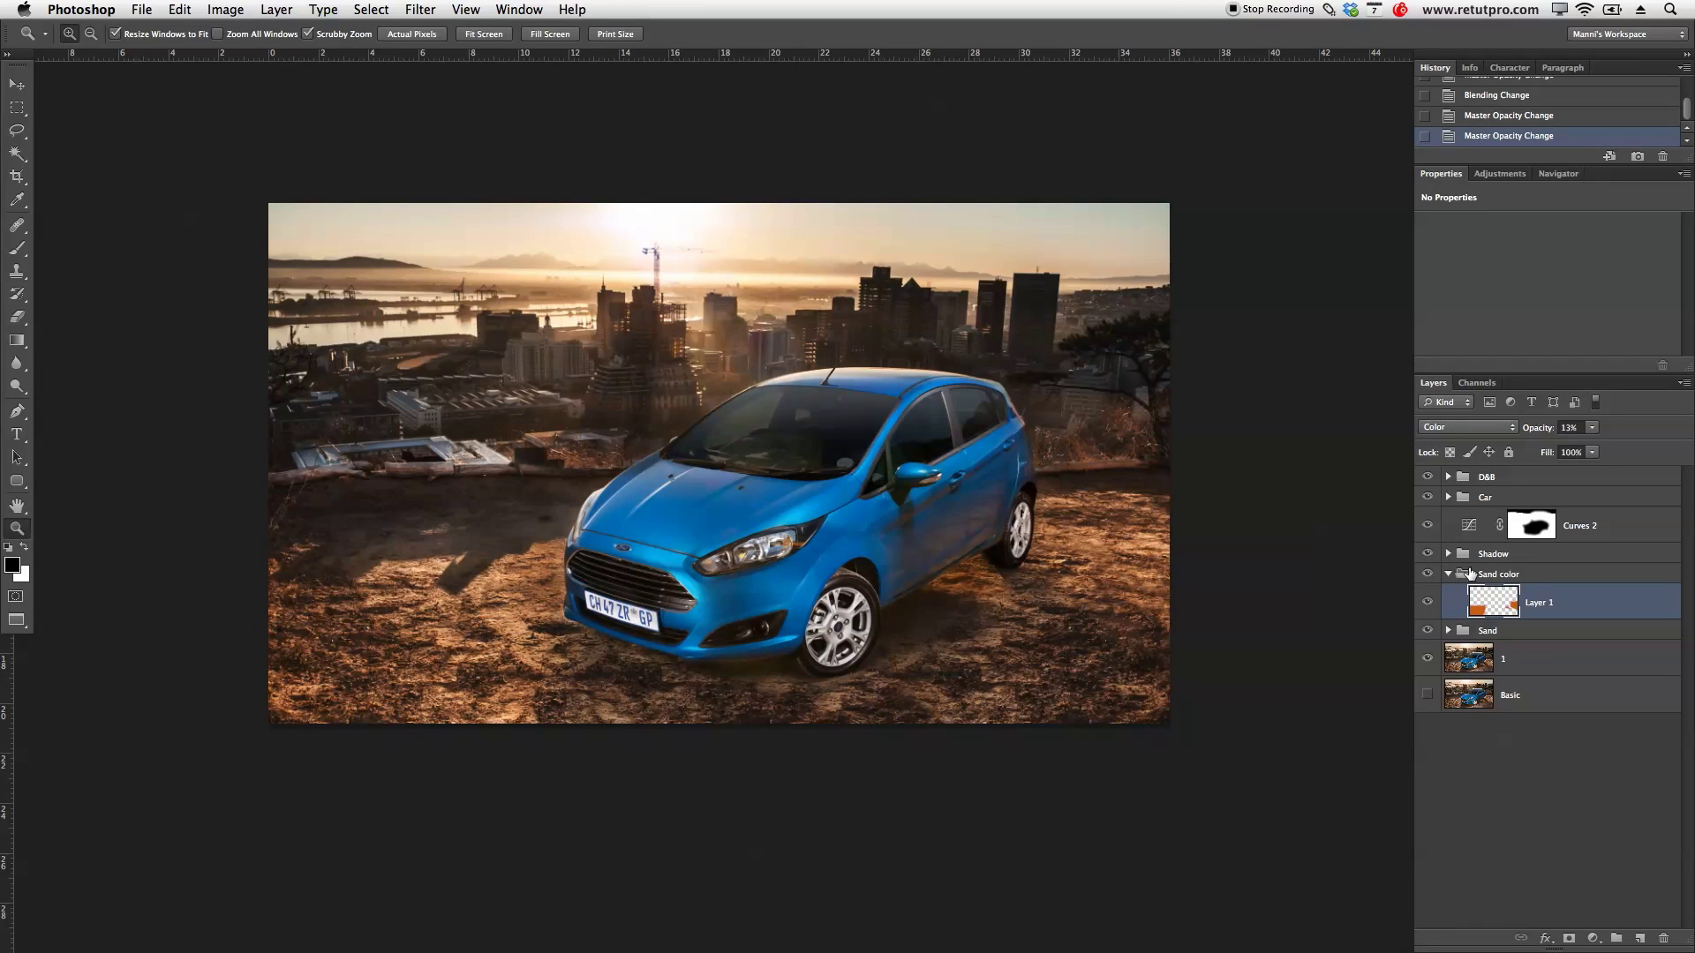
Step: Set the orange layer's opacity to about 23% and collapse the Sand color group
{"action": "left_click_drag", "start_coordinate": [1538, 430], "coordinate": [1544, 430]}
{"action": "key", "text": "Return"}
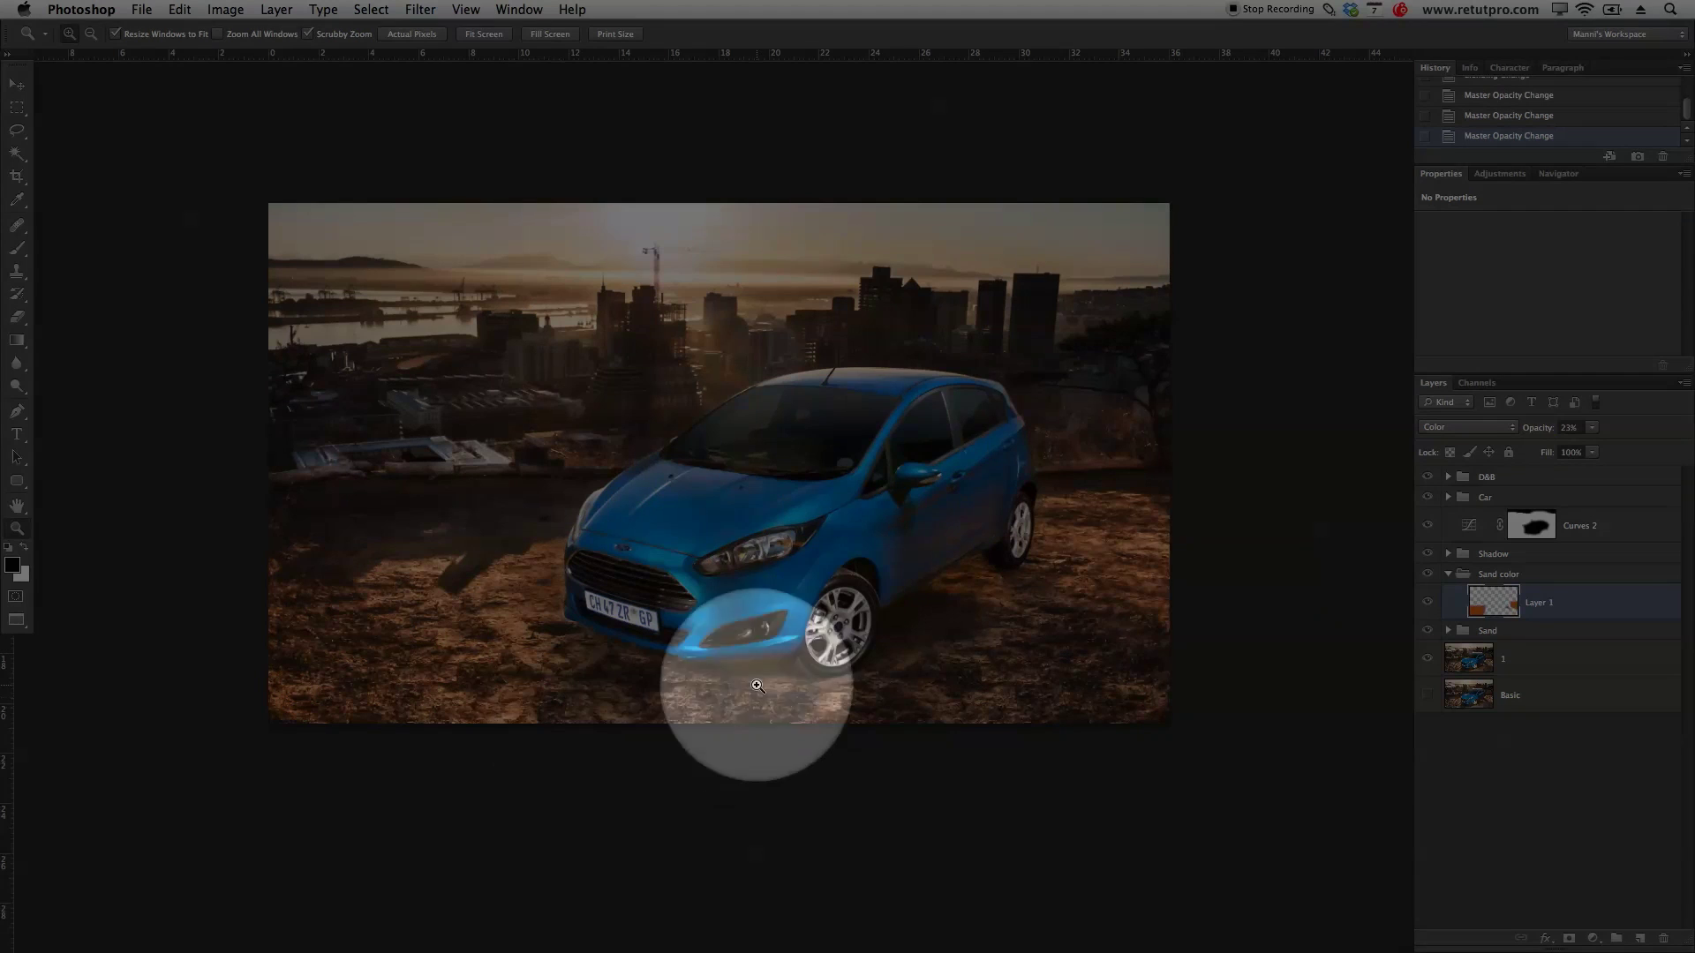
{"action": "left_click_drag", "start_coordinate": [1533, 434], "coordinate": [1534, 434]}
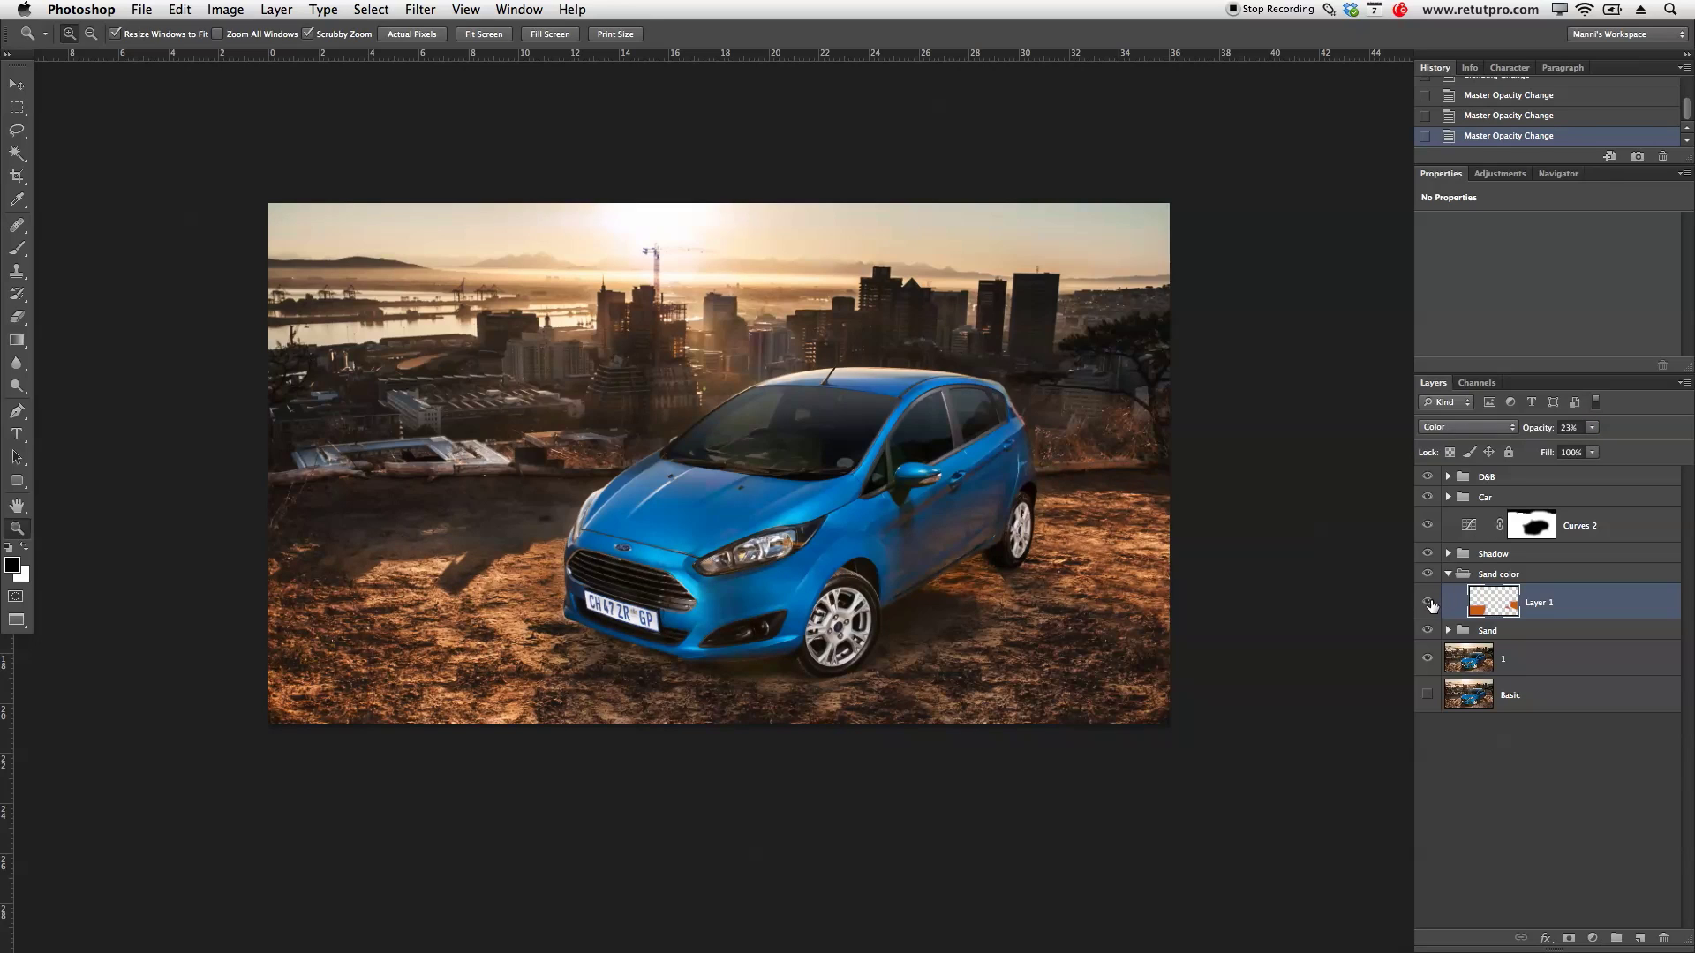
{"action": "left_click_drag", "start_coordinate": [1537, 430], "coordinate": [1534, 433]}
{"action": "left_click", "coordinate": [1449, 575]}
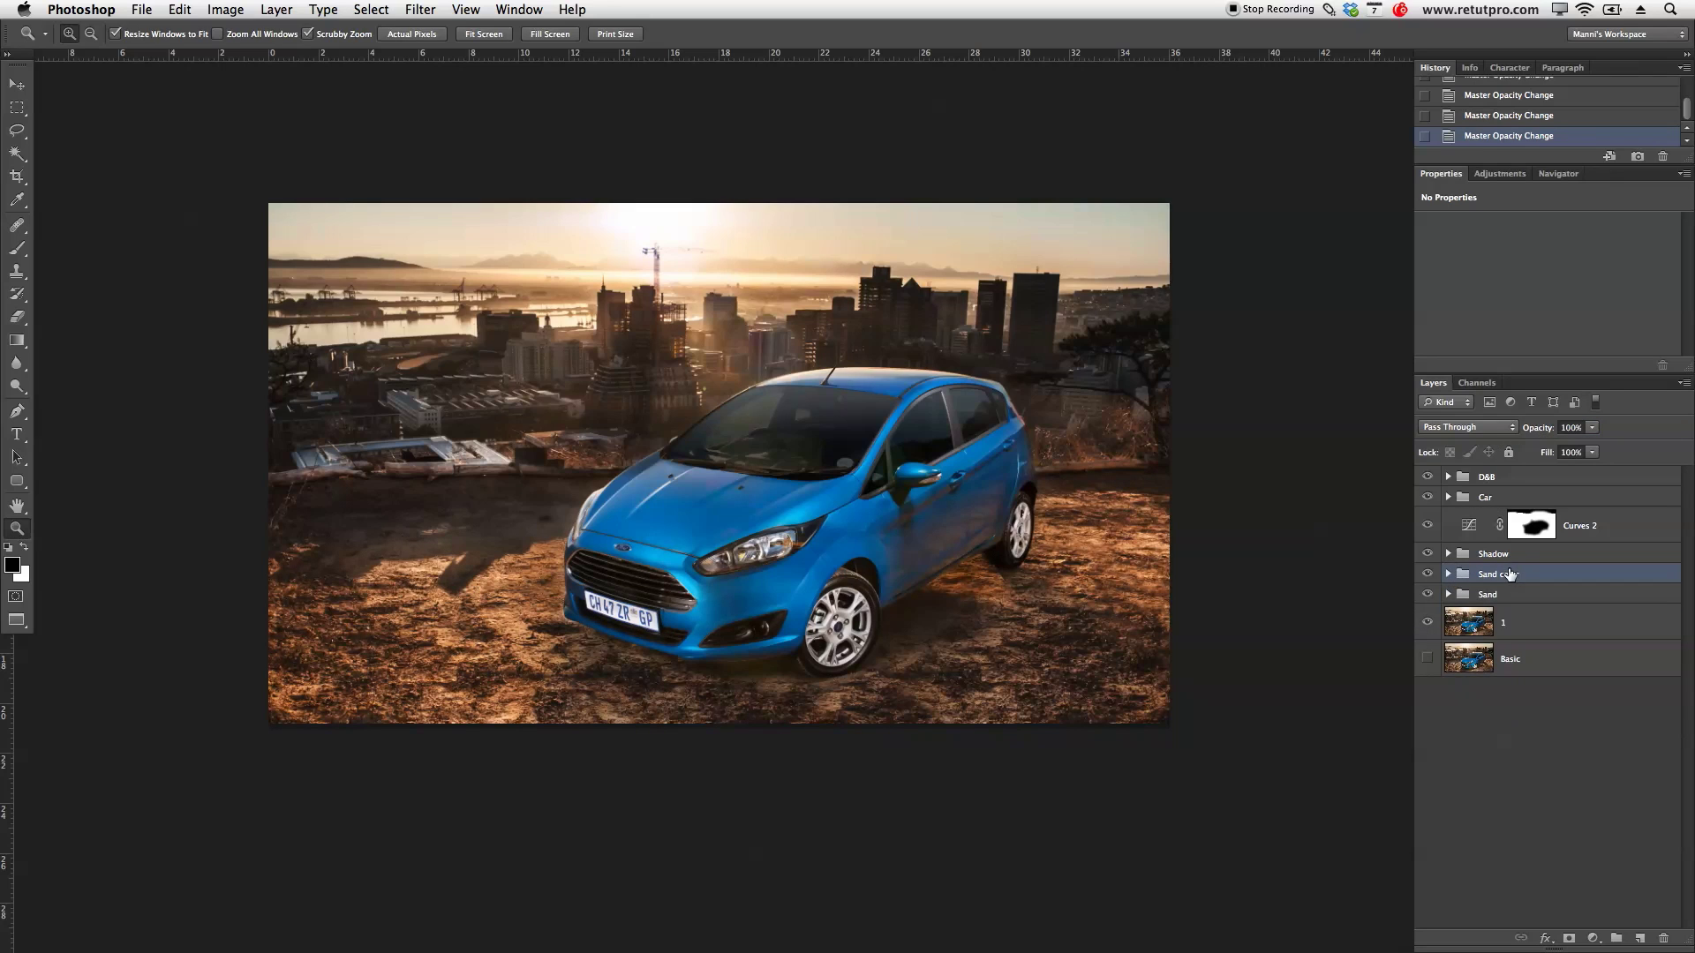
Step: Select the topmost layer group and start a Pen path down the front edge of the car's front side window
{"action": "left_click", "coordinate": [1522, 486]}
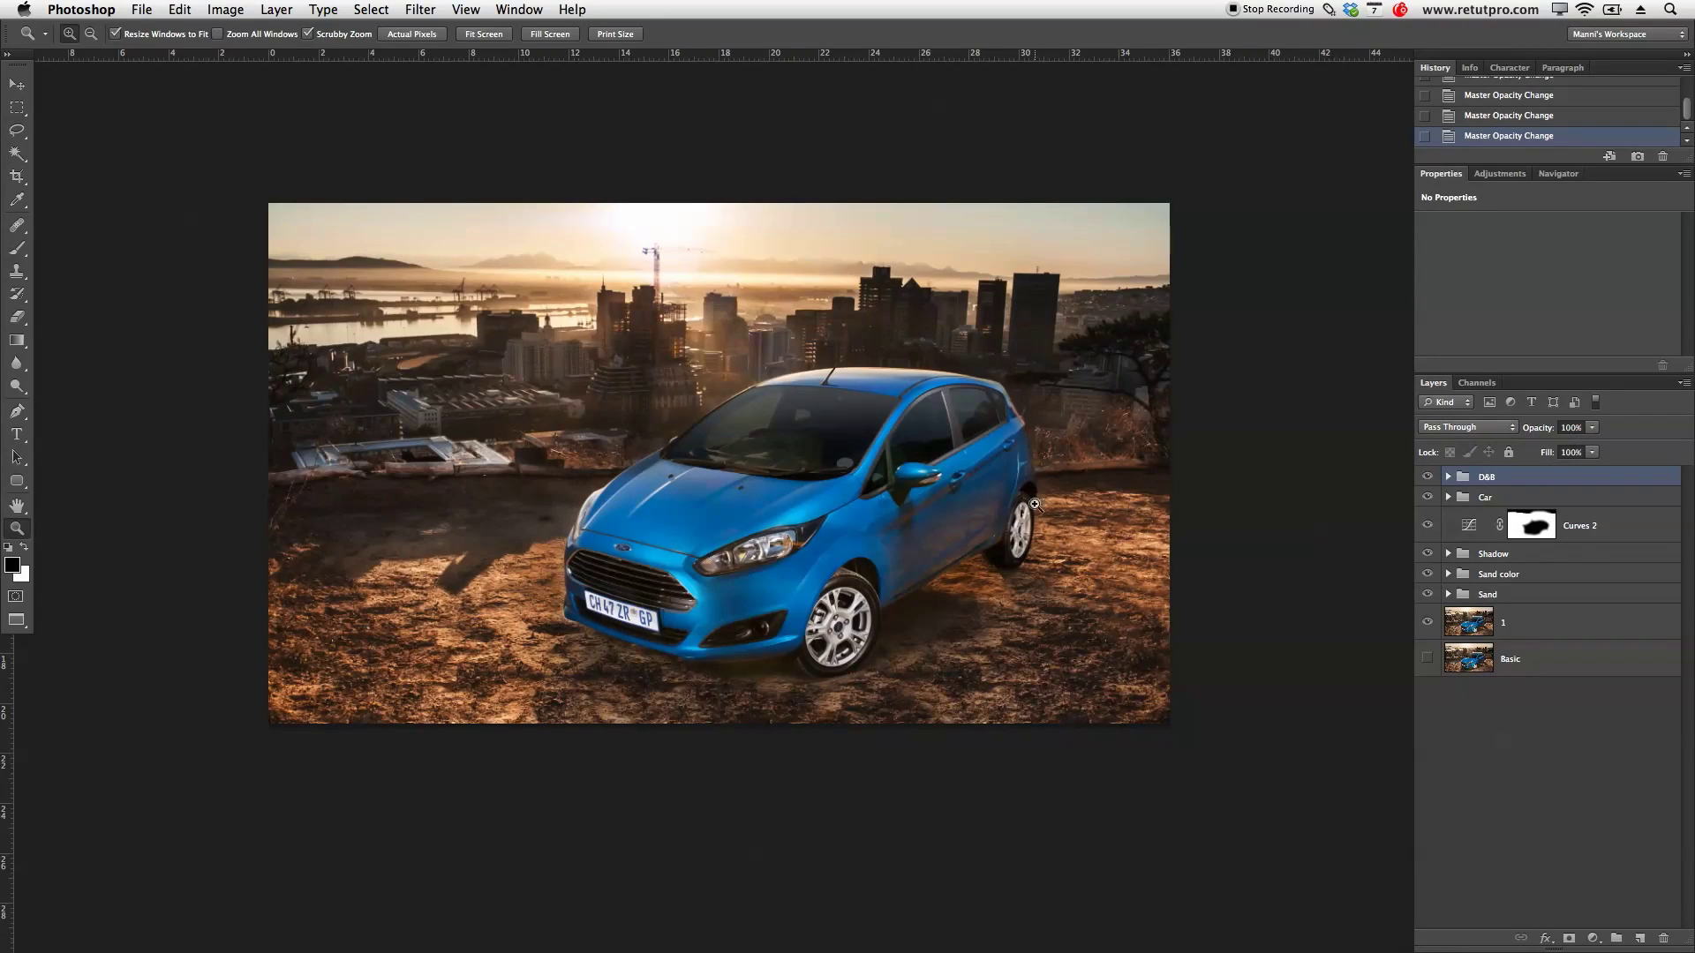
{"action": "left_click_drag", "start_coordinate": [952, 484], "coordinate": [874, 543]}
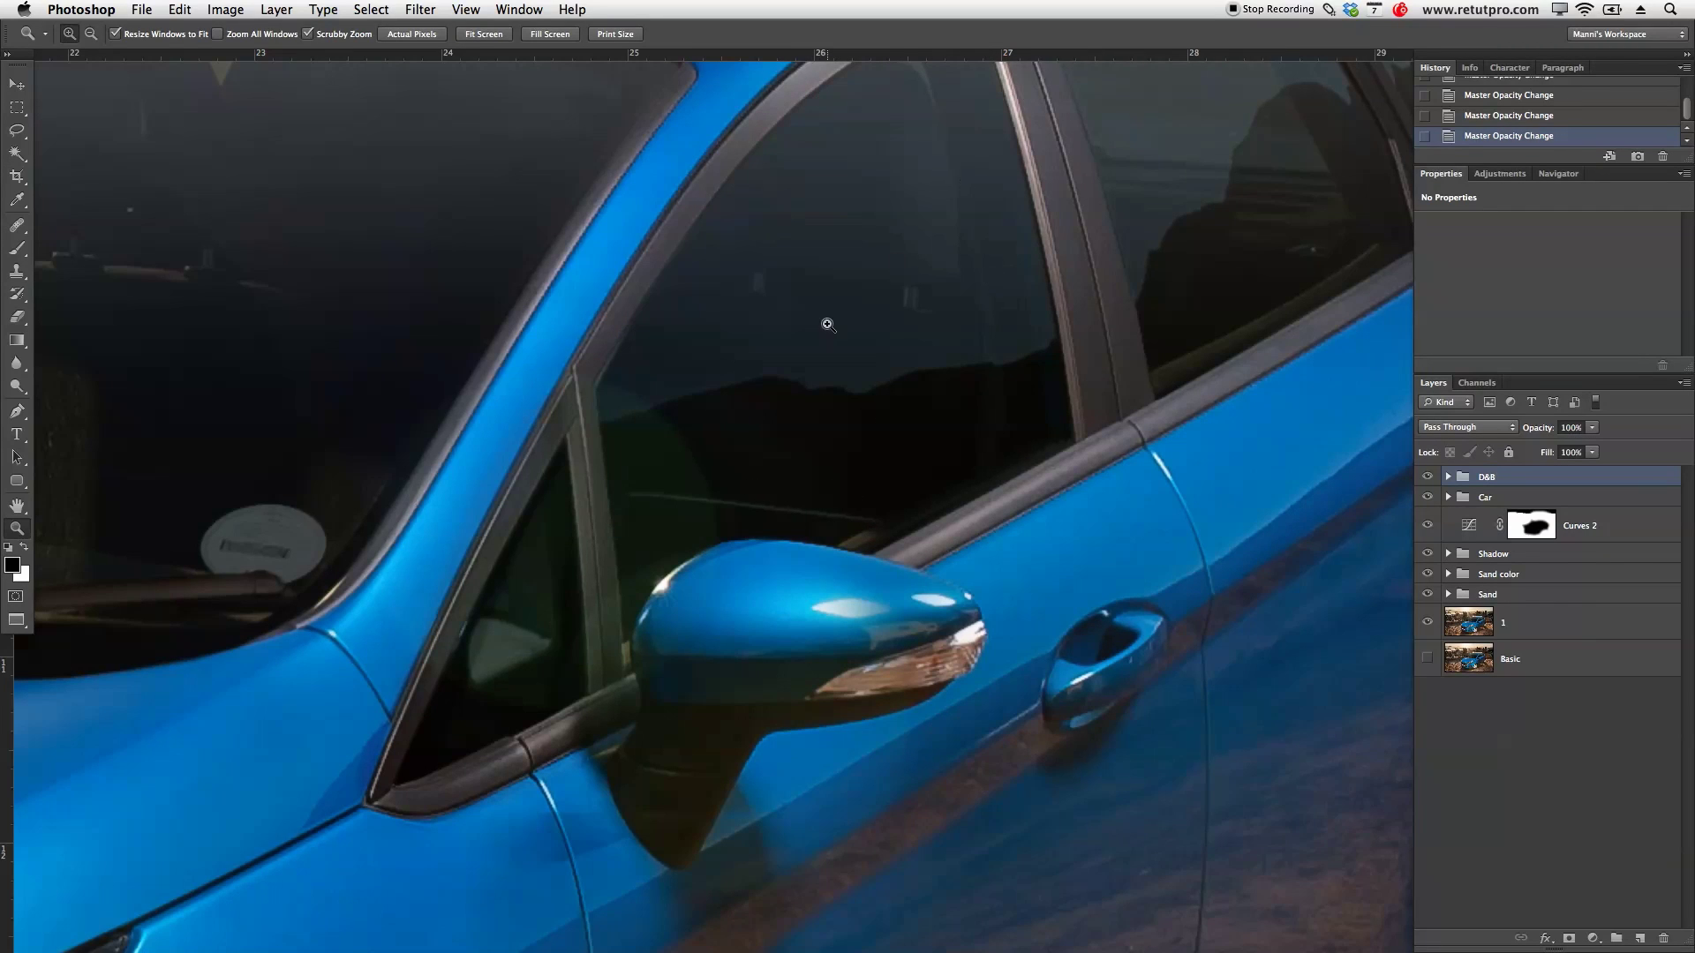
{"action": "left_click", "coordinate": [656, 532]}
{"action": "left_click_drag", "start_coordinate": [749, 503], "coordinate": [813, 620]}
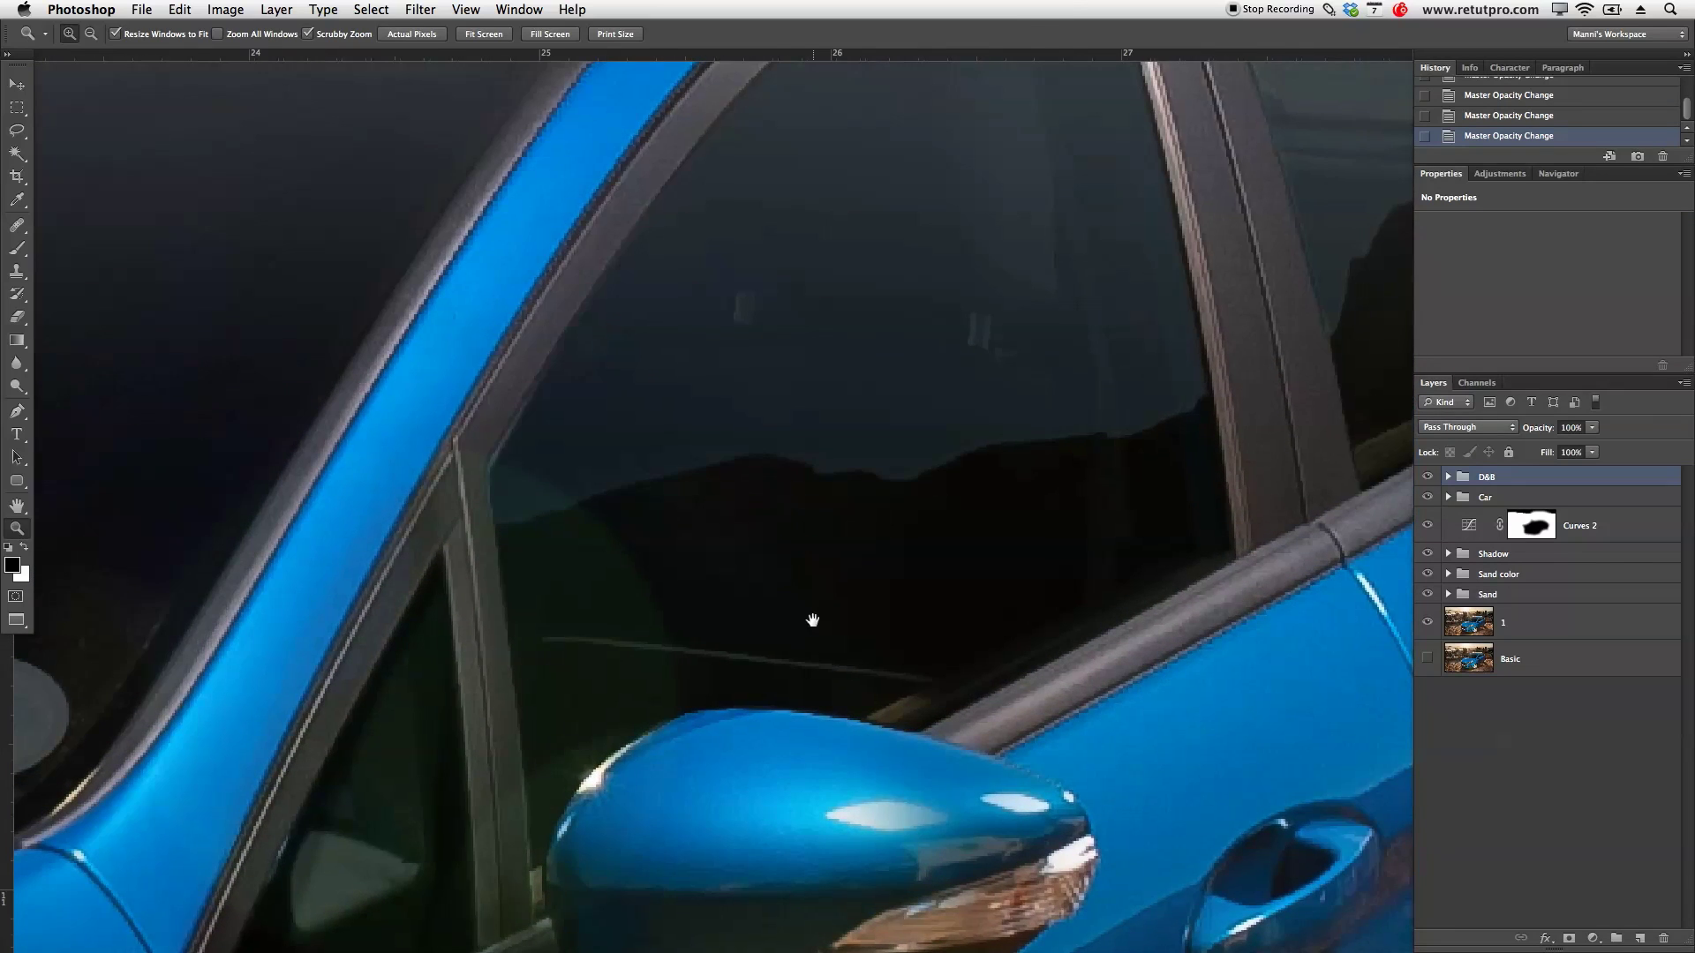
{"action": "key", "text": "p"}
{"action": "left_click", "coordinate": [543, 381]}
{"action": "left_click", "coordinate": [499, 455]}
{"action": "left_click", "coordinate": [487, 488]}
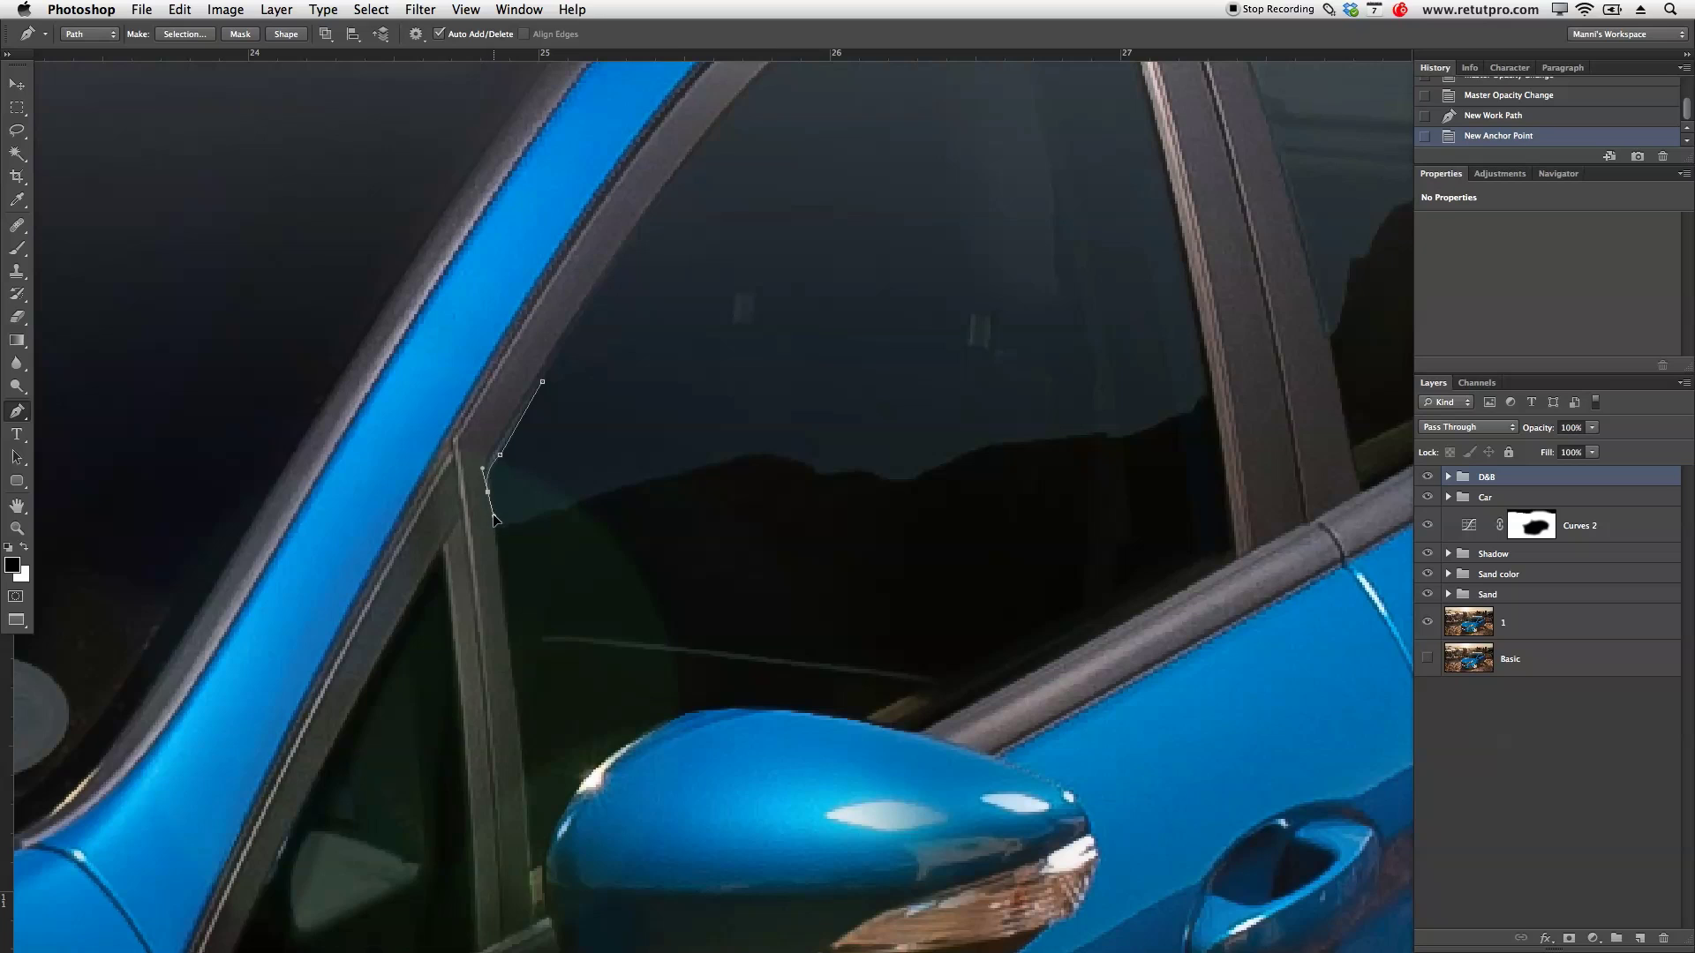
{"action": "left_click", "coordinate": [493, 517]}
{"action": "left_click", "coordinate": [506, 600]}
{"action": "scroll", "coordinate": [506, 600], "scroll_direction": "down", "scroll_amount": 5}
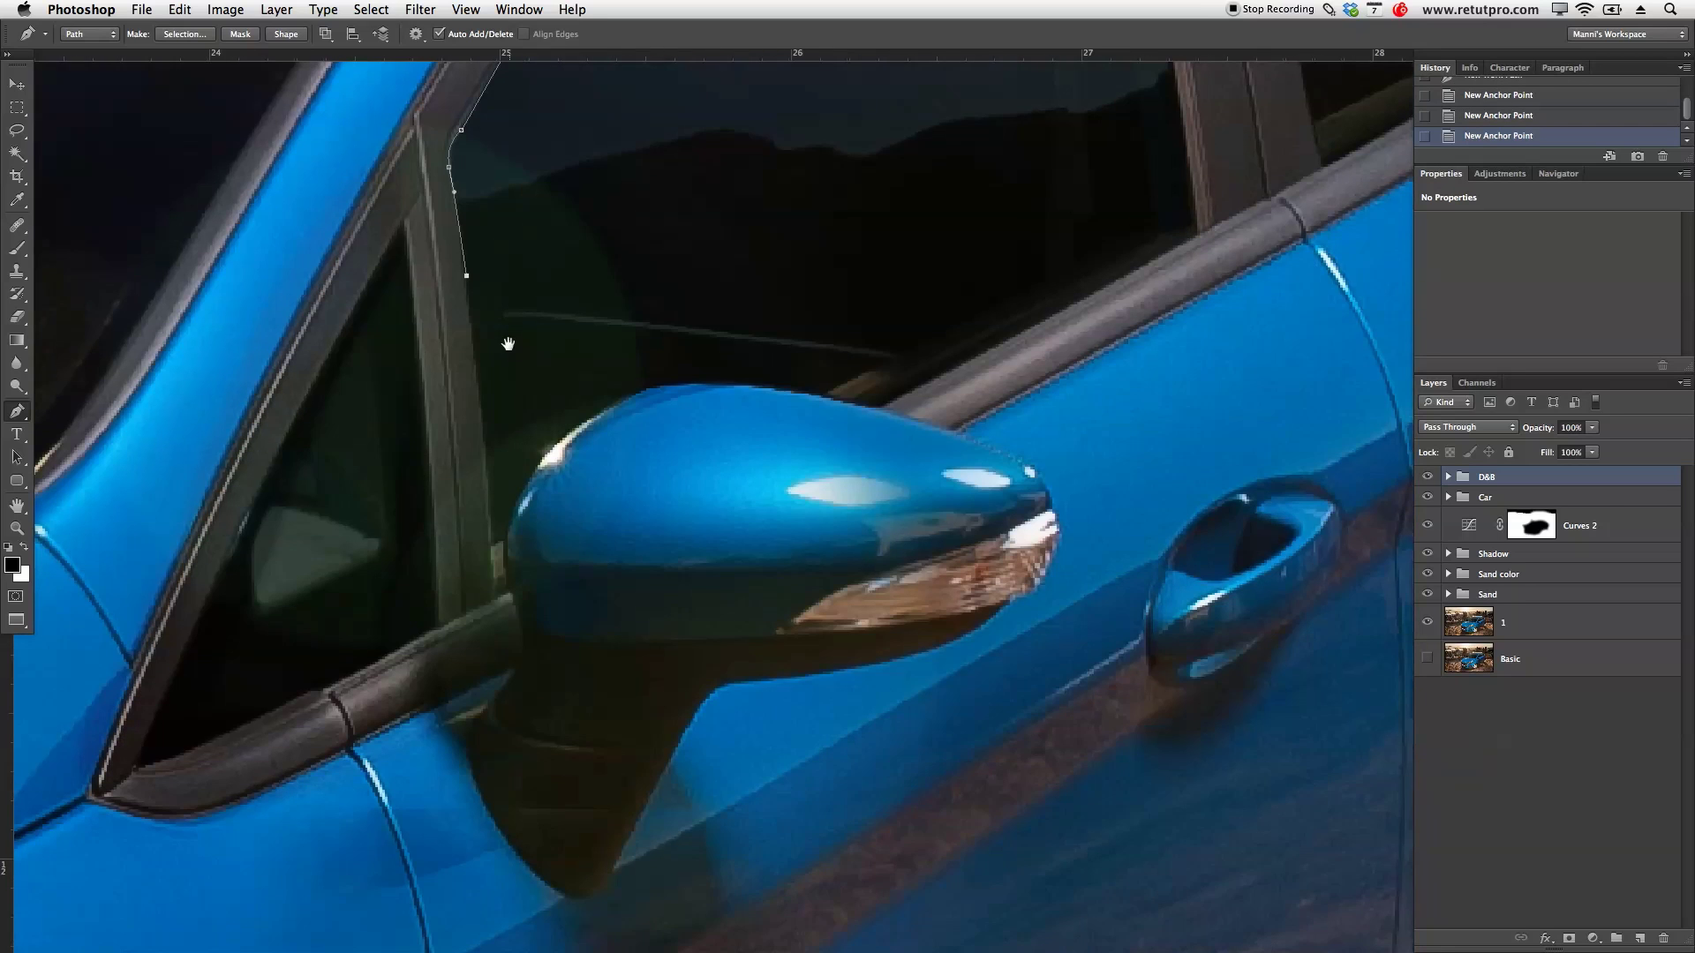
Step: Continue the Pen path down the window's front frame edge to the side mirror and along the mirror's upper contour
{"action": "left_click", "coordinate": [479, 423]}
{"action": "left_click", "coordinate": [482, 484]}
{"action": "left_click", "coordinate": [488, 552]}
{"action": "left_click_drag", "start_coordinate": [522, 484], "coordinate": [537, 461]}
{"action": "left_click", "coordinate": [500, 548]}
{"action": "left_click_drag", "start_coordinate": [531, 474], "coordinate": [556, 452]}
{"action": "left_click", "coordinate": [599, 417]}
{"action": "left_click", "coordinate": [638, 398]}
{"action": "left_click_drag", "start_coordinate": [672, 392], "coordinate": [687, 391]}
{"action": "left_click", "coordinate": [748, 392]}
{"action": "left_click", "coordinate": [847, 385]}
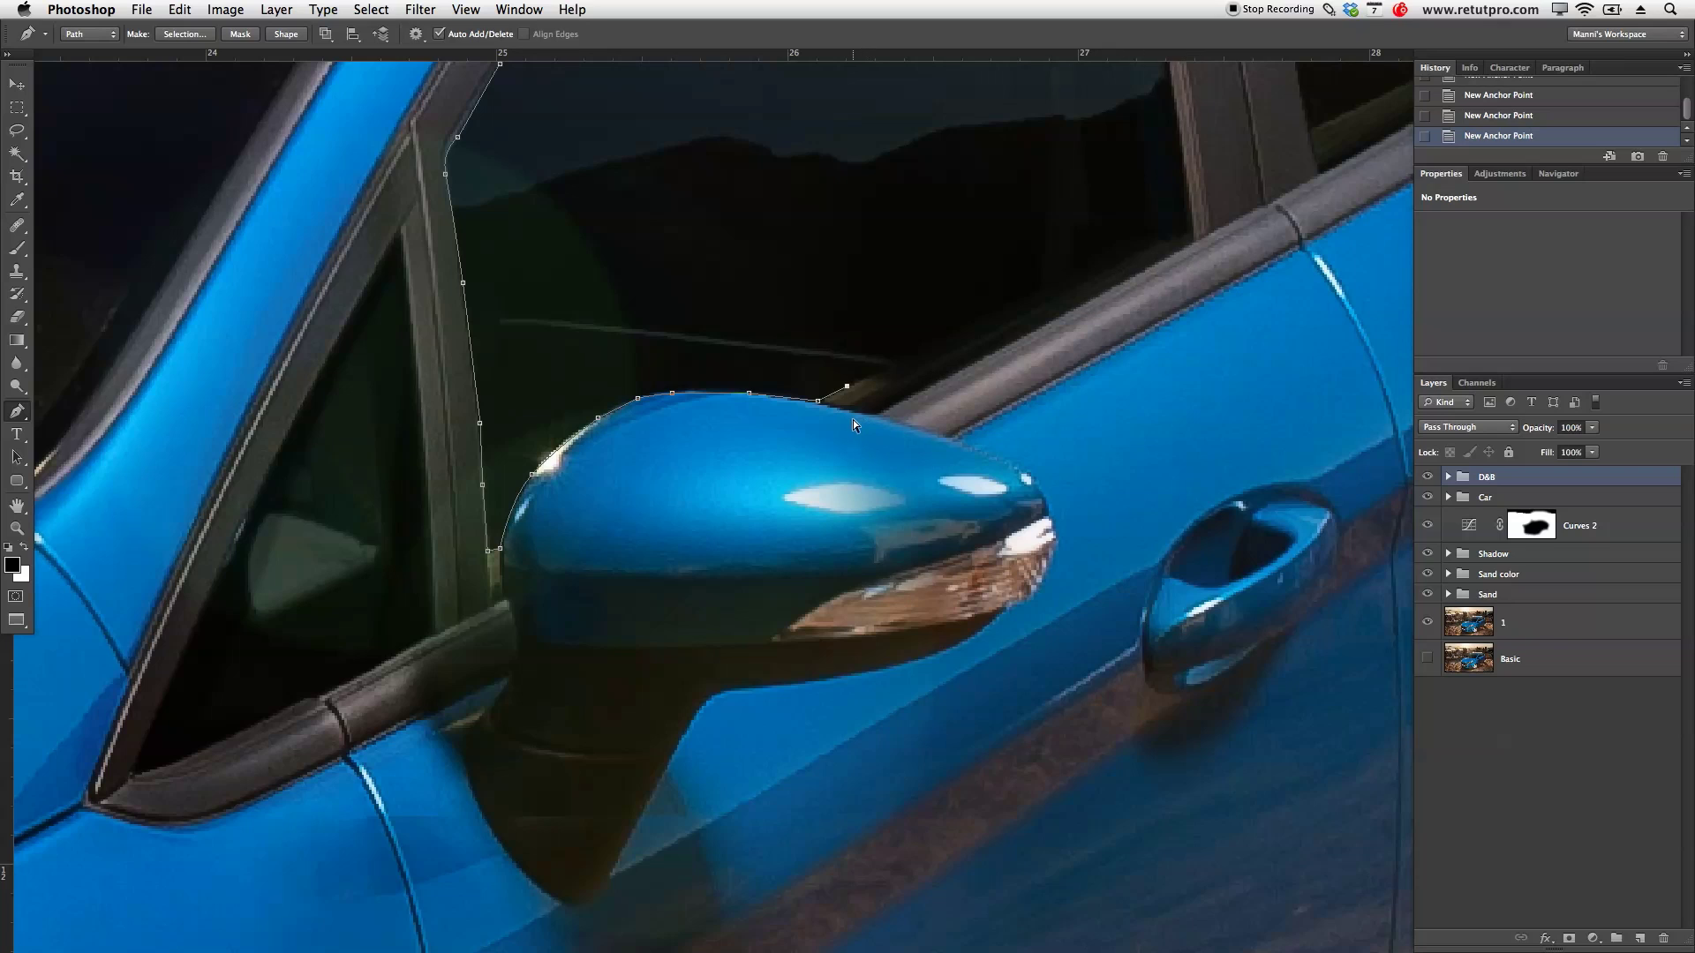
{"action": "key", "text": "super+z"}
{"action": "left_click", "coordinate": [818, 400]}
{"action": "left_click", "coordinate": [876, 365]}
{"action": "left_click", "coordinate": [1149, 240]}
{"action": "key", "text": "super+z"}
{"action": "key", "text": "BackSpace"}
Step: Continue the Pen path from the mirror along the window's lower edge, above the trim, to the rear lower corner
{"action": "left_click", "coordinate": [817, 401]}
{"action": "left_click", "coordinate": [846, 407]}
{"action": "left_click", "coordinate": [913, 373]}
{"action": "left_click", "coordinate": [1024, 316]}
{"action": "left_click", "coordinate": [1183, 232]}
{"action": "left_click_drag", "start_coordinate": [1186, 239], "coordinate": [1025, 483]}
Step: Trace the window's rear edge and curved upper edge with the Pen tool and close the path at its starting point
{"action": "left_click_drag", "start_coordinate": [986, 360], "coordinate": [985, 586]}
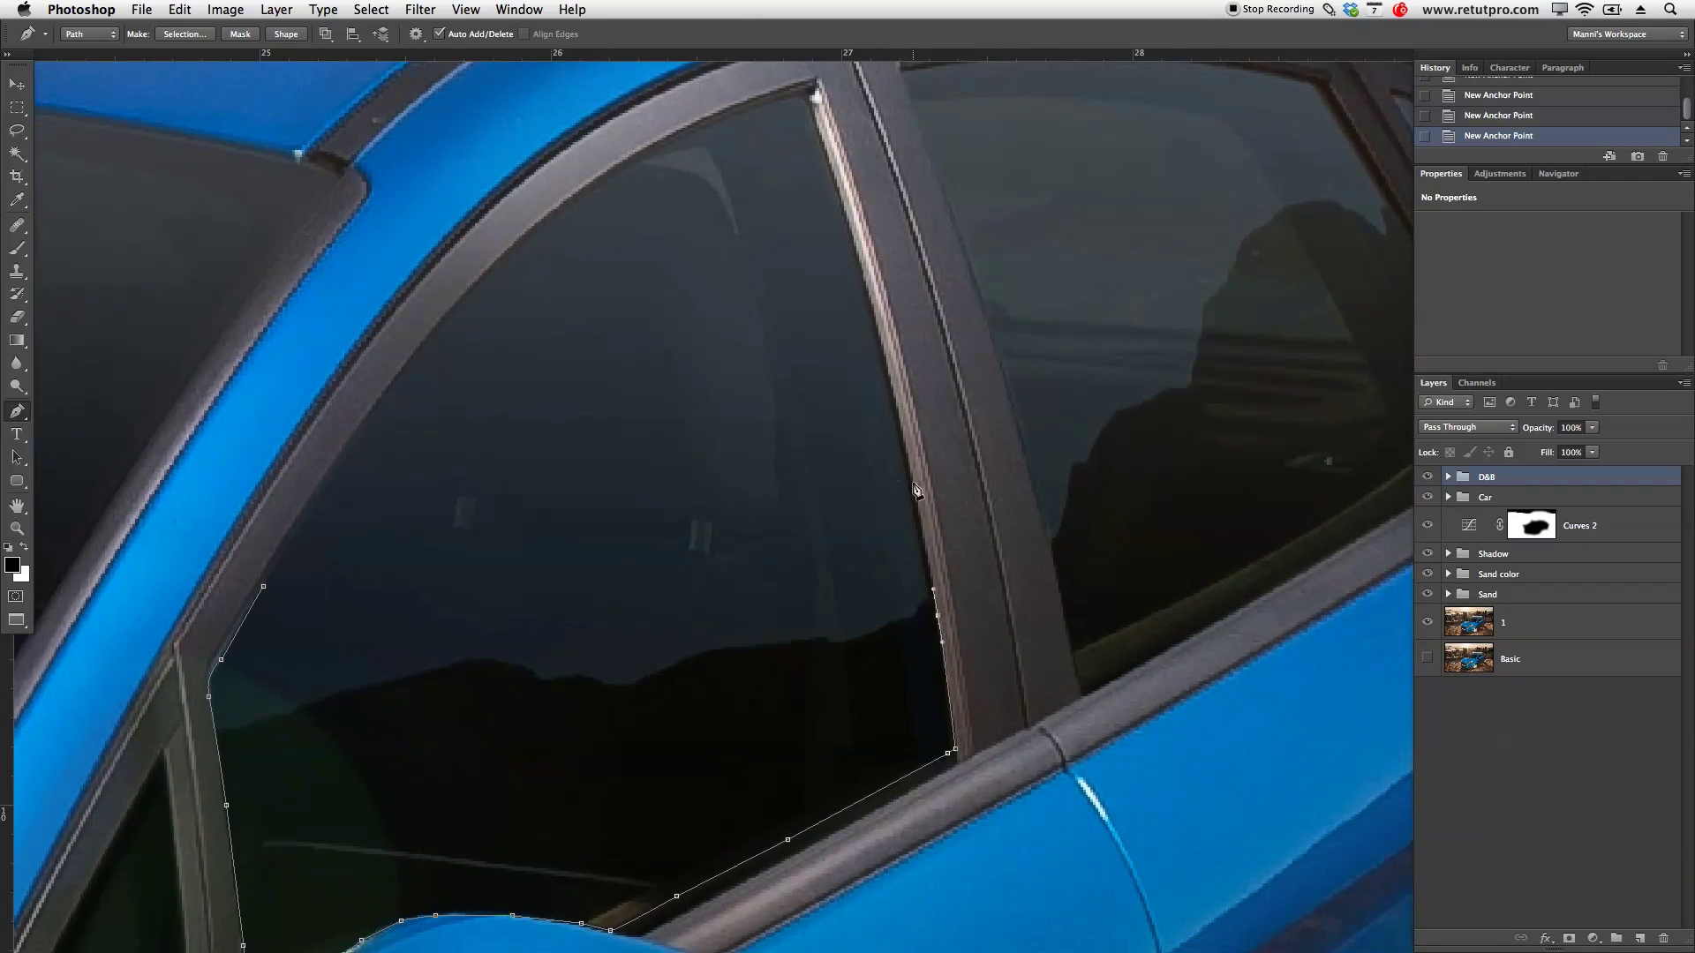
{"action": "left_click_drag", "start_coordinate": [895, 403], "coordinate": [894, 398]}
{"action": "left_click", "coordinate": [887, 367]}
{"action": "left_click_drag", "start_coordinate": [846, 215], "coordinate": [837, 187]}
{"action": "left_click", "coordinate": [806, 93]}
{"action": "left_click_drag", "start_coordinate": [712, 125], "coordinate": [651, 156]}
{"action": "left_click_drag", "start_coordinate": [429, 341], "coordinate": [355, 463]}
{"action": "left_click", "coordinate": [351, 447]}
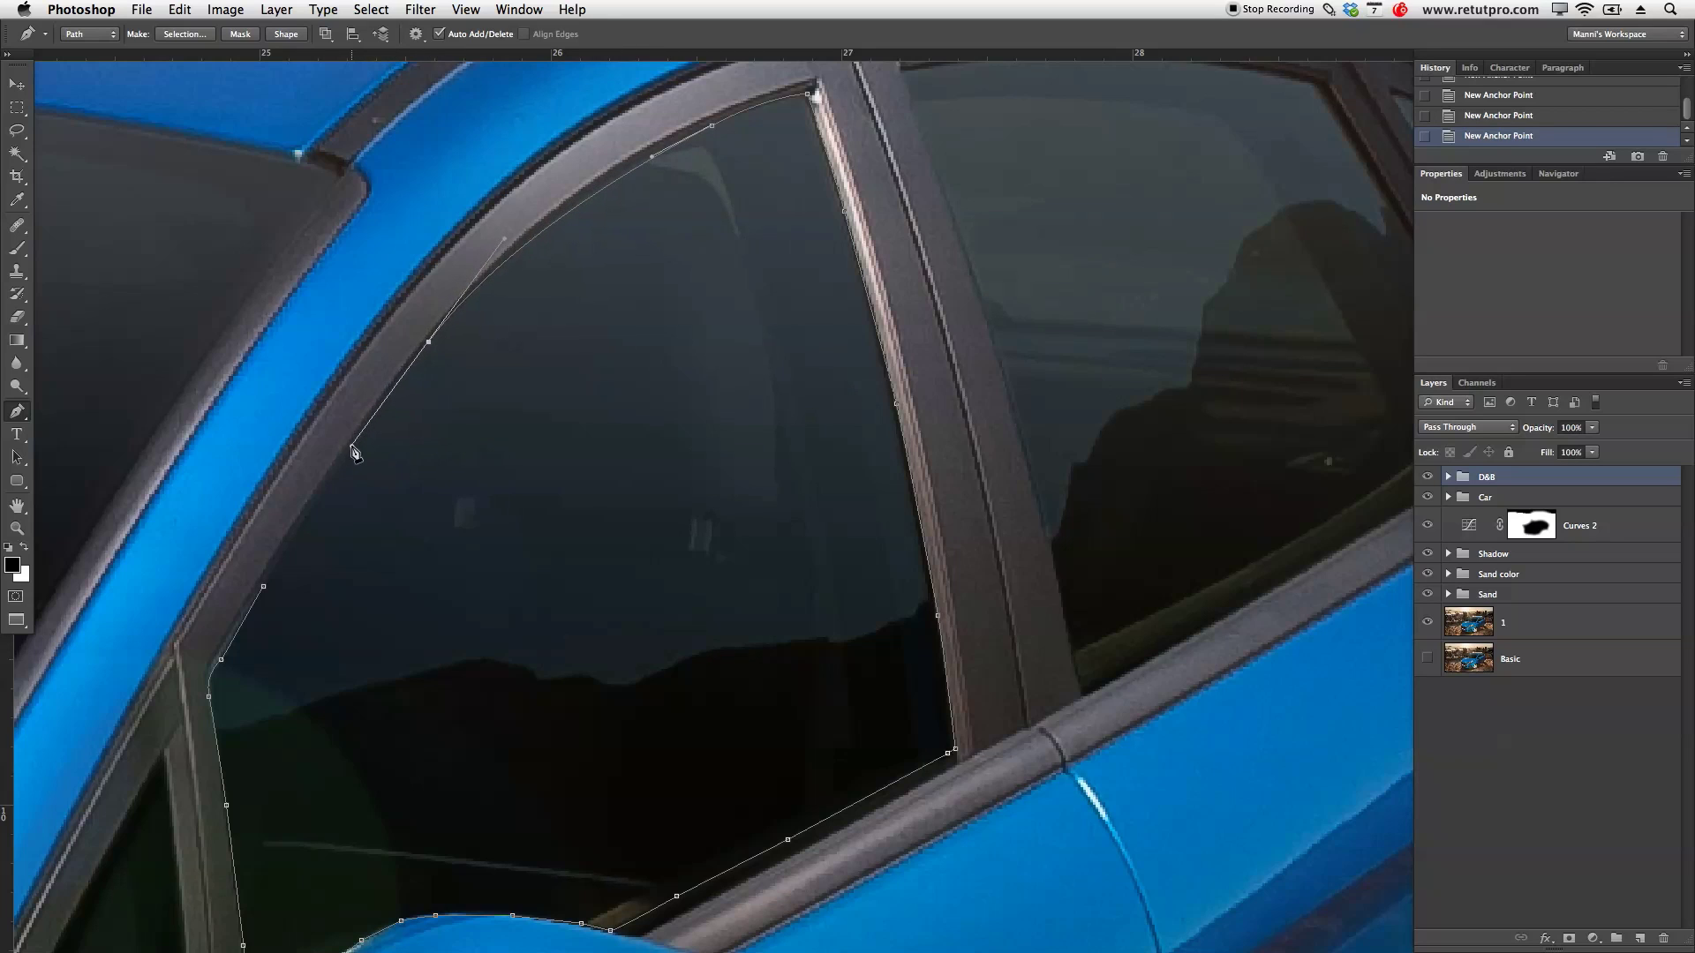
{"action": "left_click", "coordinate": [283, 551]}
{"action": "left_click", "coordinate": [264, 586]}
Step: Convert the closed front side window path into a selection
{"action": "right_click", "coordinate": [671, 450]}
{"action": "left_click", "coordinate": [719, 518]}
{"action": "left_click", "coordinate": [668, 222]}
{"action": "left_click_drag", "start_coordinate": [755, 544], "coordinate": [849, 501]}
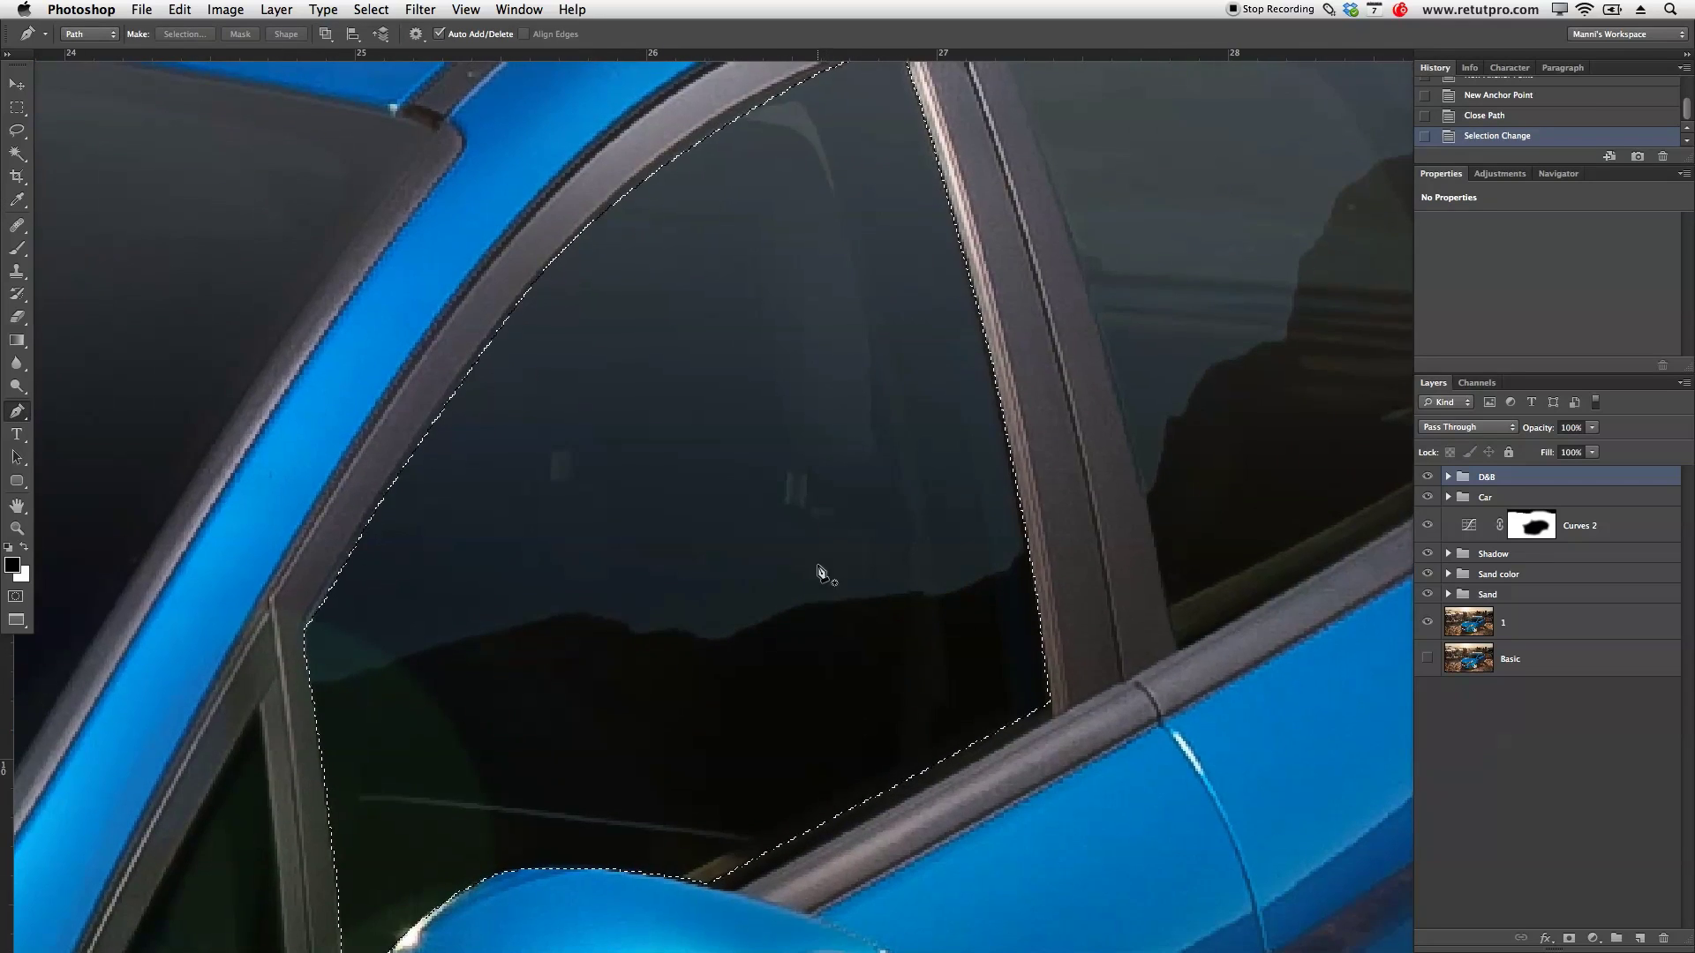
Step: Add a new layer at the top of the layer stack and name it Window
{"action": "key", "text": "z"}
{"action": "mouse_move", "coordinate": [840, 611]}
{"action": "left_mouse_down"}
{"action": "mouse_move", "coordinate": [798, 628]}
{"action": "mouse_move", "coordinate": [823, 623]}
{"action": "left_mouse_up"}
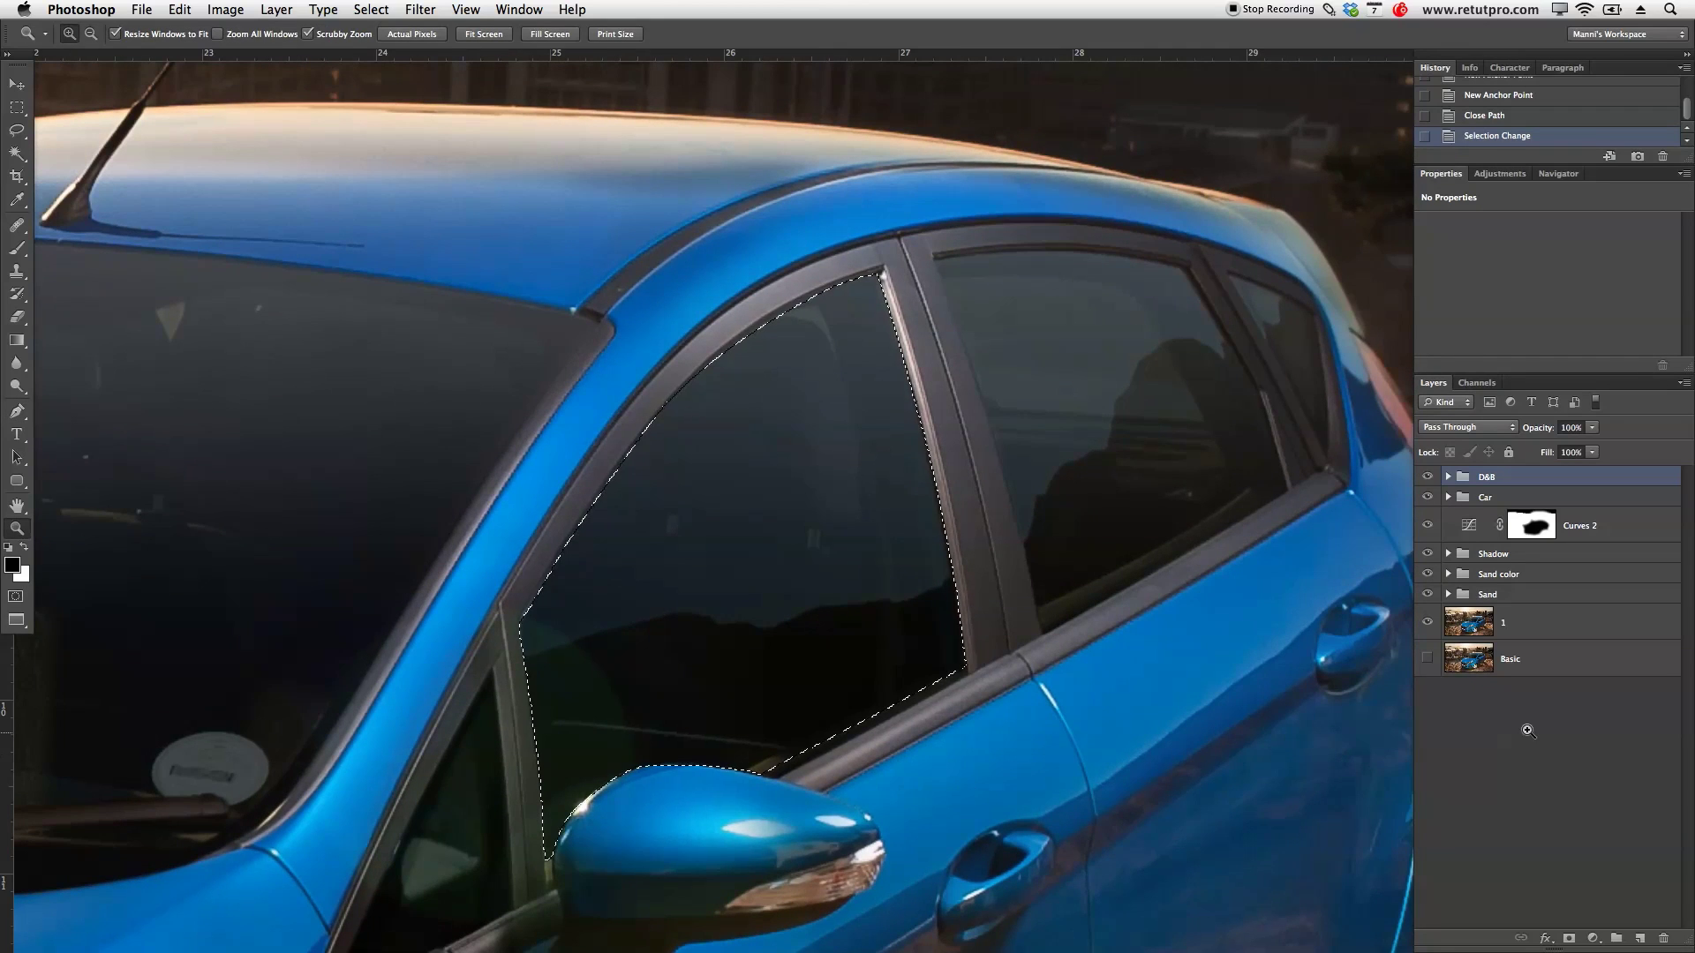
{"action": "left_click", "coordinate": [1639, 938]}
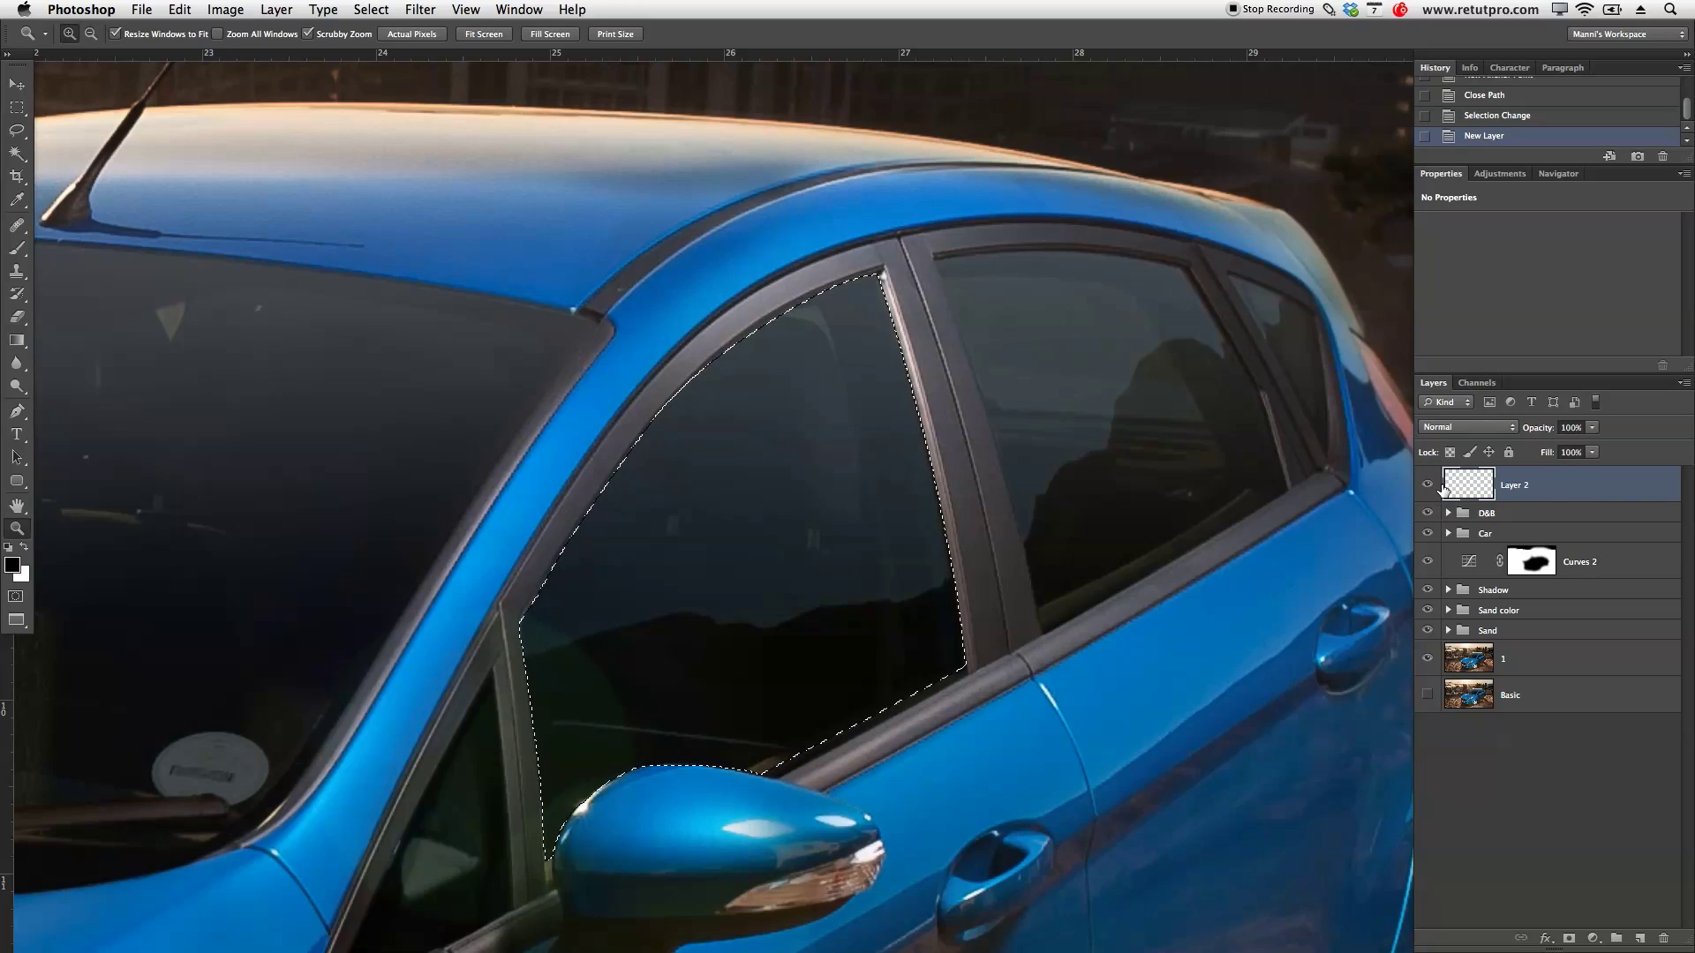
{"action": "double_click", "coordinate": [1516, 486]}
{"action": "type", "text": "Window"}
{"action": "key", "text": "Return"}
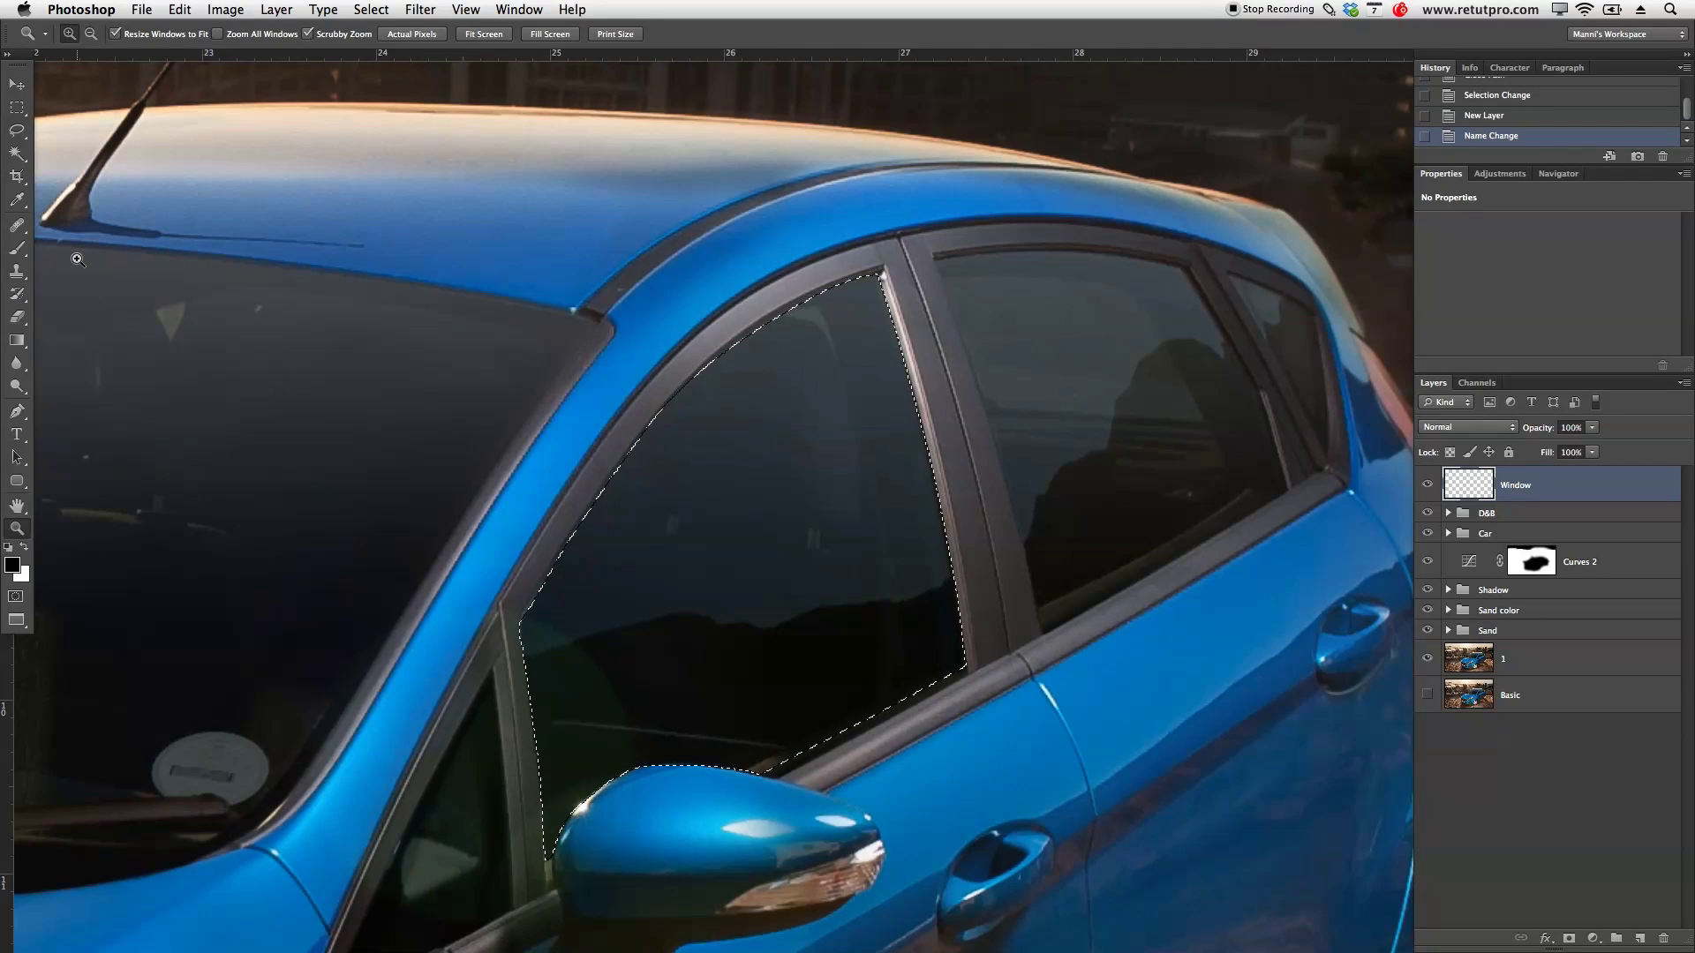
Step: Fill the window selection with a linear black-to-white gradient, dark at the base, redrawing it to extend above the window for a greyer top
{"action": "left_click", "coordinate": [12, 360]}
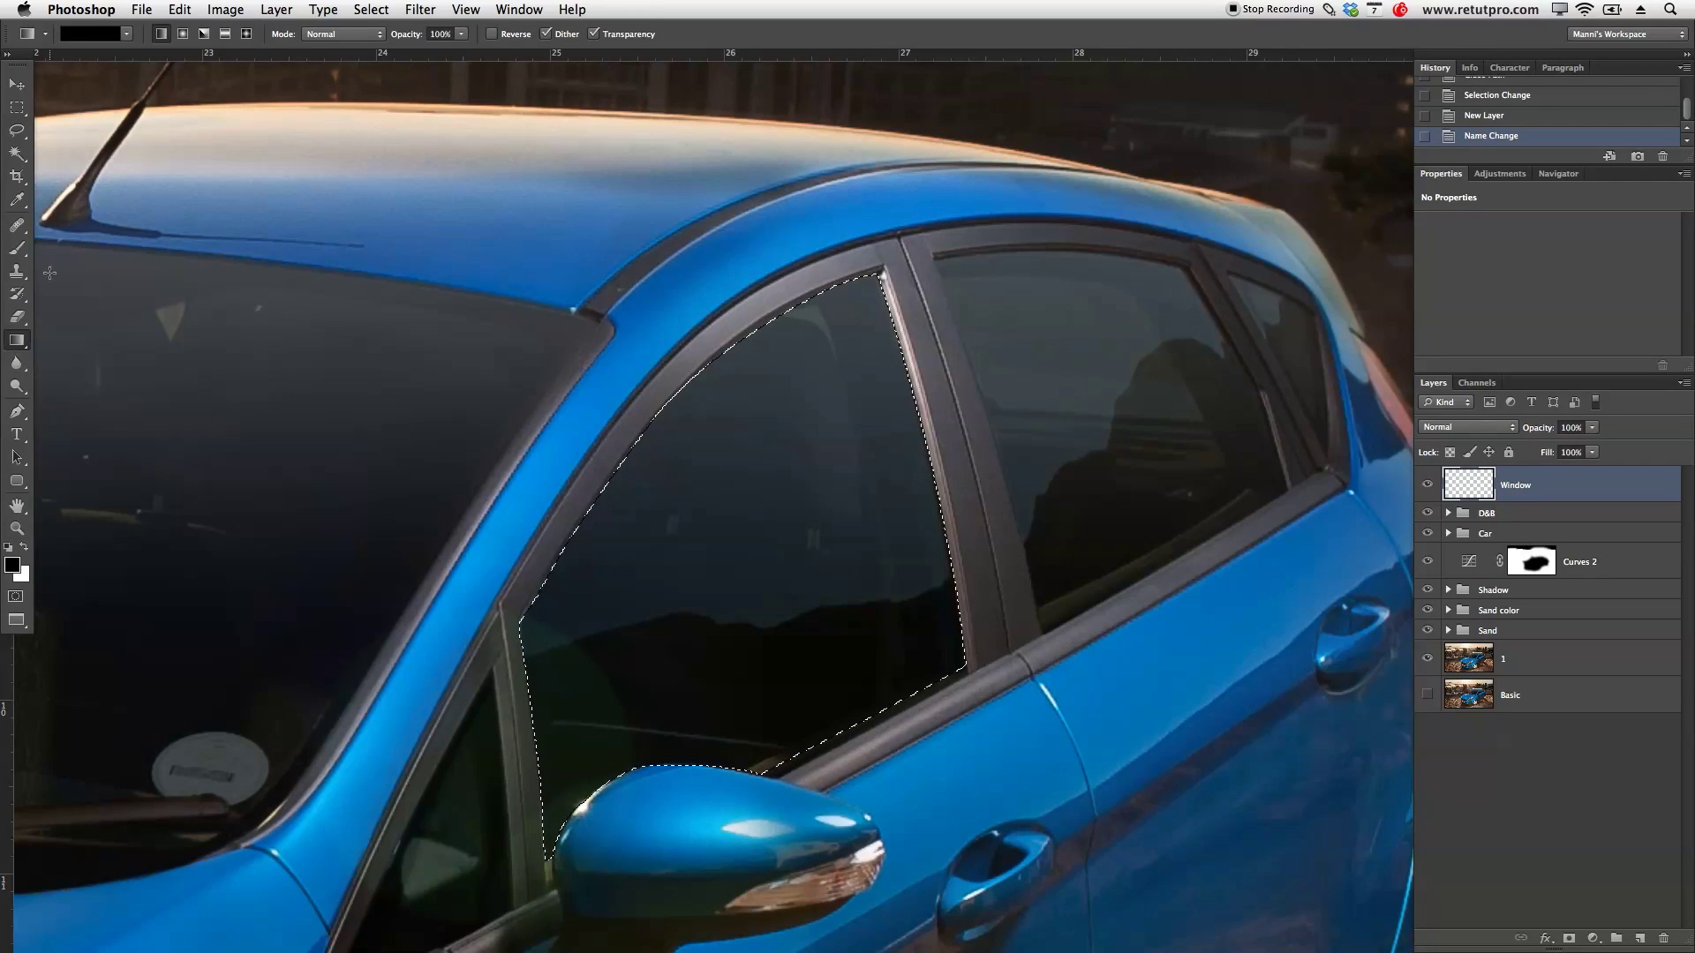
{"action": "left_click", "coordinate": [128, 34]}
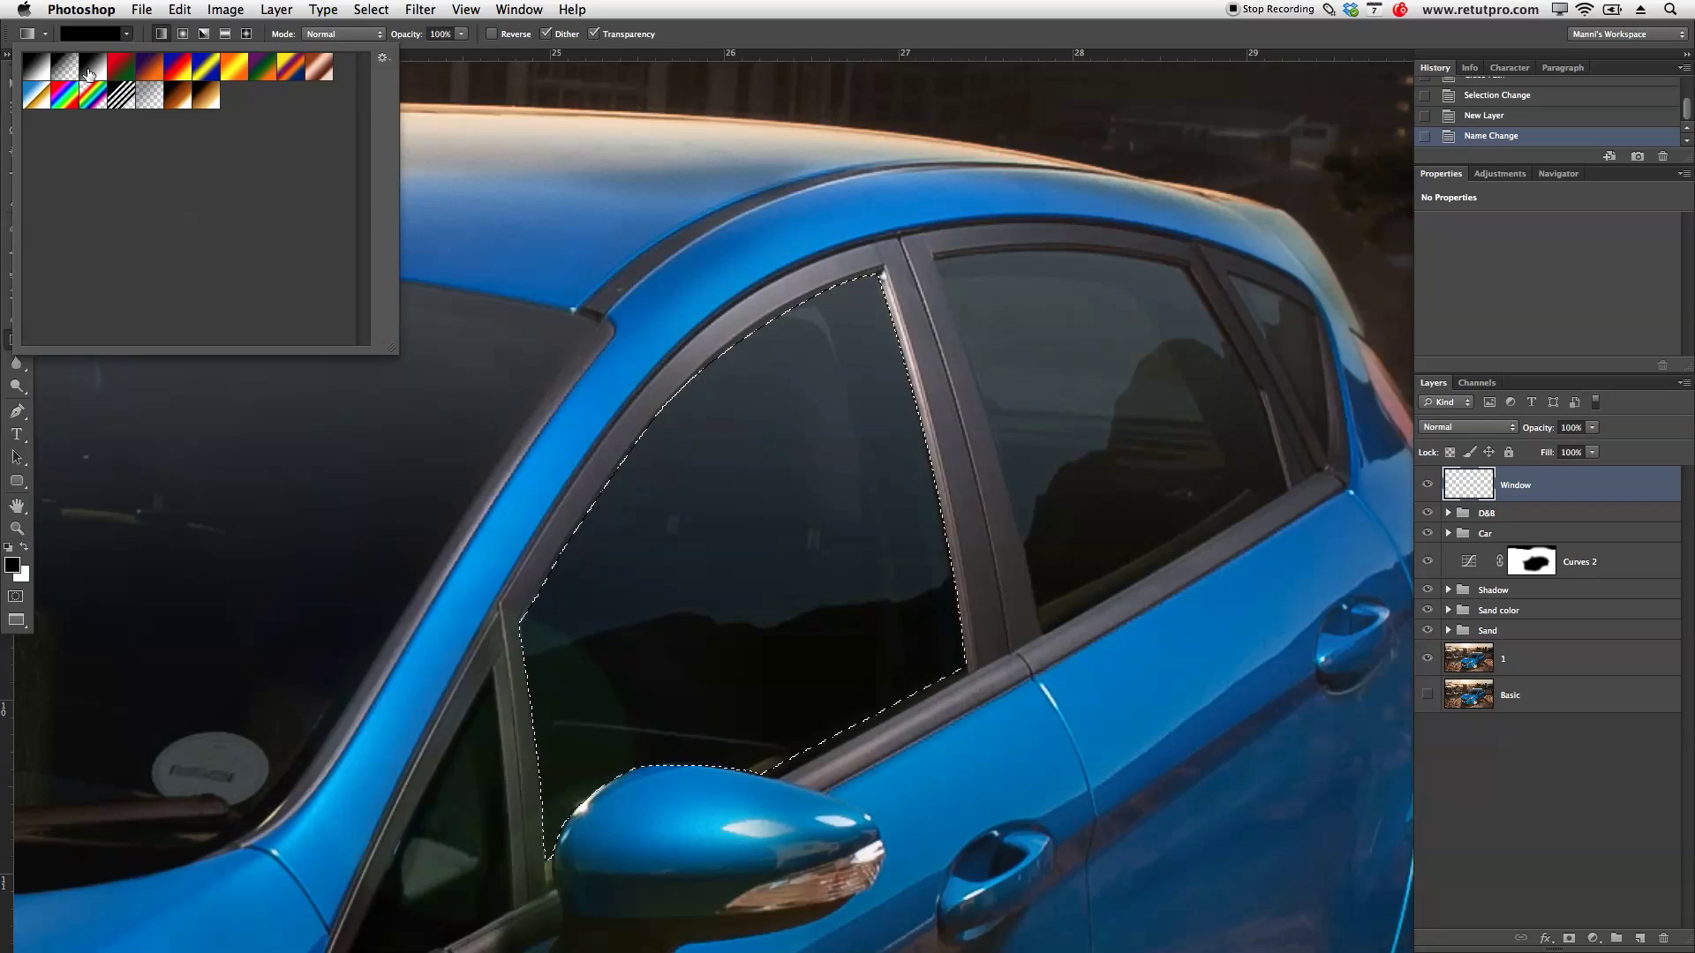
{"action": "left_click", "coordinate": [146, 97]}
{"action": "left_click", "coordinate": [97, 71]}
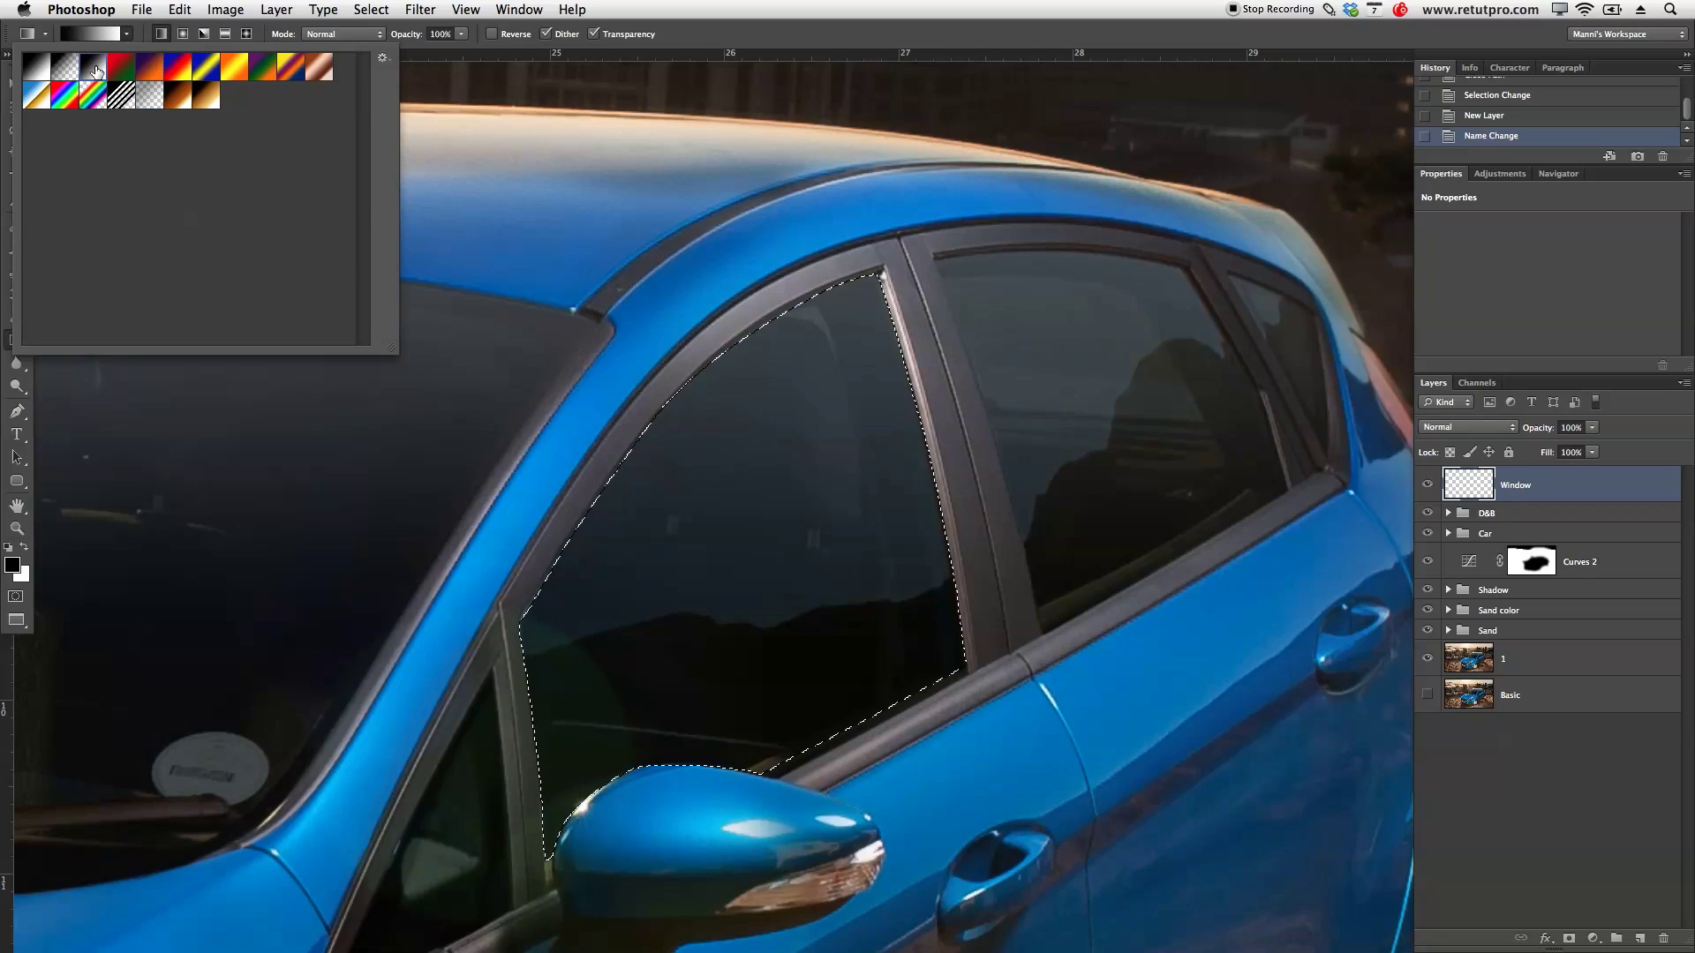
{"action": "left_click", "coordinate": [852, 643]}
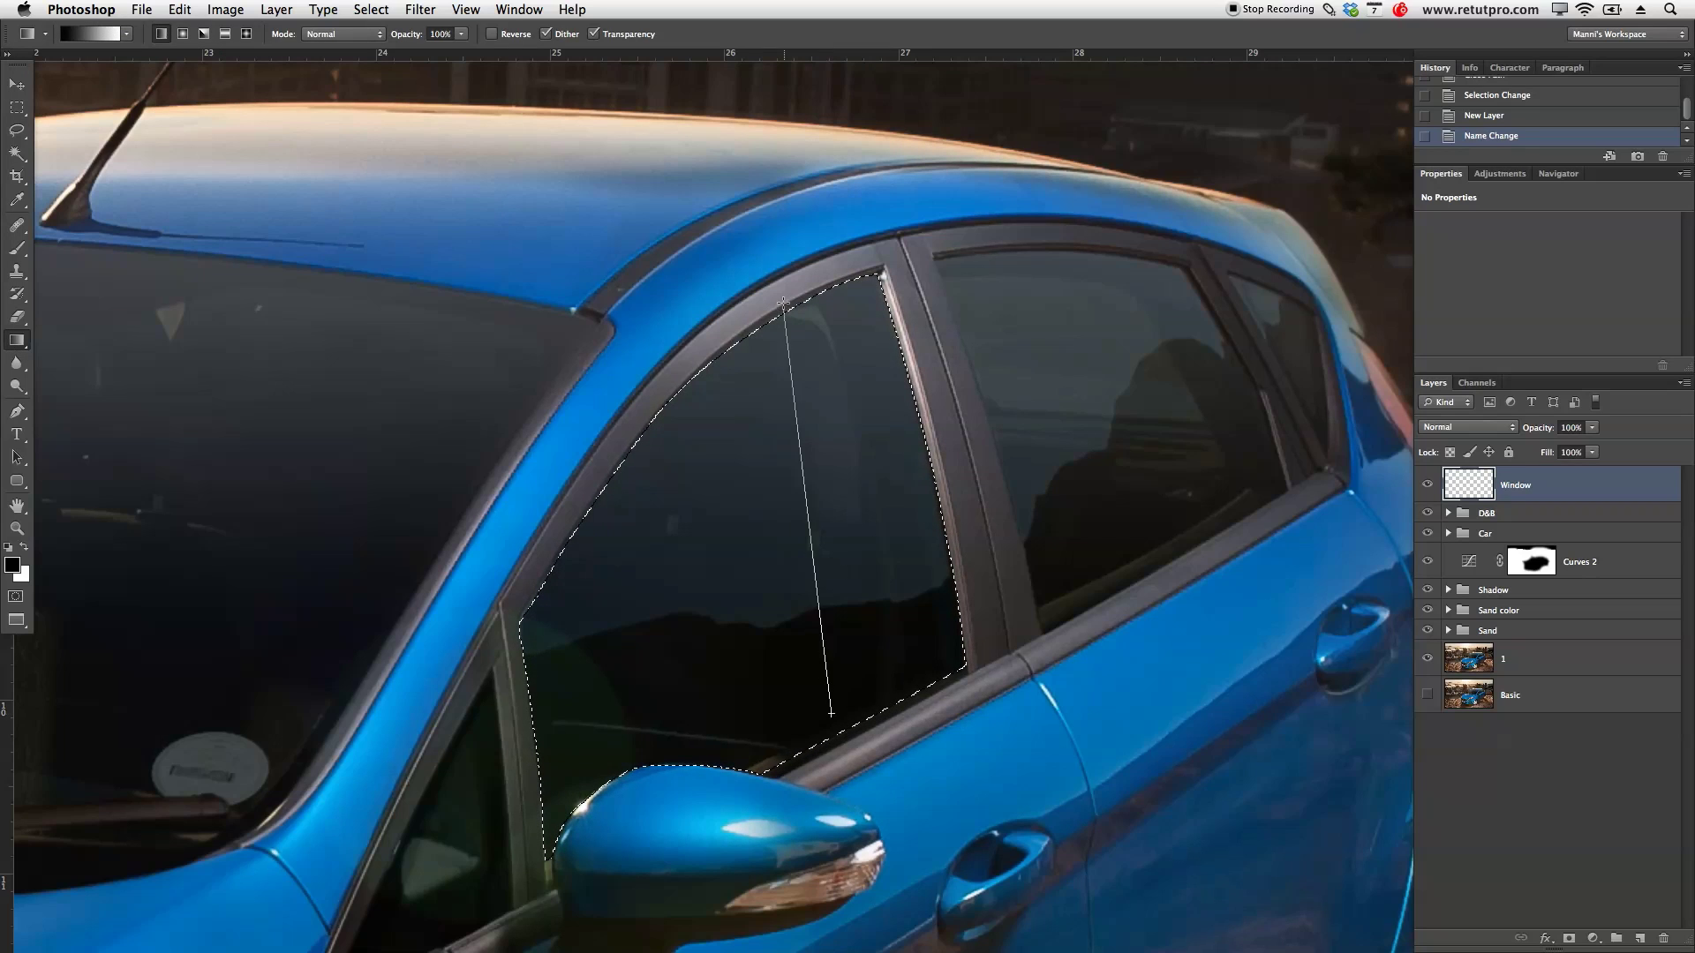
{"action": "left_click_drag", "start_coordinate": [783, 302], "coordinate": [791, 310]}
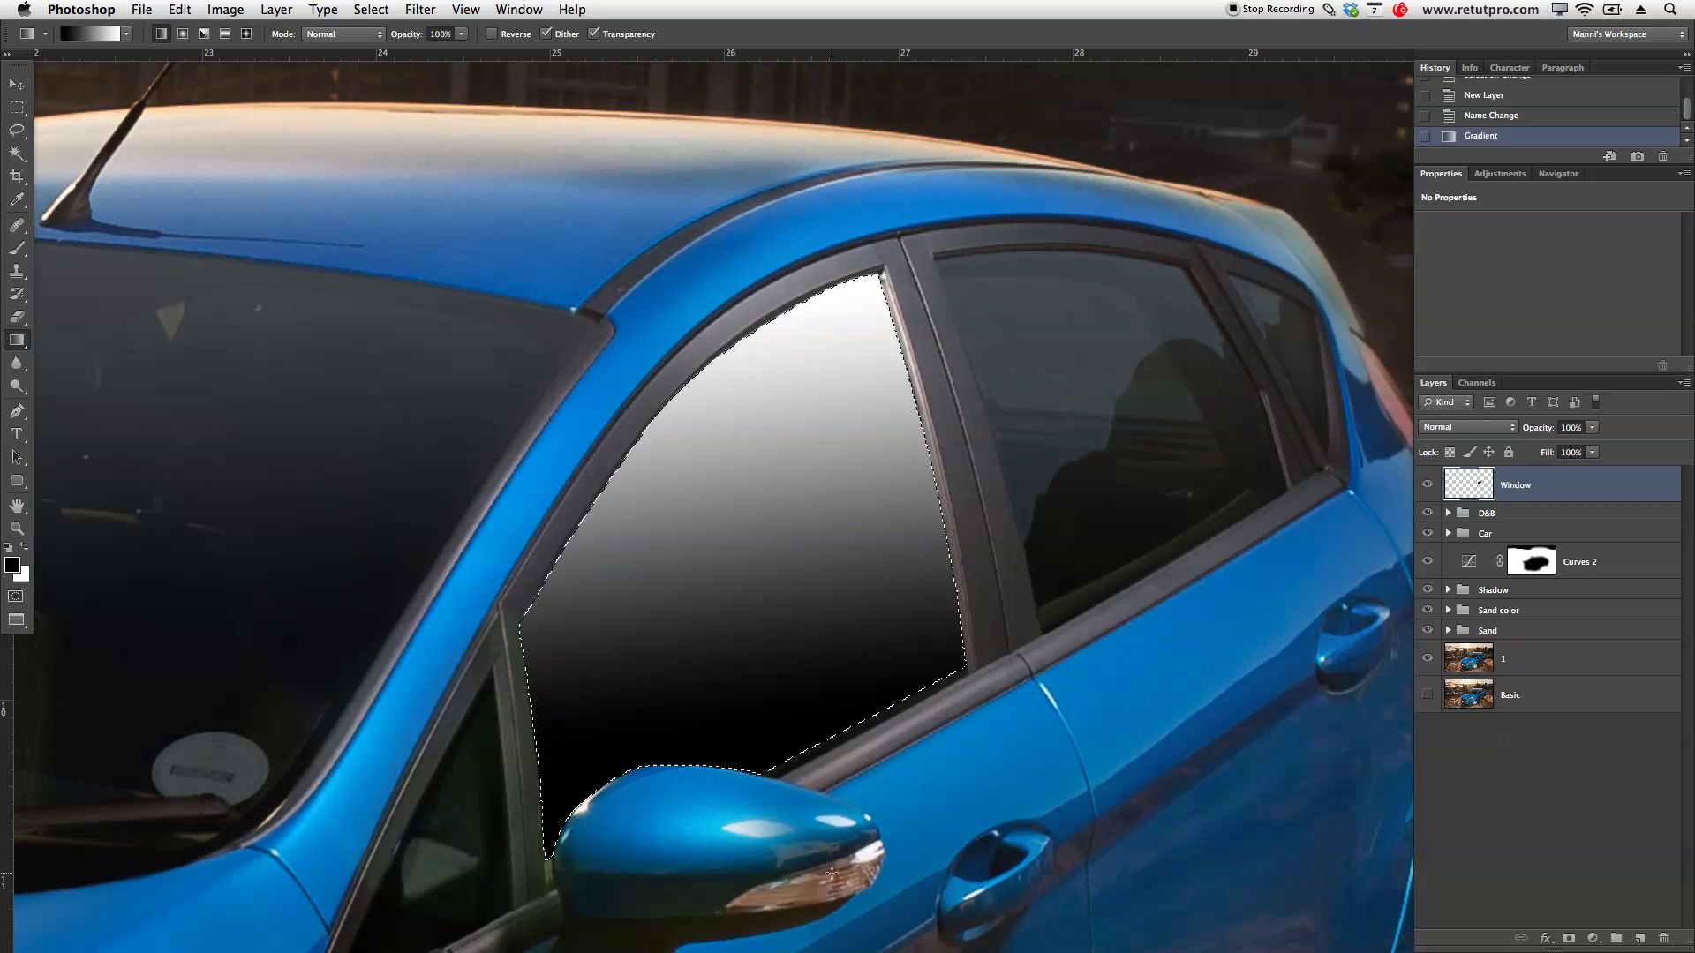
{"action": "mouse_move", "coordinate": [765, 192]}
{"action": "left_mouse_down"}
{"action": "mouse_move", "coordinate": [761, 158]}
{"action": "mouse_move", "coordinate": [765, 187]}
{"action": "left_mouse_up"}
{"action": "left_click", "coordinate": [783, 548]}
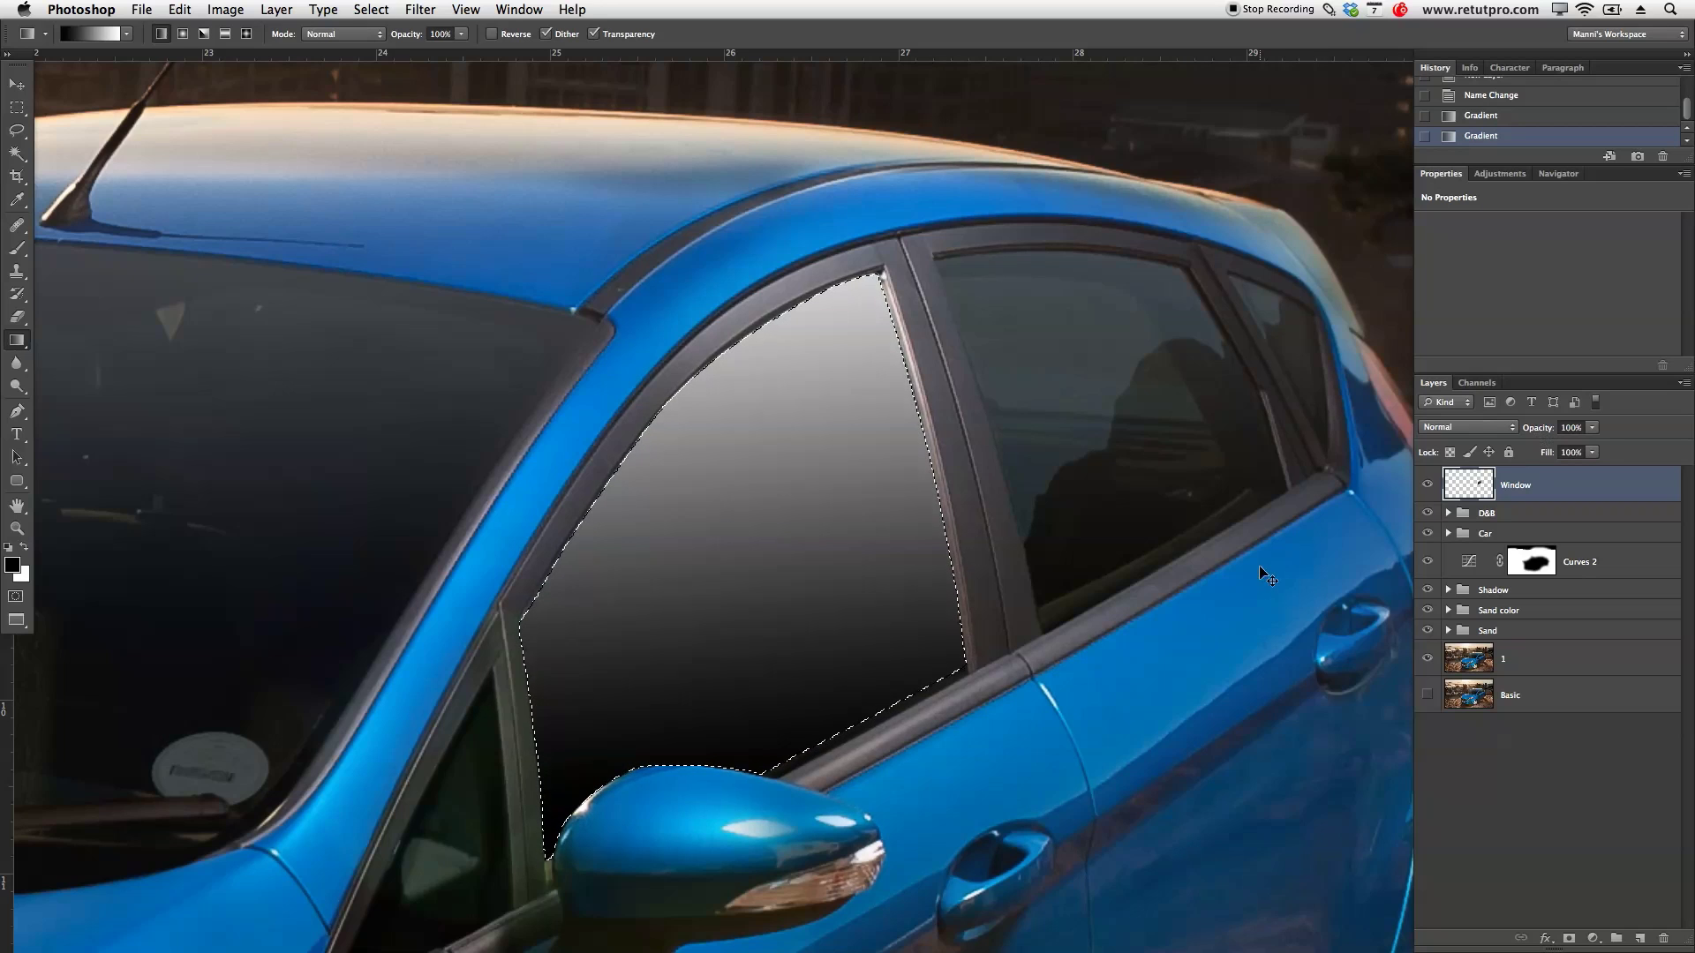
Step: Deselect the window and lower the Window layer's opacity to 26%, comparing the glass with the layer hidden and shown
{"action": "key", "text": "super+d"}
{"action": "scroll", "coordinate": [771, 575], "scroll_direction": "down", "scroll_amount": 3}
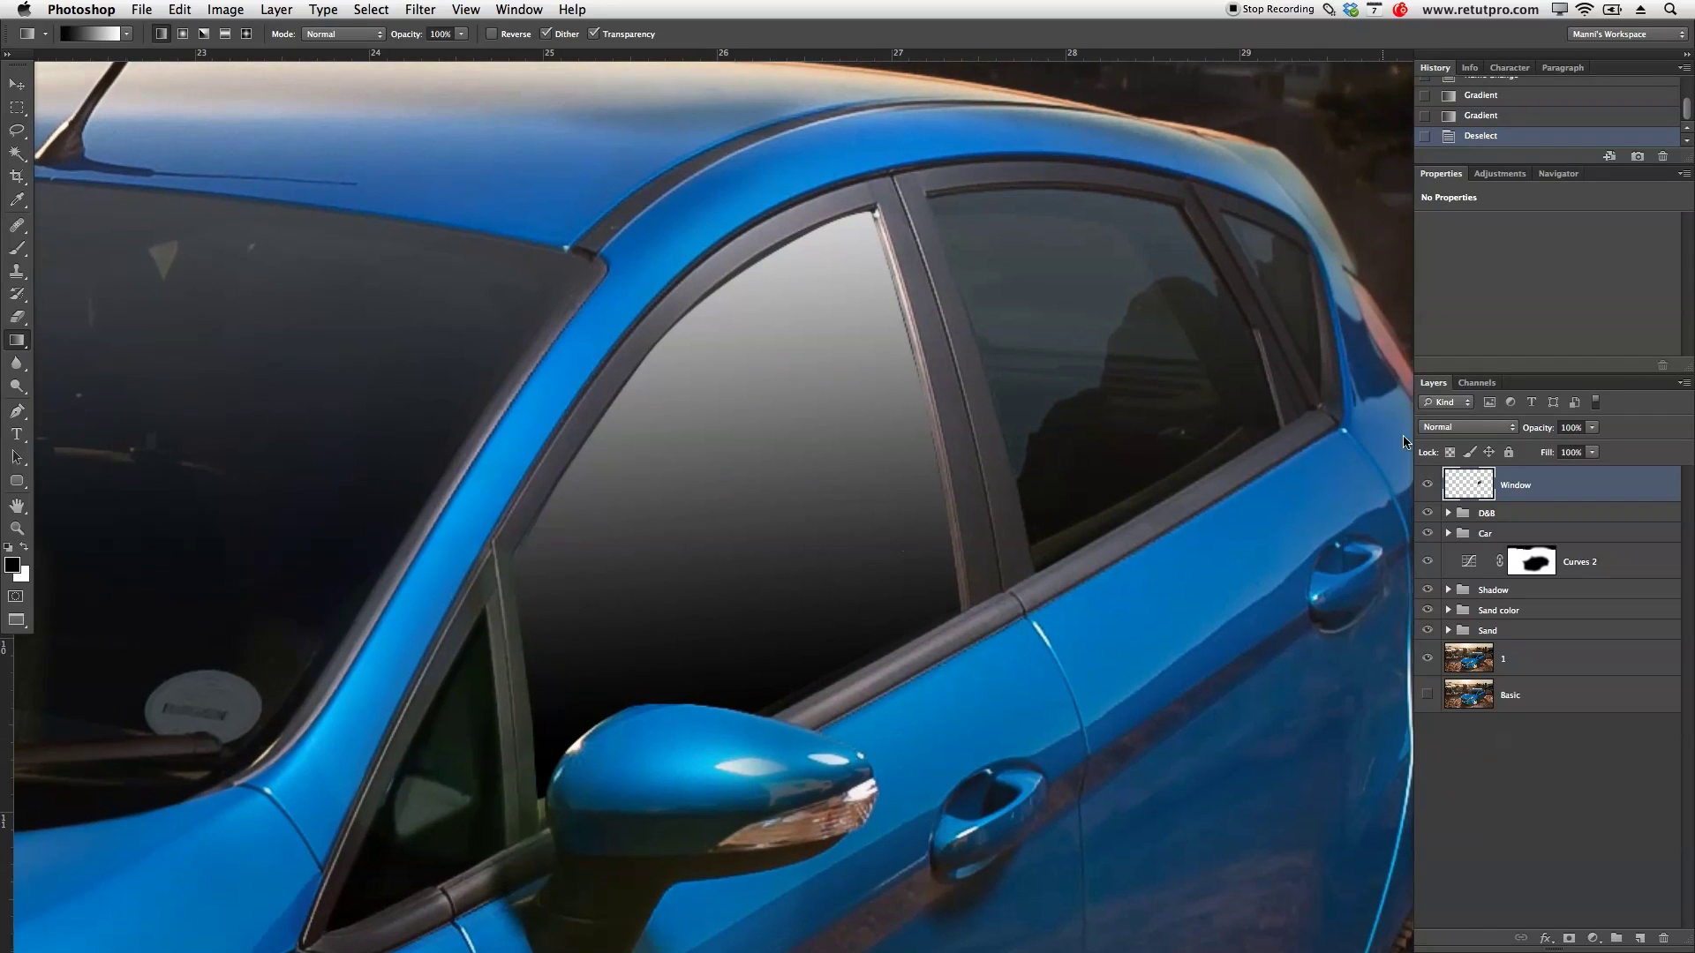
{"action": "left_click_drag", "start_coordinate": [1525, 433], "coordinate": [1449, 451]}
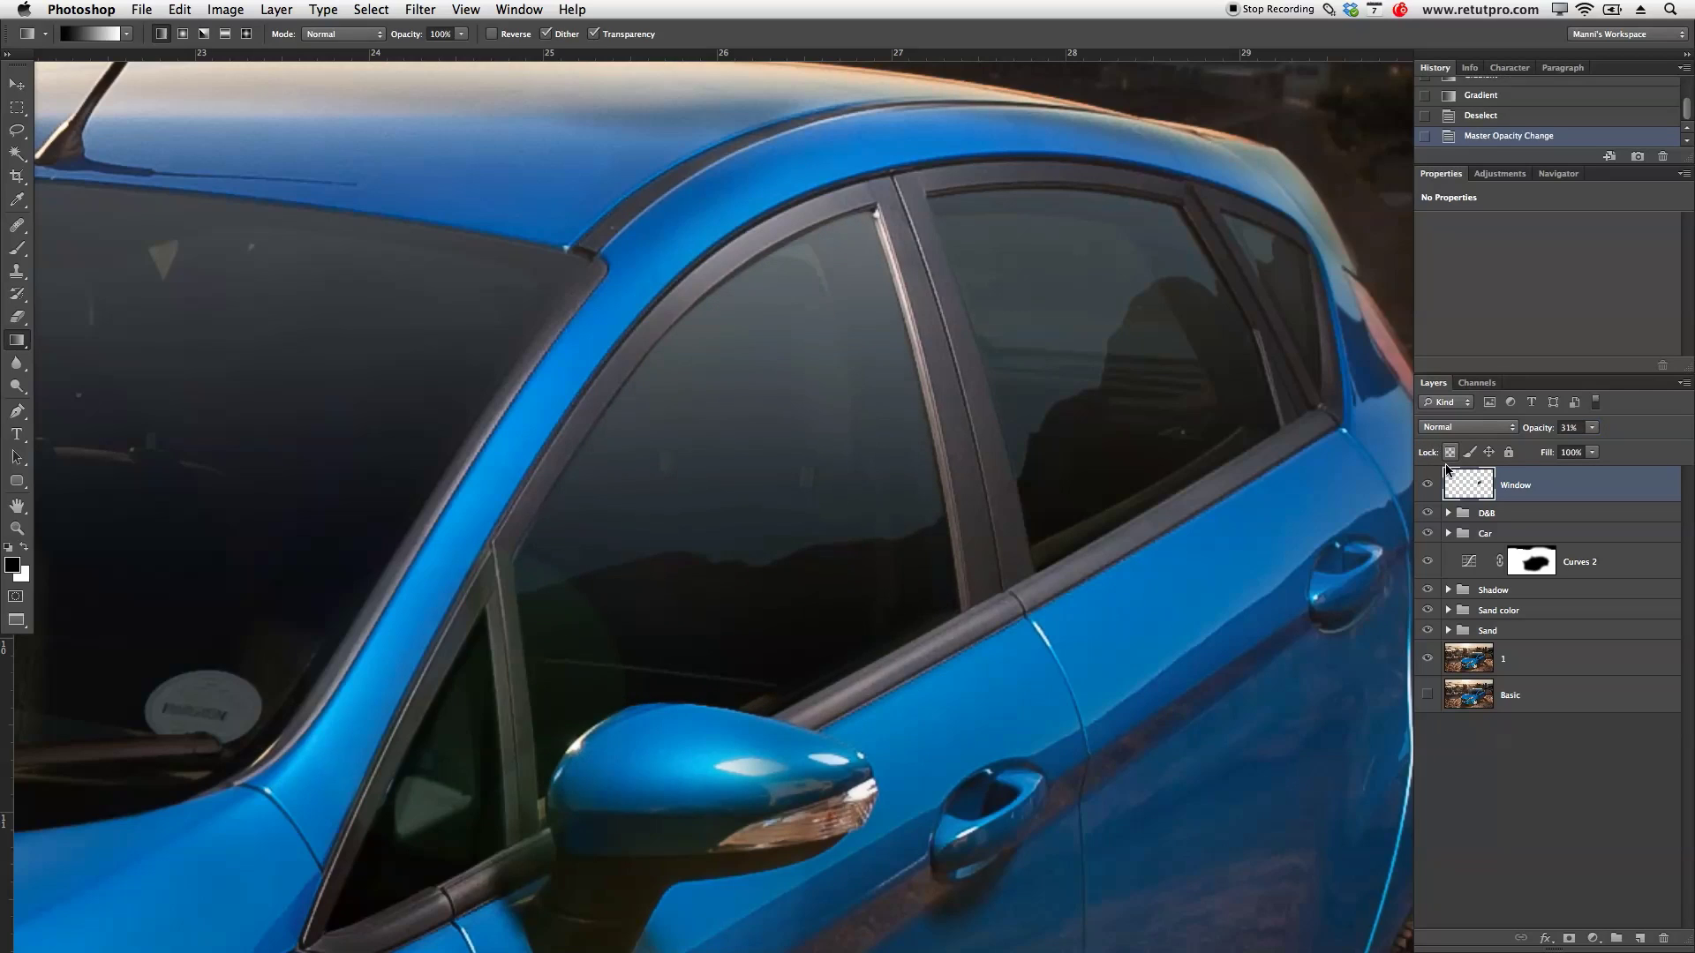
{"action": "left_click", "coordinate": [1428, 486]}
{"action": "left_click", "coordinate": [1428, 486]}
{"action": "left_click_drag", "start_coordinate": [1540, 432], "coordinate": [1536, 436]}
Step: Compare the whole car with the Window layer hidden and shown
{"action": "key", "text": "z"}
{"action": "left_click_drag", "start_coordinate": [1135, 461], "coordinate": [1040, 484]}
{"action": "key", "text": "super+0"}
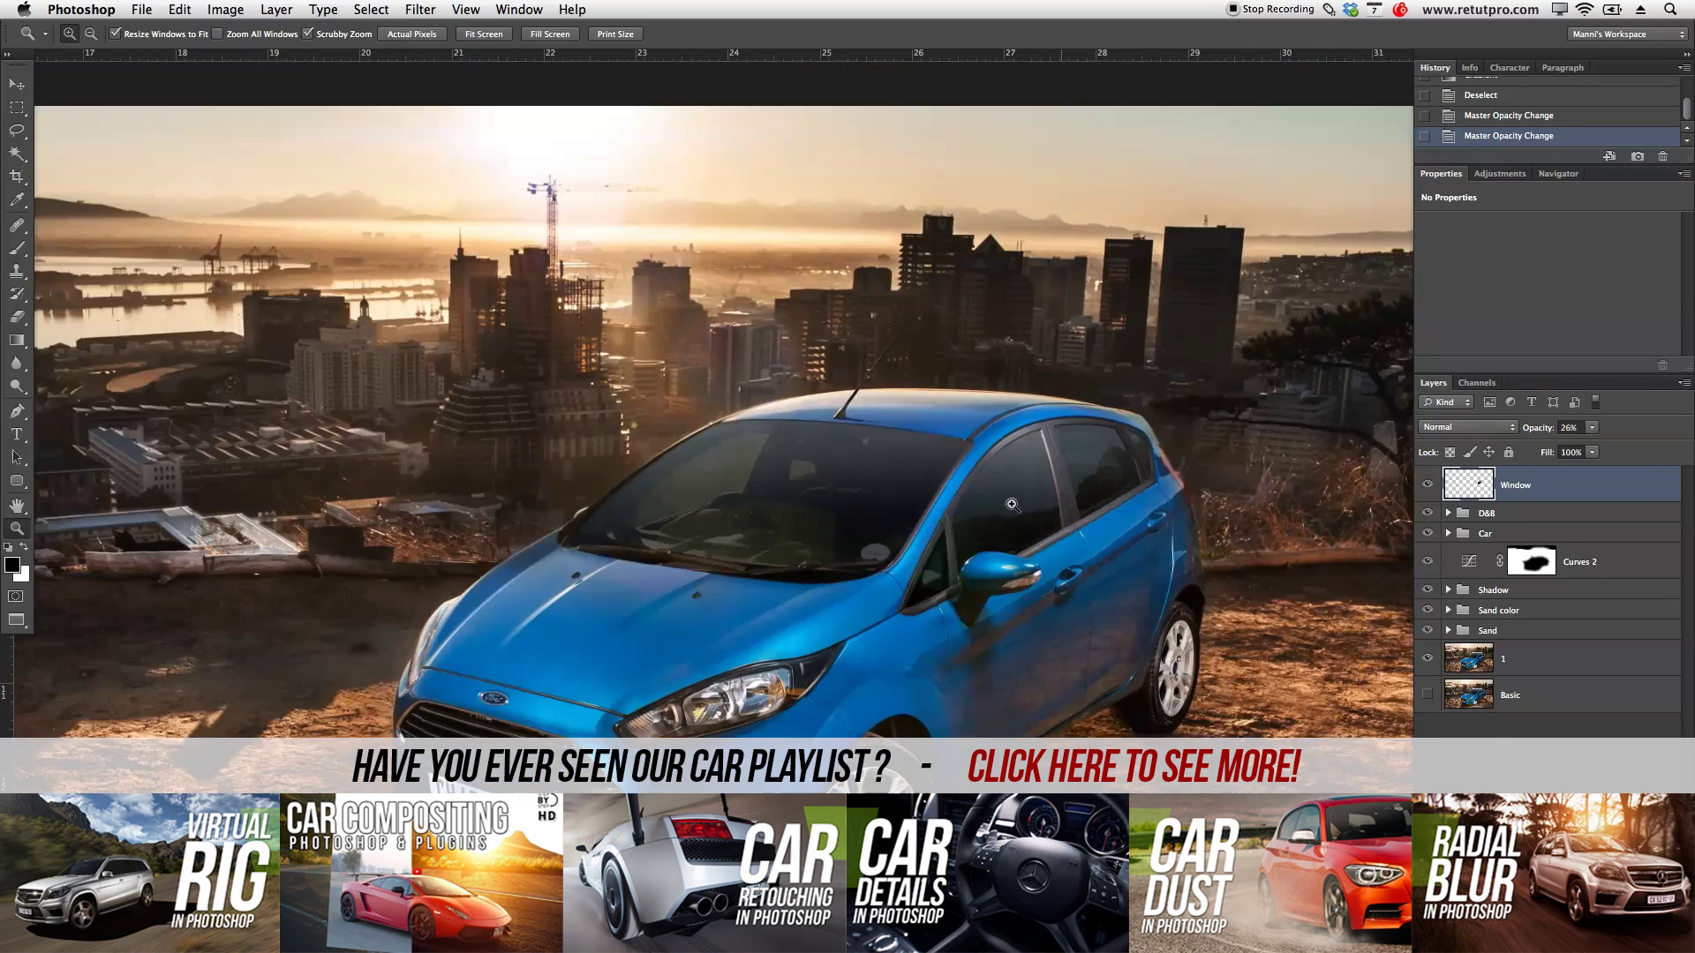
{"action": "left_click", "coordinate": [1429, 488]}
{"action": "left_click", "coordinate": [1429, 488]}
{"action": "left_click", "coordinate": [1429, 488]}
{"action": "left_click", "coordinate": [1429, 489]}
Step: Soften the edges of the Window layer's gradient along the front side window frame with the Blur tool at 100% strength
{"action": "left_click_drag", "start_coordinate": [978, 418], "coordinate": [998, 507]}
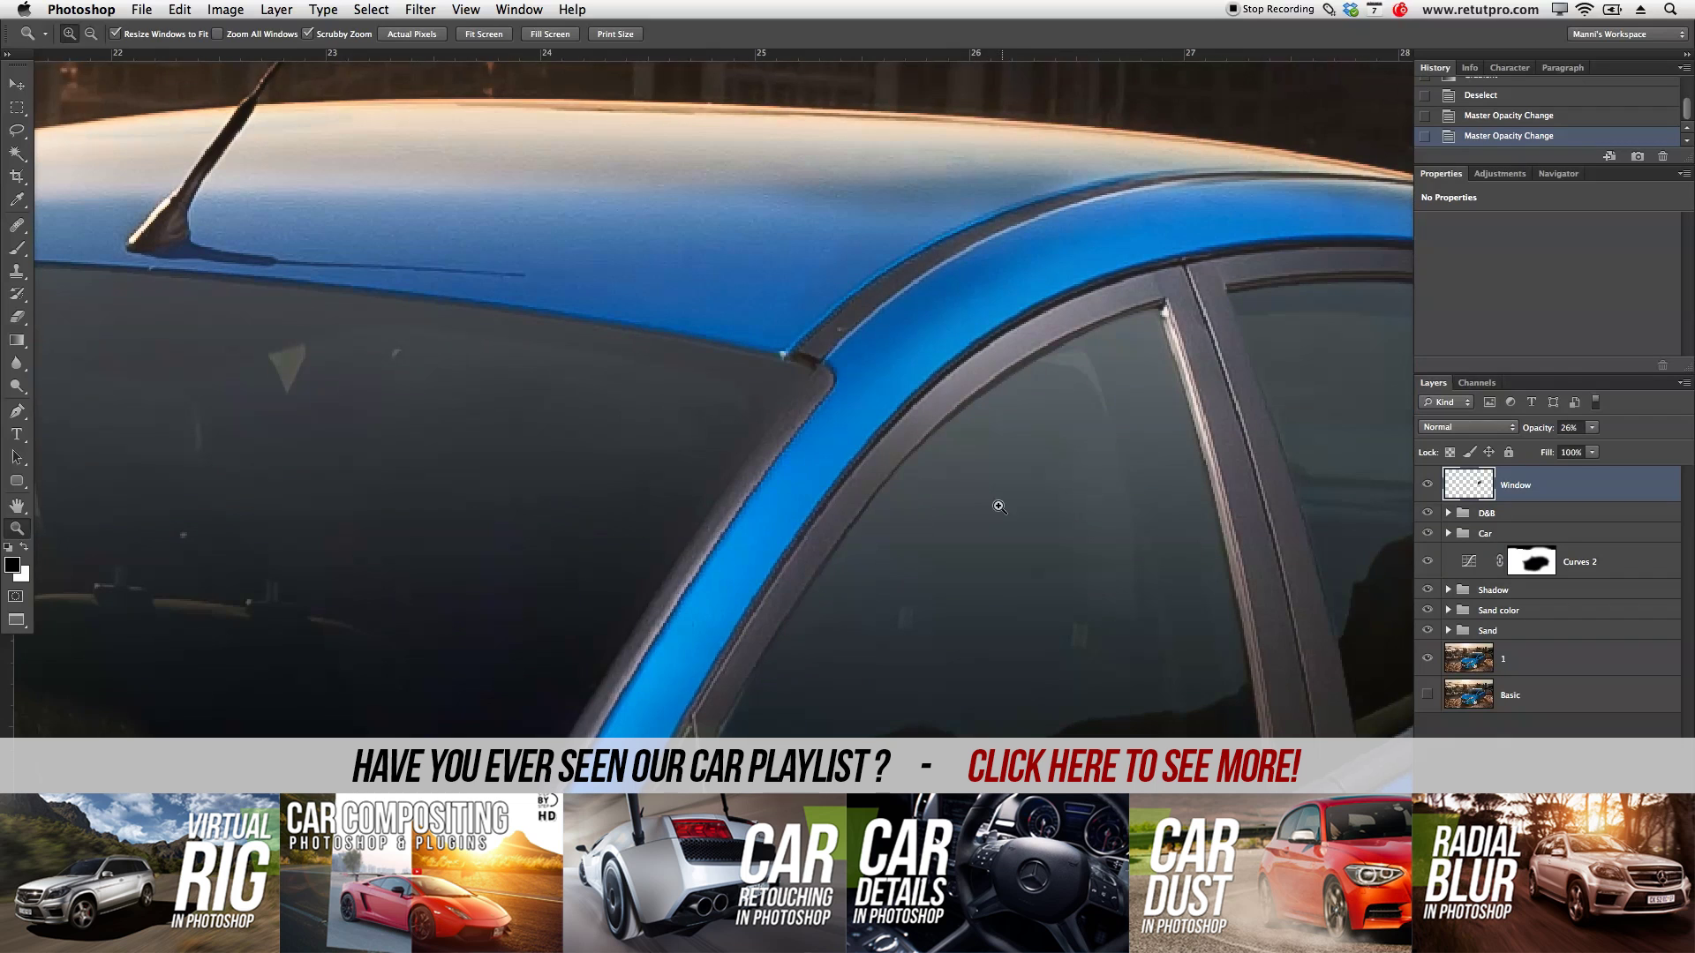
{"action": "left_click", "coordinate": [24, 364]}
{"action": "left_click", "coordinate": [24, 365]}
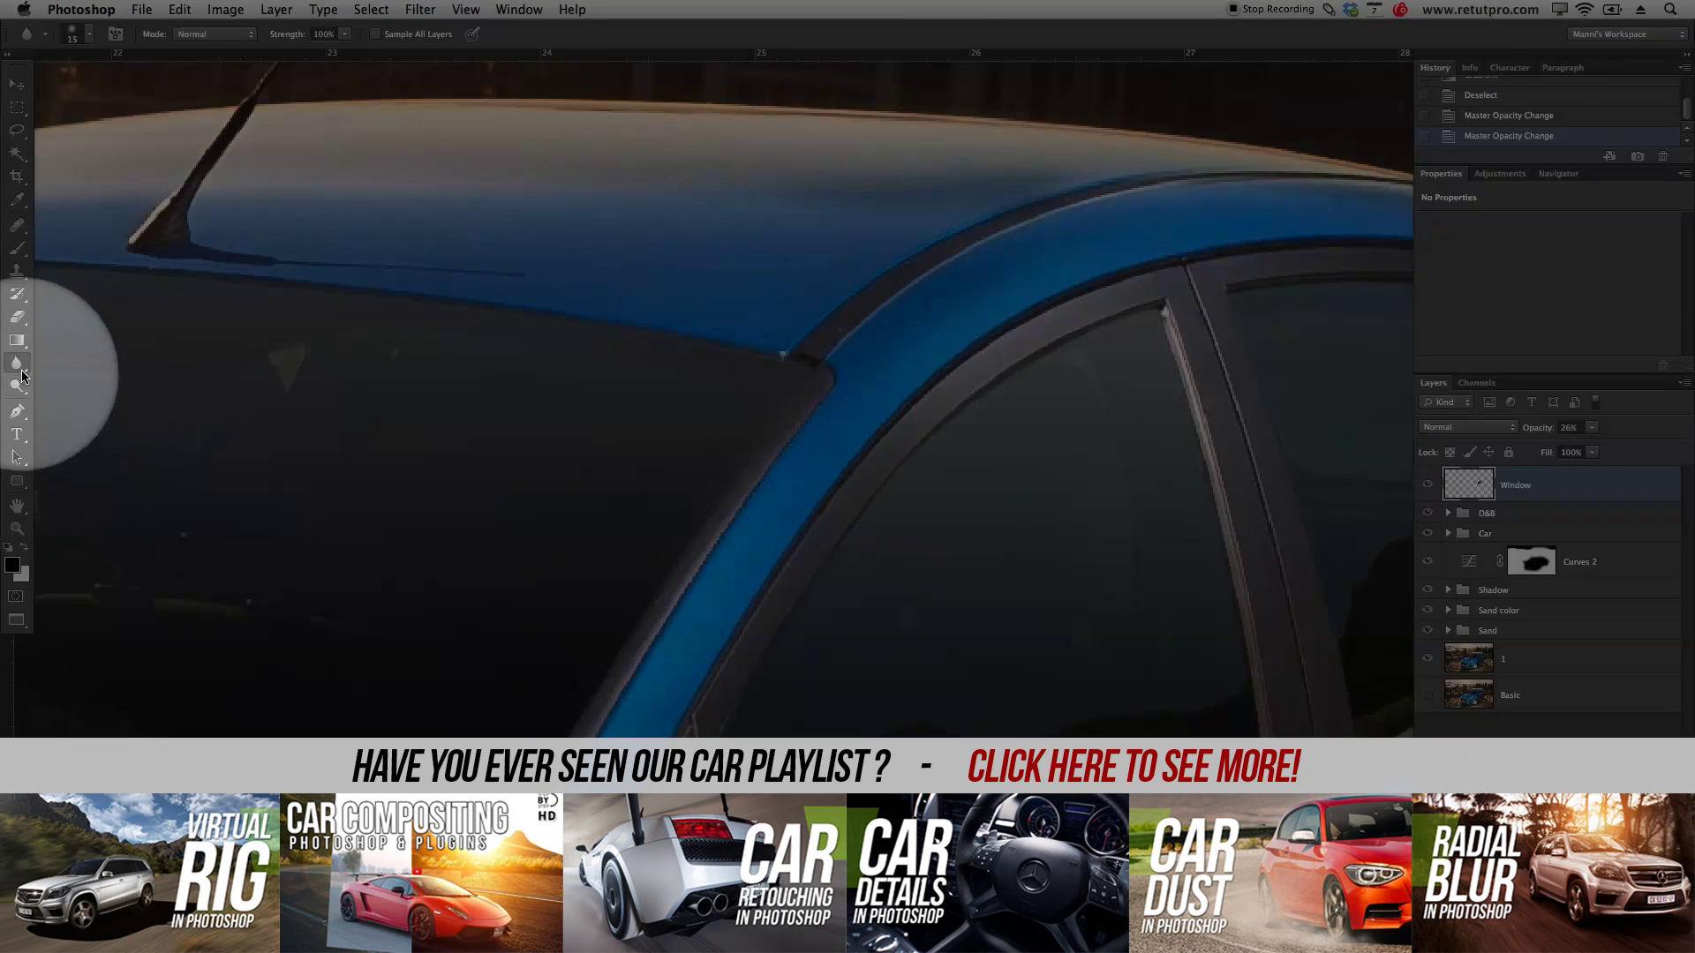
{"action": "left_click", "coordinate": [73, 363]}
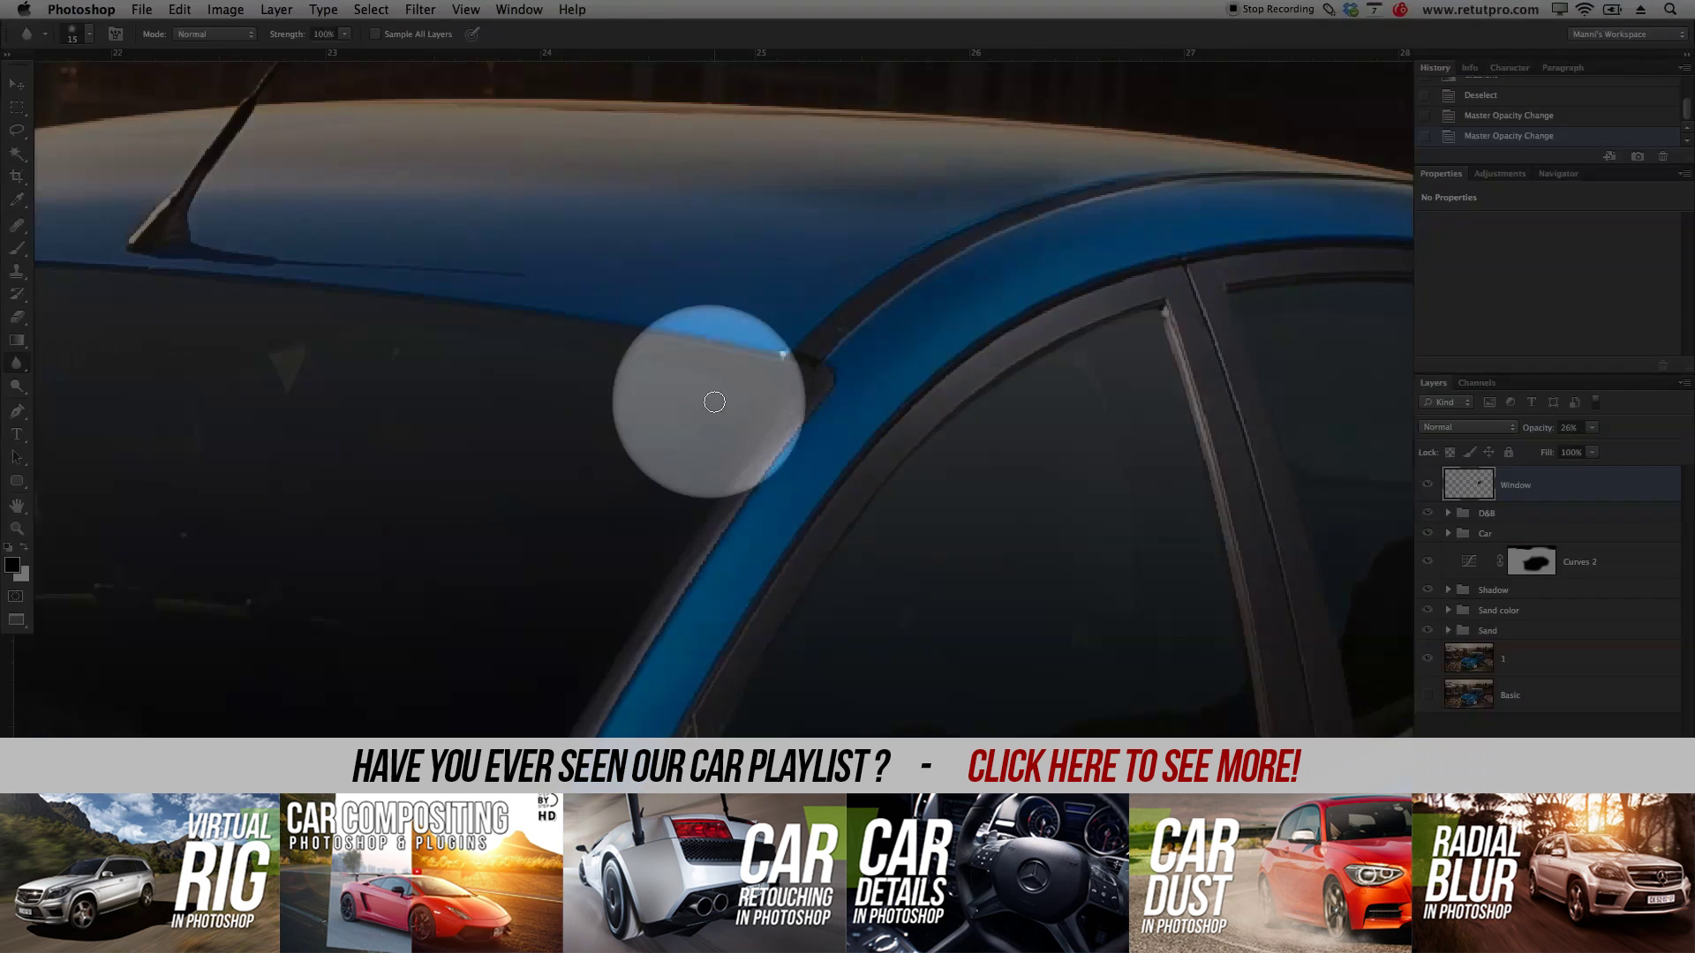
{"action": "mouse_move", "coordinate": [1149, 304]}
{"action": "left_mouse_down"}
{"action": "mouse_move", "coordinate": [934, 432]}
{"action": "mouse_move", "coordinate": [719, 712]}
{"action": "mouse_move", "coordinate": [723, 730]}
{"action": "mouse_move", "coordinate": [875, 464]}
{"action": "mouse_move", "coordinate": [954, 384]}
{"action": "left_mouse_up"}
{"action": "mouse_move", "coordinate": [849, 554]}
{"action": "left_mouse_down"}
{"action": "mouse_move", "coordinate": [861, 497]}
{"action": "mouse_move", "coordinate": [984, 379]}
{"action": "mouse_move", "coordinate": [1170, 300]}
{"action": "left_mouse_up"}
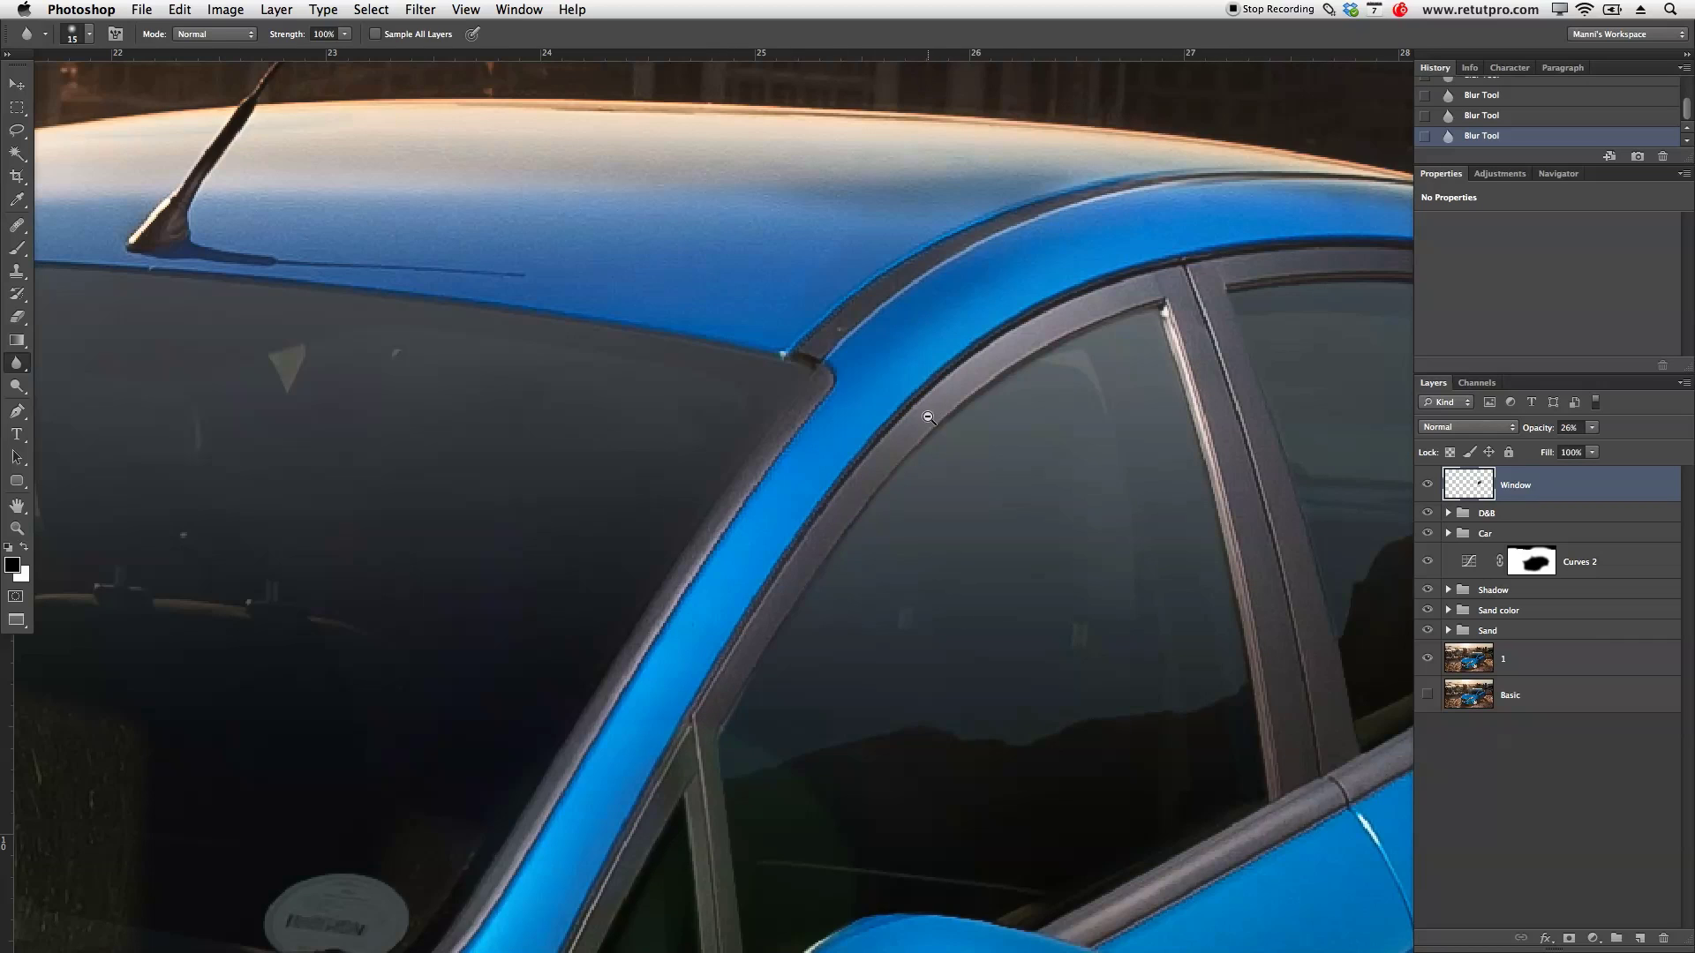
Step: Put the Window layer in its own group, name the group Window 2 and collapse it
{"action": "key", "text": "z"}
{"action": "key", "text": "super+0"}
{"action": "left_click", "coordinate": [857, 500]}
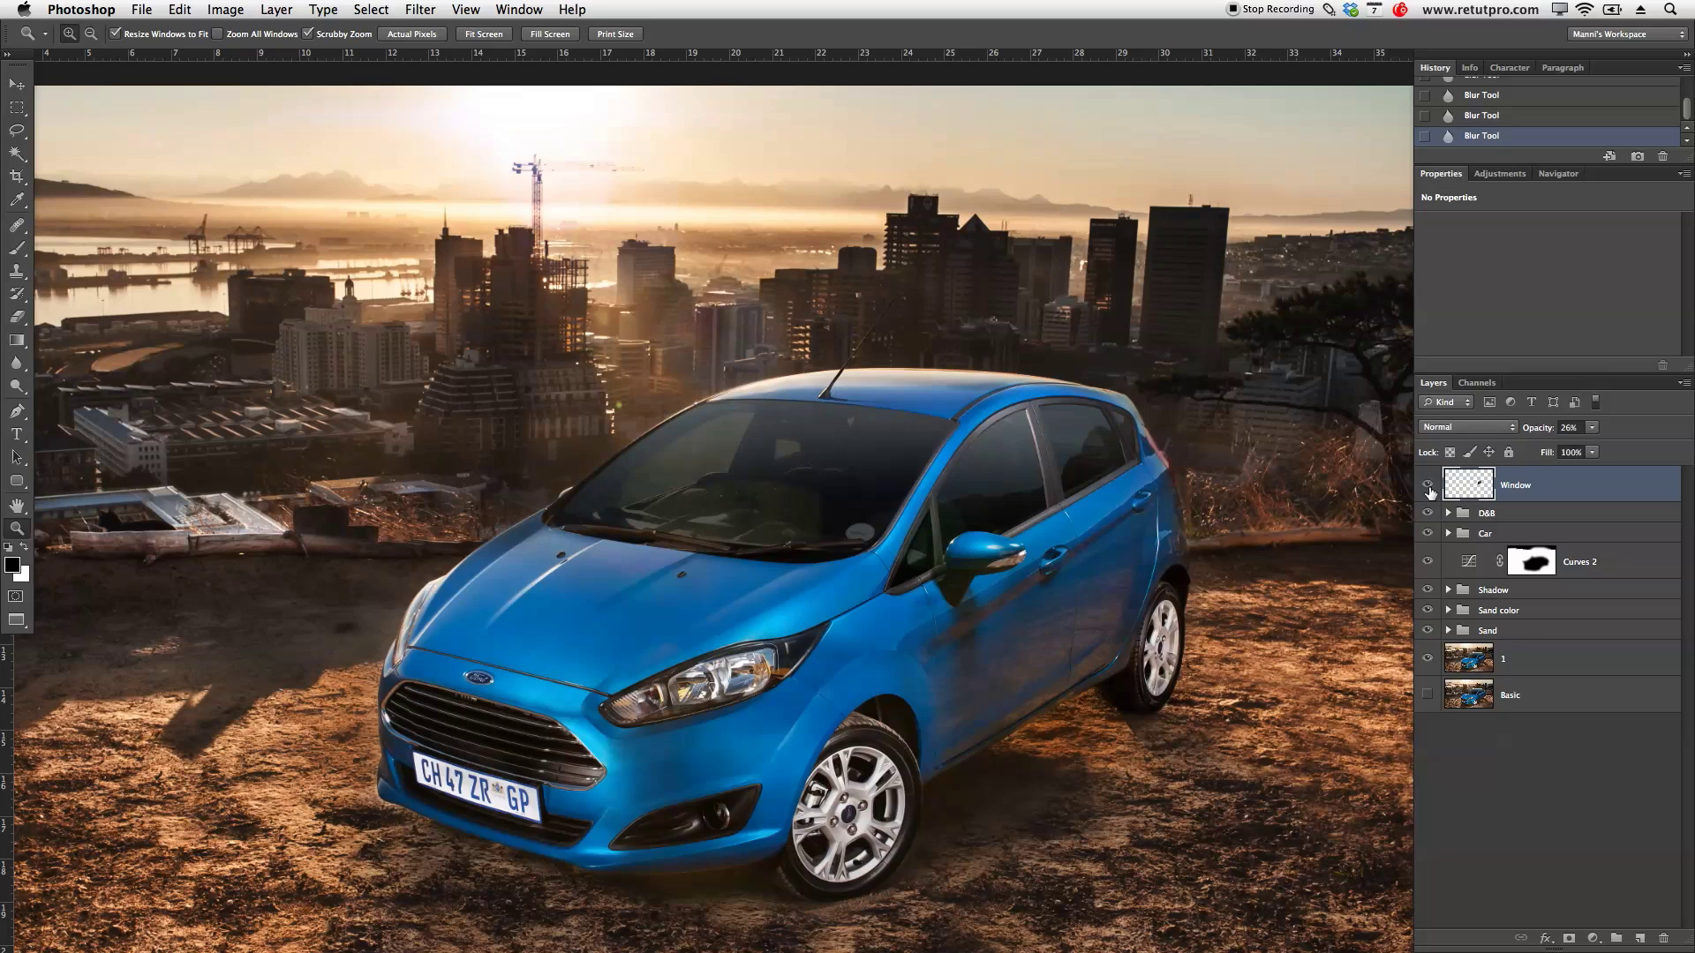
{"action": "key", "text": "super+g"}
{"action": "double_click", "coordinate": [1498, 478]}
{"action": "type", "text": "Window"}
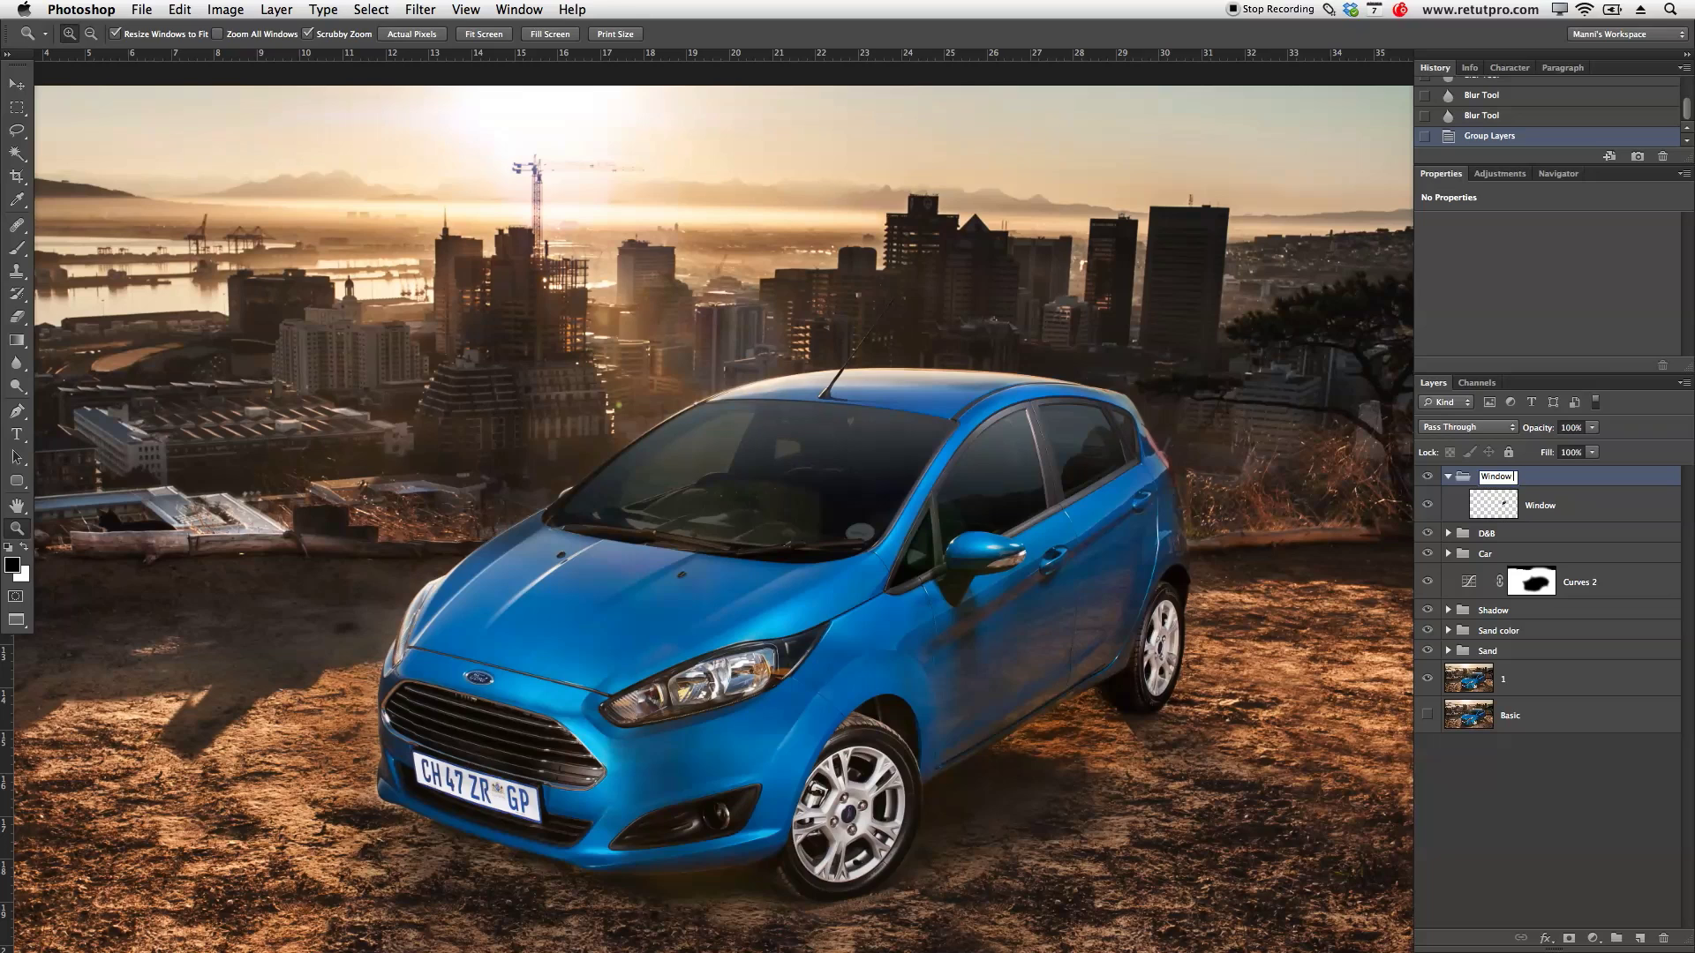
{"action": "type", "text": " 2"}
{"action": "key", "text": "Return"}
{"action": "left_click", "coordinate": [1447, 479]}
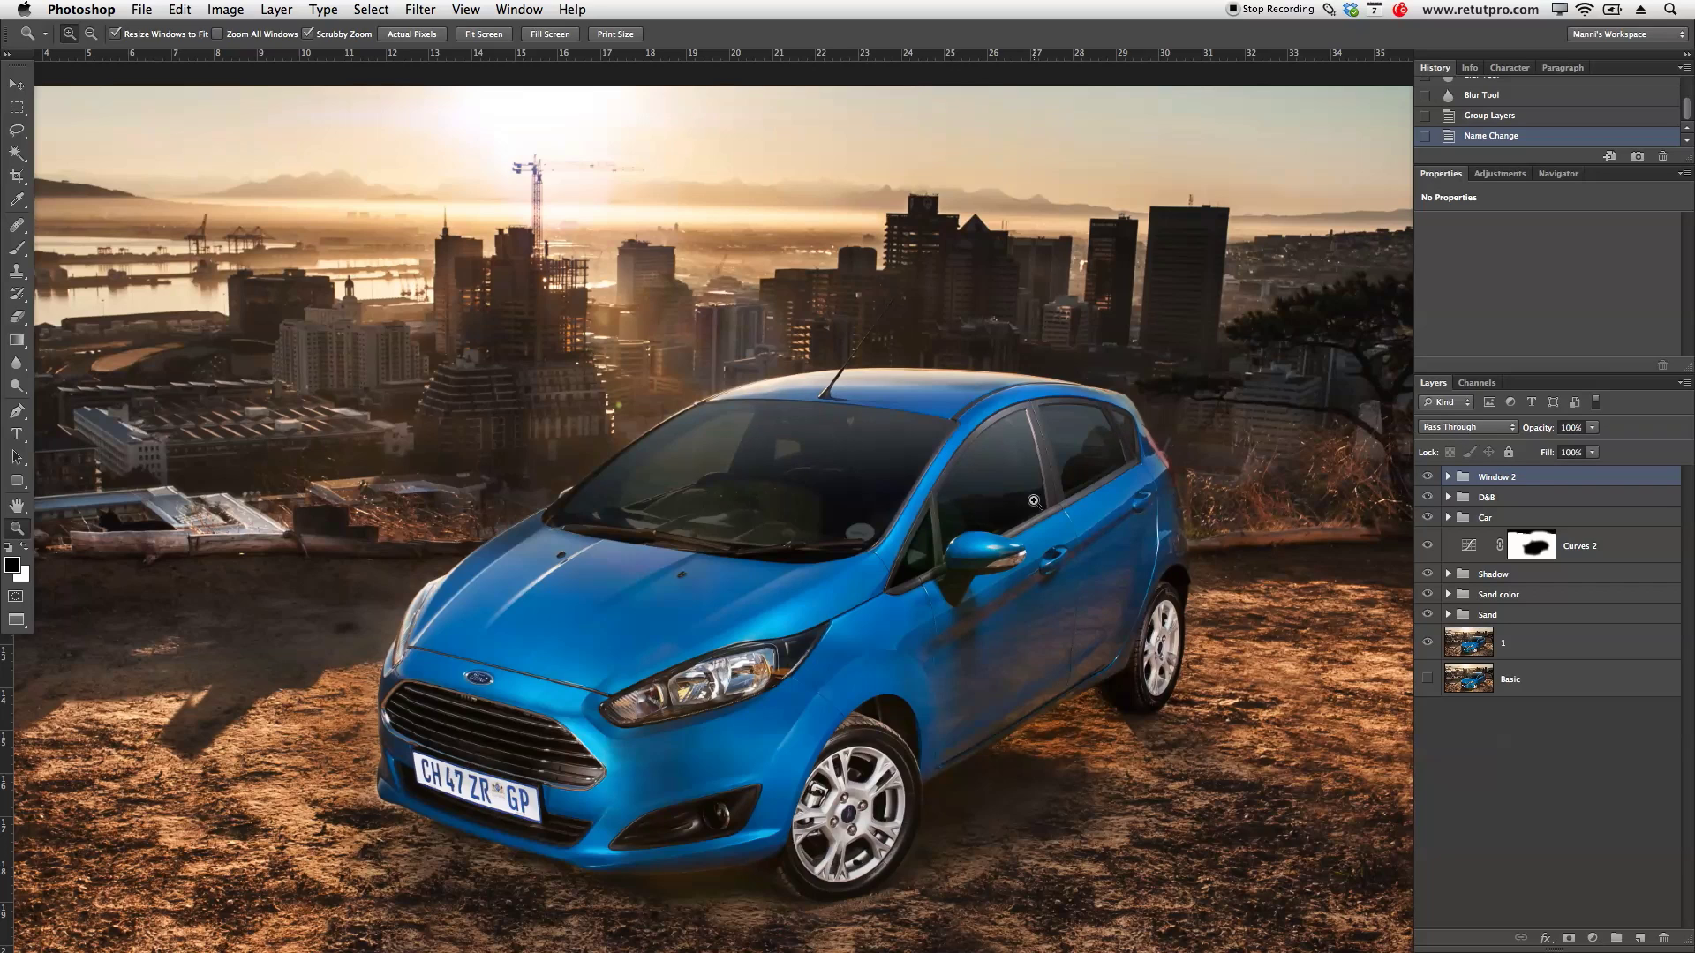
Step: Compare the car with the Window 2 group hidden and shown
{"action": "left_click", "coordinate": [1430, 479]}
{"action": "left_click", "coordinate": [1430, 479]}
{"action": "left_click", "coordinate": [1431, 479]}
{"action": "left_click", "coordinate": [1432, 478]}
Step: Add a Curves adjustment layer above all groups, darkening the shadows and lifting the highlights slightly with a point at input 172, output 176
{"action": "left_click_drag", "start_coordinate": [891, 477], "coordinate": [915, 470]}
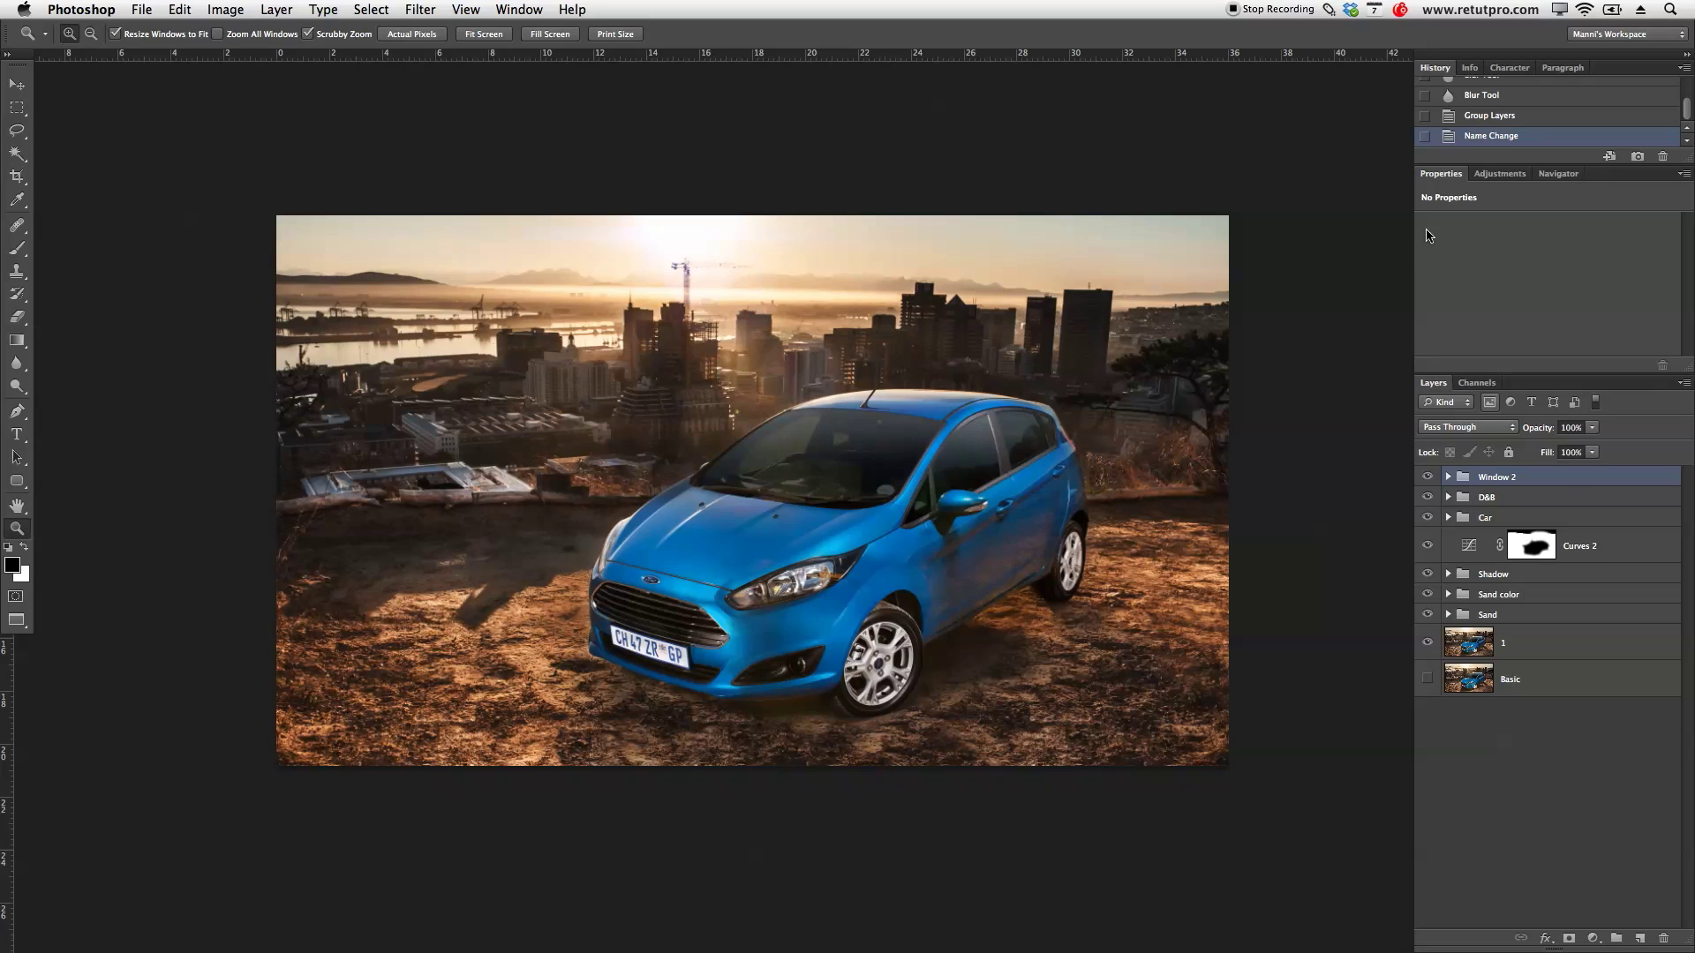
{"action": "left_click", "coordinate": [1497, 179]}
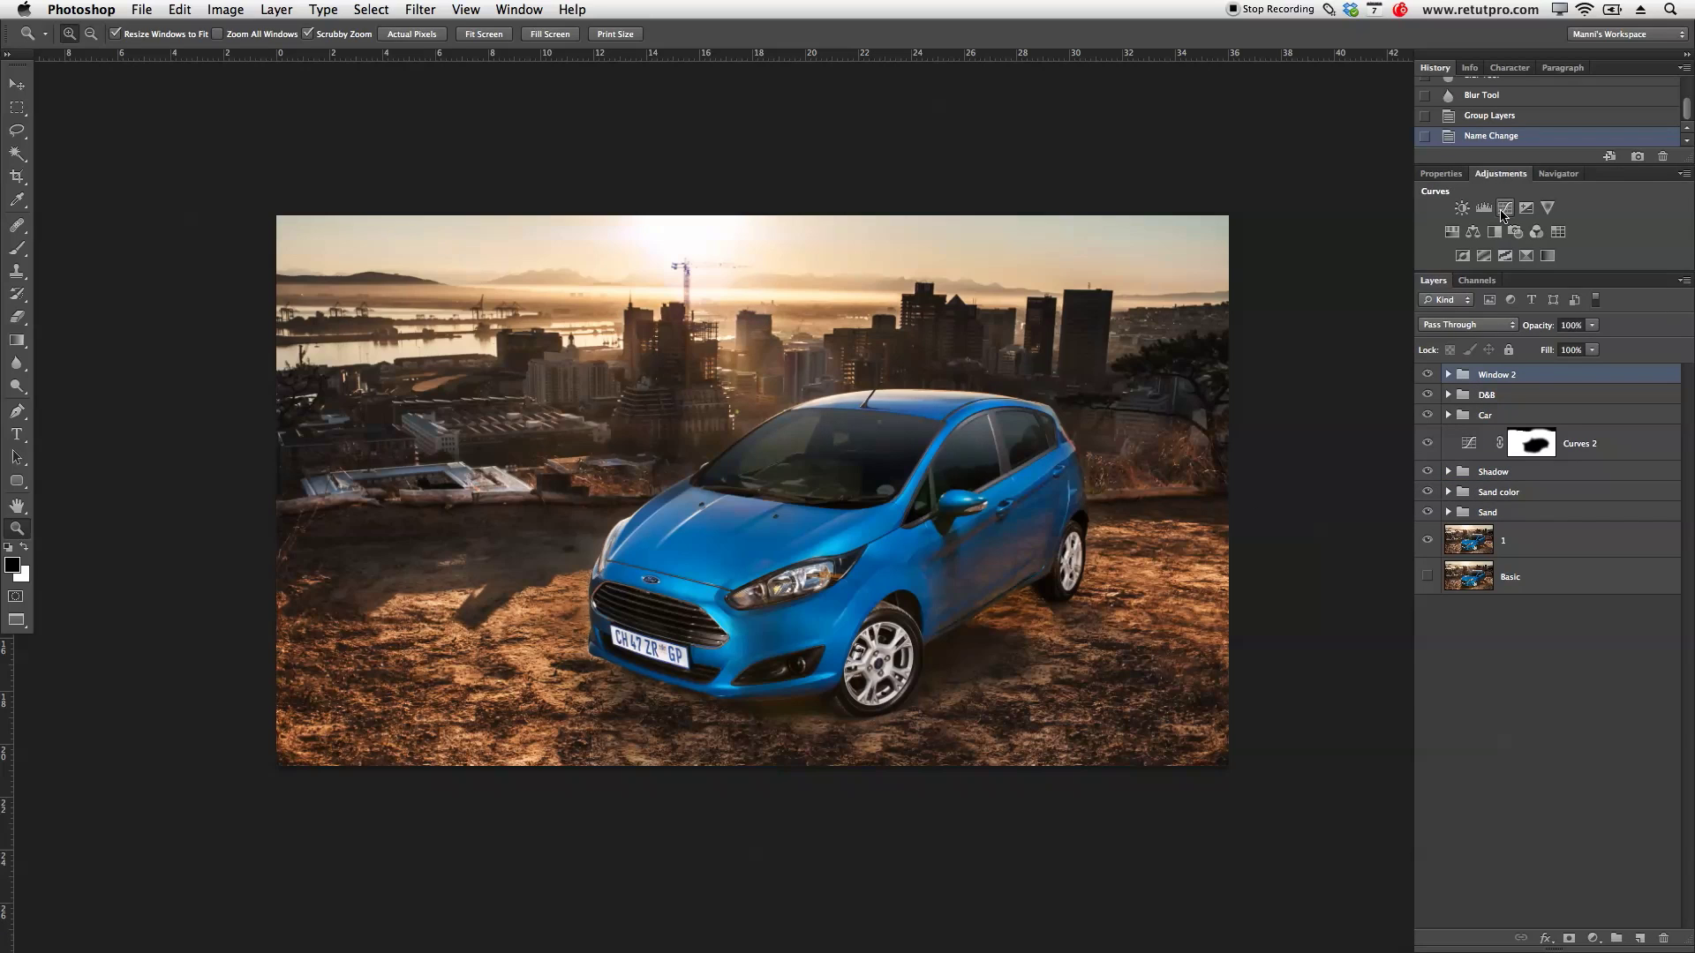
{"action": "left_click", "coordinate": [1503, 209]}
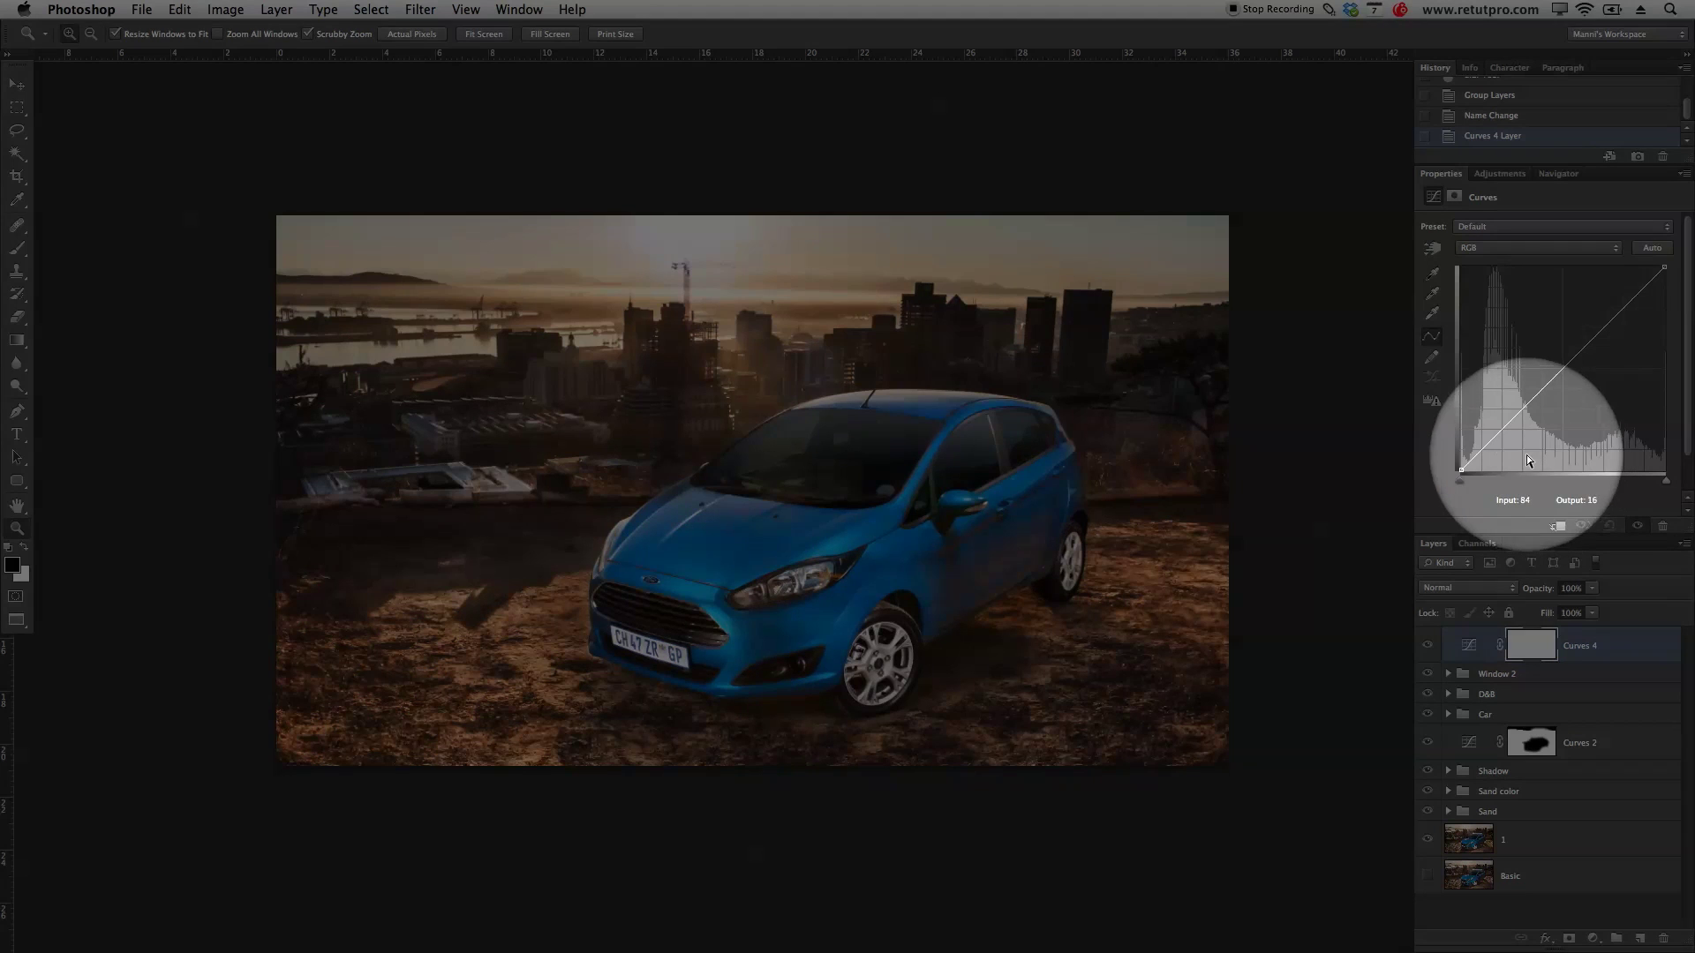
{"action": "left_click_drag", "start_coordinate": [1507, 424], "coordinate": [1500, 433]}
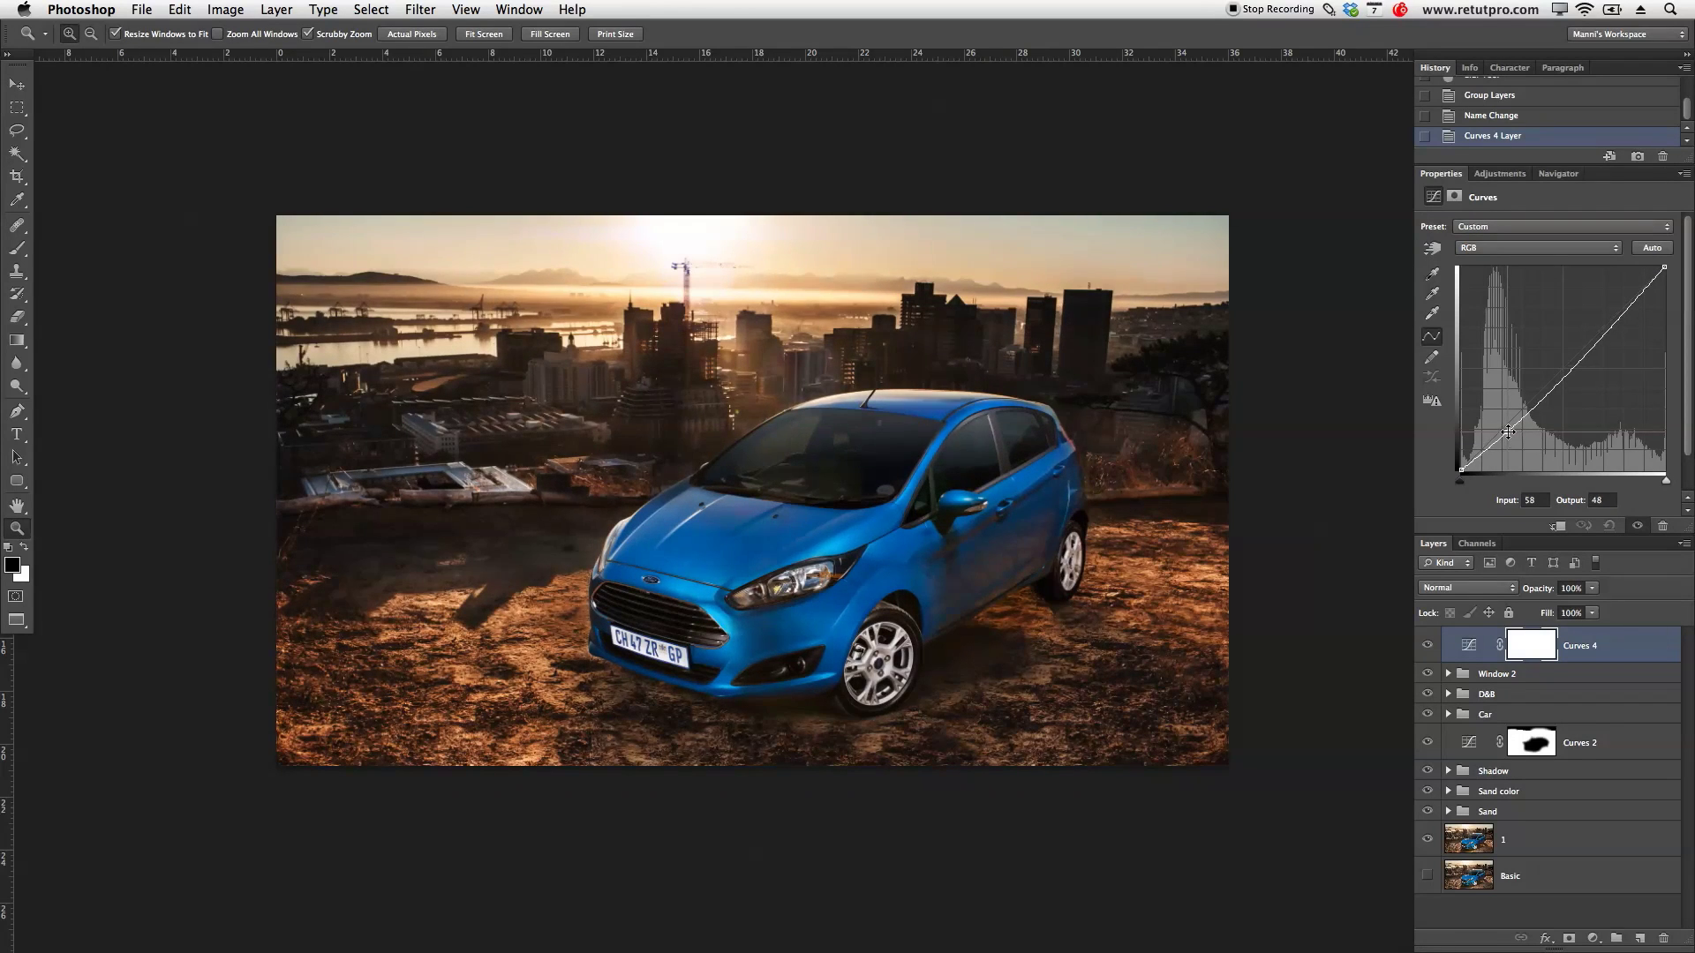
{"action": "left_click_drag", "start_coordinate": [1596, 336], "coordinate": [1598, 330]}
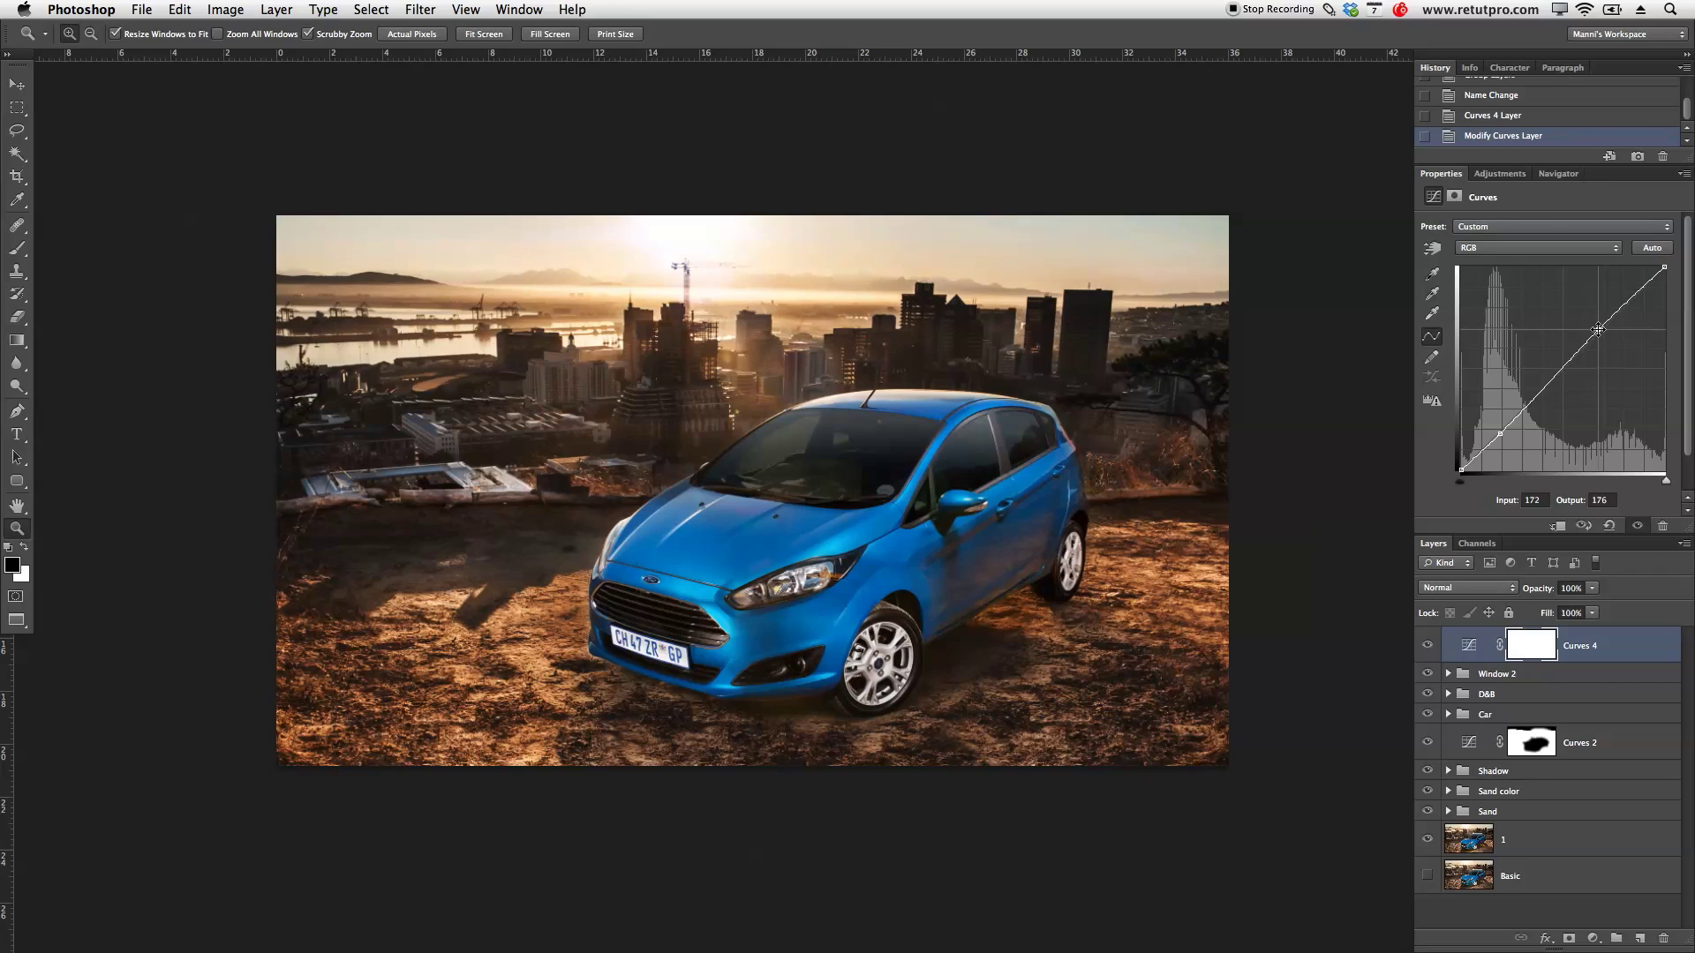
Step: Add a Hue/Saturation adjustment layer at the top of the stack and set its master saturation to -11
{"action": "left_click", "coordinate": [1500, 173]}
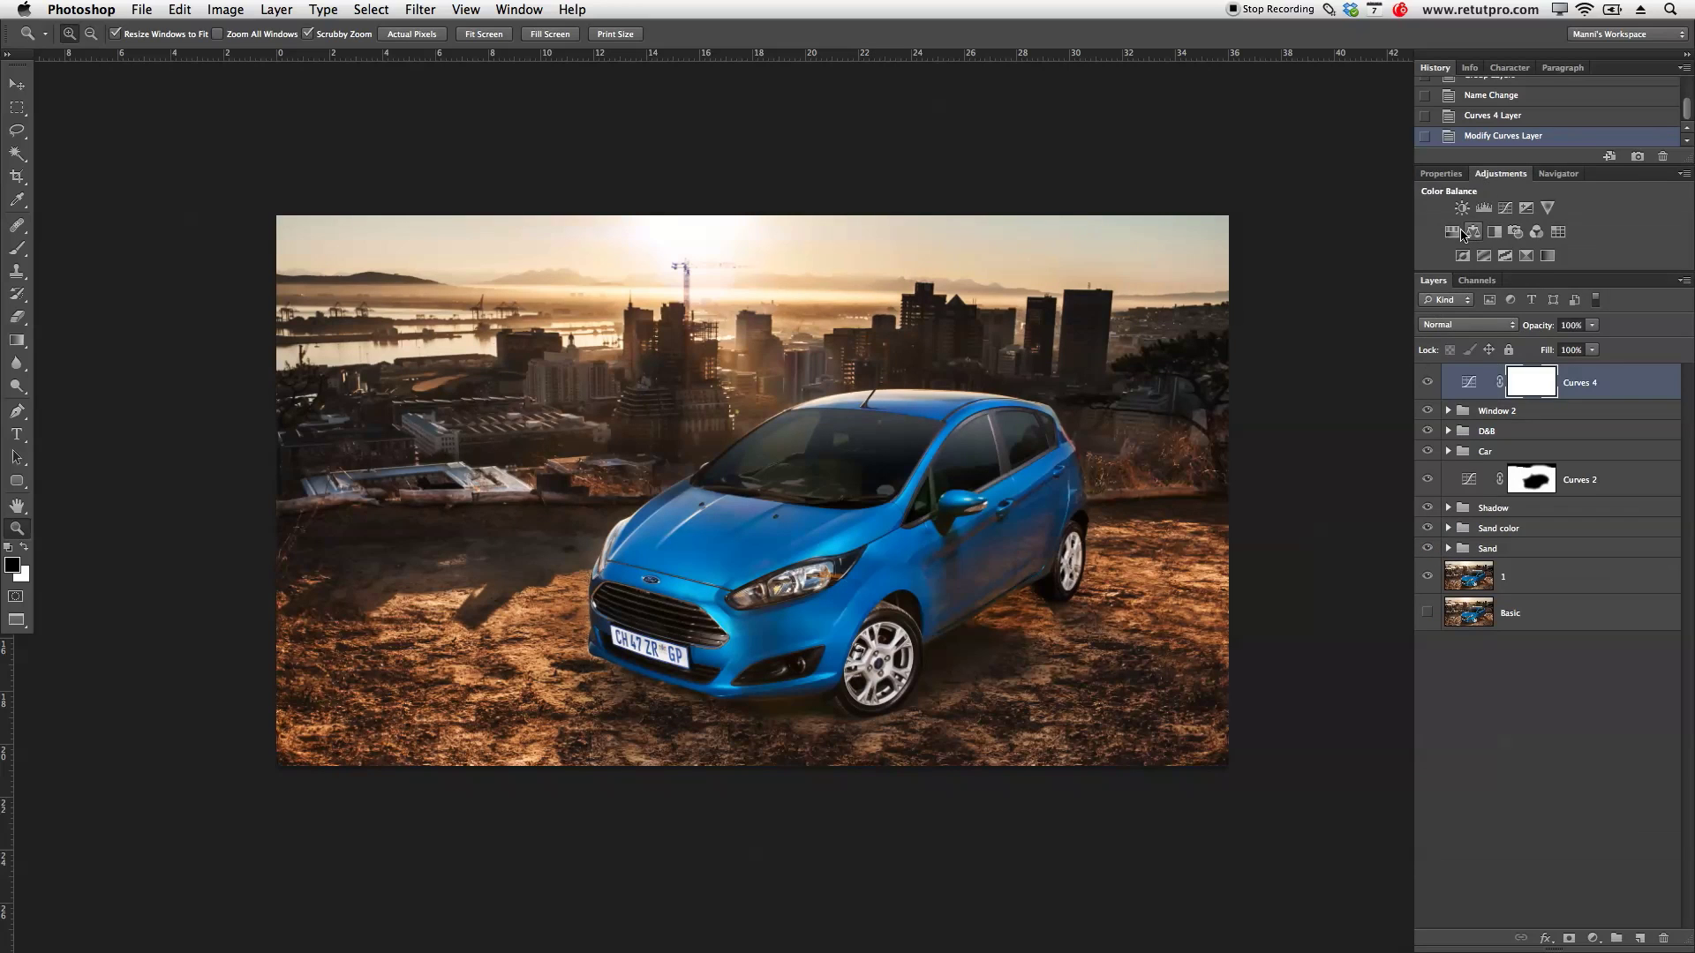
{"action": "left_click", "coordinate": [1453, 232]}
{"action": "left_click_drag", "start_coordinate": [1547, 326], "coordinate": [1532, 326]}
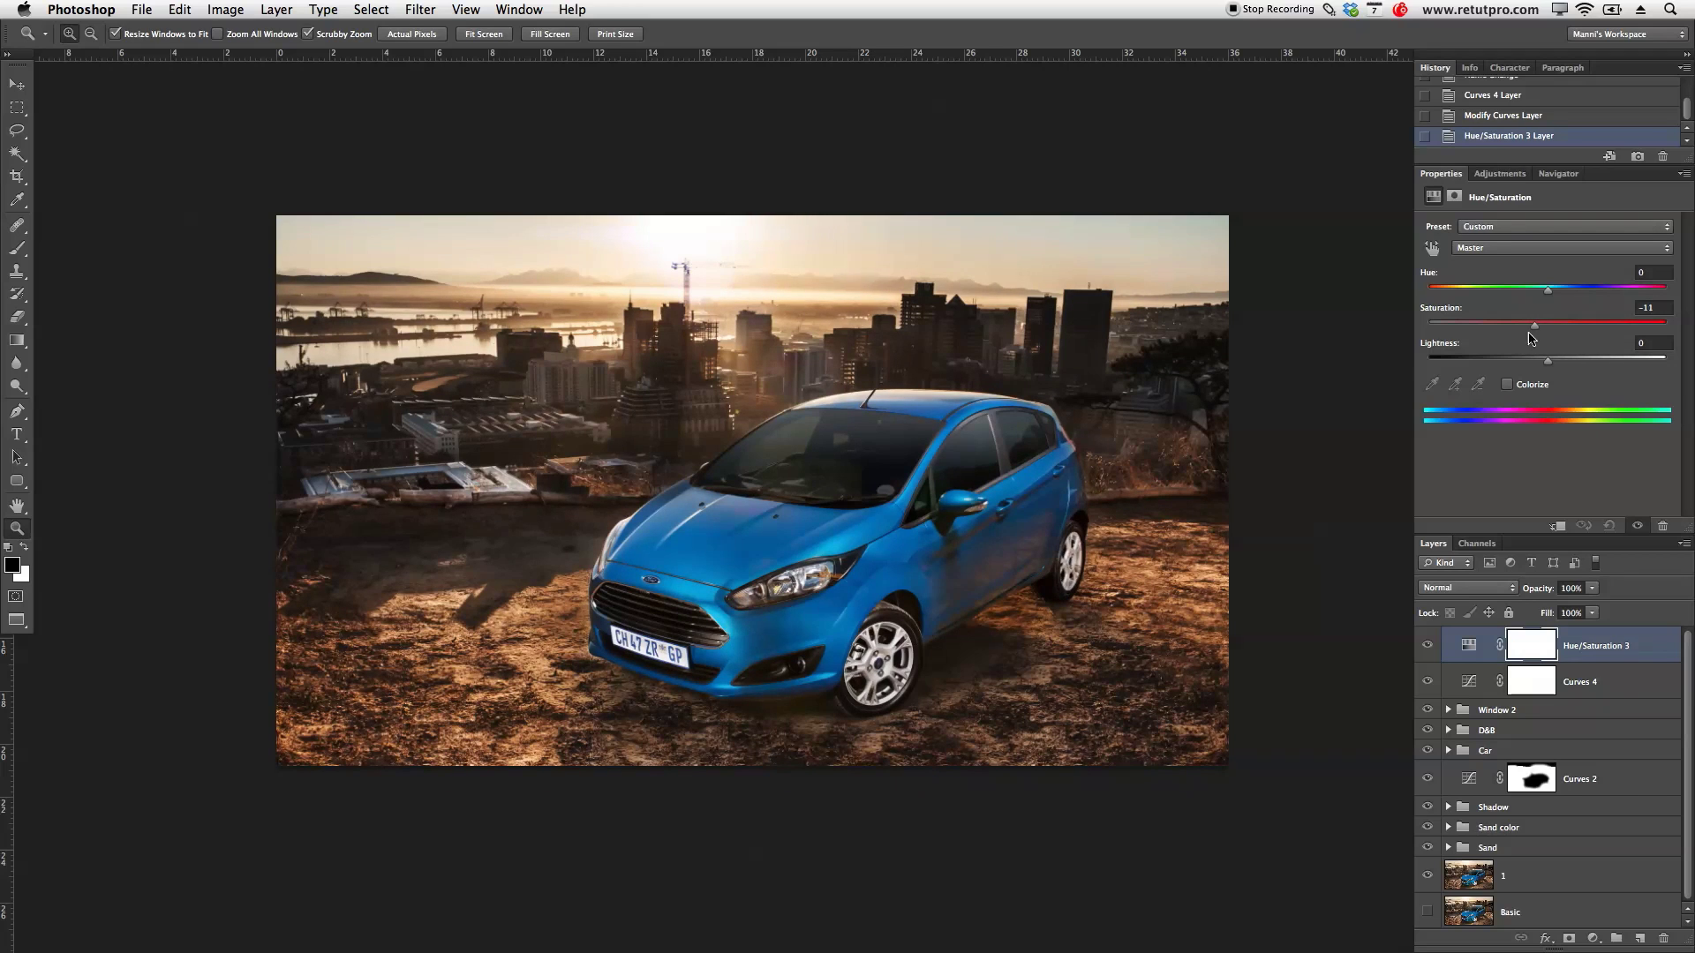
Step: Group the Curves 4 and Hue/Saturation 3 layers, name the group Color and expand it
{"action": "left_click", "coordinate": [1626, 682]}
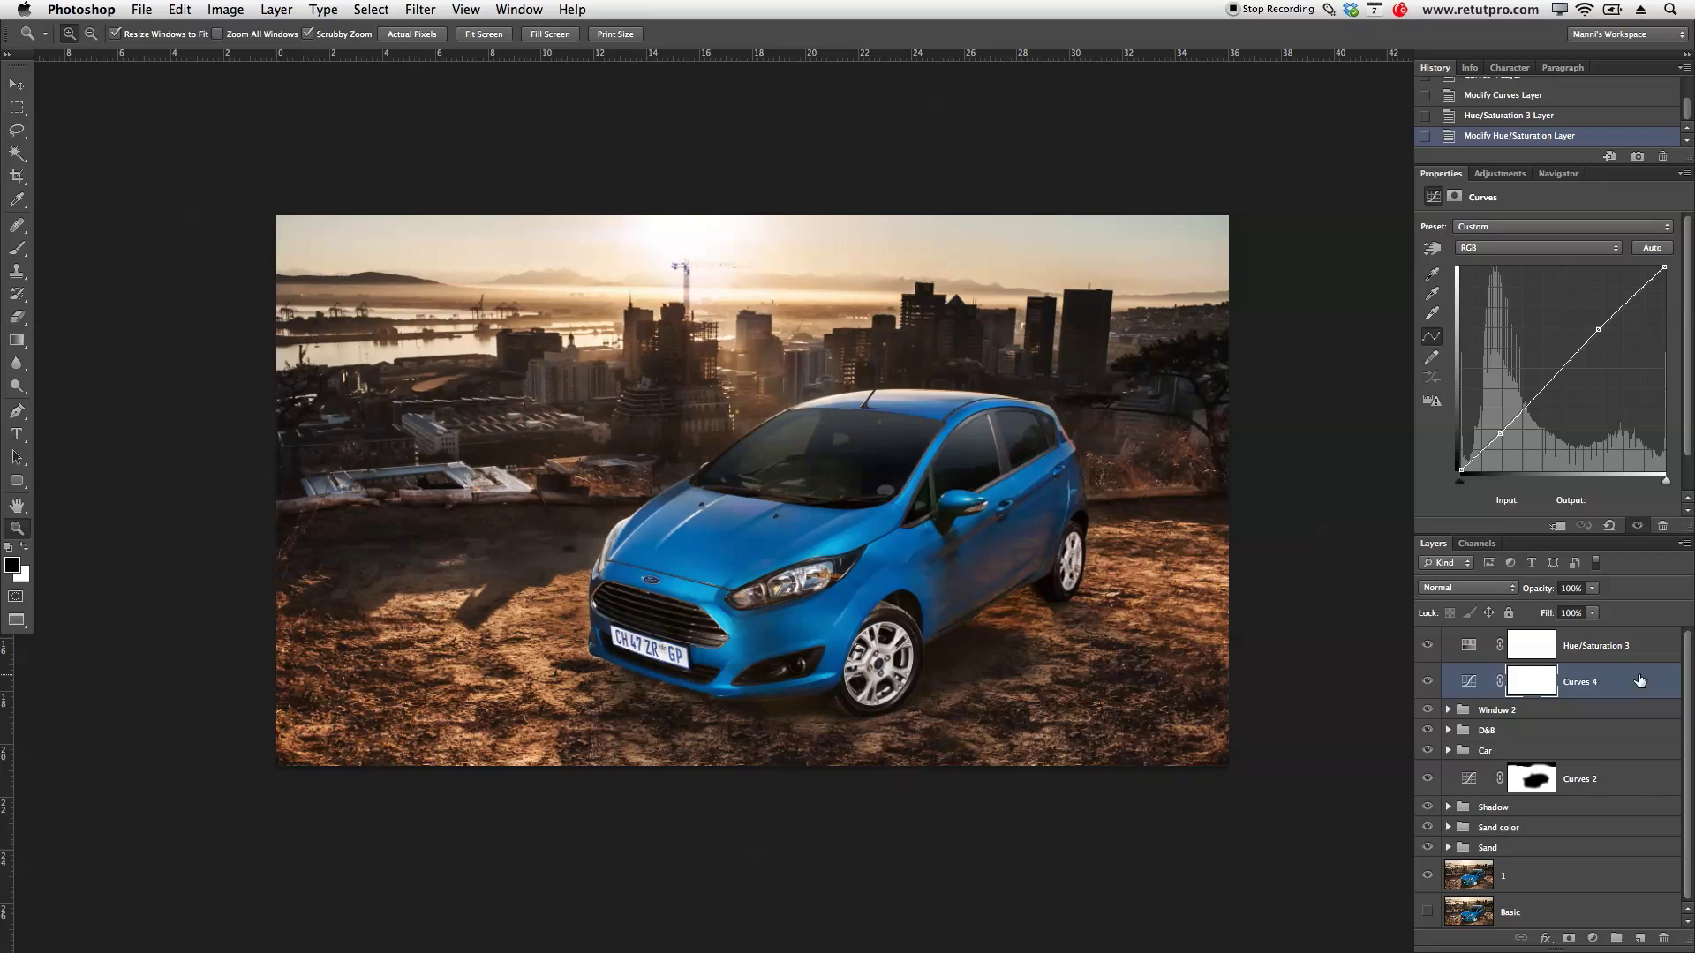
{"action": "left_click", "coordinate": [1641, 653], "text": "shift"}
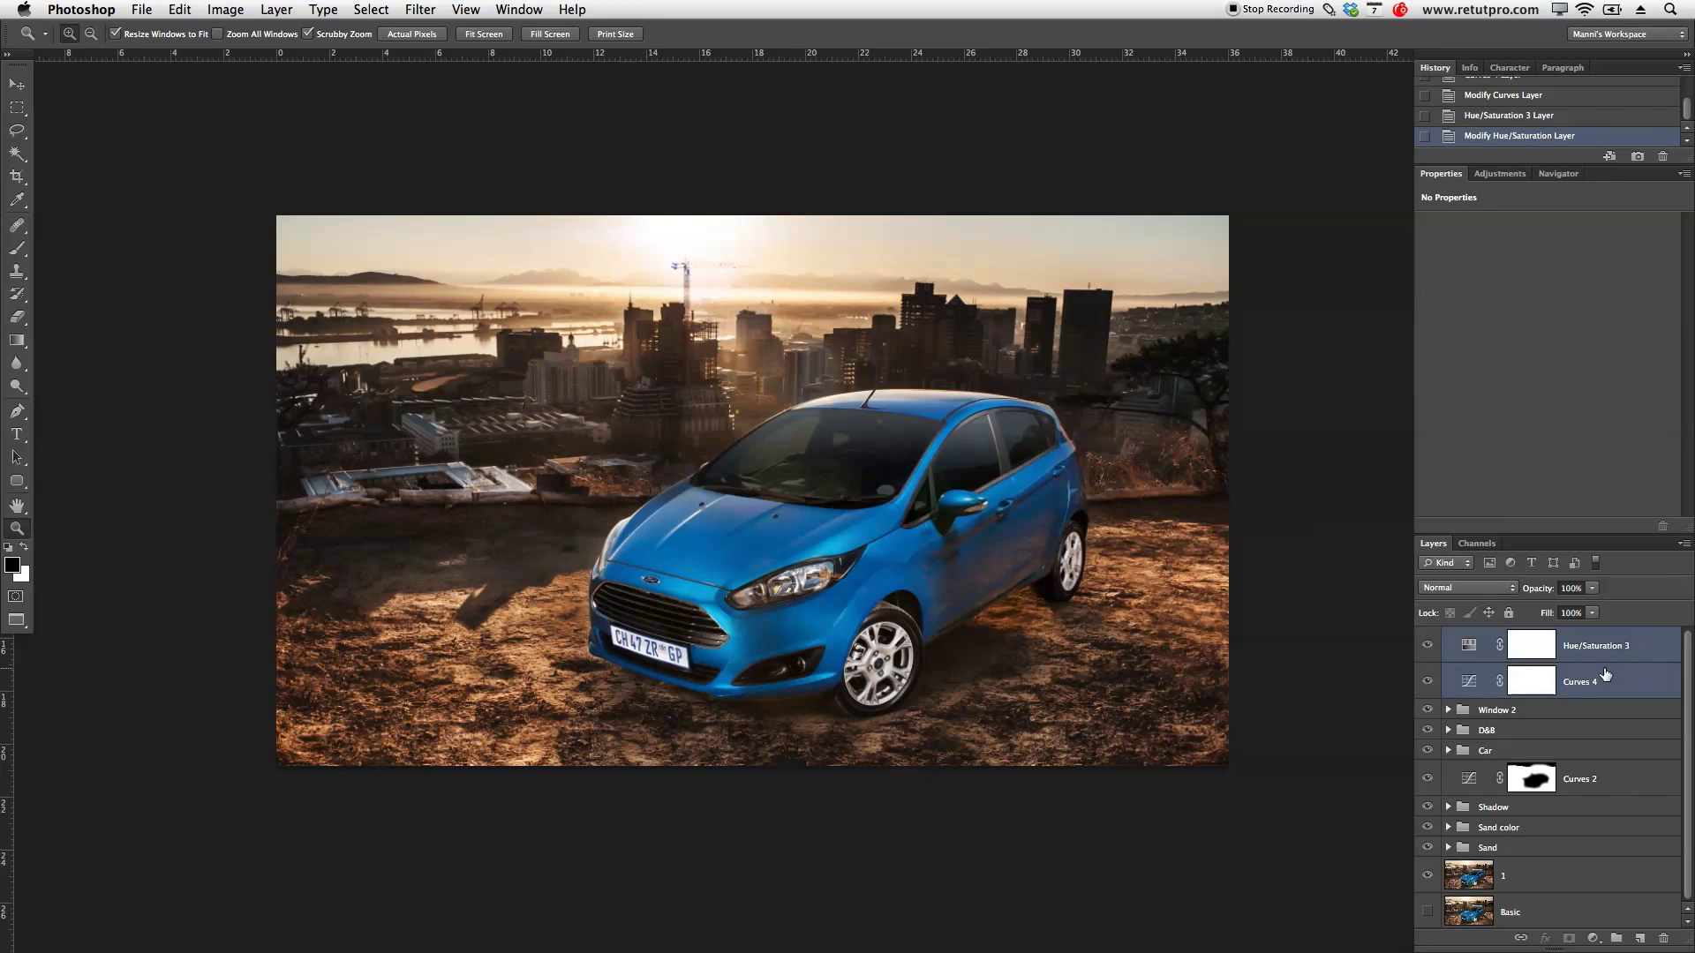
{"action": "key", "text": "super+g"}
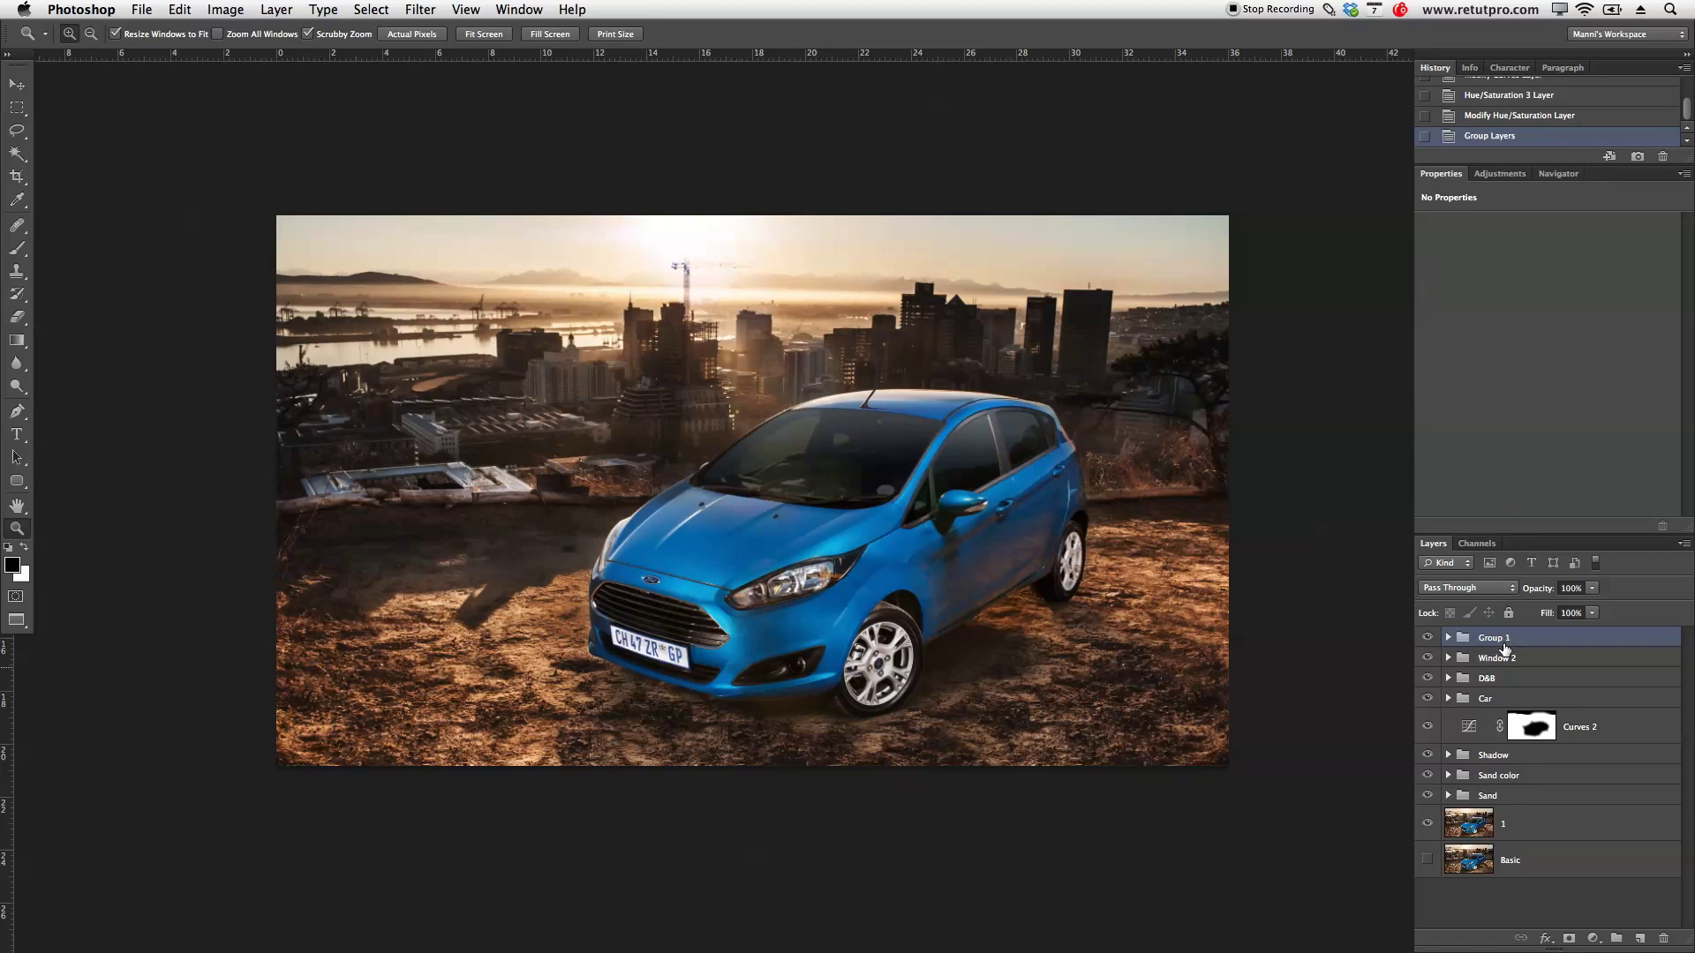
{"action": "double_click", "coordinate": [1505, 640]}
{"action": "type", "text": "Color"}
{"action": "key", "text": "Return"}
{"action": "left_click", "coordinate": [1448, 637]}
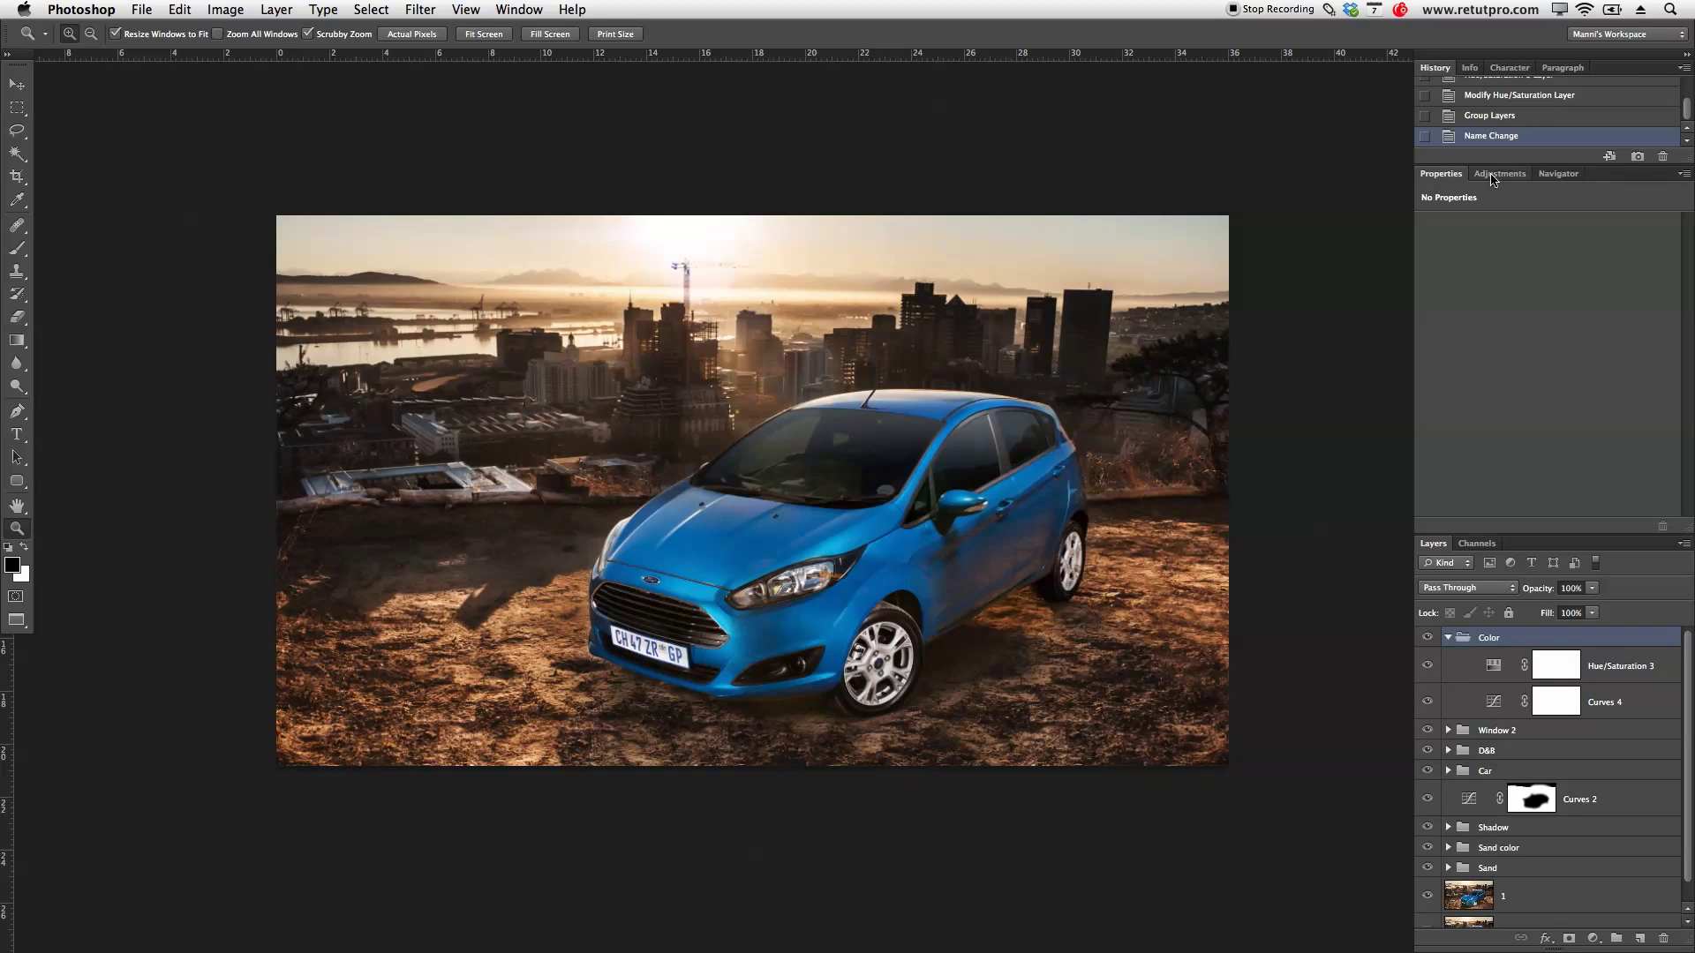
Step: Add a Selective Color adjustment layer in the Color group and set Neutrals to magenta +3, yellow -3 and black -6
{"action": "left_click", "coordinate": [1492, 174]}
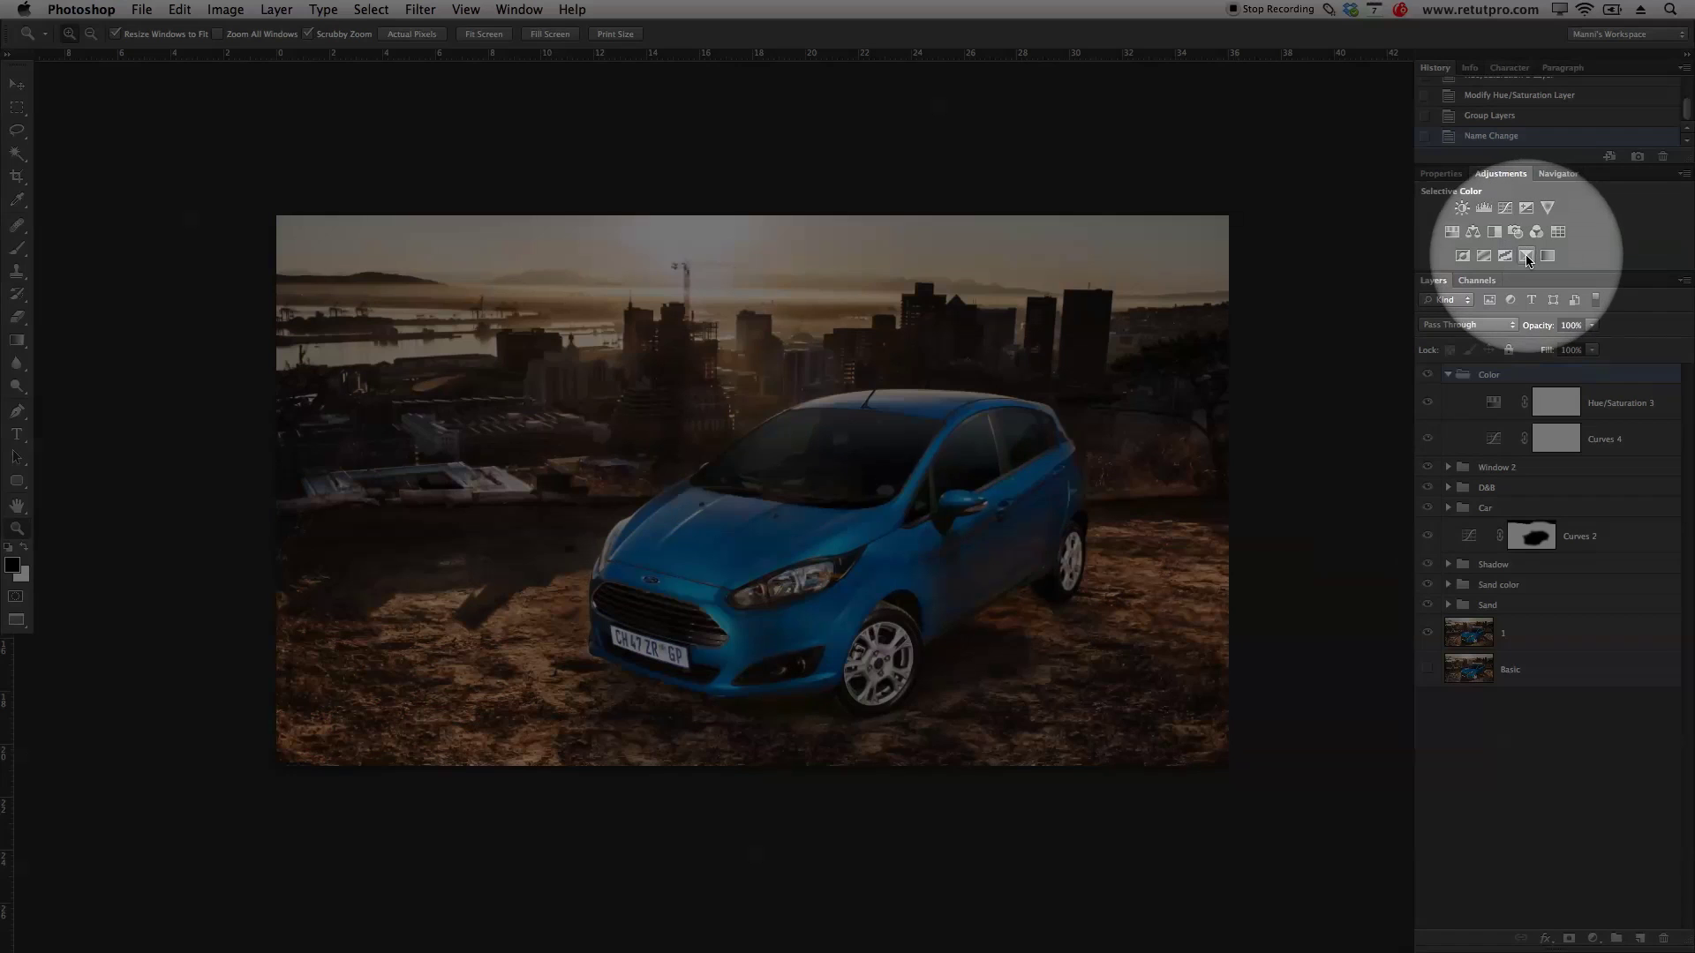
{"action": "left_click", "coordinate": [1525, 255]}
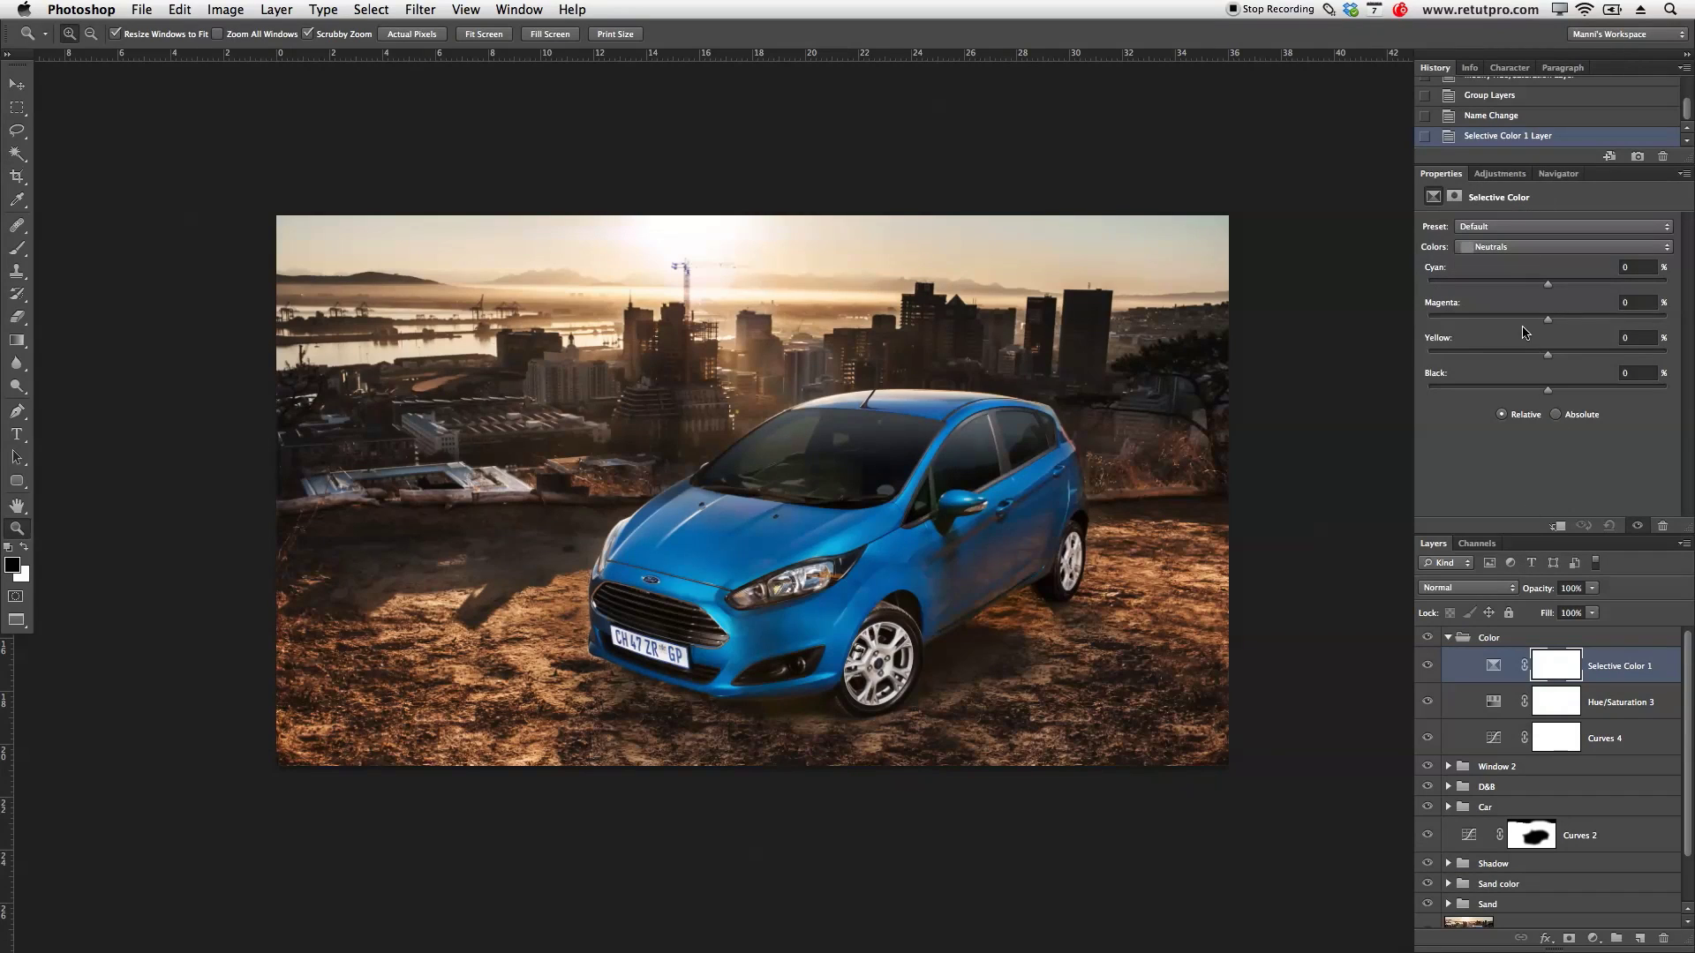
{"action": "left_click", "coordinate": [1512, 248]}
{"action": "left_click", "coordinate": [1501, 250]}
{"action": "left_click_drag", "start_coordinate": [1543, 286], "coordinate": [1542, 320]}
{"action": "key", "text": "super+z"}
{"action": "left_click_drag", "start_coordinate": [1553, 323], "coordinate": [1552, 324]}
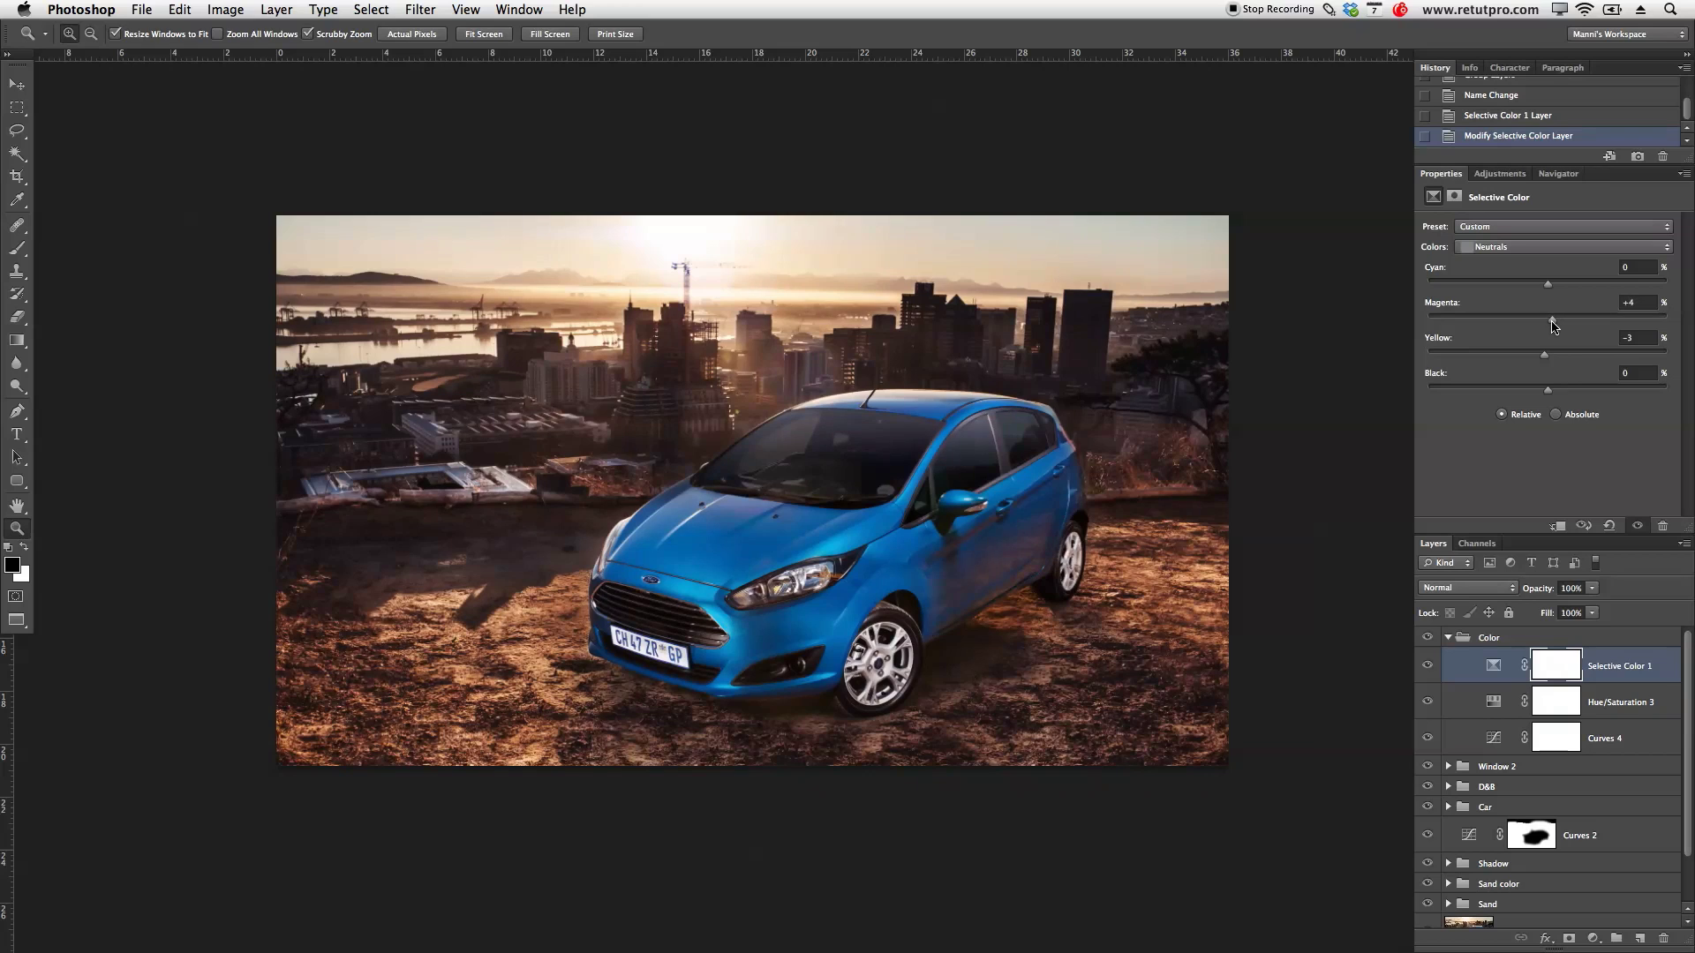
{"action": "left_click_drag", "start_coordinate": [1547, 394], "coordinate": [1540, 392]}
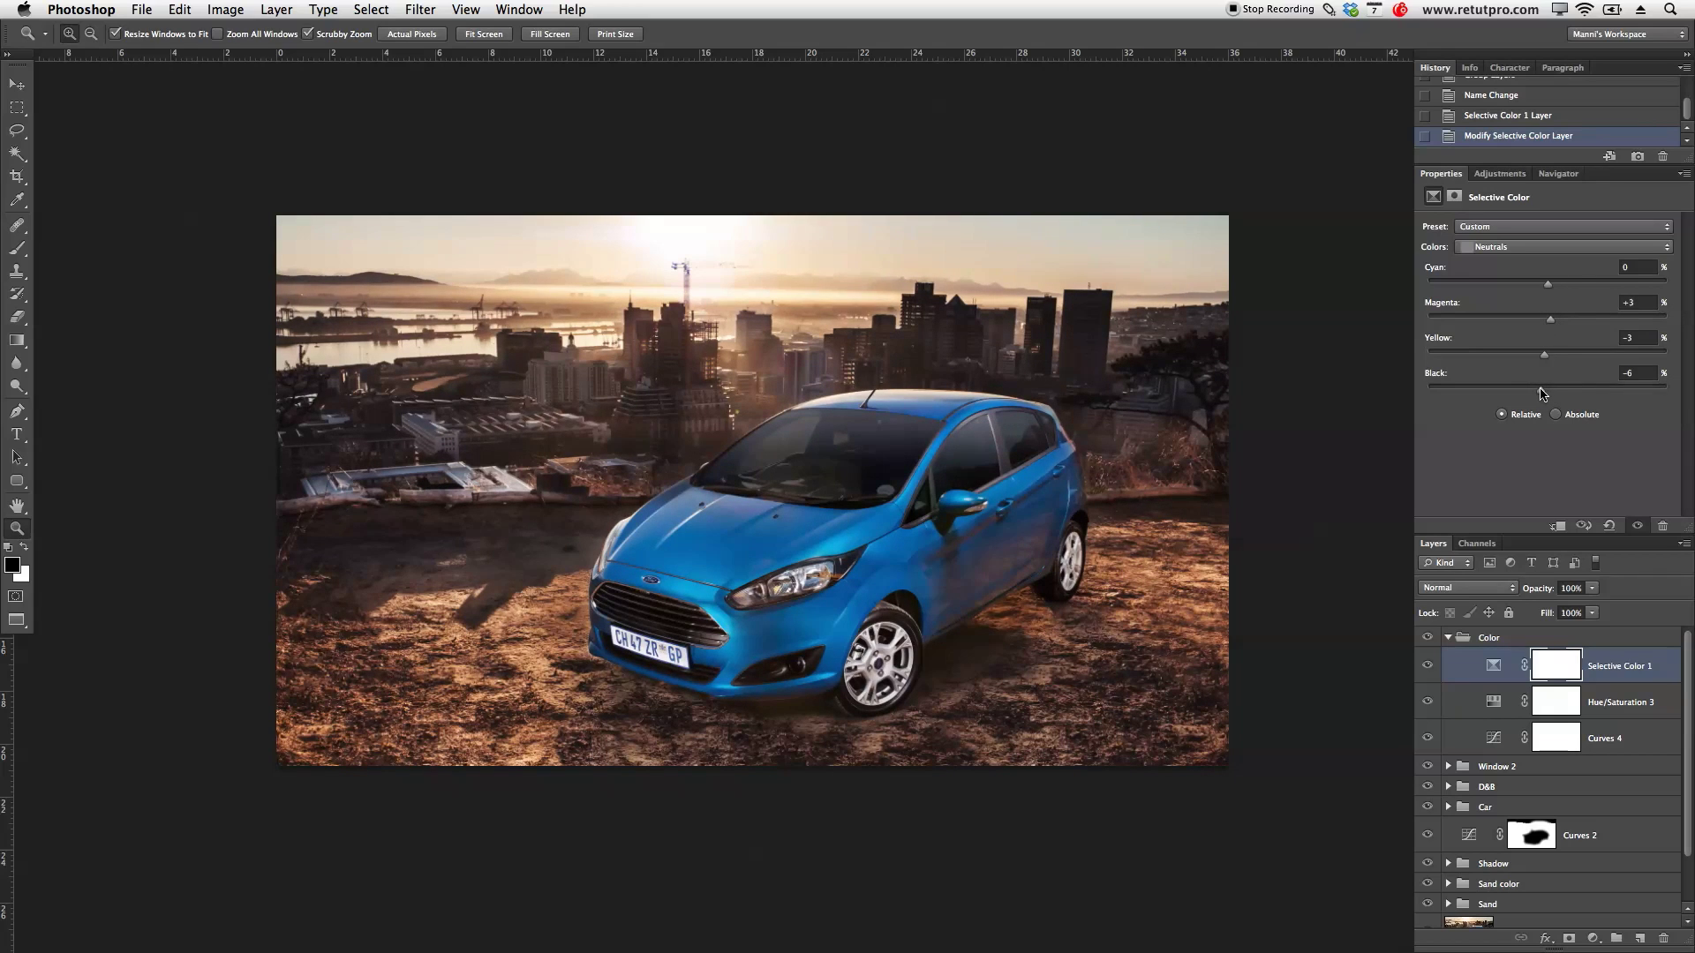
Step: Set the Selective Color layer's Blacks to cyan -3, magenta +3 and black +6
{"action": "left_click", "coordinate": [1532, 259]}
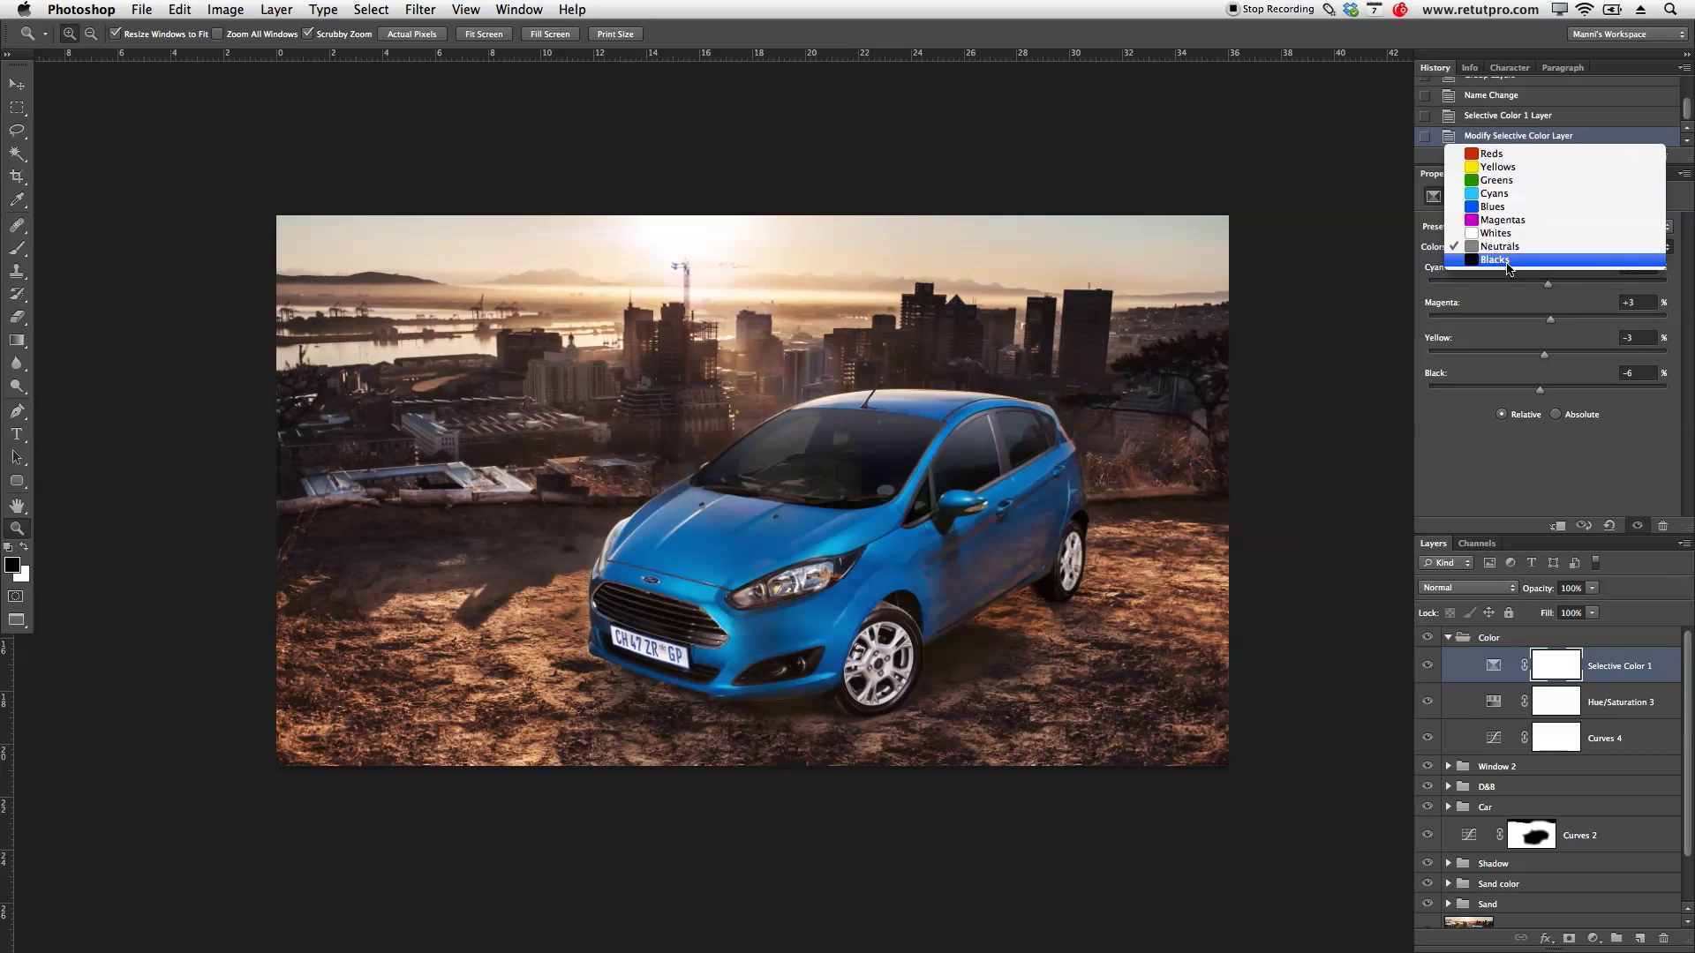
{"action": "left_click", "coordinate": [1511, 267]}
{"action": "left_click_drag", "start_coordinate": [1556, 389], "coordinate": [1551, 390]}
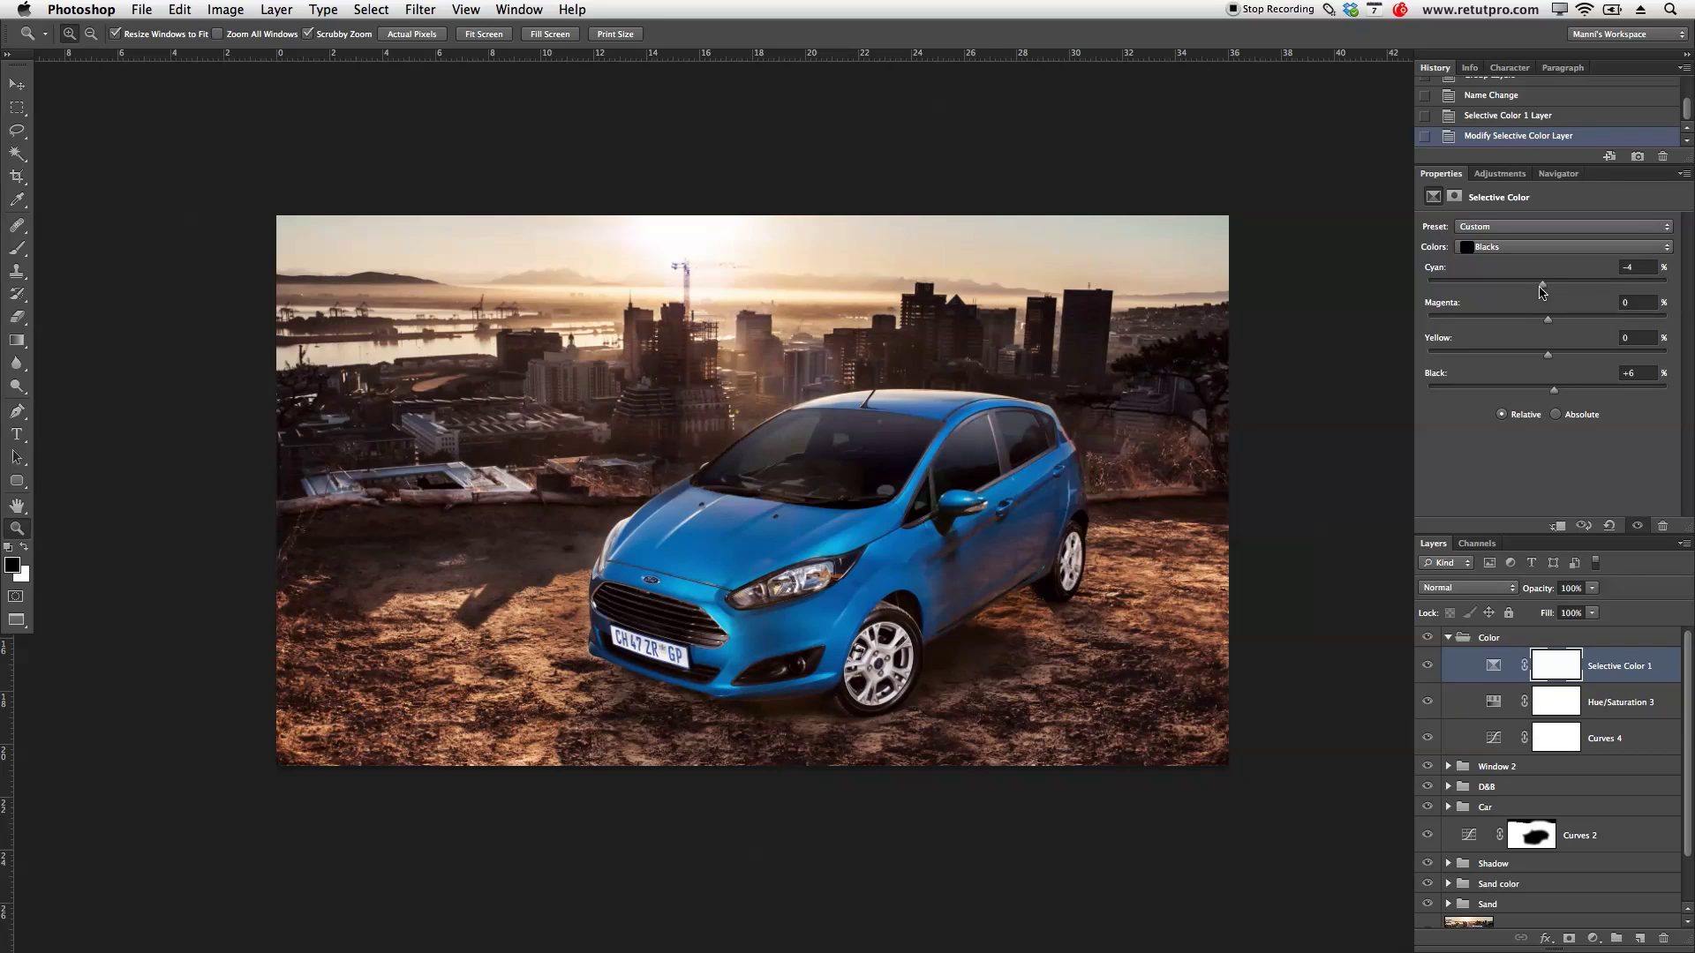
{"action": "left_click_drag", "start_coordinate": [1548, 318], "coordinate": [1552, 322]}
Step: Reduce the Selective Color Neutrals to magenta +2, yellow -2 and black -3, and compare the image with the layer hidden and shown
{"action": "left_click", "coordinate": [1522, 249]}
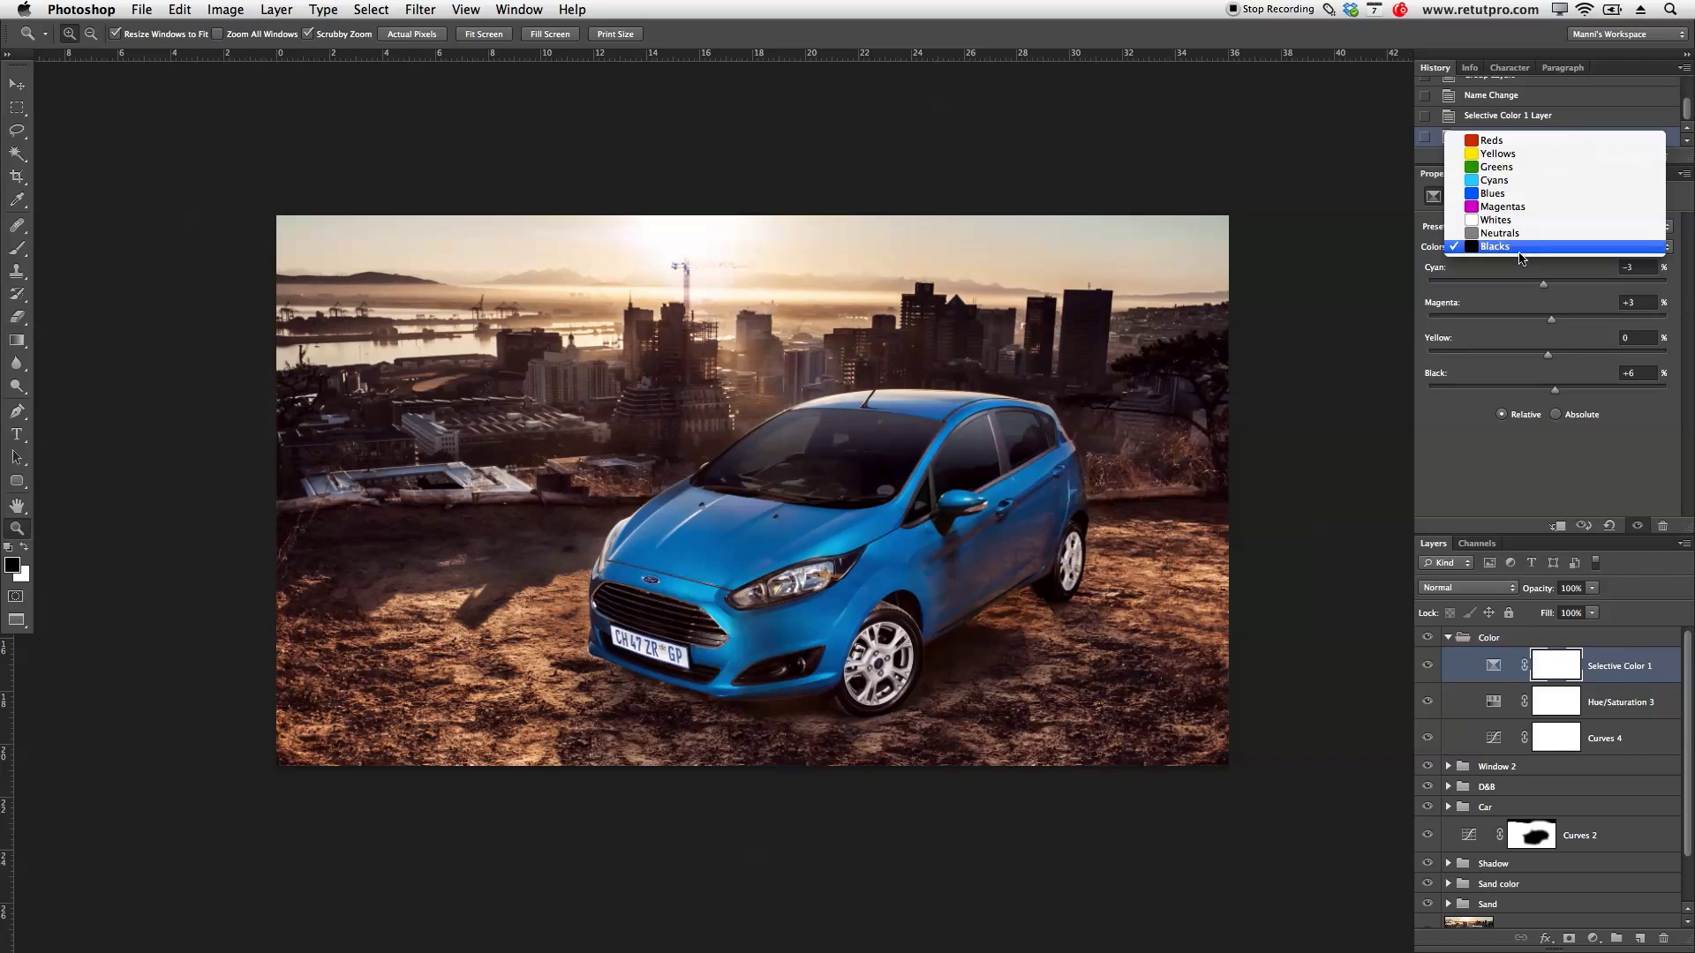
{"action": "left_click", "coordinate": [1519, 233]}
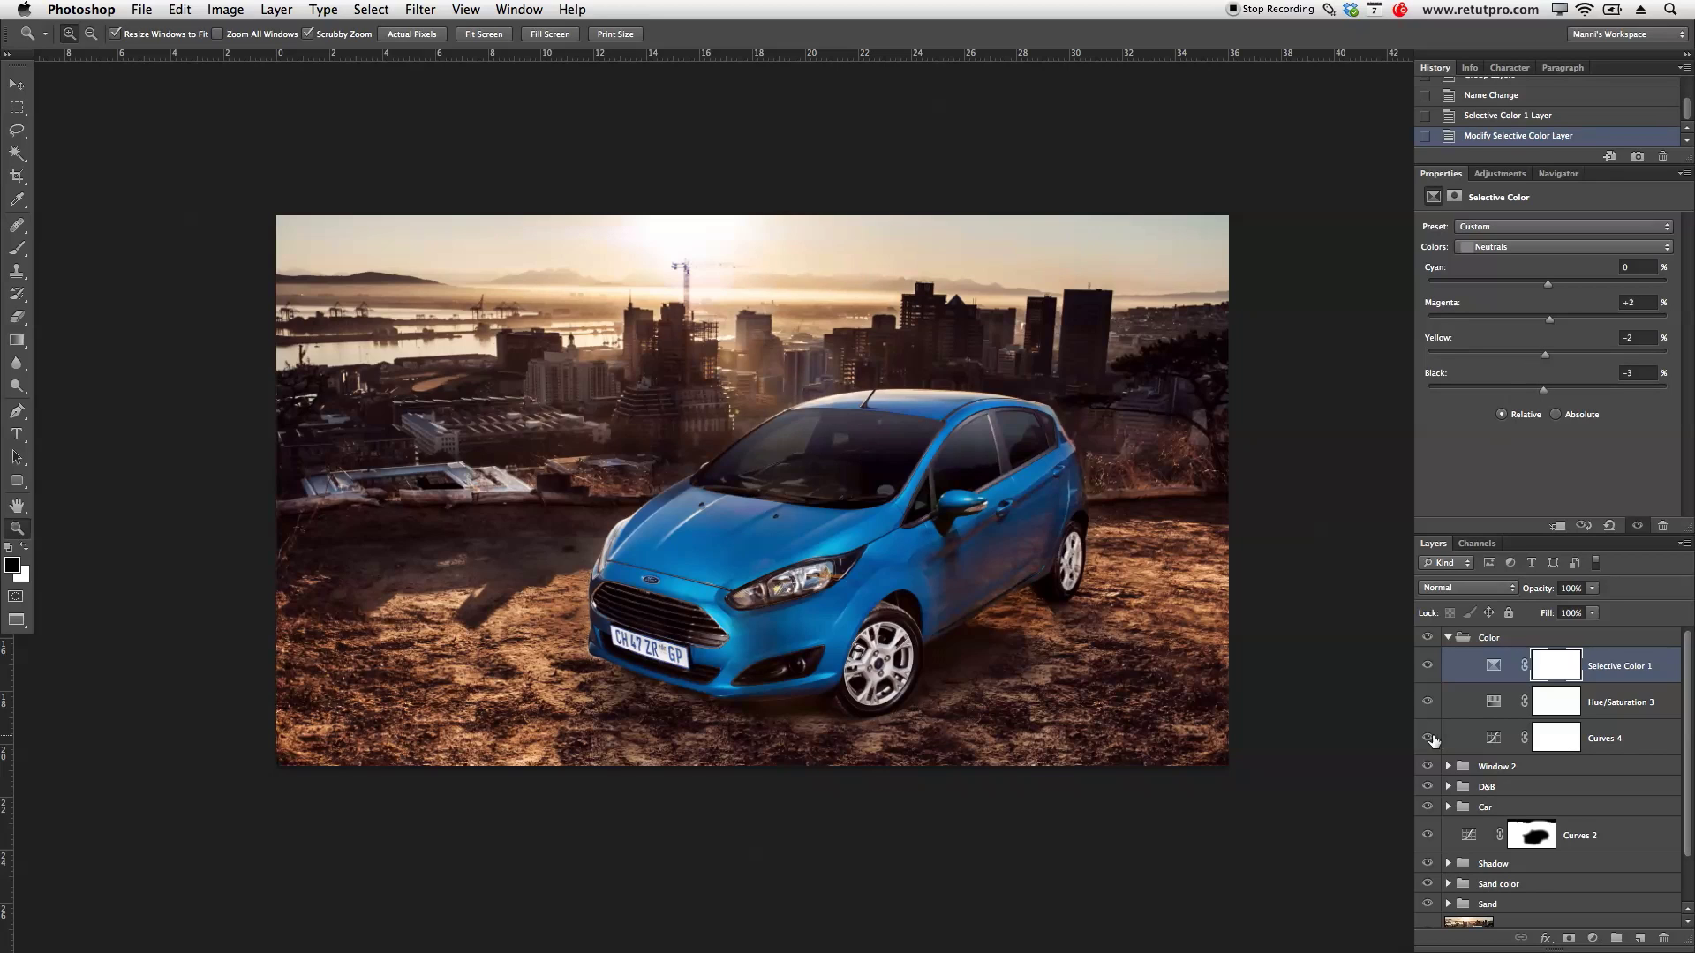
{"action": "left_click", "coordinate": [1427, 666]}
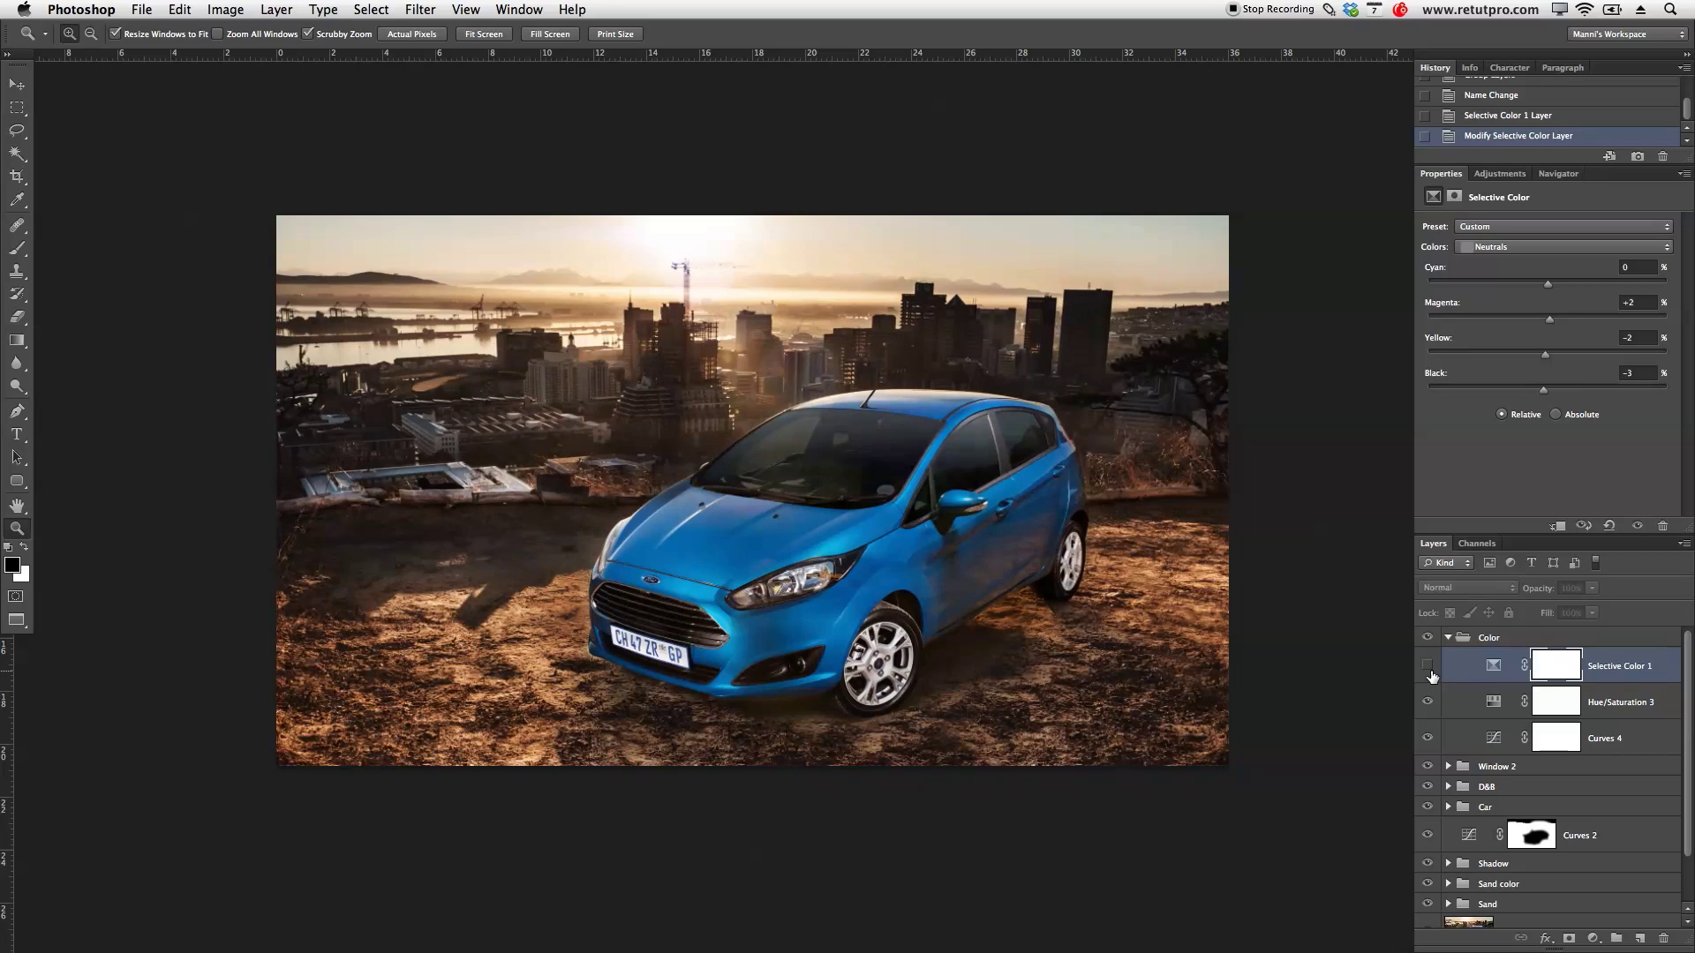
{"action": "left_click", "coordinate": [1427, 666]}
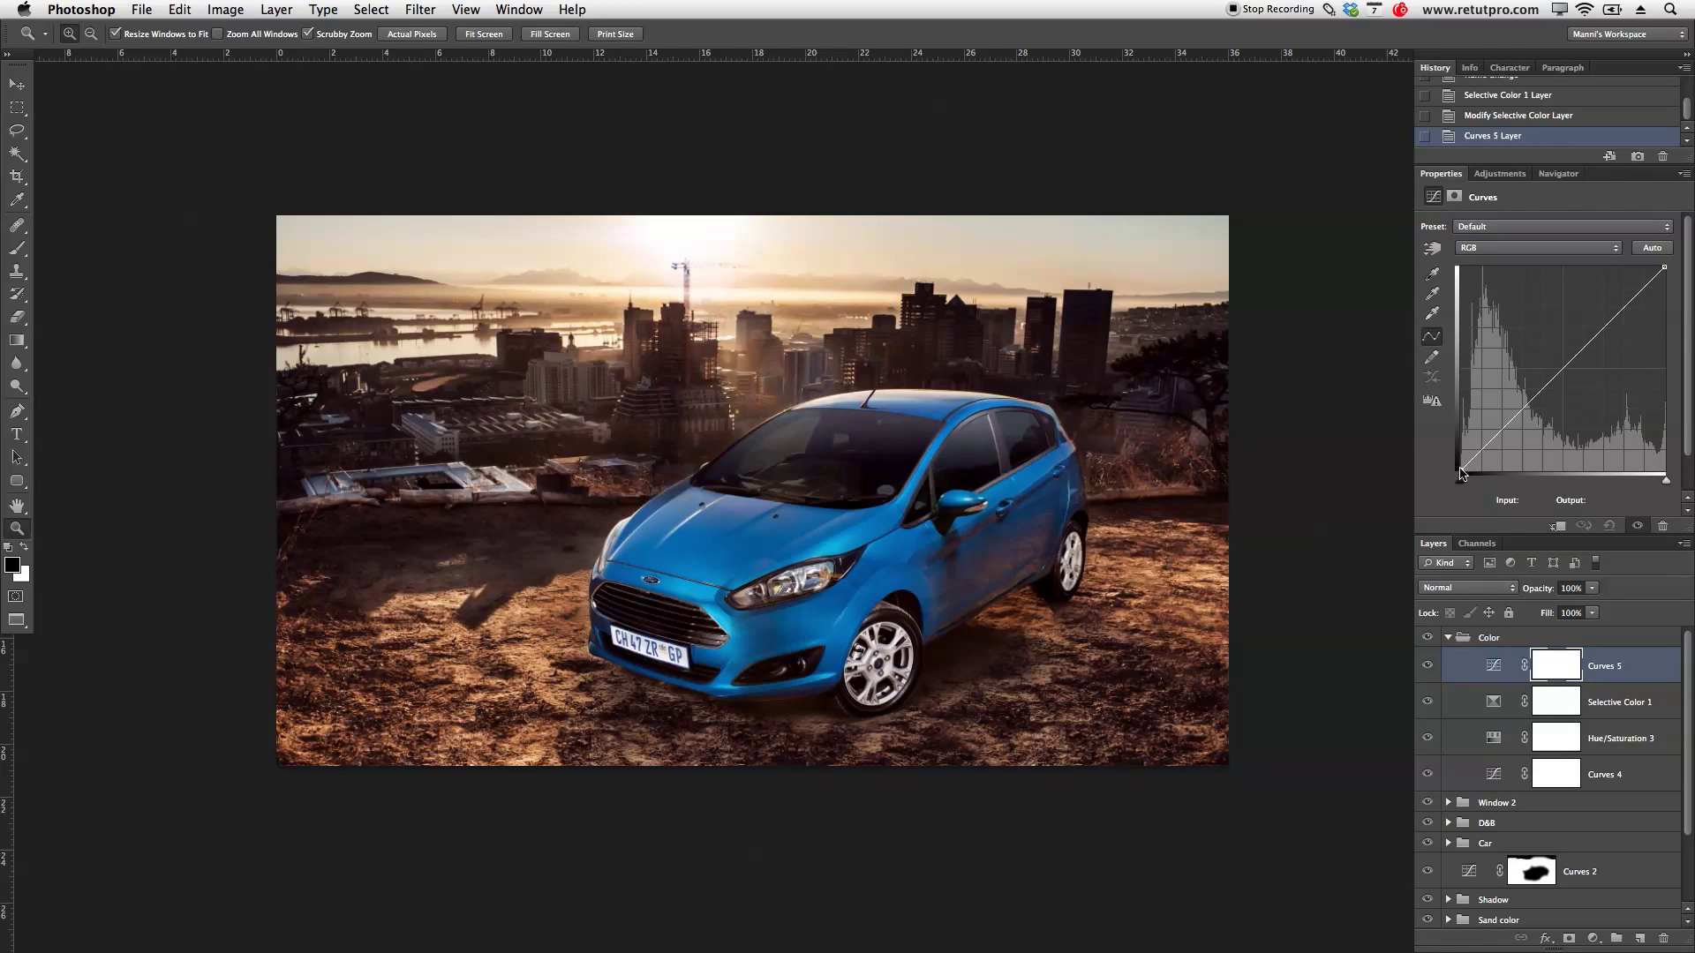
Step: Add another Curves layer at the top of the Color group, raise its black point to output 10, and compare it hidden and shown
{"action": "left_click_drag", "start_coordinate": [1459, 469], "coordinate": [1455, 462]}
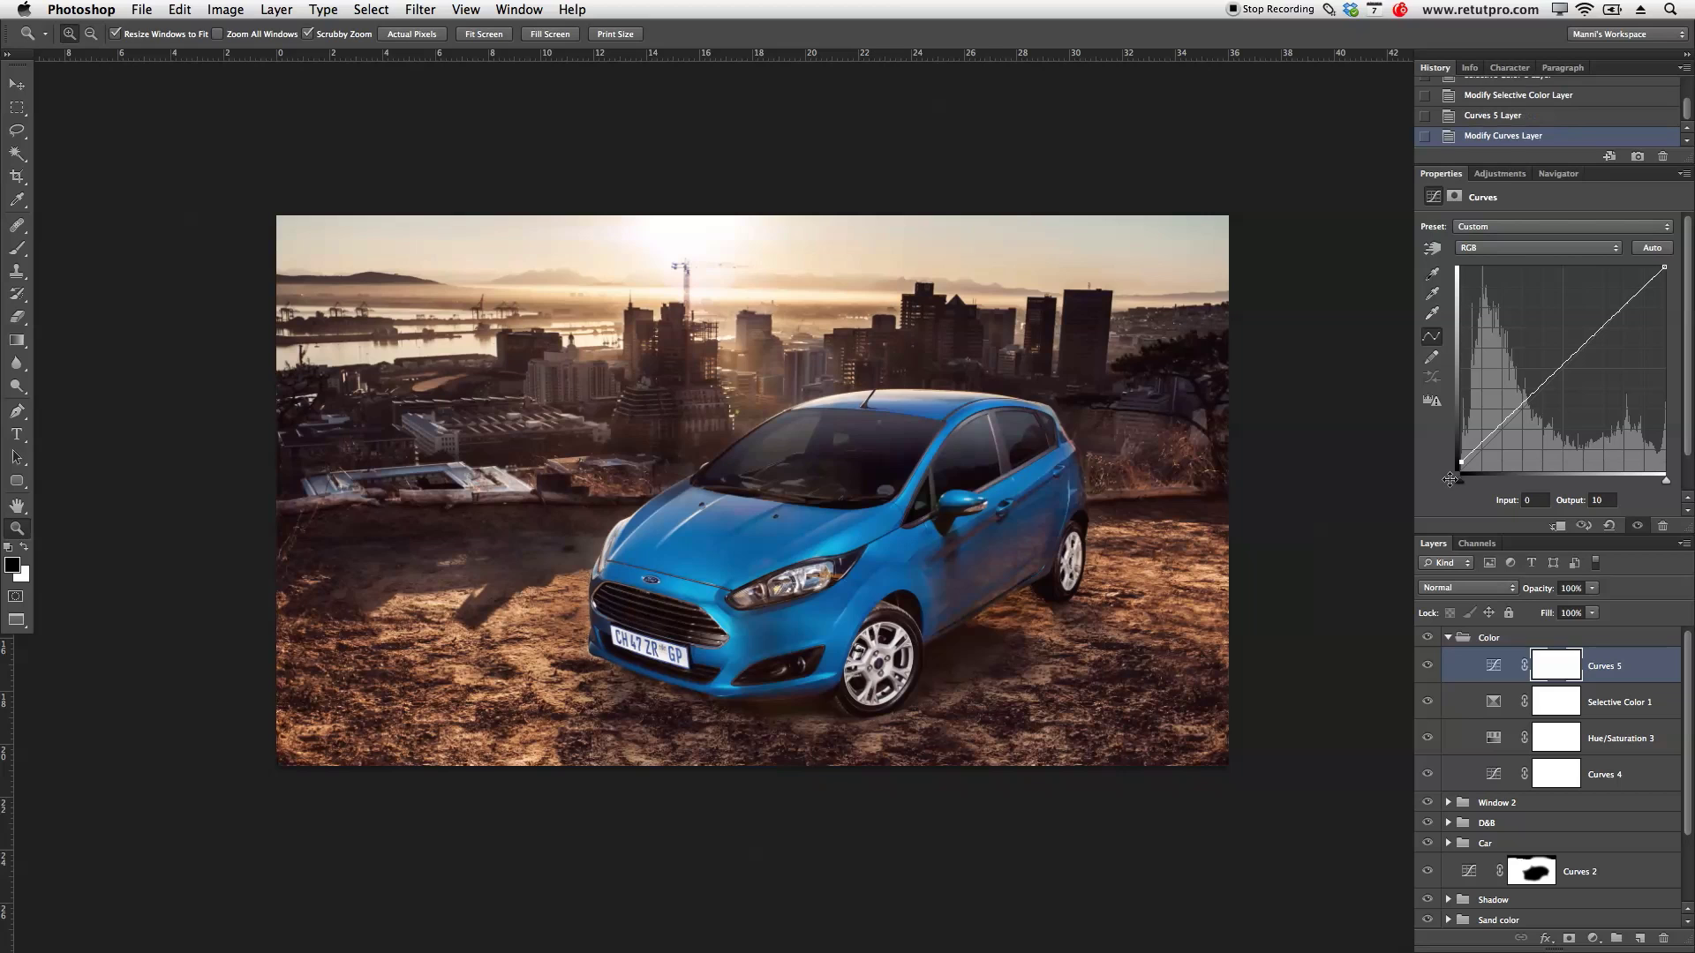
{"action": "left_click", "coordinate": [1427, 666]}
{"action": "left_click", "coordinate": [1428, 665]}
{"action": "left_click", "coordinate": [1428, 665]}
{"action": "left_click", "coordinate": [1427, 665]}
Step: Lower the black point of the Color group's top Curves layer to output 1 and collapse the group
{"action": "left_click_drag", "start_coordinate": [1458, 463], "coordinate": [1452, 467]}
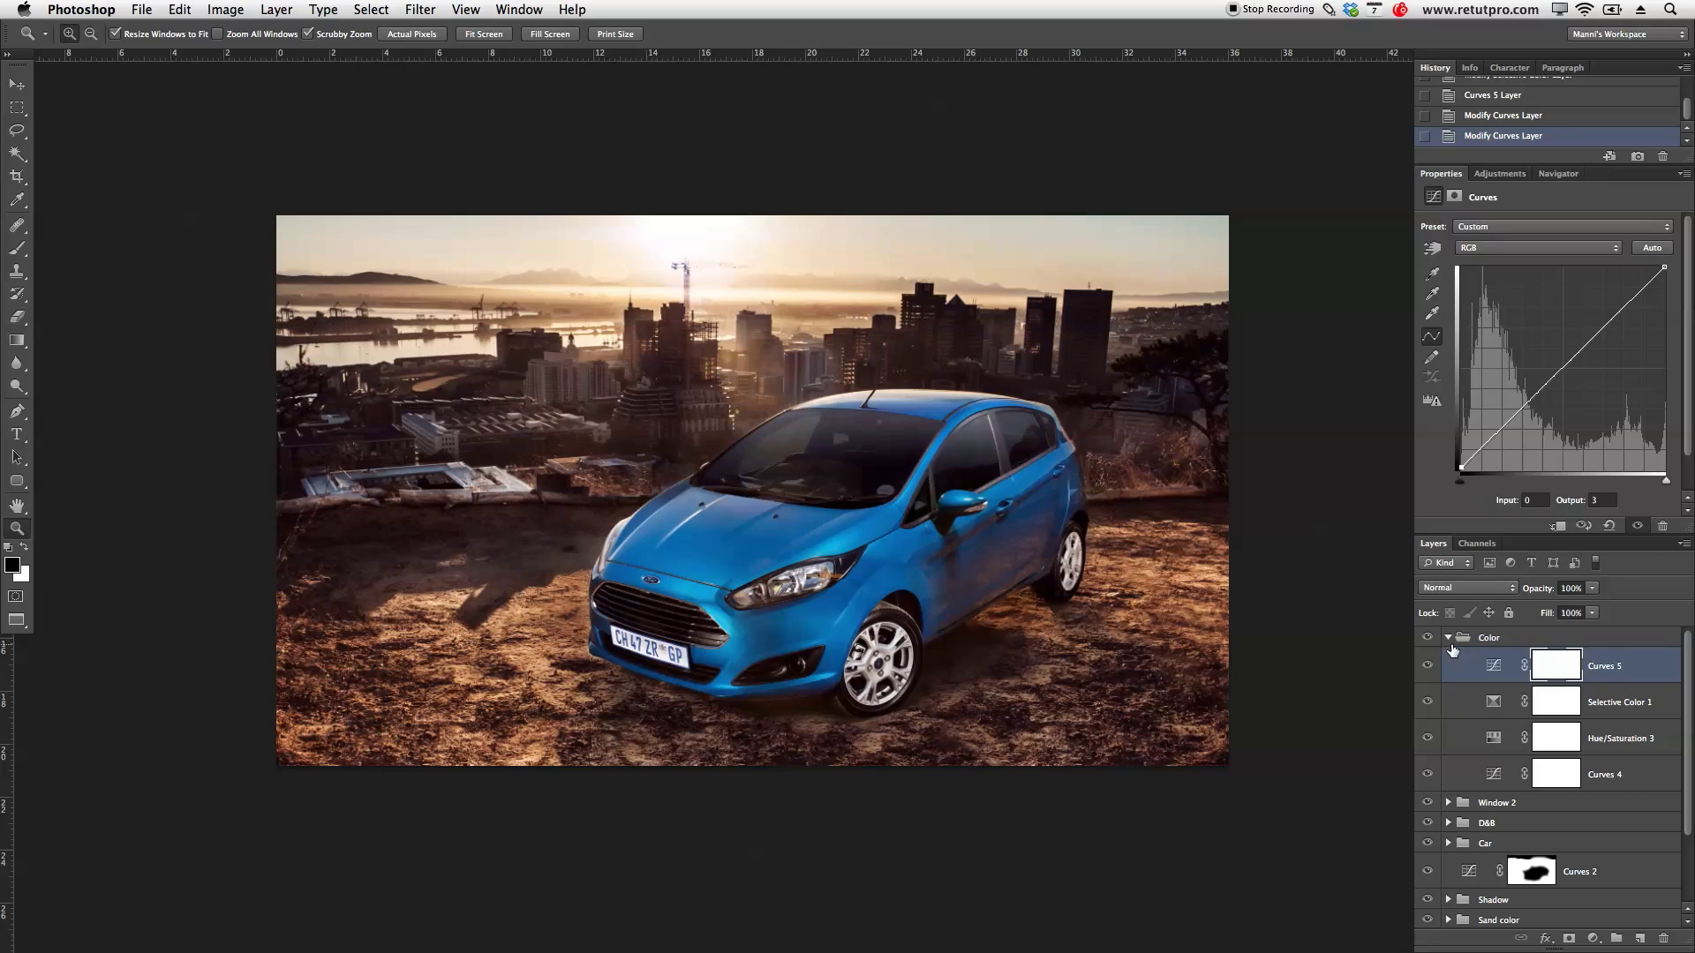
{"action": "left_click", "coordinate": [1452, 648]}
{"action": "left_click", "coordinate": [1449, 637]}
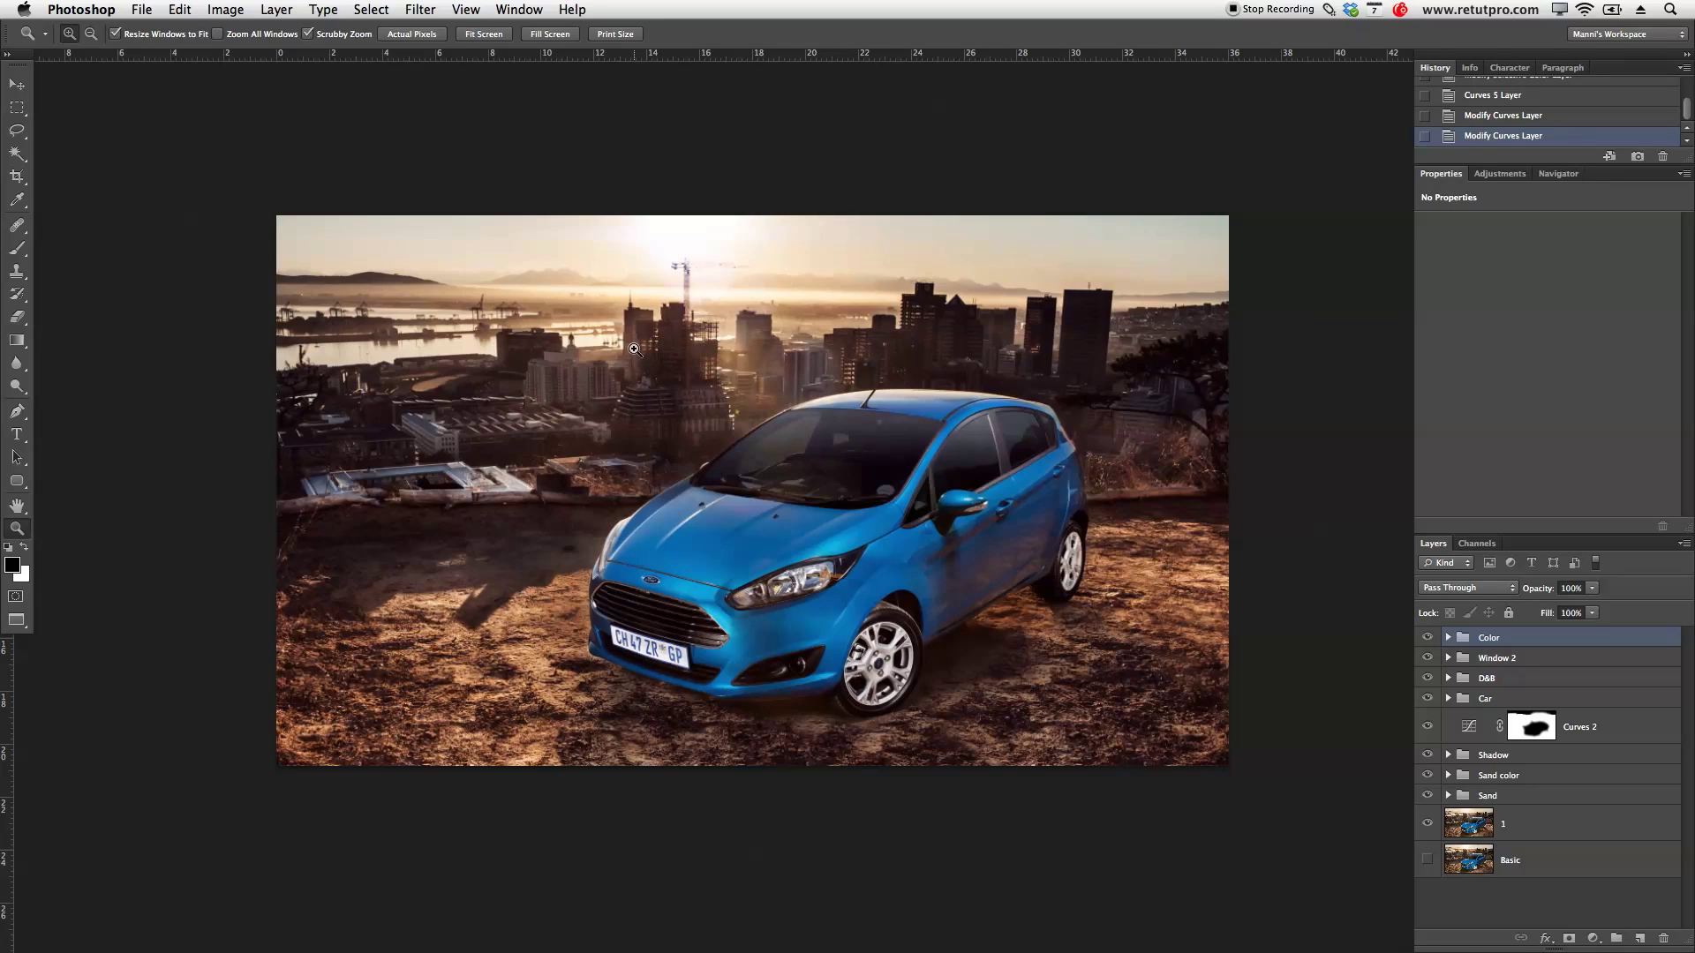
Step: Start a custom gradient from the Foreground to Background preset, with fixed black at the start stop and white at the end stop
{"action": "key", "text": "g"}
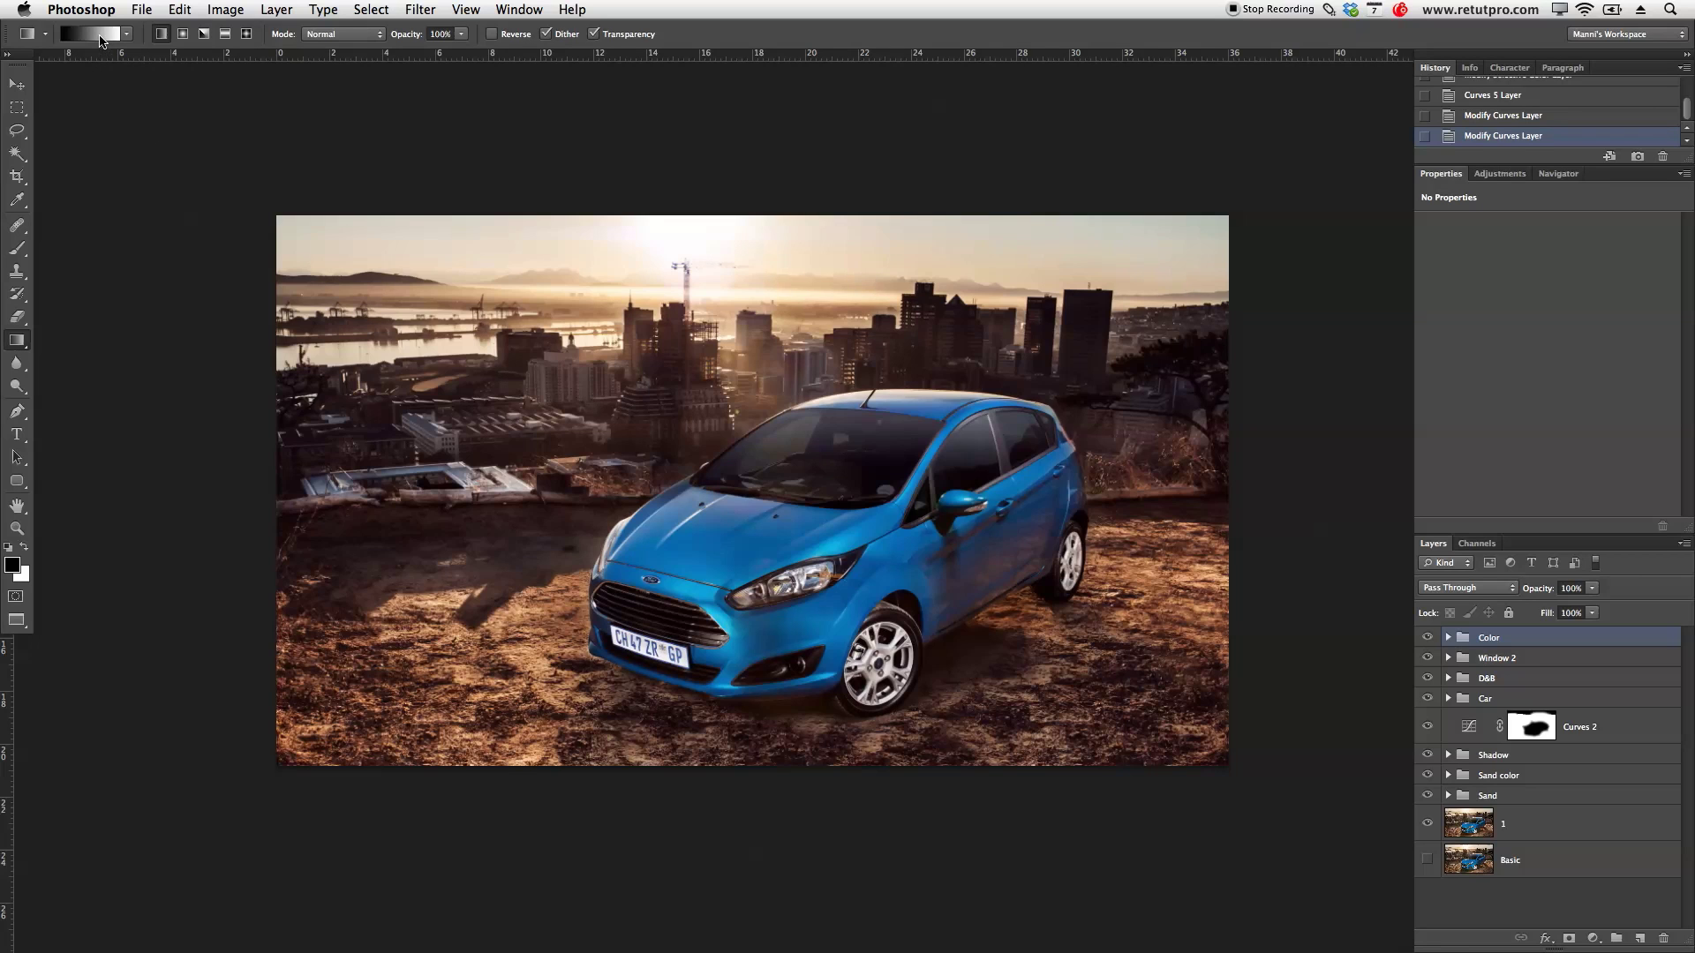
{"action": "left_click", "coordinate": [101, 44]}
{"action": "left_click_drag", "start_coordinate": [416, 323], "coordinate": [759, 278]}
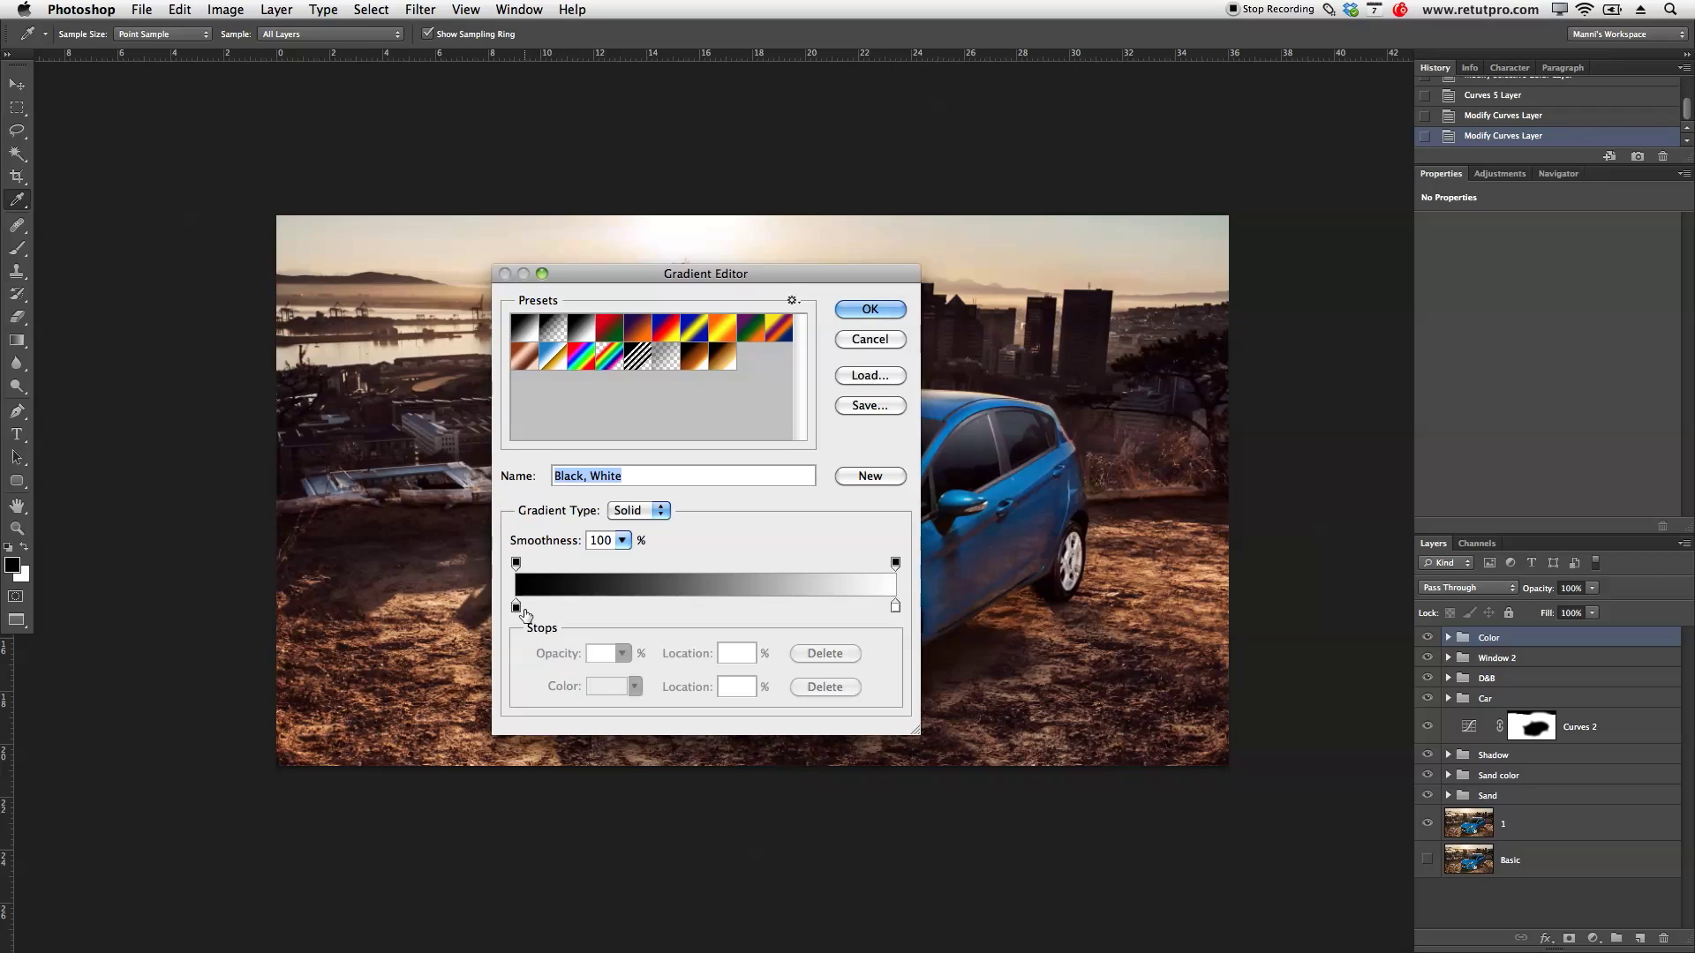
{"action": "left_click", "coordinate": [528, 326]}
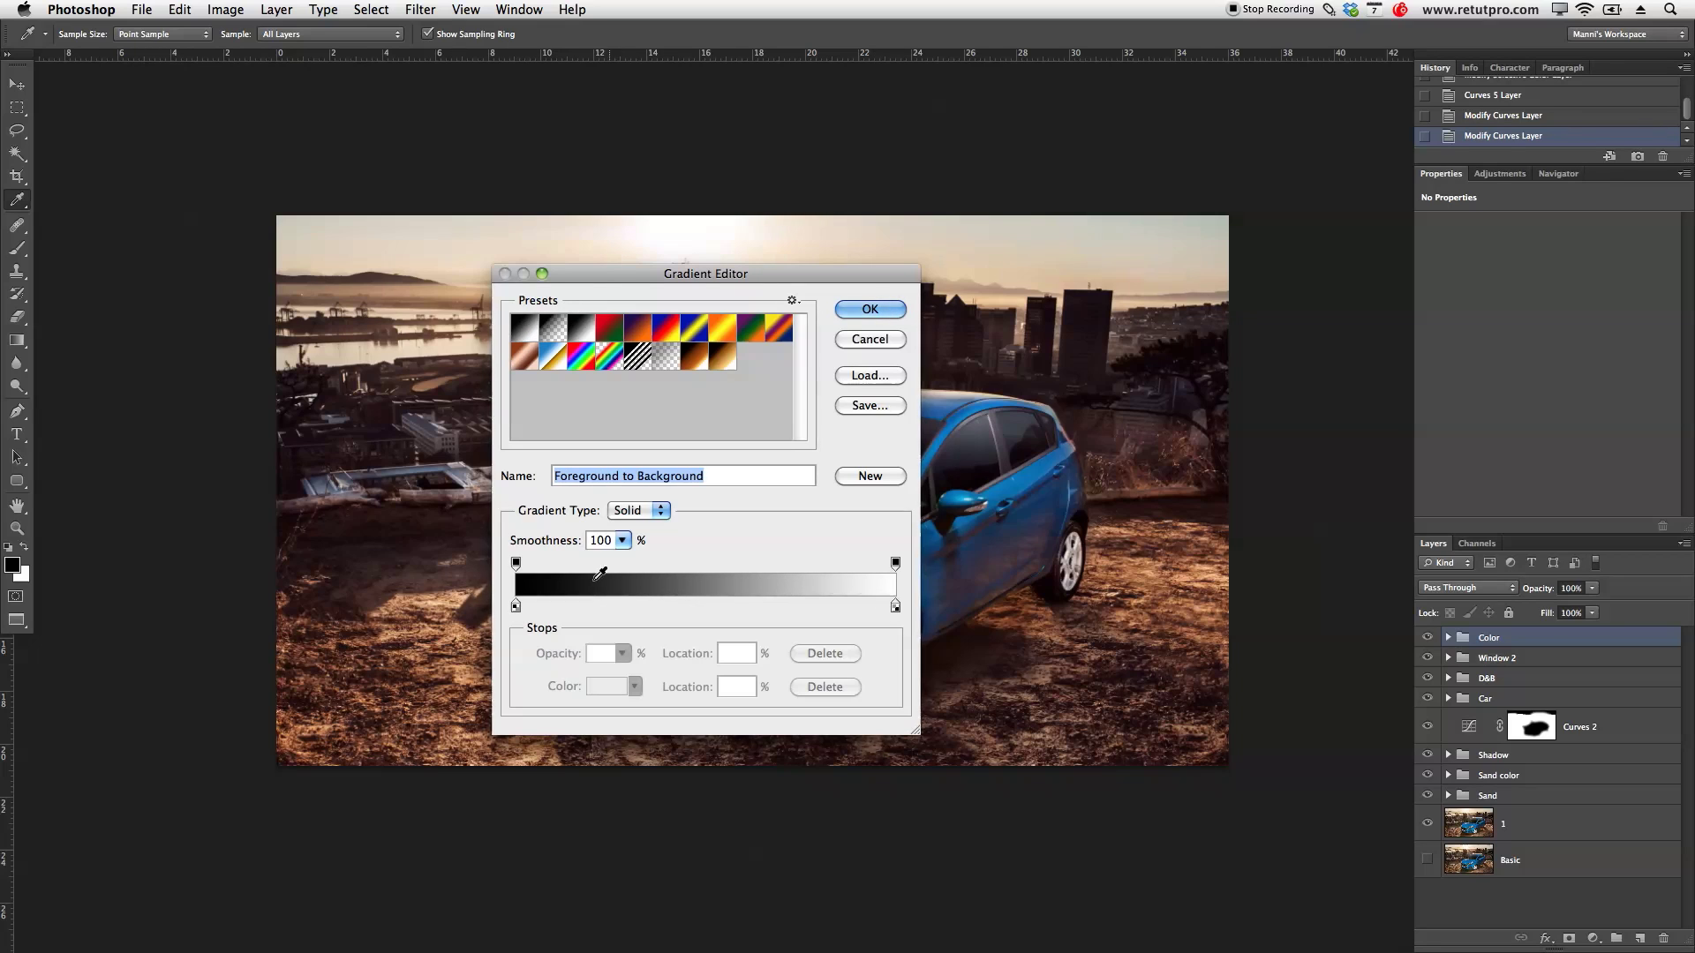
{"action": "left_click", "coordinate": [895, 605]}
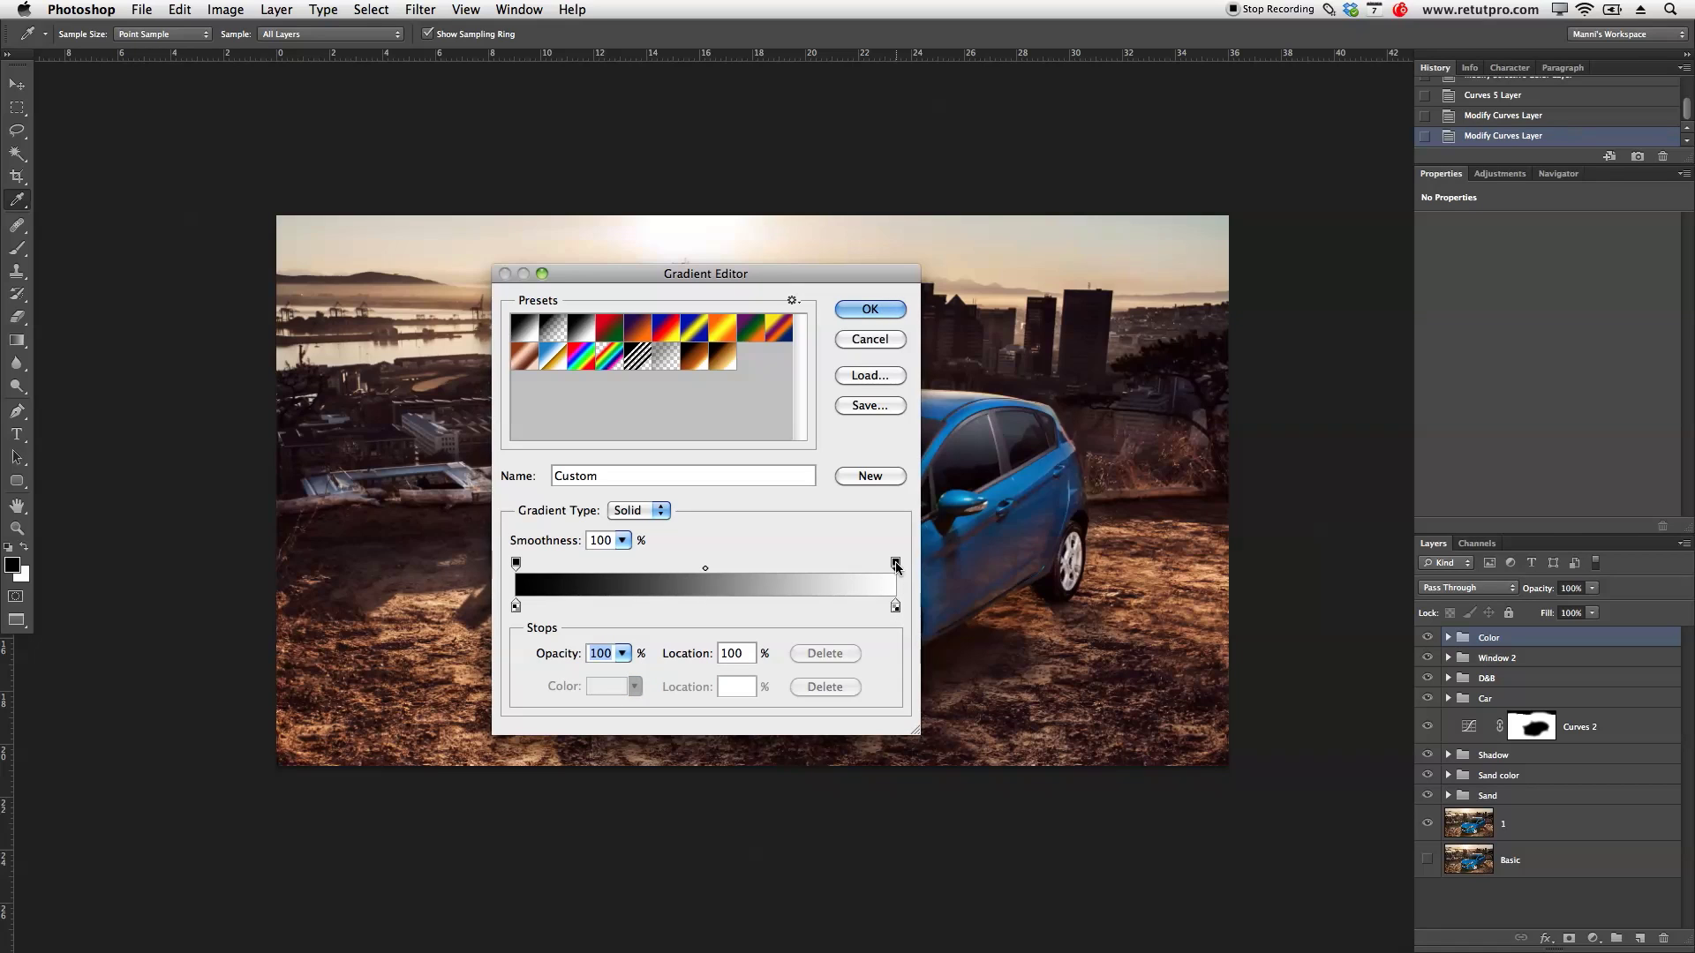
{"action": "double_click", "coordinate": [896, 605]}
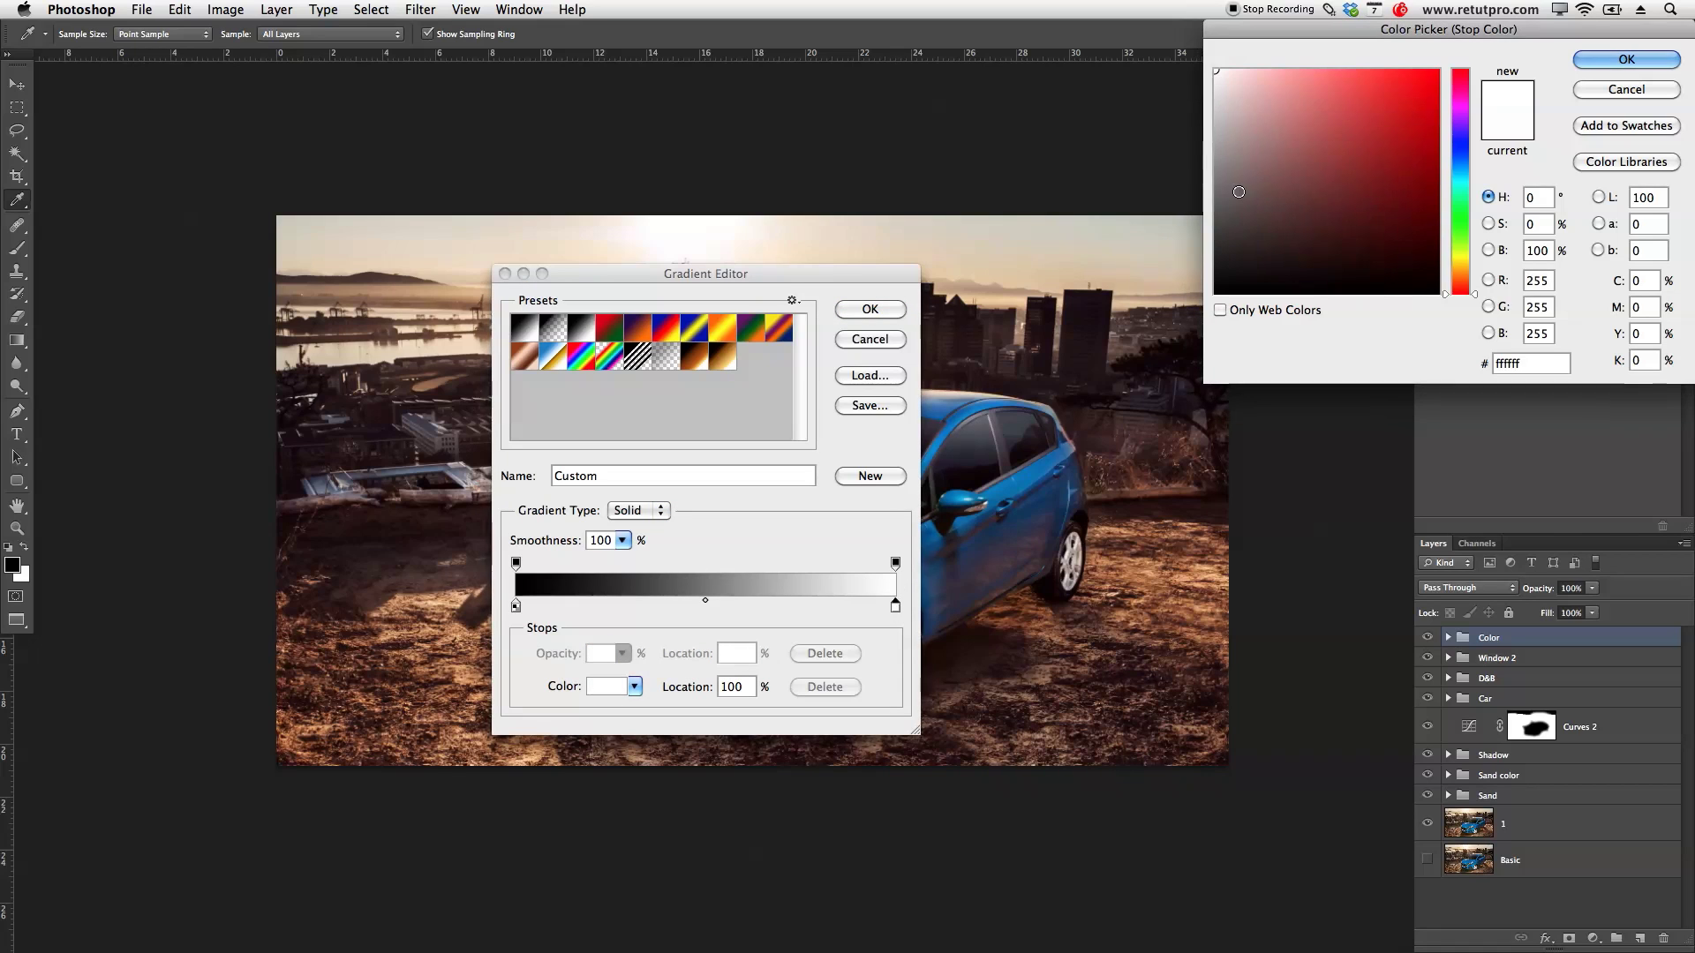
{"action": "left_click", "coordinate": [1623, 58]}
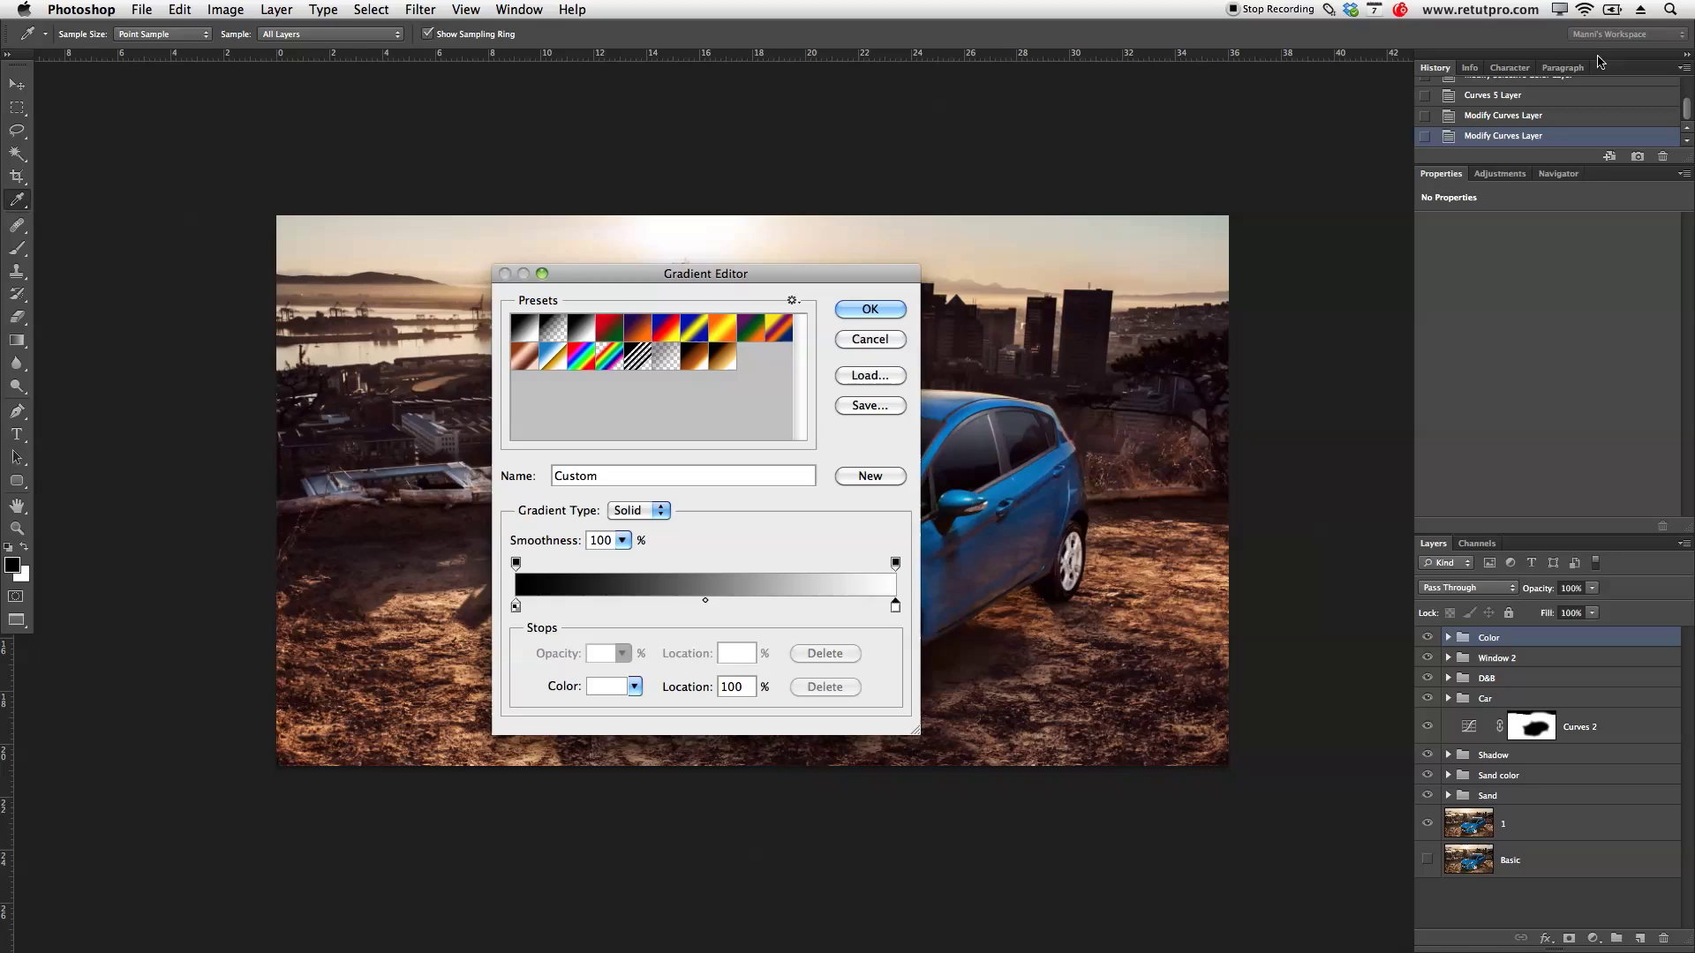
{"action": "left_click", "coordinate": [516, 606]}
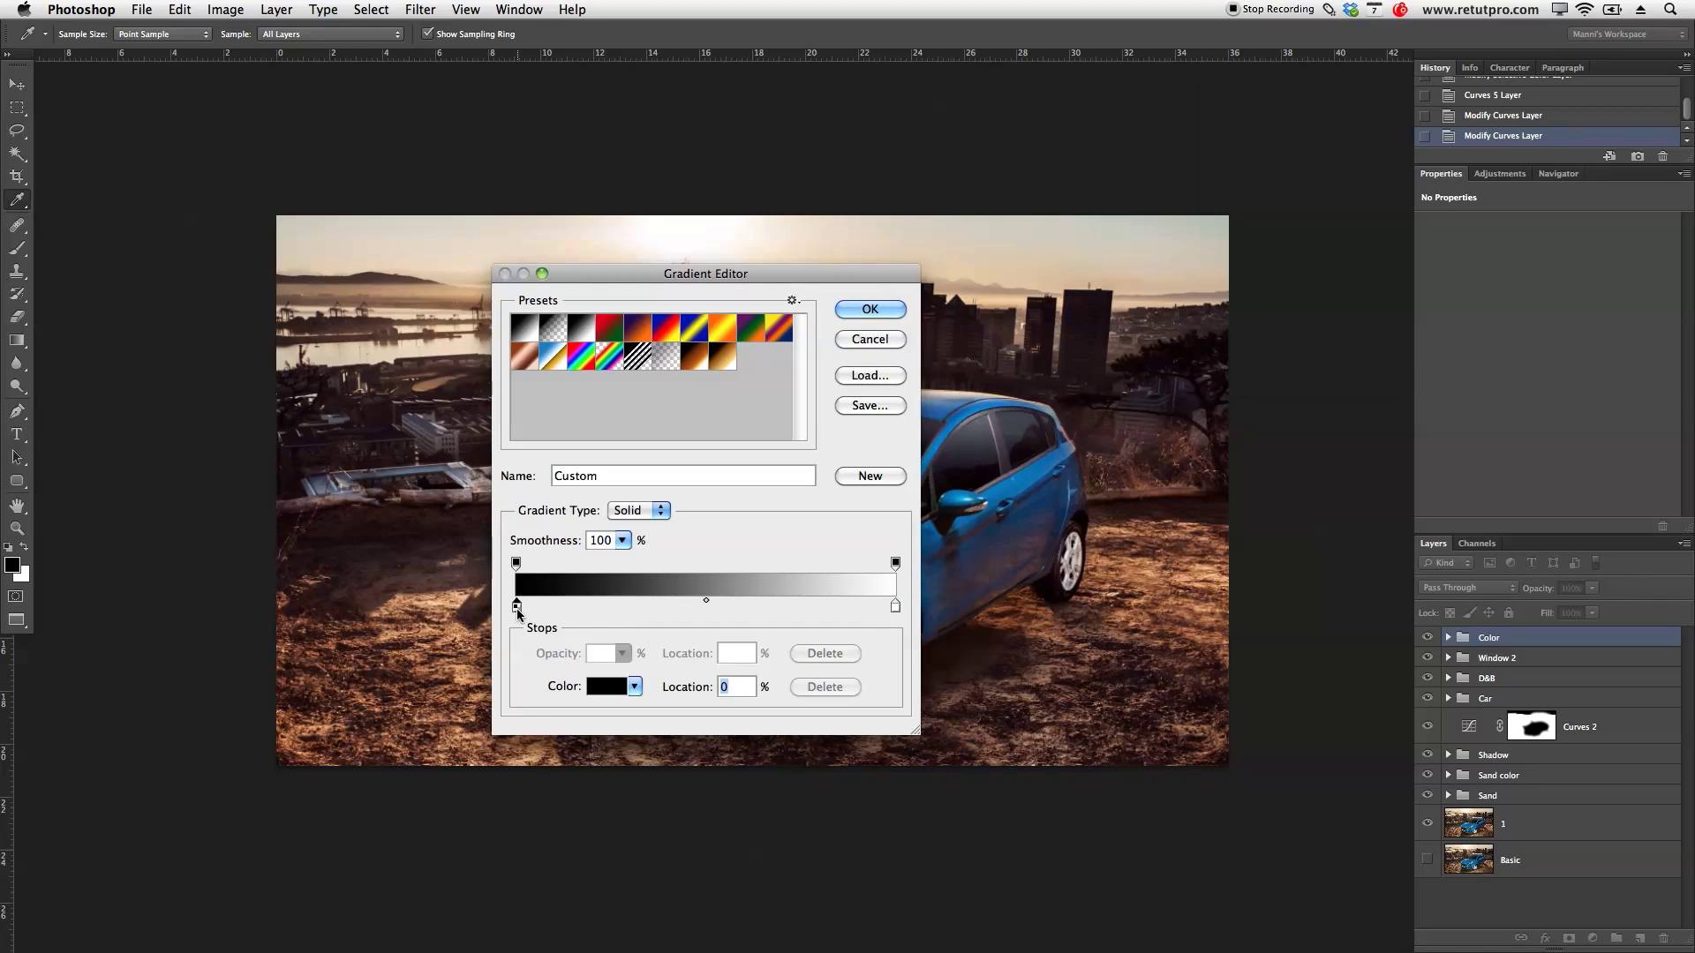
{"action": "double_click", "coordinate": [517, 605]}
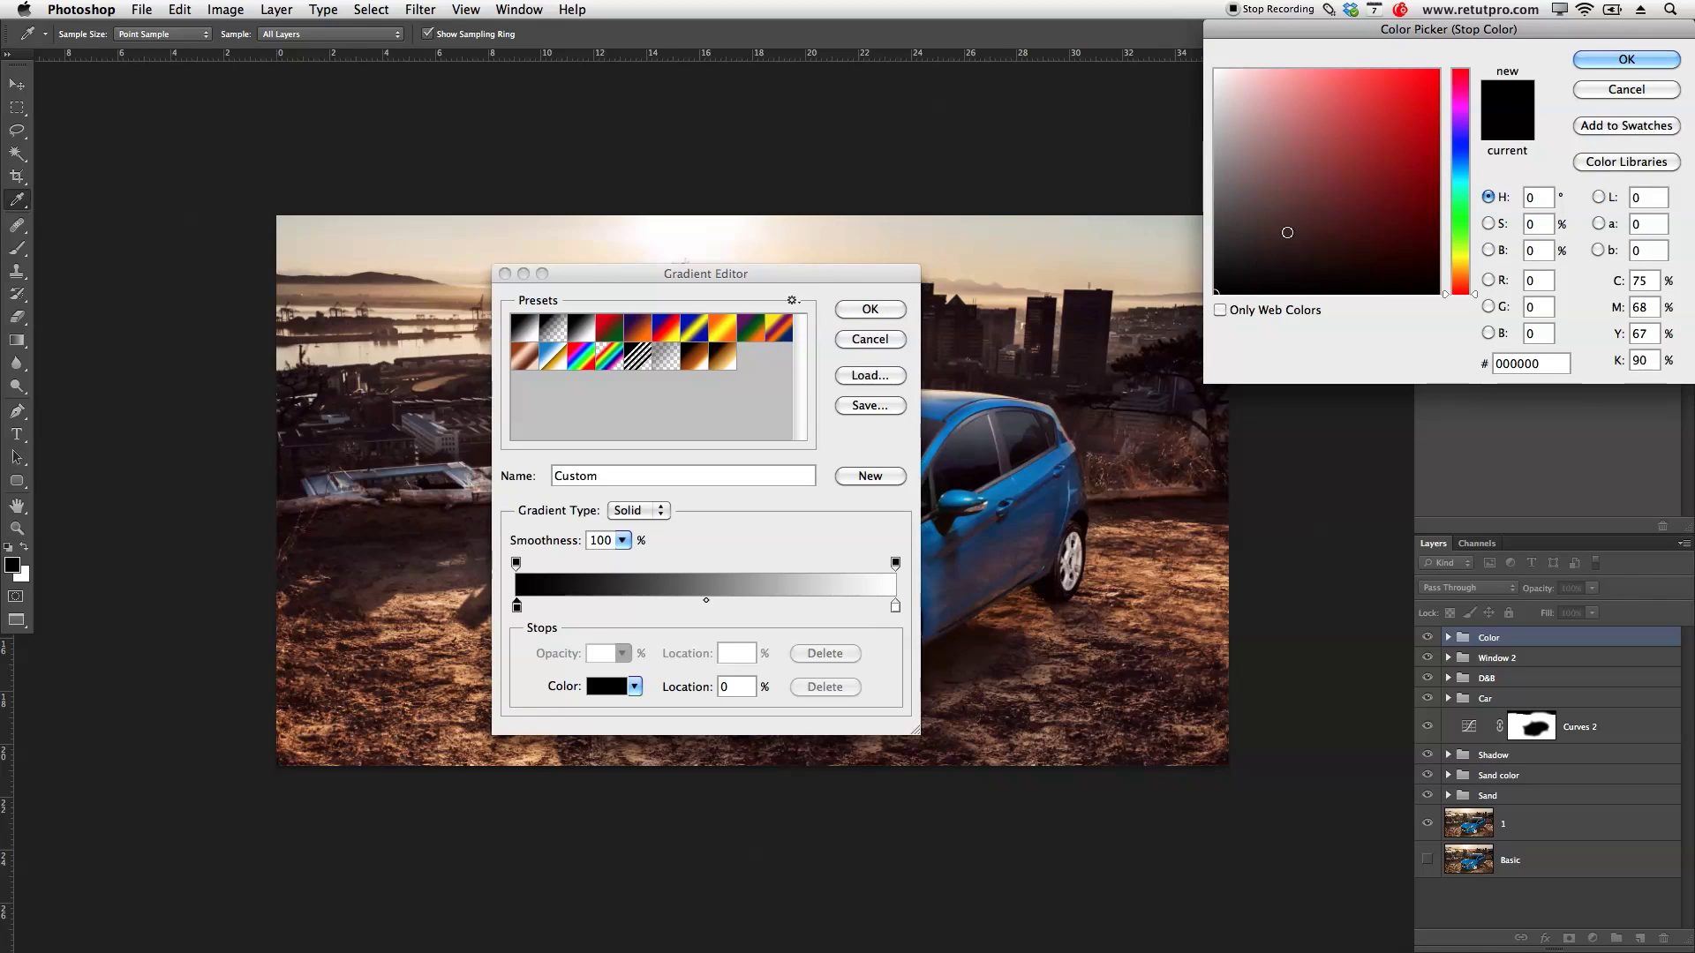
{"action": "key", "text": "Return"}
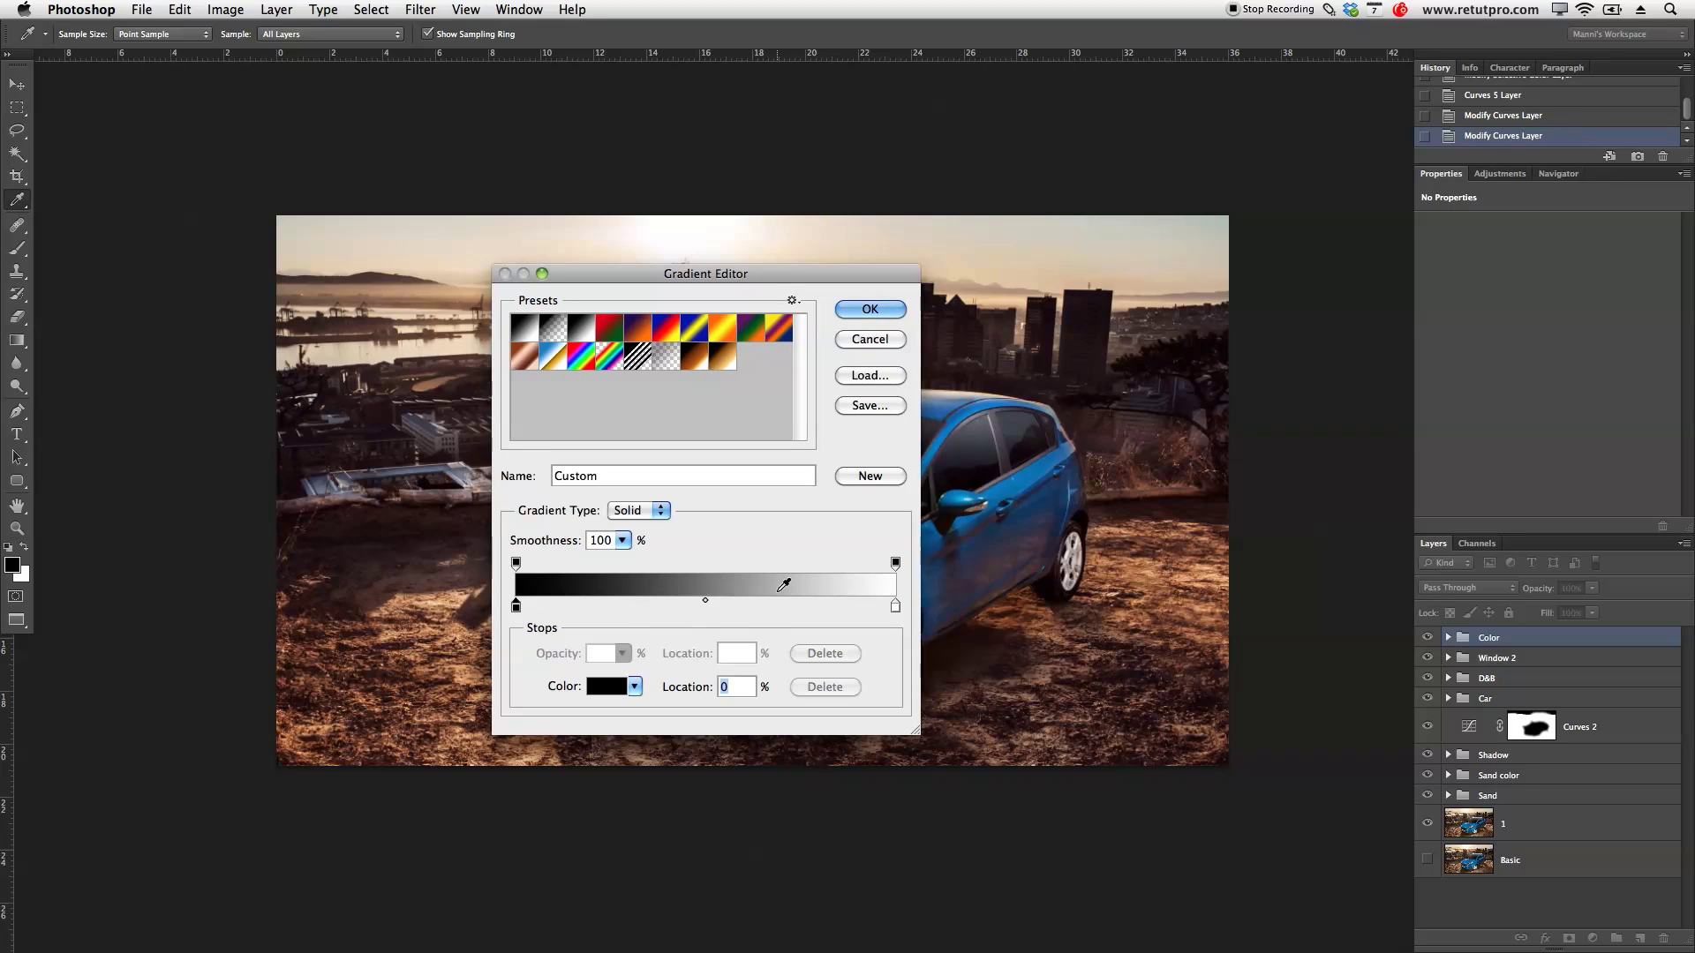
Step: Add a pale yellow colour stop (fdef91) to the gradient and place it close to the white end stop
{"action": "left_click", "coordinate": [814, 606]}
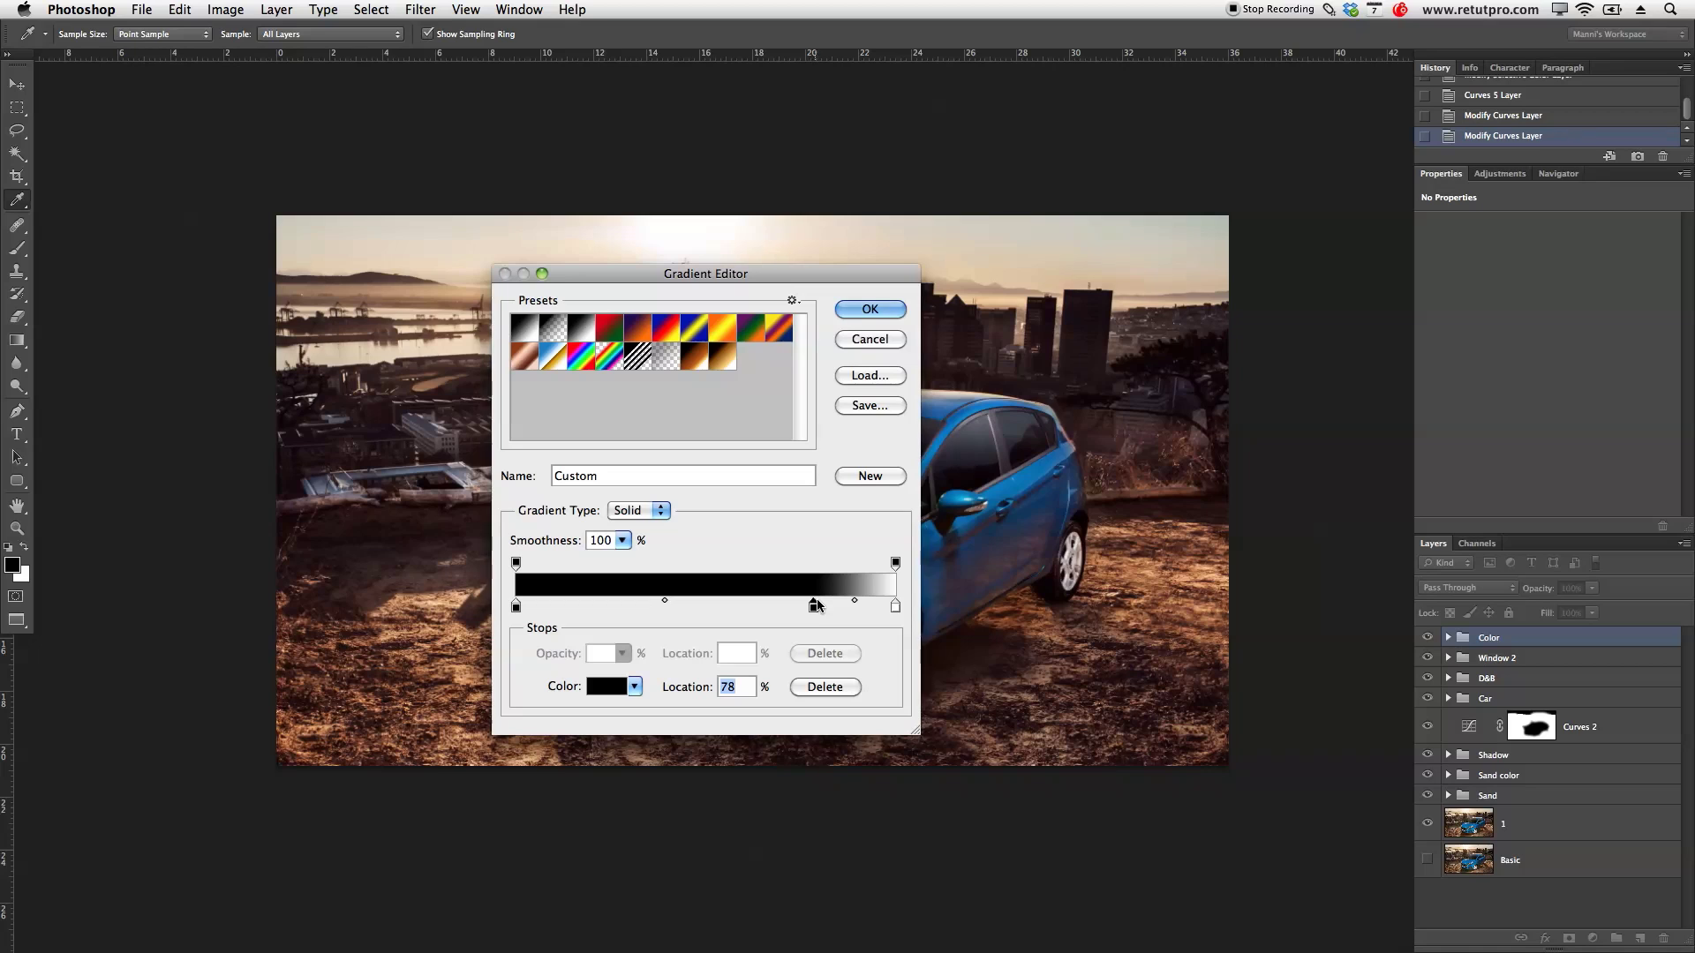
{"action": "double_click", "coordinate": [814, 606]}
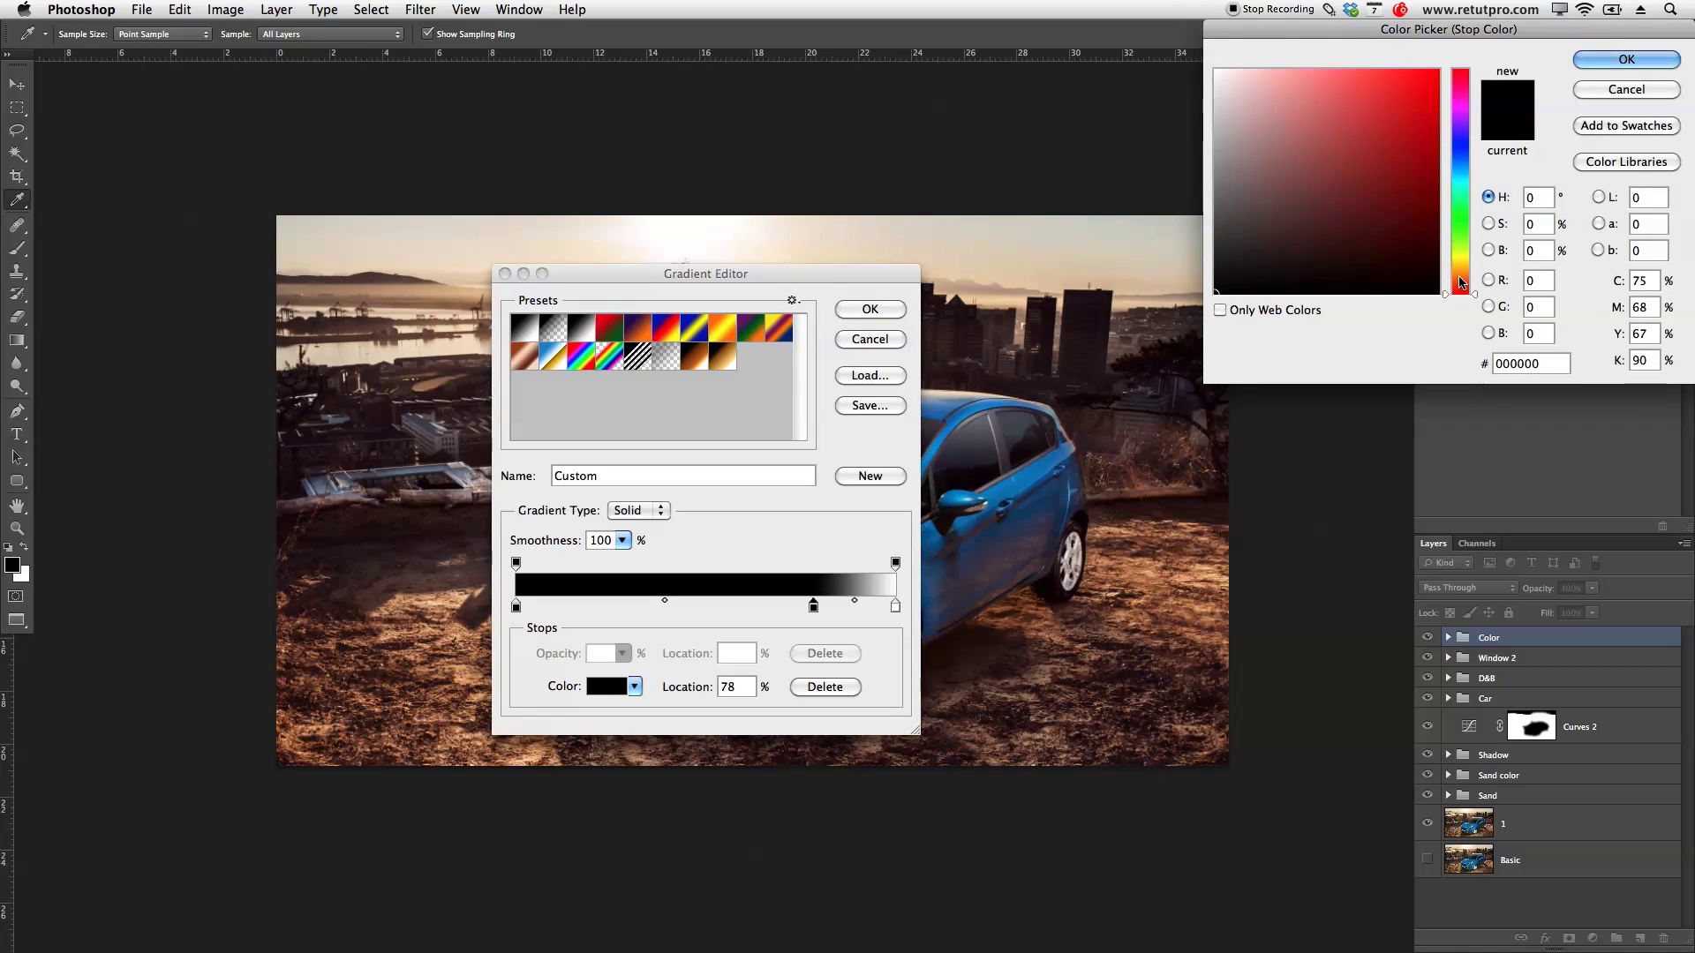
{"action": "left_click_drag", "start_coordinate": [1460, 282], "coordinate": [1462, 263]}
{"action": "left_click_drag", "start_coordinate": [1393, 173], "coordinate": [1310, 72]}
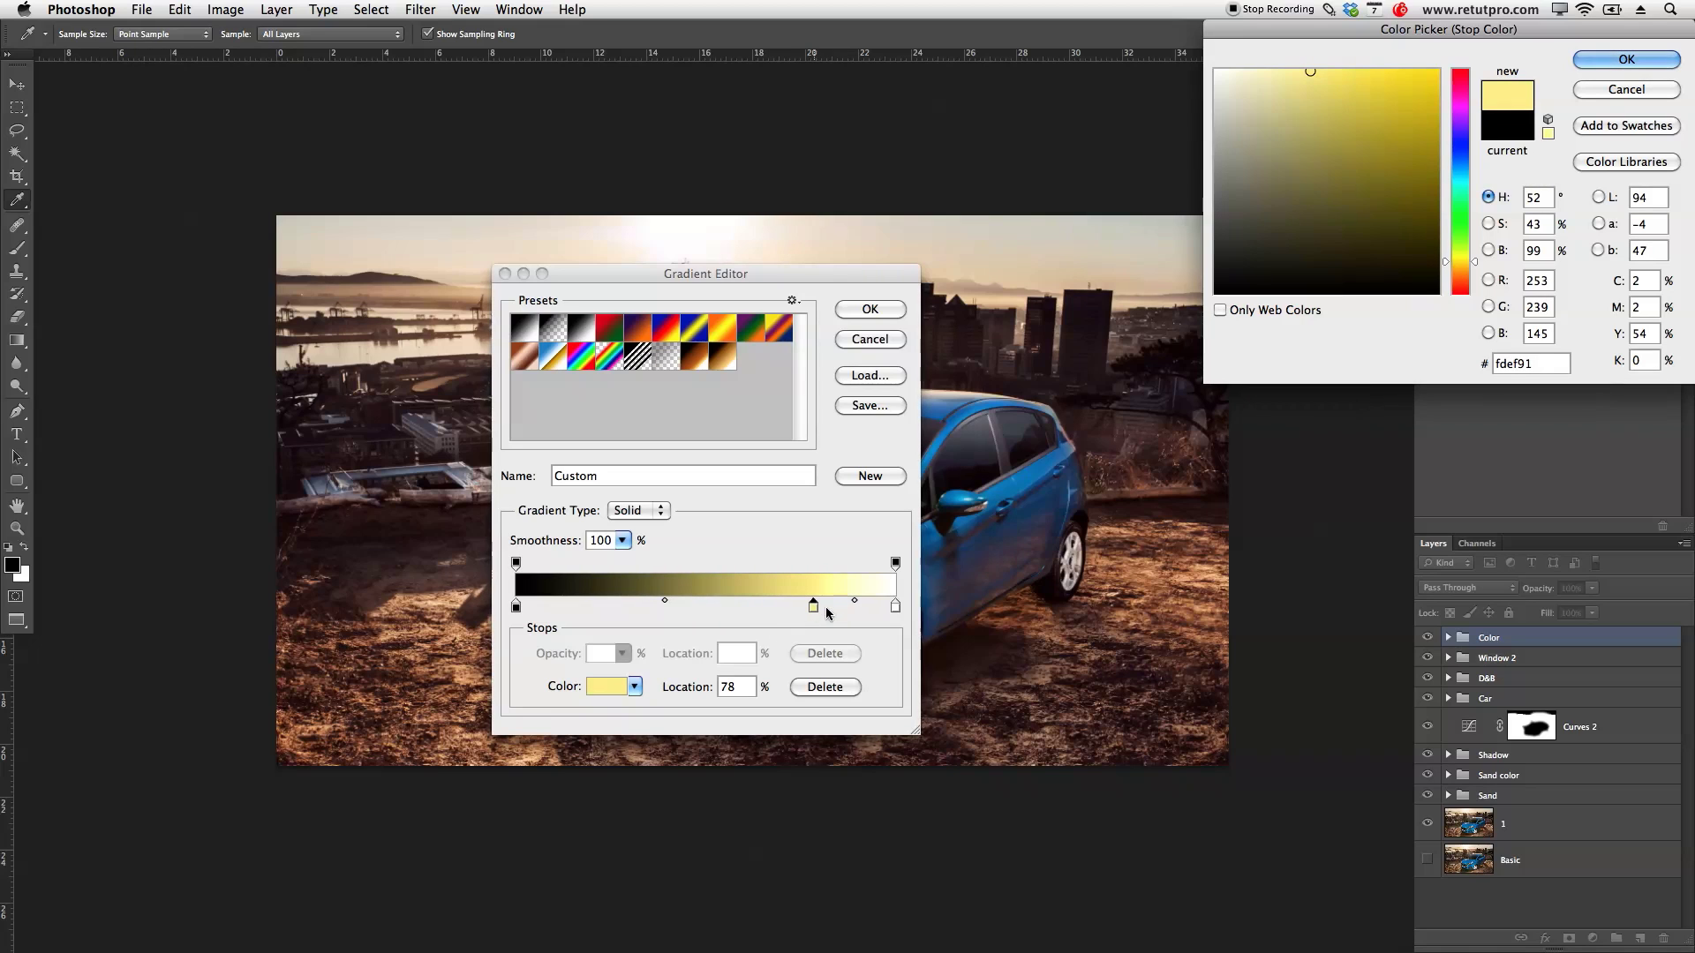
{"action": "left_click", "coordinate": [1627, 59]}
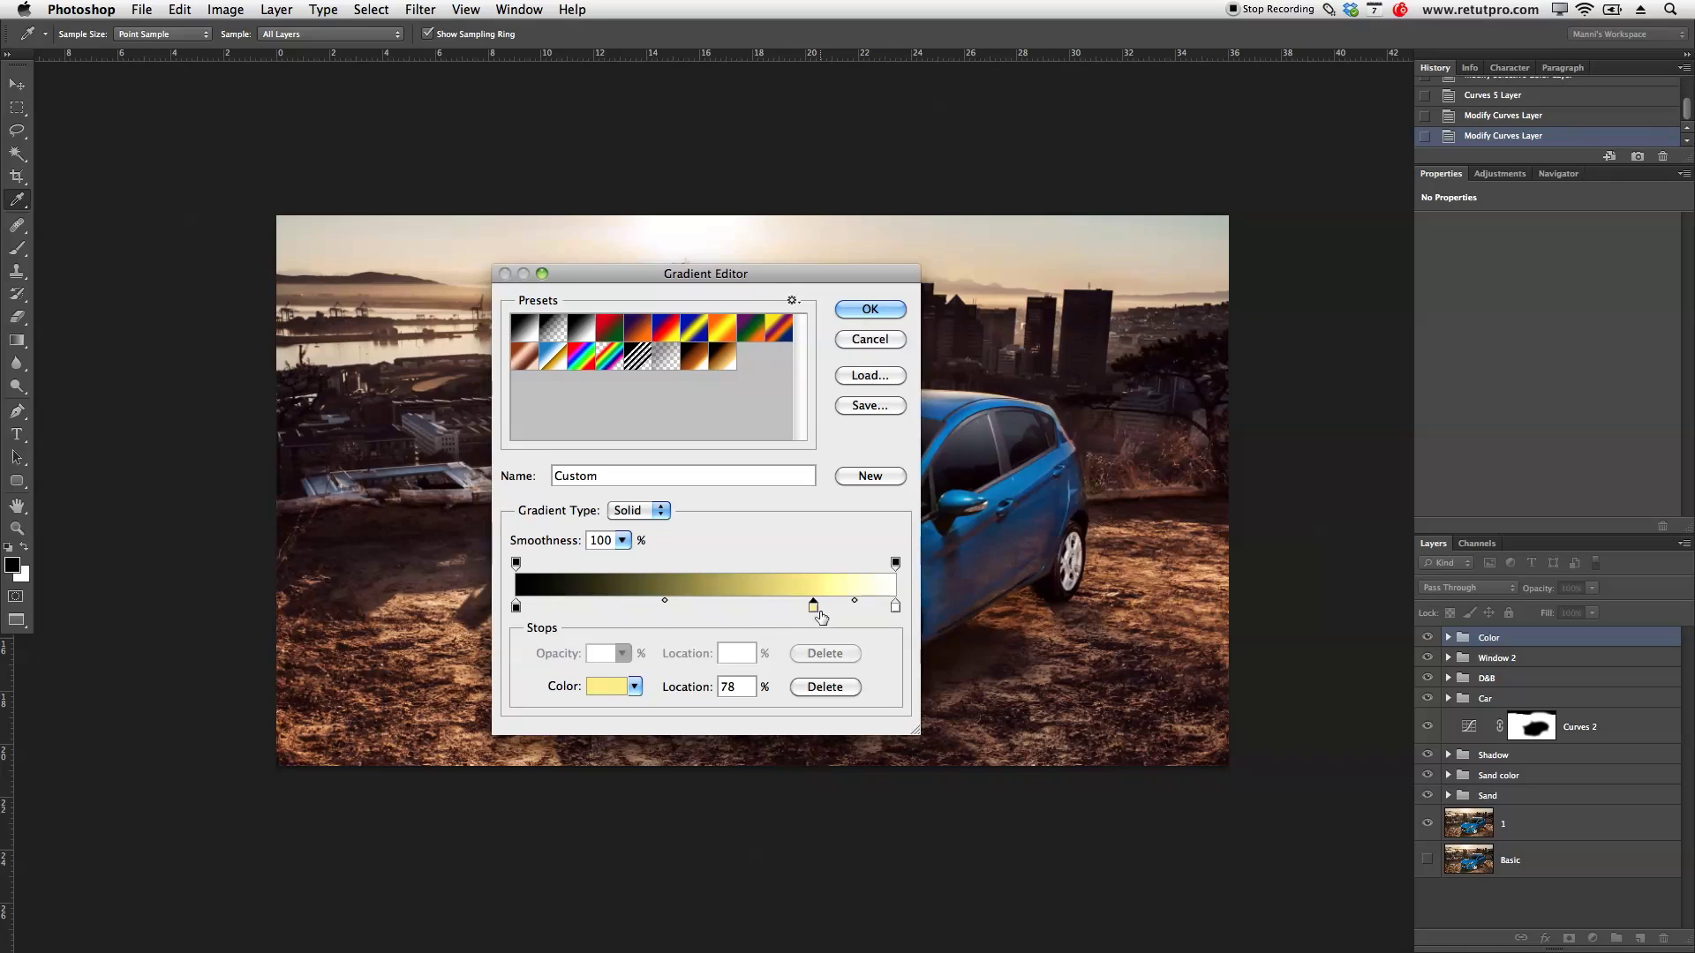
{"action": "left_click_drag", "start_coordinate": [816, 611], "coordinate": [882, 609]}
Step: Add an orange-brown colour stop to the gradient at location 28%
{"action": "left_click", "coordinate": [621, 607]}
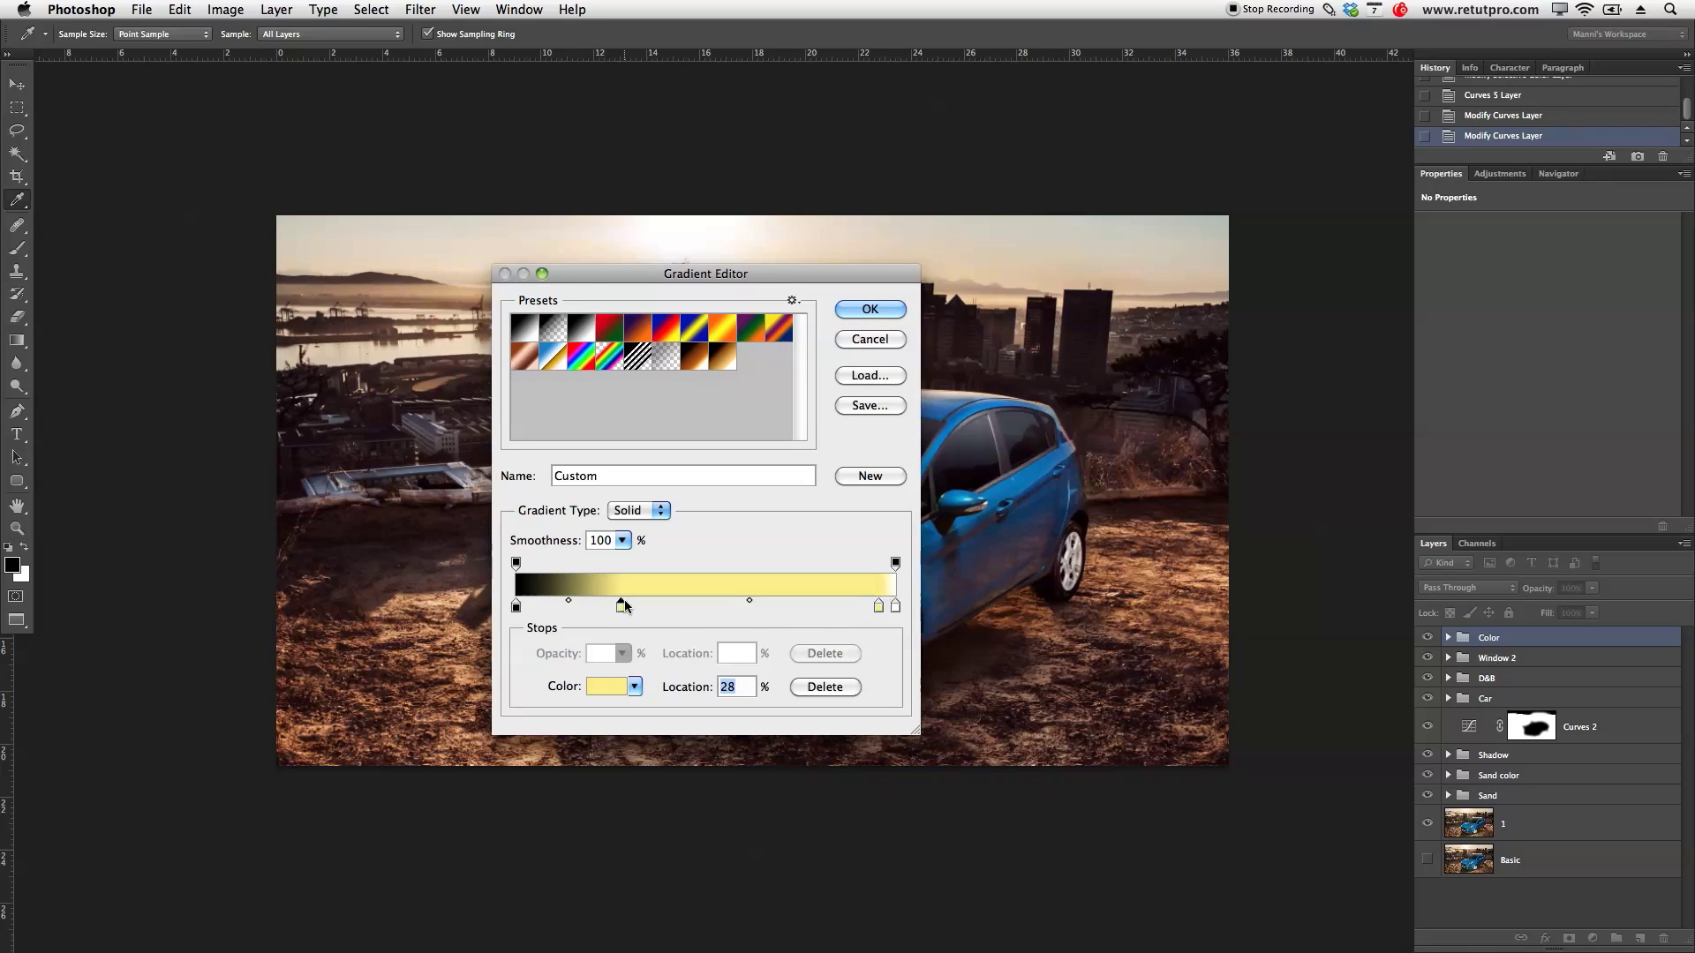
{"action": "double_click", "coordinate": [624, 606]}
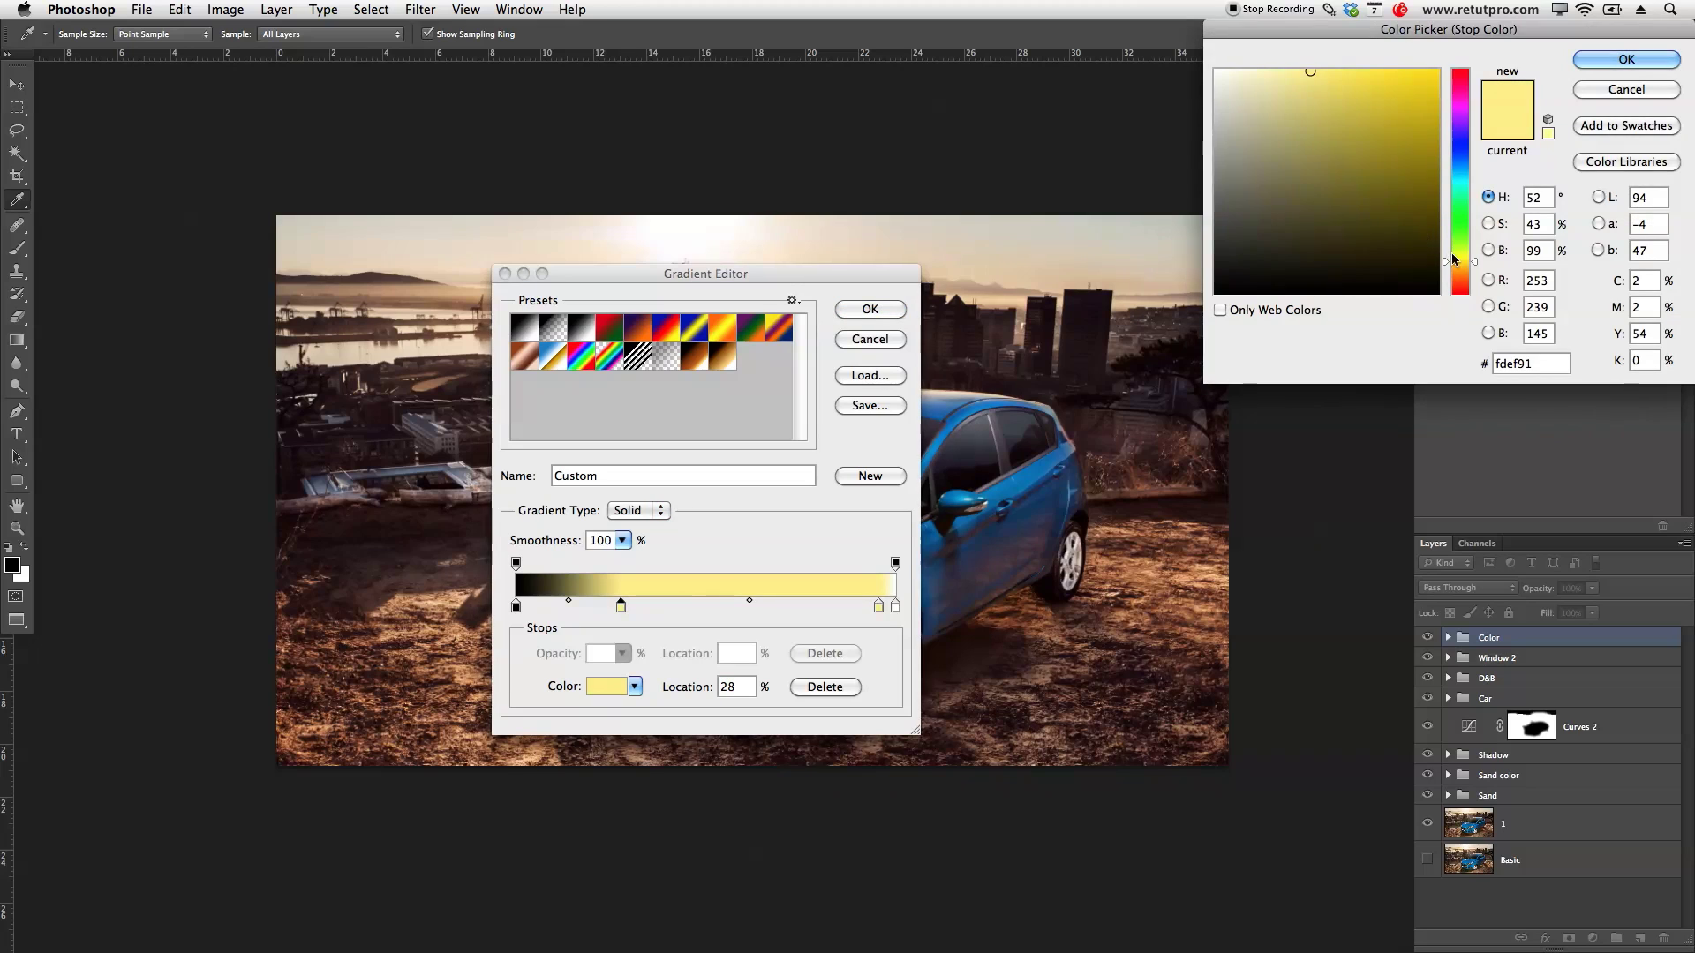
{"action": "left_click_drag", "start_coordinate": [1449, 266], "coordinate": [1451, 275]}
{"action": "mouse_move", "coordinate": [1331, 140]}
{"action": "left_mouse_down"}
{"action": "mouse_move", "coordinate": [1435, 137]}
{"action": "mouse_move", "coordinate": [1398, 116]}
{"action": "left_mouse_up"}
{"action": "left_click", "coordinate": [1587, 62]}
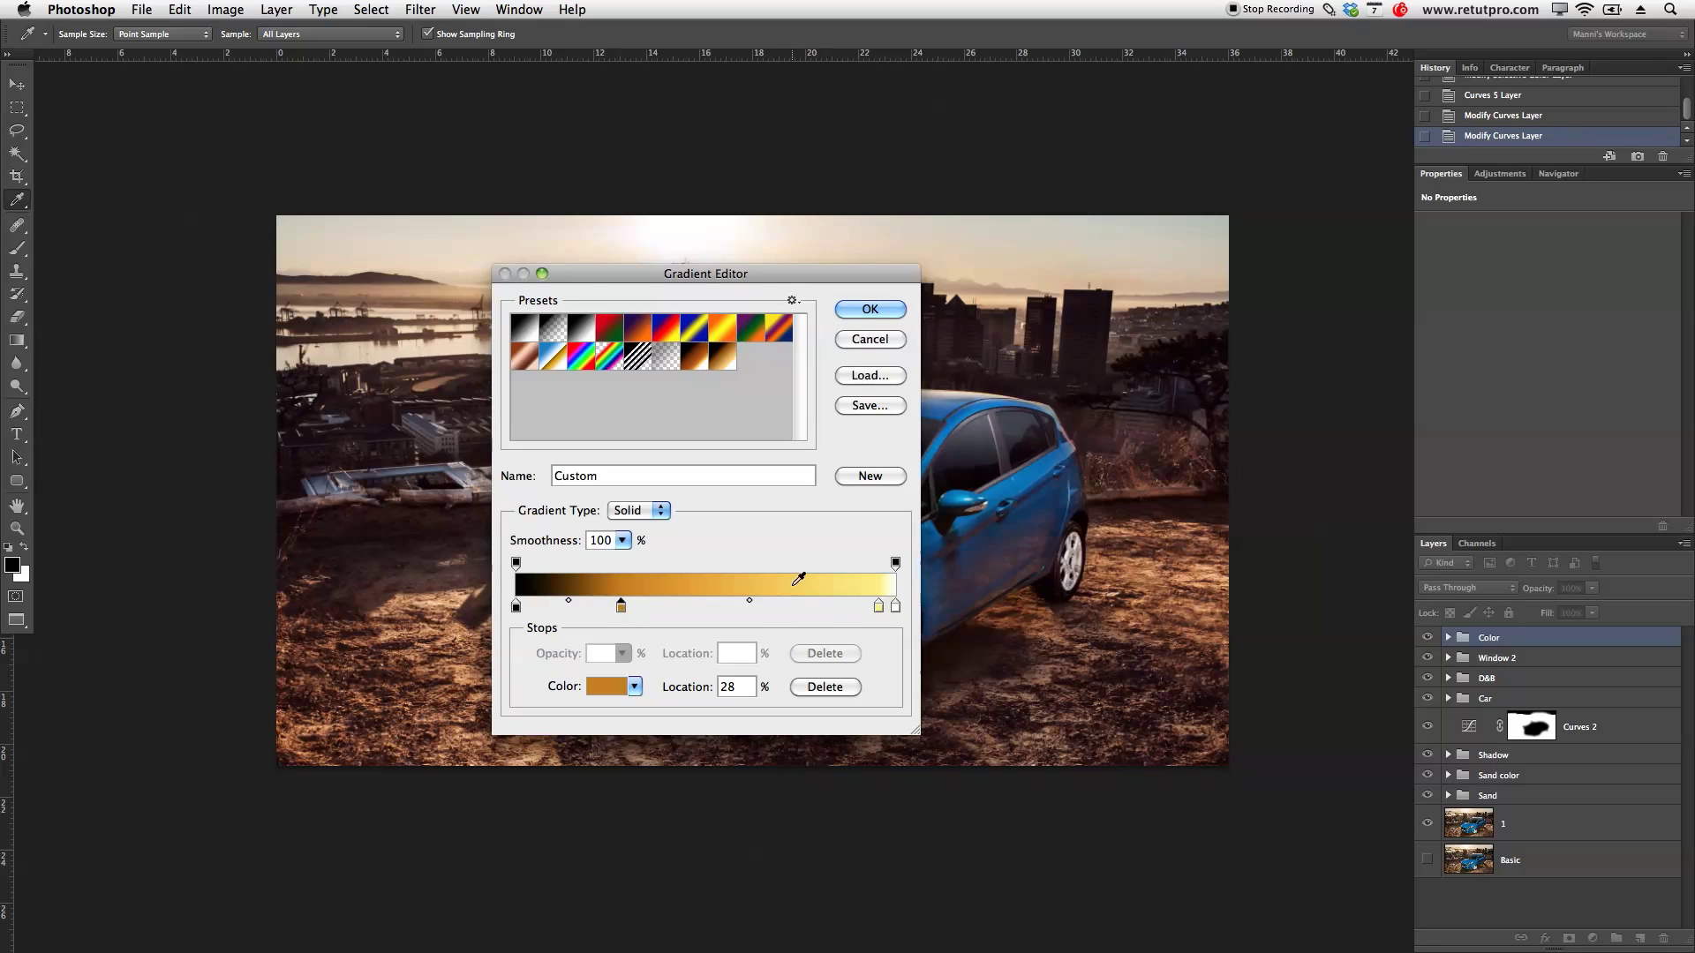
Step: Name the gradient Flare, save it as a new preset and accept it
{"action": "left_click_drag", "start_coordinate": [798, 471], "coordinate": [496, 479]}
{"action": "type", "text": "Flare"}
{"action": "left_click", "coordinate": [870, 476]}
{"action": "left_click", "coordinate": [870, 310]}
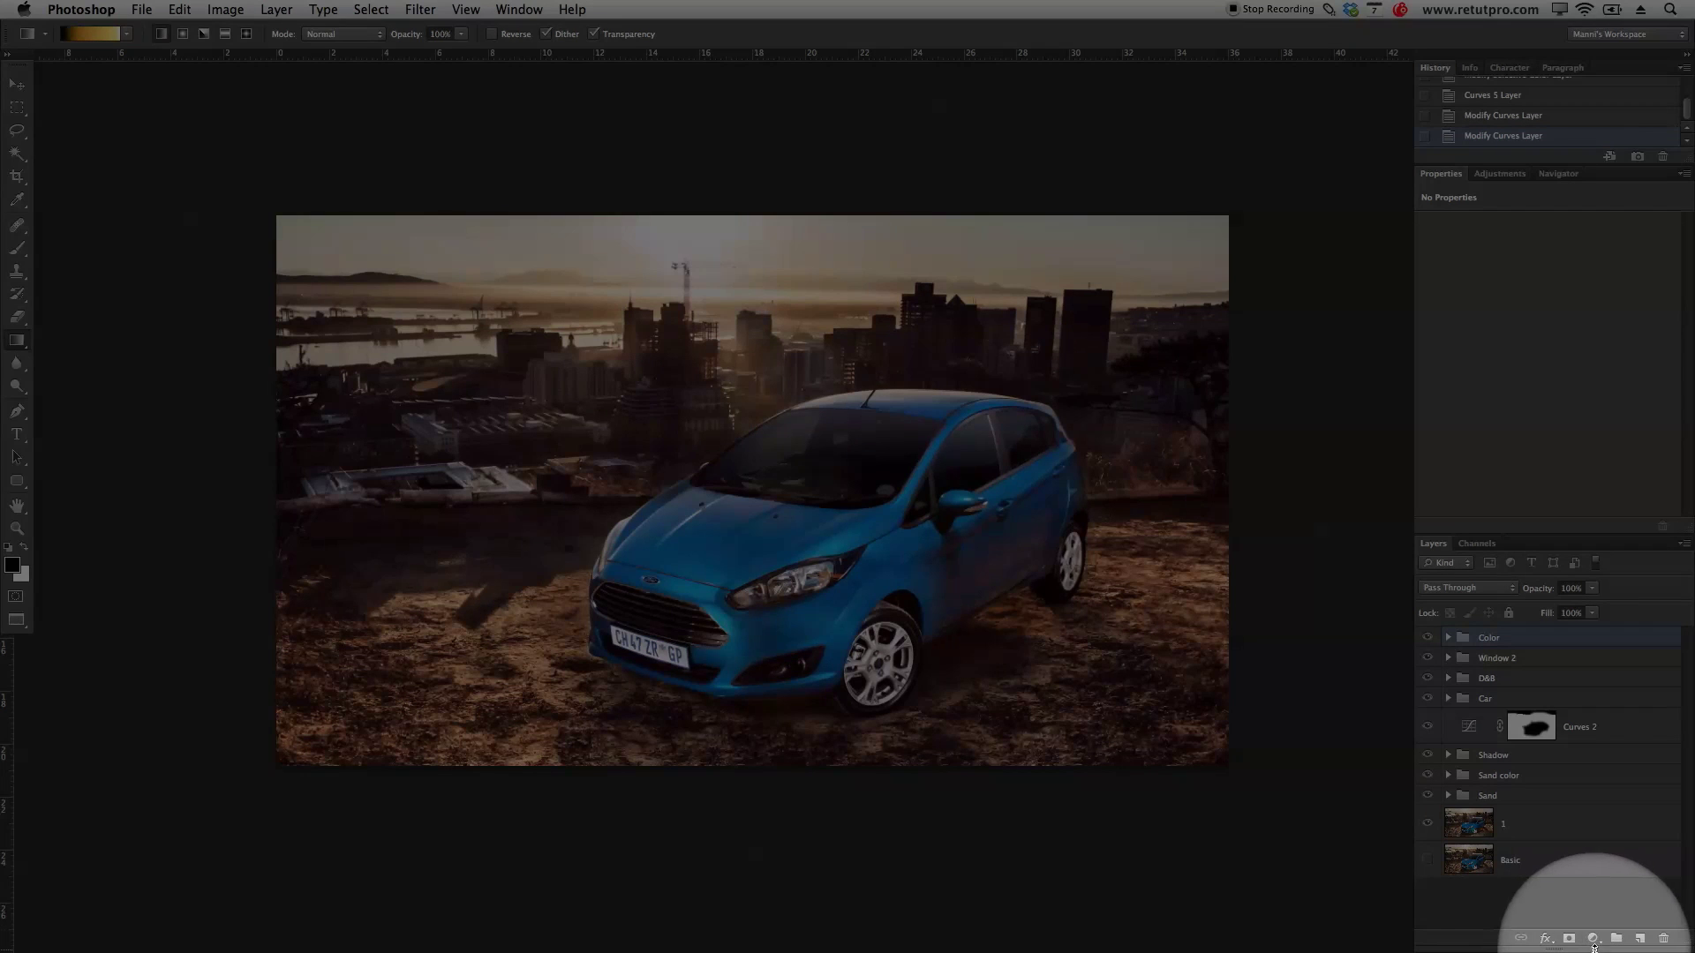
Step: Add a Gradient fill layer above the Color group and apply the Flare preset to it
{"action": "left_click", "coordinate": [1594, 938]}
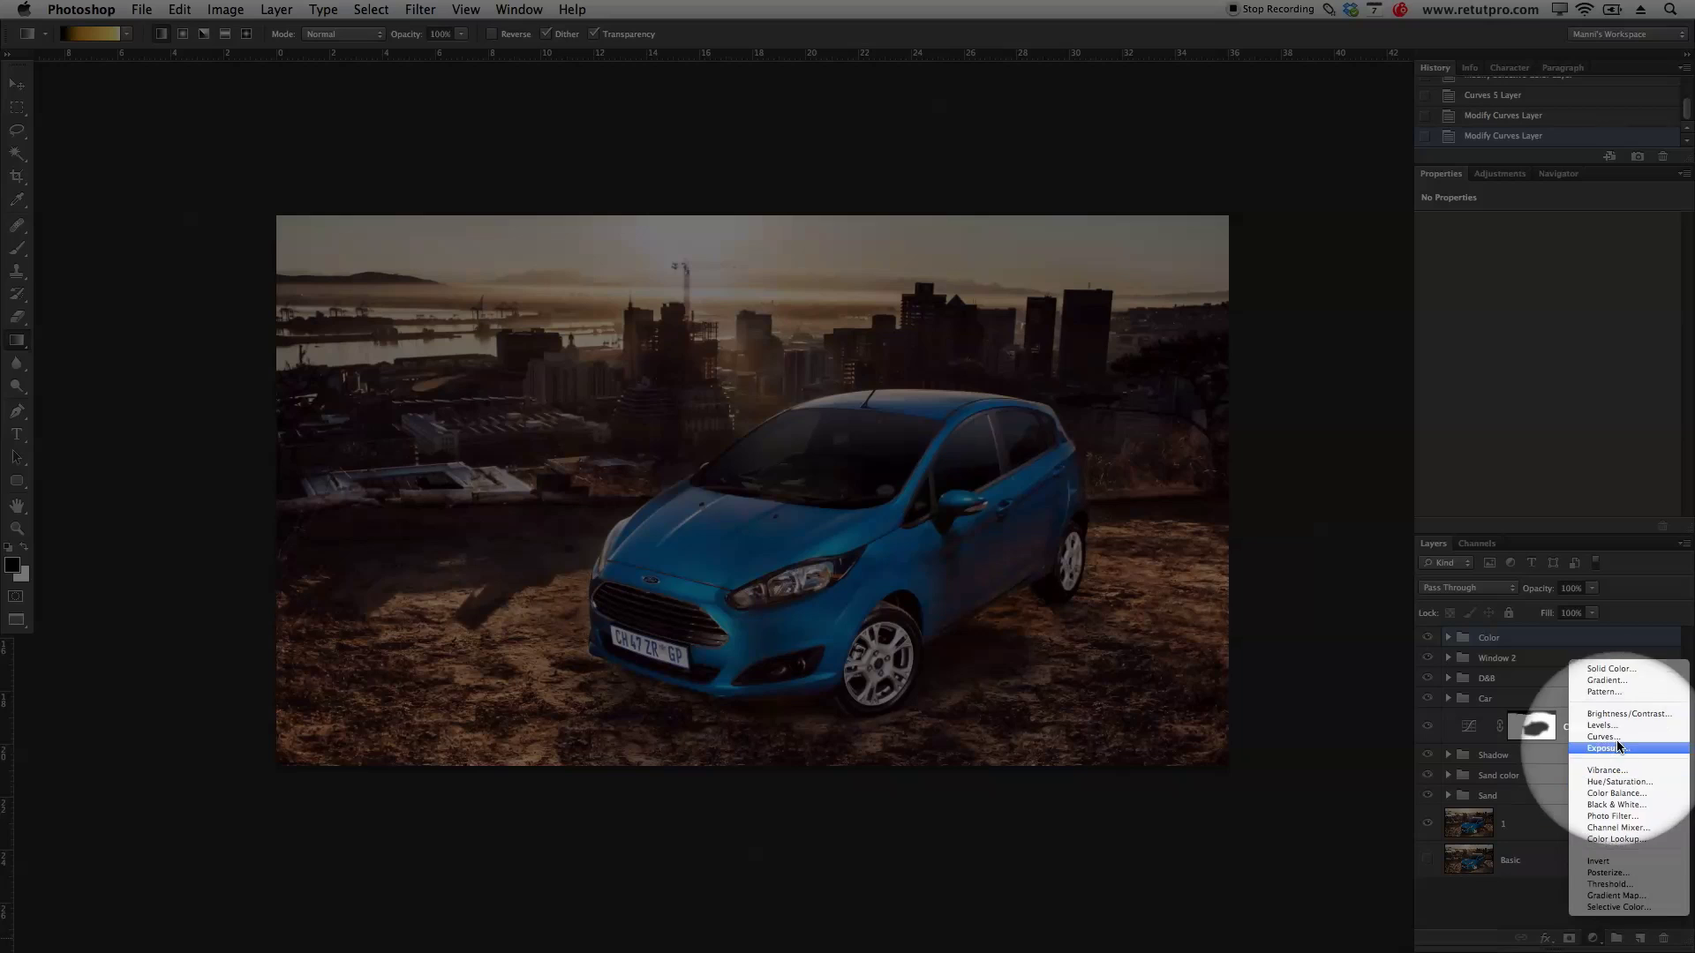
{"action": "left_click", "coordinate": [1614, 683]}
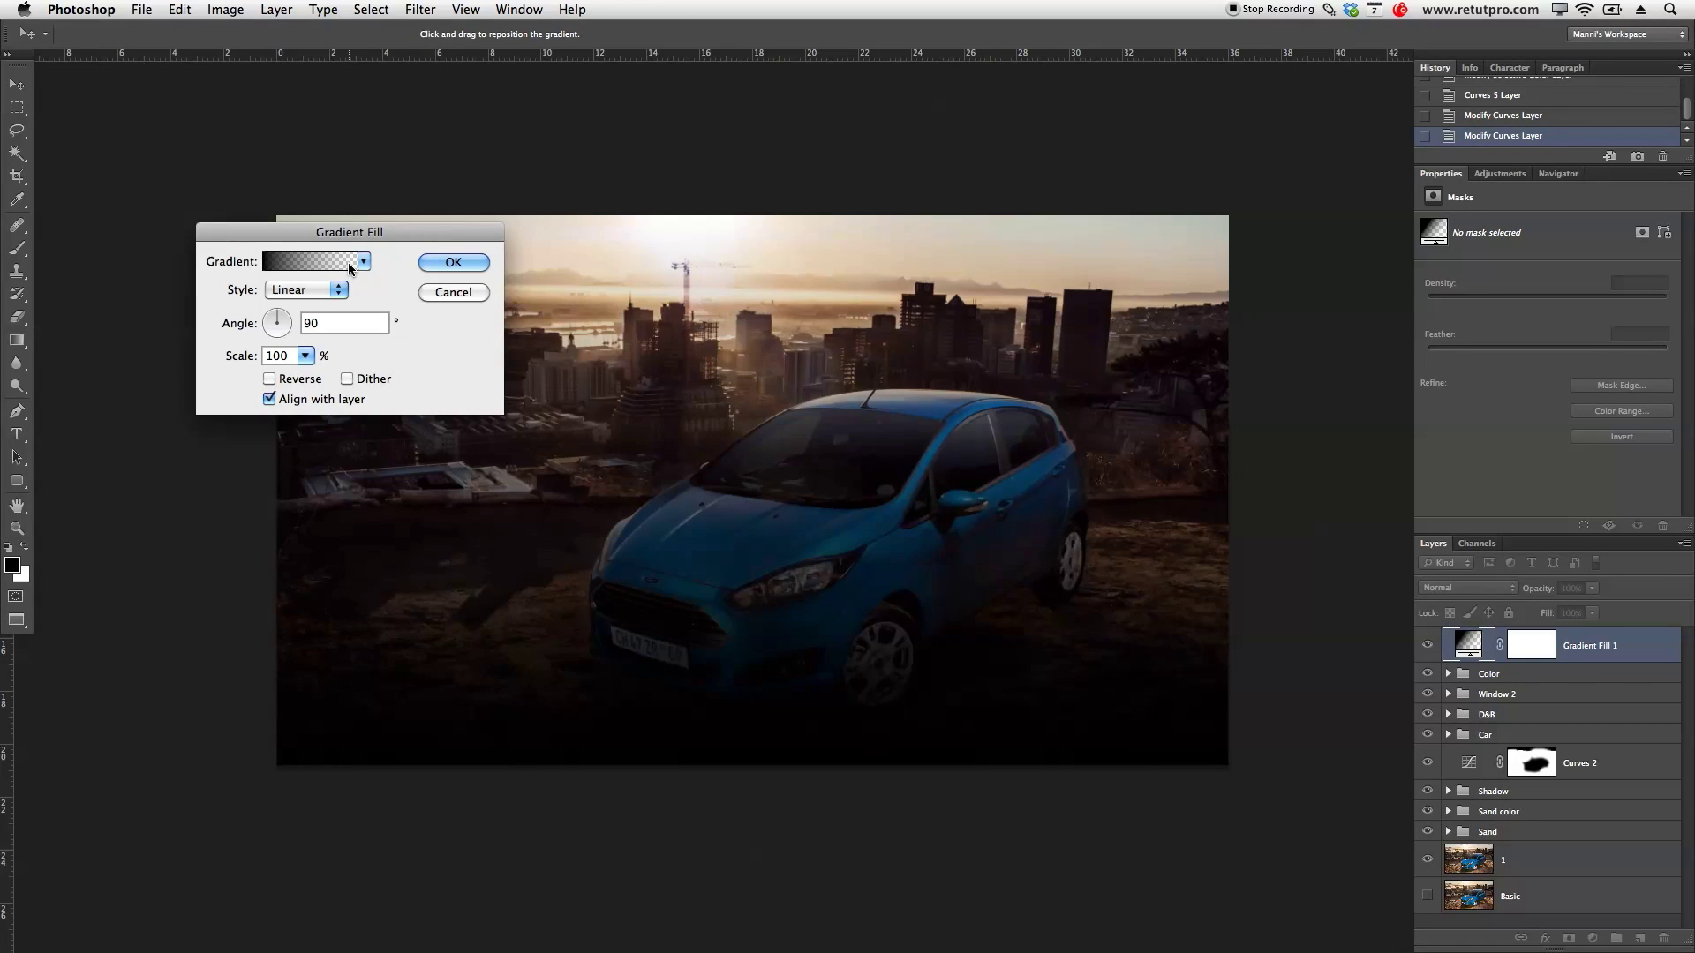
{"action": "left_click", "coordinate": [350, 263]}
{"action": "left_click", "coordinate": [752, 361]}
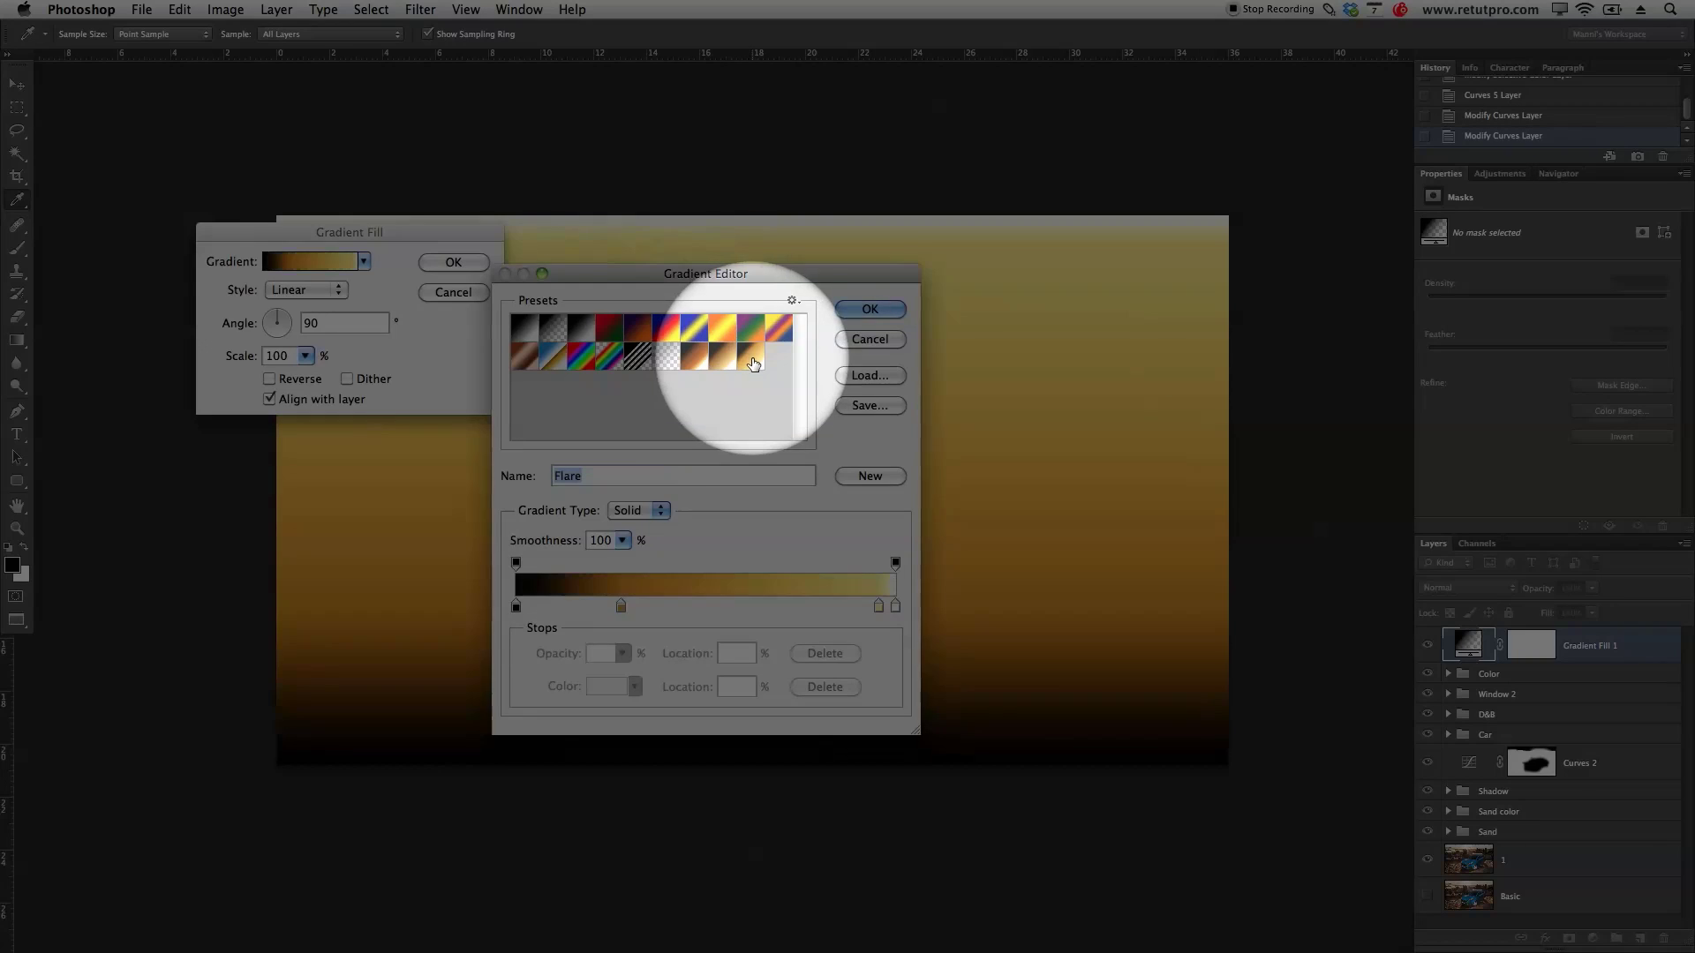
{"action": "left_click_drag", "start_coordinate": [660, 281], "coordinate": [1481, 252]}
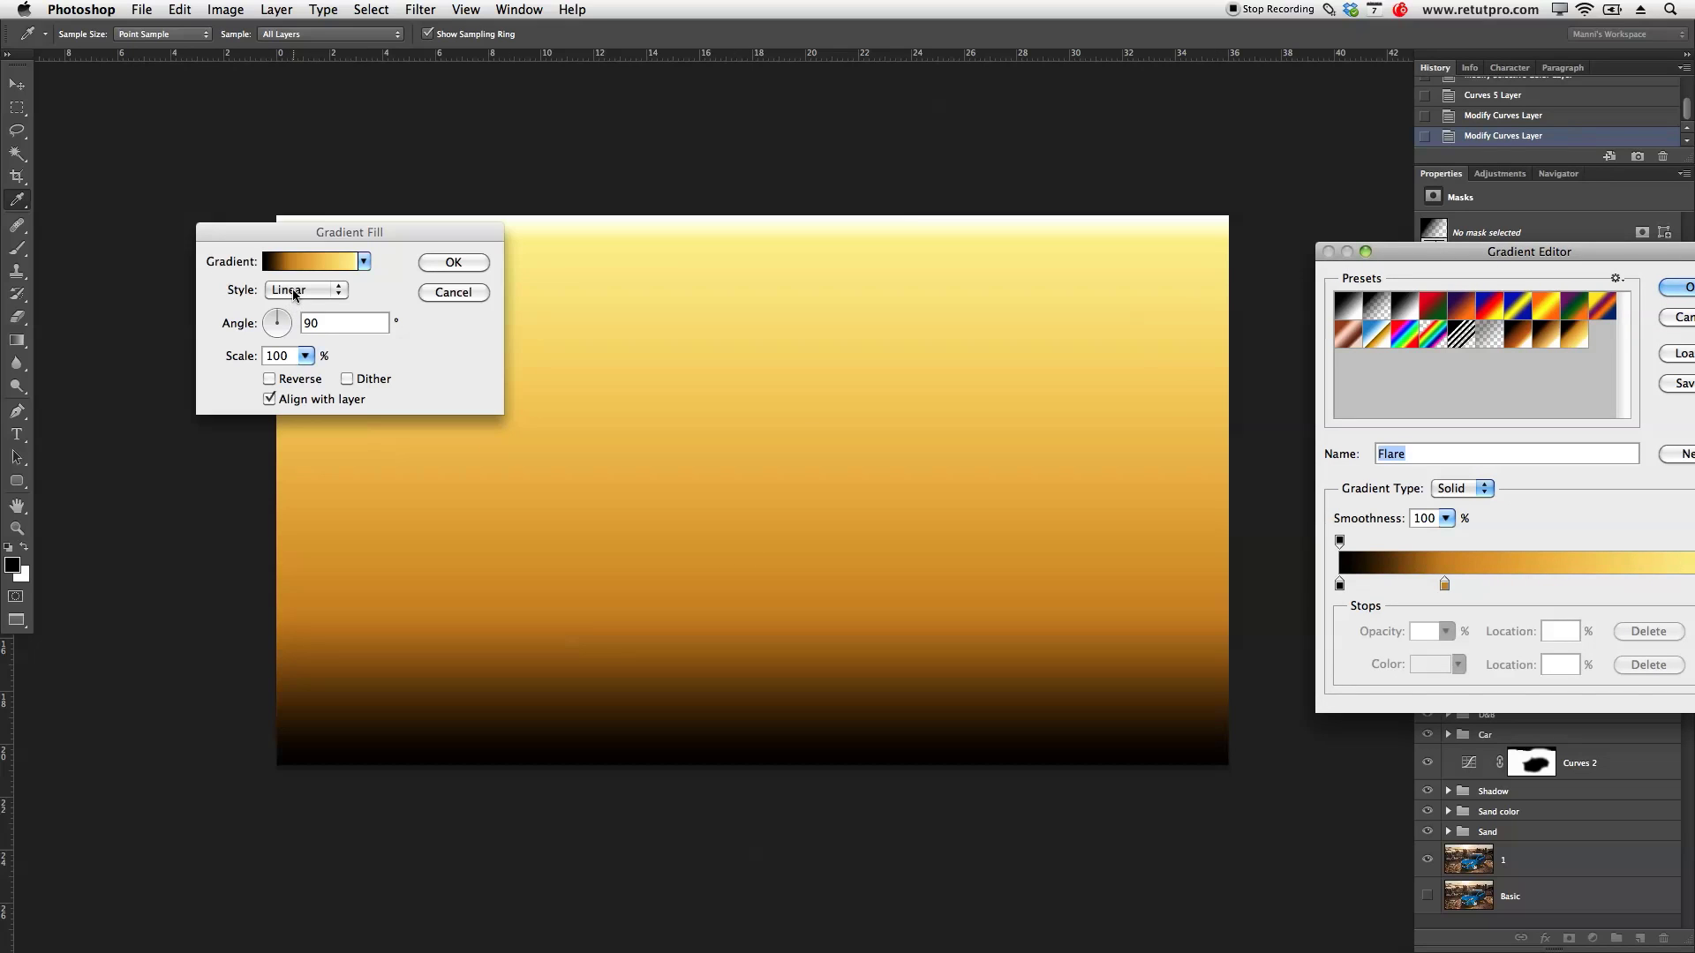
{"action": "key", "text": "Return"}
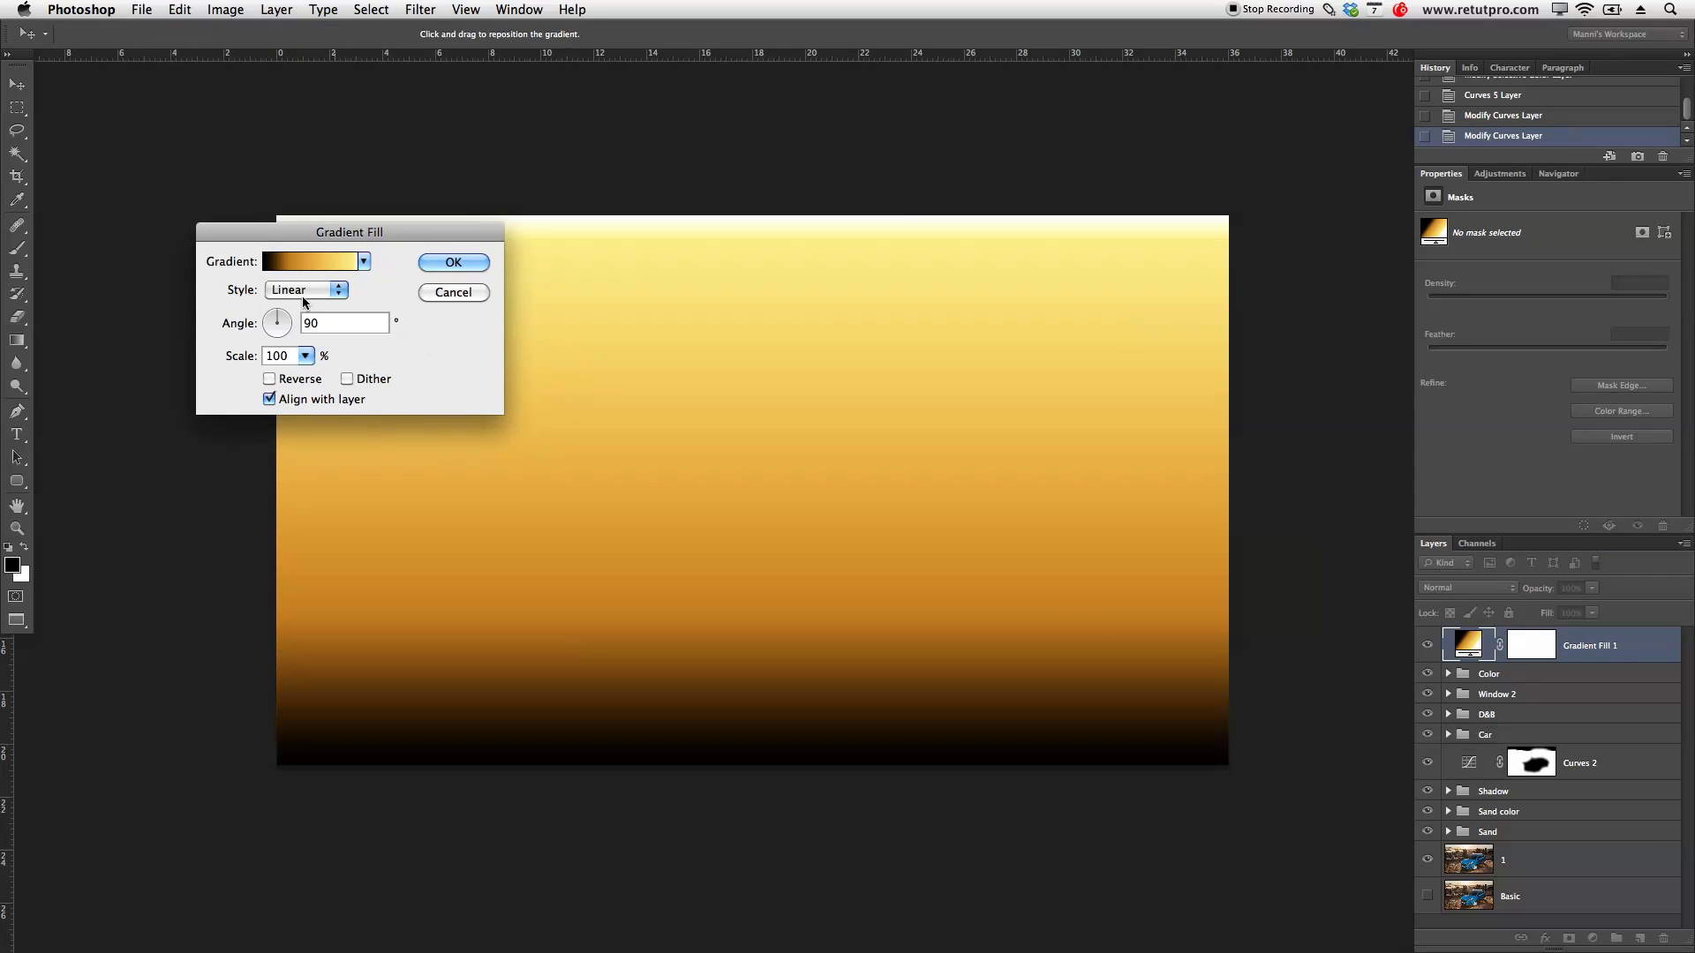
Step: Make the gradient fill Radial and reversed, keeping its scale at 100%, and accept it
{"action": "left_click", "coordinate": [305, 292]}
{"action": "left_click", "coordinate": [309, 309]}
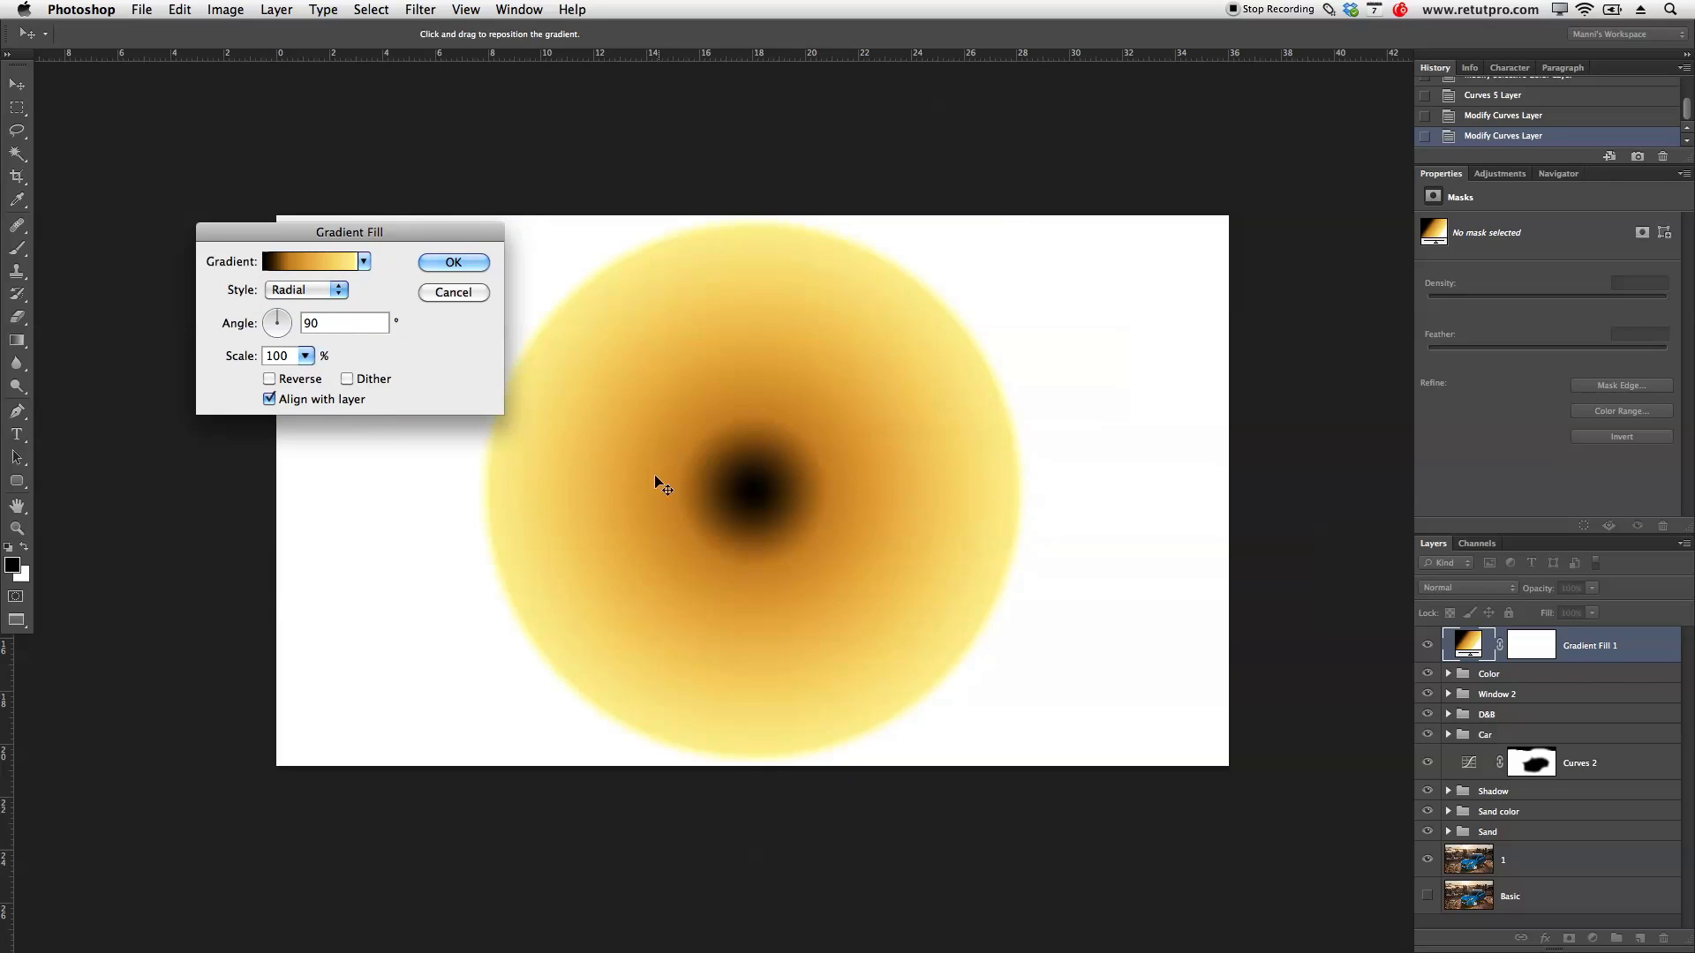
{"action": "left_click", "coordinate": [281, 382]}
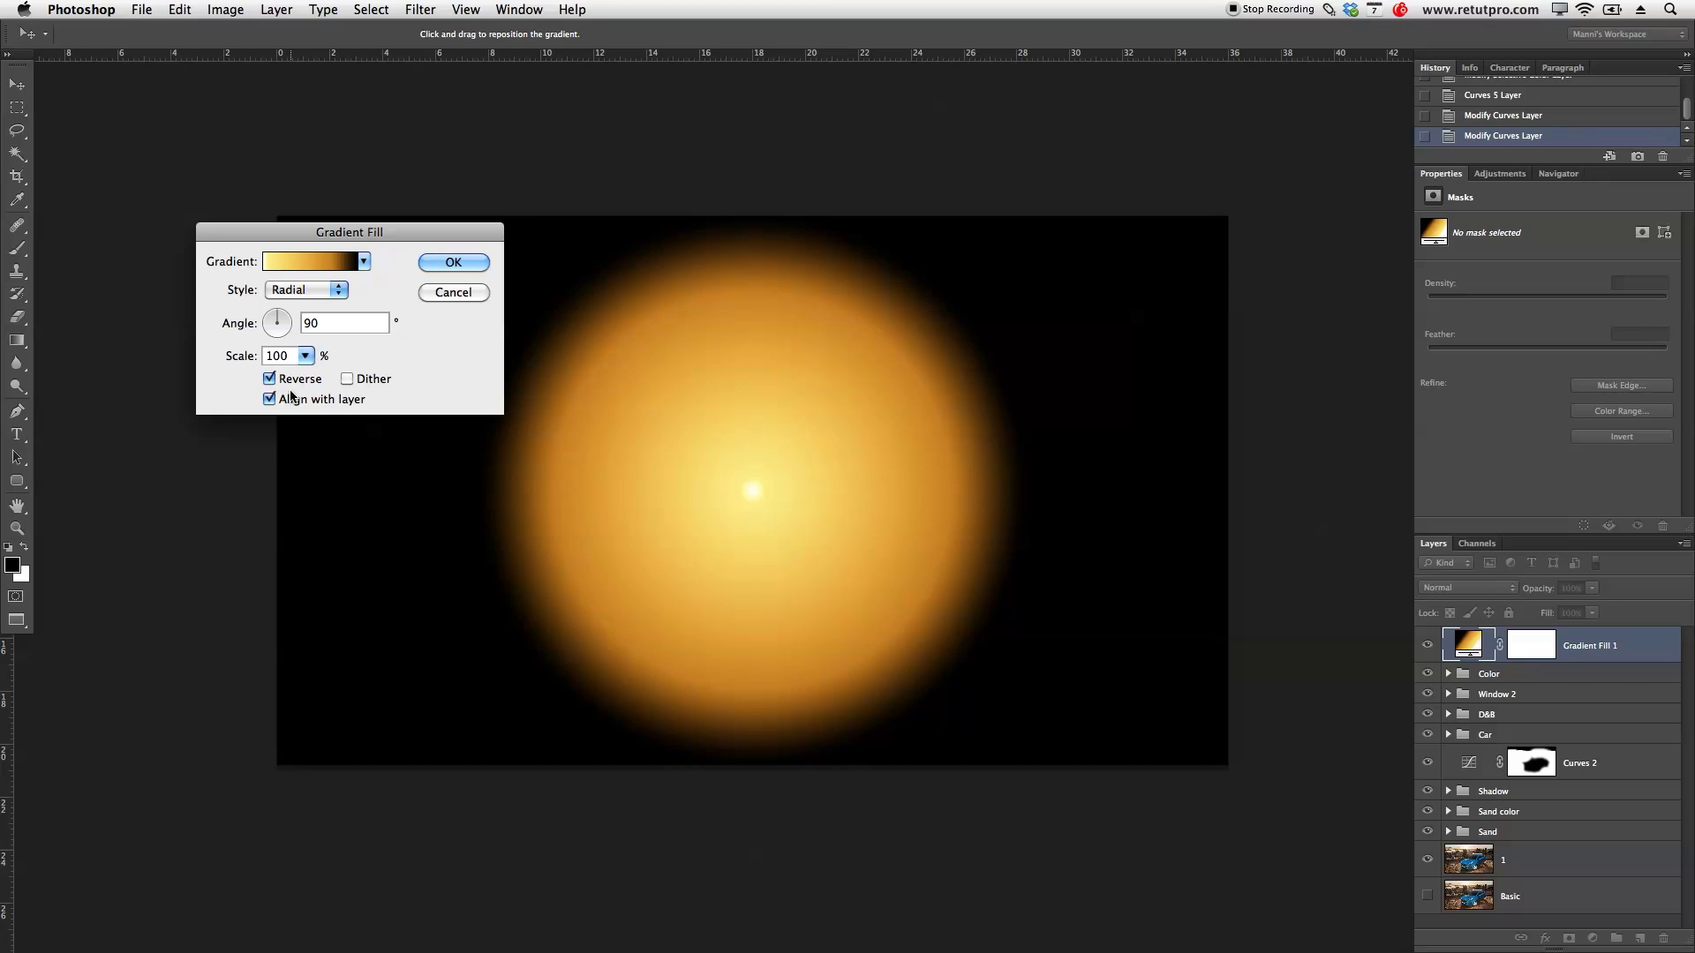
{"action": "key", "text": "Tab"}
{"action": "key", "text": "Tab"}
{"action": "left_click", "coordinate": [481, 267]}
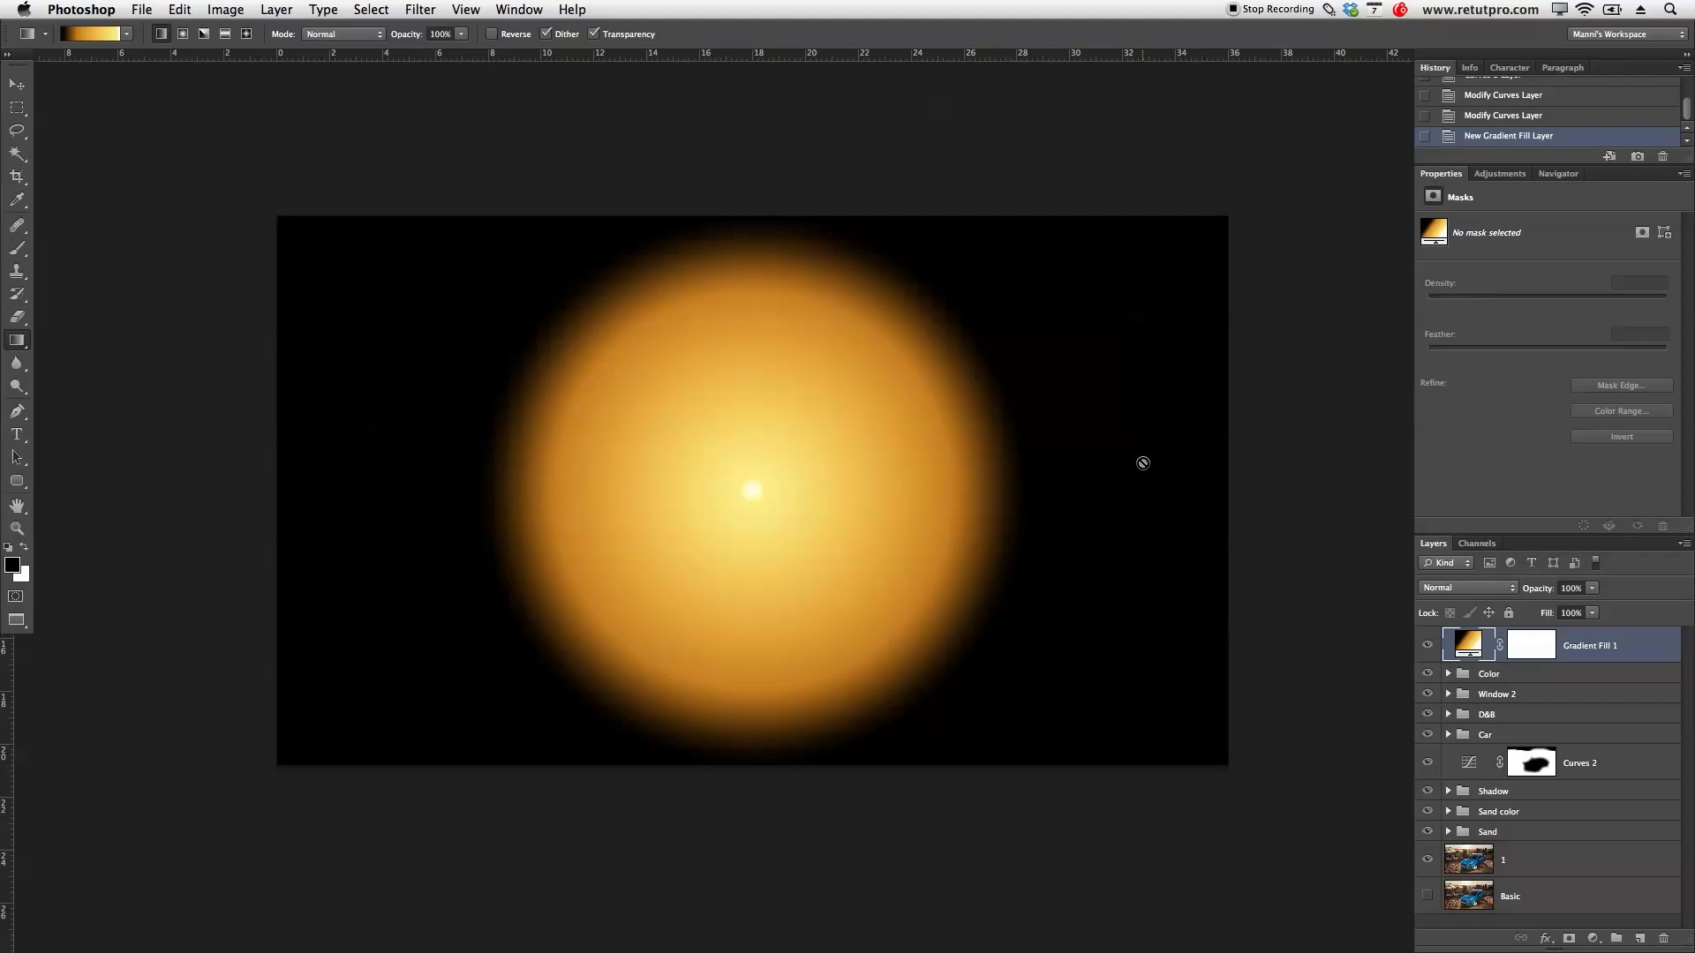
Step: Blend the gradient fill layer in Screen mode and rasterize it
{"action": "left_click", "coordinate": [1469, 588]}
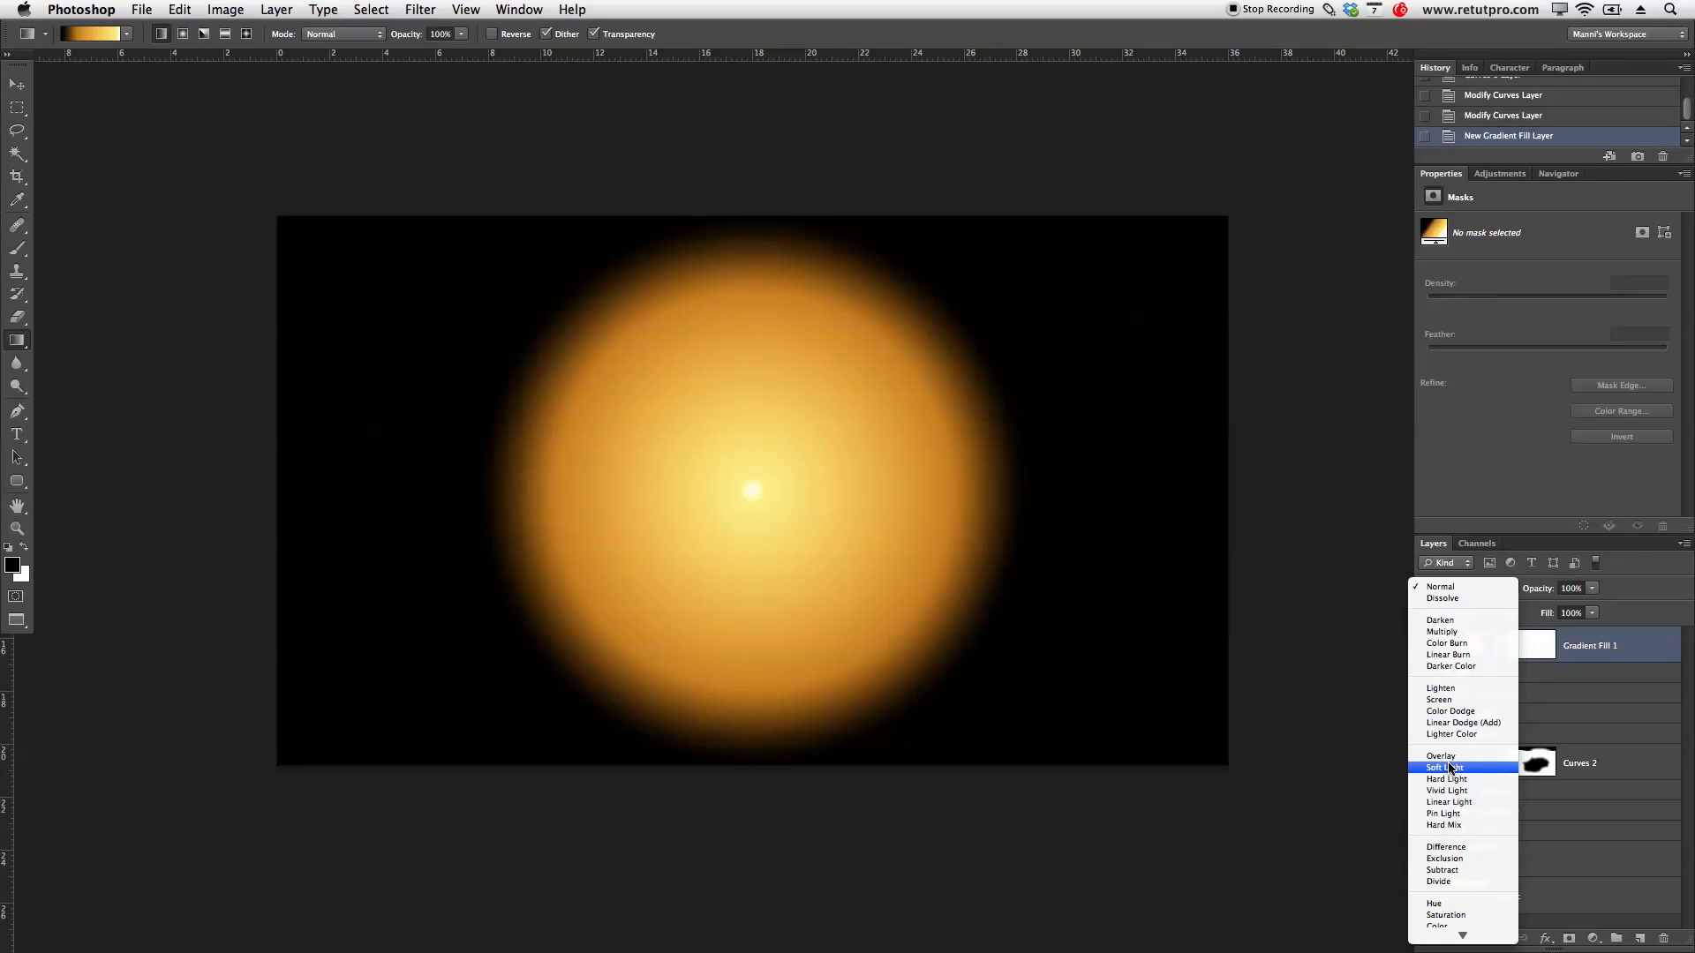
{"action": "left_click", "coordinate": [1439, 699]}
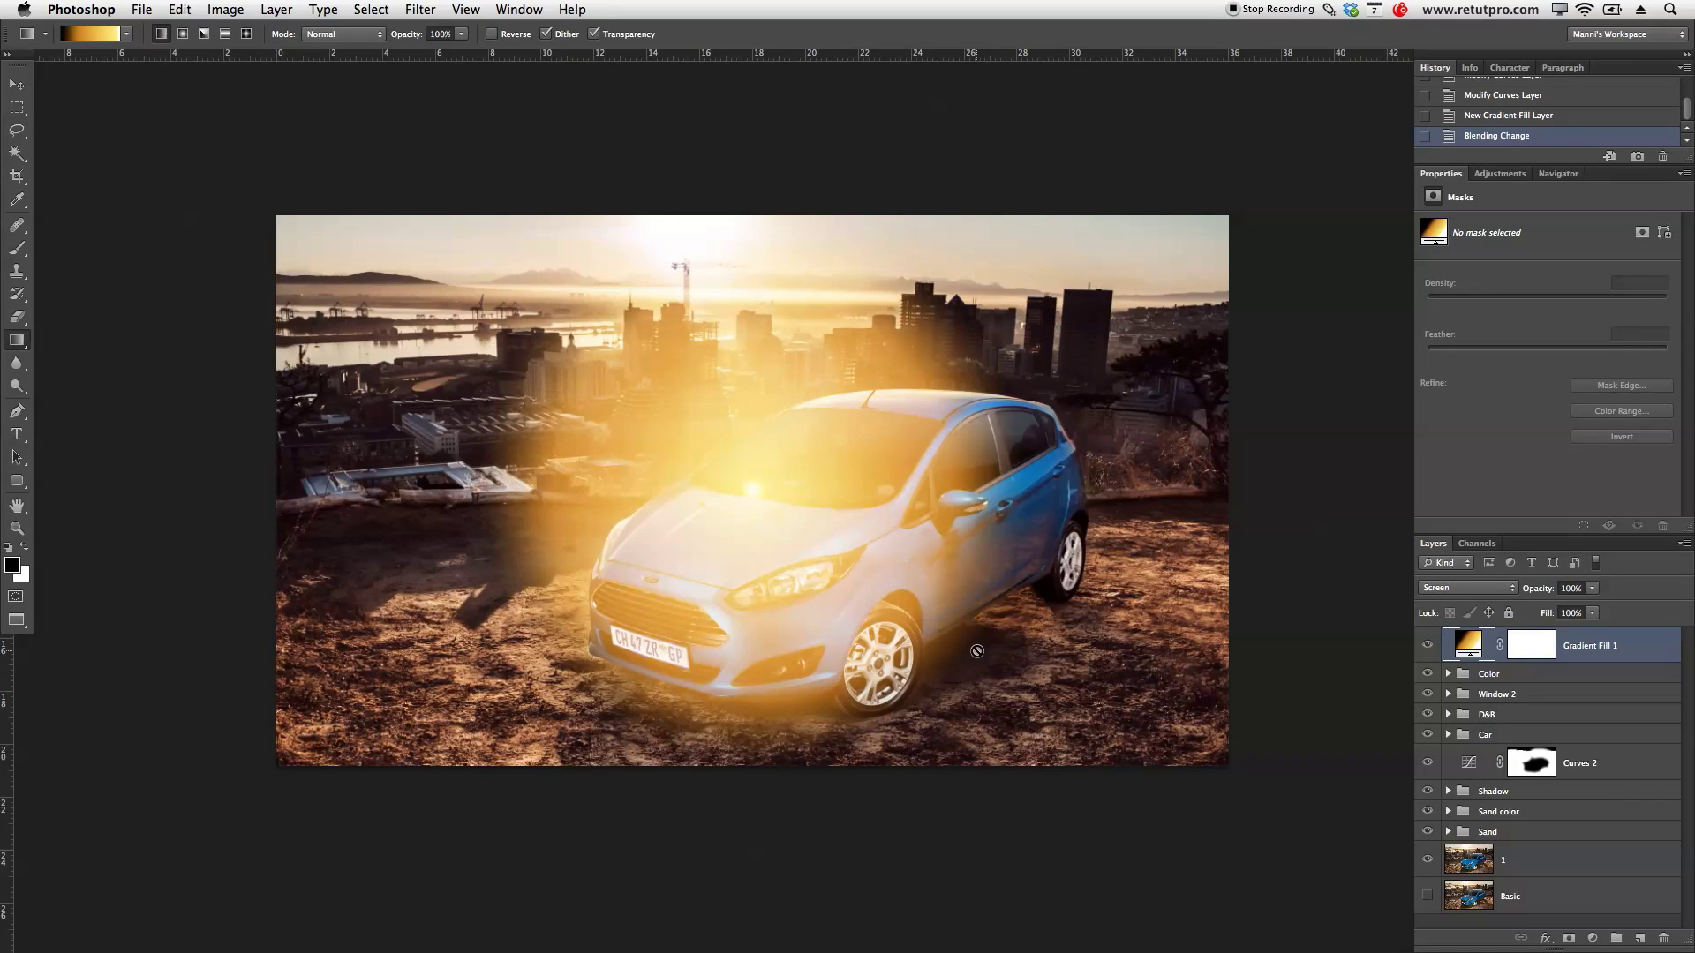
{"action": "right_click", "coordinate": [1592, 651]}
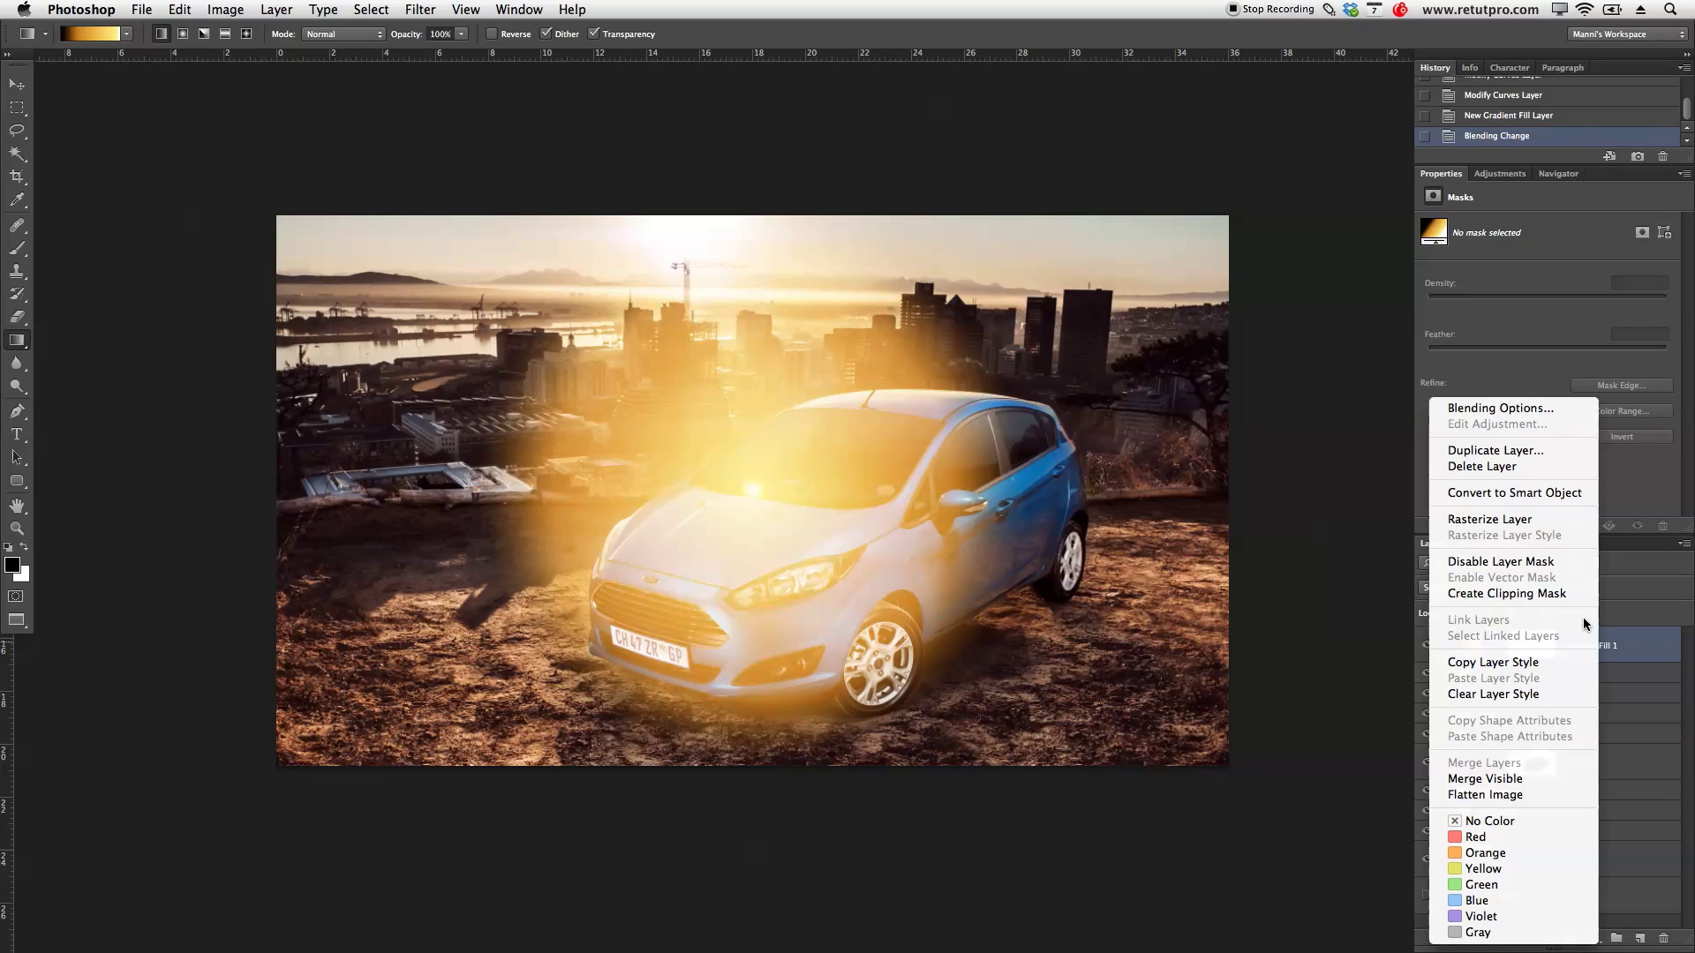
{"action": "left_click", "coordinate": [1533, 521]}
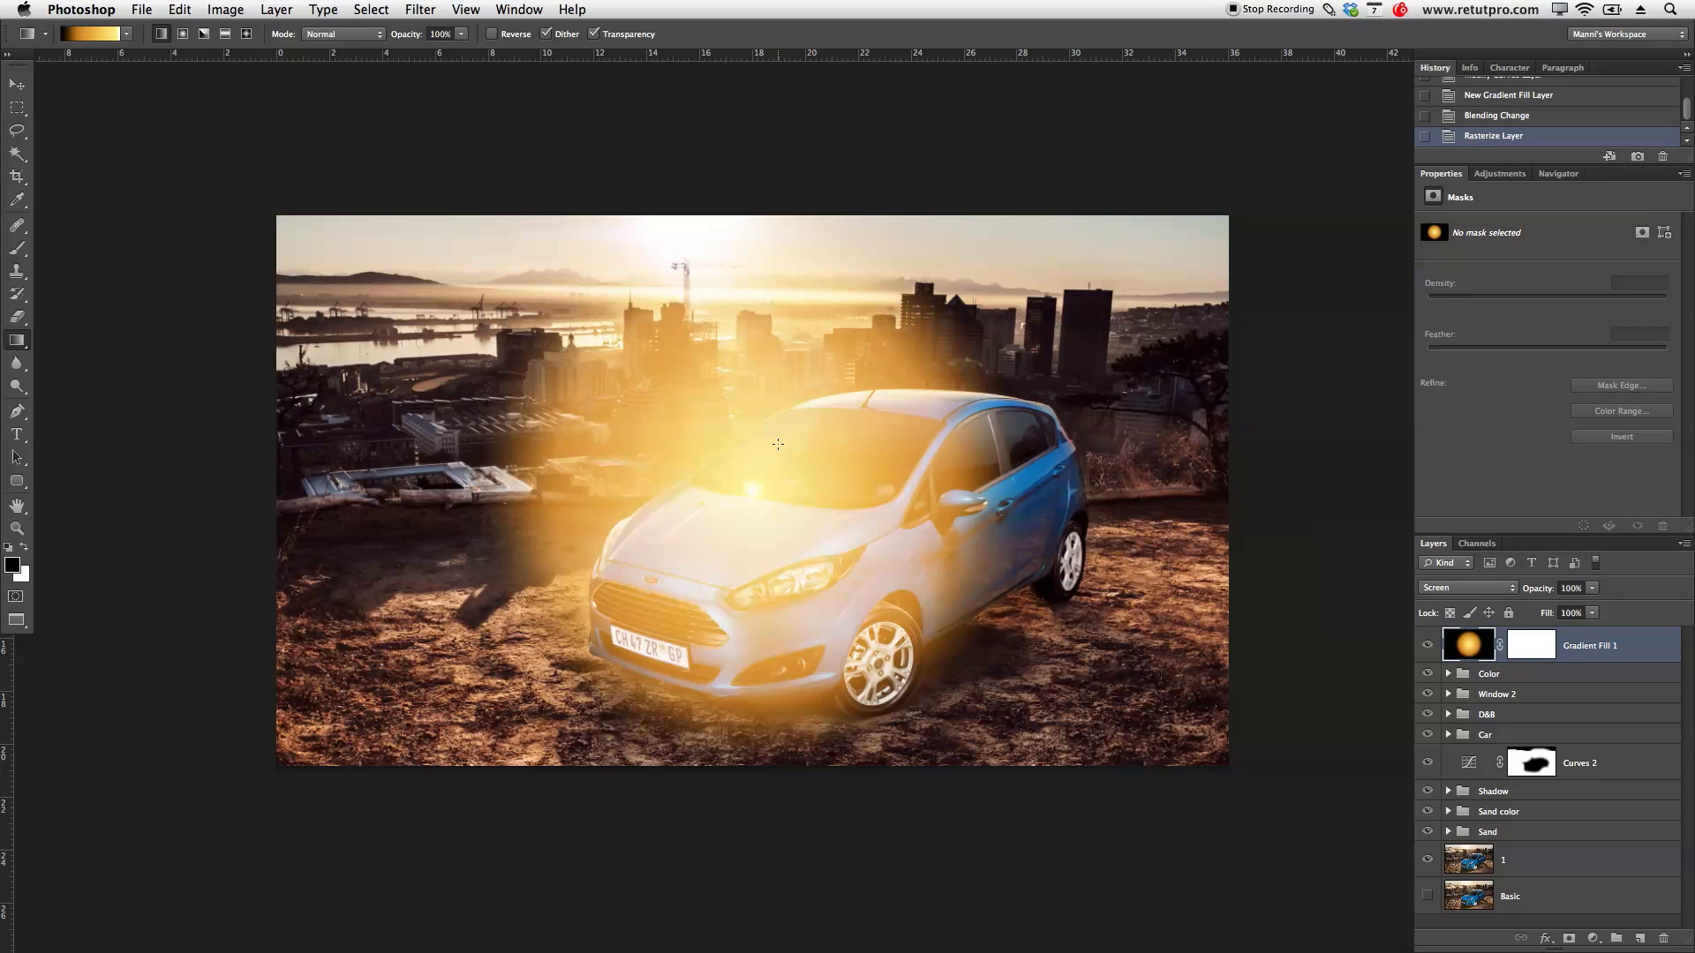
Step: Move the glow over the sun behind the crane and lower its layer opacity to 81%
{"action": "key", "text": "v"}
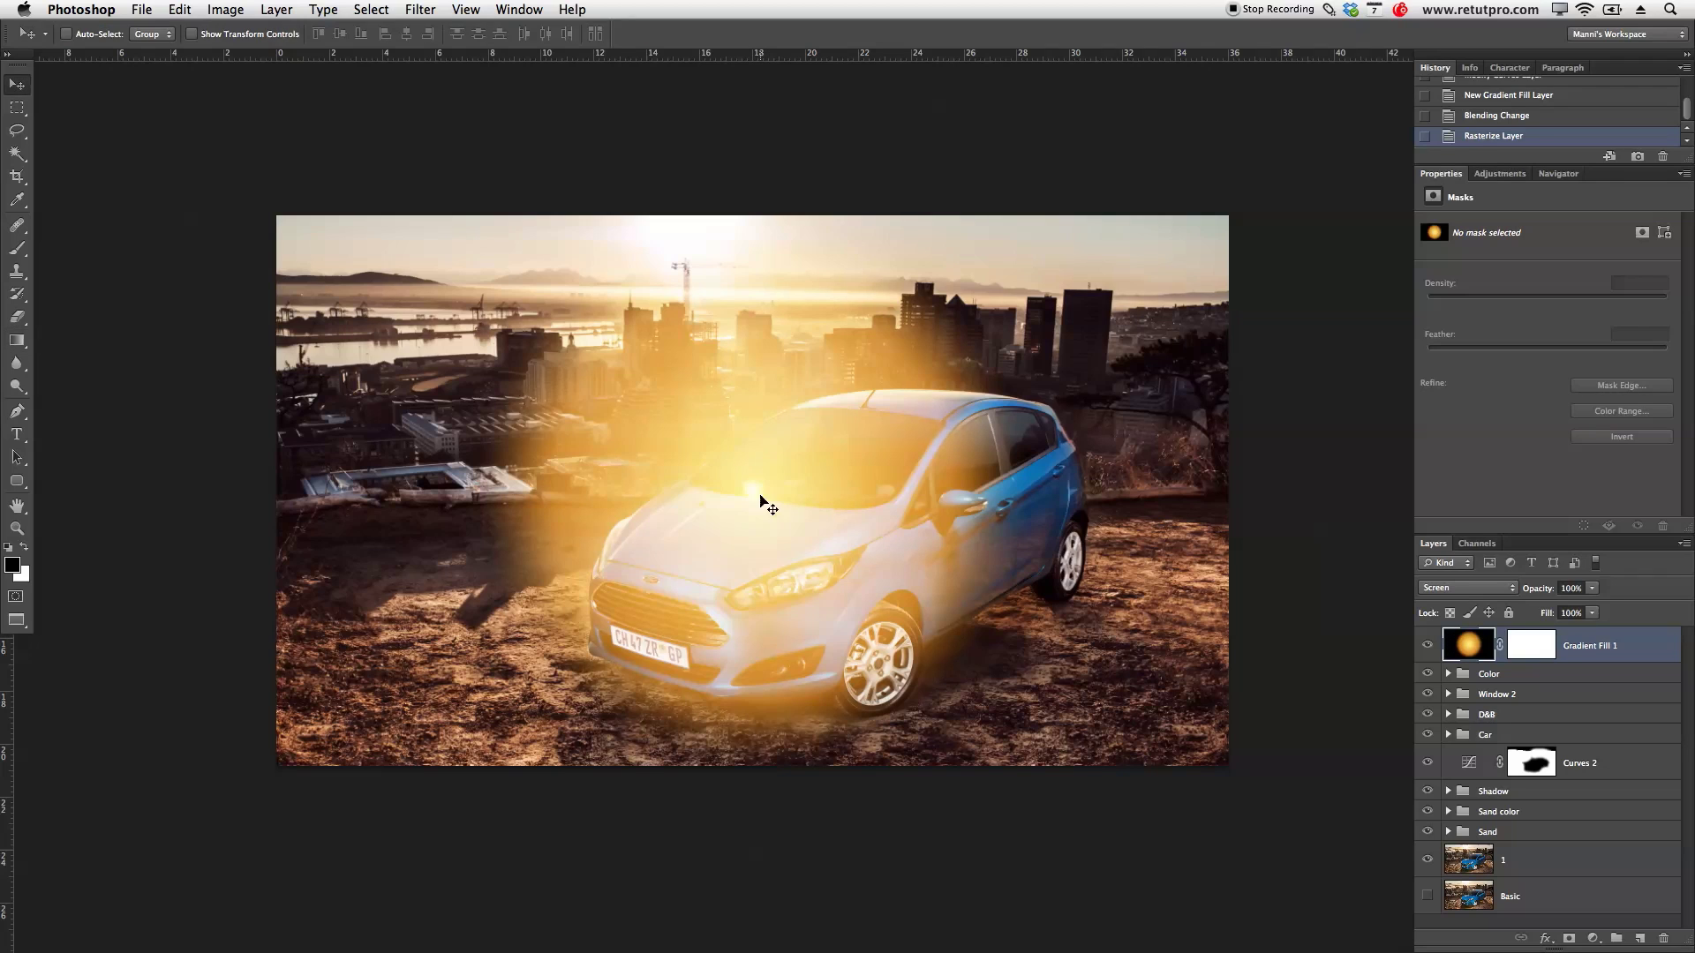
{"action": "left_click_drag", "start_coordinate": [732, 450], "coordinate": [640, 291]}
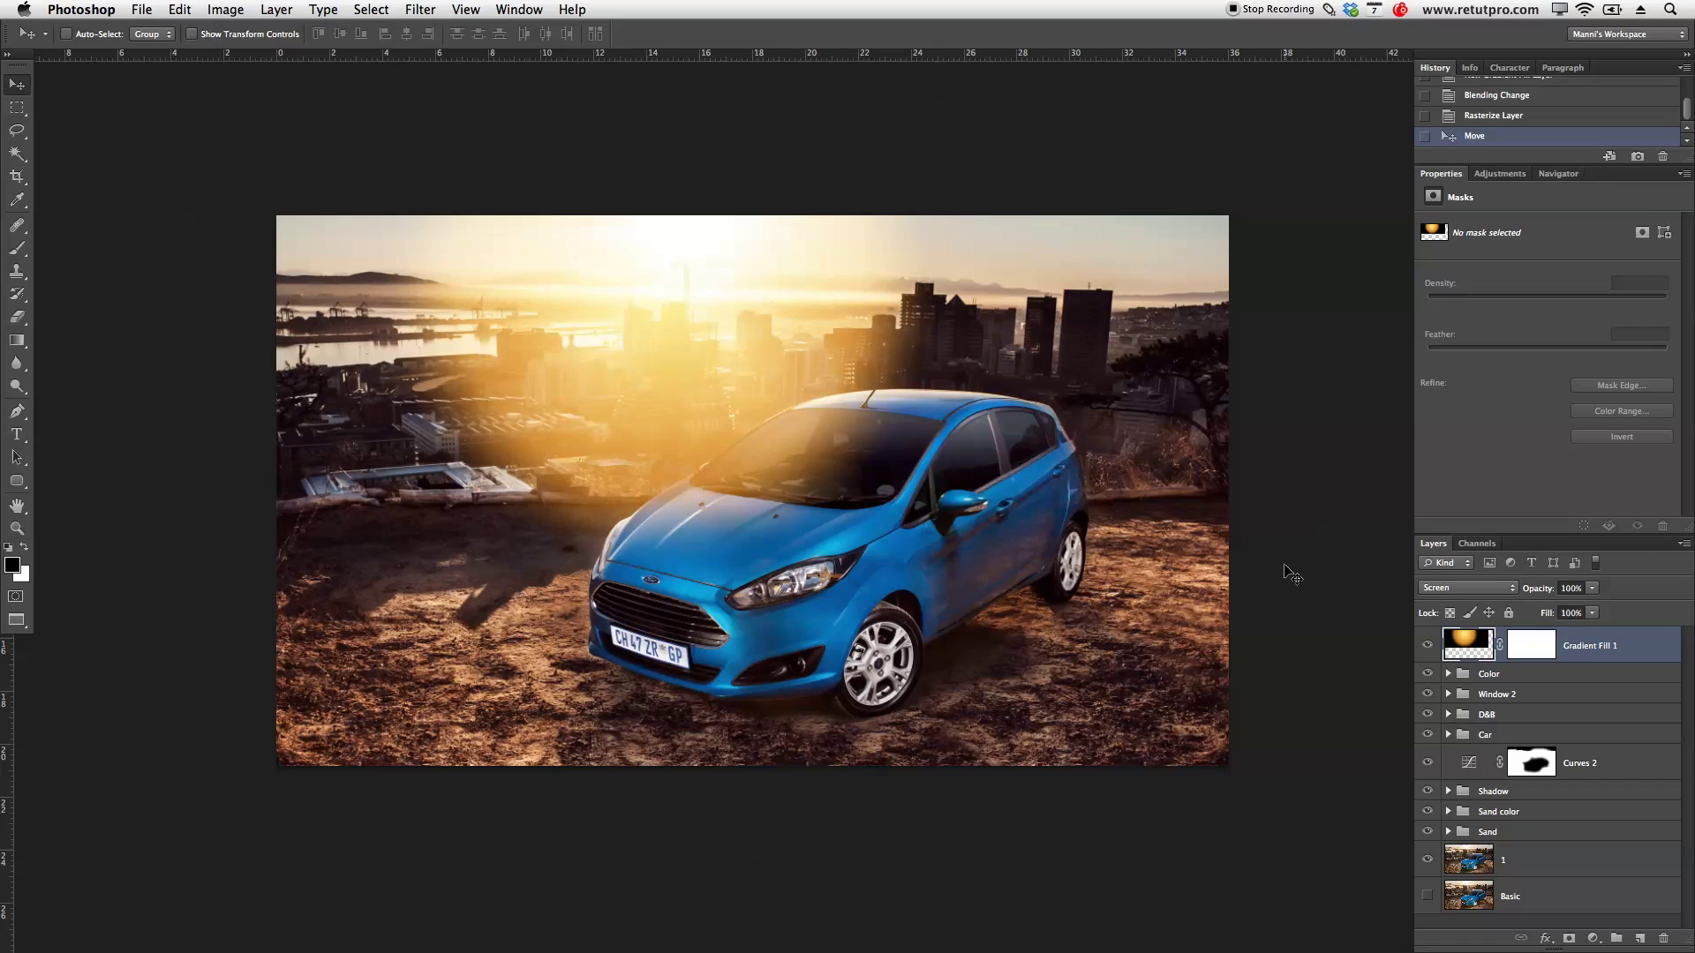
{"action": "mouse_move", "coordinate": [1547, 592]}
{"action": "left_mouse_down"}
{"action": "mouse_move", "coordinate": [1512, 593]}
{"action": "mouse_move", "coordinate": [1536, 592]}
{"action": "left_mouse_up"}
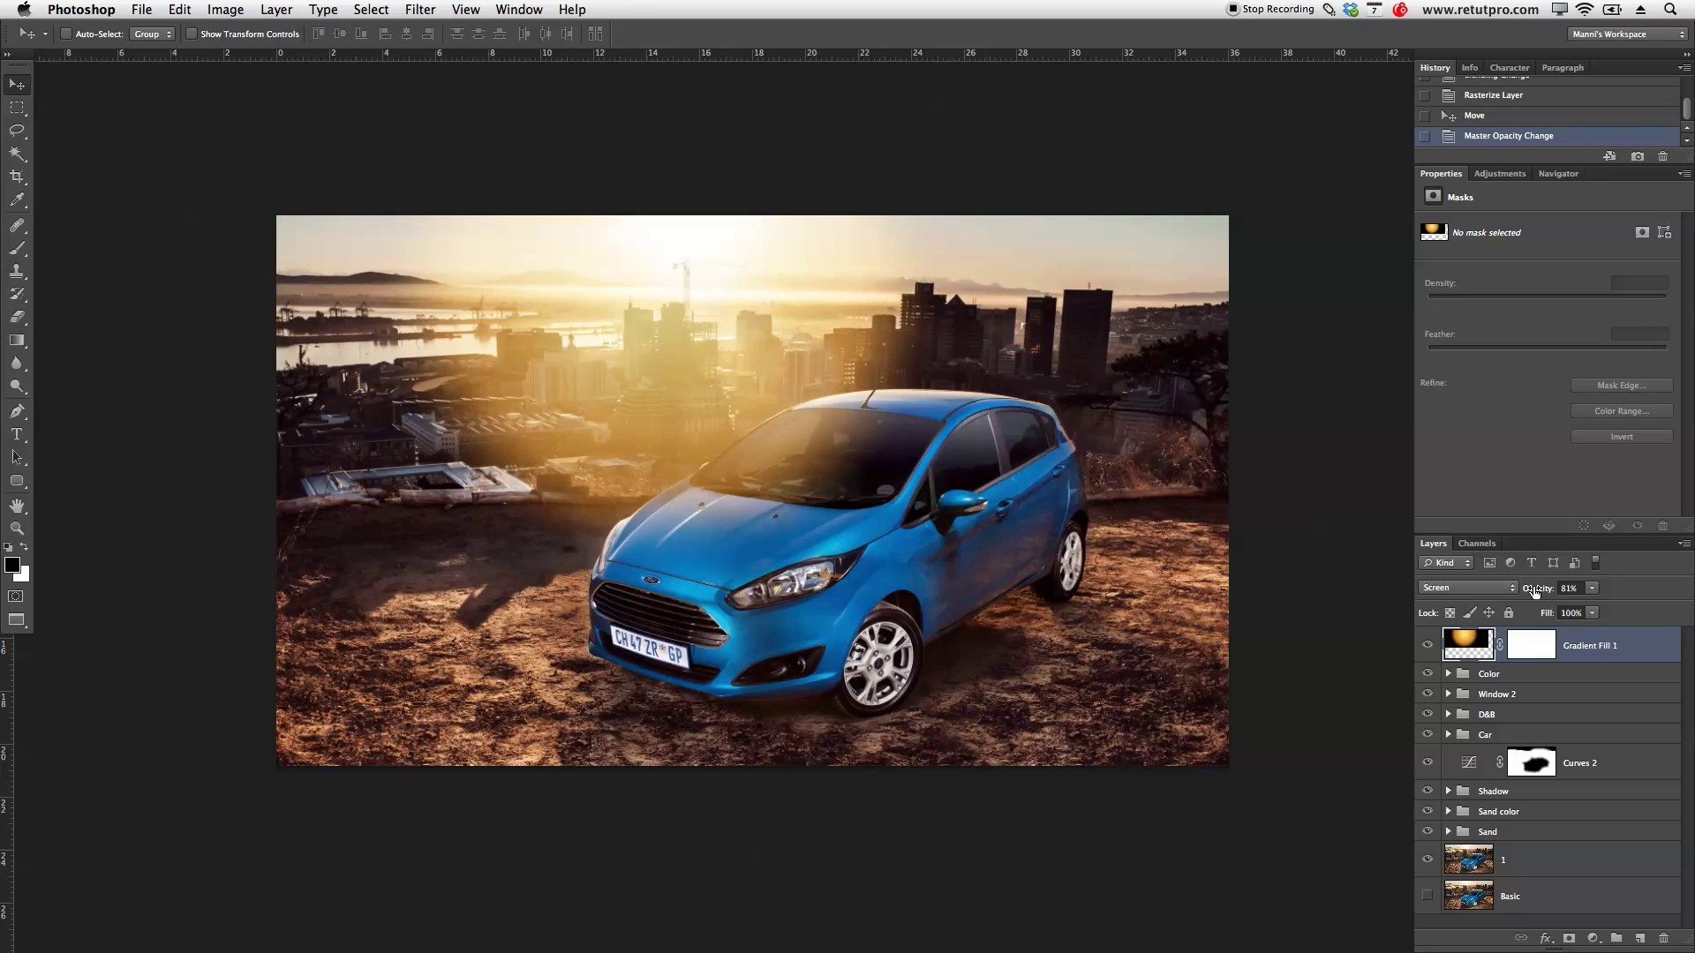
Step: Enlarge the glow with Free Transform and recentre it over the sun
{"action": "key", "text": "super+t"}
{"action": "left_click_drag", "start_coordinate": [1133, 563], "coordinate": [1391, 788]}
{"action": "left_click_drag", "start_coordinate": [1278, 611], "coordinate": [1121, 537]}
{"action": "left_click", "coordinate": [888, 34]}
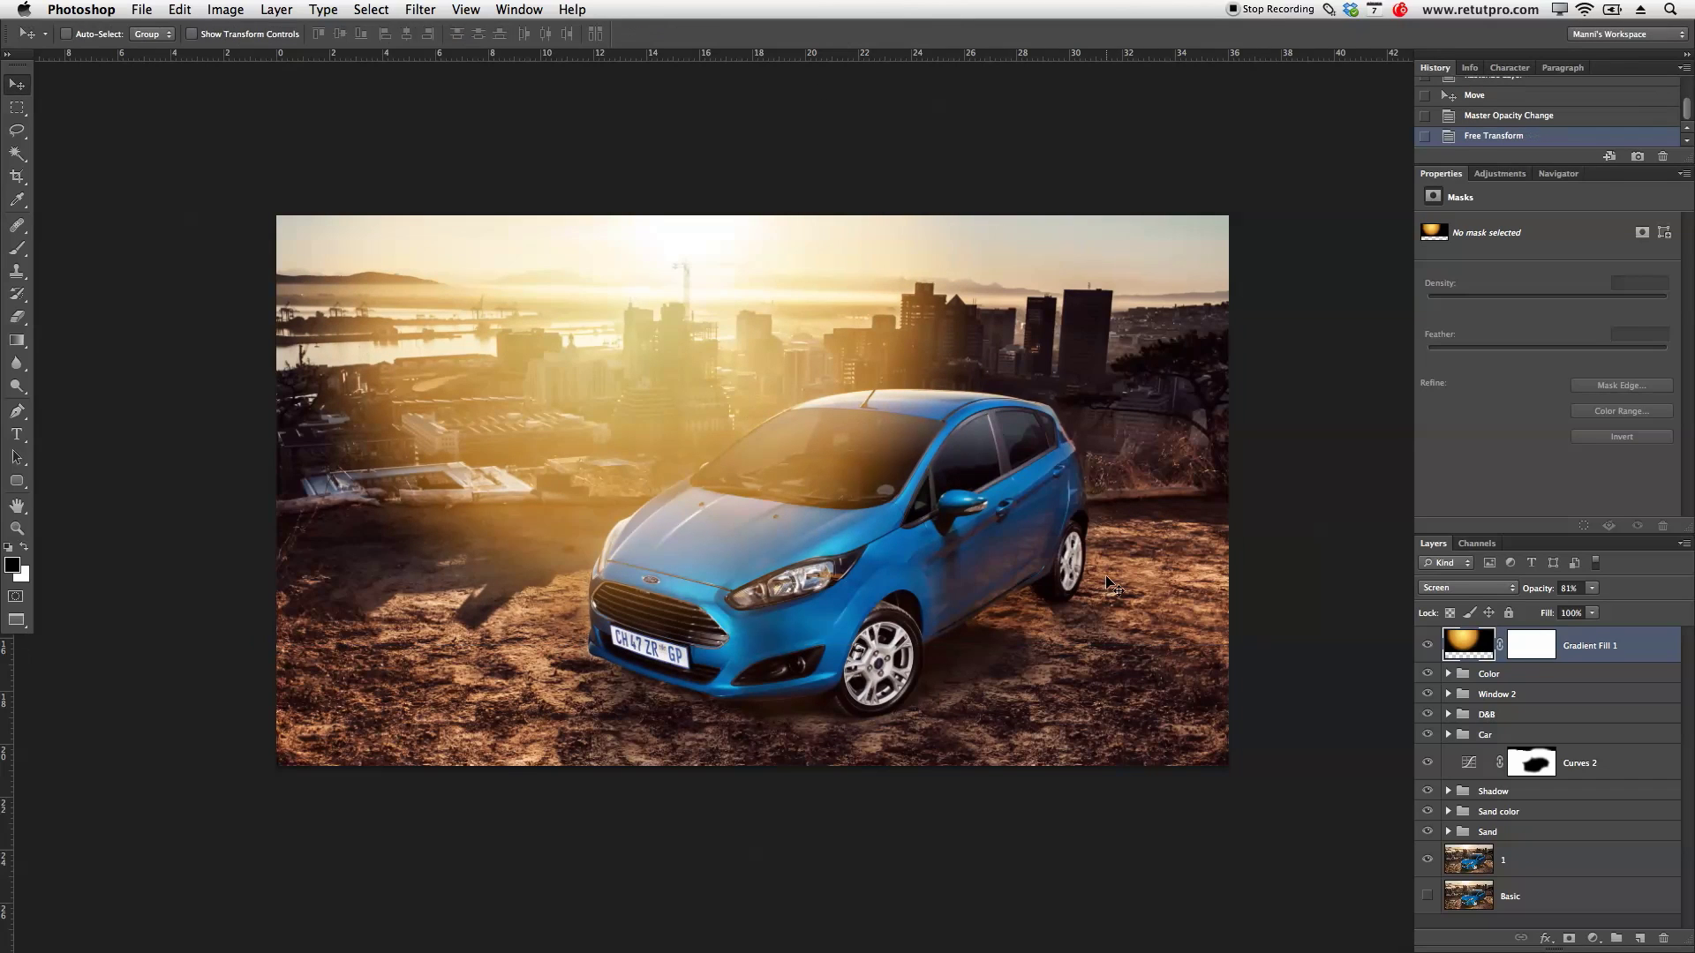
Step: Raise the glow layer's opacity to 100% and duplicate the layer
{"action": "left_click_drag", "start_coordinate": [1544, 594], "coordinate": [1634, 591]}
{"action": "key", "text": "super+j"}
Step: Mask the duplicated glow off the car and foreground with a soft black brush of about 1594 px at 98% opacity
{"action": "left_click", "coordinate": [1537, 652]}
{"action": "key", "text": "b"}
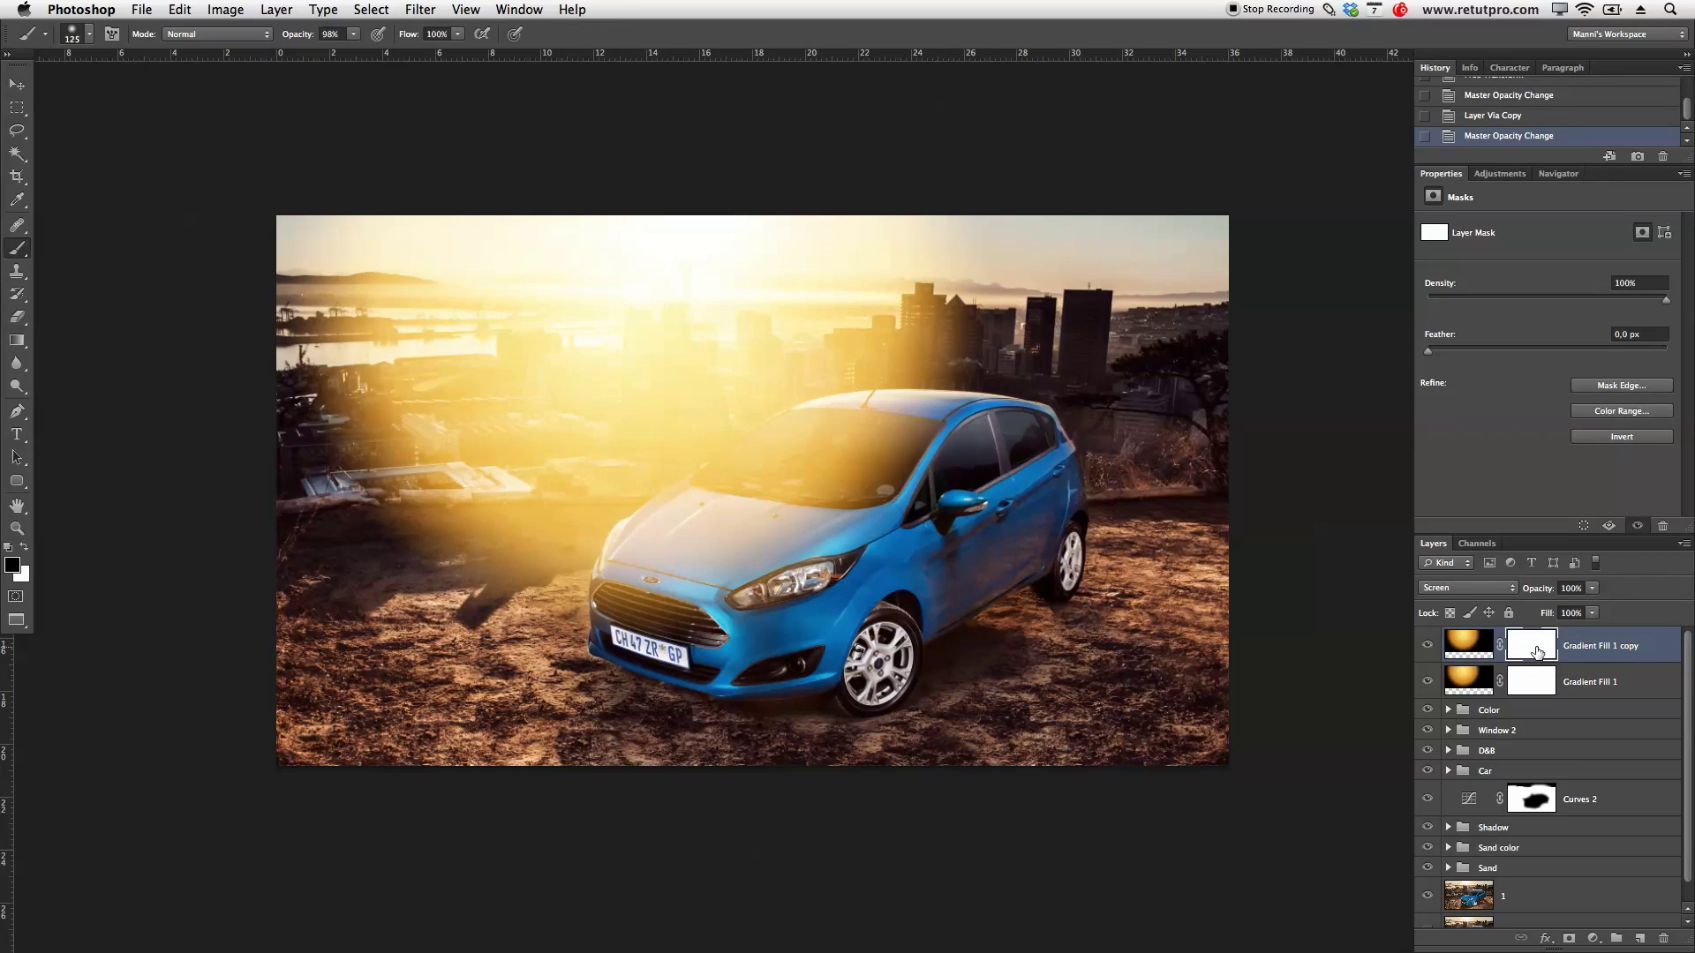
{"action": "key", "text": "bracketright"}
{"action": "key", "text": "bracketright"}
{"action": "key", "text": "bracketright"}
{"action": "key", "text": "bracketright"}
{"action": "key", "text": "bracketright"}
{"action": "key", "text": "bracketright"}
{"action": "key", "text": "bracketright"}
{"action": "key", "text": "bracketright"}
{"action": "key", "text": "bracketright"}
{"action": "key", "text": "bracketright"}
{"action": "key", "text": "bracketright"}
{"action": "mouse_move", "coordinate": [629, 612]}
{"action": "left_mouse_down"}
{"action": "mouse_move", "coordinate": [697, 601]}
{"action": "mouse_move", "coordinate": [740, 170]}
{"action": "mouse_move", "coordinate": [653, 869]}
{"action": "left_mouse_up"}
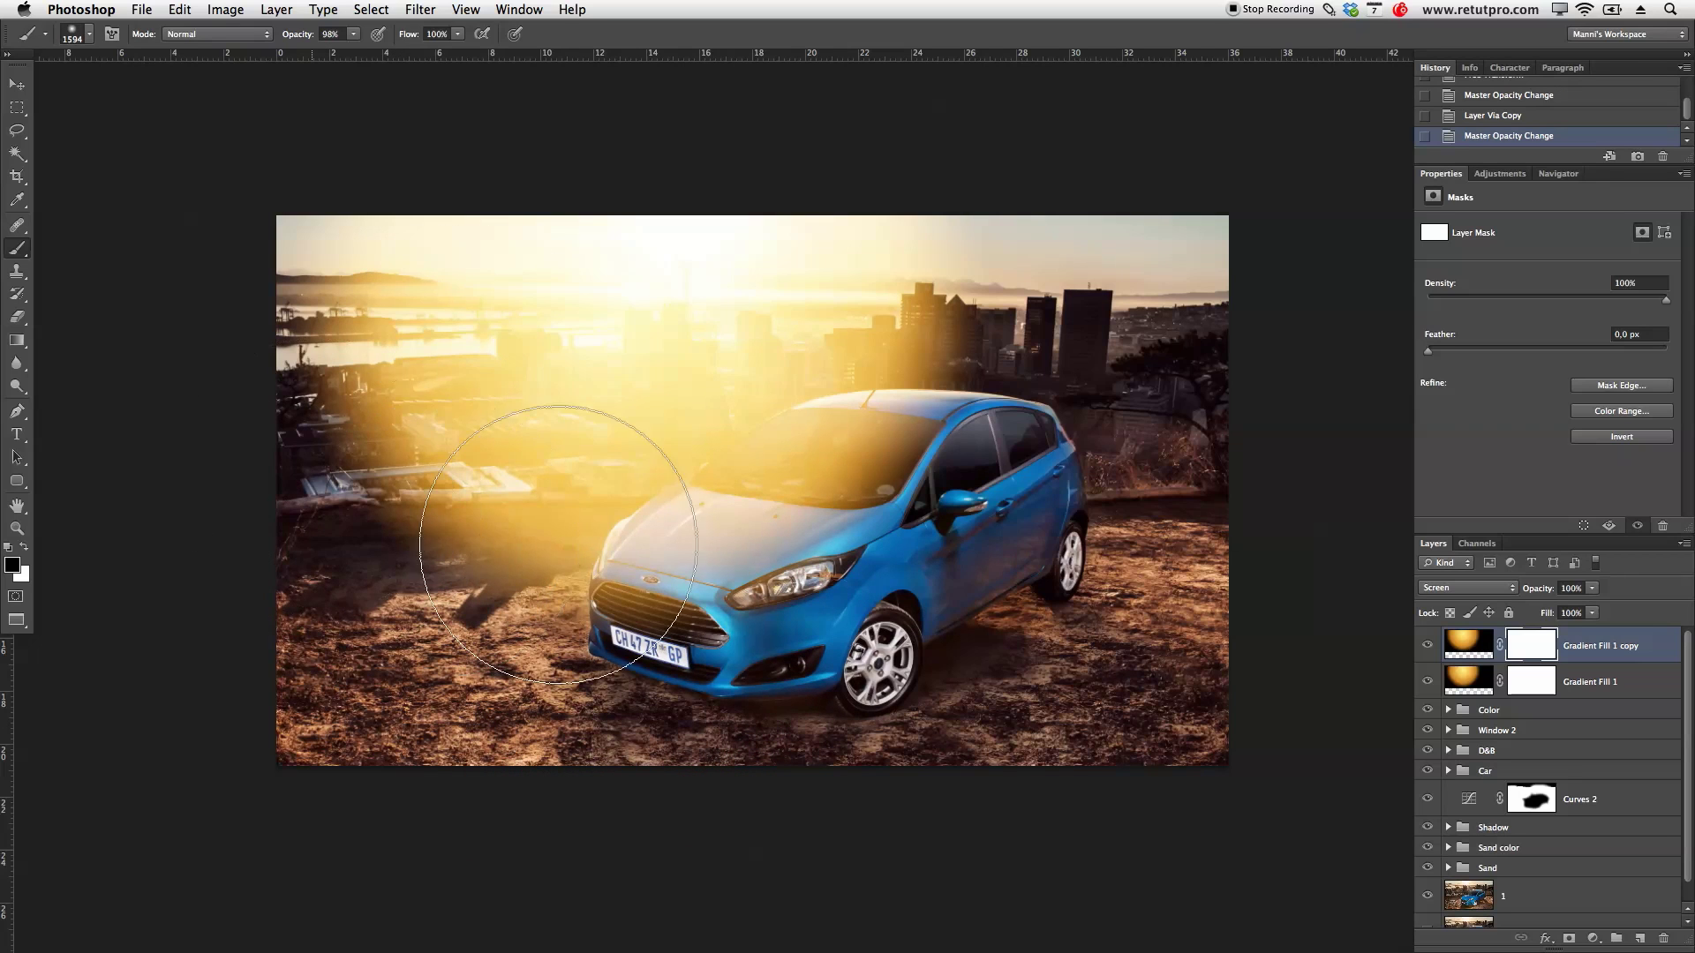
{"action": "mouse_move", "coordinate": [1059, 182]}
{"action": "left_mouse_down"}
{"action": "mouse_move", "coordinate": [676, 577]}
{"action": "mouse_move", "coordinate": [356, 633]}
{"action": "mouse_move", "coordinate": [996, 331]}
{"action": "left_mouse_up"}
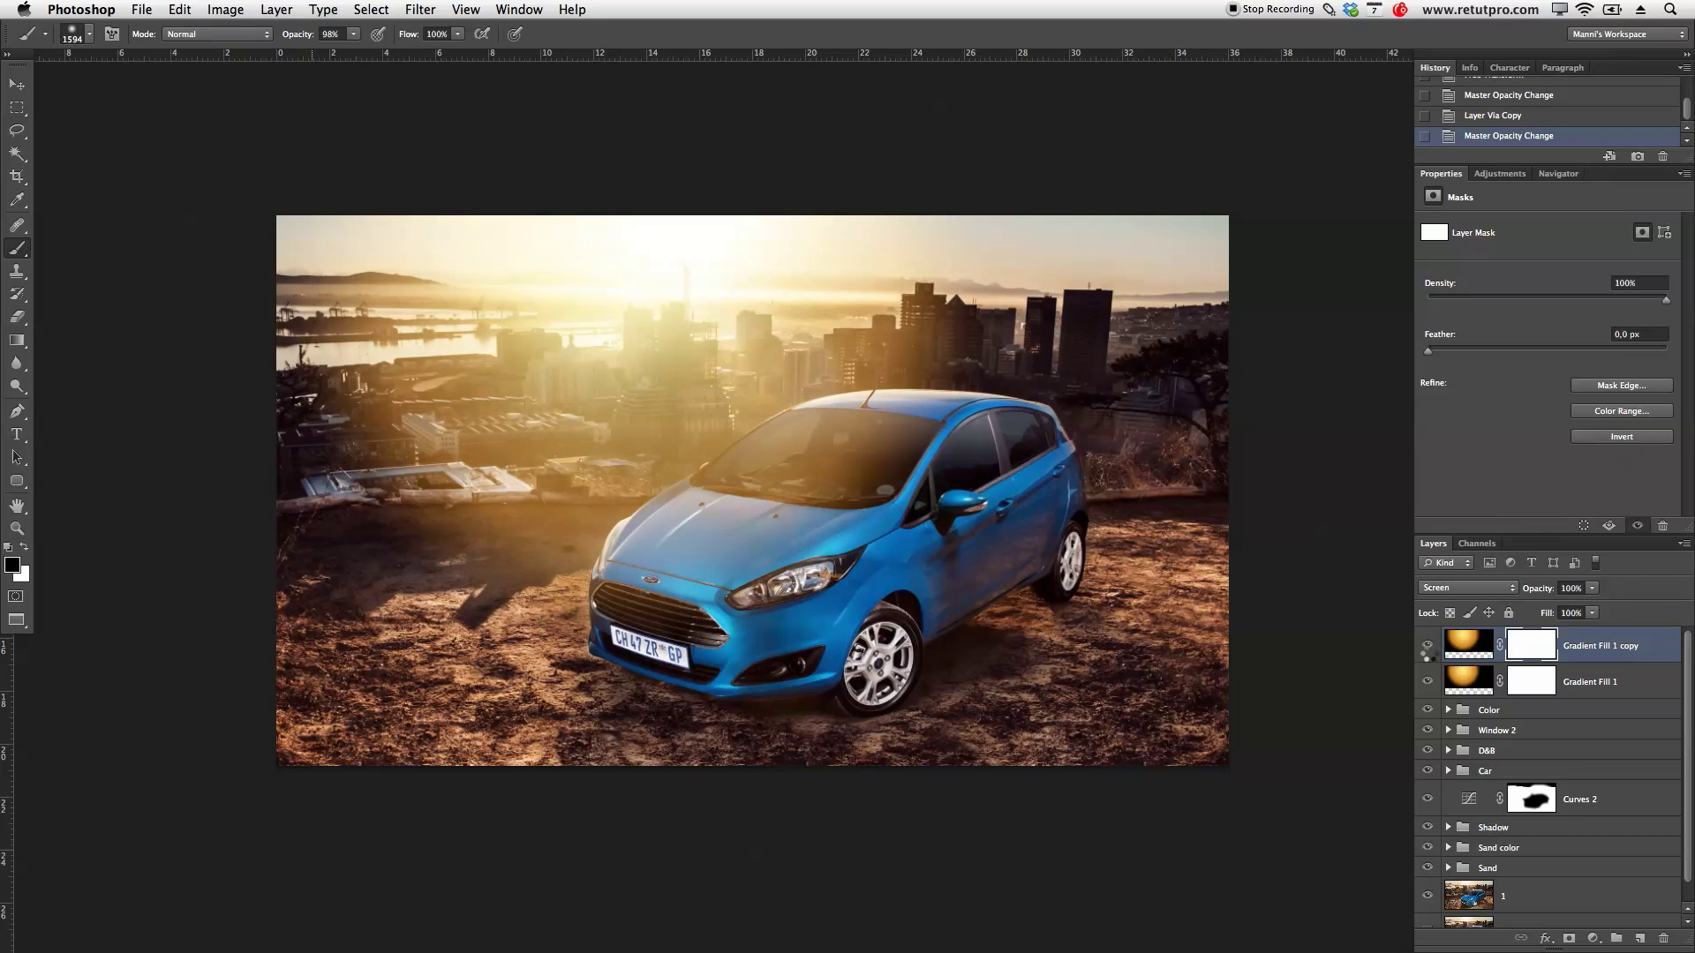
Step: Compare the image with and without the duplicated glow layer and view its gradient colours, leaving them unedited
{"action": "left_click", "coordinate": [1429, 647]}
{"action": "left_click", "coordinate": [1428, 647]}
{"action": "left_click", "coordinate": [1429, 647]}
{"action": "left_click", "coordinate": [1428, 647]}
{"action": "left_click", "coordinate": [1428, 647]}
{"action": "left_click", "coordinate": [1429, 647]}
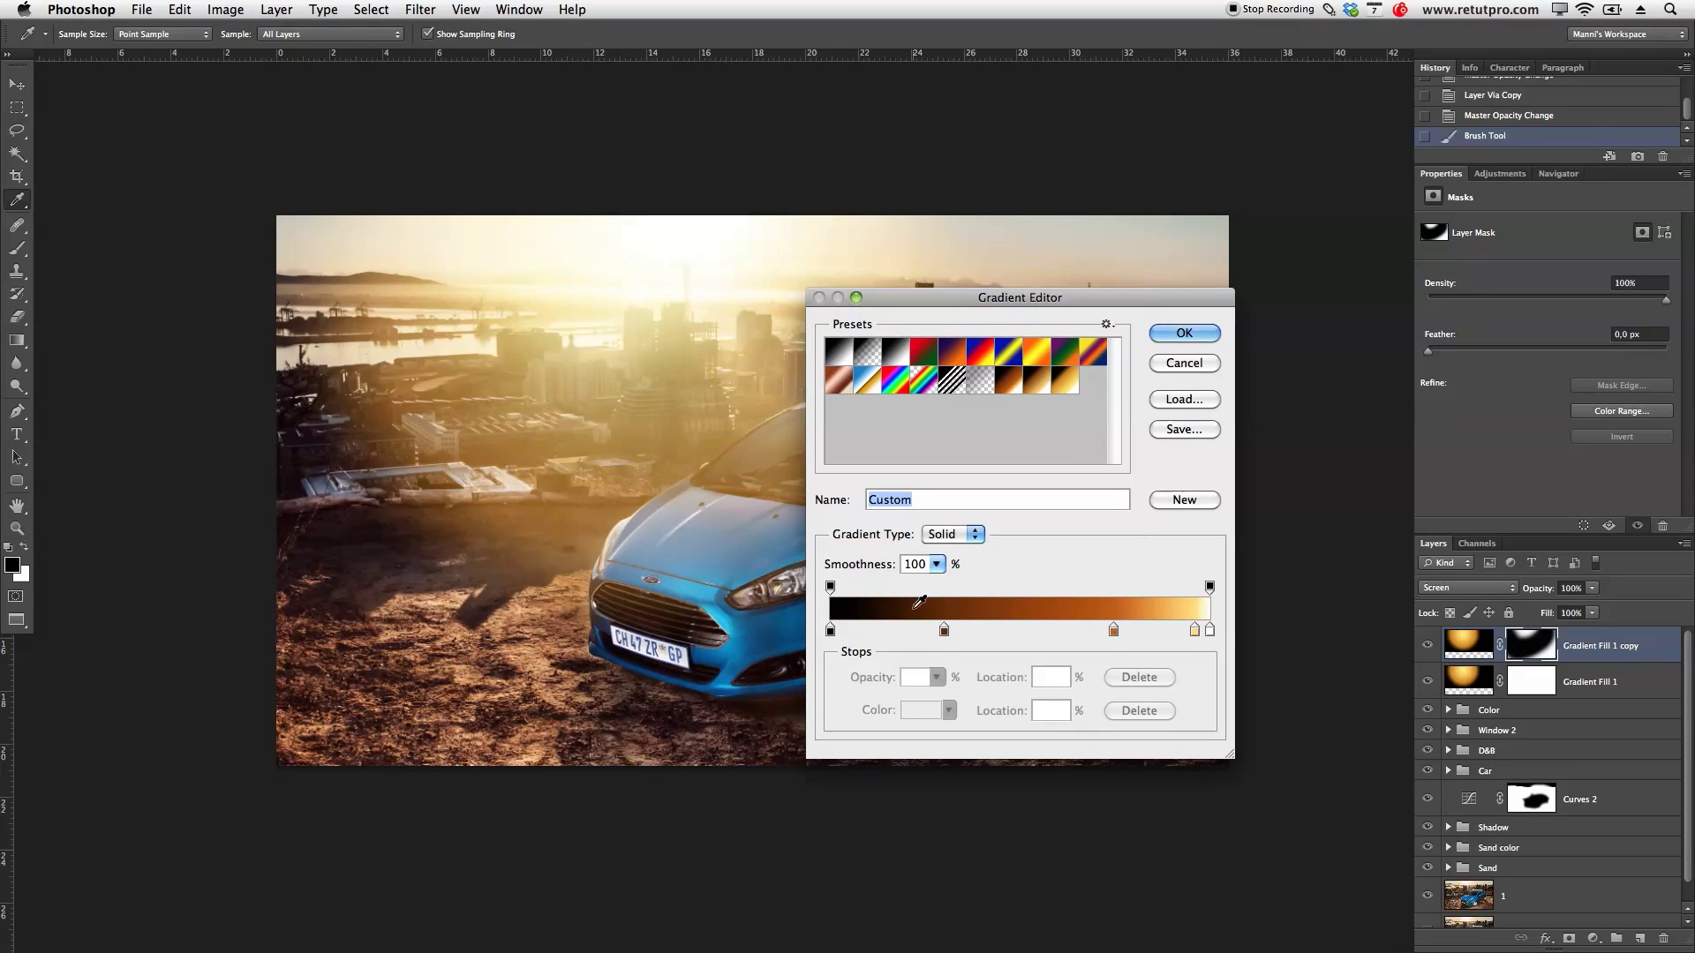
{"action": "left_click", "coordinate": [1184, 363]}
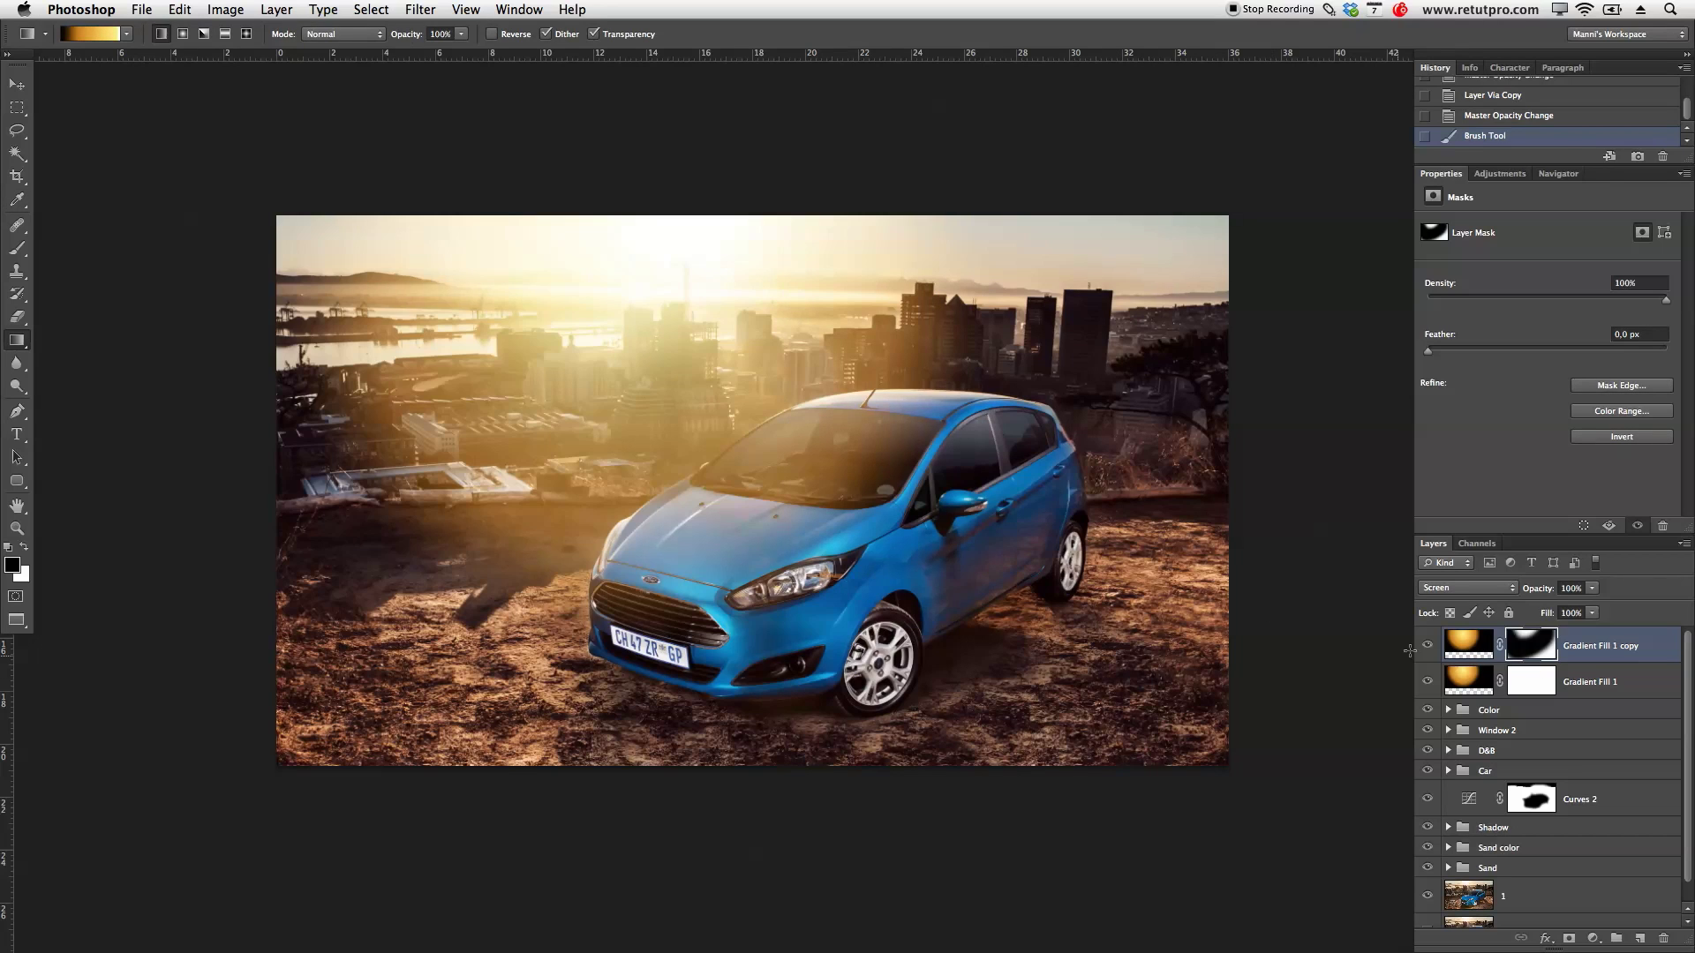
Step: Group the two gradient glow layers and name the group Flare
{"action": "left_click", "coordinate": [1620, 682], "text": "shift"}
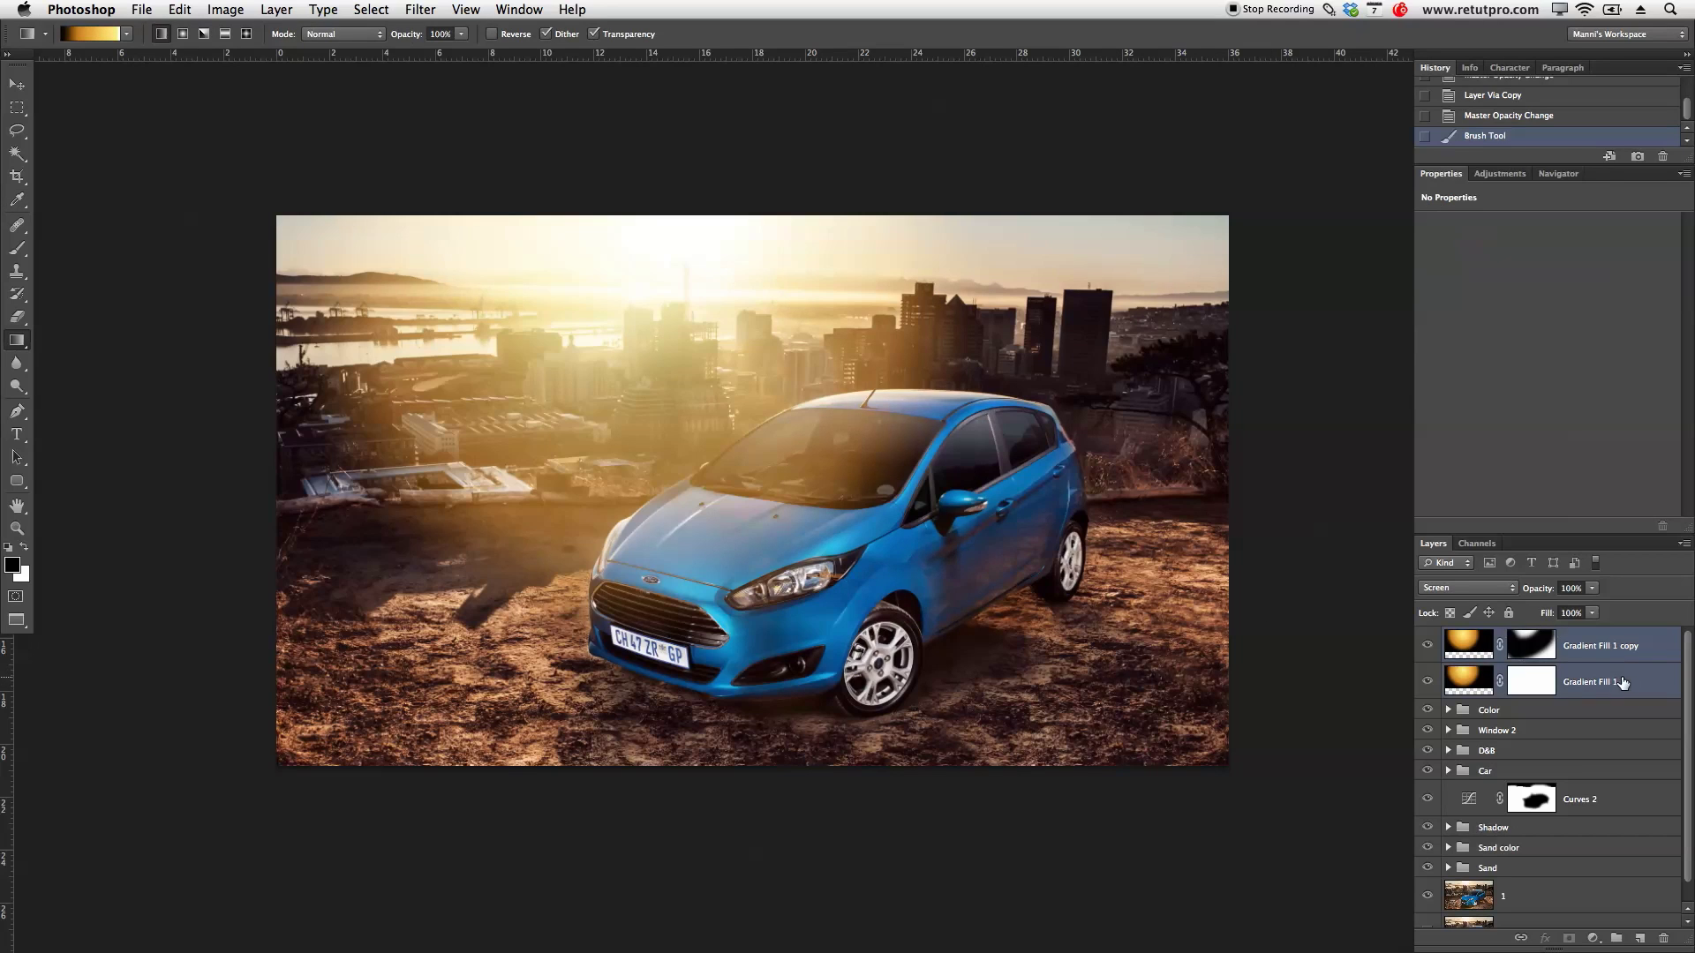
{"action": "key", "text": "super+g"}
{"action": "double_click", "coordinate": [1499, 638]}
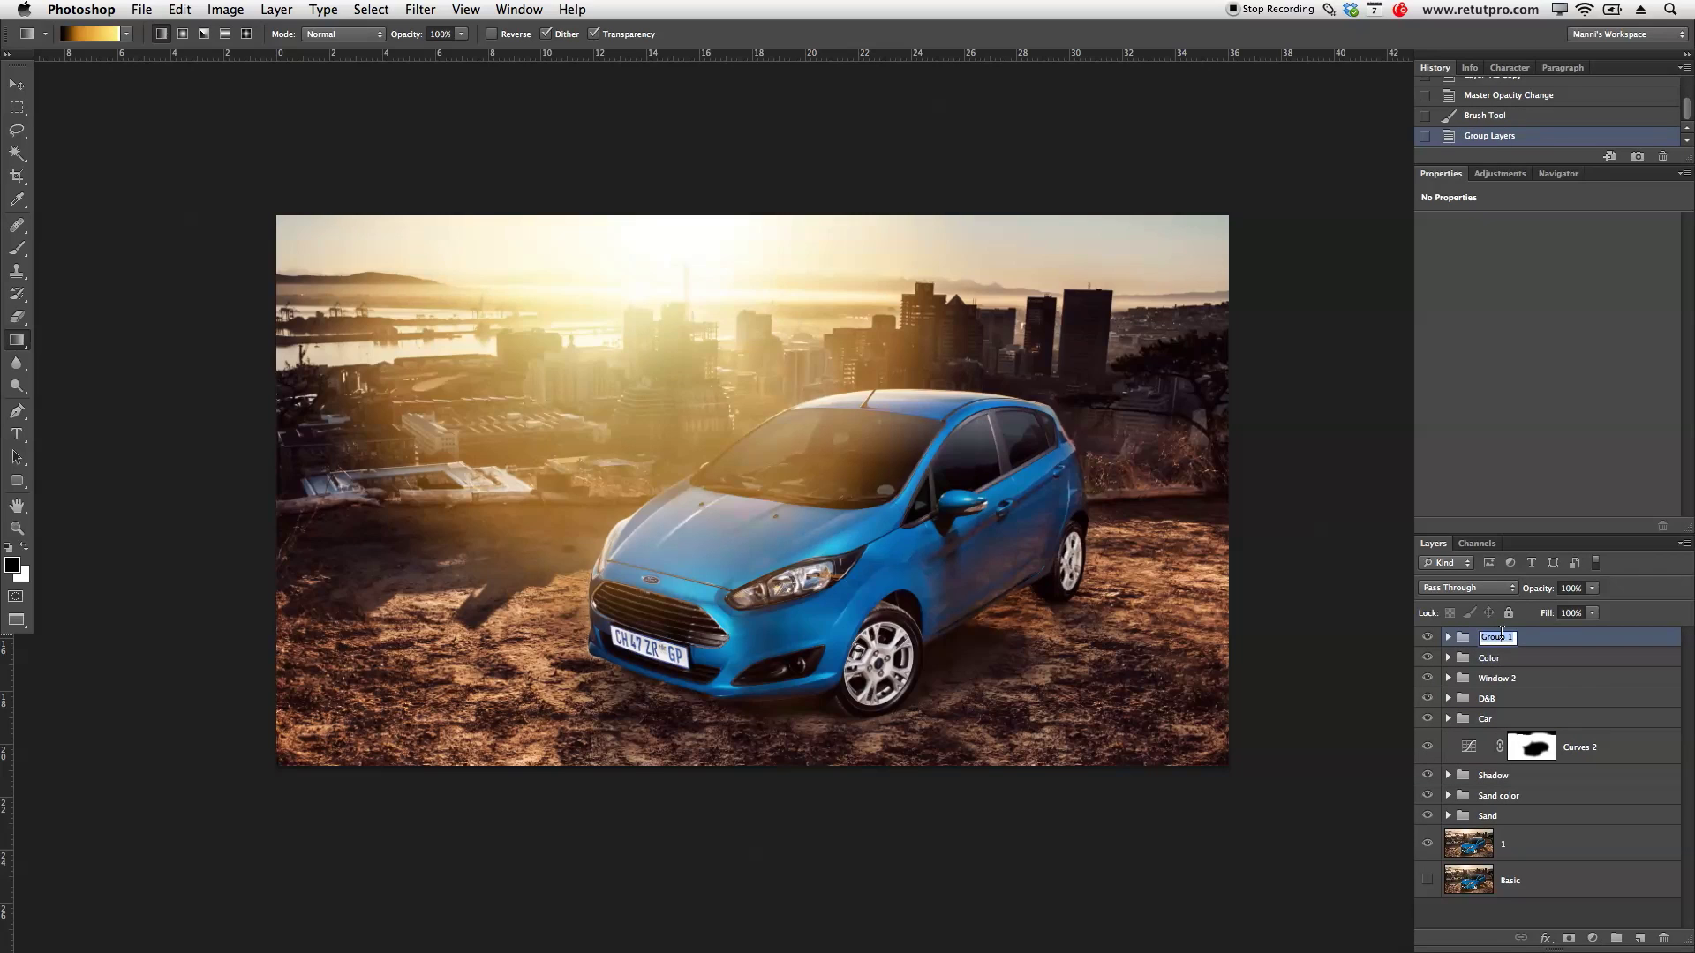
{"action": "type", "text": "Flare"}
{"action": "key", "text": "Return"}
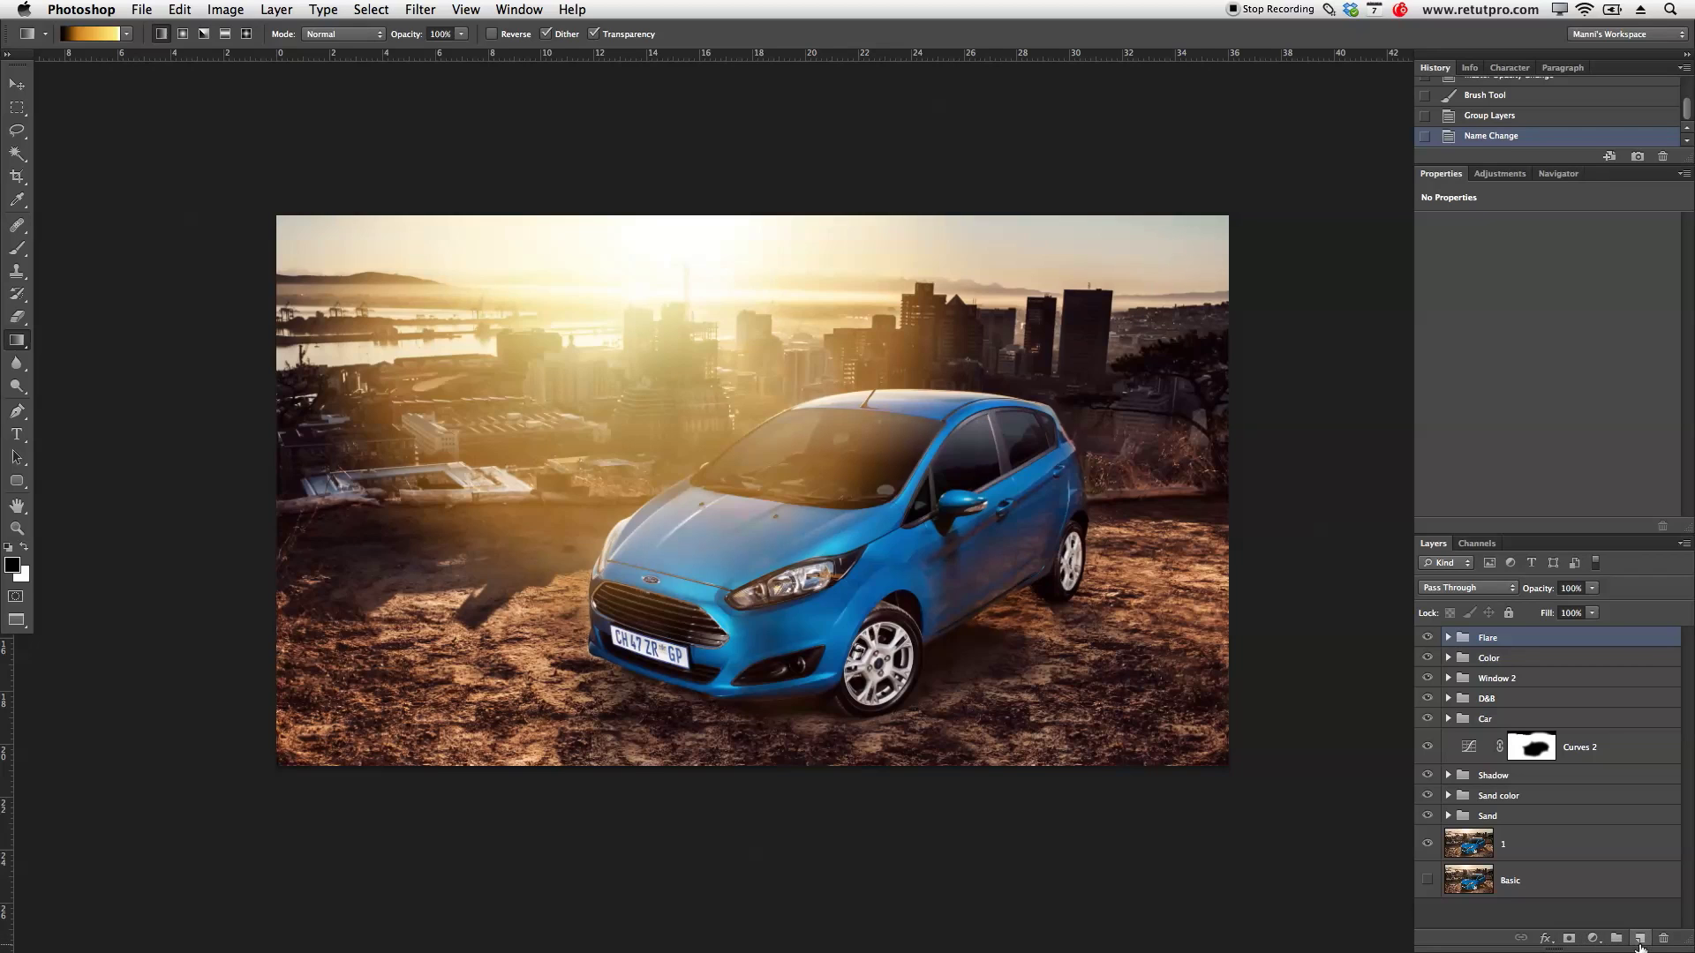
Step: Add a Solid Color fill layer in a bright, saturated orange above the Flare group
{"action": "left_click", "coordinate": [1598, 940]}
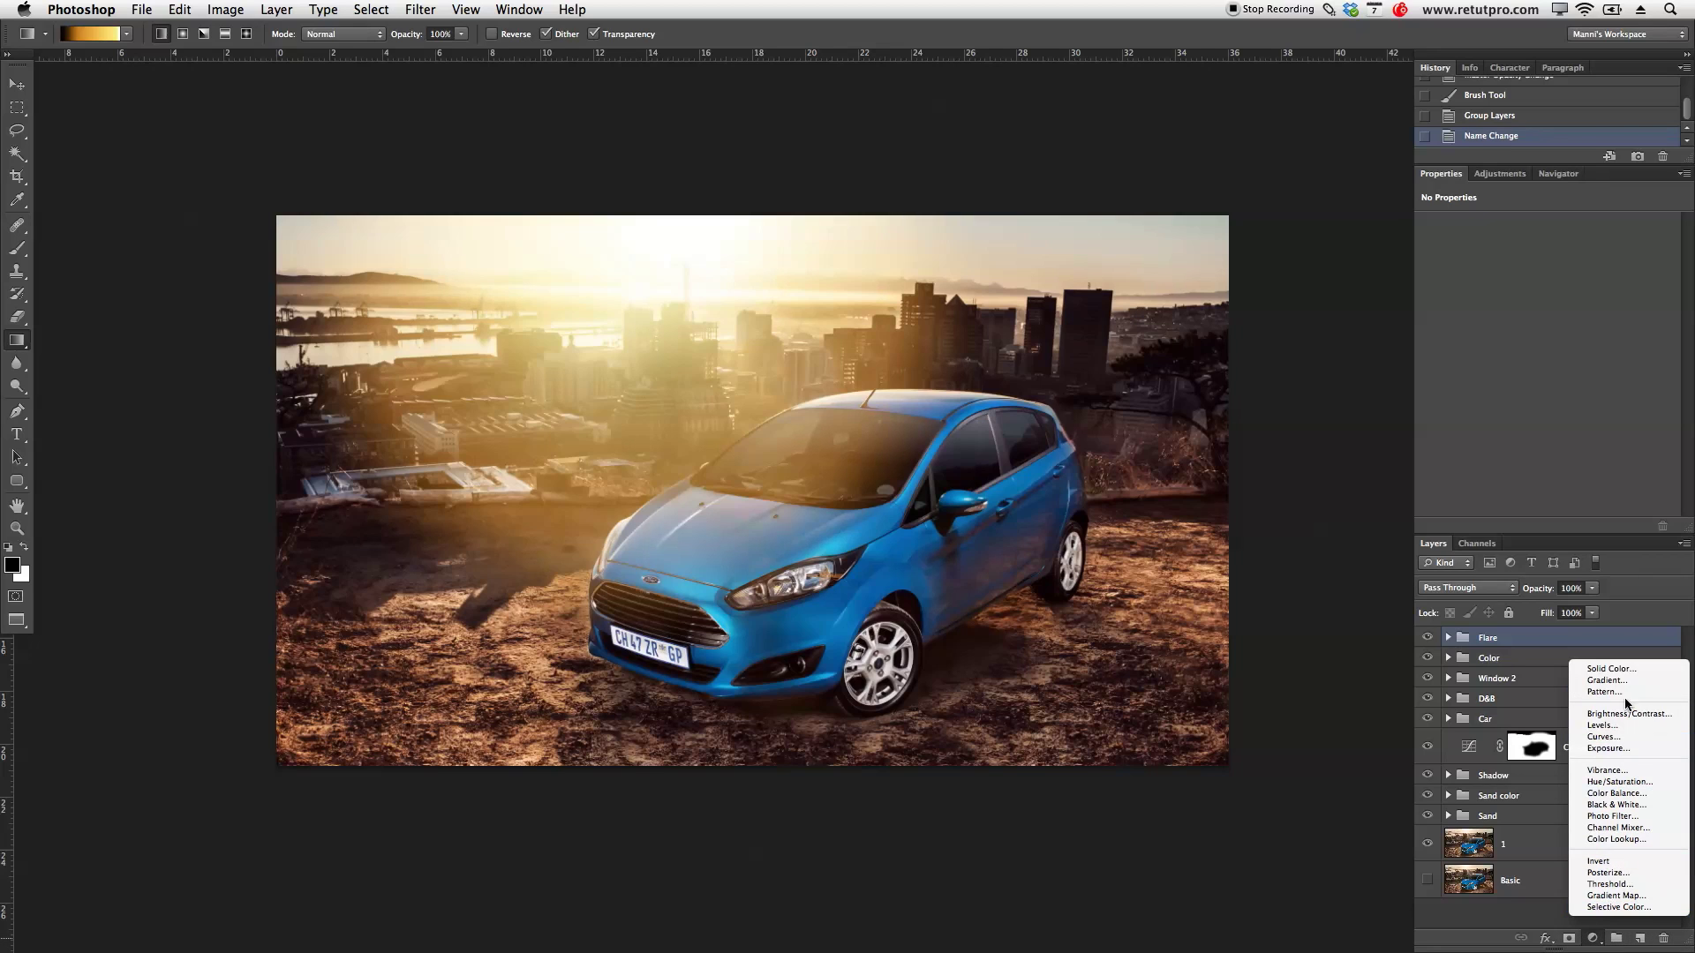
{"action": "left_click", "coordinate": [1611, 669]}
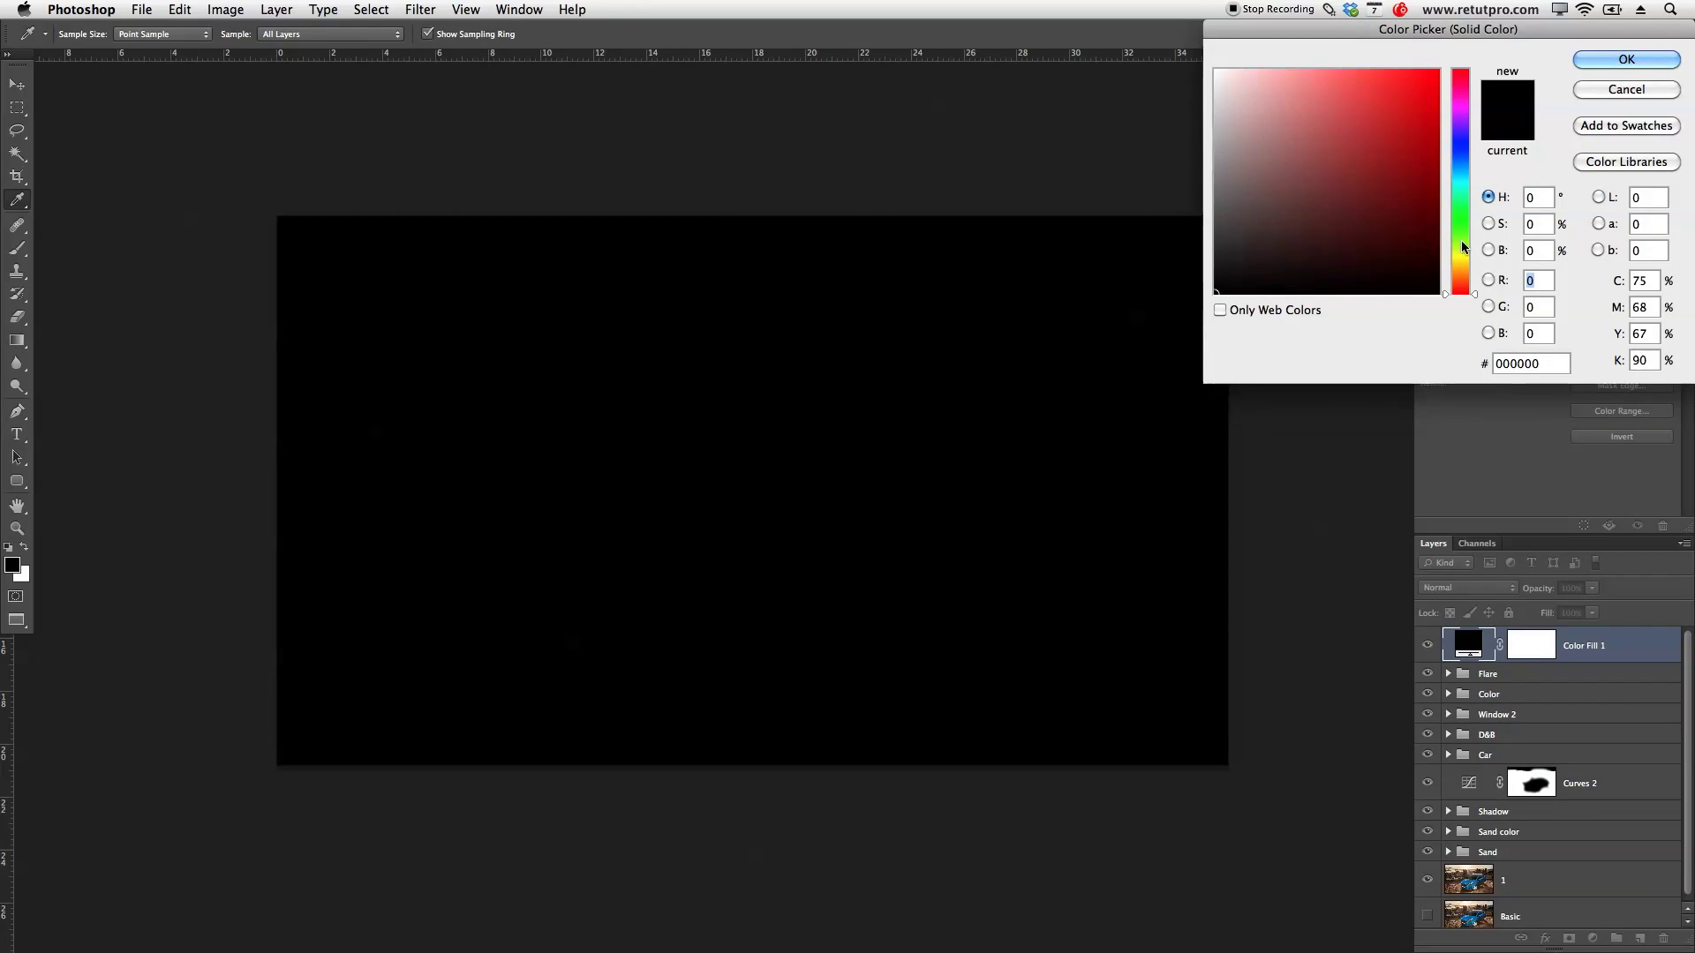
{"action": "left_click_drag", "start_coordinate": [1461, 291], "coordinate": [1461, 265]}
{"action": "left_click", "coordinate": [1425, 165]}
{"action": "left_click_drag", "start_coordinate": [1424, 164], "coordinate": [1417, 117]}
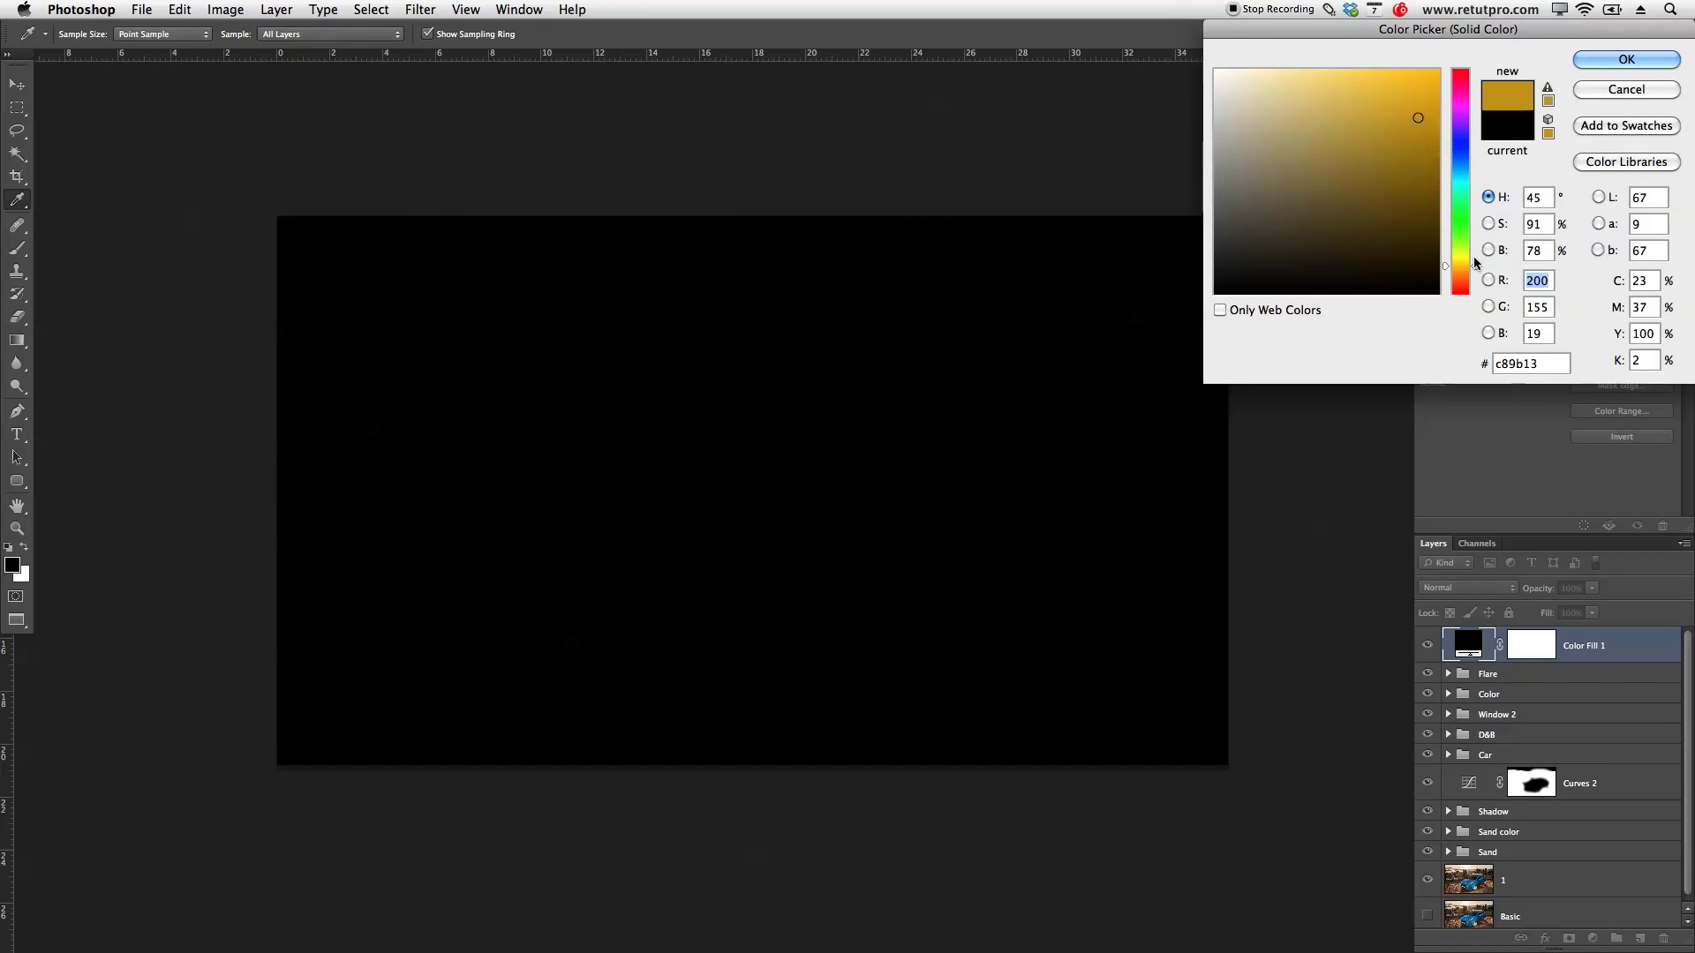
{"action": "left_click", "coordinate": [1465, 270]}
{"action": "left_click", "coordinate": [1423, 89]}
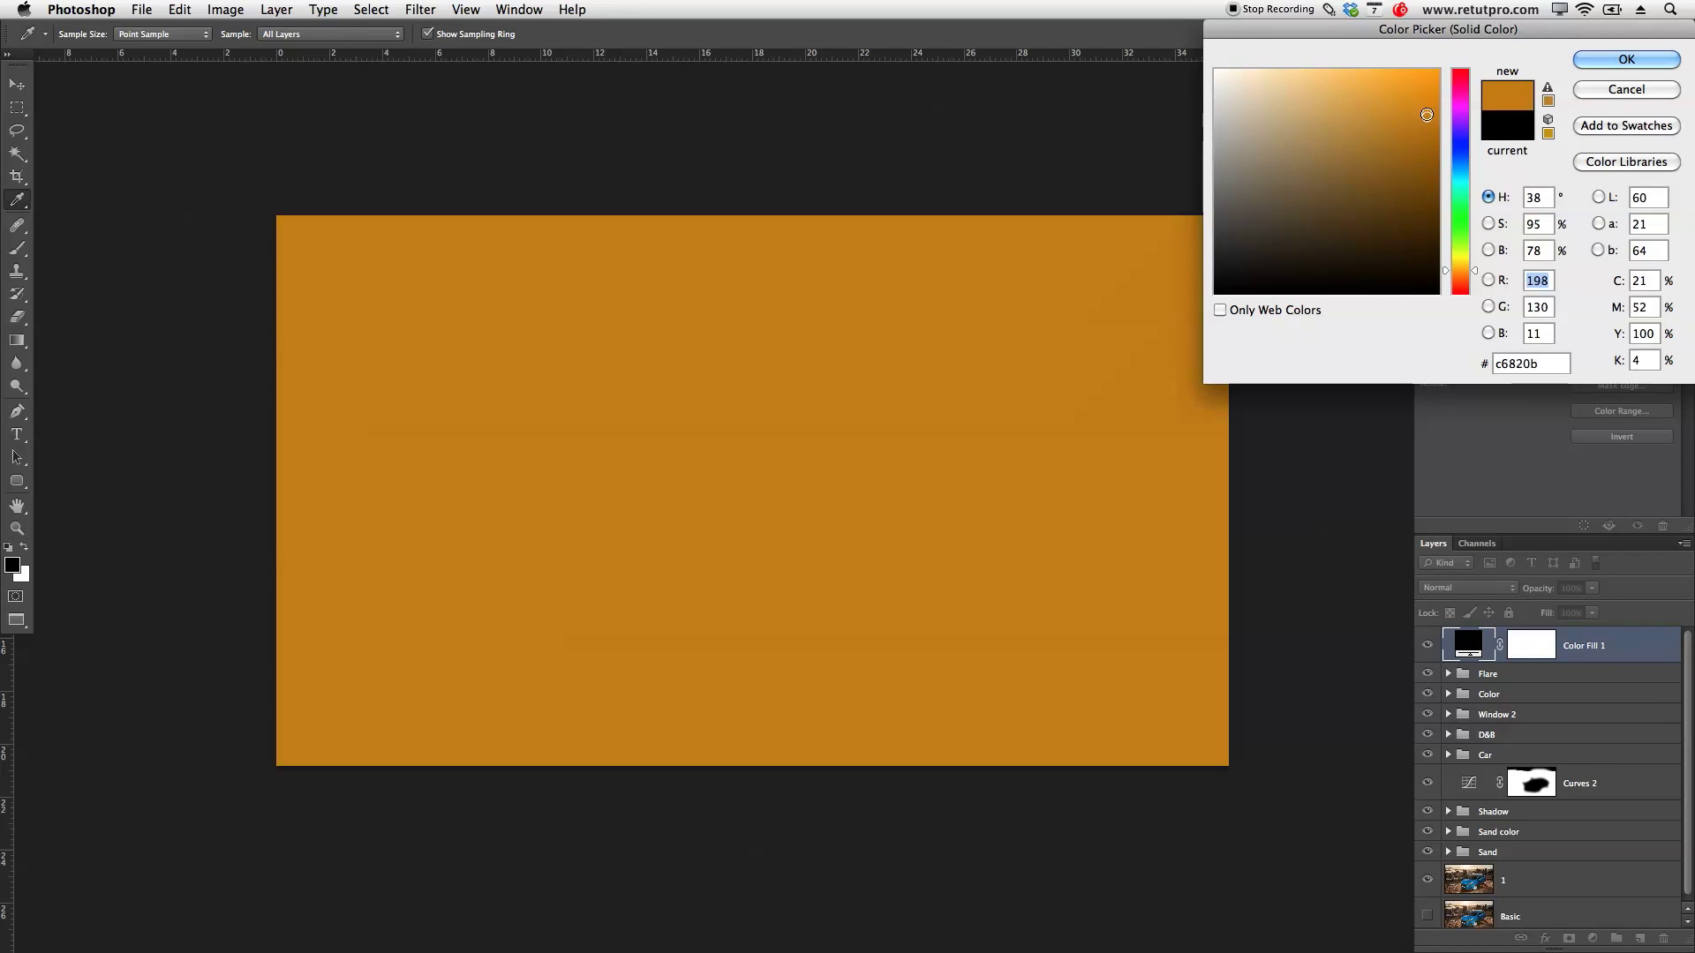
{"action": "key", "text": "Return"}
{"action": "key", "text": "g"}
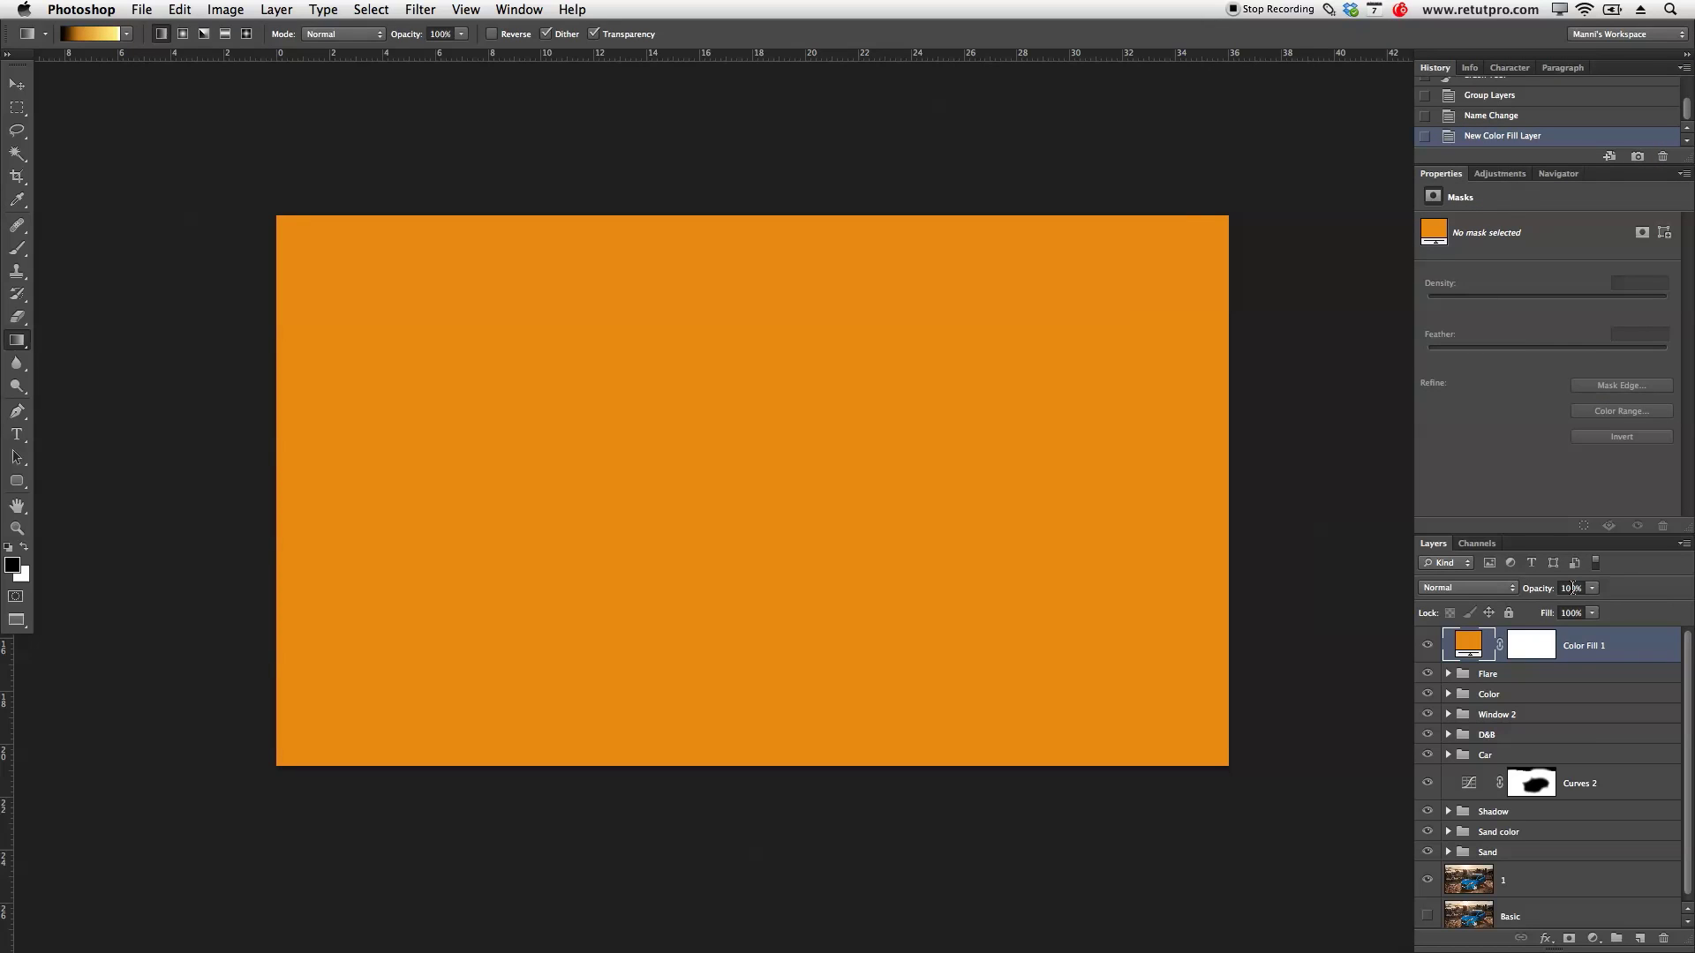
Step: Set the orange fill layer to Color blend mode at 6% opacity and compare the image with and without it
{"action": "left_click", "coordinate": [1477, 590]}
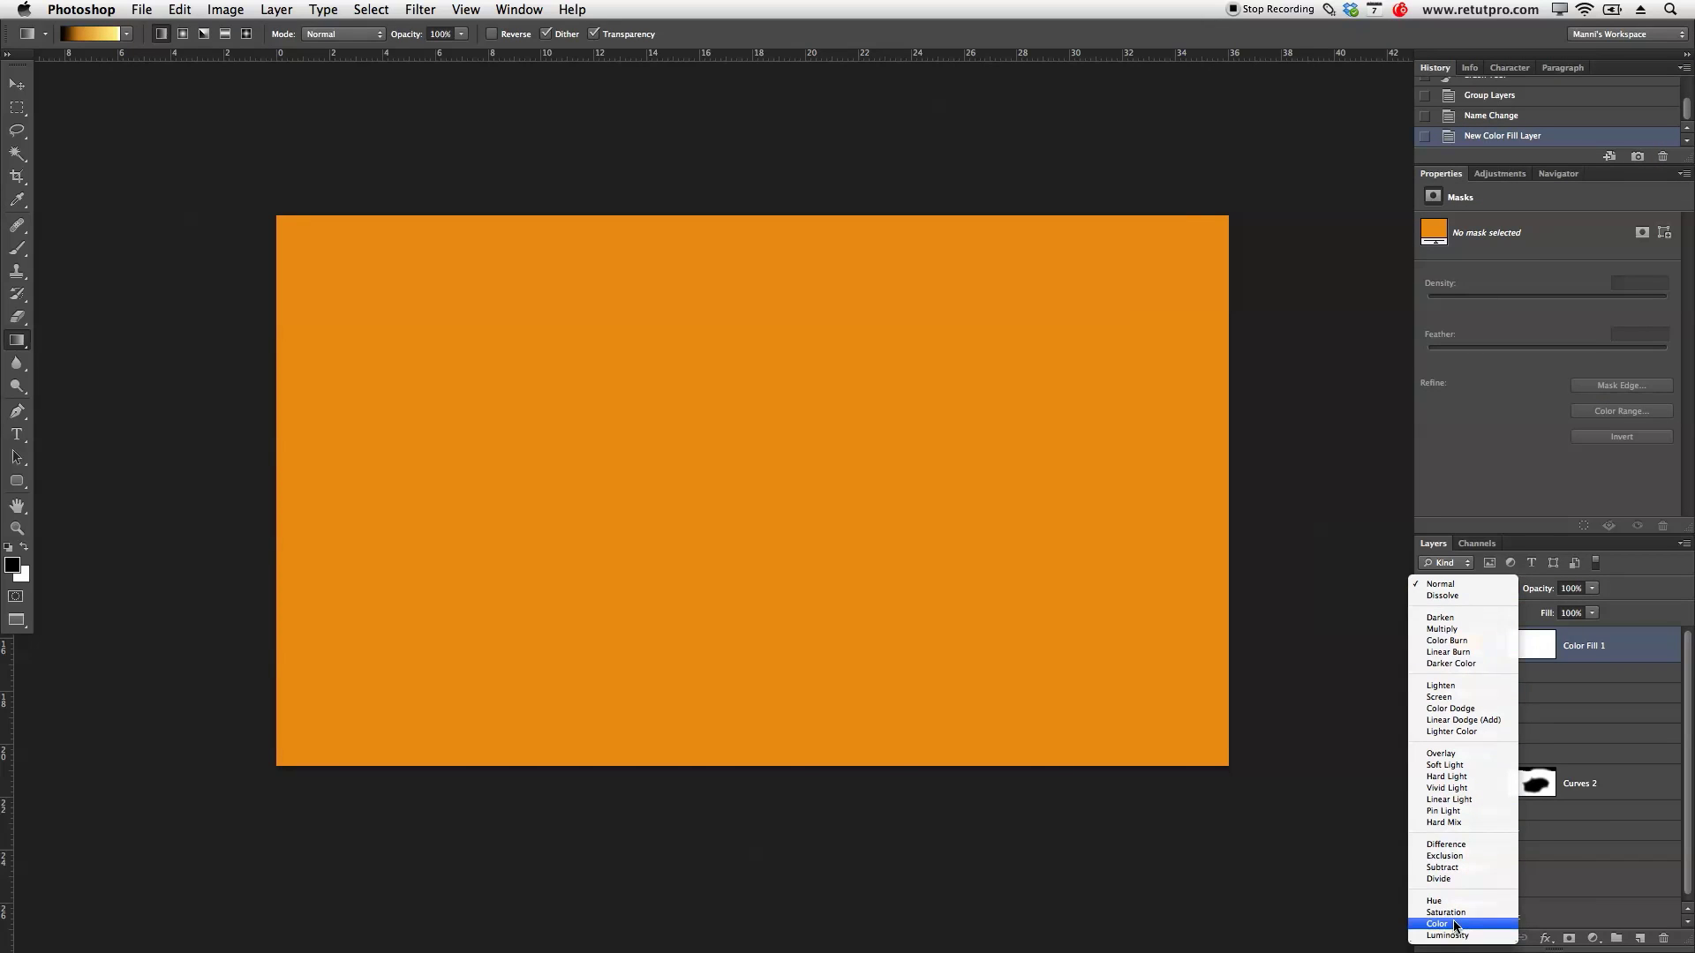
{"action": "left_click", "coordinate": [1464, 923]}
{"action": "left_click_drag", "start_coordinate": [1531, 592], "coordinate": [1451, 599]}
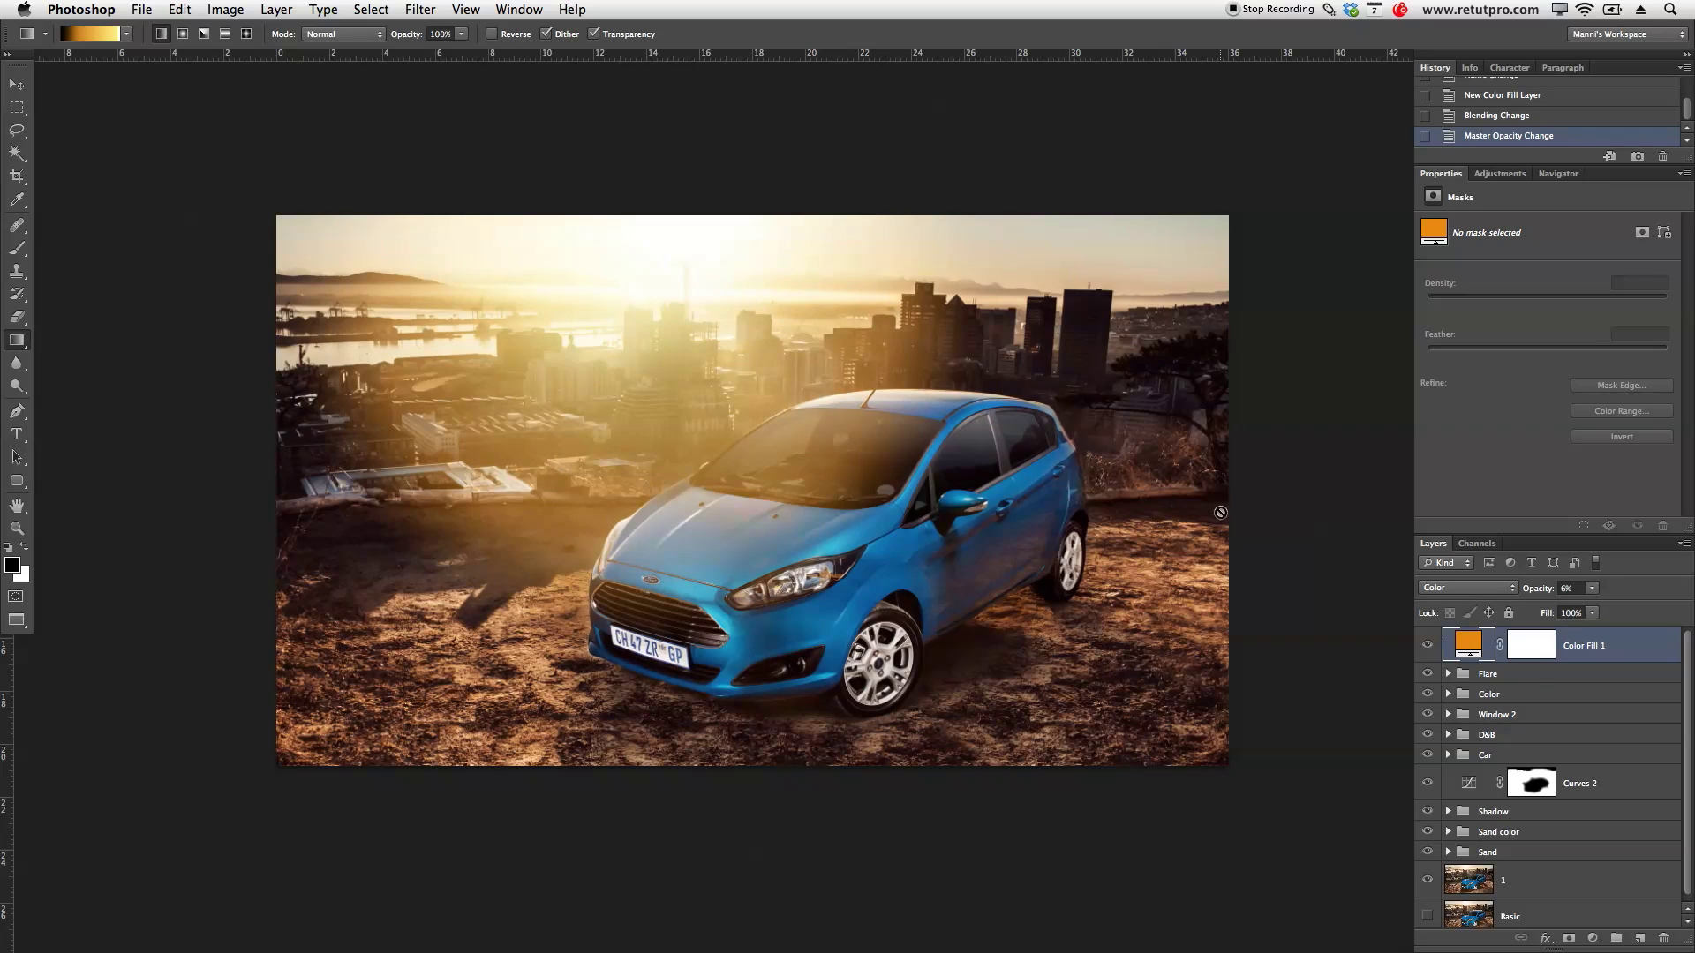
{"action": "left_click", "coordinate": [1427, 645]}
{"action": "left_click", "coordinate": [1427, 646]}
Step: Soften the orange tint over the car by painting black on the fill layer's mask at 21% brush opacity
{"action": "left_click", "coordinate": [1543, 647]}
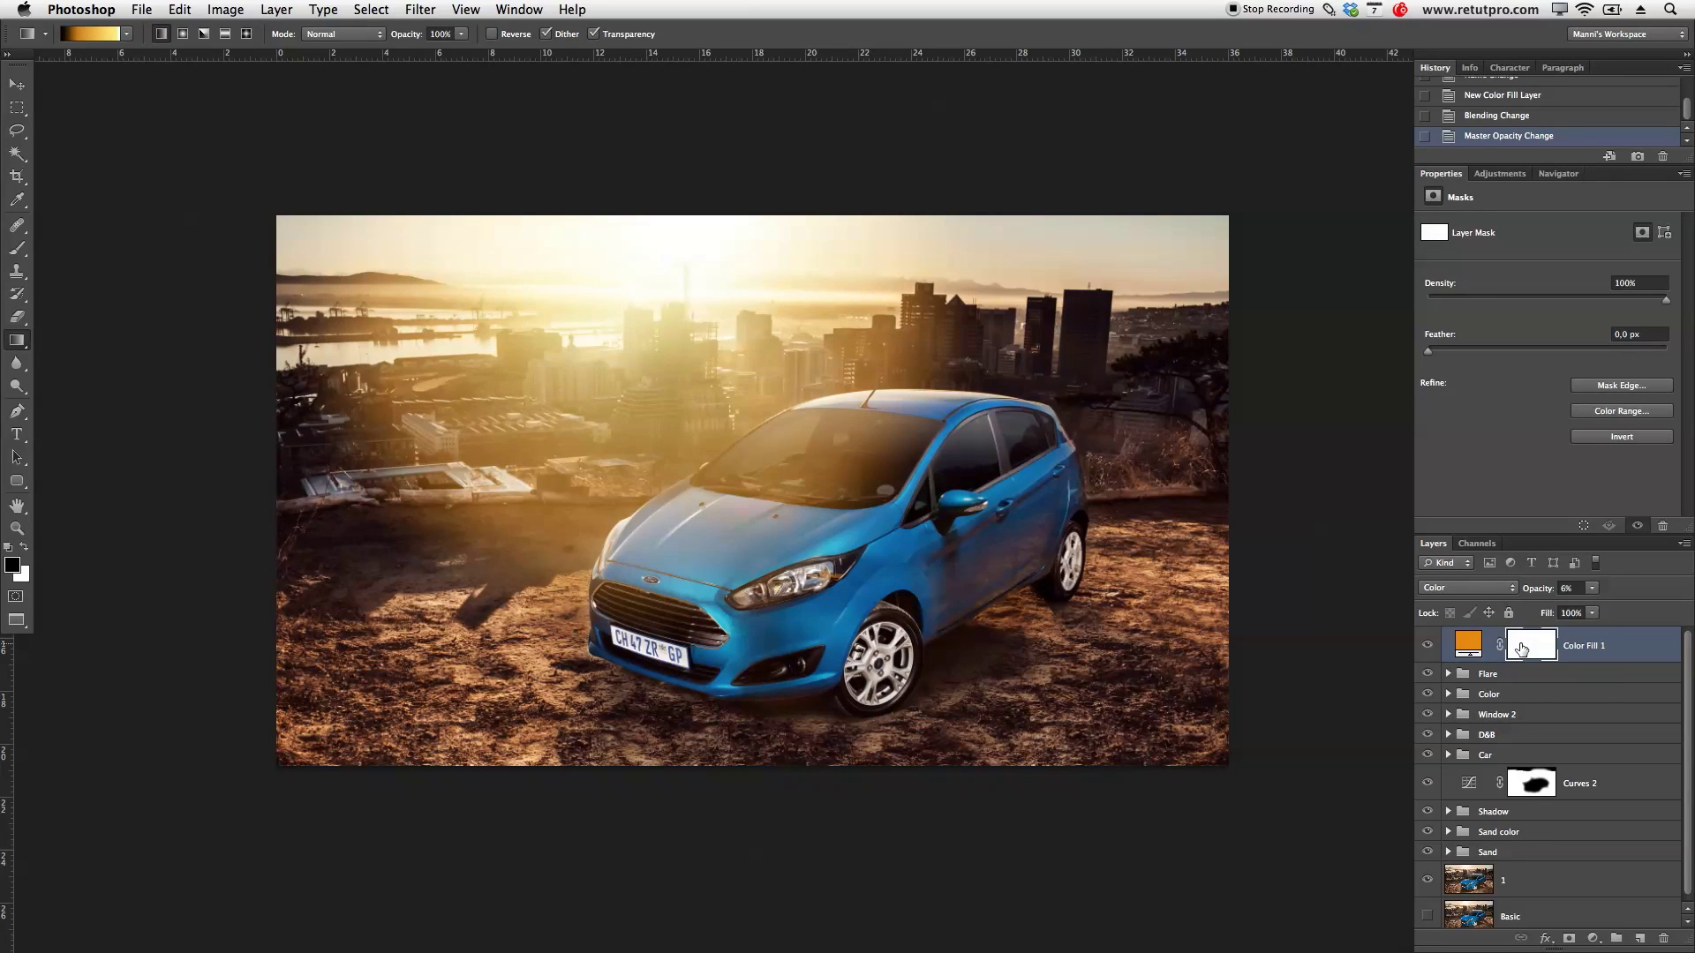
{"action": "key", "text": "b"}
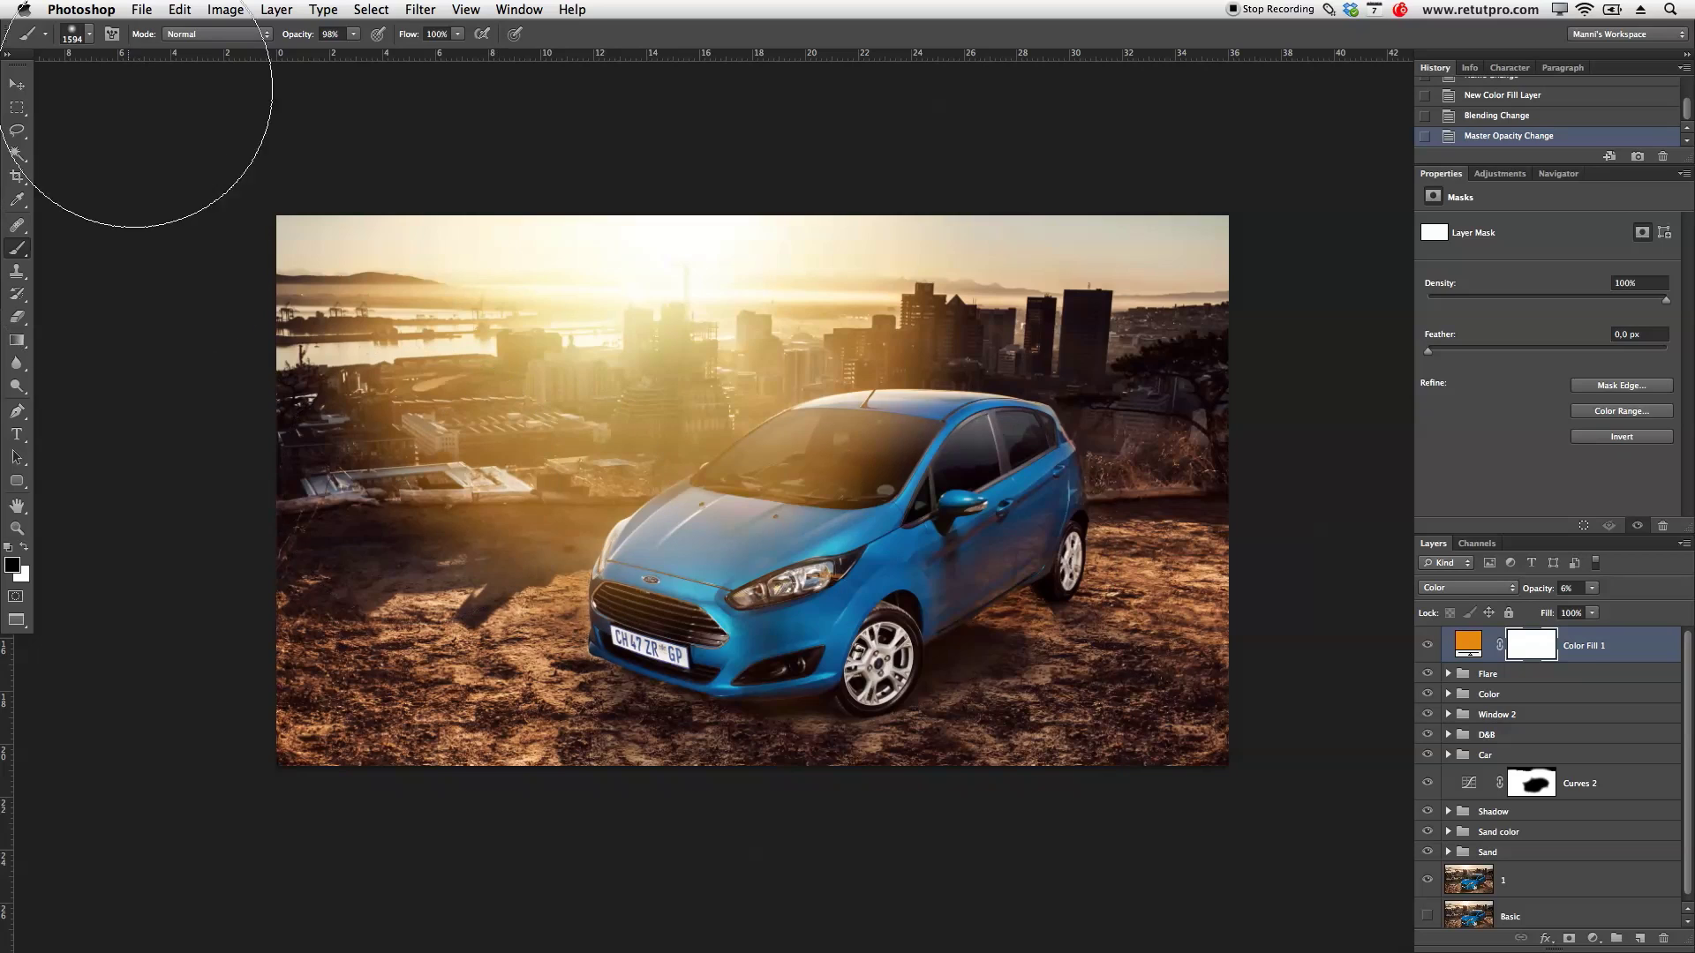
{"action": "left_click_drag", "start_coordinate": [309, 39], "coordinate": [300, 40]}
{"action": "left_click_drag", "start_coordinate": [239, 43], "coordinate": [242, 44]}
{"action": "key", "text": "bracketleft"}
{"action": "key", "text": "bracketleft"}
{"action": "key", "text": "bracketleft"}
{"action": "mouse_move", "coordinate": [743, 577]}
{"action": "left_mouse_down"}
{"action": "mouse_move", "coordinate": [710, 579]}
{"action": "mouse_move", "coordinate": [922, 587]}
{"action": "mouse_move", "coordinate": [1016, 527]}
{"action": "mouse_move", "coordinate": [741, 653]}
{"action": "mouse_move", "coordinate": [971, 520]}
{"action": "left_mouse_up"}
{"action": "key", "text": "bracketleft"}
{"action": "left_click", "coordinate": [1427, 646]}
{"action": "left_click", "coordinate": [1427, 646]}
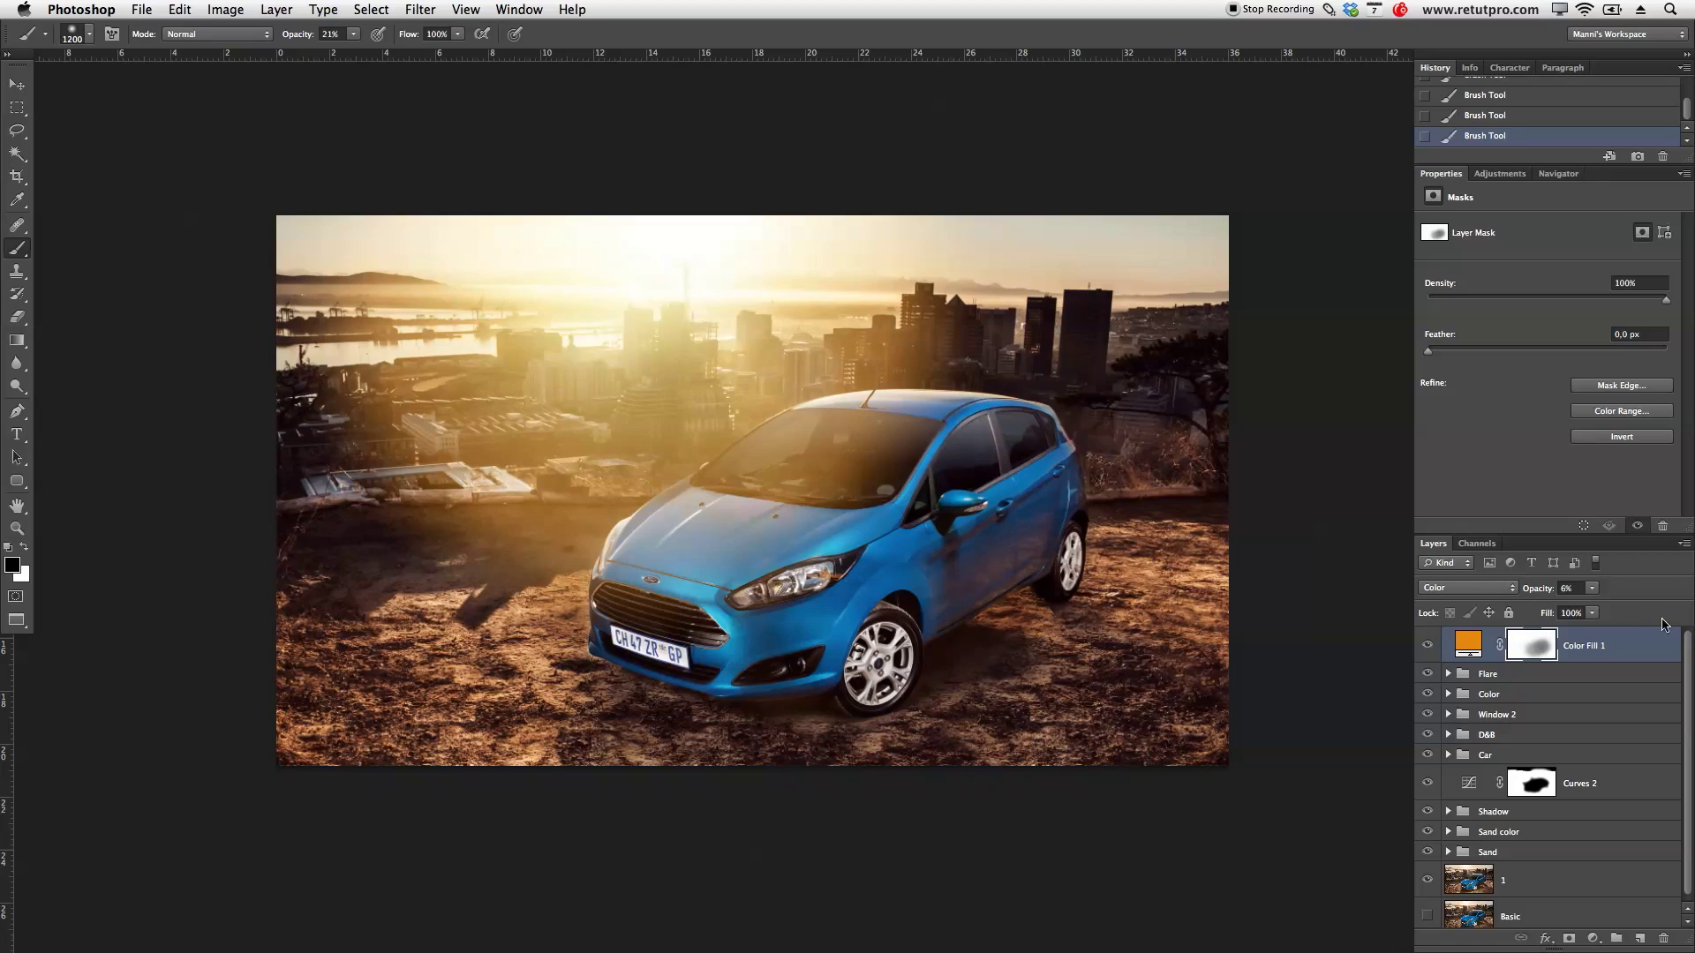
Step: Move the orange fill layer into the top of the Flare group and compare the image with and without the group
{"action": "left_click", "coordinate": [1448, 674]}
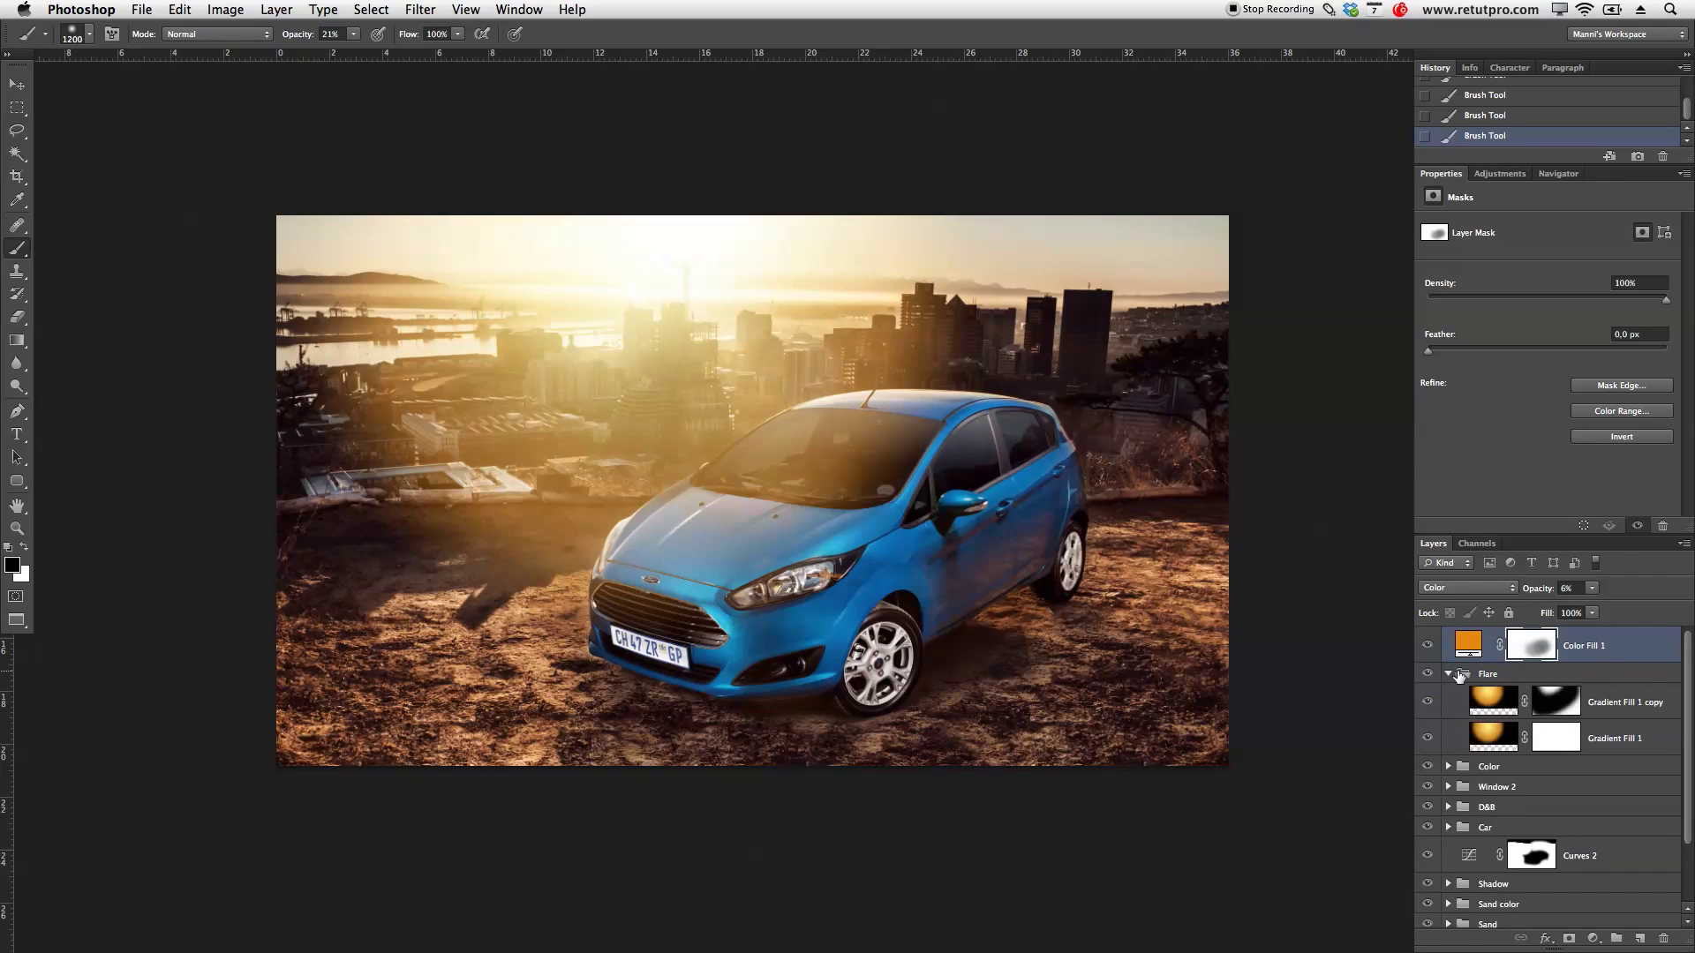
{"action": "left_click_drag", "start_coordinate": [1447, 645], "coordinate": [1487, 686]}
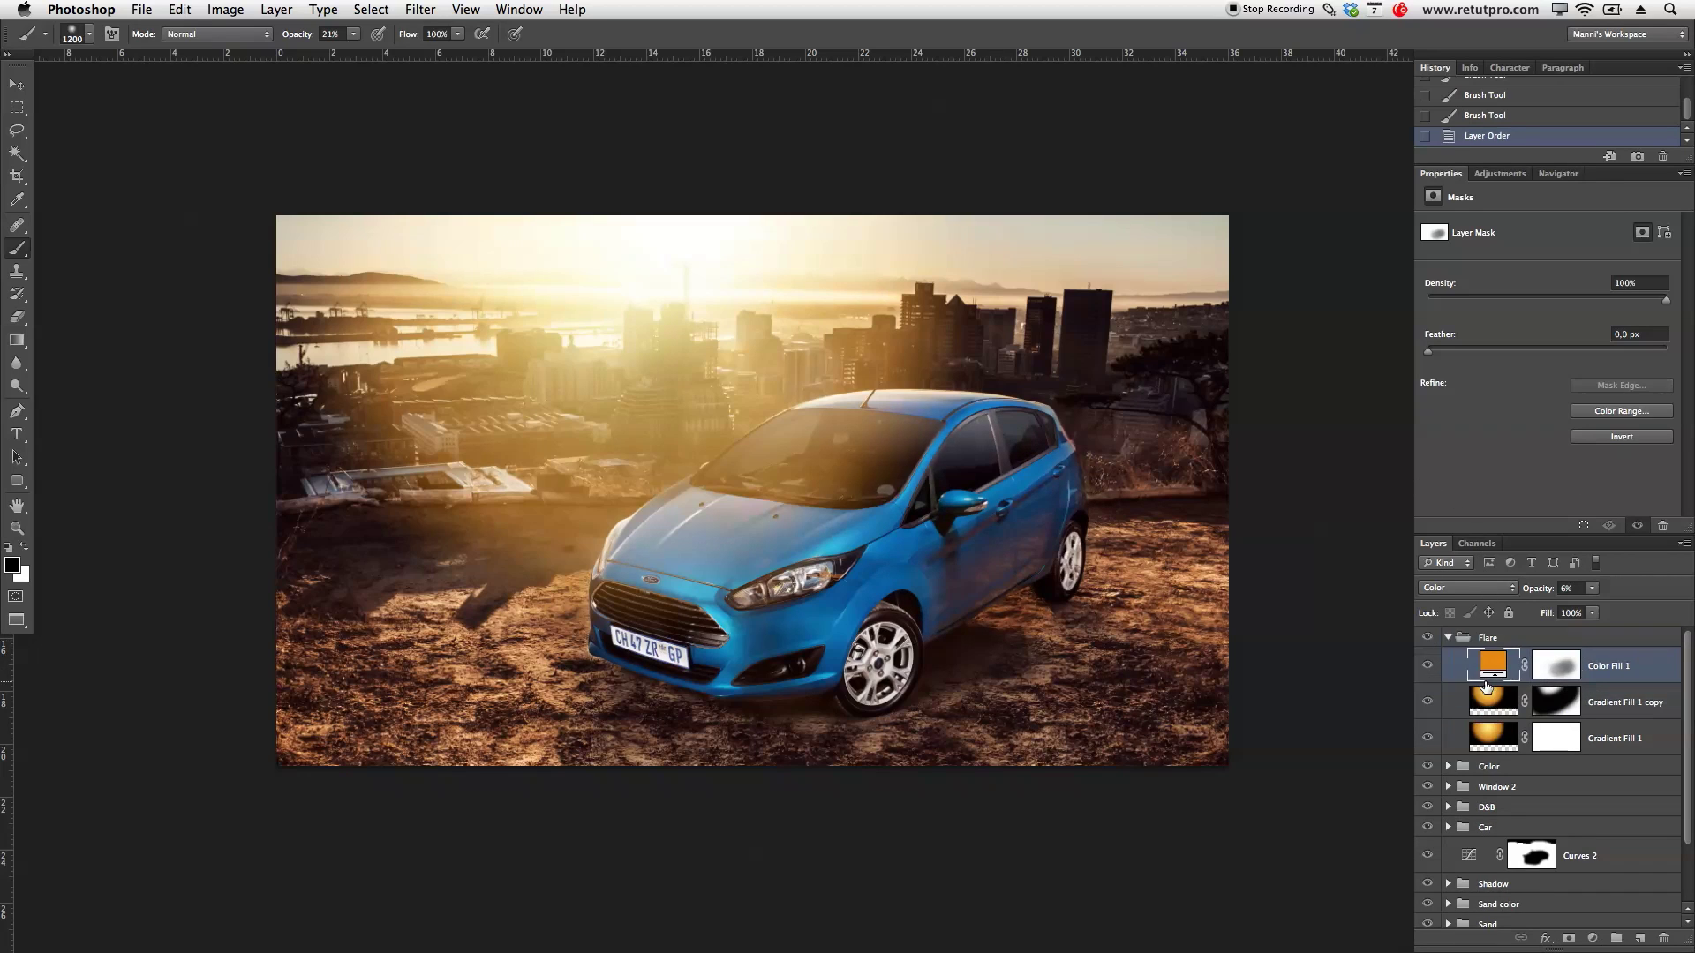
{"action": "left_click", "coordinate": [1448, 638]}
{"action": "left_click", "coordinate": [1426, 638]}
{"action": "left_click", "coordinate": [1427, 637]}
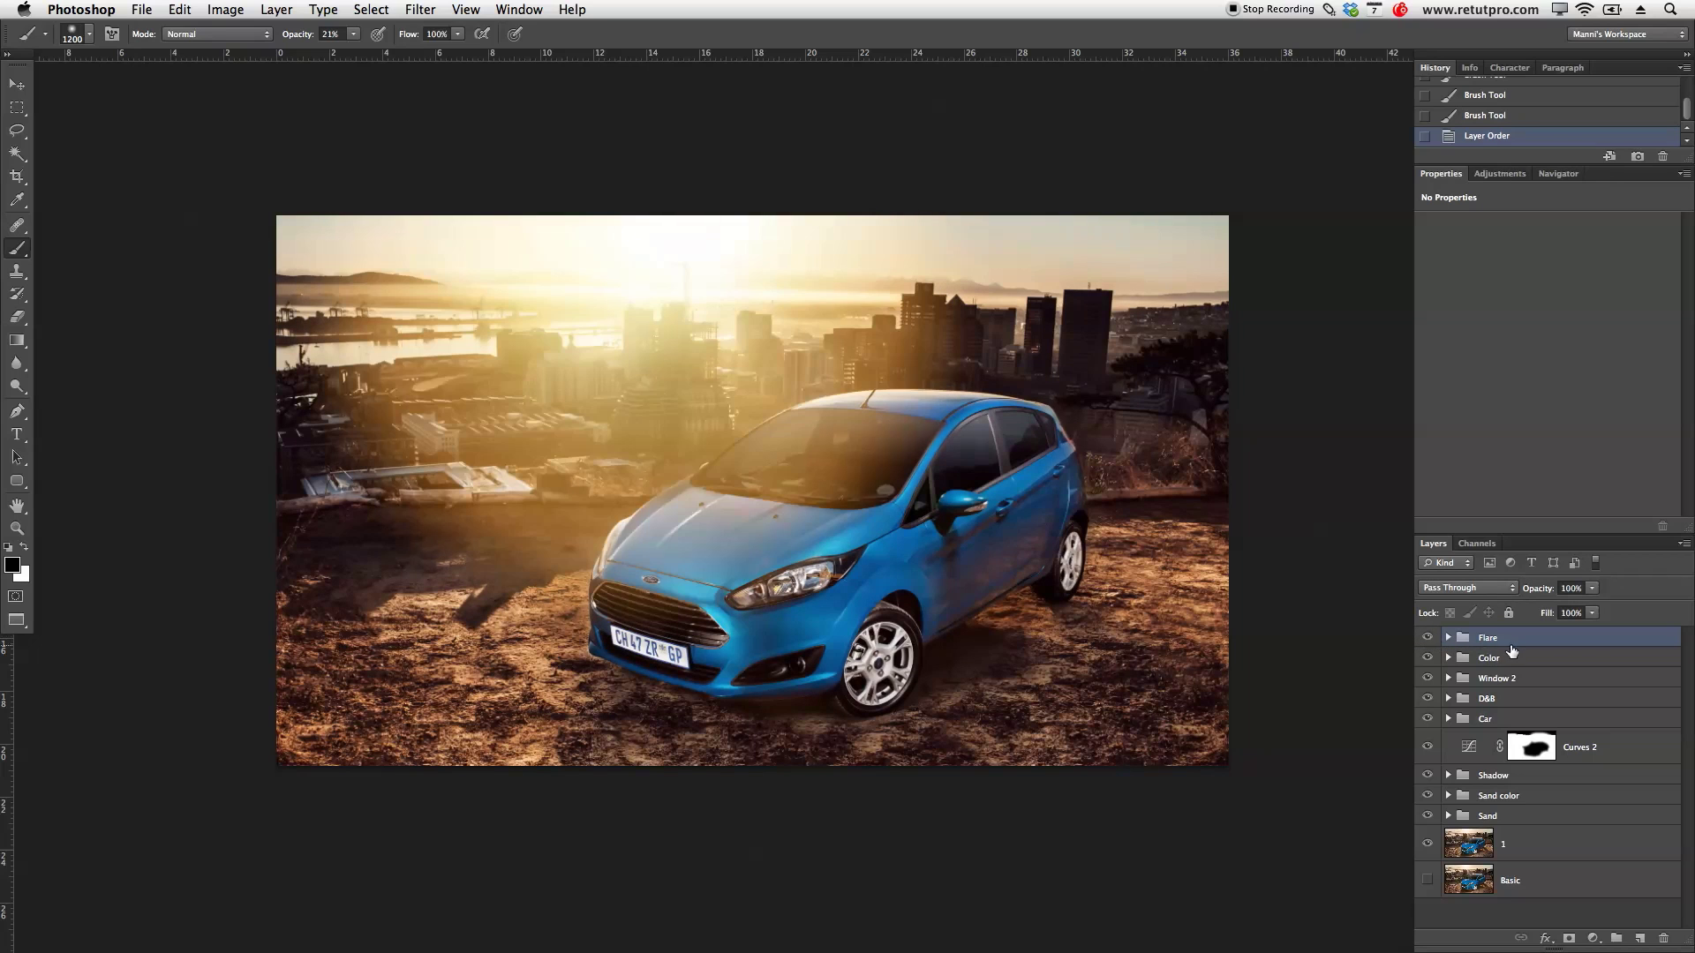
Step: Crop narrow strips off the upper sky and lower ground, keeping the image's full width
{"action": "key", "text": "c"}
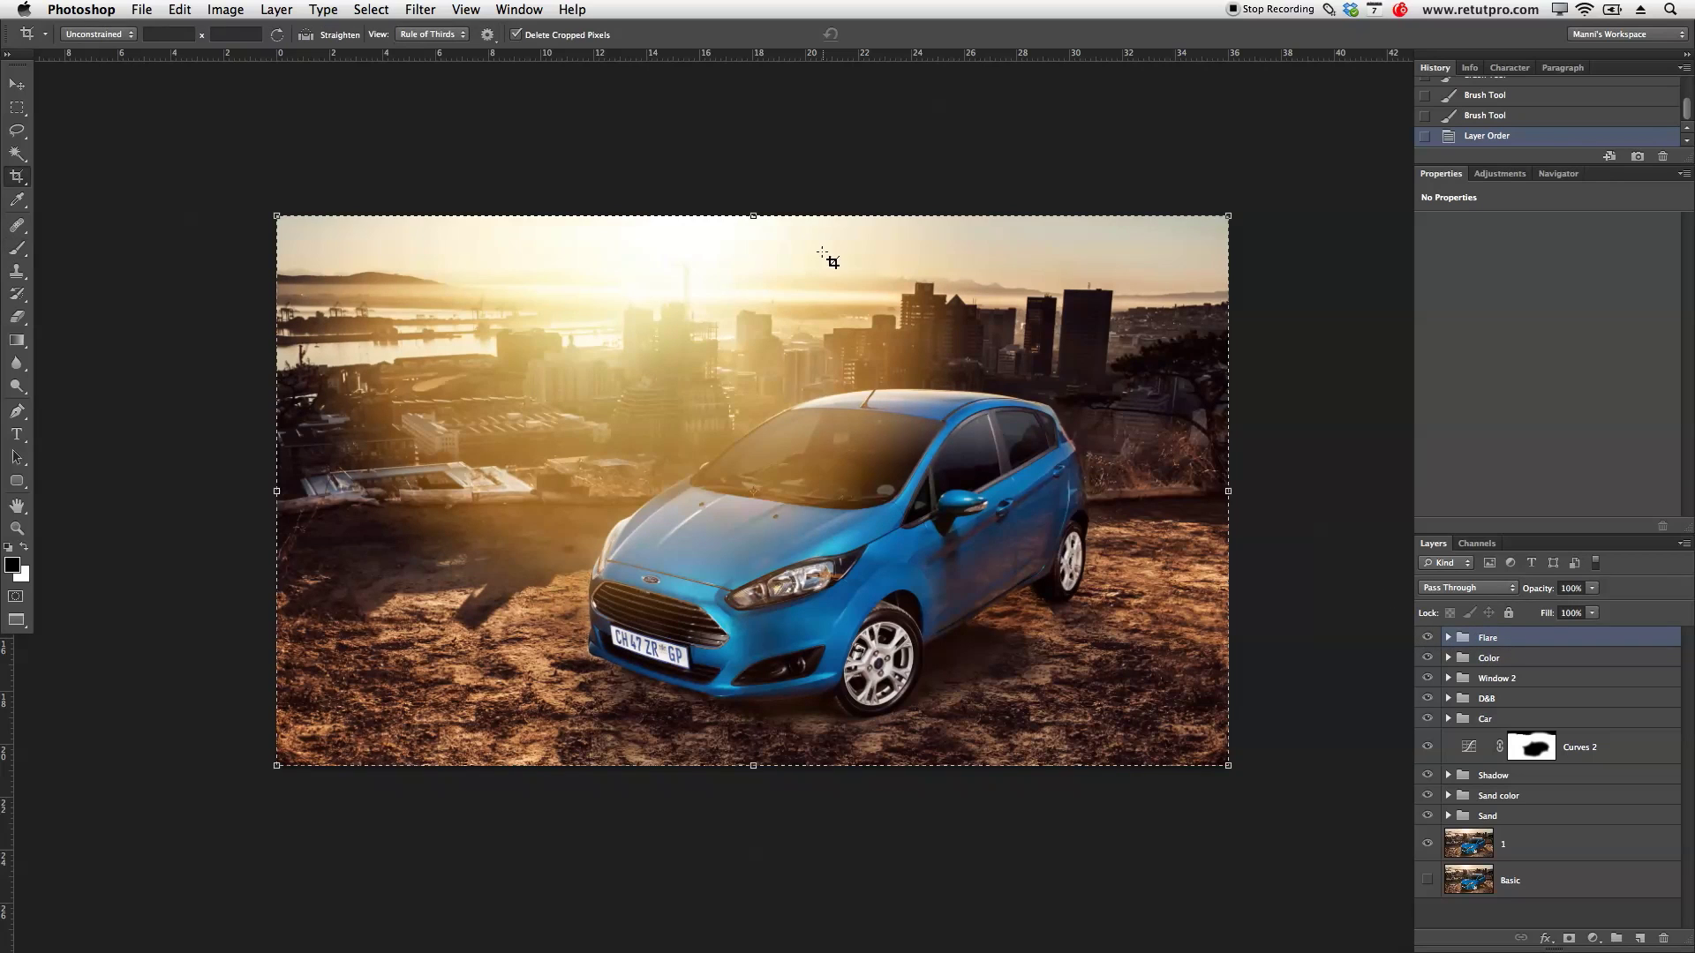
{"action": "scroll", "coordinate": [704, 232], "scroll_direction": "right", "scroll_amount": 2}
{"action": "left_click_drag", "start_coordinate": [676, 191], "coordinate": [678, 210]}
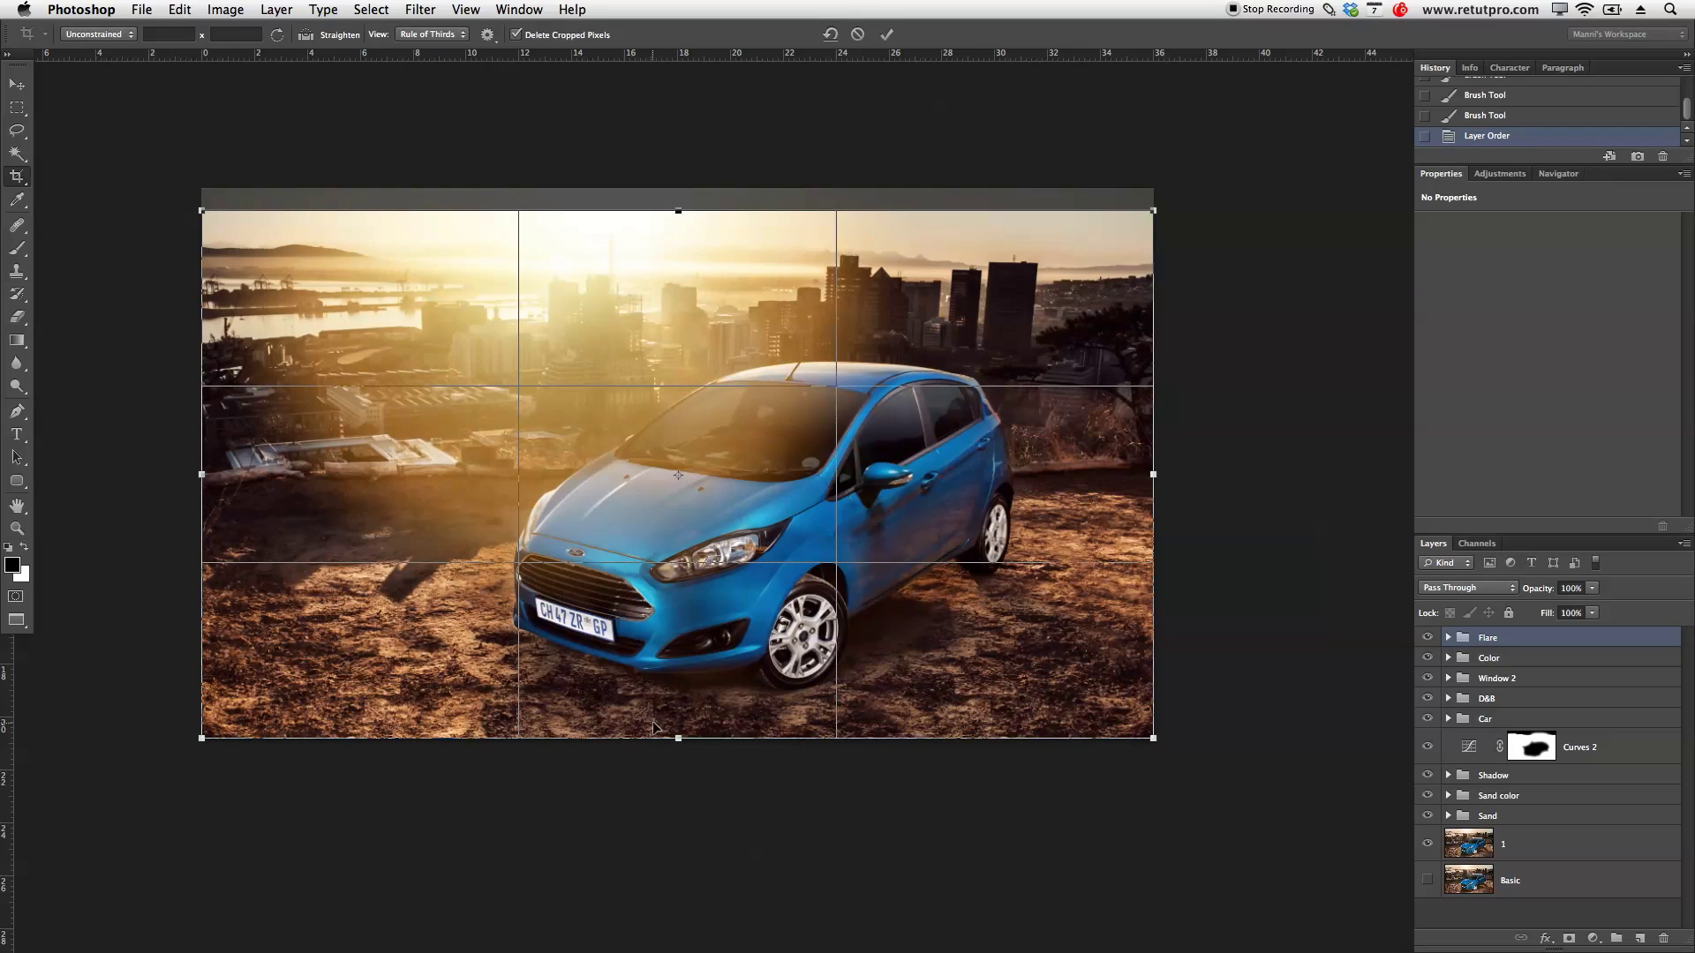
{"action": "left_click_drag", "start_coordinate": [677, 735], "coordinate": [685, 707]}
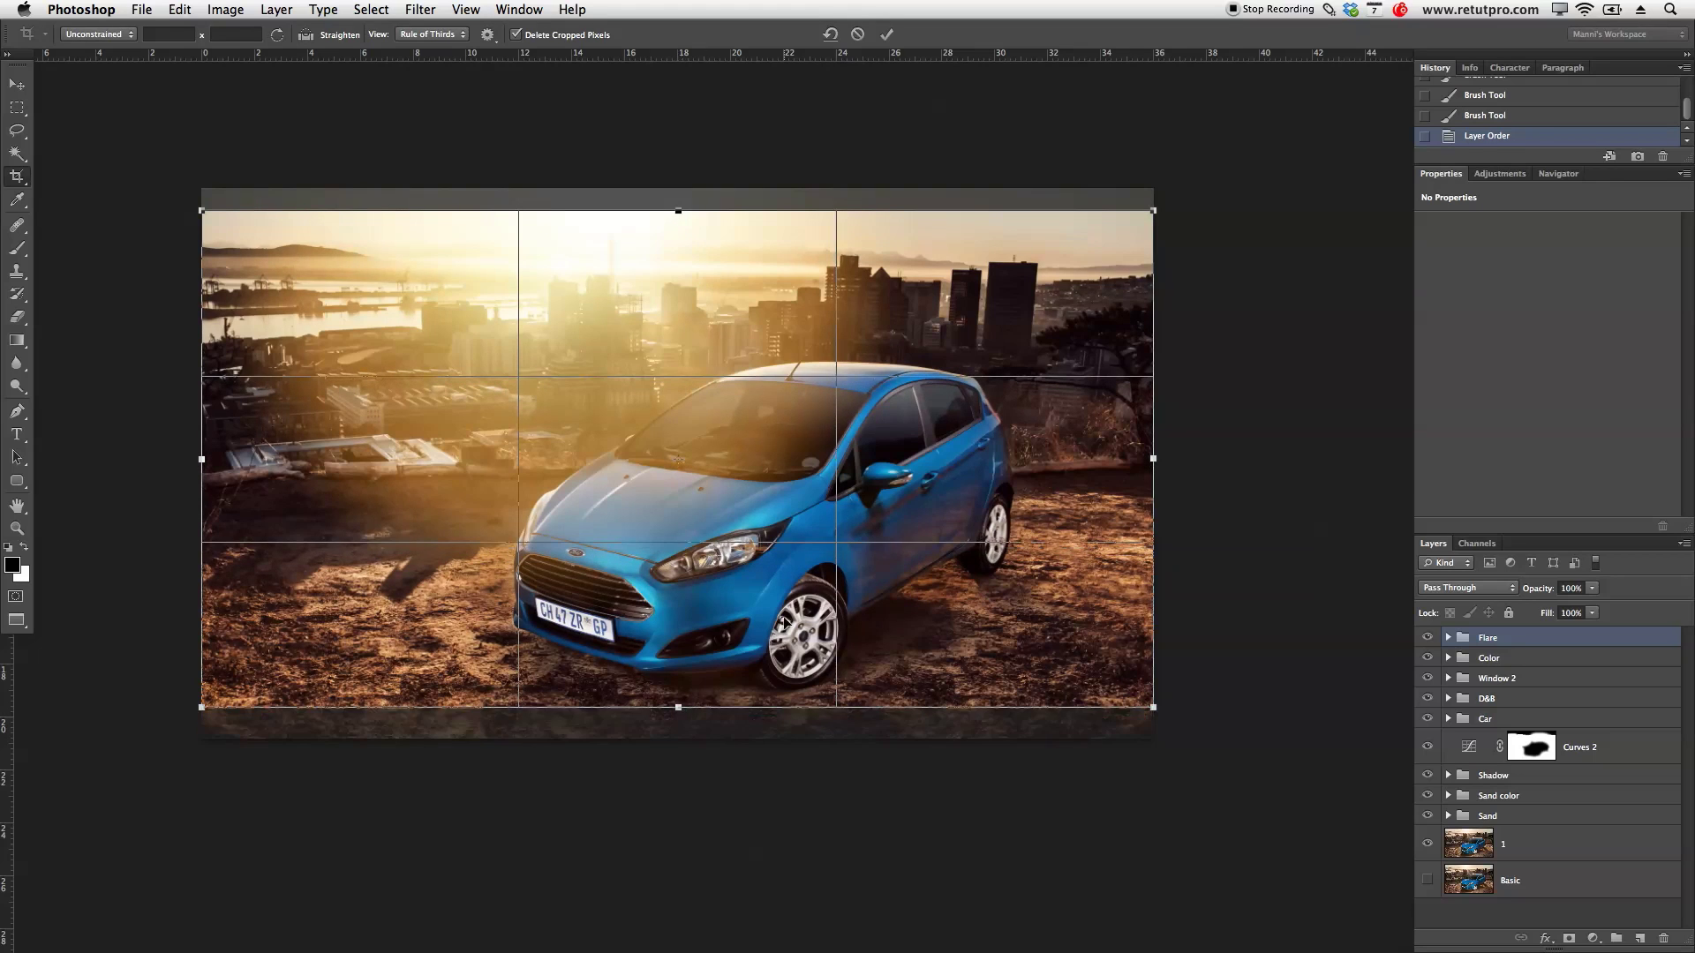
{"action": "left_click_drag", "start_coordinate": [678, 210], "coordinate": [693, 219]}
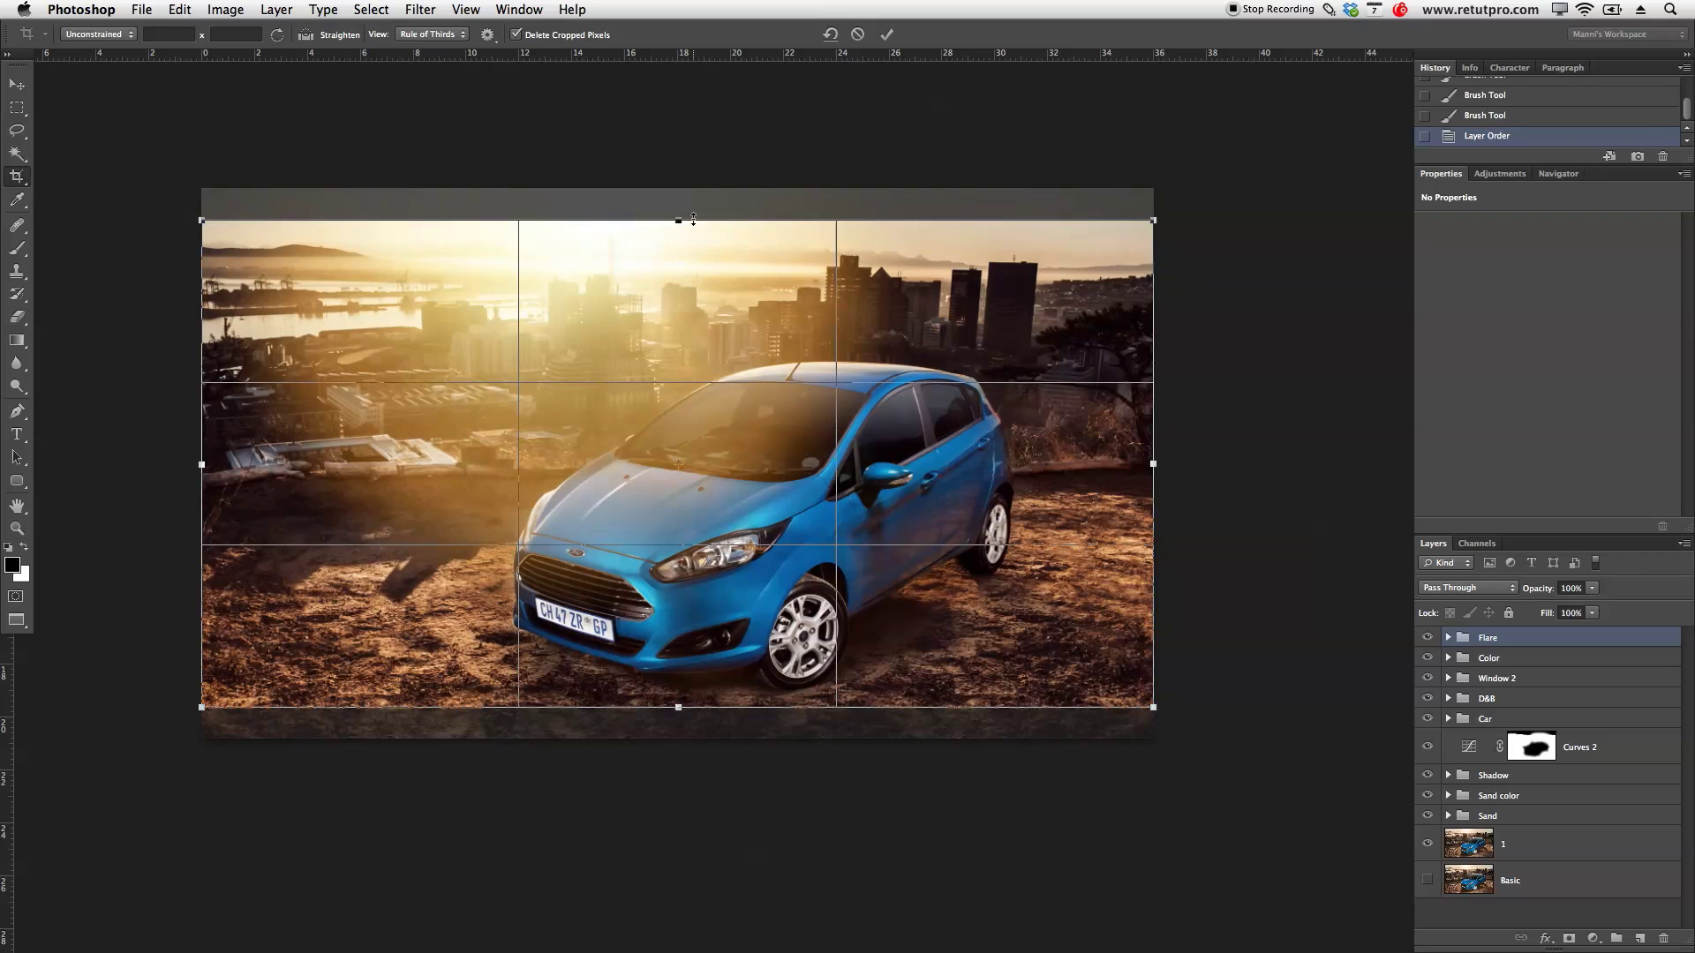
{"action": "left_click", "coordinate": [887, 34]}
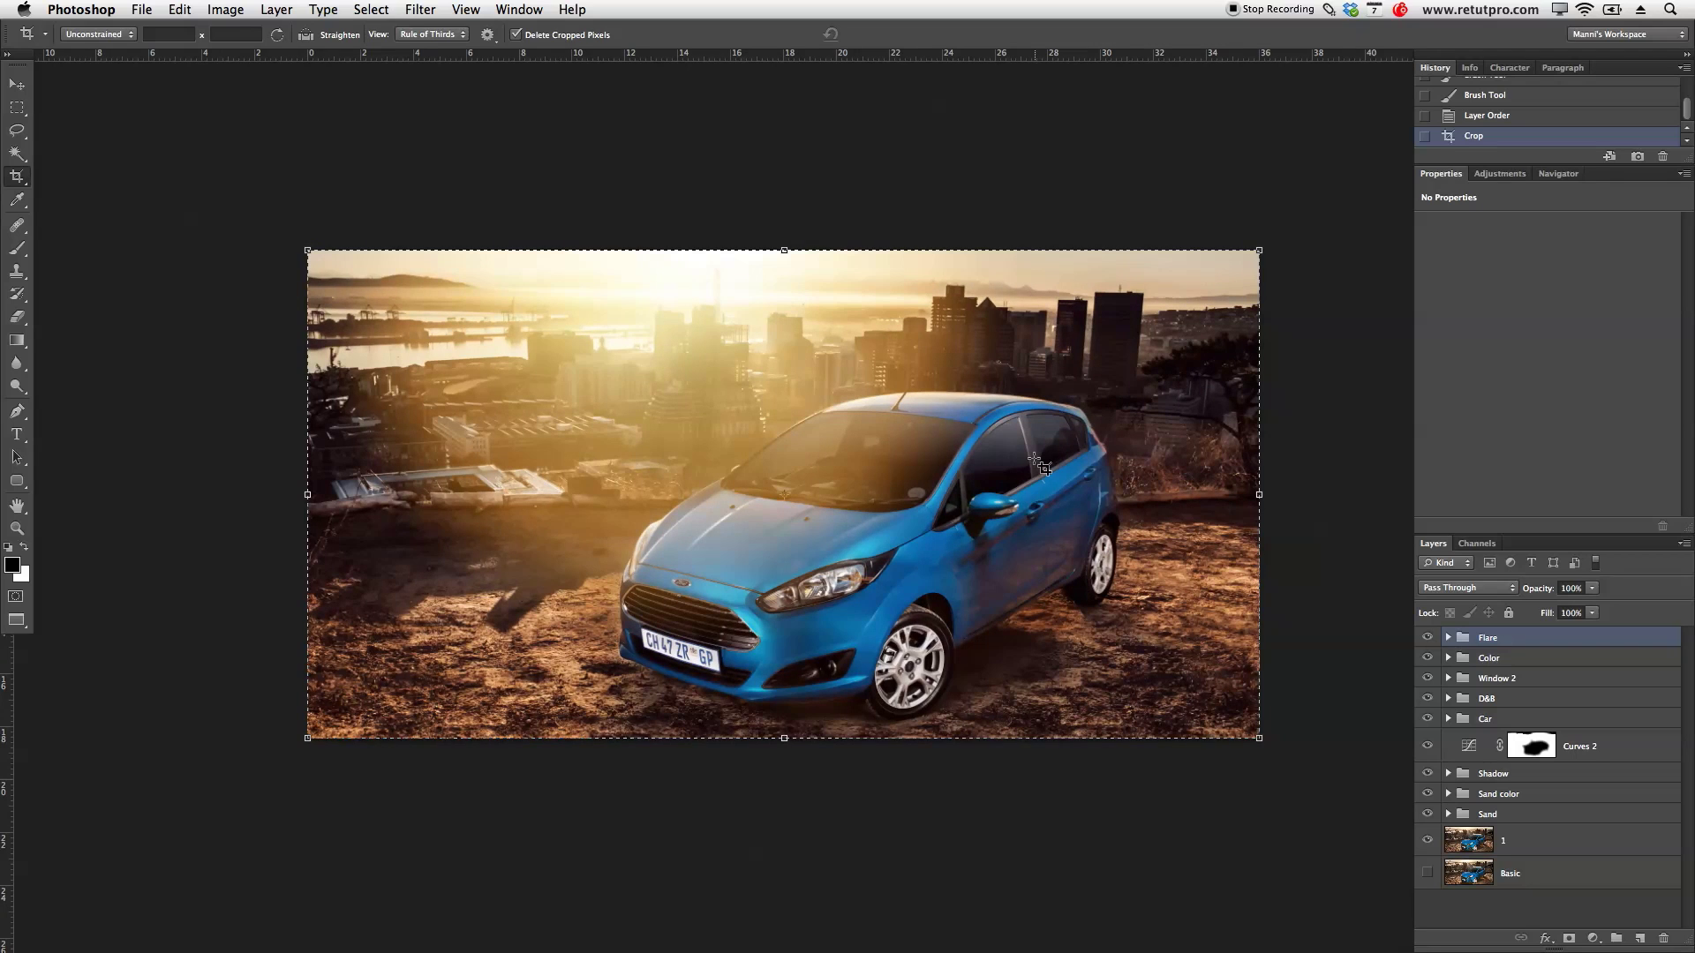
{"action": "key", "text": "v"}
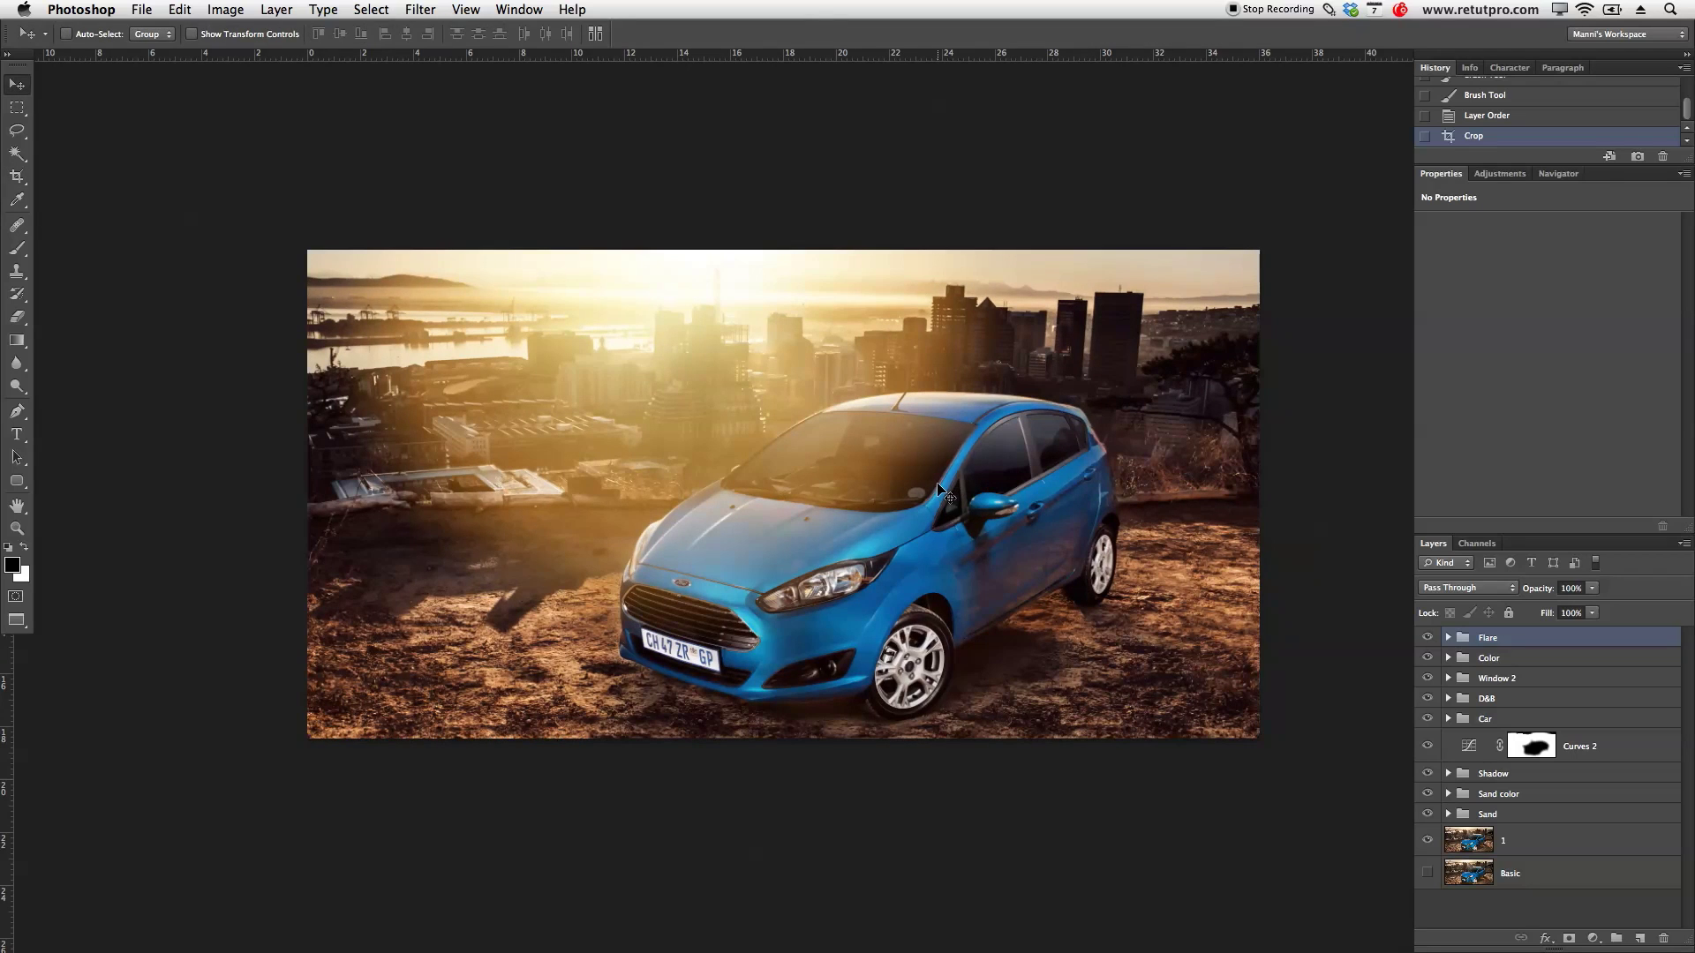